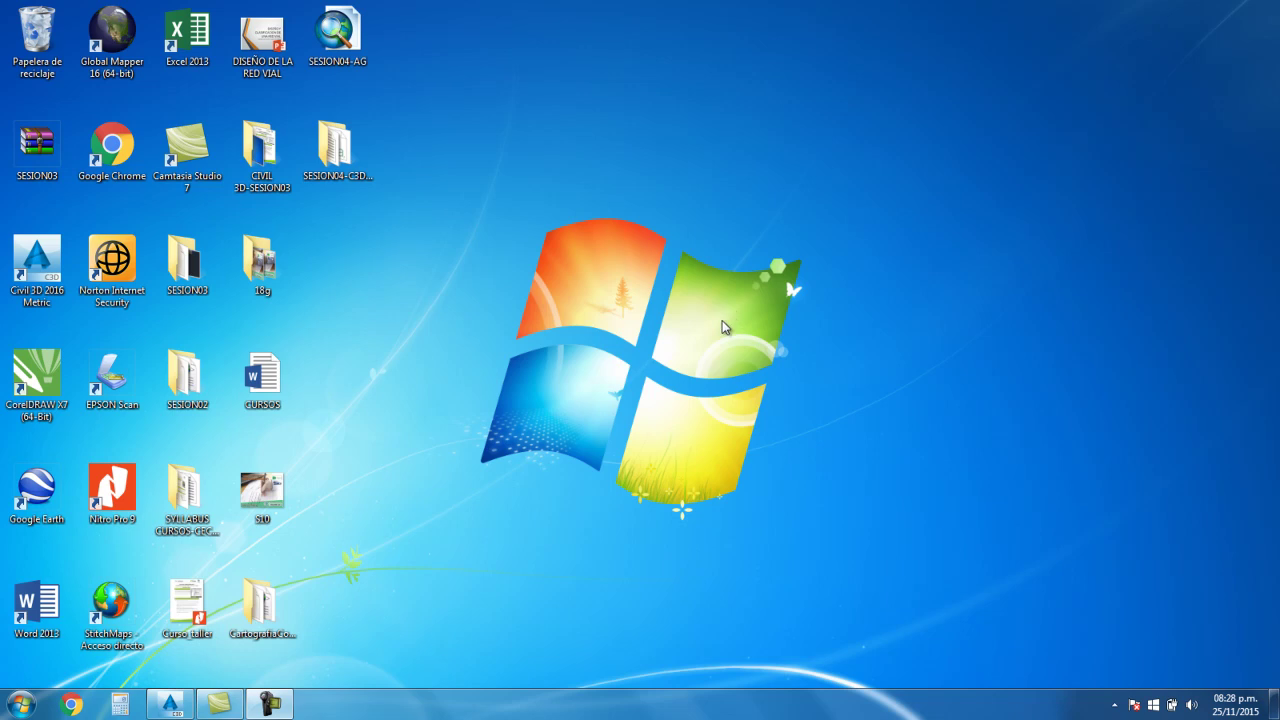
Restore the SESION04-C3D drawing from the taskbar and centre the Perfil profile view
click(172, 705)
scroll(580, 325, up, 2)
scroll(633, 347, down, 2)
middle_drag(633, 347, 626, 385)
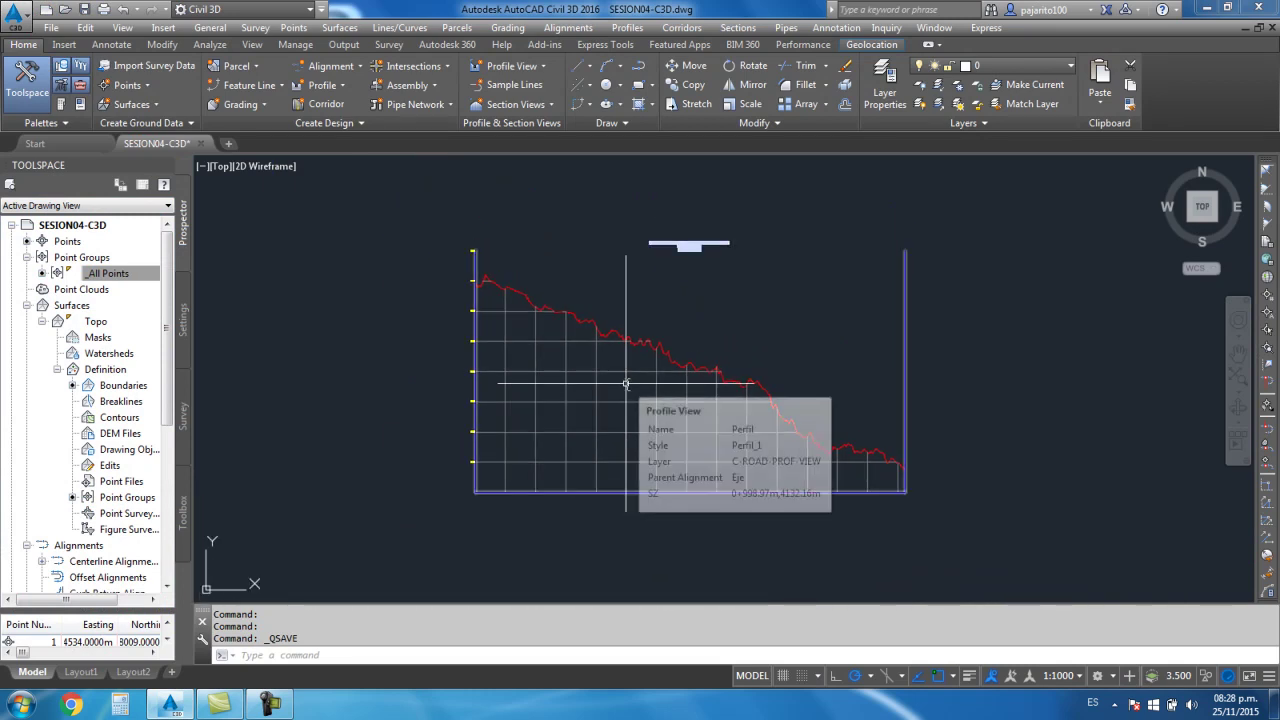
scroll(614, 313, up, 2)
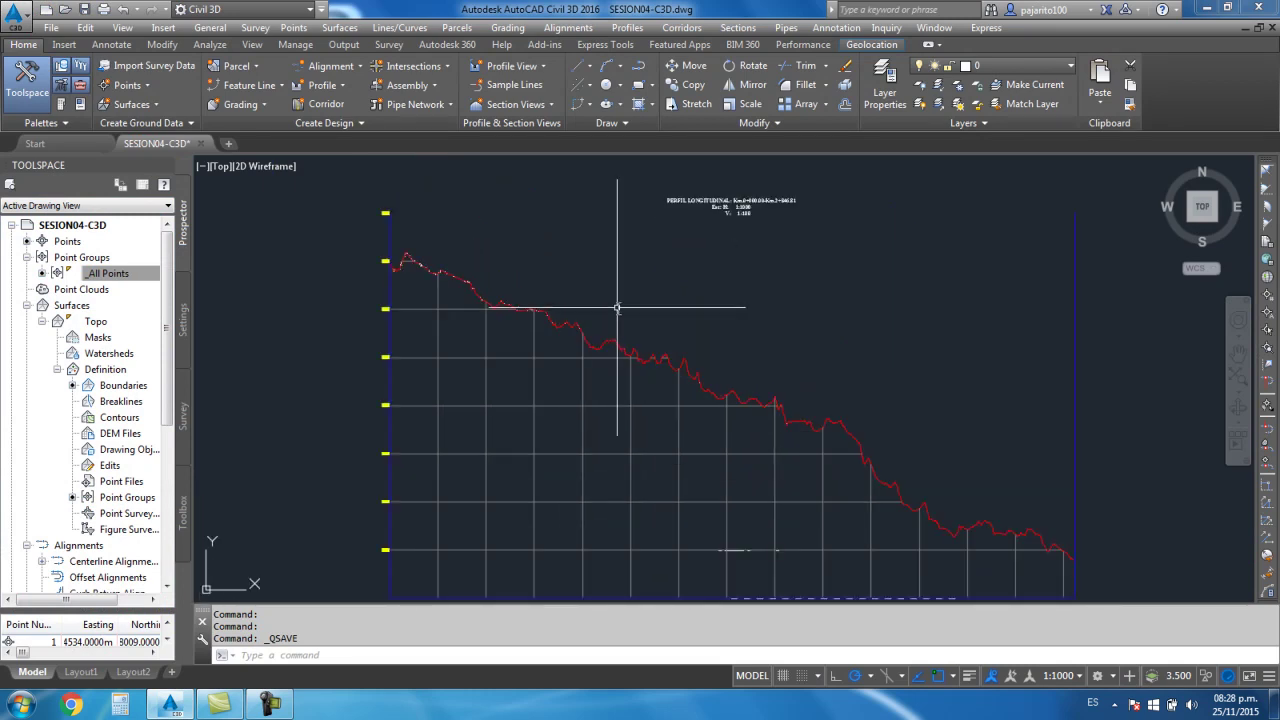
scroll(620, 310, down, 3)
scroll(641, 375, up, 3)
scroll(586, 463, up, 2)
scroll(500, 380, up, 2)
scroll(423, 391, up, 1)
Pan and zoom until the red ground line fills the view
middle_drag(666, 382, 608, 366)
scroll(523, 371, down, 2)
scroll(640, 289, up, 2)
scroll(350, 257, up, 2)
scroll(350, 257, up, 2)
scroll(474, 337, down, 2)
scroll(630, 371, down, 2)
scroll(466, 374, down, 2)
scroll(471, 451, up, 3)
scroll(634, 449, down, 4)
scroll(581, 389, up, 2)
scroll(581, 389, up, 4)
scroll(606, 360, down, 4)
scroll(634, 349, up, 2)
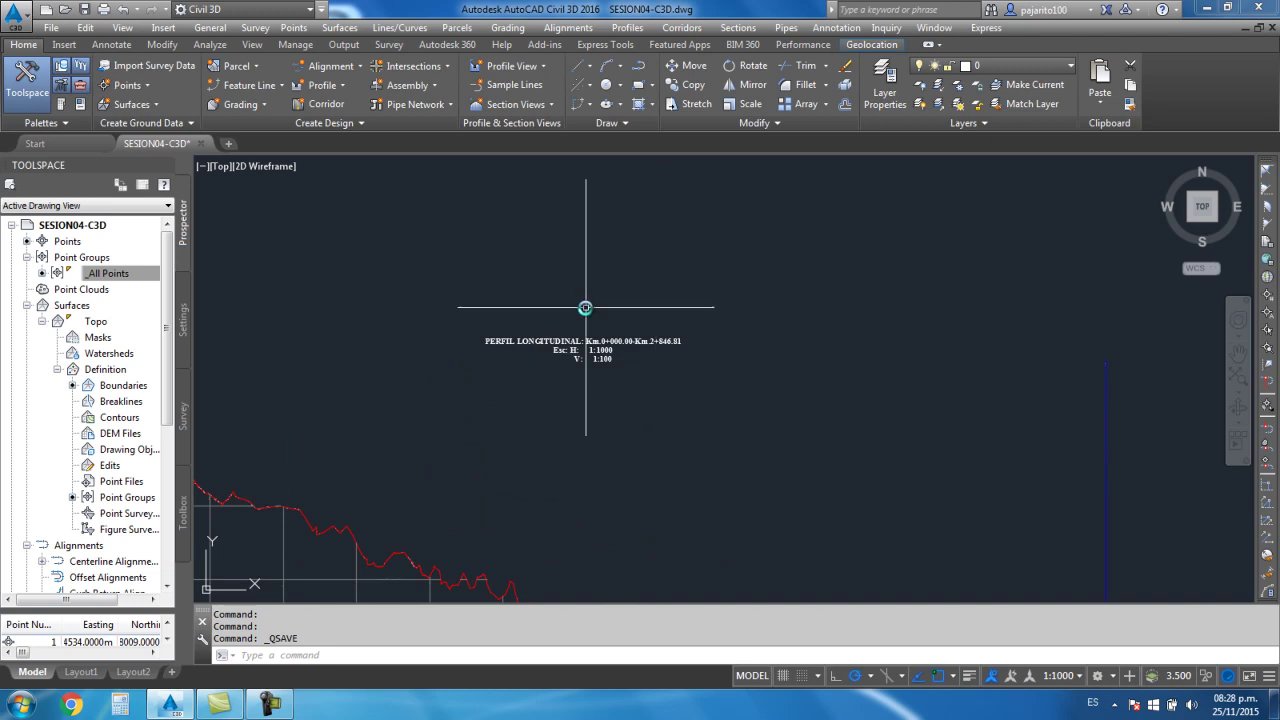
scroll(678, 260, down, 3)
scroll(619, 338, up, 1)
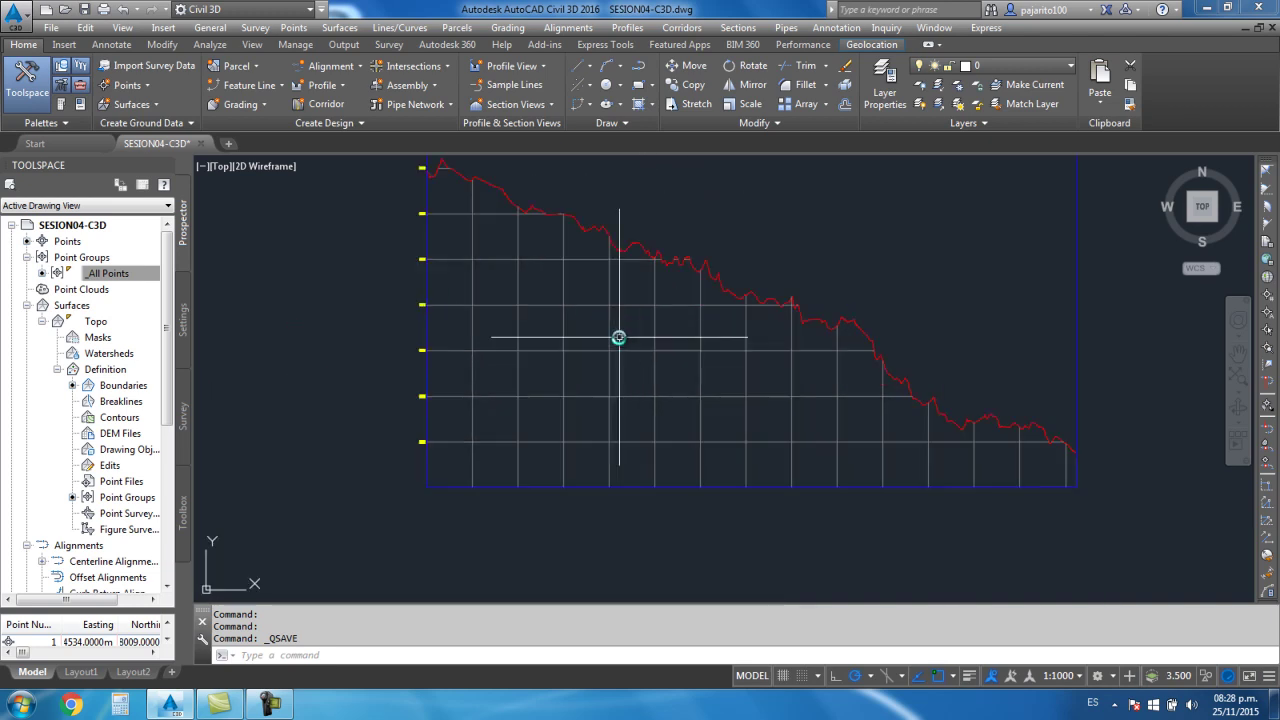
scroll(706, 391, down, 4)
scroll(669, 391, up, 1)
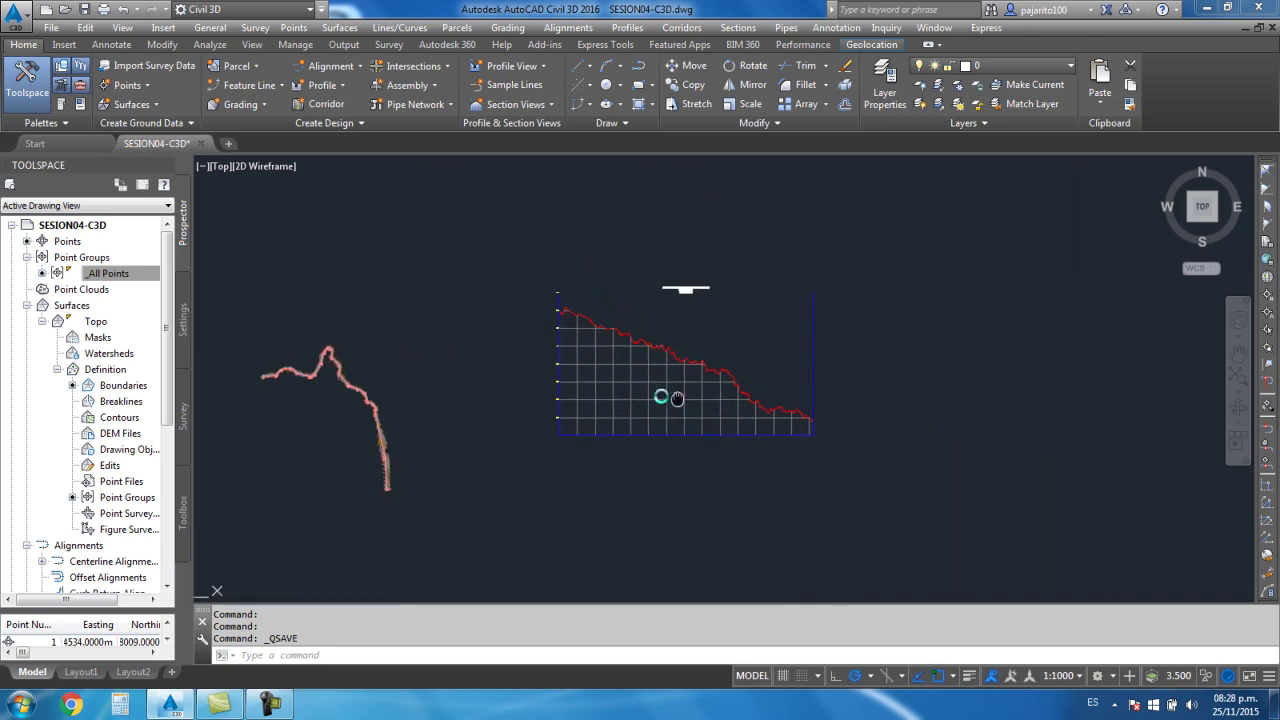
scroll(663, 373, up, 1)
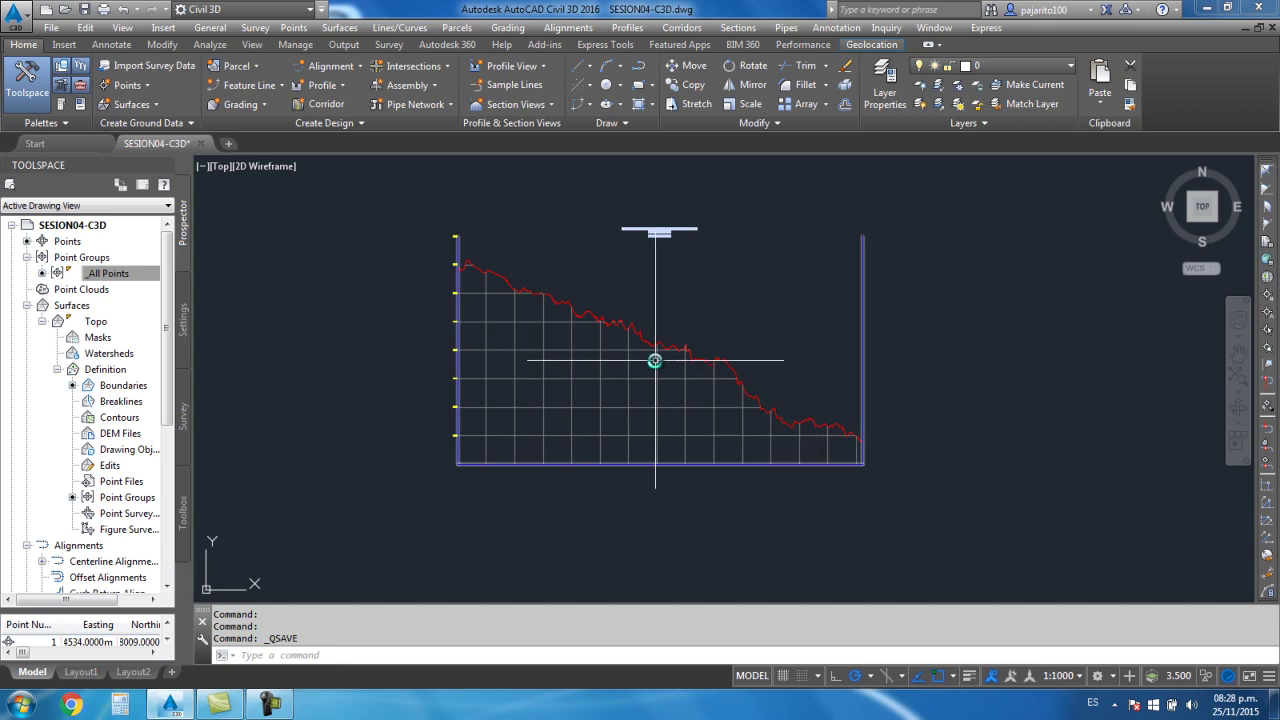
scroll(654, 362, up, 4)
scroll(654, 355, down, 4)
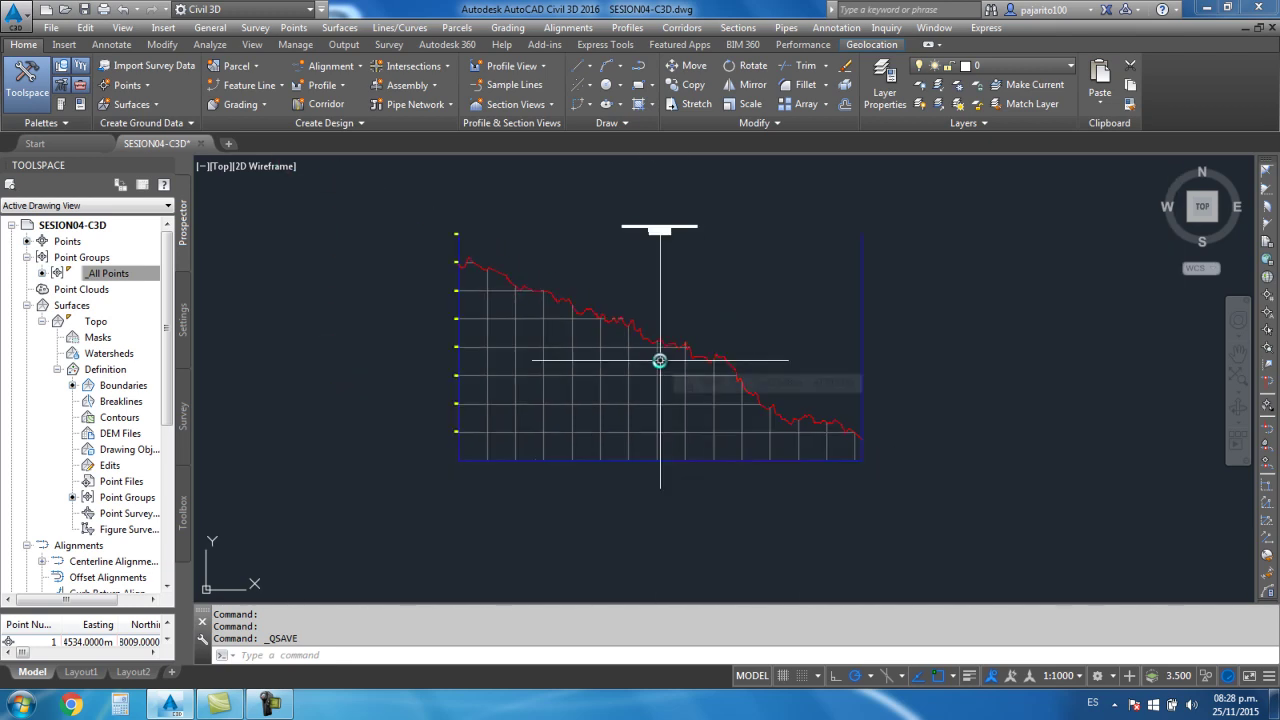
middle_drag(634, 360, 588, 431)
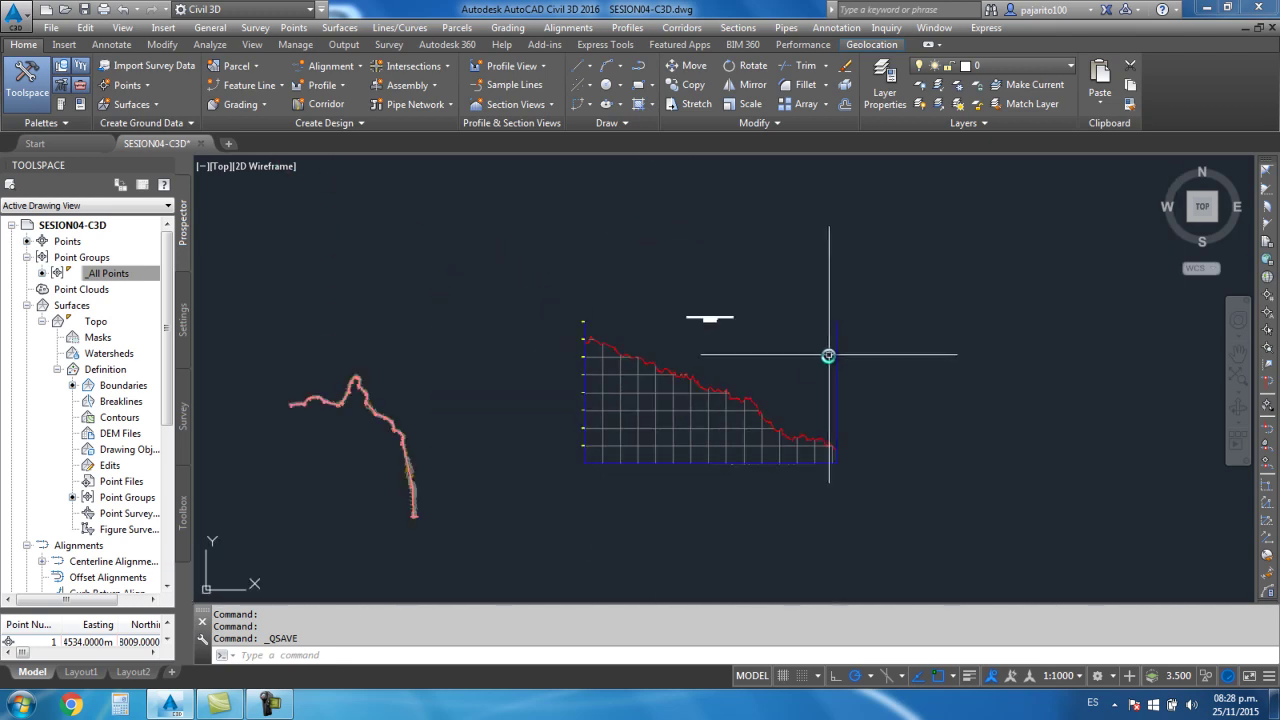
scroll(836, 355, up, 4)
Select the Perfil profile view and start a layout profile named RASANTE
click(792, 312)
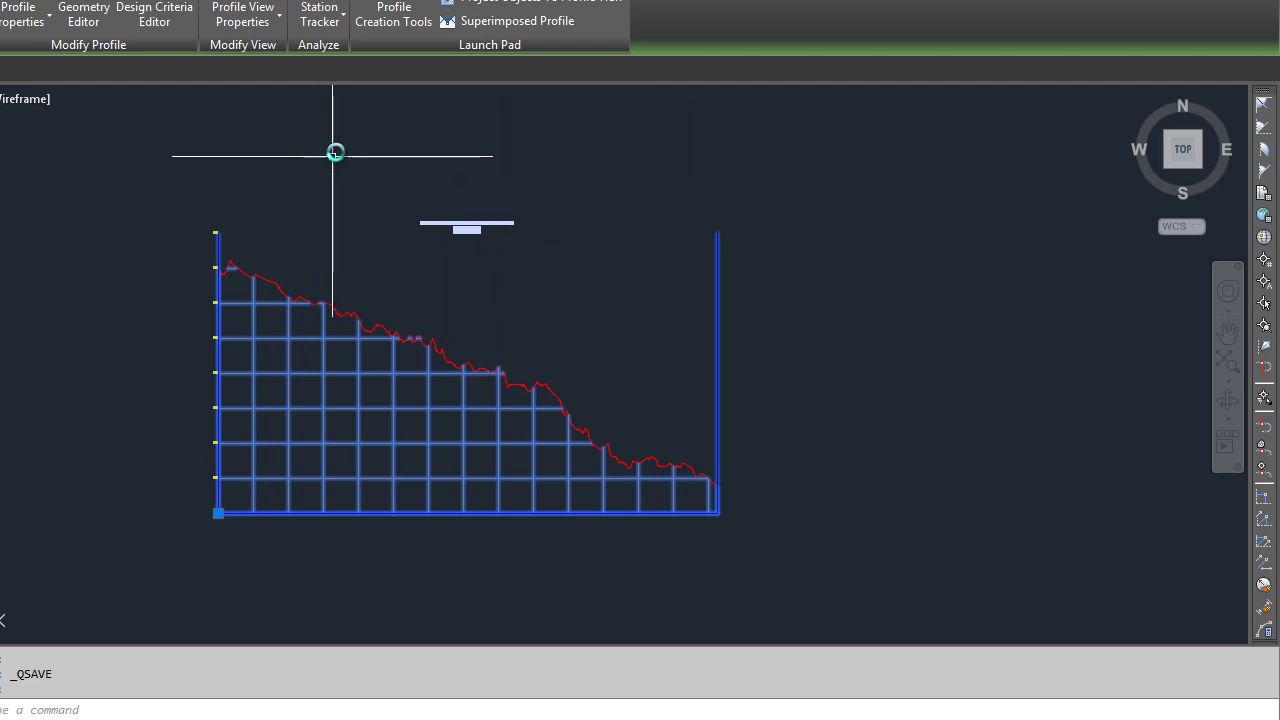
click(390, 12)
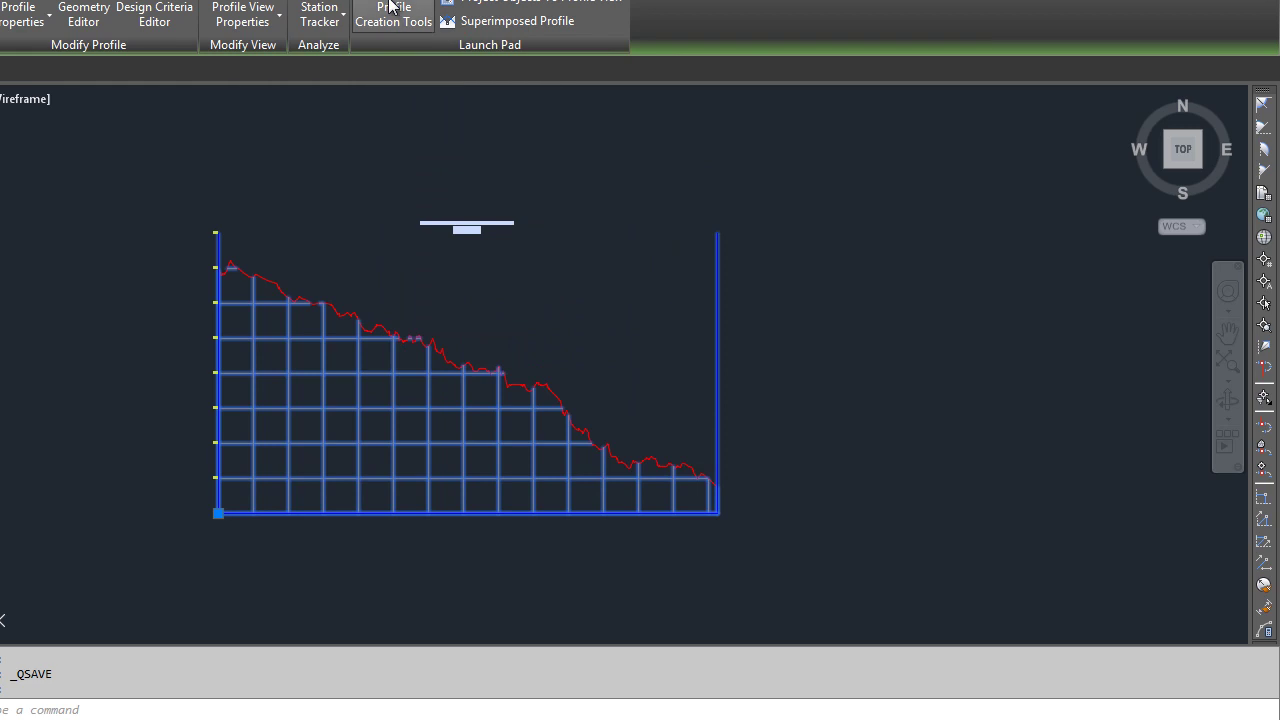
drag(526, 161, 349, 168)
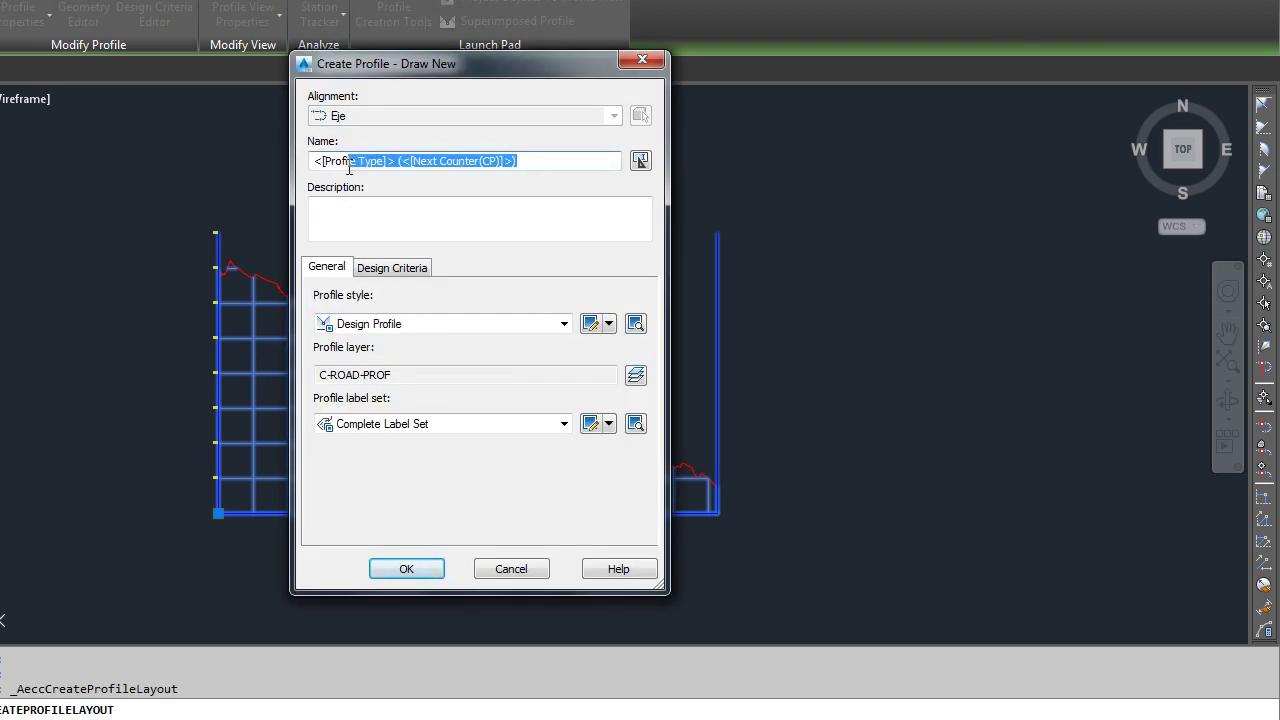
key(Caps_Lock)
text(RASANTE)
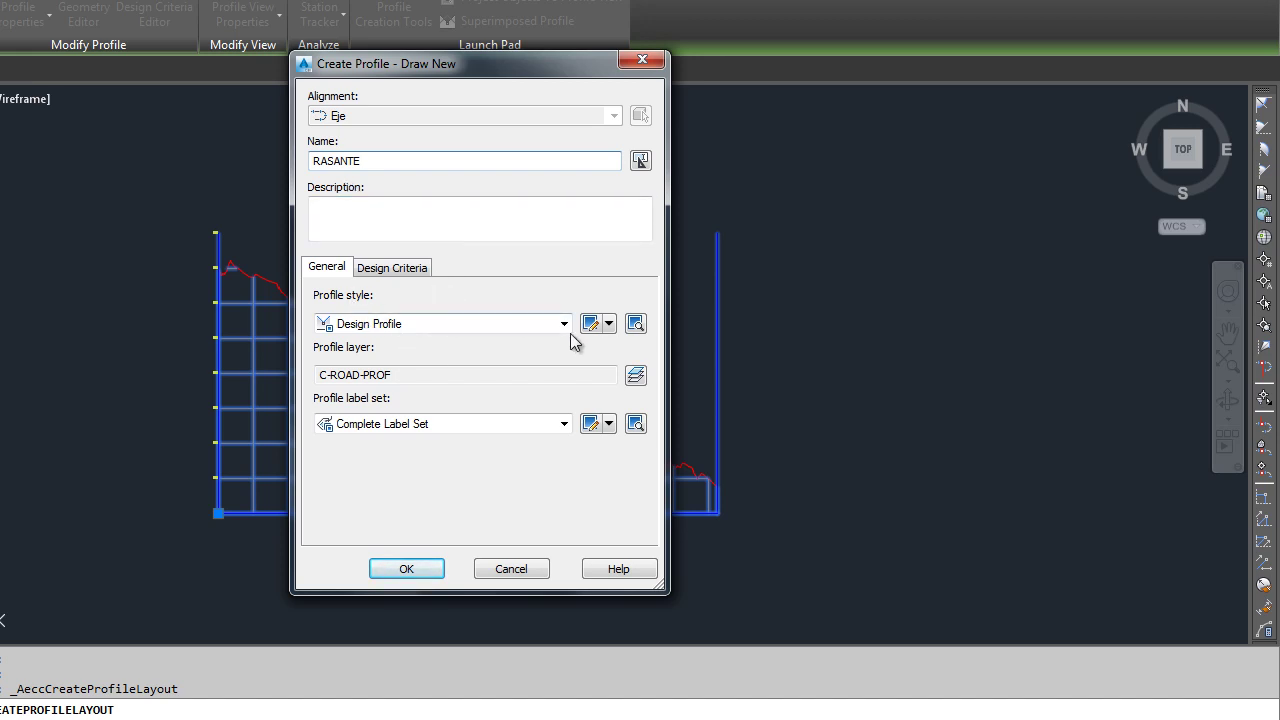
Copy the Design Profile style into a new style named Estilo_rasante
click(608, 324)
click(632, 368)
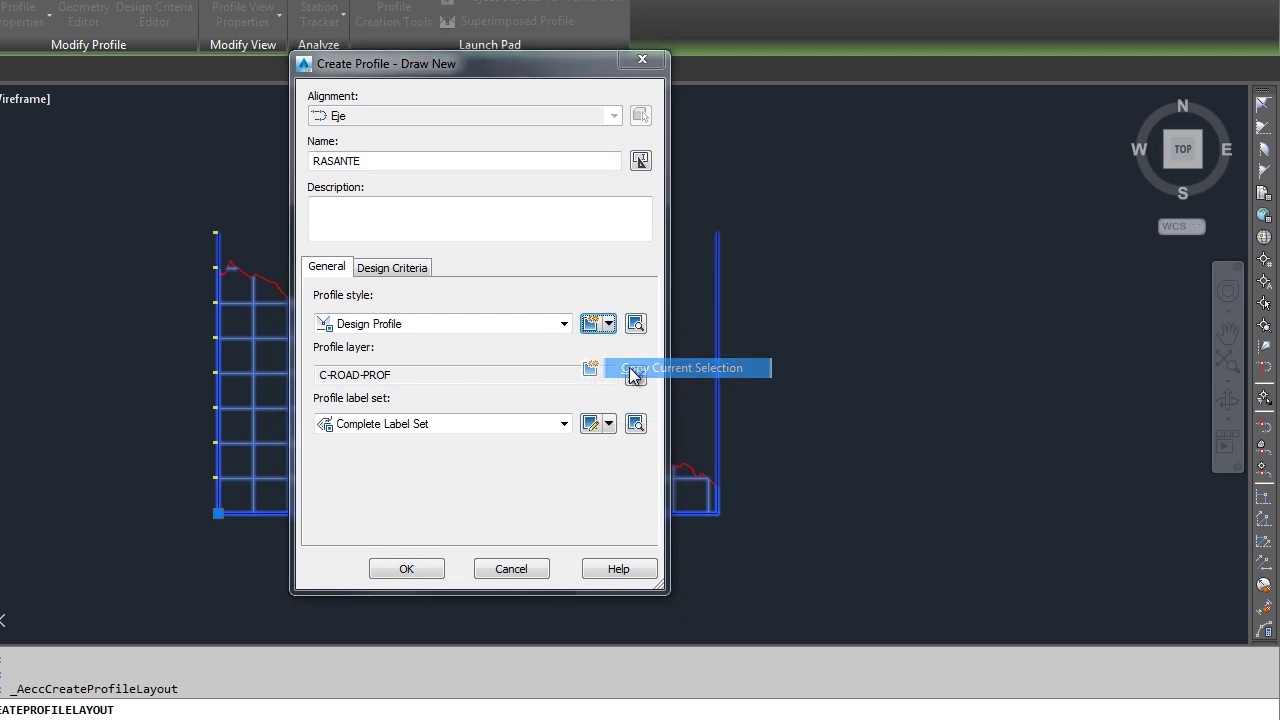
click(182, 129)
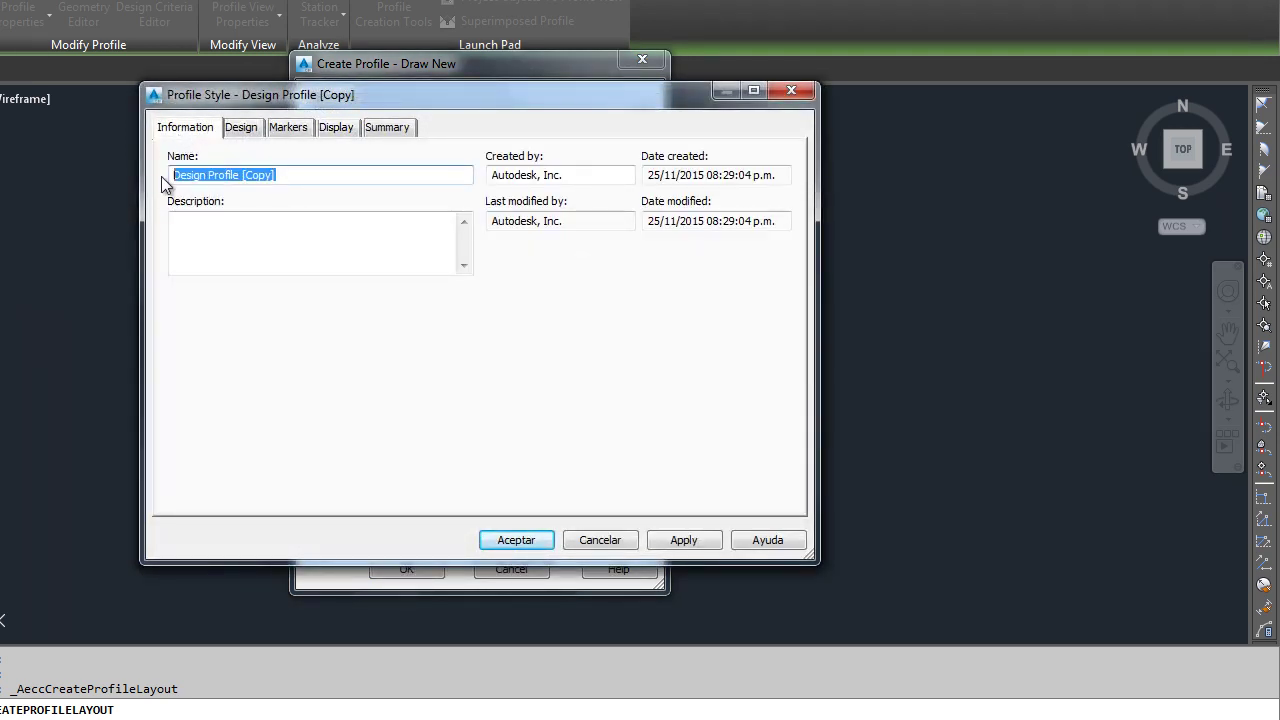
key(Caps_Lock)
text(Esti)
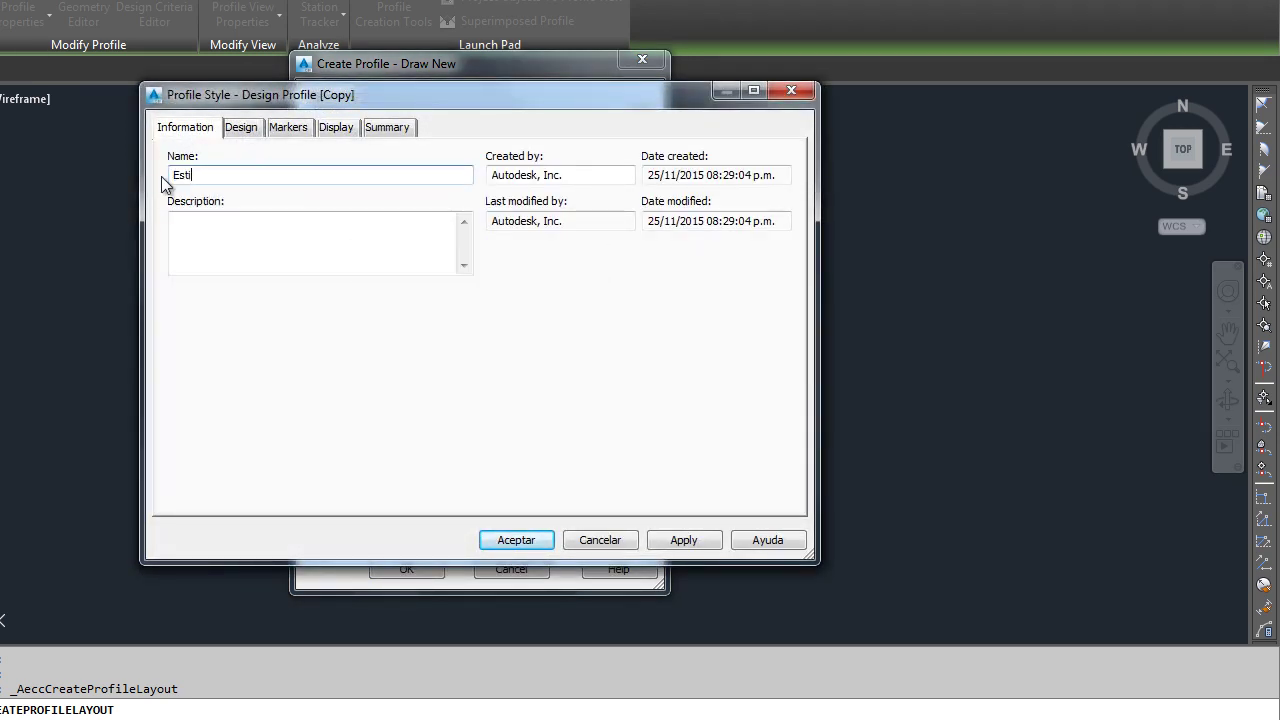
text(lo_rasante)
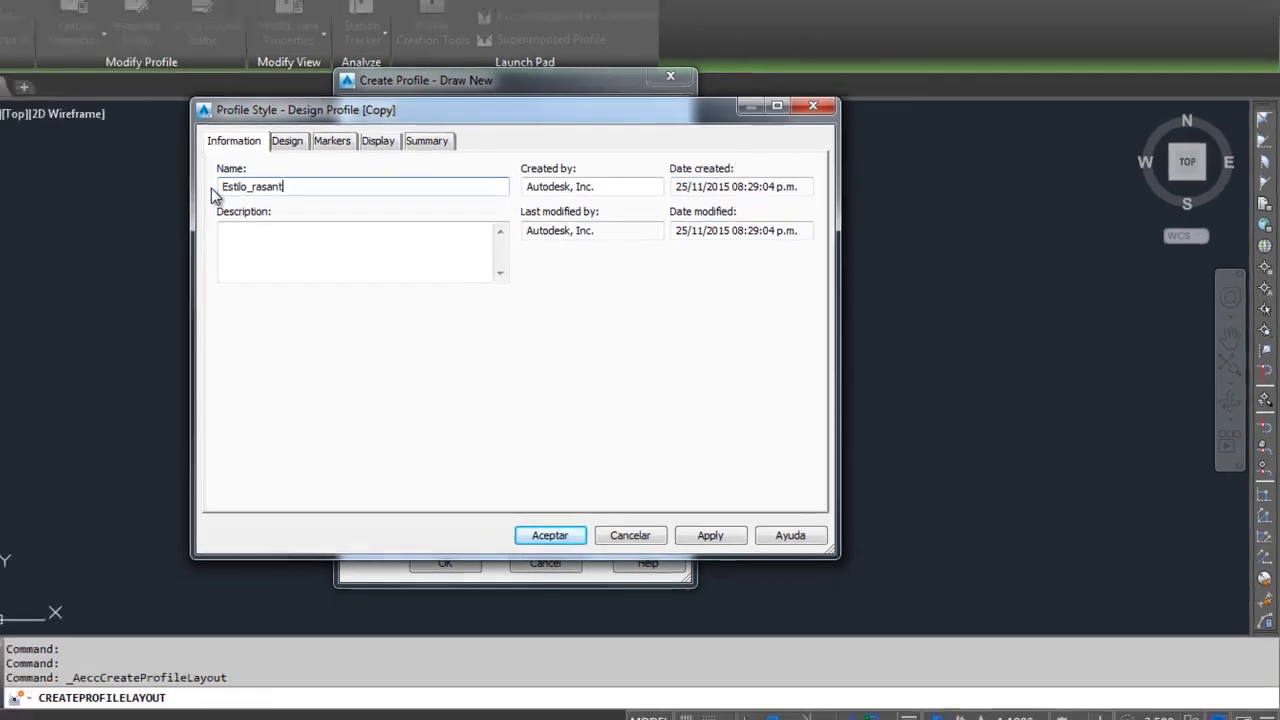
click(668, 516)
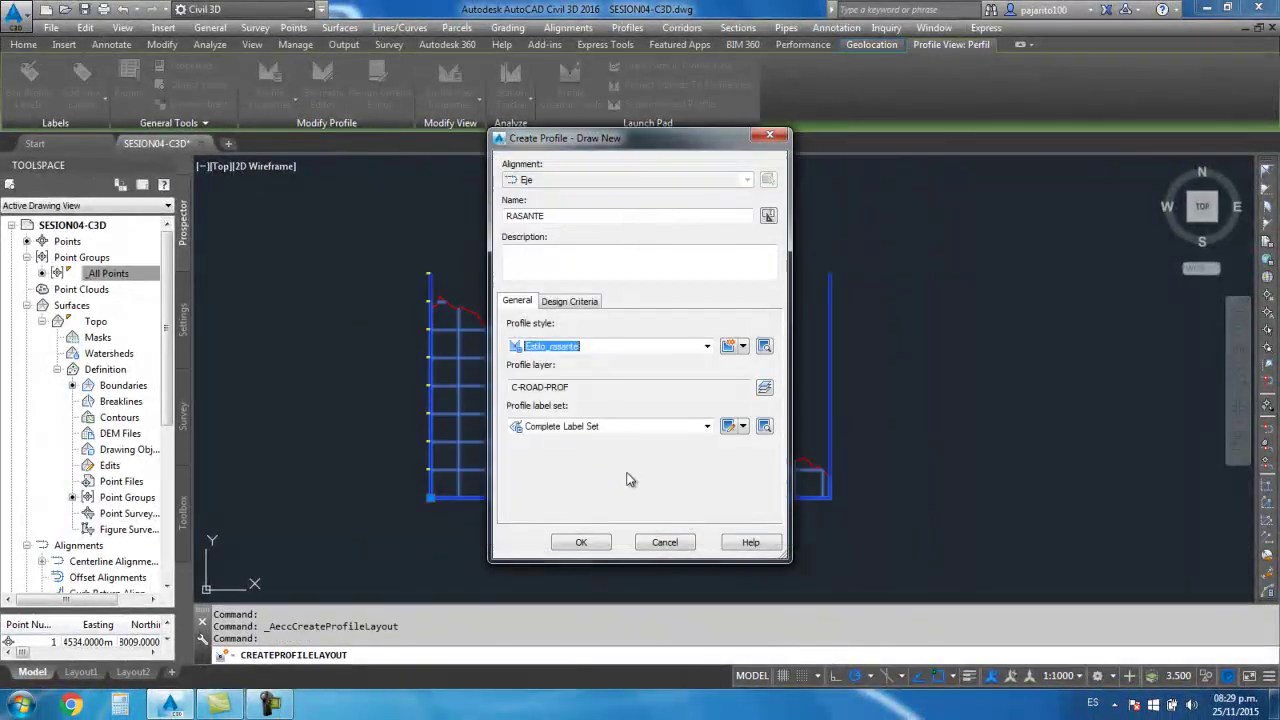
Keep Complete Label Set as the profile labels and create the RASANTE profile
click(704, 428)
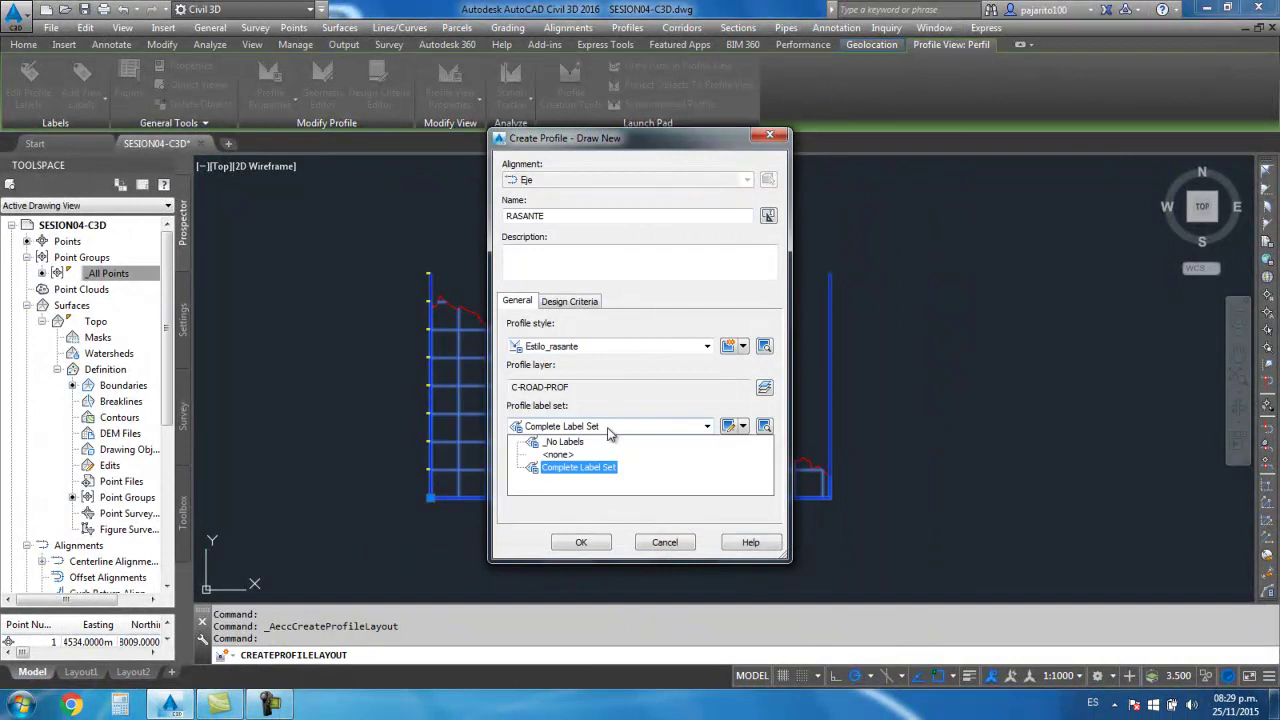
click(577, 468)
click(581, 542)
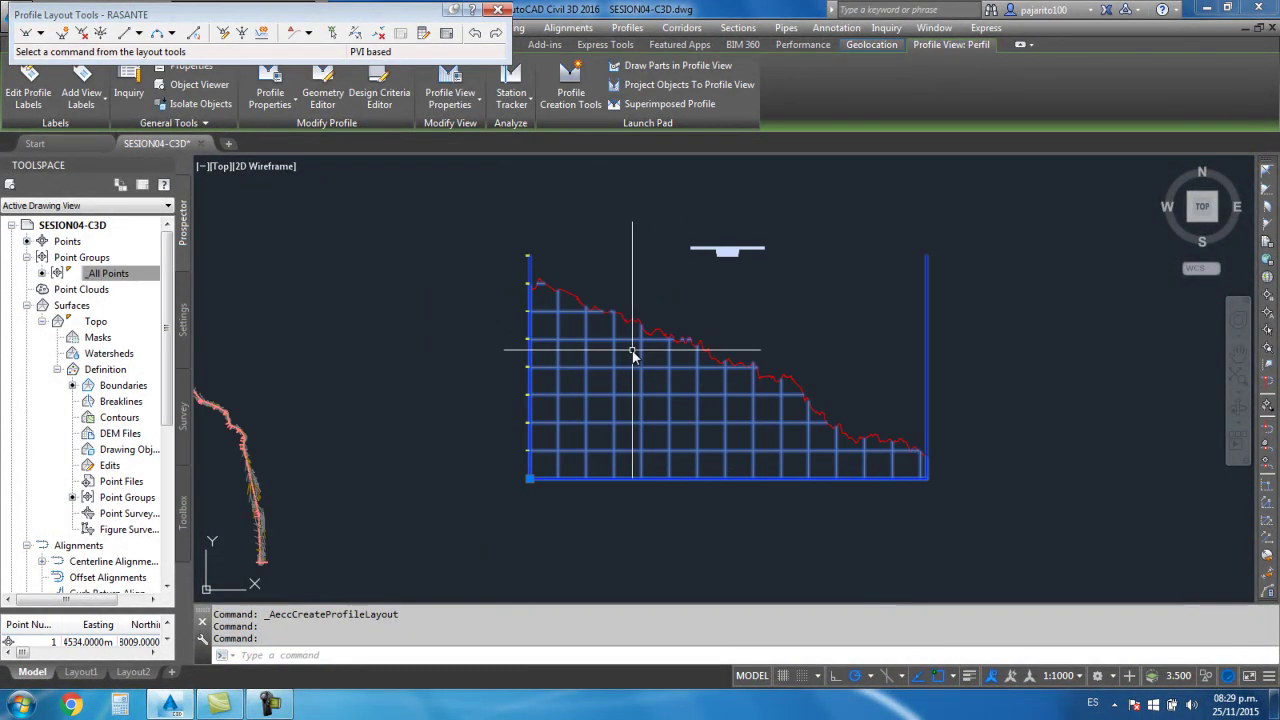
Reposition the Profile Layout Tools toolbar beside the profile view and open the Draw Tangents dropdown
drag(363, 14, 635, 173)
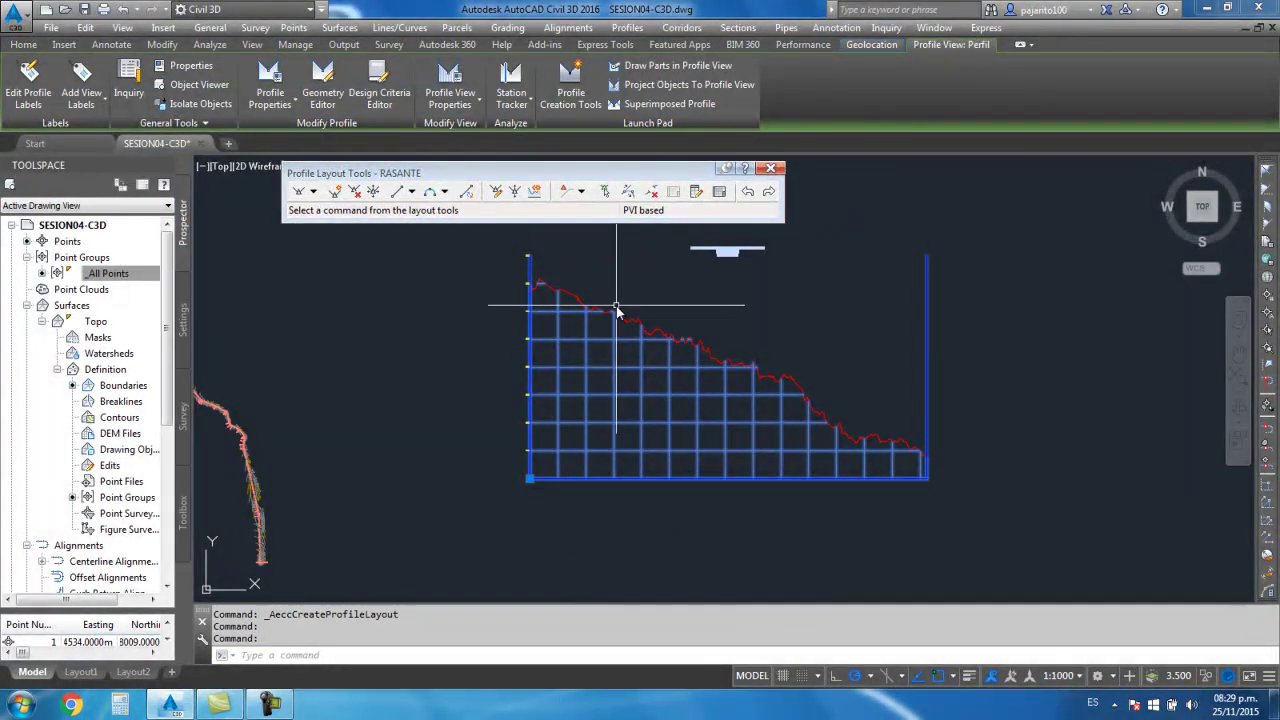
middle_drag(603, 304, 528, 314)
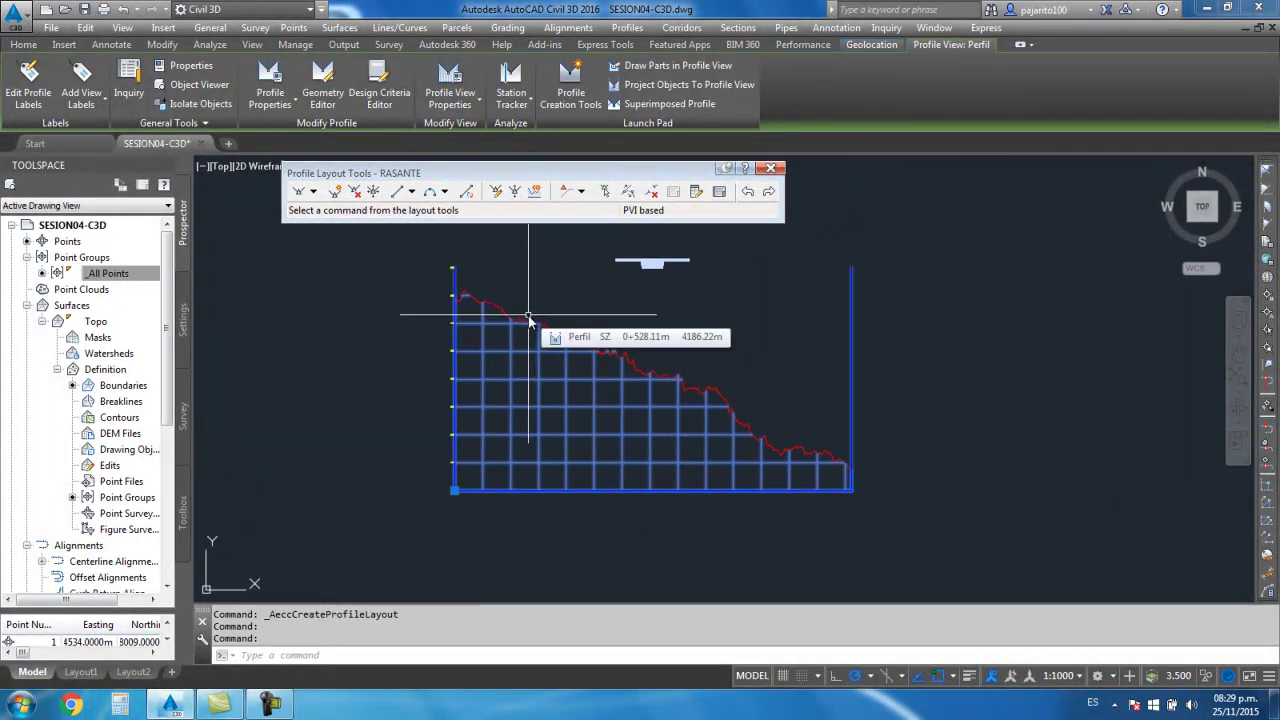
drag(588, 173, 678, 193)
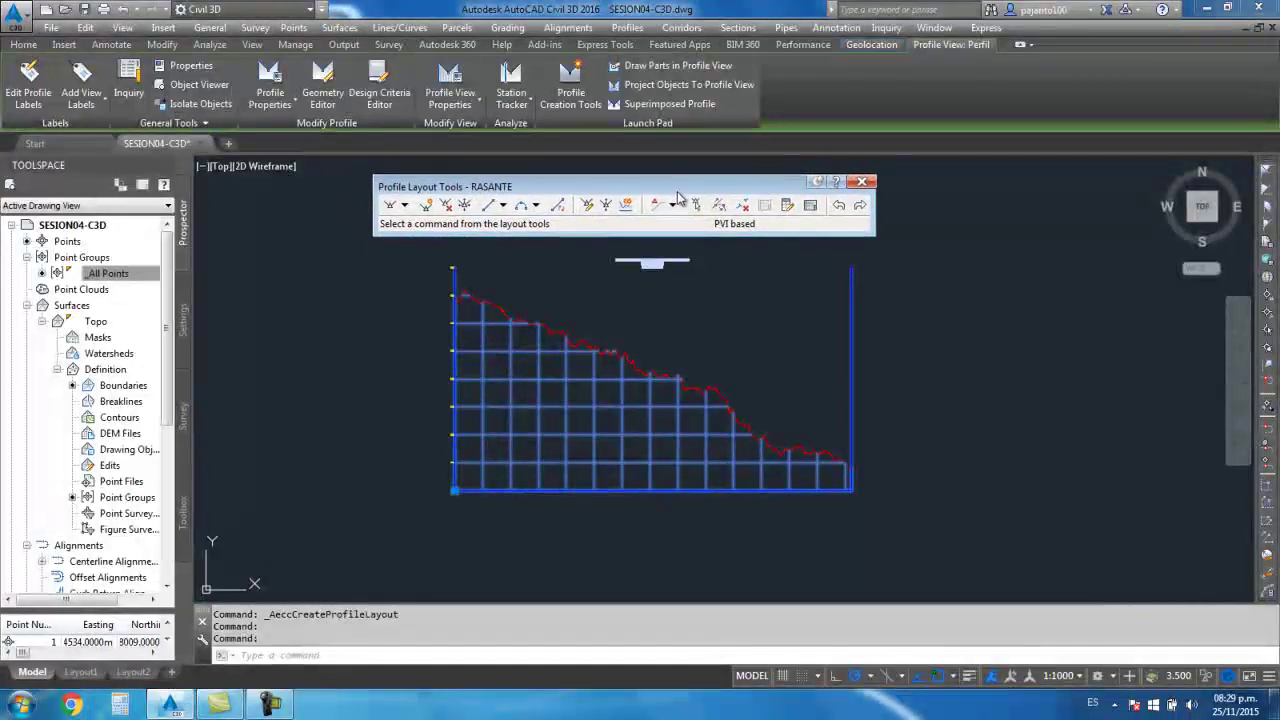
click(405, 205)
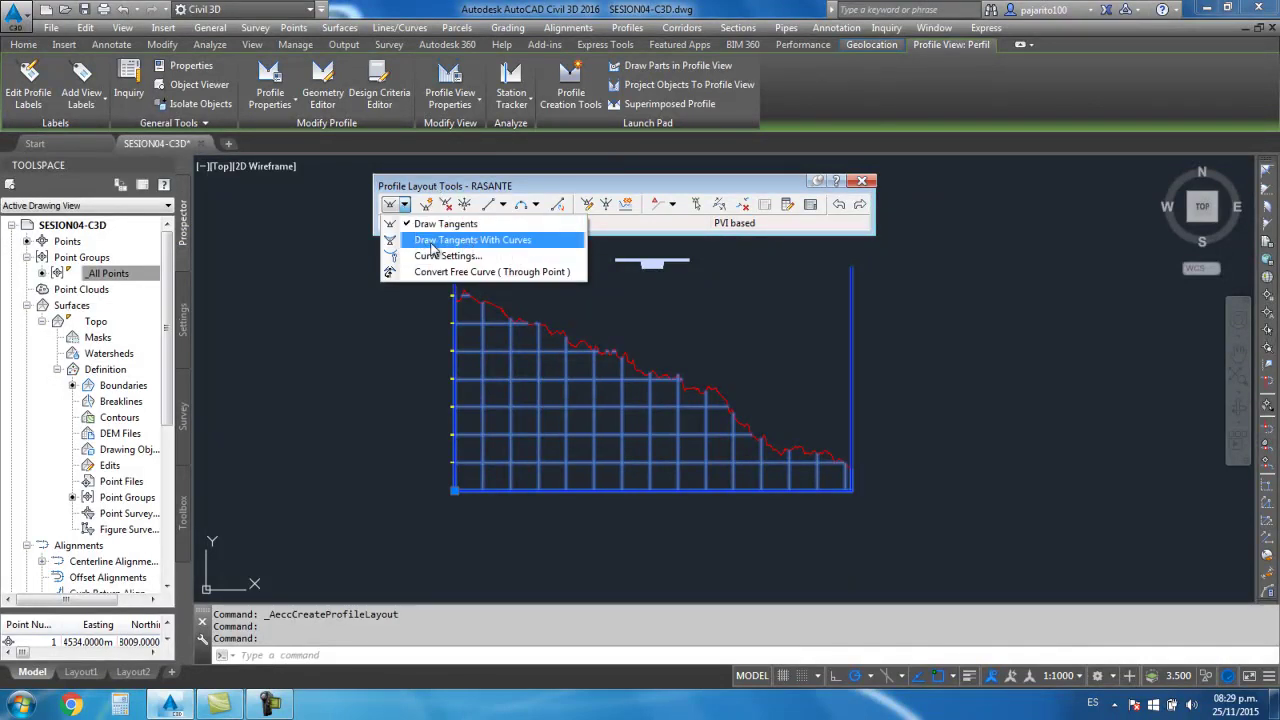
Using Draw Tangents With Curves, draw the first tangent from the profile's left end to the ground line downhill
click(515, 252)
scroll(471, 300, up, 5)
middle_drag(500, 319, 455, 375)
scroll(440, 345, up, 3)
scroll(428, 318, up, 2)
click(445, 320)
scroll(449, 328, down, 3)
scroll(500, 343, down, 2)
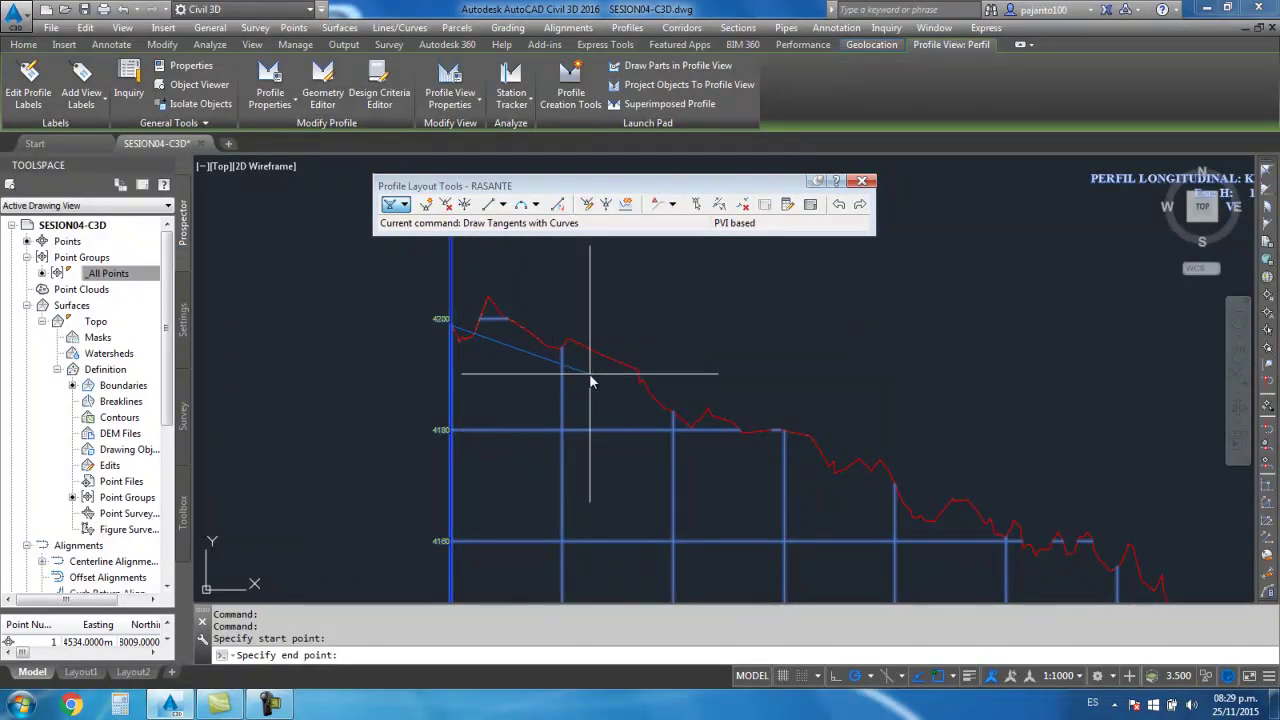
middle_drag(630, 403, 523, 334)
scroll(540, 360, down, 1)
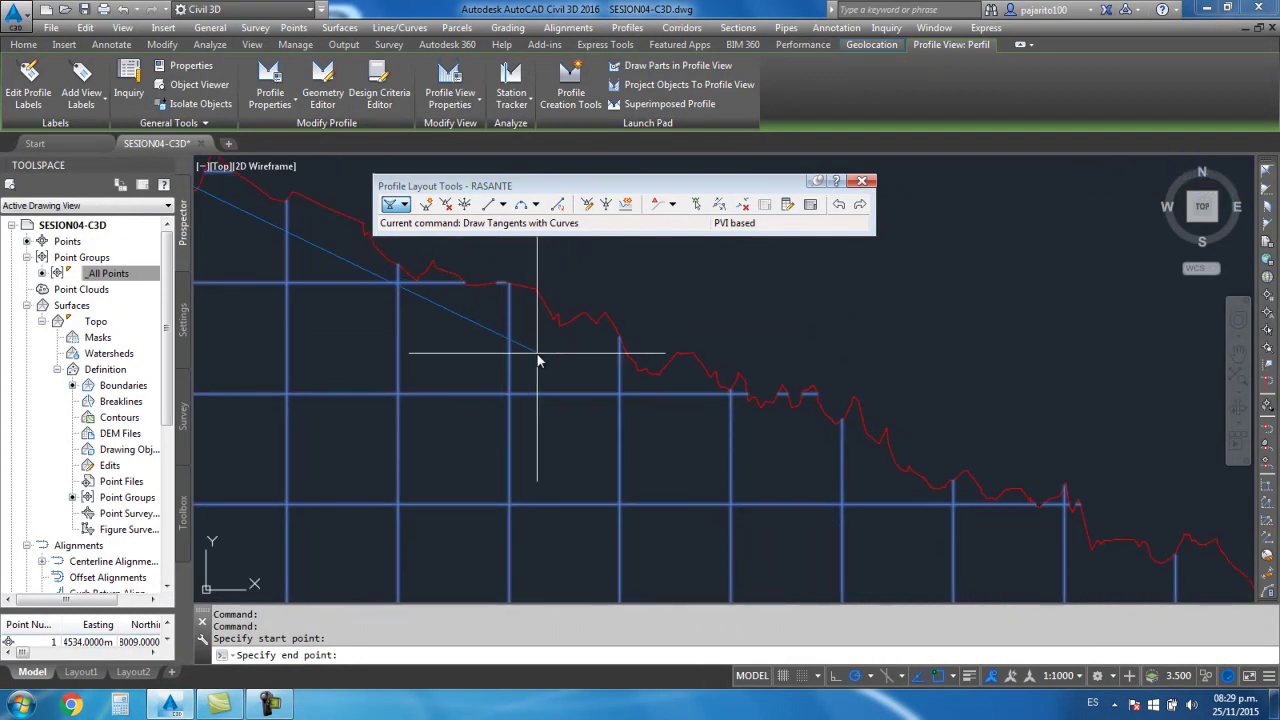
scroll(549, 364, down, 1)
middle_drag(623, 366, 571, 314)
scroll(674, 417, up, 3)
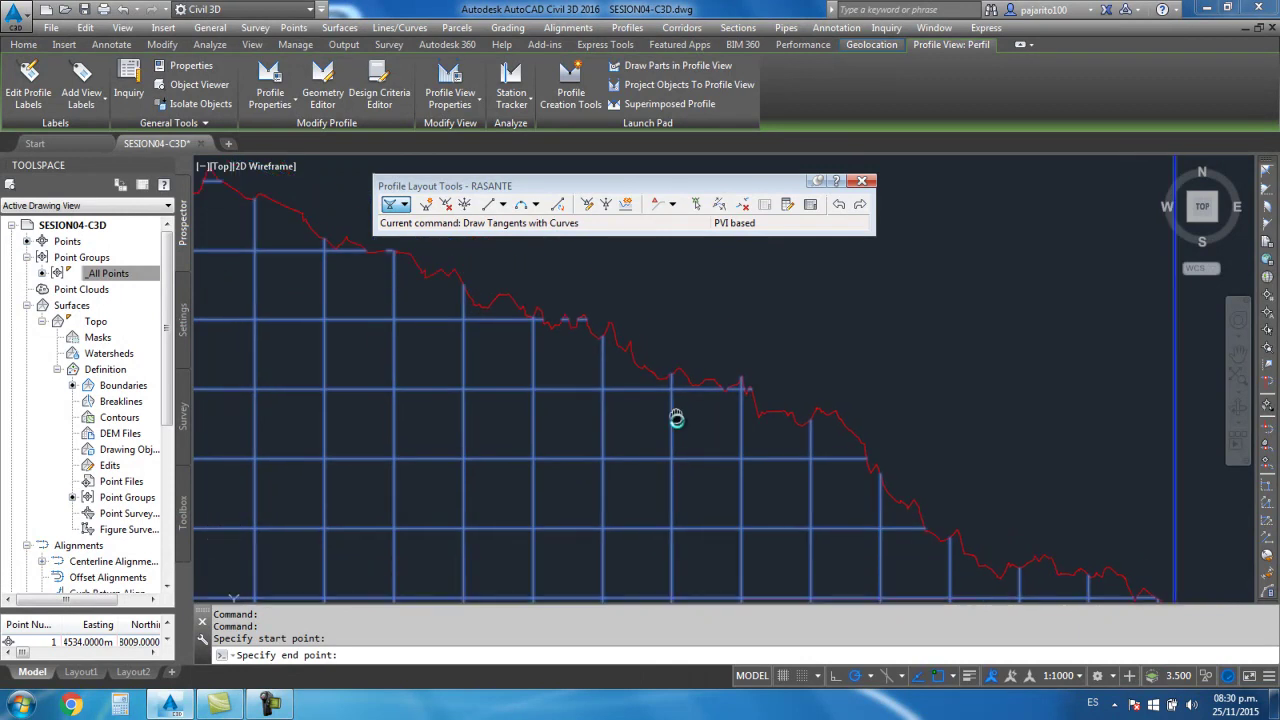
scroll(663, 400, down, 6)
scroll(679, 416, up, 4)
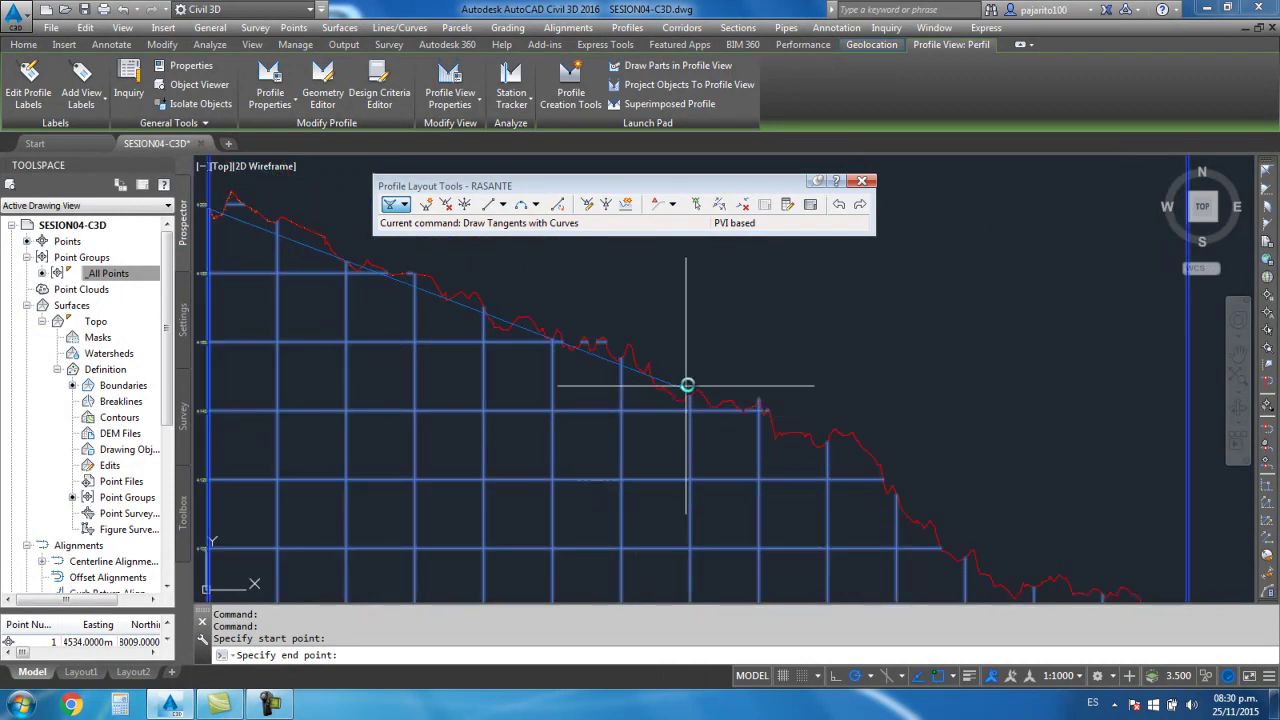
scroll(686, 380, down, 2)
scroll(691, 386, up, 4)
click(688, 381)
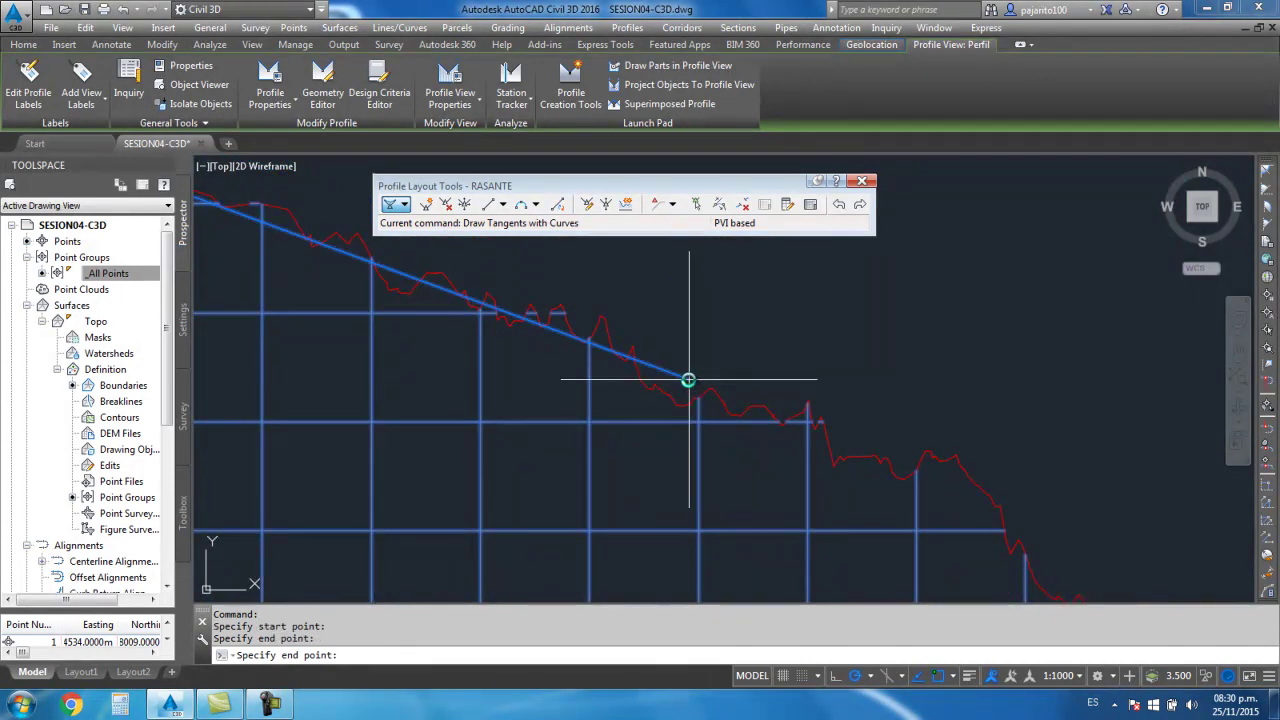
End the last tangent at the profile view's right edge, station 2+846.81, and finish drawing
scroll(660, 378, down, 5)
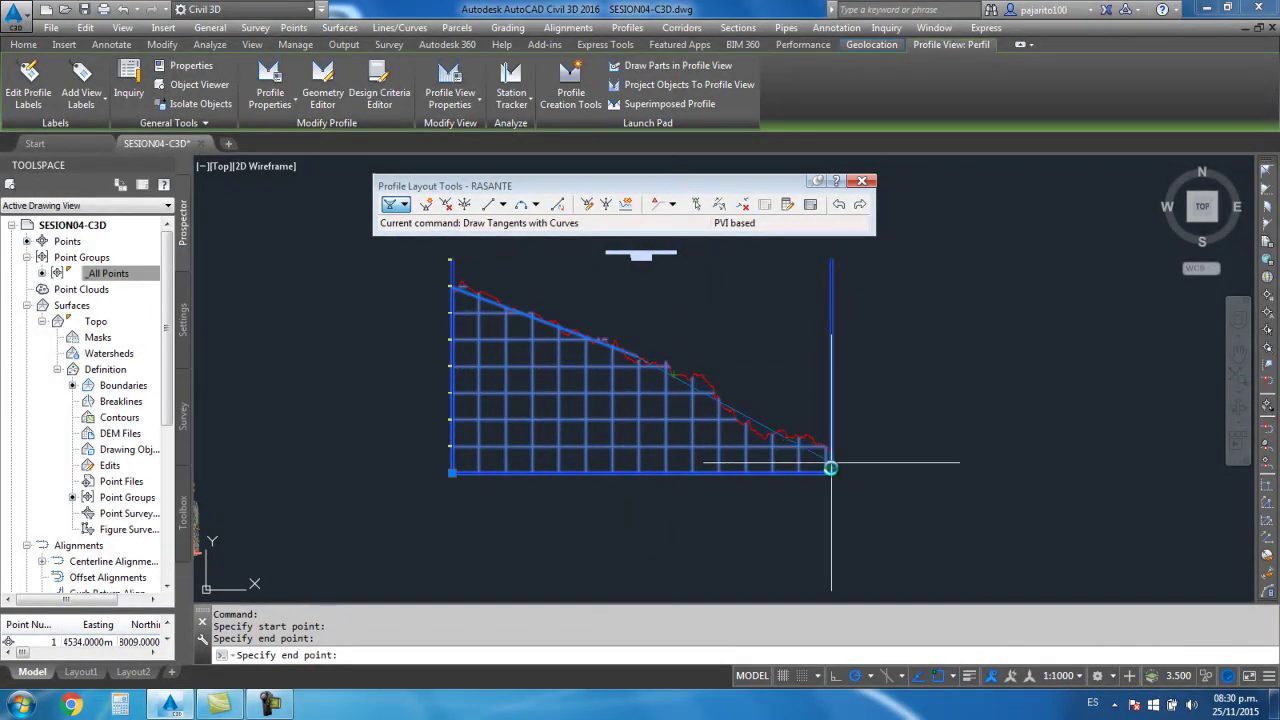
scroll(830, 467, up, 4)
scroll(829, 443, up, 1)
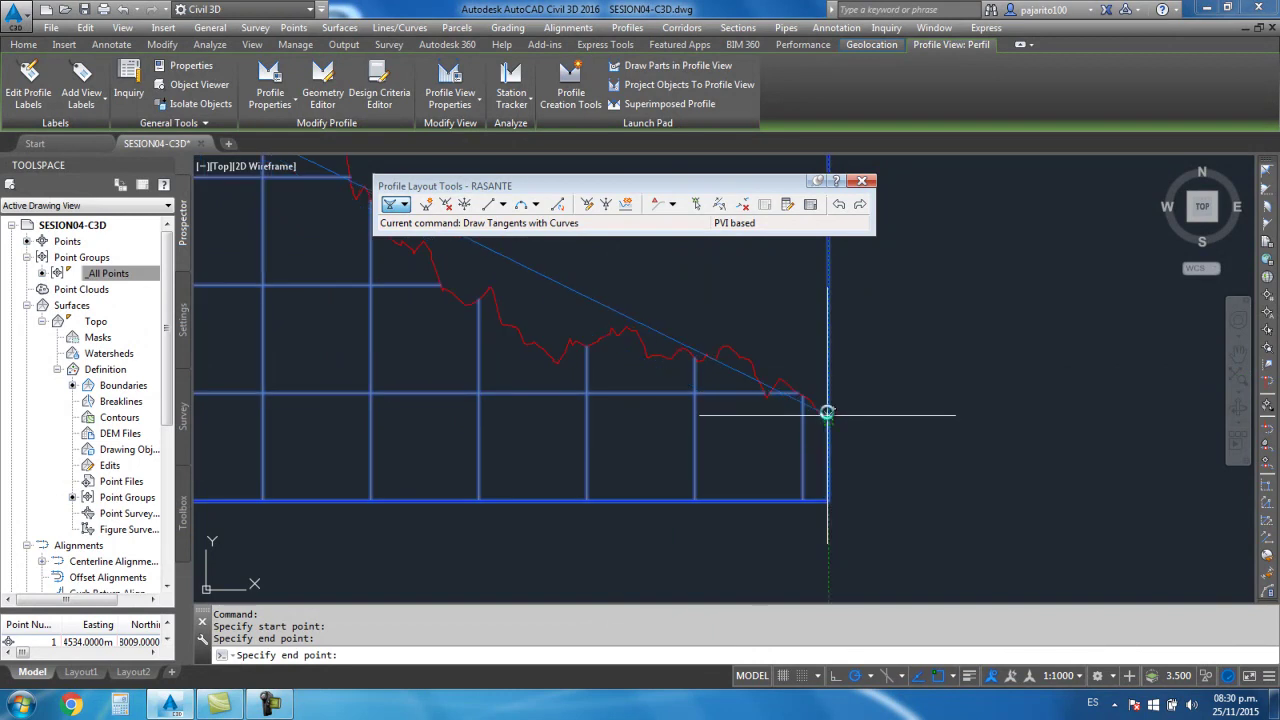
scroll(826, 423, up, 1)
scroll(826, 431, up, 1)
scroll(816, 420, down, 2)
scroll(820, 430, down, 2)
scroll(815, 433, down, 2)
scroll(644, 352, up, 3)
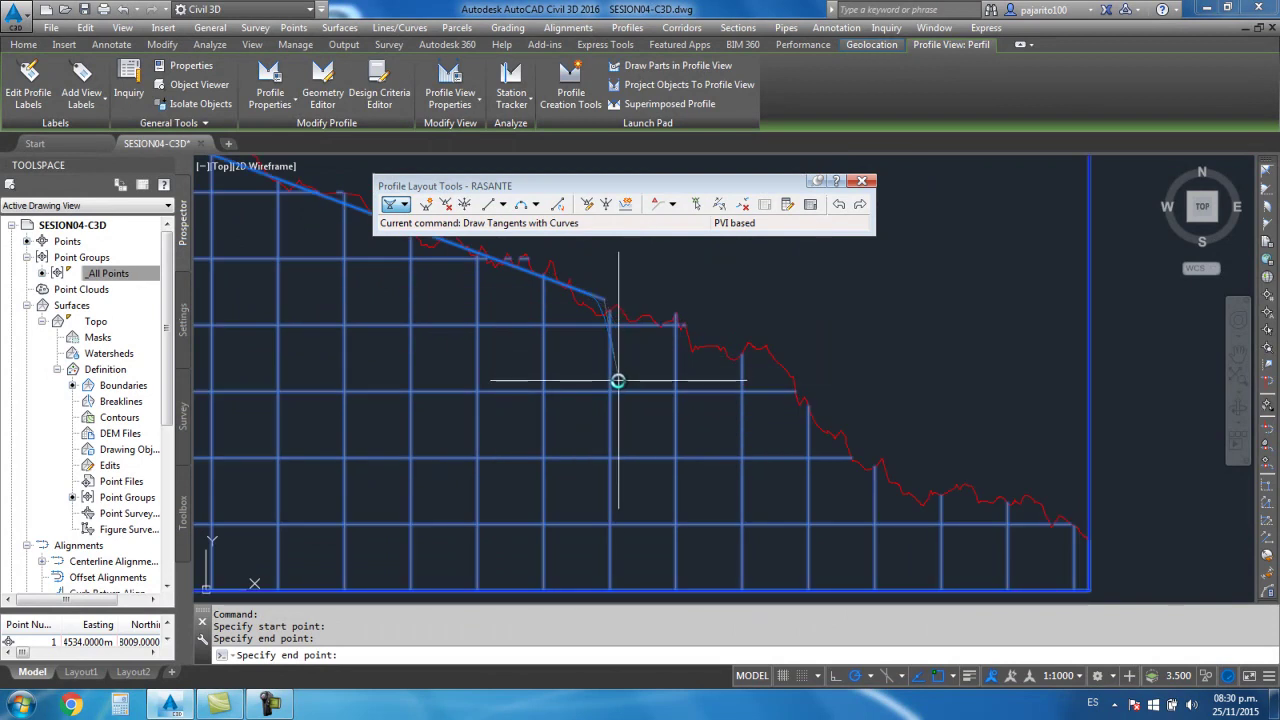
scroll(760, 350, down, 1)
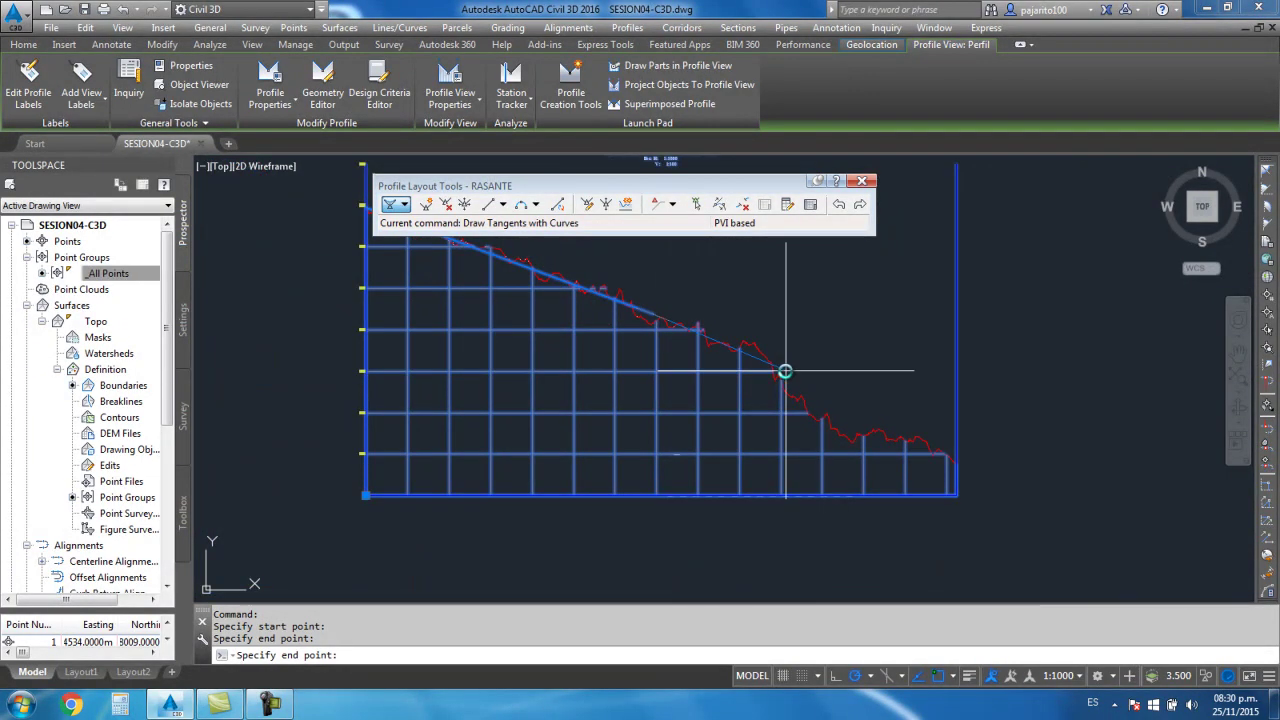
scroll(720, 375, down, 1)
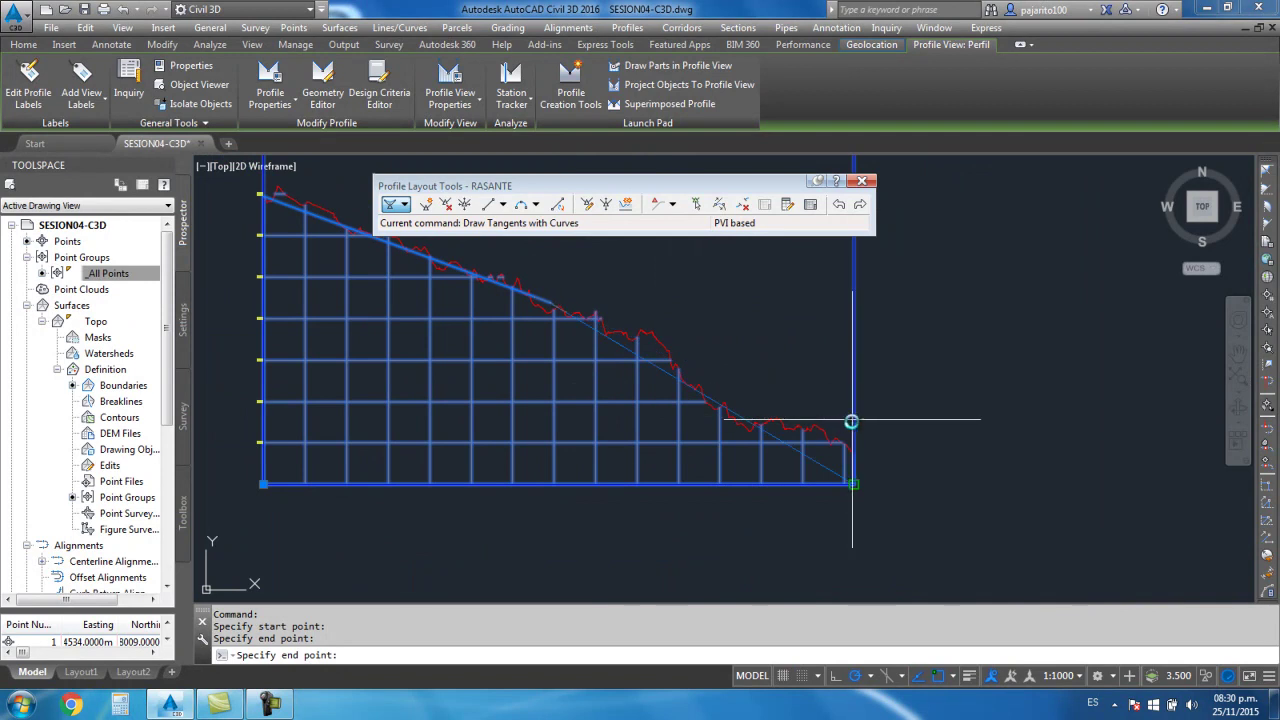
scroll(852, 472, up, 3)
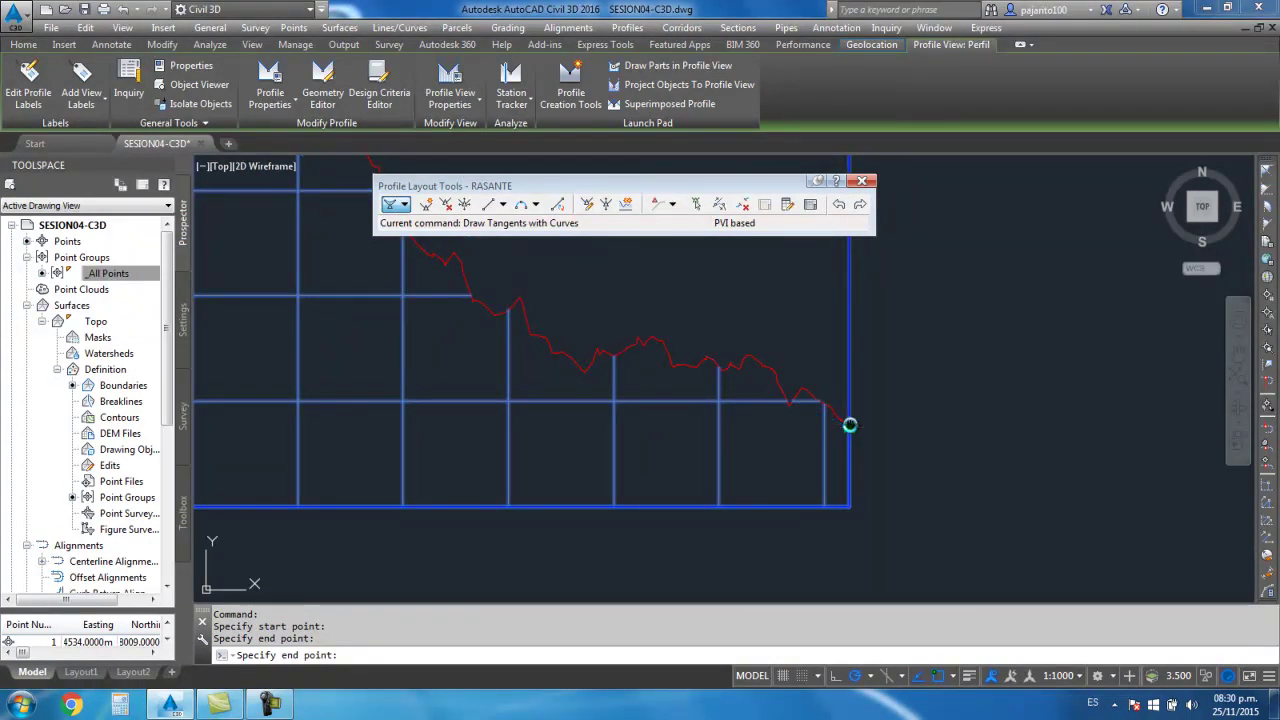
scroll(985, 471, up, 2)
scroll(992, 473, up, 3)
scroll(992, 473, up, 3)
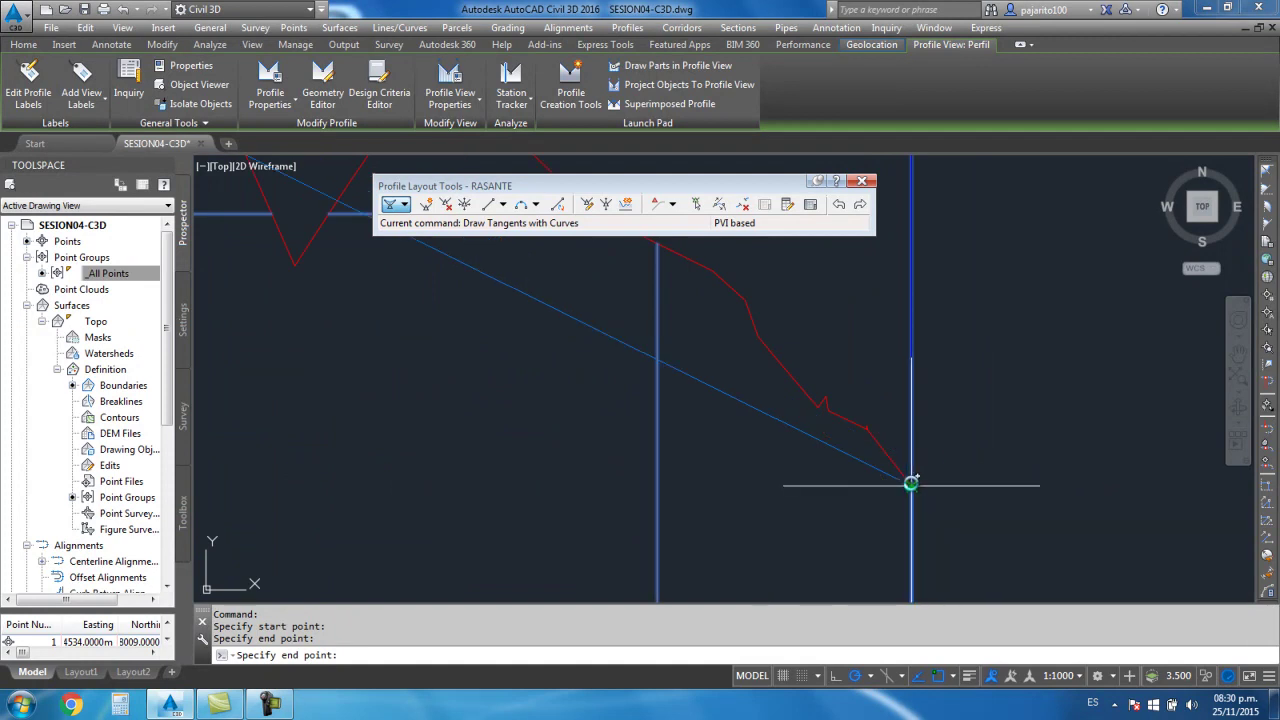
click(910, 484)
key(Return)
scroll(905, 505, down, 1)
scroll(905, 505, down, 1)
scroll(683, 449, down, 1)
scroll(603, 379, up, 2)
scroll(650, 440, down, 3)
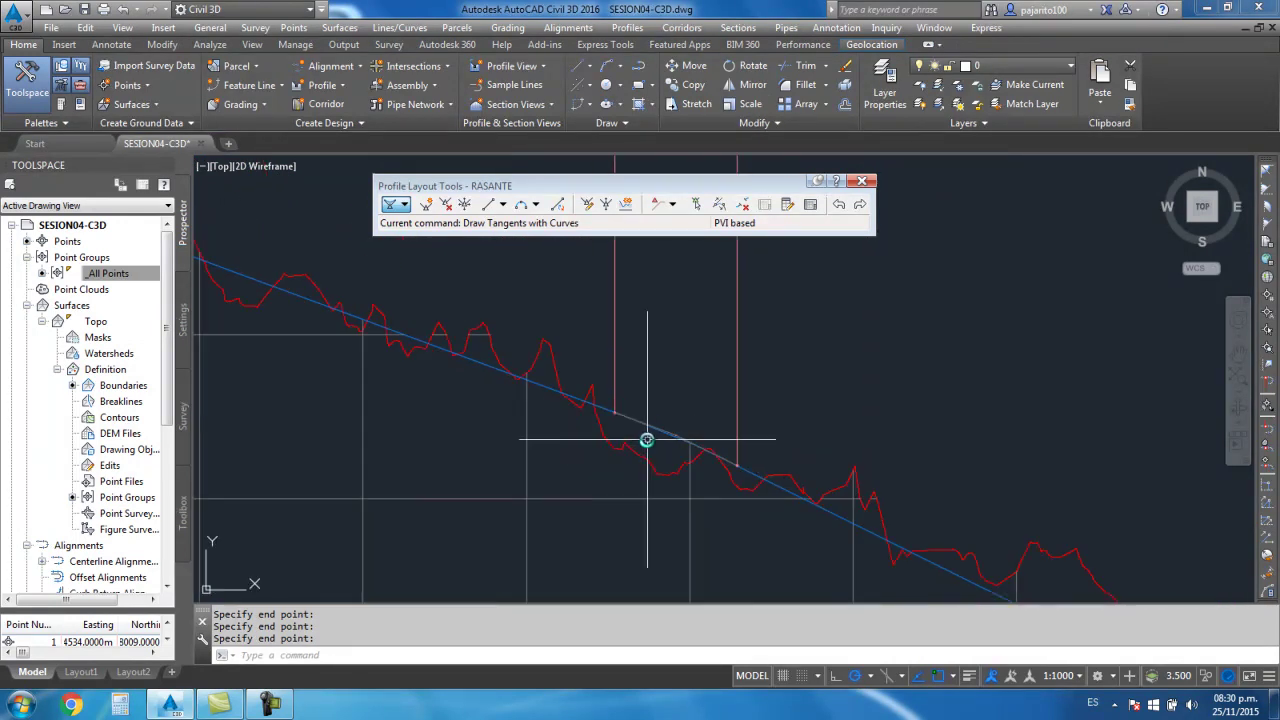
Close the Profile Layout Tools toolbar
click(862, 182)
scroll(625, 335, down, 2)
scroll(620, 240, up, 3)
Drag the crest curve label's grip down to just above the profile line and clear the selection
click(618, 238)
click(611, 230)
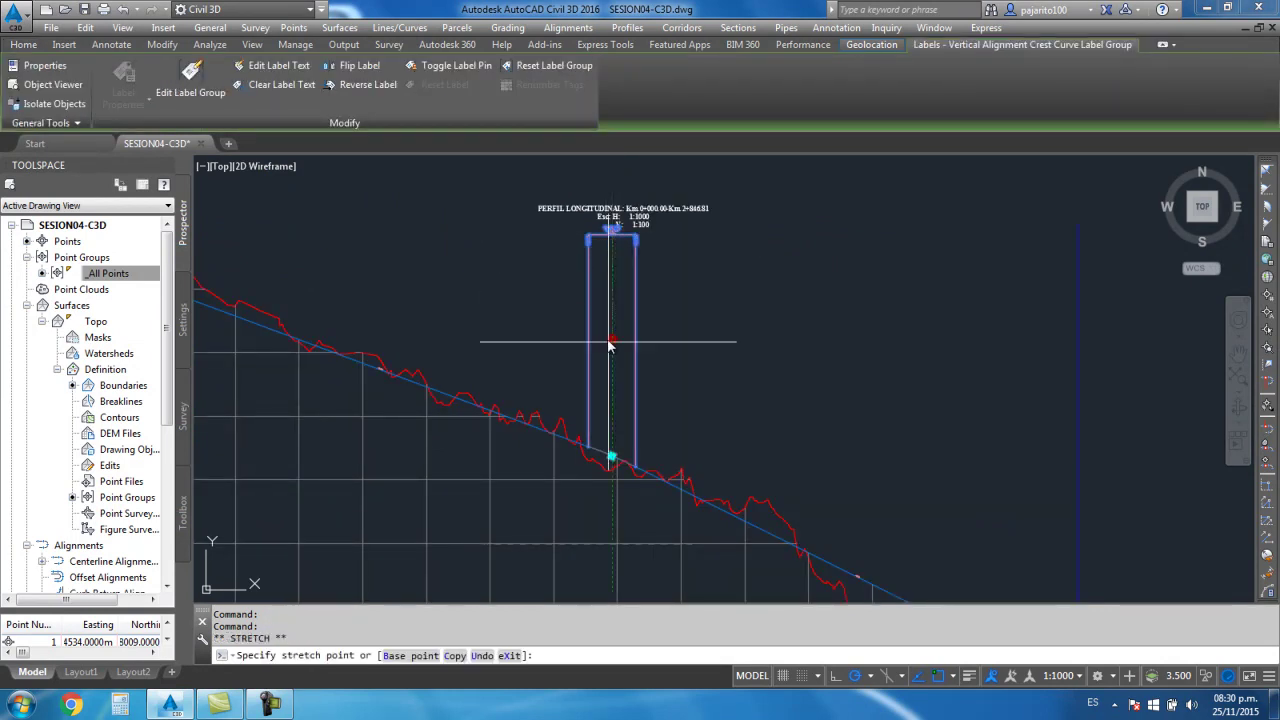
click(619, 421)
key(Escape)
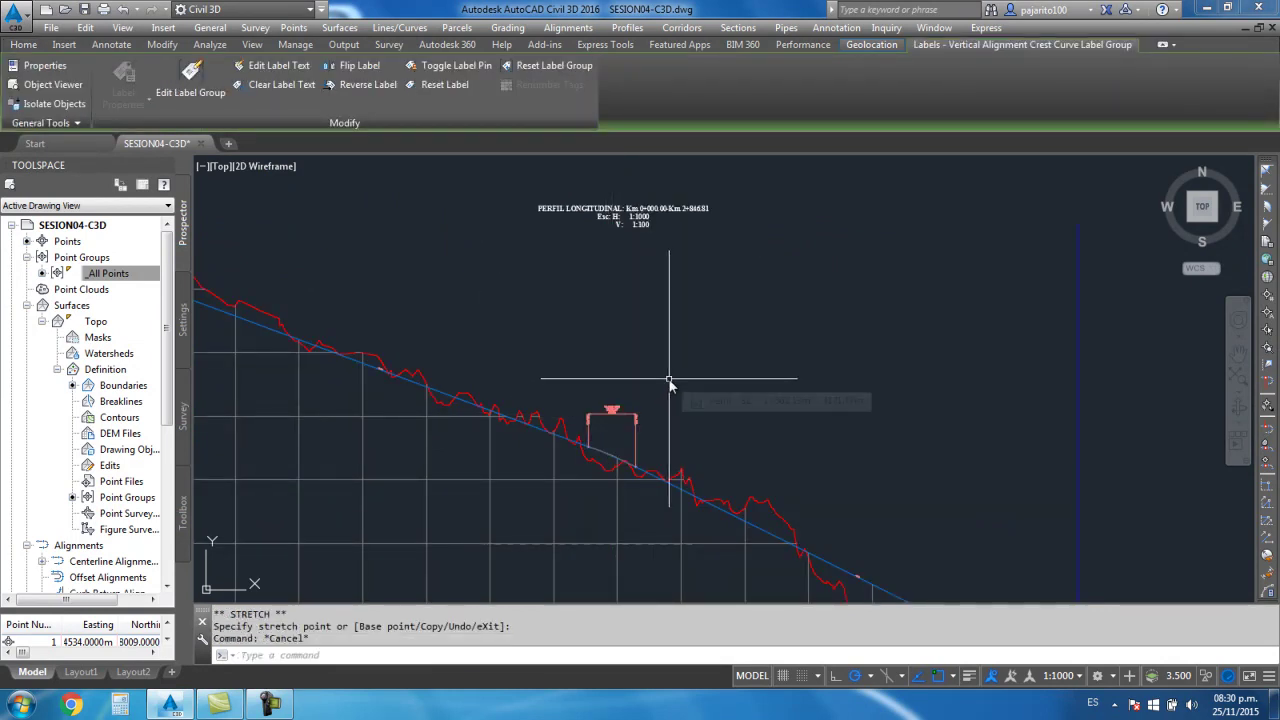
key(Escape)
scroll(671, 330, down, 3)
scroll(600, 357, up, 2)
scroll(660, 293, up, 2)
scroll(660, 293, up, 2)
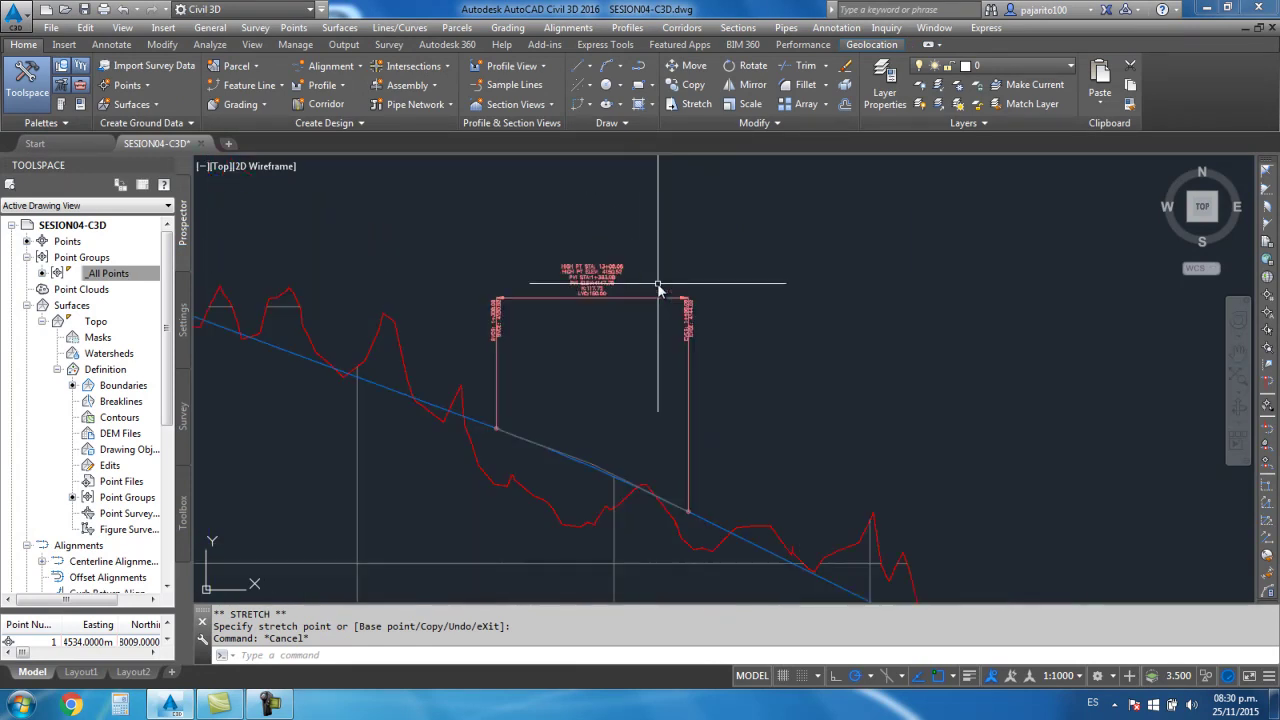
scroll(634, 257, down, 5)
scroll(614, 337, up, 5)
scroll(600, 382, up, 2)
scroll(571, 366, up, 2)
scroll(689, 409, down, 2)
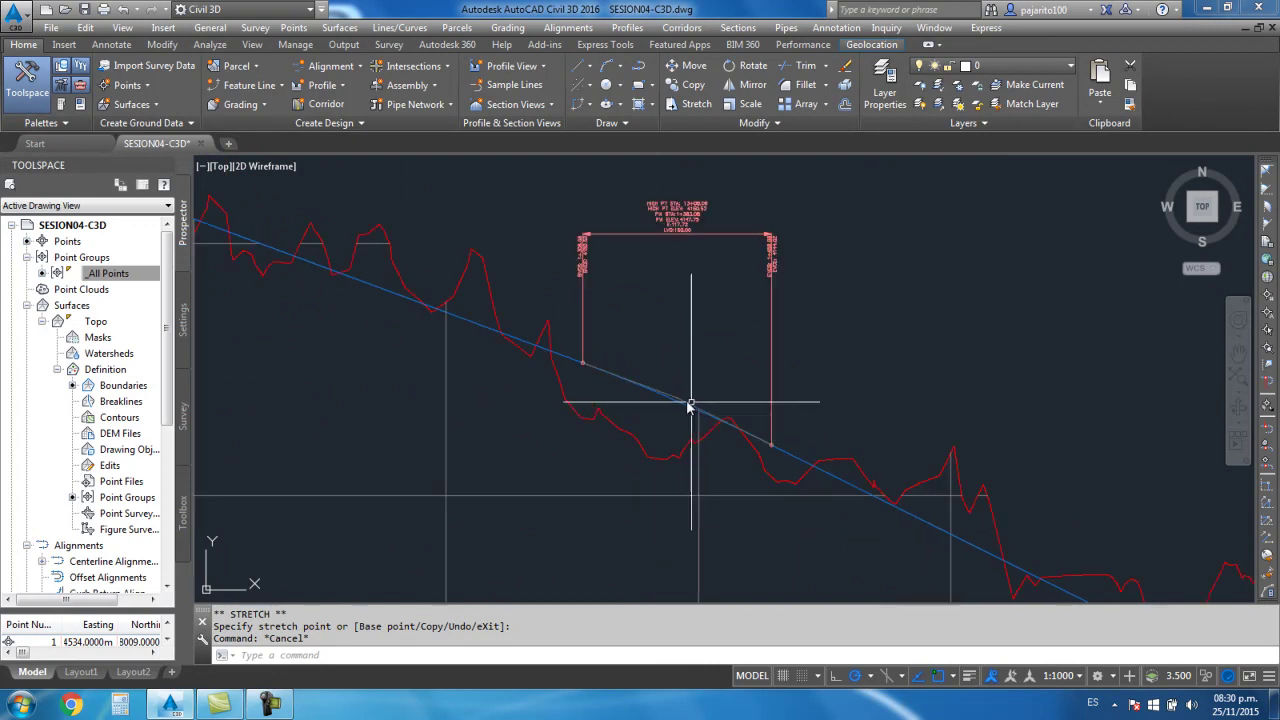
scroll(617, 391, down, 3)
scroll(540, 330, up, 1)
scroll(600, 300, up, 2)
scroll(514, 300, up, 2)
key(Escape)
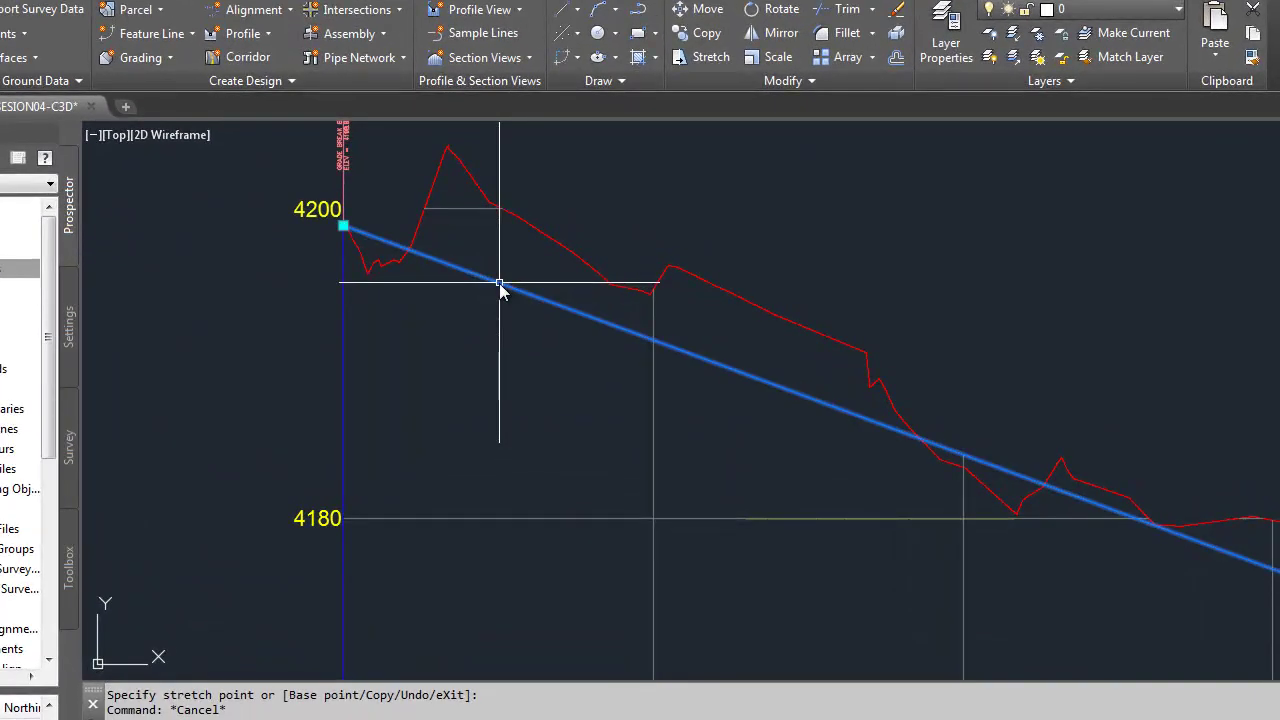
In the Estilo_rasante style's Display settings, set the Line component to index colour 40
right_click(499, 286)
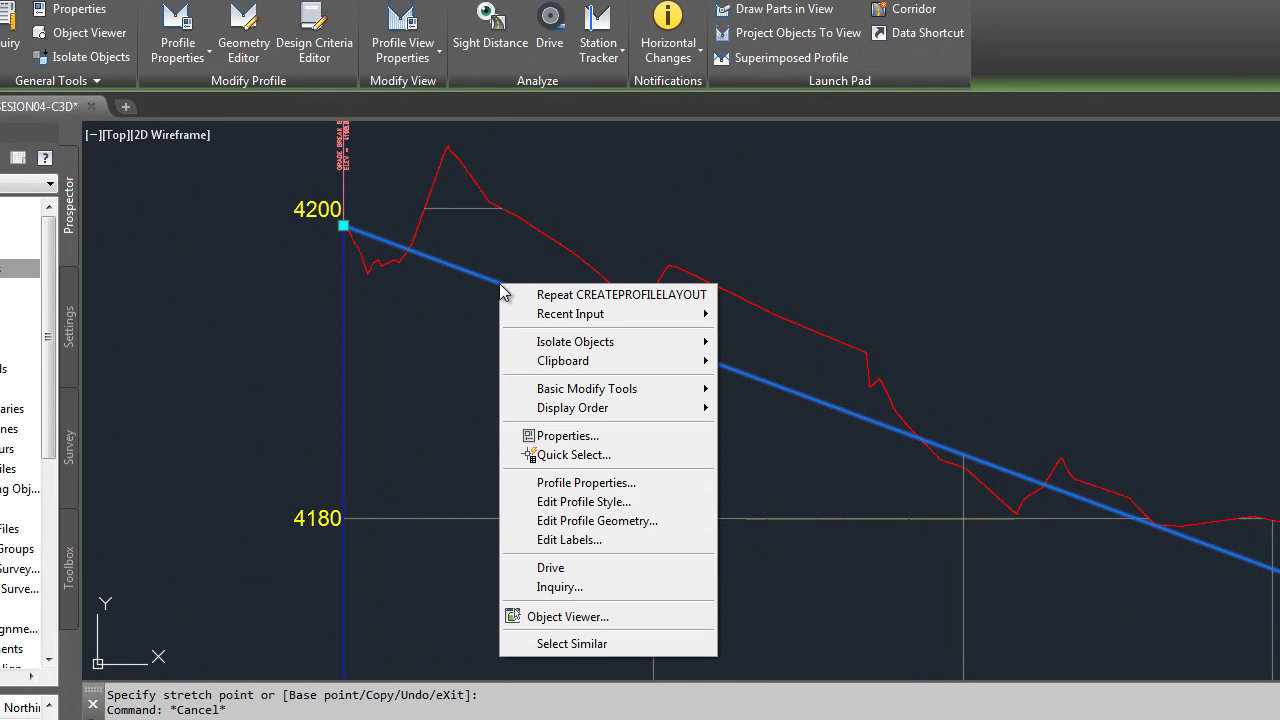
click(608, 505)
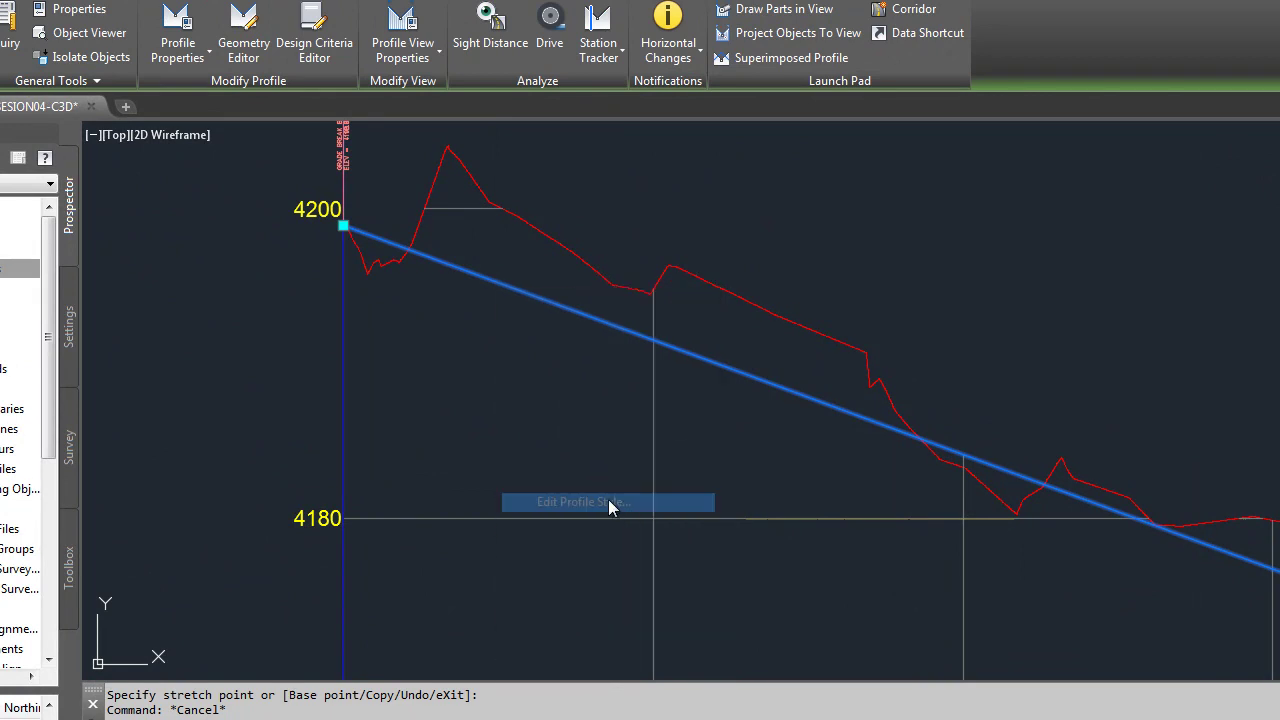
click(497, 166)
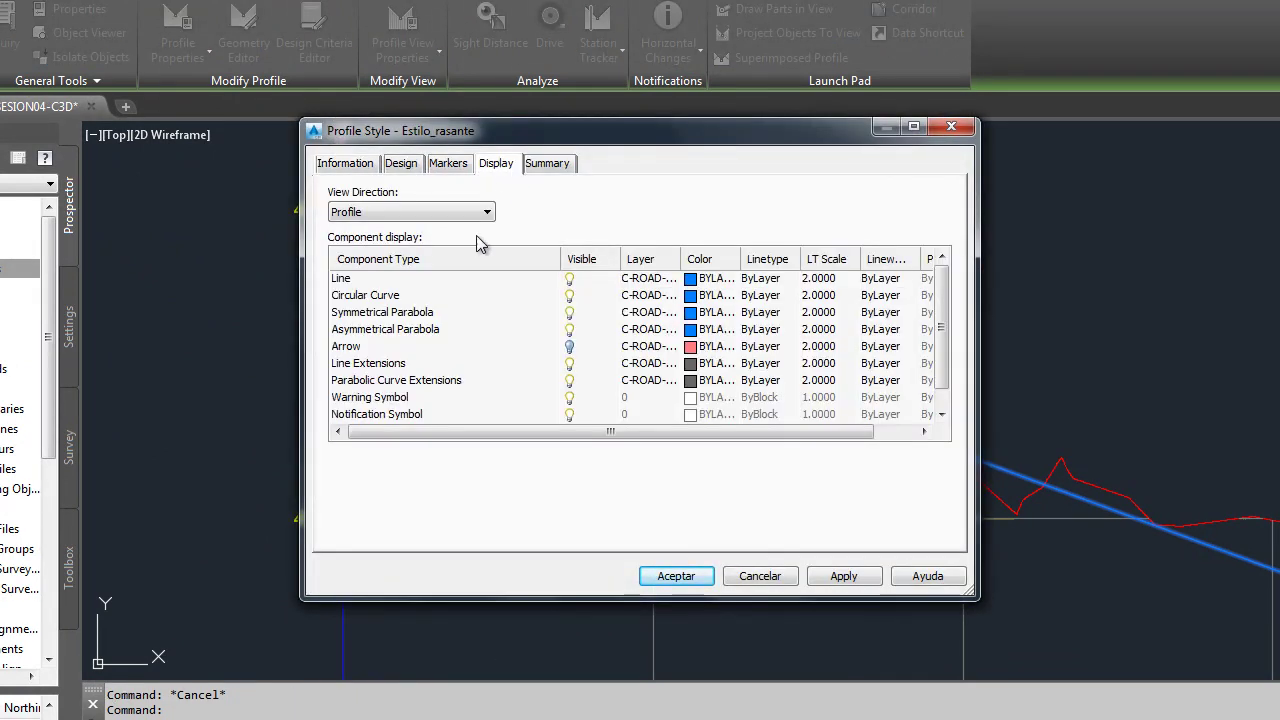
click(688, 284)
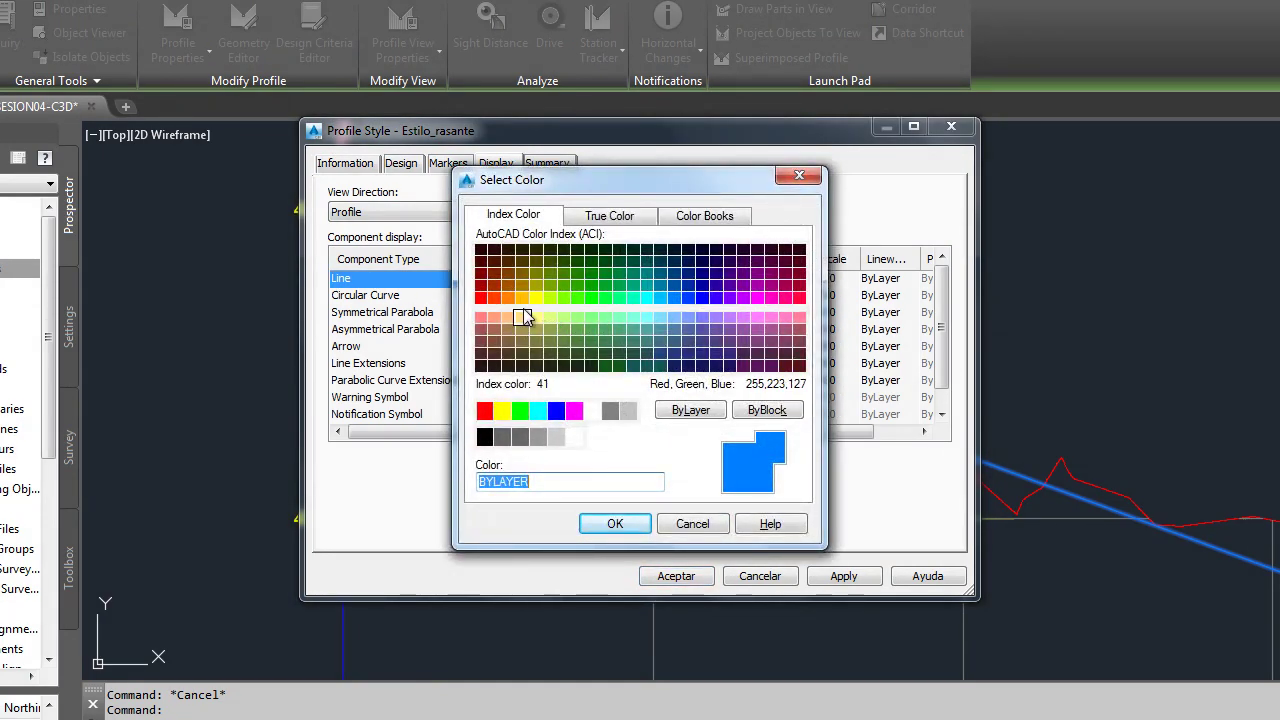
click(482, 298)
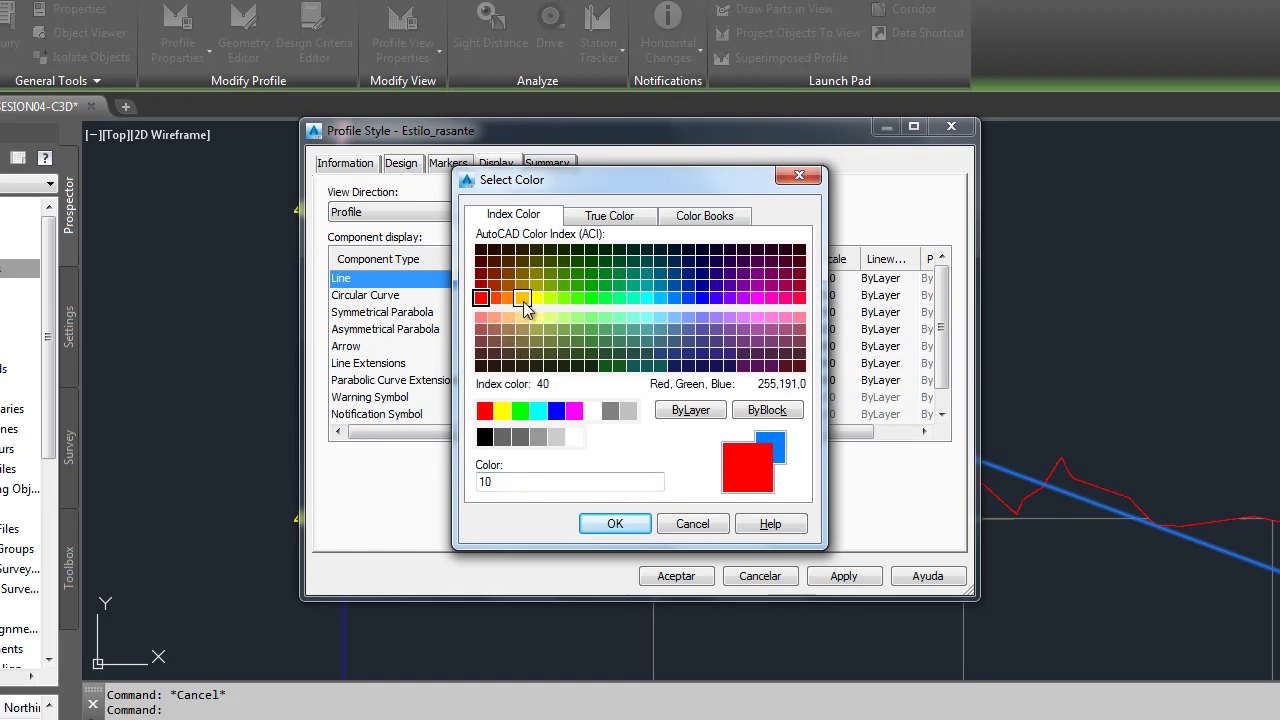
click(523, 298)
click(635, 479)
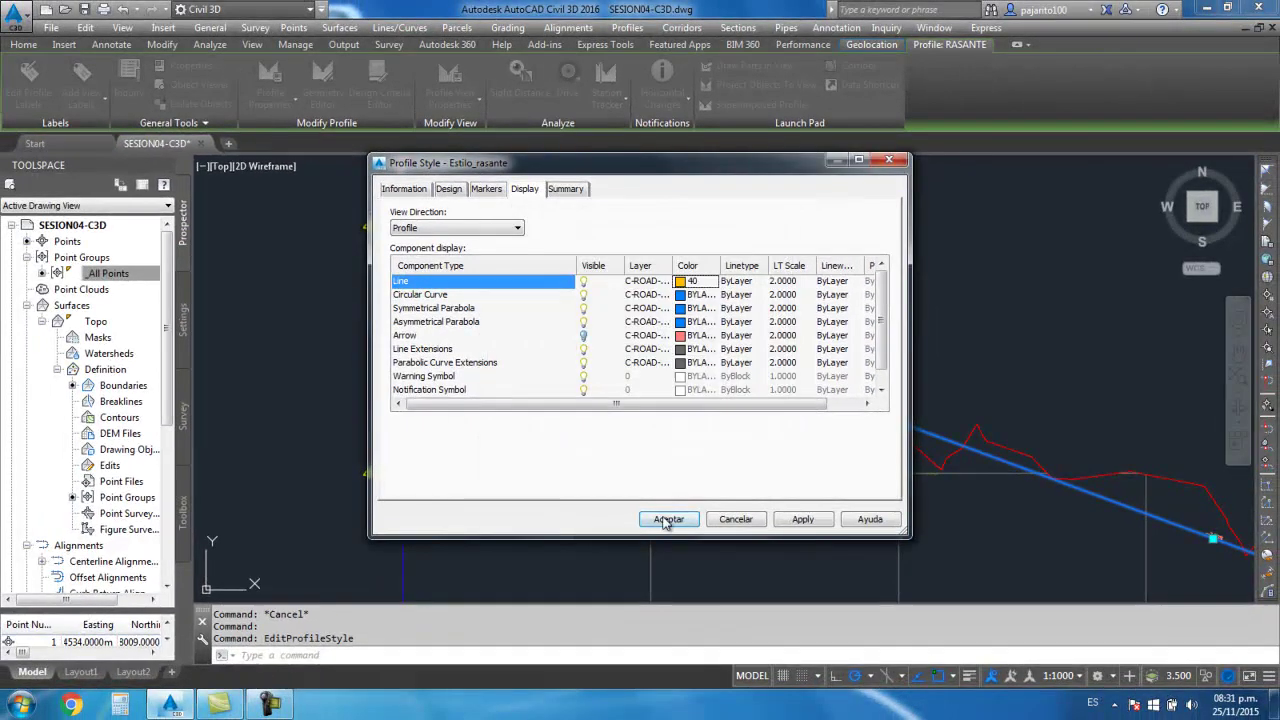
click(666, 521)
scroll(621, 405, down, 3)
scroll(631, 405, down, 3)
scroll(750, 463, up, 6)
scroll(686, 391, up, 2)
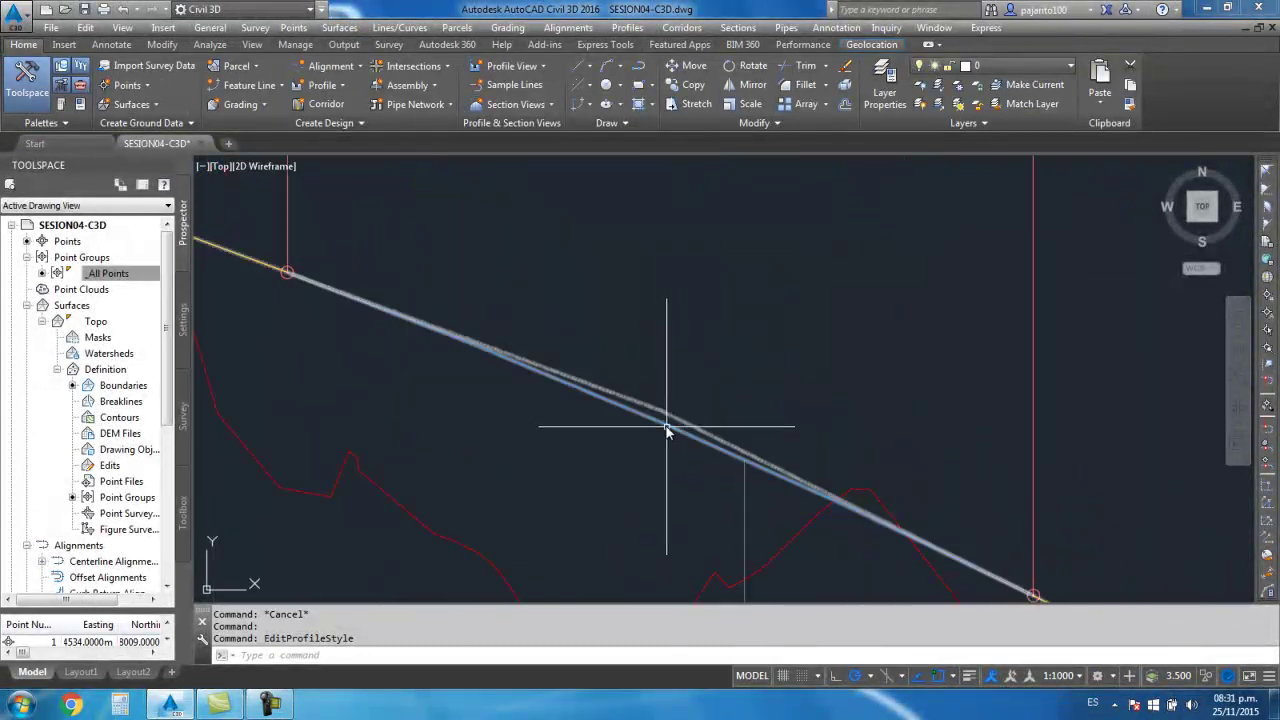
In Estilo_rasante's Display settings, set Symmetrical and Asymmetrical Parabola colours to index 80
click(665, 430)
right_click(666, 425)
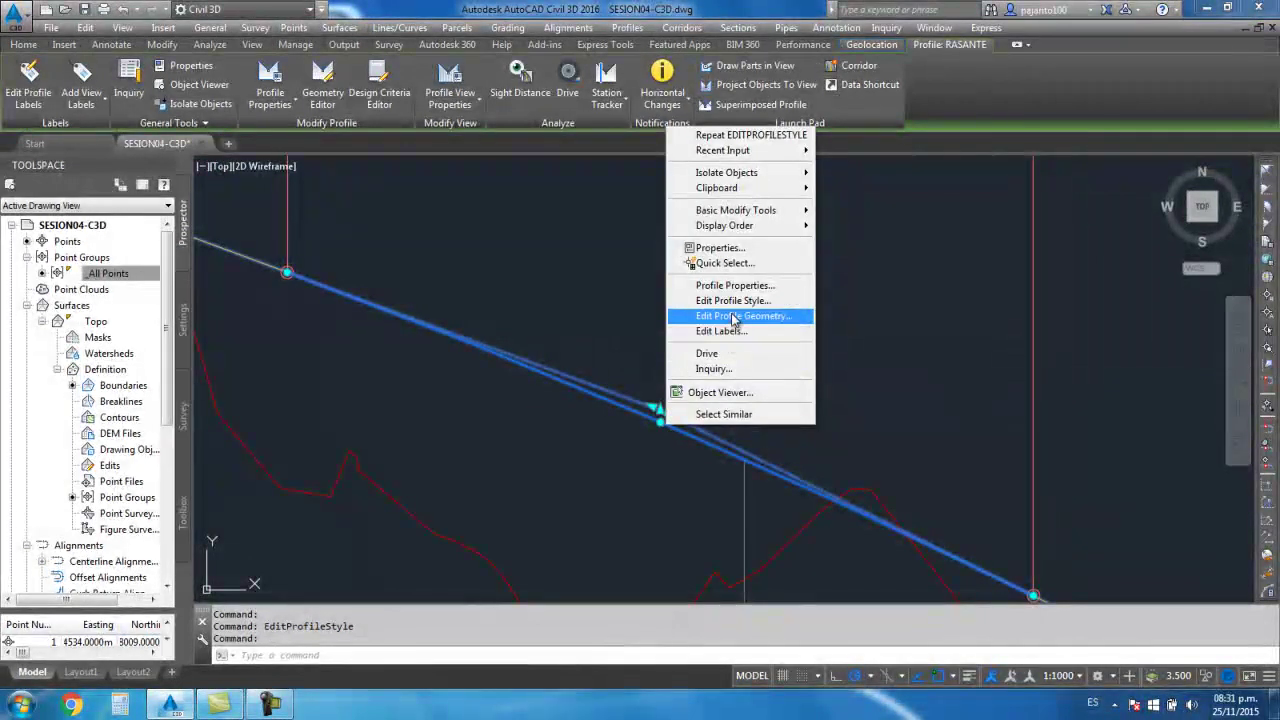
click(733, 300)
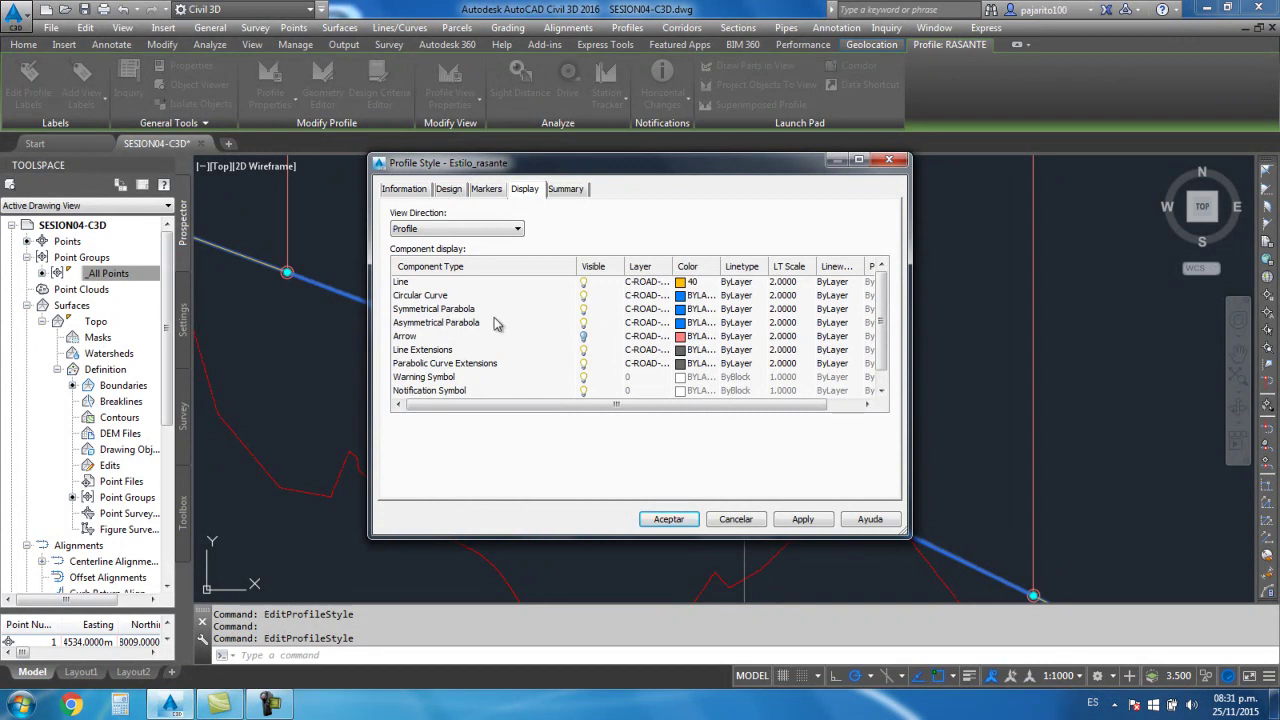
click(678, 310)
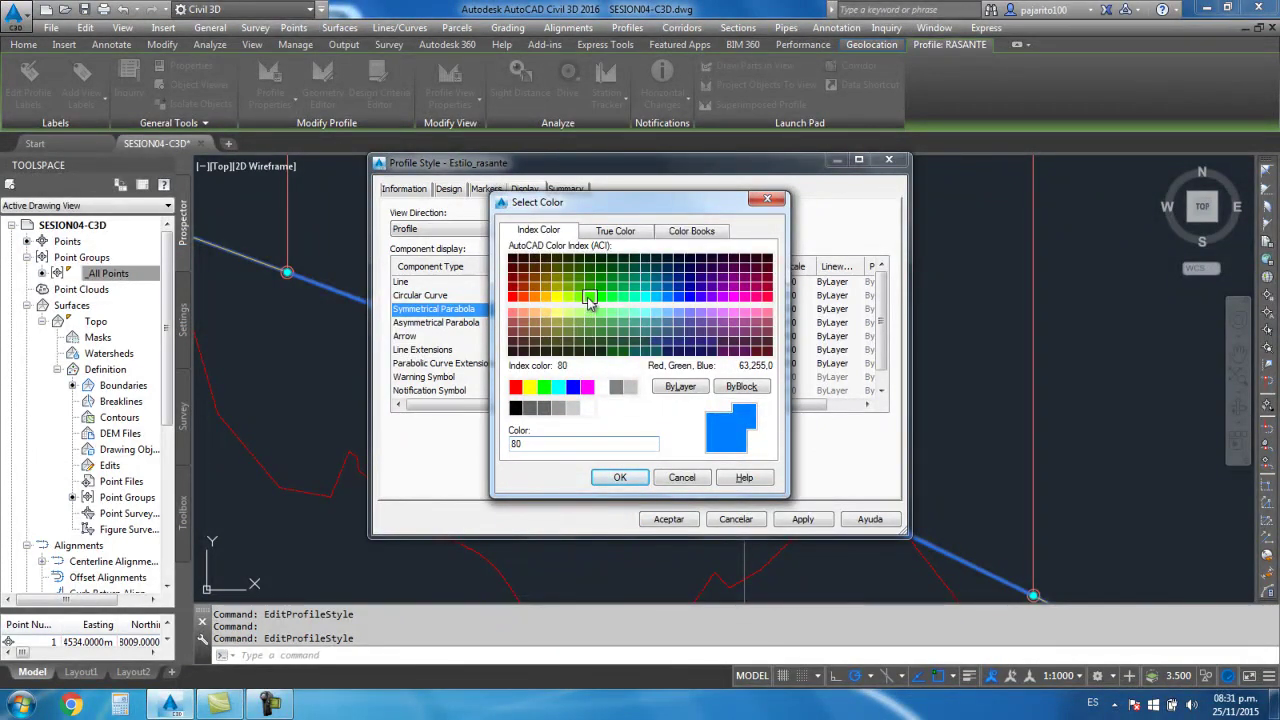
click(620, 477)
click(678, 323)
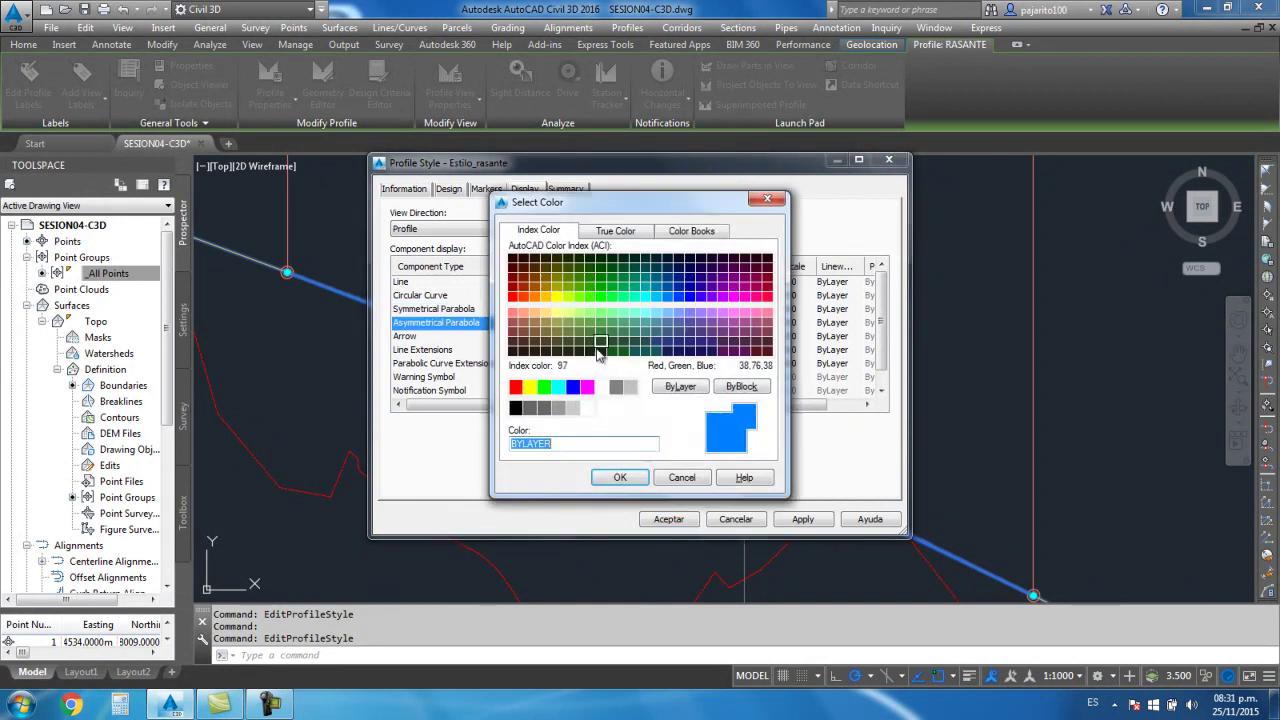
click(588, 302)
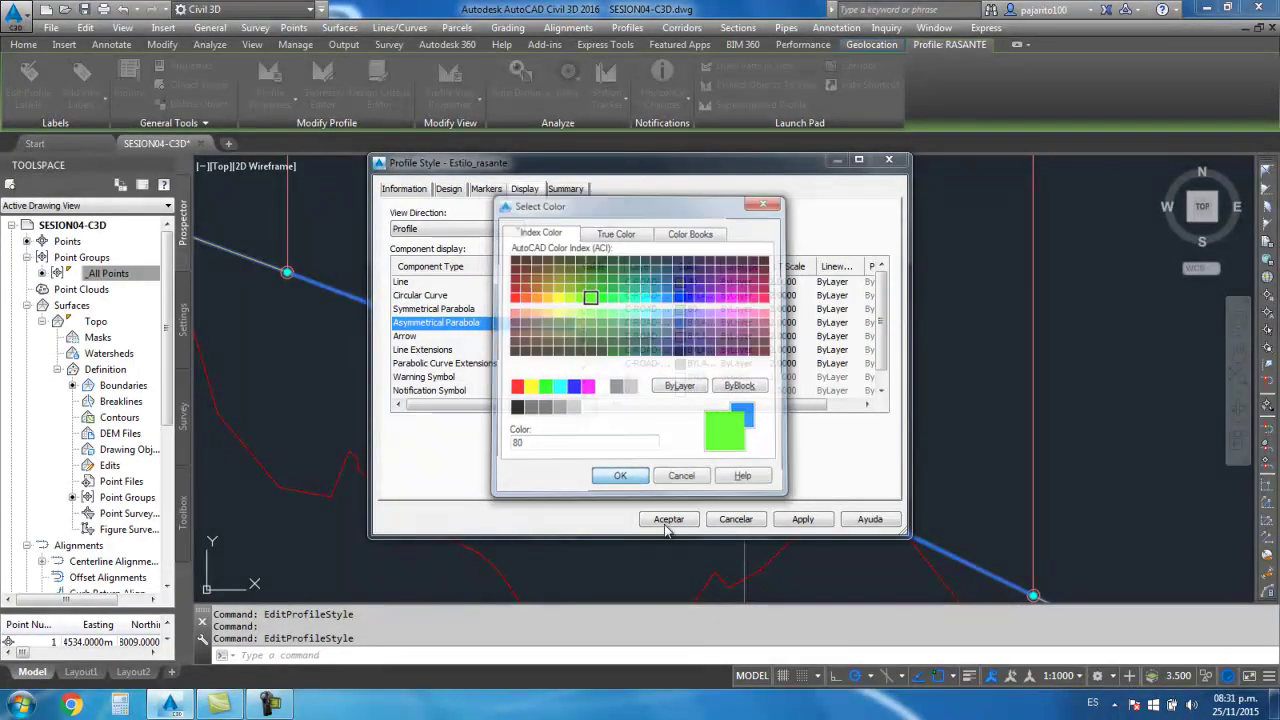
click(620, 477)
click(668, 519)
Open the profile style editor for the yellow RASANTE design profile line
scroll(614, 349, down, 5)
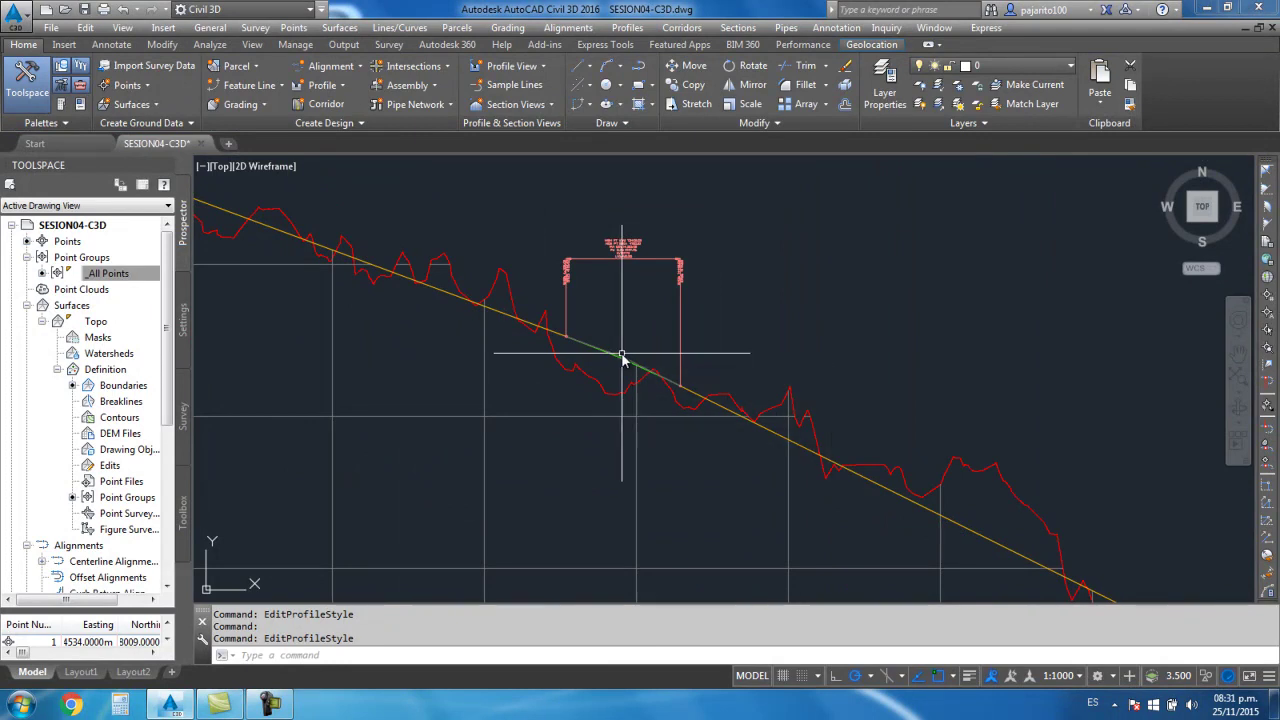
scroll(622, 357, down, 2)
scroll(491, 371, down, 3)
scroll(466, 352, down, 1)
scroll(443, 237, up, 5)
scroll(443, 237, up, 2)
scroll(457, 277, down, 4)
scroll(577, 345, down, 3)
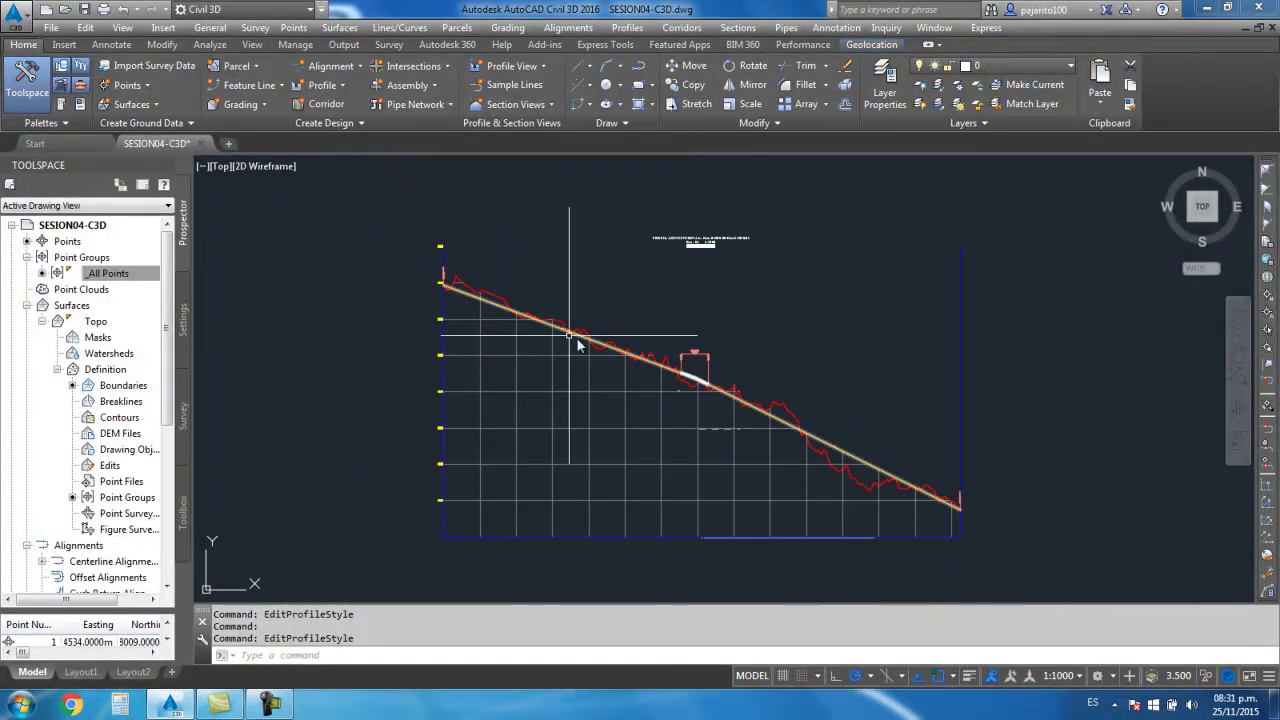
middle_drag(577, 345, 518, 318)
scroll(617, 350, up, 3)
scroll(594, 371, down, 4)
scroll(491, 309, up, 4)
scroll(631, 313, up, 2)
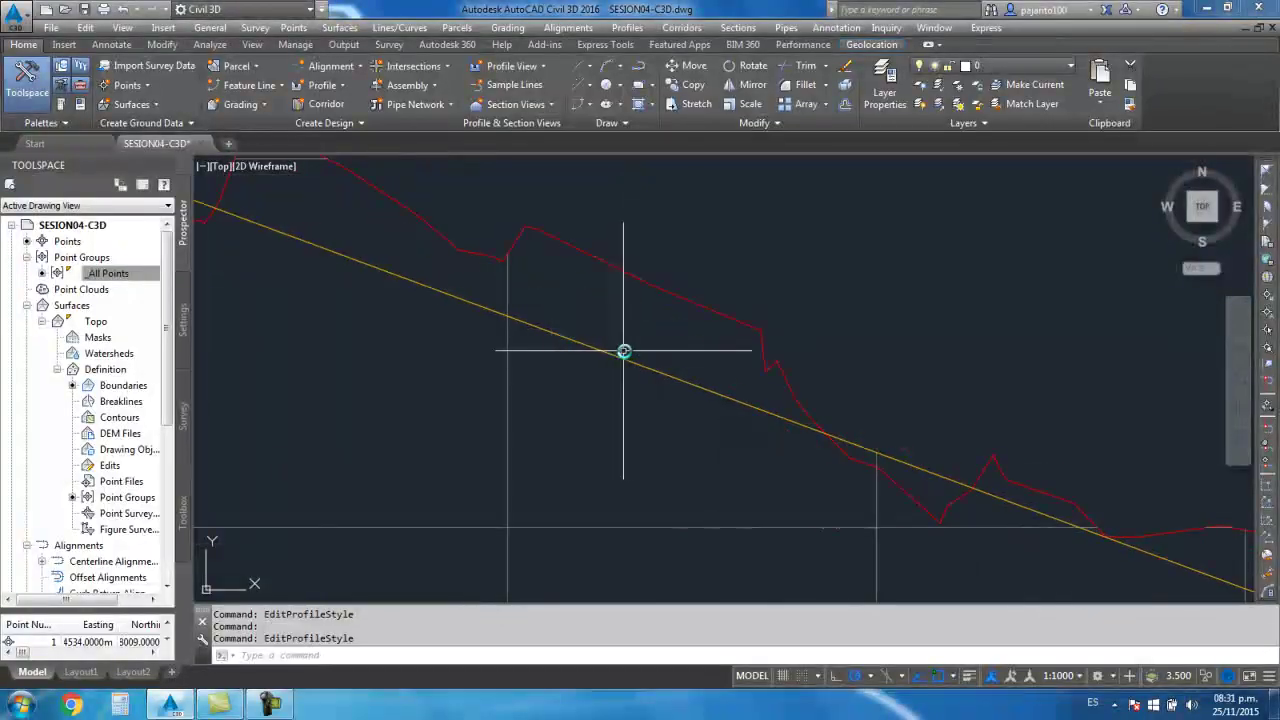
click(603, 349)
right_click(603, 349)
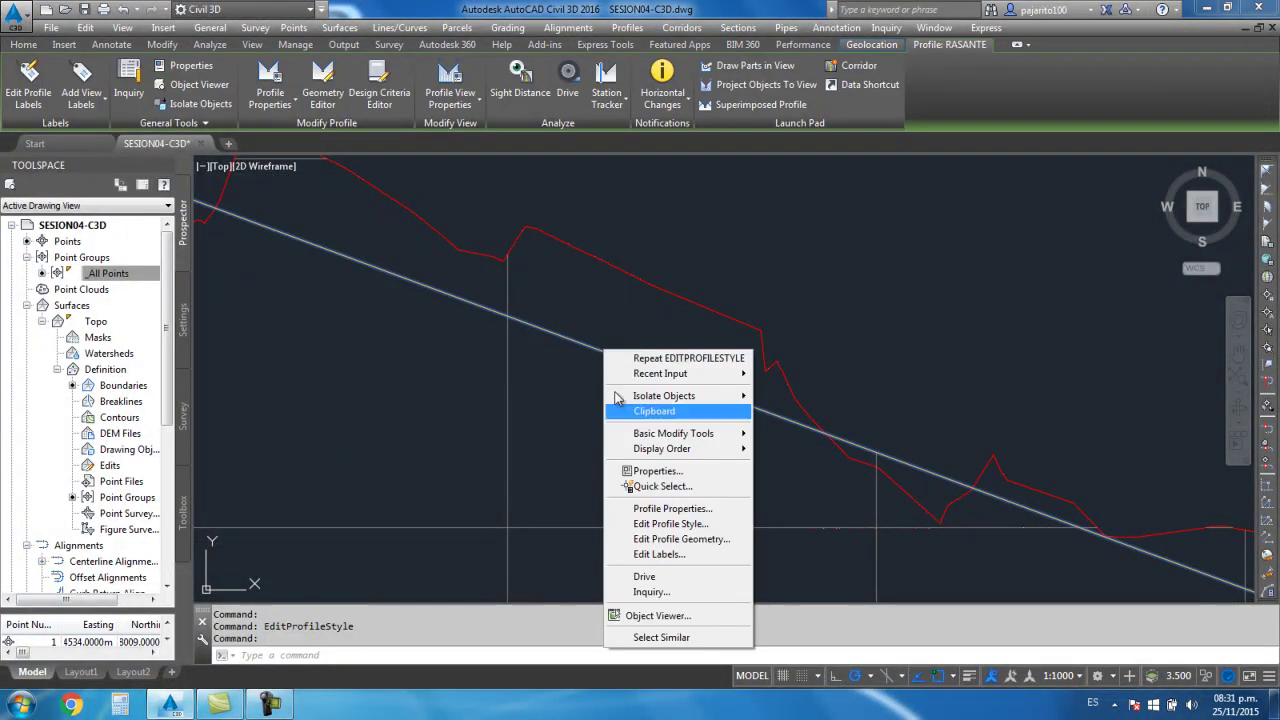
click(688, 526)
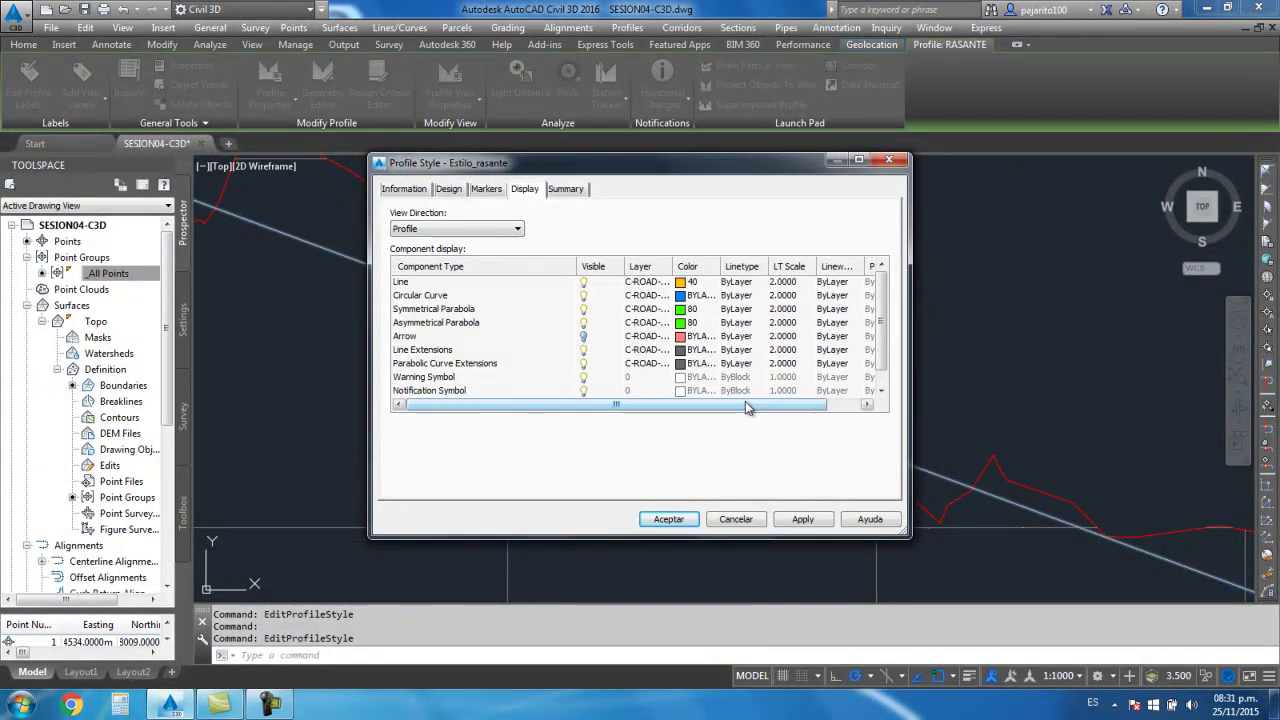
Set the Line component's linetype to HIDDEN with an LT scale of 8
drag(745, 407, 783, 407)
click(704, 284)
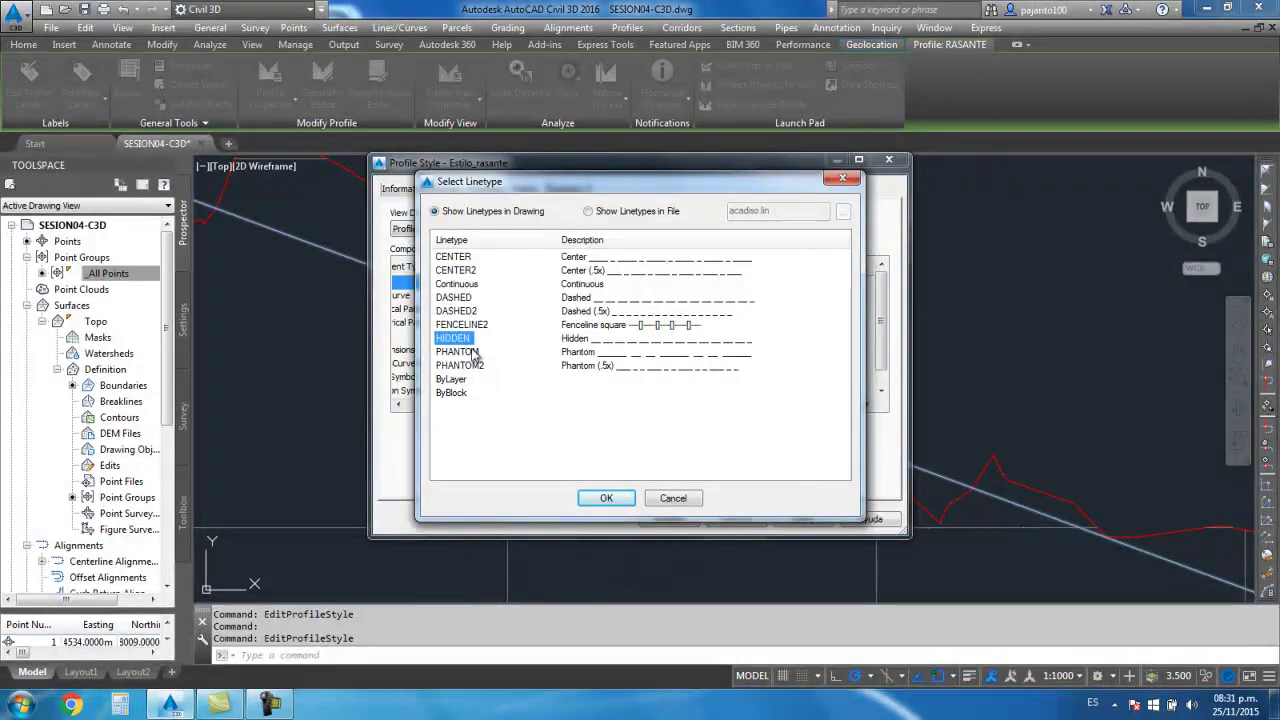
click(605, 499)
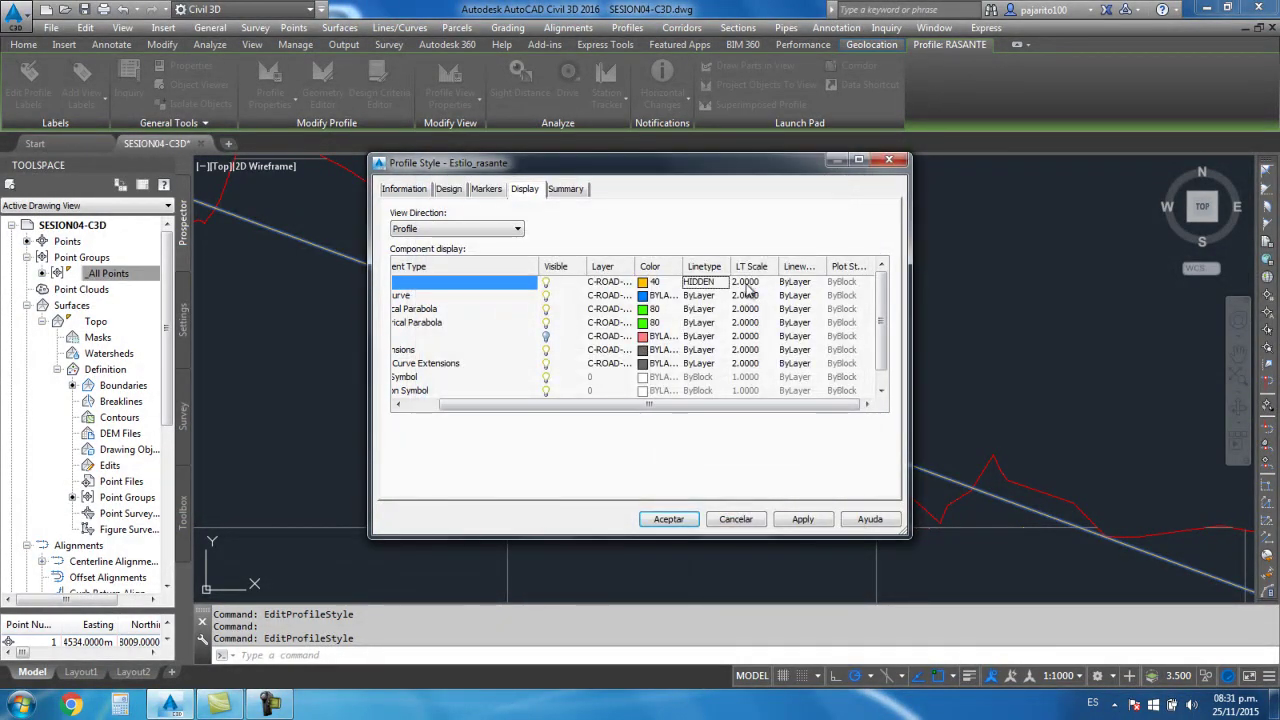
key(Return)
Apply the HIDDEN linetype style changes and clear the profile selection
click(669, 522)
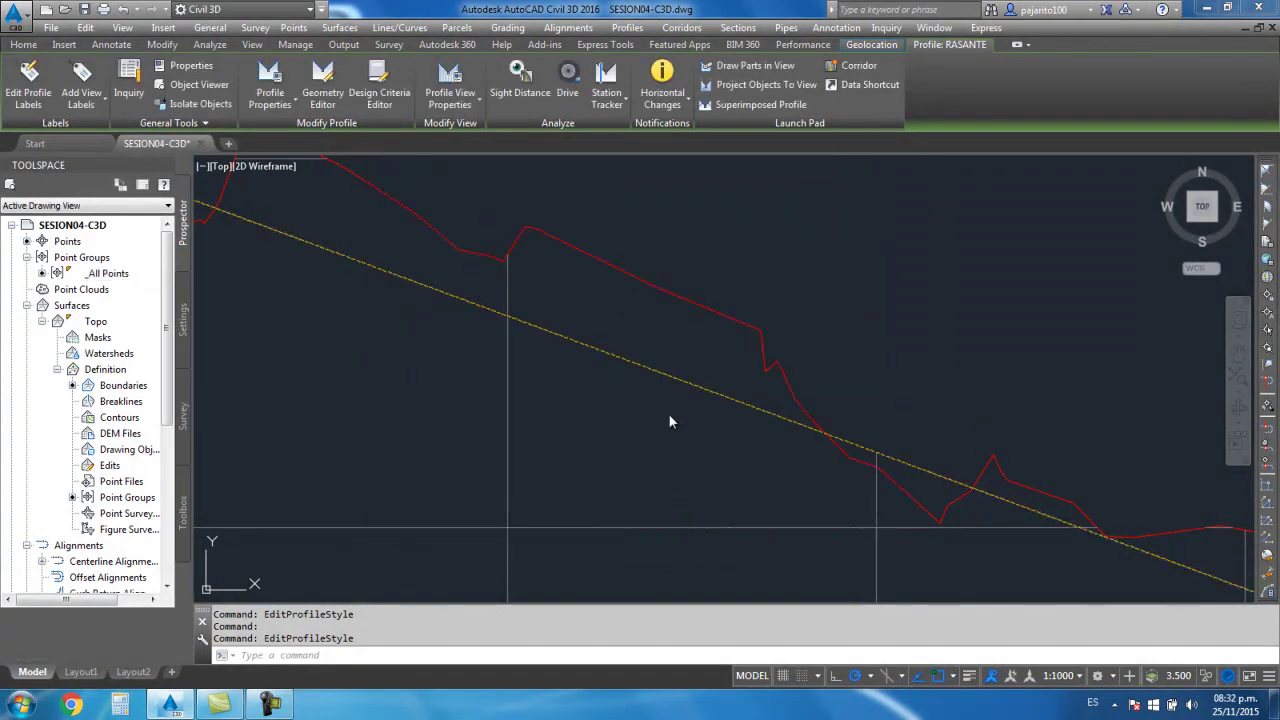
key(Escape)
scroll(563, 349, up, 3)
scroll(522, 342, up, 2)
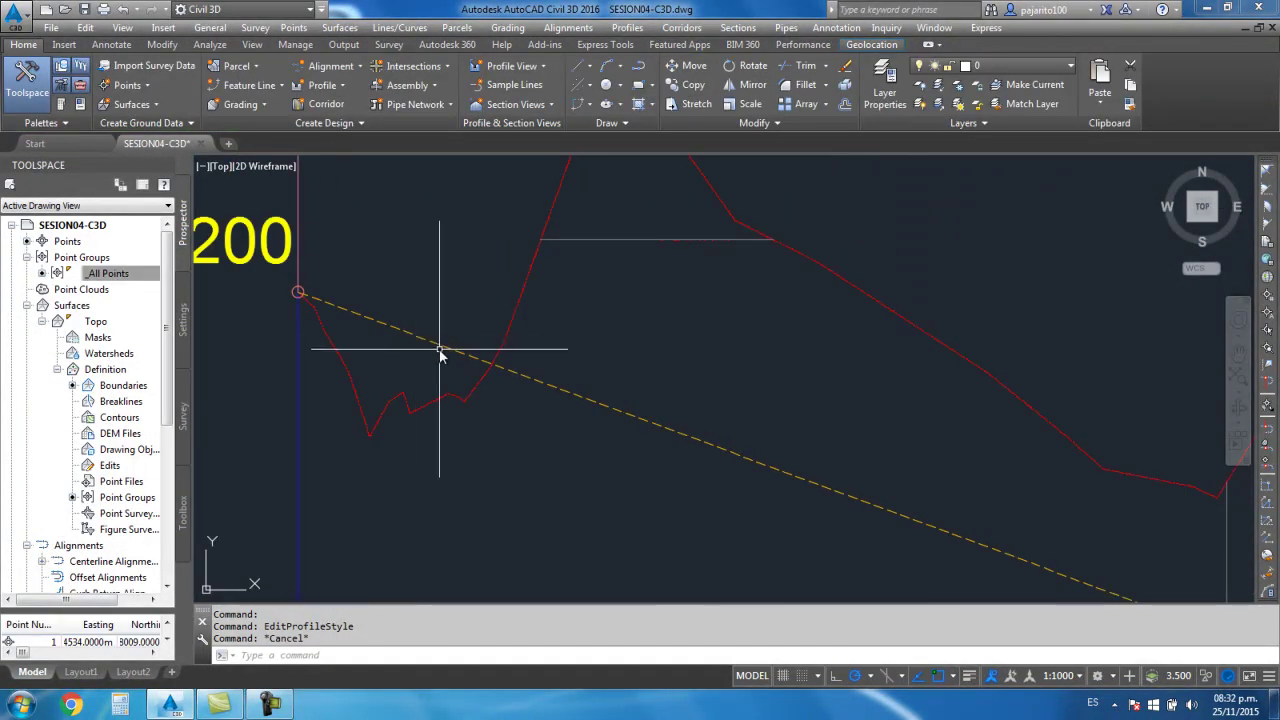
scroll(440, 352, down, 2)
scroll(529, 400, down, 2)
scroll(651, 463, up, 4)
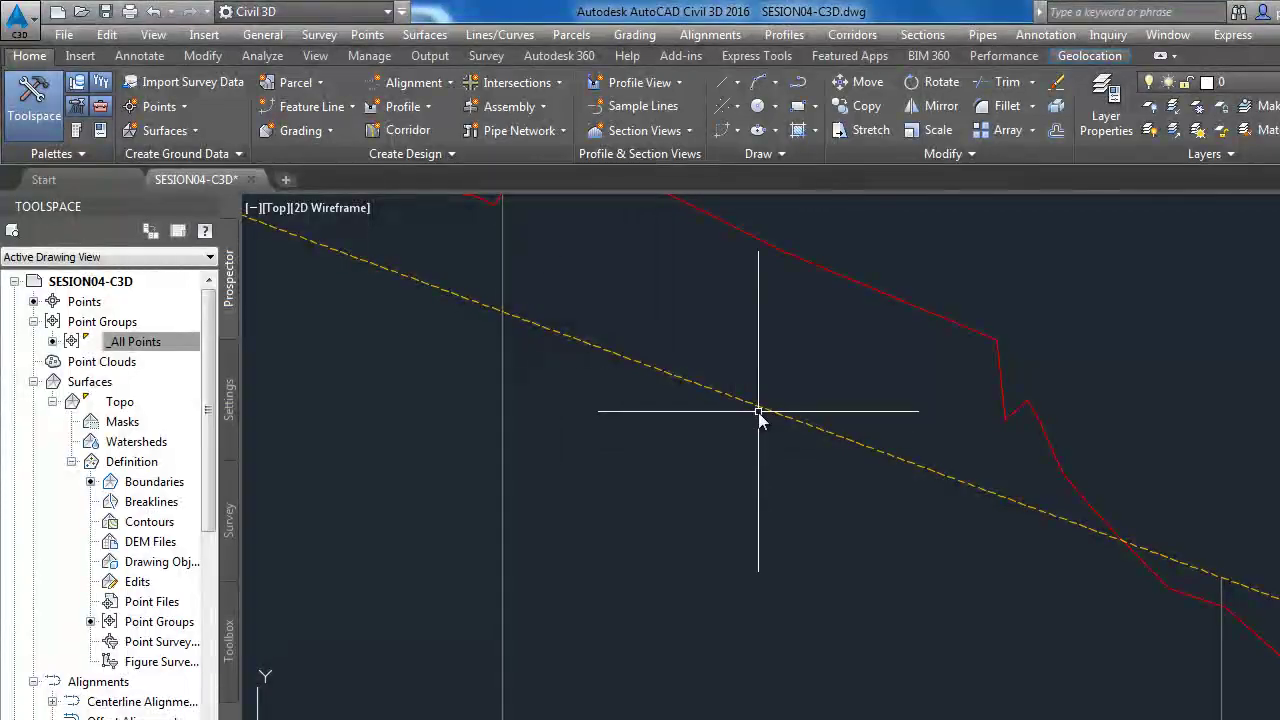
Edit the Line component's LT scale in the Estilo_rasante profile style and accept it
click(759, 414)
right_click(759, 412)
click(843, 626)
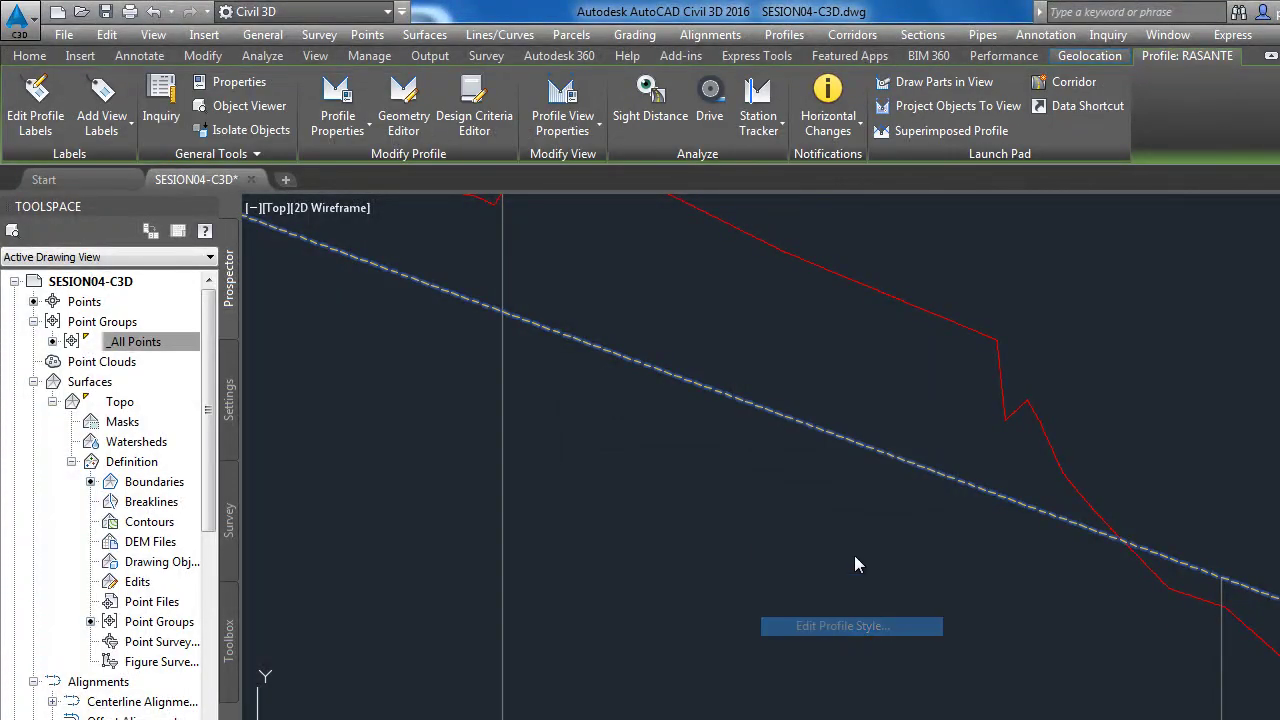
double_click(975, 360)
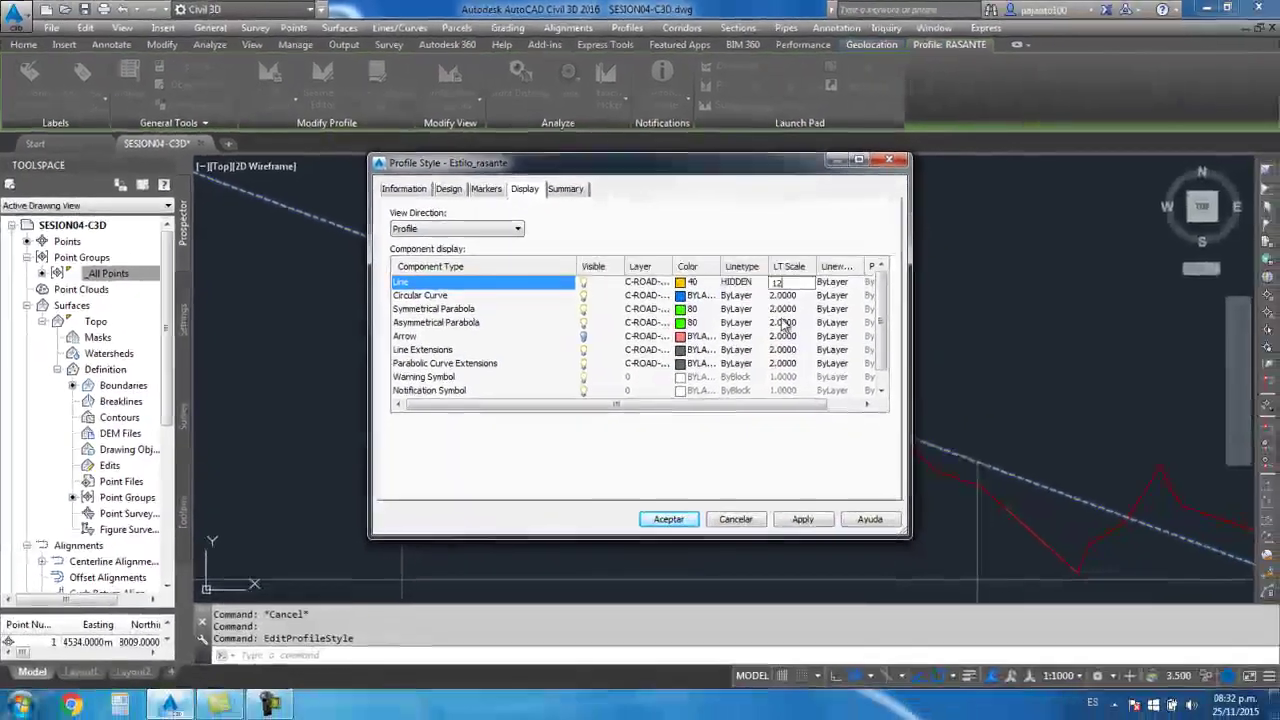
click(670, 517)
Zoom around the profile to inspect the dashed RASANTE grade line
scroll(686, 423, down, 5)
scroll(729, 423, up, 6)
scroll(728, 378, down, 4)
scroll(697, 379, down, 3)
scroll(766, 411, up, 4)
scroll(740, 420, up, 2)
scroll(600, 314, down, 2)
scroll(657, 357, up, 5)
scroll(490, 340, down, 3)
scroll(600, 380, down, 3)
scroll(760, 430, down, 1)
scroll(830, 440, up, 2)
scroll(800, 380, up, 3)
scroll(817, 329, up, 1)
scroll(825, 350, down, 2)
scroll(815, 360, down, 2)
scroll(603, 341, up, 3)
scroll(603, 341, up, 3)
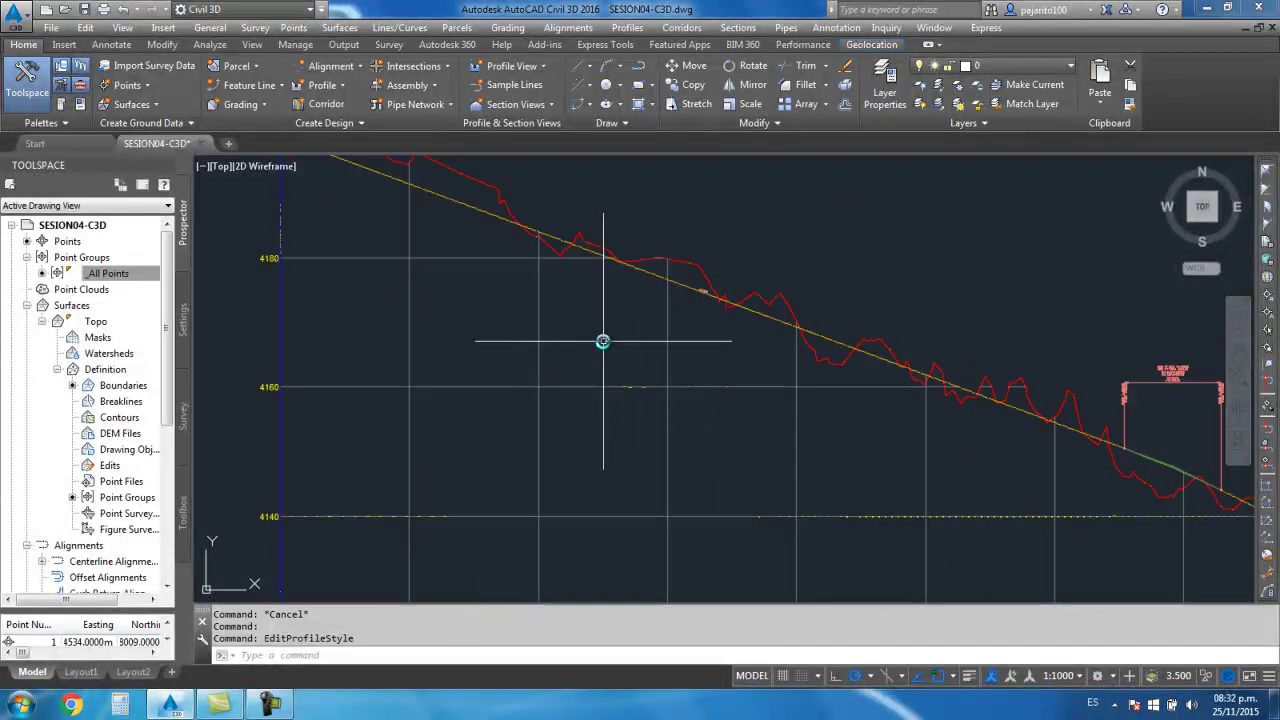
scroll(681, 406, down, 1)
scroll(693, 365, up, 2)
scroll(694, 363, up, 1)
scroll(686, 383, down, 1)
scroll(661, 396, up, 1)
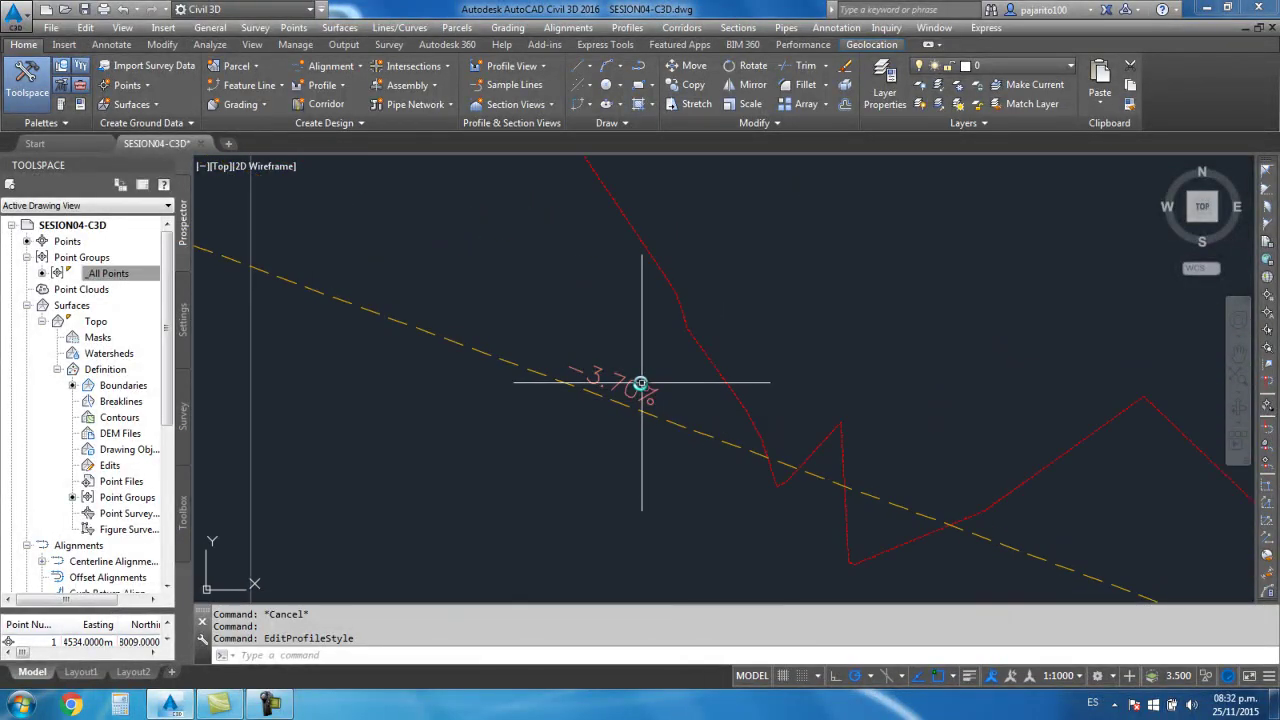
Copy the Percent Grade label style for the Lines row as a new style, Pendiente
click(642, 383)
right_click(642, 383)
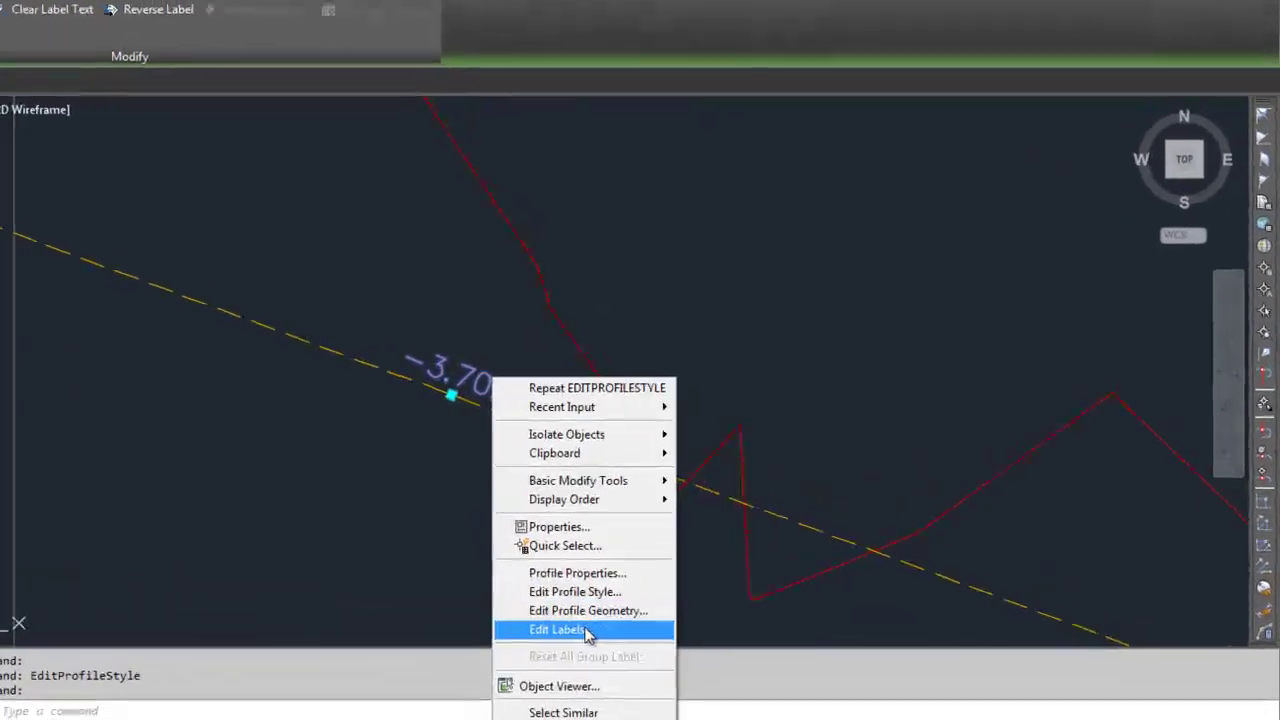
click(566, 627)
drag(642, 112, 585, 157)
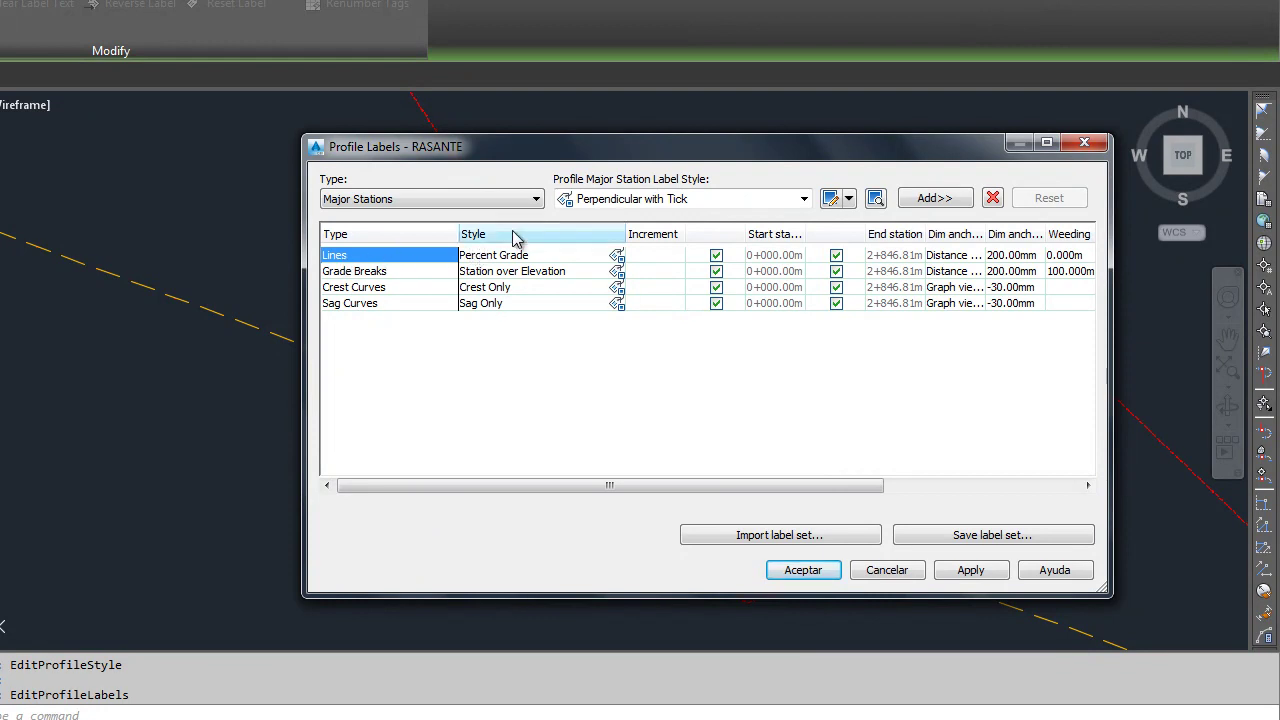
drag(568, 163, 437, 187)
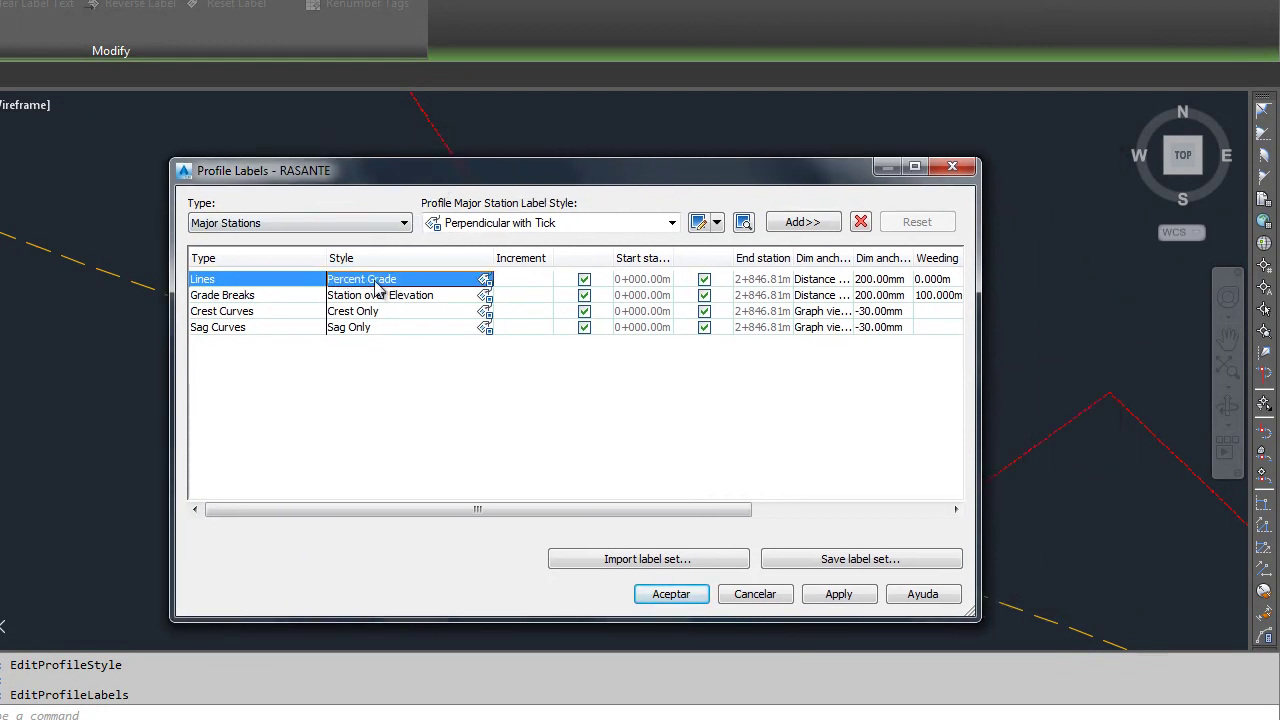
click(486, 282)
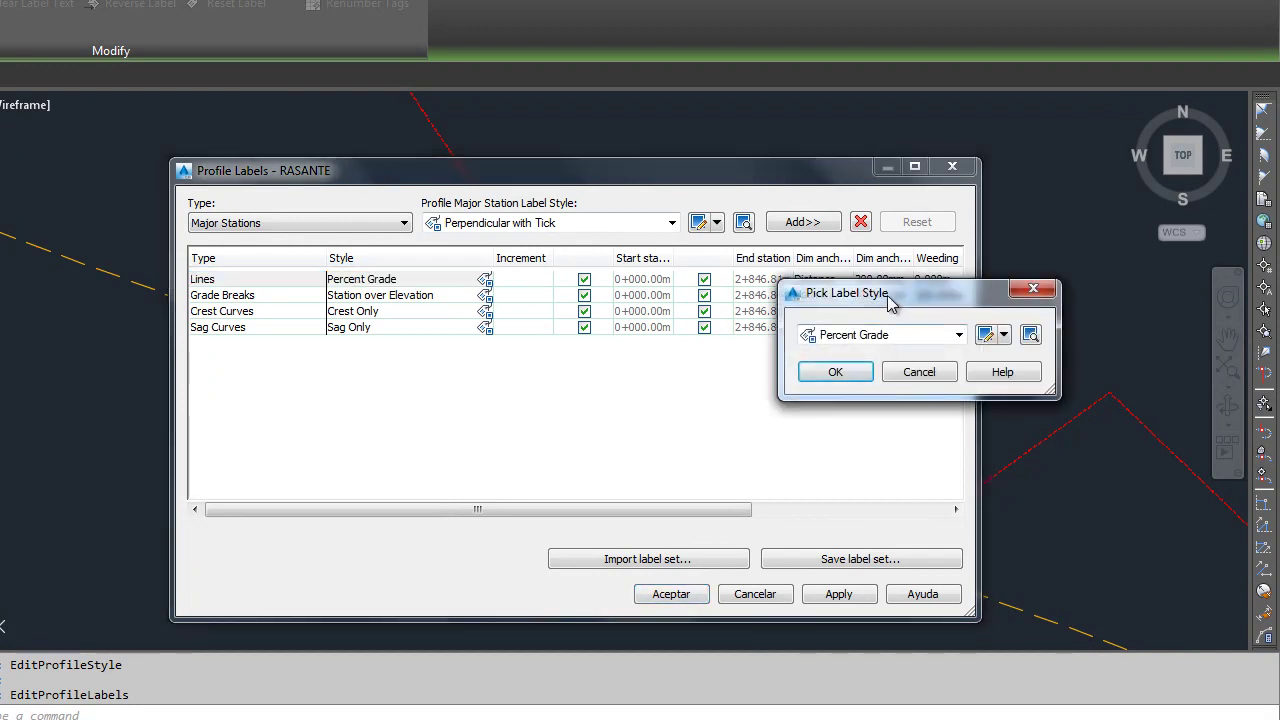
drag(893, 303, 600, 237)
click(710, 268)
click(731, 310)
text(Pendiente)
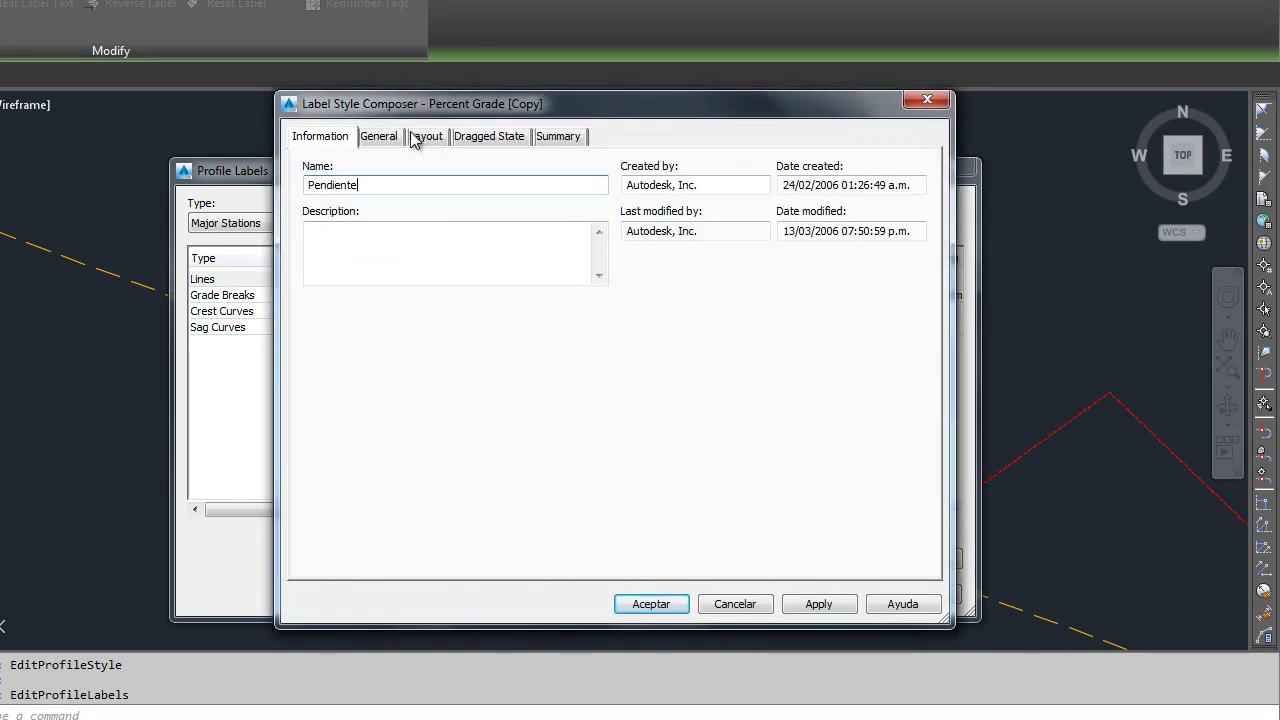
Format the grade label text as yellow, bold Arial
click(420, 137)
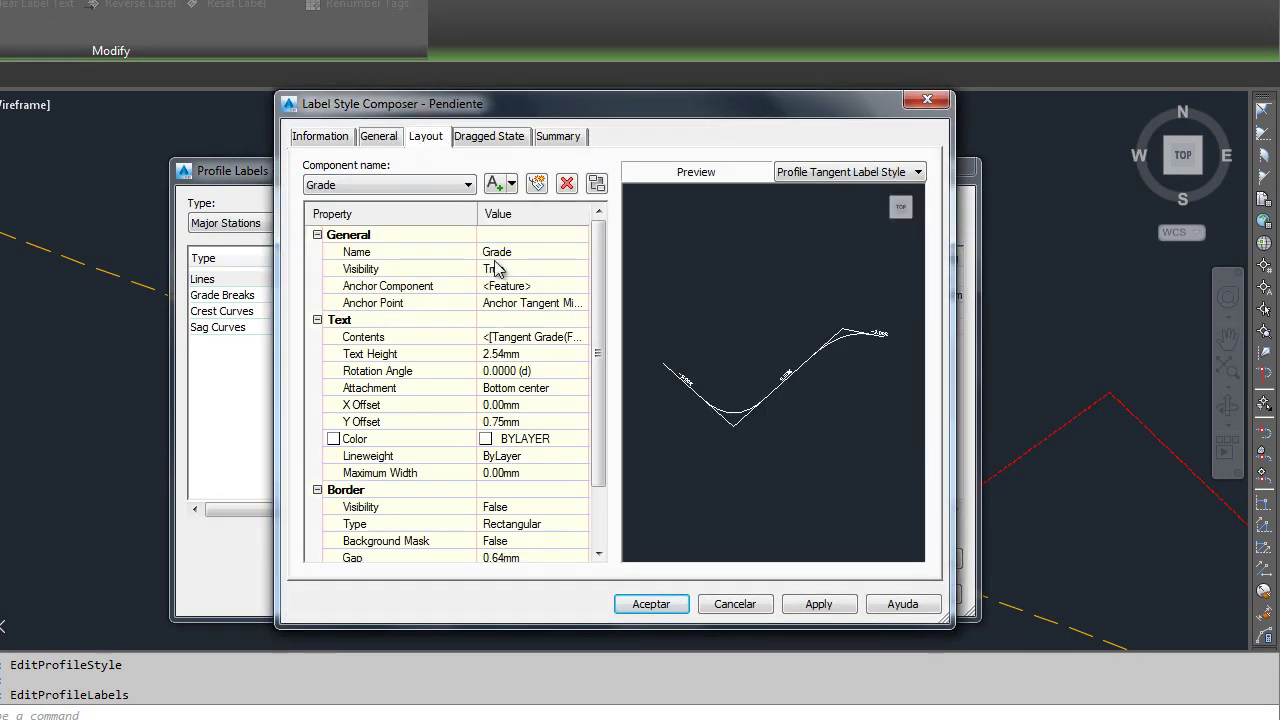
middle_drag(699, 392, 790, 345)
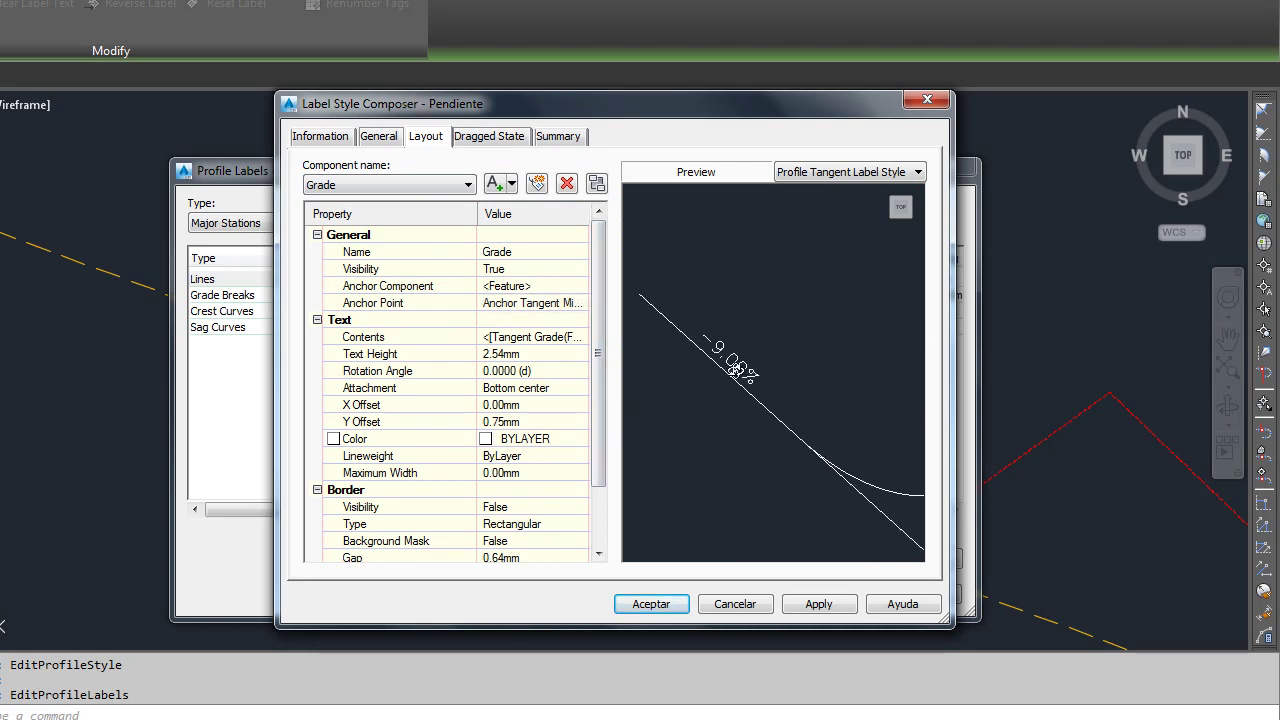
click(578, 340)
drag(995, 330, 733, 333)
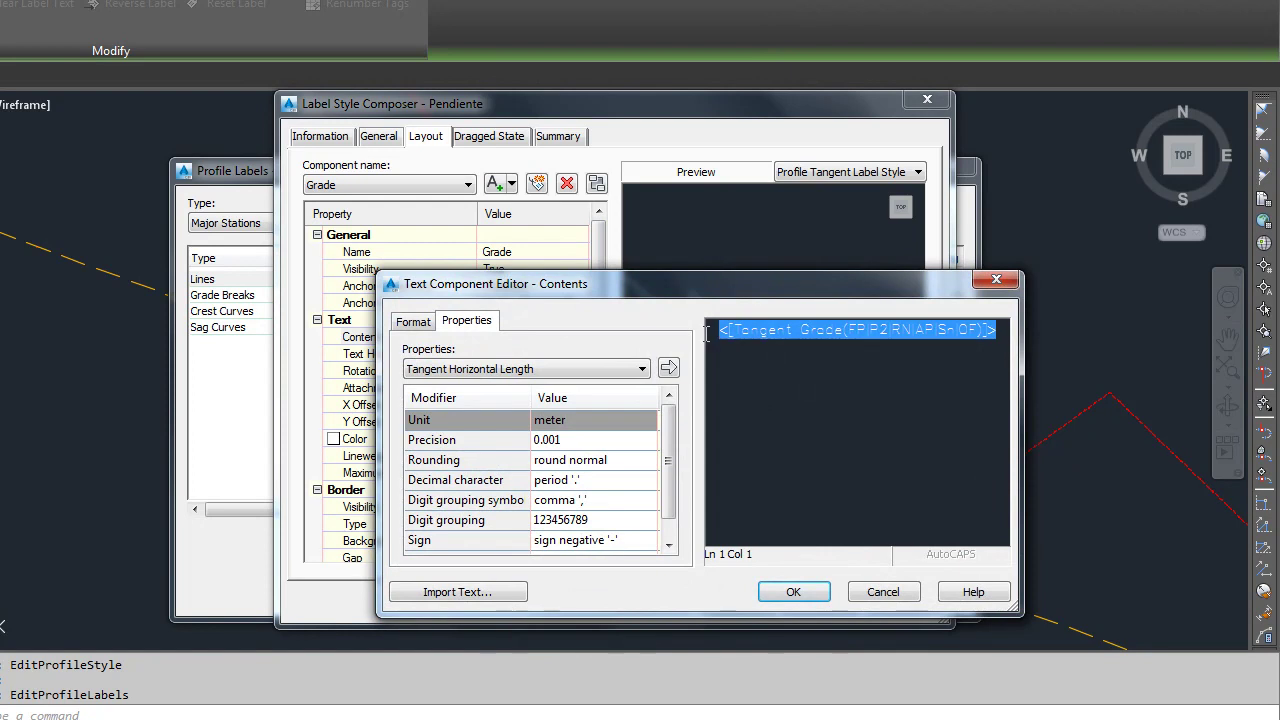
click(418, 322)
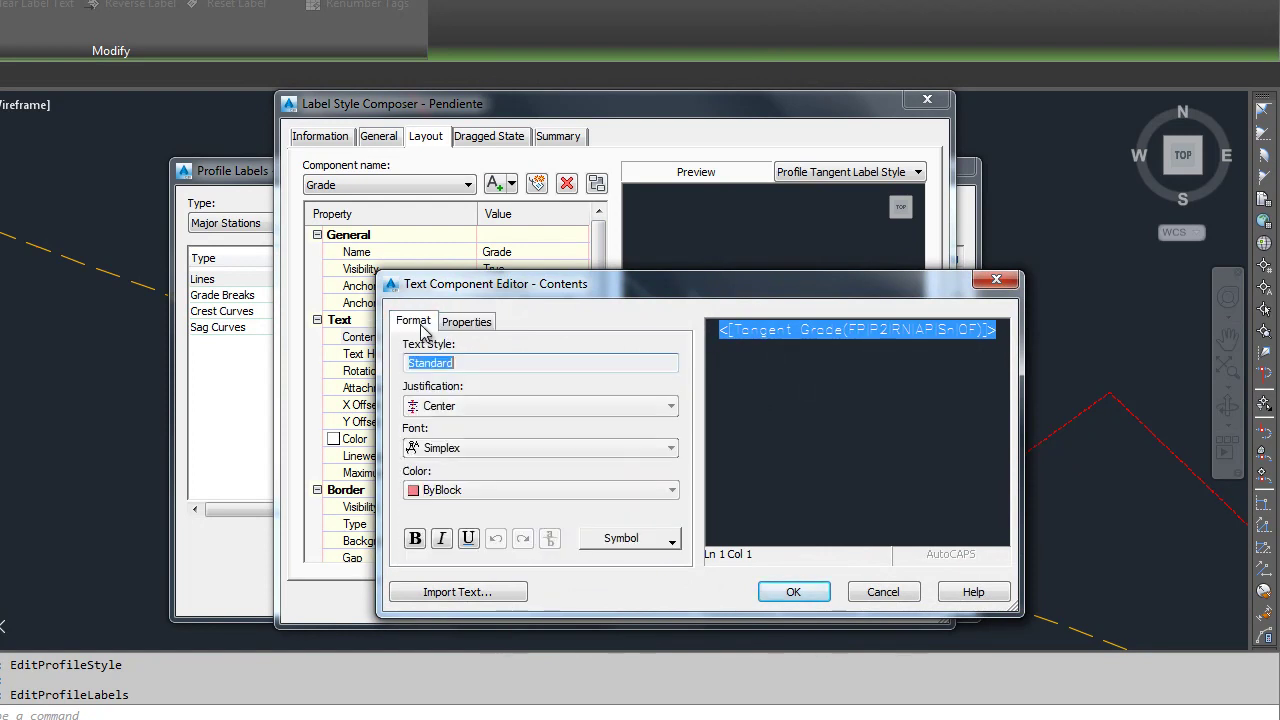
click(450, 490)
click(448, 538)
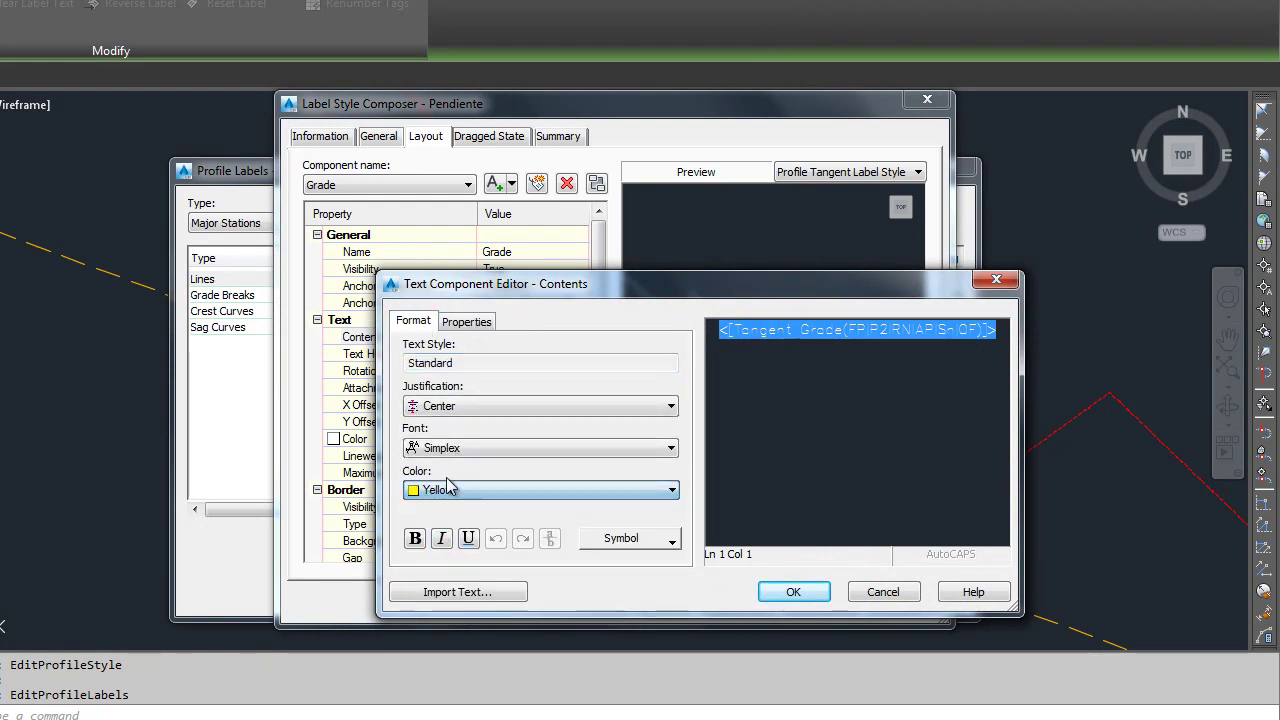
click(450, 460)
key(a)
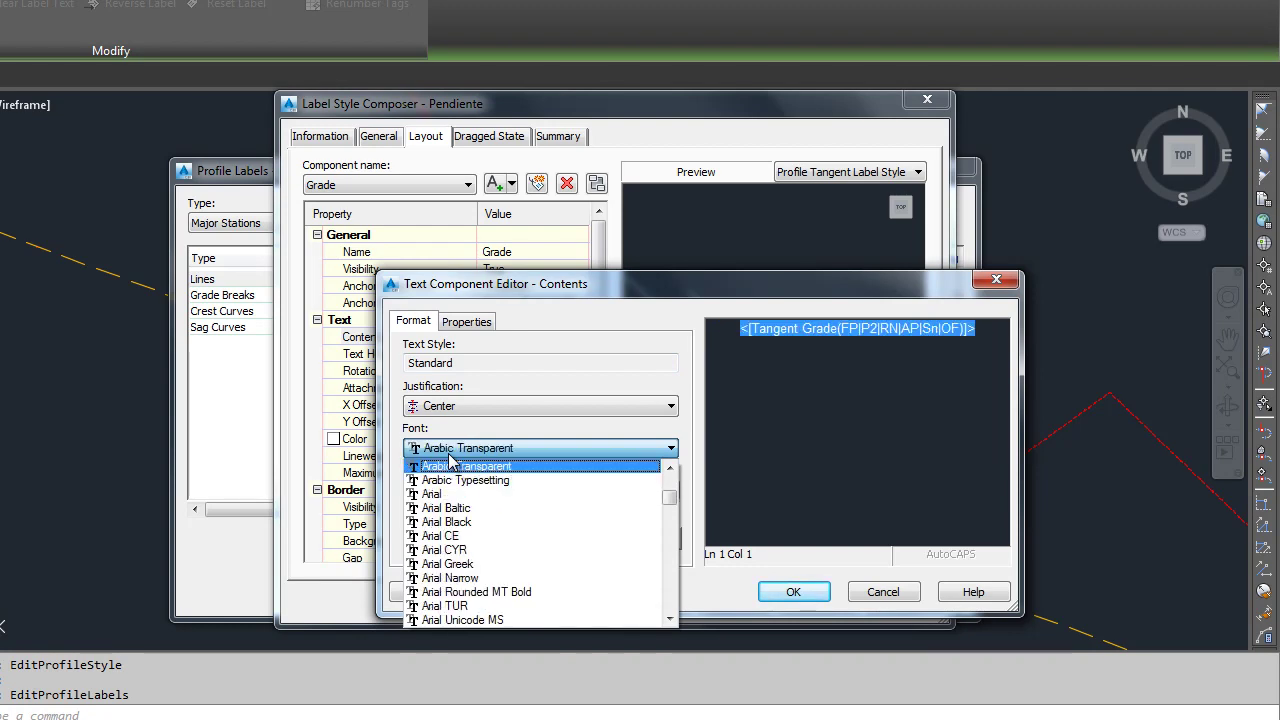
click(449, 494)
click(415, 539)
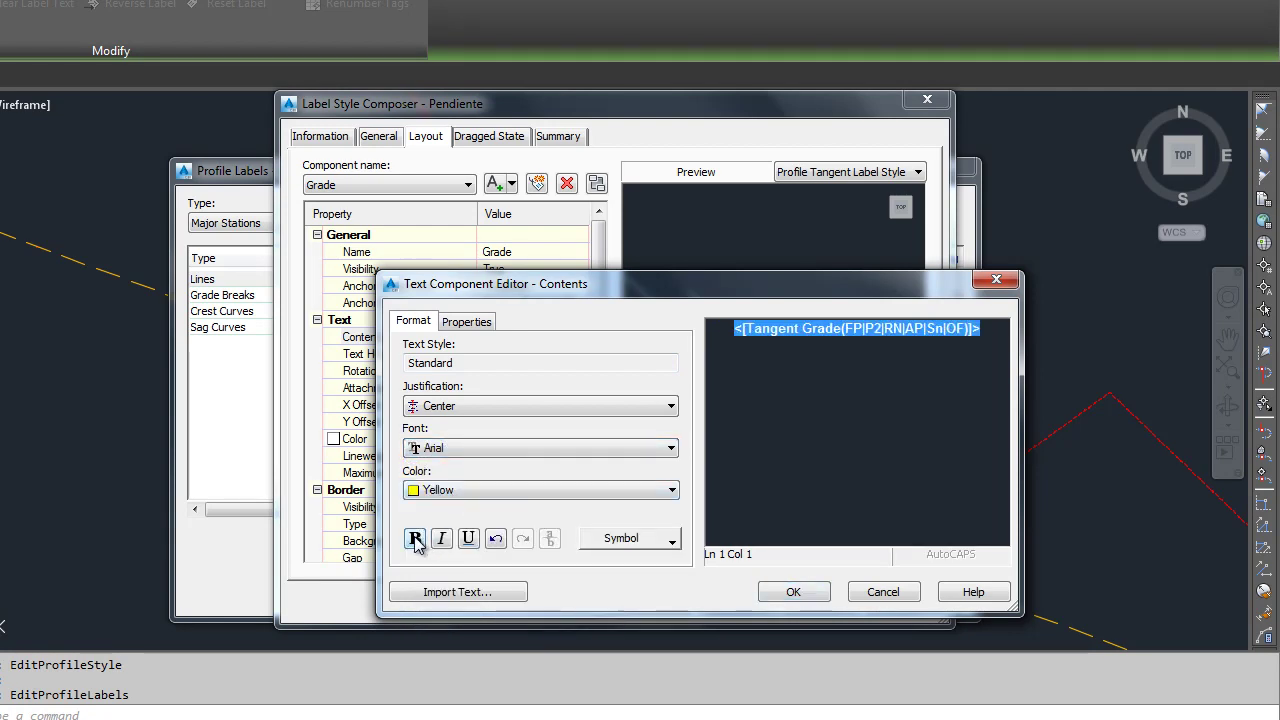
click(790, 592)
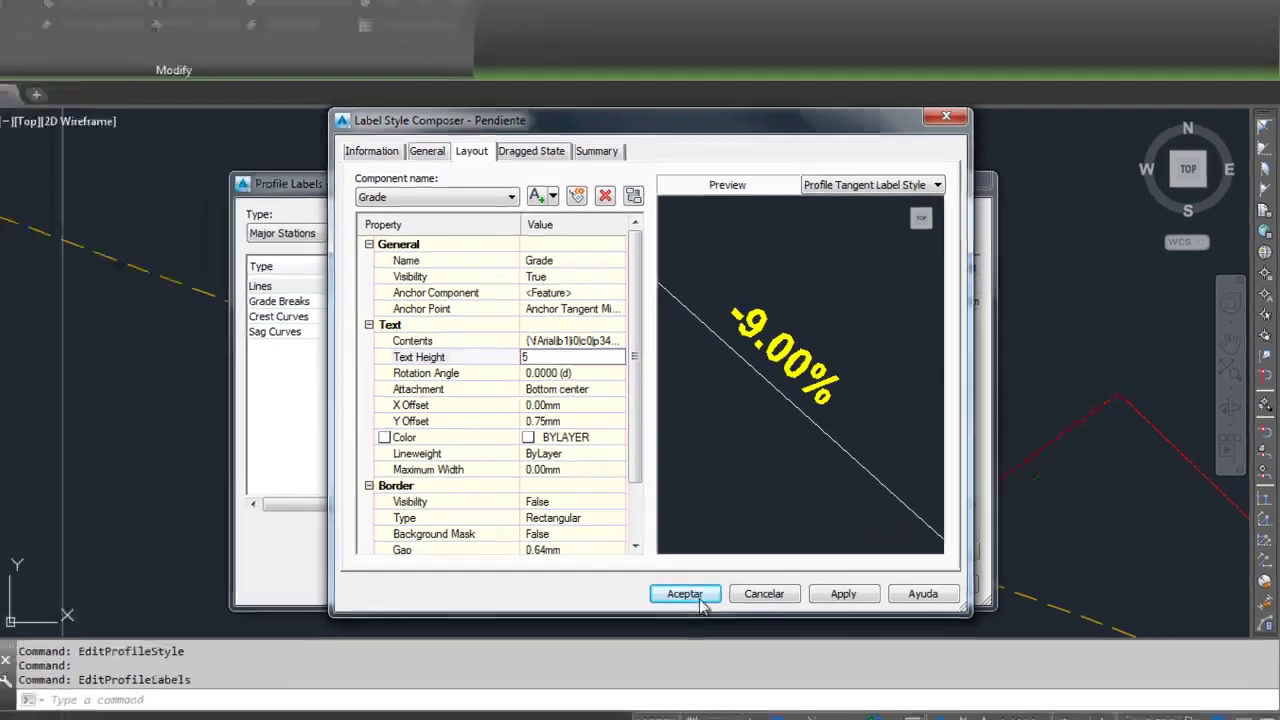
text(5)
Save Pendiente and apply it to RASANTE's line labels
click(651, 604)
click(693, 333)
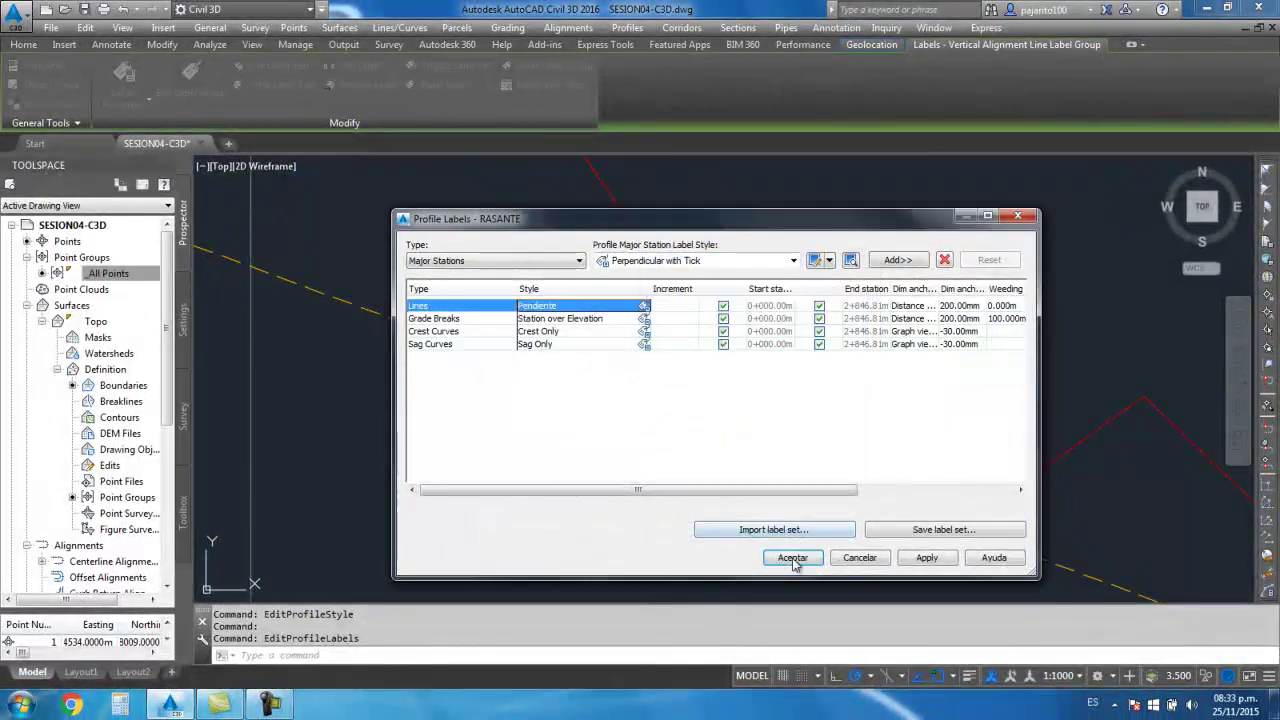
click(794, 557)
scroll(538, 345, down, 5)
scroll(541, 352, down, 2)
scroll(560, 352, up, 5)
scroll(590, 365, down, 4)
scroll(612, 390, up, 3)
scroll(586, 323, down, 4)
middle_drag(557, 363, 514, 363)
middle_drag(732, 428, 586, 349)
scroll(600, 350, up, 7)
scroll(700, 388, down, 3)
scroll(714, 334, up, 3)
scroll(670, 448, up, 4)
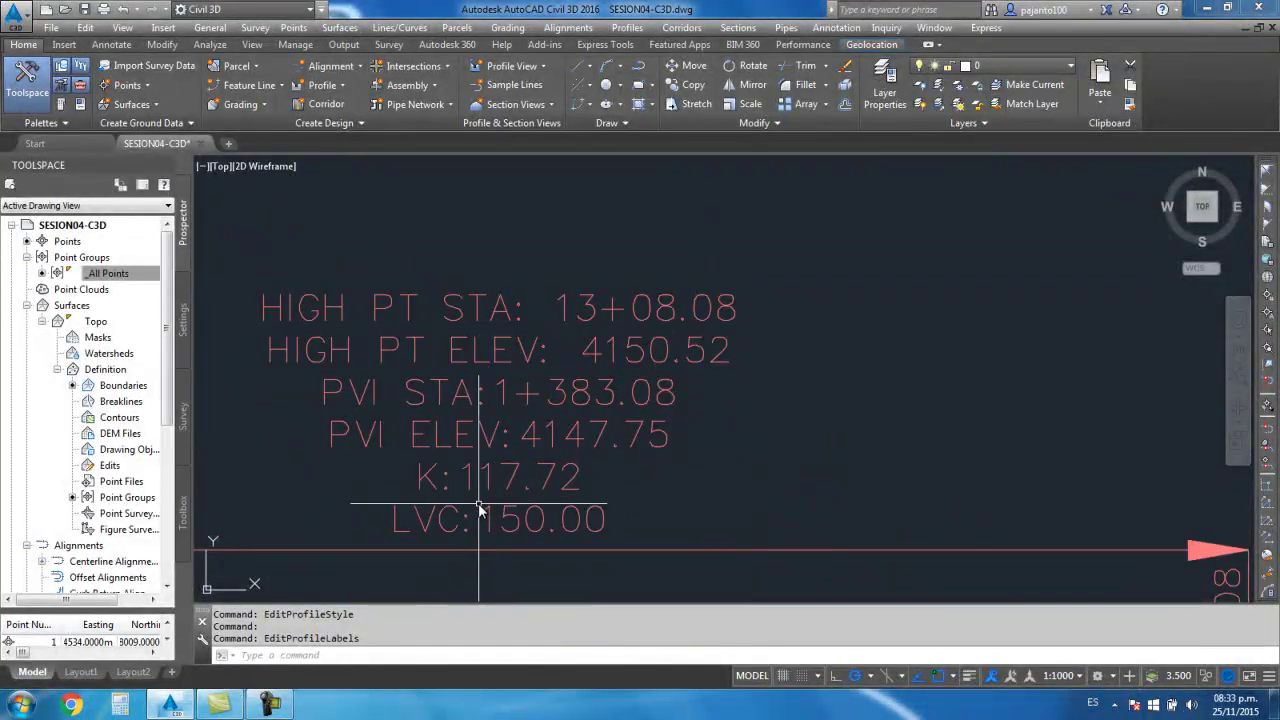
scroll(641, 313, down, 5)
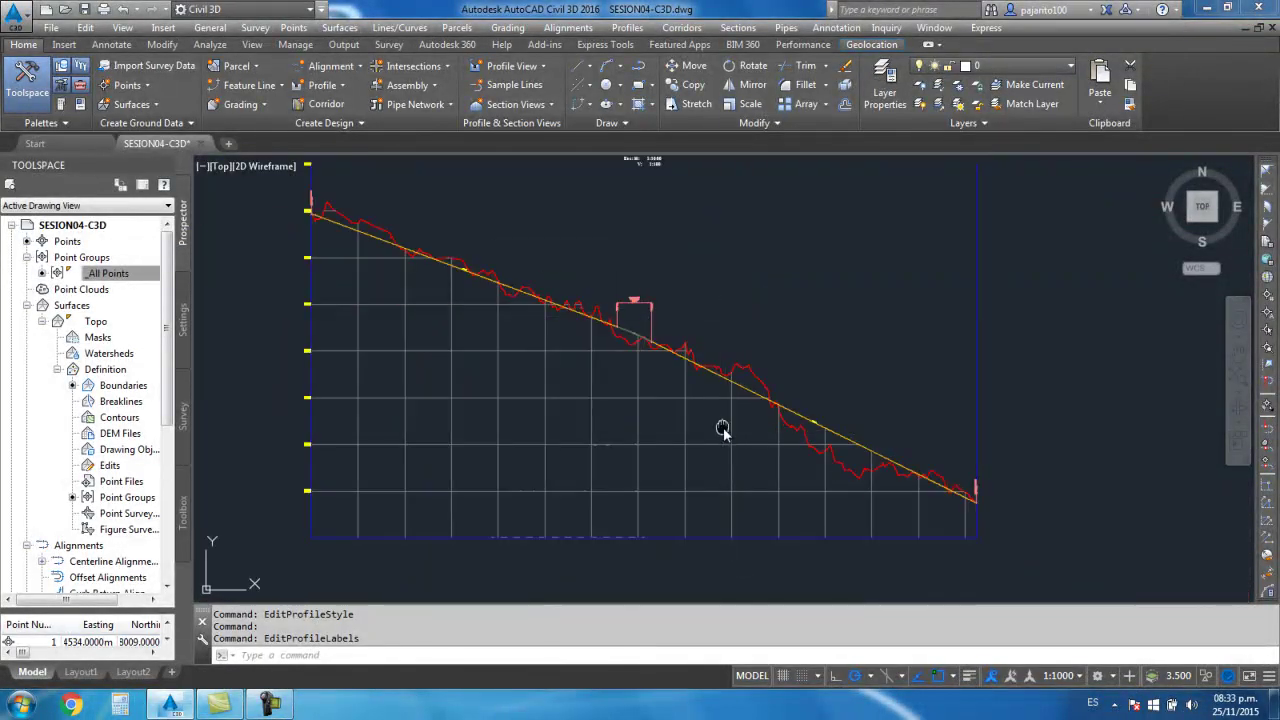
scroll(705, 350, up, 4)
scroll(600, 405, up, 2)
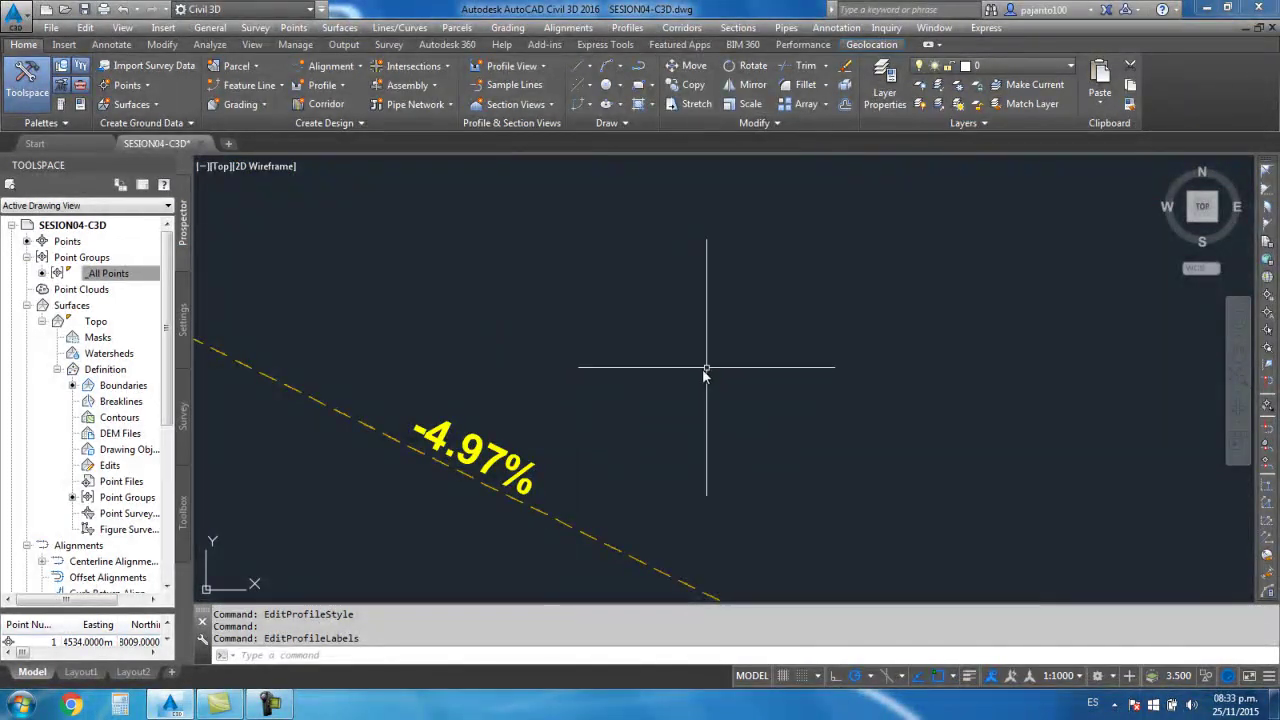
scroll(702, 373, down, 4)
scroll(717, 437, up, 1)
scroll(560, 343, up, 2)
scroll(517, 318, up, 1)
scroll(517, 318, down, 2)
scroll(663, 357, up, 3)
scroll(620, 300, up, 1)
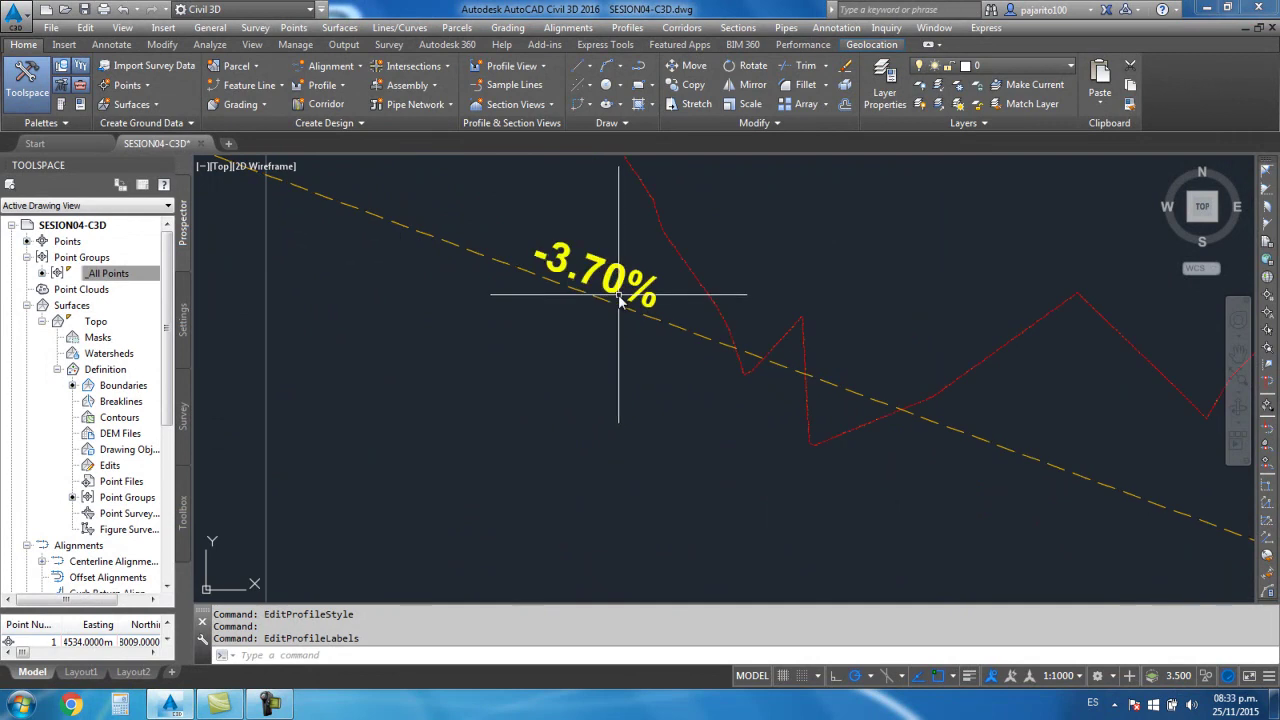
Open the Pendiente style for editing from the -3.70% grade label's label settings
click(620, 300)
right_click(617, 292)
click(672, 494)
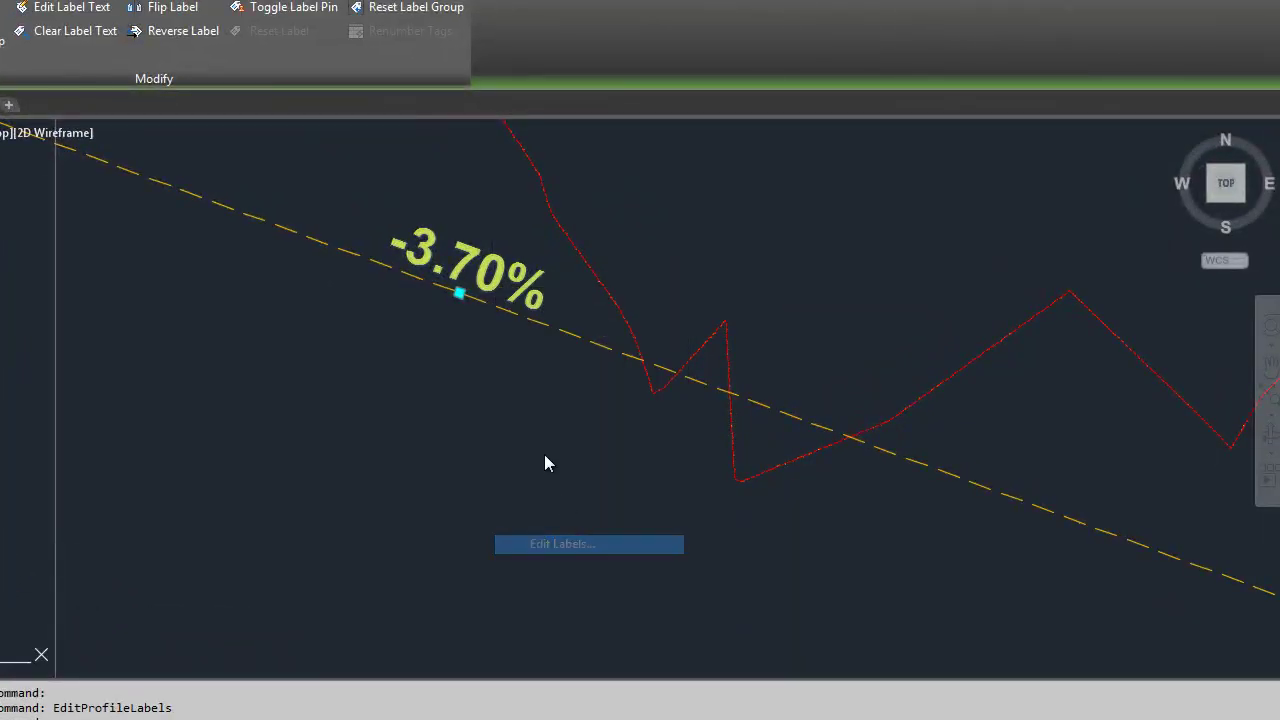
click(527, 307)
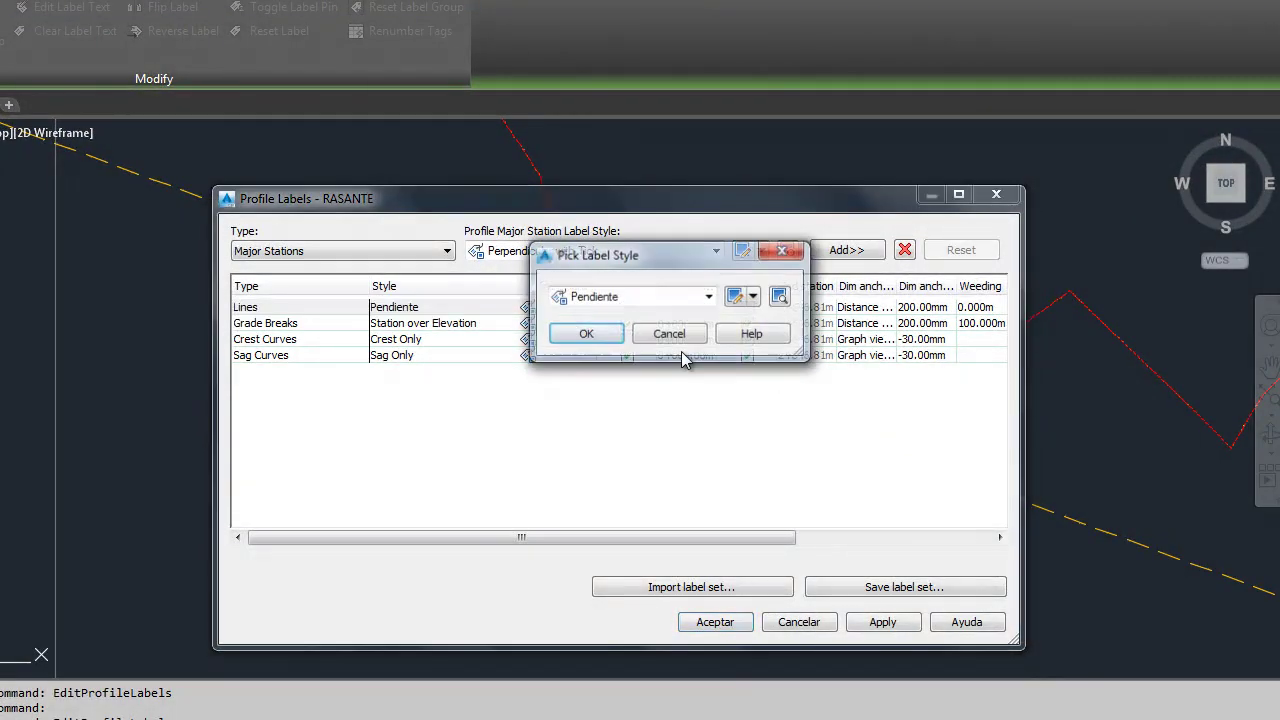
click(753, 297)
click(771, 379)
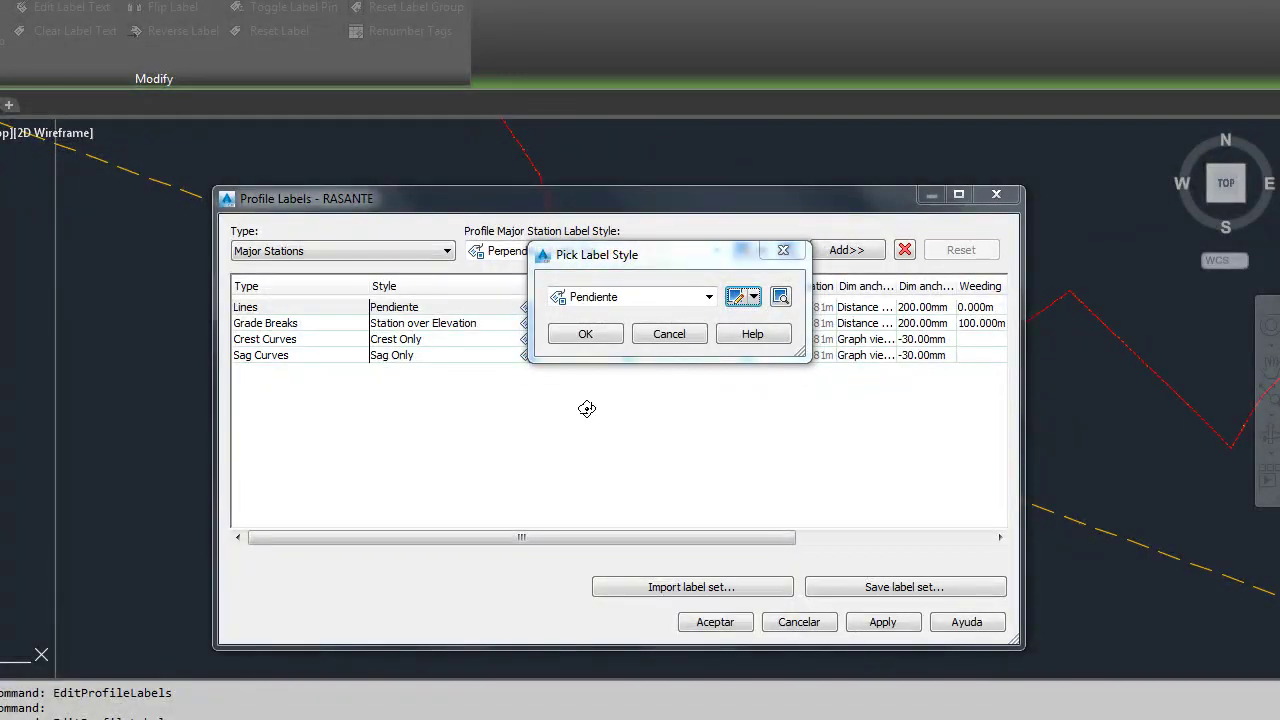
Recolour the grade text cyan and save the Pendiente style
click(623, 366)
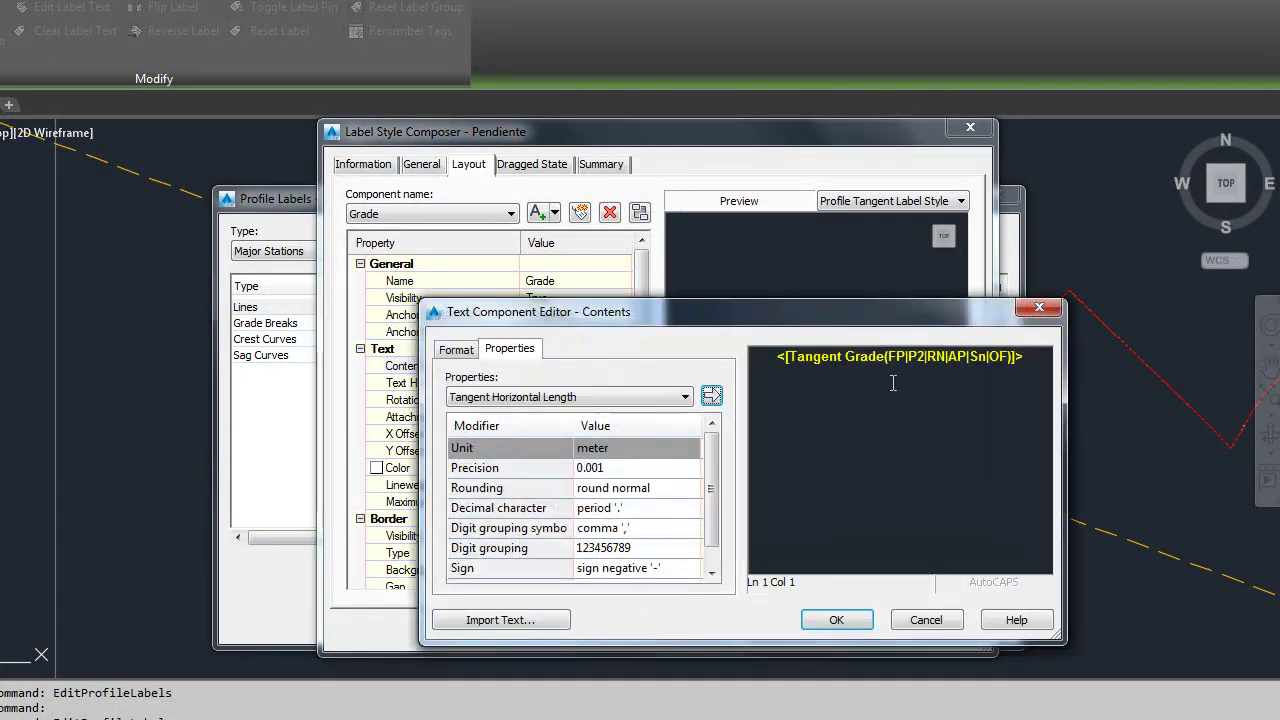
drag(1027, 370, 770, 360)
click(456, 349)
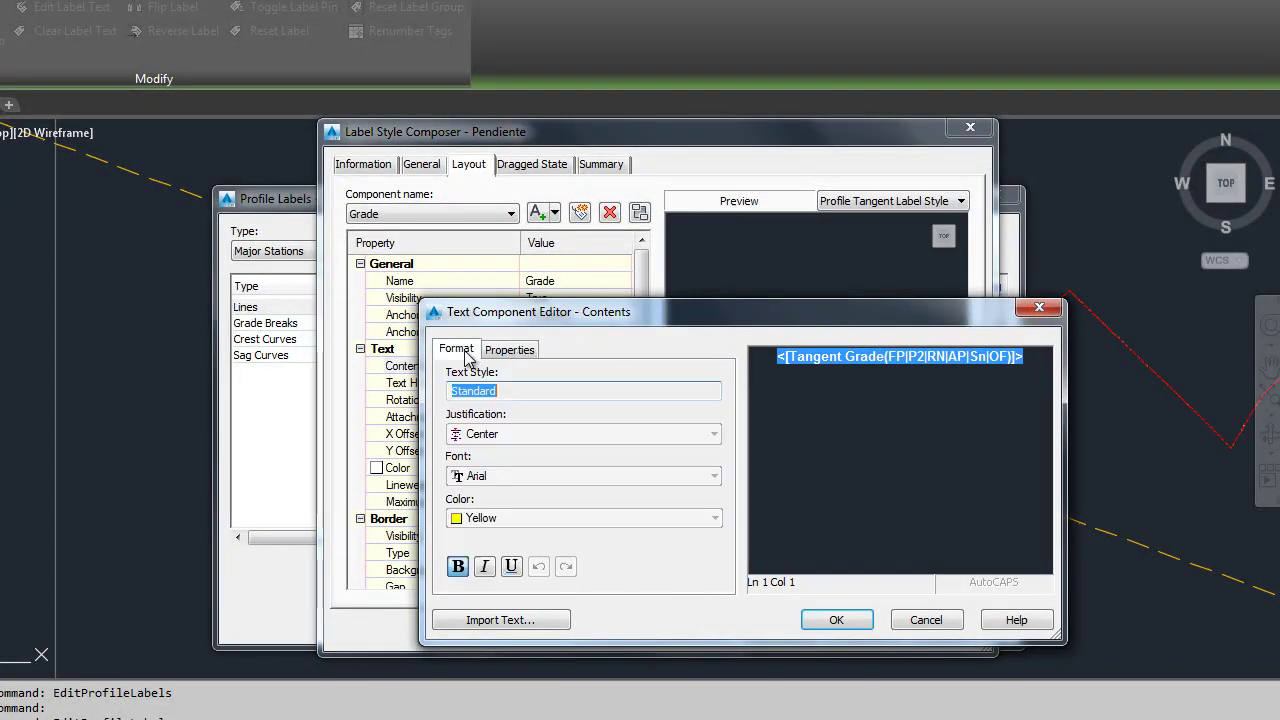
click(488, 518)
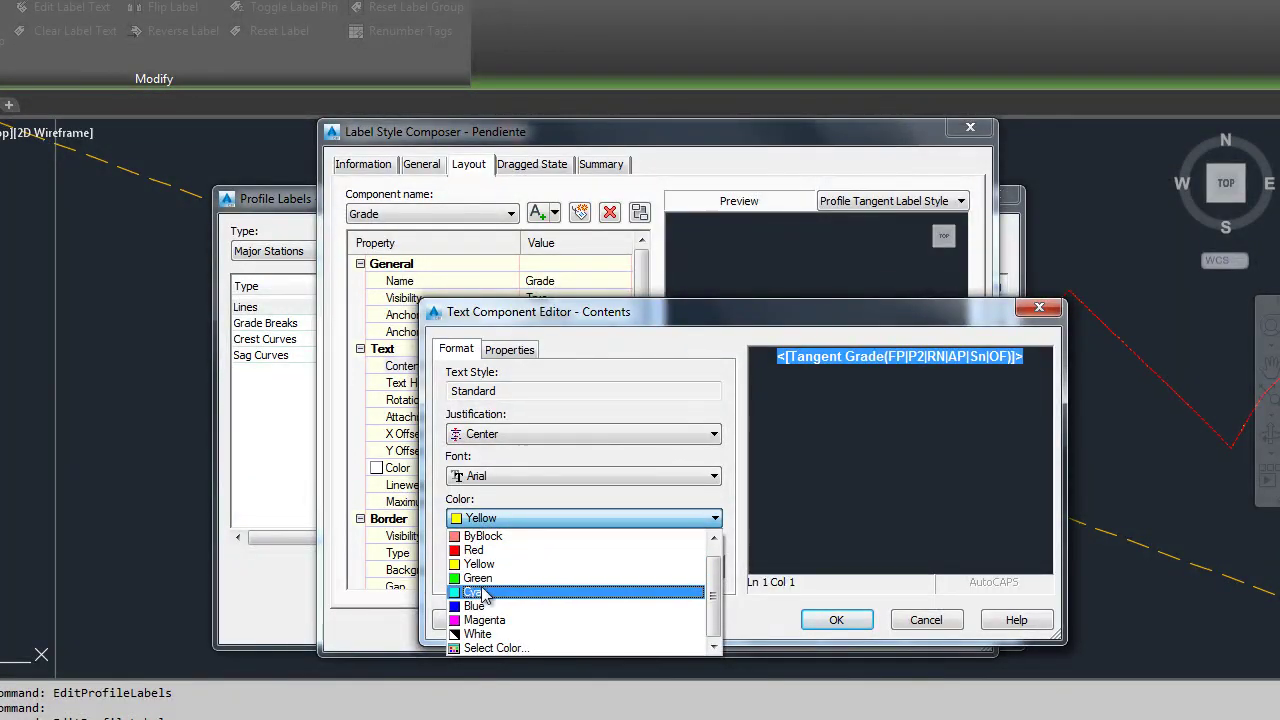
click(476, 592)
click(830, 622)
click(695, 632)
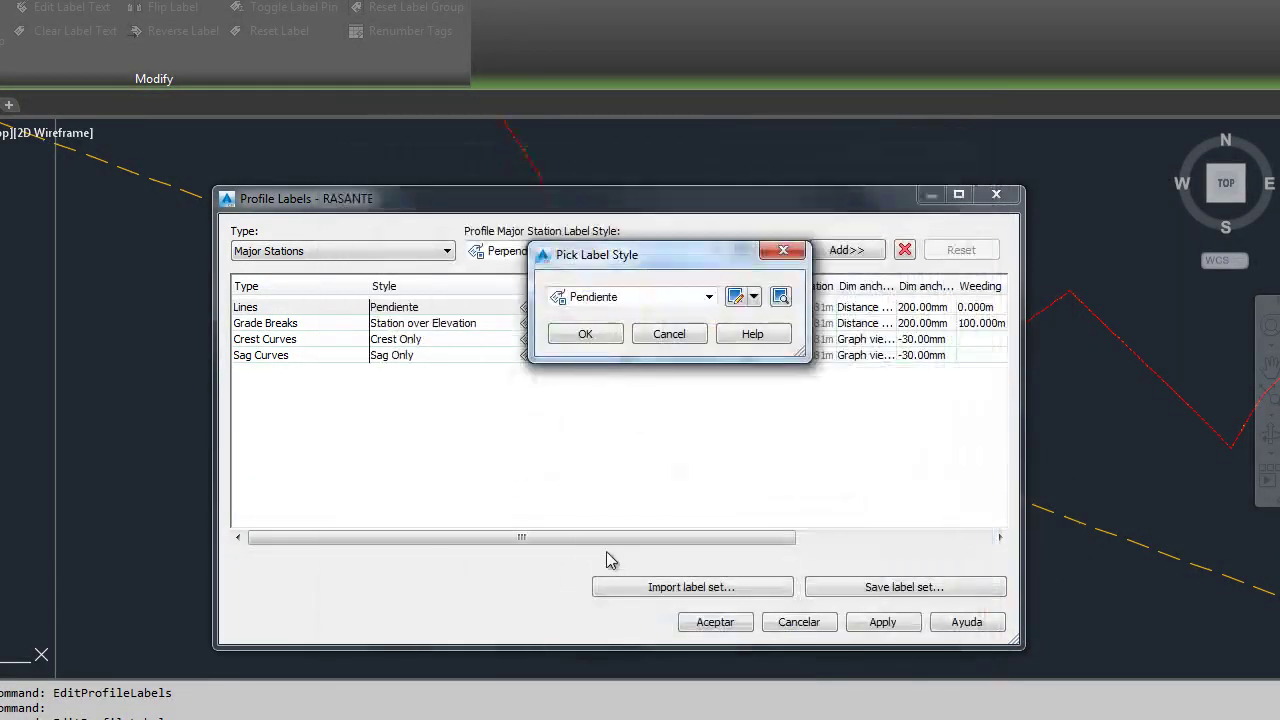
click(588, 331)
click(771, 566)
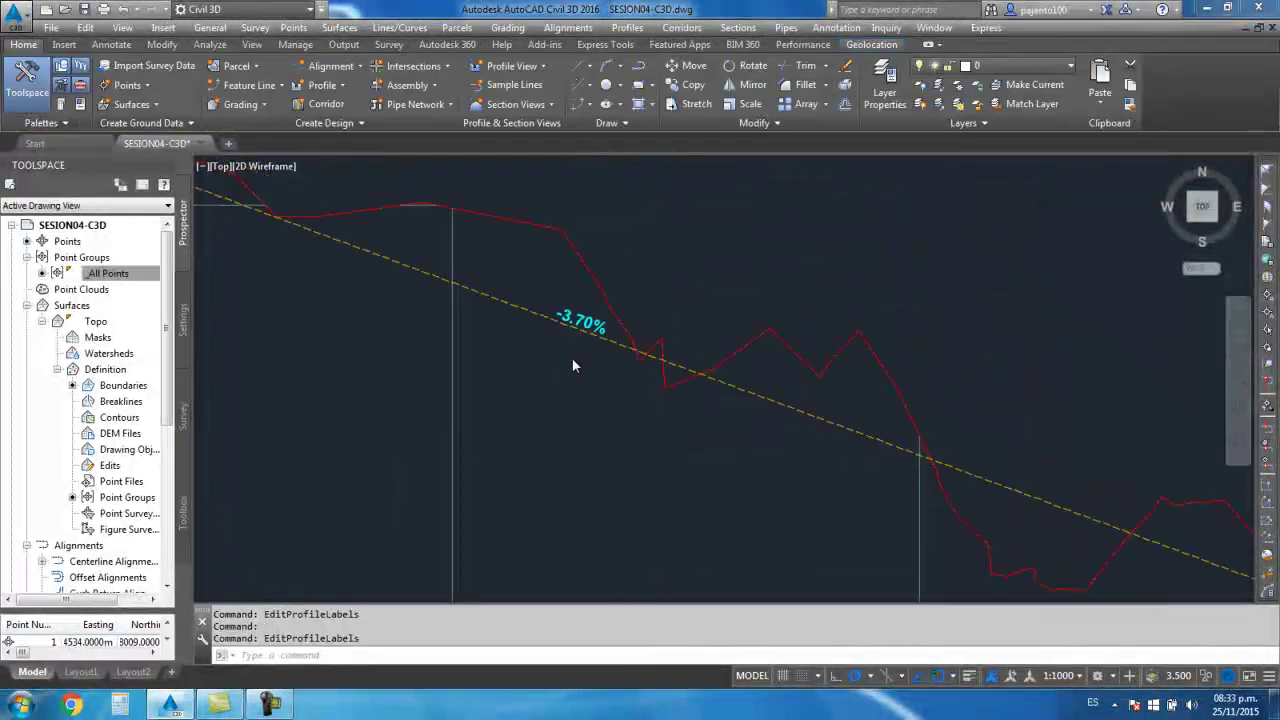
scroll(677, 443, down, 2)
scroll(590, 393, up, 3)
scroll(443, 334, down, 3)
scroll(457, 280, down, 2)
scroll(400, 251, up, 2)
scroll(658, 410, down, 2)
scroll(658, 410, up, 2)
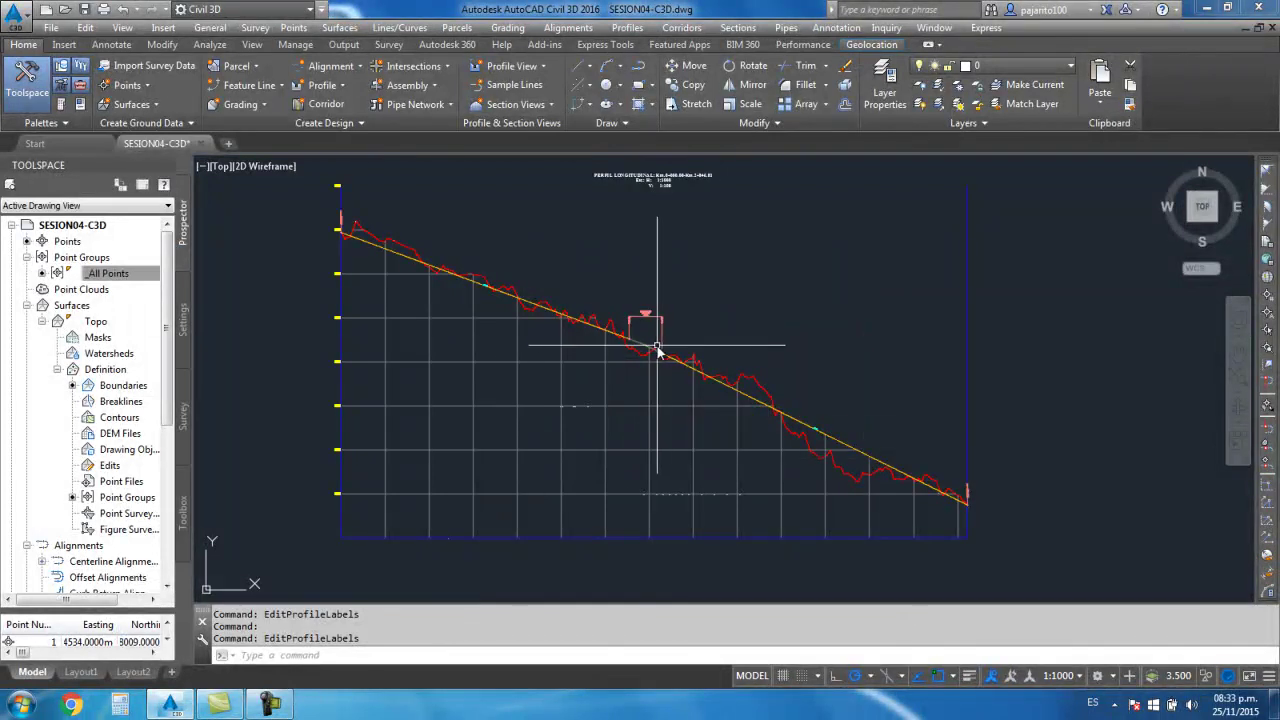
scroll(637, 283, up, 2)
scroll(720, 308, up, 1)
scroll(725, 310, up, 2)
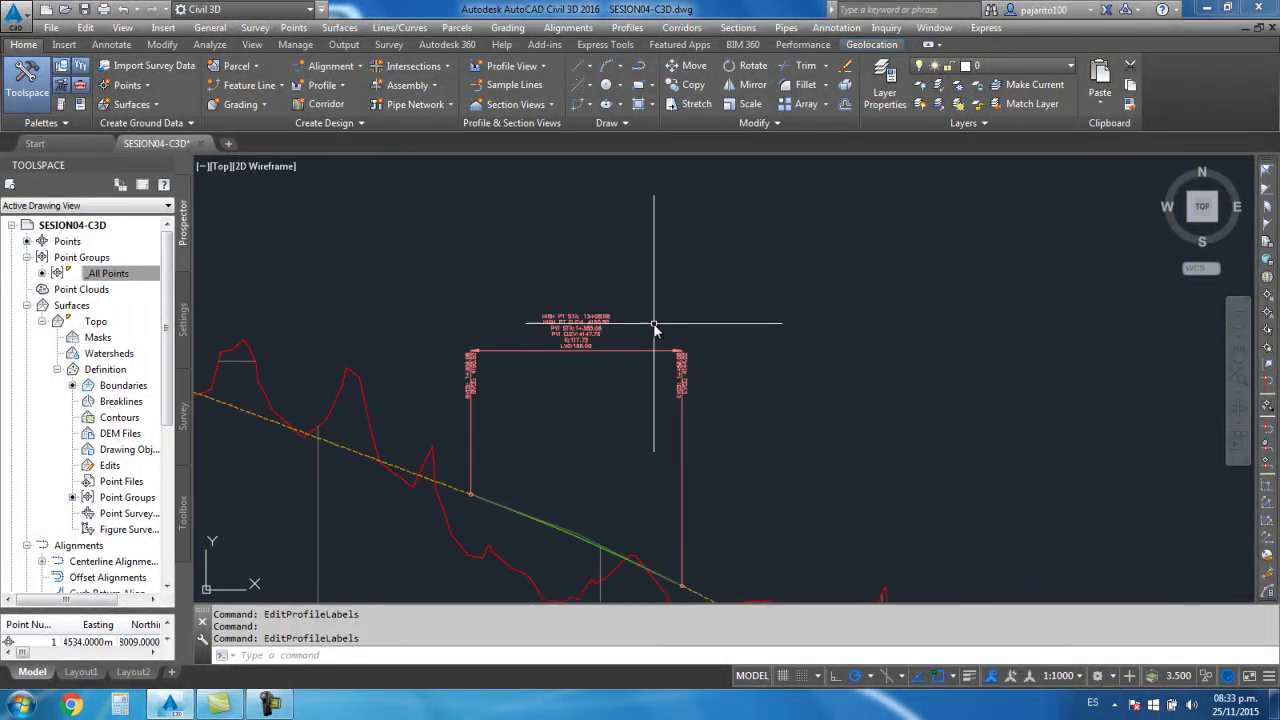
scroll(735, 305, up, 2)
scroll(740, 308, down, 3)
scroll(750, 330, down, 2)
scroll(737, 363, up, 1)
scroll(700, 277, down, 2)
scroll(740, 323, down, 2)
scroll(720, 335, up, 1)
scroll(697, 300, up, 1)
scroll(690, 286, up, 1)
scroll(680, 350, up, 1)
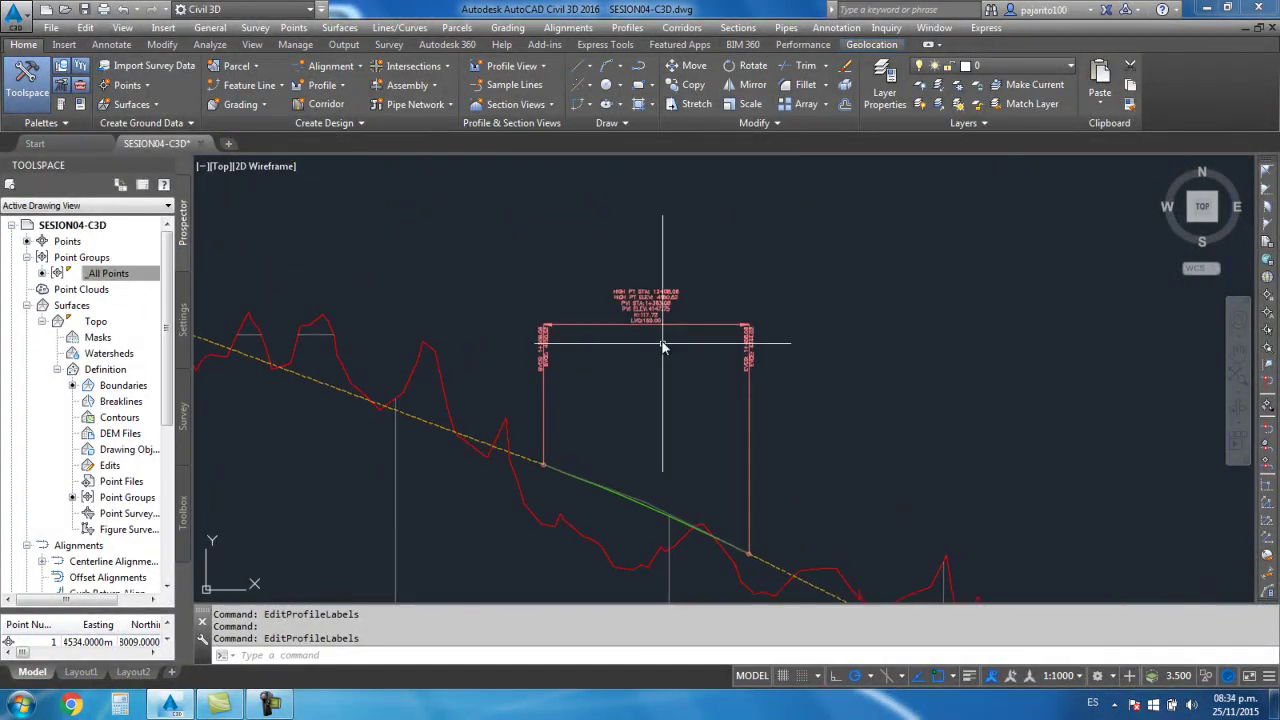
scroll(684, 402, up, 2)
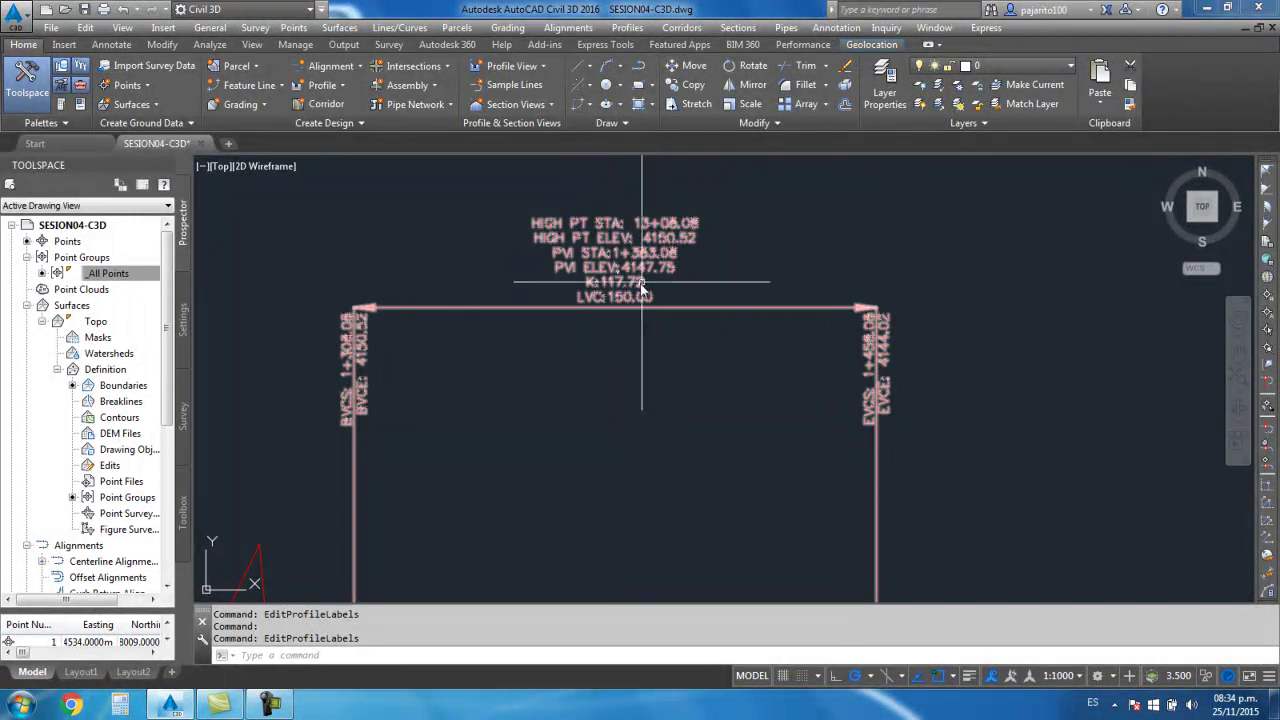
scroll(655, 305, down, 2)
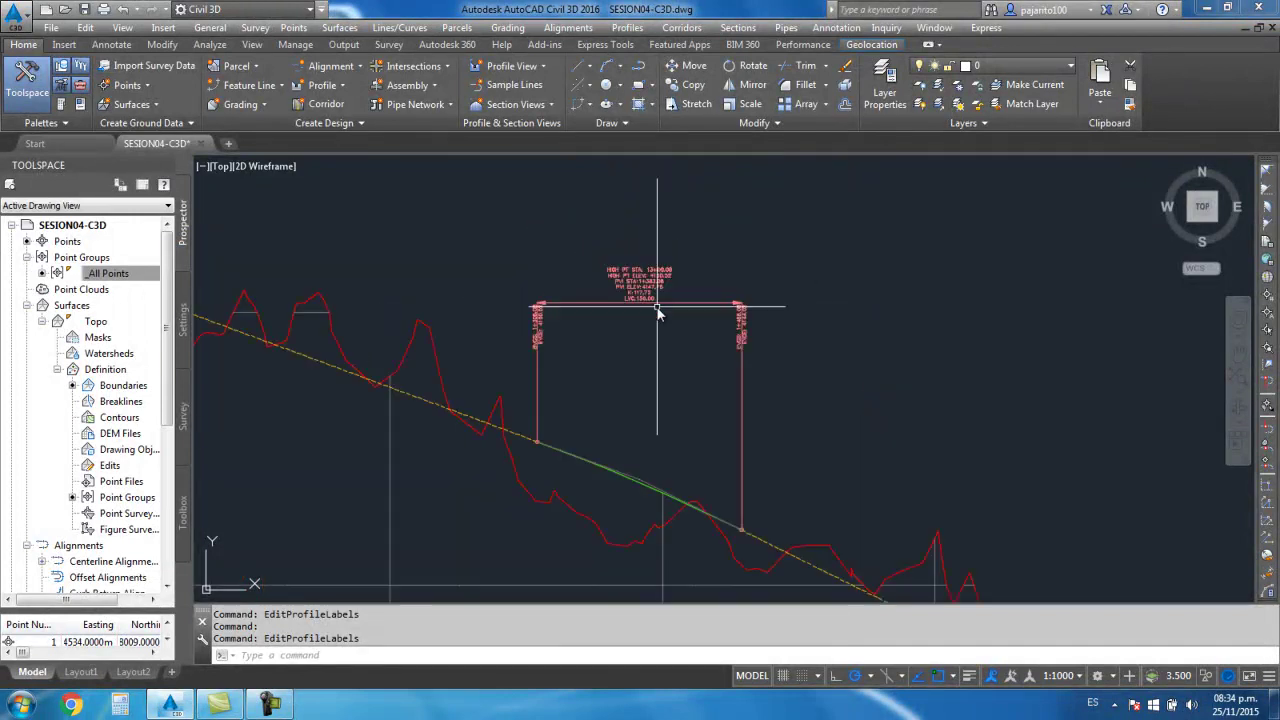
click(267, 708)
click(1245, 590)
scroll(627, 243, up, 1)
scroll(626, 305, down, 1)
scroll(626, 305, up, 1)
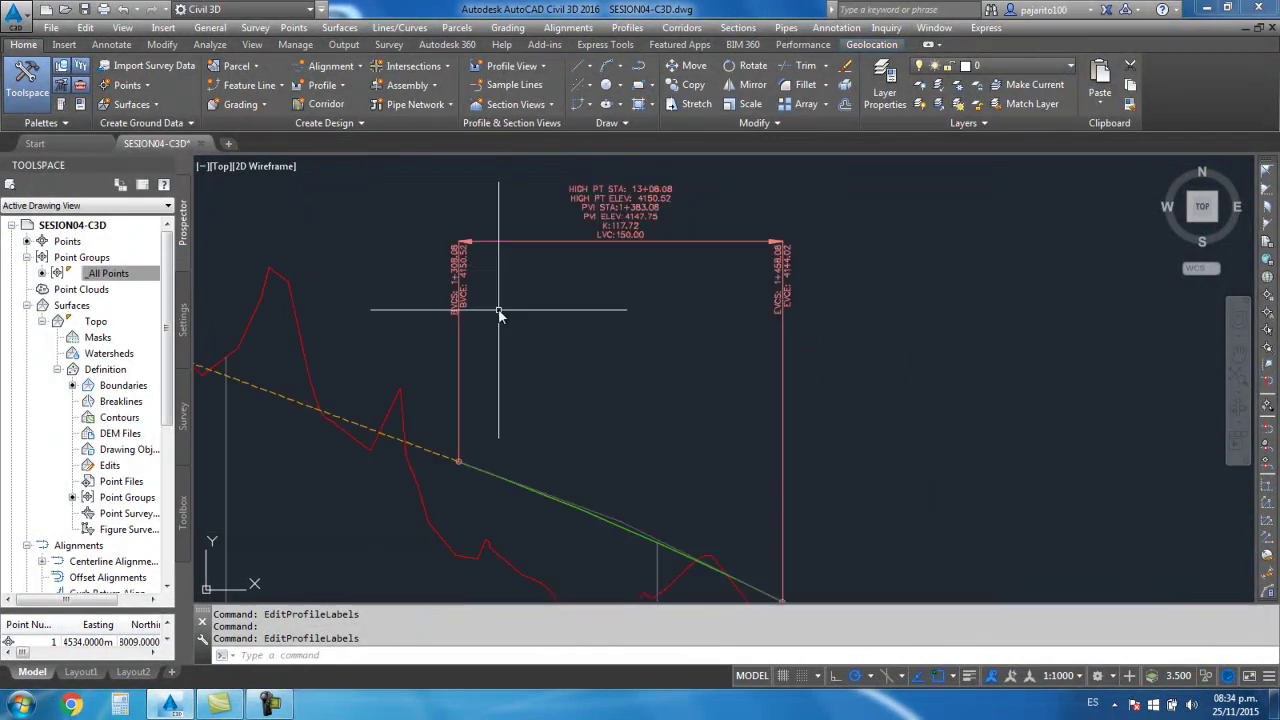
scroll(537, 313, down, 2)
scroll(543, 386, up, 1)
scroll(550, 327, up, 1)
scroll(520, 300, down, 1)
scroll(505, 280, up, 1)
scroll(550, 305, down, 2)
scroll(563, 281, up, 1)
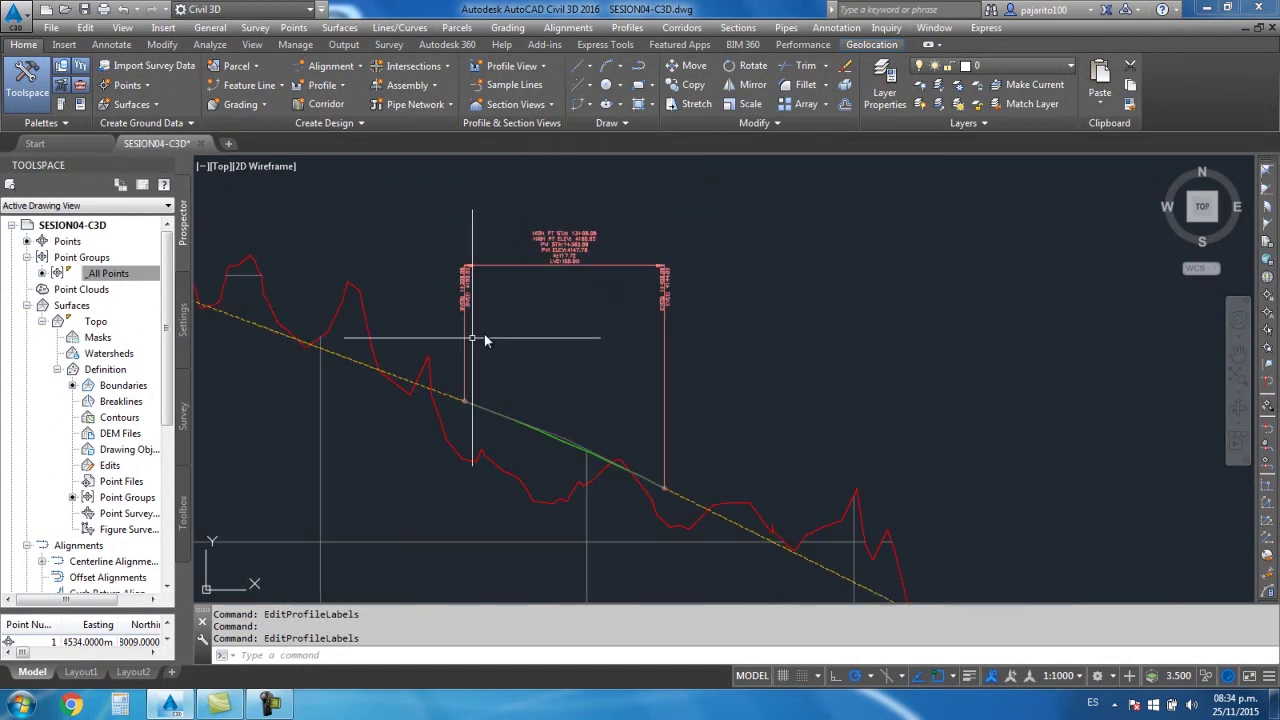
click(566, 251)
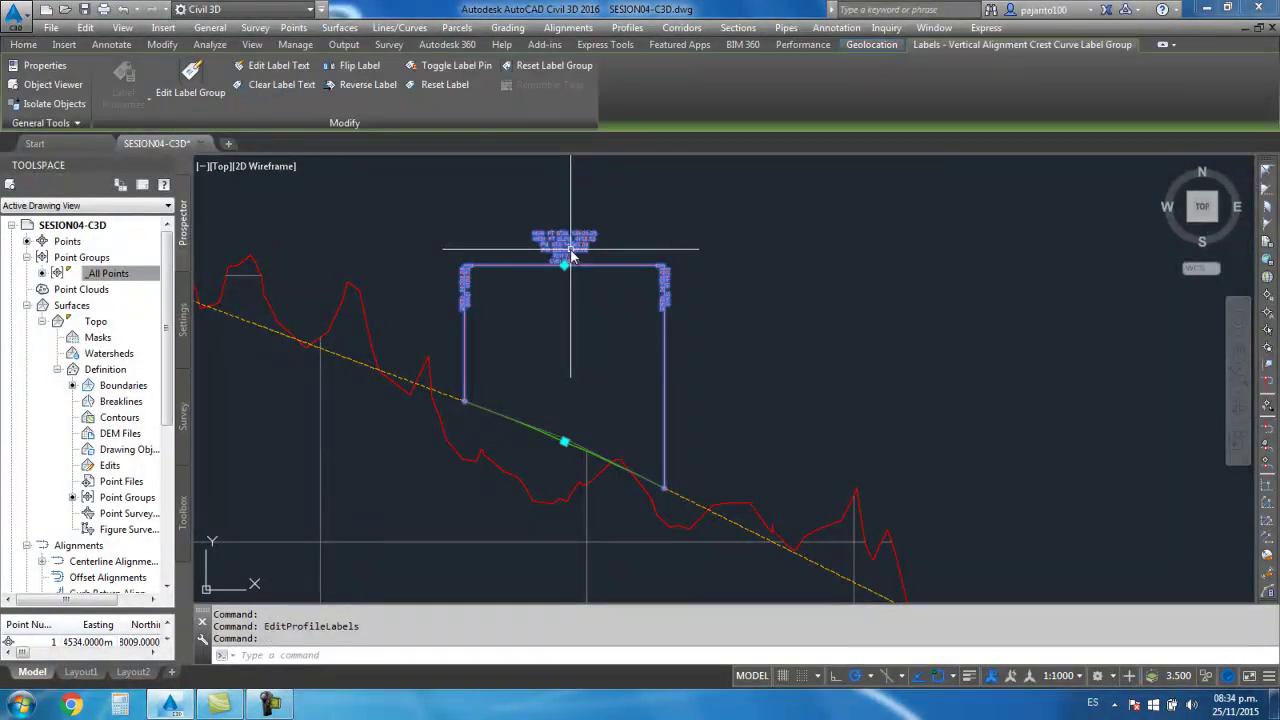
scroll(572, 252, up, 2)
scroll(572, 255, down, 1)
right_click(574, 253)
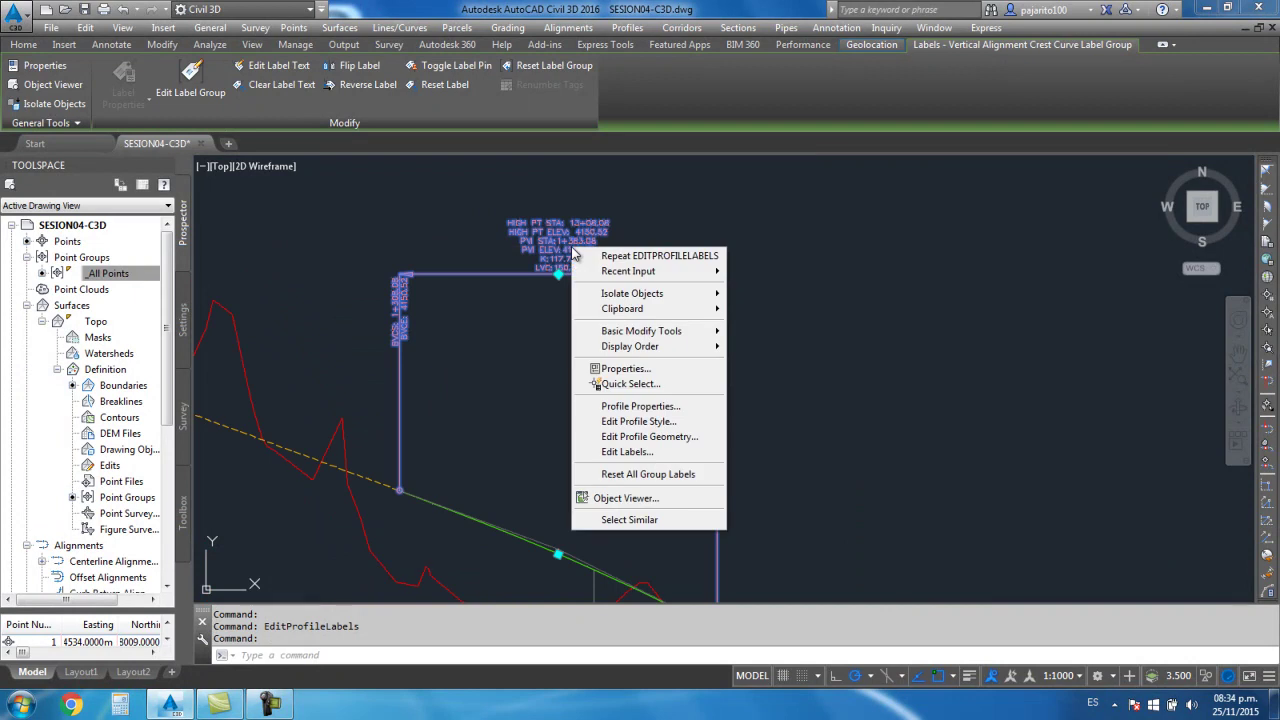
click(509, 364)
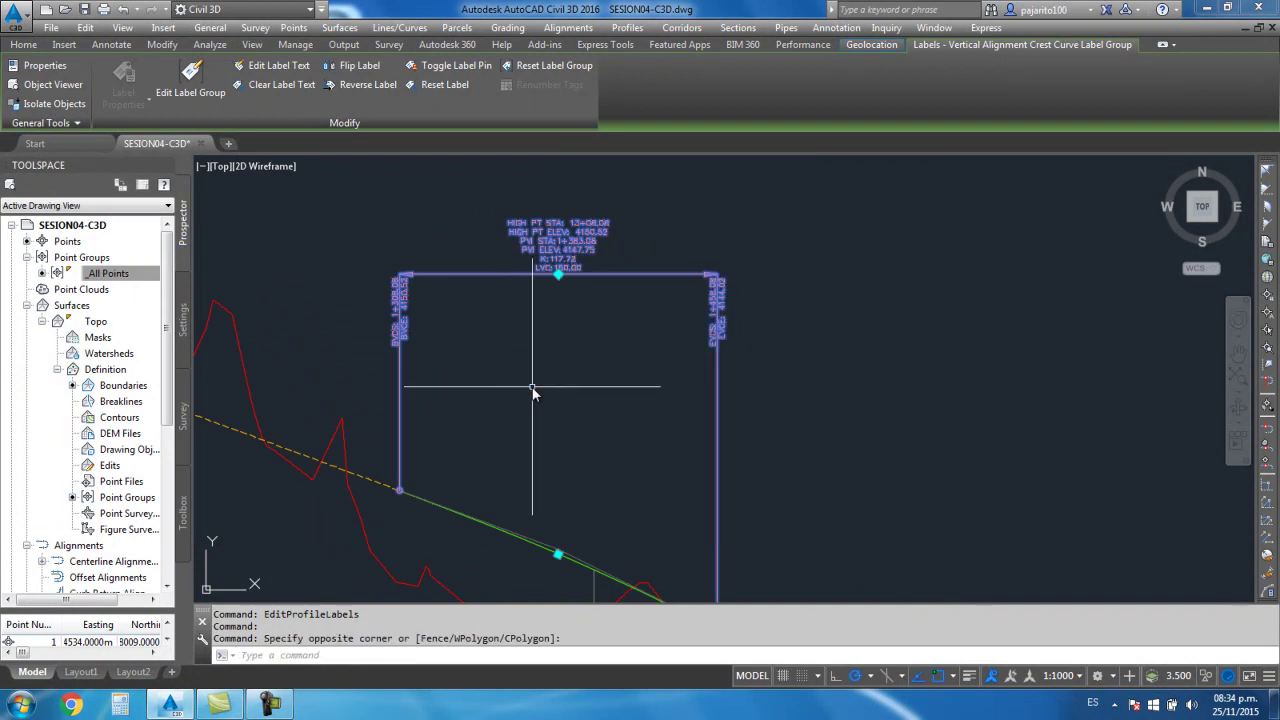
key(Escape)
scroll(532, 386, down, 1)
middle_drag(708, 378, 690, 448)
scroll(622, 255, up, 1)
scroll(621, 250, up, 2)
click(621, 247)
right_click(621, 247)
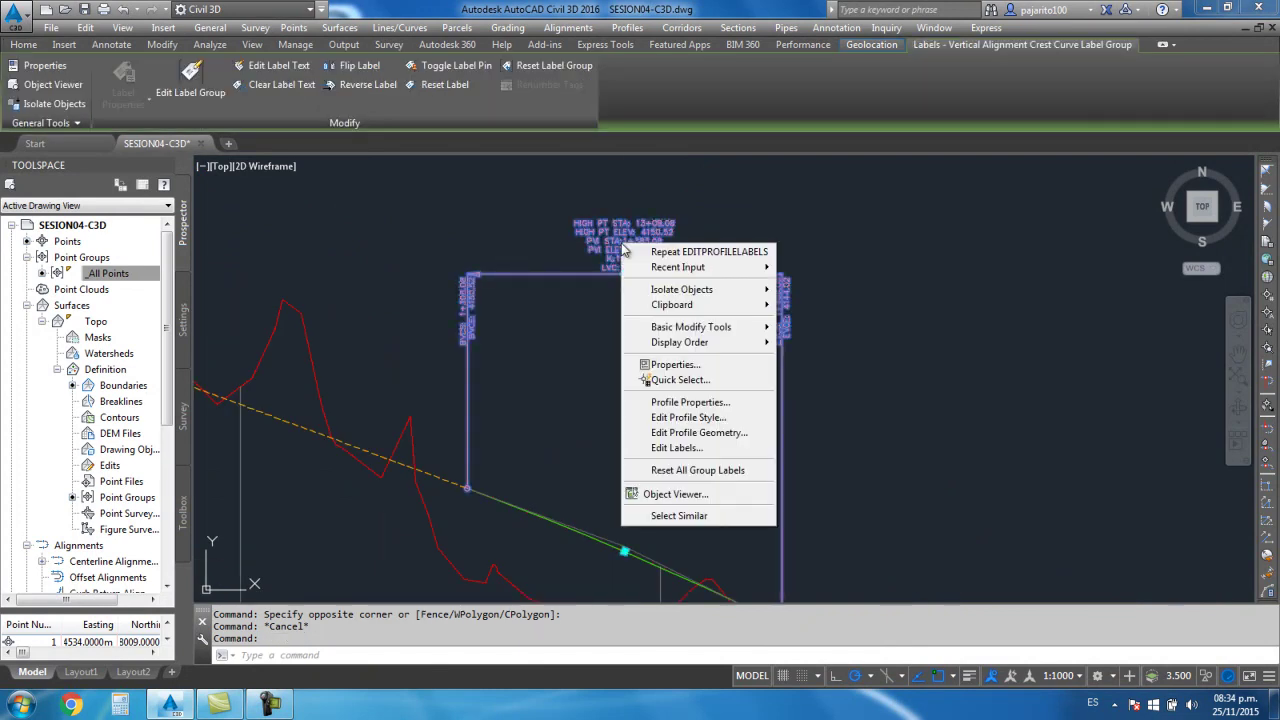
click(690, 447)
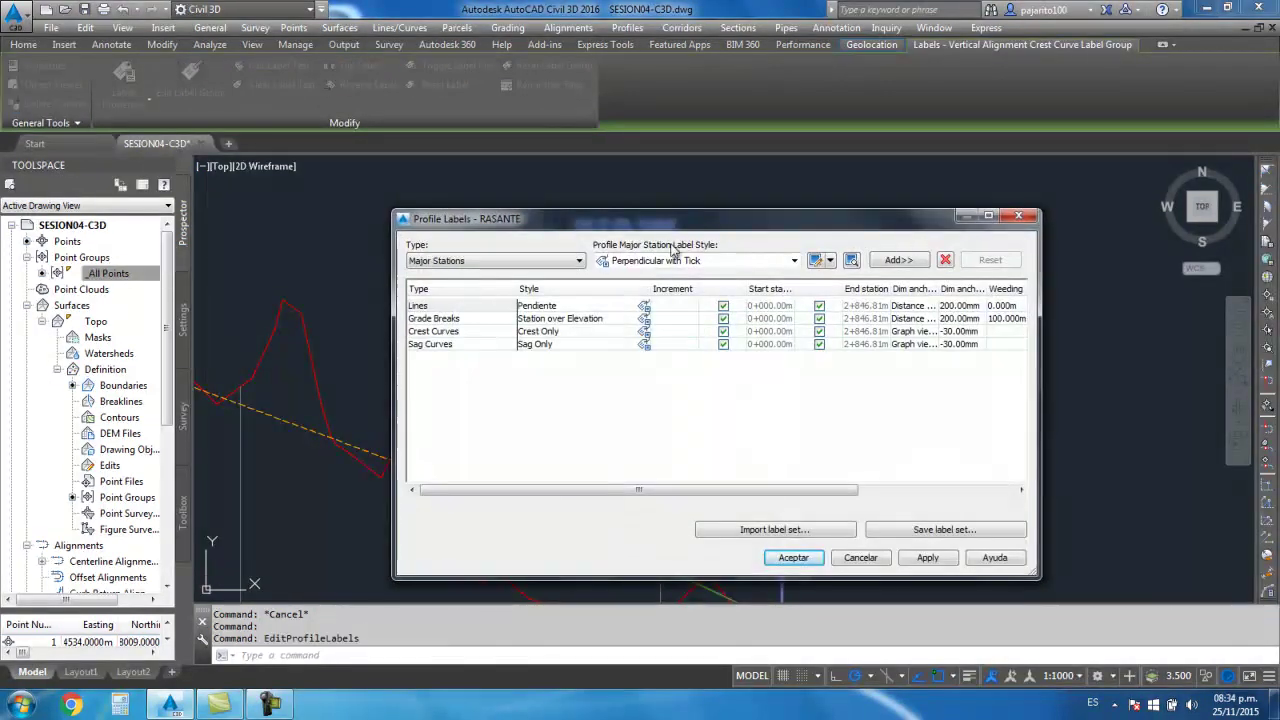
drag(695, 240, 850, 229)
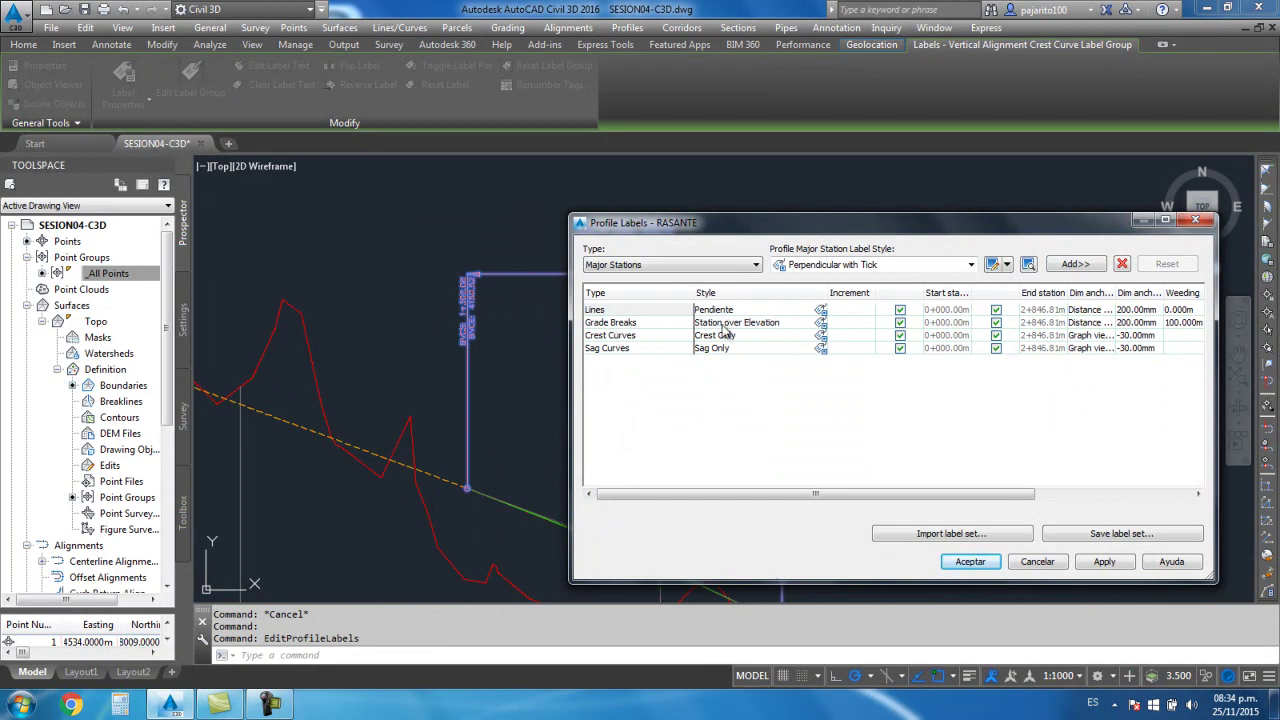
click(1195, 220)
scroll(840, 350, down, 5)
scroll(700, 330, down, 2)
key(Escape)
scroll(678, 320, up, 6)
scroll(622, 290, up, 4)
scroll(622, 290, down, 4)
scroll(629, 357, up, 3)
middle_drag(629, 357, 573, 340)
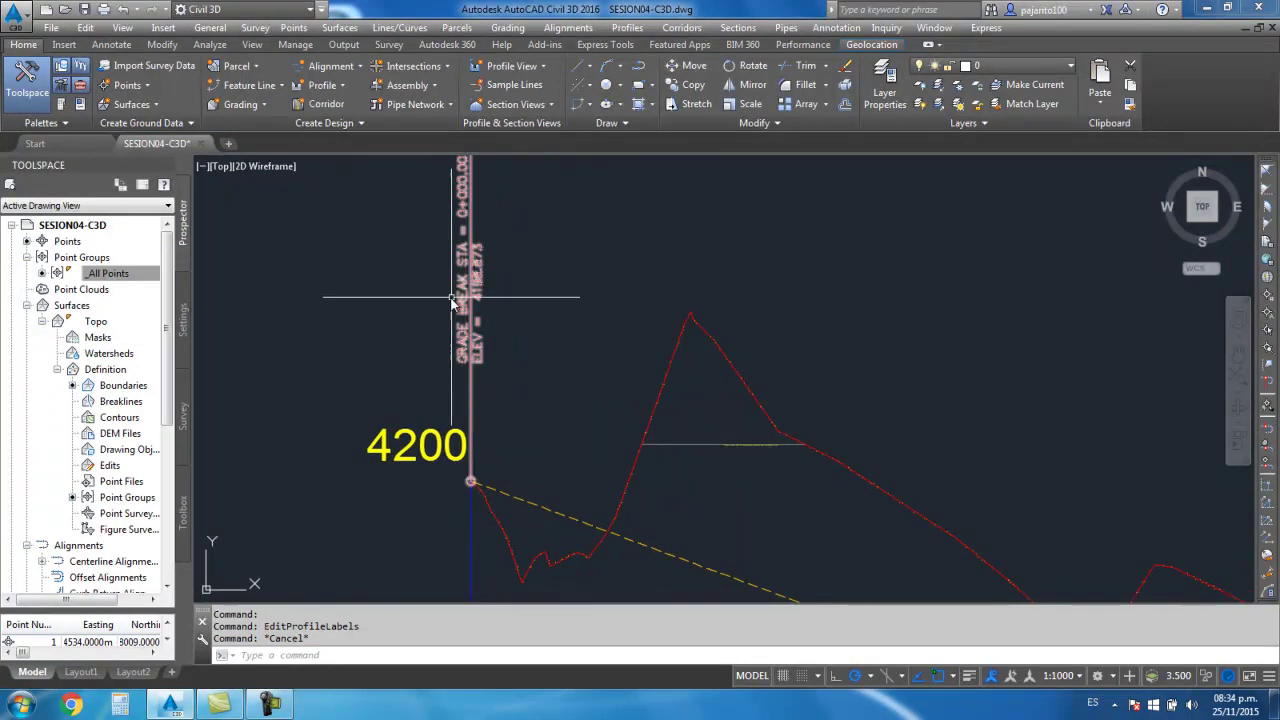
Delete the grade break label at station 0+000.00 at the profile start
scroll(478, 240, down, 4)
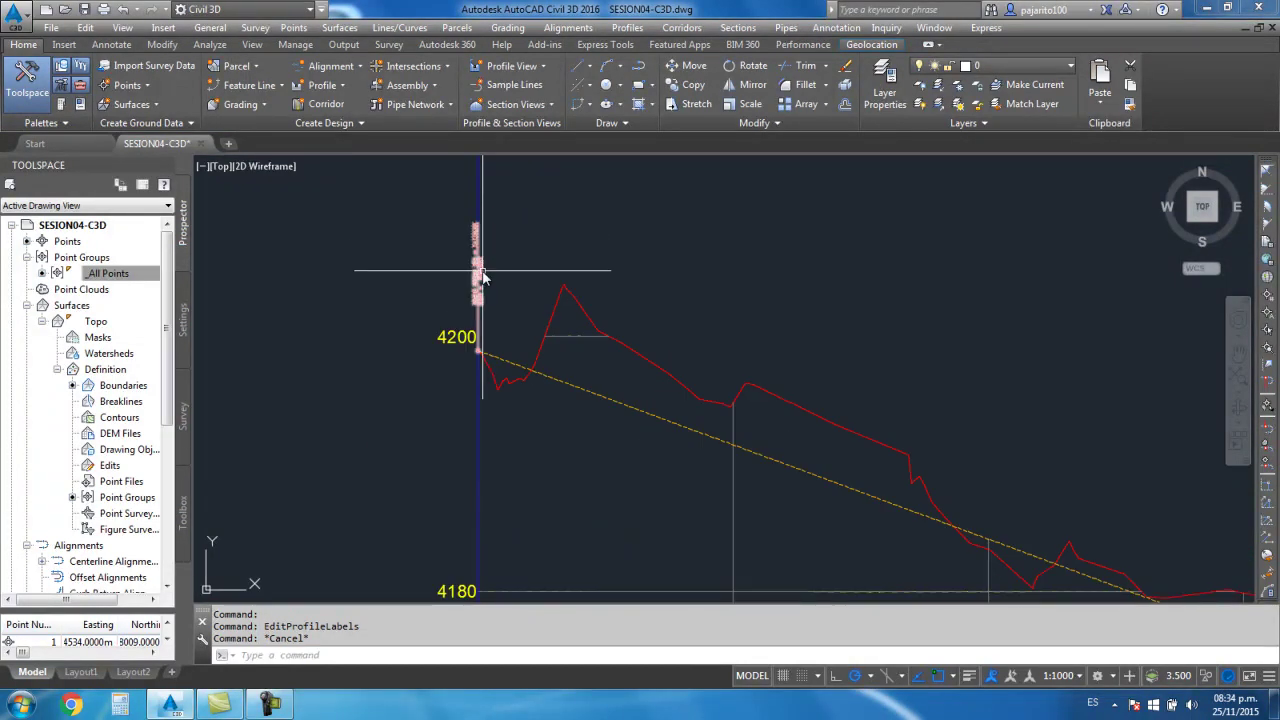
scroll(482, 277, up, 3)
scroll(486, 334, down, 6)
scroll(515, 381, down, 1)
scroll(470, 333, up, 5)
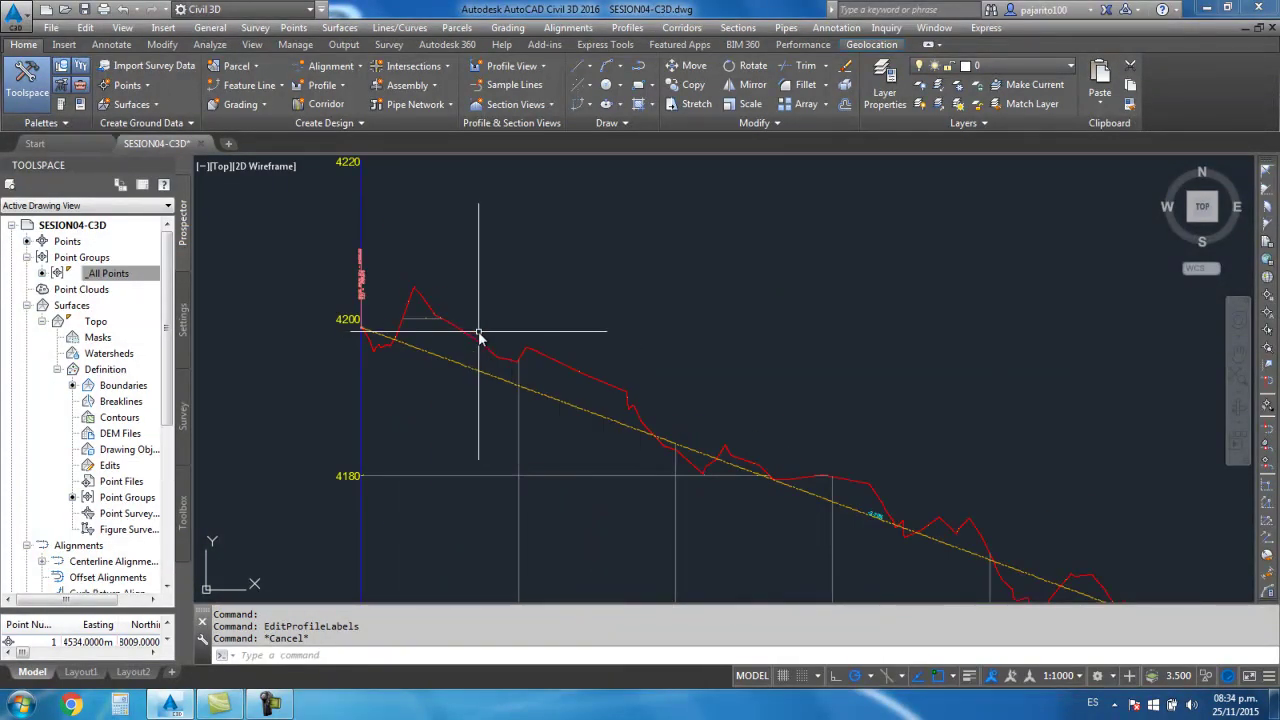
scroll(420, 286, up, 1)
scroll(400, 271, up, 2)
scroll(375, 325, up, 2)
click(375, 325)
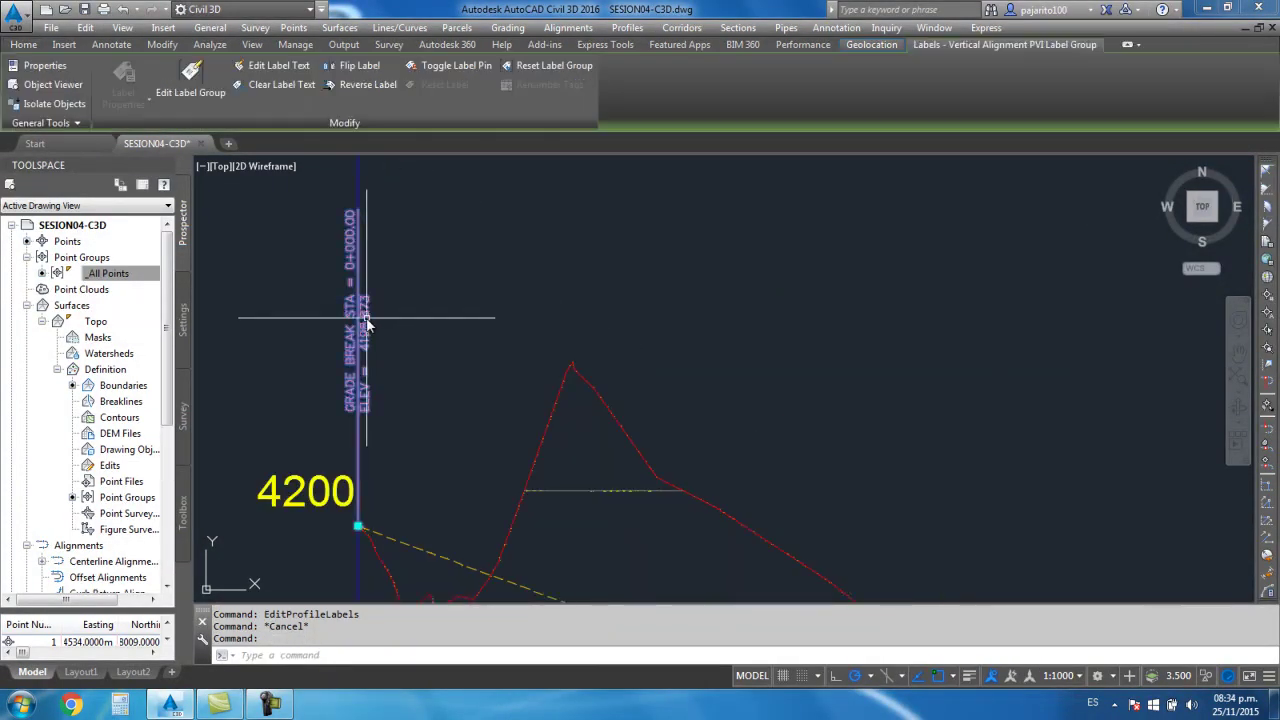
key(Delete)
Zoom to the crest curve and select its label
scroll(410, 355, down, 3)
scroll(614, 434, up, 1)
scroll(666, 403, up, 2)
scroll(691, 274, up, 2)
scroll(620, 320, up, 2)
scroll(640, 340, down, 4)
scroll(654, 362, down, 2)
scroll(654, 360, up, 3)
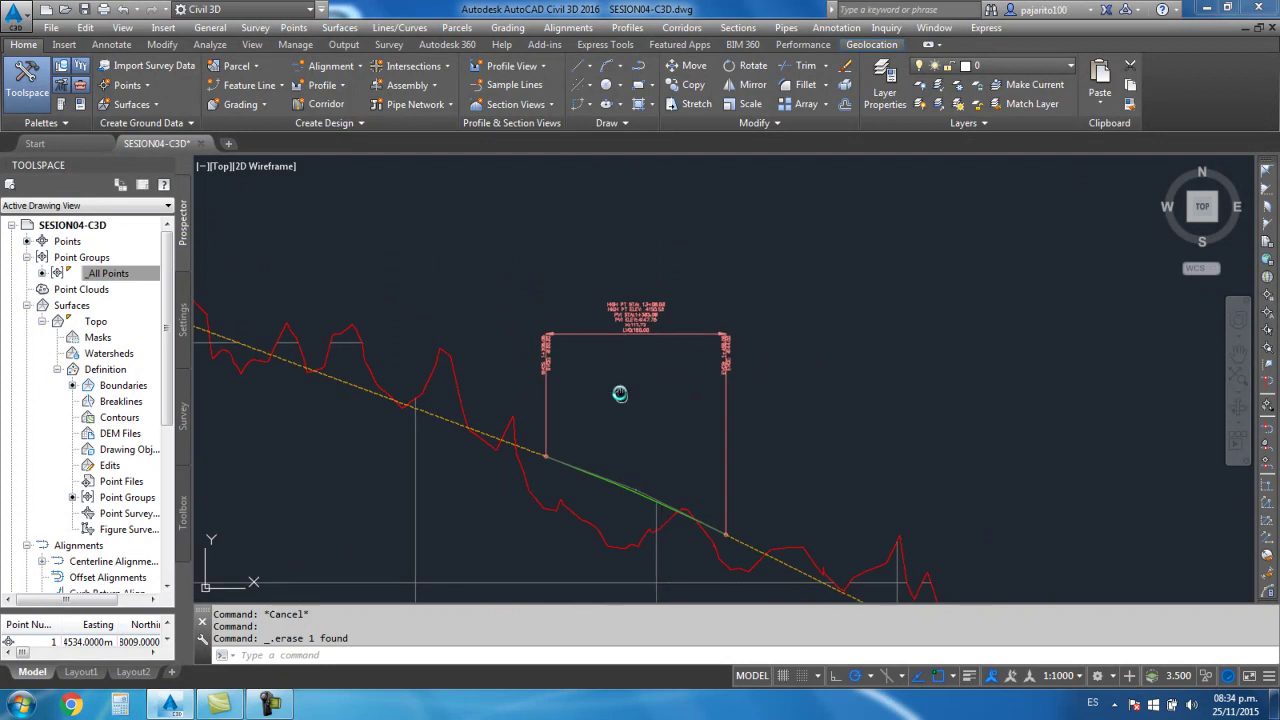
scroll(597, 400, up, 1)
scroll(594, 354, up, 1)
click(610, 228)
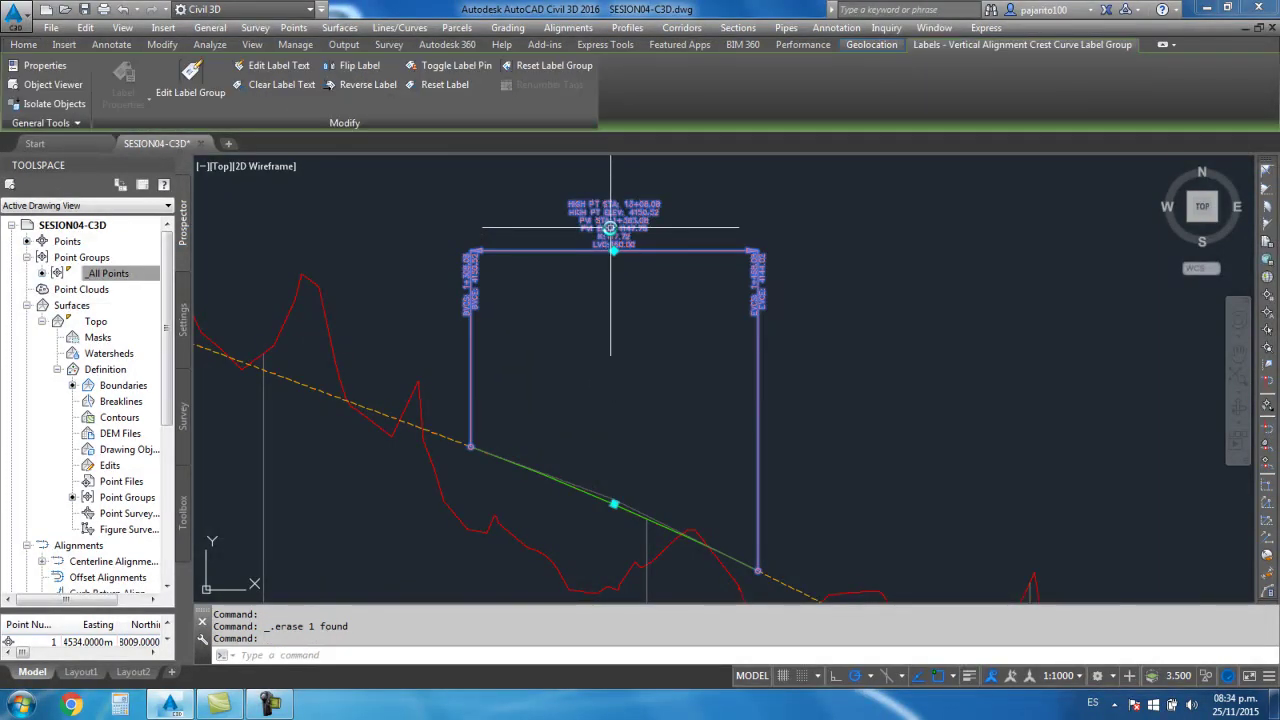
Open RASANTE's label settings and the style picker for the Crest Curves row
right_click(612, 232)
click(665, 433)
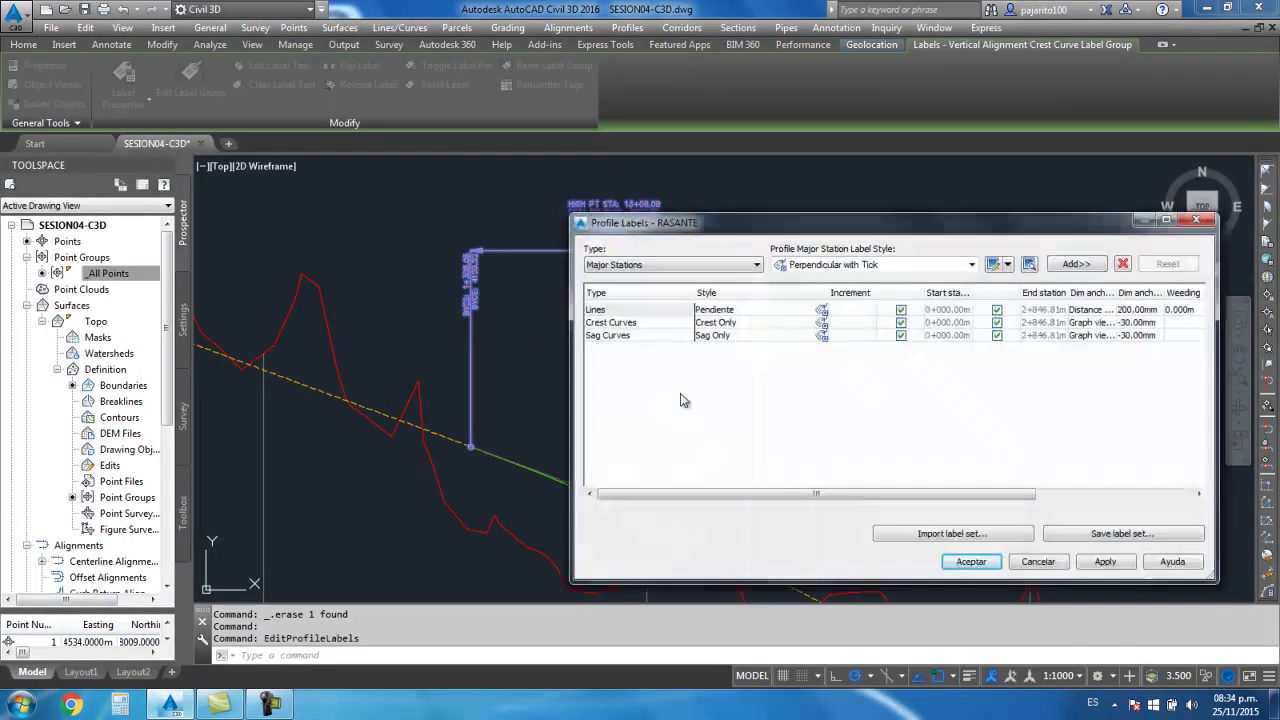
drag(763, 231, 653, 205)
click(703, 298)
click(712, 298)
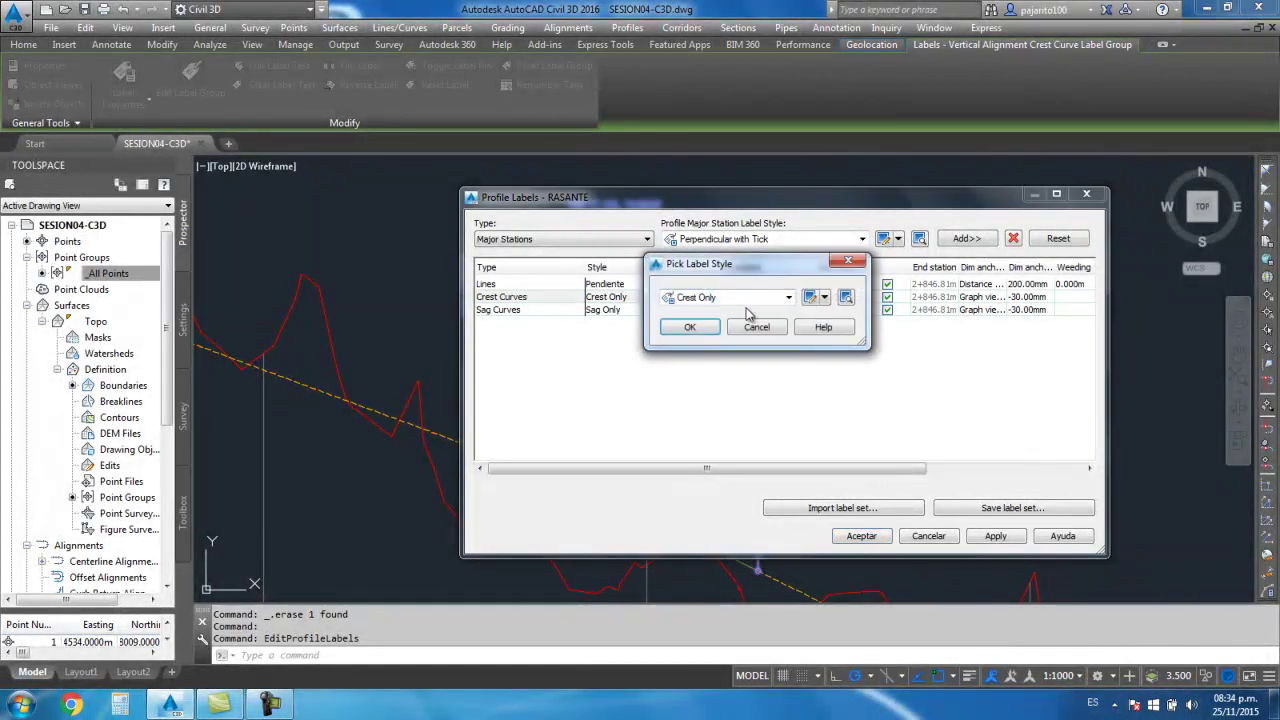
Review the Crest Only style in its editor, then return to the Crest Curves style picker
click(823, 298)
click(835, 364)
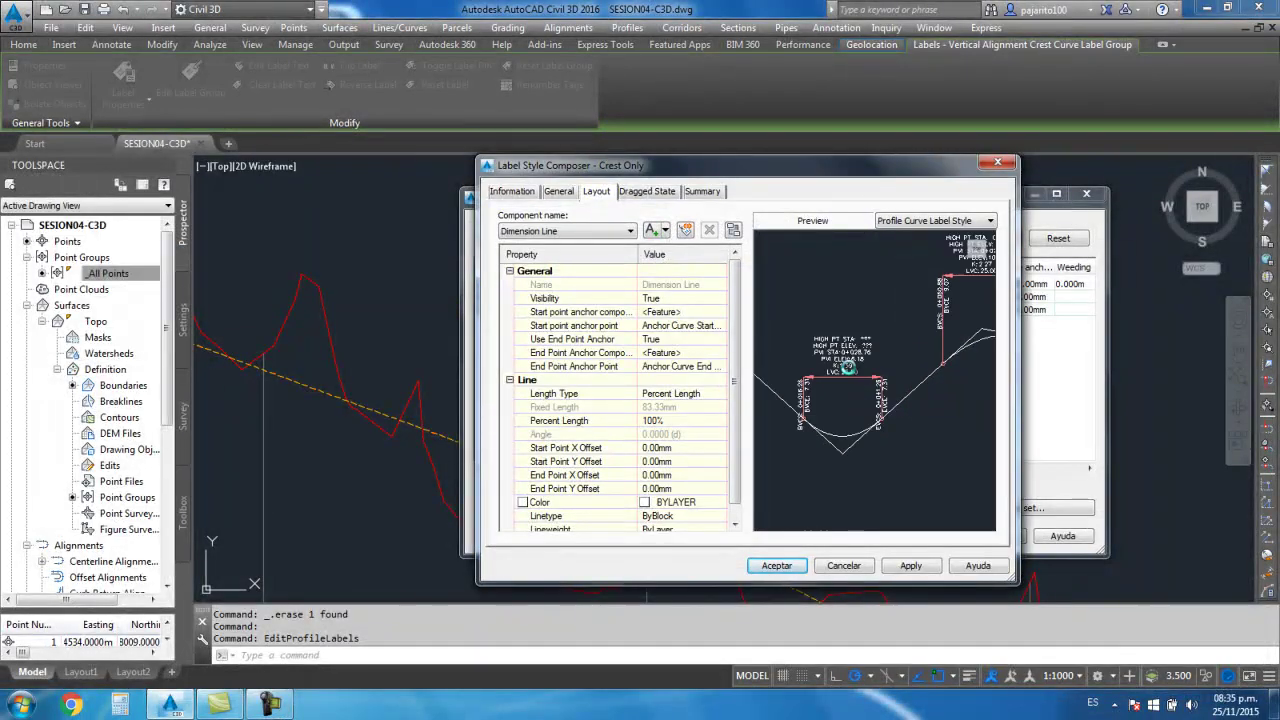
click(997, 166)
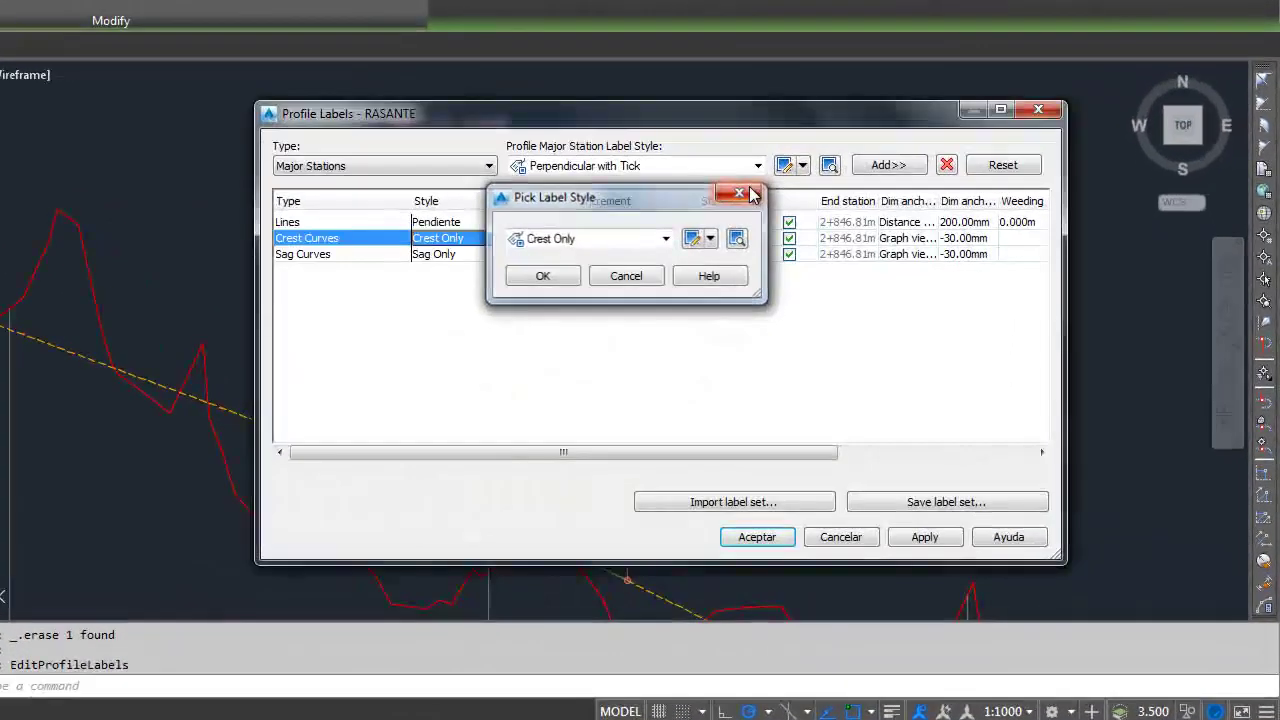
click(679, 337)
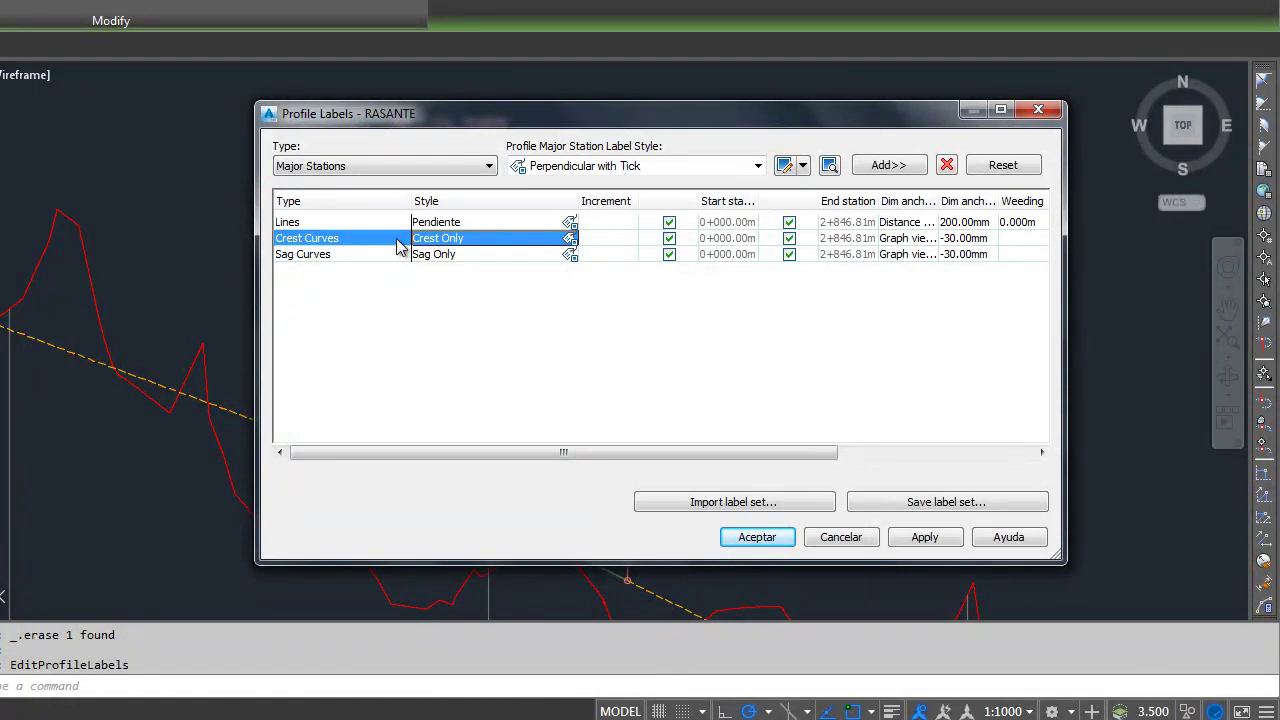
click(566, 240)
Copy Crest Only as Curva Convexa and assign it to the crest curves
click(710, 239)
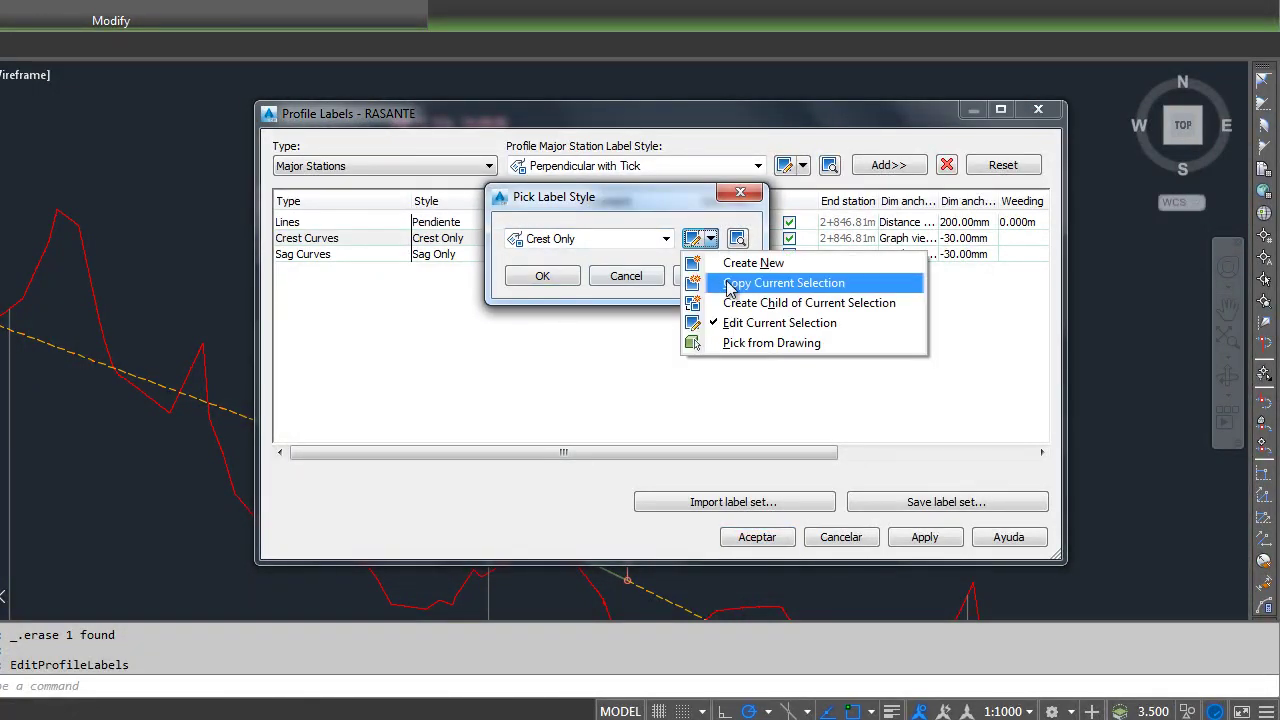
click(738, 306)
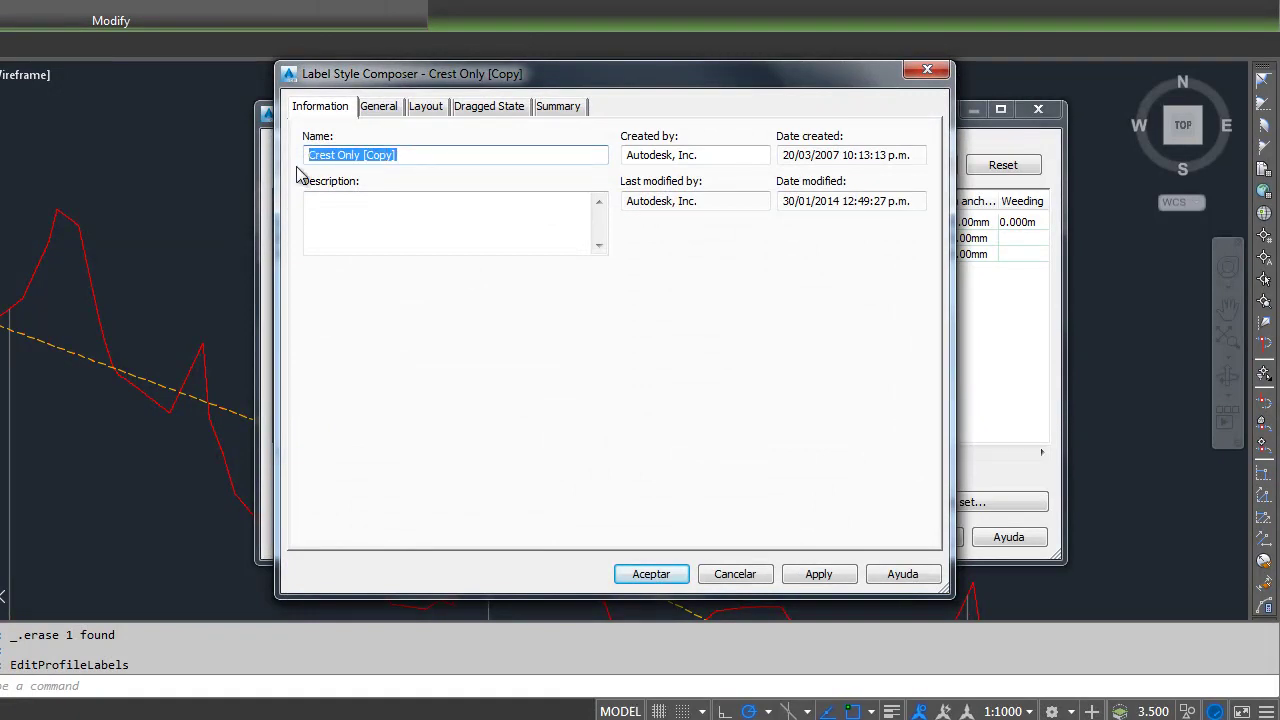
text(Curva Convex)
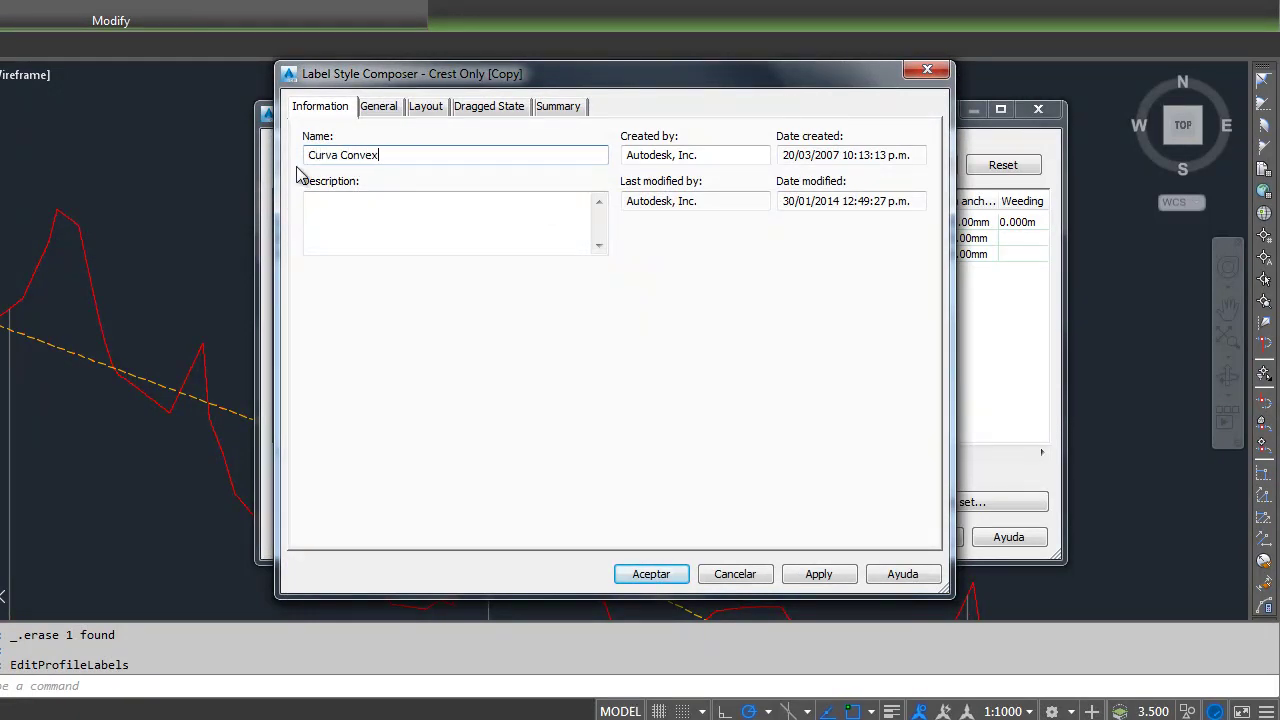
click(648, 573)
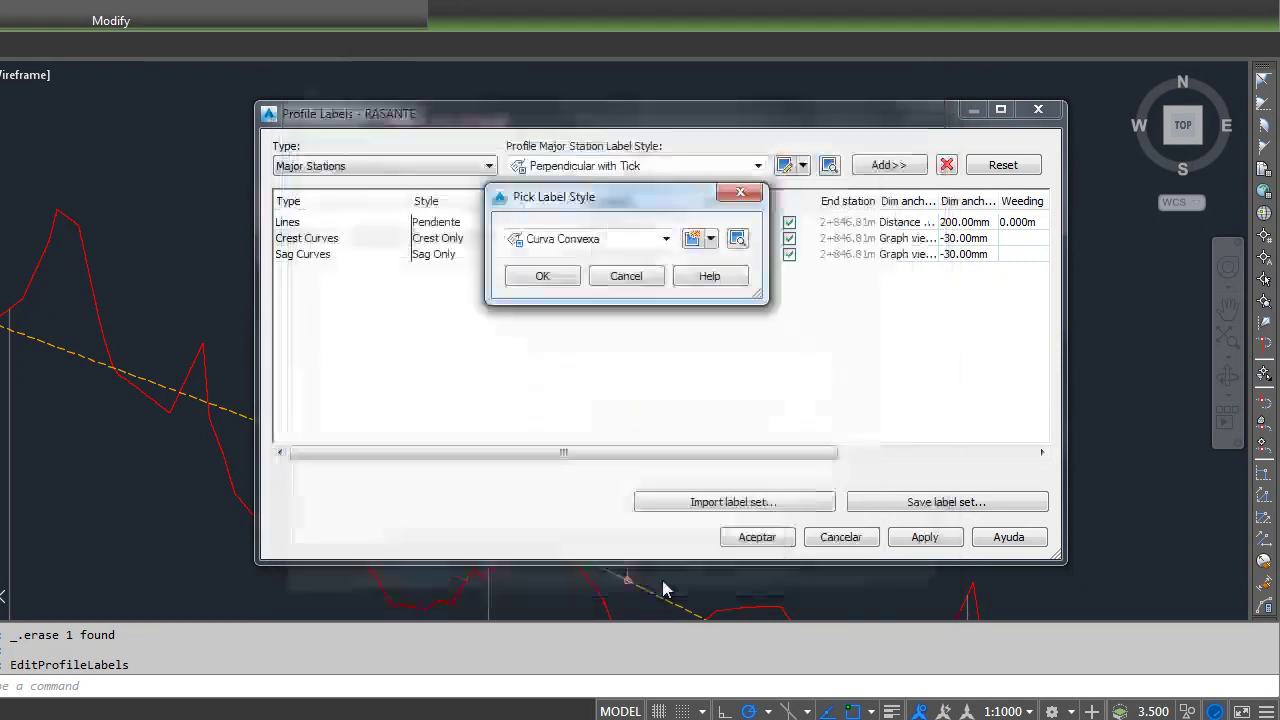
click(543, 274)
Copy Sag Only as Curva Concava and assign it to the sag curves
click(569, 255)
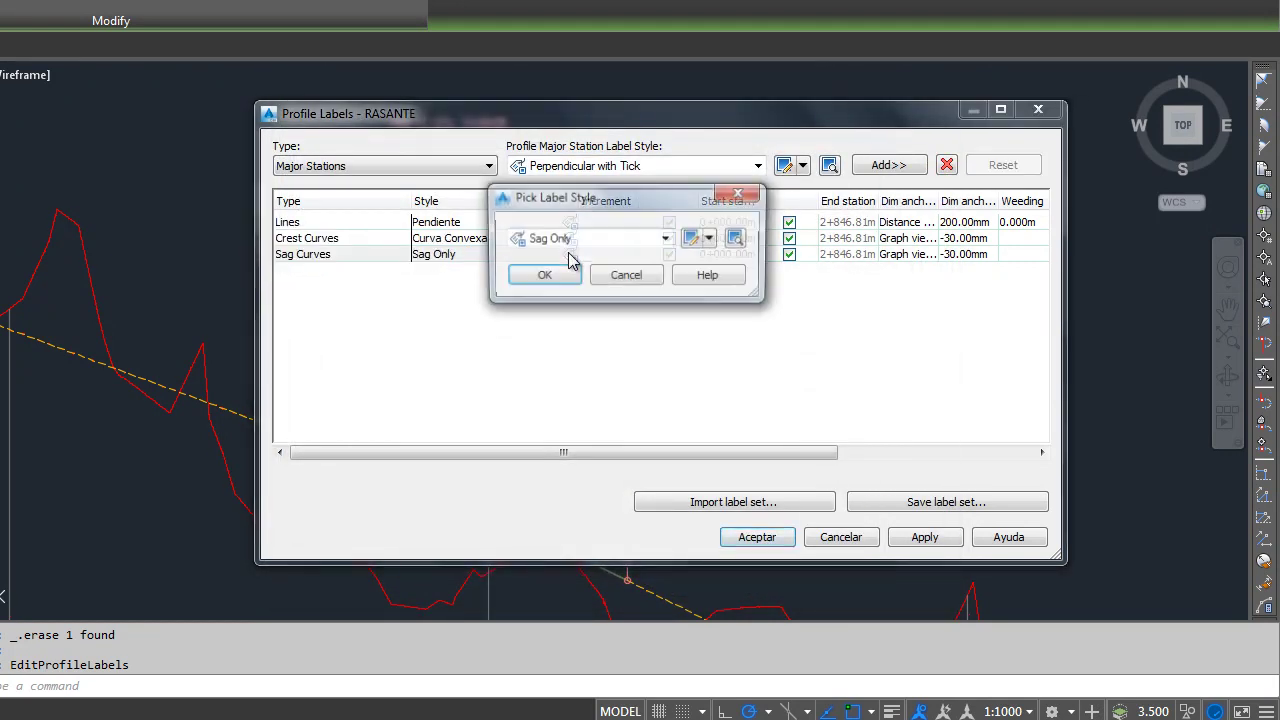
click(710, 238)
click(770, 283)
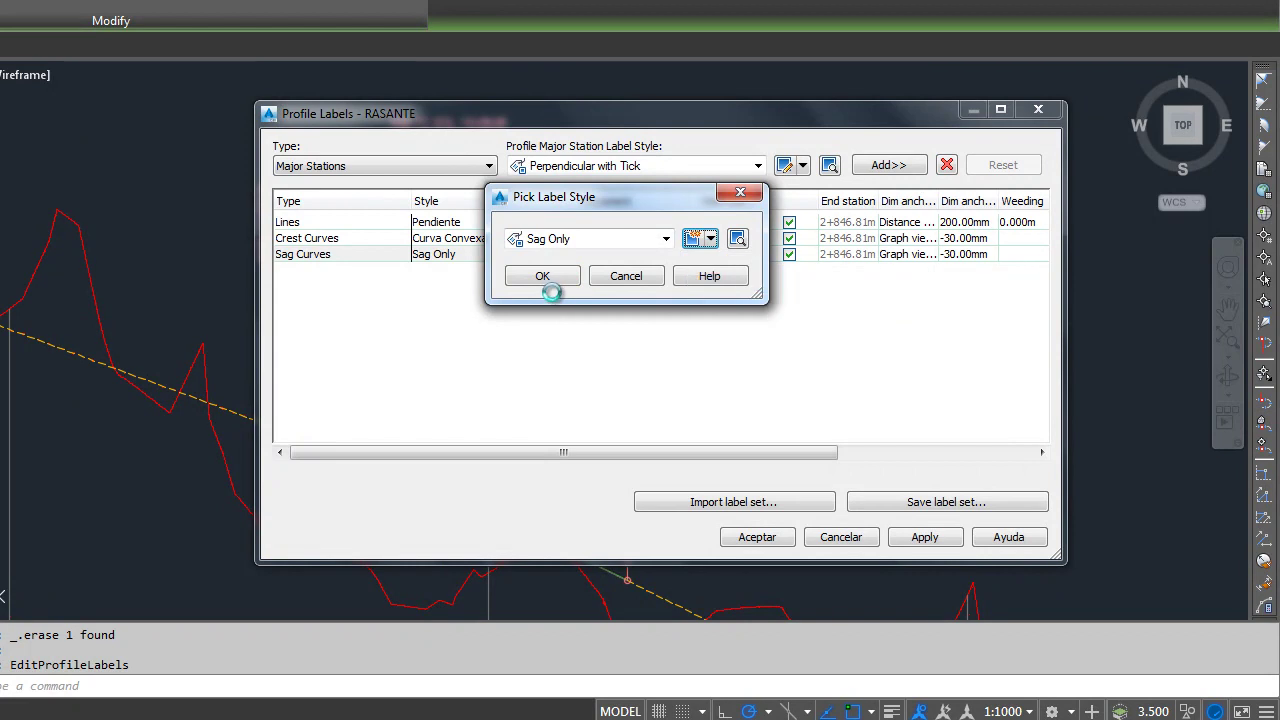
drag(403, 155, 286, 160)
text(Curva Concava)
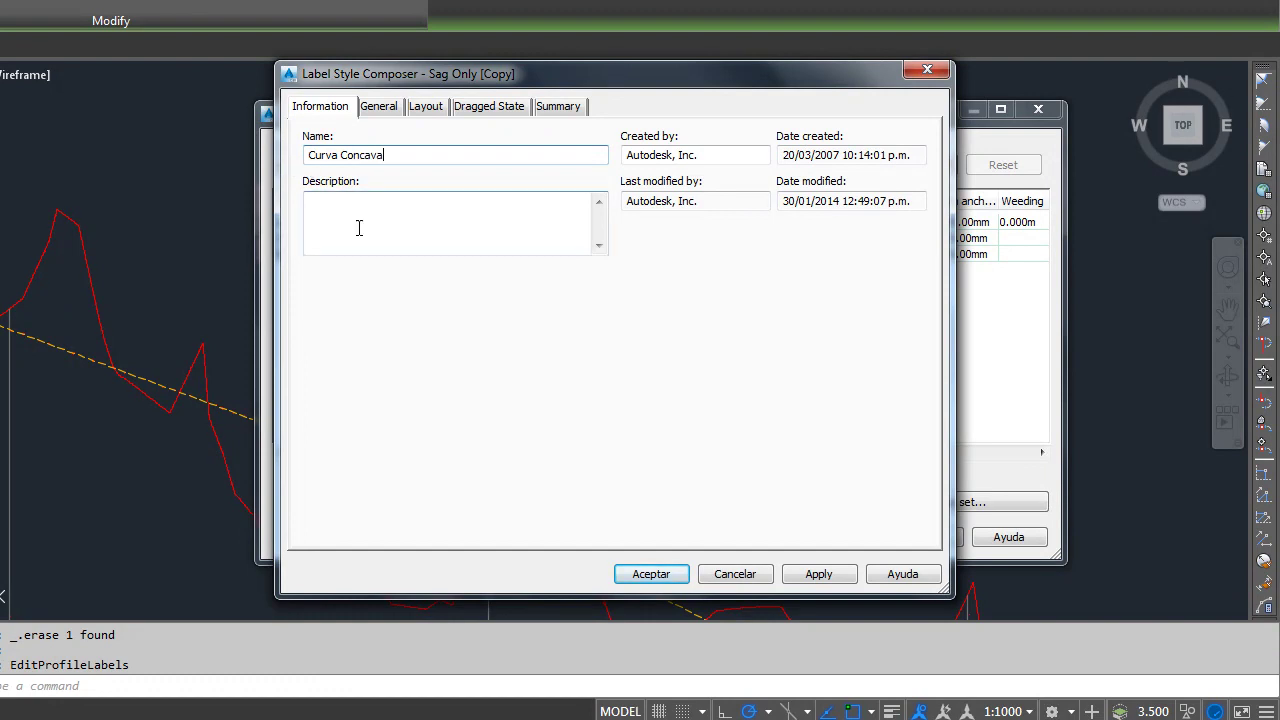
click(643, 573)
click(556, 283)
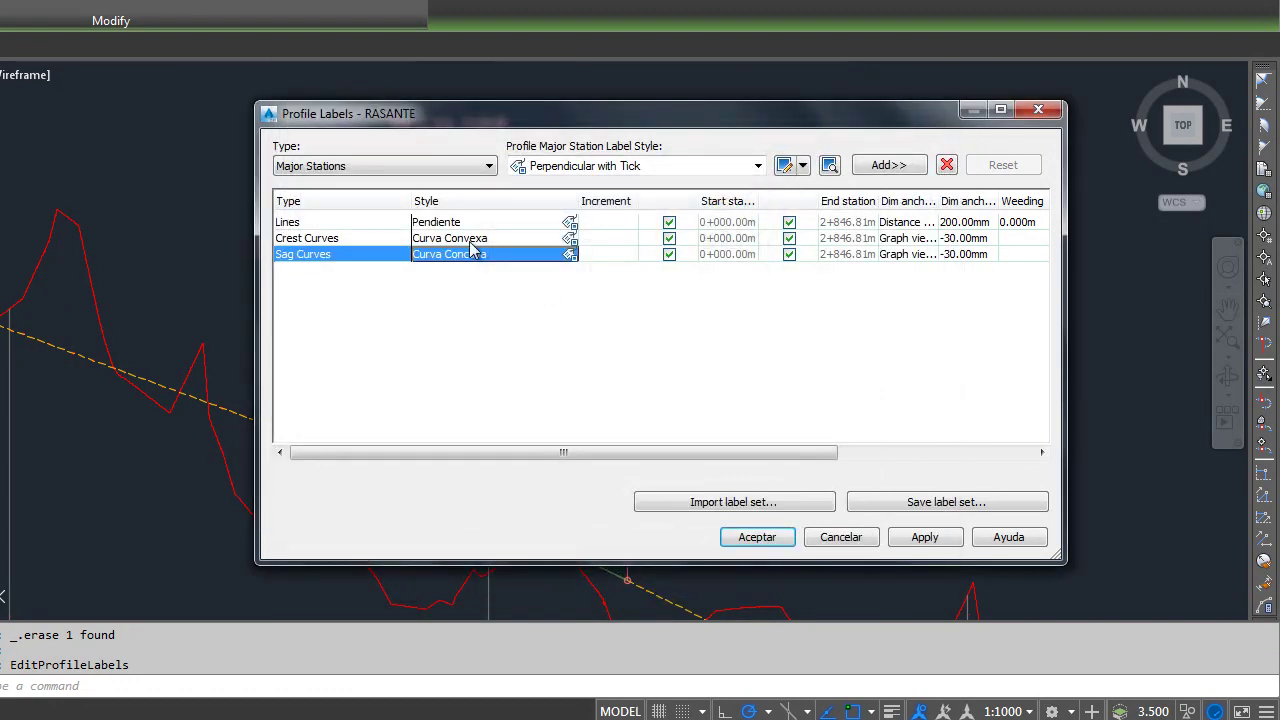
click(569, 238)
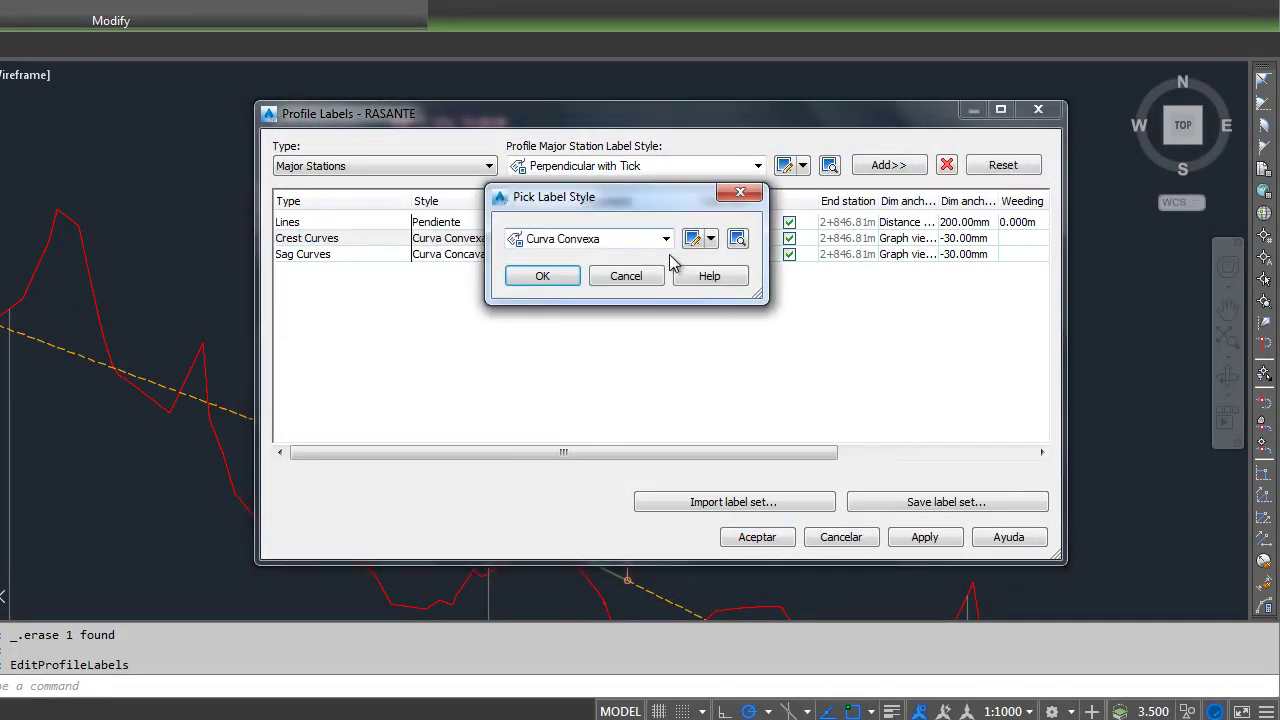
click(710, 238)
click(748, 320)
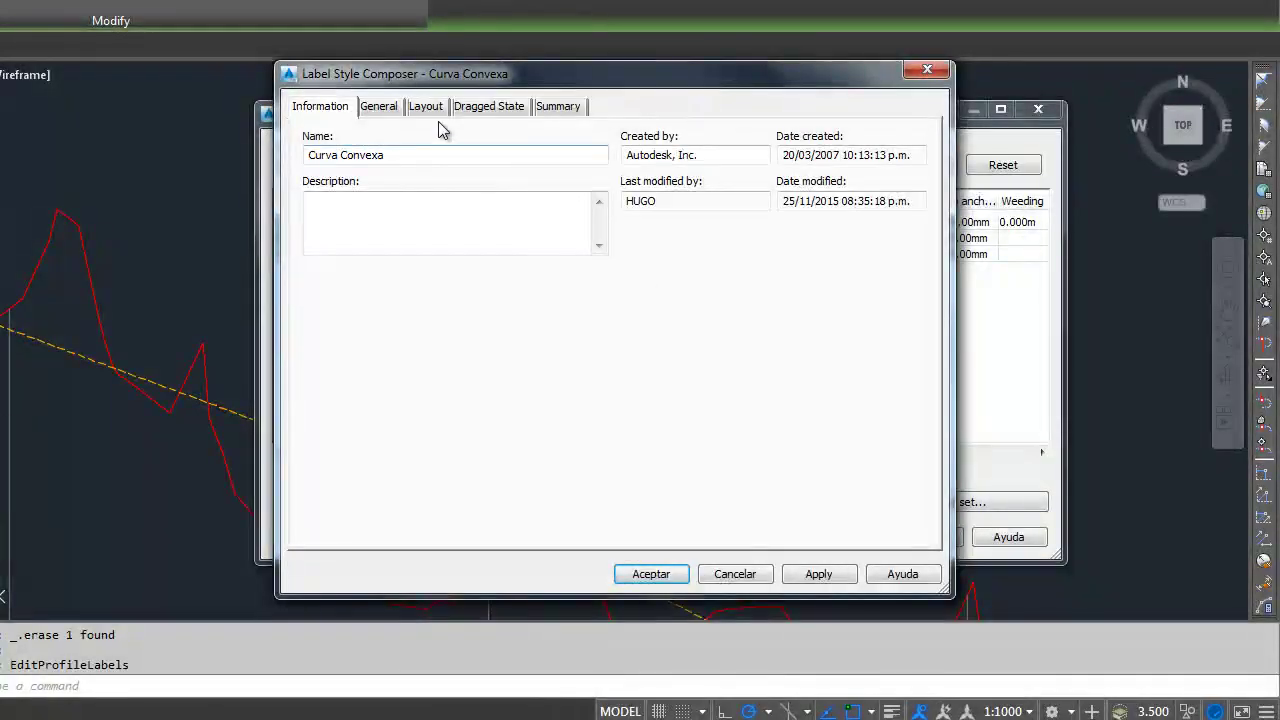
click(426, 106)
drag(530, 74, 431, 51)
scroll(677, 335, up, 2)
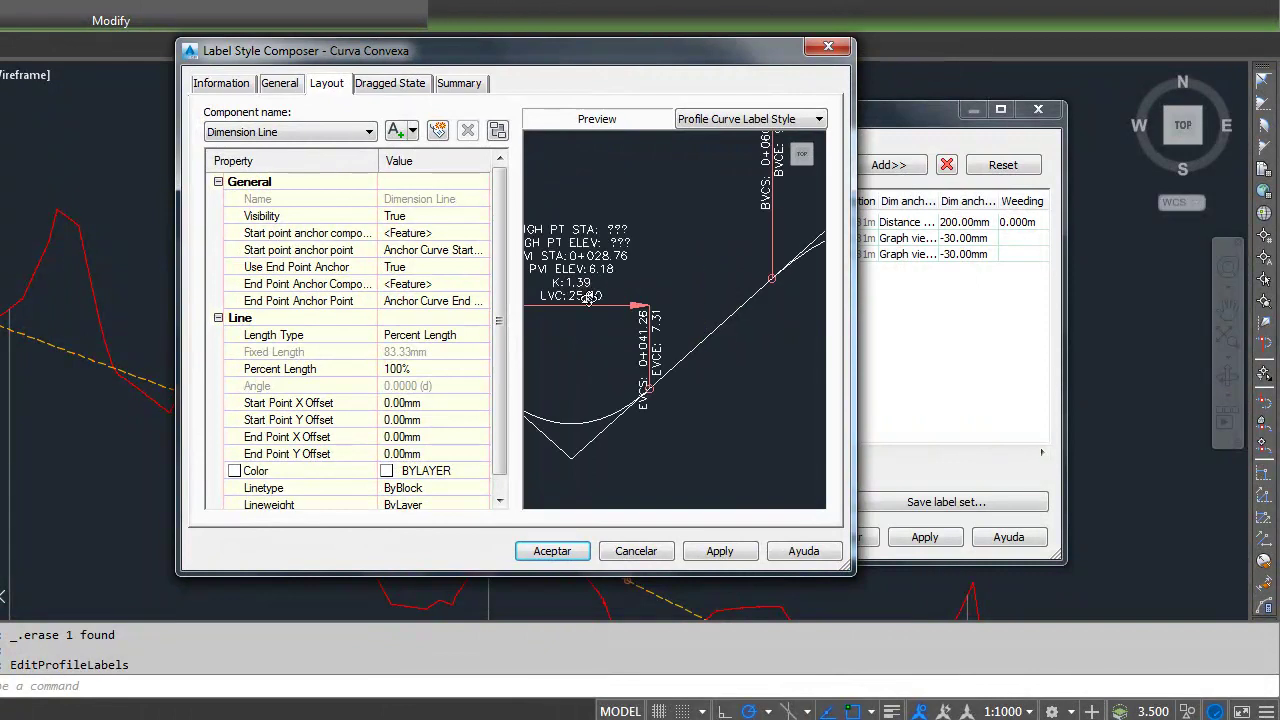
scroll(677, 335, up, 3)
scroll(624, 300, up, 2)
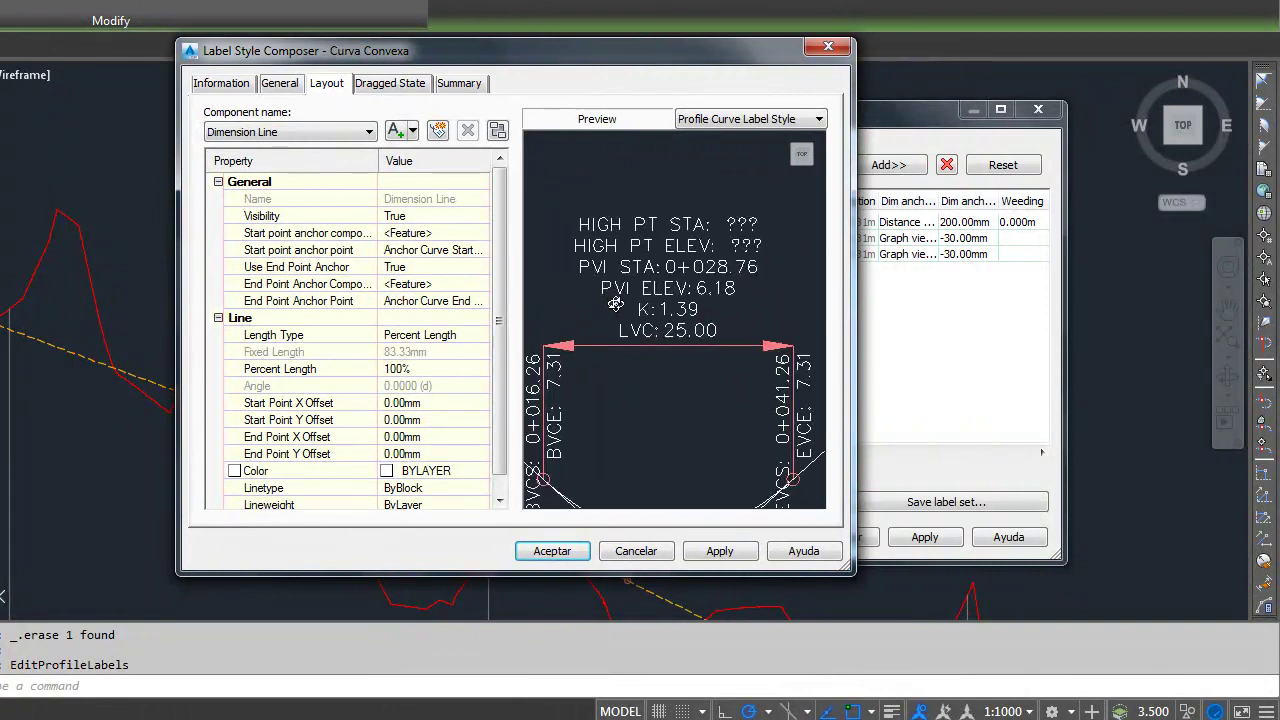
scroll(624, 300, up, 1)
click(467, 301)
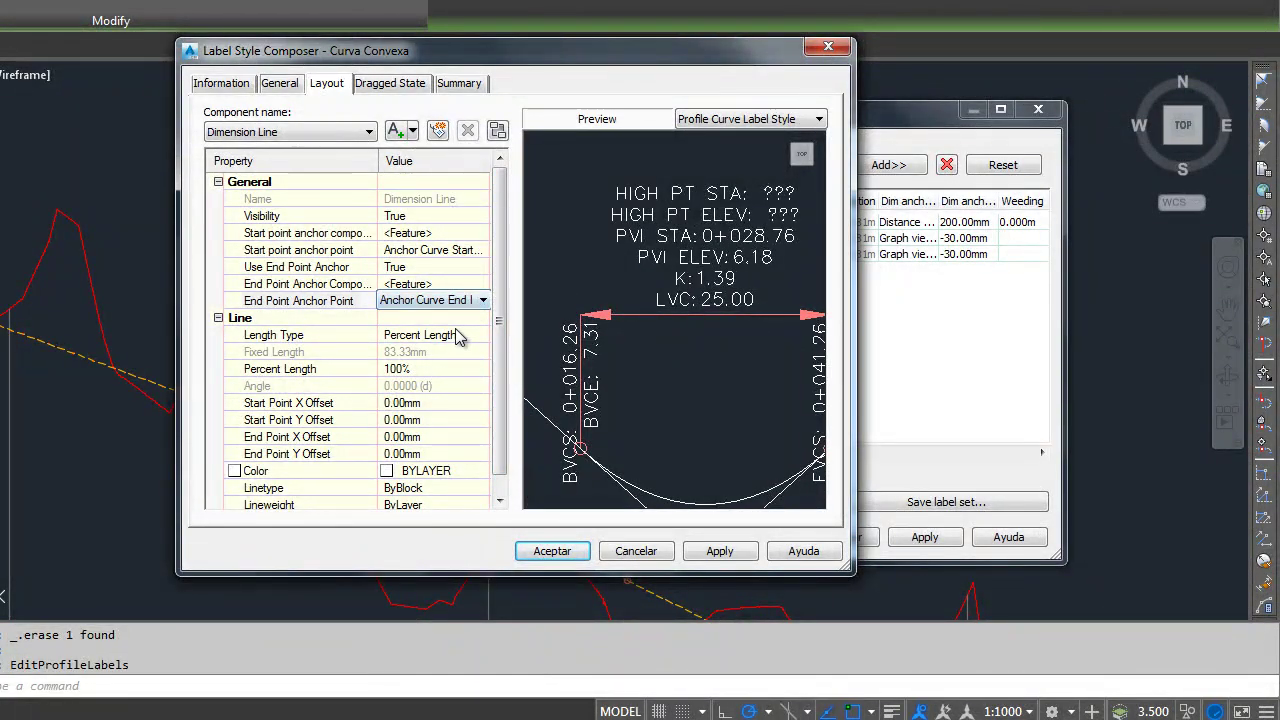
click(292, 136)
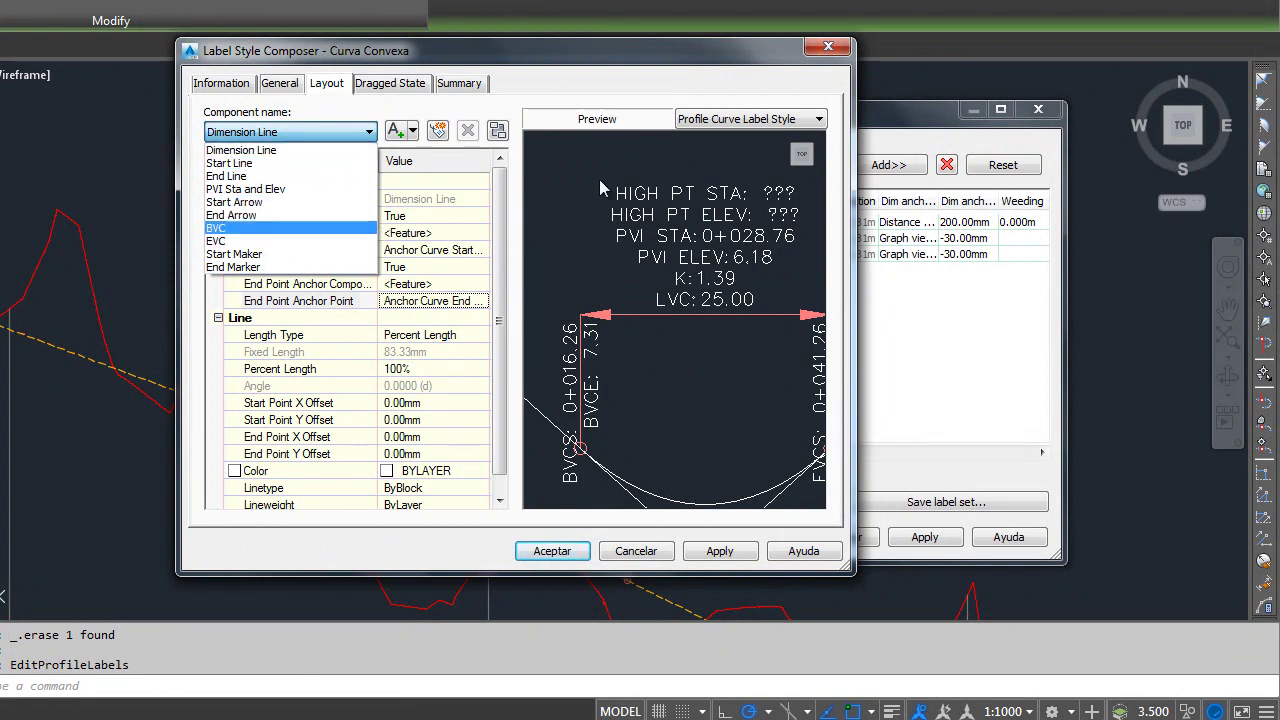
click(236, 228)
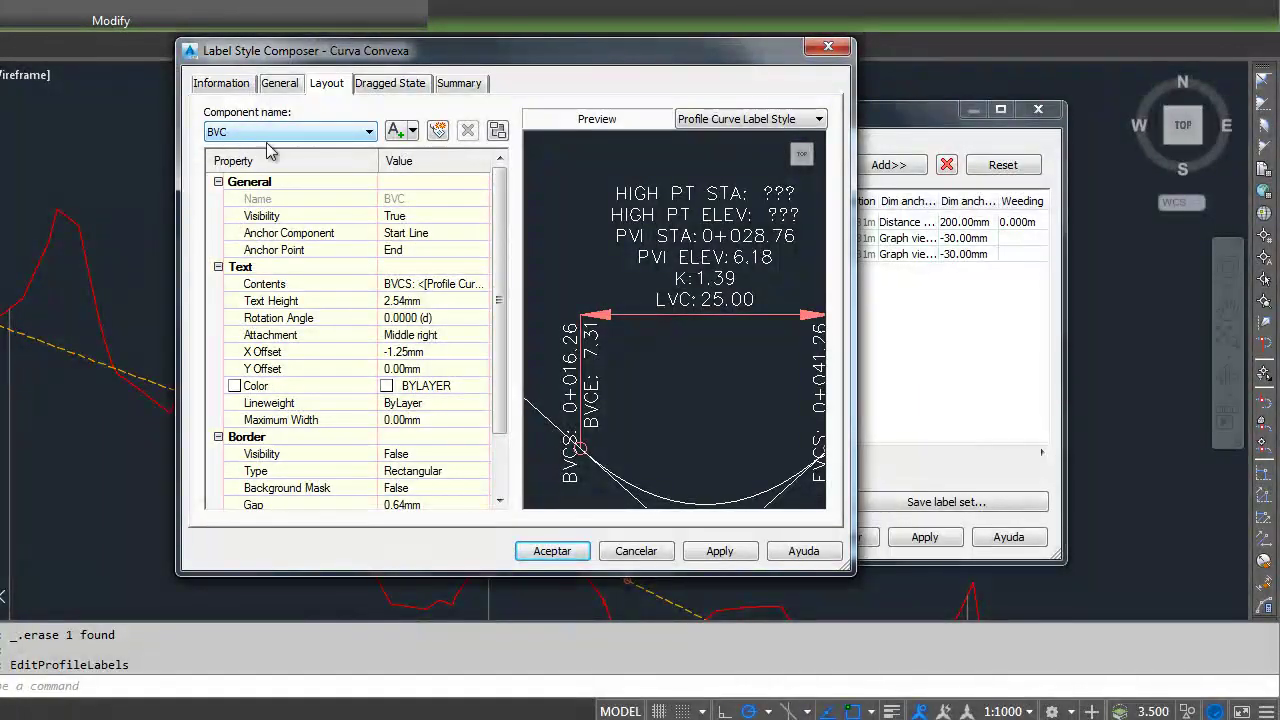
click(458, 285)
click(484, 284)
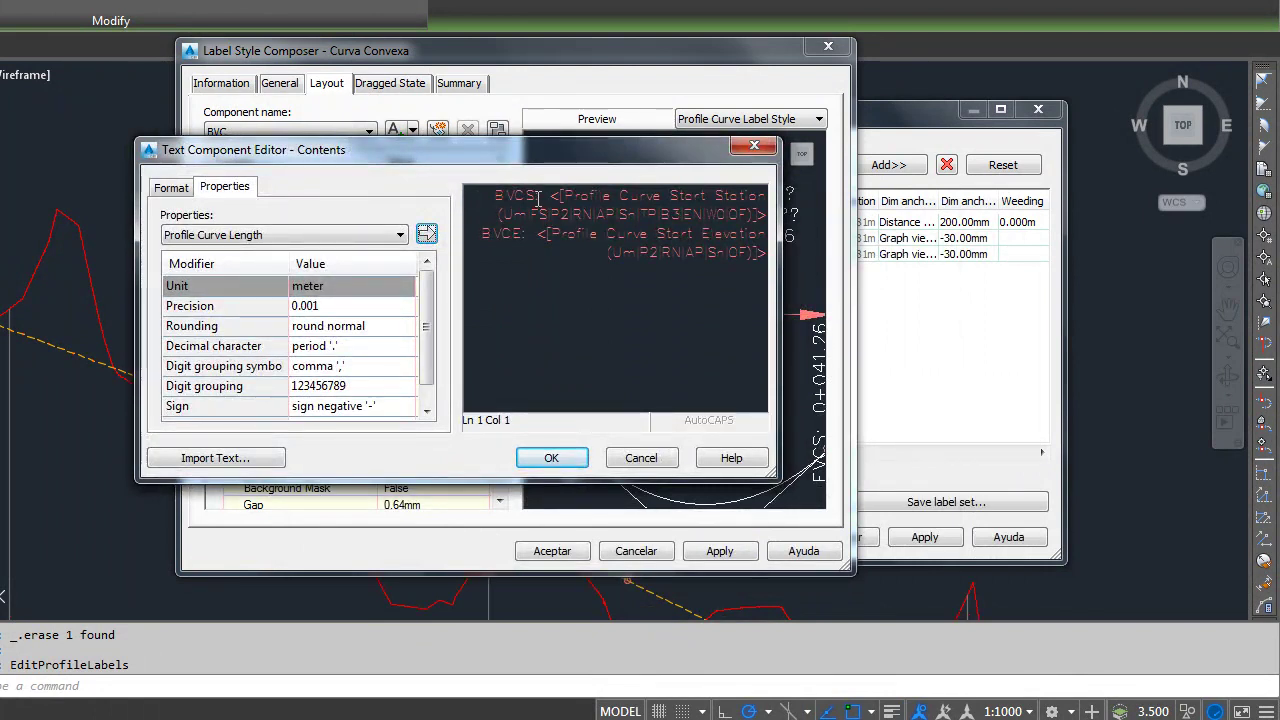
click(756, 148)
click(303, 132)
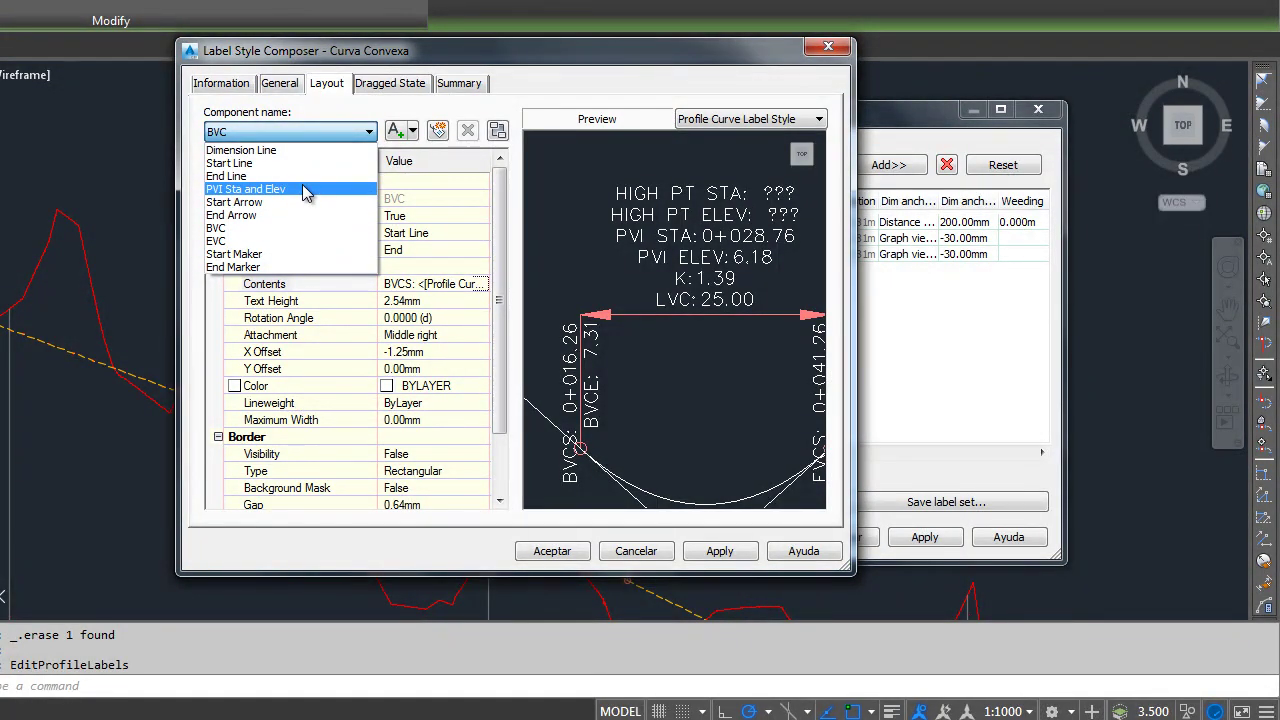
click(540, 250)
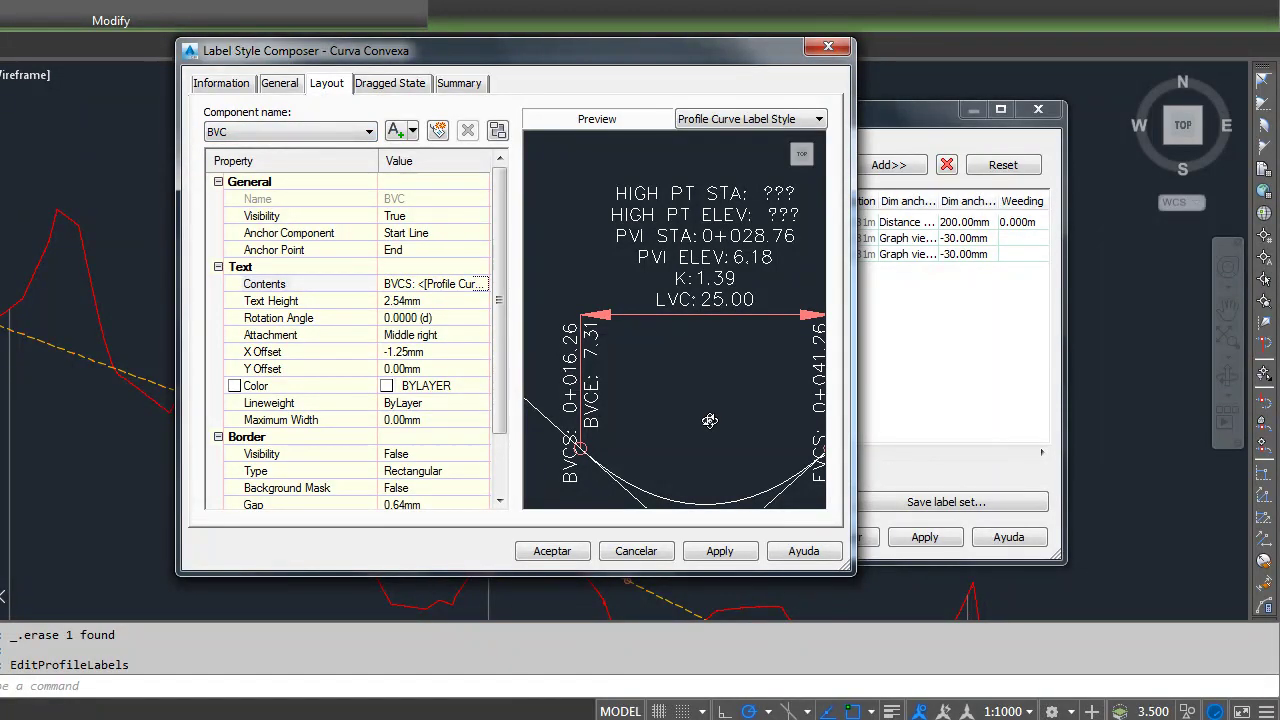
middle_drag(712, 420, 684, 326)
scroll(684, 326, down, 2)
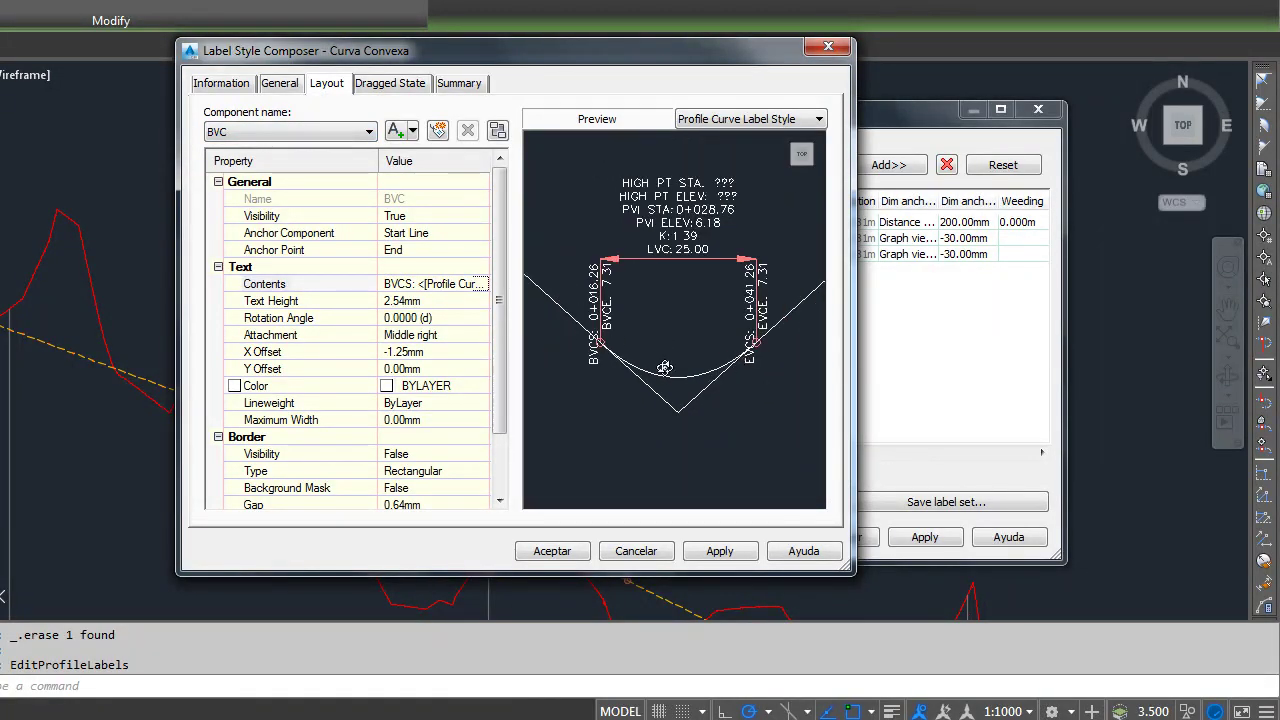
click(830, 47)
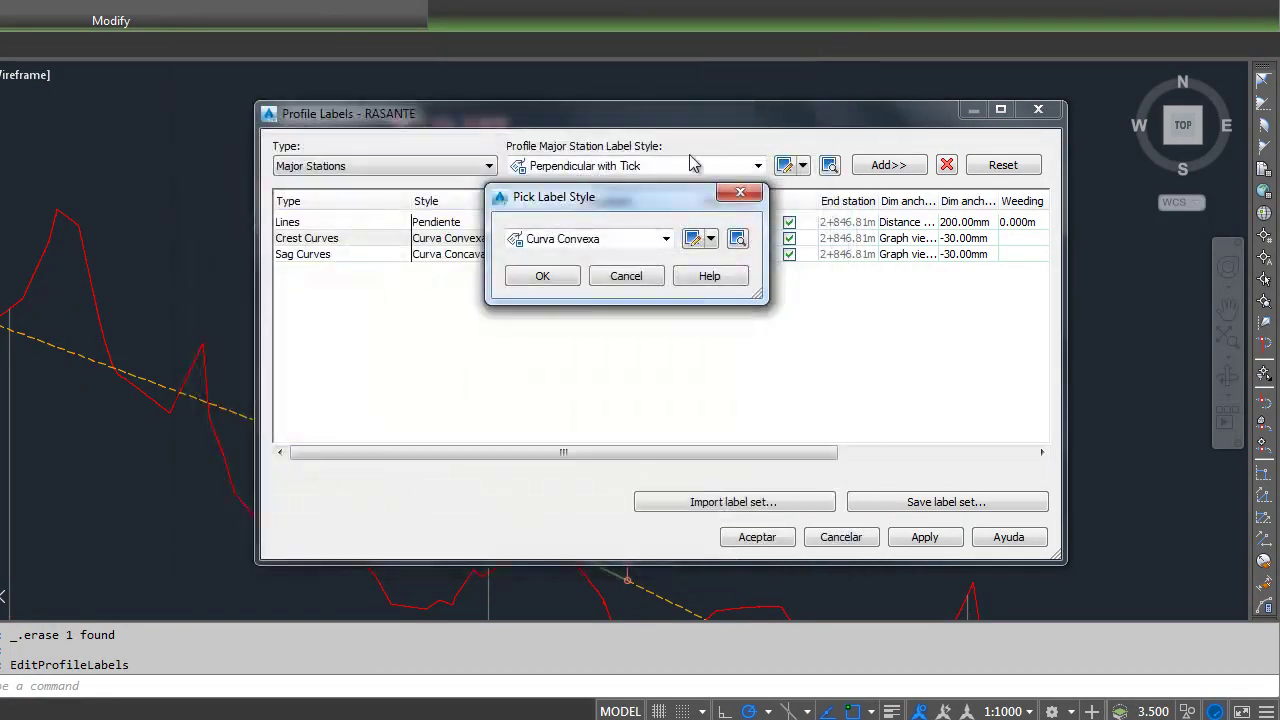
click(739, 192)
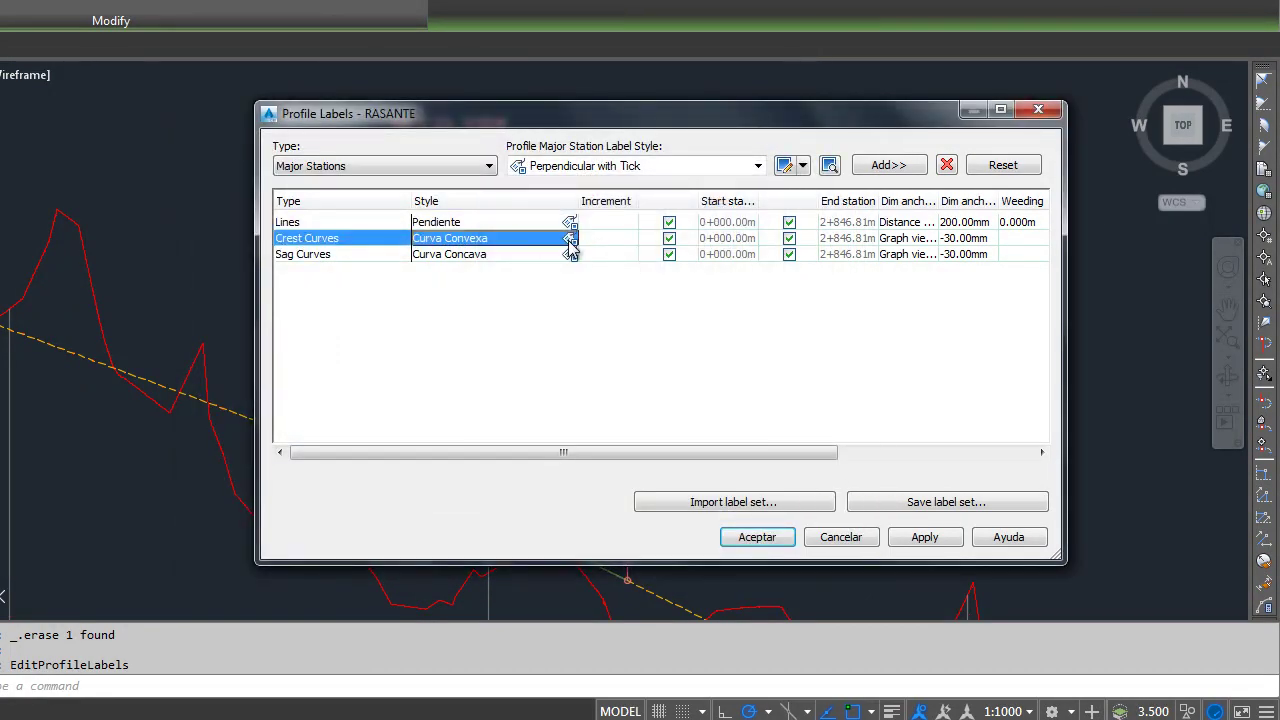
Rename the crest curve style Curva Convexa to Curva Concava1, getting past the duplicate-name warning
click(569, 240)
click(710, 239)
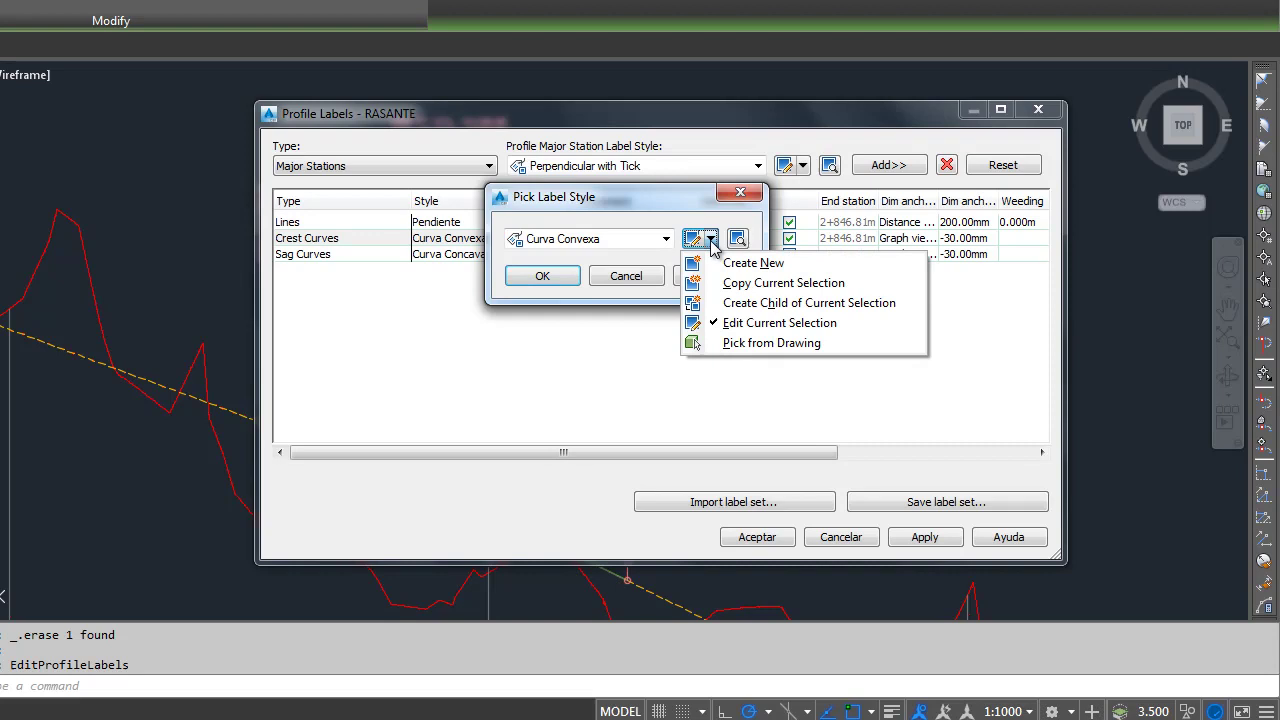
click(745, 323)
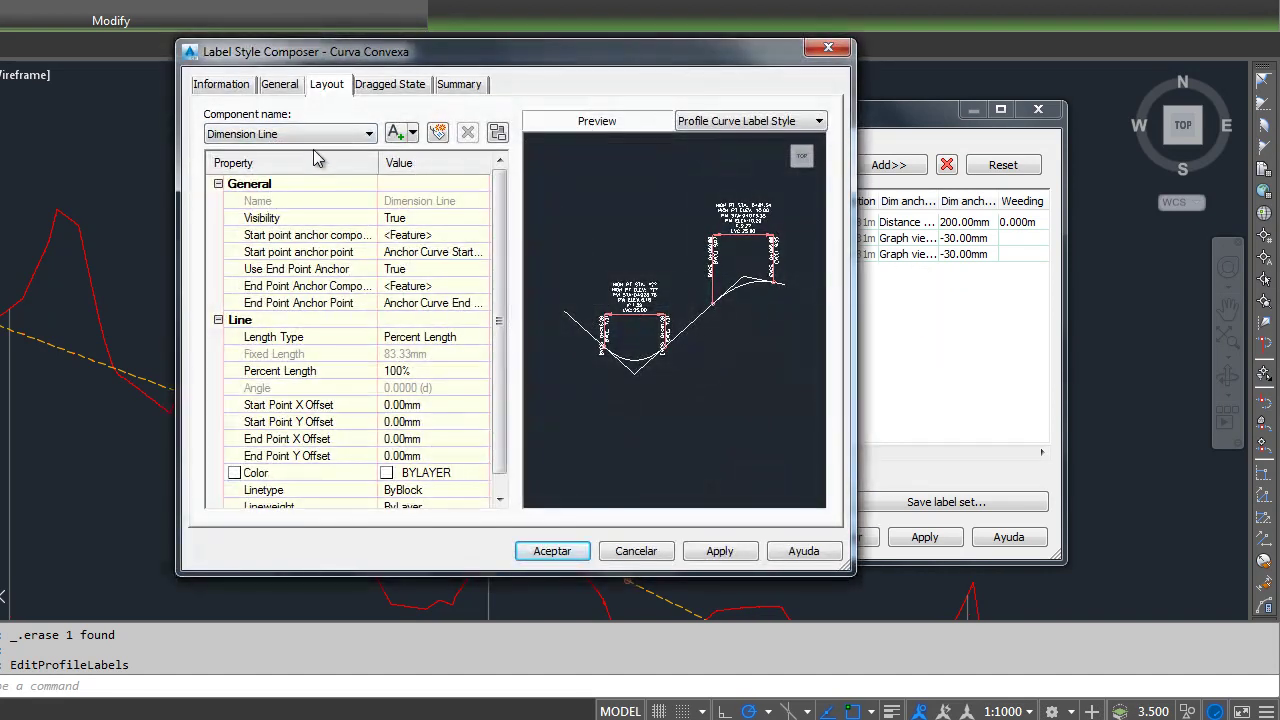
click(221, 84)
drag(296, 132, 257, 124)
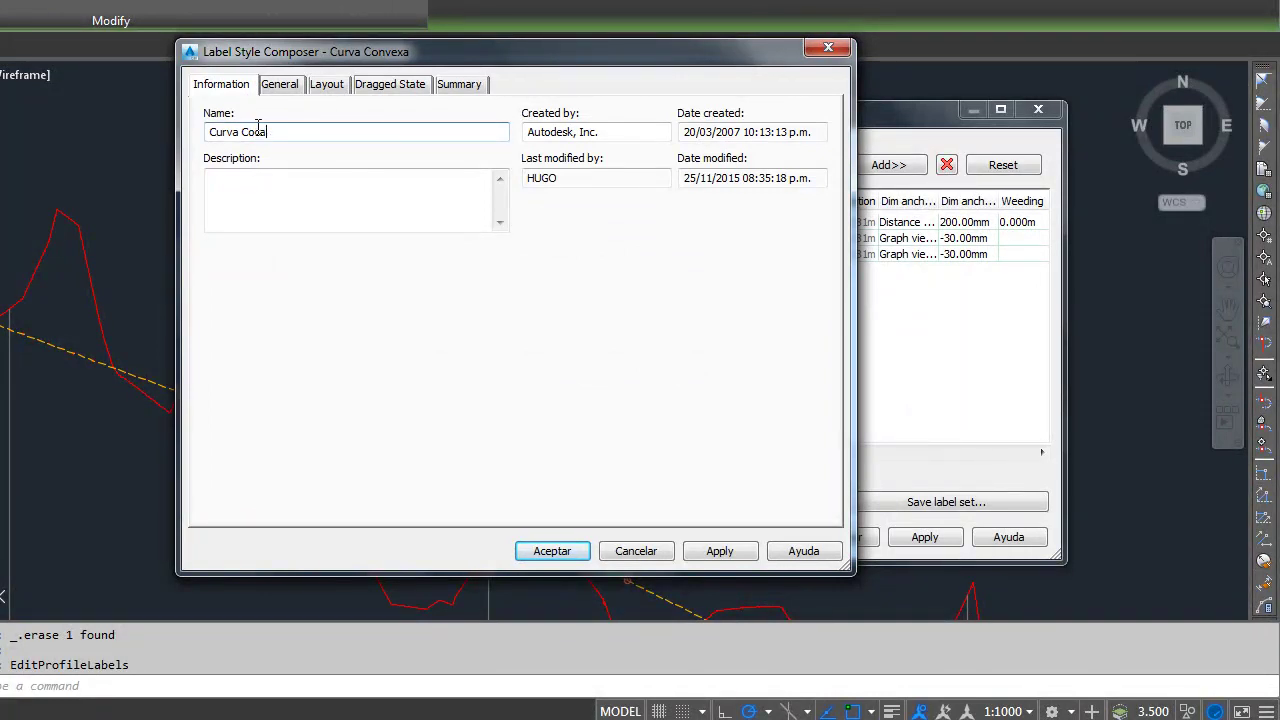
key(BackSpace)
click(546, 550)
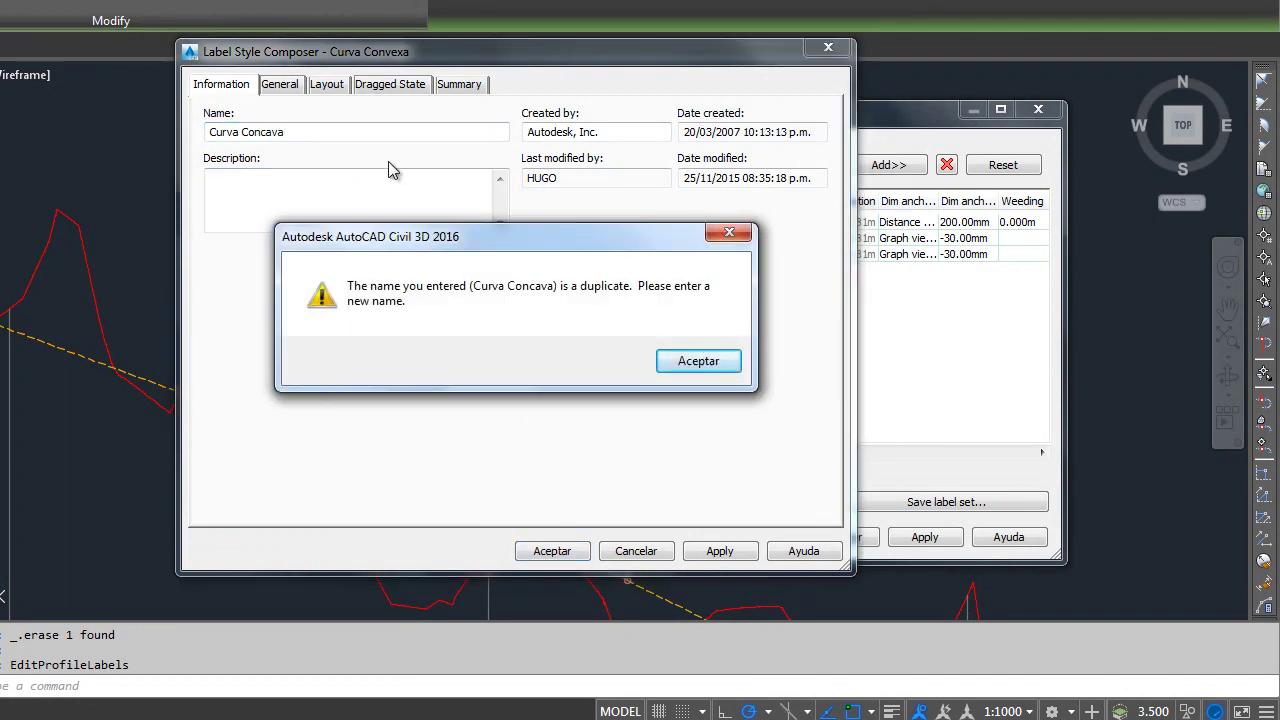
click(729, 236)
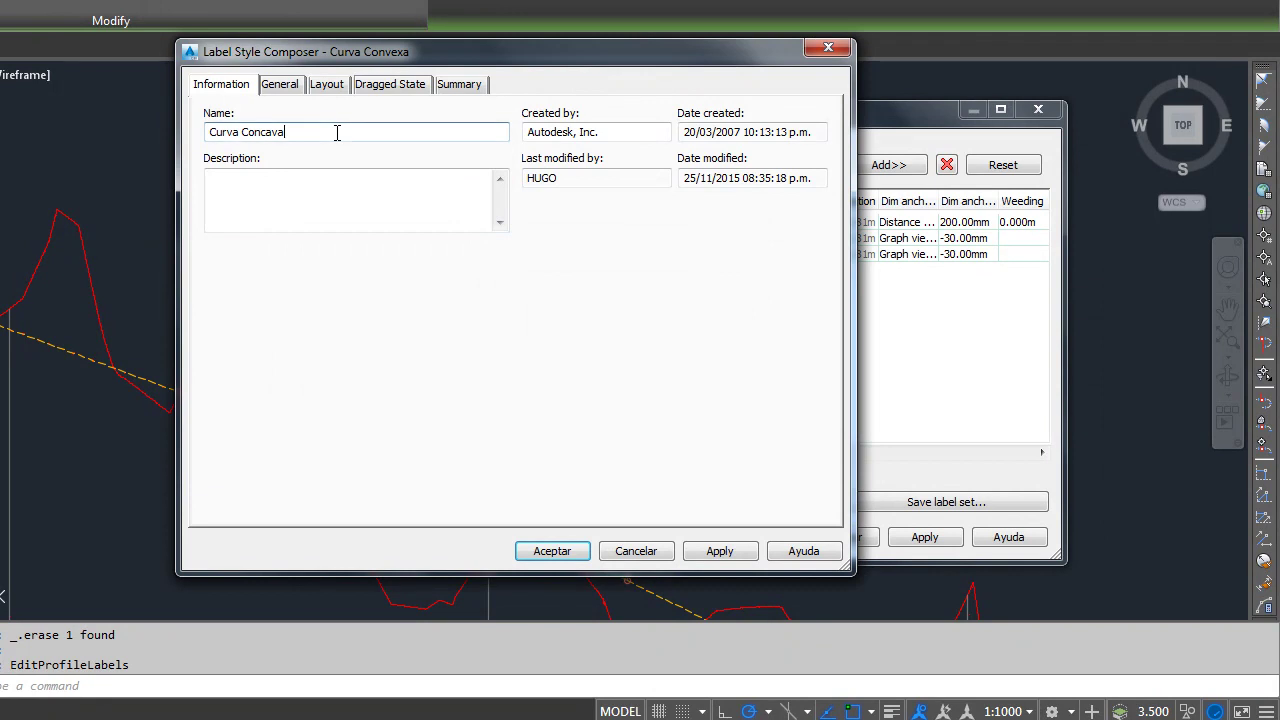
click(356, 132)
text(1)
click(552, 551)
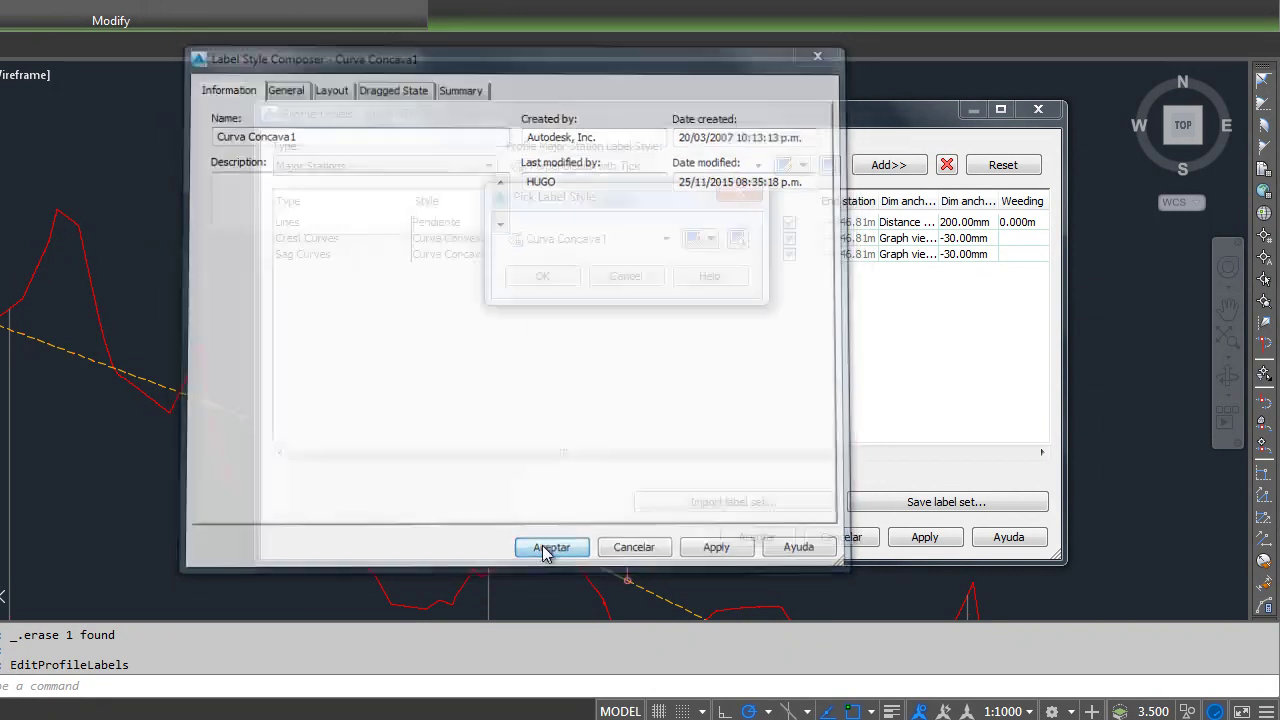
click(543, 277)
Rename the sag curve style from Curva Concava to Curva Convexa
click(514, 258)
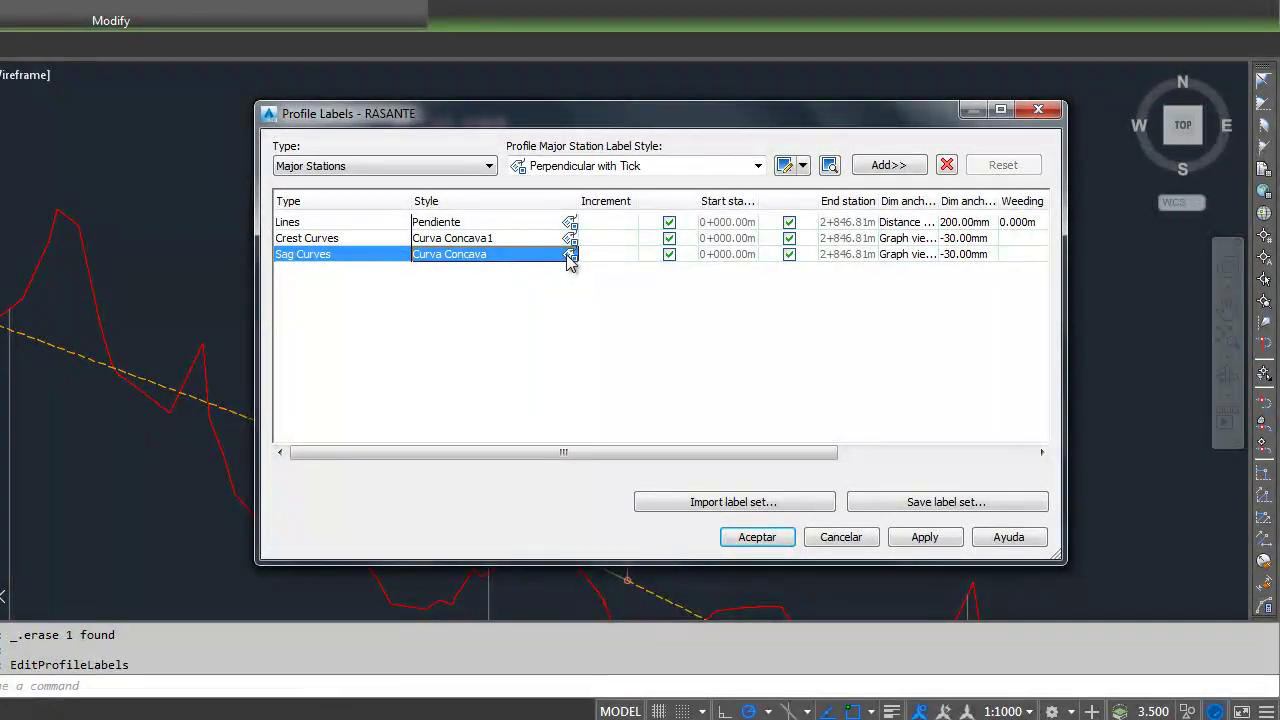
click(569, 254)
click(710, 239)
click(720, 323)
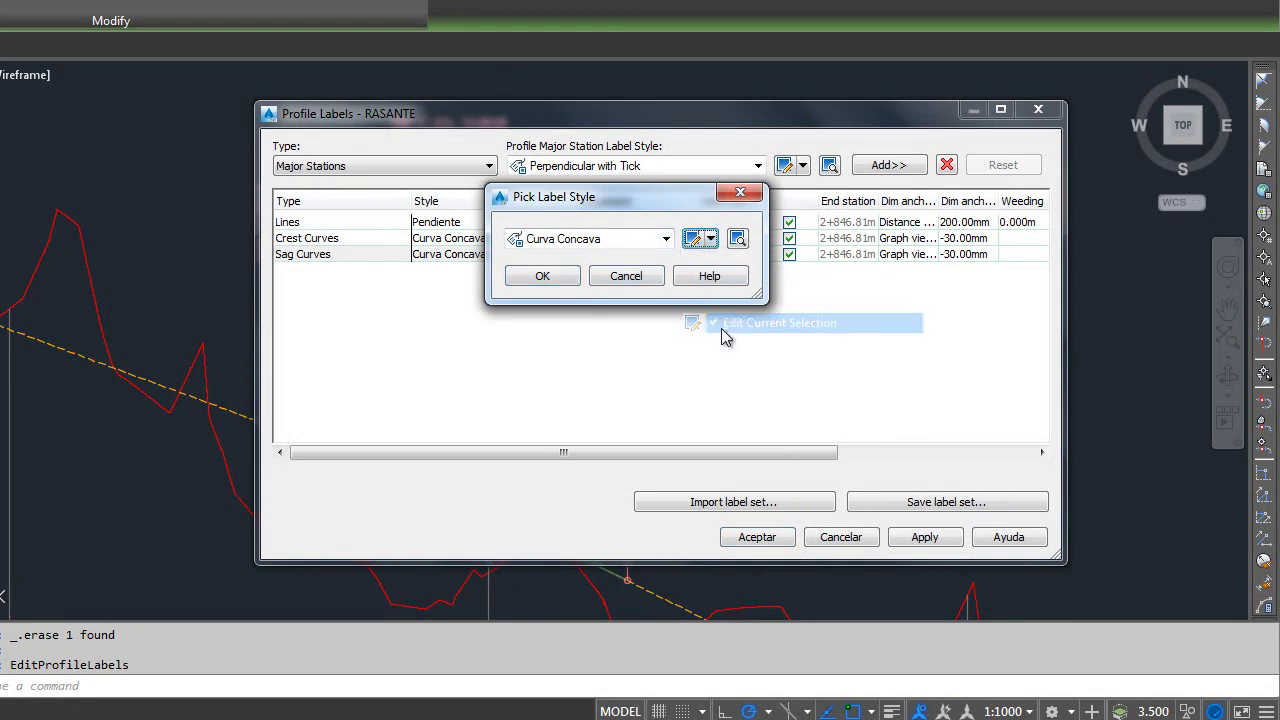
drag(285, 133, 271, 133)
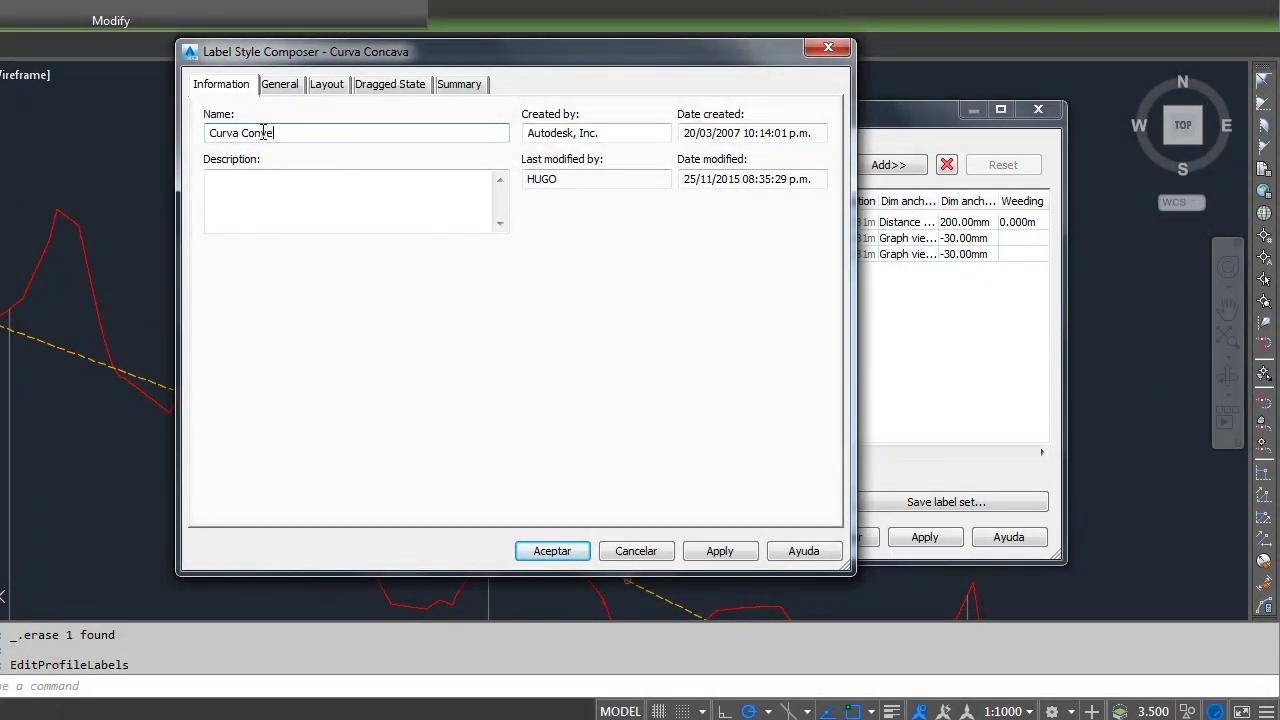
click(548, 553)
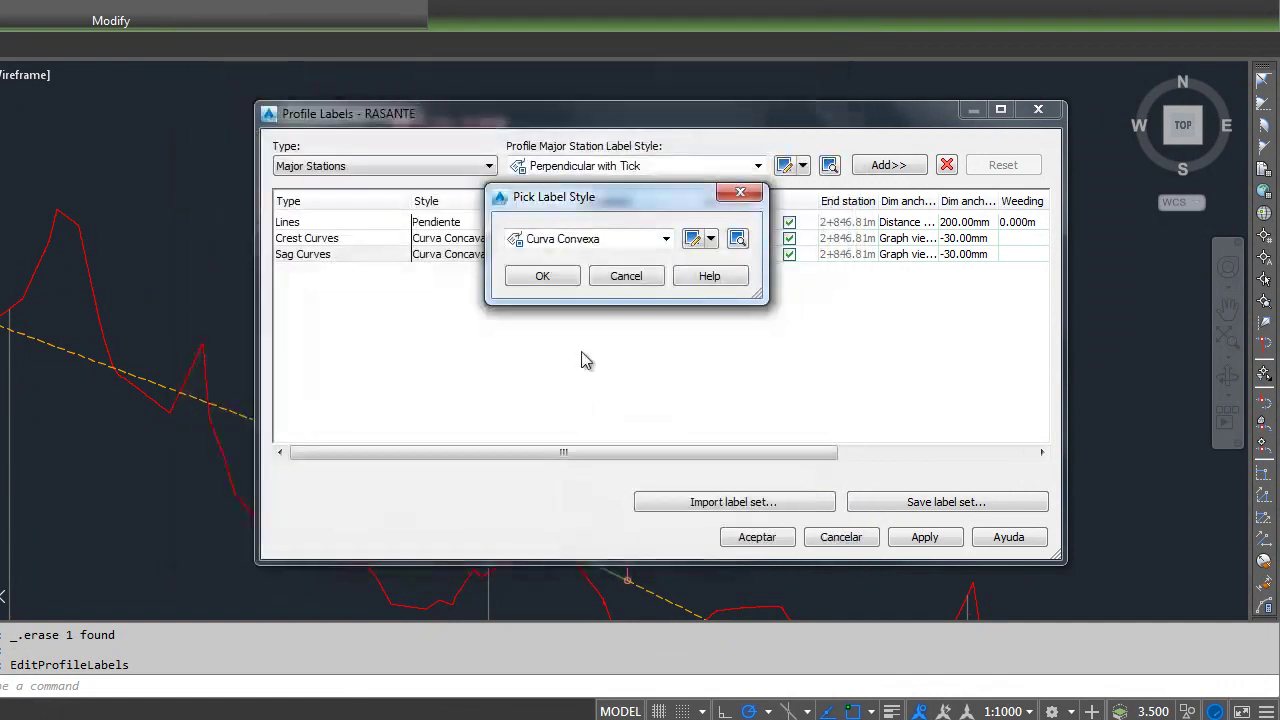
click(550, 274)
Rename the crest curve style Curva Concava1 to Curva Concava
click(574, 243)
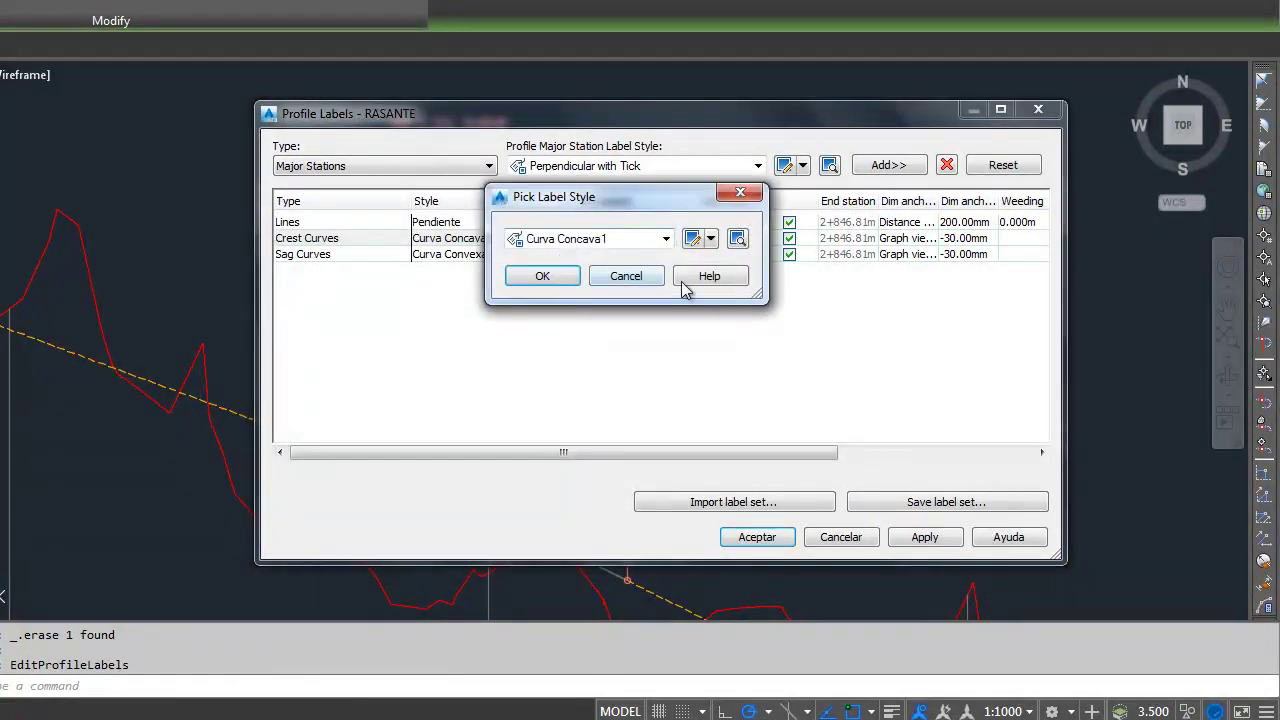
click(710, 238)
click(720, 323)
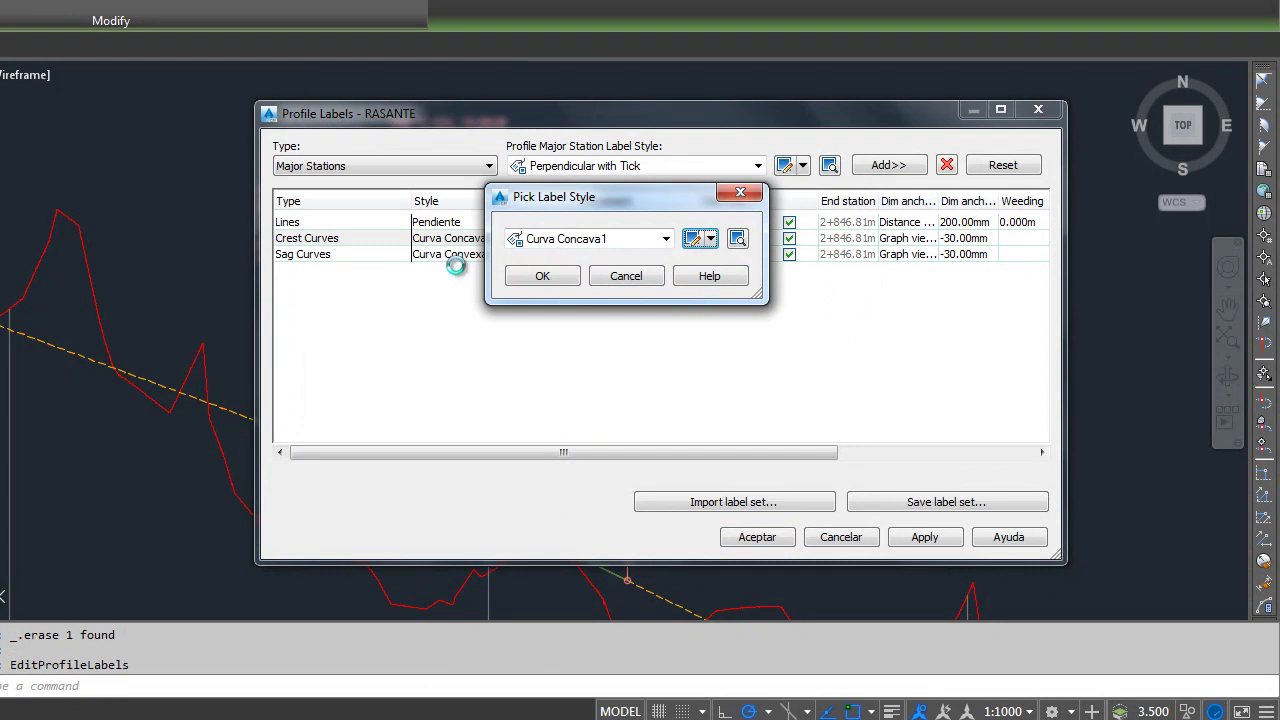
click(292, 134)
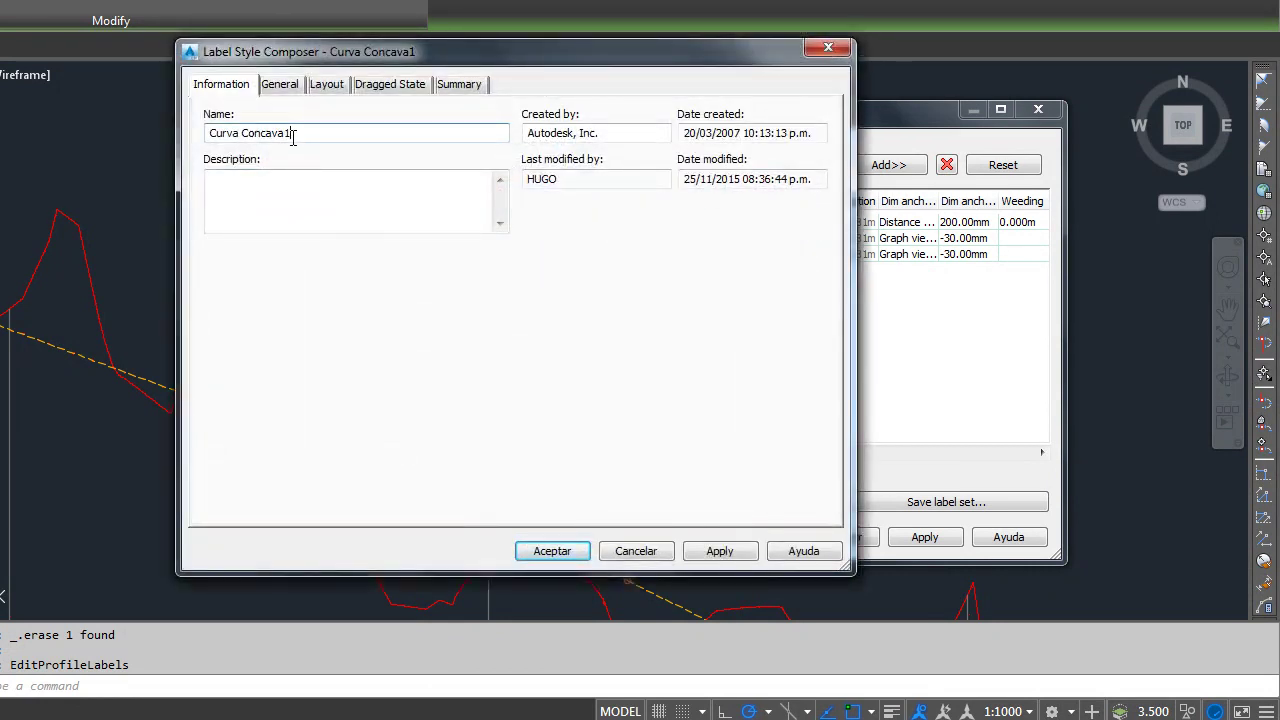
click(586, 559)
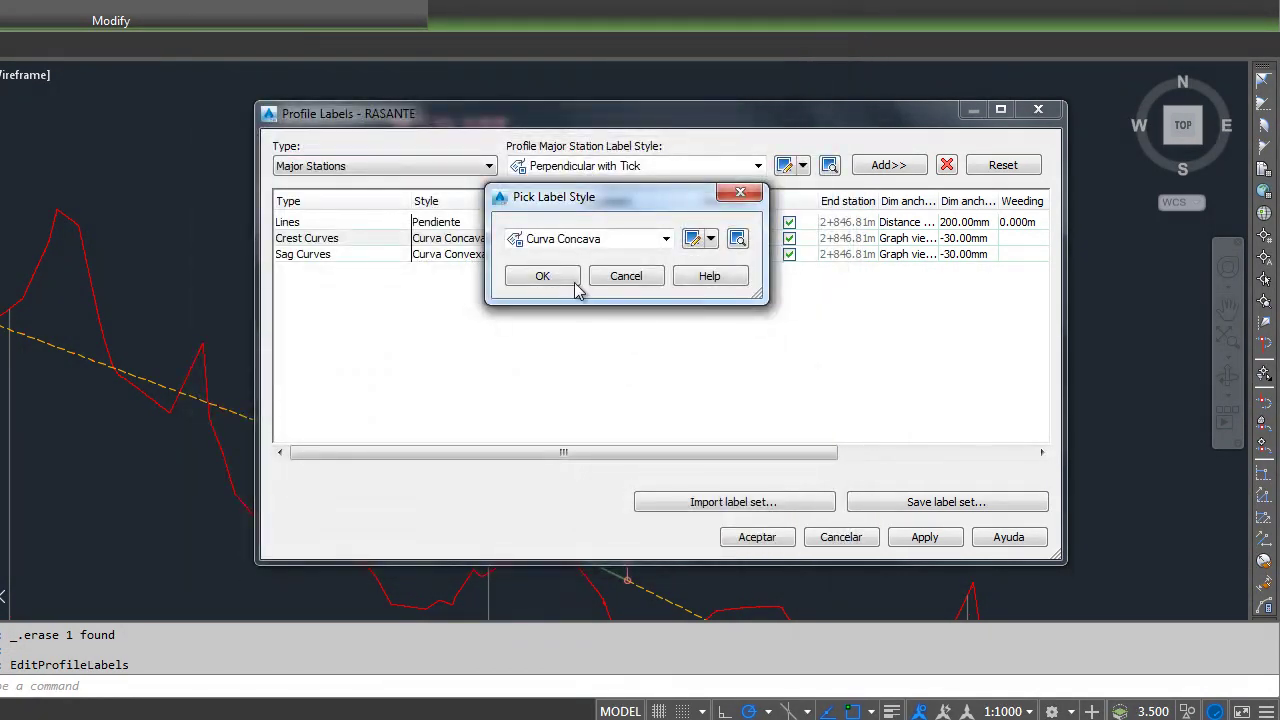
click(522, 279)
click(569, 238)
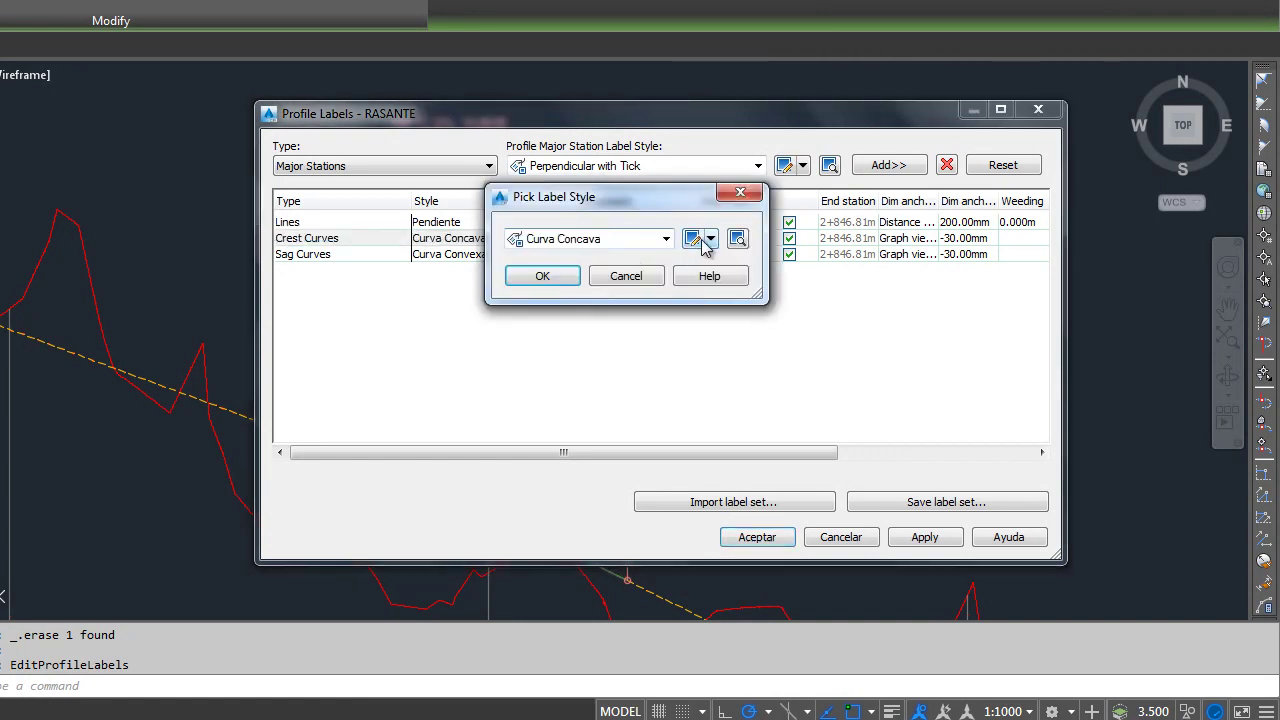
click(710, 239)
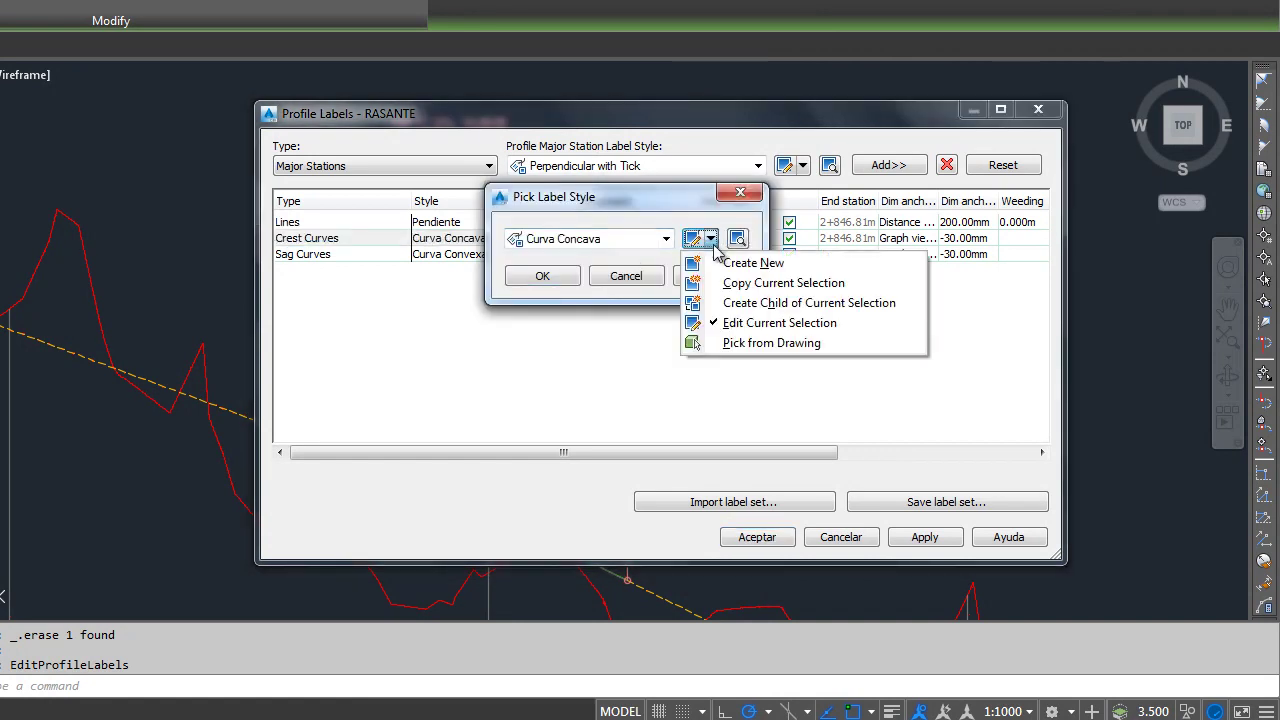
Open the Curva Concava style's Layout tab, frame the preview, and select the PVI Sta and Elev component
click(750, 322)
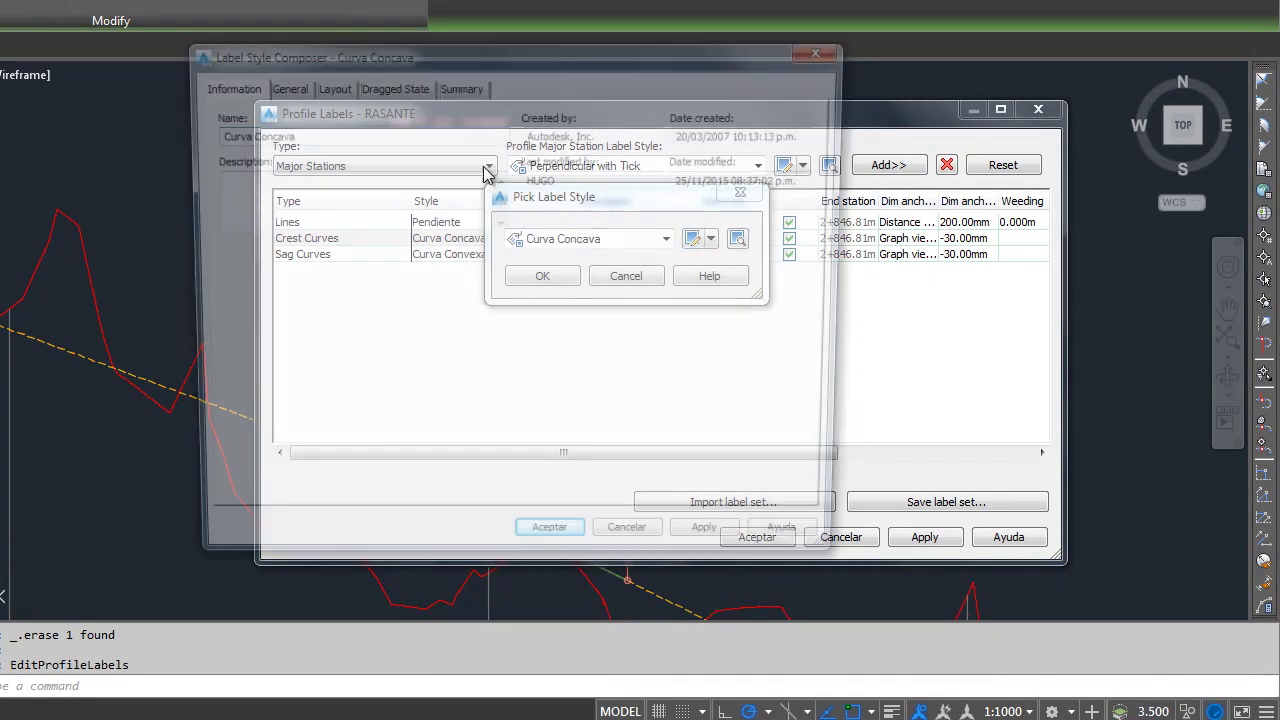
click(326, 84)
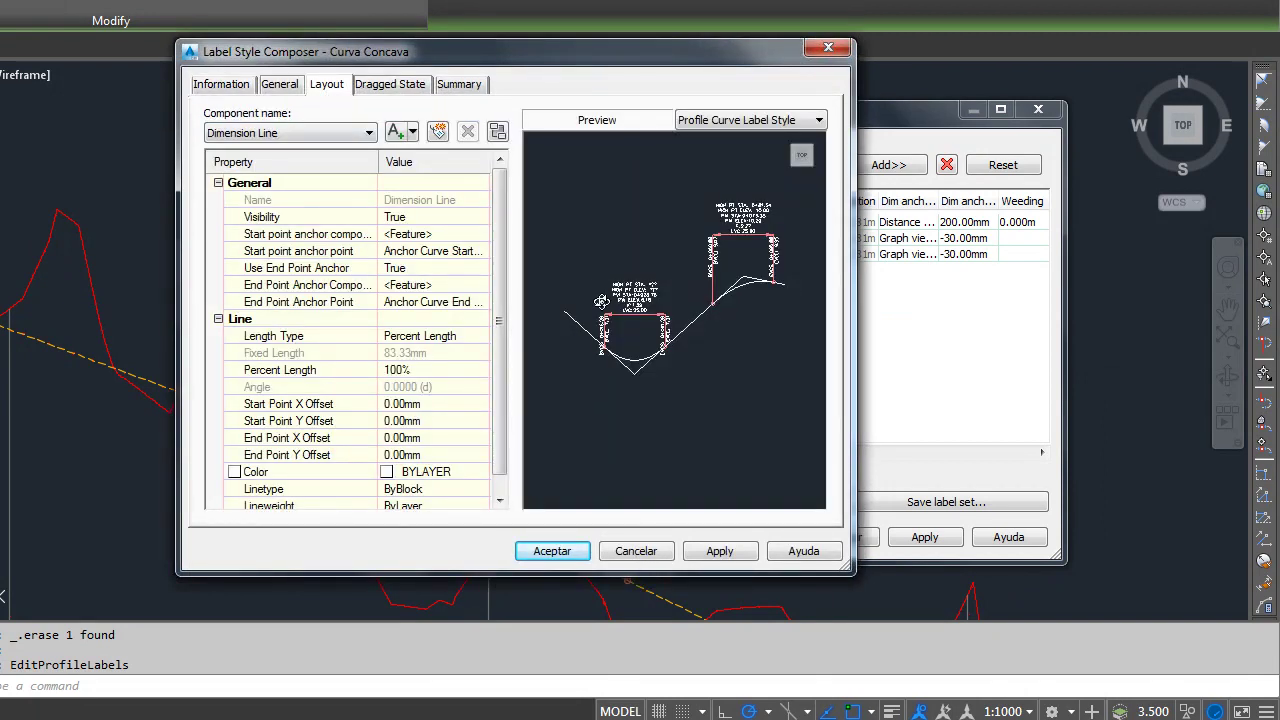
scroll(620, 312, up, 1)
scroll(637, 325, up, 2)
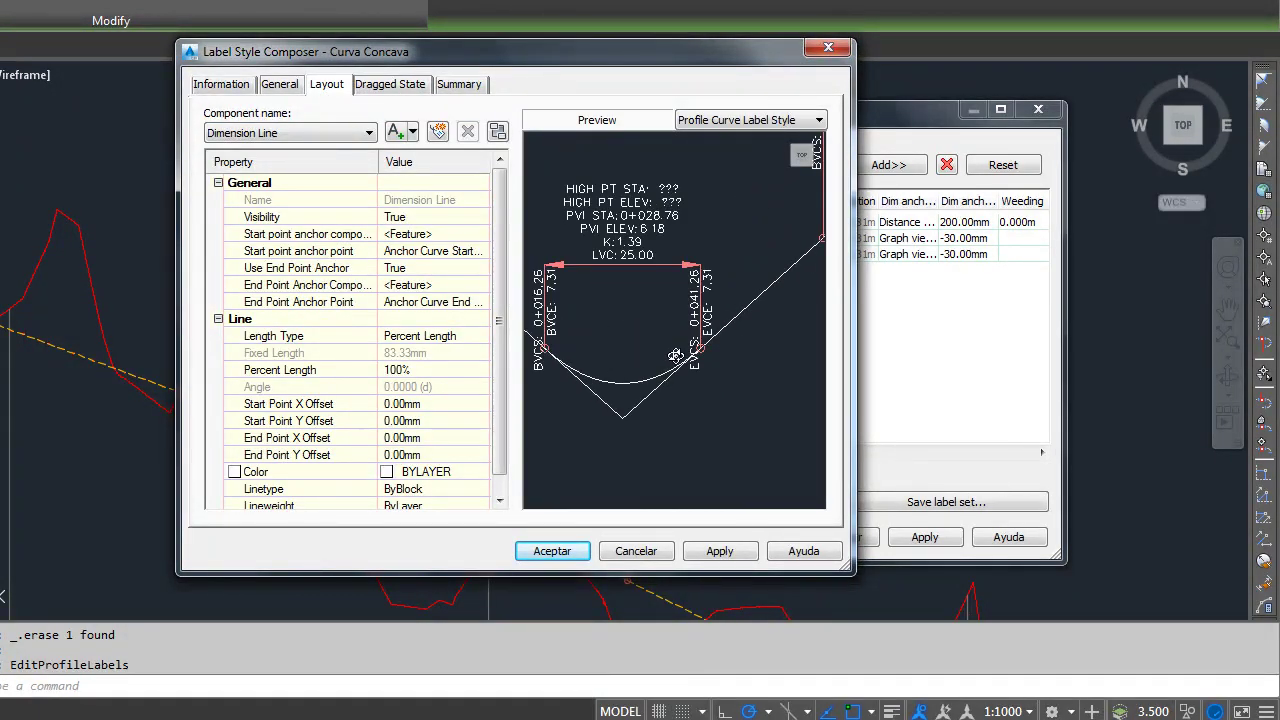
middle_drag(676, 356, 706, 379)
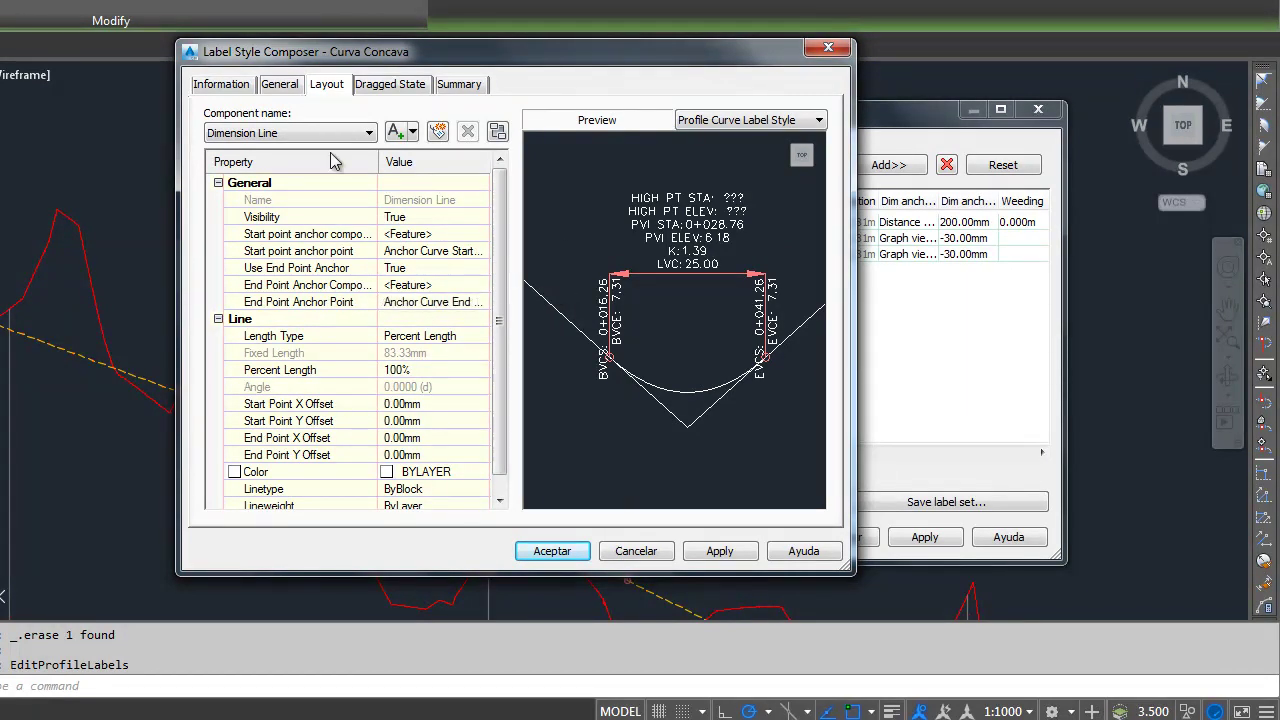
click(290, 133)
click(250, 181)
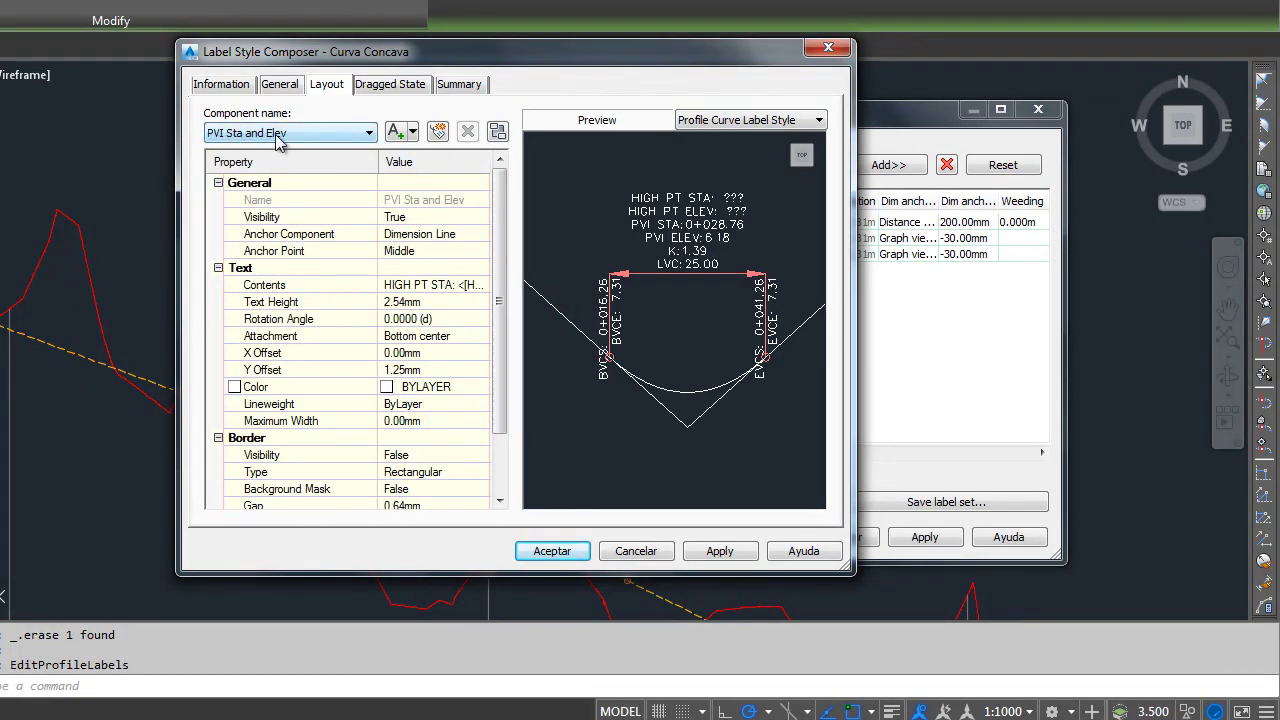
Color all the PVI Sta and Elev label text a custom dark brown
click(430, 285)
click(480, 285)
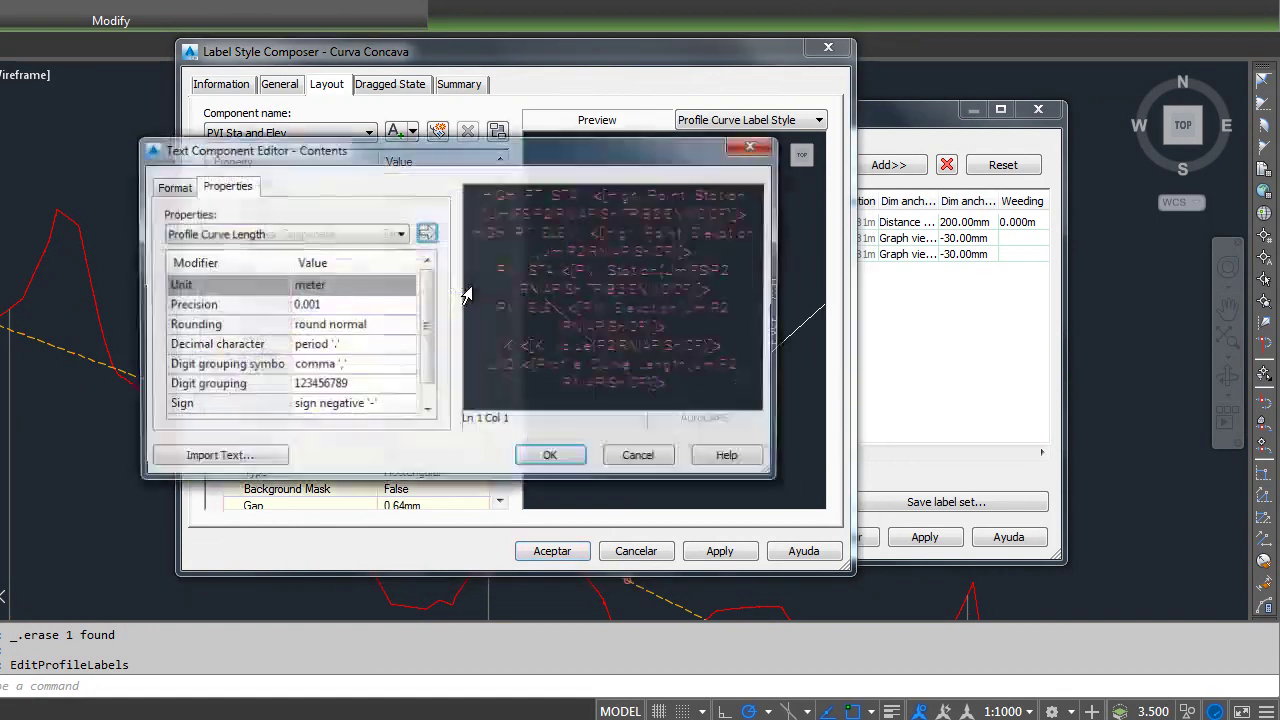
drag(680, 385, 462, 203)
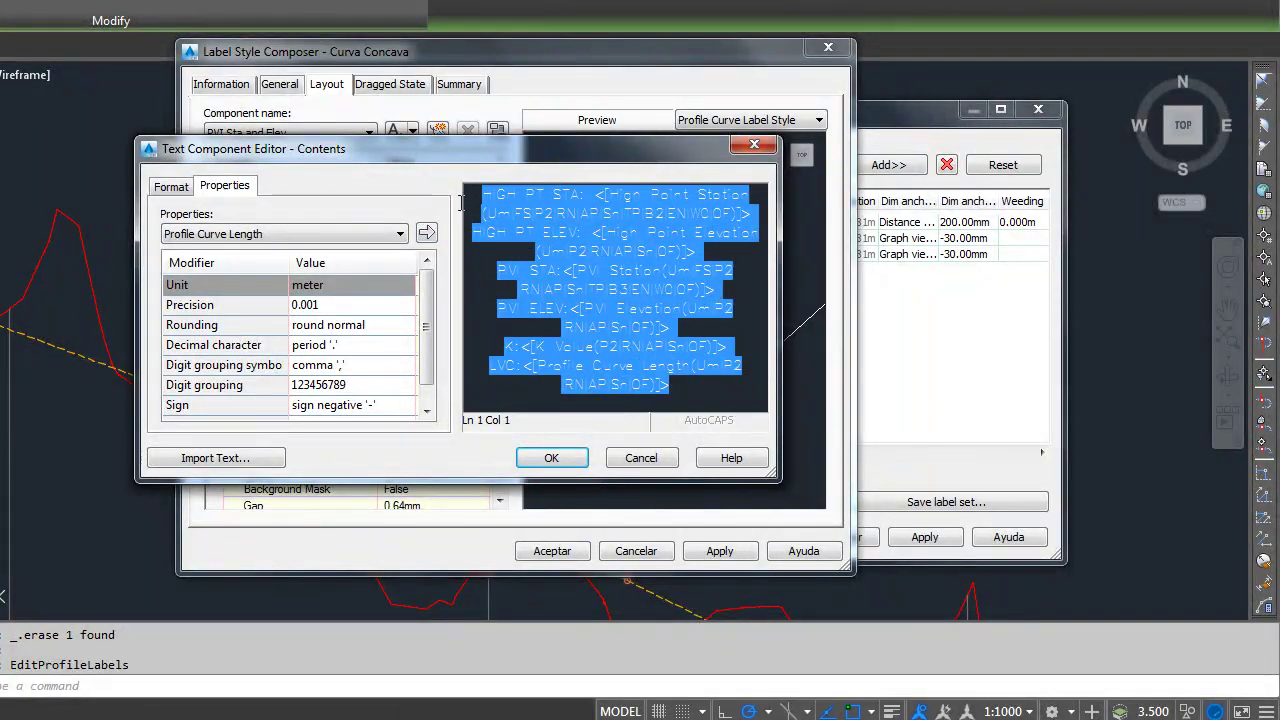
click(171, 186)
click(214, 355)
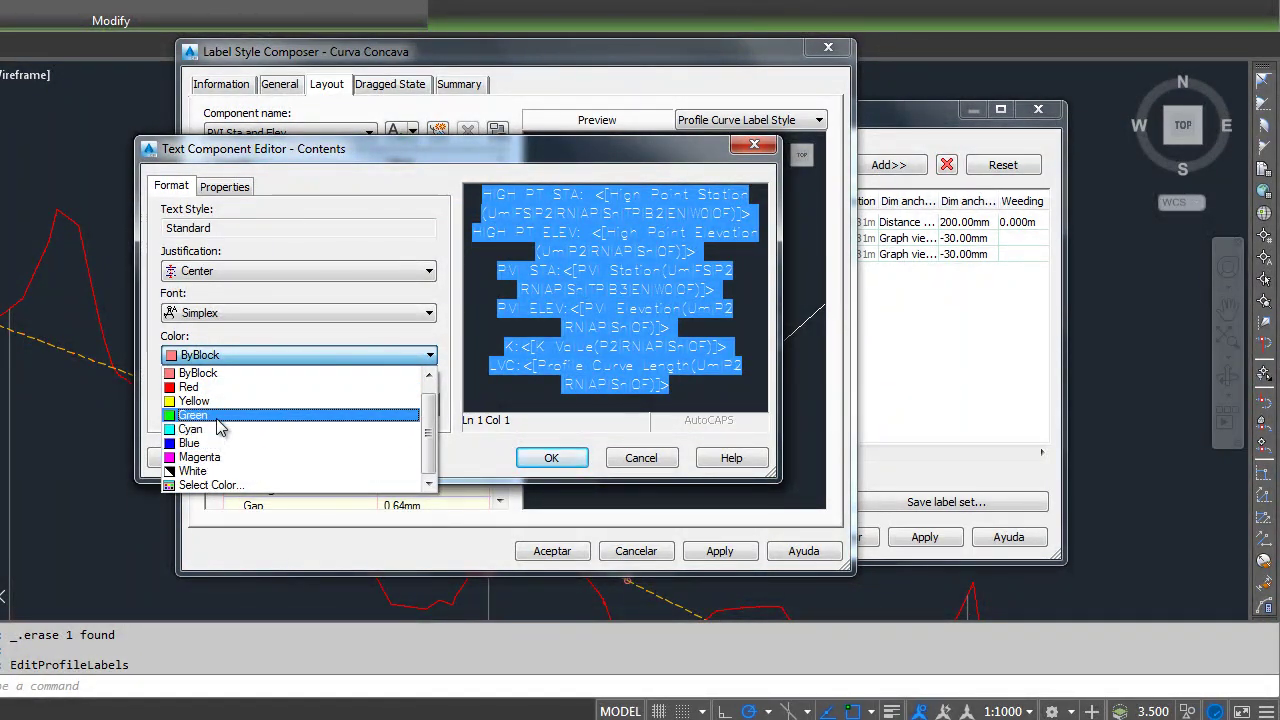
click(346, 485)
drag(508, 233, 527, 256)
click(340, 273)
mouse_move(340, 273)
mouse_down()
mouse_move(331, 303)
mouse_move(349, 371)
mouse_move(336, 271)
mouse_up()
drag(527, 255, 528, 354)
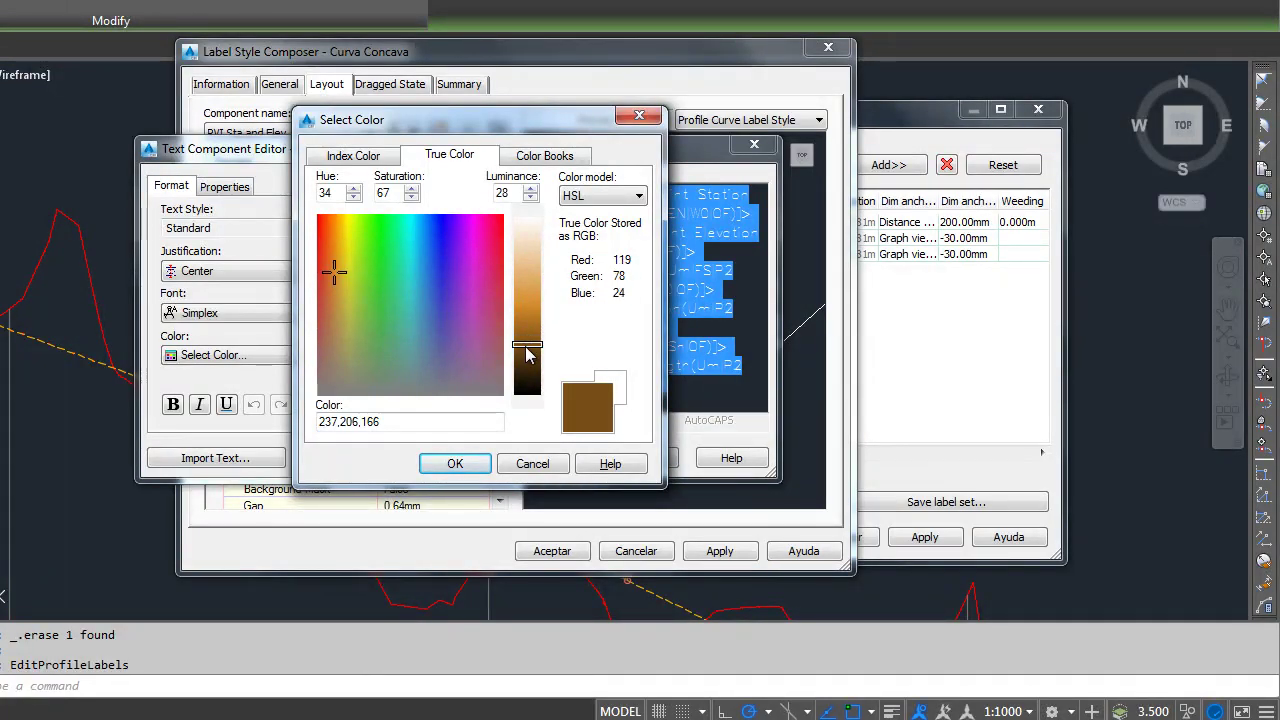
click(455, 463)
click(708, 377)
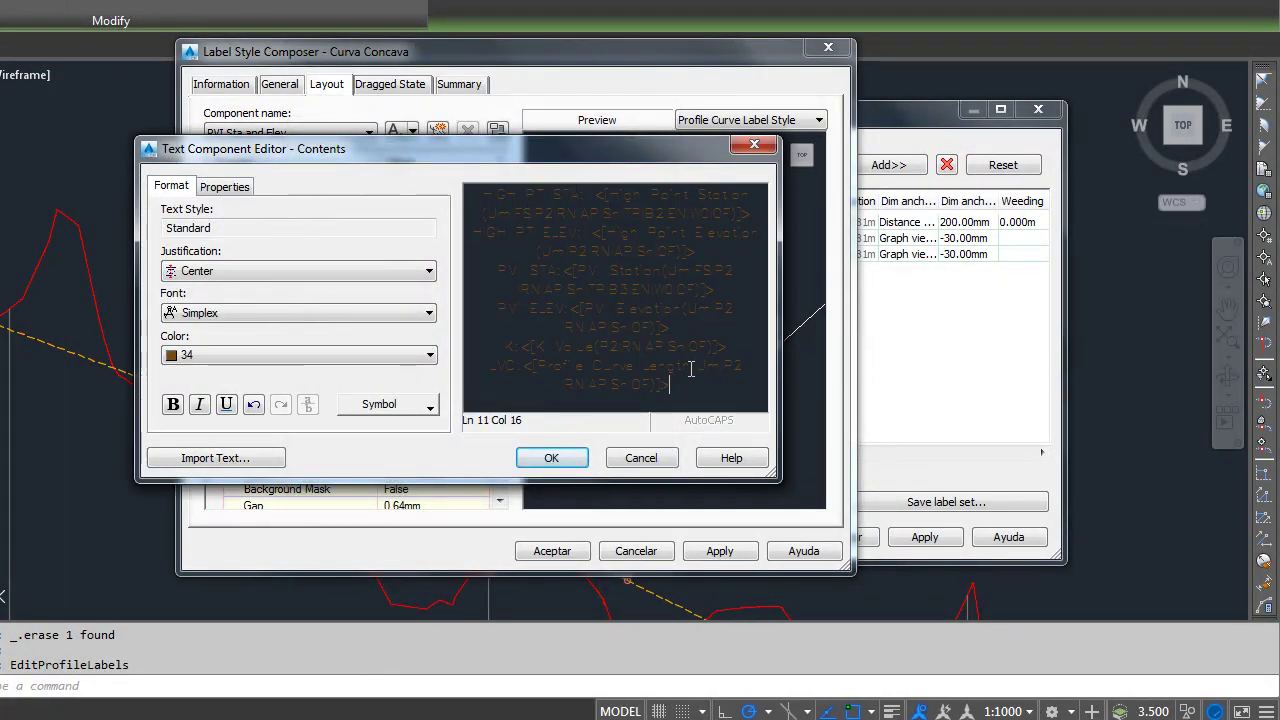
Change the HIGH PT STA and HIGH PT ELEV captions to PUNTO ALTO PROGRESIVA and PUNTO ALTO ELEVACION
drag(578, 197, 482, 195)
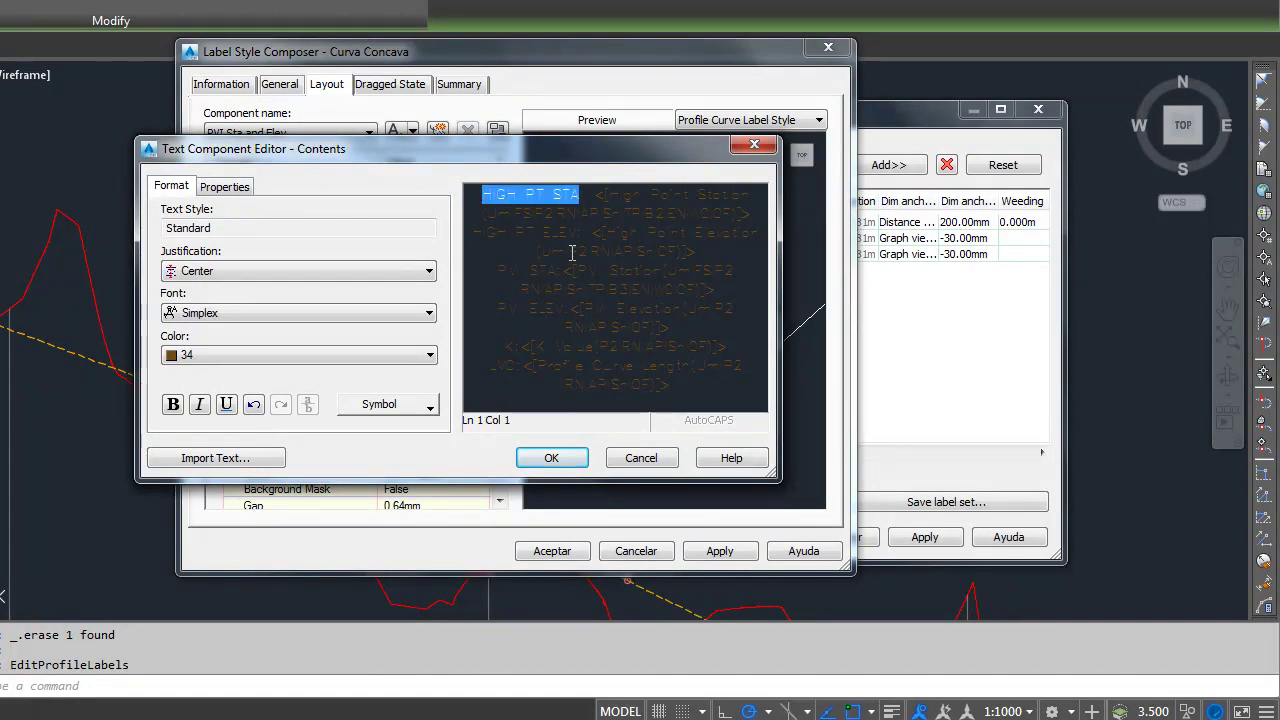
key(Caps_Lock)
text(PUNTO ALTO)
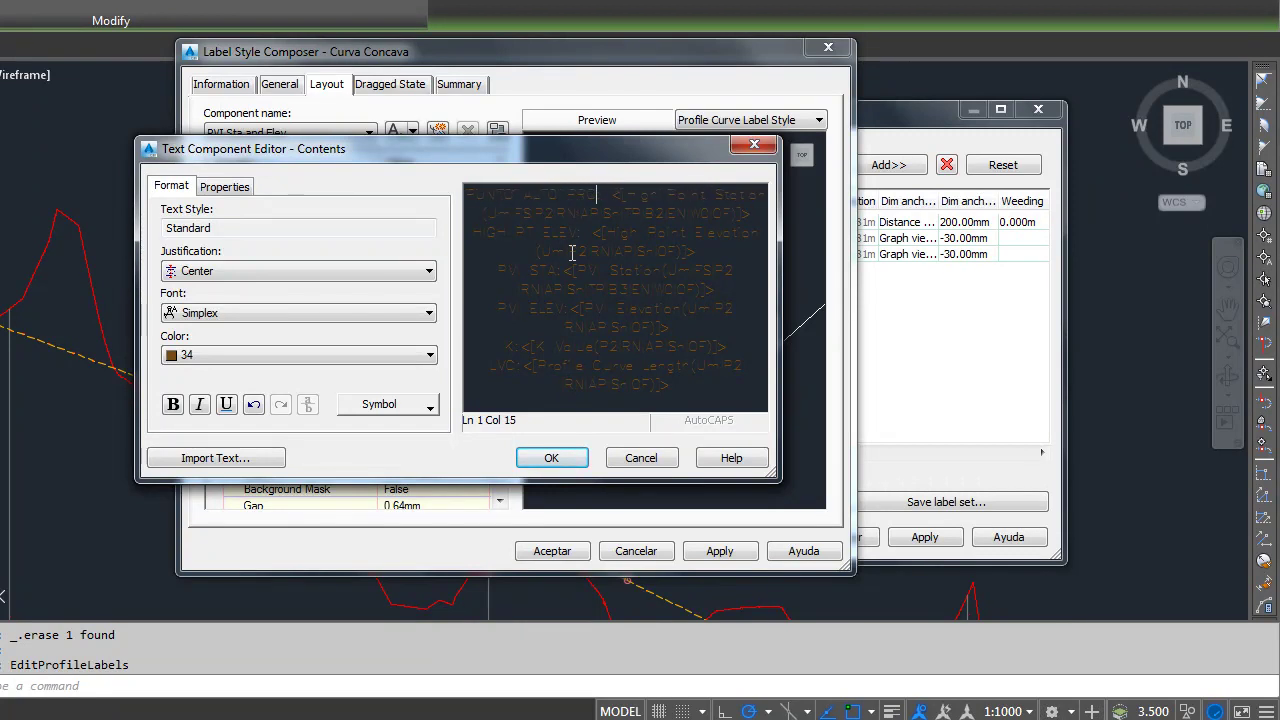
text(GRESIVA)
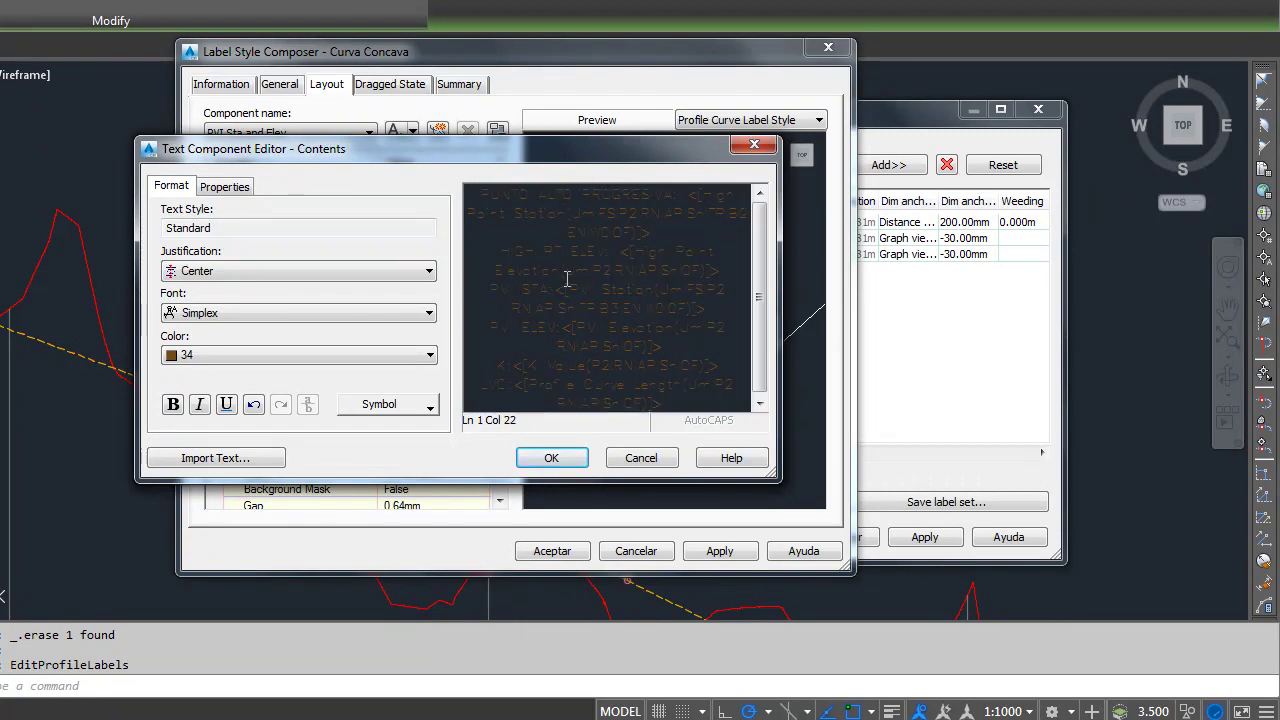
drag(606, 252, 530, 252)
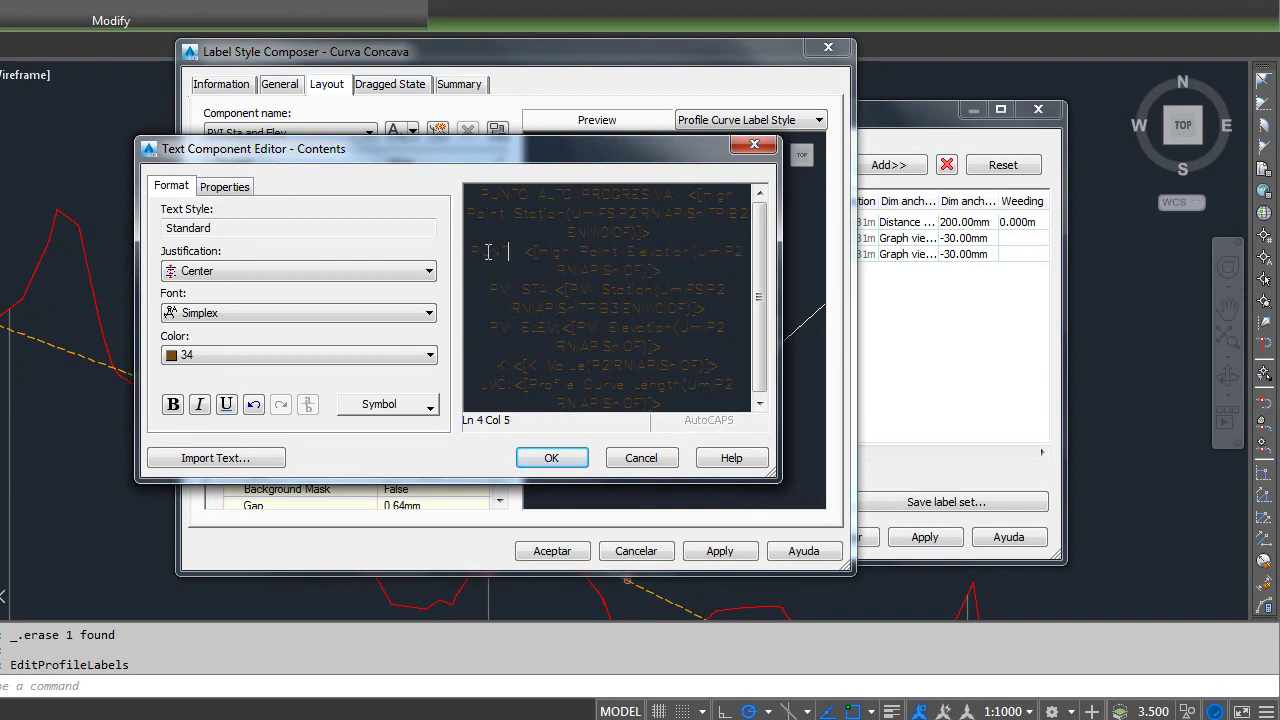
text(TO ELEVACION)
click(551, 457)
Delete the PVI STA line from the label text
scroll(660, 300, up, 2)
scroll(657, 288, up, 2)
middle_drag(657, 288, 663, 330)
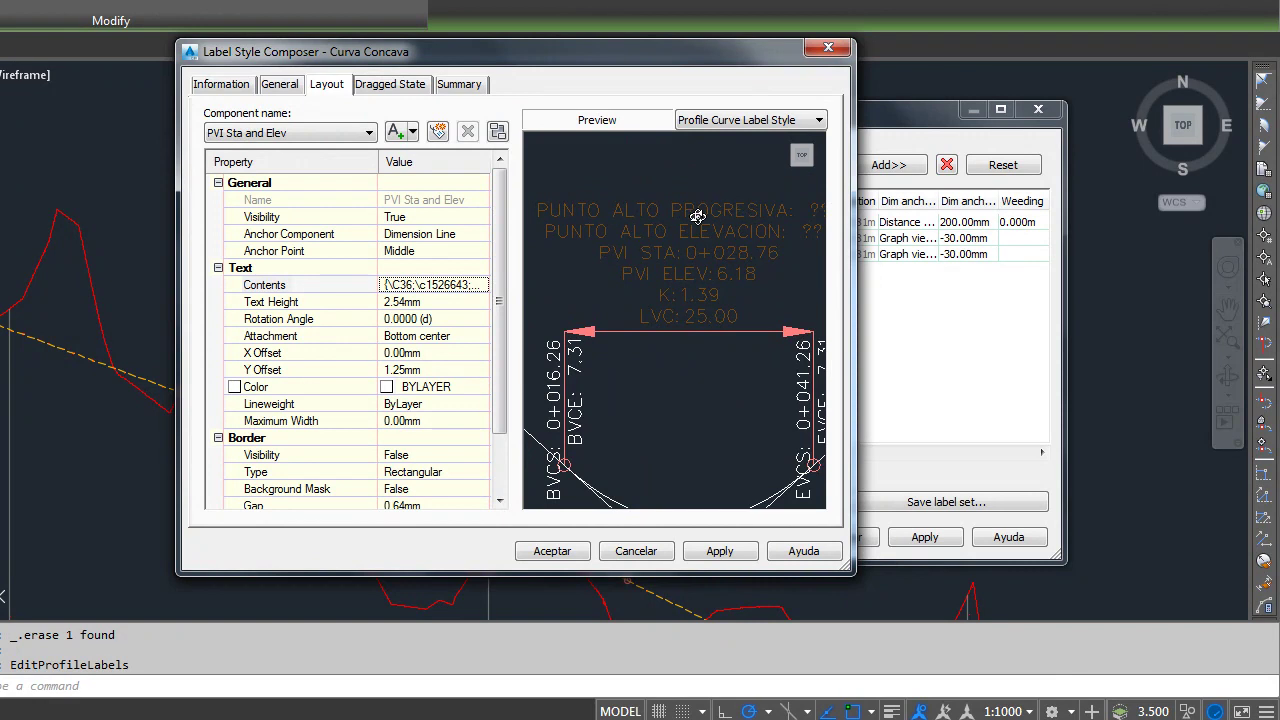
middle_drag(694, 242, 666, 236)
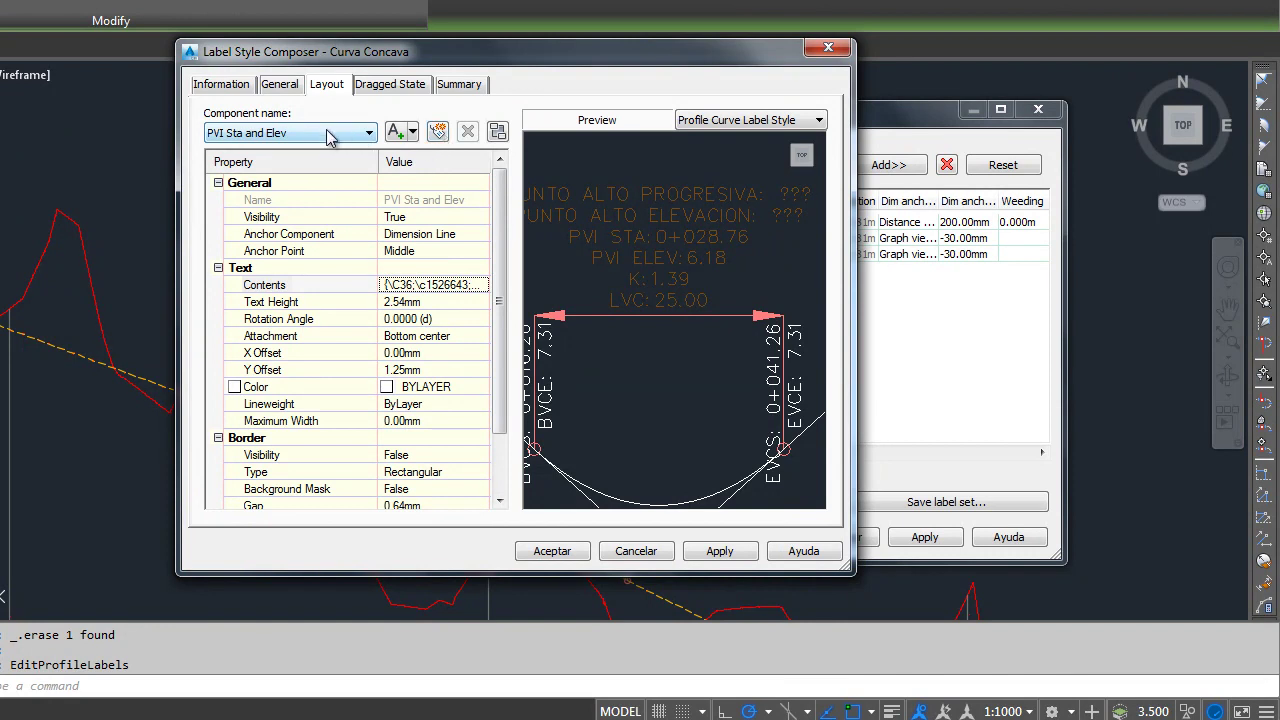
click(432, 285)
click(485, 285)
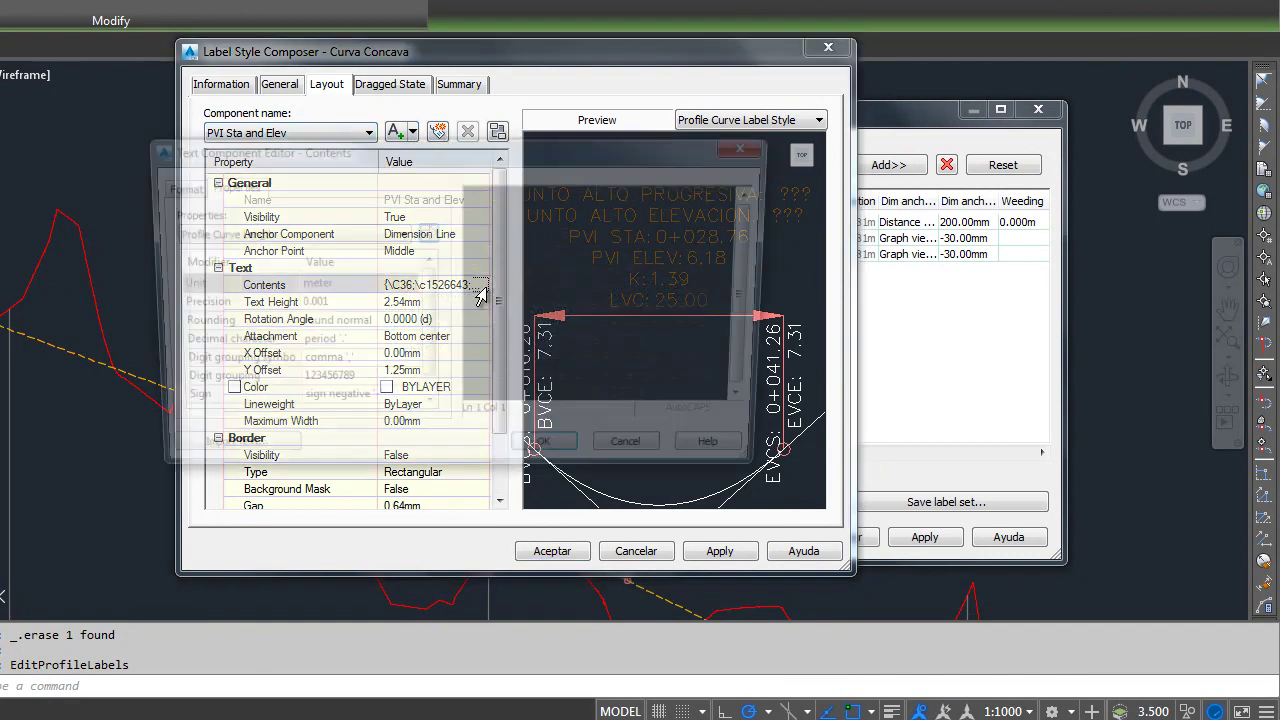
triple_click(607, 313)
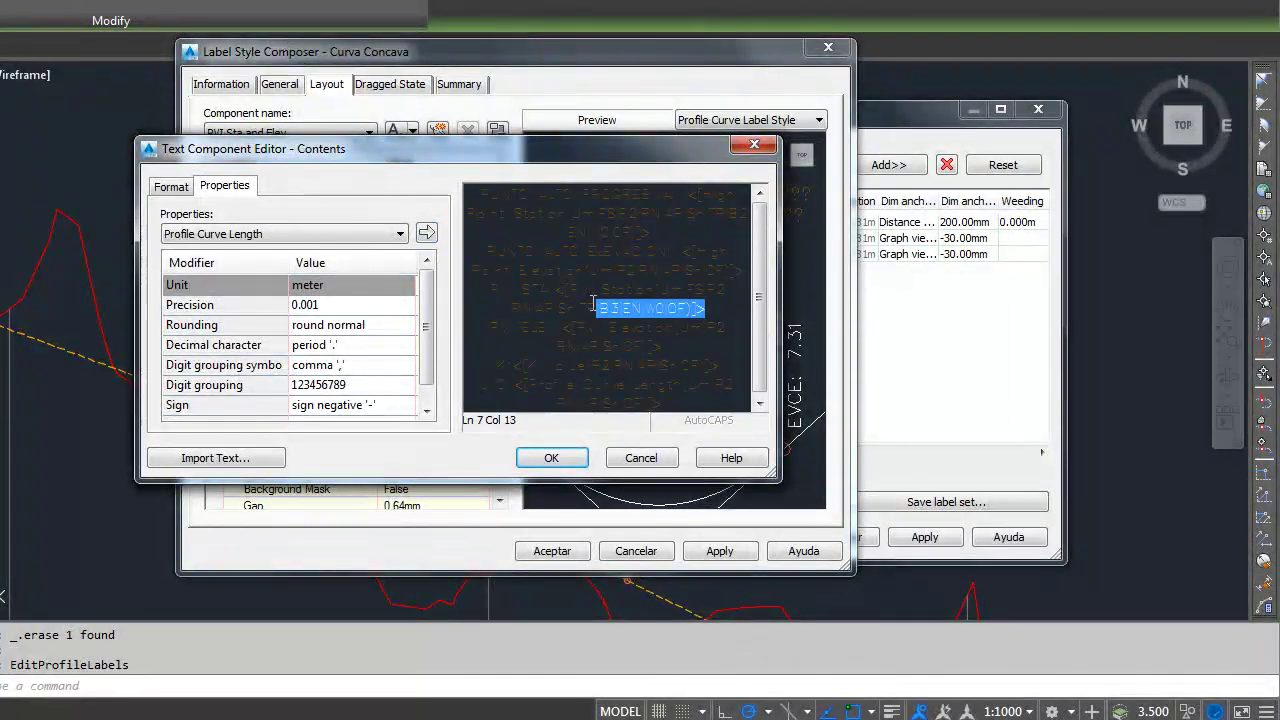
key(Delete)
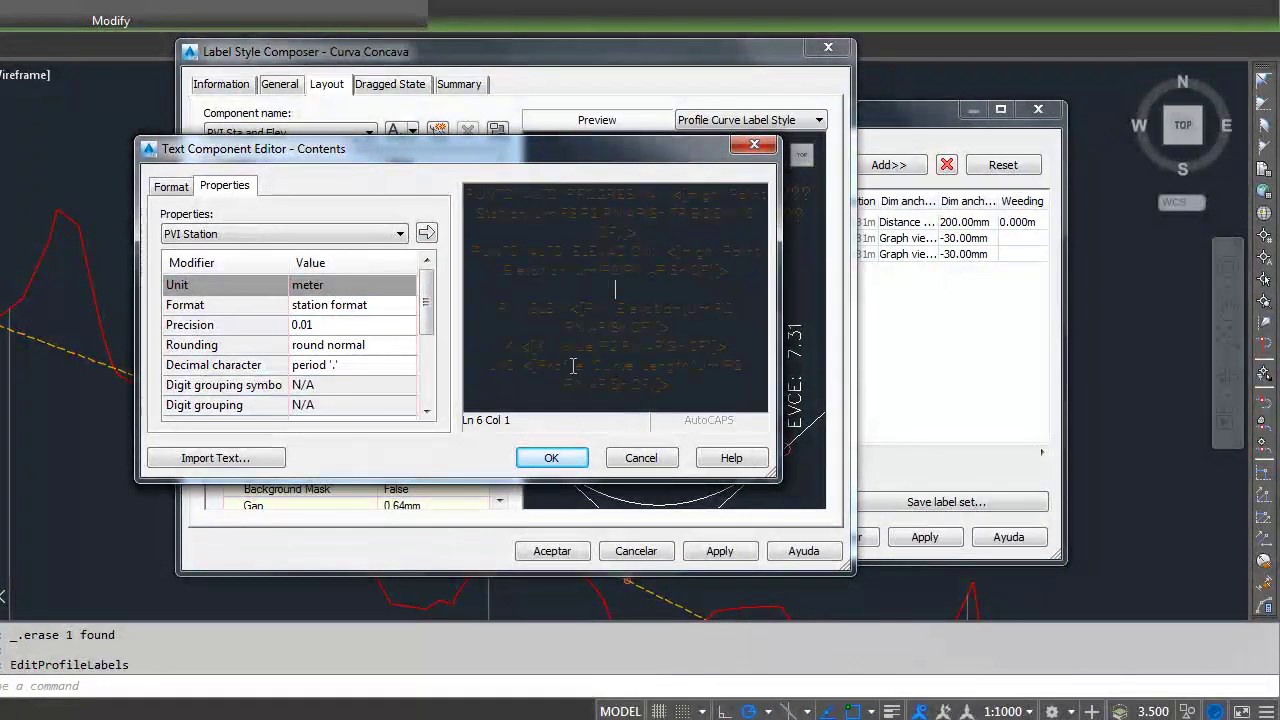
click(551, 457)
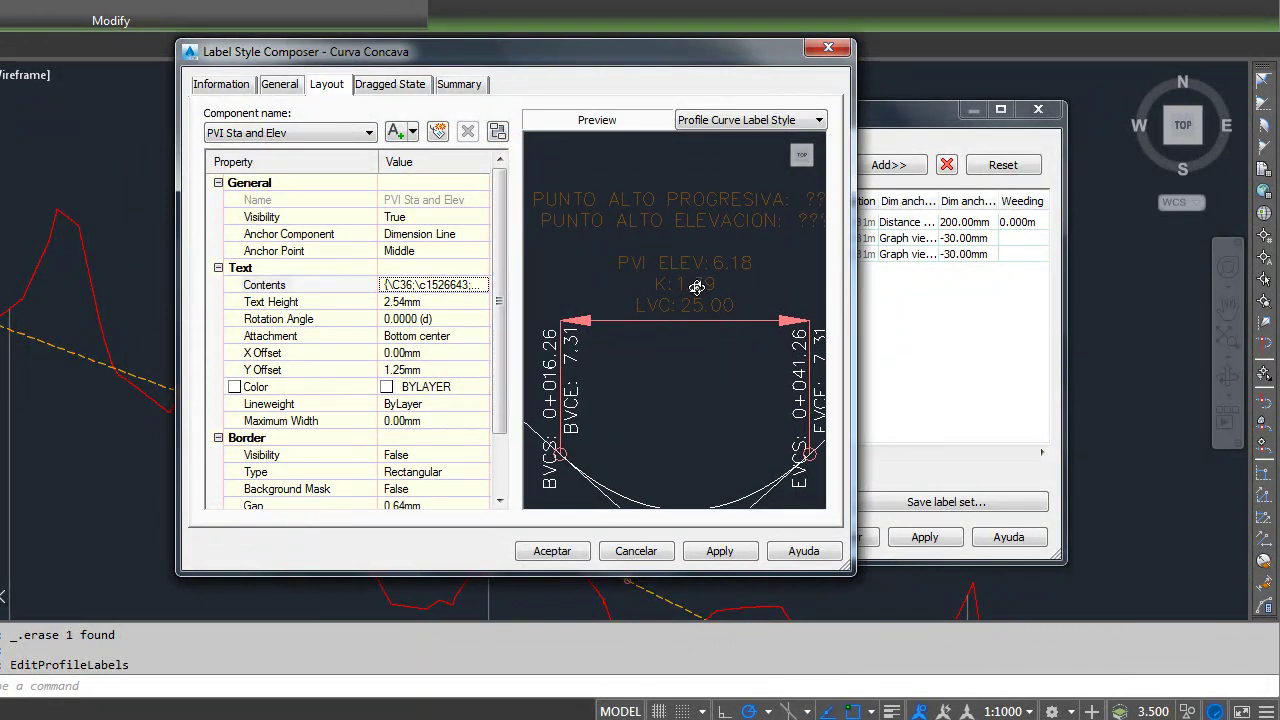
Delete the PVI ELEV line from the label text
click(480, 287)
click(481, 286)
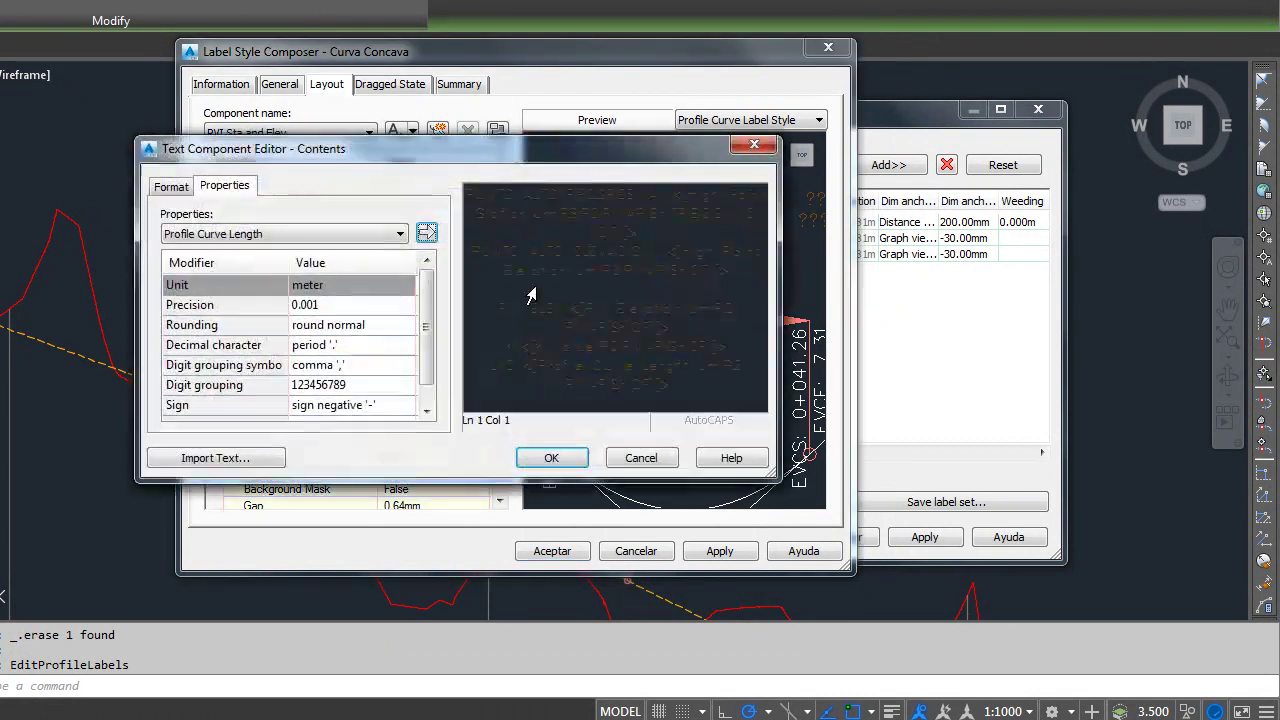
drag(702, 323, 490, 303)
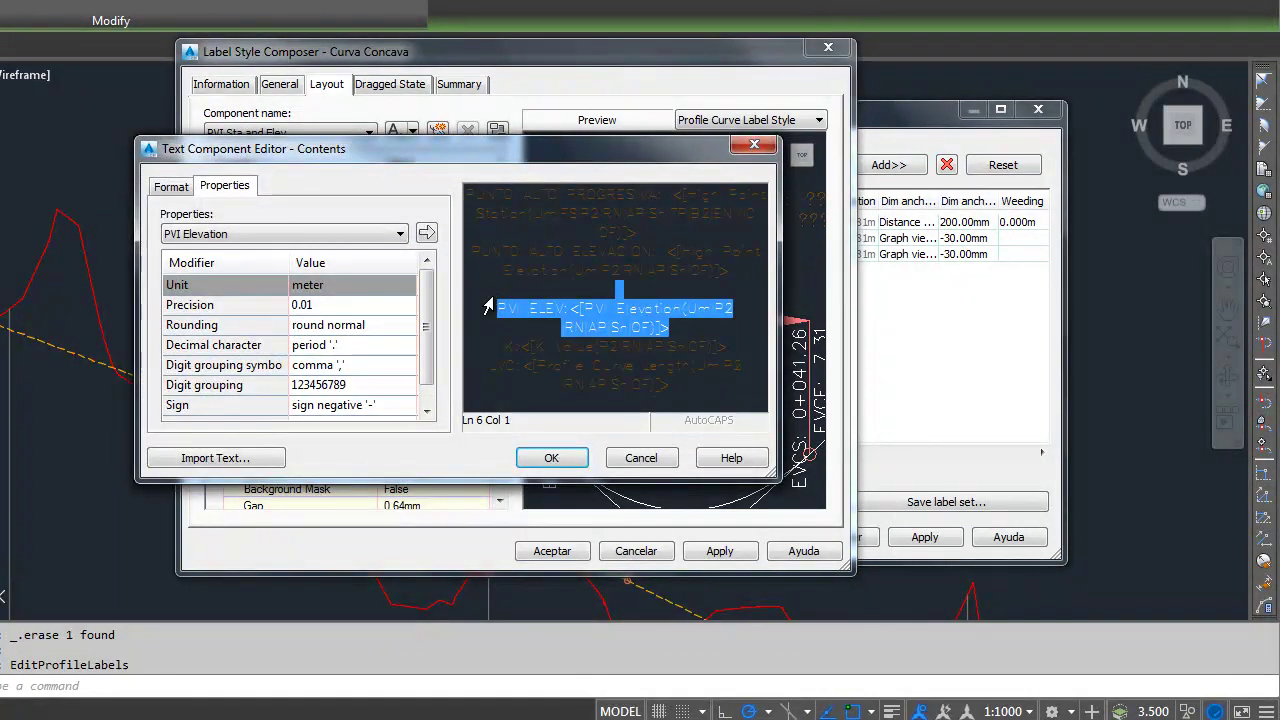
key(Delete)
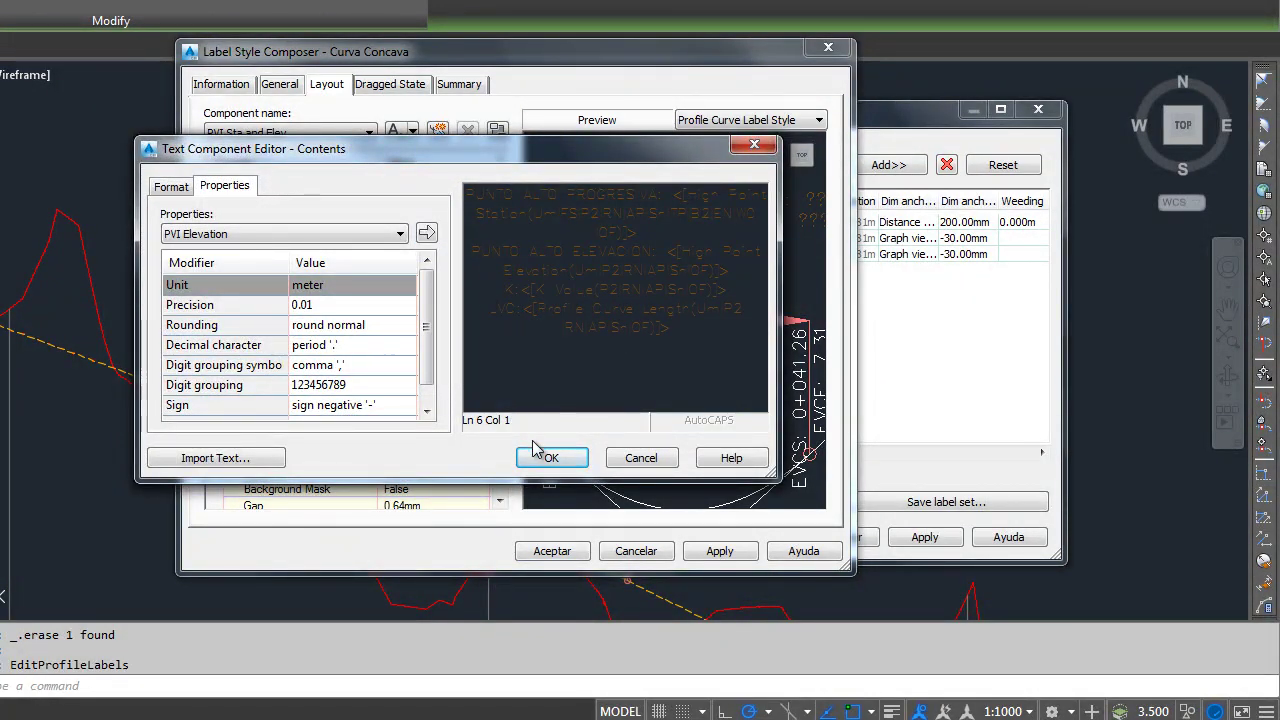
click(545, 456)
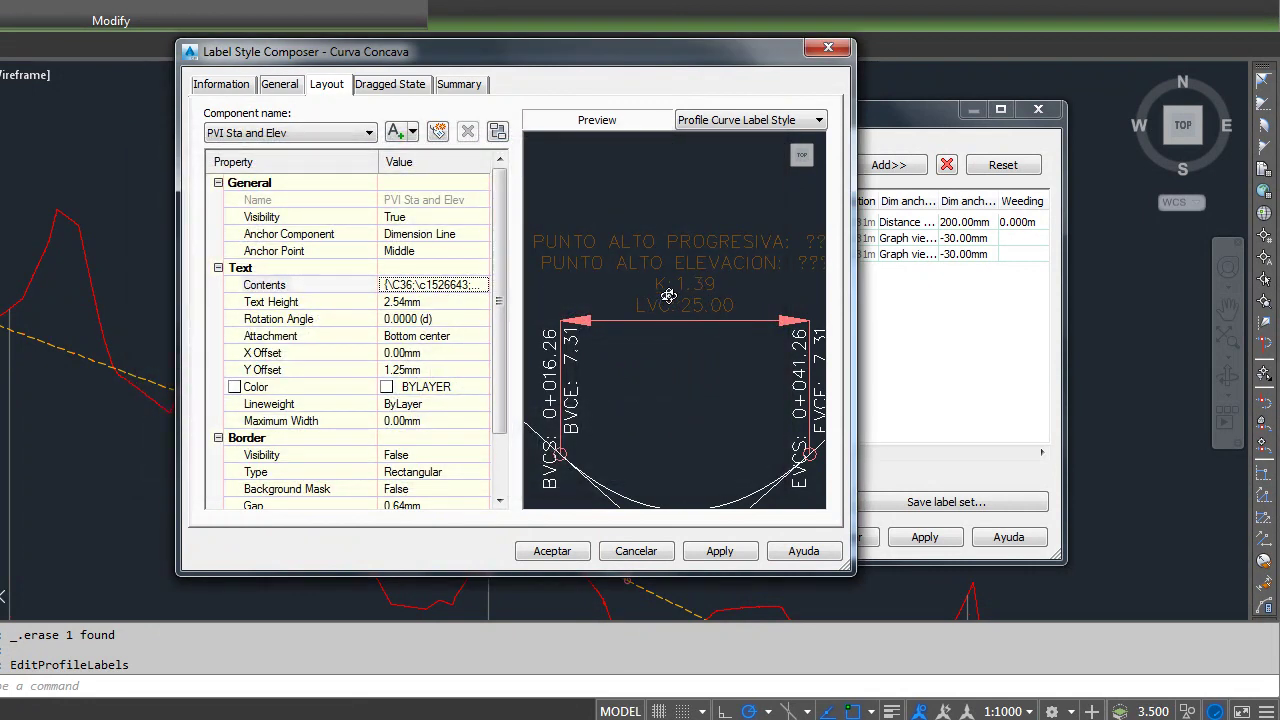
Change the LVC: caption to LCV: on the curve-length line
middle_drag(668, 296, 673, 264)
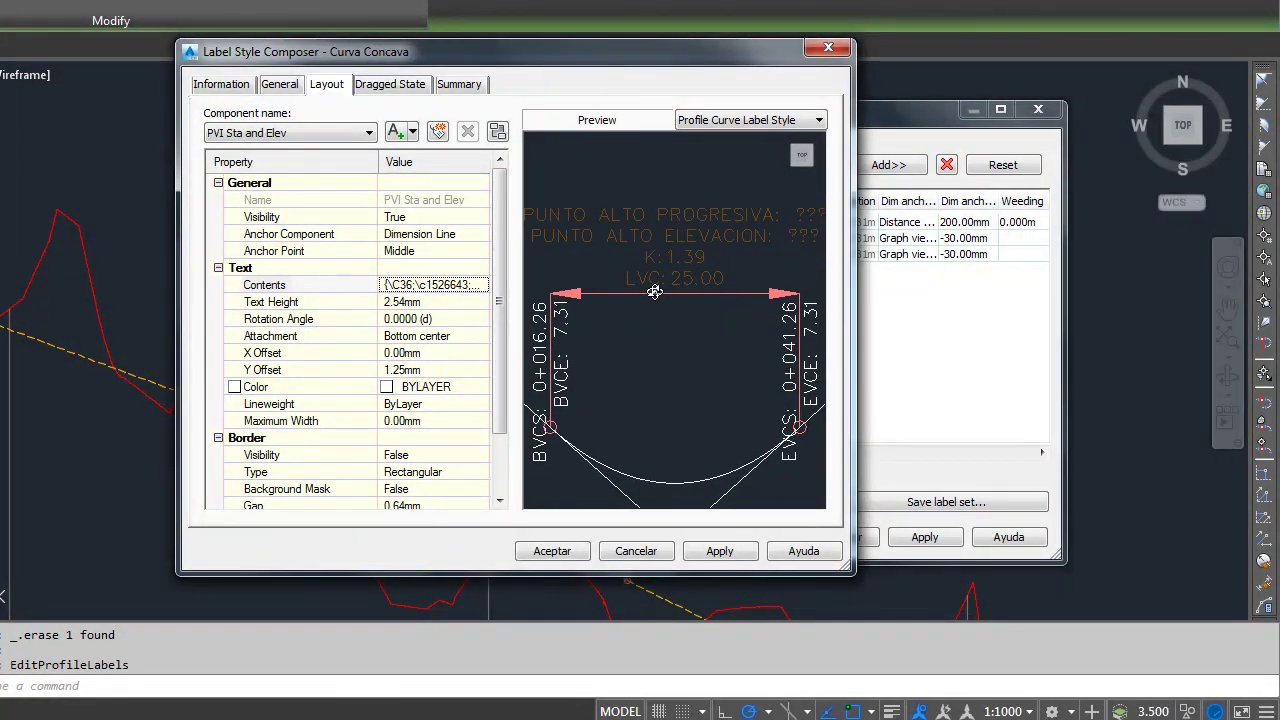
click(479, 287)
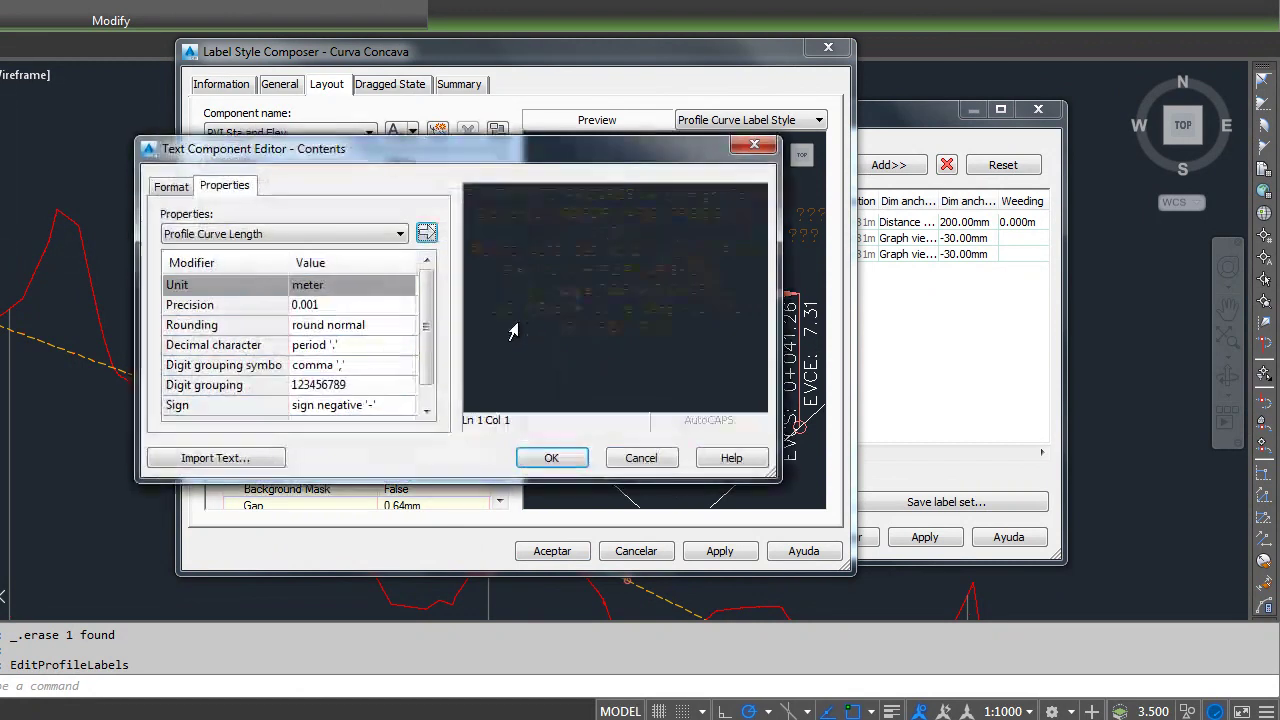
drag(513, 309, 472, 316)
key(BackSpace)
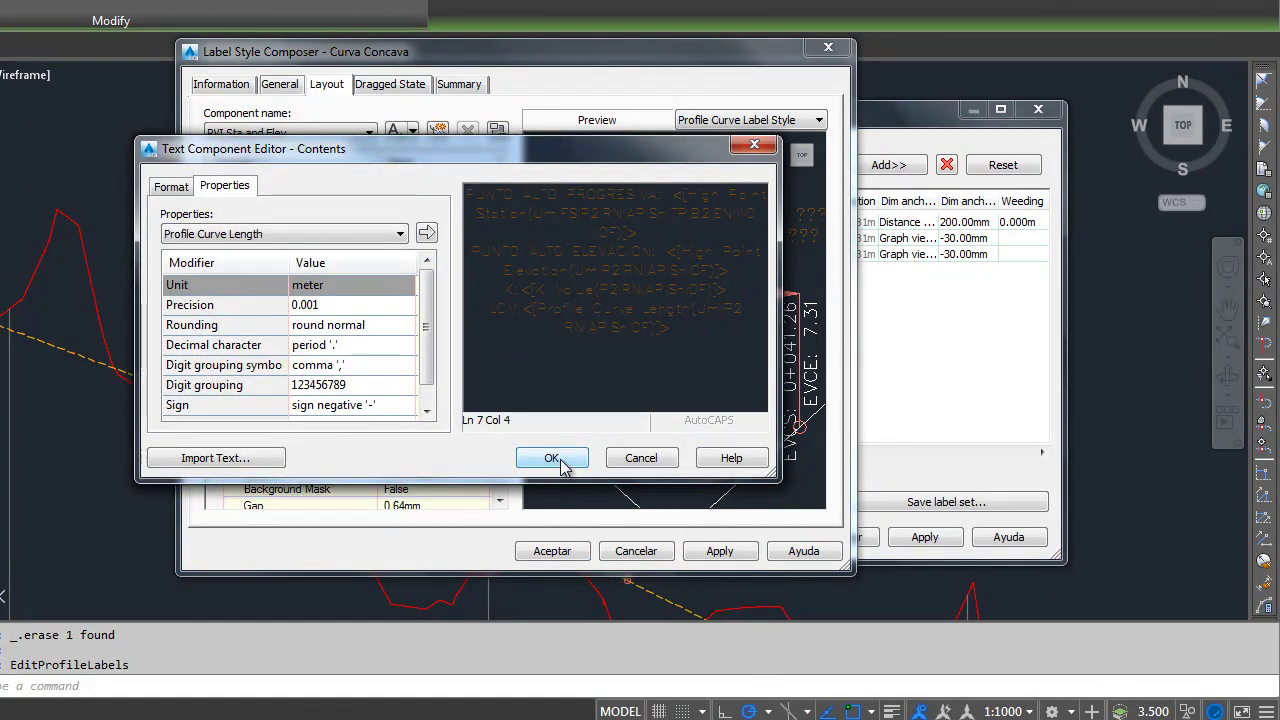
click(545, 457)
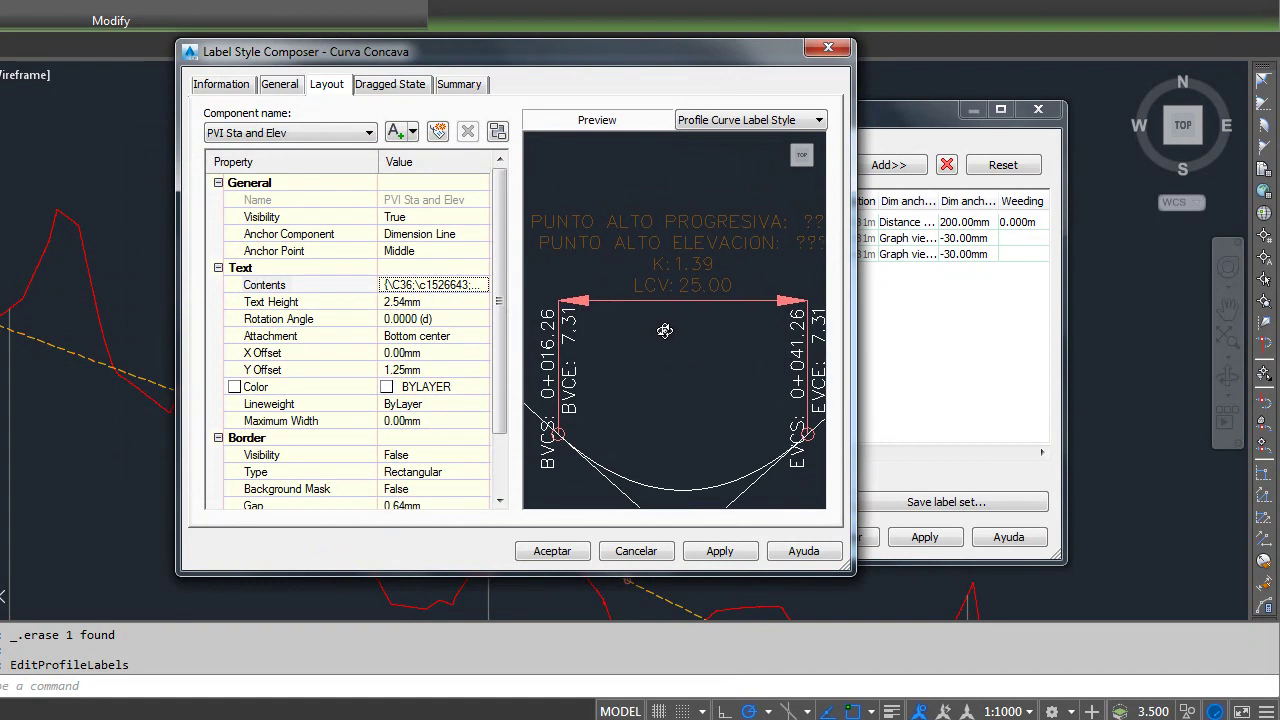
mouse_move(628, 363)
middle_down()
mouse_move(670, 341)
mouse_move(604, 248)
mouse_move(547, 286)
middle_up()
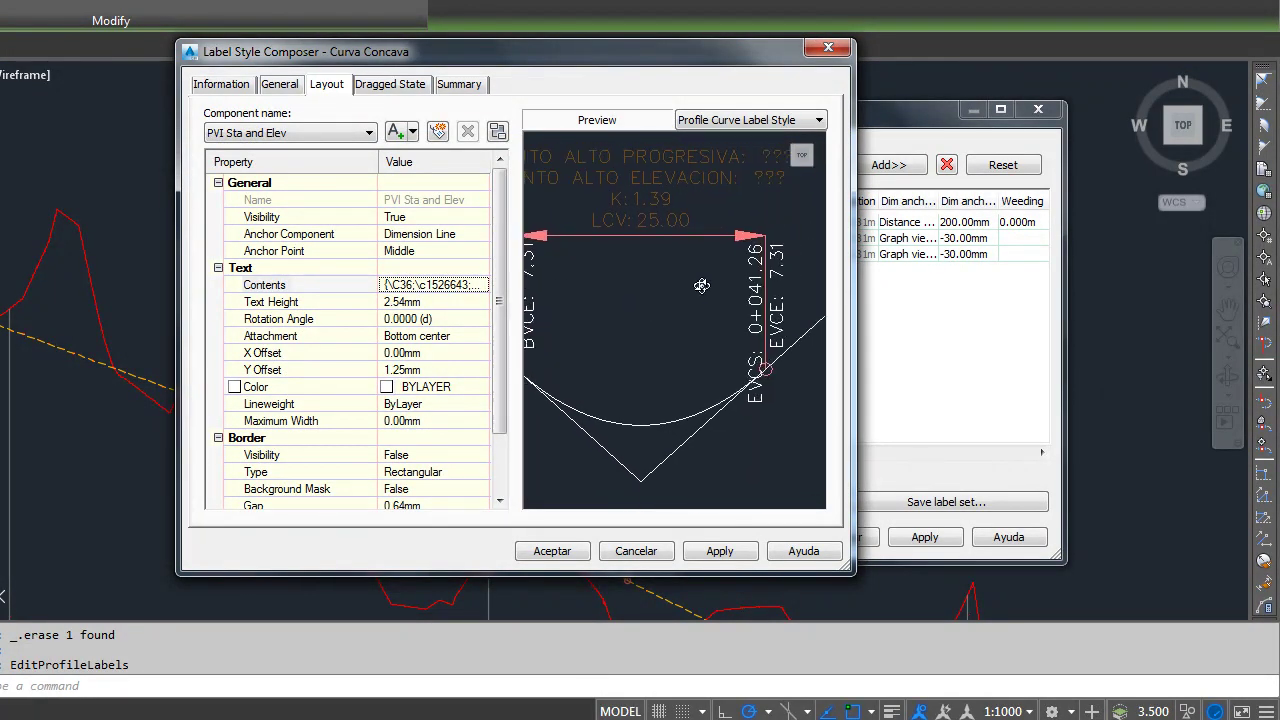
middle_drag(641, 353, 727, 353)
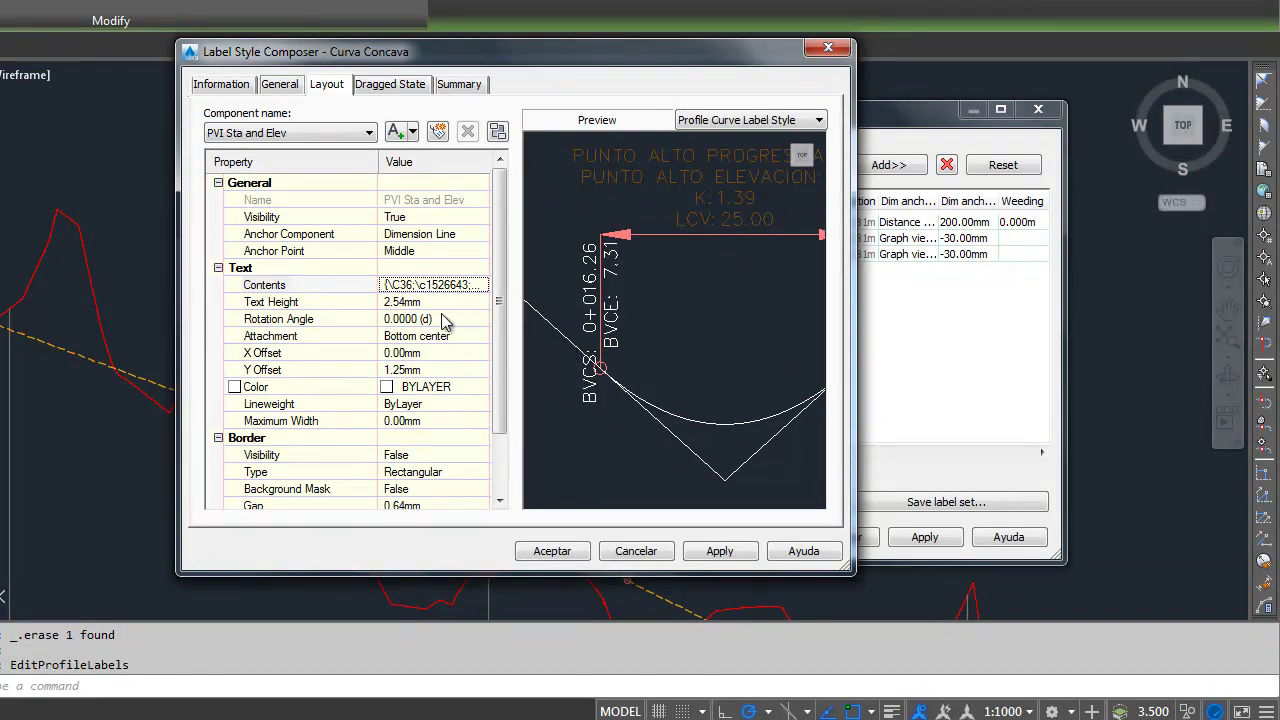
Select the BVC component and inspect its label text contents
click(310, 140)
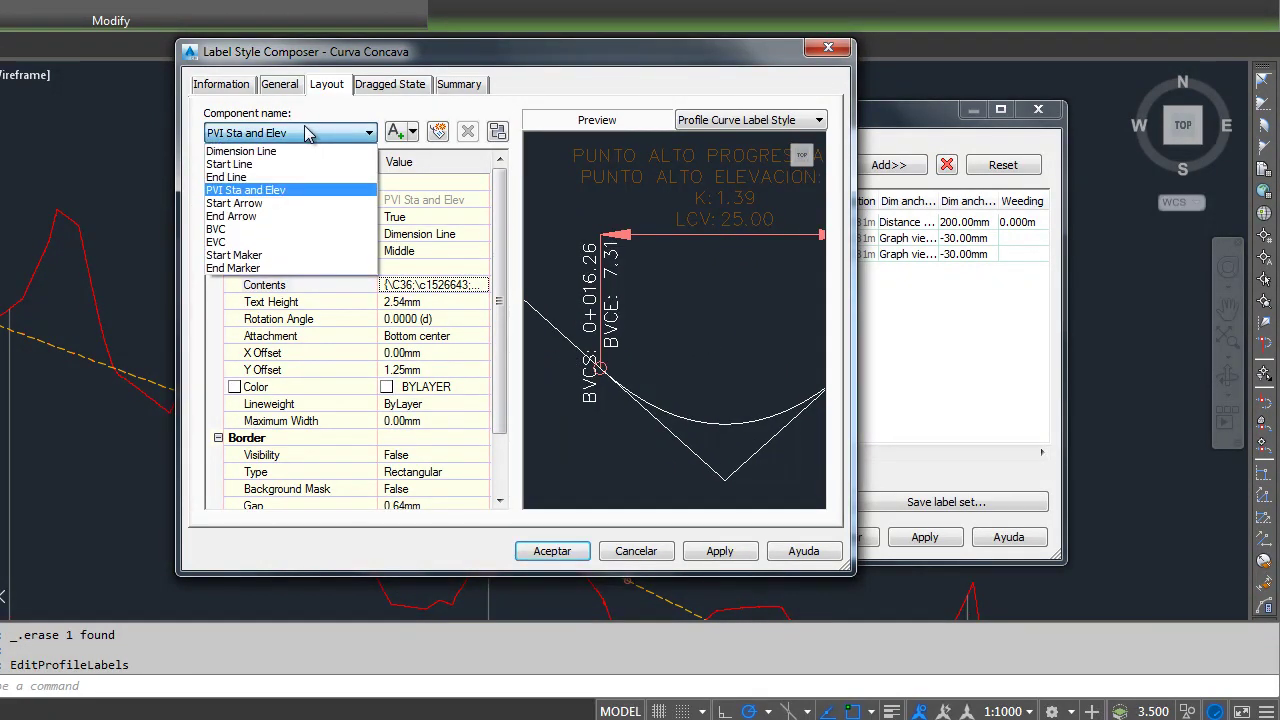
click(226, 229)
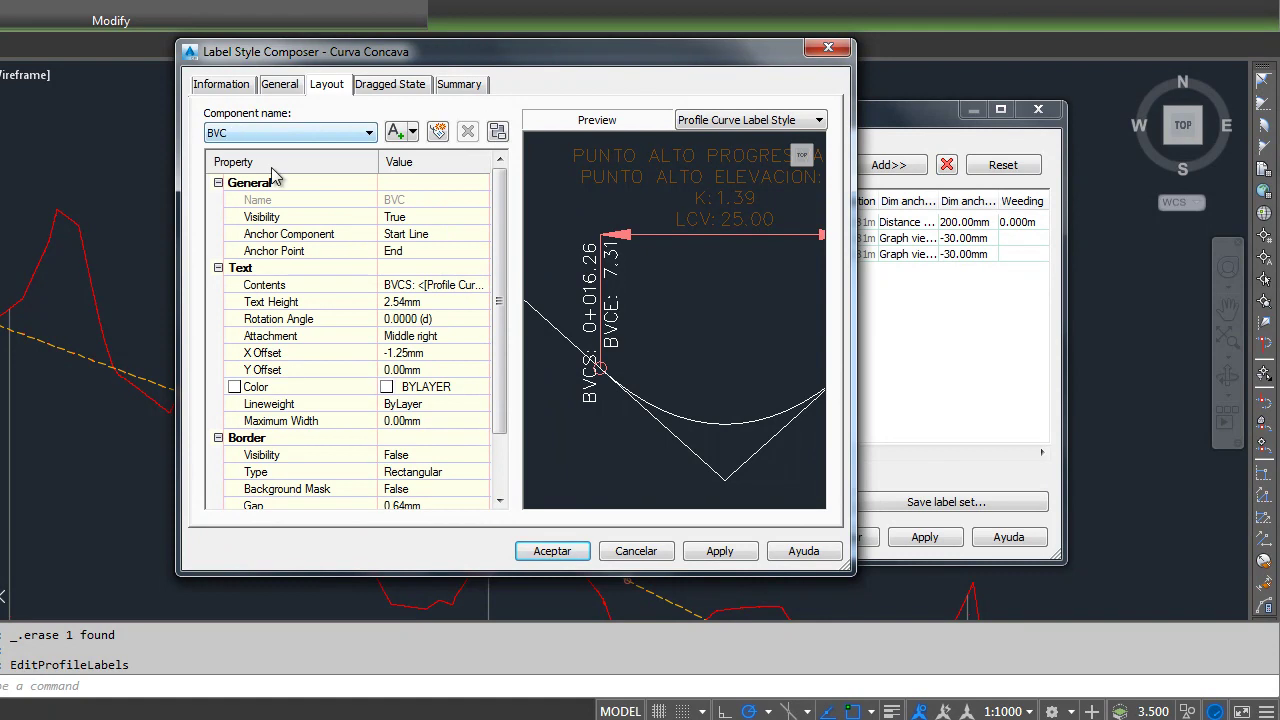
click(420, 285)
click(483, 285)
drag(577, 172, 645, 384)
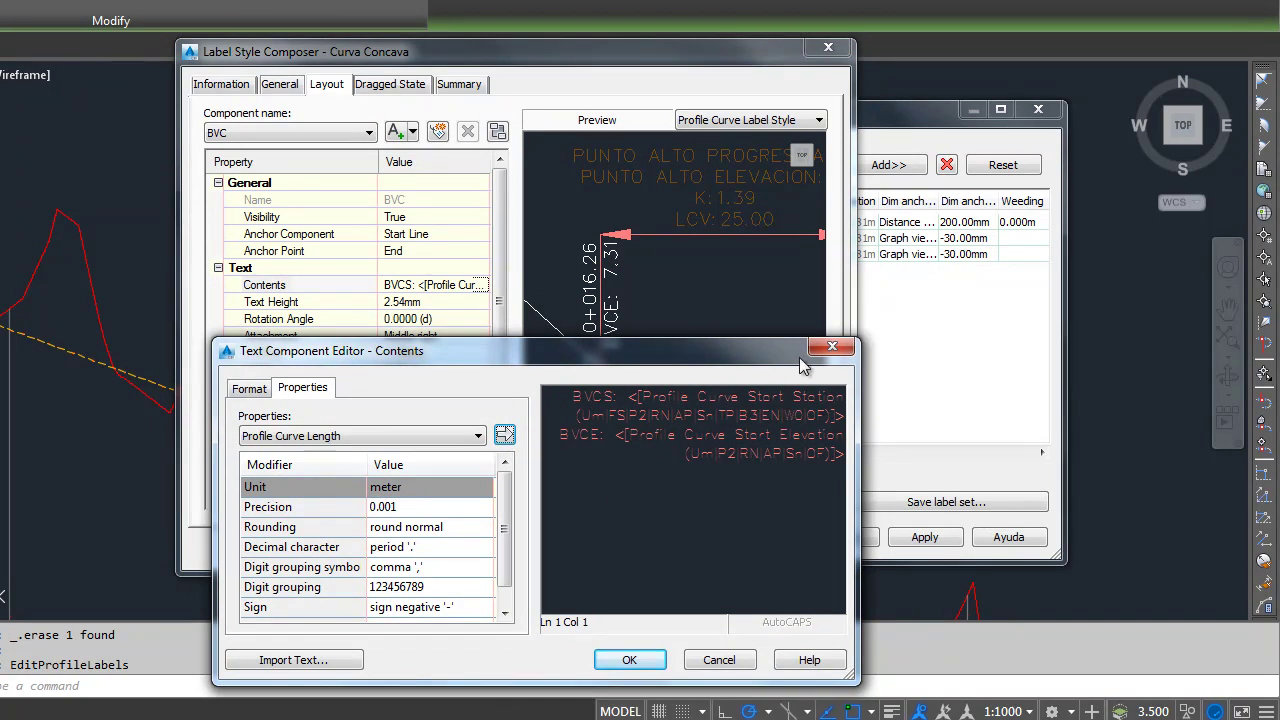
click(831, 346)
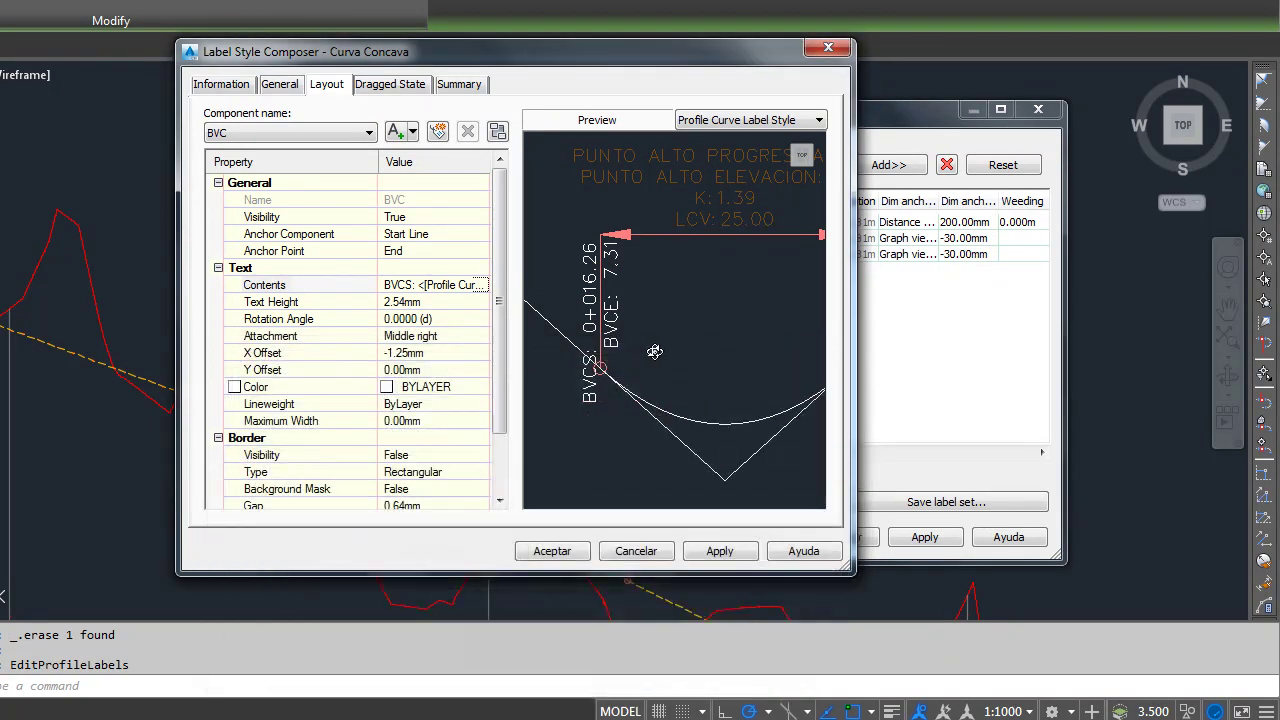
click(318, 133)
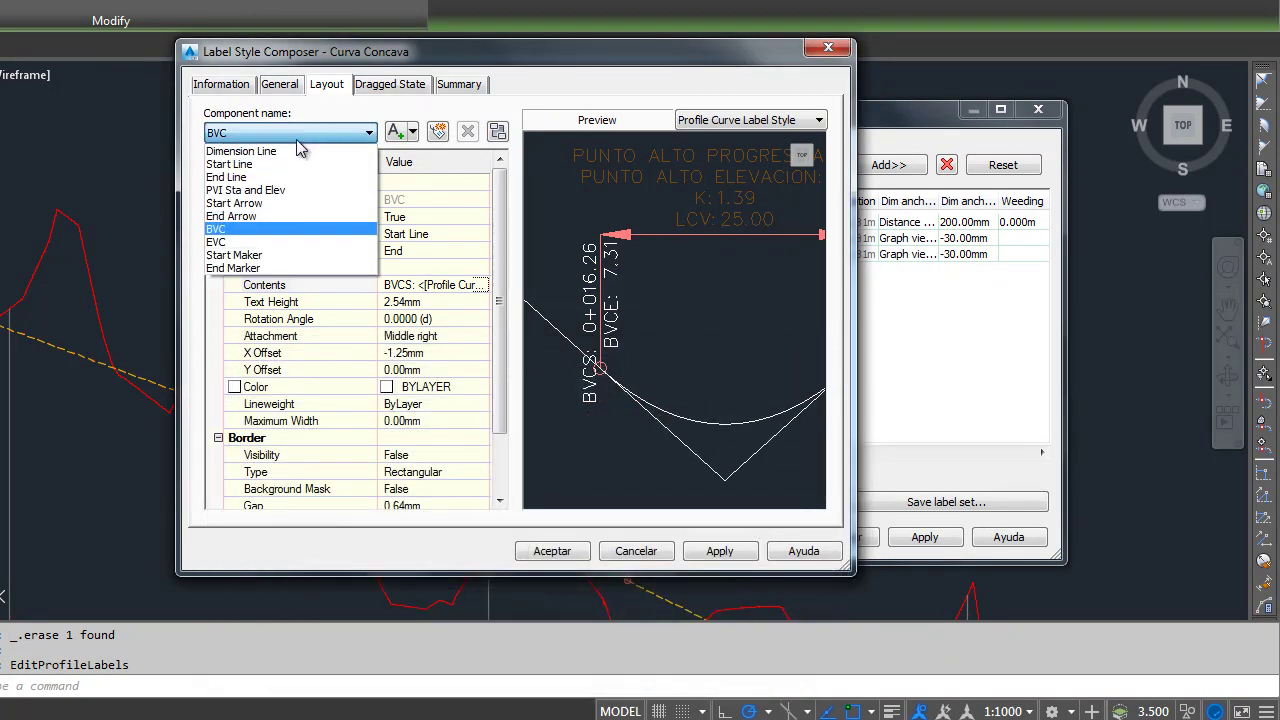
click(219, 229)
Make all the BVC label text cyan in the Arial font
click(478, 288)
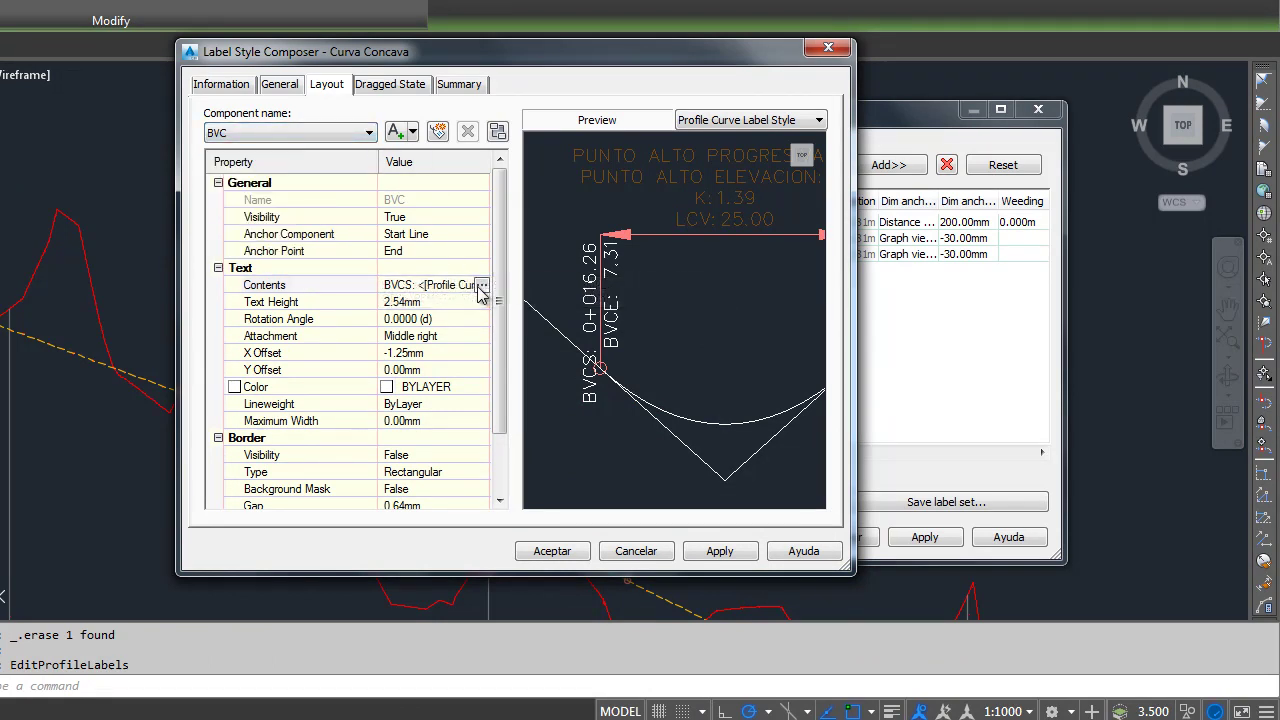
click(481, 285)
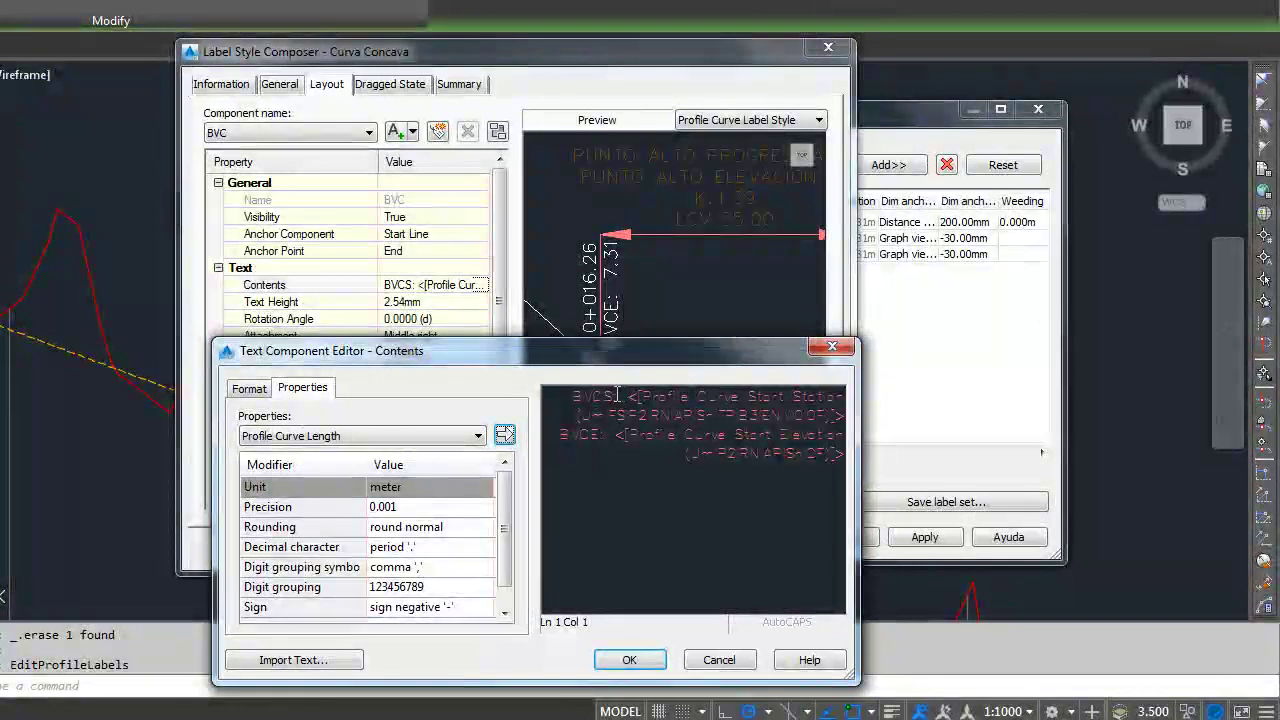
key(ctrl+a)
click(249, 388)
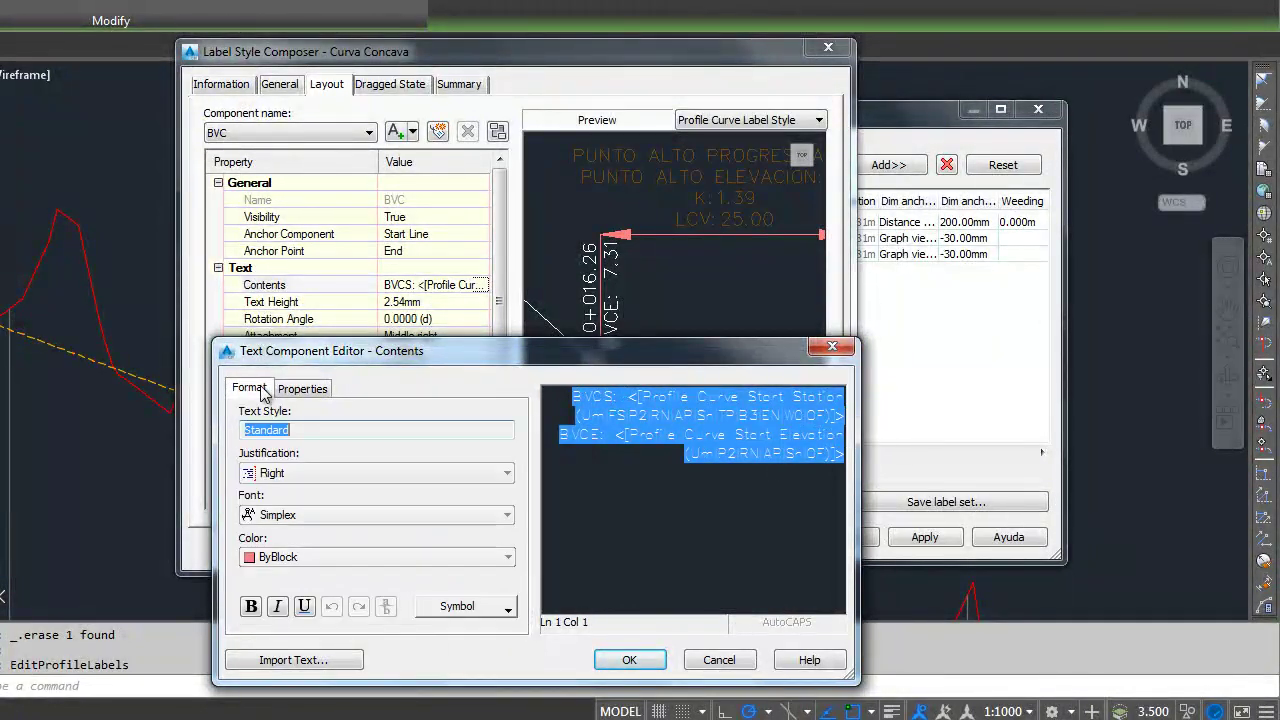
click(303, 557)
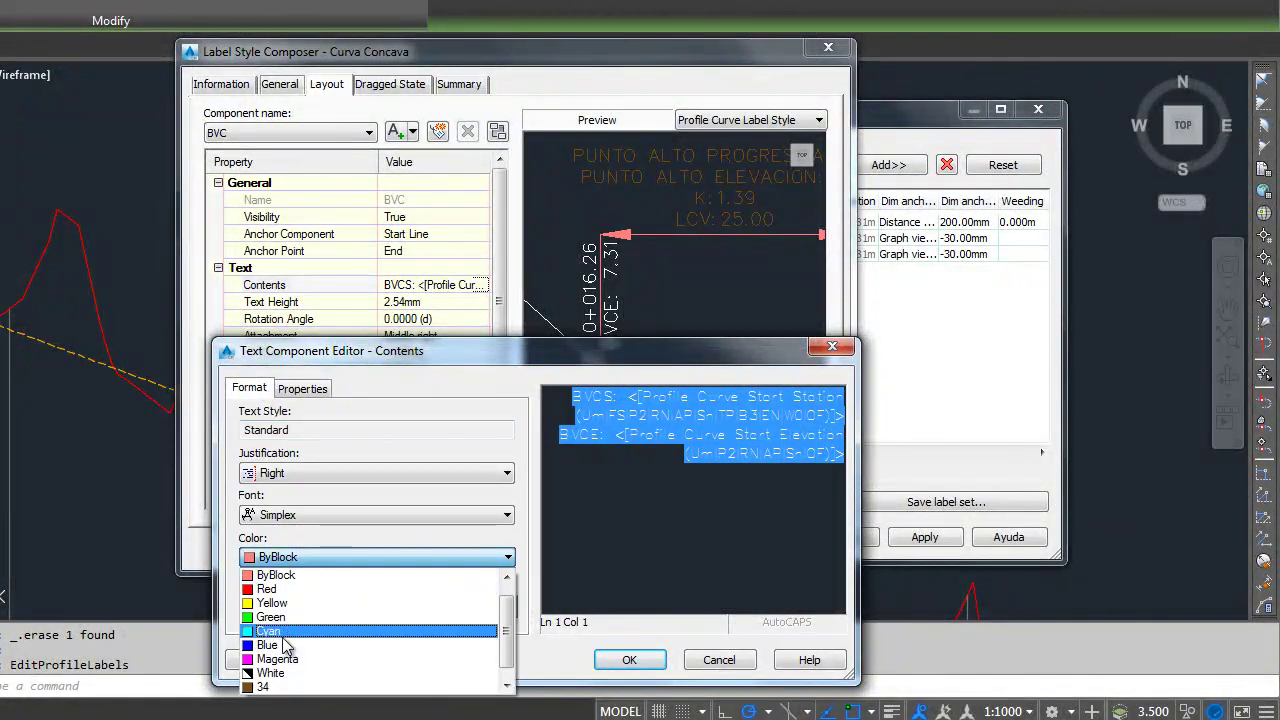
click(287, 632)
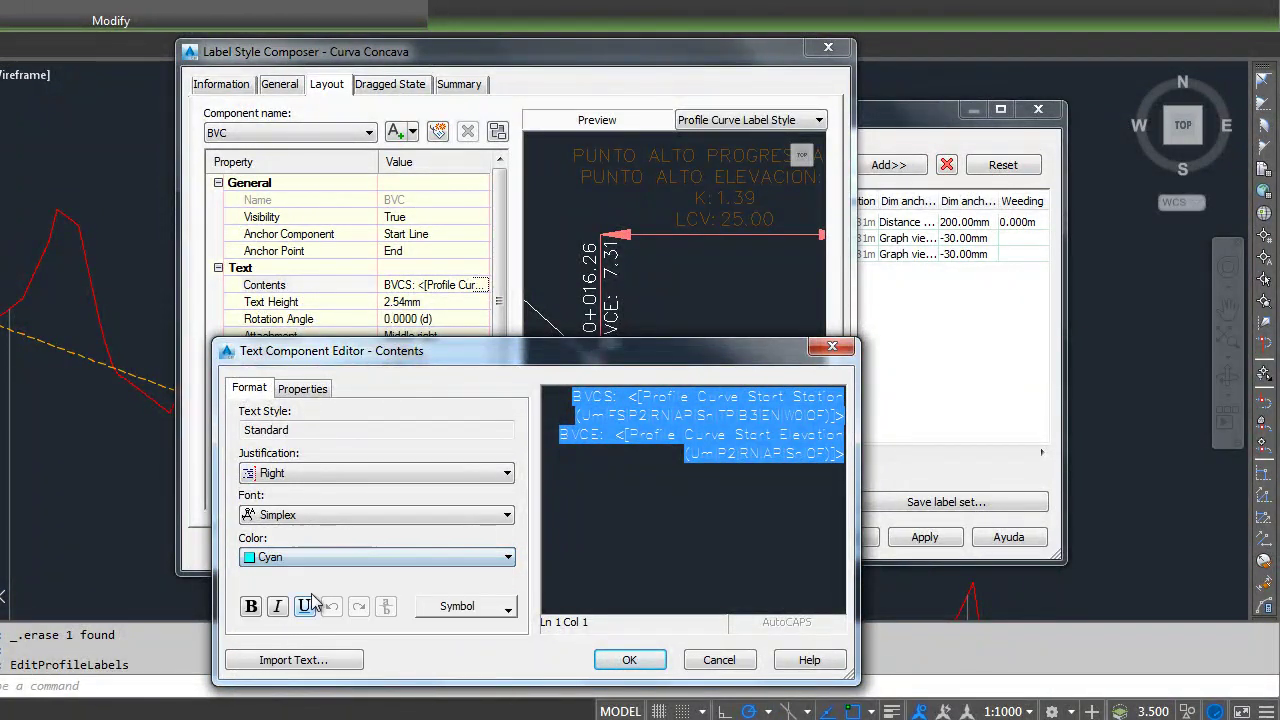
click(314, 515)
scroll(314, 530, up, 10)
scroll(314, 530, down, 5)
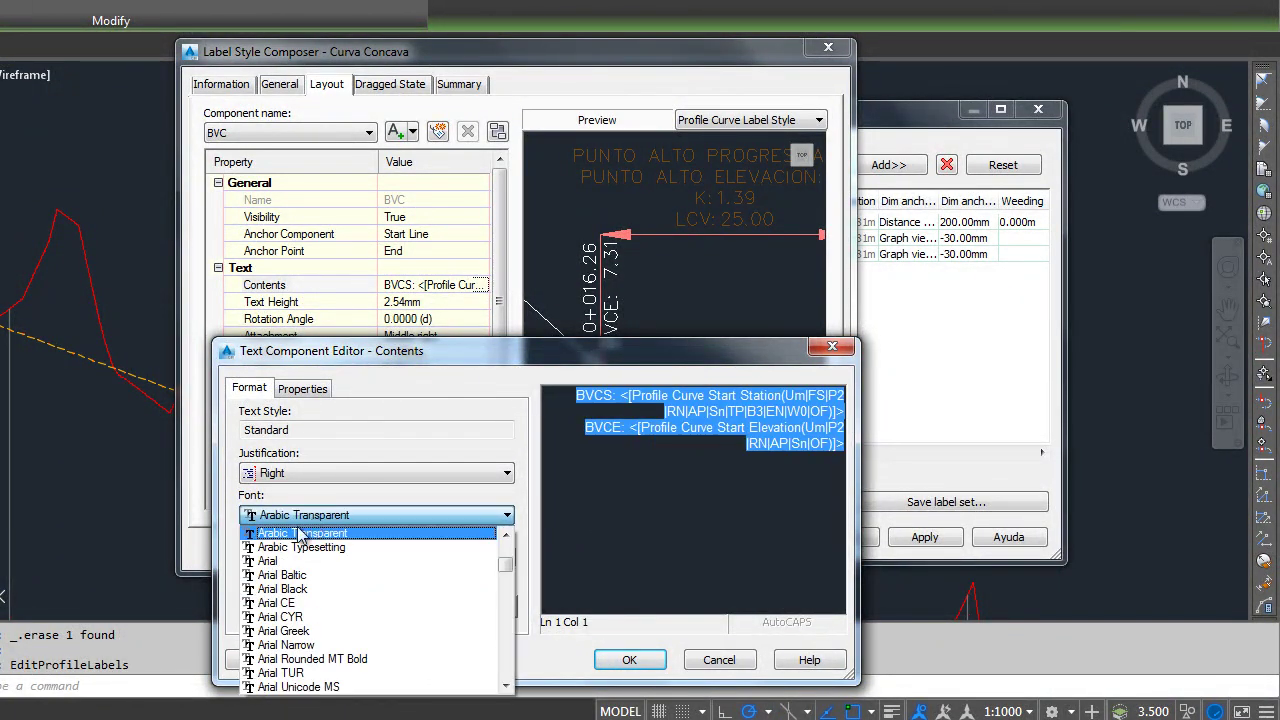
click(285, 561)
Replace BVCS with PCV and BVCE with ELEVACION in the curve-start label
click(613, 396)
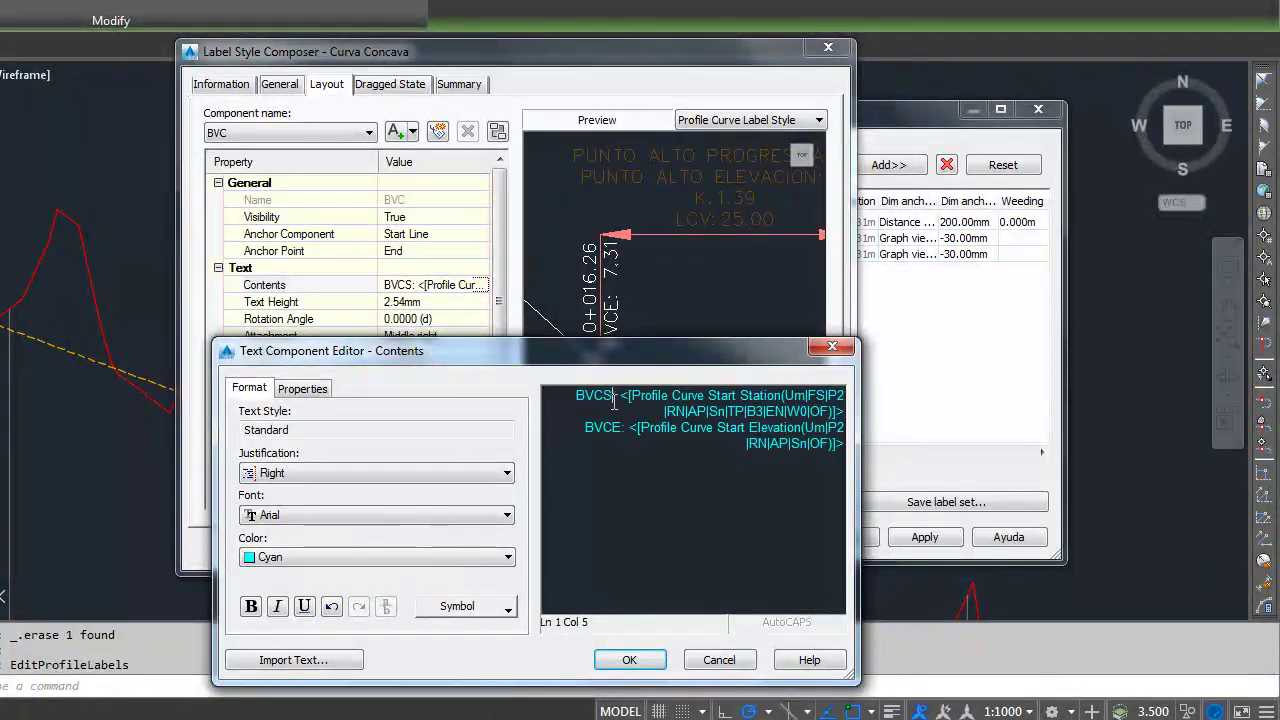
drag(613, 396, 558, 395)
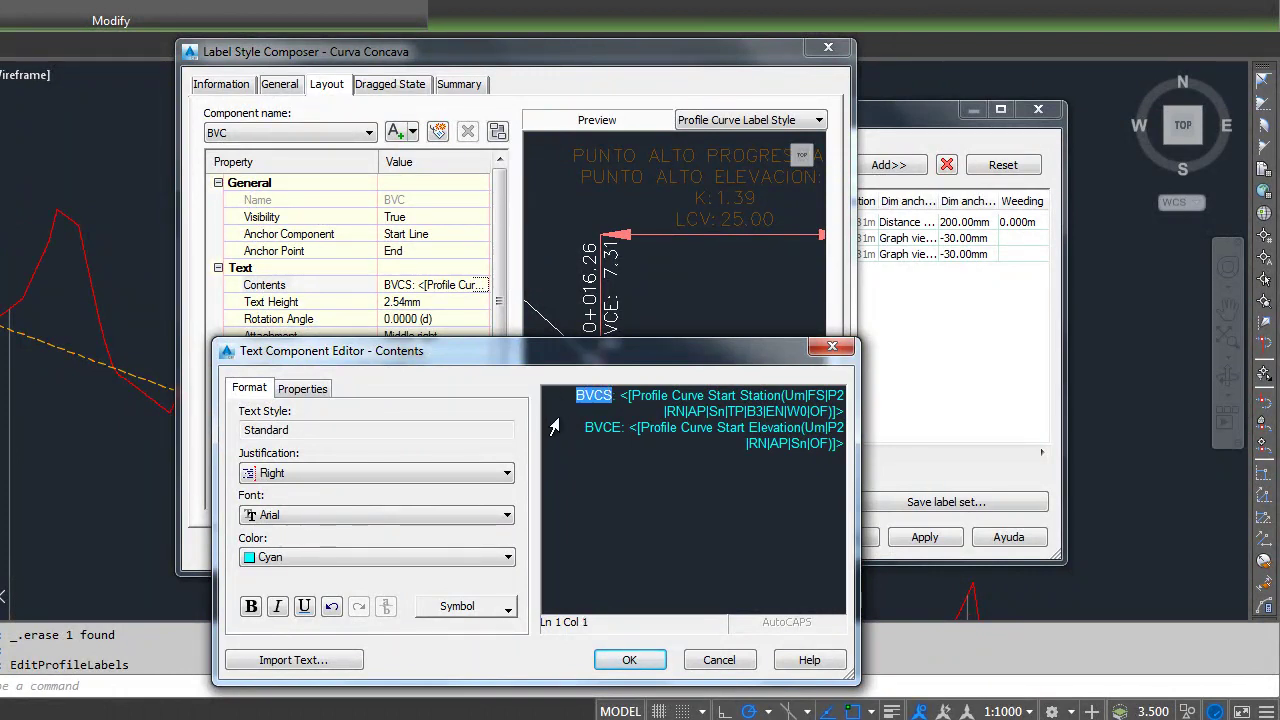
text(PCV)
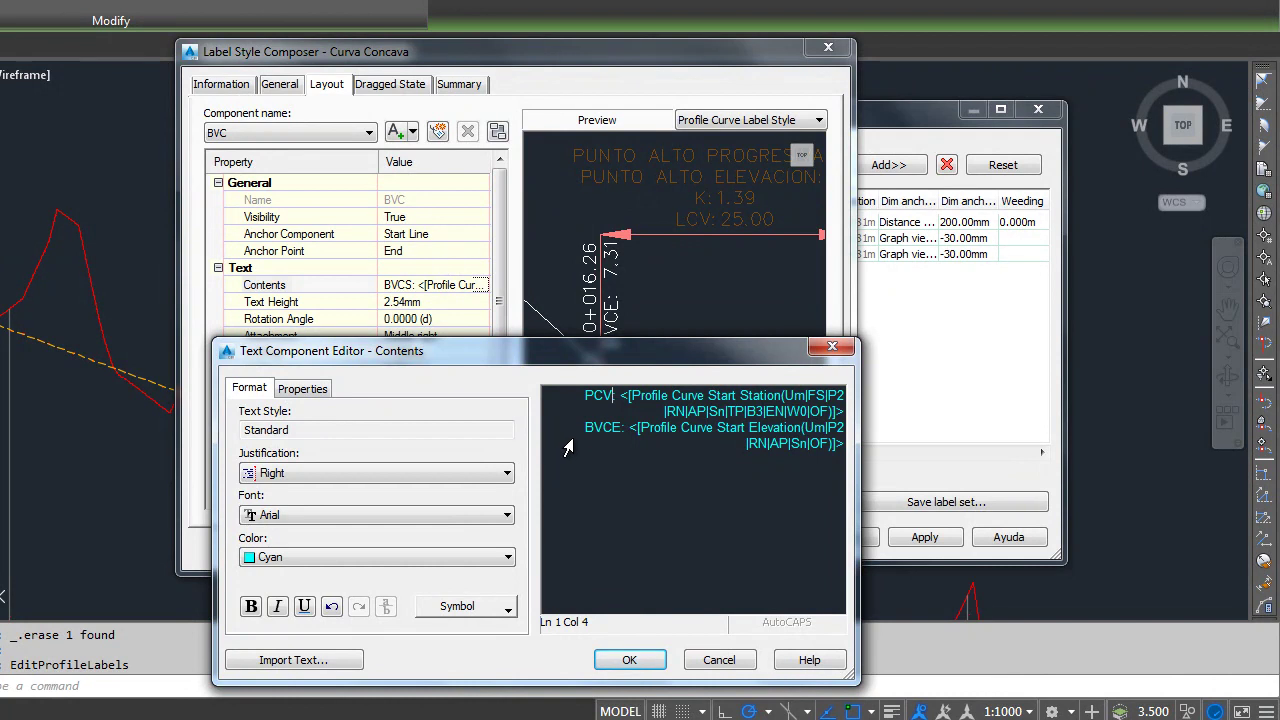
drag(617, 427, 557, 428)
text(EL)
text(N)
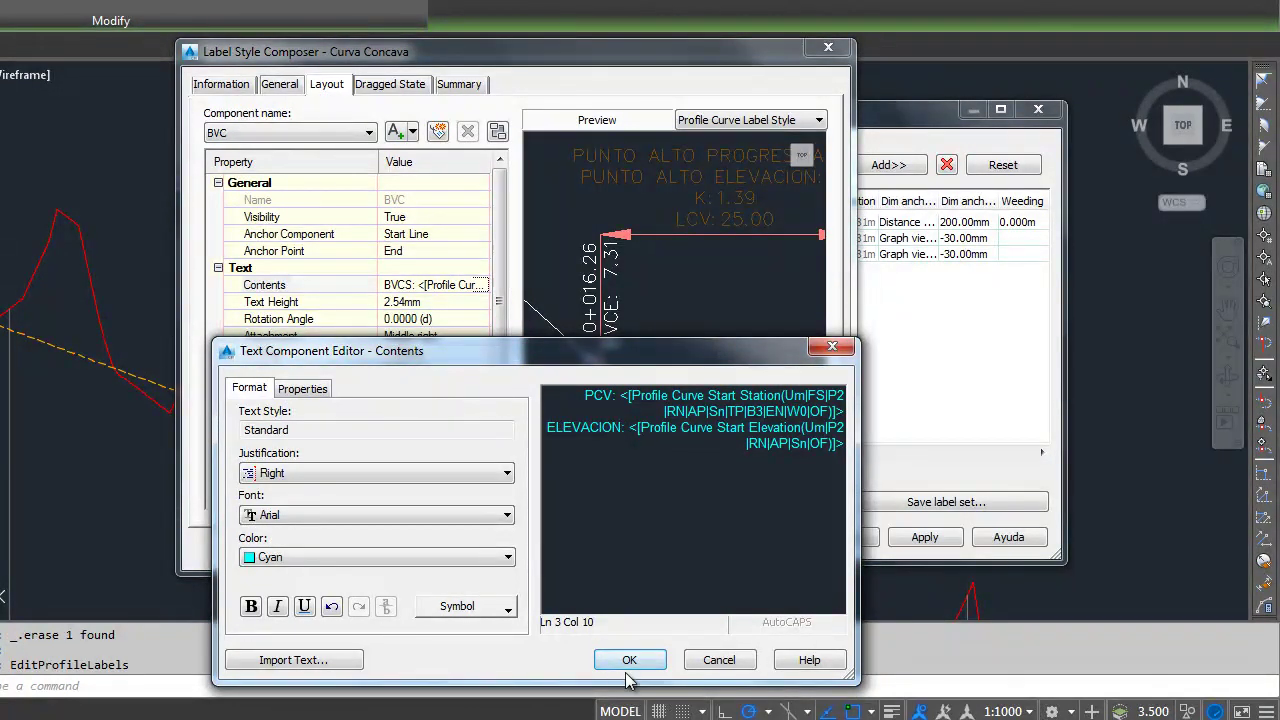
click(630, 660)
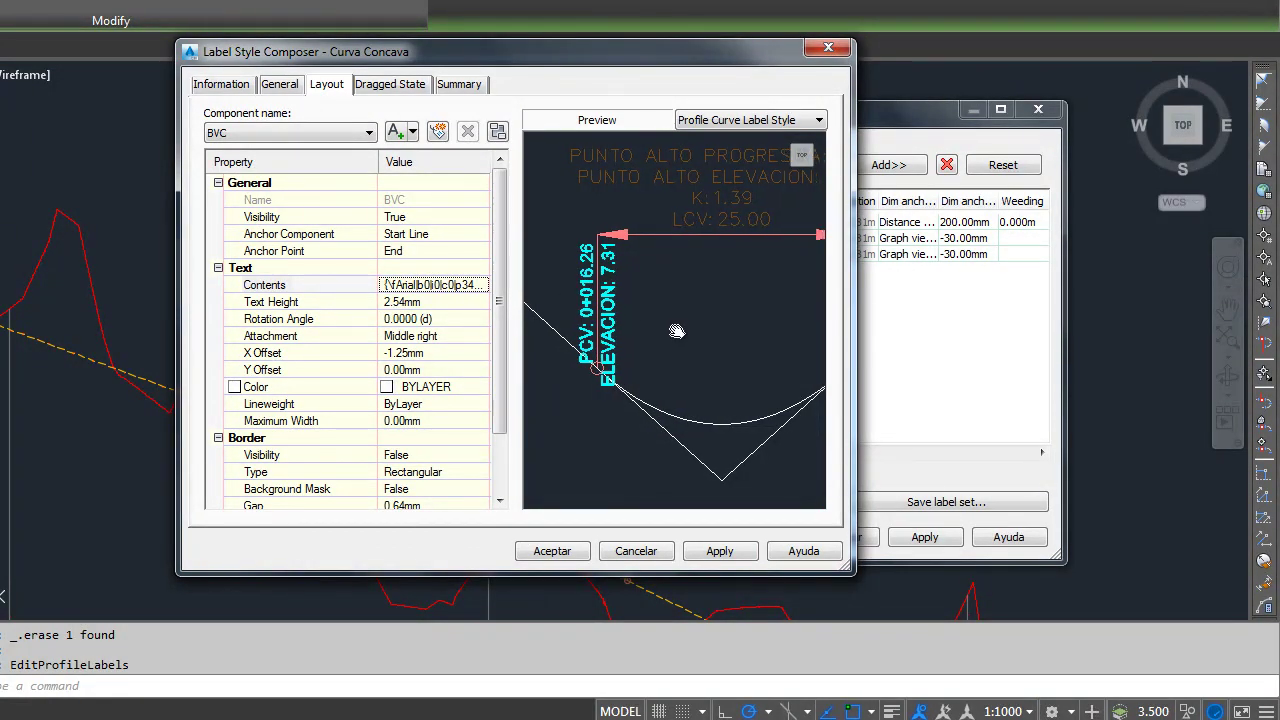
drag(677, 332, 636, 347)
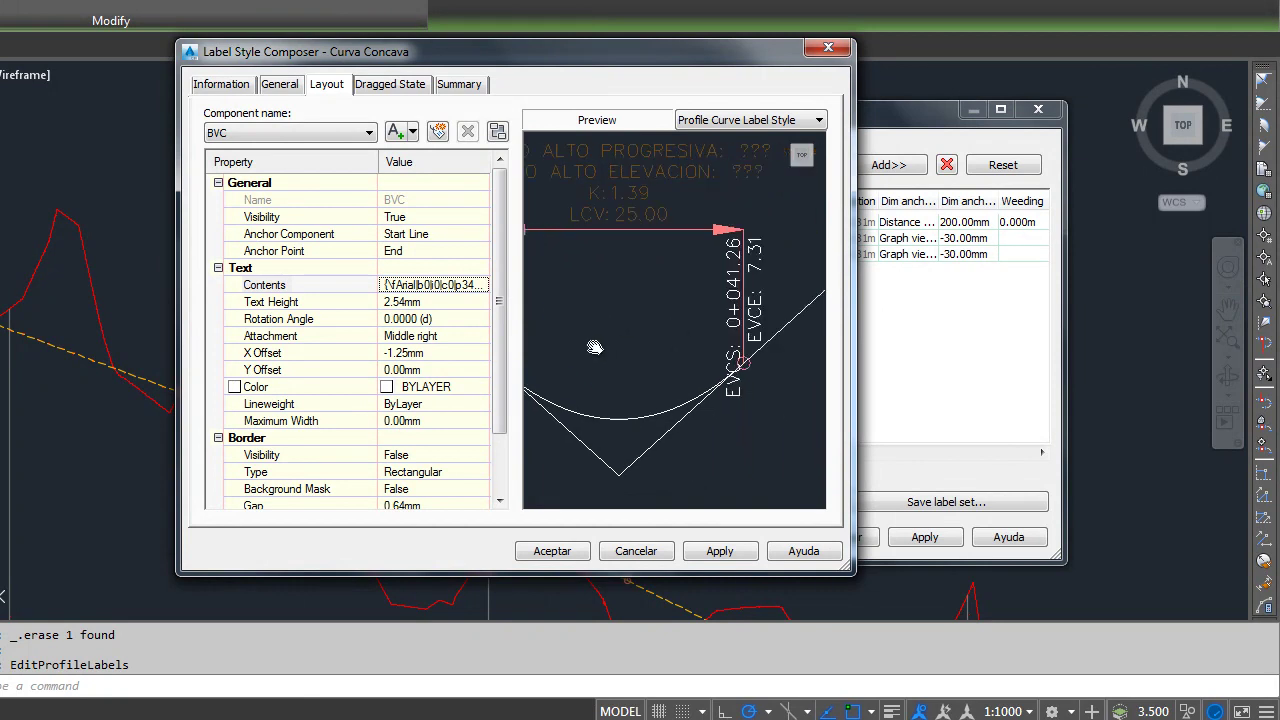
Make all the EVC component's label text cyan in the Arial font
click(288, 134)
click(224, 242)
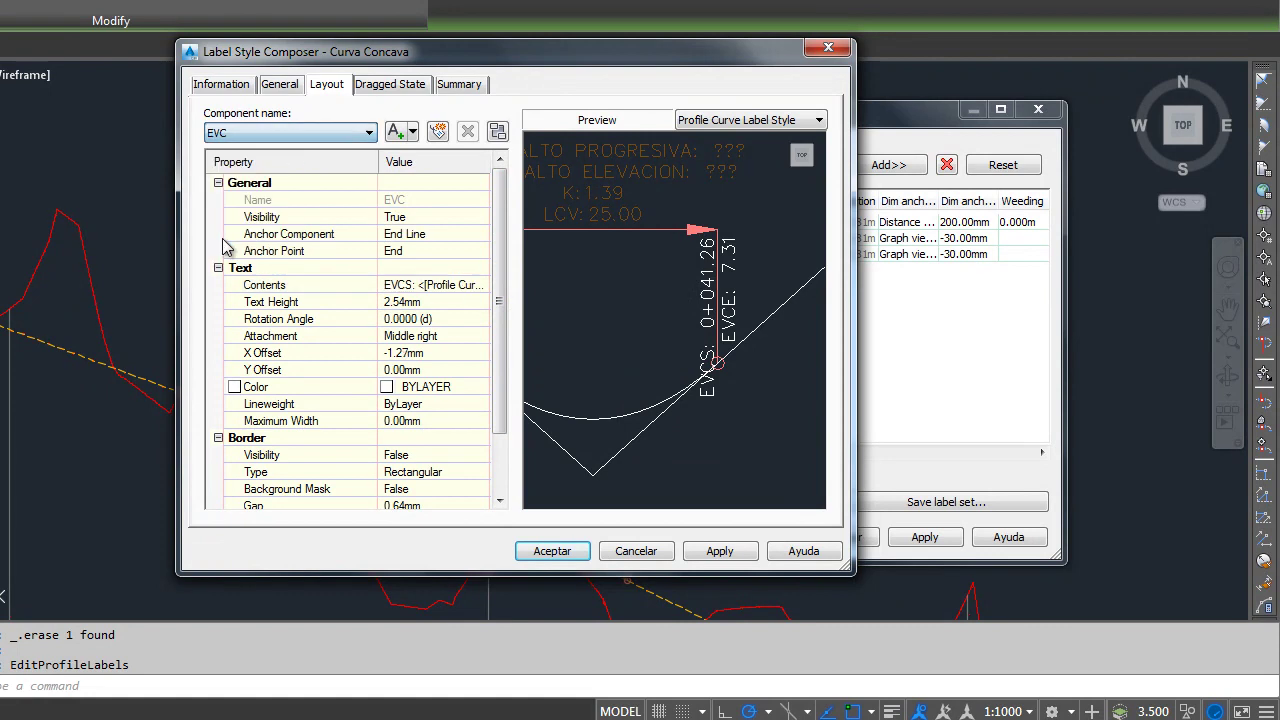
click(480, 286)
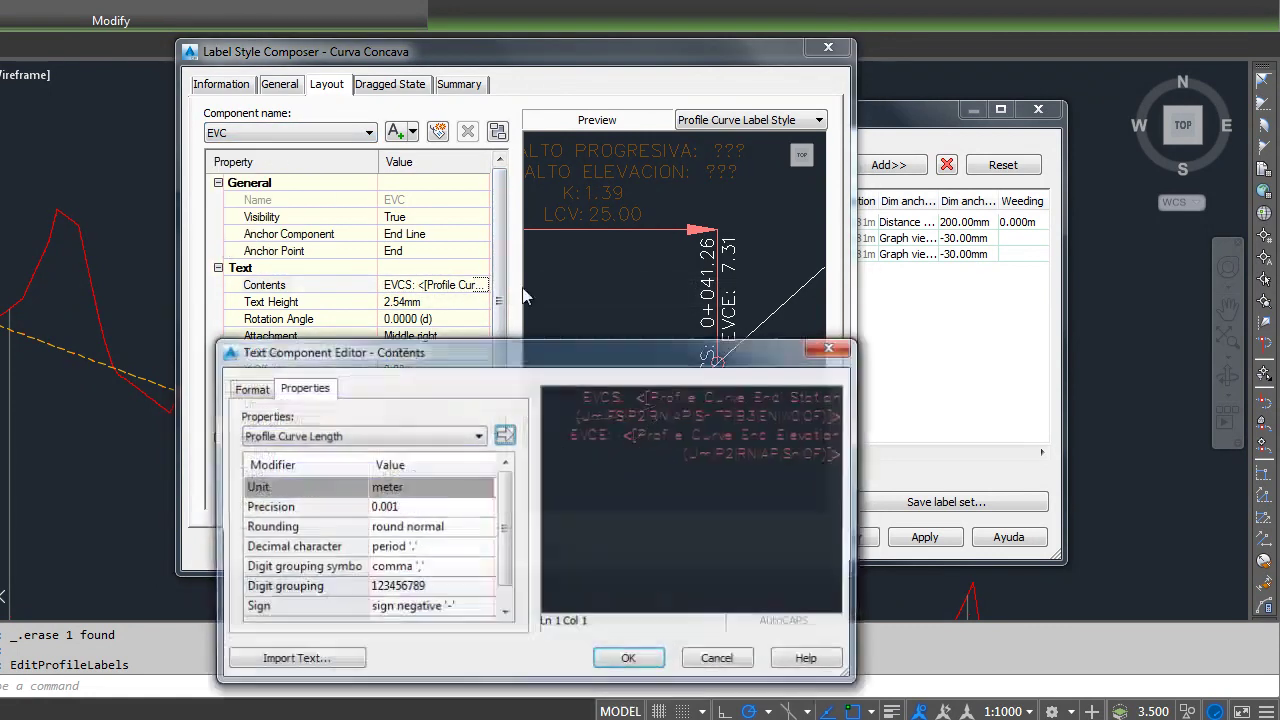
drag(840, 456, 578, 394)
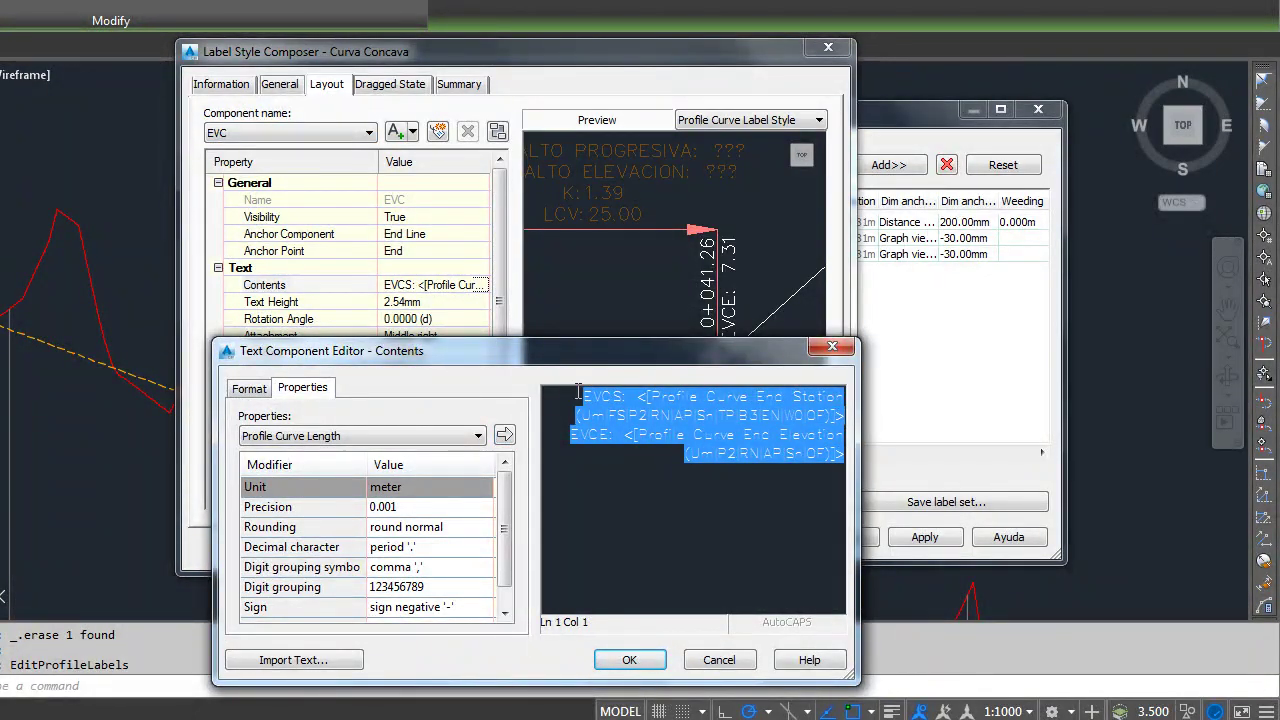
click(250, 388)
click(380, 557)
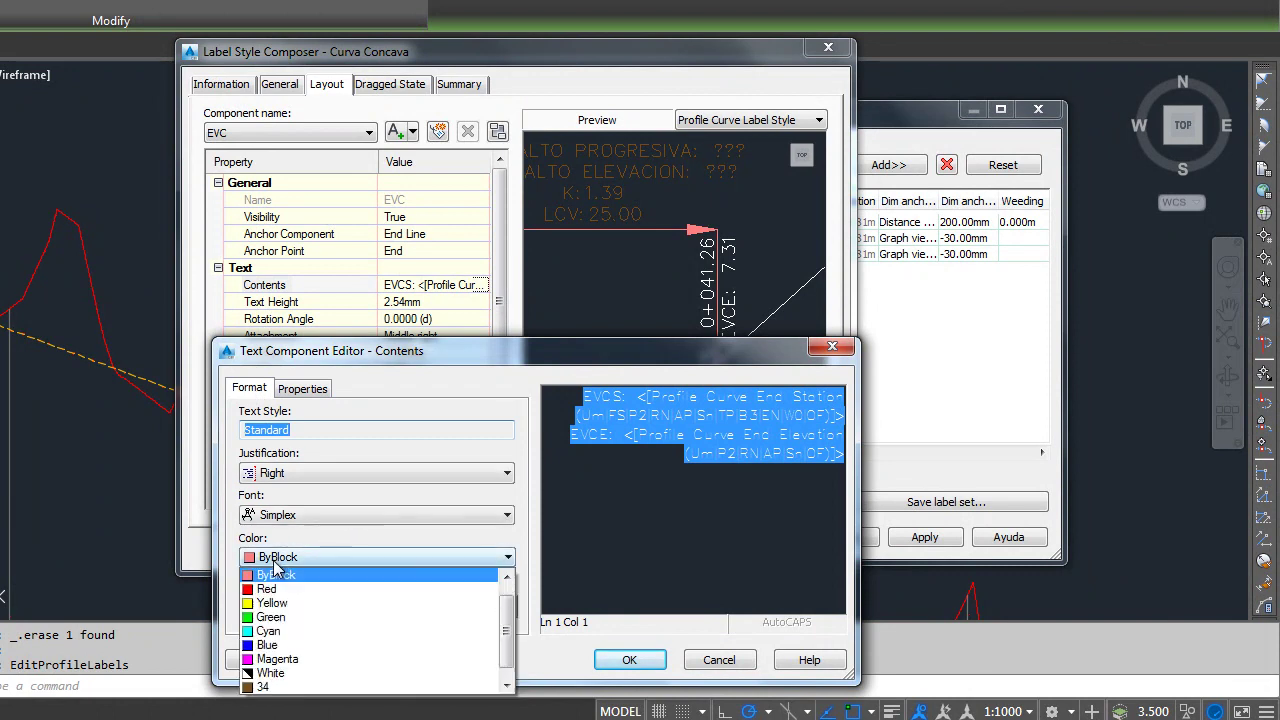
click(285, 640)
click(305, 515)
key(a)
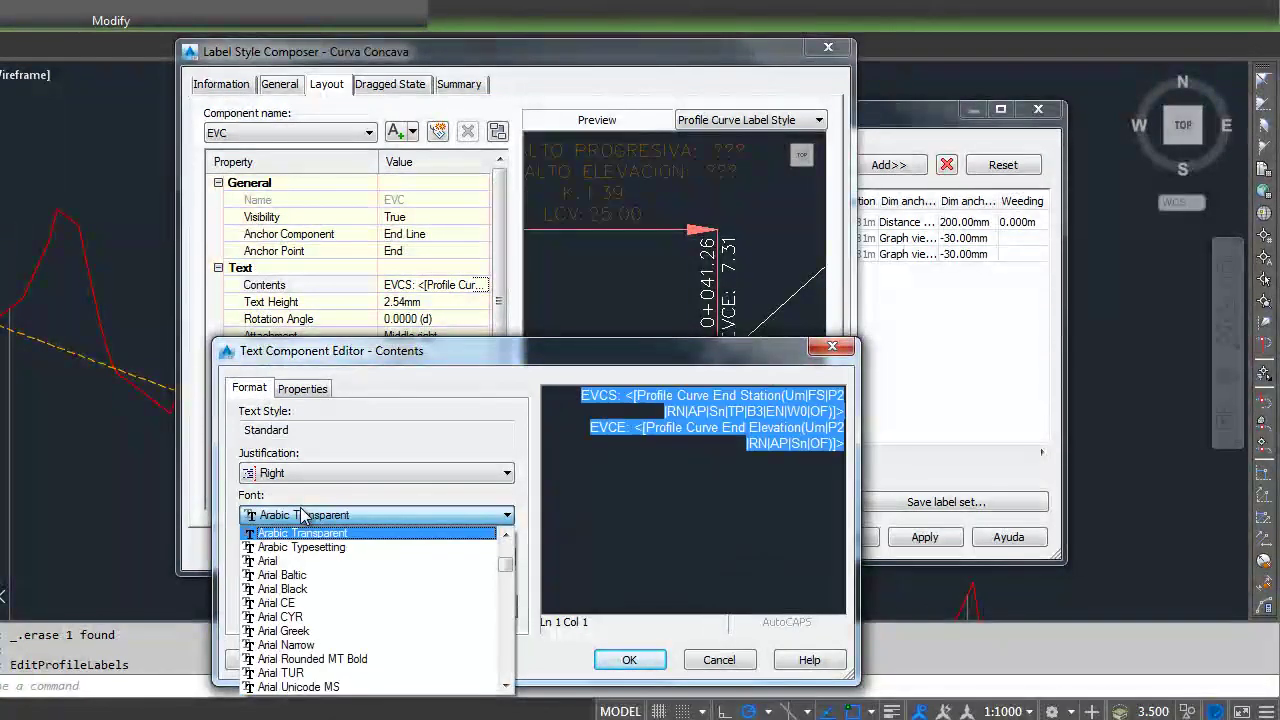
click(285, 561)
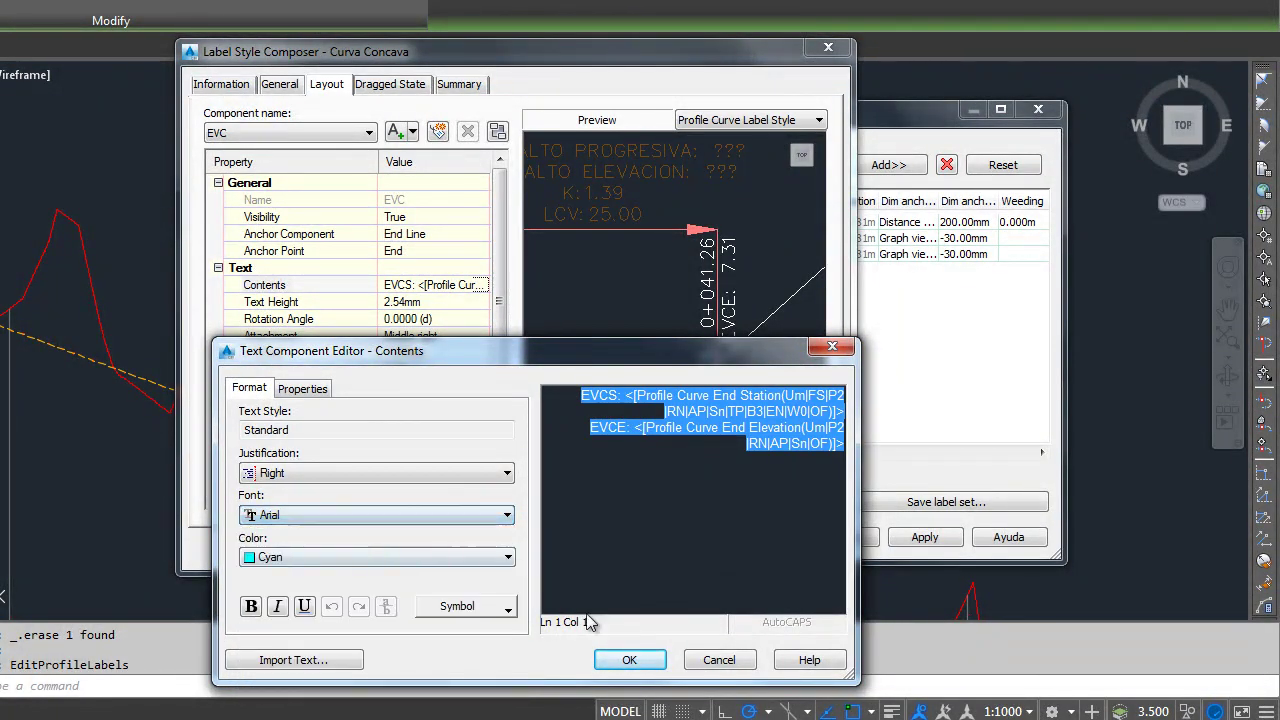
click(625, 657)
Replace EVCS: with PTV: and EVCE with ELEVACION in the curve-end label
click(414, 285)
click(481, 285)
drag(618, 396, 568, 400)
text(PTV)
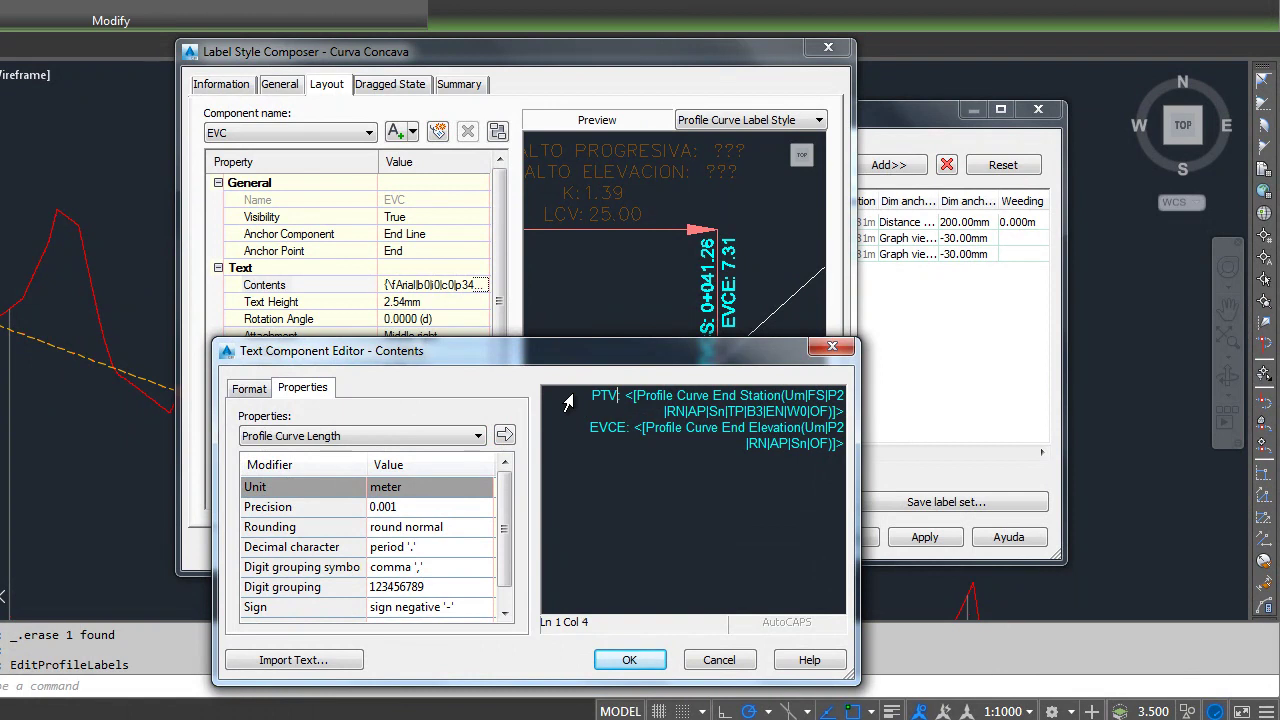
text(:)
drag(625, 429, 577, 441)
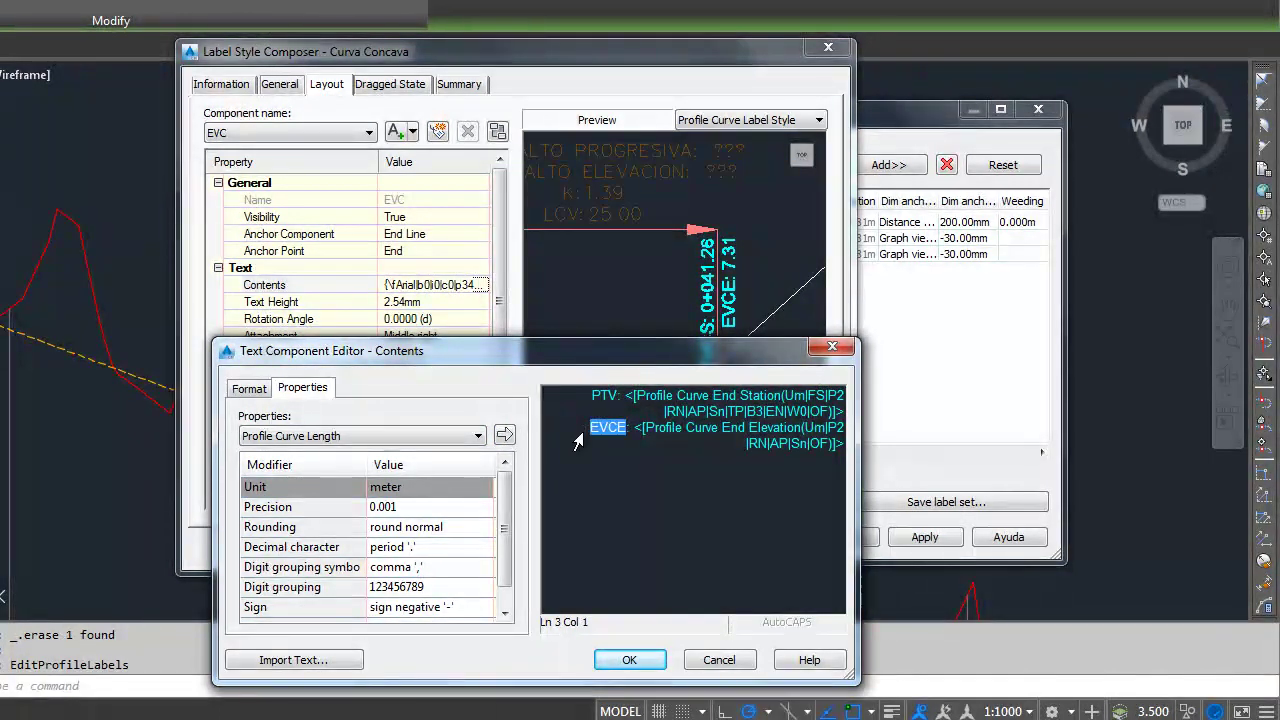
text(ELEVACION)
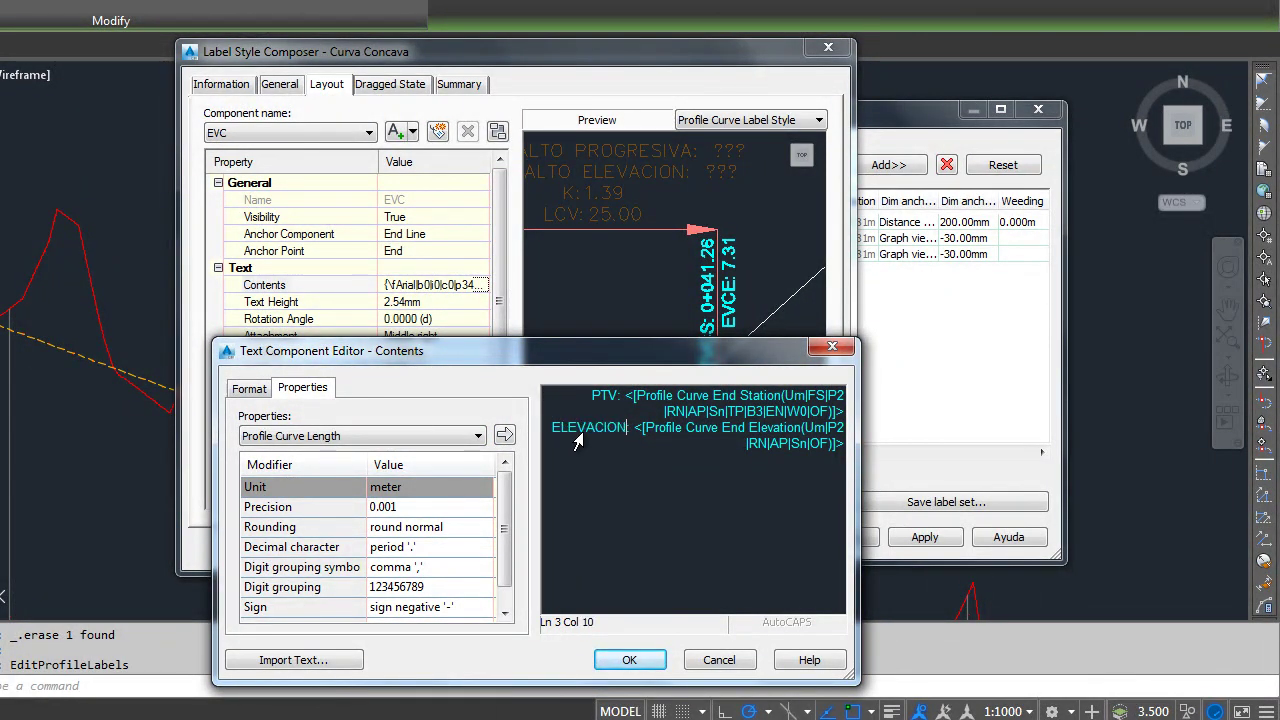
click(630, 660)
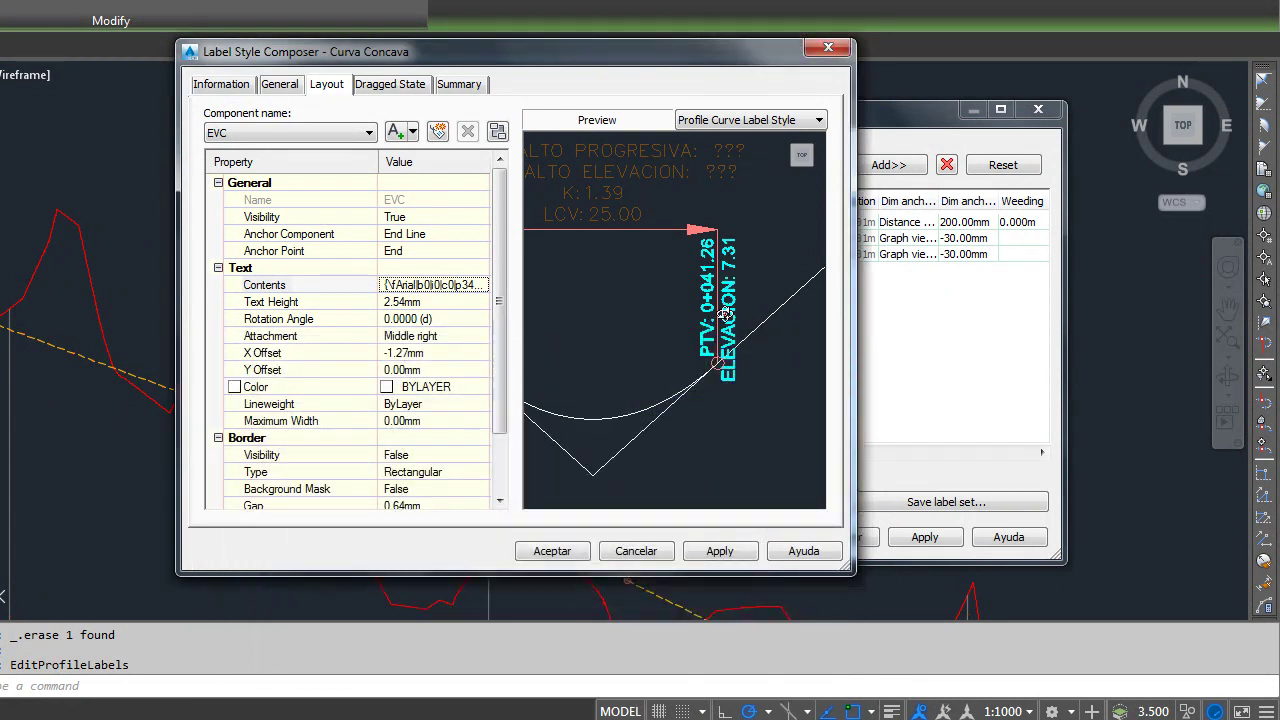
scroll(620, 320, down, 3)
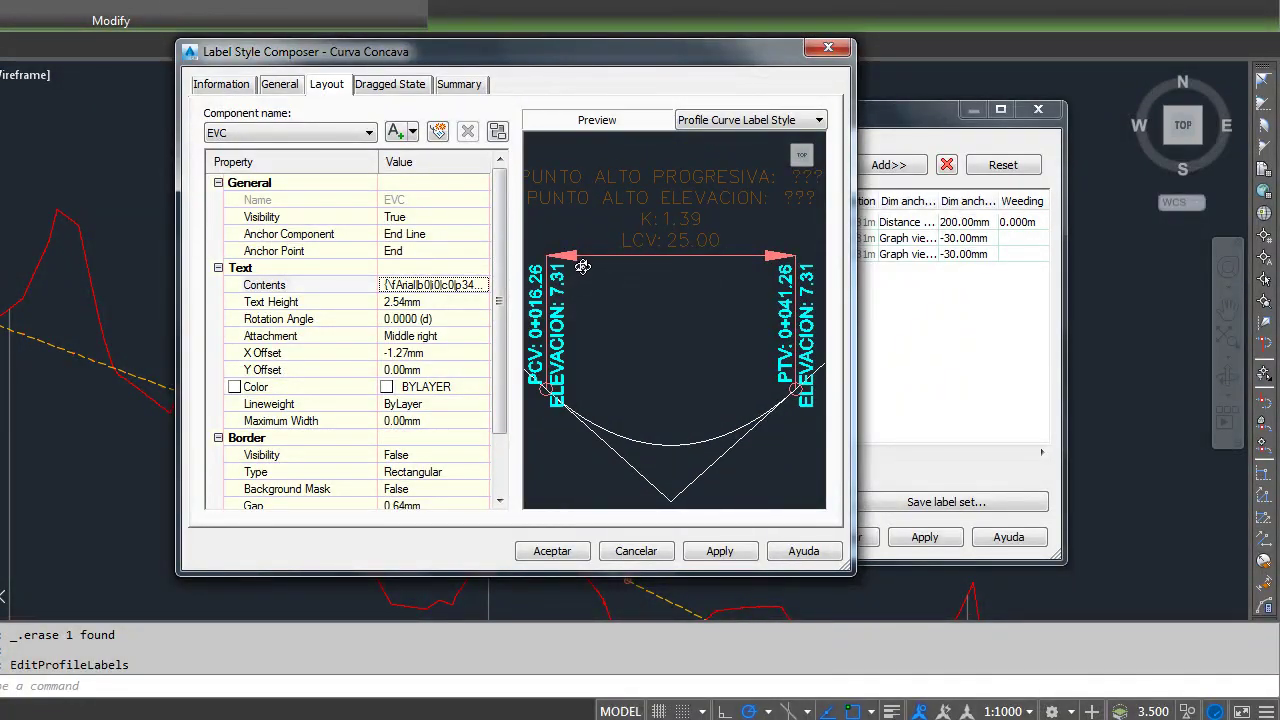
Set the Start Line and End Line components of Curva Concava to yellow
click(272, 134)
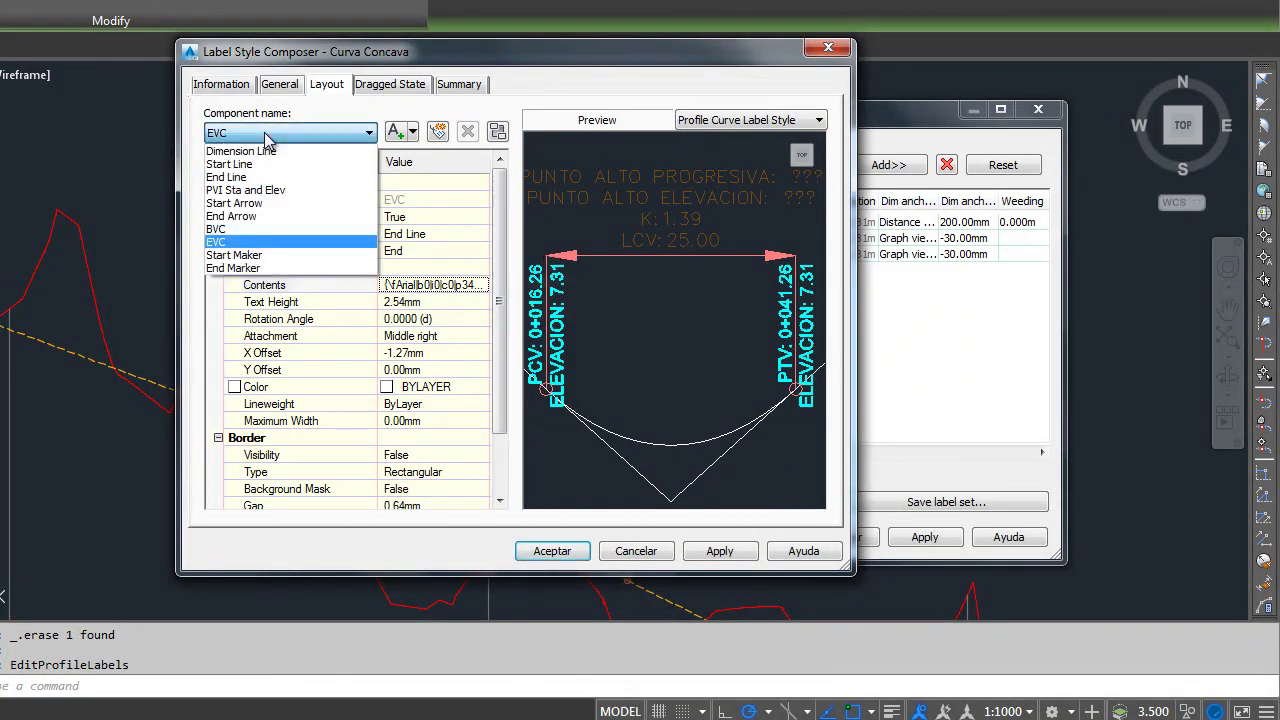
click(253, 168)
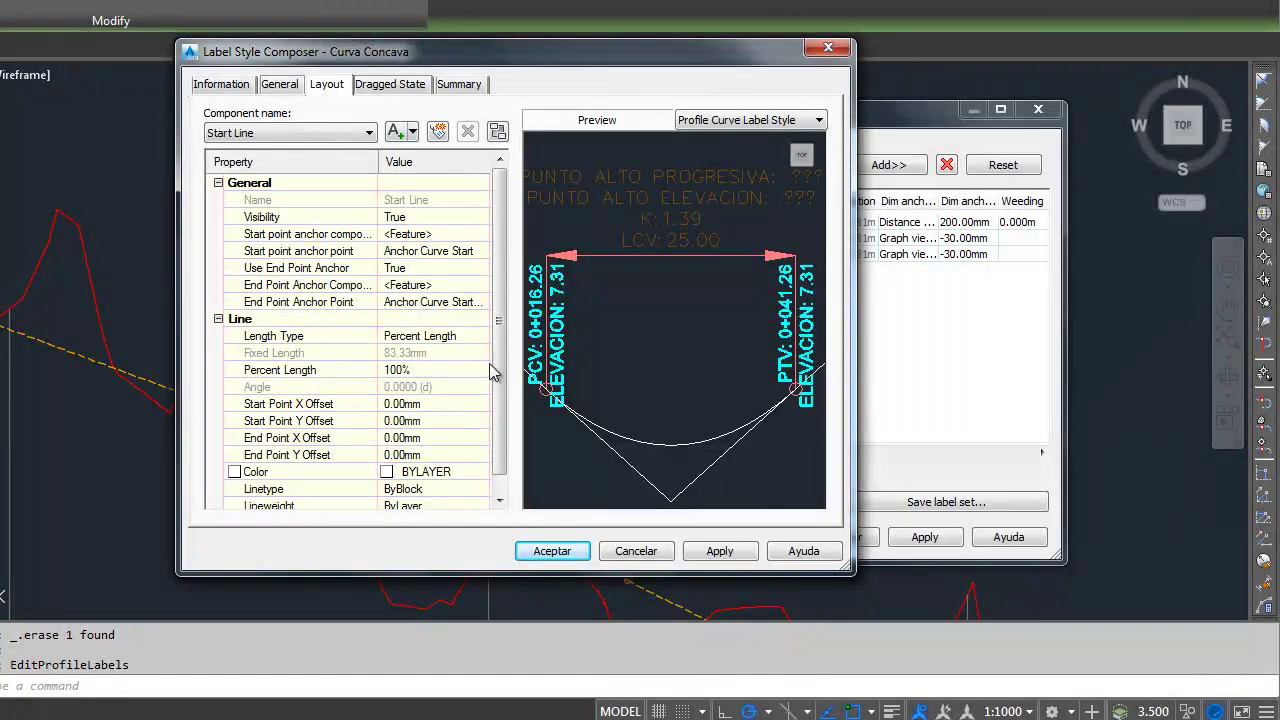
click(481, 472)
click(342, 350)
click(455, 465)
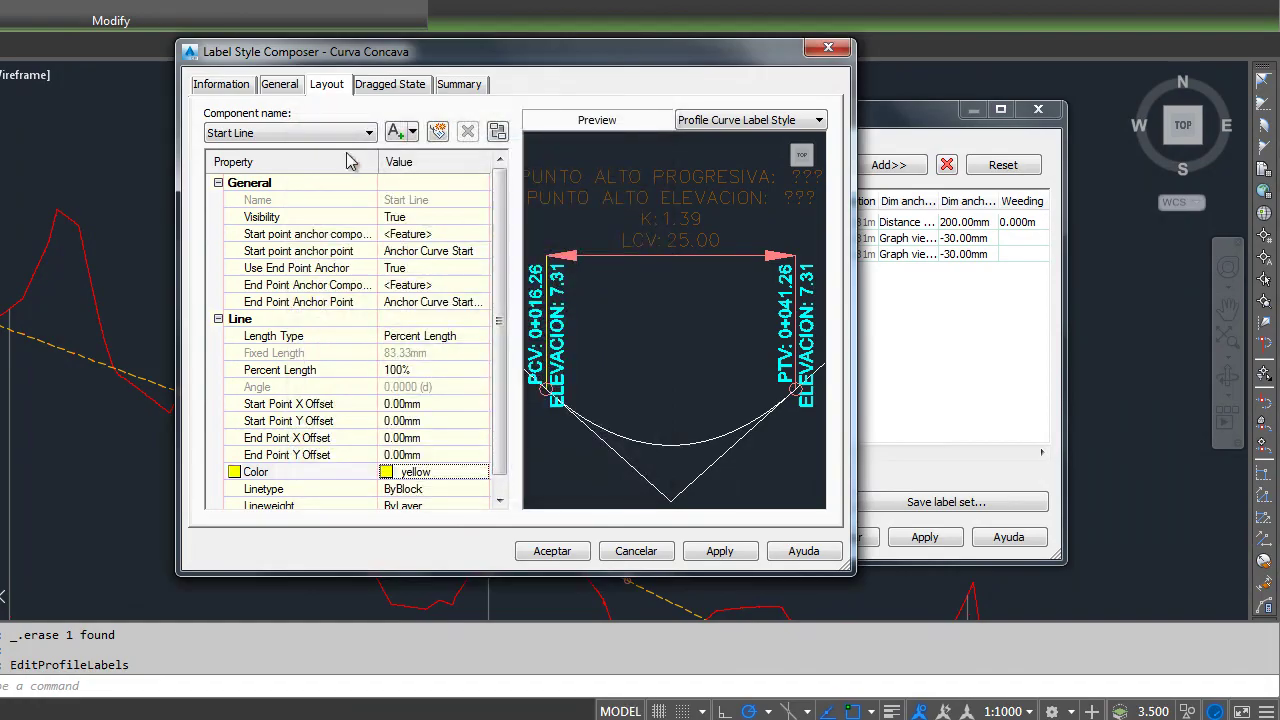
click(340, 133)
click(250, 177)
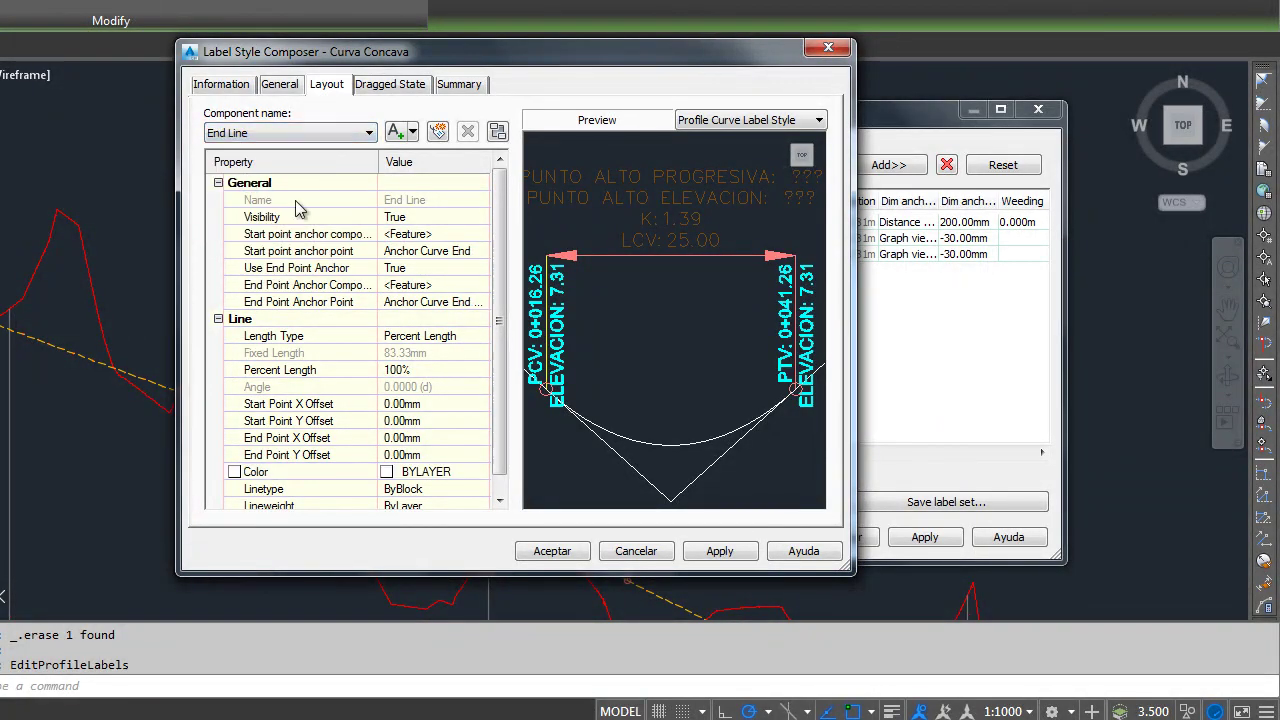
click(481, 472)
click(342, 350)
click(455, 464)
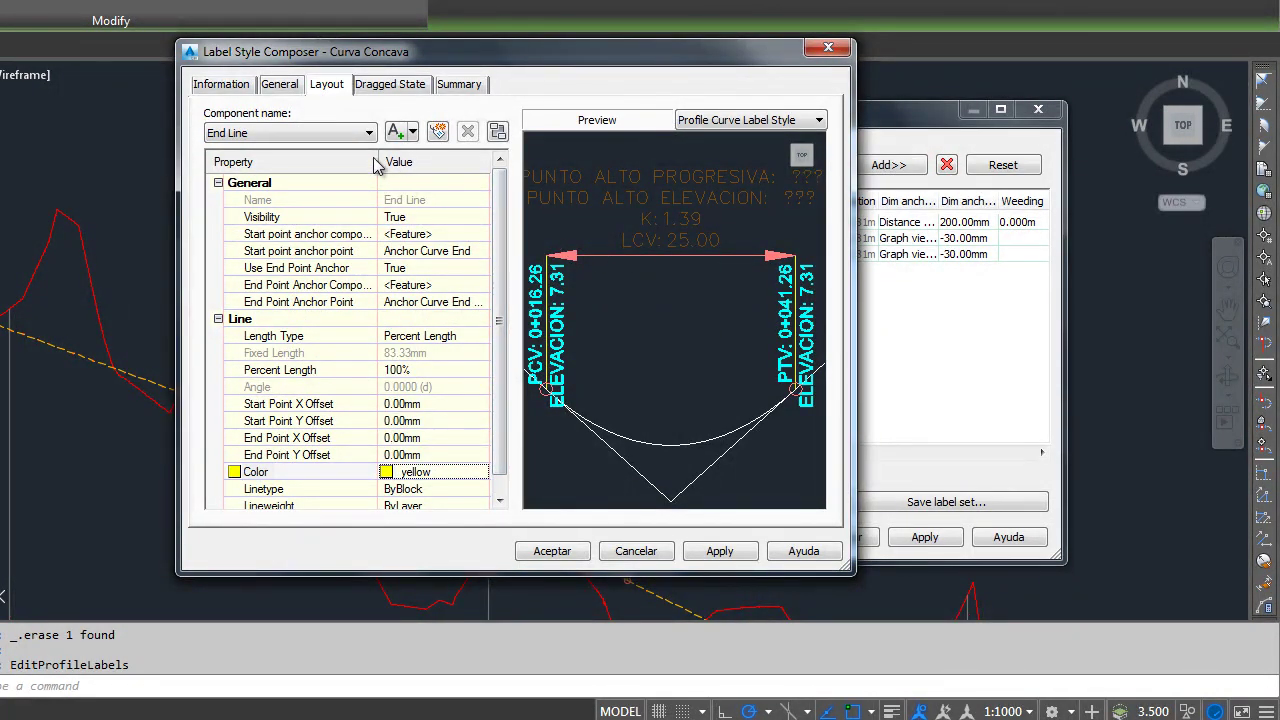
Set the Dimension Line component colour to yellow 50
click(345, 133)
click(262, 151)
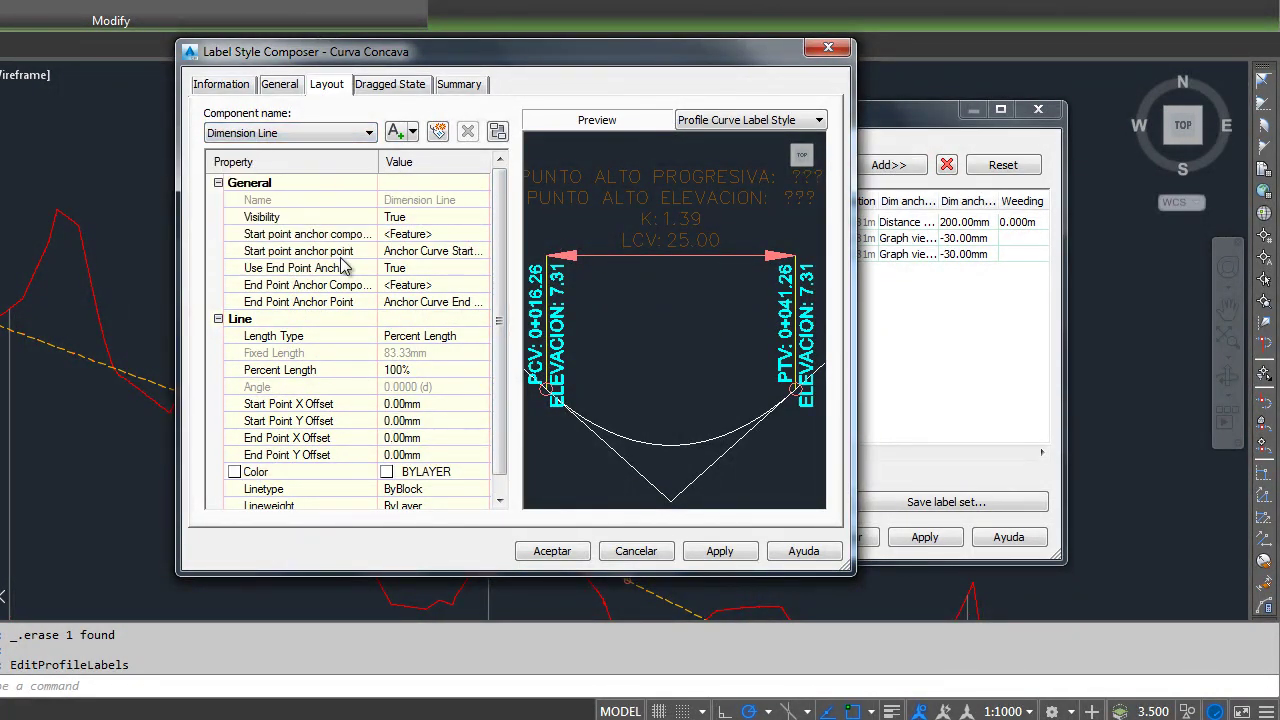
drag(500, 428, 502, 454)
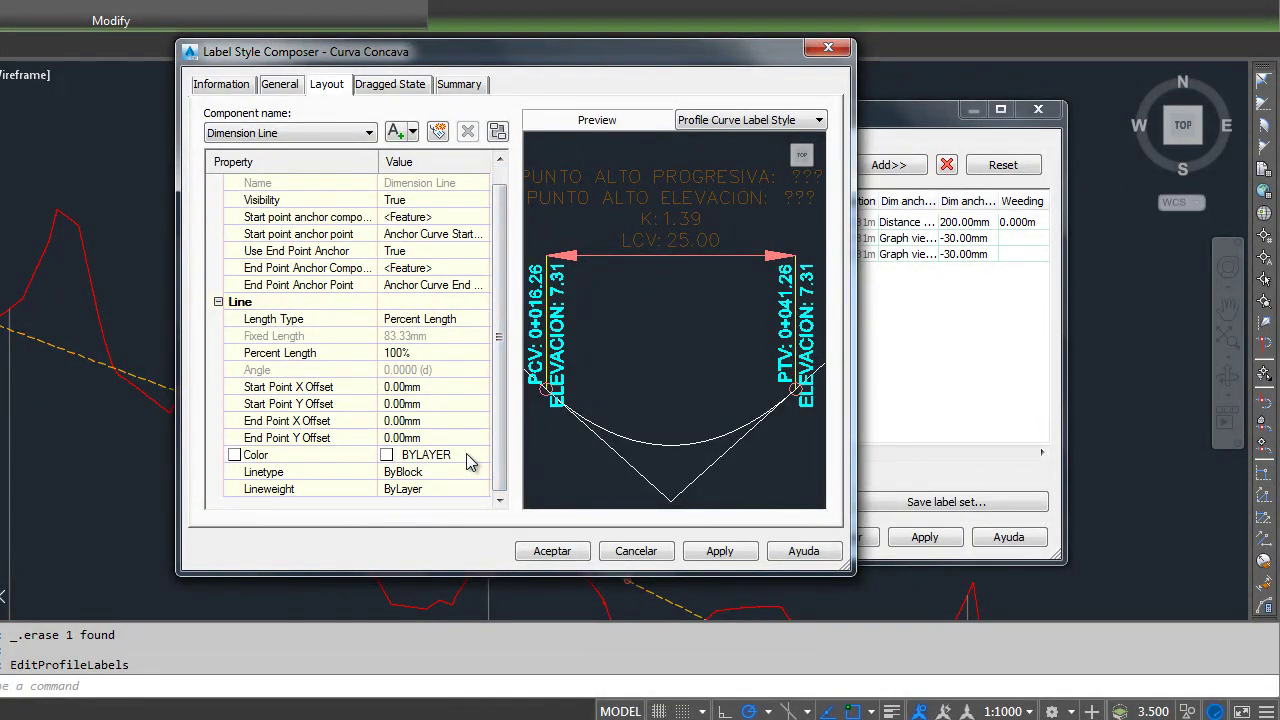
click(481, 455)
click(372, 239)
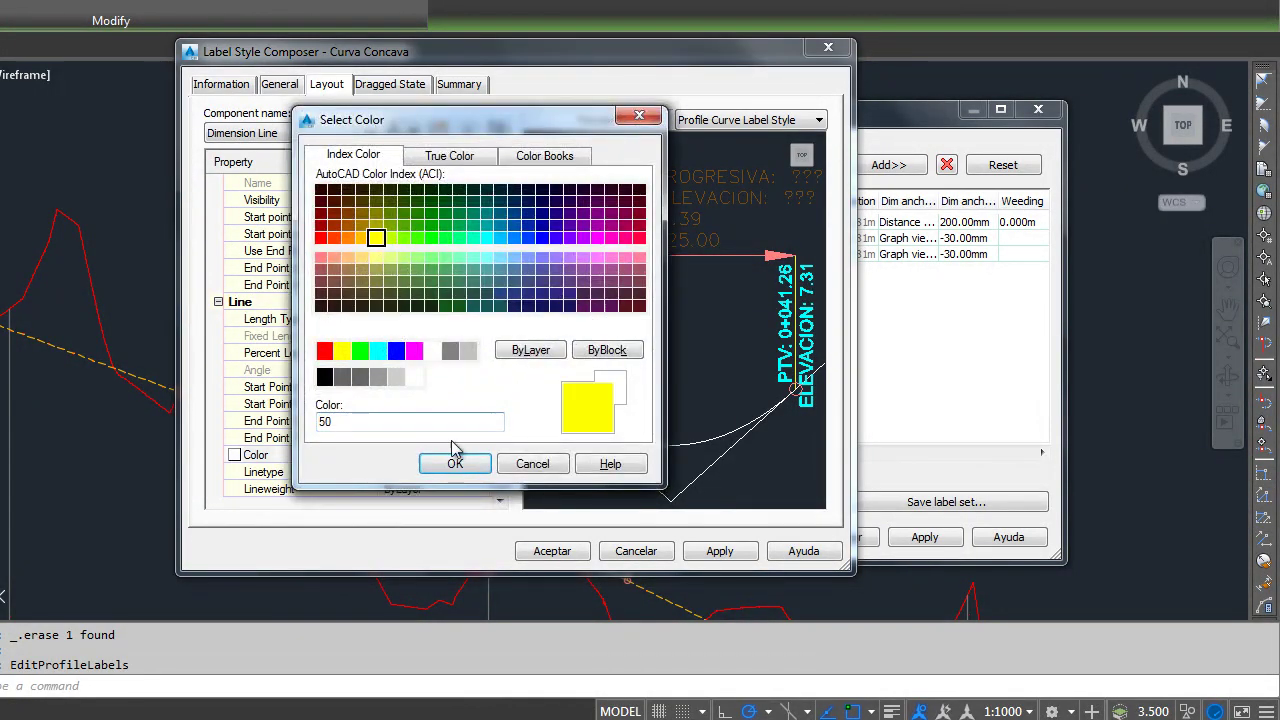
click(443, 459)
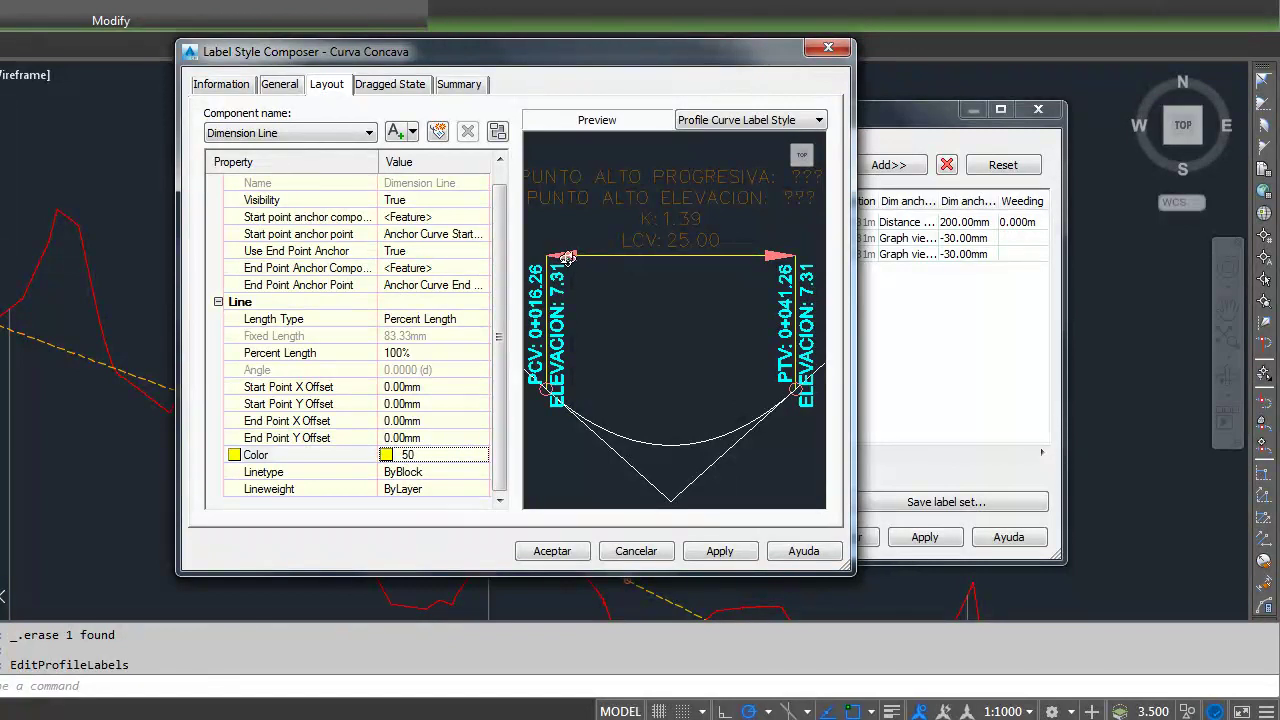
Make both the Start Arrow and End Arrow components yellow
click(272, 132)
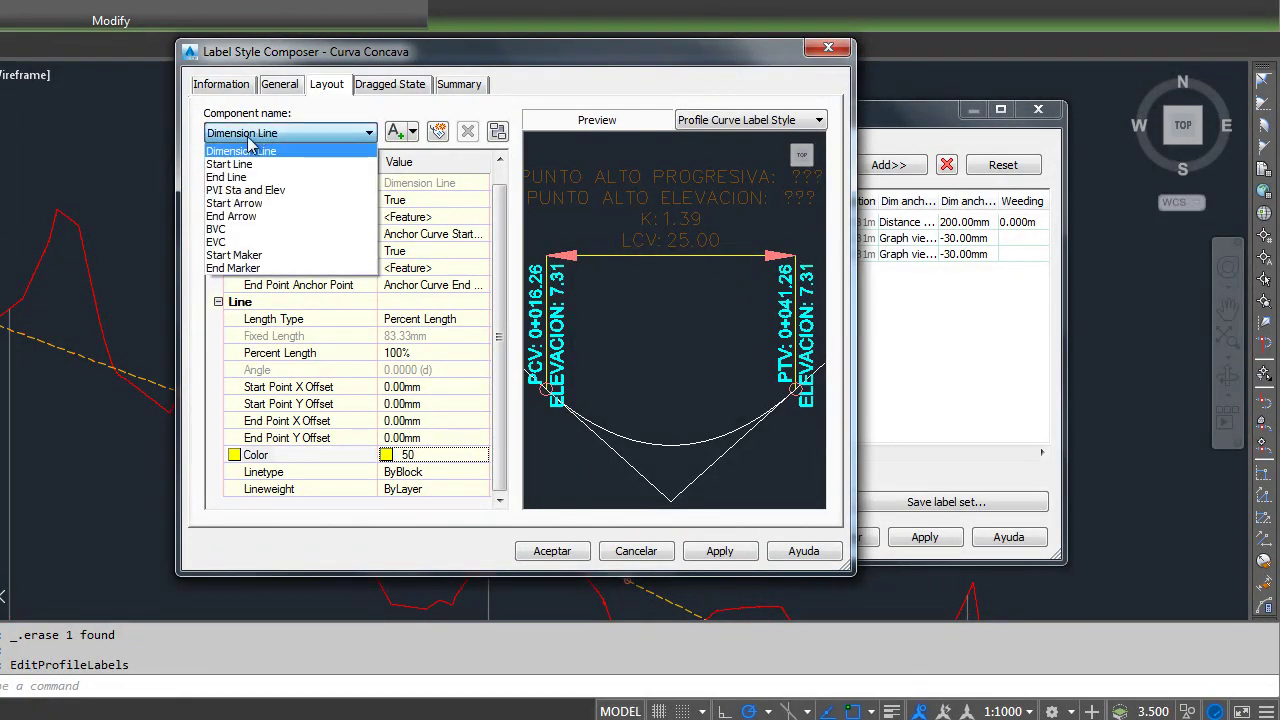
click(240, 203)
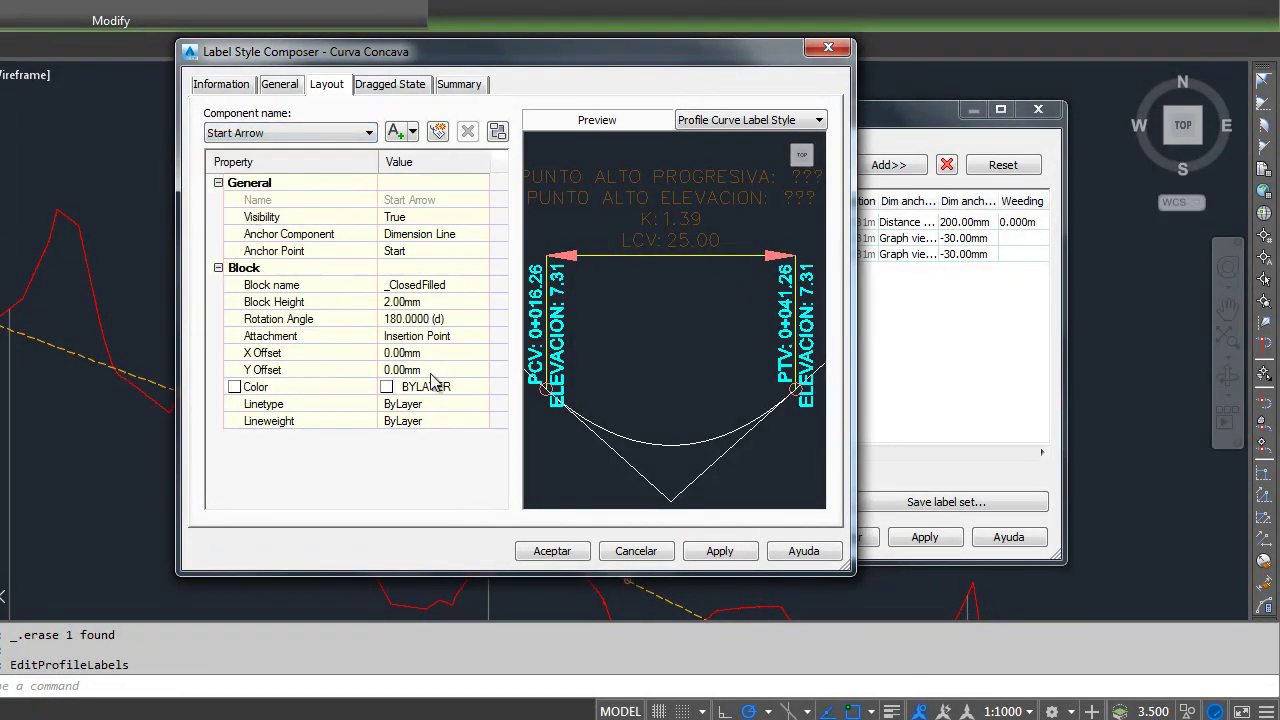
click(481, 387)
click(340, 346)
click(453, 462)
click(310, 133)
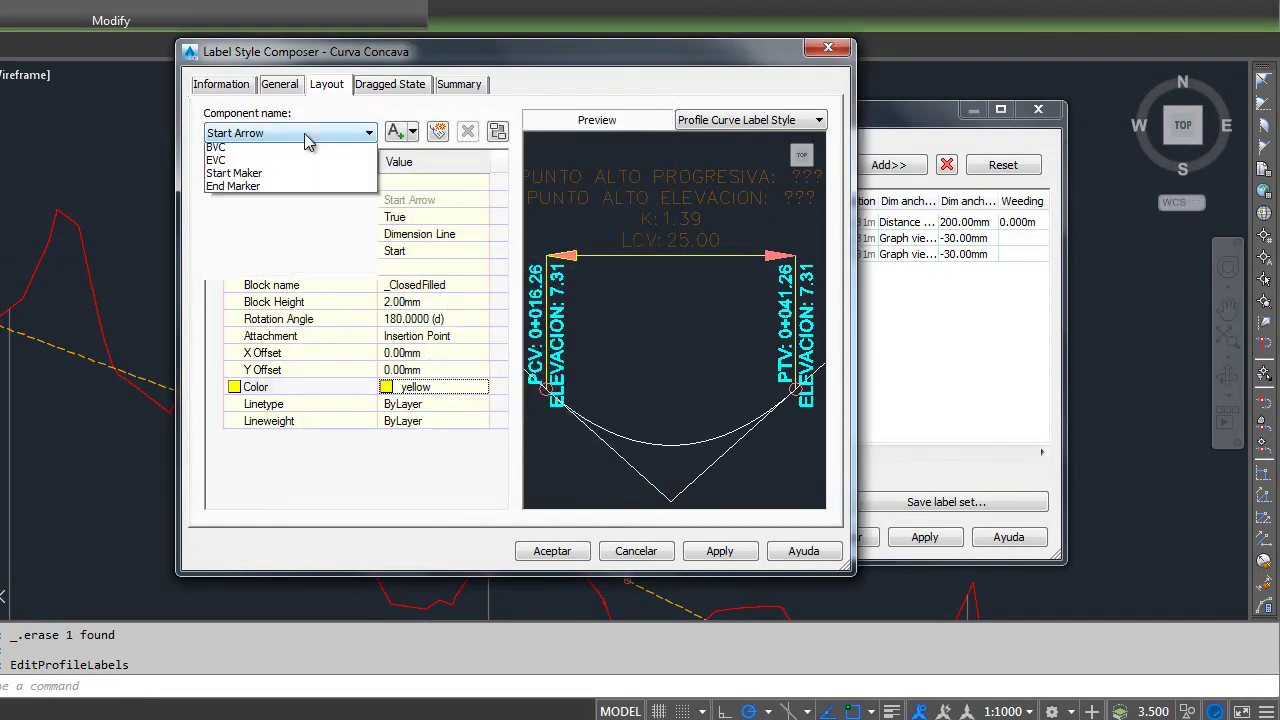
click(250, 217)
click(443, 389)
click(481, 387)
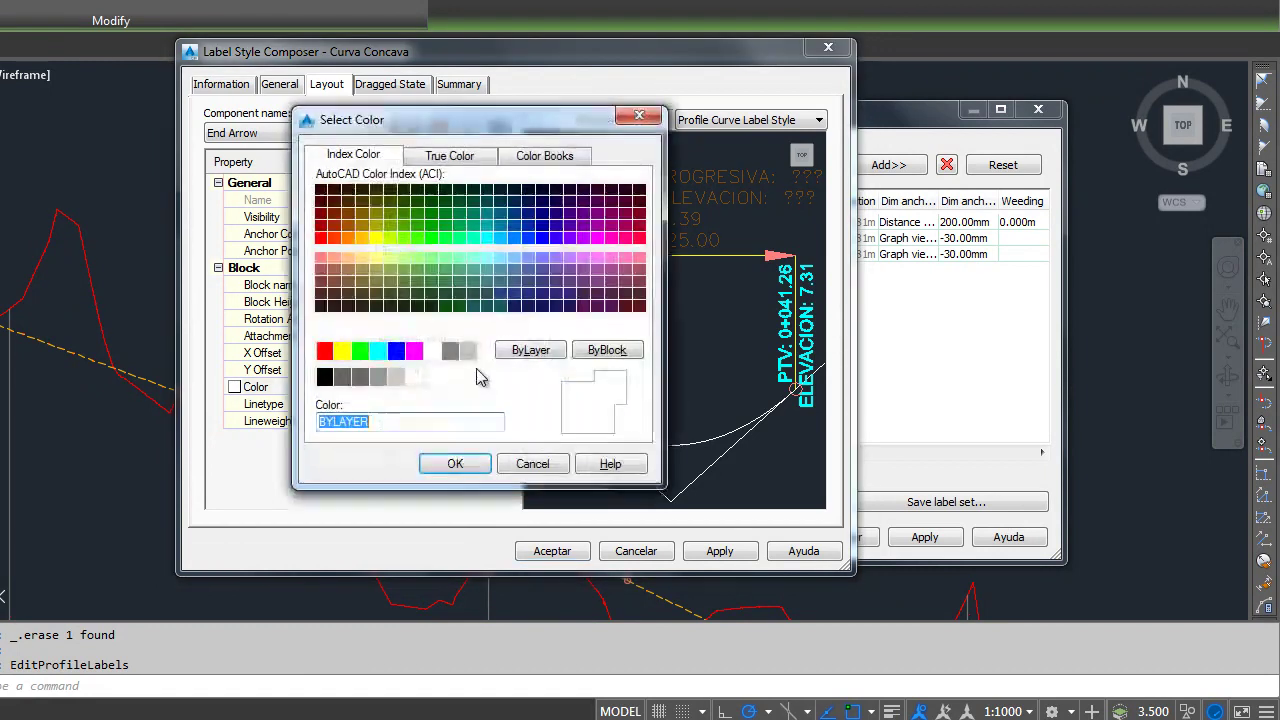
click(341, 350)
click(455, 463)
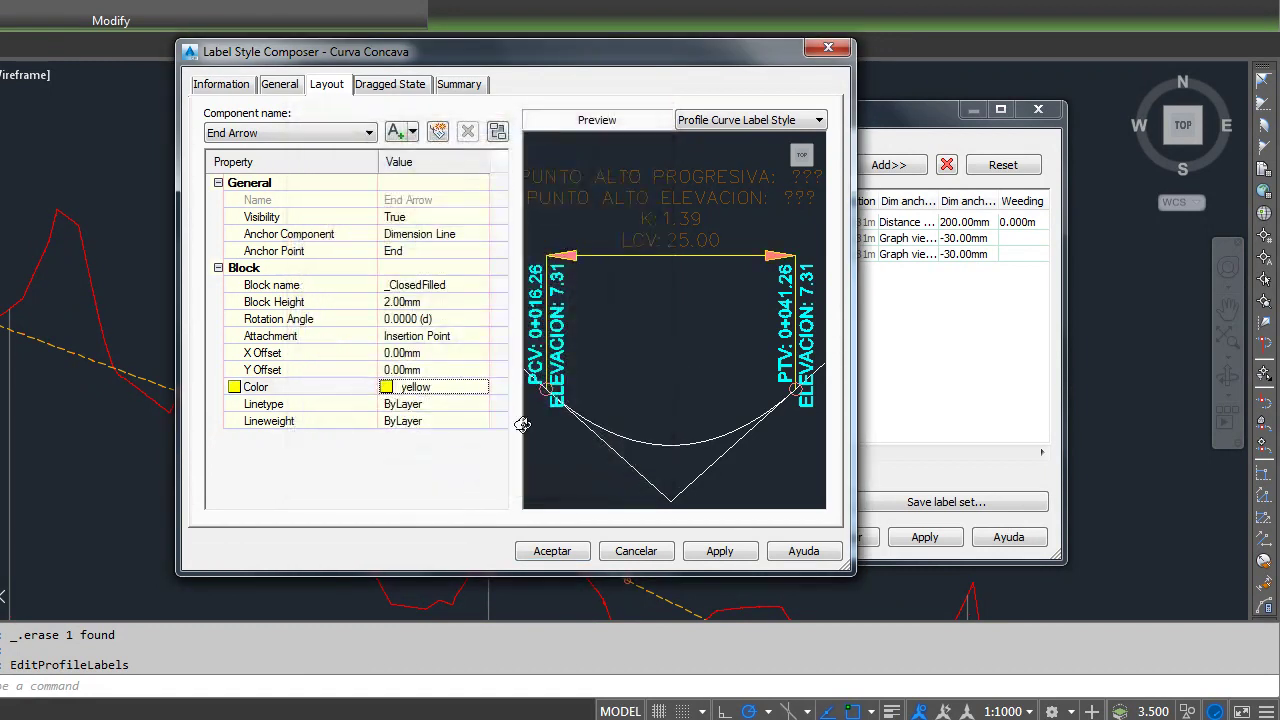
Set the Start Maker tick-circle component colour to yellow
click(340, 134)
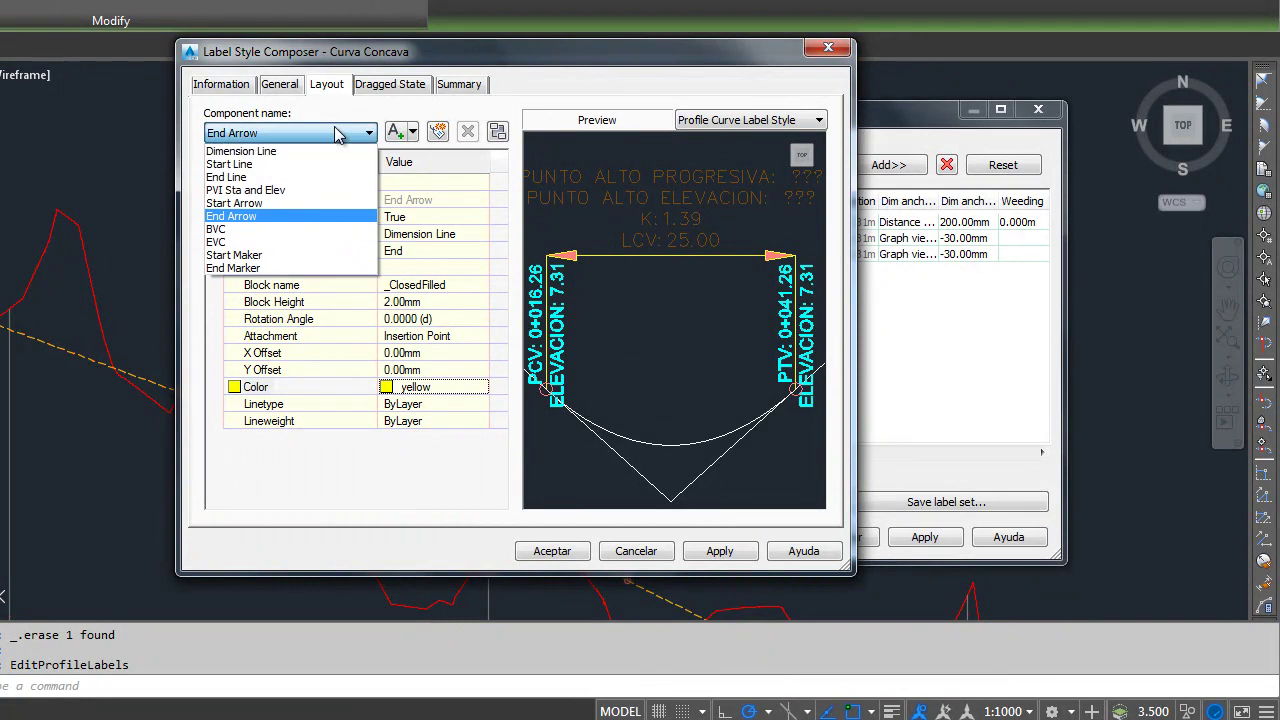
click(250, 256)
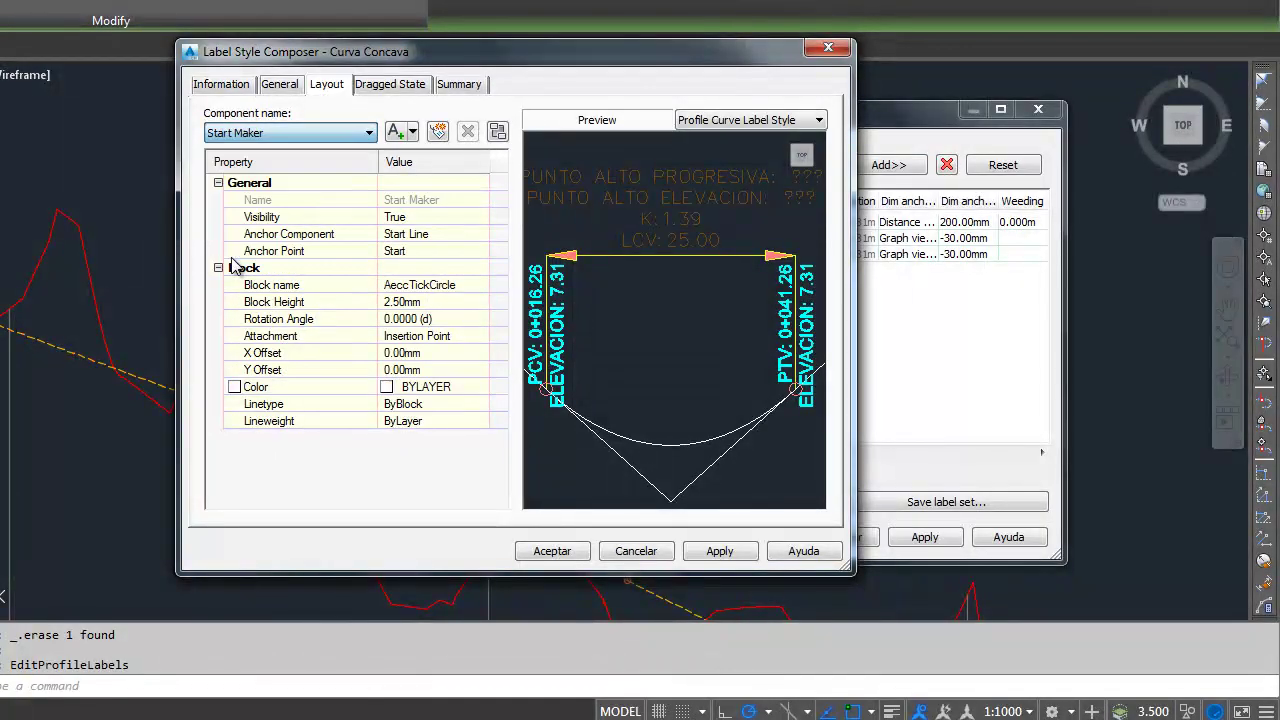
click(465, 387)
click(483, 387)
click(341, 350)
click(443, 463)
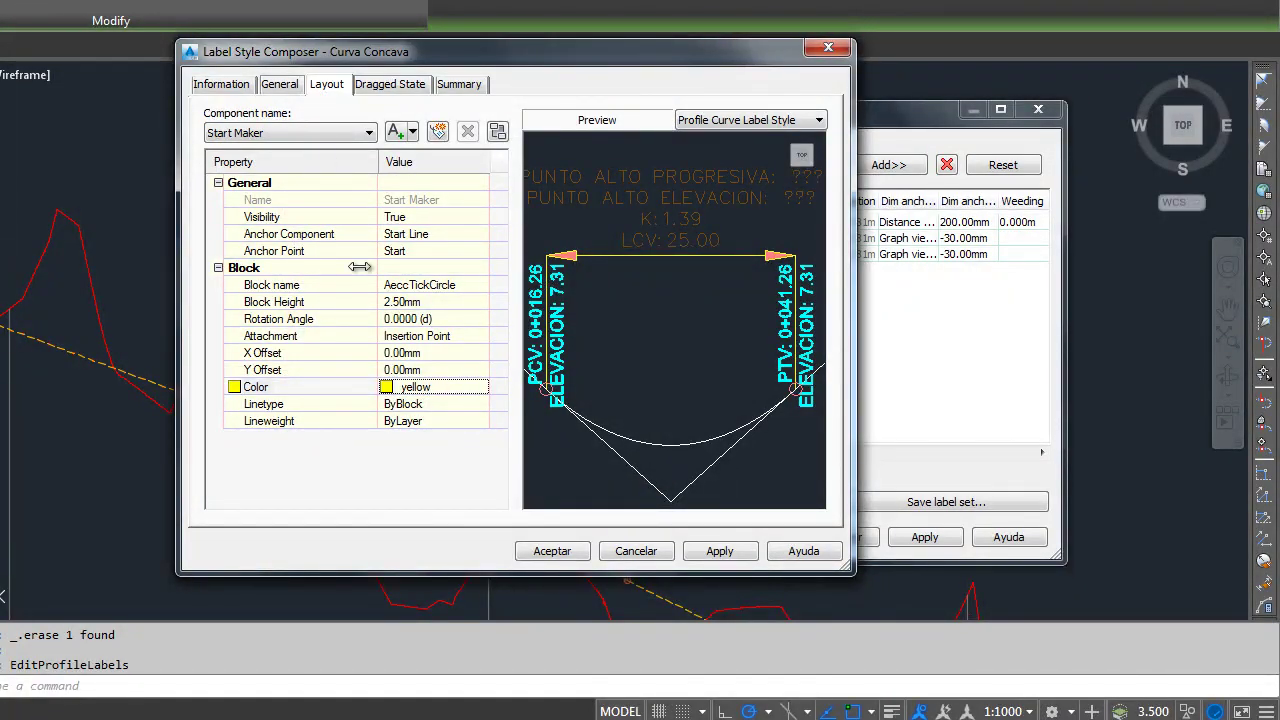
Pan and zoom the style preview to check the PCV and PTV labels and tick circle
scroll(555, 398, up, 2)
scroll(594, 388, up, 2)
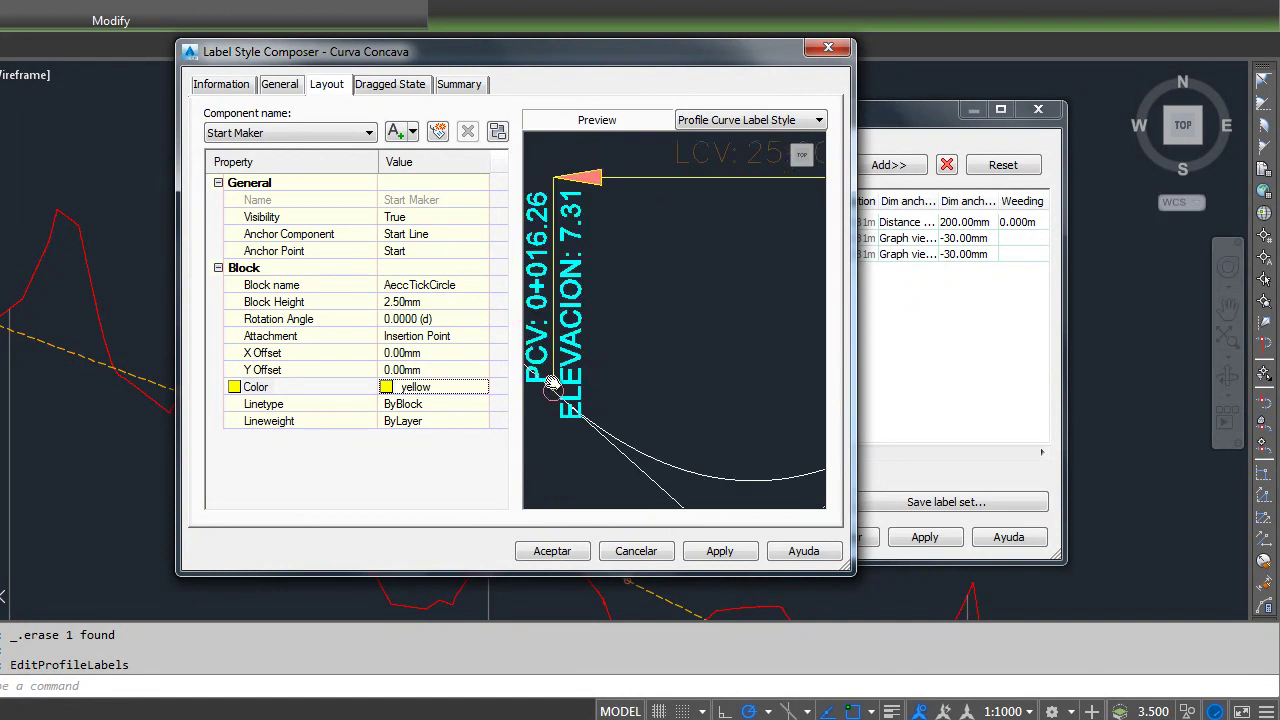
middle_drag(551, 380, 609, 379)
scroll(651, 366, down, 2)
scroll(651, 357, down, 1)
scroll(727, 330, up, 3)
middle_drag(820, 340, 694, 342)
scroll(709, 391, up, 2)
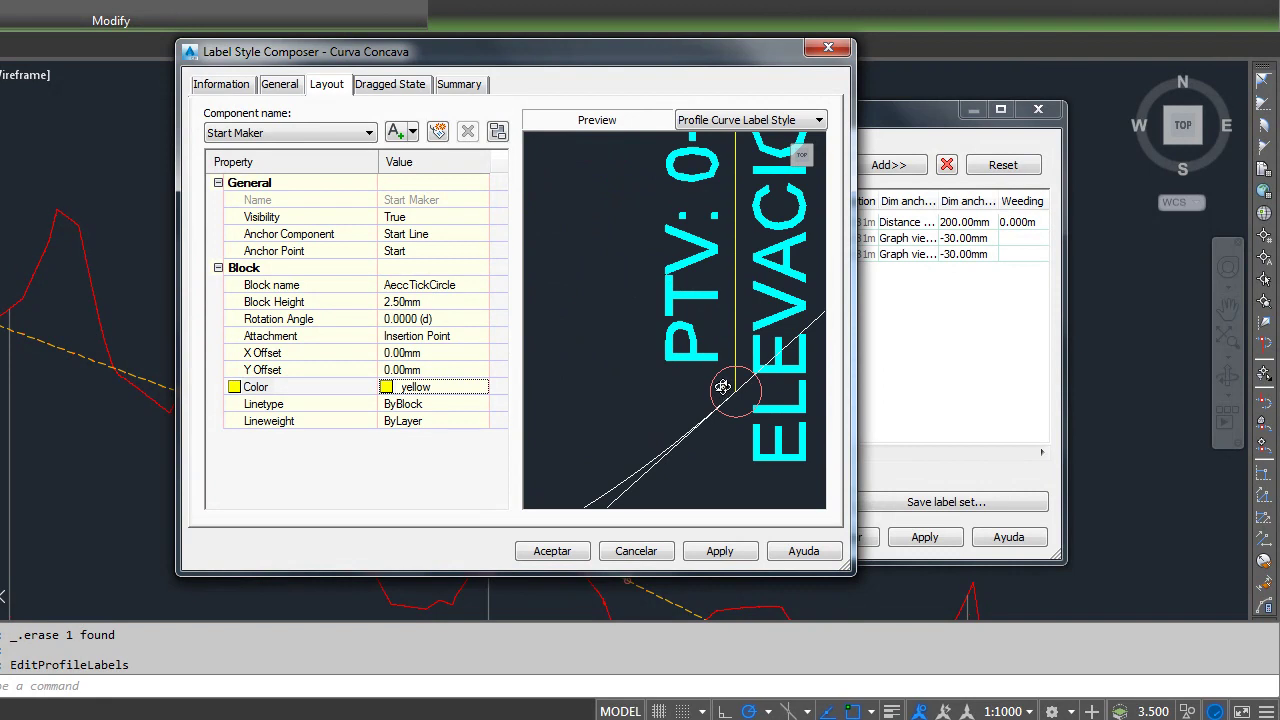
scroll(722, 387, down, 1)
middle_drag(566, 405, 737, 383)
scroll(663, 428, down, 1)
scroll(608, 360, up, 1)
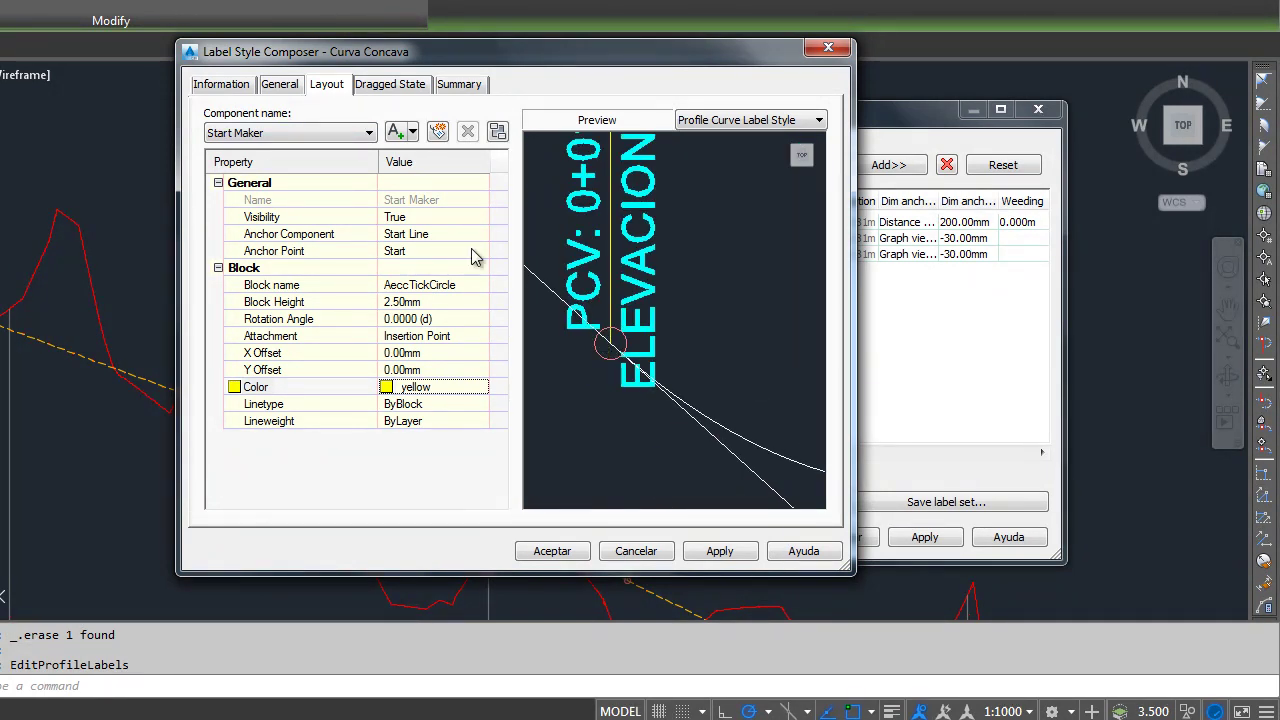
In the Dragged State settings, set the Leader colour to yellow 50
click(390, 88)
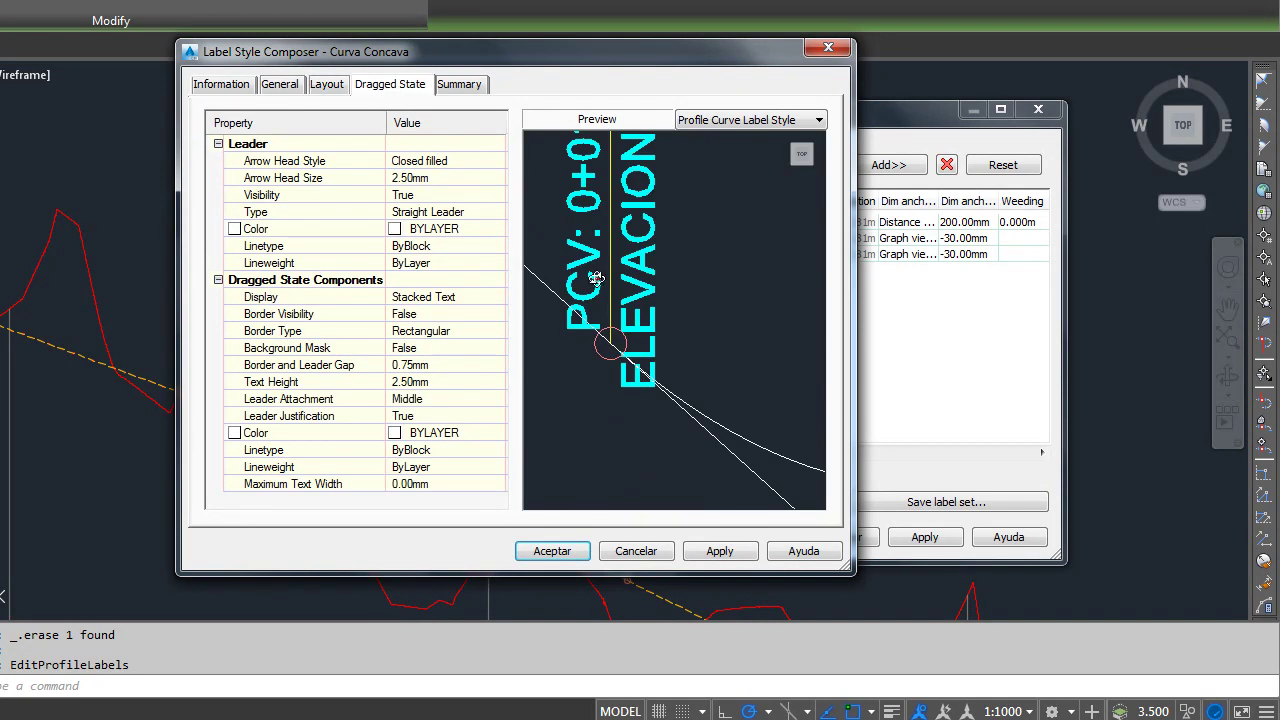
middle_drag(648, 318, 603, 299)
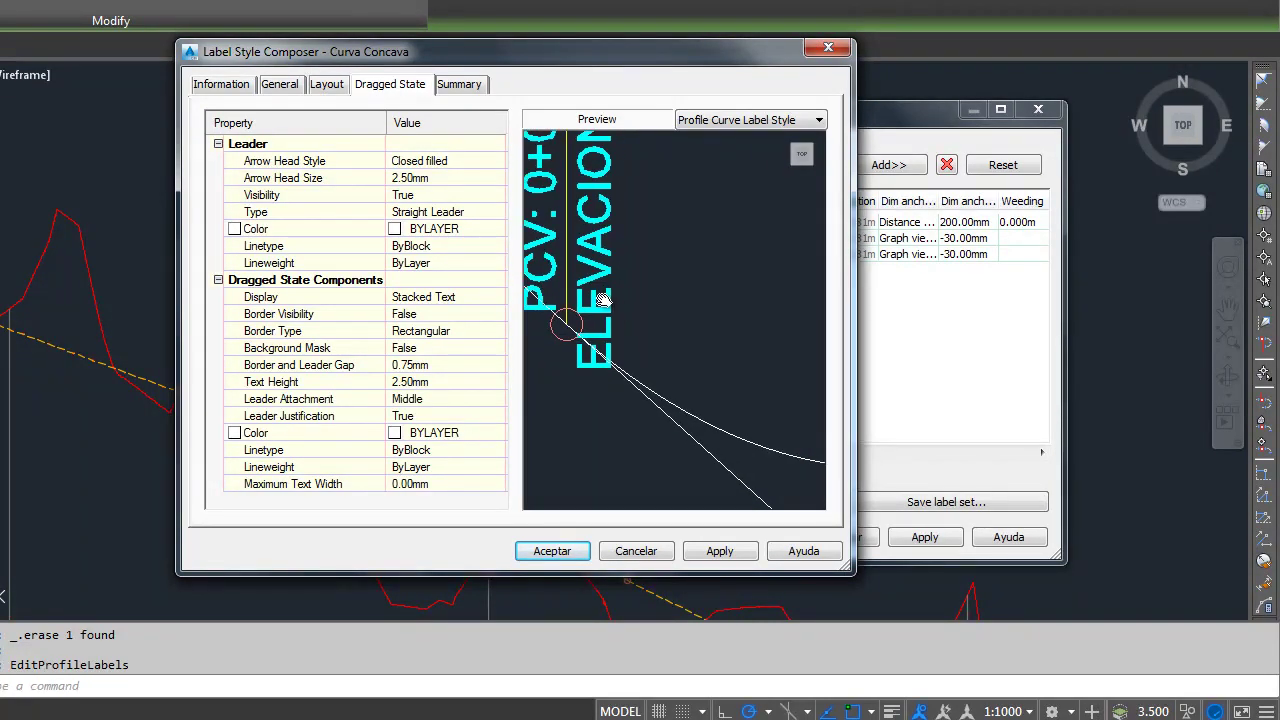
click(430, 229)
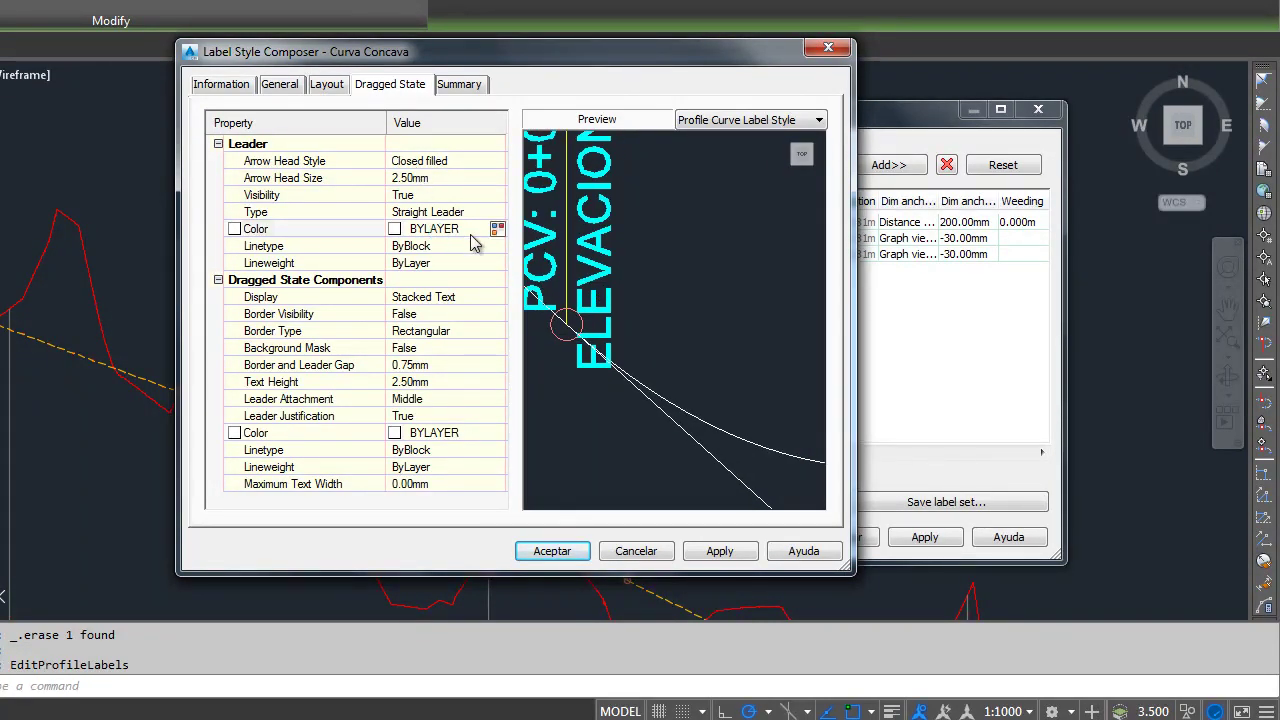
click(497, 229)
click(376, 238)
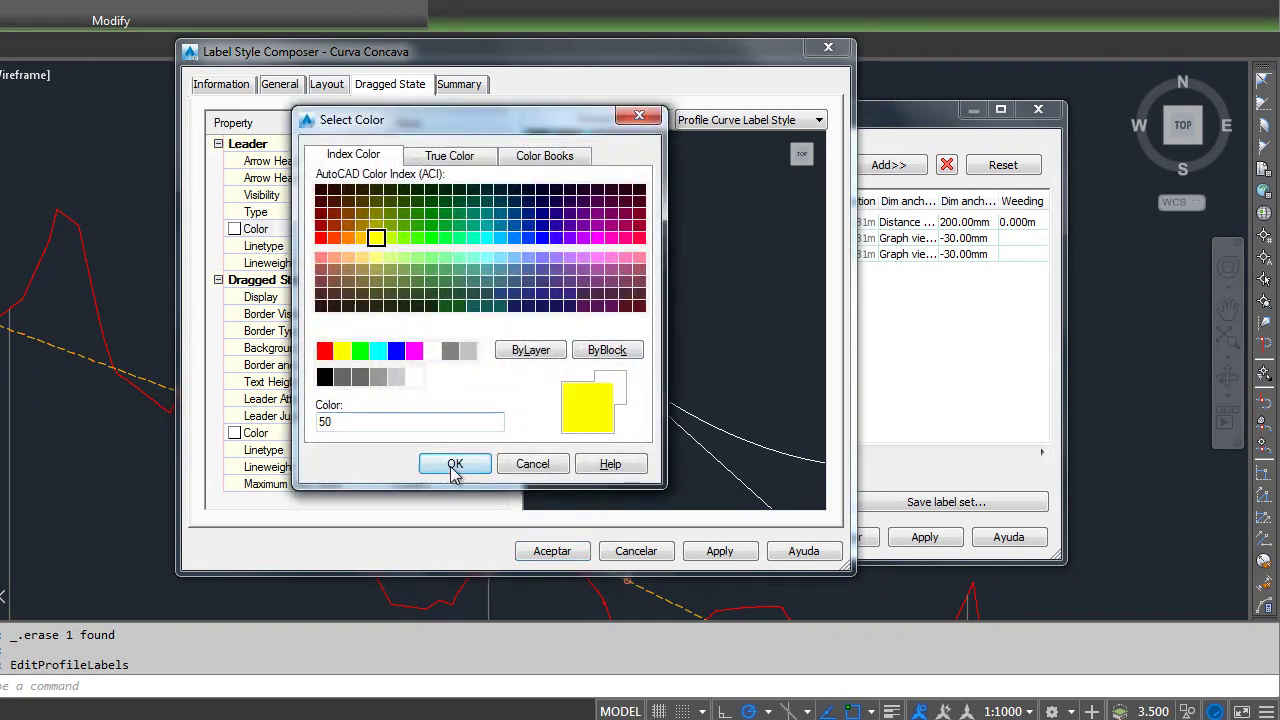
click(425, 464)
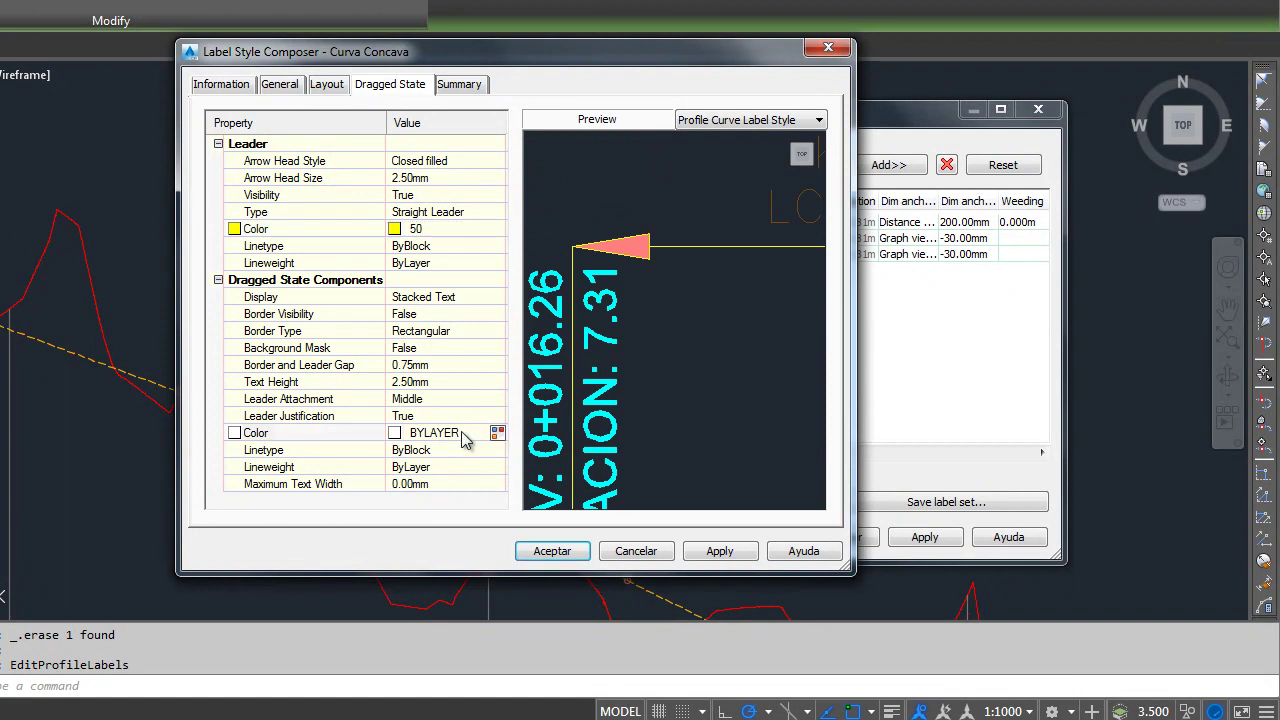
Make the dragged-state components yellow, save the style and accept Curva Concava
click(497, 432)
click(341, 350)
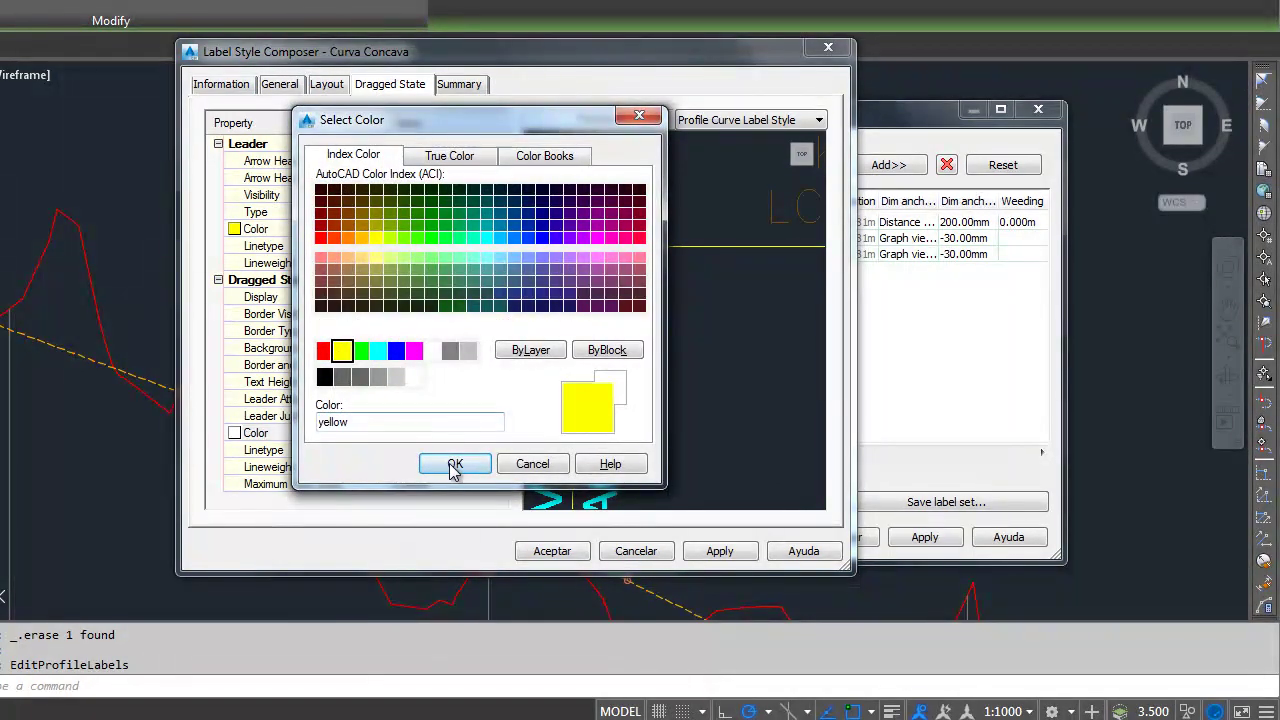
click(454, 465)
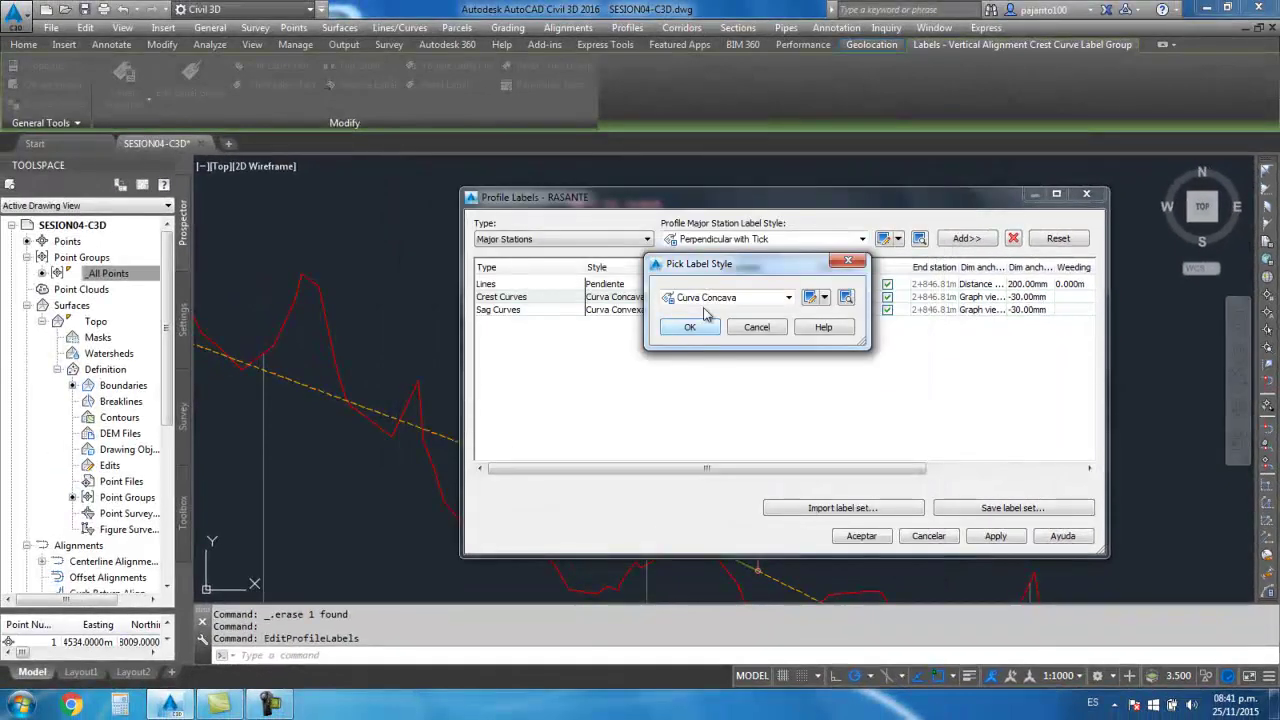
click(690, 327)
Apply the labels and zoom the drawing onto the RASANTE crest curve label
click(859, 536)
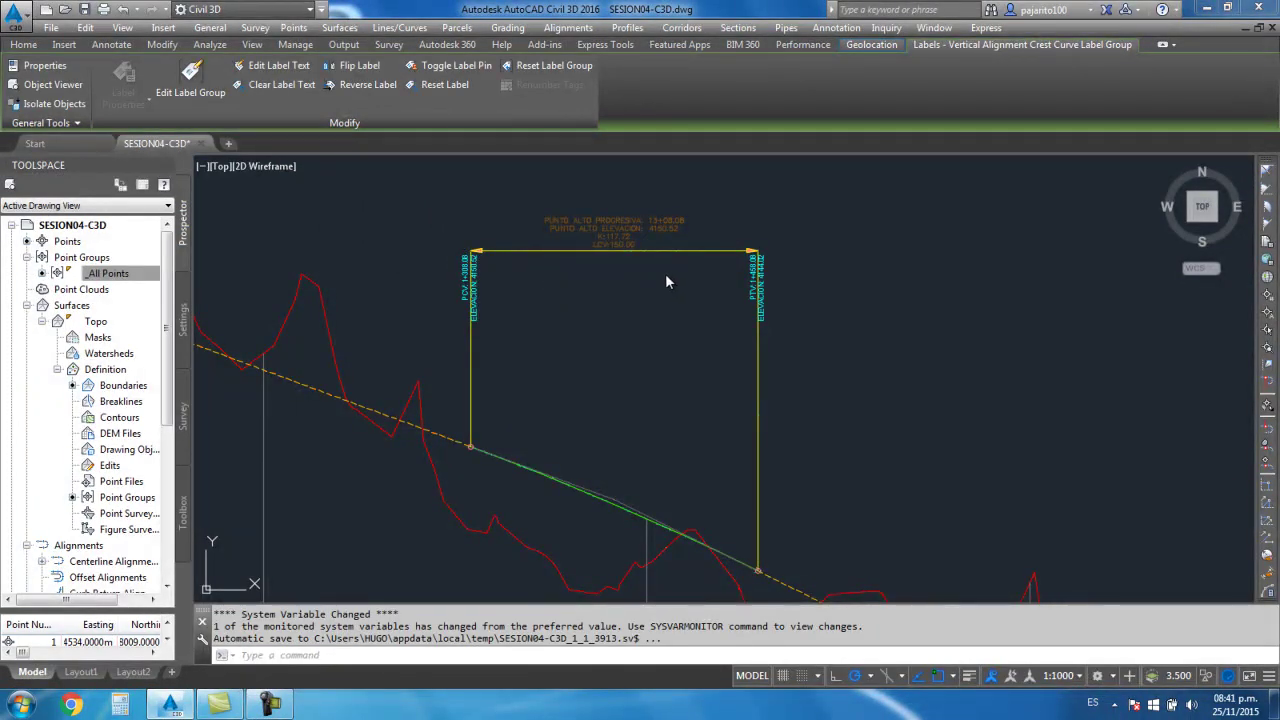
click(684, 302)
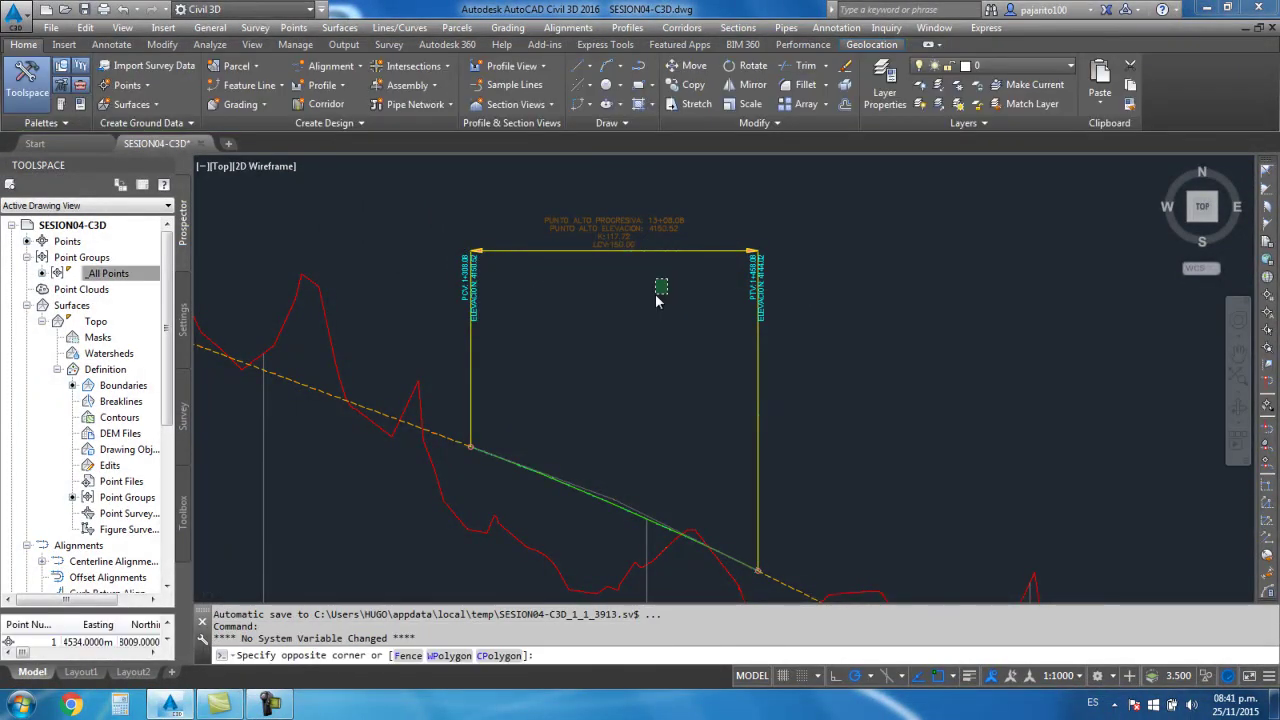
key(Escape)
scroll(658, 307, down, 3)
scroll(658, 307, down, 4)
scroll(646, 289, up, 3)
scroll(640, 280, up, 4)
middle_drag(612, 279, 624, 307)
scroll(608, 277, up, 2)
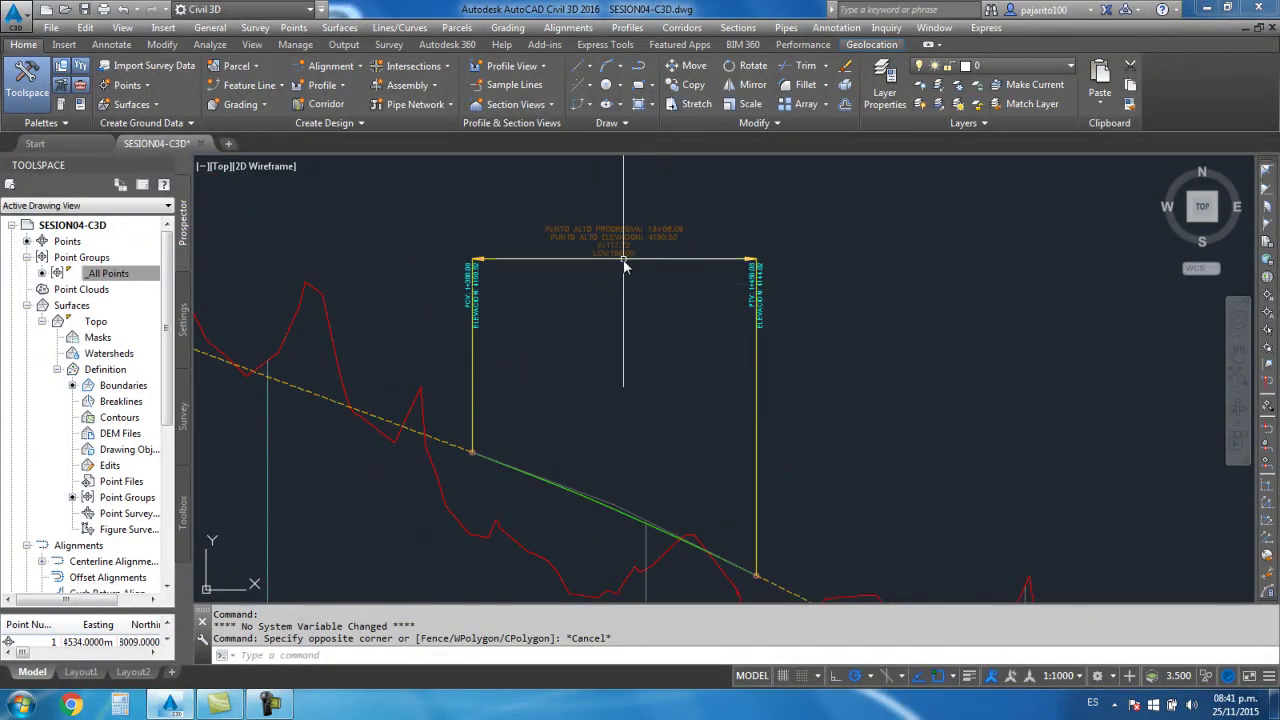
Reopen the Curva Concava crest curve style from RASANTE's label settings, then close all dialogs
click(624, 263)
right_click(622, 260)
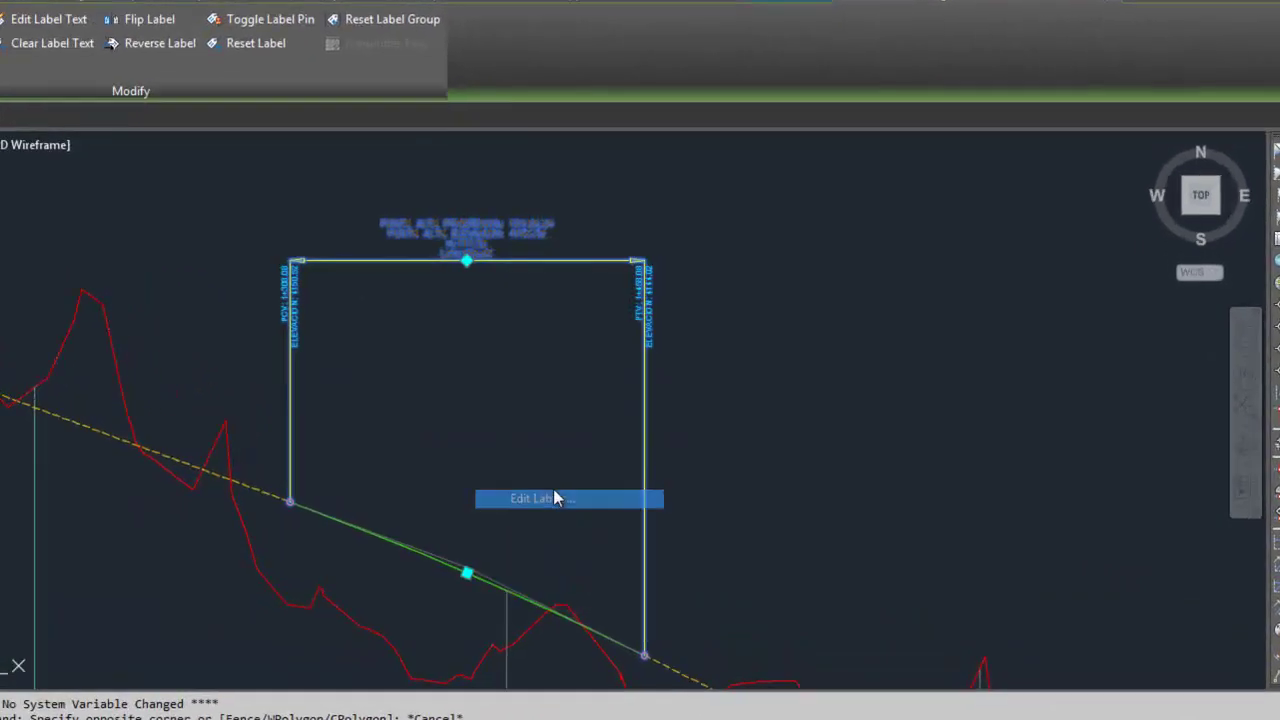
click(557, 499)
click(588, 314)
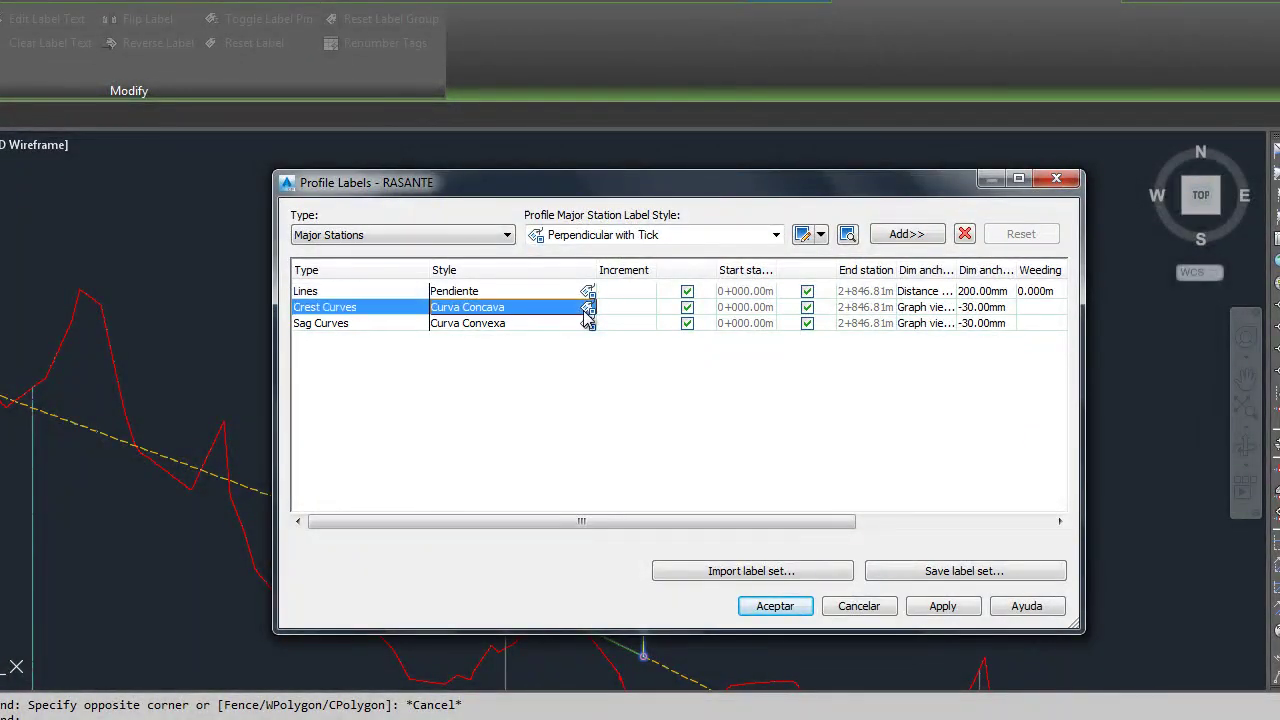
click(588, 309)
click(729, 308)
click(757, 391)
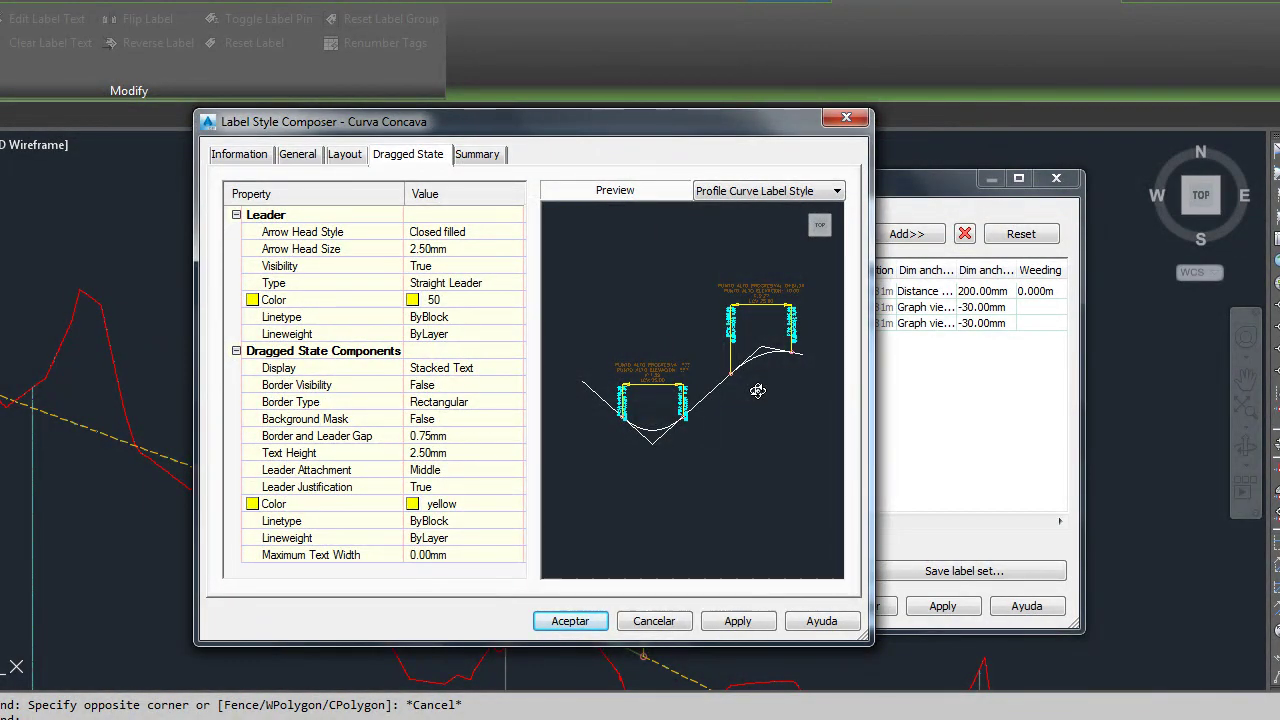
click(846, 118)
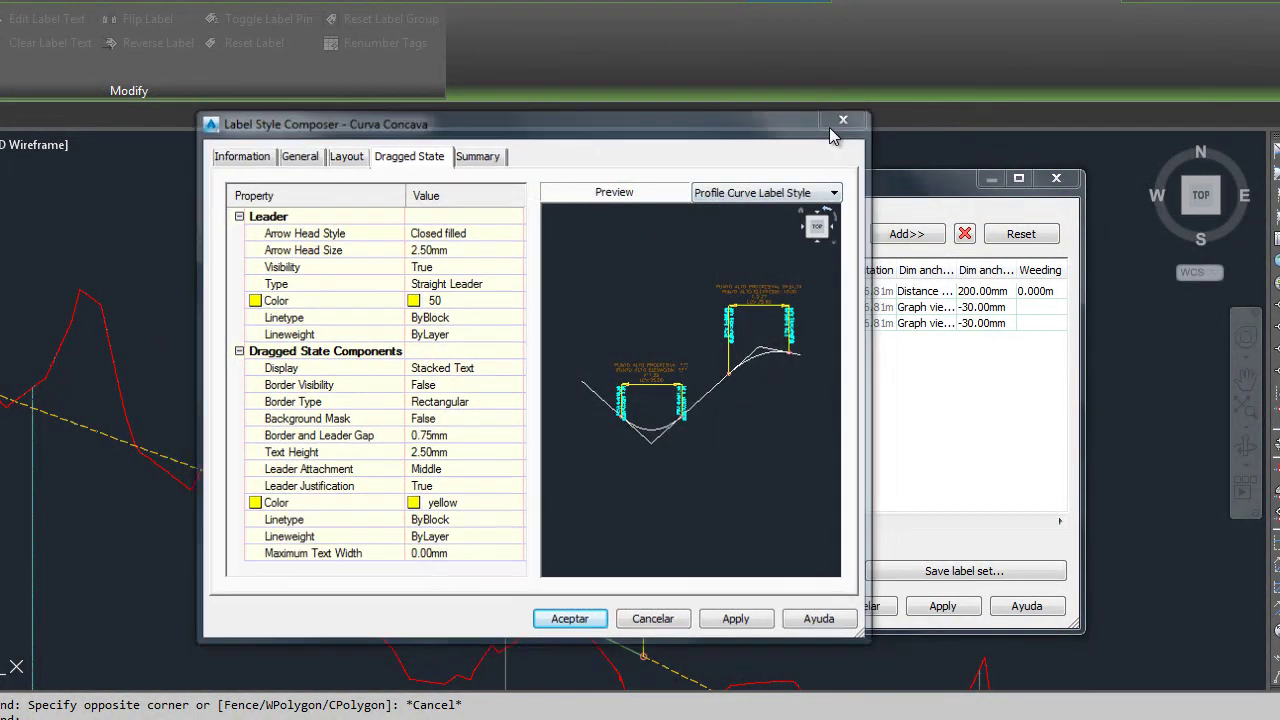
click(765, 259)
click(1098, 197)
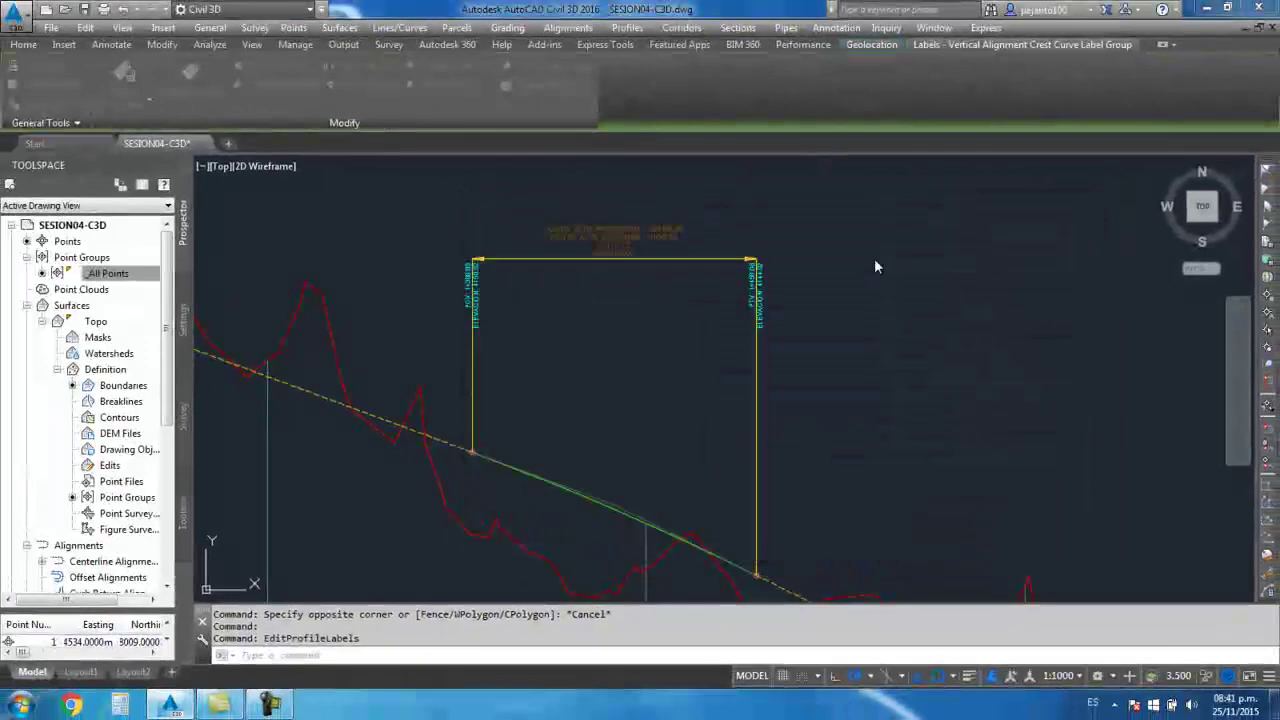
Zoom and pan to the vertical curve and select its labels on the profile
scroll(757, 320, up, 3)
scroll(693, 370, up, 2)
scroll(693, 370, down, 2)
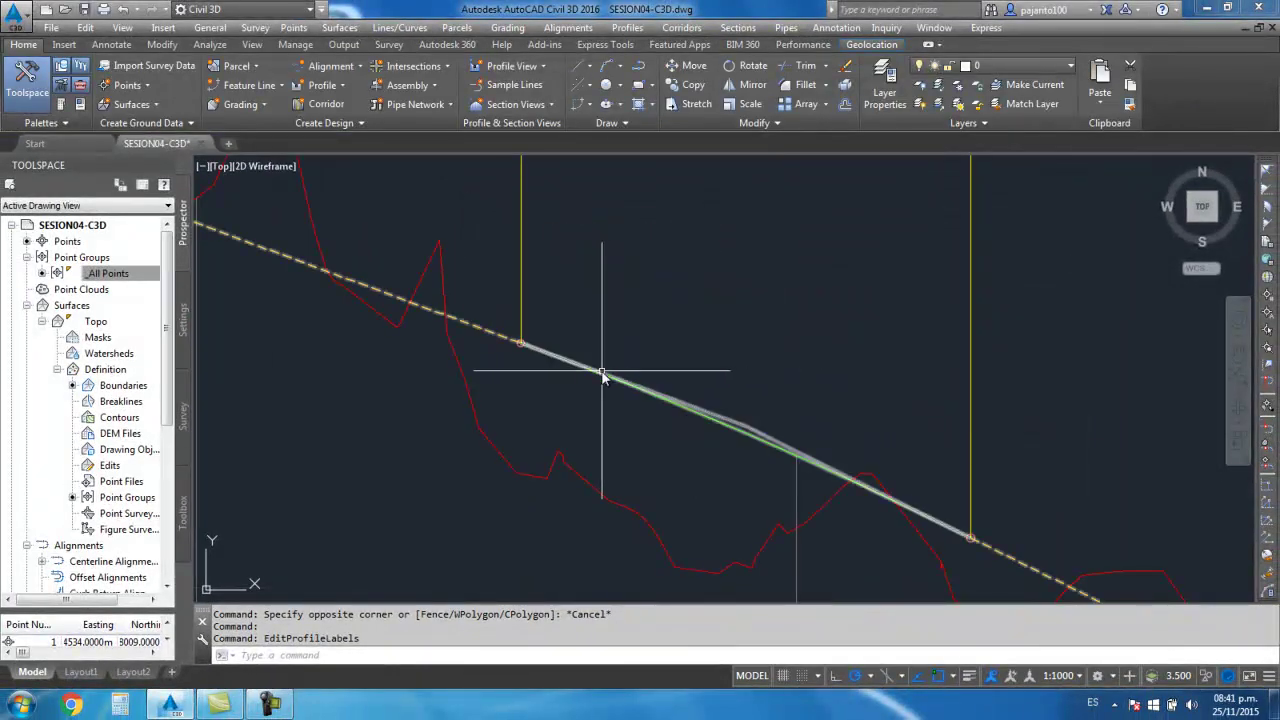
scroll(639, 392, down, 2)
scroll(639, 392, up, 2)
scroll(609, 380, up, 3)
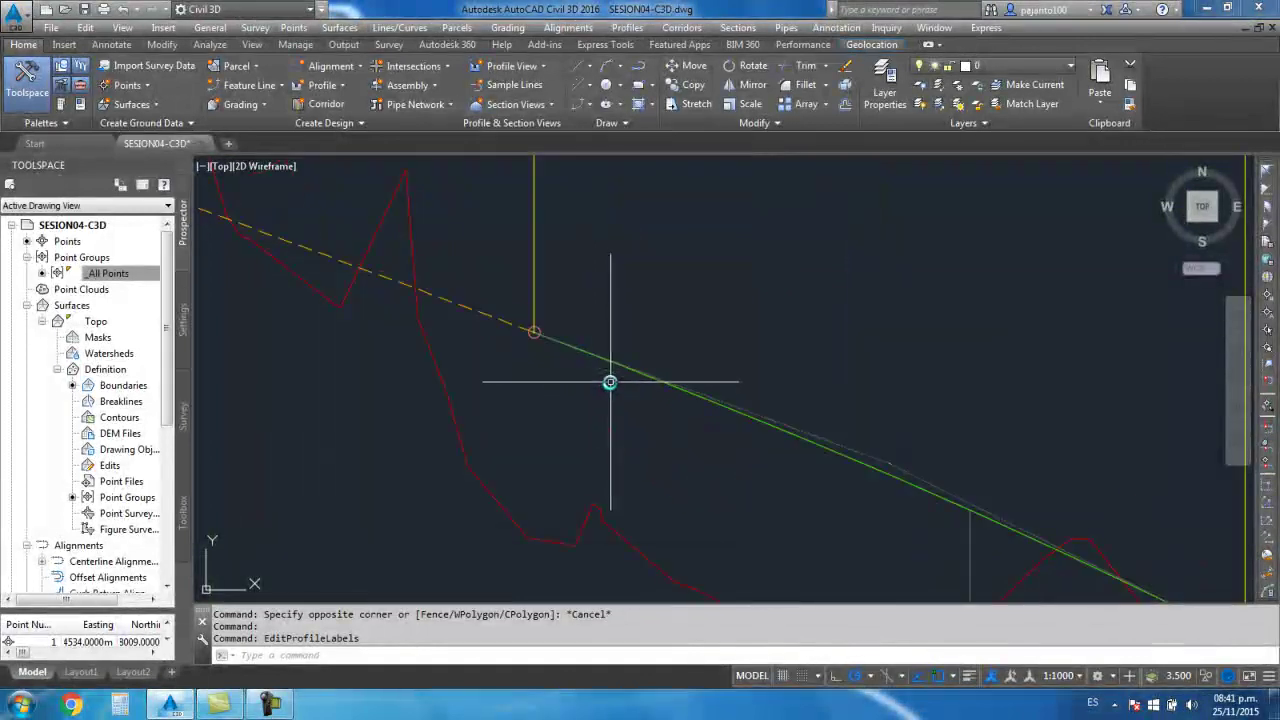
scroll(785, 429, down, 4)
scroll(731, 434, up, 2)
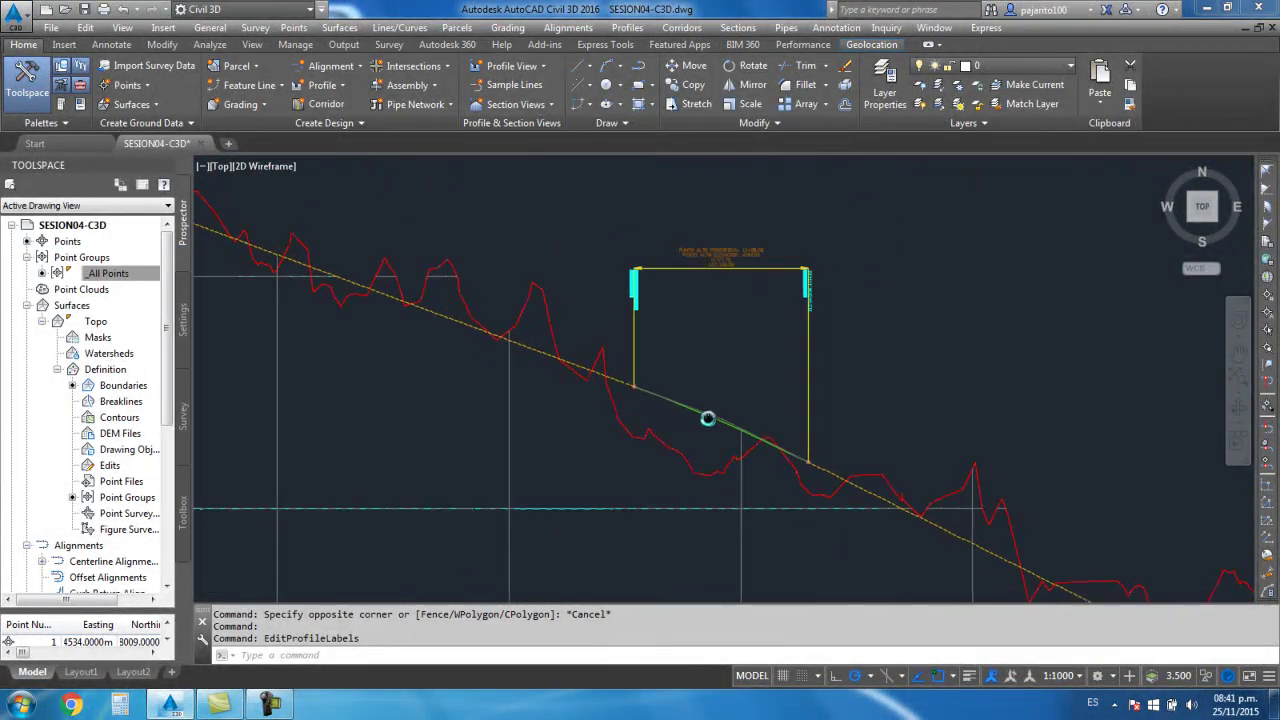
scroll(706, 420, up, 1)
middle_drag(832, 448, 764, 505)
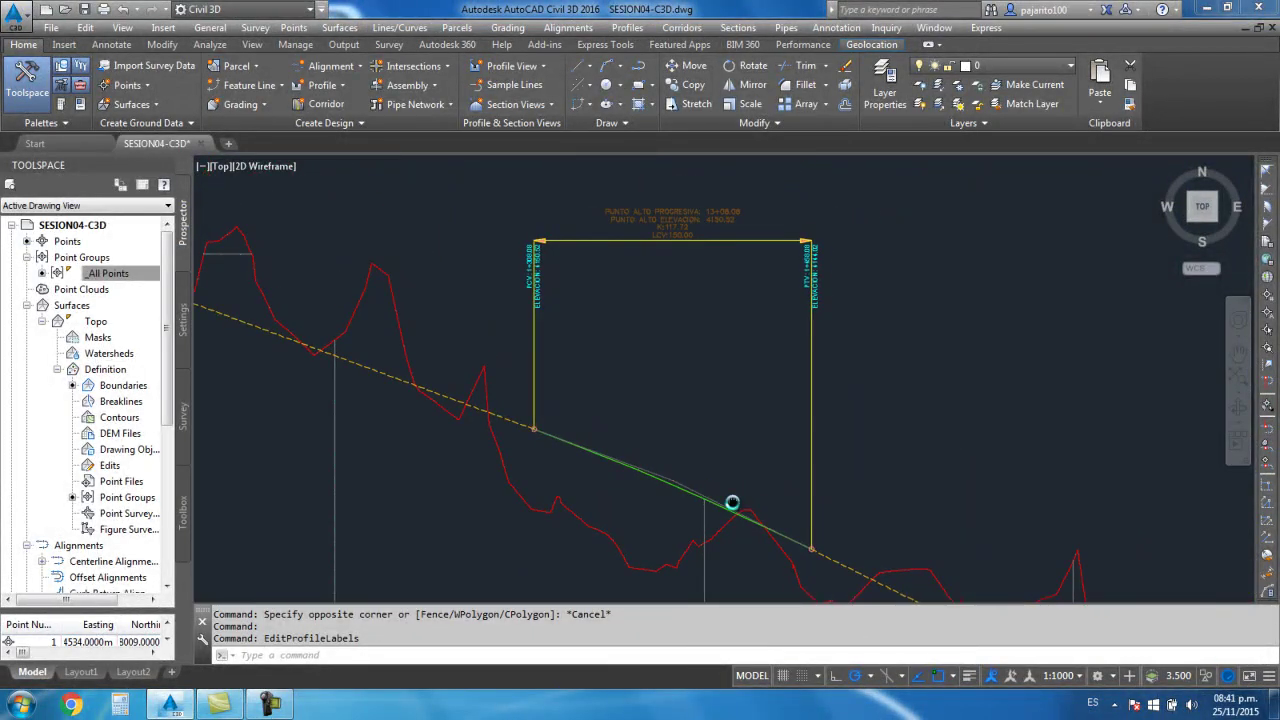
click(669, 253)
From RASANTE's label settings, open the Crest Curves style Curva Concava for editing
right_click(667, 221)
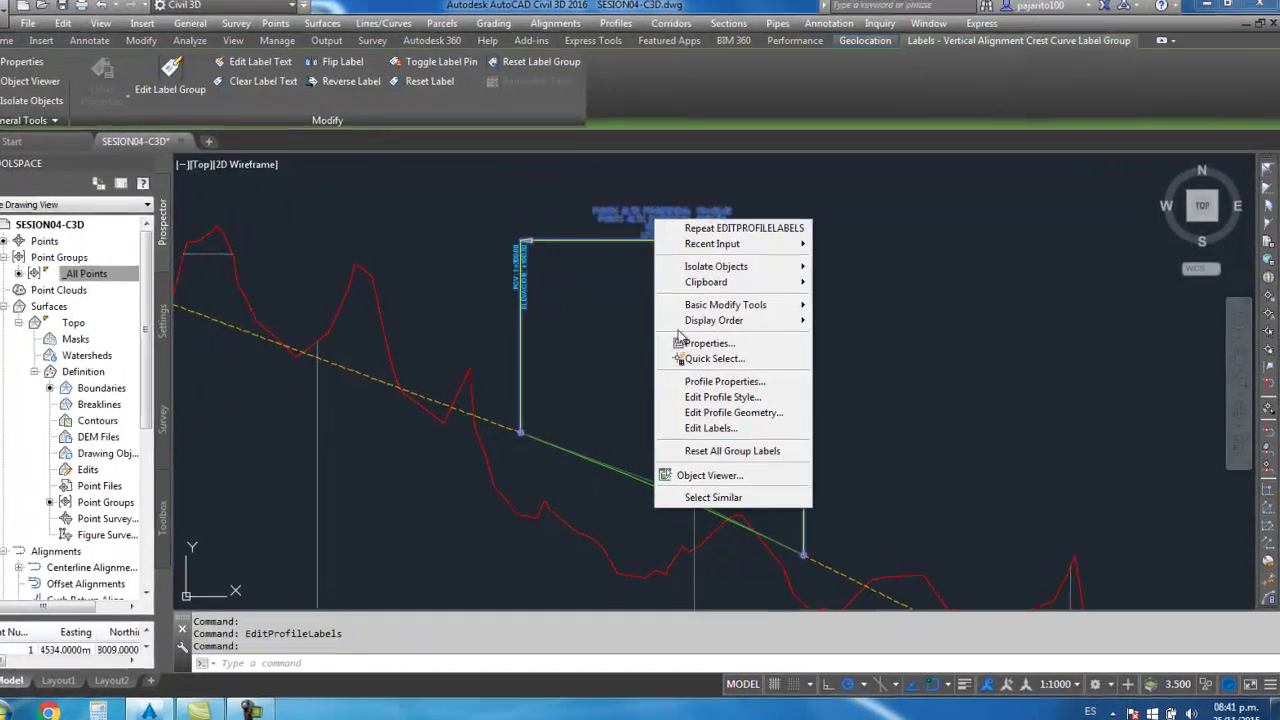
click(714, 506)
click(443, 310)
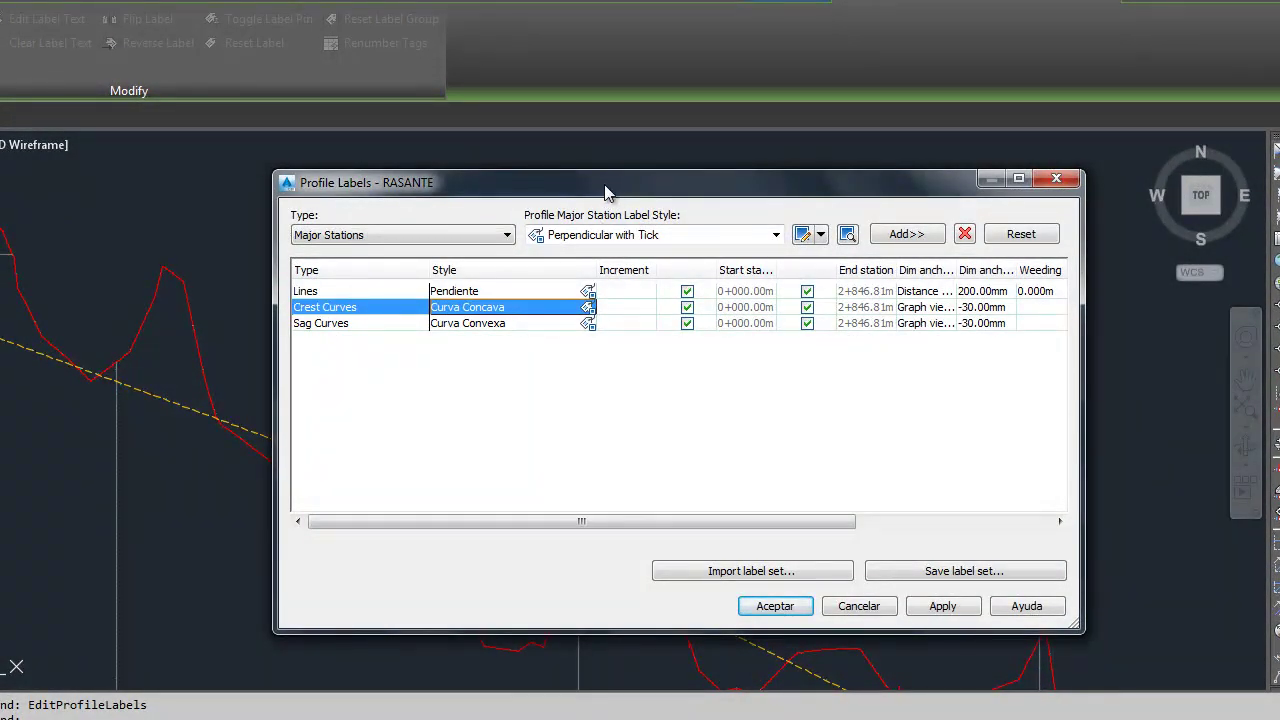
drag(605, 190, 532, 178)
click(515, 296)
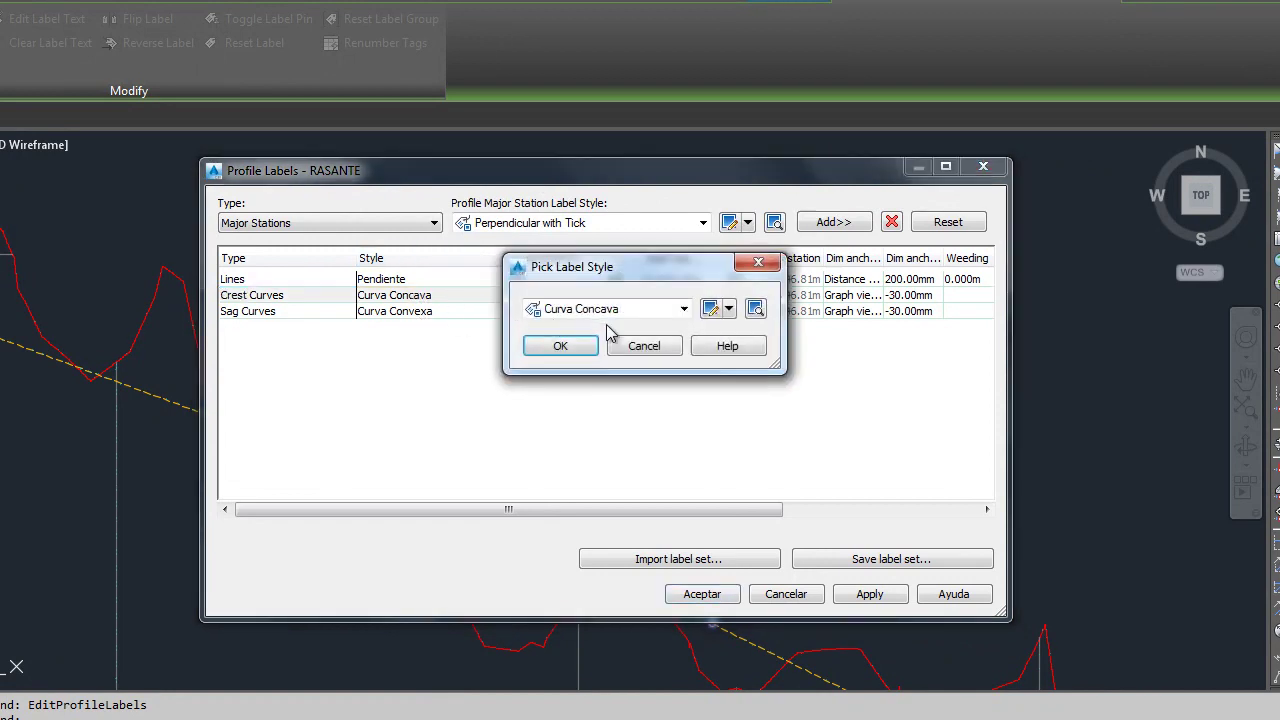
key(Escape)
click(515, 296)
click(729, 308)
click(754, 389)
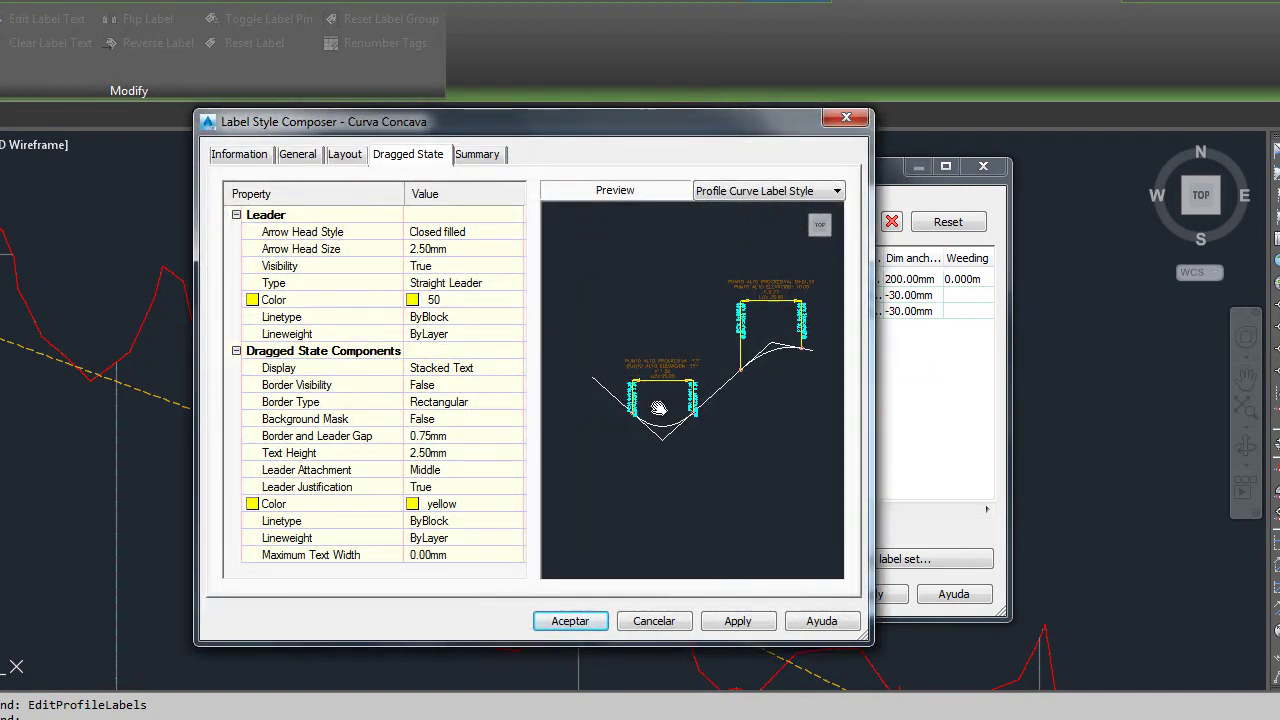
Close the style editor keeping Curva Concava for crest curves and apply the label settings
scroll(734, 378, up, 2)
scroll(613, 425, up, 2)
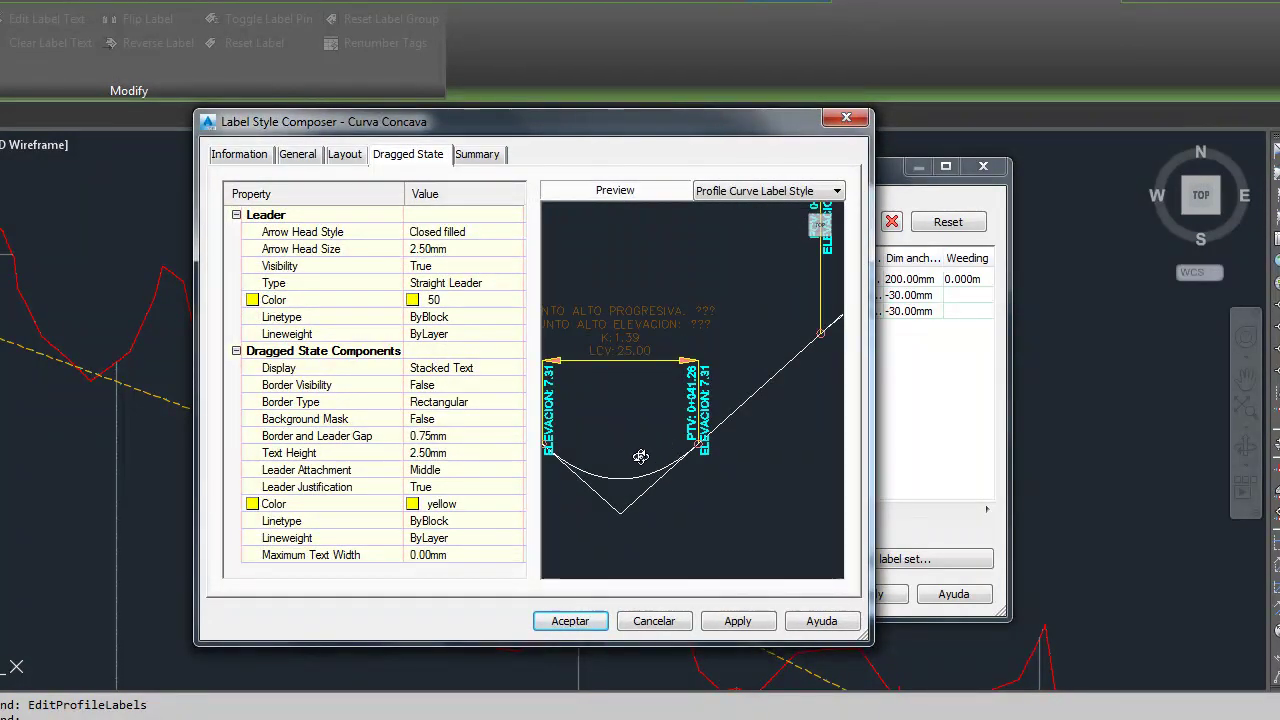
click(845, 120)
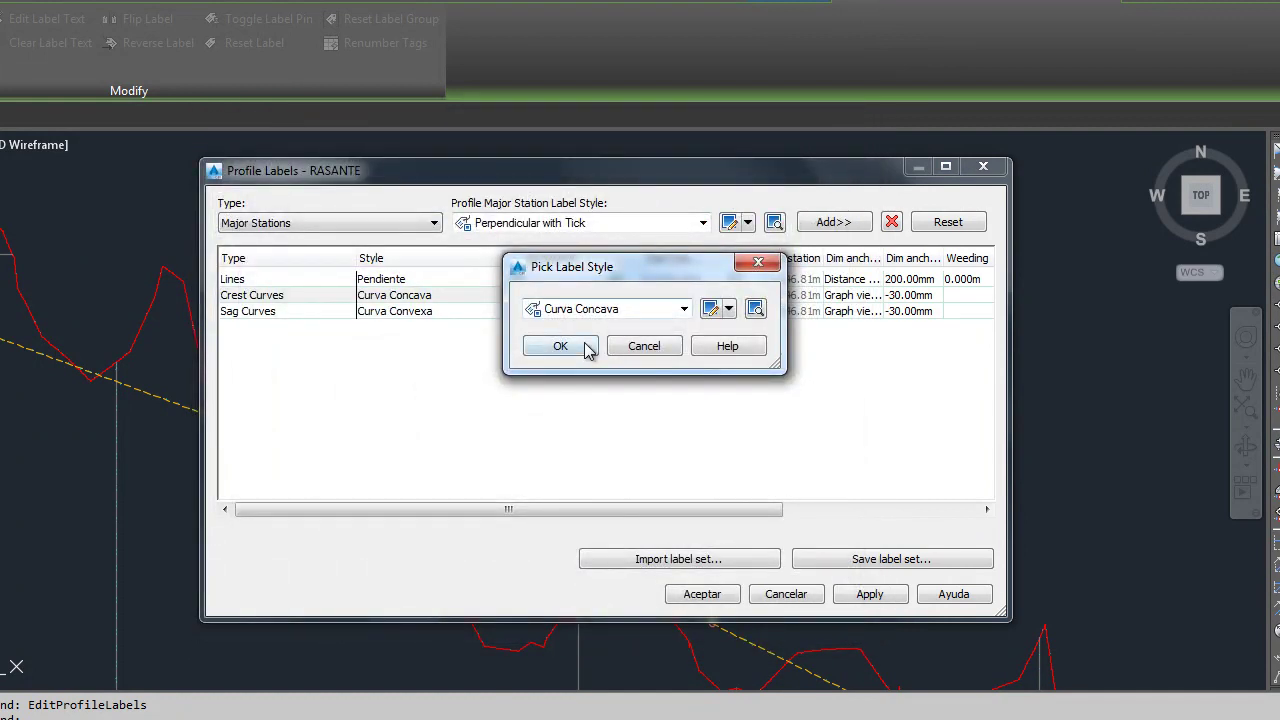
click(771, 265)
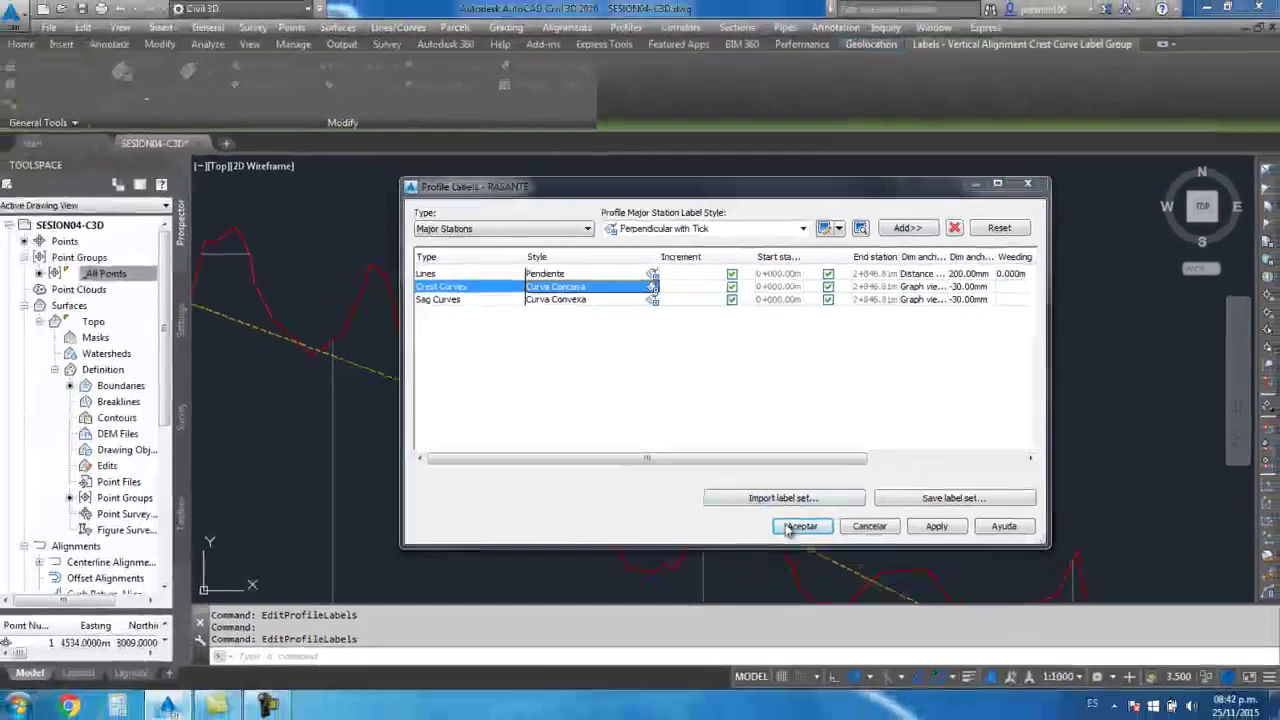
click(803, 526)
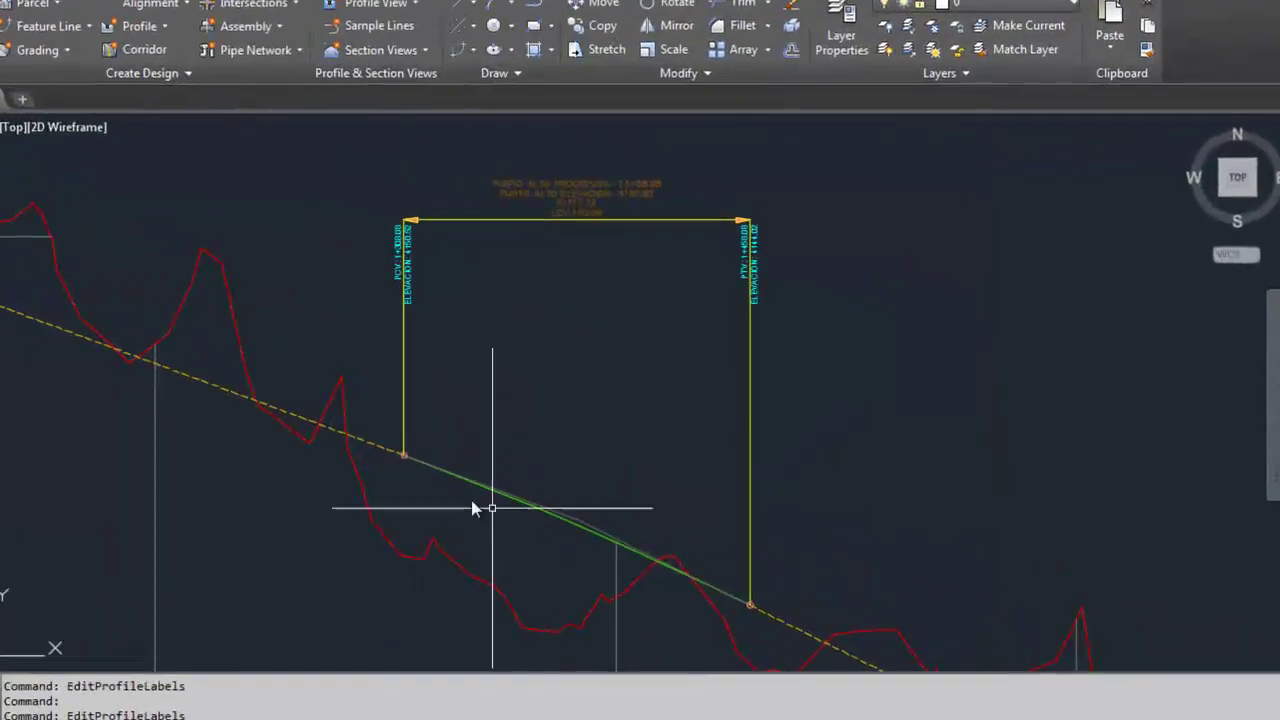
Reselect the curve label and reopen the Curva Concava crest style in the editor
click(560, 202)
right_click(556, 194)
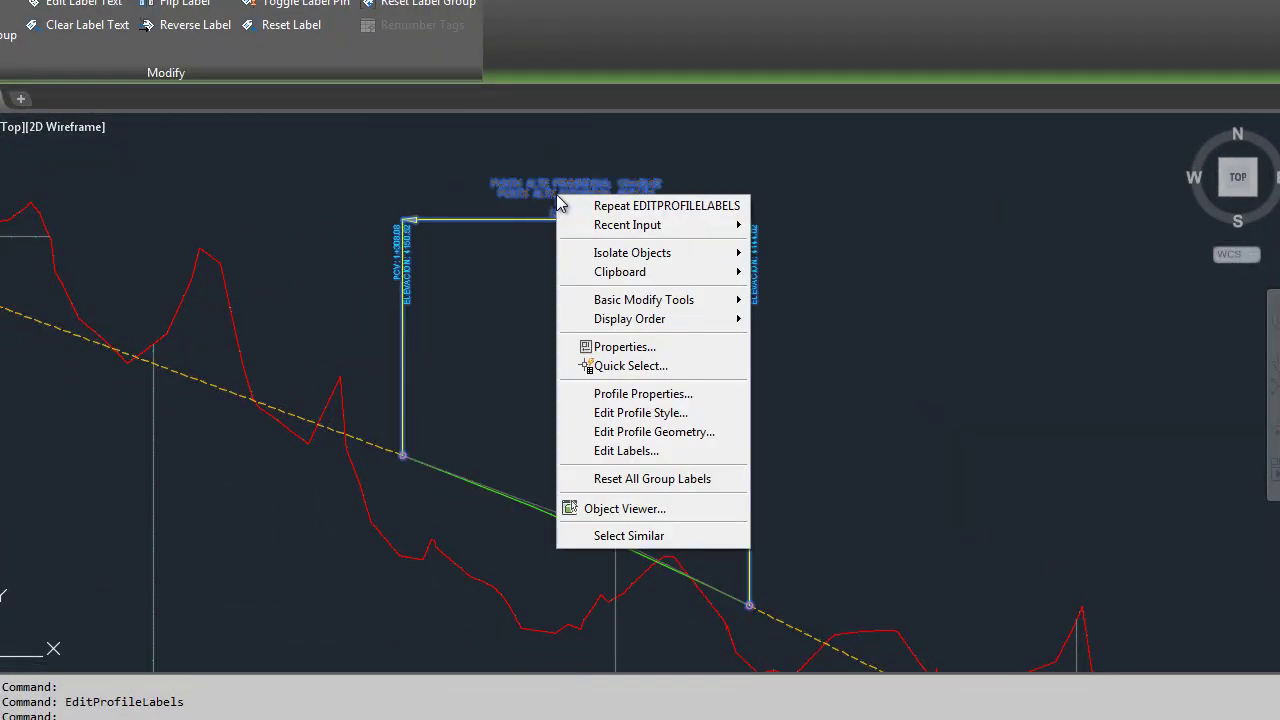
click(618, 452)
click(549, 279)
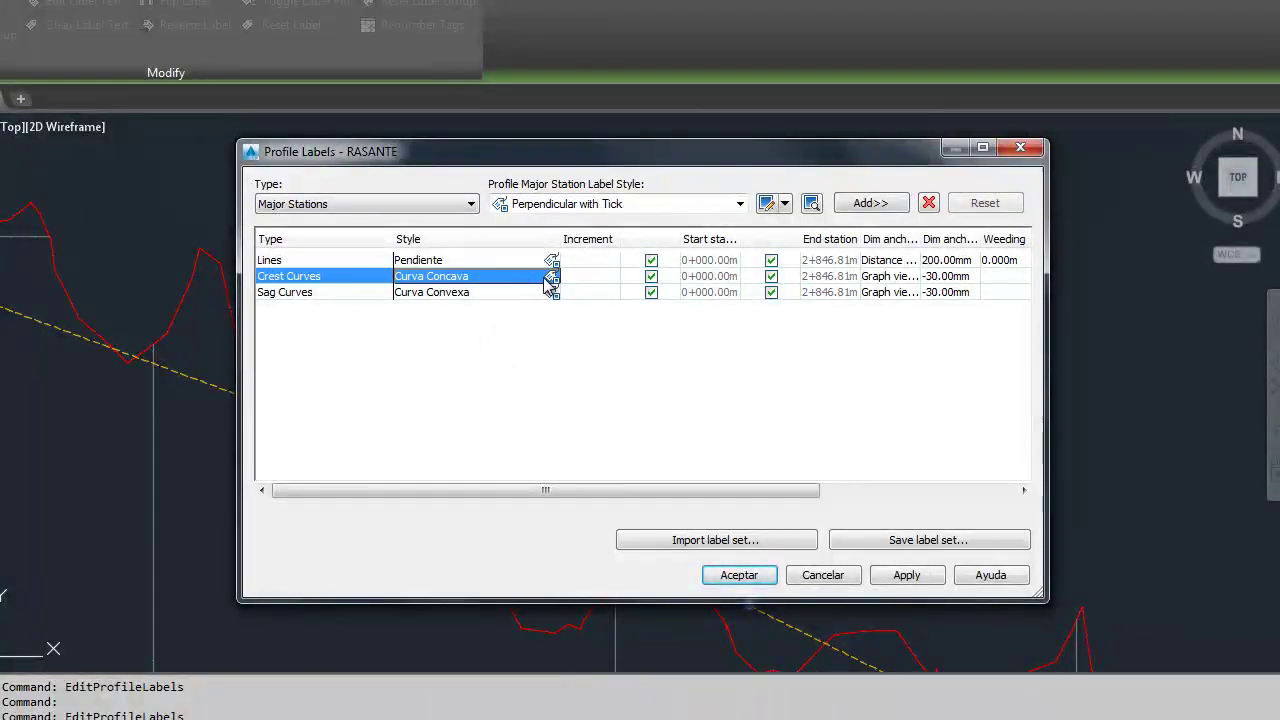
click(549, 279)
click(767, 290)
click(790, 373)
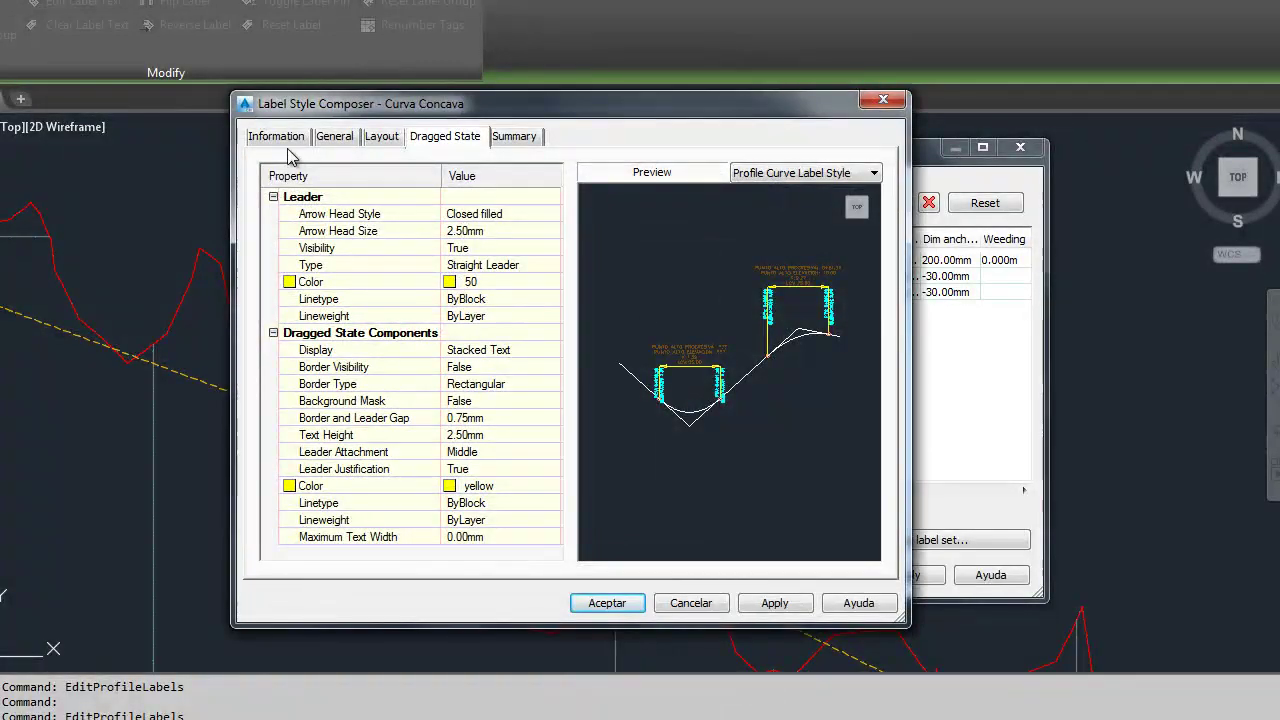
Rename the crest curve style to Curva Convexa and assign Curva Convexa1 to crest curves
click(285, 140)
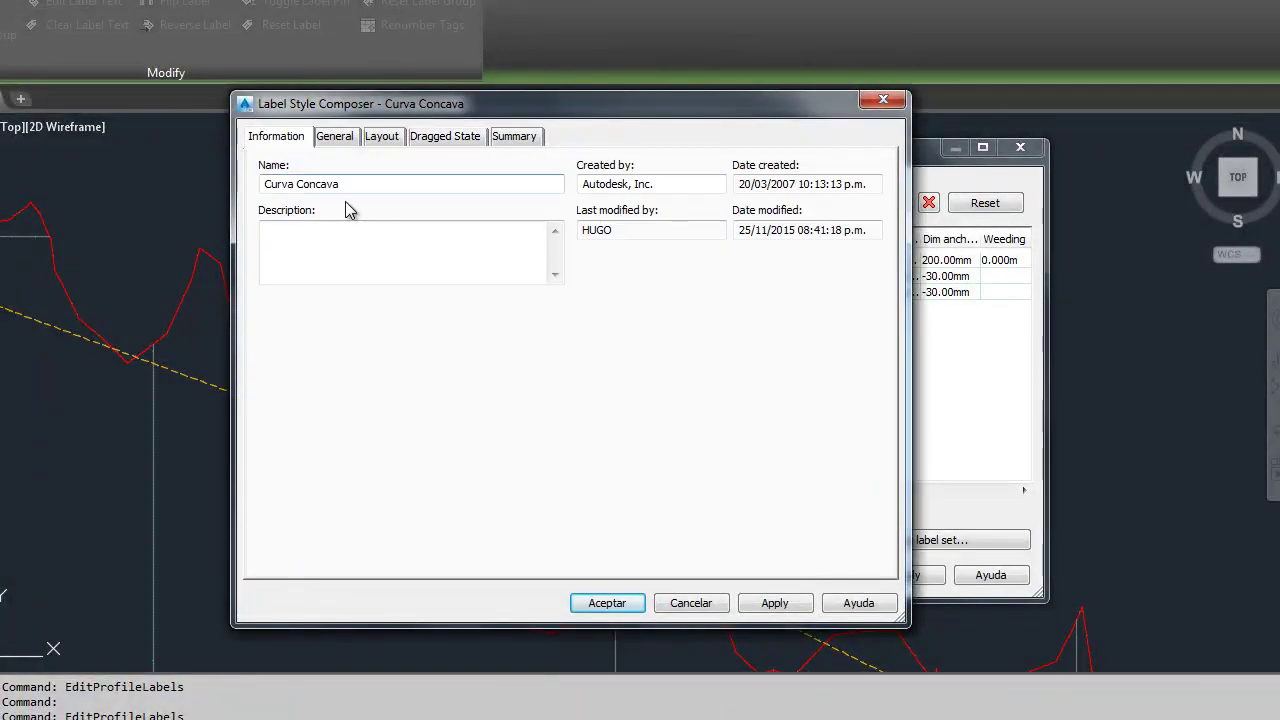
key(Caps_Lock)
text(vexa)
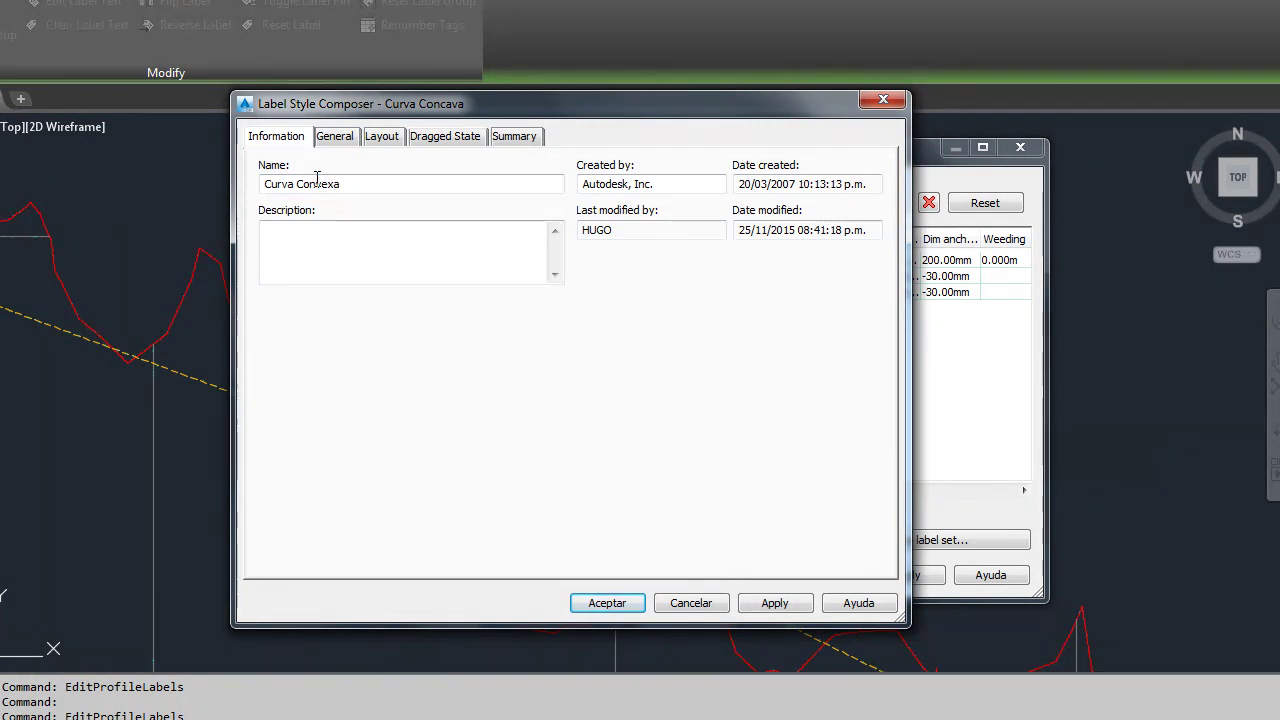
click(592, 603)
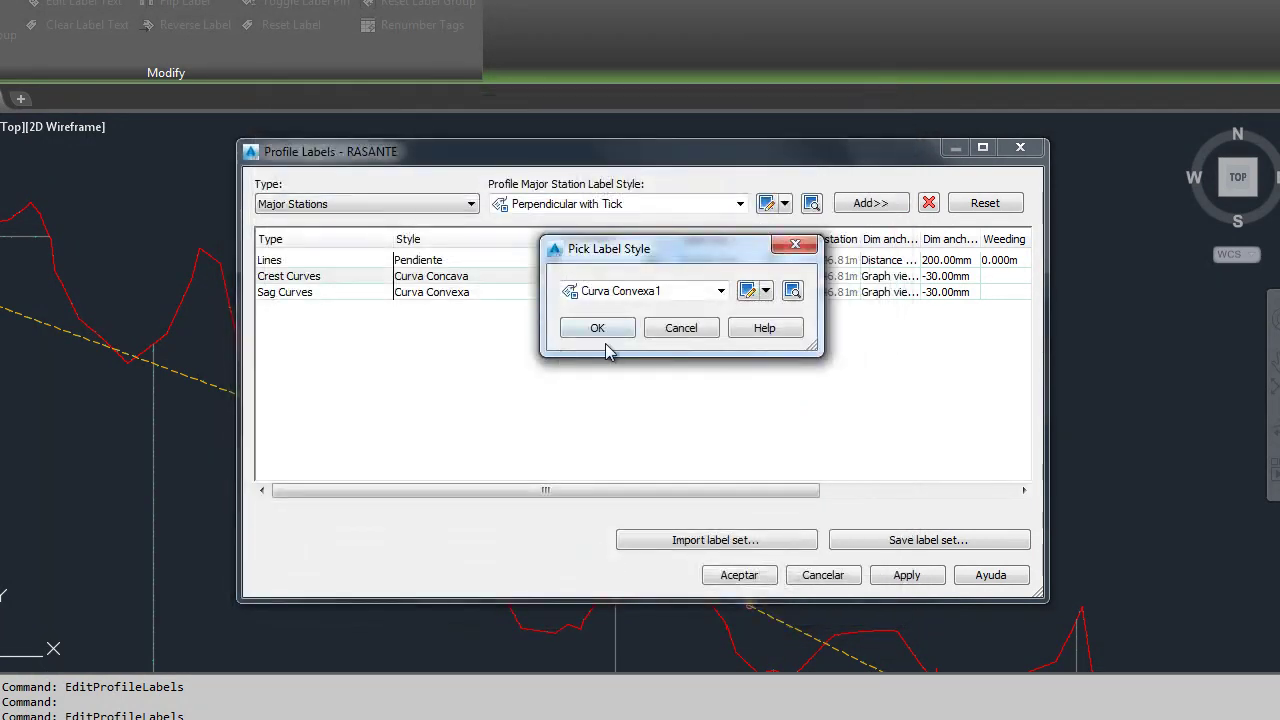
click(600, 331)
Edit the sag curve style's name and assign Curva Concava to sag curves
click(508, 292)
click(551, 292)
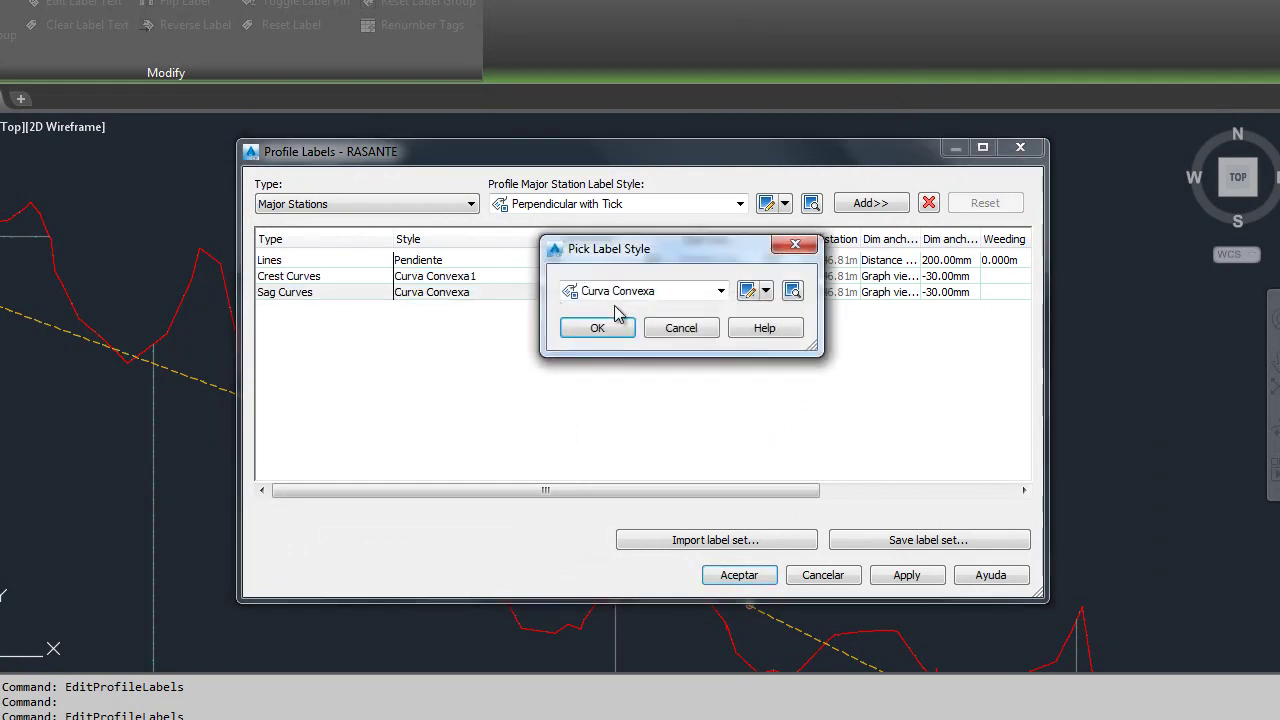
click(766, 290)
click(790, 373)
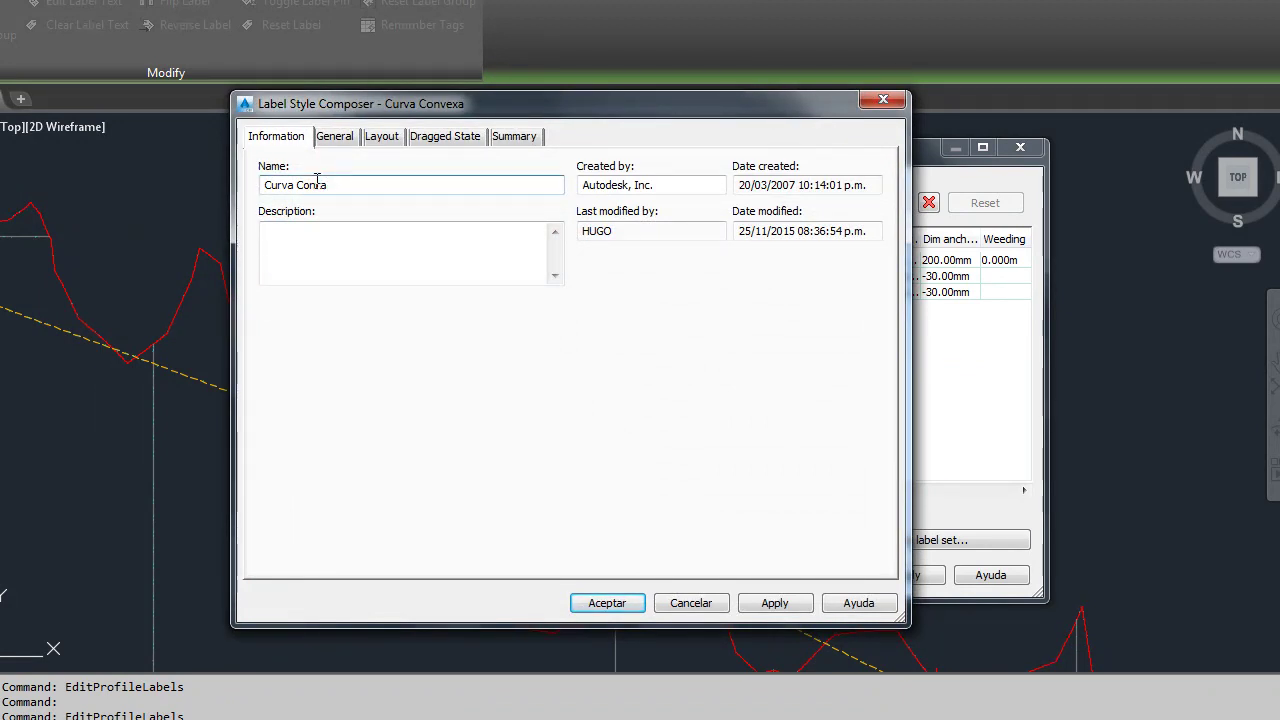
click(612, 603)
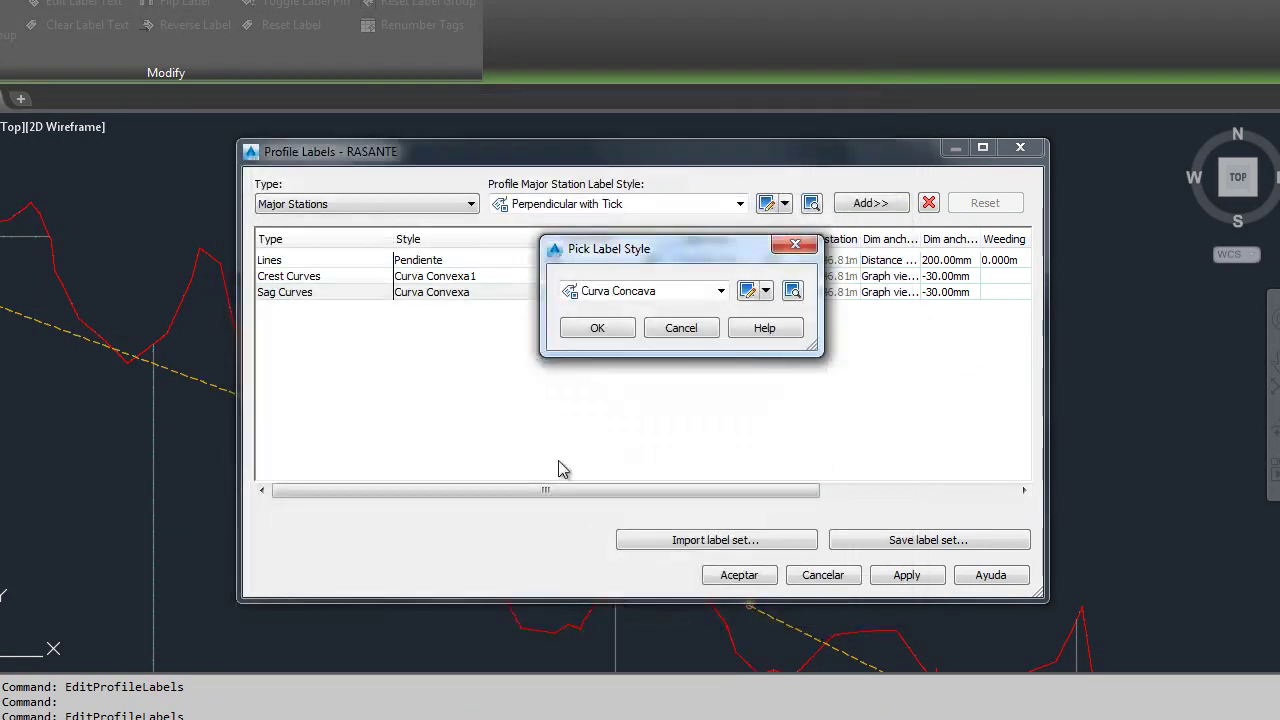
click(597, 328)
Reopen the Curva Convexa1 style from the Crest Curves row for editing
click(556, 292)
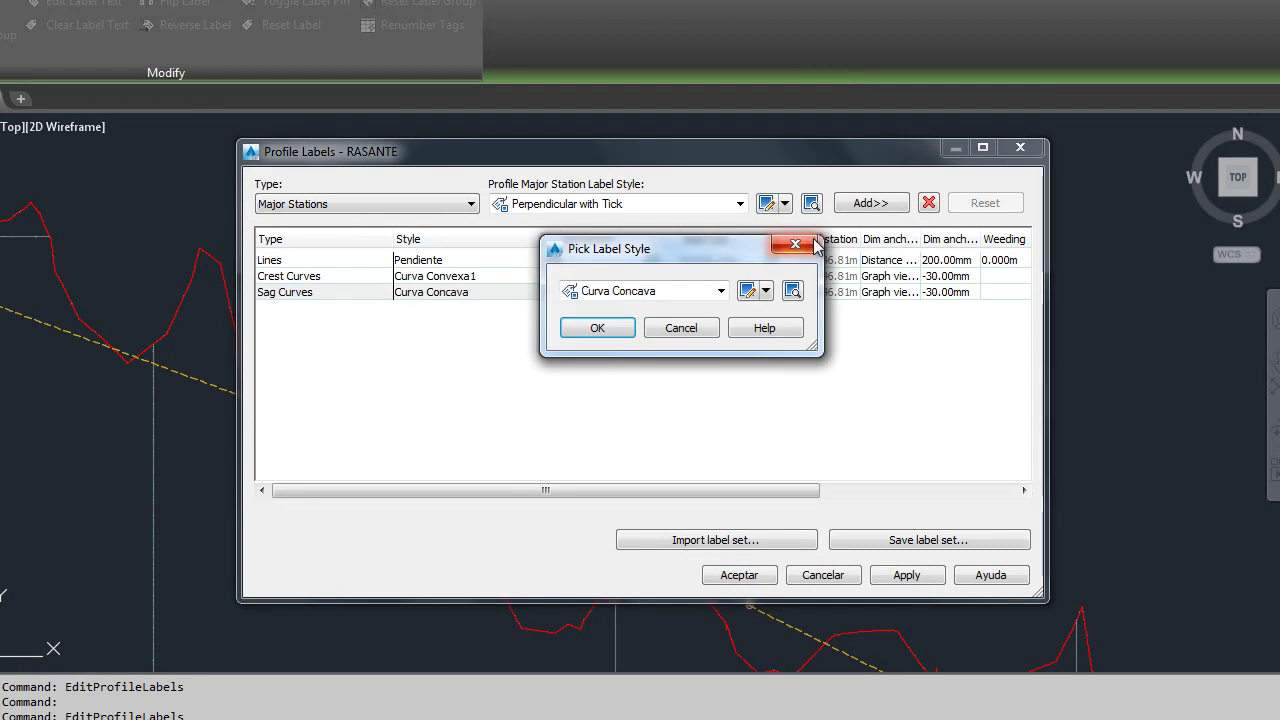
click(812, 244)
click(552, 277)
click(766, 290)
click(820, 374)
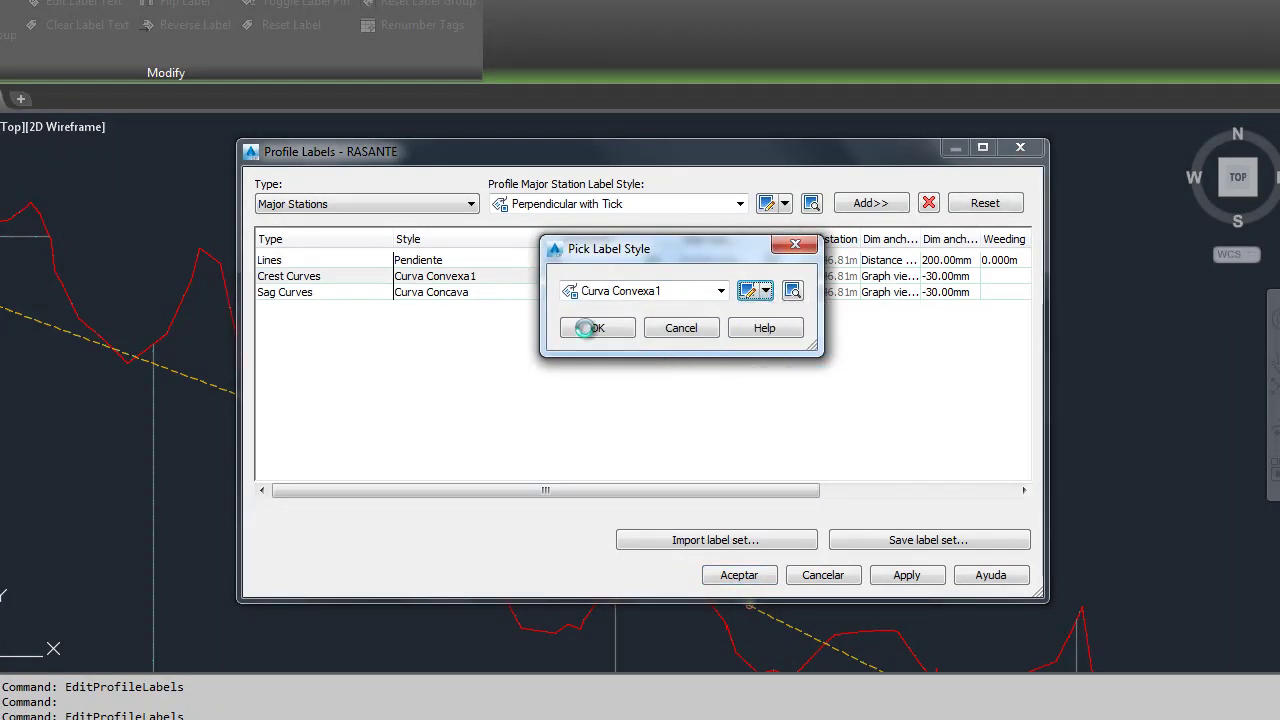
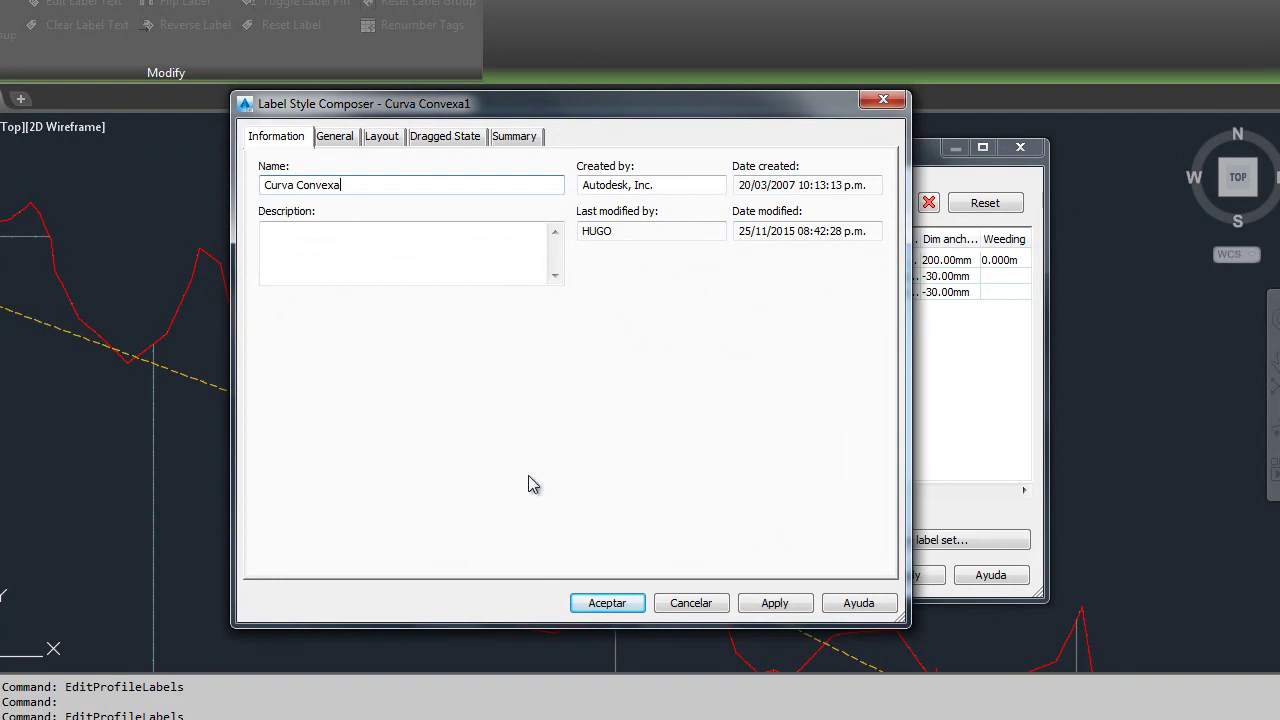
Confirm Curva Convexa as the crest curve style and close the profile label settings
click(596, 604)
click(574, 329)
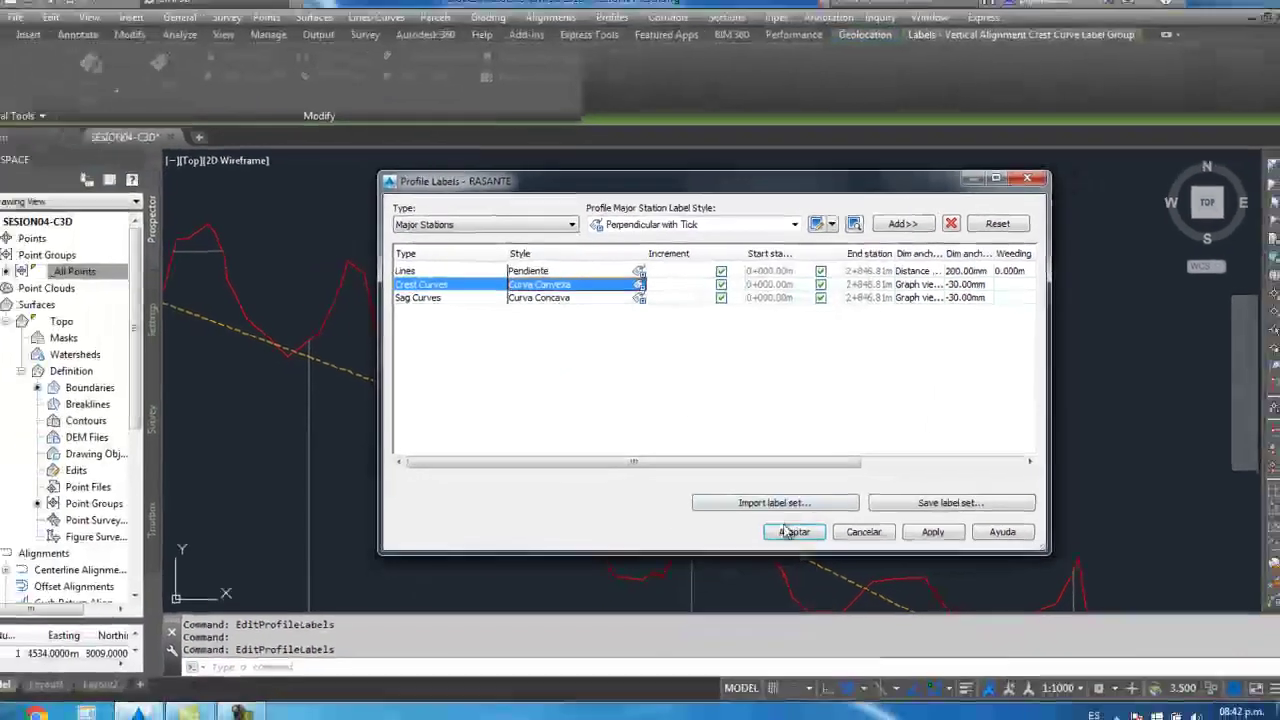
click(787, 531)
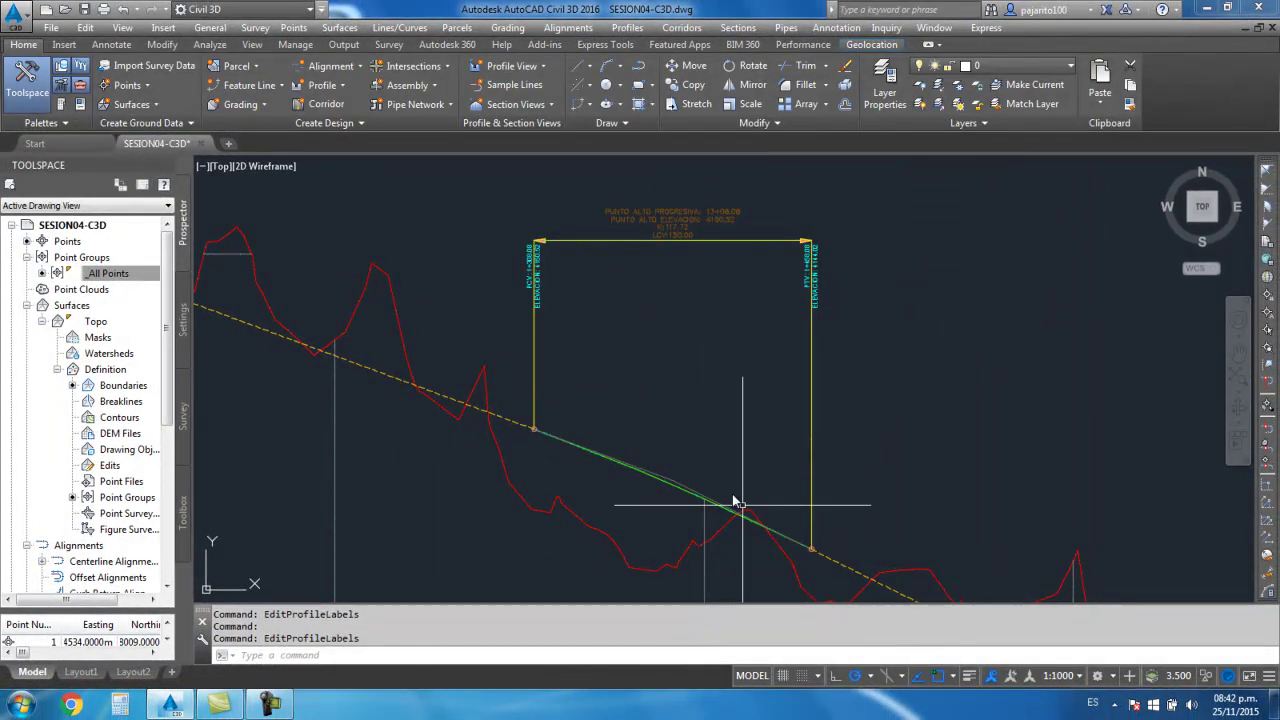
Pan to the profile's right end and select the crest curve label for its options
scroll(628, 460, down, 5)
middle_drag(747, 536, 743, 423)
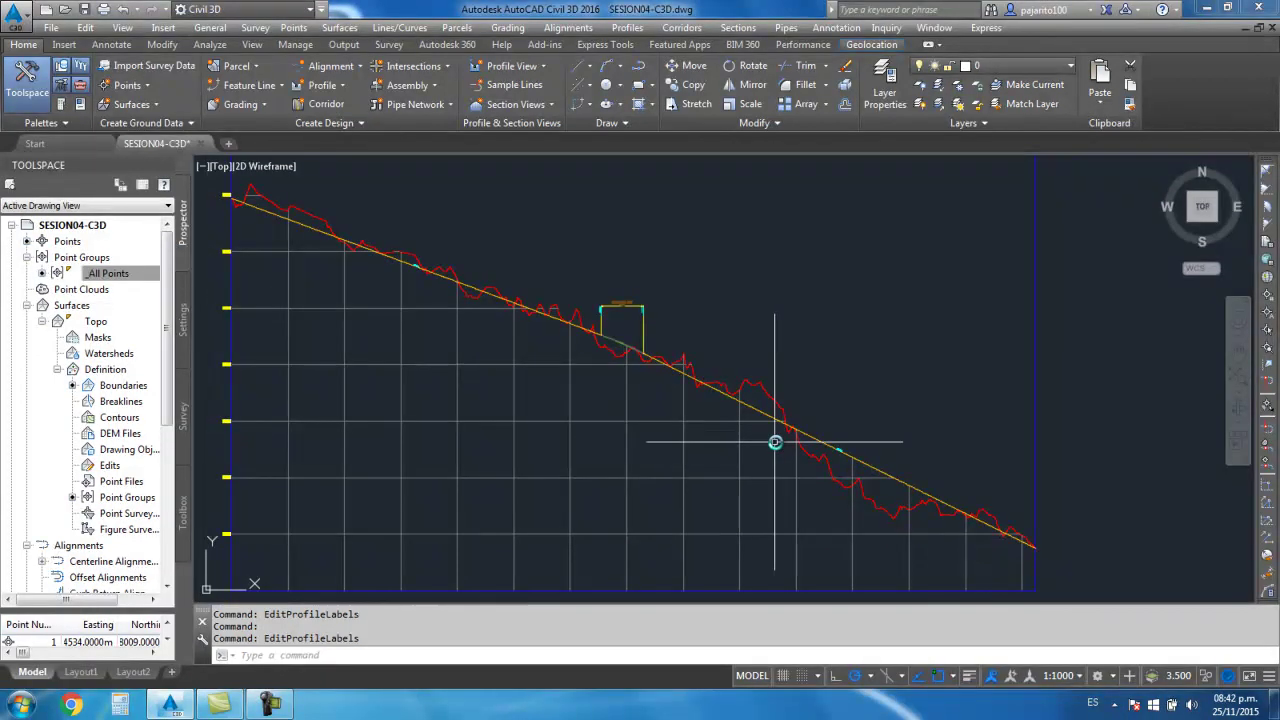
scroll(640, 340, up, 4)
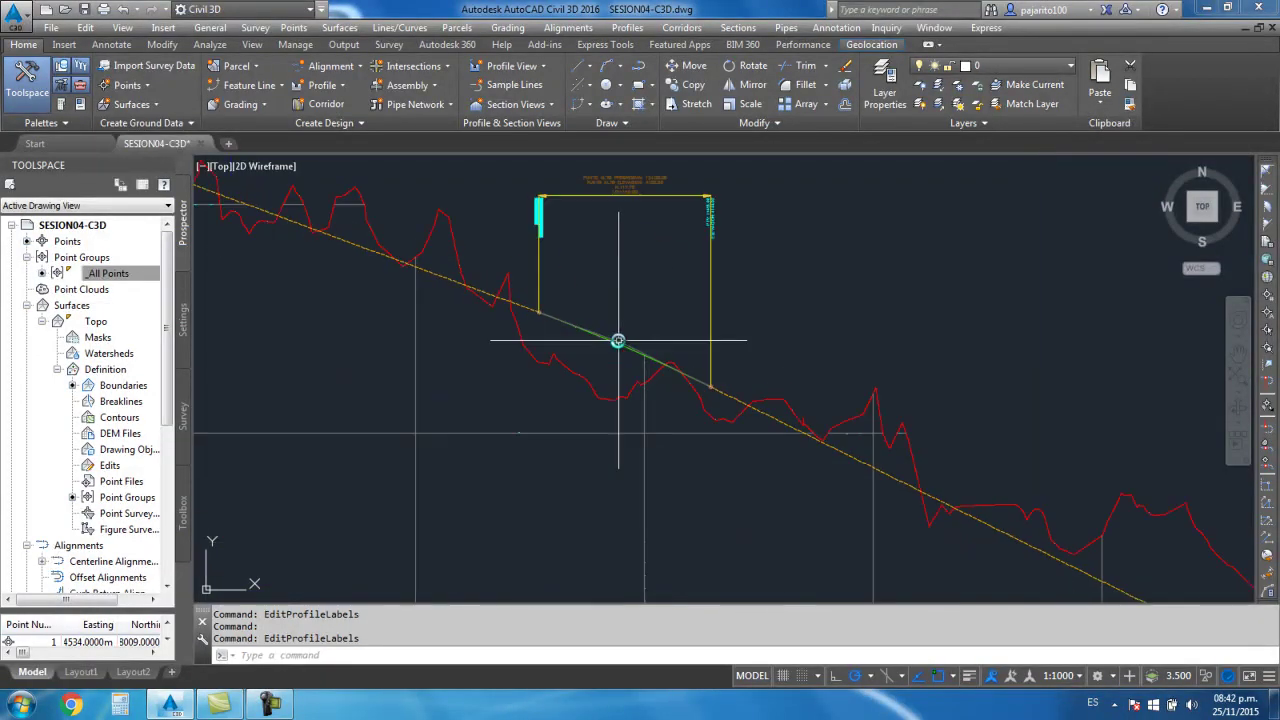
scroll(578, 371, up, 2)
scroll(586, 343, down, 2)
click(586, 214)
right_click(588, 214)
Open the Curva Convexa crest curve style's label layout for editing
click(634, 418)
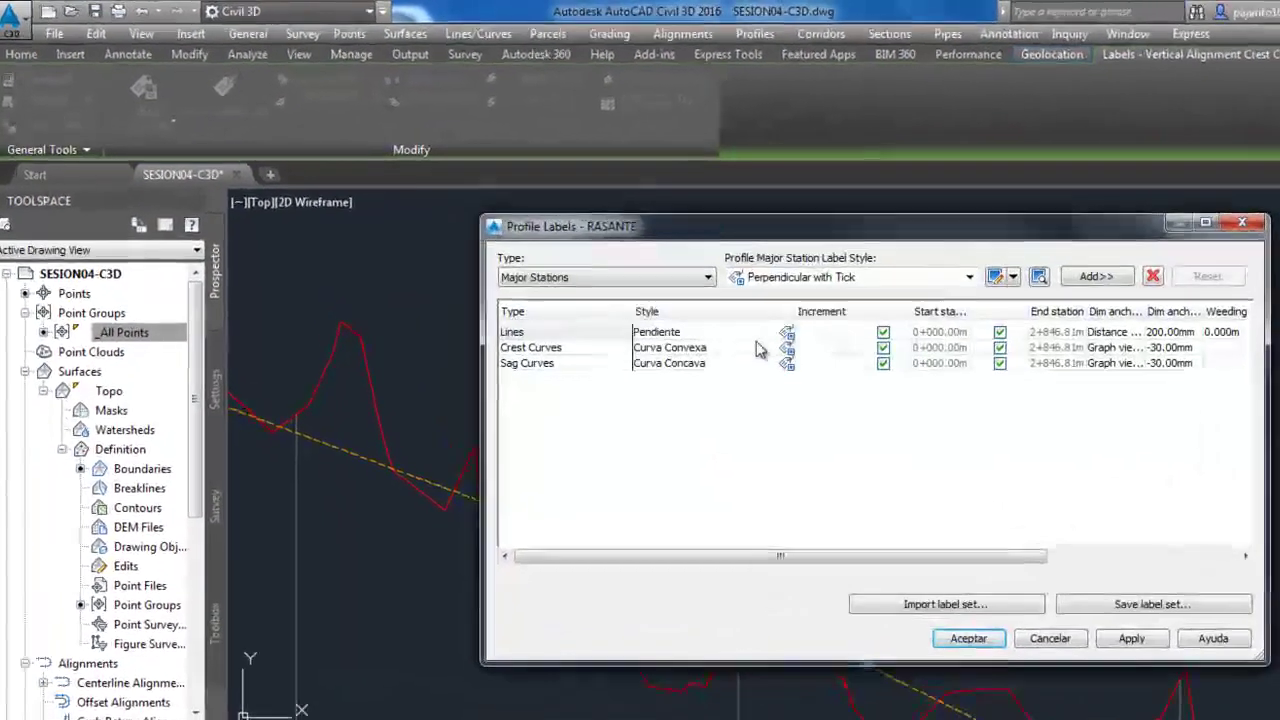
click(792, 350)
click(1001, 364)
click(1020, 447)
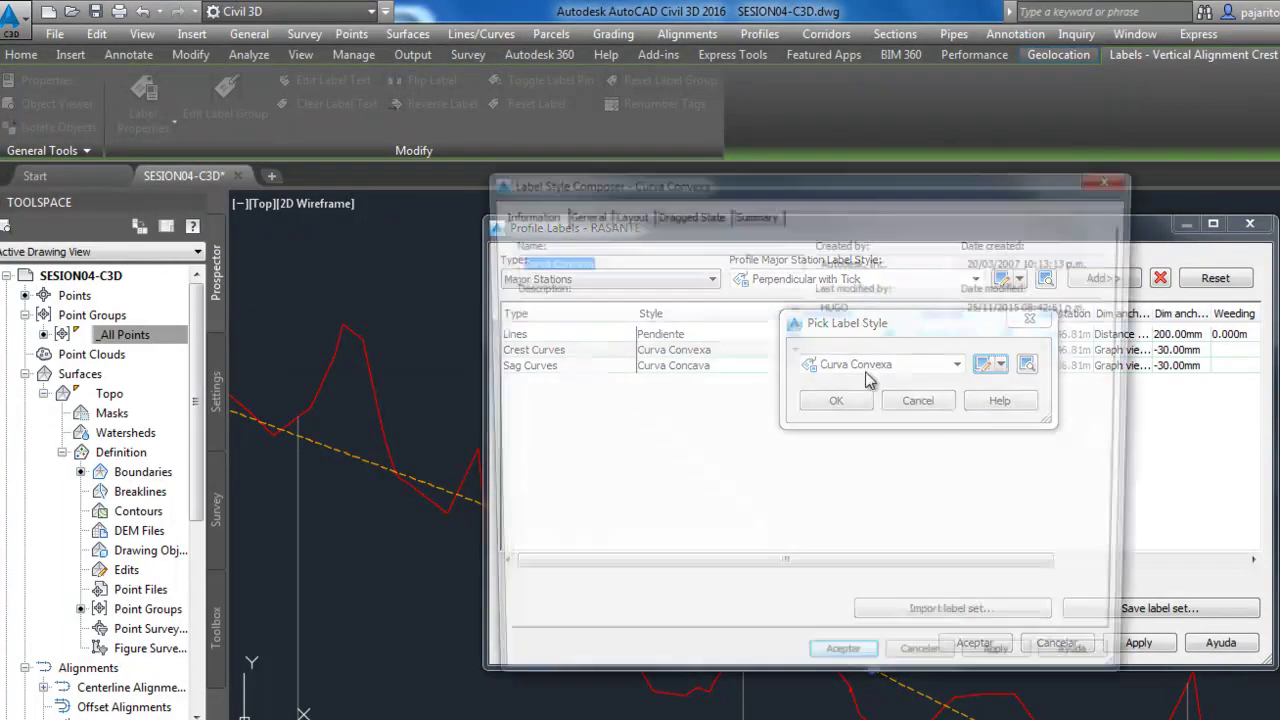
click(625, 213)
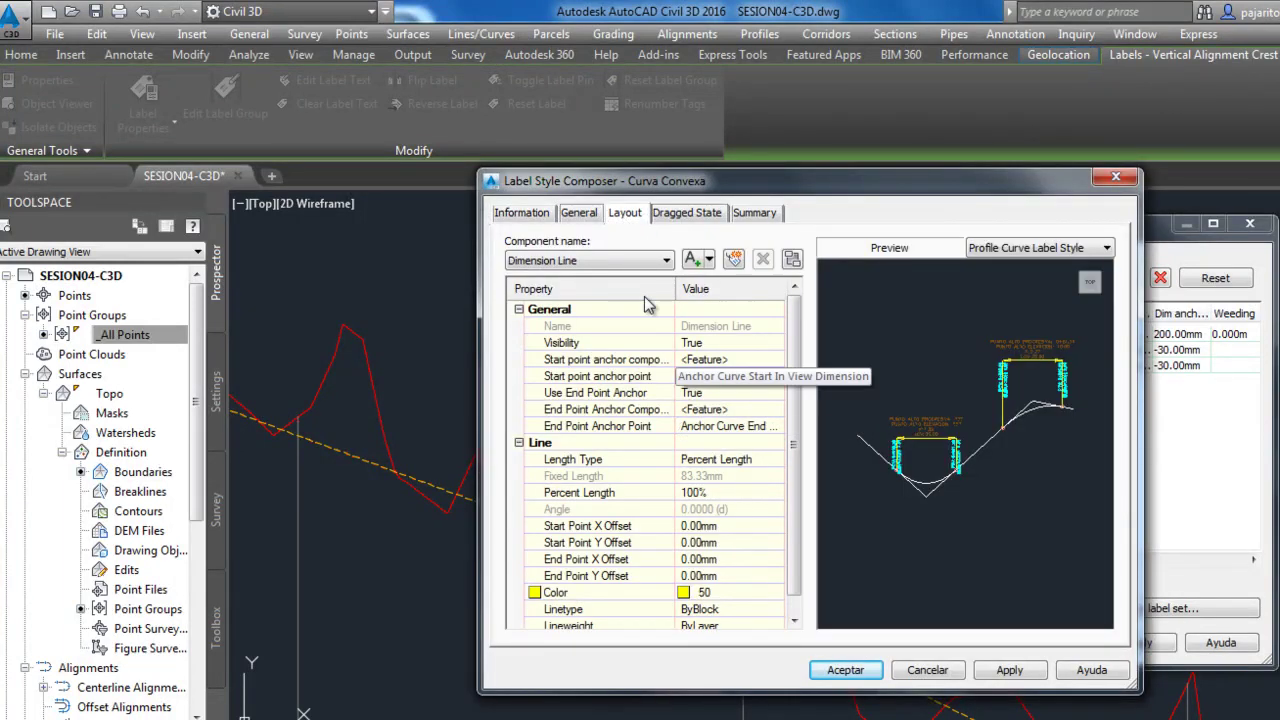
Set PVI Sta and Elev, BVC and EVC text heights to 4 mm and confirm all dialogs
click(578, 262)
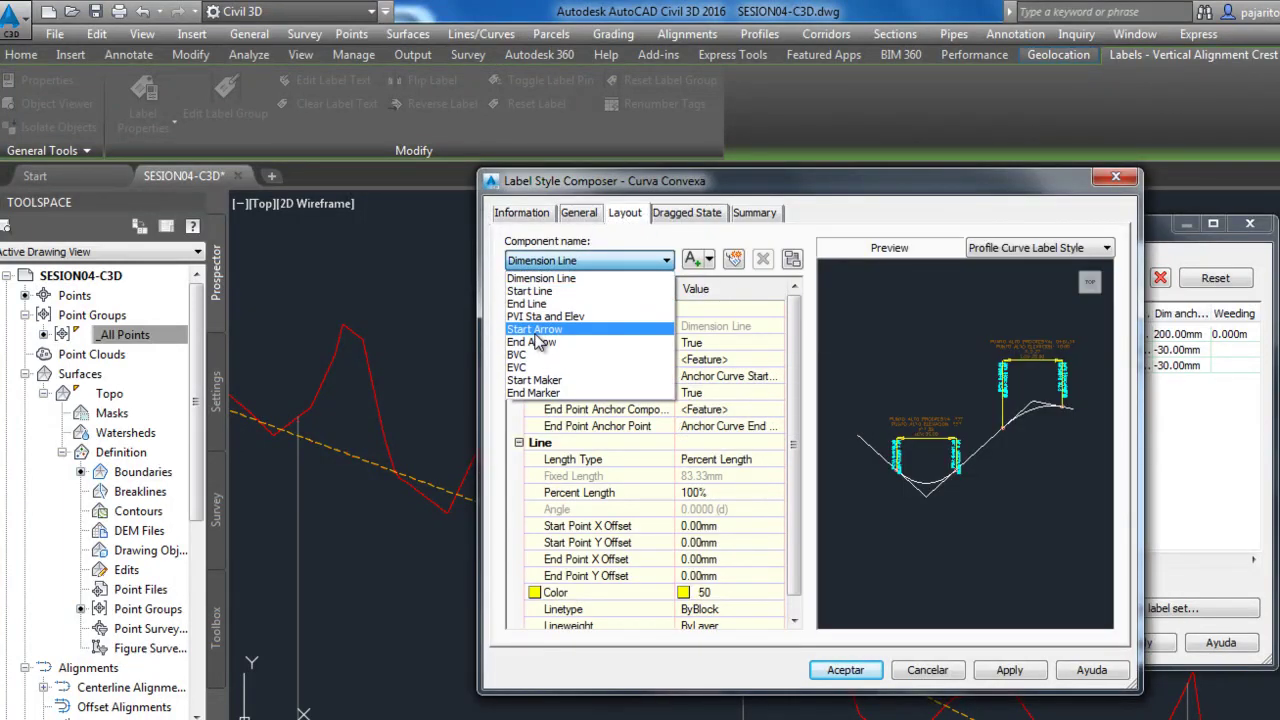
click(560, 318)
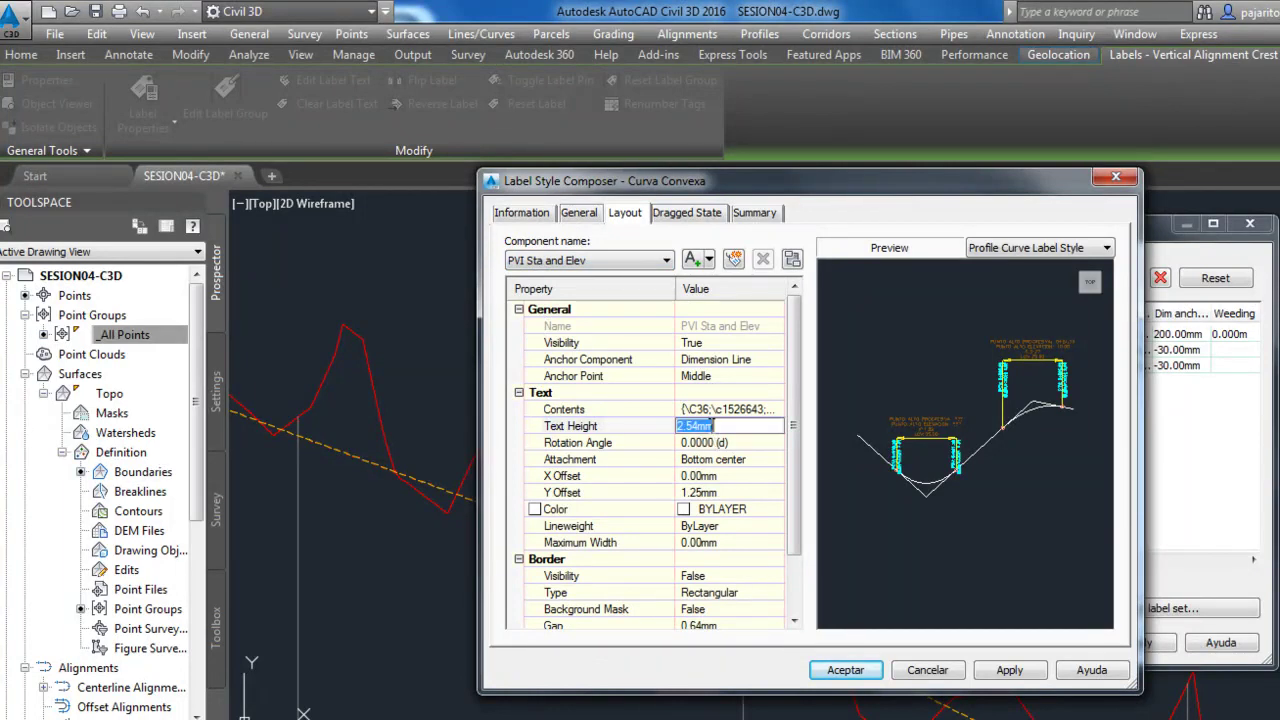
text(4)
click(622, 262)
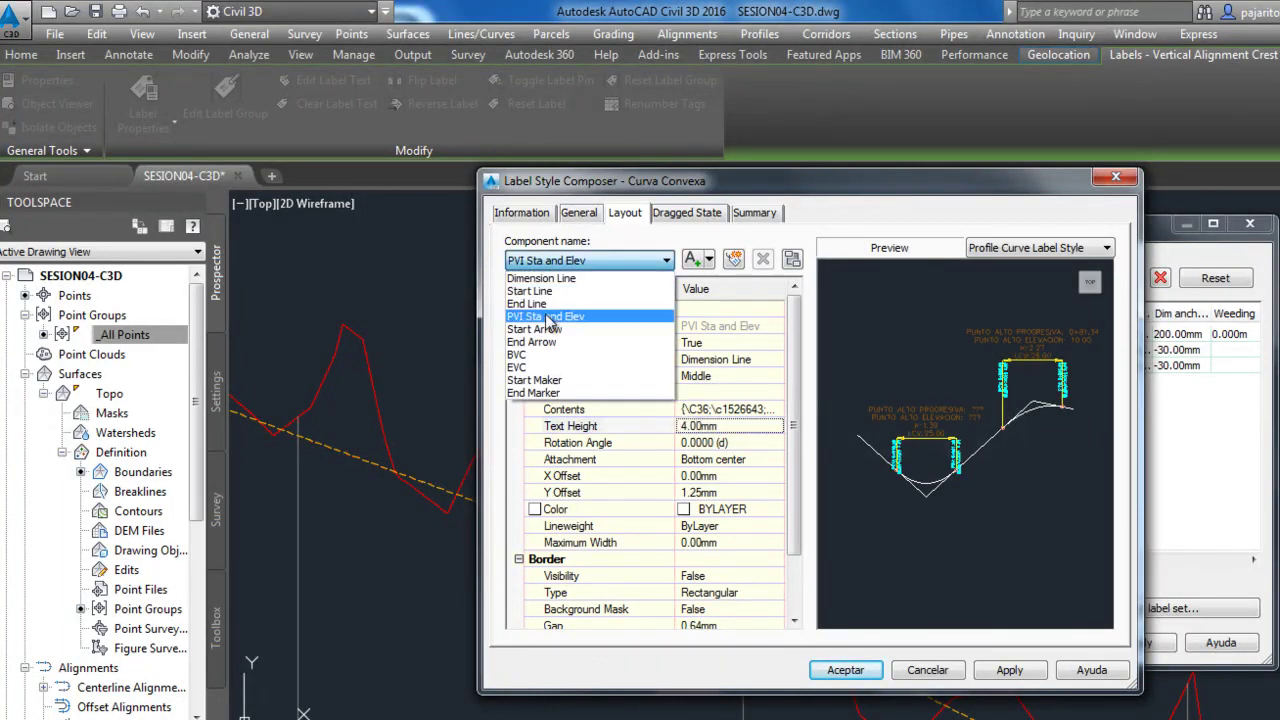
click(532, 356)
click(719, 425)
click(630, 261)
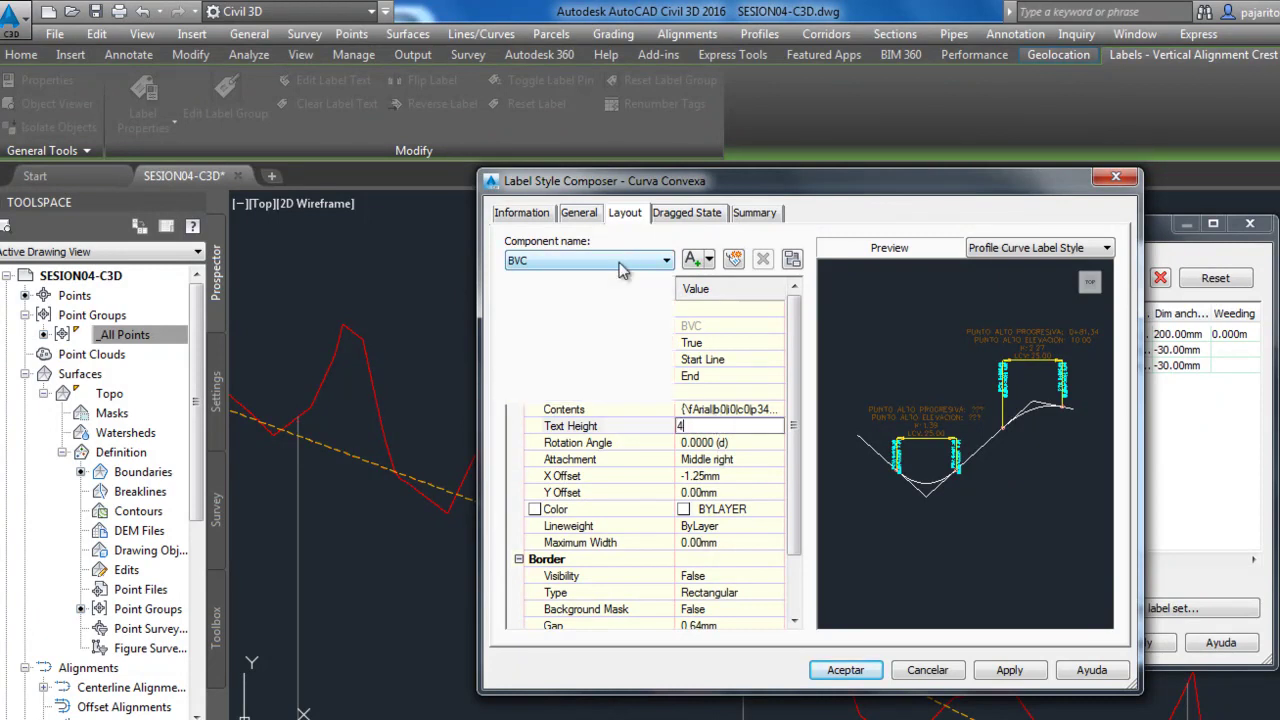
click(545, 367)
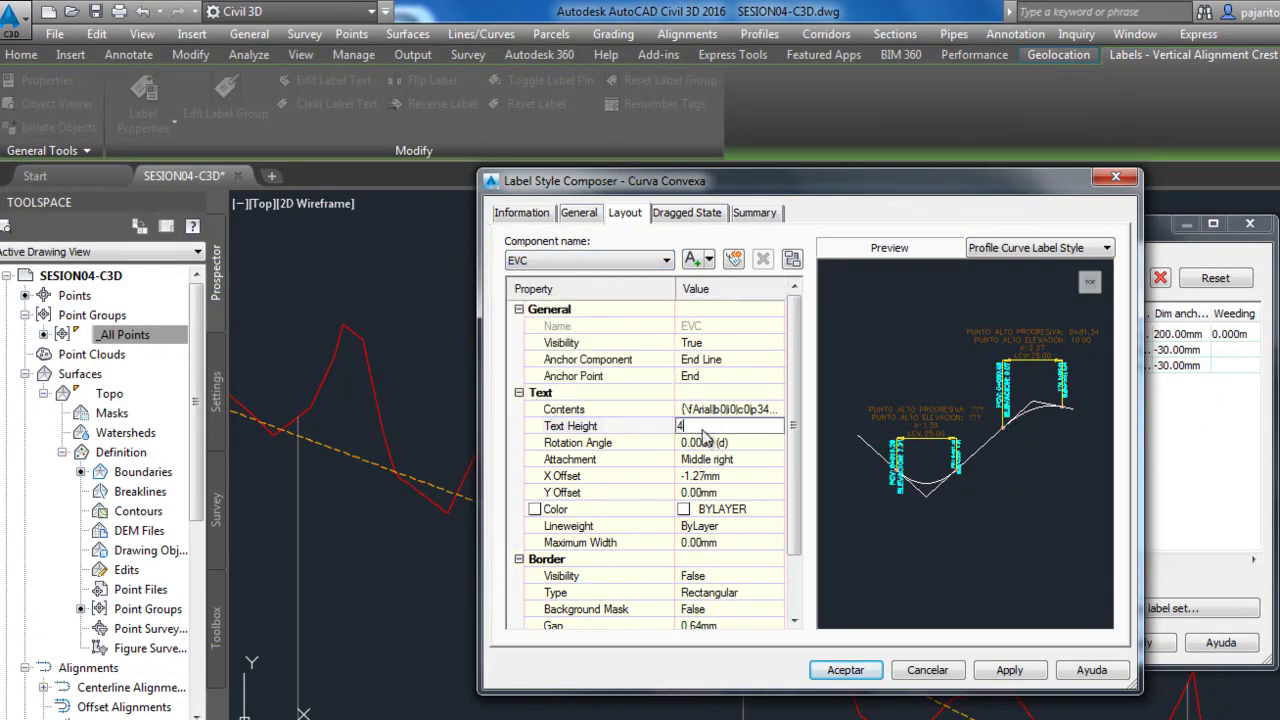
click(845, 670)
click(811, 389)
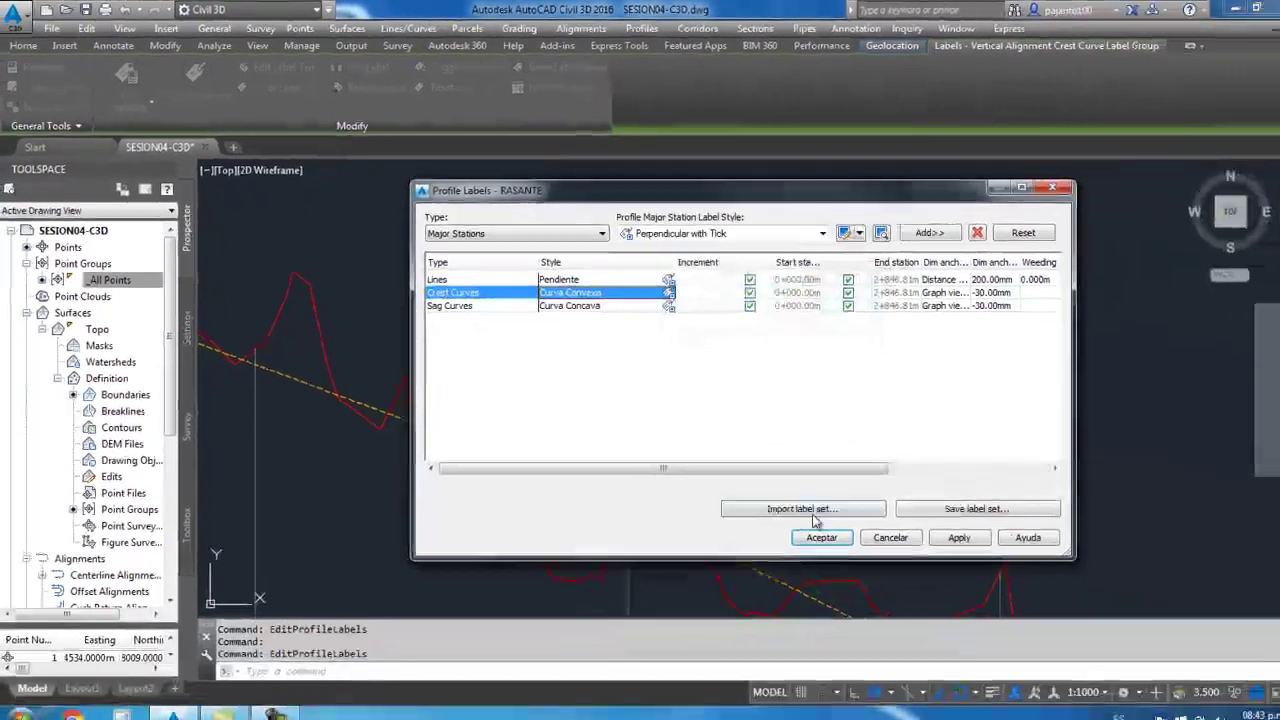
click(849, 690)
scroll(714, 369, down, 5)
scroll(711, 354, down, 3)
scroll(682, 270, up, 5)
scroll(682, 270, up, 2)
scroll(524, 272, up, 4)
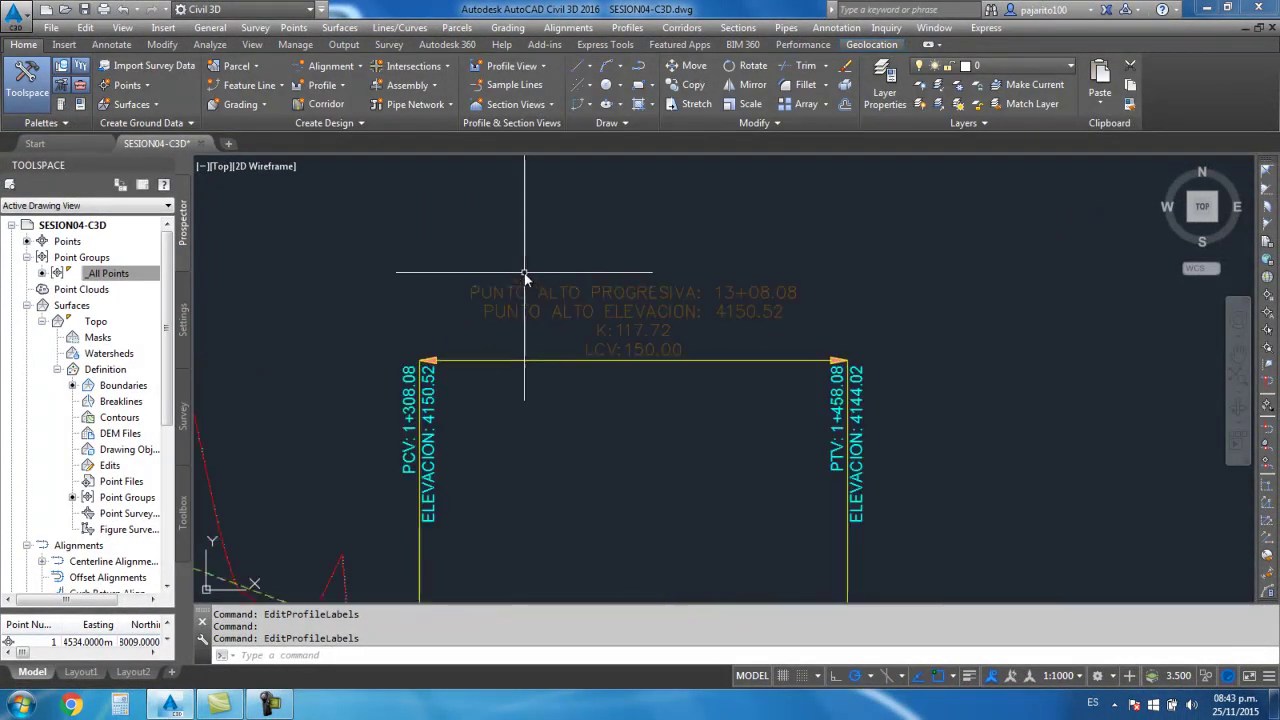
scroll(540, 290, down, 5)
scroll(583, 300, up, 5)
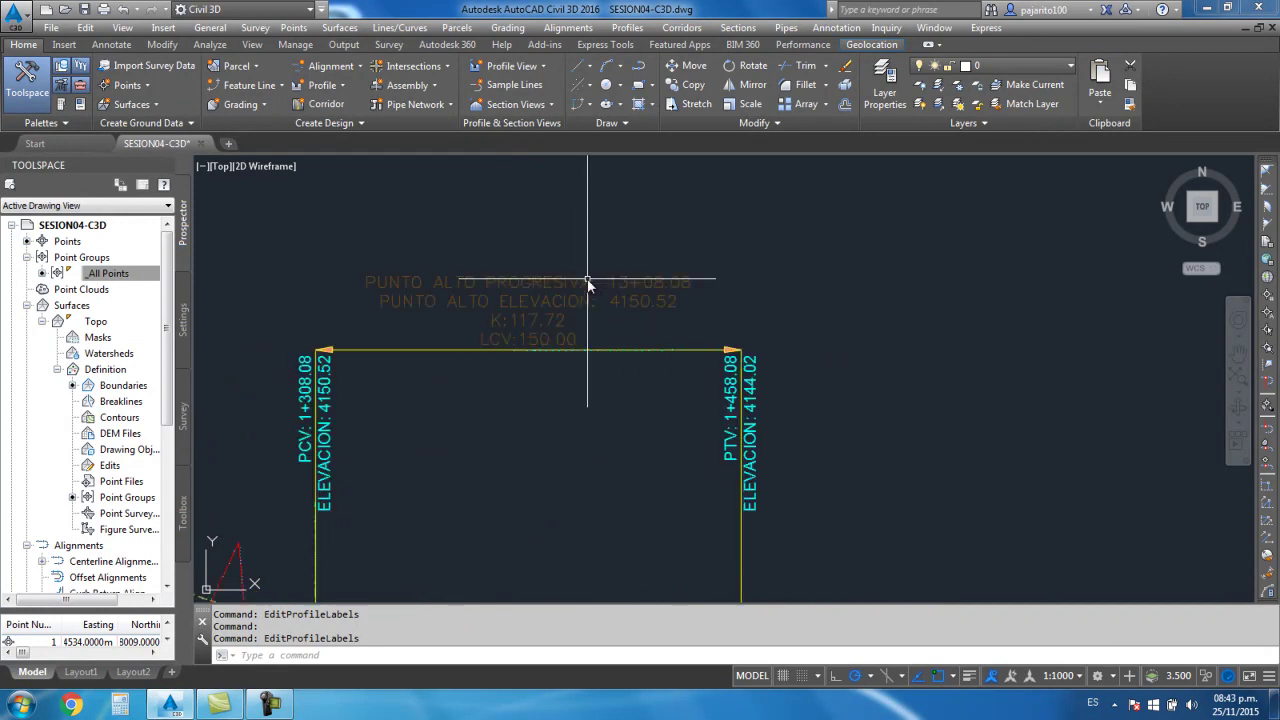
scroll(568, 278, down, 5)
scroll(608, 314, up, 4)
scroll(622, 326, down, 2)
scroll(616, 332, down, 3)
scroll(616, 332, up, 5)
scroll(603, 337, down, 2)
scroll(585, 380, up, 2)
scroll(557, 345, up, 2)
scroll(557, 345, up, 1)
scroll(535, 250, up, 1)
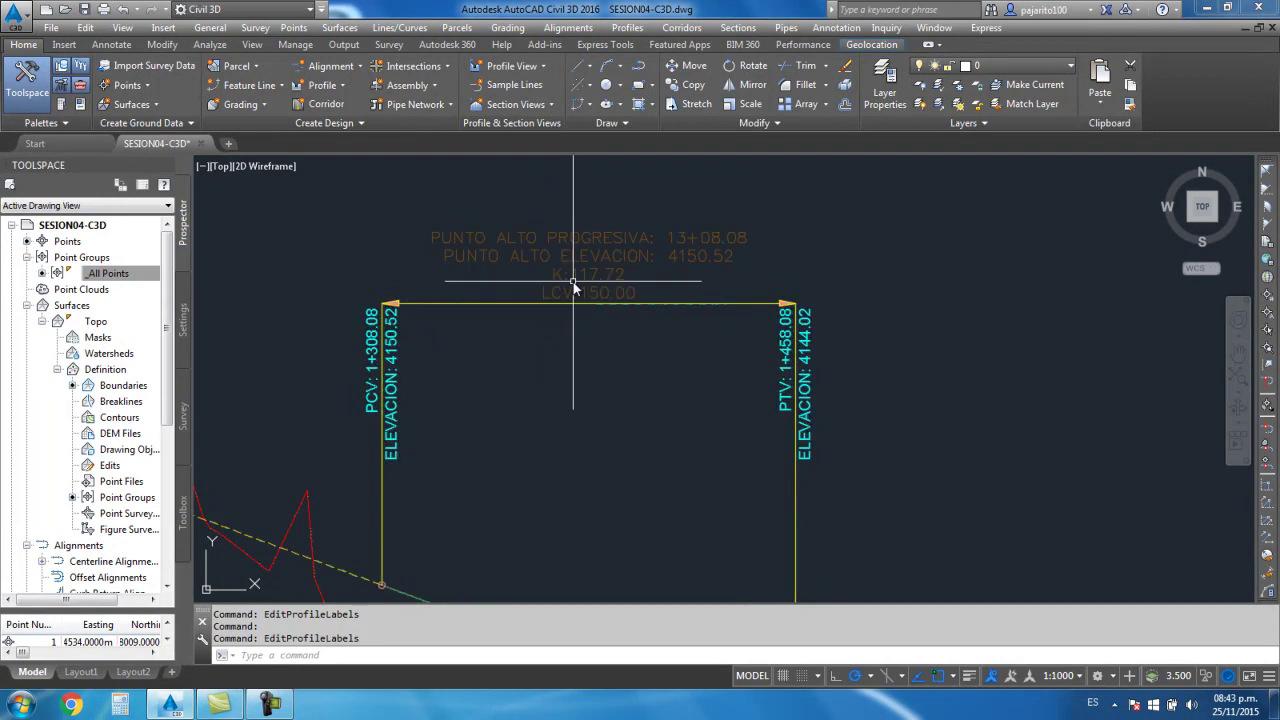
scroll(545, 280, up, 2)
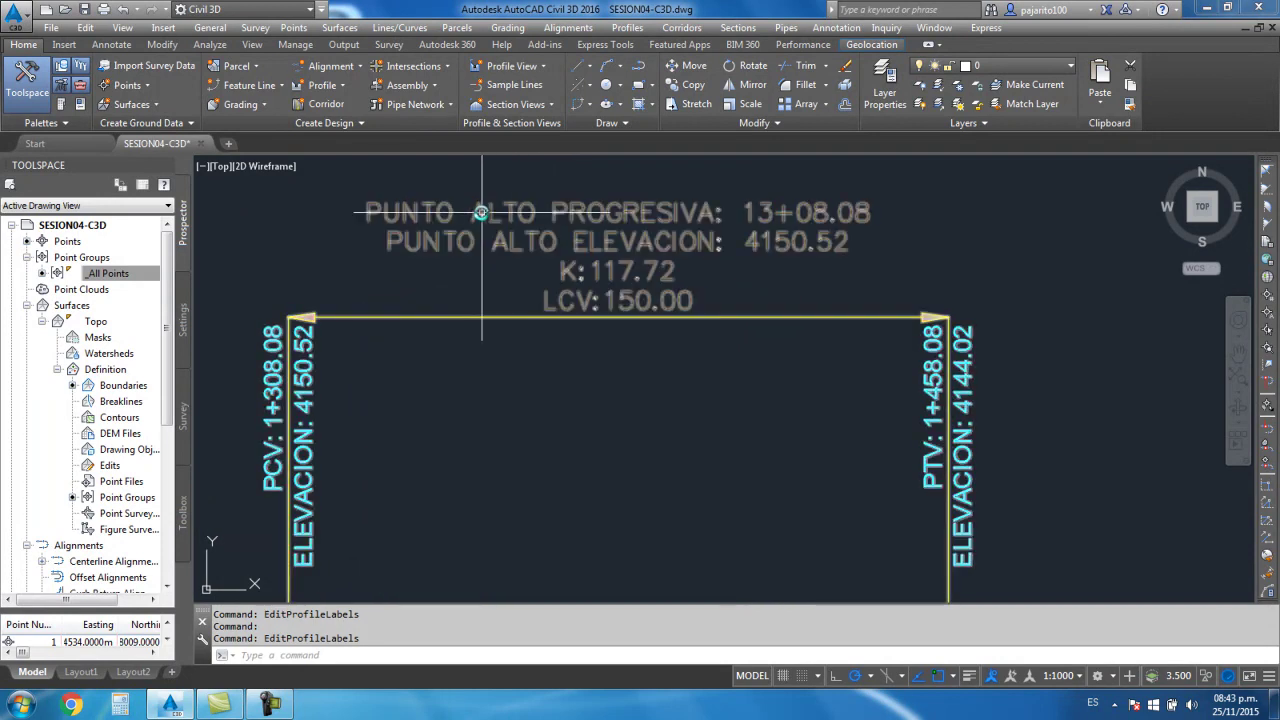
scroll(603, 270, down, 2)
click(607, 261)
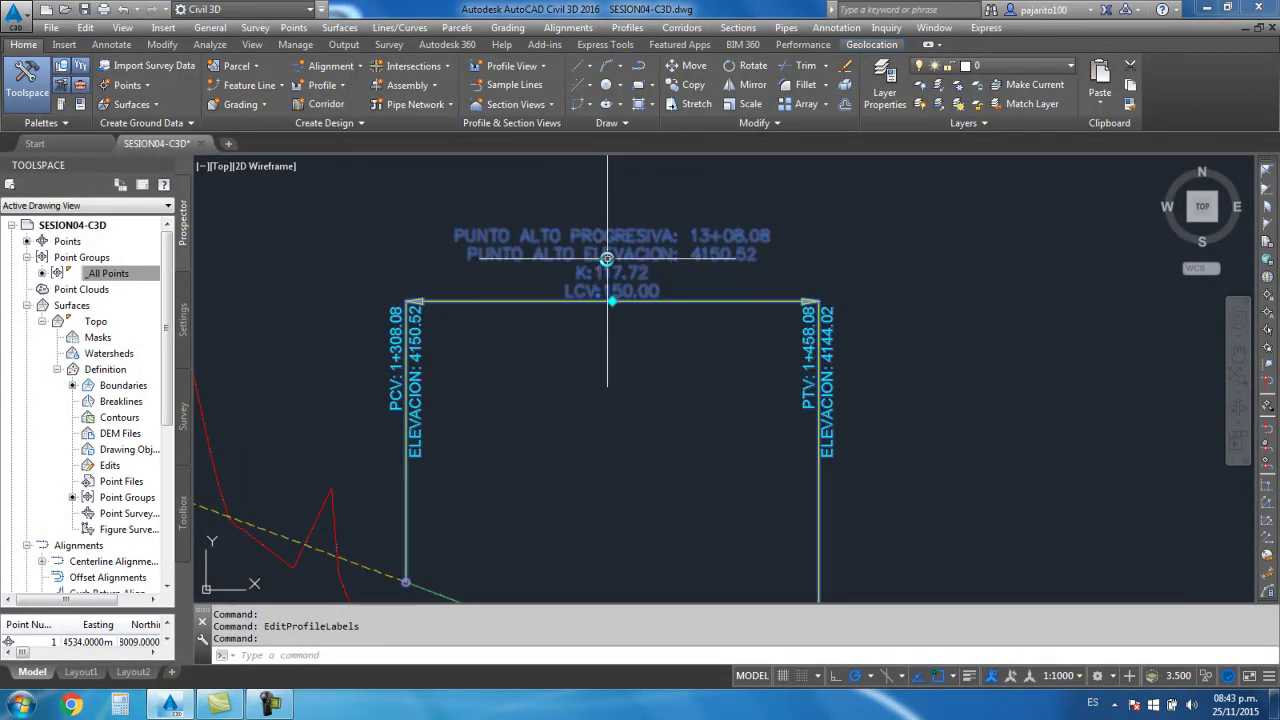
right_click(607, 261)
Edit the Curva Concava sag curve style and pick its PVI Sta and Elev component
click(659, 464)
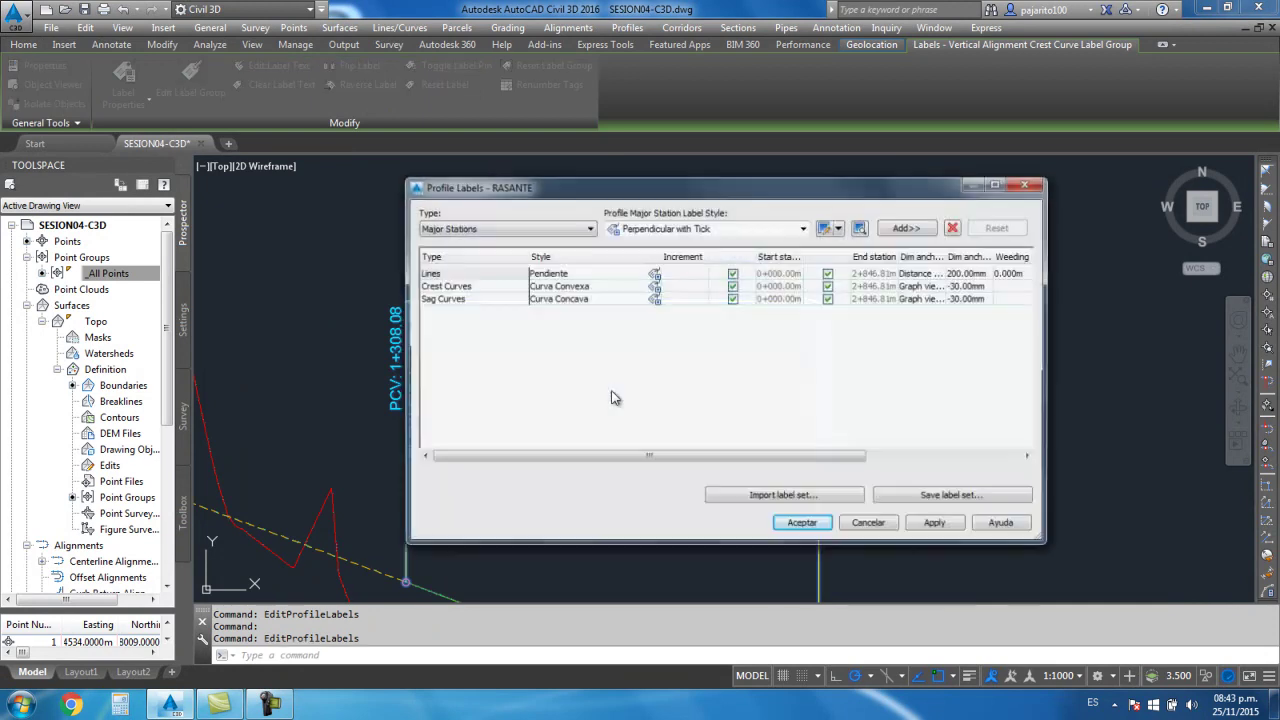
click(634, 302)
click(655, 300)
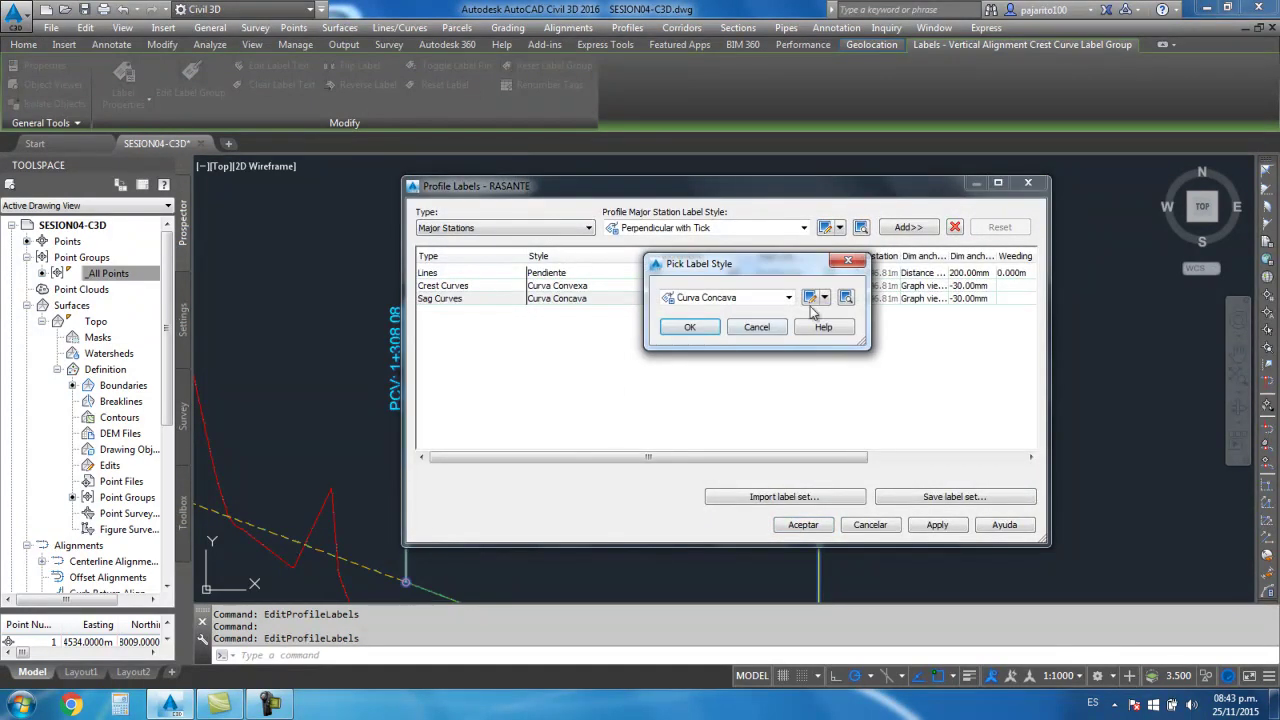
click(825, 298)
click(844, 365)
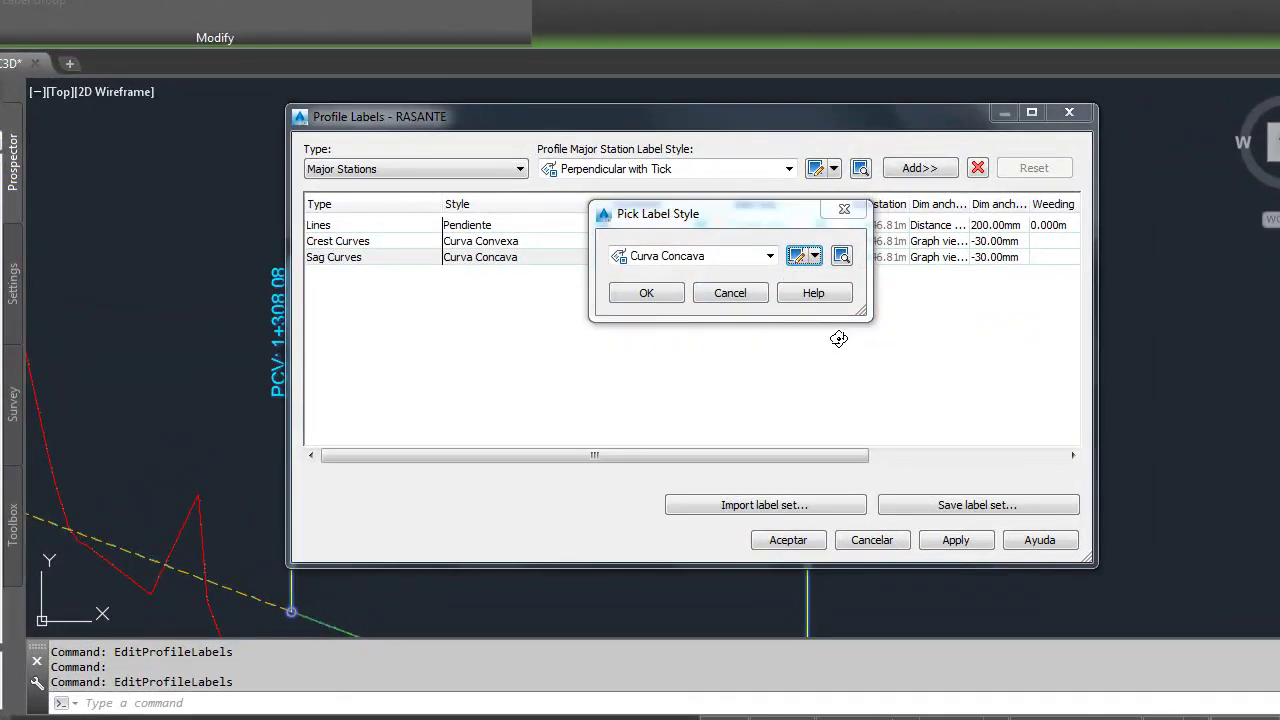
scroll(725, 322, up, 4)
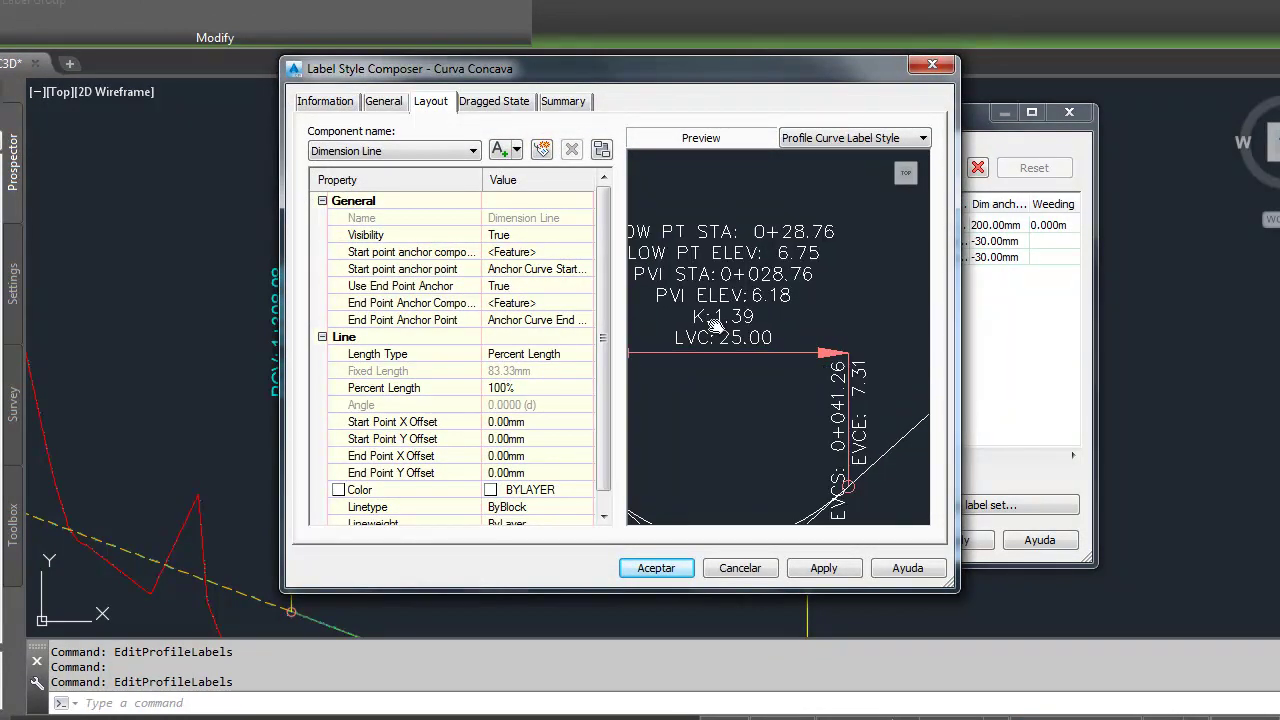
click(424, 151)
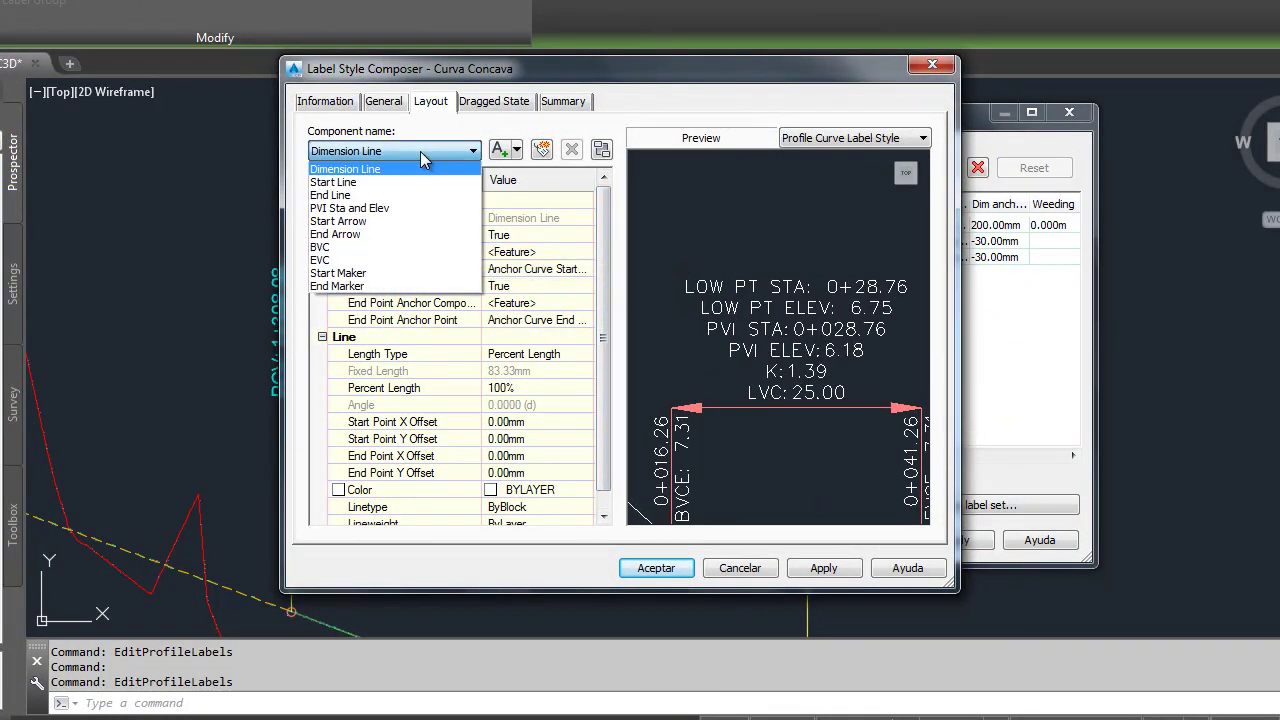
click(376, 208)
Colour the PVI Sta and Elev label text with colour 34 and select its text height
click(530, 303)
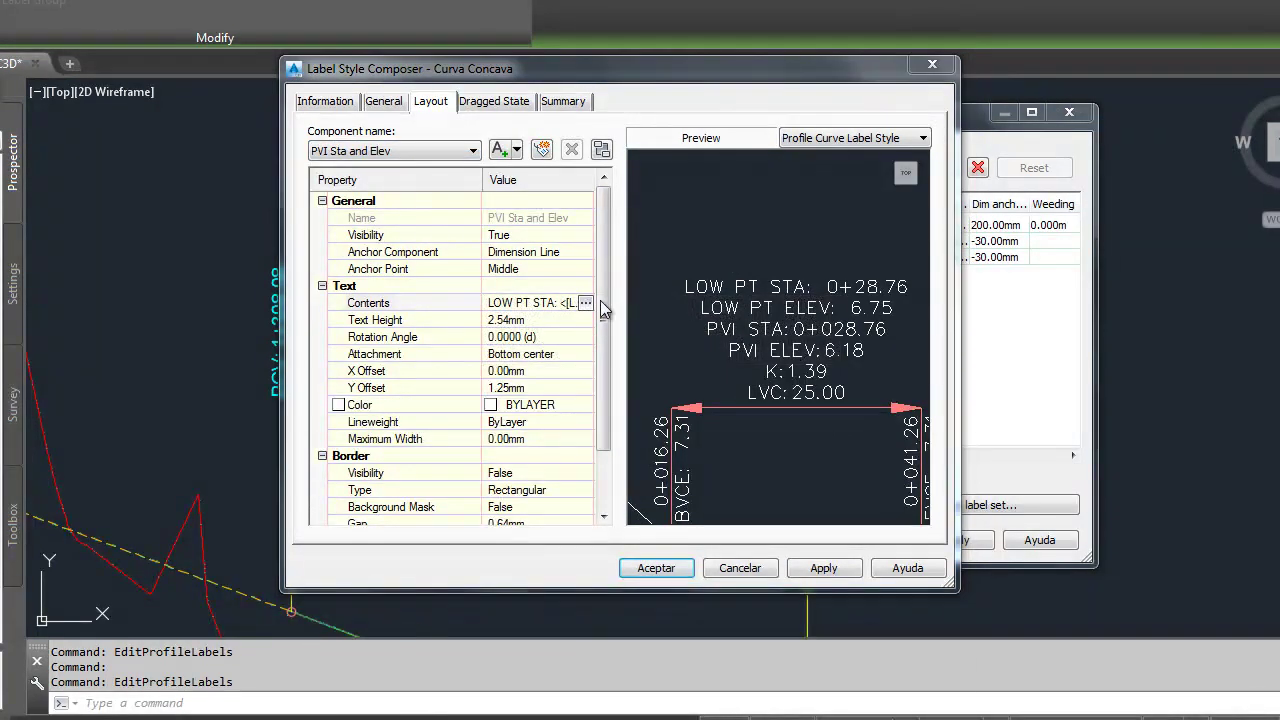
click(586, 303)
drag(886, 612, 548, 428)
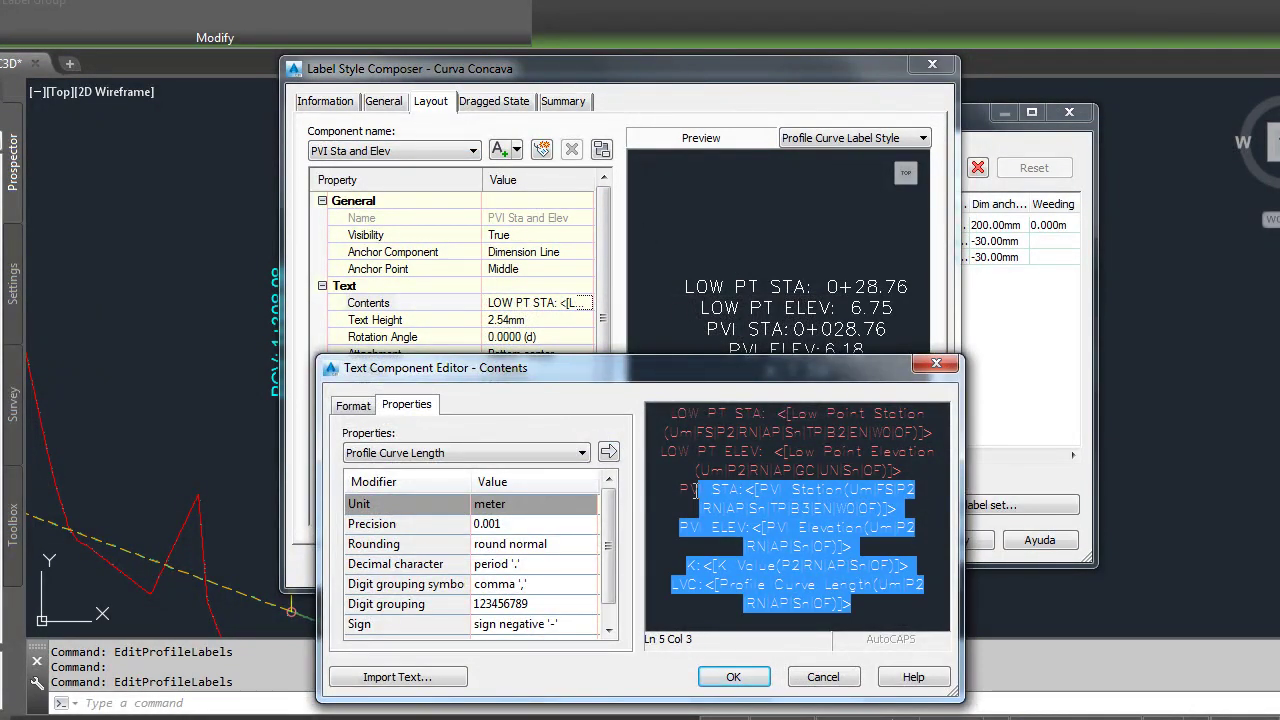
drag(528, 372, 522, 297)
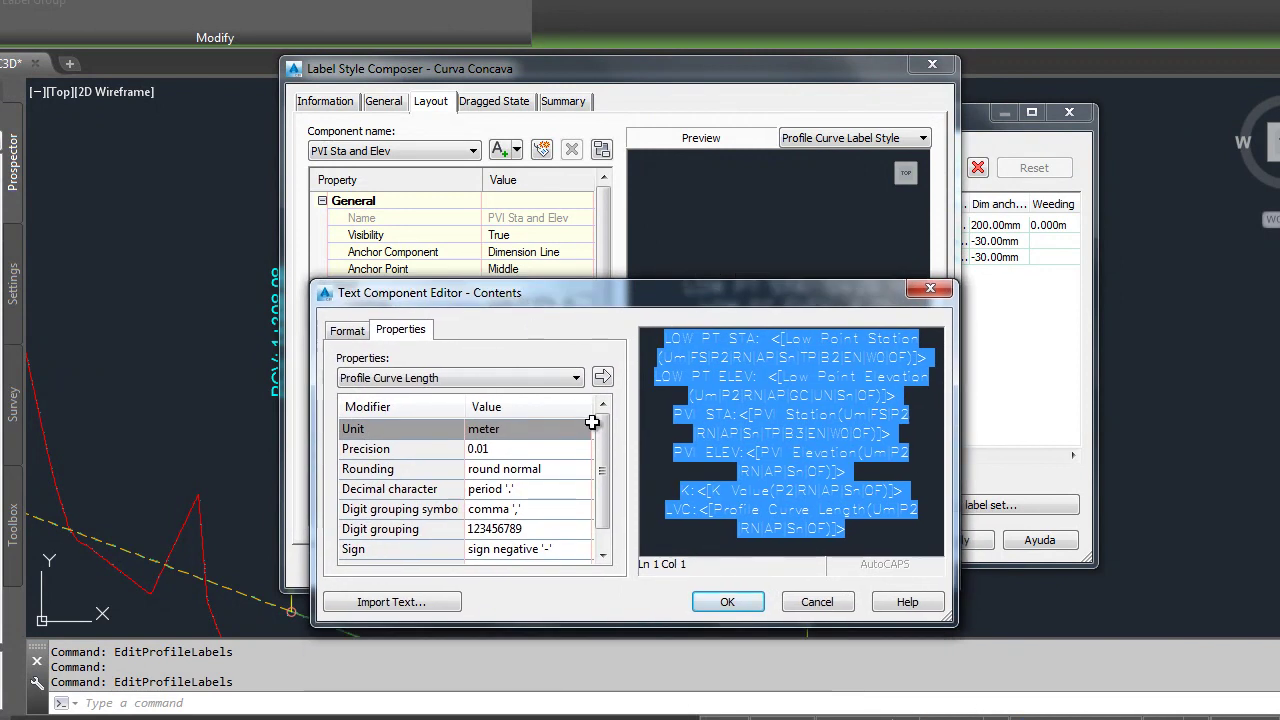
click(348, 330)
click(378, 499)
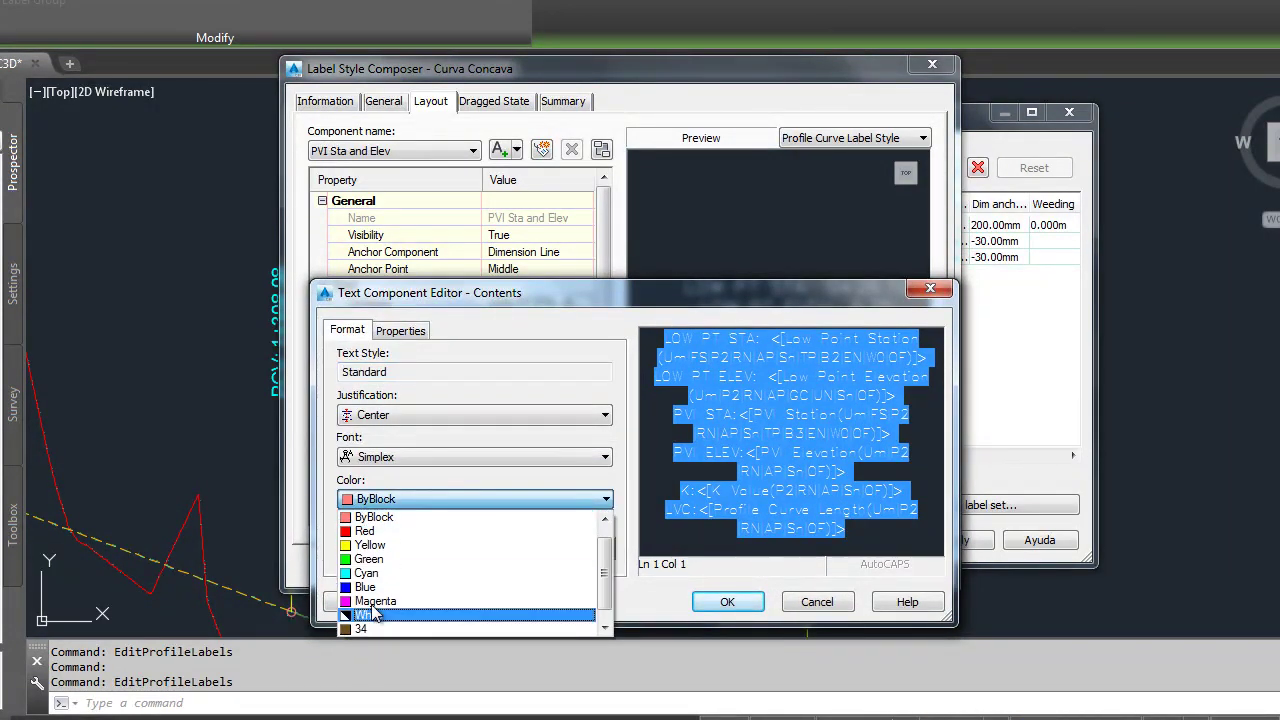
click(372, 632)
click(727, 602)
click(520, 319)
Set text height 4 and rewrite the low-point lines as PUNTO BAJO PROGRESIVA and ELEVACION
text(4)
click(535, 302)
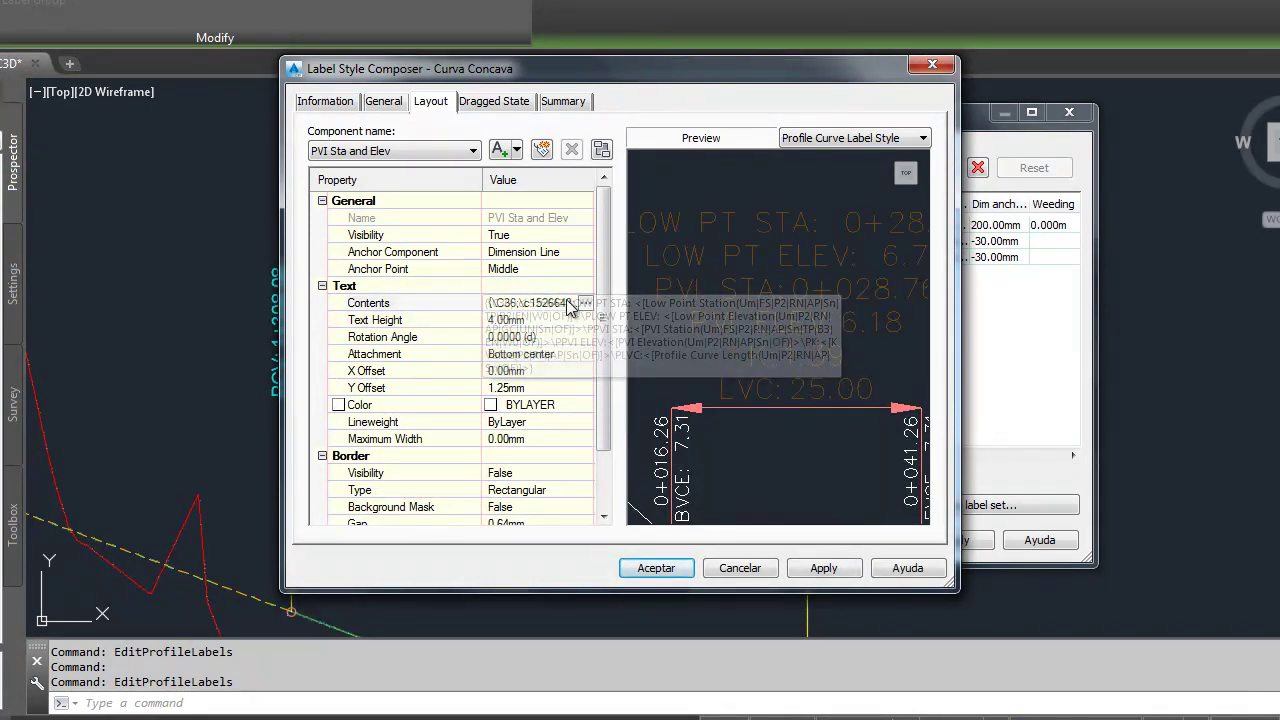
click(585, 302)
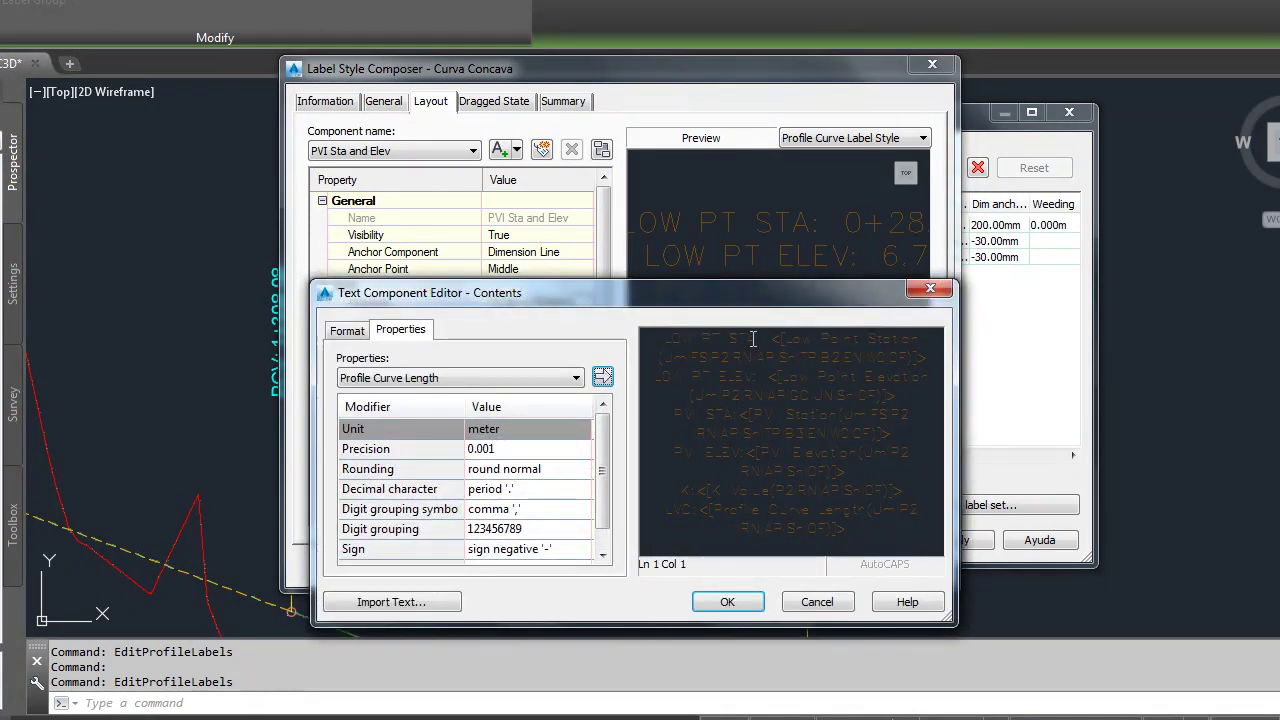
text(PVI:)
key(Caps_Lock)
text(PVI)
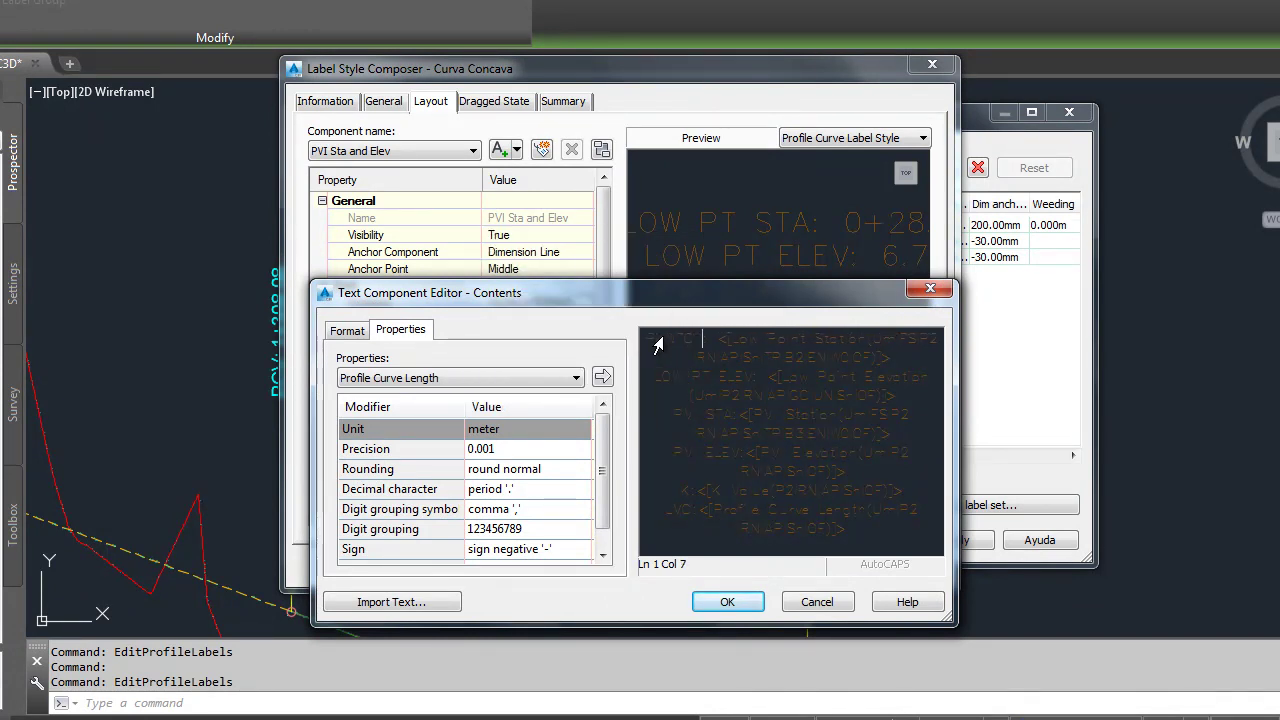
text(AJO PRO)
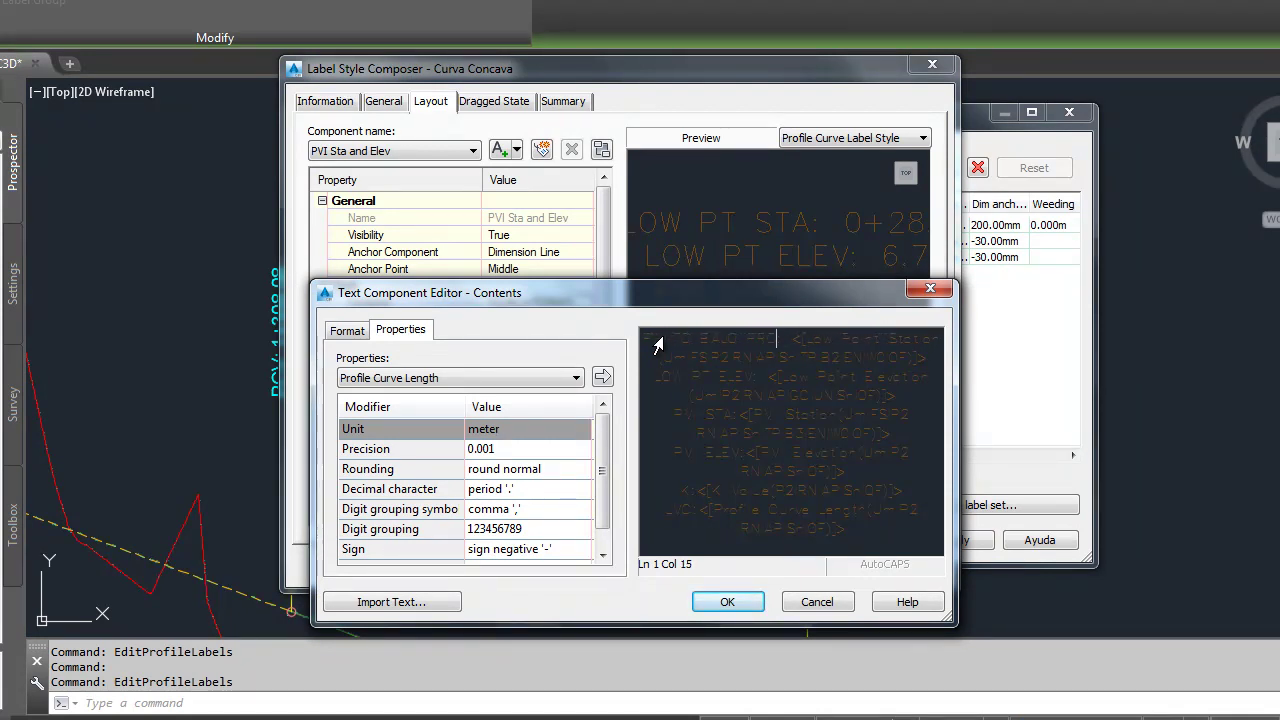
text(GRESIVA:)
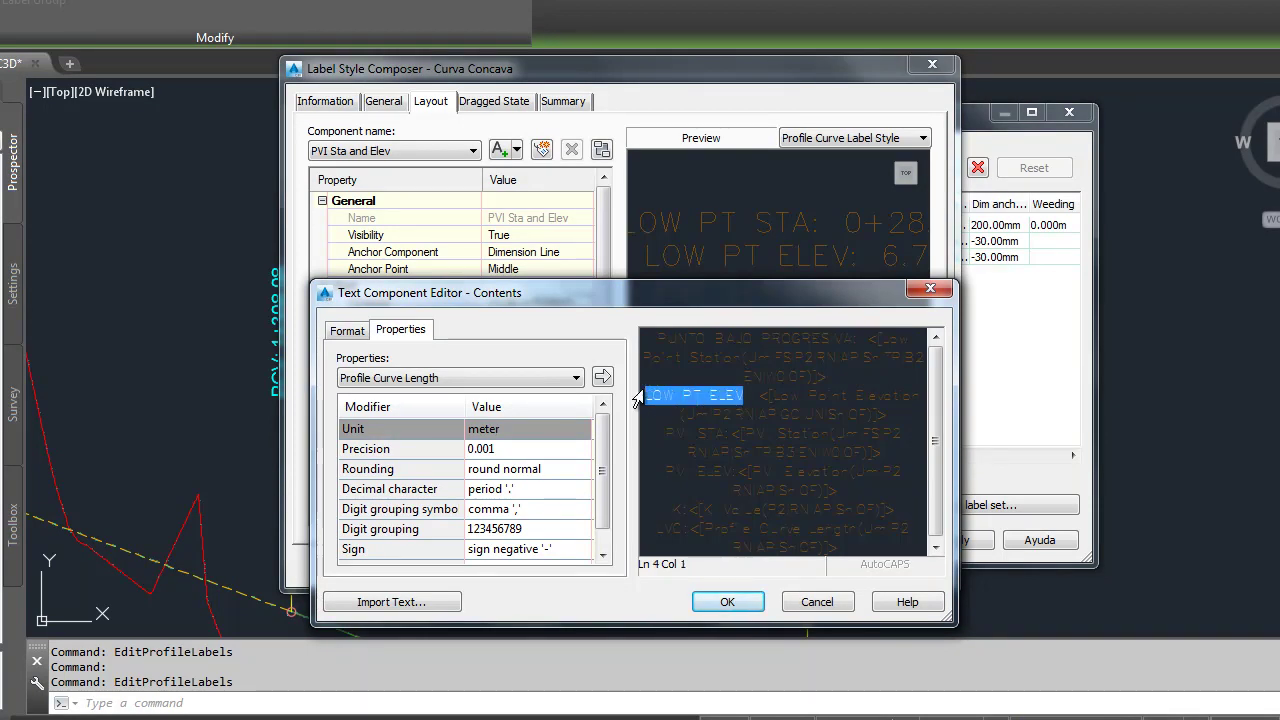
text(PUNT)
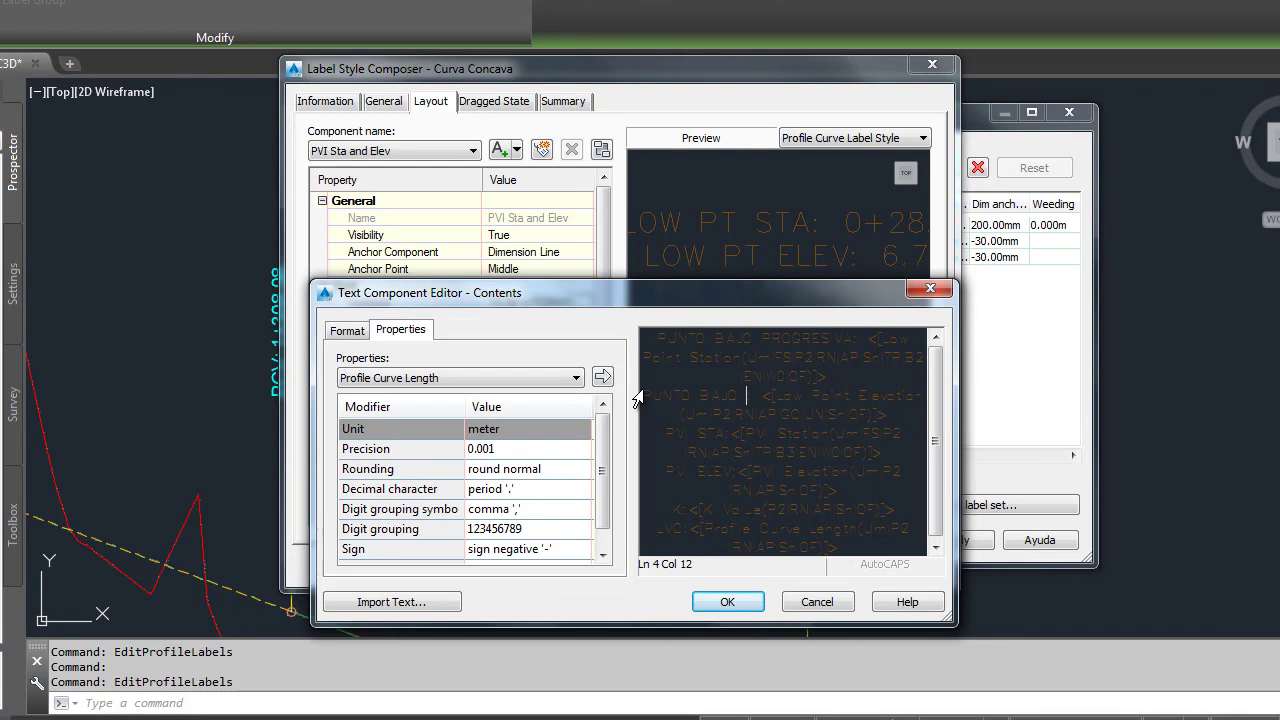
text(ION:)
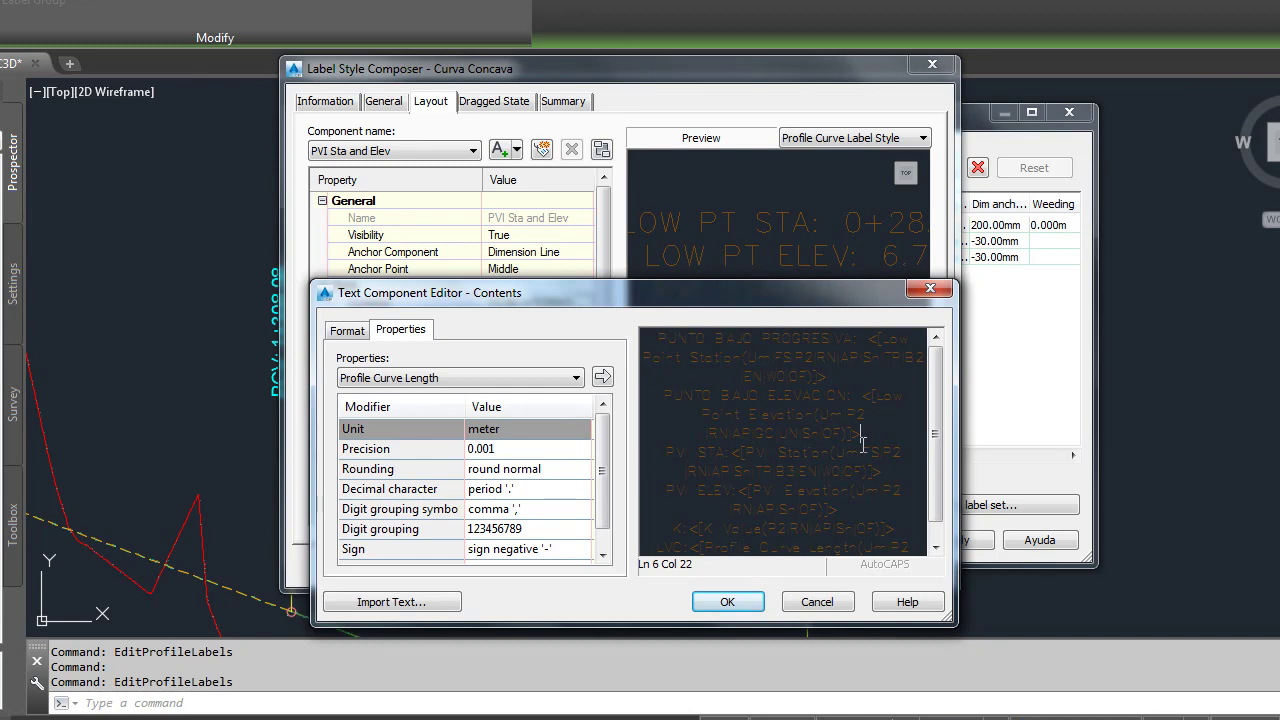
Delete the PVI STA and PVI ELEV lines, change LVC to LCV, and confirm
drag(719, 461, 656, 457)
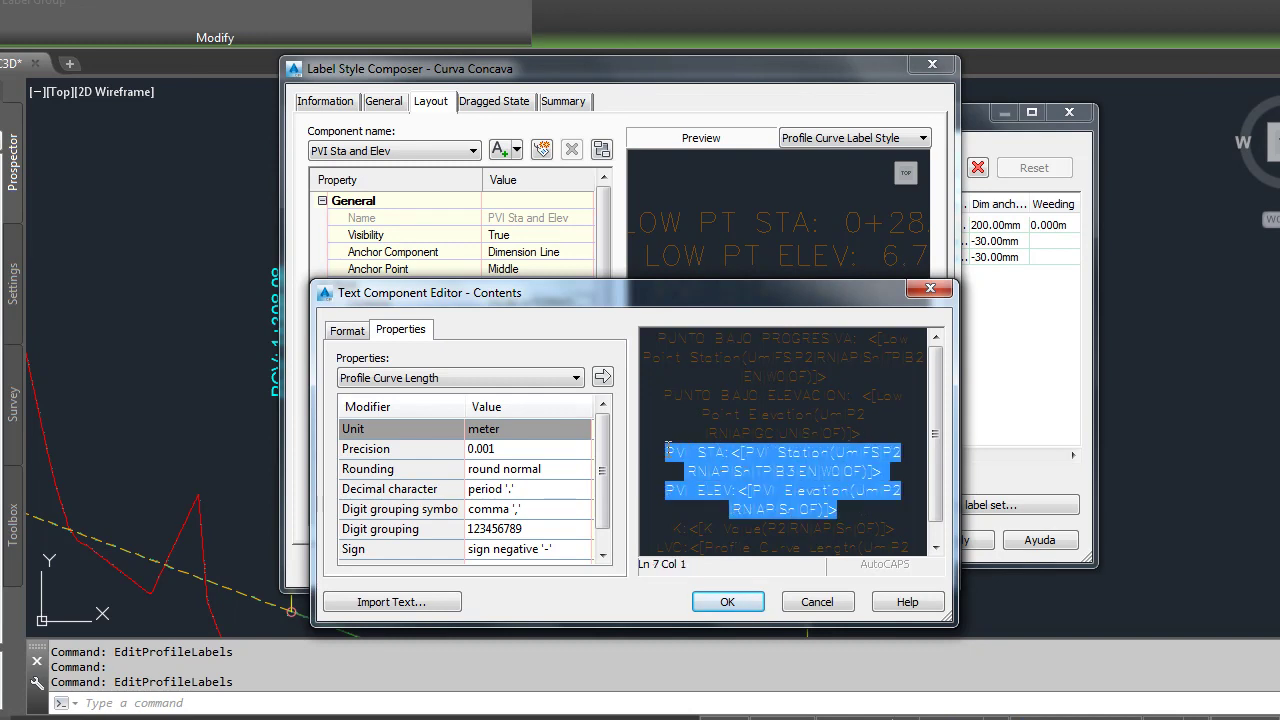
key(Delete)
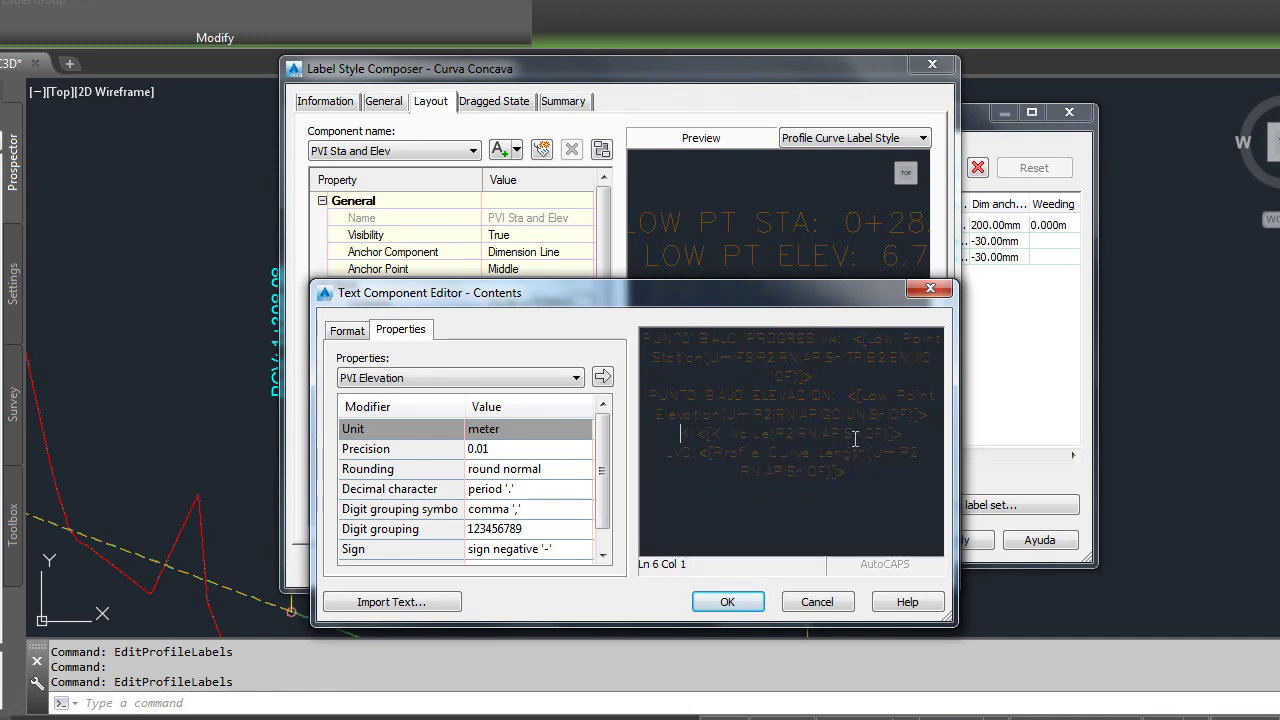
drag(688, 454, 692, 454)
text(C)
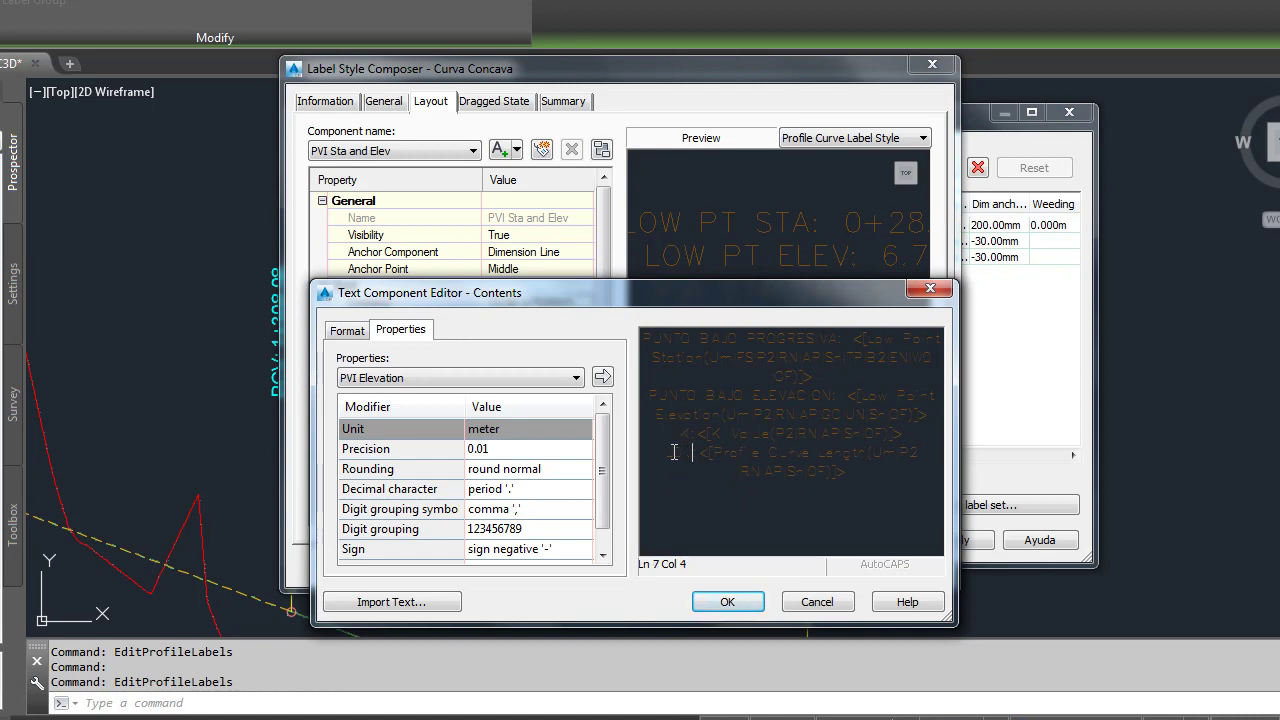
click(727, 601)
mouse_move(757, 450)
middle_down()
mouse_move(757, 363)
mouse_move(828, 238)
middle_up()
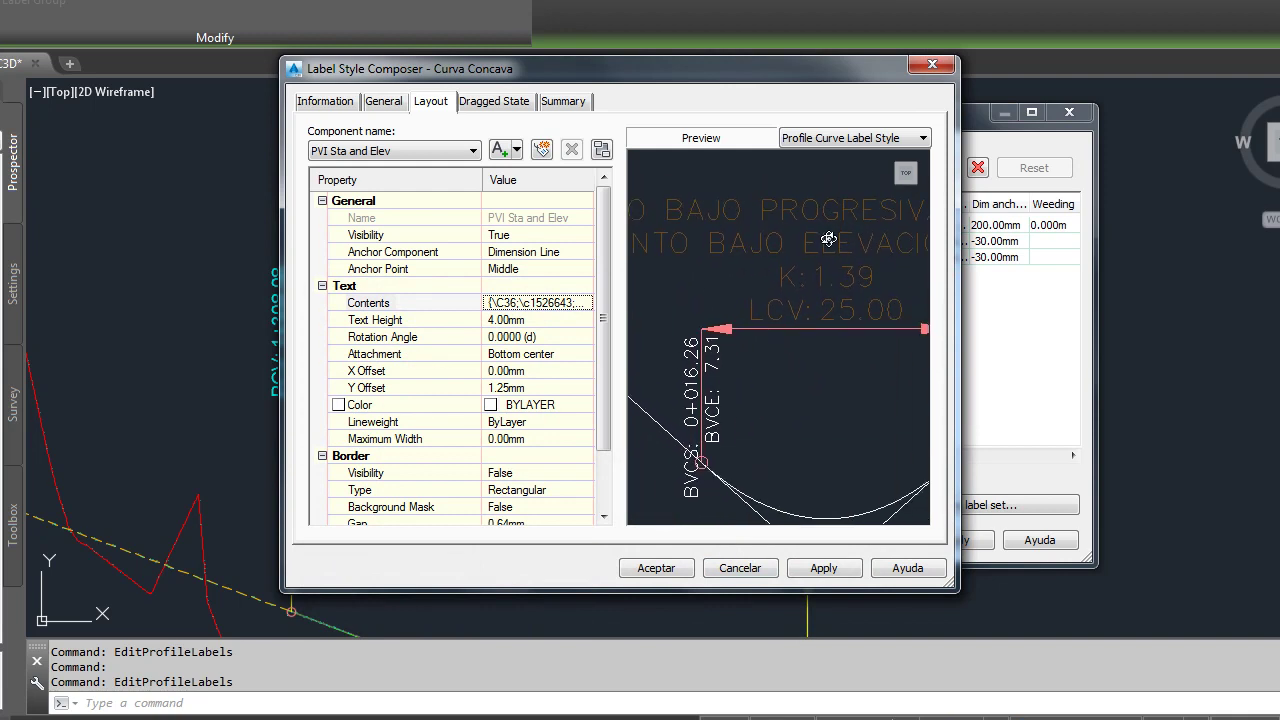
Make the BVC component's label text Cyan in the Arial font
middle_drag(735, 314, 758, 251)
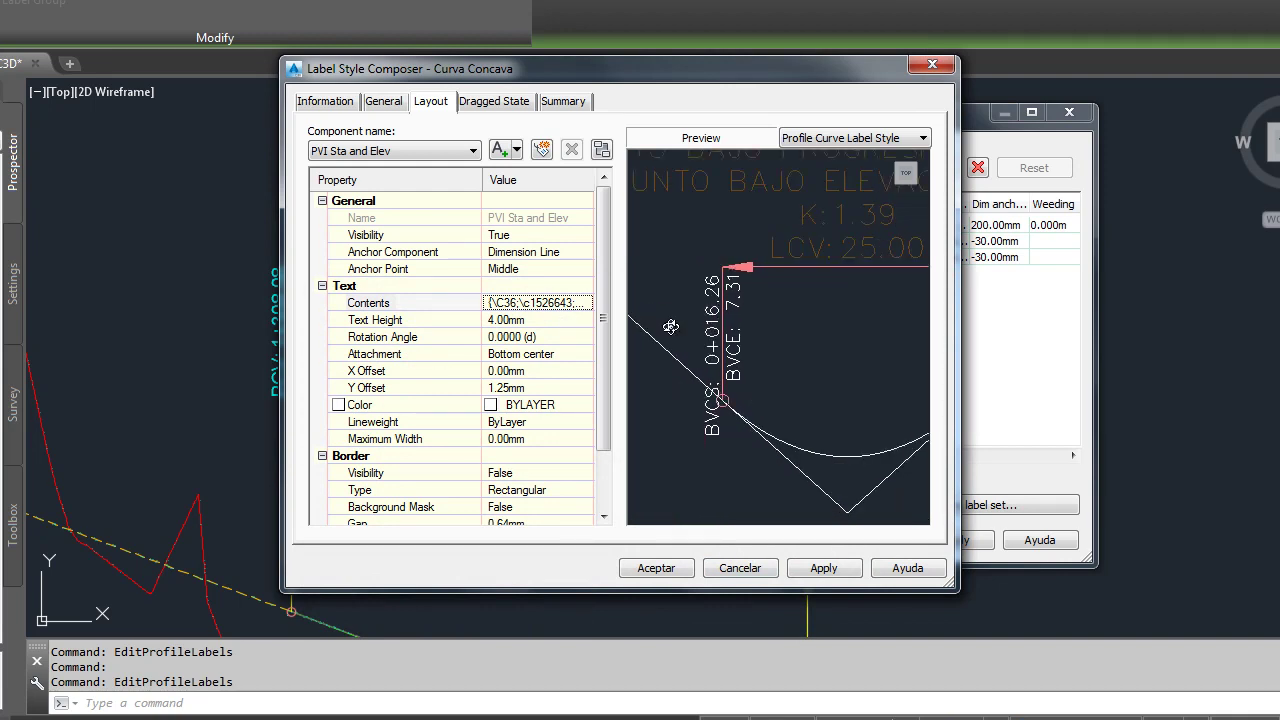
click(400, 152)
click(325, 247)
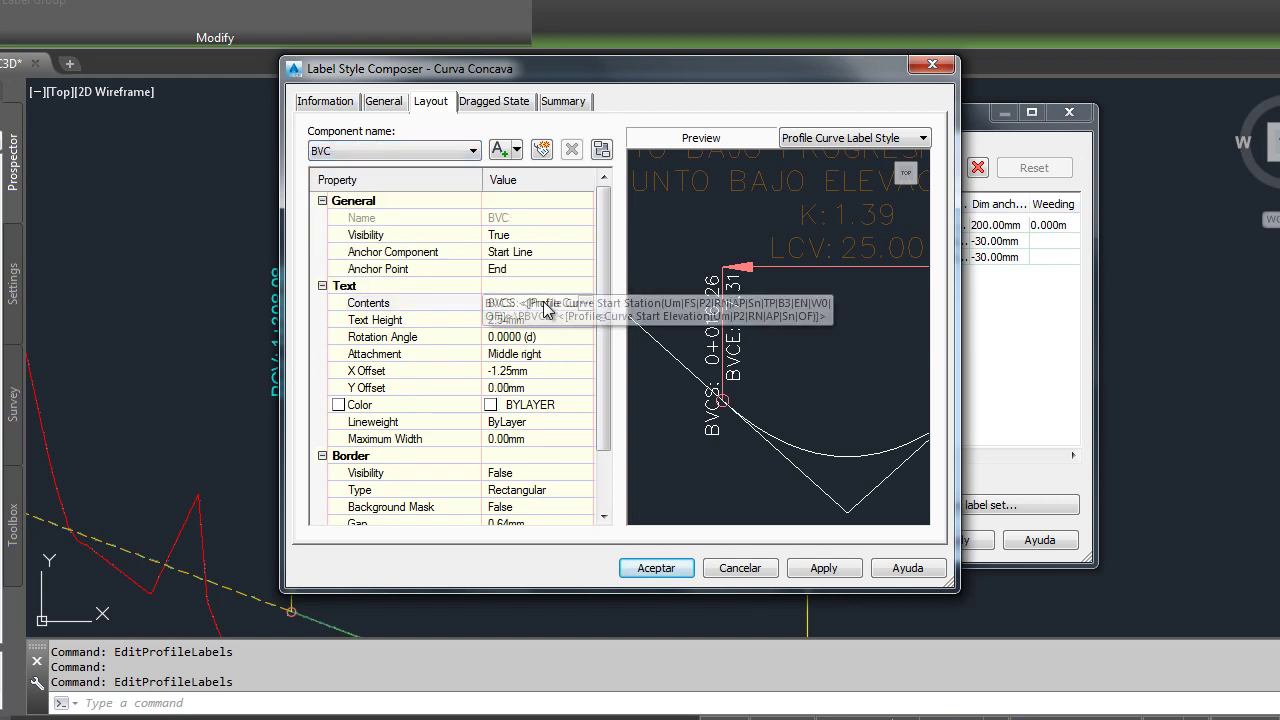
click(585, 303)
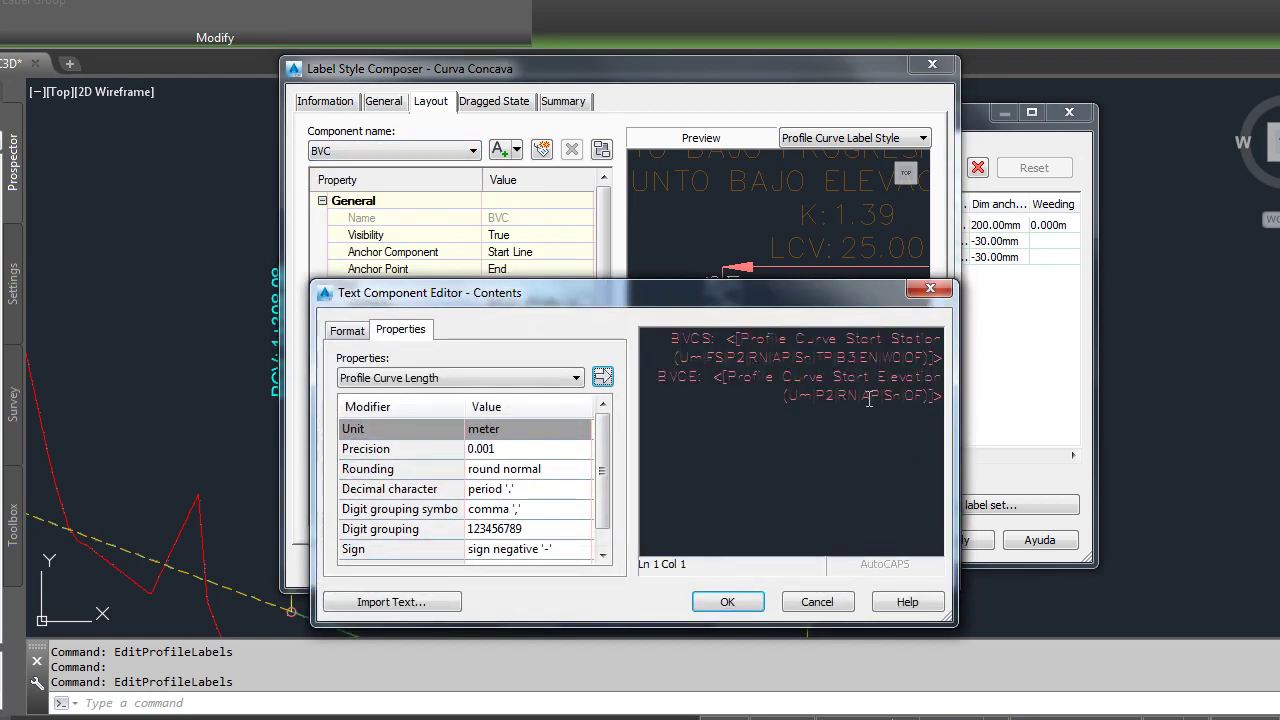
drag(938, 399, 665, 337)
click(347, 330)
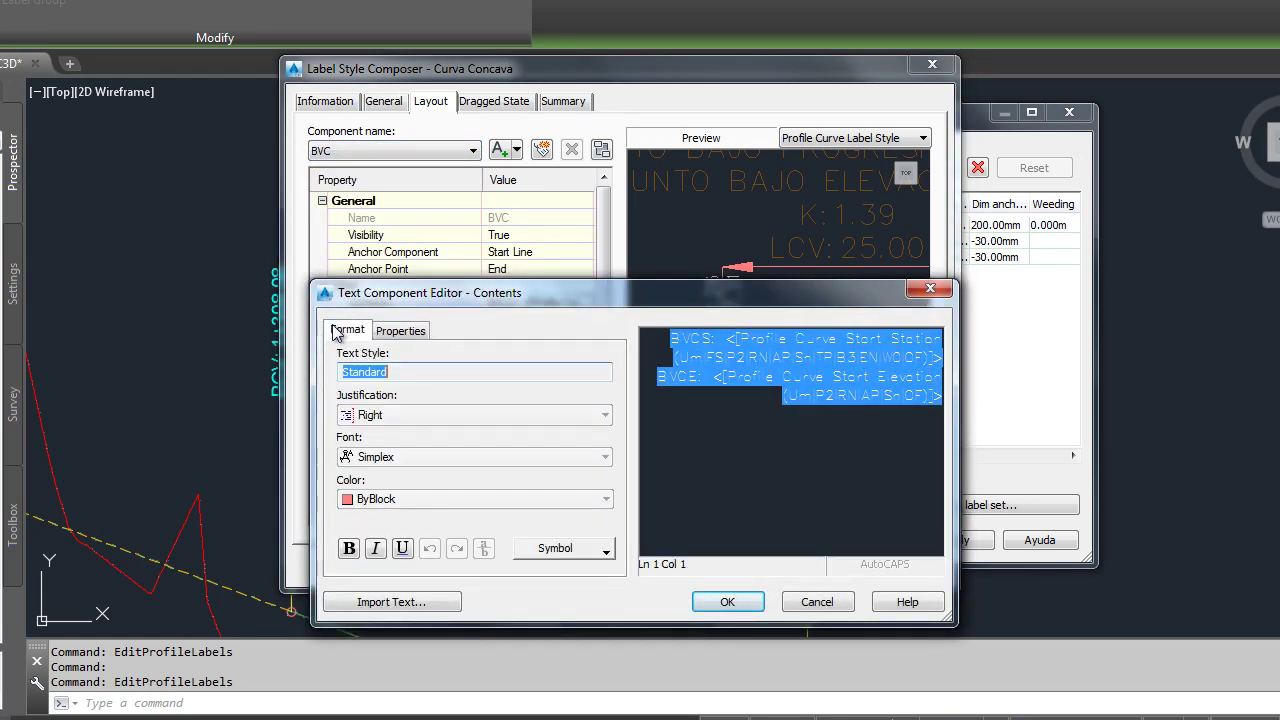
click(378, 499)
click(372, 574)
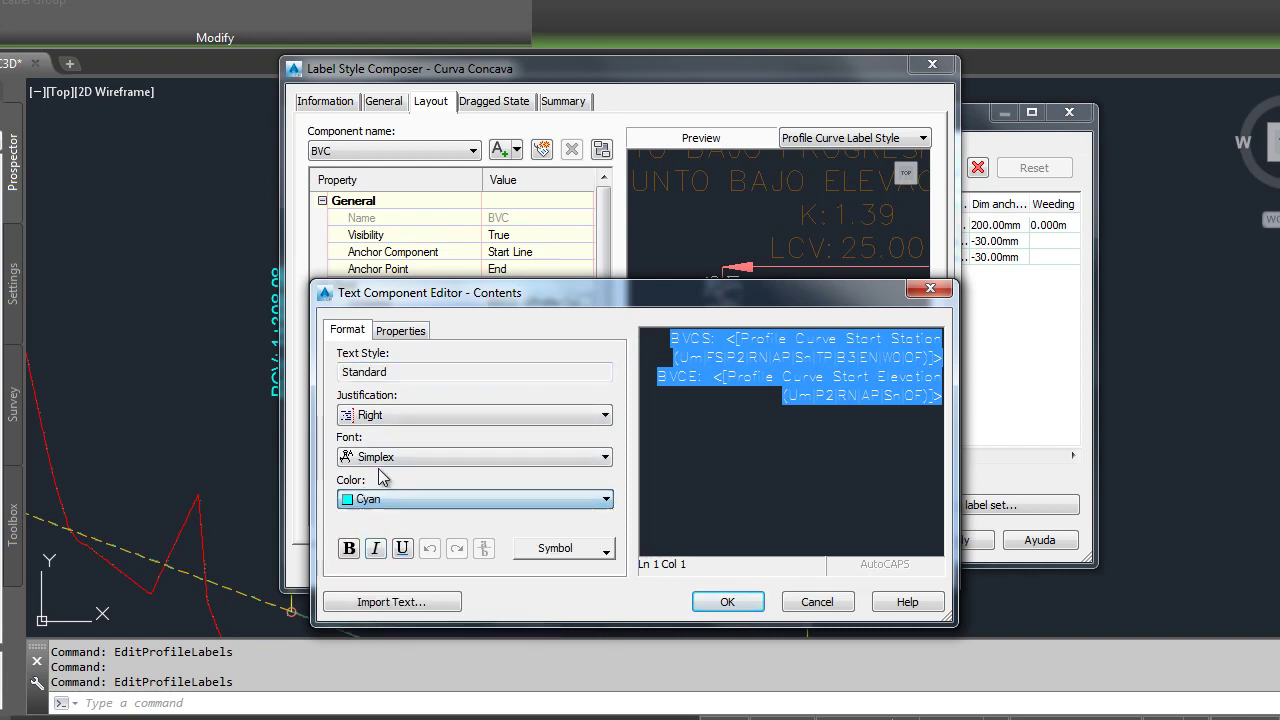
click(380, 457)
key(a)
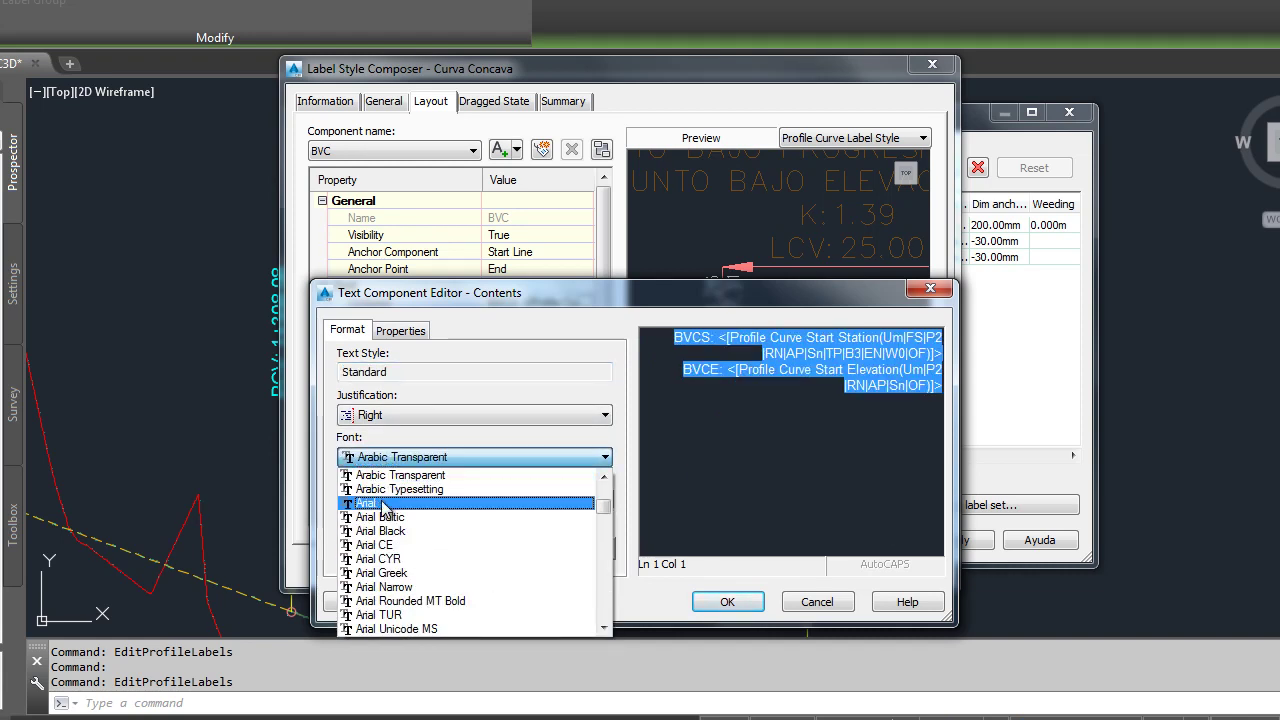
click(383, 503)
click(403, 333)
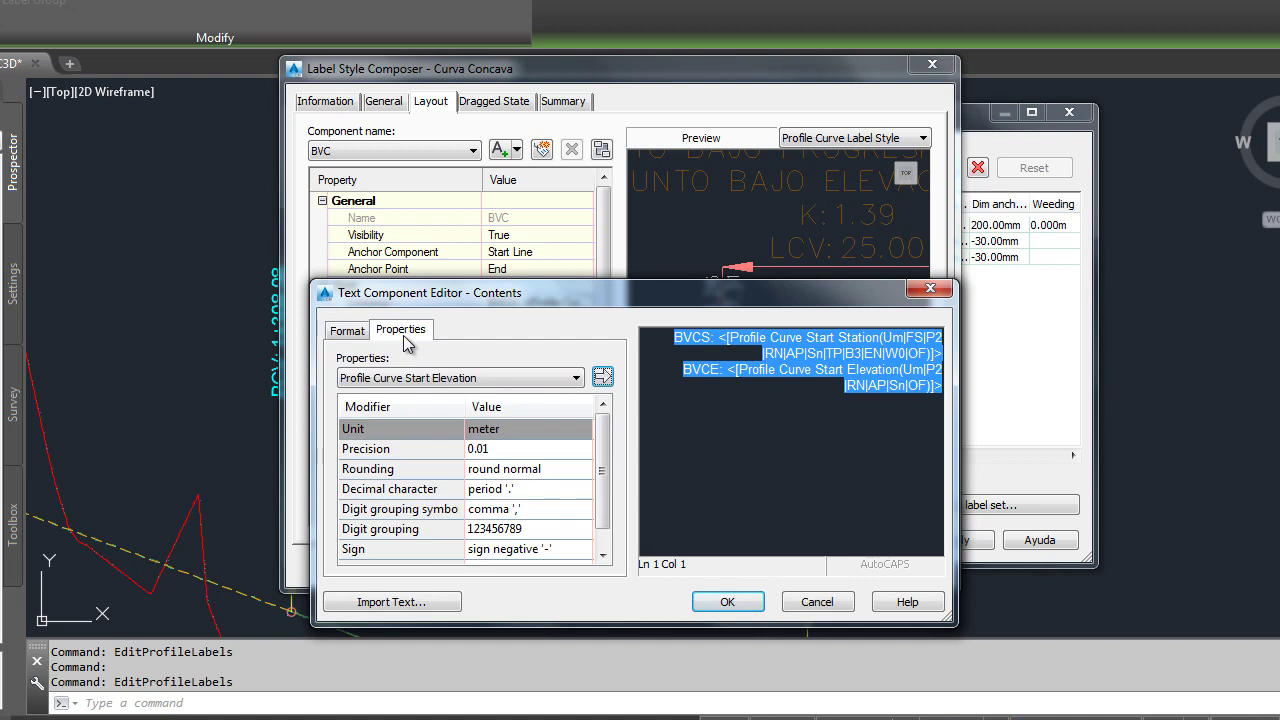
click(725, 601)
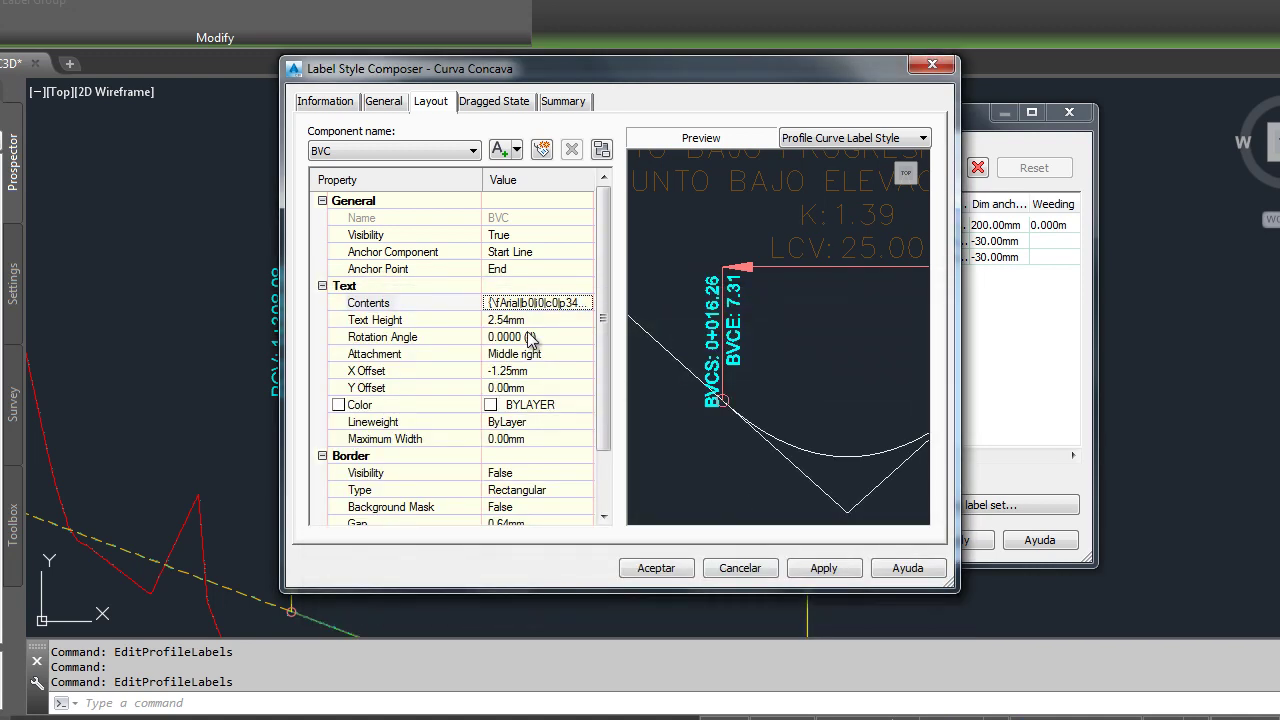
Replace BVCS and BVCE with PCV PROGRESIVA: and ELEVACION: in the BVC label
click(540, 302)
click(586, 302)
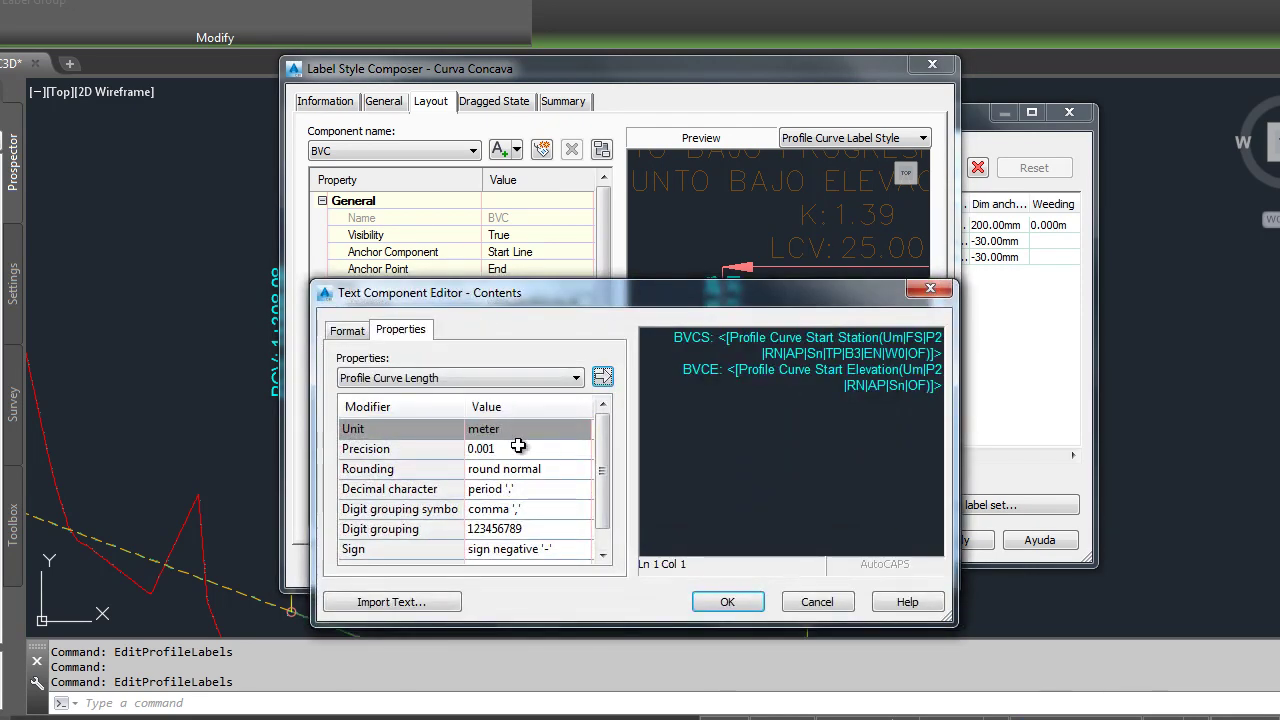
drag(711, 338, 662, 333)
text(PCV P)
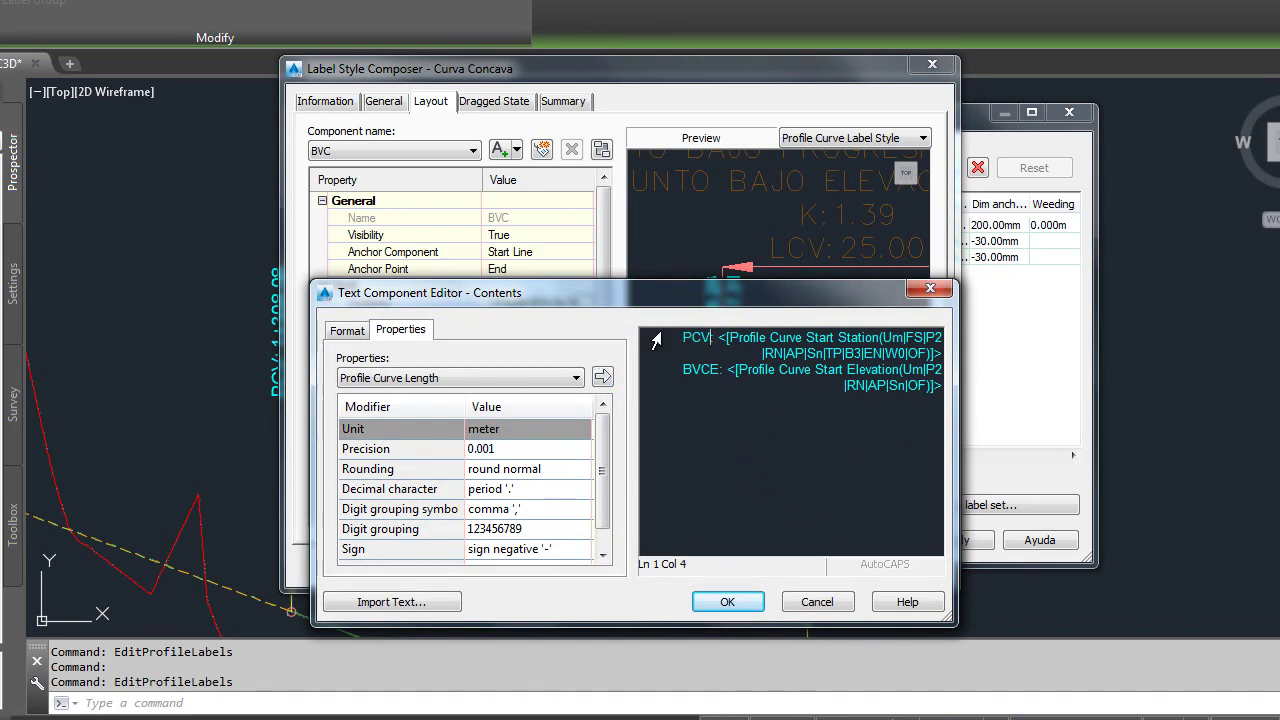
text(ROGRESIVA)
text(:)
drag(722, 369, 640, 375)
text(EVACION:)
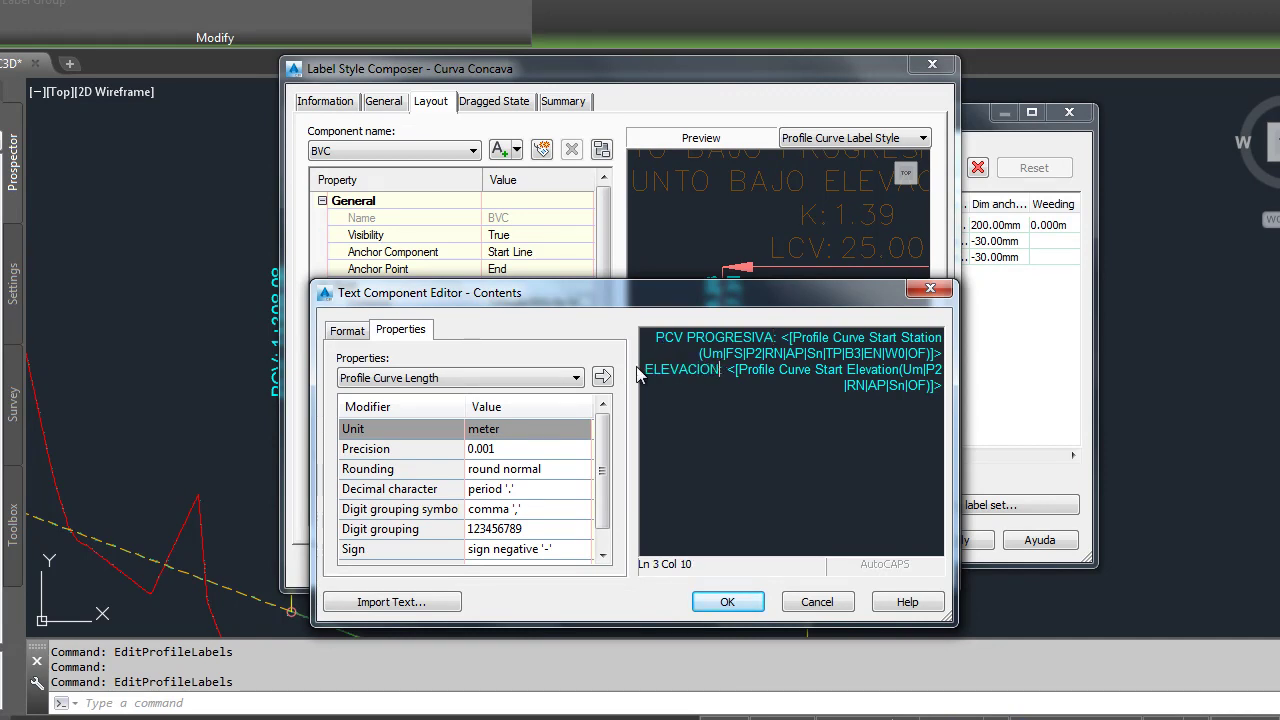
click(727, 601)
middle_drag(733, 499, 645, 425)
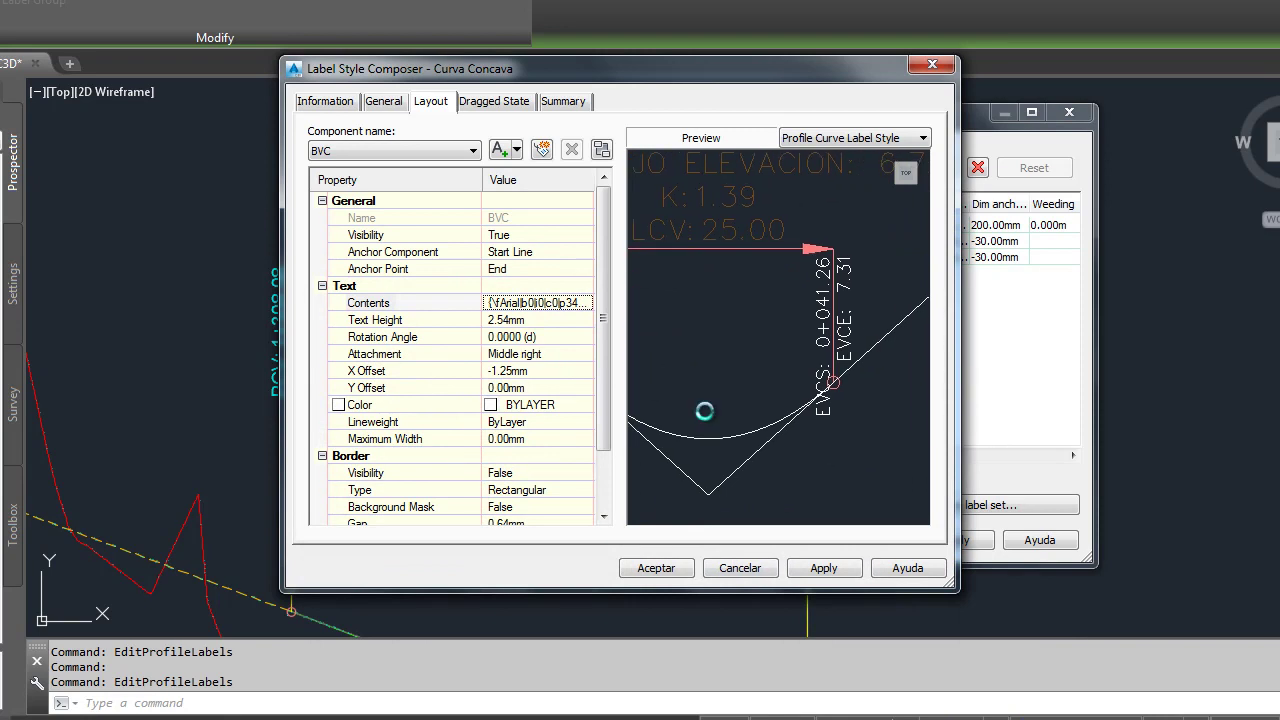
Make the EVC component's label text Cyan in the Arial font
click(396, 158)
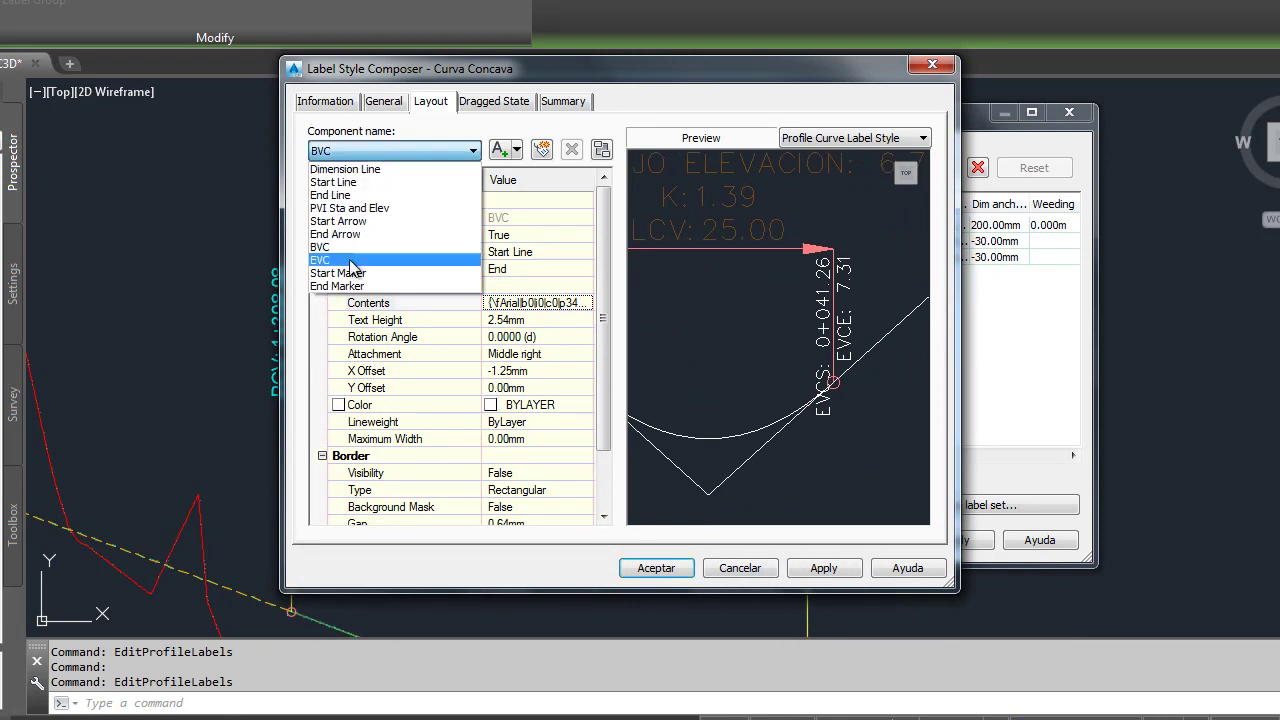
click(335, 258)
click(632, 329)
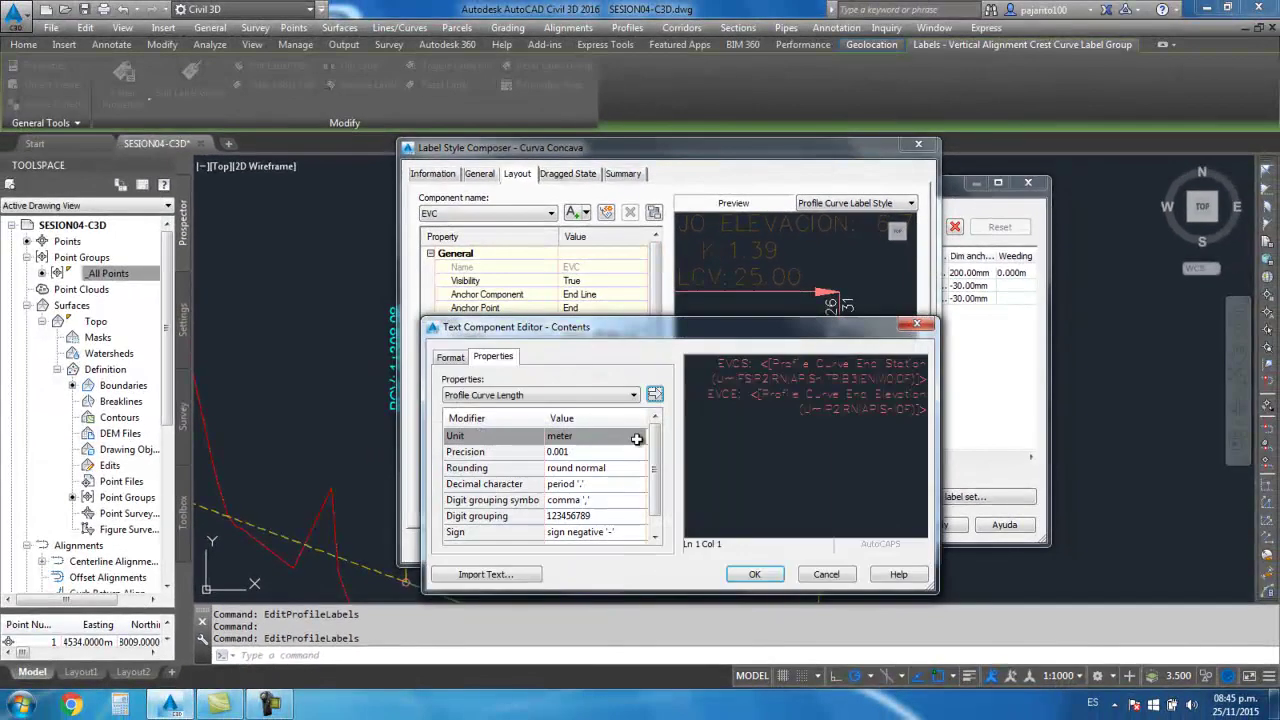
click(1190, 703)
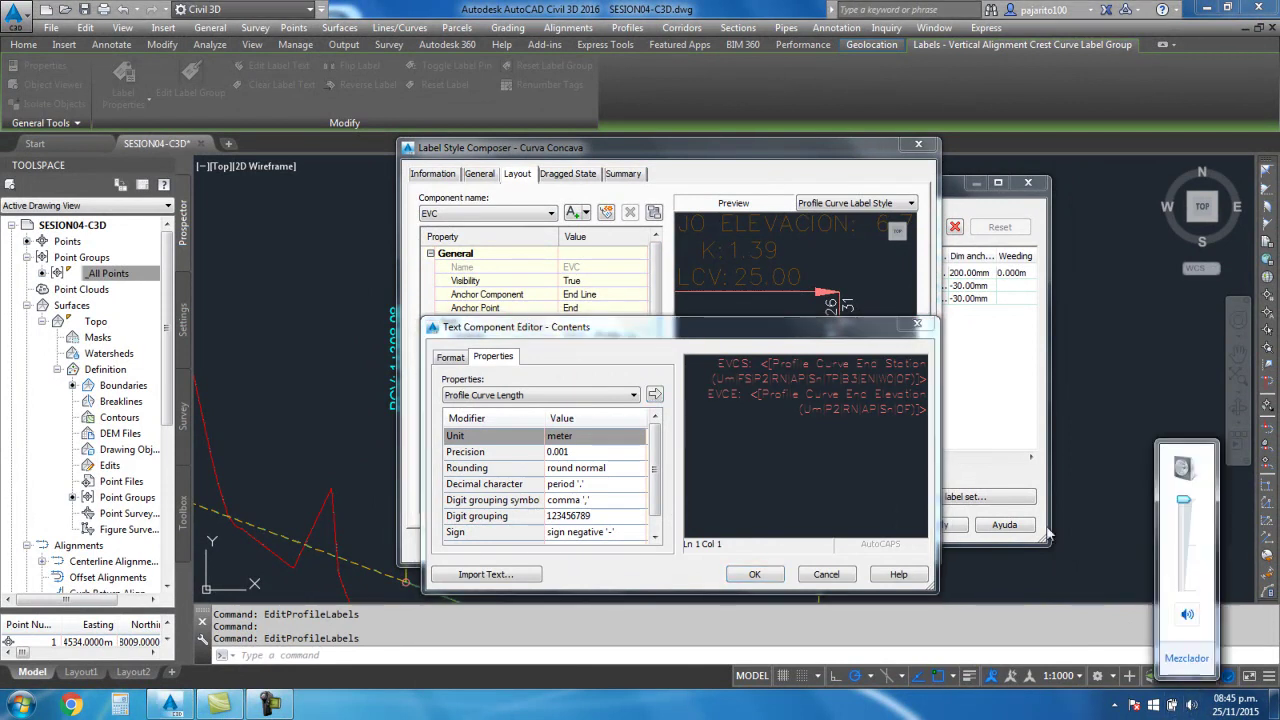
click(927, 410)
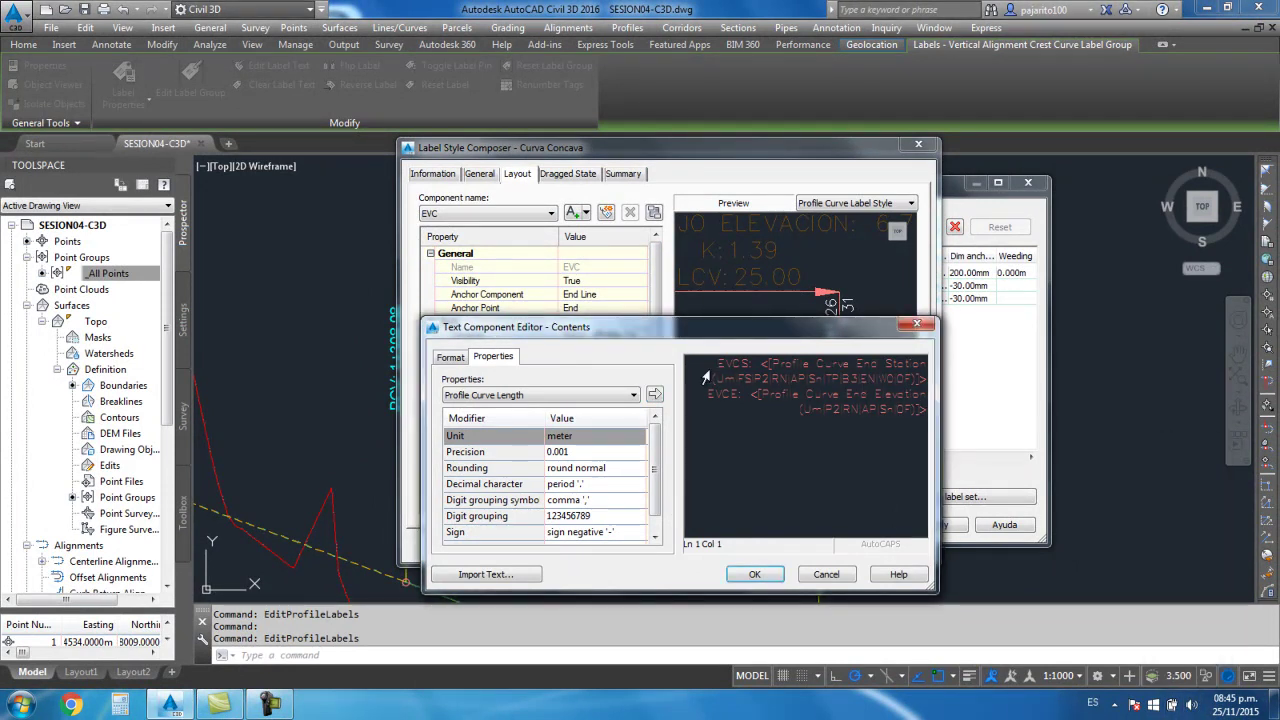
drag(705, 377, 877, 429)
click(450, 357)
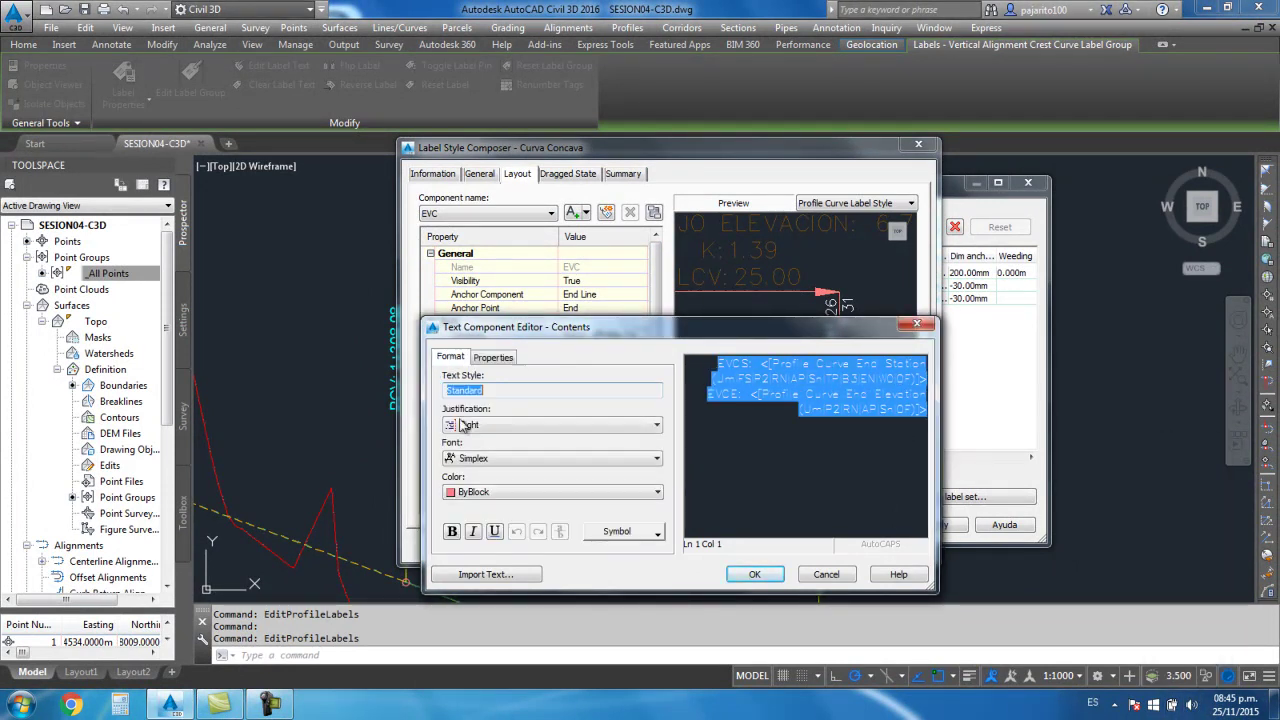
click(520, 491)
click(470, 562)
click(487, 458)
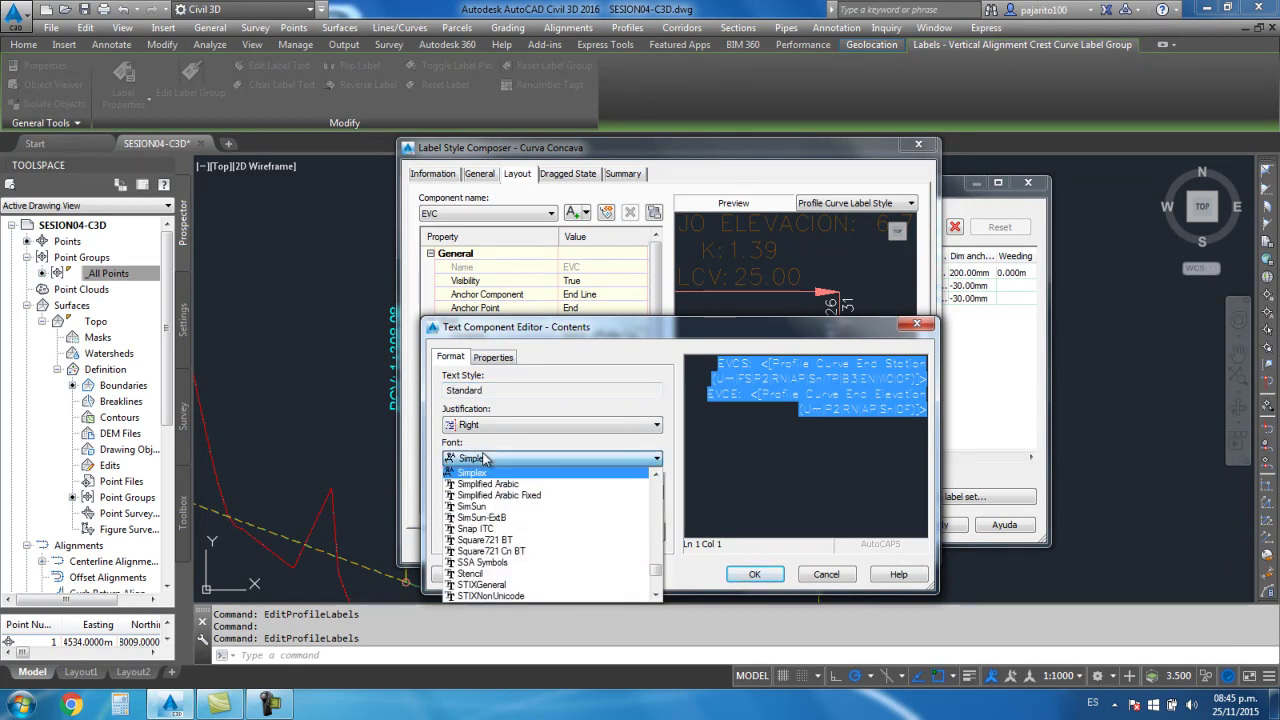
text(arent)
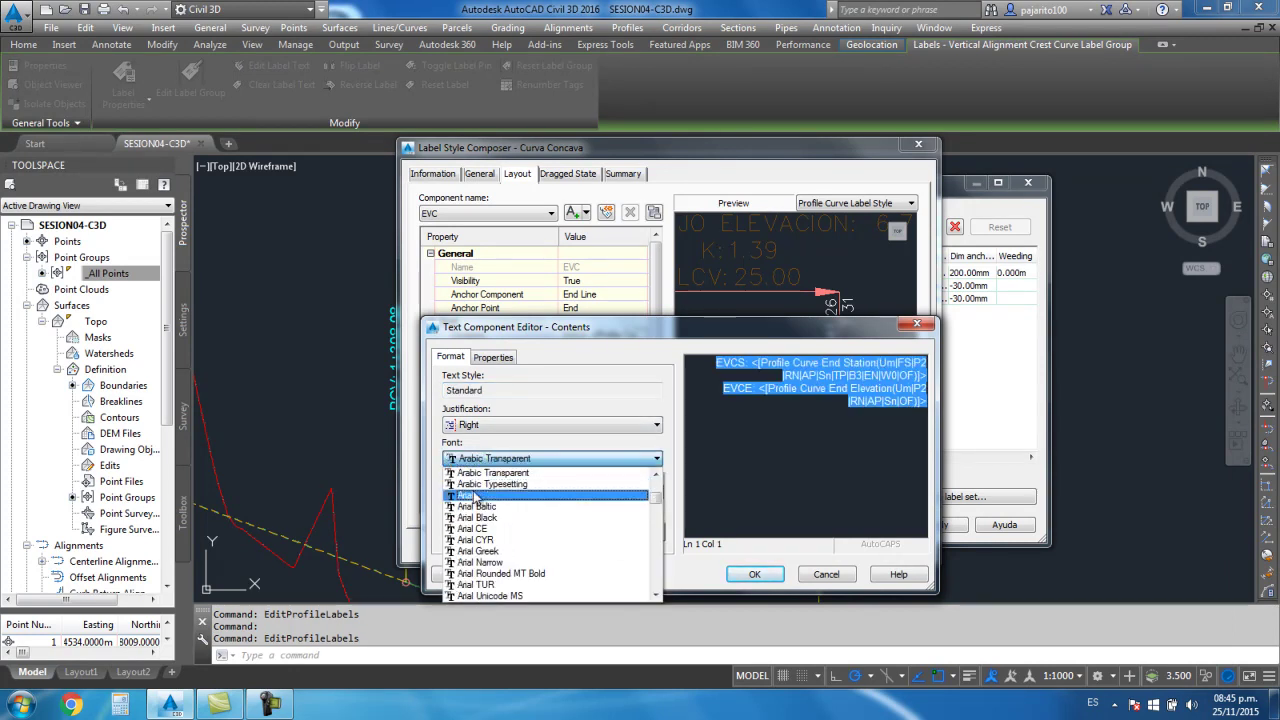
click(470, 495)
Replace EVCS and EVCE with PTV PROGRESIVA: and ELEVACION in the EVC label
drag(747, 364, 713, 362)
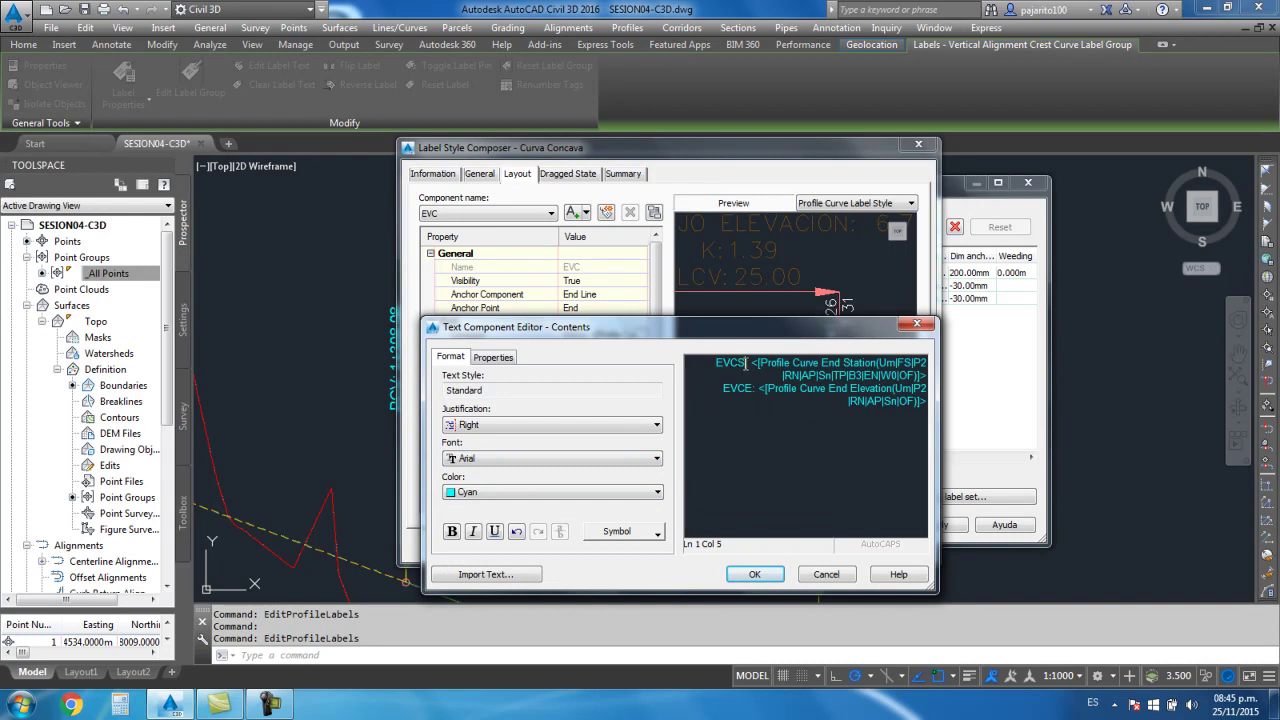
text(P)
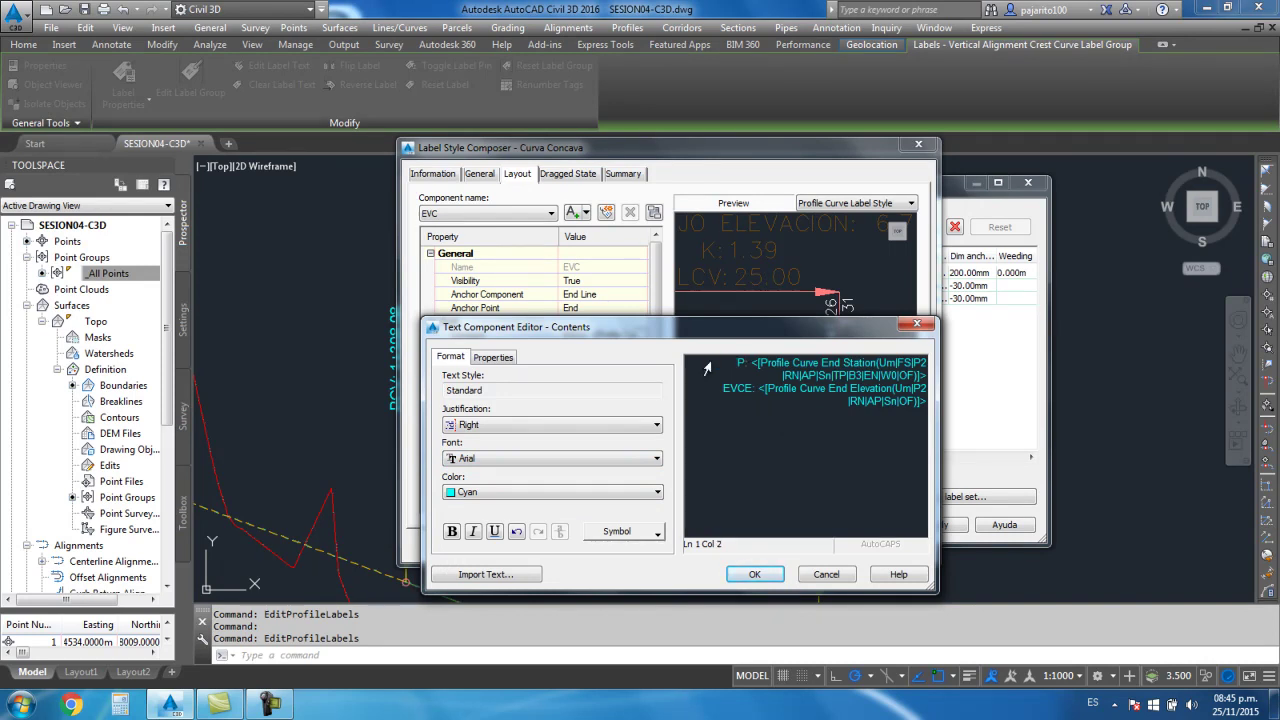
text(ROGRESIVA)
text(:)
drag(752, 388, 723, 389)
text(ELEVACION)
click(755, 574)
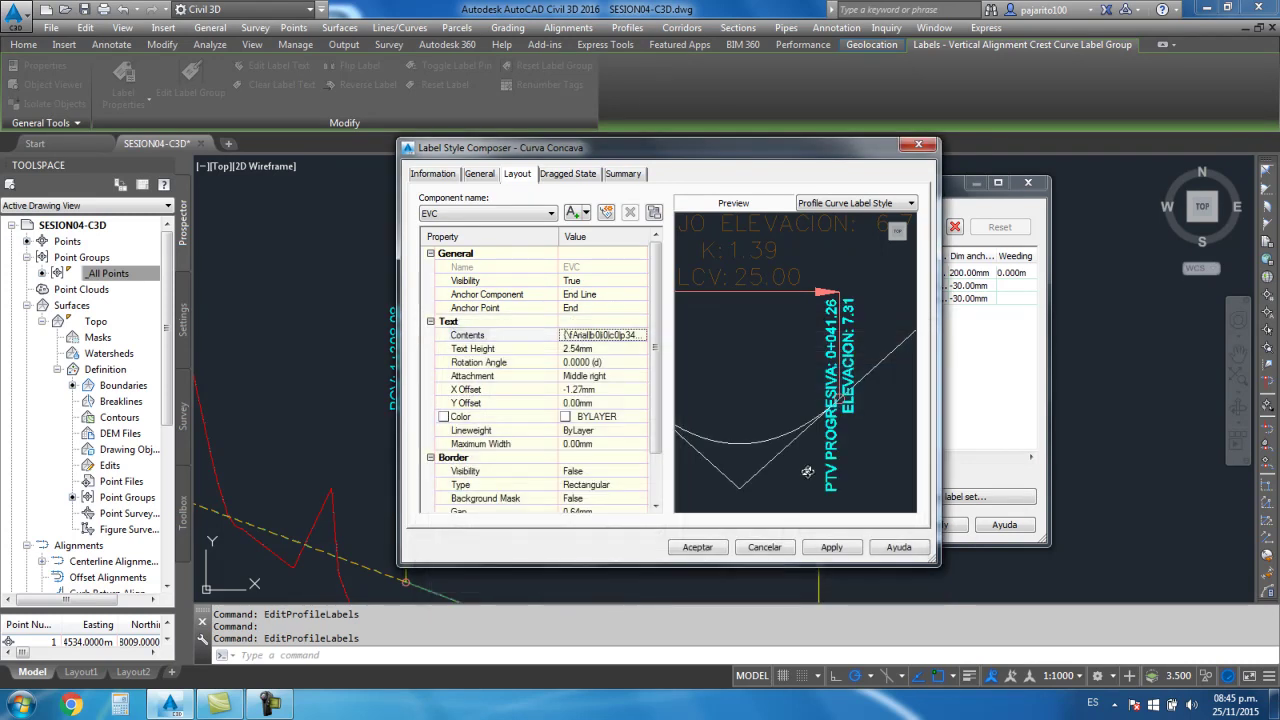
click(695, 464)
click(700, 328)
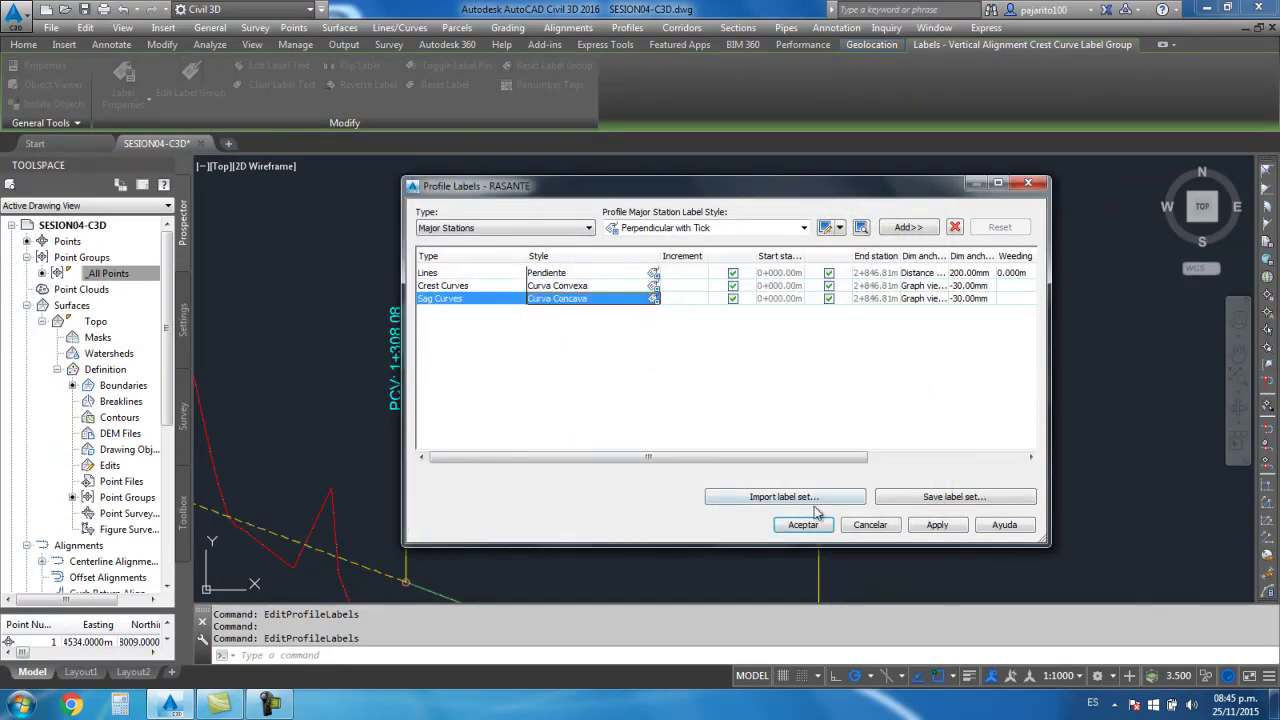
click(803, 525)
scroll(737, 400, down, 5)
scroll(703, 396, down, 2)
scroll(703, 396, up, 3)
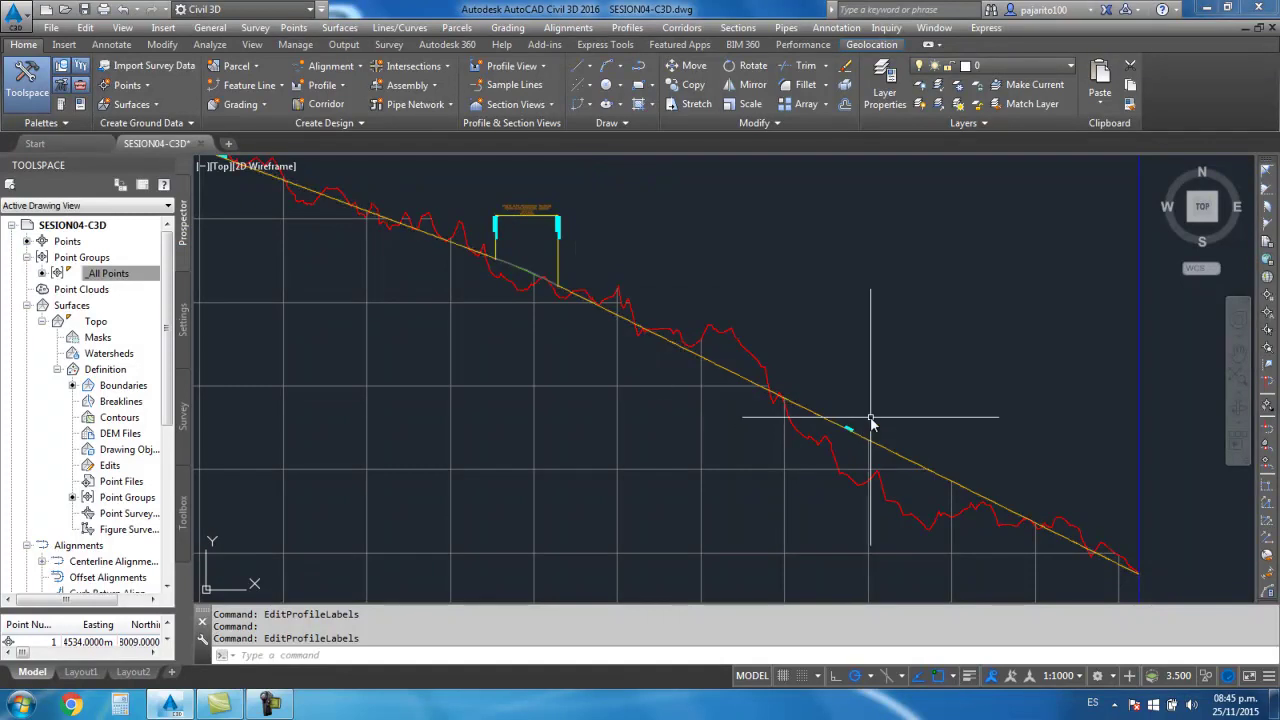
scroll(840, 422, up, 4)
scroll(820, 425, down, 2)
scroll(843, 423, down, 2)
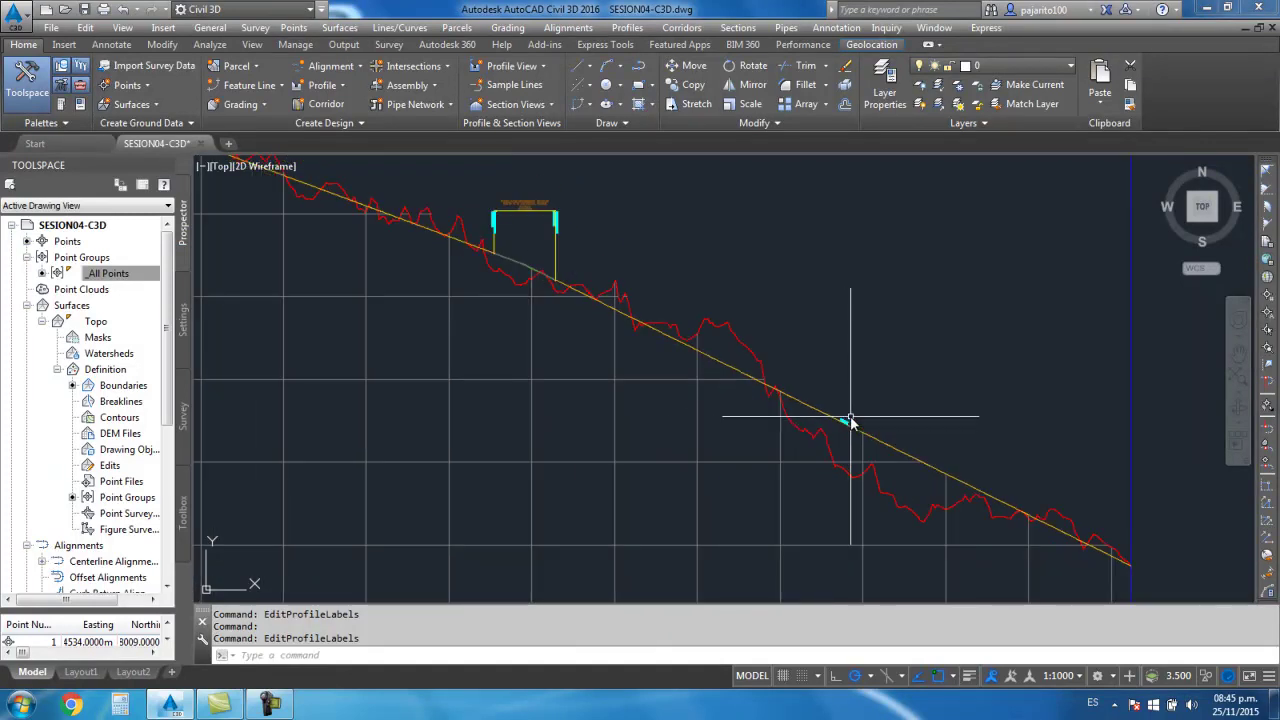
scroll(843, 423, down, 2)
scroll(780, 394, up, 3)
scroll(574, 297, down, 2)
scroll(573, 302, up, 5)
scroll(640, 330, down, 5)
scroll(757, 363, down, 2)
scroll(757, 363, up, 5)
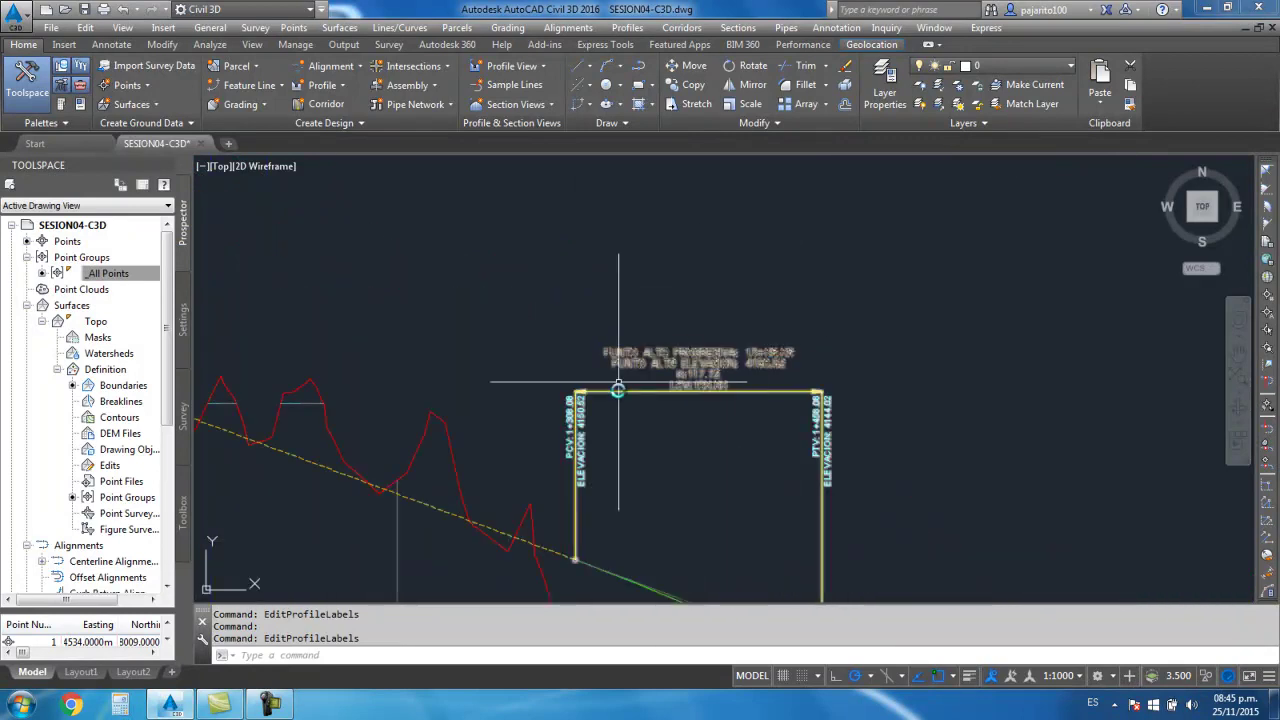
scroll(695, 385, up, 2)
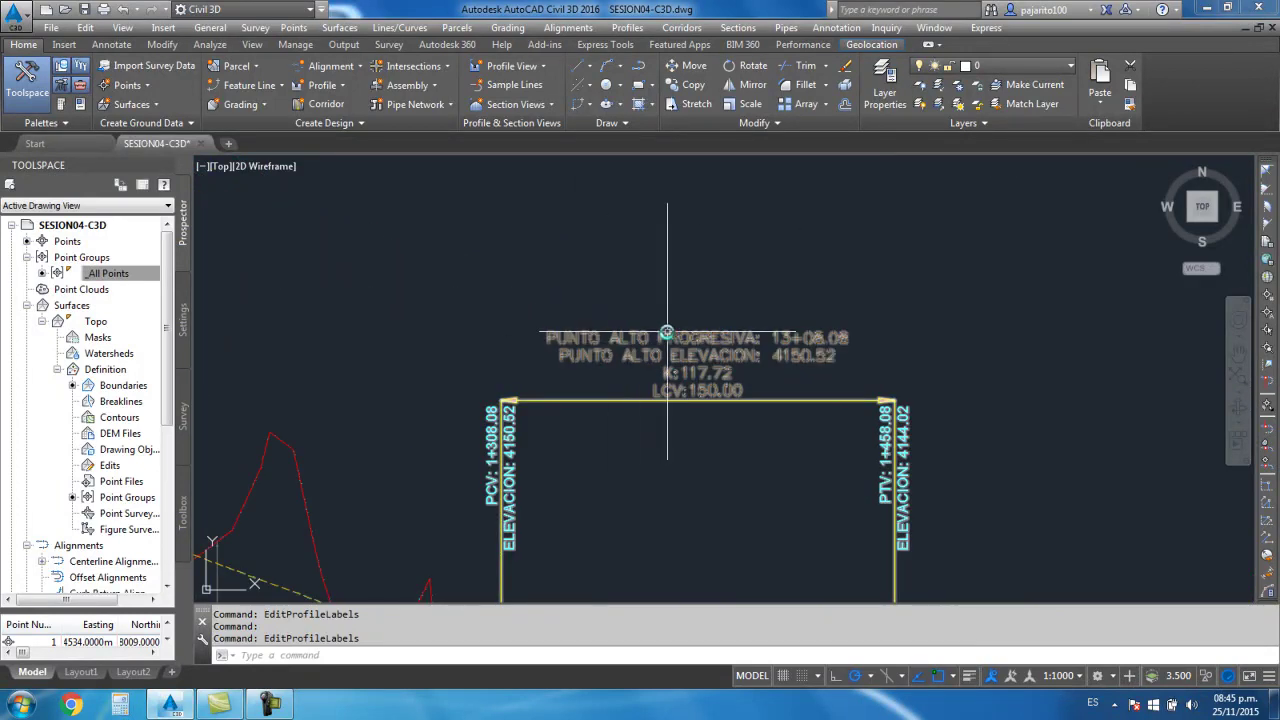
scroll(680, 435, down, 1)
scroll(590, 420, up, 1)
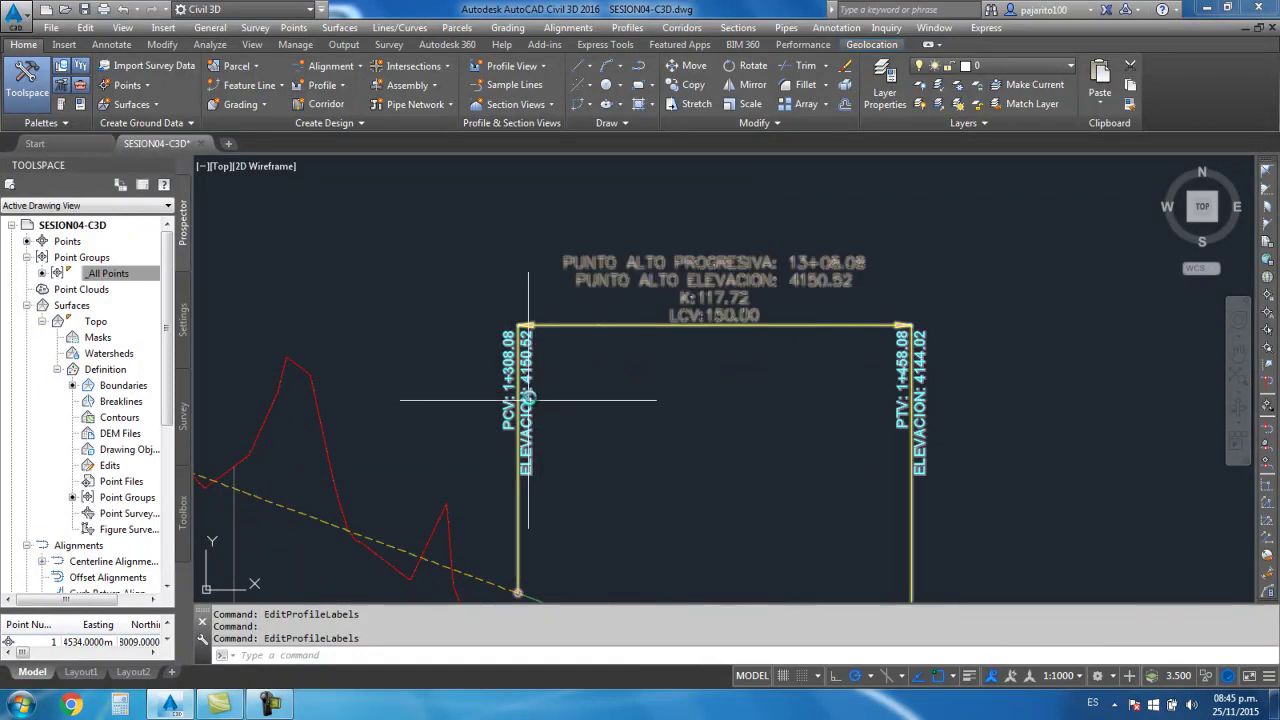
scroll(571, 286, up, 1)
scroll(586, 294, down, 3)
scroll(536, 420, up, 4)
scroll(586, 440, up, 2)
scroll(551, 423, up, 2)
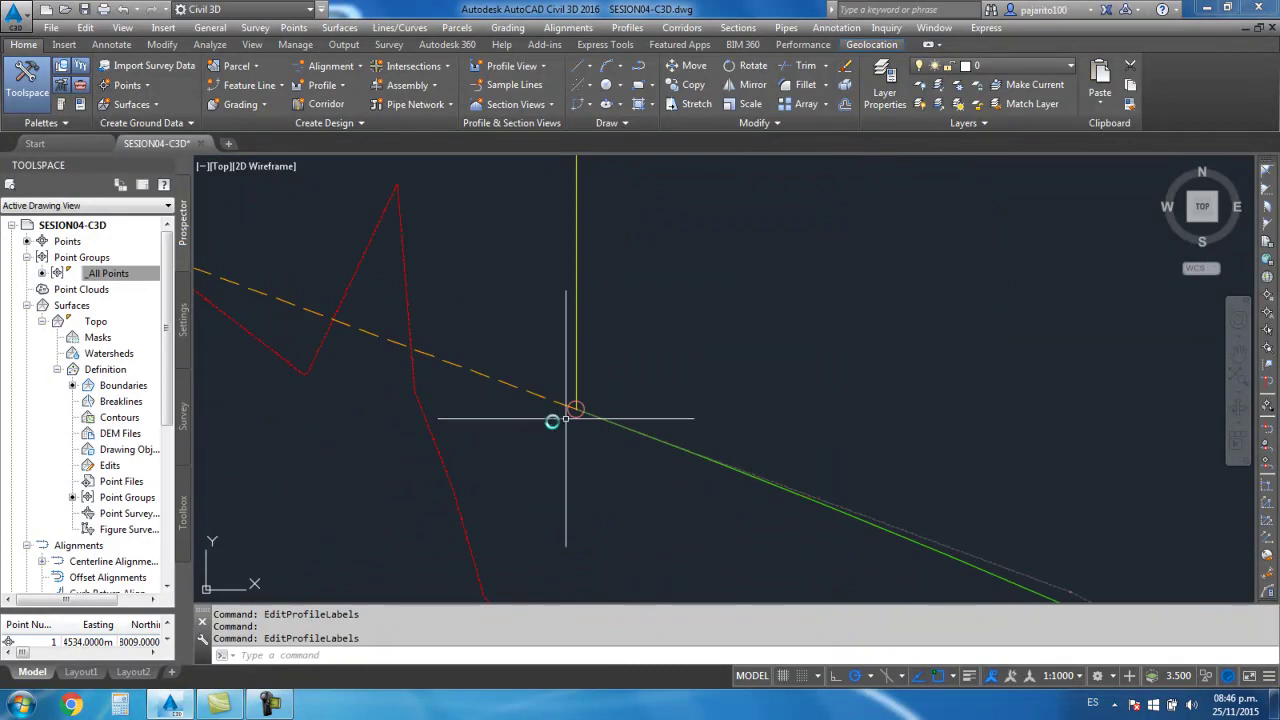
scroll(549, 400, down, 2)
scroll(590, 470, down, 2)
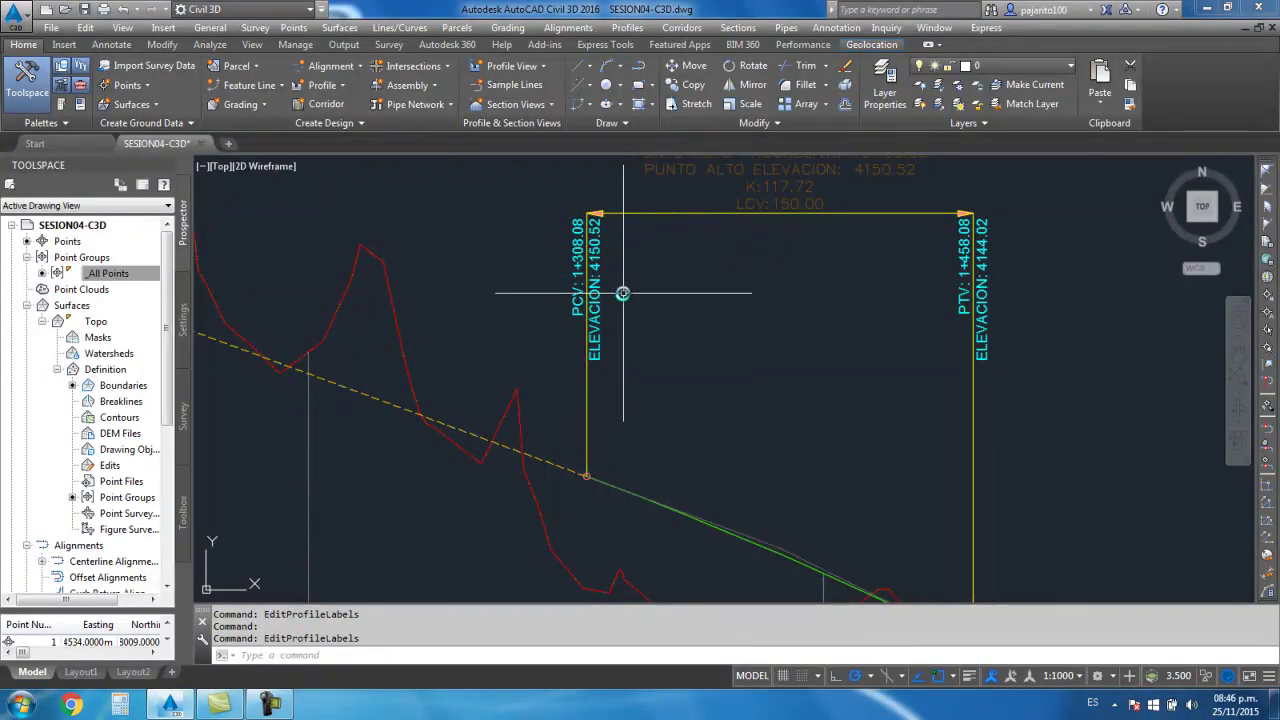
scroll(630, 305, down, 3)
mouse_move(636, 313)
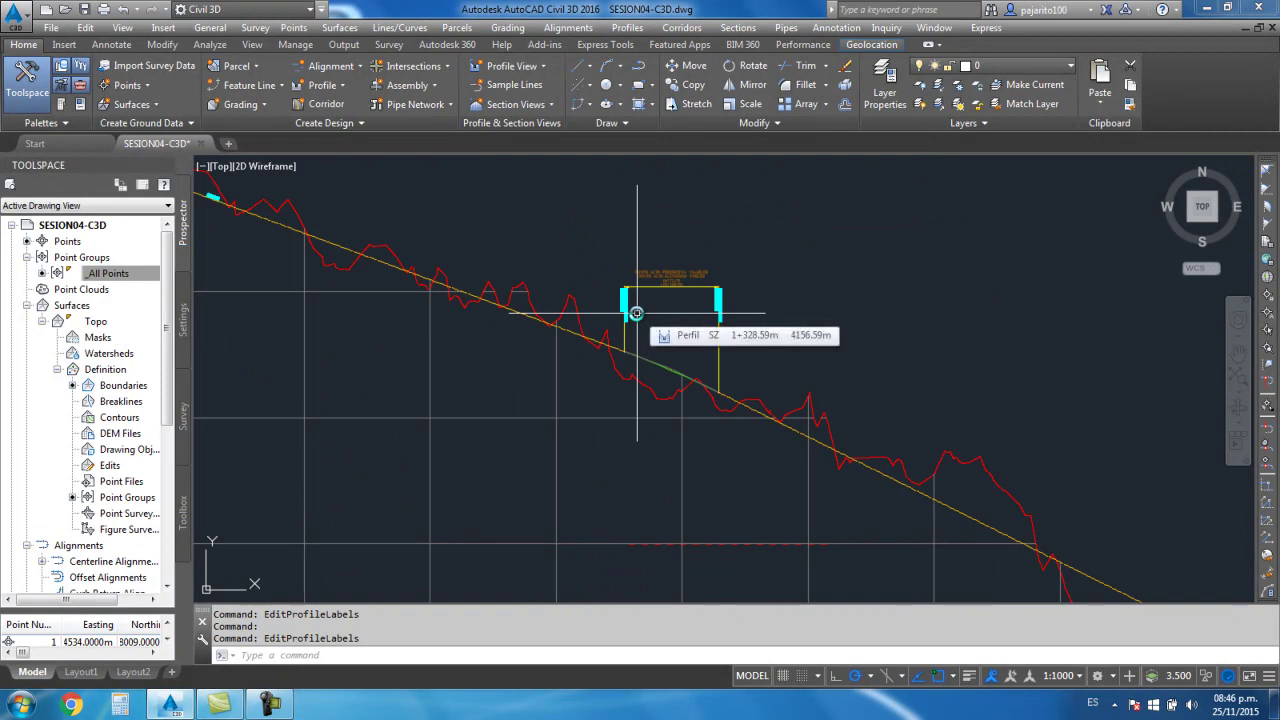
scroll(636, 313, down, 3)
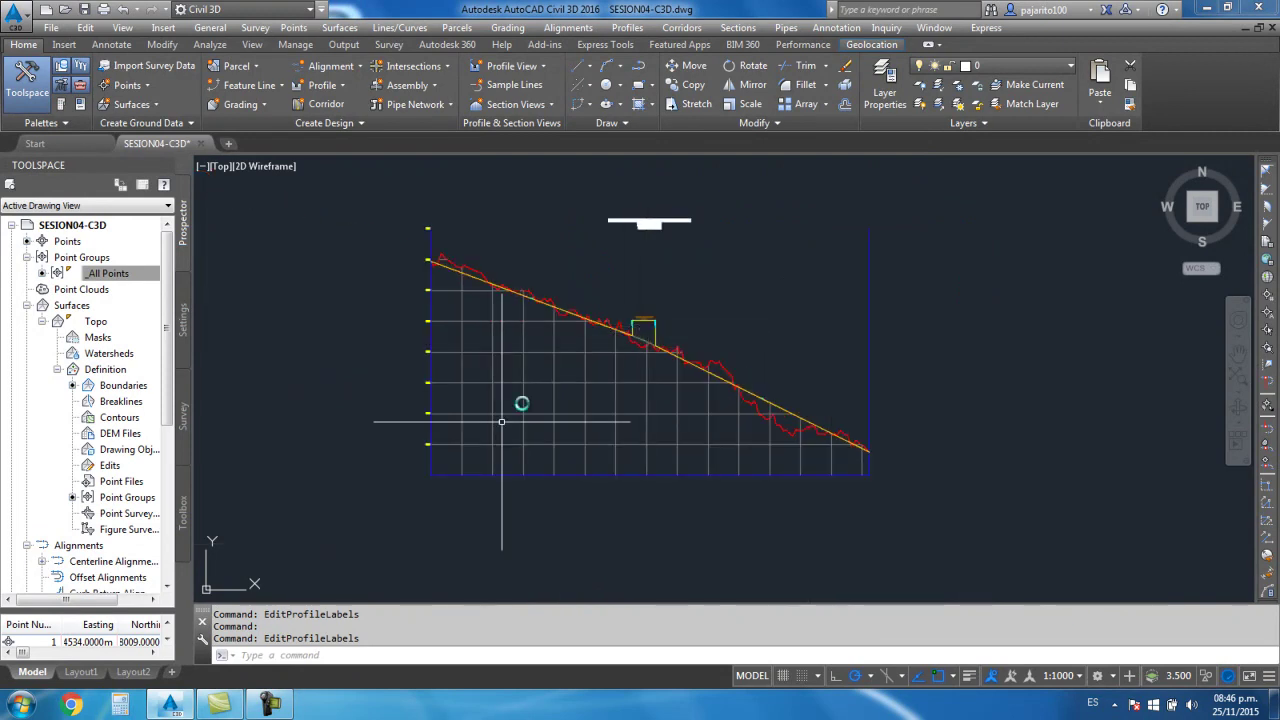
click(287, 707)
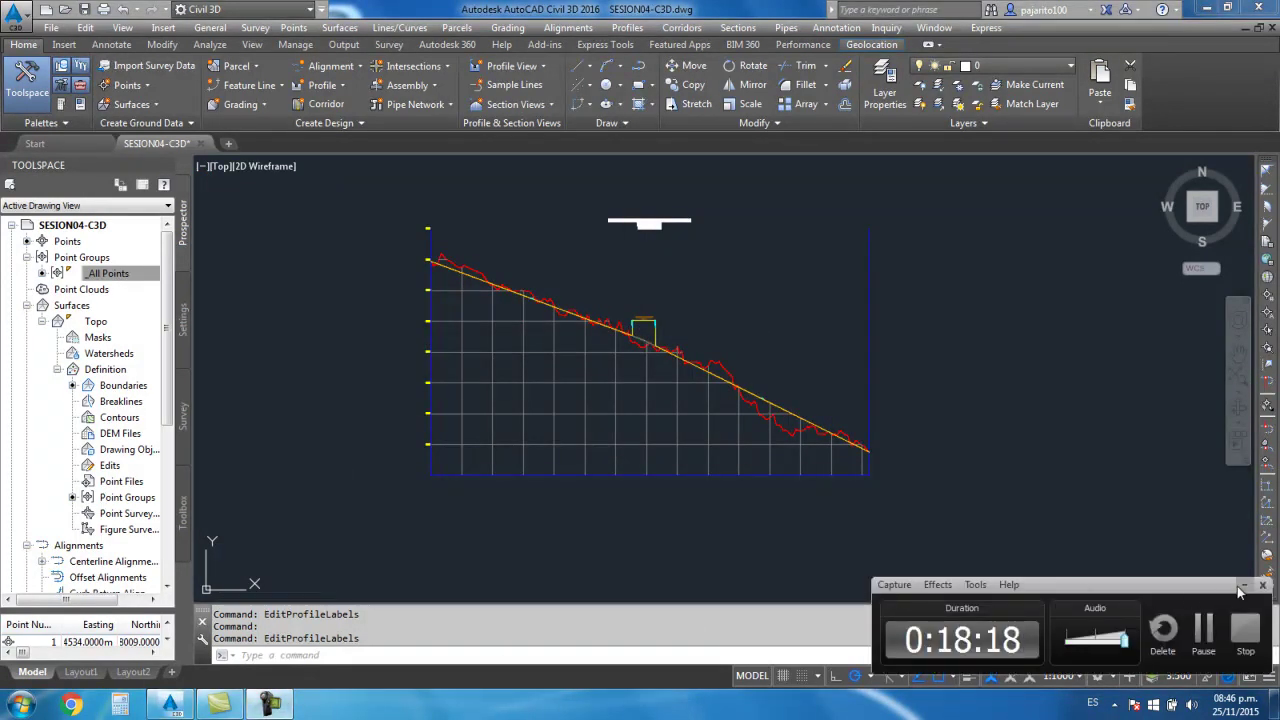
scroll(657, 329, up, 3)
scroll(663, 343, up, 2)
scroll(651, 371, down, 4)
scroll(524, 410, up, 2)
scroll(540, 400, down, 2)
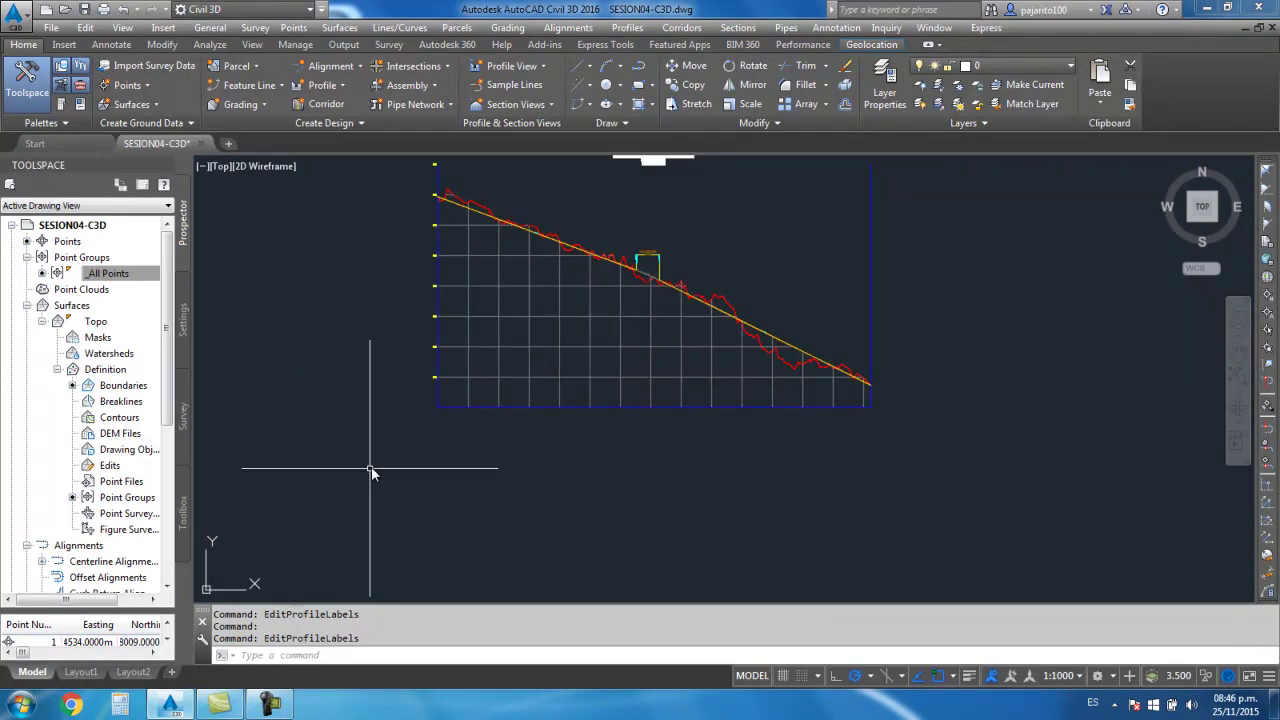
scroll(662, 450, down, 2)
scroll(640, 445, up, 2)
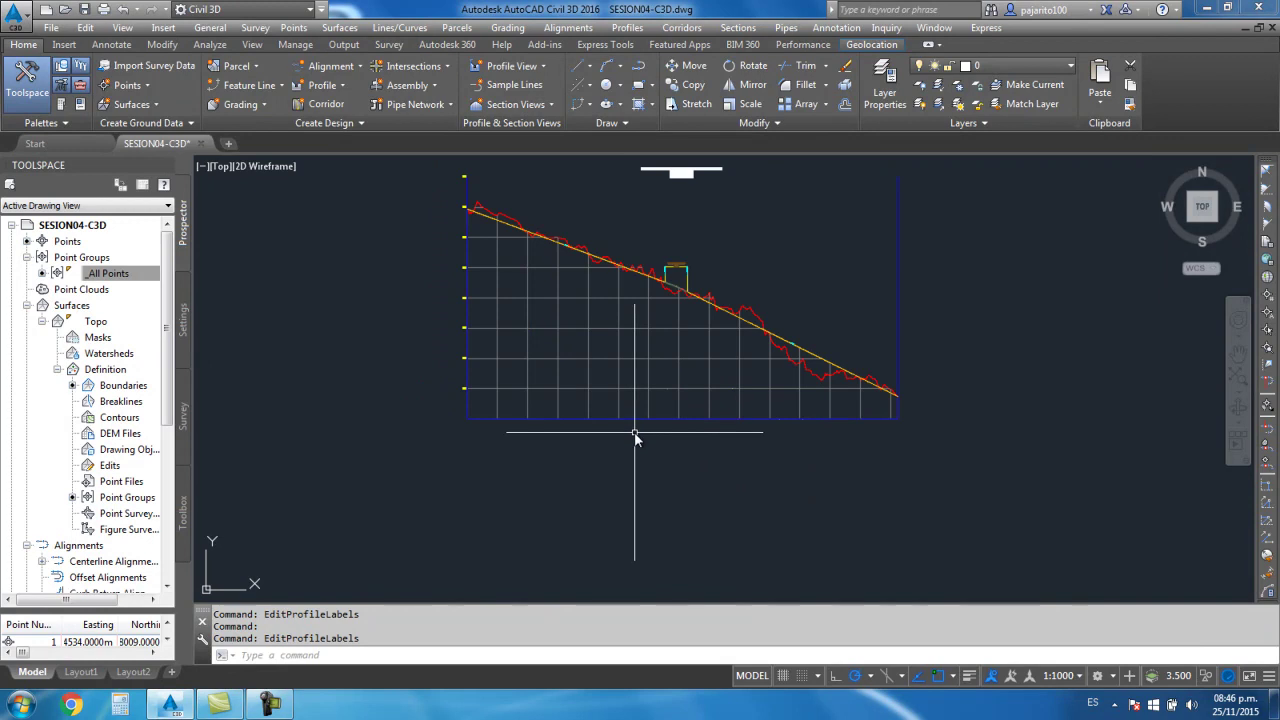
mouse_move(634, 436)
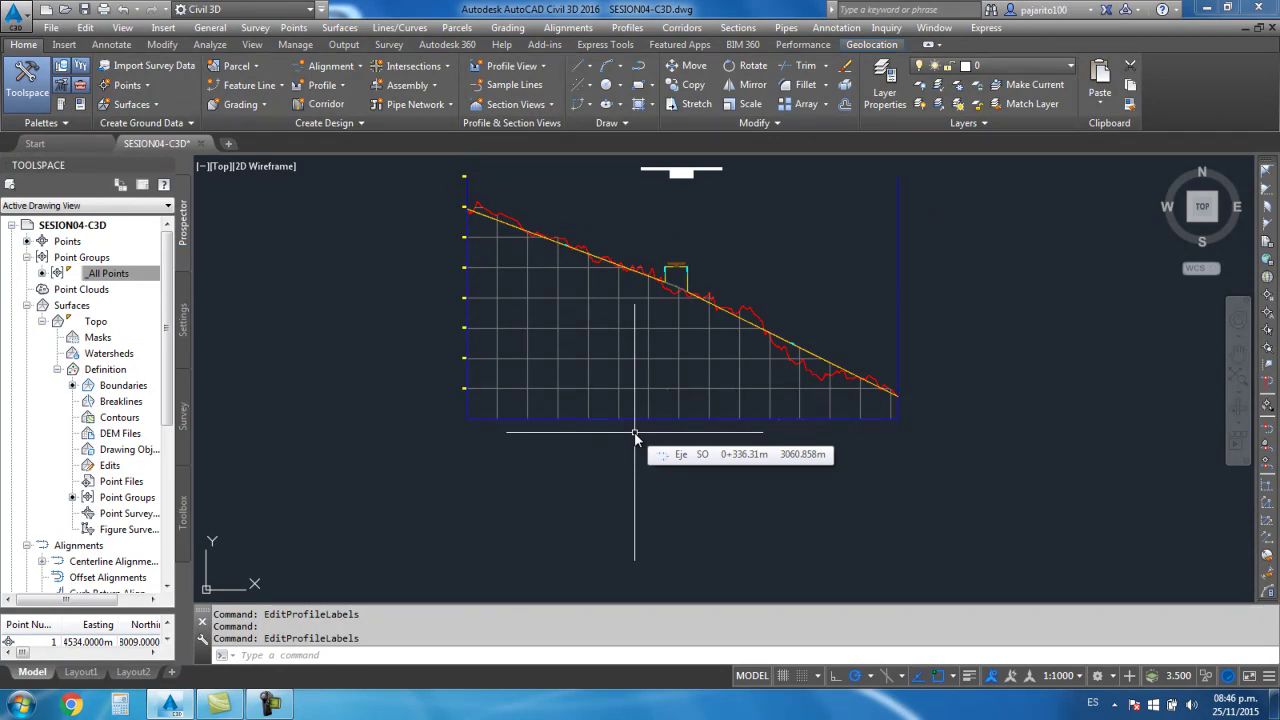
Open the profile view's Profile View Properties on the Bands tab
click(610, 392)
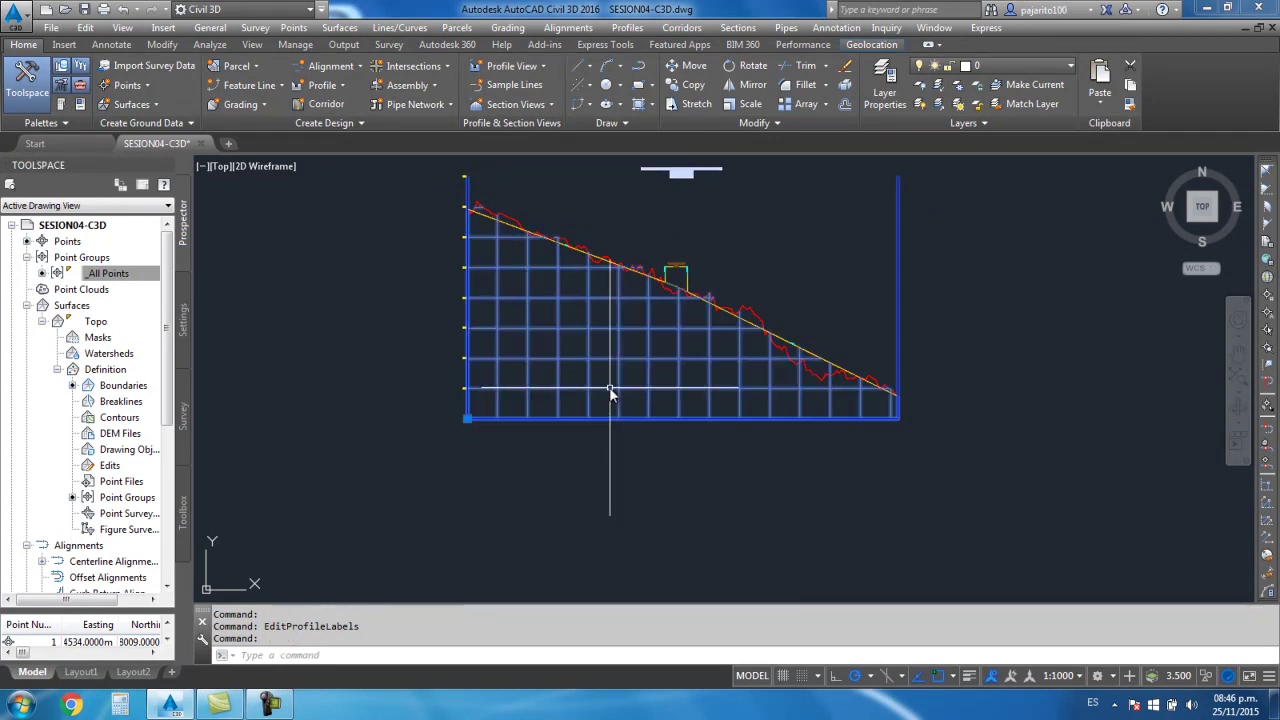
right_click(610, 392)
click(655, 543)
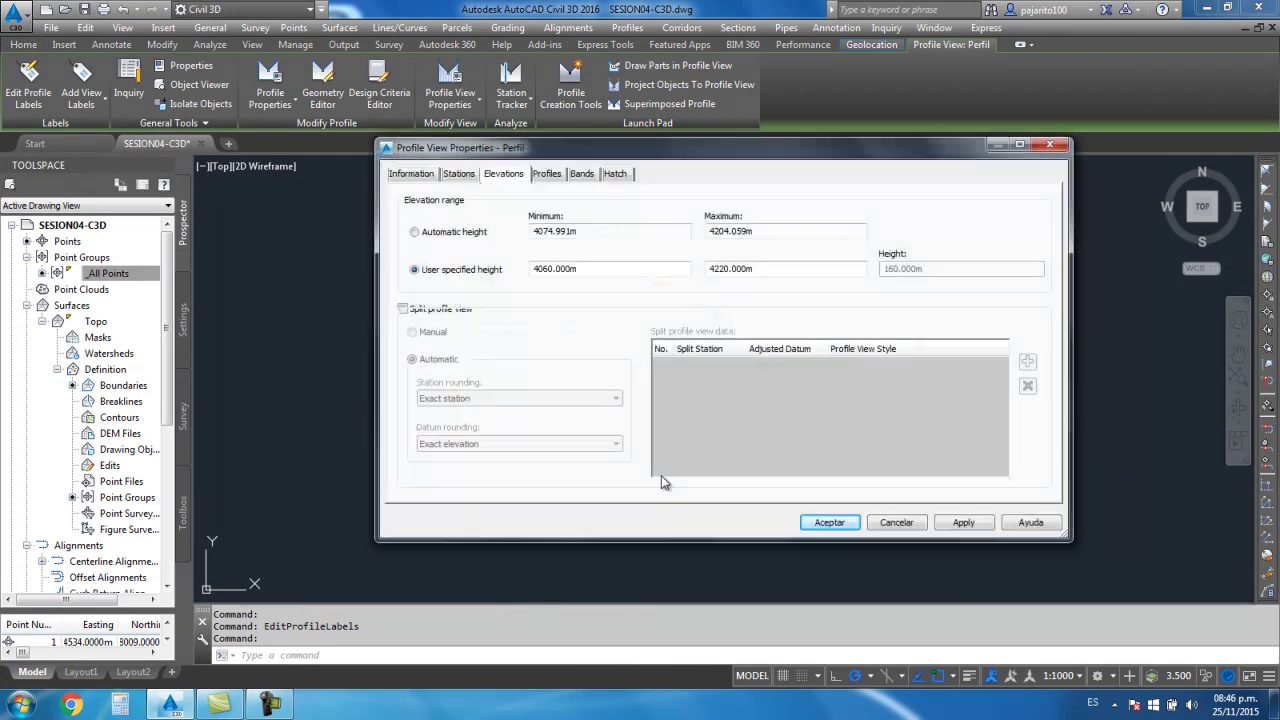
click(581, 176)
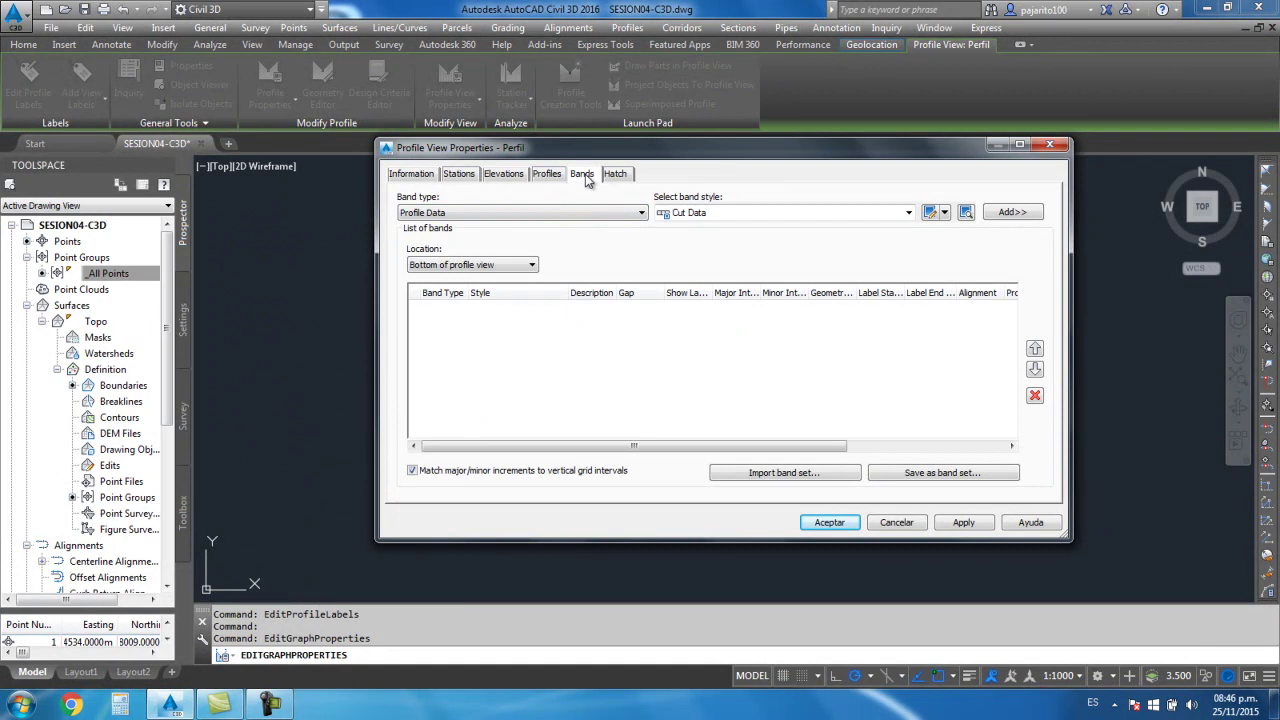
drag(726, 155, 704, 172)
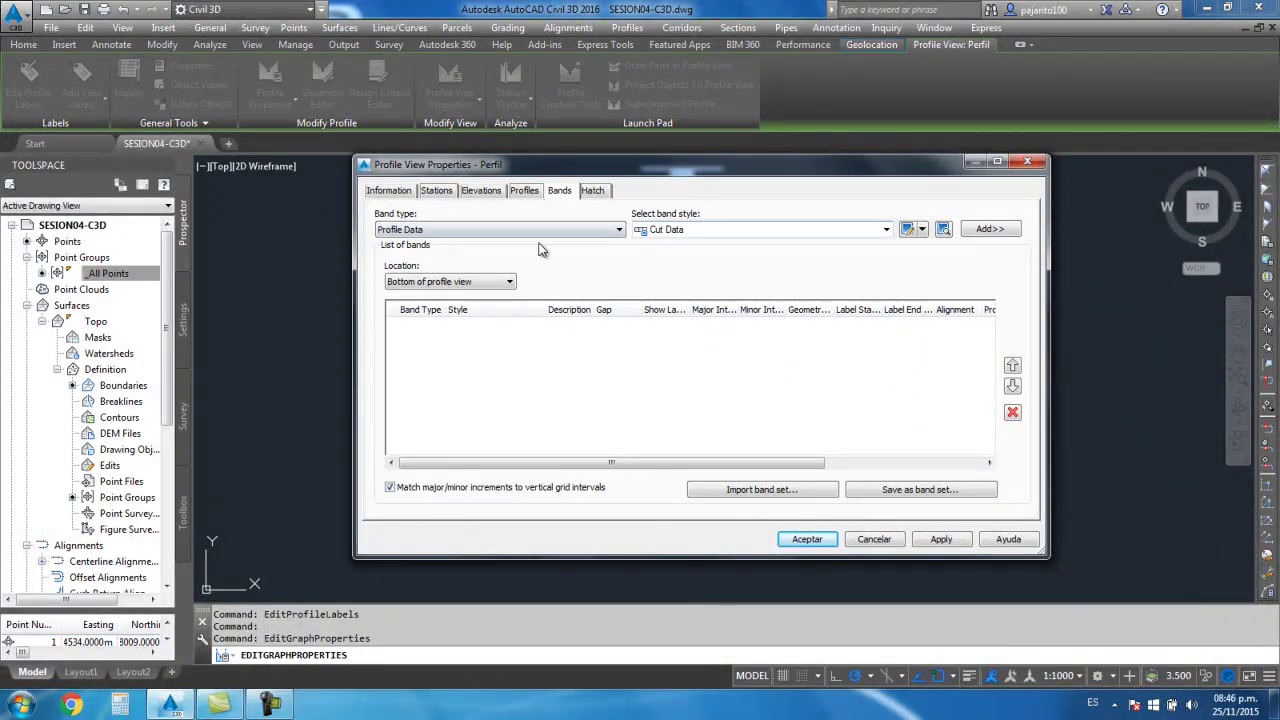
Set the band type to Profile Data and the band style to Stations
click(417, 236)
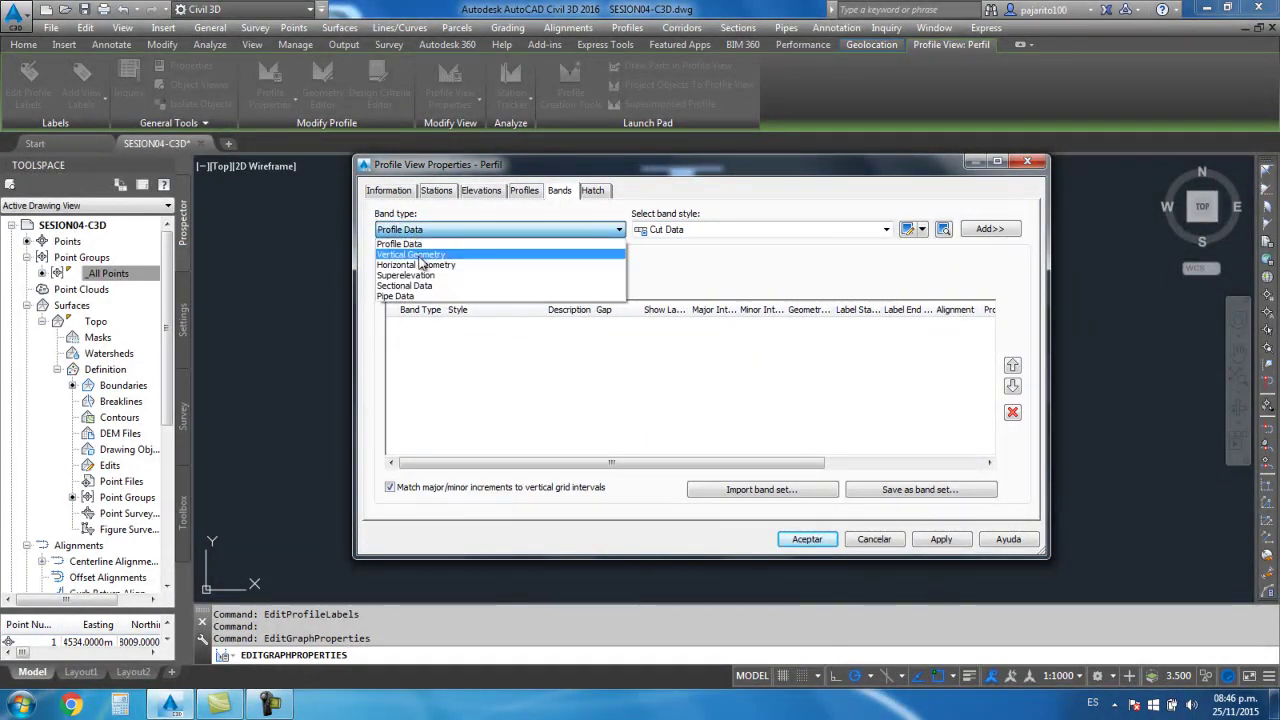
click(421, 254)
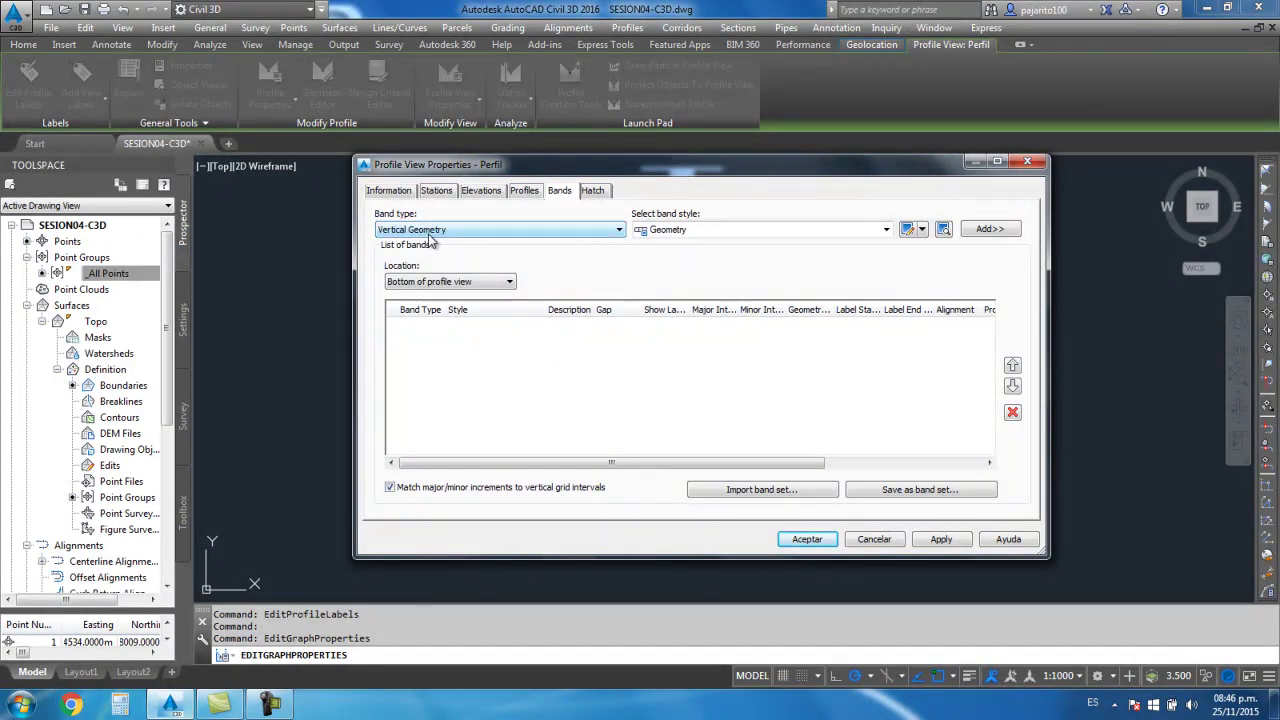
click(430, 238)
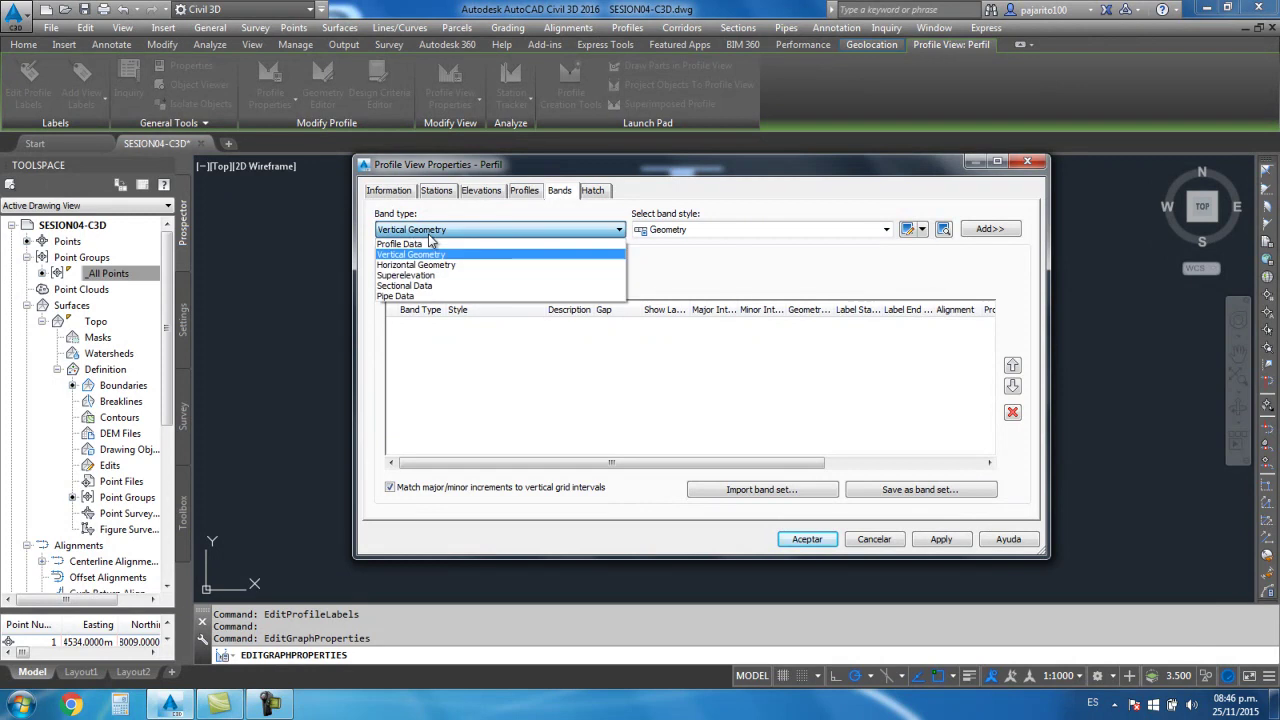
click(436, 265)
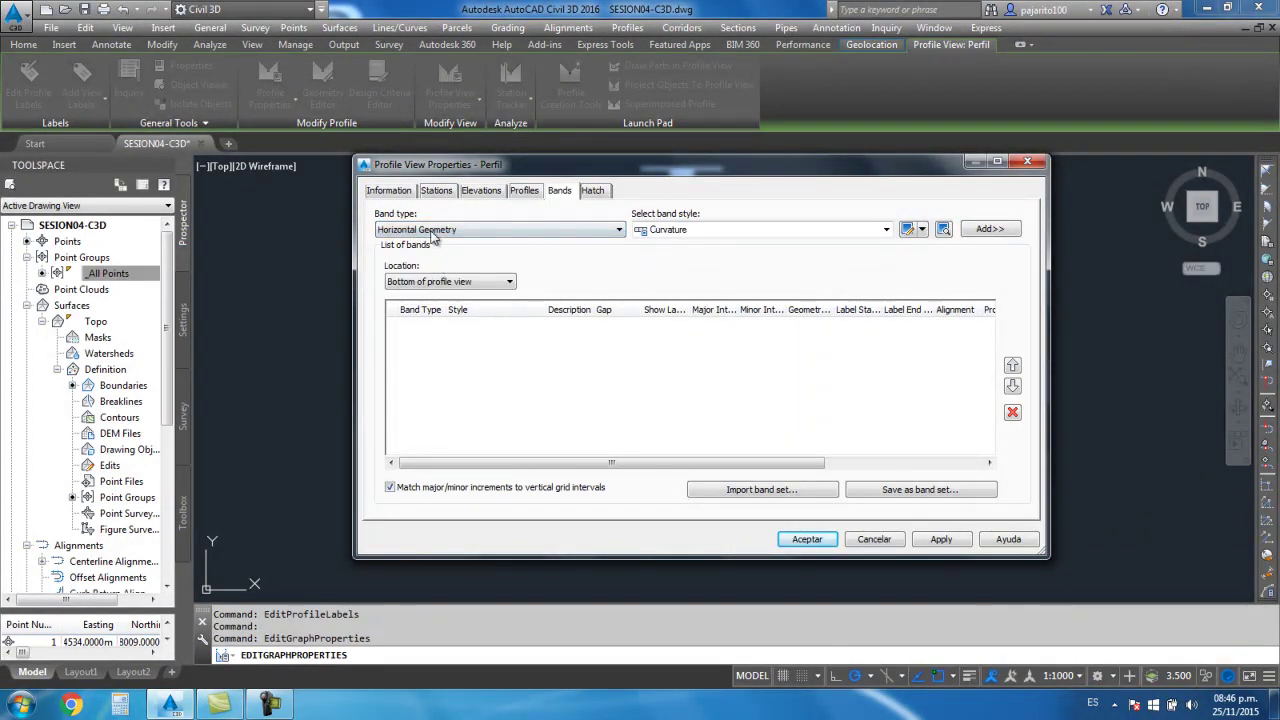
click(425, 232)
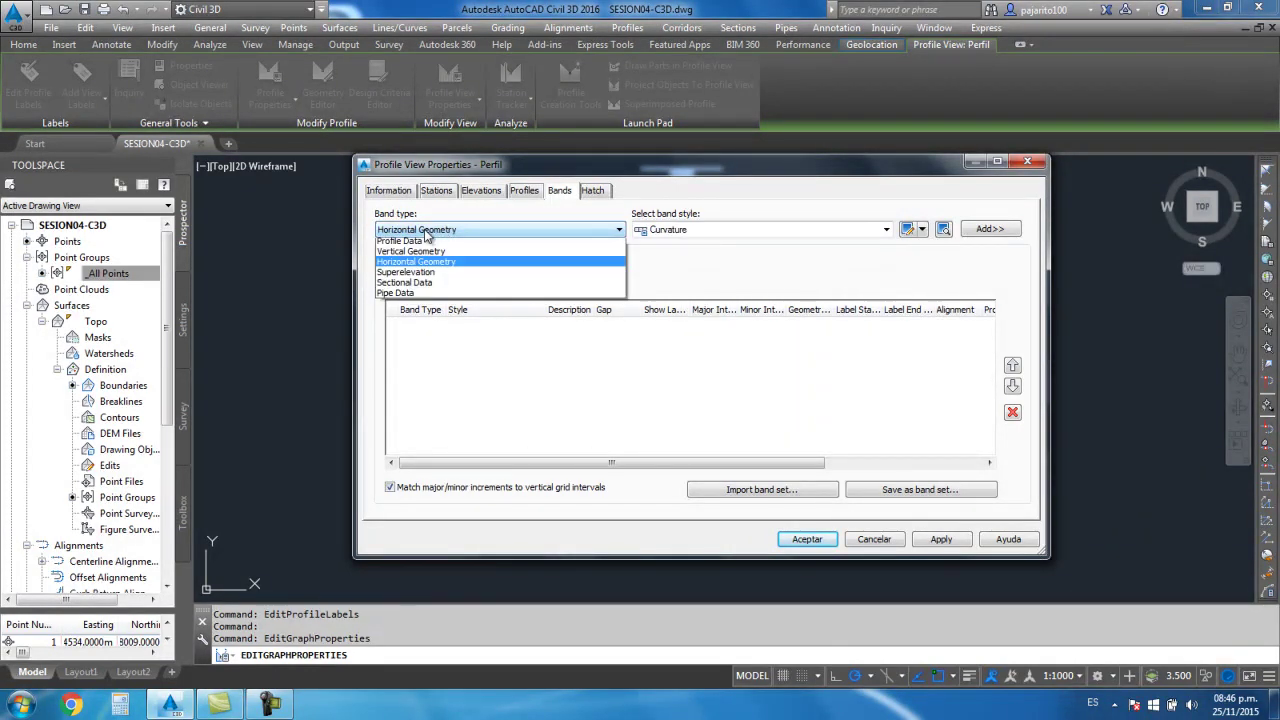
click(424, 242)
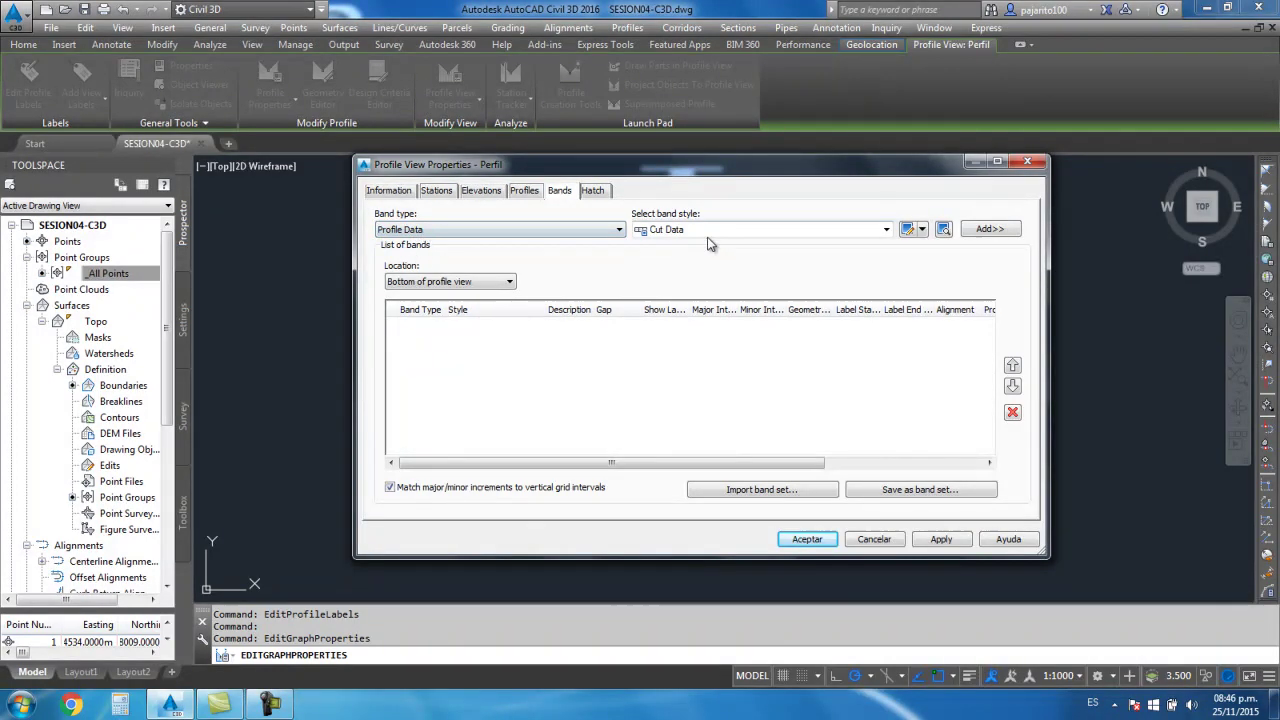
click(886, 229)
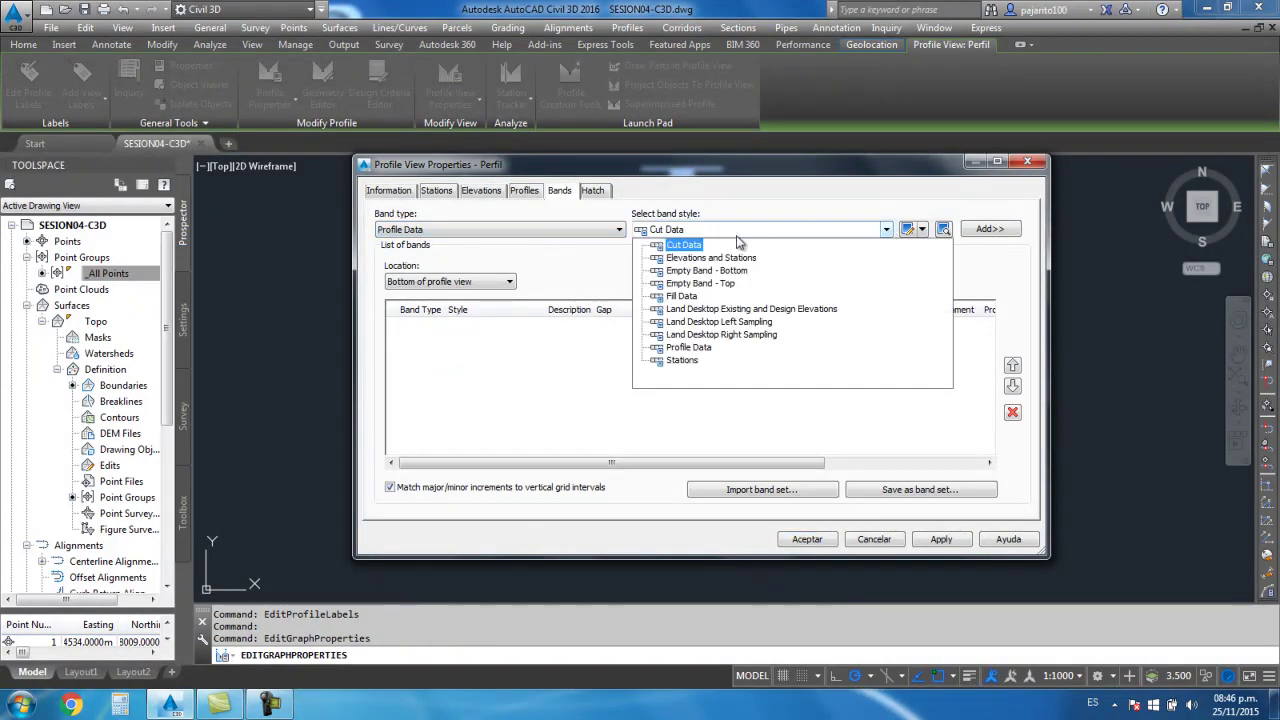
click(680, 360)
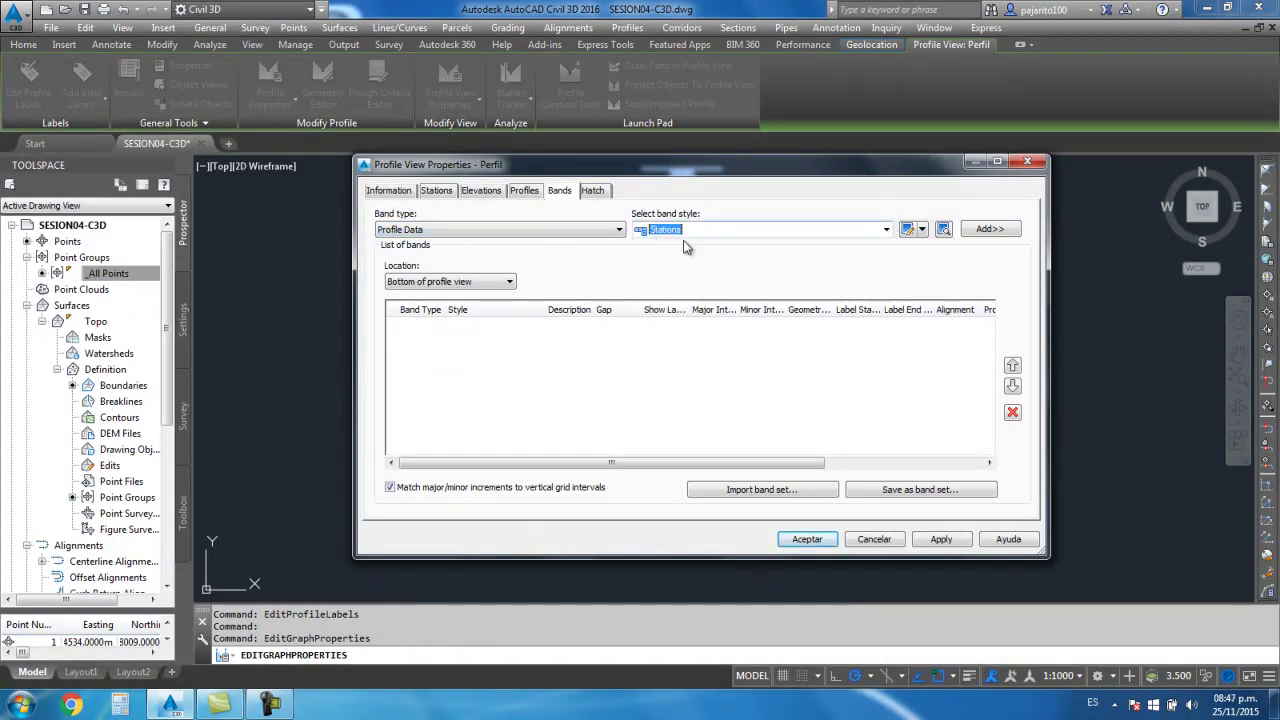
Copy the Stations band style, name it KILOMETRAJE, and open its band details
click(921, 229)
click(965, 266)
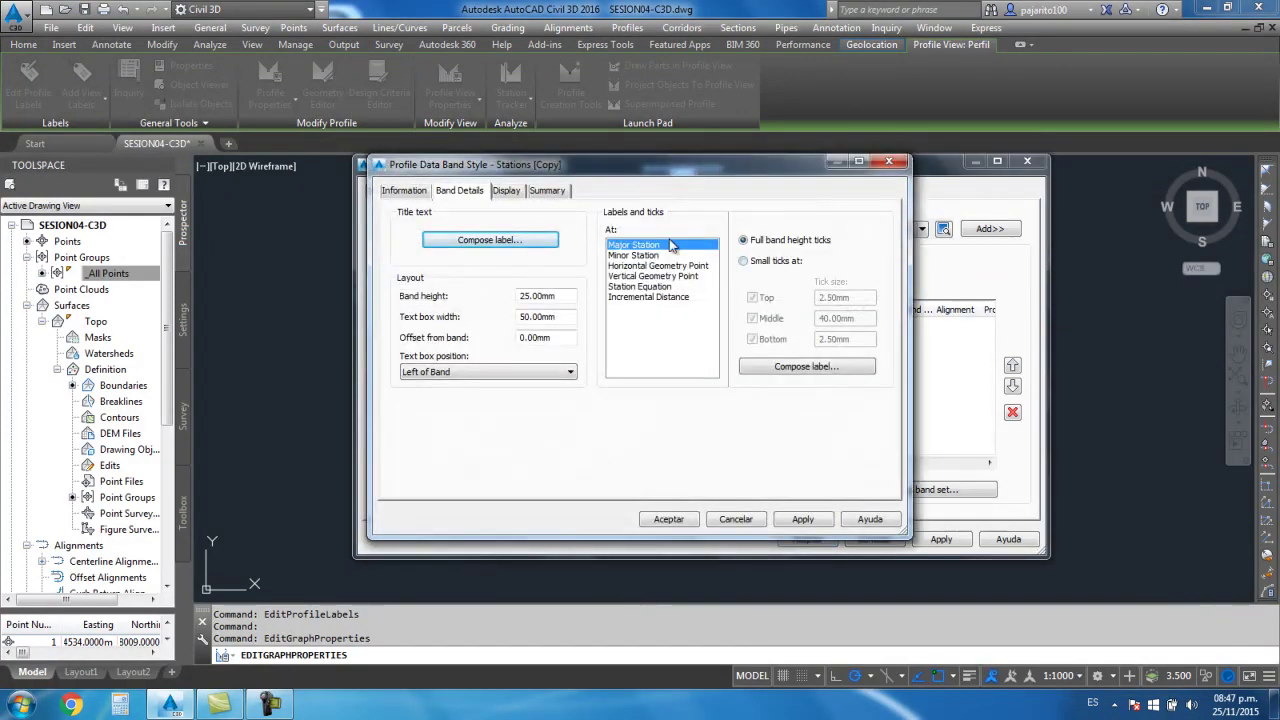
click(423, 195)
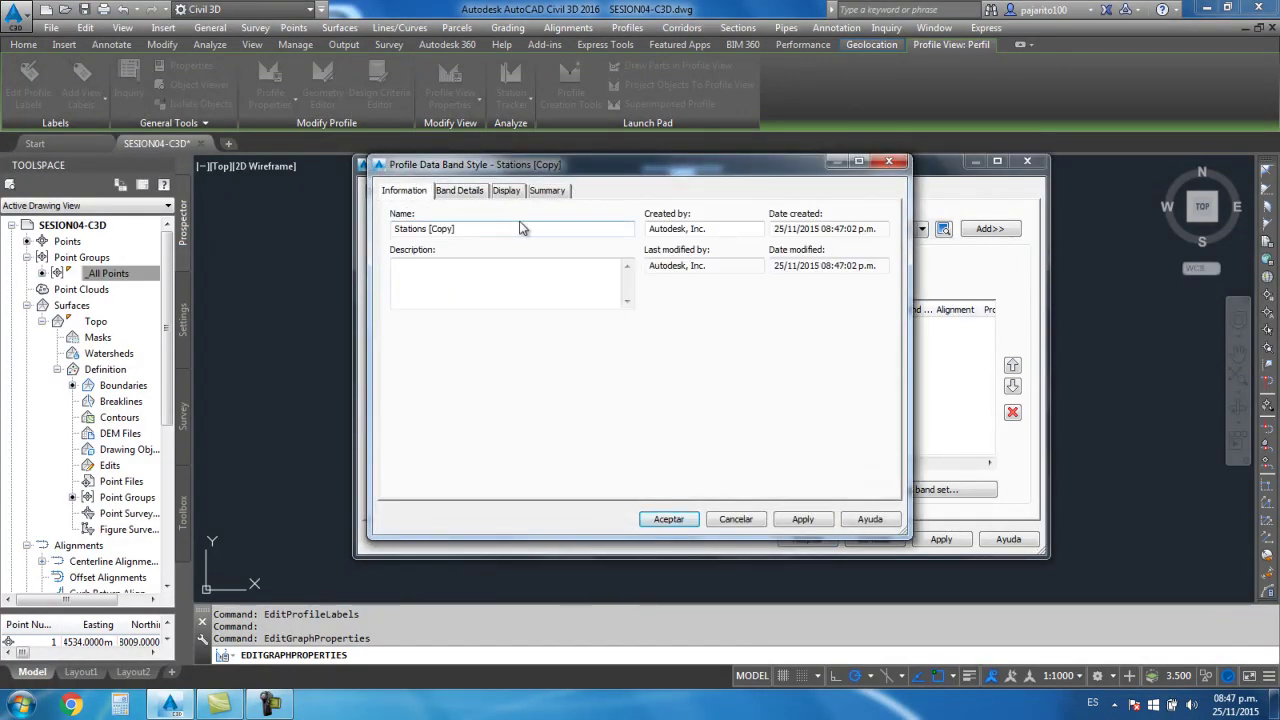
drag(475, 168, 593, 203)
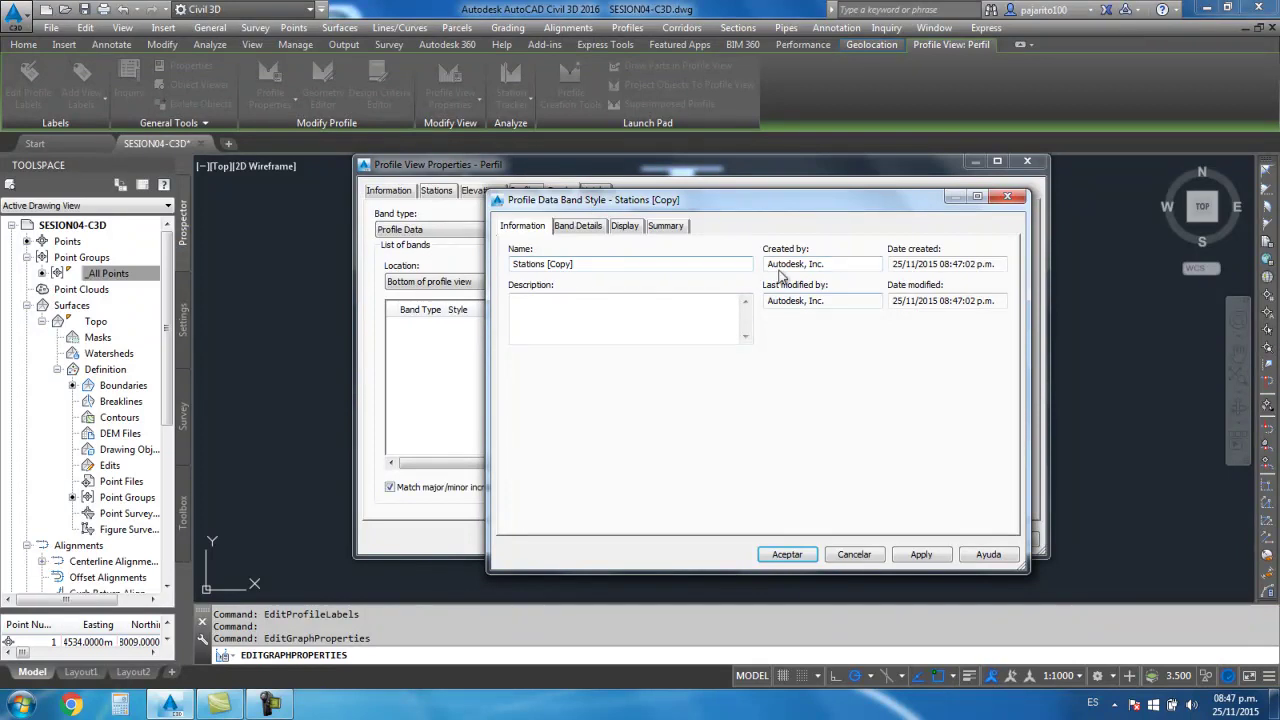
drag(576, 263, 516, 258)
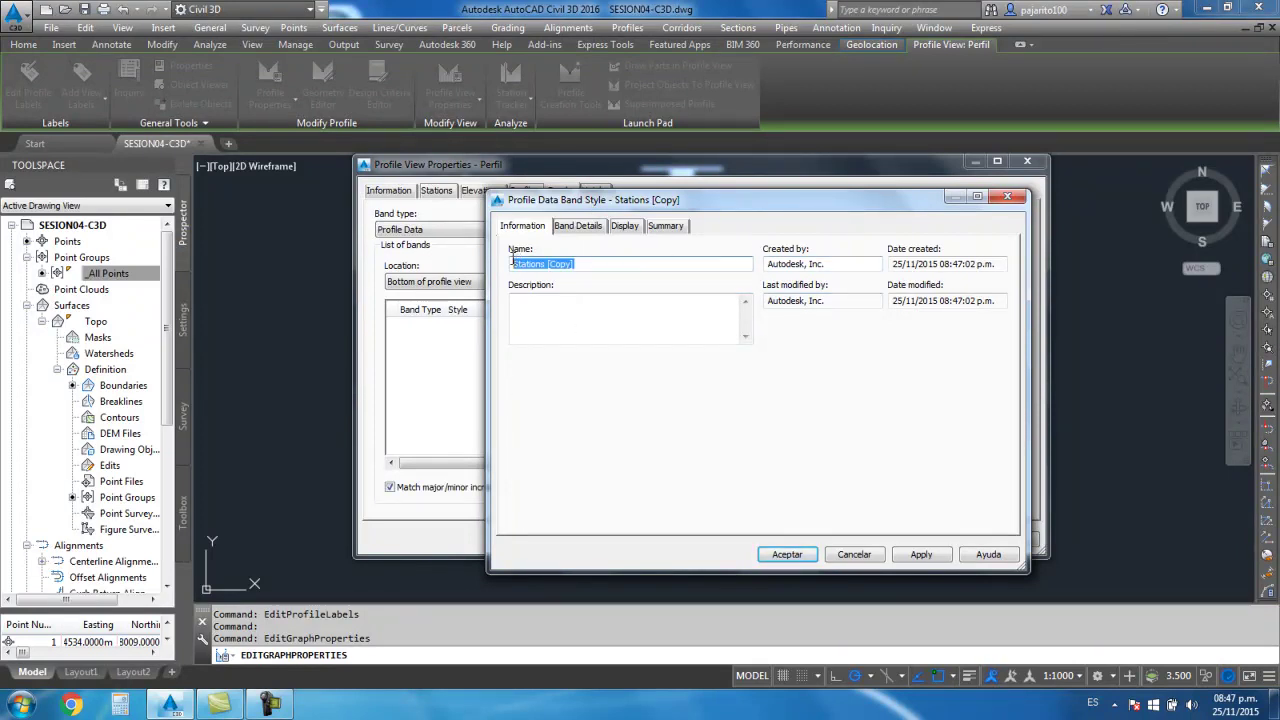
text(ETRAJE)
click(577, 227)
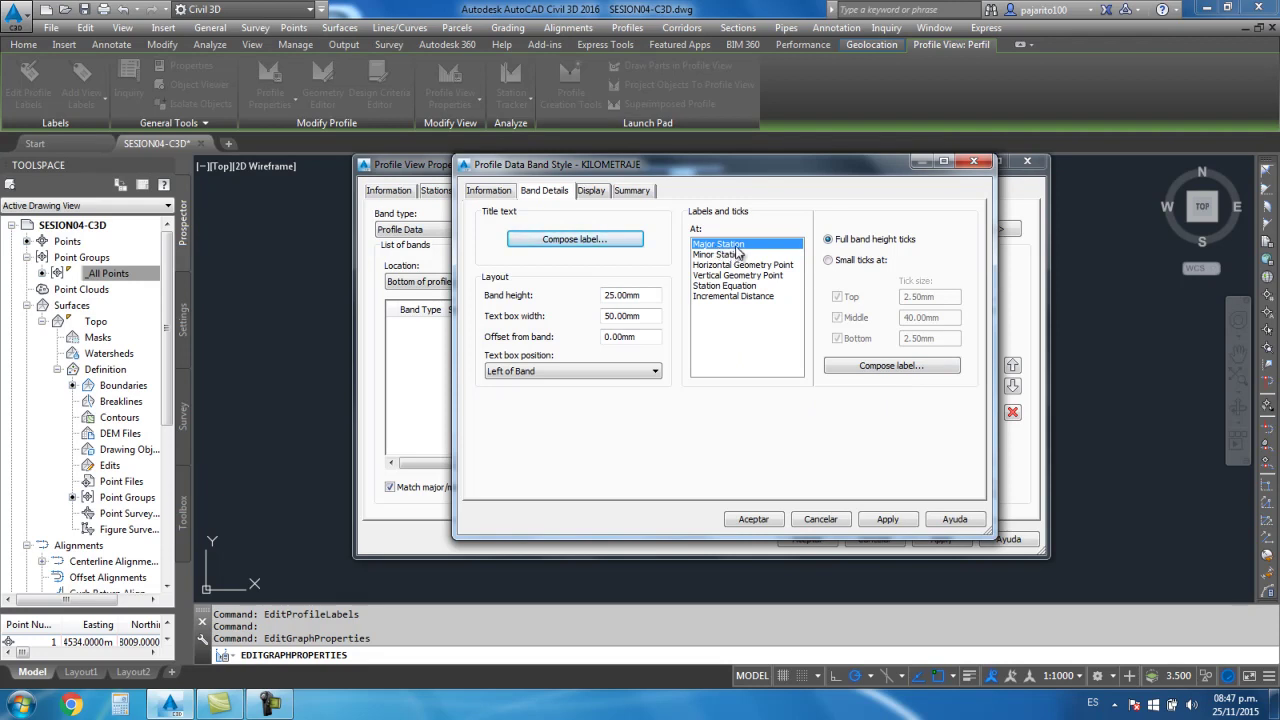
Set the title offset from band to 0.00mm and keep the title box Left of Band
click(731, 256)
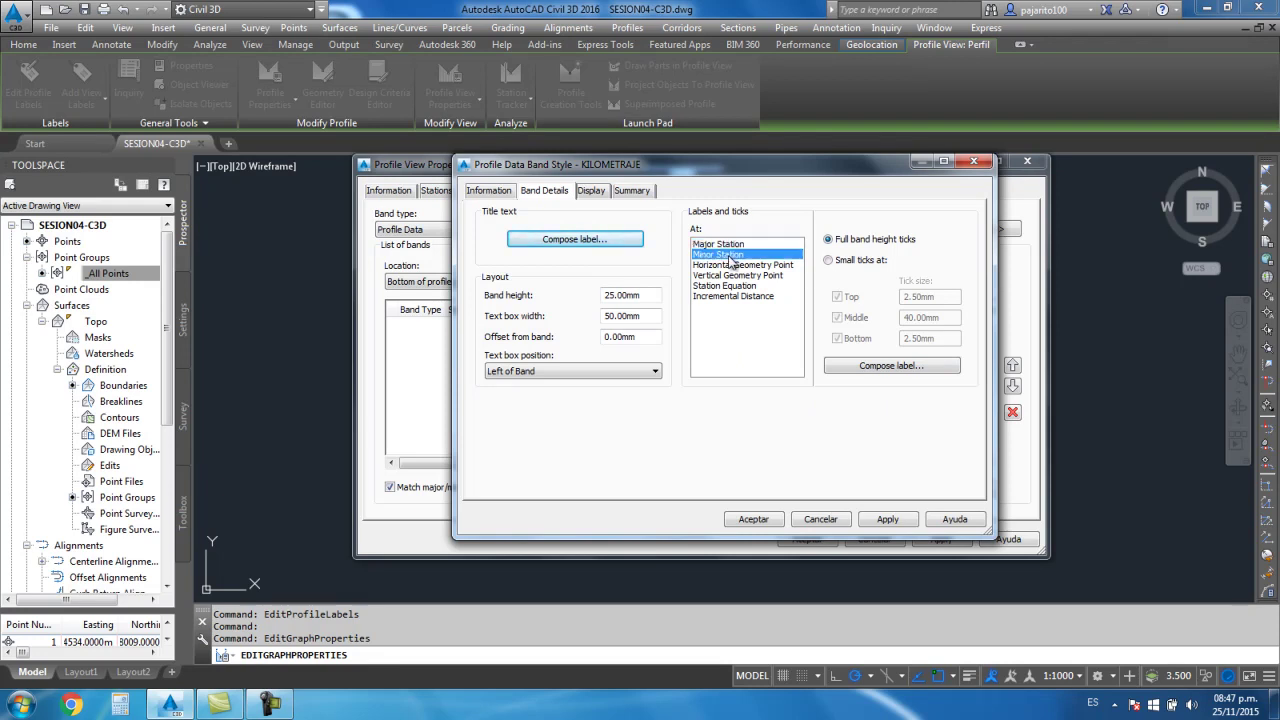
key(Up)
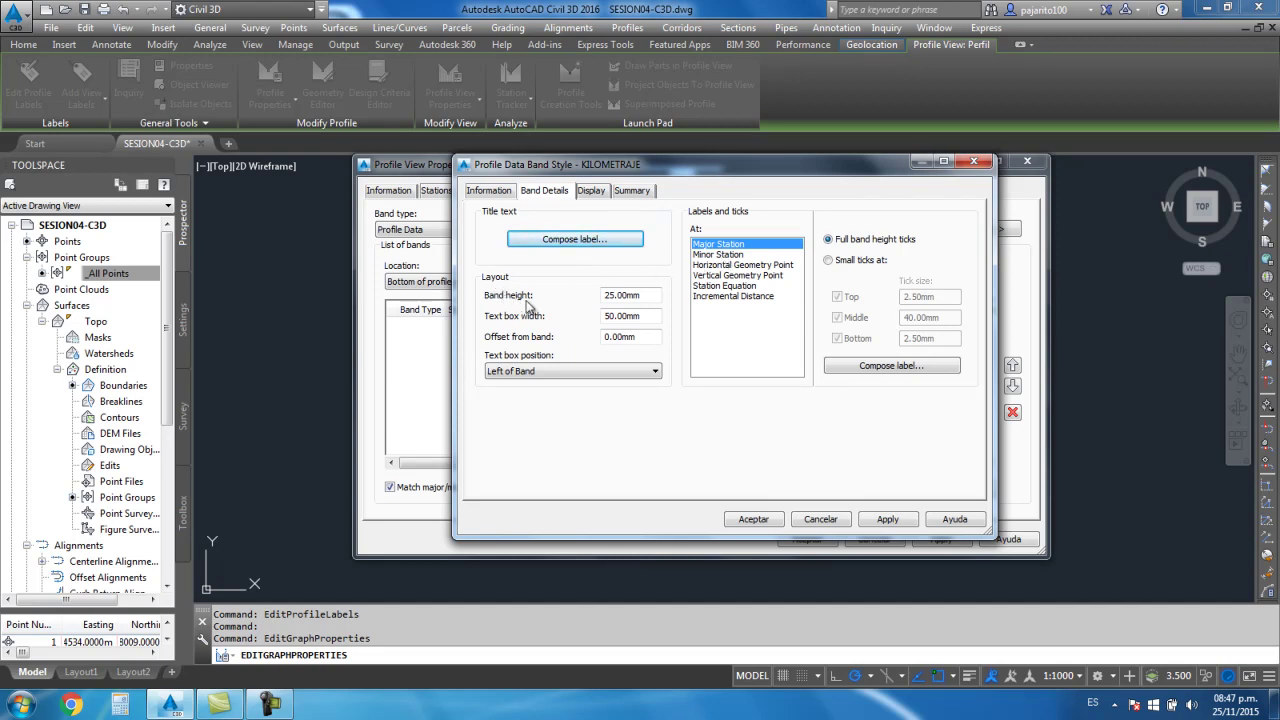
drag(655, 298, 601, 298)
drag(648, 300, 608, 292)
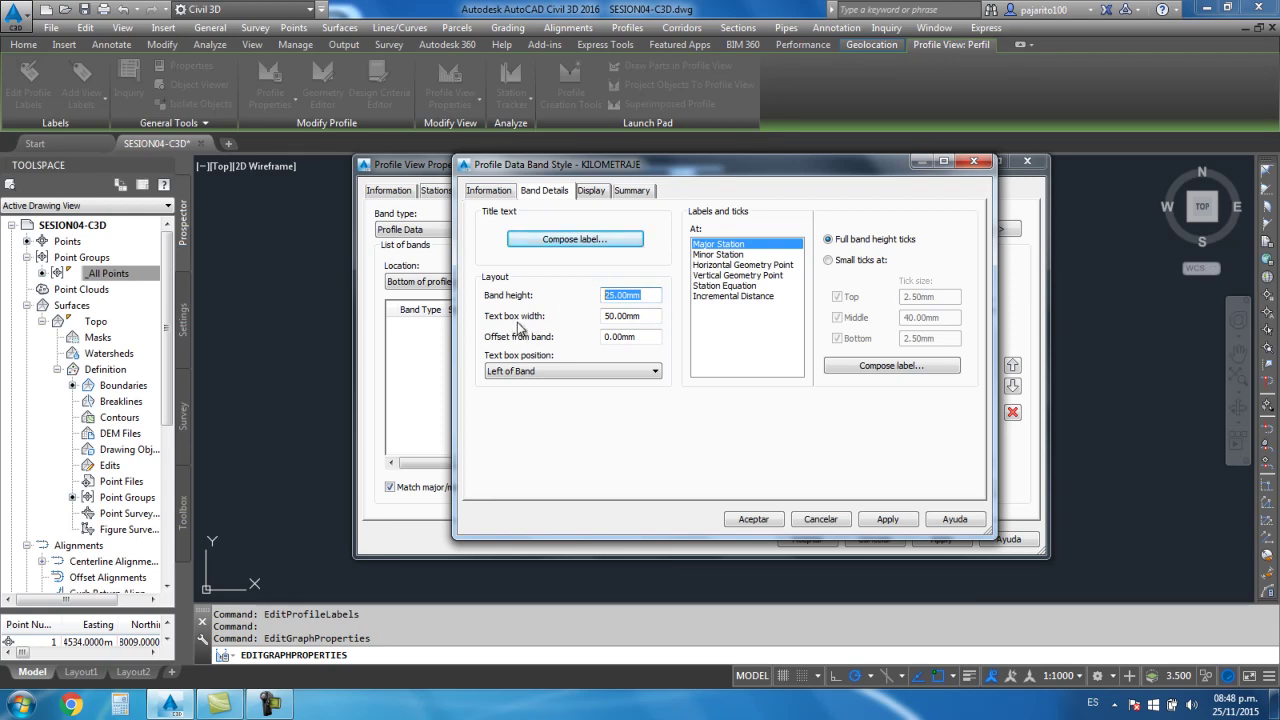
drag(644, 319, 605, 316)
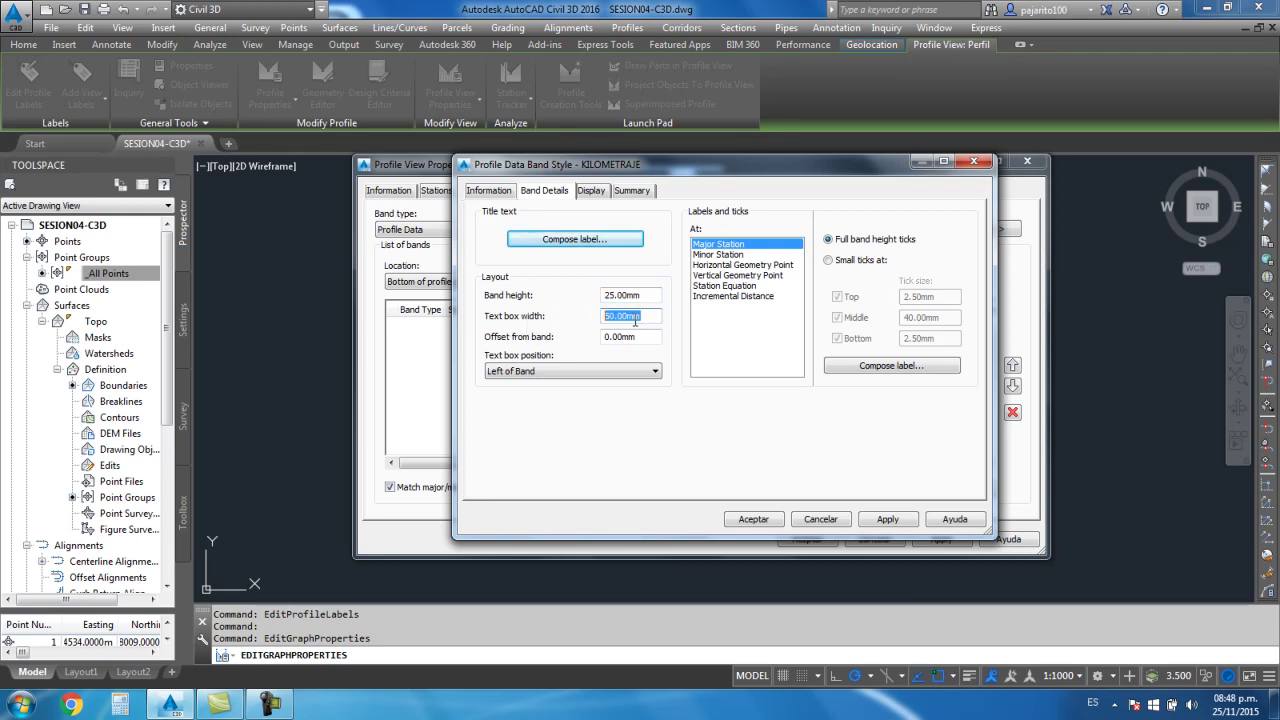
drag(644, 316, 603, 314)
click(645, 316)
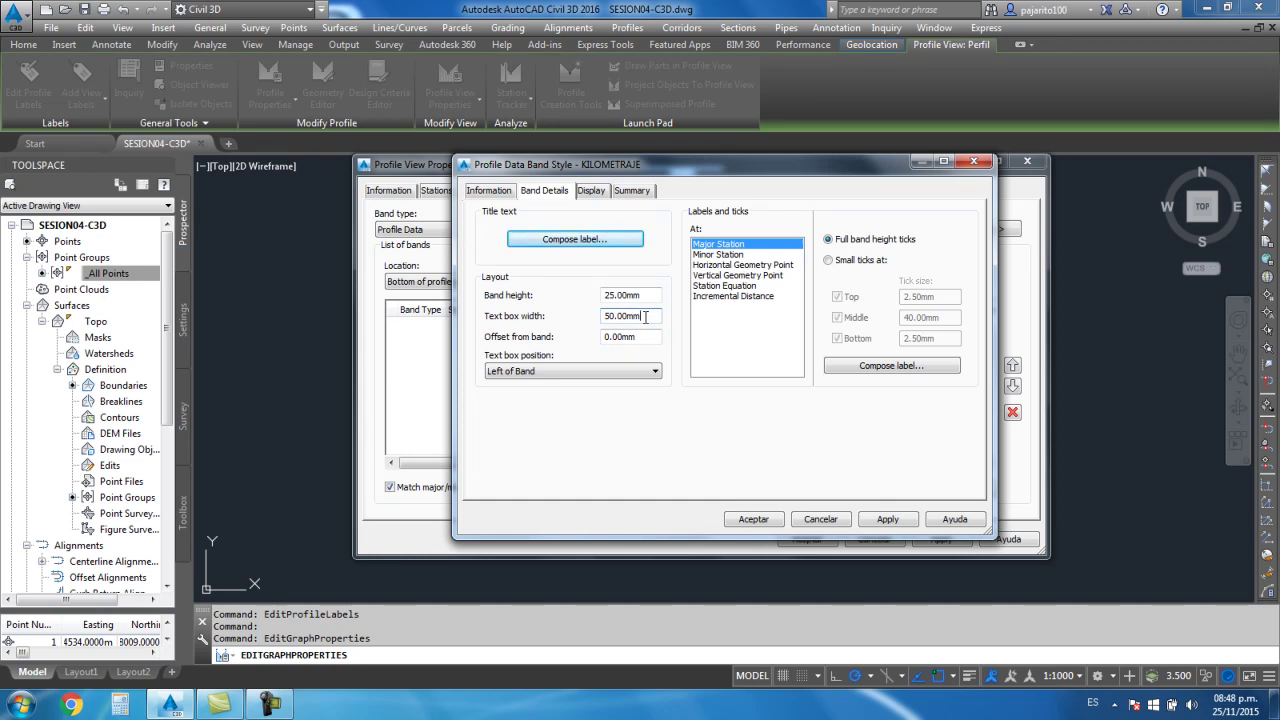
drag(638, 341, 596, 340)
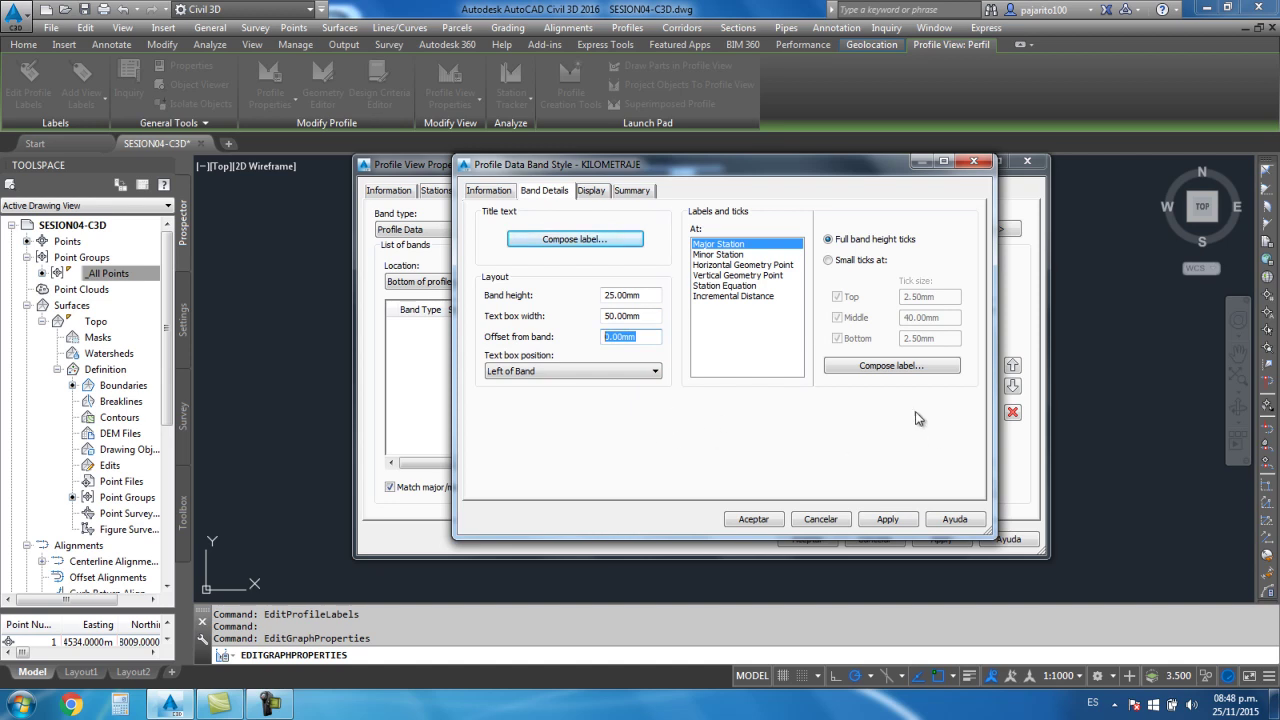
click(527, 372)
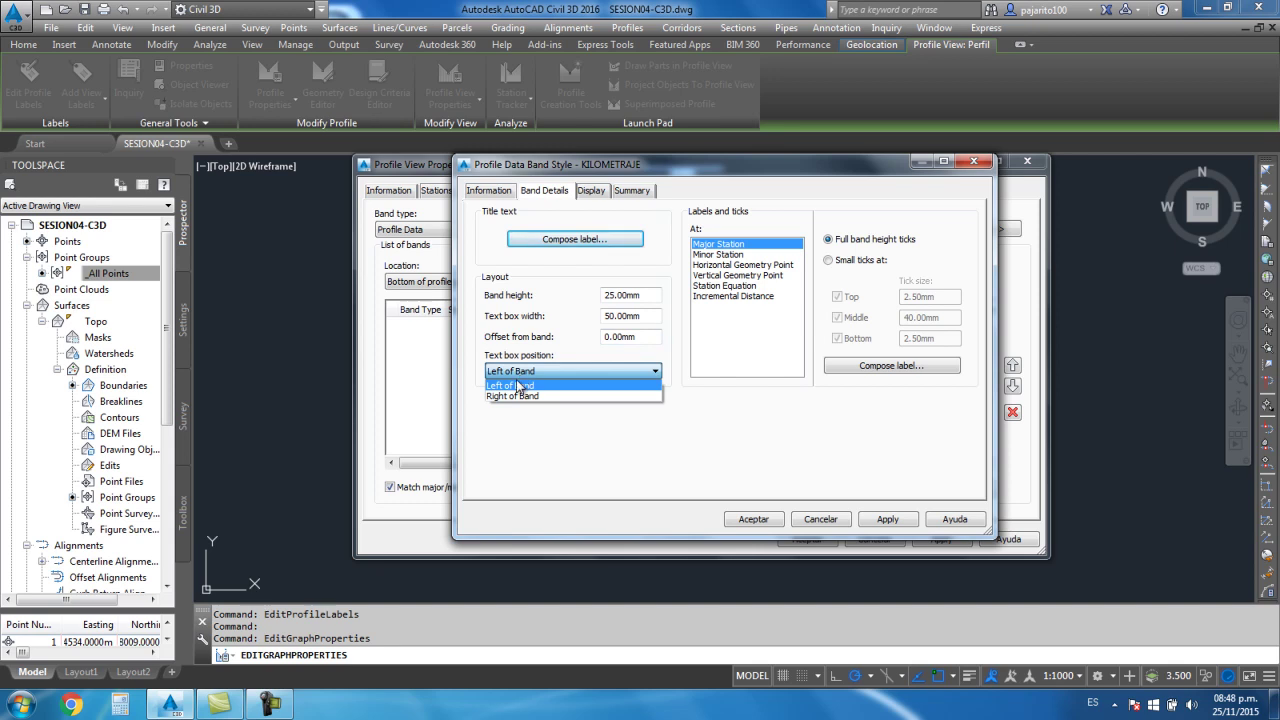
click(518, 371)
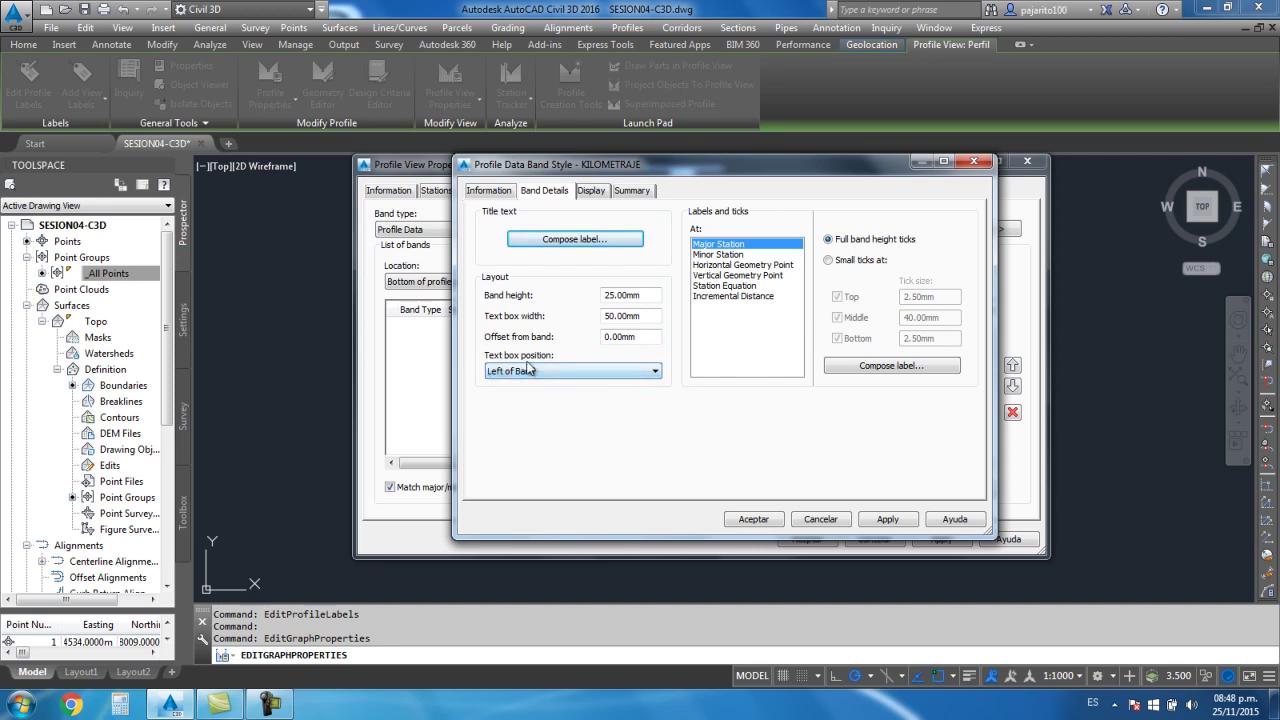
click(592, 237)
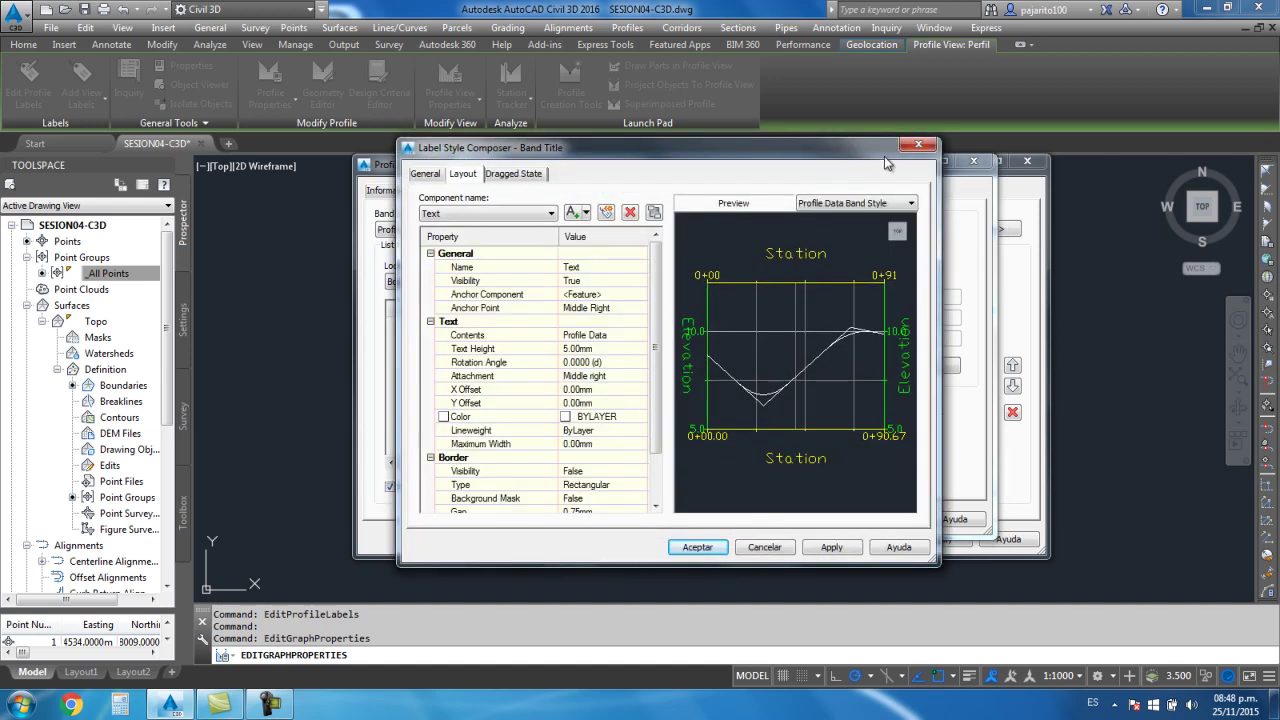
Replace the Profile Data title contents with KILOMETRAJE and accept the band title label
click(918, 145)
click(573, 241)
click(581, 339)
click(641, 337)
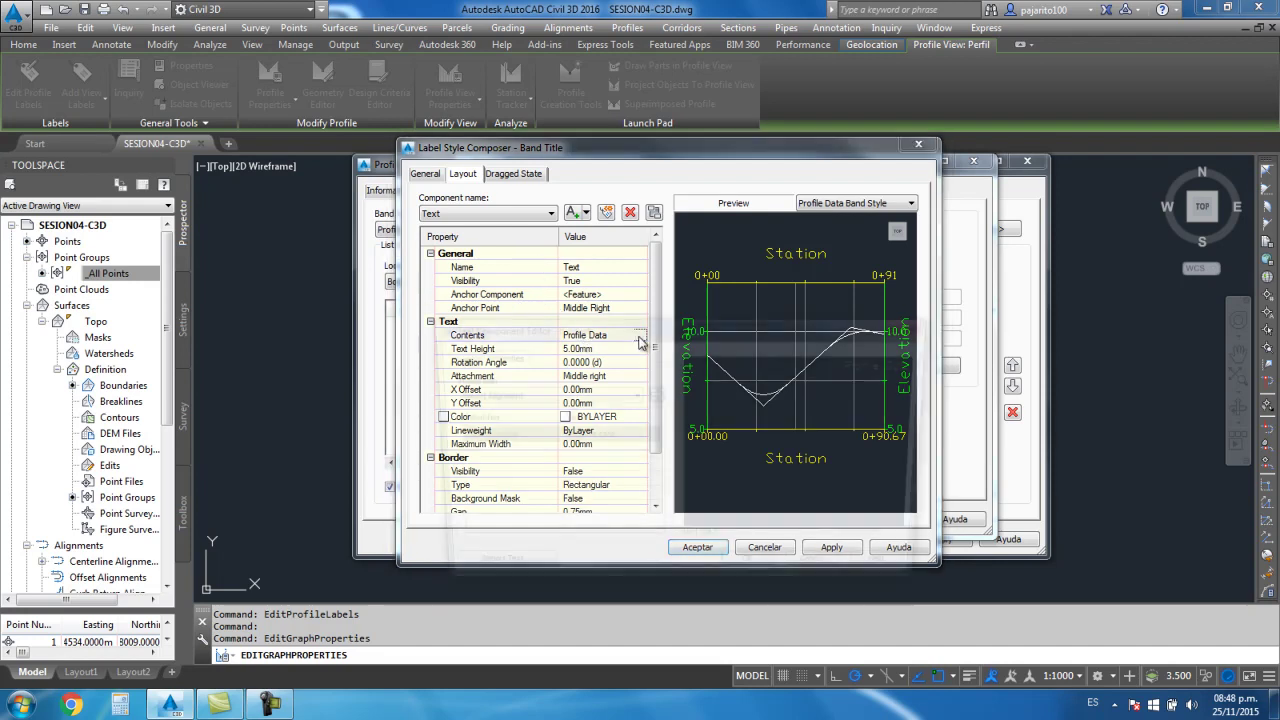
drag(856, 363, 921, 371)
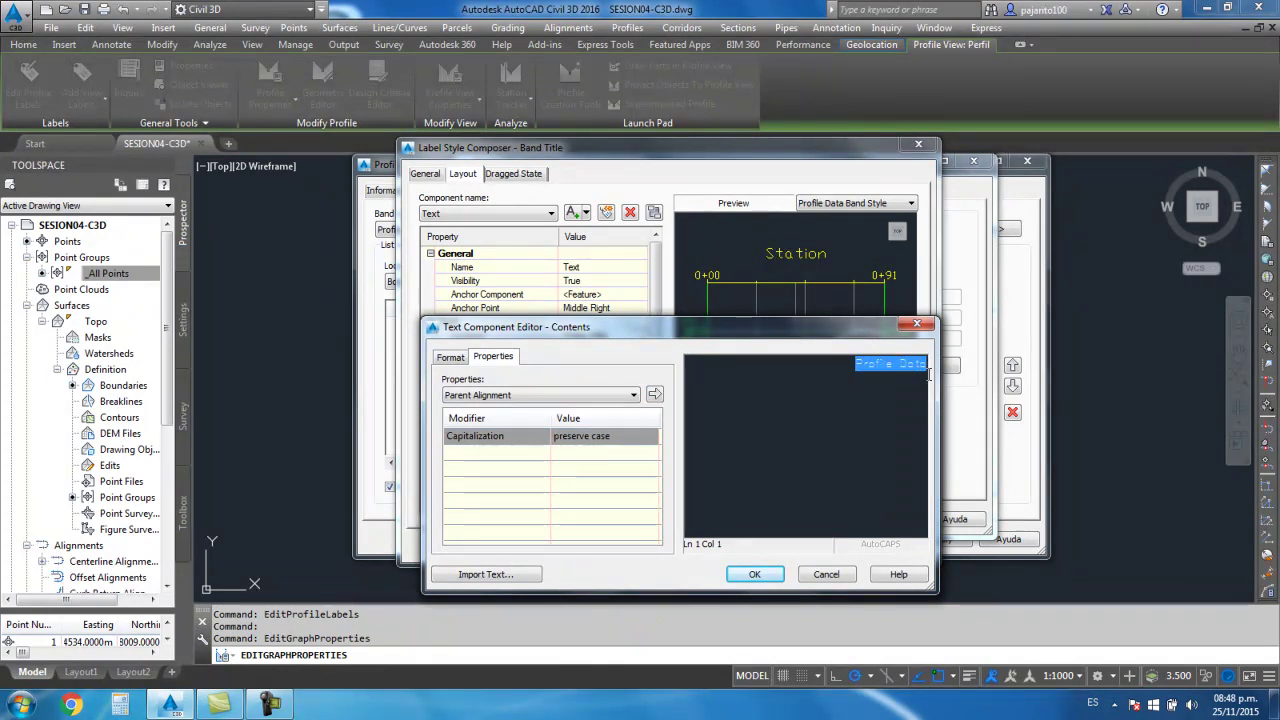
text(<[)
text(TRAJE)
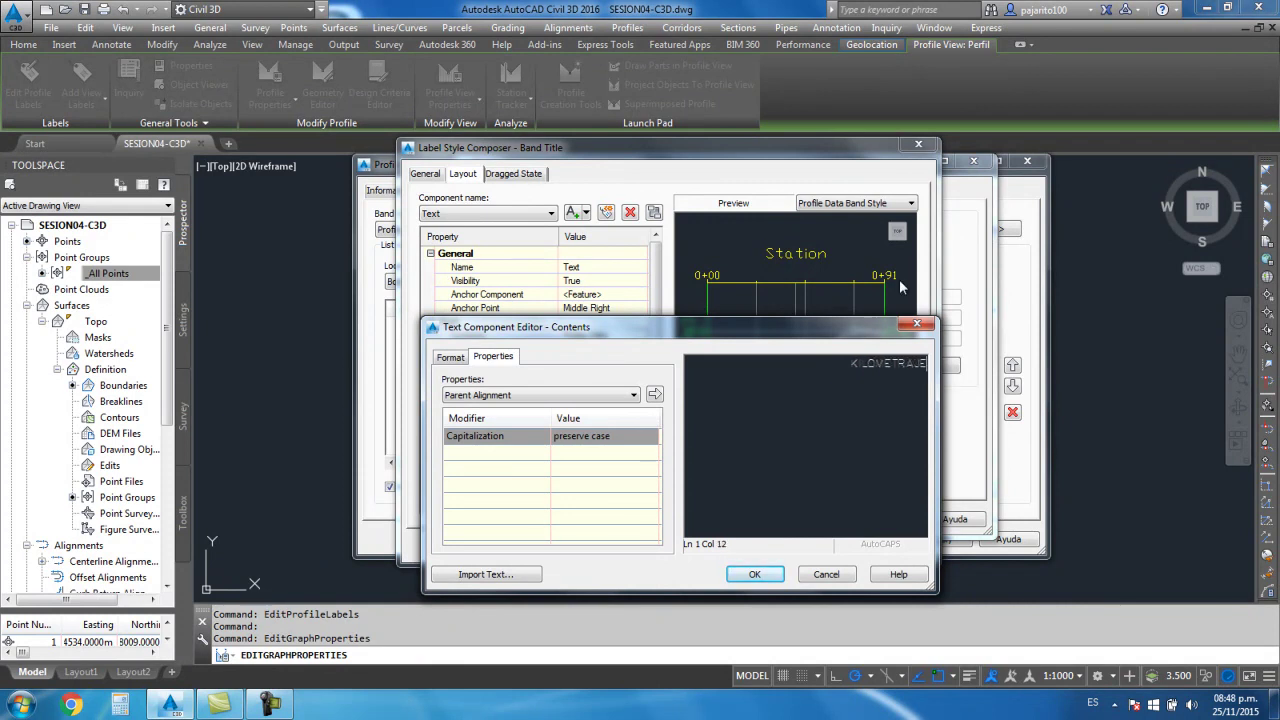
click(755, 574)
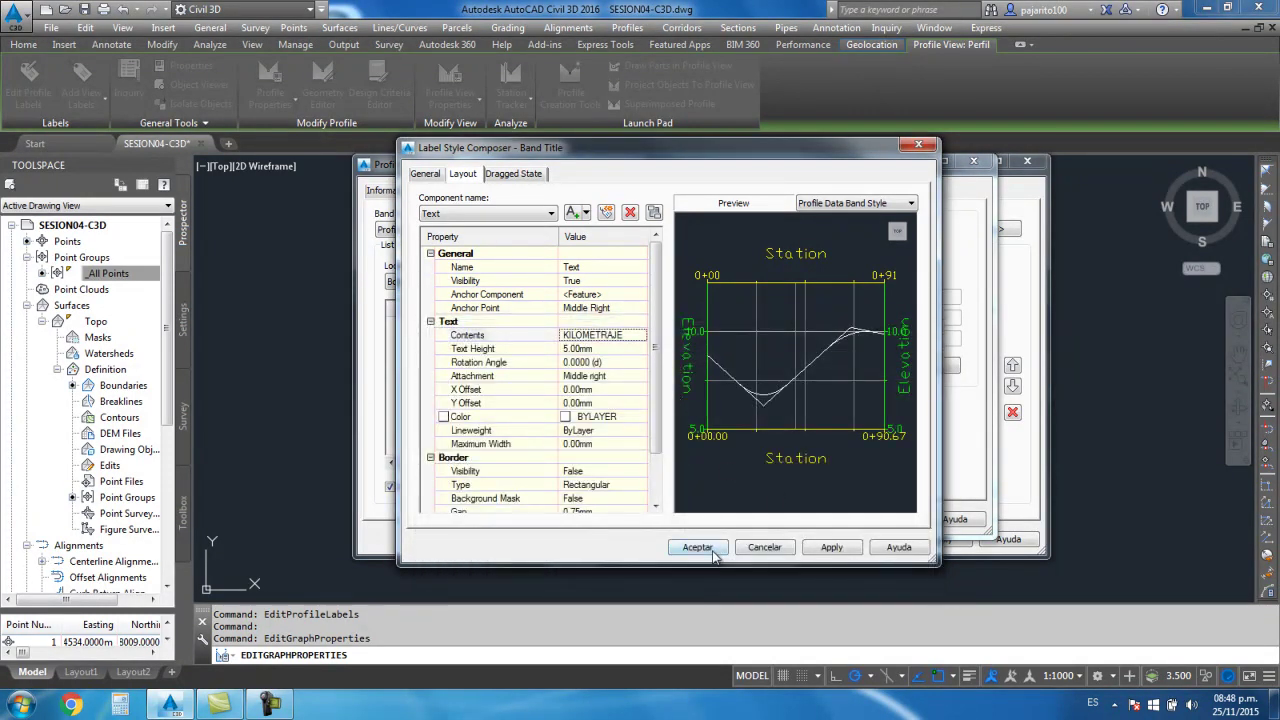
click(713, 553)
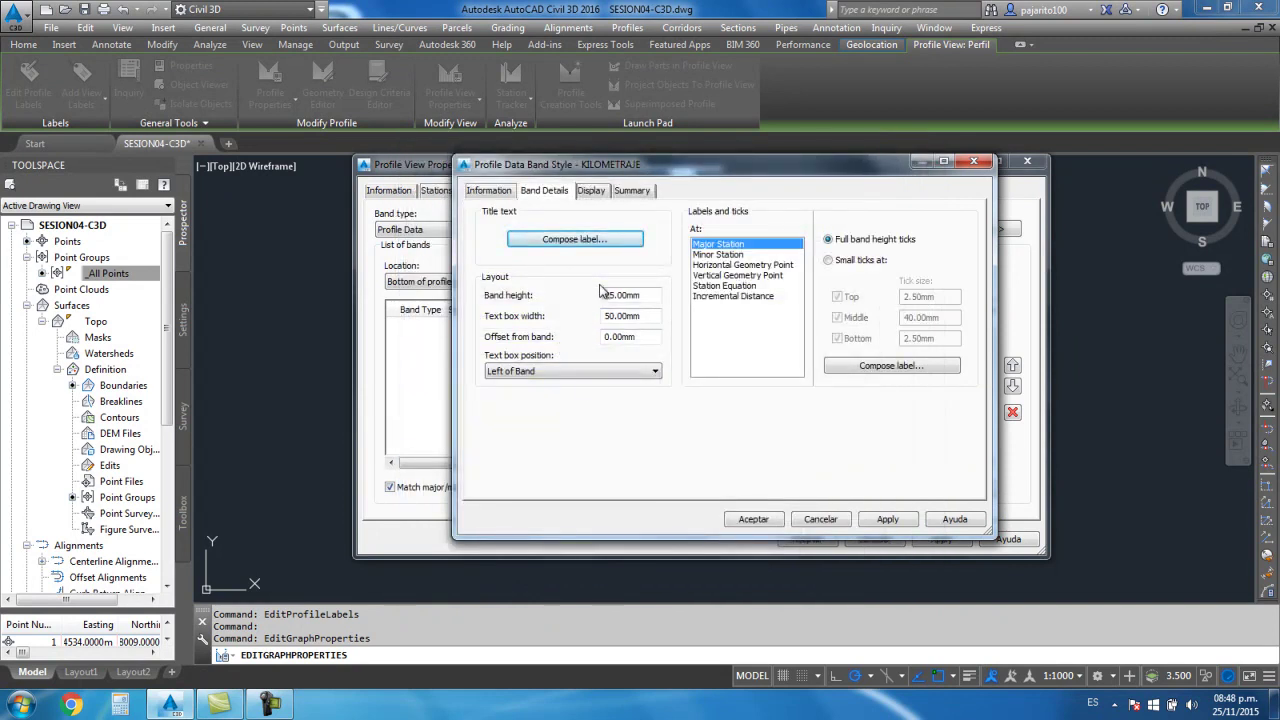
Set the band border colour to grey 8
click(595, 194)
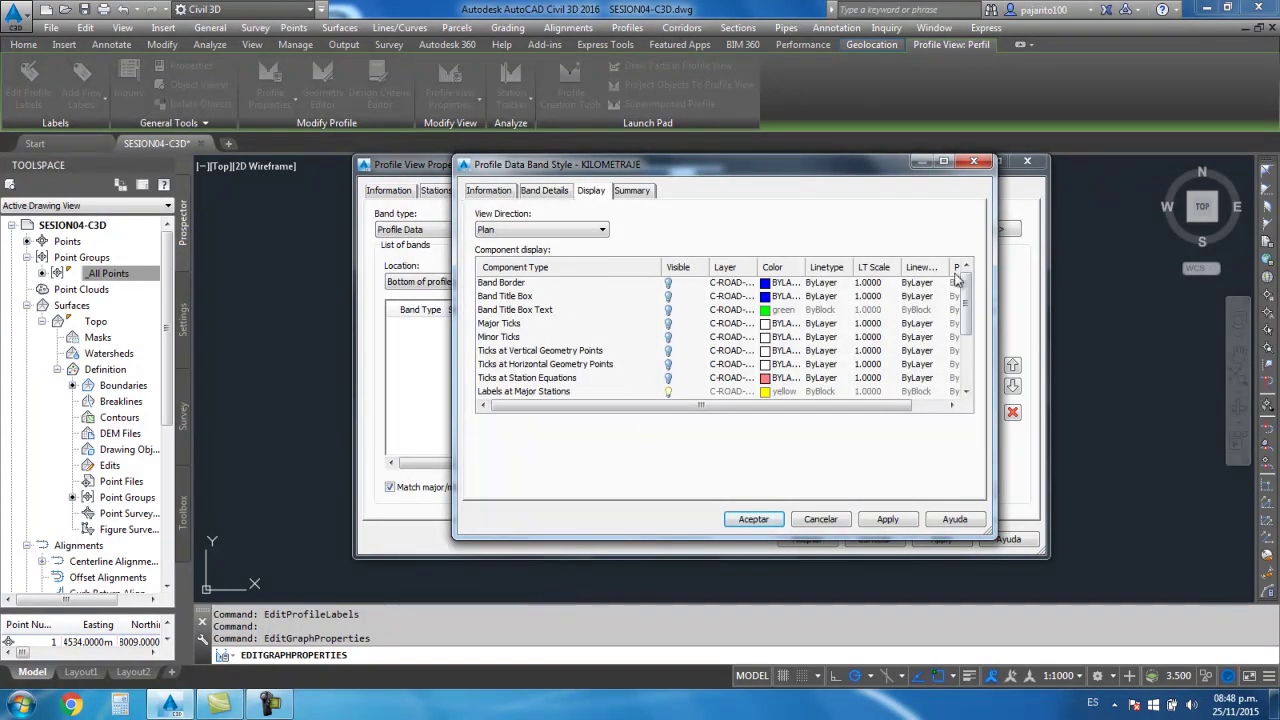
scroll(968, 318, down, 3)
scroll(968, 318, up, 3)
click(669, 283)
click(763, 285)
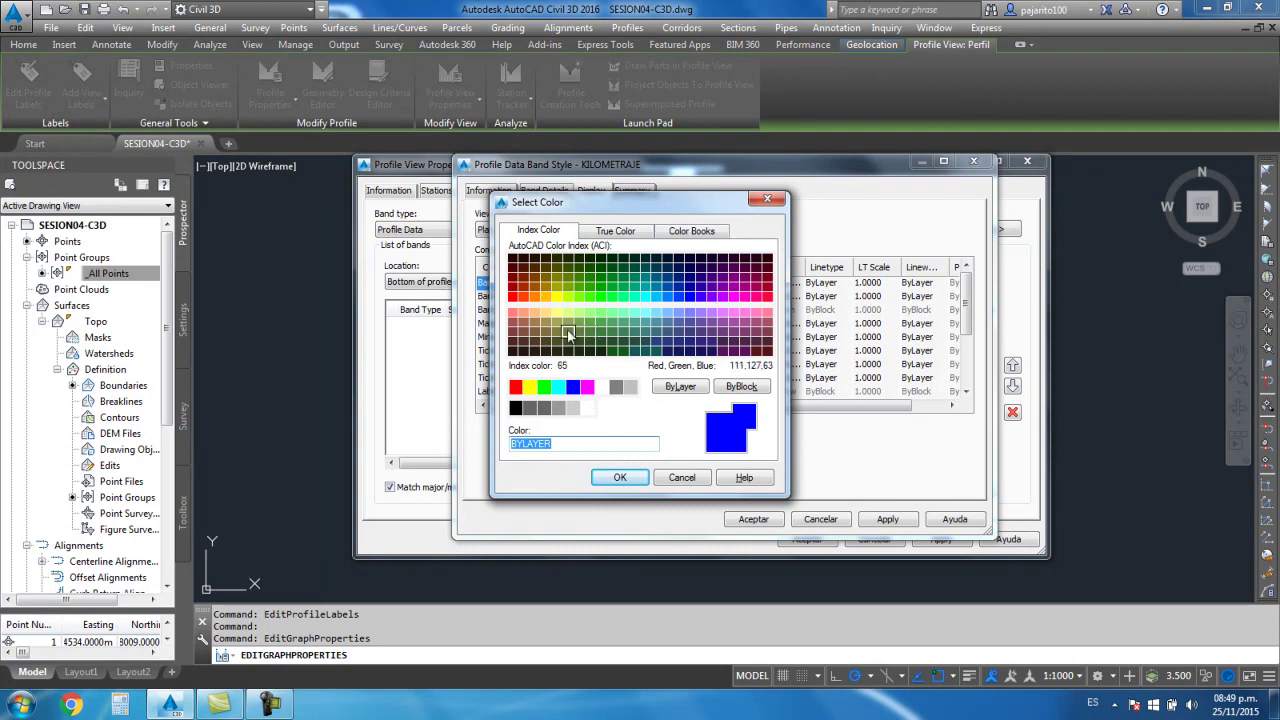
click(515, 387)
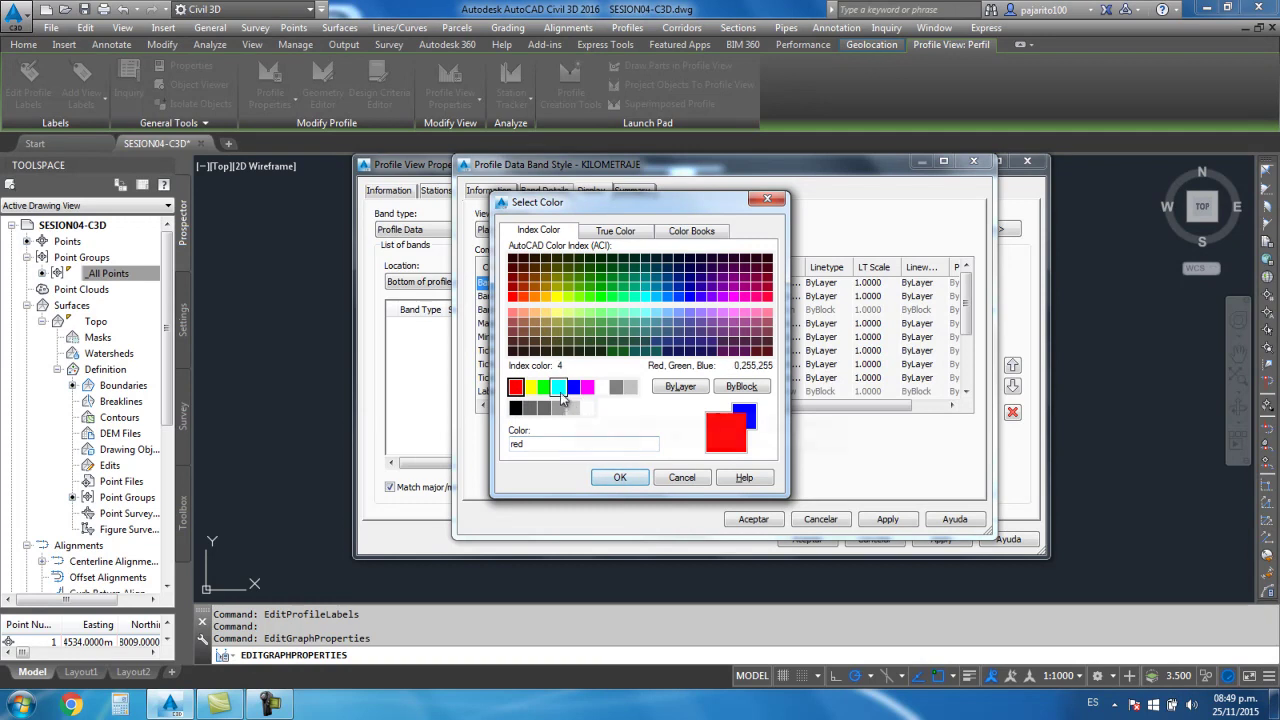
click(616, 388)
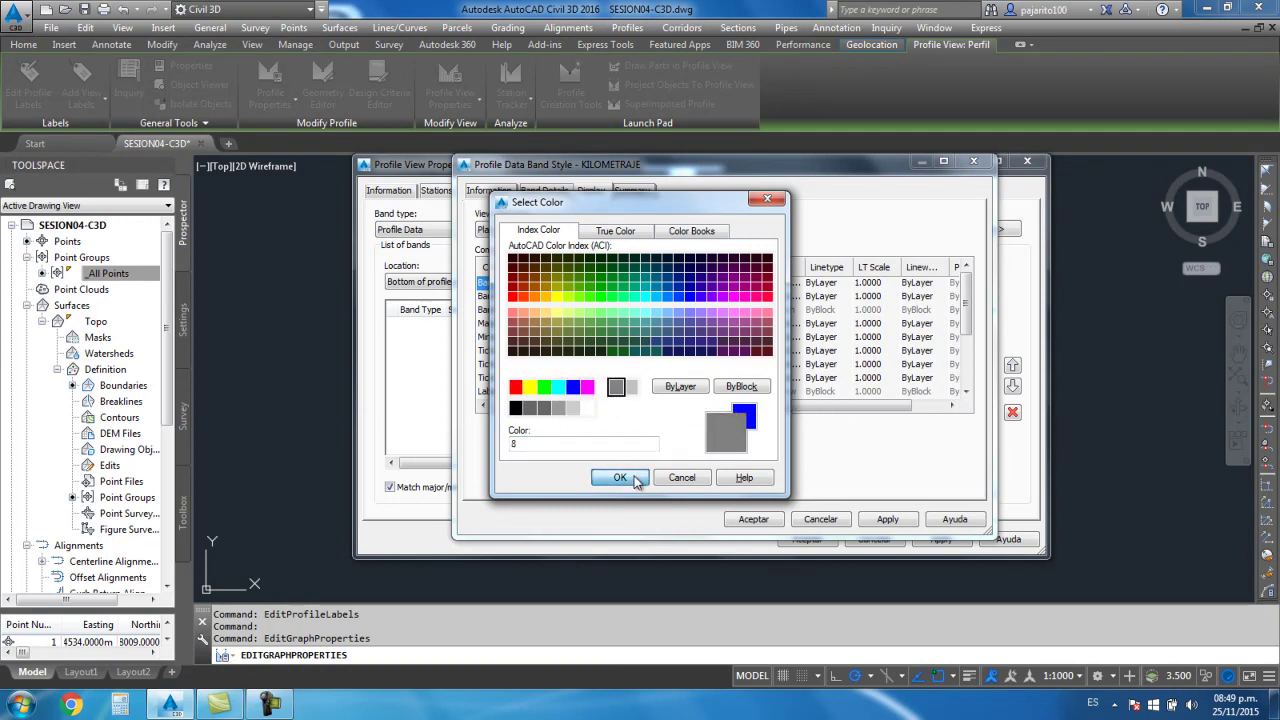
click(620, 477)
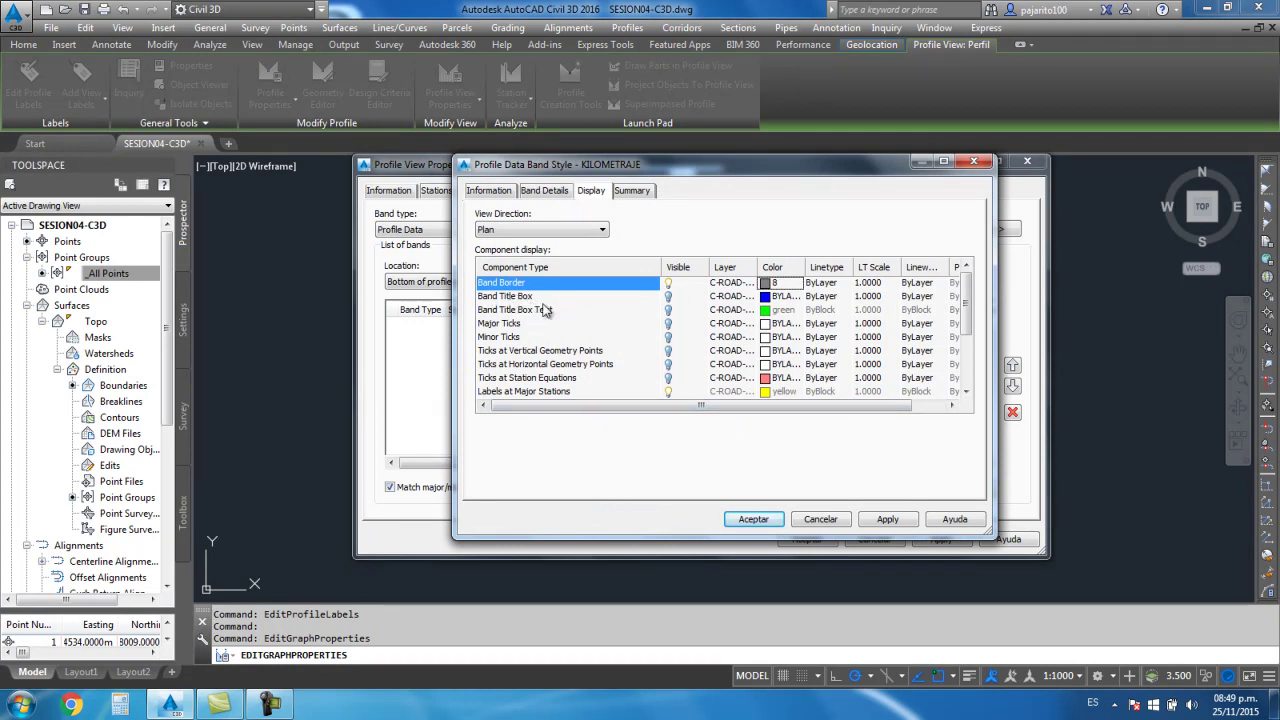
Make the band title box and its text visible, toggle major and minor ticks, and accept
drag(622, 172, 652, 201)
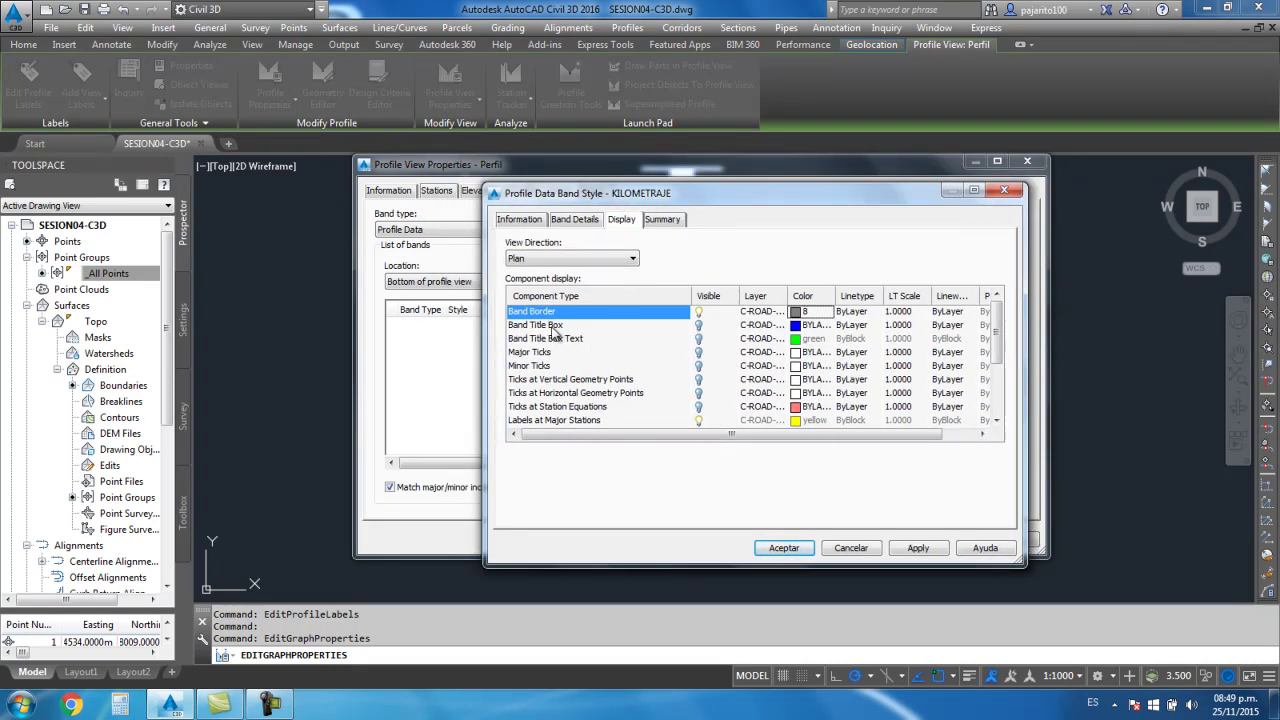
click(698, 327)
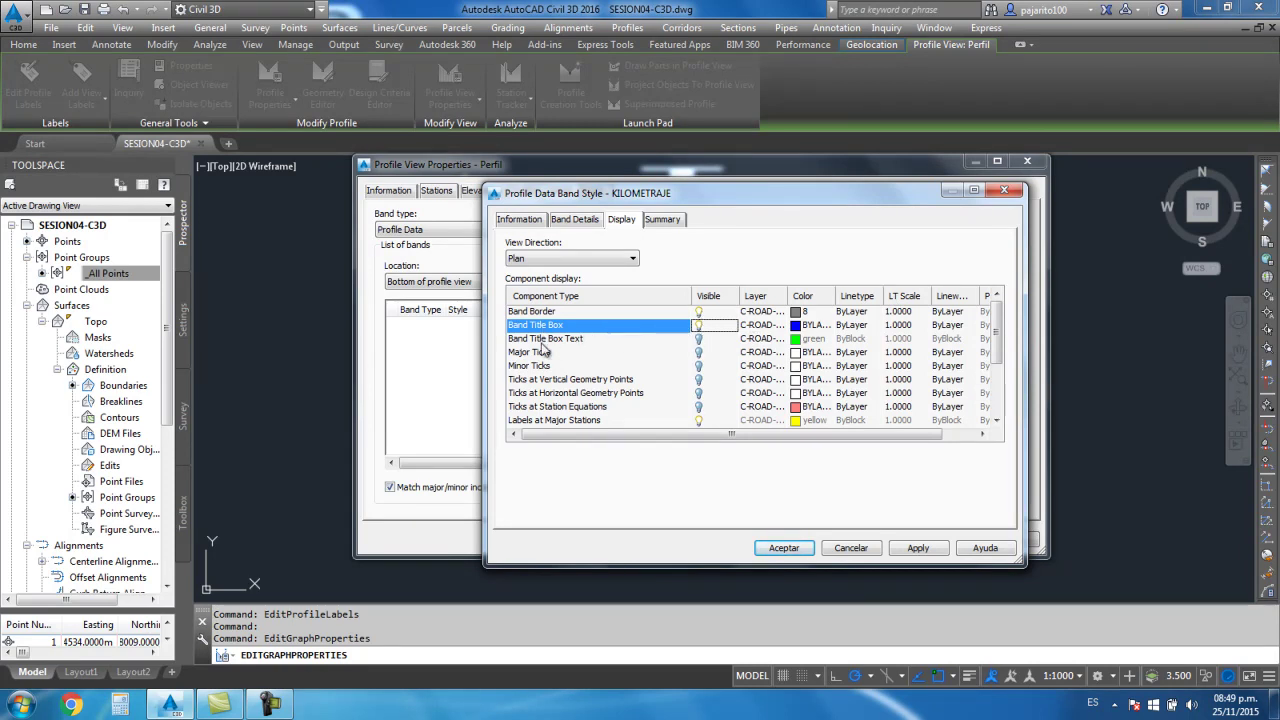
click(699, 340)
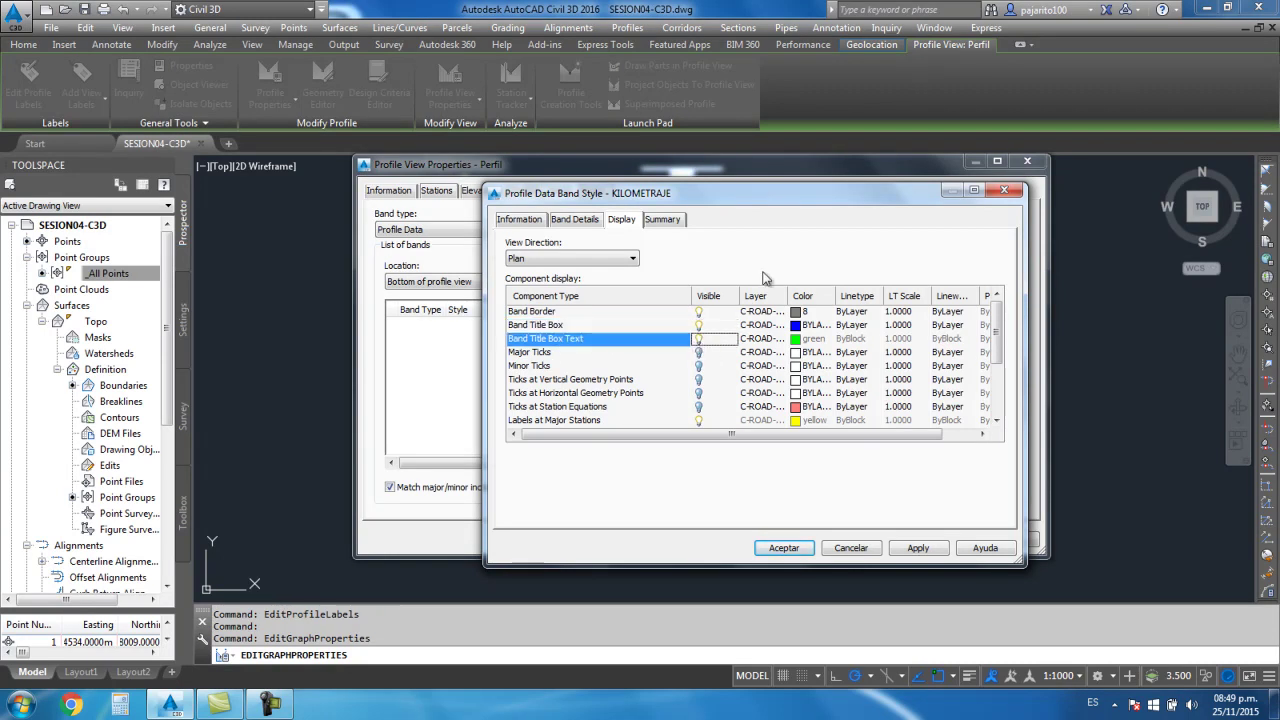
drag(708, 193, 648, 166)
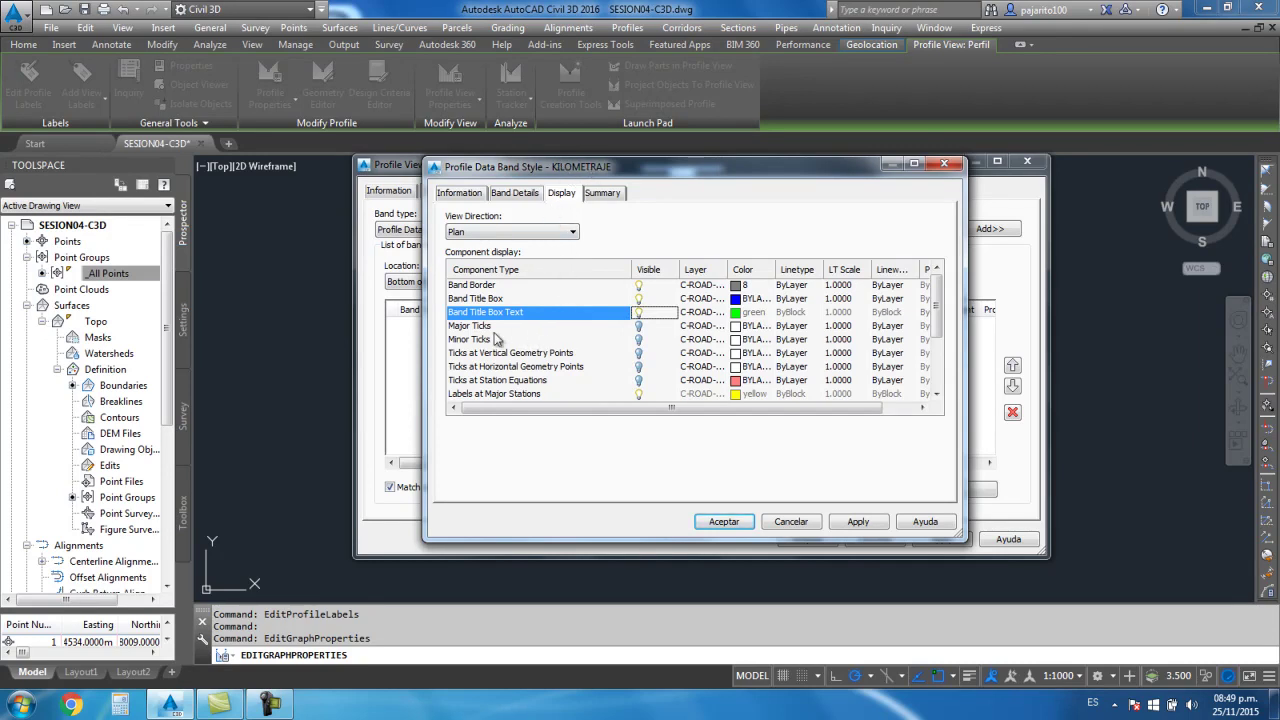
click(640, 327)
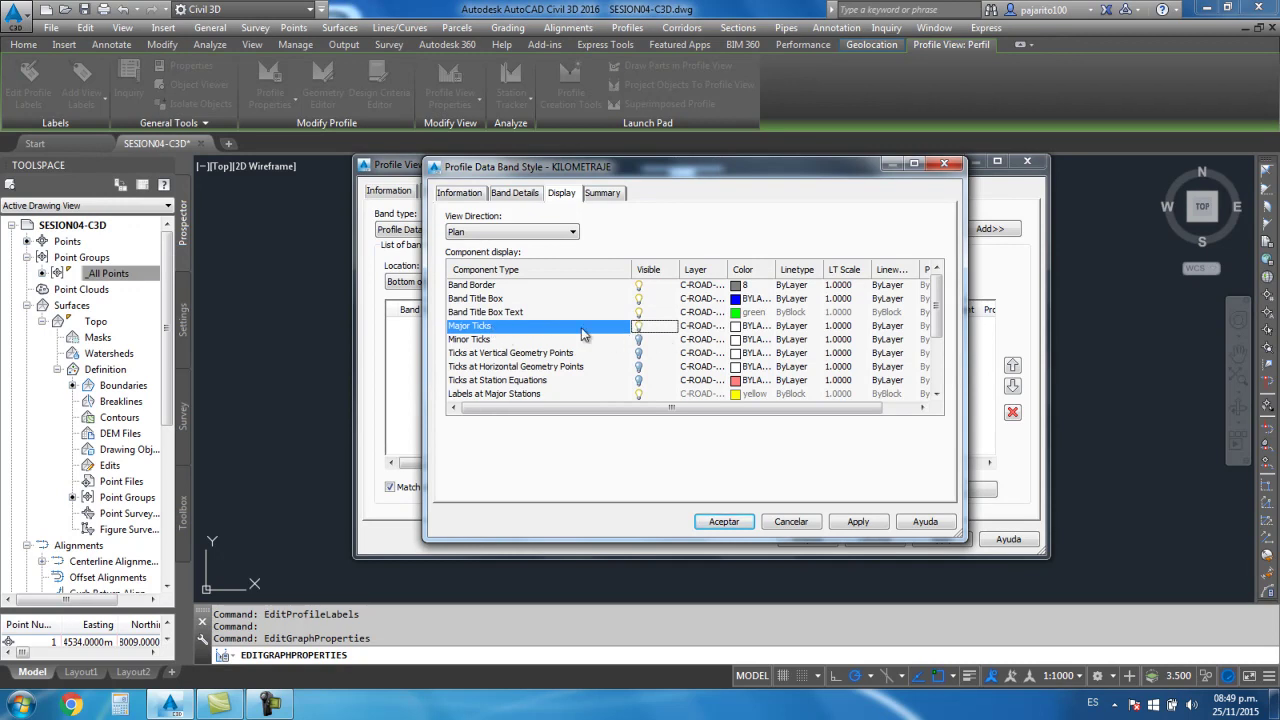
click(638, 341)
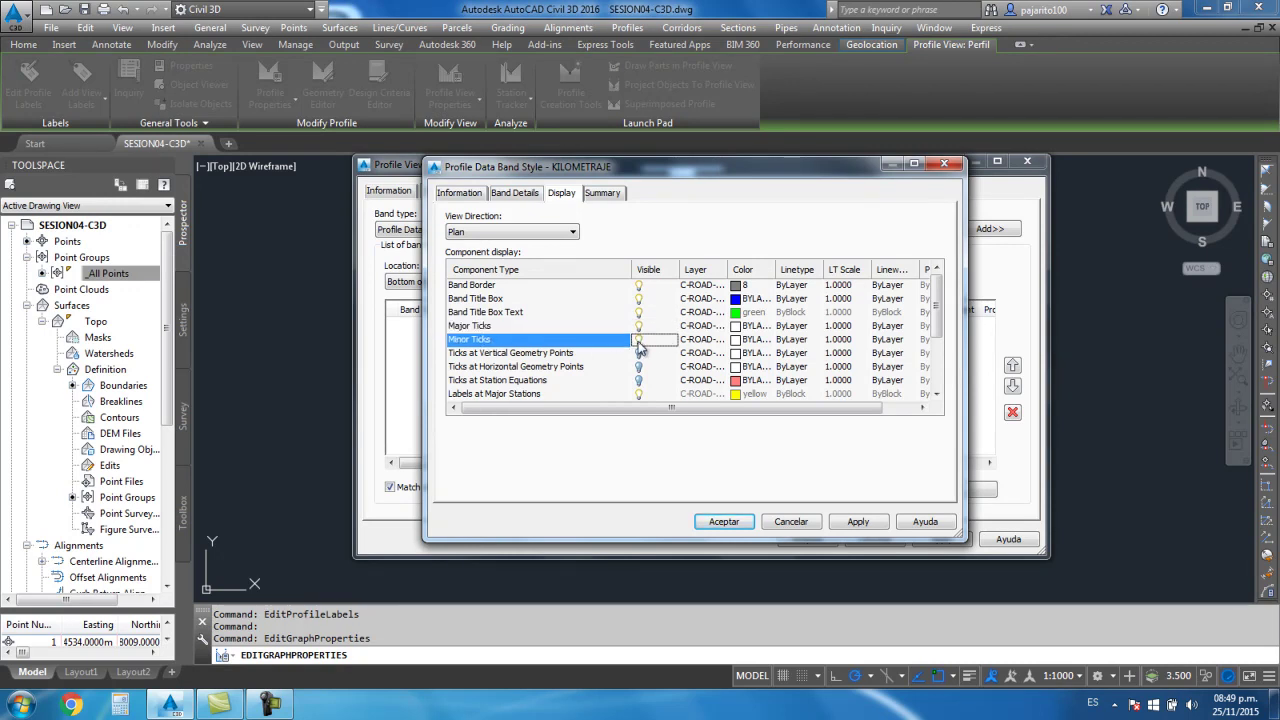
click(724, 522)
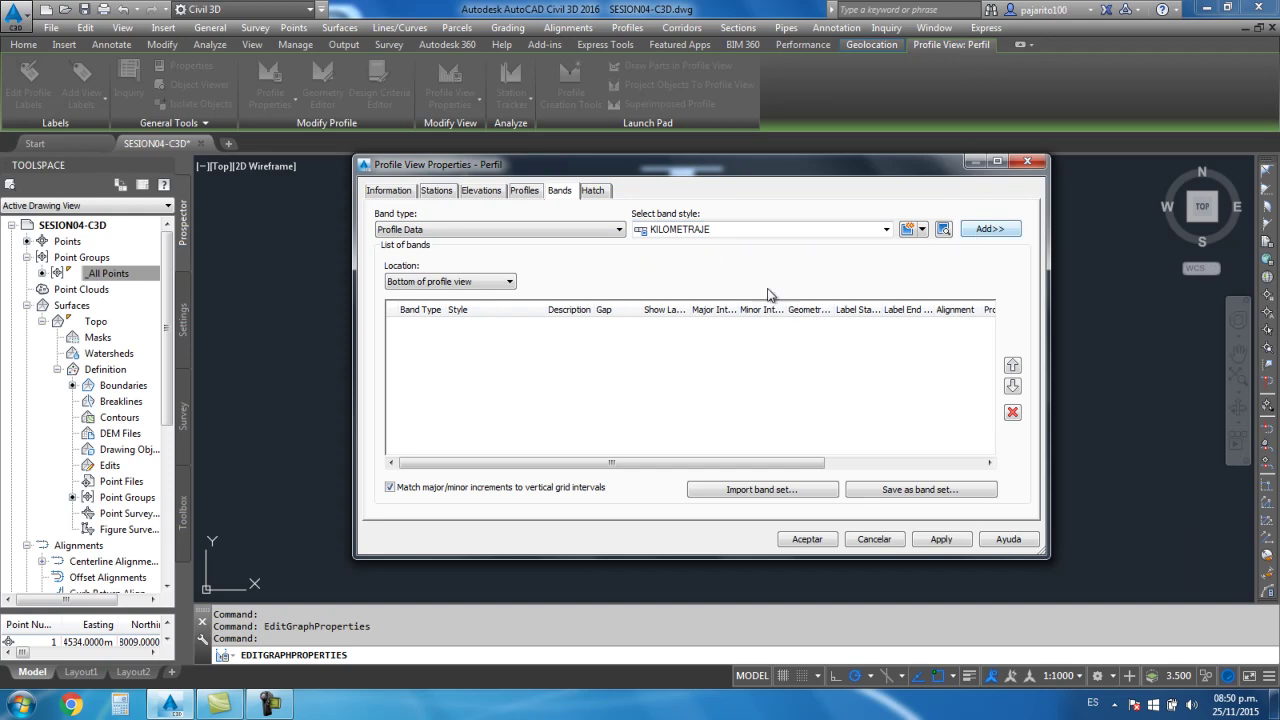
Add the KILOMETRAJE band to the profile view and apply the change
click(992, 232)
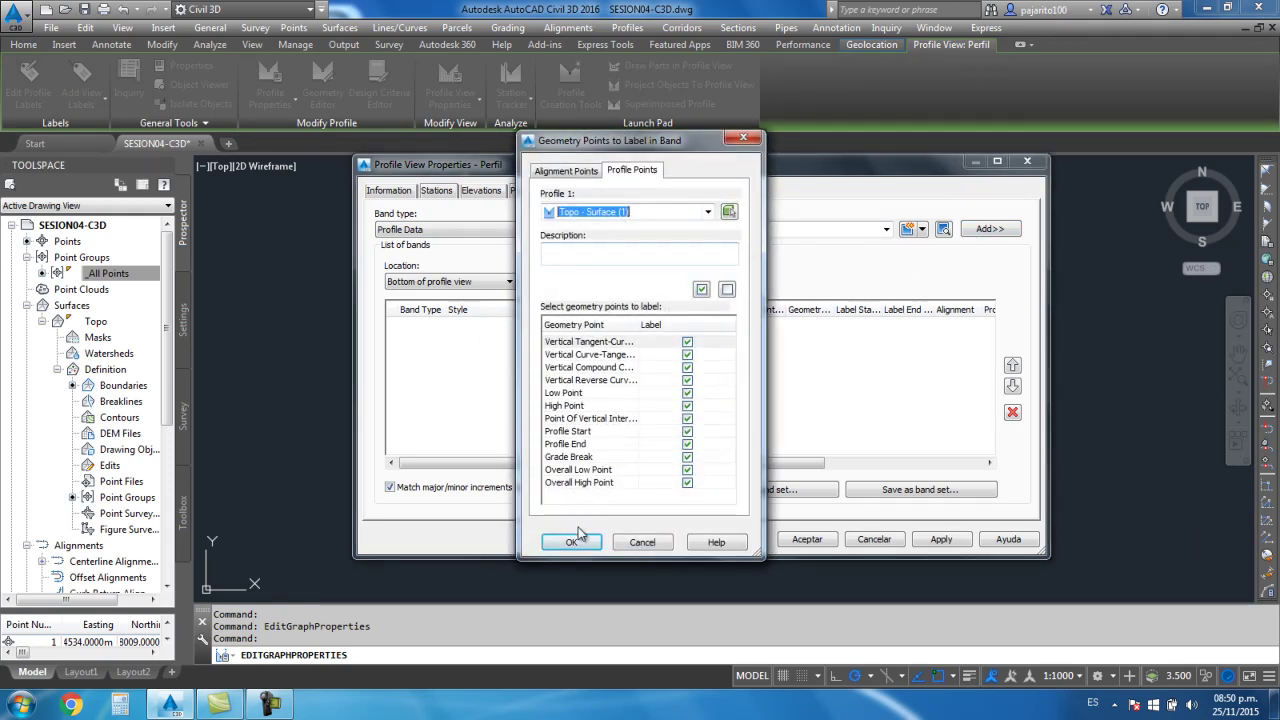
click(571, 541)
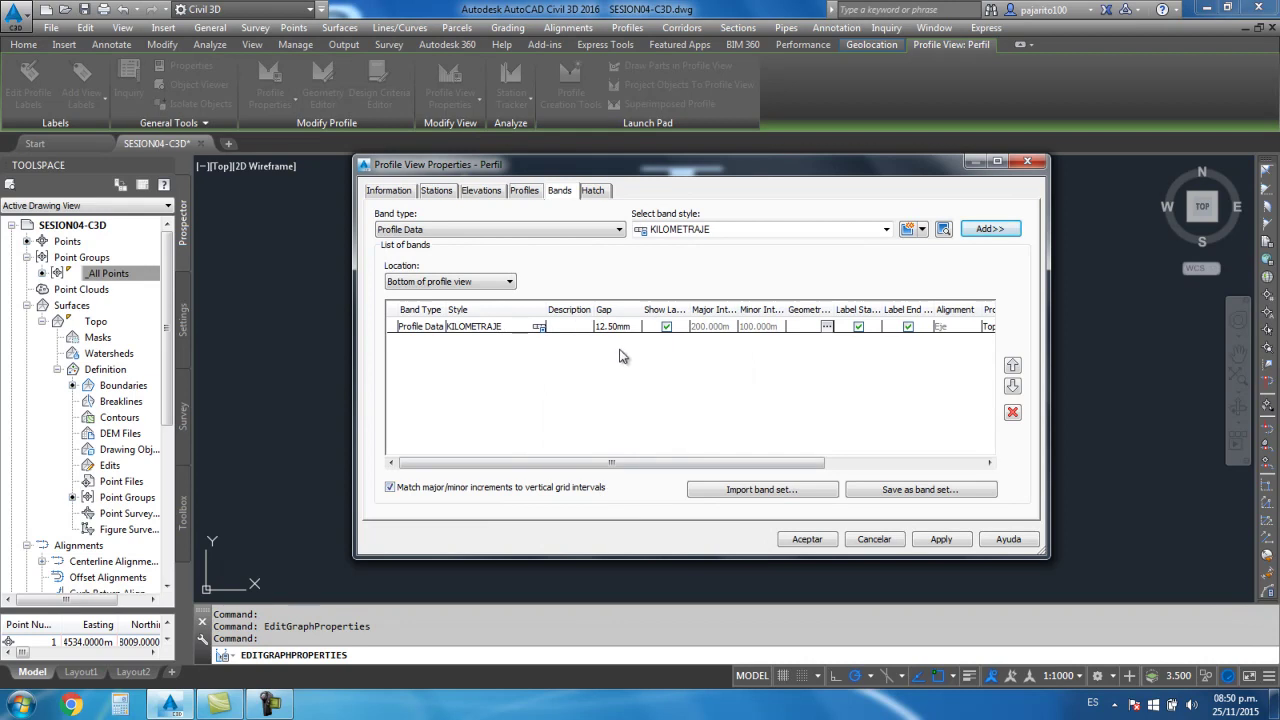
click(803, 538)
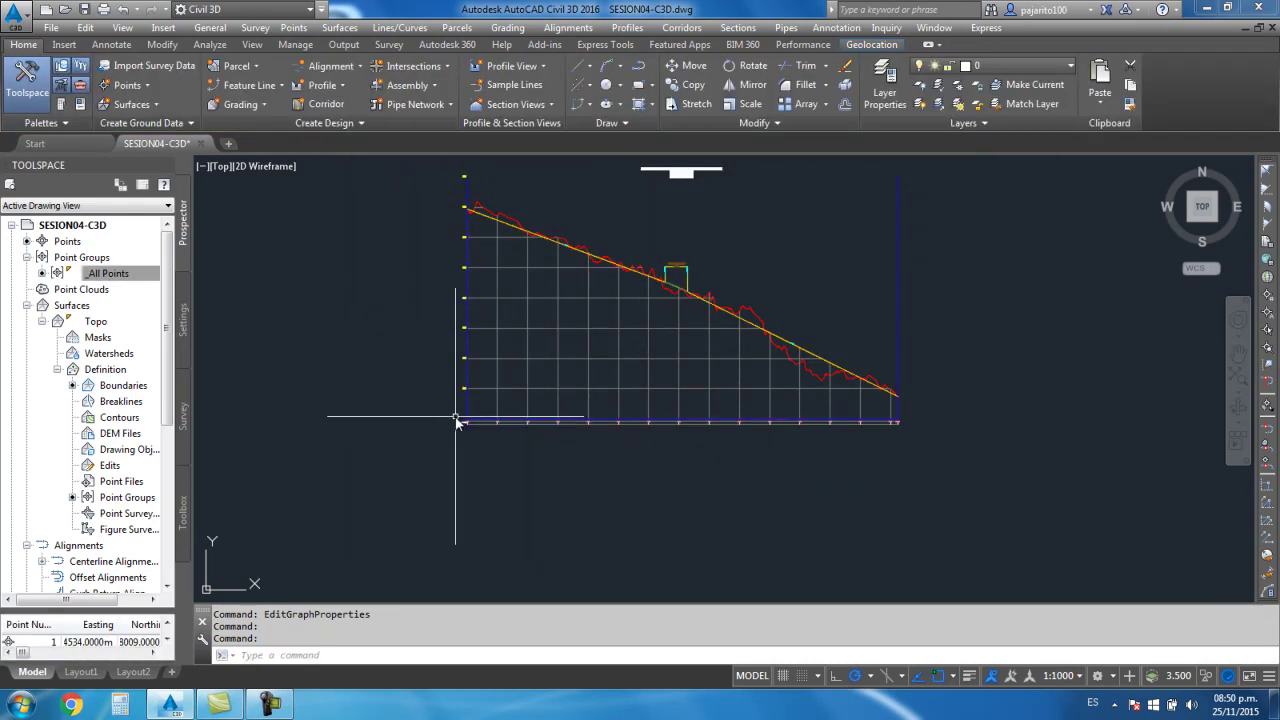
Zoom and pan to inspect the new KILOMETRAJE band beneath the profile view
scroll(457, 420, up, 4)
scroll(478, 425, up, 2)
scroll(480, 433, down, 5)
scroll(514, 451, up, 5)
scroll(547, 431, up, 2)
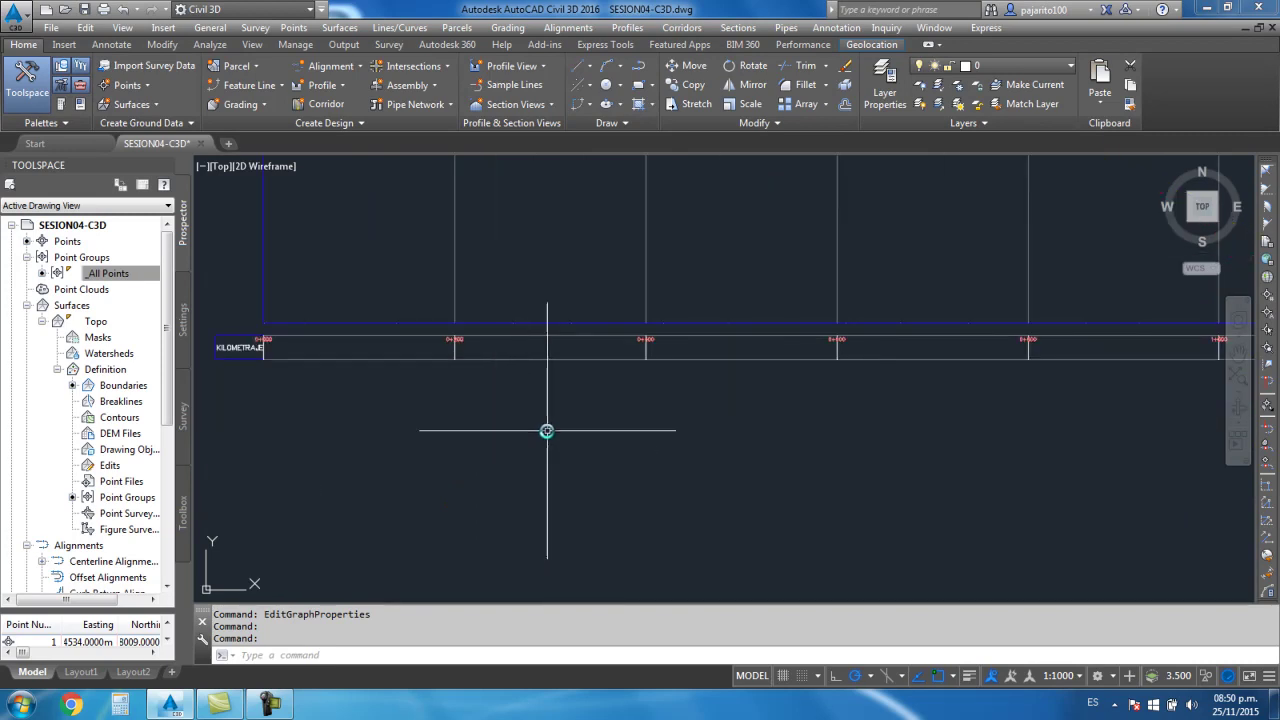
scroll(560, 434, down, 5)
scroll(520, 425, up, 5)
scroll(538, 420, up, 2)
scroll(538, 420, down, 2)
scroll(577, 440, down, 3)
scroll(586, 449, up, 4)
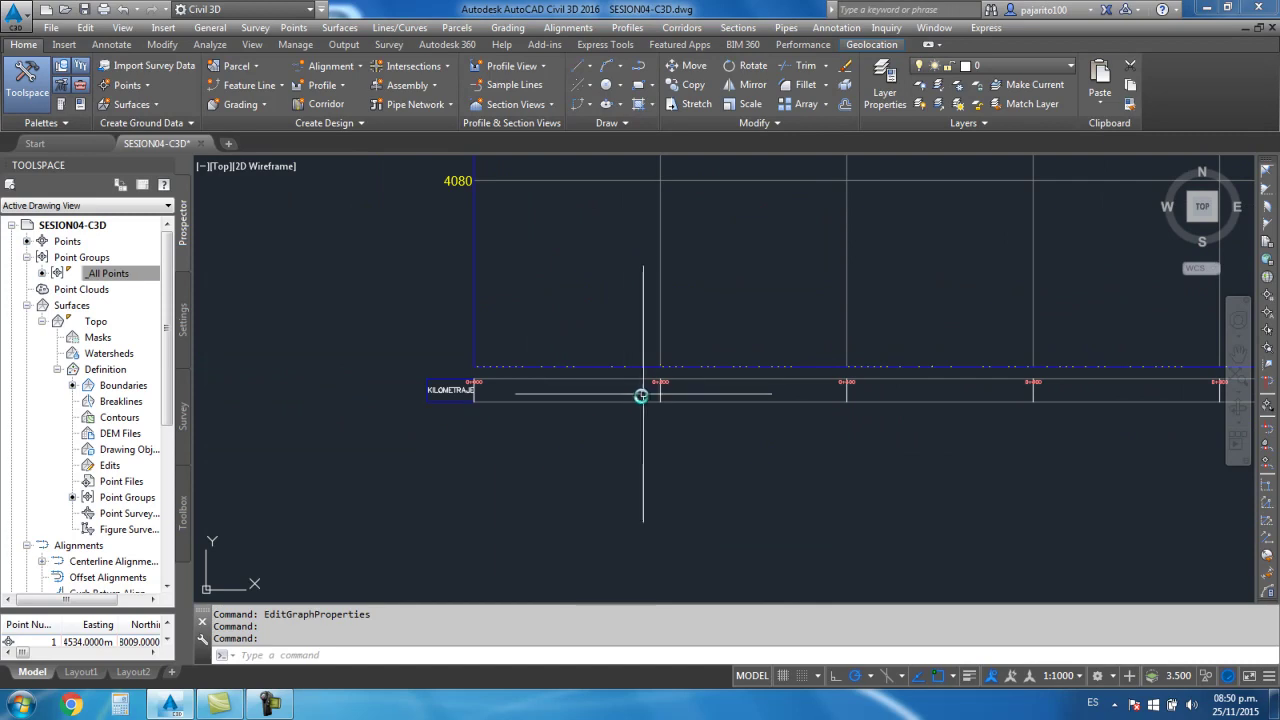
scroll(655, 390, up, 4)
scroll(670, 390, down, 4)
scroll(493, 422, up, 4)
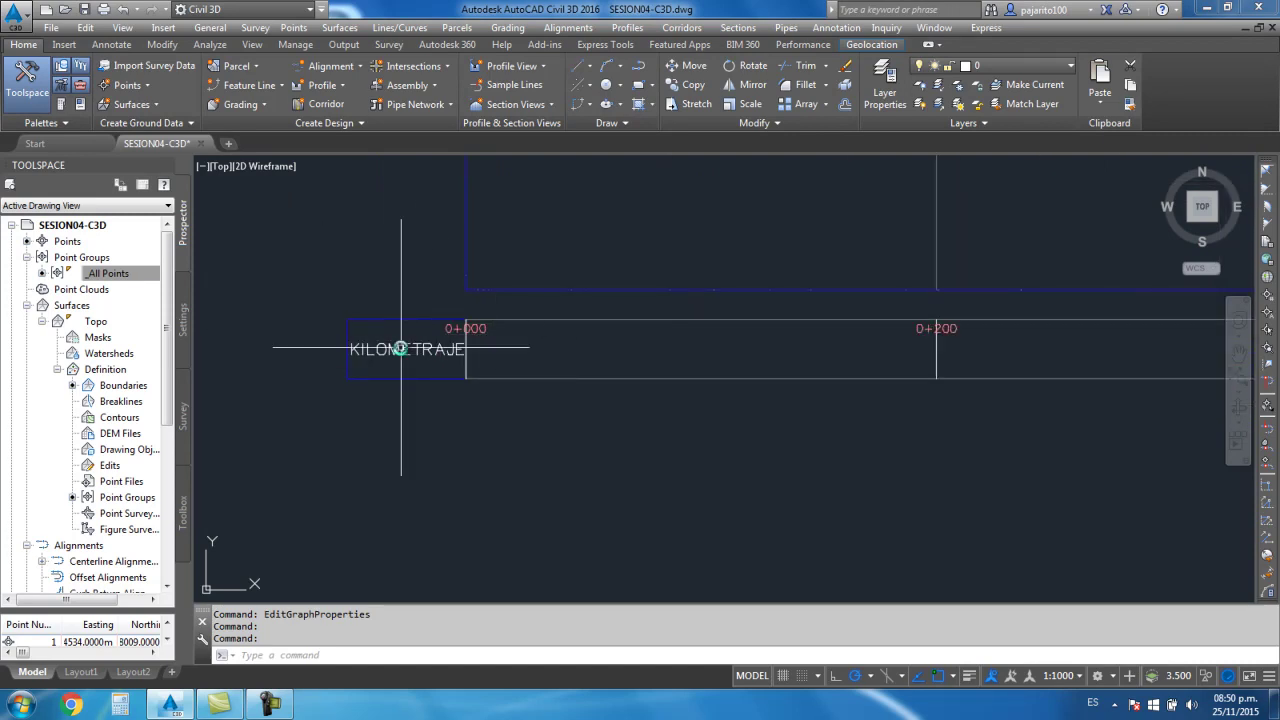
scroll(460, 430, down, 2)
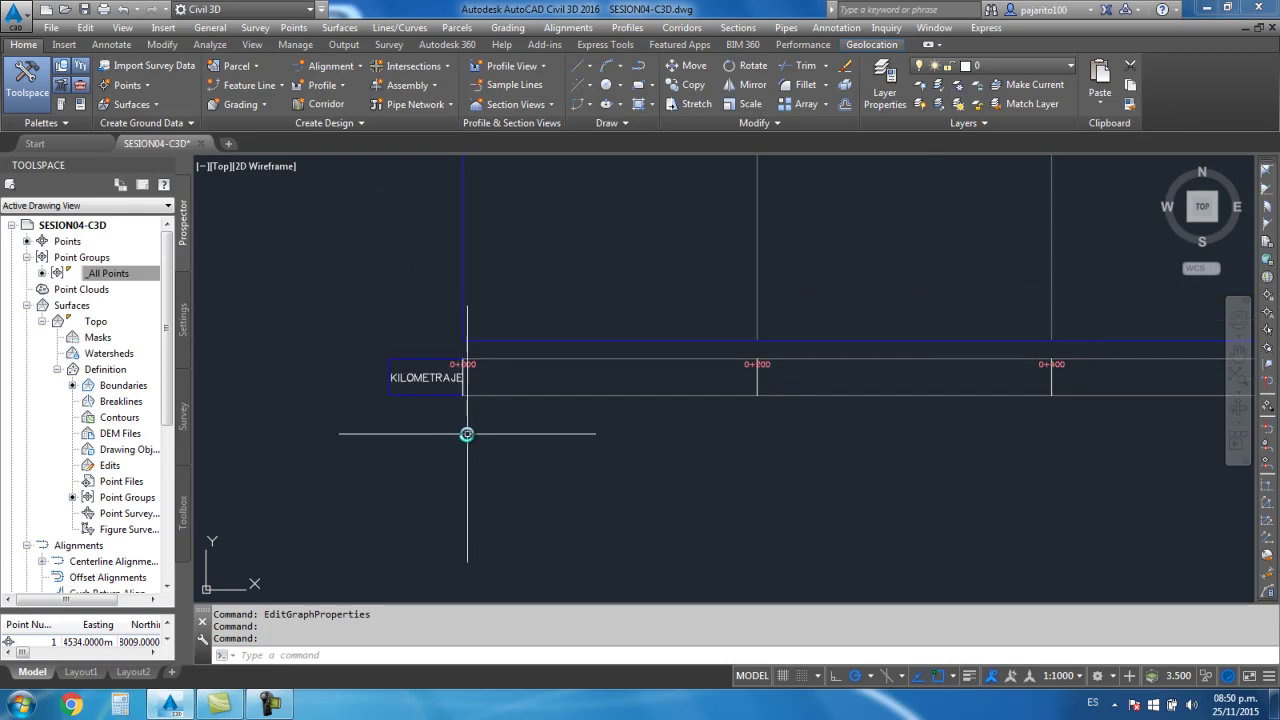
scroll(490, 410, up, 2)
scroll(460, 378, up, 2)
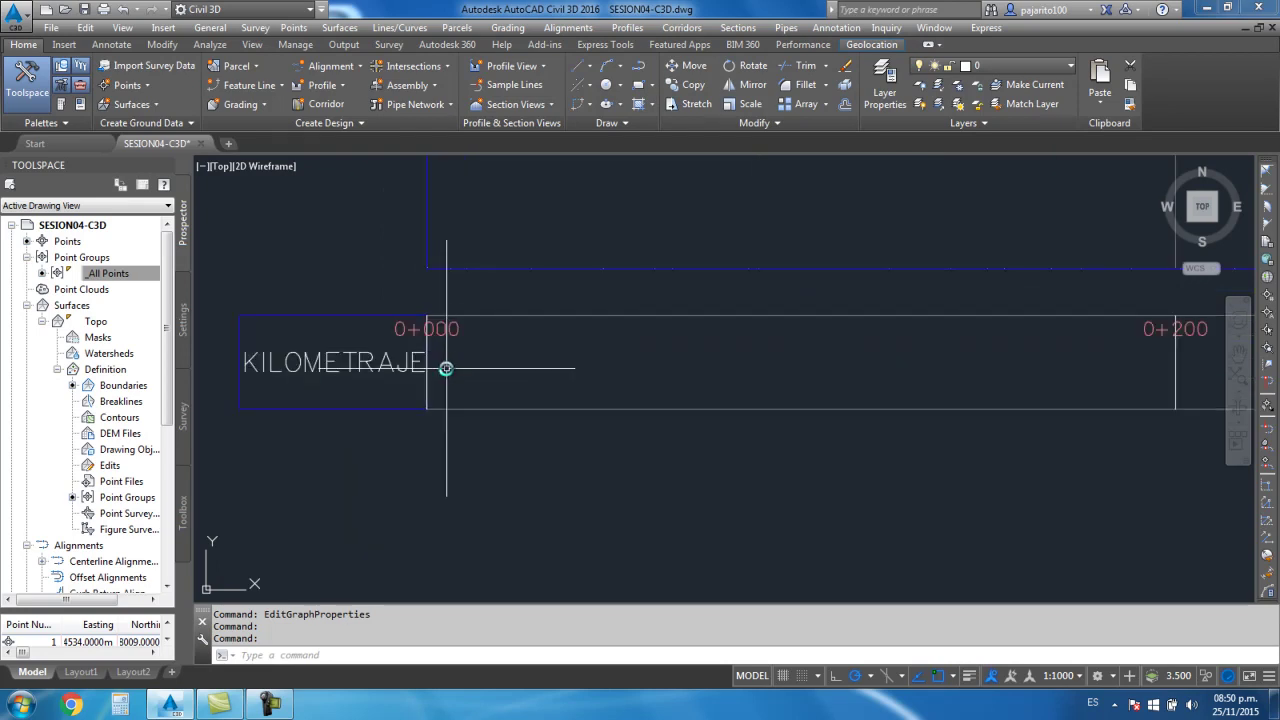
scroll(608, 330, down, 2)
middle_drag(606, 355, 523, 369)
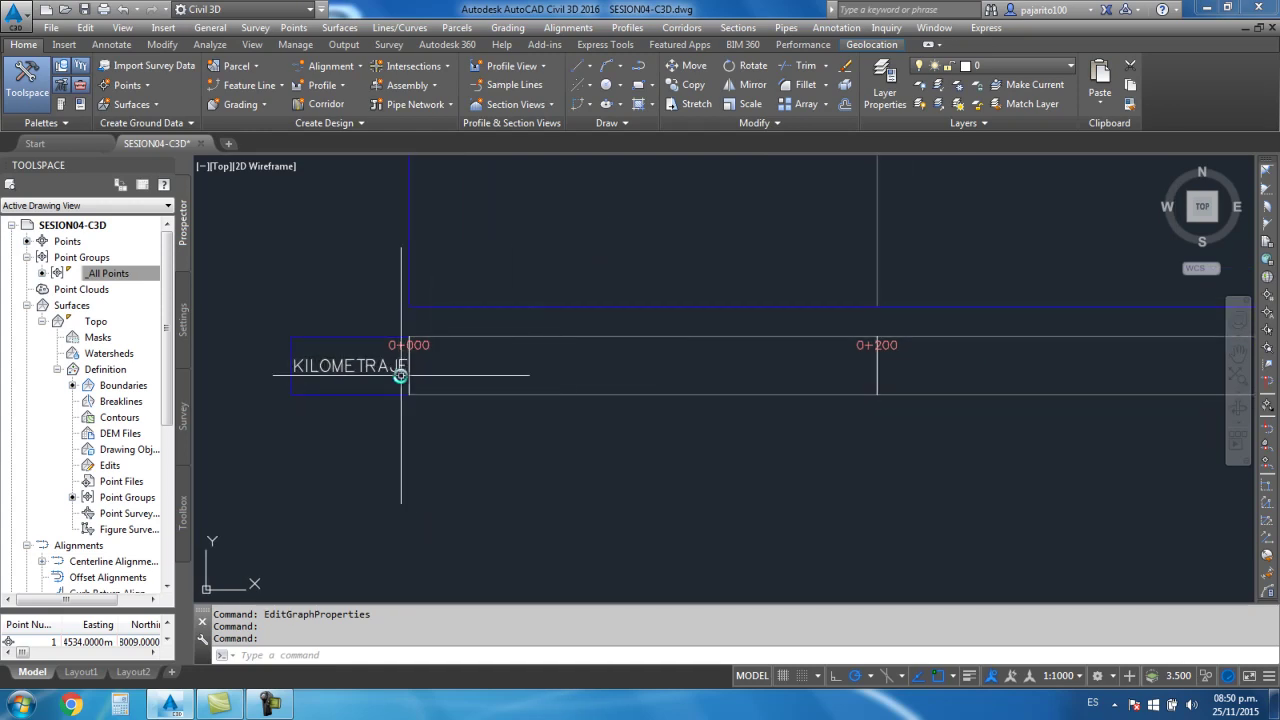
scroll(508, 412, down, 4)
scroll(423, 391, up, 2)
scroll(414, 386, up, 2)
scroll(491, 429, down, 4)
scroll(496, 411, up, 3)
scroll(520, 430, down, 5)
scroll(546, 446, up, 3)
scroll(420, 366, up, 4)
scroll(401, 377, down, 2)
middle_drag(401, 377, 510, 384)
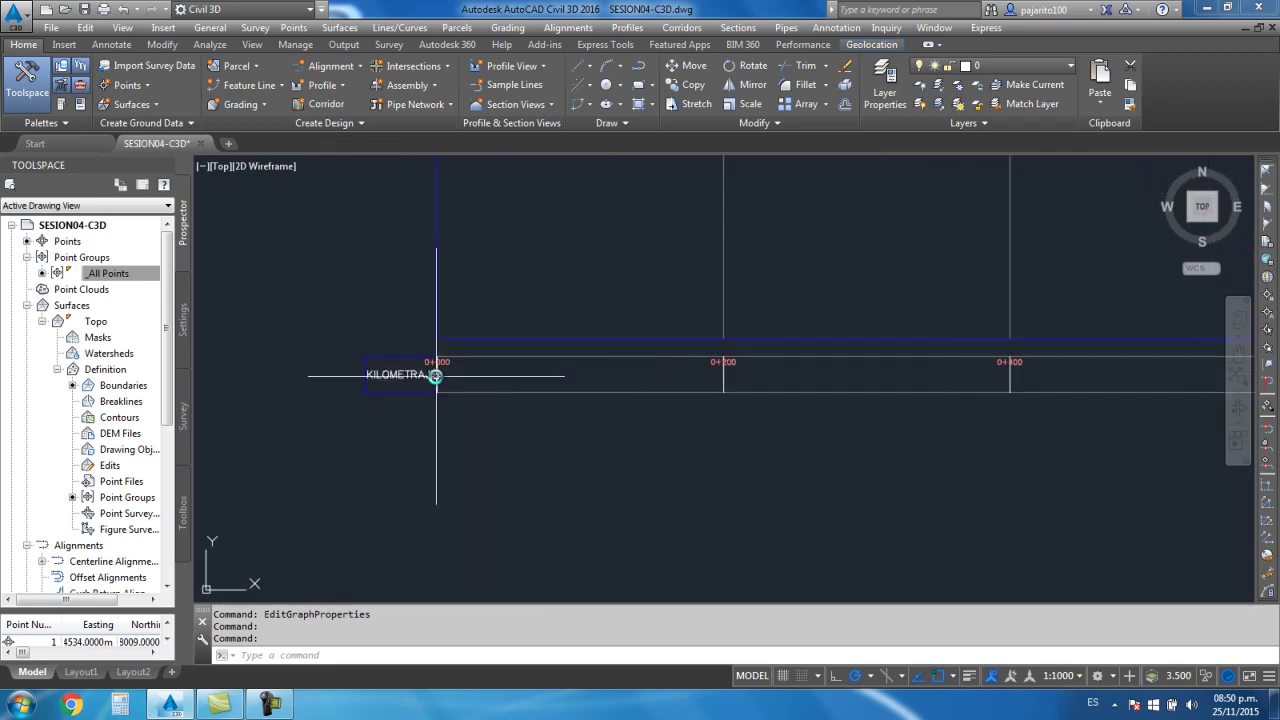
click(500, 391)
key(Escape)
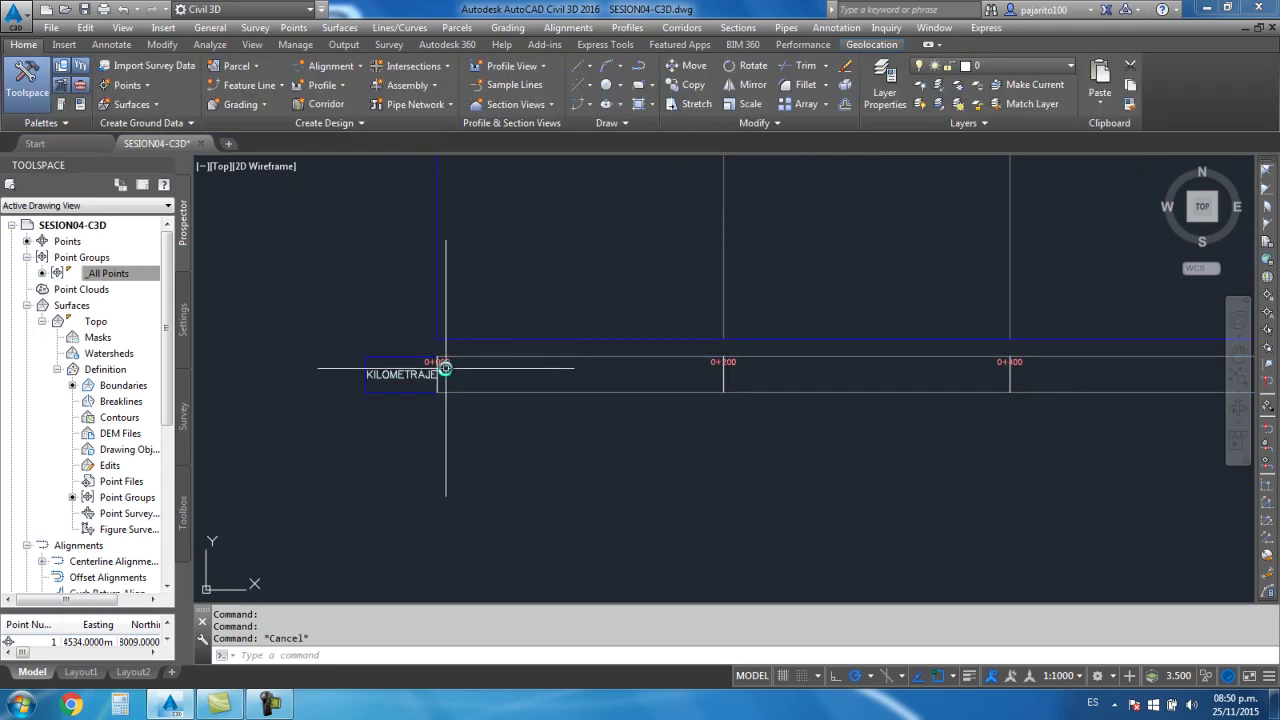
scroll(445, 368, up, 4)
Widen the KILOMETRAJE band title box to 80 mm
click(451, 352)
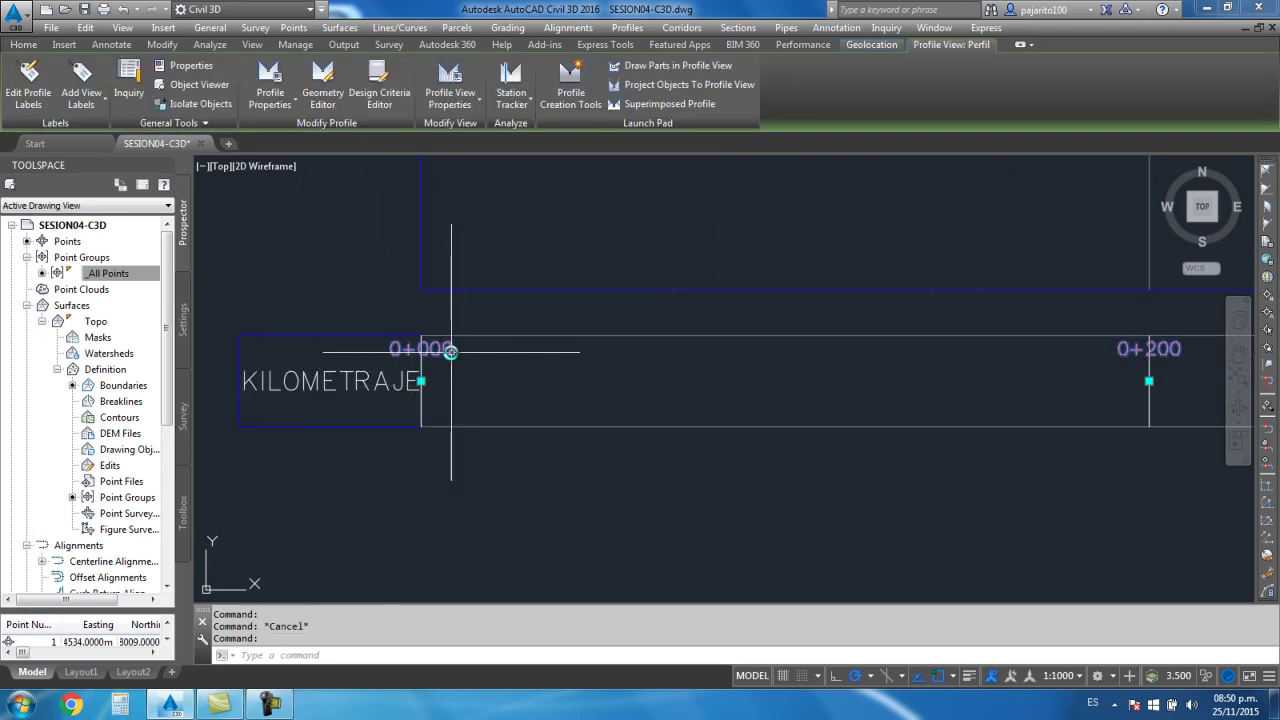
right_click(451, 352)
click(560, 565)
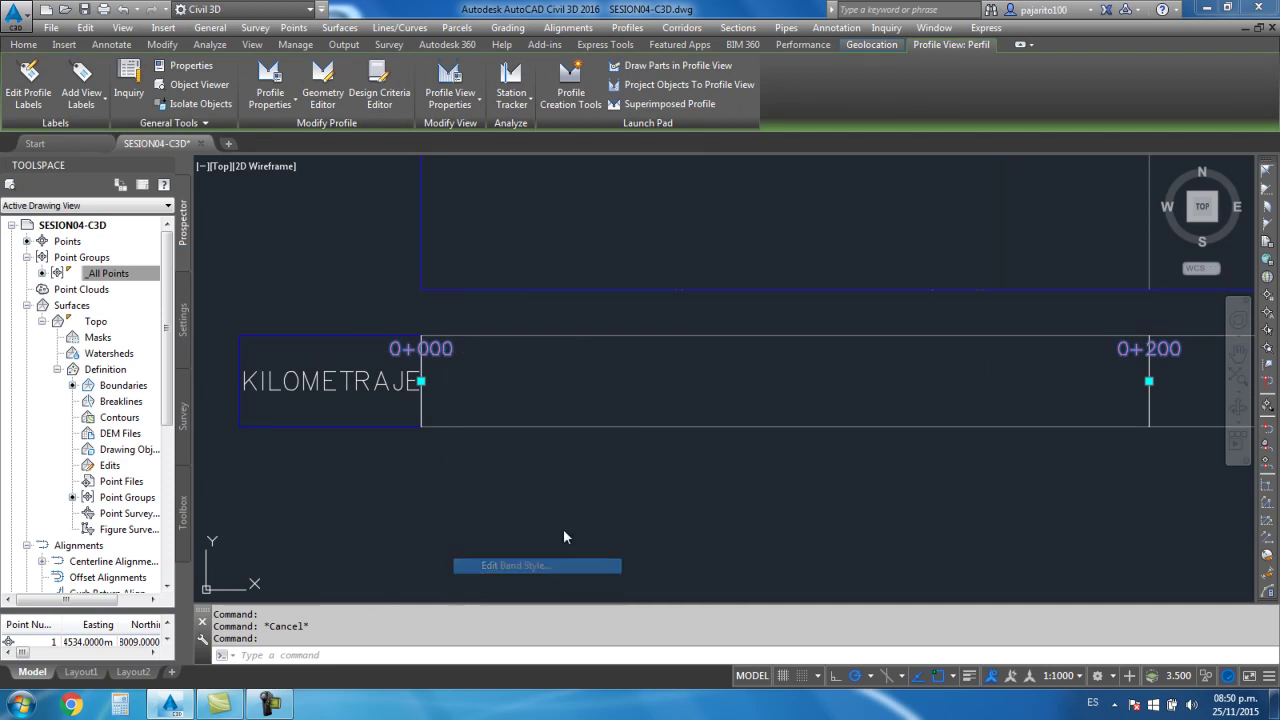
drag(676, 176, 807, 168)
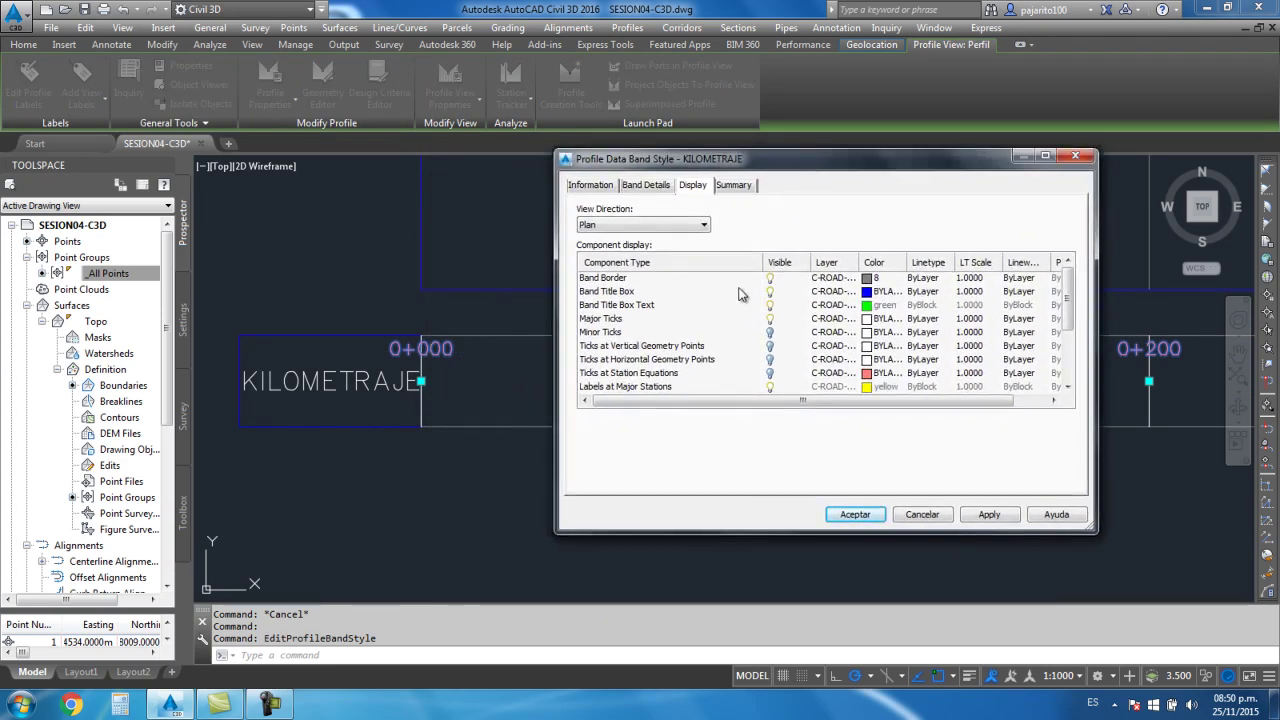
click(632, 188)
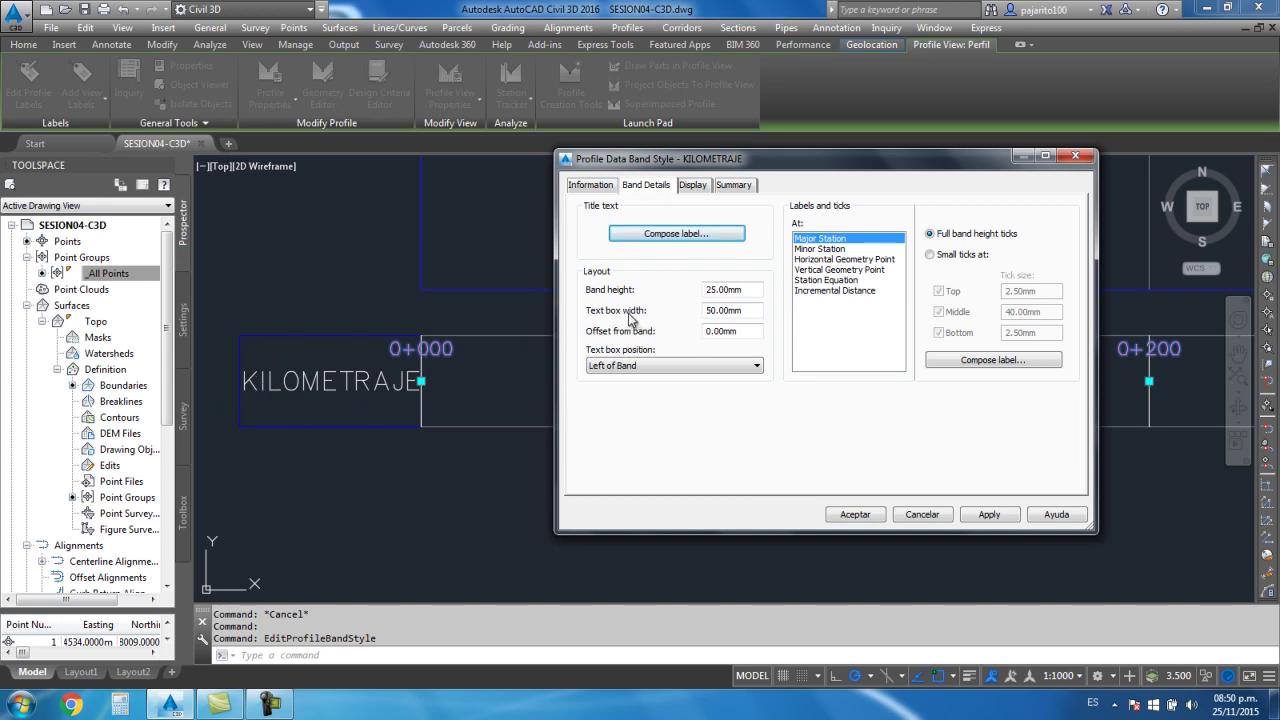
drag(748, 313, 709, 309)
text(3)
click(855, 514)
scroll(640, 400, down, 5)
scroll(601, 397, up, 4)
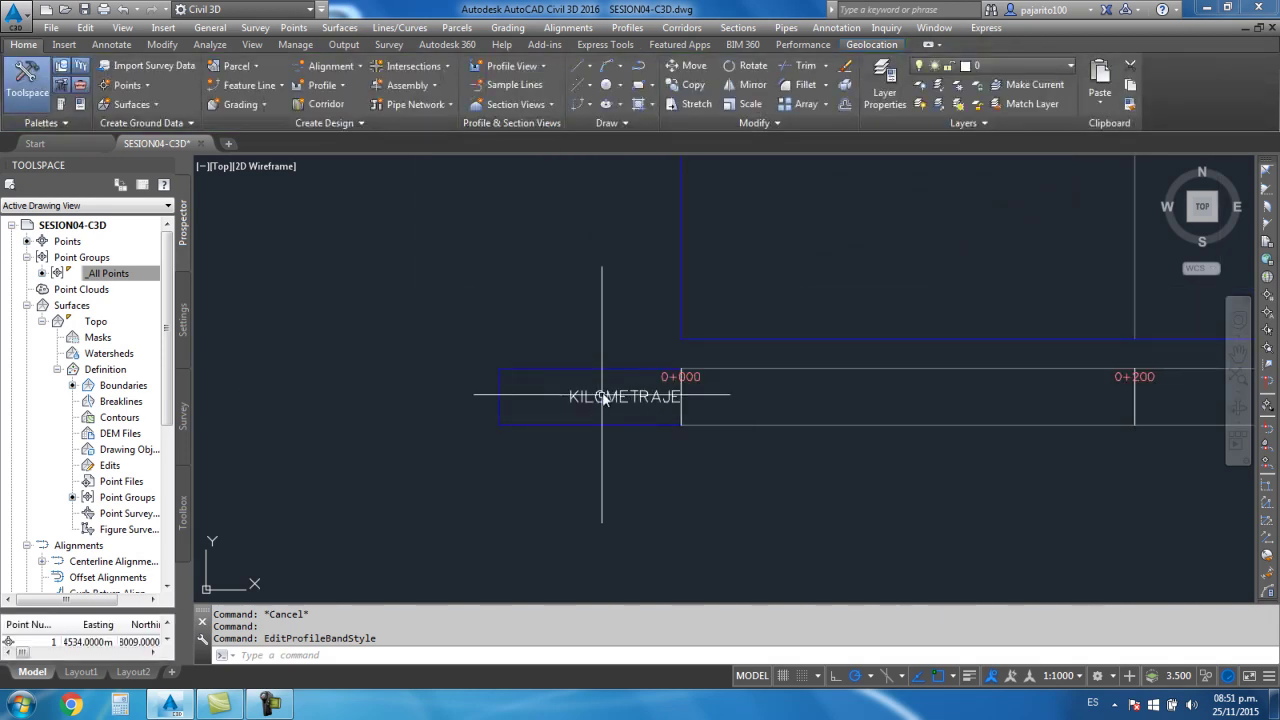
scroll(443, 360, down, 1)
scroll(524, 409, up, 2)
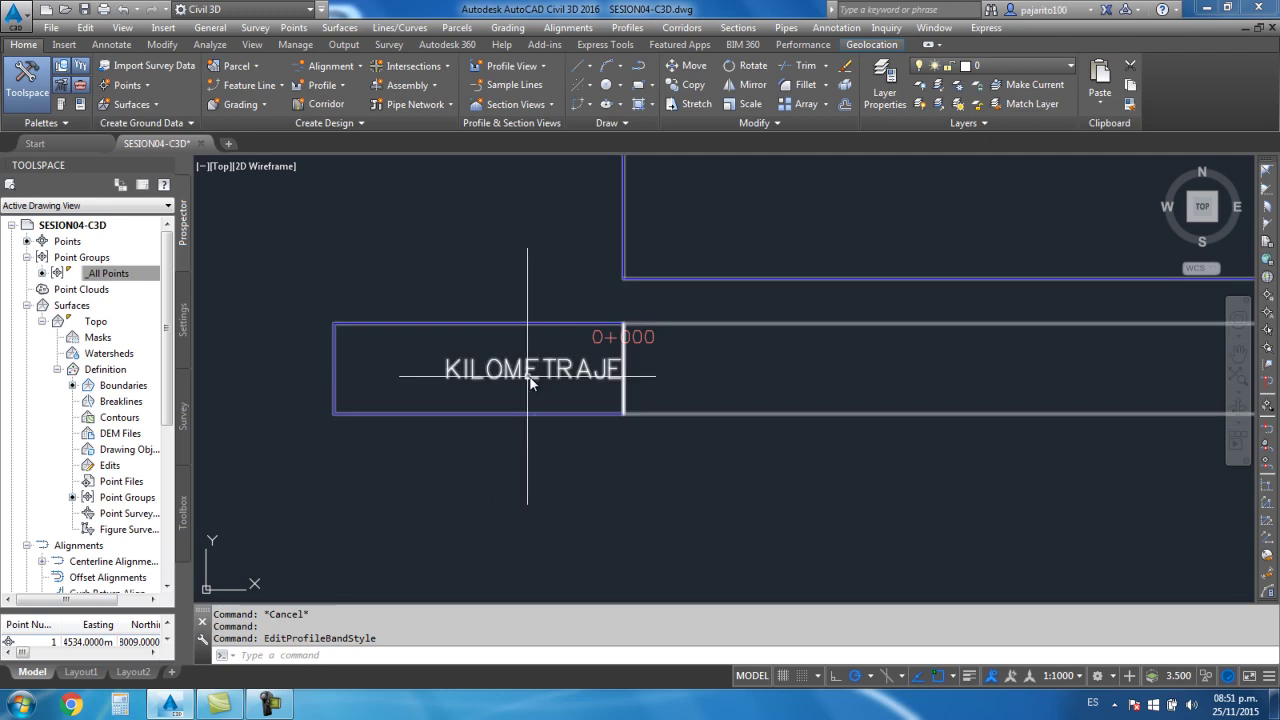
Set the band title text's anchor point and attachment both to Middle Center
click(651, 343)
right_click(651, 343)
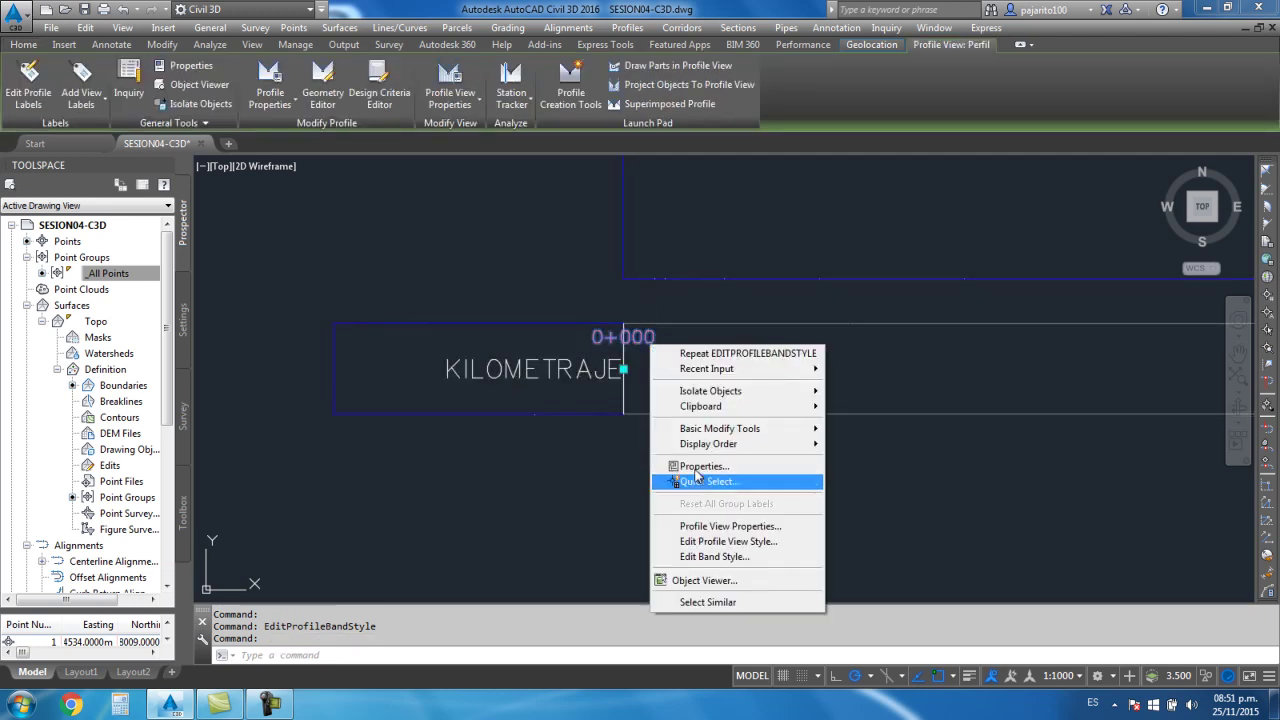
click(729, 556)
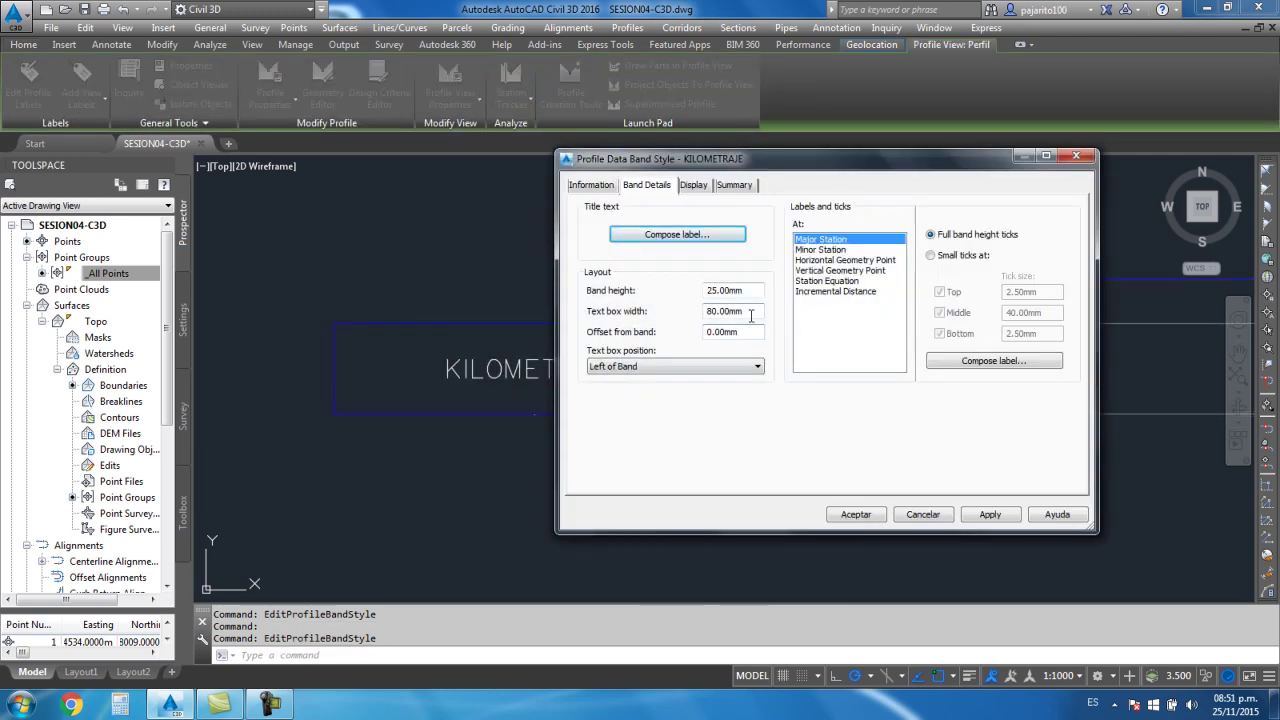
click(697, 234)
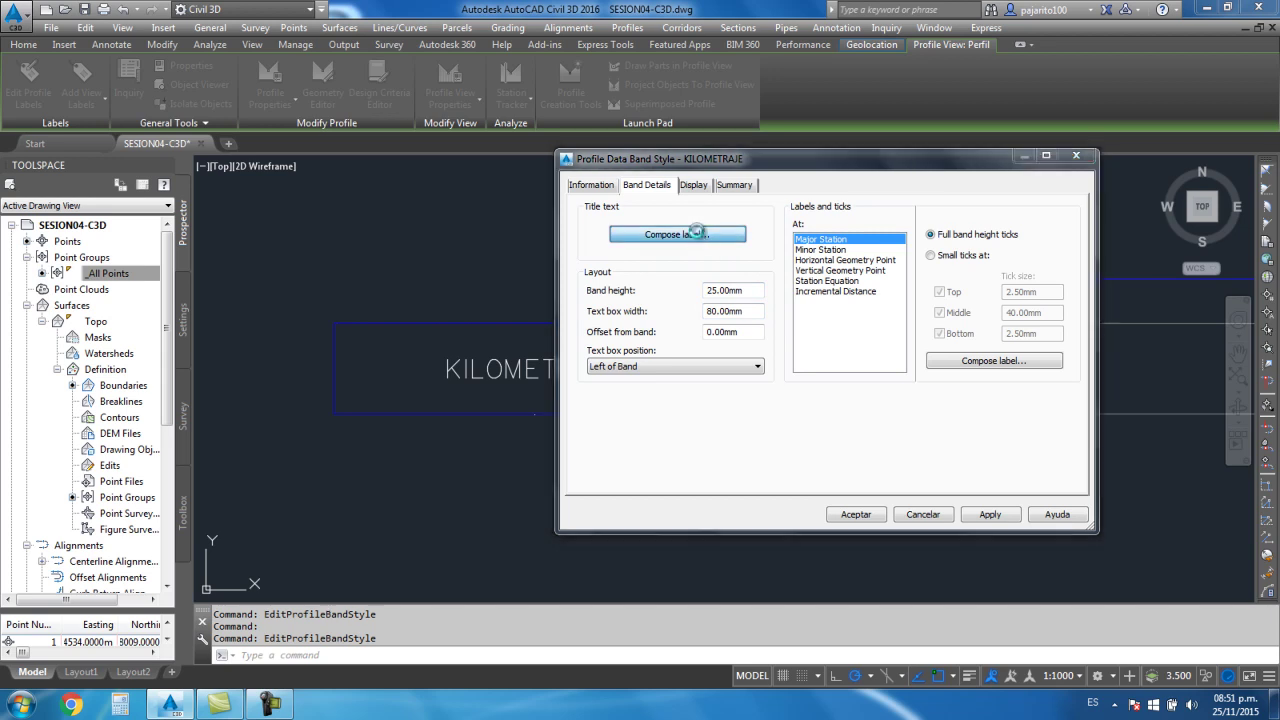
drag(908, 160, 916, 158)
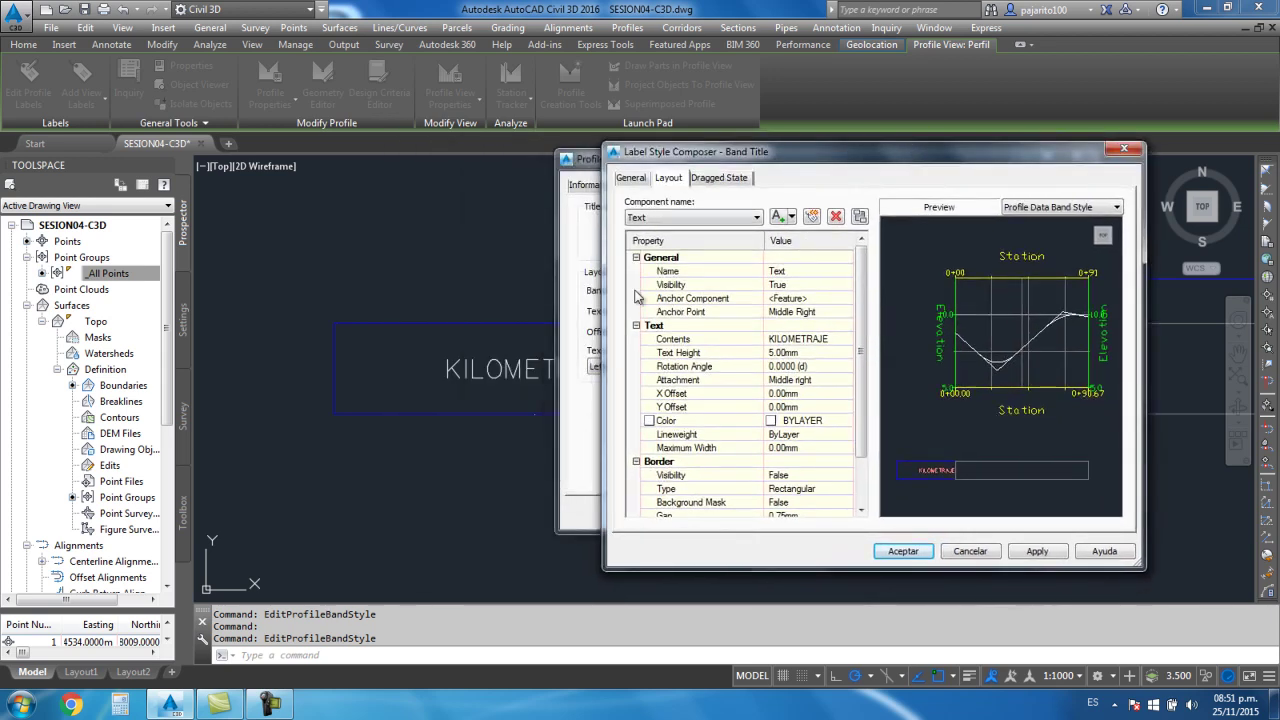
click(798, 314)
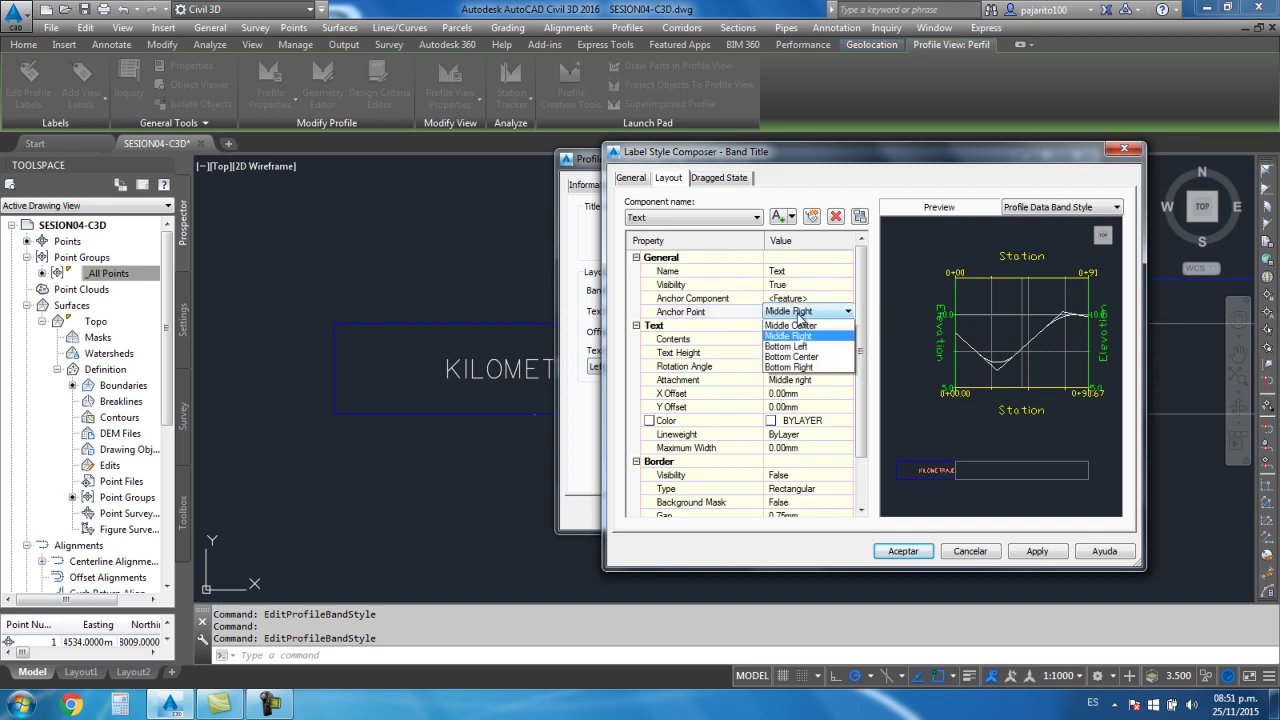
click(805, 376)
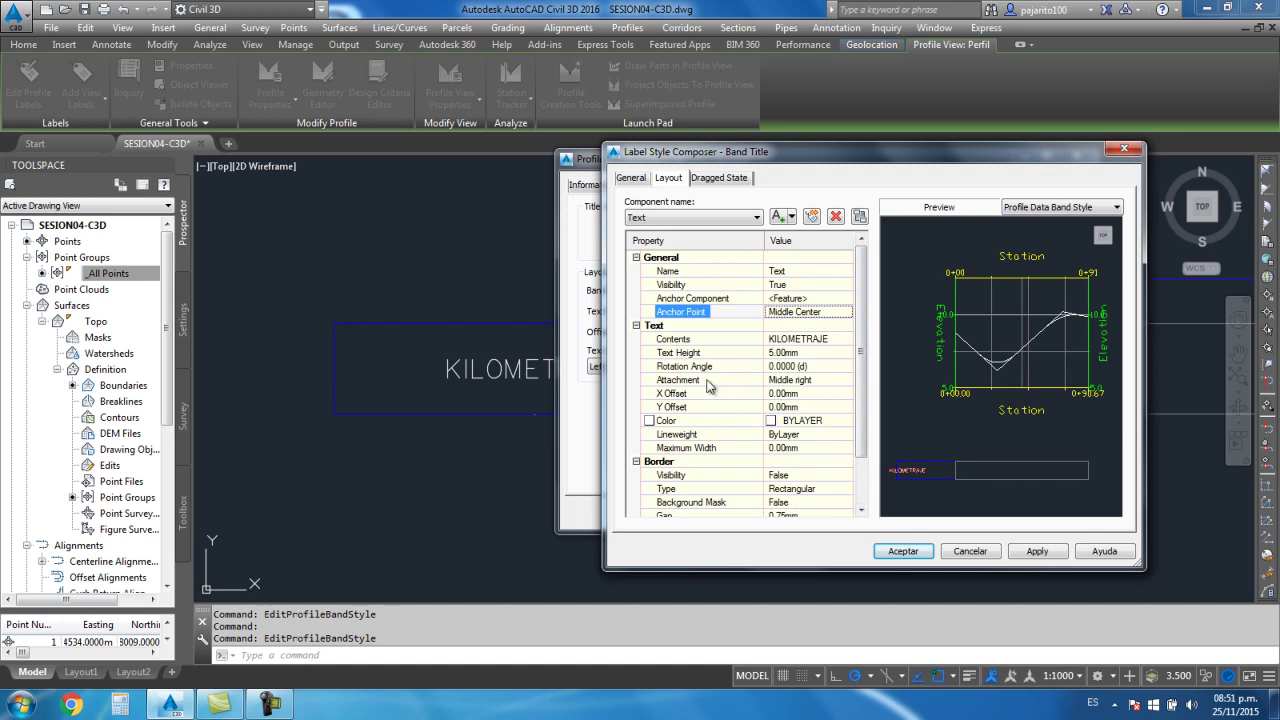
click(800, 381)
click(800, 437)
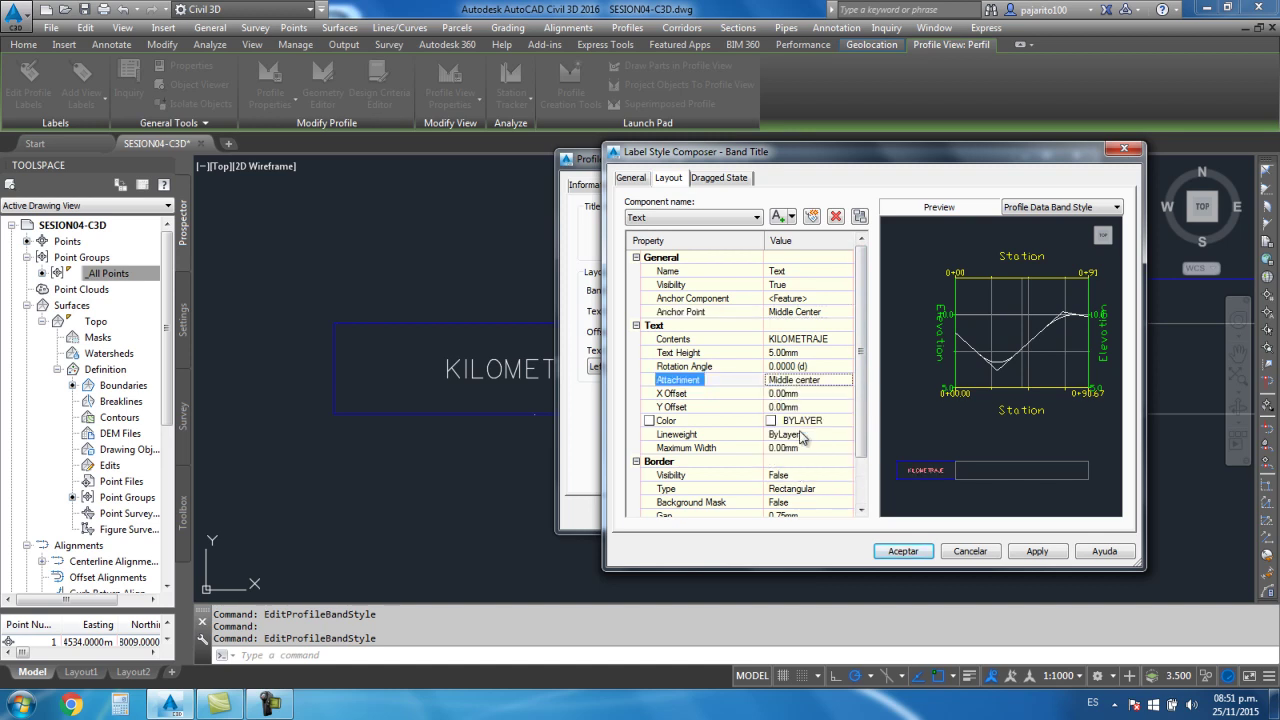
click(900, 550)
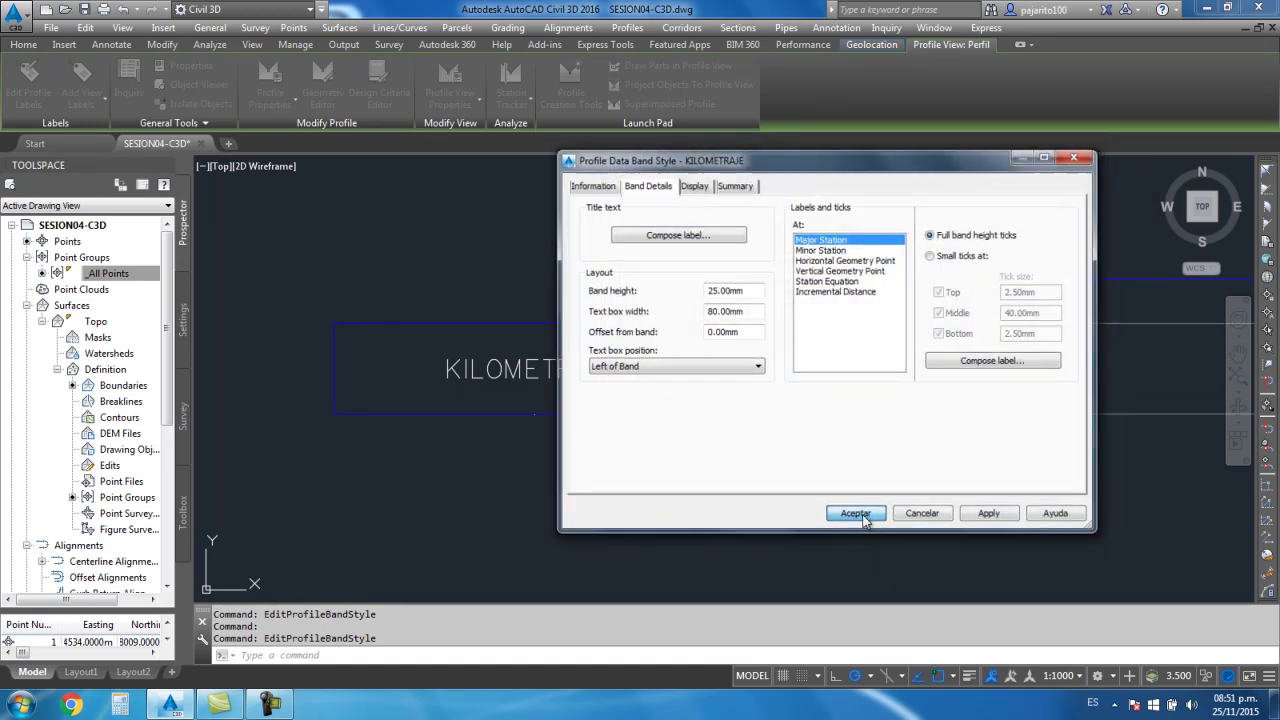
click(915, 516)
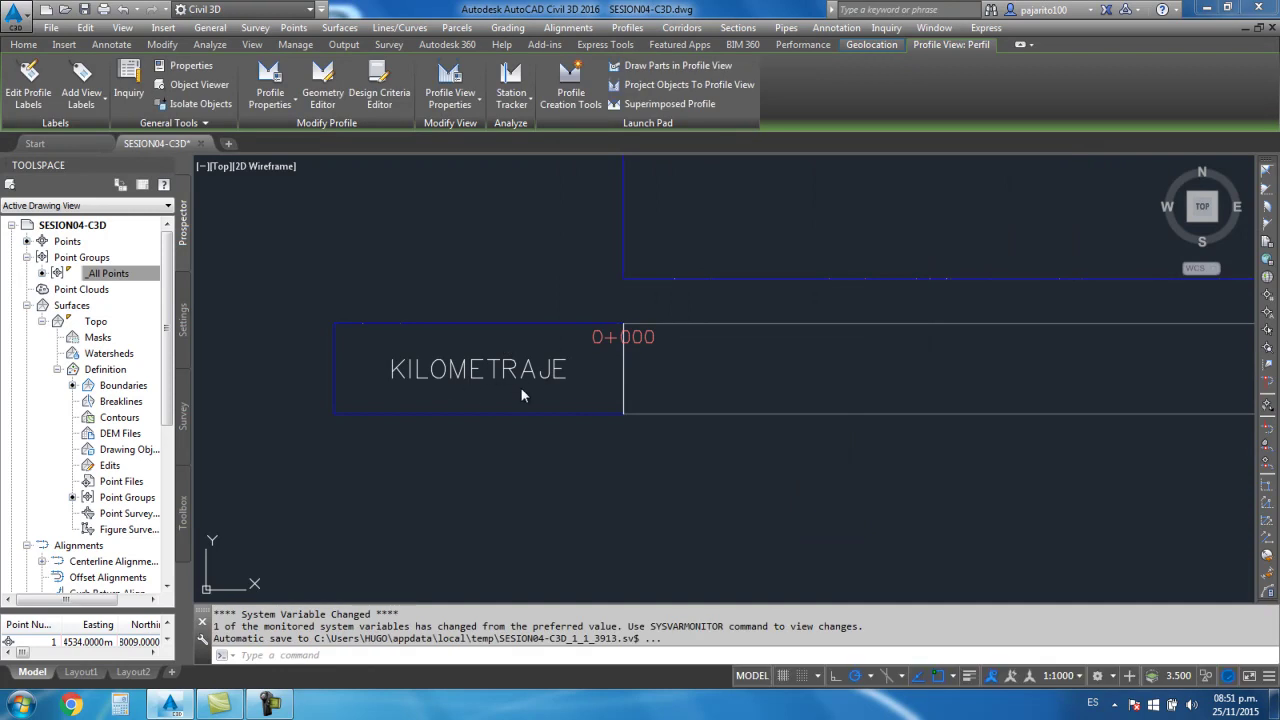
Edit the KILOMETRAJE band style and open the major station label composer
scroll(565, 438, down, 3)
scroll(575, 445, down, 8)
click(588, 442)
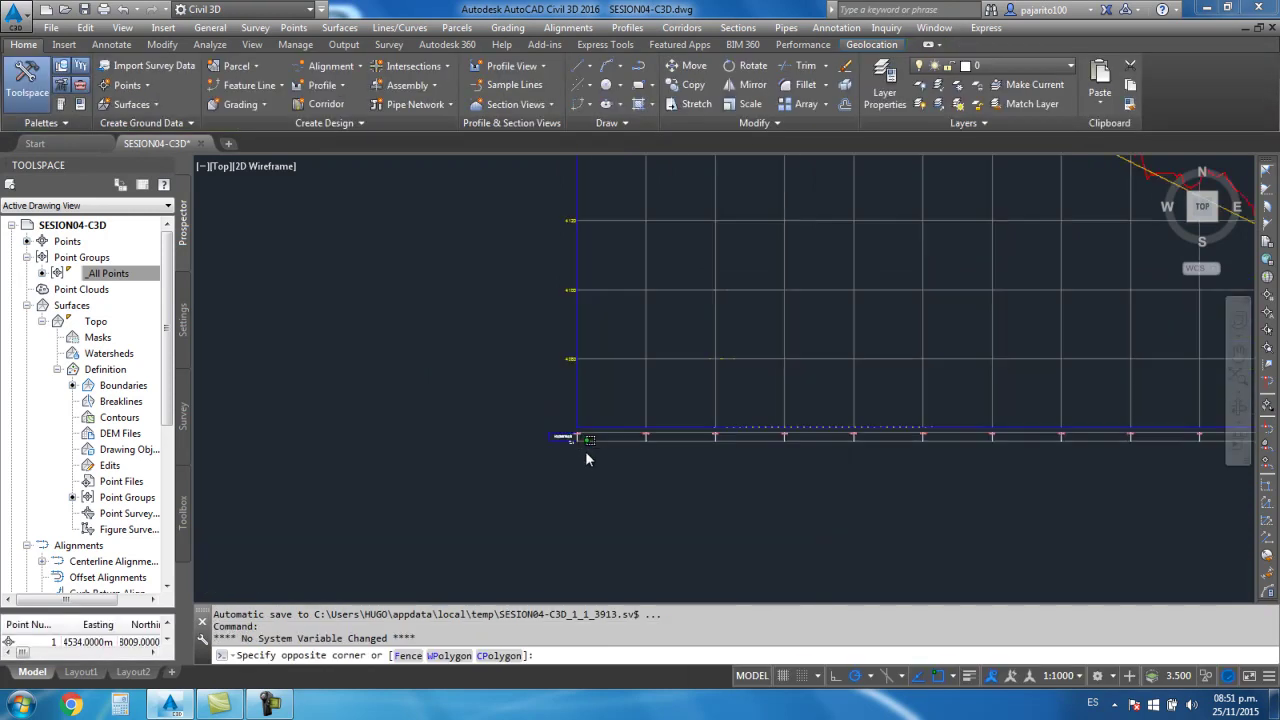
click(620, 488)
scroll(640, 475, down, 5)
scroll(574, 451, up, 6)
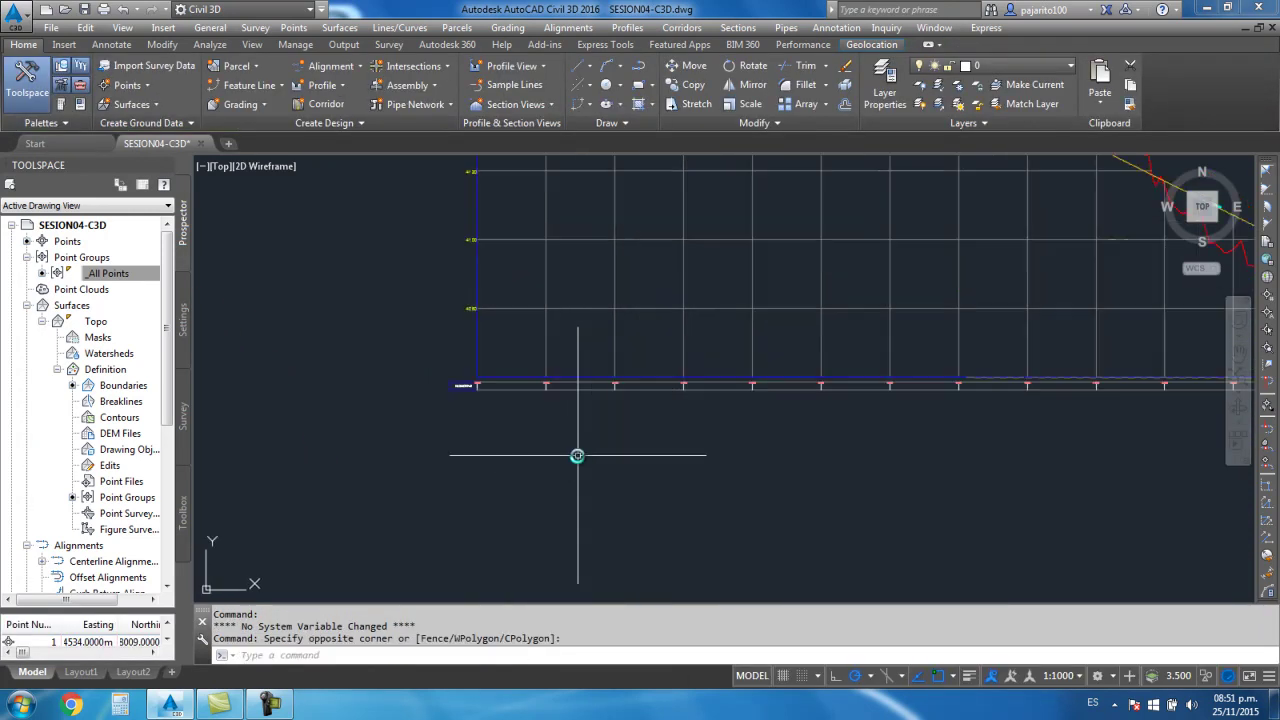
scroll(540, 420, up, 2)
scroll(503, 421, up, 3)
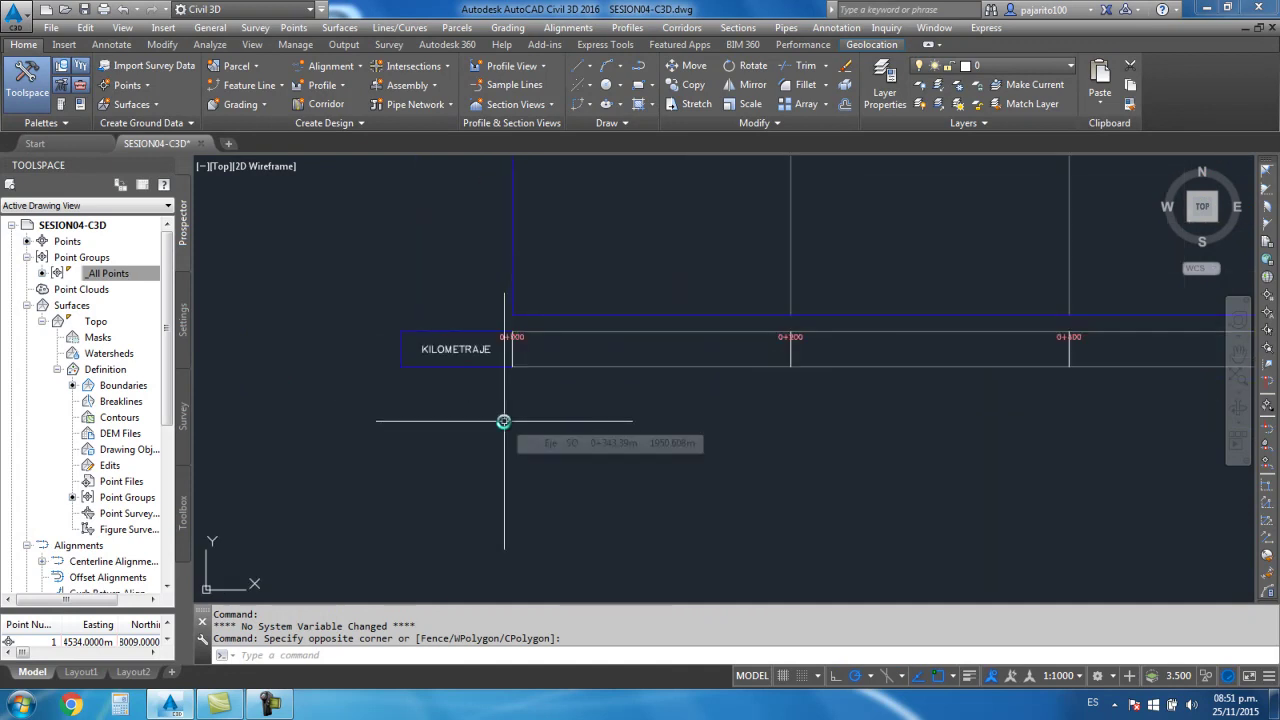
scroll(563, 406, up, 2)
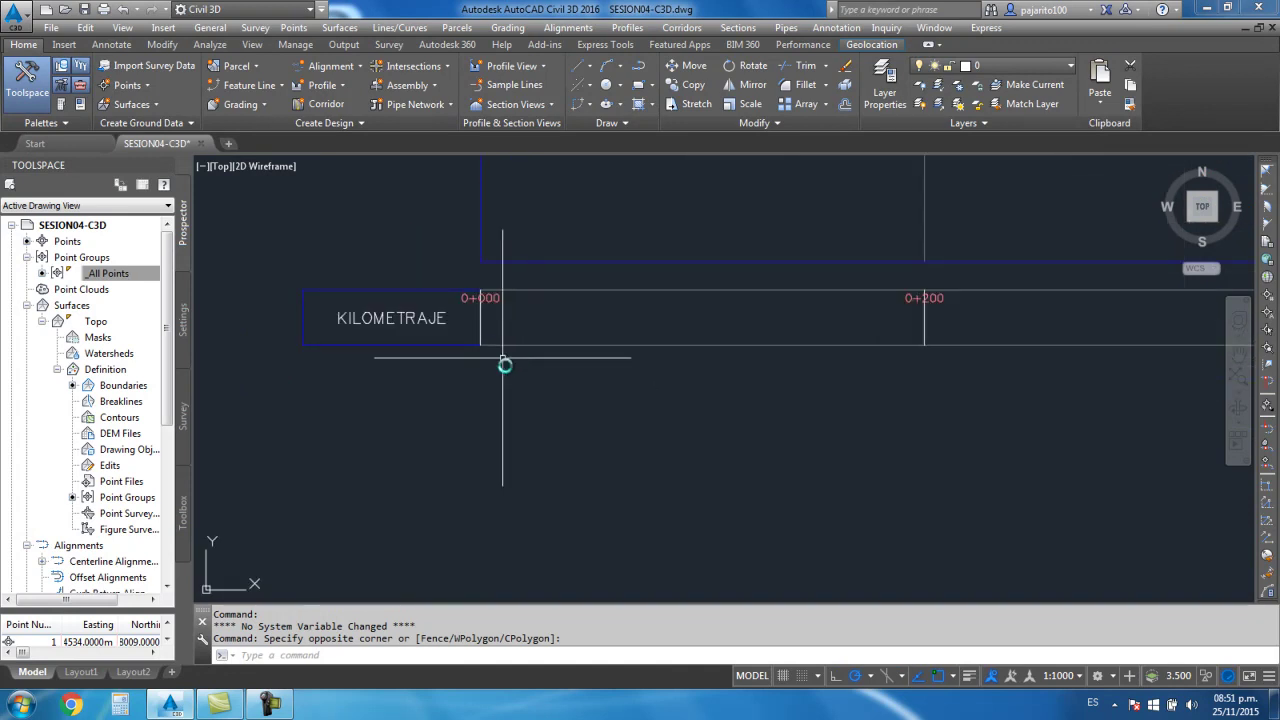
click(492, 300)
right_click(492, 300)
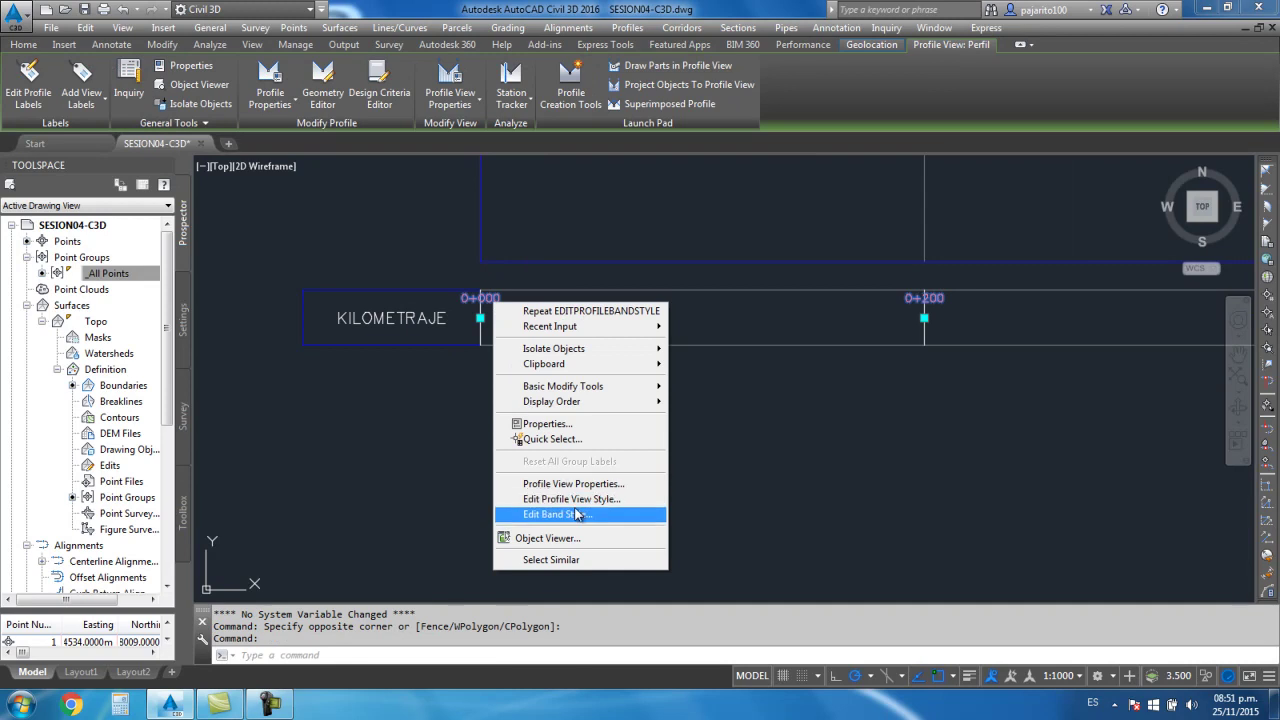
click(540, 511)
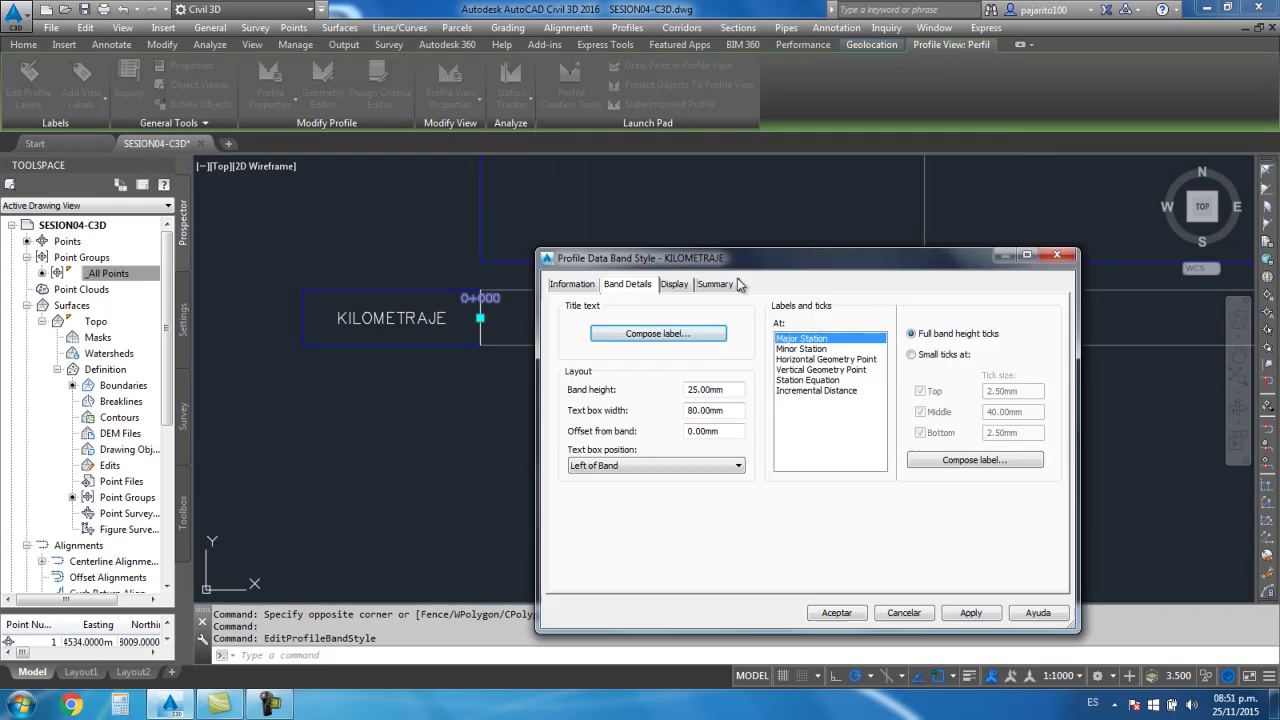
drag(747, 157, 713, 341)
drag(903, 329, 903, 195)
drag(829, 208, 895, 121)
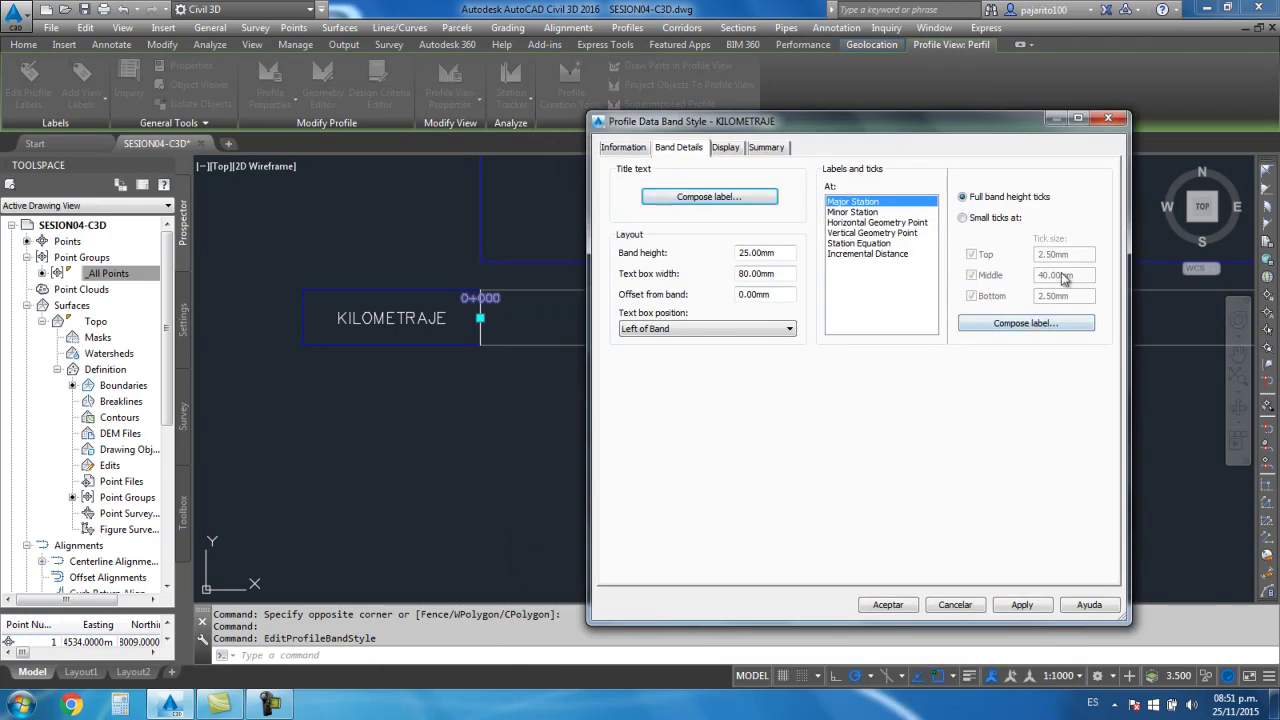
click(1015, 324)
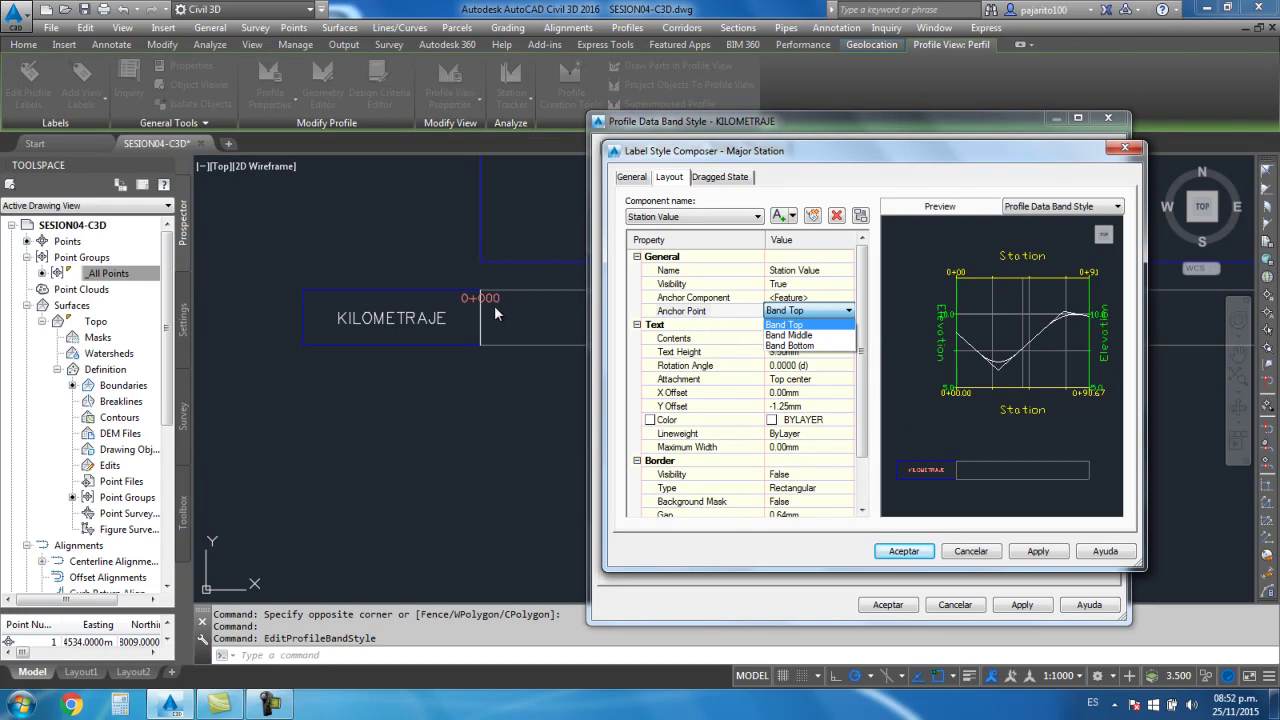
Anchor major station labels at Band Middle with Middle center attachment, then apply
click(797, 336)
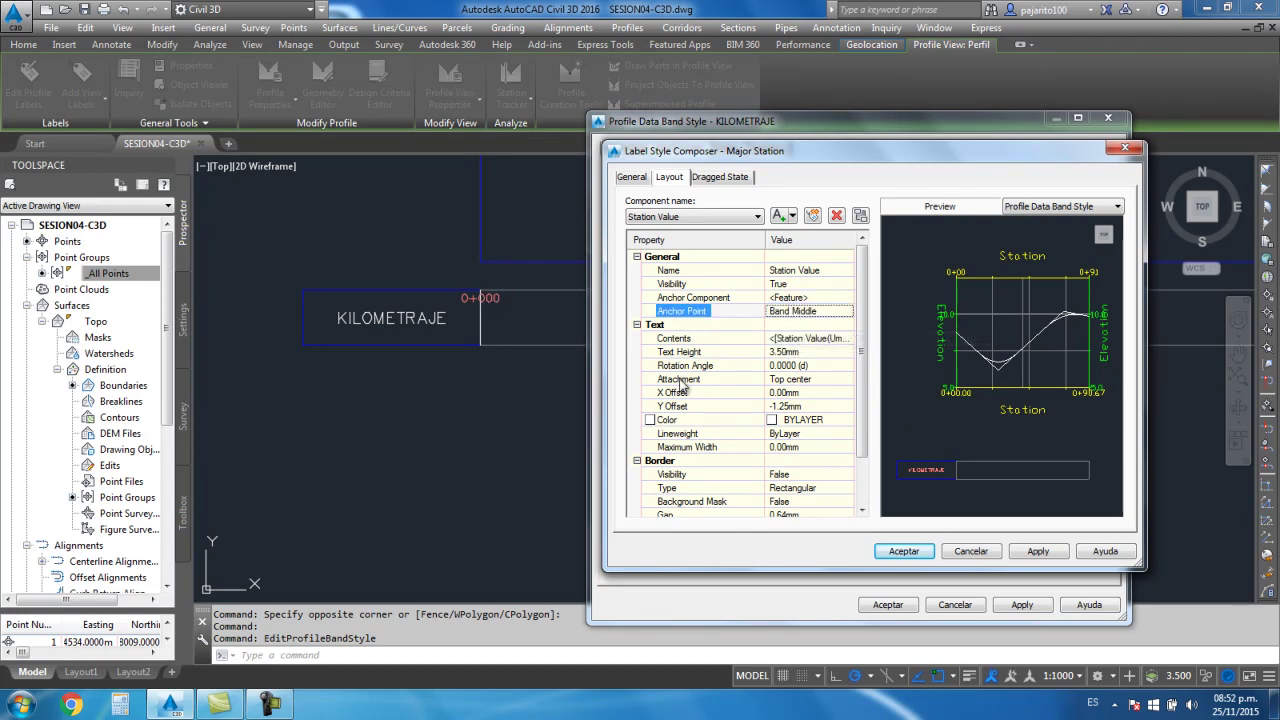
click(786, 380)
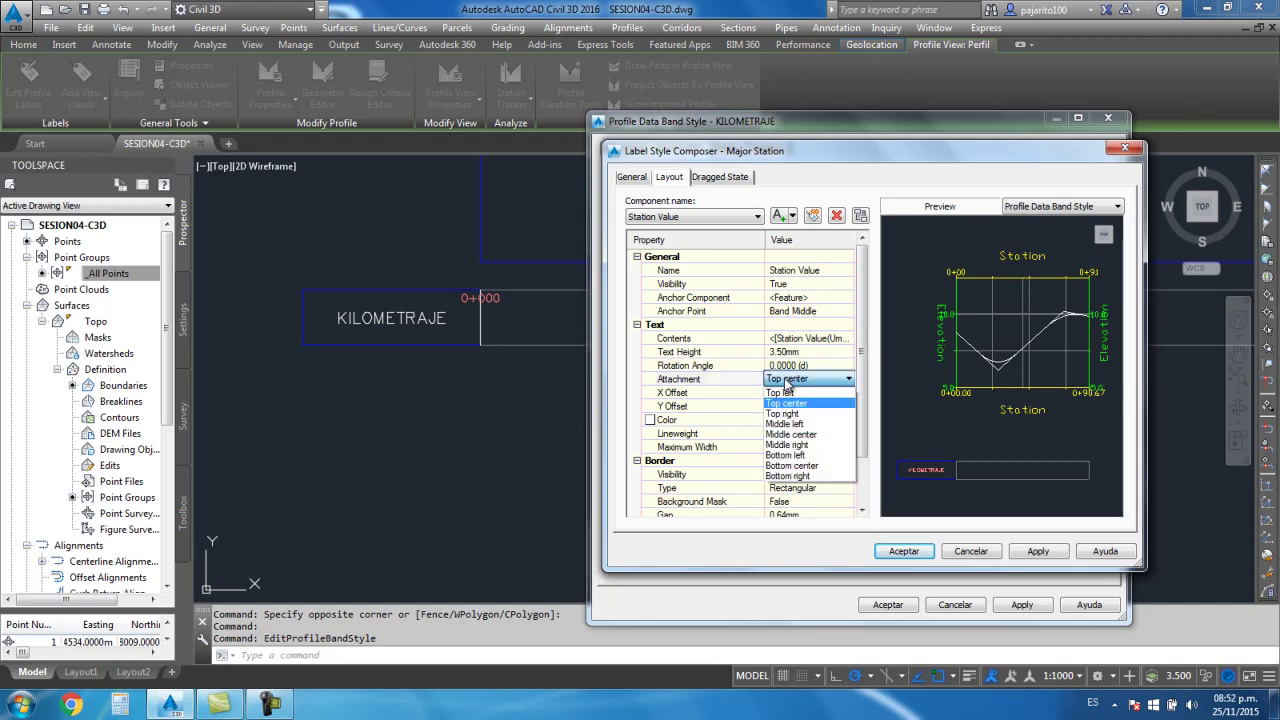
click(795, 436)
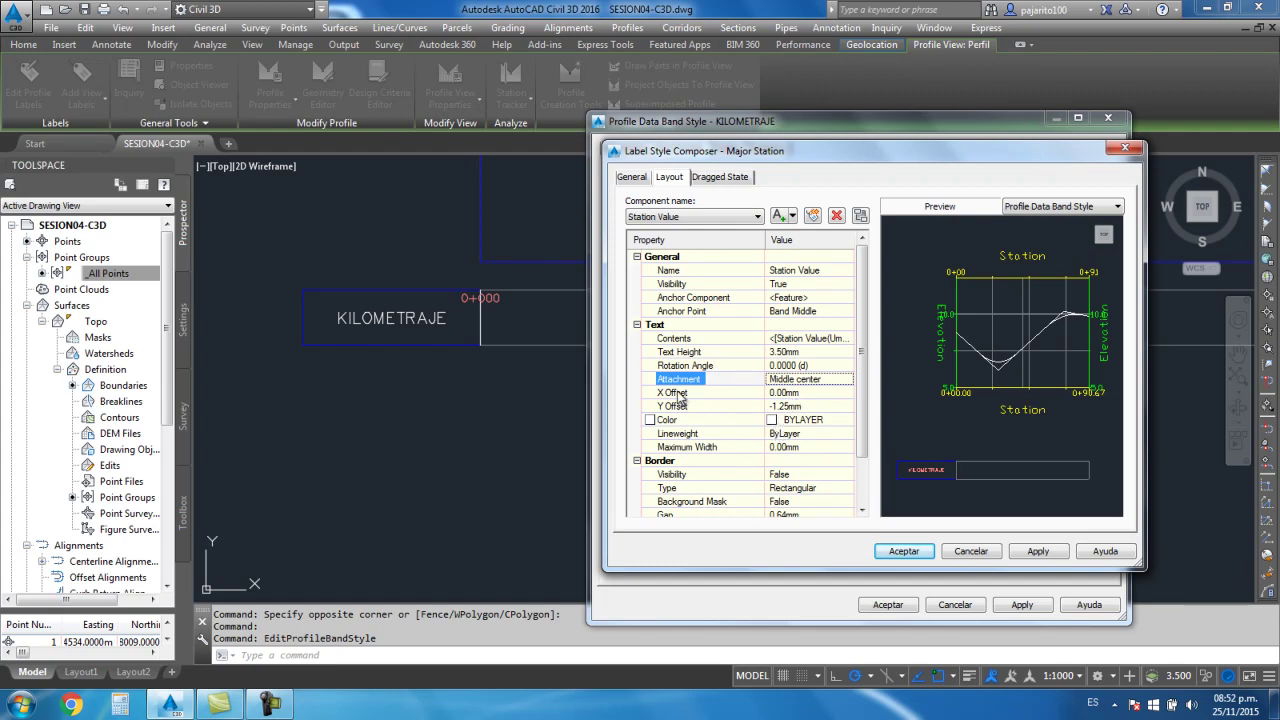
click(904, 551)
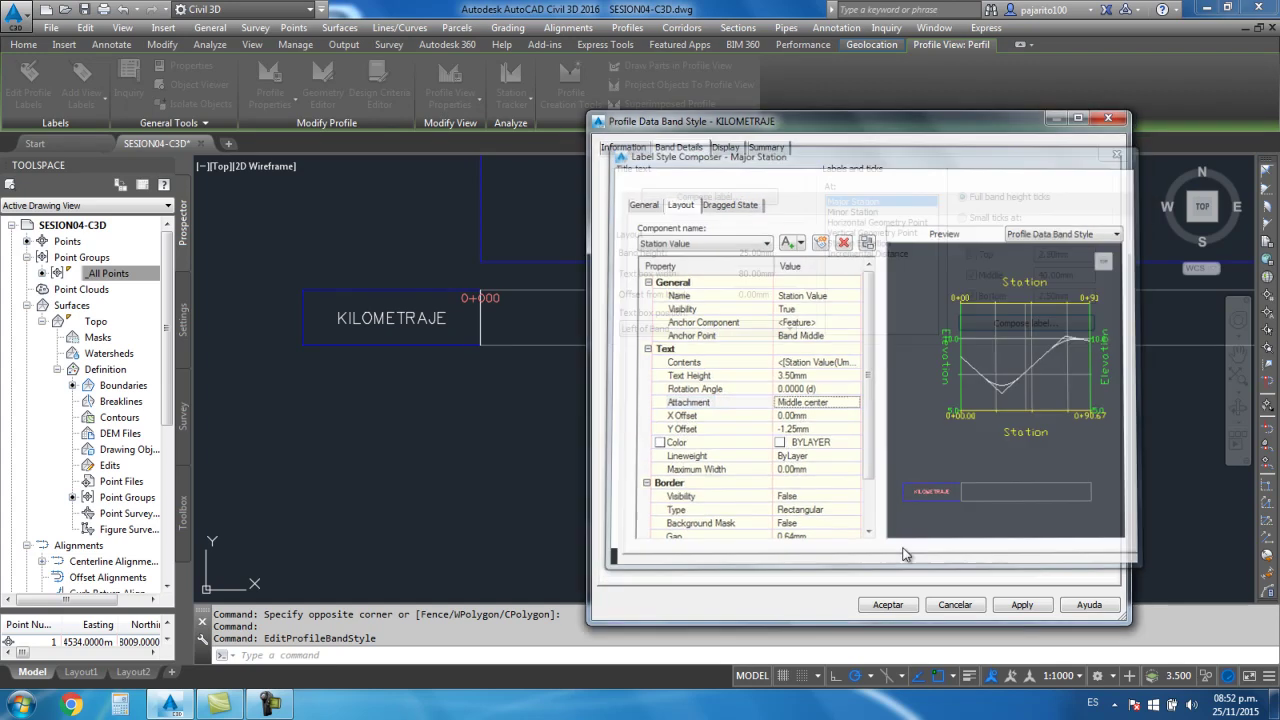
click(887, 605)
scroll(684, 433, down, 2)
scroll(586, 449, down, 2)
scroll(631, 376, up, 5)
scroll(528, 416, up, 2)
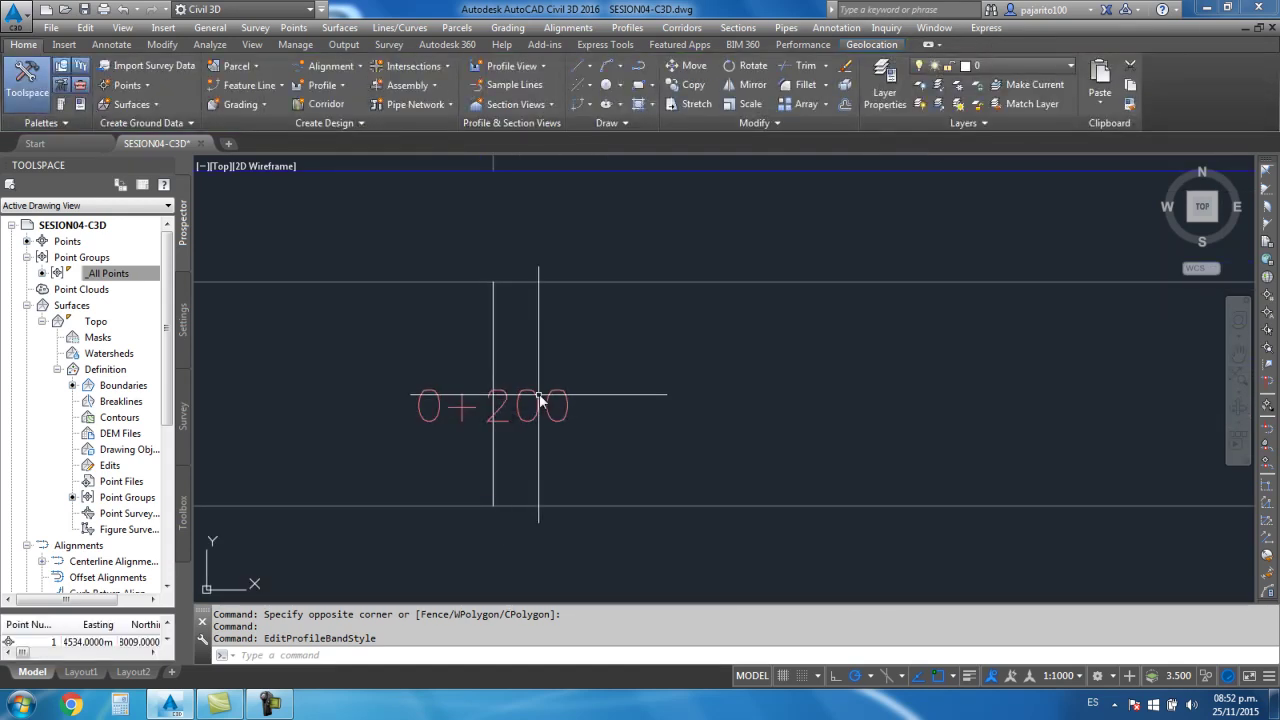
scroll(720, 400, down, 5)
scroll(484, 430, up, 2)
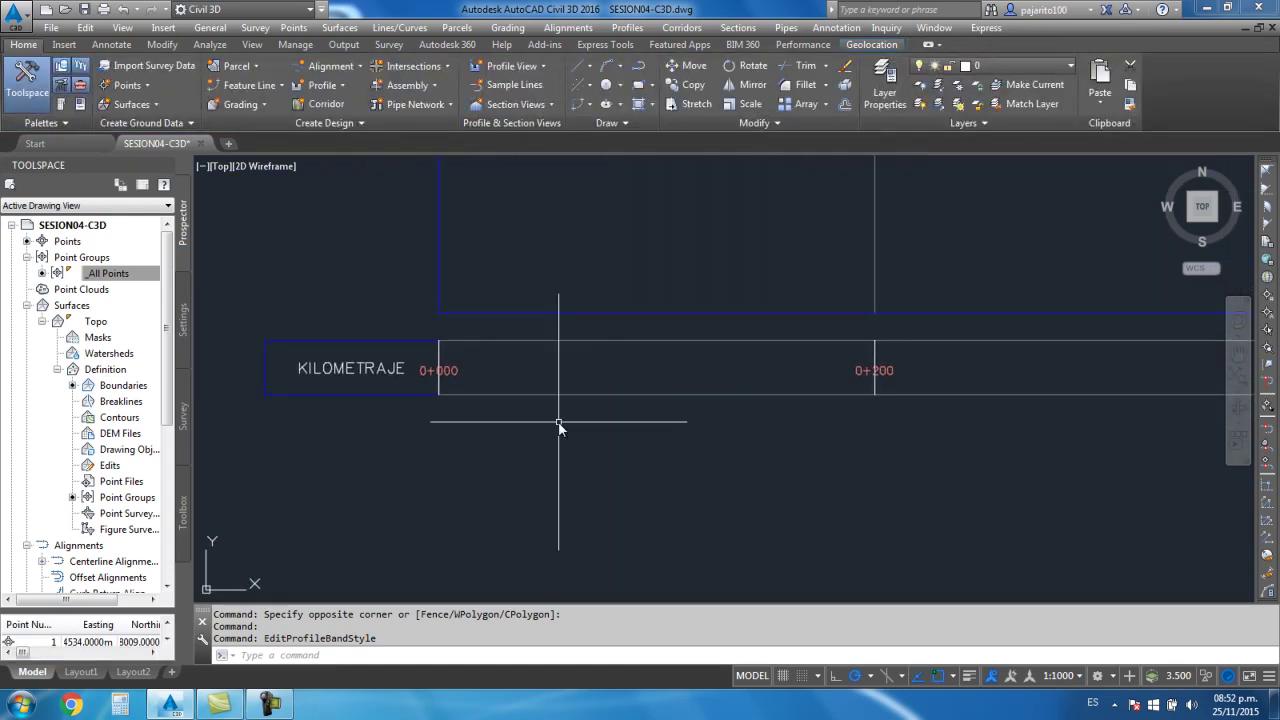
scroll(450, 398, up, 2)
Set the major station labels' Y offset to 0
click(463, 365)
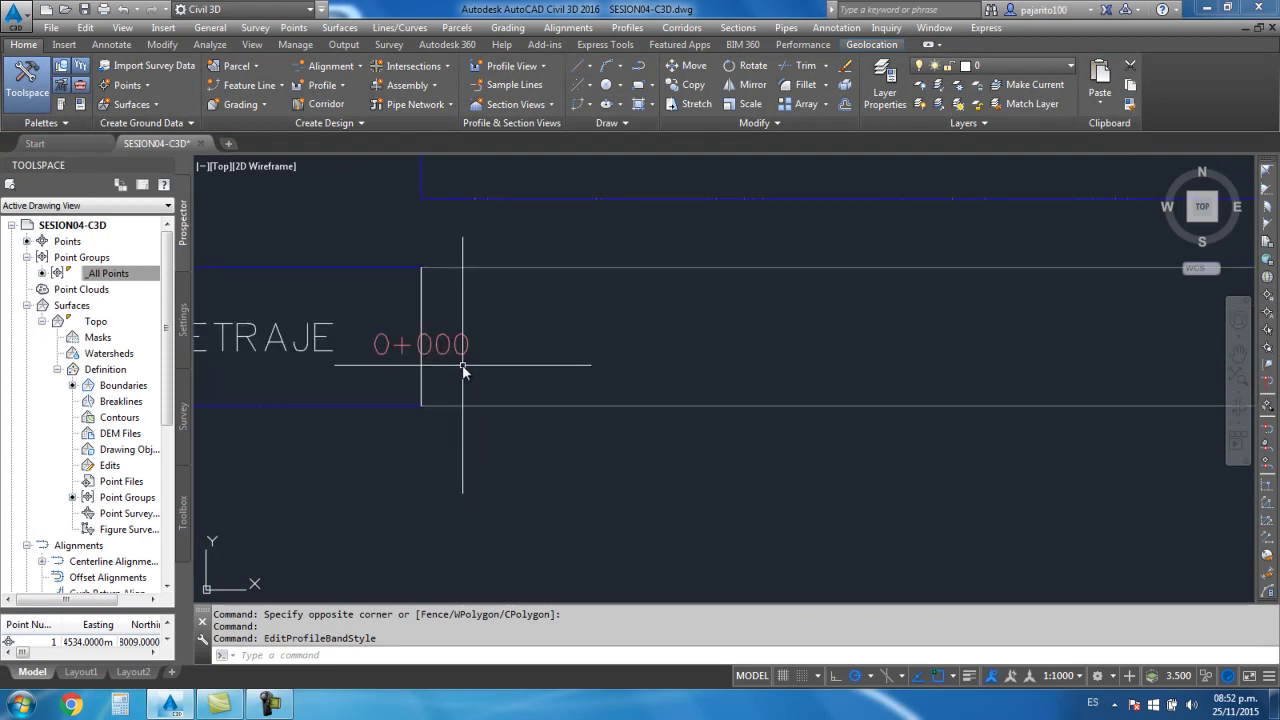
right_click(465, 360)
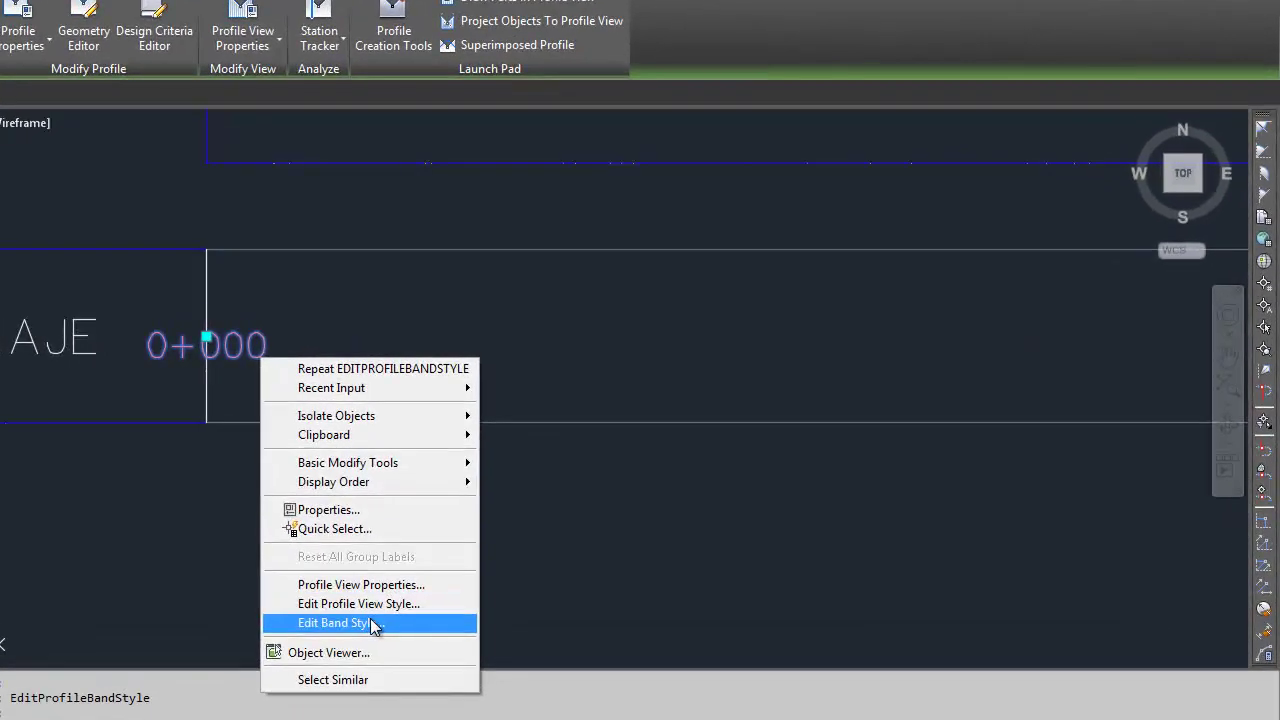
click(418, 604)
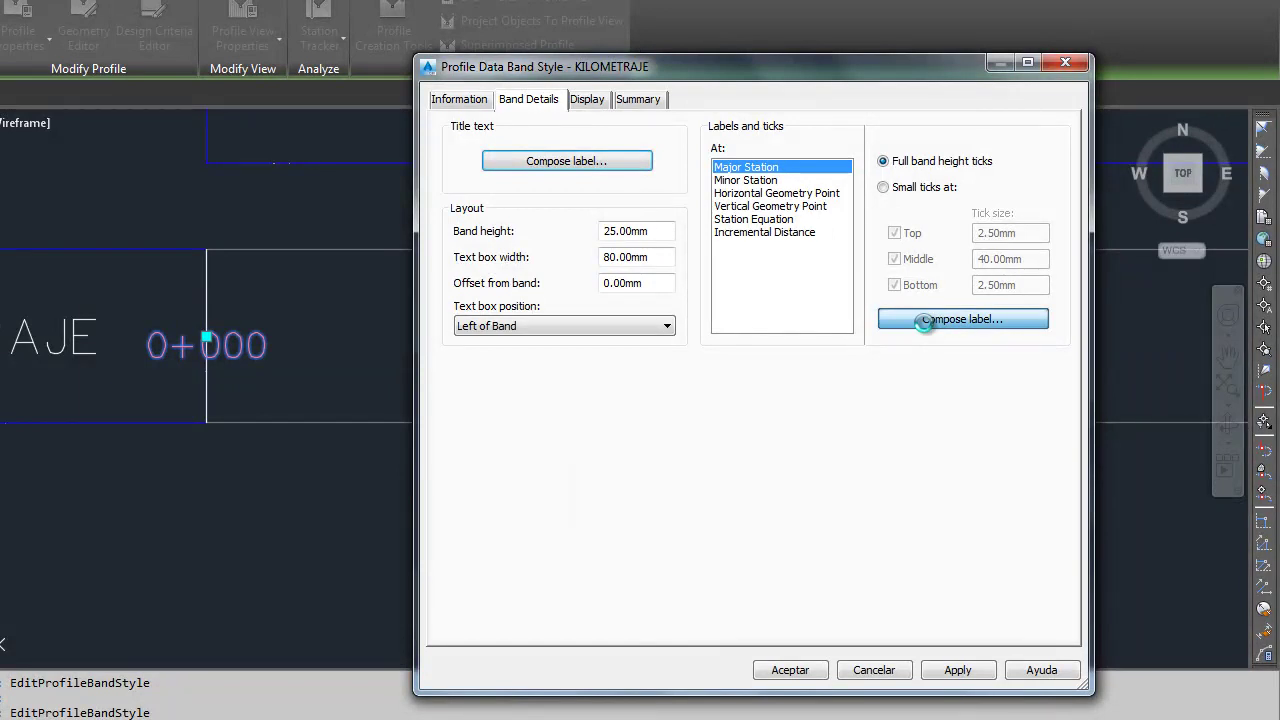
click(924, 320)
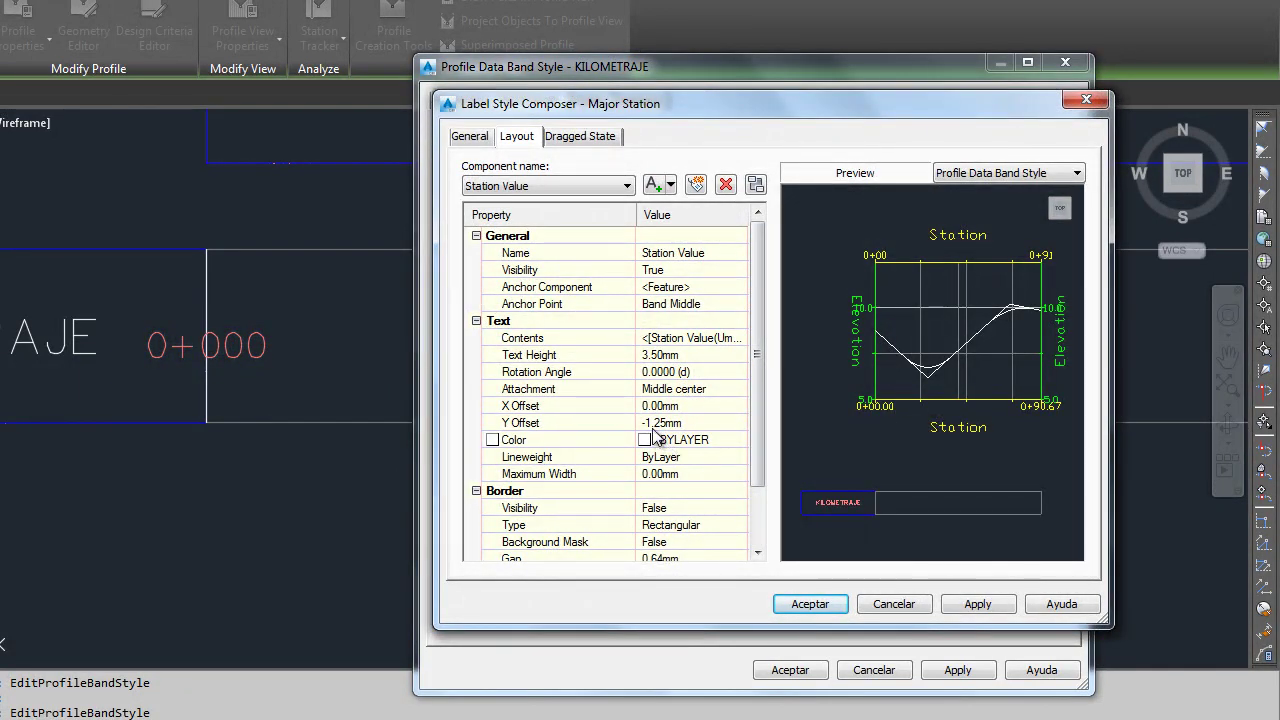
click(699, 423)
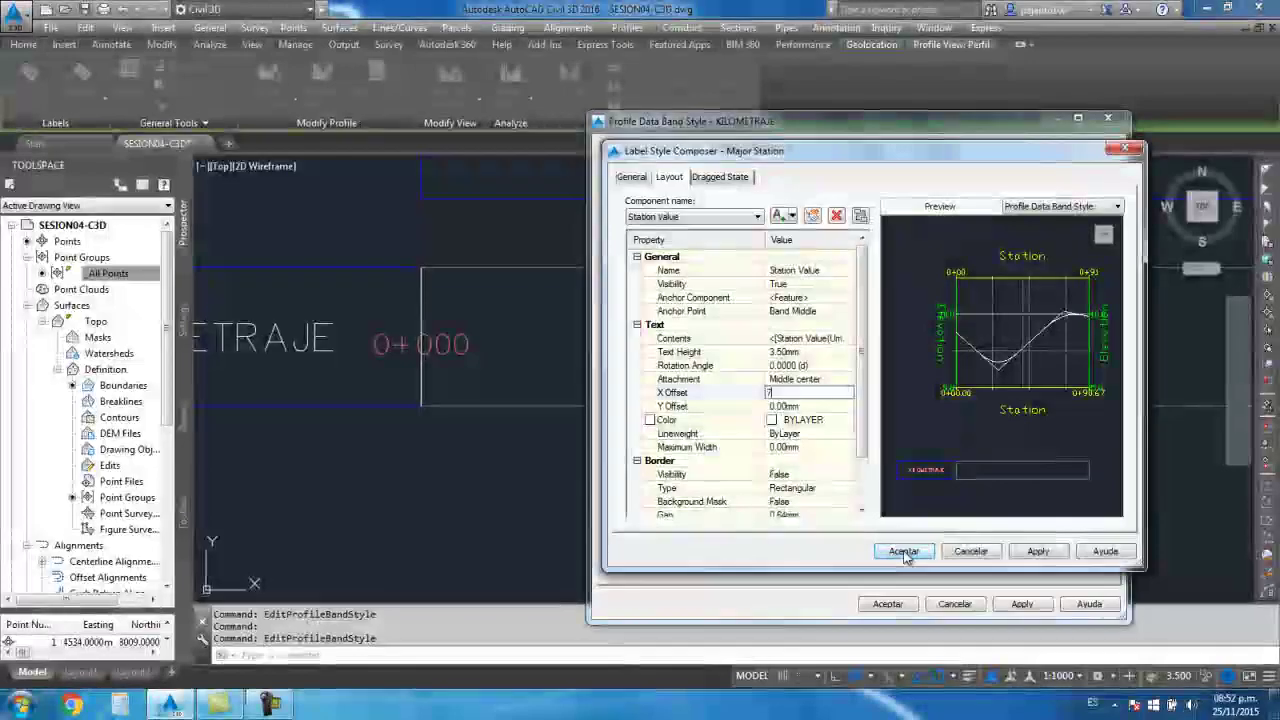
text(7)
click(897, 582)
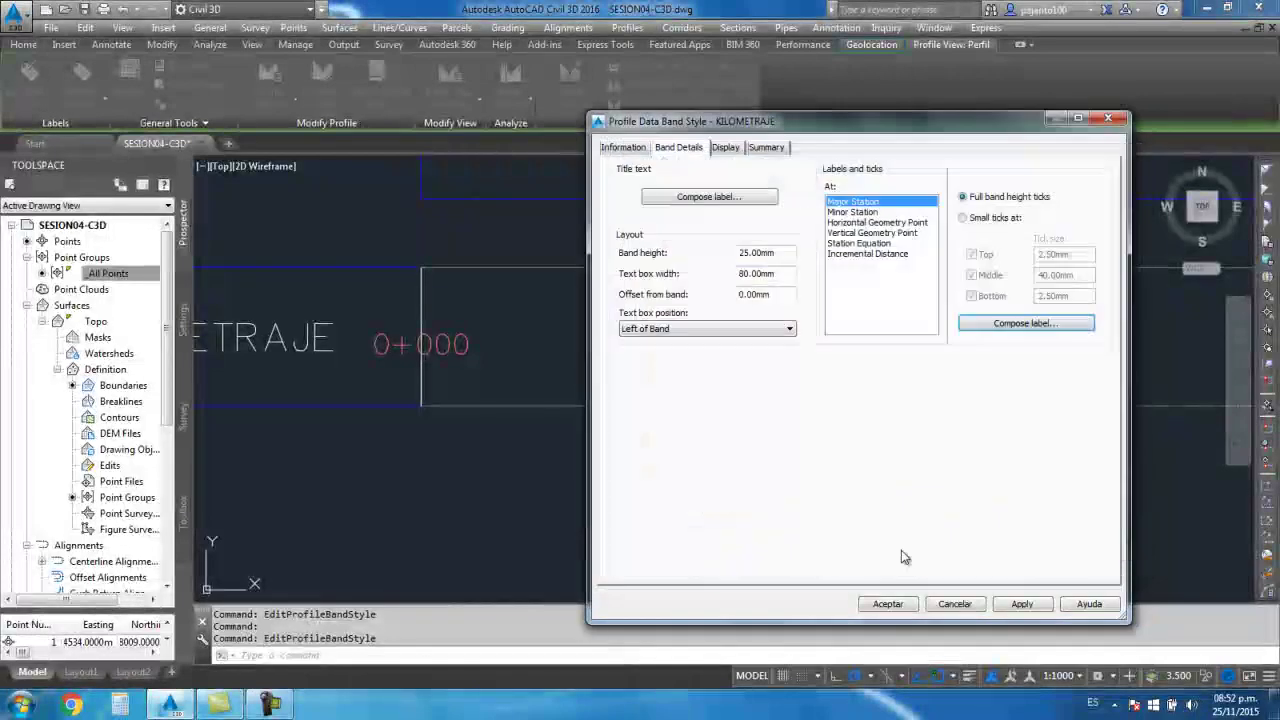
click(887, 604)
scroll(531, 412, down, 4)
scroll(781, 393, up, 4)
Set the major station labels' X offset to 10 mm and check the result
click(817, 373)
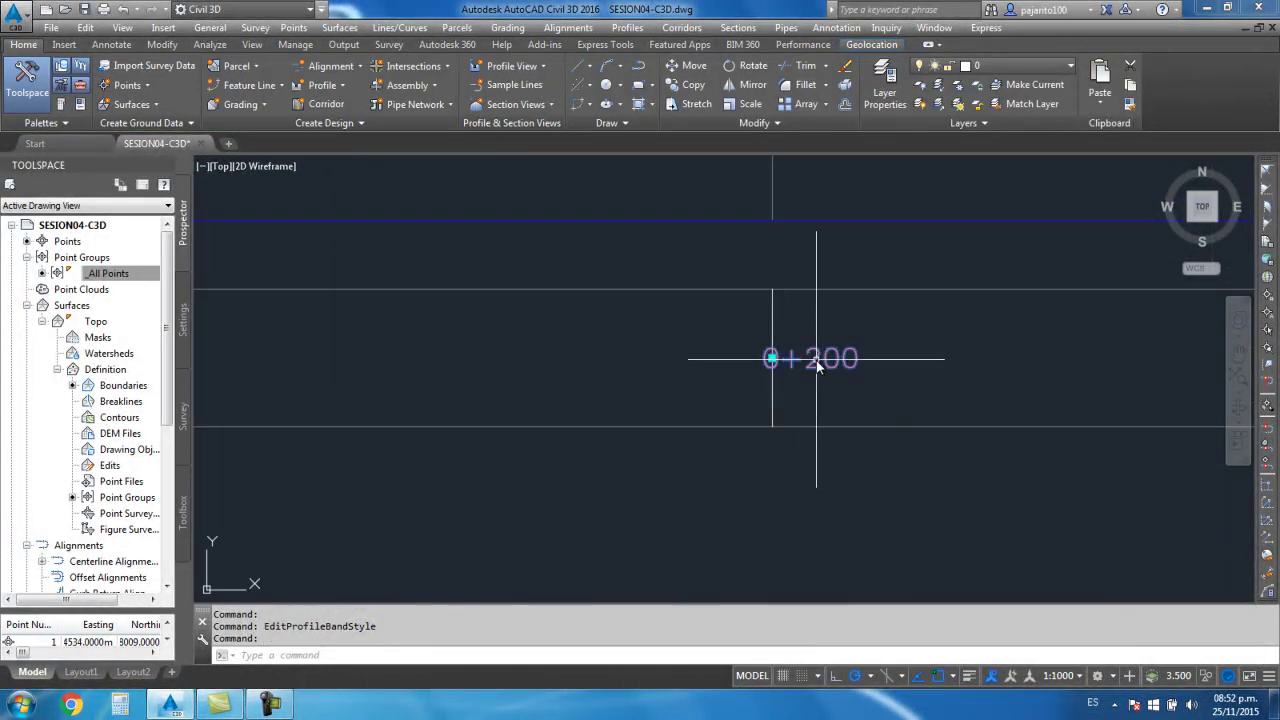
right_click(817, 373)
click(880, 572)
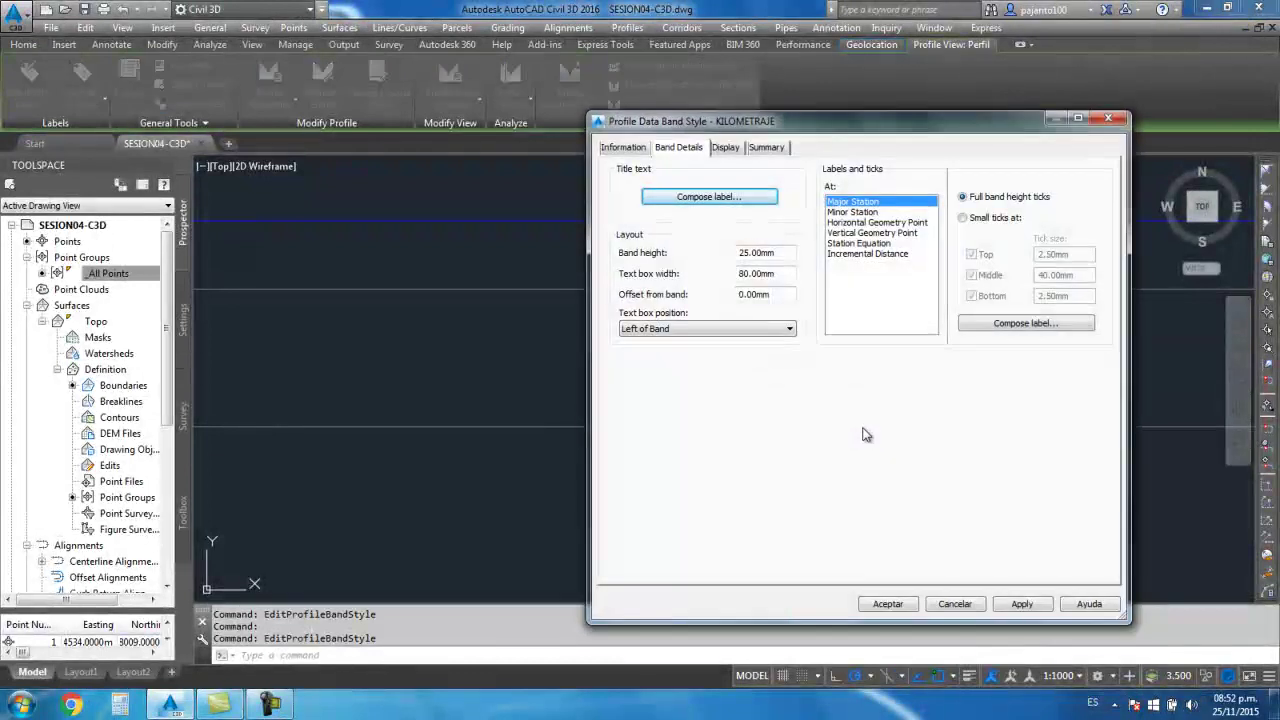
click(965, 332)
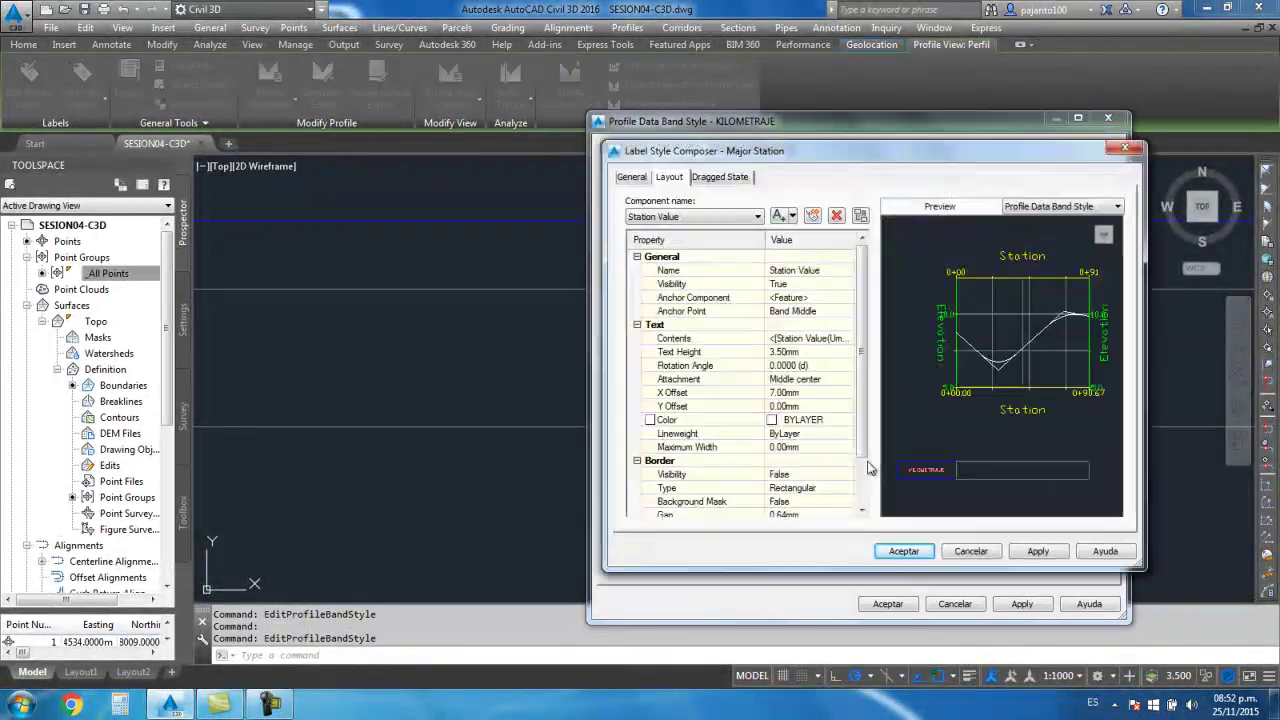
text(10)
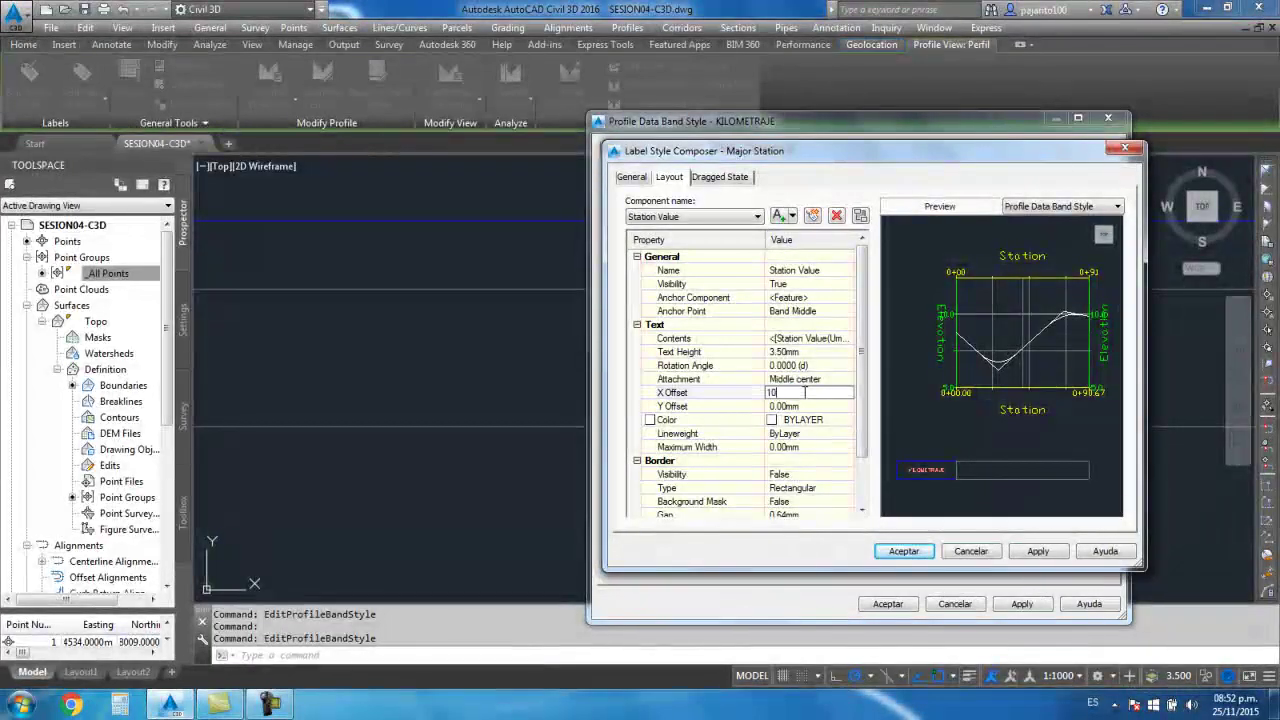
click(903, 551)
click(887, 604)
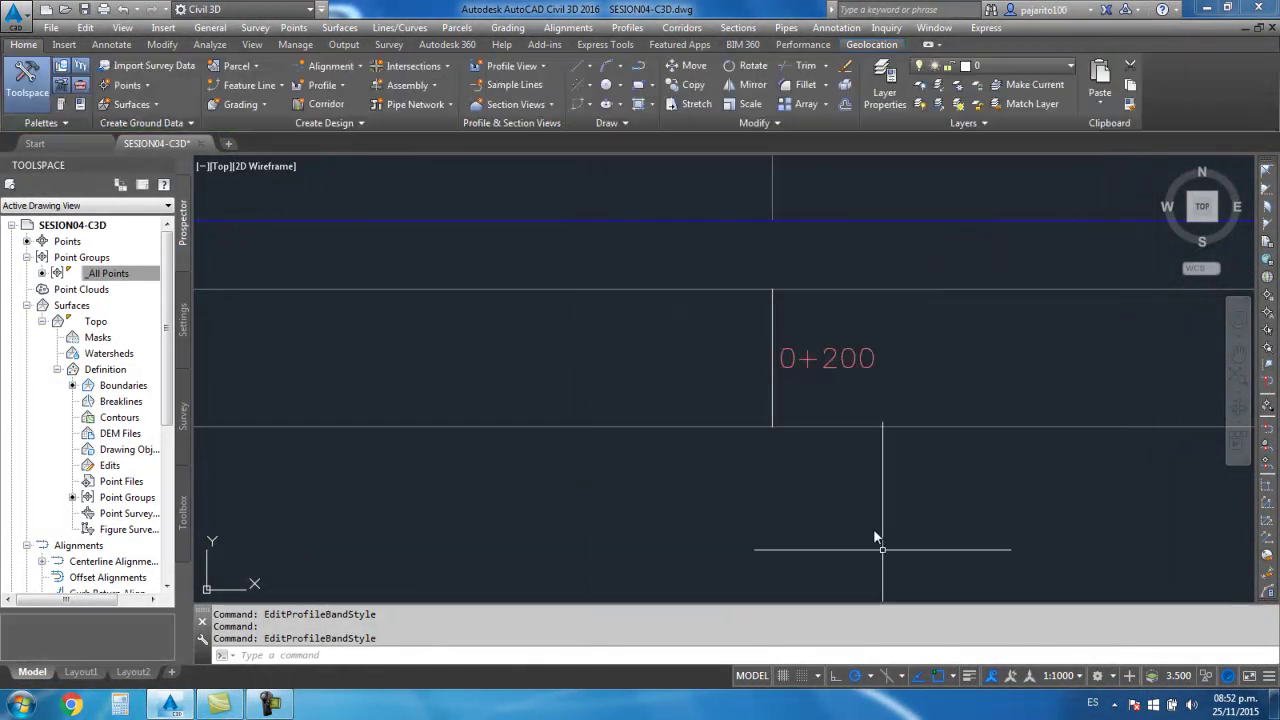
scroll(828, 430, up, 3)
scroll(926, 432, down, 3)
scroll(666, 480, up, 2)
scroll(609, 471, up, 2)
scroll(766, 457, up, 2)
scroll(654, 423, up, 1)
Select all of the major station label text in the contents editor
click(658, 370)
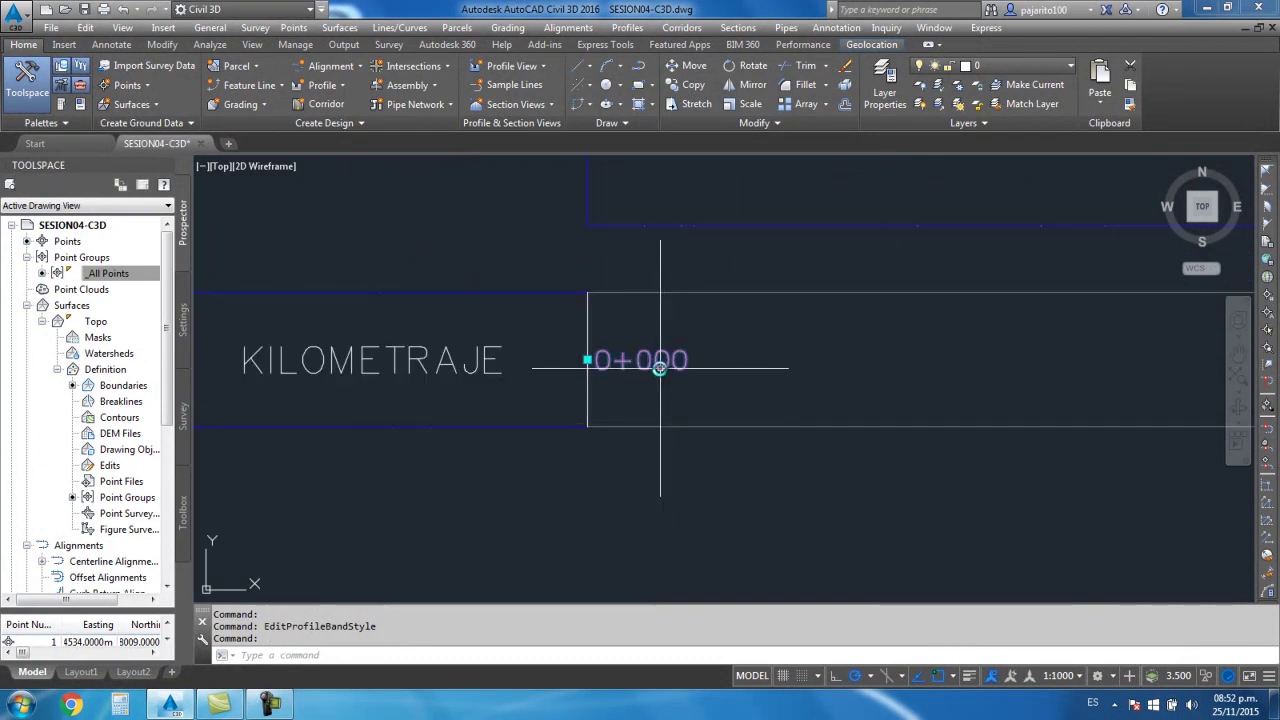
right_click(658, 365)
click(713, 585)
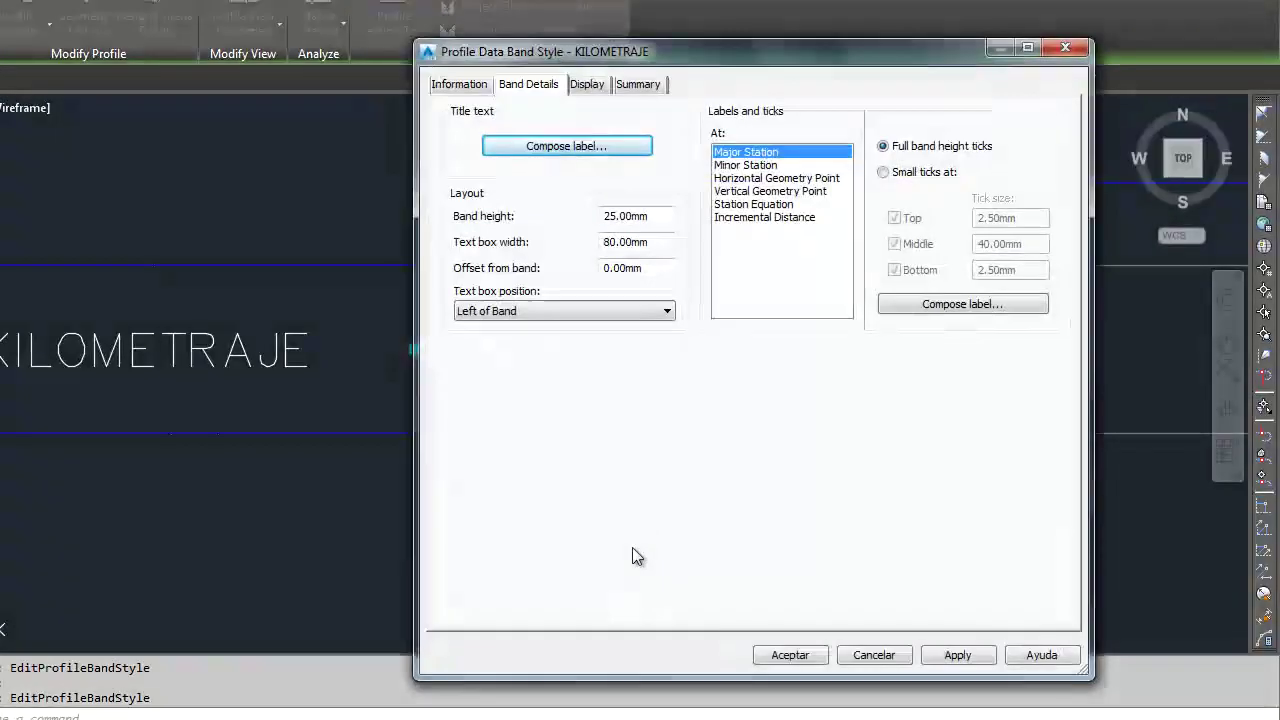
click(912, 302)
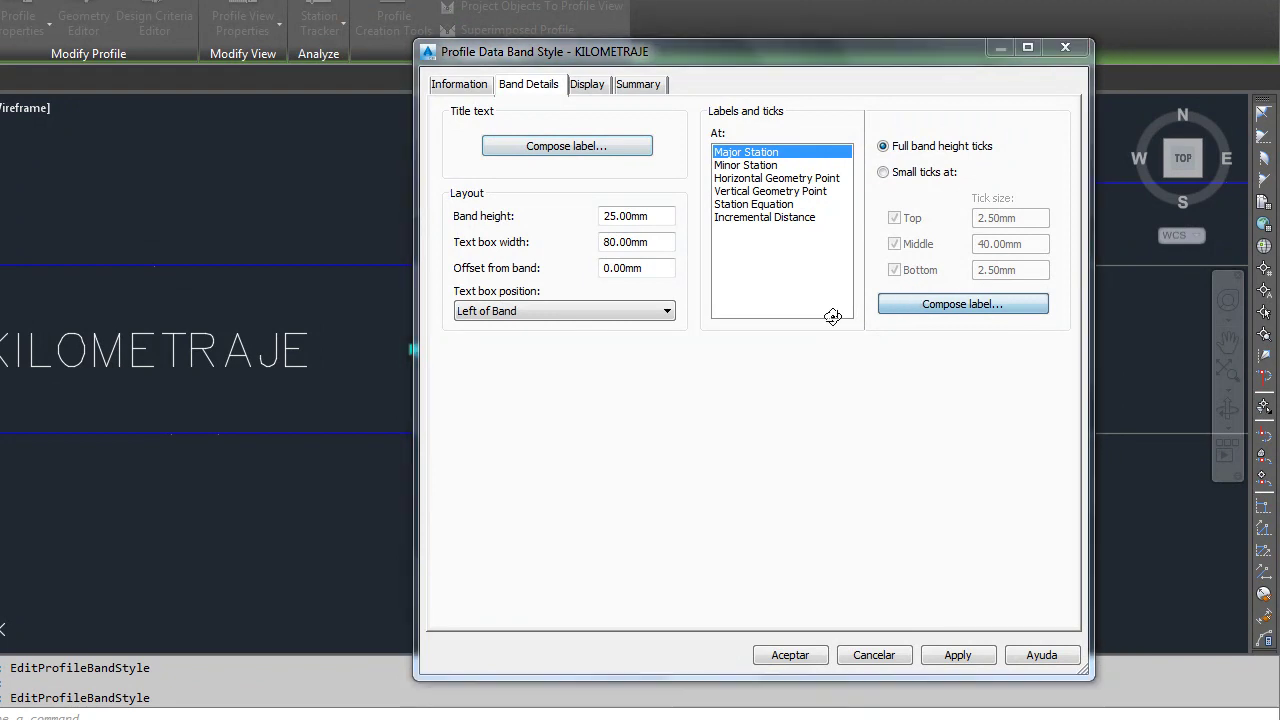
click(725, 327)
click(745, 325)
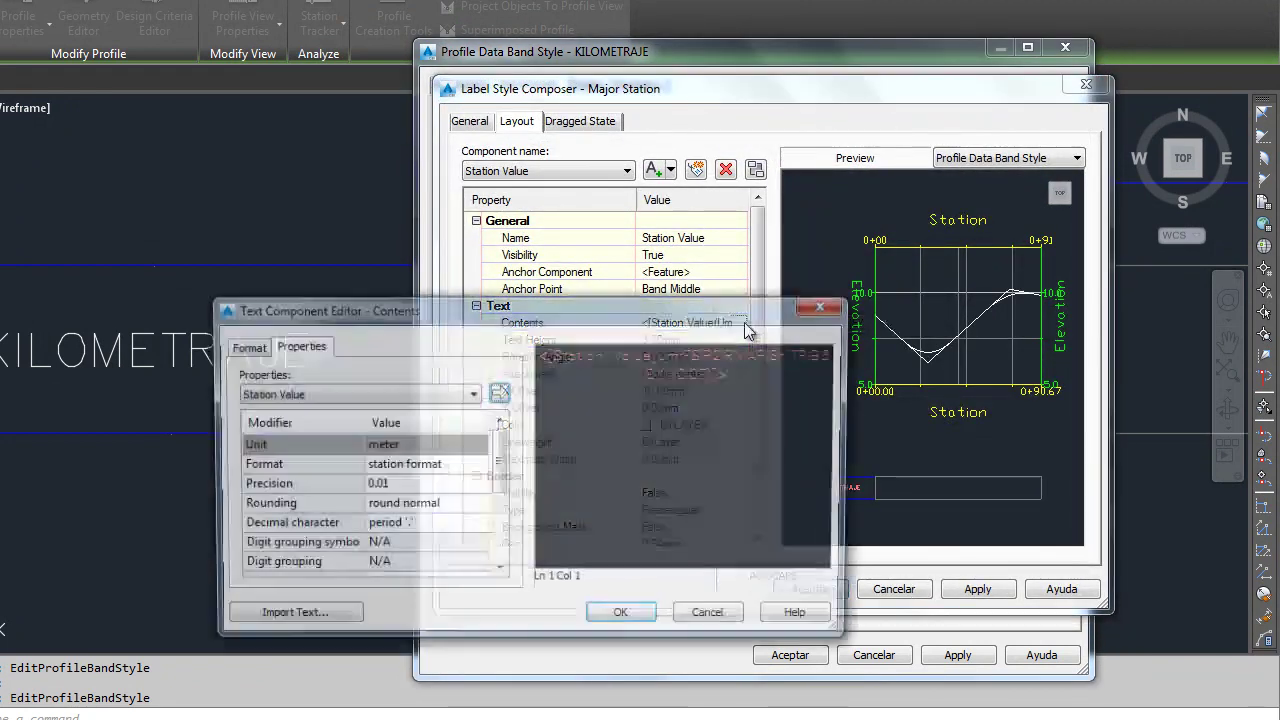
drag(738, 374, 540, 352)
Format the station label text as Arial in cyan and apply the band style
click(243, 345)
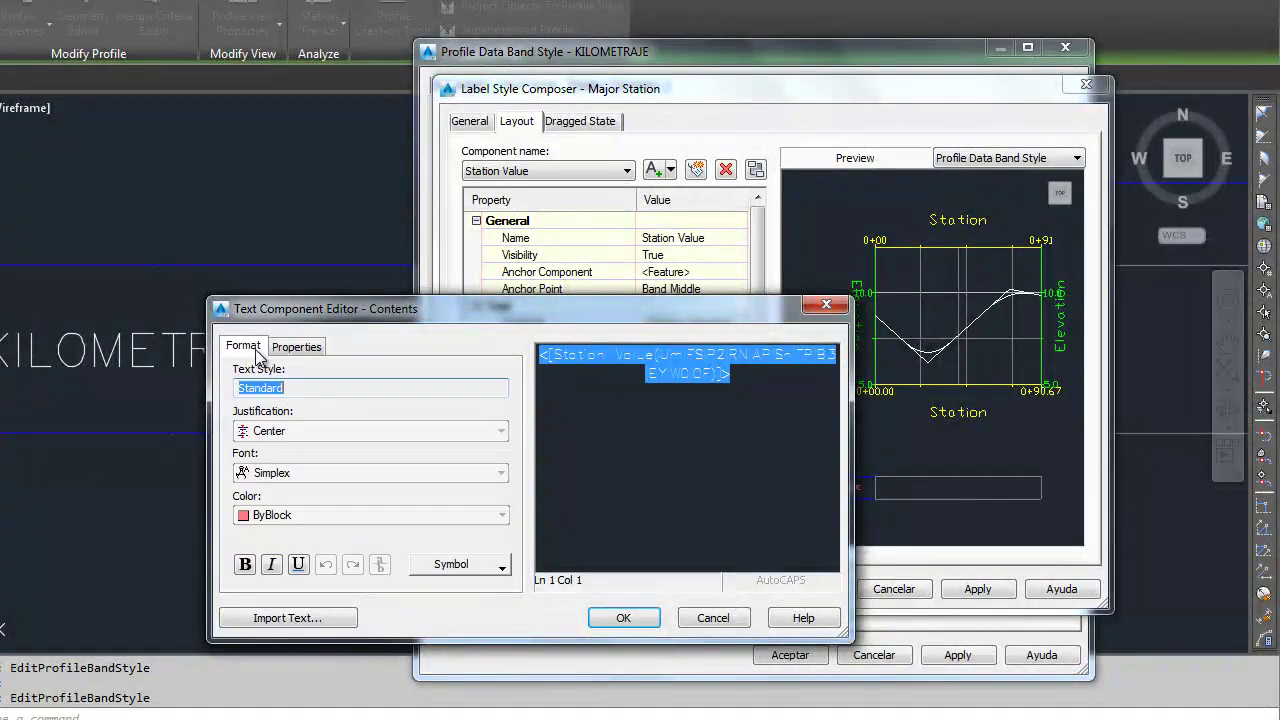
click(297, 473)
scroll(297, 483, up, 10)
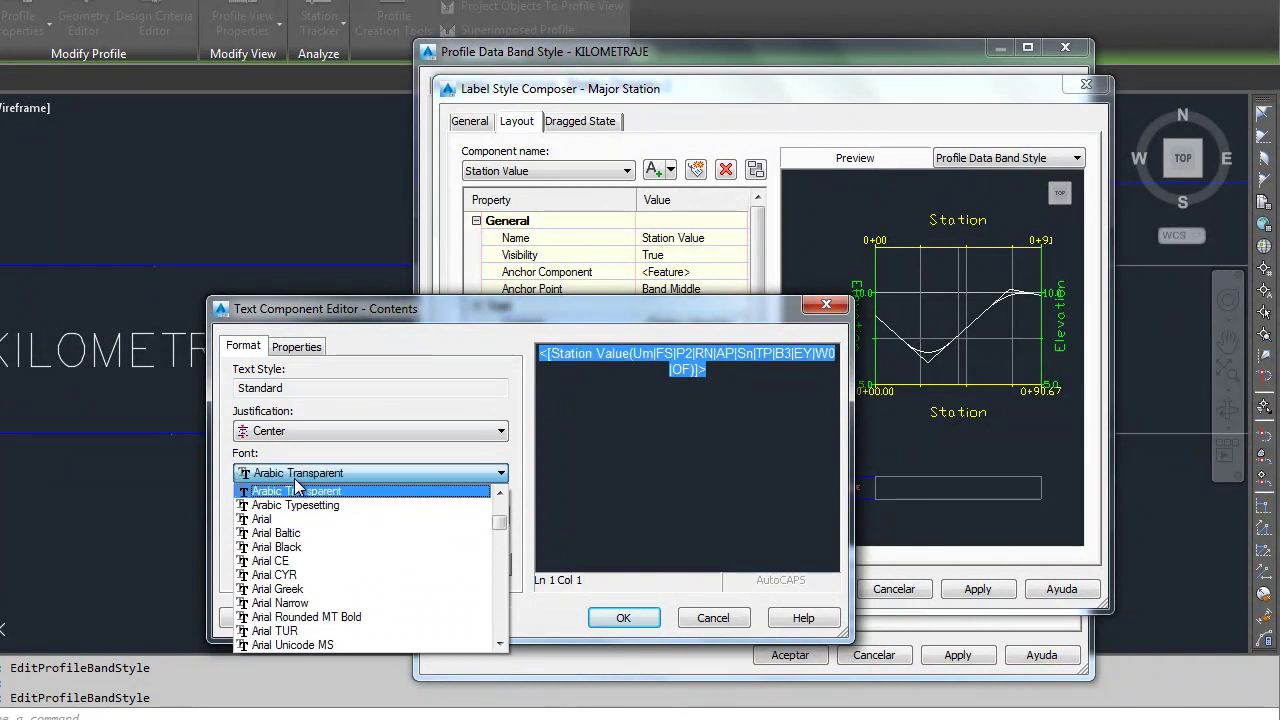
click(265, 519)
click(290, 515)
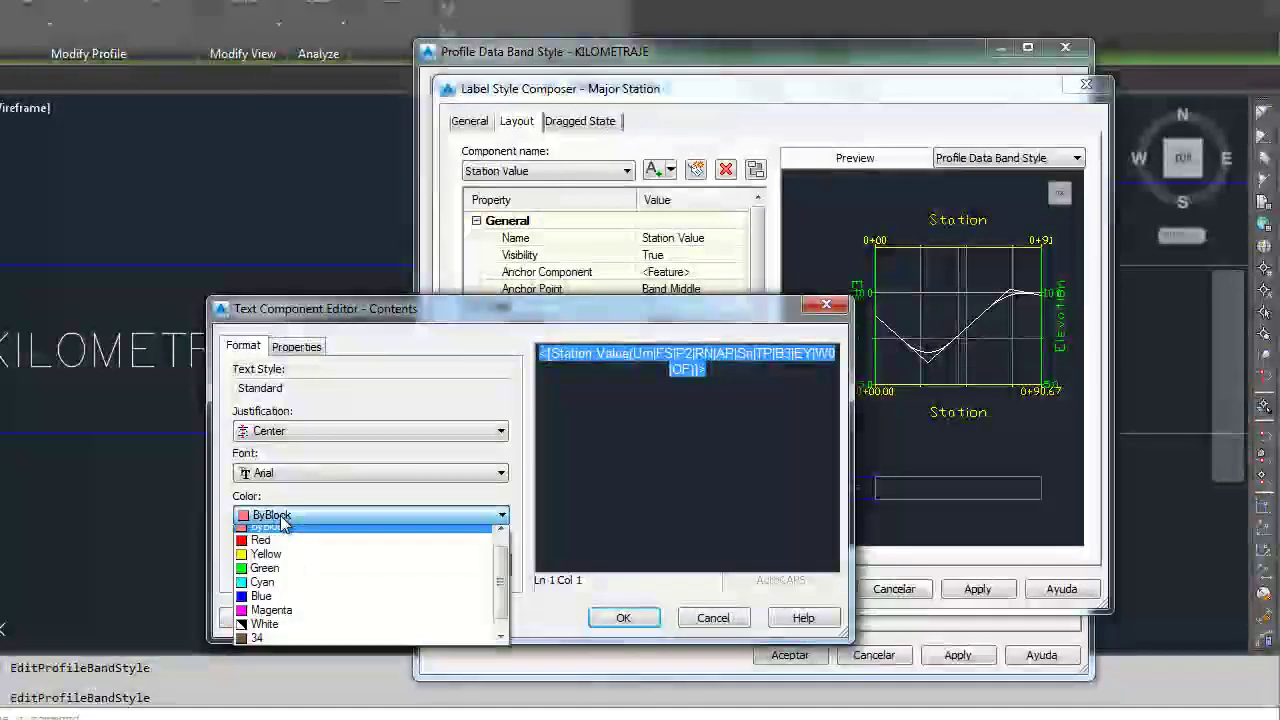
click(283, 590)
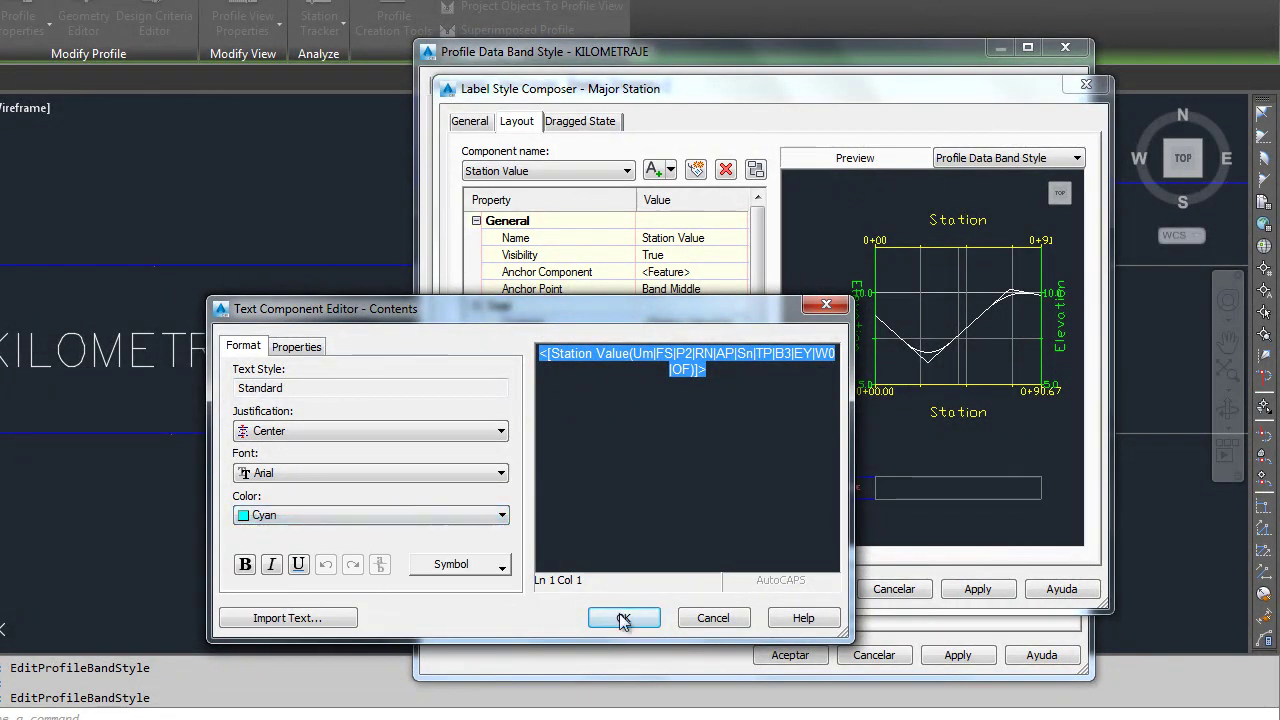
click(628, 617)
click(810, 589)
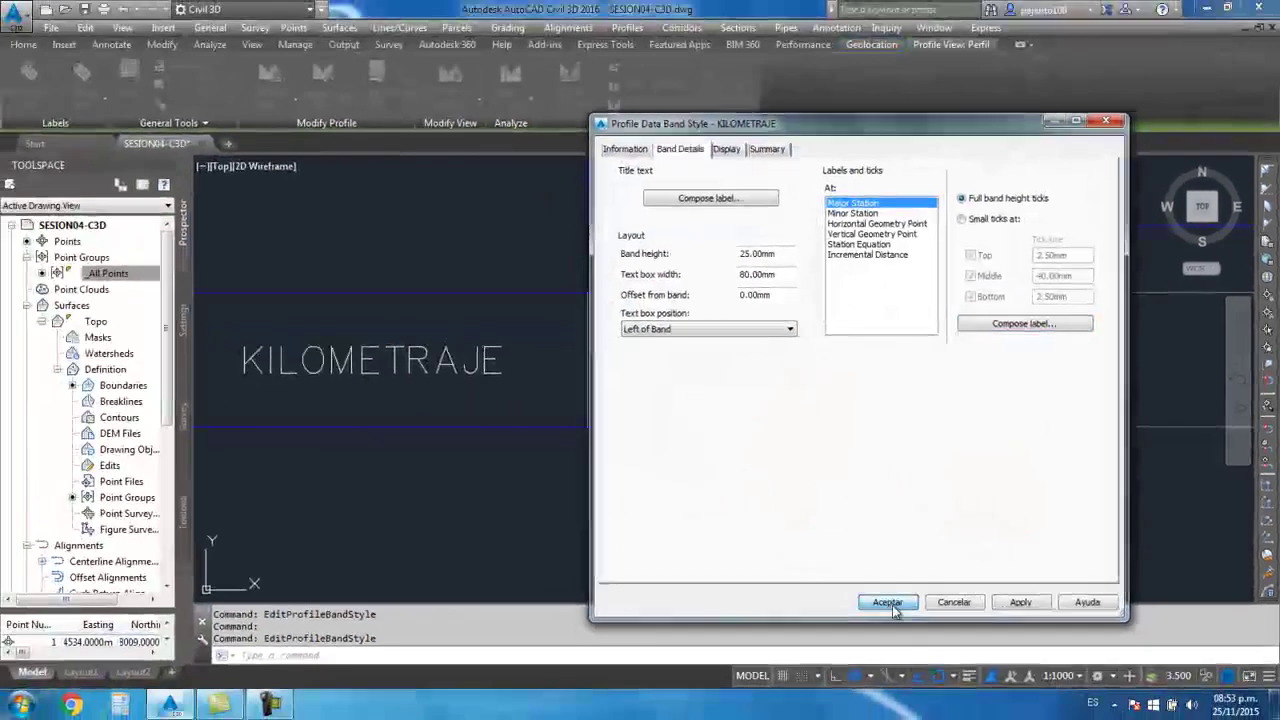
click(852, 617)
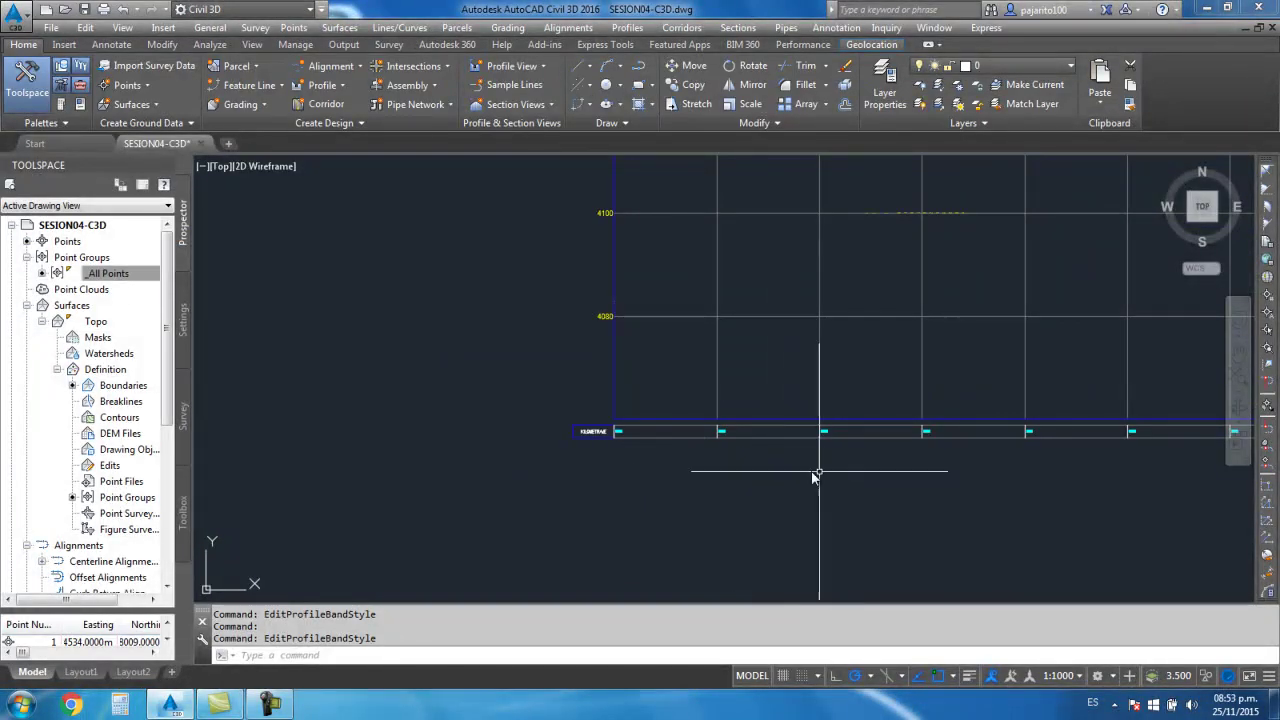
Zoom and pan along the KILOMETRAJE band to inspect the cyan 0+000 and 0+200 station labels
scroll(720, 440, up, 5)
scroll(543, 429, down, 5)
scroll(543, 429, up, 2)
scroll(754, 477, down, 2)
mouse_move(754, 477)
middle_down()
mouse_move(495, 446)
mouse_move(757, 485)
middle_up()
scroll(495, 446, down, 2)
scroll(614, 460, down, 1)
scroll(623, 443, up, 2)
scroll(623, 443, up, 3)
scroll(736, 370, up, 3)
scroll(566, 463, down, 5)
scroll(674, 429, up, 1)
scroll(673, 420, up, 2)
scroll(746, 443, down, 5)
scroll(569, 478, up, 5)
scroll(569, 478, up, 2)
scroll(799, 380, down, 4)
scroll(620, 434, down, 2)
scroll(451, 423, up, 5)
scroll(425, 420, up, 2)
scroll(464, 413, up, 3)
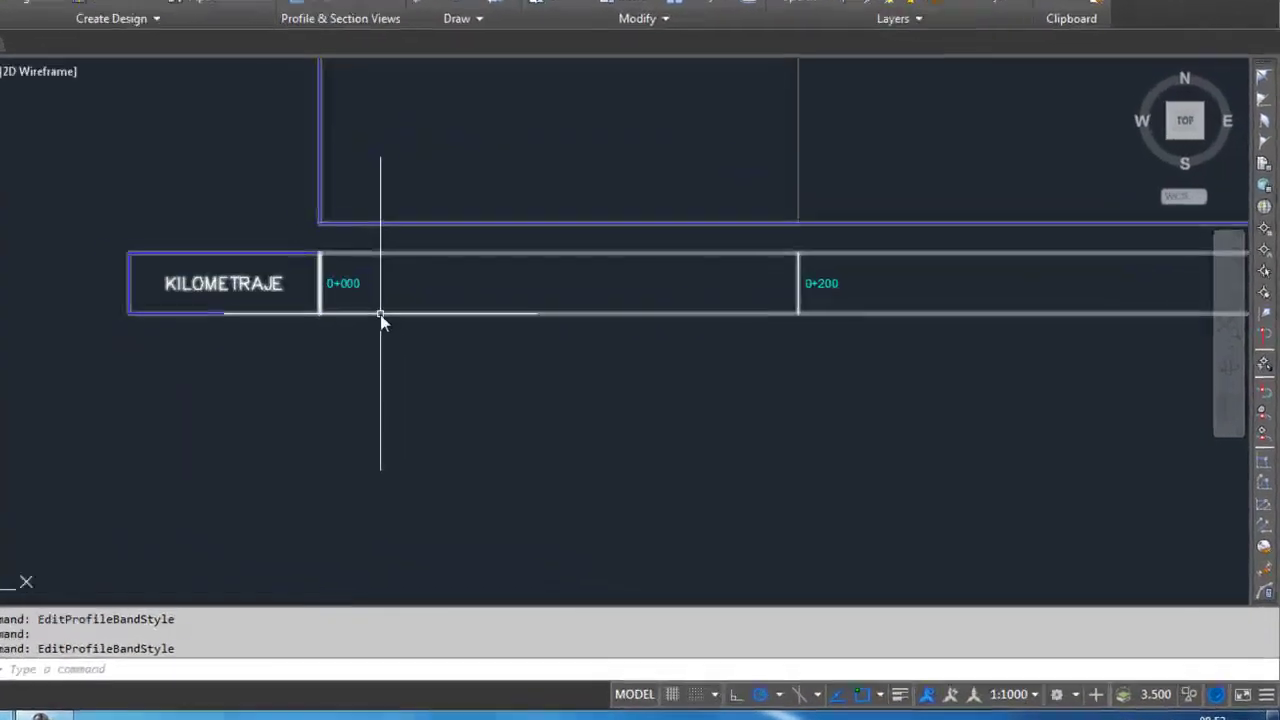
Select the profile view to bring up its options, then cancel and clear the selection
click(380, 314)
right_click(380, 314)
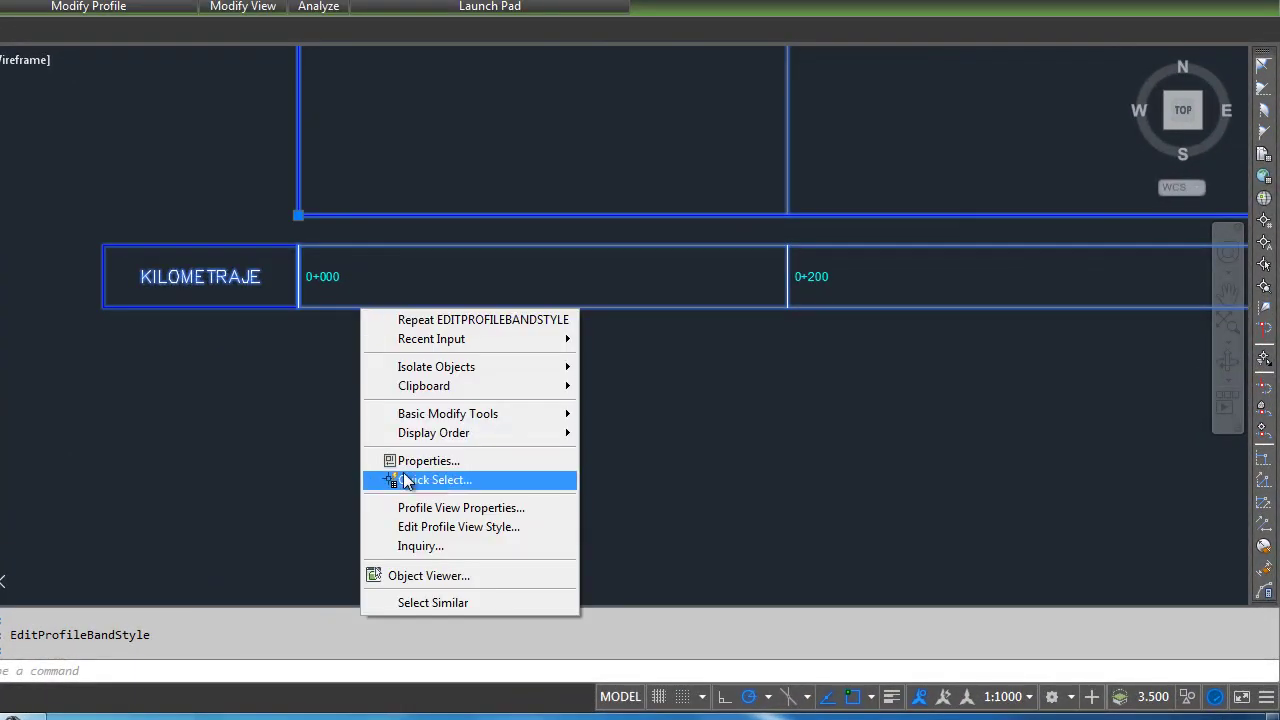
key(Escape)
key(Escape)
In the KILOMETRAJE band style, set the title label text height to 10 mm
click(326, 291)
right_click(330, 287)
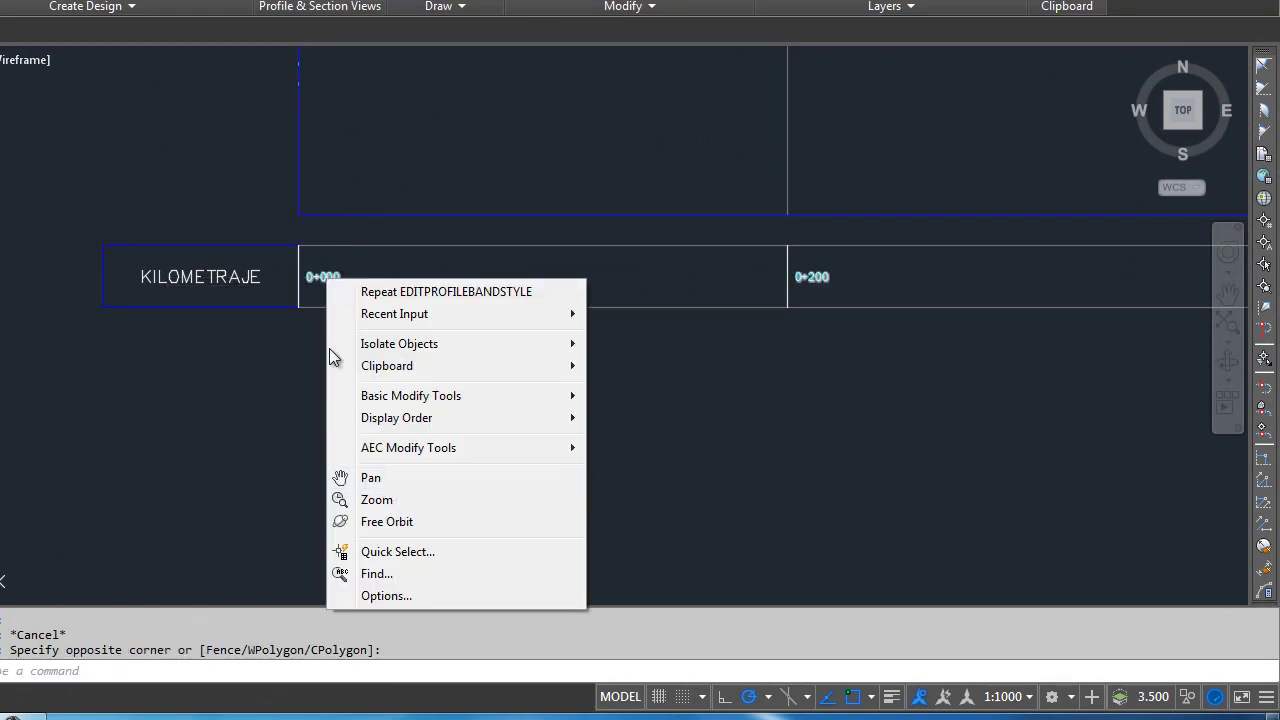
click(323, 277)
click(323, 277)
right_click(328, 280)
click(404, 544)
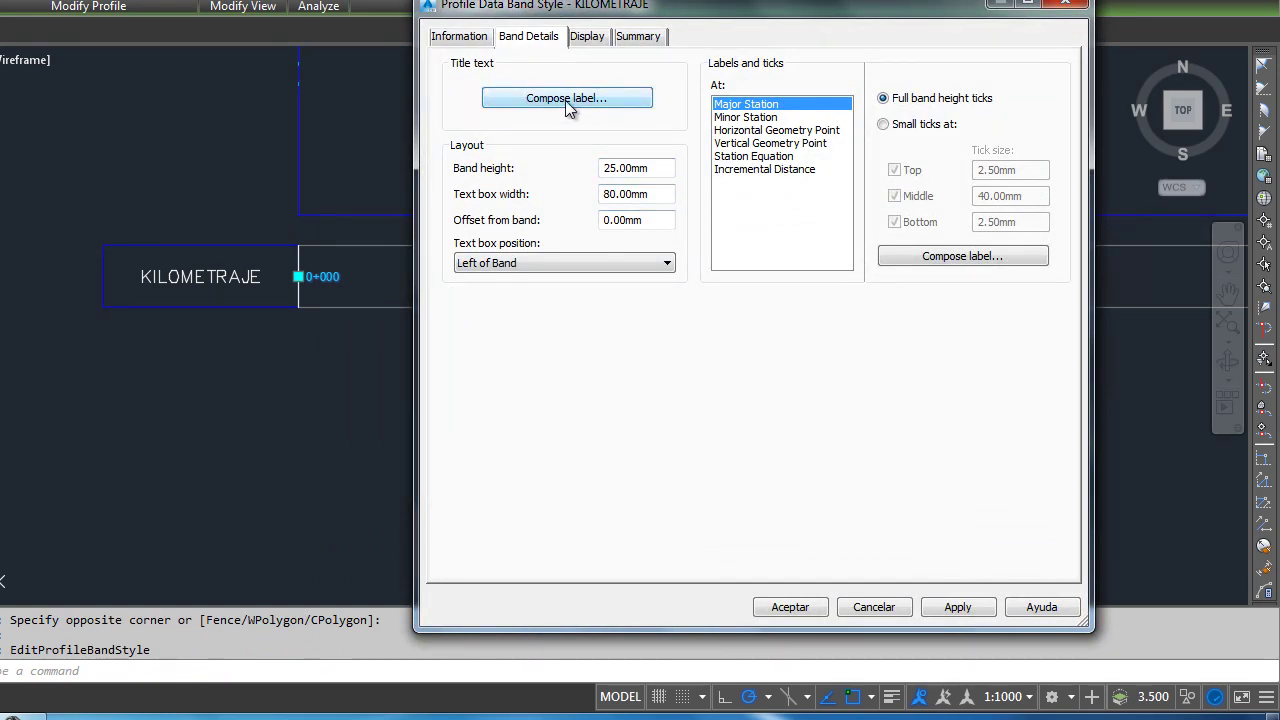
click(565, 100)
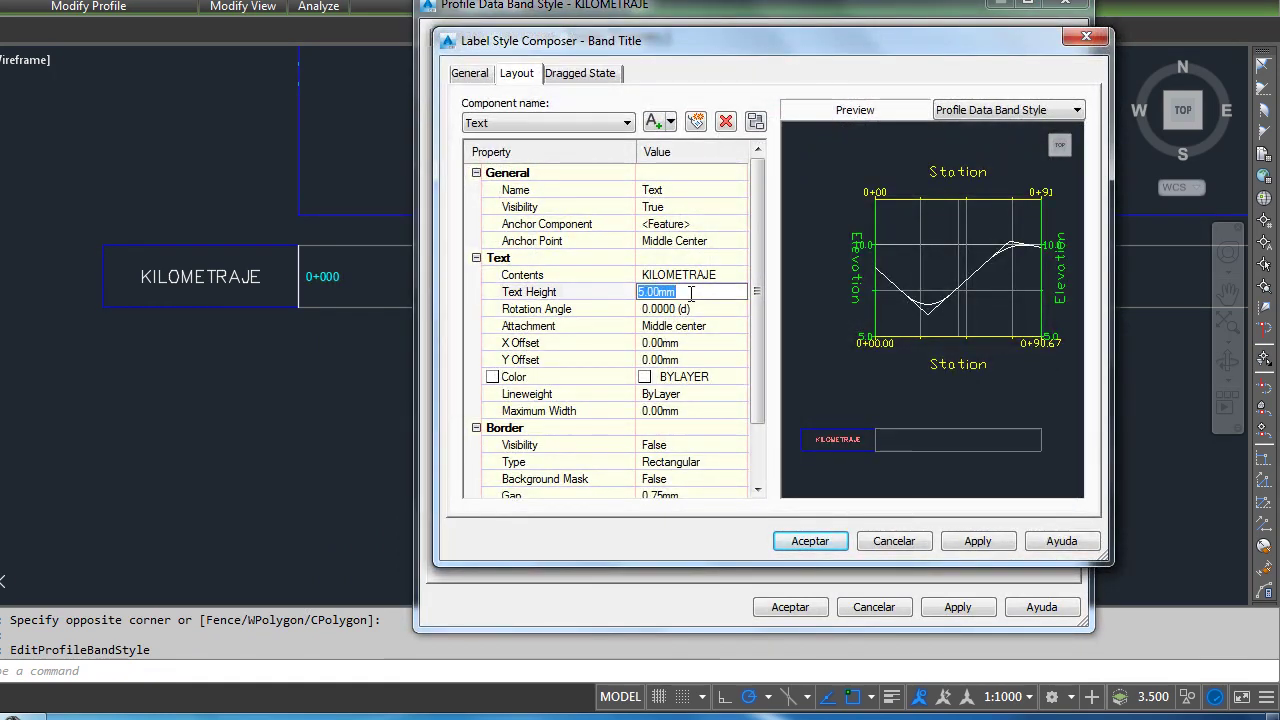
text(10)
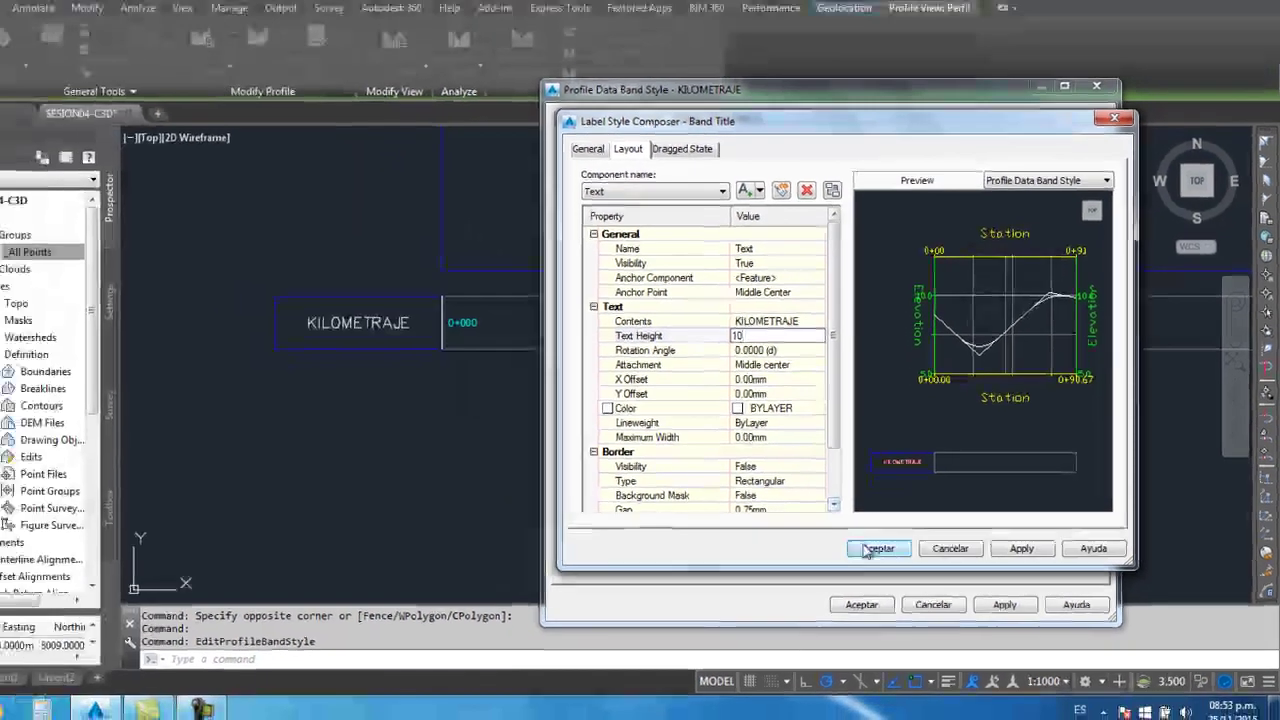
key(Return)
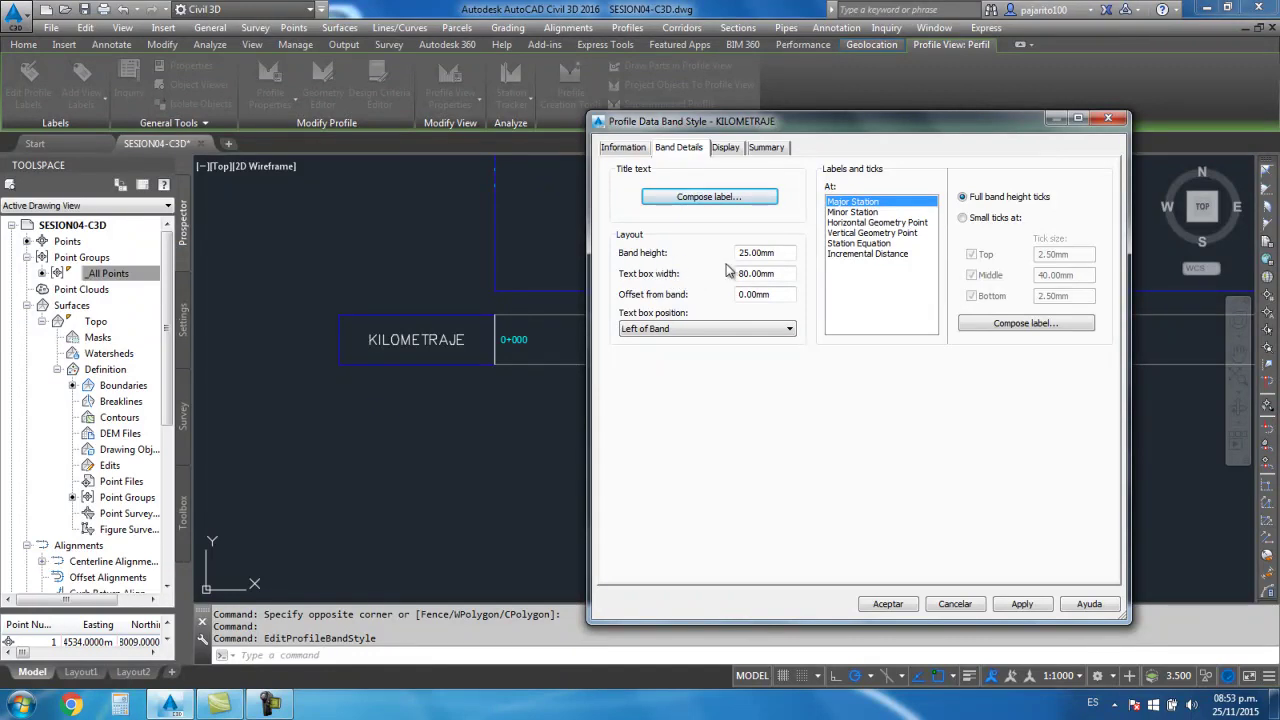
click(891, 604)
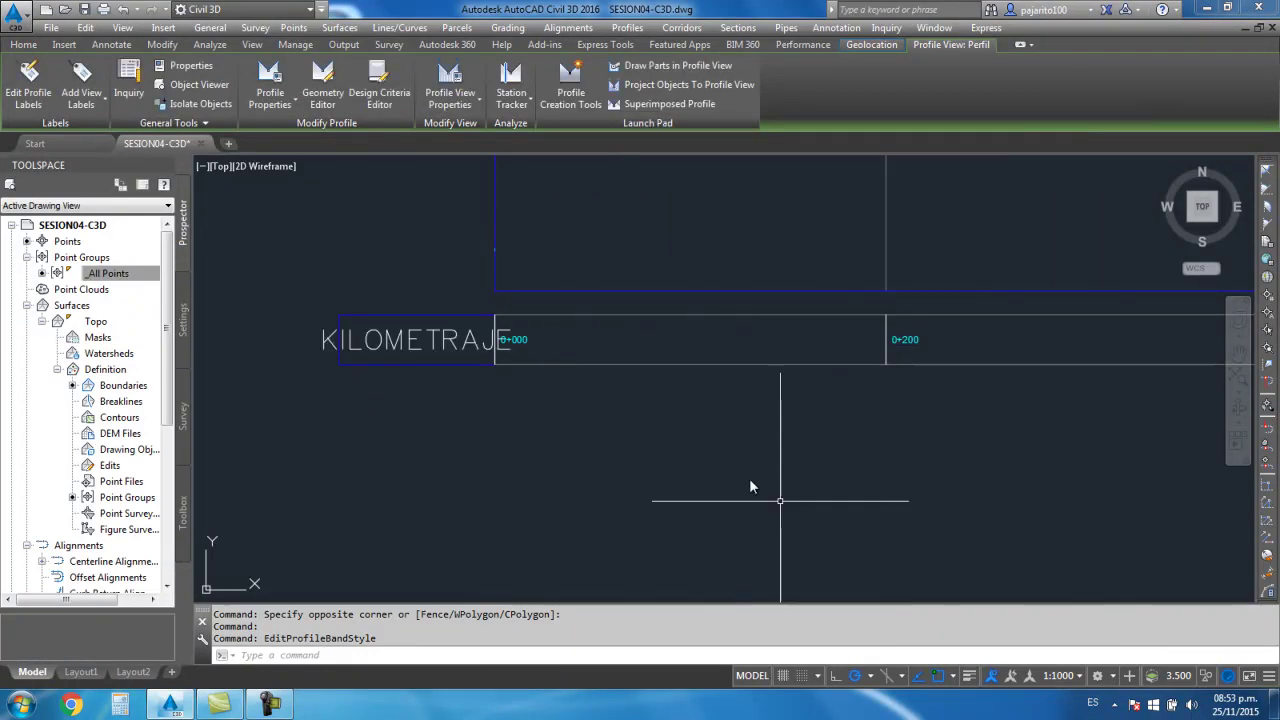
Reopen the KILOMETRAJE band style and confirm its band title settings
scroll(536, 410, down, 5)
scroll(537, 408, up, 2)
scroll(529, 386, up, 2)
click(510, 347)
right_click(510, 346)
click(575, 557)
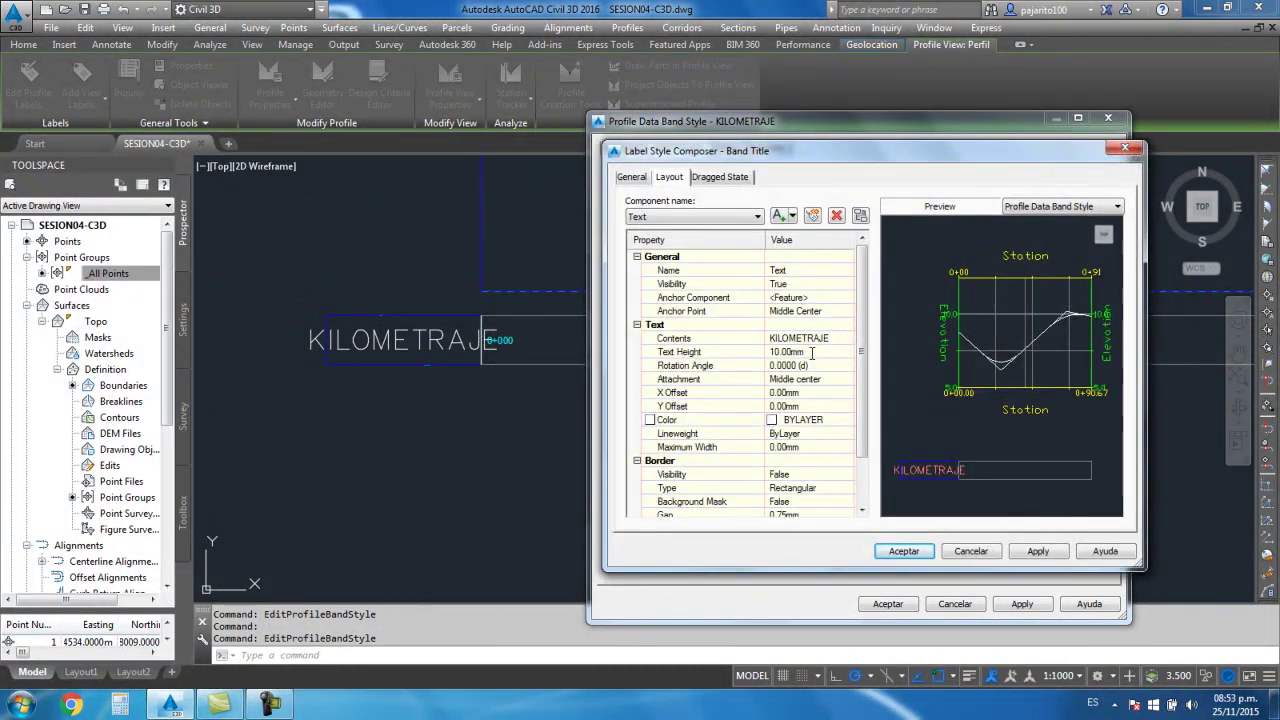
click(903, 551)
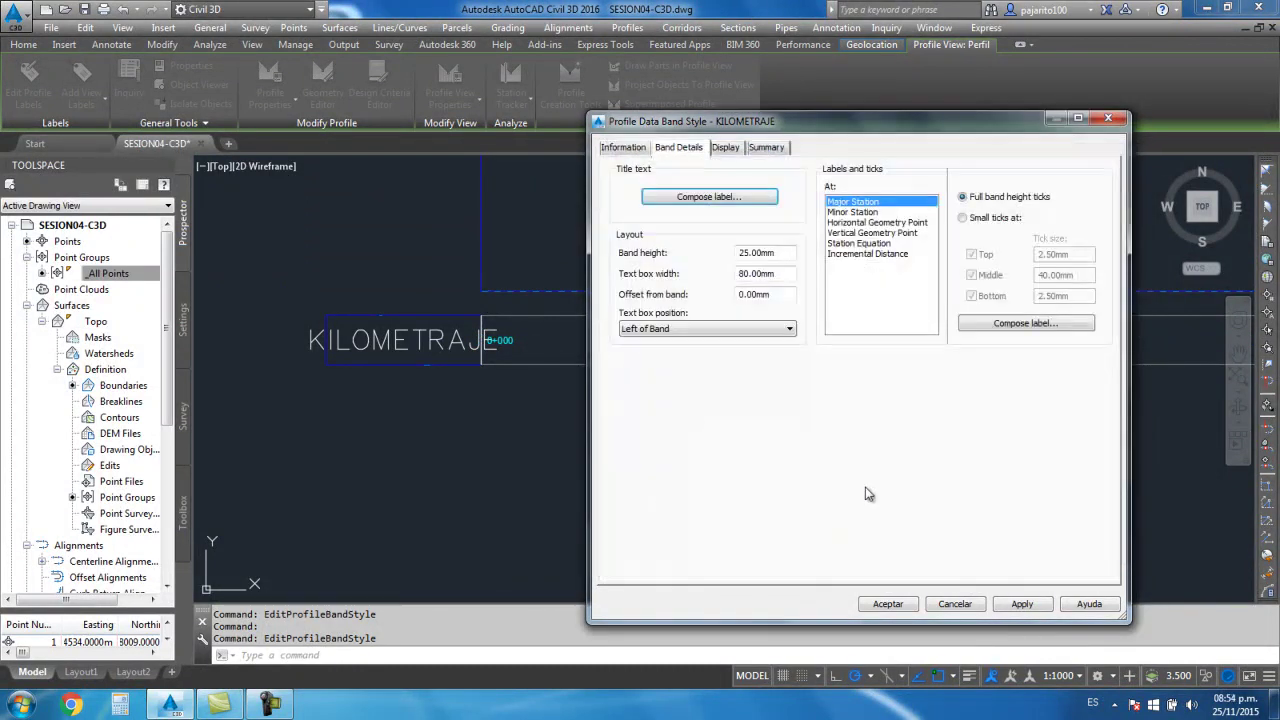
click(888, 523)
Widen the KILOMETRAJE band title box to 100 mm
click(460, 358)
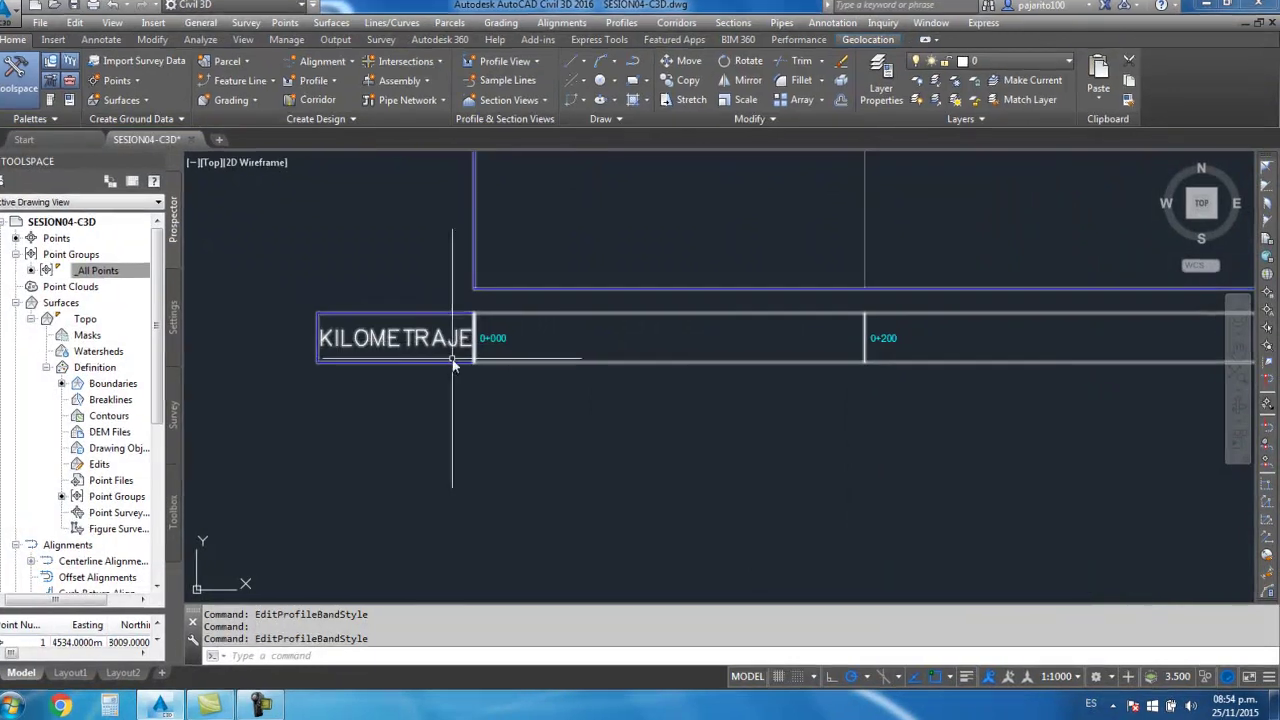
right_click(460, 361)
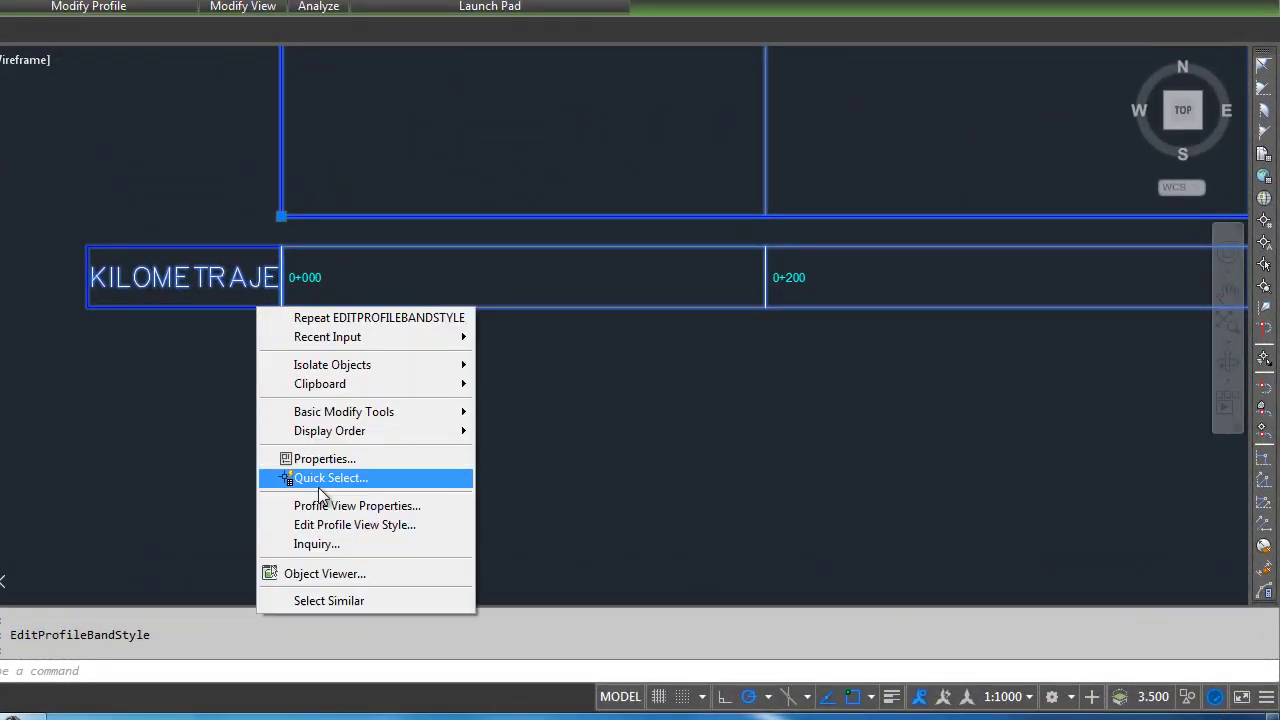
key(Escape)
key(Escape)
click(308, 288)
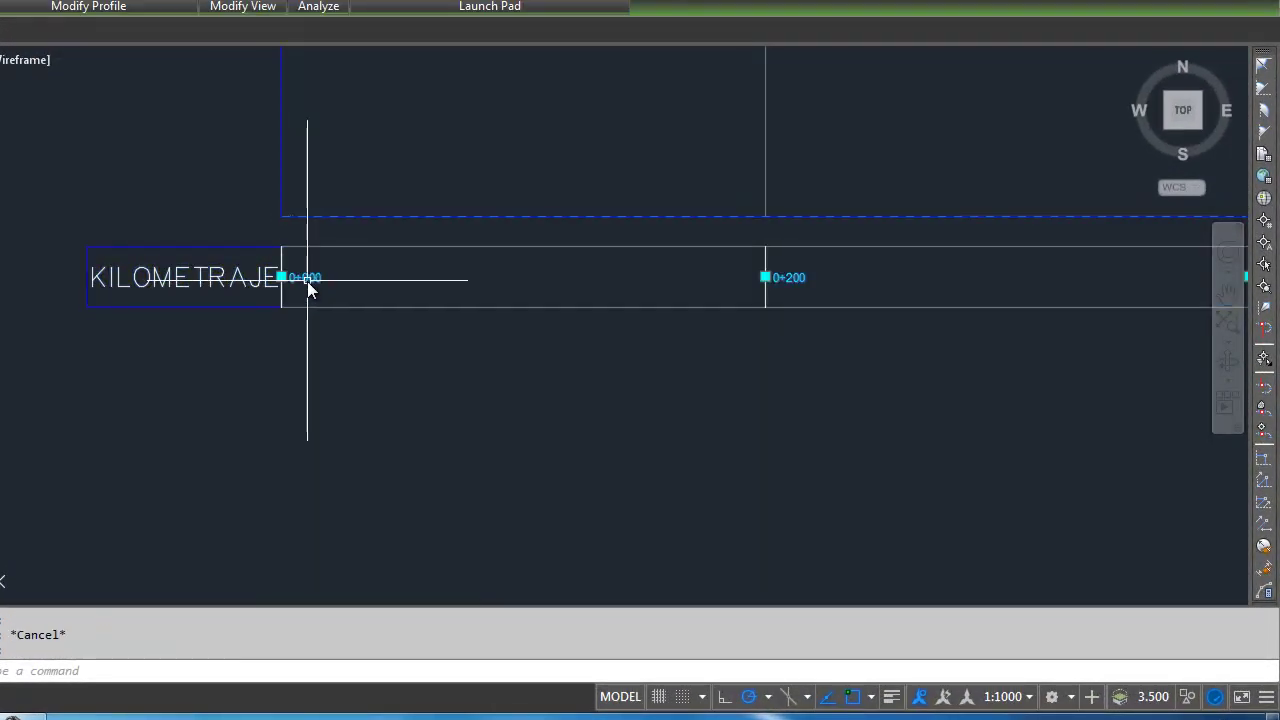
right_click(308, 288)
click(425, 543)
text(100)
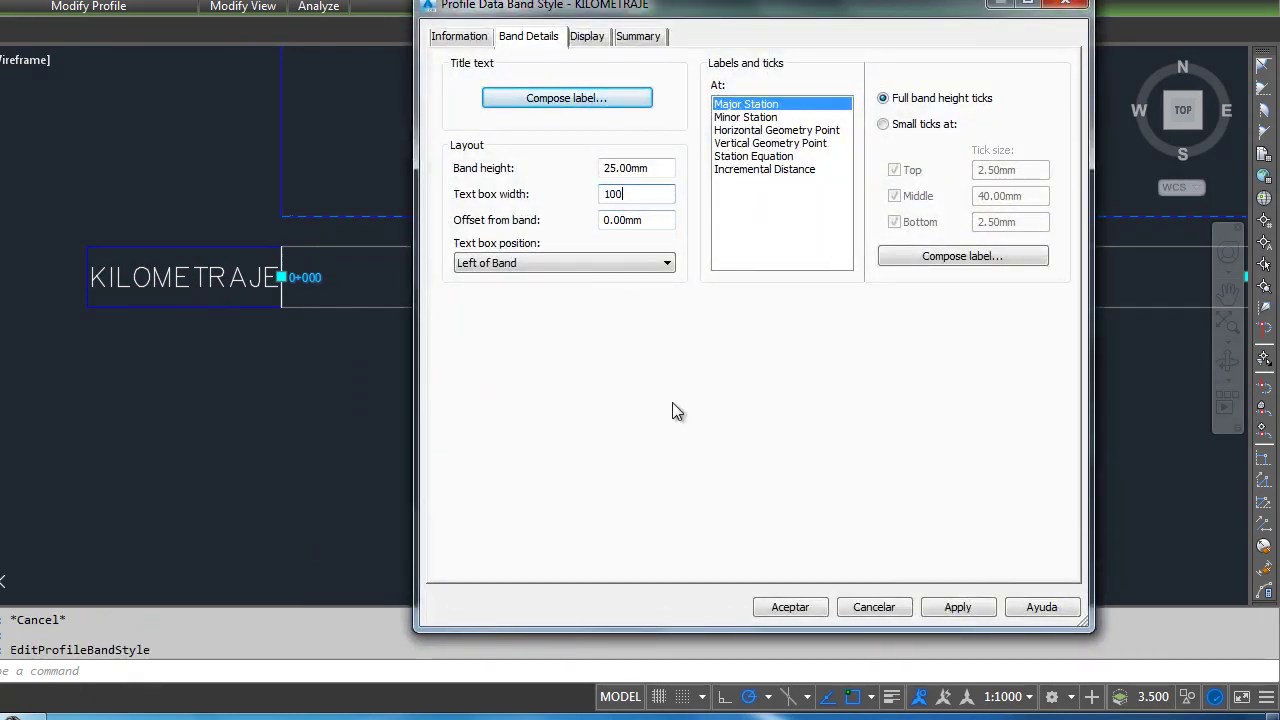
click(790, 607)
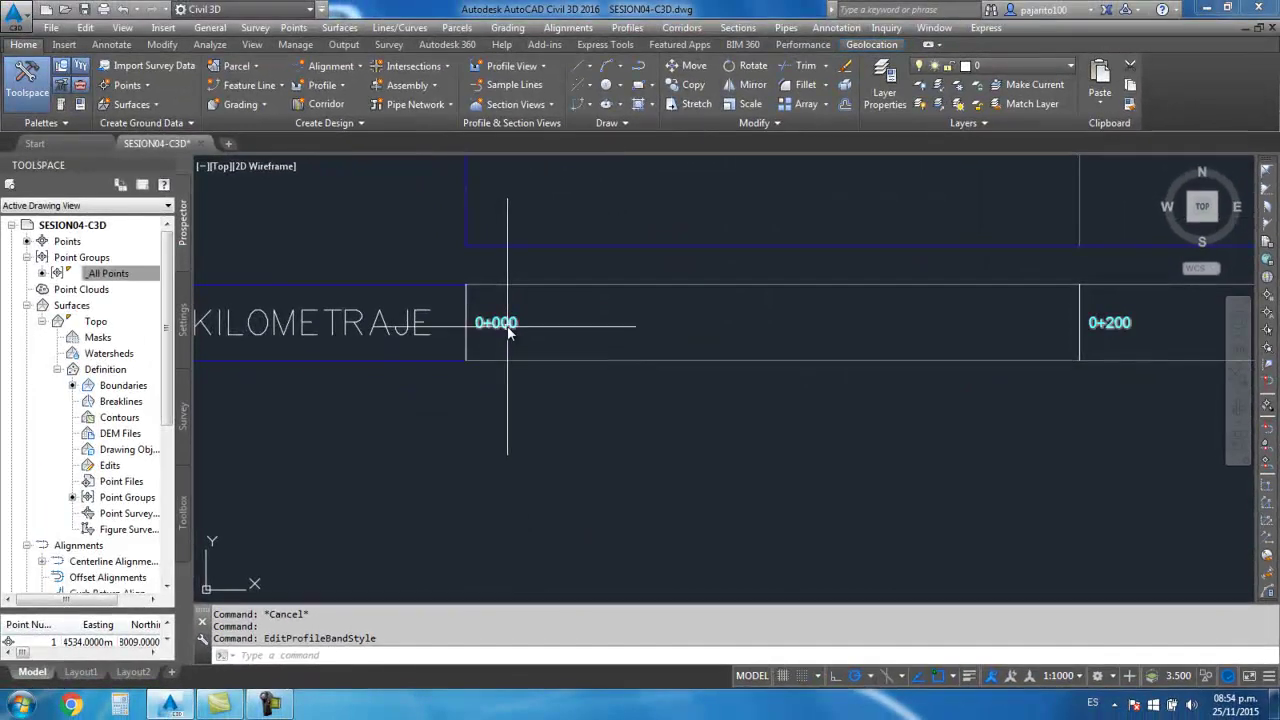
Set the KILOMETRAJE major station labels to a 6 mm text height
click(507, 325)
right_click(507, 325)
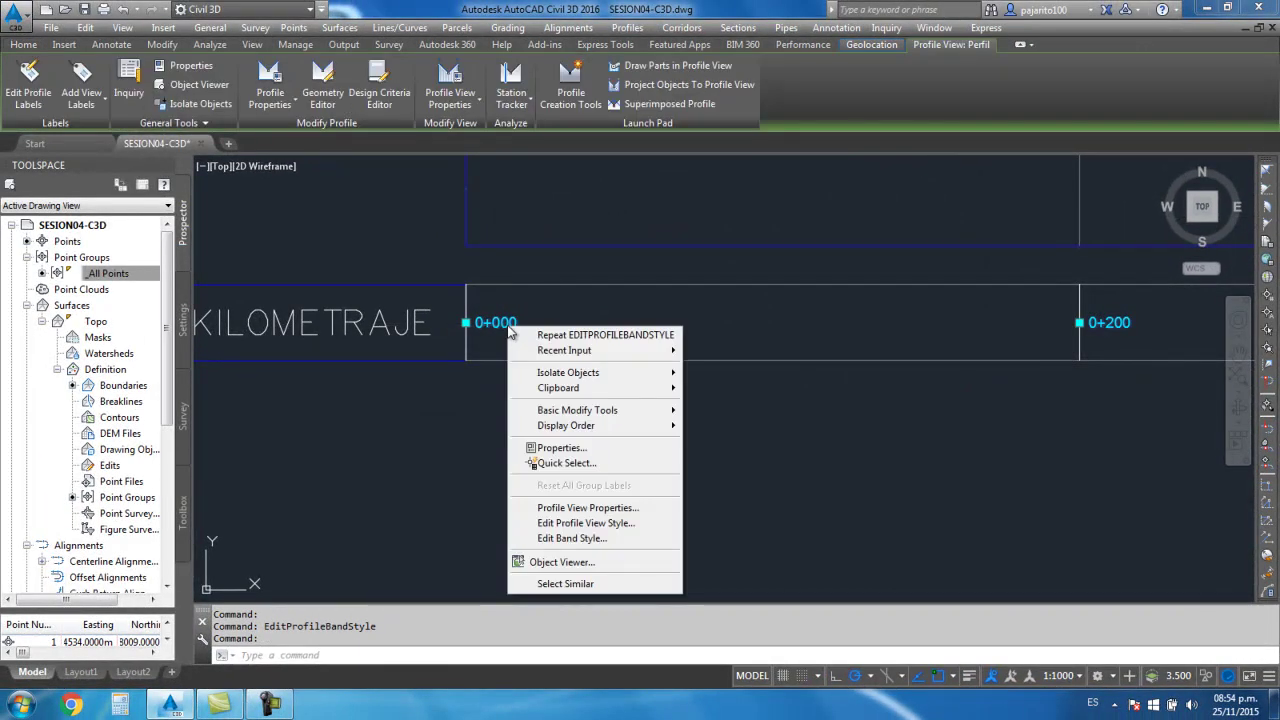
click(576, 538)
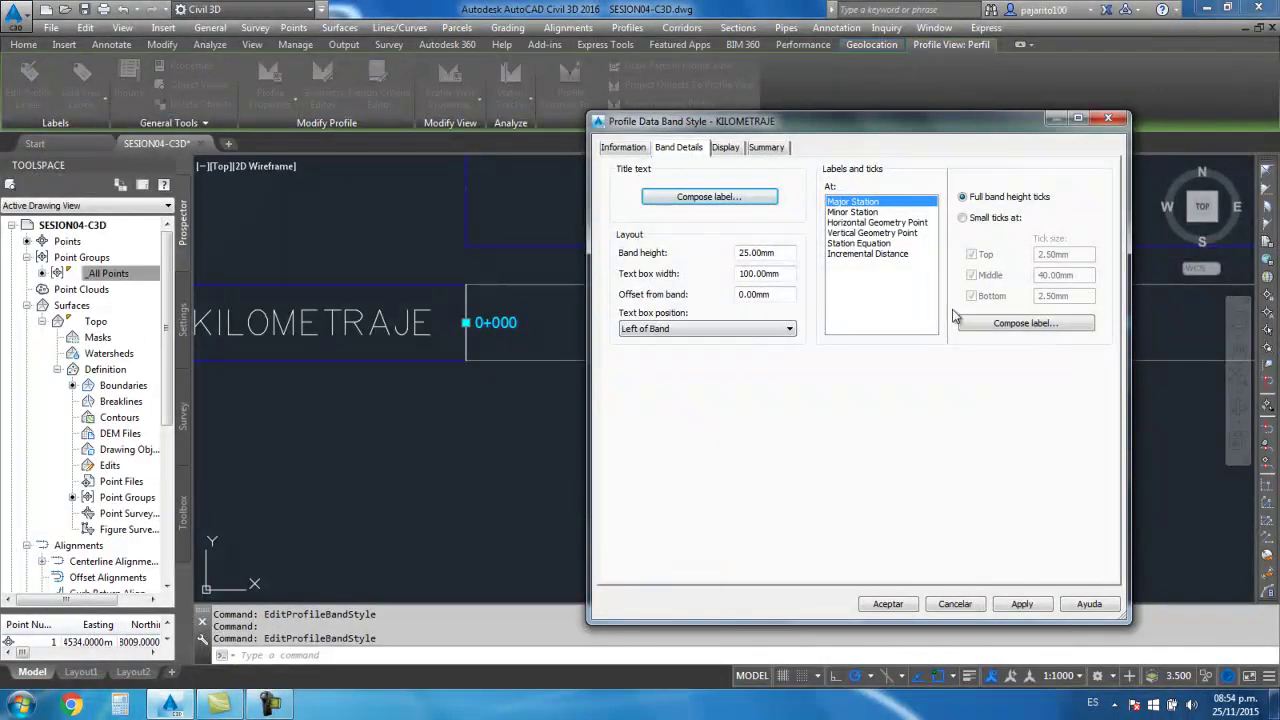
click(987, 335)
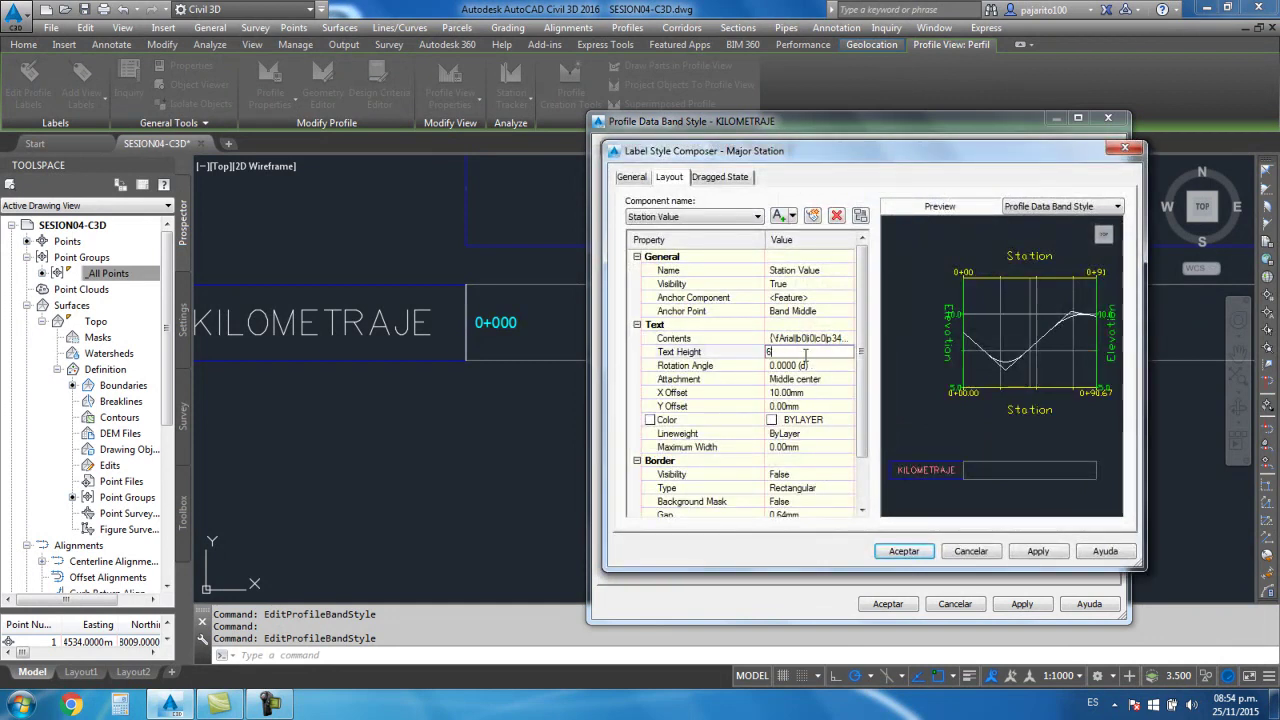
click(900, 551)
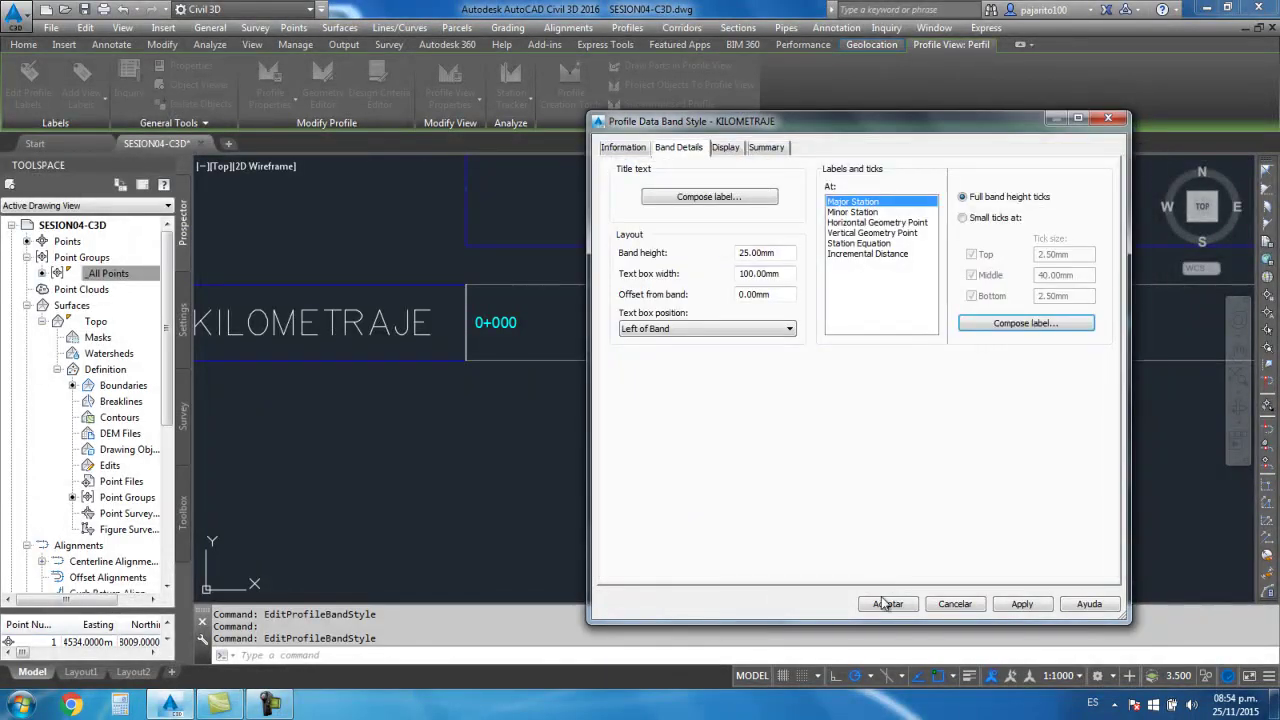
click(884, 603)
scroll(733, 485, down, 4)
scroll(733, 485, up, 2)
scroll(657, 449, up, 2)
Edit the major station labels' horizontal offset in the KILOMETRAJE band style
click(603, 377)
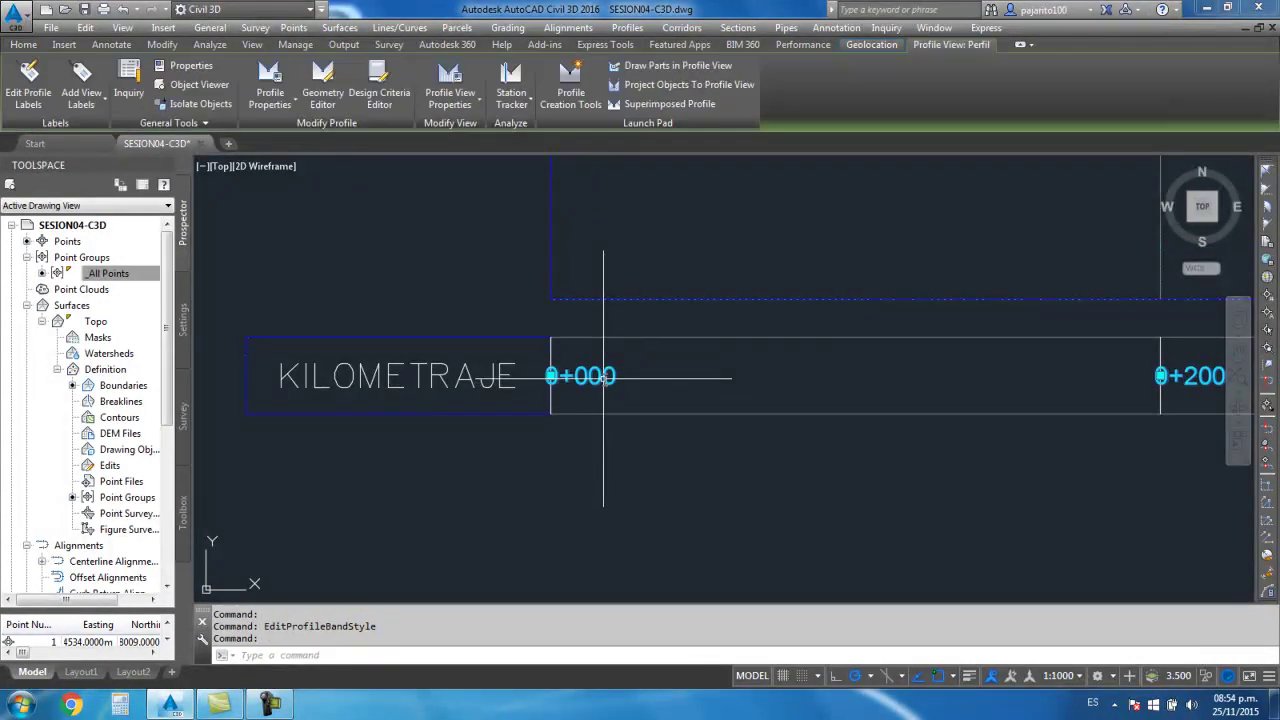
right_click(603, 377)
click(665, 594)
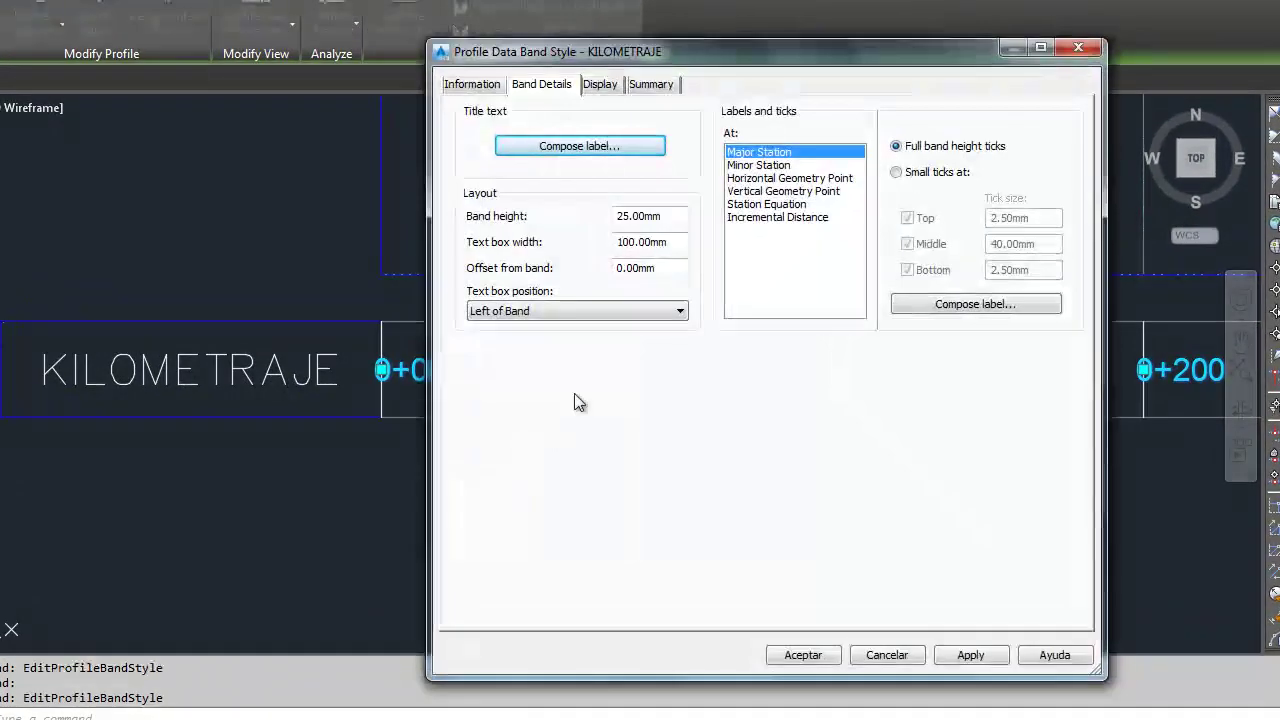
double_click(774, 392)
text(1)
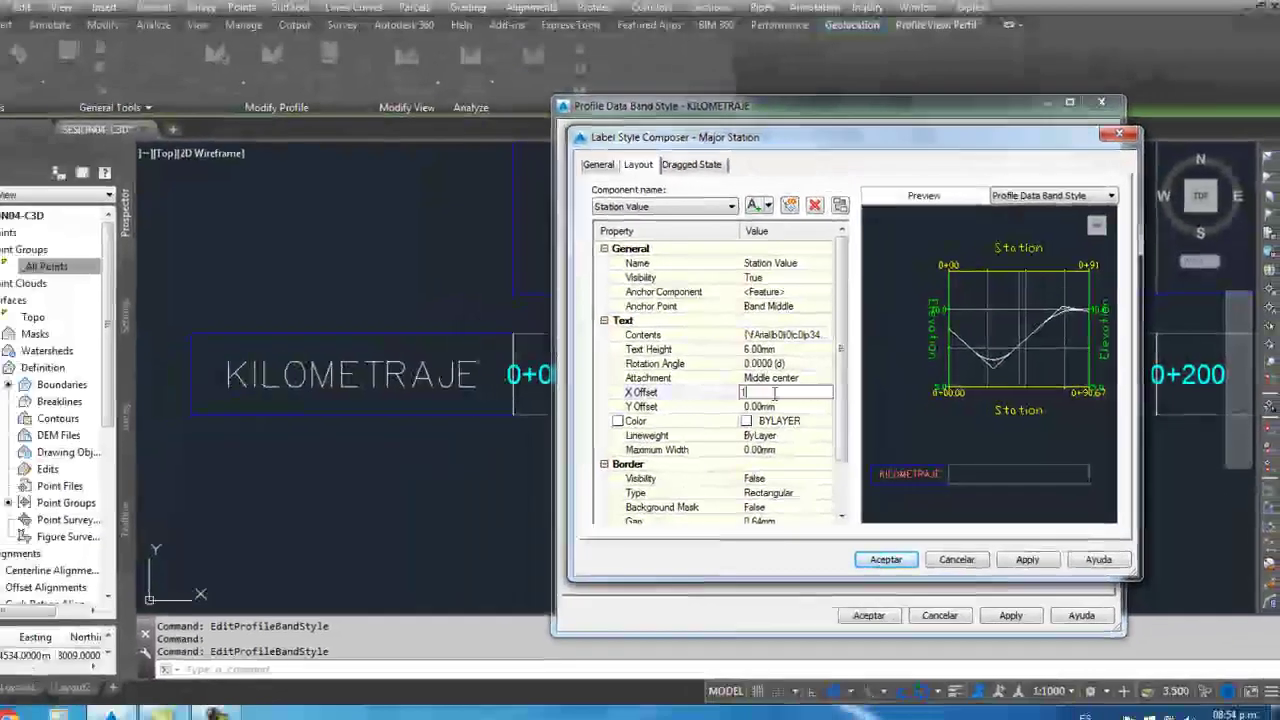
click(886, 559)
click(869, 615)
Pan to station 0+400 and set the major station label X offset to 13 mm
scroll(863, 457, up, 4)
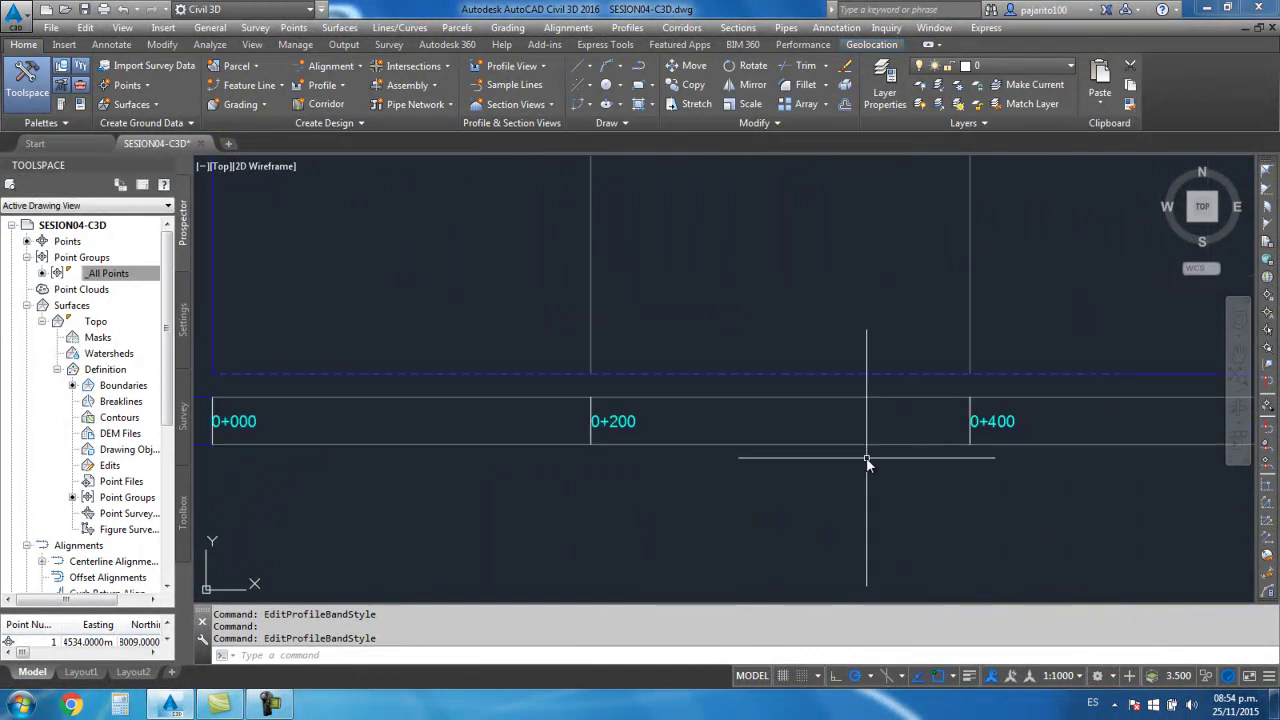
scroll(679, 431, up, 4)
scroll(679, 431, down, 5)
scroll(723, 457, up, 3)
scroll(660, 443, up, 2)
mouse_move(537, 431)
middle_down()
mouse_move(637, 432)
mouse_move(568, 363)
middle_up()
scroll(637, 432, up, 3)
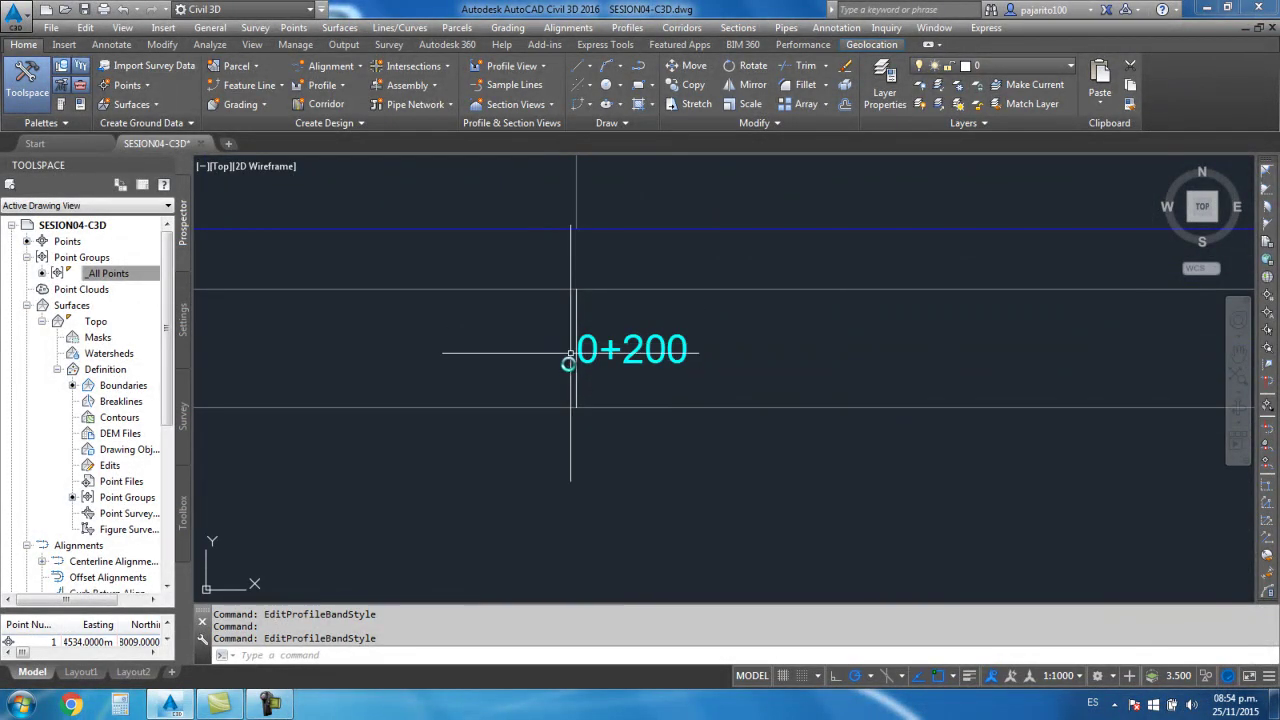
scroll(708, 421, down, 3)
scroll(737, 363, up, 3)
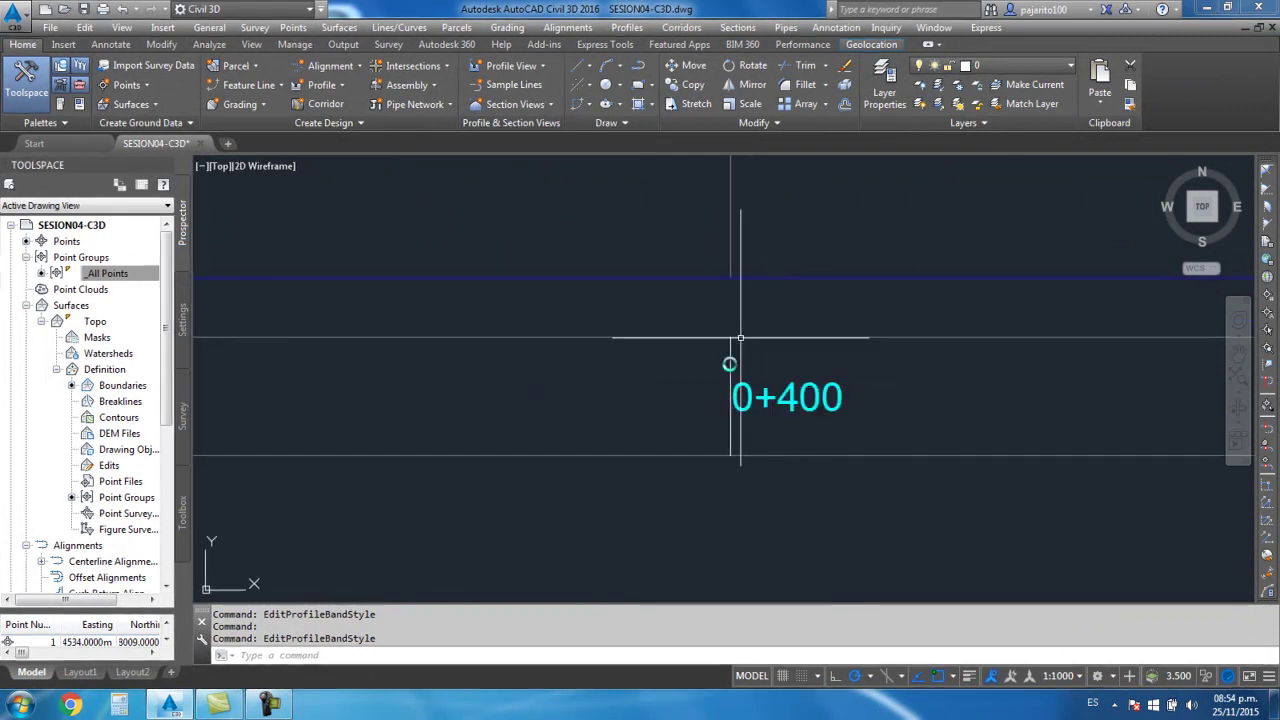
click(655, 401)
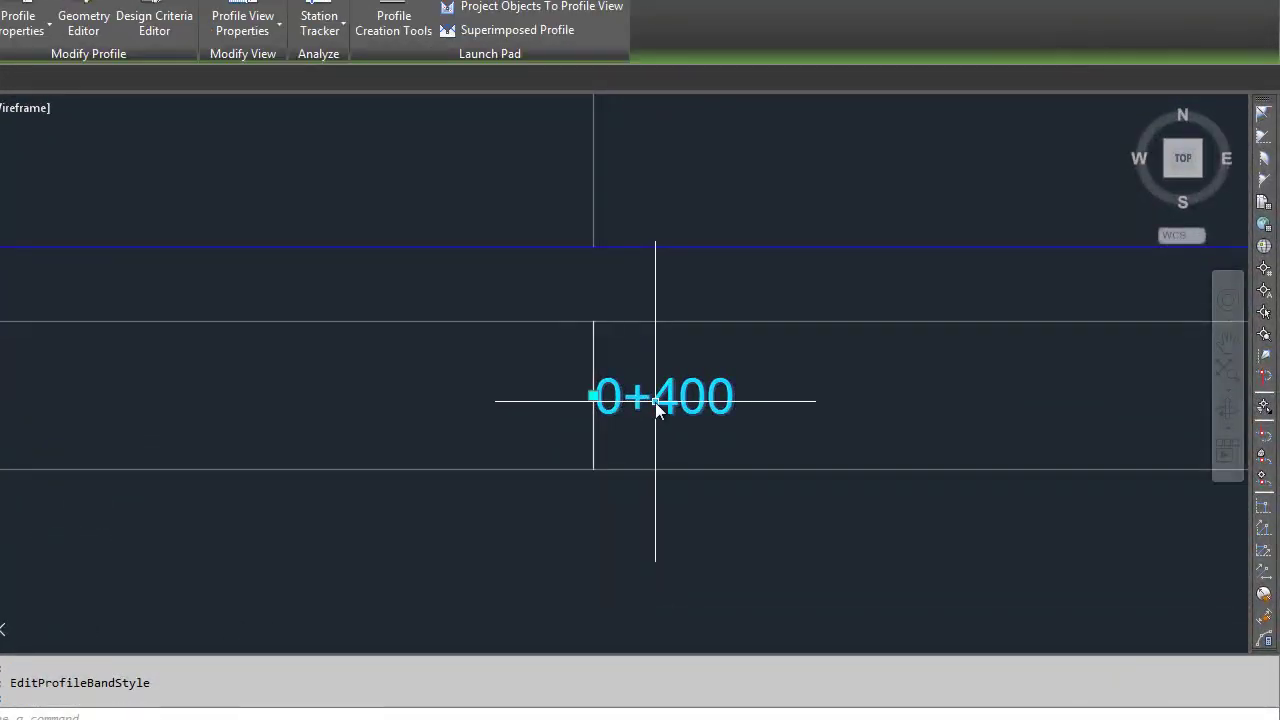
right_click(656, 404)
click(740, 668)
text(13)
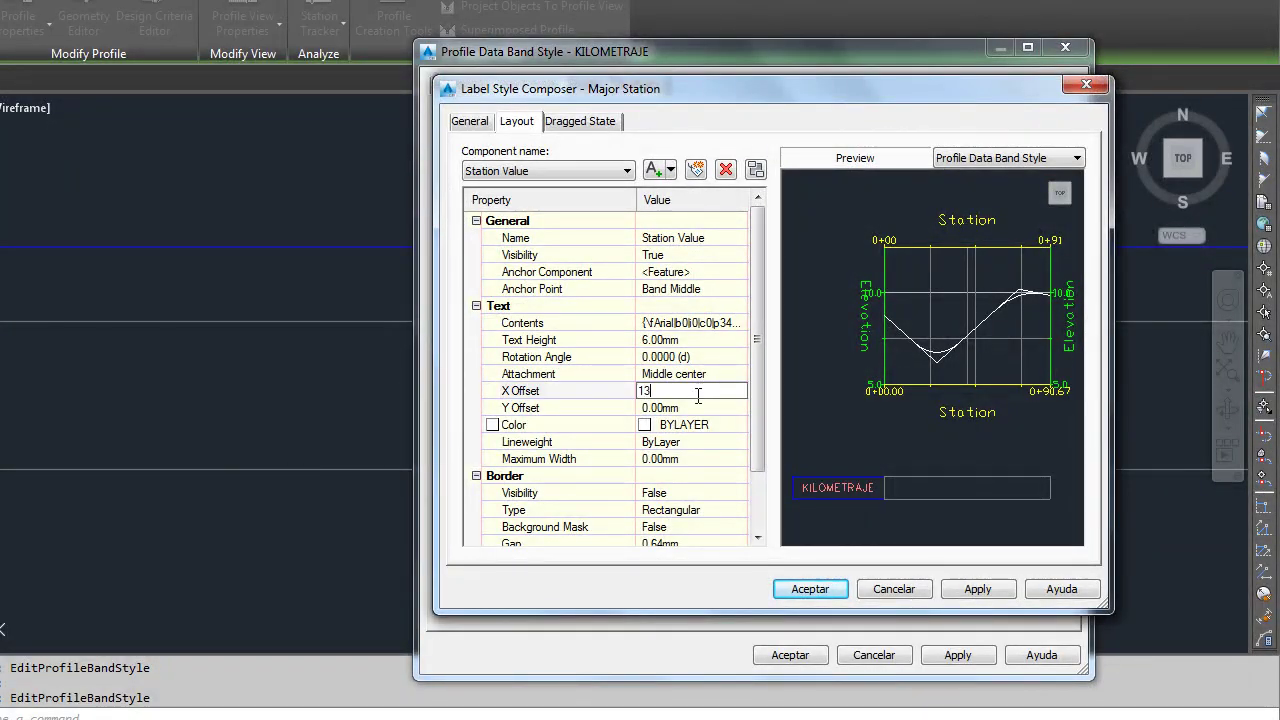
click(808, 589)
Recolour the KILOMETRAJE band's major ticks to colour 253
click(590, 86)
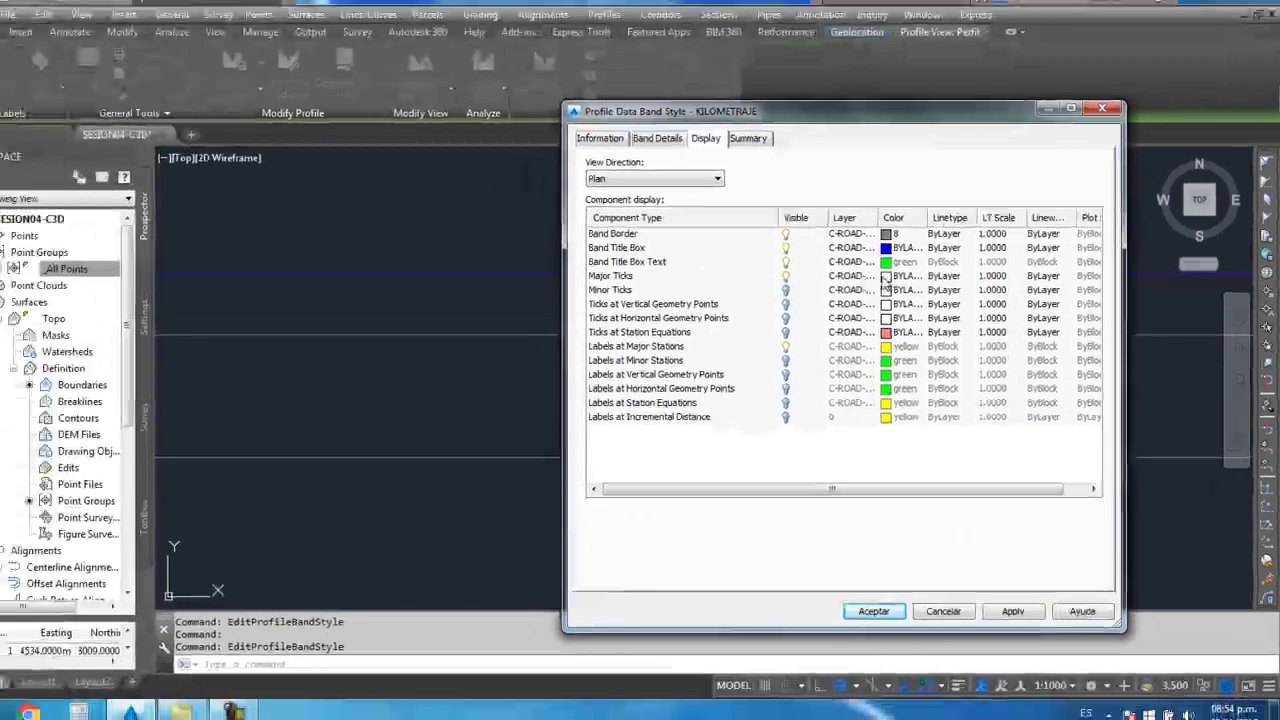
click(915, 293)
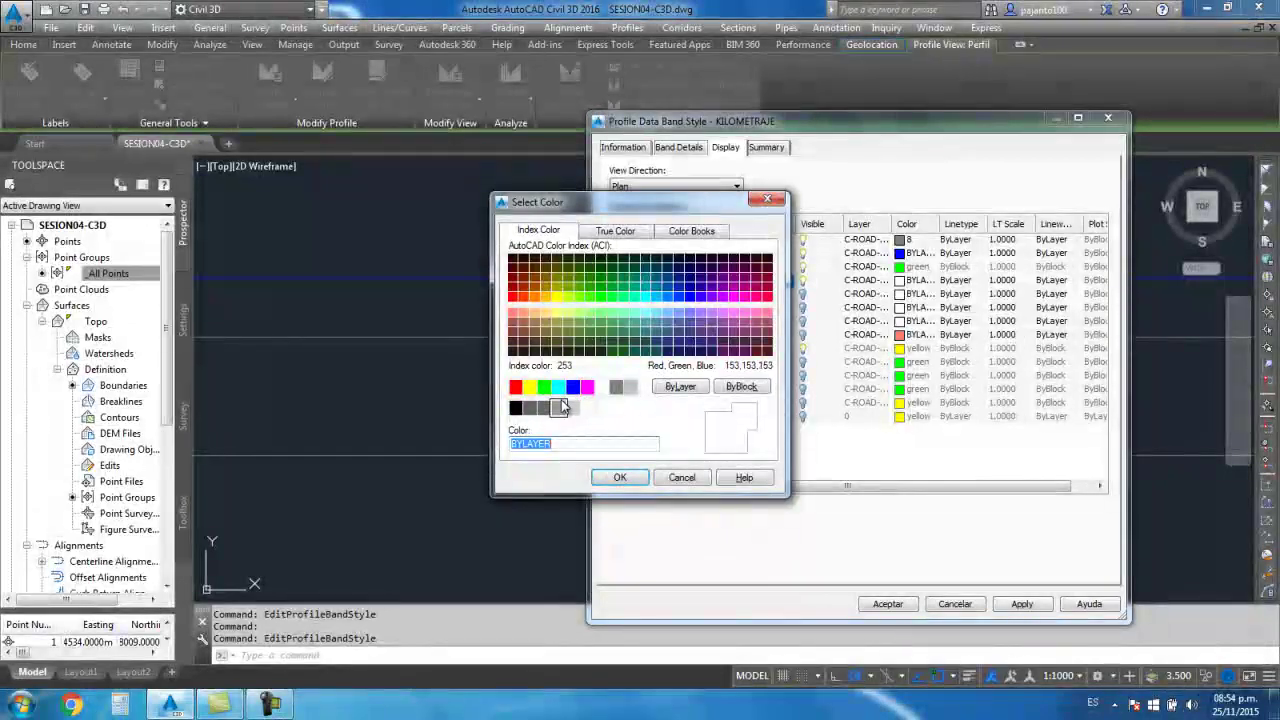
click(558, 409)
click(612, 477)
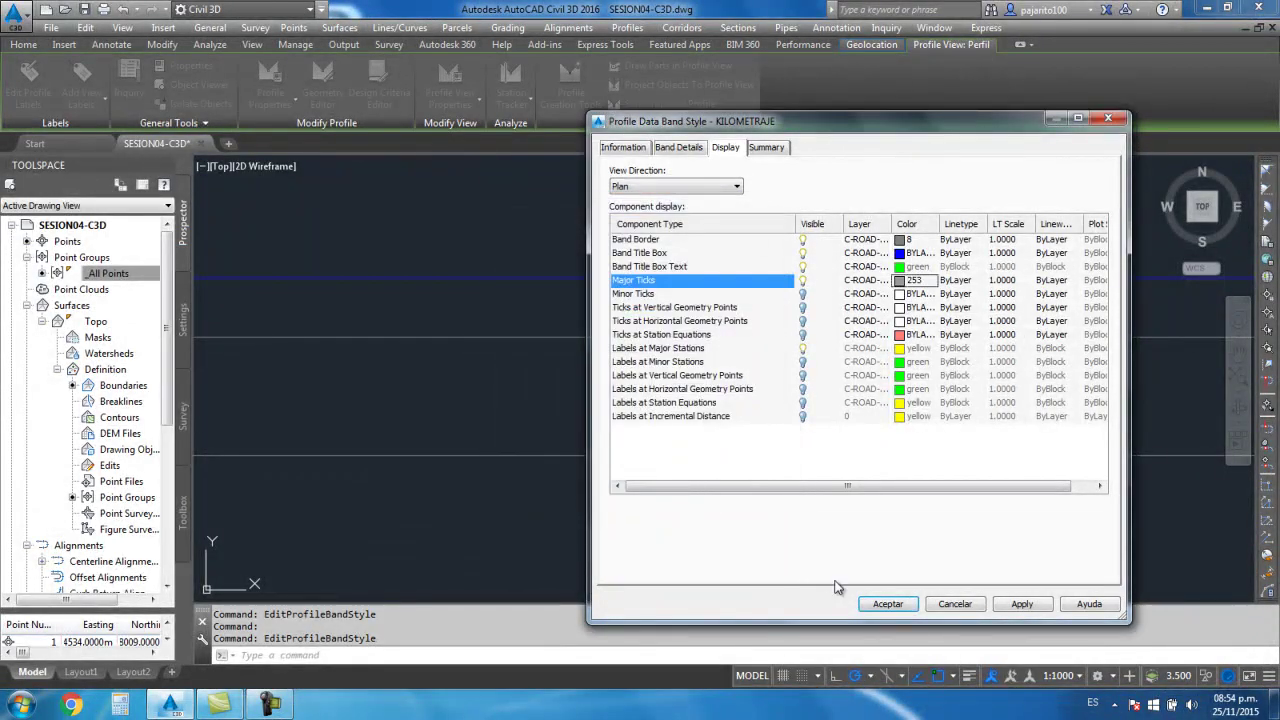
click(887, 605)
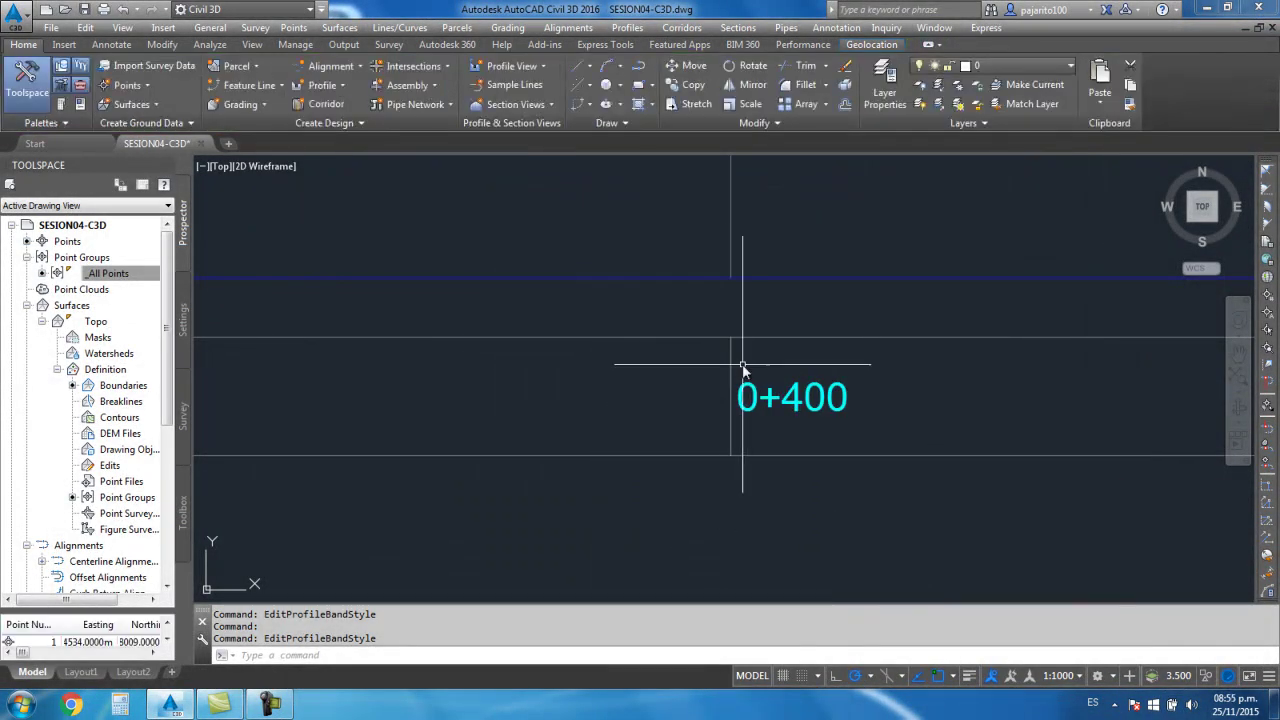
scroll(757, 405, down, 2)
scroll(759, 429, down, 2)
scroll(666, 429, down, 2)
scroll(604, 435, down, 1)
scroll(604, 435, up, 3)
scroll(556, 414, up, 1)
scroll(560, 414, up, 2)
scroll(575, 420, down, 3)
scroll(588, 431, up, 3)
scroll(494, 397, up, 3)
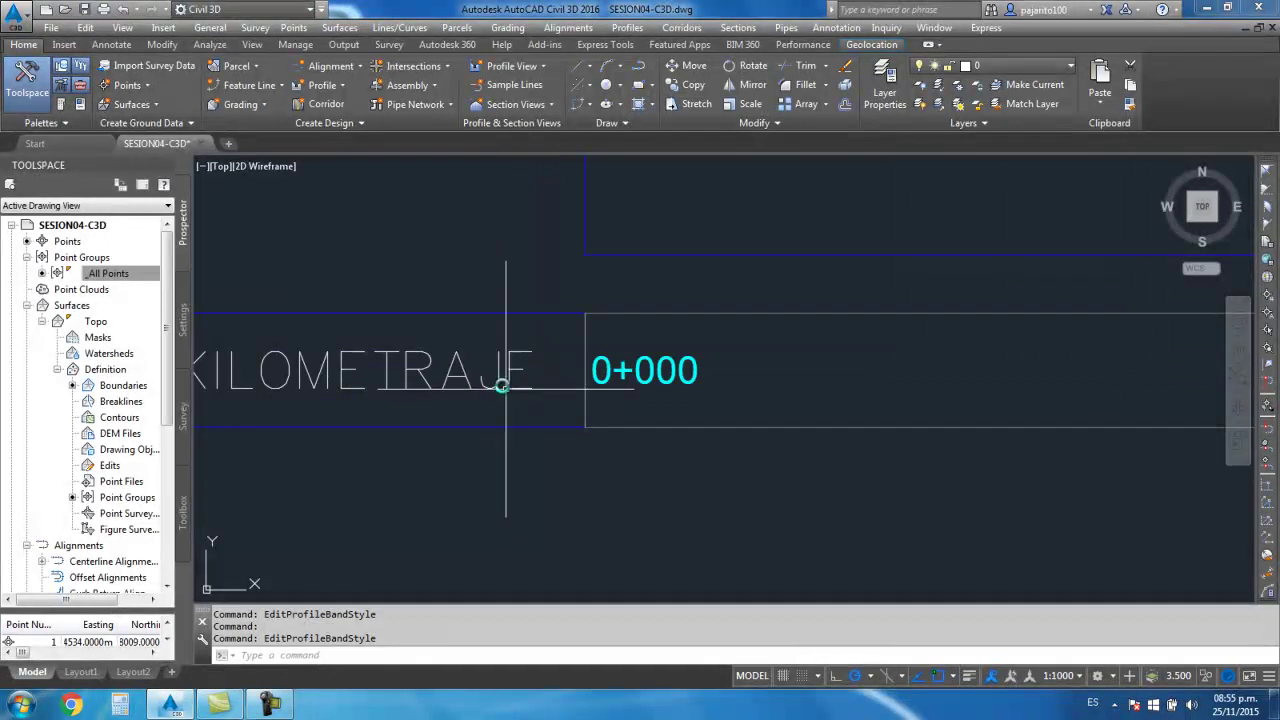
scroll(610, 397, down, 2)
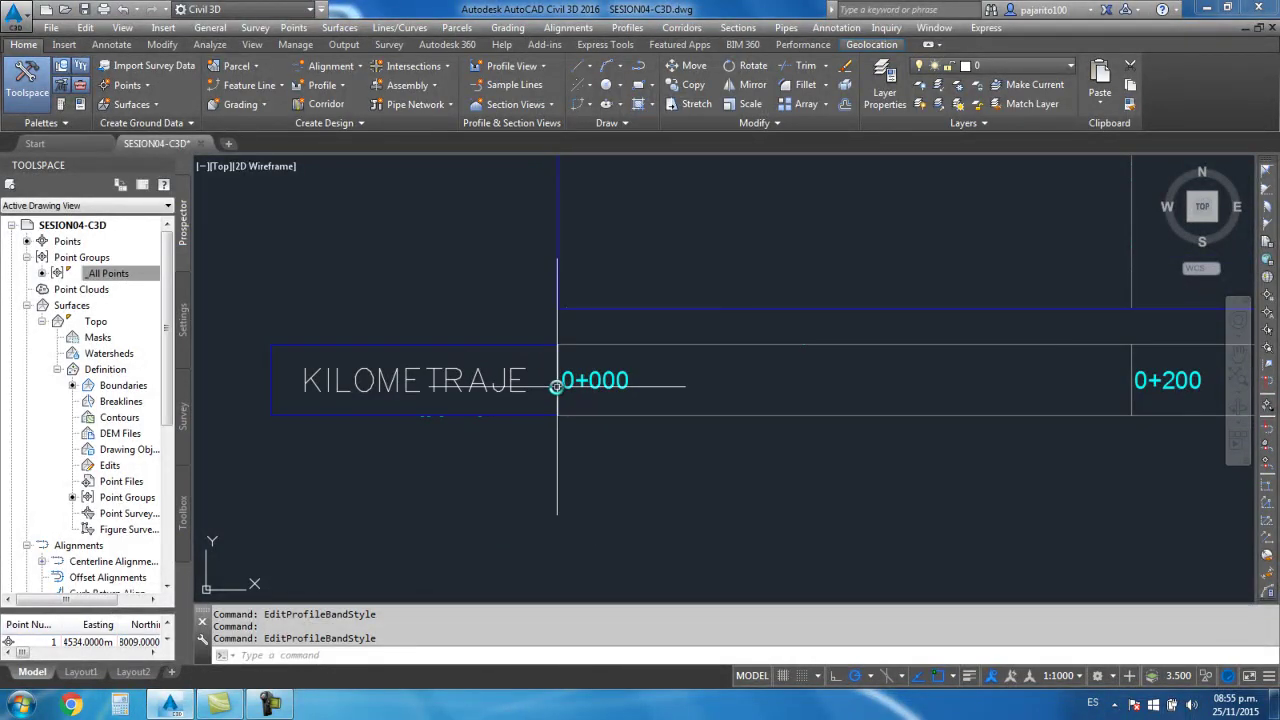
click(608, 392)
right_click(610, 390)
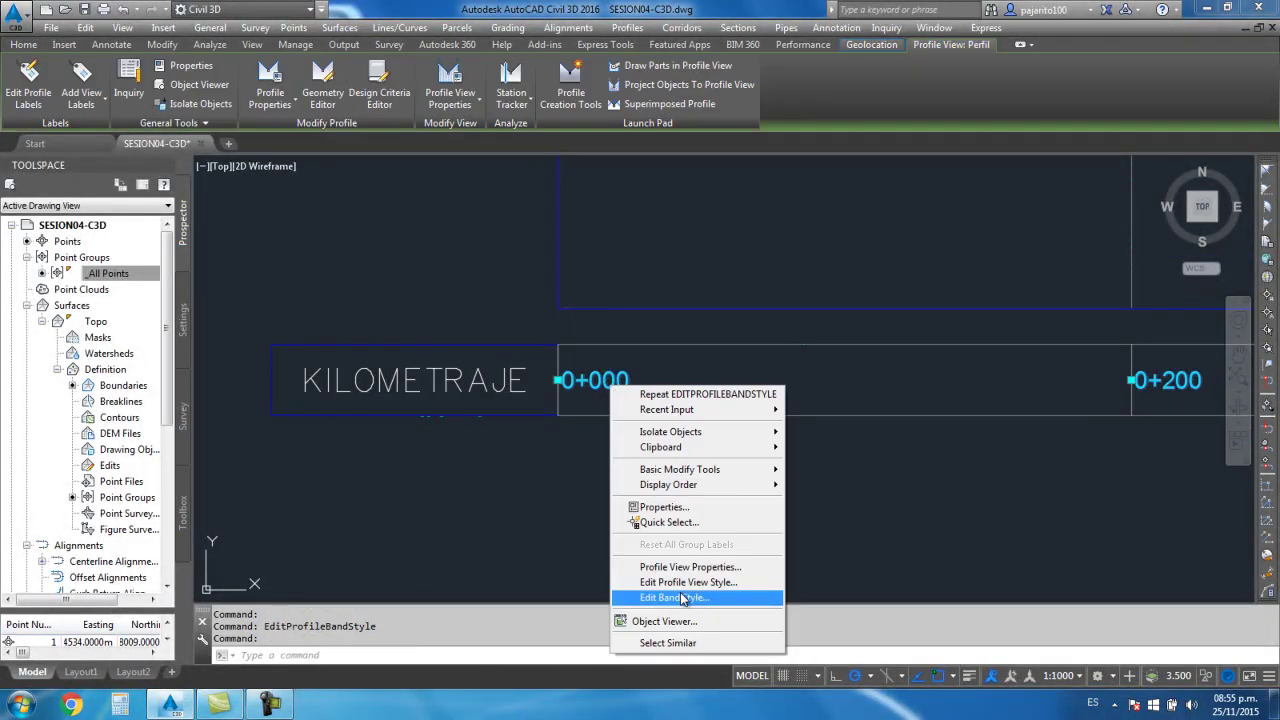
click(690, 600)
click(679, 149)
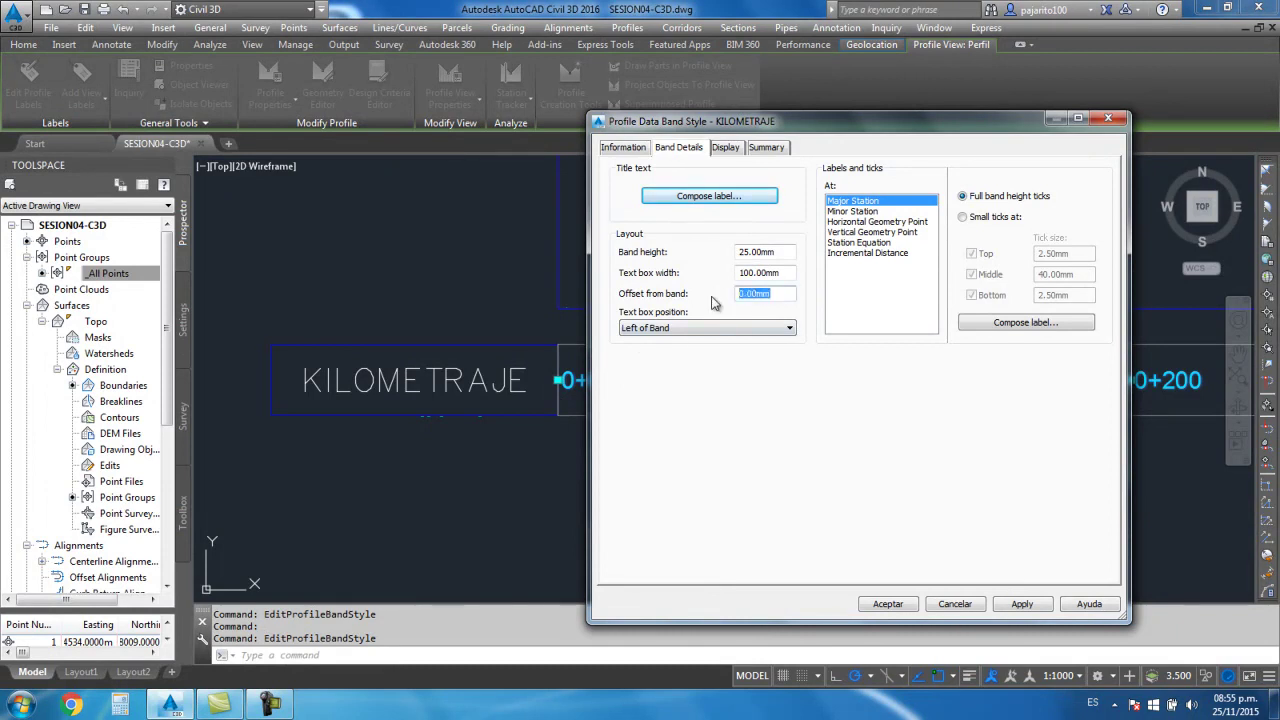
click(887, 603)
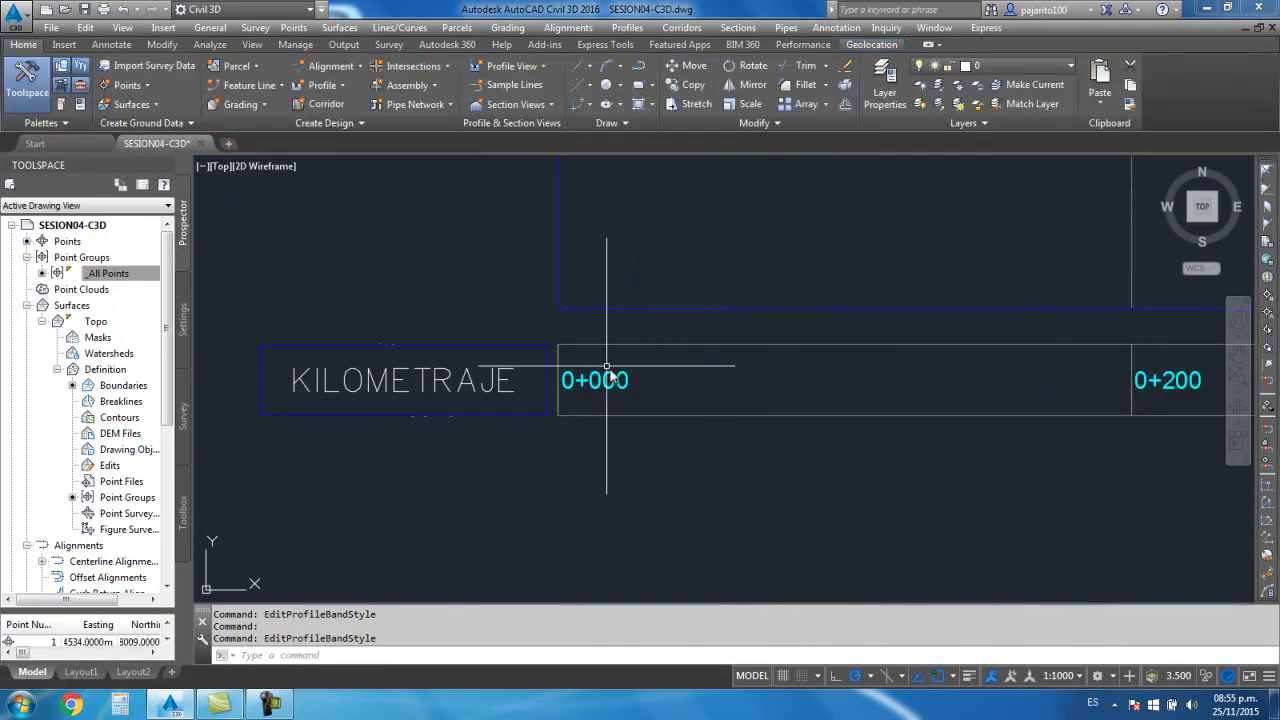
scroll(564, 438, down, 2)
scroll(586, 449, up, 4)
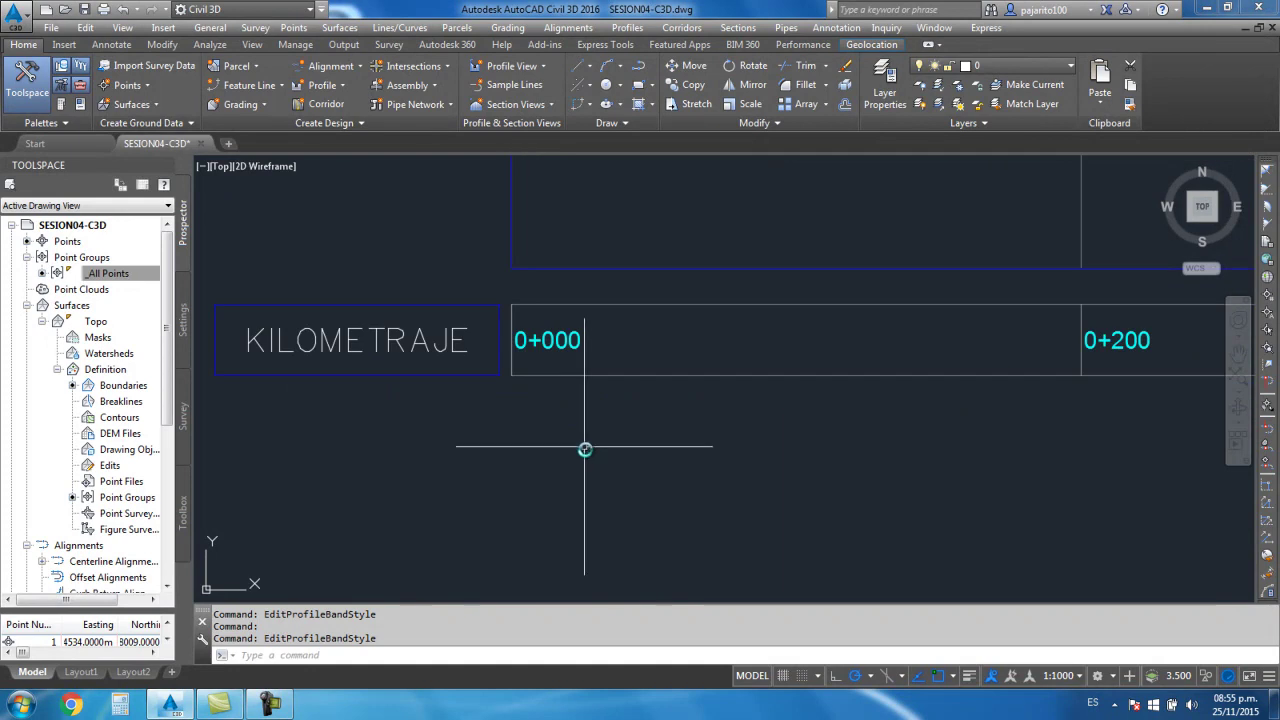
scroll(560, 437, down, 4)
scroll(530, 415, up, 2)
scroll(490, 385, up, 2)
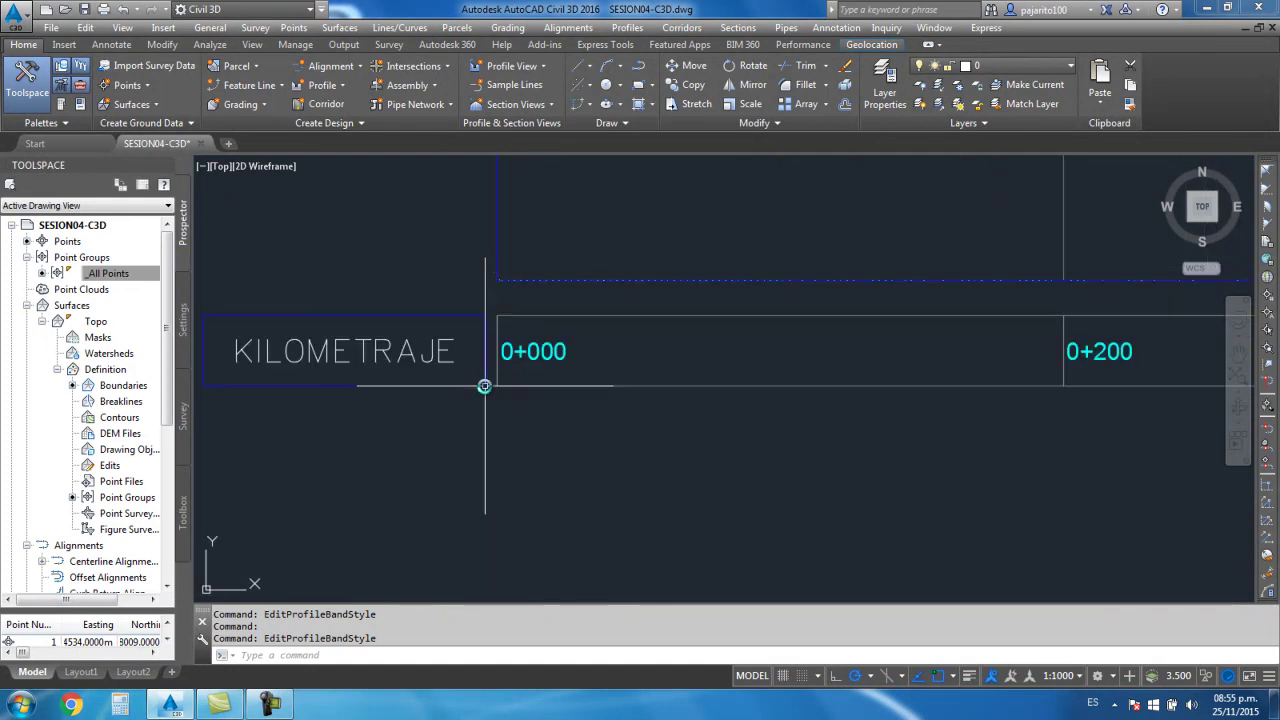
scroll(560, 380, down, 5)
scroll(623, 443, up, 1)
scroll(477, 380, up, 1)
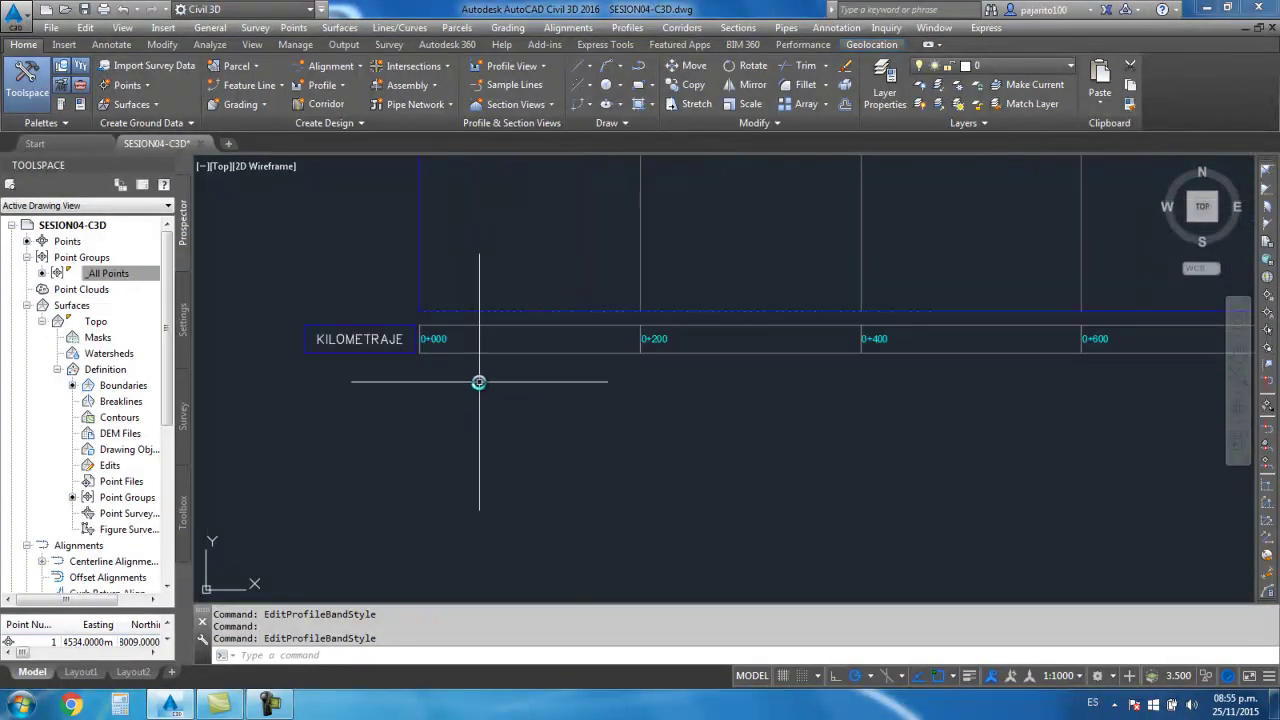
scroll(400, 354, up, 4)
middle_drag(417, 292, 571, 274)
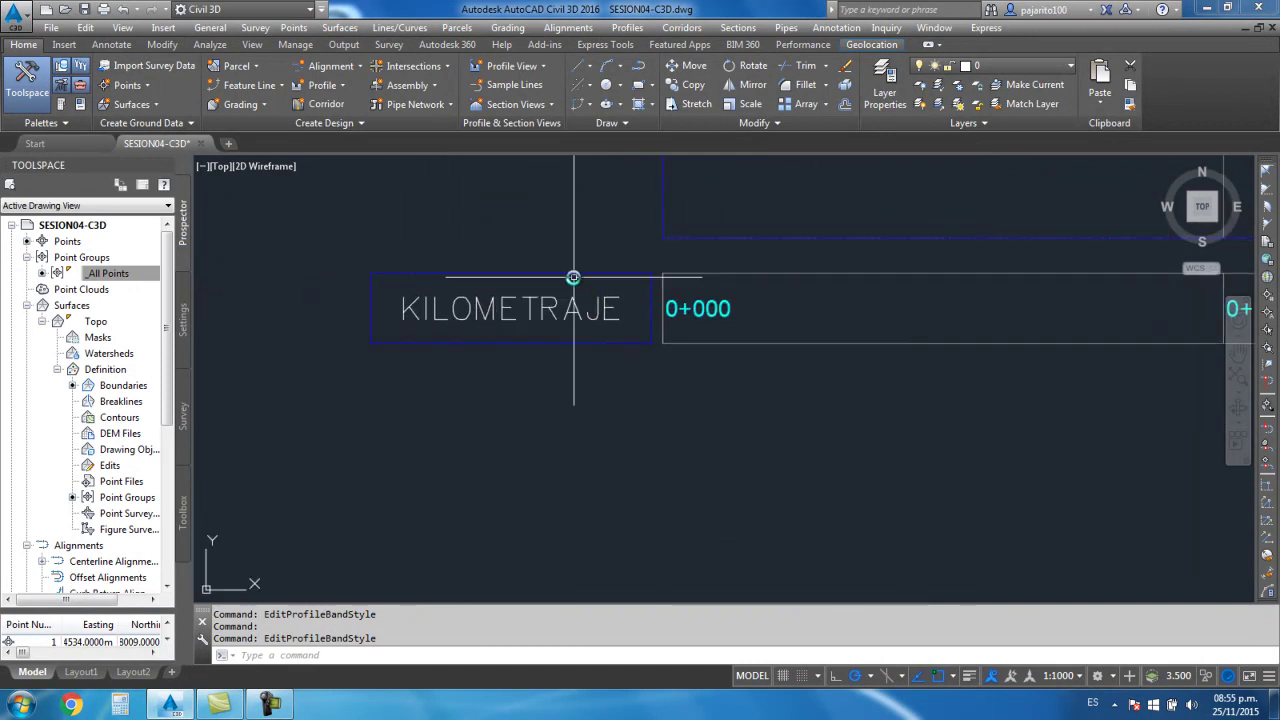
Set the KILOMETRAJE band title box colour to red (colour 1)
click(700, 345)
right_click(705, 318)
click(765, 527)
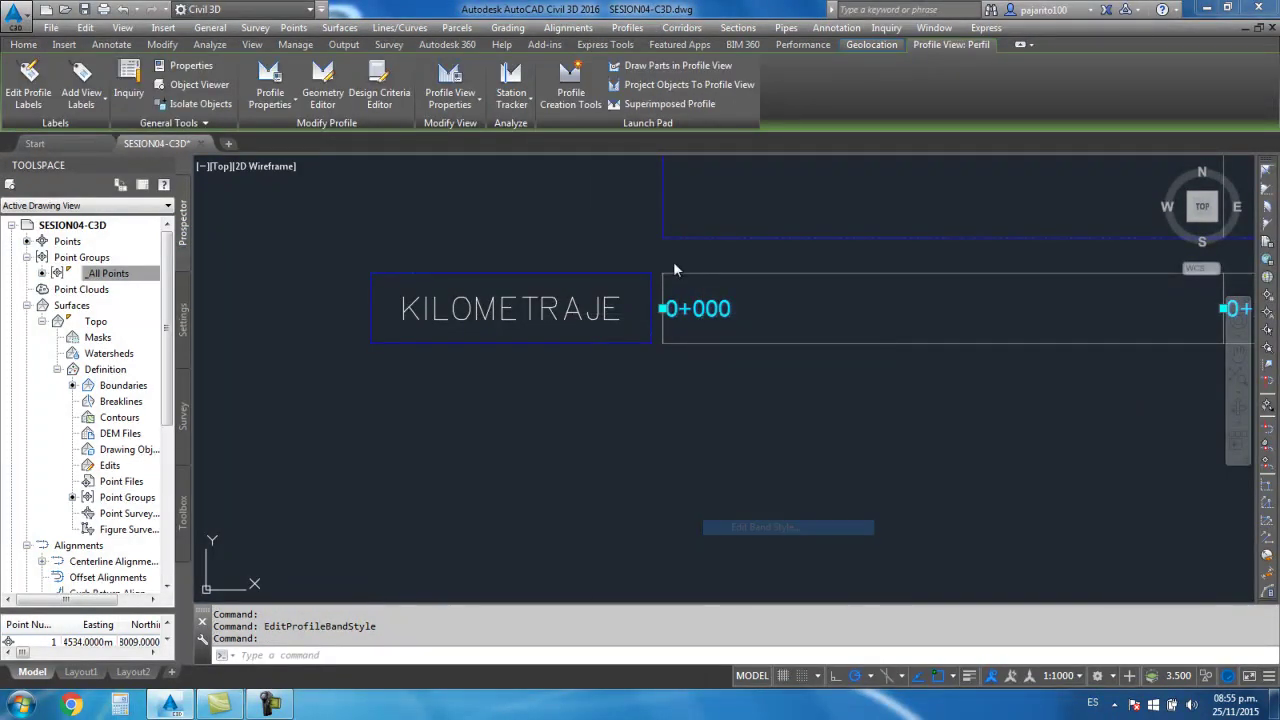
click(728, 150)
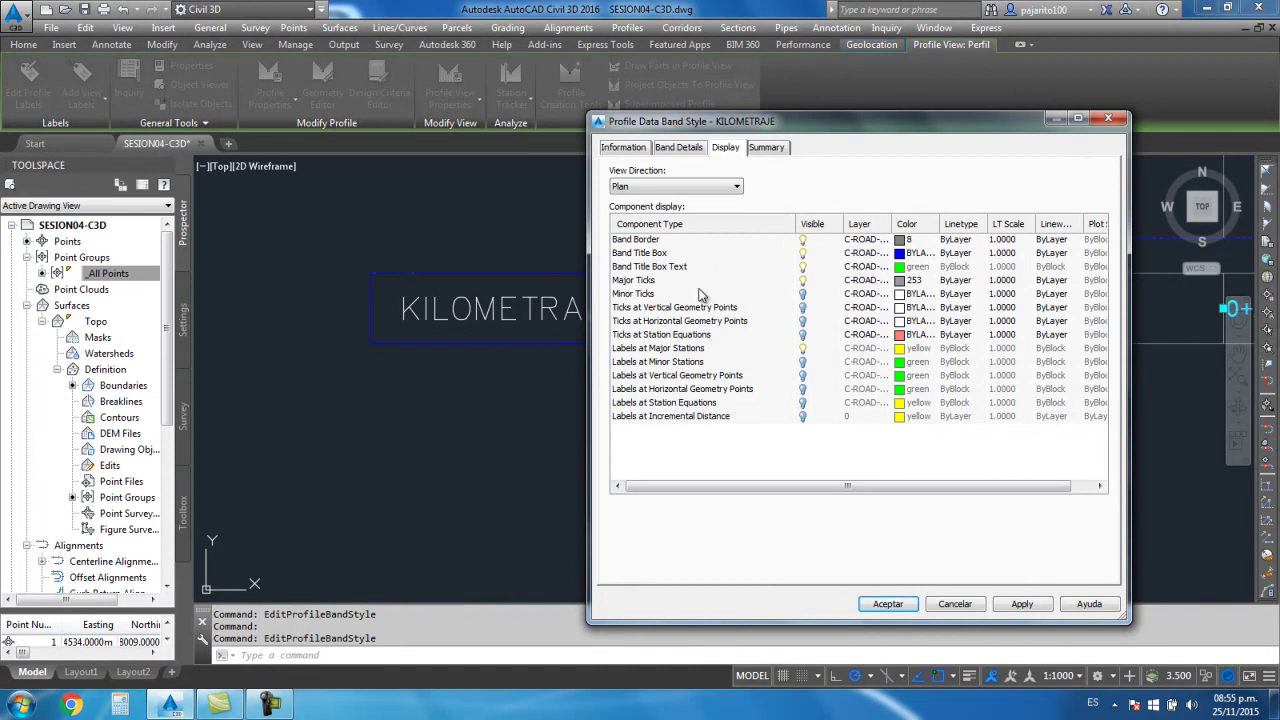
click(903, 267)
click(515, 387)
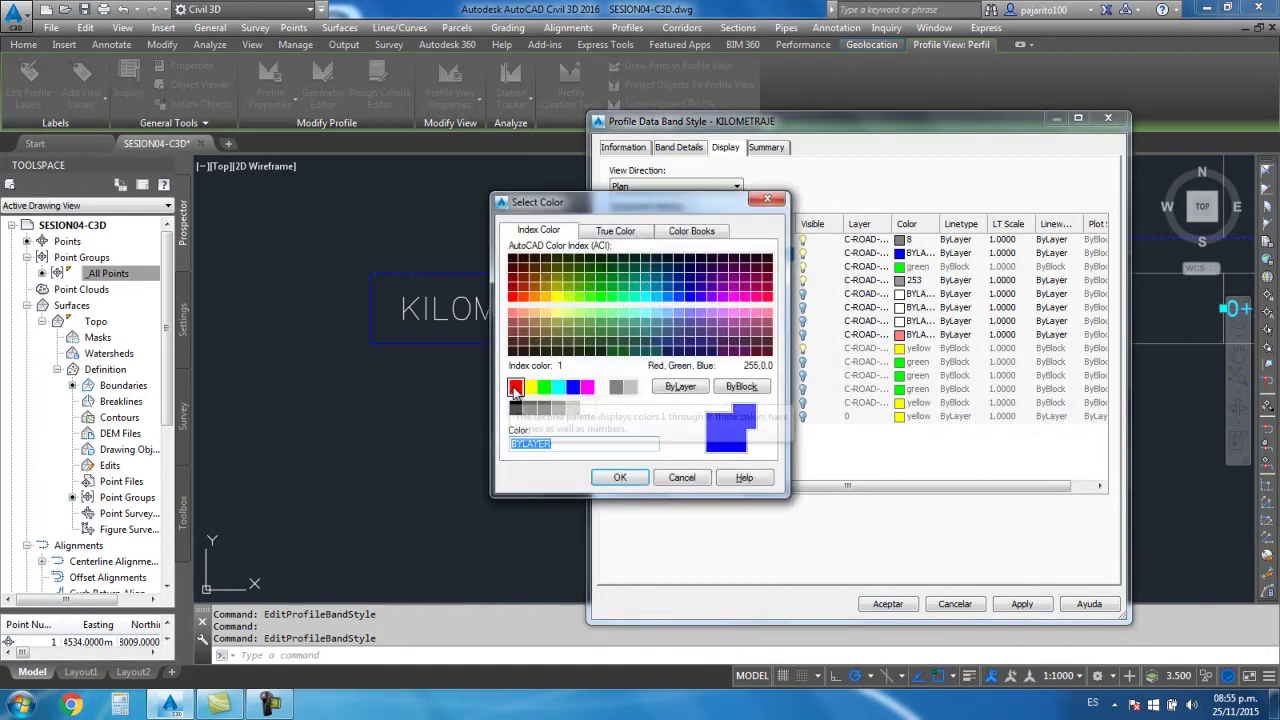
click(621, 479)
click(884, 687)
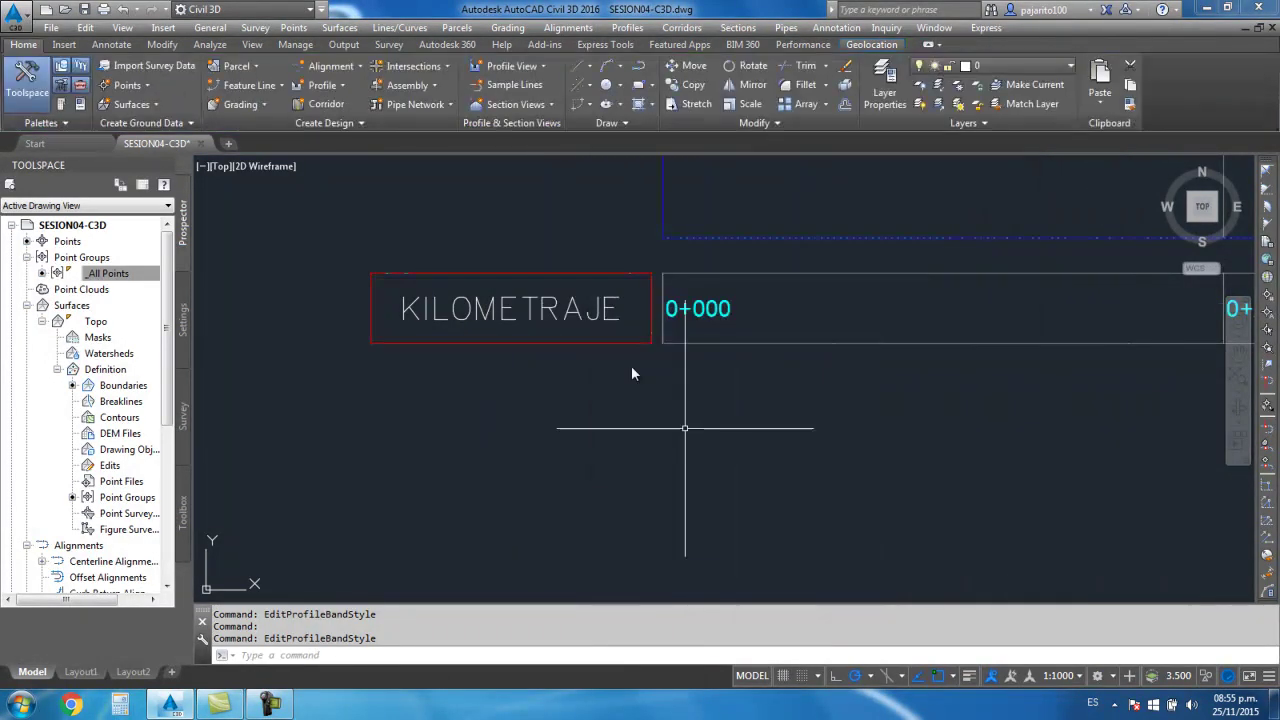
Save the drawing with Ctrl+S
scroll(520, 380, down, 3)
scroll(610, 425, down, 2)
scroll(700, 445, down, 2)
scroll(650, 452, down, 1)
scroll(651, 453, up, 8)
scroll(597, 423, up, 1)
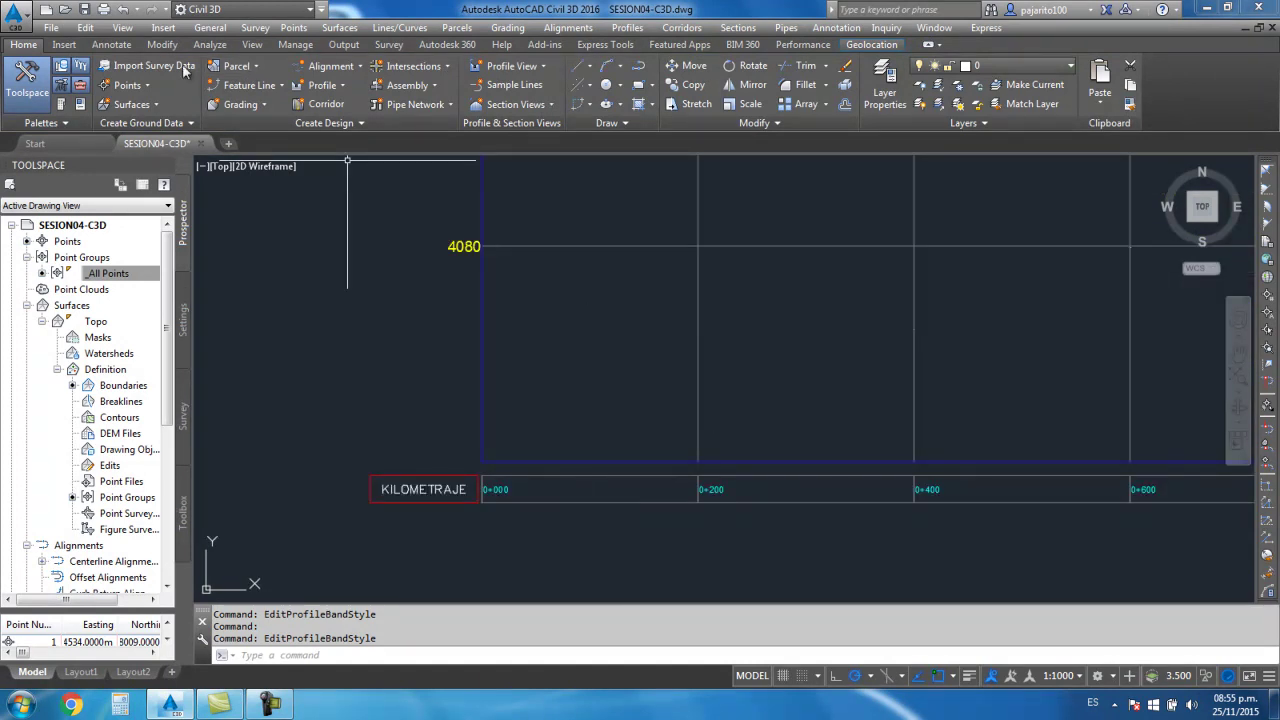
key(ctrl+s)
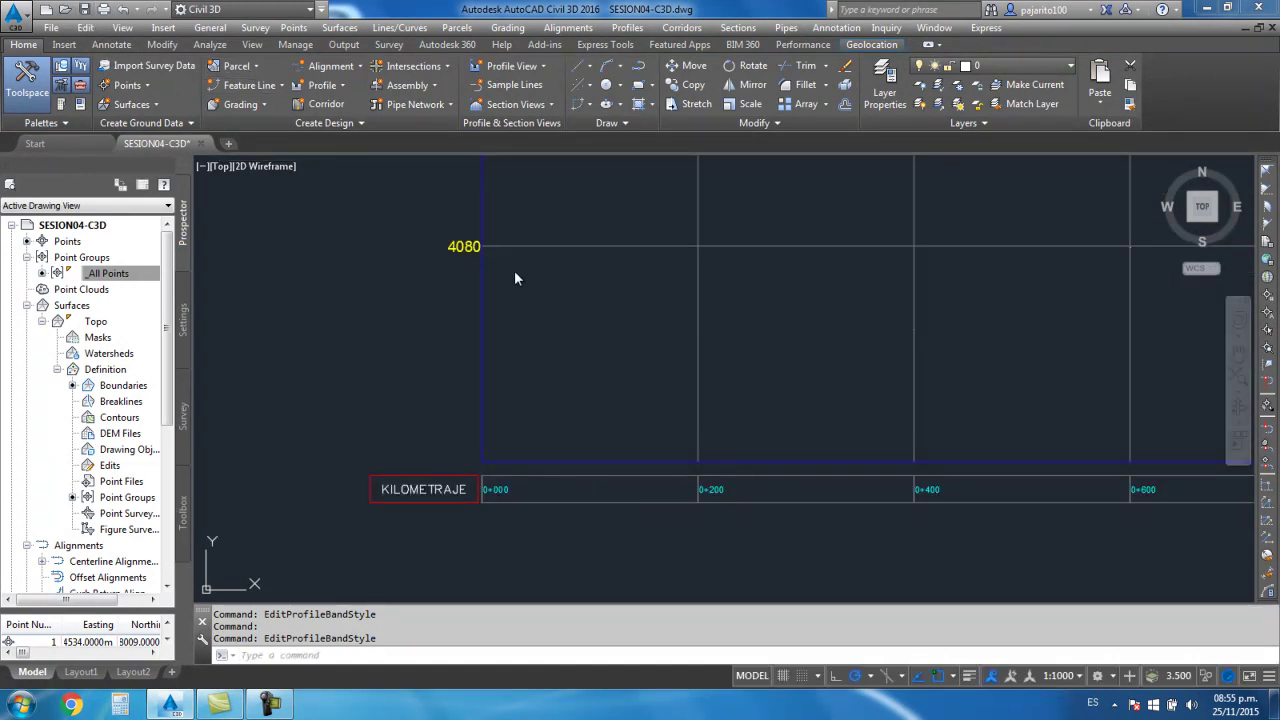
scroll(494, 303, down, 4)
scroll(509, 323, down, 4)
scroll(441, 348, up, 8)
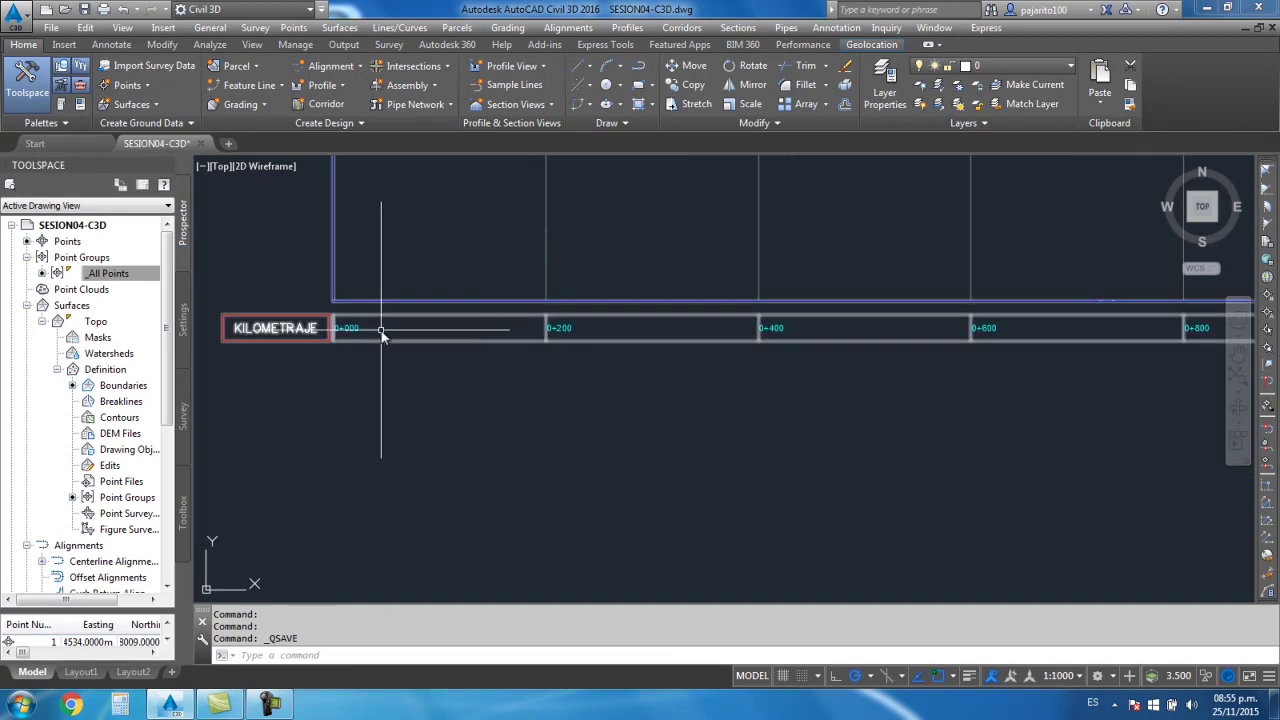
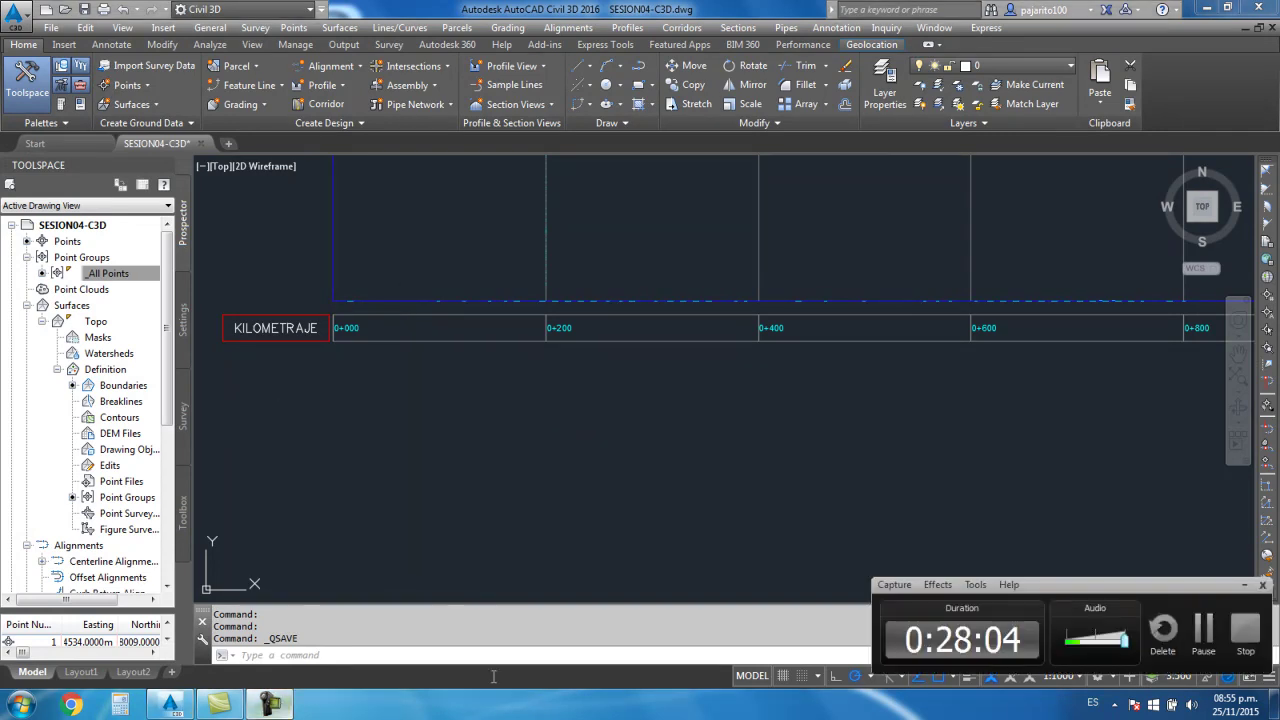
In the profile view's Bands settings, select the KILOMETRAJE band style
scroll(449, 300, up, 1)
scroll(434, 270, up, 3)
scroll(440, 280, down, 4)
click(528, 292)
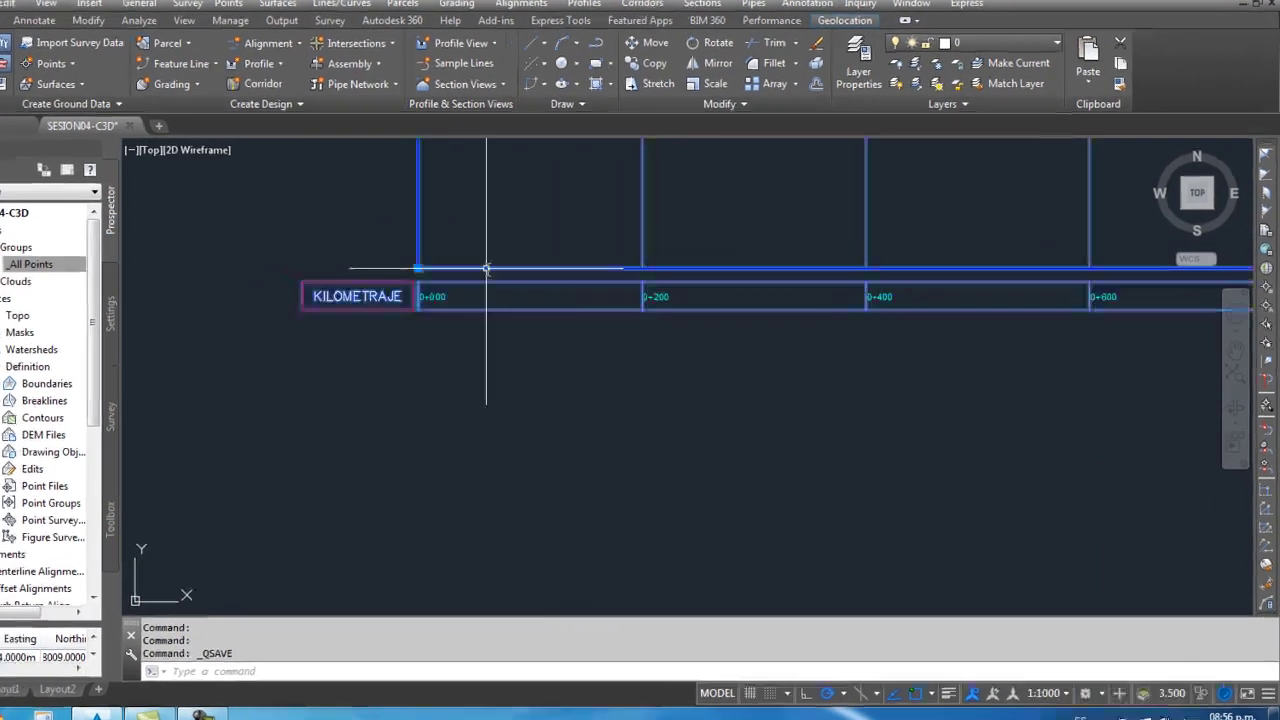
right_click(533, 280)
click(480, 442)
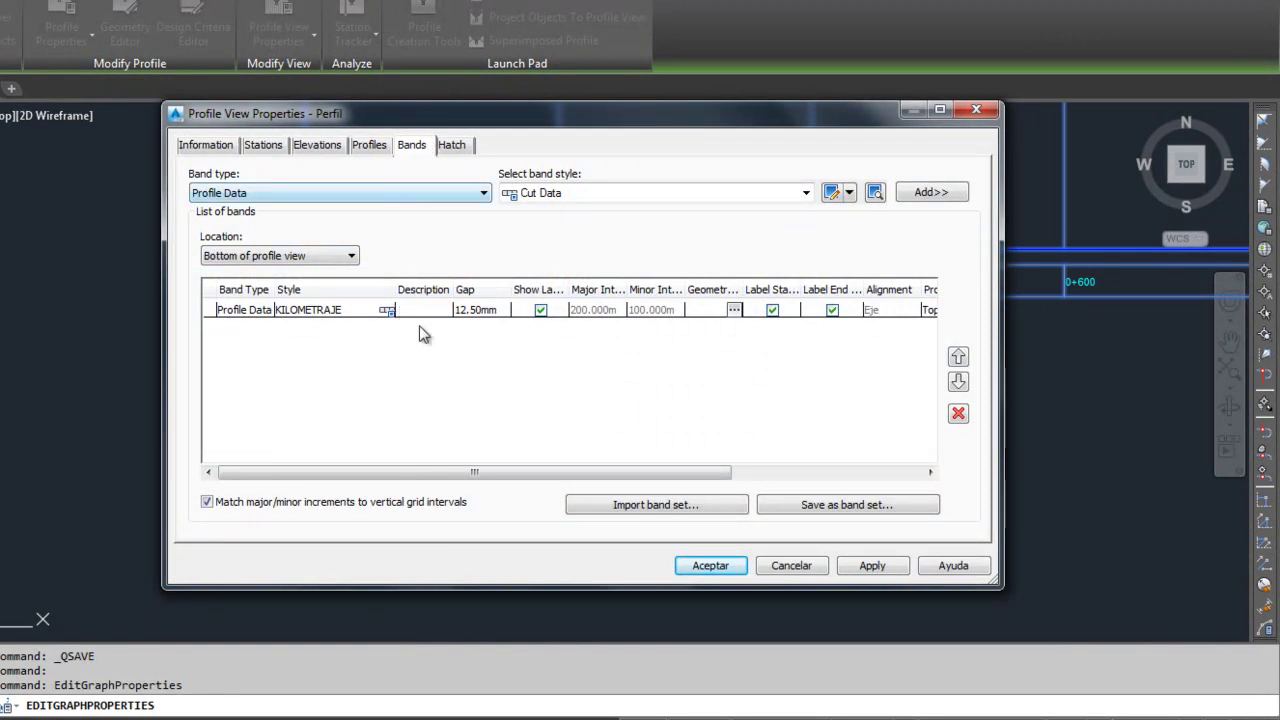
click(733, 193)
click(594, 290)
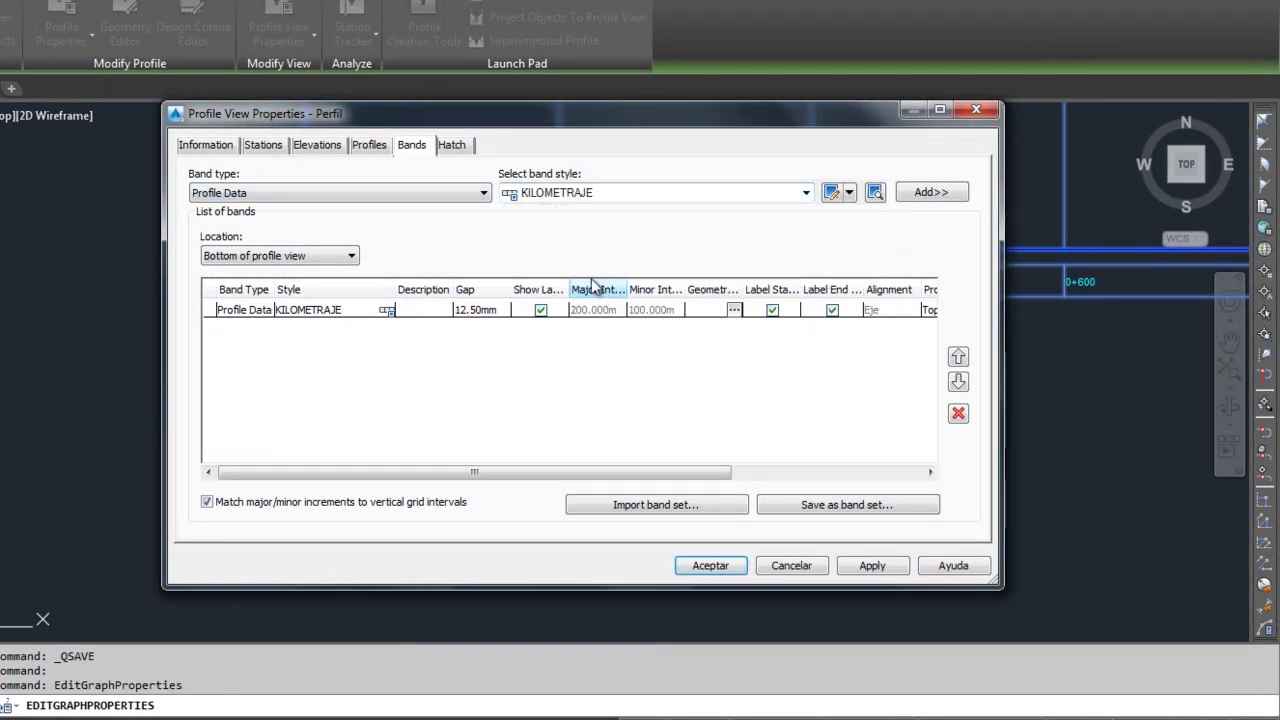
Copy KILOMETRAJE into a new band style named COTA DE TERRENO
click(848, 194)
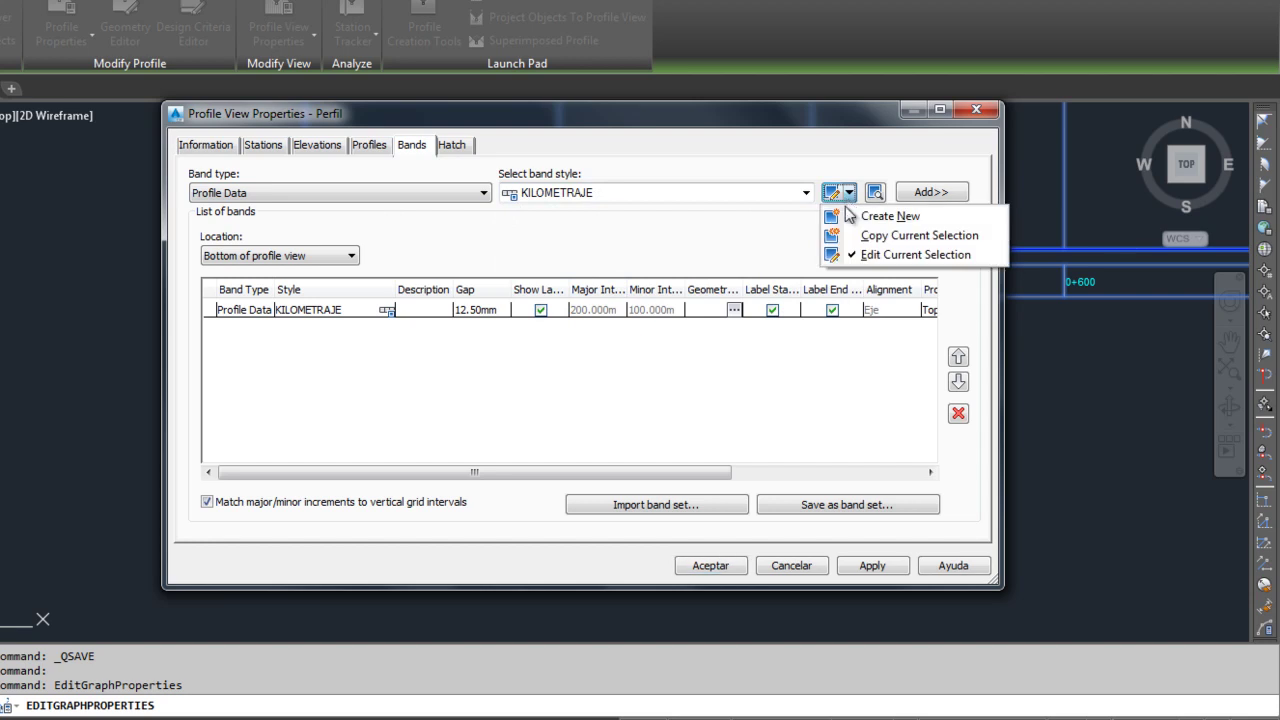
click(886, 234)
drag(728, 56, 811, 121)
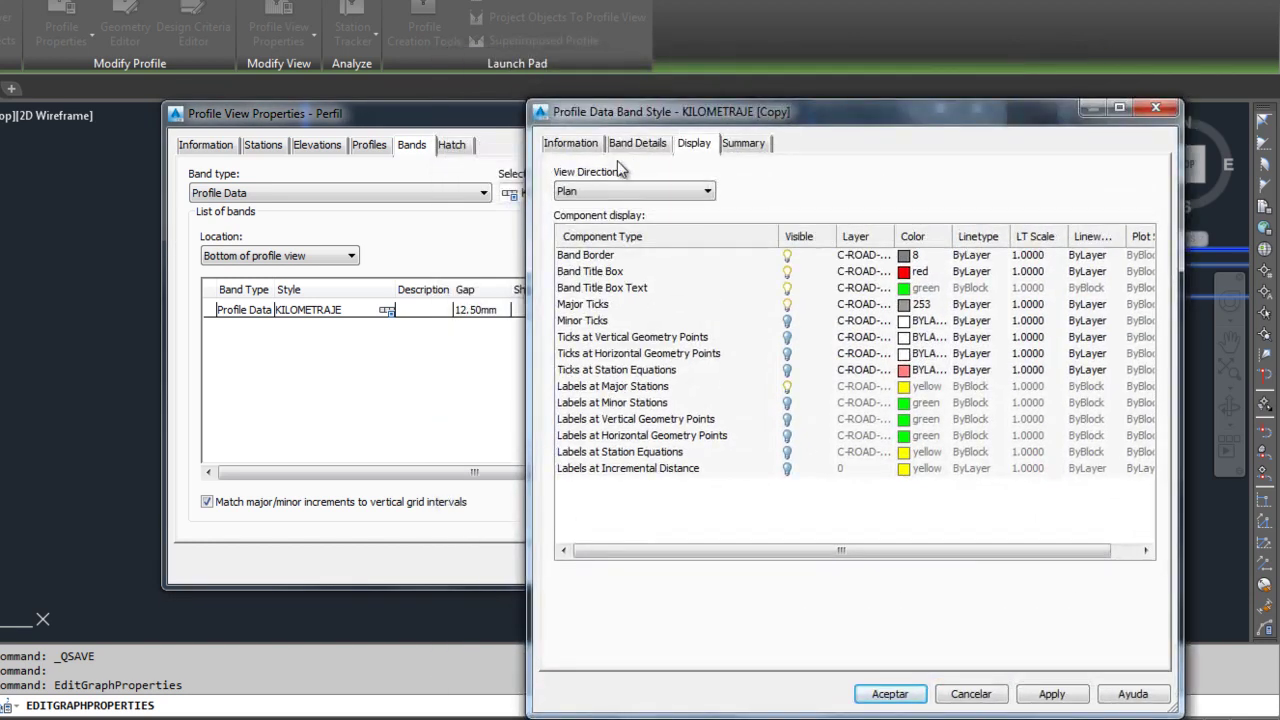
click(585, 143)
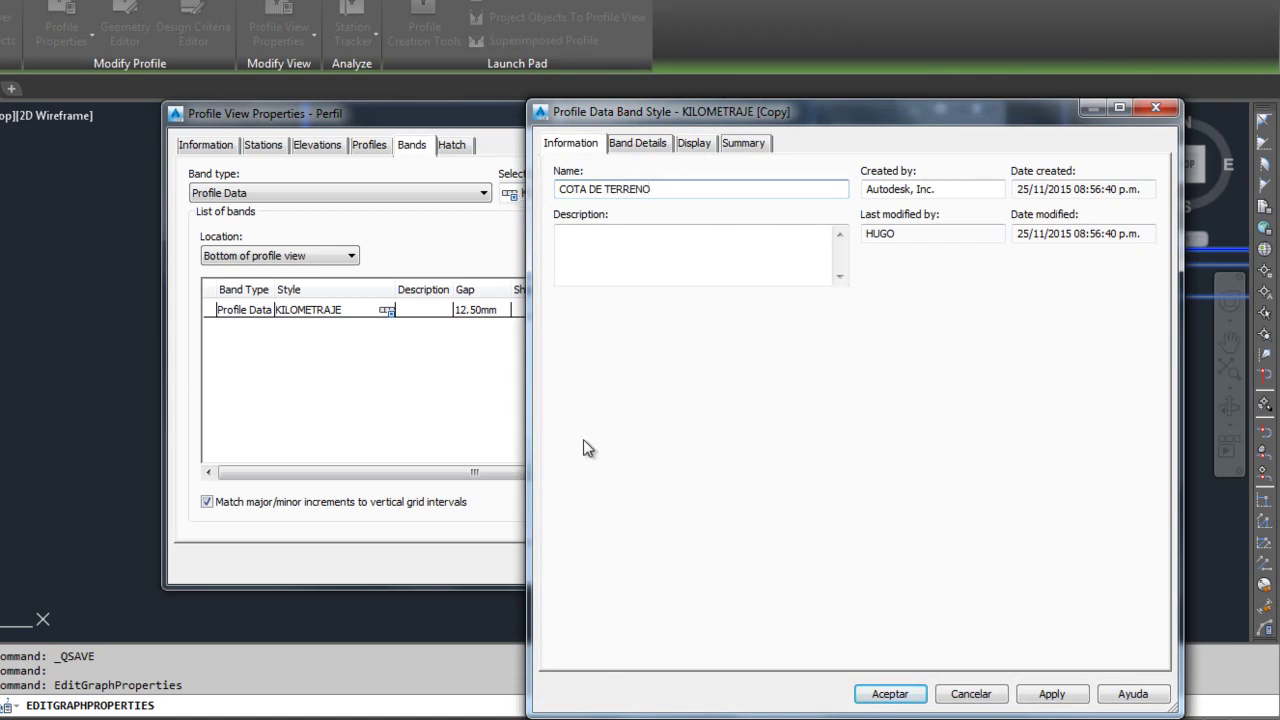
click(862, 694)
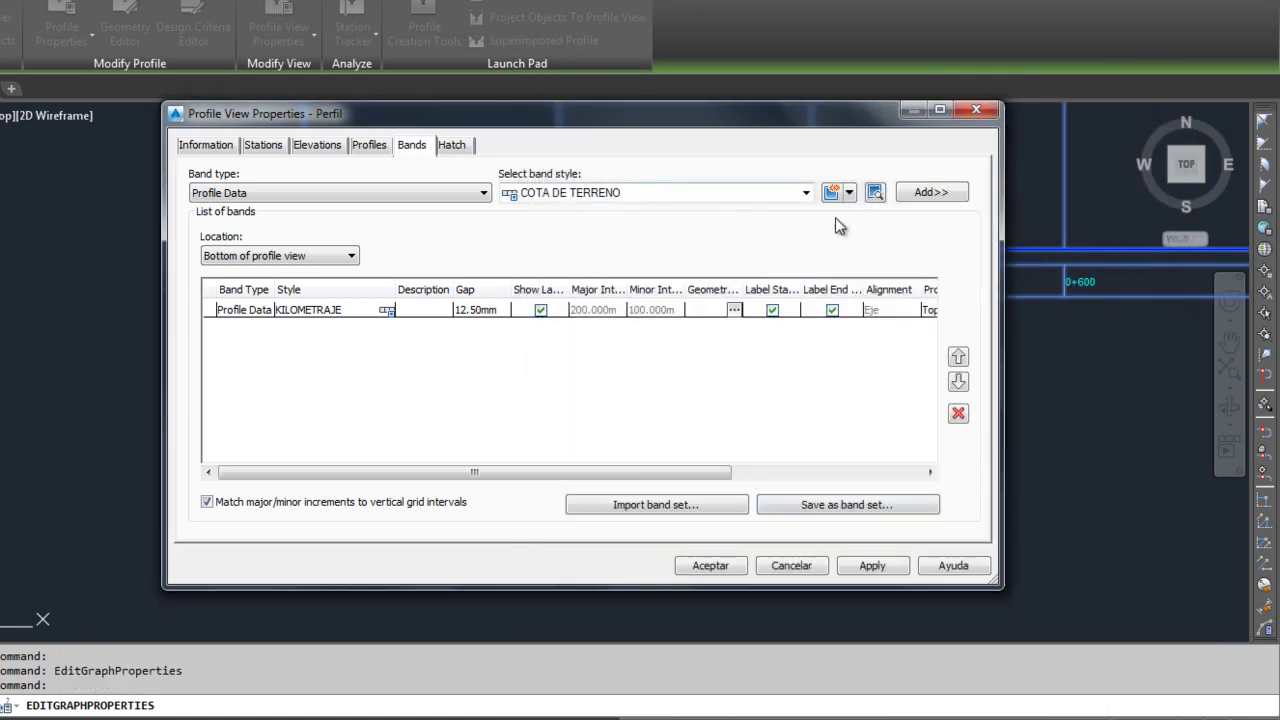
Add a Profile Data band using the COTA DE TERRENO style and apply it
click(912, 199)
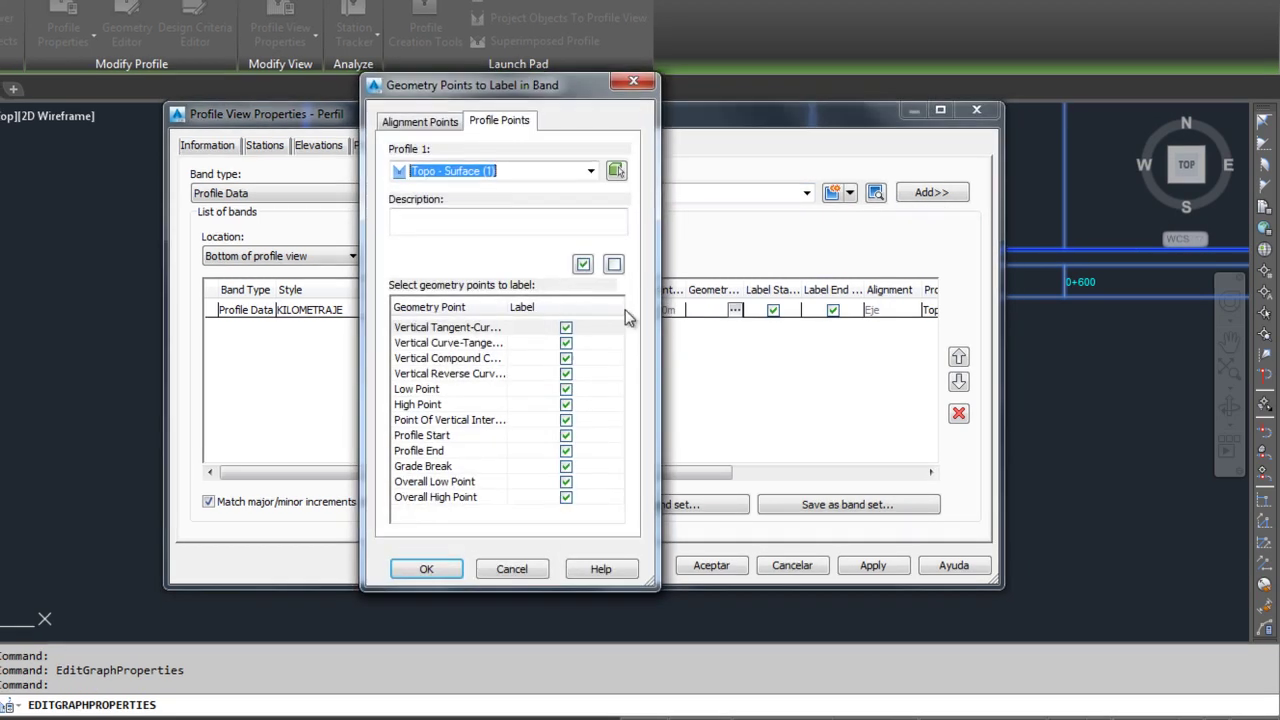
click(358, 598)
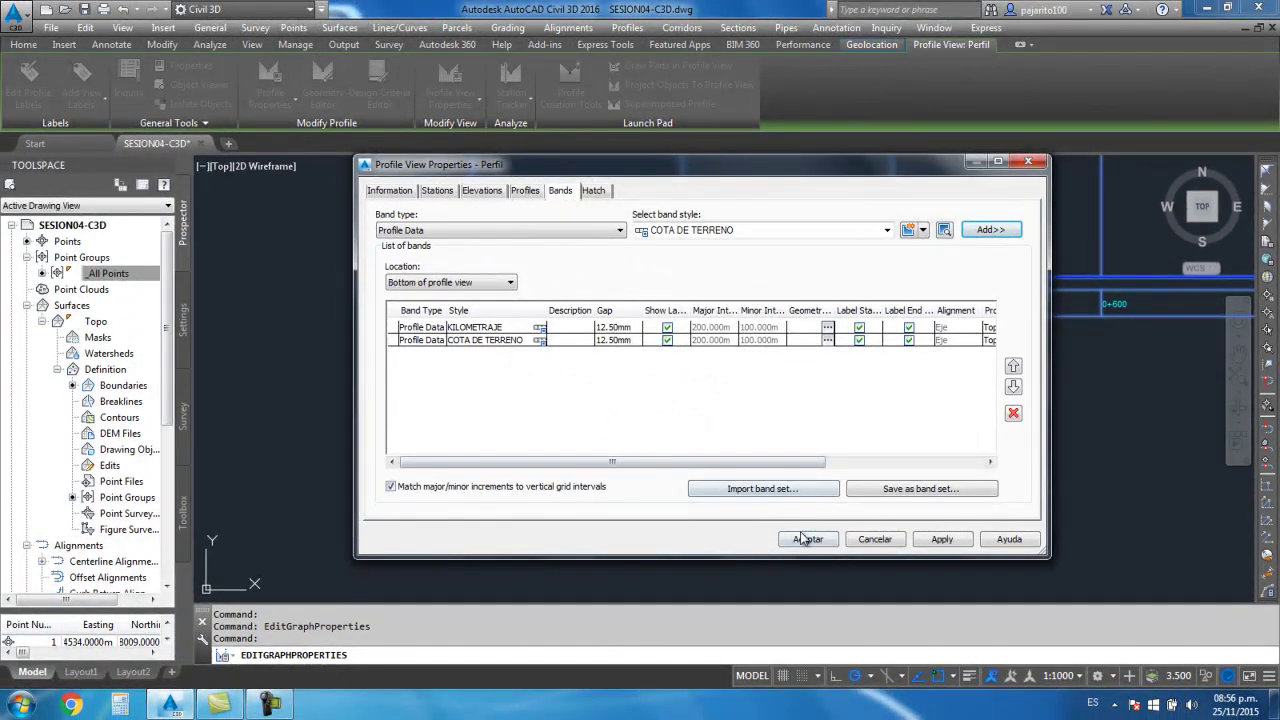
click(805, 539)
Open the second band's style at its Band Details settings
scroll(520, 387, down, 5)
scroll(670, 403, up, 5)
scroll(414, 420, up, 2)
scroll(519, 283, up, 2)
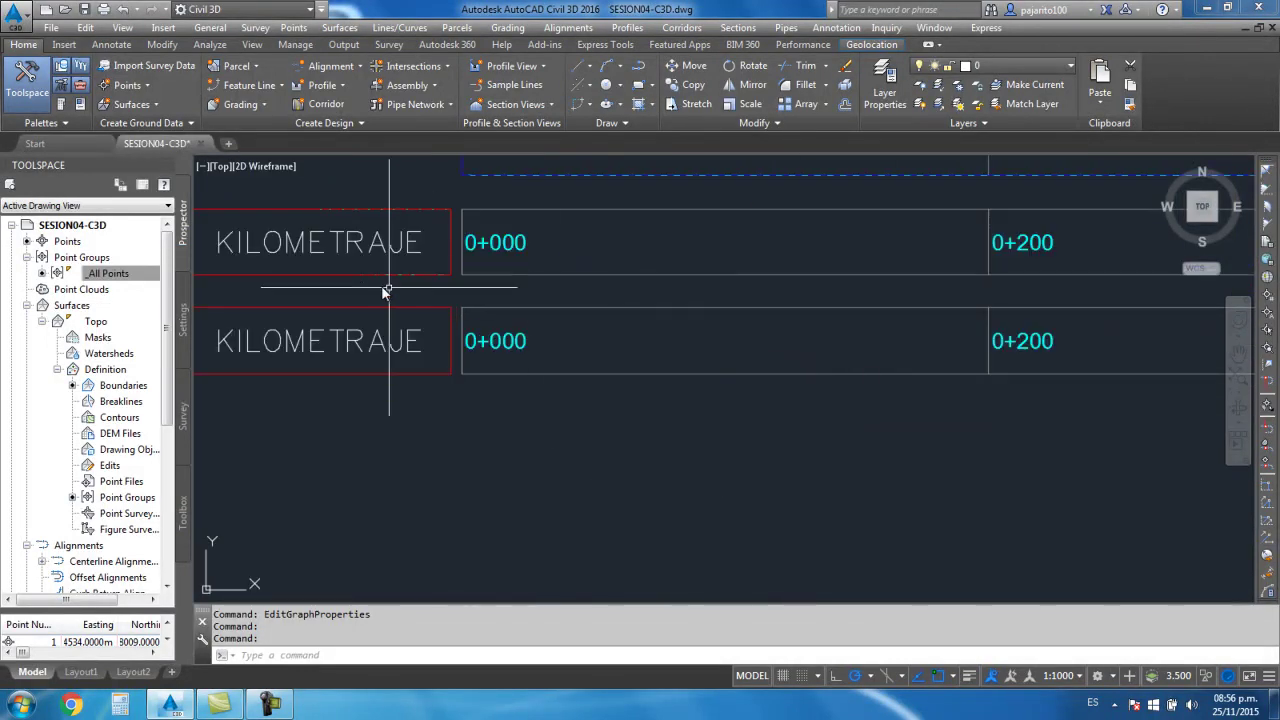
scroll(385, 290, down, 3)
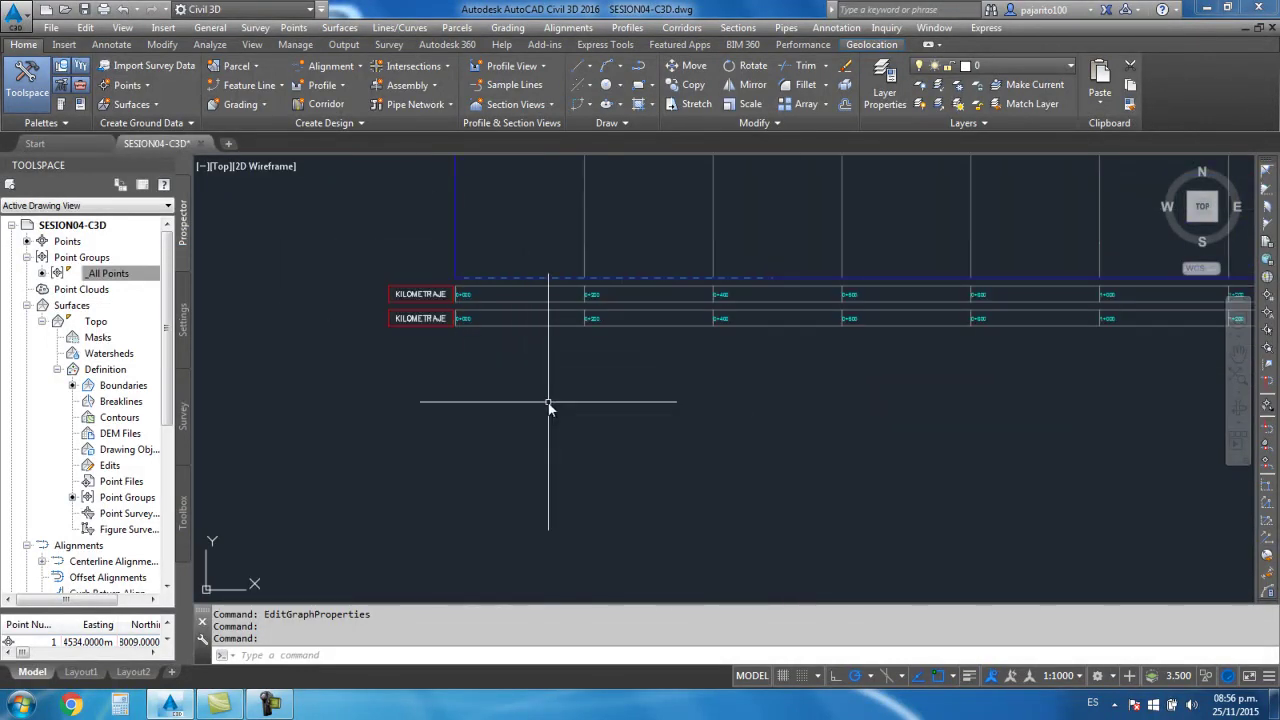
scroll(505, 370, up, 1)
scroll(495, 360, up, 2)
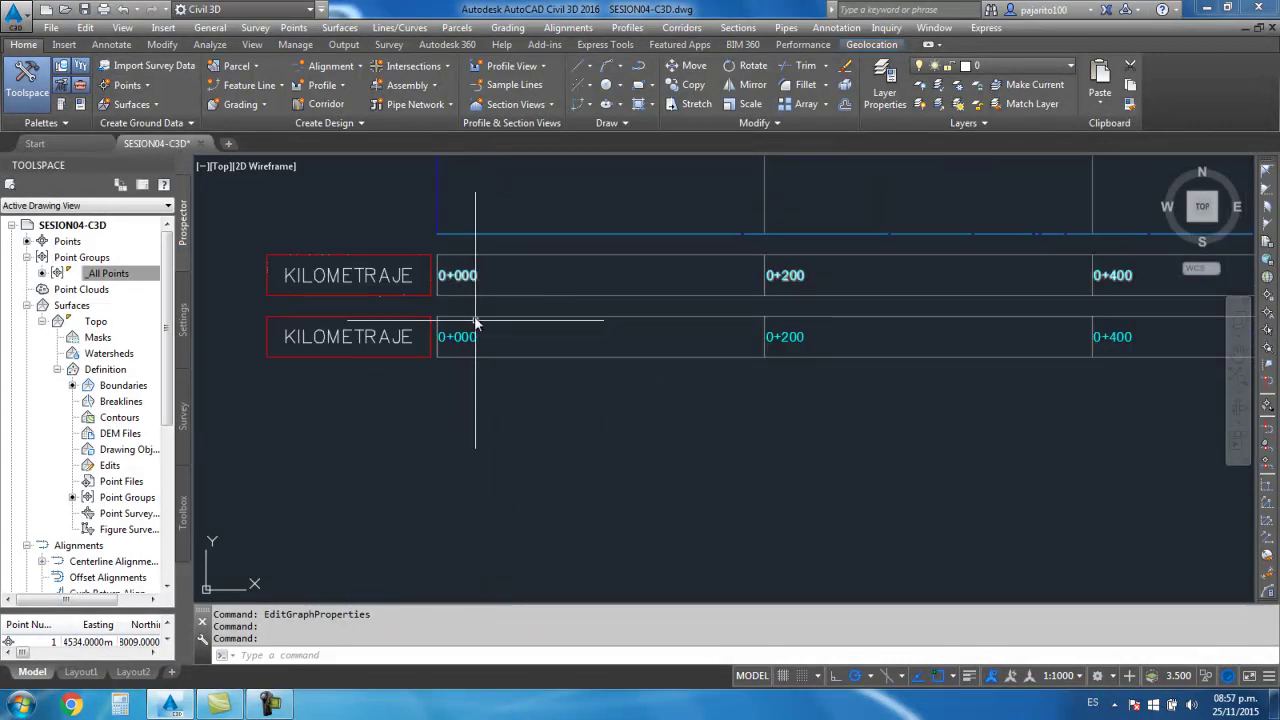
scroll(475, 323, up, 1)
click(577, 350)
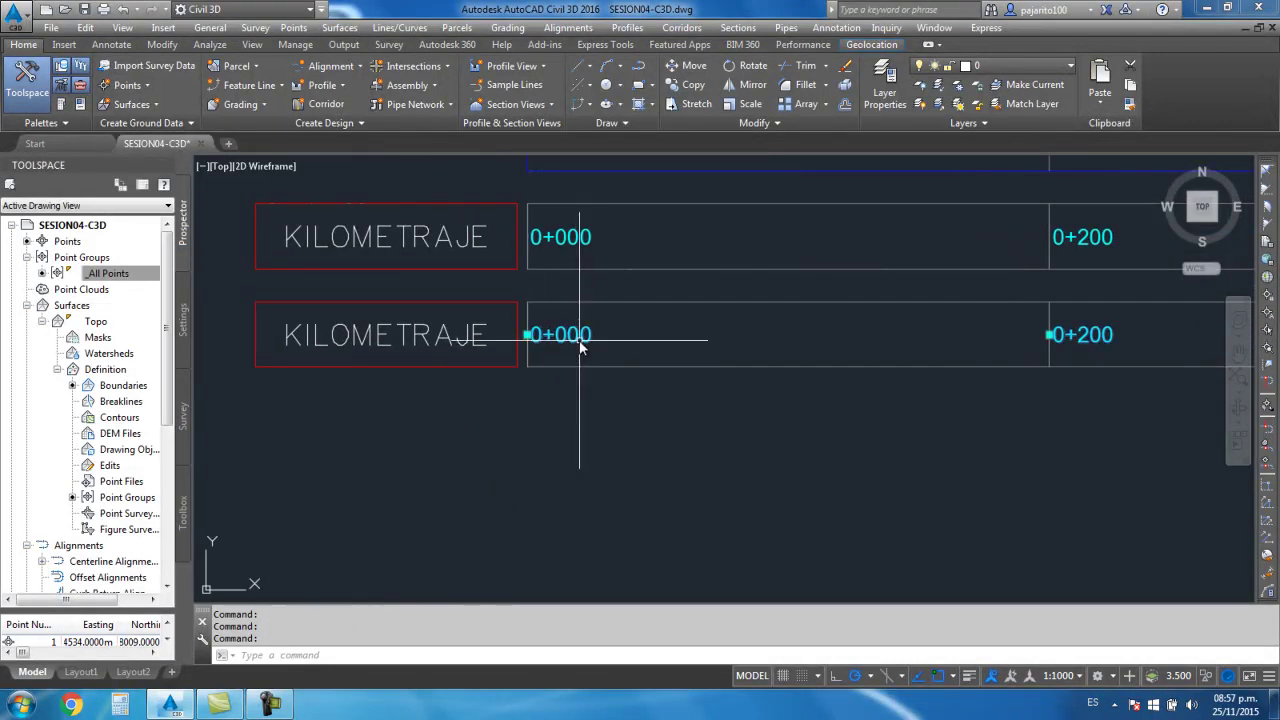
right_click(577, 350)
click(590, 551)
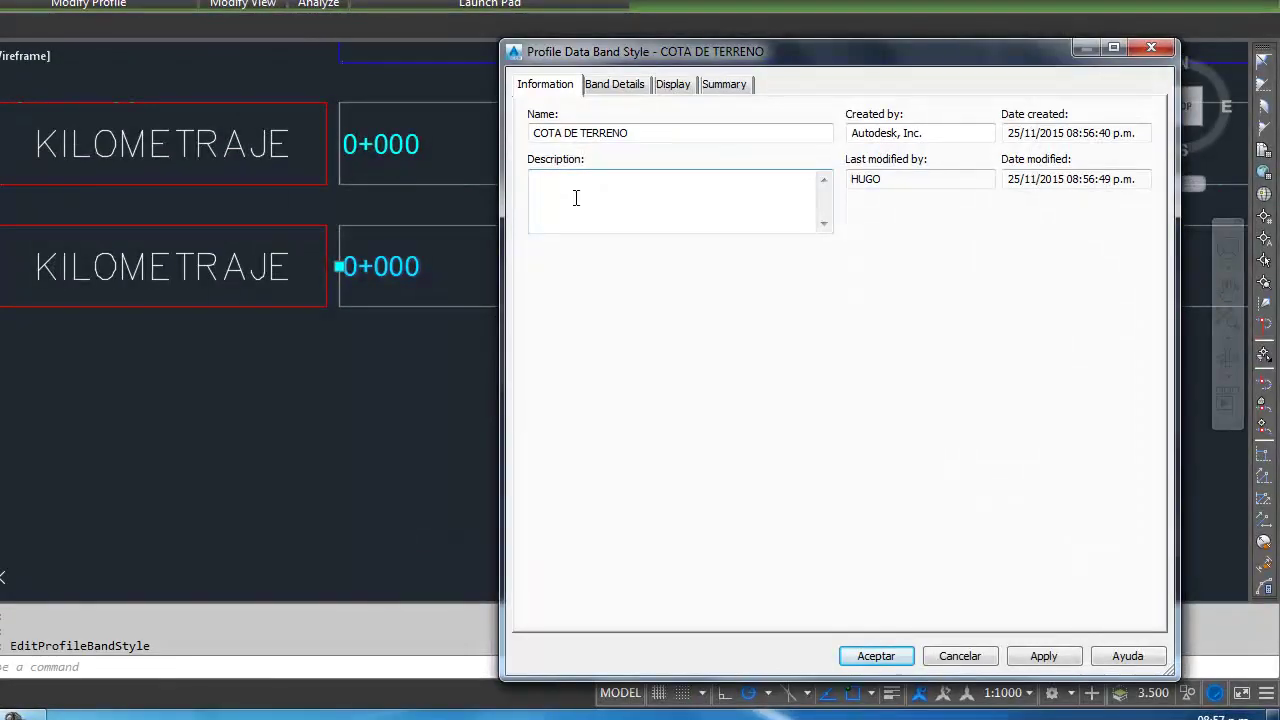
click(605, 87)
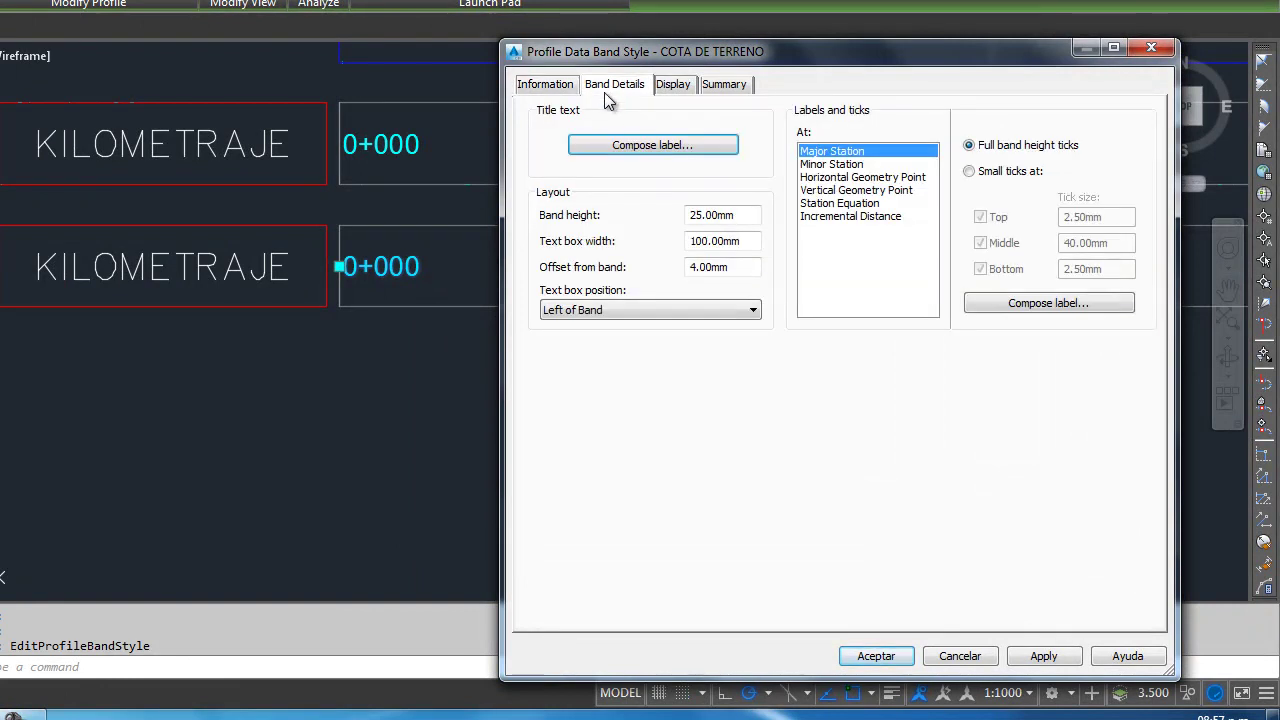
Change the band title text to 'COTA DE TERRENO' and apply the style
click(660, 142)
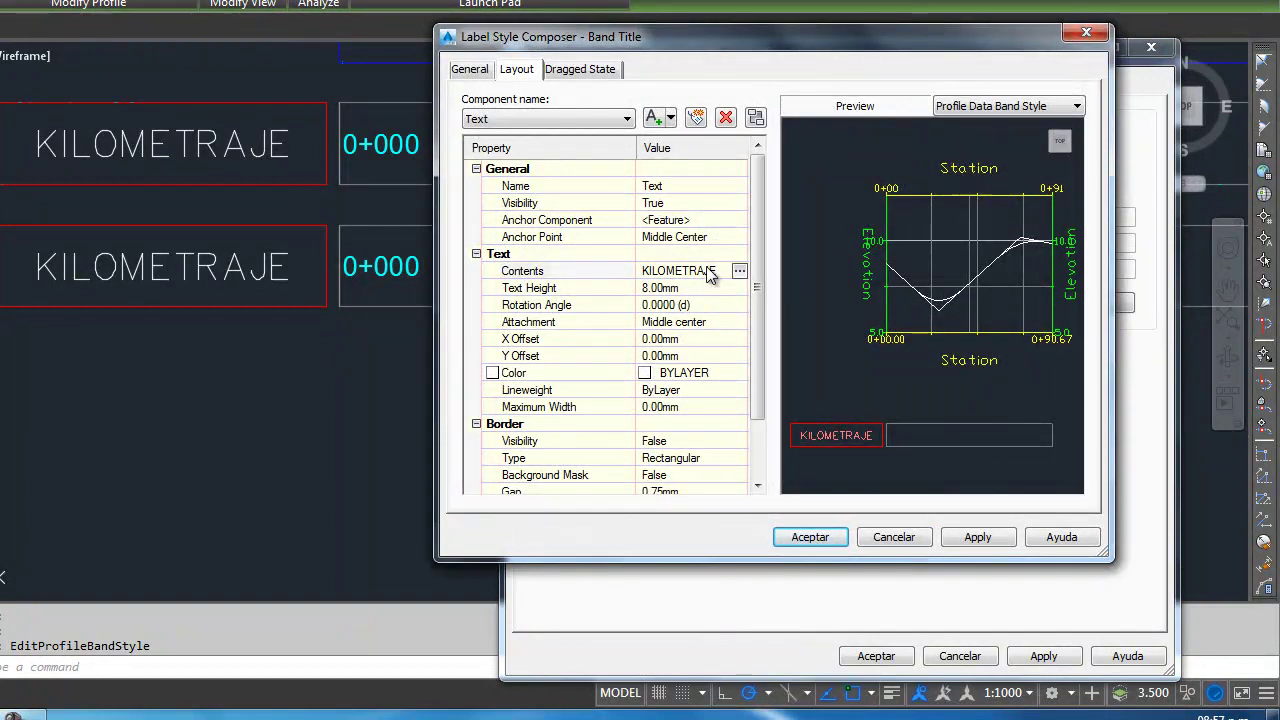
click(739, 271)
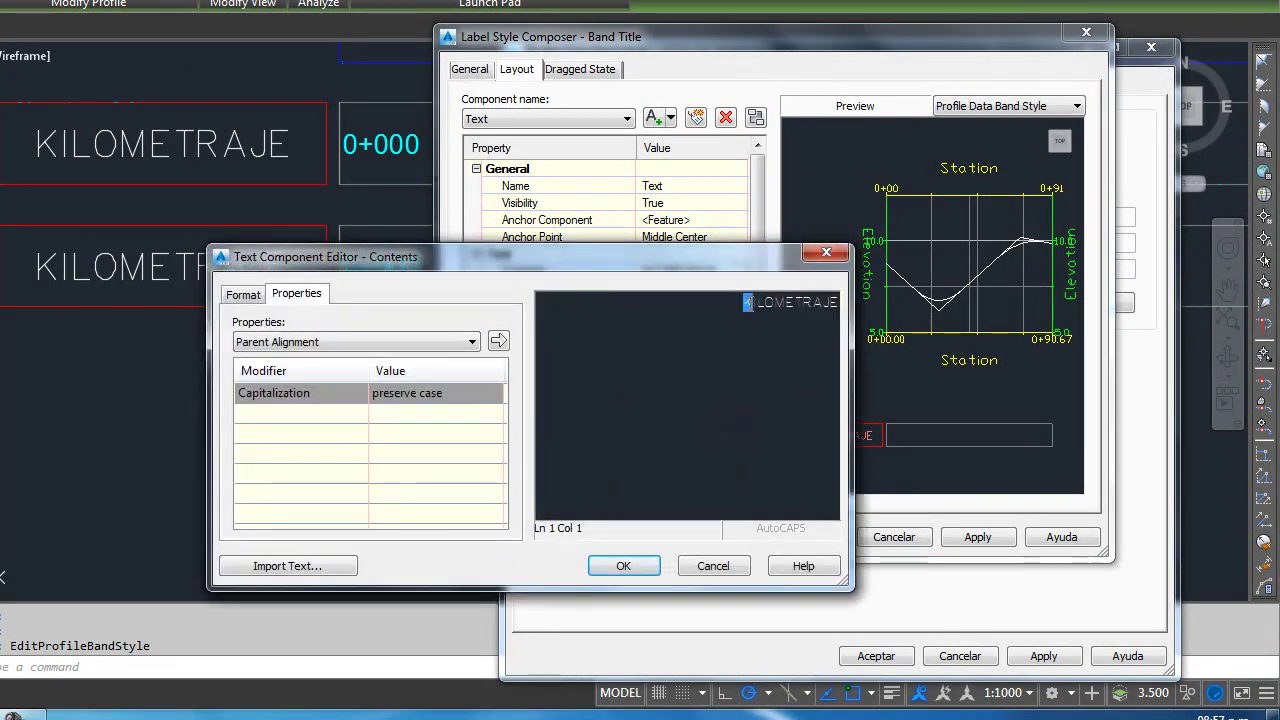
text(COTA DE TERRENO)
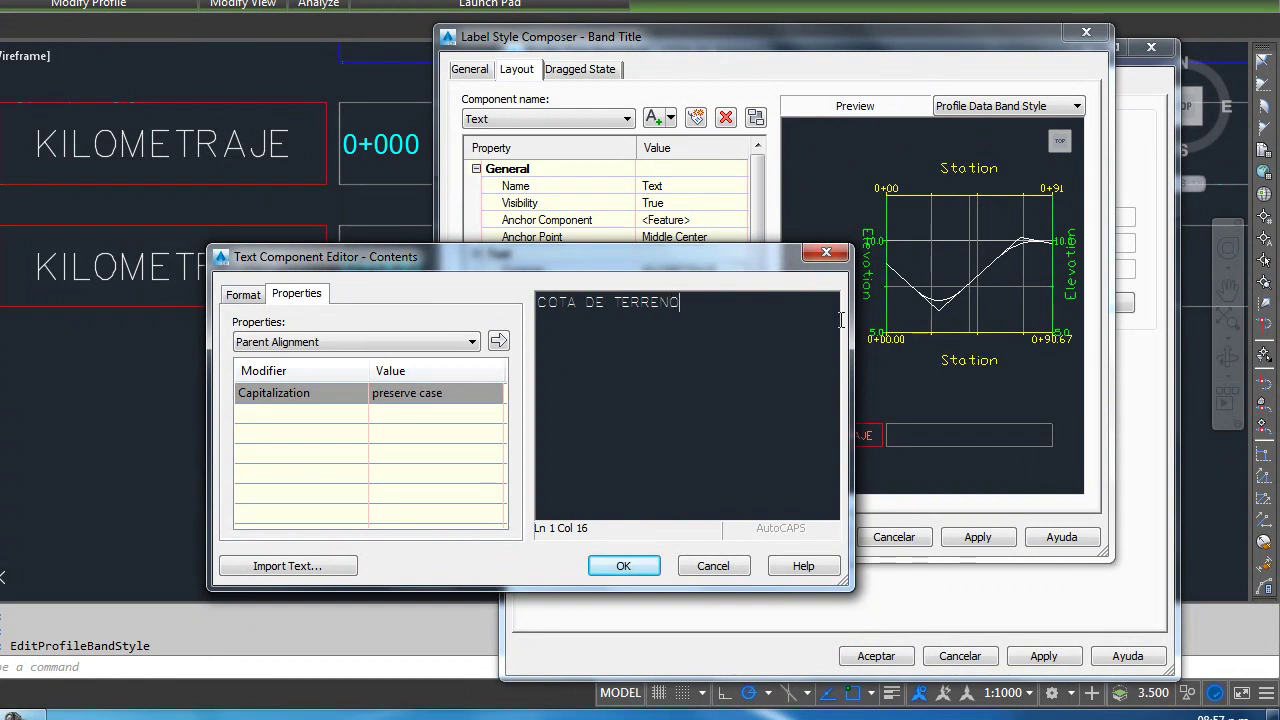
click(650, 567)
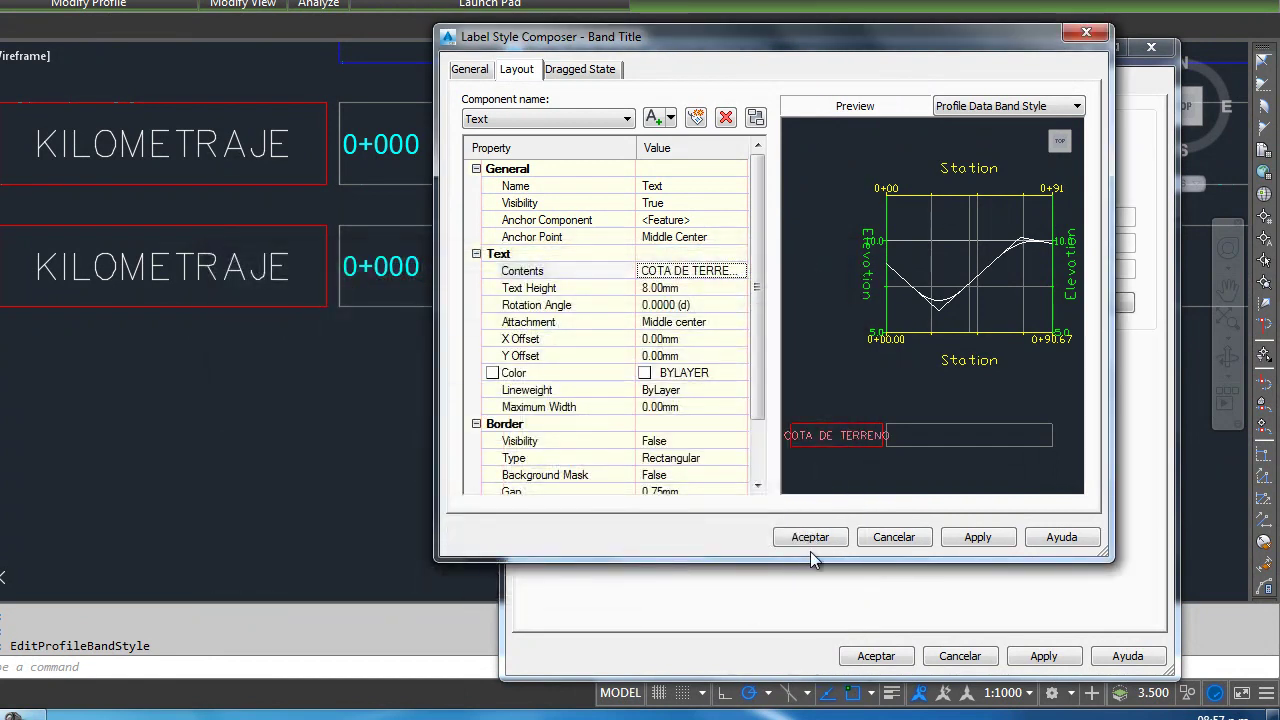
click(810, 537)
click(876, 656)
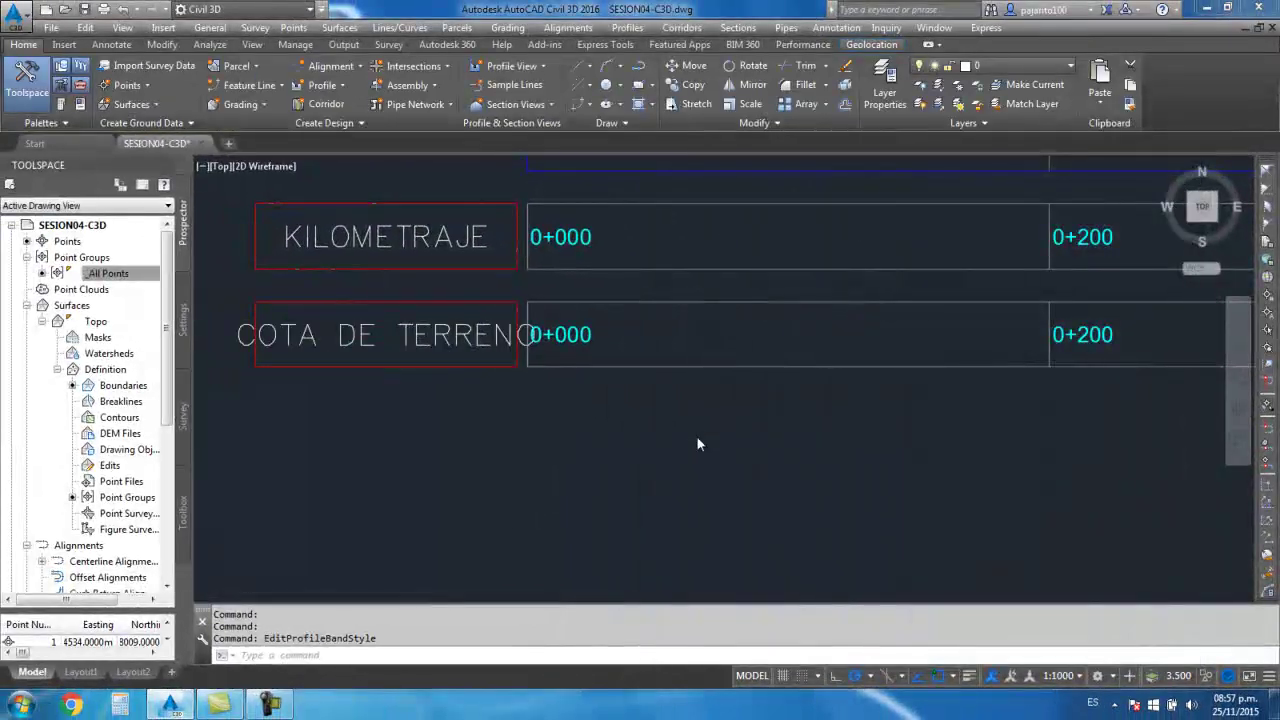
Set the COTA DE TERRENO band's title text box width to 120 mm
scroll(586, 400, down, 2)
scroll(571, 400, up, 2)
scroll(567, 404, down, 2)
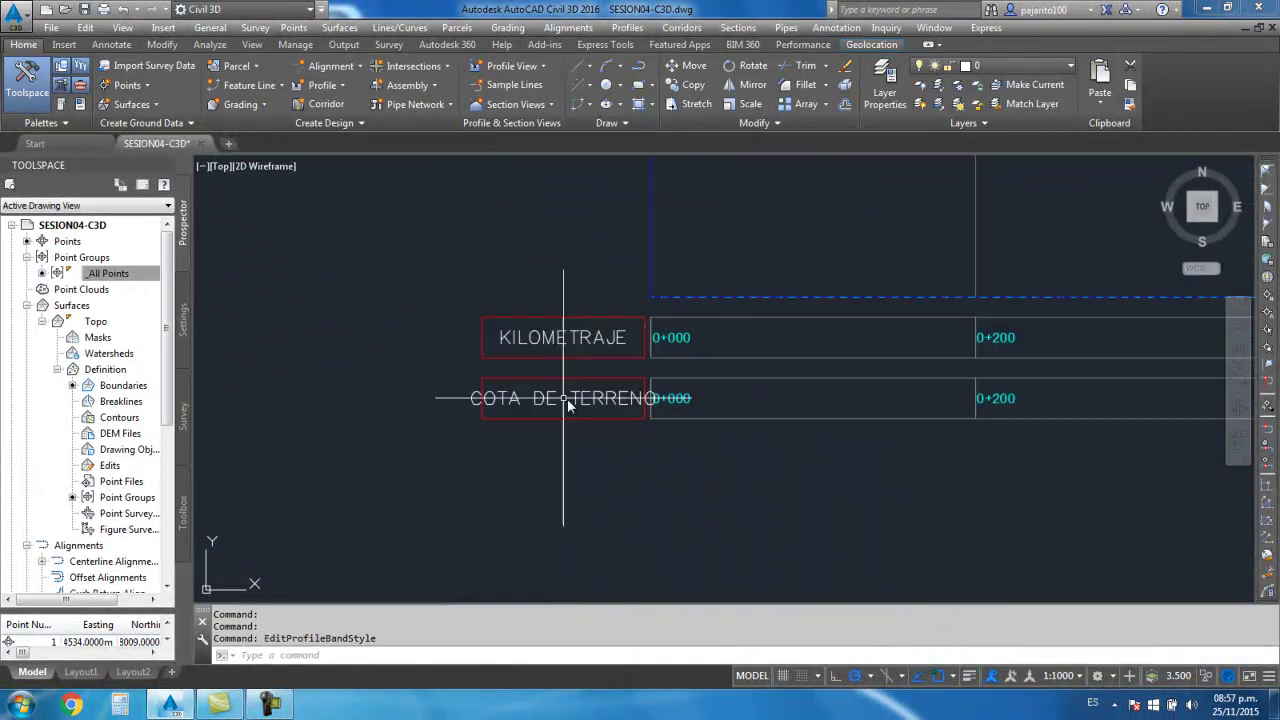
scroll(567, 404, down, 1)
scroll(585, 402, up, 2)
scroll(597, 400, up, 1)
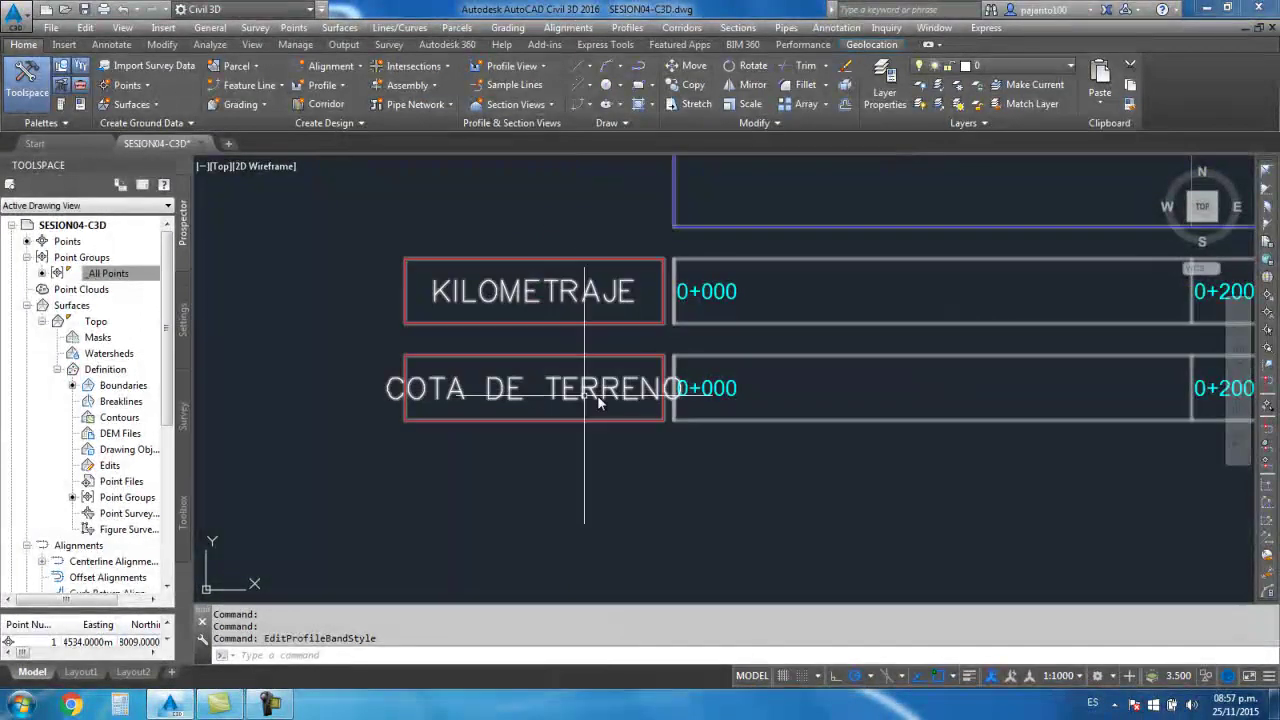
click(557, 428)
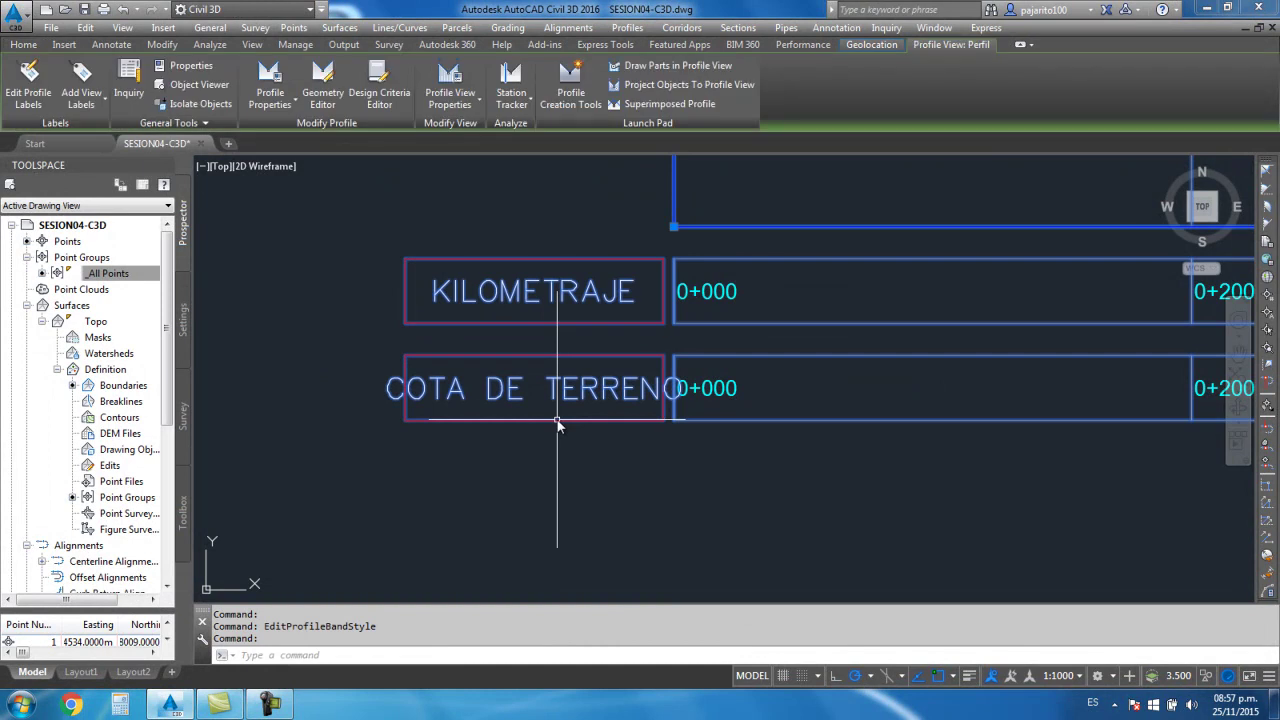
key(Escape)
click(707, 397)
right_click(709, 395)
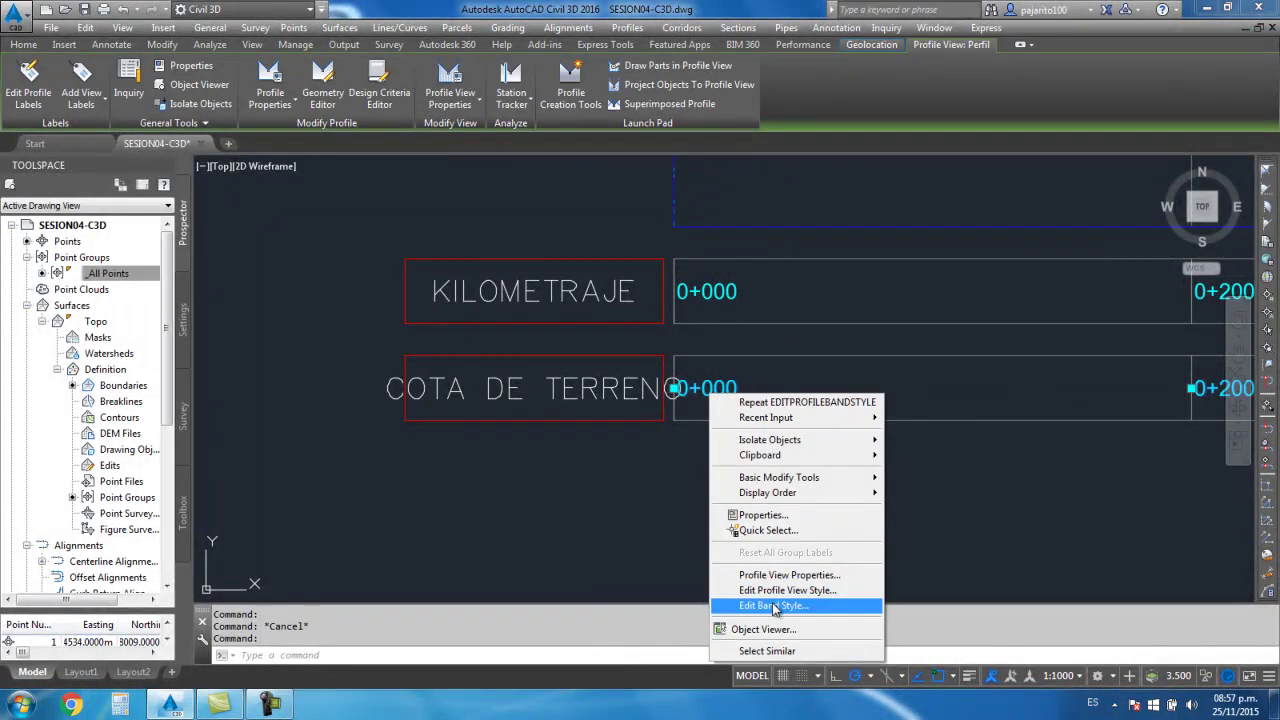
click(775, 607)
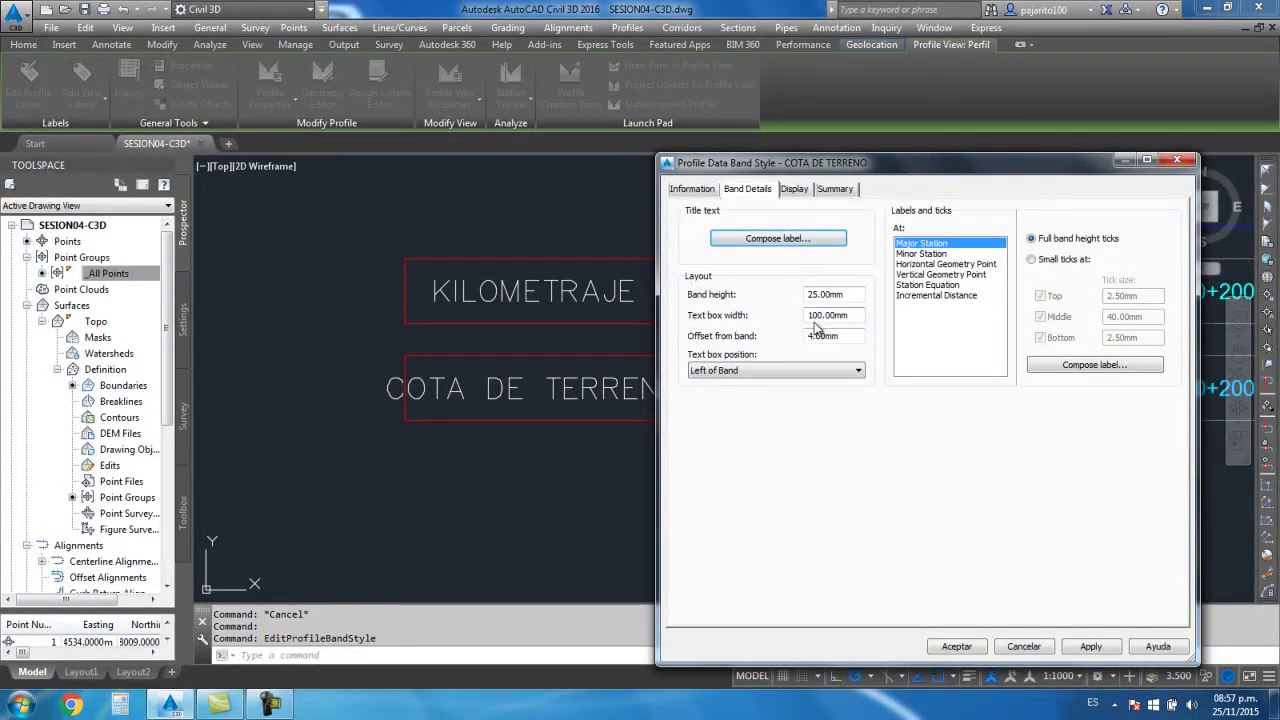
text(12)
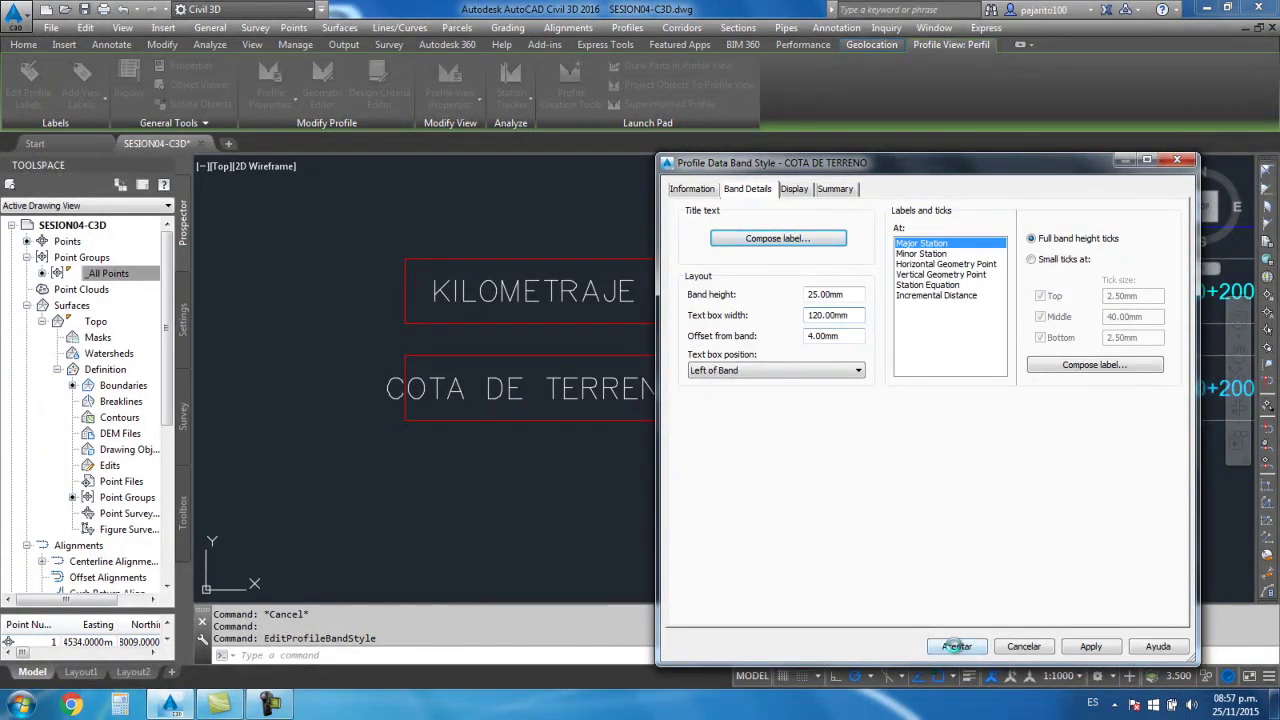
click(956, 646)
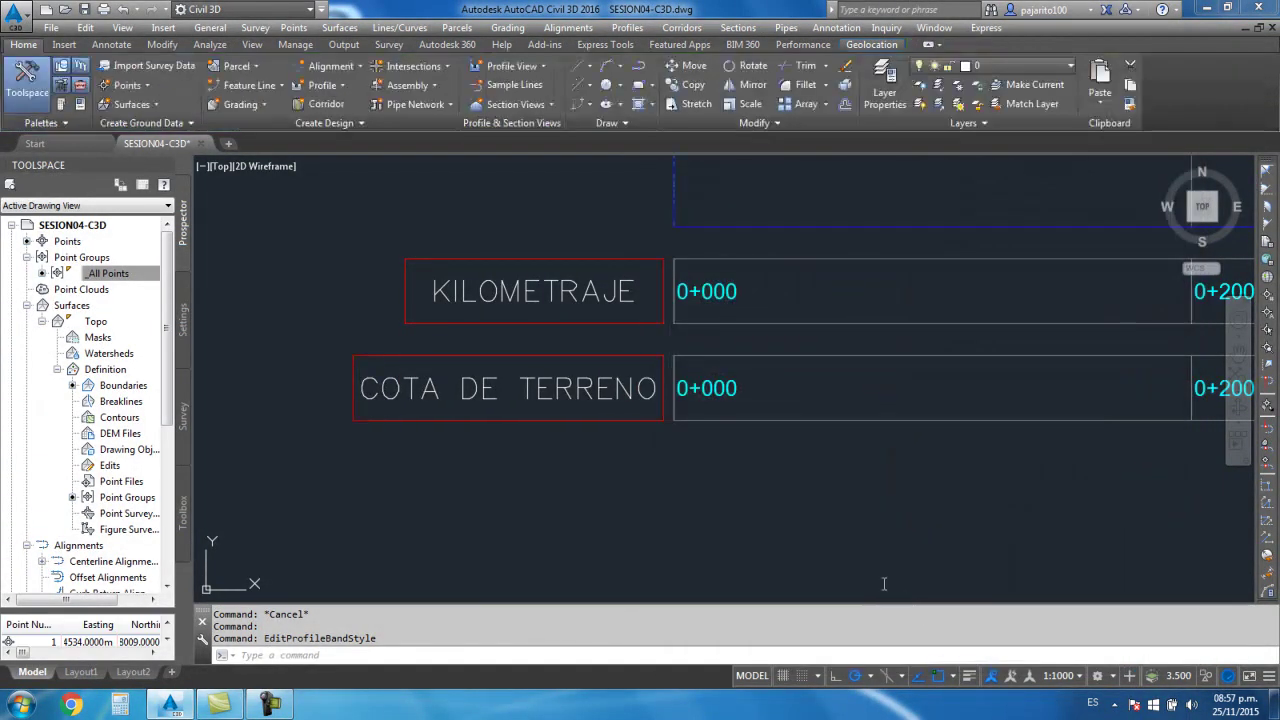
click(544, 322)
right_click(544, 322)
Set the KILOMETRAJE band's title text box width to 120 mm
key(Escape)
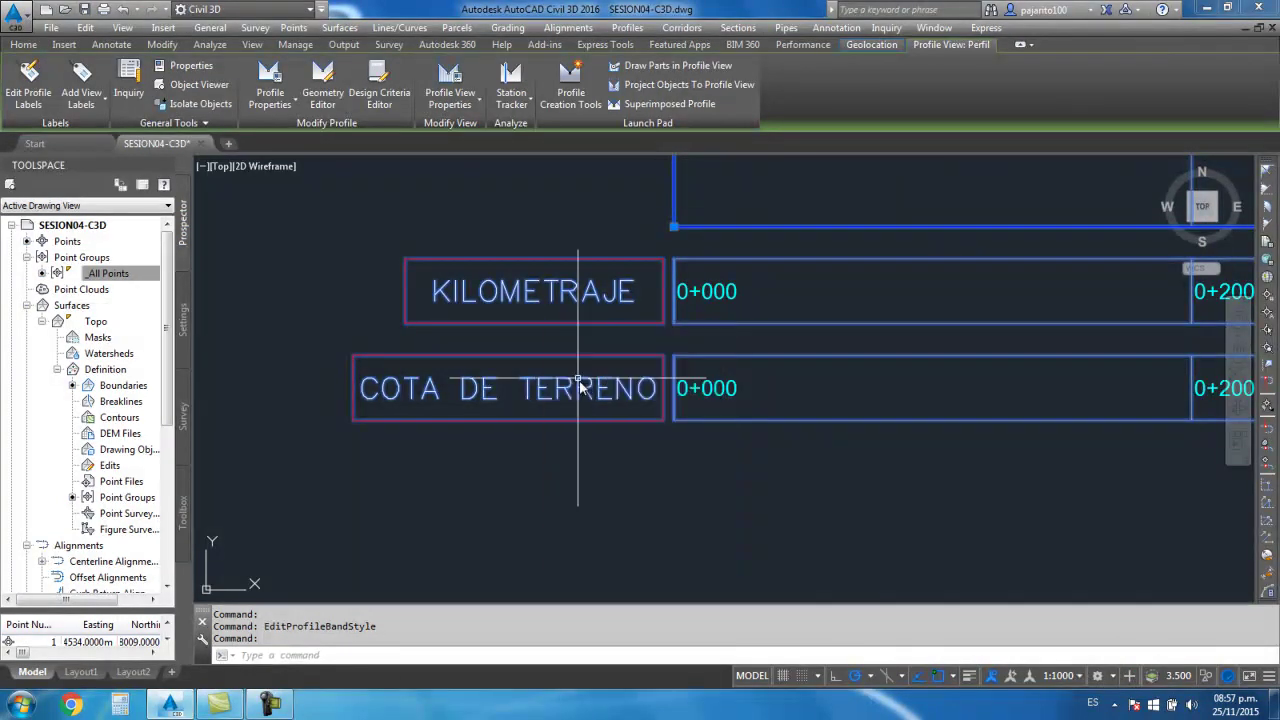
key(Escape)
click(684, 292)
right_click(696, 294)
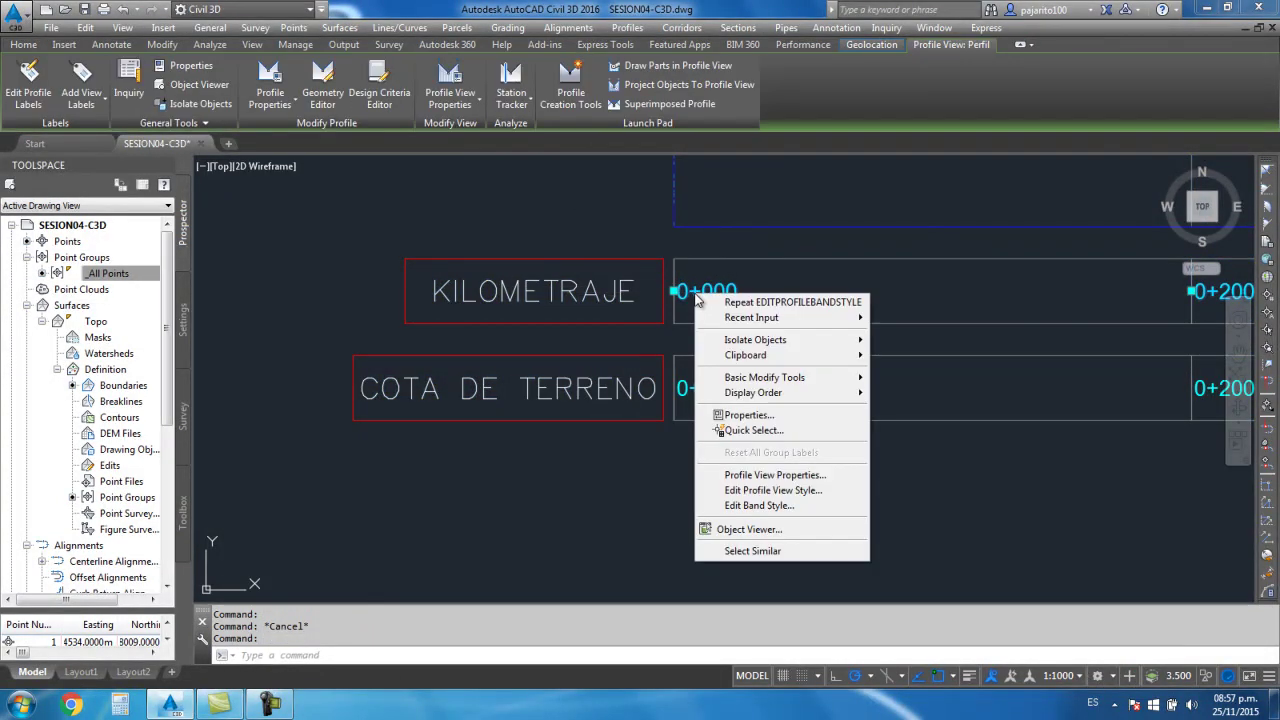
click(765, 505)
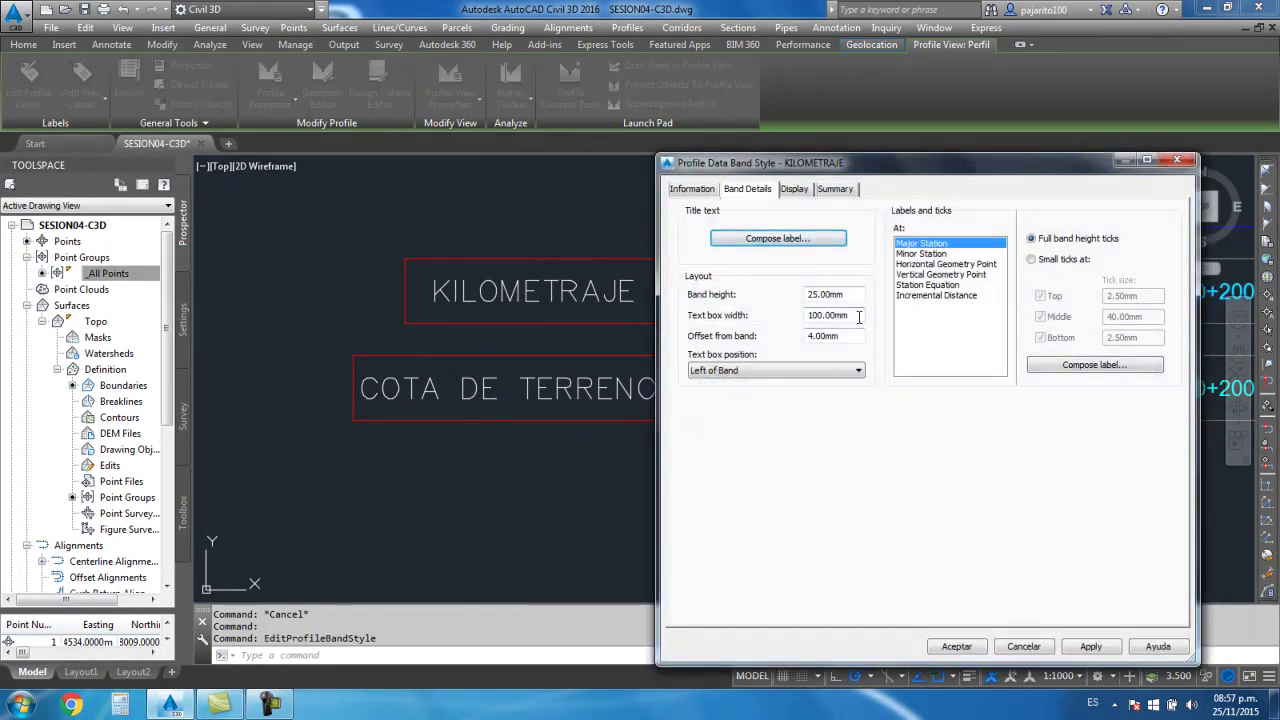
text(0)
click(820, 337)
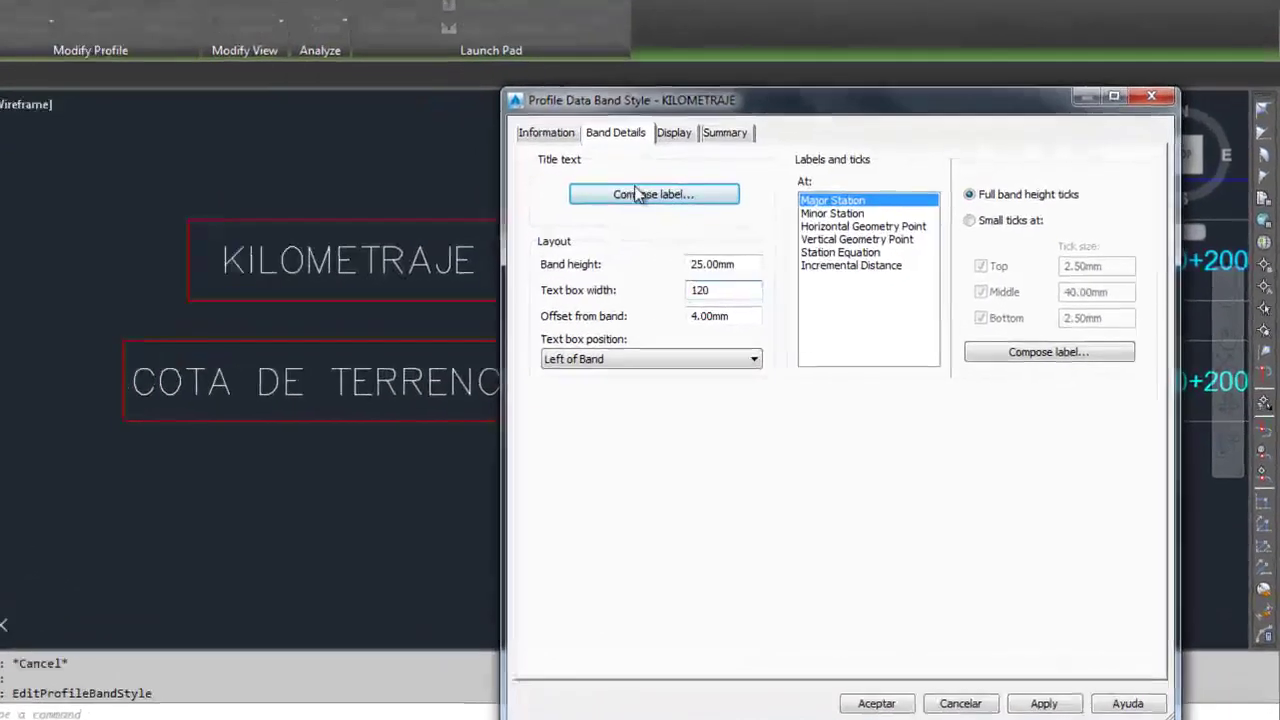
Change the KILOMETRAJE title text font to Arial and apply the style
key(Return)
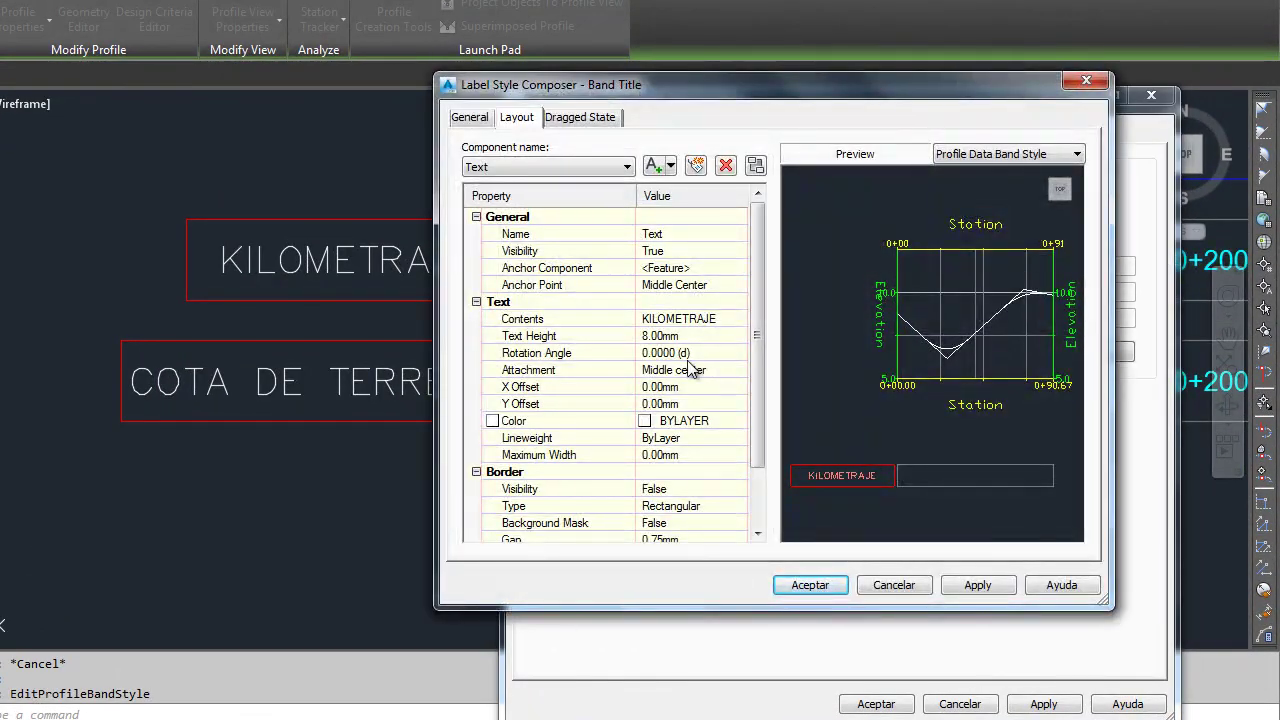
click(739, 319)
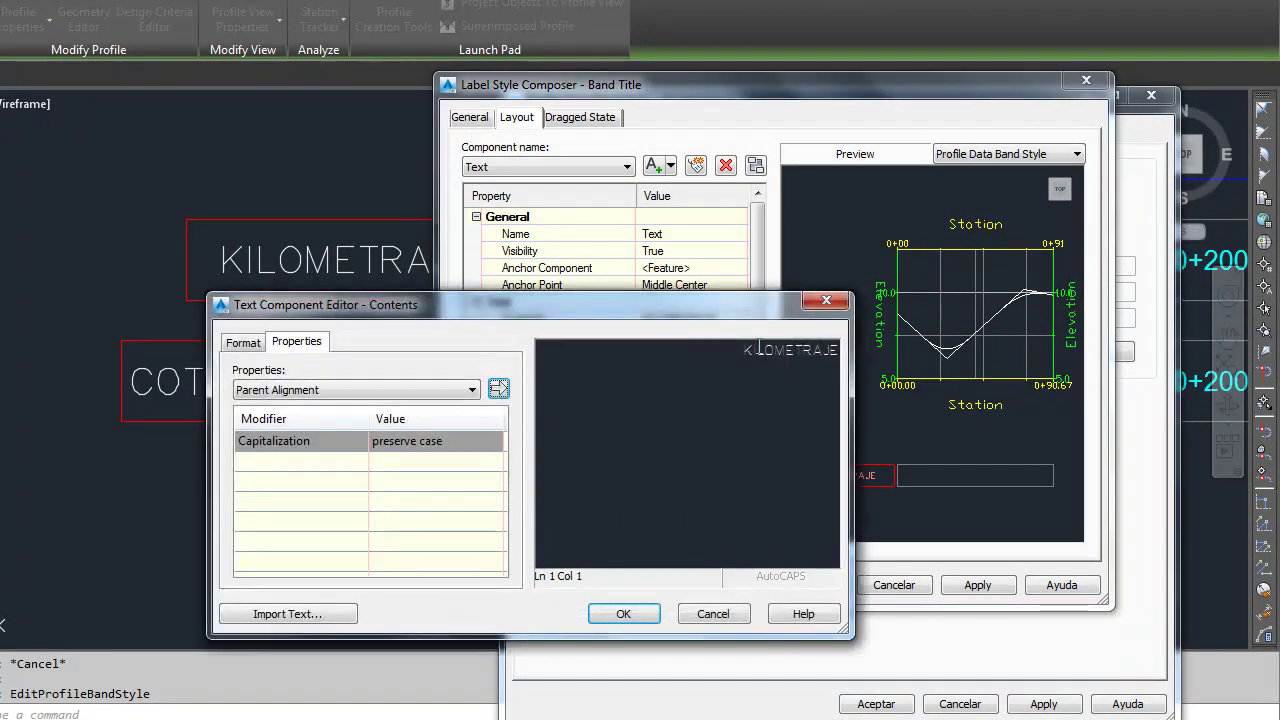
click(243, 342)
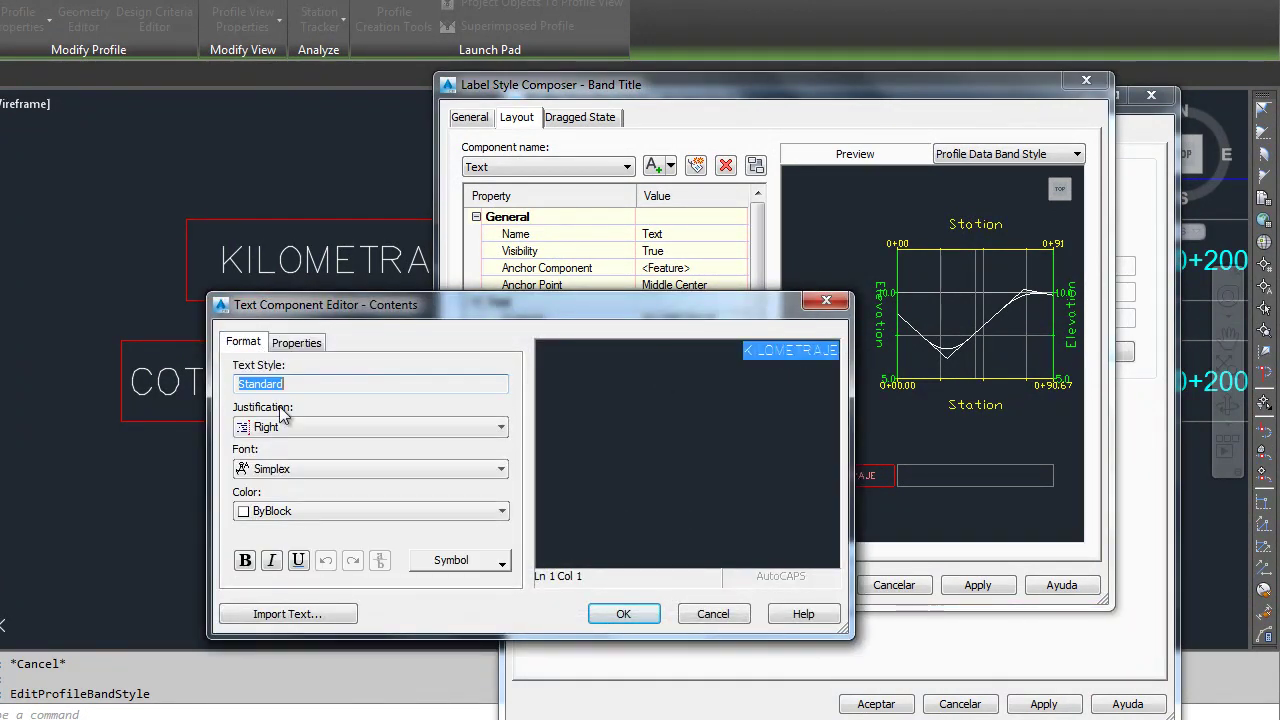
click(309, 470)
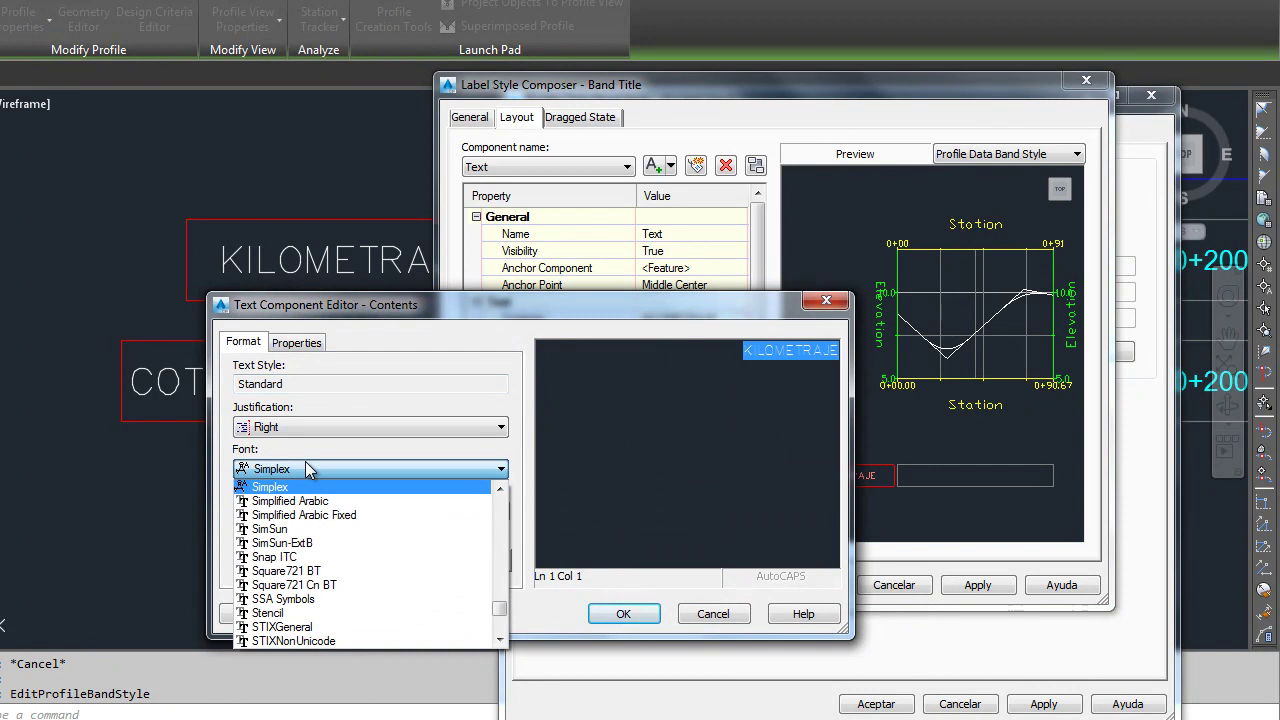
key(a)
click(280, 515)
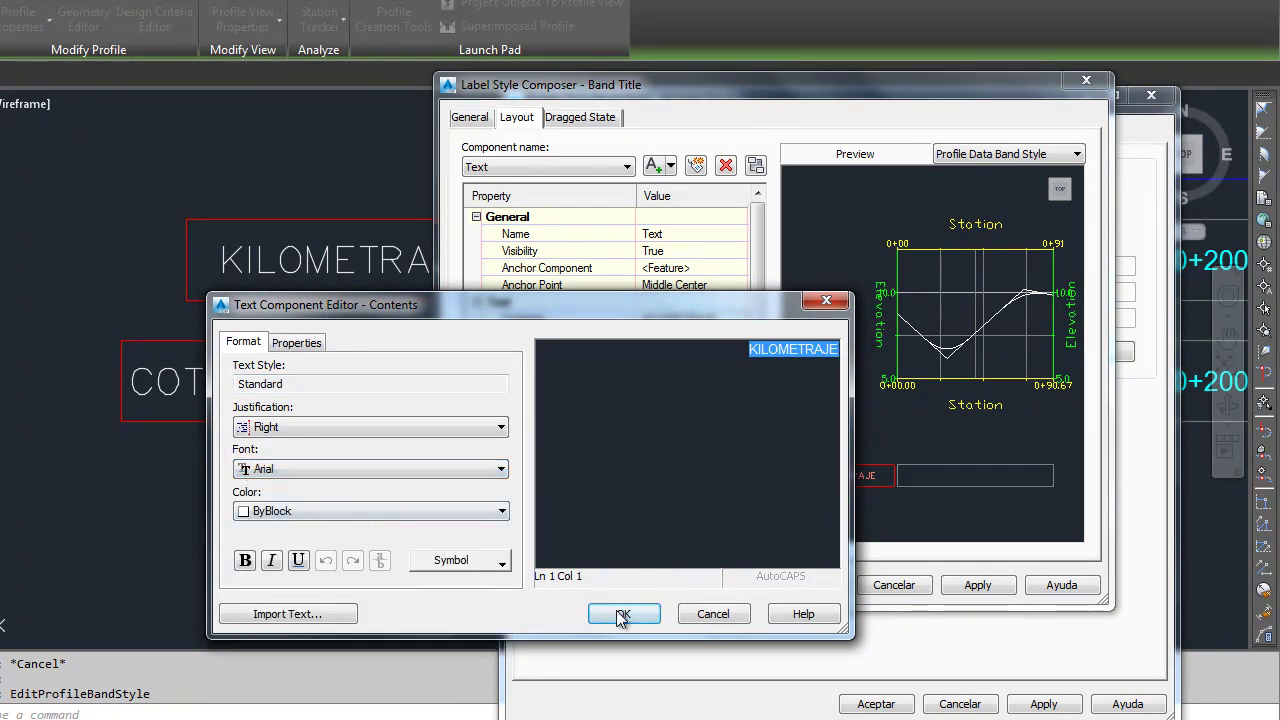
click(620, 614)
click(826, 586)
click(955, 646)
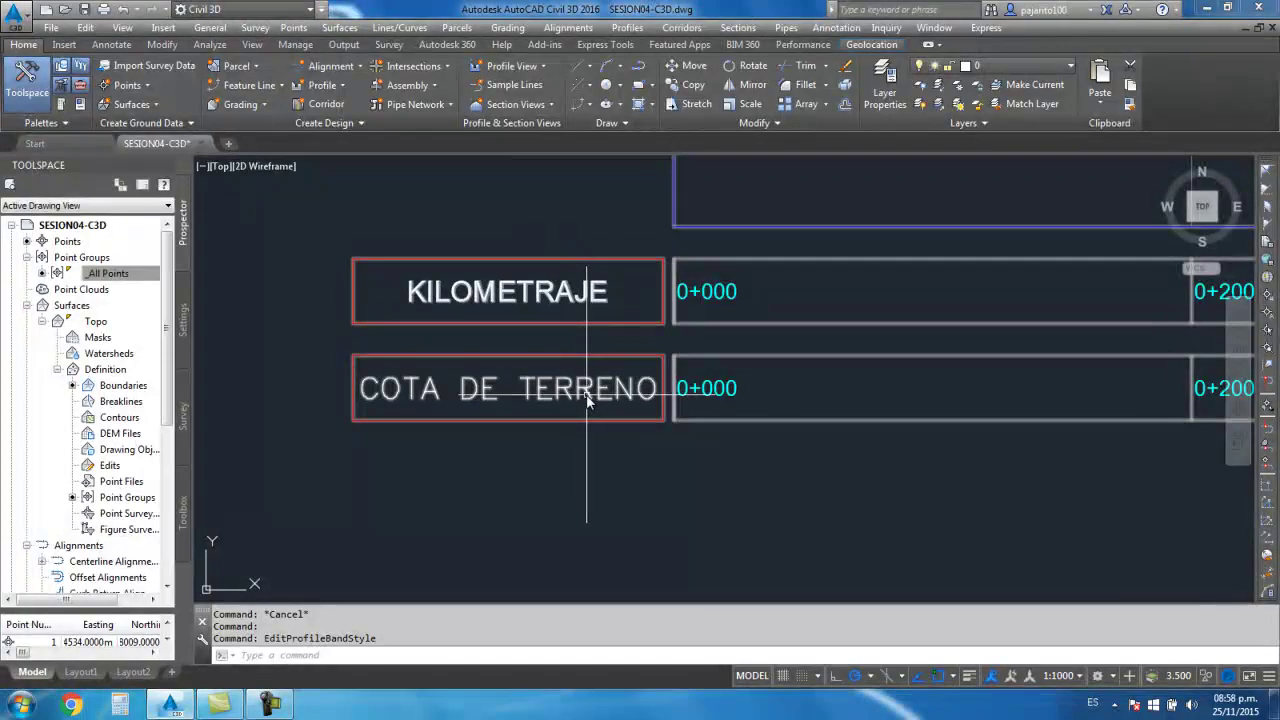
Open the COTA DE TERRENO band title's text contents editor
click(587, 398)
right_click(582, 392)
key(Escape)
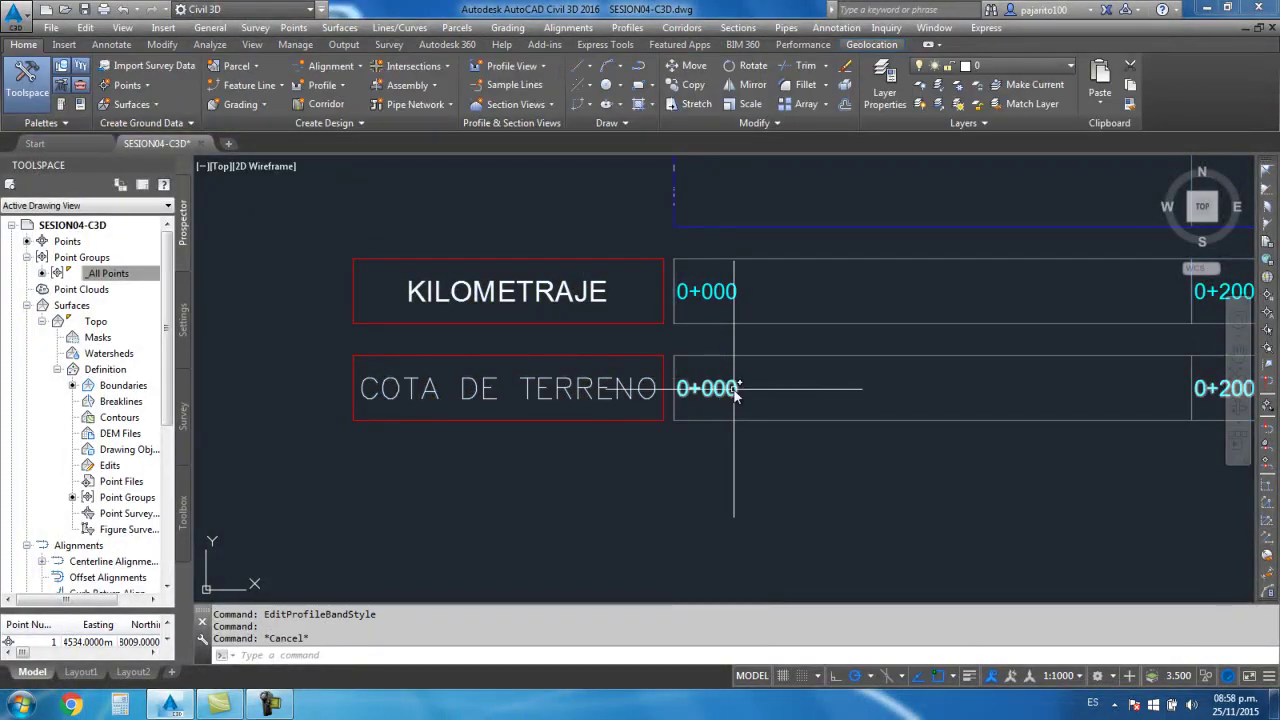
click(735, 393)
right_click(735, 393)
click(760, 600)
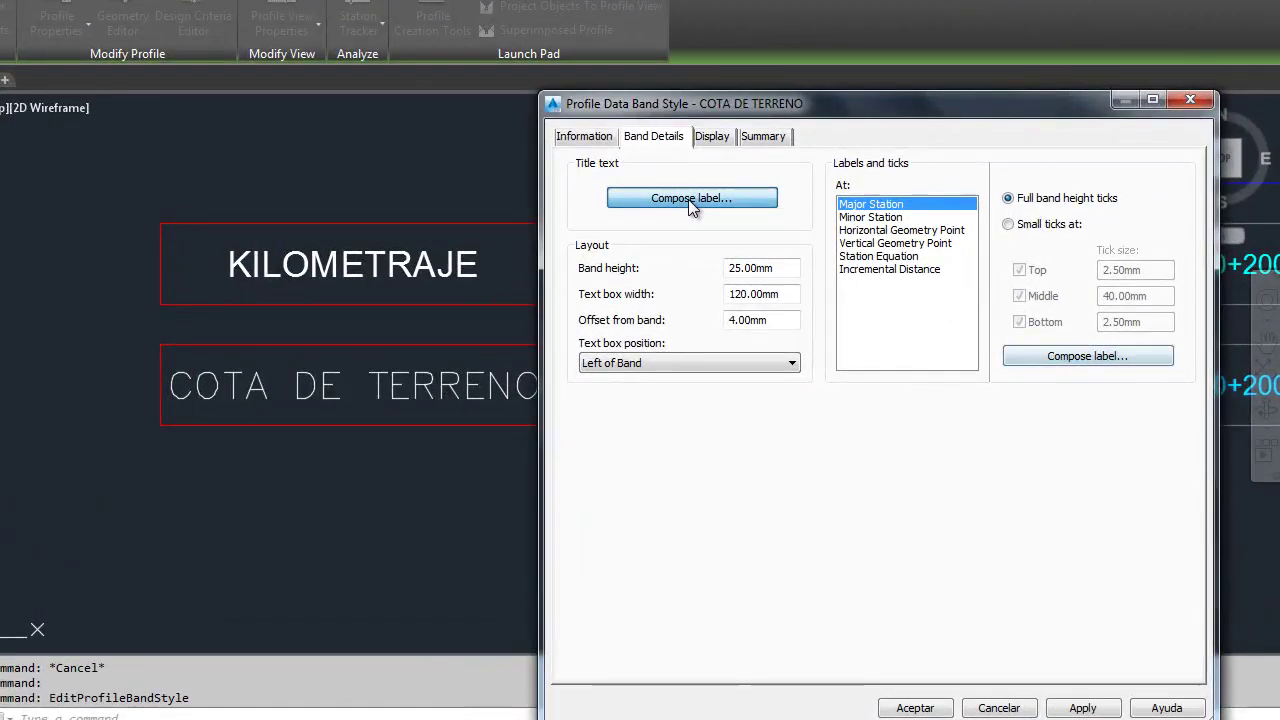
click(724, 213)
click(775, 323)
click(778, 323)
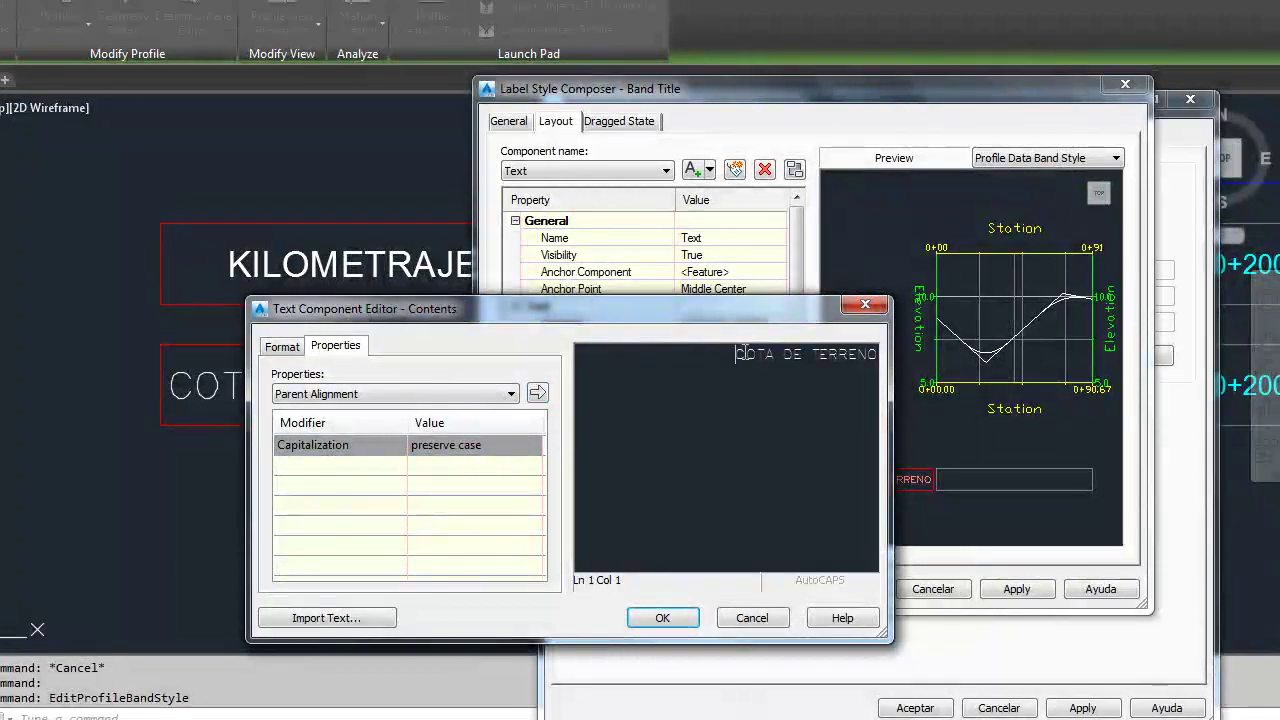
Set the whole COTA DE TERRENO title text to the Arial font
drag(745, 352, 735, 377)
click(283, 347)
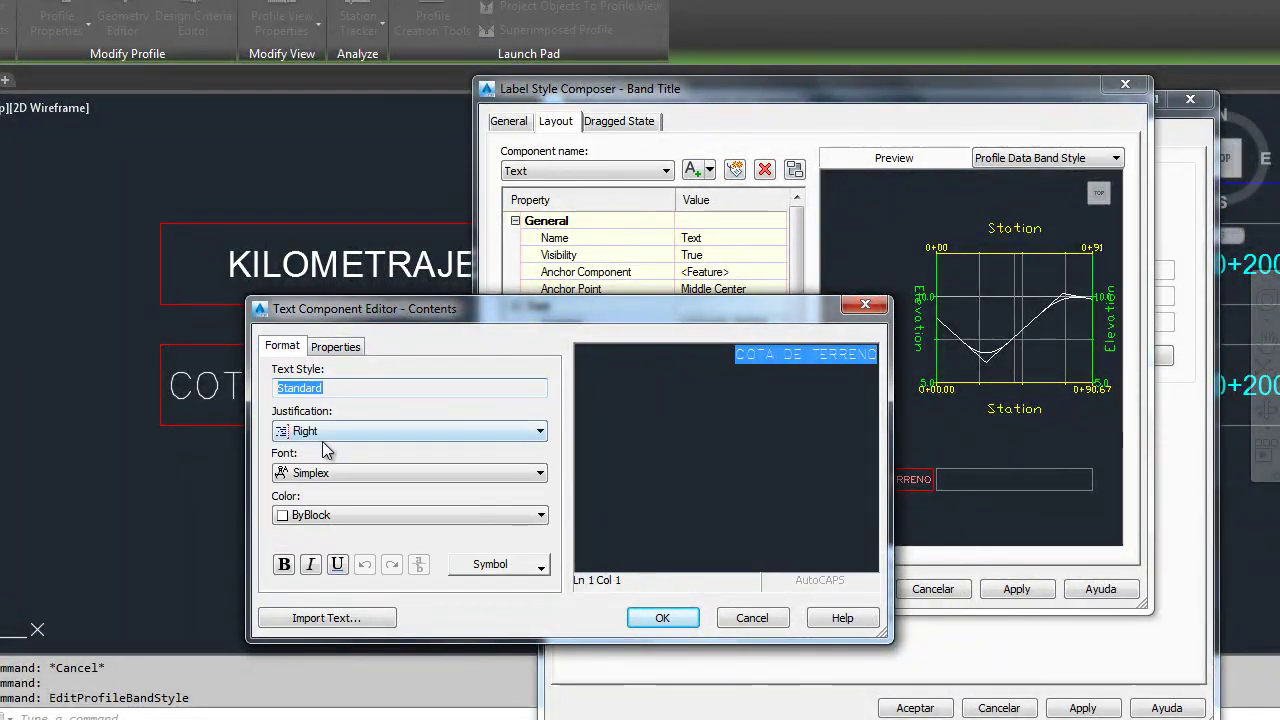
click(334, 473)
text(arent)
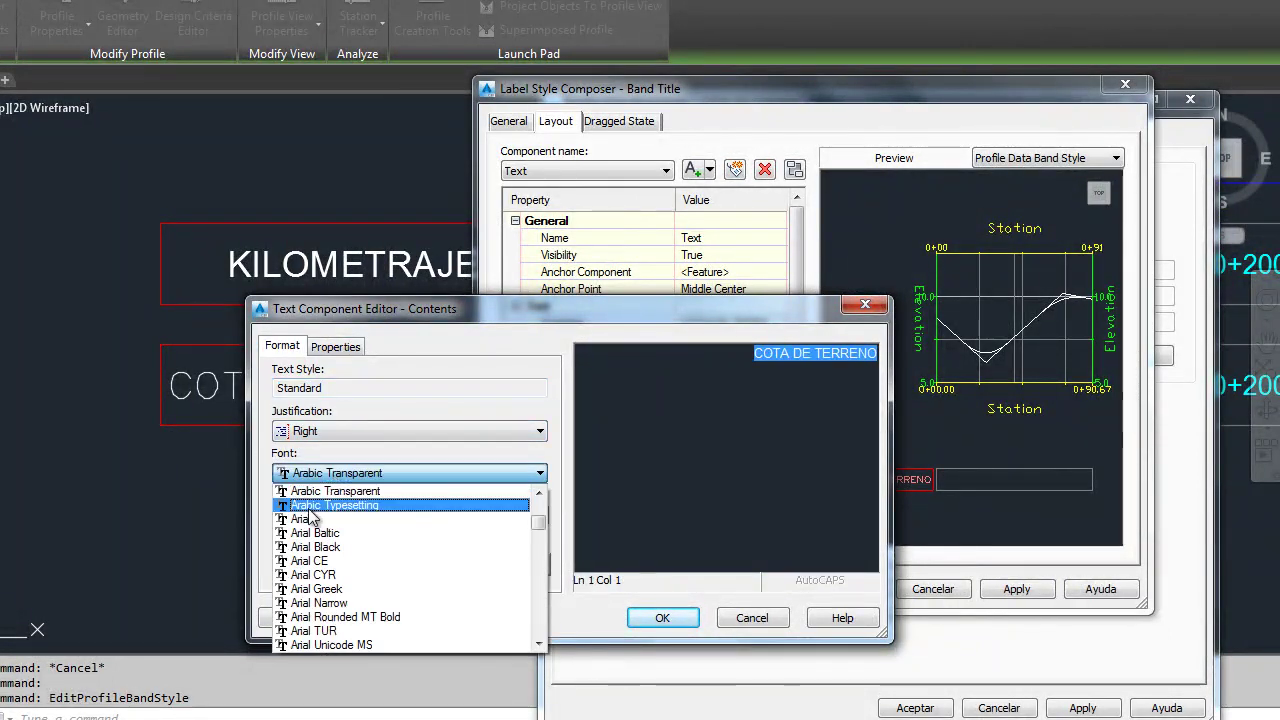
click(407, 516)
click(664, 617)
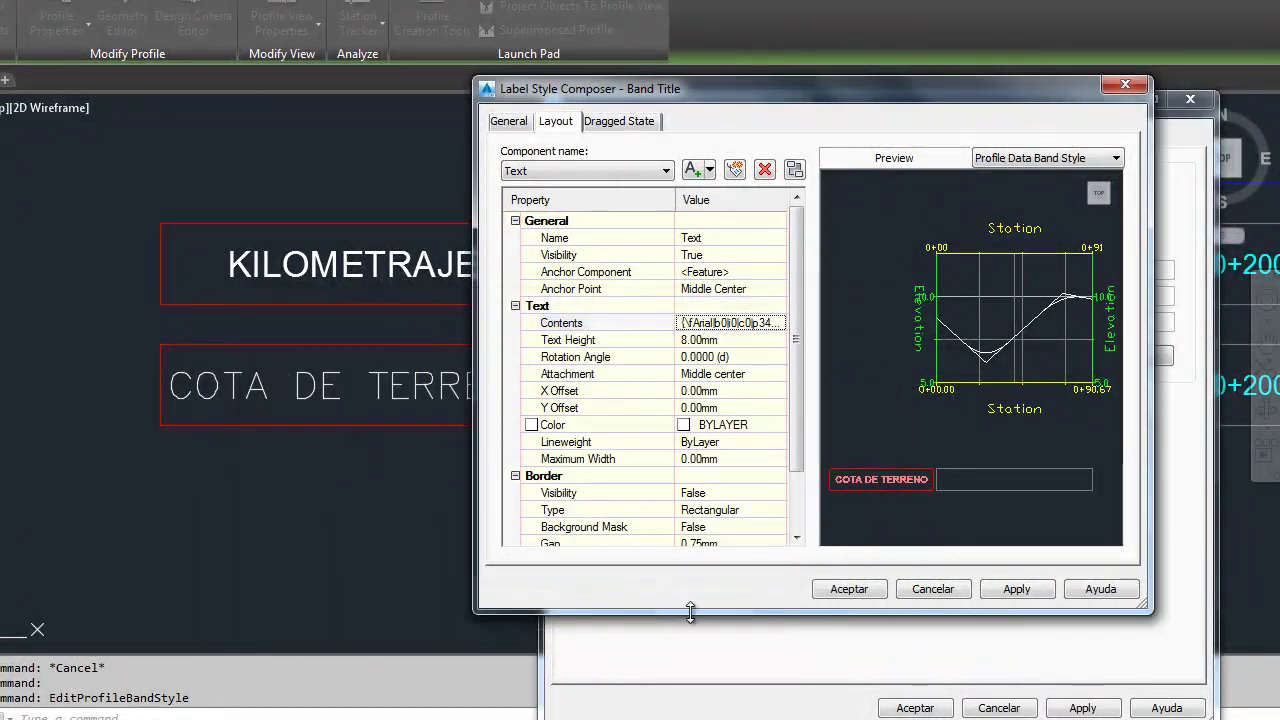
click(771, 590)
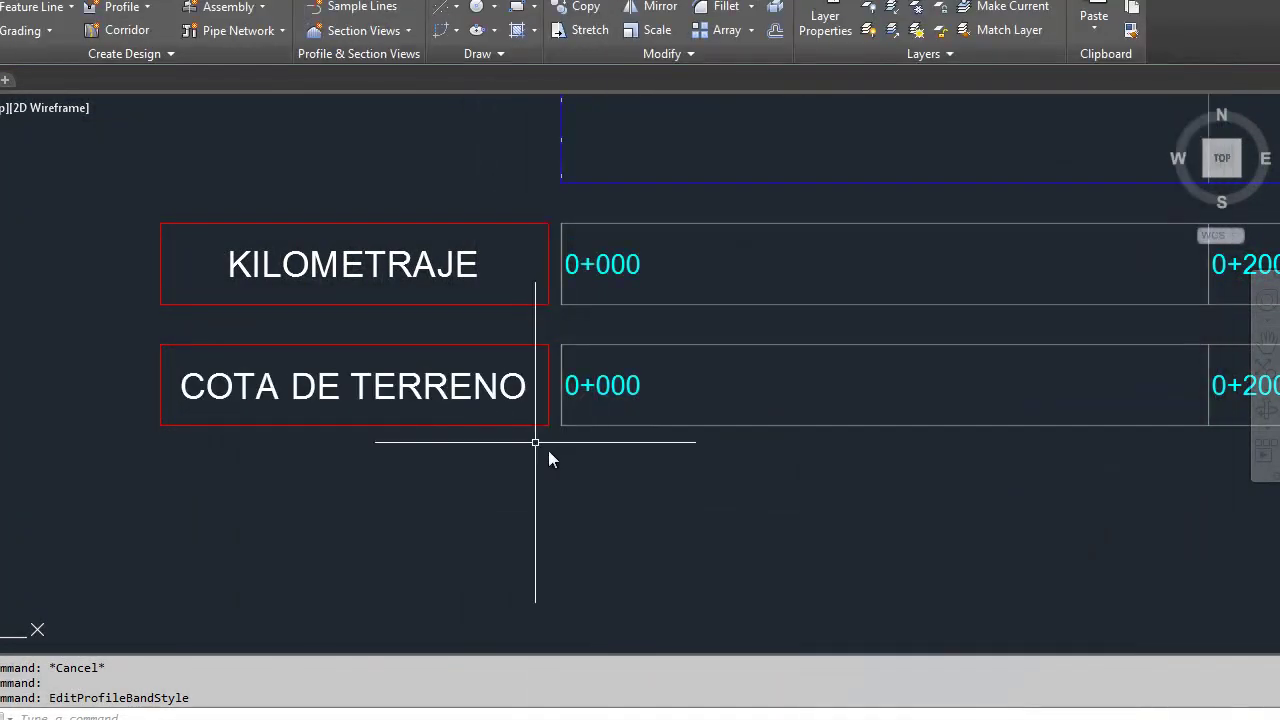
Pan the view to show both band titles and the 0+200 columns
scroll(540, 470, down, 8)
scroll(343, 417, down, 1)
scroll(308, 401, up, 6)
scroll(308, 401, down, 4)
scroll(292, 408, up, 6)
middle_drag(288, 403, 563, 494)
middle_drag(548, 292, 227, 310)
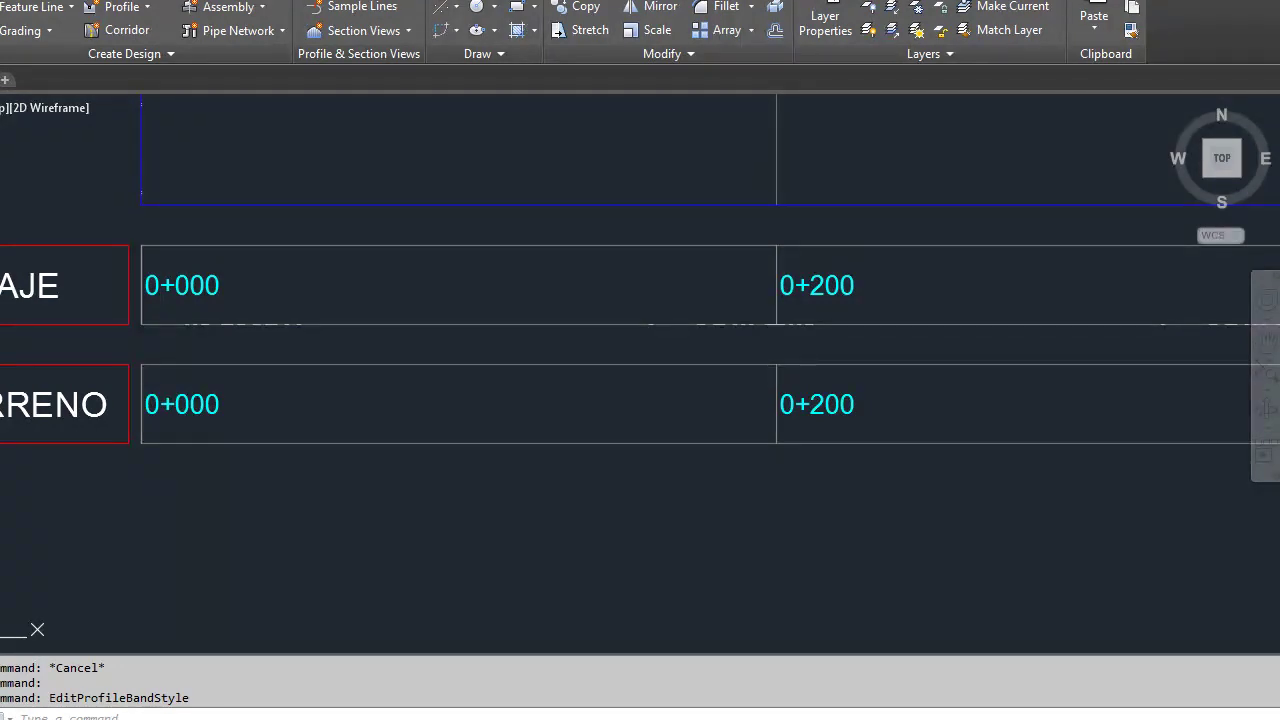
Open the COTA DE TERRENO band's major station label text editor
middle_drag(189, 488, 294, 434)
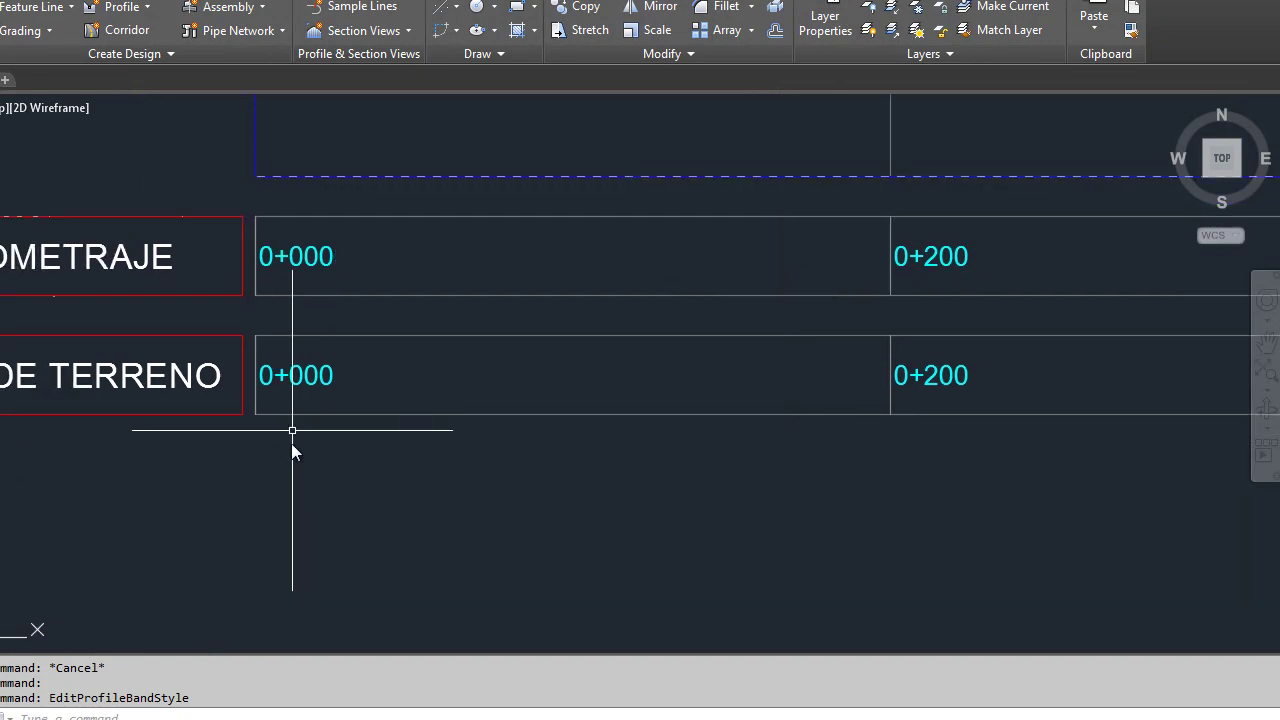
click(294, 380)
right_click(294, 380)
click(366, 647)
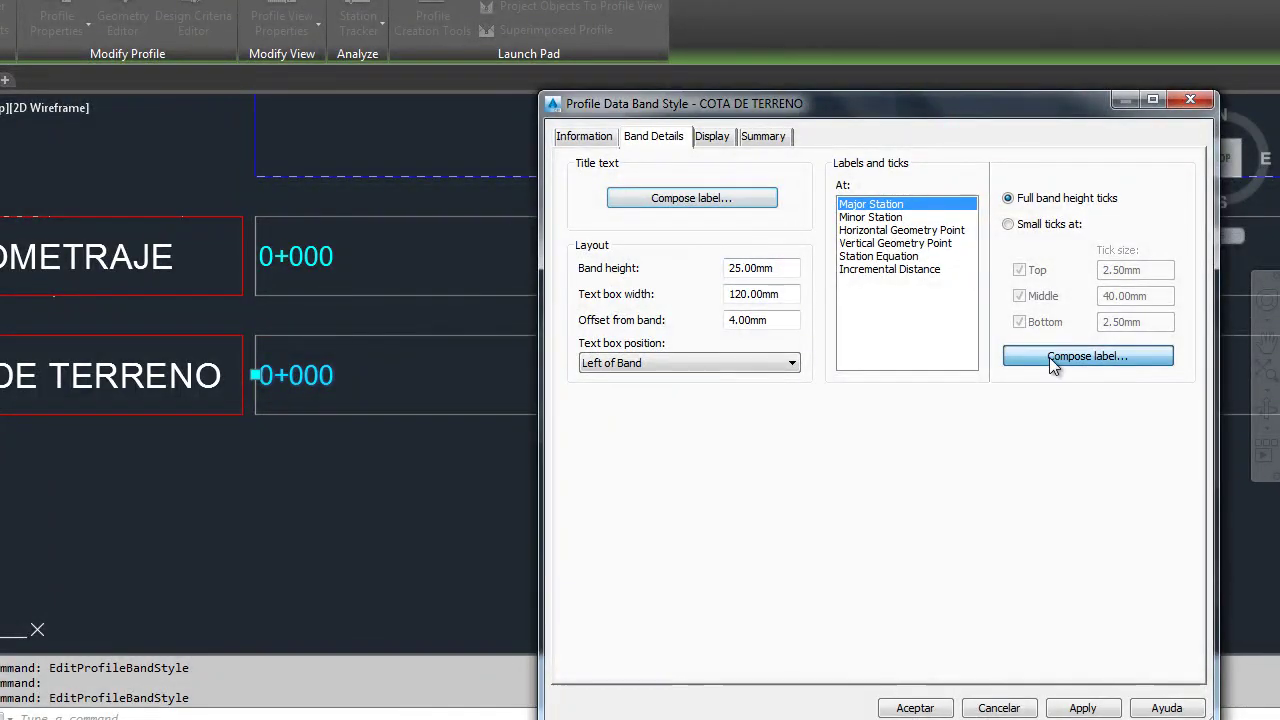
click(1052, 357)
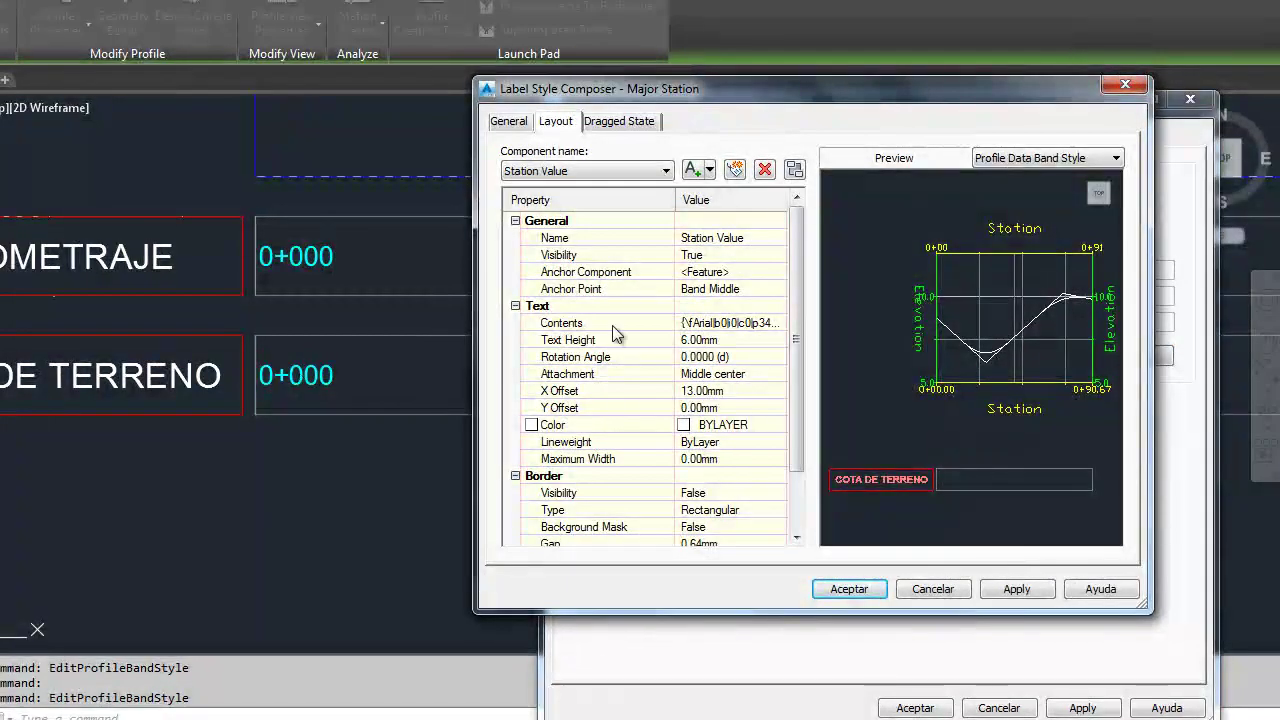
click(745, 323)
click(779, 323)
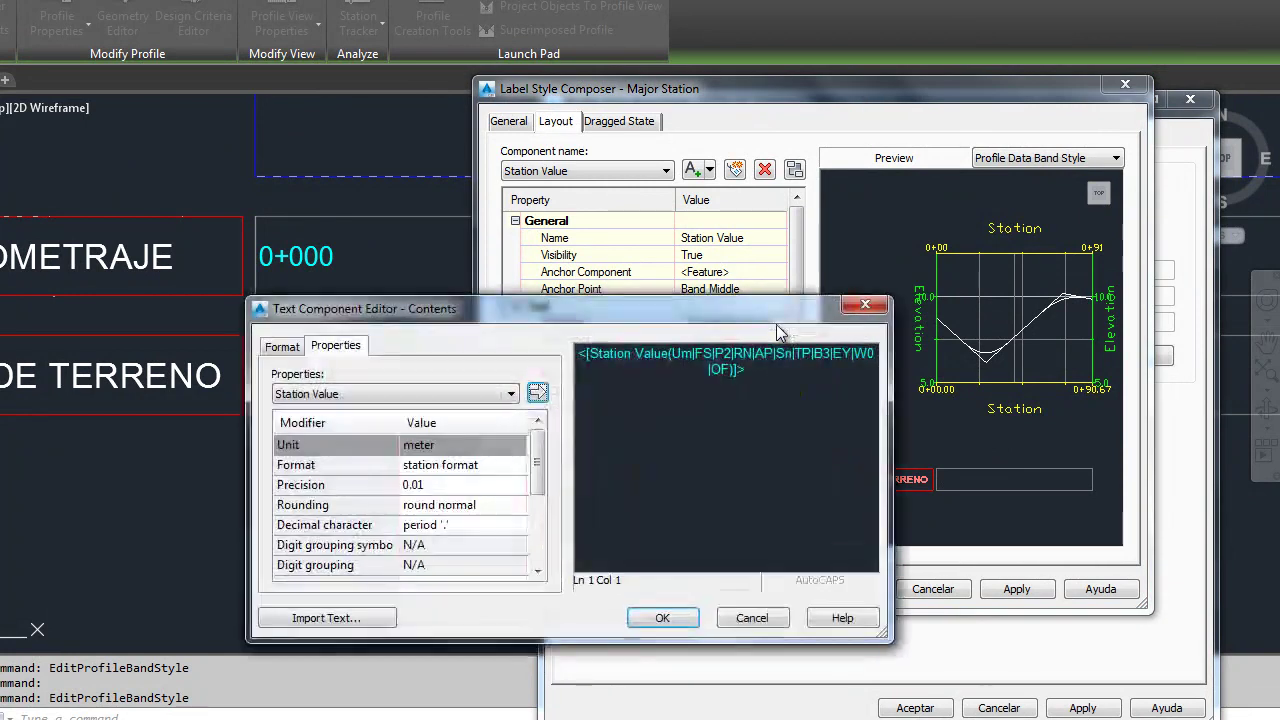
Replace the Station Value label contents with Profile1 Elevation and apply the style
key(ctrl+a)
drag(647, 308, 838, 237)
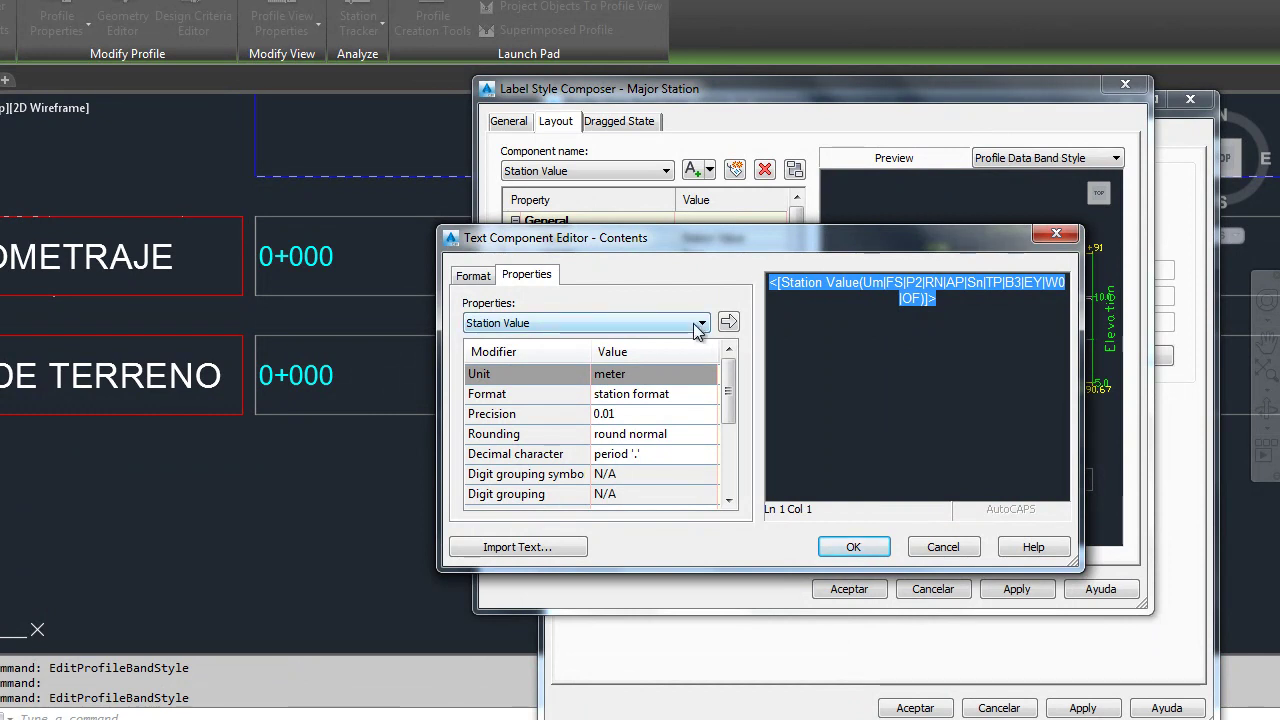
key(Delete)
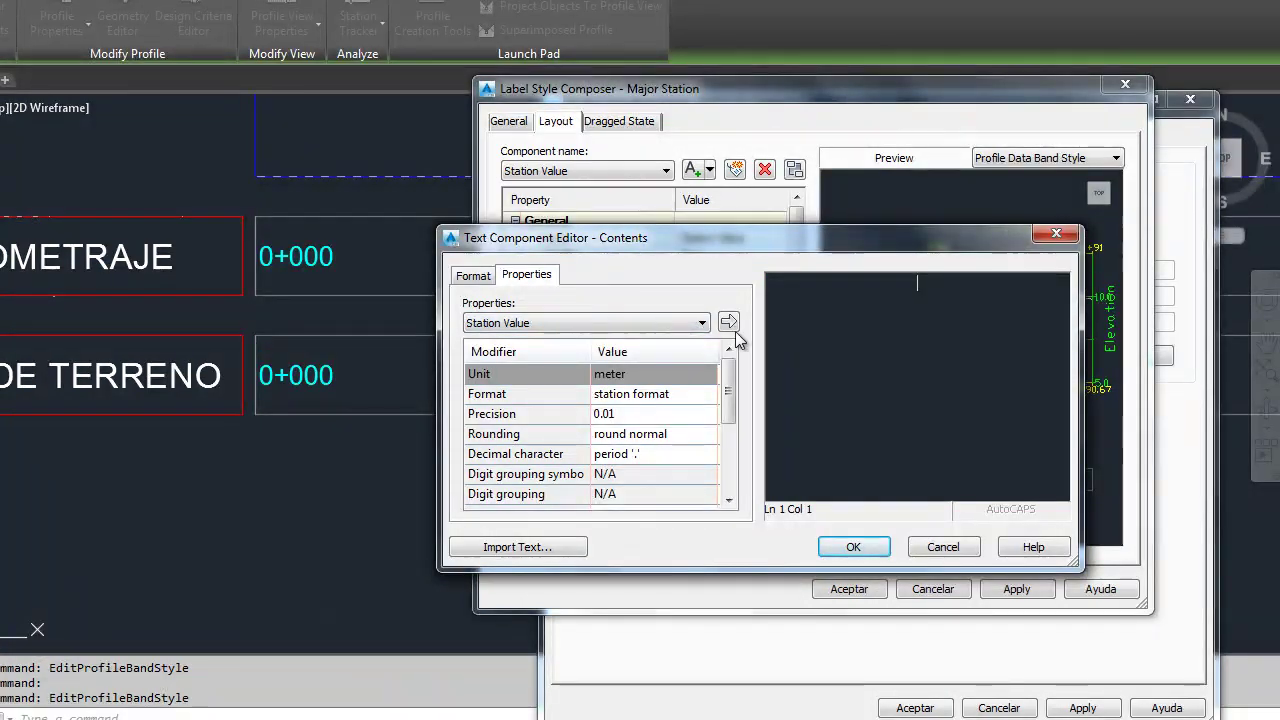
click(675, 325)
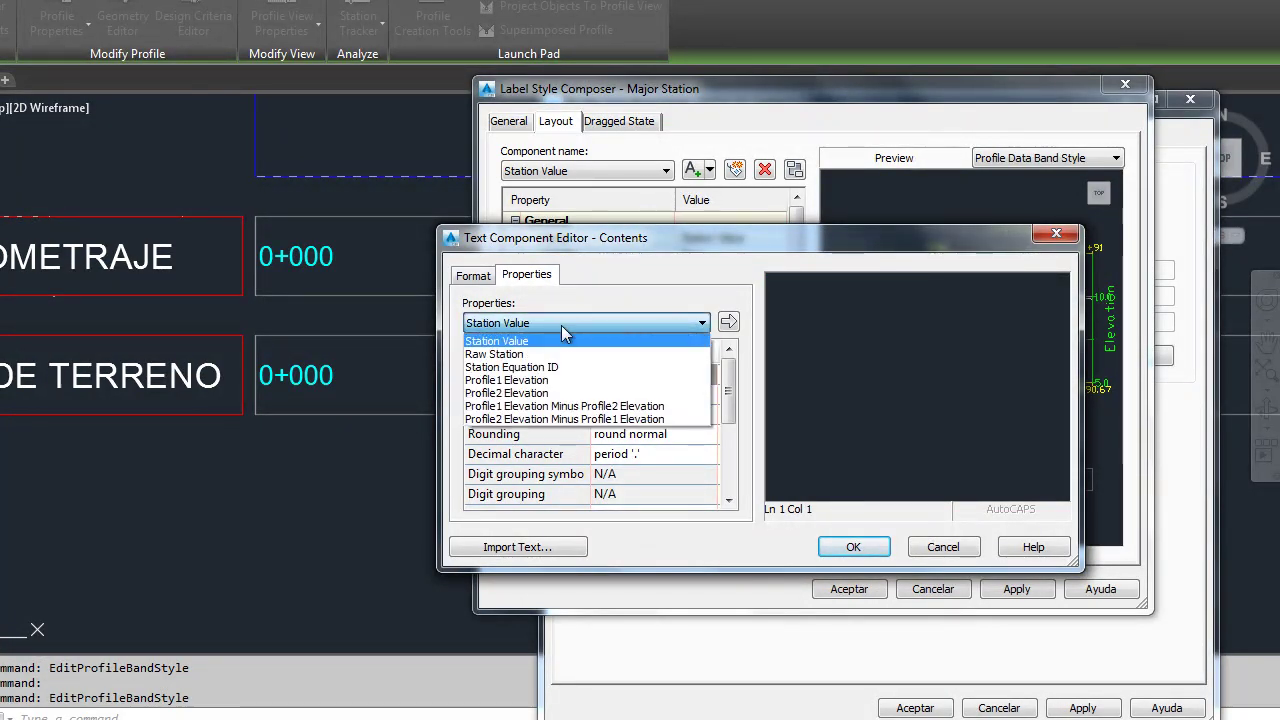
click(534, 381)
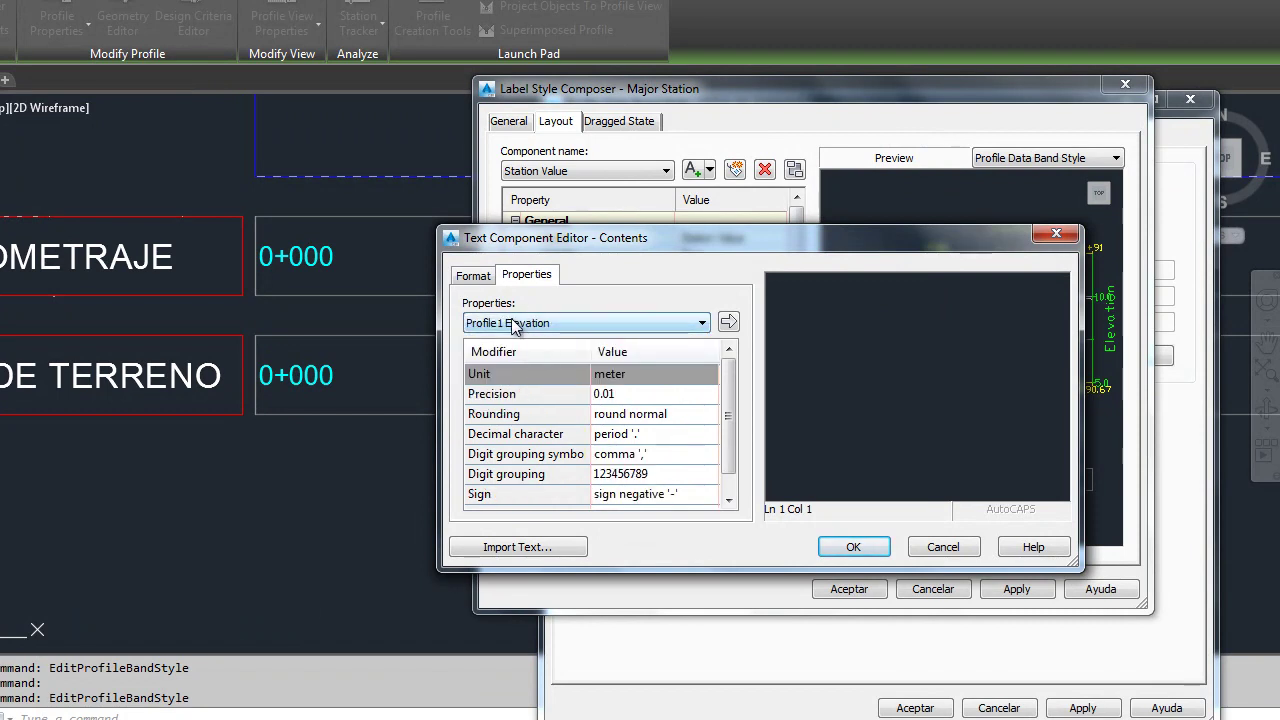
click(727, 323)
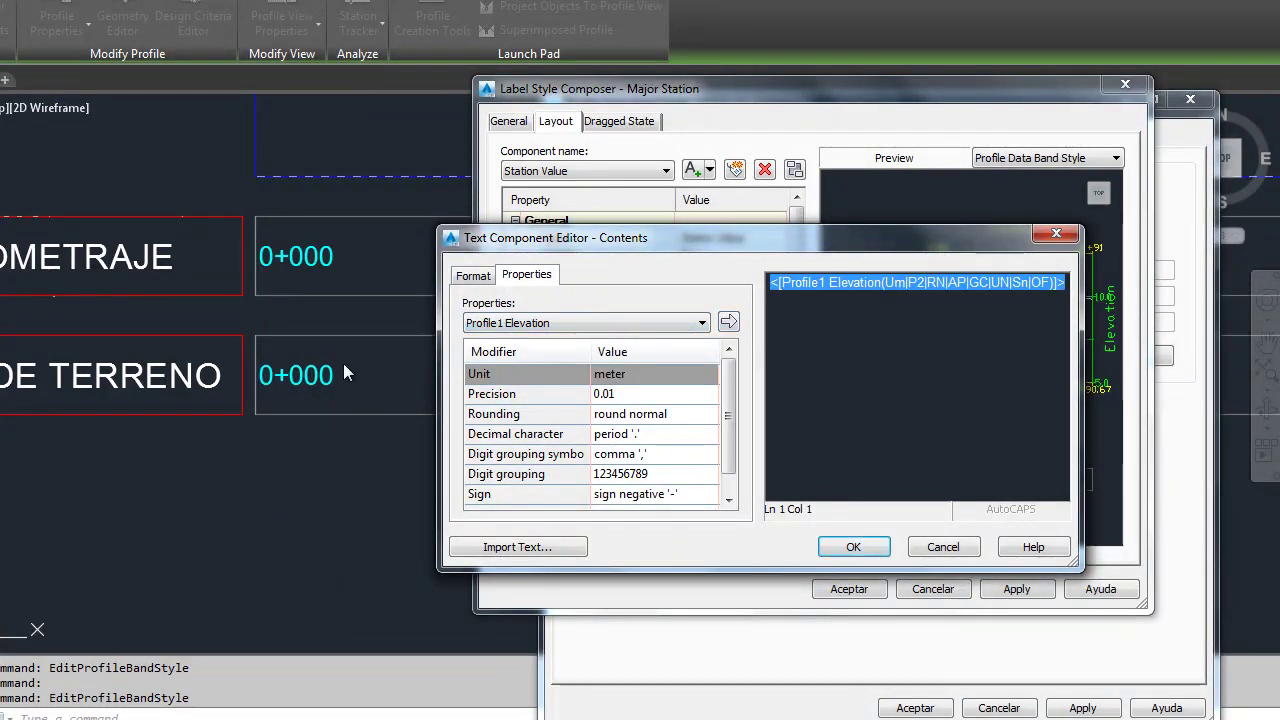
click(858, 546)
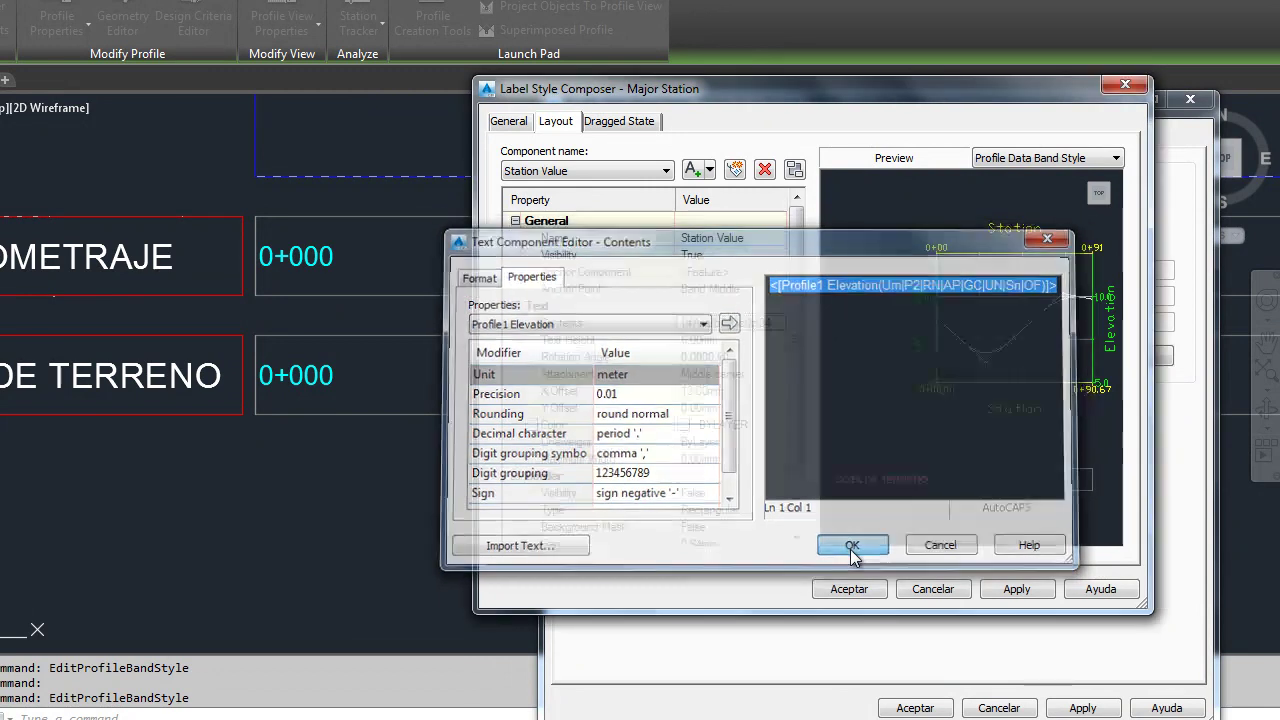
click(849, 590)
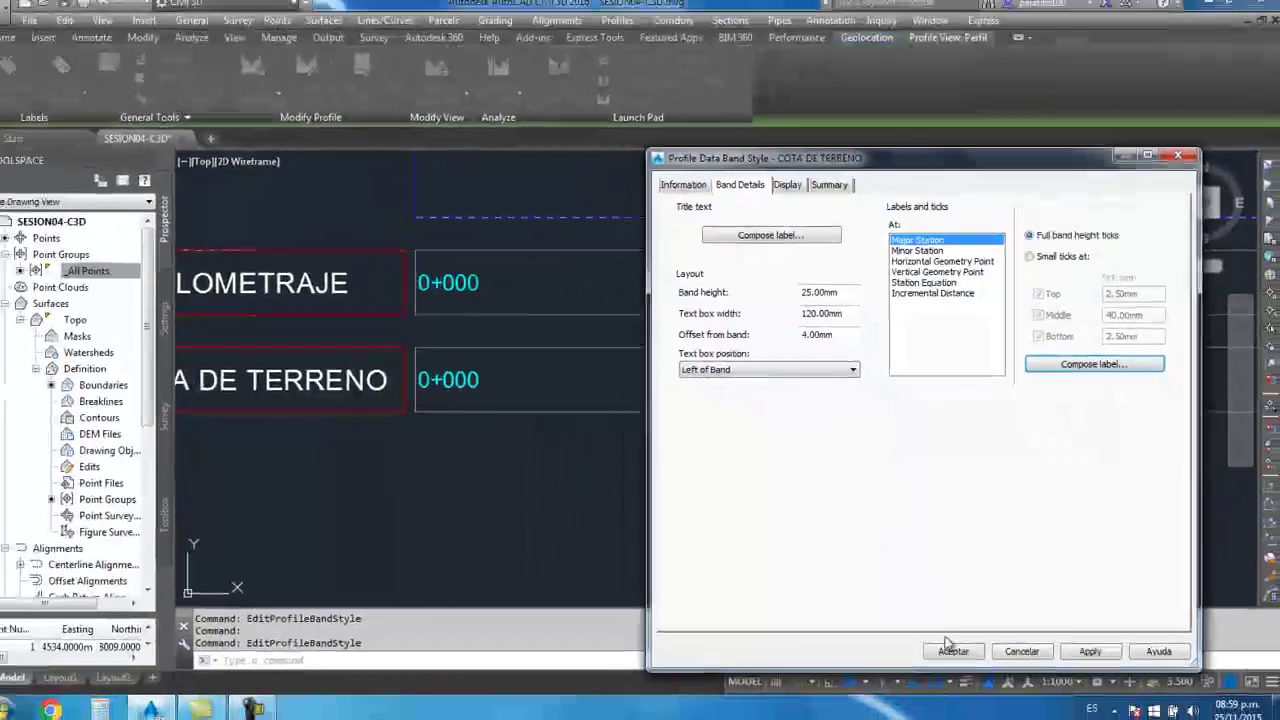
click(948, 651)
Zoom over the bands to check the ground elevations and select the COTA DE TERRENO band
scroll(587, 372, down, 4)
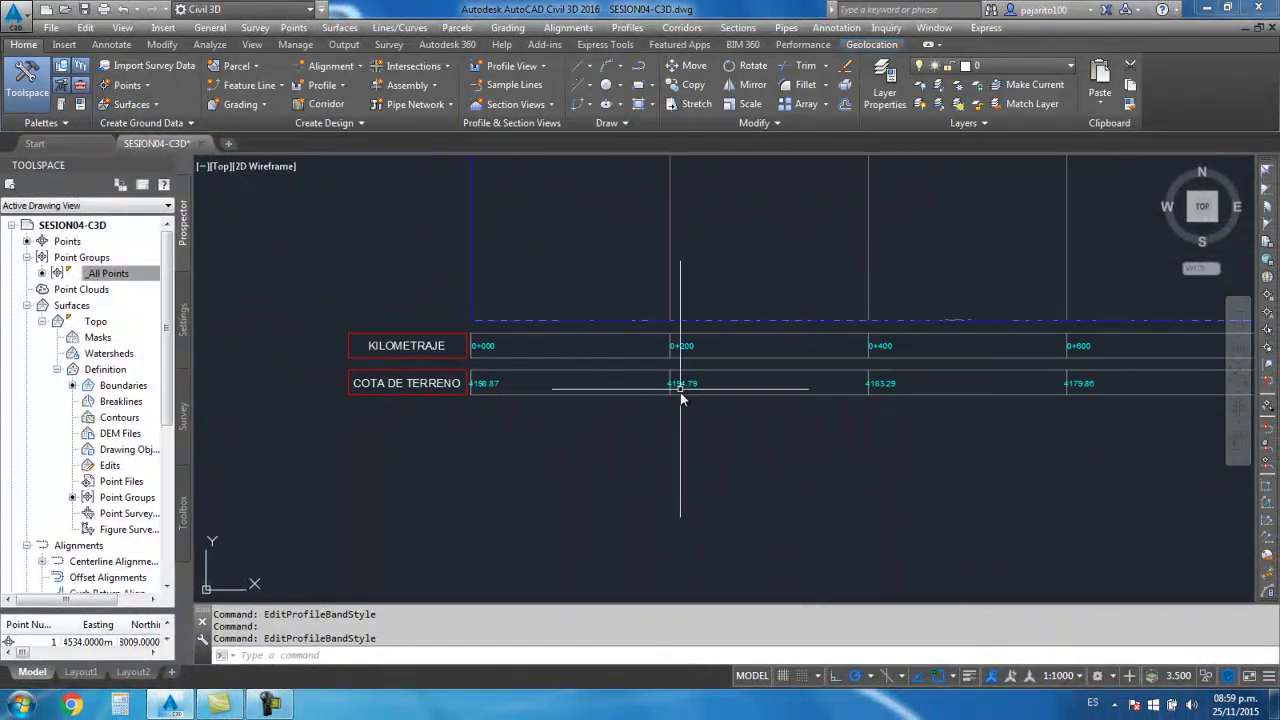
scroll(680, 400, up, 5)
scroll(549, 400, down, 3)
scroll(549, 400, up, 3)
scroll(549, 400, down, 3)
scroll(564, 379, up, 3)
scroll(564, 379, down, 2)
scroll(589, 394, down, 3)
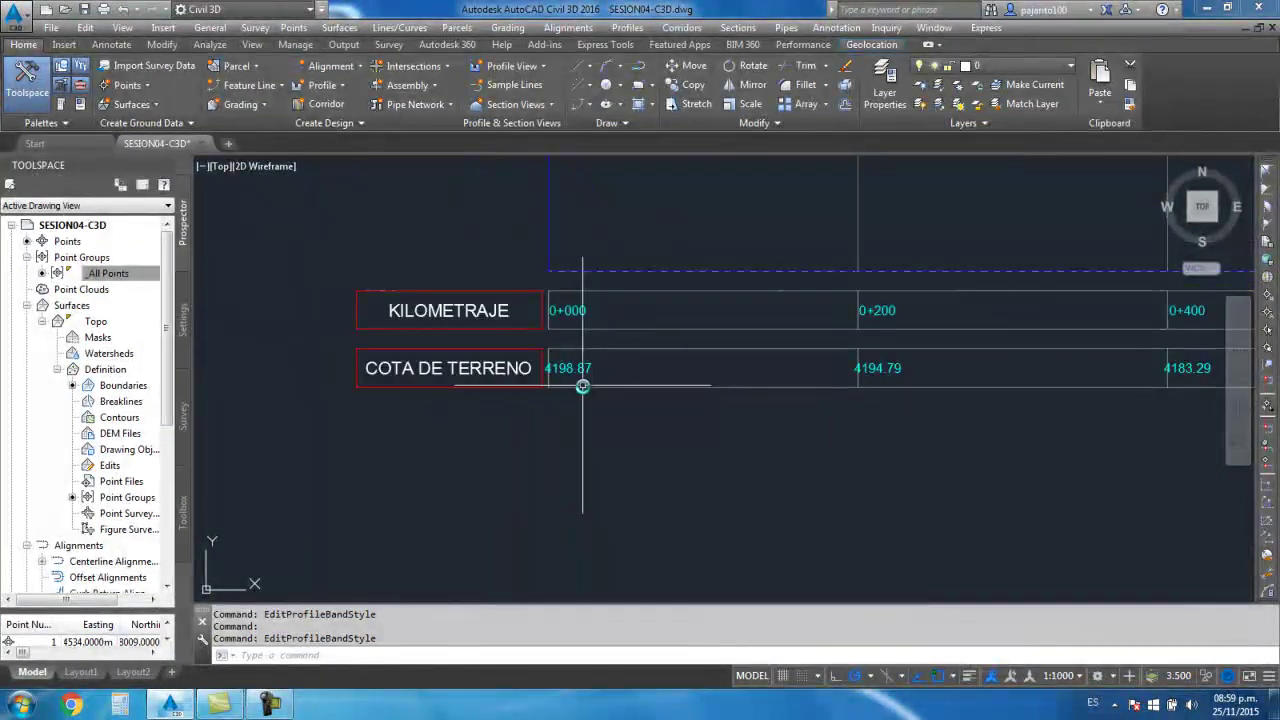
scroll(583, 383, up, 5)
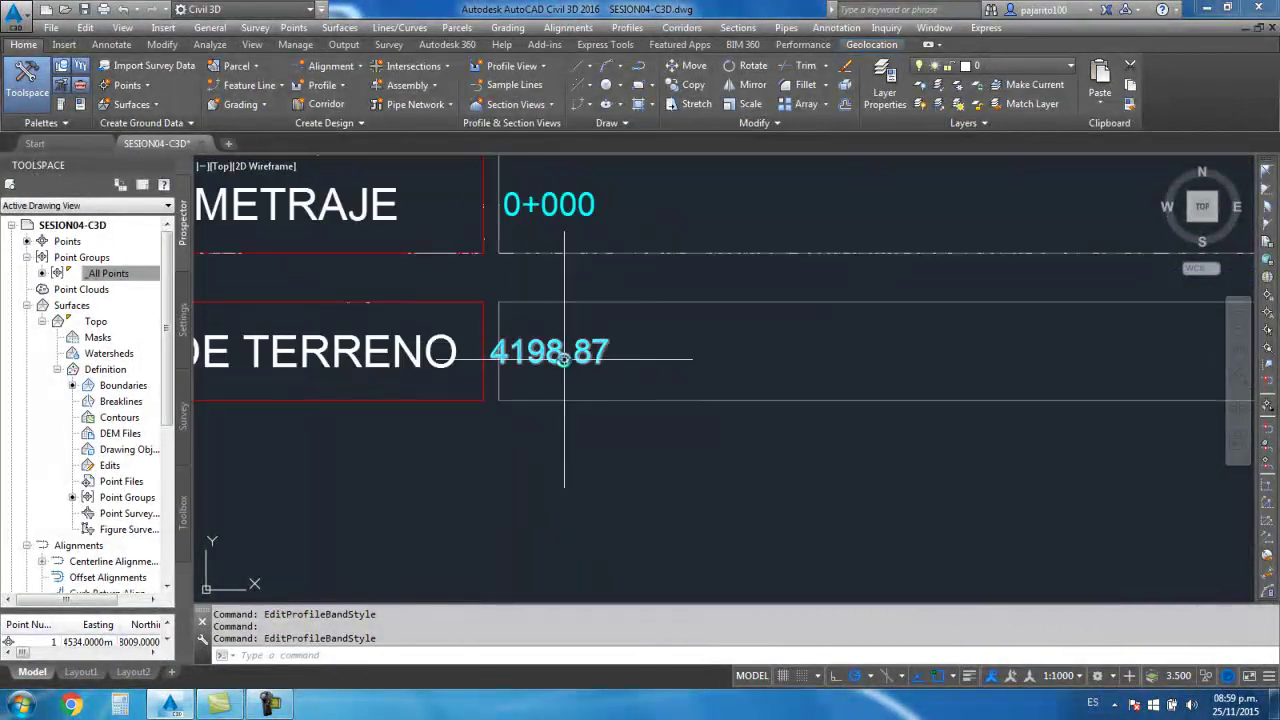
click(564, 358)
Rotate the COTA DE TERRENO elevation labels to 90° so they read vertically
right_click(561, 357)
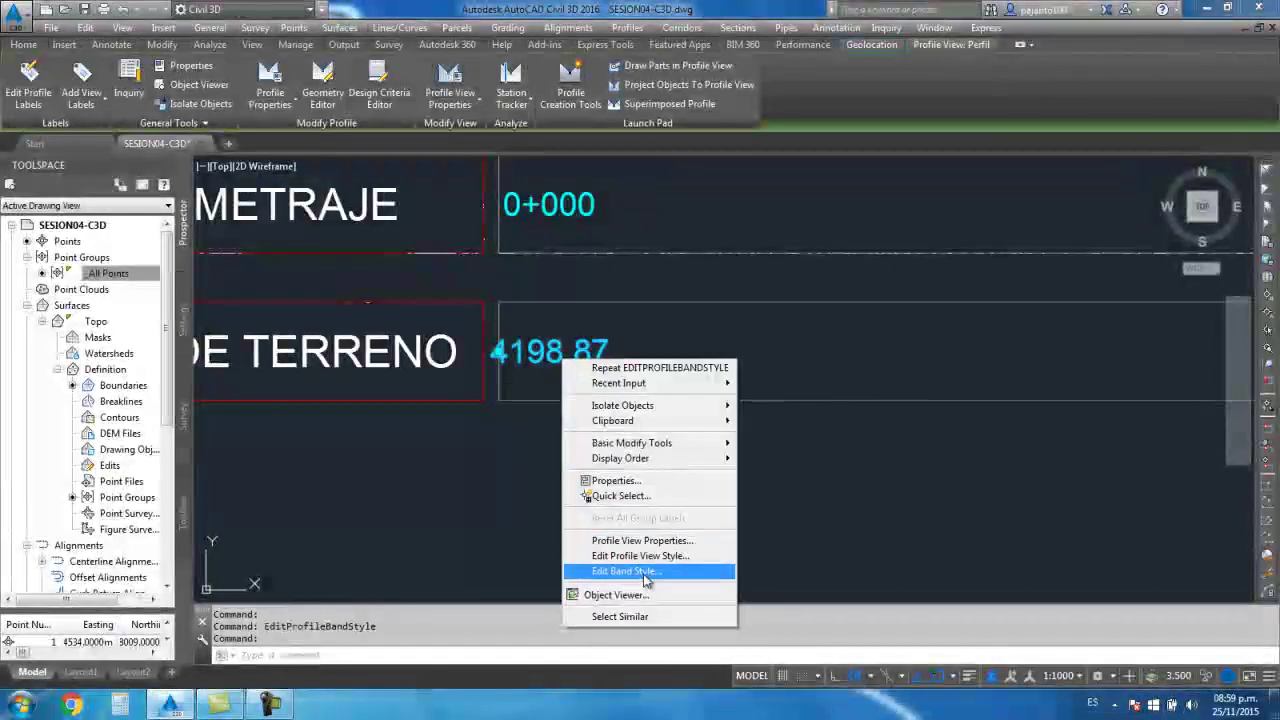
click(640, 569)
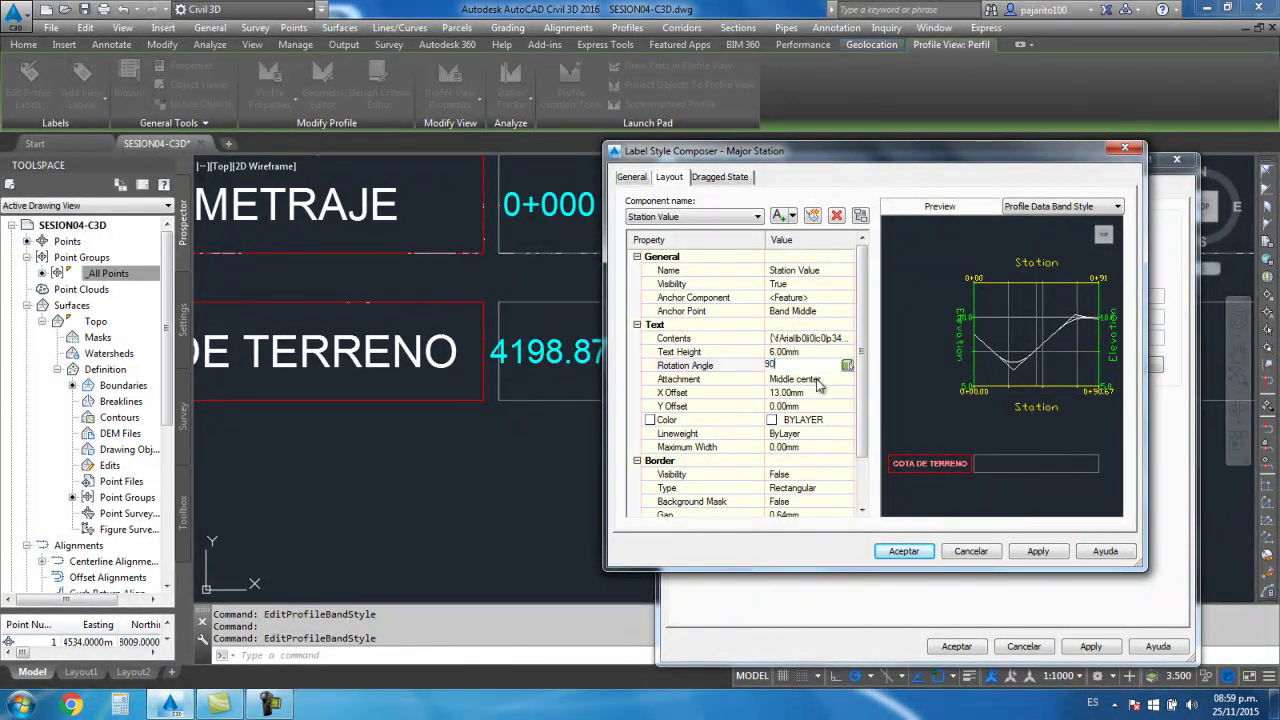
click(903, 556)
click(956, 646)
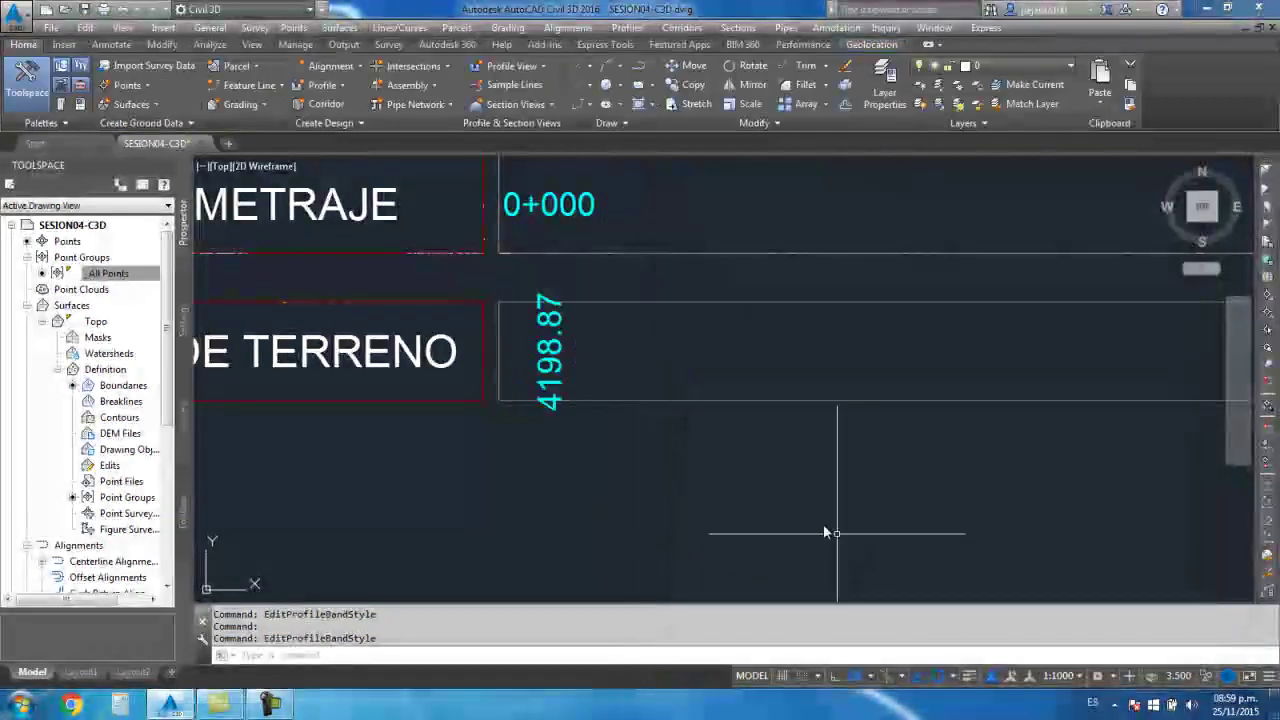
scroll(657, 437, down, 4)
scroll(657, 437, down, 3)
scroll(680, 451, up, 5)
scroll(657, 443, down, 5)
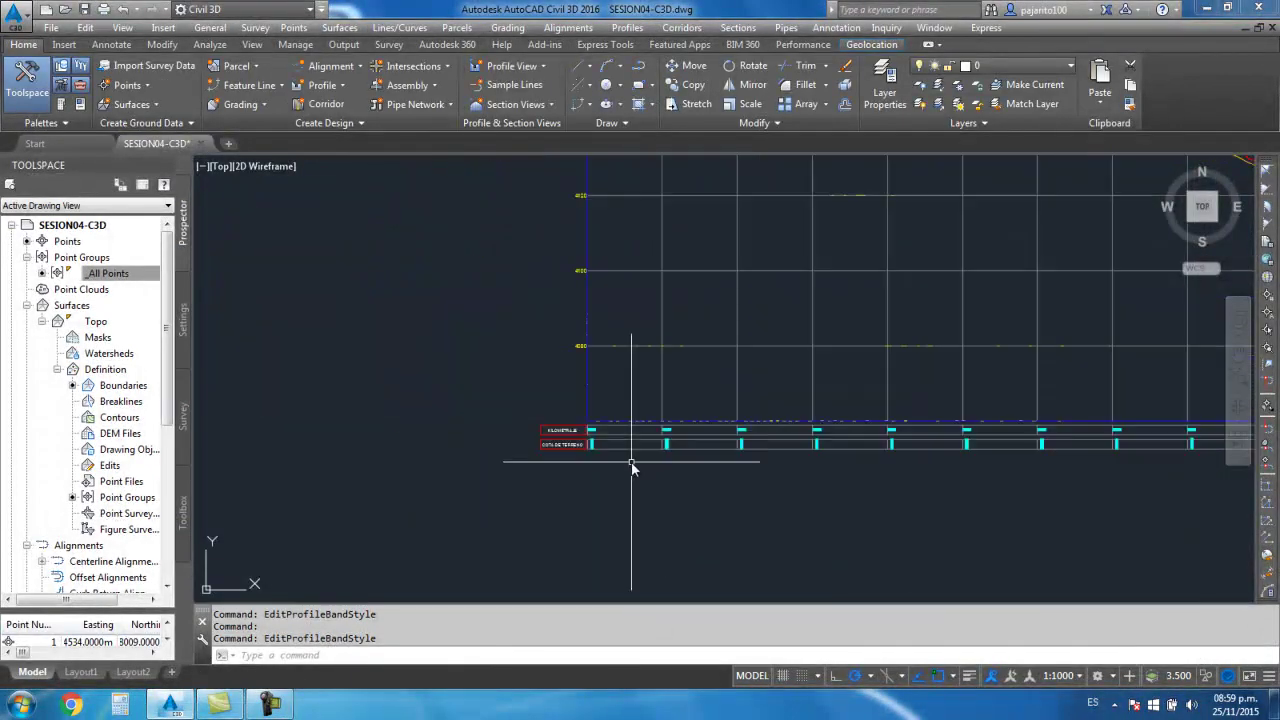
Set the COTA DE TERRENO band height to 40 mm and review the result
middle_drag(633, 458, 634, 551)
scroll(650, 420, down, 2)
scroll(615, 460, up, 3)
scroll(608, 490, up, 2)
scroll(603, 470, up, 1)
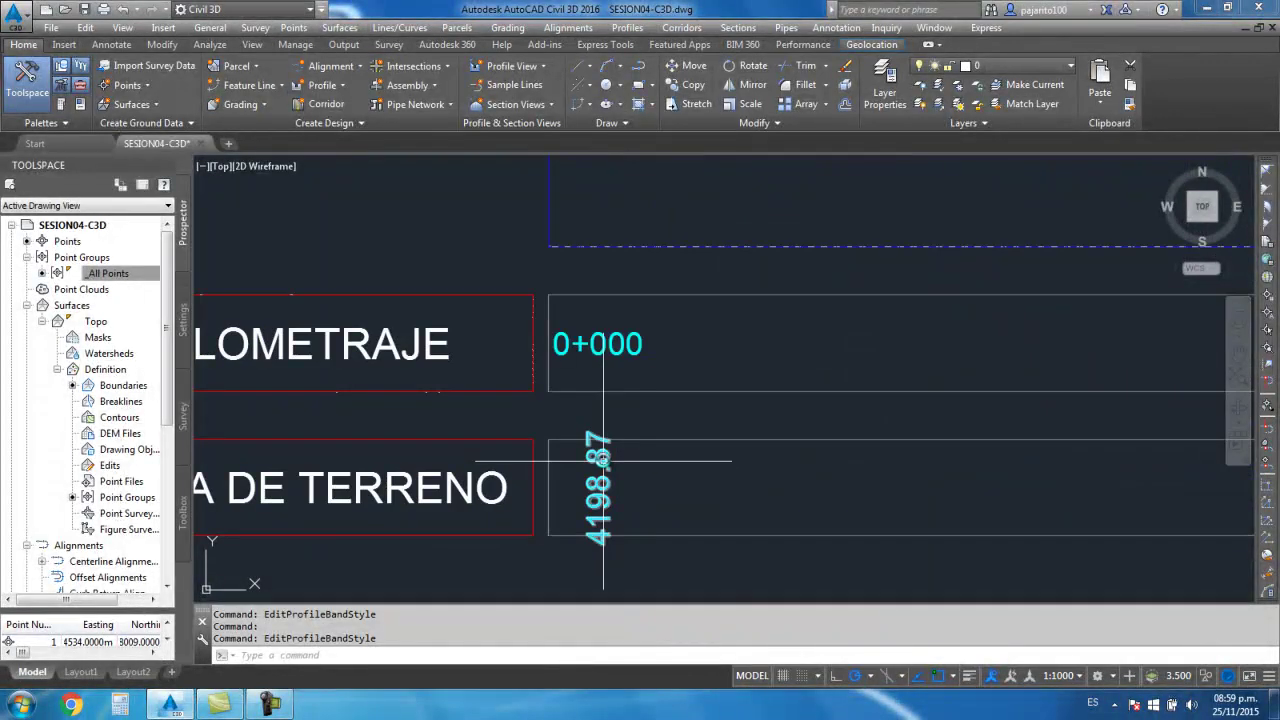
middle_drag(657, 486, 611, 431)
scroll(638, 450, down, 3)
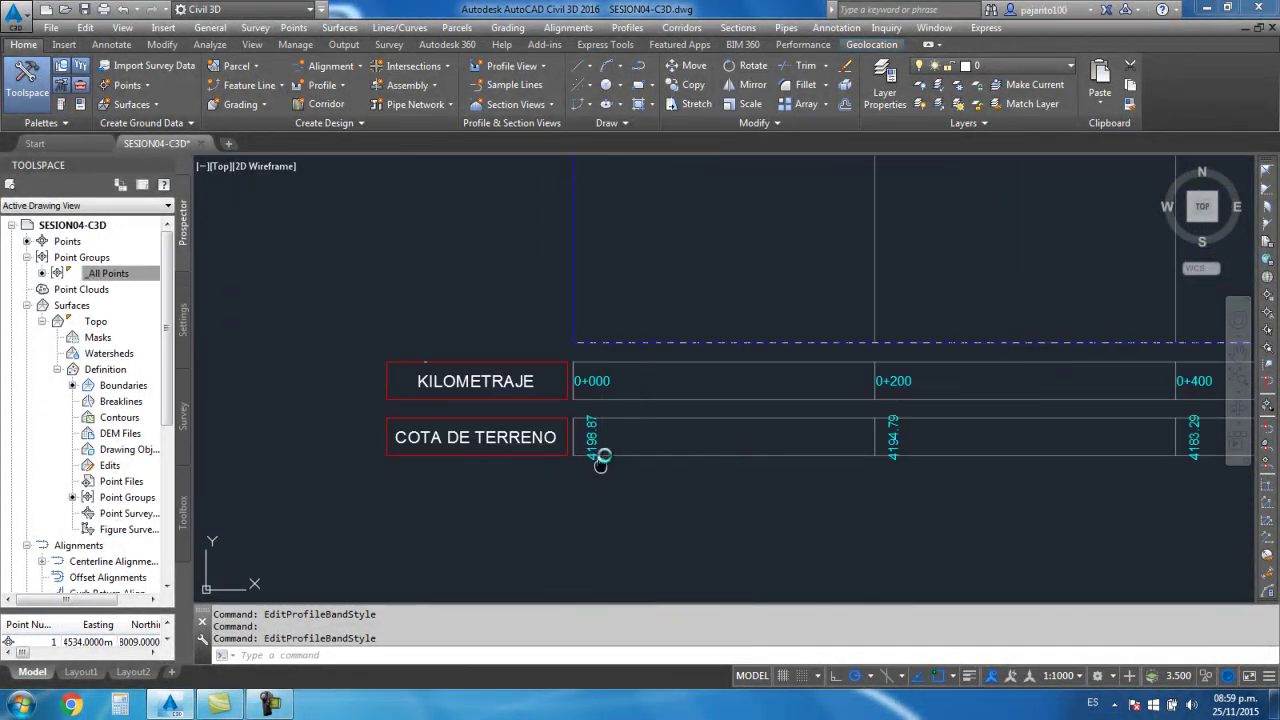
scroll(600, 458, up, 3)
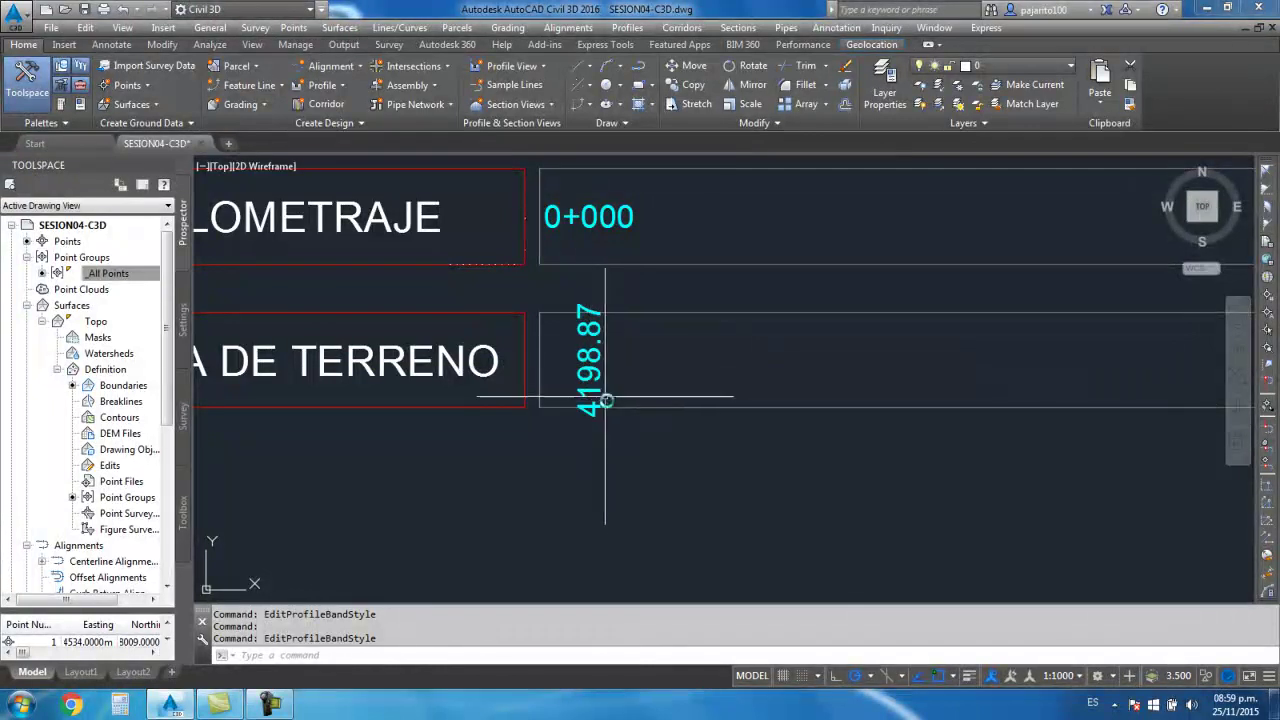
click(612, 366)
right_click(600, 364)
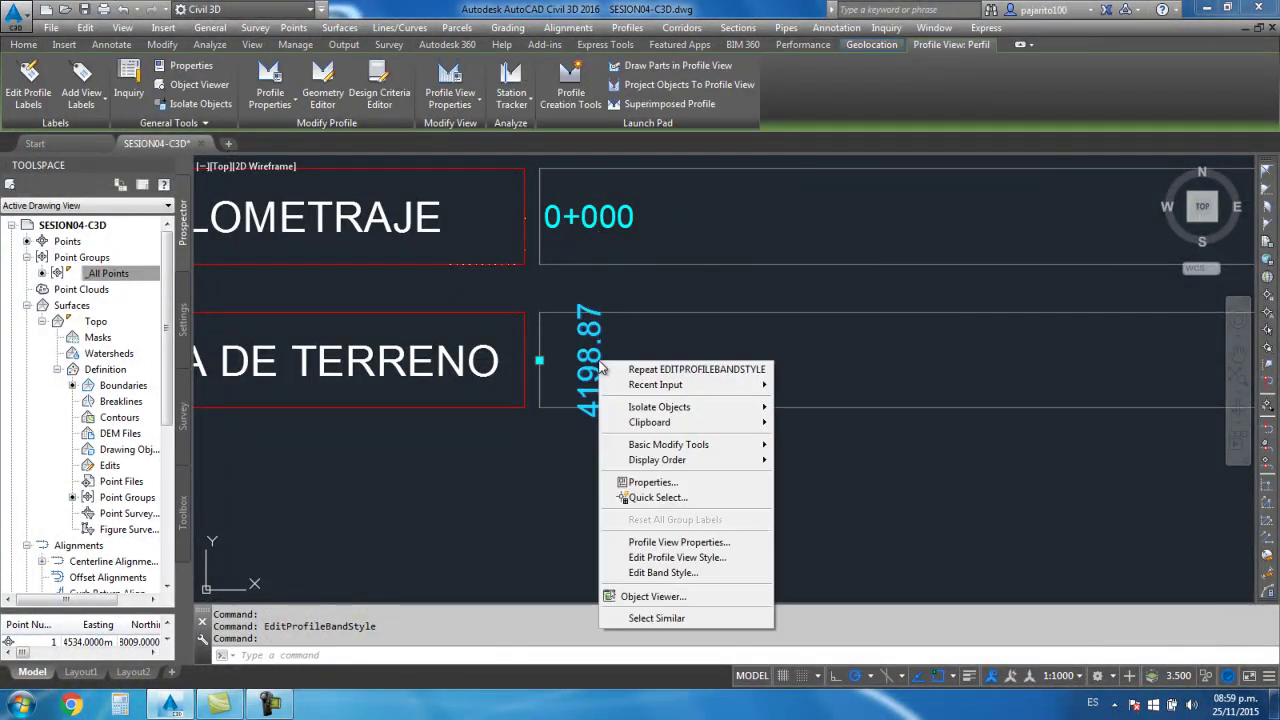
click(663, 572)
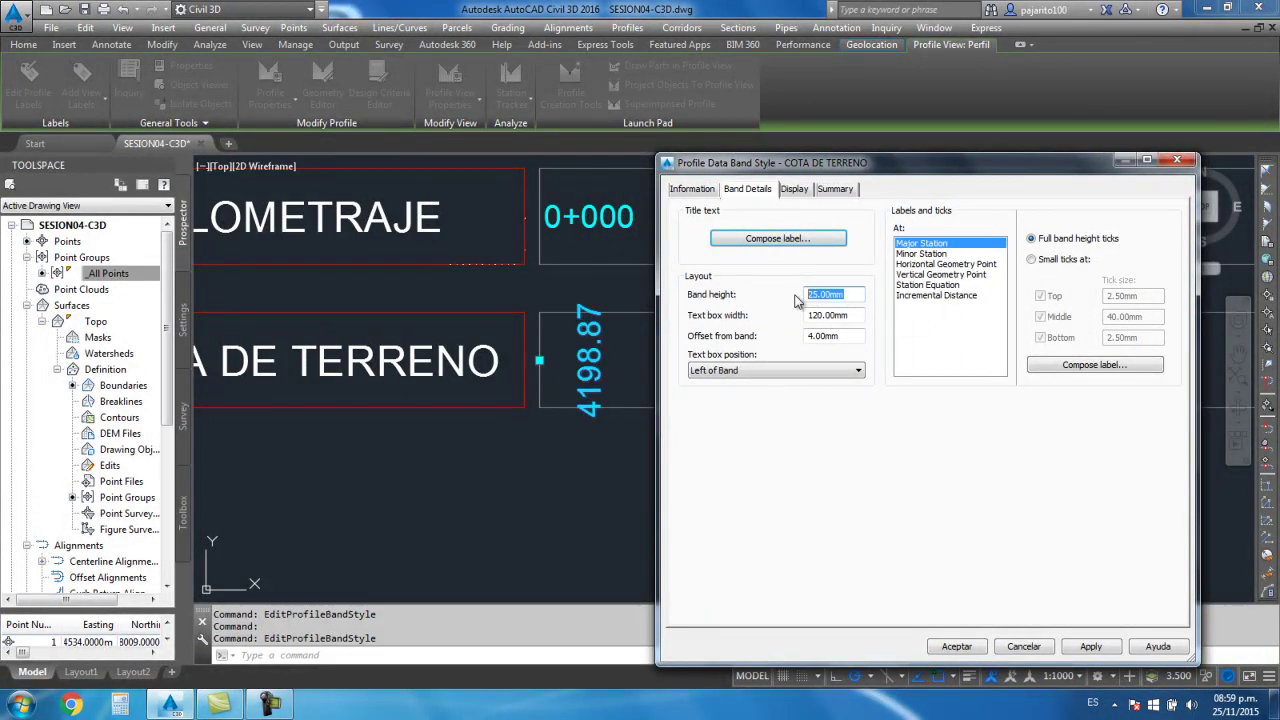
text(40)
click(956, 646)
scroll(700, 460, down, 5)
middle_drag(657, 417, 755, 437)
scroll(760, 410, up, 4)
scroll(730, 370, down, 4)
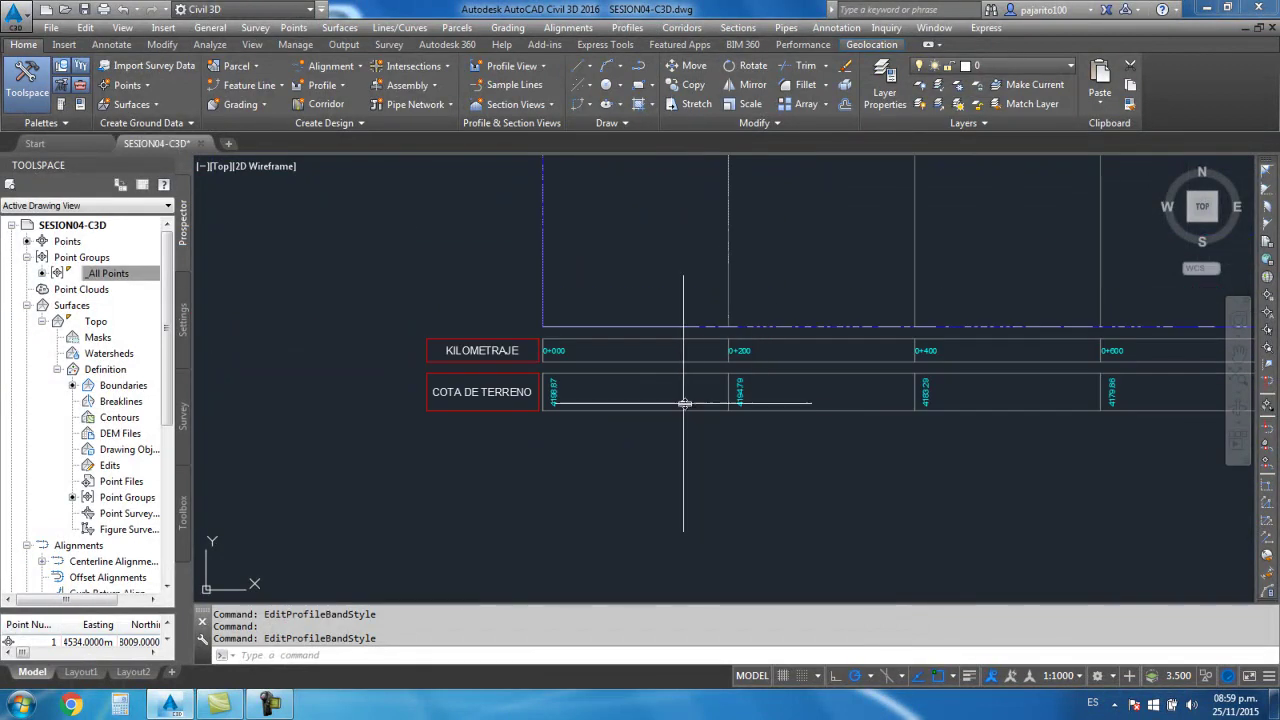
scroll(627, 411, up, 6)
scroll(508, 400, down, 1)
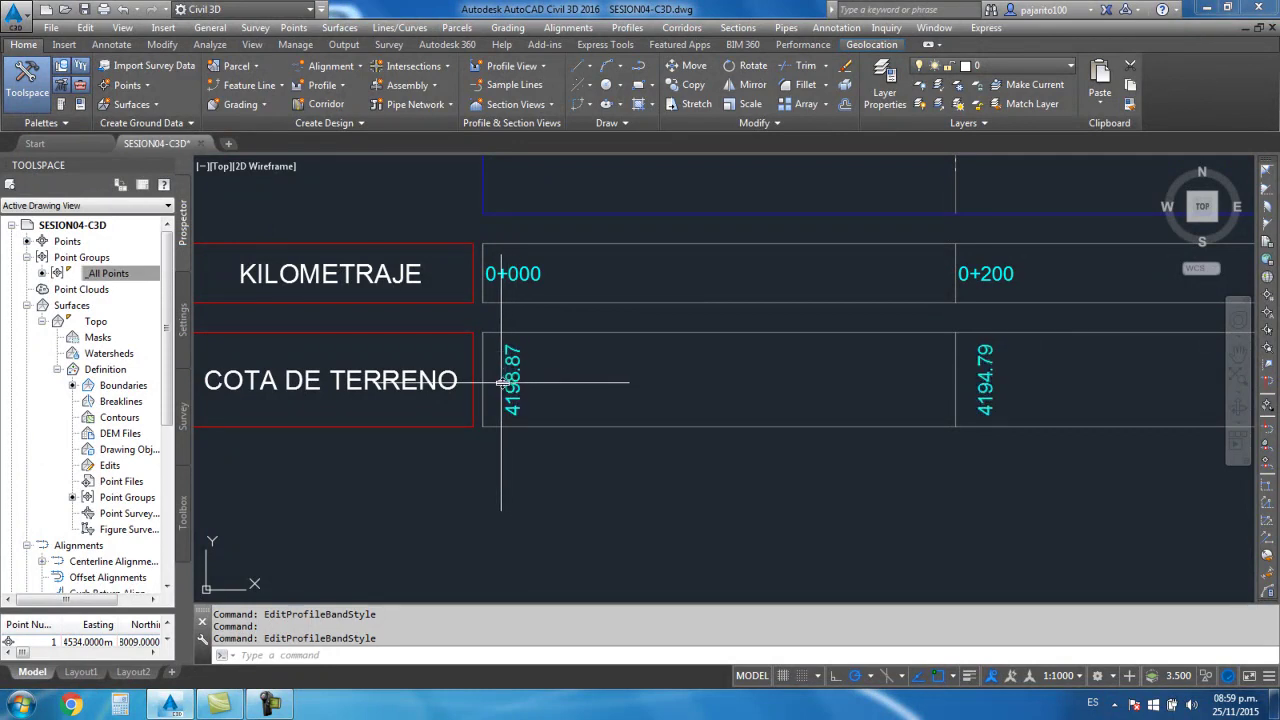
scroll(798, 394, up, 2)
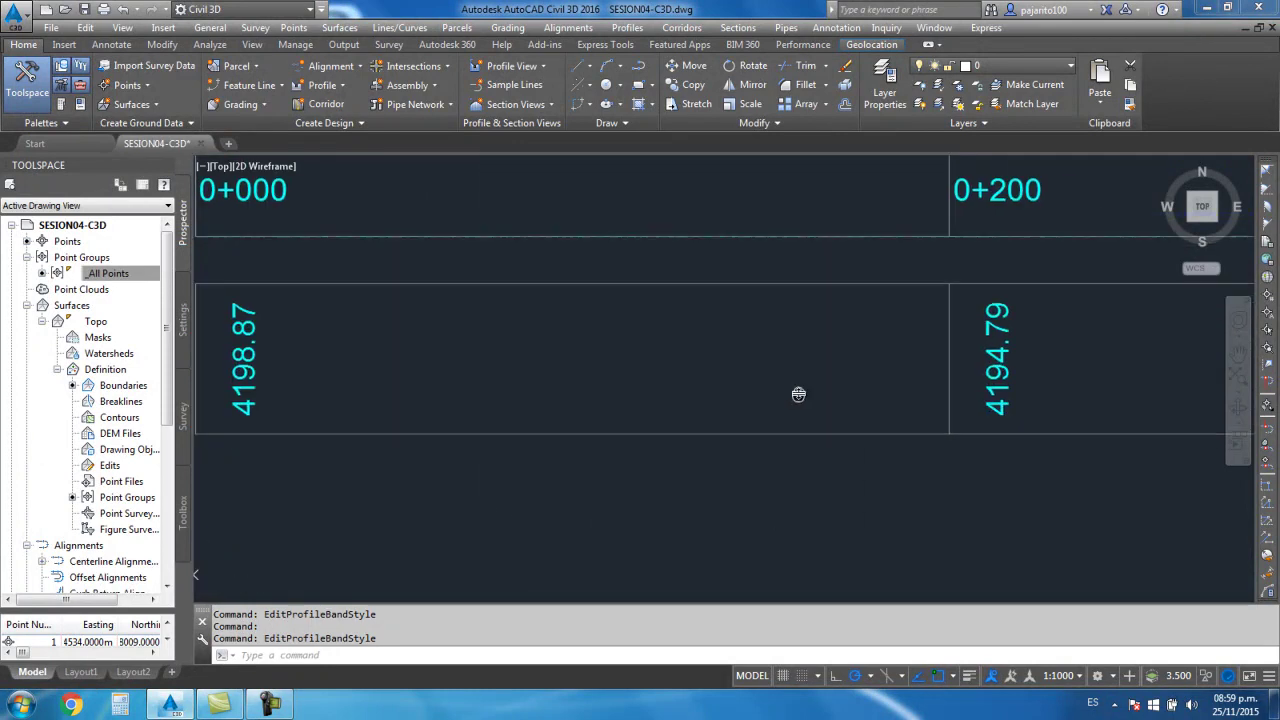
scroll(943, 332, down, 2)
Apply a new horizontal offset to the COTA DE TERRENO elevation labels
click(503, 365)
right_click(510, 370)
click(573, 575)
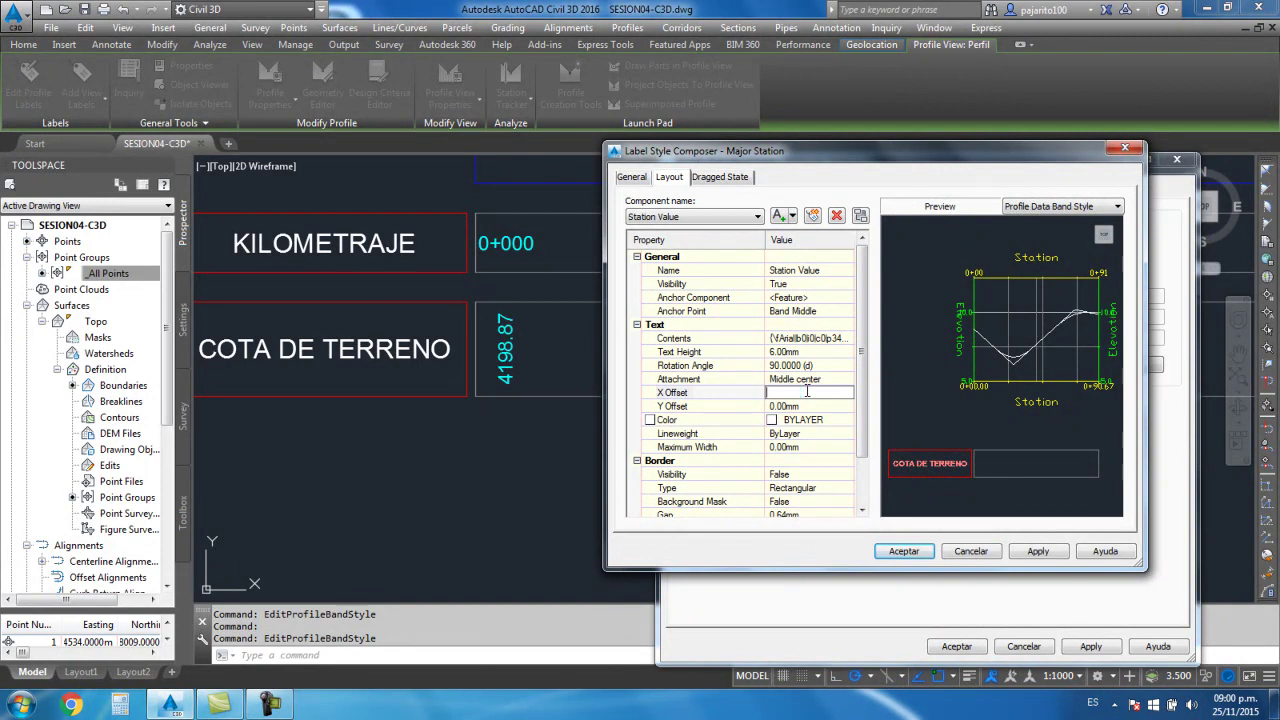
click(904, 551)
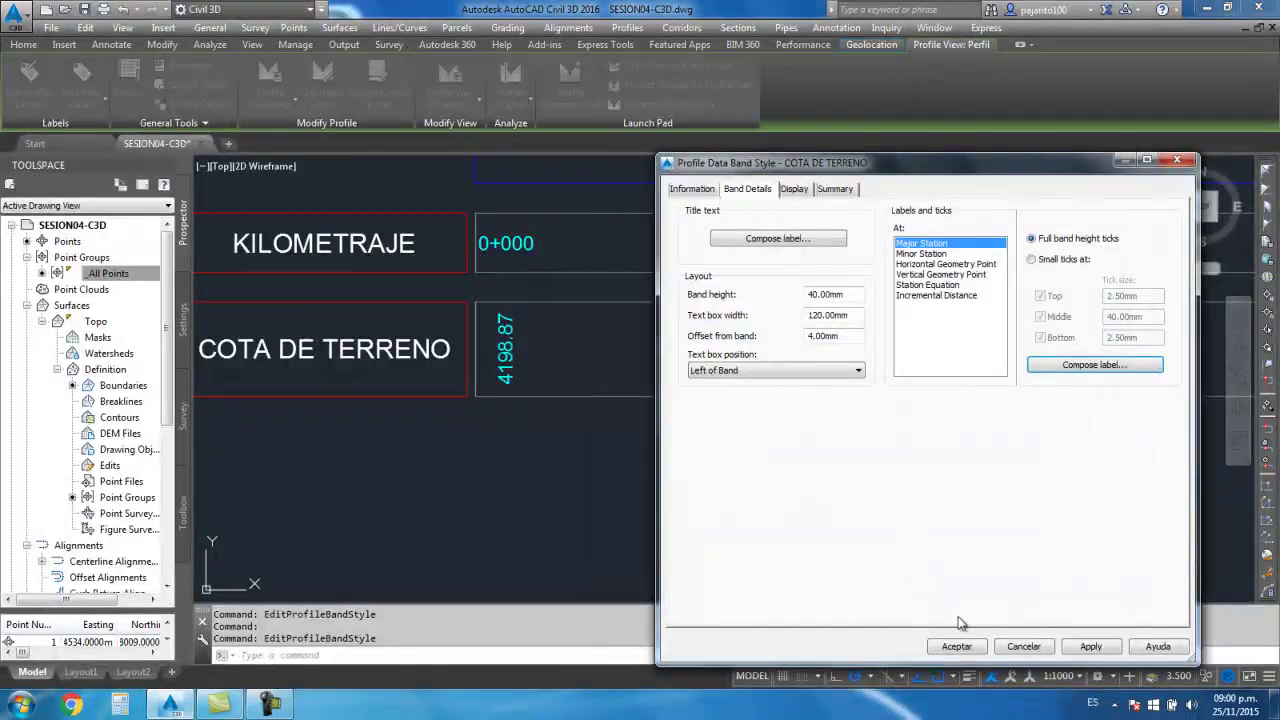
click(956, 646)
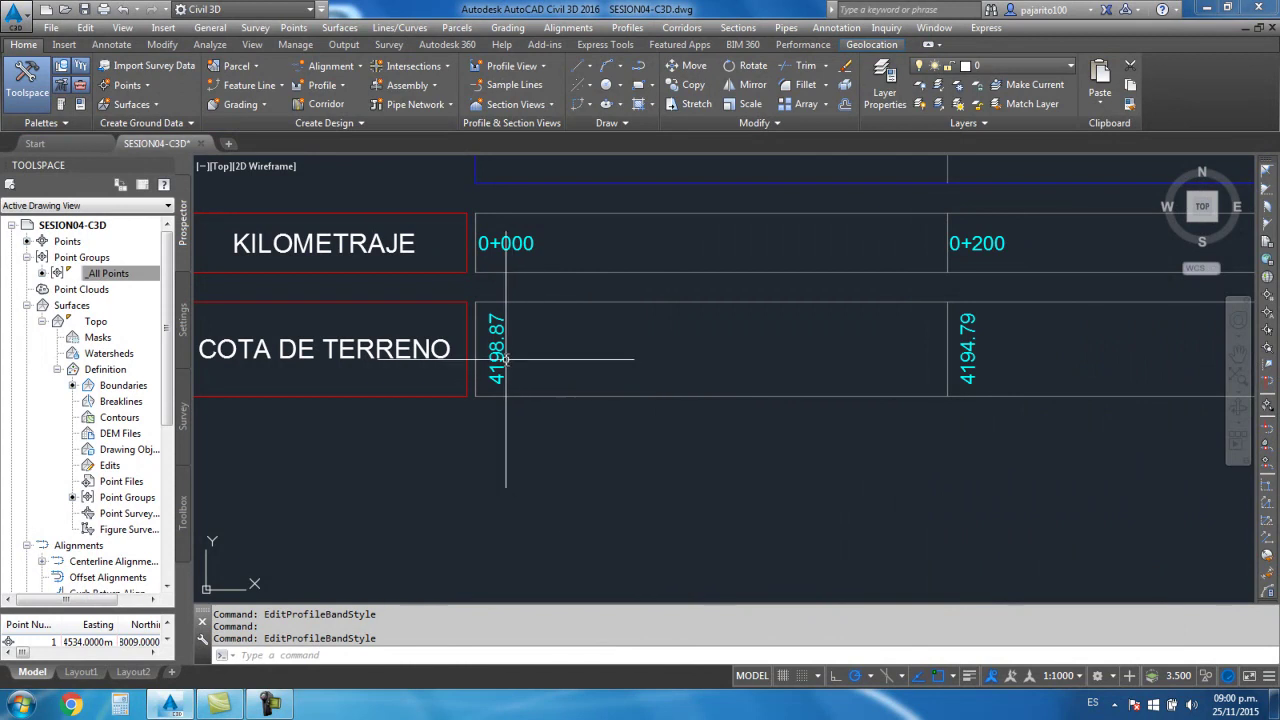
Set the major station elevation label X offset to 6 mm in the band style
click(506, 358)
right_click(506, 358)
click(570, 570)
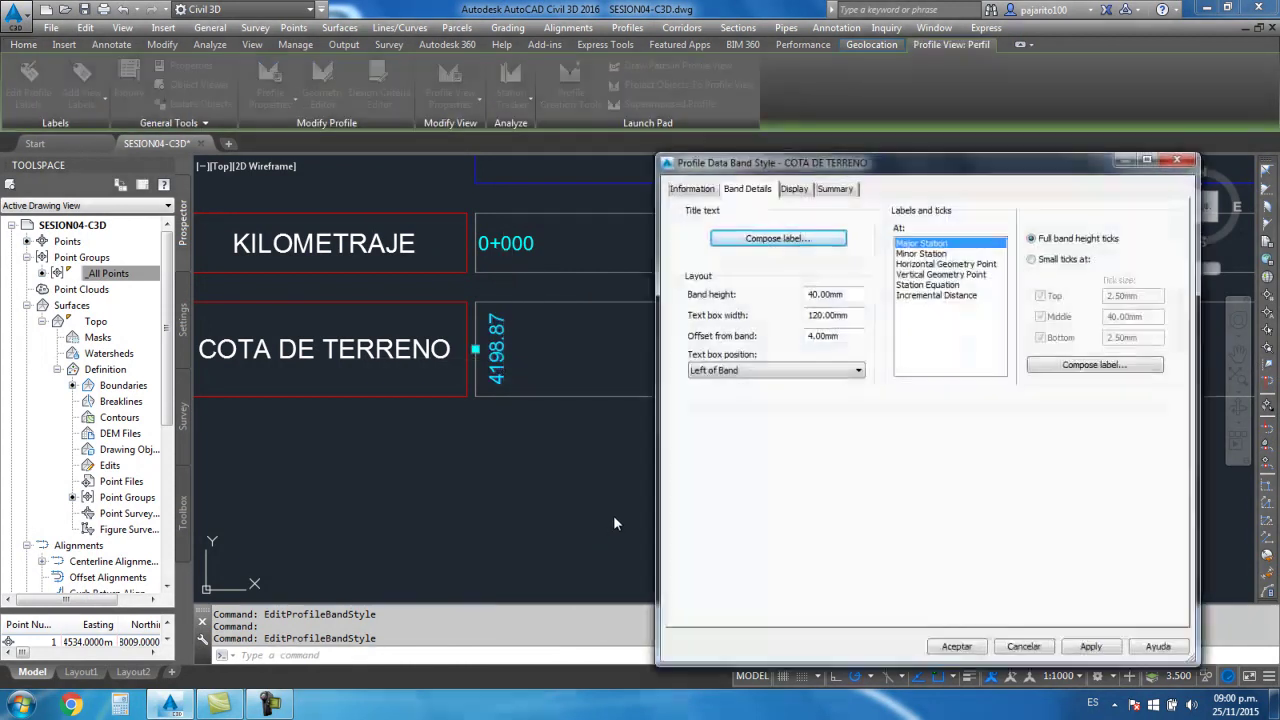
click(778, 238)
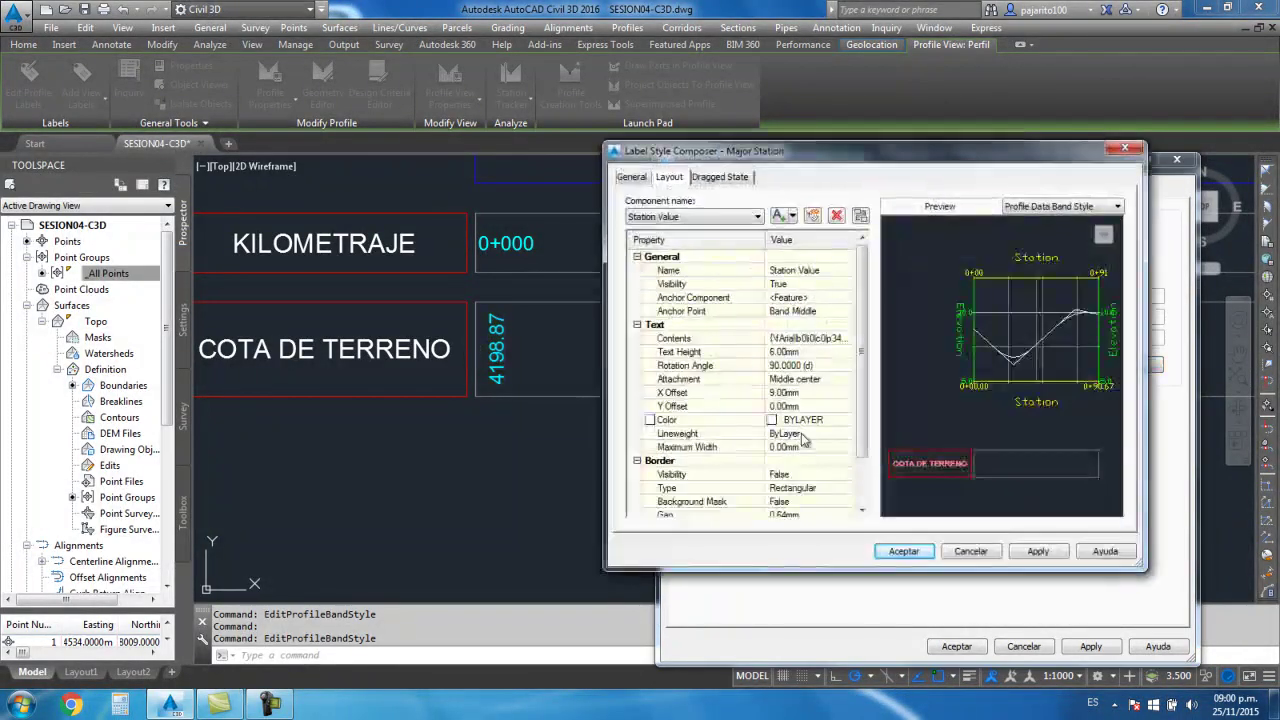
click(801, 393)
text(6)
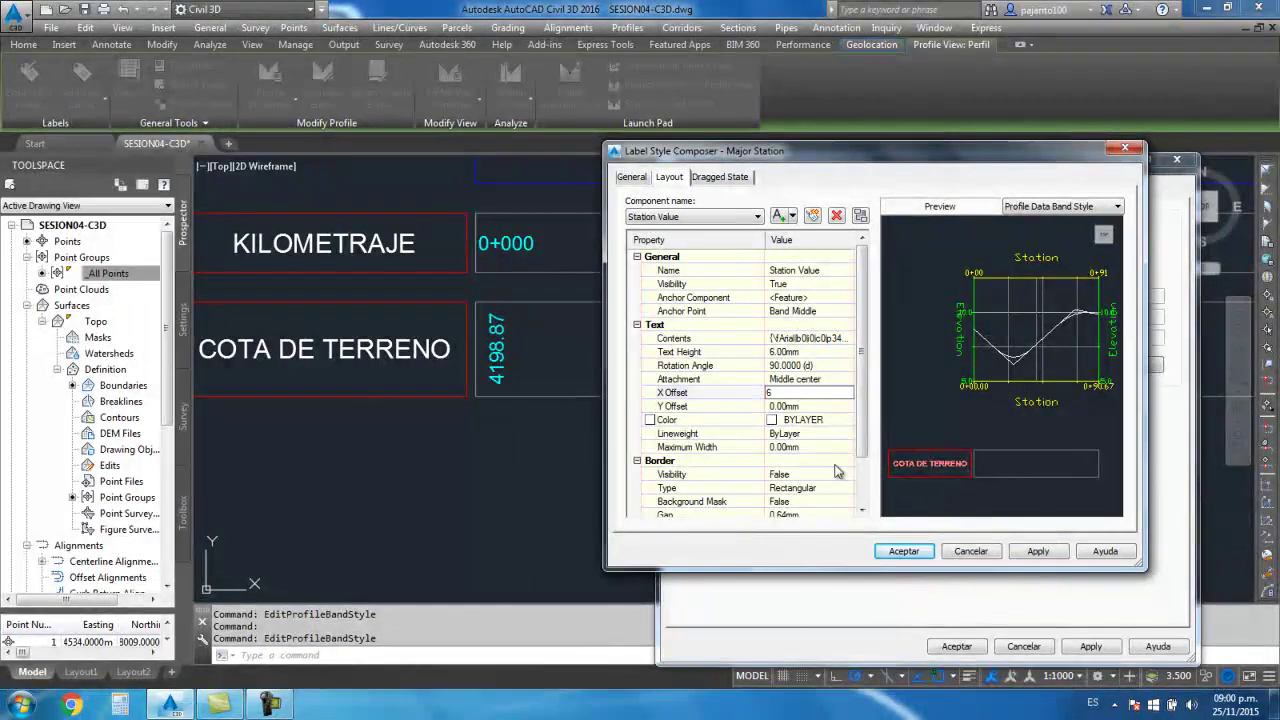
click(902, 551)
click(957, 648)
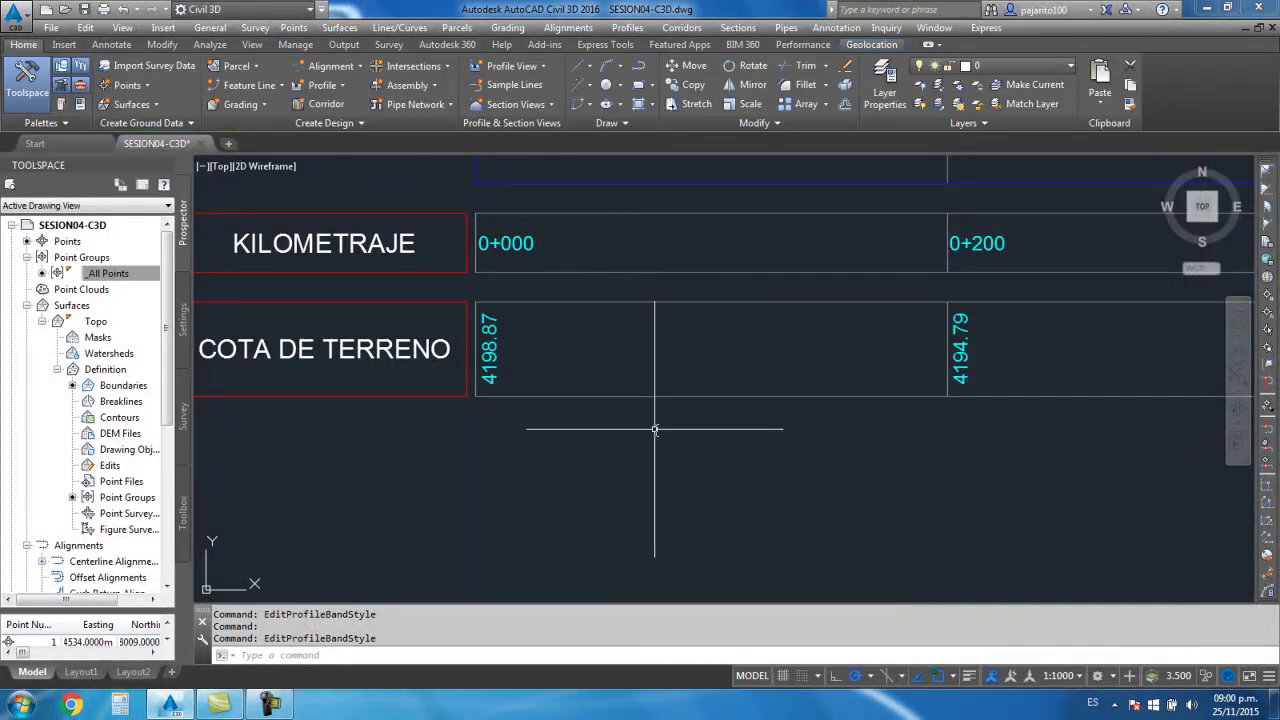
Inspect the KILOMETRAJE and COTA DE TERRENO labels and recheck the band style without changes
scroll(660, 430, down, 5)
scroll(678, 450, up, 5)
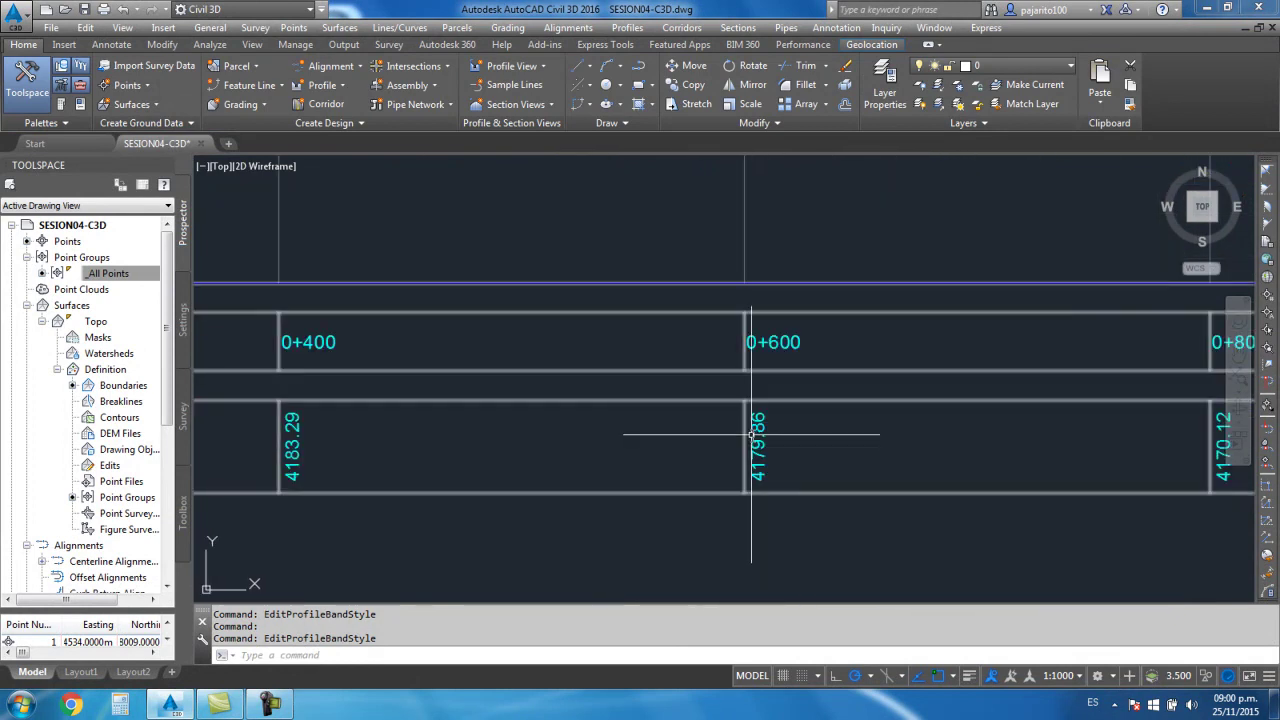
scroll(743, 425, down, 5)
scroll(675, 457, up, 3)
scroll(671, 451, up, 2)
scroll(700, 460, down, 4)
scroll(780, 500, down, 1)
scroll(805, 520, down, 3)
scroll(623, 430, up, 4)
scroll(694, 503, up, 1)
middle_drag(694, 503, 558, 403)
scroll(558, 403, up, 2)
scroll(540, 408, down, 4)
scroll(404, 401, up, 3)
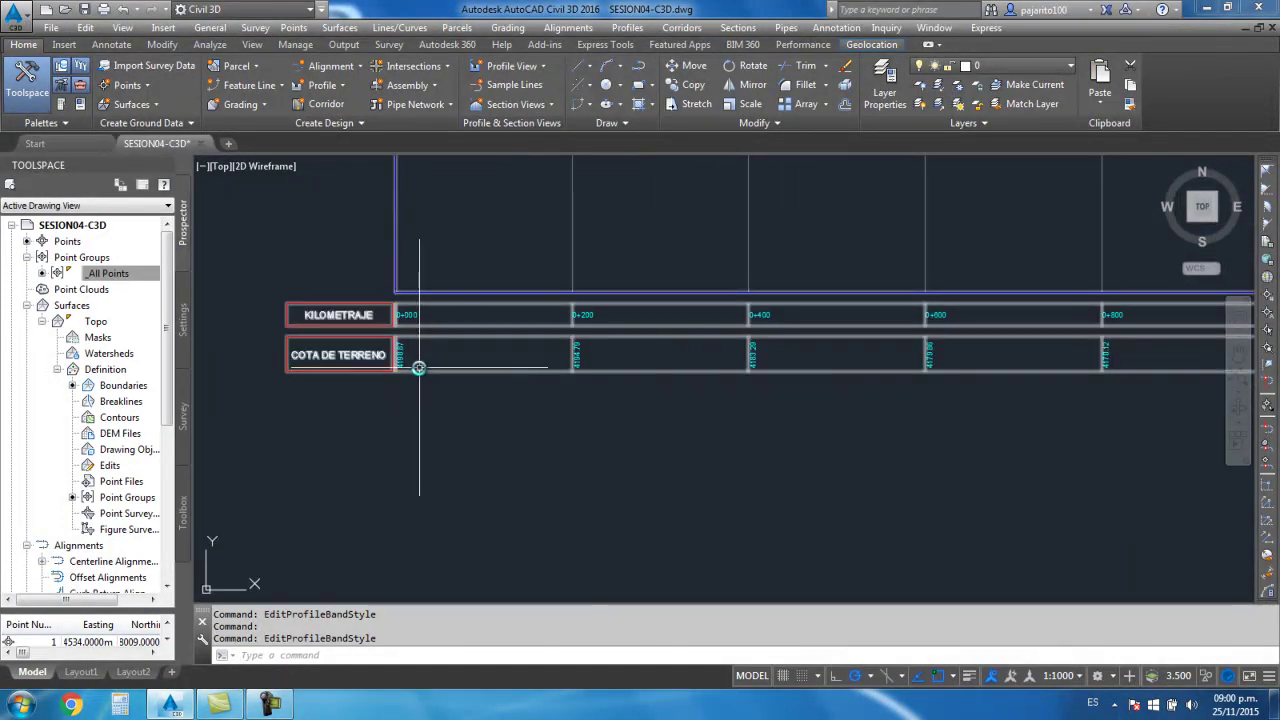
click(418, 372)
right_click(401, 352)
click(490, 565)
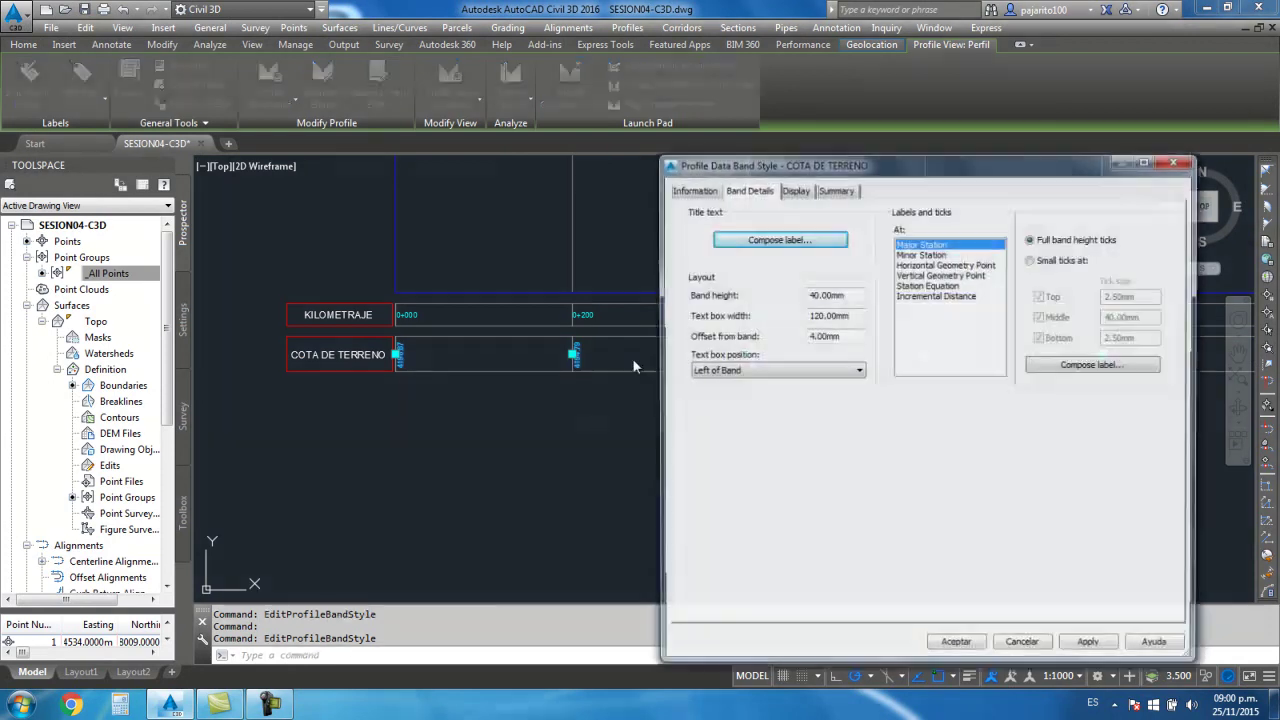
click(1174, 163)
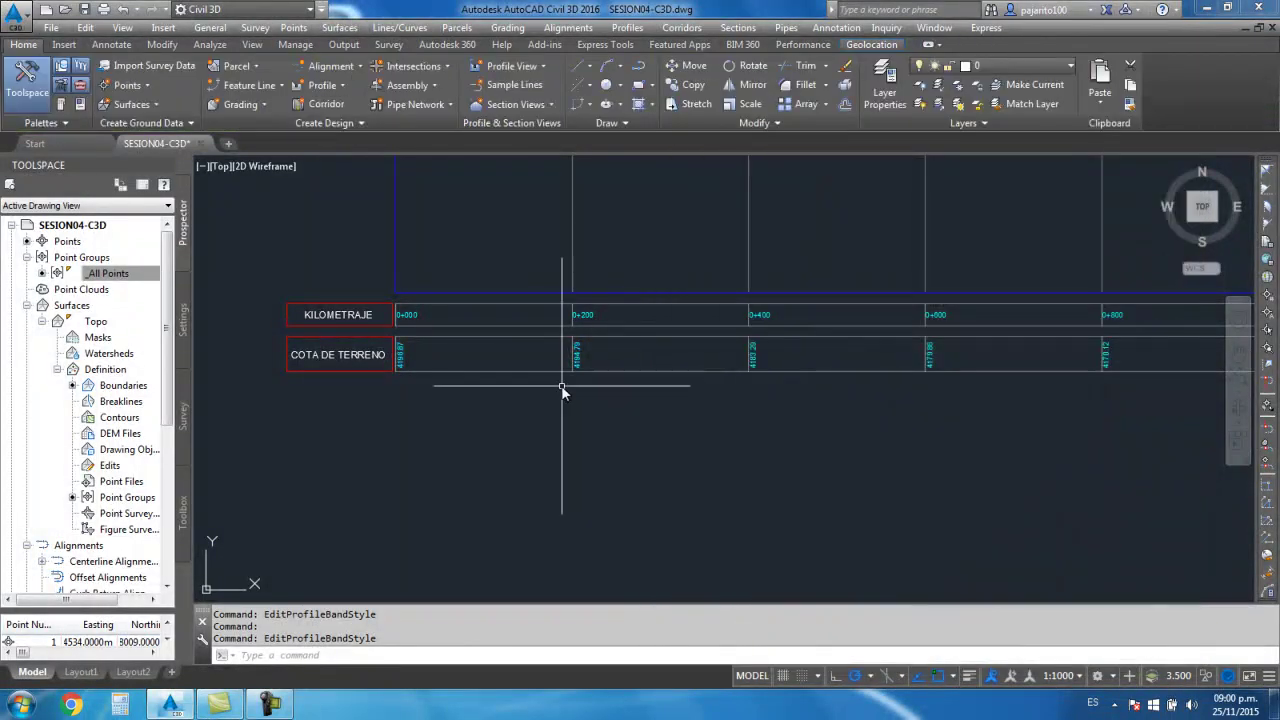
scroll(566, 385, up, 3)
right_click(569, 370)
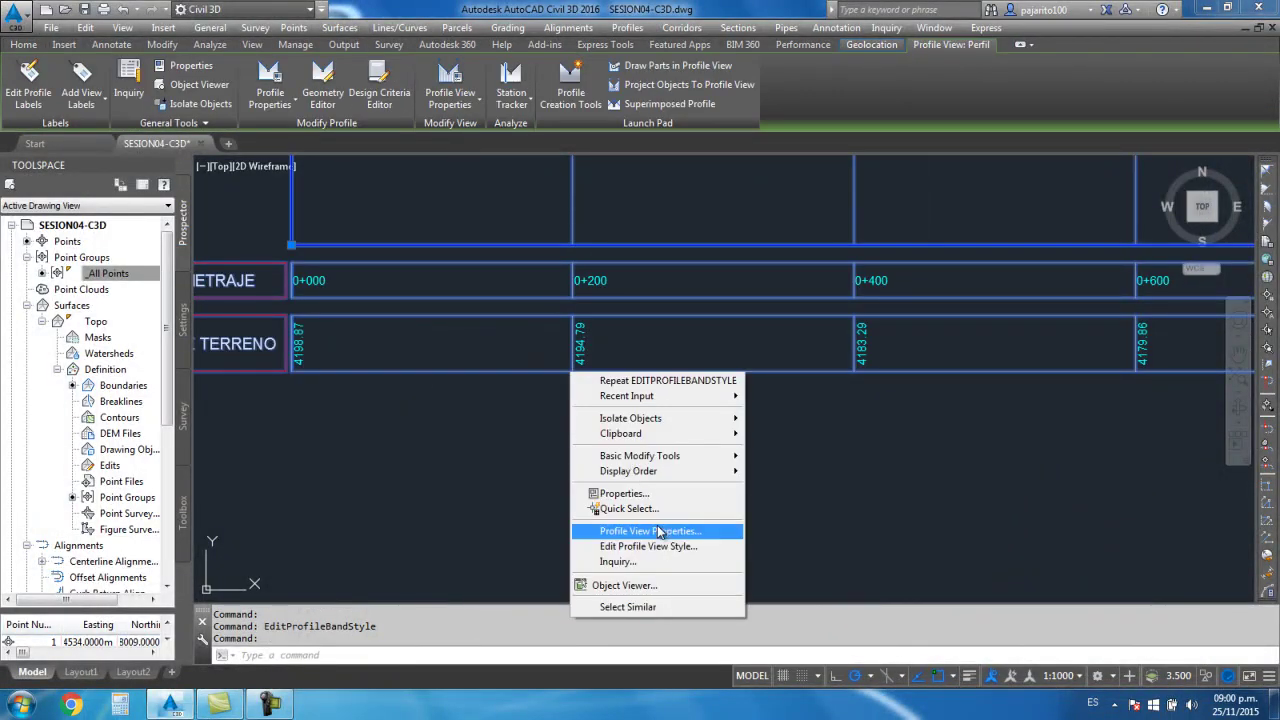
Open the profile view's properties to reach its bands
key(Escape)
click(572, 344)
right_click(574, 344)
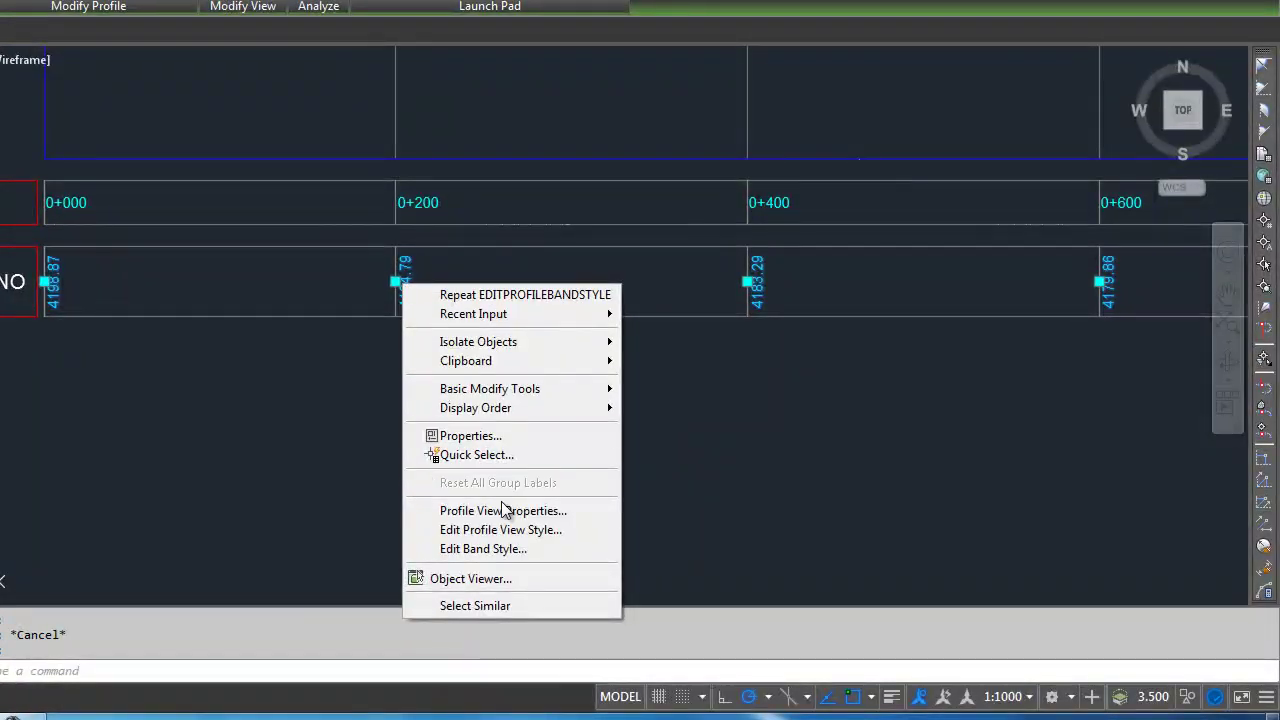
key(Escape)
key(Escape)
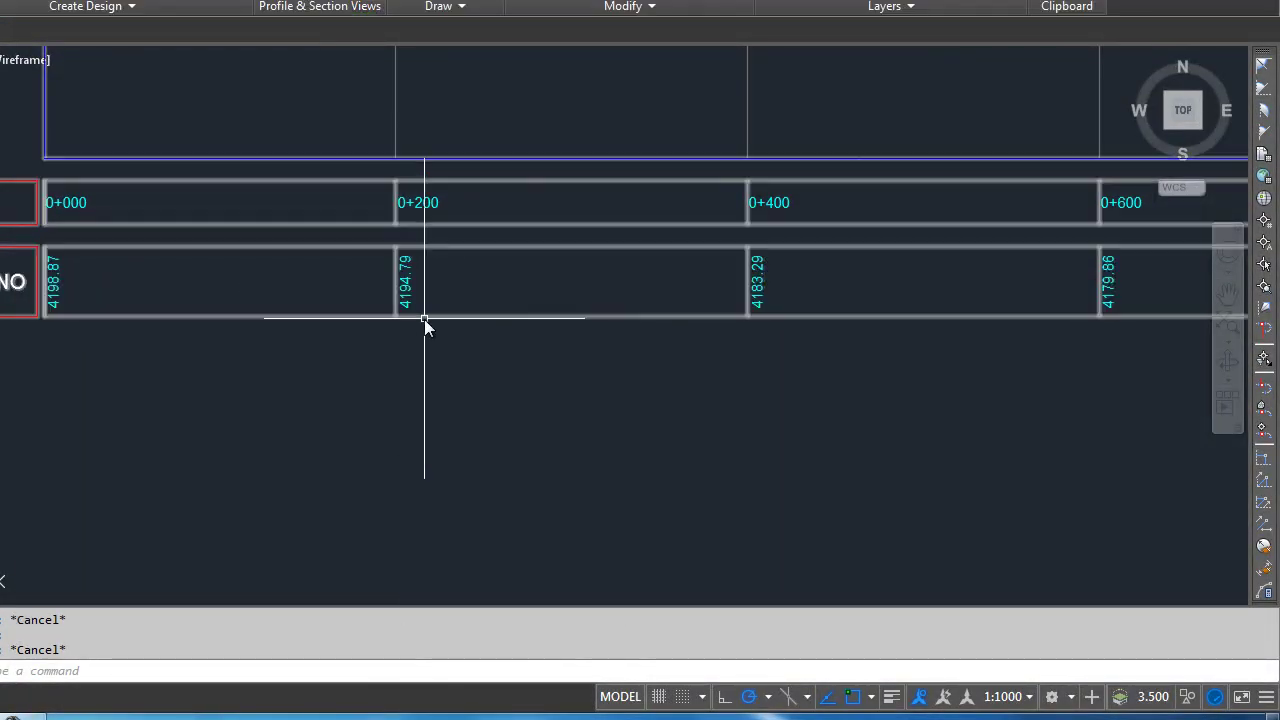
click(424, 320)
right_click(424, 320)
click(562, 519)
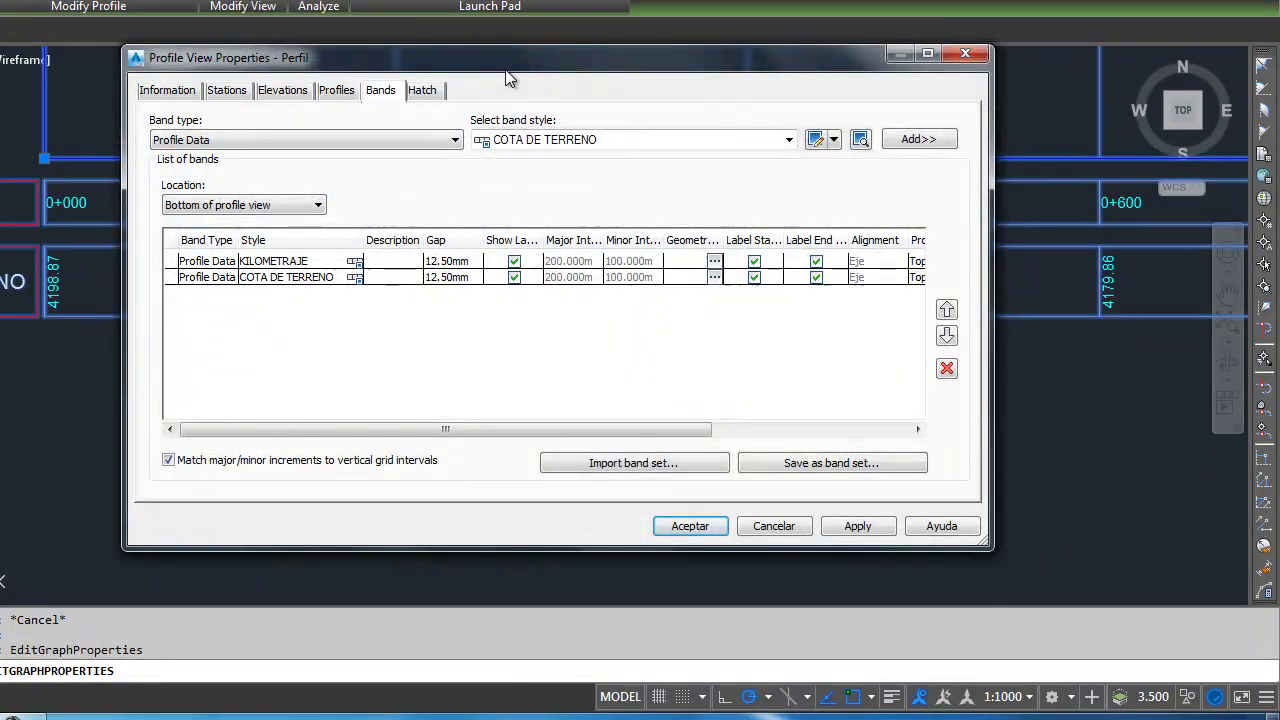
drag(506, 72, 637, 84)
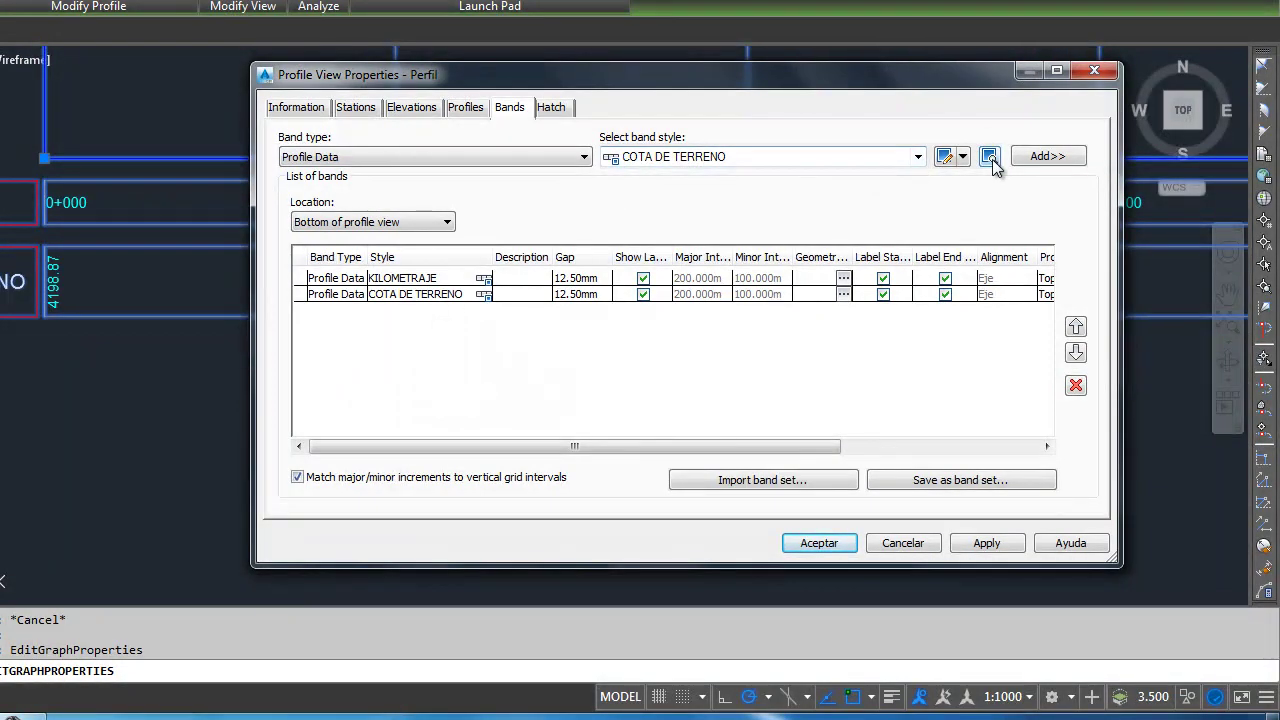
Copy the COTA DE TERRENO band style into a new style named COTA DE RASANTE
click(961, 157)
click(988, 200)
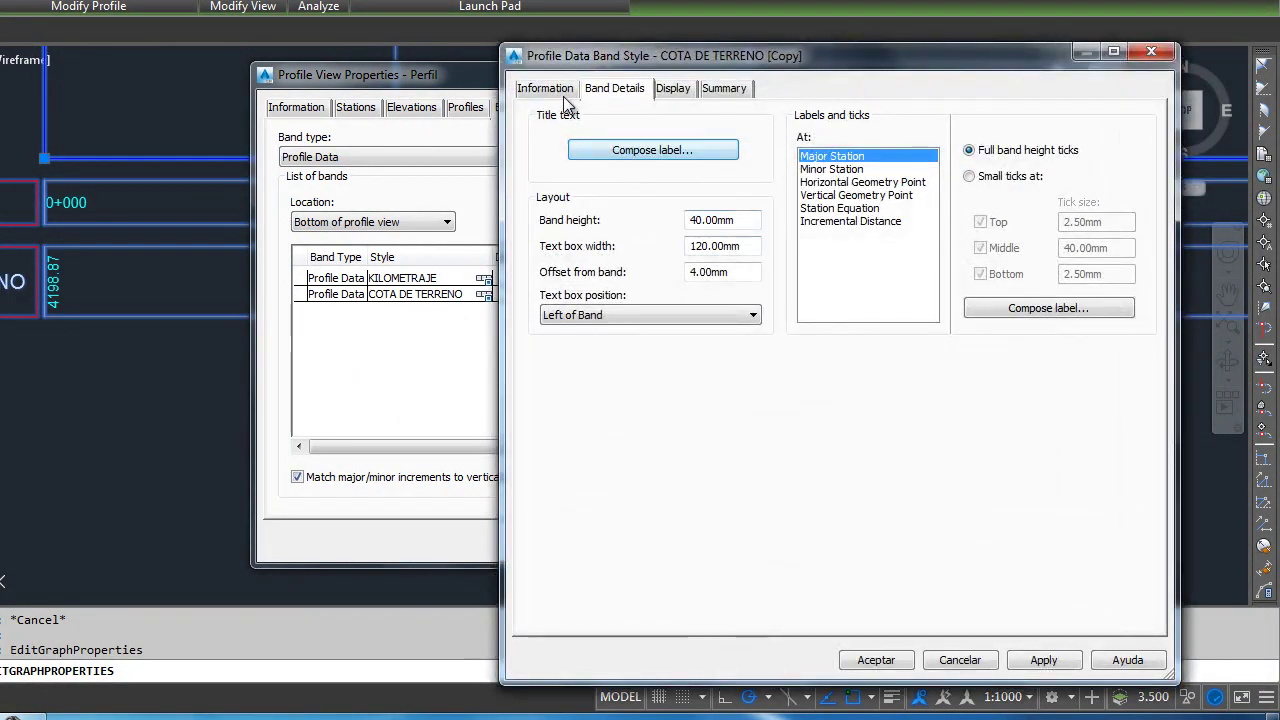
click(560, 95)
triple_click(610, 133)
key(Delete)
text(COTA DE RASANTE)
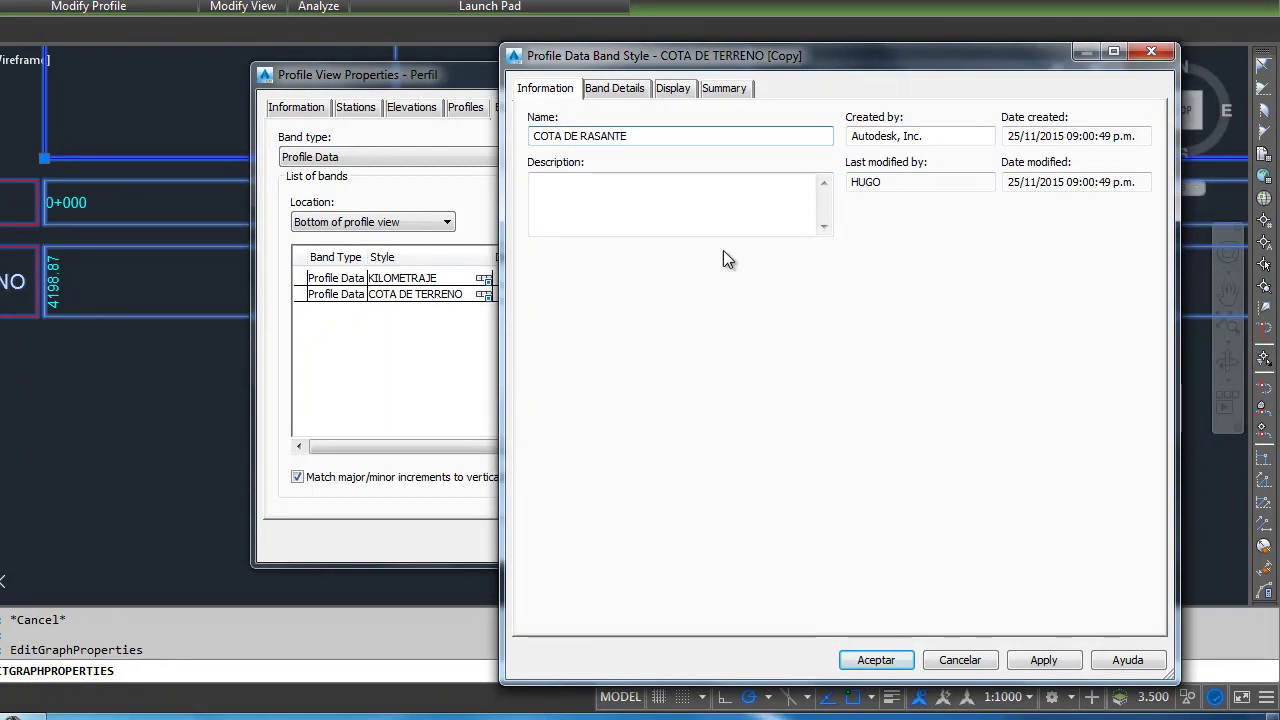
click(880, 662)
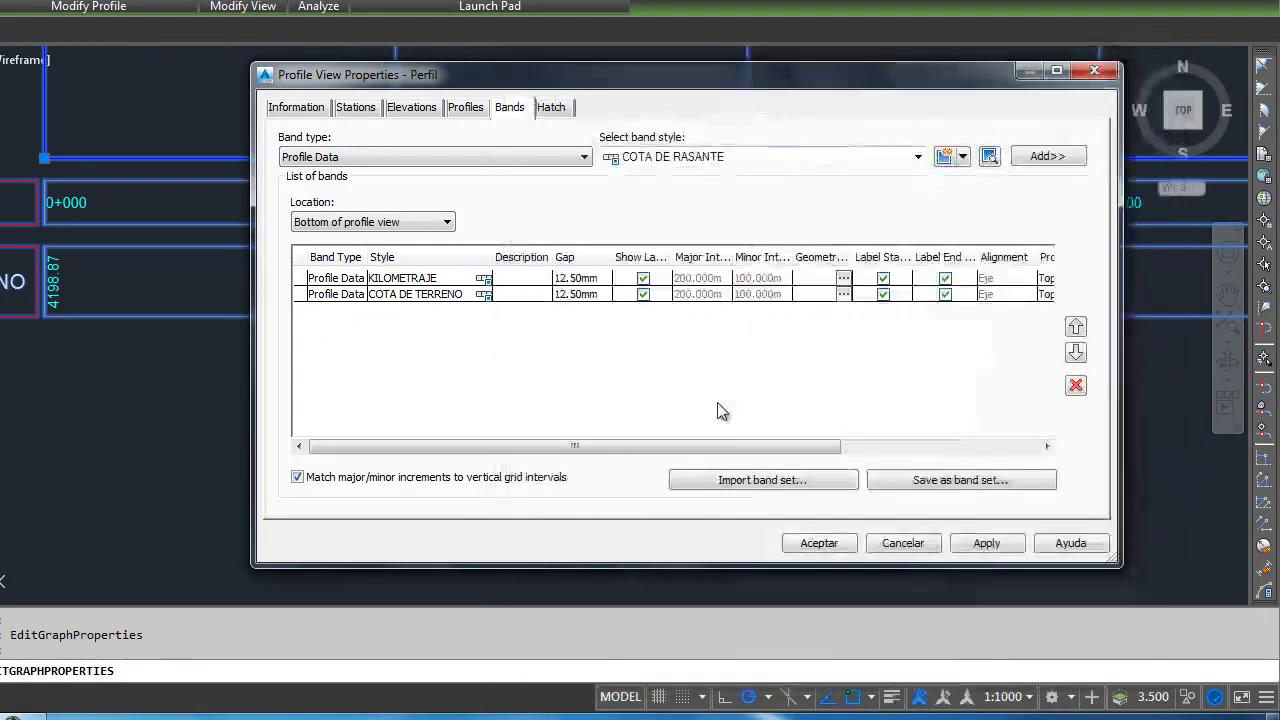
Add a third band using the COTA DE RASANTE style and apply it to the profile view
click(1035, 160)
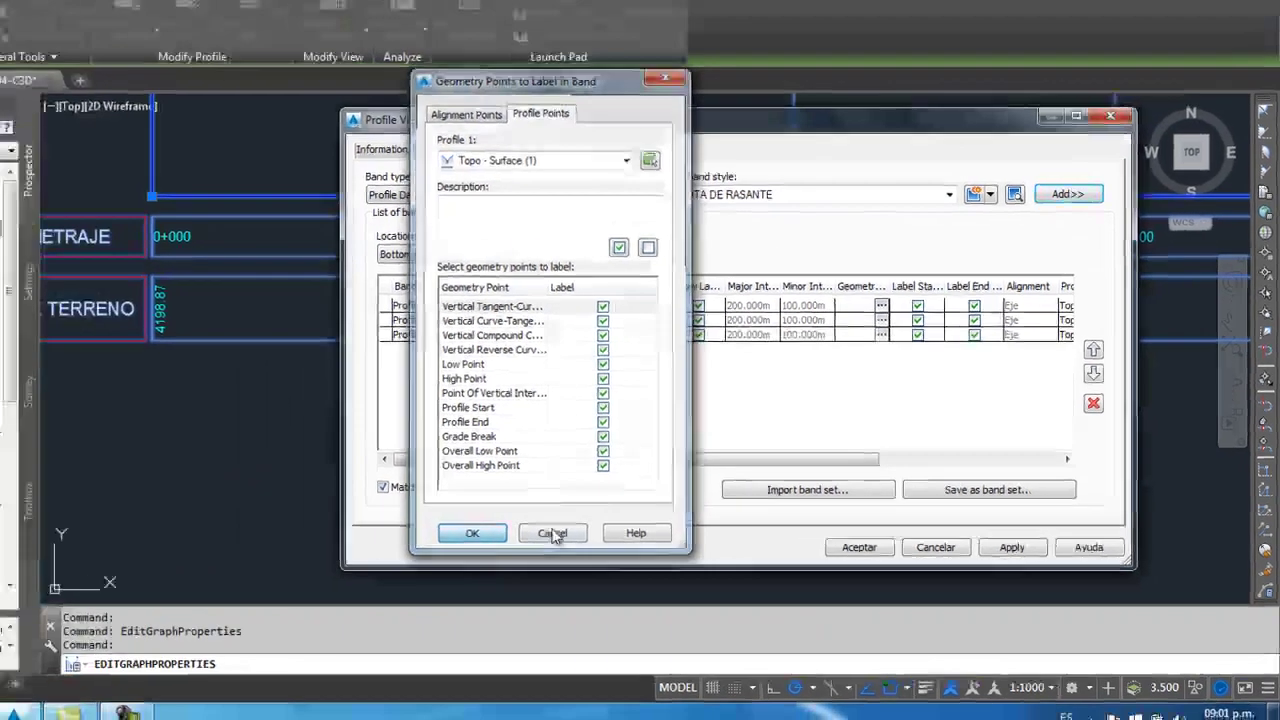
click(483, 530)
click(819, 543)
scroll(534, 351, down, 2)
scroll(480, 329, up, 5)
scroll(494, 351, down, 5)
scroll(474, 370, up, 5)
scroll(474, 365, up, 2)
scroll(480, 357, up, 2)
scroll(481, 318, up, 2)
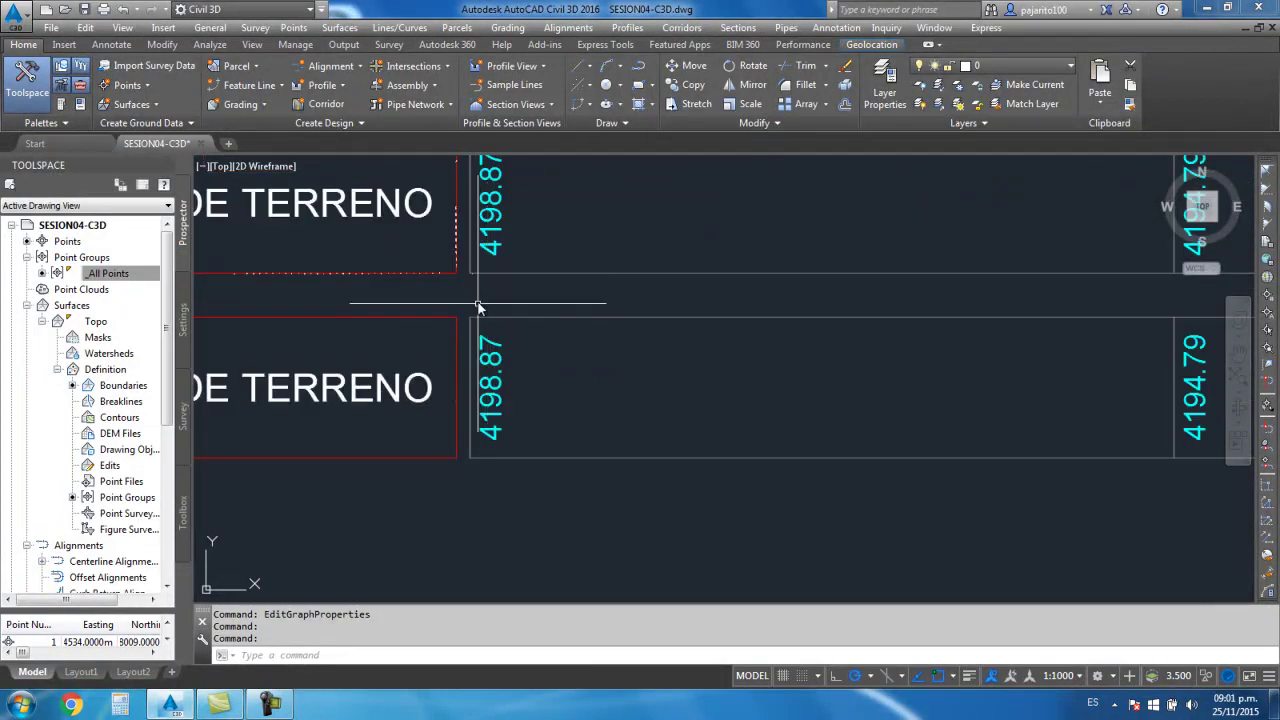
In Profile View Properties, give the COTA DE TERRENO and COTA DE RASANTE bands a 3.00 mm gap
scroll(513, 322, down, 4)
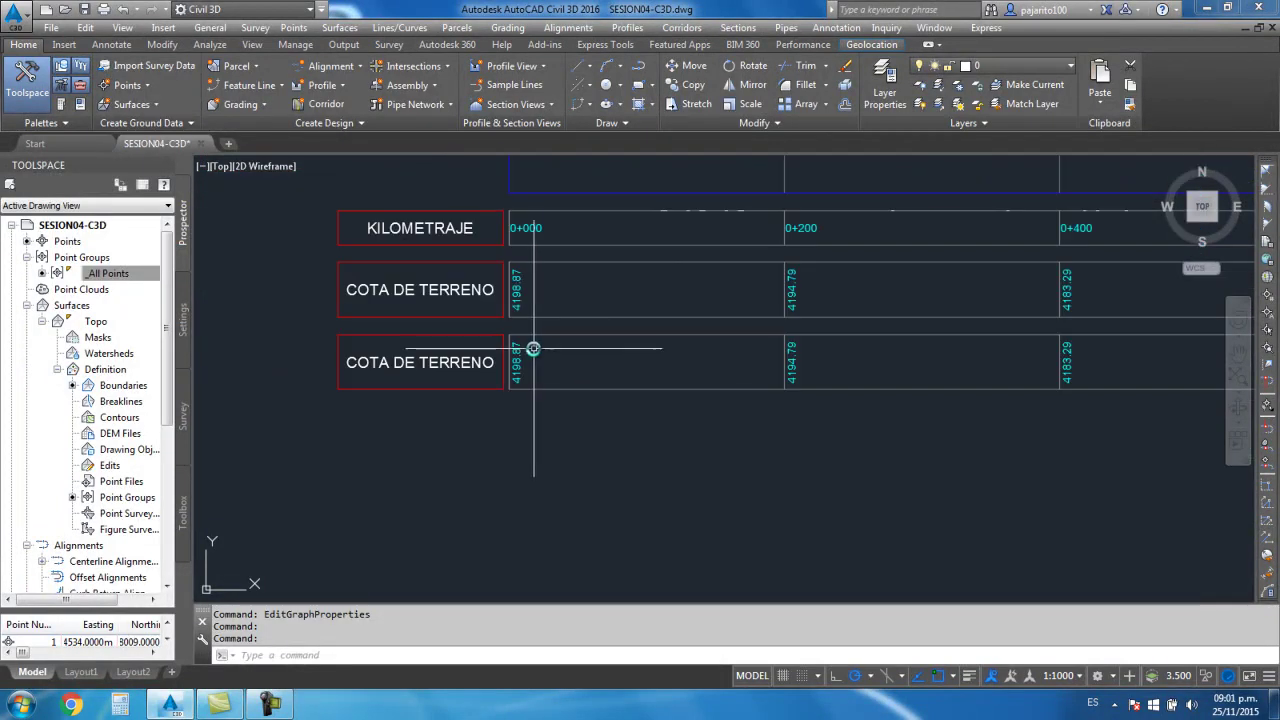
click(546, 334)
right_click(546, 334)
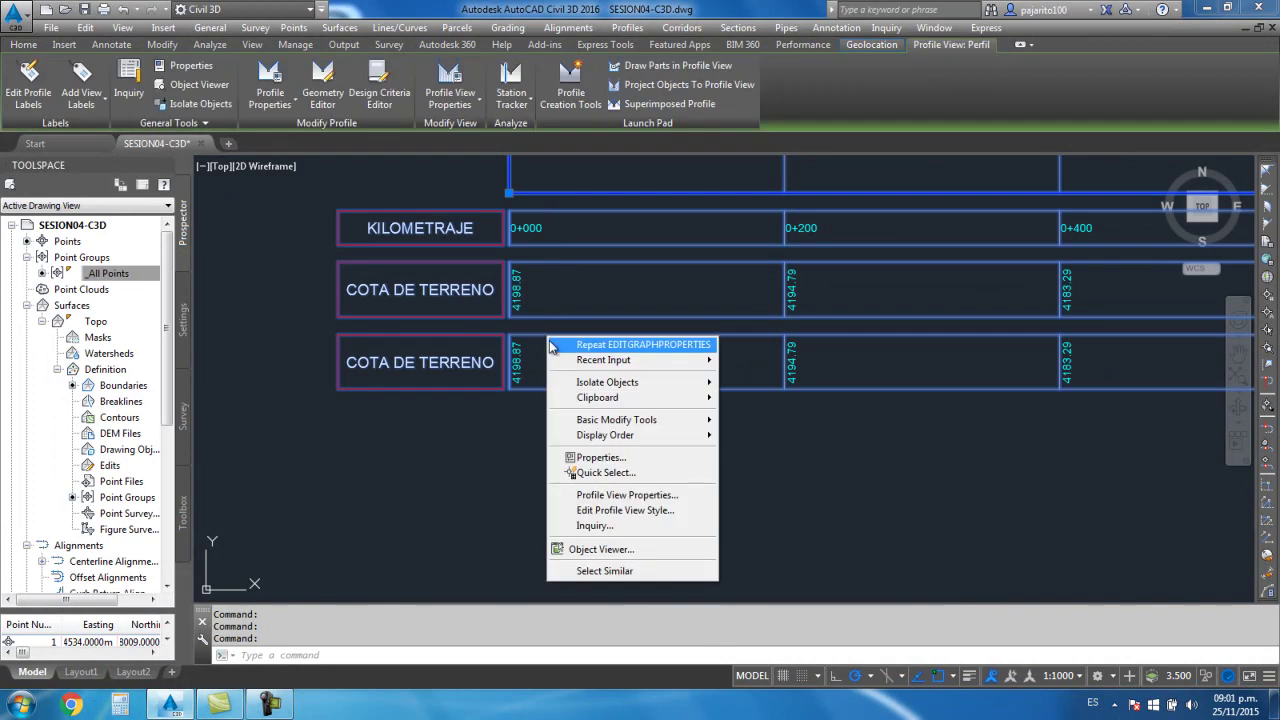
click(615, 491)
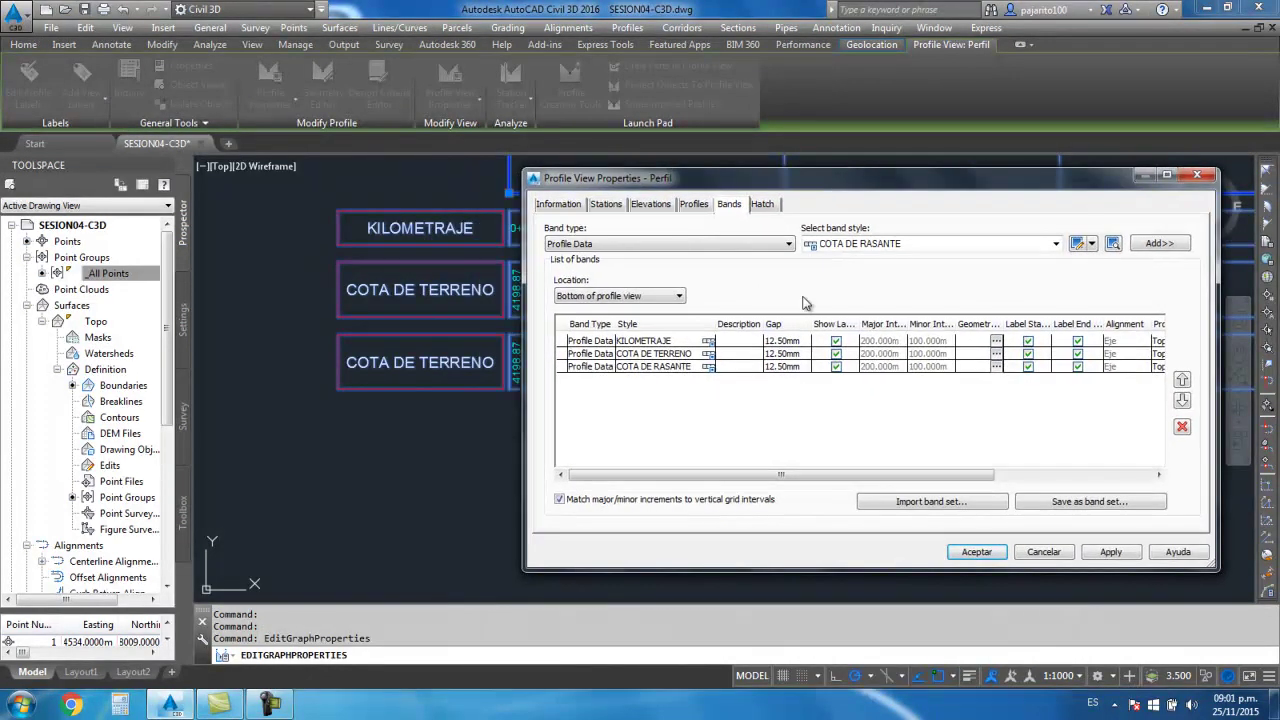
click(790, 360)
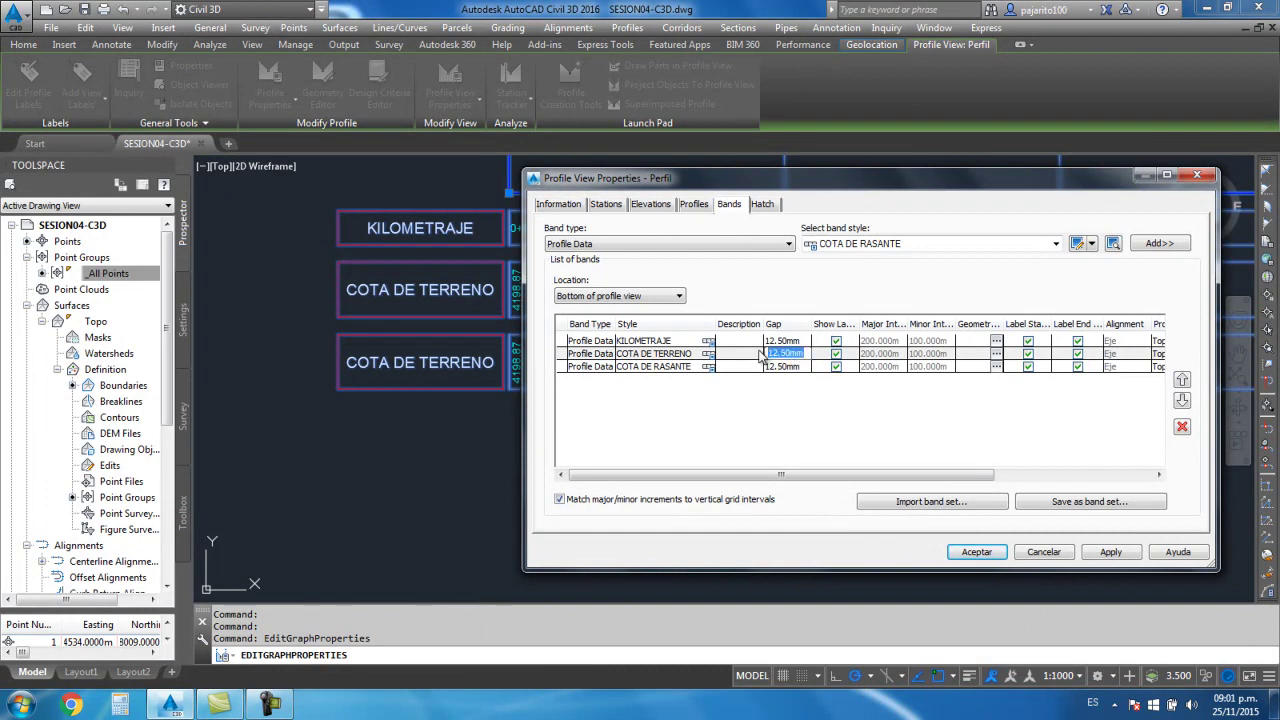
text(3)
click(788, 367)
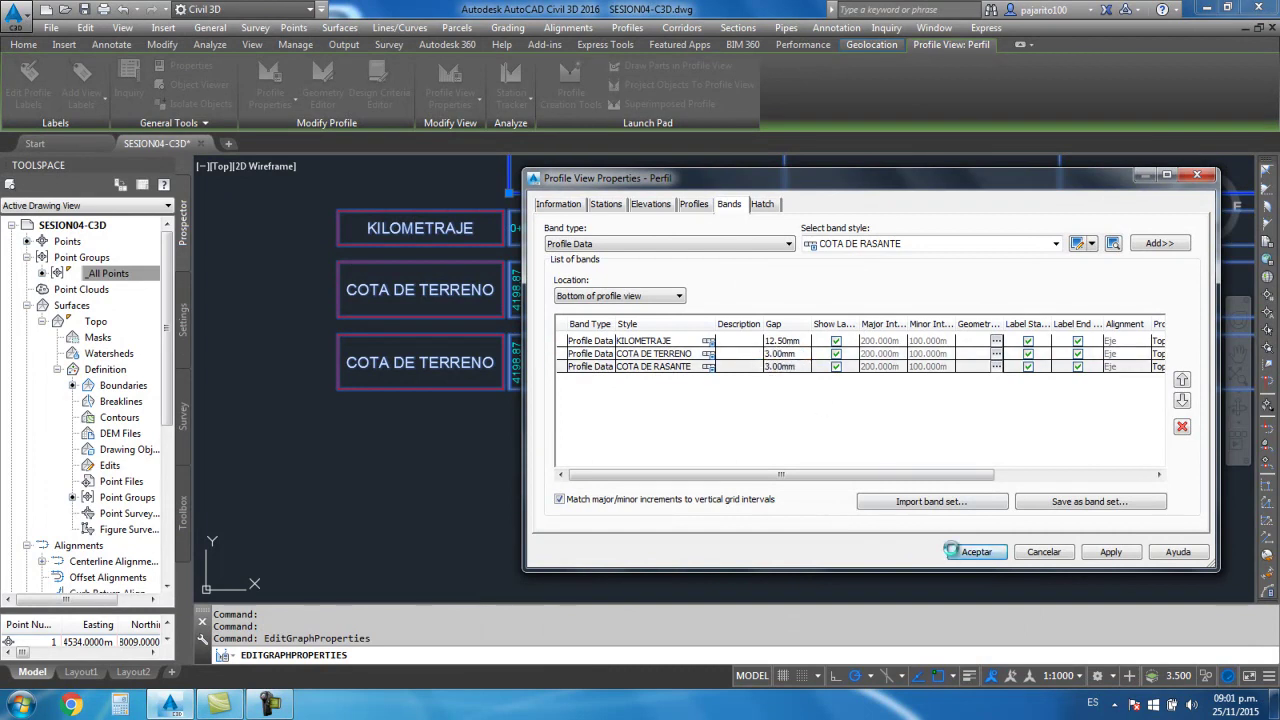
click(952, 551)
scroll(585, 345, down, 5)
Open the third band's style at its band title settings
scroll(579, 347, down, 1)
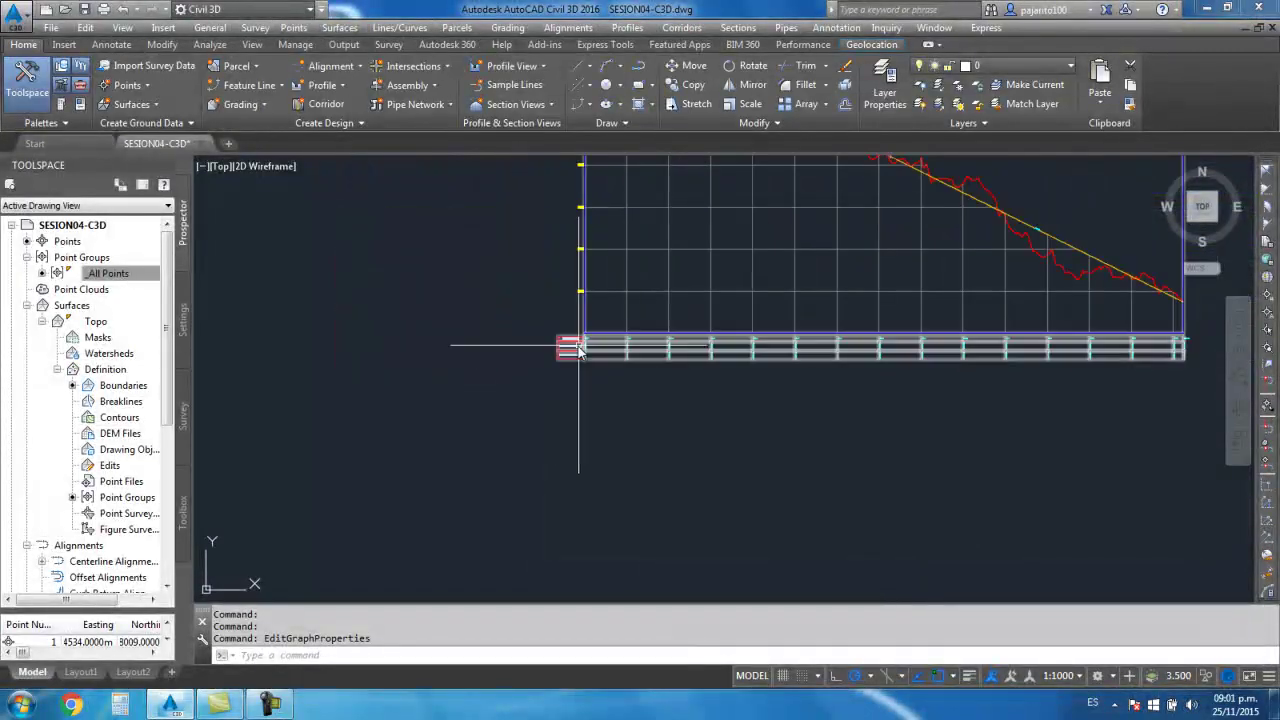
scroll(579, 347, up, 5)
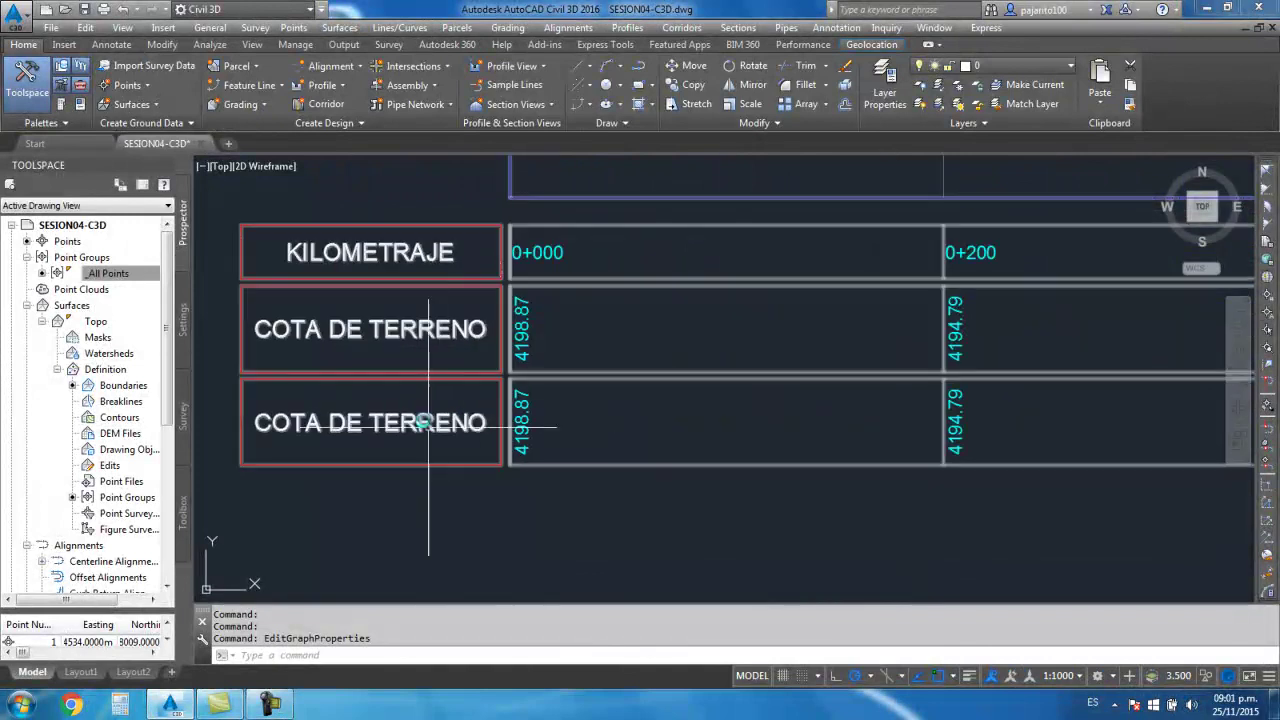
middle_drag(428, 423, 509, 321)
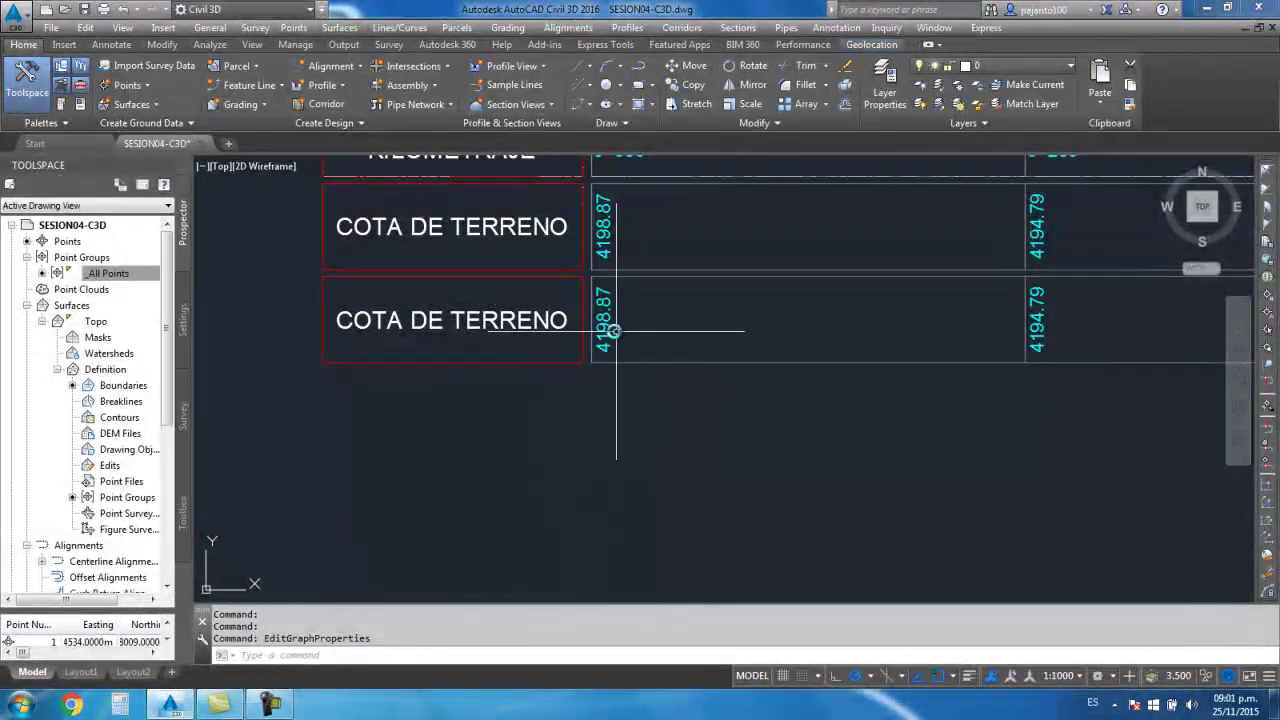
click(615, 330)
right_click(615, 330)
click(715, 535)
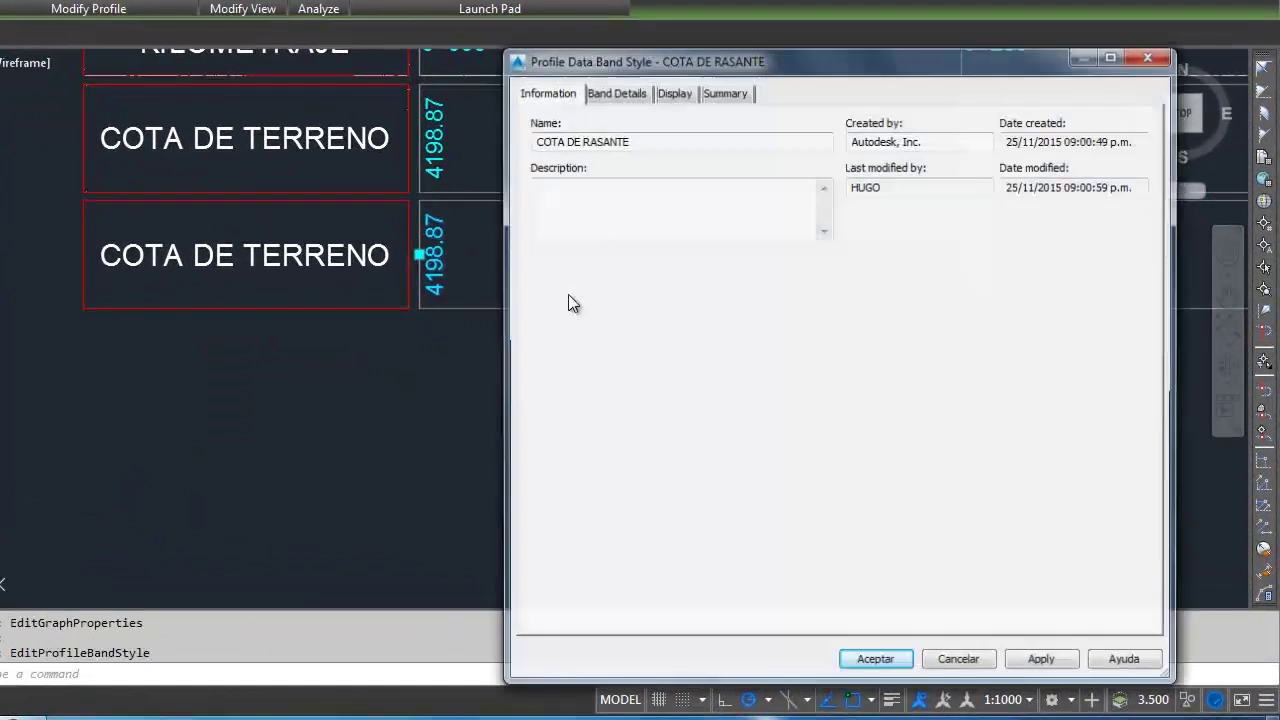
click(618, 92)
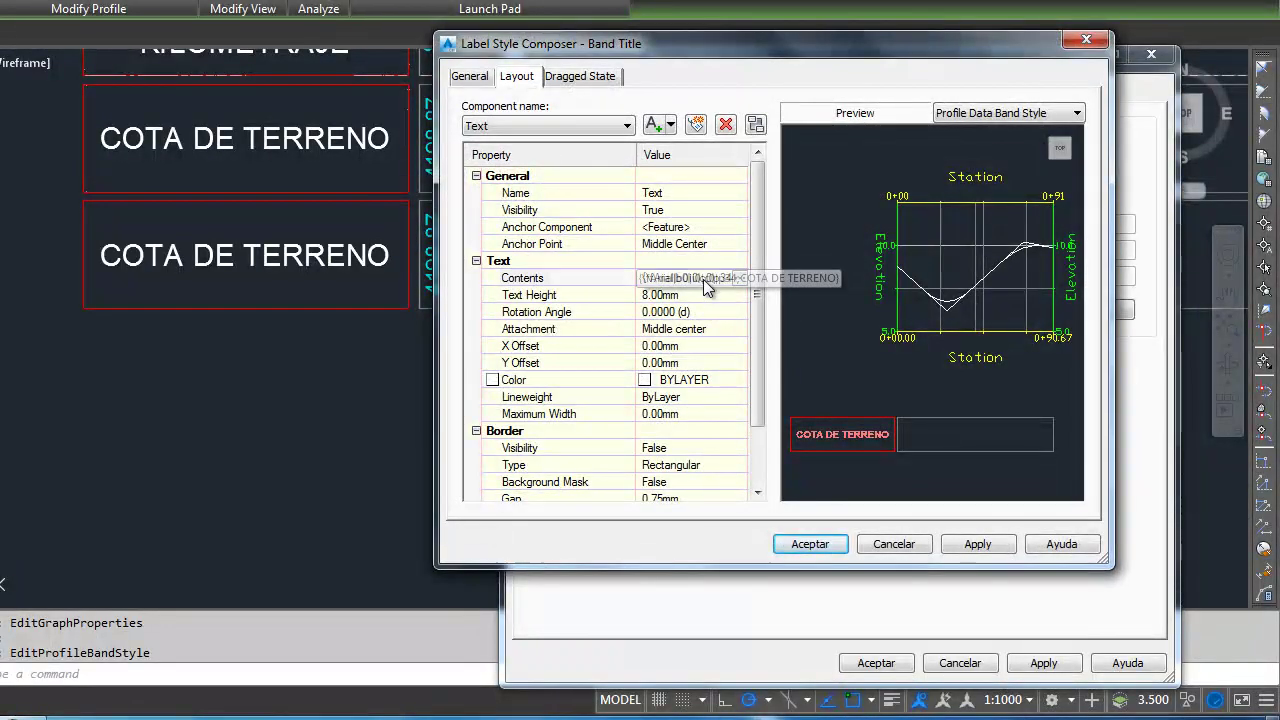
Edit the band title label text from COTA DE TERRENO to COTA DE RASANTE and save
click(736, 280)
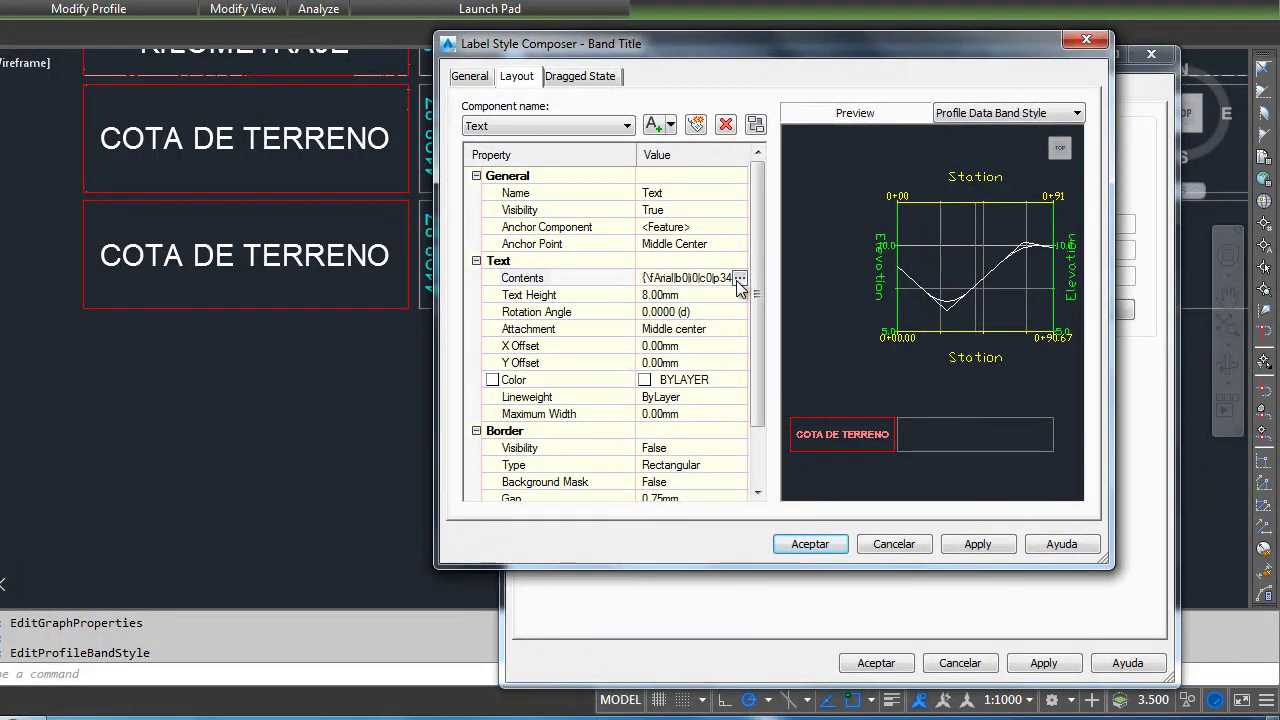
click(739, 279)
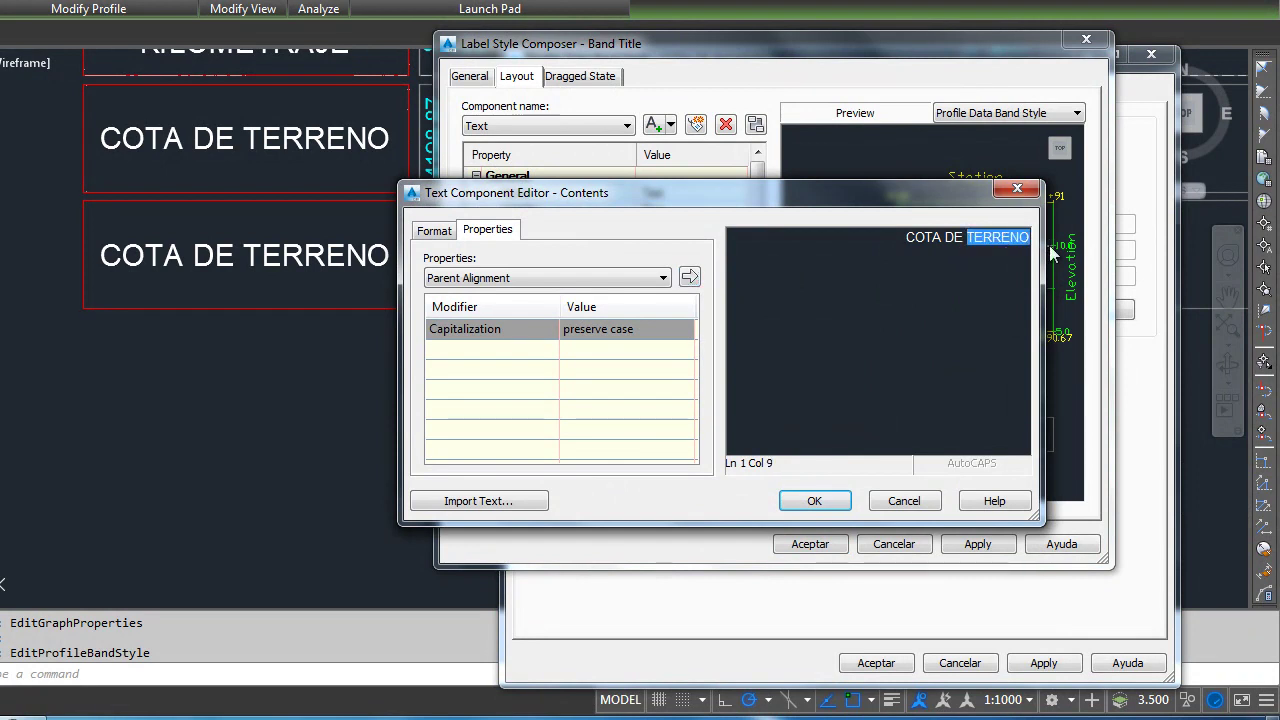
key(BackSpace)
text(RASANTE)
click(814, 500)
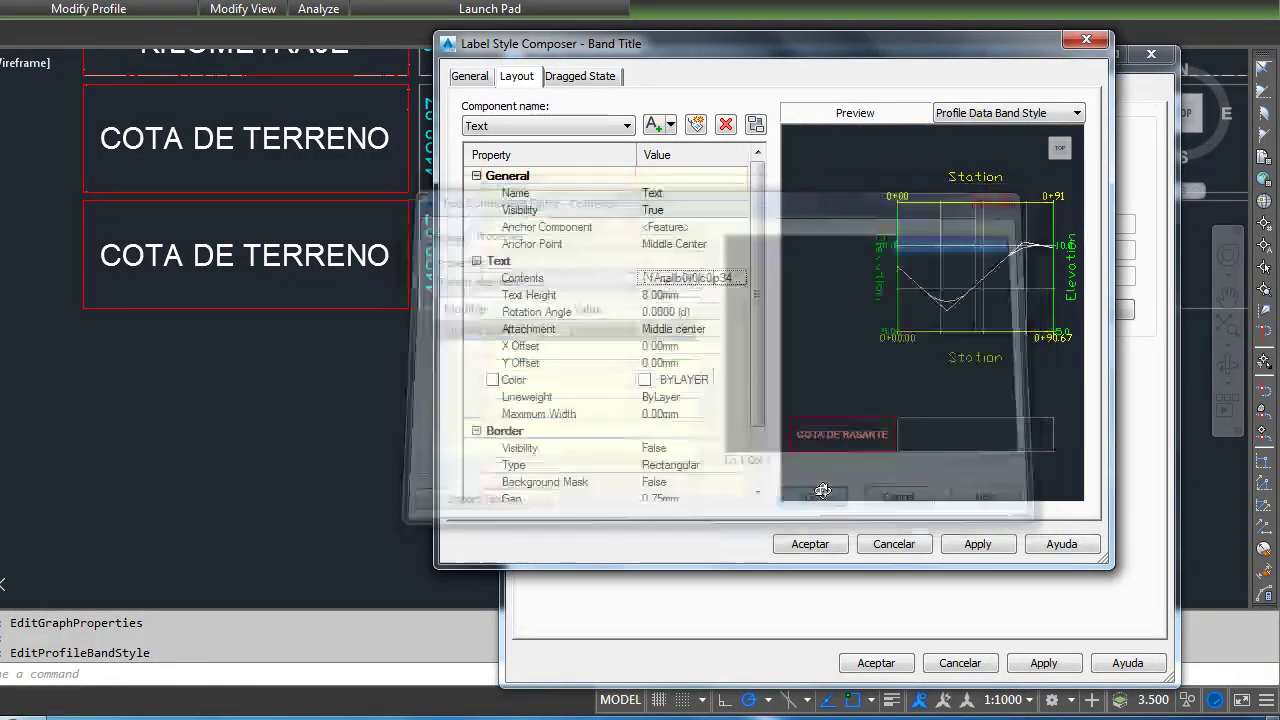
click(810, 543)
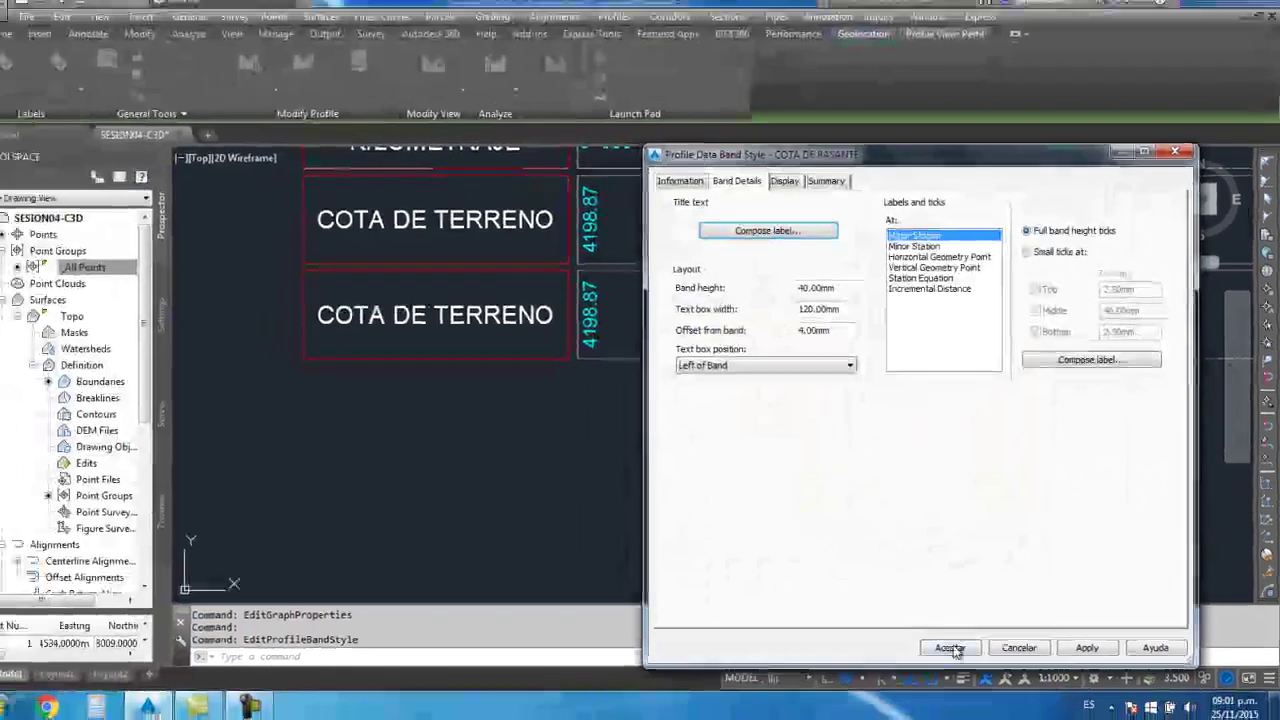
click(948, 648)
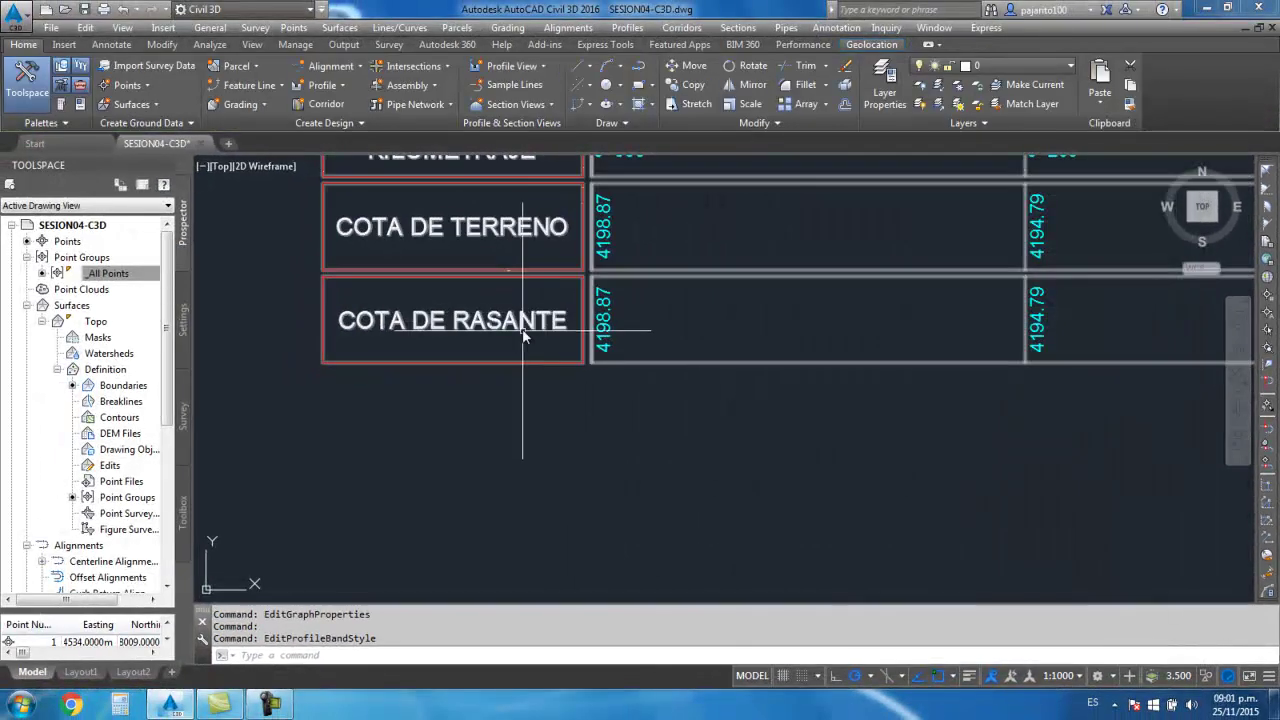
Zoom and pan to bring the band table's values at stations 0+200 and 0+400 into view
scroll(551, 382, down, 4)
scroll(553, 380, up, 2)
scroll(555, 378, up, 4)
scroll(547, 372, down, 4)
middle_drag(543, 386, 494, 400)
scroll(490, 392, up, 2)
scroll(563, 417, up, 3)
scroll(549, 406, up, 3)
middle_drag(386, 366, 560, 360)
scroll(544, 393, down, 5)
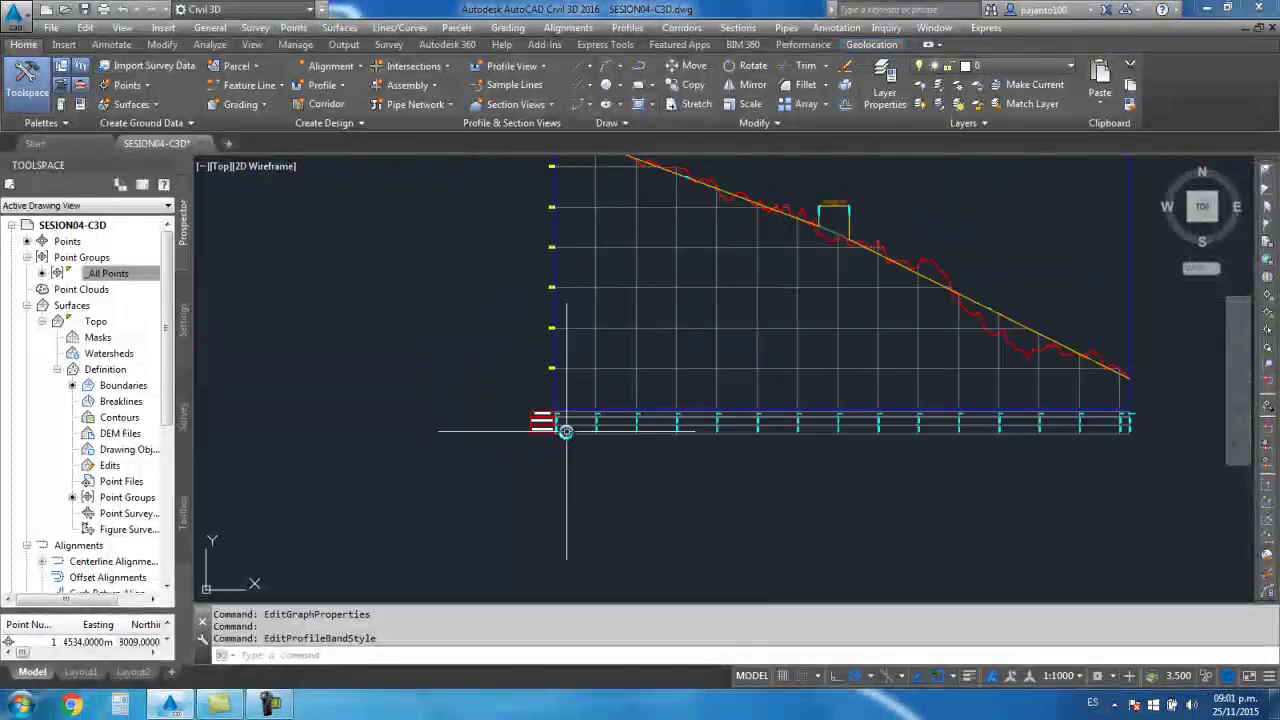
scroll(663, 343, down, 1)
scroll(552, 288, up, 4)
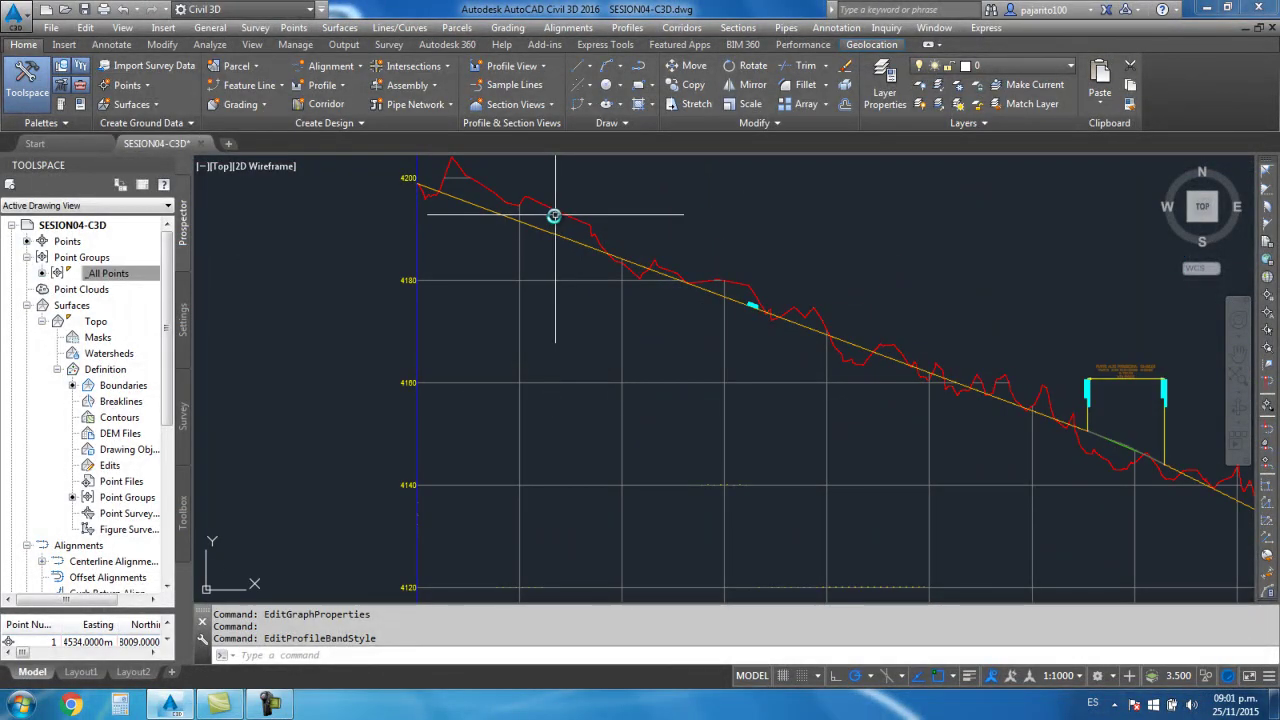
scroll(731, 294, up, 2)
scroll(686, 286, down, 1)
scroll(660, 335, down, 4)
scroll(586, 409, up, 3)
scroll(651, 343, up, 2)
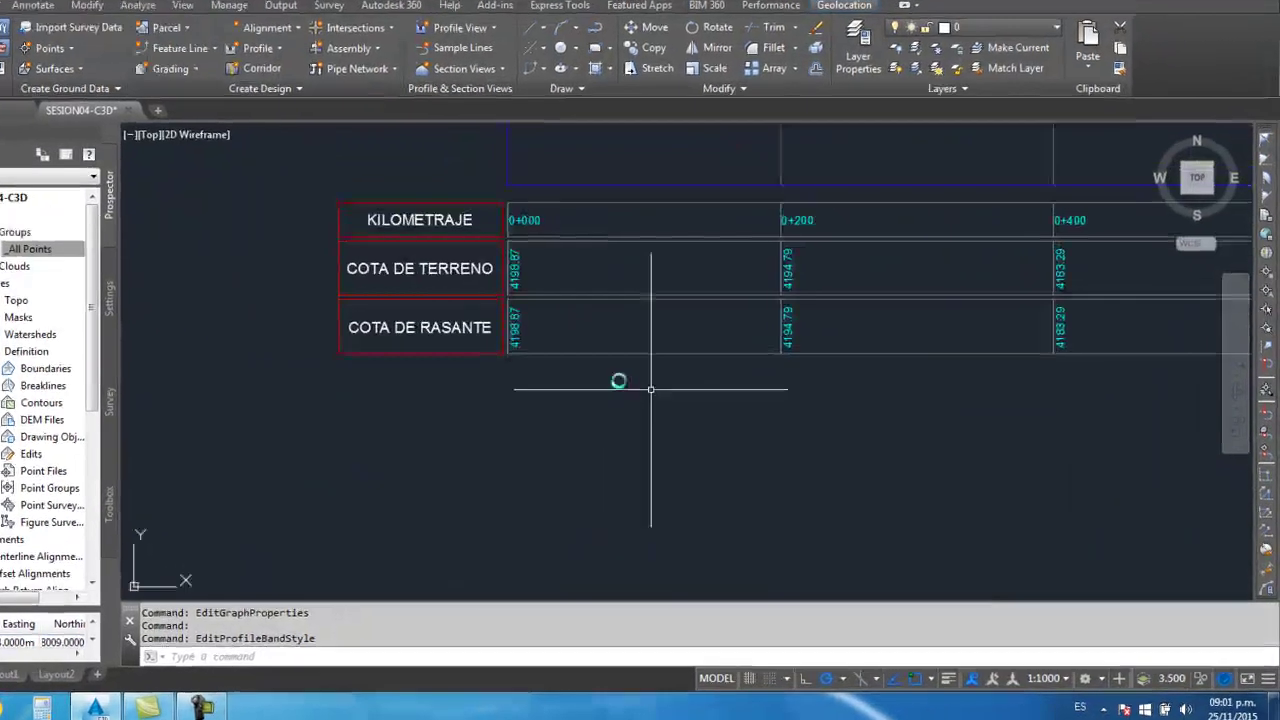
Replace the COTA DE RASANTE band style's label value with Profile2 Elevation
click(322, 215)
right_click(322, 215)
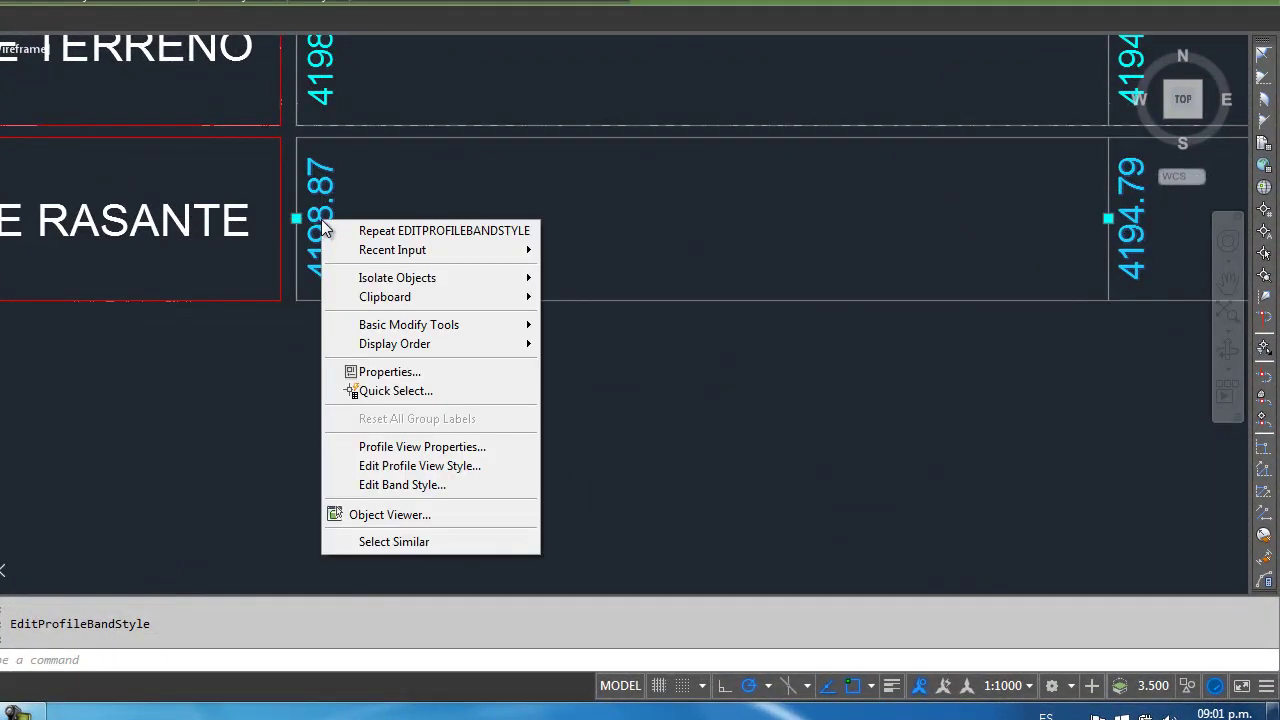
click(405, 485)
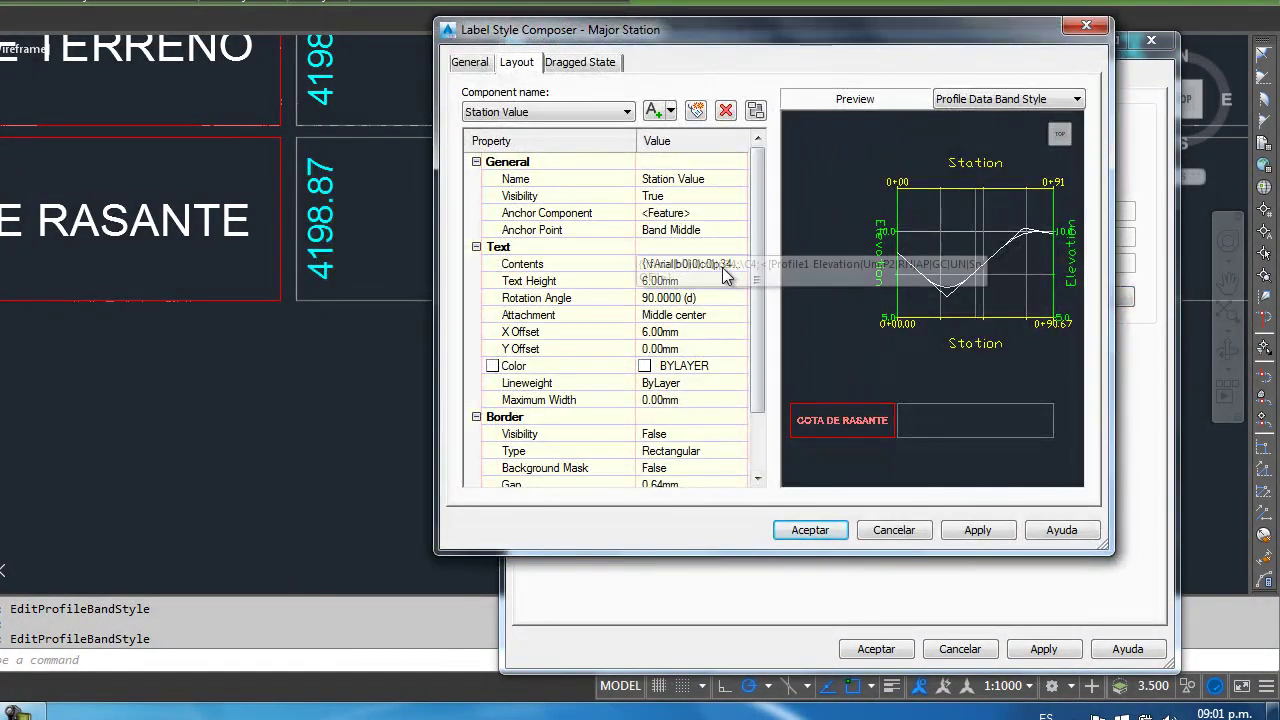
click(740, 263)
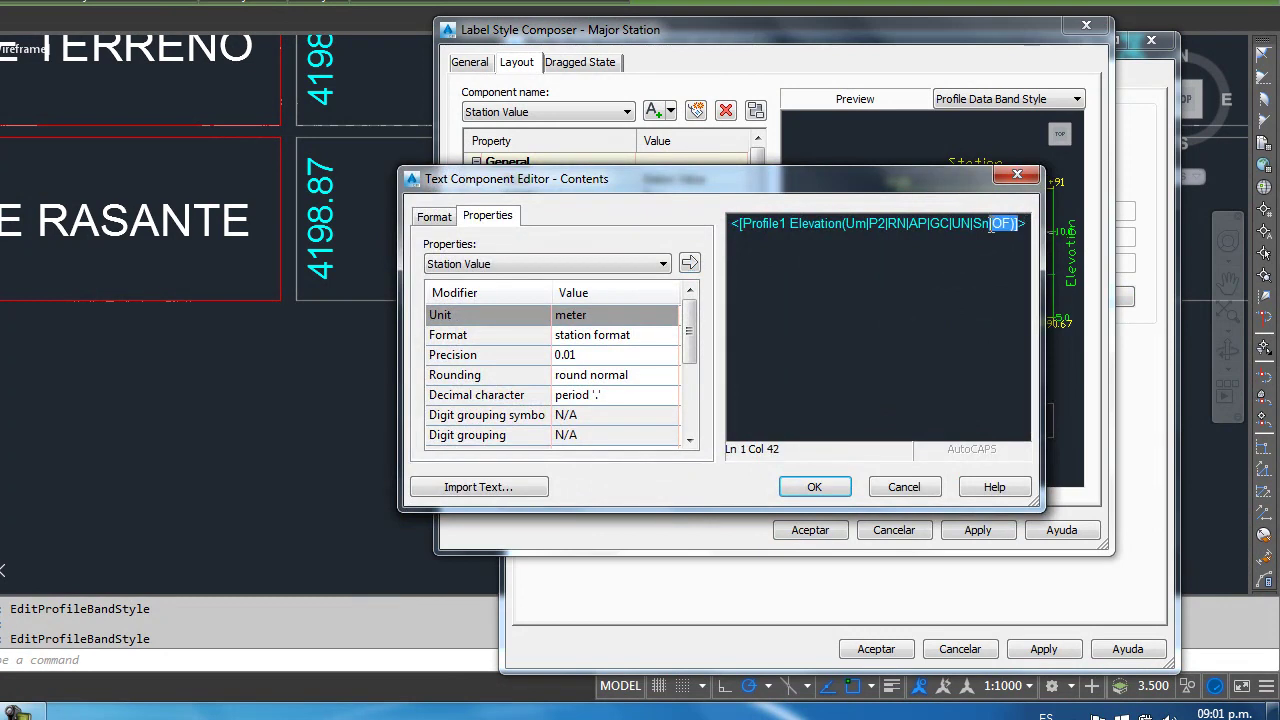
drag(990, 225, 731, 223)
key(Delete)
click(579, 258)
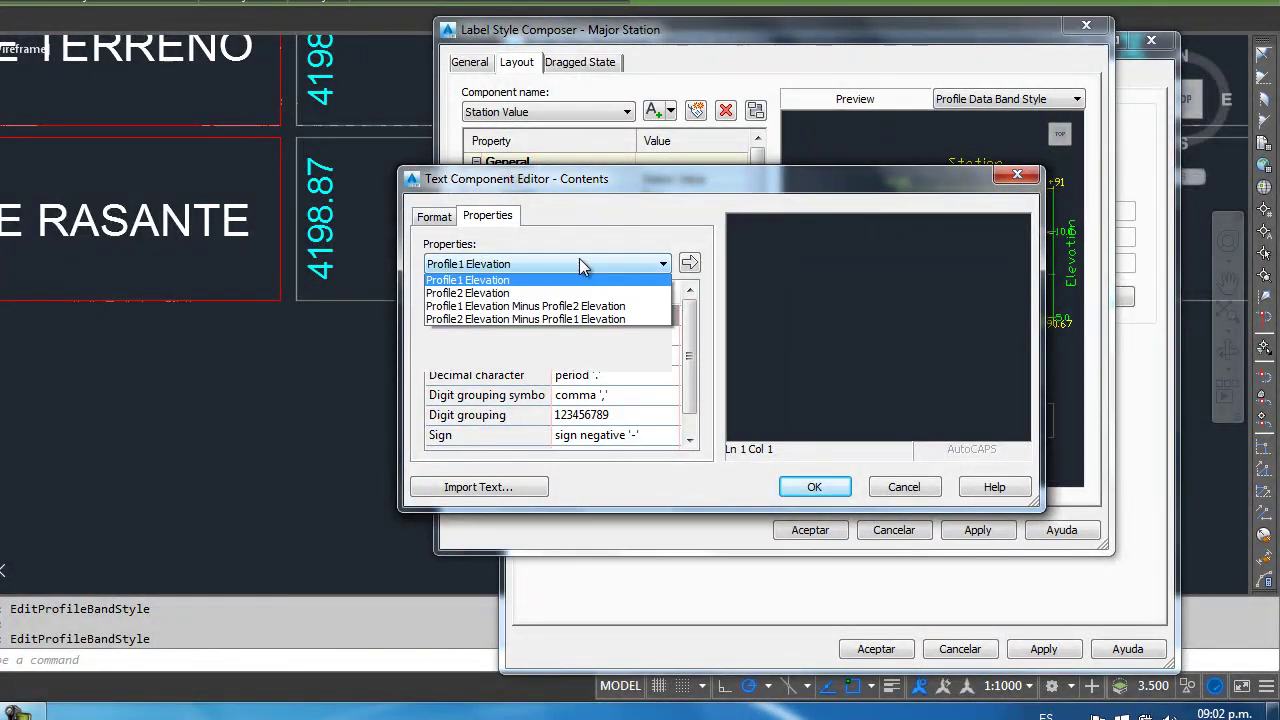
click(484, 331)
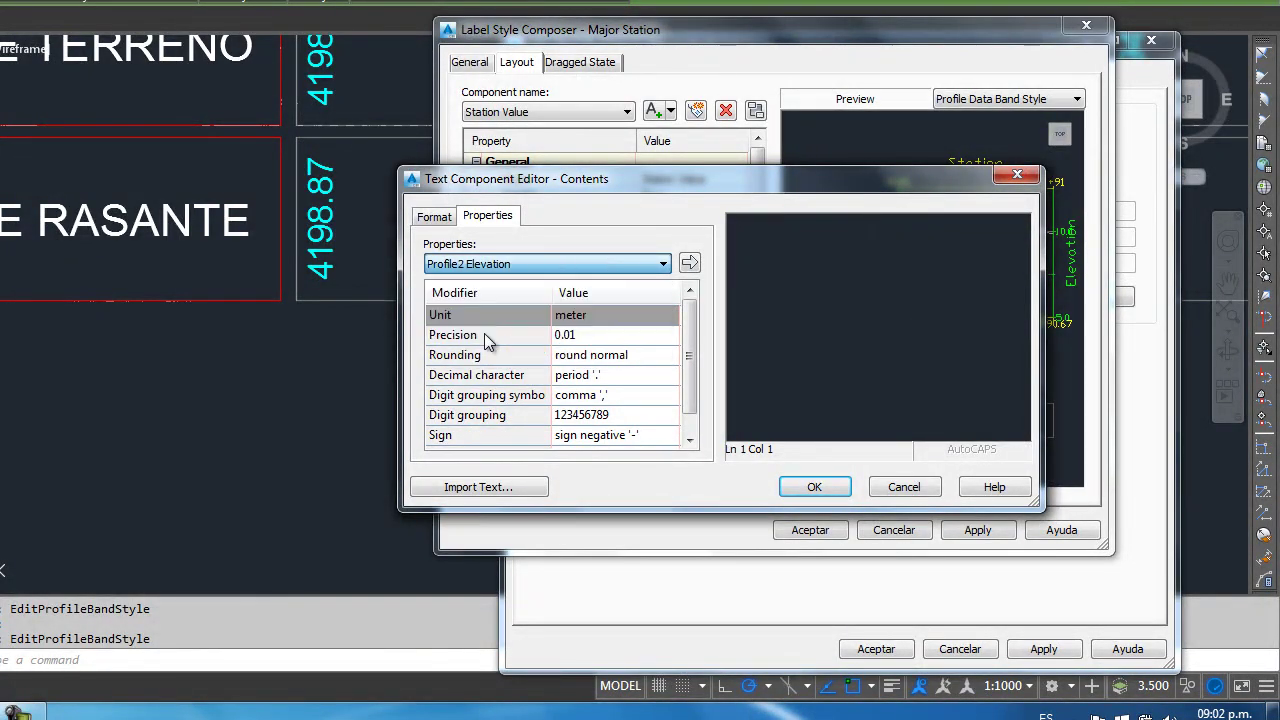
click(688, 264)
click(815, 487)
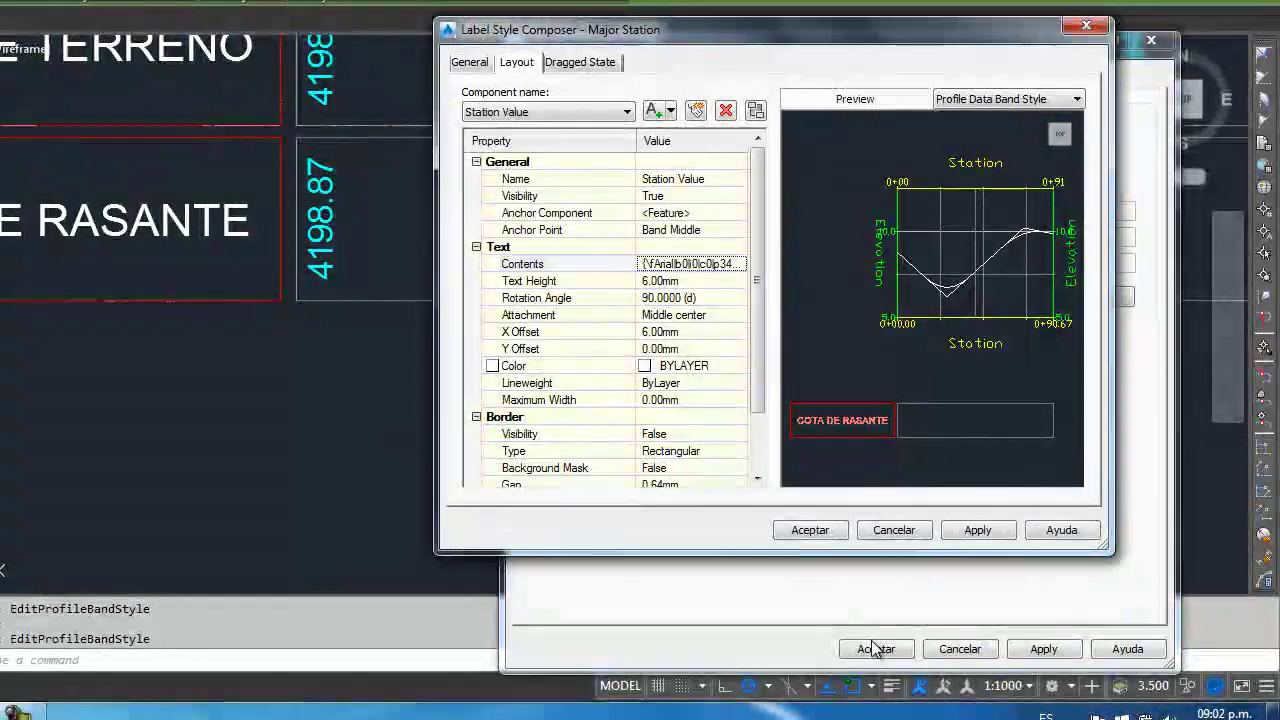
click(810, 530)
click(930, 647)
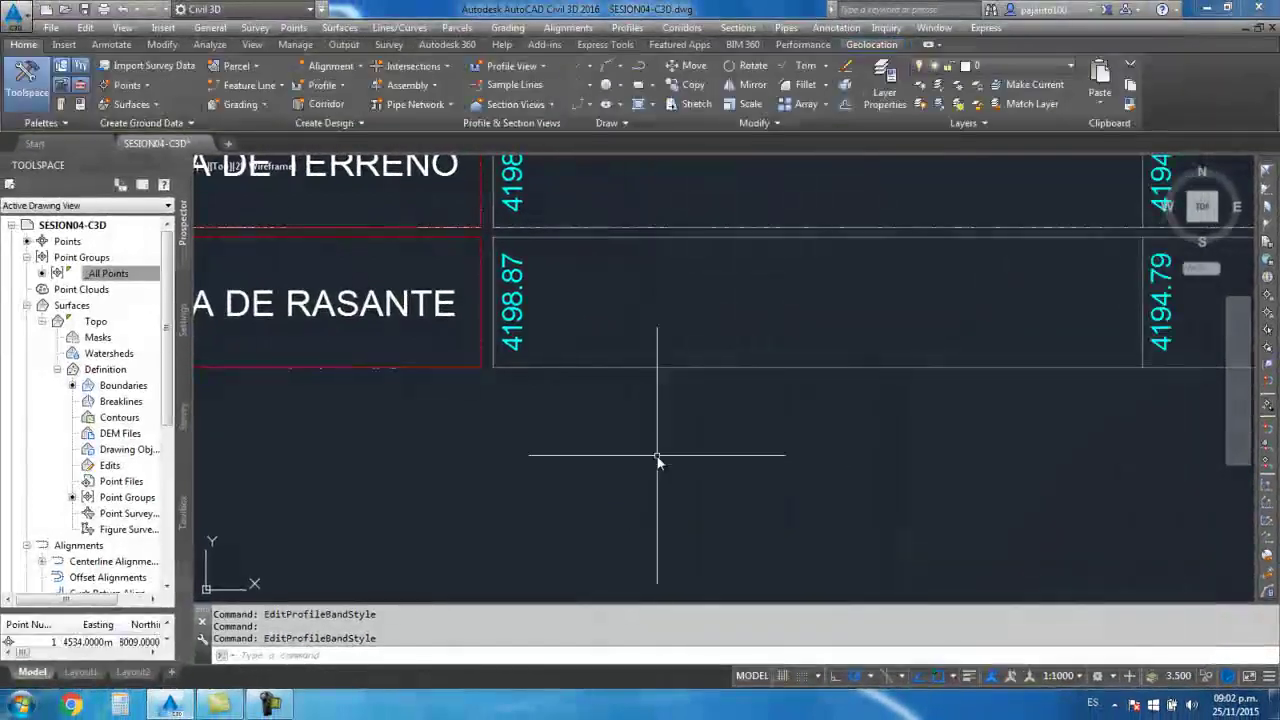
Pan and zoom to check the band reads 4194.79 at 0+200 and 4183.29 at 0+400
scroll(700, 420, down, 5)
scroll(810, 362, up, 5)
middle_drag(810, 362, 621, 350)
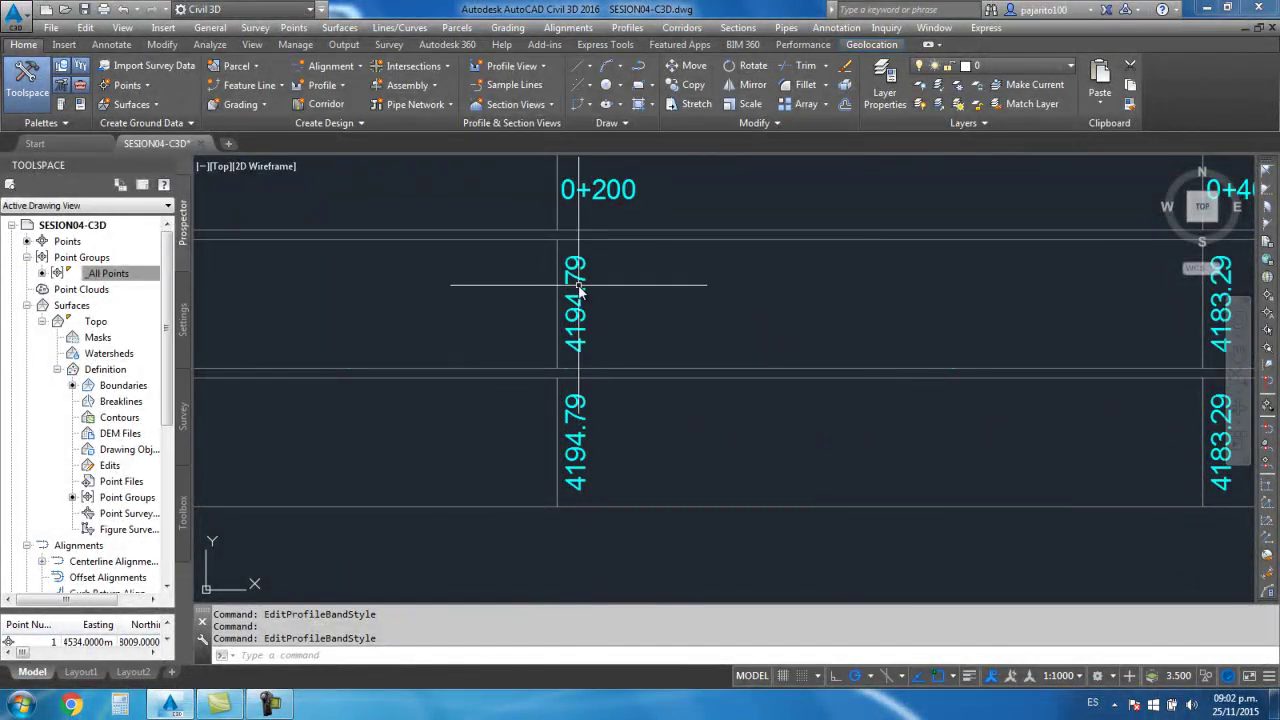
scroll(580, 405, down, 4)
scroll(600, 418, down, 2)
middle_drag(609, 420, 622, 386)
scroll(617, 234, up, 2)
scroll(551, 237, up, 2)
scroll(551, 251, up, 1)
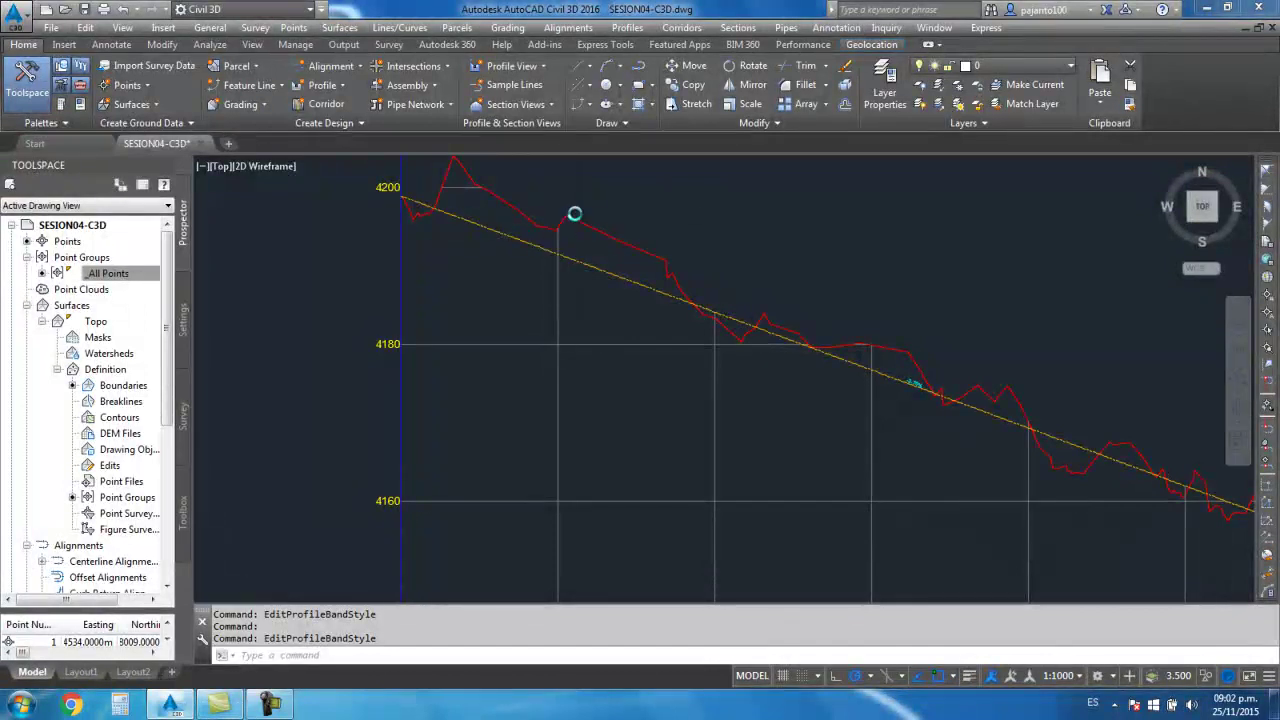
scroll(575, 300, down, 4)
scroll(574, 346, up, 3)
scroll(580, 346, up, 2)
scroll(580, 335, up, 2)
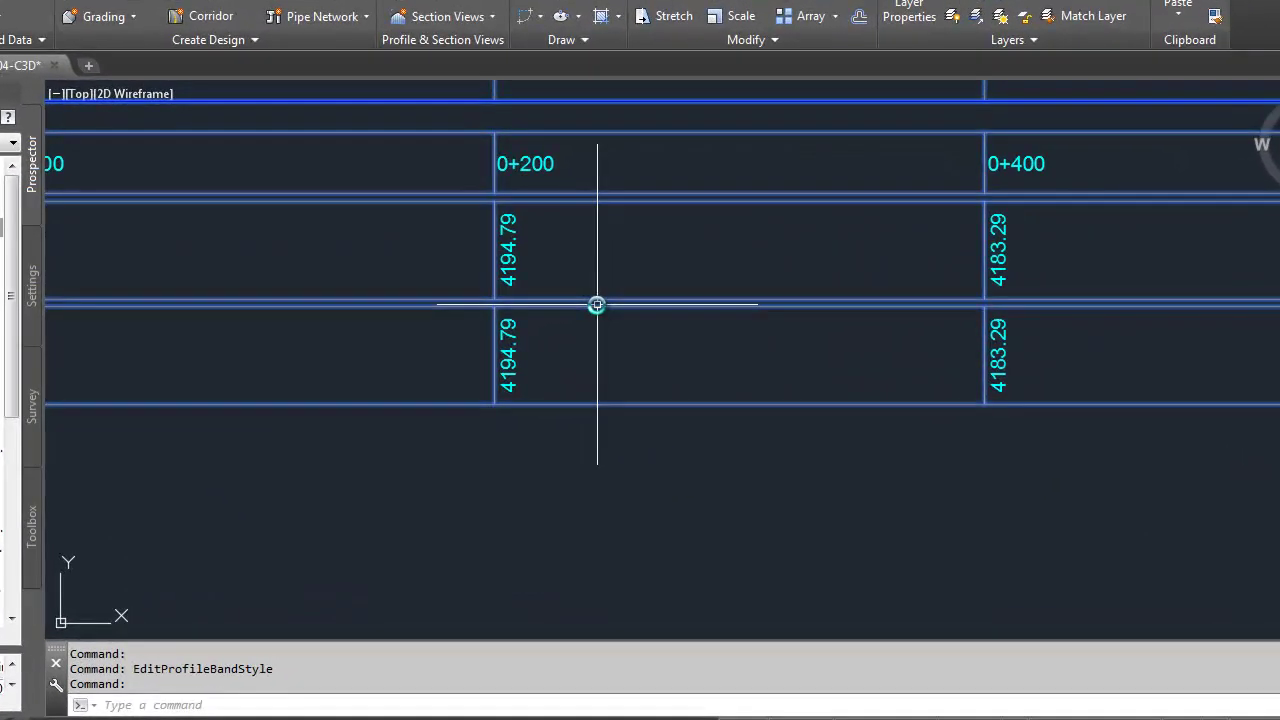
In Profile View Properties, set the COTA DE RASANTE band's Profile2 to RASANTE
click(632, 334)
right_click(634, 336)
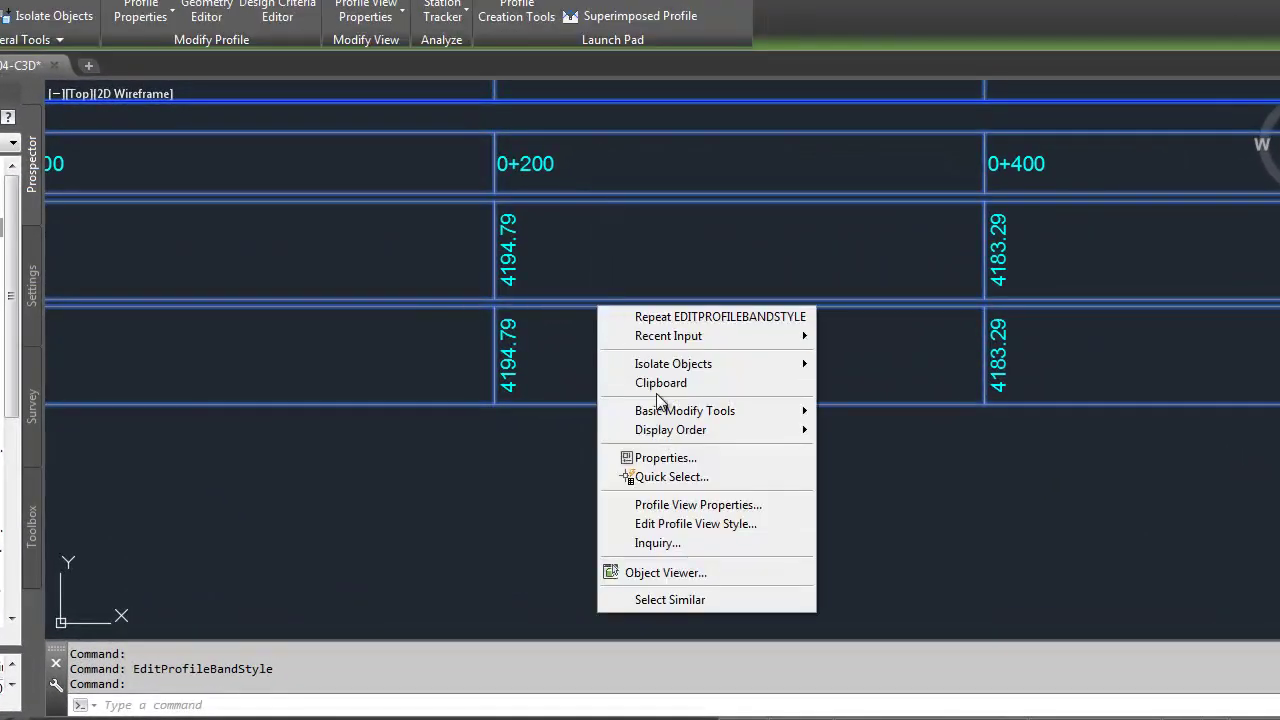
click(708, 508)
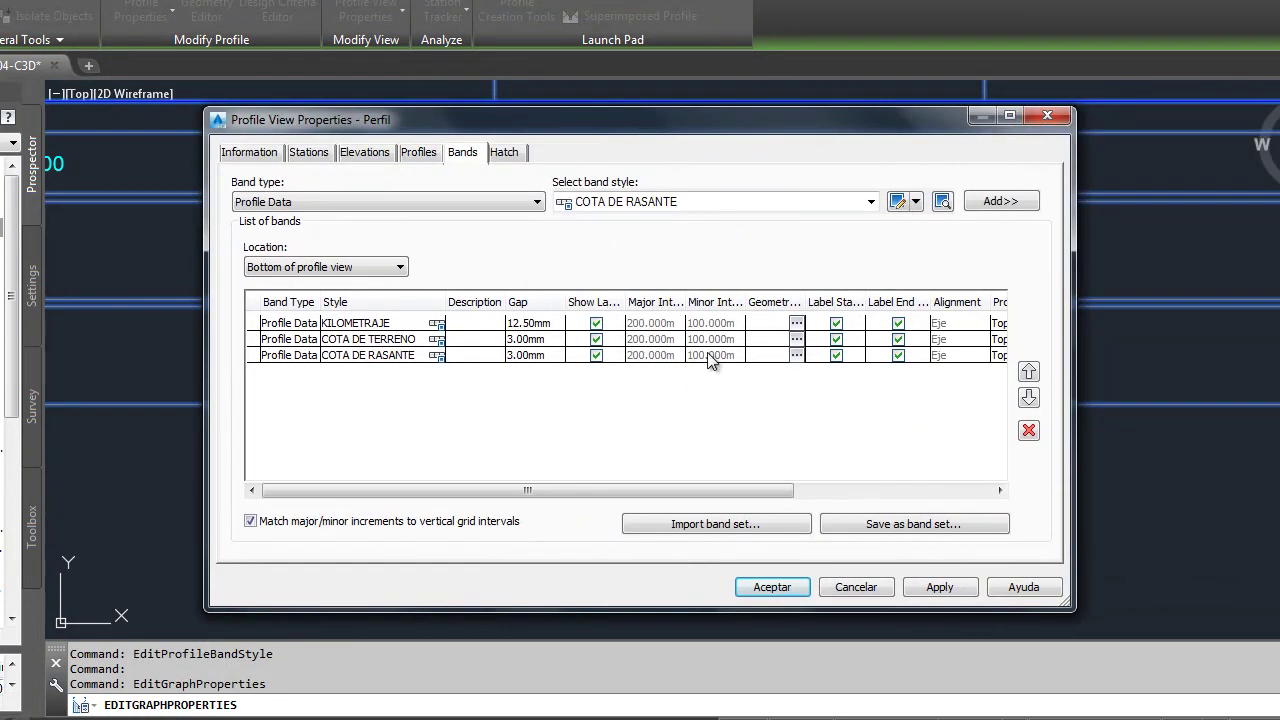
drag(733, 494, 898, 423)
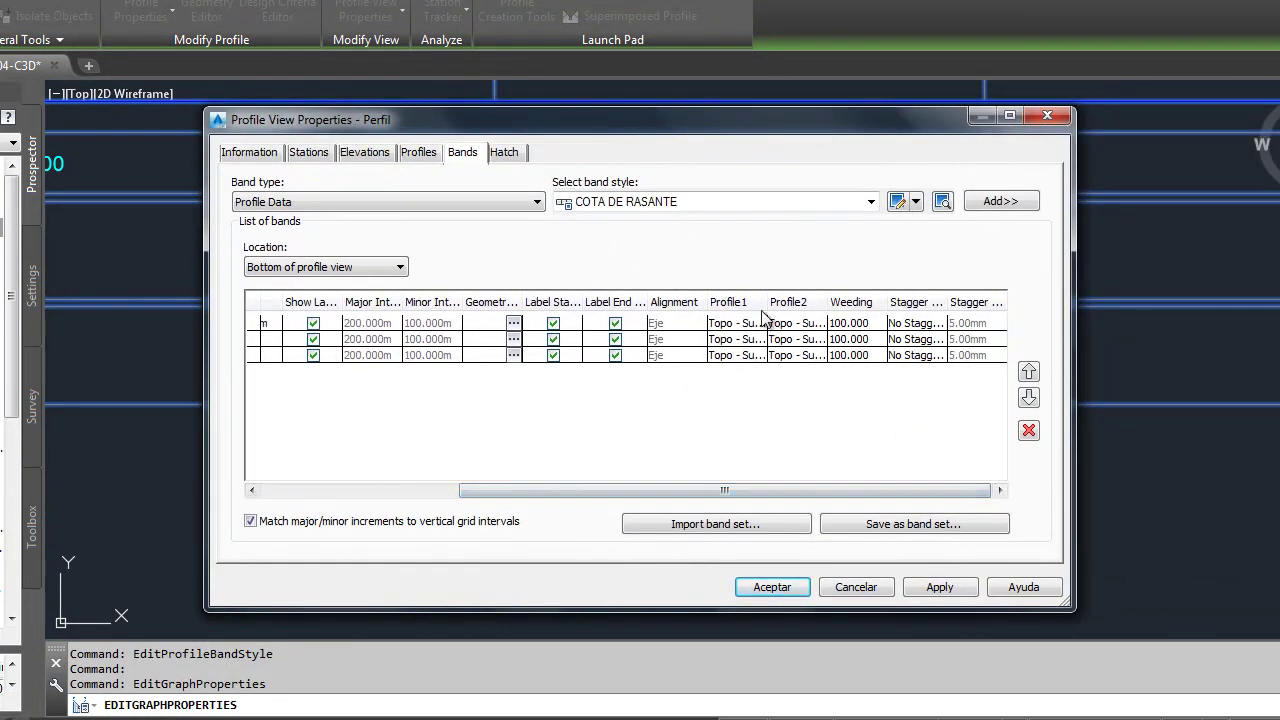
drag(785, 301, 784, 302)
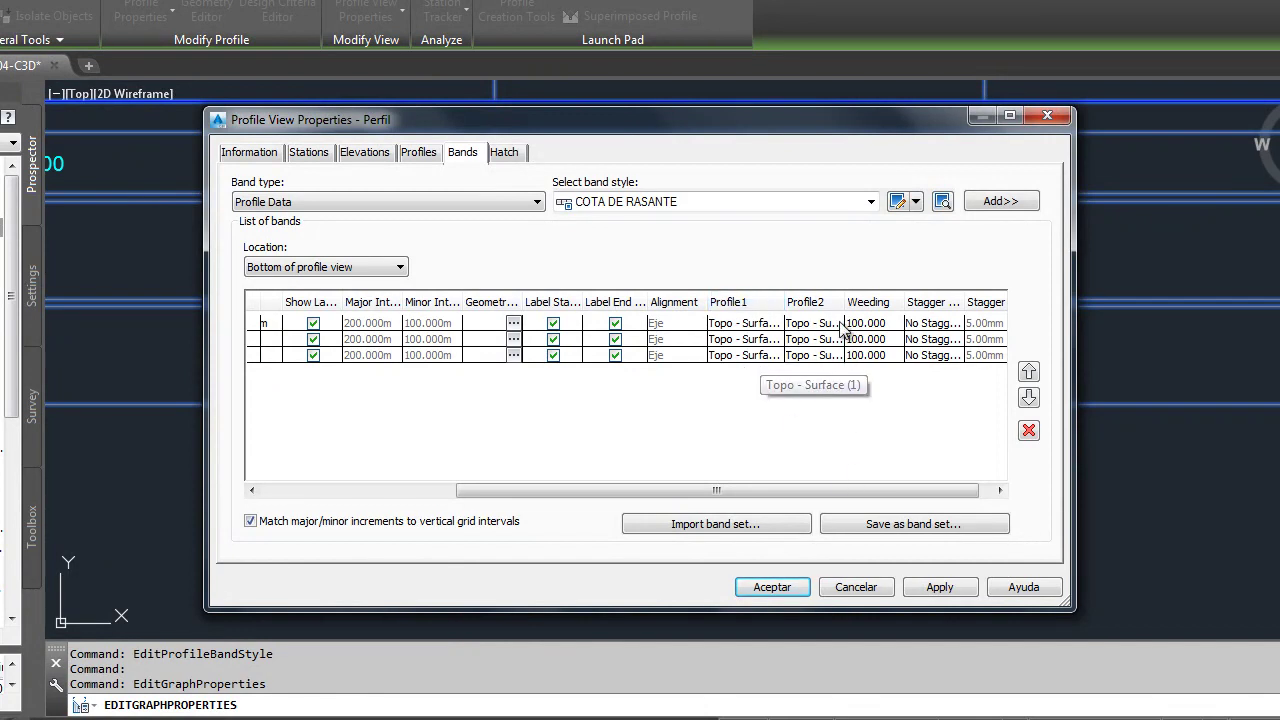
drag(857, 301, 864, 302)
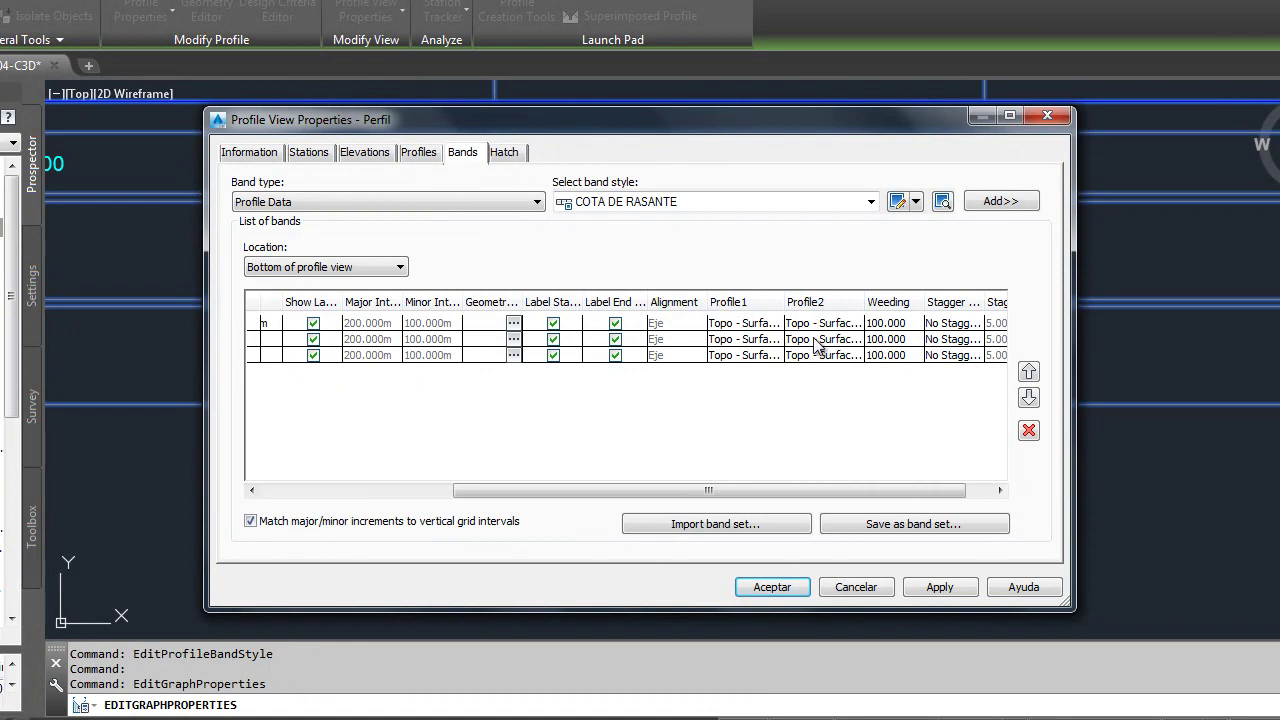
drag(843, 495, 652, 492)
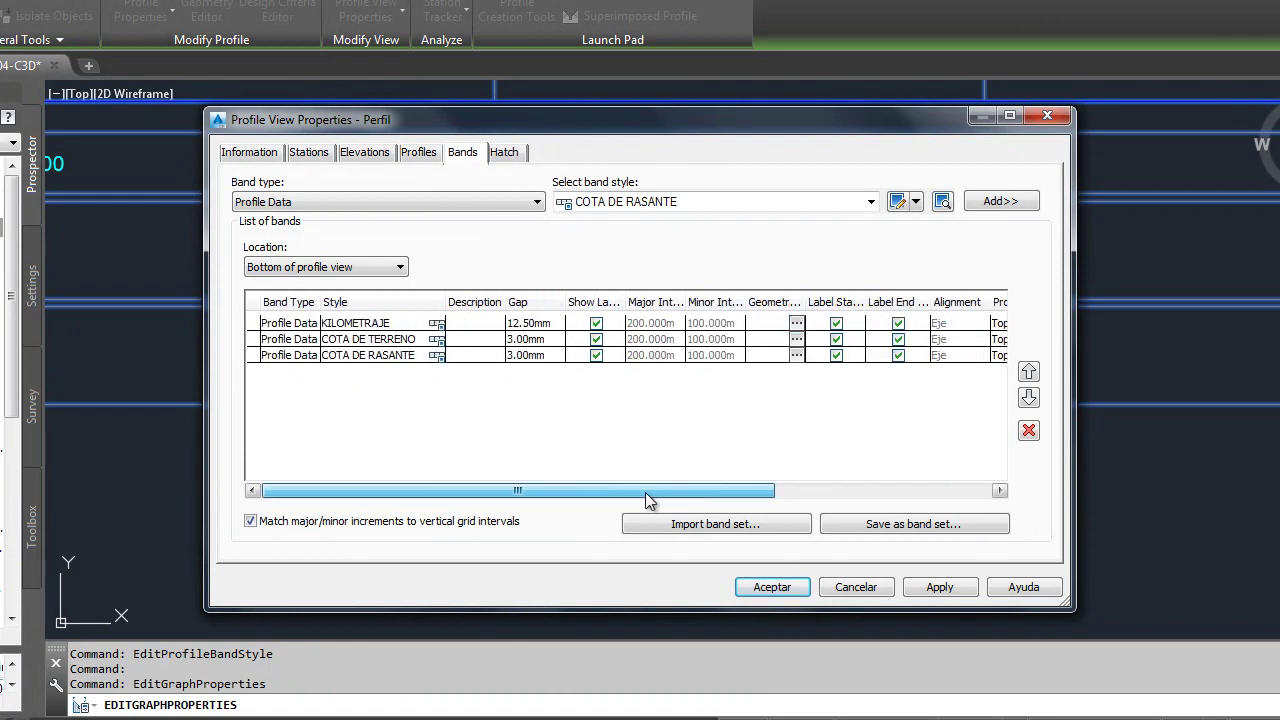
drag(483, 492, 814, 505)
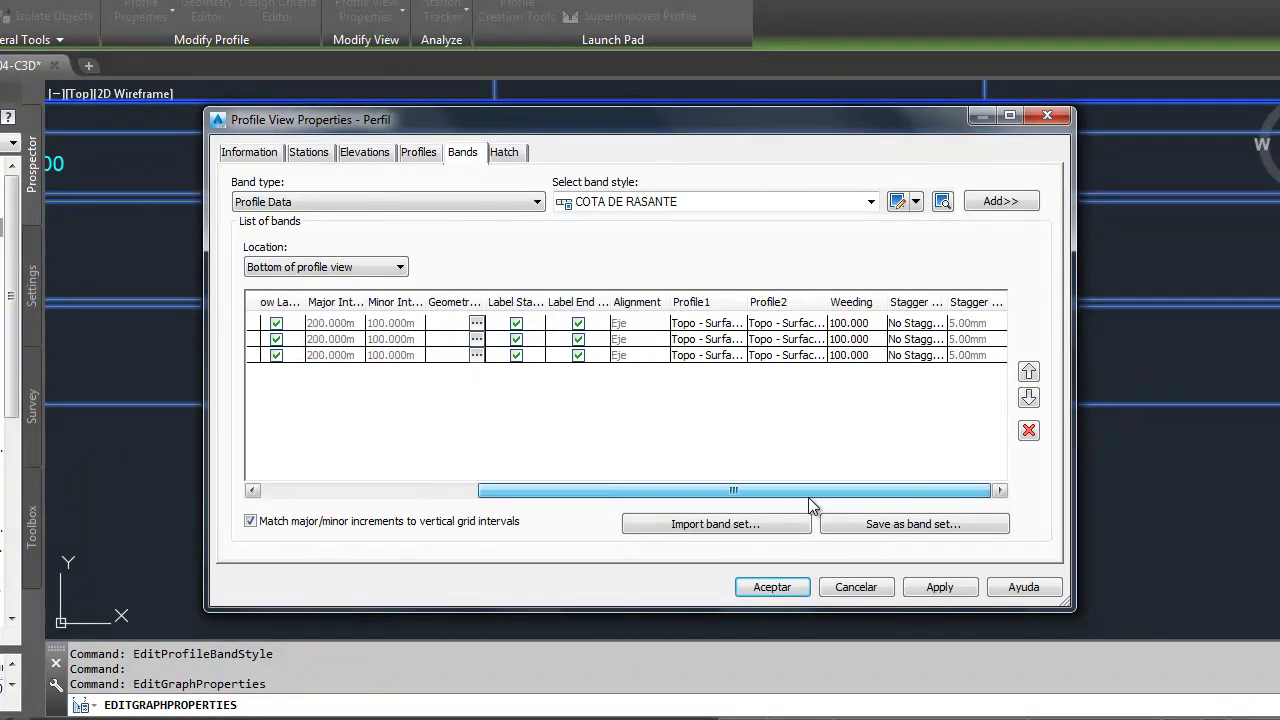
click(771, 360)
click(778, 358)
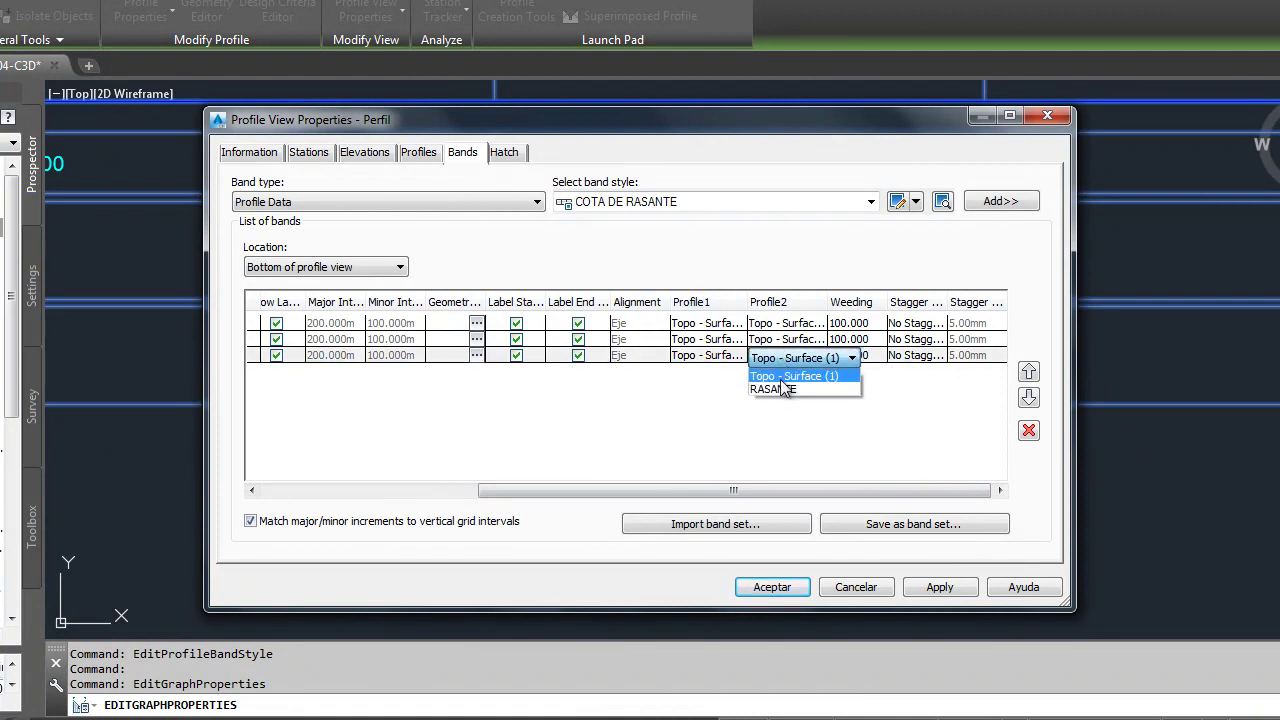
click(781, 387)
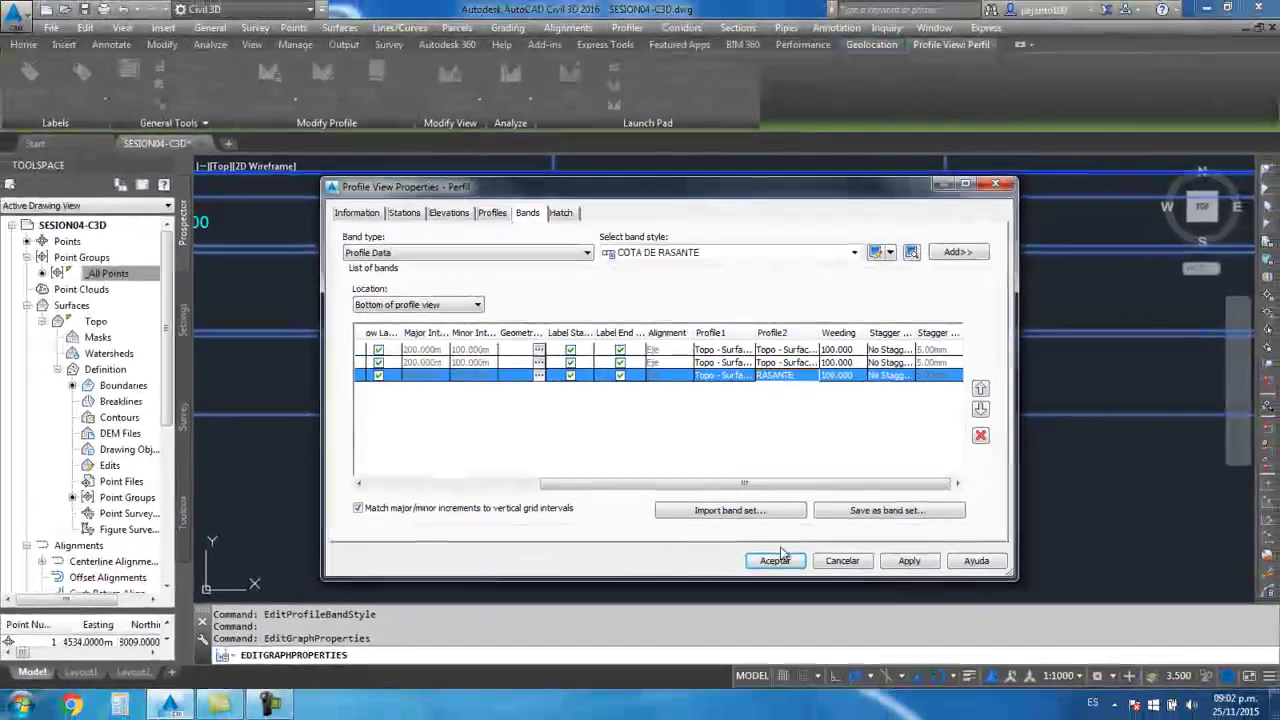
click(772, 556)
Zoom along the band table to confirm 4191.48 at 0+200 and 4184.09 at 0+400
scroll(525, 350, up, 5)
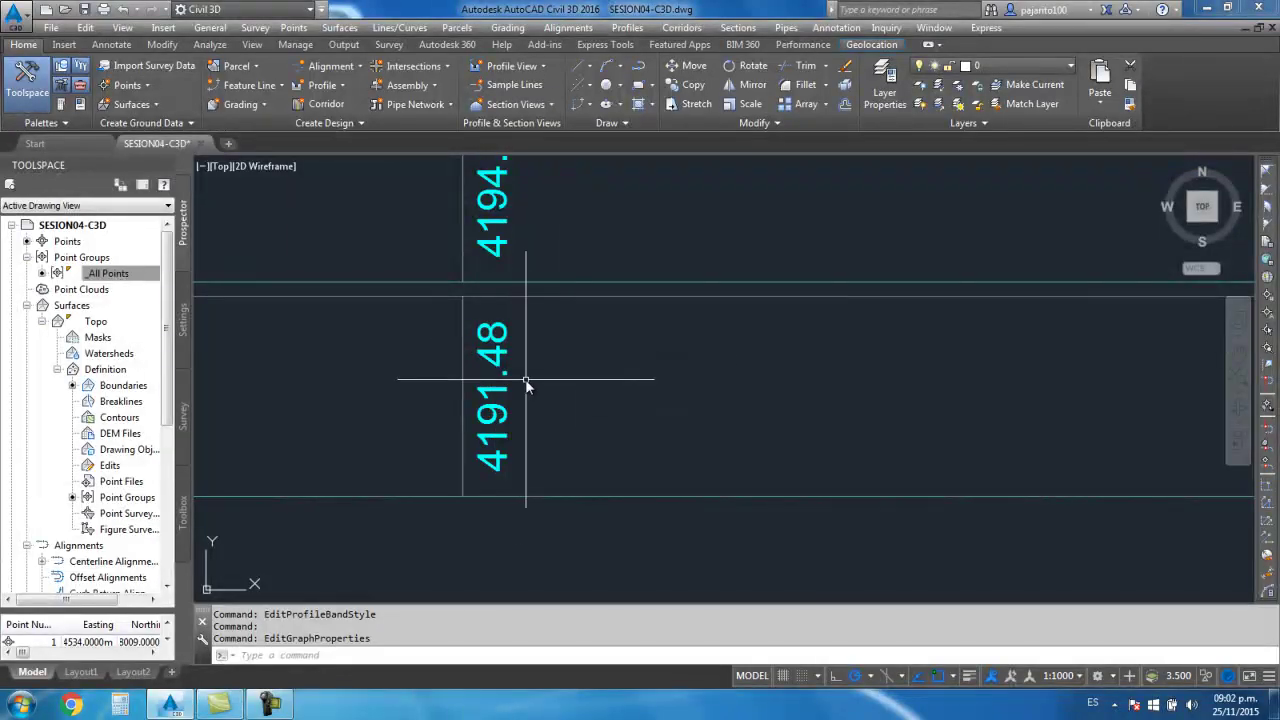
middle_drag(527, 385, 542, 462)
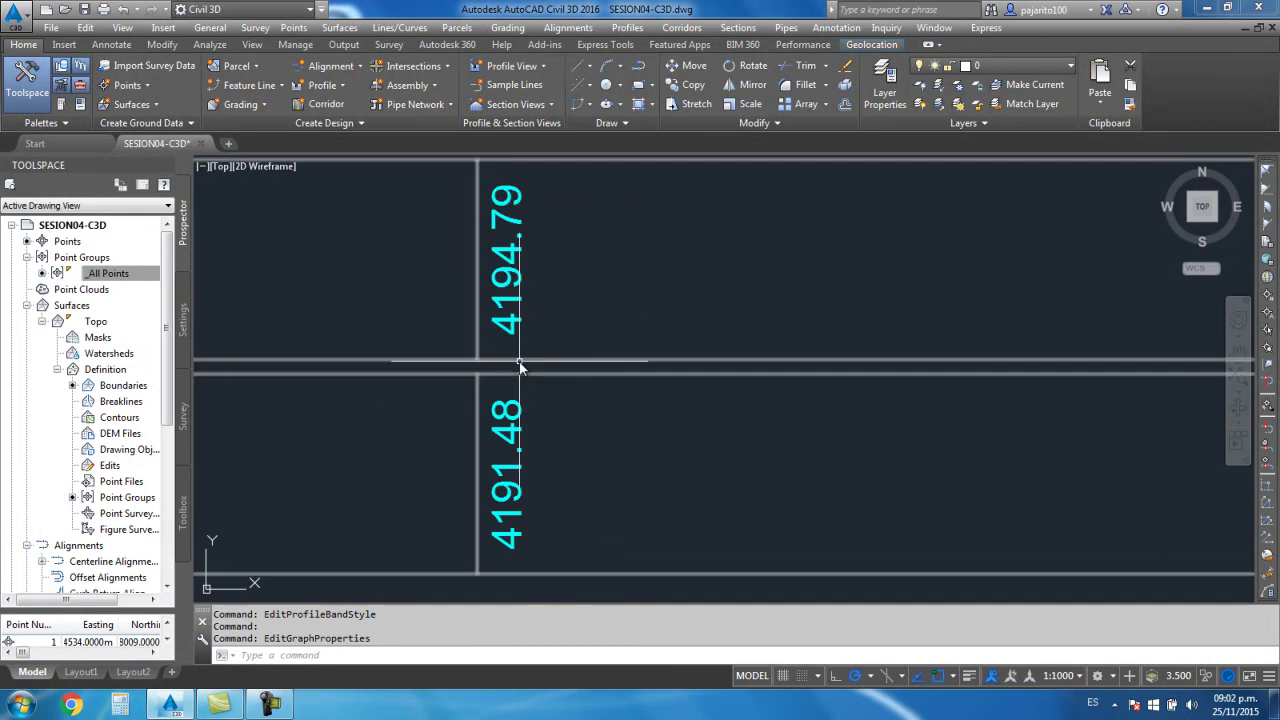
scroll(520, 367, down, 2)
scroll(553, 405, down, 3)
scroll(553, 405, down, 2)
scroll(629, 405, up, 2)
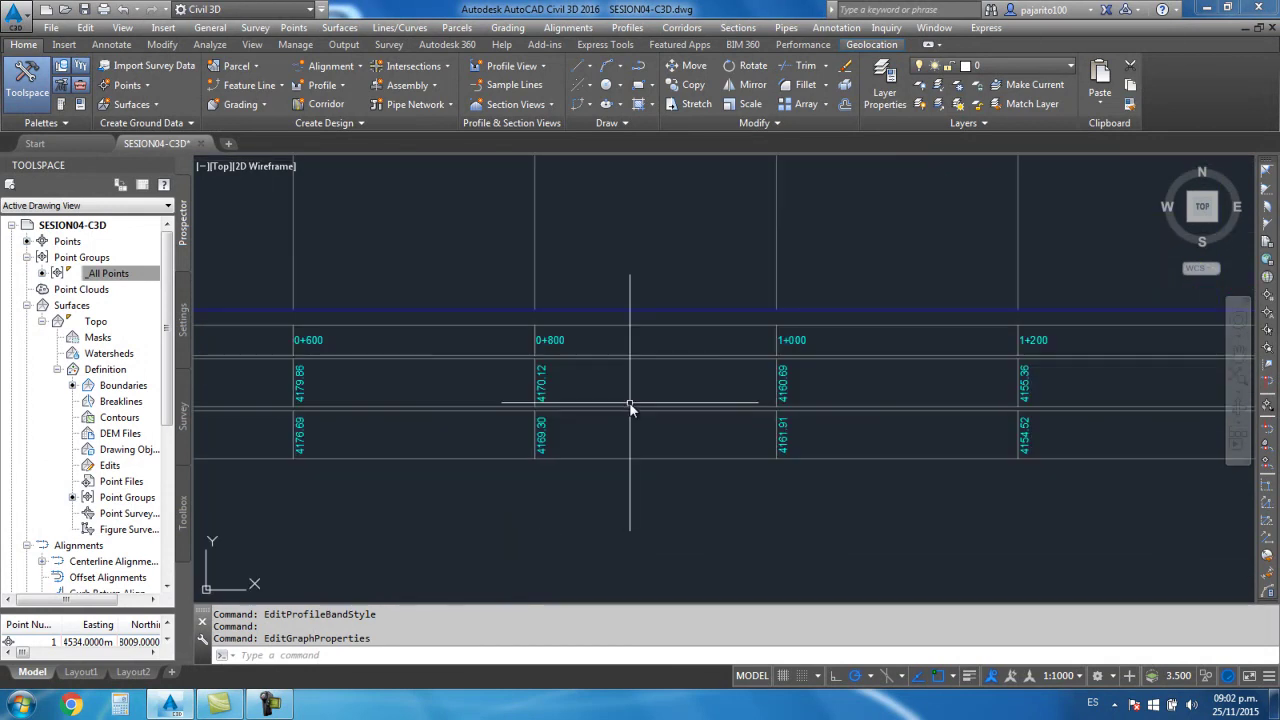
scroll(560, 470, up, 3)
scroll(700, 440, down, 7)
scroll(704, 432, down, 1)
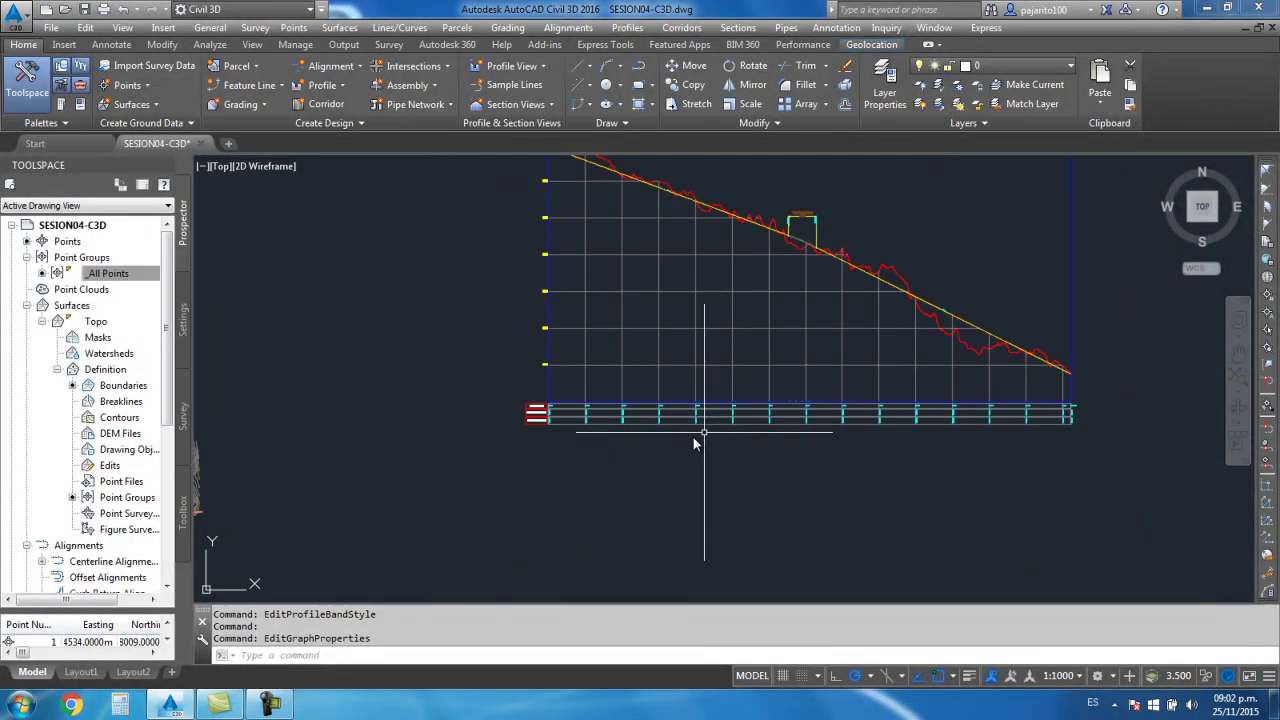
scroll(557, 440, up, 6)
scroll(509, 377, up, 2)
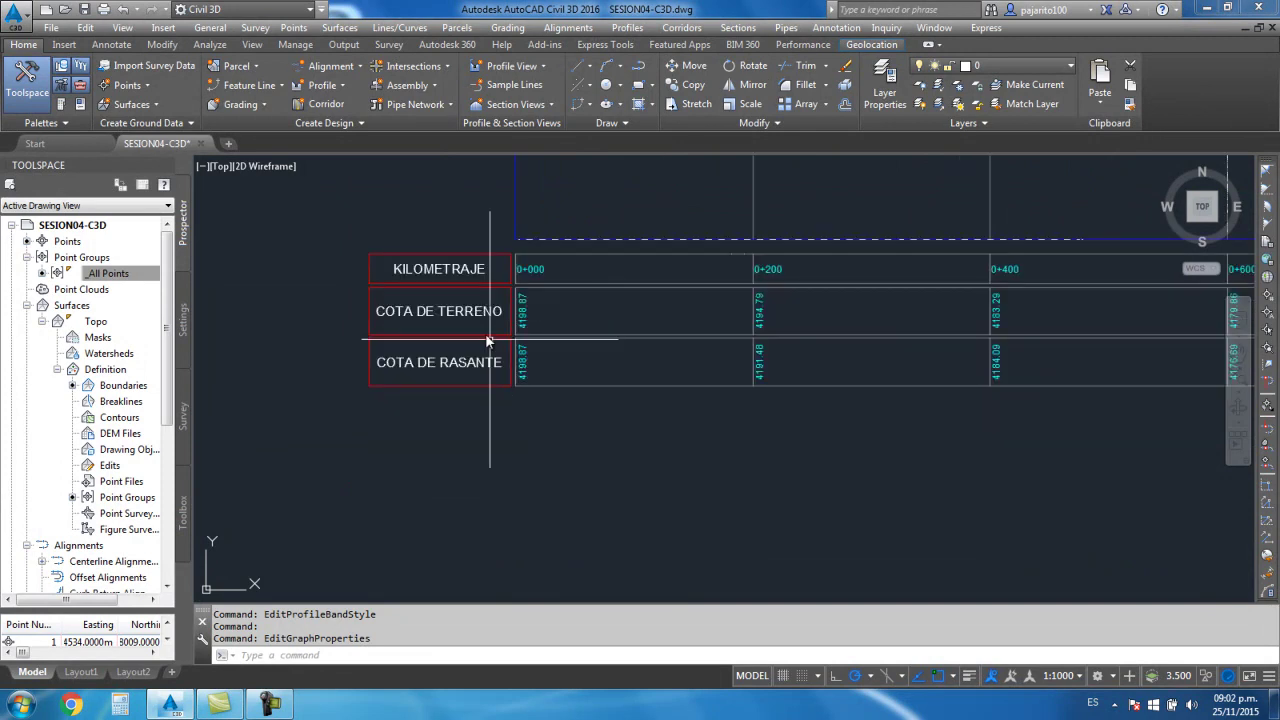
scroll(494, 410, up, 3)
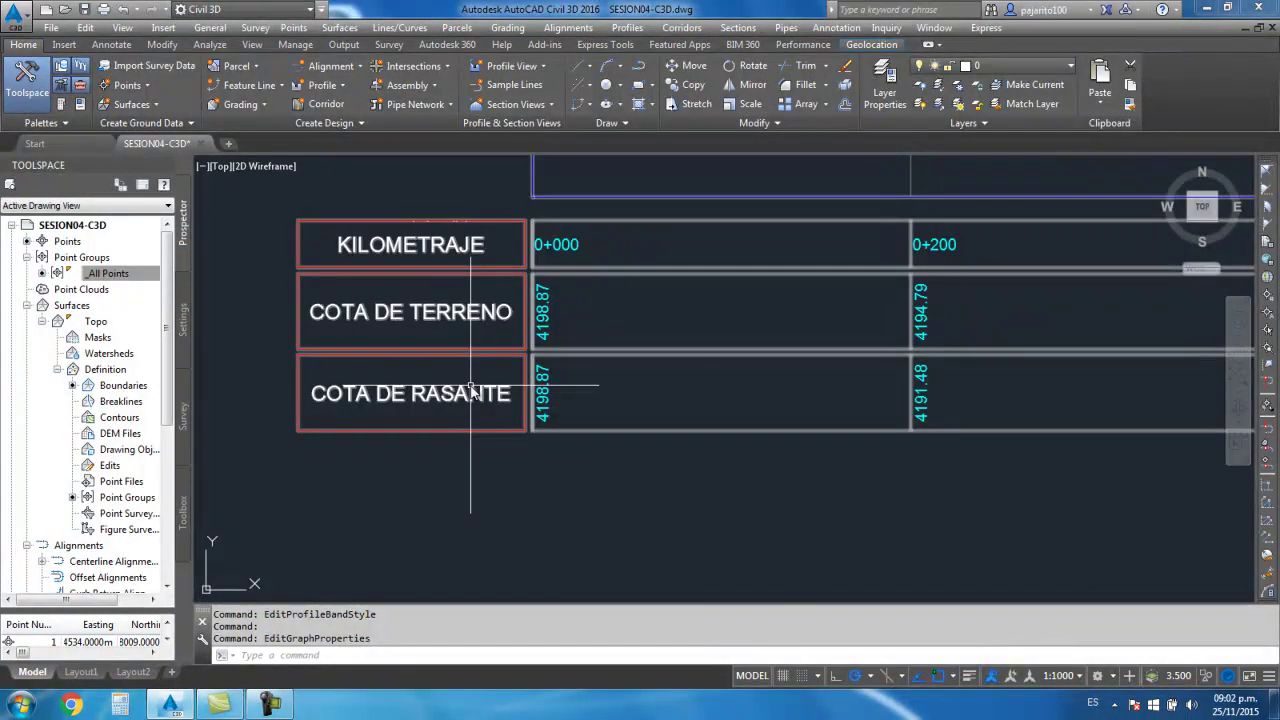
scroll(498, 392, down, 2)
scroll(505, 400, down, 2)
scroll(505, 400, up, 2)
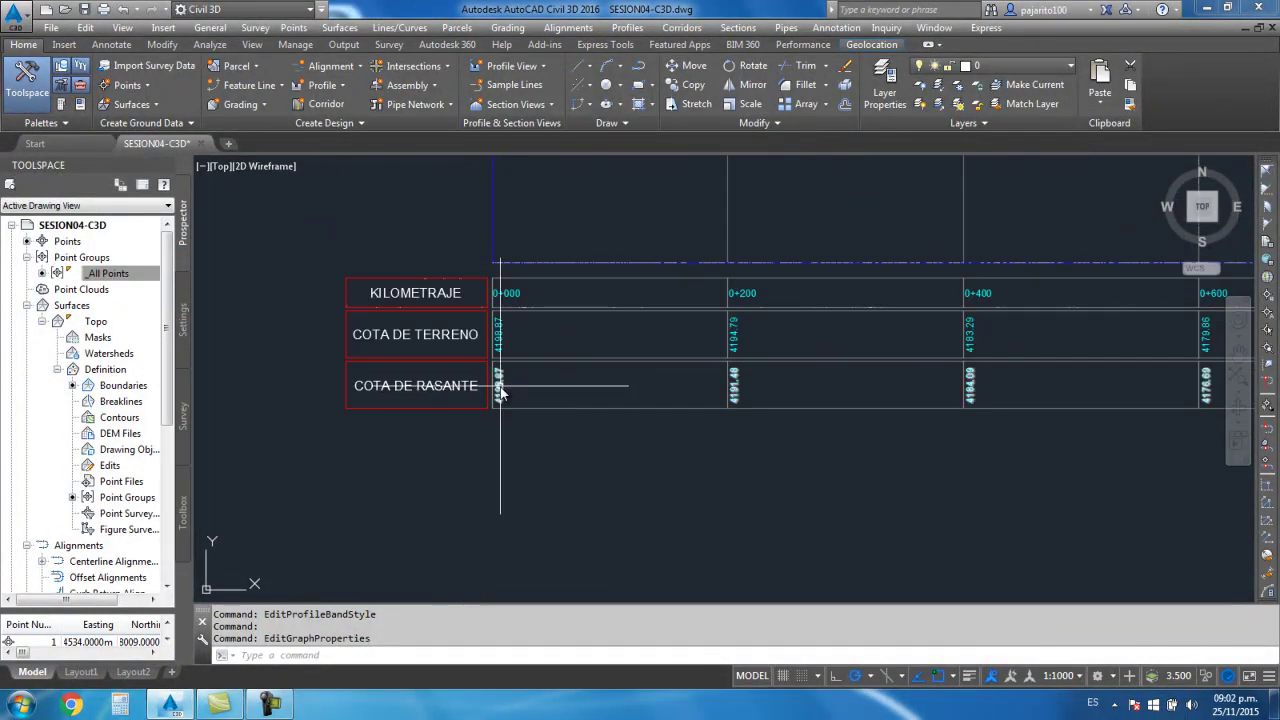
click(553, 410)
Make a copy of the COTA DE TERRENO band style as the base for a new style
right_click(553, 410)
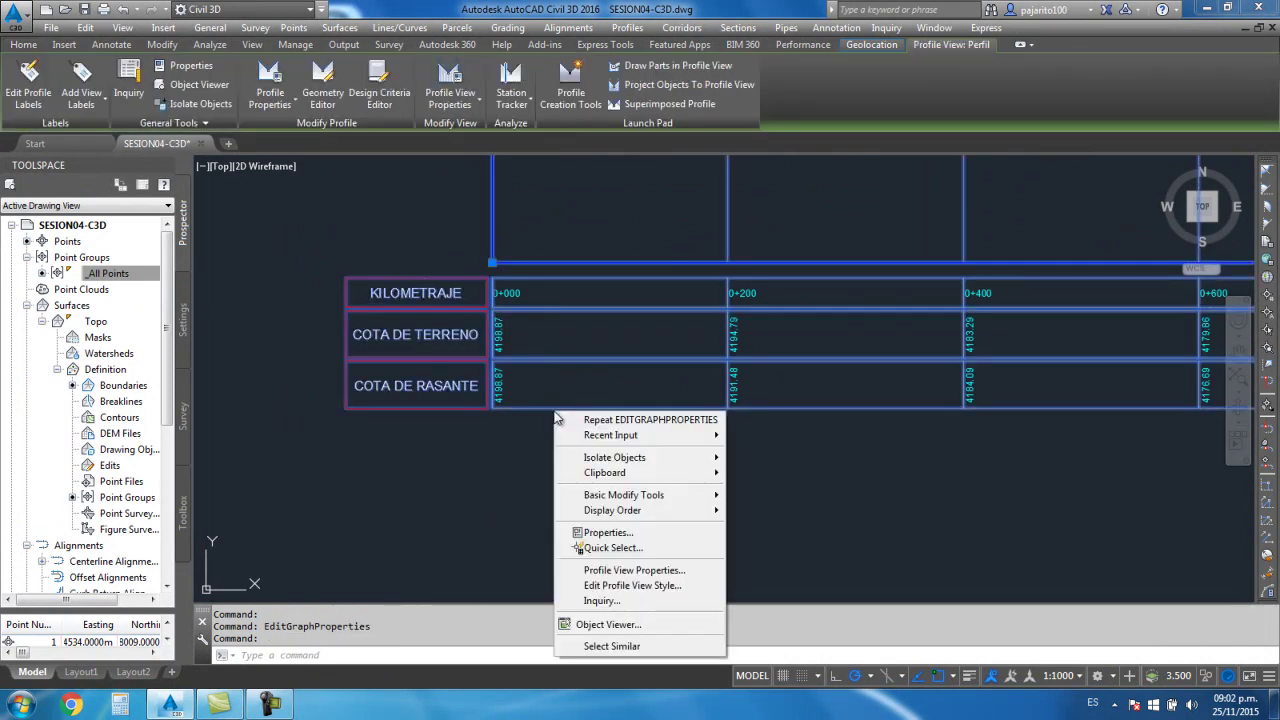
click(640, 571)
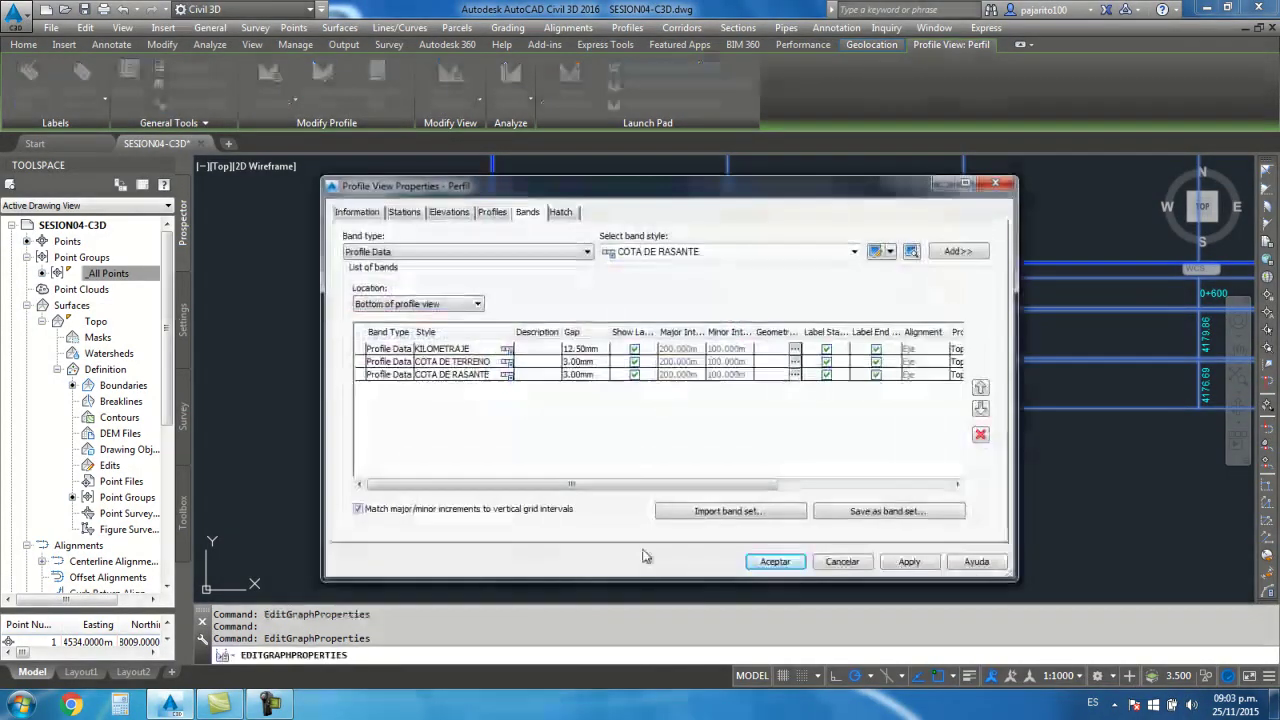
drag(756, 235, 721, 103)
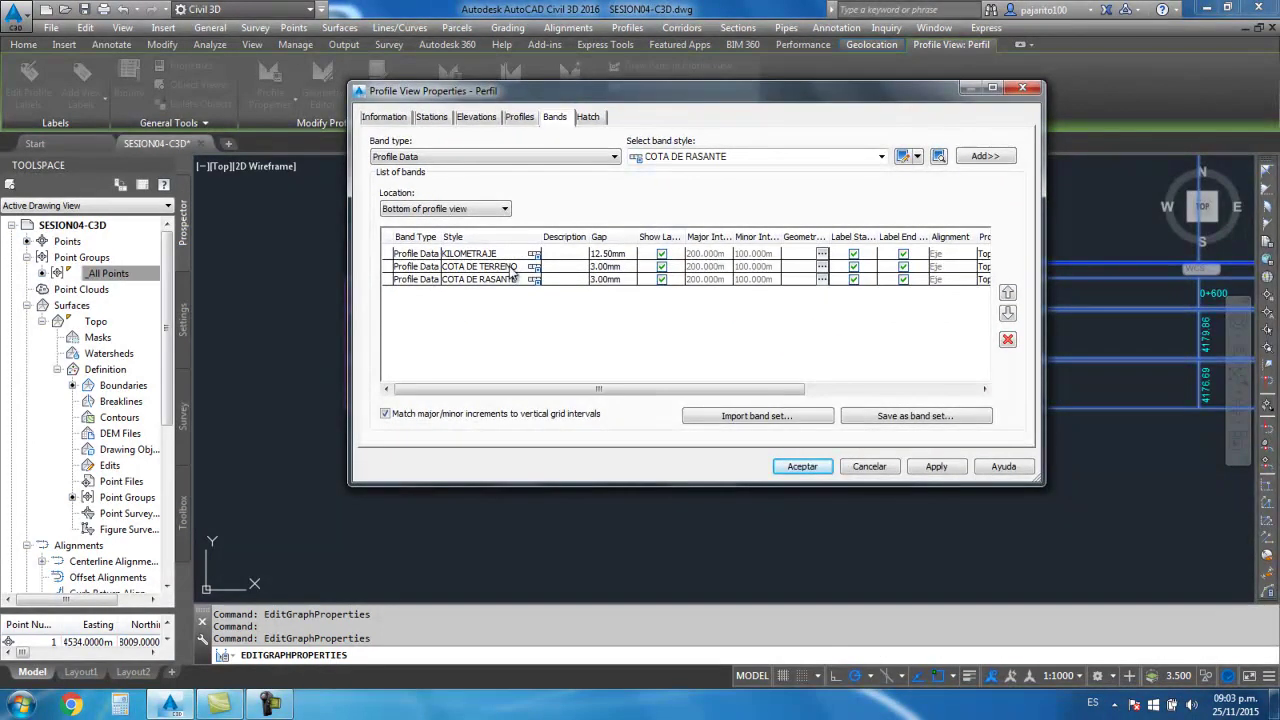
click(881, 156)
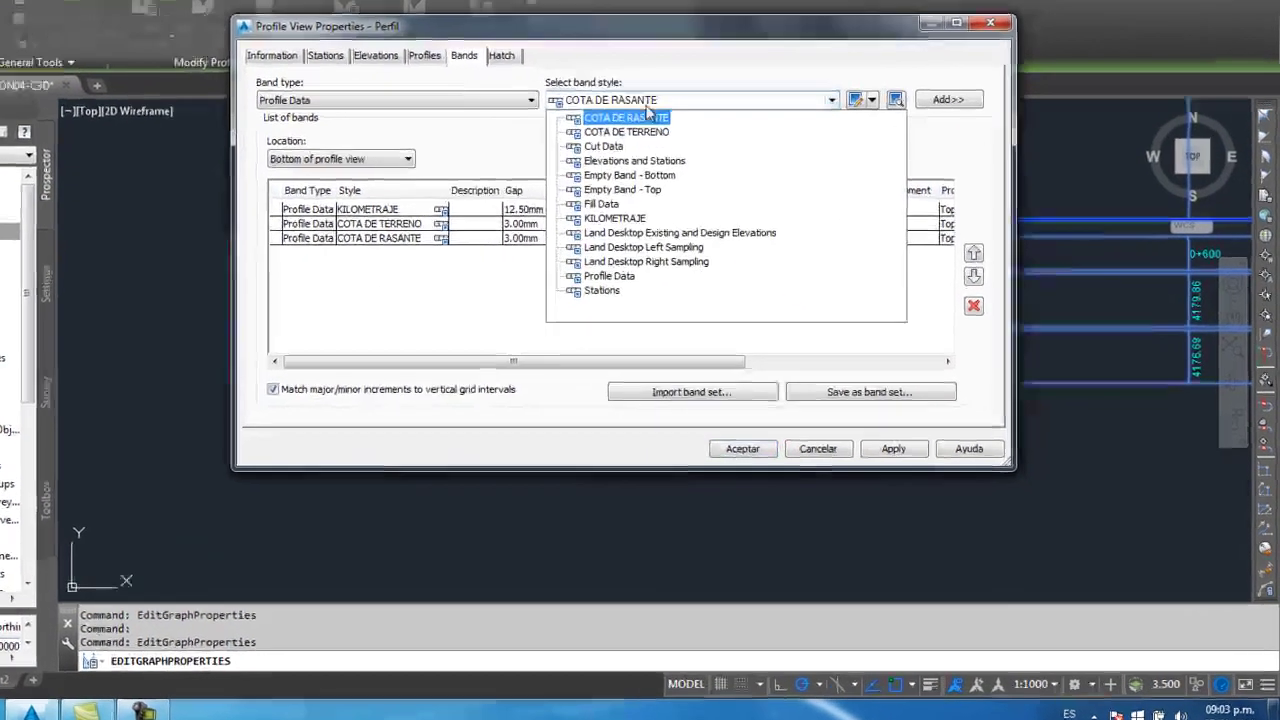
click(690, 186)
click(826, 43)
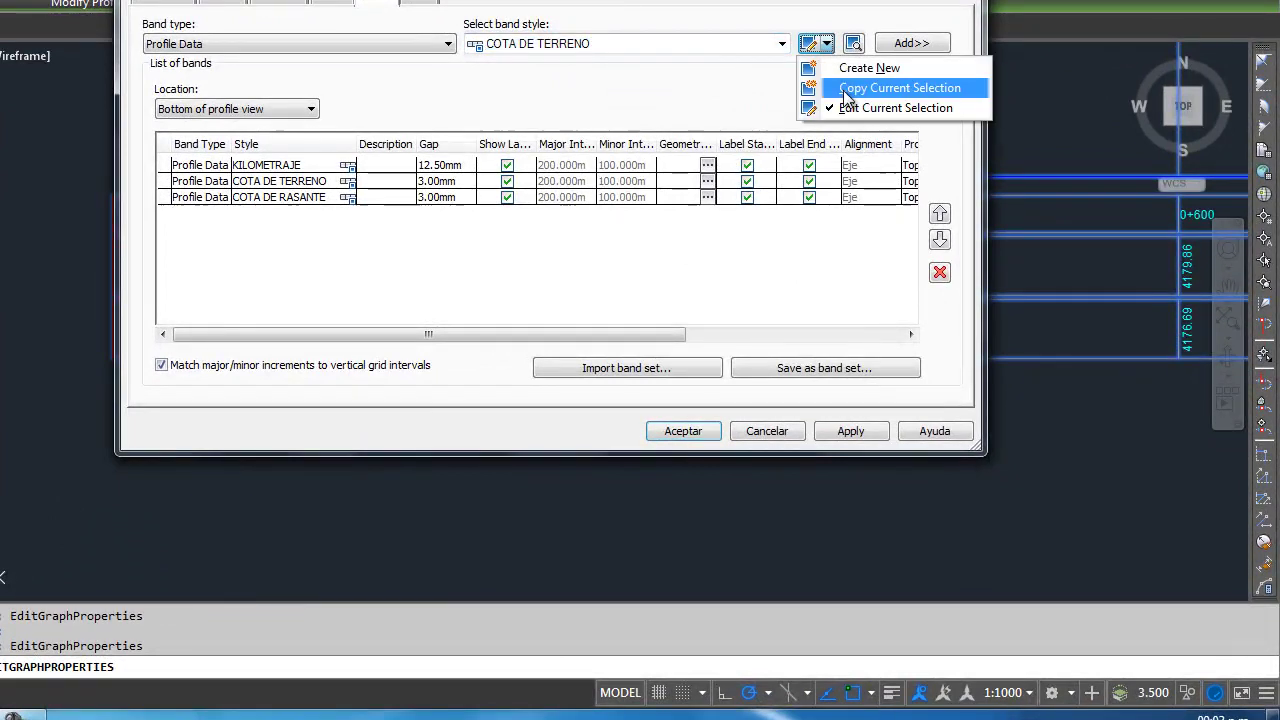
click(880, 86)
Name the copied style and set its band title text to ALTURA DE CORTE
click(568, 88)
text(ALTURA DE C)
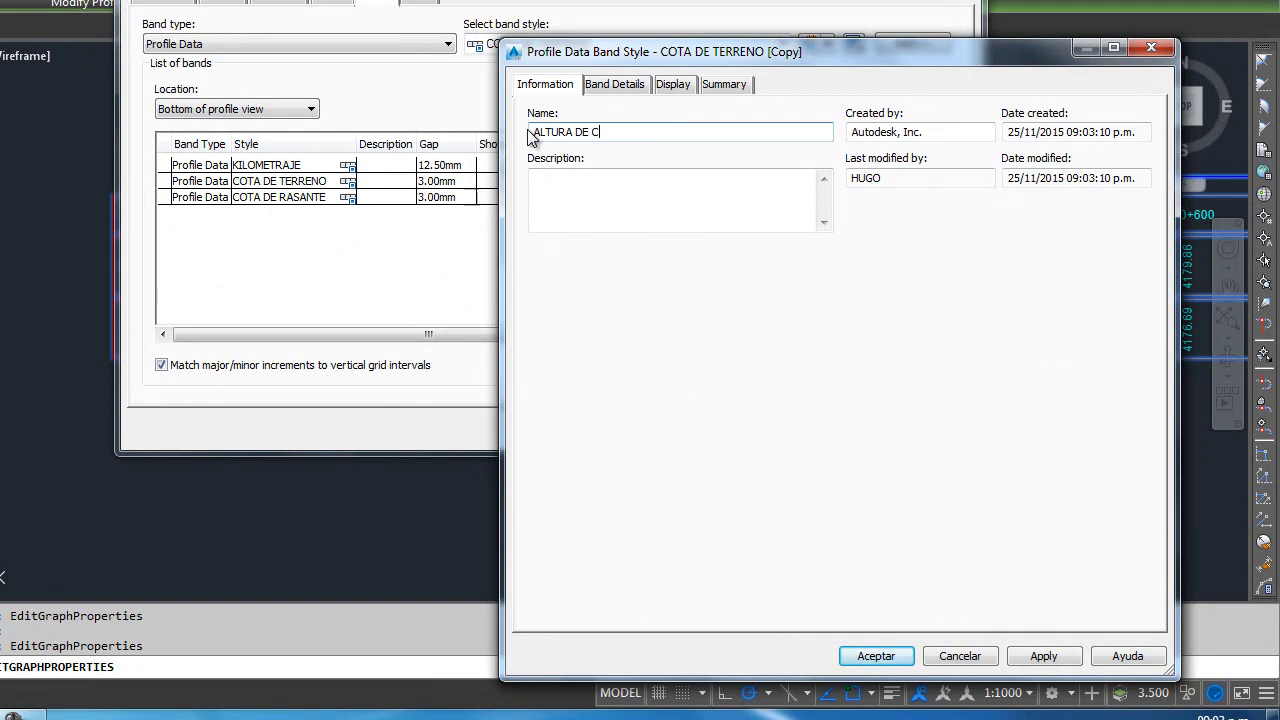
text(OR)
click(630, 88)
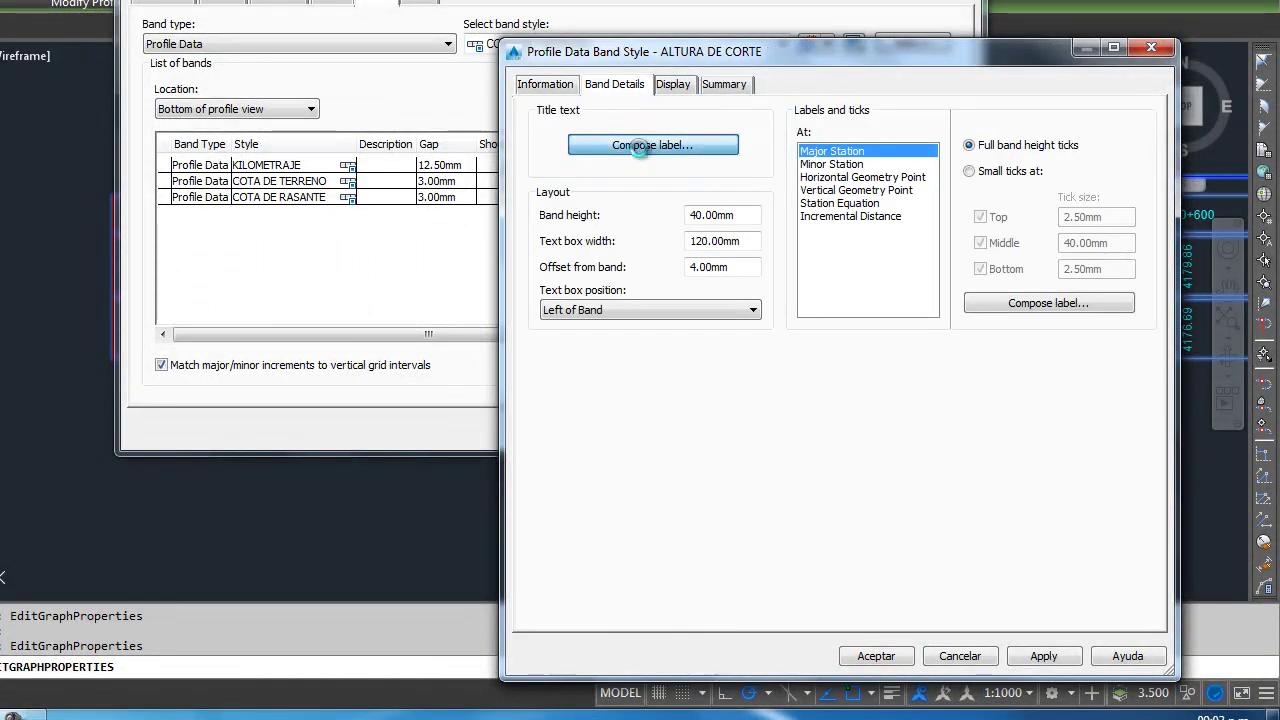
click(640, 148)
click(752, 271)
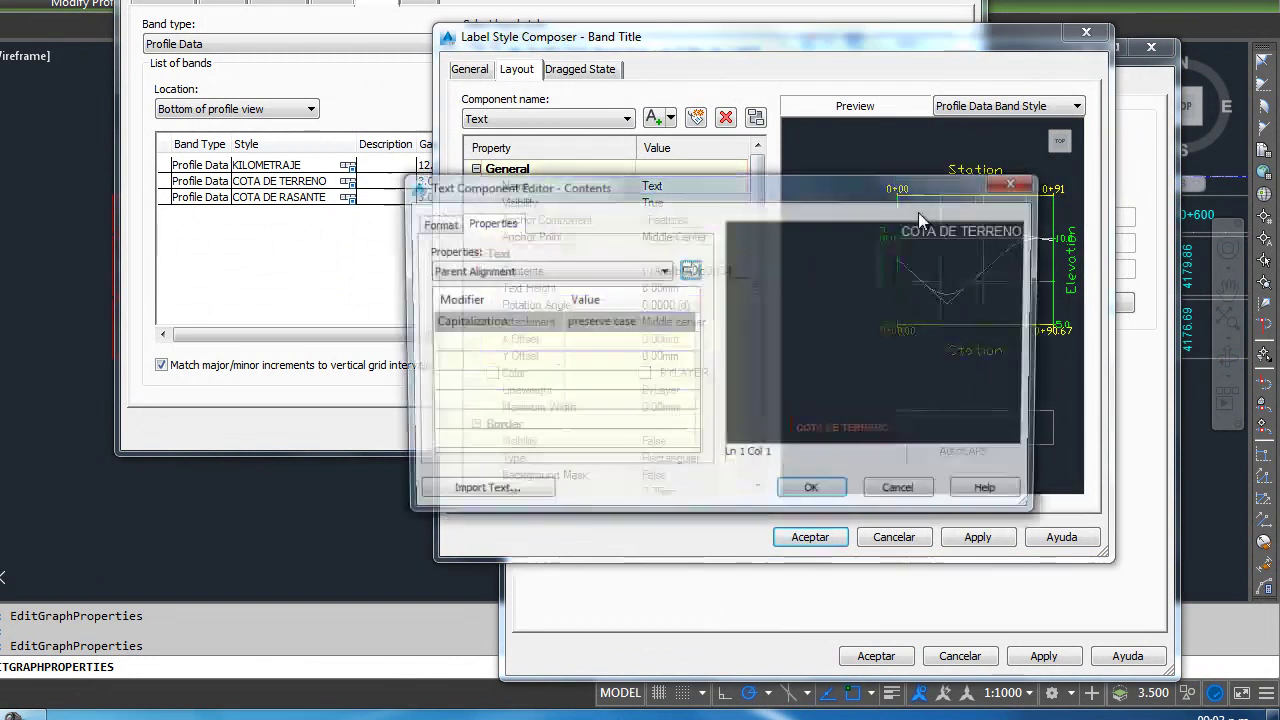
text(ALTURA E CORTE)
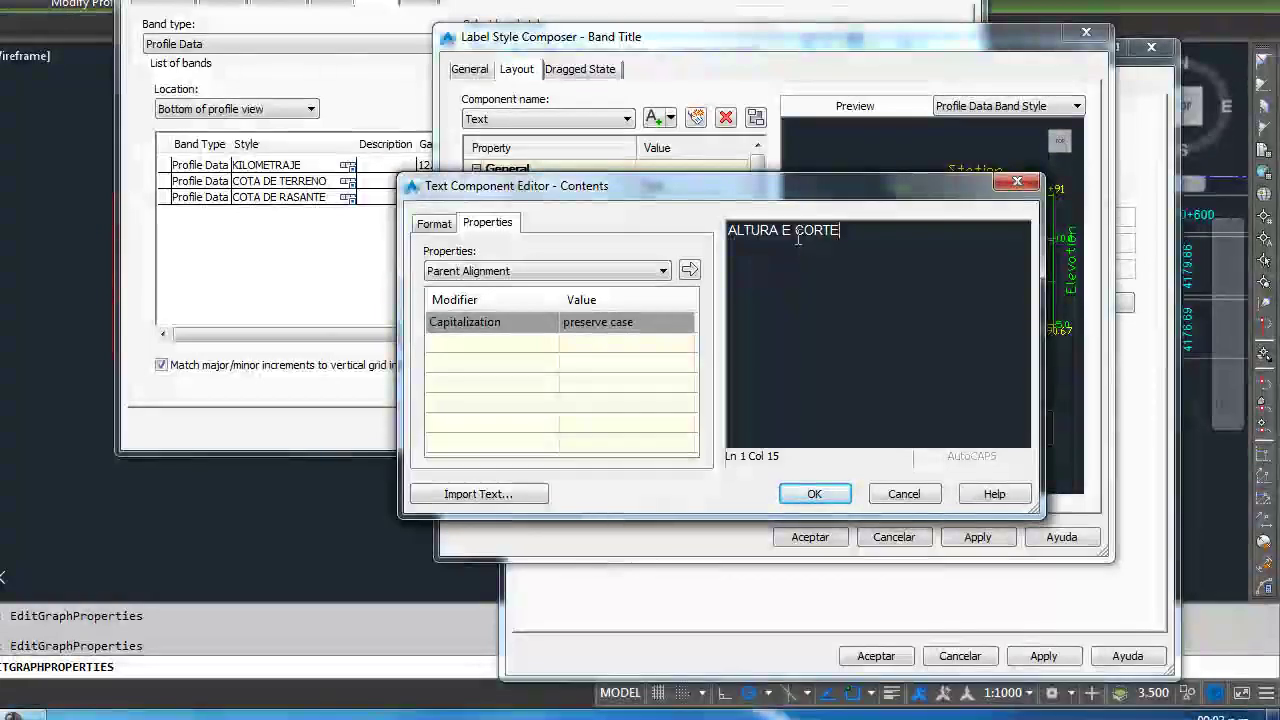
click(783, 230)
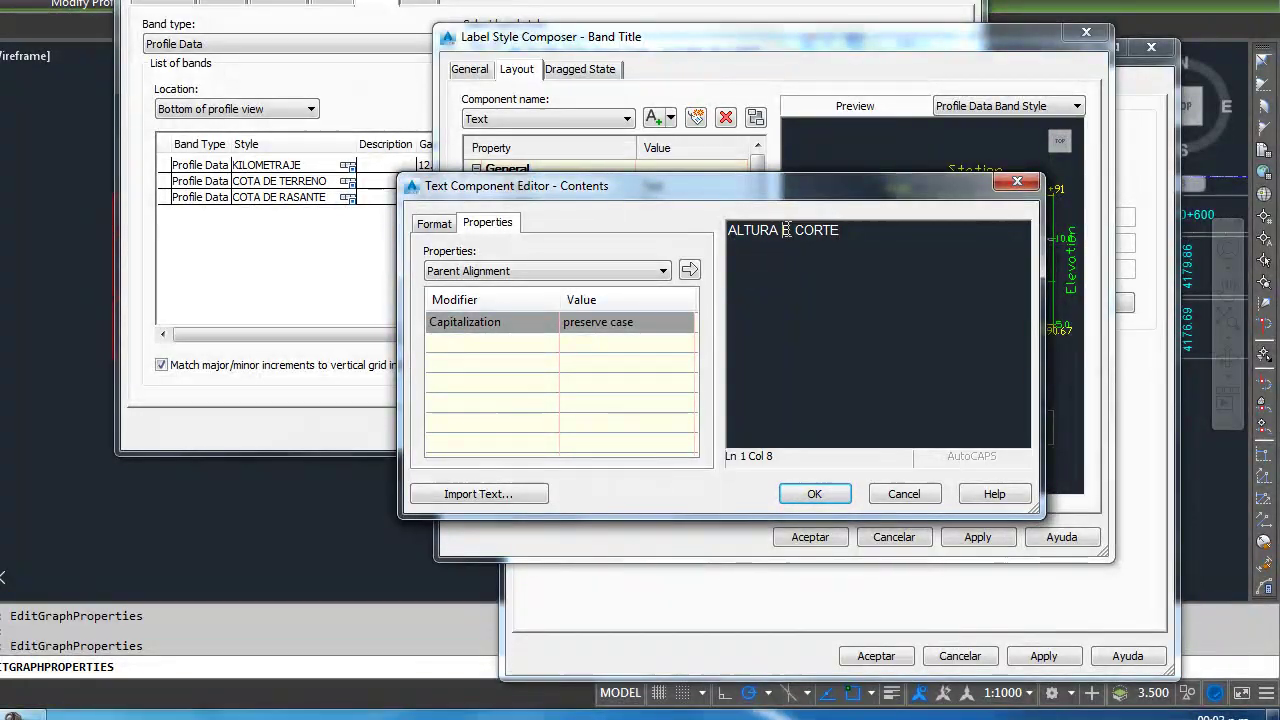
text(D)
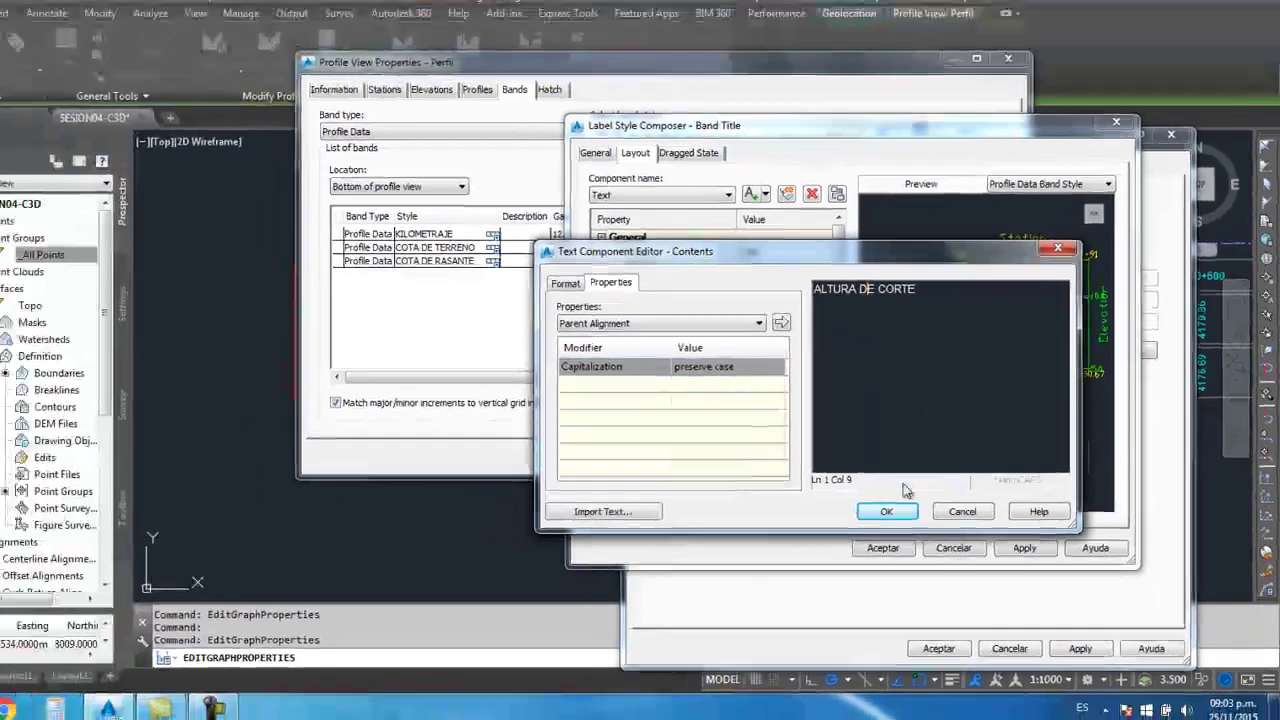
click(886, 511)
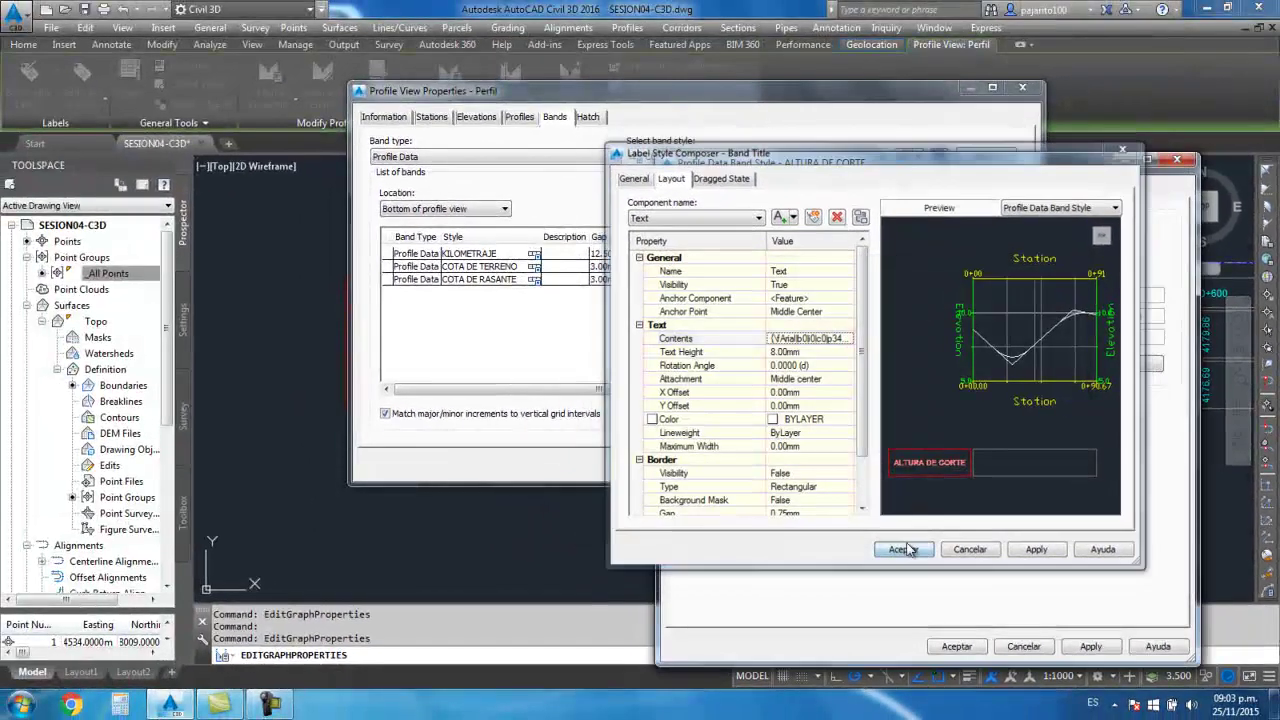
click(900, 466)
Save the ALTURA DE CORTE style and add it as a profile view band with a 3 mm gap
click(955, 648)
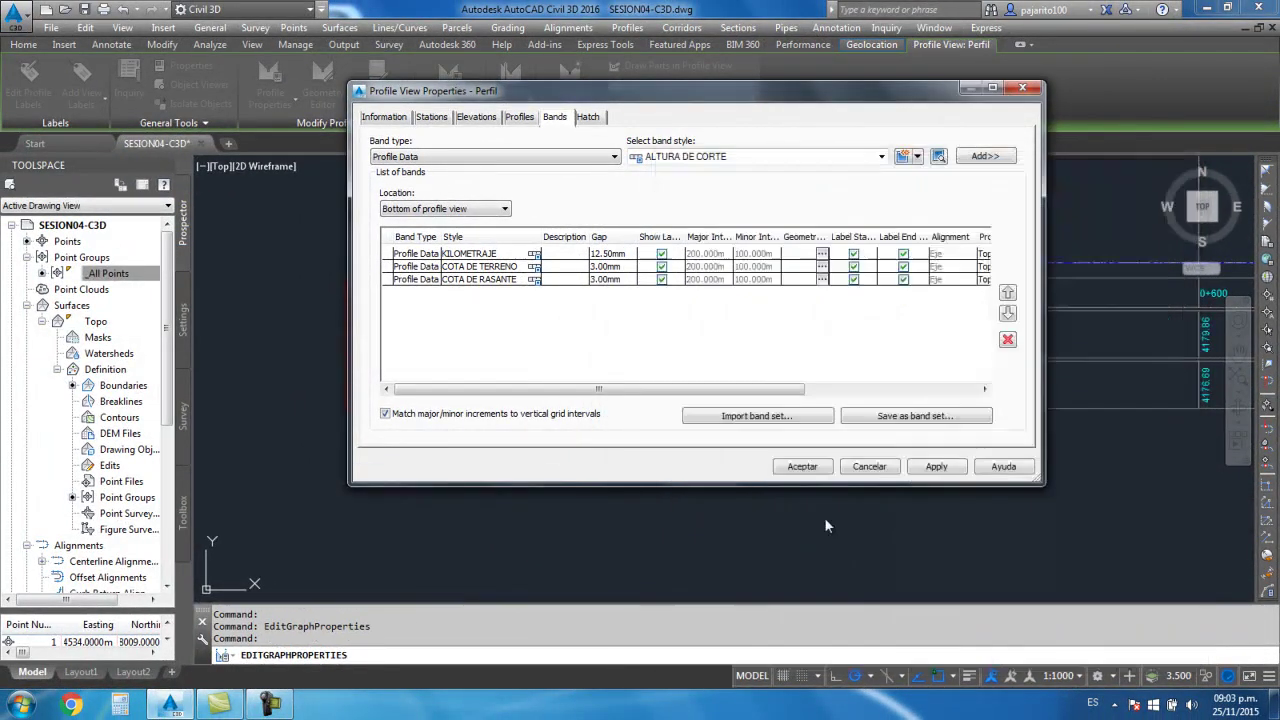
click(790, 463)
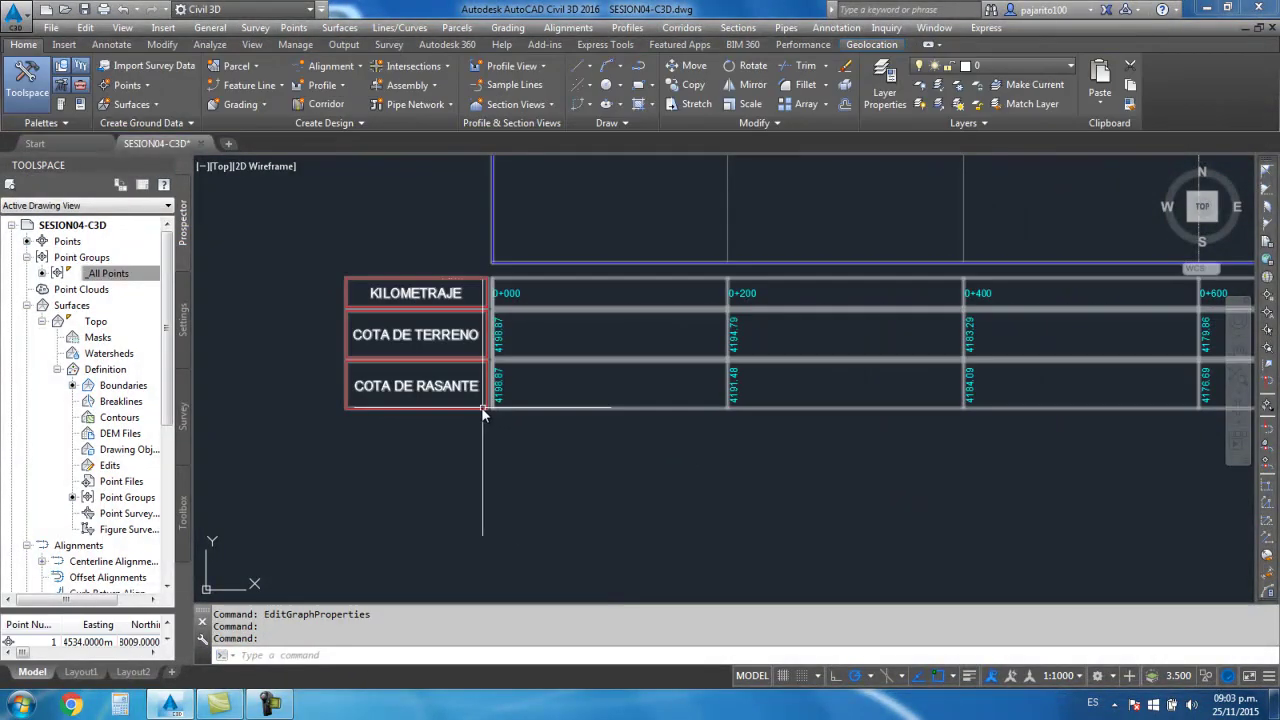
click(491, 391)
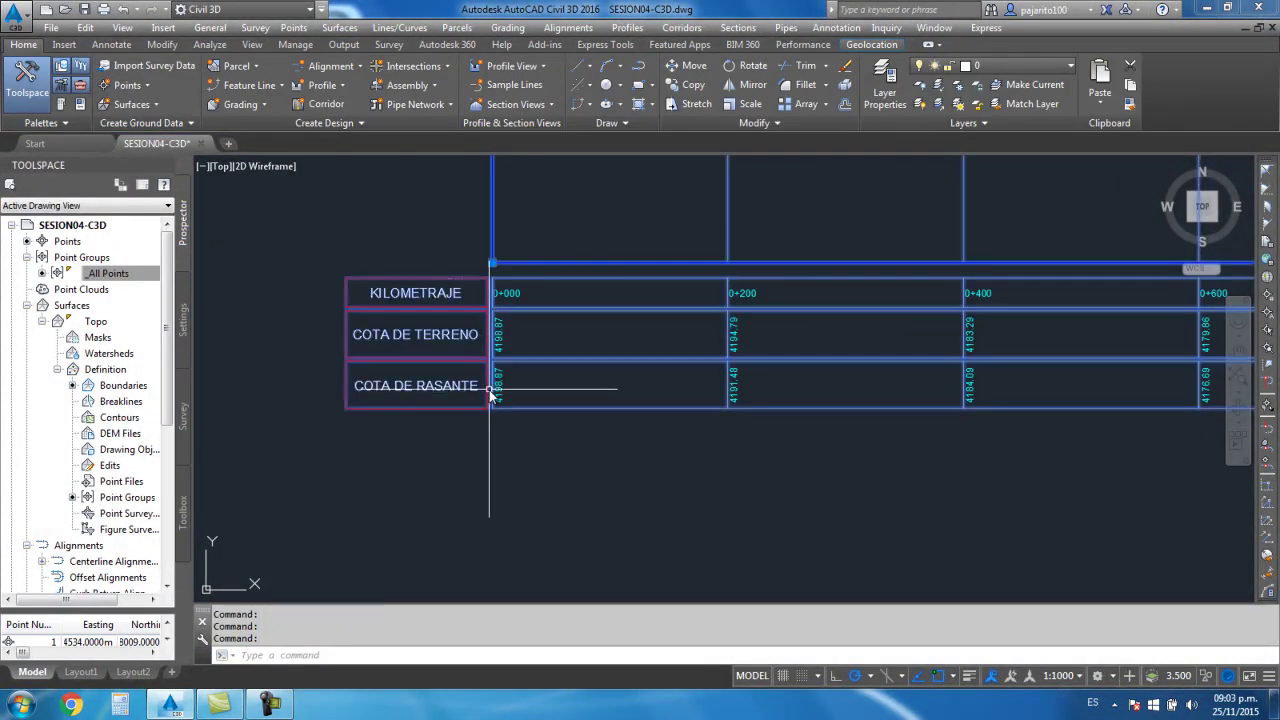
right_click(491, 391)
click(583, 563)
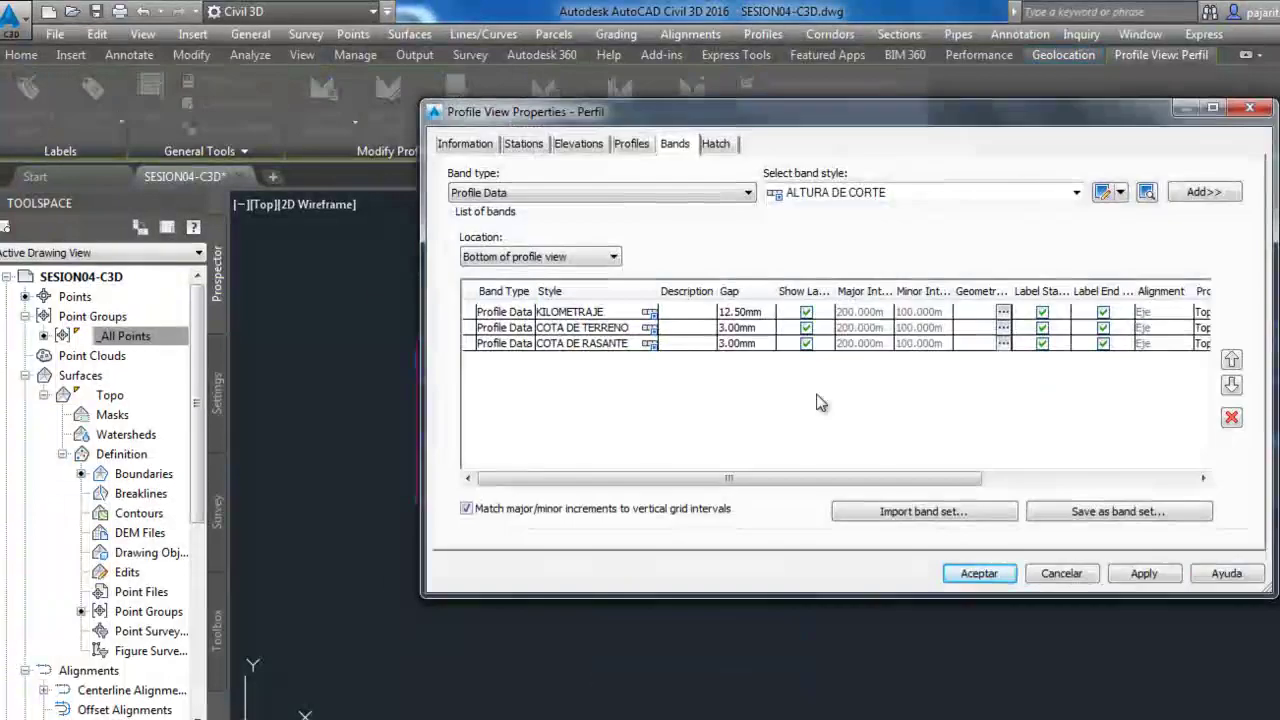
click(1075, 193)
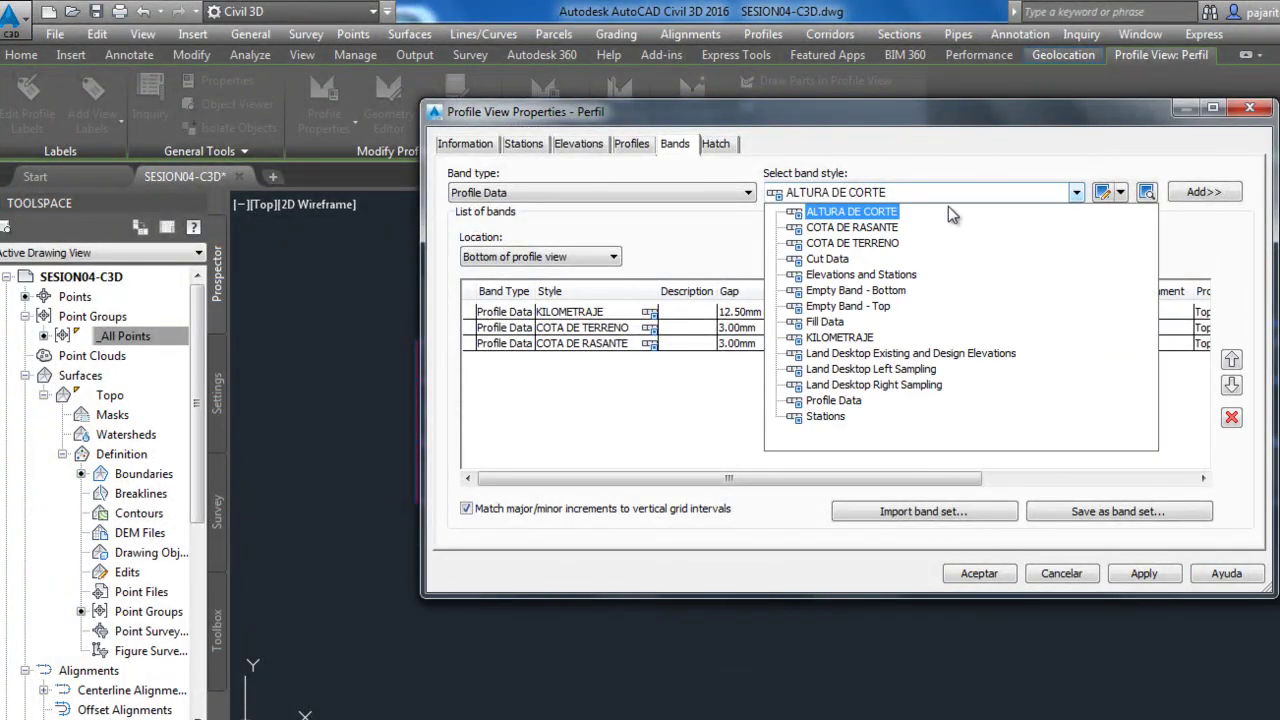
click(893, 212)
click(1205, 195)
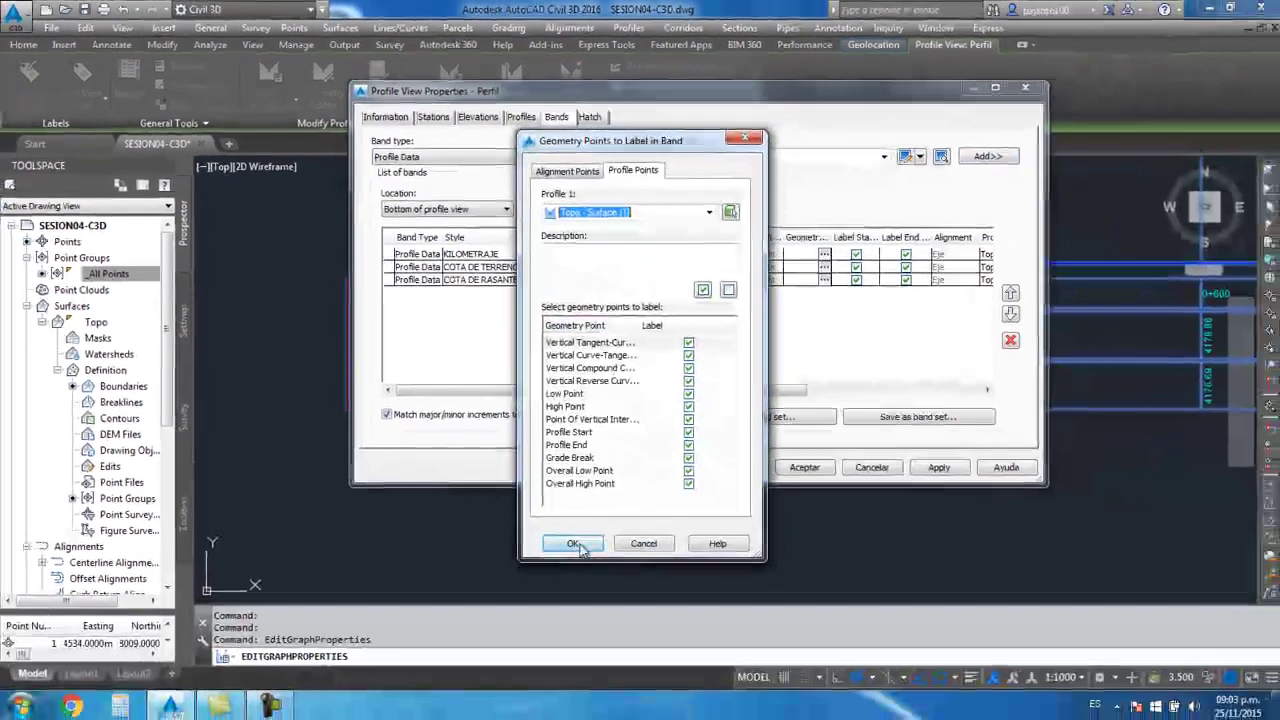
click(571, 540)
double_click(620, 292)
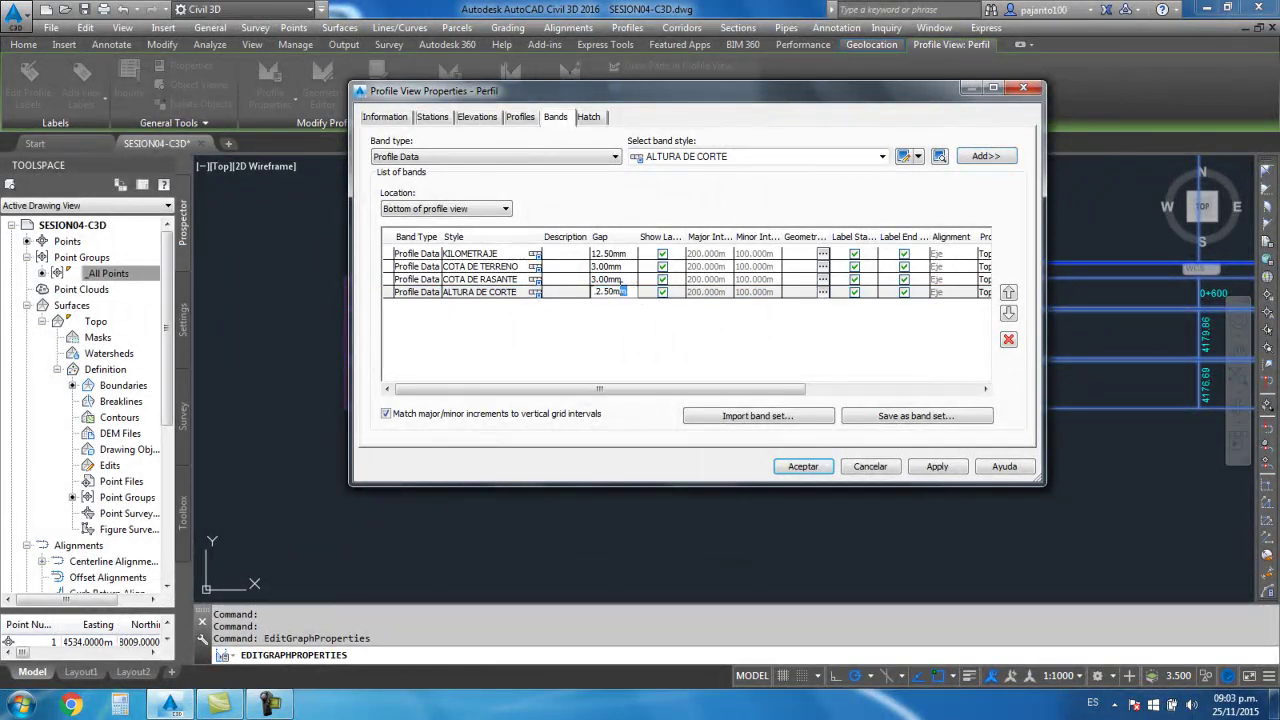
click(802, 466)
Zoom to the new ALTURA DE CORTE band and select it for style editing
scroll(503, 460, down, 4)
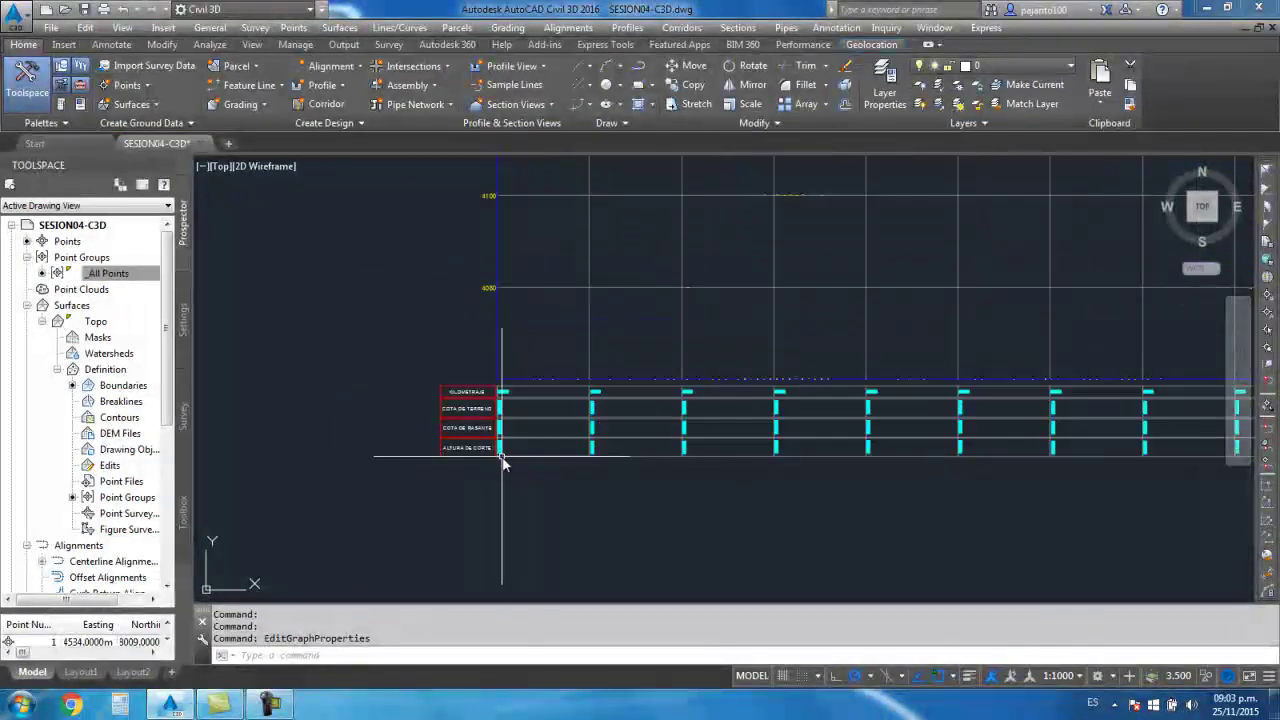
scroll(503, 460, up, 6)
scroll(451, 429, down, 1)
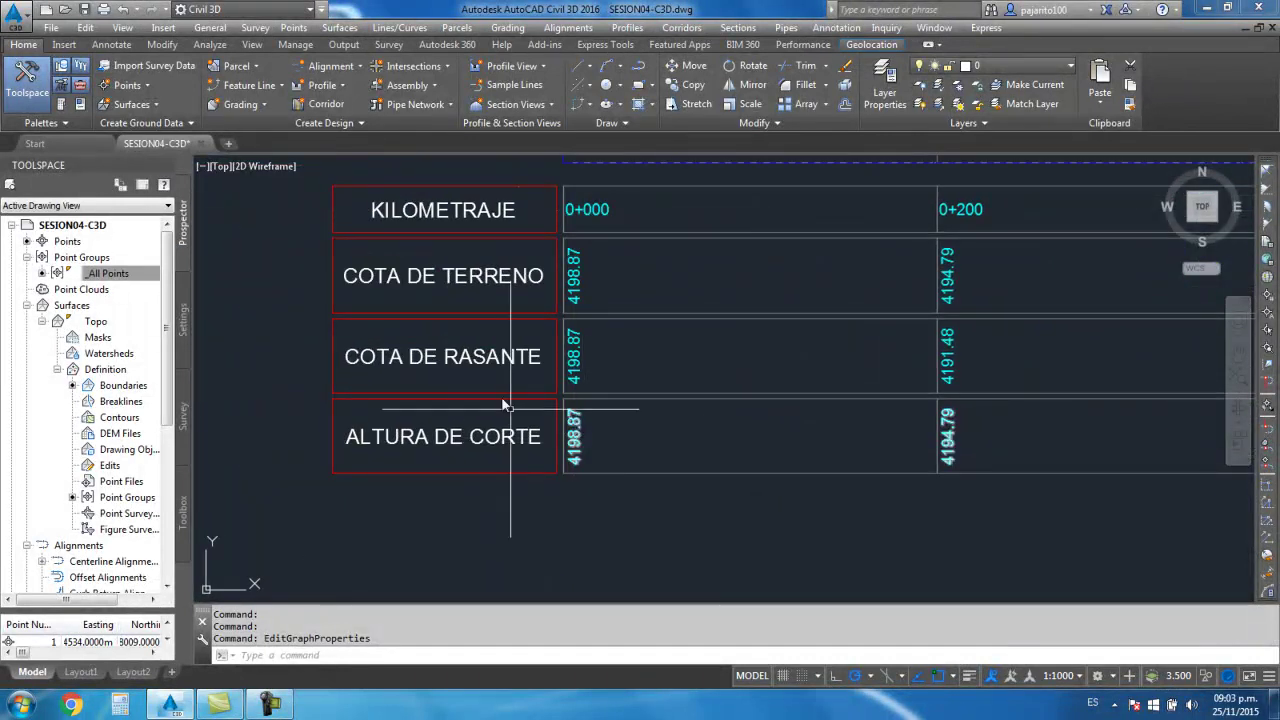
click(575, 428)
right_click(575, 428)
click(645, 340)
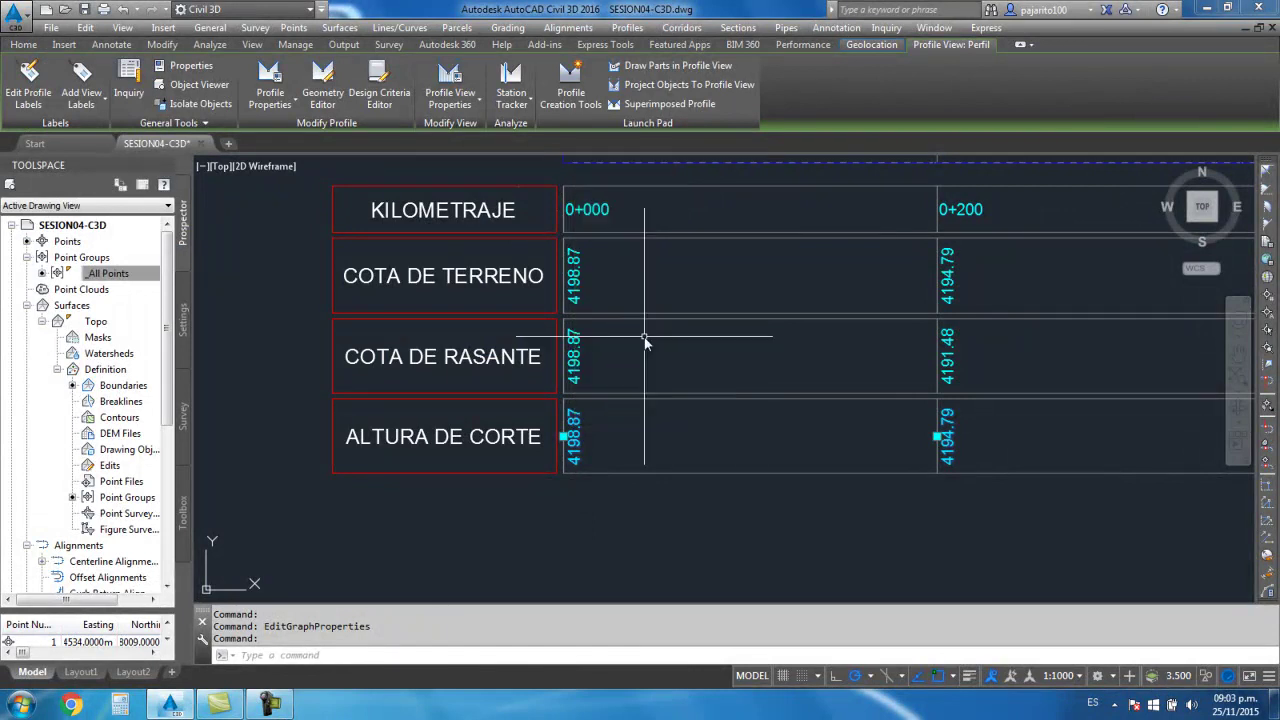
right_click(581, 430)
Replace the major station label's elevation field with Profile1 Elevation Minus Profile2 Elevation and apply the style
click(640, 366)
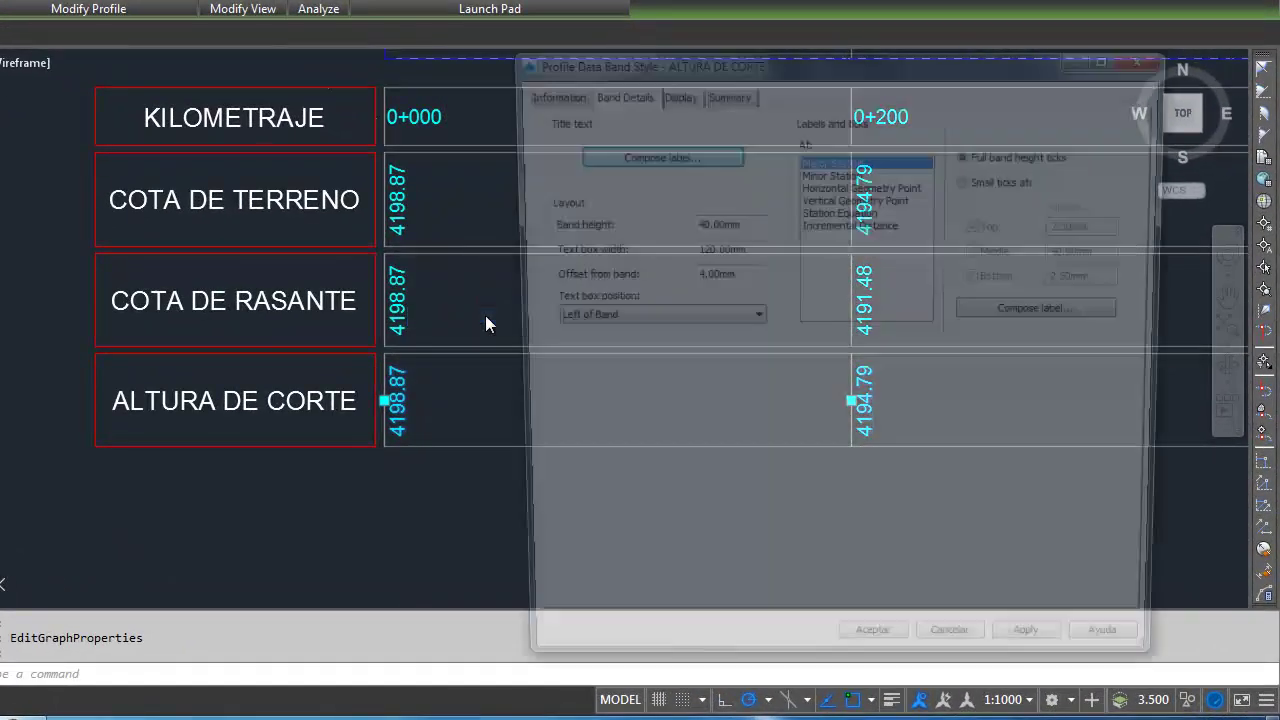
drag(740, 58, 555, 52)
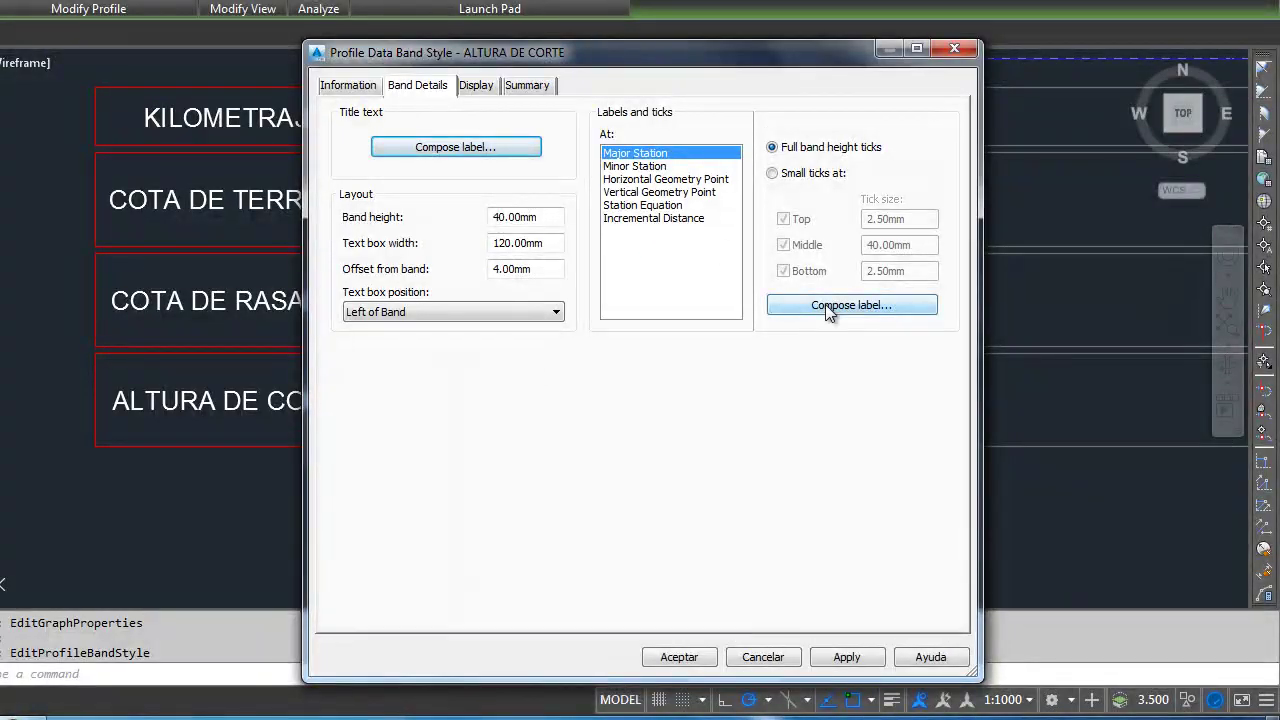
click(840, 315)
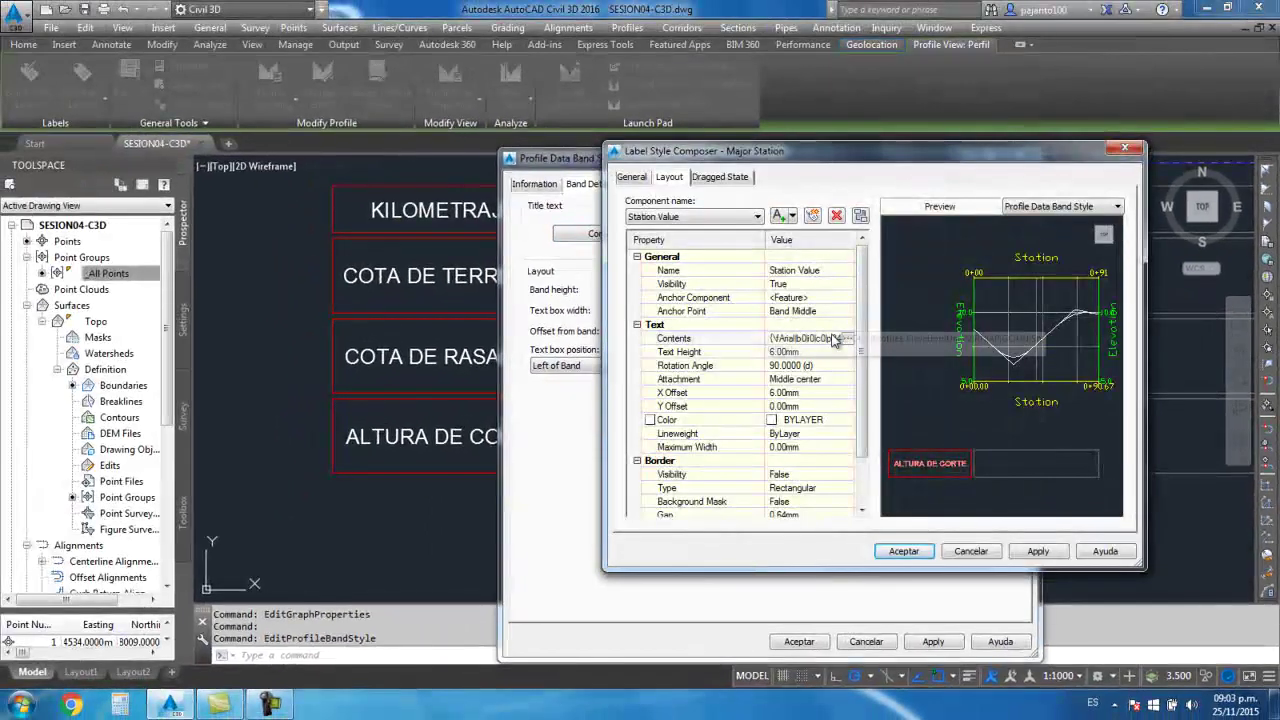
click(847, 340)
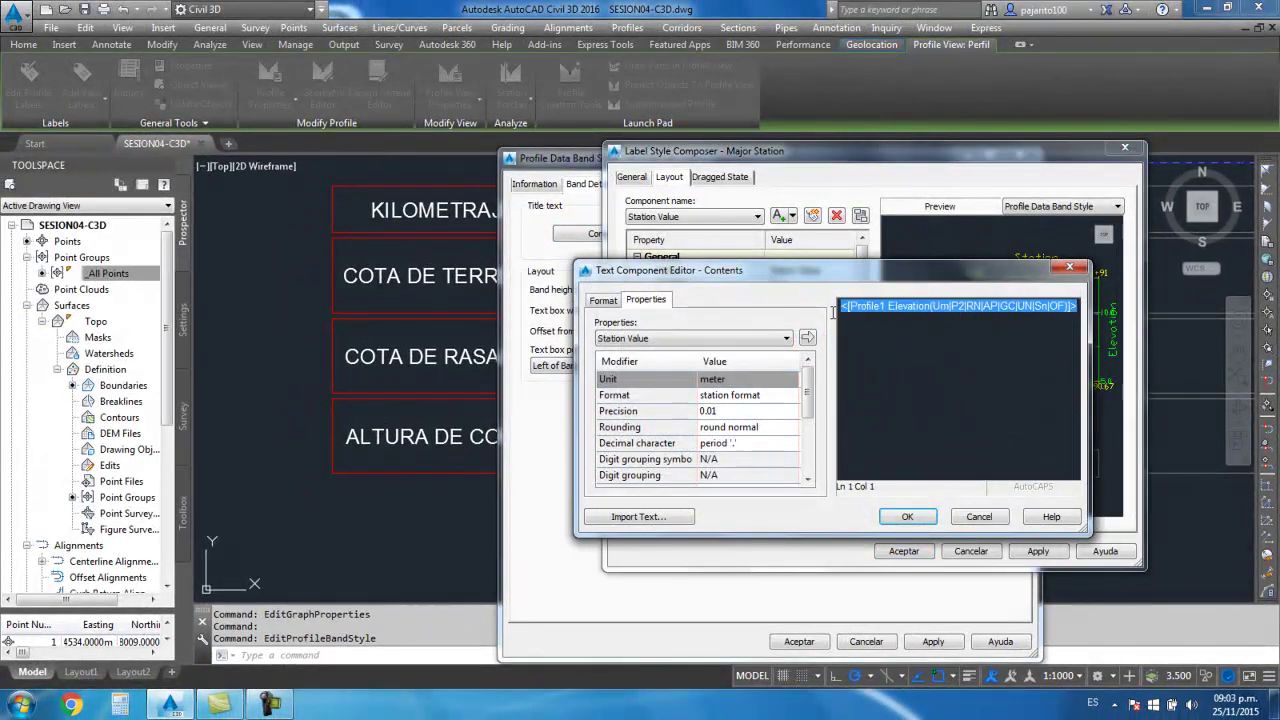
key(Delete)
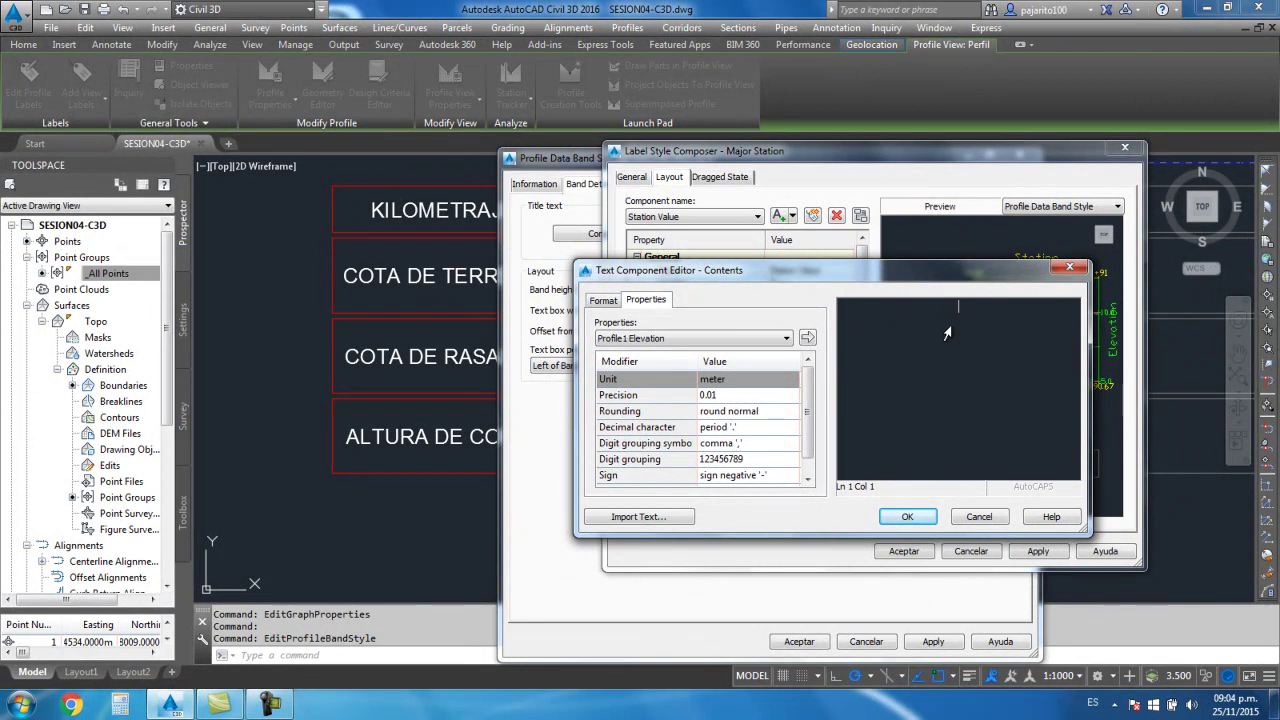
click(777, 341)
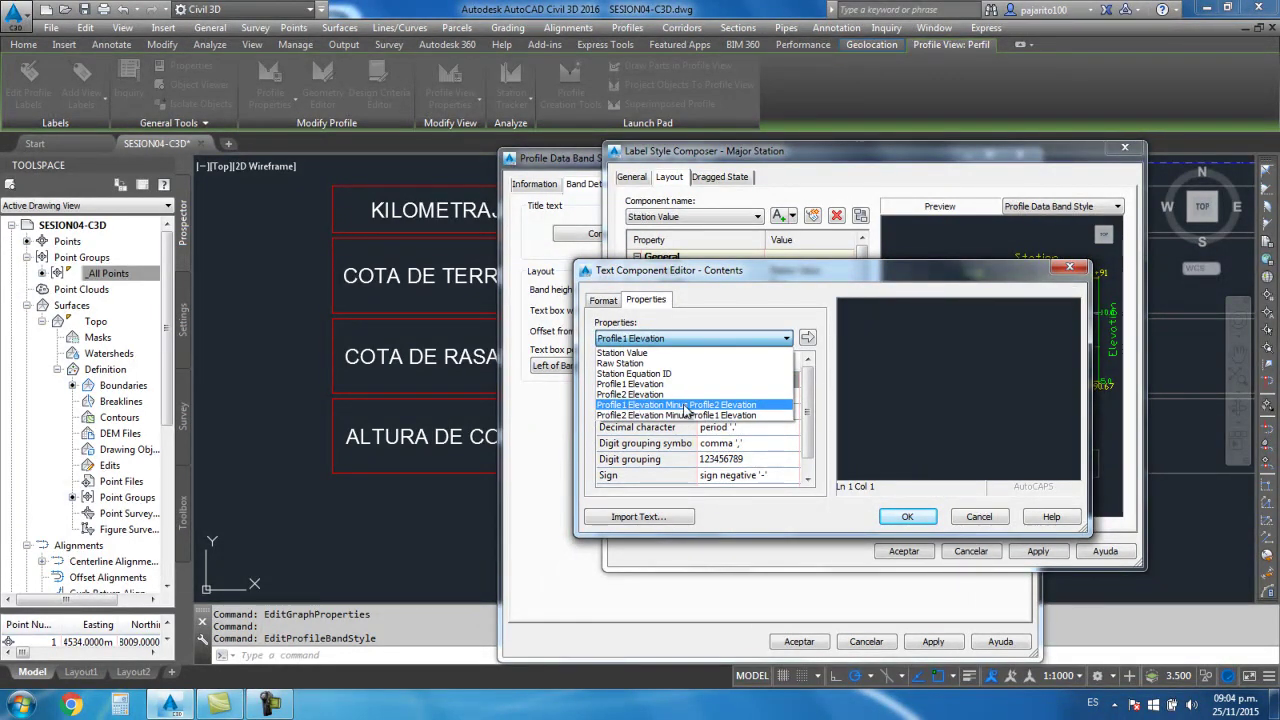
click(726, 405)
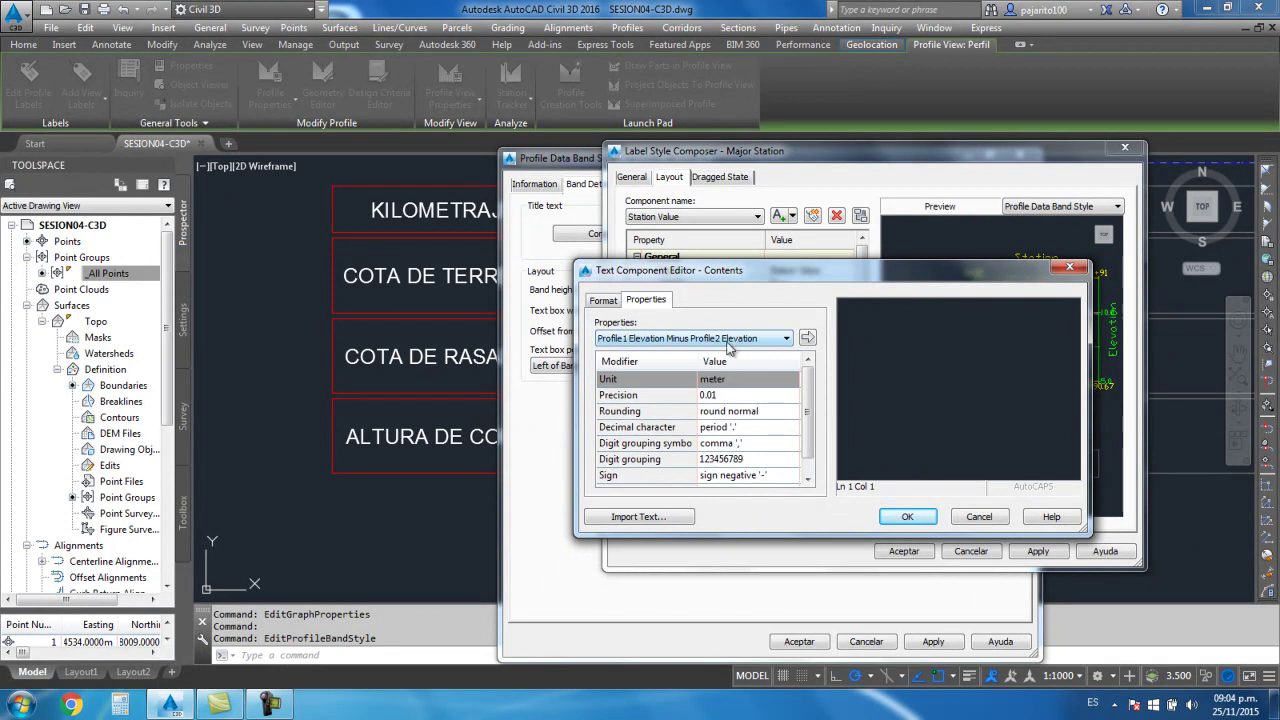
click(806, 342)
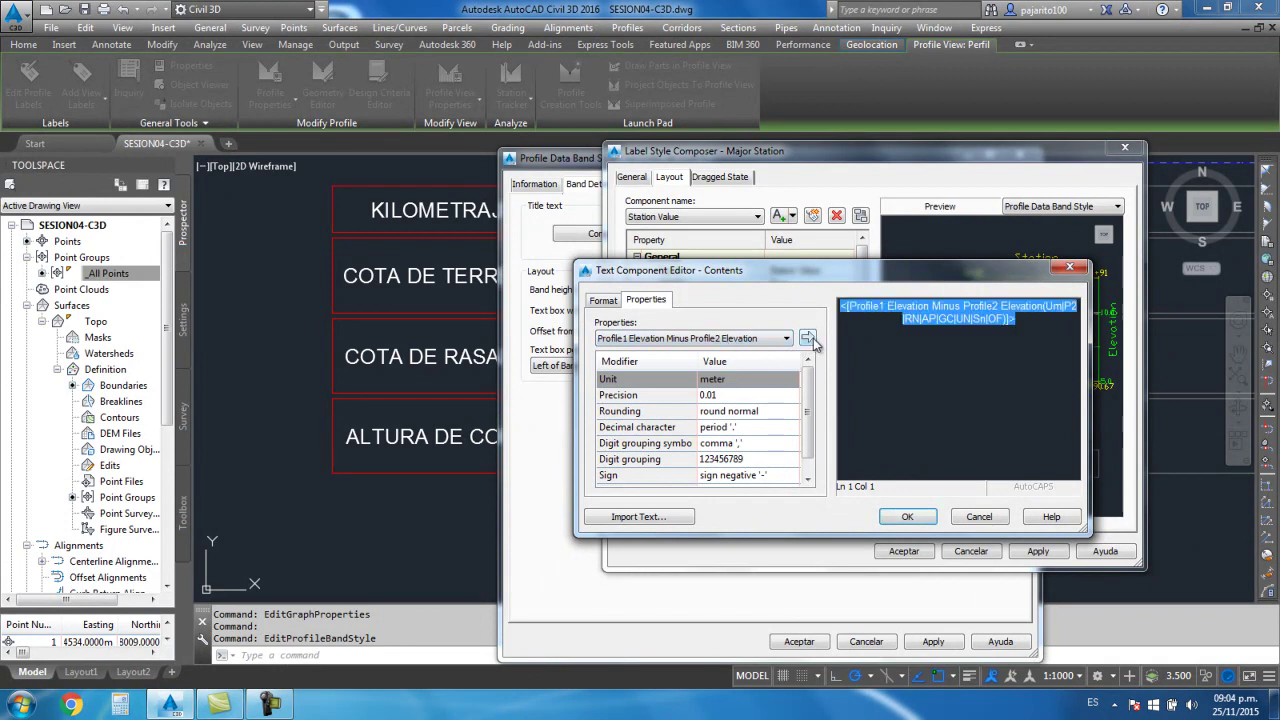
click(907, 517)
click(904, 551)
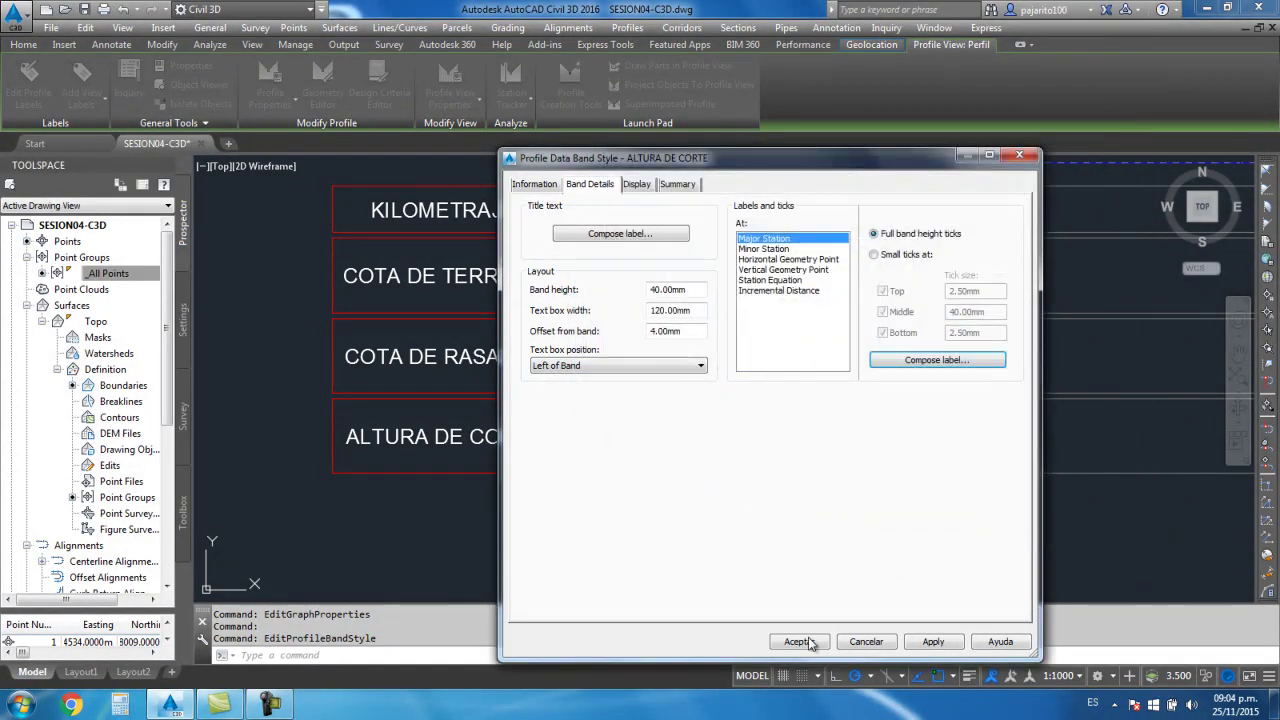
click(799, 641)
Pan along the band table to confirm ALTURA DE CORTE reads 0.00 at every station
scroll(553, 445, down, 5)
scroll(615, 435, up, 5)
scroll(620, 432, down, 2)
scroll(708, 432, down, 4)
scroll(708, 432, up, 8)
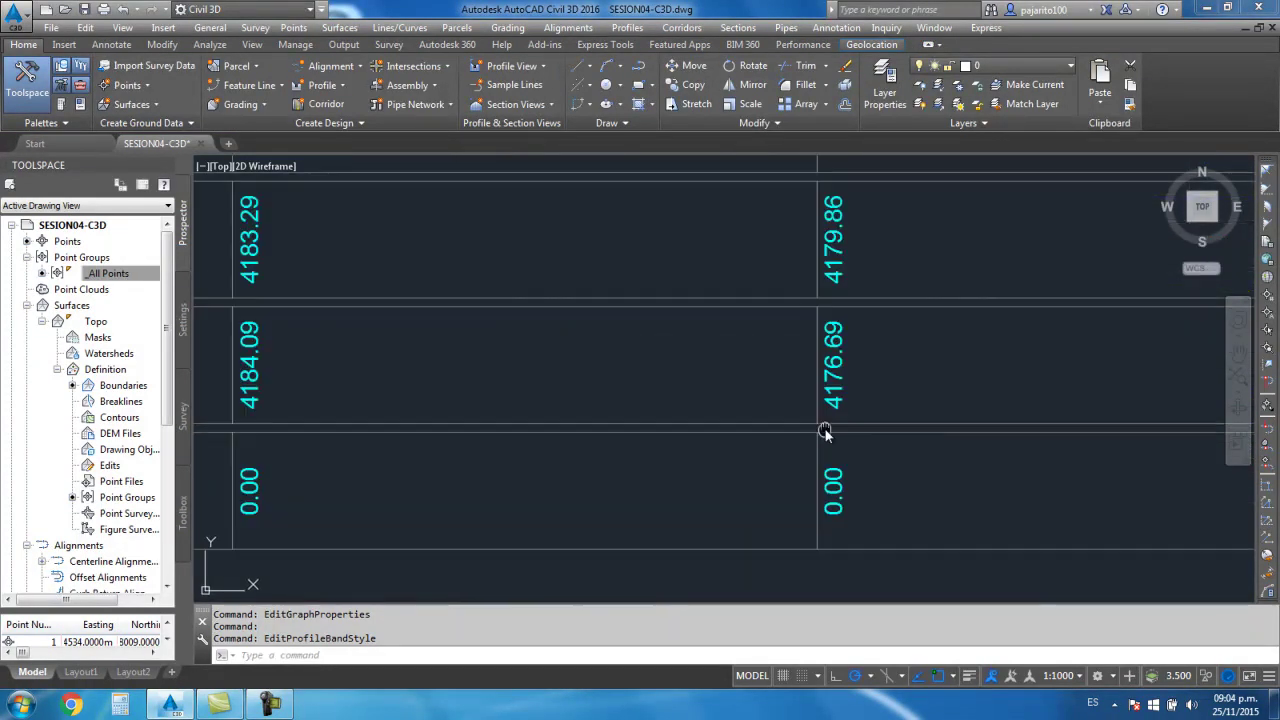
middle_drag(926, 433, 676, 397)
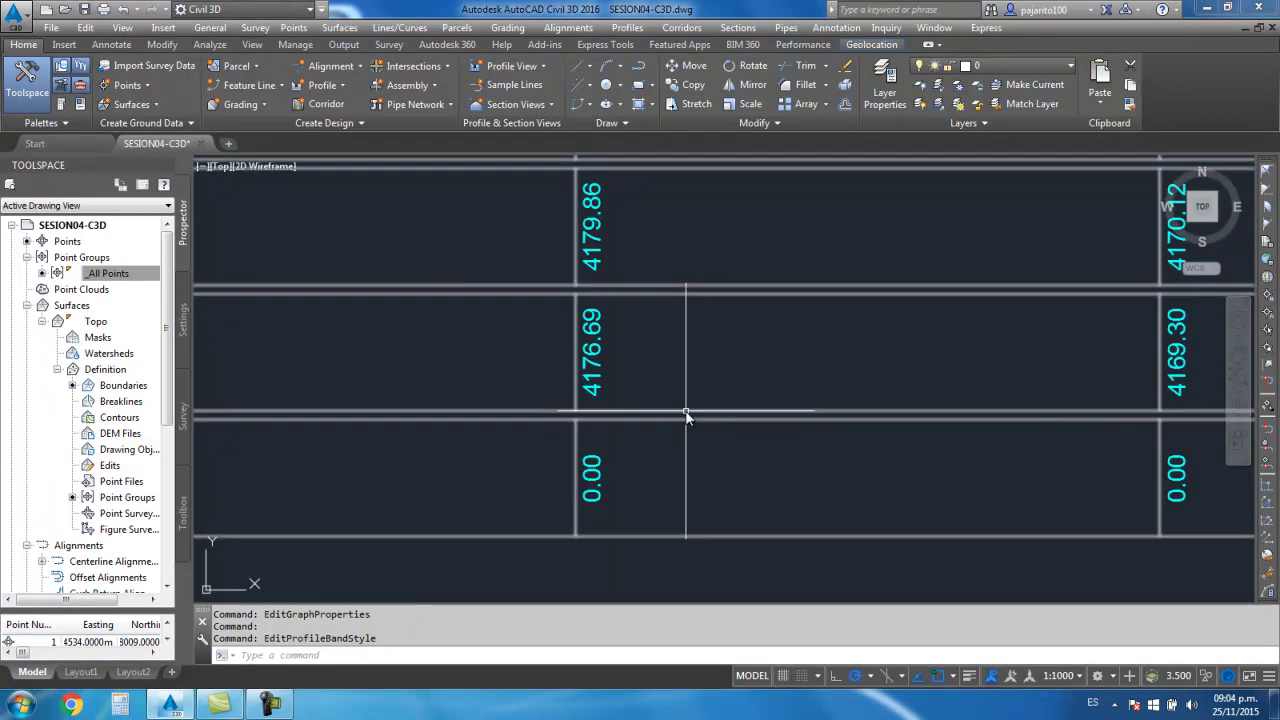
scroll(726, 396, down, 6)
middle_drag(511, 428, 614, 423)
scroll(471, 420, up, 4)
middle_drag(471, 420, 730, 412)
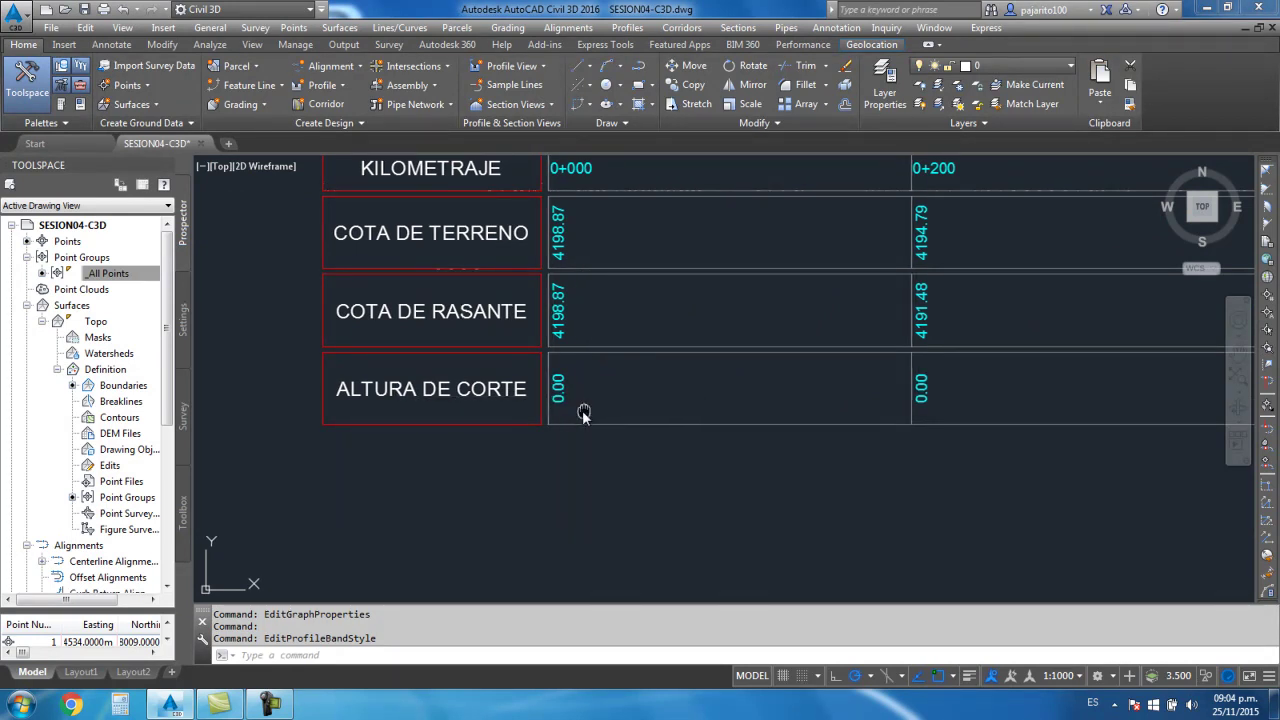
middle_drag(583, 414, 521, 417)
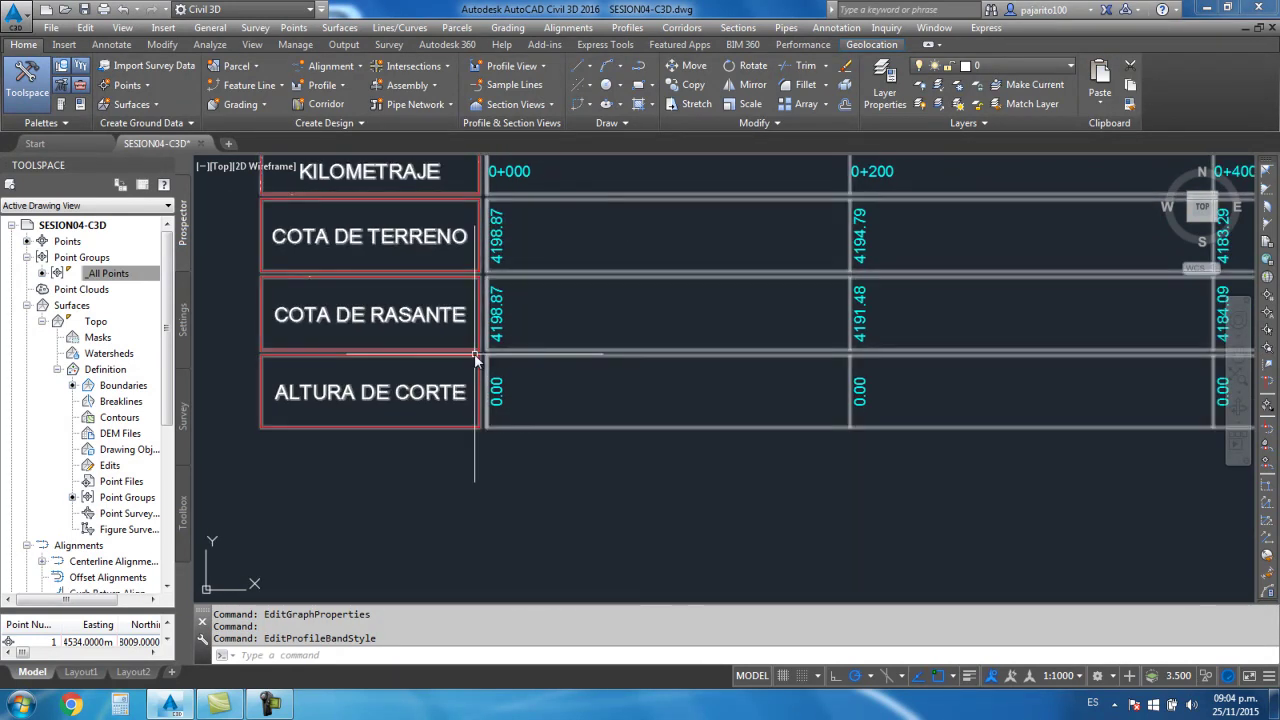
Reopen Profile View Properties for the profile view
click(475, 358)
right_click(477, 360)
click(556, 514)
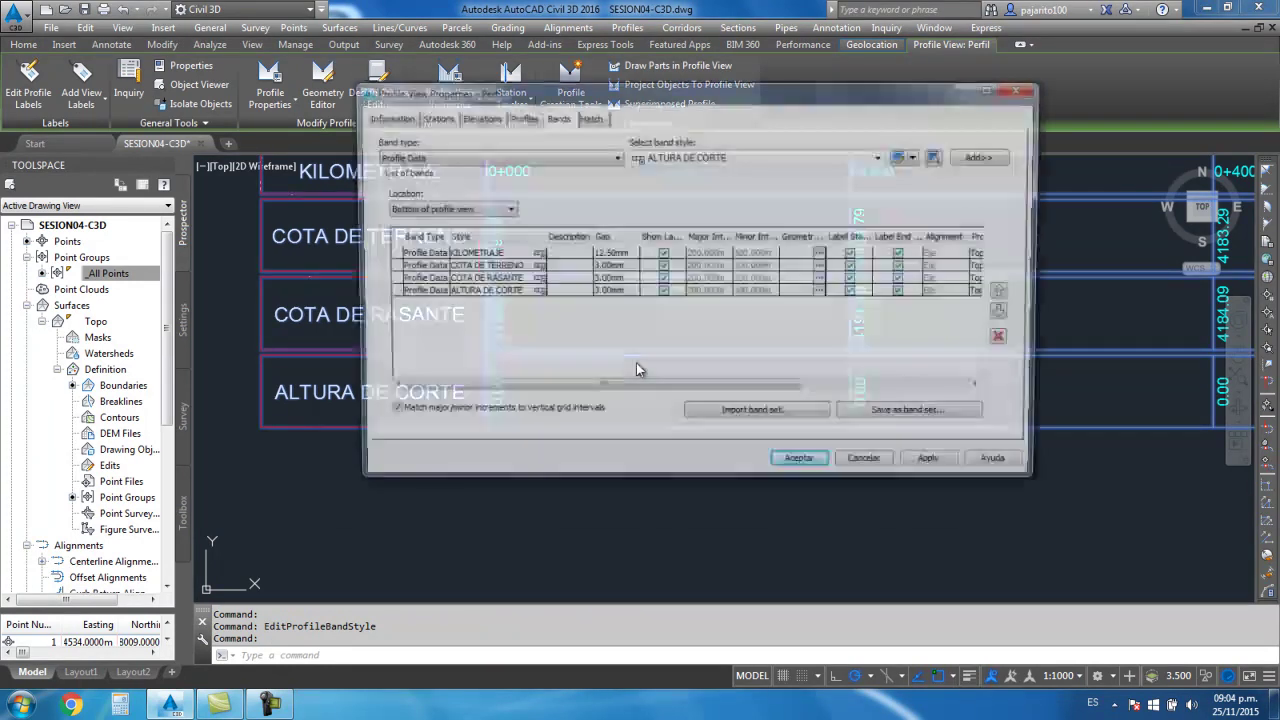
drag(752, 390, 890, 390)
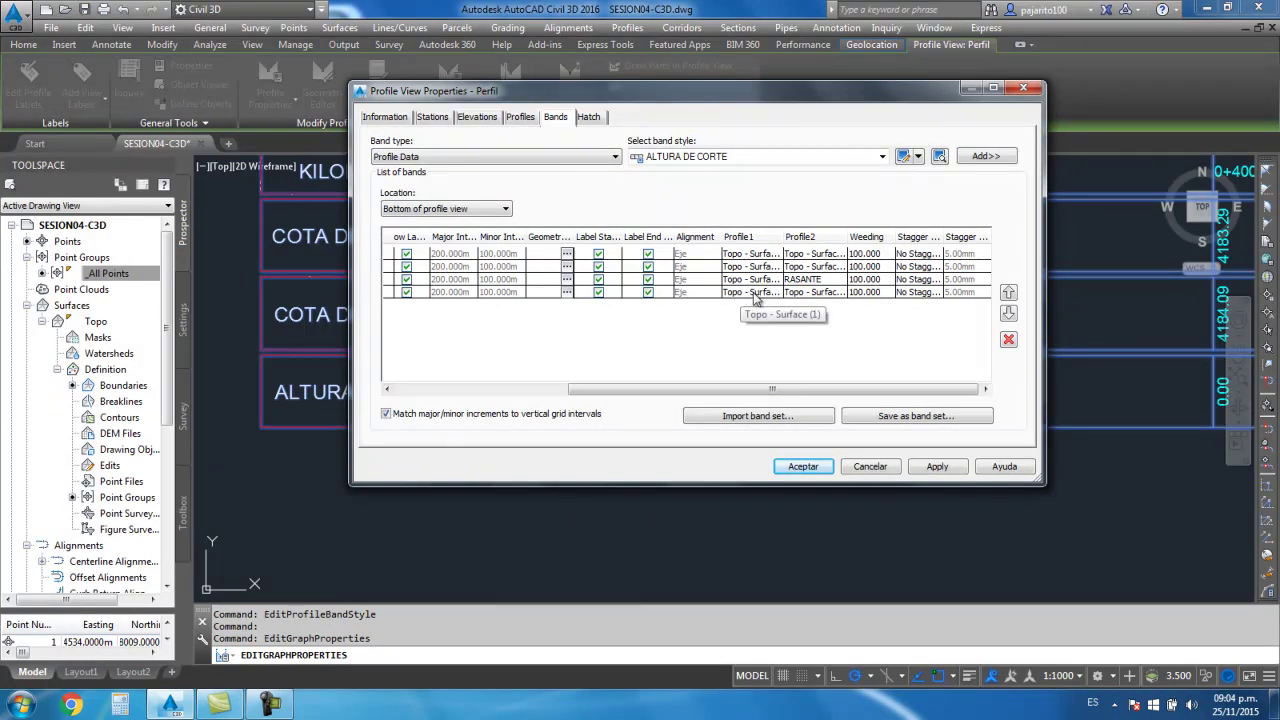
click(813, 293)
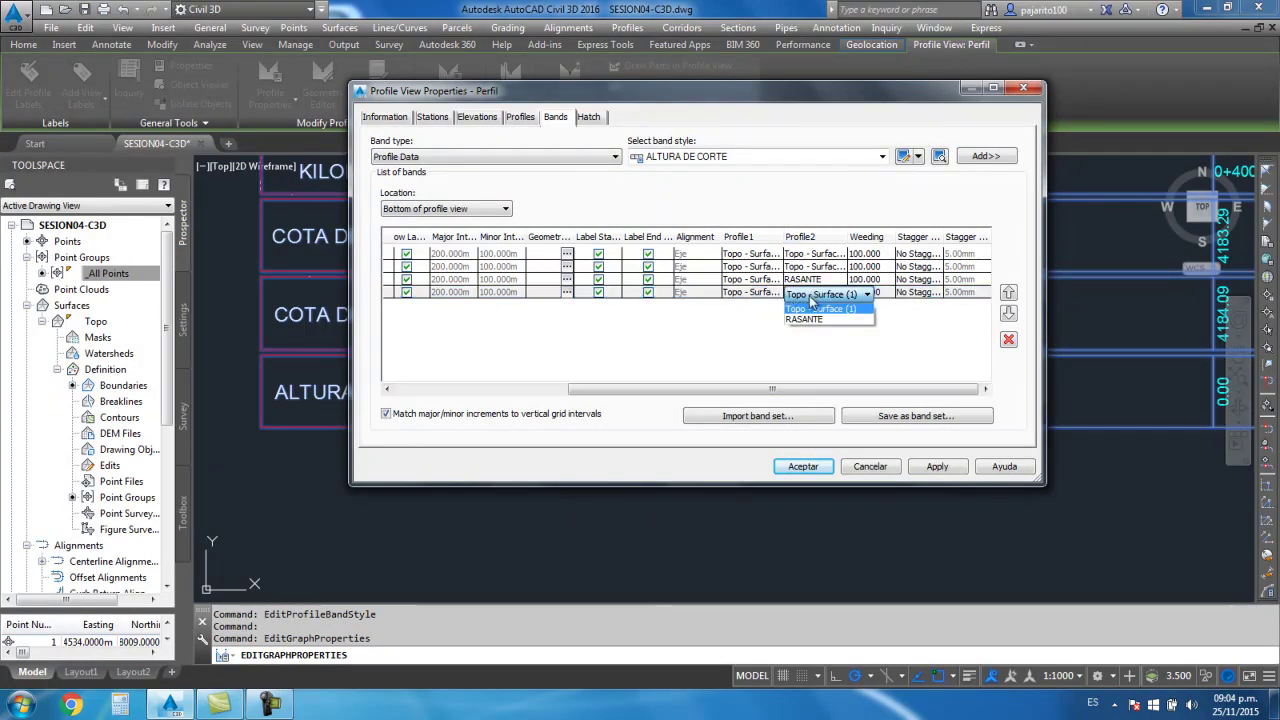
click(806, 321)
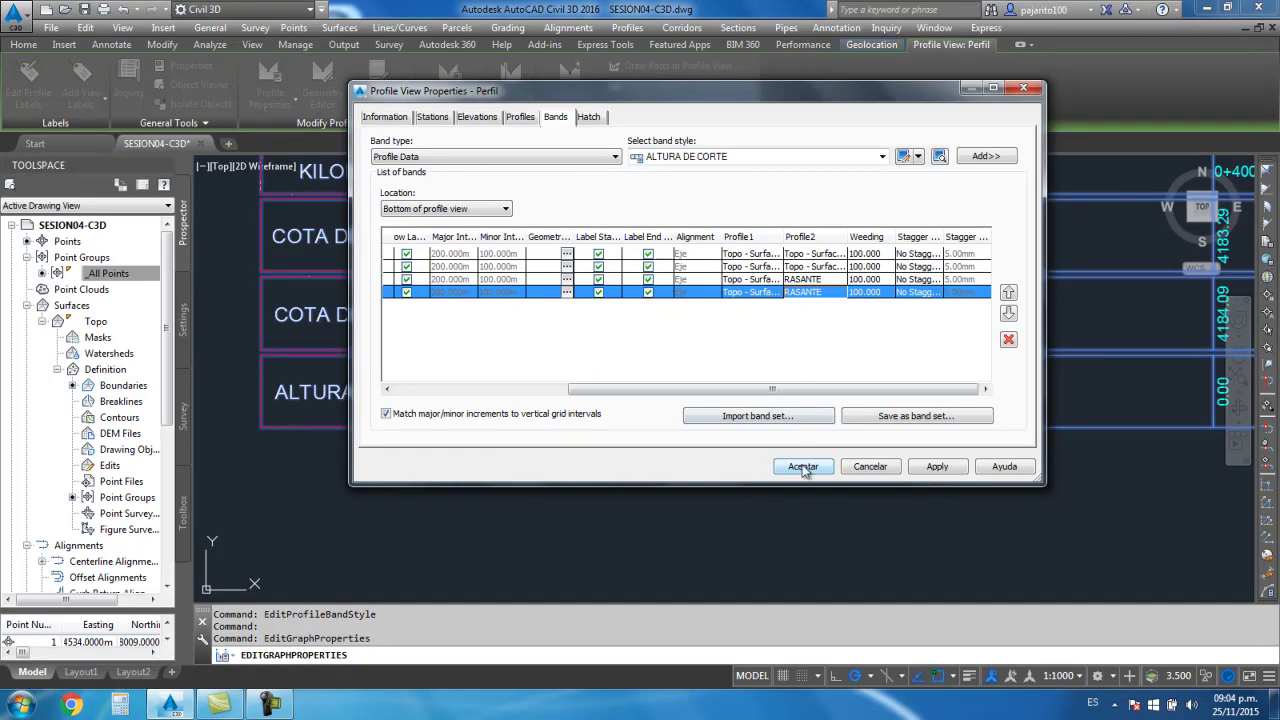
click(803, 466)
scroll(600, 378, down, 2)
scroll(657, 402, up, 1)
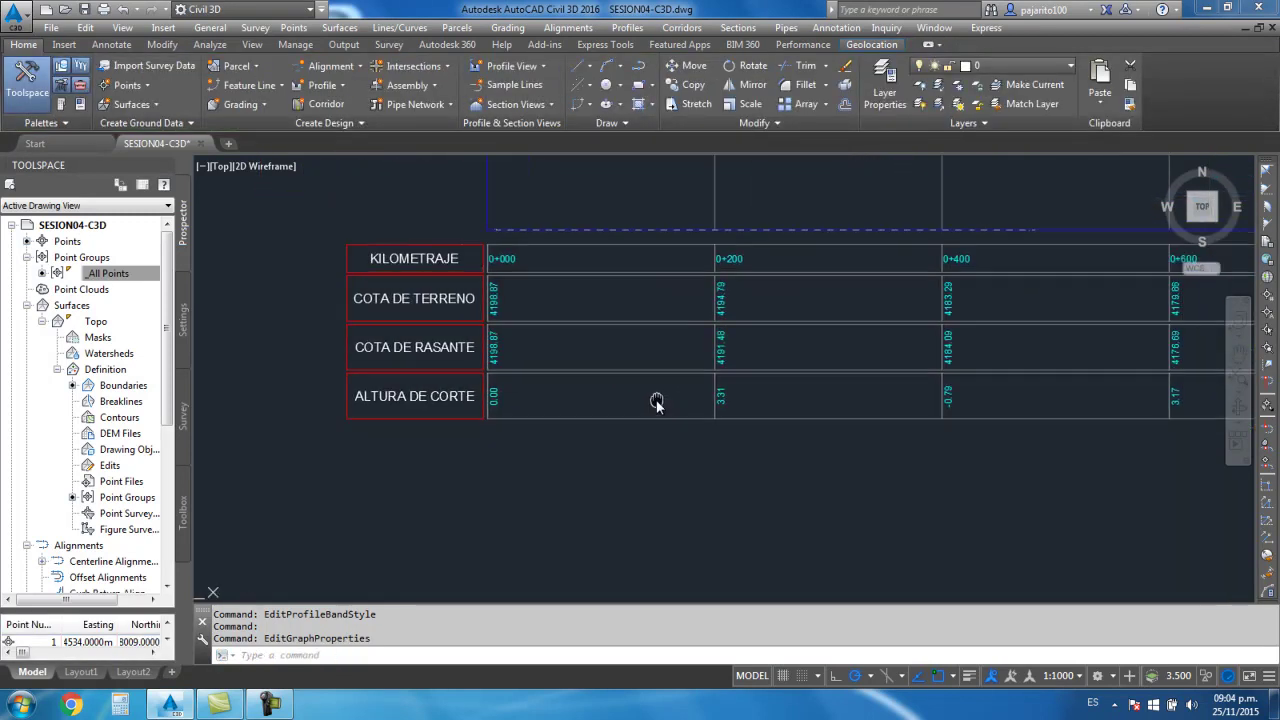
scroll(657, 402, up, 2)
mouse_move(641, 389)
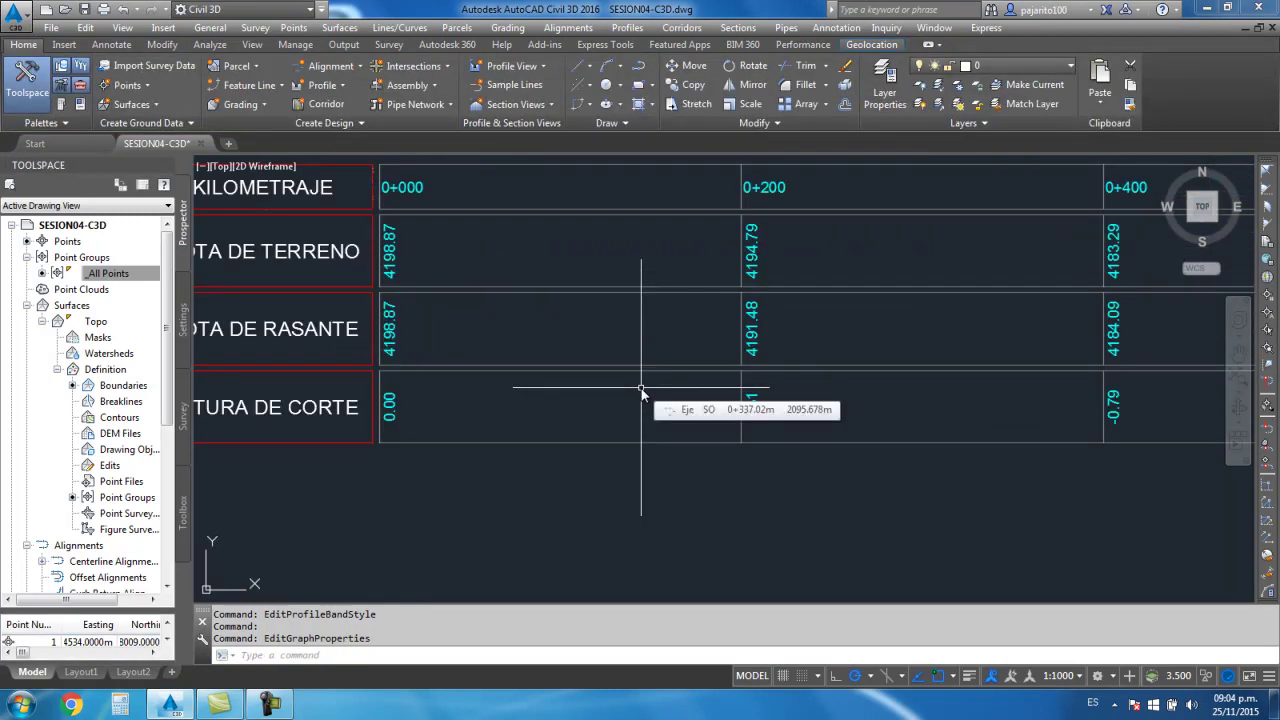
scroll(850, 395, up, 1)
scroll(850, 395, up, 3)
middle_drag(700, 408, 784, 413)
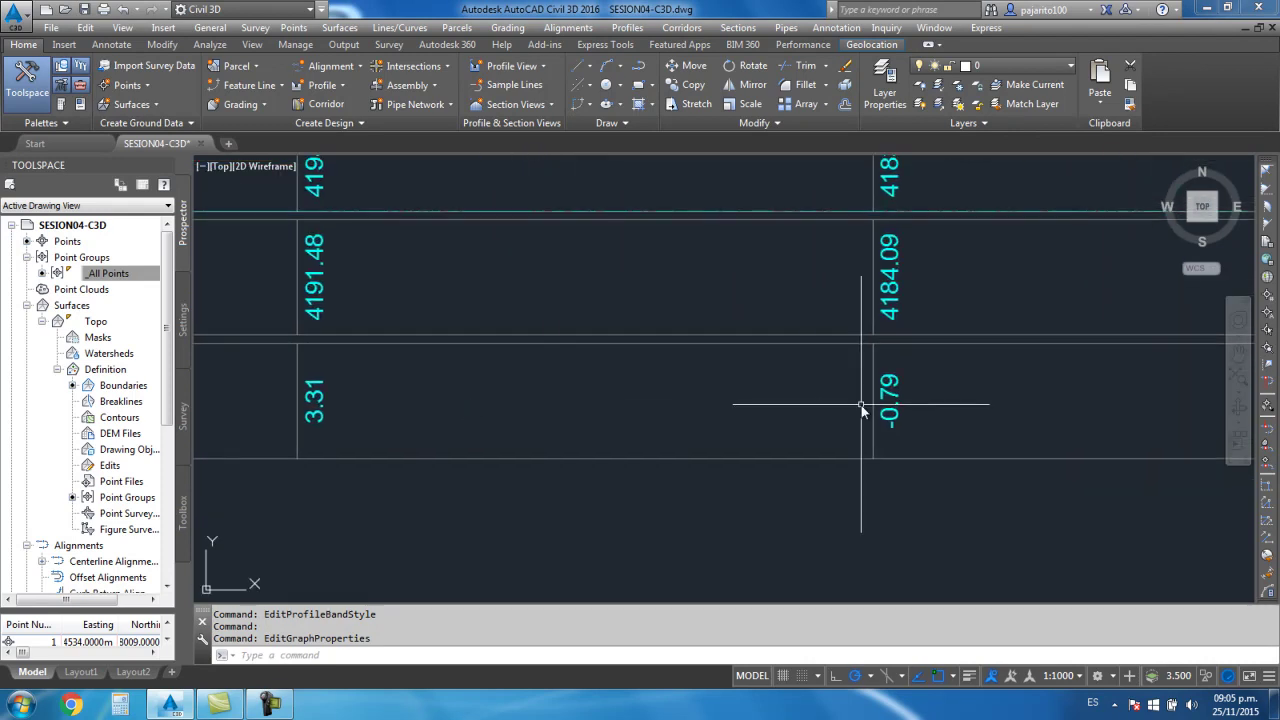
scroll(871, 366, up, 2)
scroll(854, 412, down, 8)
scroll(729, 434, up, 3)
scroll(606, 400, up, 2)
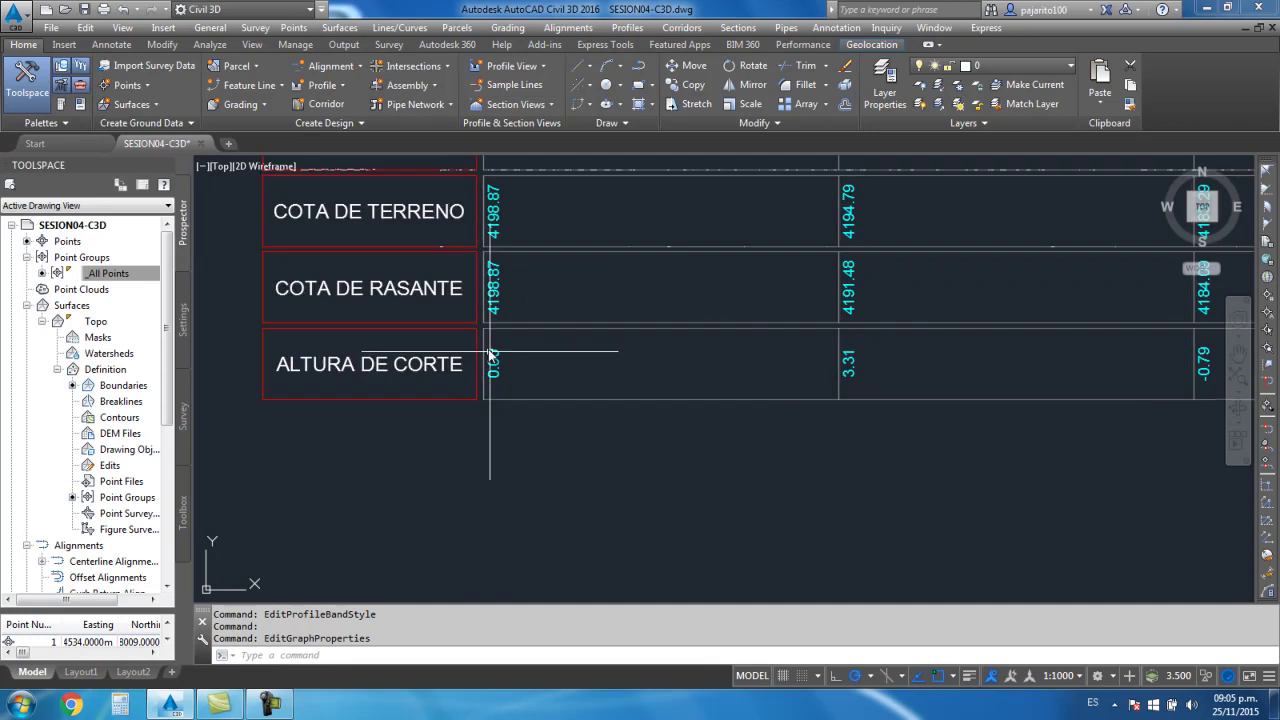
scroll(490, 352, down, 5)
scroll(571, 343, up, 3)
scroll(580, 366, up, 2)
scroll(571, 434, up, 2)
scroll(460, 400, up, 1)
scroll(471, 400, up, 2)
scroll(543, 297, down, 3)
scroll(598, 400, down, 4)
scroll(540, 412, up, 3)
scroll(665, 362, up, 2)
scroll(554, 357, up, 2)
scroll(597, 366, up, 2)
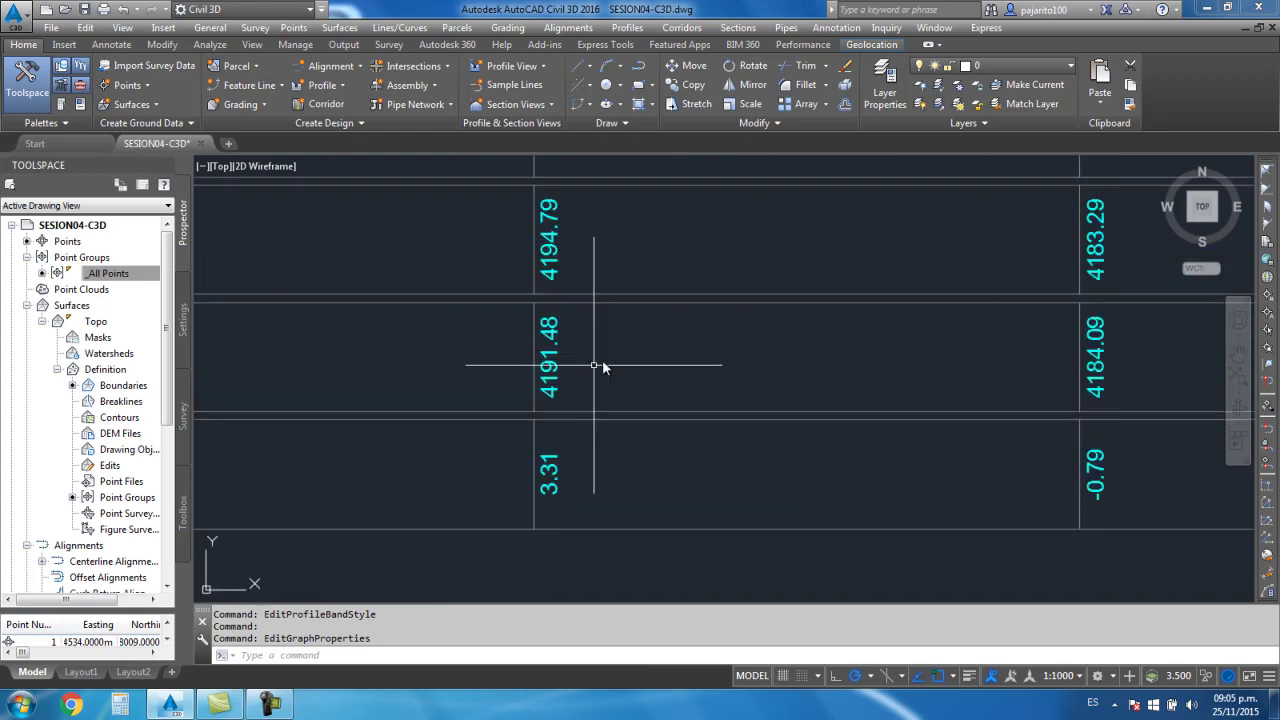
middle_drag(733, 475, 538, 458)
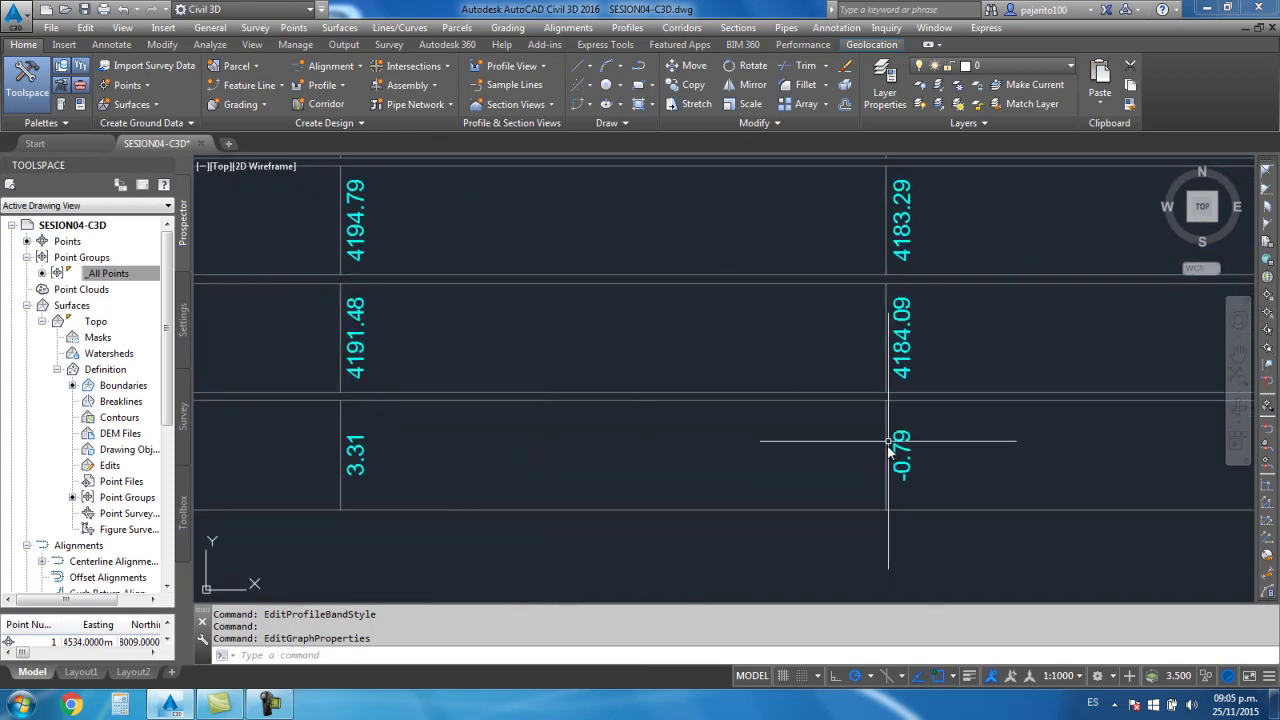
scroll(819, 420, down, 3)
scroll(700, 440, down, 2)
scroll(677, 462, up, 3)
scroll(677, 462, up, 2)
middle_drag(678, 462, 614, 437)
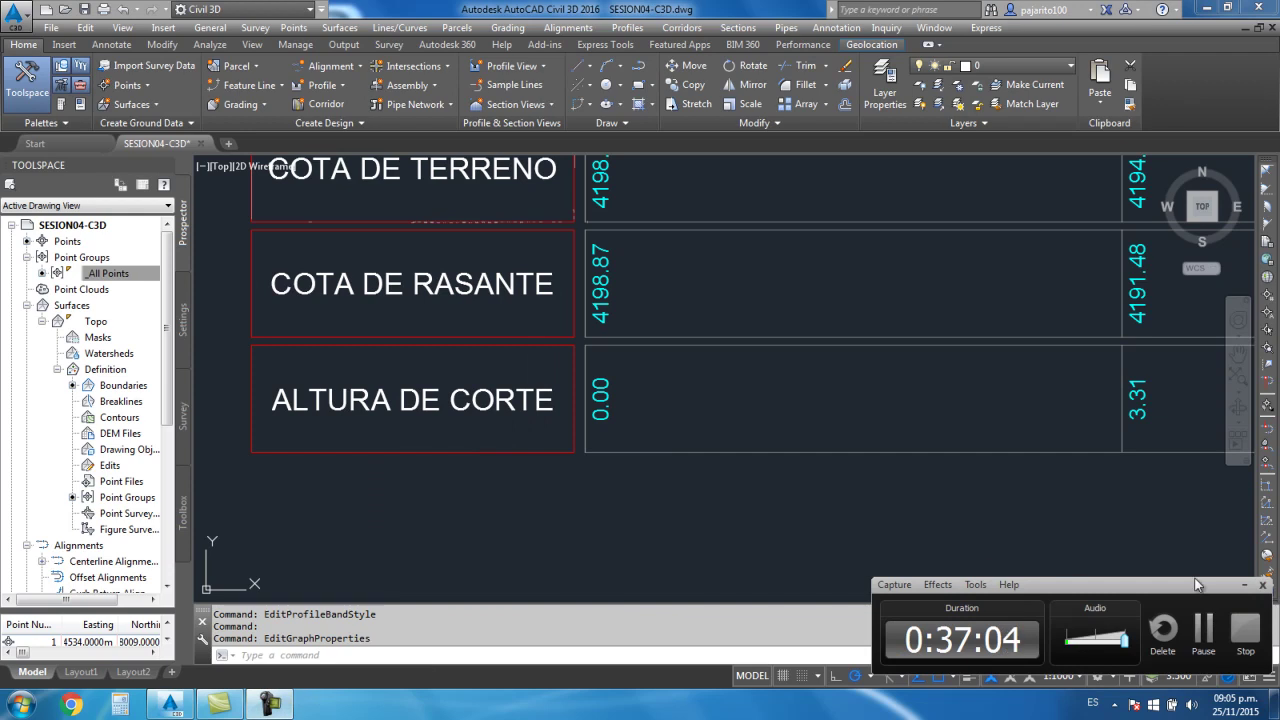
click(1243, 587)
middle_drag(650, 343, 590, 359)
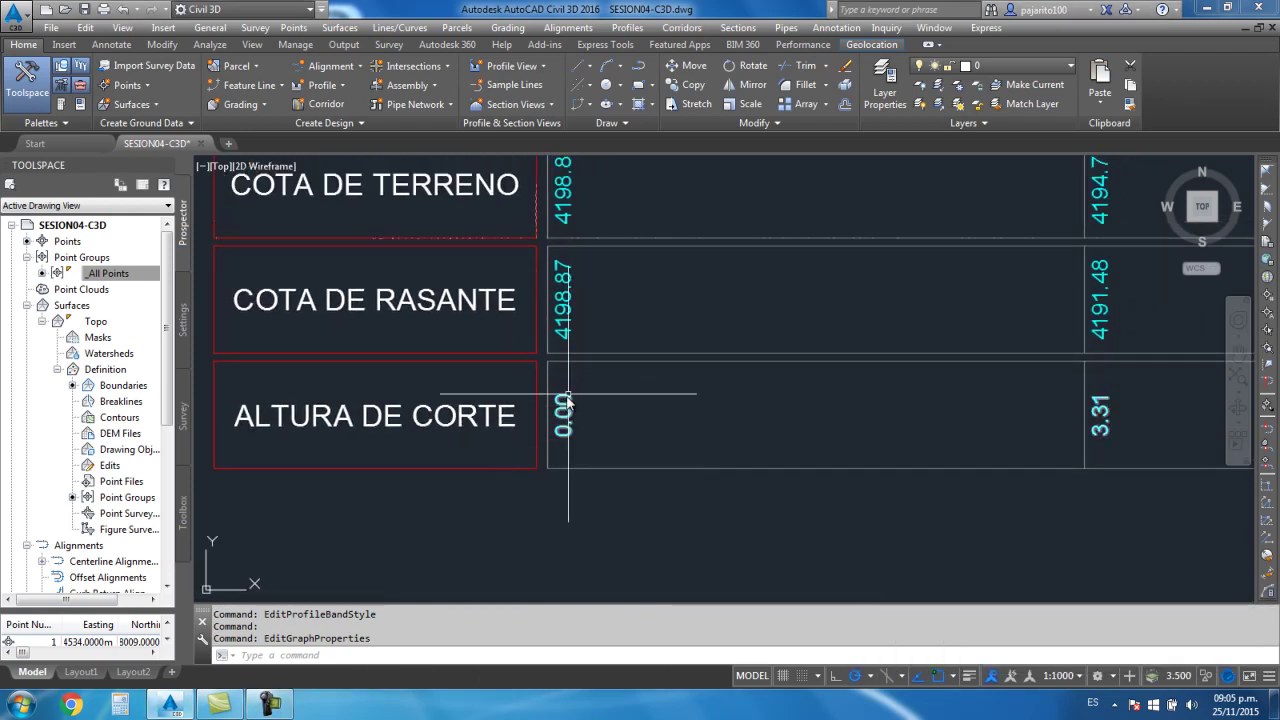
scroll(549, 423, up, 2)
scroll(563, 423, down, 1)
scroll(509, 423, down, 3)
scroll(612, 388, down, 1)
scroll(612, 388, up, 5)
scroll(551, 423, down, 5)
scroll(689, 394, up, 1)
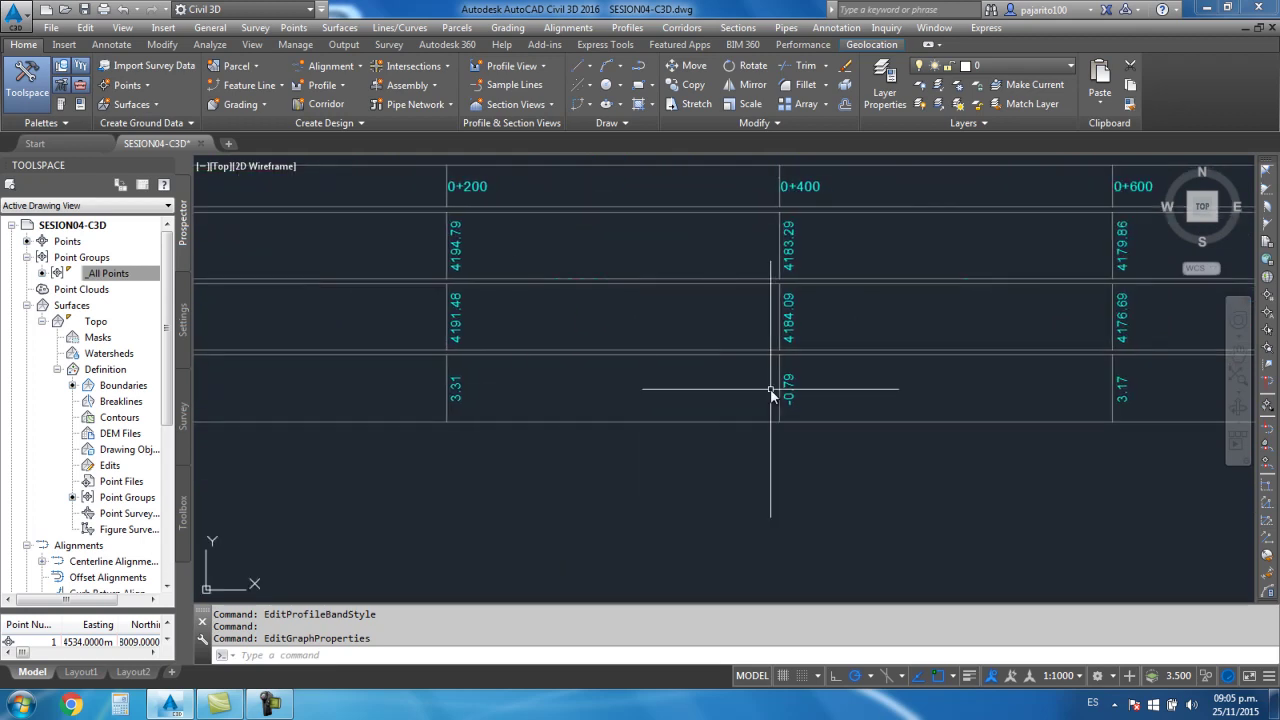
scroll(771, 391, up, 2)
scroll(760, 385, up, 1)
scroll(697, 355, up, 1)
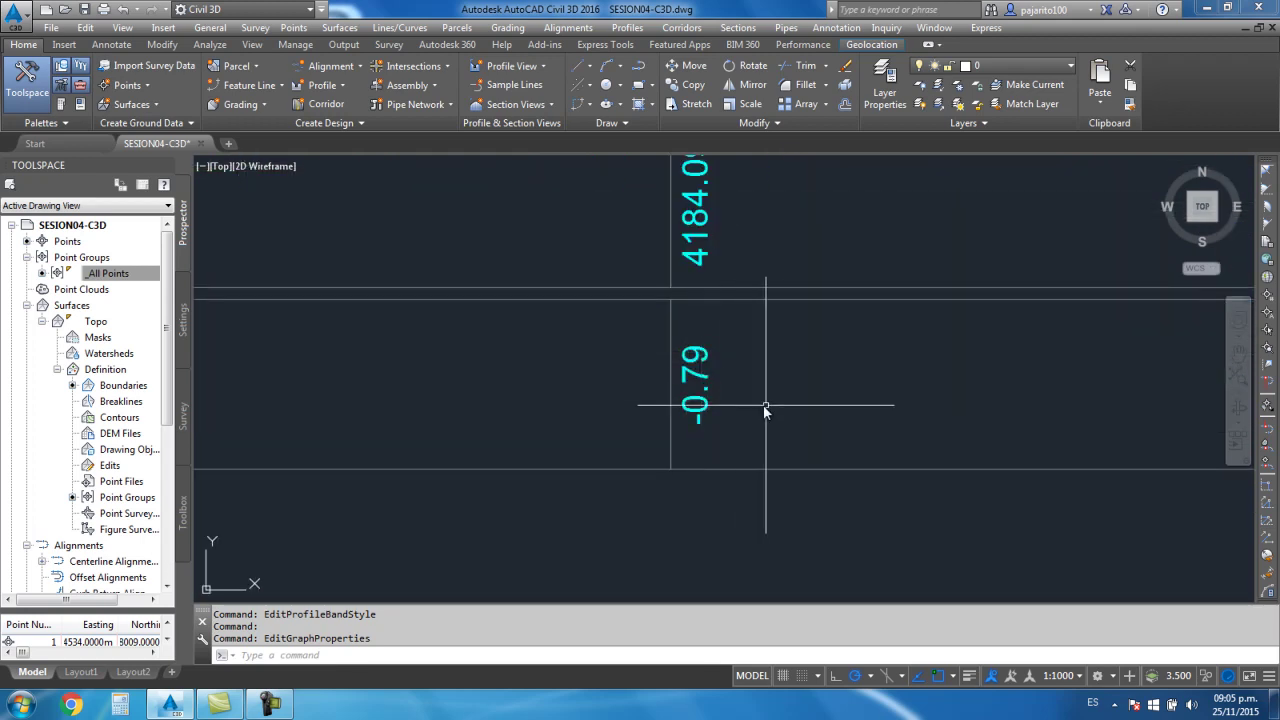
scroll(763, 408, down, 2)
scroll(700, 408, down, 2)
scroll(642, 400, up, 2)
scroll(686, 394, down, 1)
scroll(642, 362, up, 1)
scroll(700, 365, down, 2)
scroll(783, 368, up, 2)
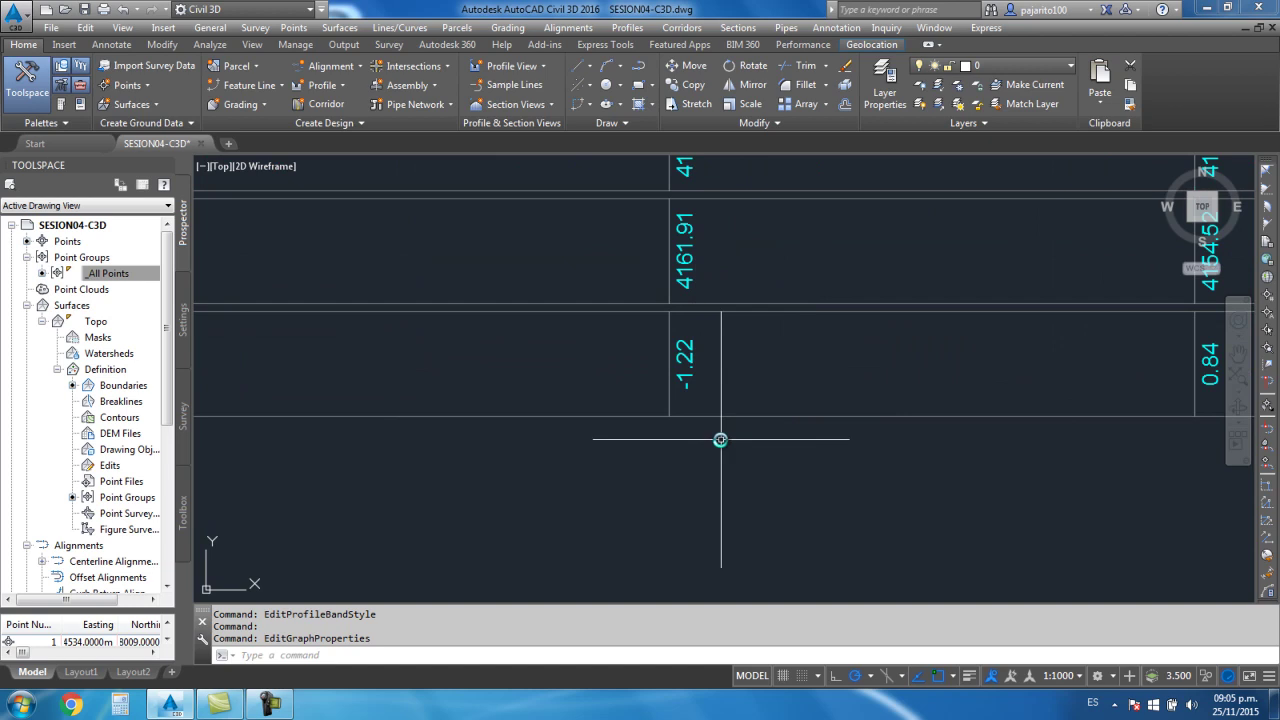
scroll(714, 357, down, 2)
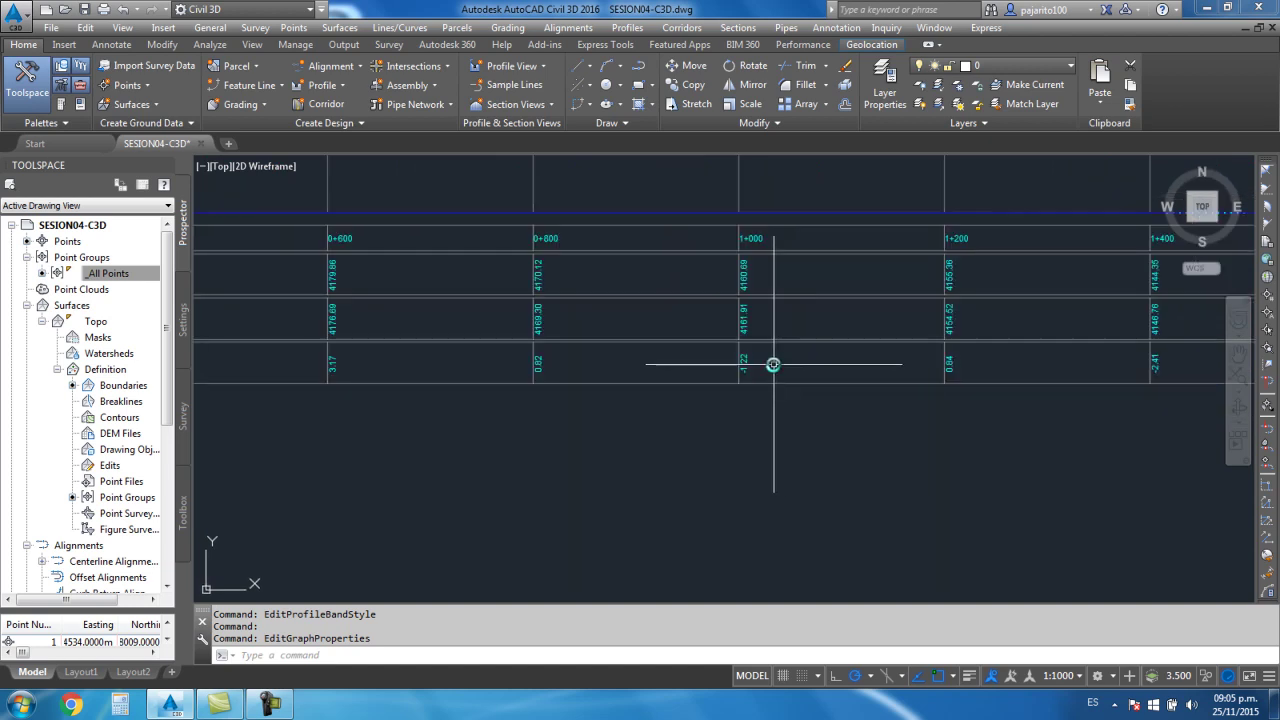
scroll(746, 376, up, 2)
Open the ALTURA DE CORTE band style's major station label text contents for editing
click(730, 358)
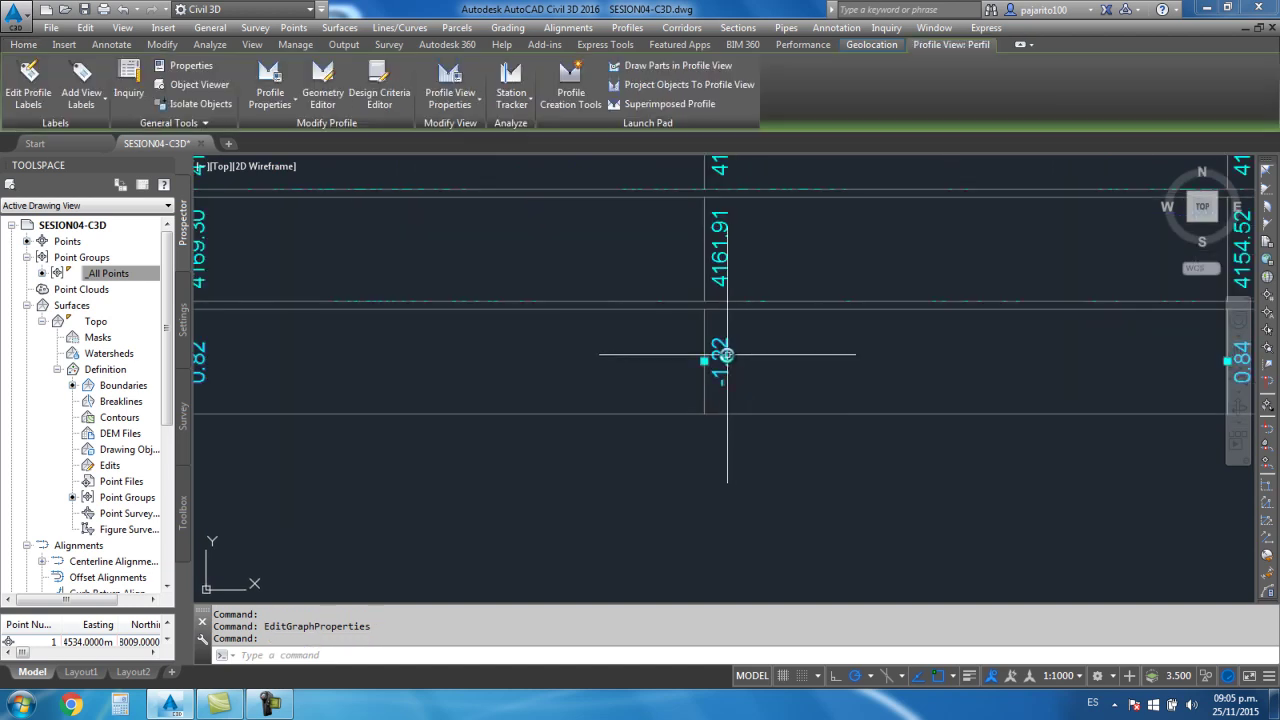
right_click(729, 357)
click(808, 567)
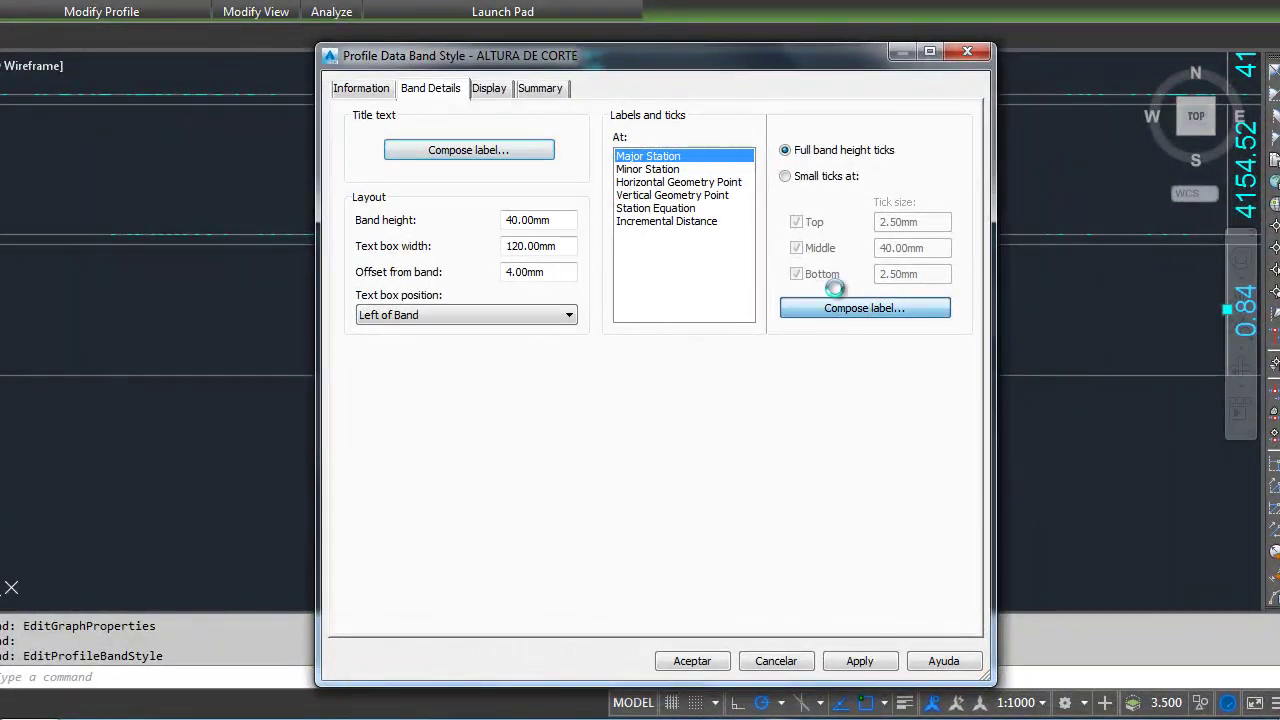
click(828, 308)
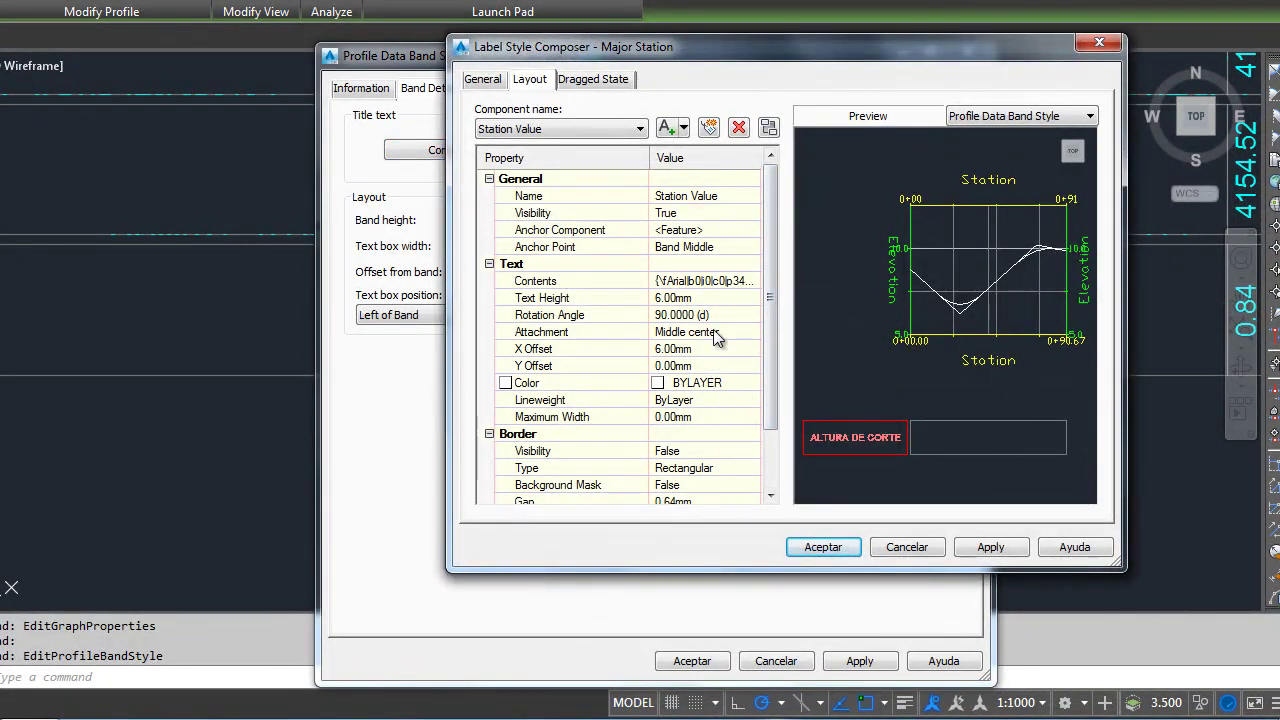
click(700, 281)
click(752, 281)
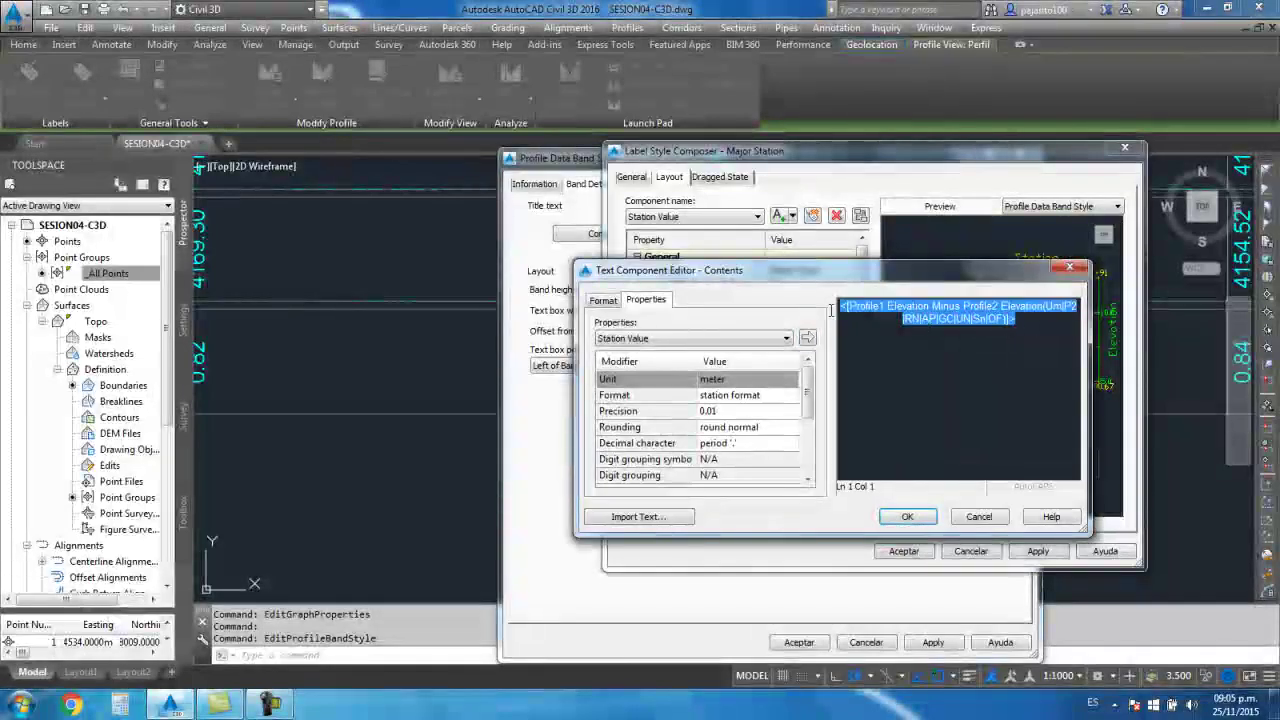
drag(806, 378, 801, 414)
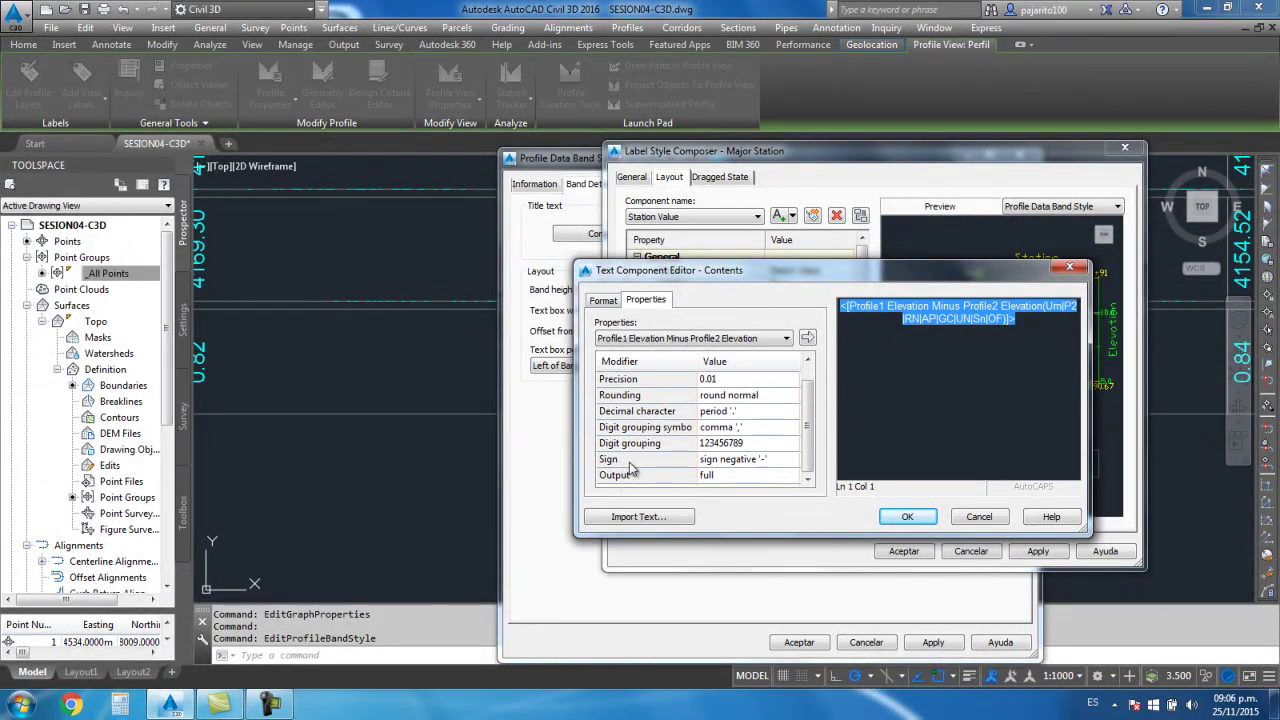
Set the cut value's Sign format to hide negative values and confirm all style dialogs
click(729, 459)
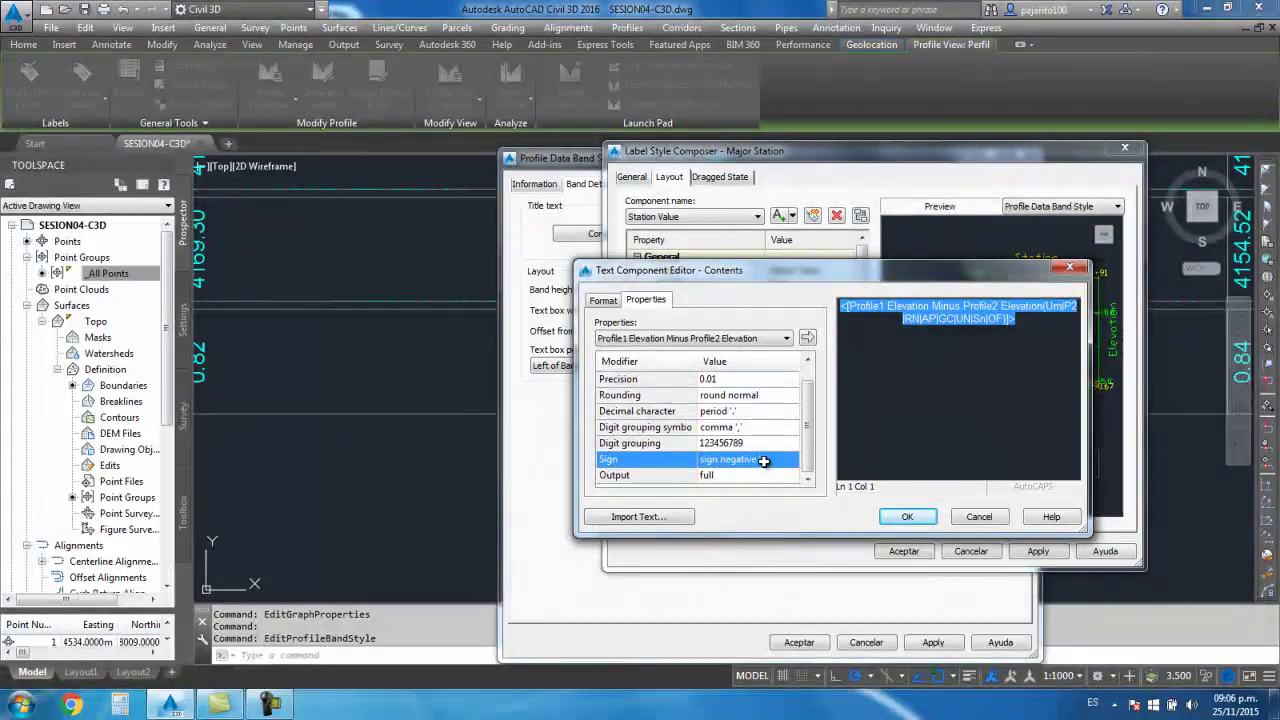
click(771, 458)
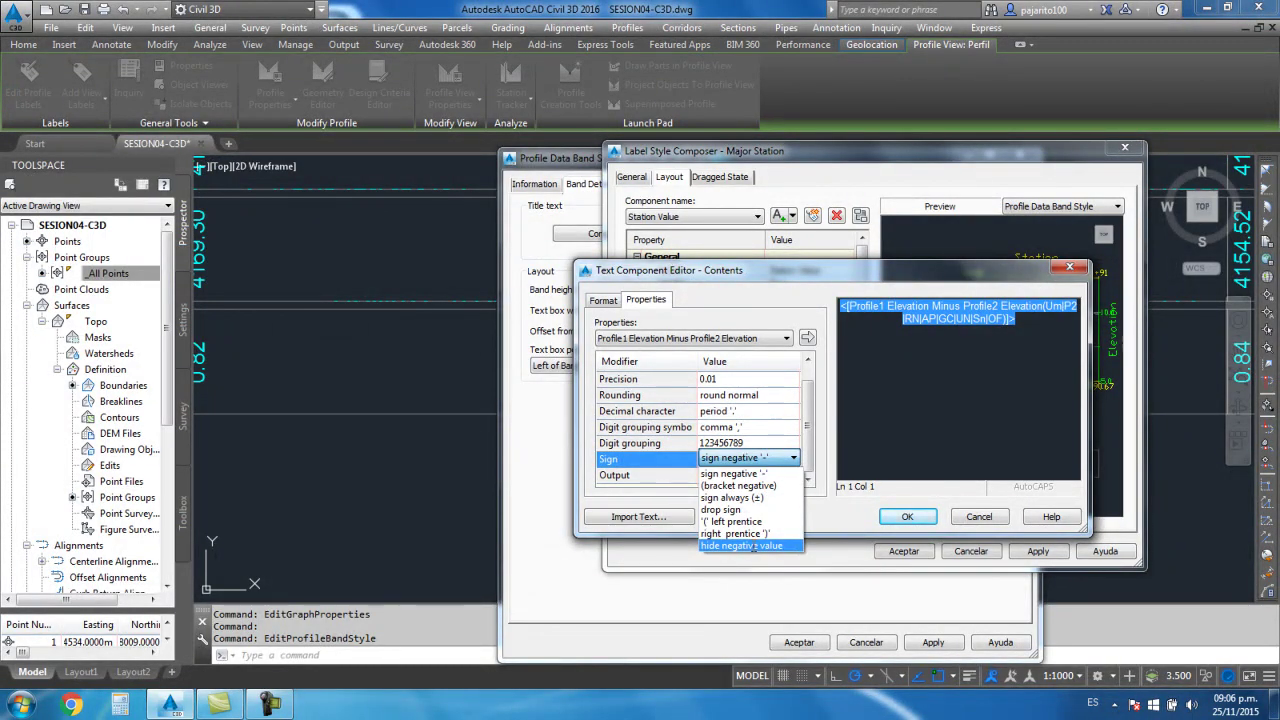
click(754, 546)
click(807, 339)
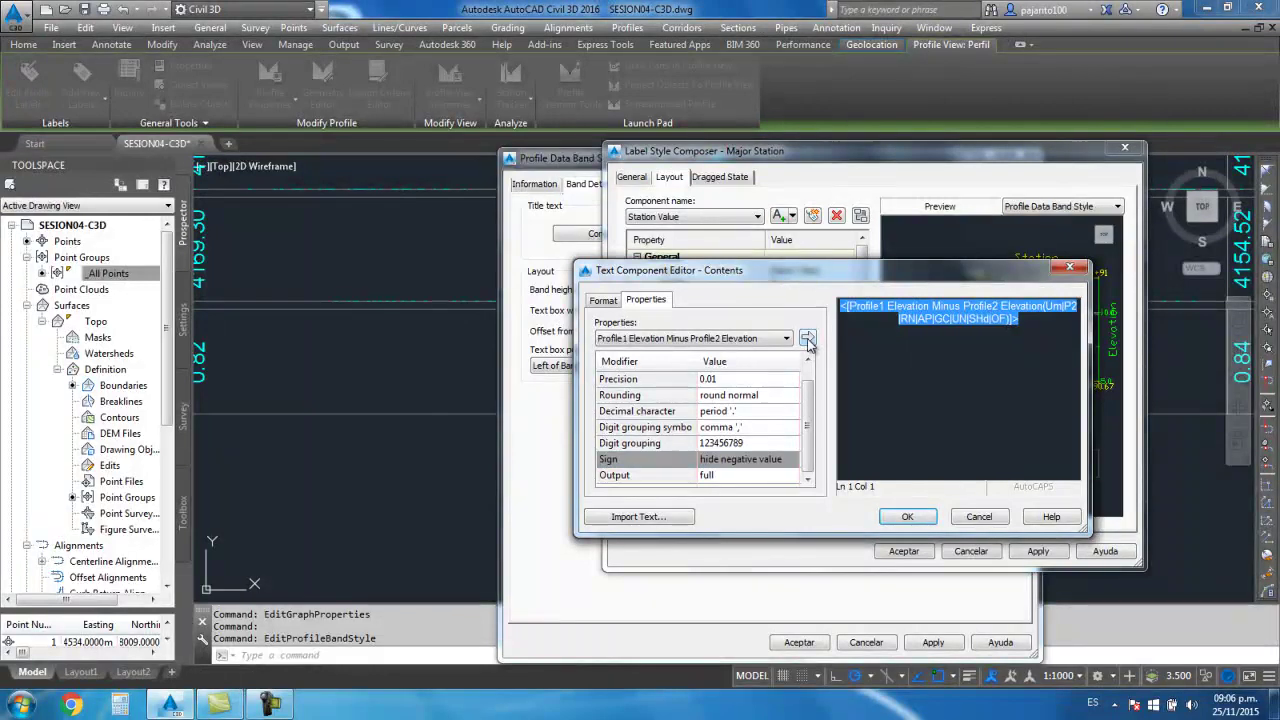
click(918, 514)
click(903, 551)
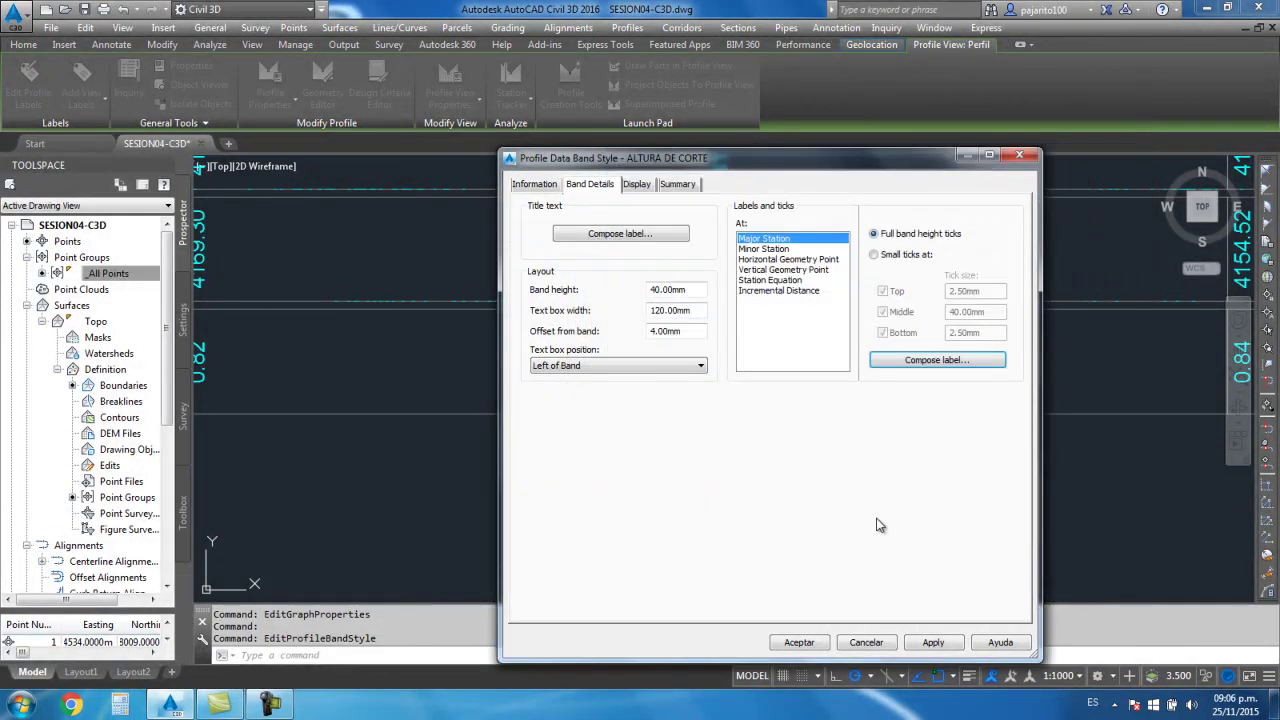
click(797, 643)
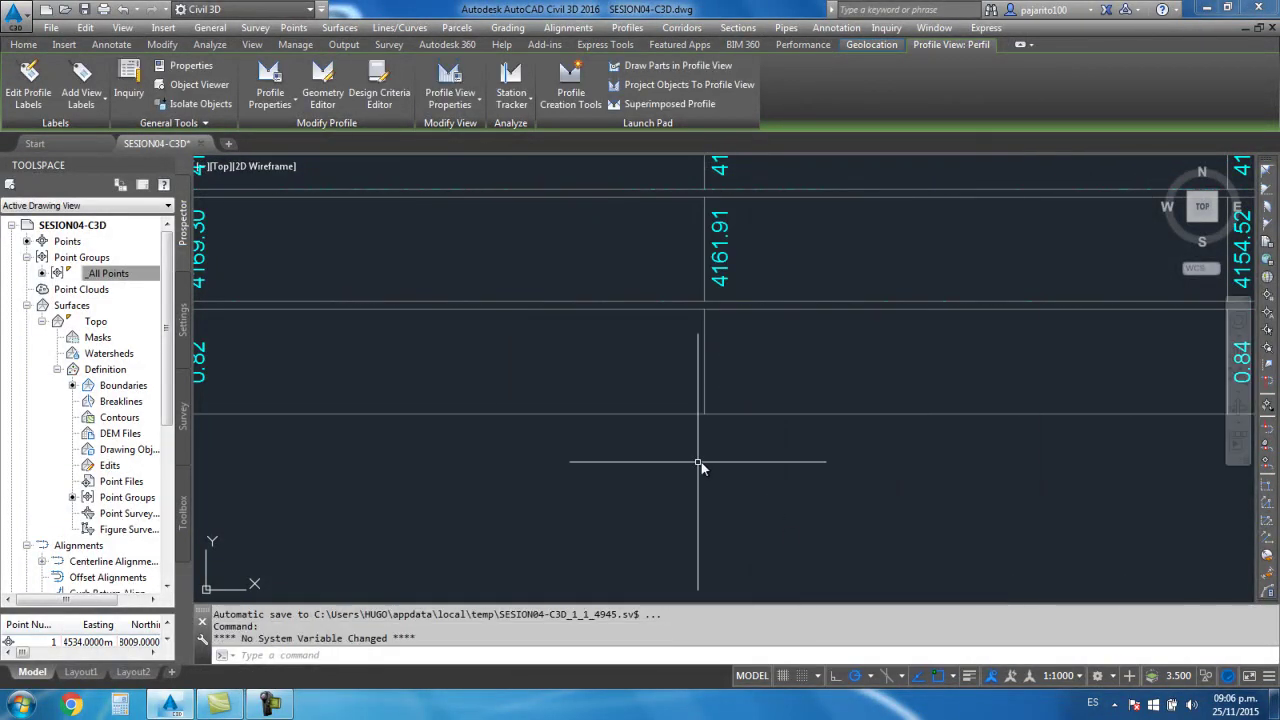
scroll(700, 465, down, 2)
scroll(688, 469, down, 2)
scroll(773, 437, up, 5)
scroll(700, 400, up, 2)
scroll(677, 371, down, 2)
scroll(651, 449, down, 3)
scroll(600, 430, up, 4)
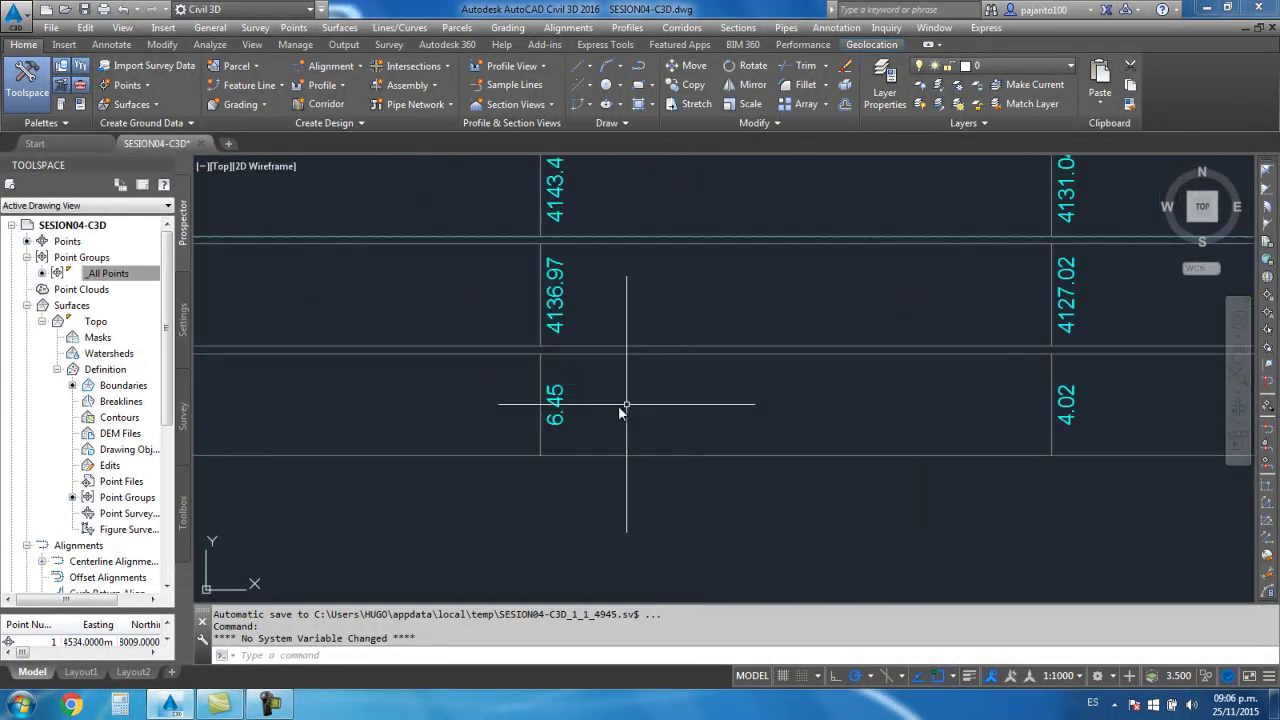
scroll(590, 420, down, 3)
scroll(600, 410, up, 3)
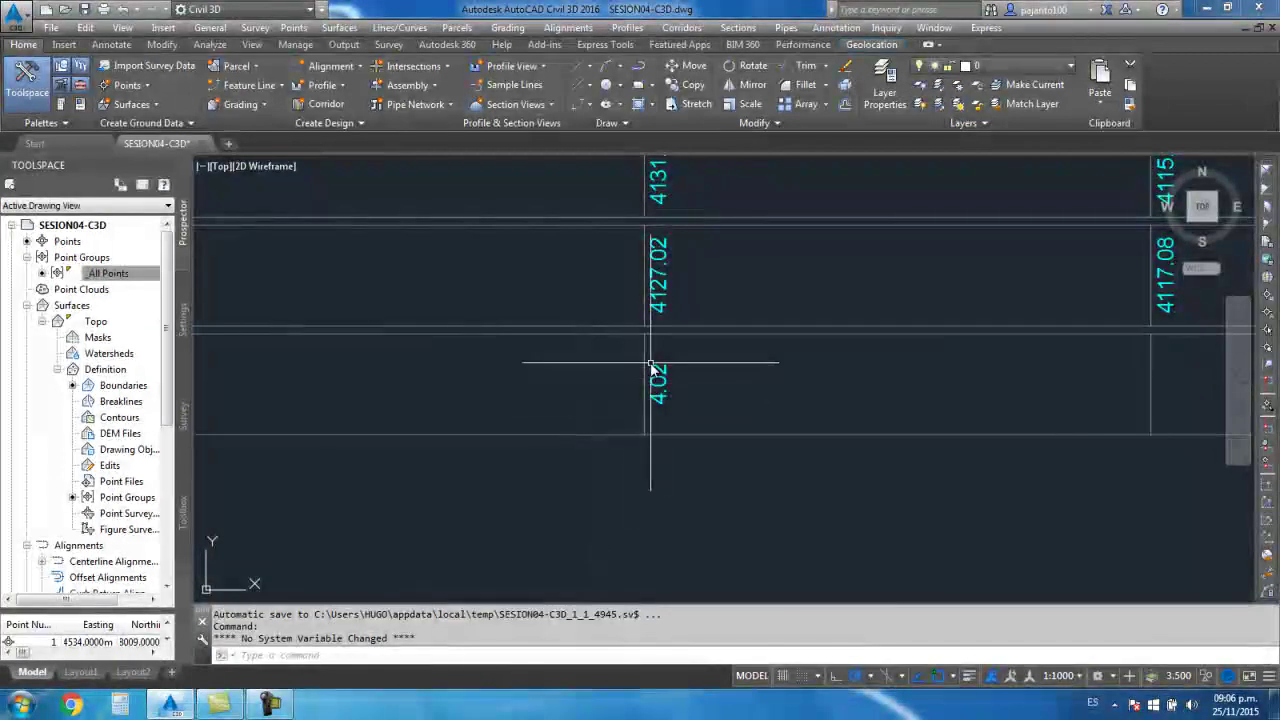
scroll(630, 388, up, 1)
scroll(703, 423, down, 3)
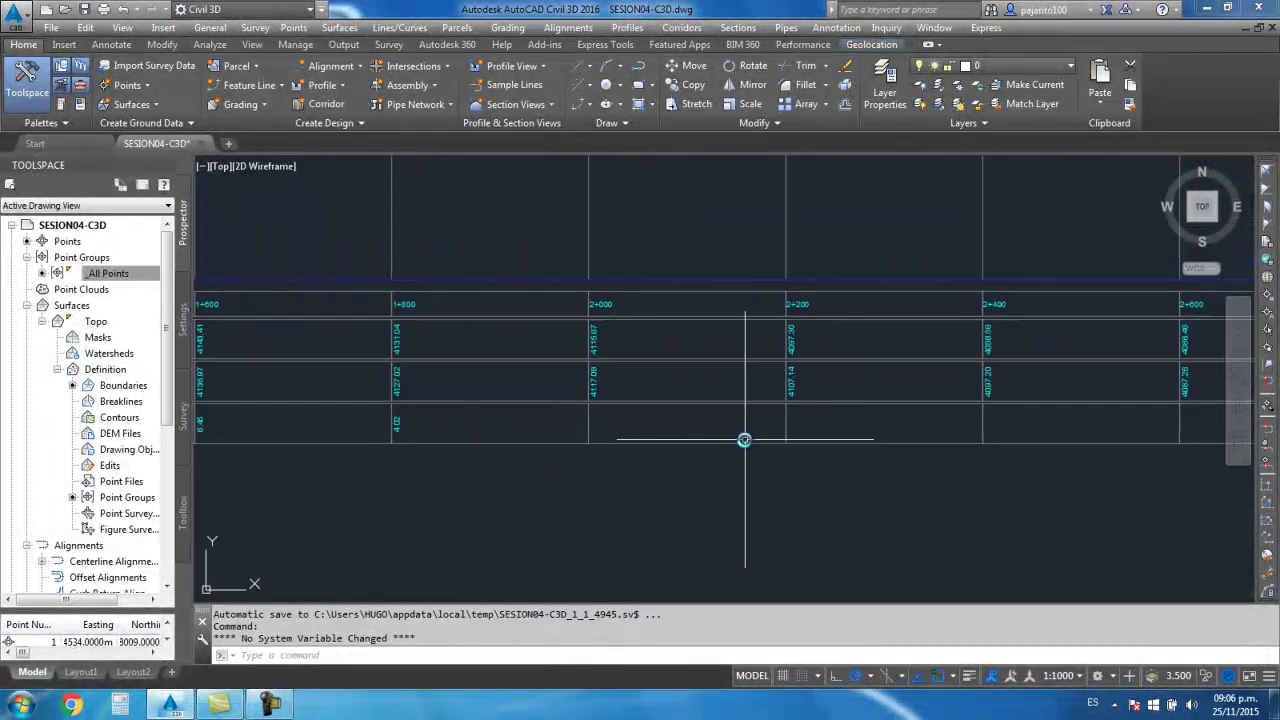
scroll(853, 381, up, 4)
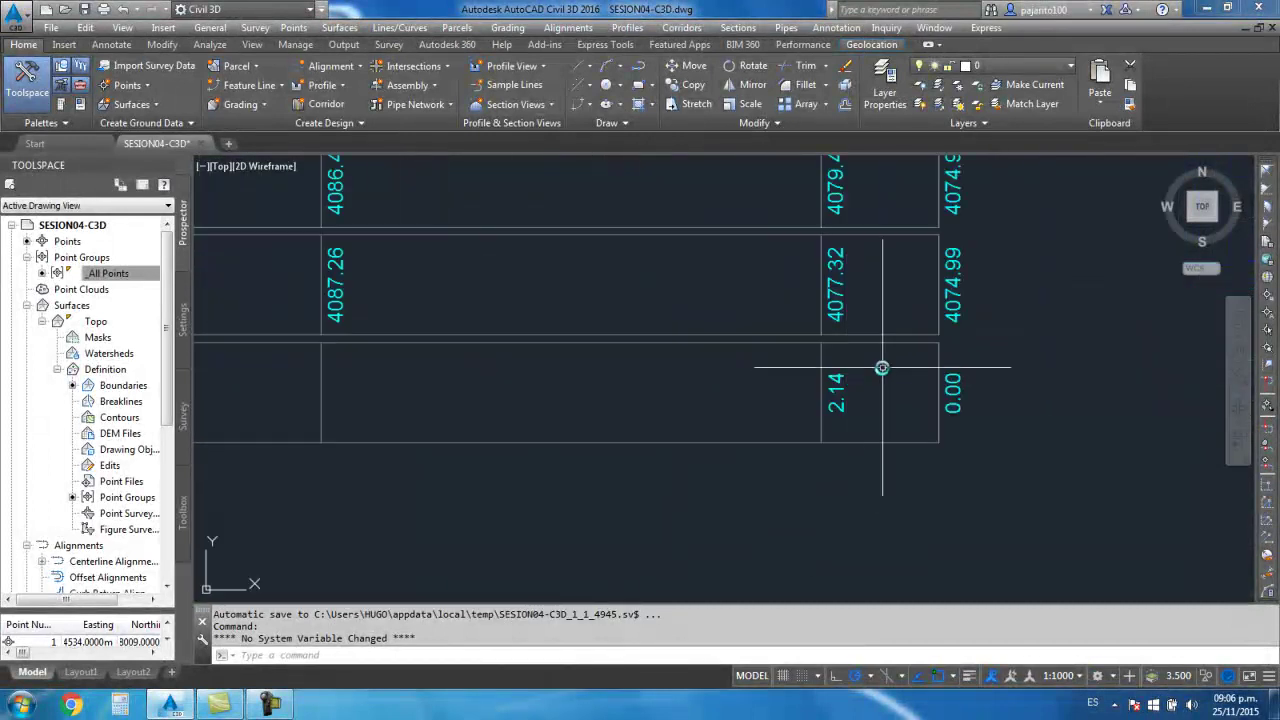
scroll(882, 367, down, 5)
scroll(946, 389, up, 1)
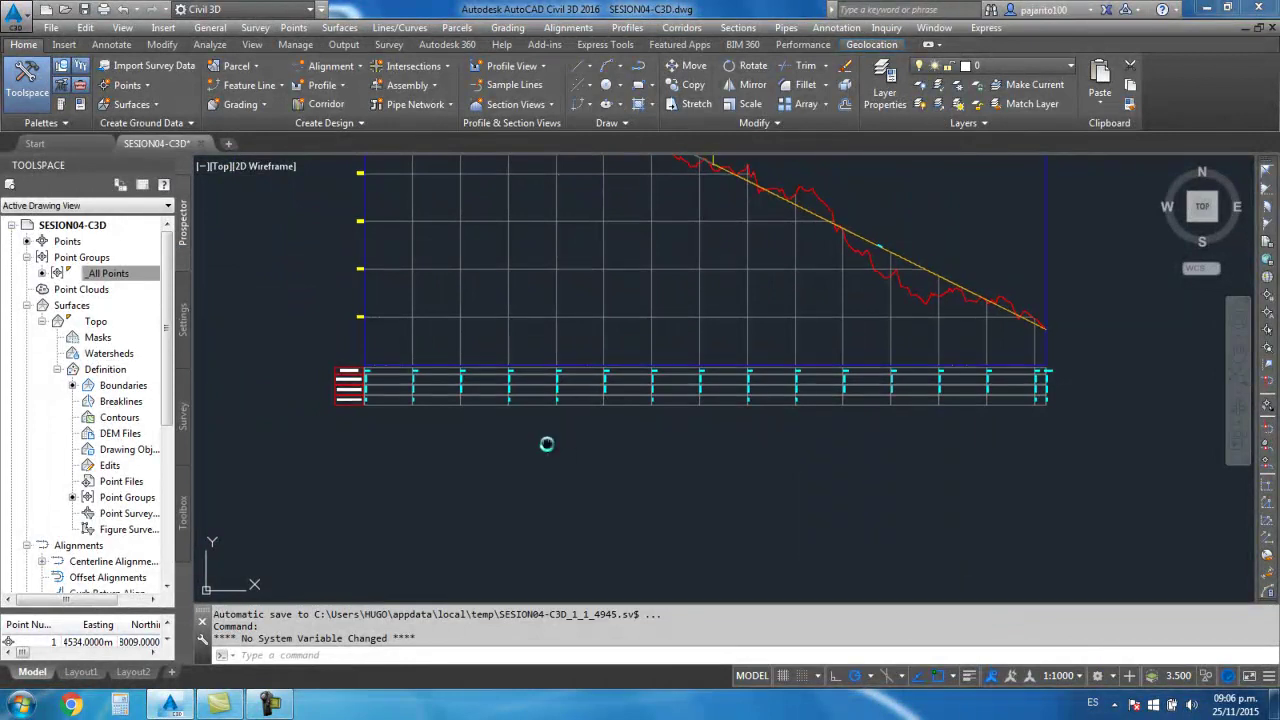
scroll(540, 425, up, 3)
scroll(580, 408, up, 1)
scroll(564, 398, up, 2)
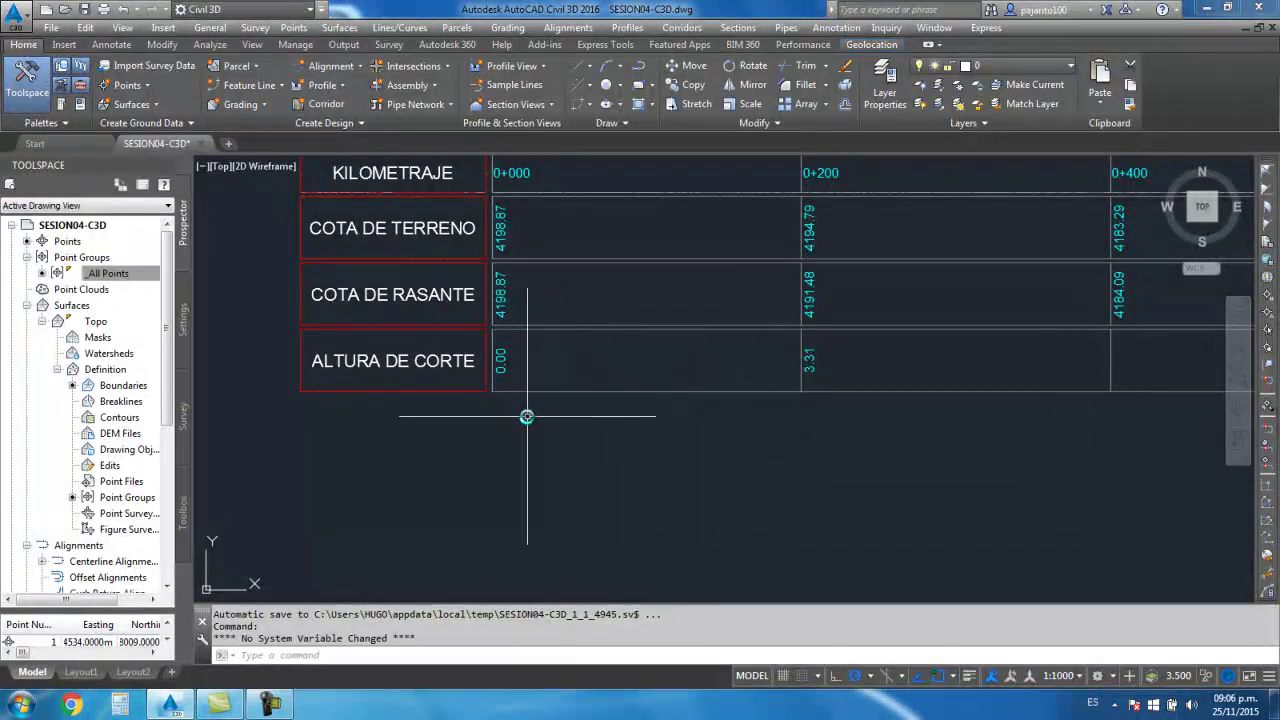
Copy the ALTURA DE CORTE band style as a new style named ALTURA DE RELLENO
click(554, 391)
right_click(556, 393)
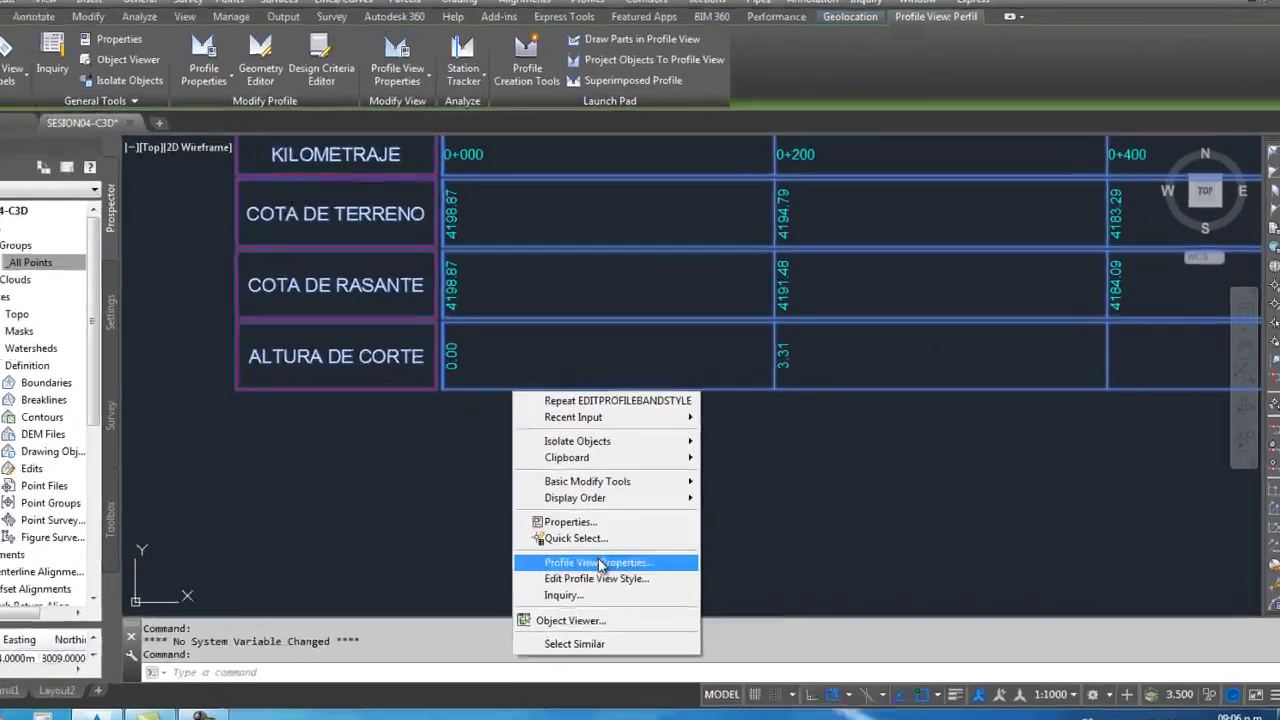
click(630, 552)
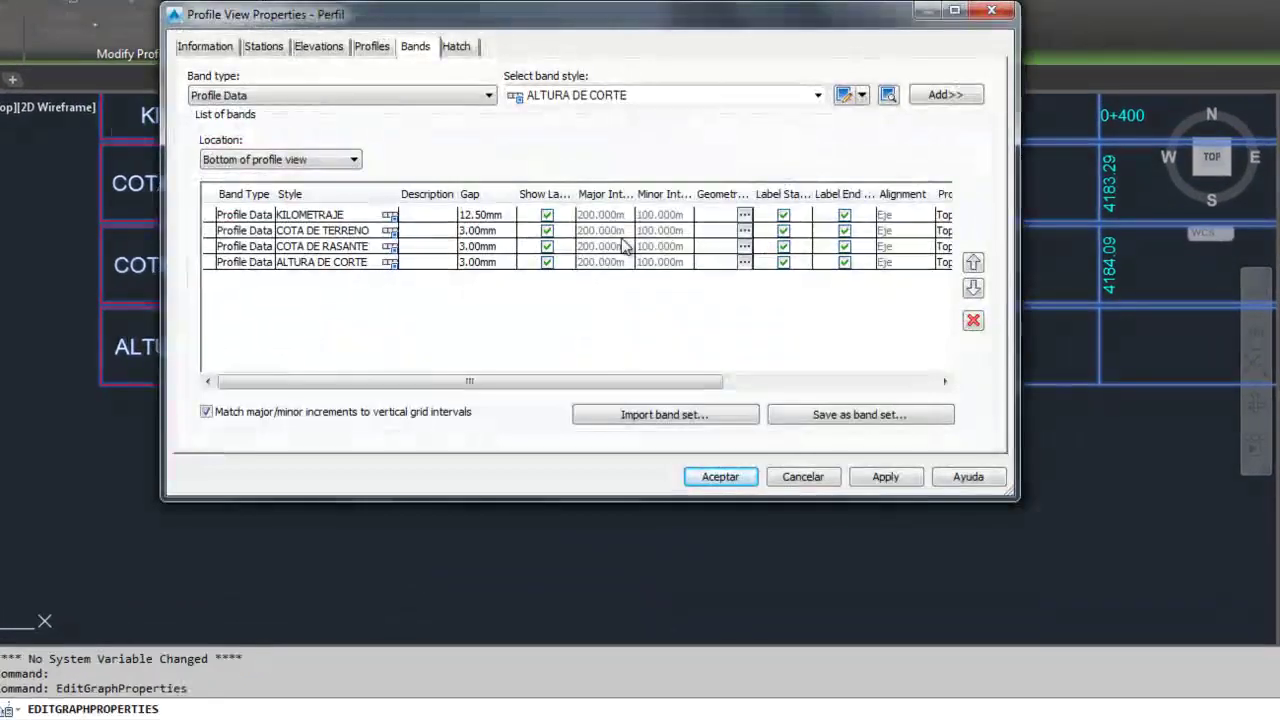
click(861, 96)
click(884, 135)
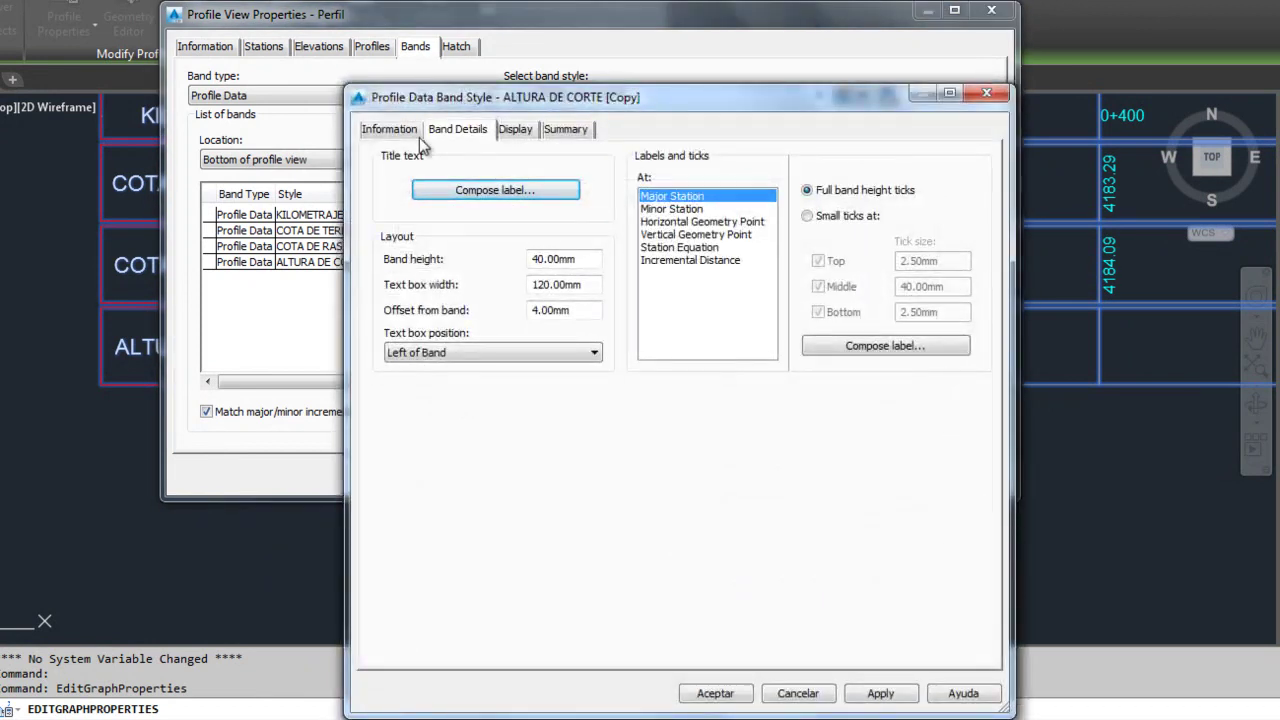
click(412, 132)
drag(434, 181, 438, 183)
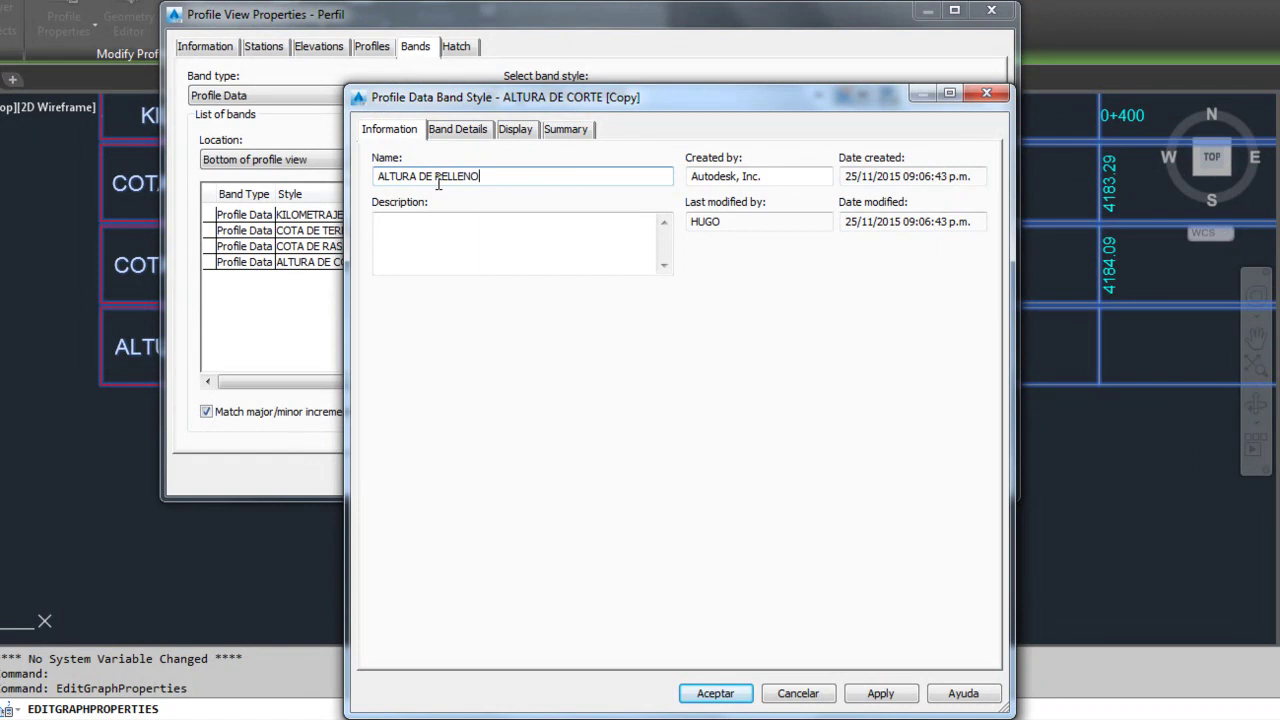
click(716, 693)
Add a fifth band using ALTURA DE RELLENO with gap 0 and apply it
click(945, 96)
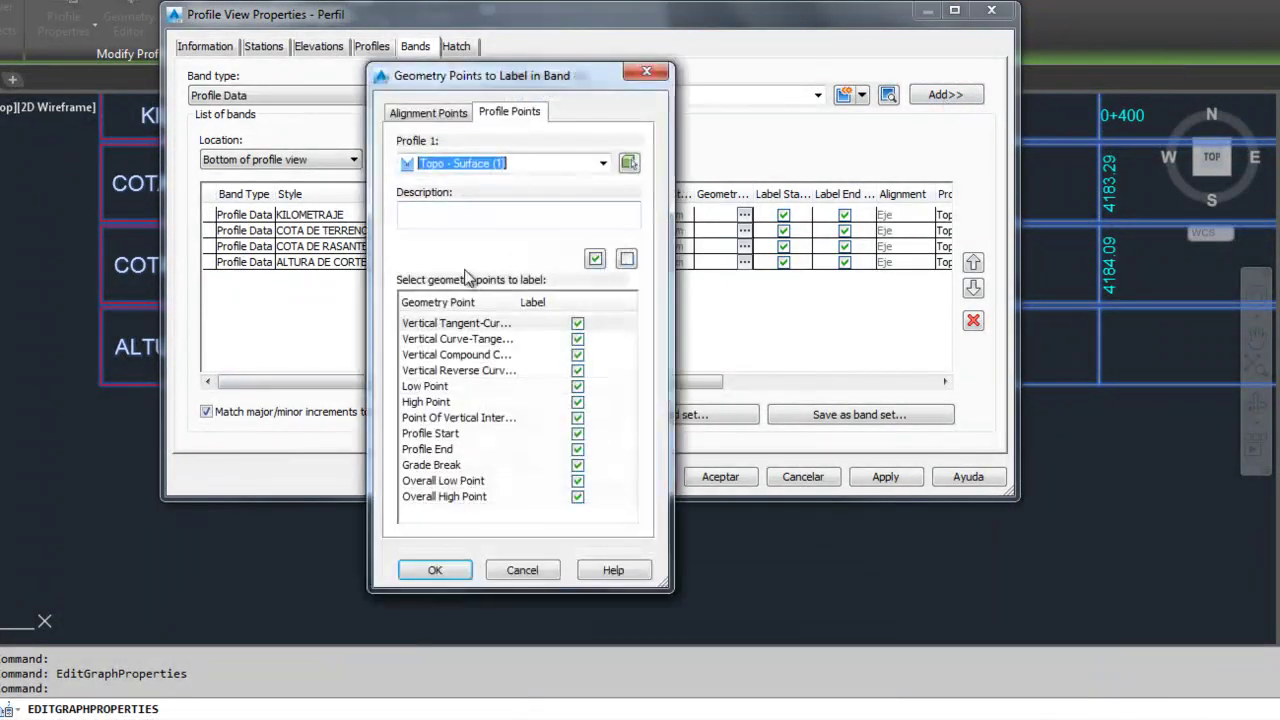
click(436, 570)
click(494, 279)
click(494, 281)
text(0)
click(720, 477)
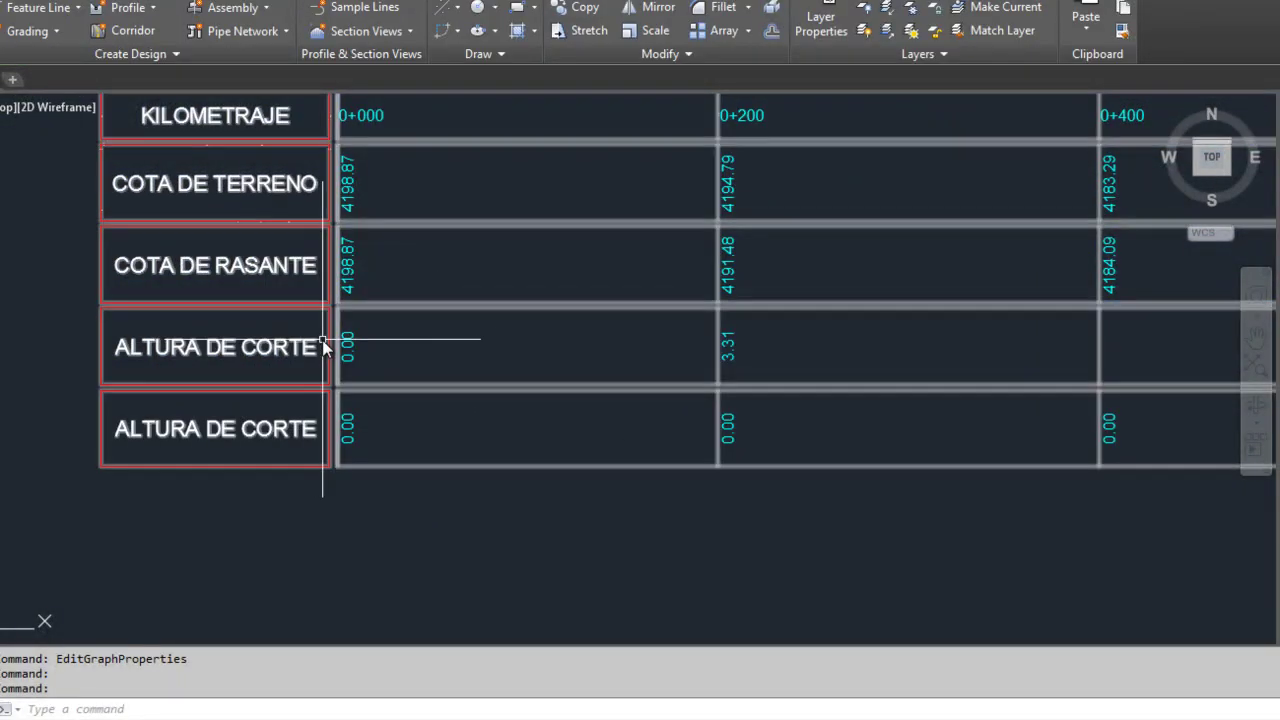
Change the ALTURA DE RELLENO band style's title text to ALTURA DE RELLENO
click(278, 469)
right_click(278, 469)
click(370, 362)
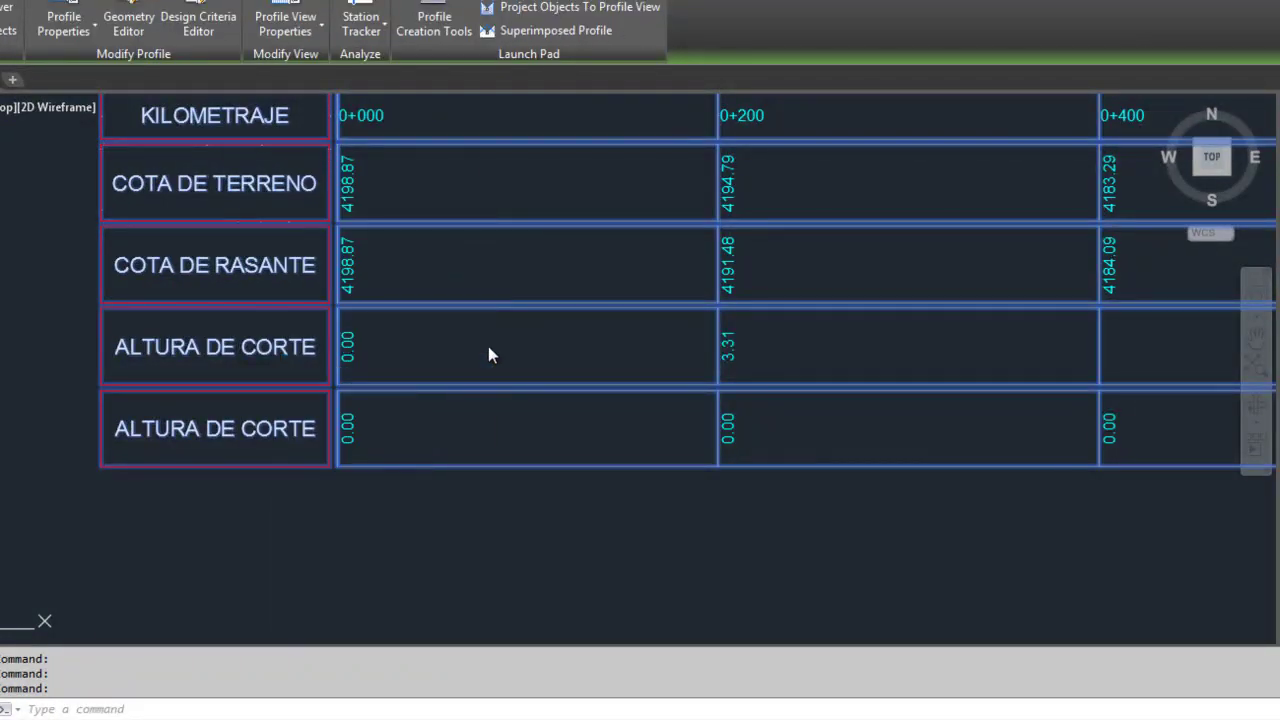
drag(610, 30, 784, 28)
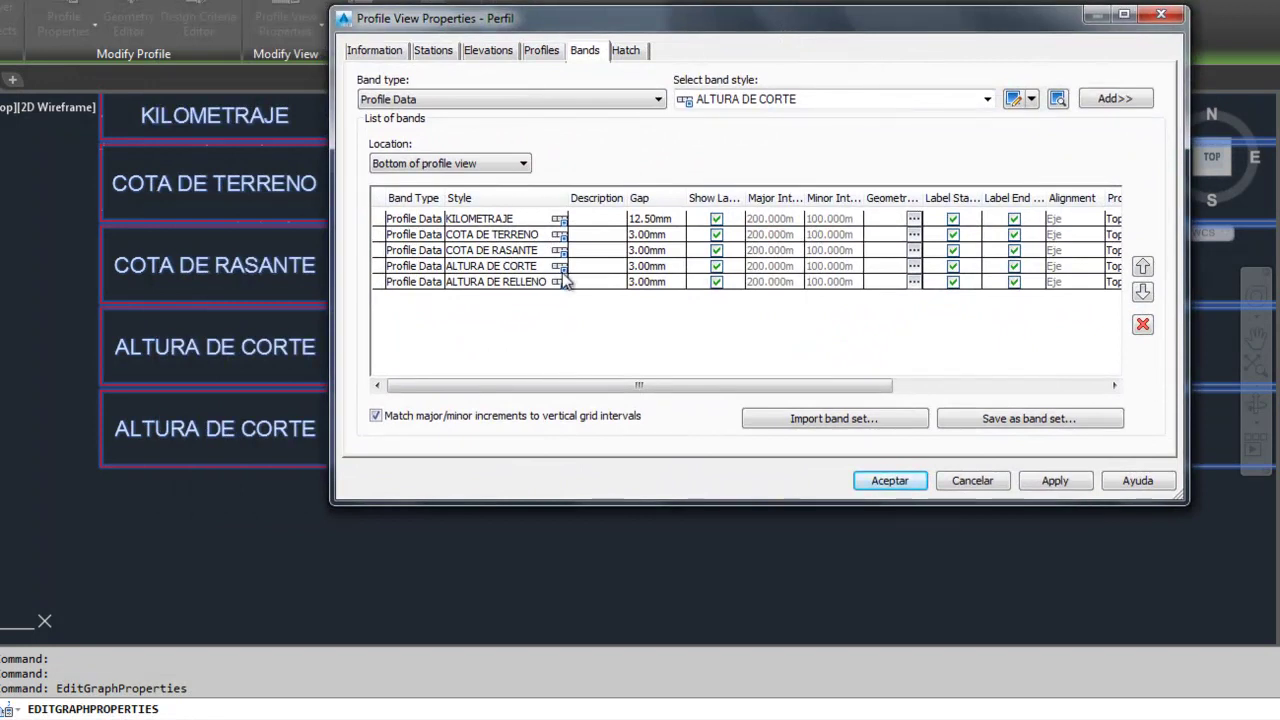
click(559, 282)
click(746, 268)
click(767, 338)
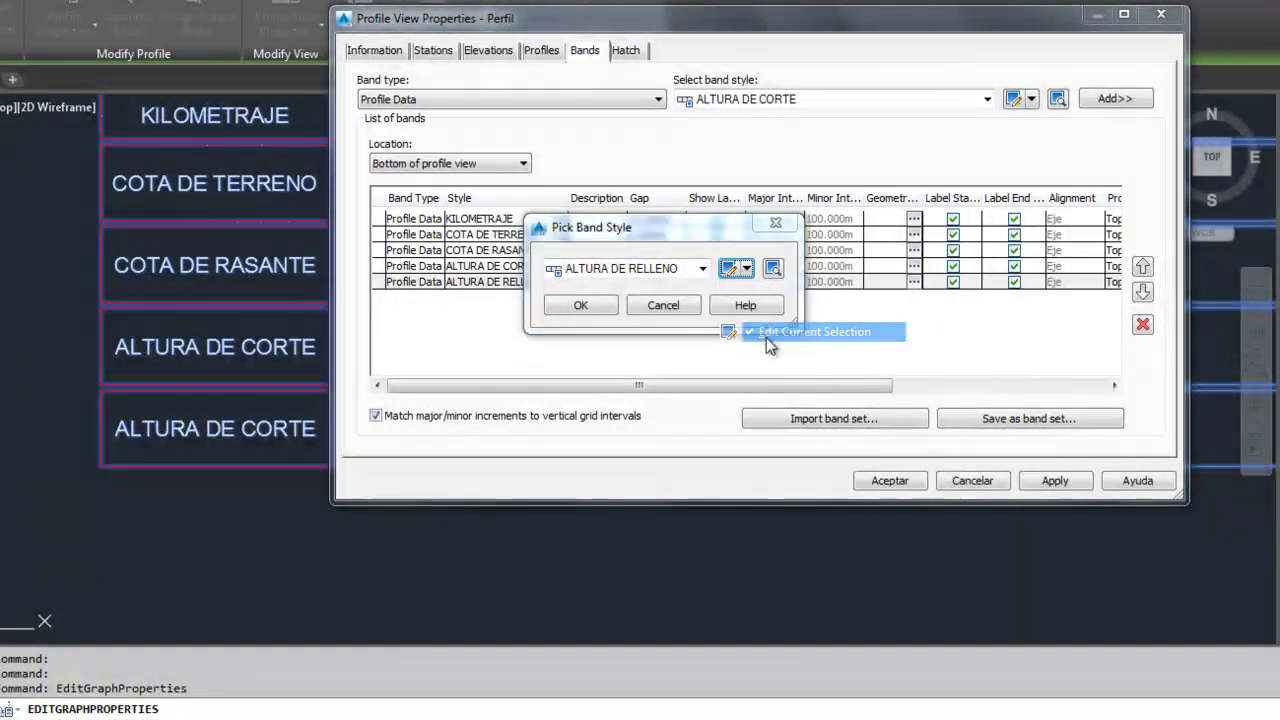
click(463, 130)
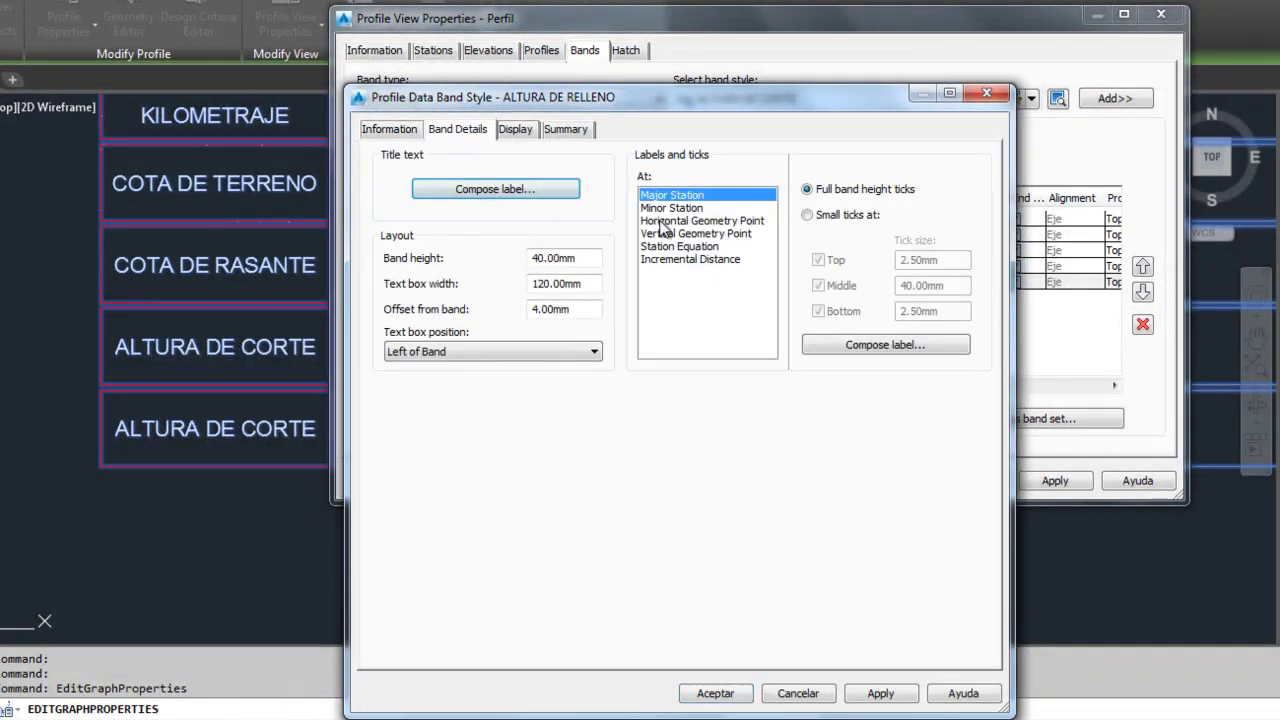
click(538, 190)
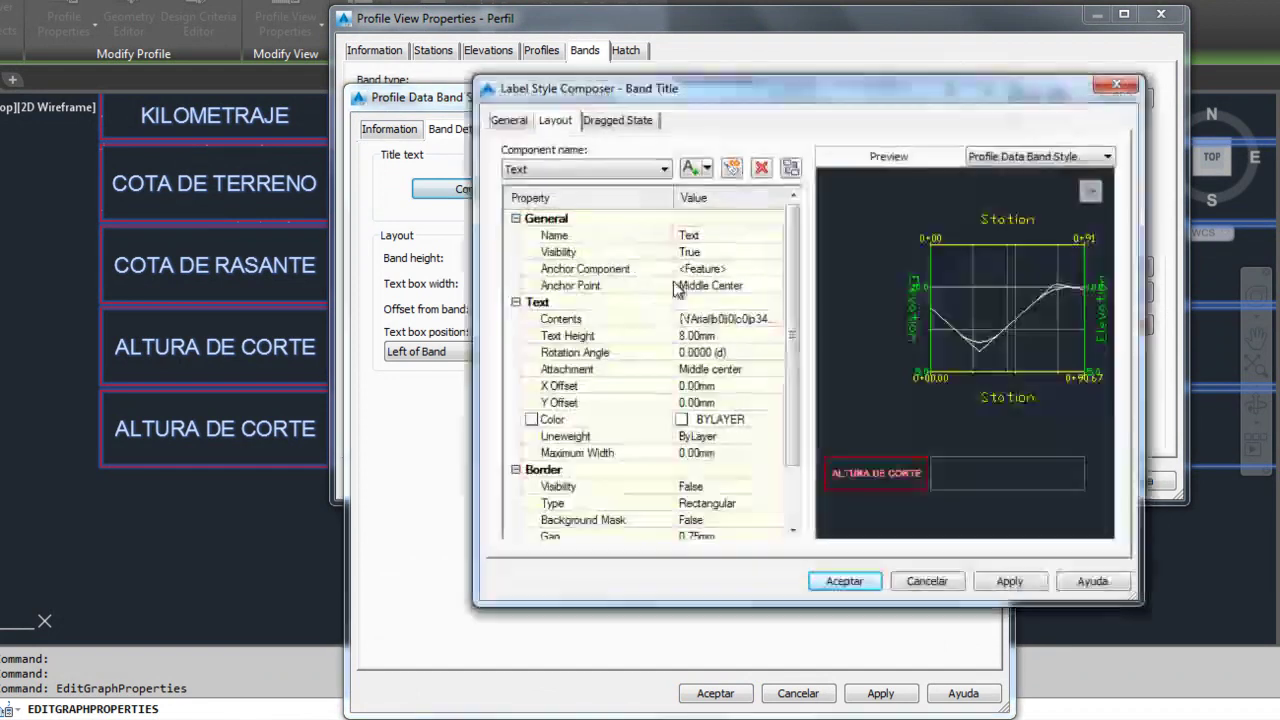
click(775, 319)
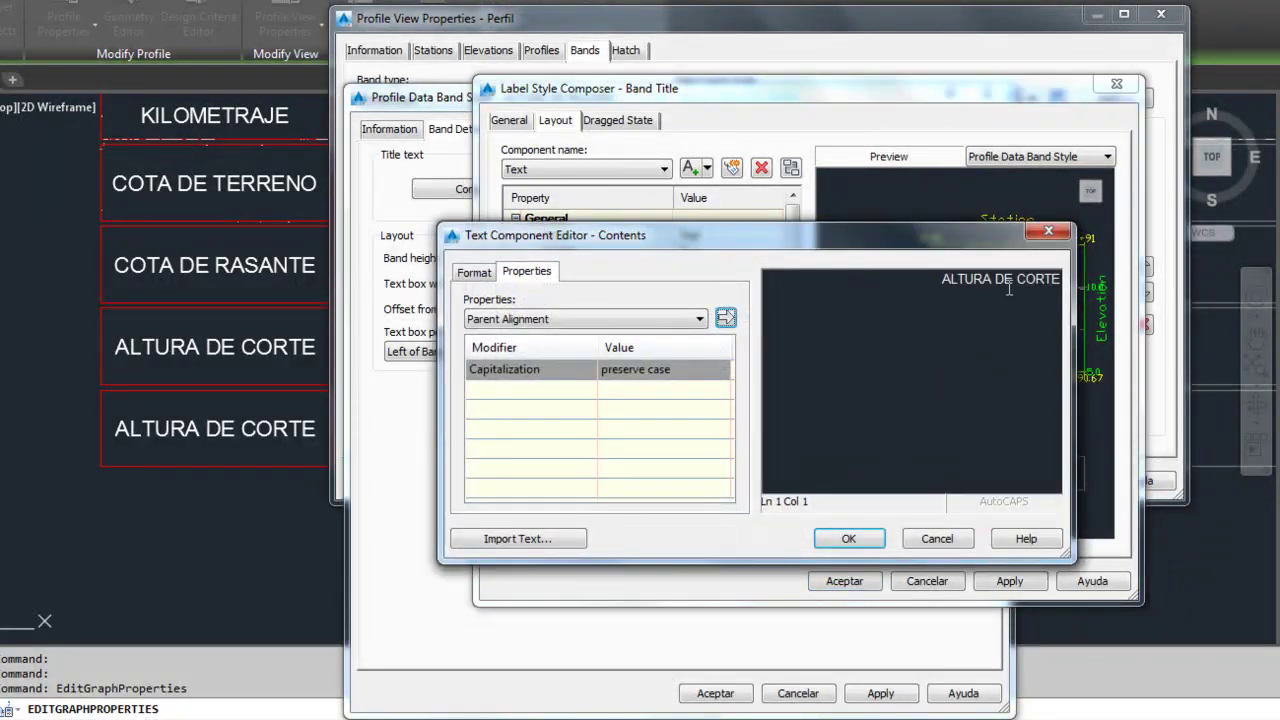
text(ENO)
click(848, 538)
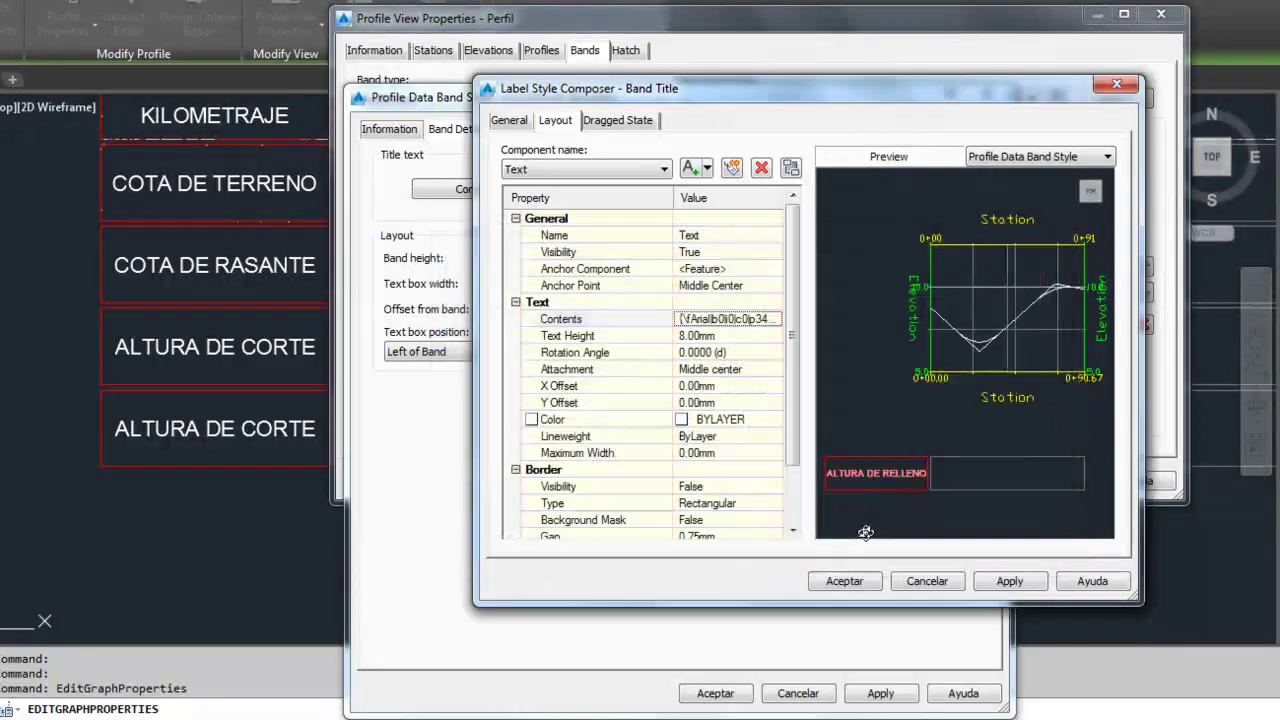
click(841, 582)
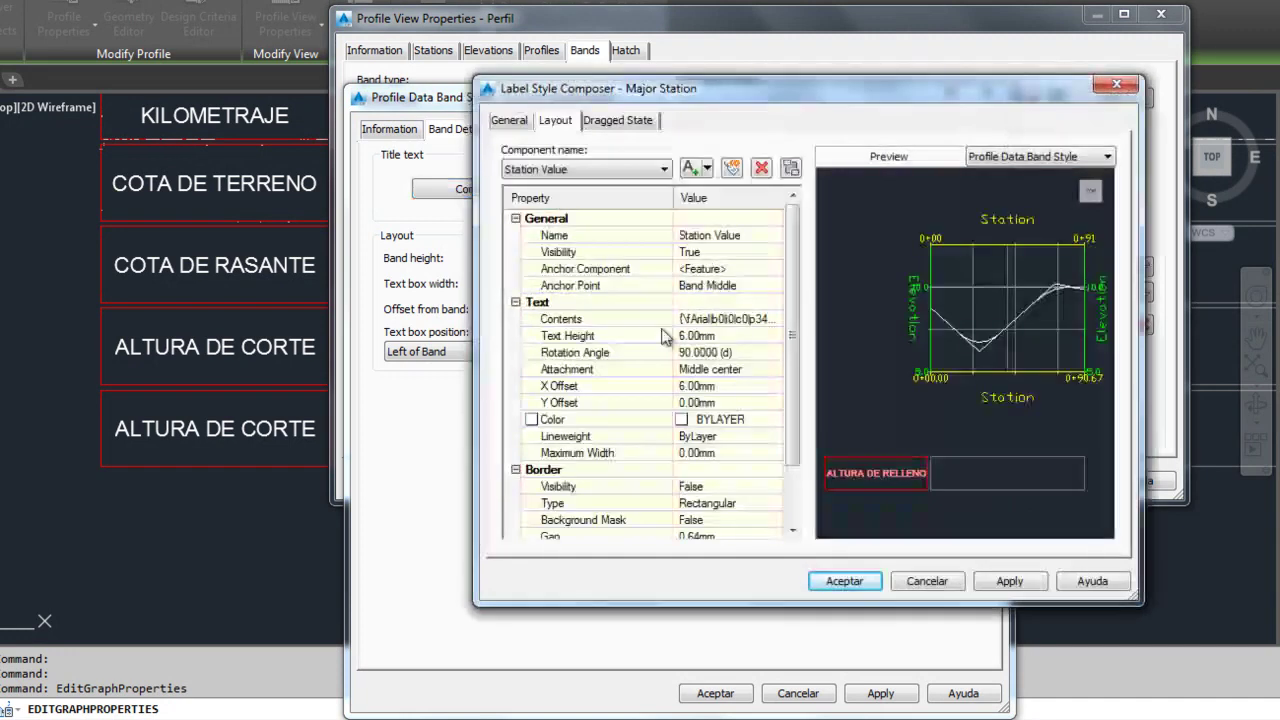
Replace the station value with Profile2 Elevation Minus Profile1 Elevation and apply the style
click(776, 320)
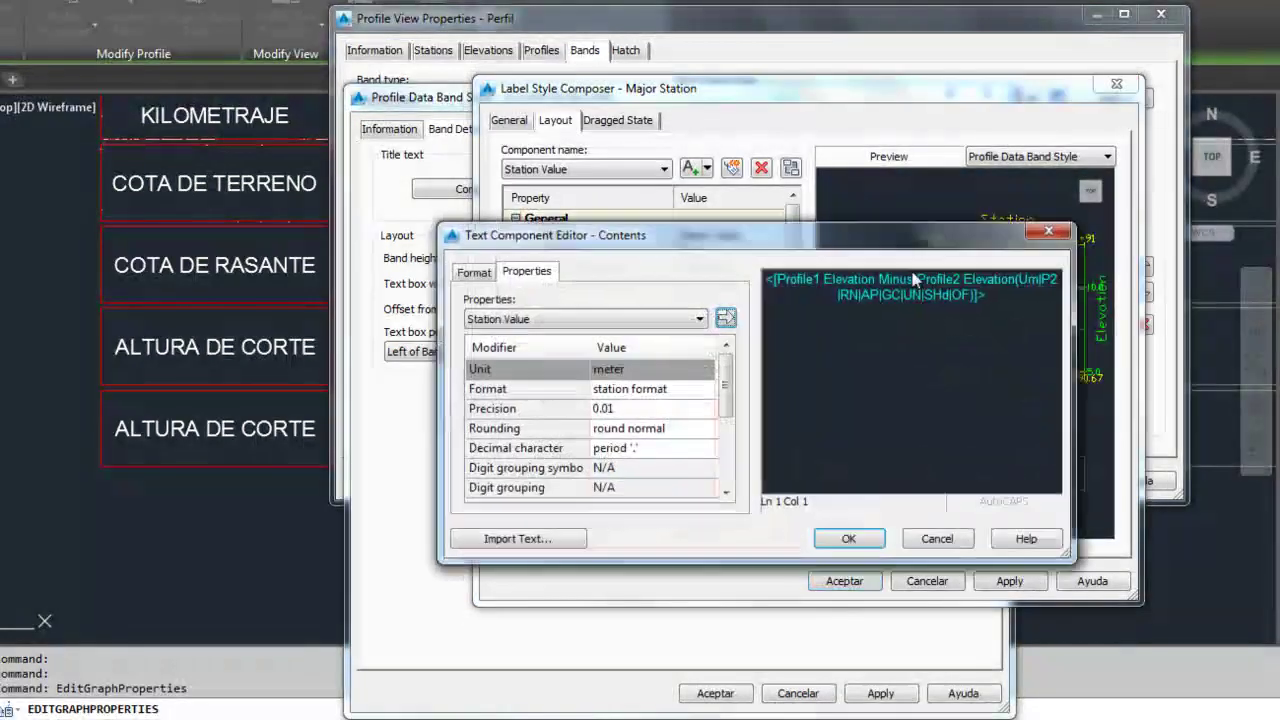
click(828, 289)
key(Delete)
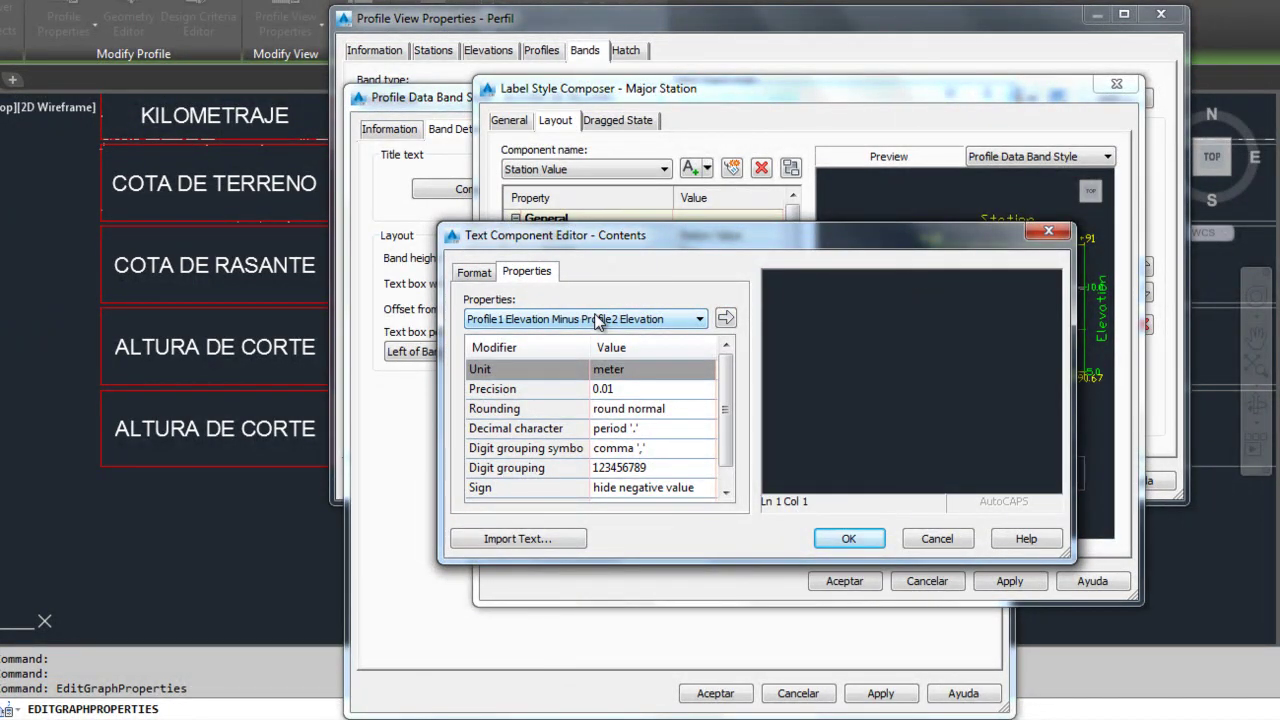
click(598, 321)
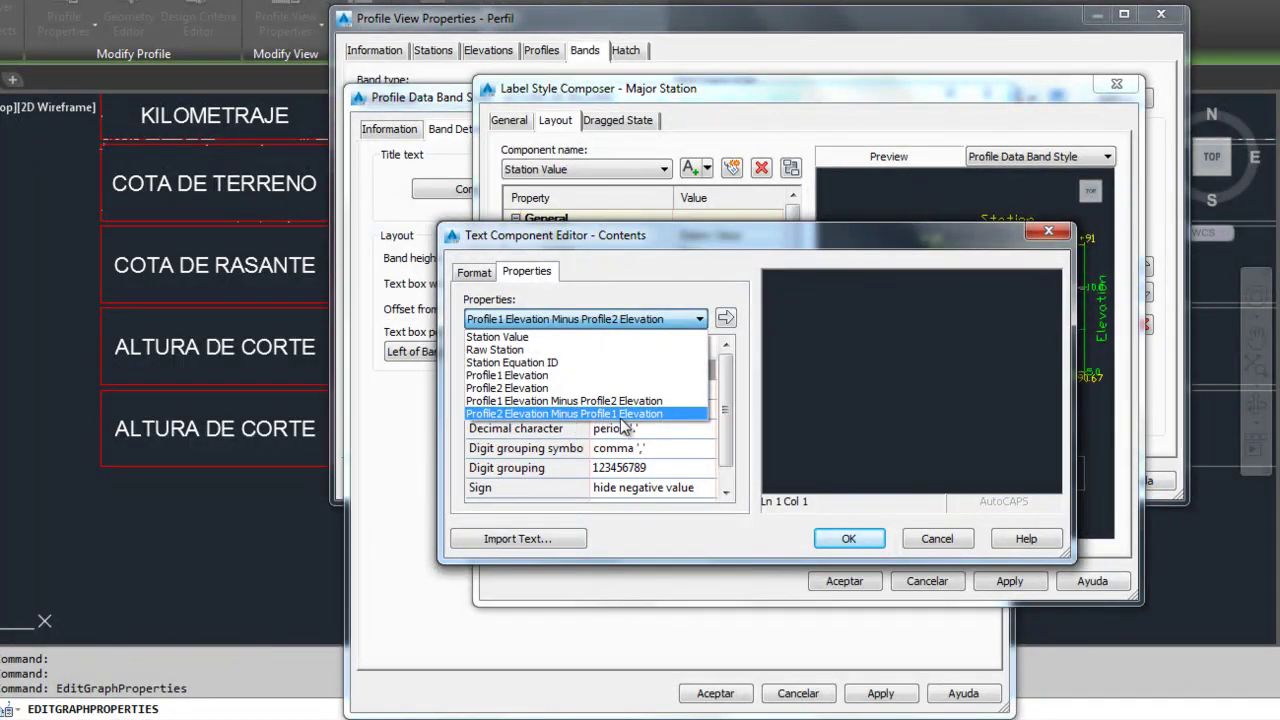
click(618, 414)
click(725, 318)
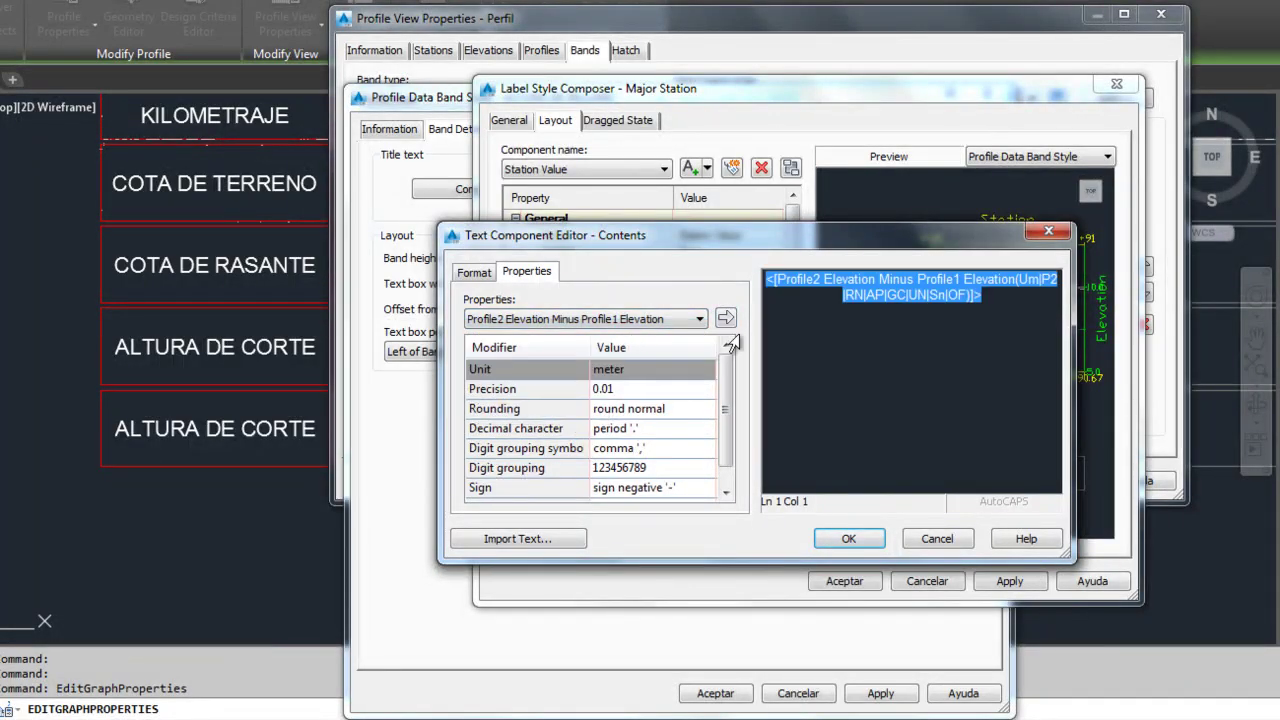
click(835, 503)
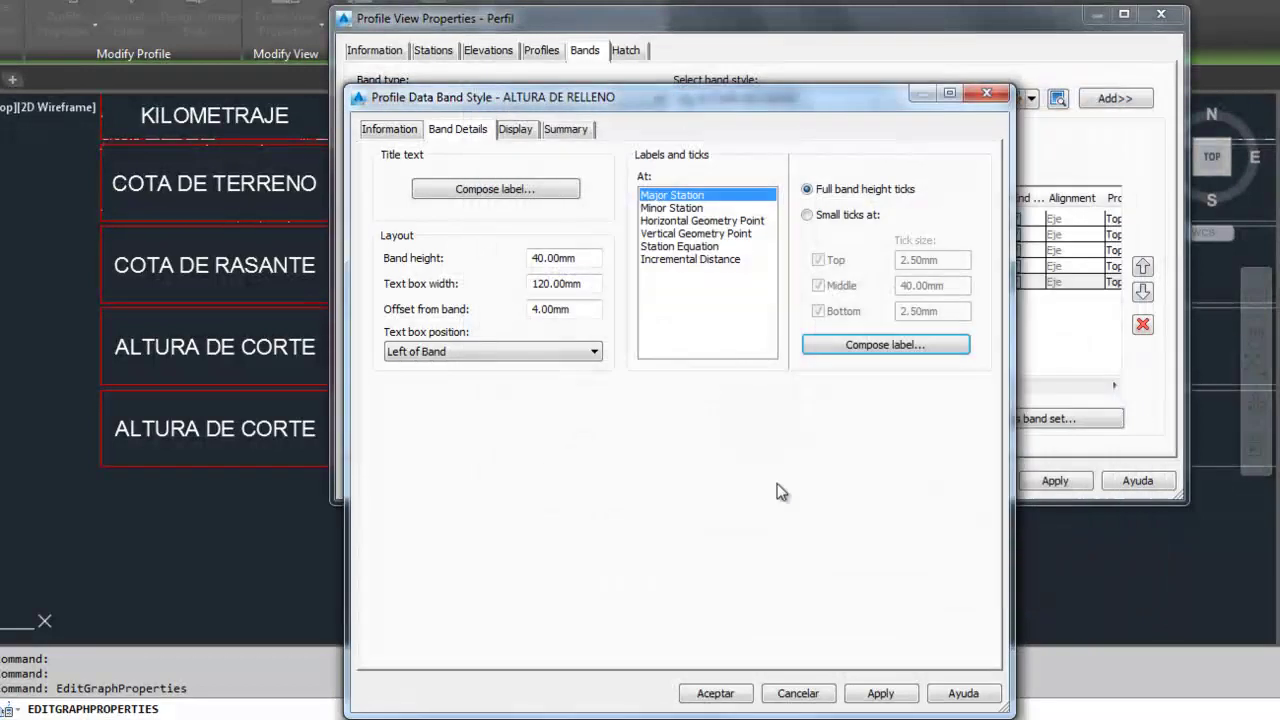
click(715, 693)
click(581, 305)
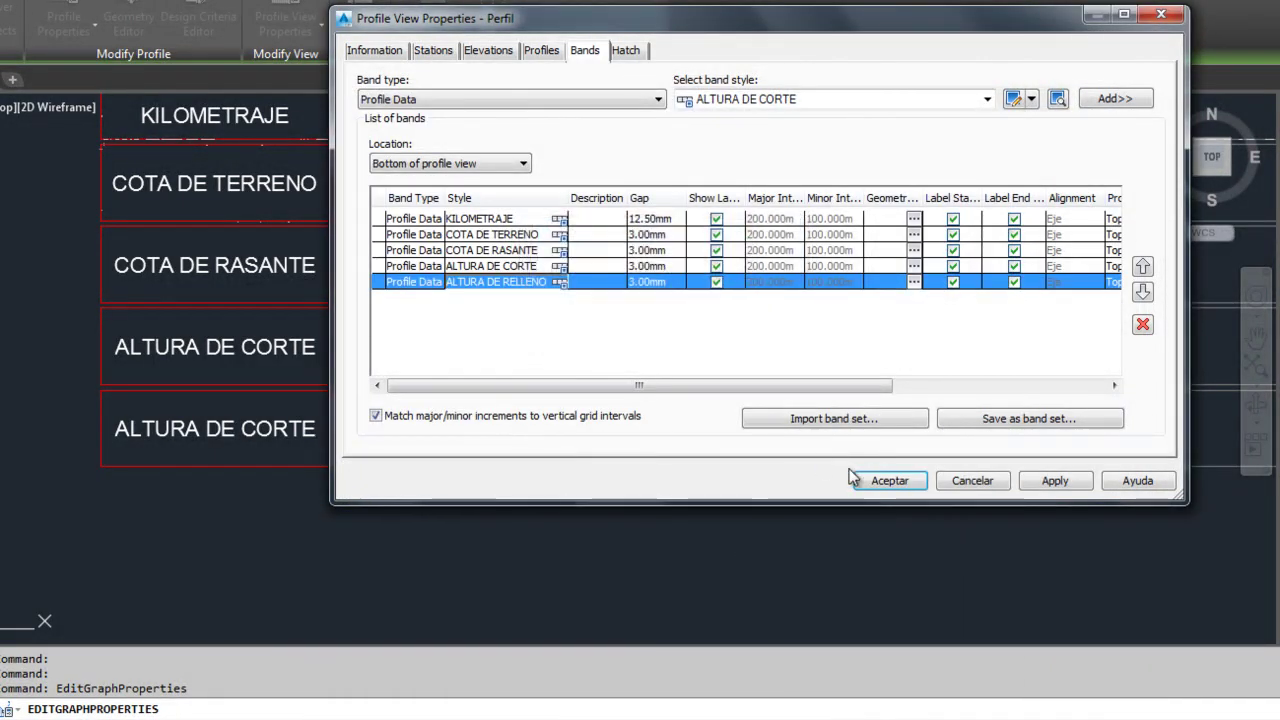
click(895, 480)
scroll(527, 429, down, 3)
scroll(460, 437, up, 3)
mouse_move(457, 437)
middle_down()
mouse_move(648, 443)
mouse_move(565, 449)
middle_up()
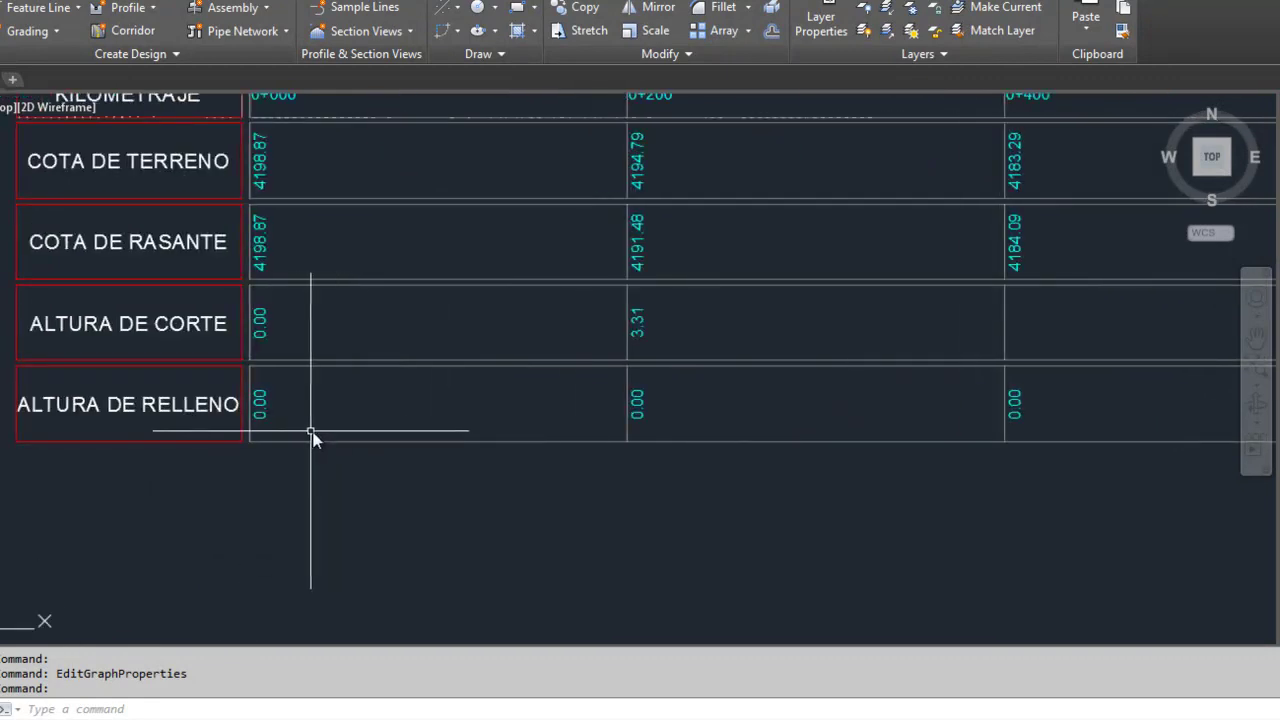
Set the fifth band's Profile2 to RASANTE and review fill heights like -3.31 and 0.79
click(263, 411)
right_click(264, 411)
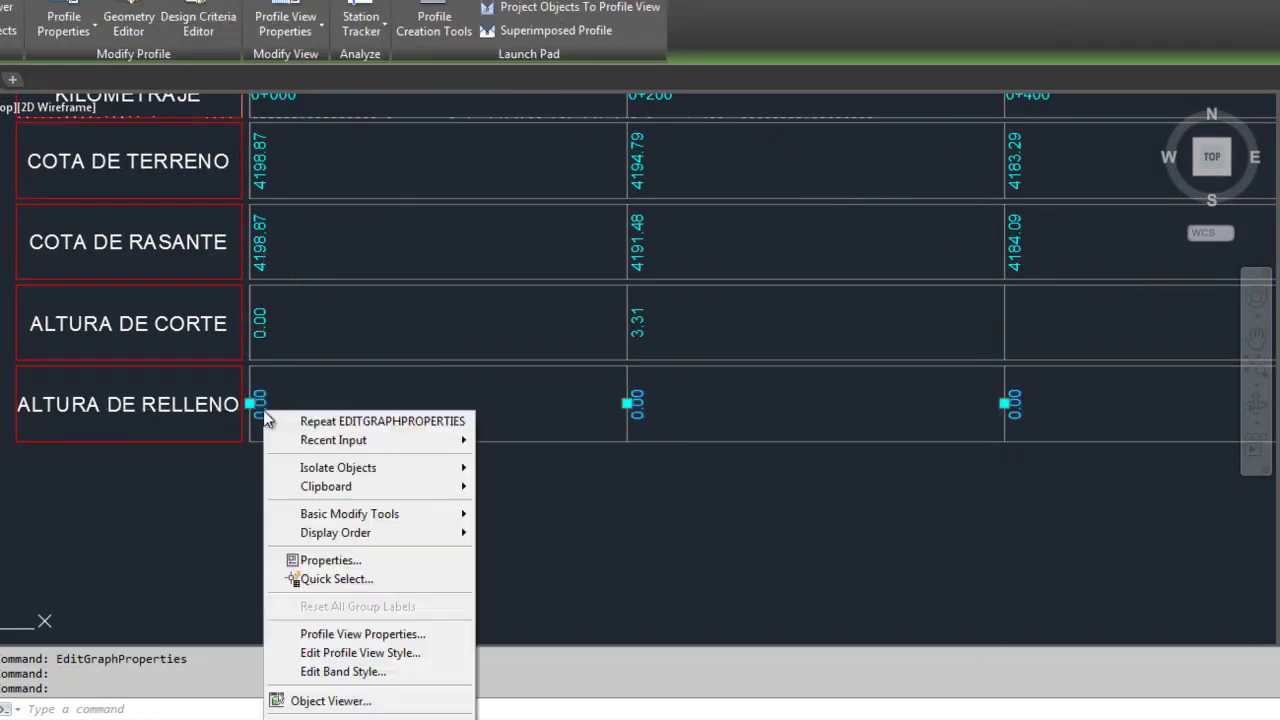
click(360, 634)
drag(710, 387, 988, 395)
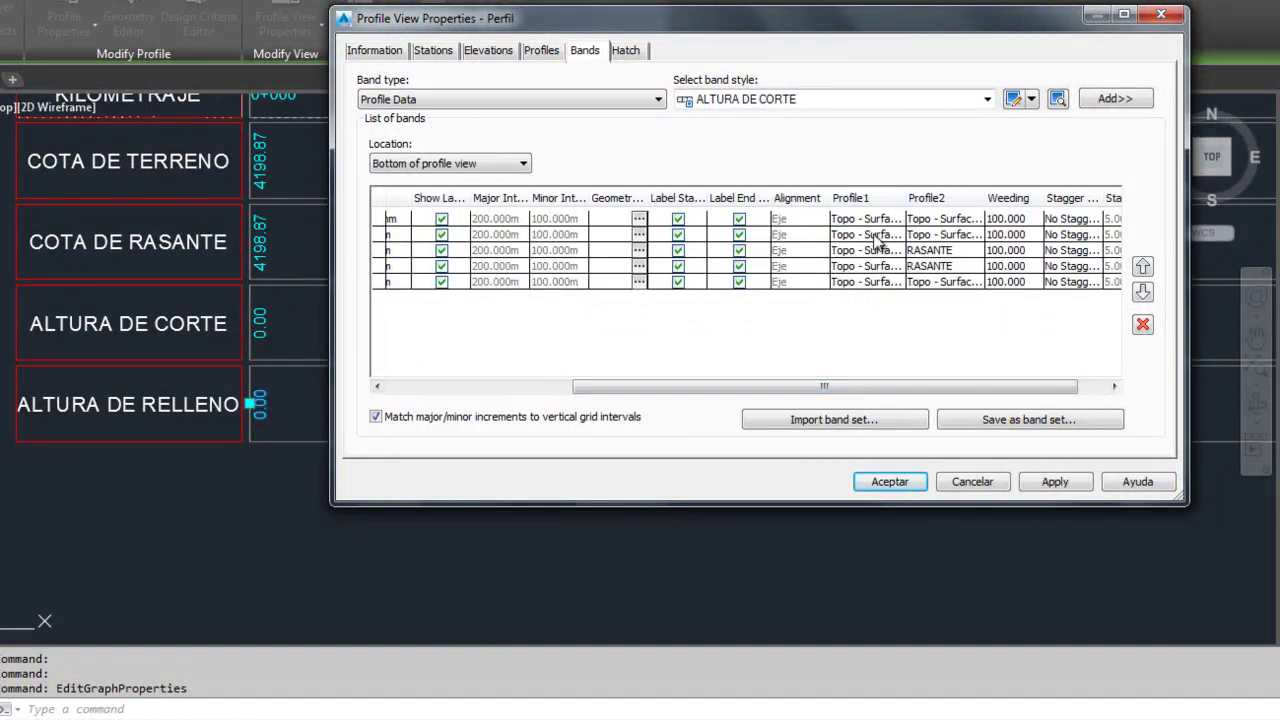
click(940, 282)
click(932, 309)
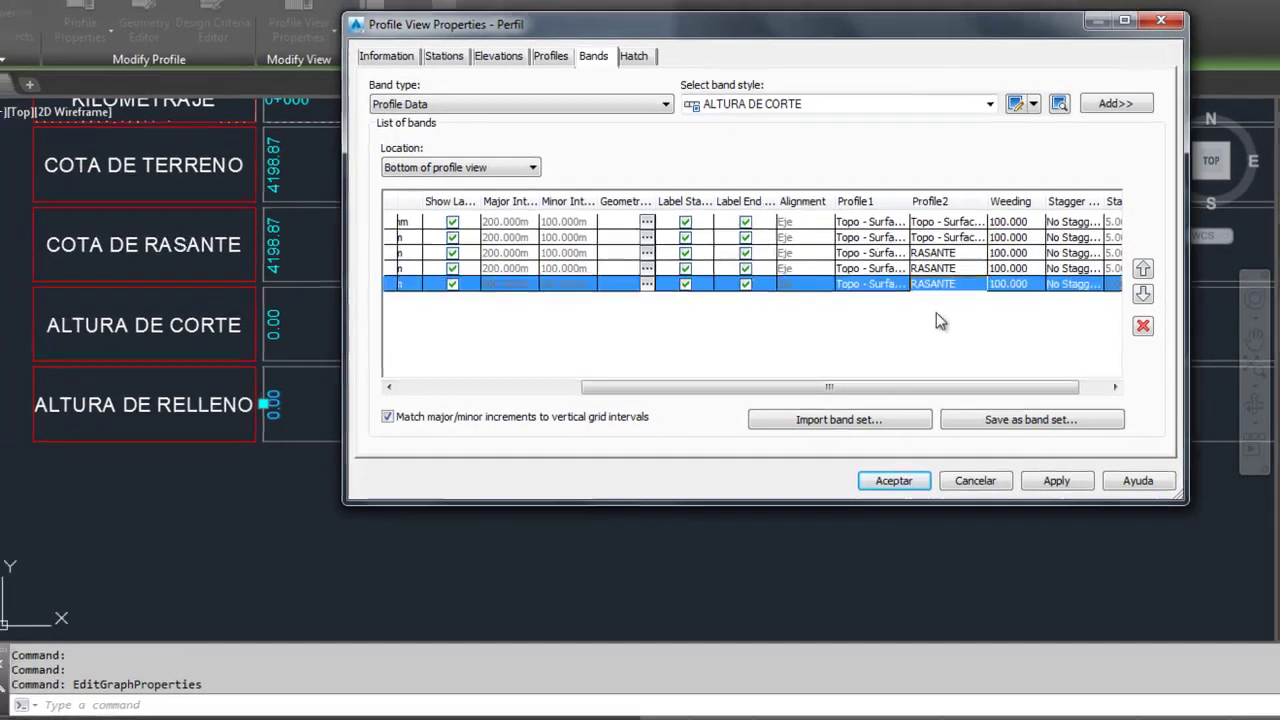
click(893, 480)
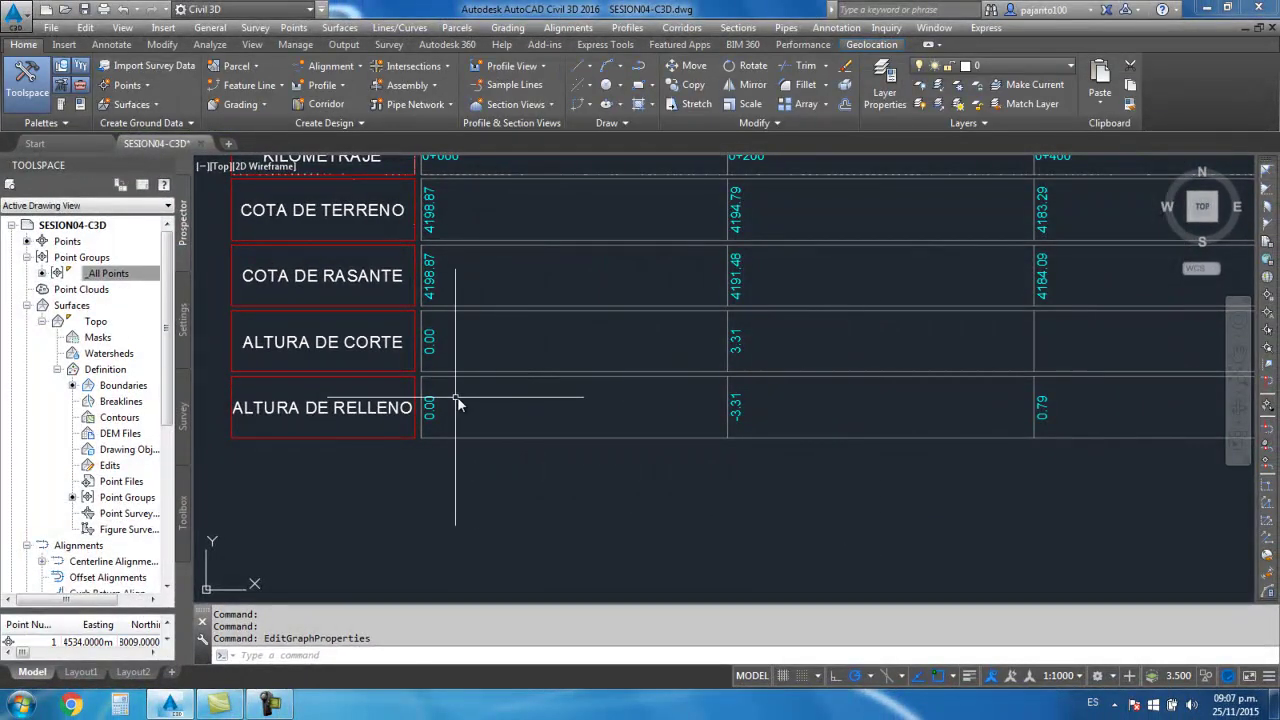
scroll(458, 403, up, 3)
scroll(640, 434, down, 3)
scroll(738, 420, up, 2)
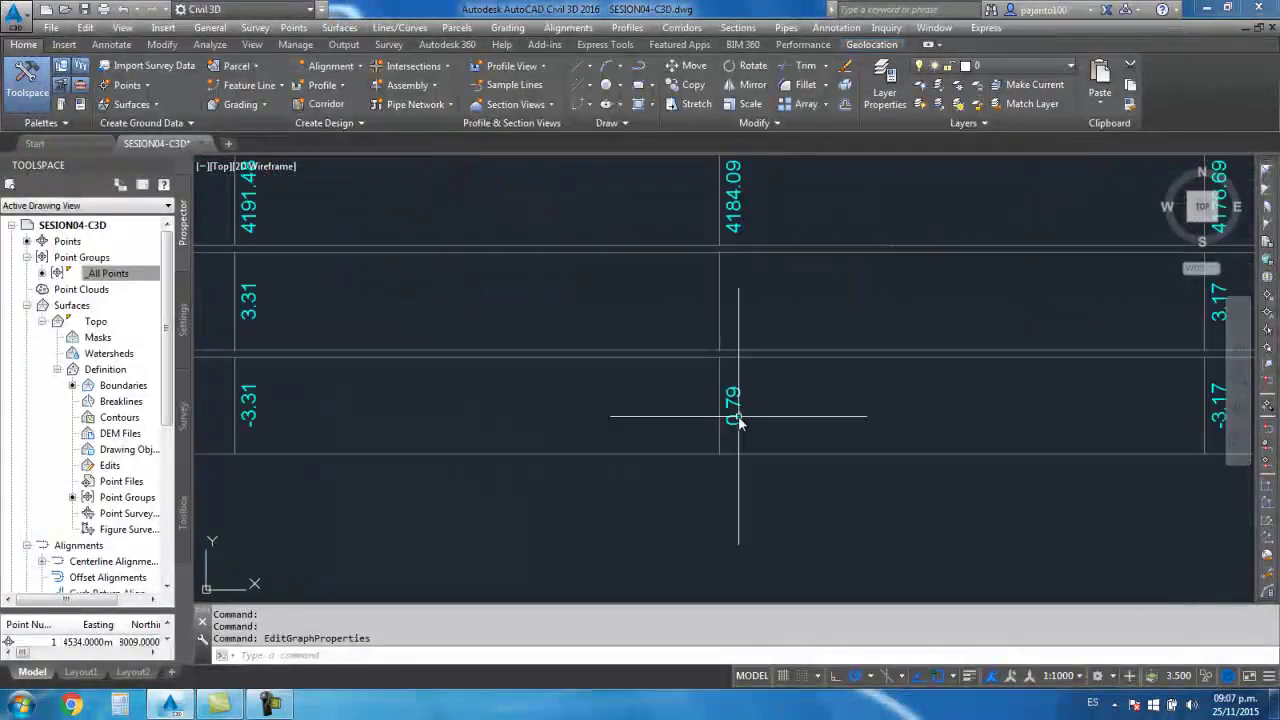
scroll(688, 333, up, 1)
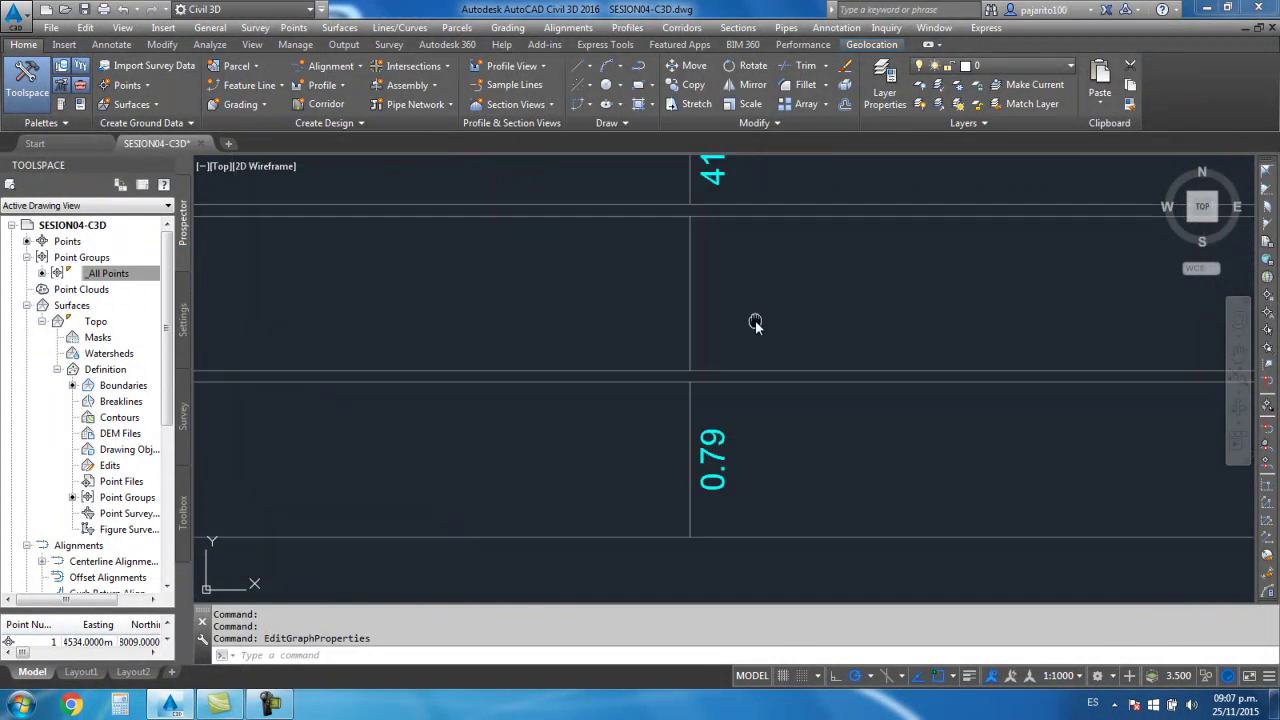
scroll(646, 264, up, 1)
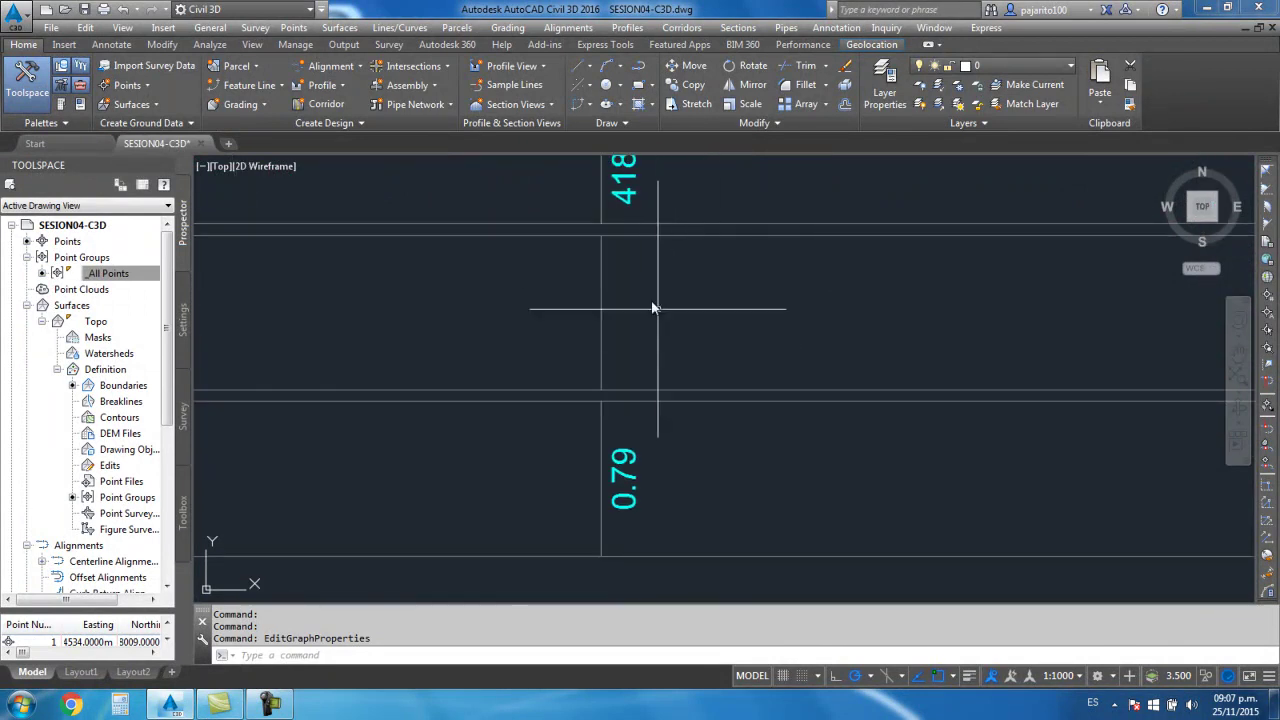
scroll(723, 457, down, 3)
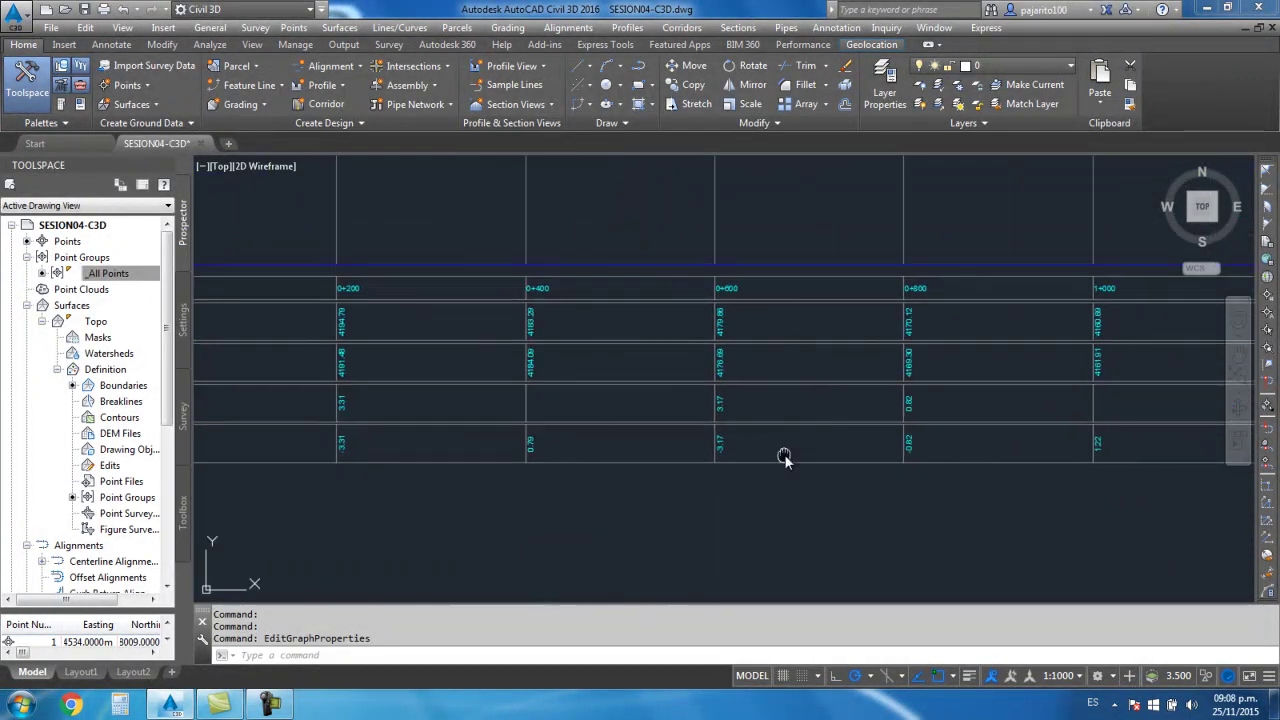
scroll(700, 423, up, 3)
scroll(645, 387, up, 1)
scroll(590, 400, down, 1)
scroll(700, 430, down, 2)
scroll(820, 432, down, 1)
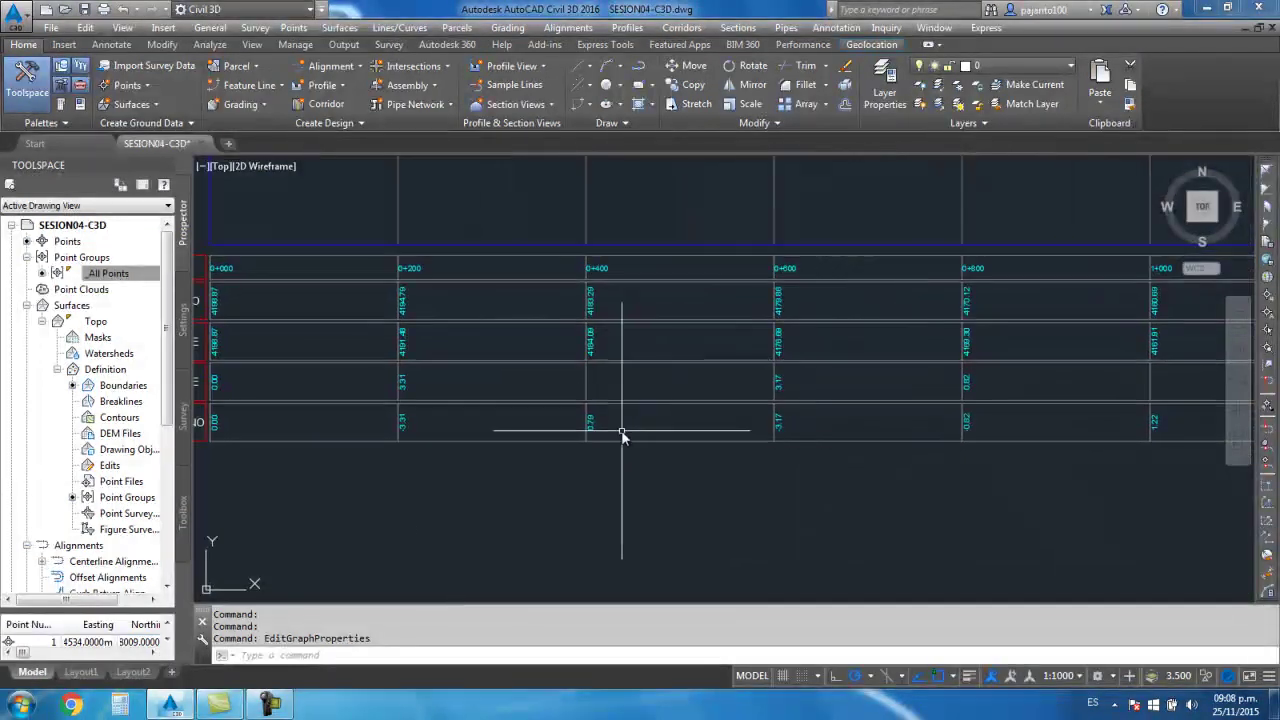
scroll(621, 431, up, 4)
middle_drag(400, 371, 638, 360)
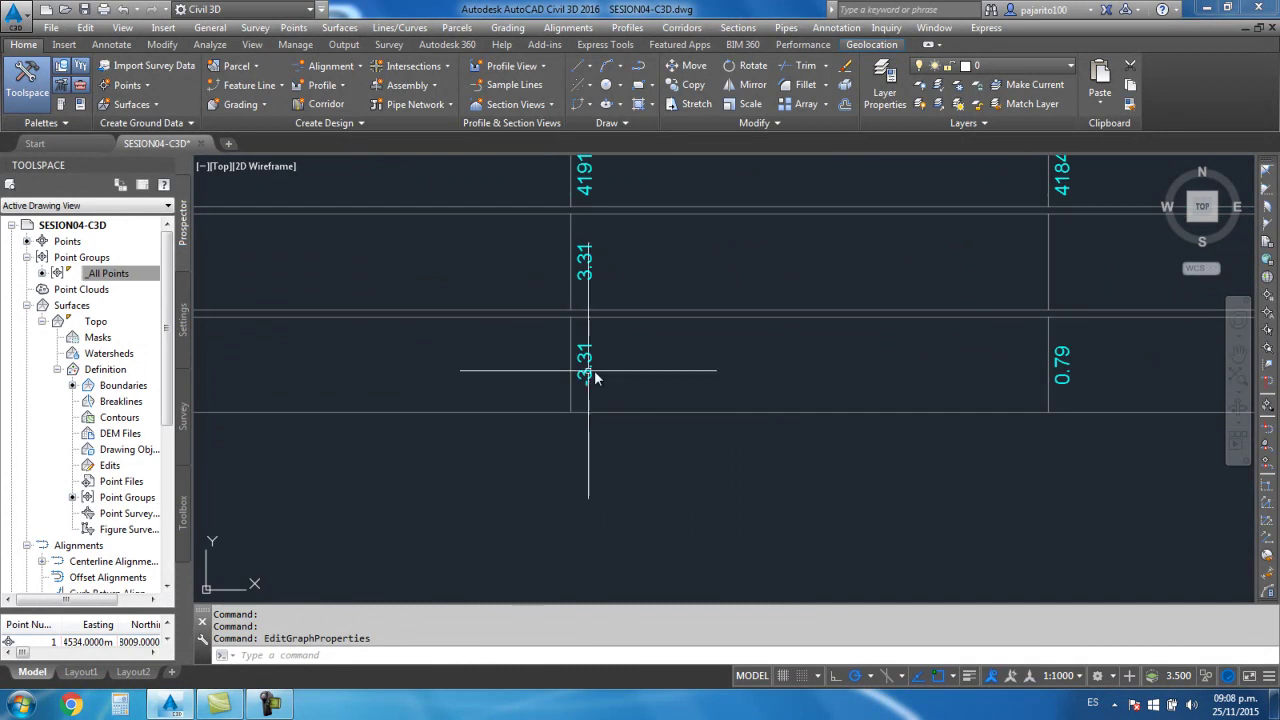
Set the ALTURA DE RELLENO band's station label Sign format to hide negative values
click(592, 360)
right_click(592, 360)
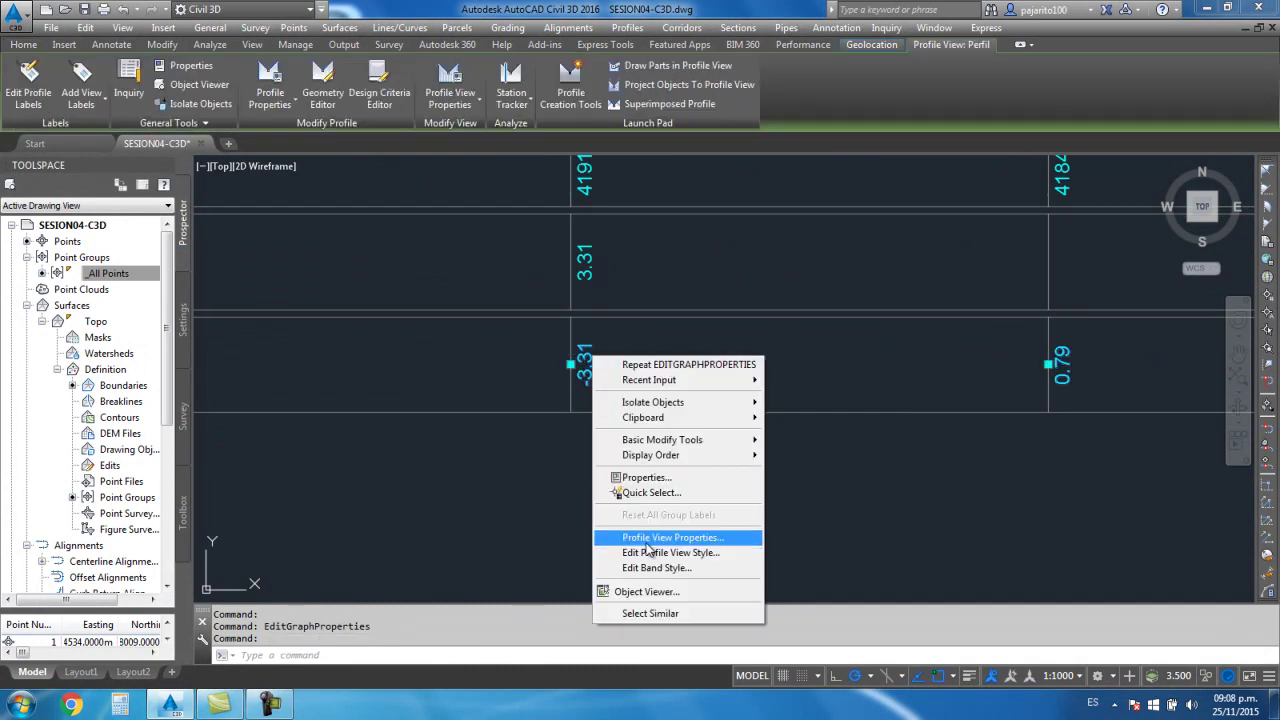
click(664, 568)
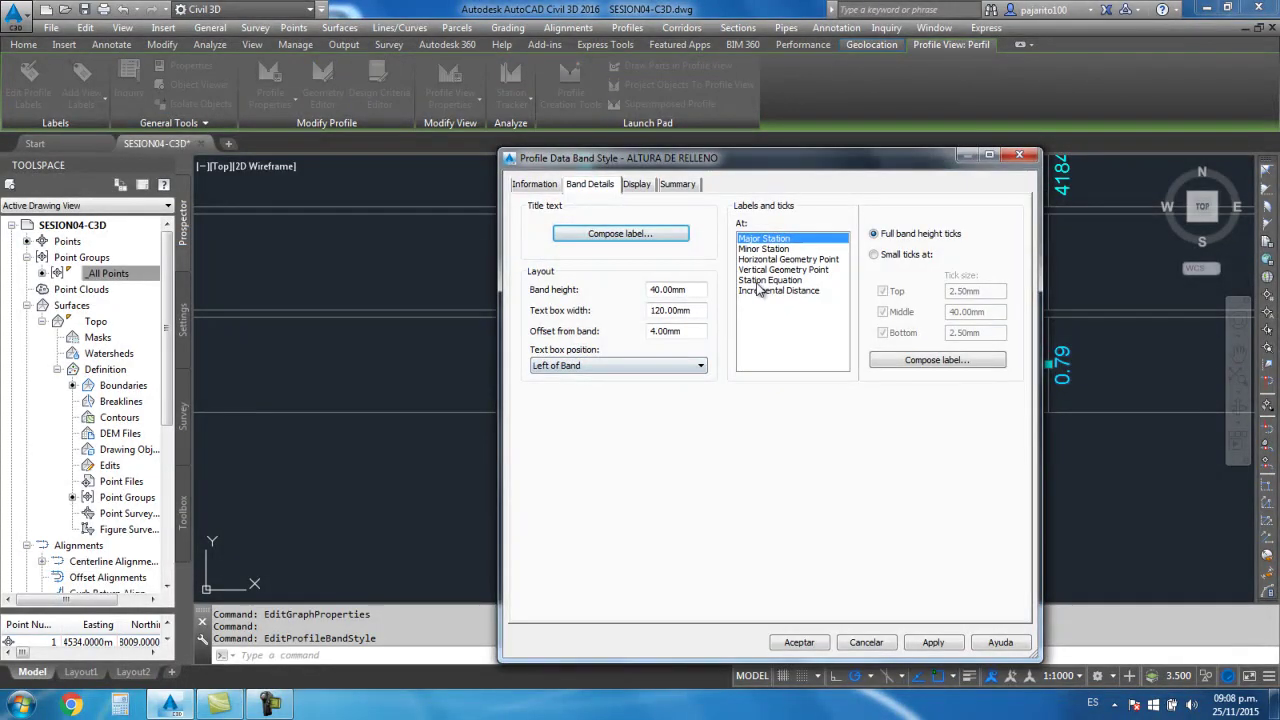
click(900, 362)
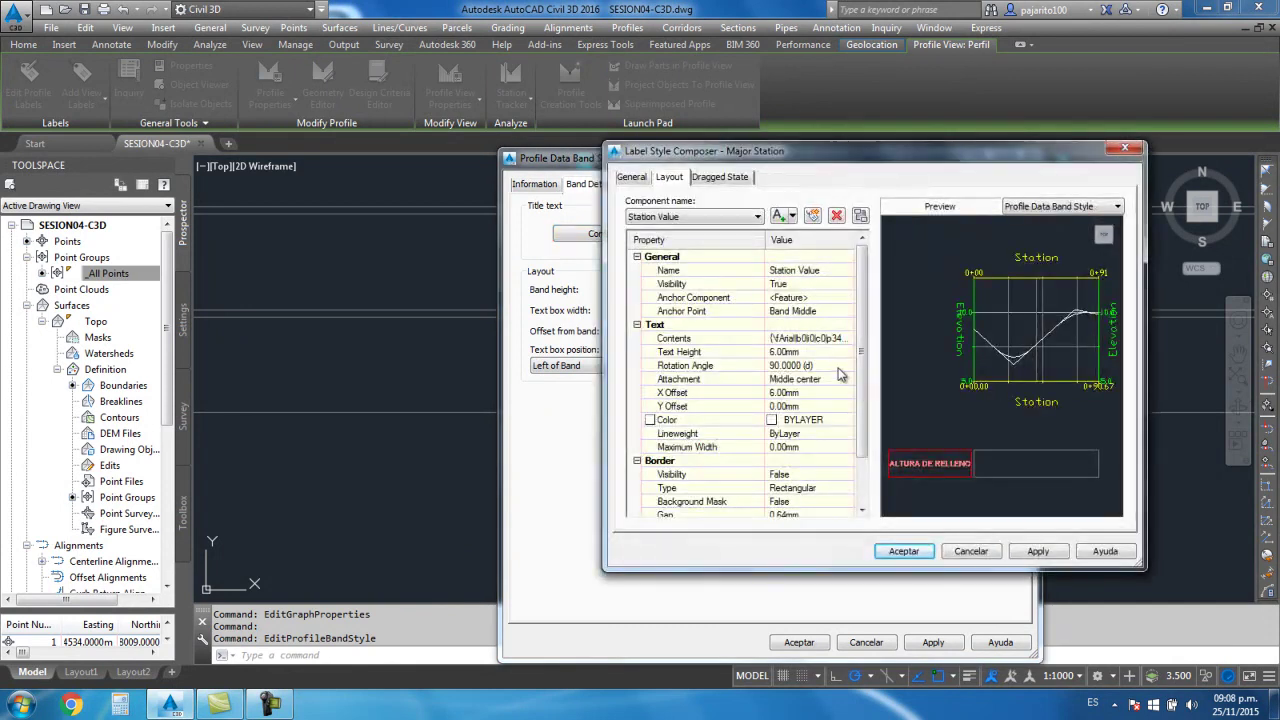
click(850, 343)
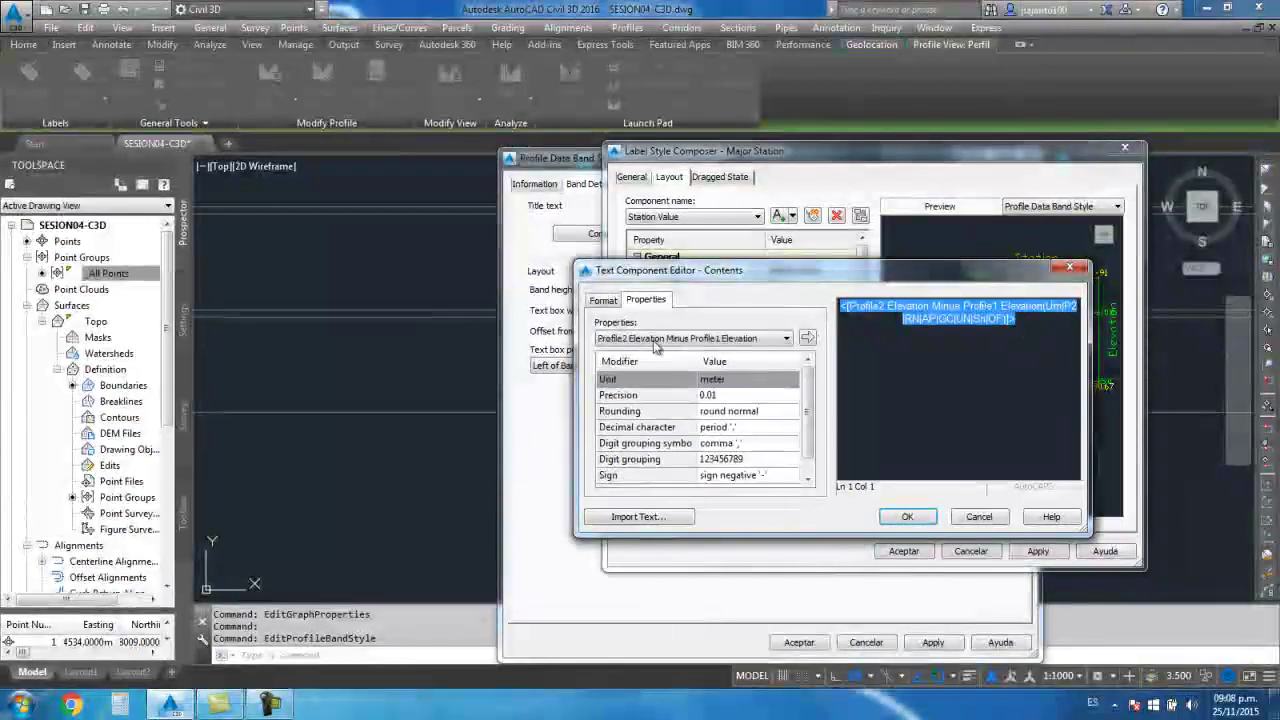
click(810, 447)
click(740, 460)
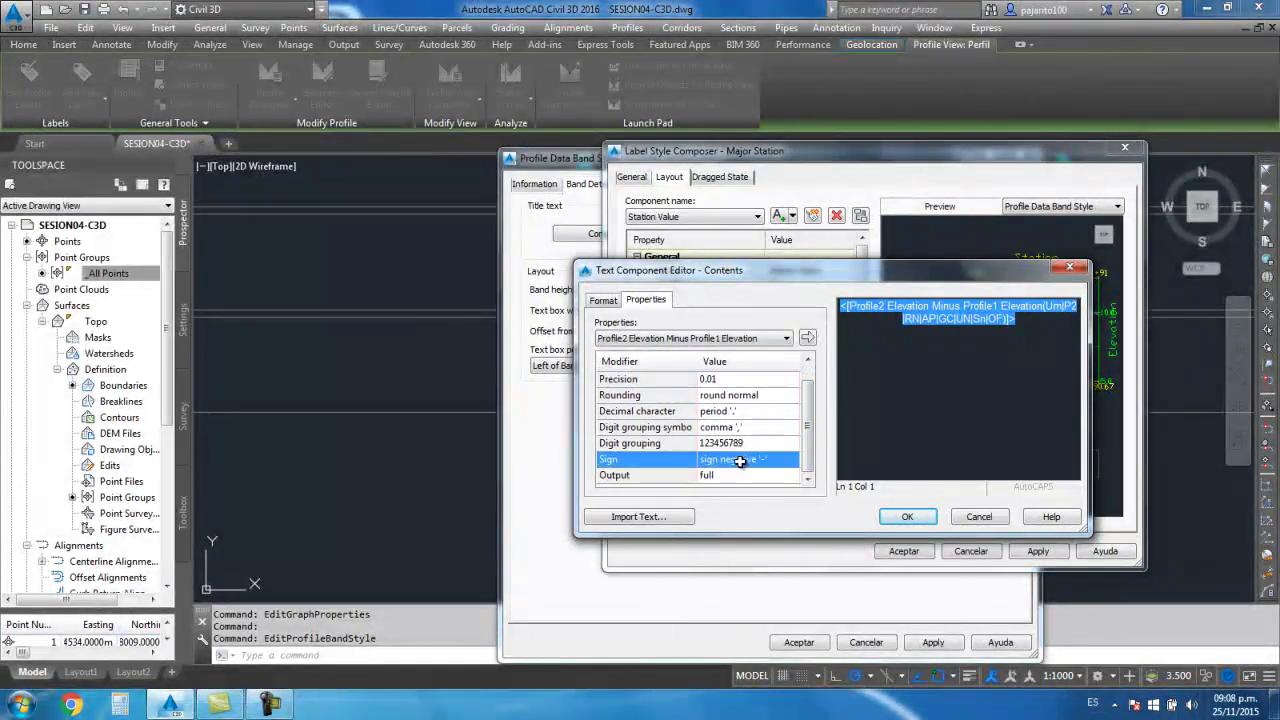
click(740, 460)
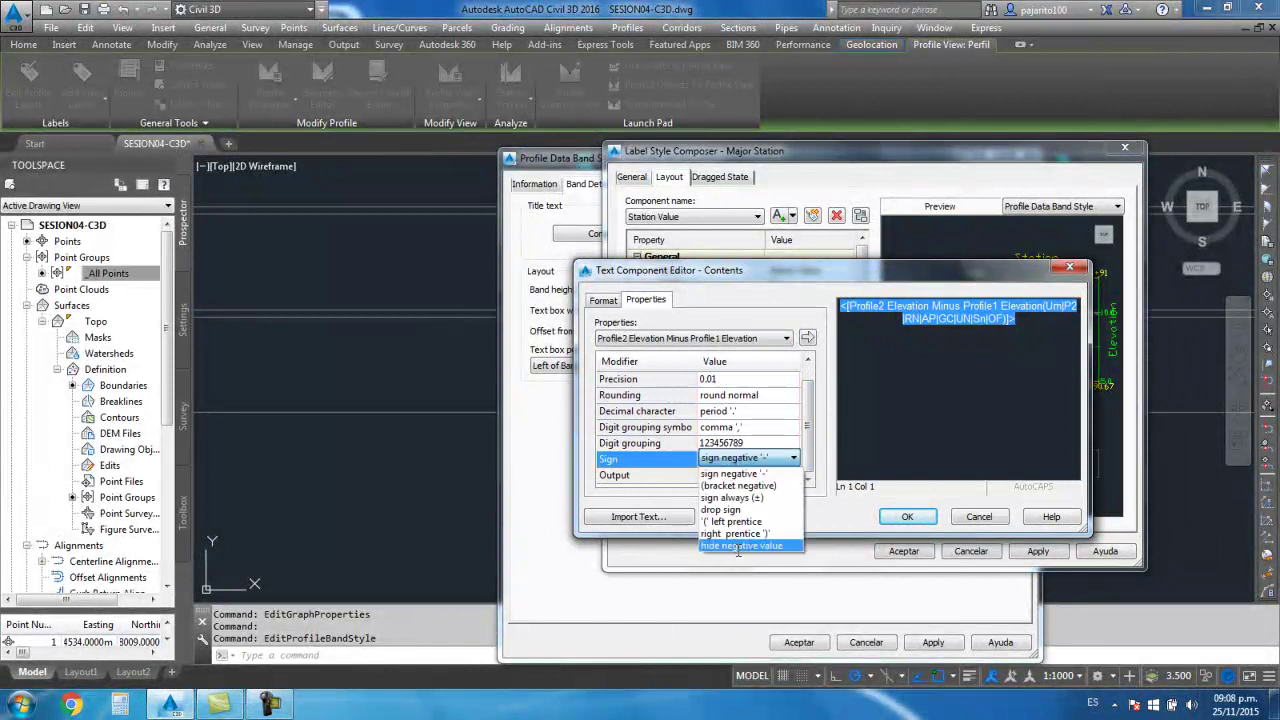
click(741, 545)
click(907, 517)
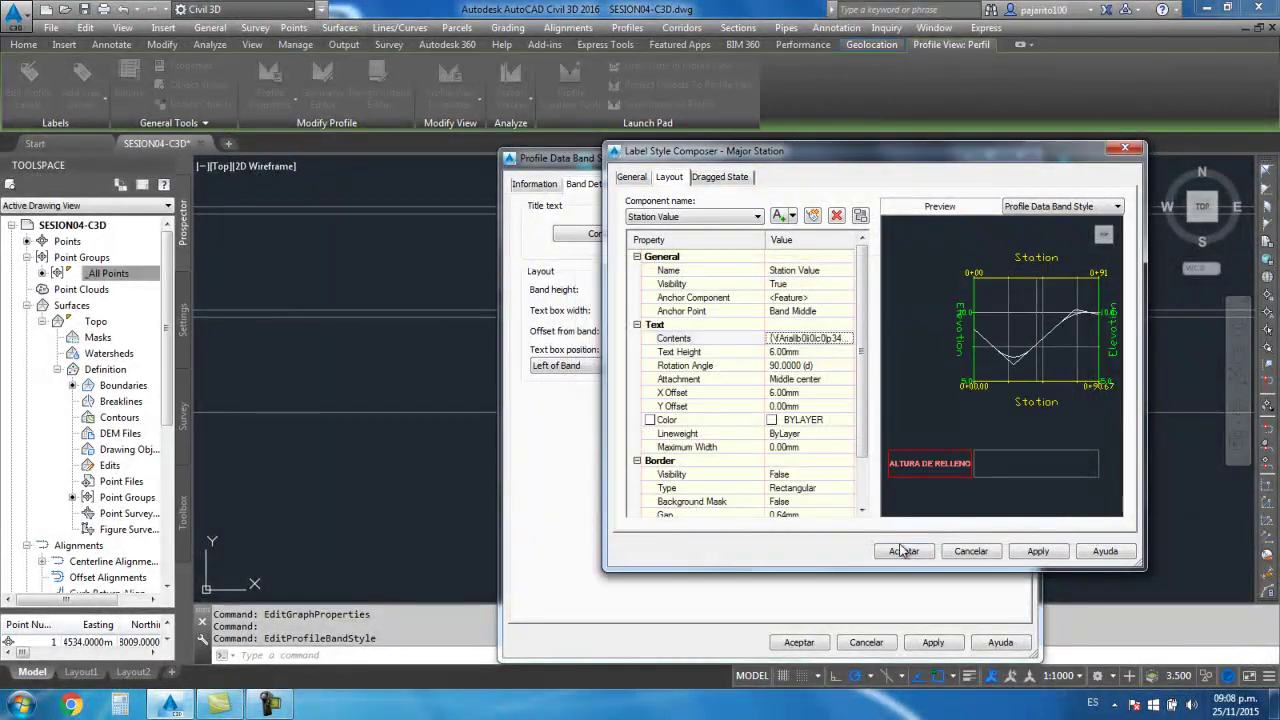
click(903, 551)
Verify the ALTURA DE RELLENO row leaves negative cells blank, then save the drawing
scroll(680, 408, down, 5)
scroll(766, 423, up, 2)
scroll(603, 457, down, 3)
middle_drag(603, 457, 582, 433)
scroll(582, 433, up, 2)
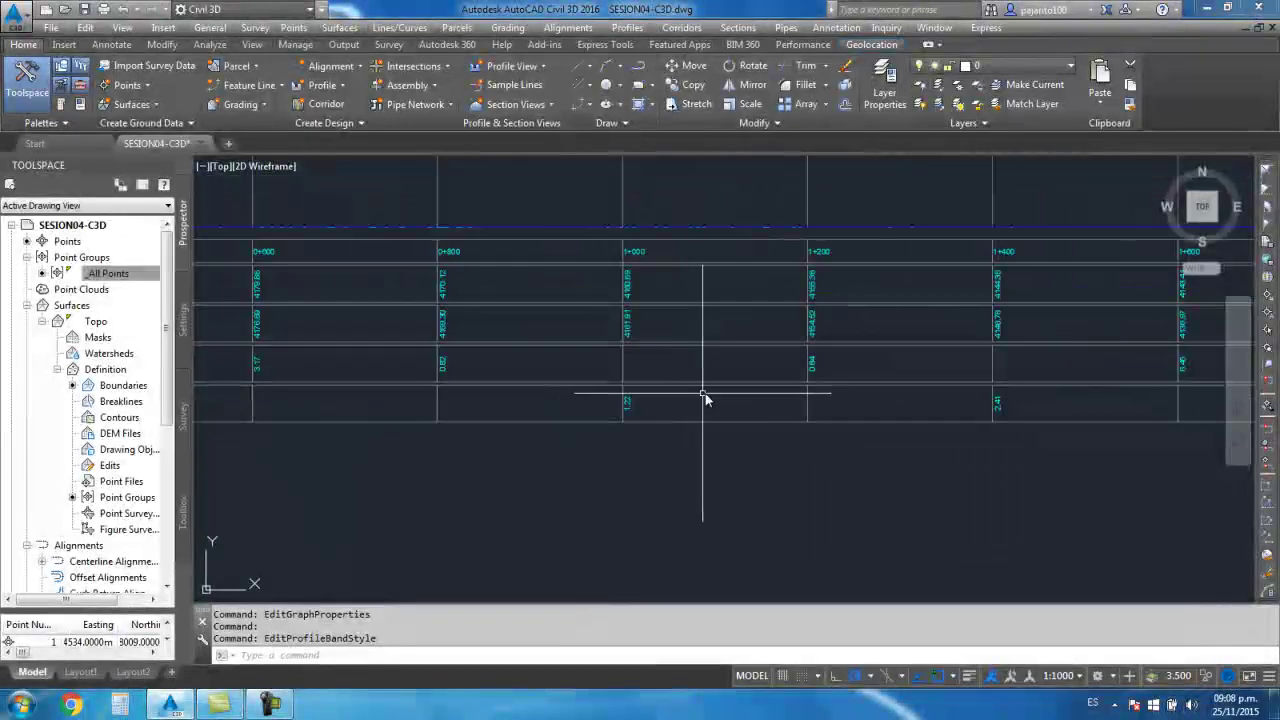
scroll(623, 380, up, 1)
scroll(657, 353, up, 3)
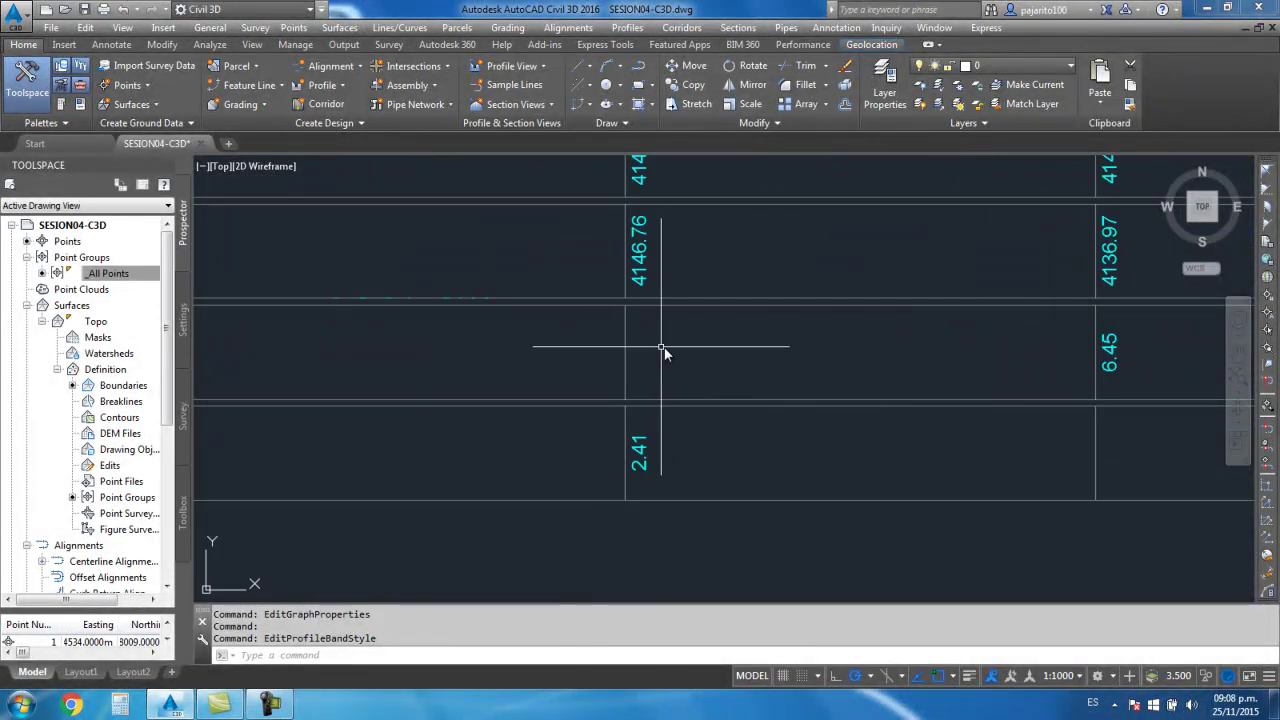
scroll(680, 358, down, 3)
scroll(588, 347, up, 3)
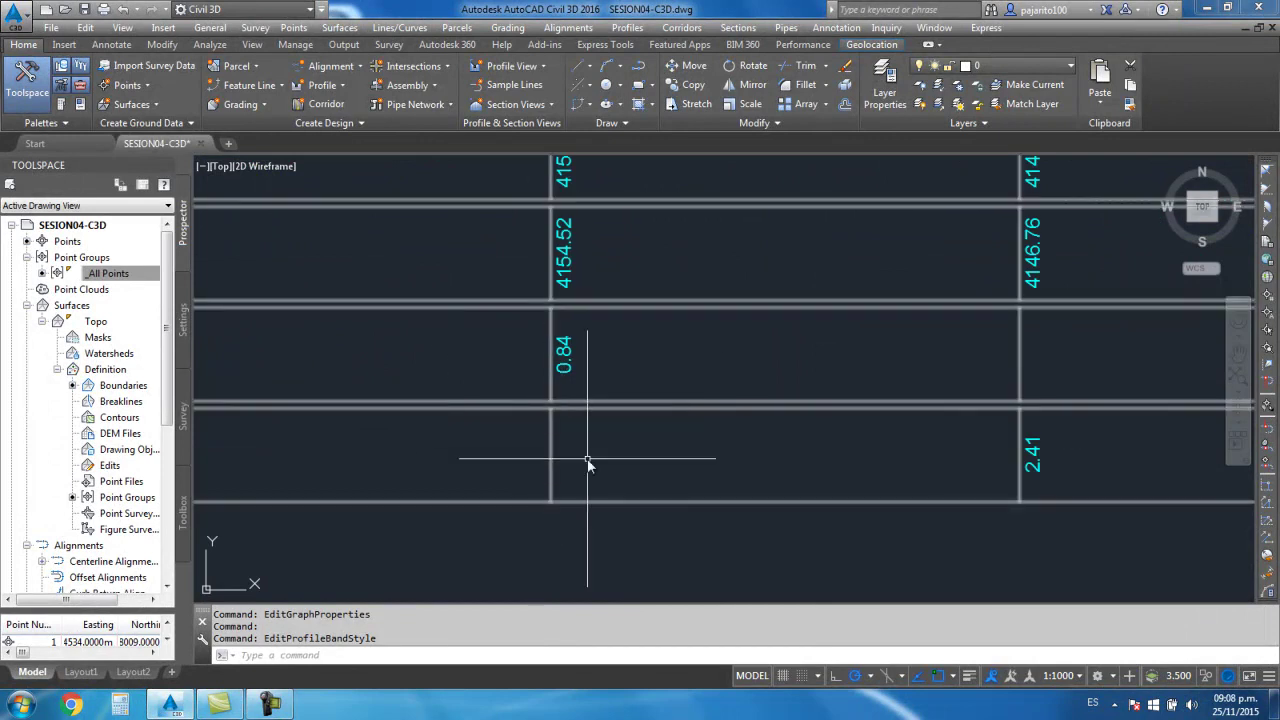
middle_drag(591, 413, 631, 437)
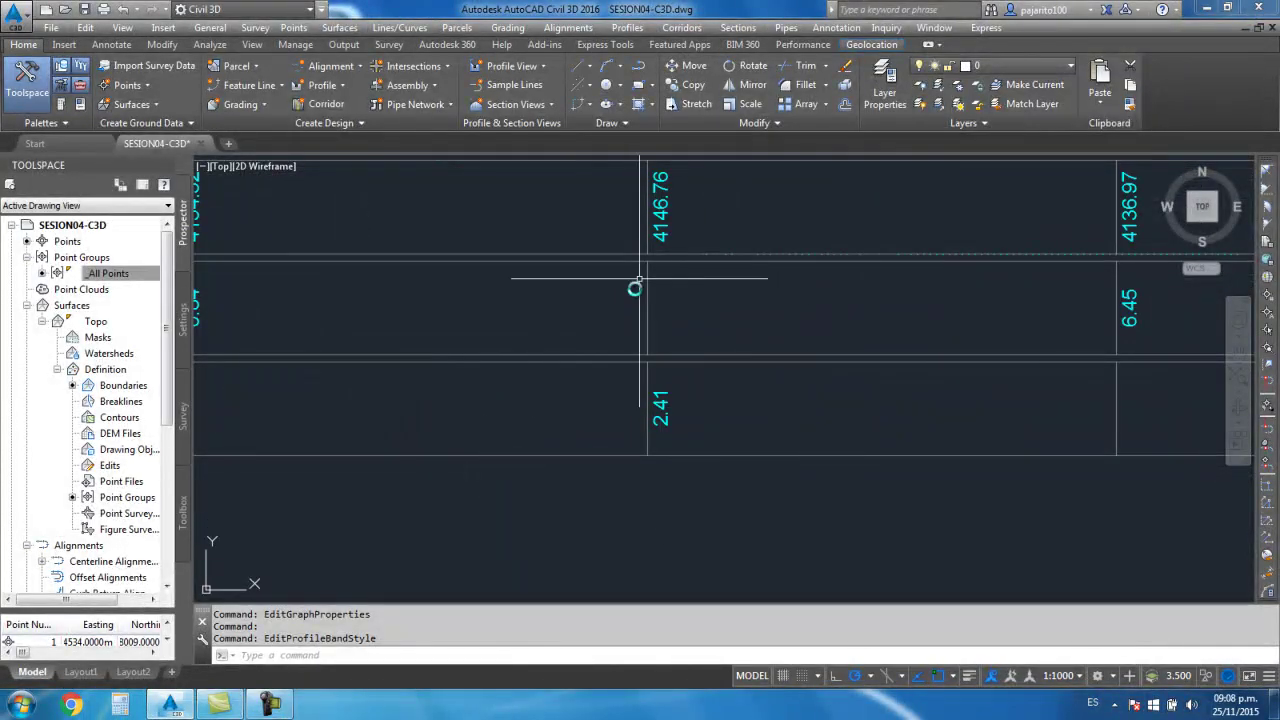
scroll(650, 345, down, 2)
scroll(760, 375, down, 2)
scroll(770, 395, down, 2)
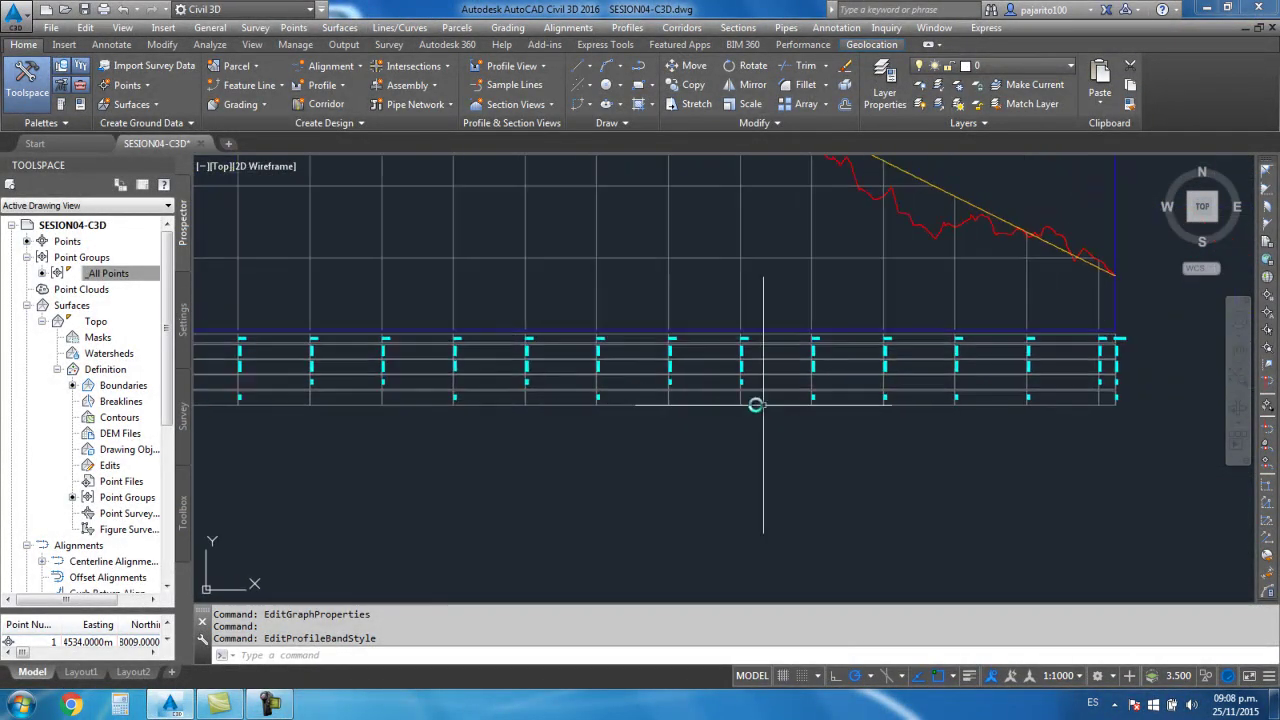
scroll(841, 399, up, 3)
scroll(826, 374, down, 3)
scroll(750, 386, up, 1)
scroll(750, 386, up, 1)
scroll(398, 239, down, 1)
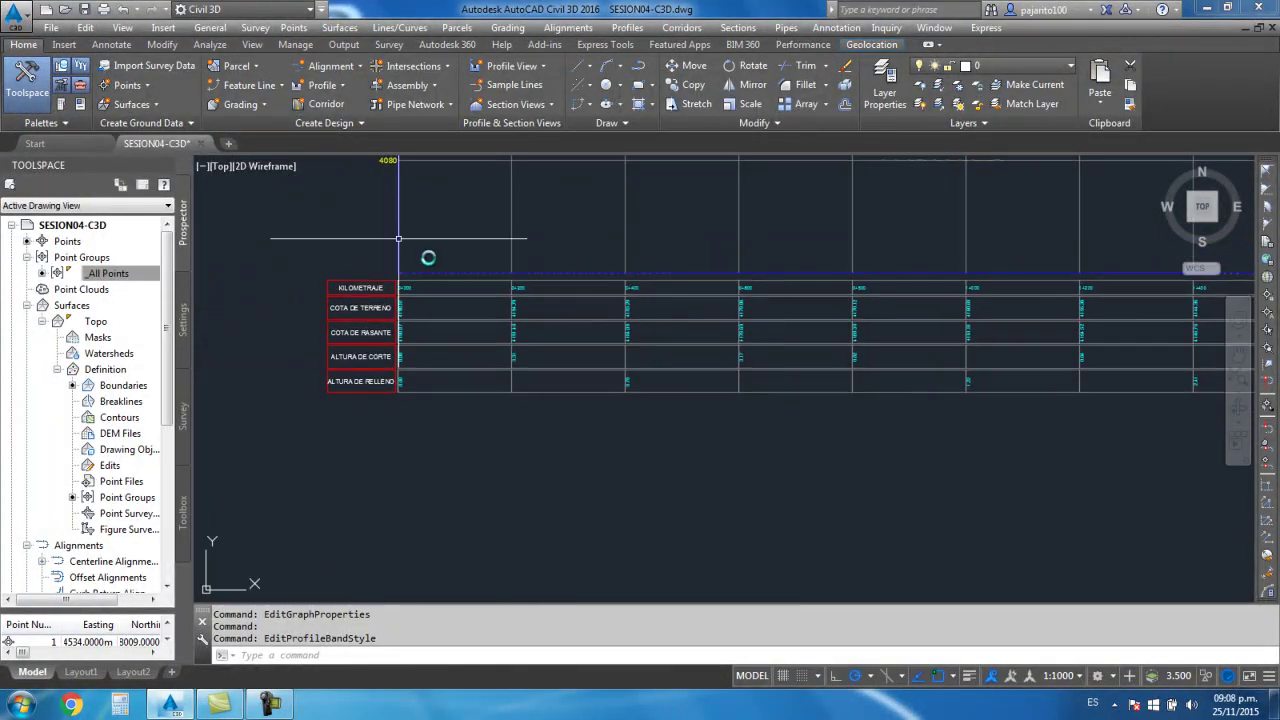
click(85, 9)
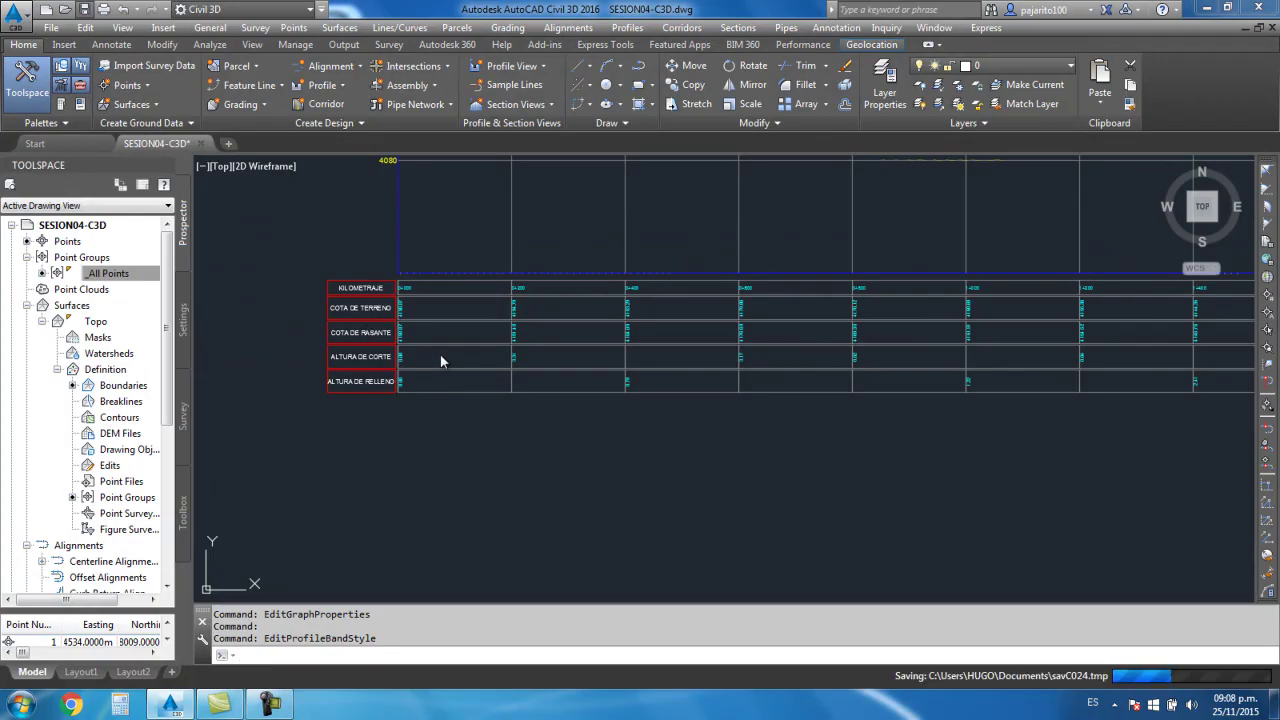
Pan back over the band table and select the profile view
scroll(525, 371, down, 2)
scroll(600, 412, up, 2)
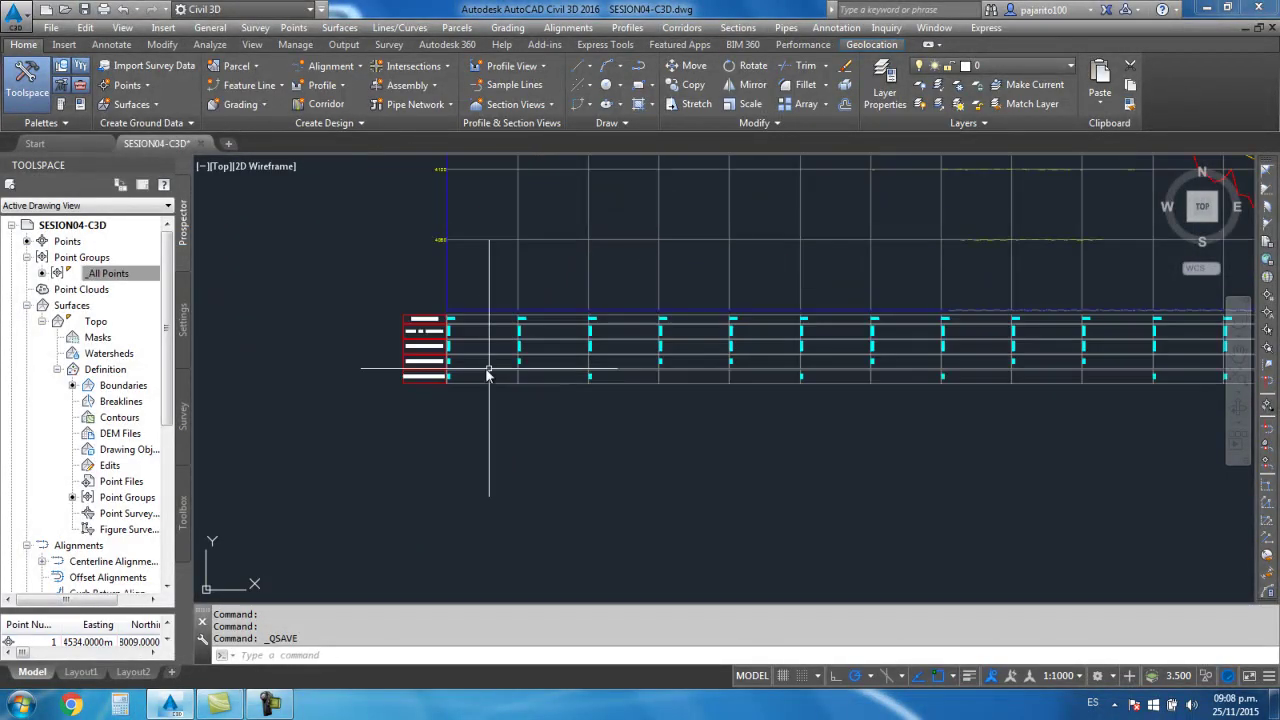
scroll(418, 342, up, 1)
scroll(418, 342, down, 2)
scroll(514, 366, up, 1)
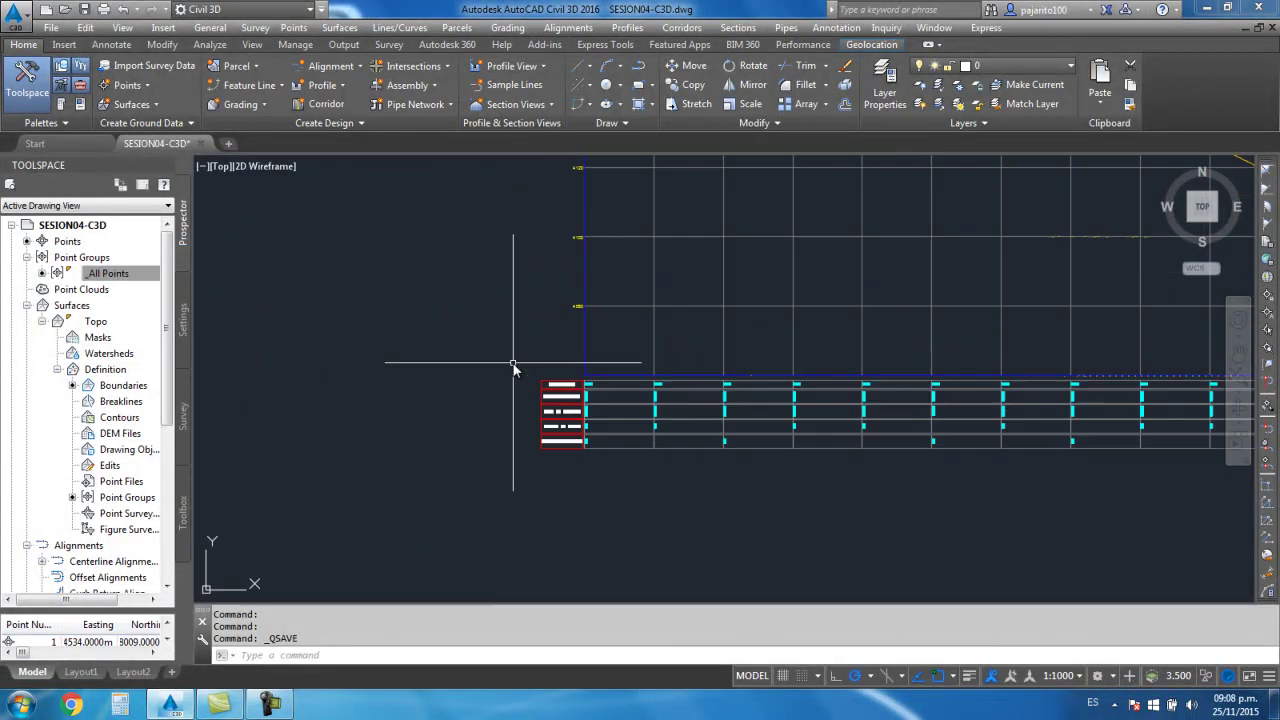
scroll(557, 351, up, 1)
scroll(450, 368, up, 3)
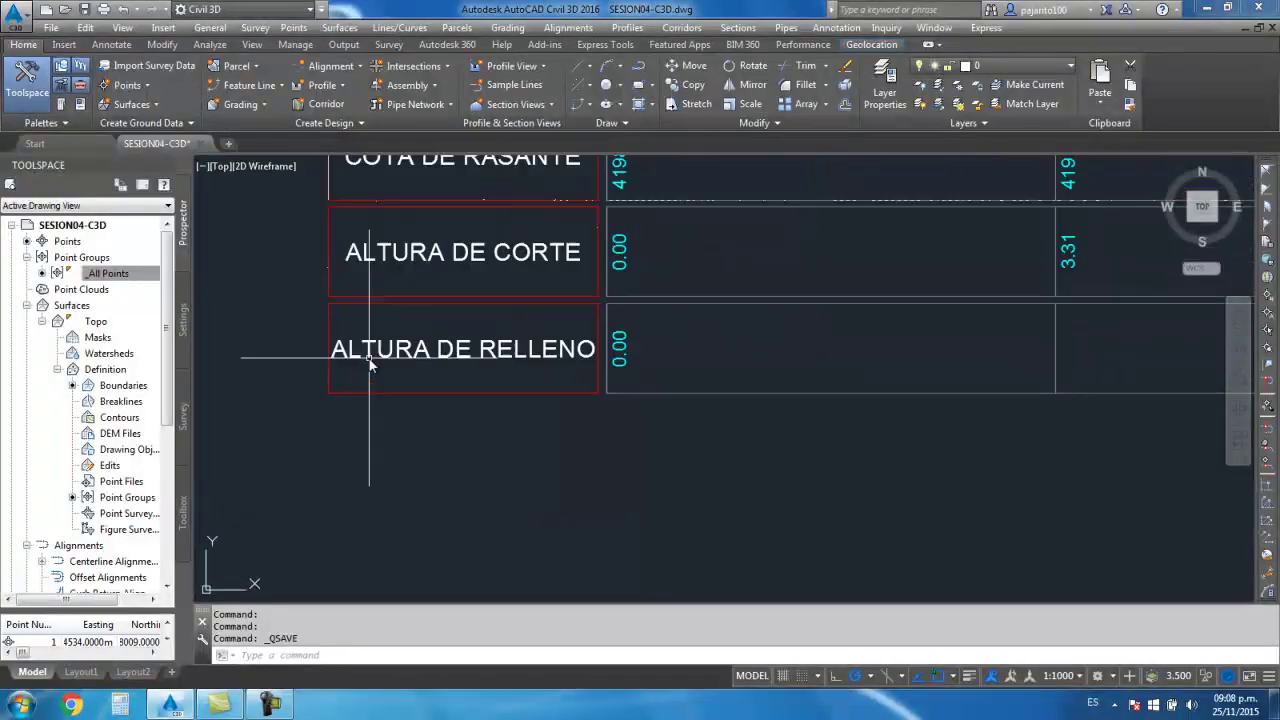
scroll(470, 380, down, 4)
scroll(470, 380, up, 2)
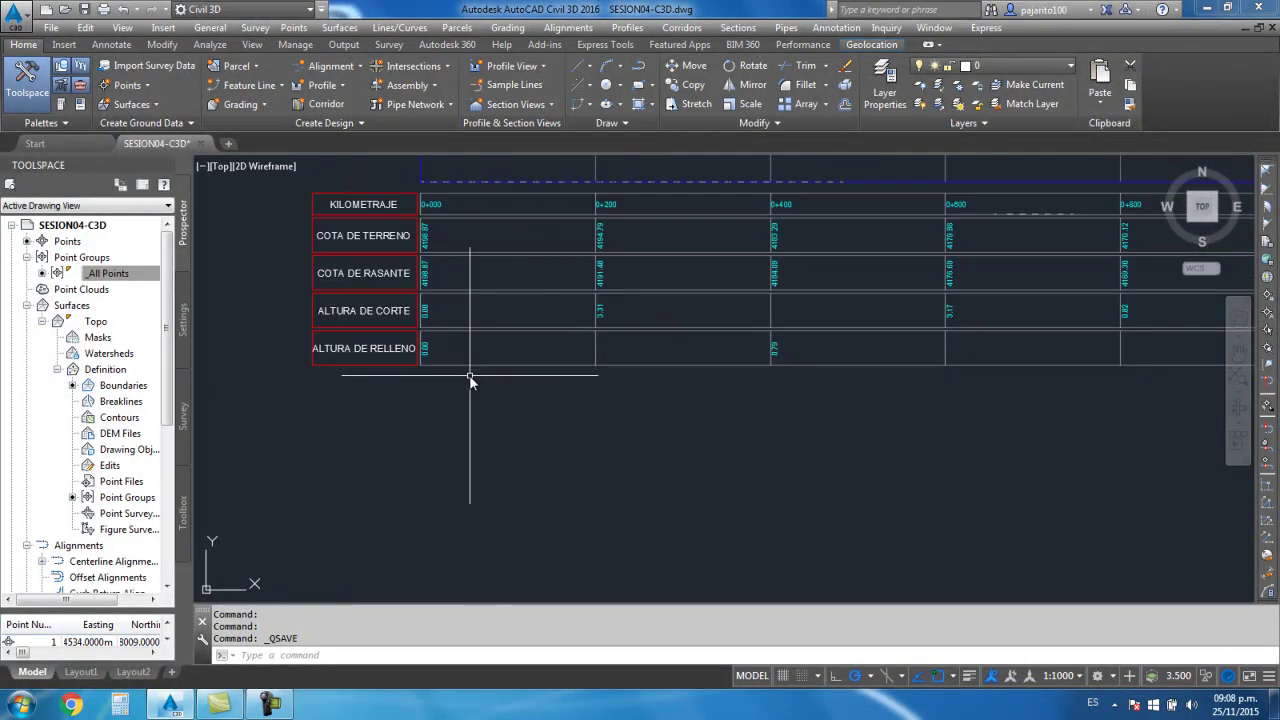
middle_drag(470, 380, 506, 434)
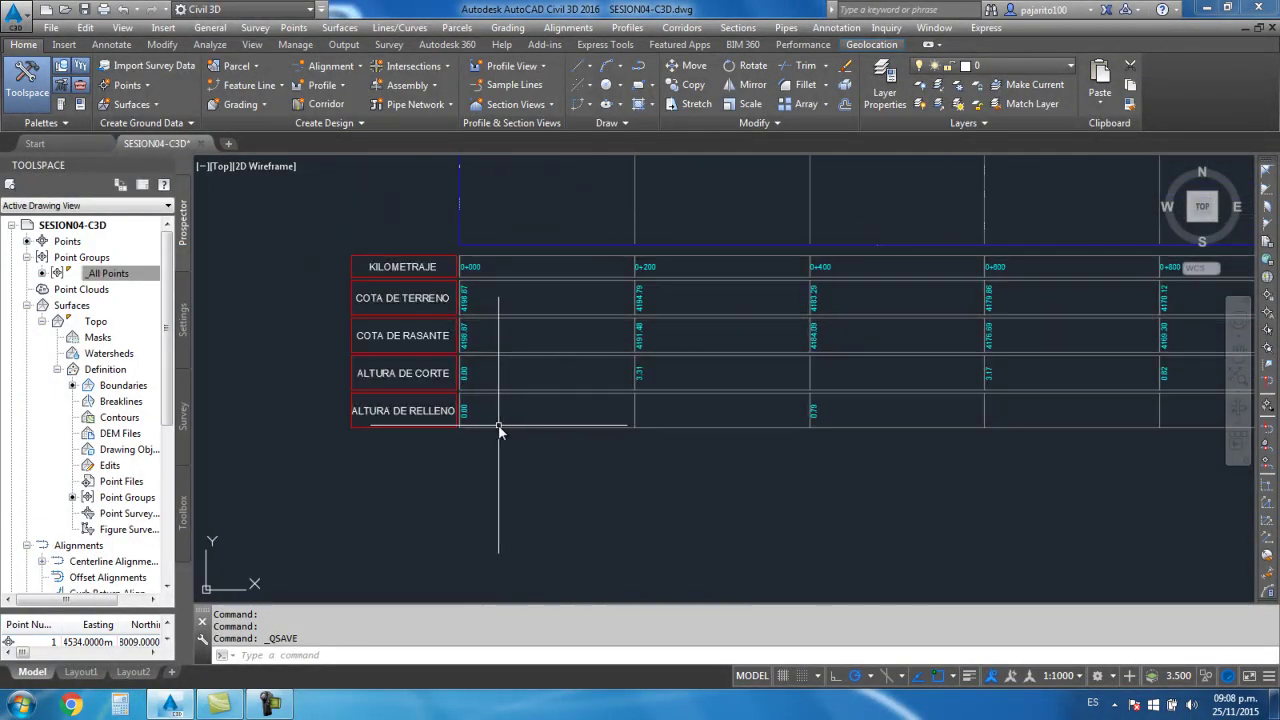
click(499, 427)
Pick a Horizontal Geometry band with Curvature style and copy it as 'Curvature [Copy]'
right_click(498, 430)
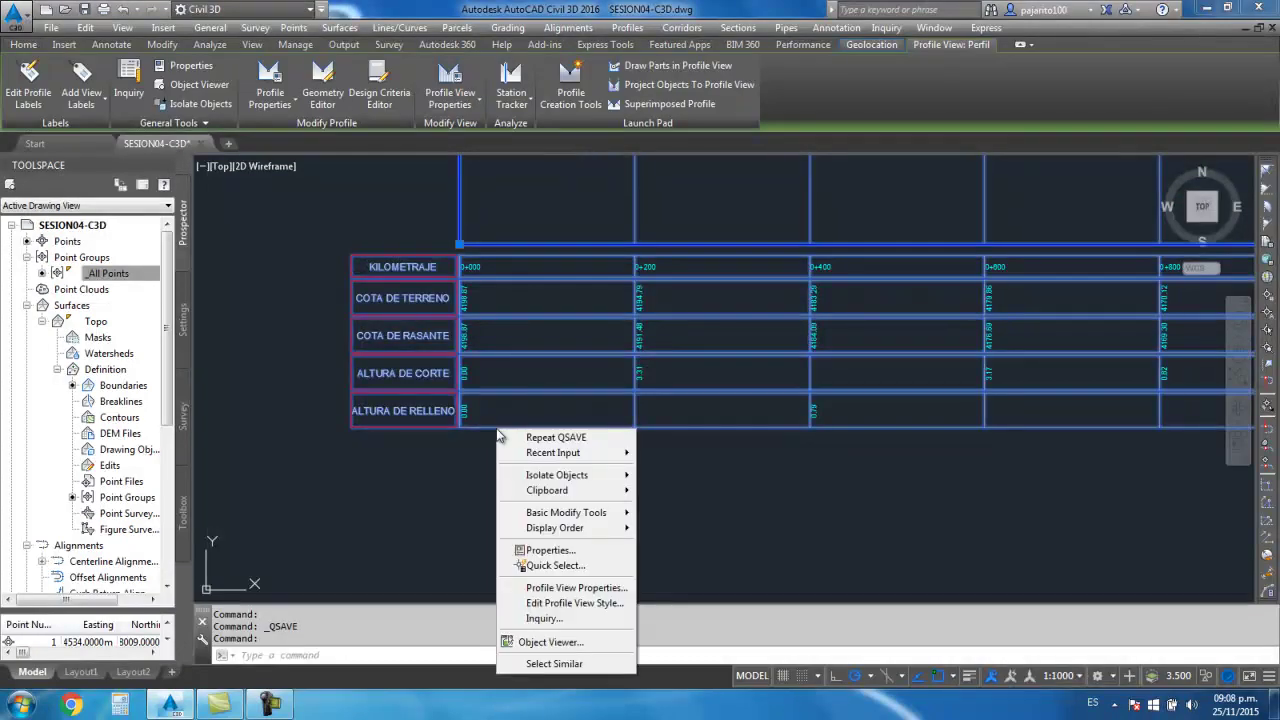
click(597, 588)
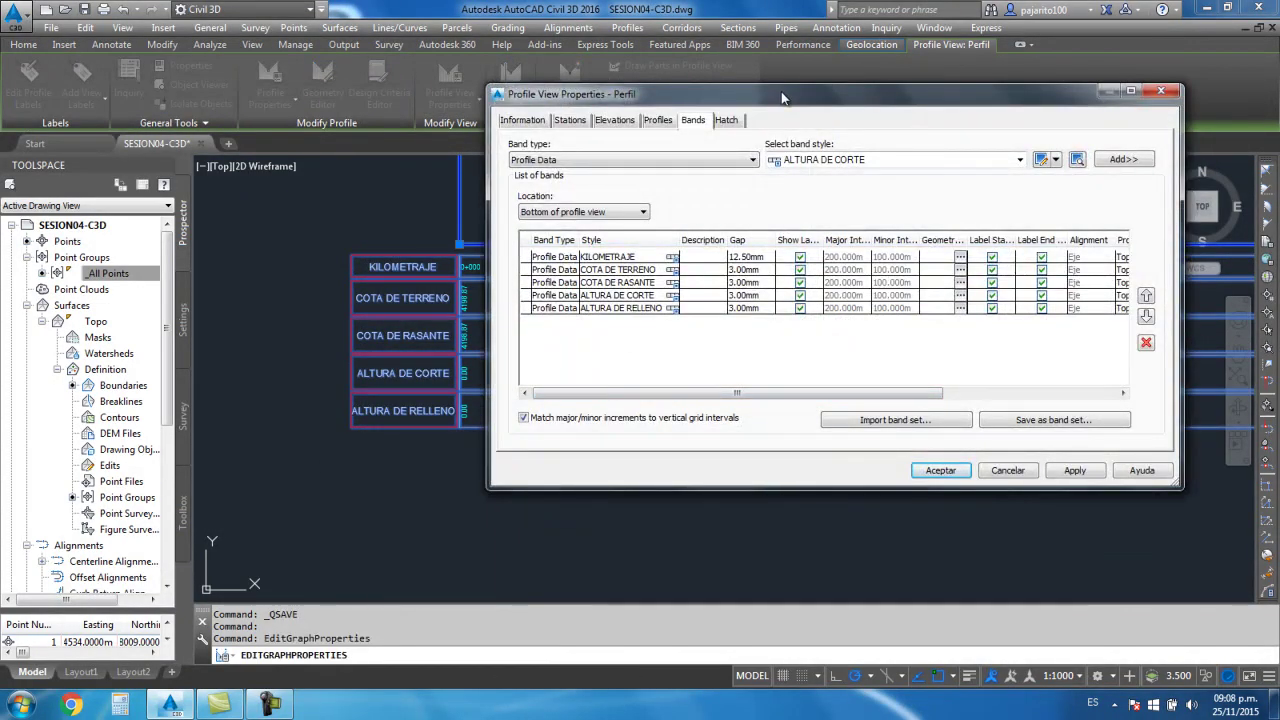
drag(783, 97, 589, 152)
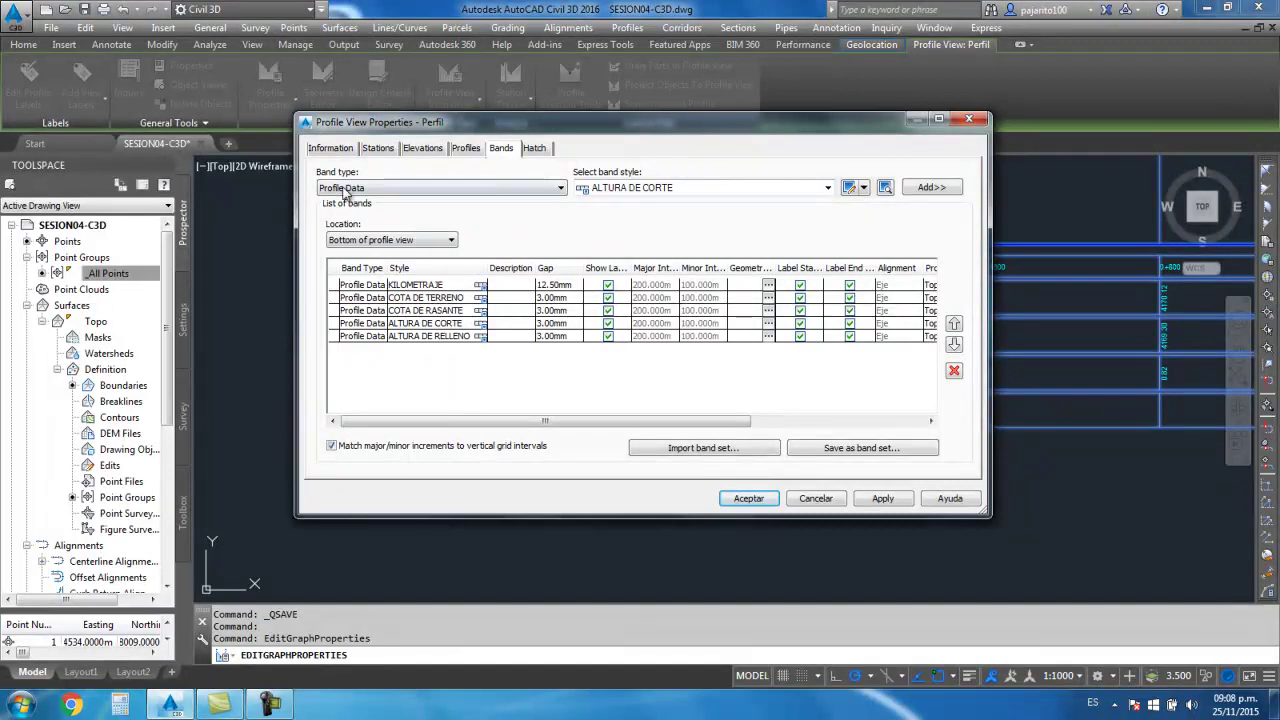
click(540, 188)
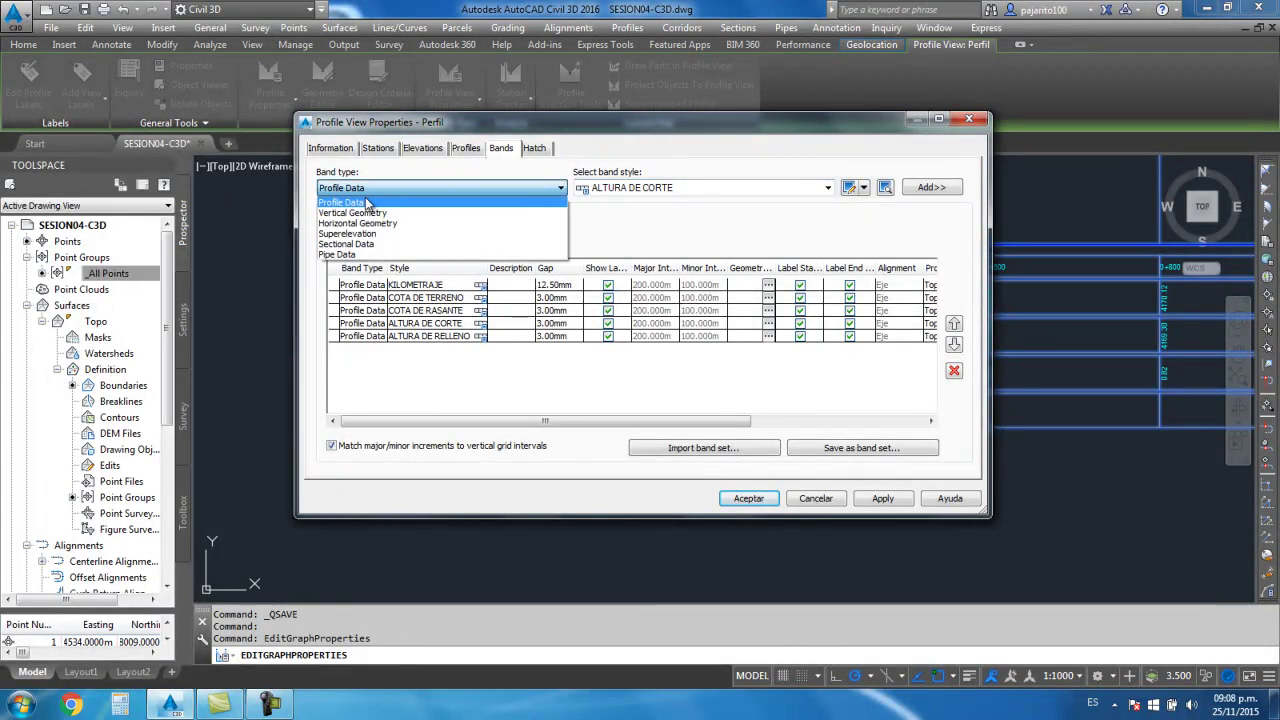
click(371, 223)
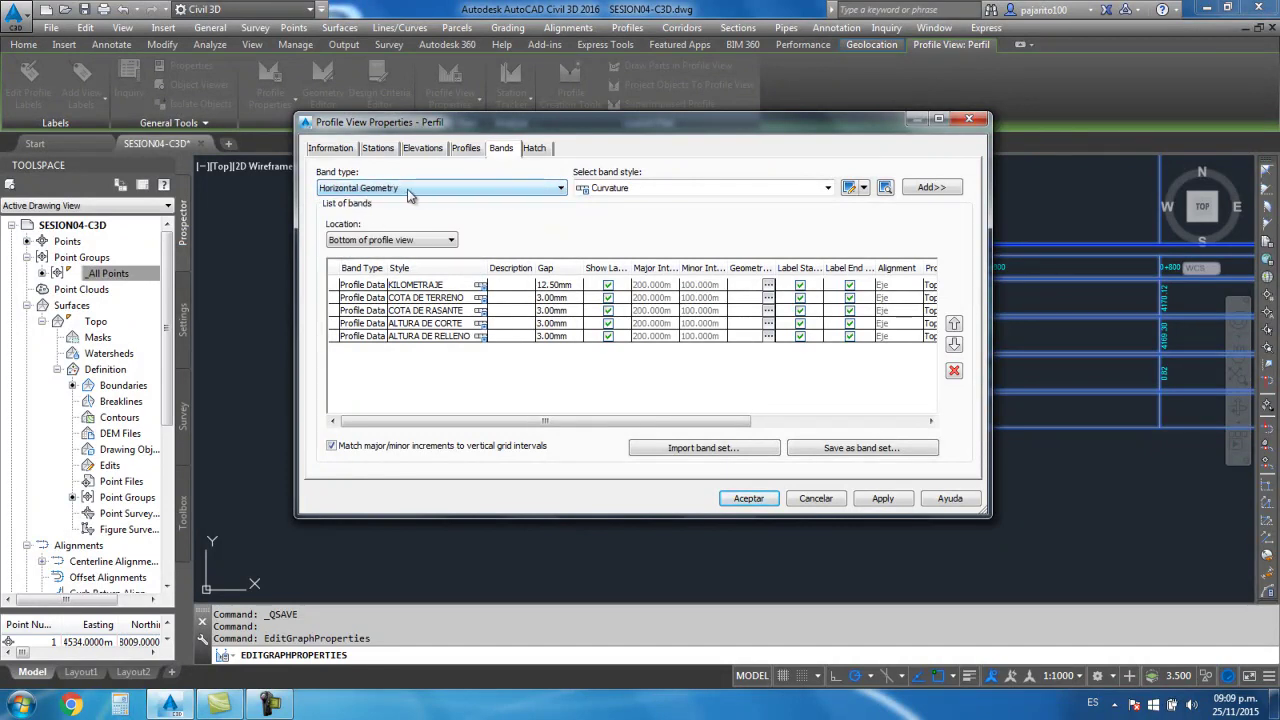
click(864, 188)
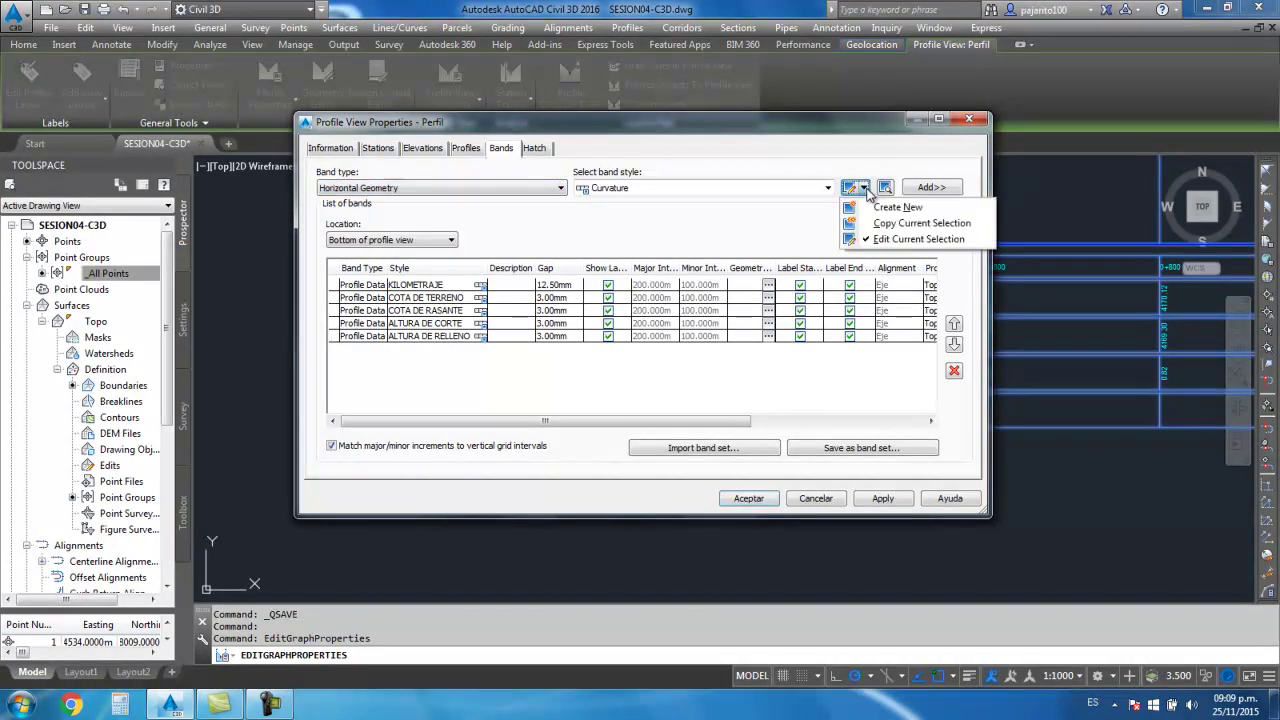
click(649, 188)
click(630, 210)
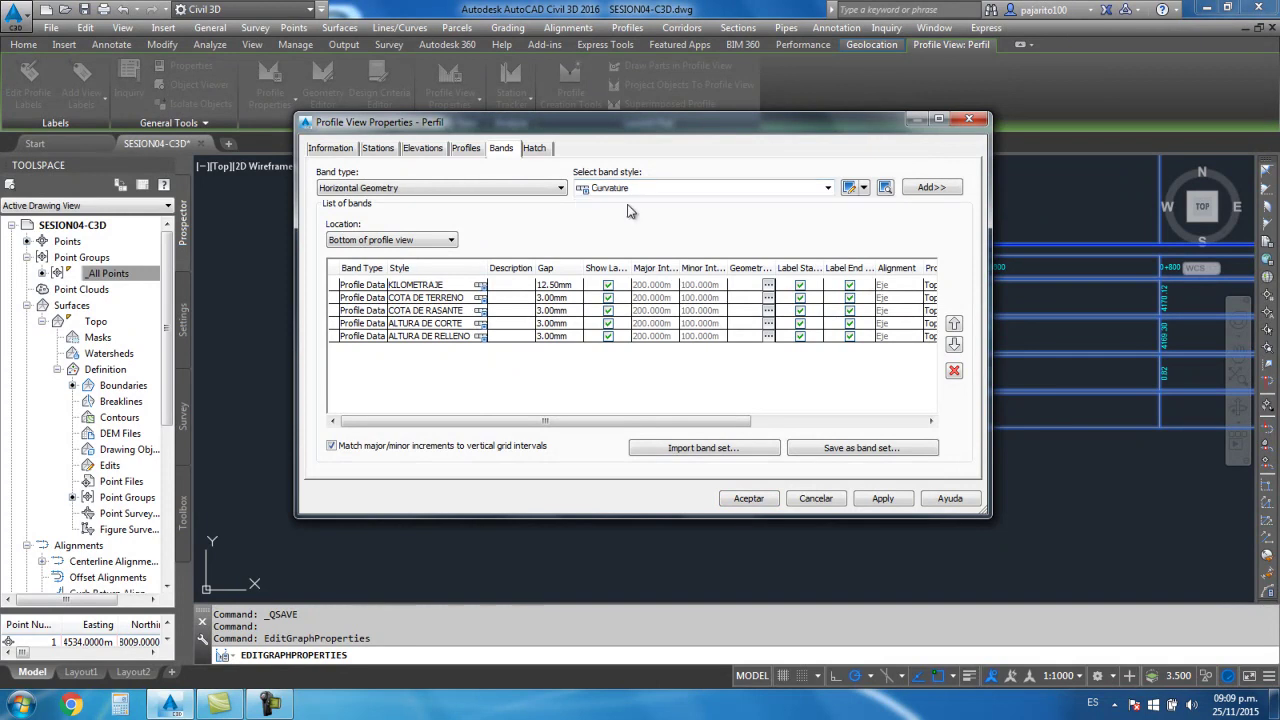
click(863, 188)
click(860, 222)
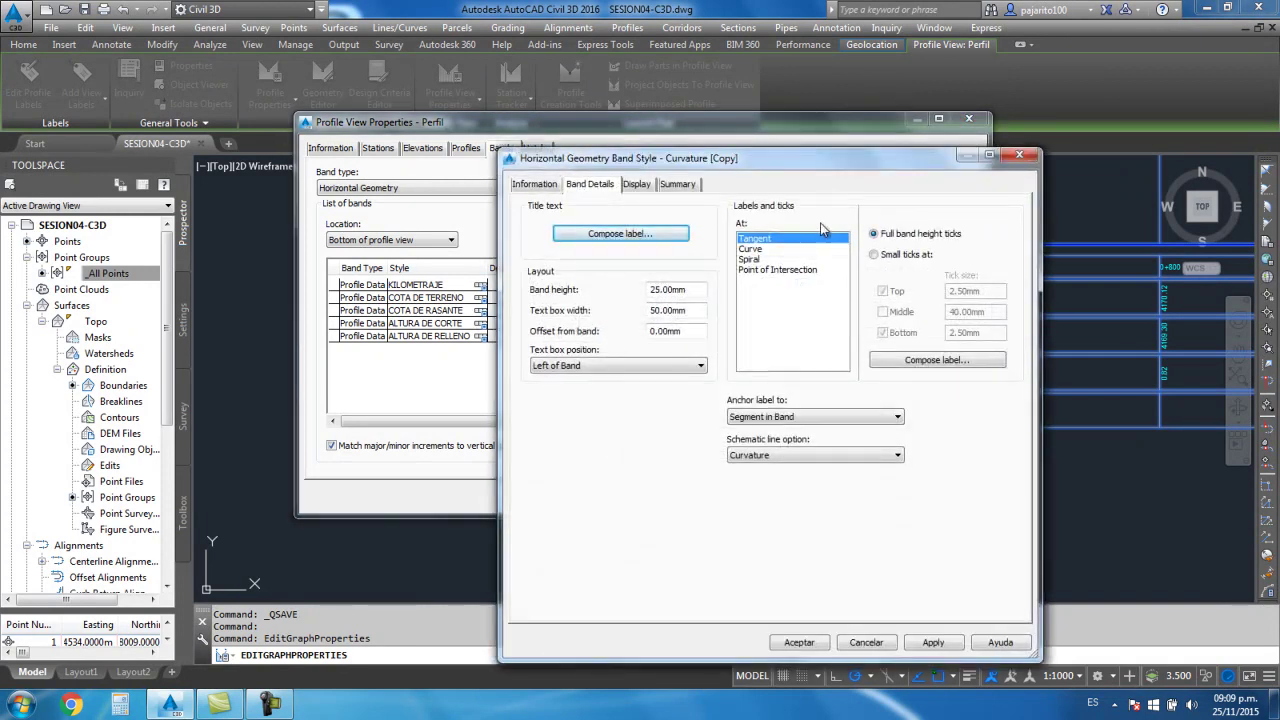
click(550, 187)
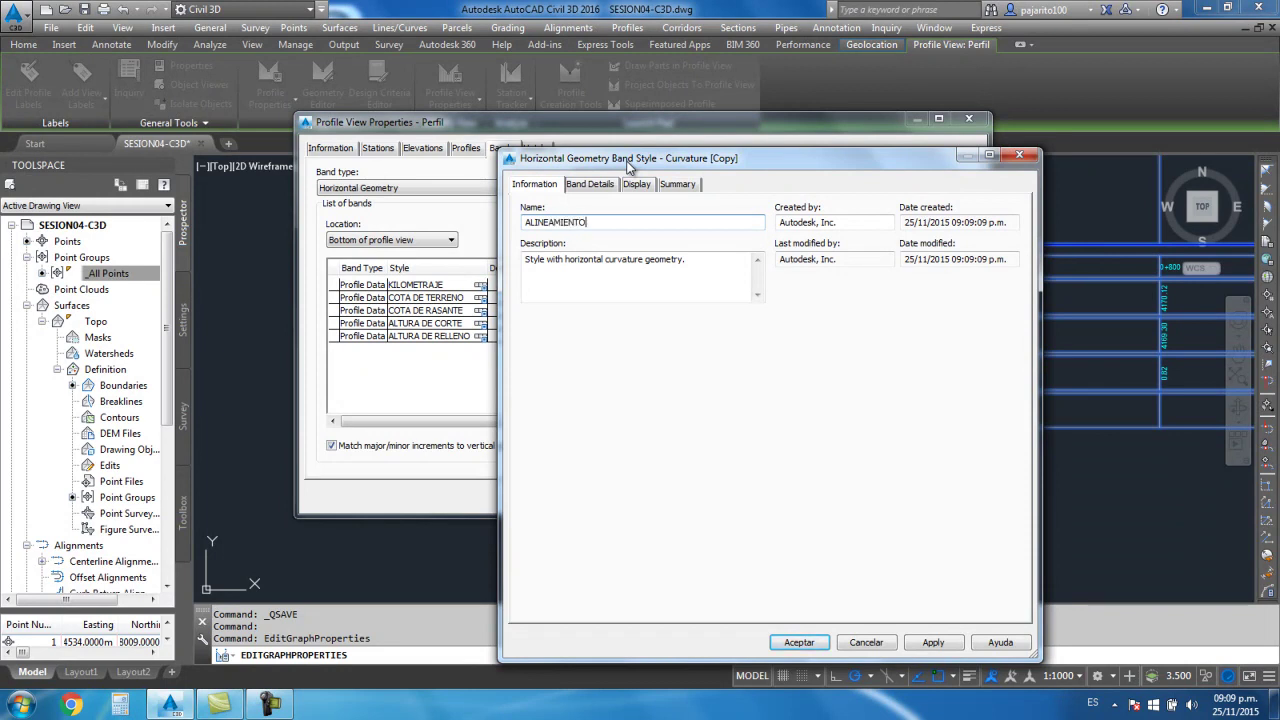
Accept the ALINEAMIENTO HORIZ. style and add it as a Horizontal Geometry band beneath the profile view
click(612, 184)
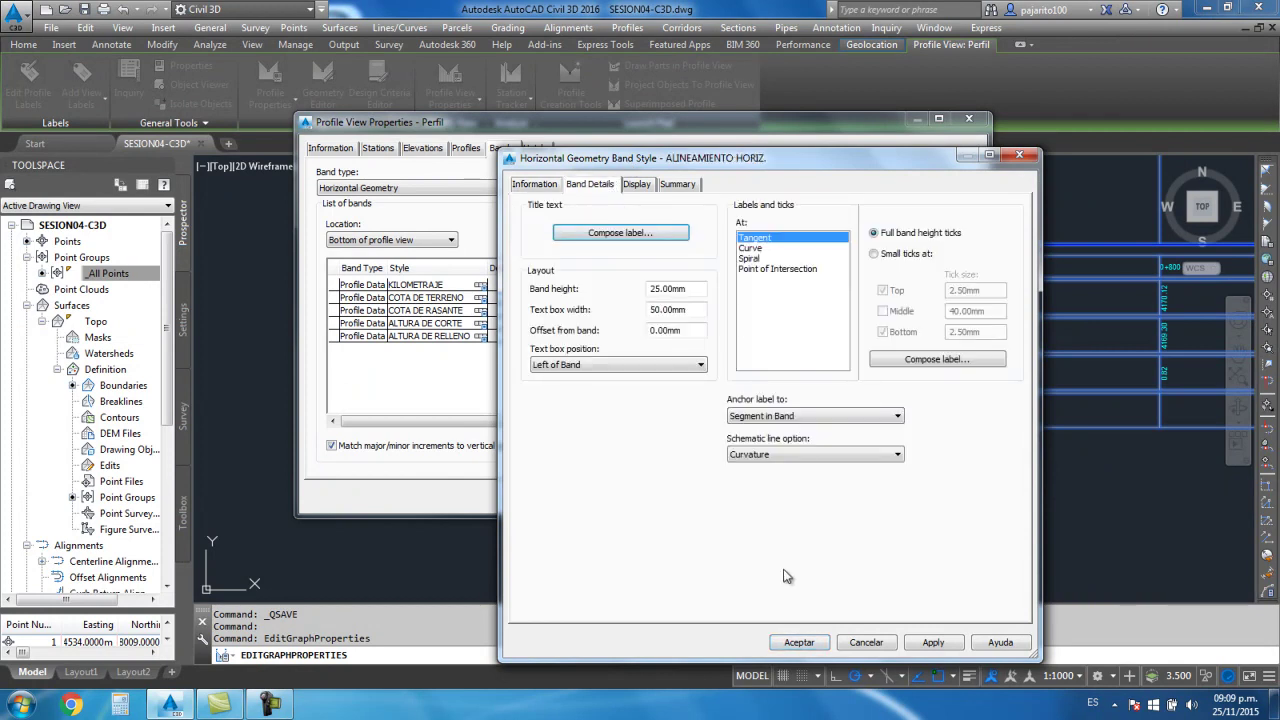
click(799, 642)
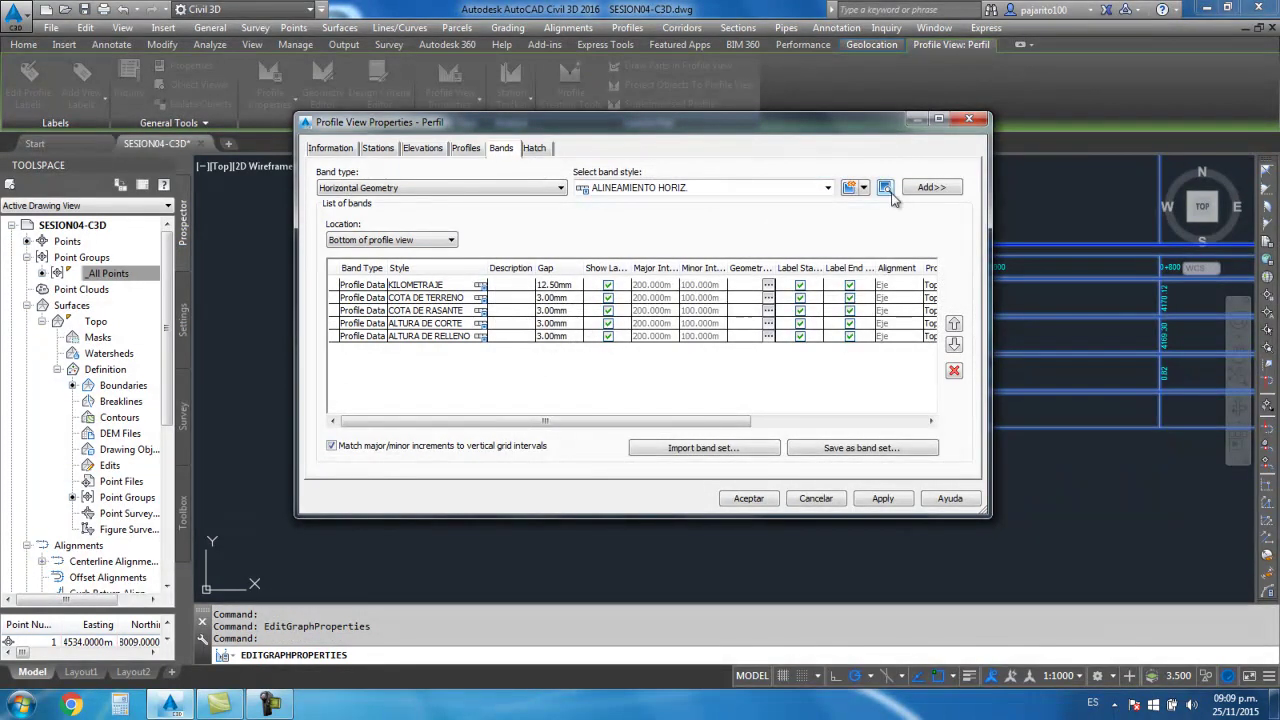
click(910, 189)
click(558, 349)
click(558, 349)
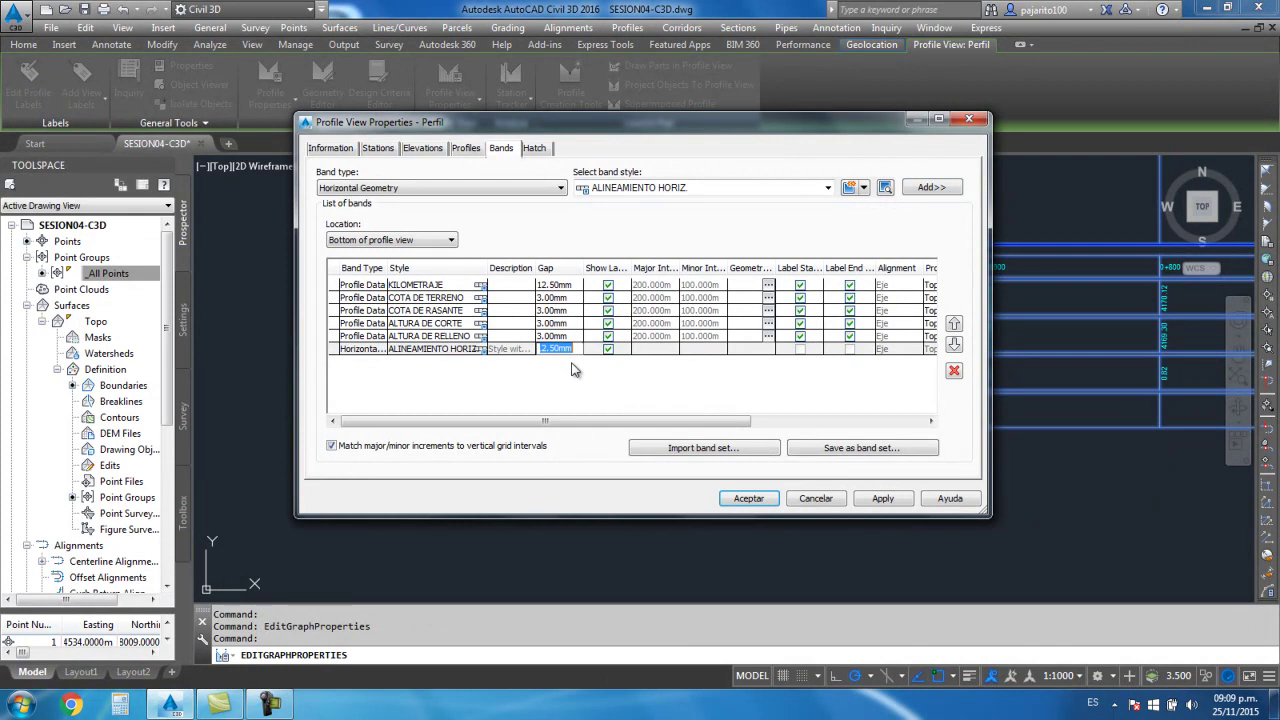
click(748, 498)
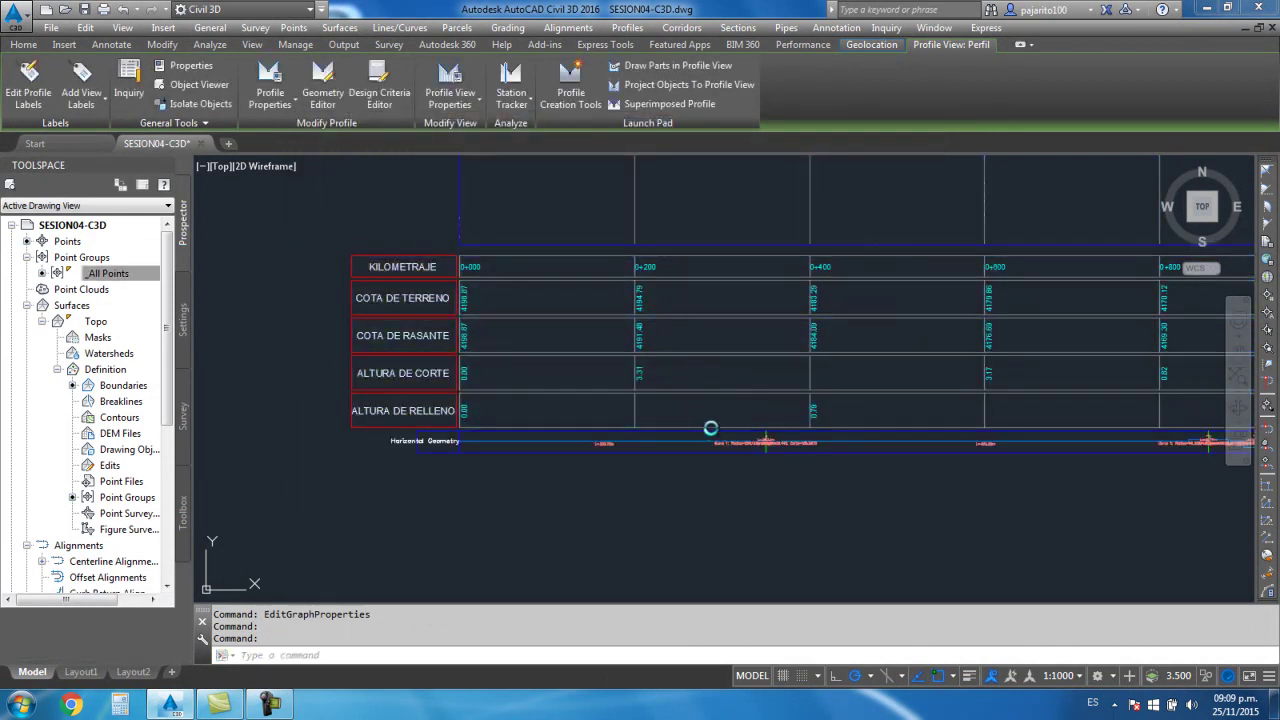
scroll(651, 386, down, 5)
scroll(651, 386, up, 4)
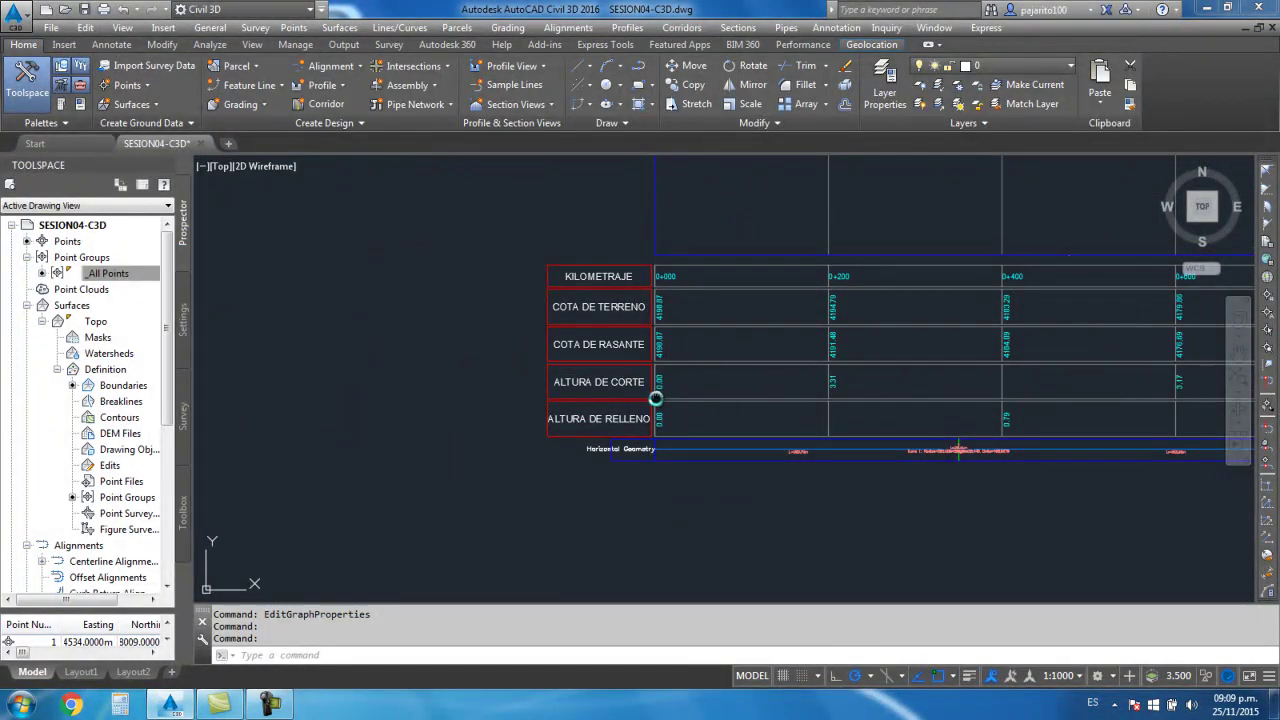
scroll(640, 385, up, 4)
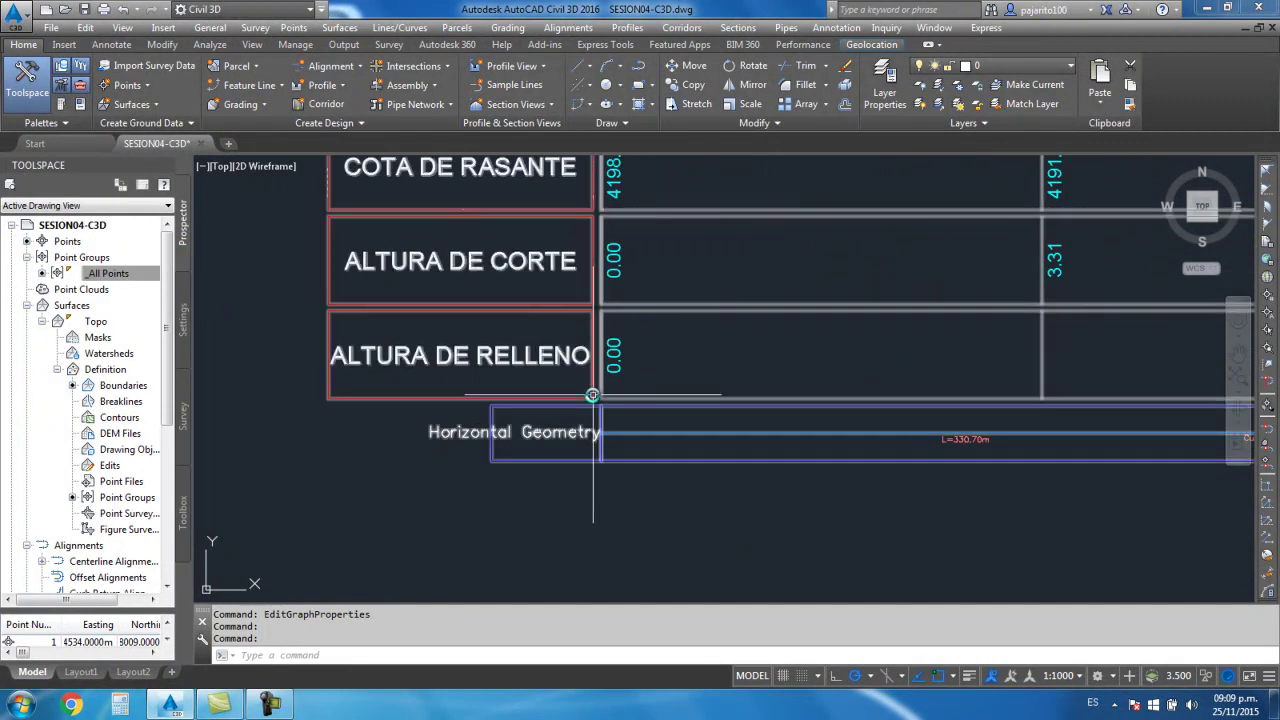
click(600, 325)
right_click(596, 324)
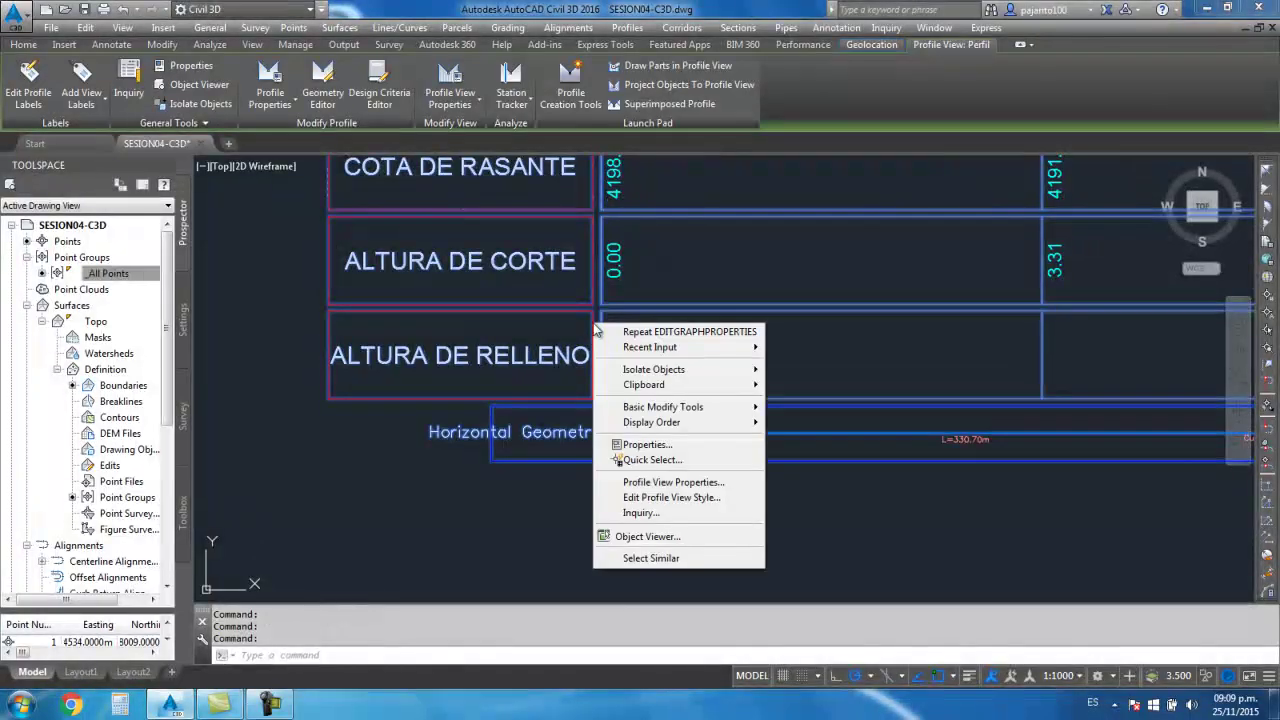
click(662, 484)
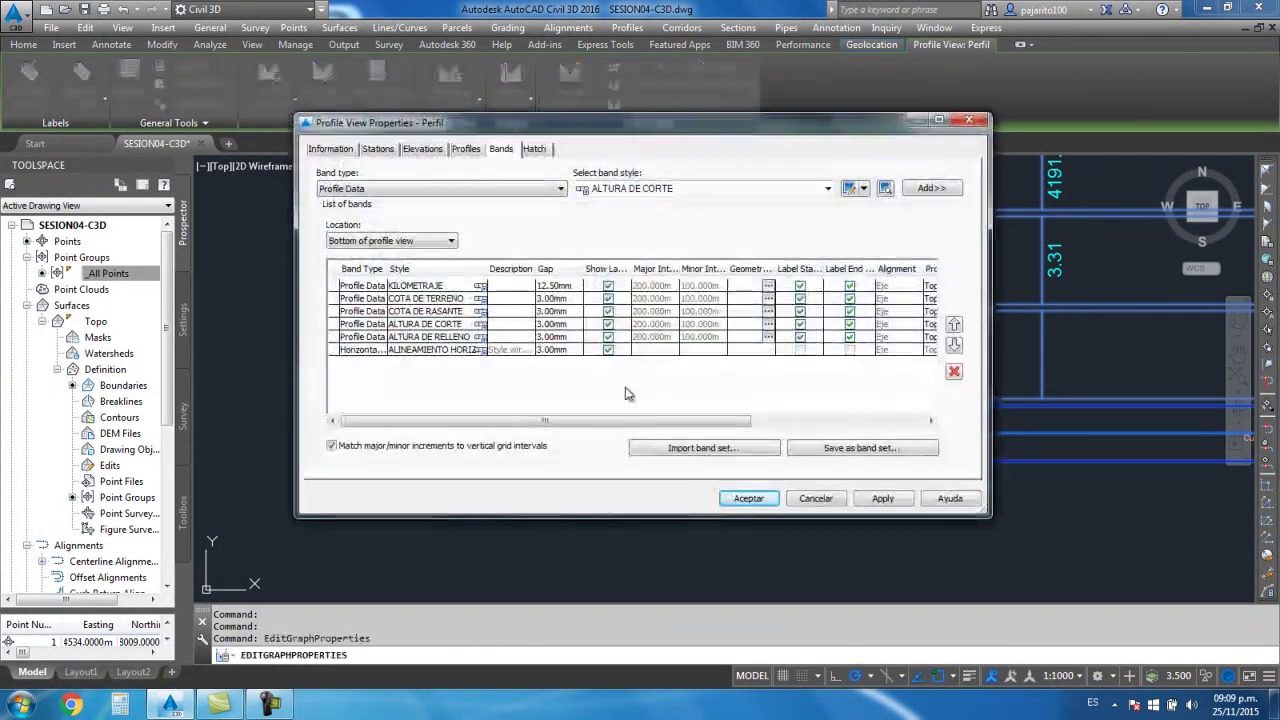
drag(620, 120, 880, 125)
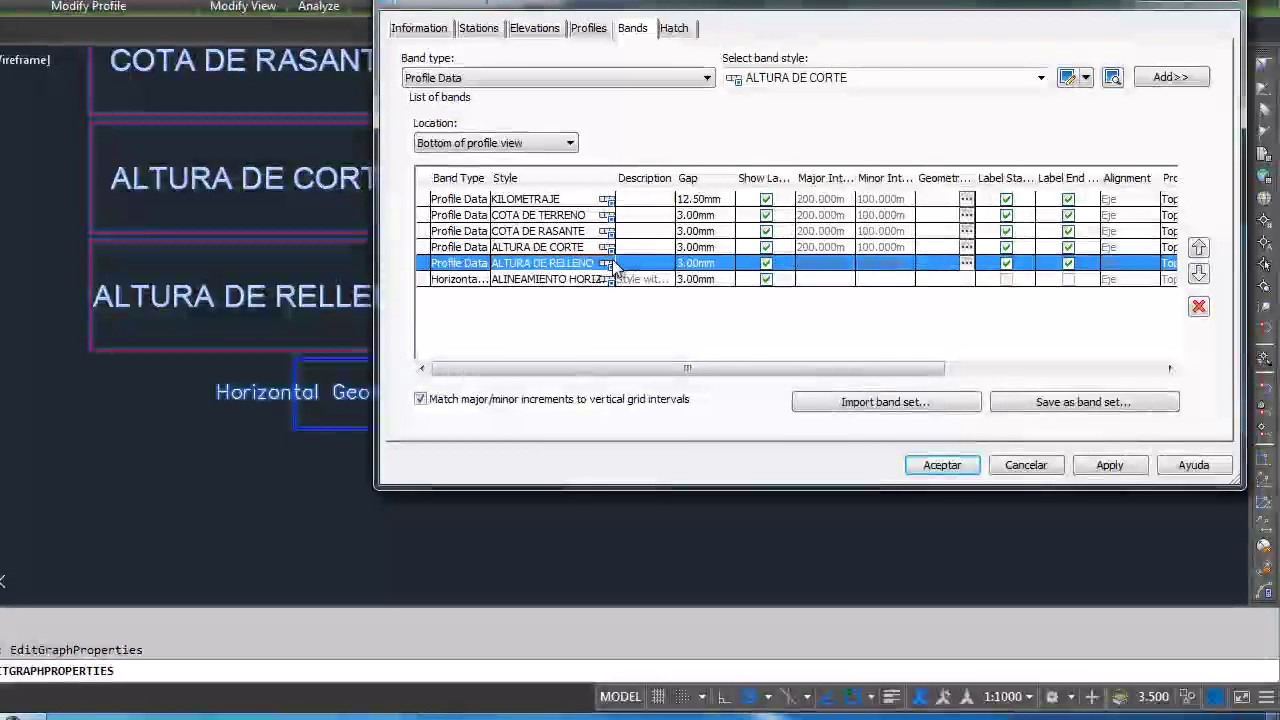
click(742, 328)
click(710, 223)
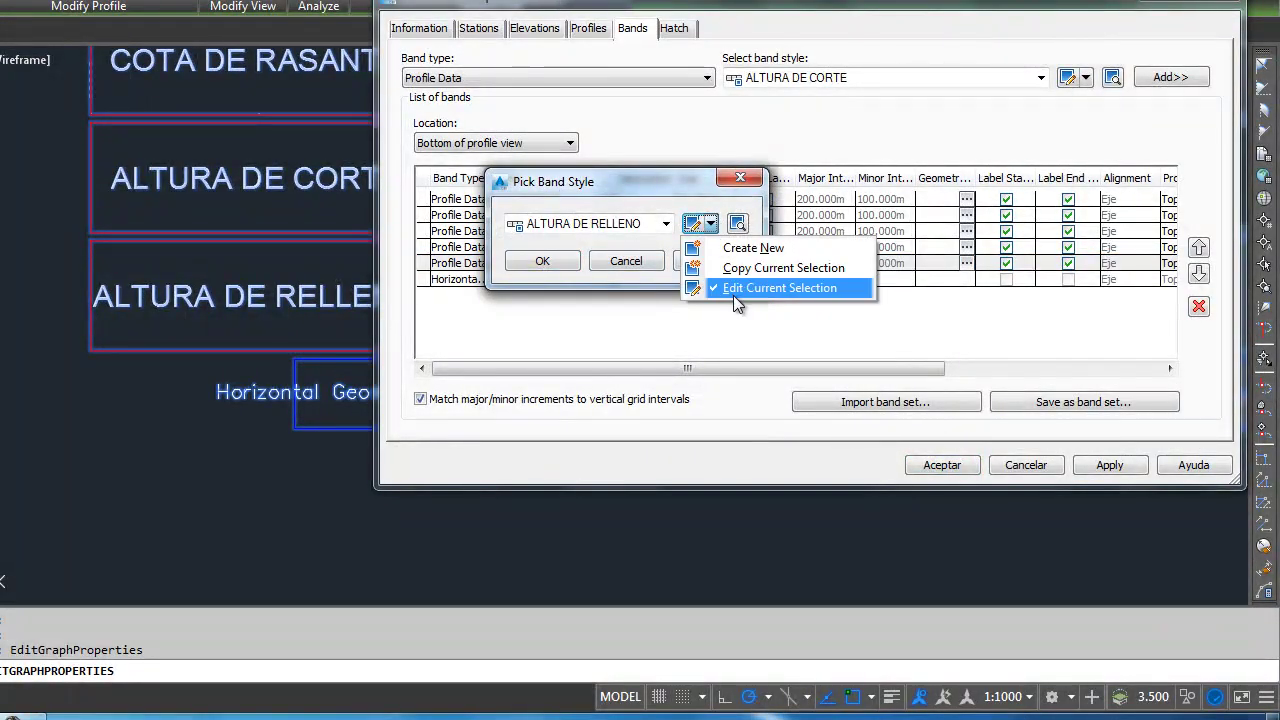
click(735, 290)
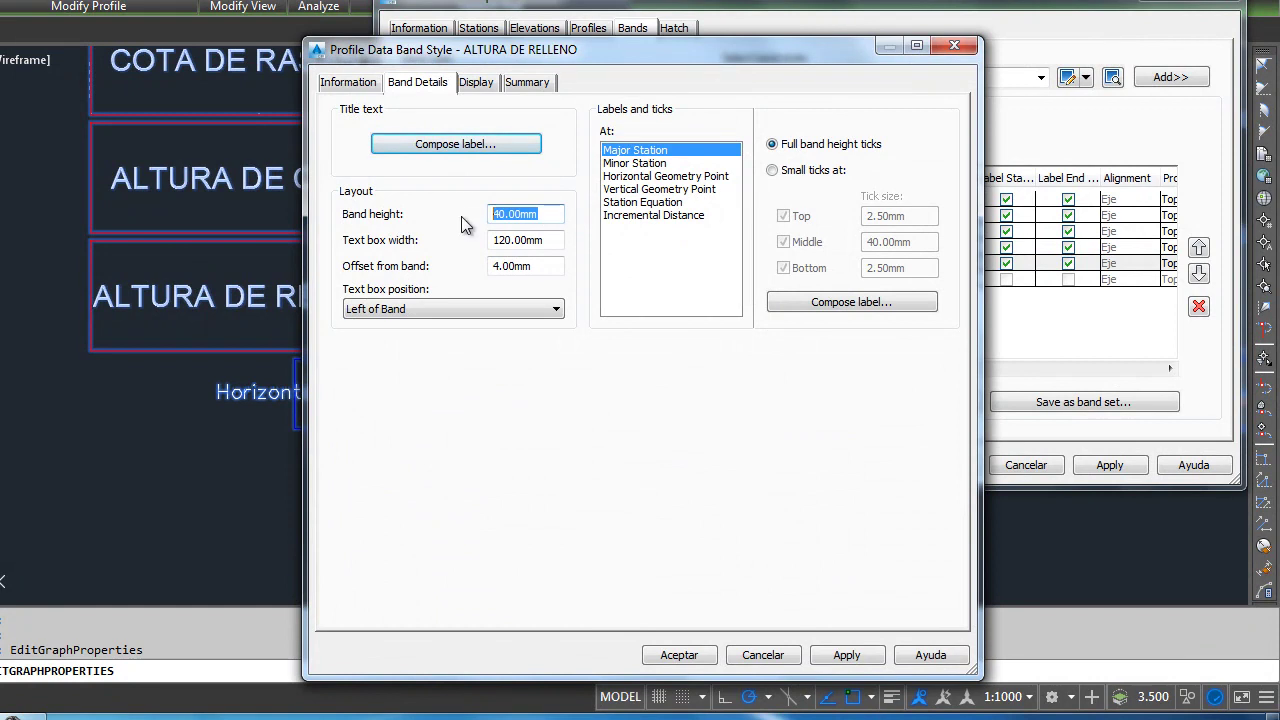
click(954, 45)
click(742, 182)
click(942, 465)
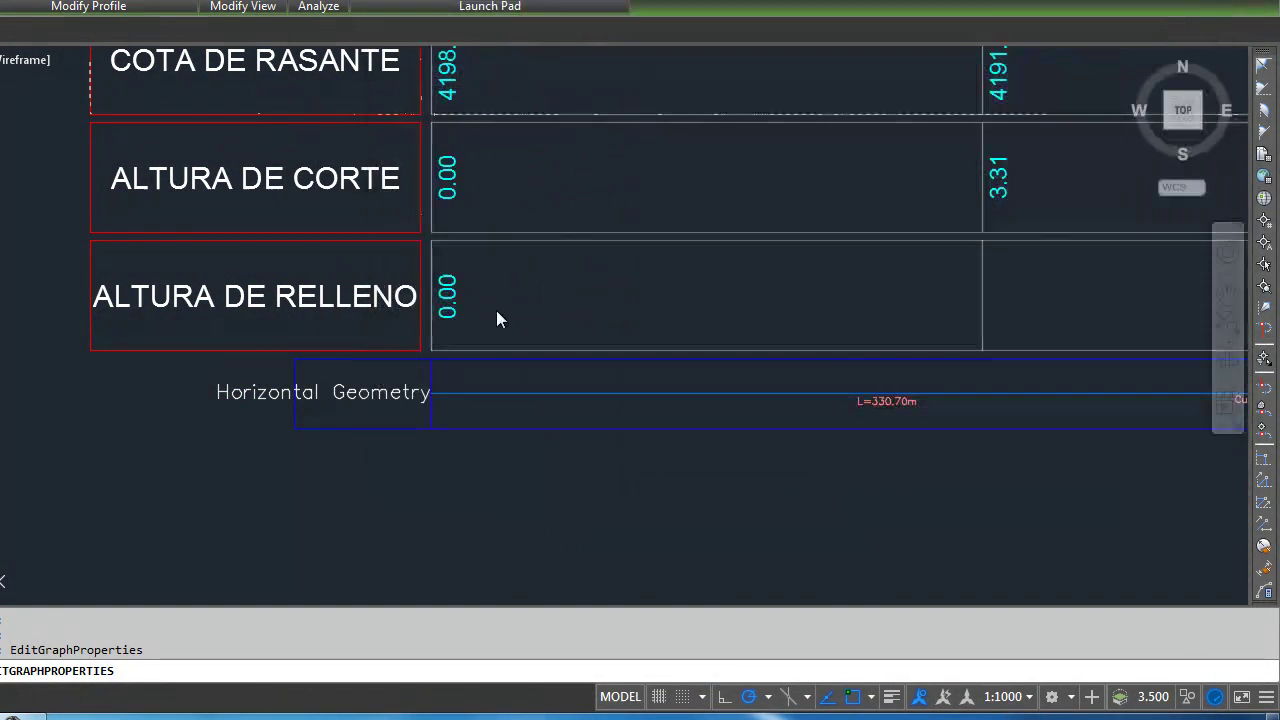
right_click(413, 358)
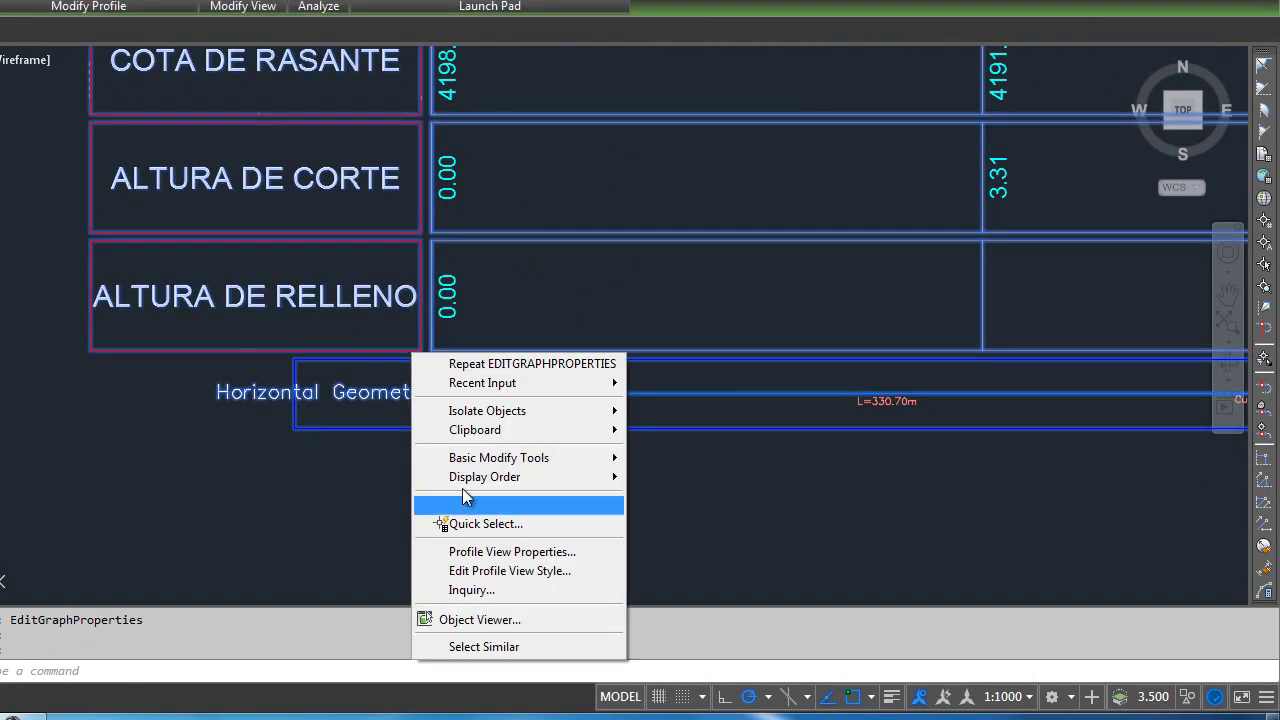
key(Escape)
key(Escape)
click(405, 395)
Set the ALINEAMIENTO HORIZ. band style to 40 mm band height and 120 mm title box width
click(403, 395)
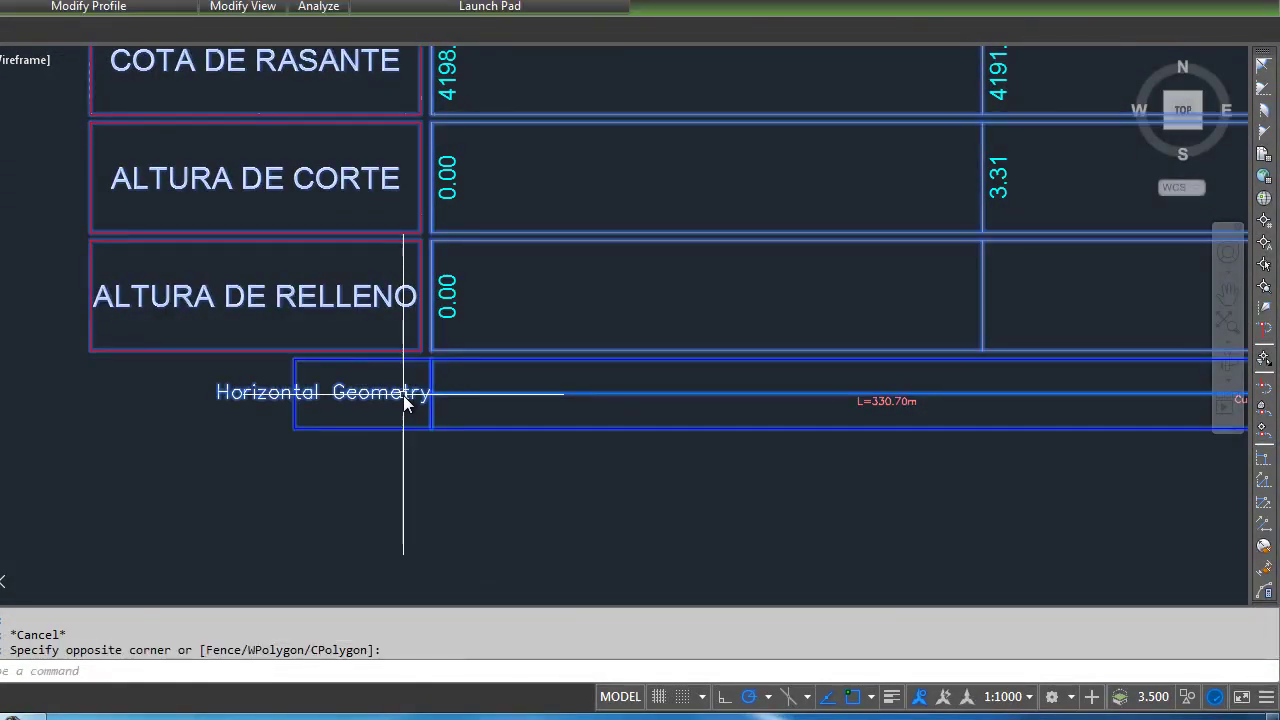
right_click(403, 395)
click(485, 597)
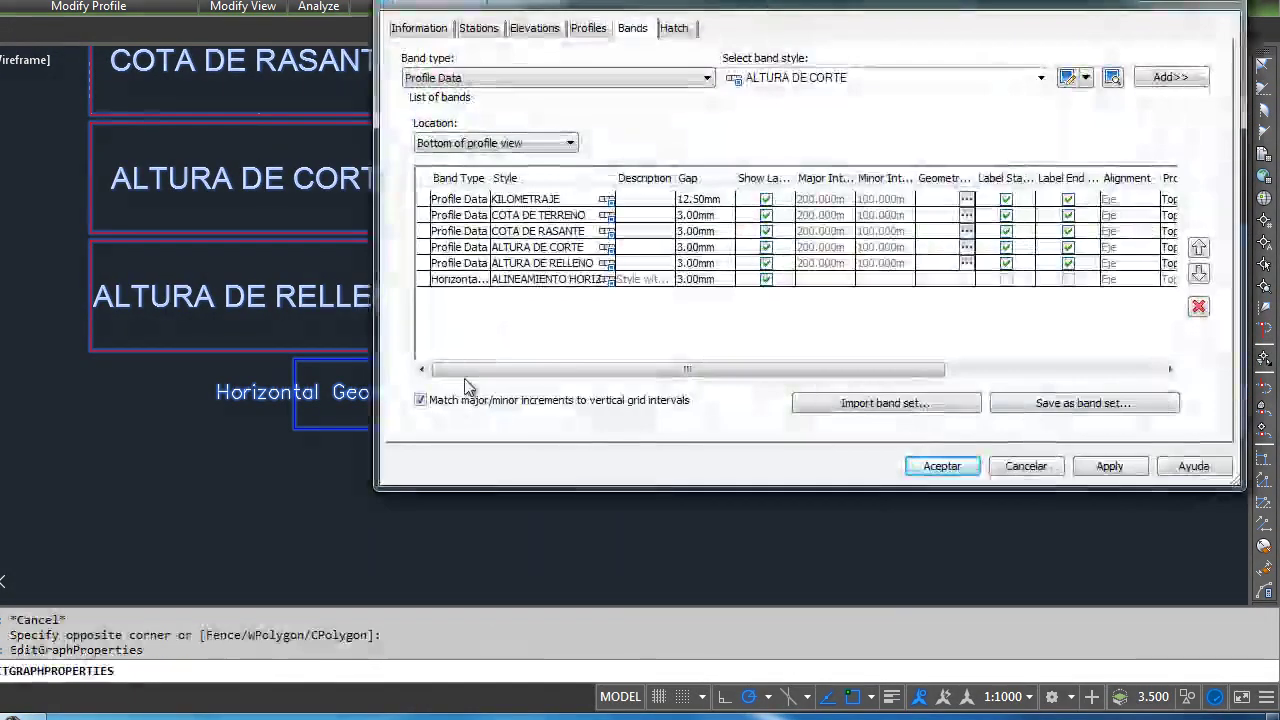
click(607, 279)
click(709, 220)
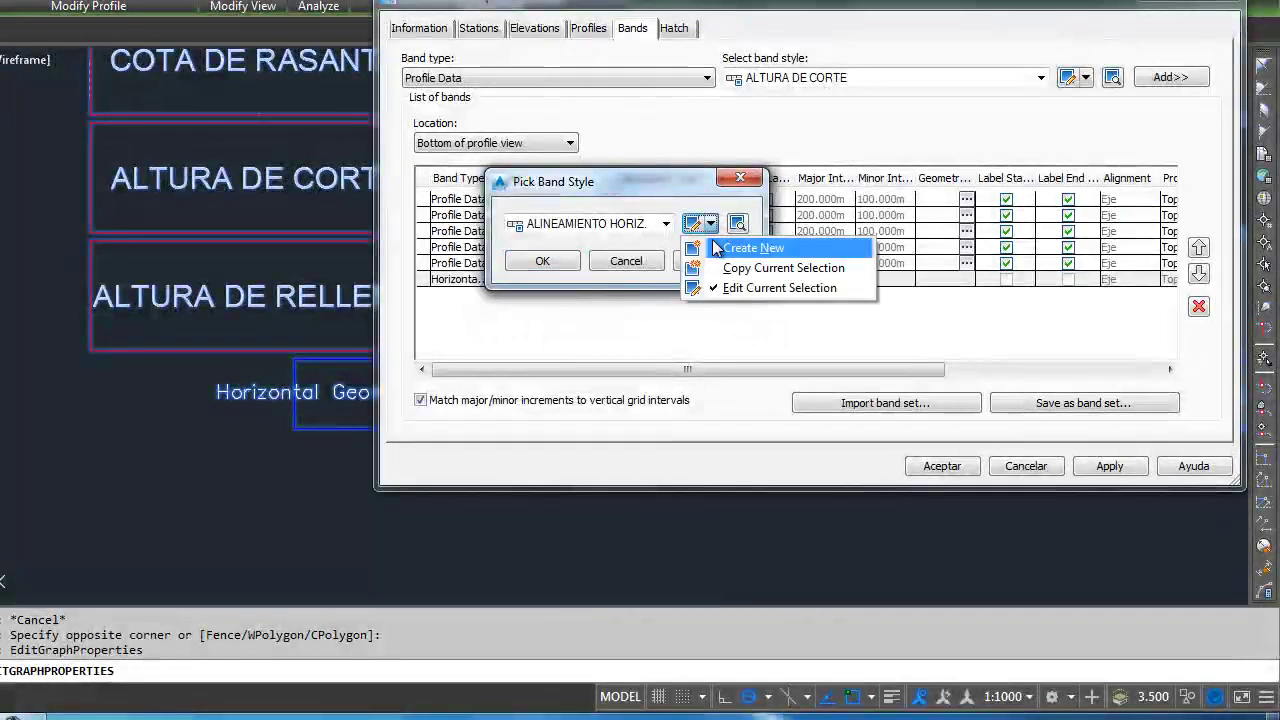
click(727, 287)
click(547, 214)
text(40)
key(Tab)
text(120)
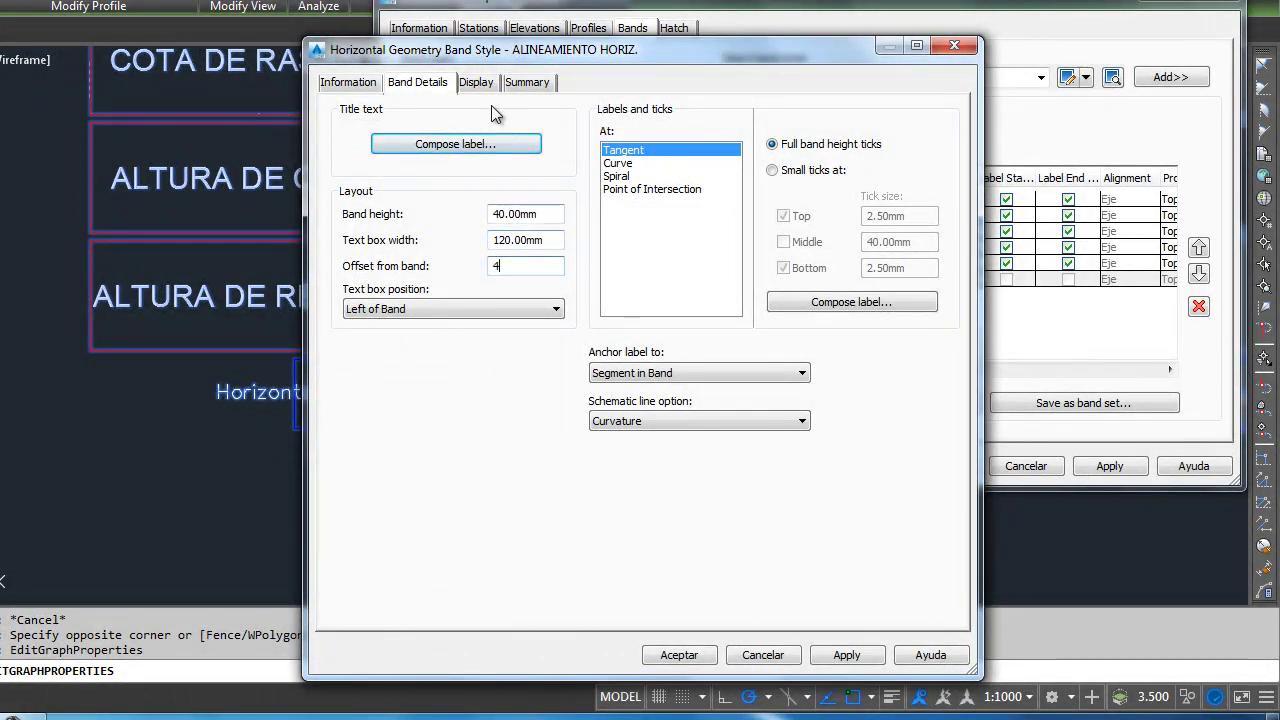
Colour the band border red and apply the style to the profile view
key(ctrl+Tab)
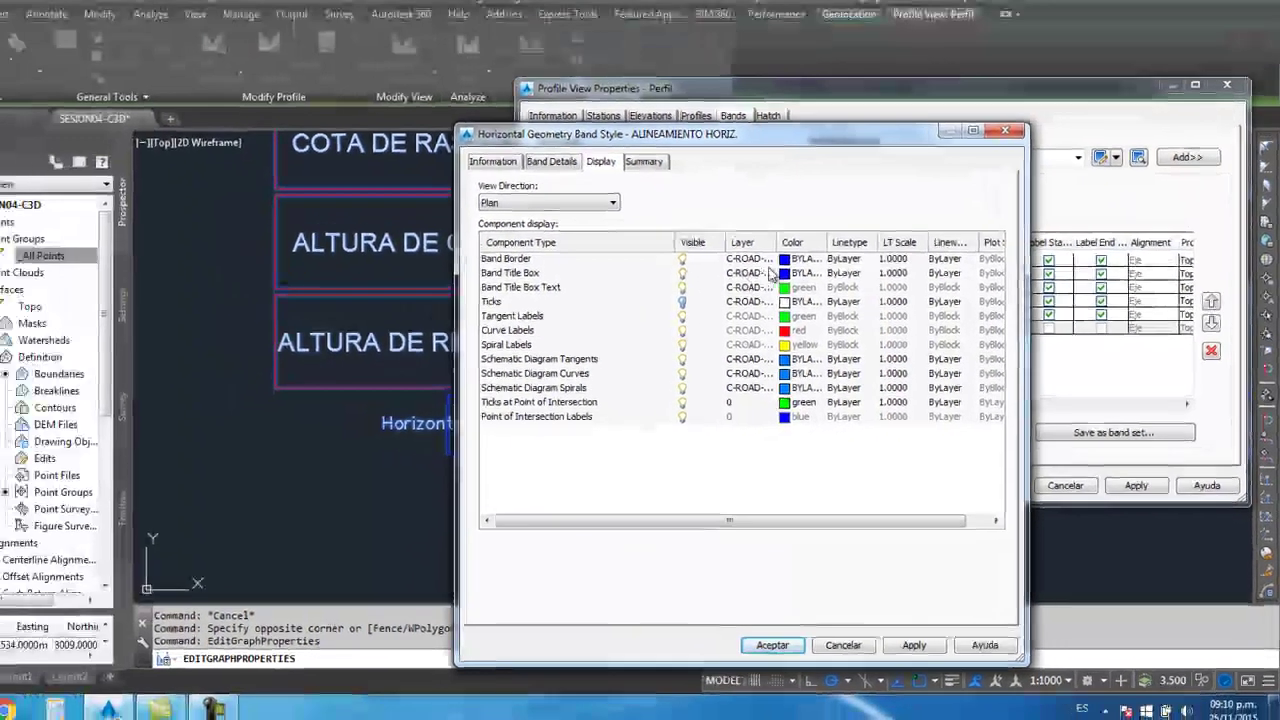
click(790, 272)
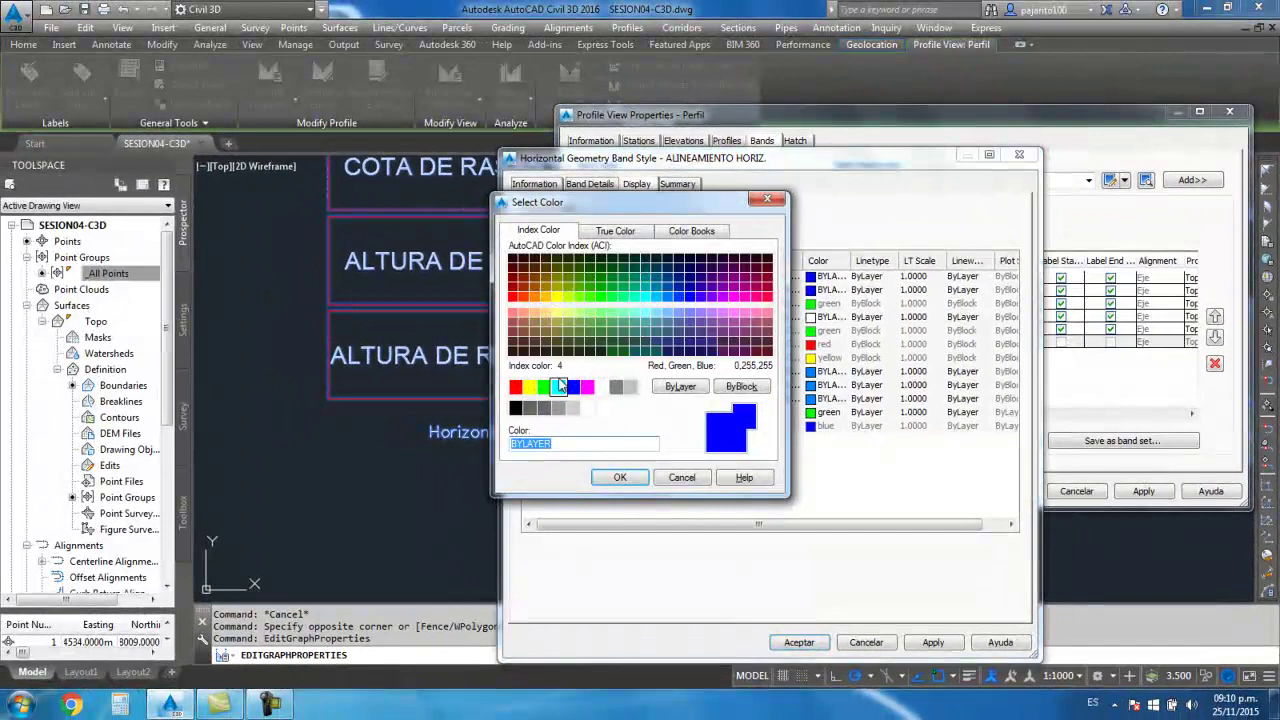
click(516, 387)
click(620, 477)
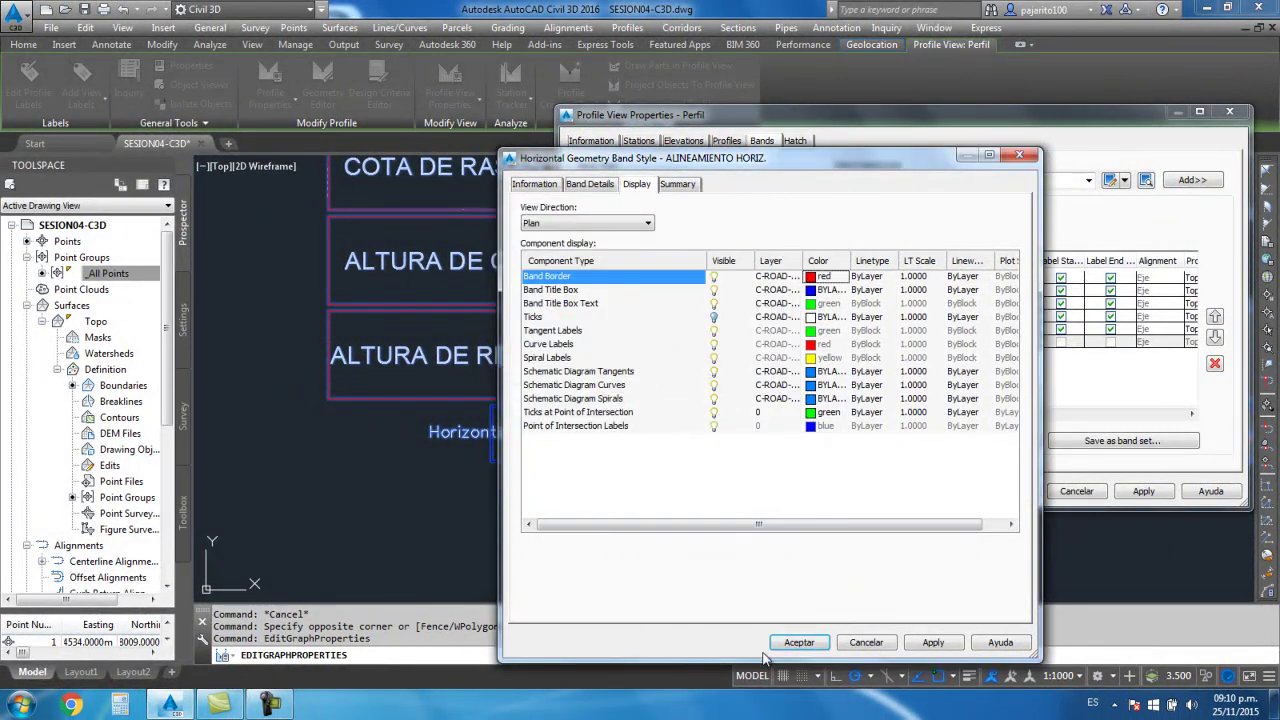
click(792, 645)
key(Return)
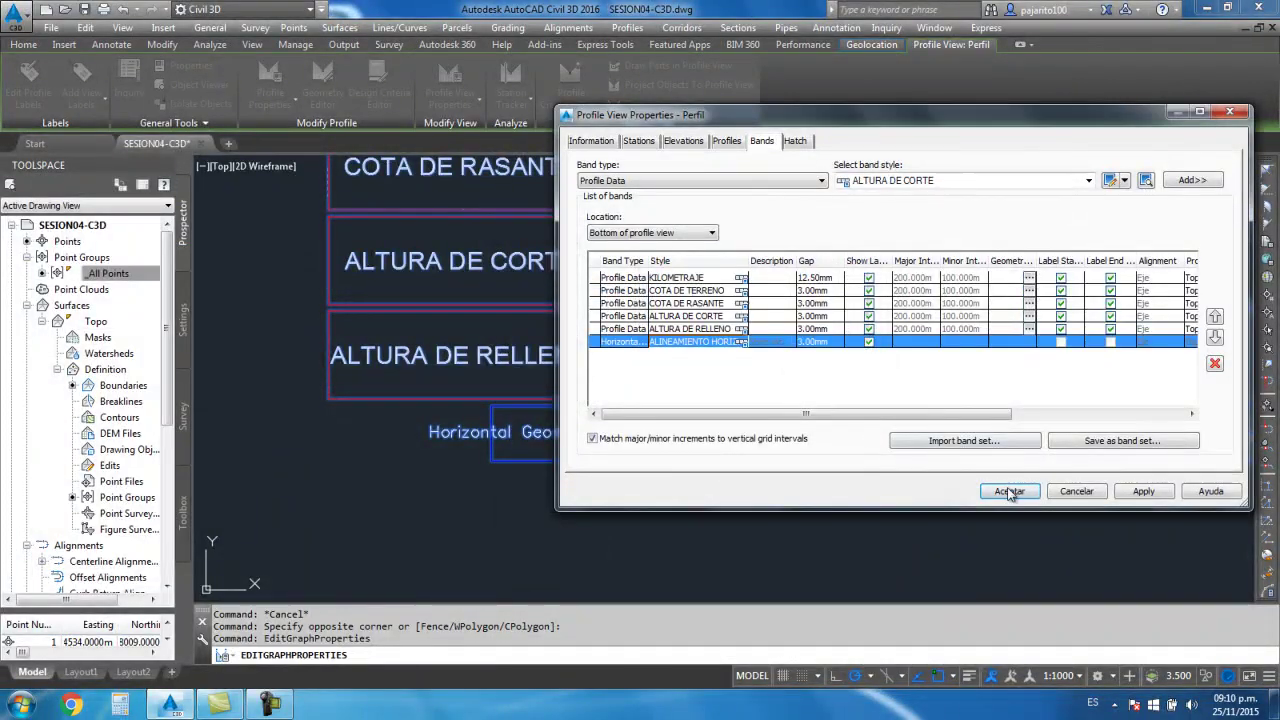
click(1010, 491)
Open the ALINEAMIENTO HORIZ. style of the Horizontal Geometry band from the profile view properties
scroll(537, 420, down, 2)
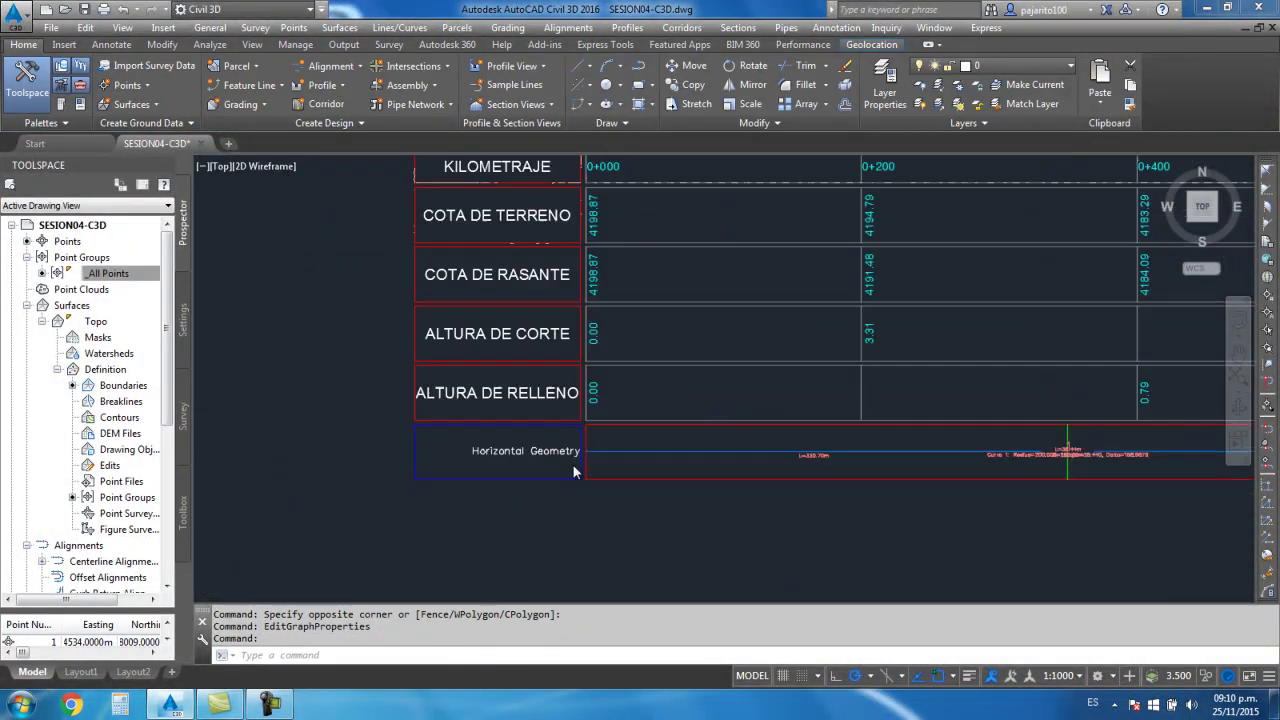
scroll(545, 465, up, 2)
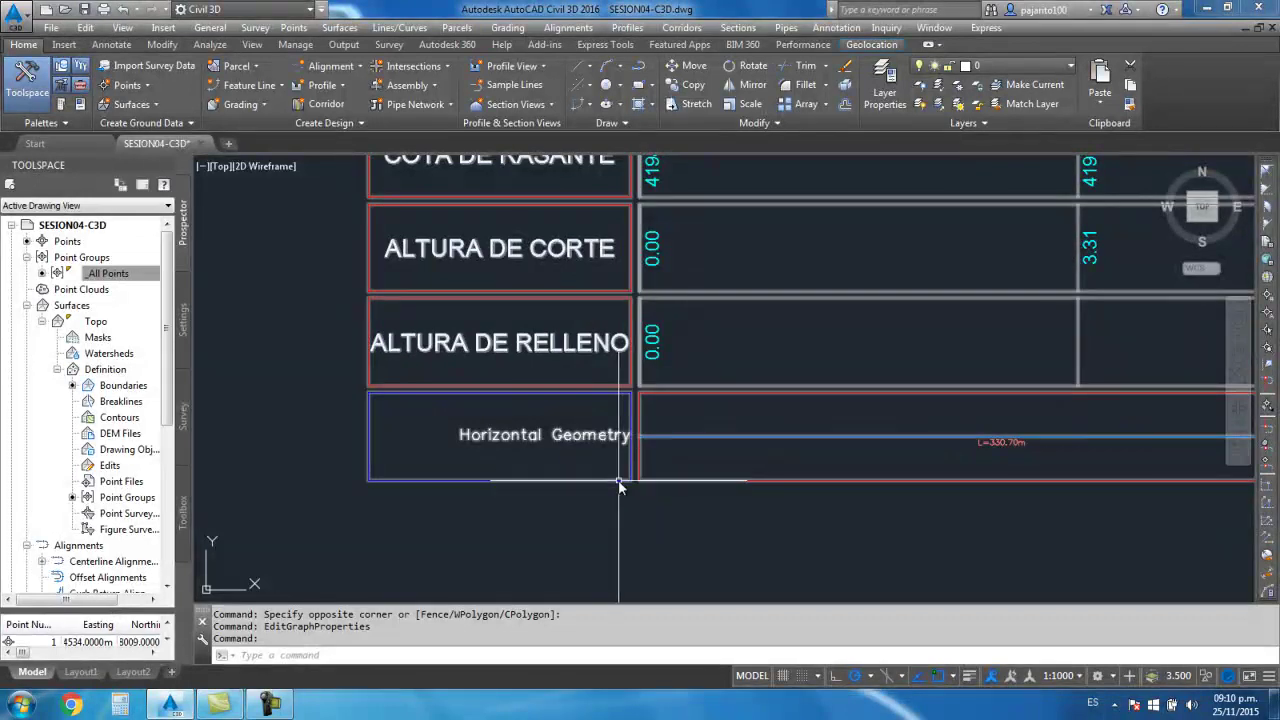
click(603, 438)
right_click(600, 440)
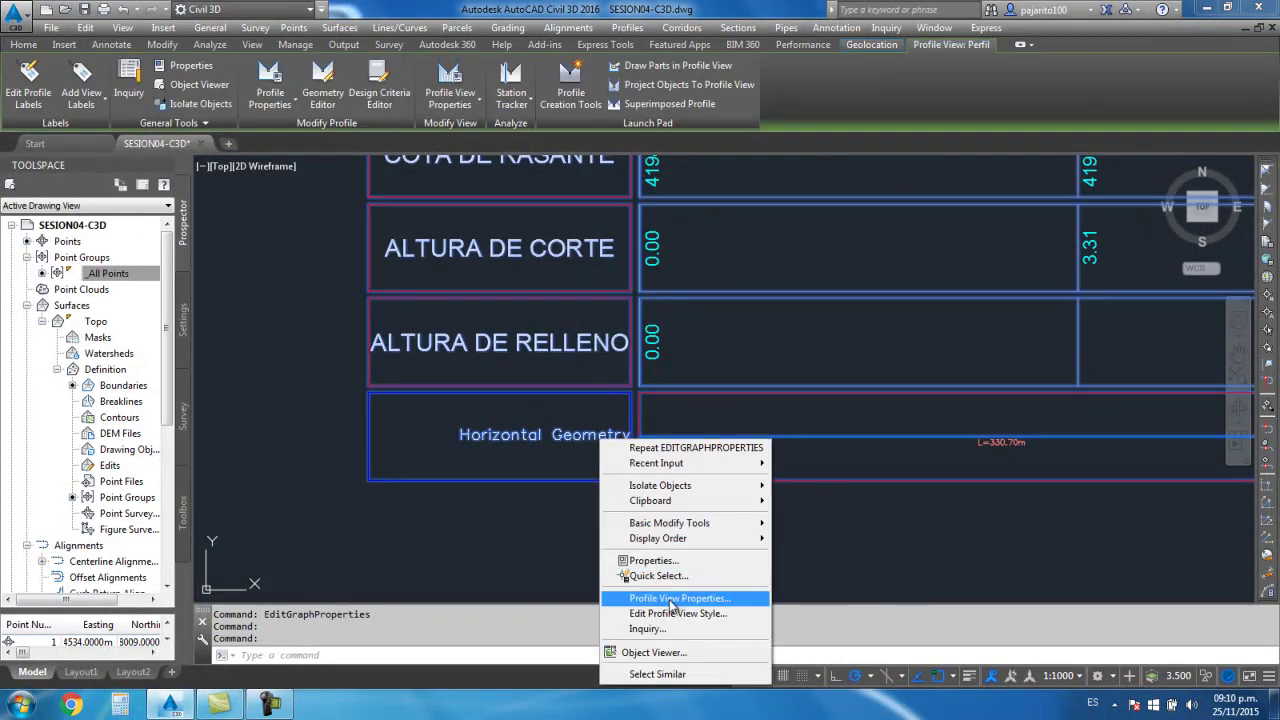
click(675, 598)
click(741, 341)
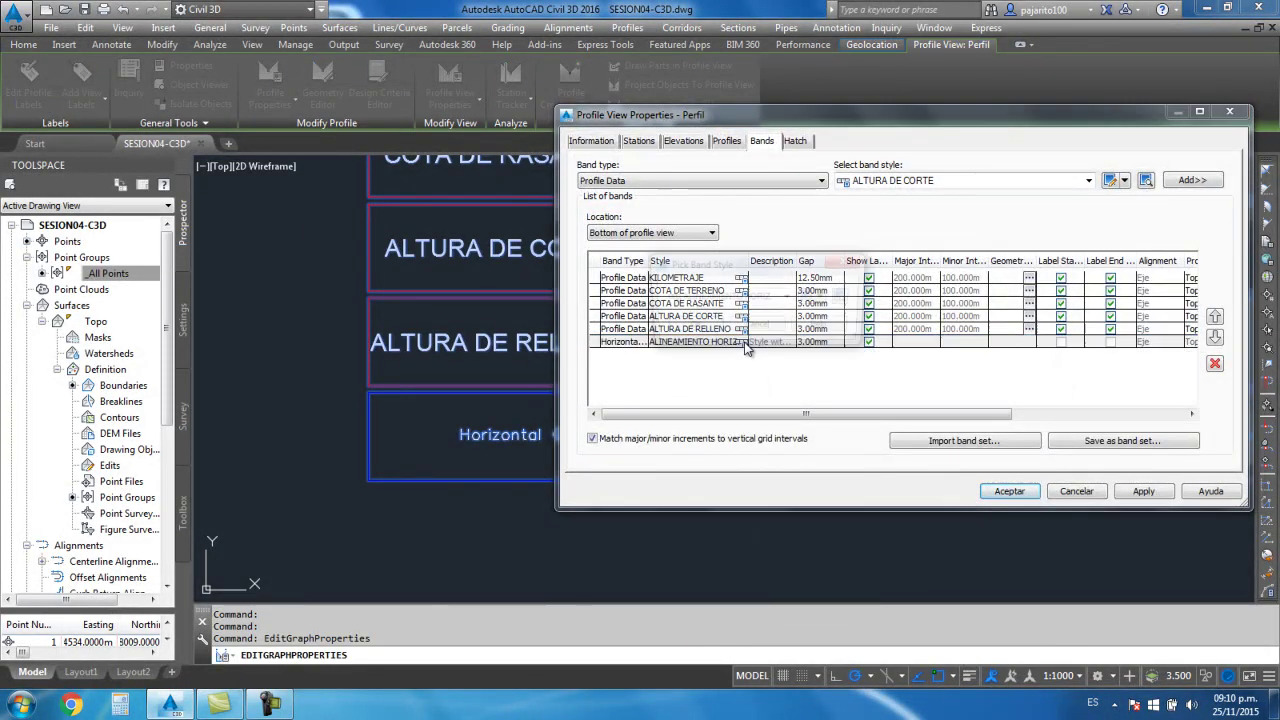
click(824, 297)
click(840, 350)
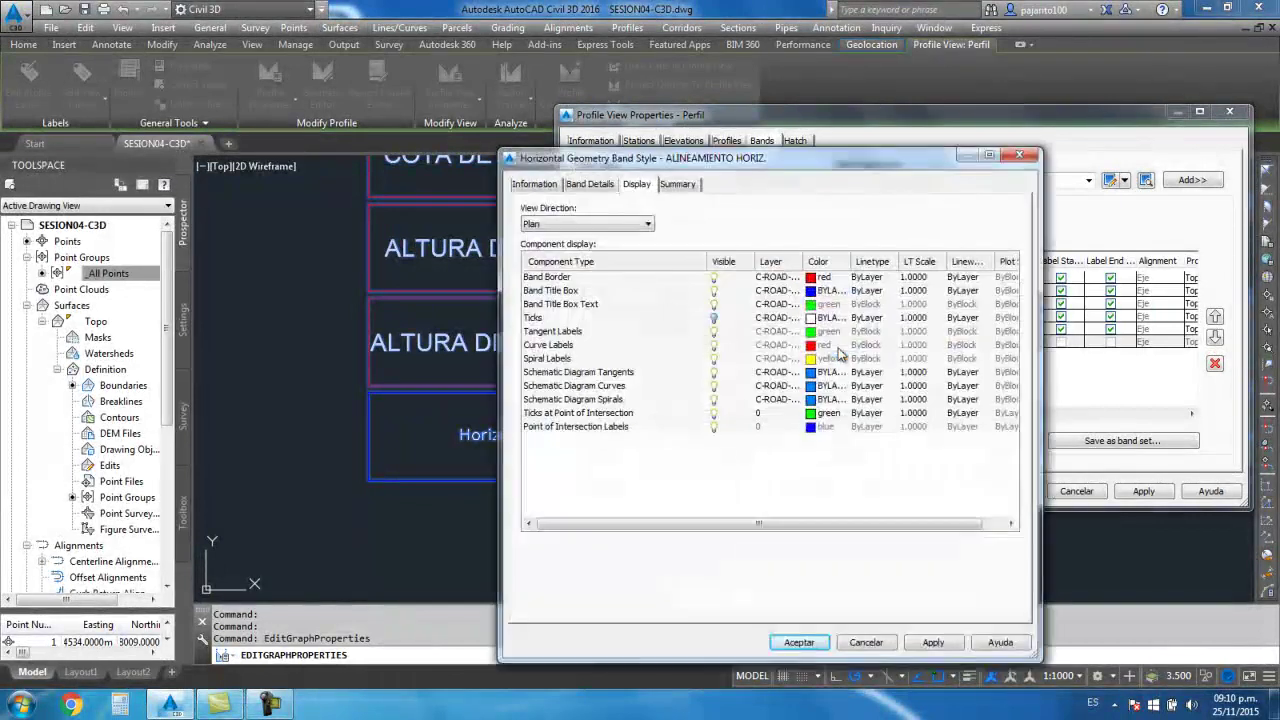
Colour the band's title box red and apply the style to the profile view
click(810, 296)
click(514, 387)
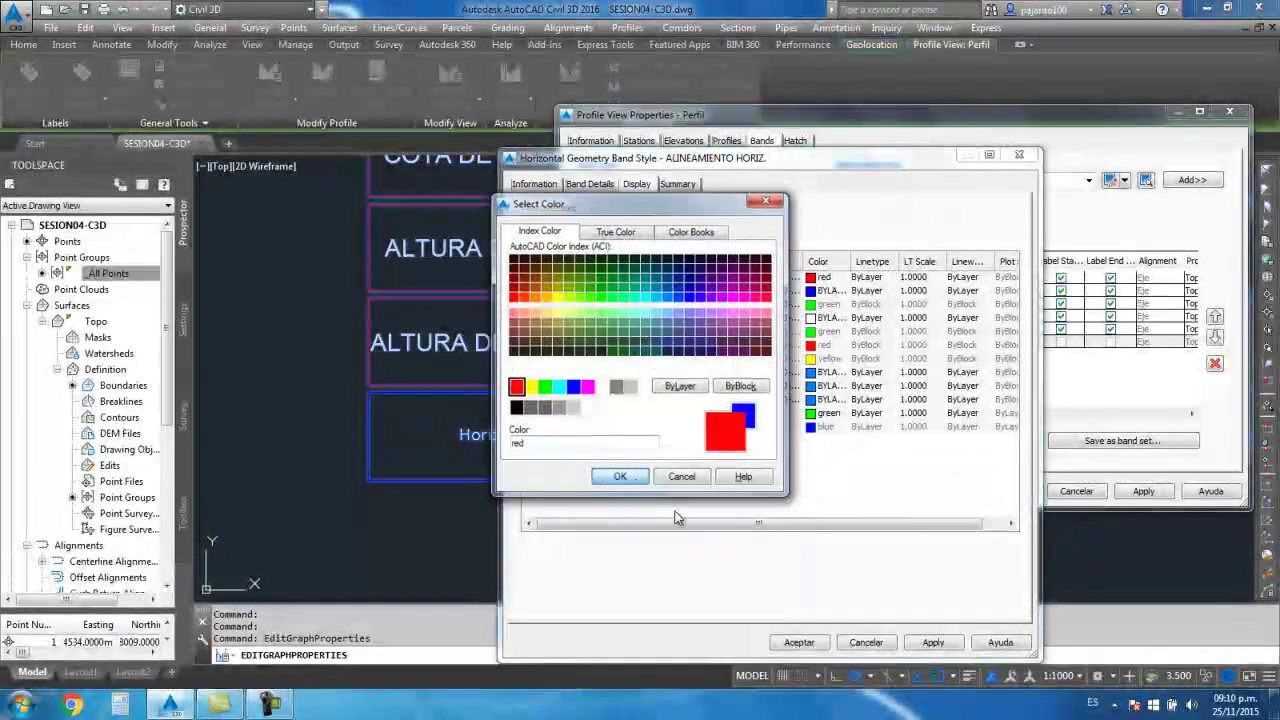
click(620, 477)
click(799, 642)
click(689, 327)
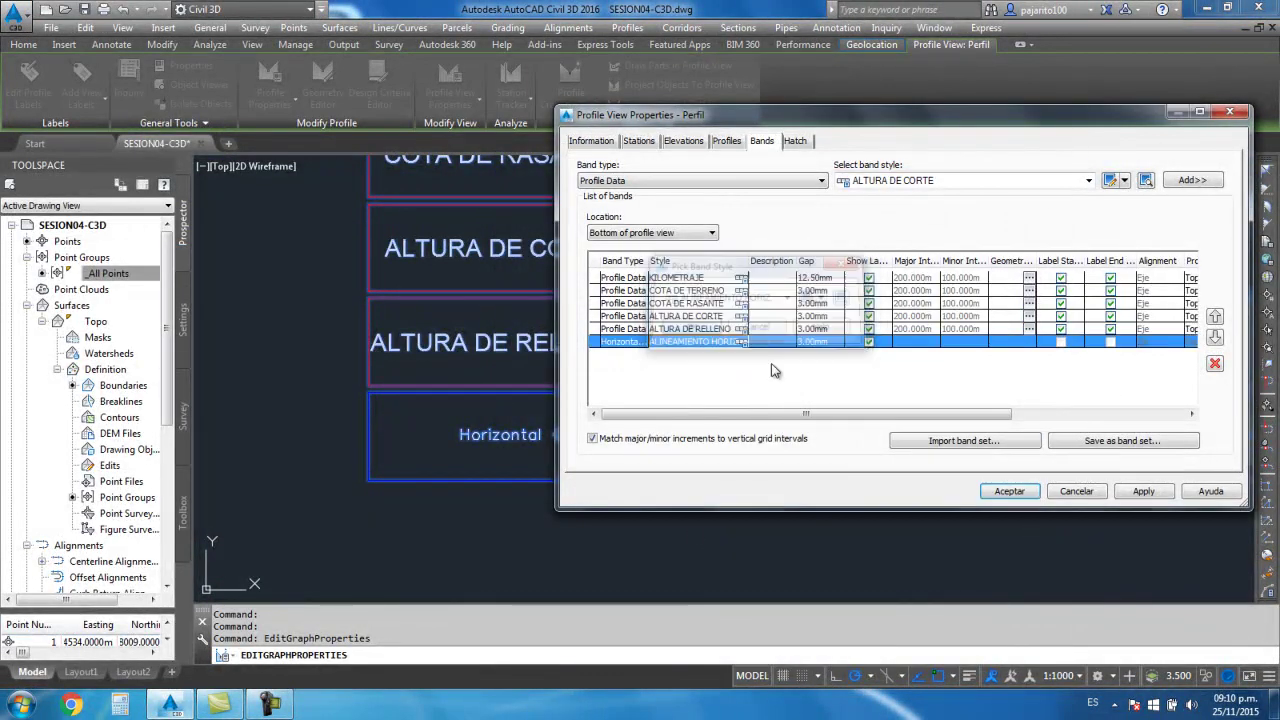
click(1009, 491)
key(Escape)
Bring the Horizontal Geometry band into view and reopen its ALINEAMIENTO HORIZ. style
scroll(700, 490, down, 4)
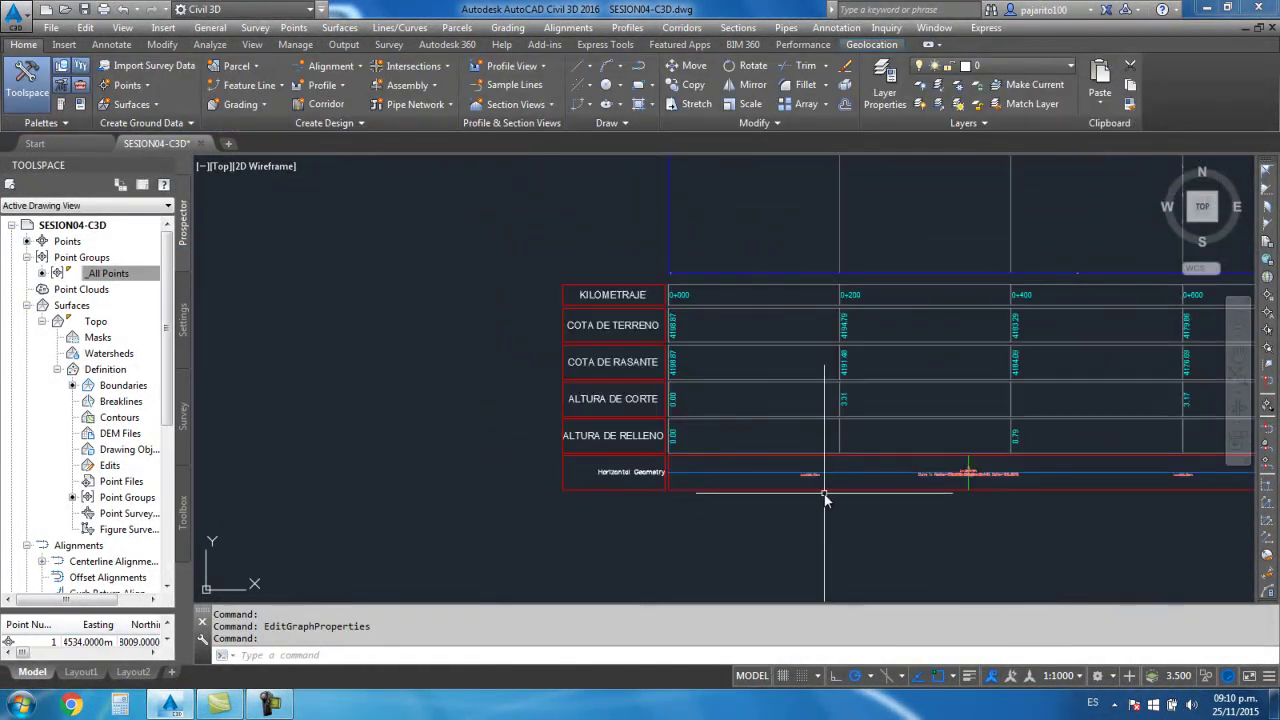
scroll(640, 410, up, 4)
middle_drag(651, 506, 518, 380)
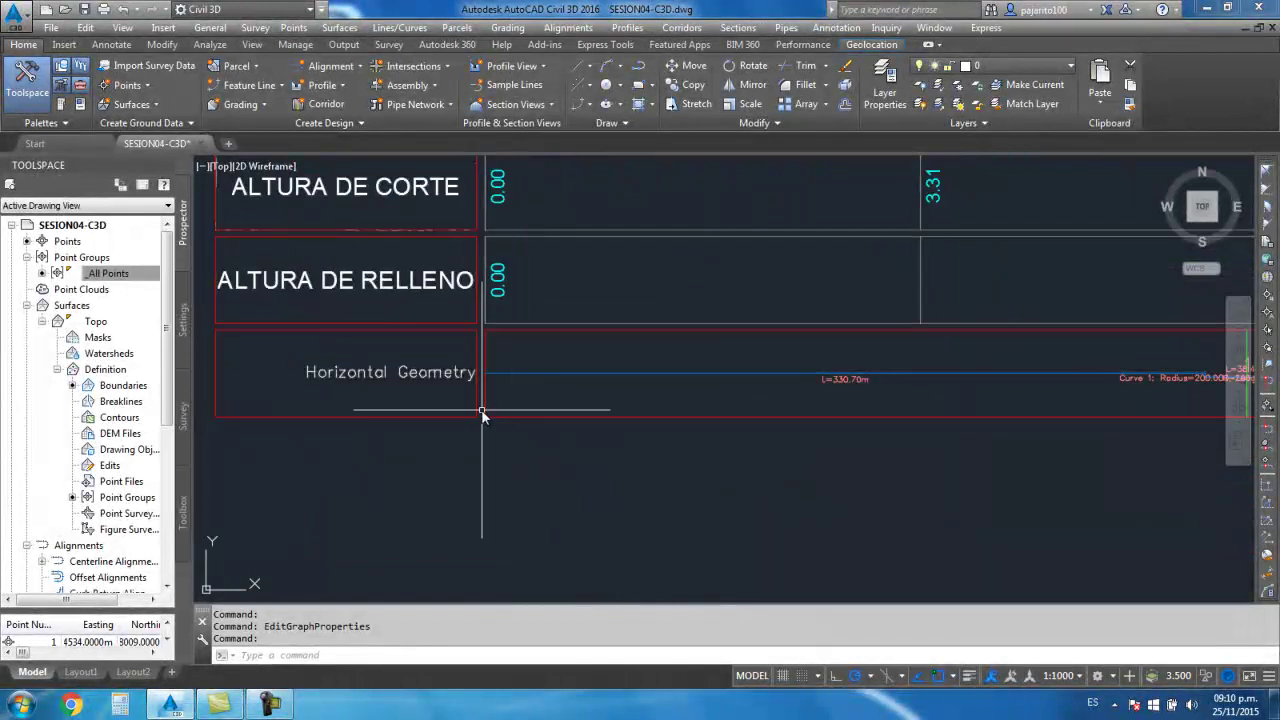
click(481, 410)
right_click(481, 410)
click(575, 565)
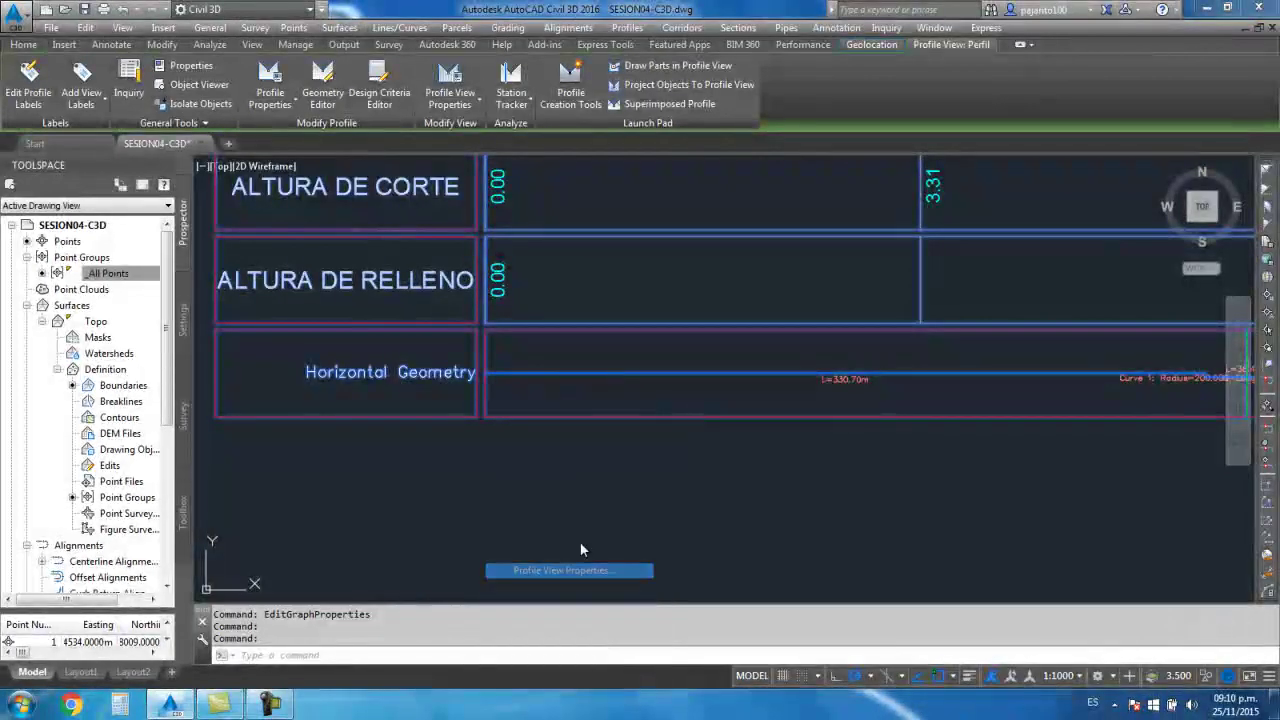
click(740, 341)
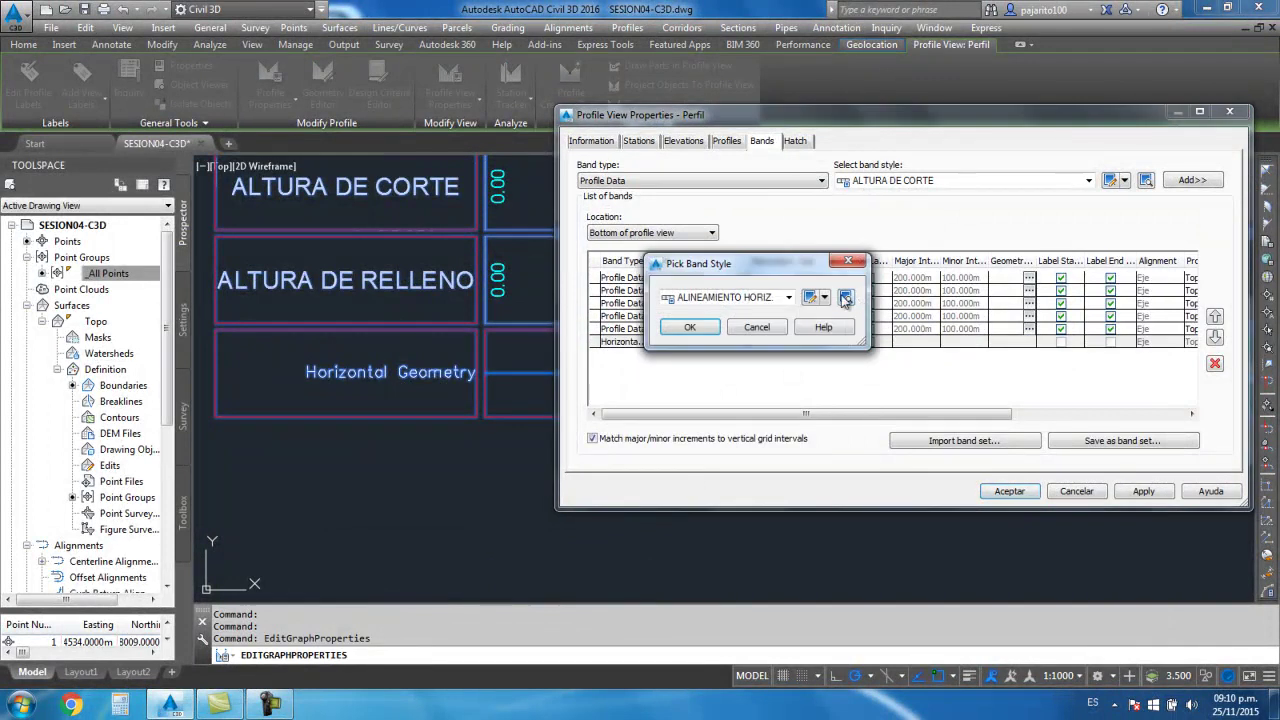
click(824, 298)
click(840, 349)
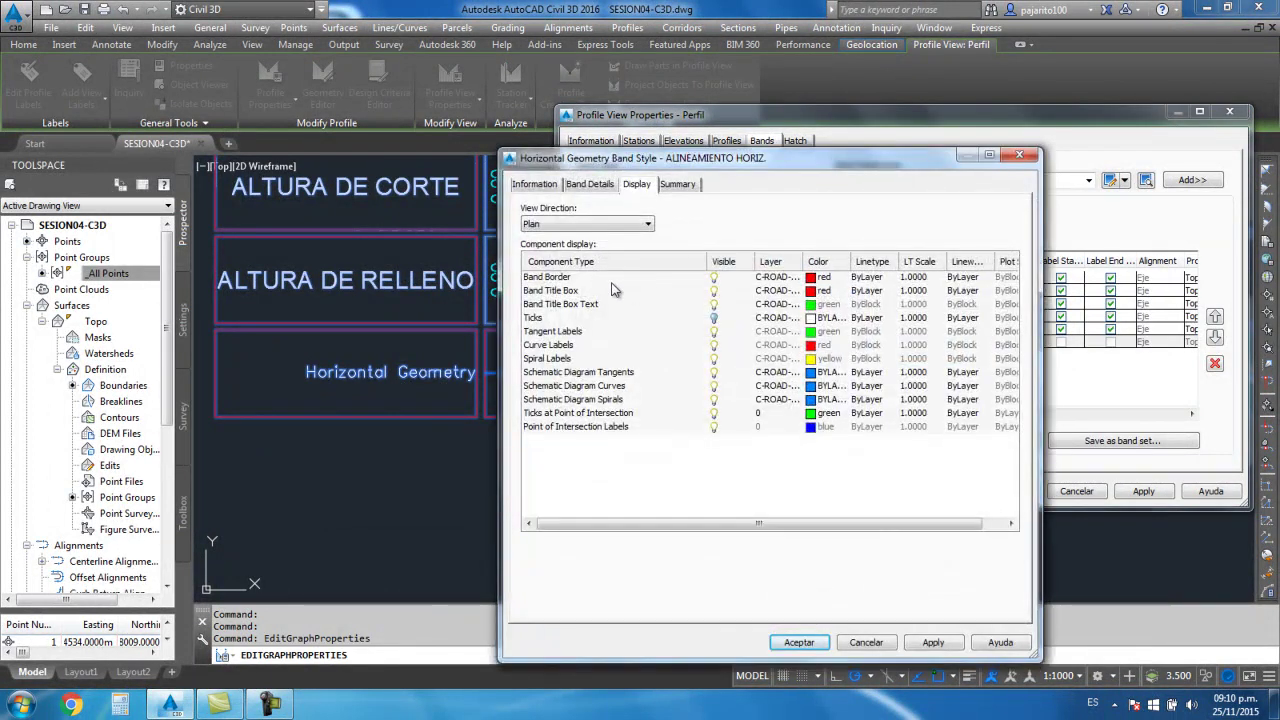
Set the band border colour to gray 253 and apply it to the profile view
click(820, 283)
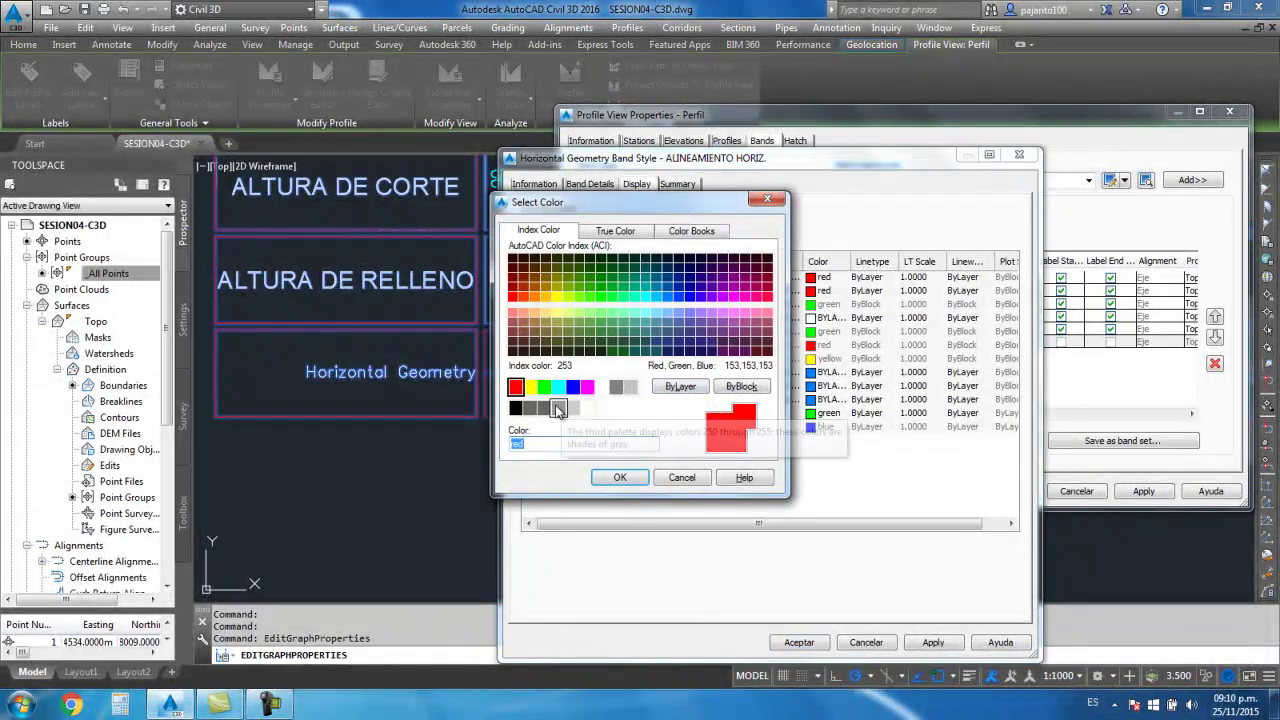
click(558, 410)
click(620, 477)
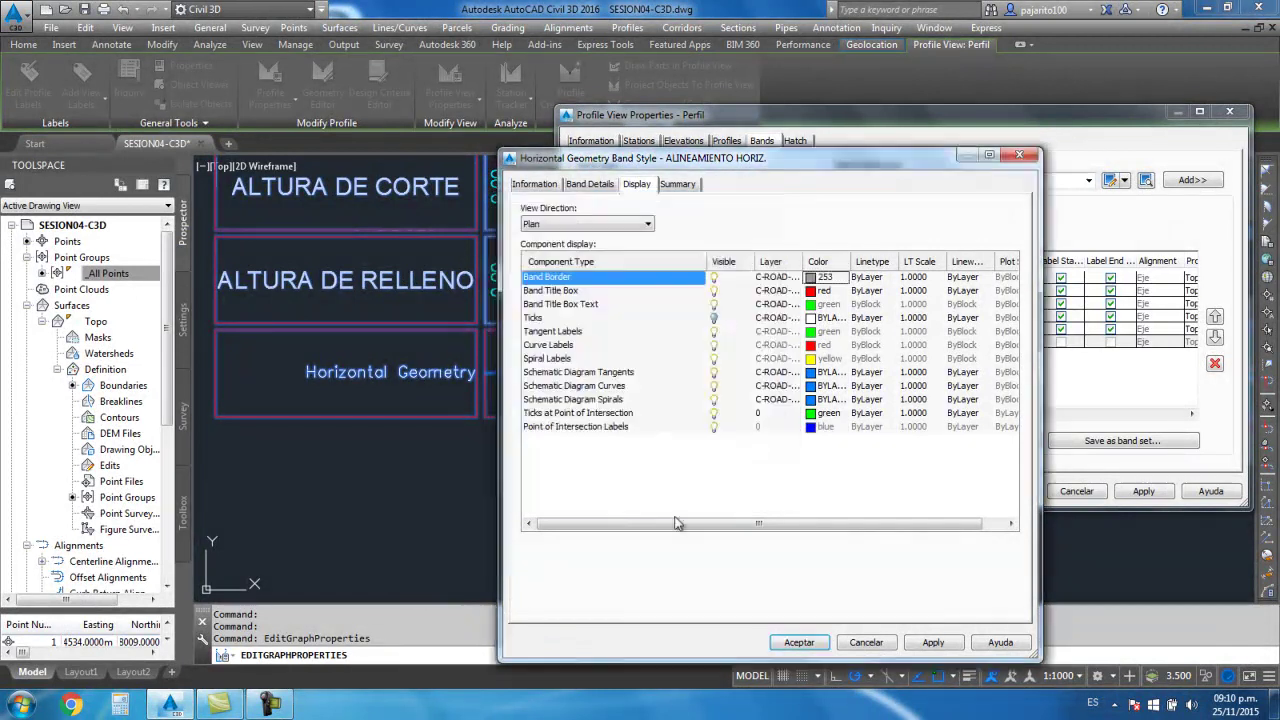
click(798, 642)
click(689, 327)
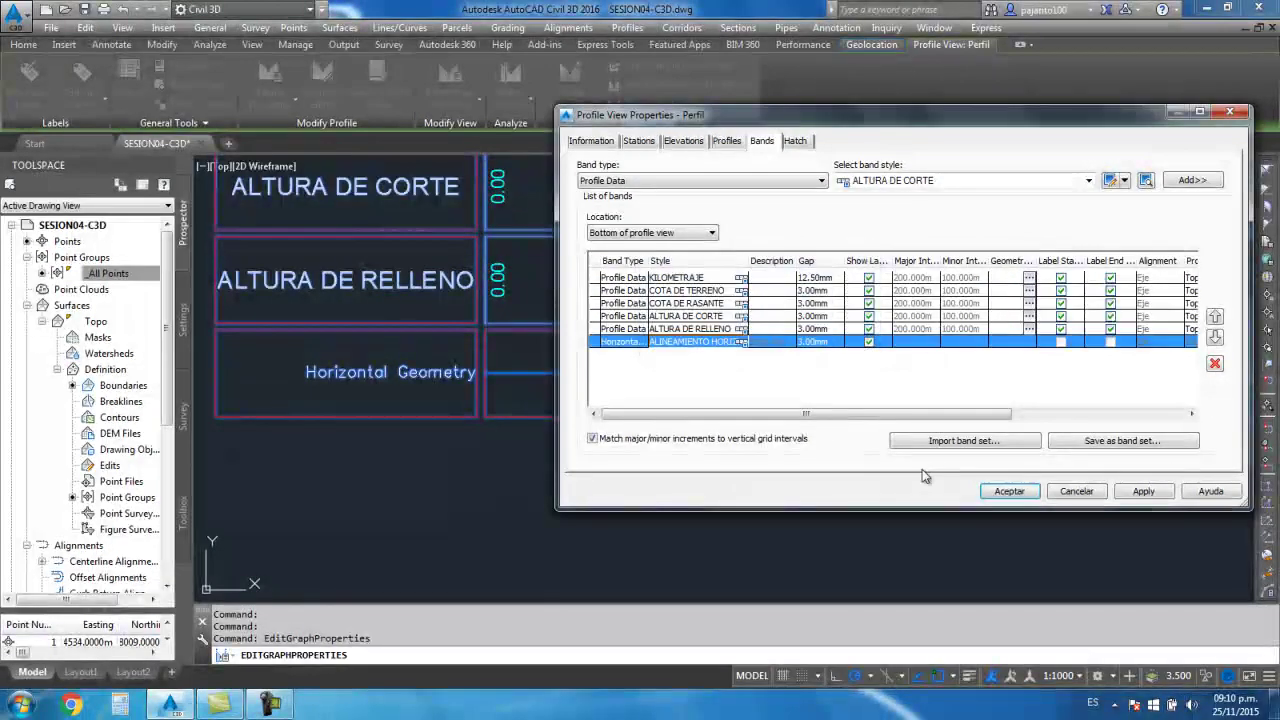
click(1009, 491)
key(Escape)
scroll(700, 420, down, 4)
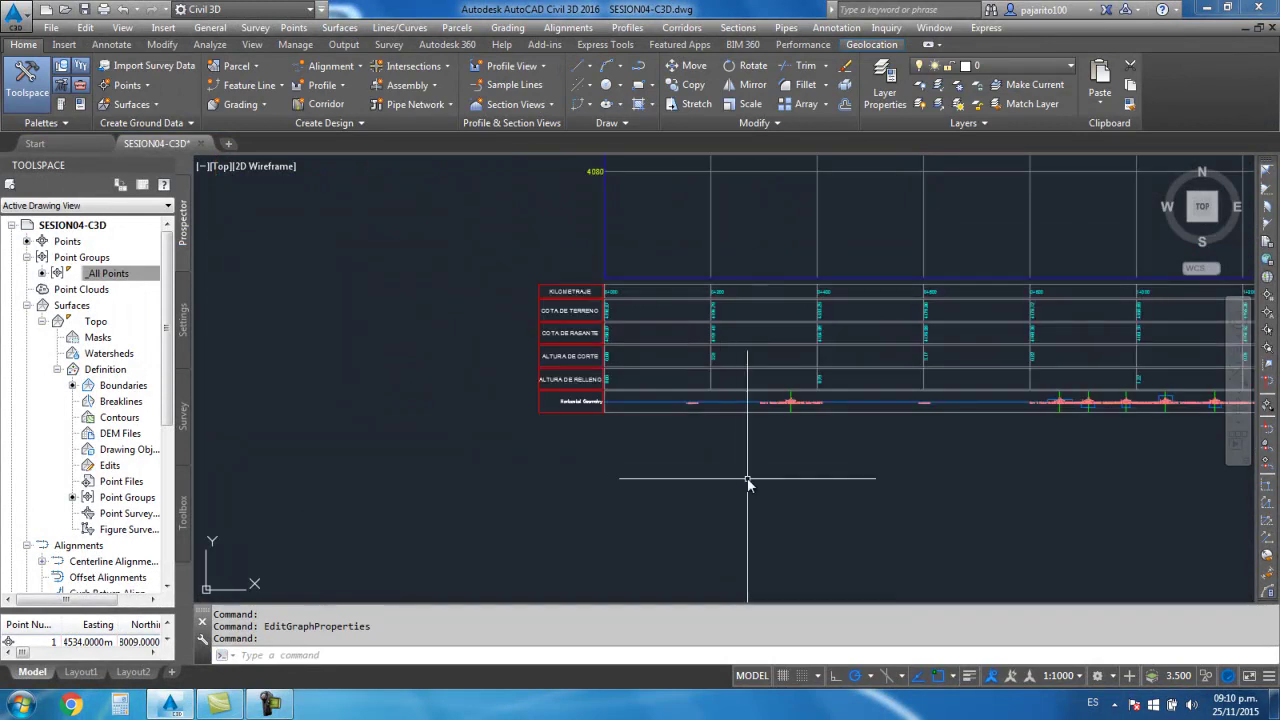
scroll(690, 455, up, 1)
scroll(645, 427, down, 2)
Inspect the ALTURA DE RELLENO band style's title label settings without changing them
scroll(585, 400, up, 4)
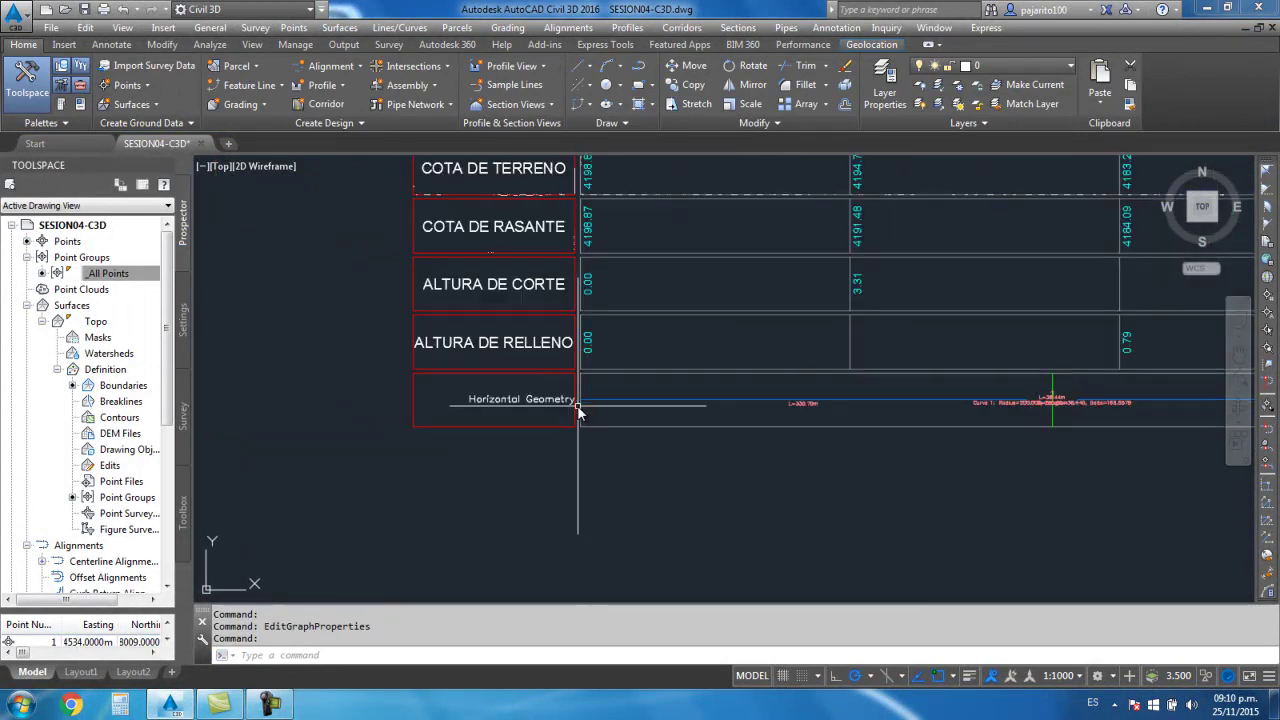
scroll(593, 400, up, 2)
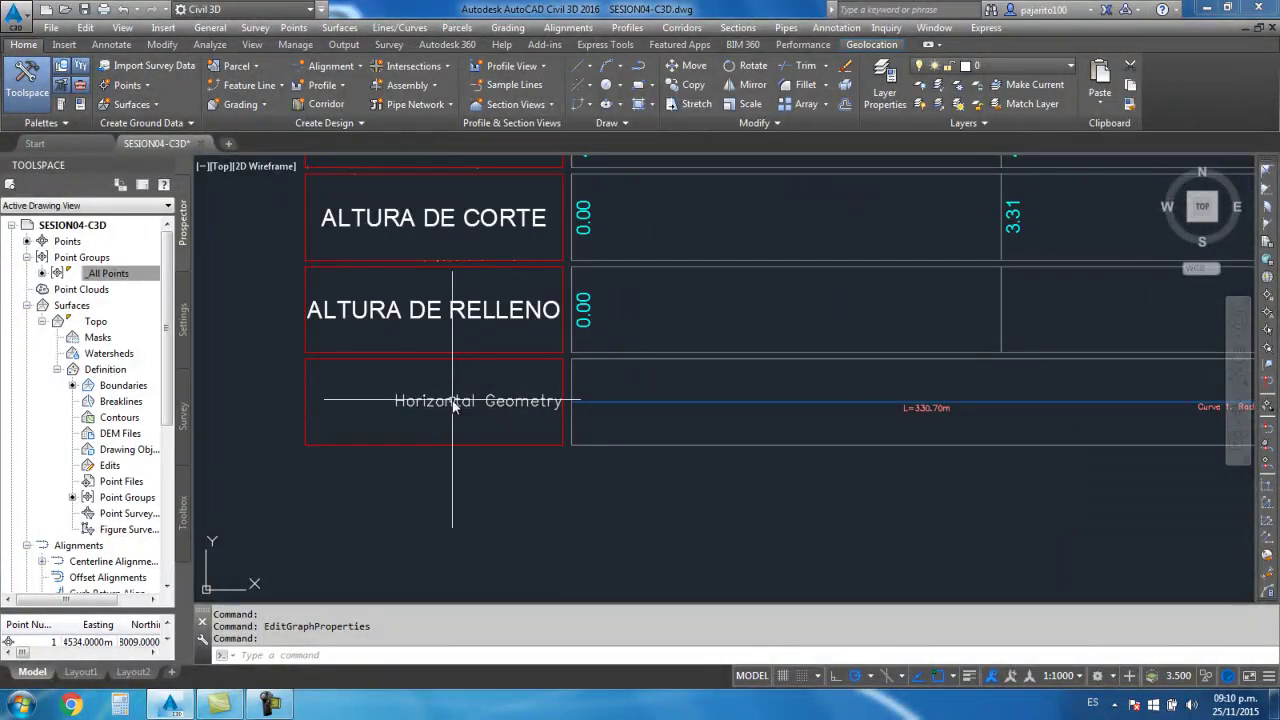
click(552, 404)
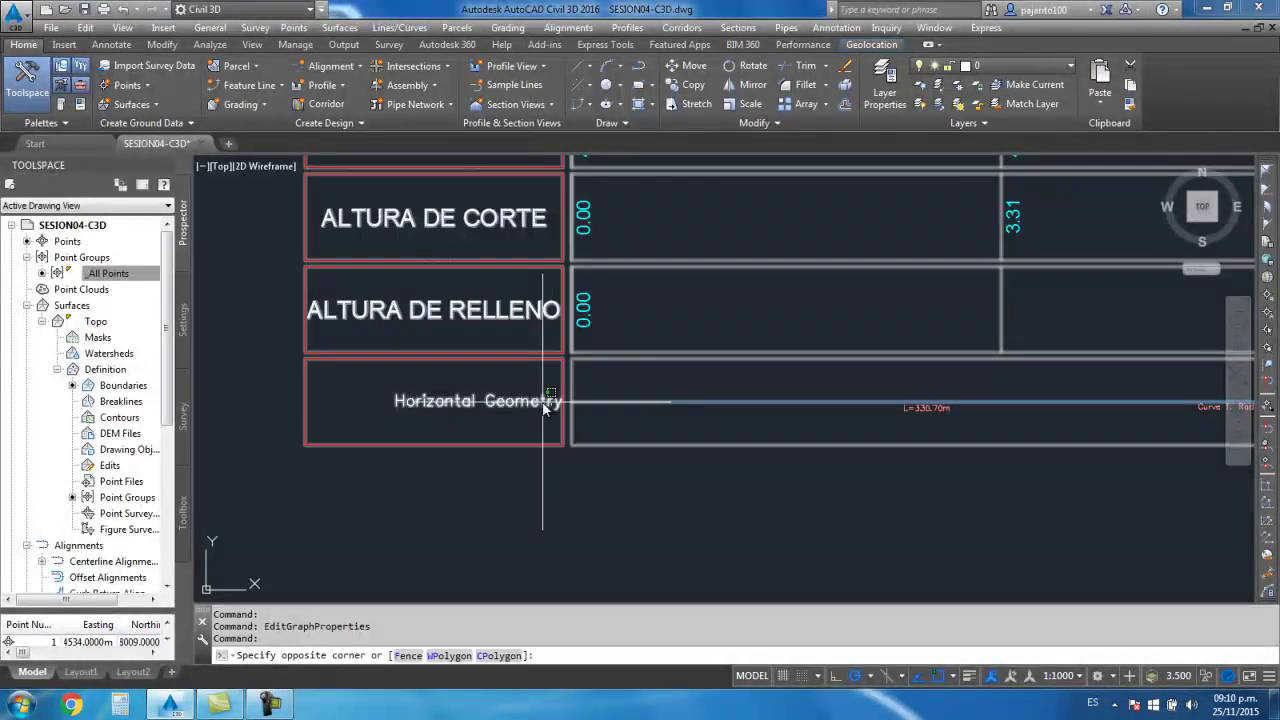
key(Escape)
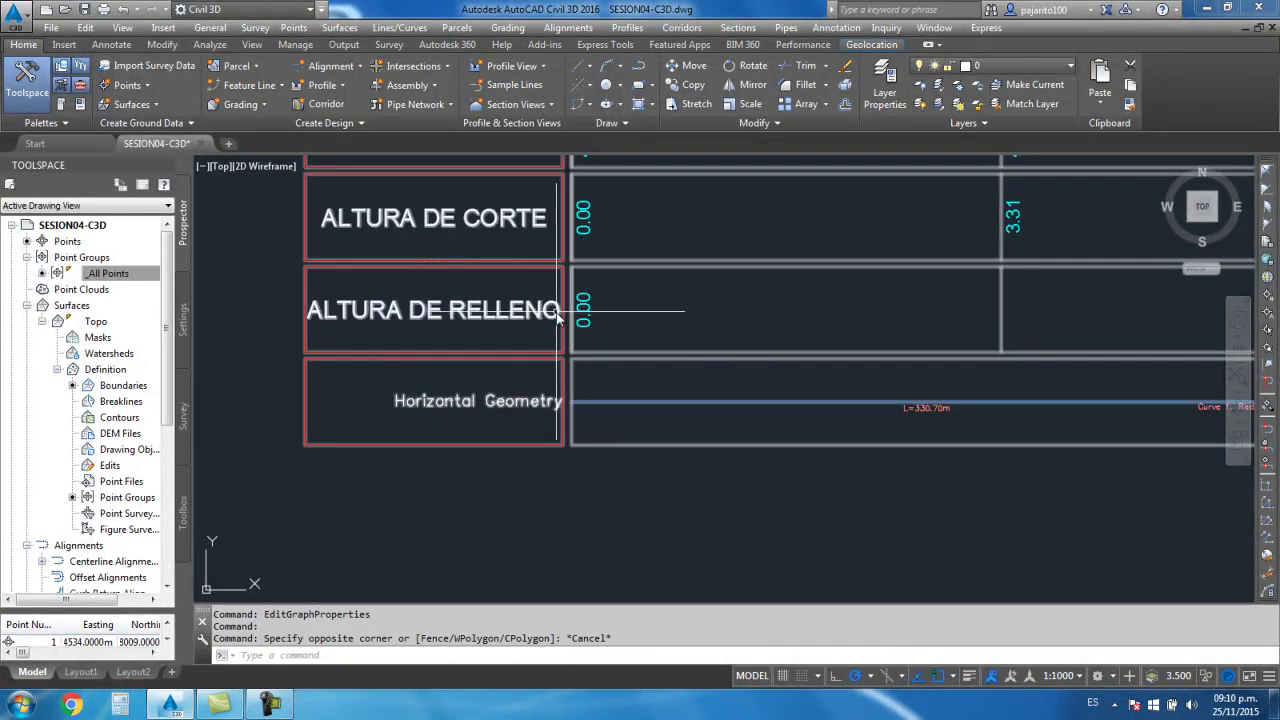
click(580, 310)
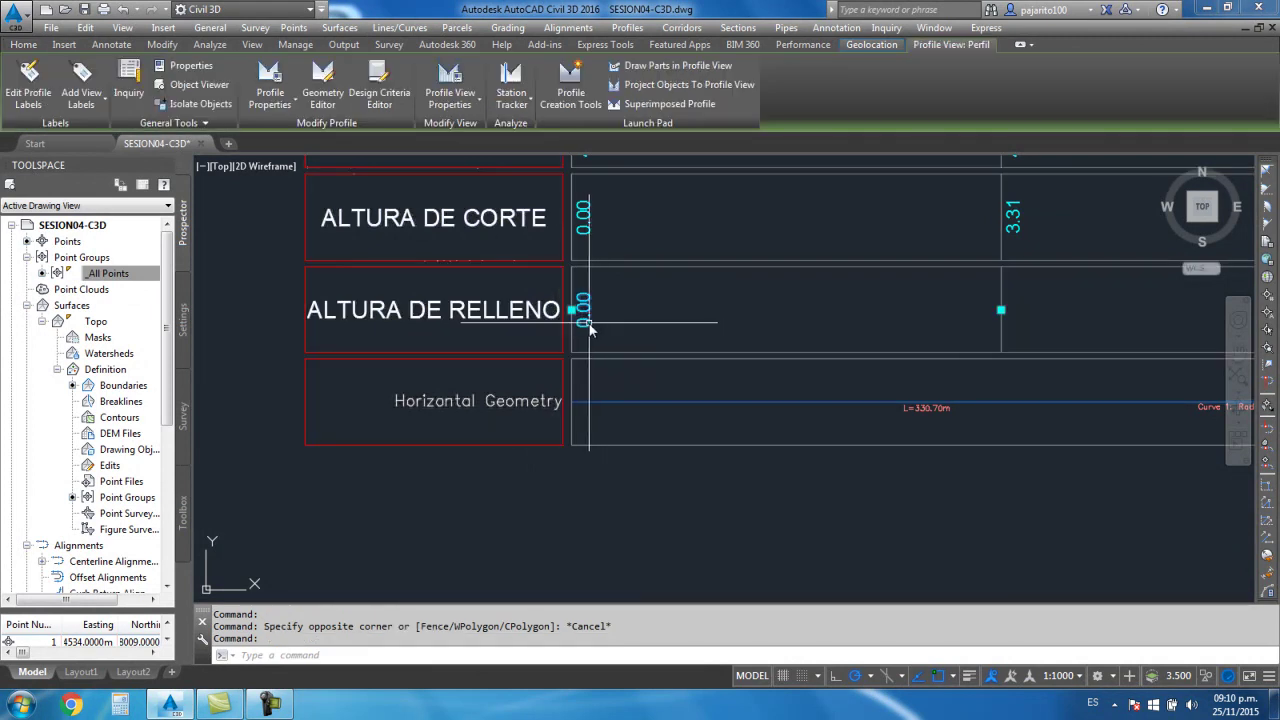
right_click(588, 325)
click(645, 535)
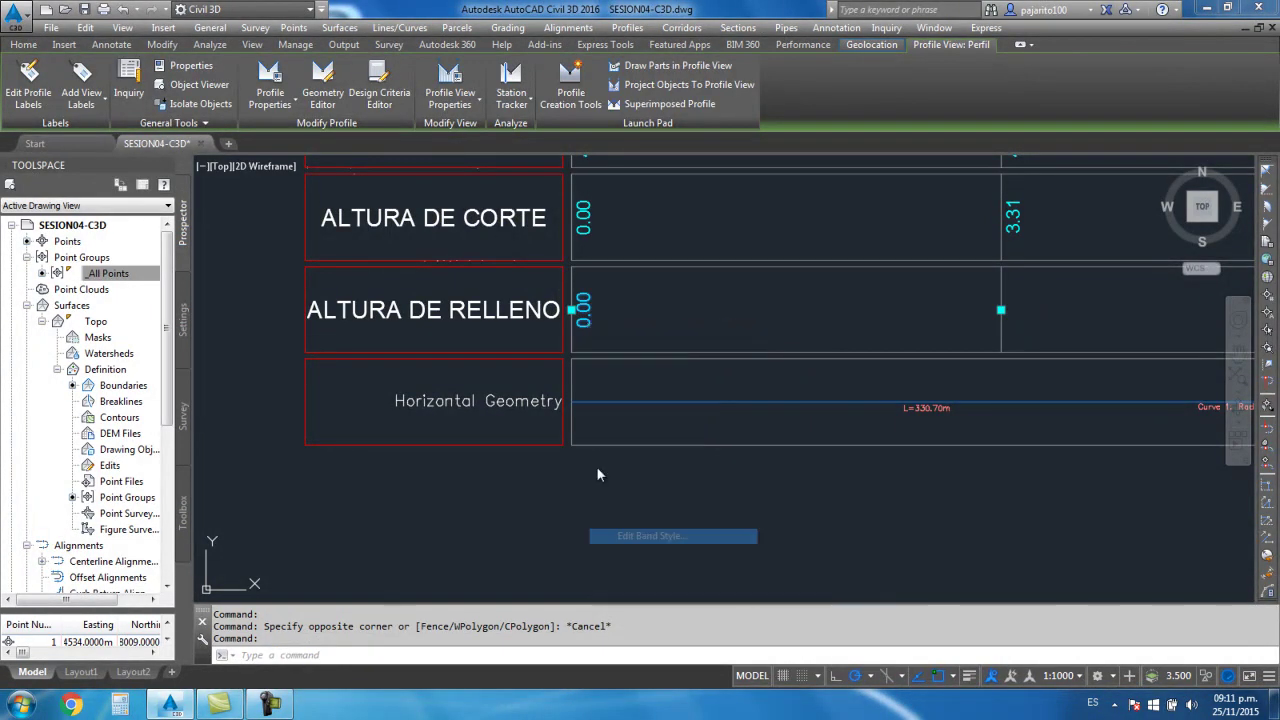
click(568, 188)
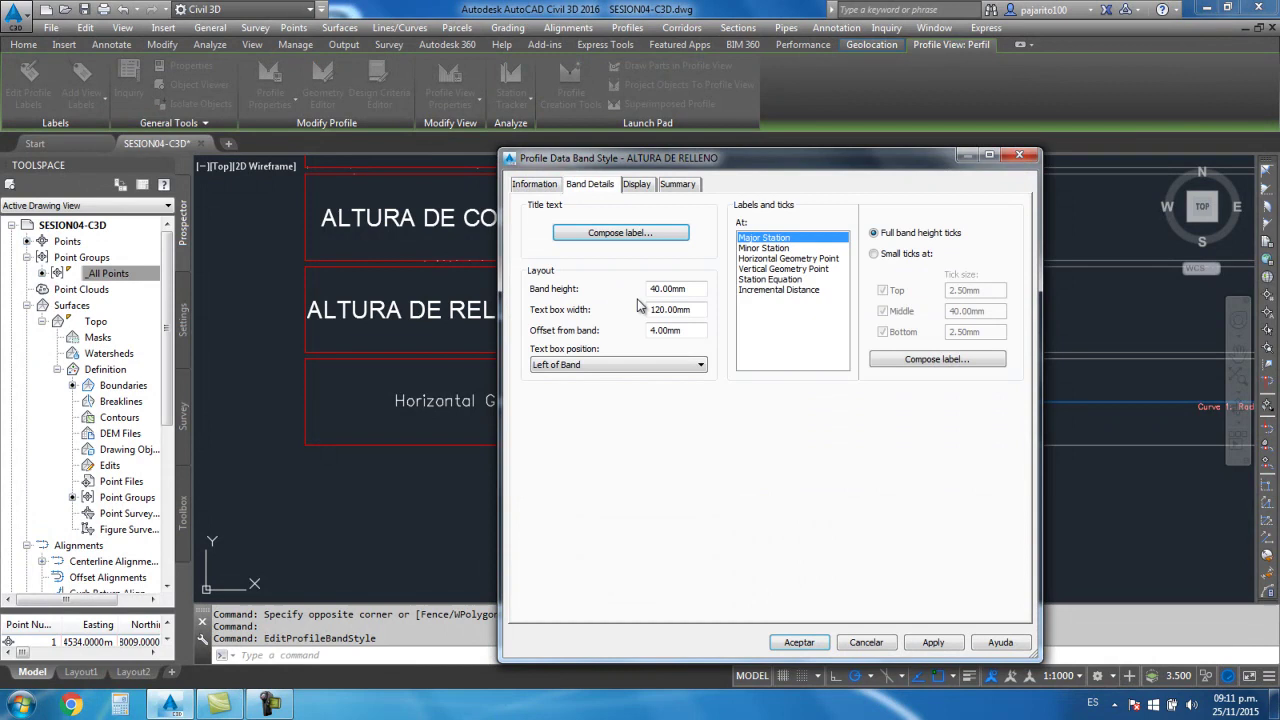
click(620, 232)
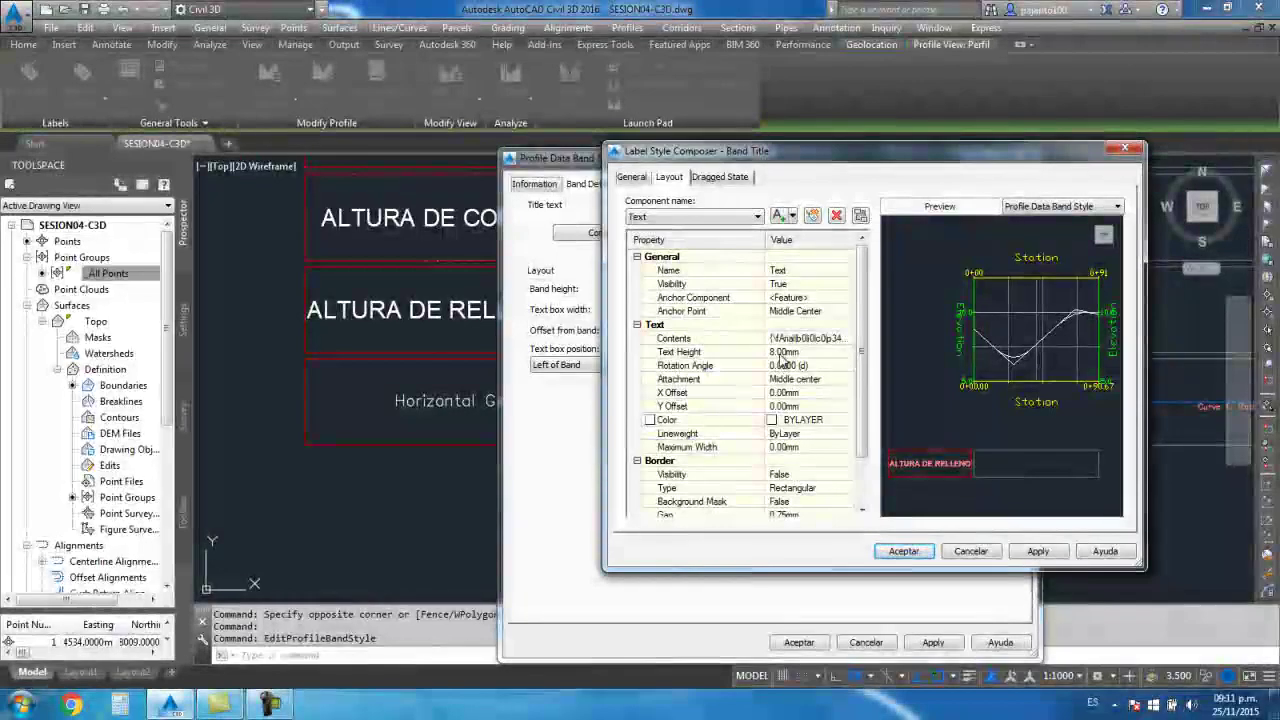
click(903, 551)
click(799, 642)
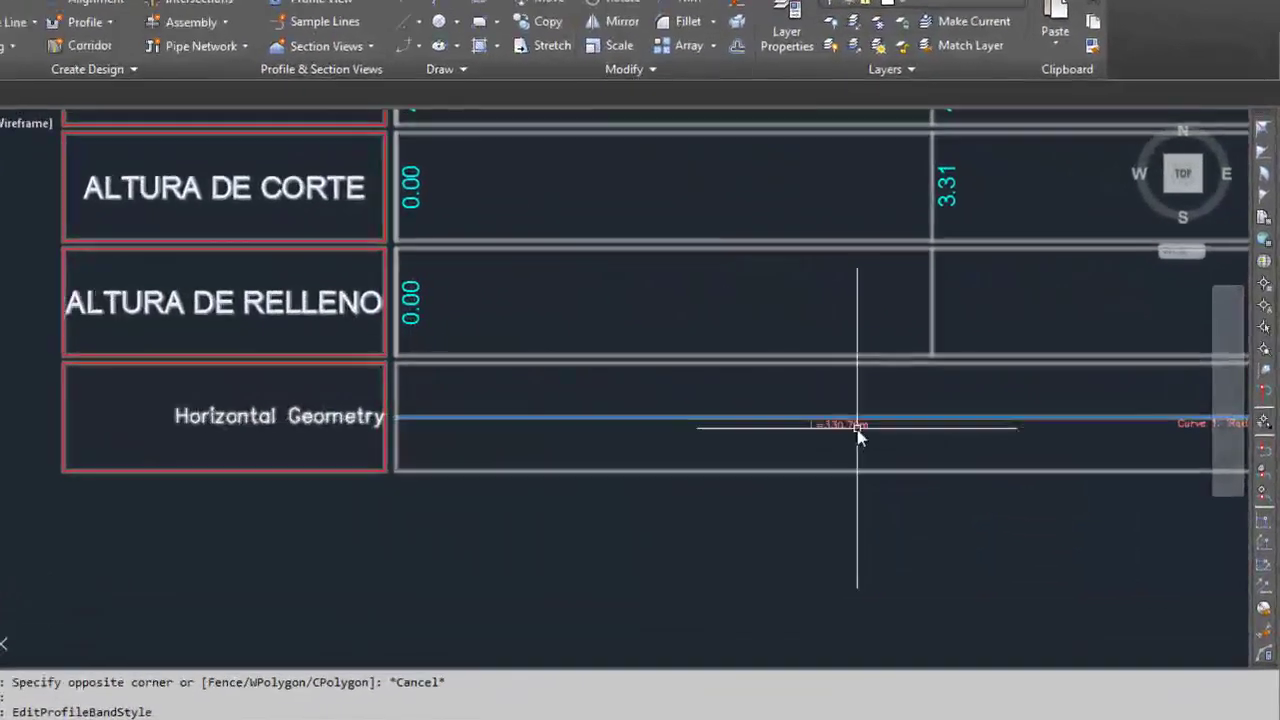
Change the ALINEAMIENTO HORIZ. band title to ALINAM. HORIZ. with 8.00 mm text height
click(933, 408)
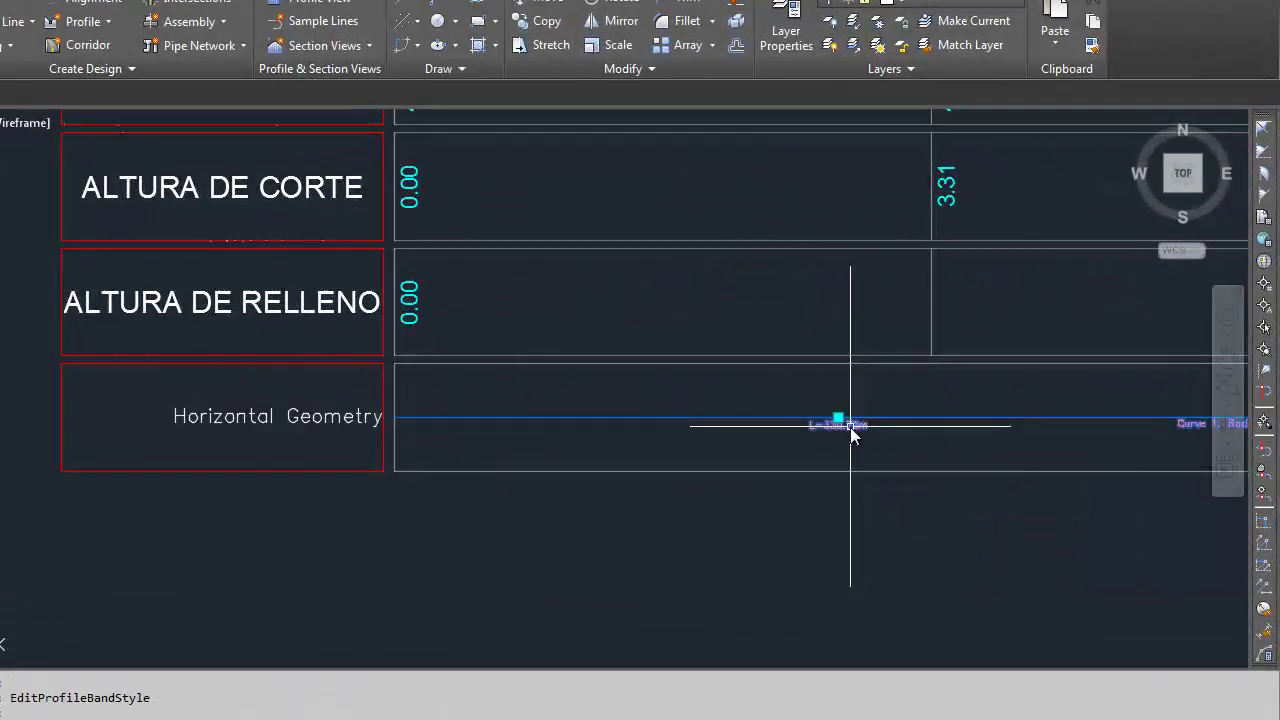
right_click(936, 410)
click(931, 692)
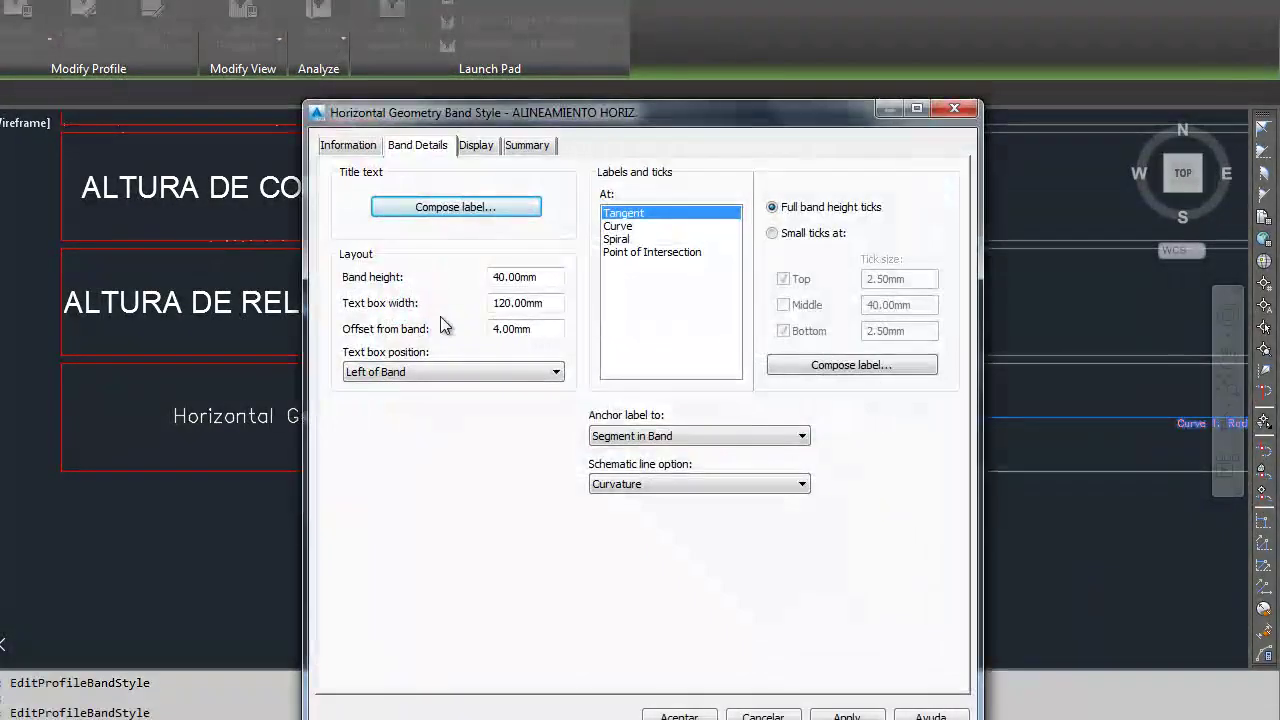
click(465, 208)
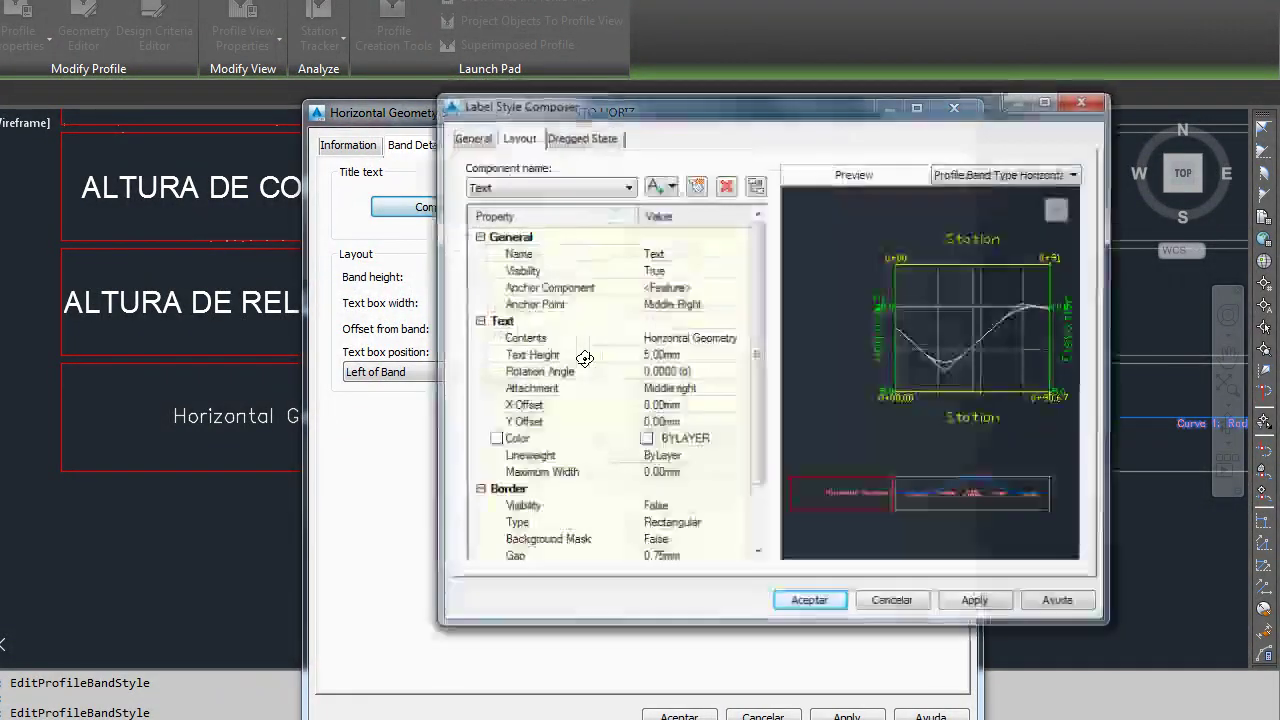
click(680, 356)
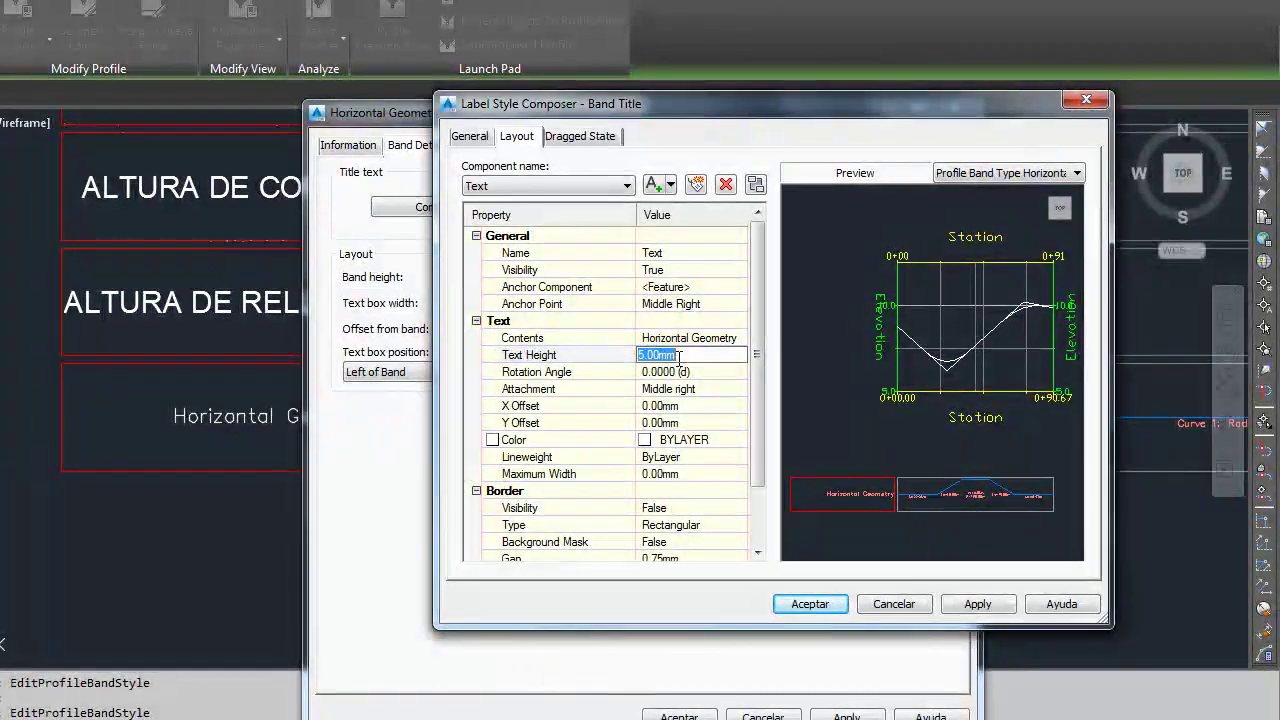
text(8)
click(733, 341)
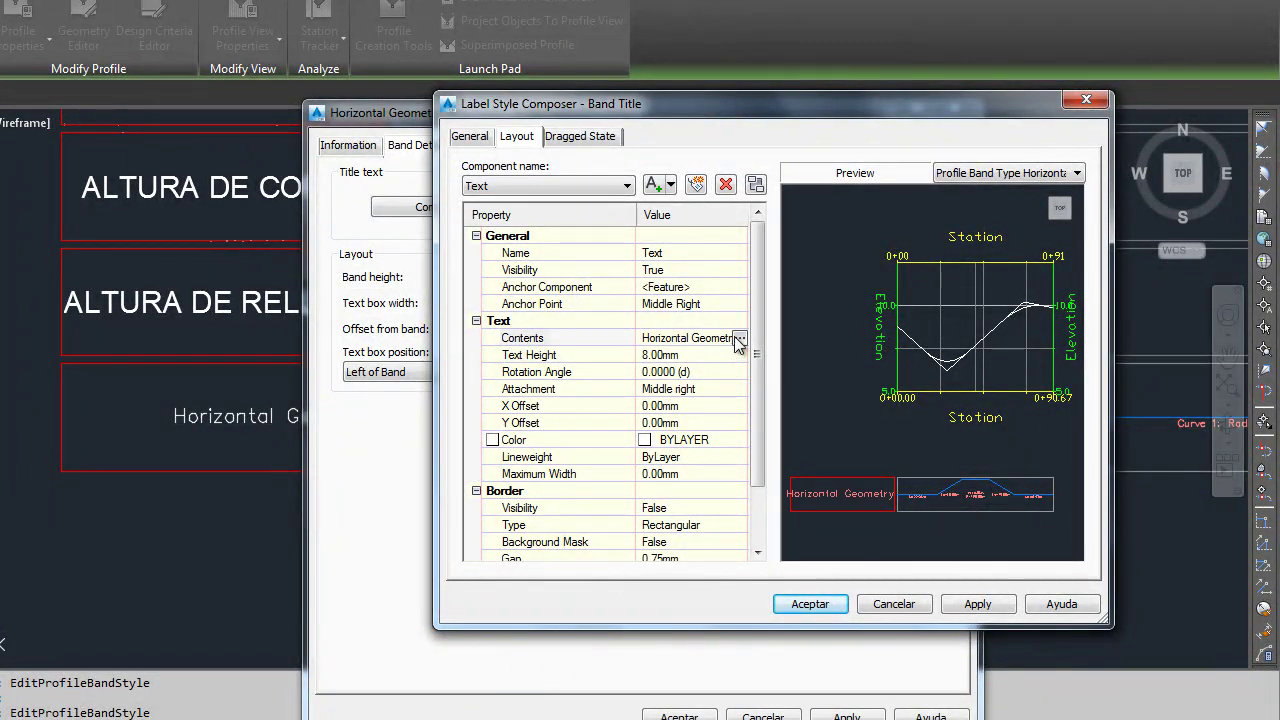
click(739, 340)
drag(882, 297, 1036, 299)
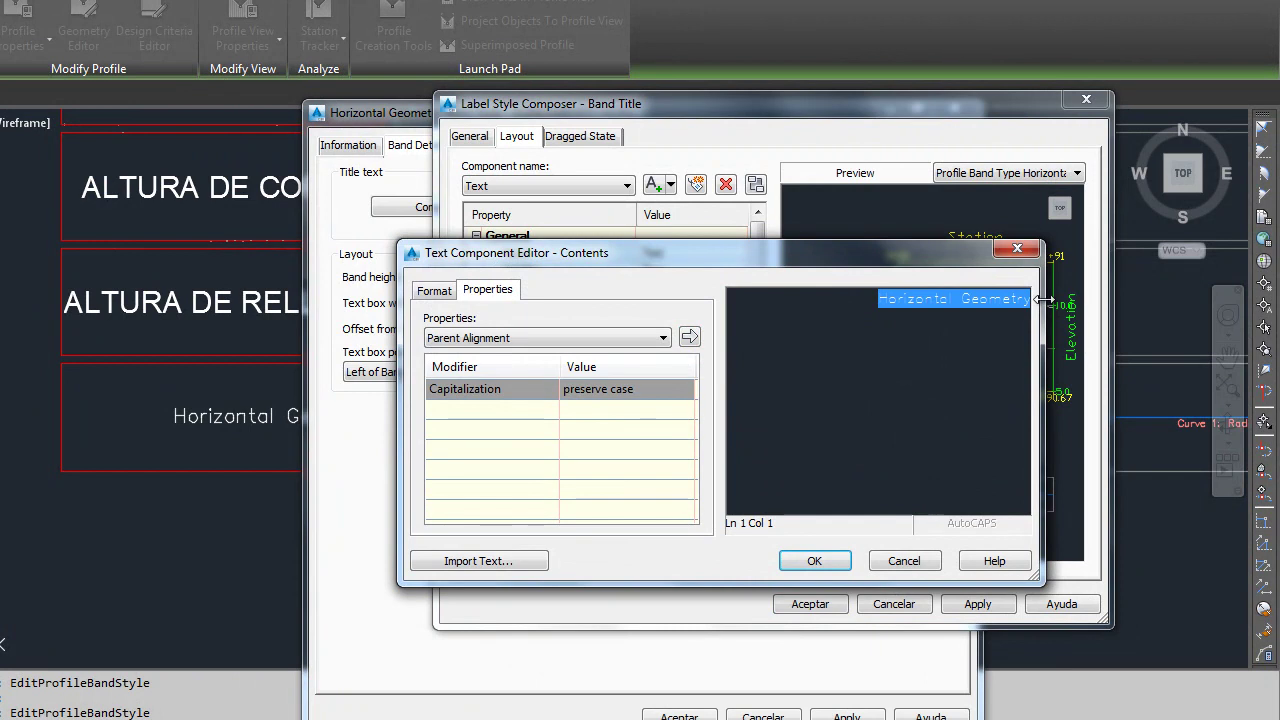
text(ALINAM.)
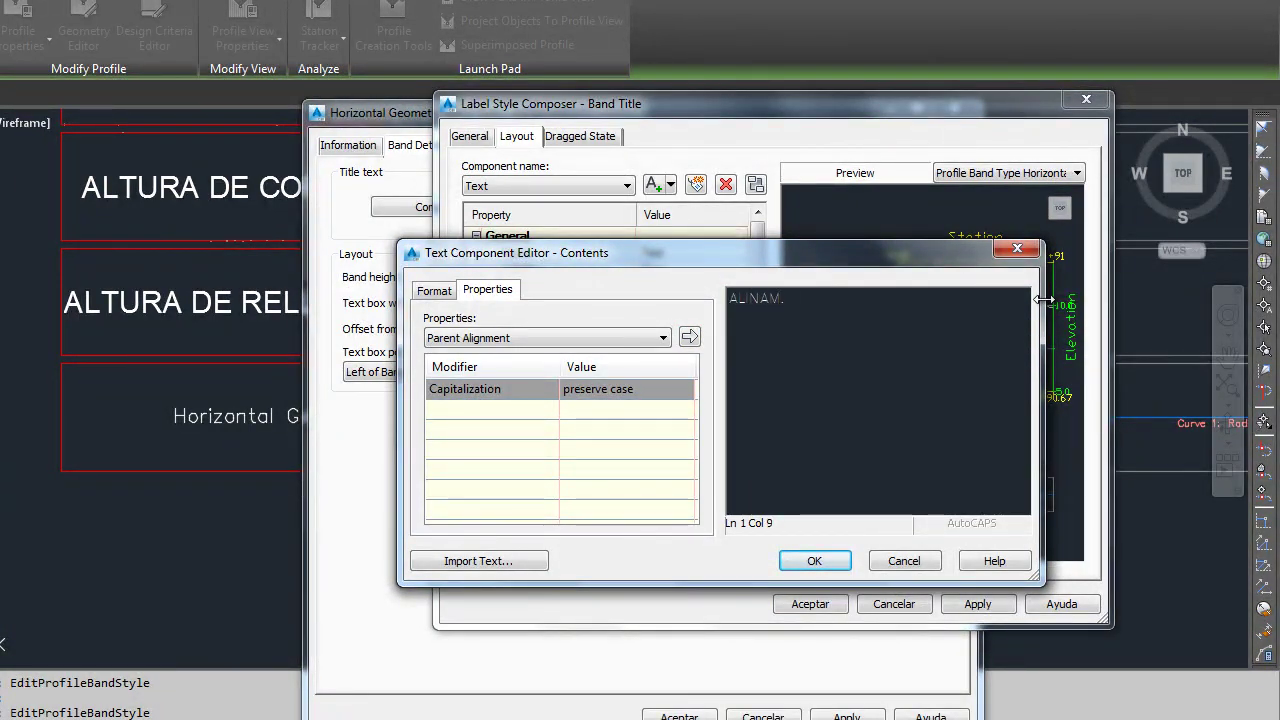
text(IZ.)
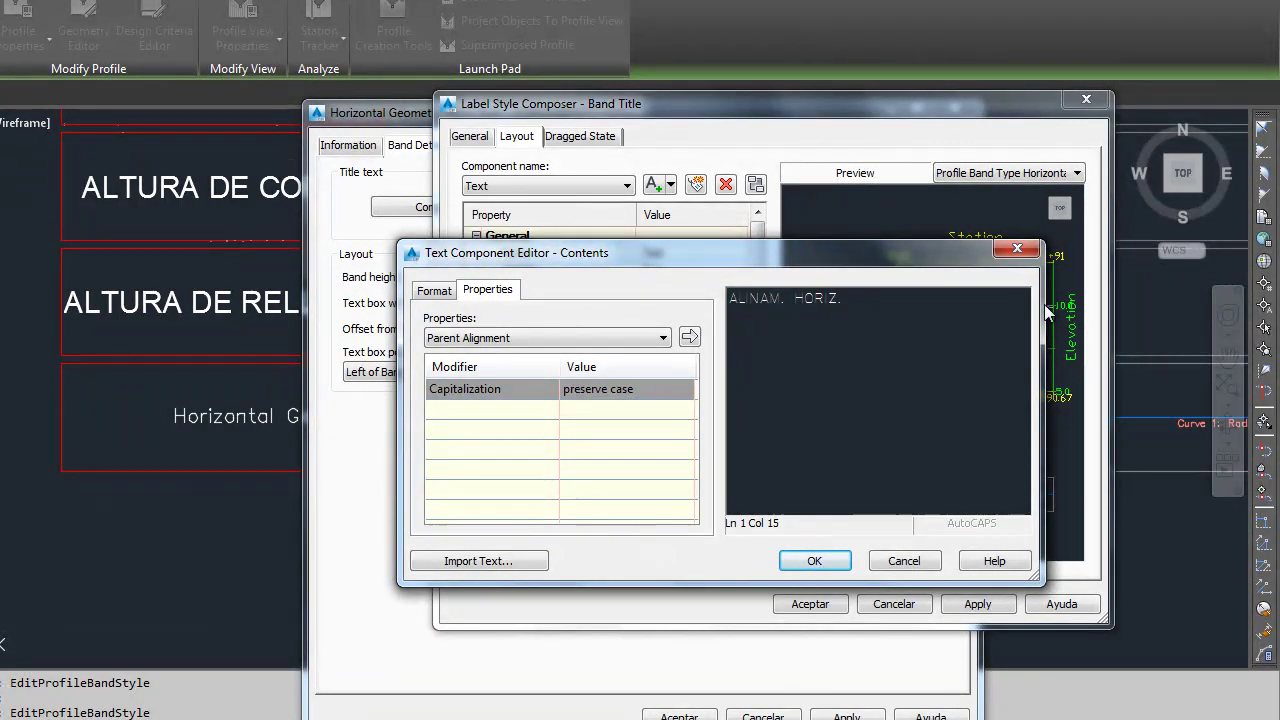
click(814, 561)
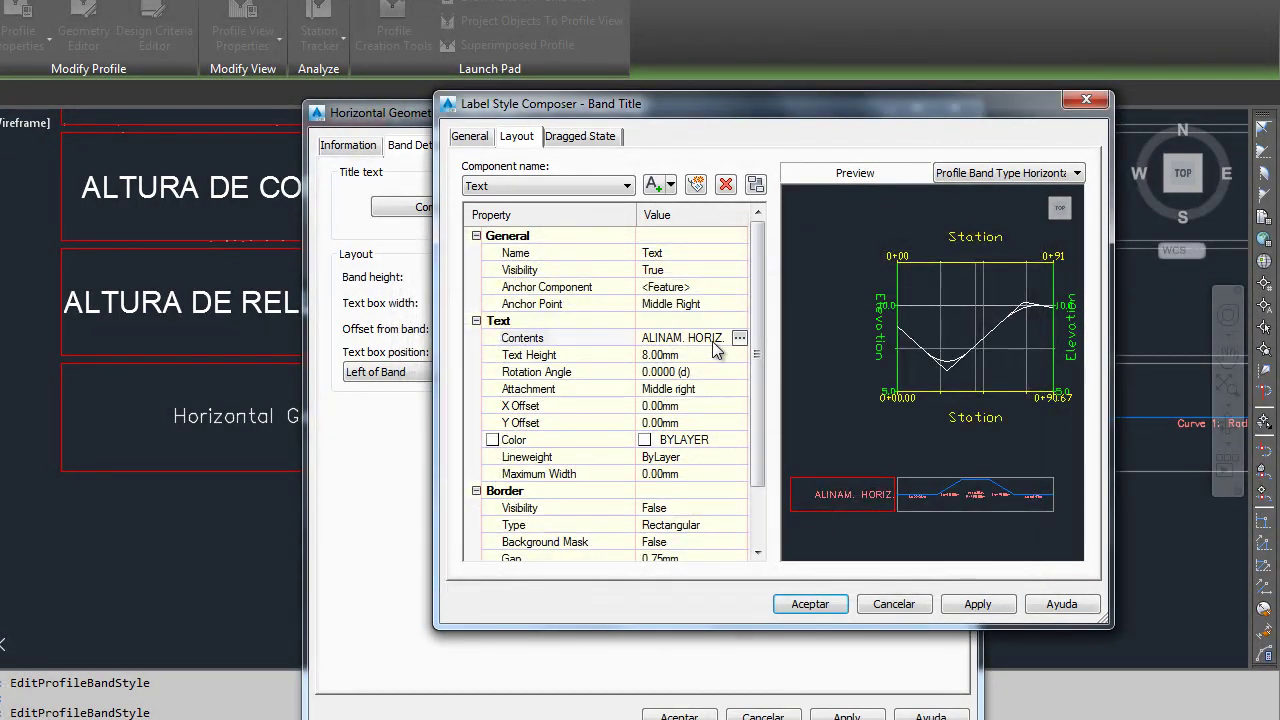
Set the band title font to Arial
click(739, 338)
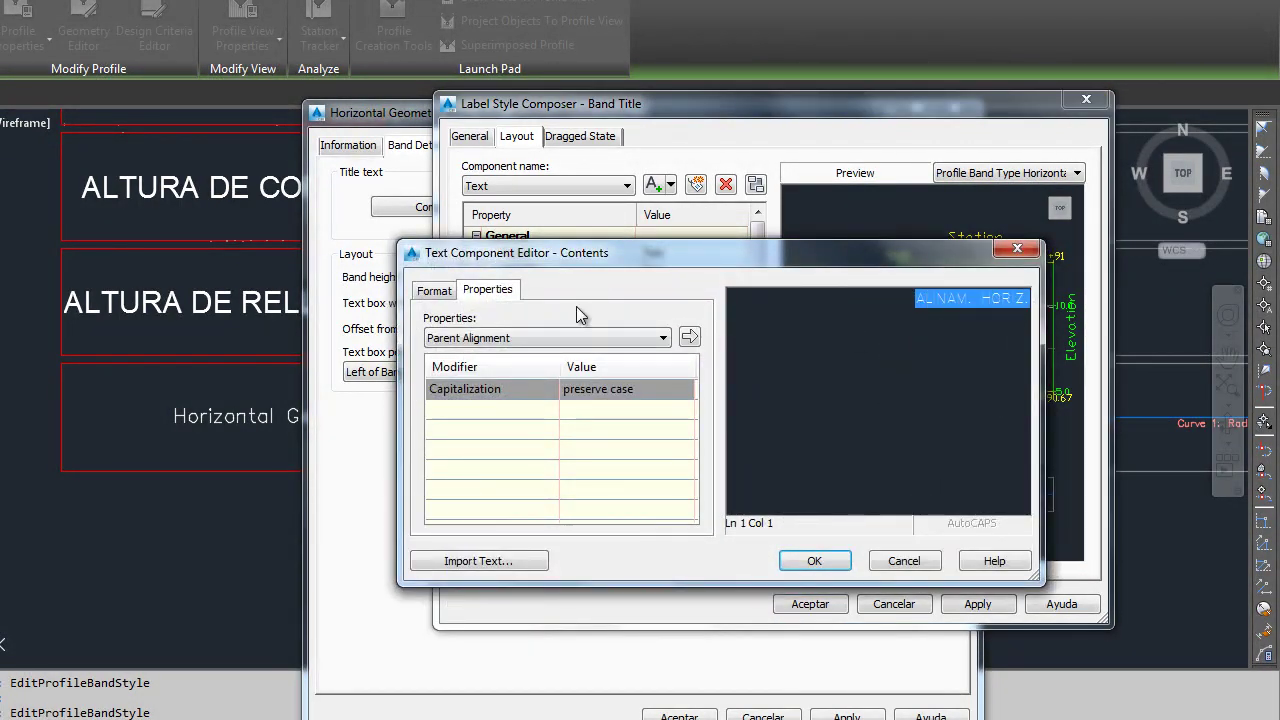
click(434, 290)
click(469, 417)
key(a)
key(r)
click(465, 464)
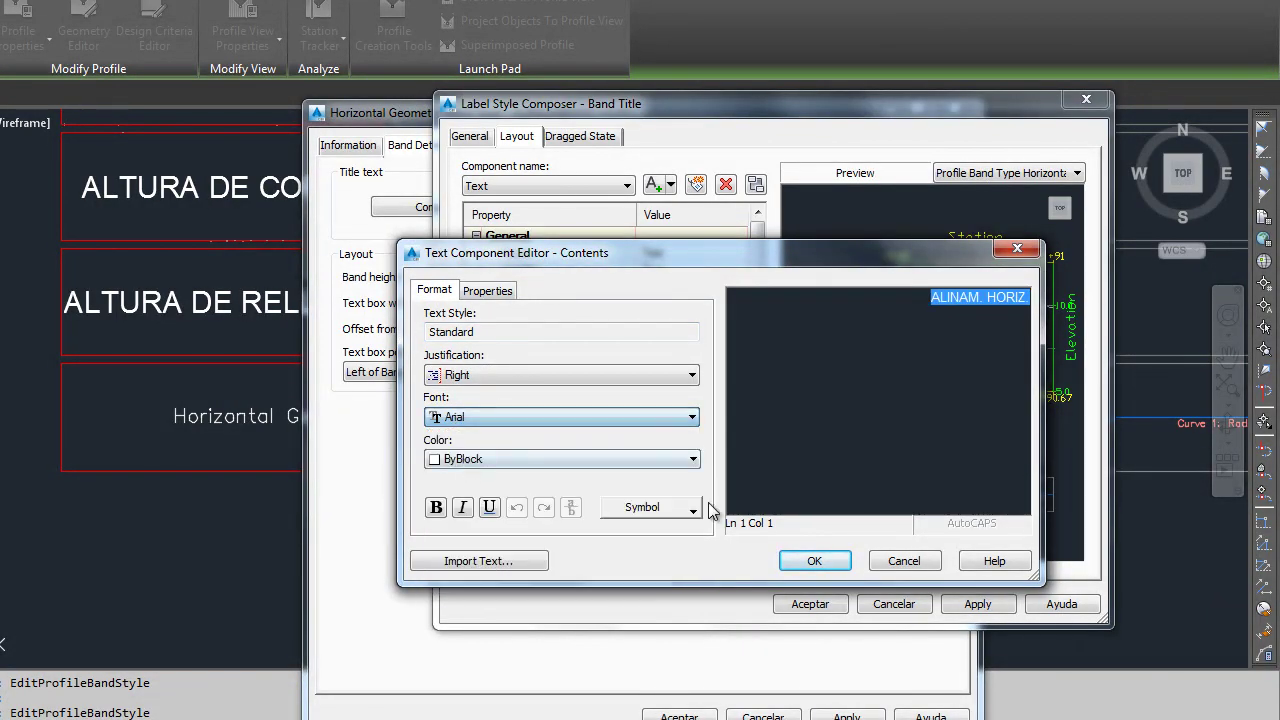
click(814, 560)
click(809, 604)
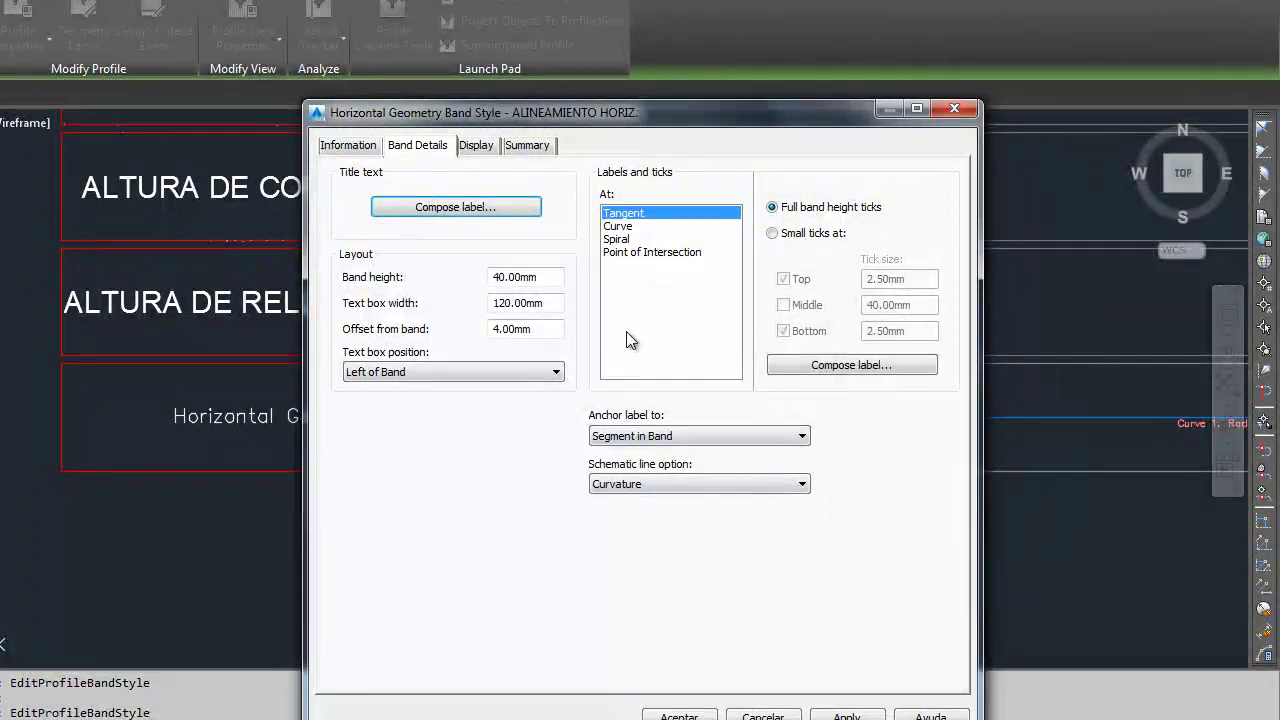
Set the title's anchor point and attachment to Middle Center and save the band style
click(498, 212)
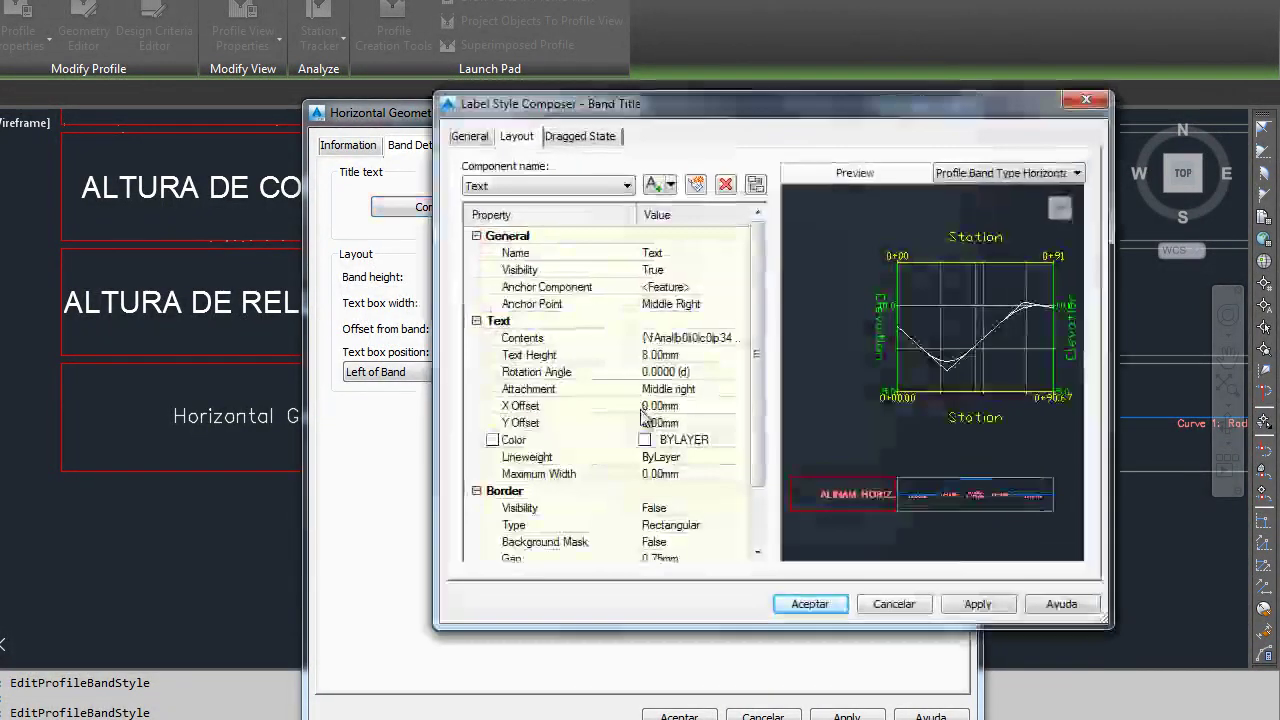
click(741, 304)
click(741, 304)
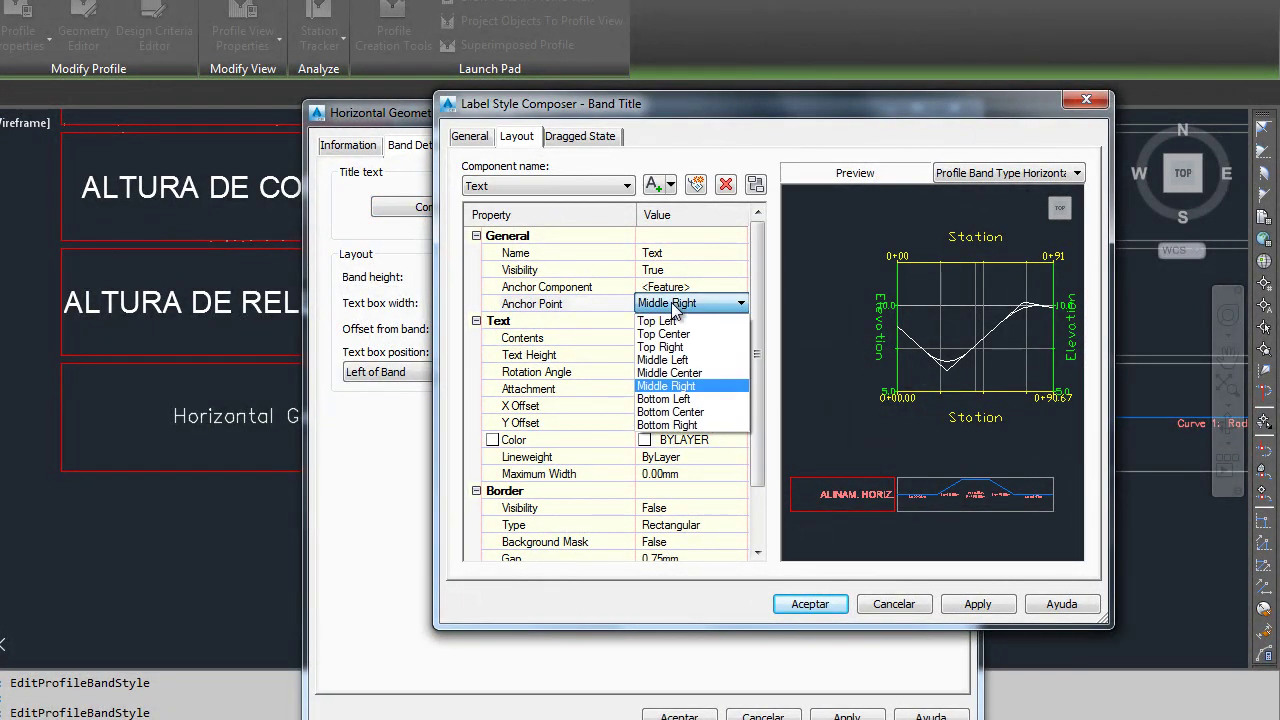
click(688, 373)
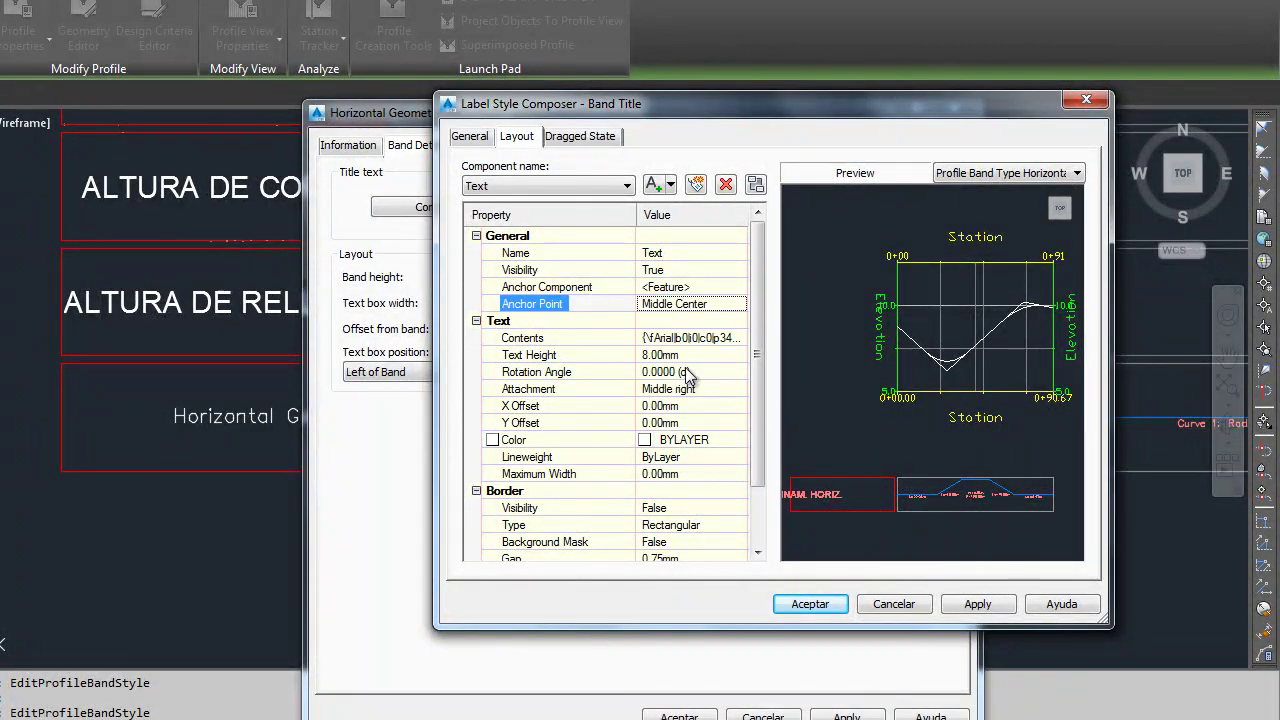
click(684, 390)
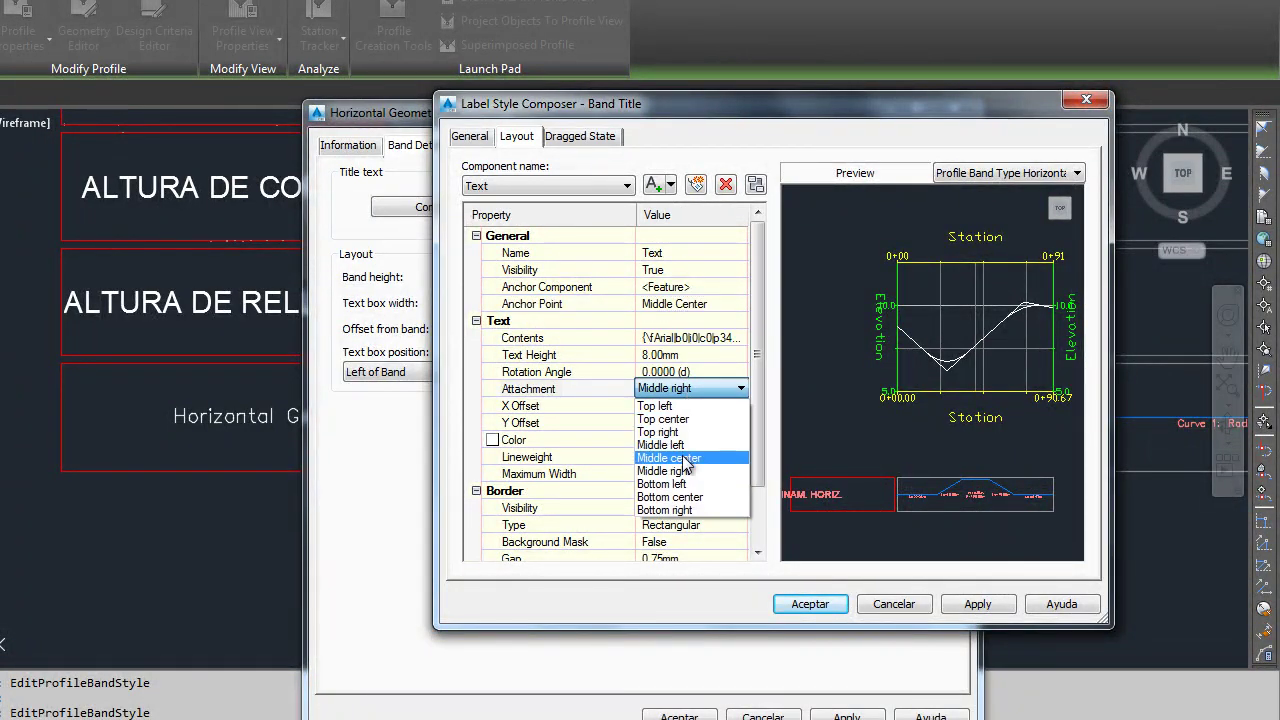
click(685, 458)
click(805, 604)
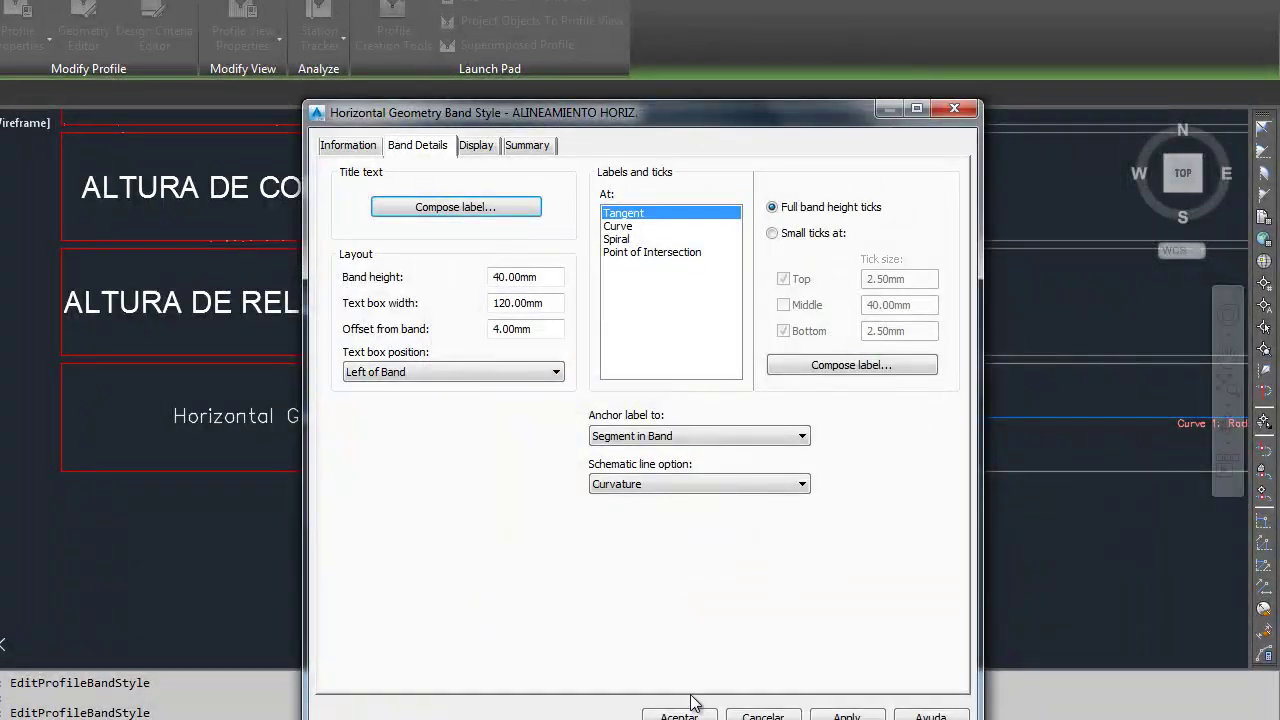
click(682, 714)
scroll(341, 486, down, 4)
scroll(274, 474, up, 1)
scroll(248, 467, up, 2)
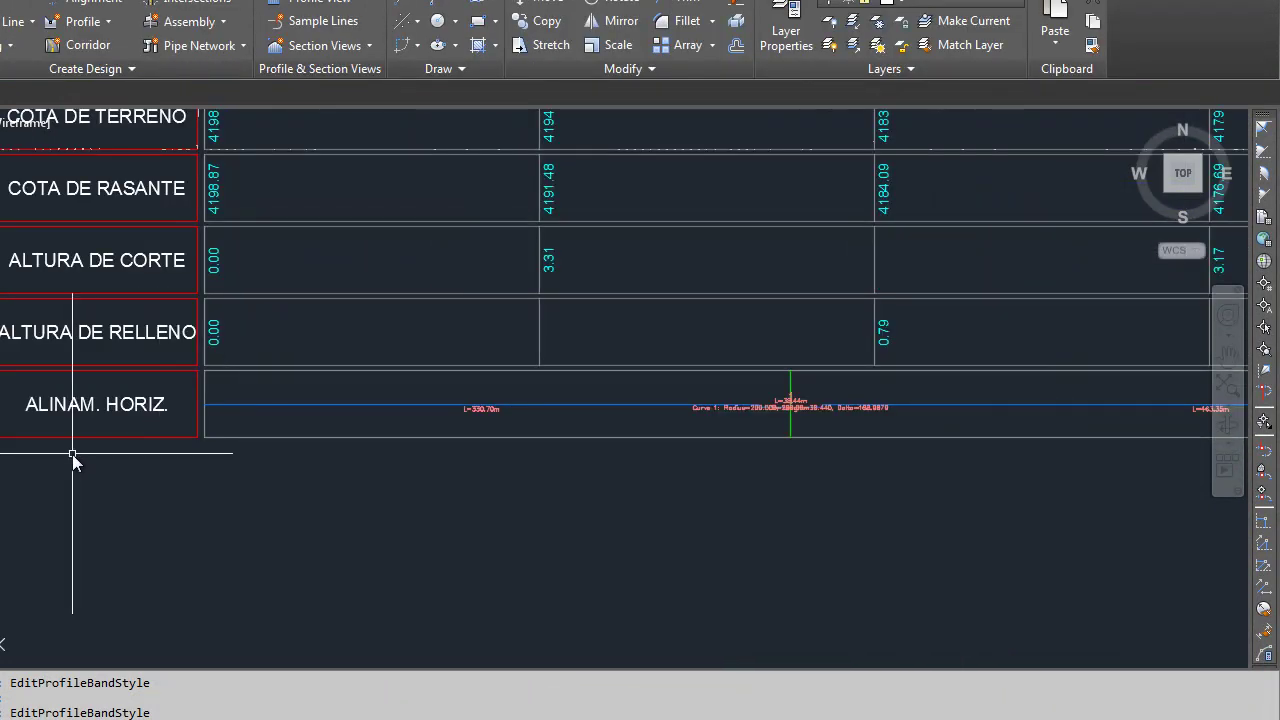
Insert the missing E in the horizontal geometry band title and save the band style
click(74, 408)
key(Escape)
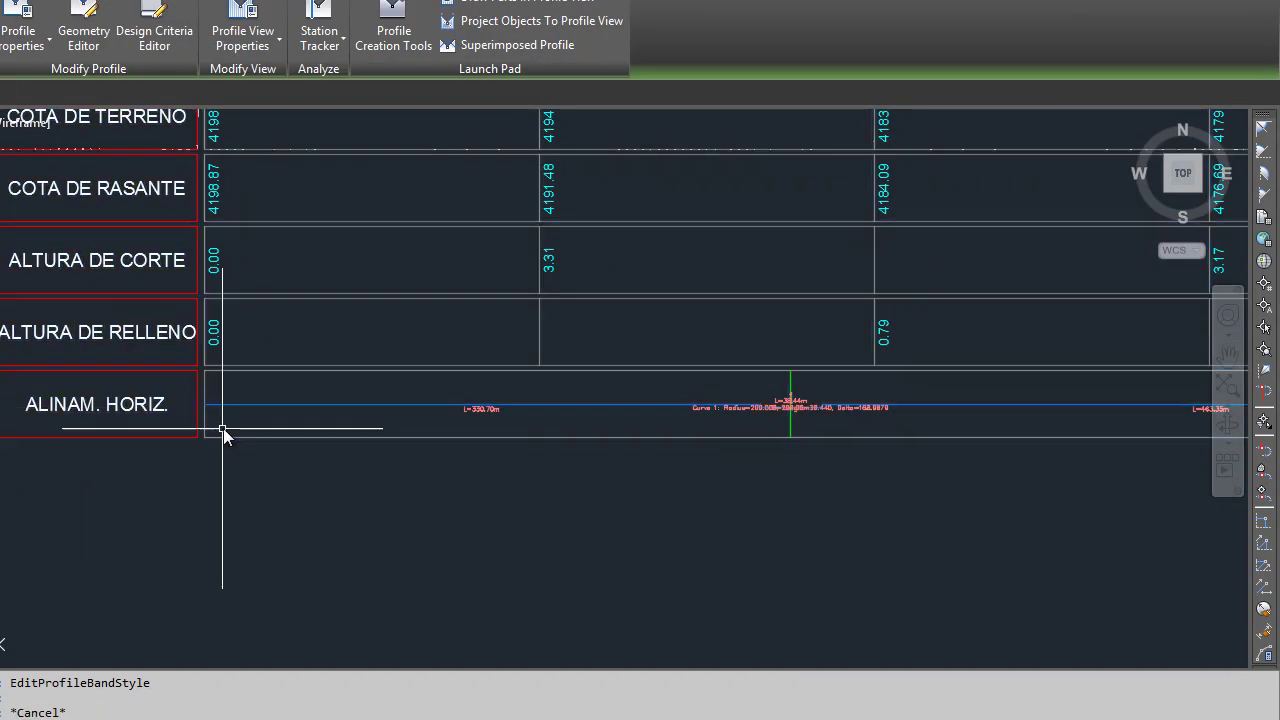
click(475, 412)
right_click(475, 412)
click(640, 591)
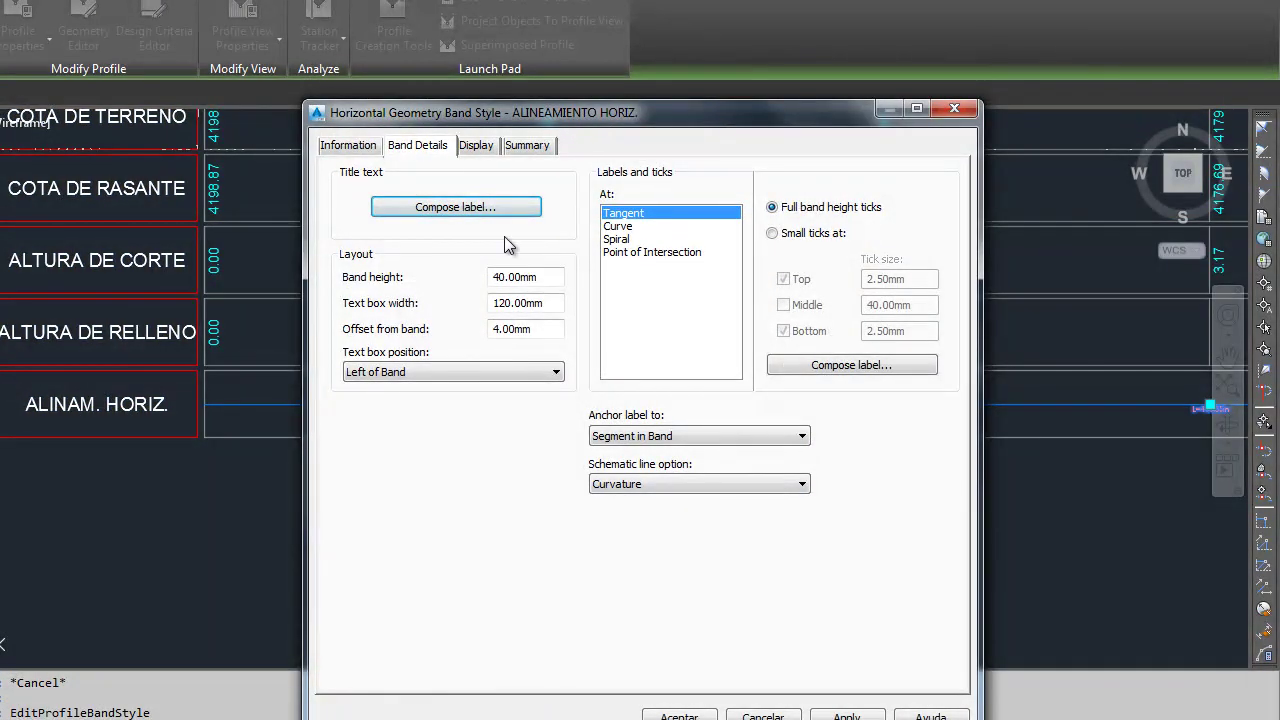
click(485, 208)
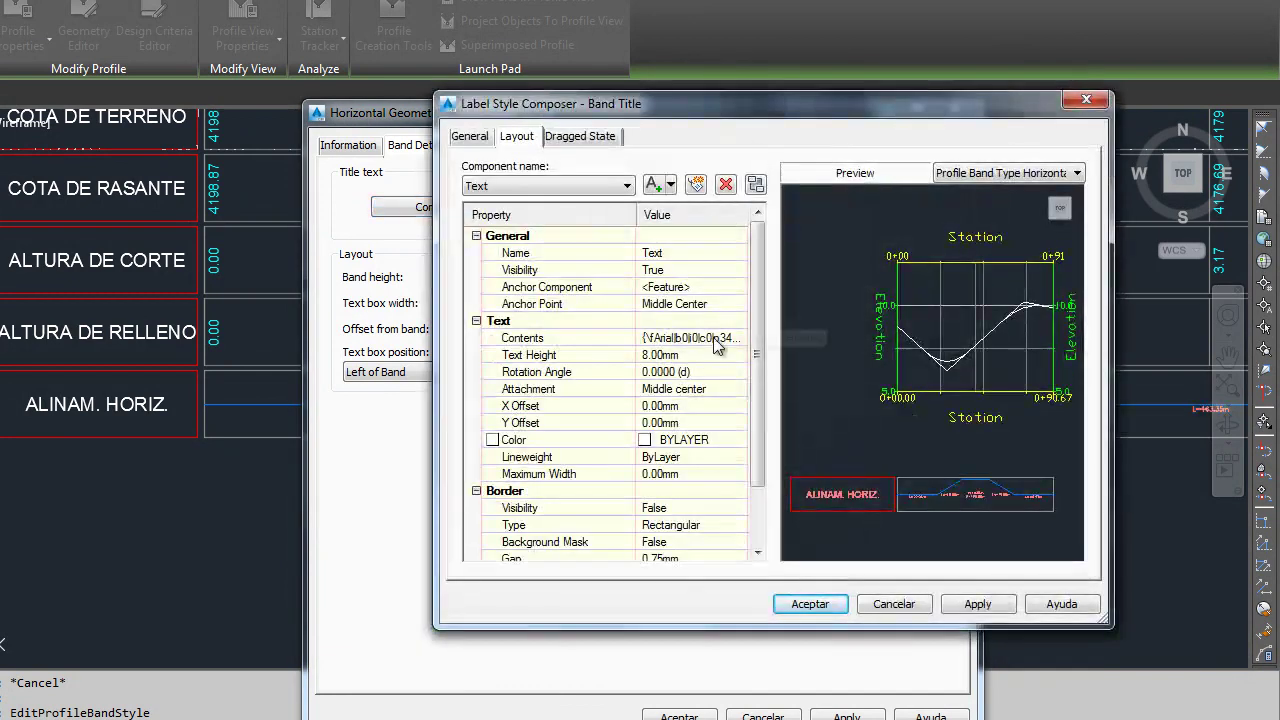
click(737, 339)
click(967, 299)
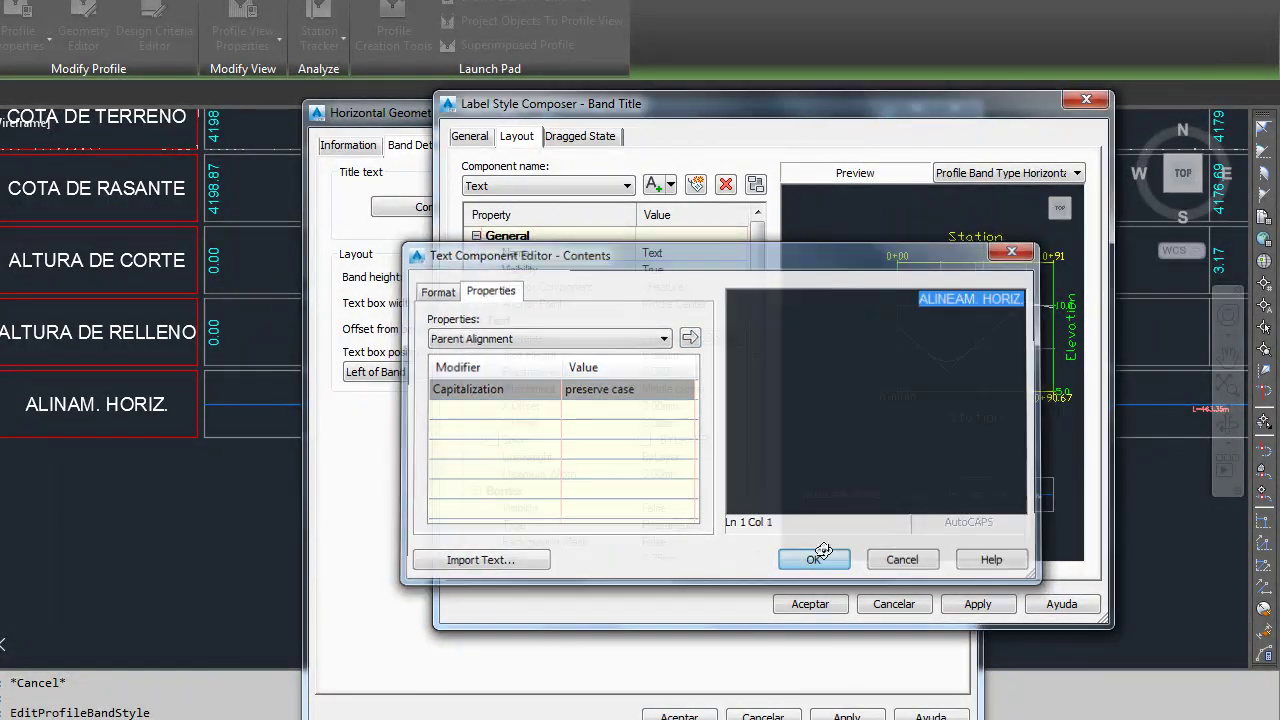
click(814, 560)
click(849, 580)
click(814, 640)
key(Escape)
Zoom and pan around the profile view to check the band titles and labels
scroll(490, 404, down, 2)
scroll(600, 406, up, 5)
scroll(807, 372, down, 1)
scroll(830, 390, down, 3)
scroll(719, 384, up, 3)
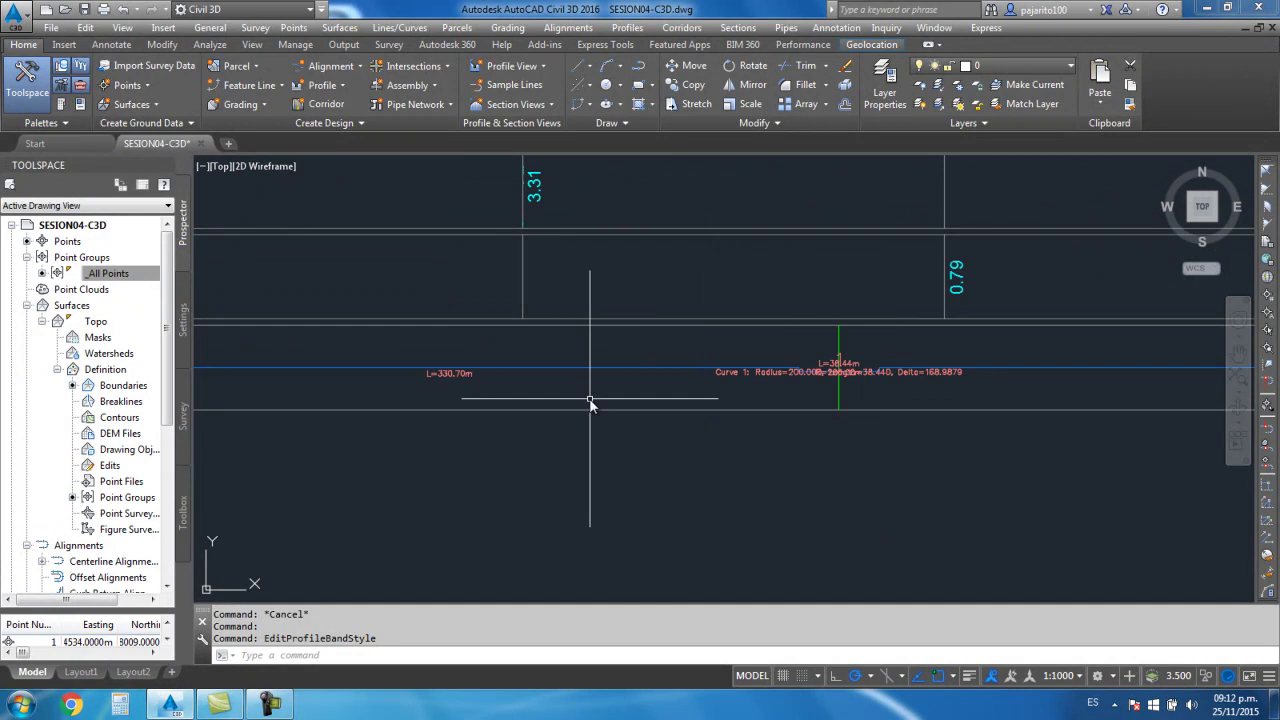
scroll(590, 402, down, 3)
scroll(620, 410, up, 3)
scroll(486, 405, up, 2)
scroll(438, 402, up, 2)
scroll(520, 410, down, 3)
scroll(534, 420, up, 2)
scroll(650, 388, down, 1)
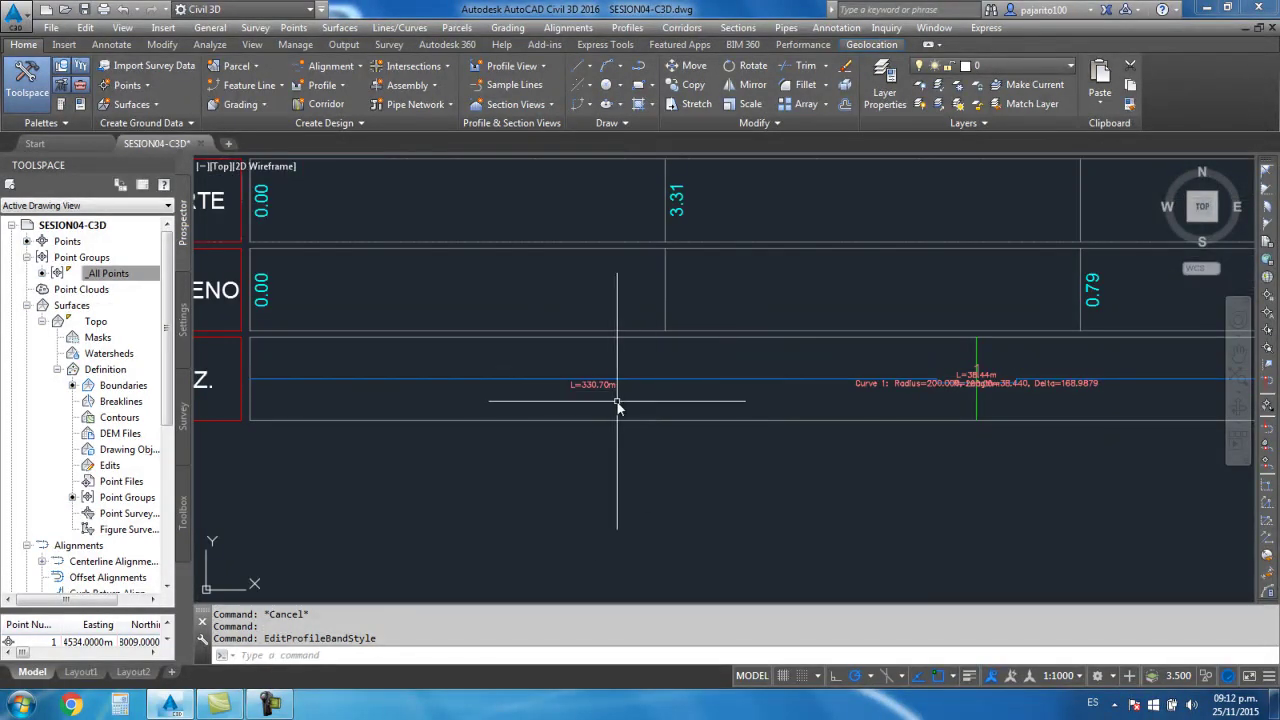
middle_drag(454, 386, 731, 364)
scroll(570, 400, up, 1)
scroll(640, 428, up, 1)
scroll(740, 405, up, 1)
scroll(810, 378, up, 1)
scroll(779, 378, down, 2)
scroll(626, 449, down, 1)
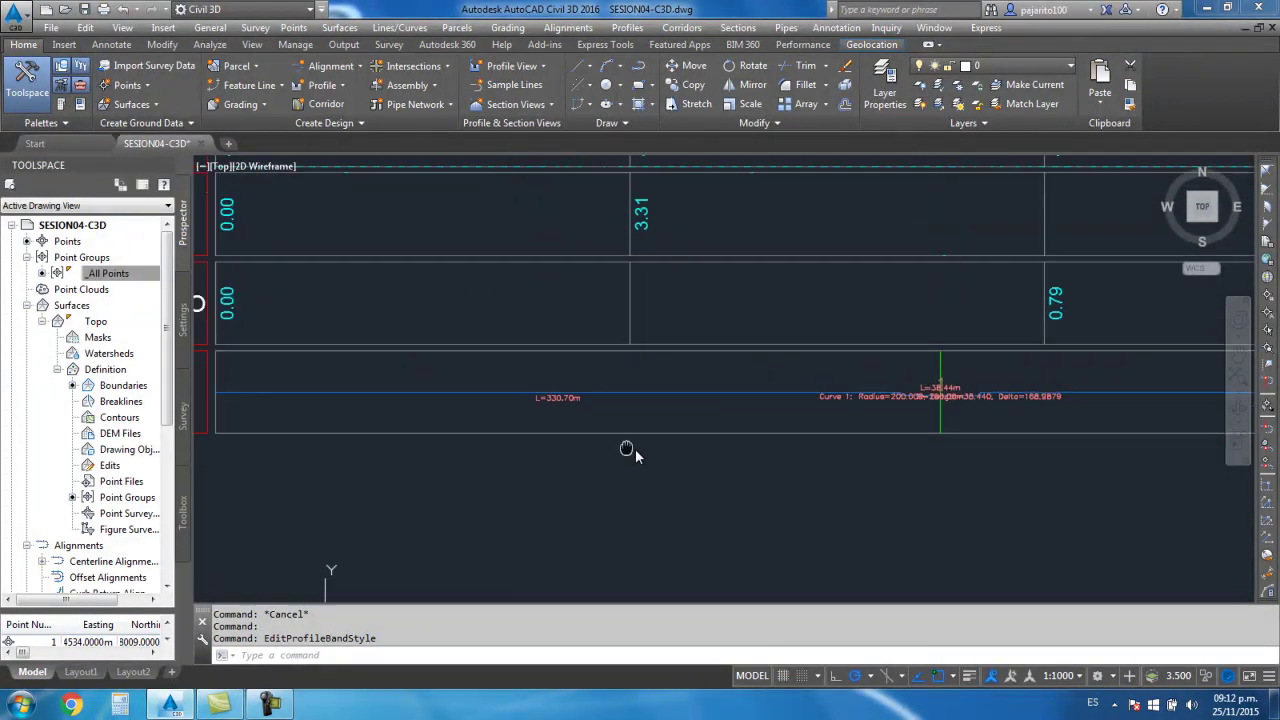
scroll(624, 430, up, 3)
scroll(700, 418, down, 2)
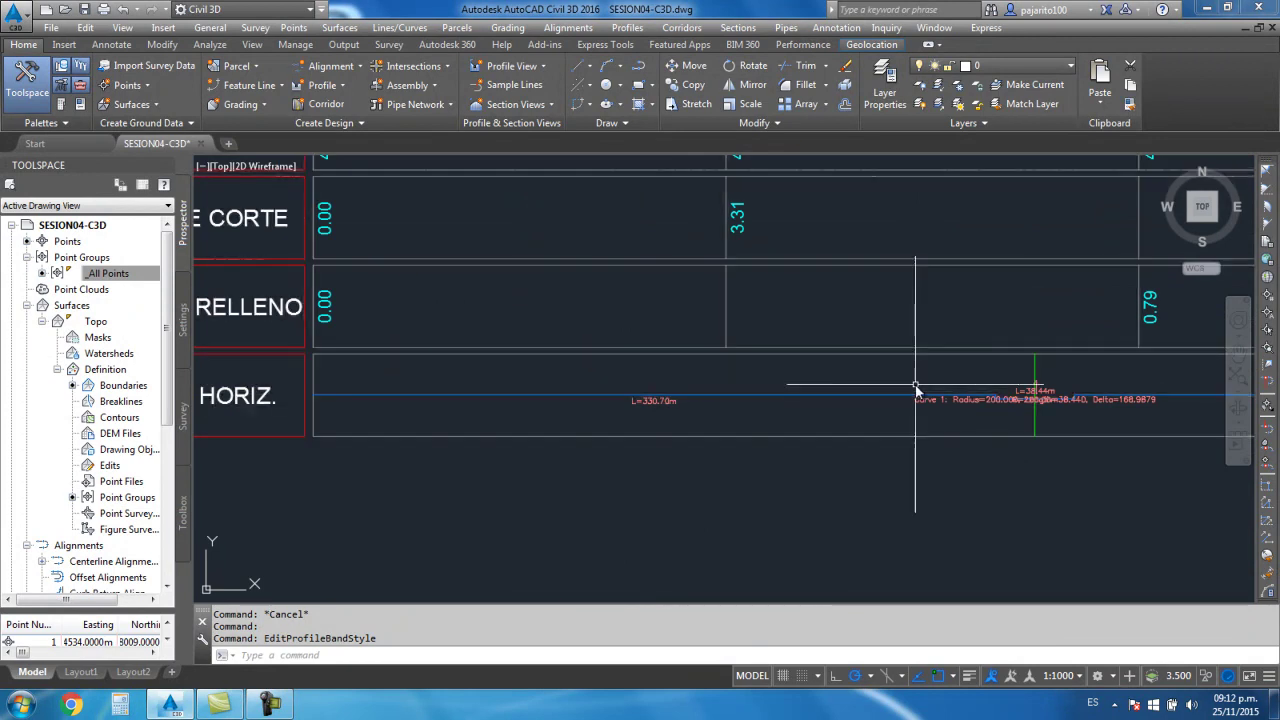
scroll(665, 421, up, 2)
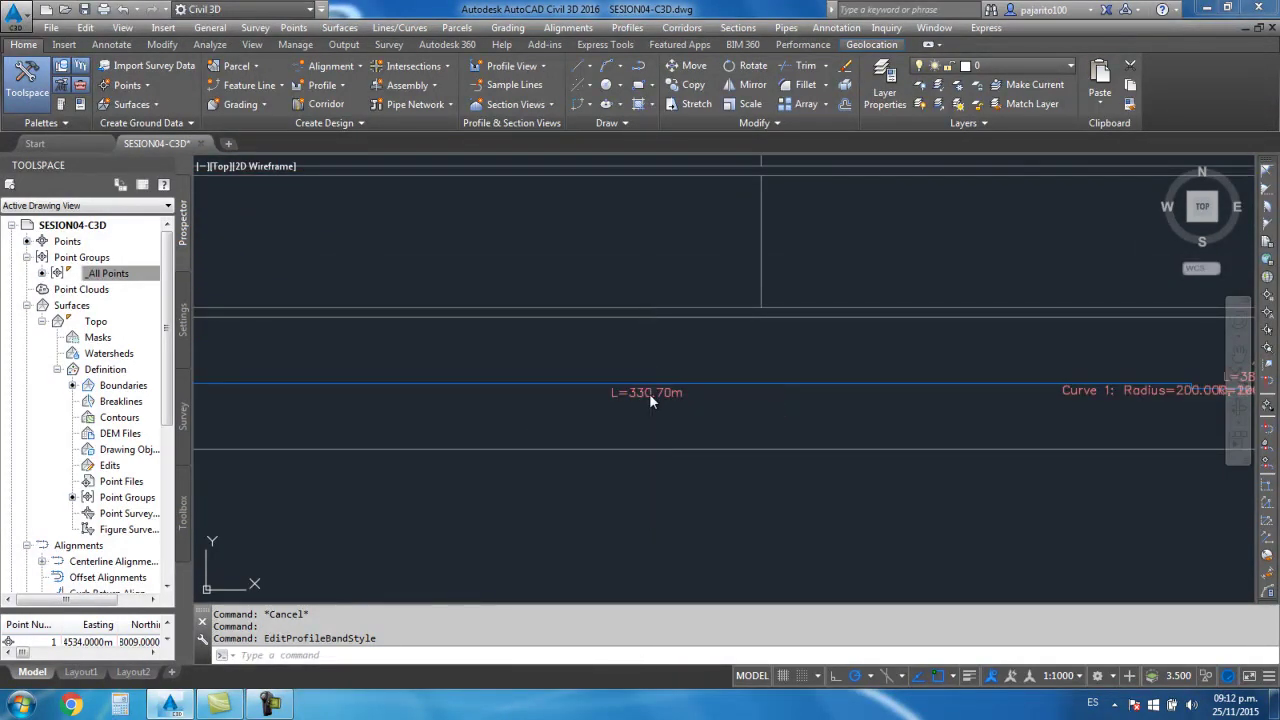
Open the horizontal geometry band style and select all of the tangent label's text
click(649, 393)
right_click(649, 393)
click(714, 607)
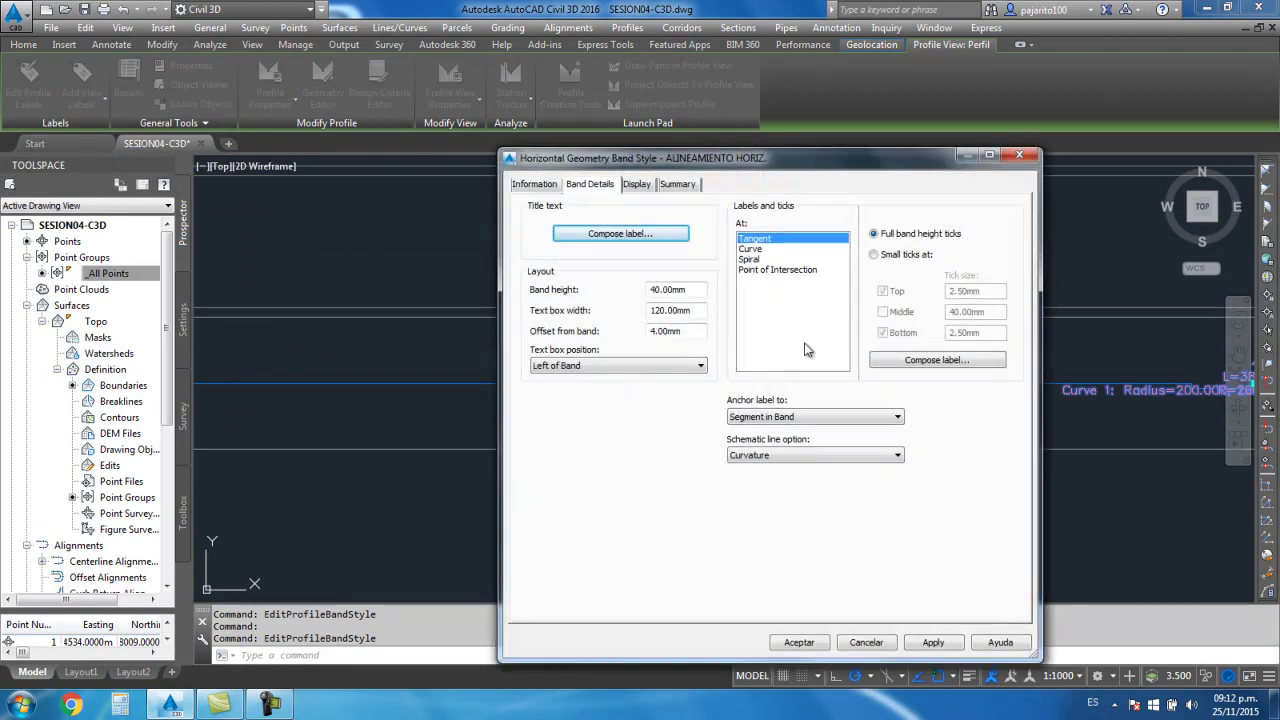
drag(815, 158, 947, 136)
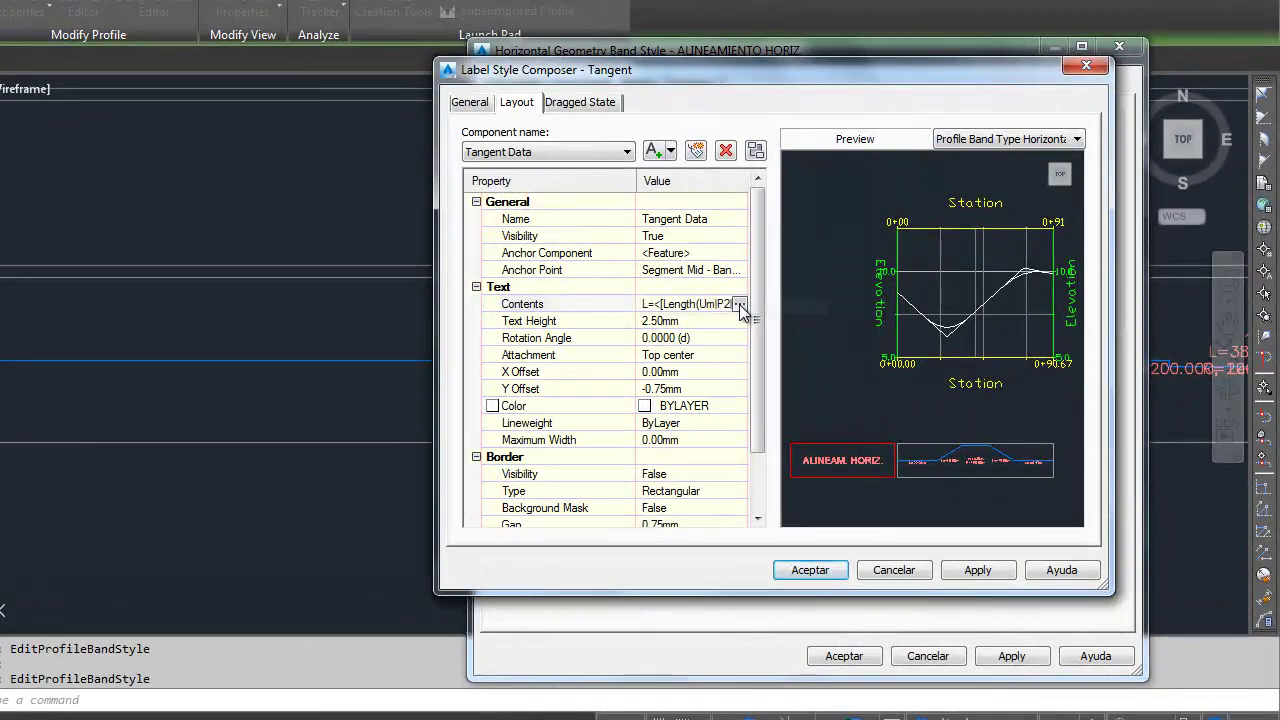
click(739, 304)
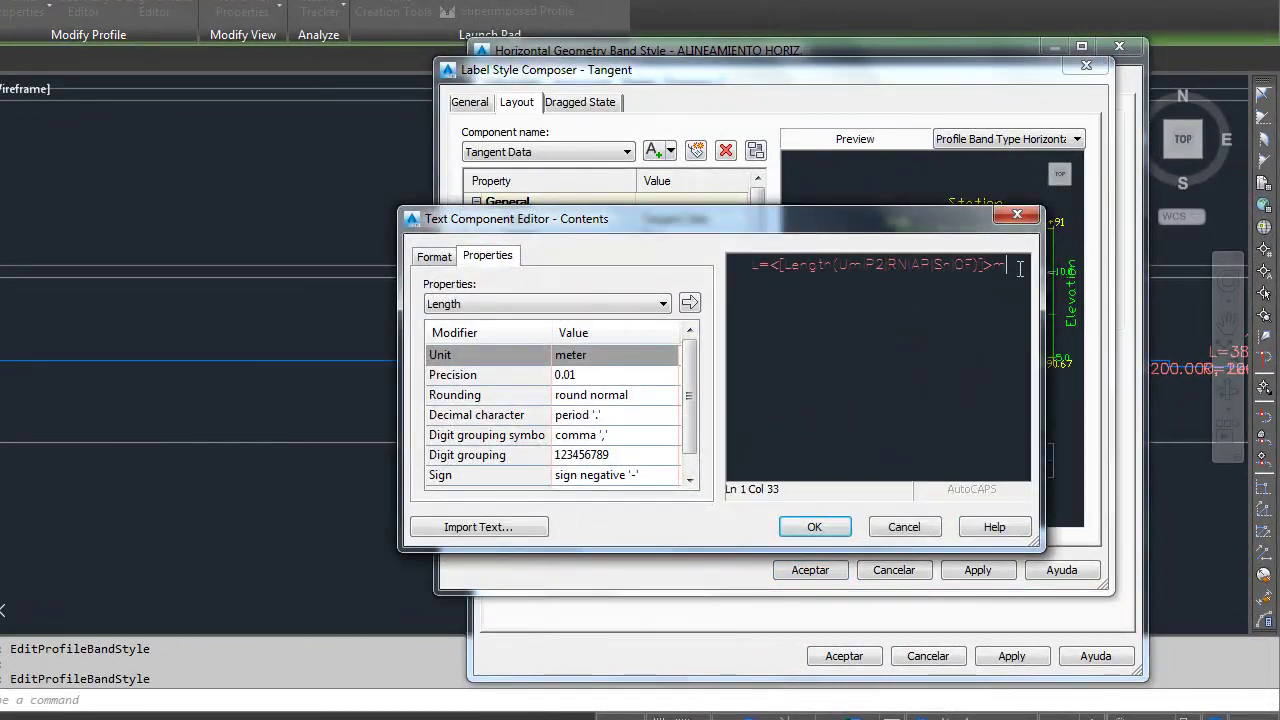
drag(1020, 268, 752, 265)
Format the tangent label text as white Arial, 4 mm tall, and save the band style
click(437, 262)
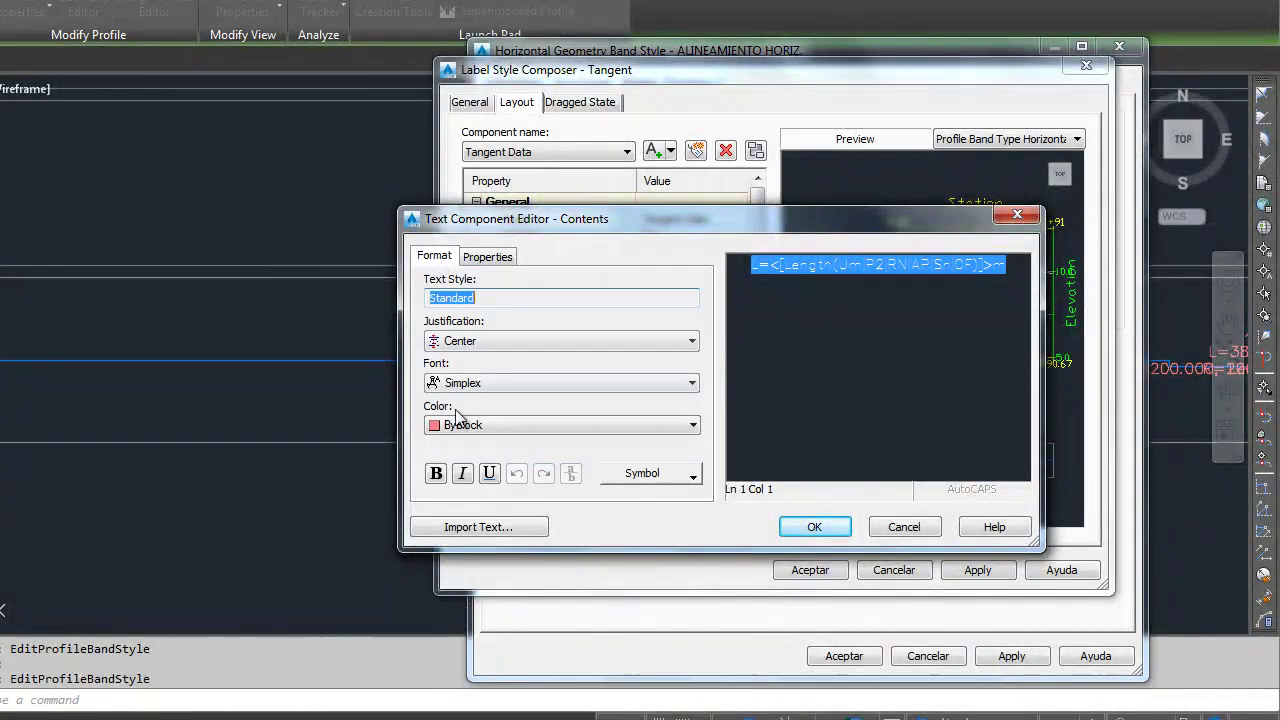
click(455, 425)
click(456, 541)
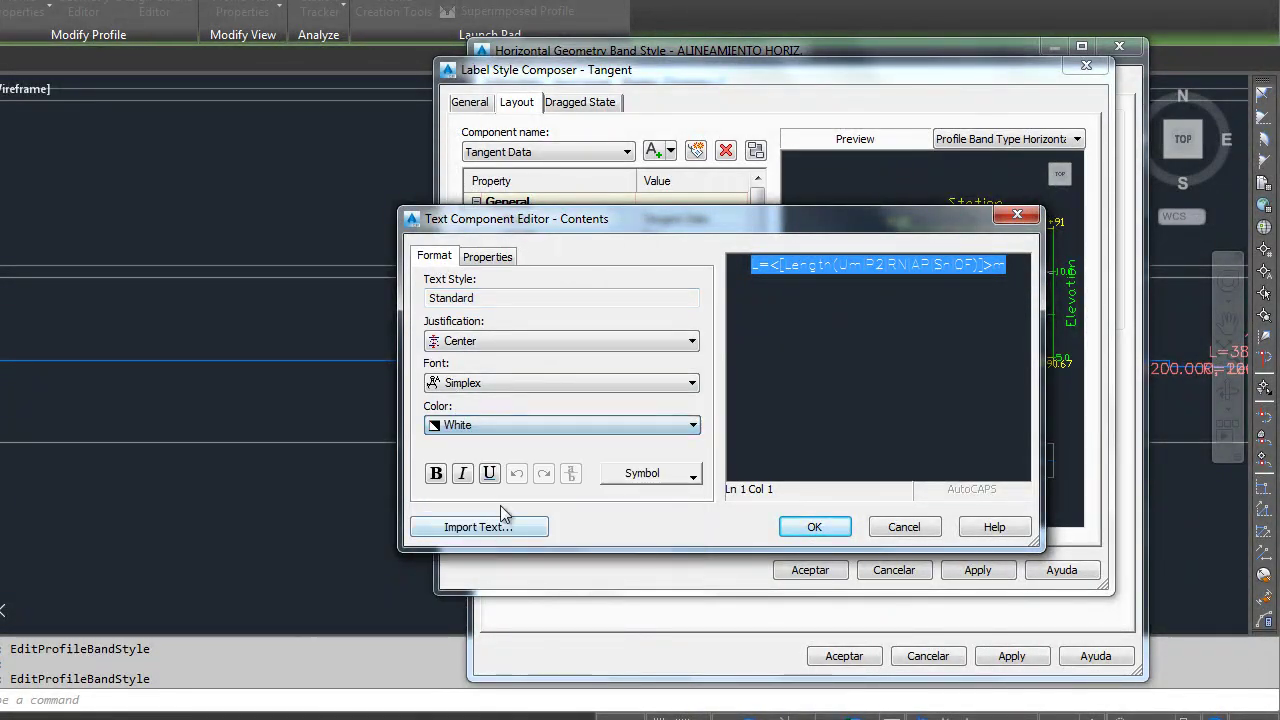
click(504, 383)
key(Home)
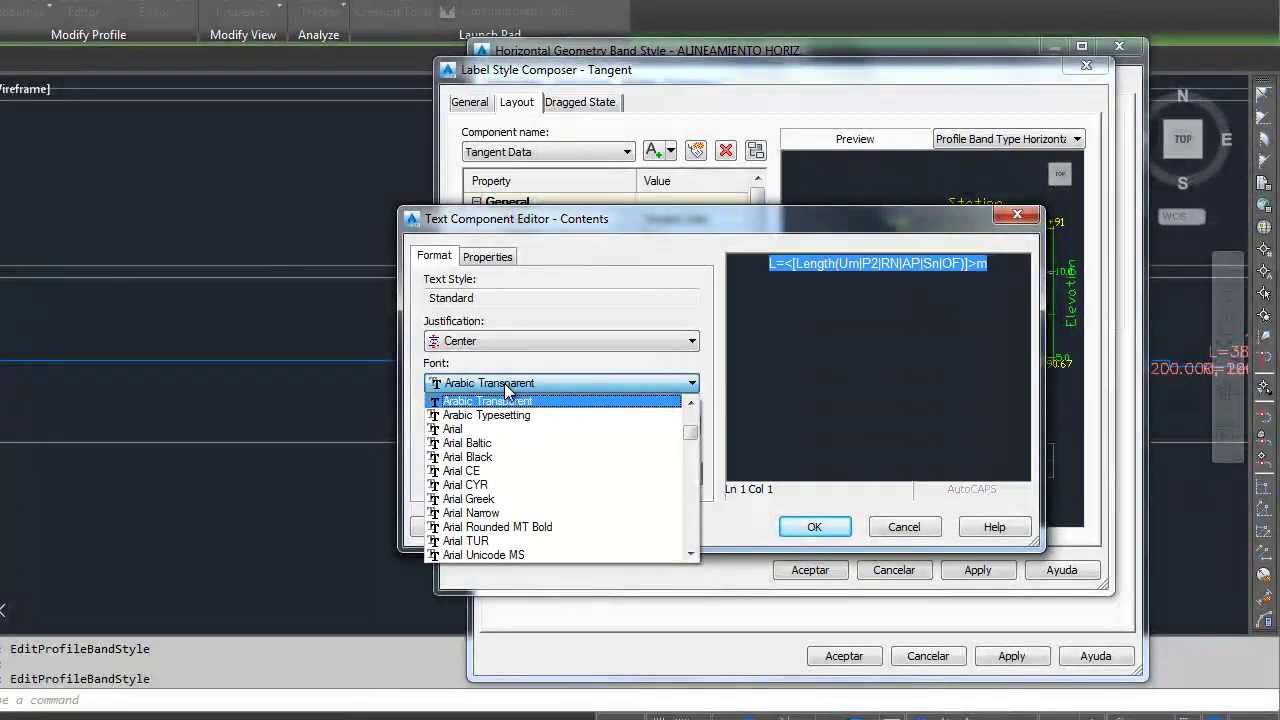
click(453, 415)
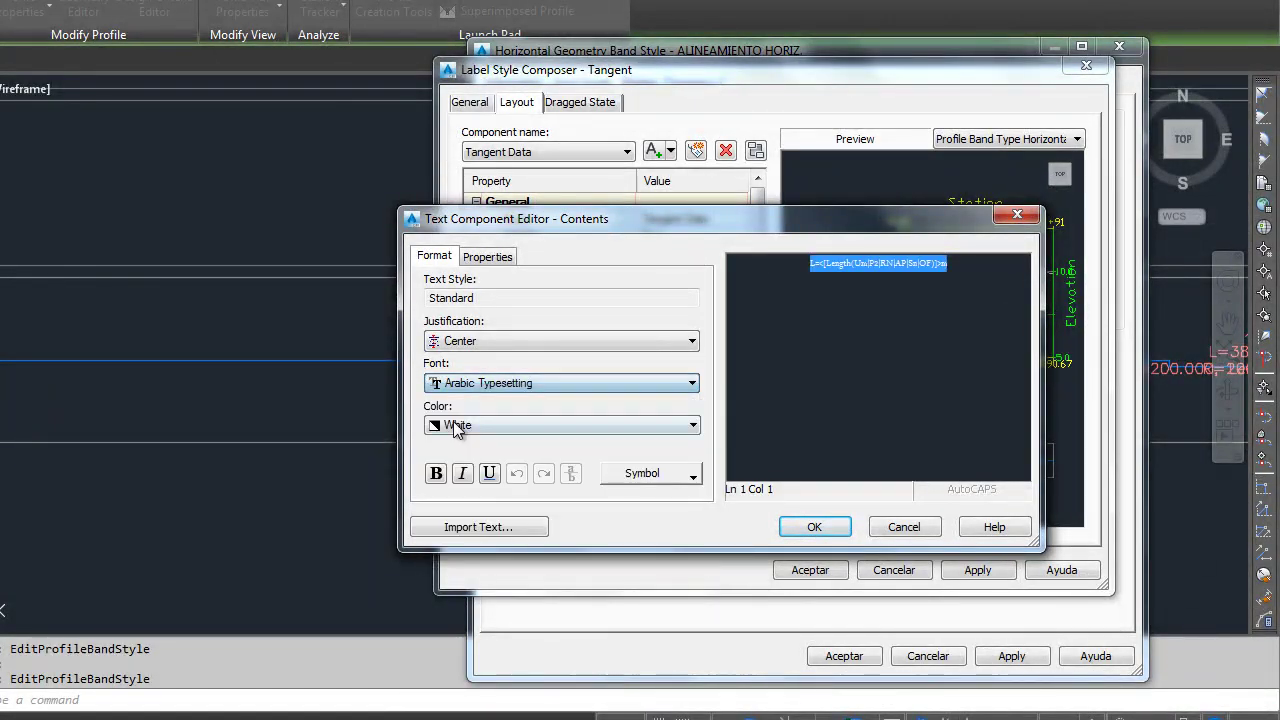
click(510, 383)
key(Down)
key(Up)
key(Up)
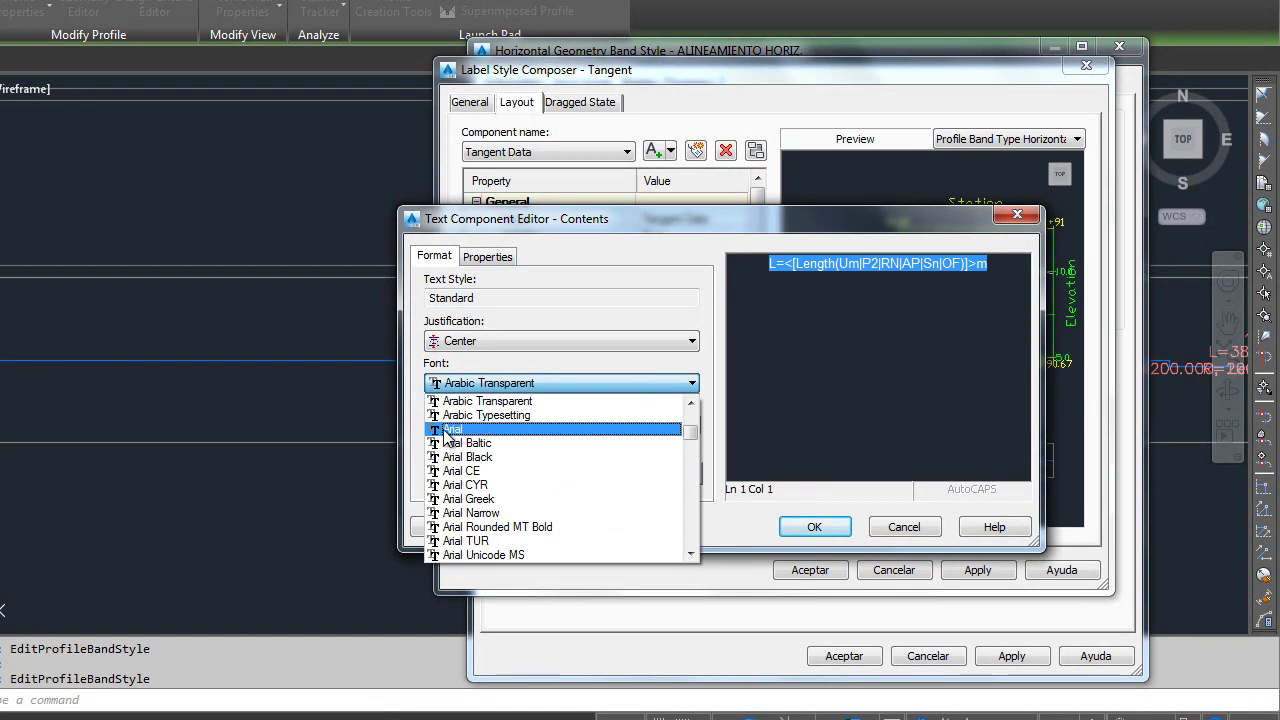
click(455, 429)
click(814, 527)
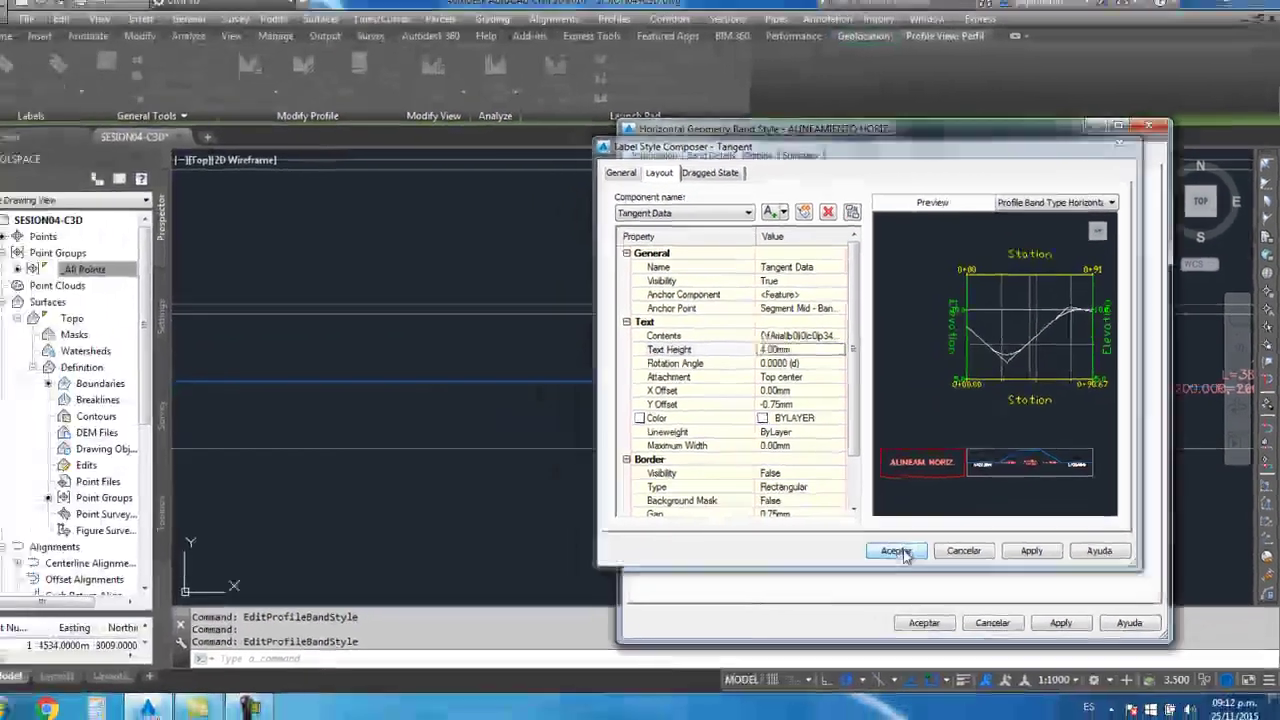
click(810, 570)
click(932, 620)
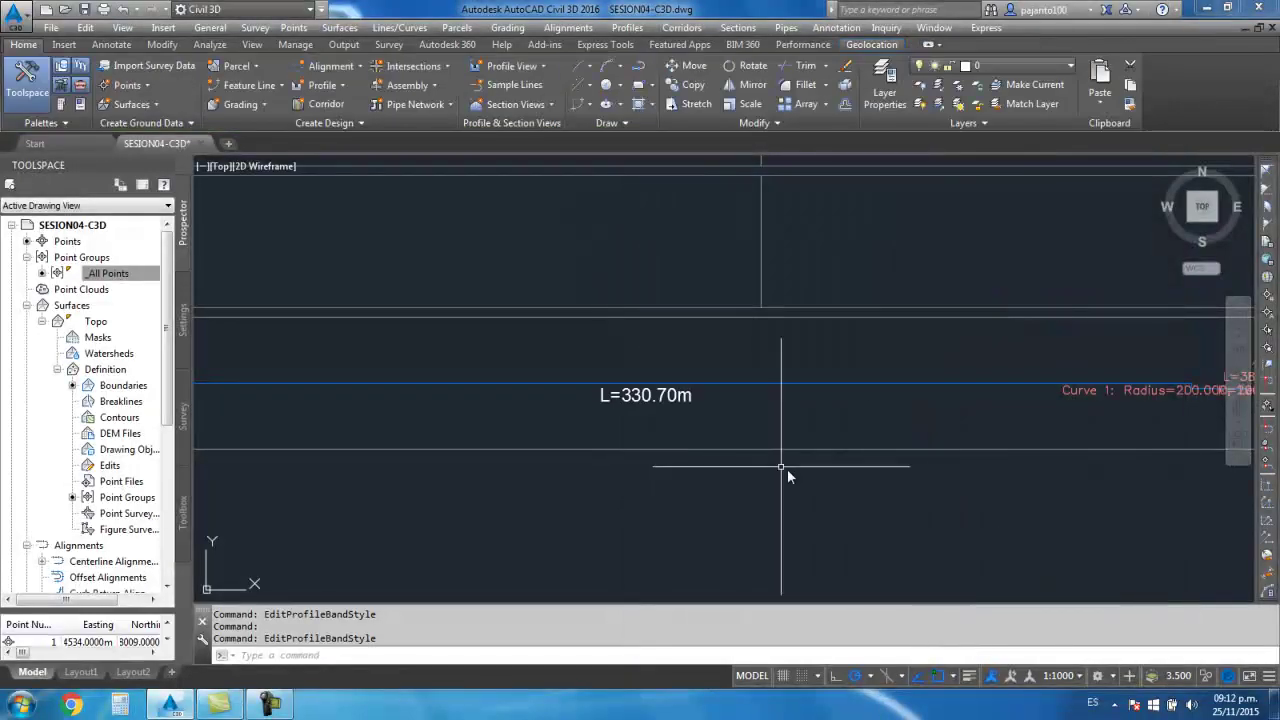
Zoom around to check the L=330.70m and L=463.35m labels, then right-click the profile view
scroll(700, 440, down, 3)
scroll(746, 464, up, 2)
scroll(695, 455, up, 1)
scroll(449, 420, up, 2)
scroll(515, 425, down, 2)
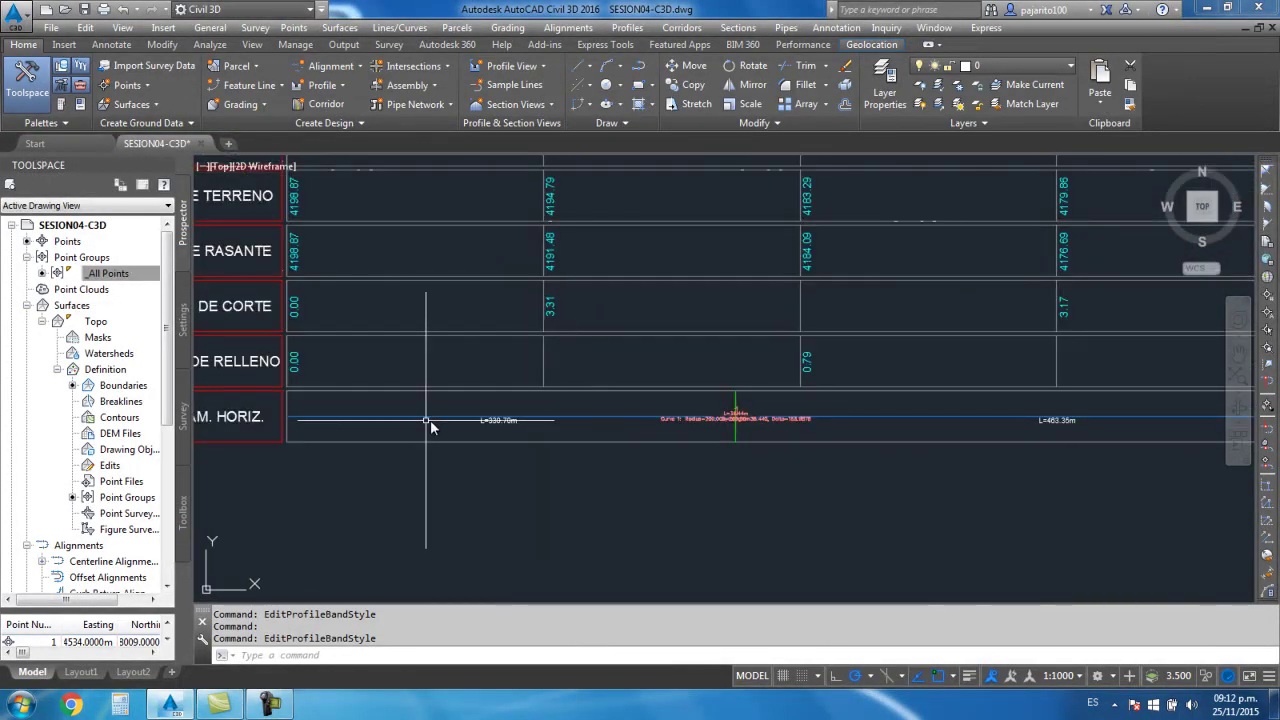
scroll(472, 425, down, 3)
scroll(443, 414, up, 3)
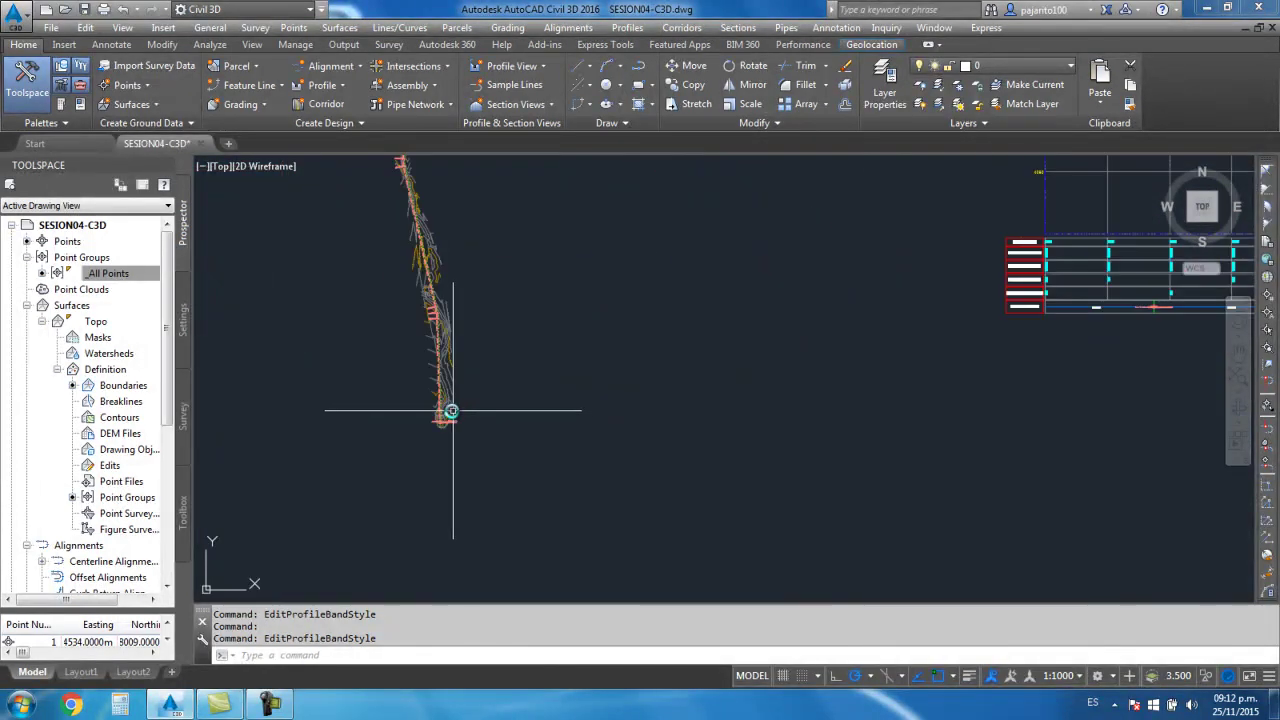
scroll(447, 346, down, 3)
scroll(580, 423, up, 2)
scroll(691, 363, up, 2)
scroll(560, 380, down, 2)
scroll(620, 410, up, 4)
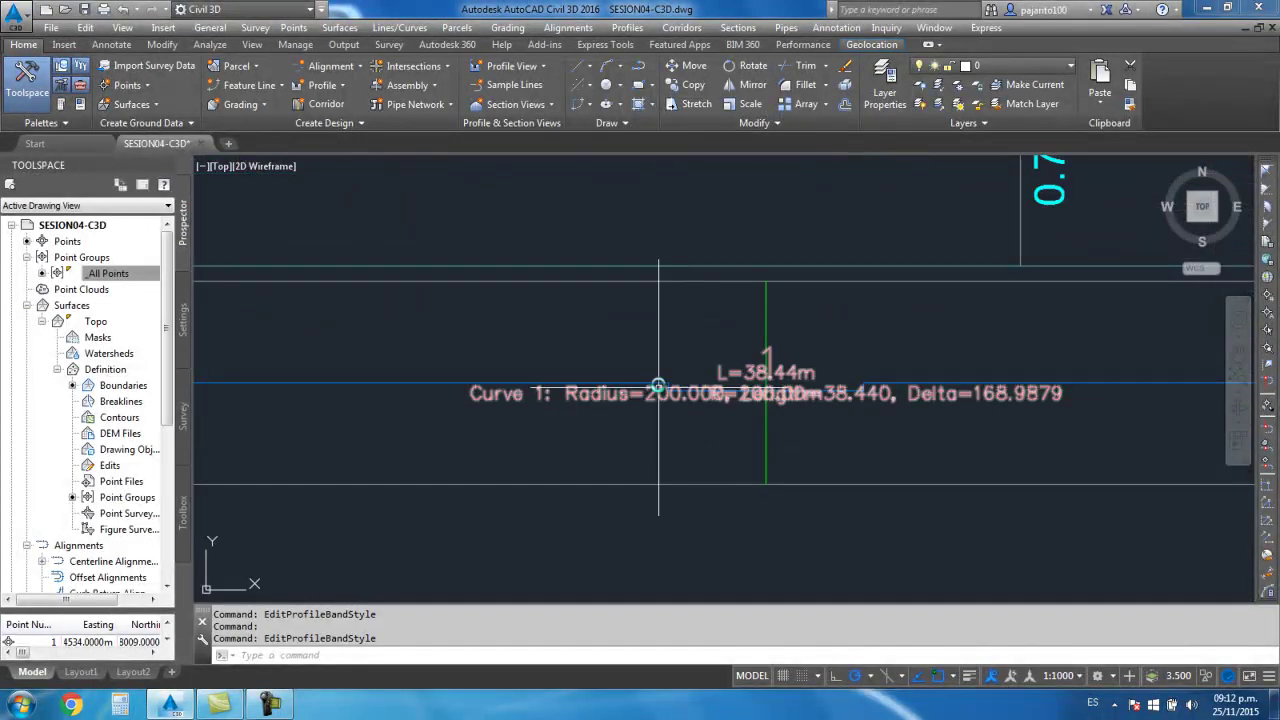
click(755, 367)
right_click(755, 378)
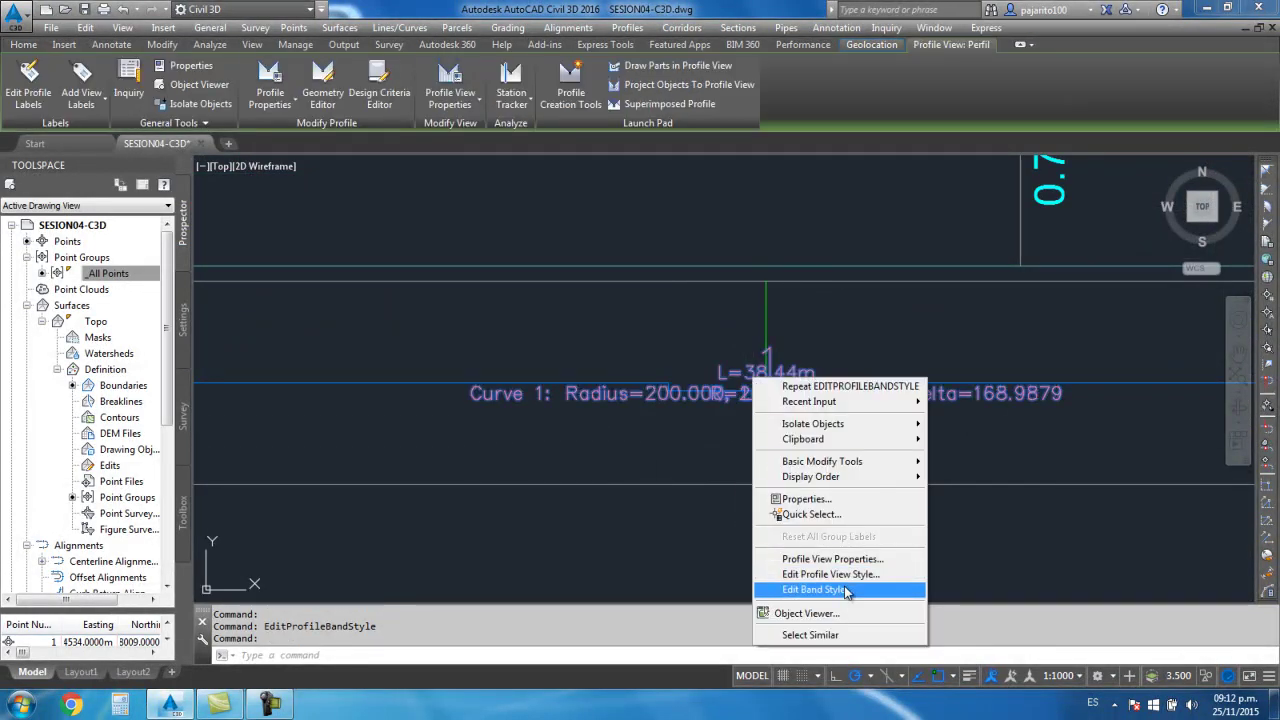
Open the band style's Curve label contents and select all of its text
click(845, 590)
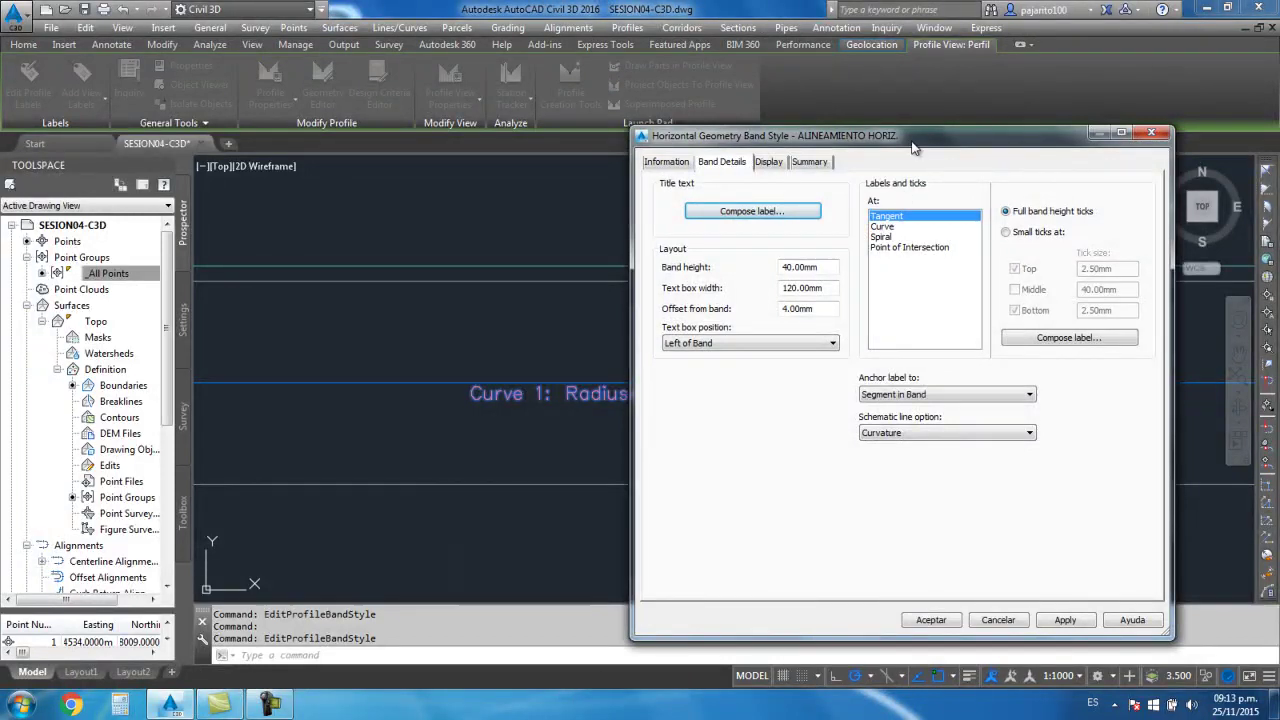
drag(913, 147, 963, 140)
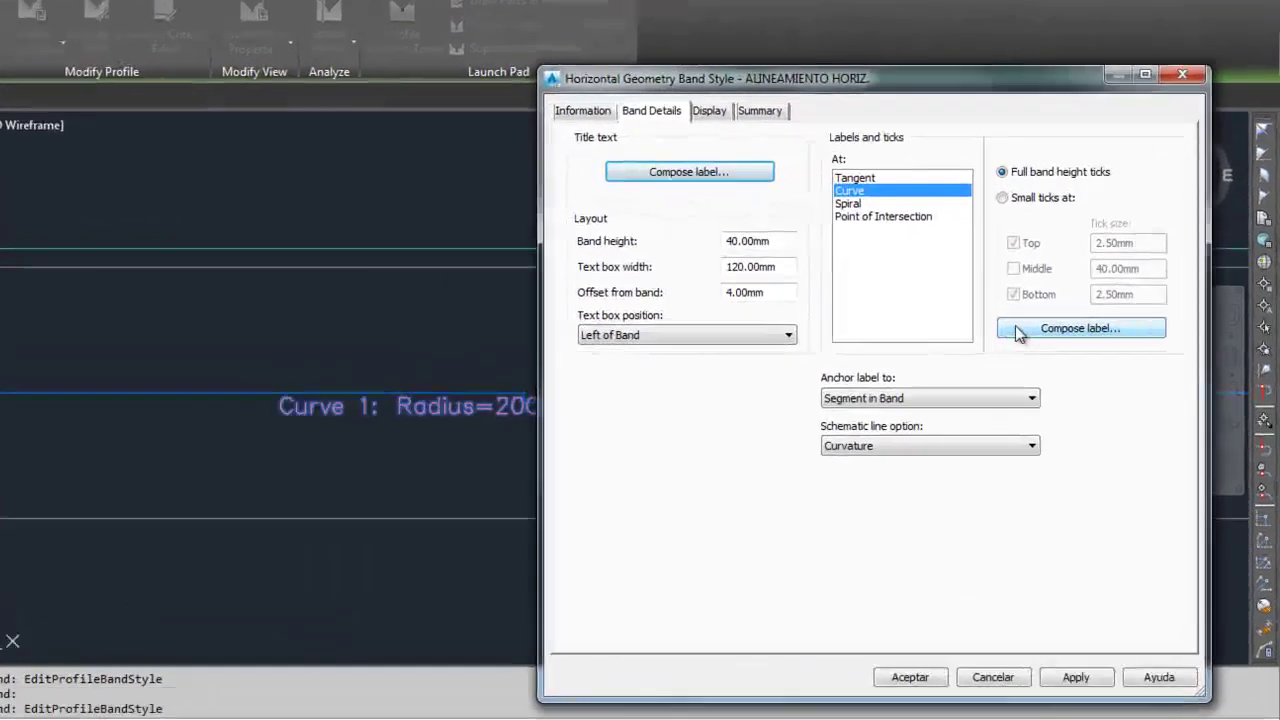
click(931, 219)
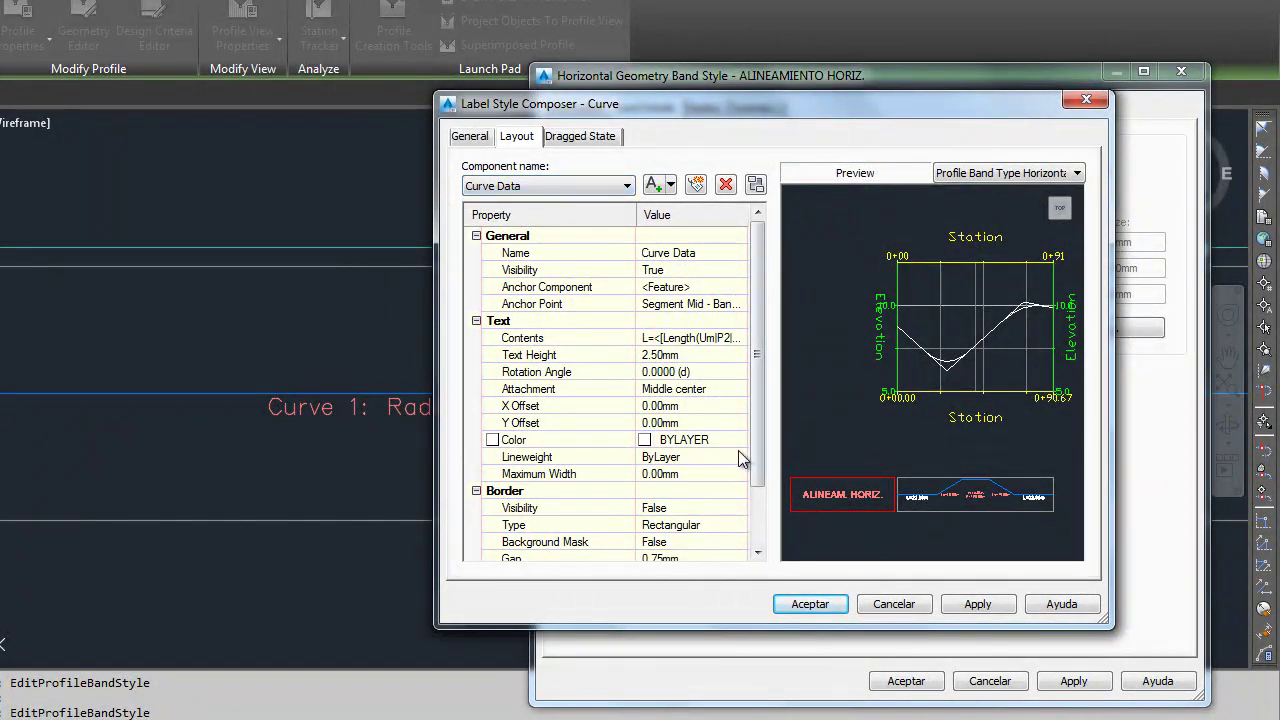
click(705, 338)
click(740, 338)
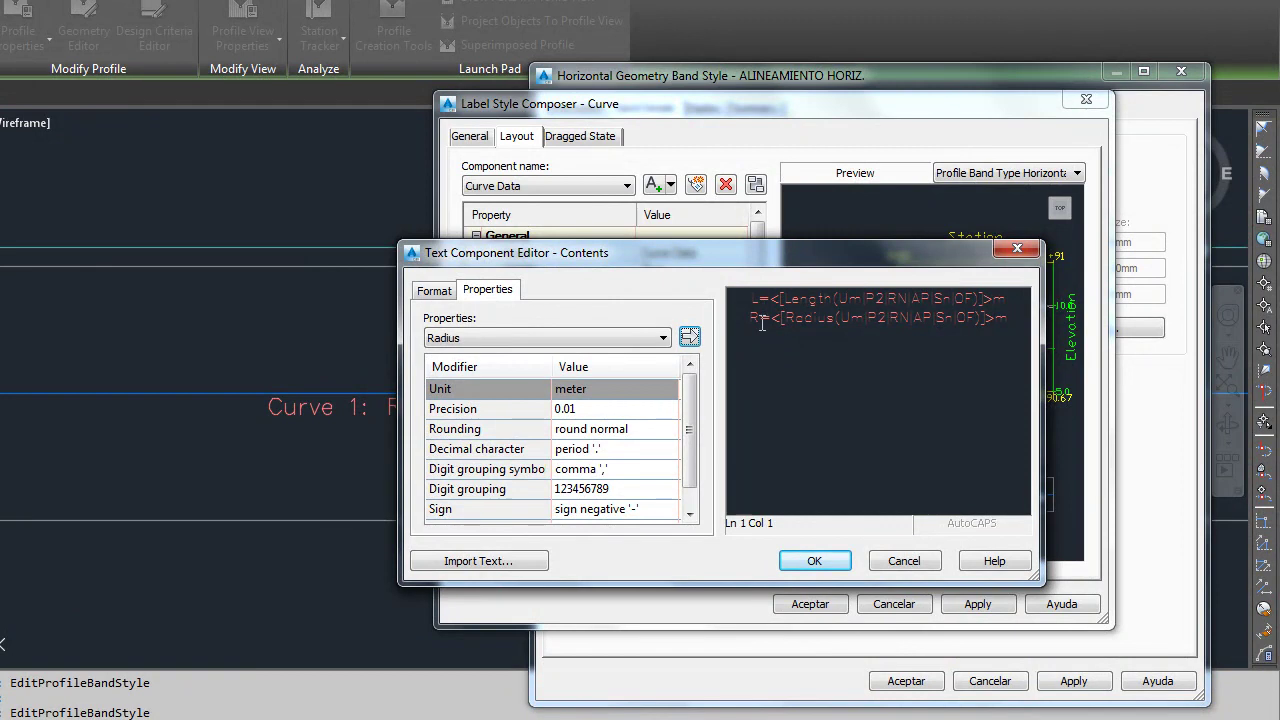
drag(1000, 318, 746, 292)
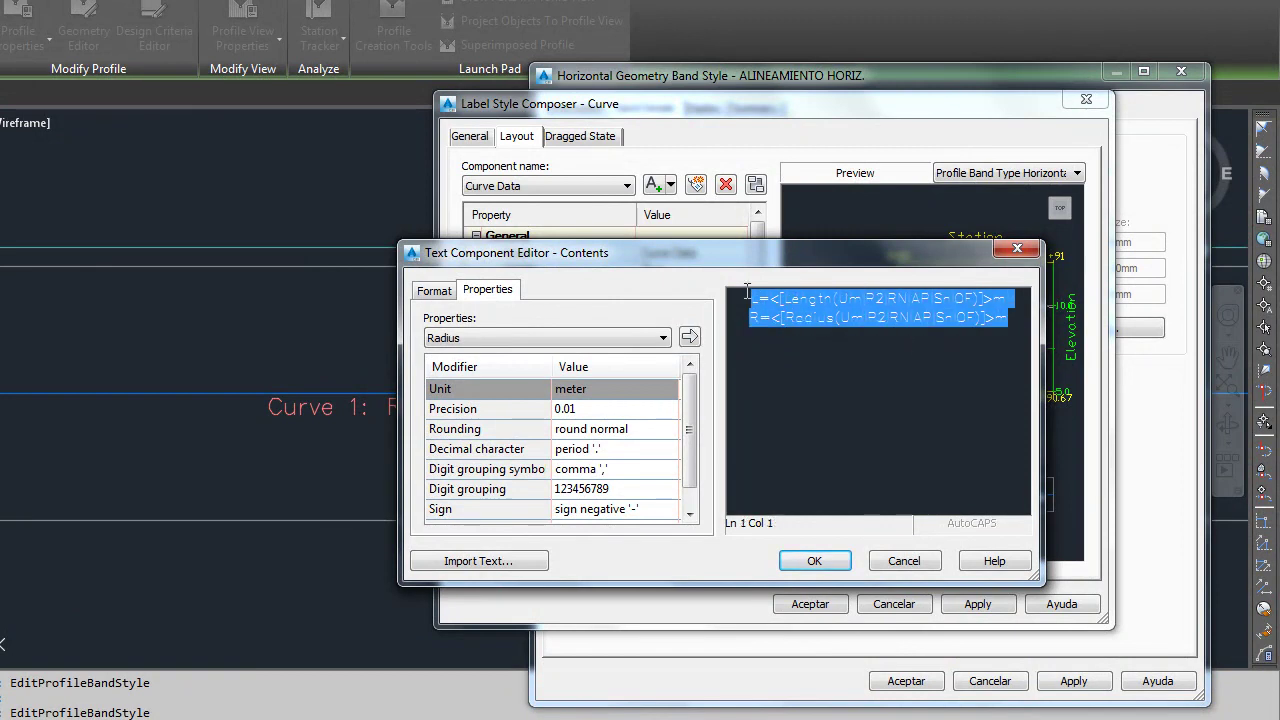
Make the curve label text white Arial and save the ALINEAMIENTO HORIZ. band style
click(448, 292)
click(477, 458)
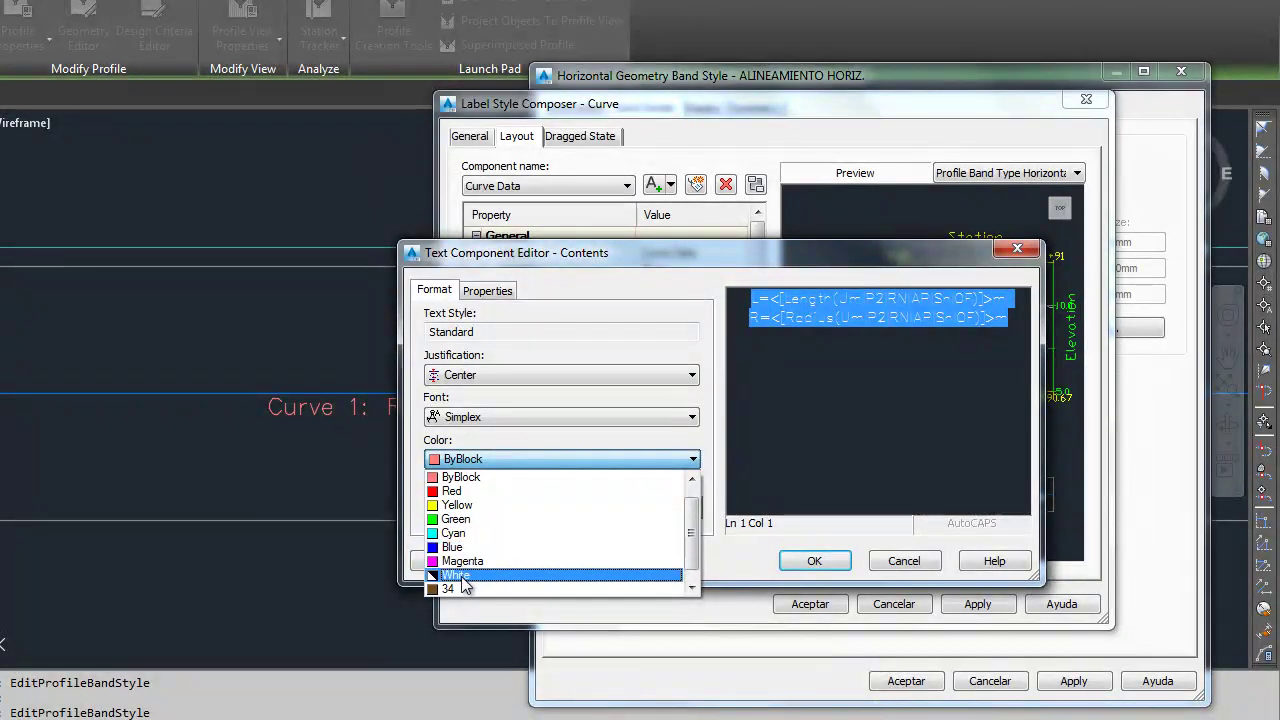
click(463, 577)
click(477, 417)
key(a)
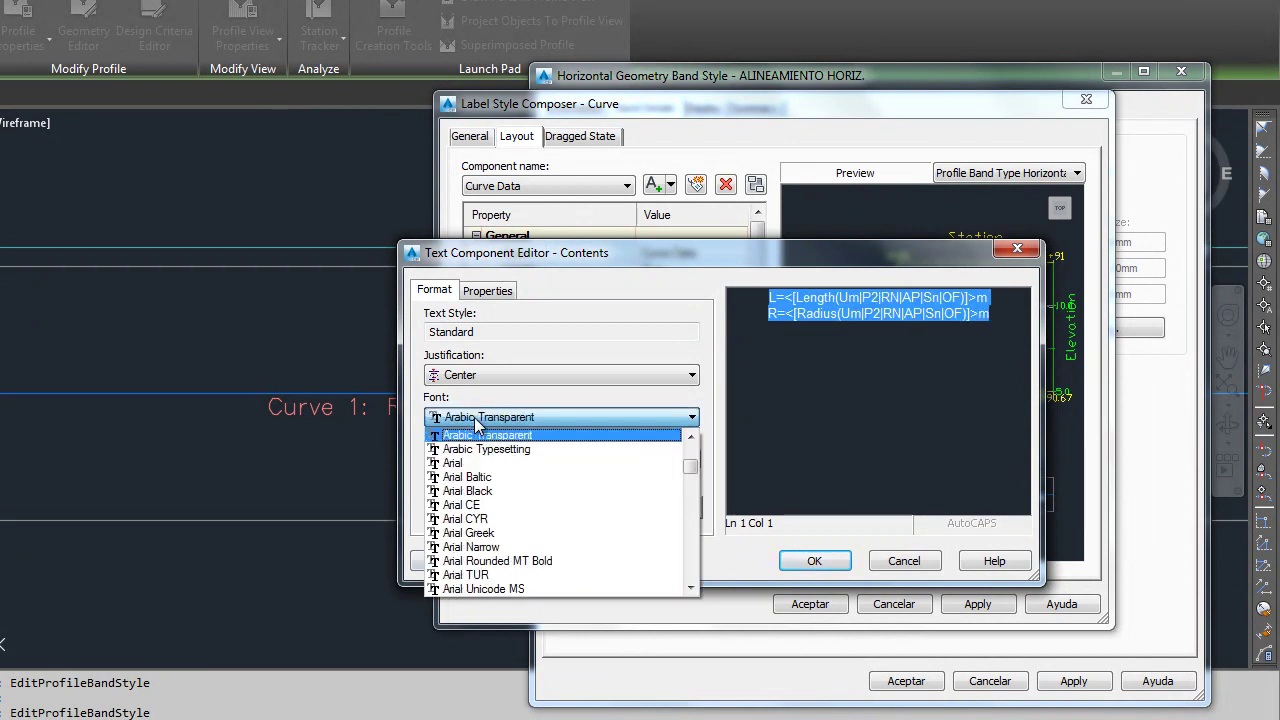
click(474, 464)
click(812, 560)
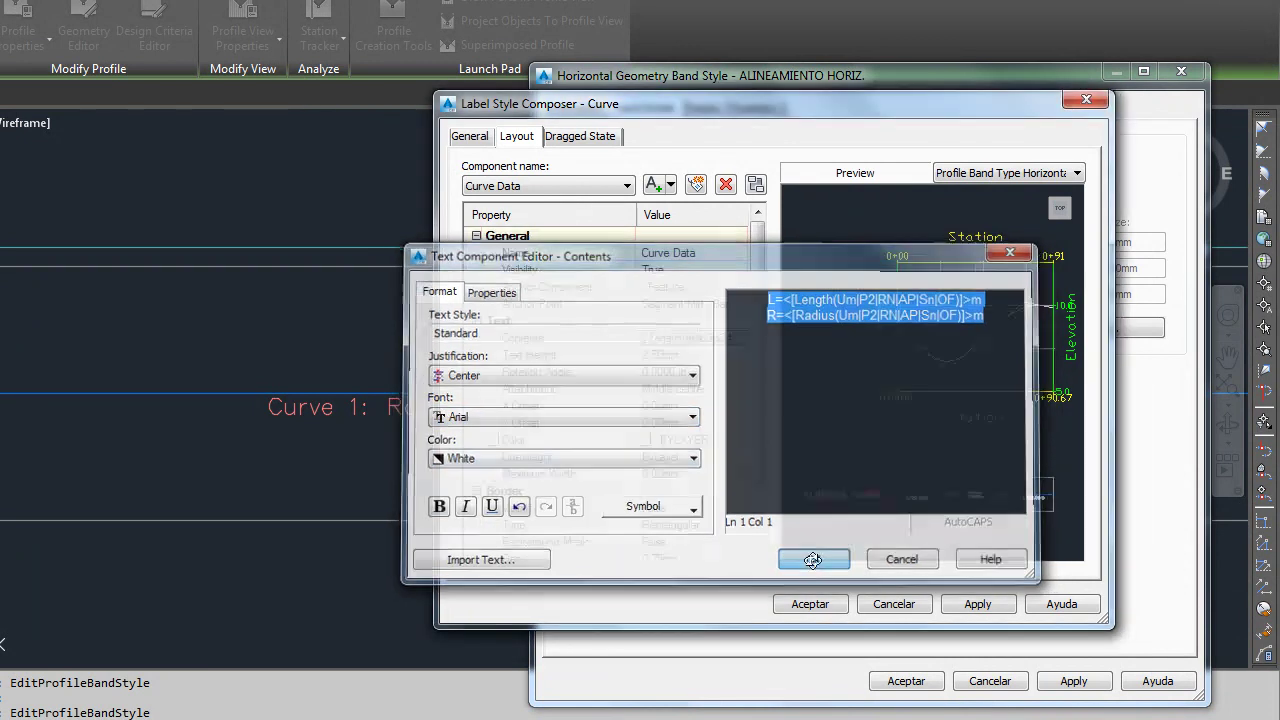
click(812, 603)
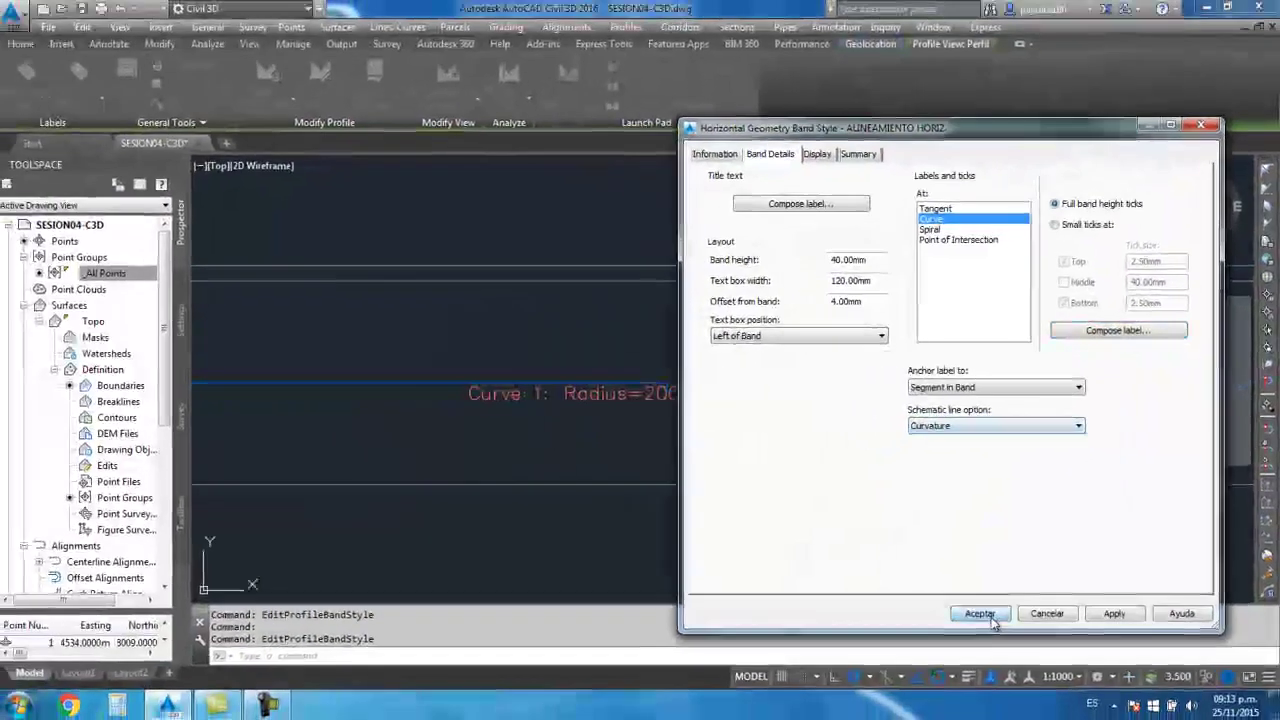
click(906, 681)
Pan the view to the curve label and open the profile view's band style for editing
scroll(777, 428, down, 3)
scroll(637, 455, down, 3)
scroll(594, 451, up, 3)
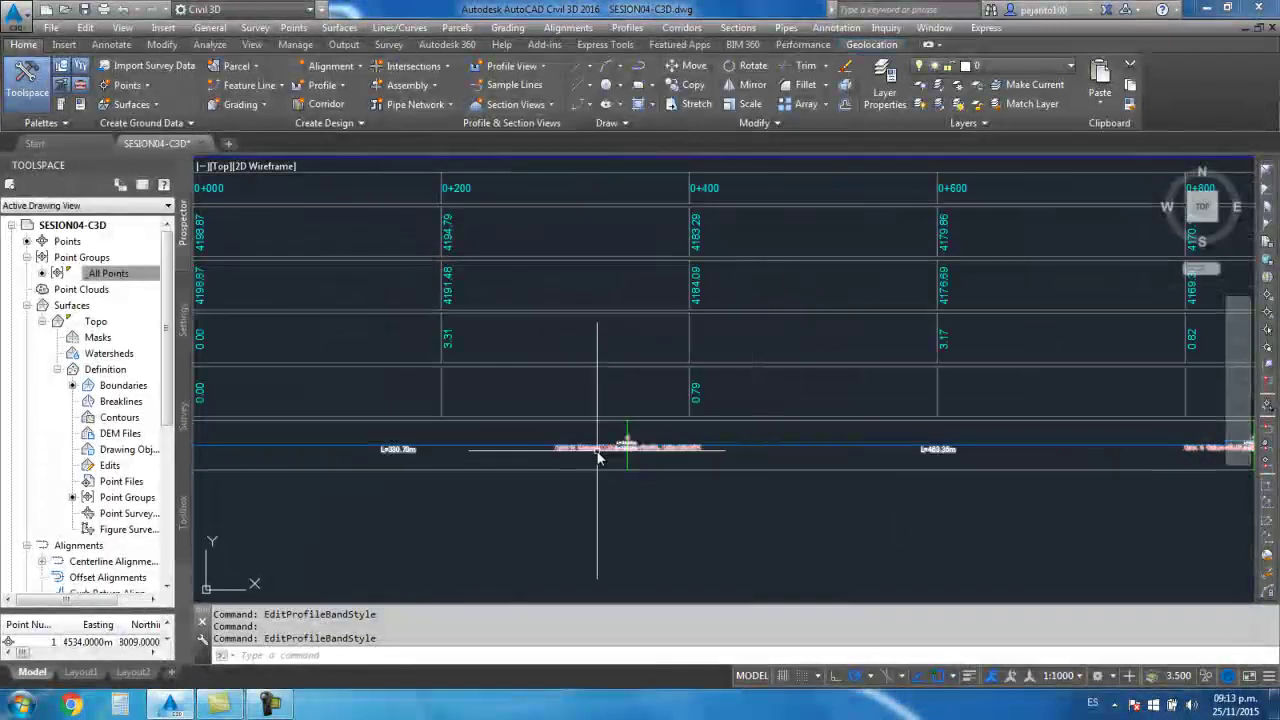
scroll(586, 469, up, 3)
scroll(537, 430, down, 2)
middle_drag(800, 500, 789, 429)
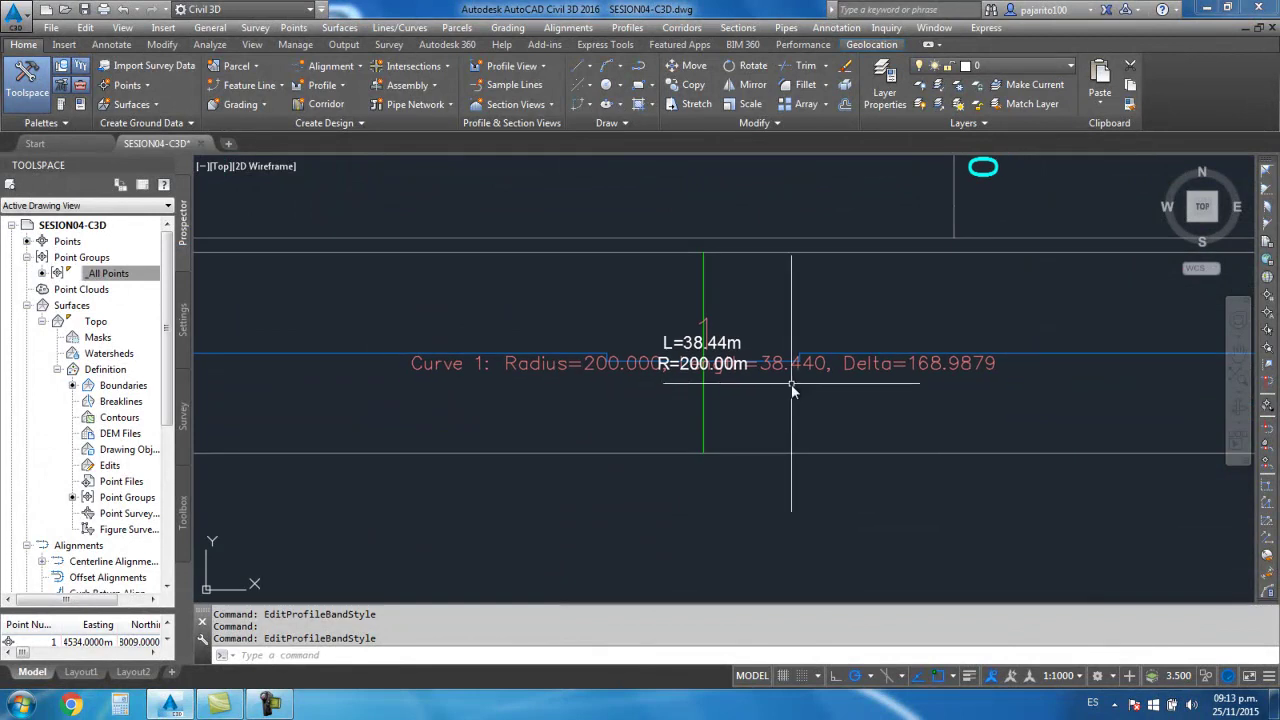
click(550, 375)
right_click(547, 369)
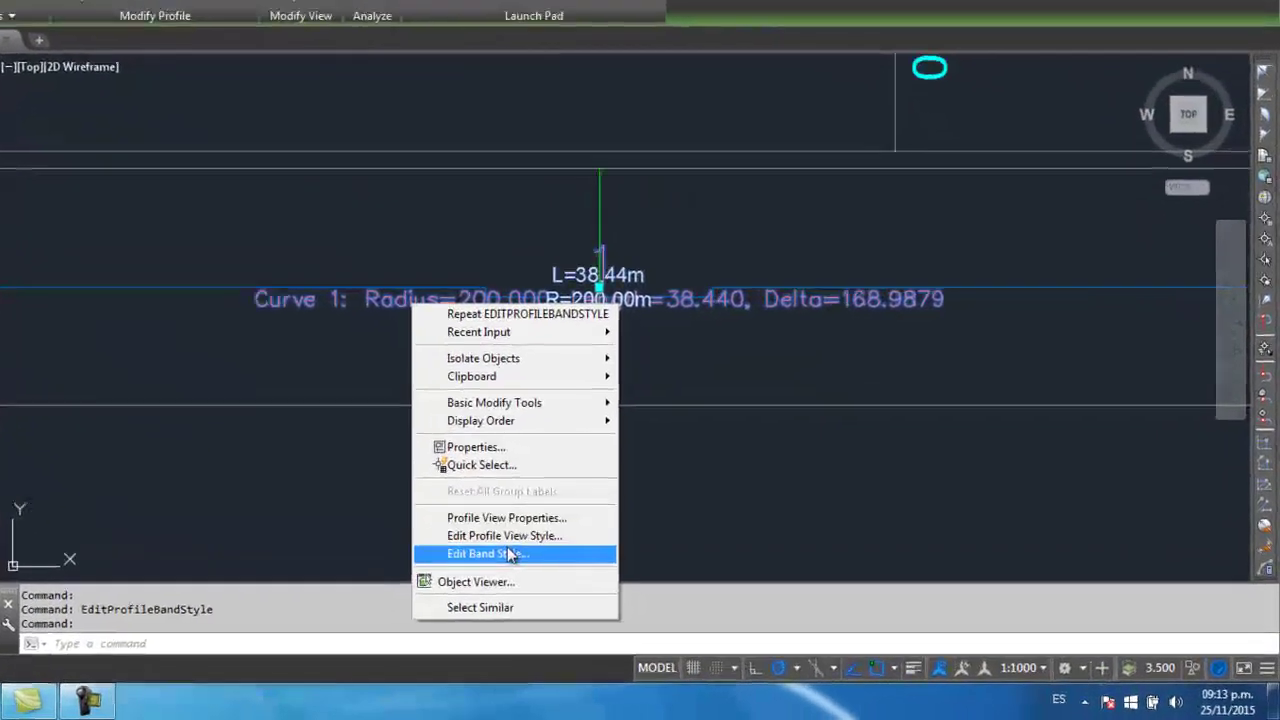
click(510, 555)
Delete the curve-or-spiral text component from the Point of Intersection label and save the style
click(868, 150)
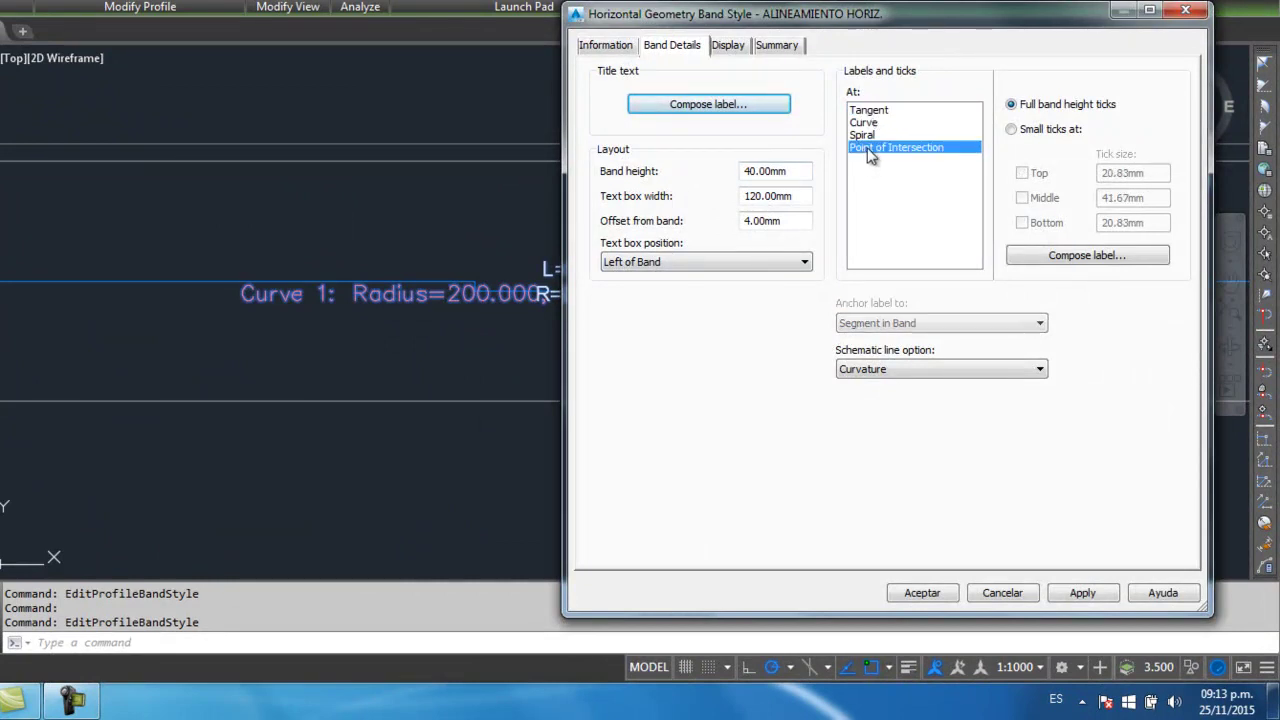
drag(1067, 20, 643, 198)
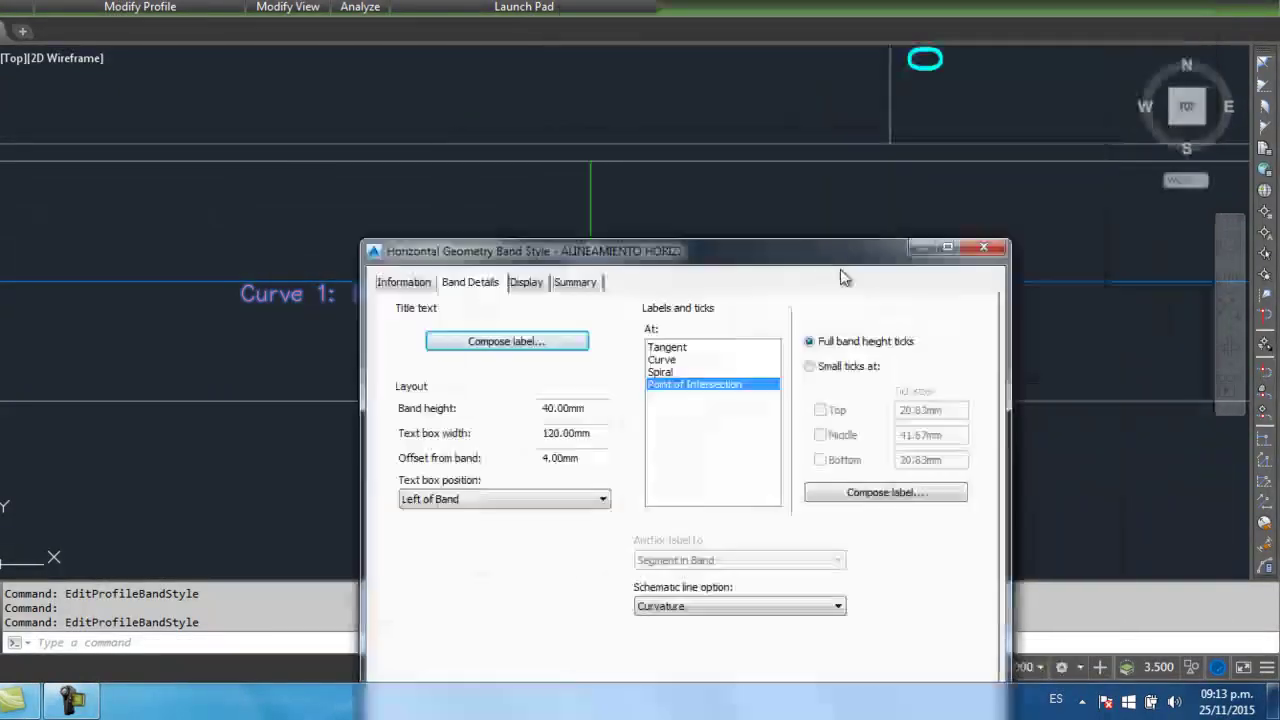
mouse_move(594, 324)
mouse_down()
mouse_move(604, 141)
mouse_move(721, 82)
mouse_up()
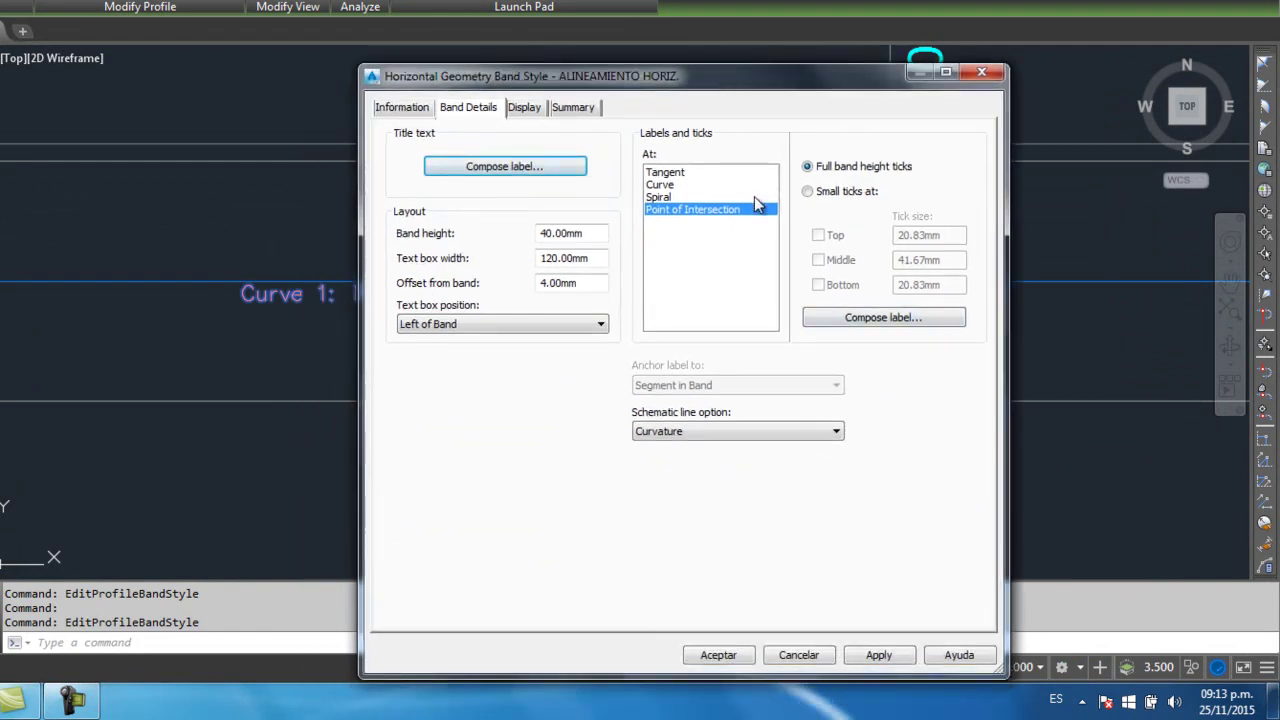
click(849, 317)
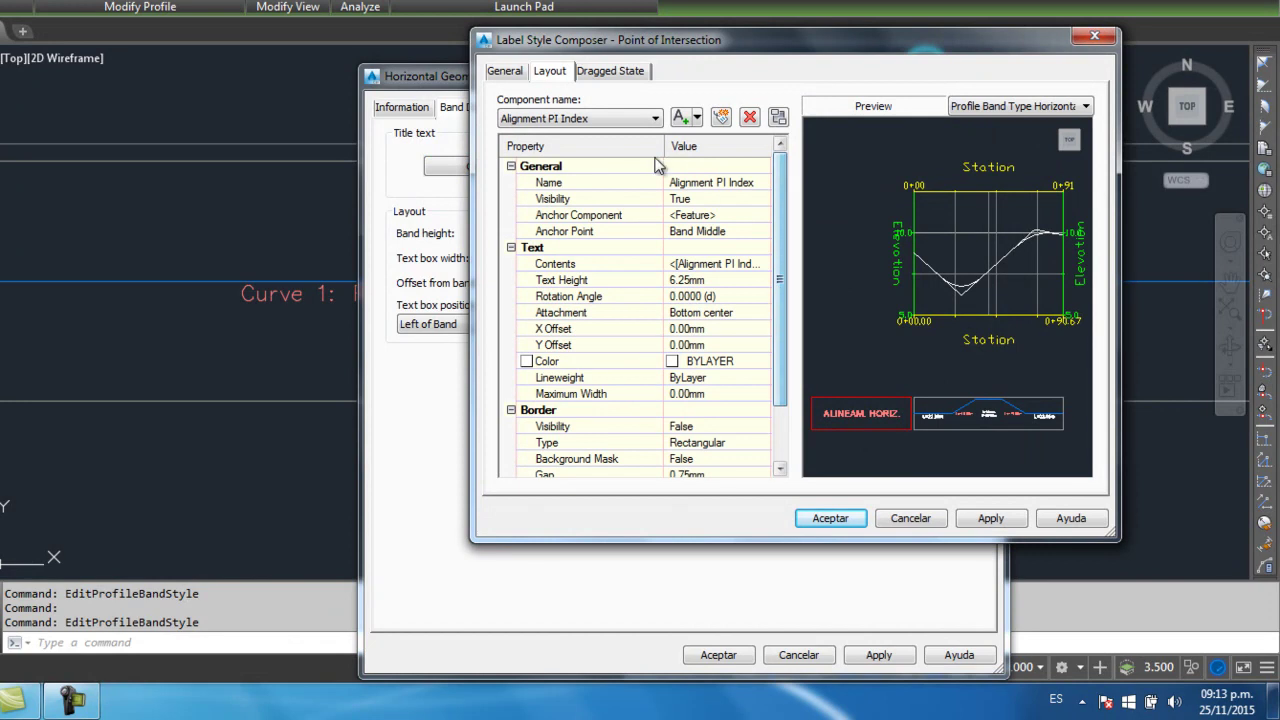
click(580, 119)
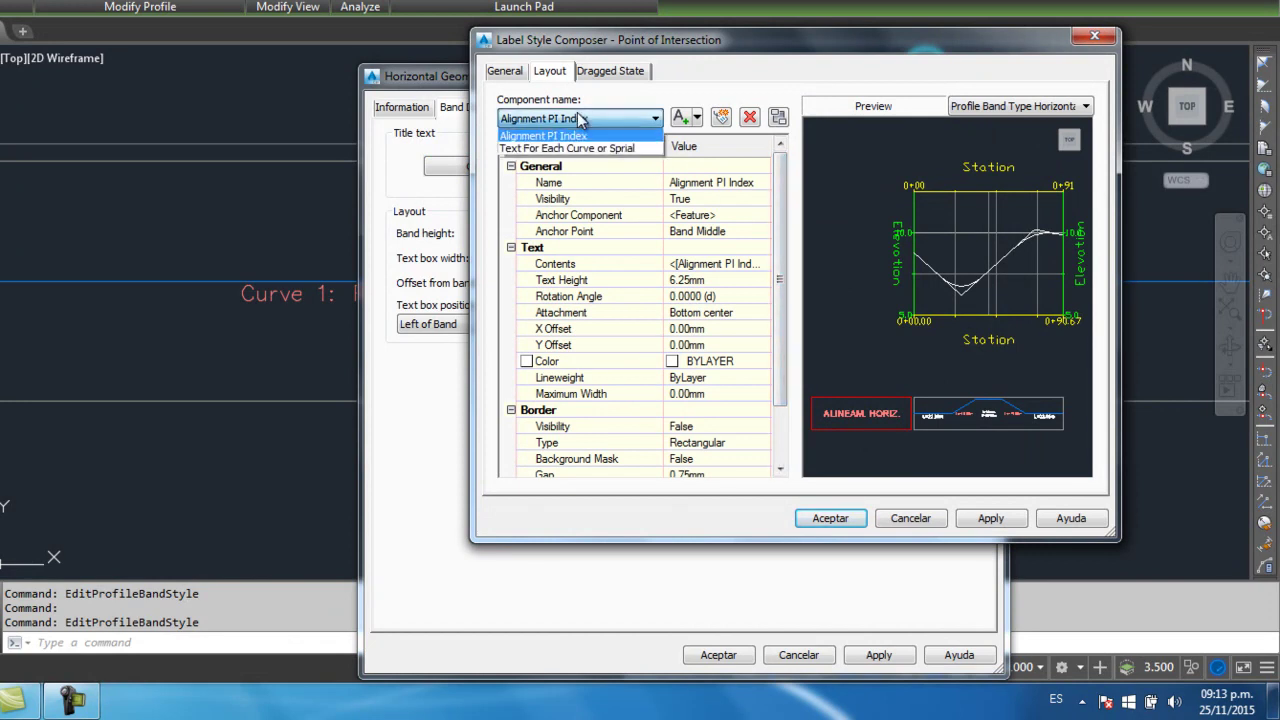
click(542, 148)
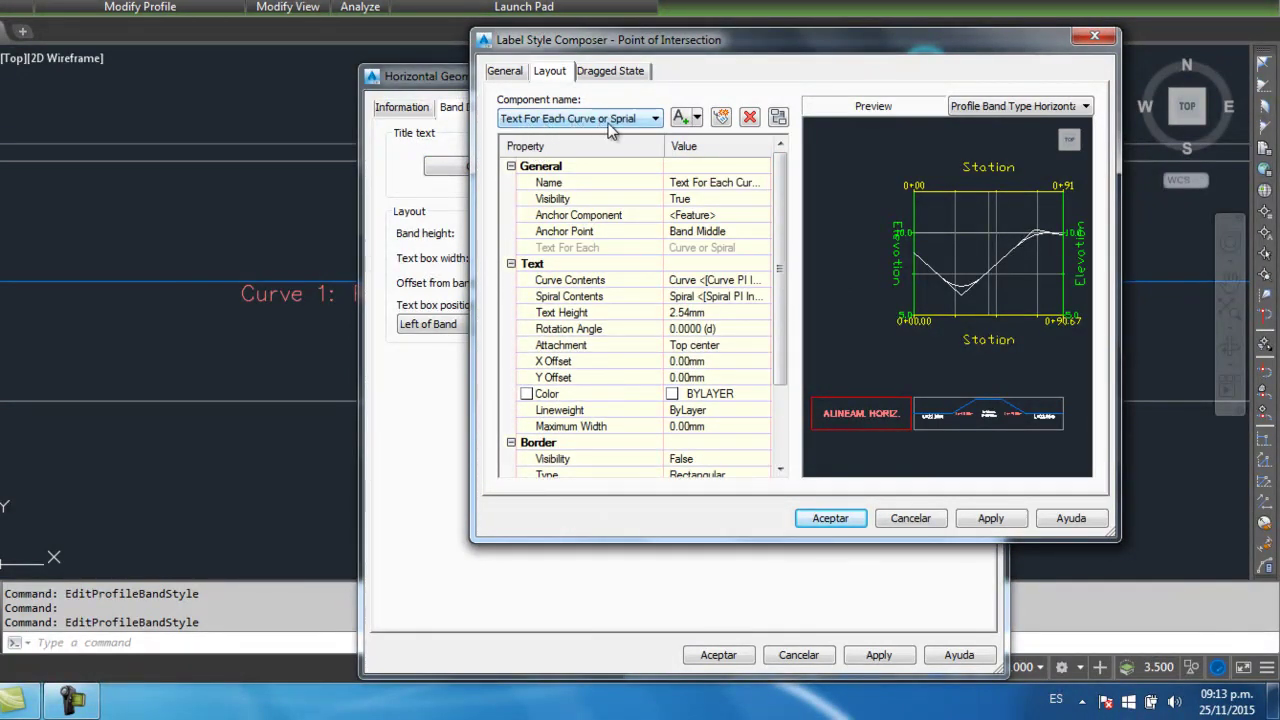
click(751, 120)
click(826, 517)
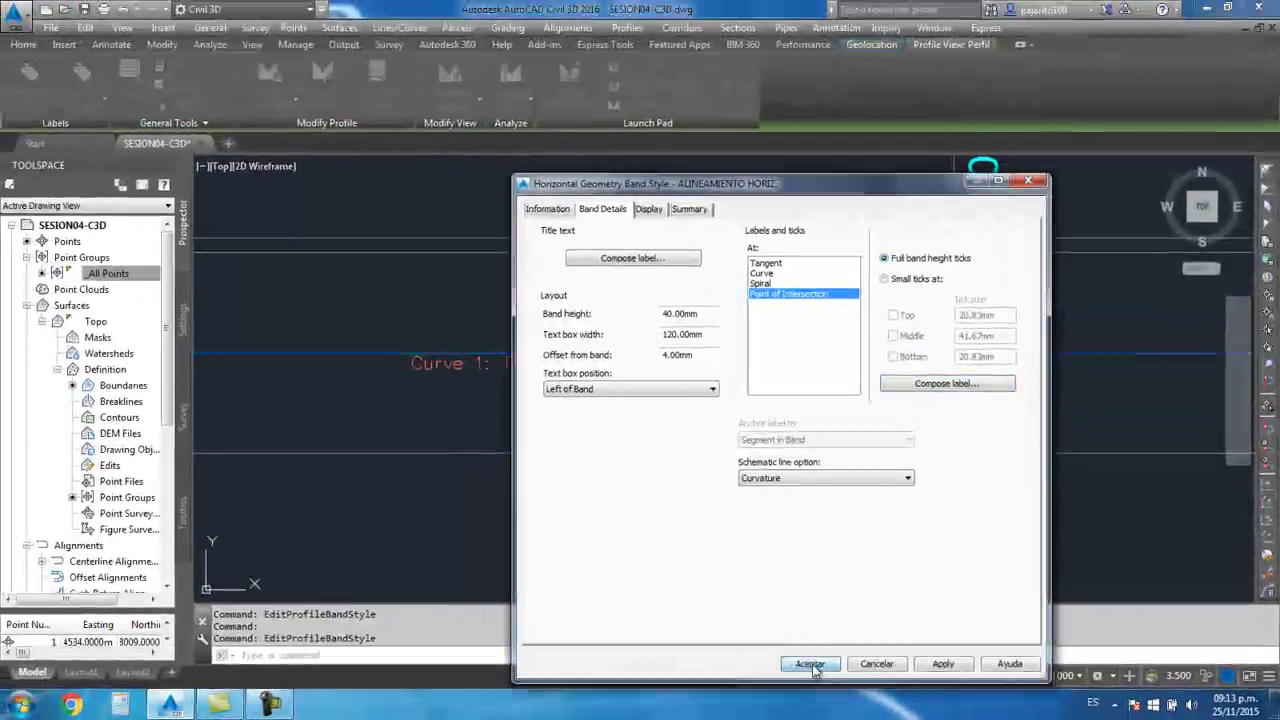
click(718, 655)
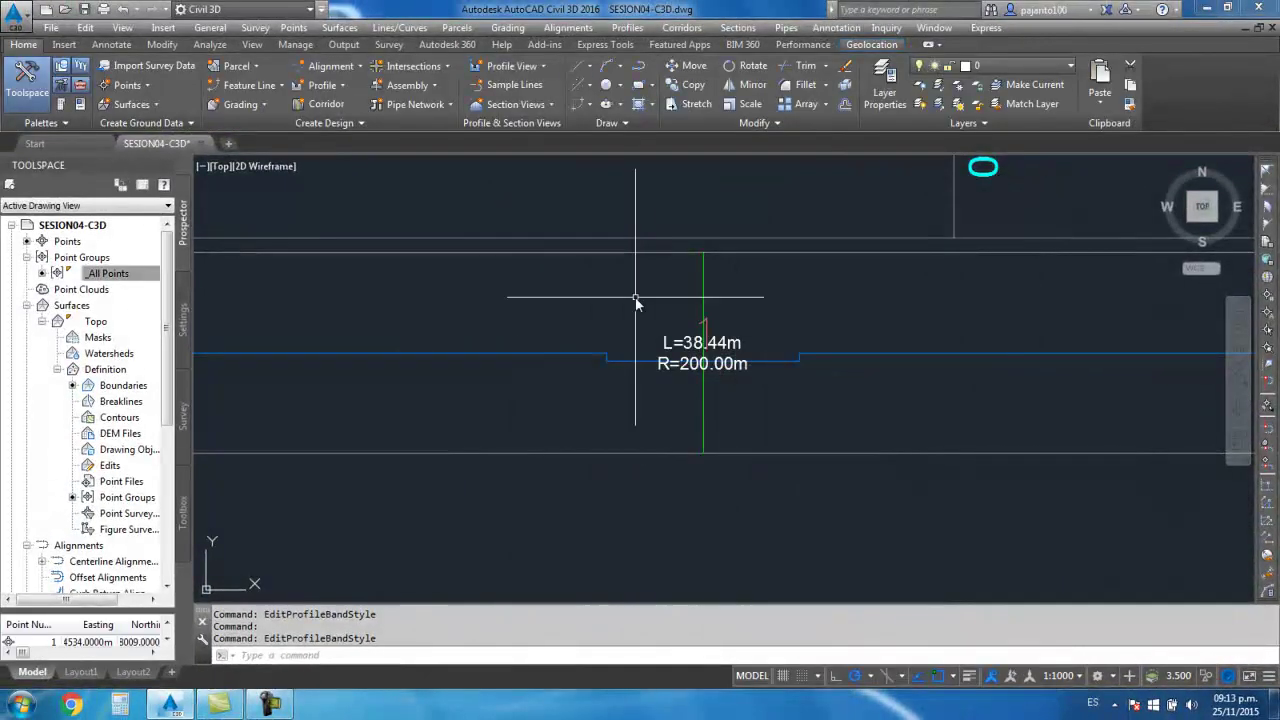
scroll(771, 423, down, 5)
middle_drag(771, 423, 797, 417)
scroll(797, 417, up, 5)
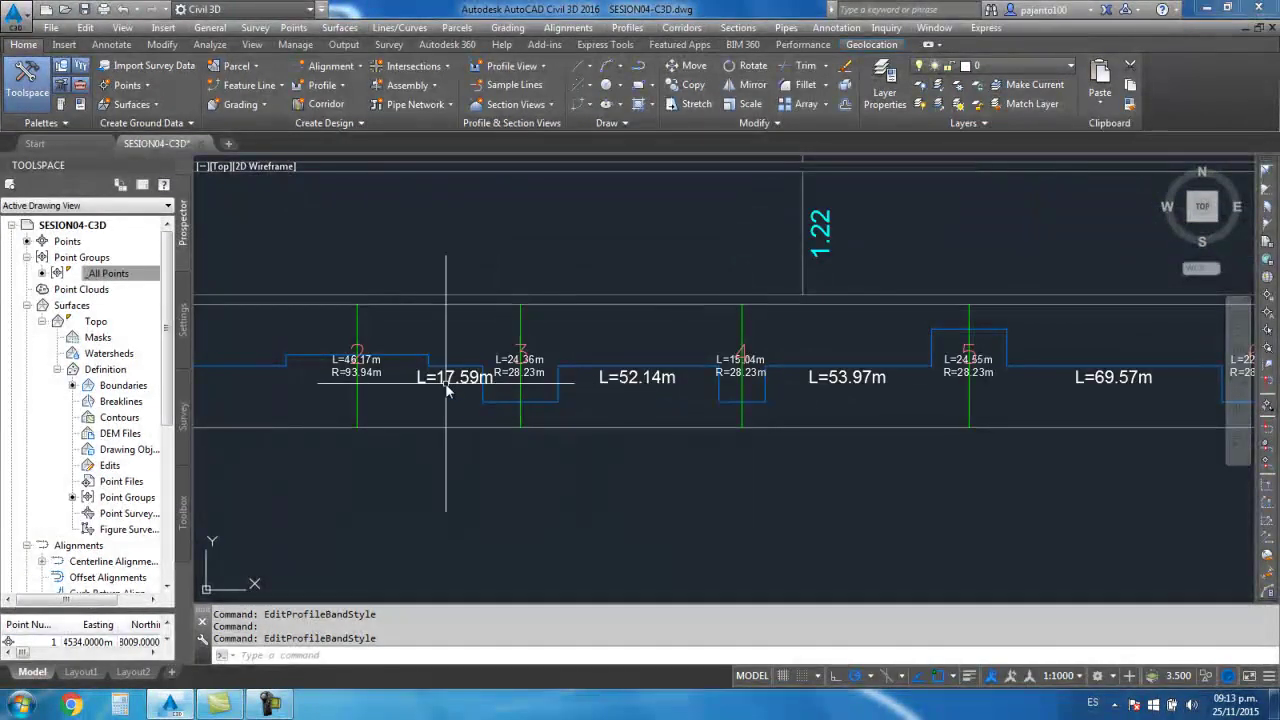
scroll(651, 385, down, 5)
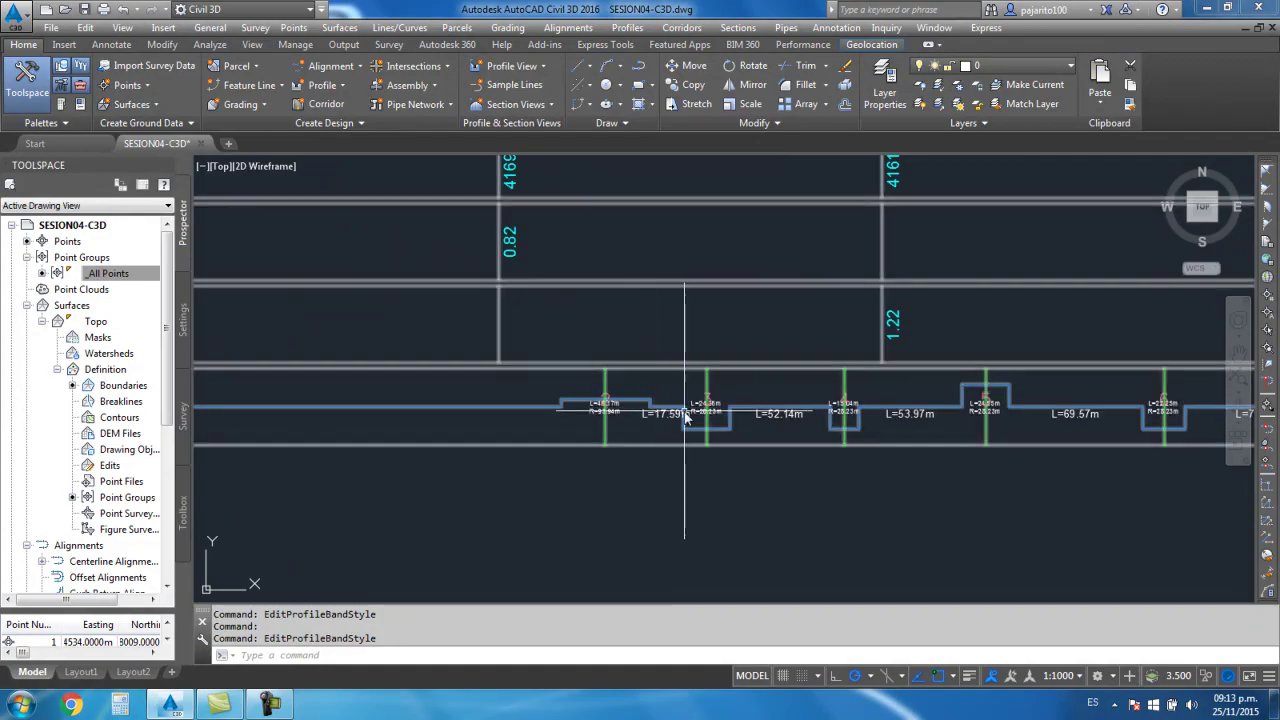
scroll(706, 443, down, 3)
scroll(707, 445, down, 2)
scroll(686, 428, up, 3)
scroll(537, 460, down, 3)
middle_drag(537, 460, 625, 408)
scroll(560, 395, up, 3)
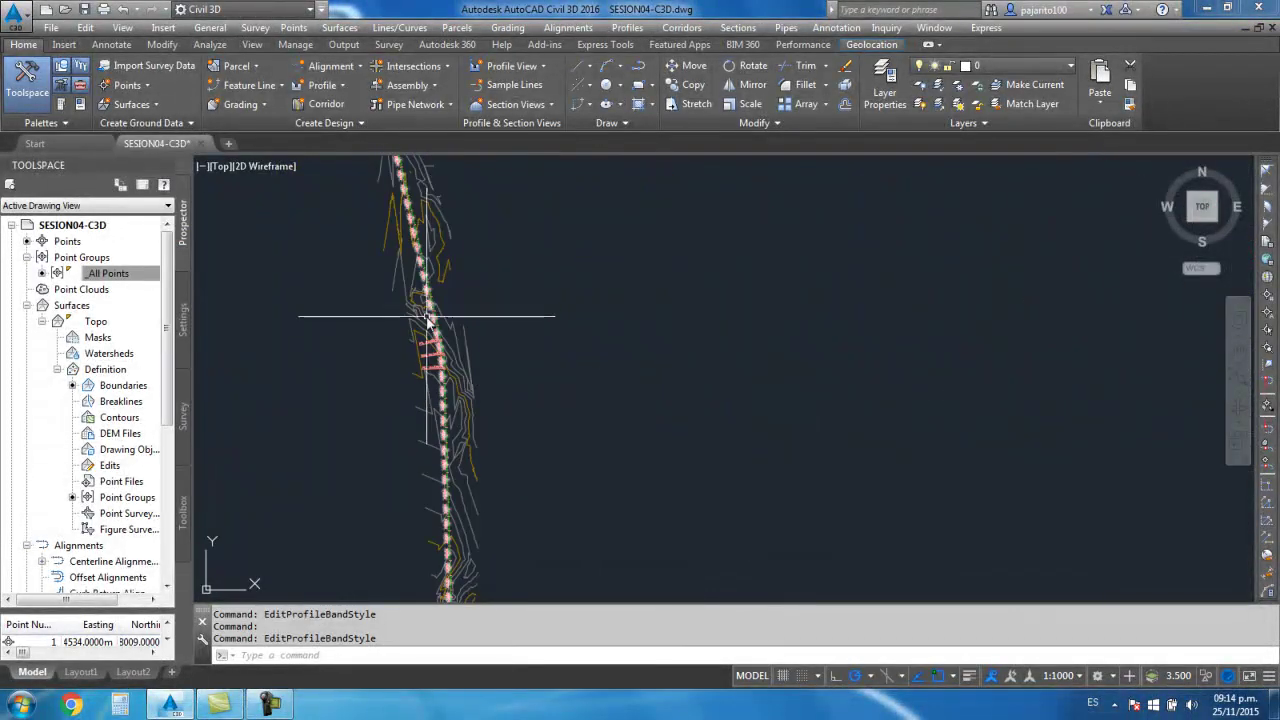
scroll(794, 434, down, 3)
scroll(698, 383, up, 3)
scroll(594, 380, up, 2)
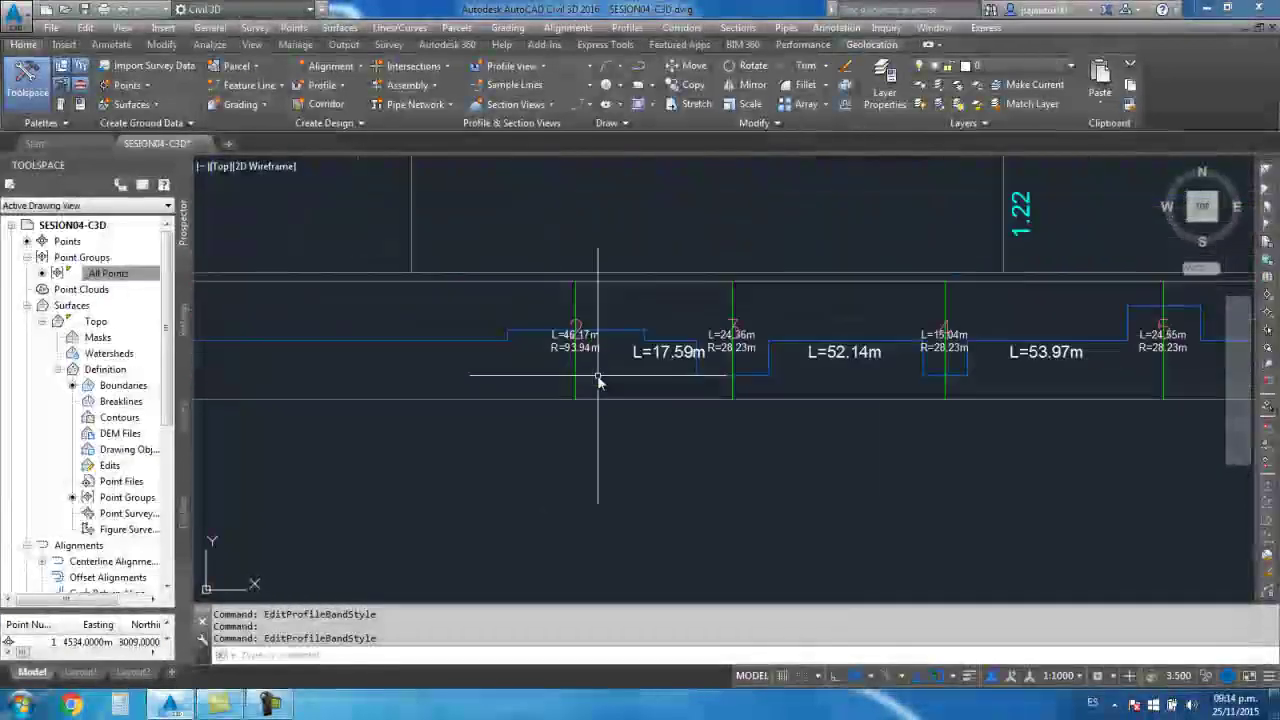
middle_drag(654, 400, 634, 398)
scroll(627, 396, down, 3)
scroll(426, 423, up, 1)
scroll(594, 371, up, 2)
scroll(647, 393, up, 3)
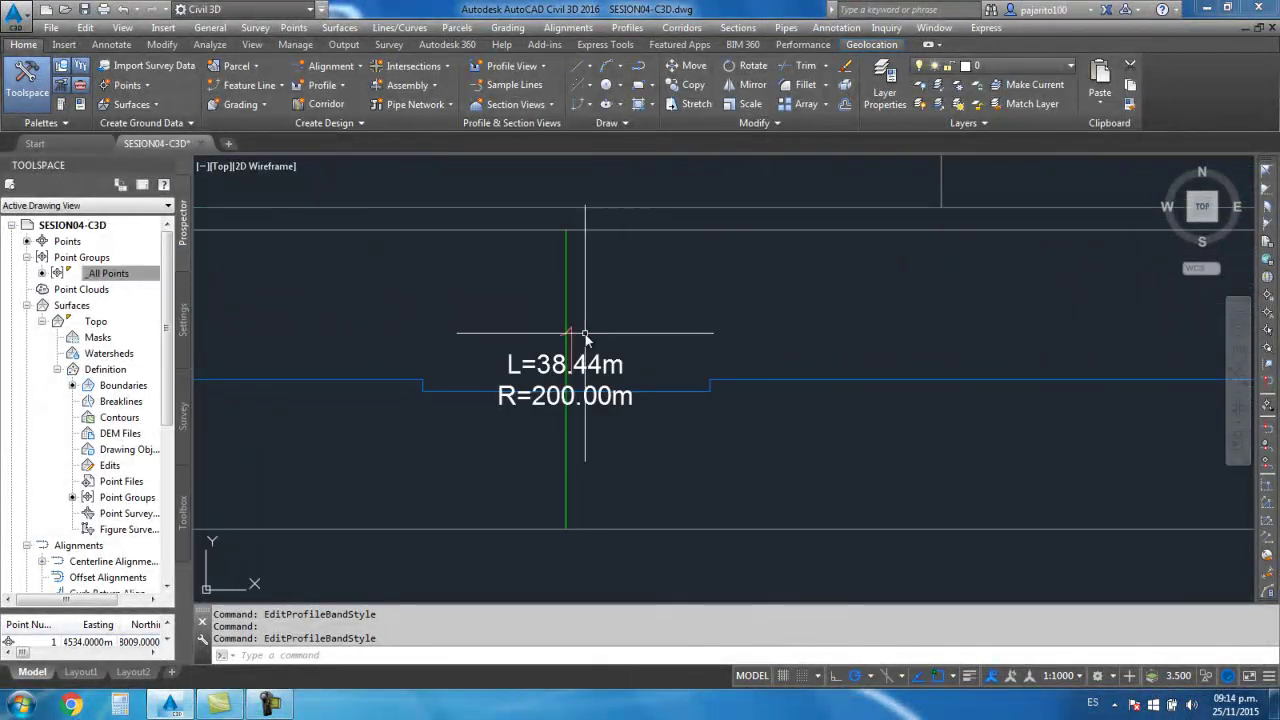
scroll(585, 340, up, 3)
scroll(550, 340, down, 3)
scroll(549, 414, down, 2)
scroll(760, 390, up, 3)
scroll(886, 395, down, 1)
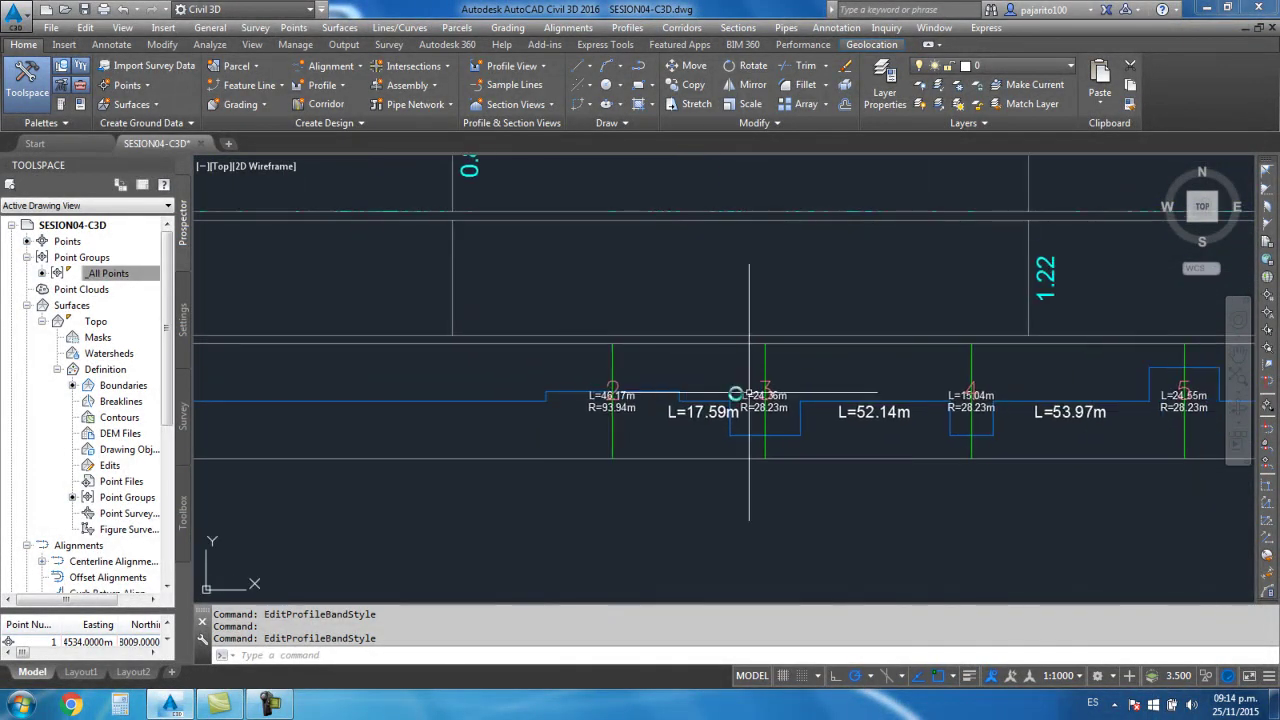
scroll(794, 386, down, 3)
scroll(678, 395, up, 1)
scroll(670, 385, up, 2)
scroll(620, 360, up, 2)
scroll(575, 350, up, 1)
Review the Alignment PI Index component and its 'PI:' contents in the Point of Intersection label
click(573, 335)
right_click(672, 332)
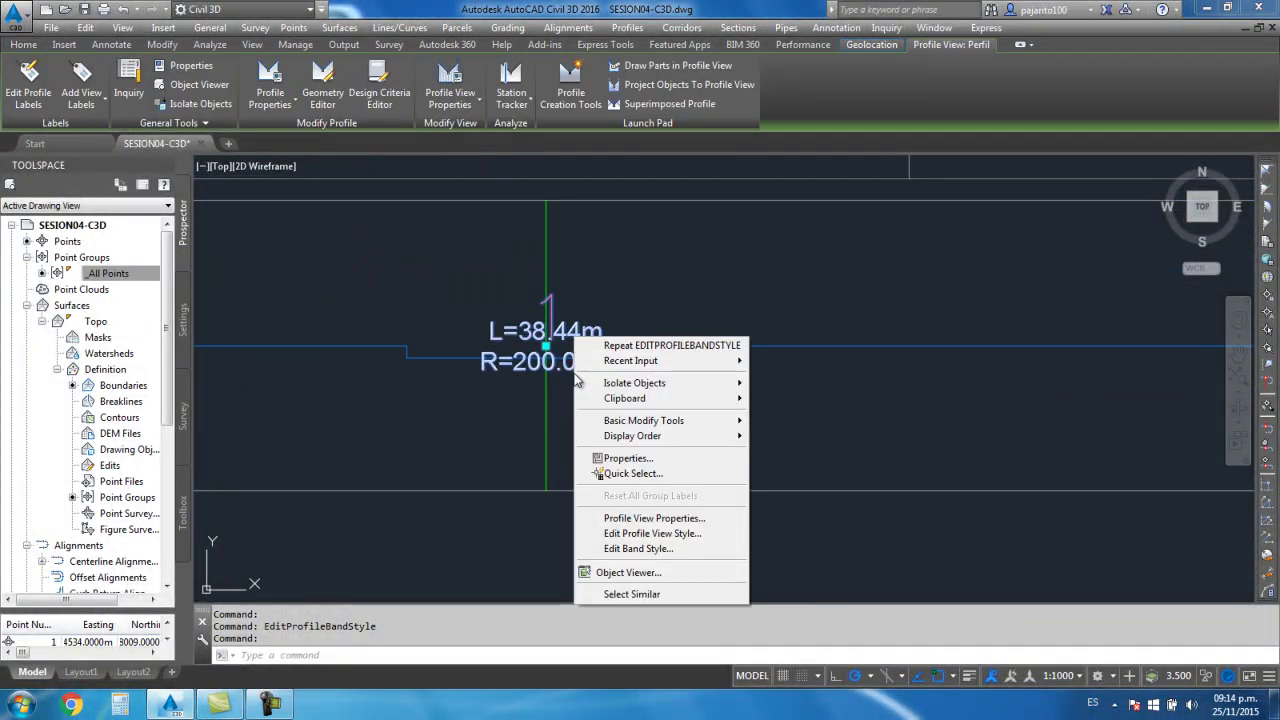
click(660, 529)
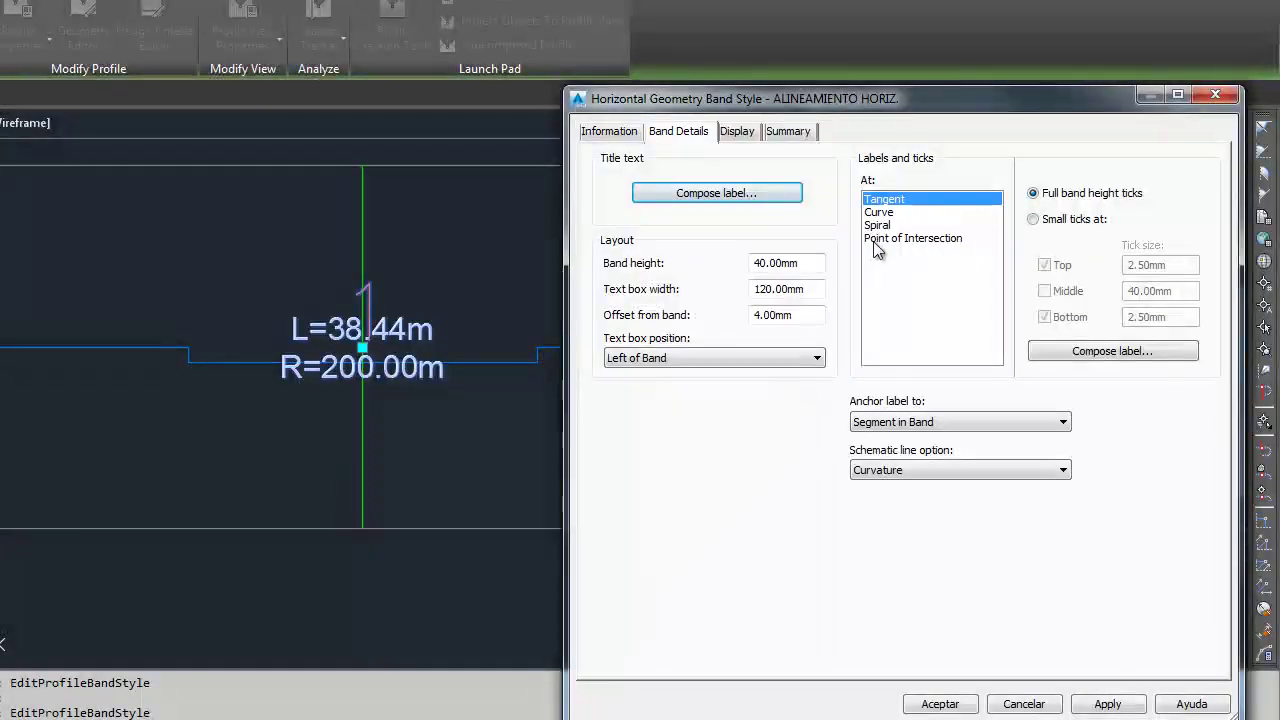
click(878, 225)
click(890, 238)
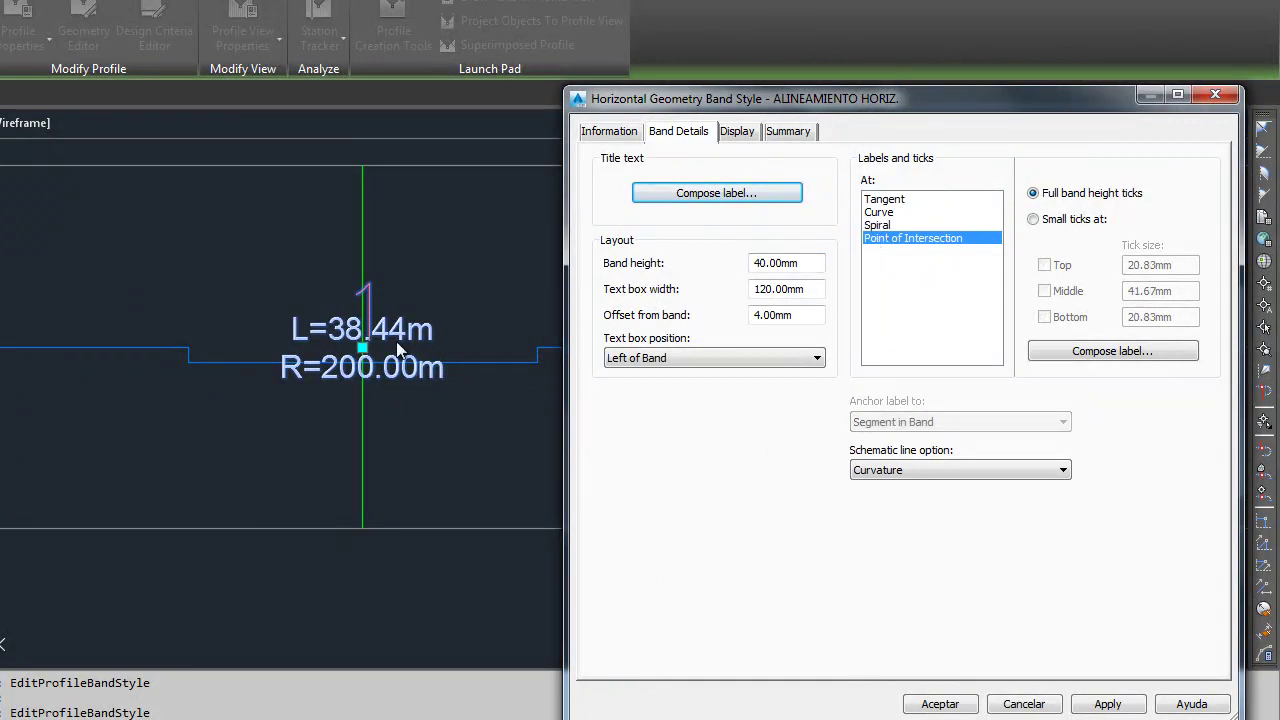
click(1056, 356)
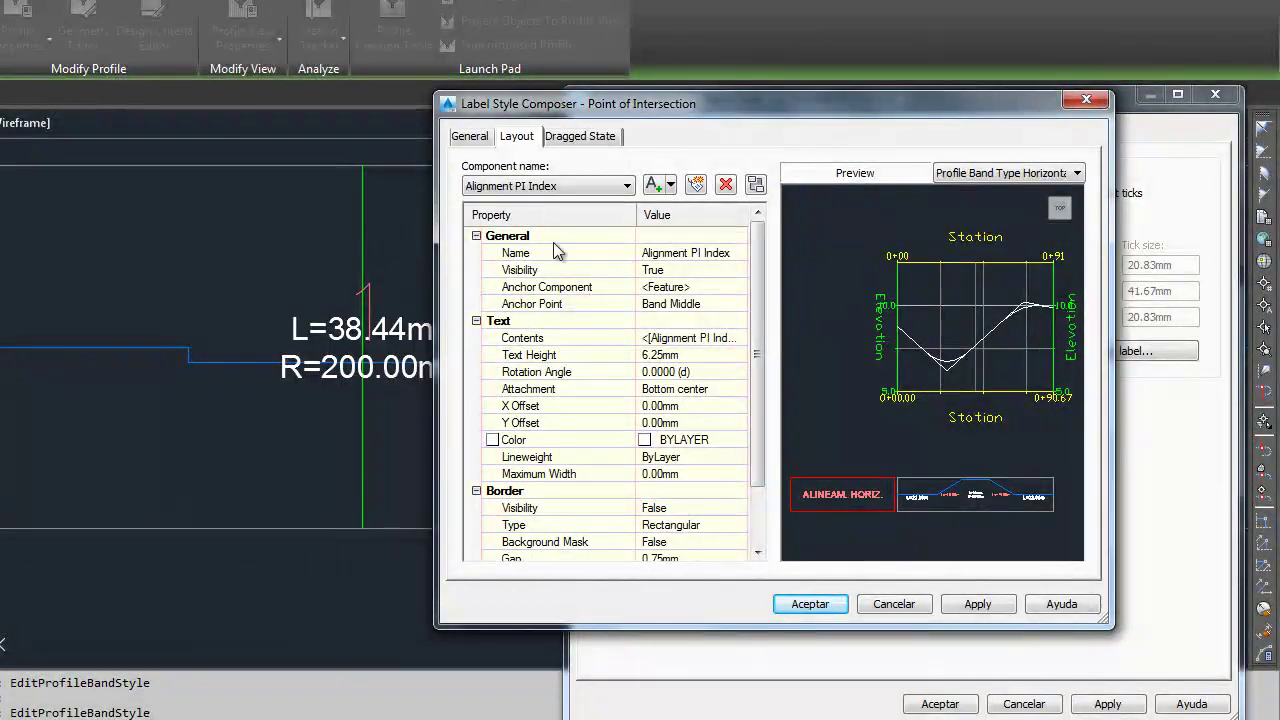
click(565, 190)
click(474, 200)
click(740, 340)
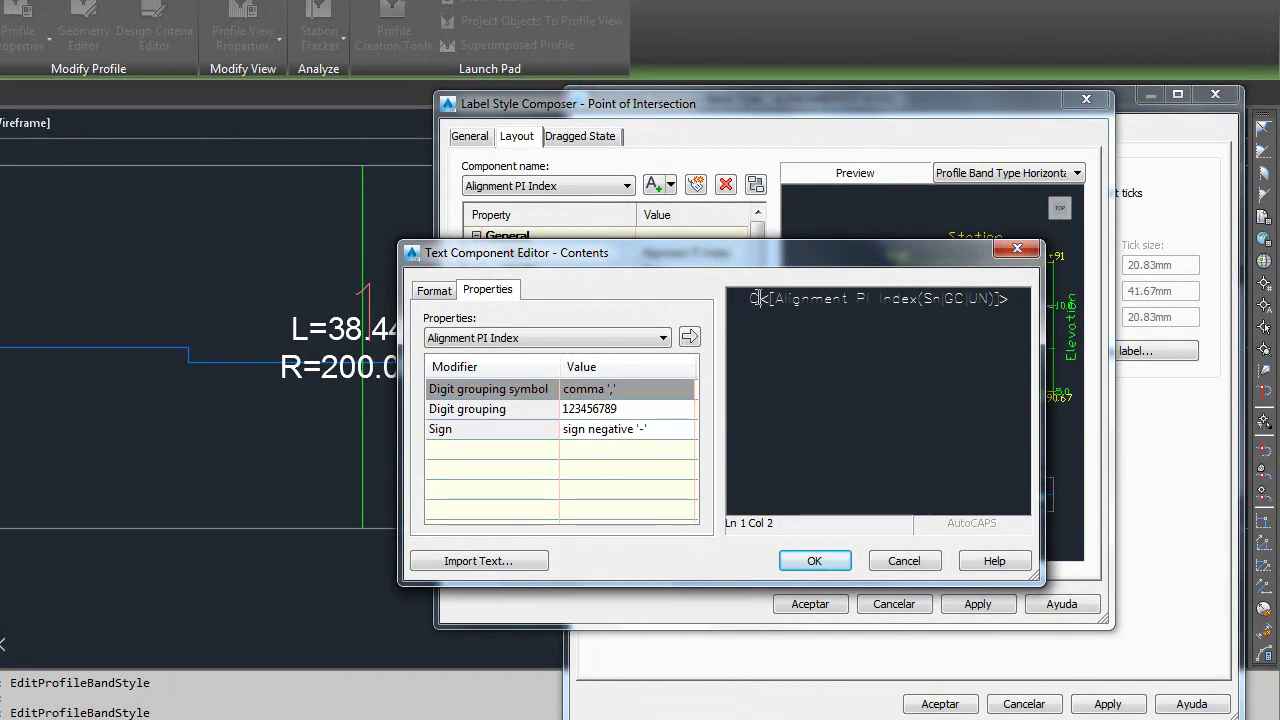
drag(754, 299, 738, 303)
text(PI:)
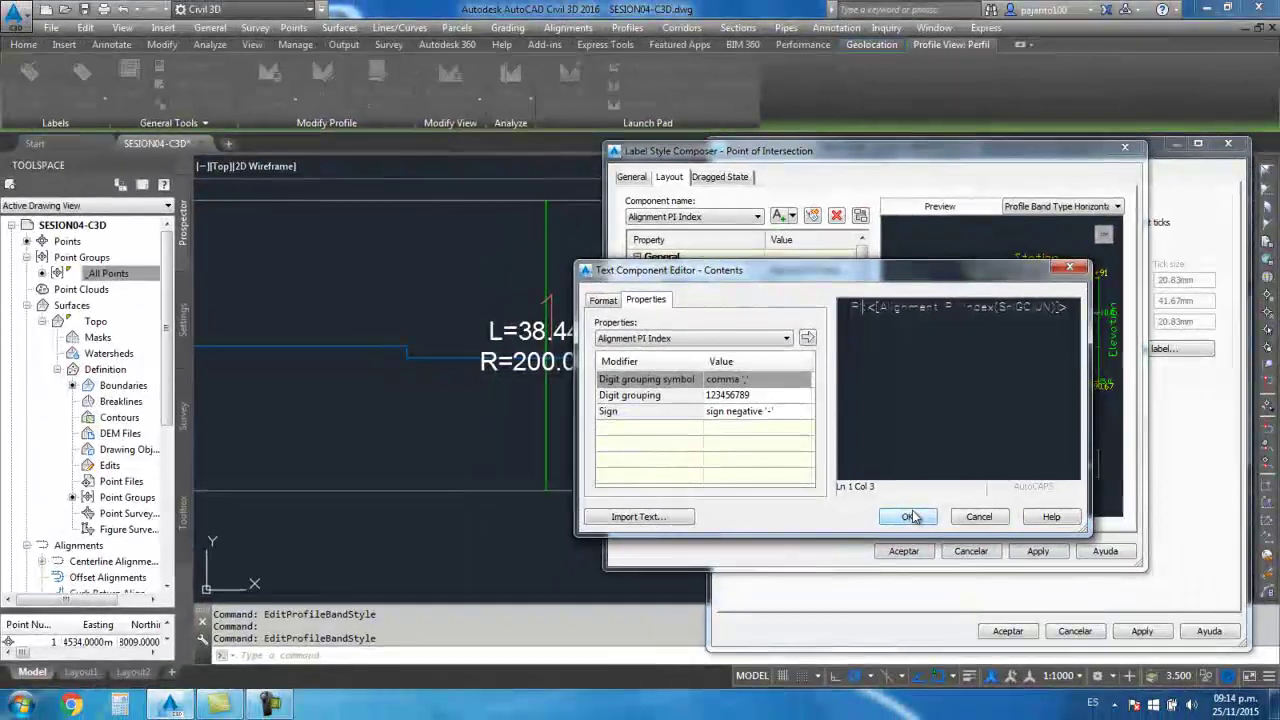
click(822, 565)
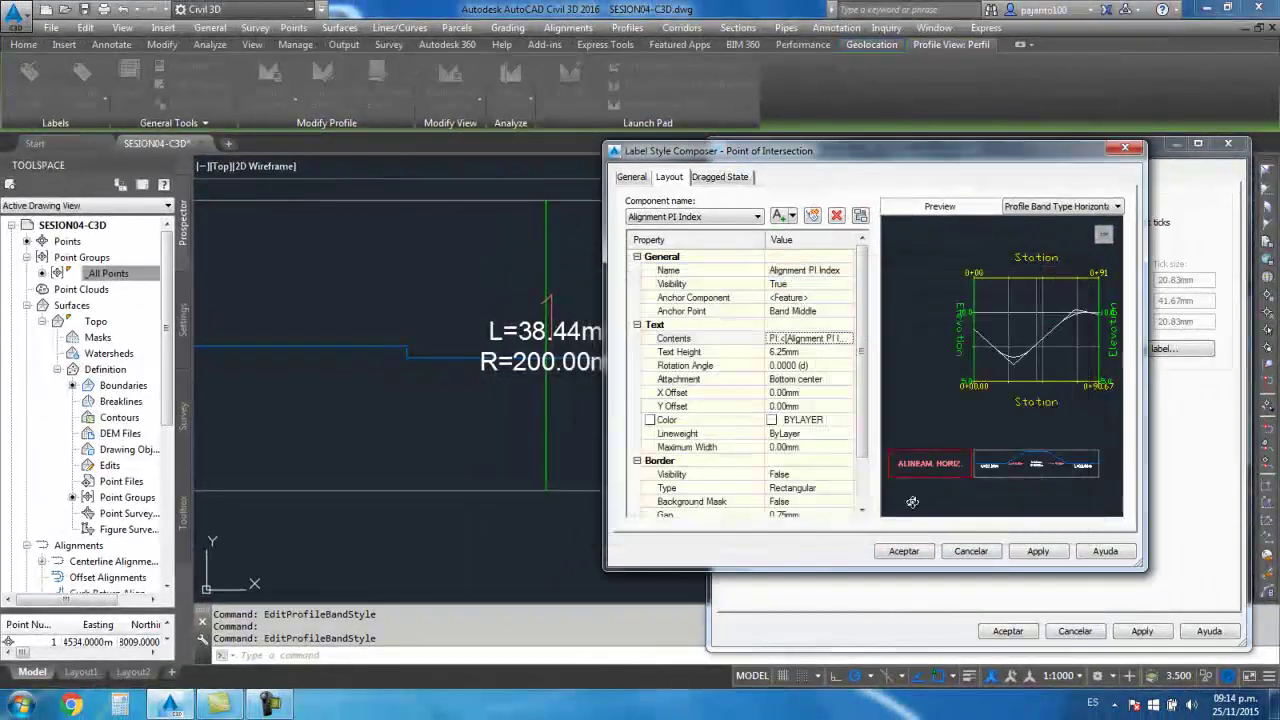
click(270, 704)
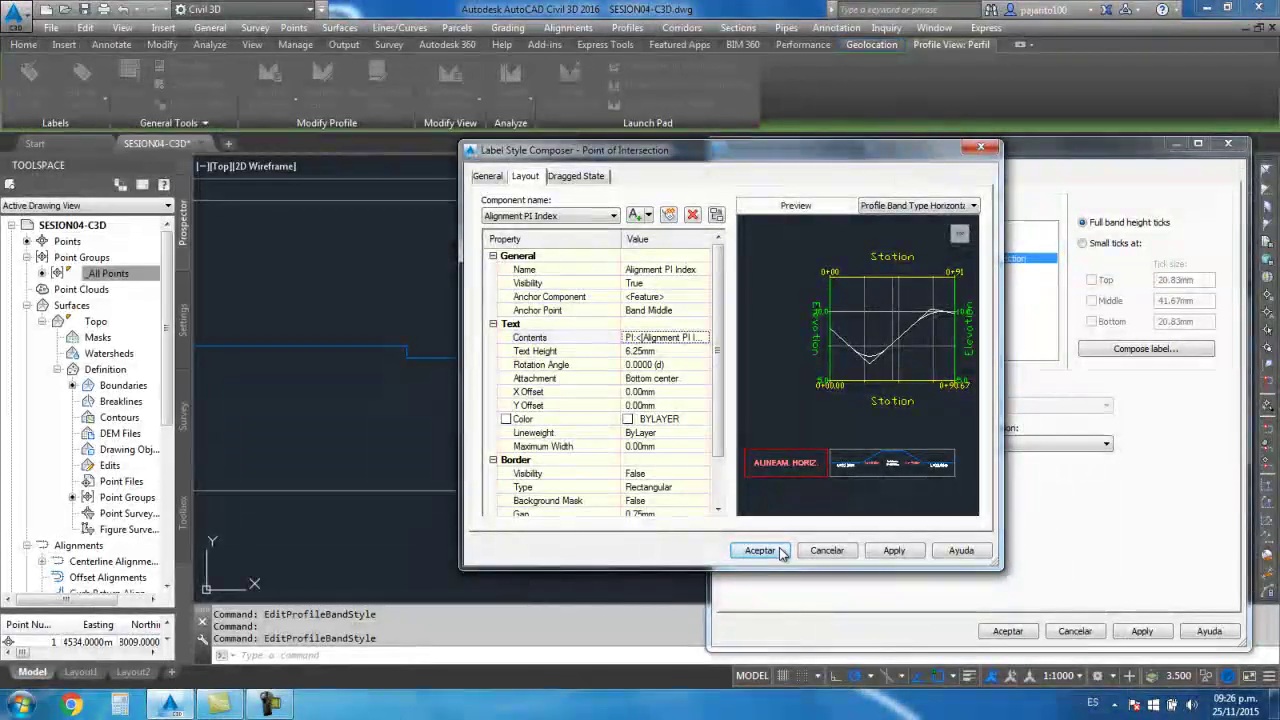
click(760, 550)
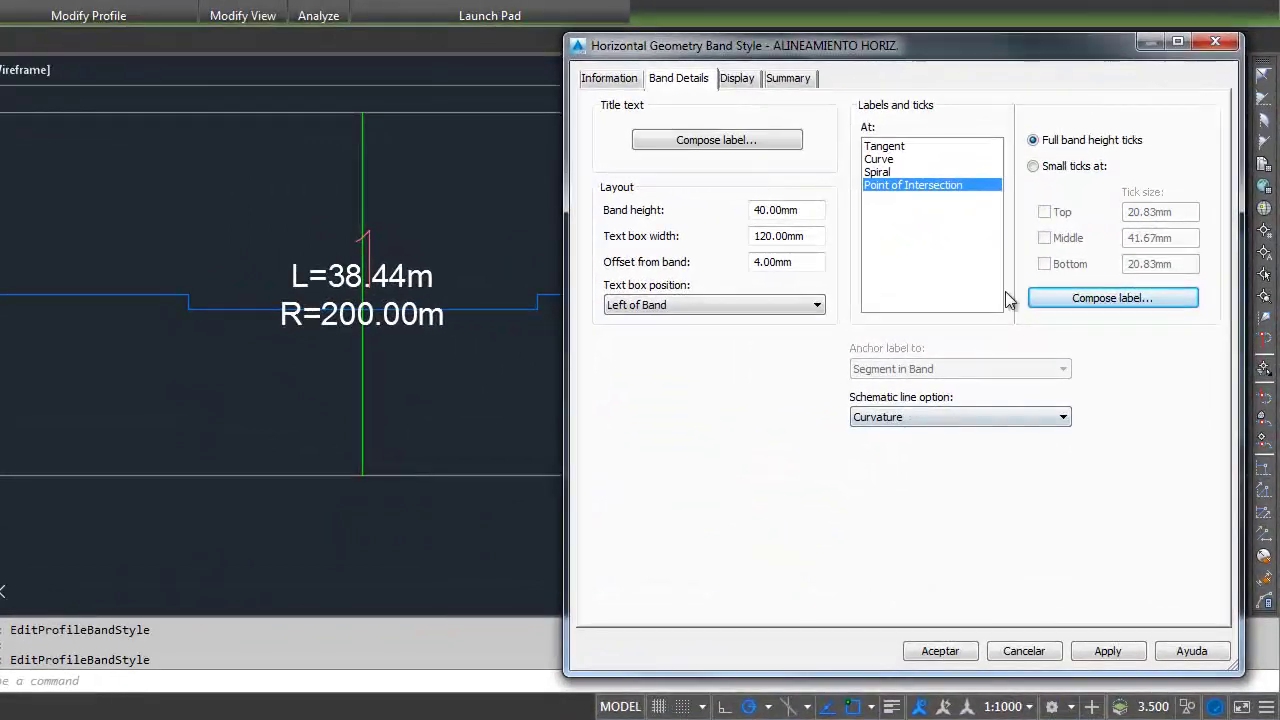
Set the PI label text height to 4 and apply the horizontal geometry band style
click(1058, 302)
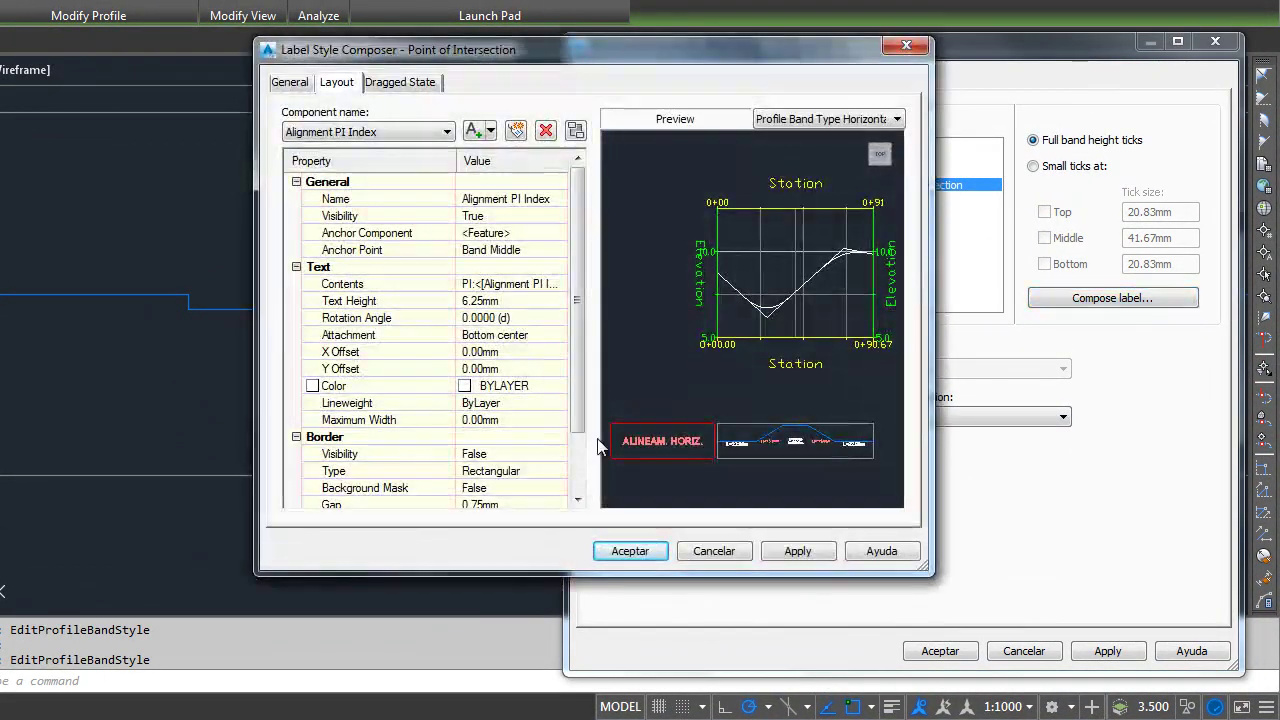
click(541, 204)
click(519, 283)
click(561, 284)
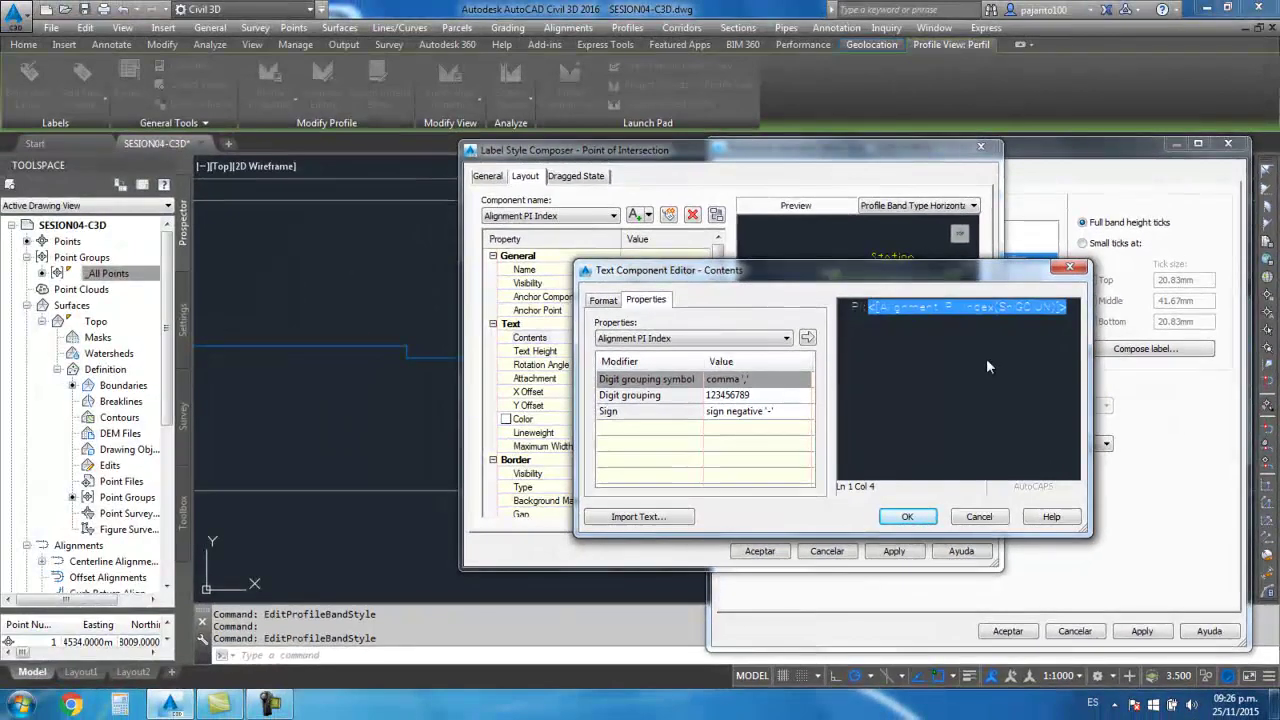
click(907, 516)
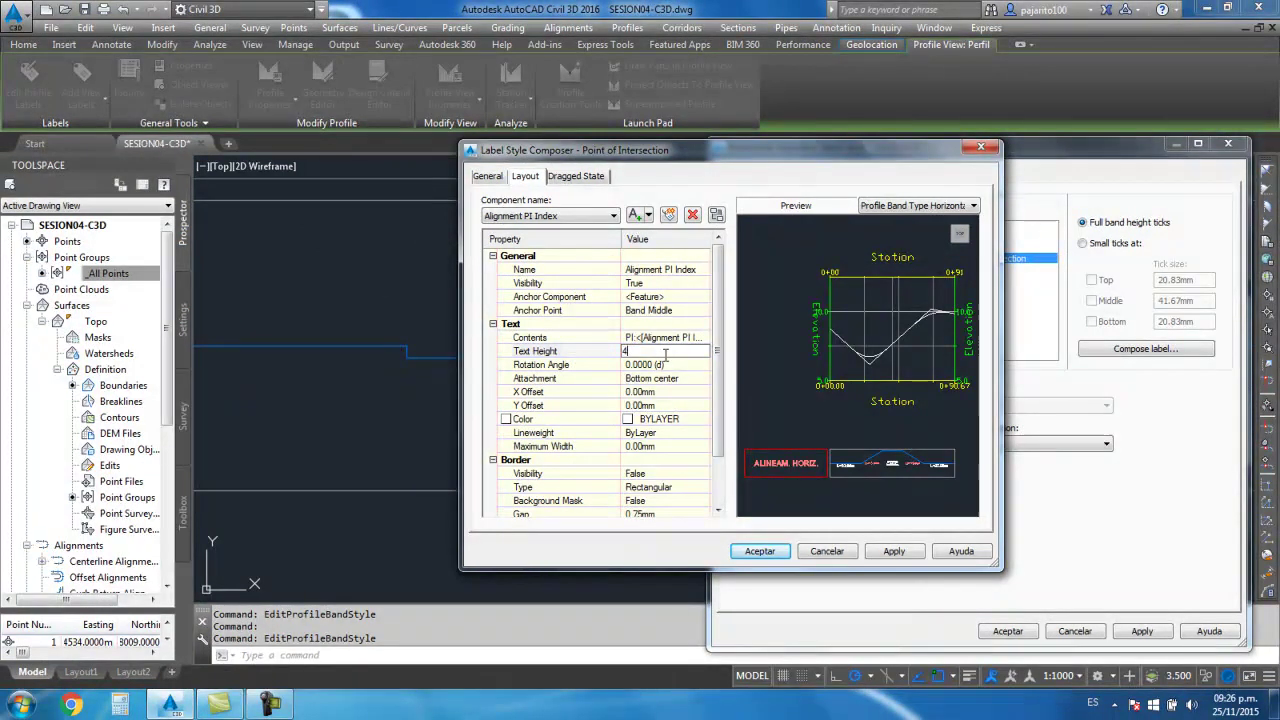
click(752, 553)
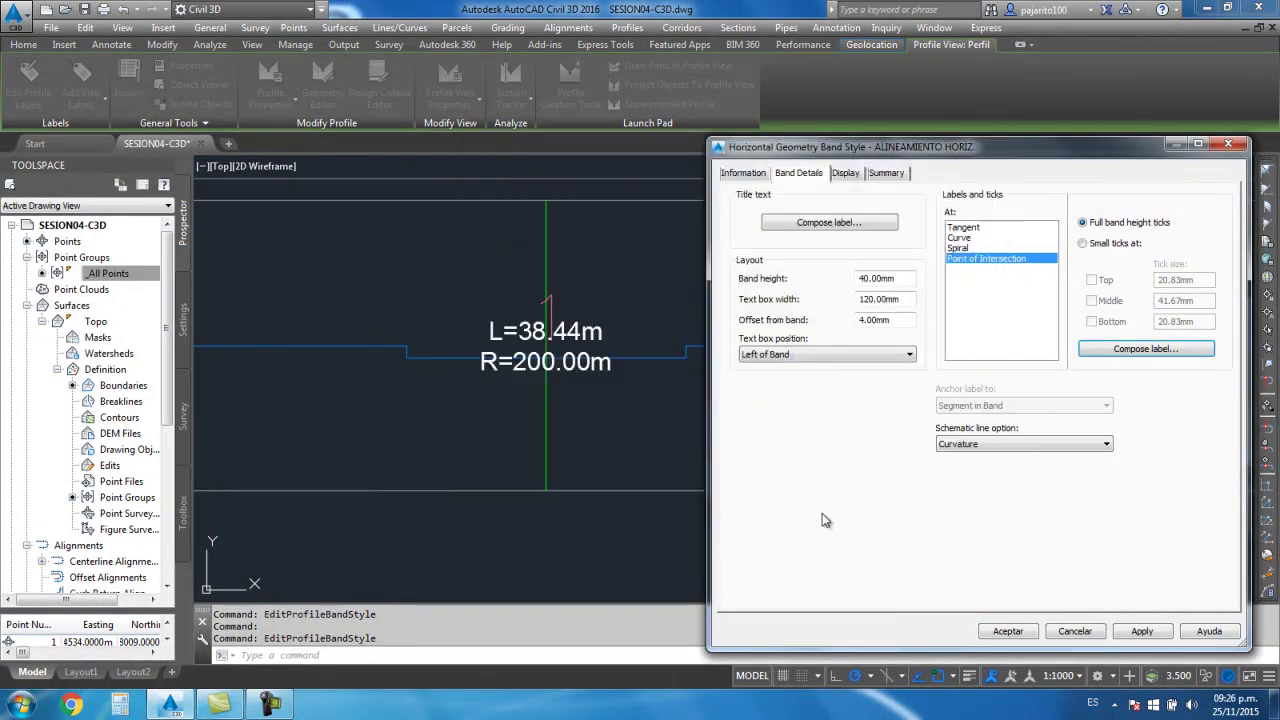
click(1008, 631)
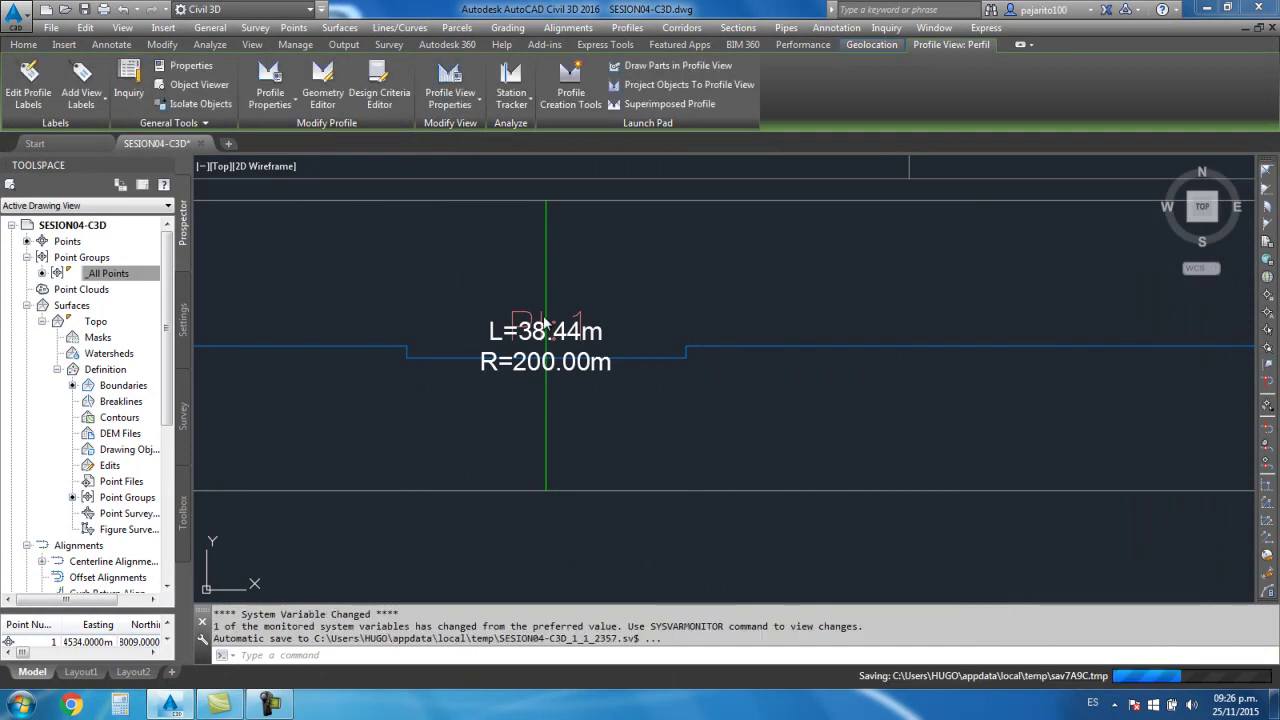
Open the Point of Intersection label layout in the horizontal geometry band style
key(Escape)
scroll(590, 395, down, 5)
scroll(590, 395, down, 3)
scroll(643, 428, up, 3)
scroll(571, 400, up, 4)
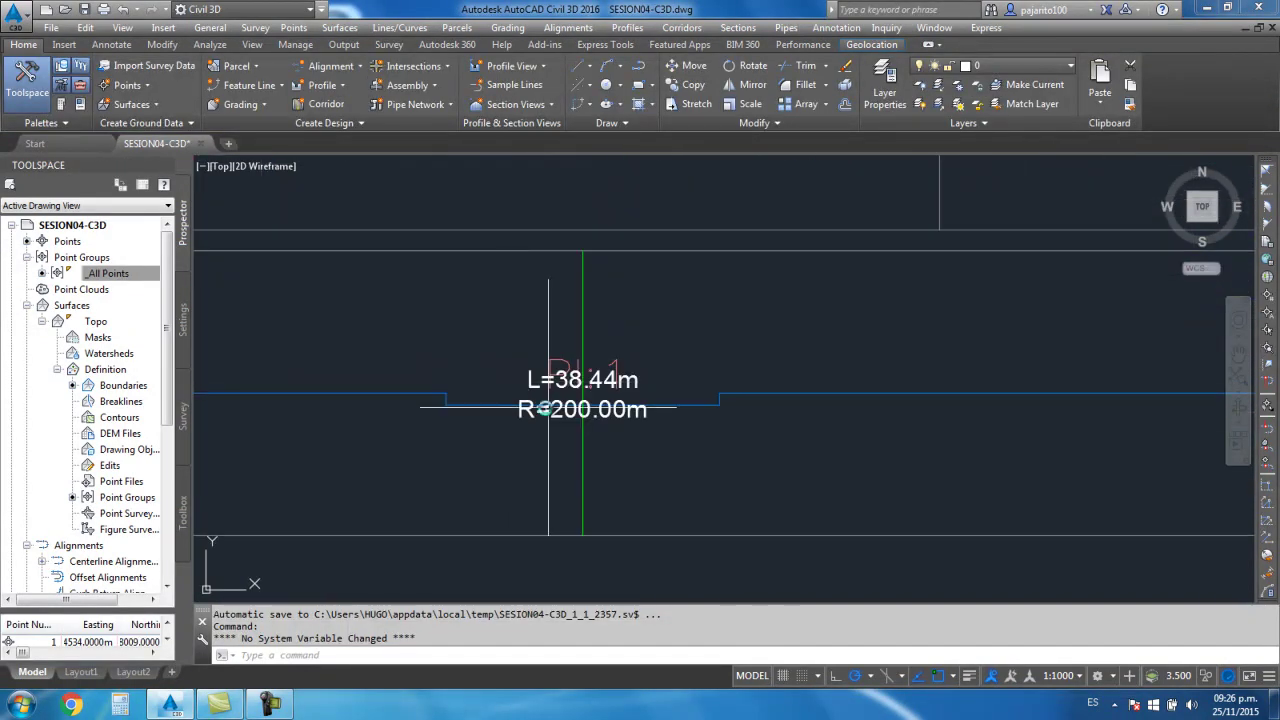
click(622, 379)
right_click(618, 373)
click(694, 585)
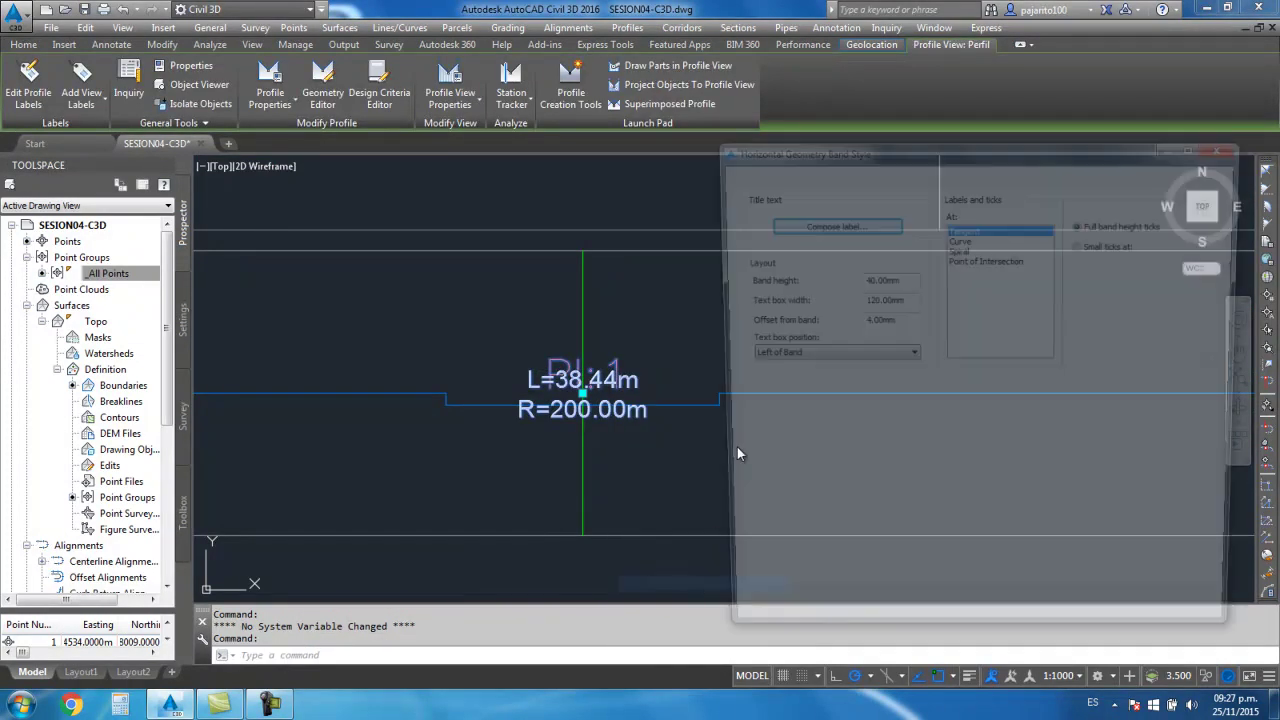
click(968, 262)
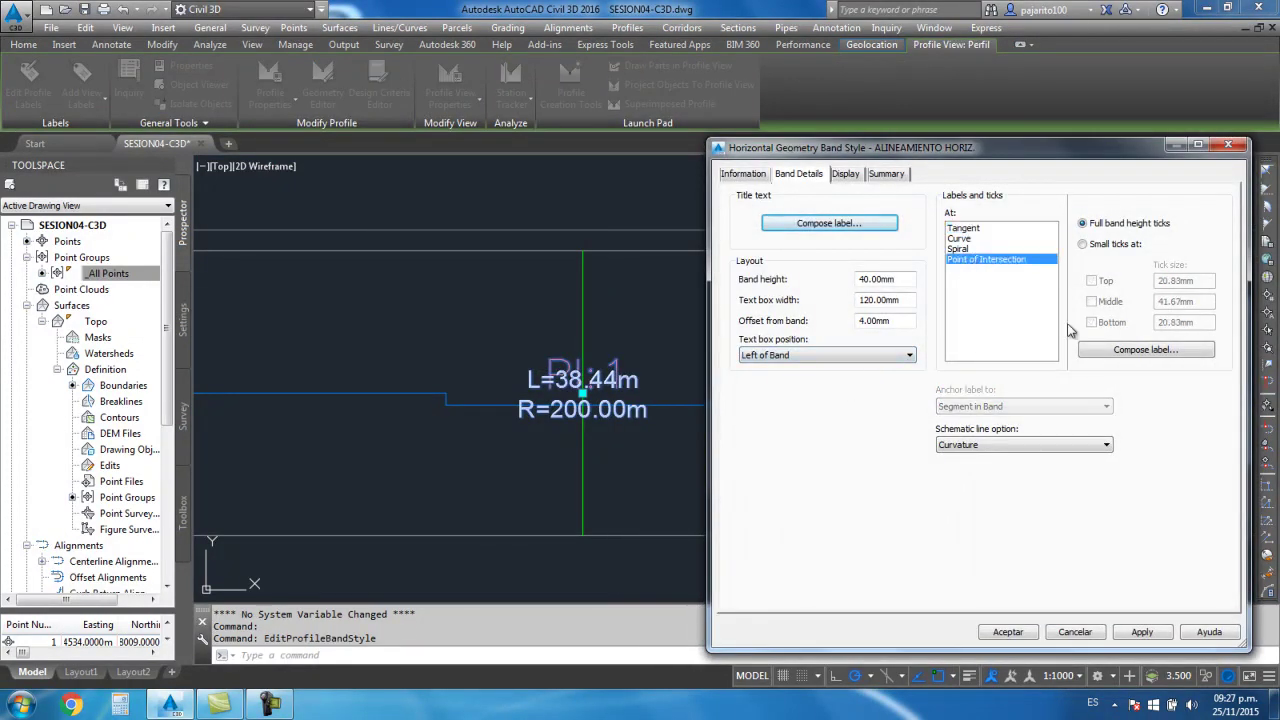
click(1102, 349)
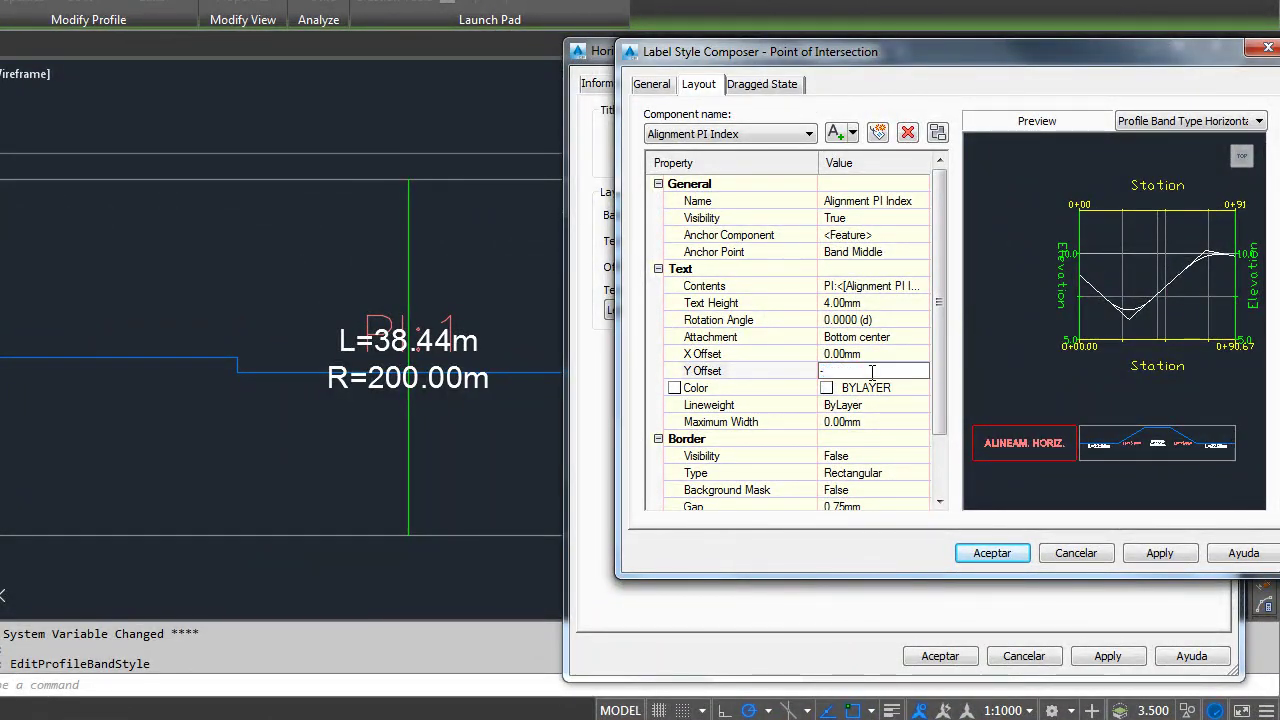
text(5.00mm)
Give the PI label a visible circular yellow border with a -5 mm offset
scroll(944, 364, down, 2)
click(872, 390)
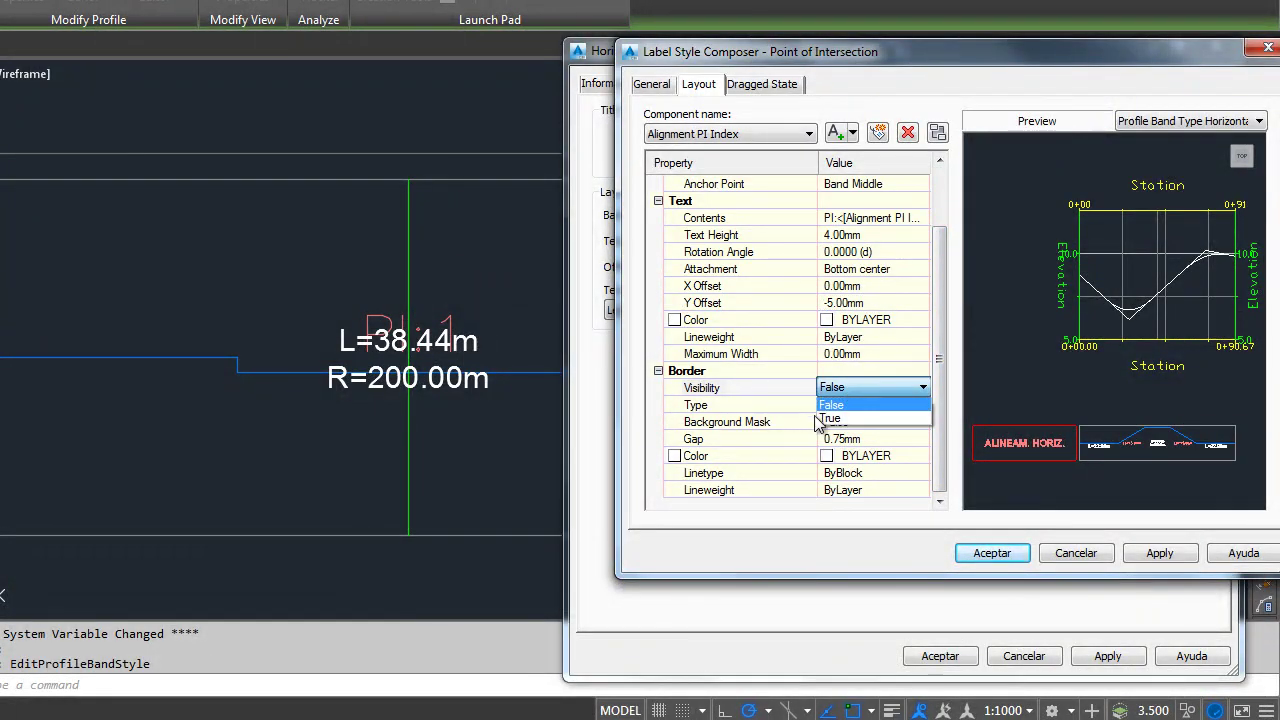
click(830, 418)
click(840, 405)
click(840, 405)
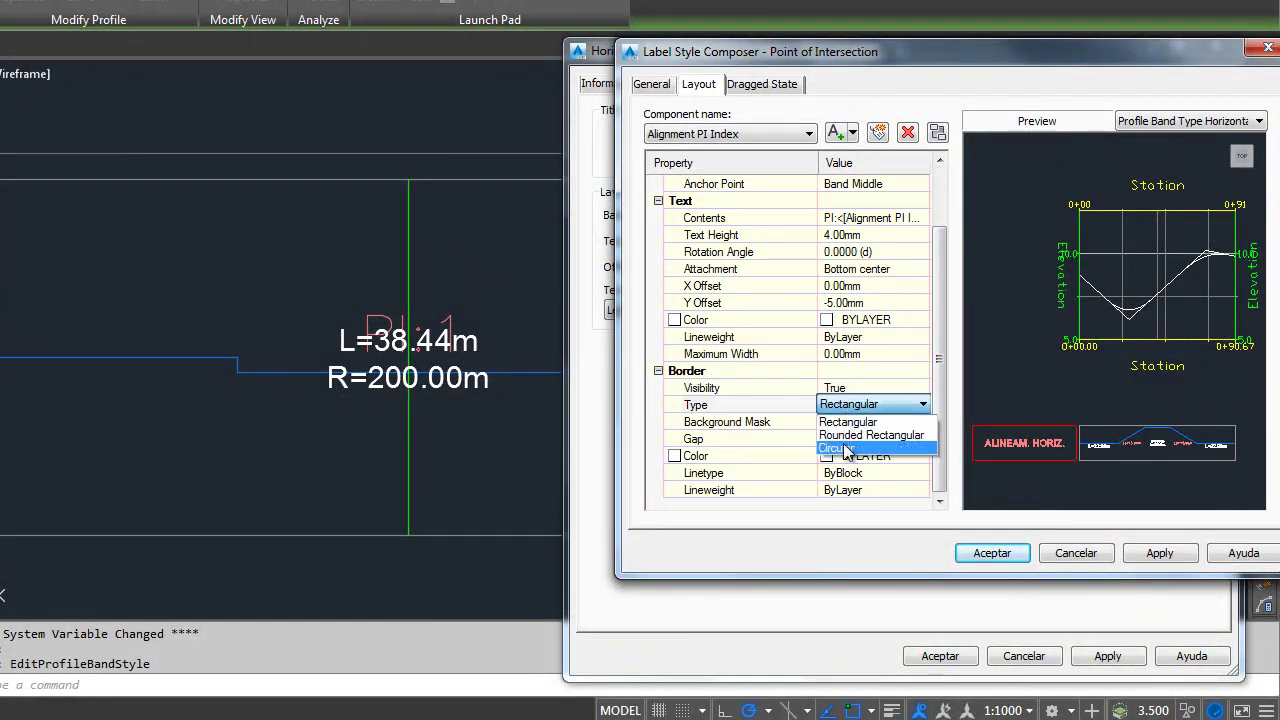
click(845, 449)
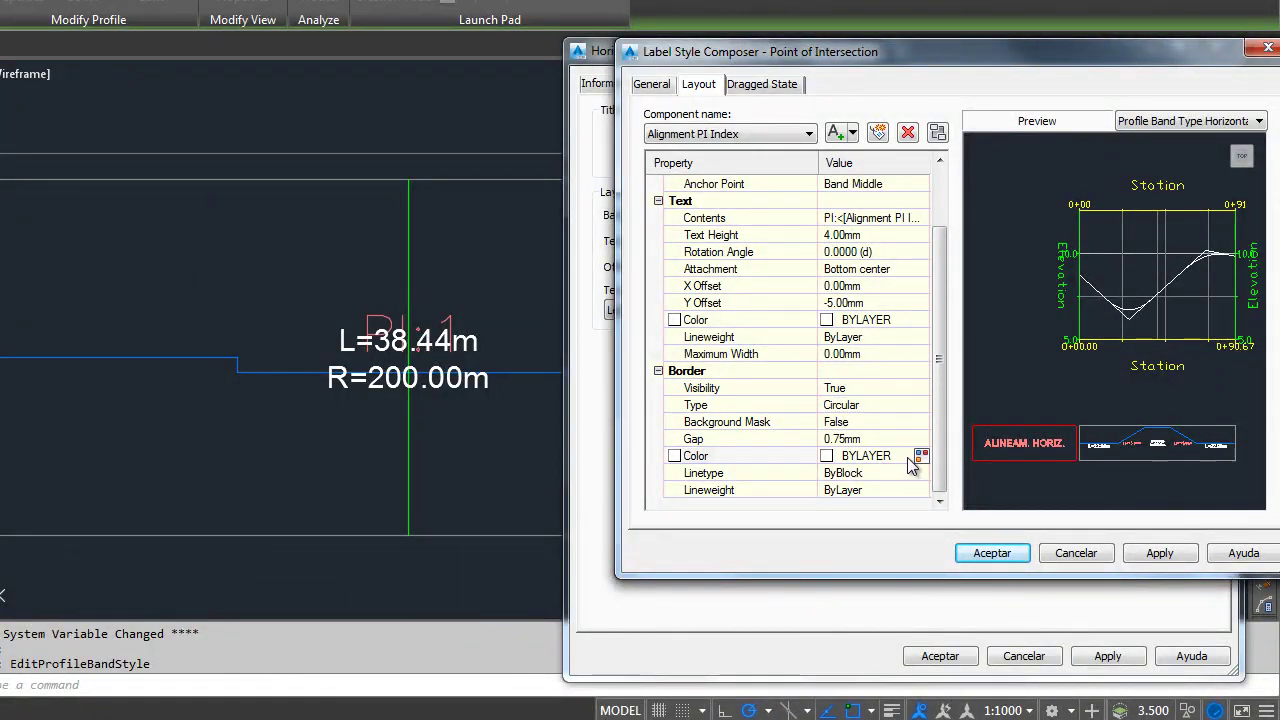
click(921, 456)
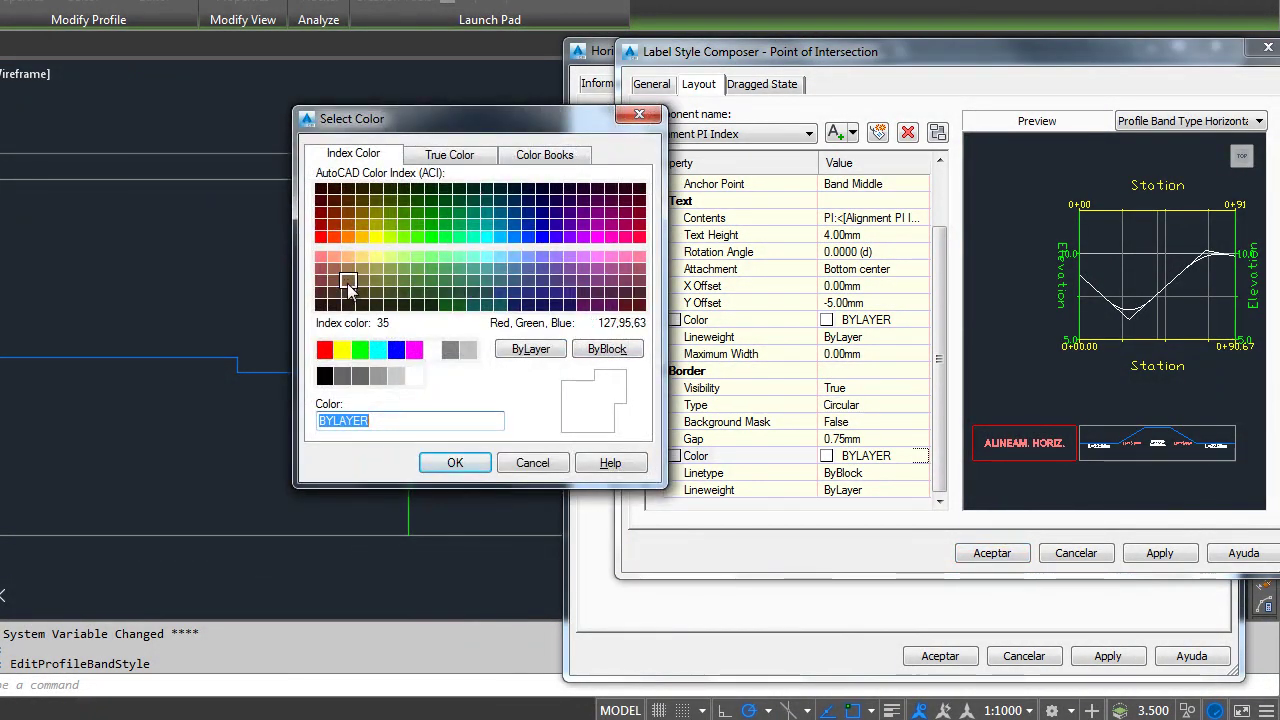
click(342, 349)
click(452, 461)
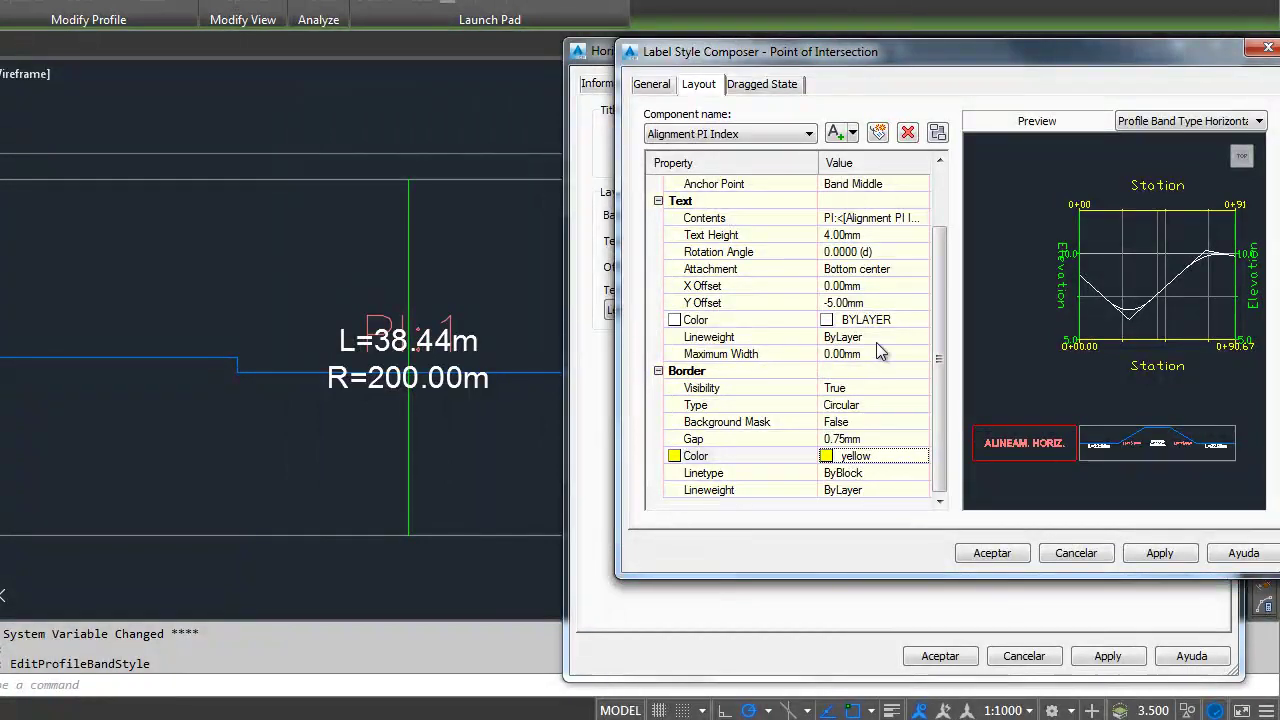
Keep the PI label contents unchanged and apply the band style
click(884, 218)
click(921, 218)
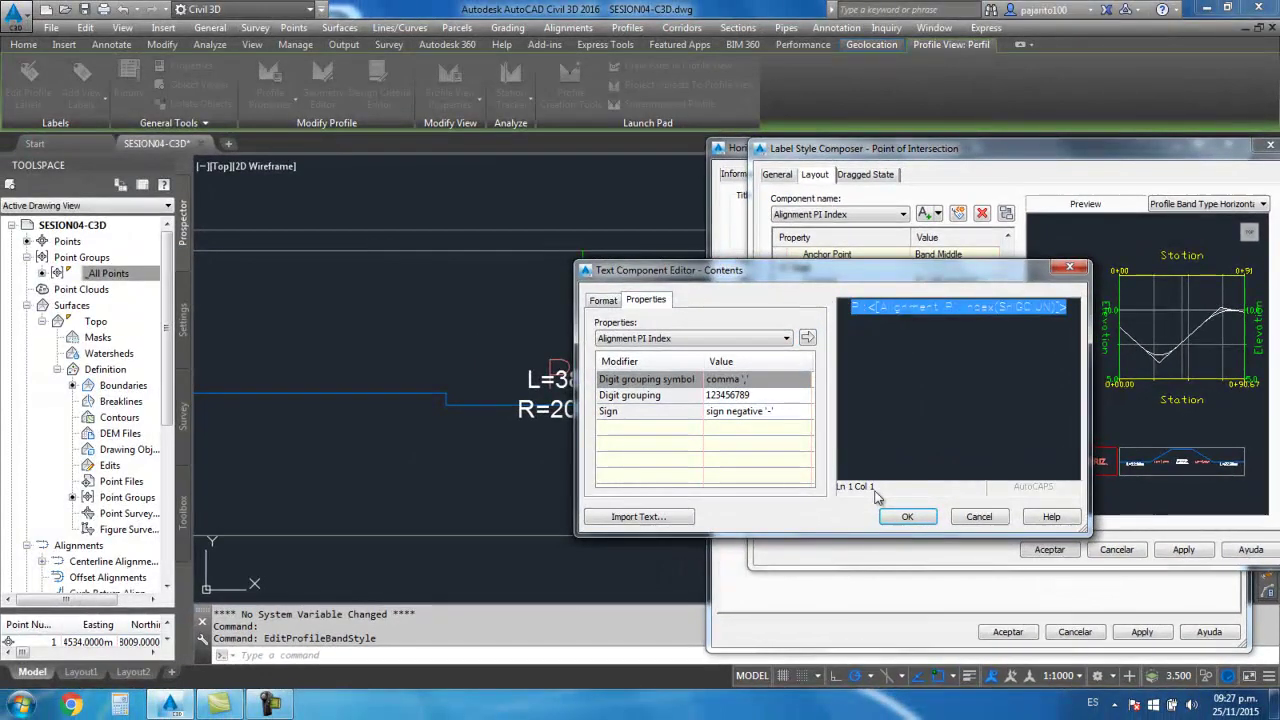
click(905, 516)
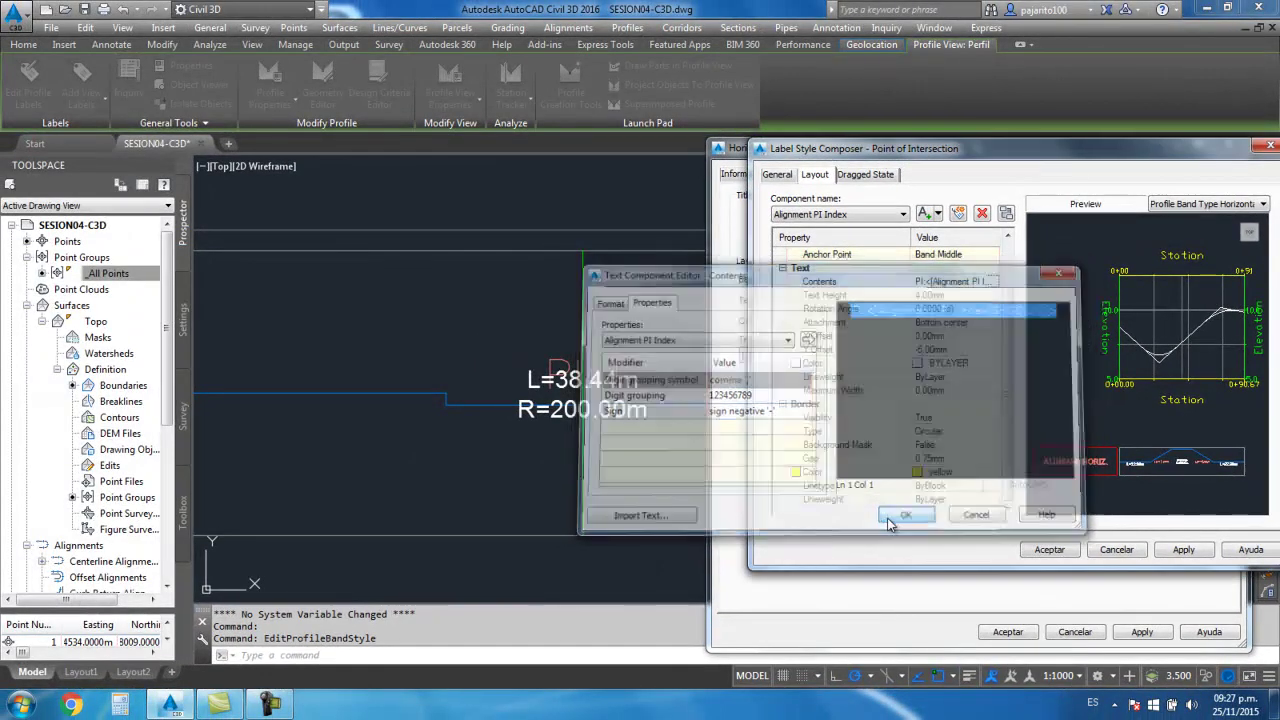
click(1050, 549)
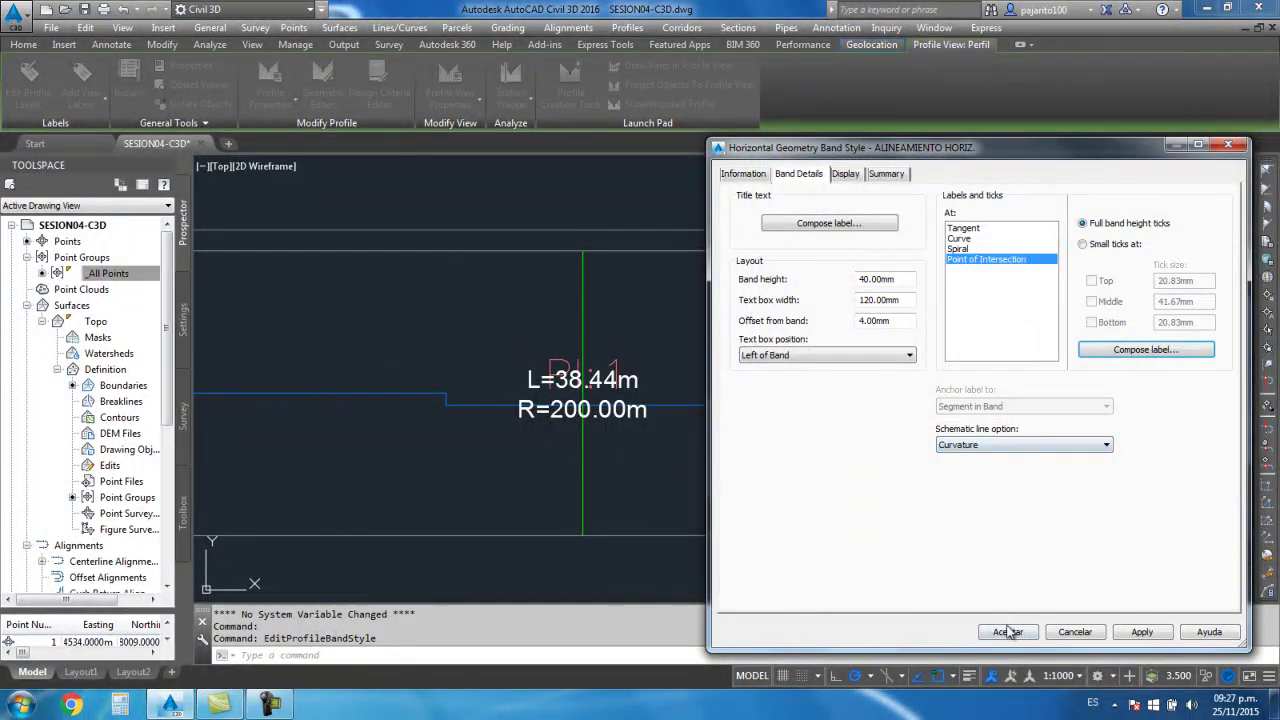
click(1008, 632)
Change the PI label's vertical offset to -10 mm and apply the band style
scroll(700, 445, down, 5)
scroll(640, 432, up, 3)
scroll(700, 430, up, 3)
scroll(726, 388, down, 3)
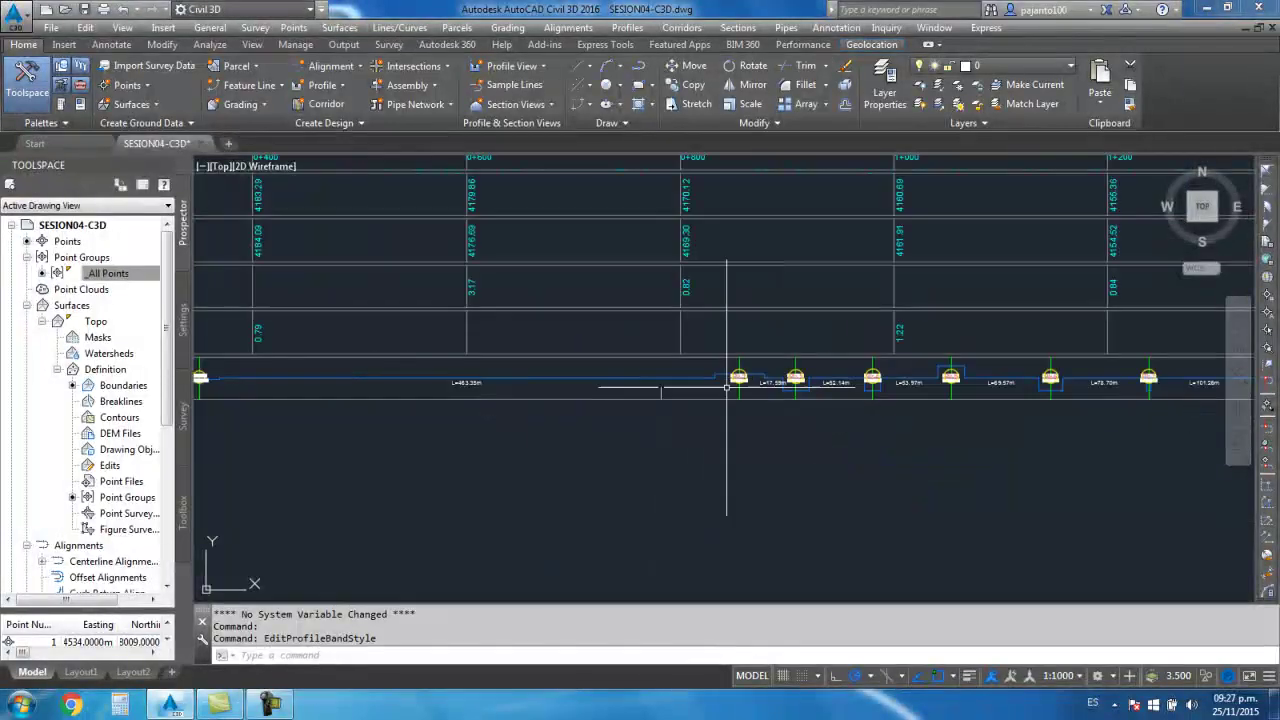
scroll(470, 380, up, 5)
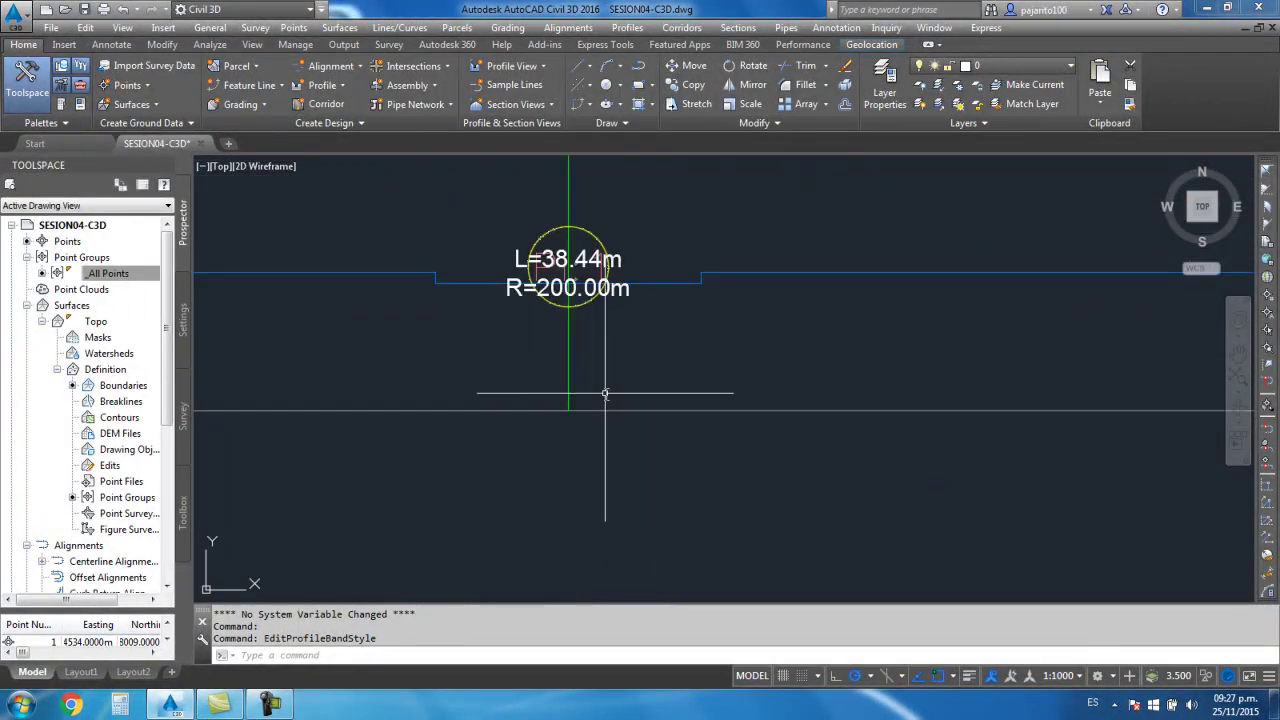
click(592, 255)
right_click(590, 234)
click(658, 445)
click(986, 260)
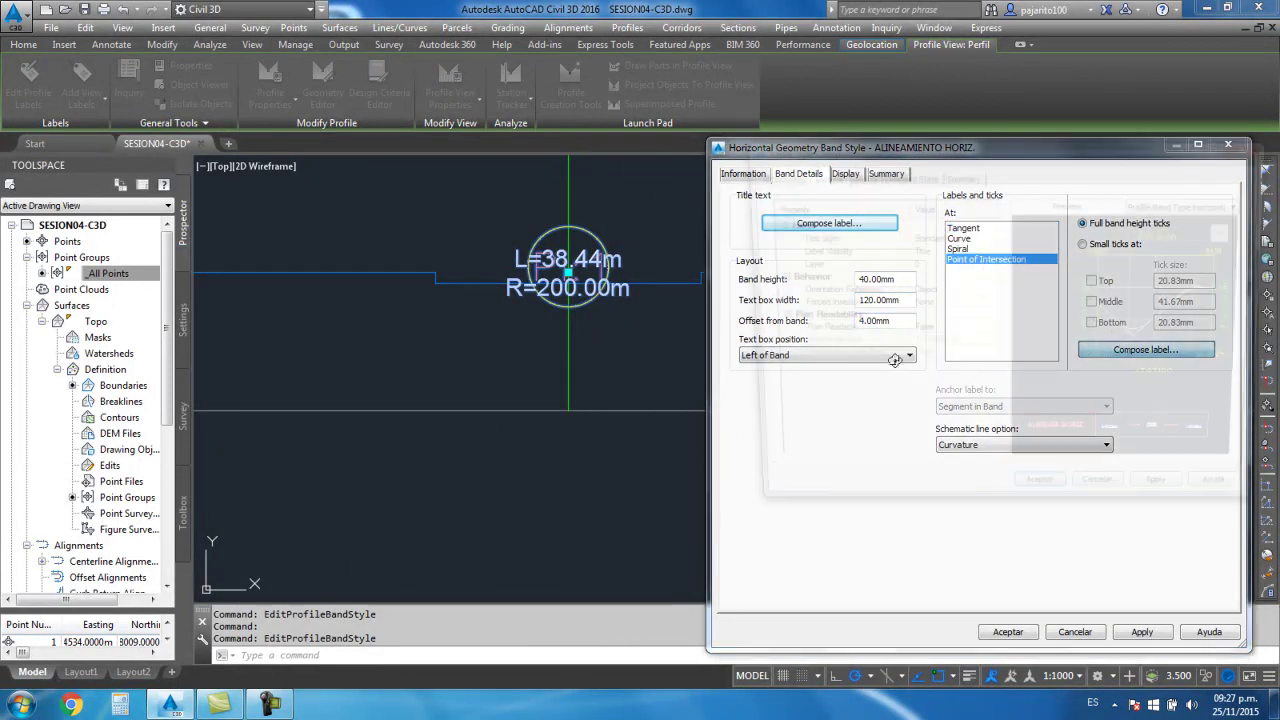
click(944, 403)
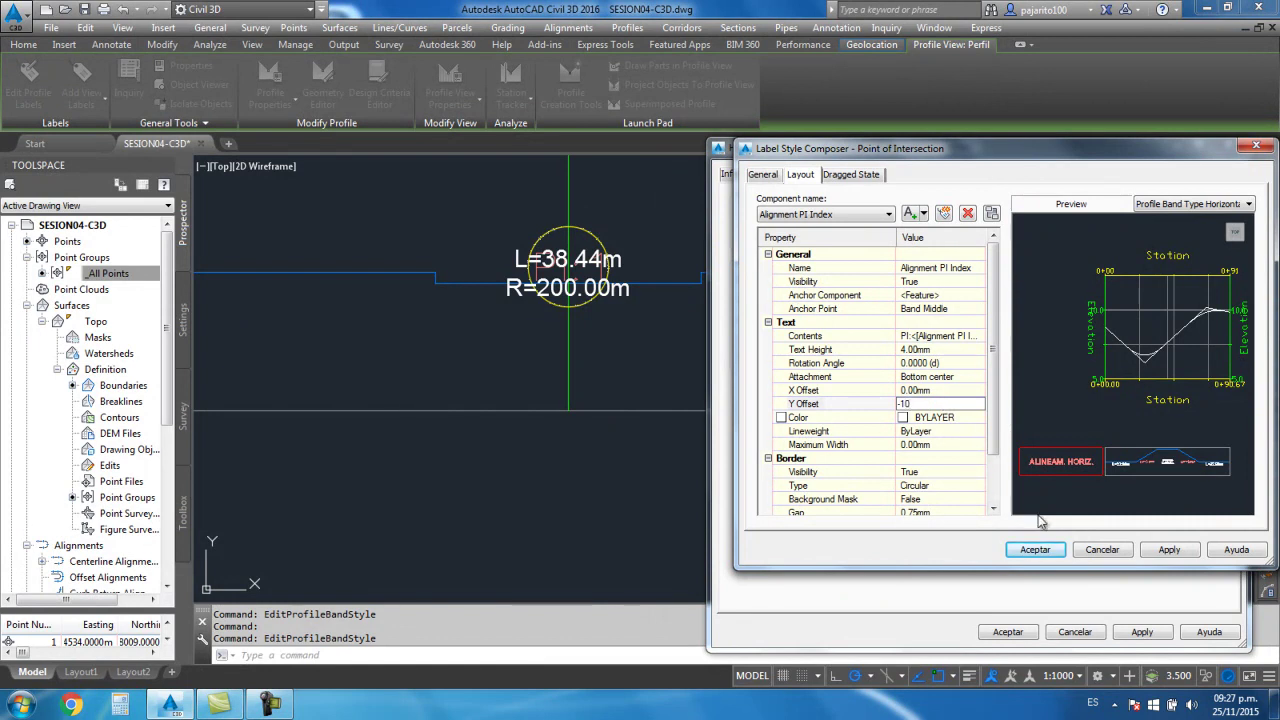
click(1035, 549)
click(1013, 637)
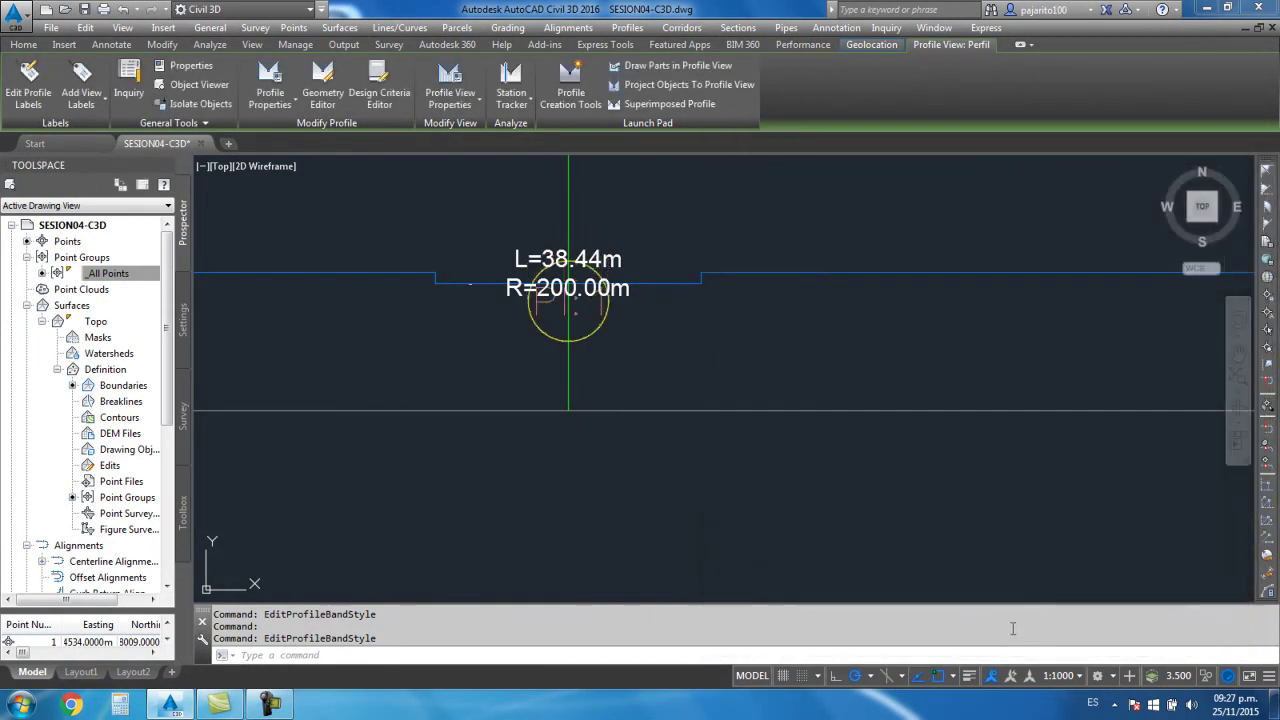
Lower the PI label to a -20 mm vertical offset so PI: 1 sits below the curve label
click(583, 338)
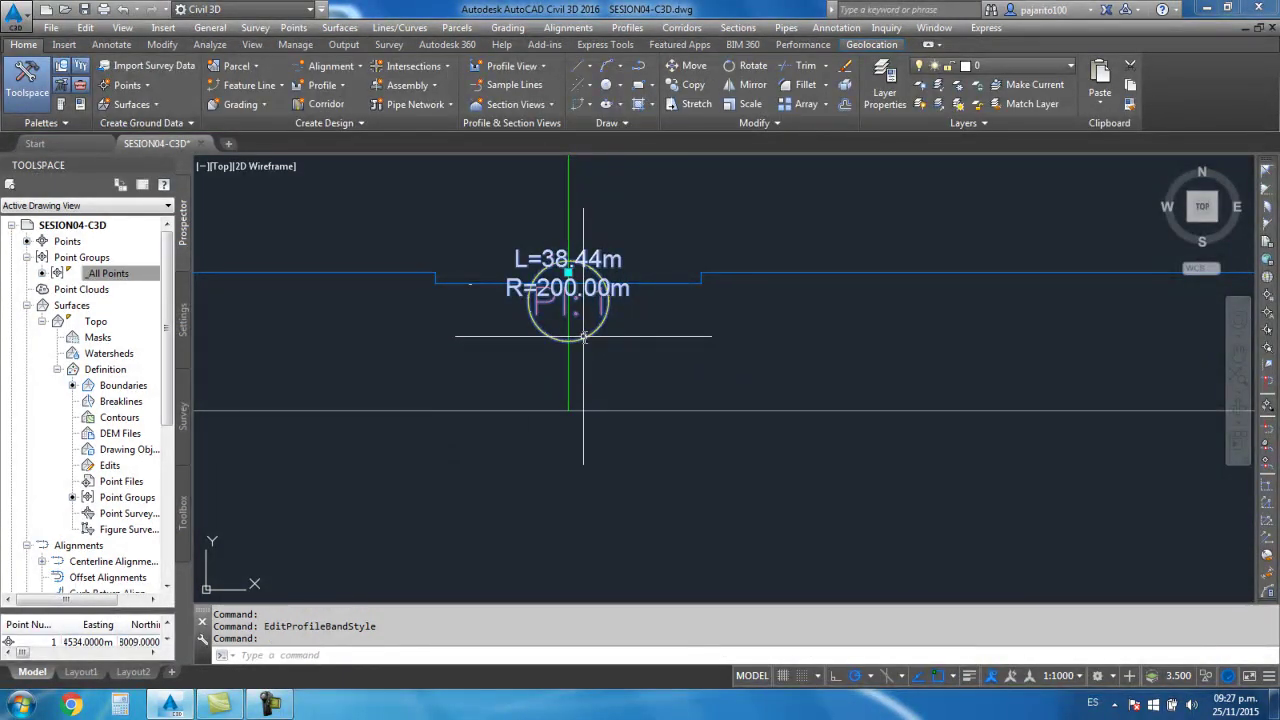
right_click(583, 338)
click(630, 548)
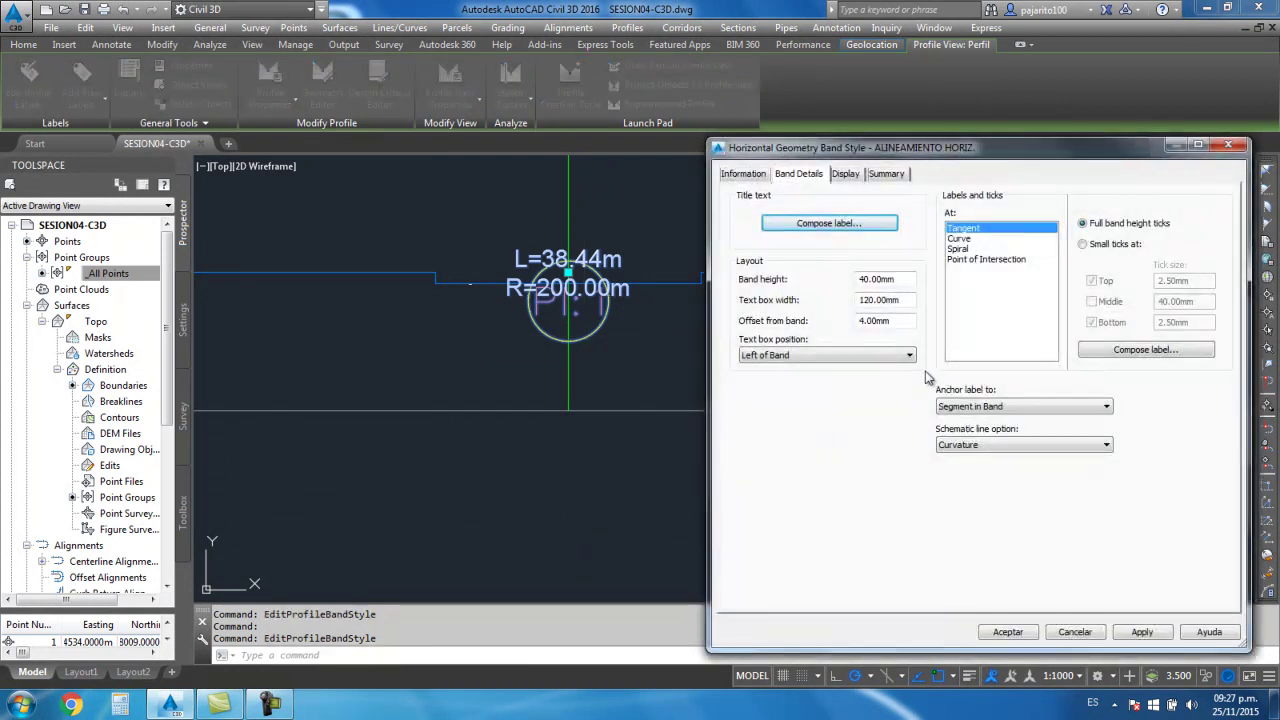
click(1000, 259)
click(1146, 349)
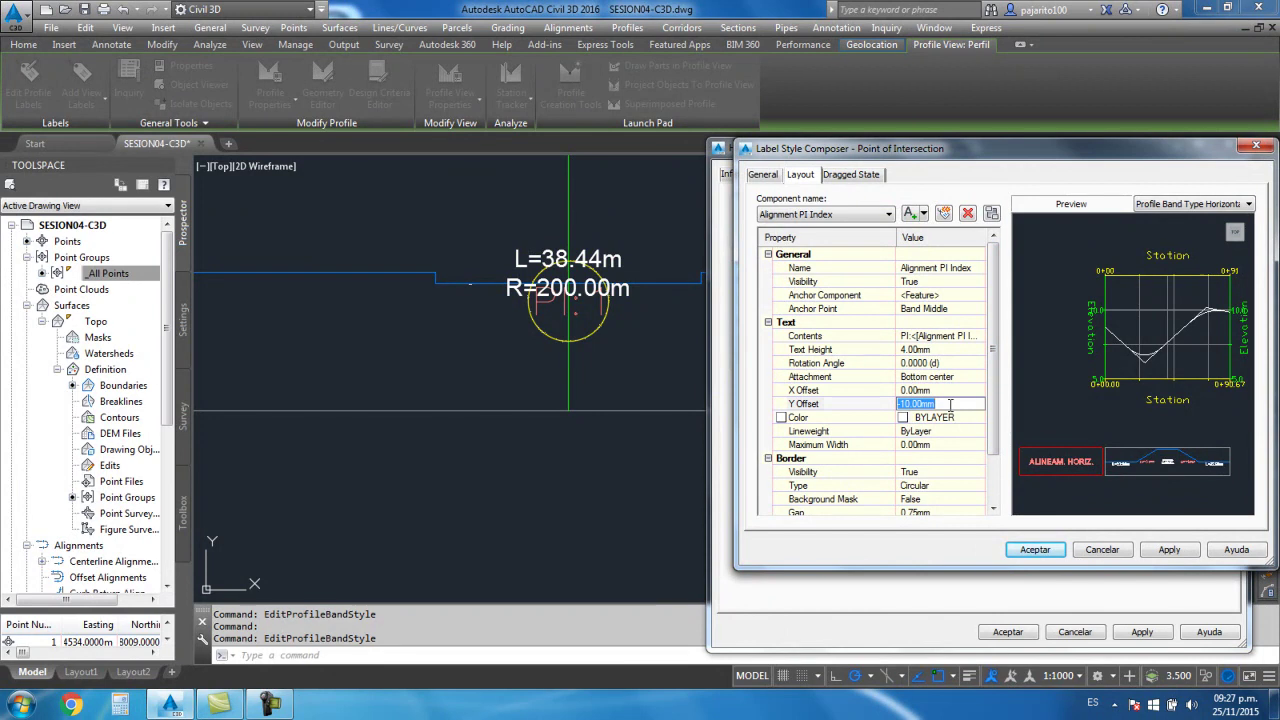
click(1035, 549)
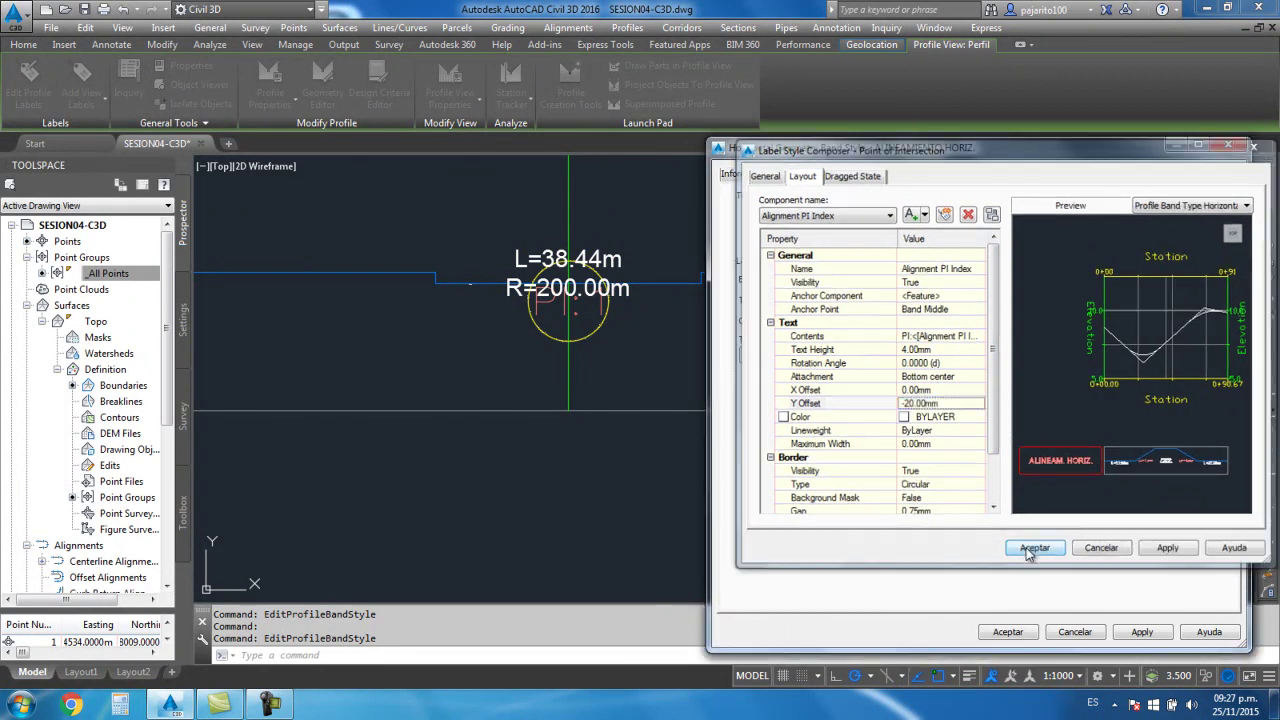
click(1008, 632)
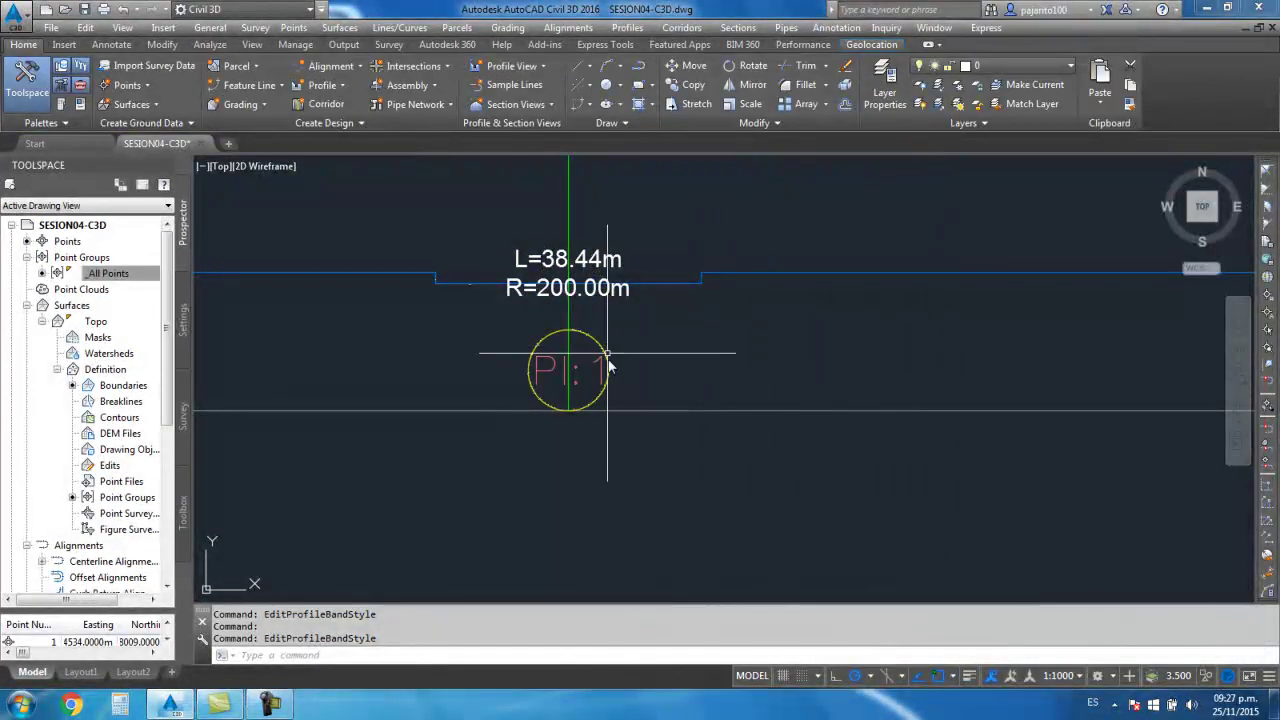
scroll(640, 445, down, 2)
scroll(638, 442, down, 2)
scroll(630, 440, up, 4)
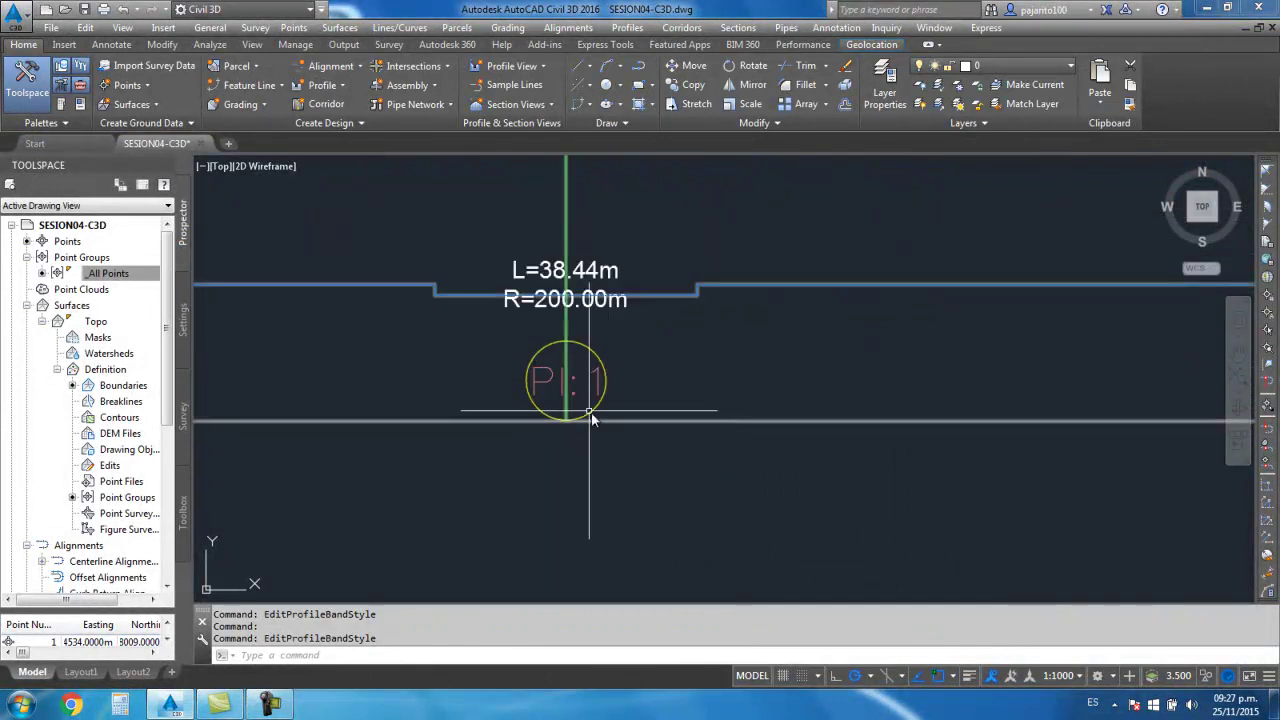
click(586, 420)
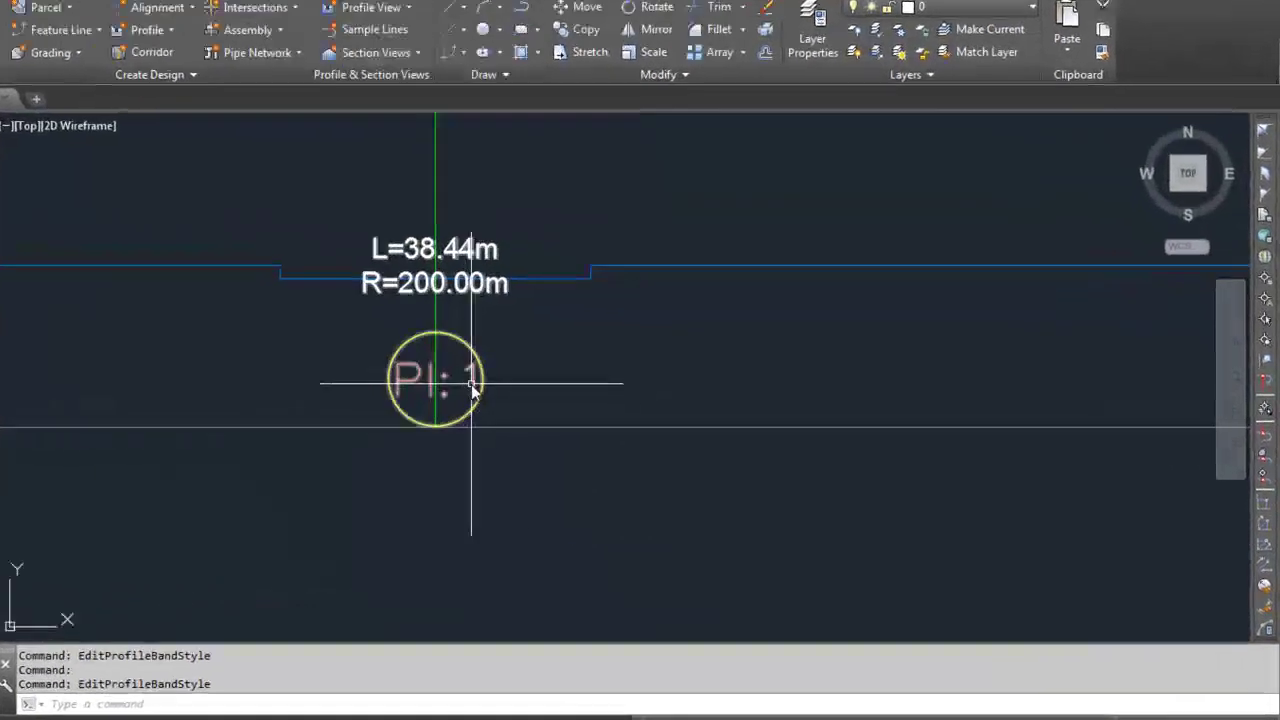
Set the horizontal geometry band's PI label vertical offset to -18 mm
right_click(598, 390)
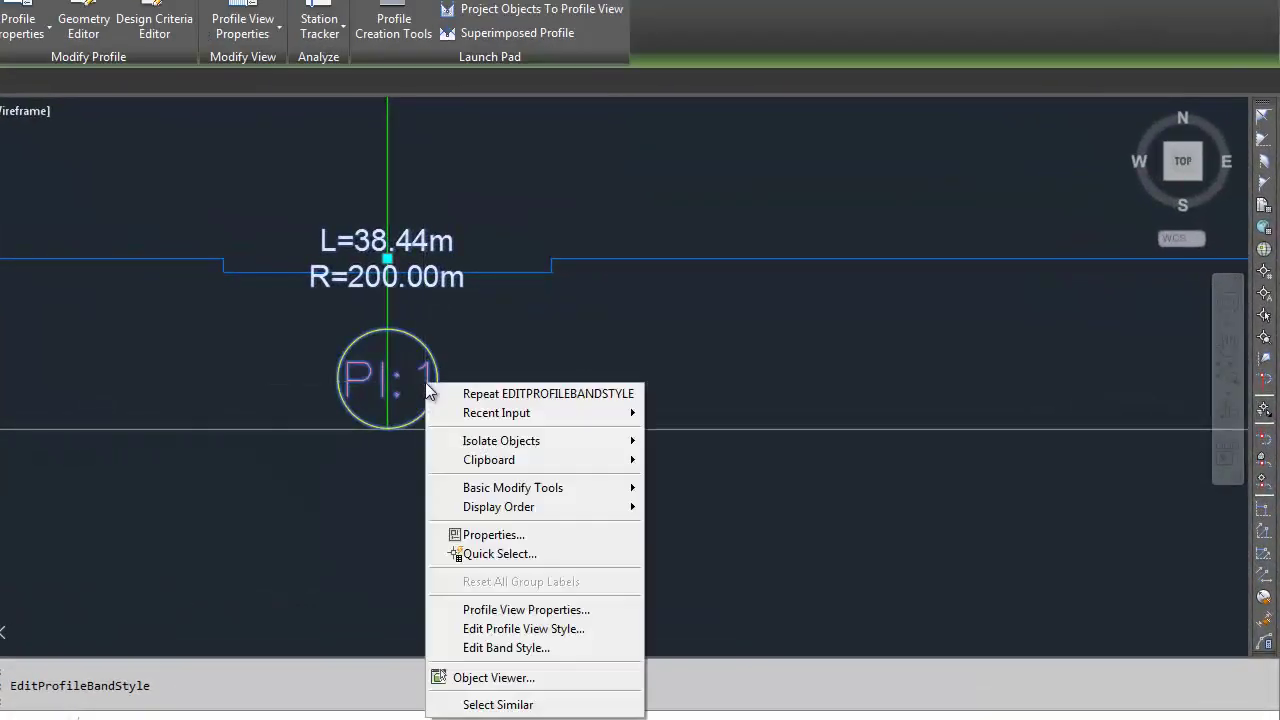
click(510, 648)
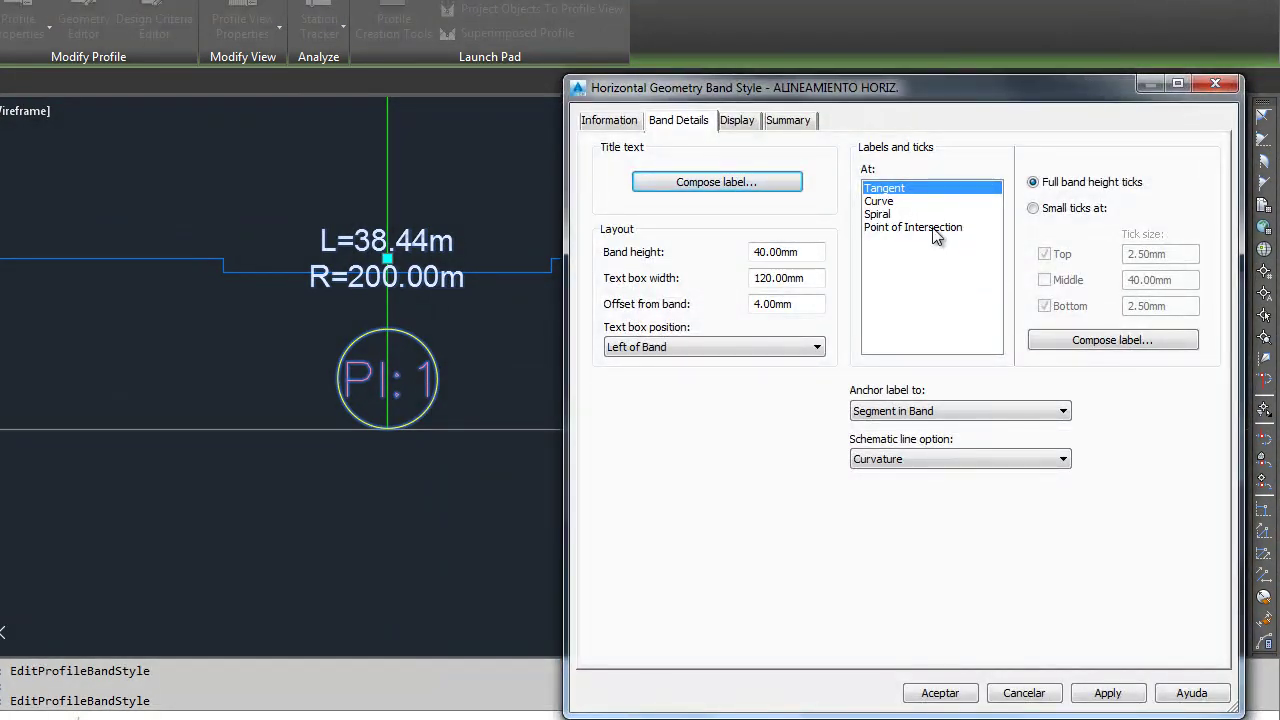
click(912, 227)
click(1045, 341)
text(-18)
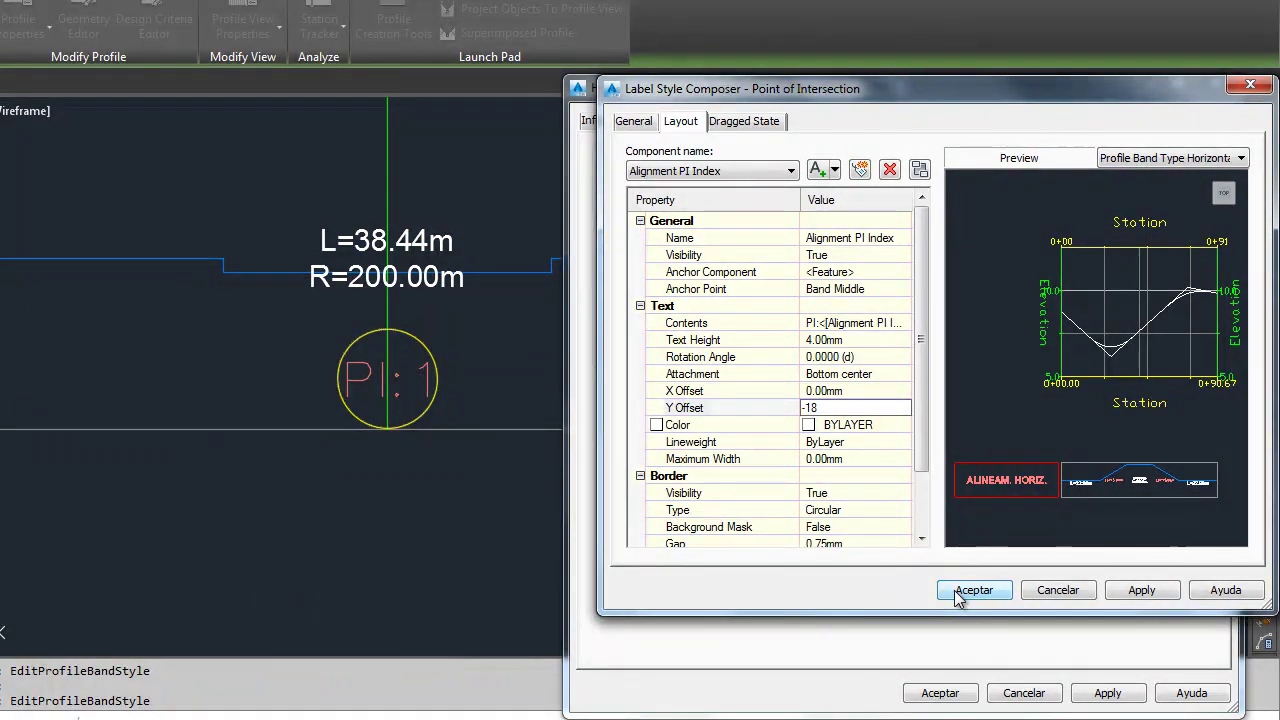
key(Return)
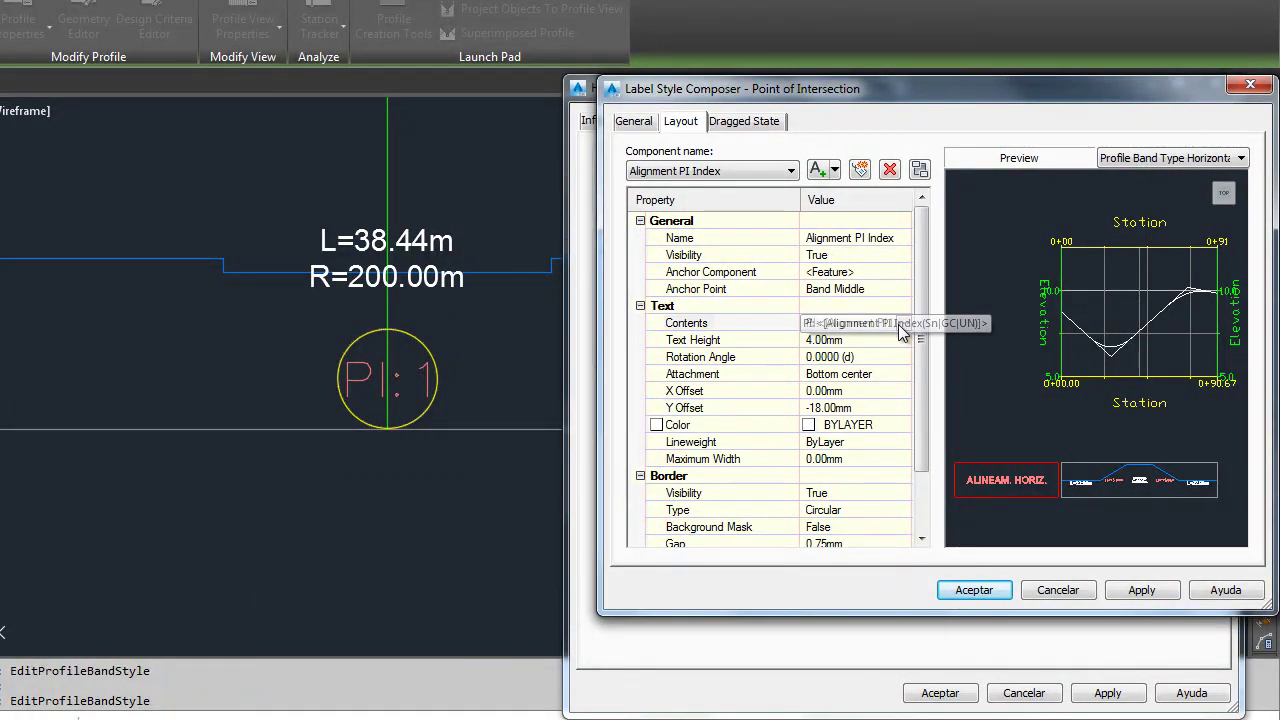
Make the PI label text White and accept the label composer and band style
click(900, 325)
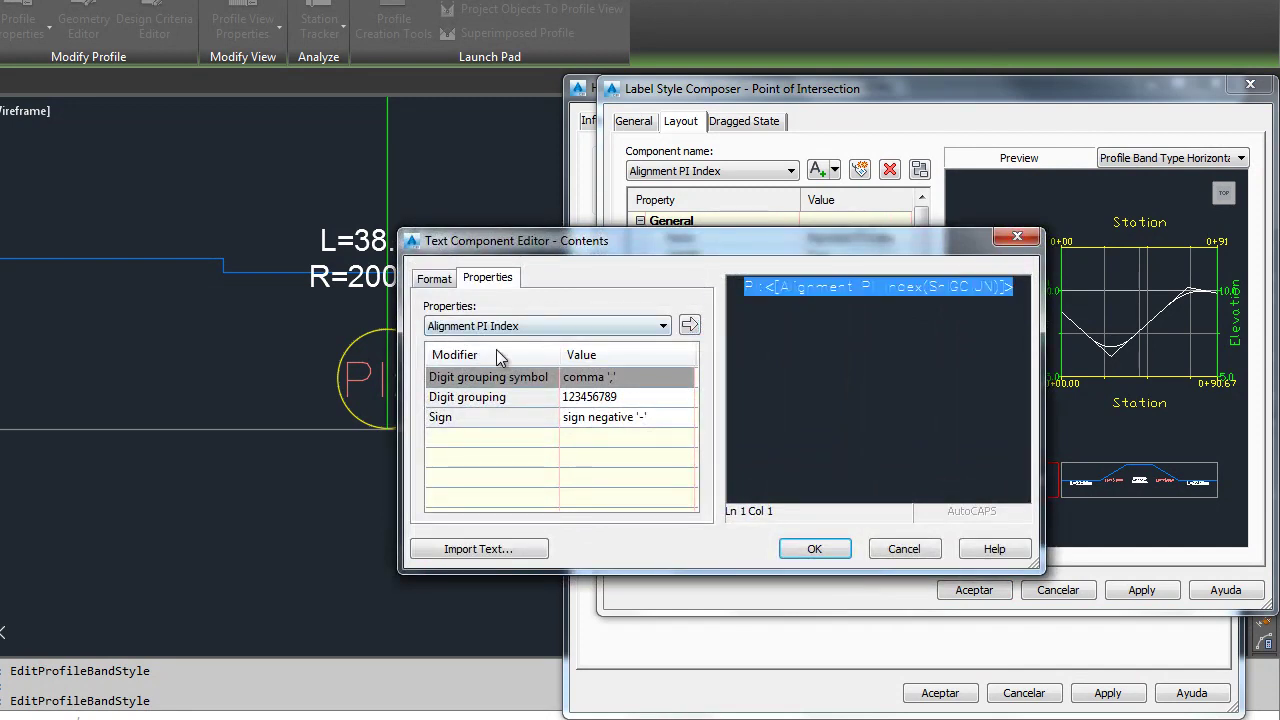
click(434, 278)
click(466, 450)
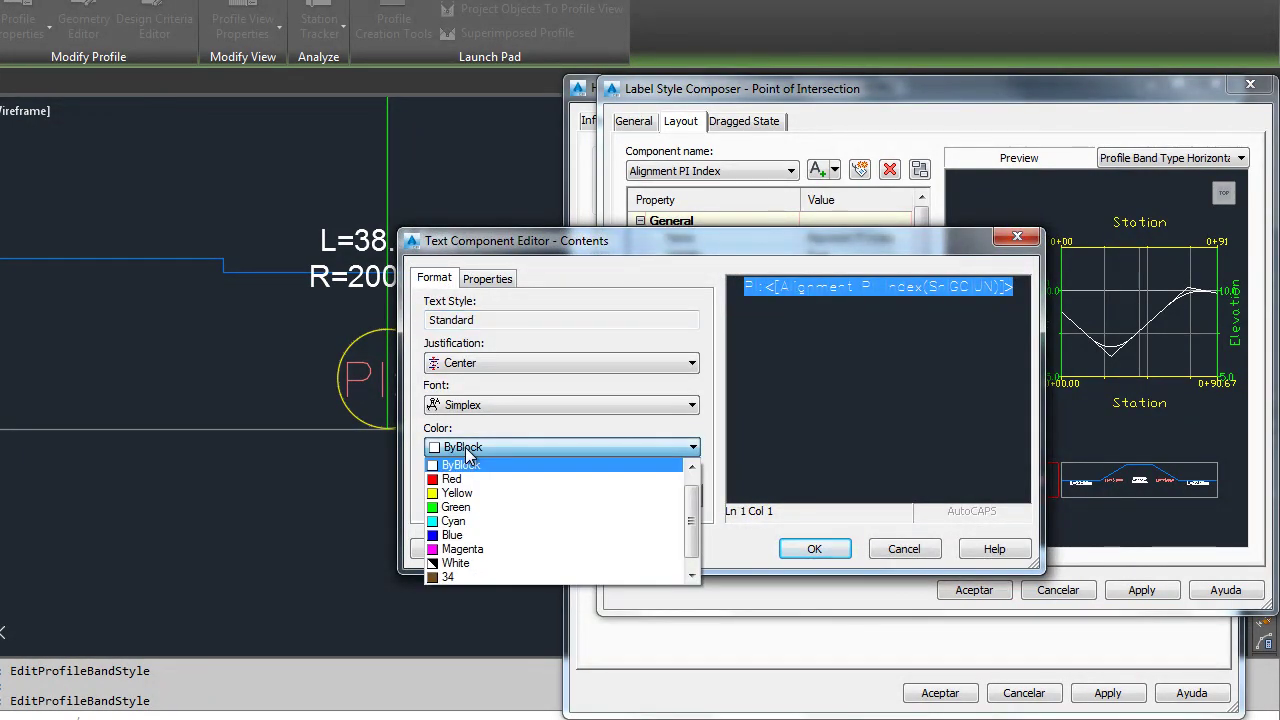
click(455, 563)
click(817, 498)
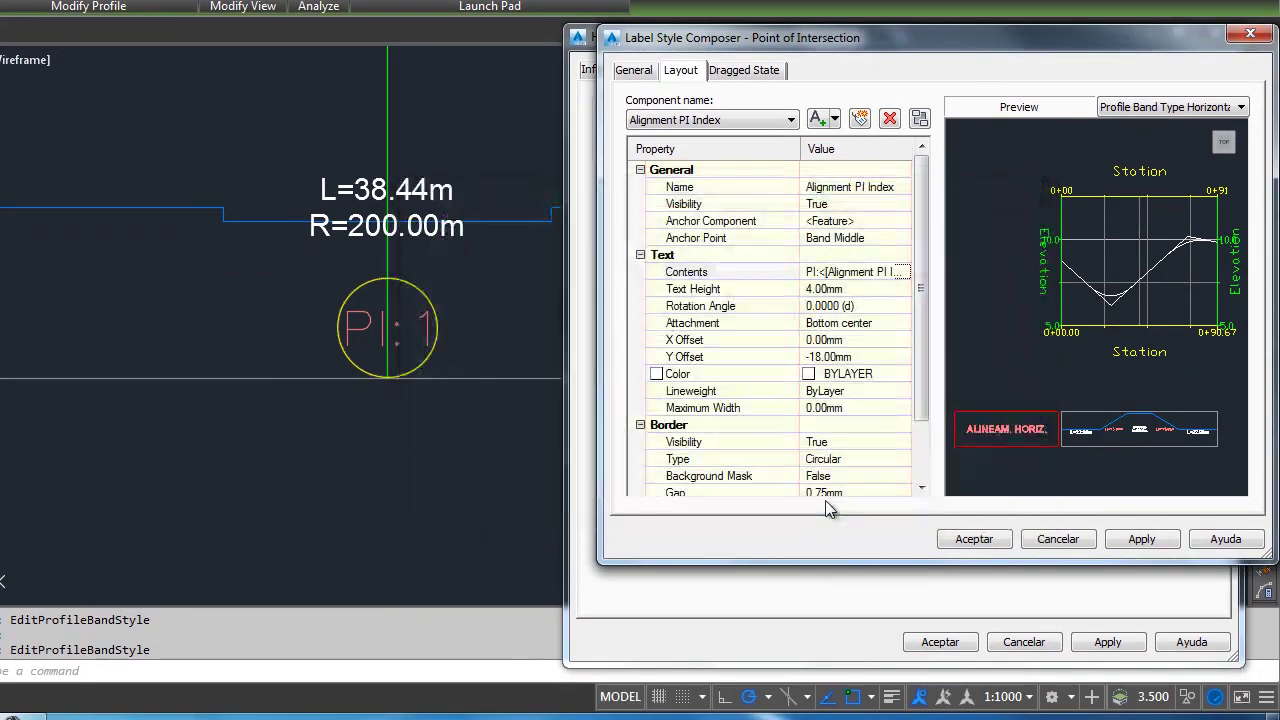
click(968, 540)
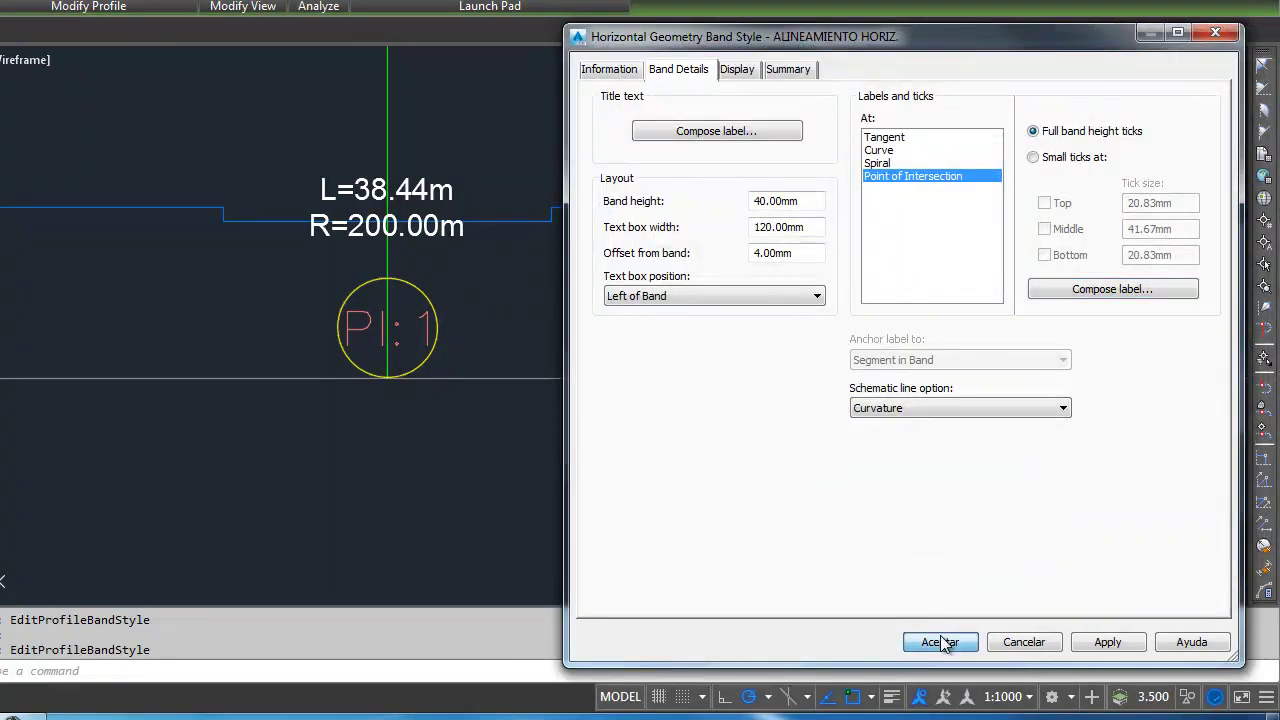
click(940, 642)
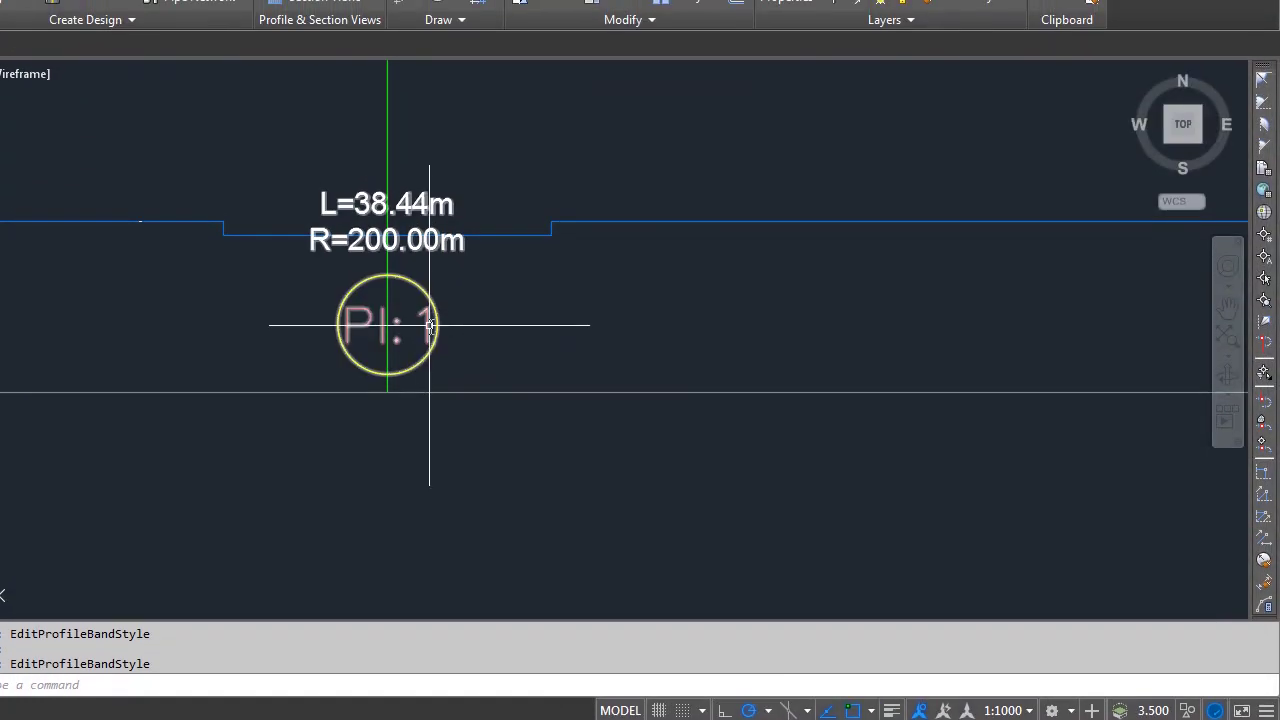
click(427, 335)
right_click(428, 328)
click(515, 589)
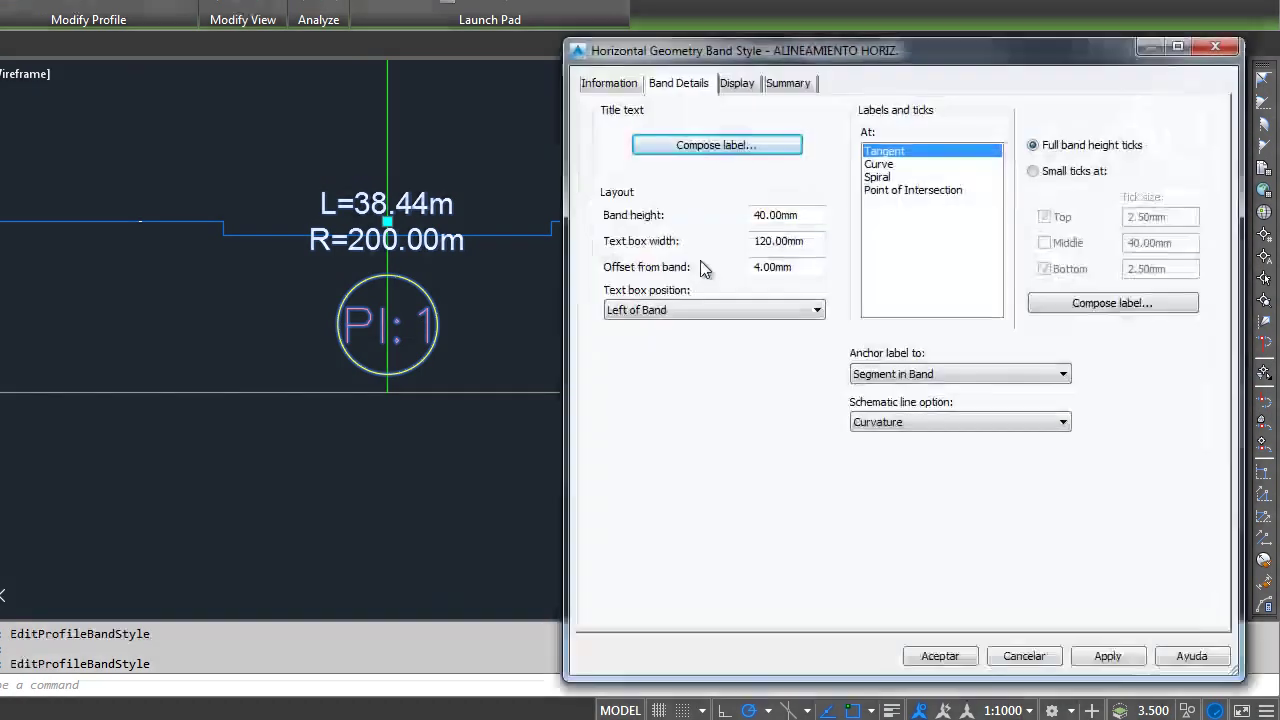
click(737, 83)
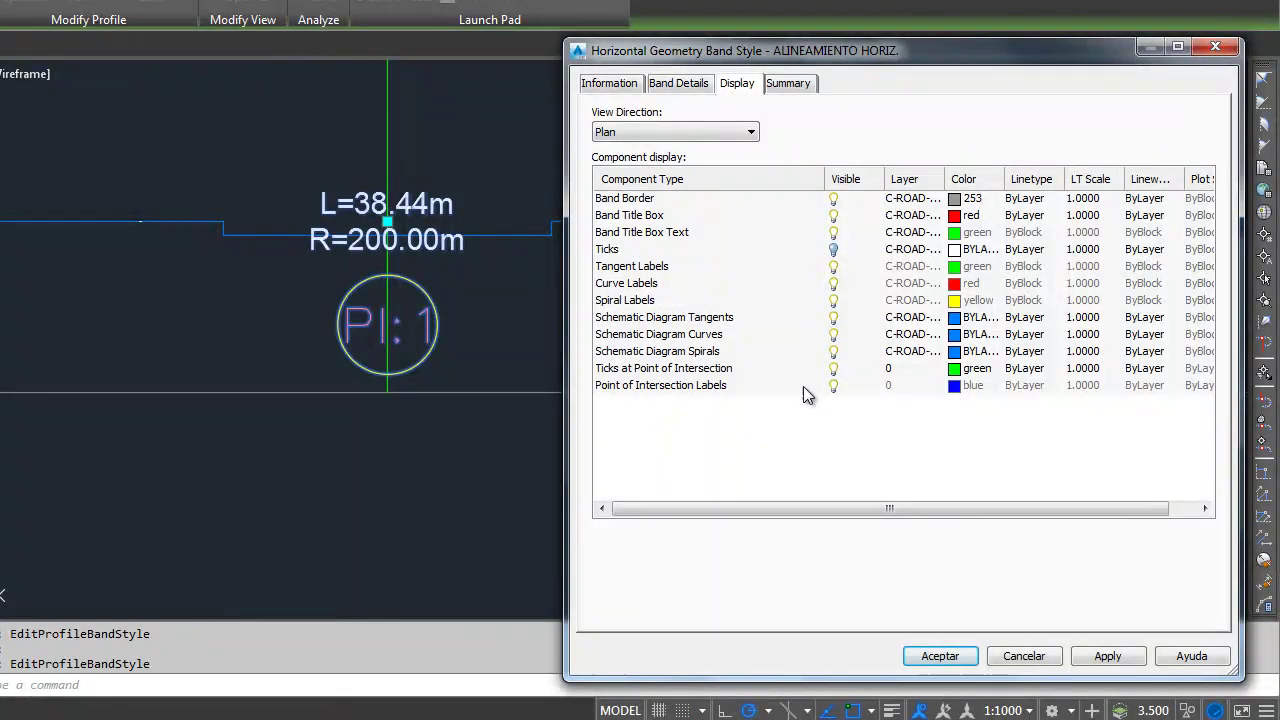
click(955, 387)
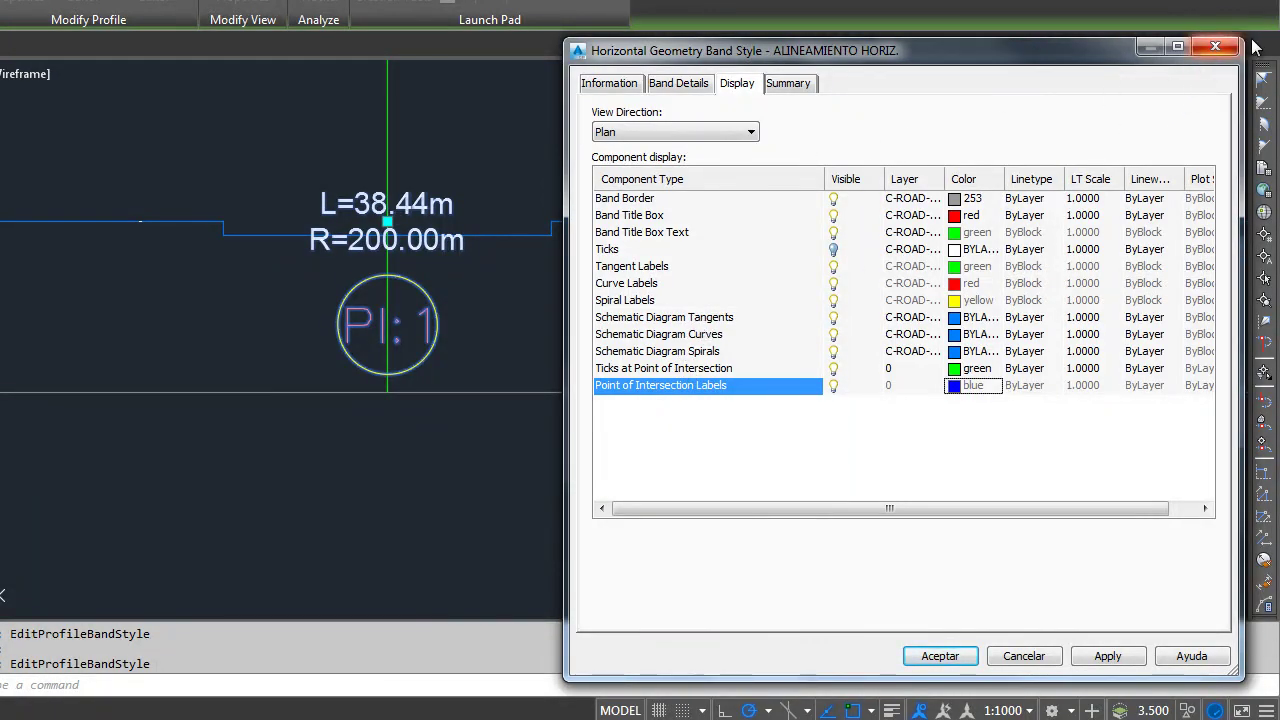
click(1215, 46)
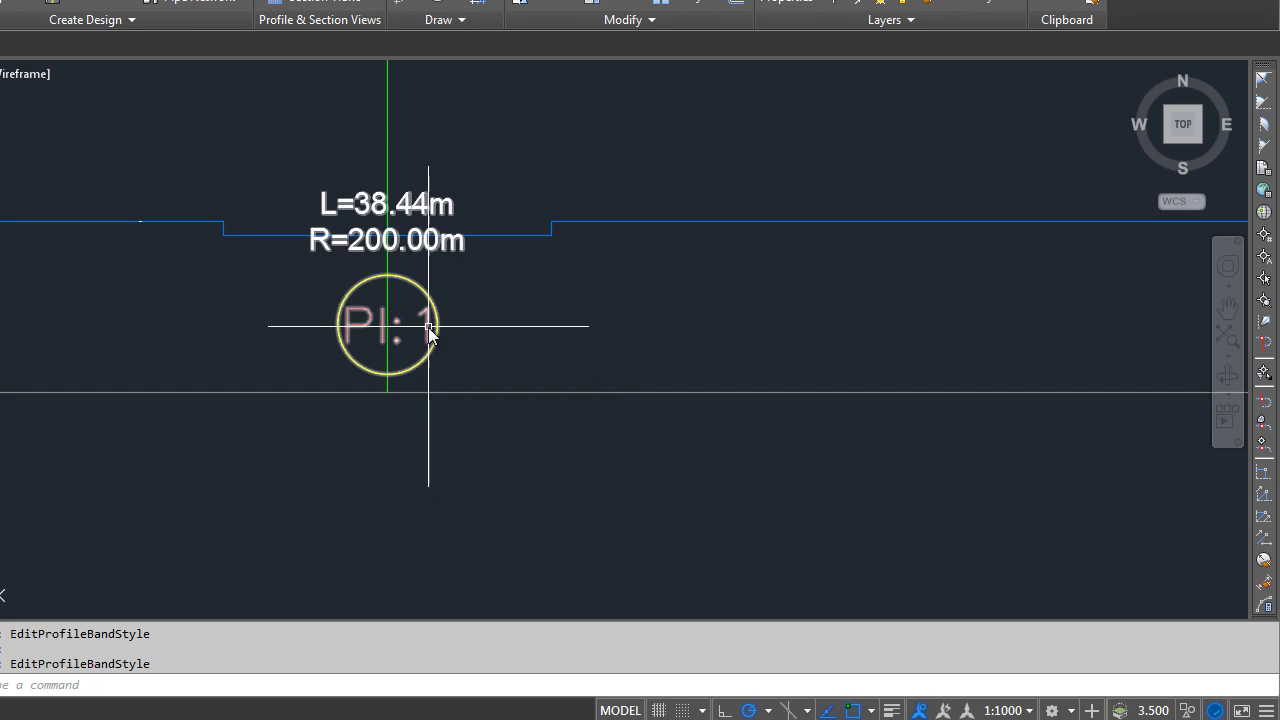
click(428, 330)
Change the band's PI label contents to 'PI:' followed by the Alignment PI Index
right_click(428, 328)
click(535, 590)
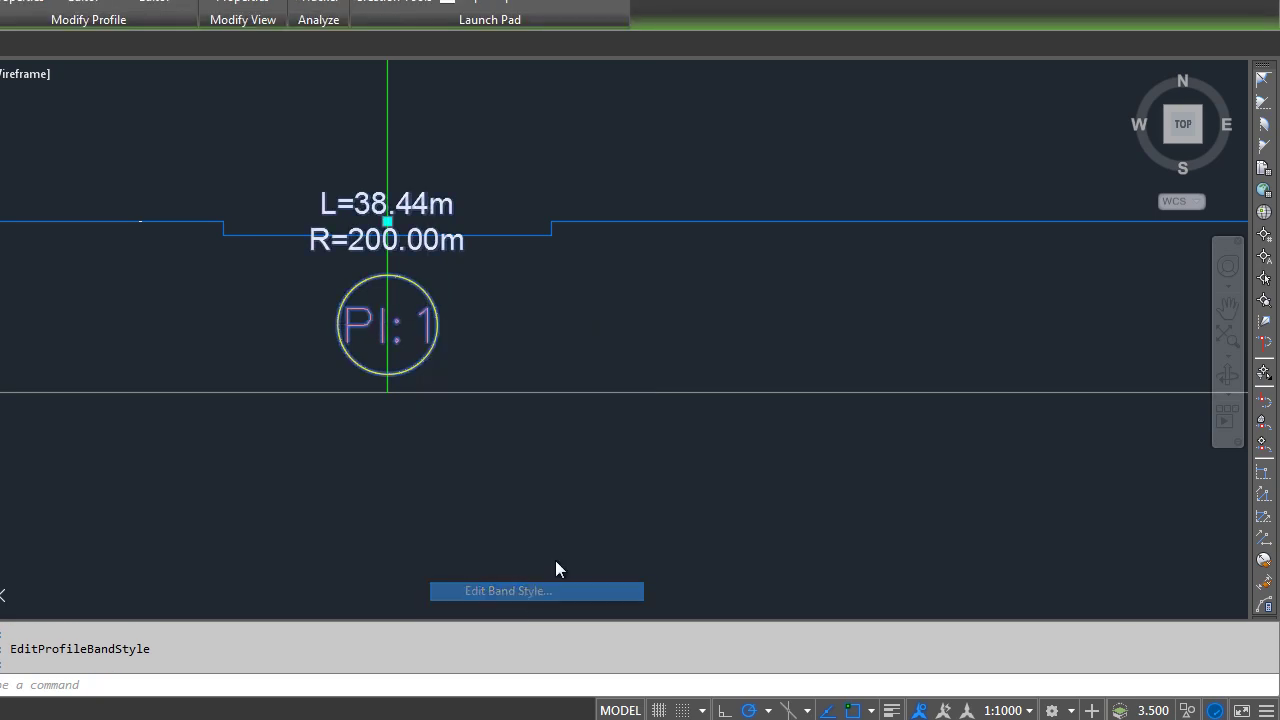
click(690, 86)
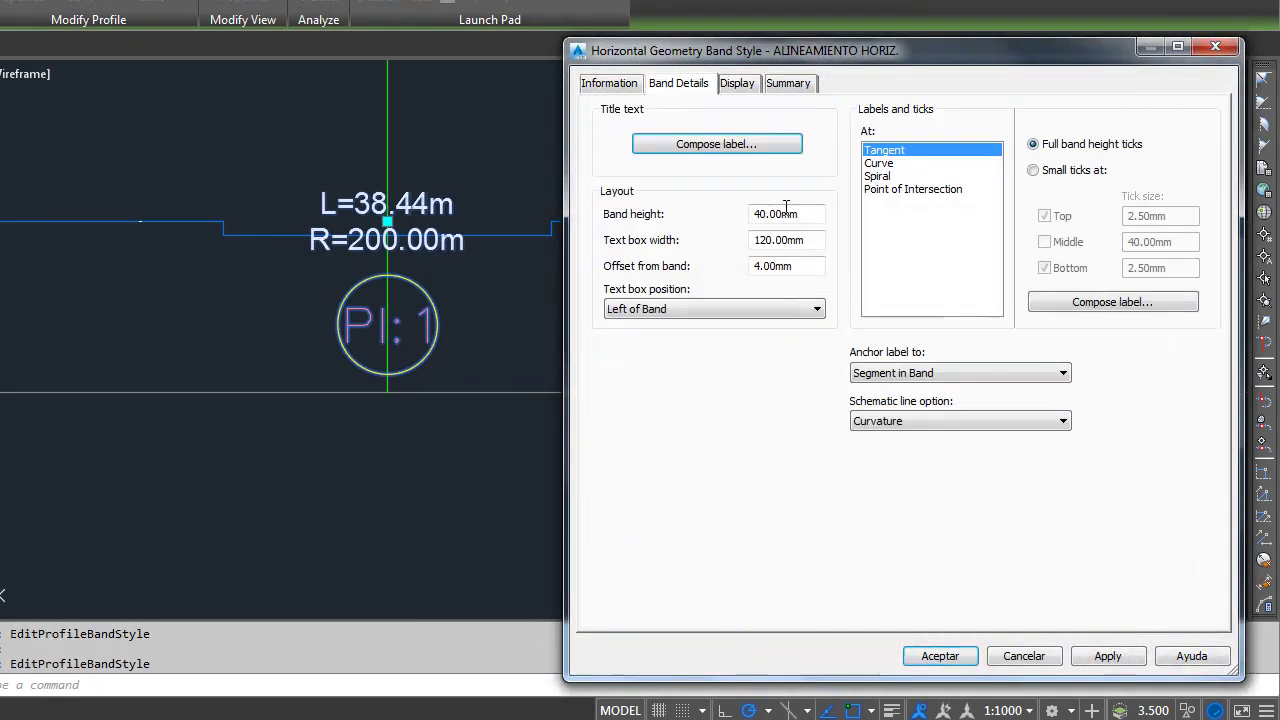
click(916, 192)
click(1052, 302)
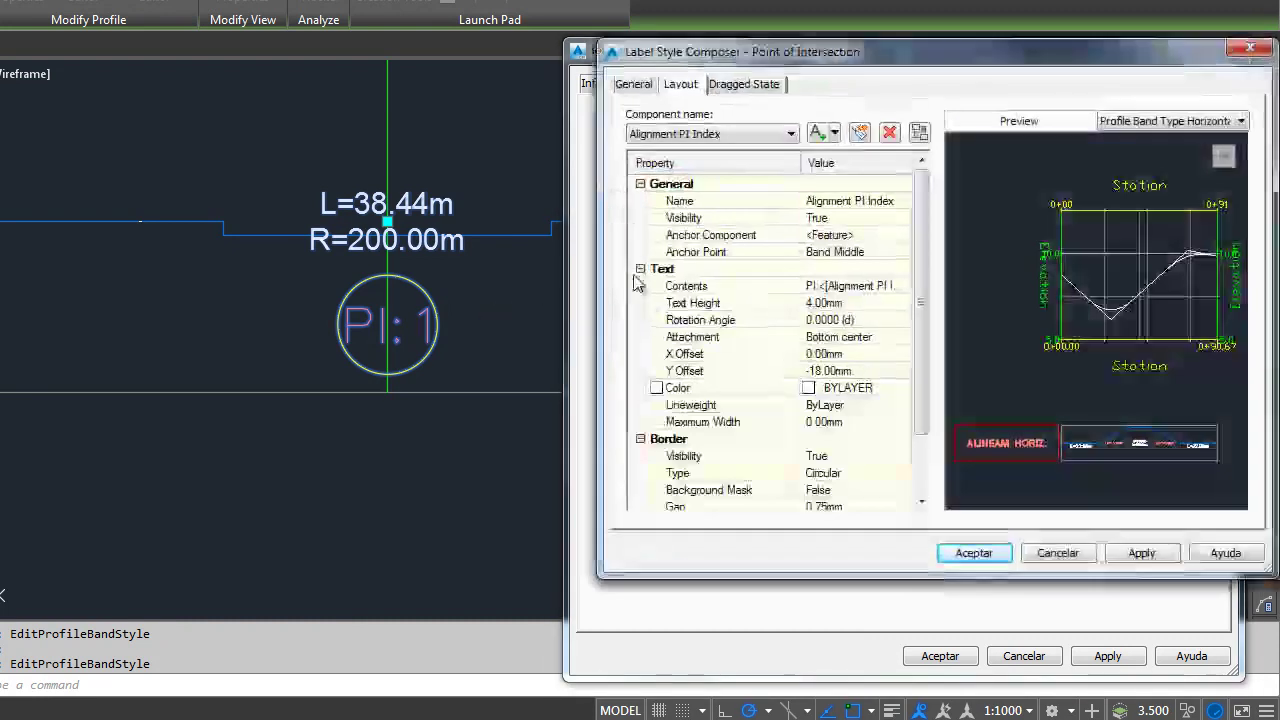
click(884, 288)
click(982, 286)
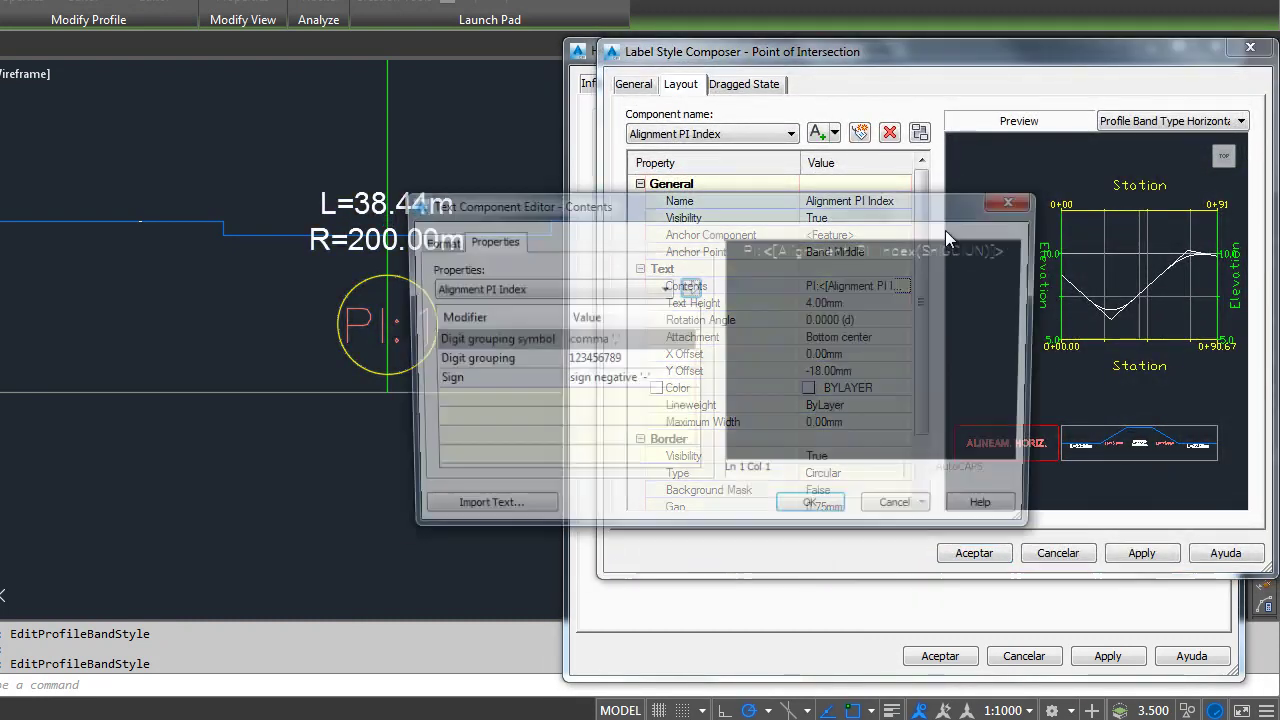
key(Delete)
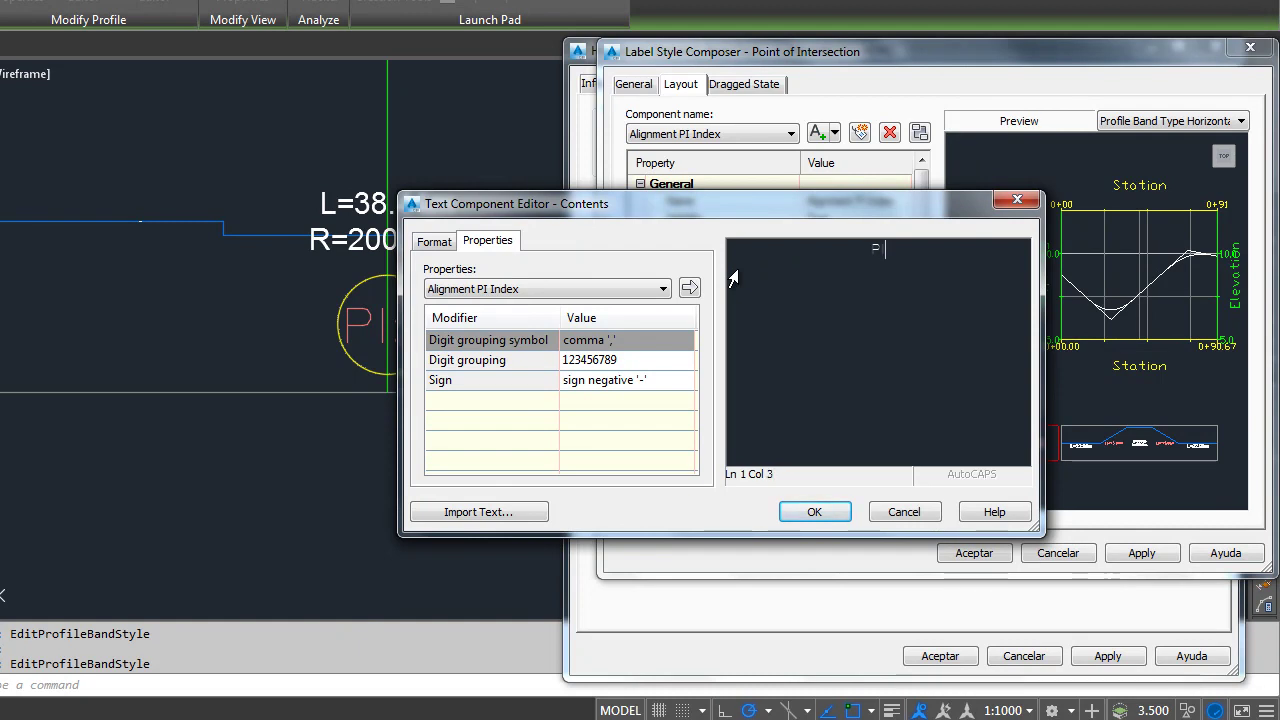
text(:)
click(537, 290)
click(514, 300)
click(690, 288)
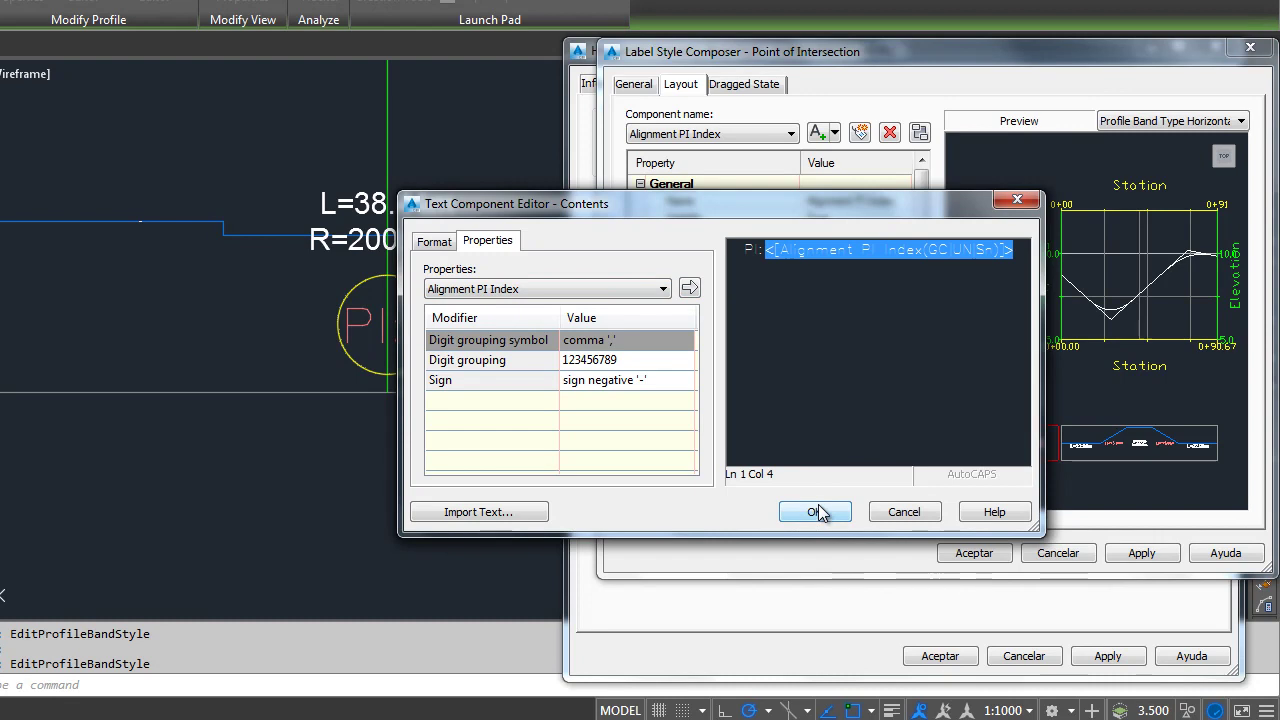
Format the PI label text Magenta in Arial and accept the label and band style
drag(1020, 251, 733, 251)
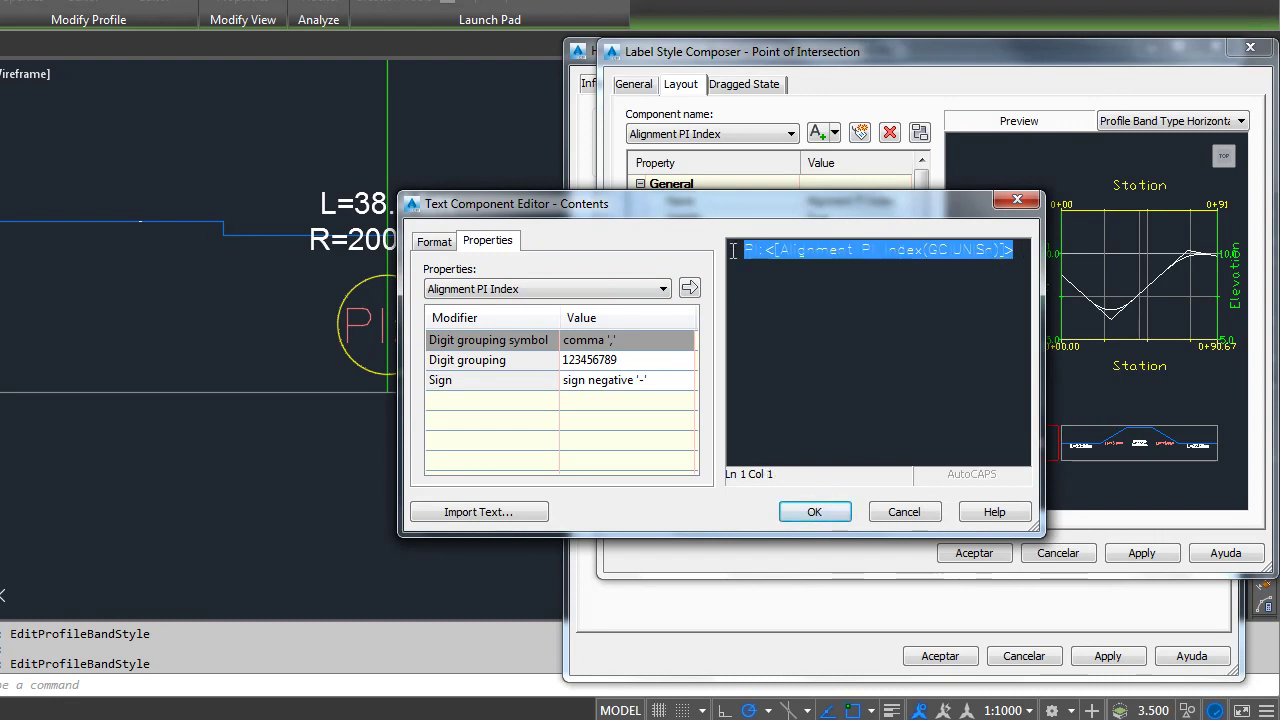
click(434, 241)
click(445, 410)
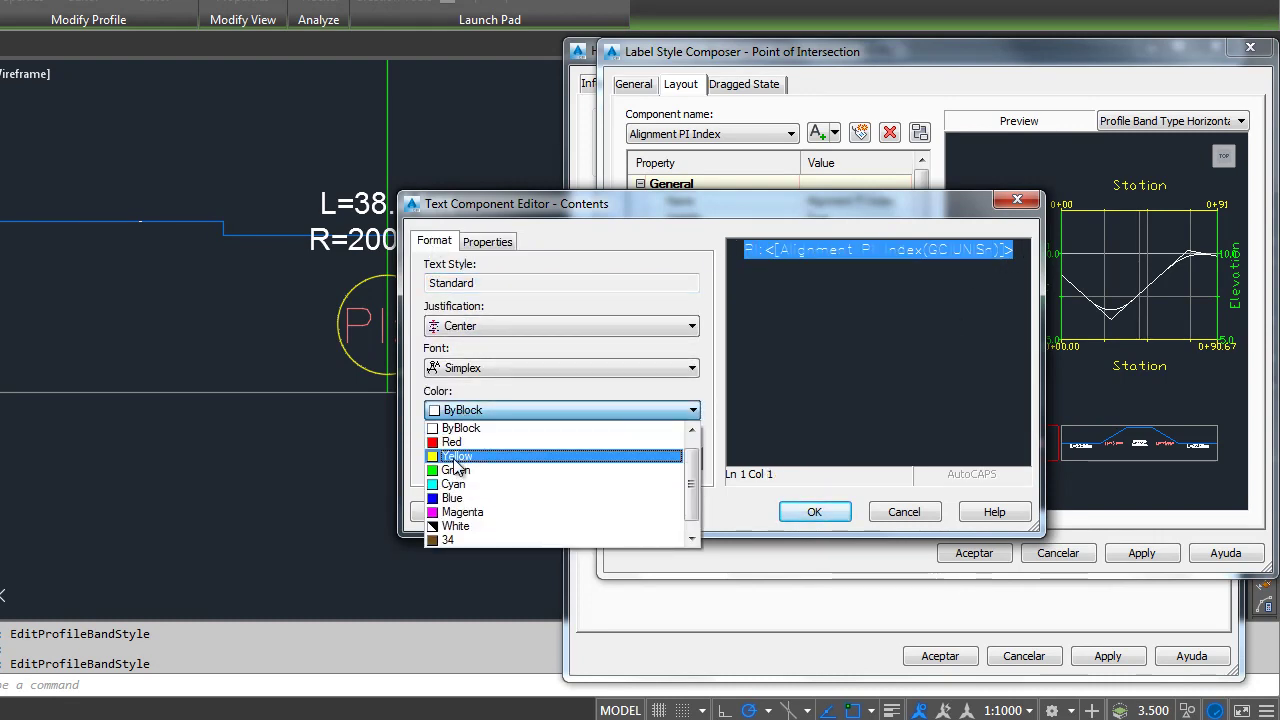
click(478, 513)
click(482, 368)
text(arent)
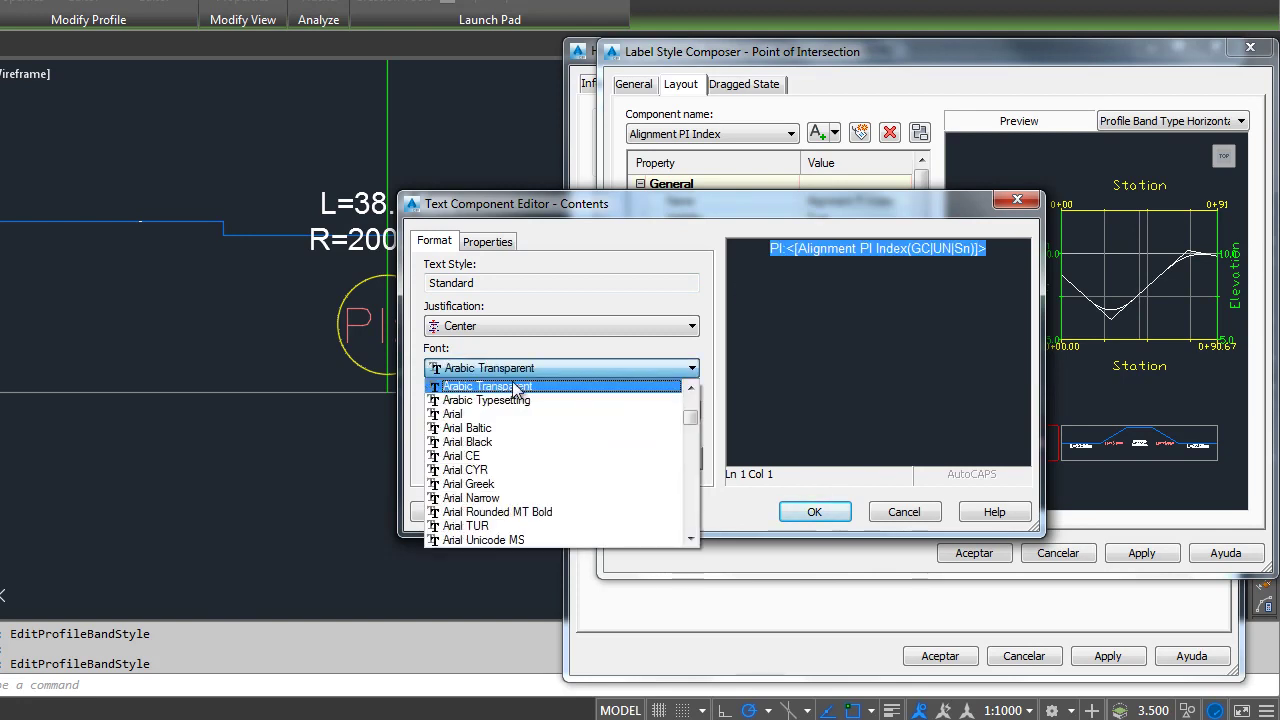
click(470, 413)
click(812, 512)
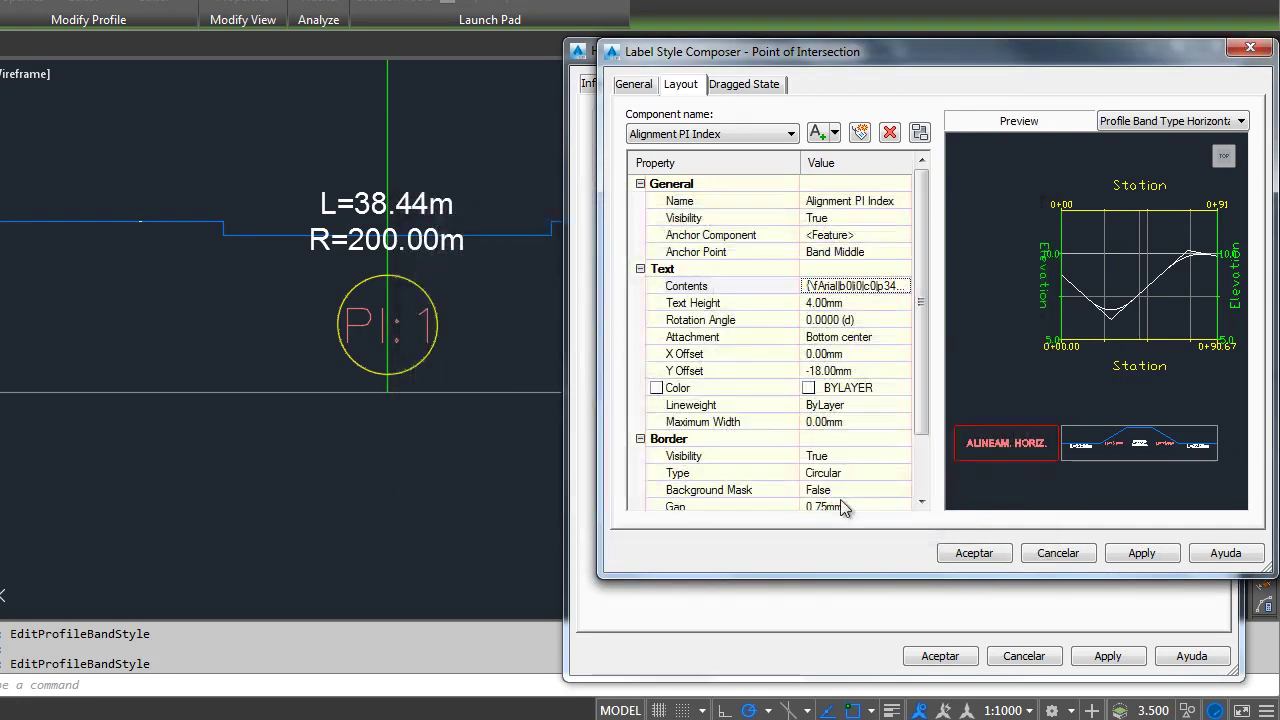
click(974, 556)
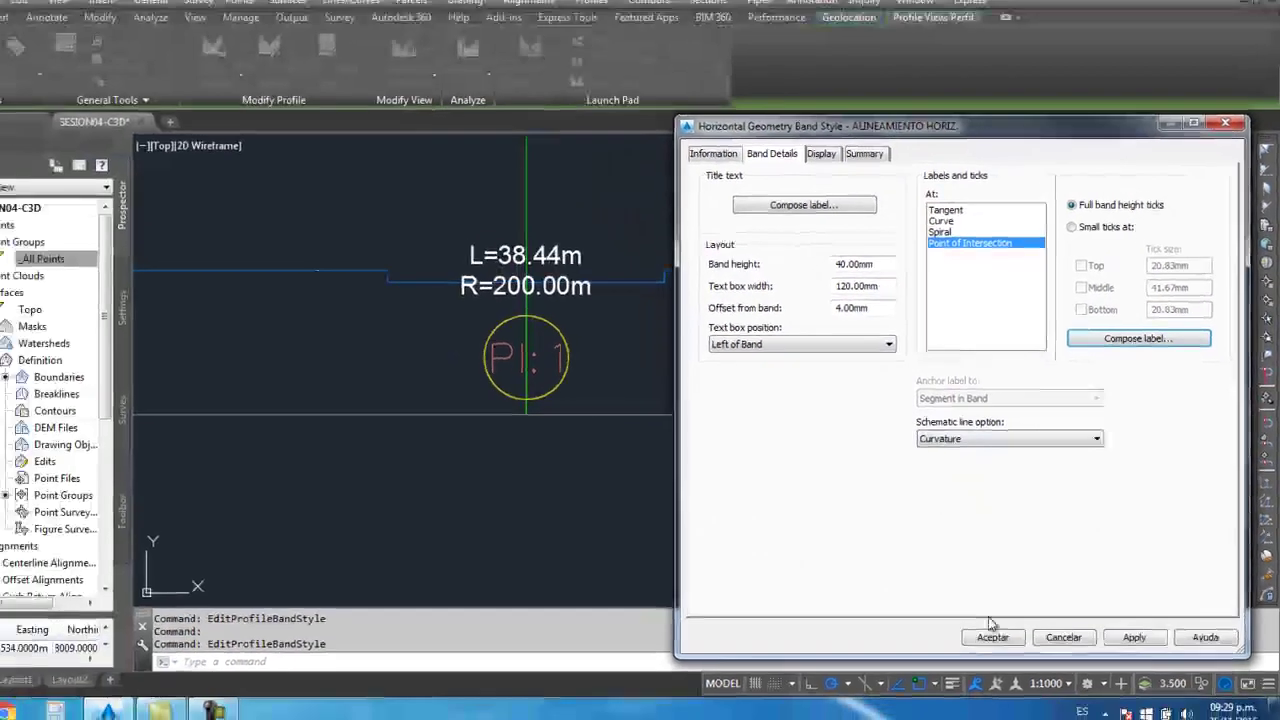
click(990, 556)
Zoom and pan along the band to inspect the magenta PI:1 label
scroll(646, 443, down, 2)
scroll(657, 452, down, 1)
scroll(738, 466, down, 1)
scroll(706, 428, up, 3)
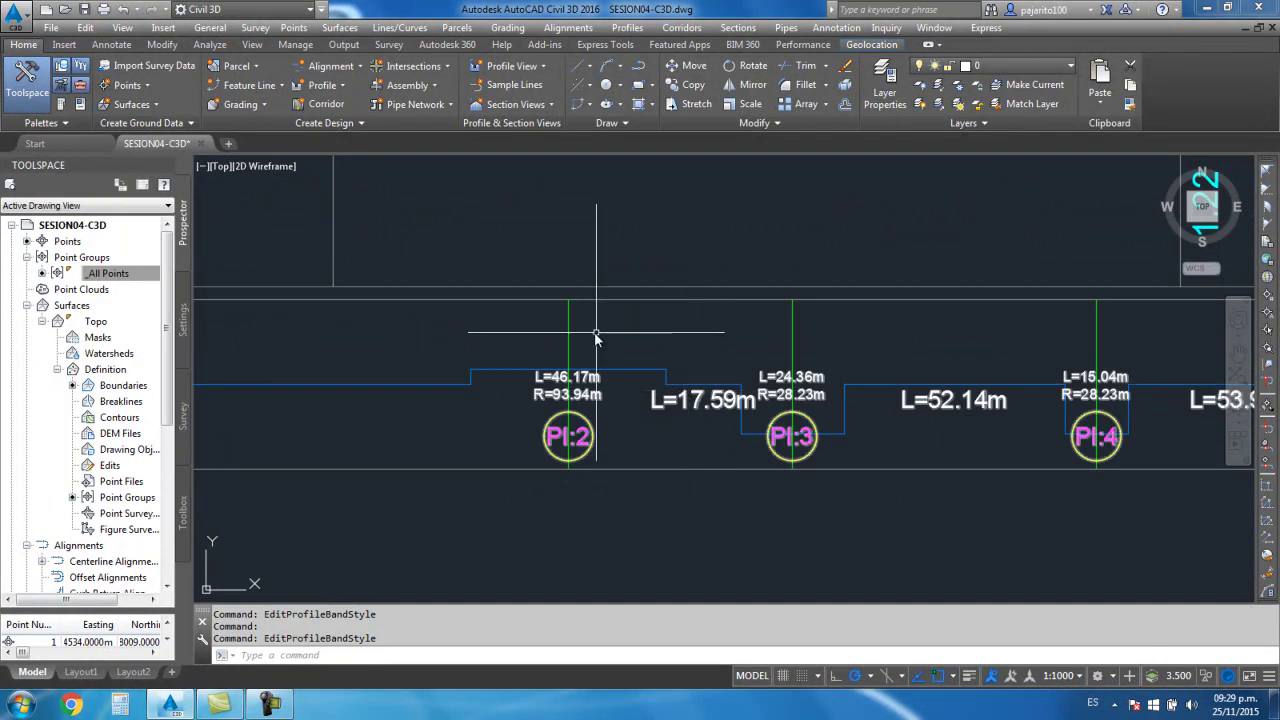
scroll(749, 337, down, 3)
scroll(643, 366, up, 2)
scroll(643, 380, down, 2)
scroll(472, 384, up, 1)
scroll(417, 346, up, 2)
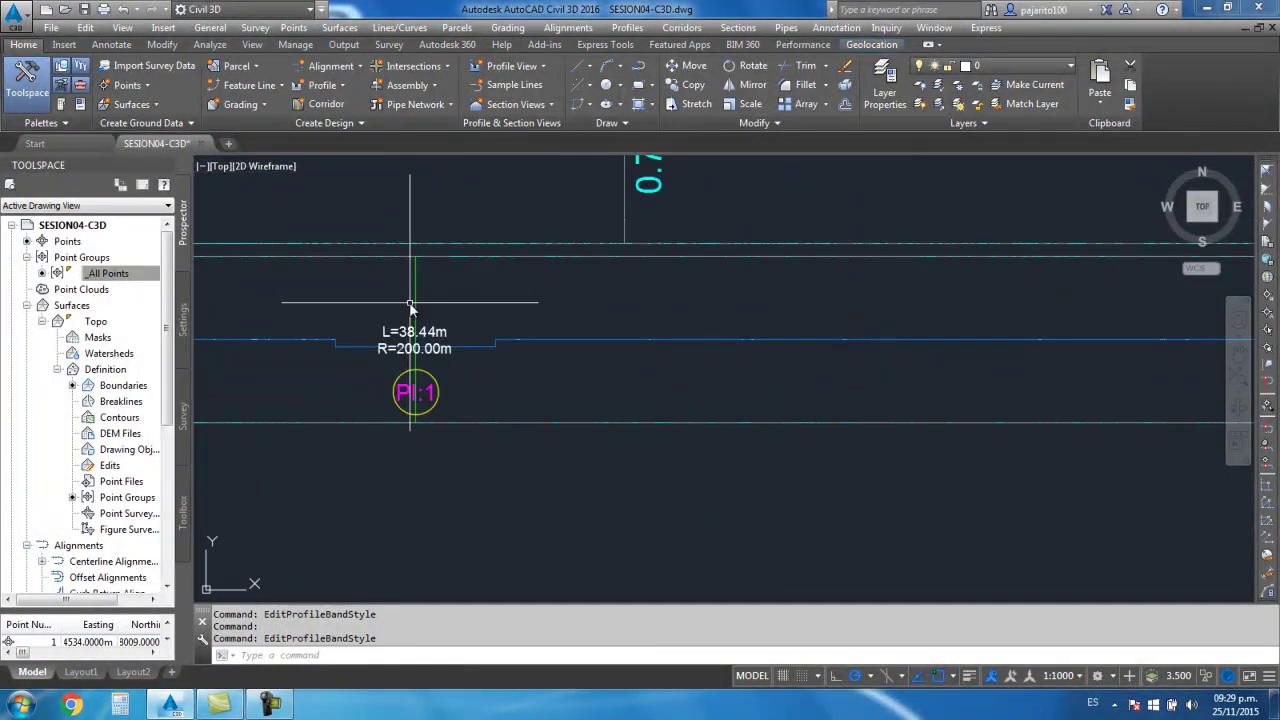
scroll(520, 280, down, 2)
scroll(580, 285, down, 1)
scroll(620, 330, up, 2)
scroll(640, 380, down, 1)
scroll(553, 372, up, 1)
scroll(550, 370, up, 3)
middle_drag(671, 343, 441, 349)
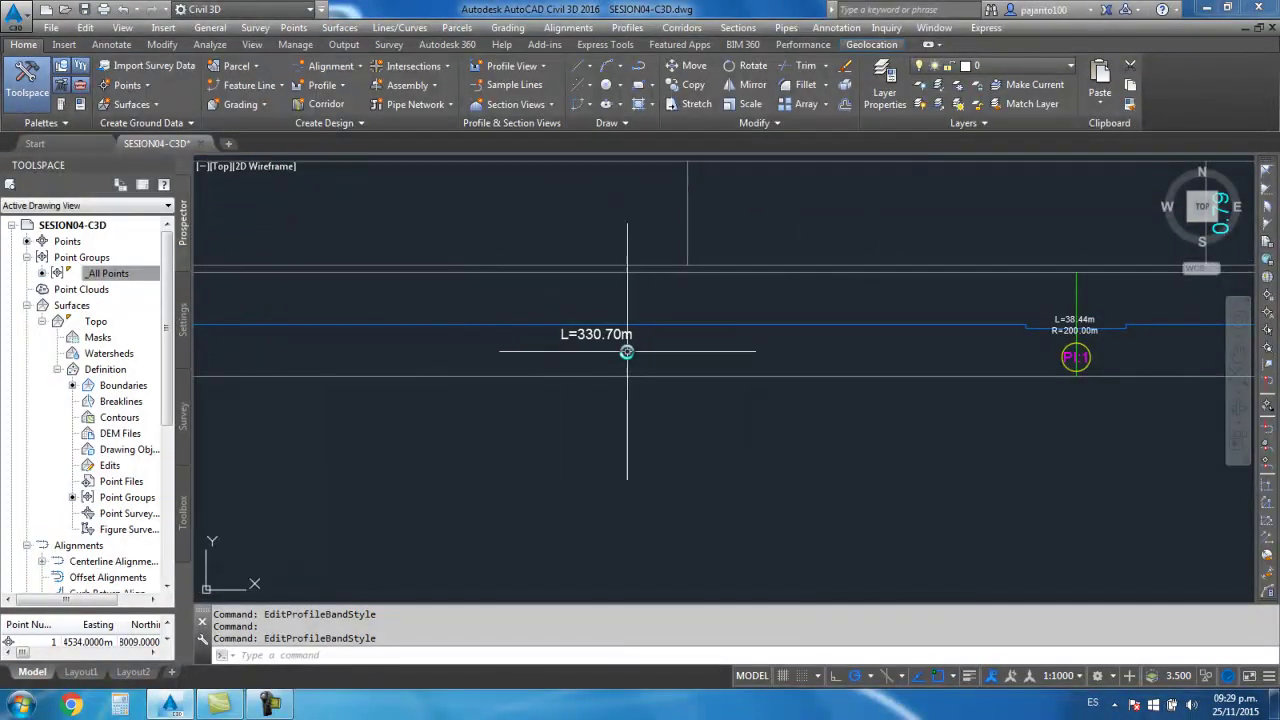
scroll(1014, 343, up, 1)
middle_drag(1014, 343, 594, 371)
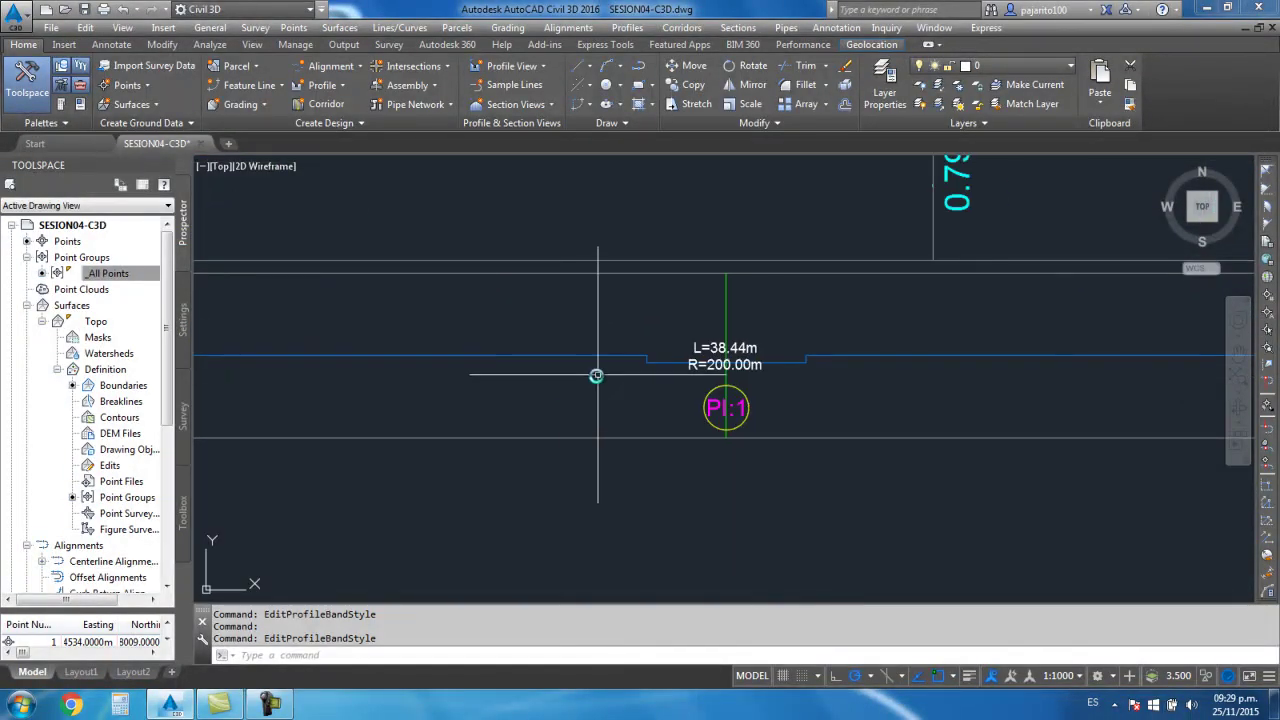
middle_drag(728, 390, 548, 390)
scroll(705, 392, down, 3)
scroll(705, 392, up, 2)
scroll(700, 380, up, 1)
scroll(640, 366, up, 2)
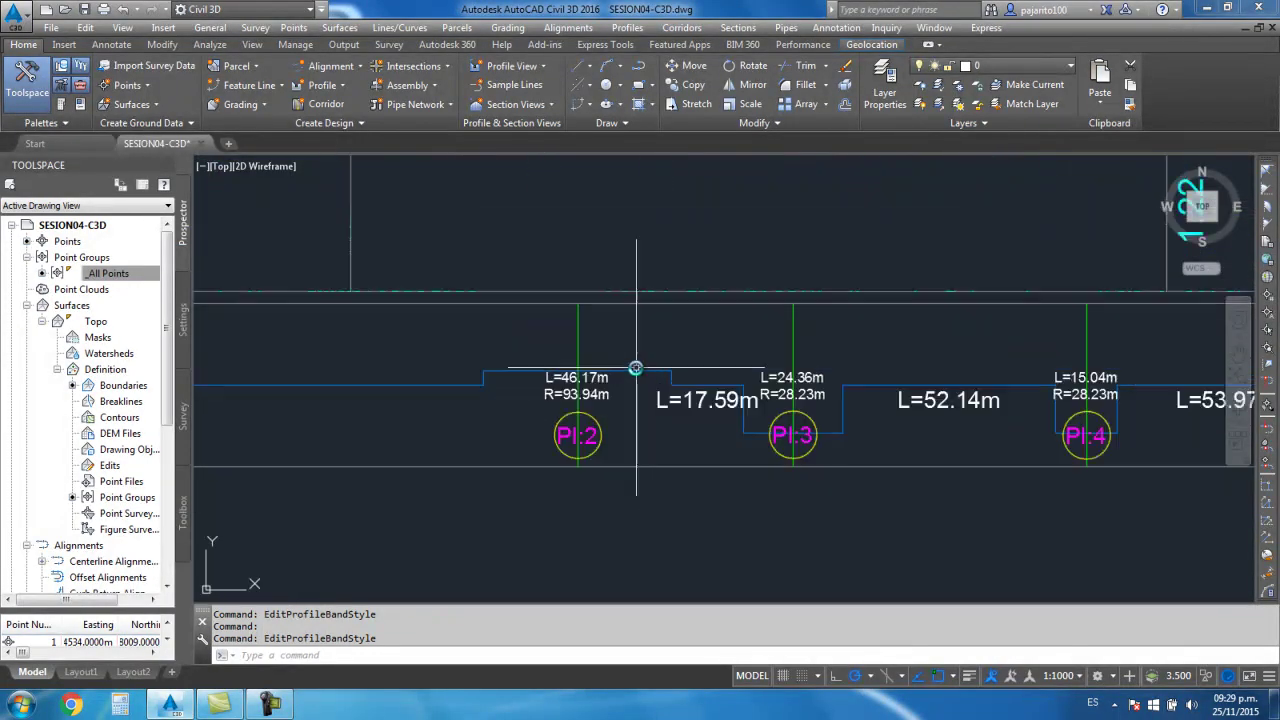
scroll(523, 408, down, 3)
scroll(528, 371, up, 3)
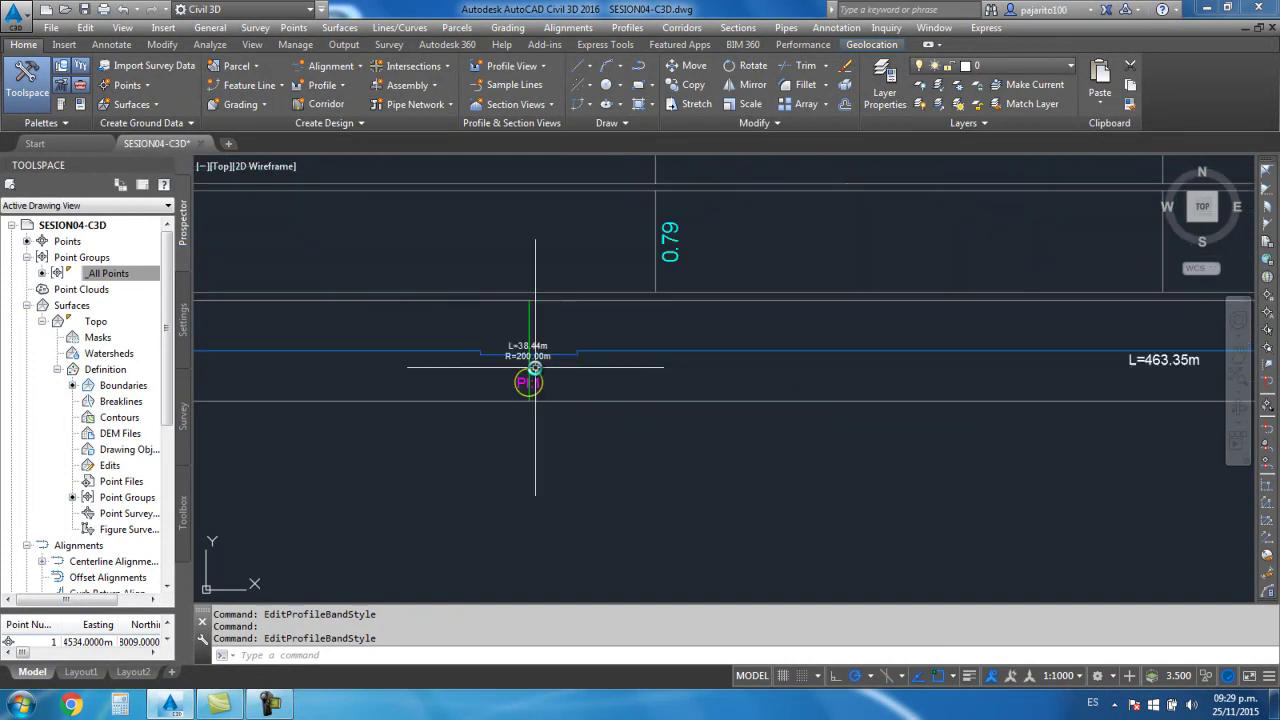
scroll(535, 320, up, 2)
Clear stray selections, then select the profile view and bring up its shortcut menu
click(522, 316)
right_click(522, 316)
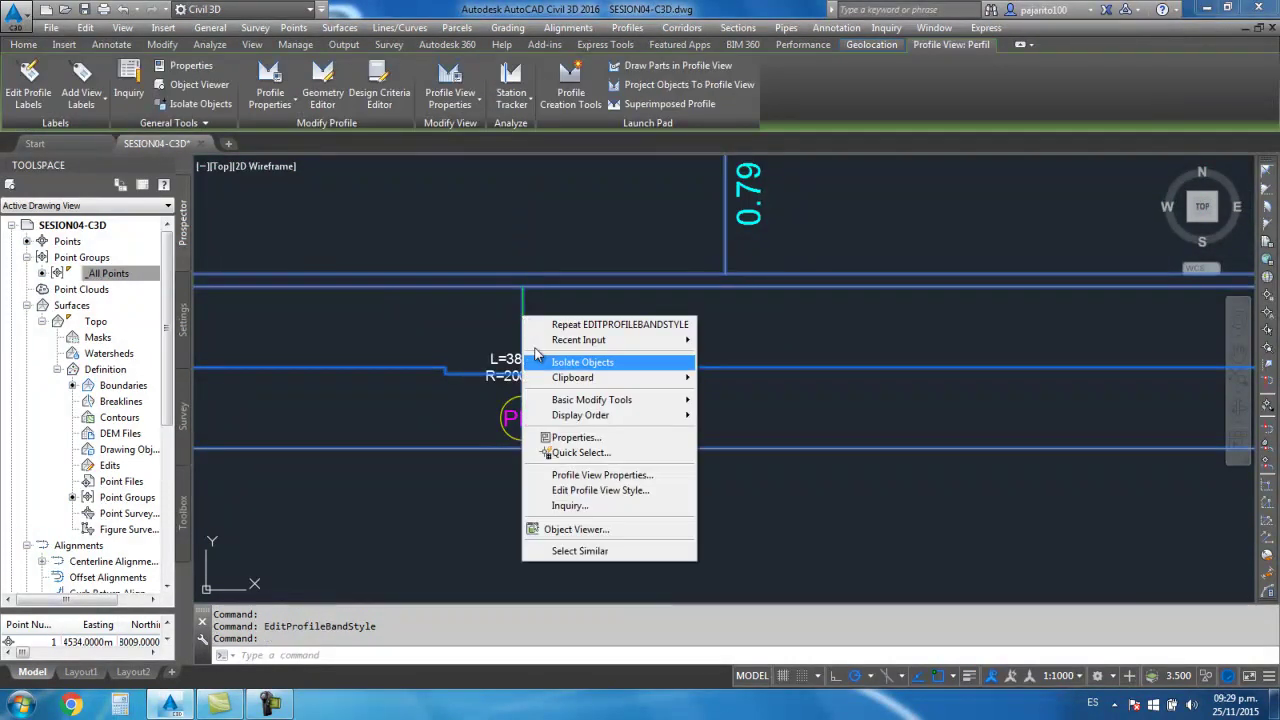
click(750, 355)
key(Escape)
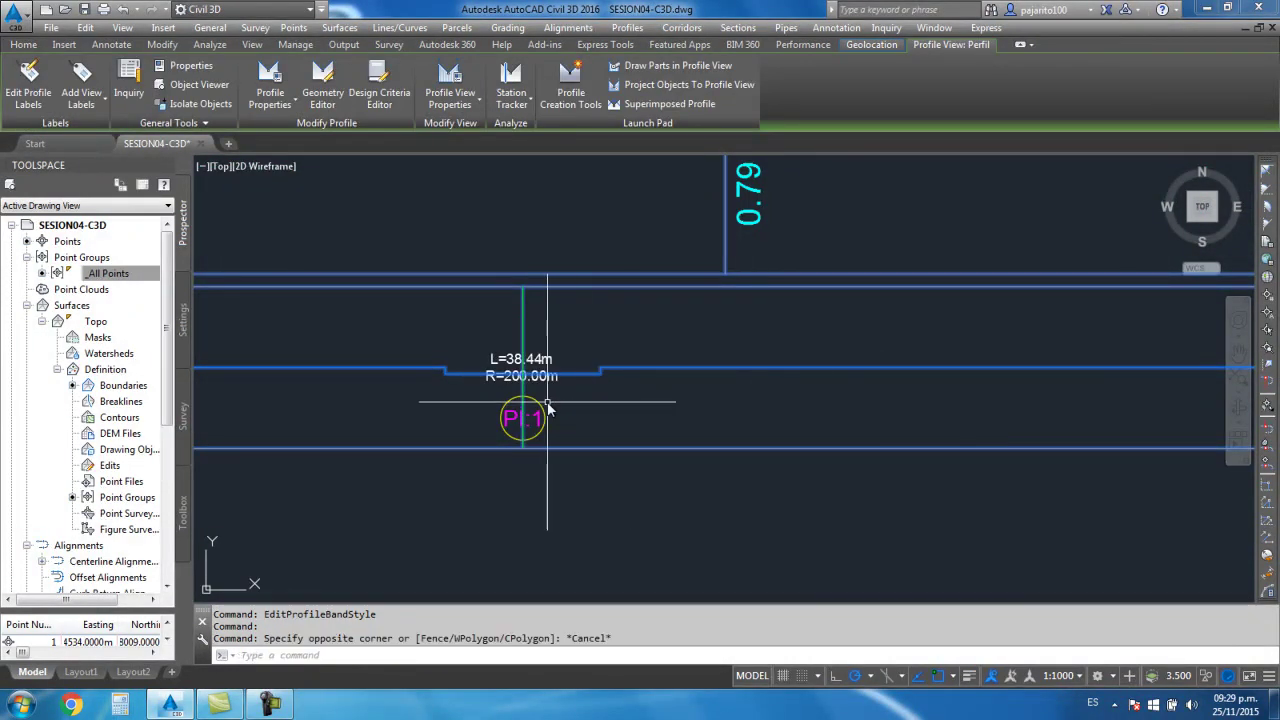
right_click(541, 420)
key(Escape)
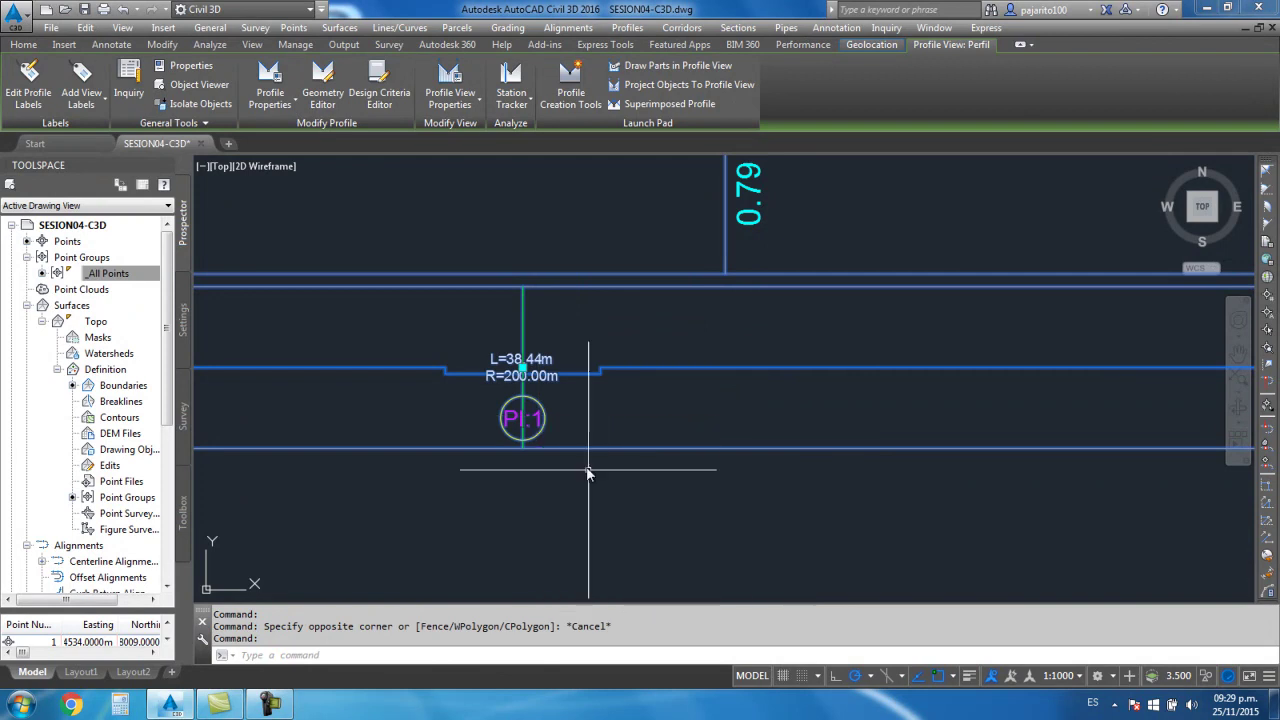
key(Escape)
click(545, 390)
right_click(545, 390)
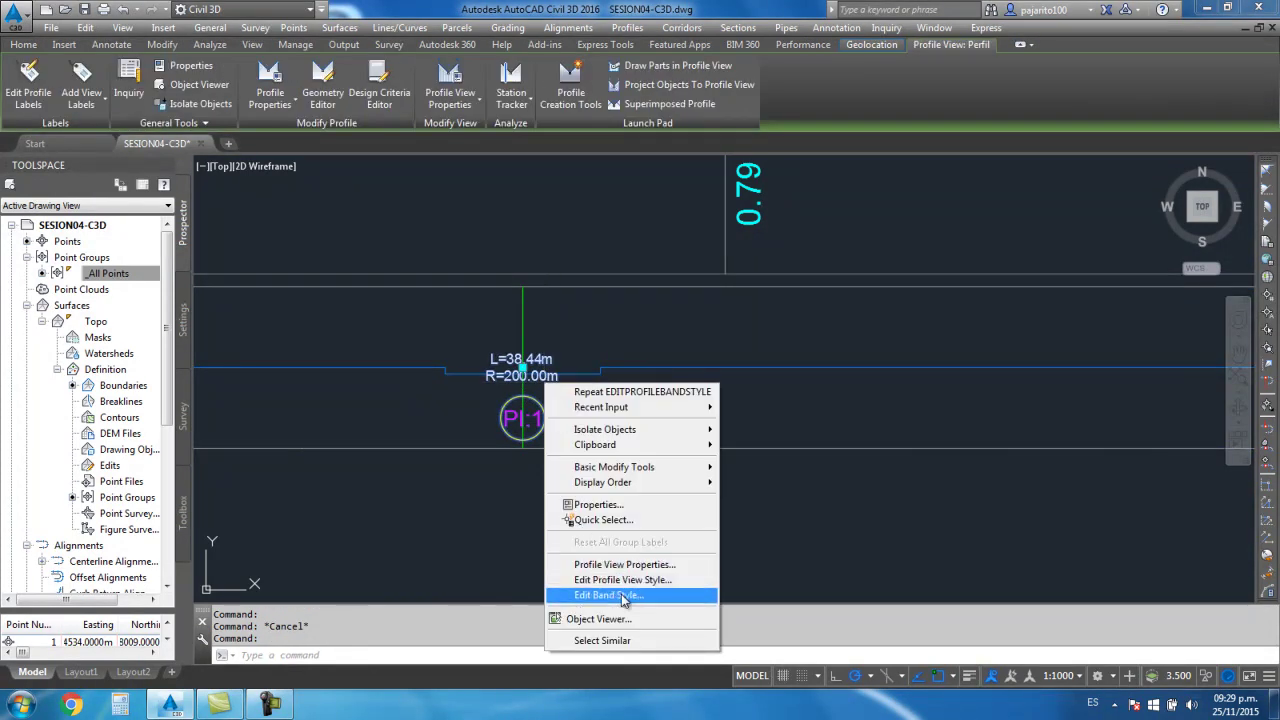
Set the schematic diagram tangents colour to 92 in the band style's Display settings
click(600, 597)
click(853, 176)
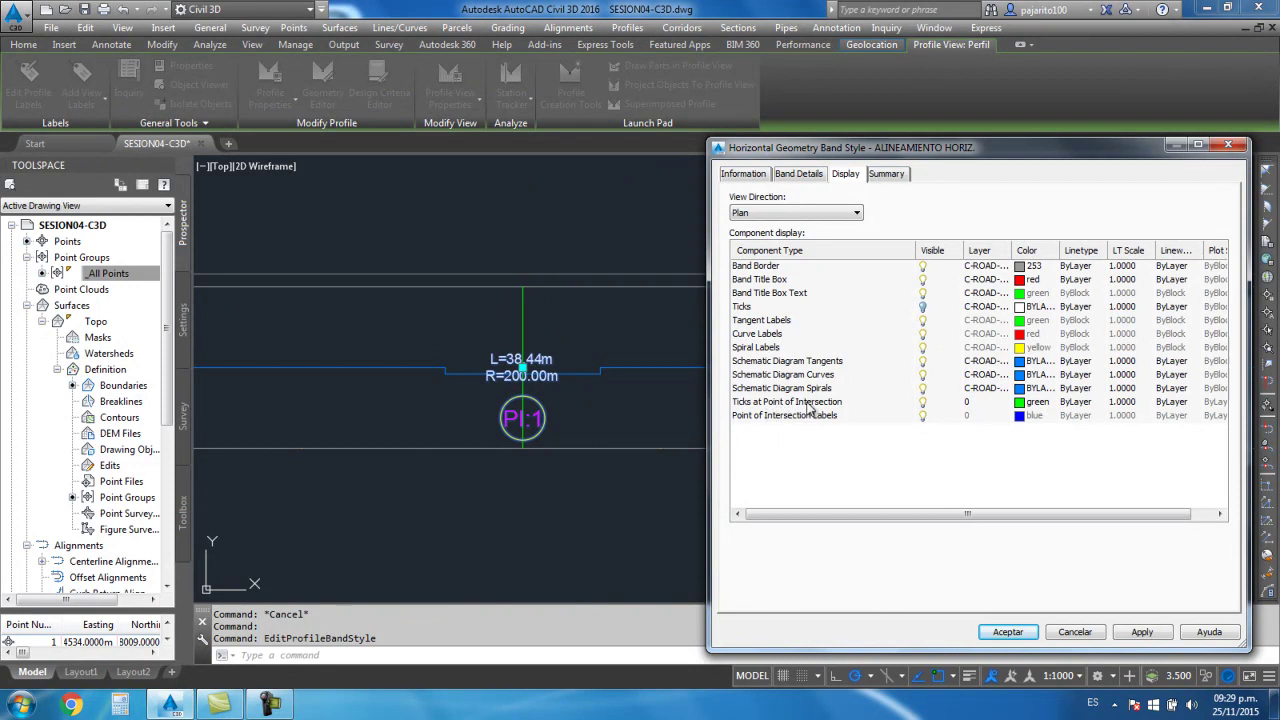
click(925, 405)
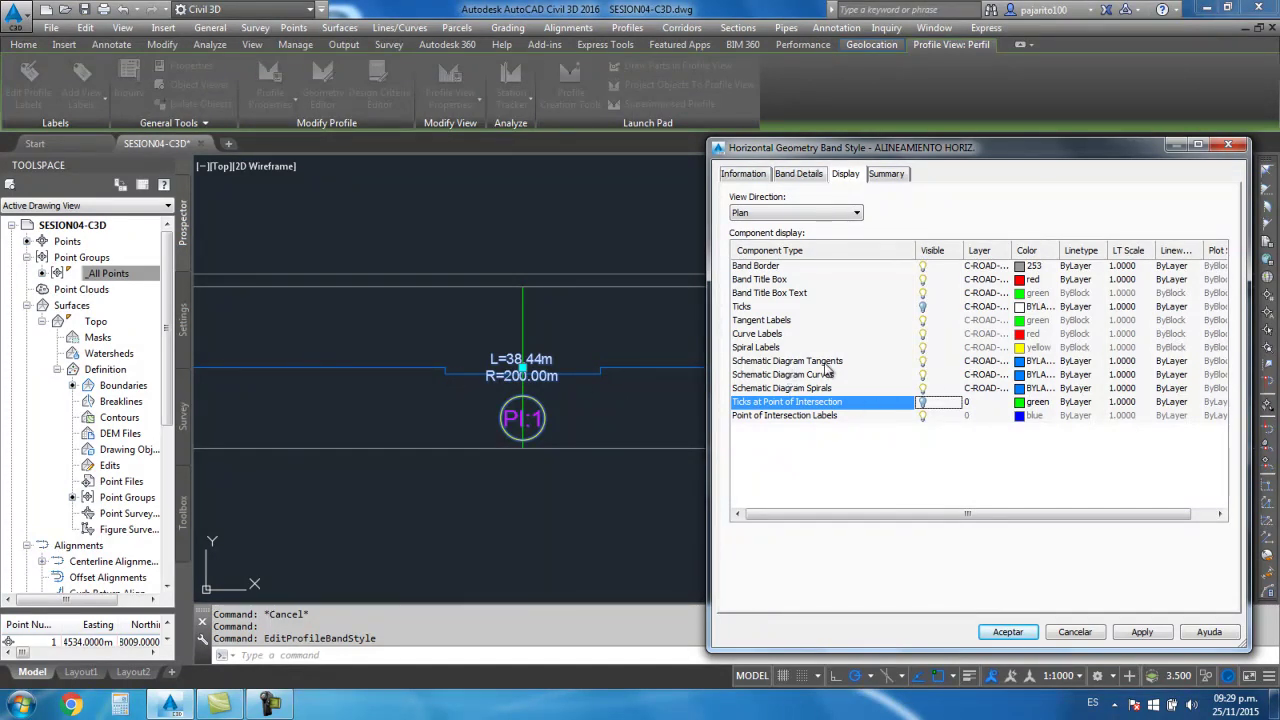
click(1020, 361)
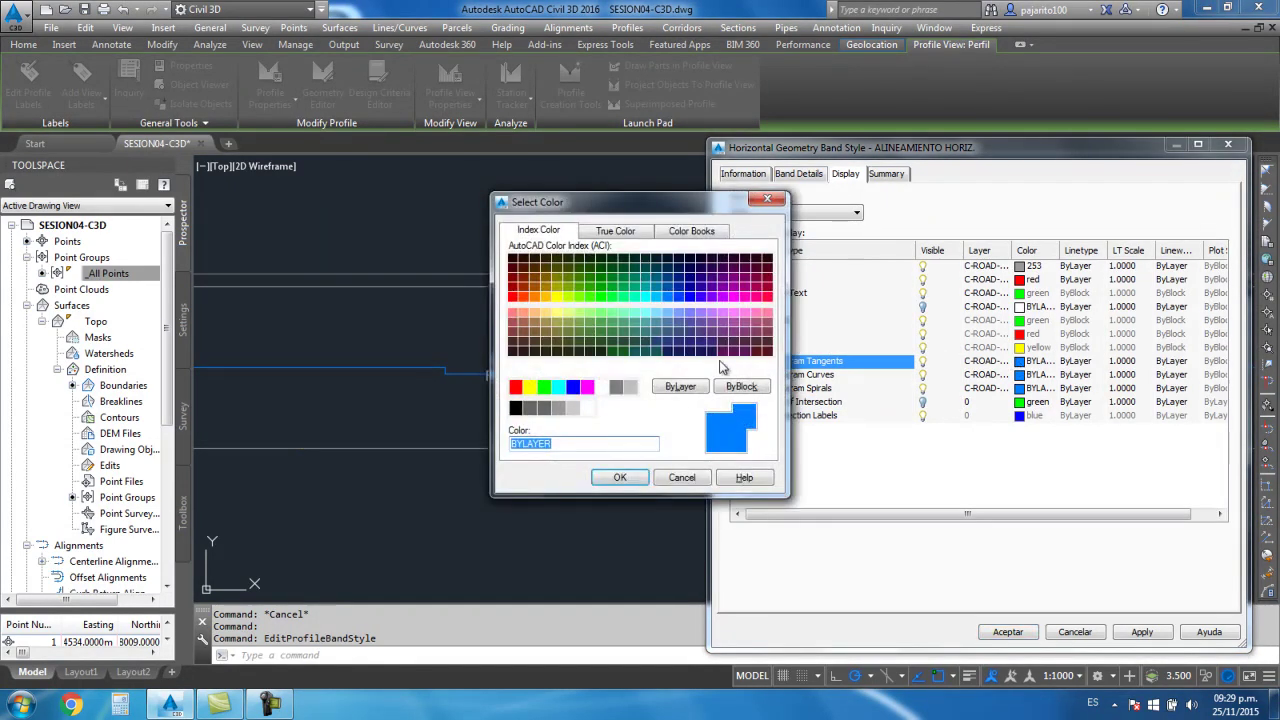
drag(667, 211, 884, 210)
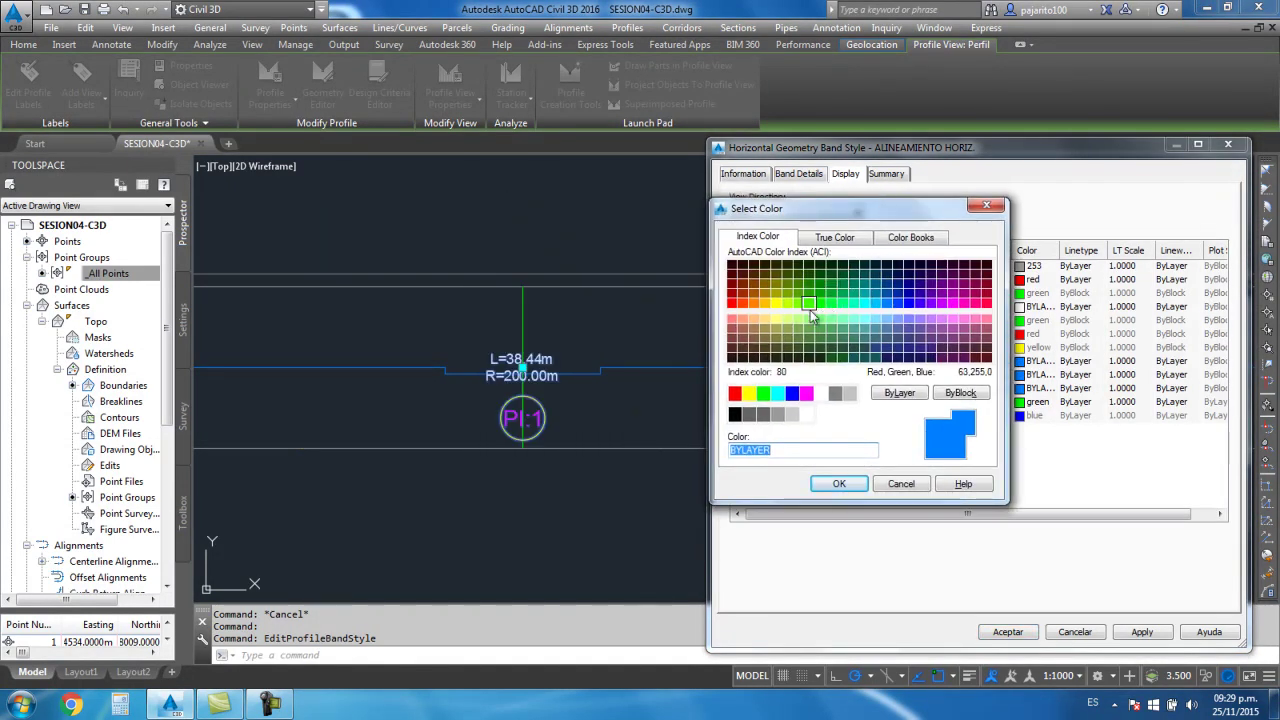
click(798, 303)
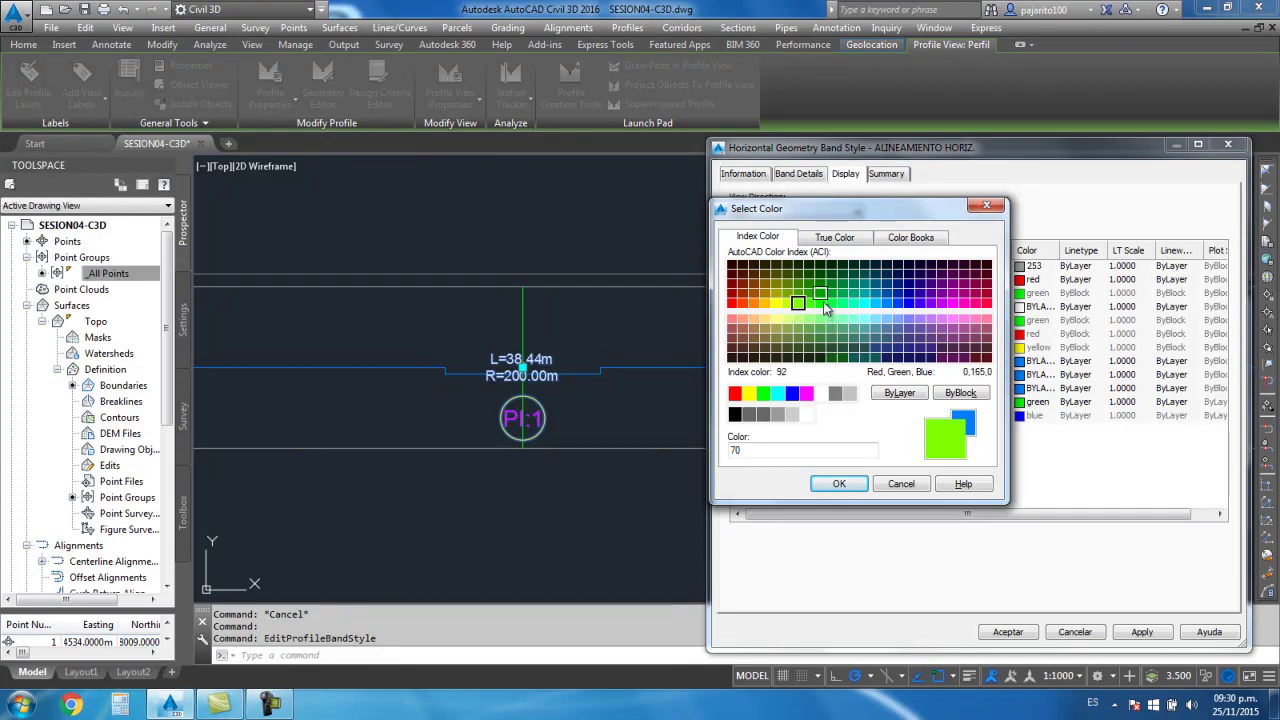
click(820, 294)
click(839, 483)
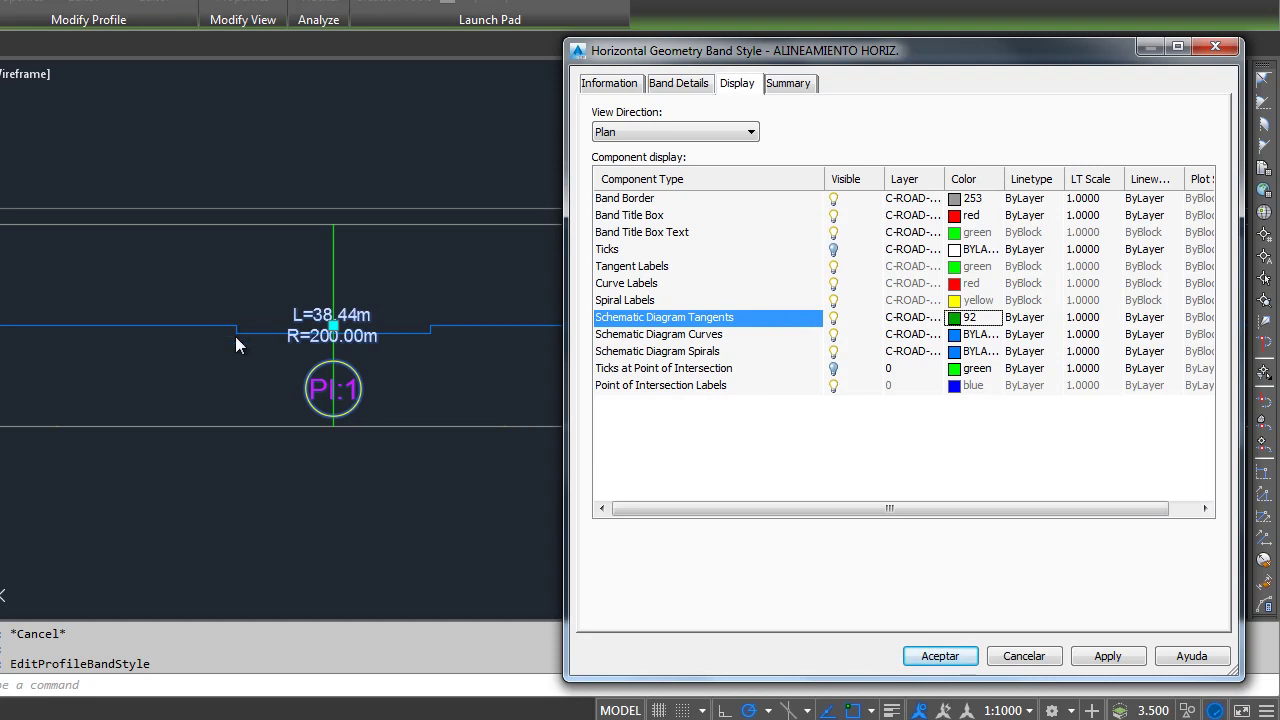
Set the schematic diagram curves colour to 82 and save the band style
click(975, 334)
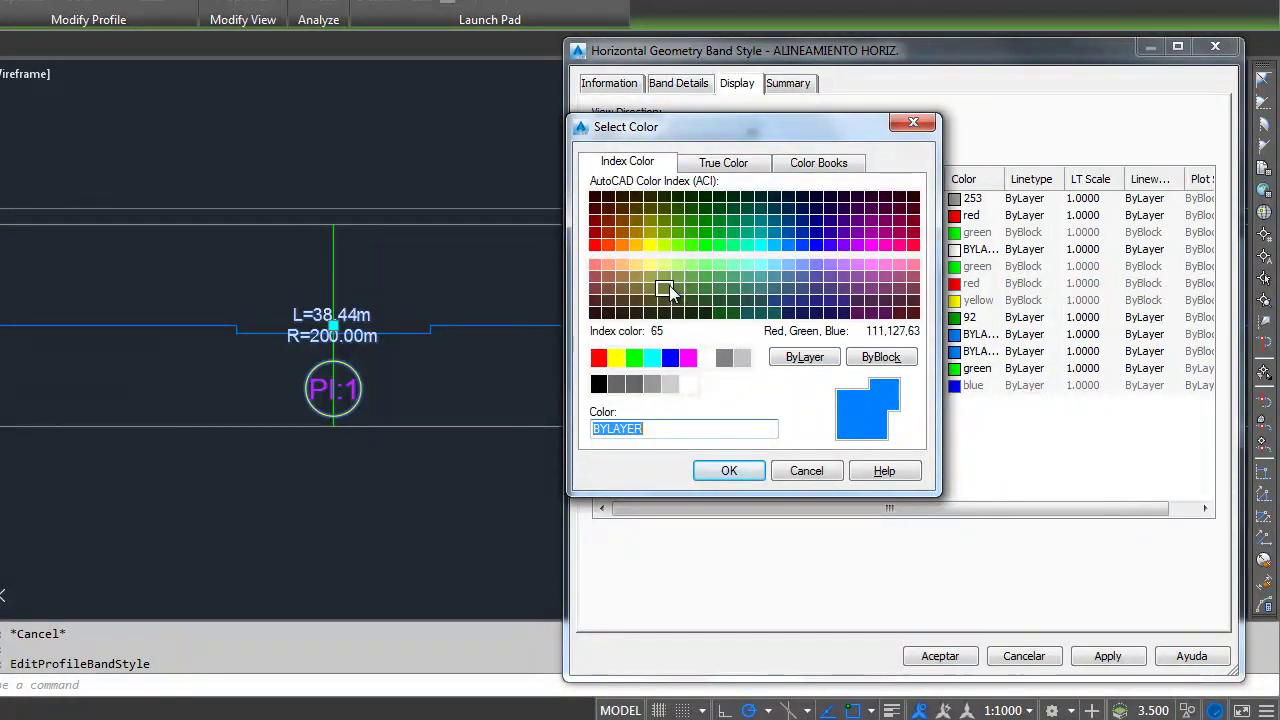
click(690, 233)
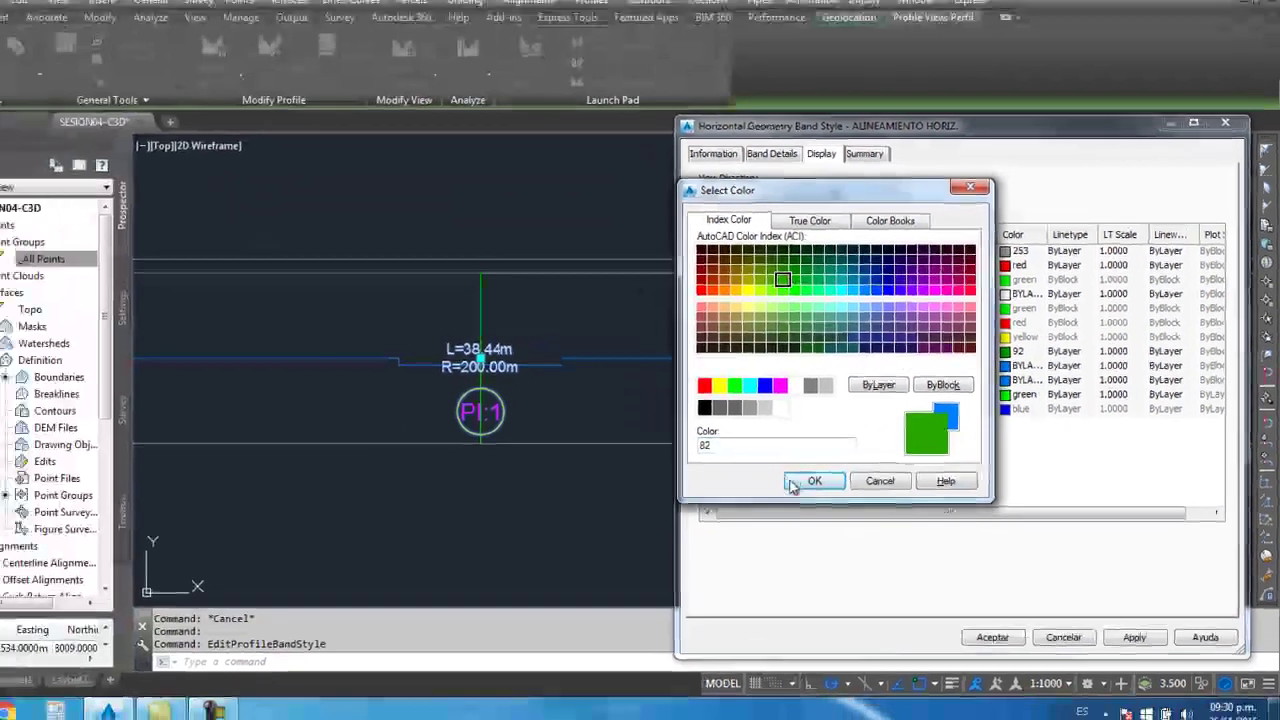
click(729, 470)
click(1008, 632)
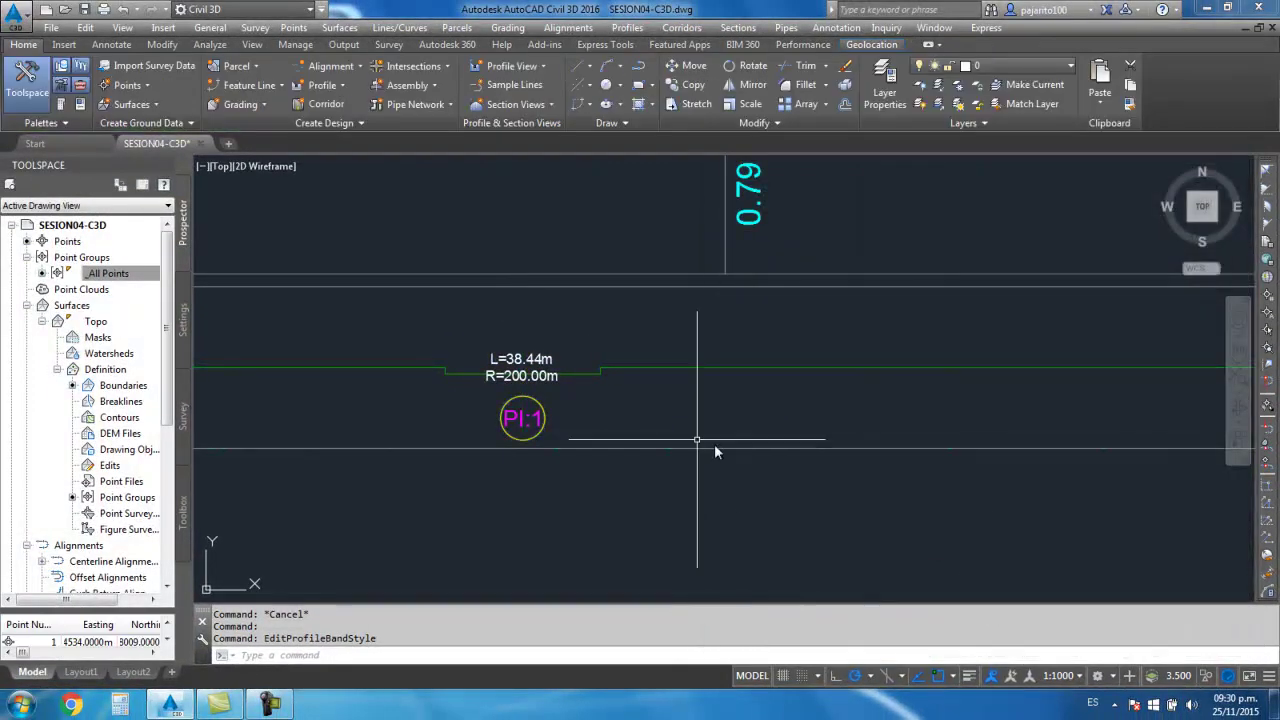
scroll(577, 420, down, 3)
scroll(650, 425, down, 2)
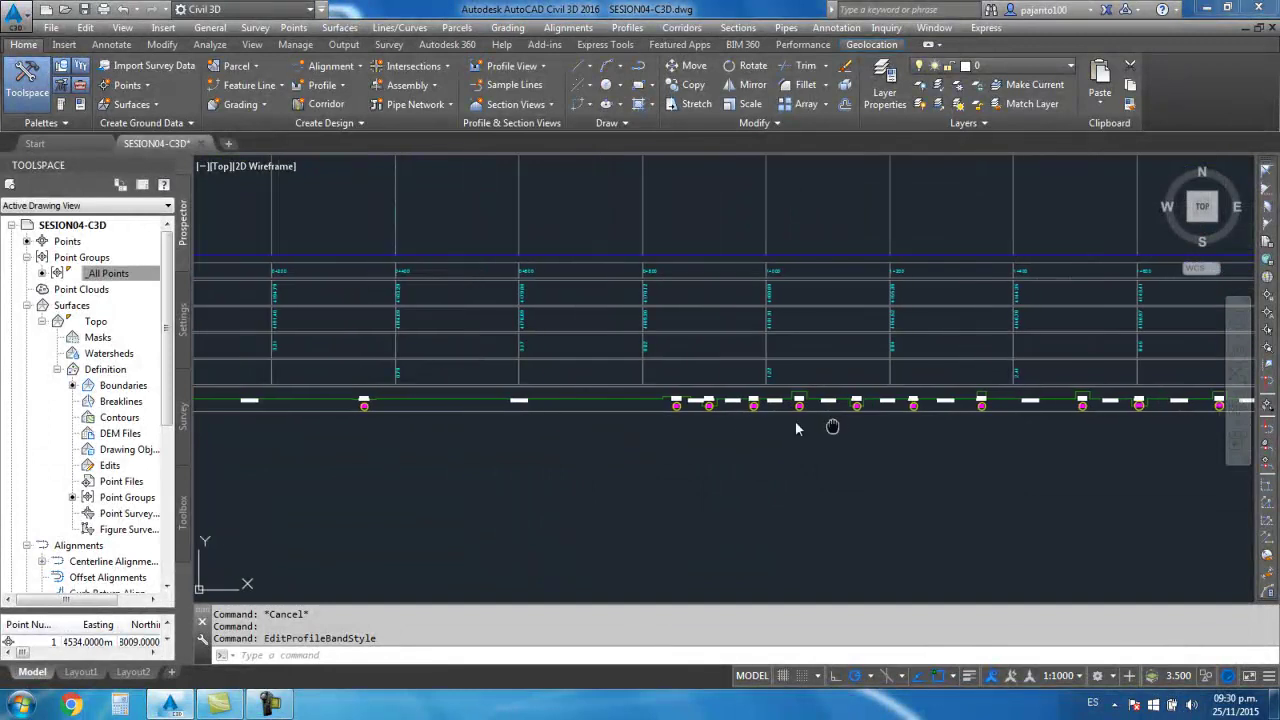
scroll(760, 410, up, 6)
scroll(632, 427, up, 2)
scroll(638, 420, up, 2)
scroll(645, 440, down, 6)
scroll(698, 464, down, 1)
scroll(808, 429, up, 3)
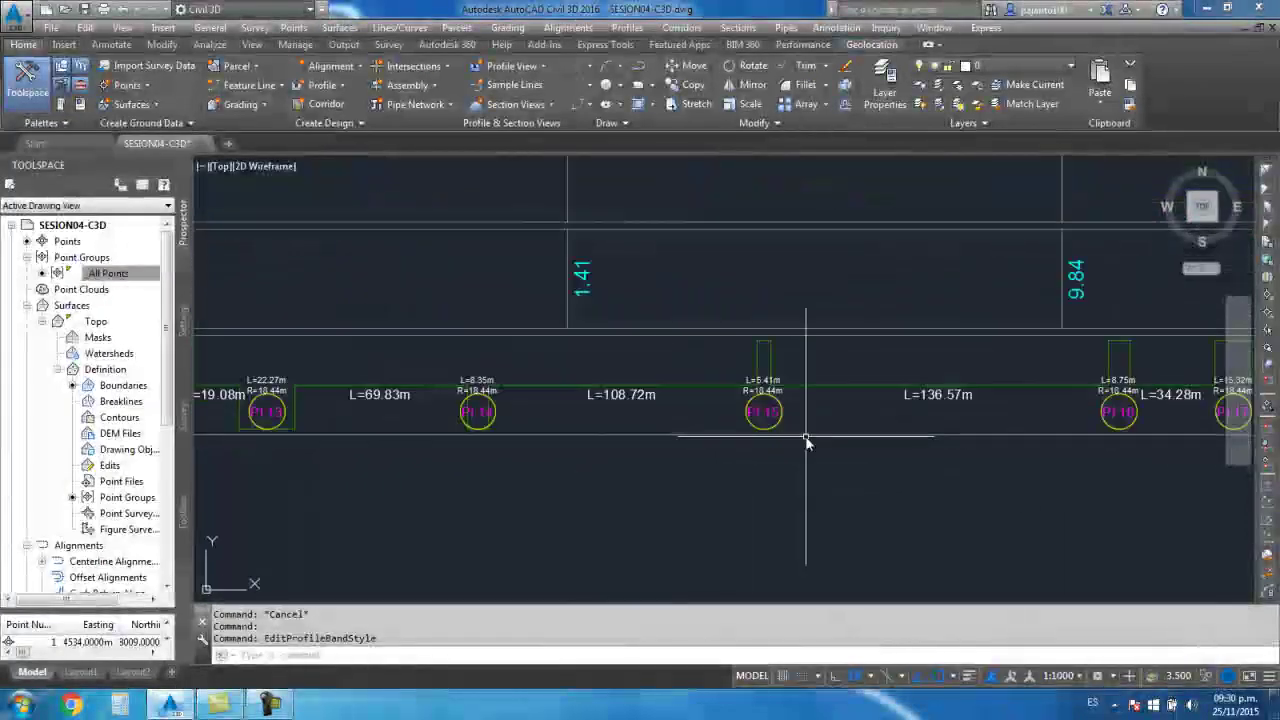
scroll(721, 407, up, 2)
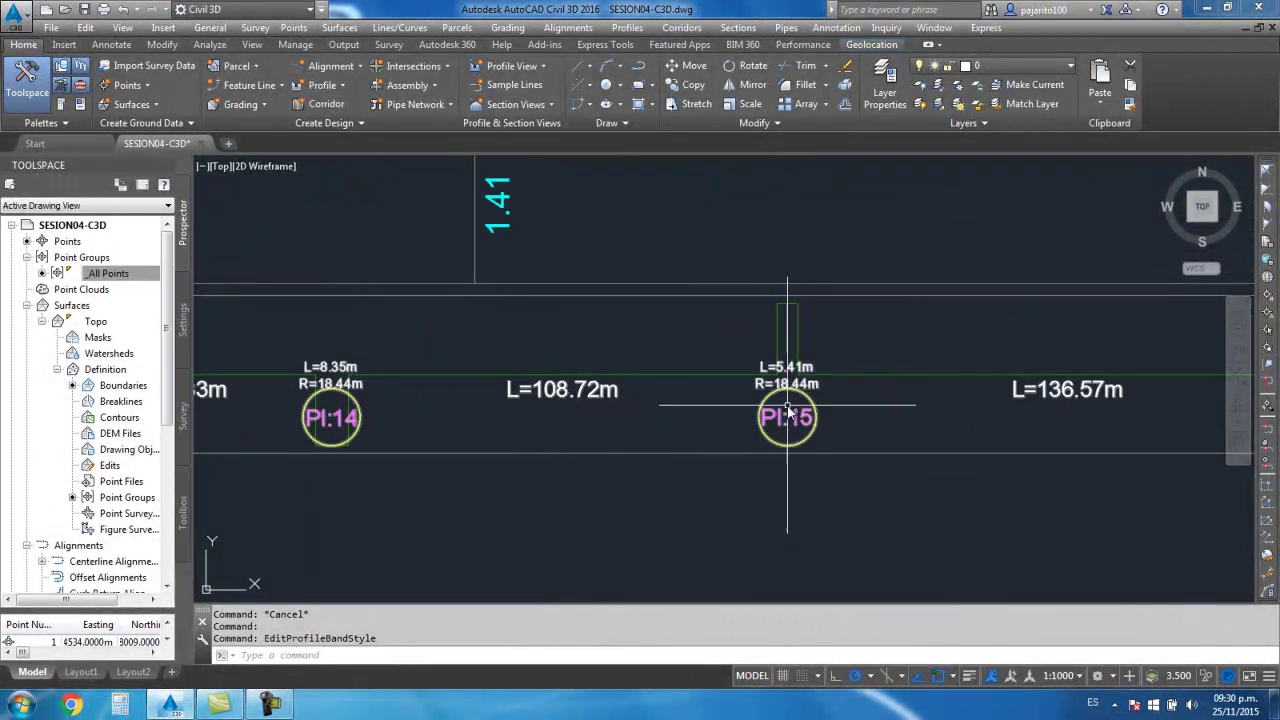
scroll(787, 410, down, 5)
scroll(789, 420, down, 3)
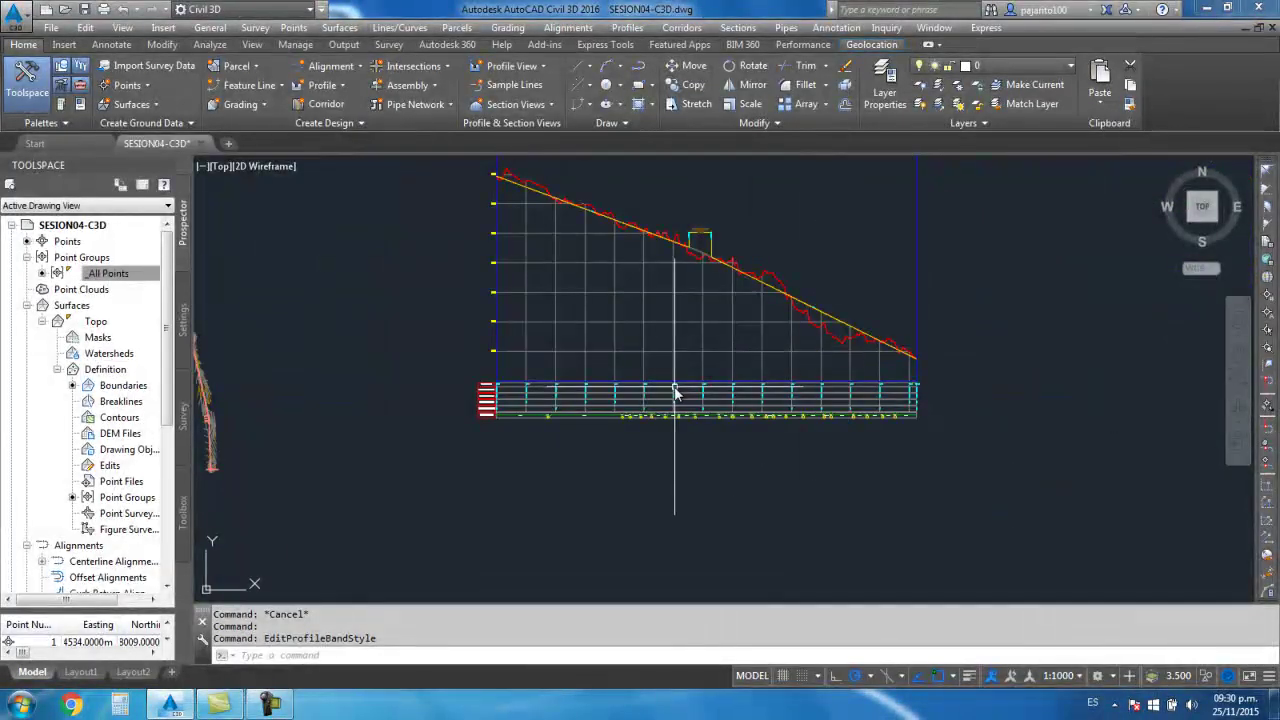
middle_drag(675, 393, 509, 408)
scroll(751, 429, up, 2)
scroll(812, 374, up, 3)
scroll(812, 374, up, 2)
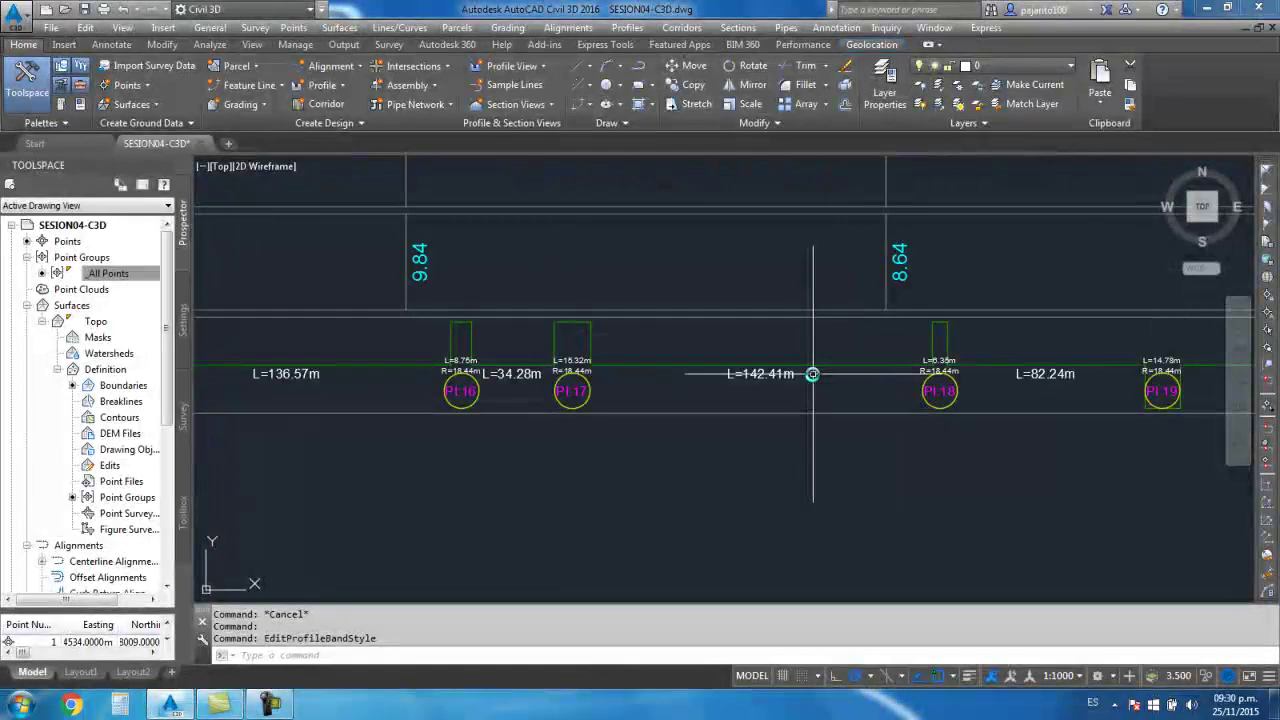
scroll(677, 451, down, 3)
scroll(625, 335, up, 3)
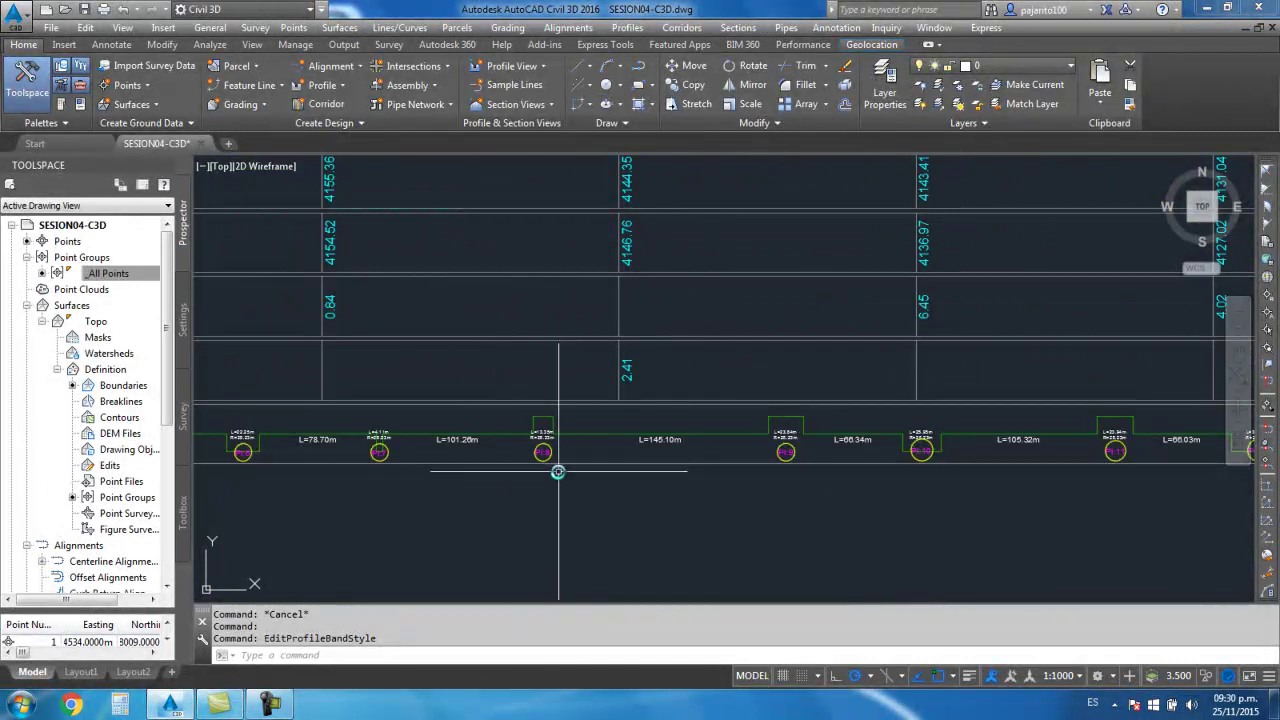
scroll(558, 471, up, 3)
scroll(598, 441, down, 5)
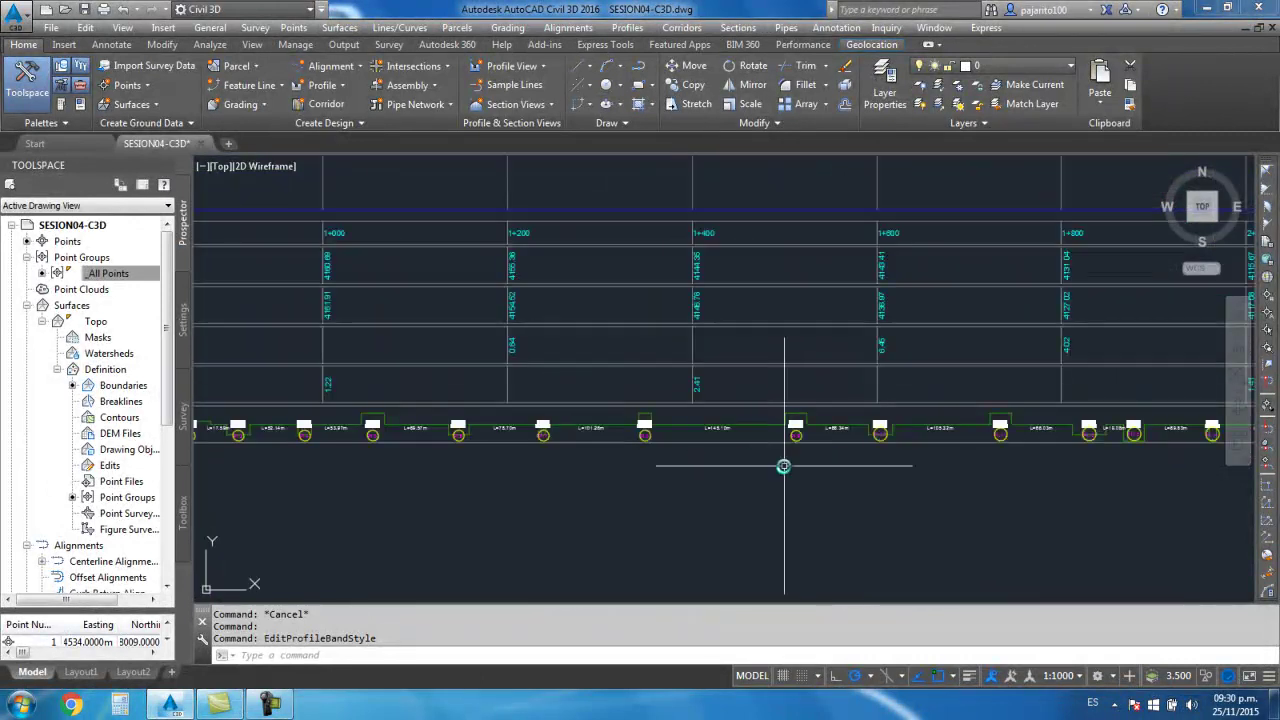
scroll(809, 423, up, 3)
scroll(826, 434, up, 2)
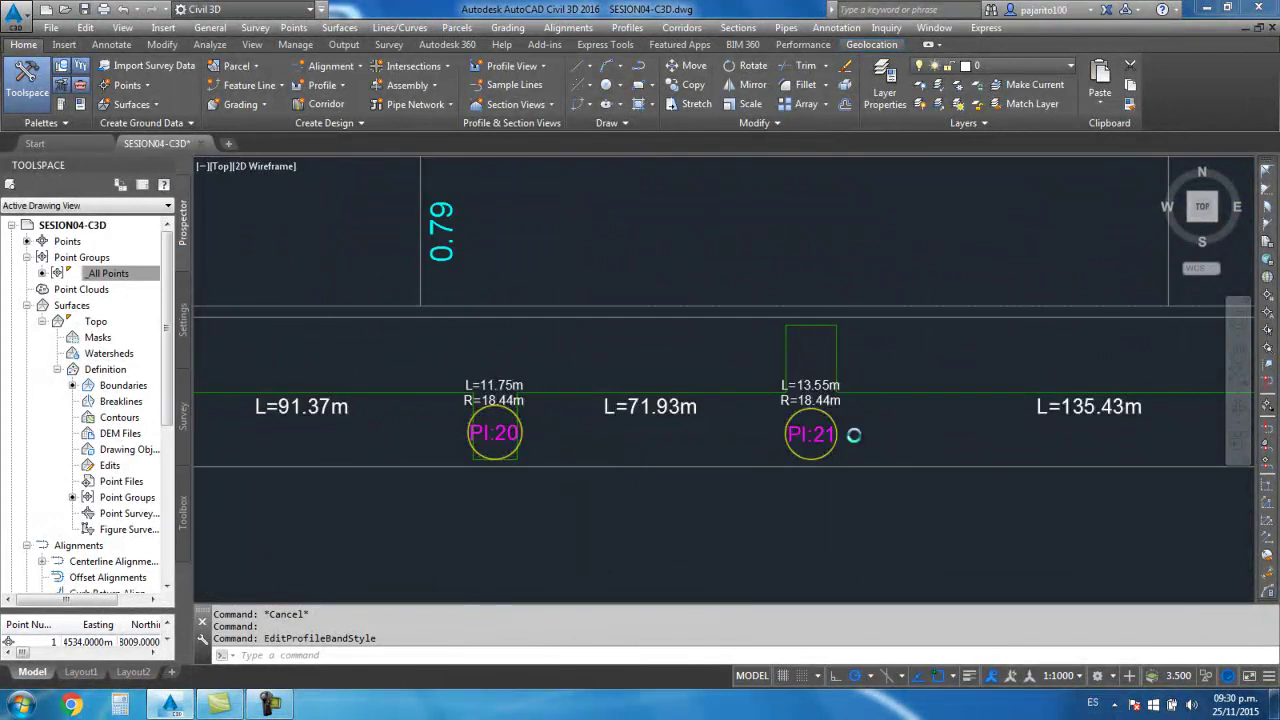
scroll(834, 428, down, 2)
scroll(826, 434, up, 2)
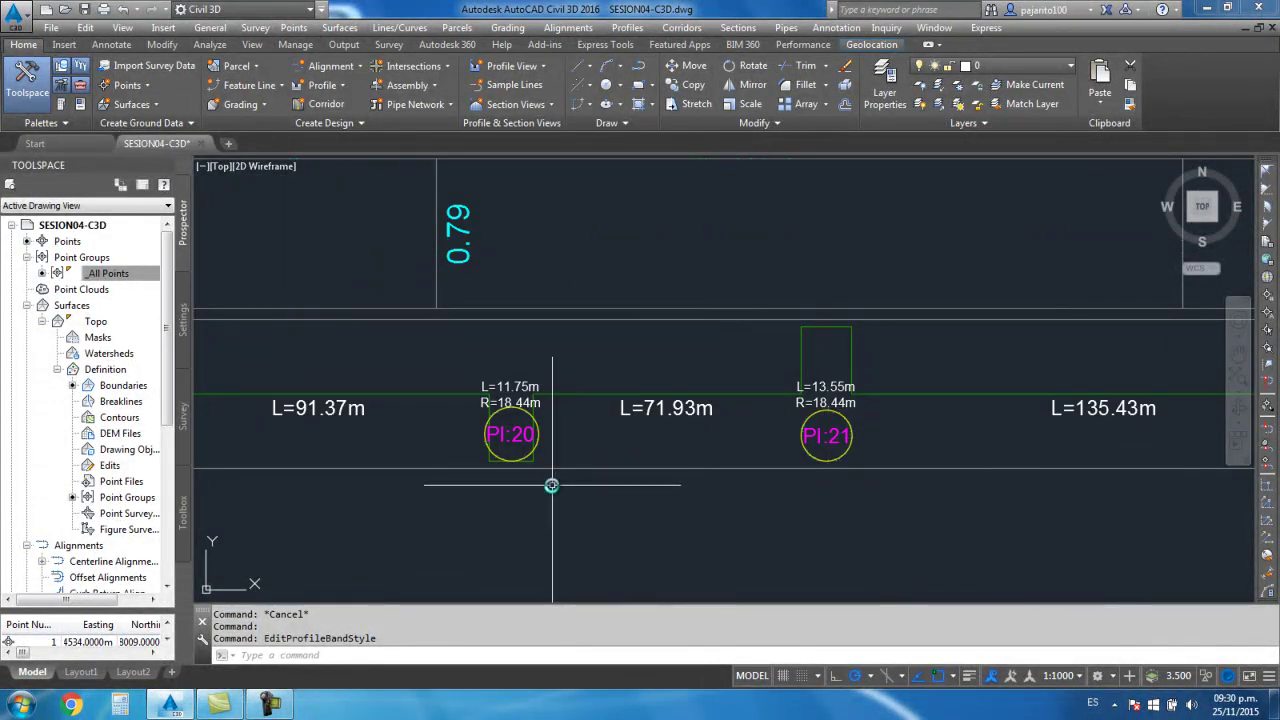
scroll(845, 392, up, 2)
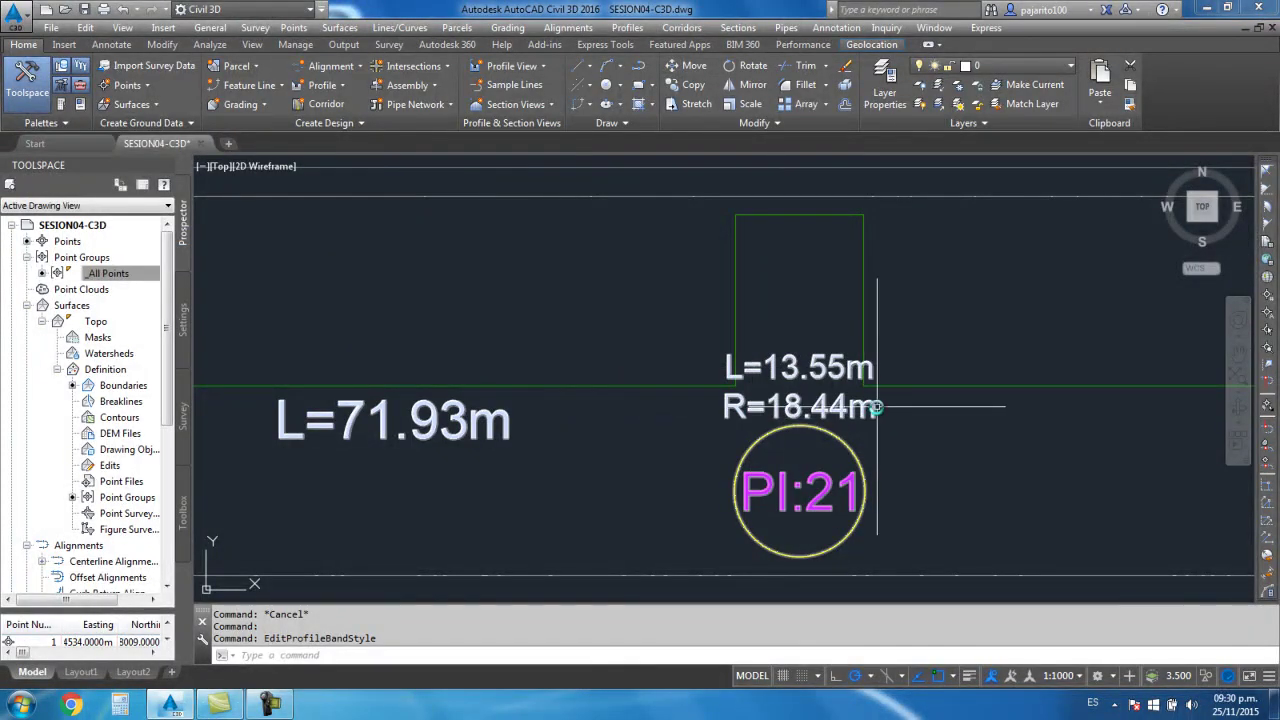
scroll(877, 407, down, 2)
scroll(729, 466, down, 2)
scroll(705, 466, down, 1)
scroll(957, 477, up, 1)
scroll(557, 449, up, 2)
scroll(624, 440, up, 2)
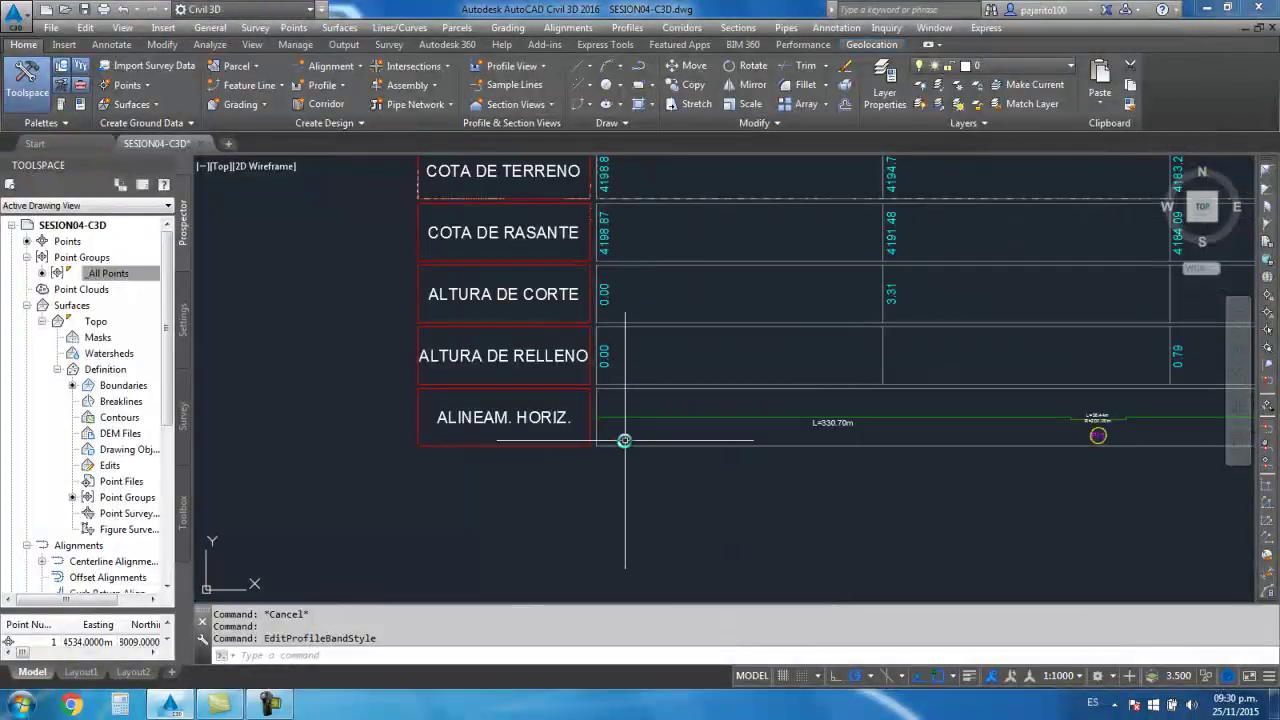
scroll(560, 470, down, 4)
scroll(631, 456, up, 5)
scroll(537, 437, down, 4)
scroll(700, 437, up, 3)
scroll(603, 469, down, 2)
scroll(496, 486, down, 1)
scroll(495, 482, up, 1)
scroll(543, 463, down, 1)
scroll(550, 480, down, 3)
scroll(700, 460, up, 2)
scroll(793, 275, up, 2)
scroll(875, 323, down, 2)
scroll(777, 277, down, 2)
scroll(657, 409, up, 2)
scroll(580, 417, up, 2)
middle_drag(513, 406, 503, 443)
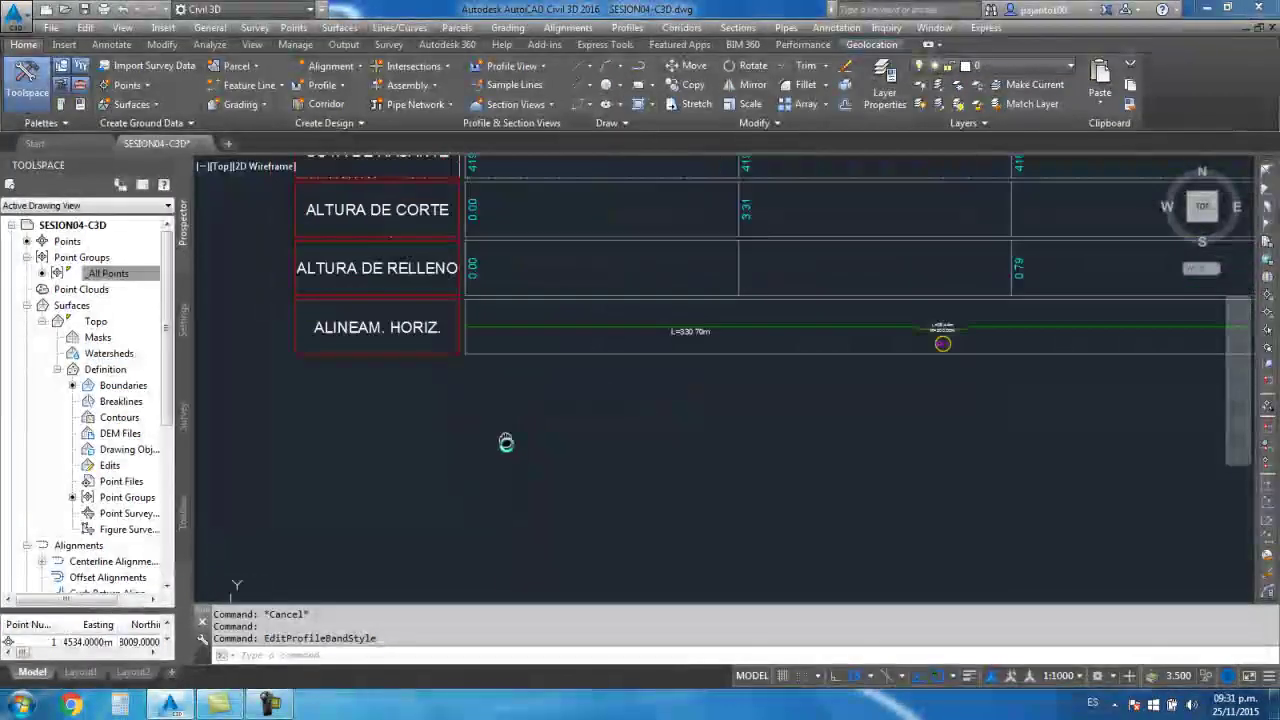
Open the profile view properties and choose the Vertical Geometry band type
click(467, 384)
right_click(466, 385)
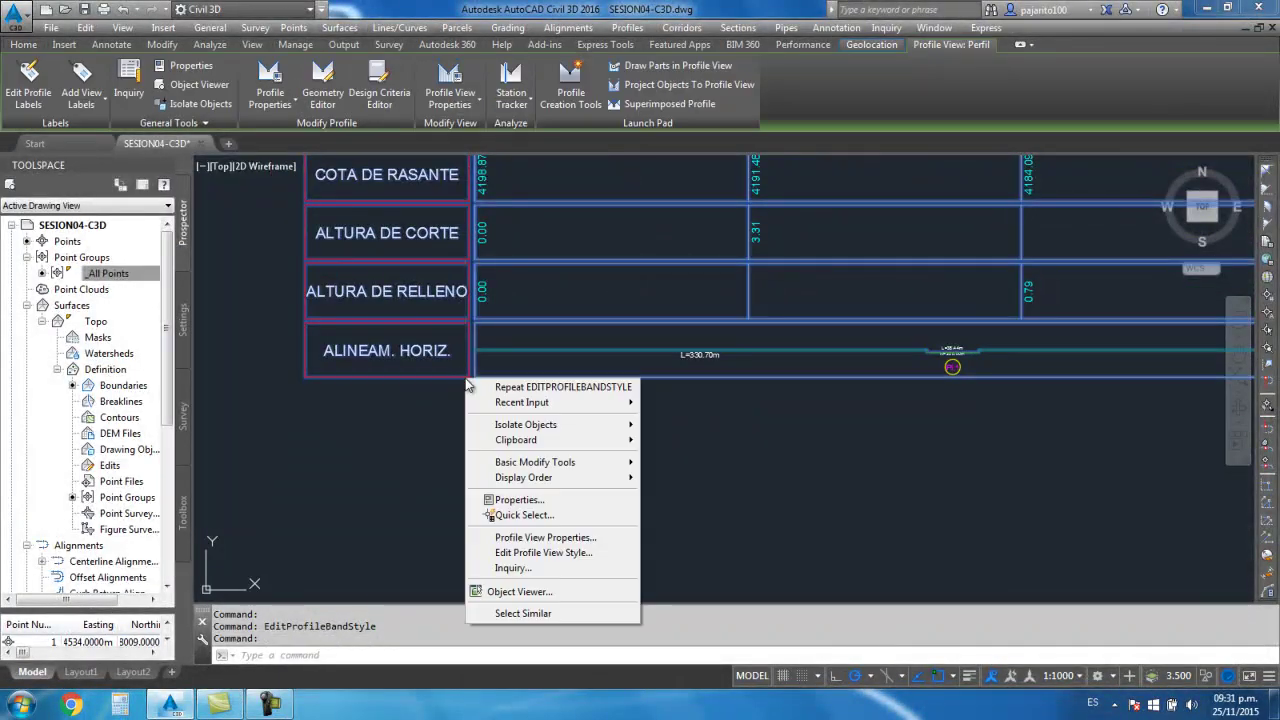
click(558, 537)
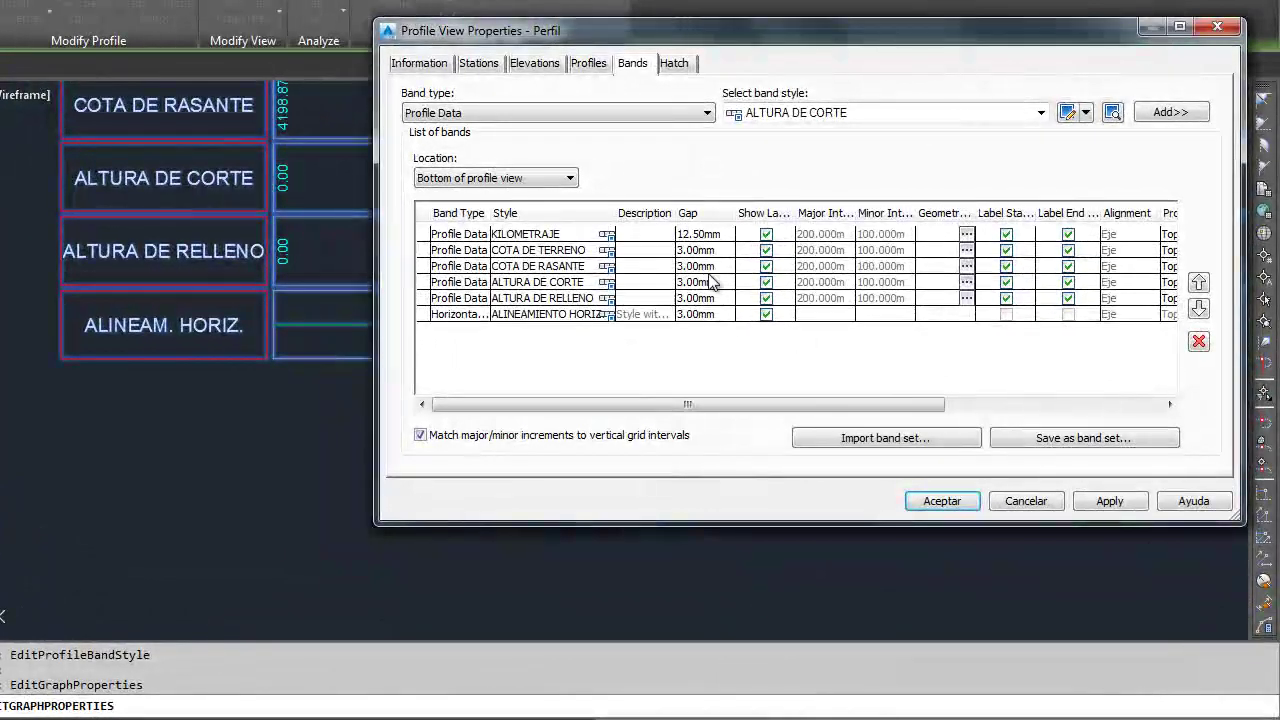
click(570, 113)
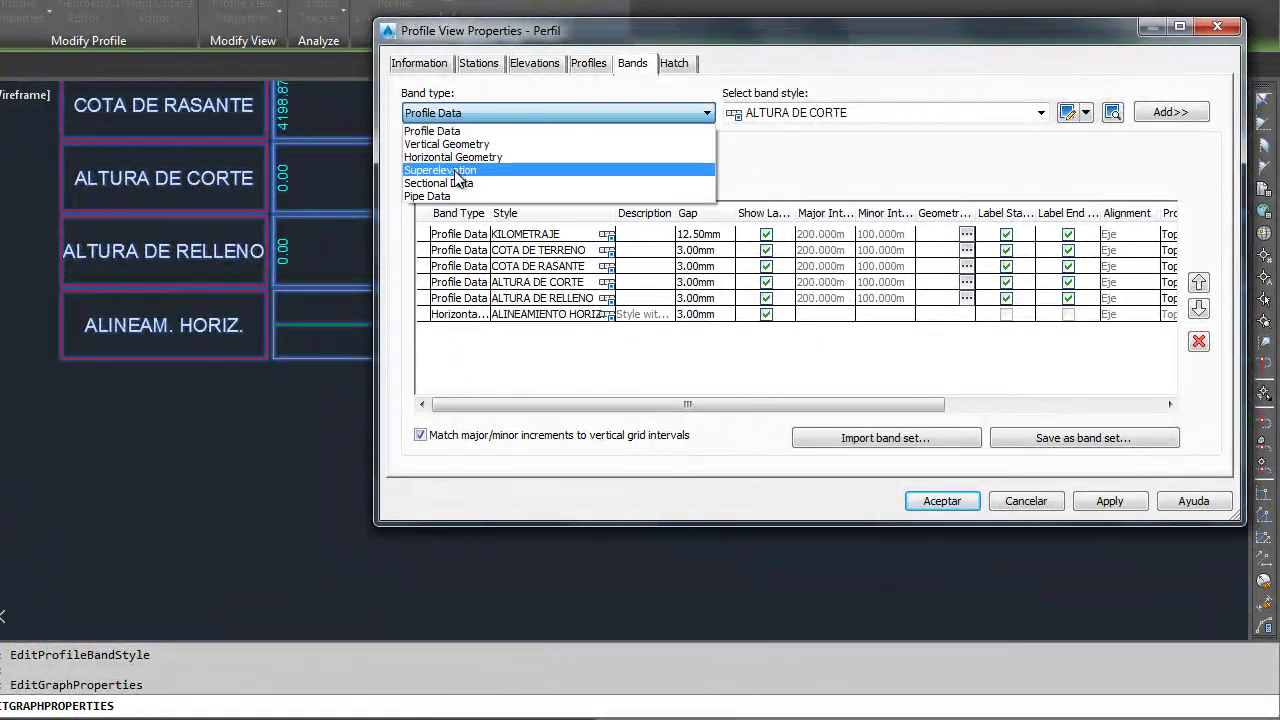
click(465, 146)
Copy the geometry style as ALINEAM. VERTICAL, add the band, and apply
click(1085, 112)
click(1100, 158)
click(608, 104)
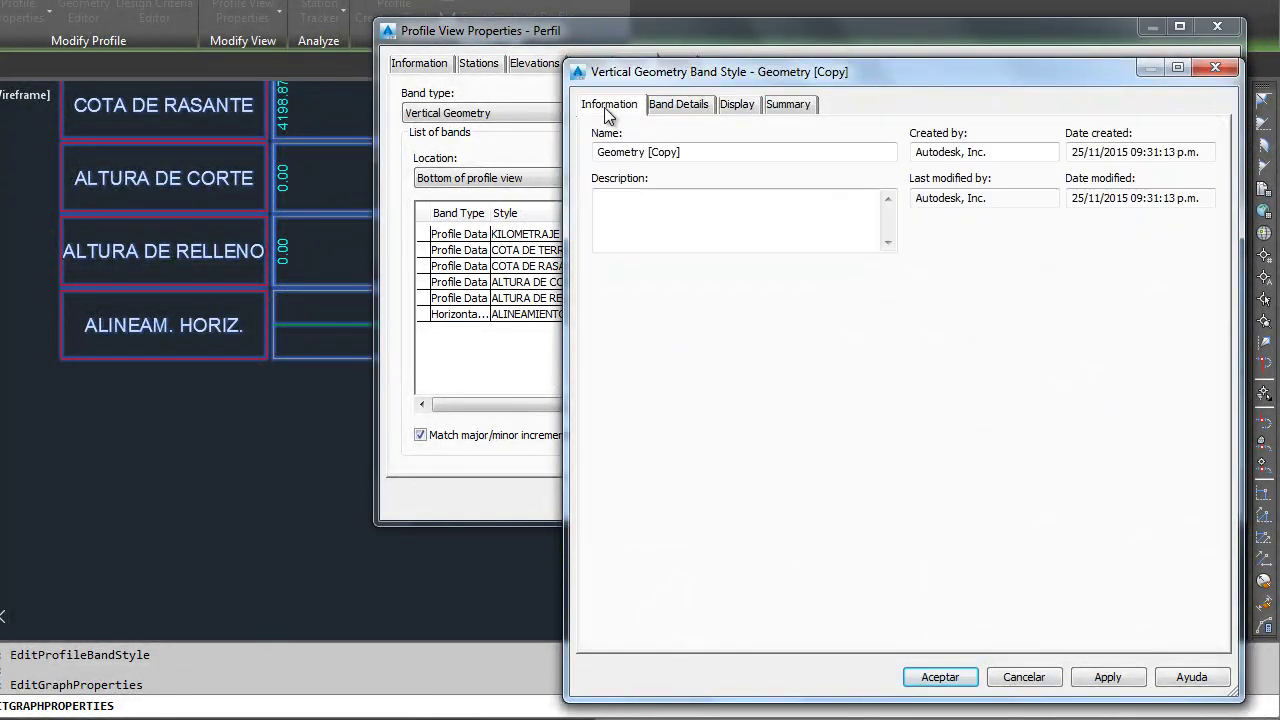
text(OMETRI)
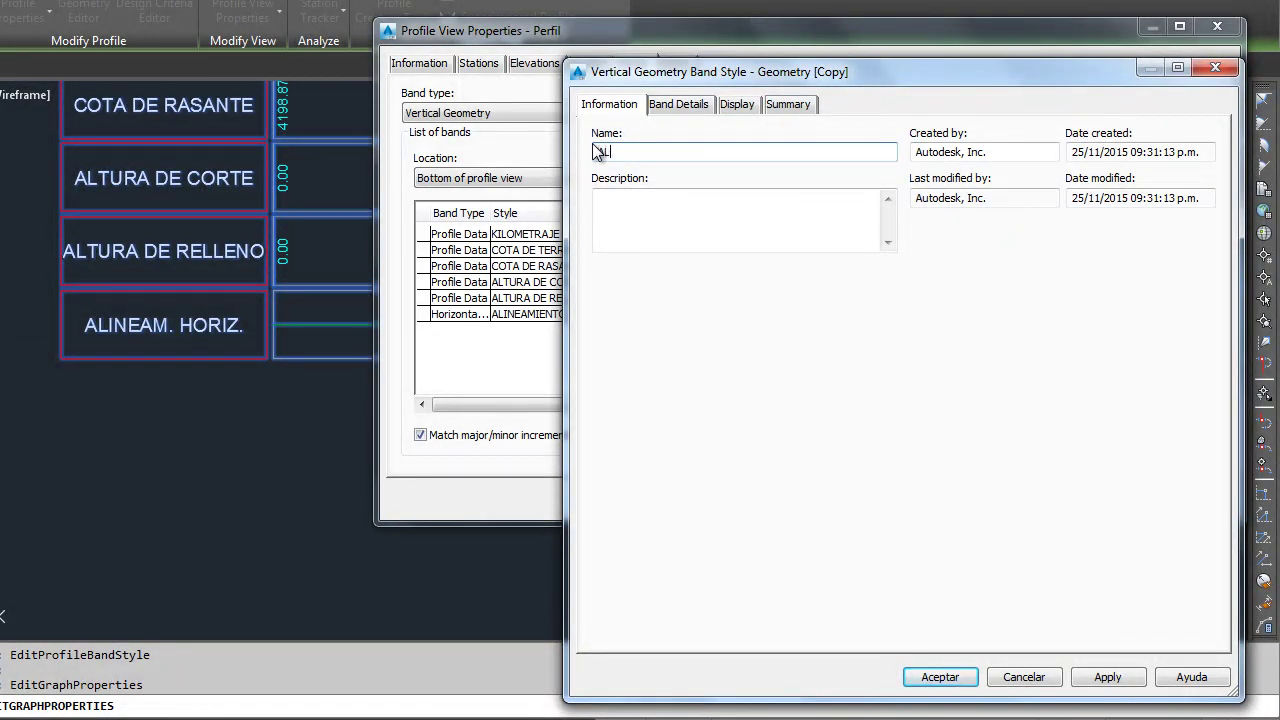
text(A)
click(938, 677)
click(1186, 117)
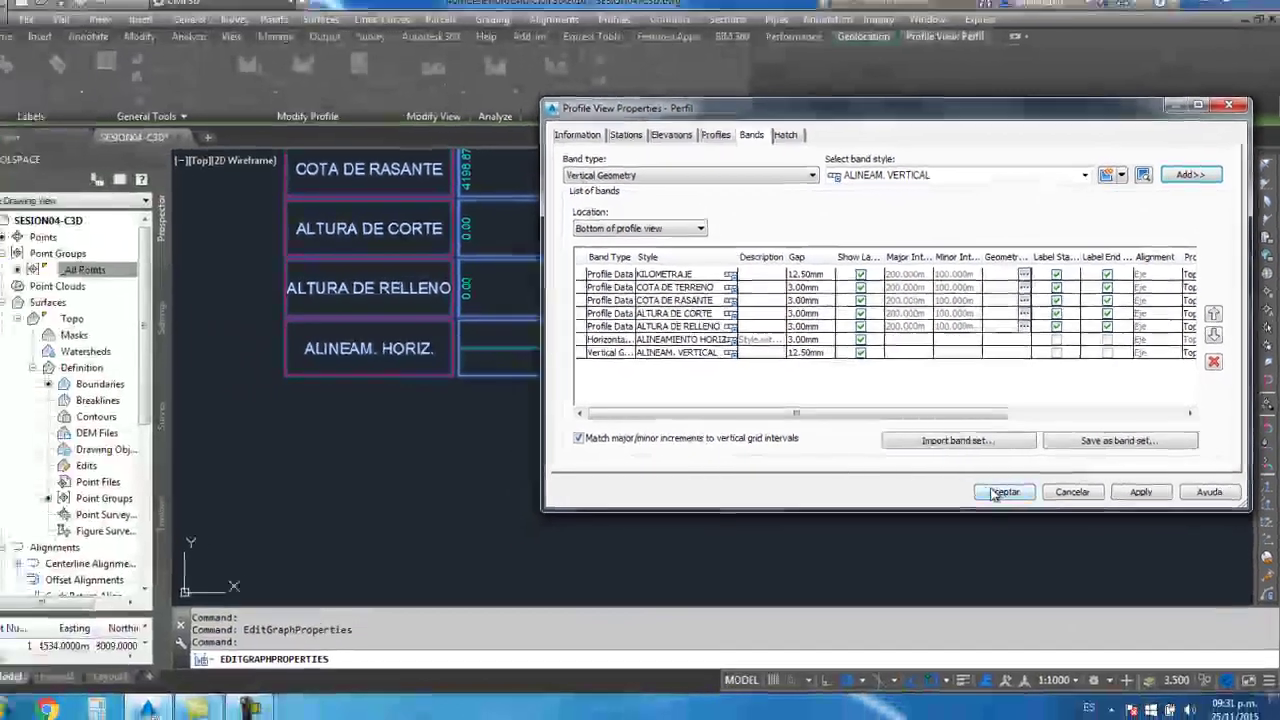
click(942, 501)
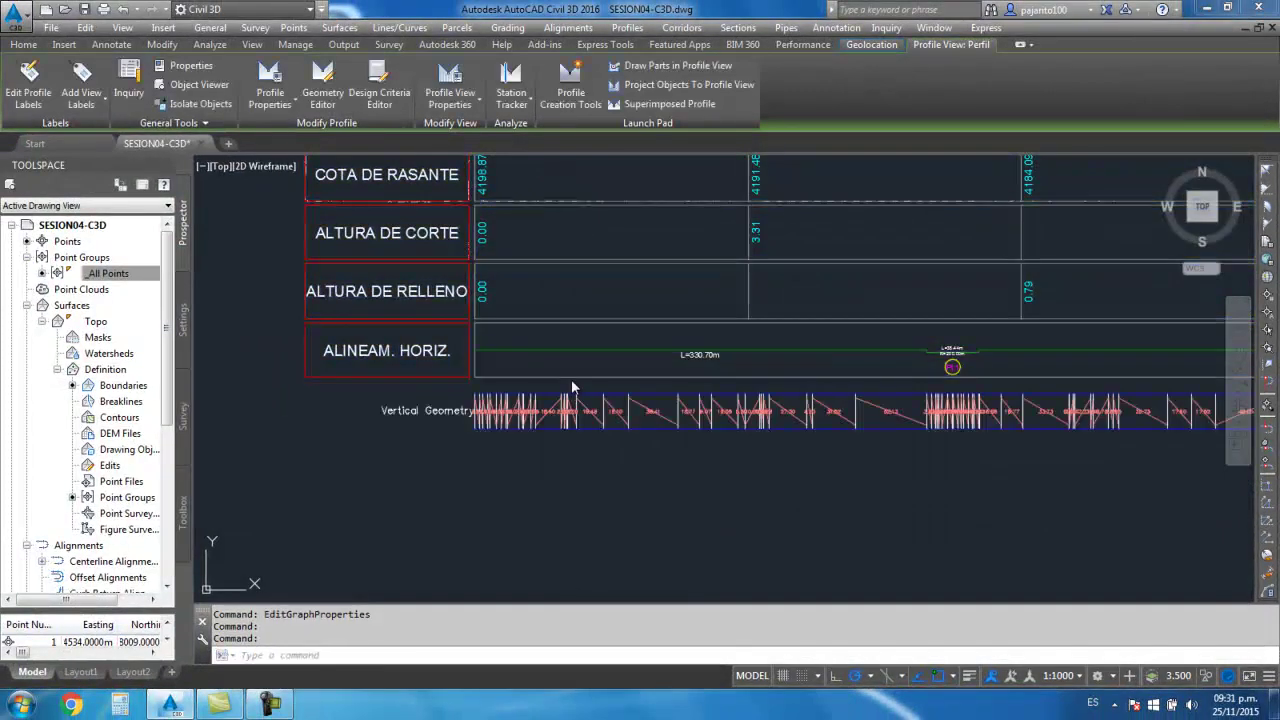
Clear stray selections, then select the ALINEAM. HORIZ. band and show its shortcut menu
scroll(727, 419, down, 5)
scroll(700, 400, up, 5)
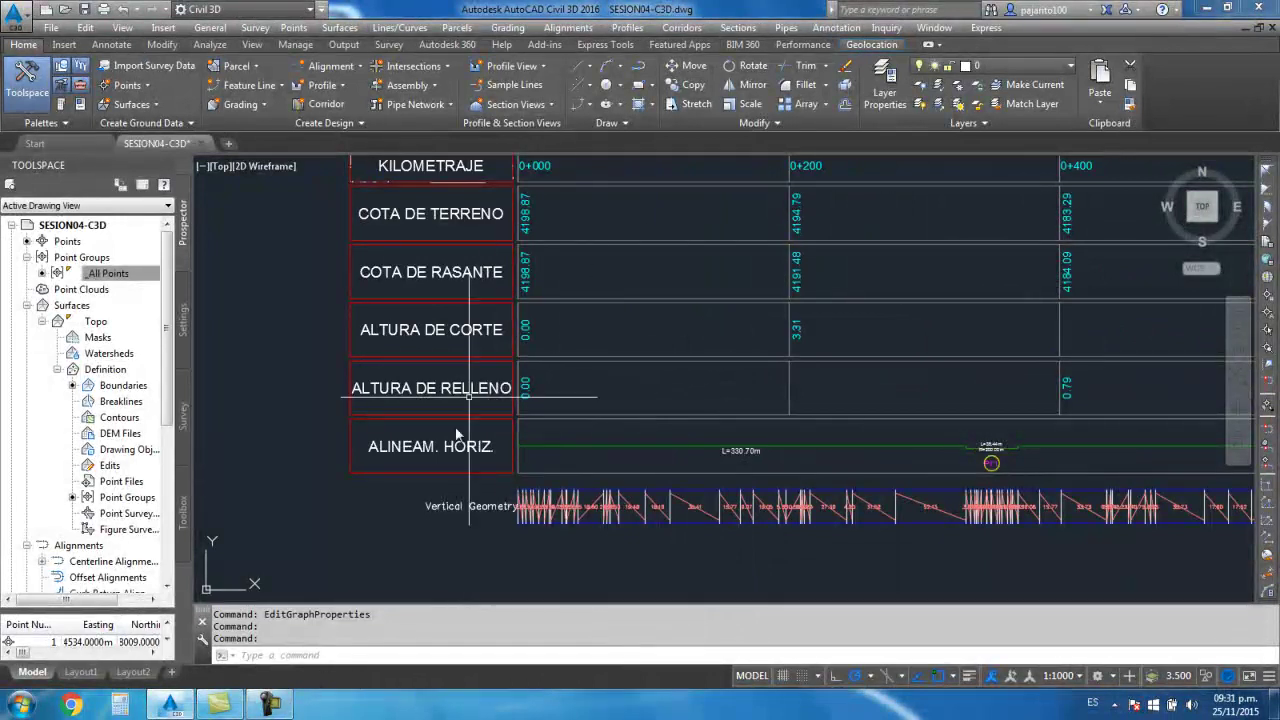
click(270, 705)
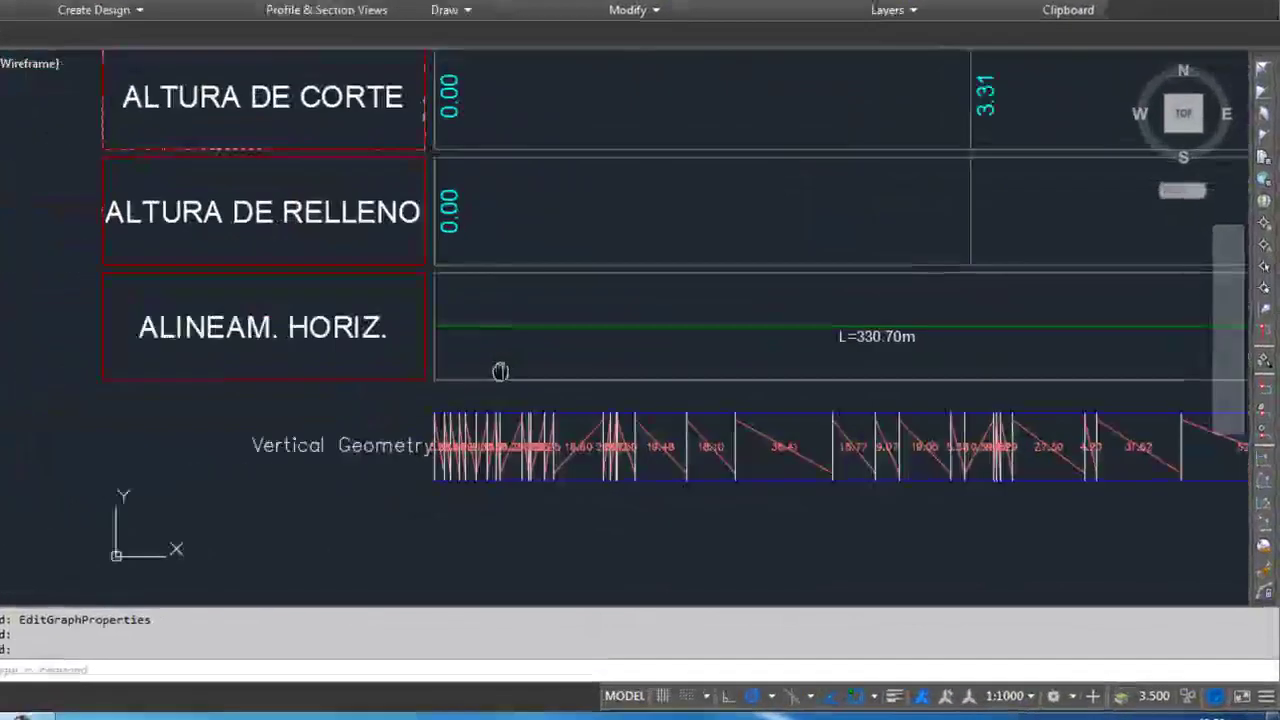
right_click(379, 330)
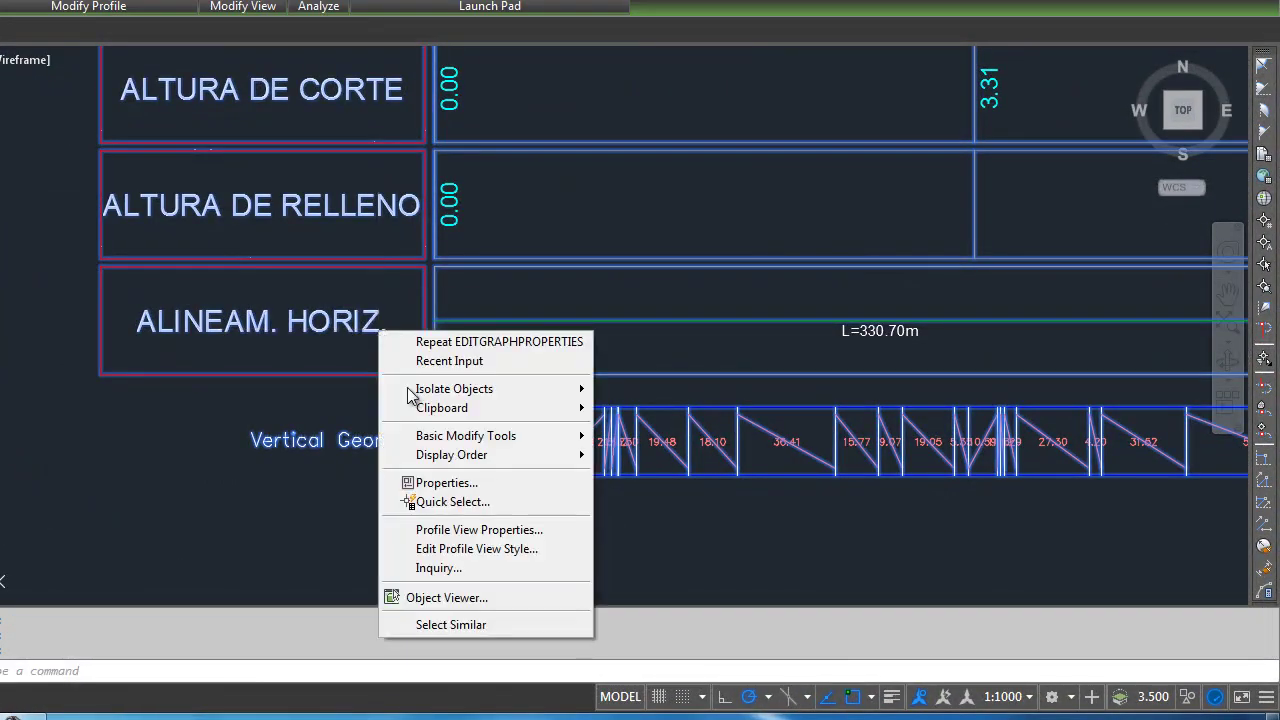
click(715, 309)
middle_drag(868, 309, 843, 350)
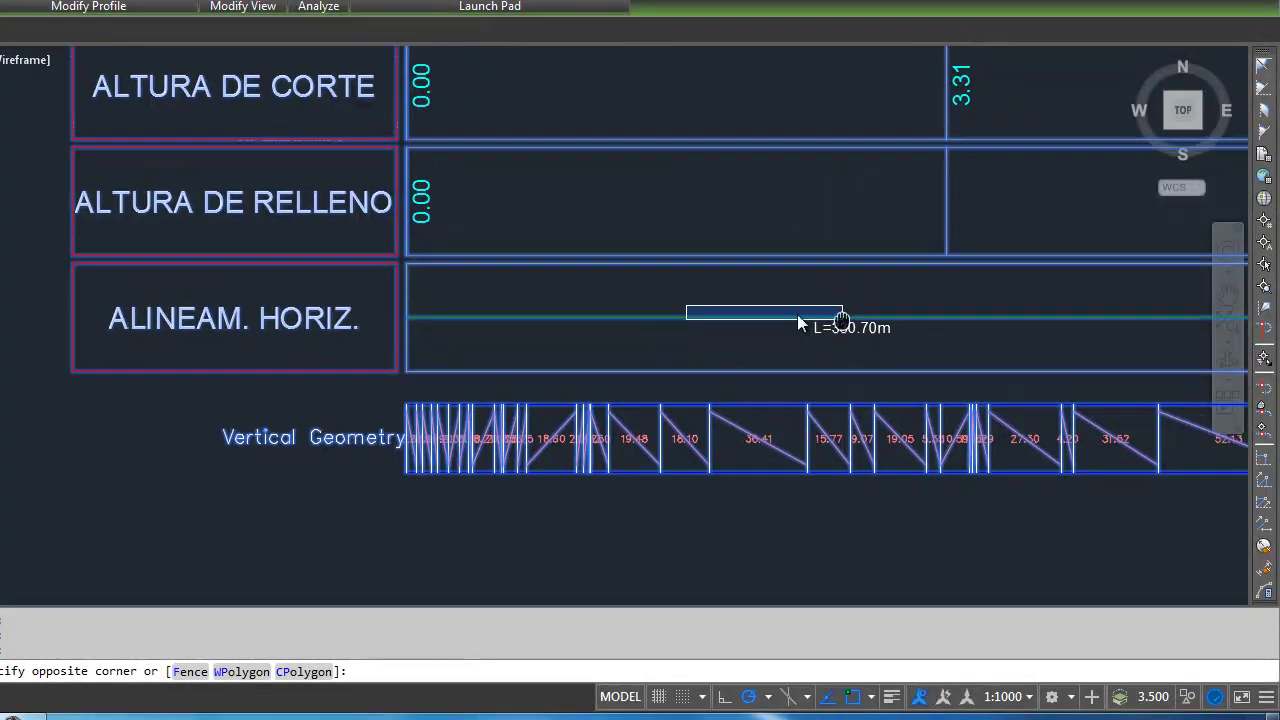
key(Escape)
right_click(831, 321)
key(Escape)
key(Escape)
click(811, 319)
right_click(811, 319)
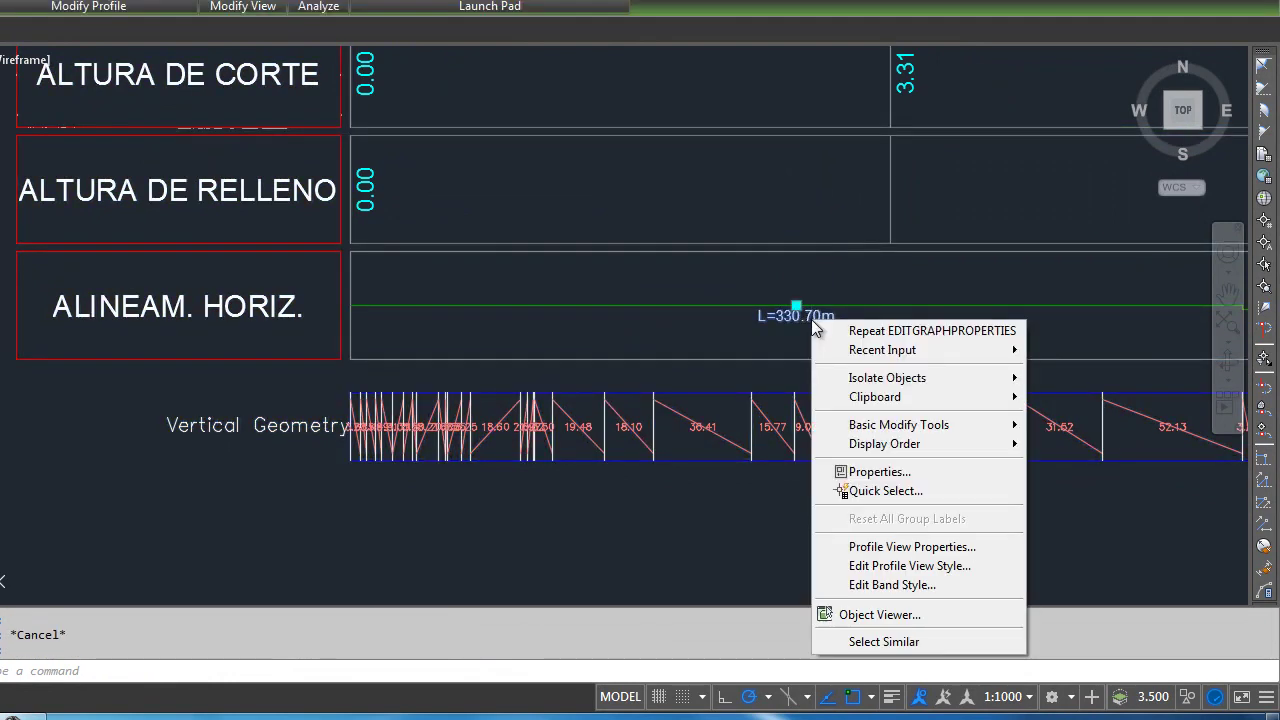
Review the horizontal band style's layout details without changes, then clear the selection
click(897, 585)
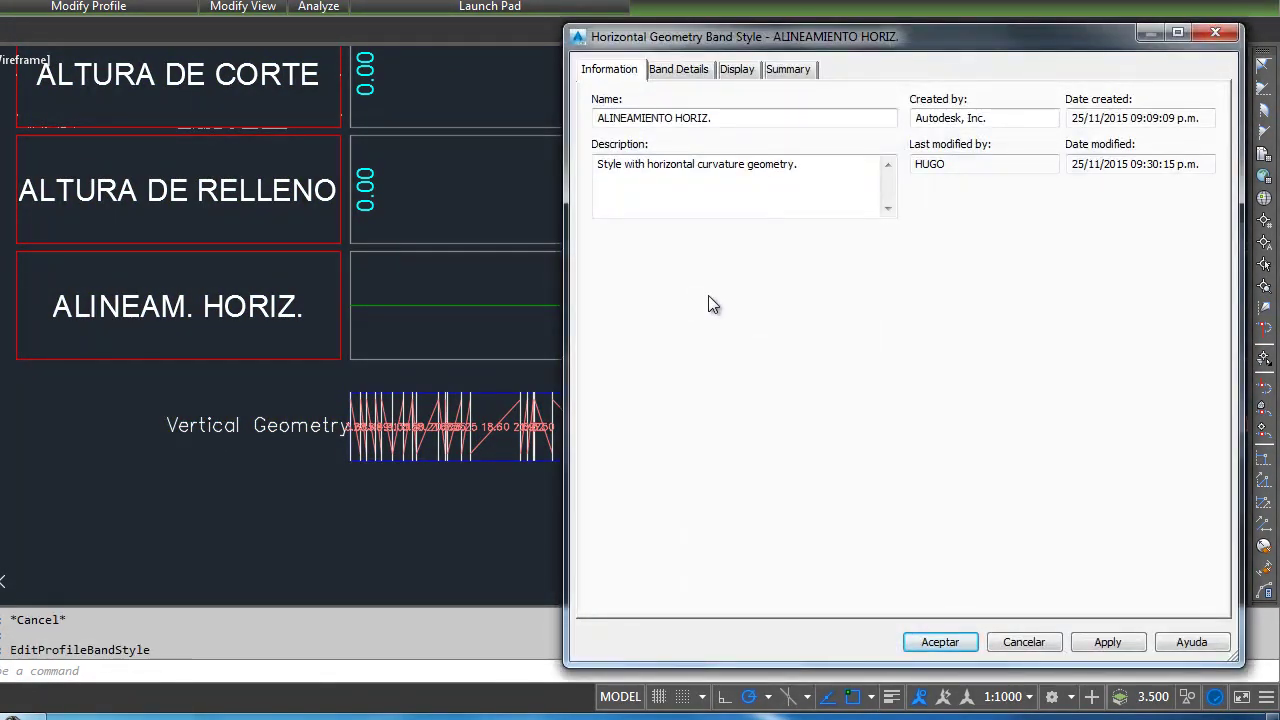
click(695, 72)
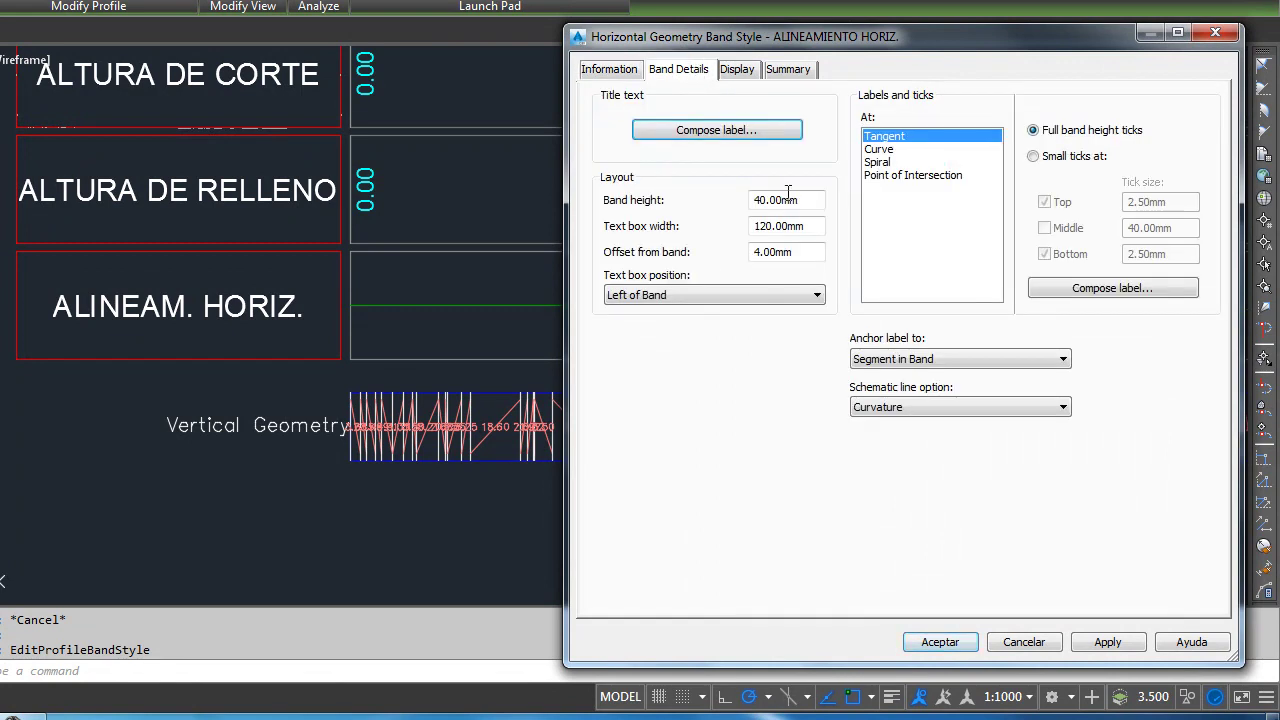
click(1215, 32)
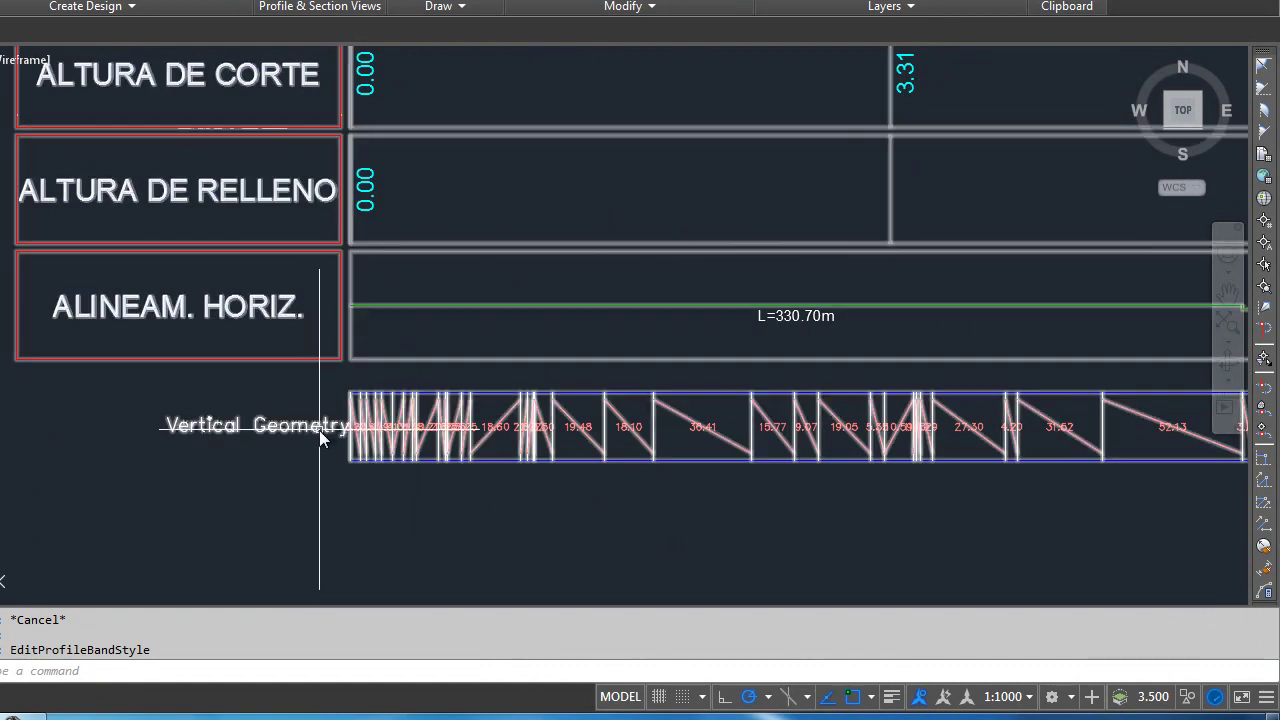
click(314, 430)
right_click(317, 431)
key(Escape)
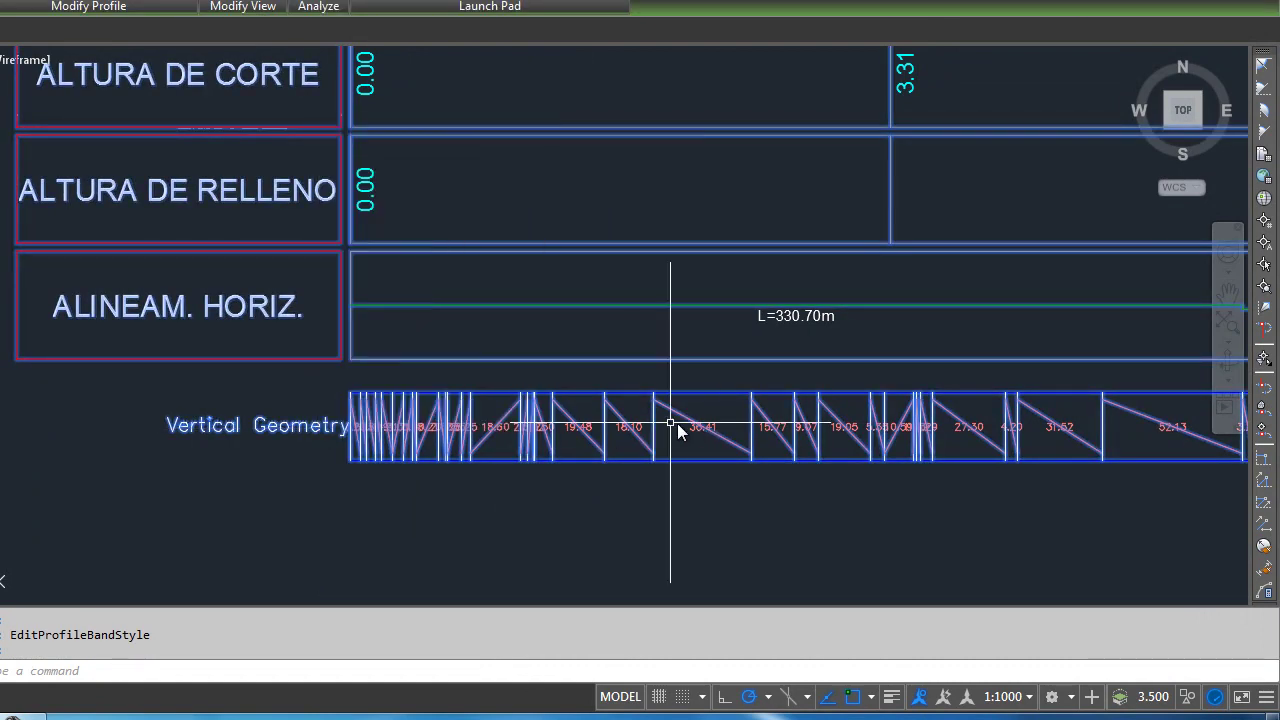
key(Escape)
Give the Vertical Geometry band style a 40 mm height and 4 mm offset
click(692, 430)
right_click(691, 433)
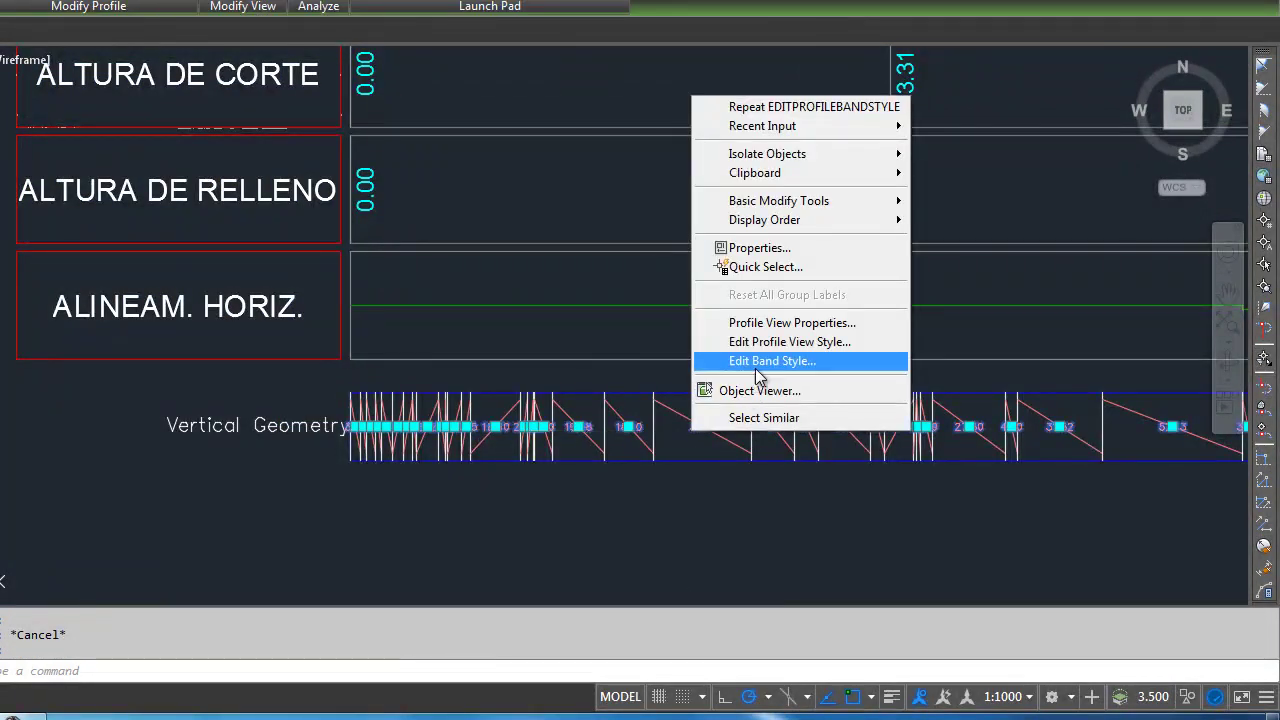
click(745, 360)
text(40)
key(Tab)
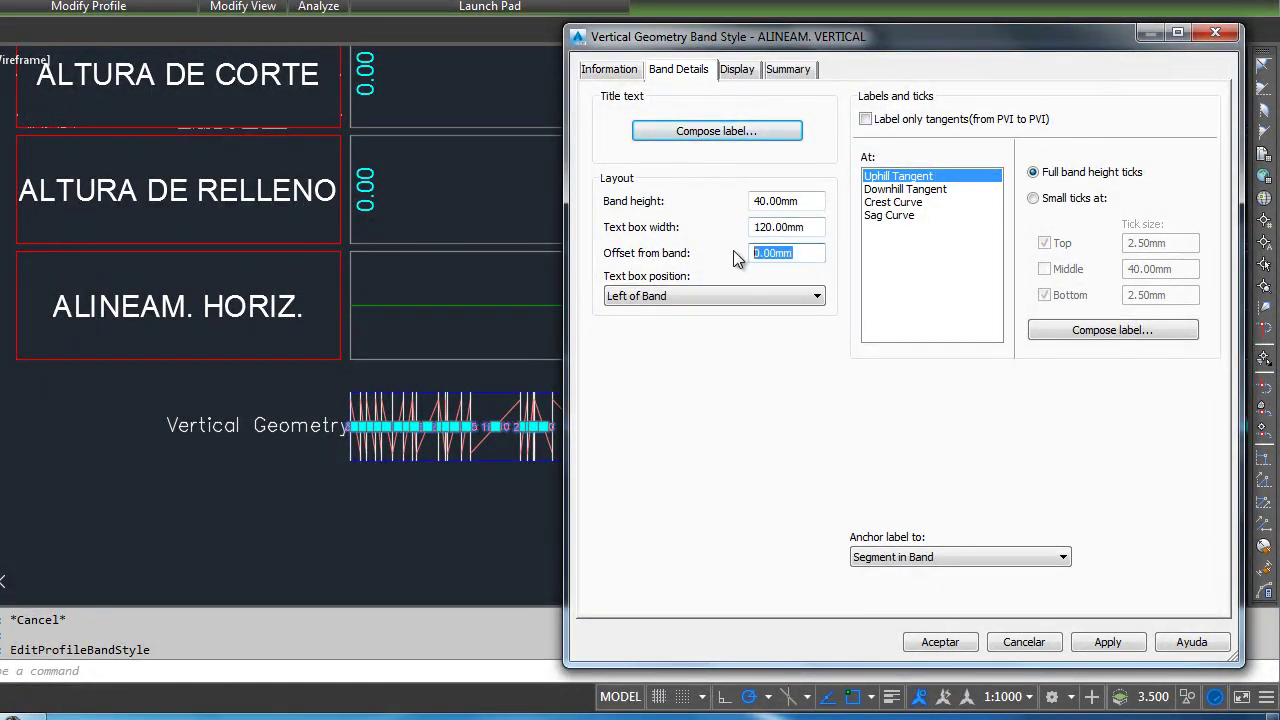
text(4)
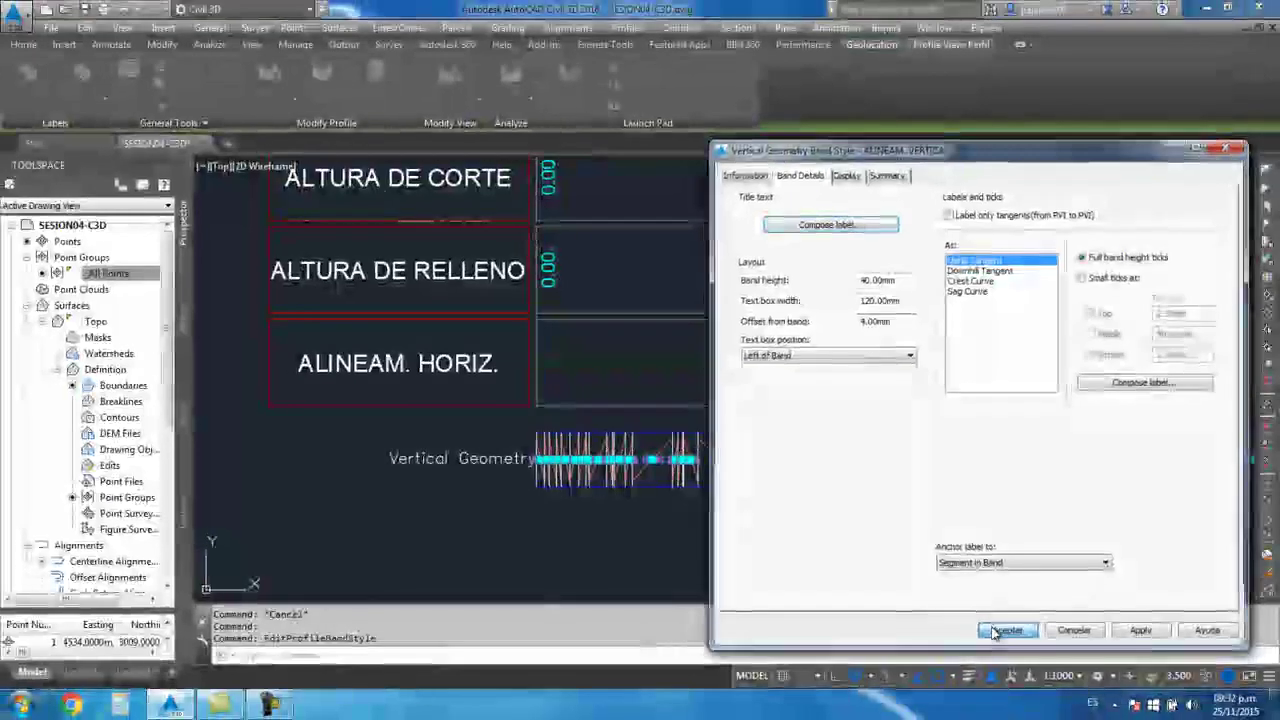
click(962, 636)
scroll(616, 435, down, 2)
scroll(566, 425, up, 2)
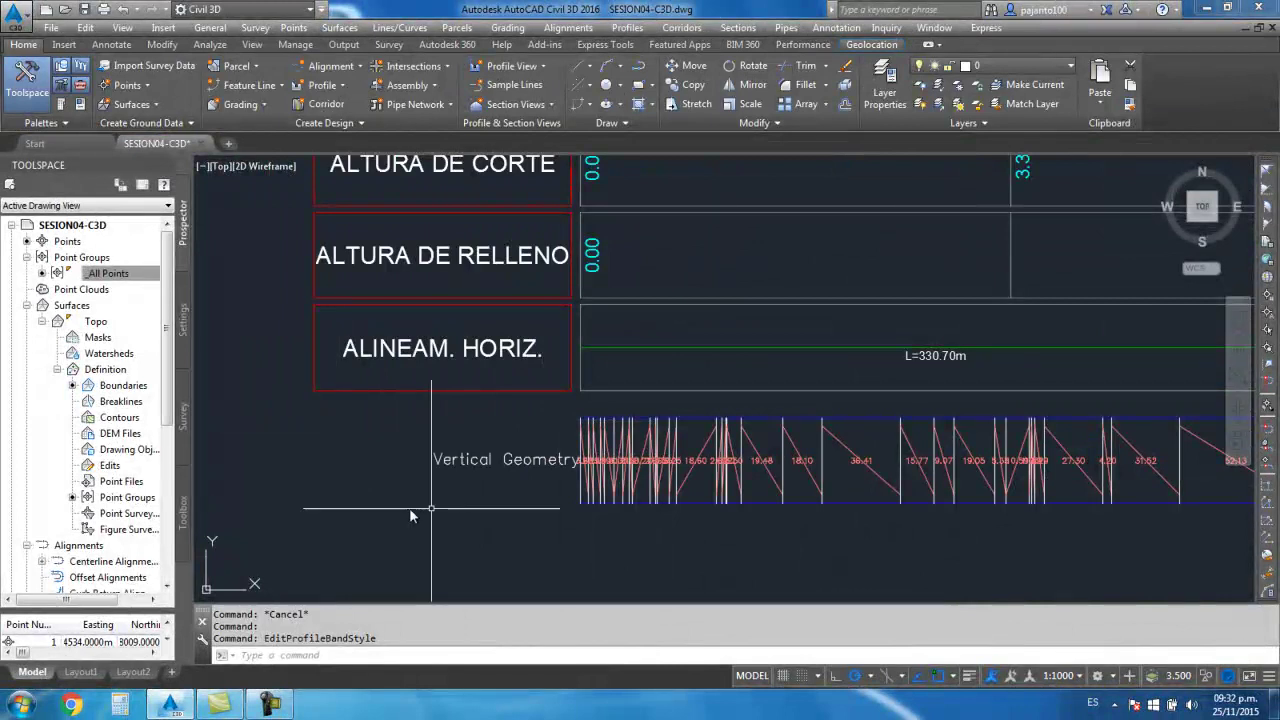
Open the Vertical Geometry band's style and go to its Display settings
click(504, 464)
right_click(505, 462)
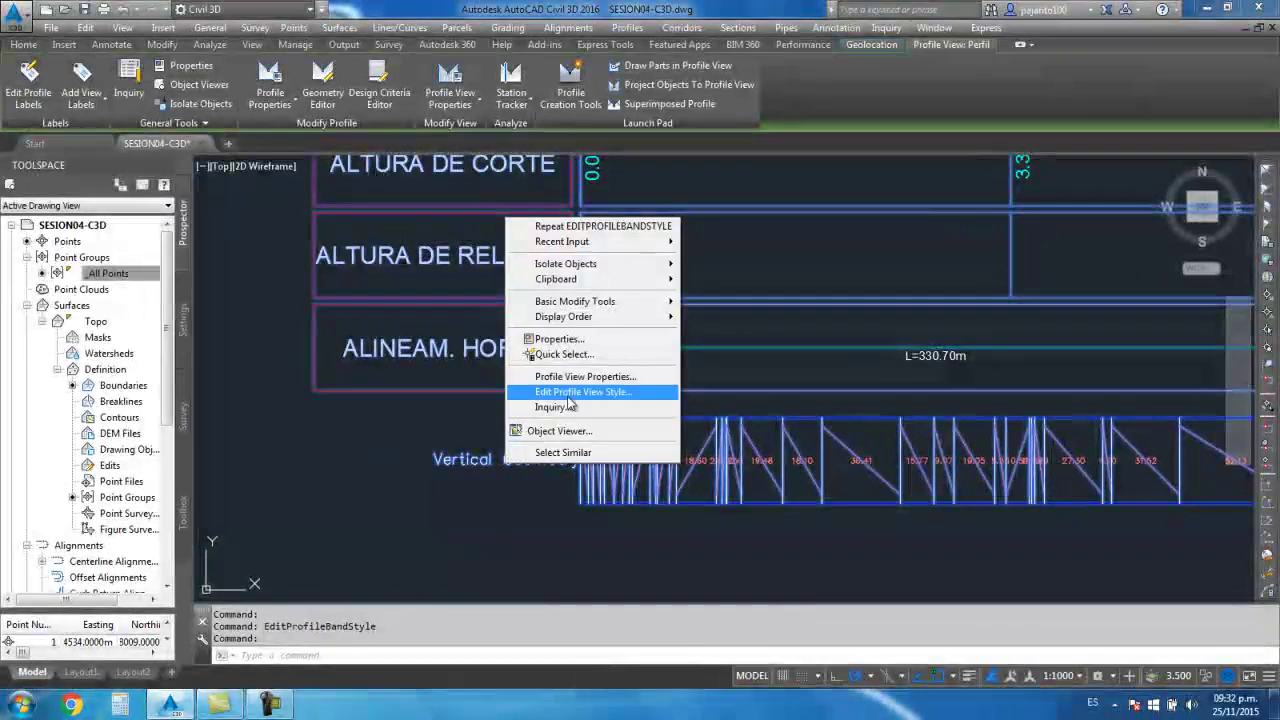
key(Escape)
key(Escape)
click(710, 462)
right_click(710, 462)
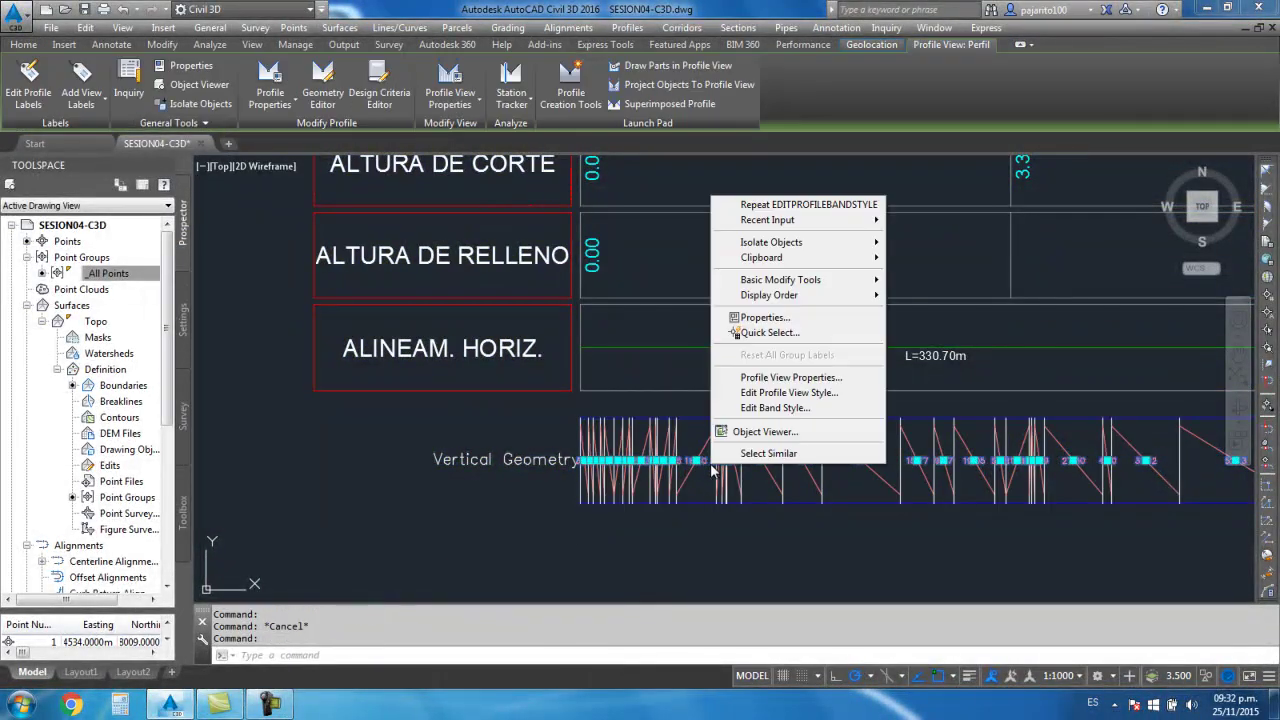
click(773, 408)
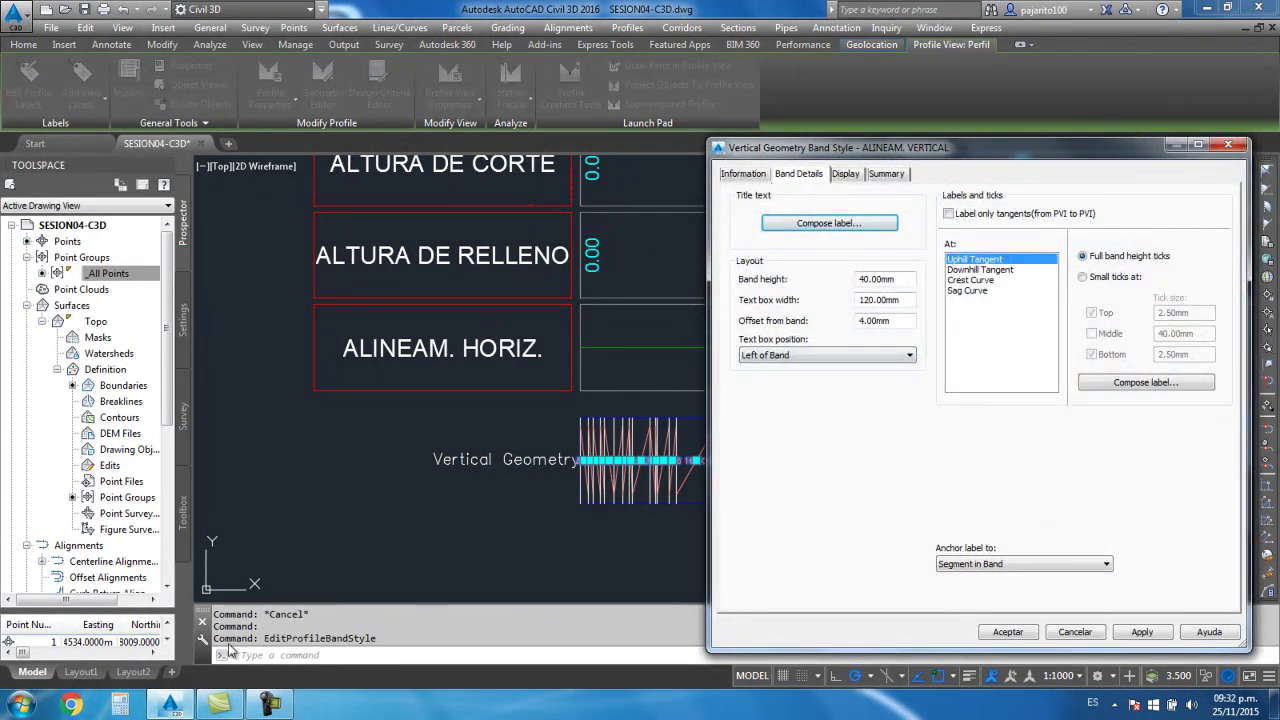
click(270, 704)
click(1240, 588)
click(847, 175)
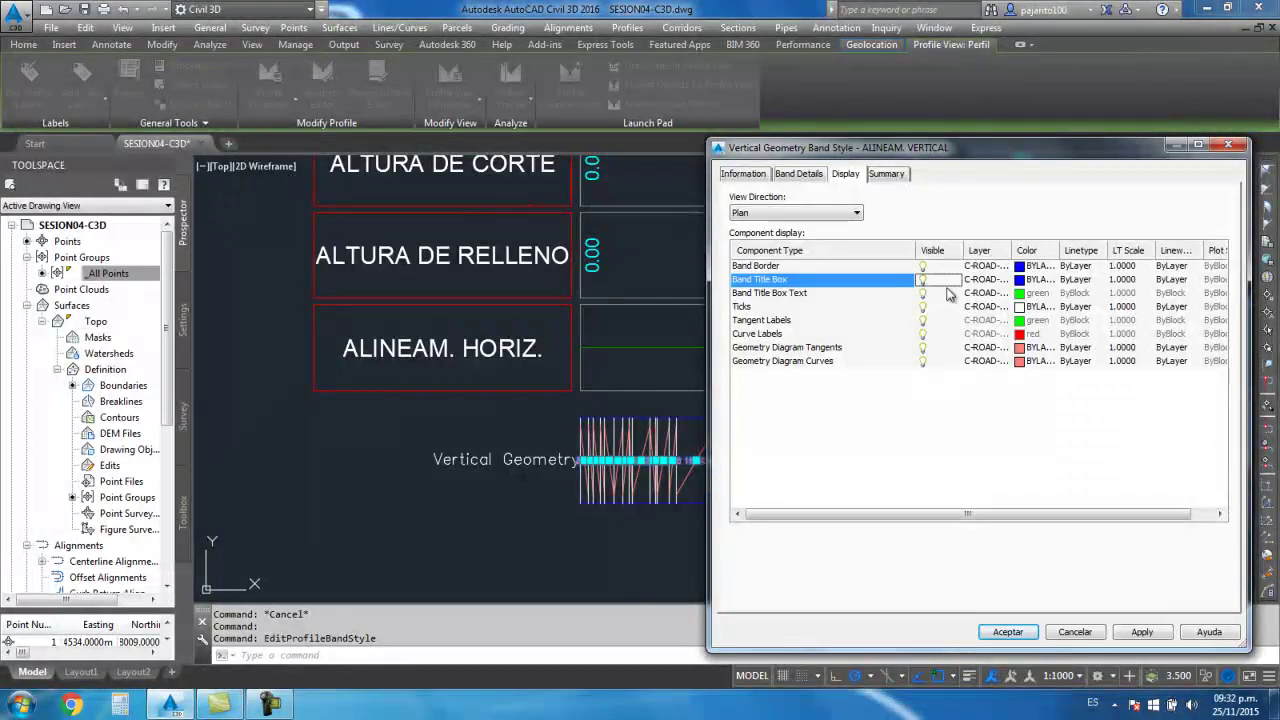
Set the band title box colour to red and the band border to 253, then apply
click(1030, 293)
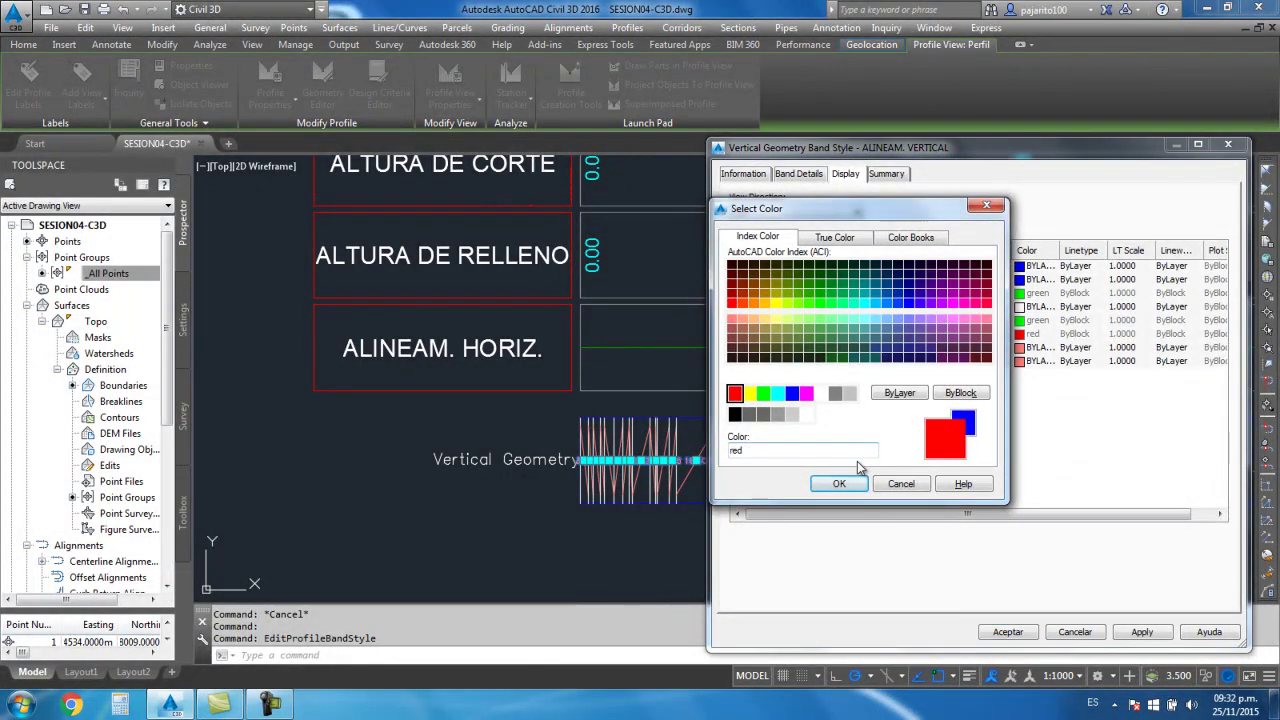
click(840, 483)
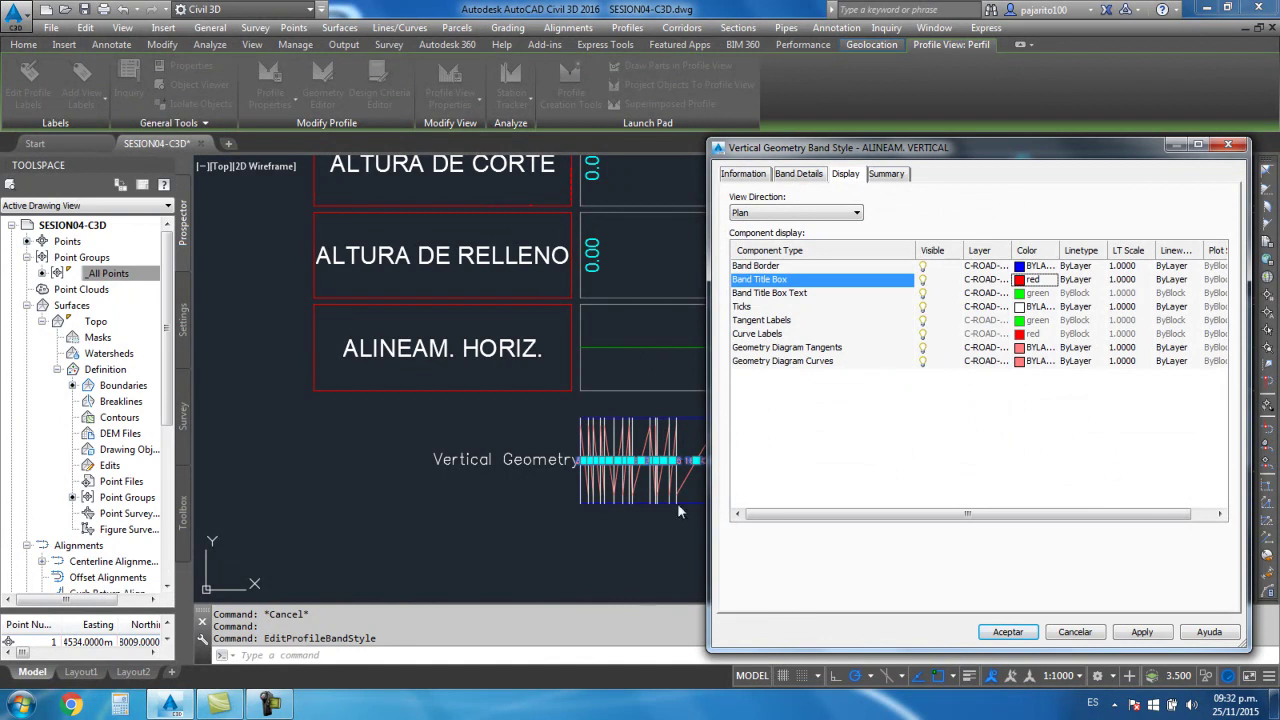
click(1028, 267)
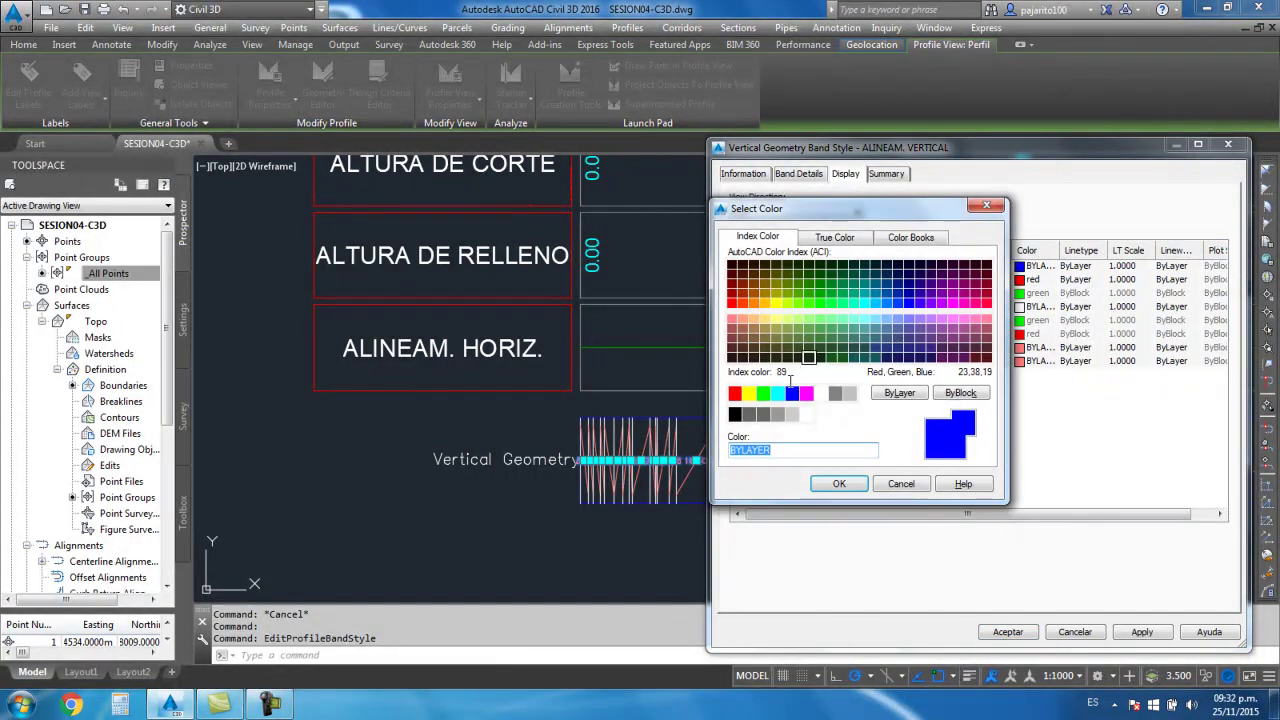
click(778, 415)
click(839, 483)
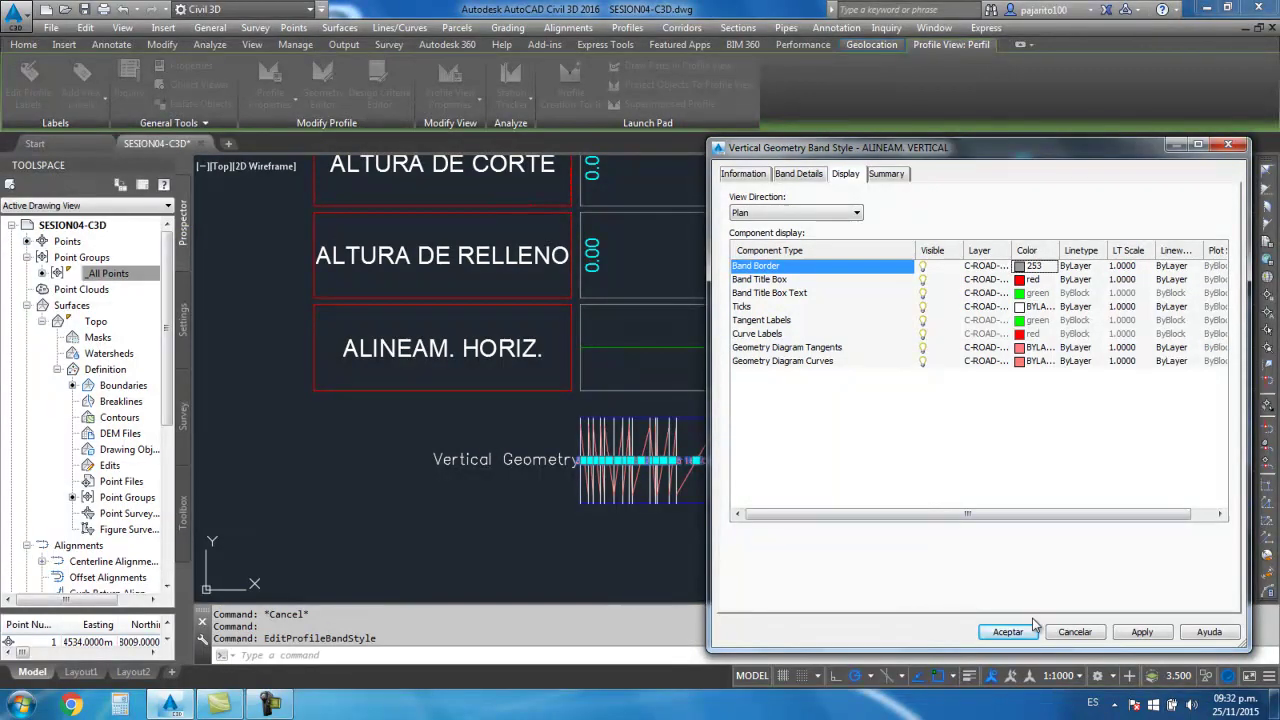
click(1006, 632)
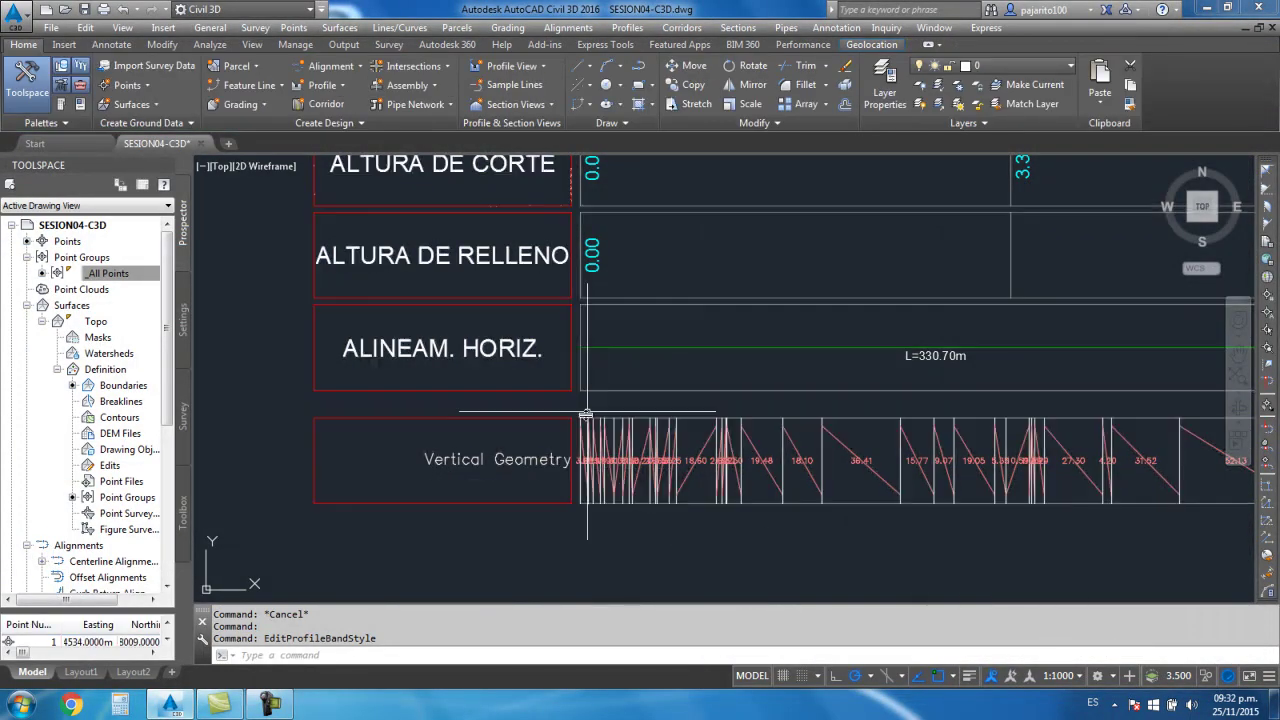
Reselect the Vertical Geometry band in the drawing and bring up its options
scroll(587, 413, down, 2)
scroll(620, 465, down, 1)
scroll(644, 468, up, 2)
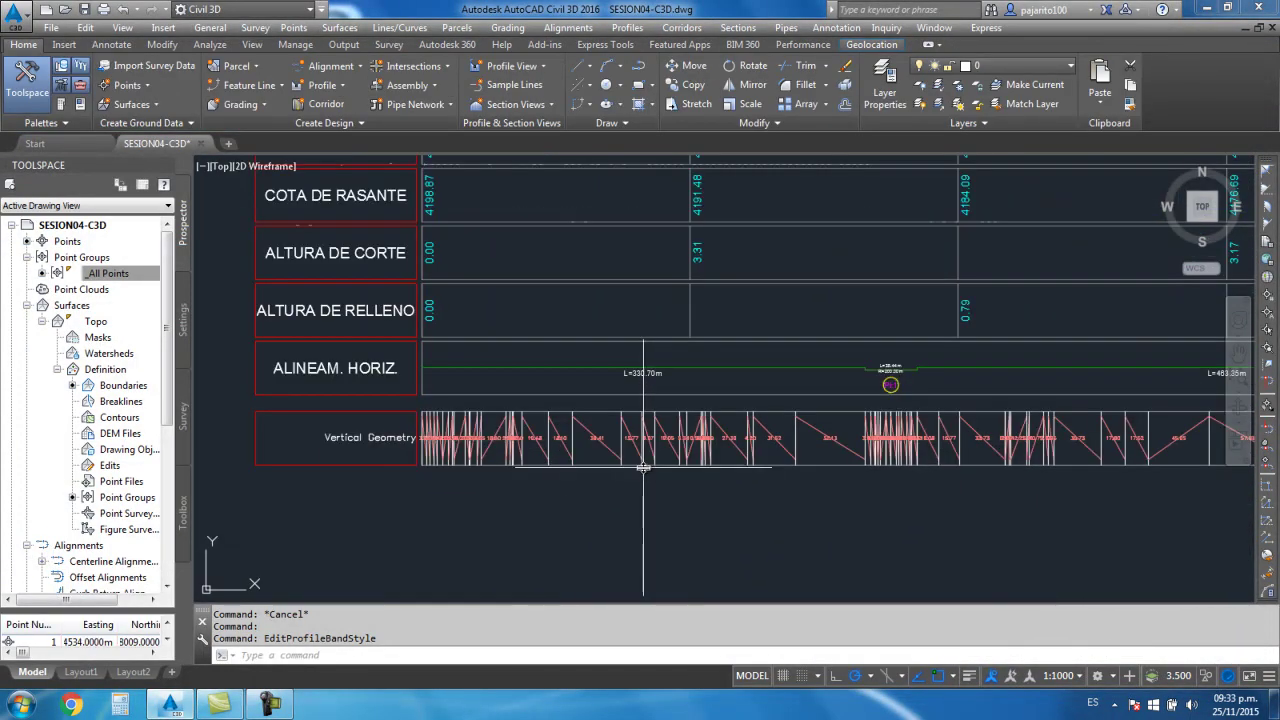
scroll(552, 404, up, 2)
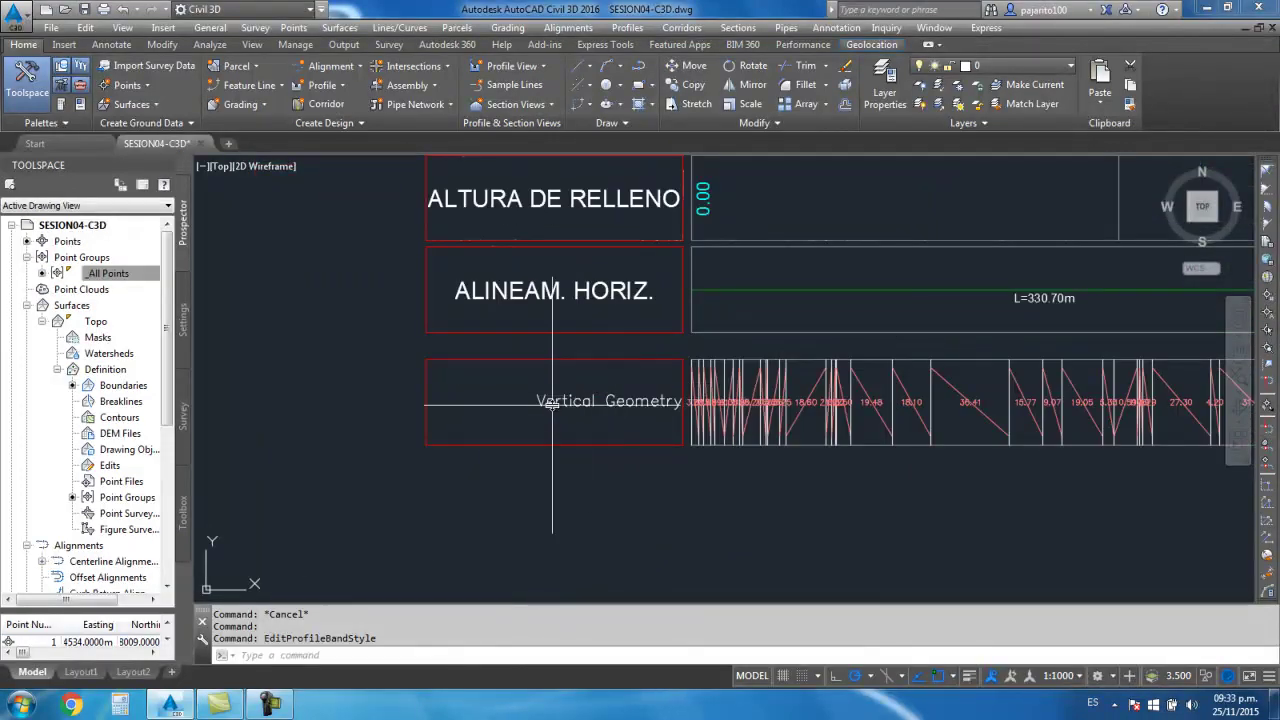
click(628, 446)
right_click(628, 446)
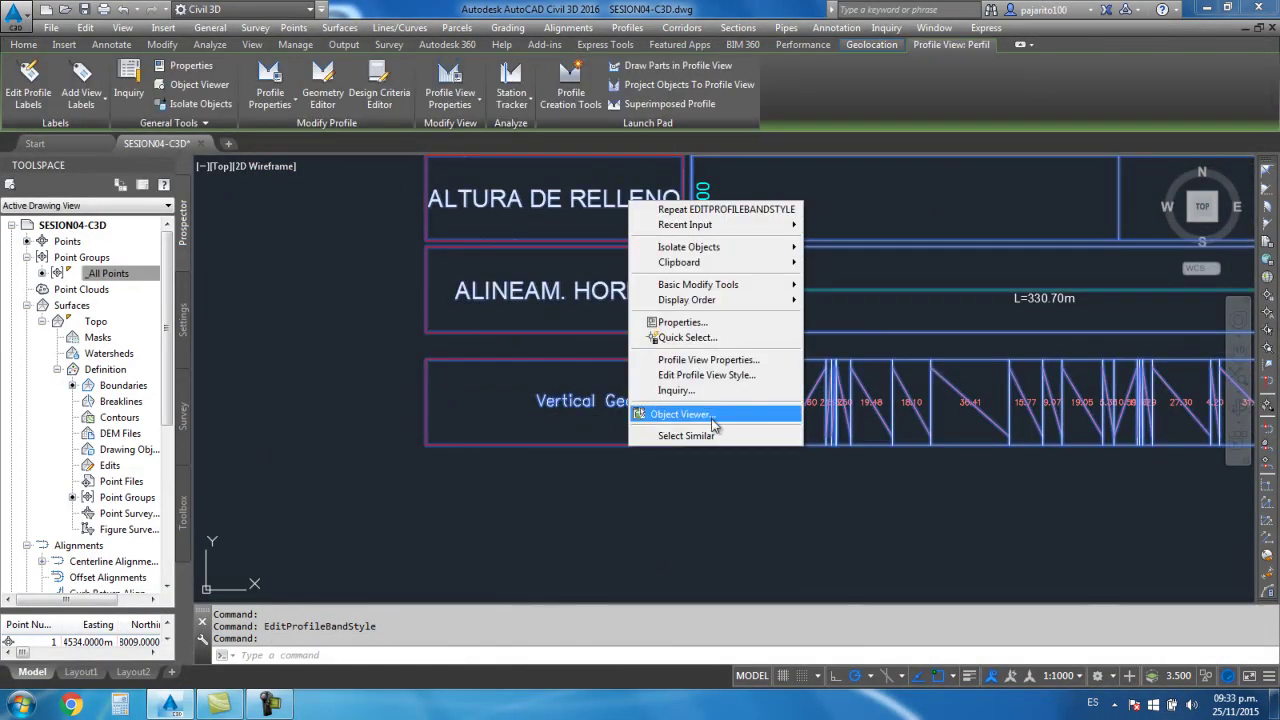
key(Escape)
key(Escape)
click(665, 408)
key(Escape)
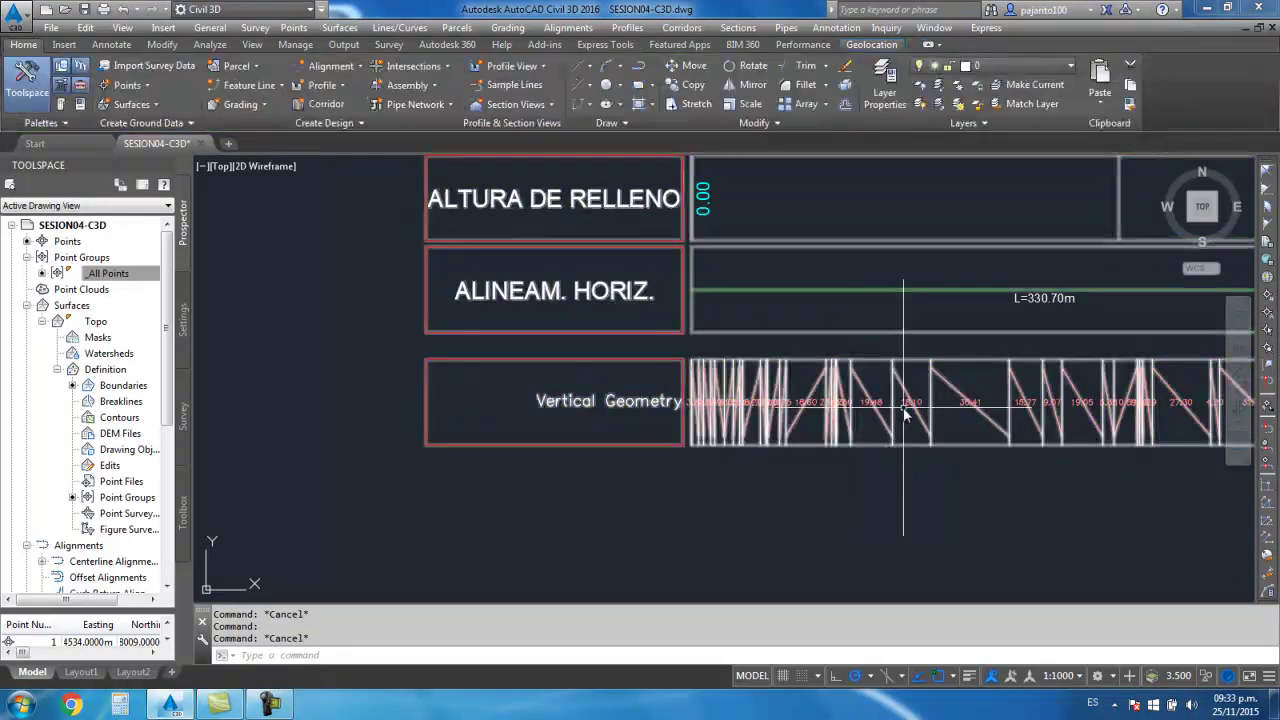
click(910, 410)
right_click(910, 410)
Edit the band title label, replacing its text so it reads 'ALINEAM. VERTIC.'
click(971, 617)
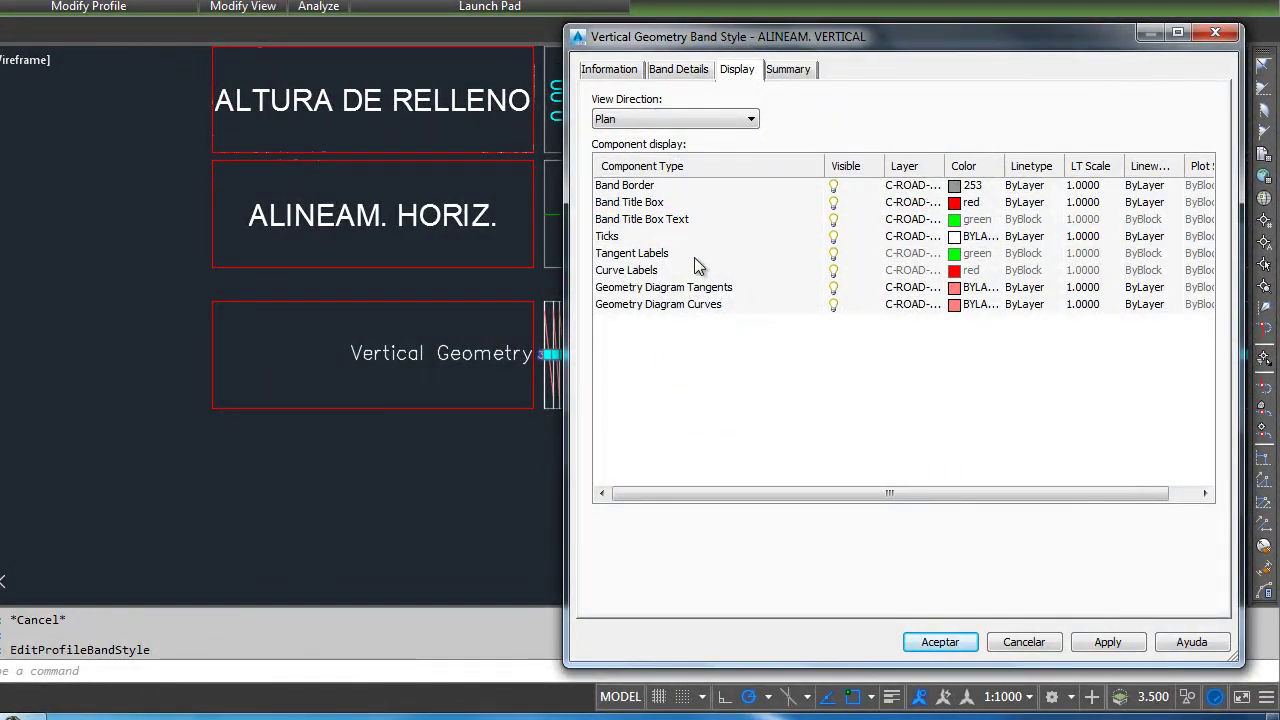
click(680, 72)
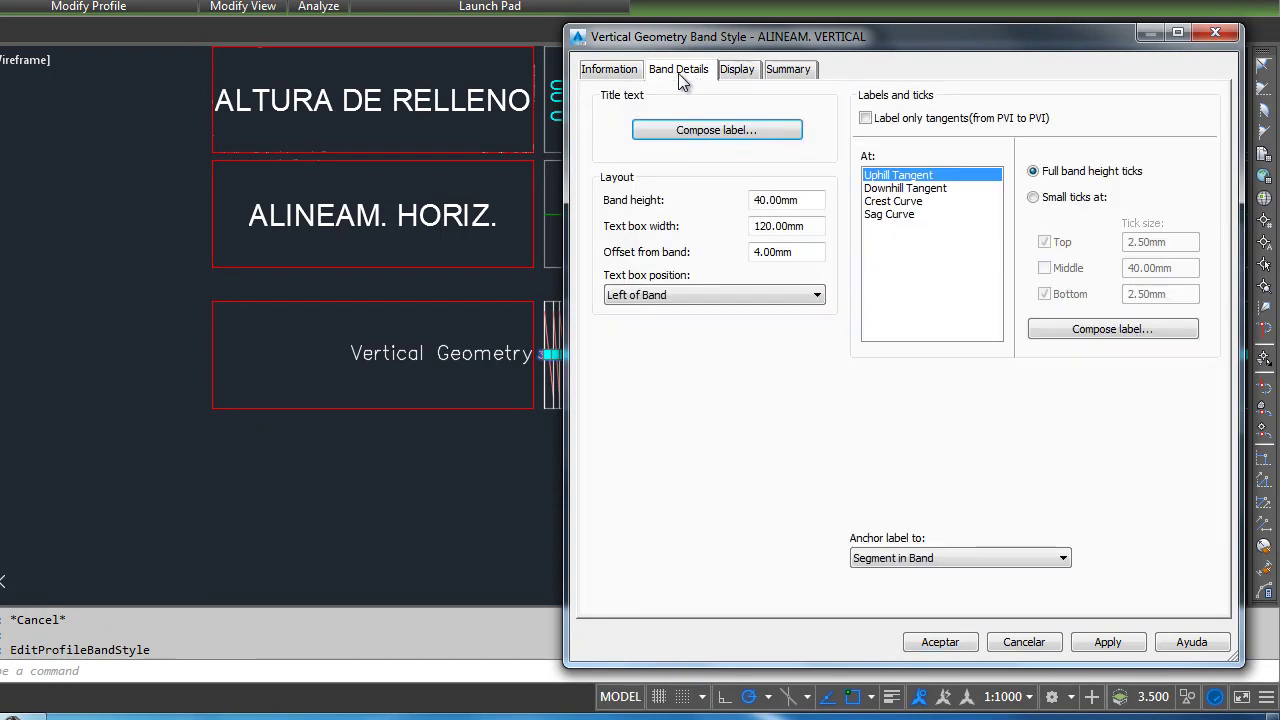
click(740, 131)
click(828, 289)
text(6)
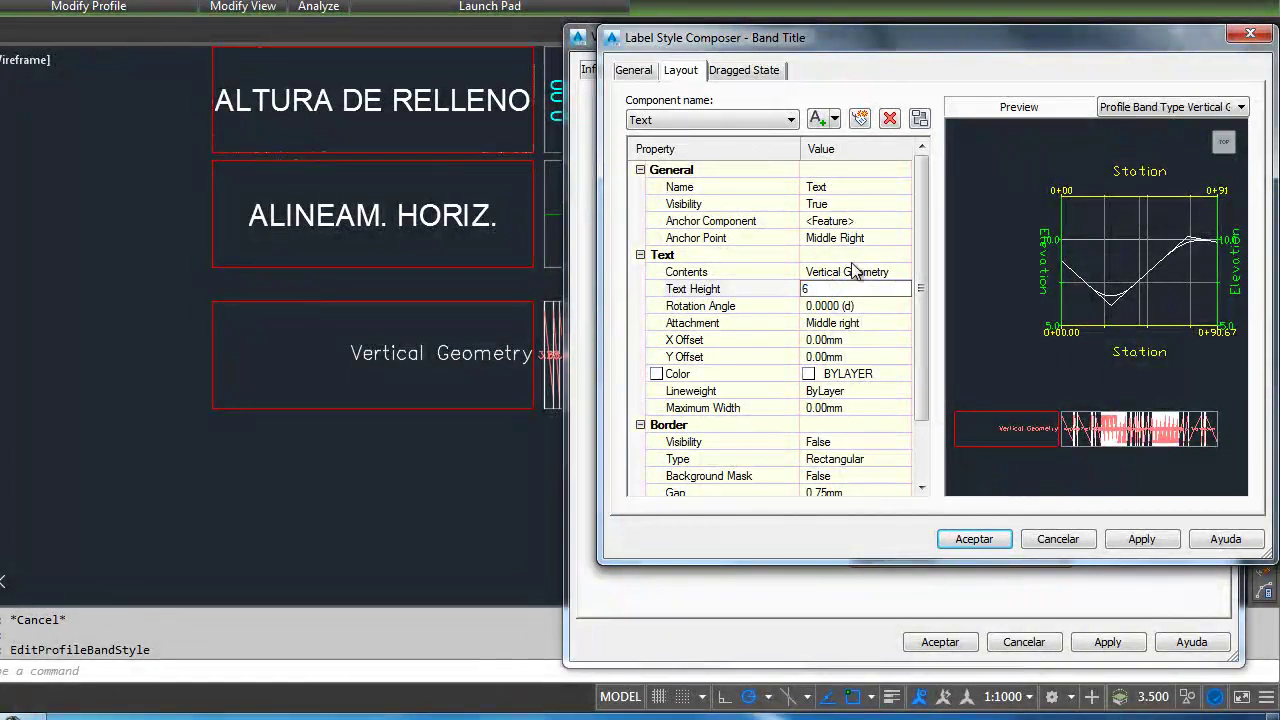
click(903, 272)
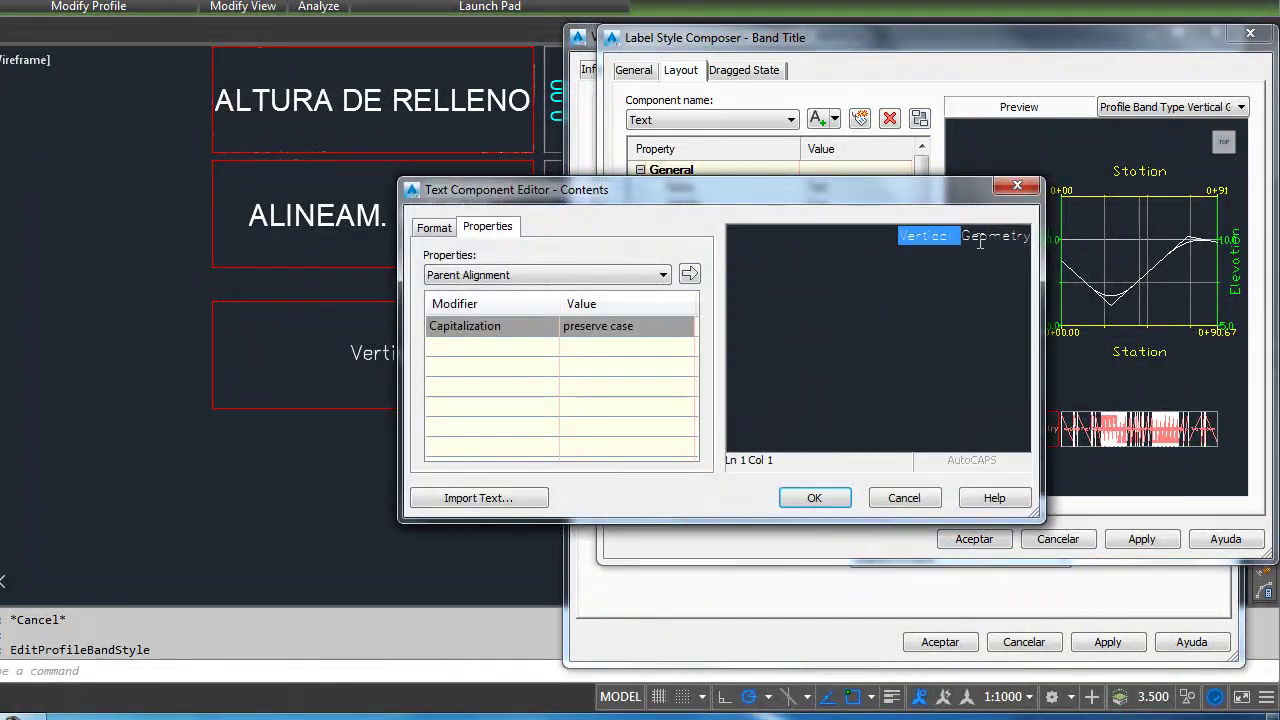
drag(981, 240, 1019, 243)
key(Delete)
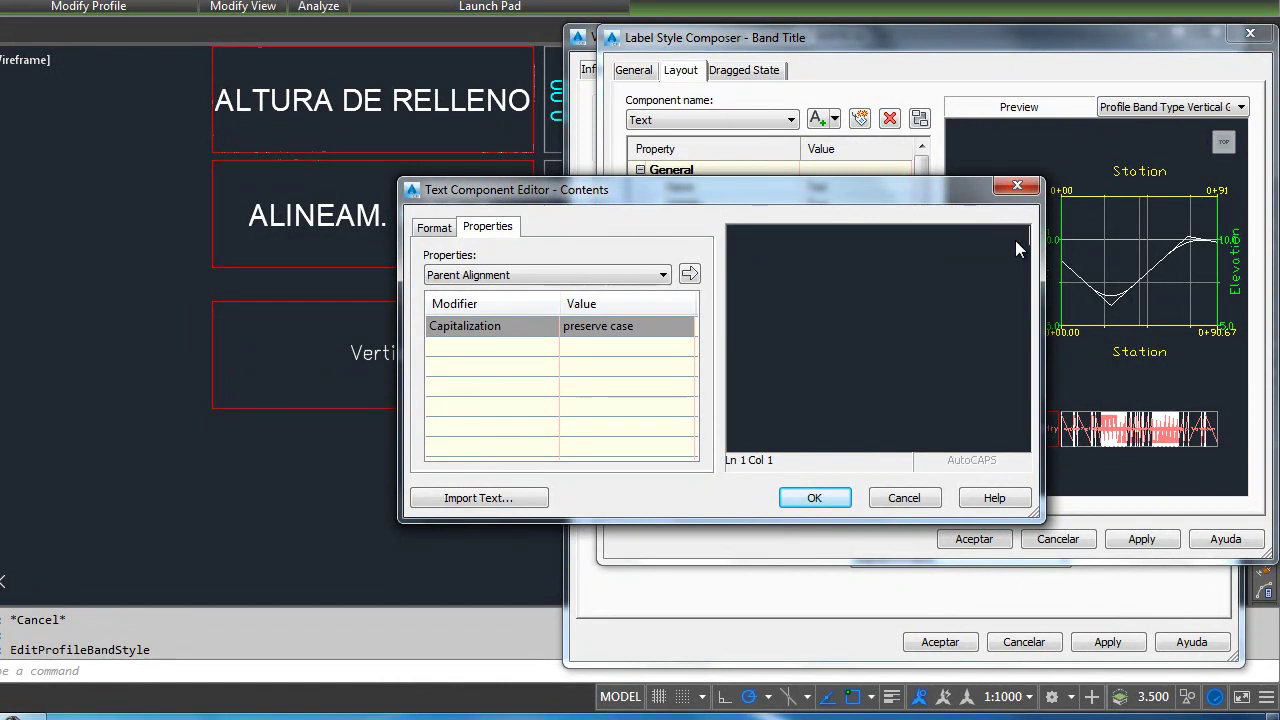
text(ALINEAM. VERTIC.)
Set the title text font to Arial and confirm the new text
click(434, 227)
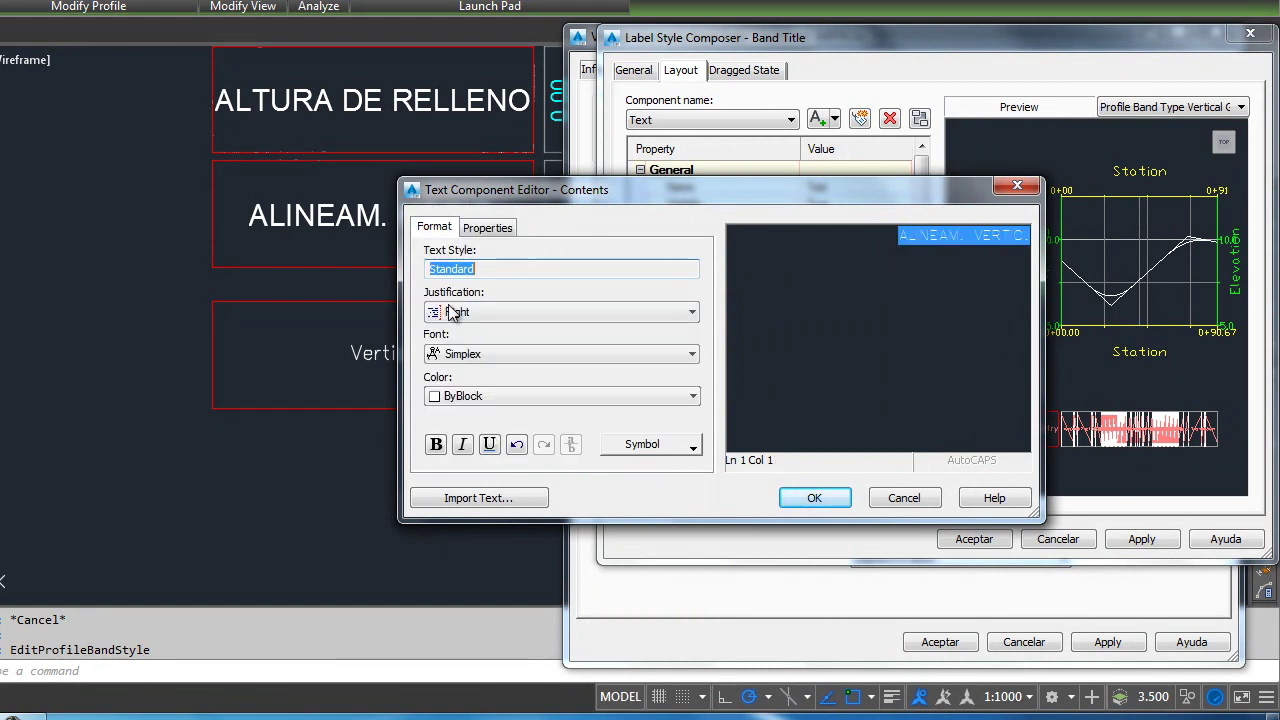
click(480, 355)
key(a)
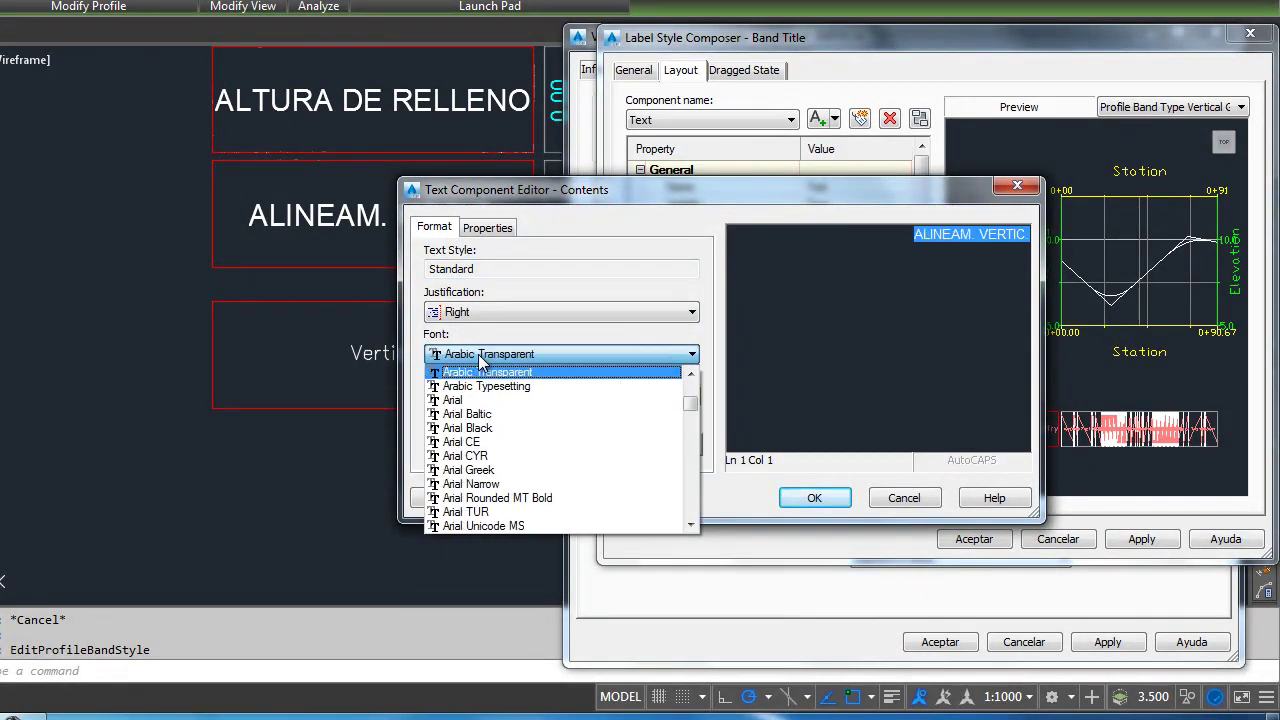
click(458, 414)
click(815, 498)
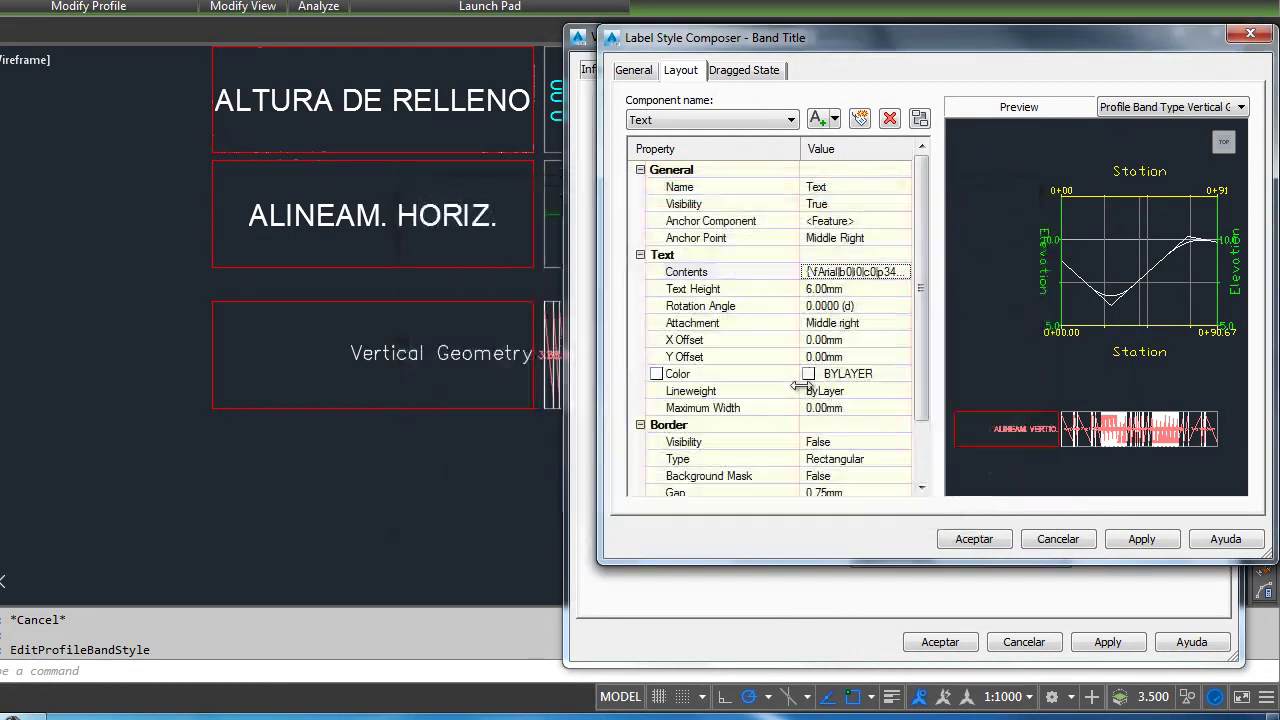
Set the title's Anchor Point and Attachment to Middle center and accept
click(830, 240)
click(835, 238)
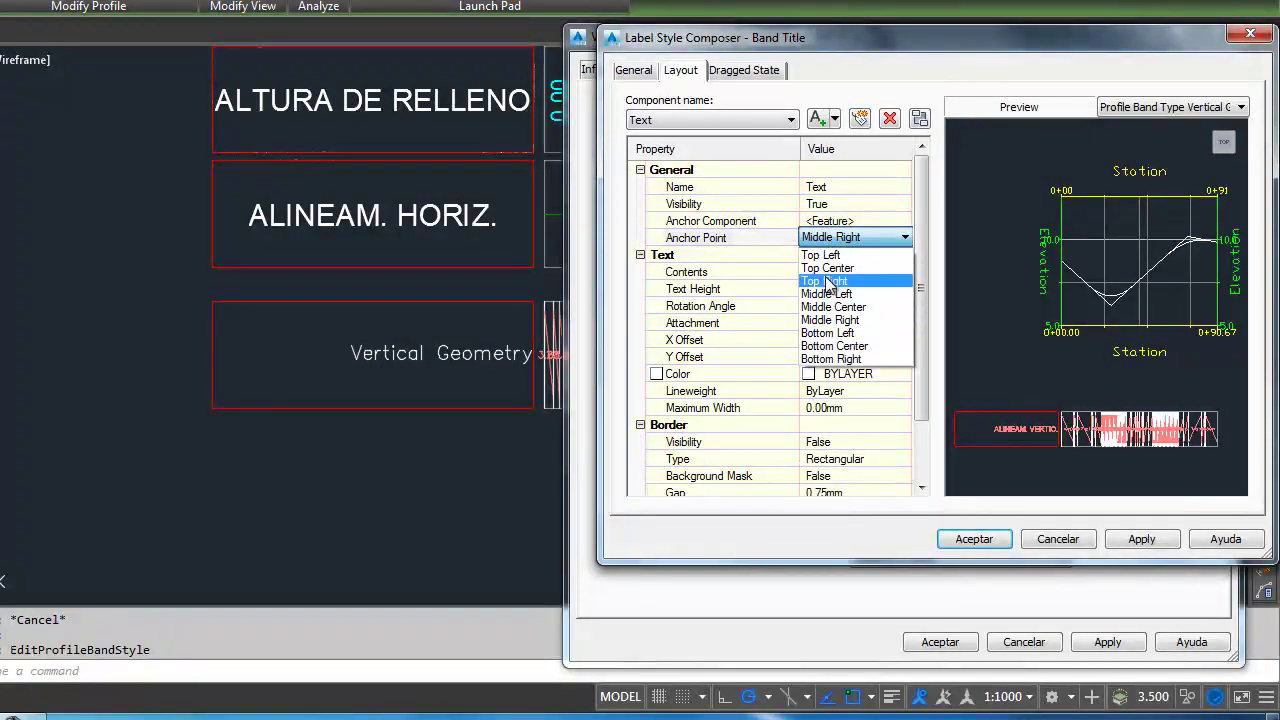
click(835, 310)
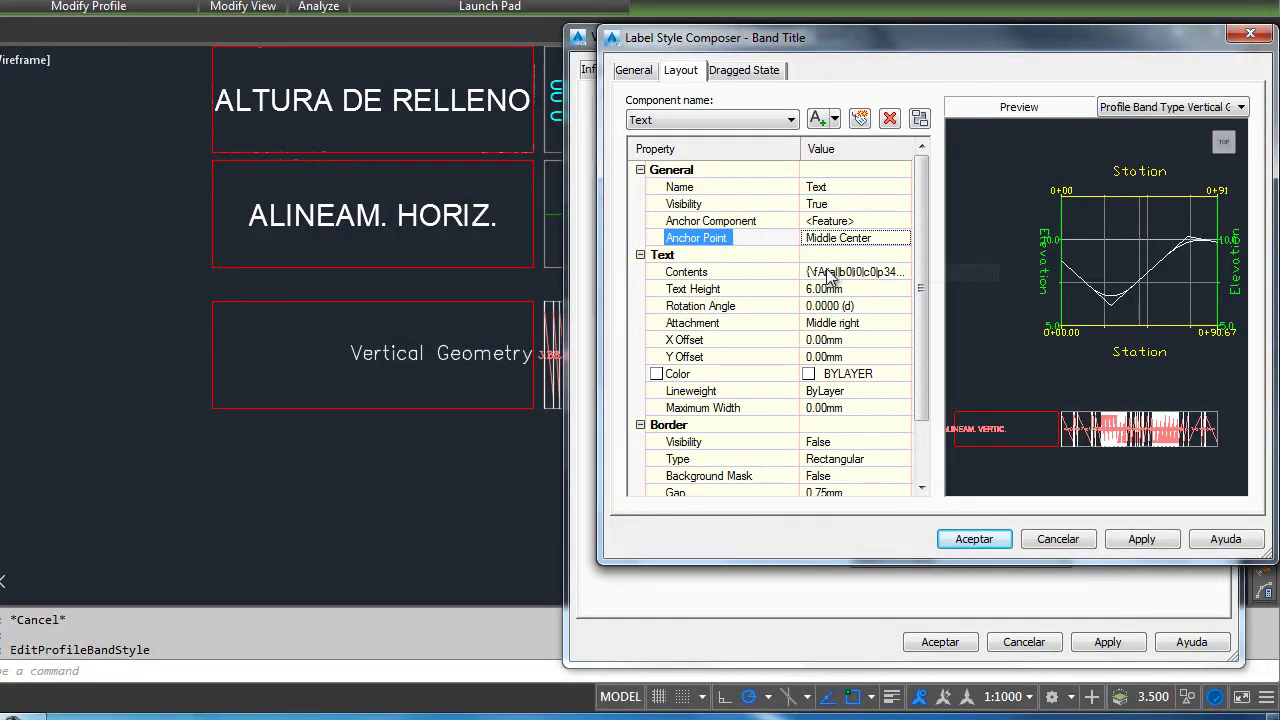
click(838, 325)
click(843, 391)
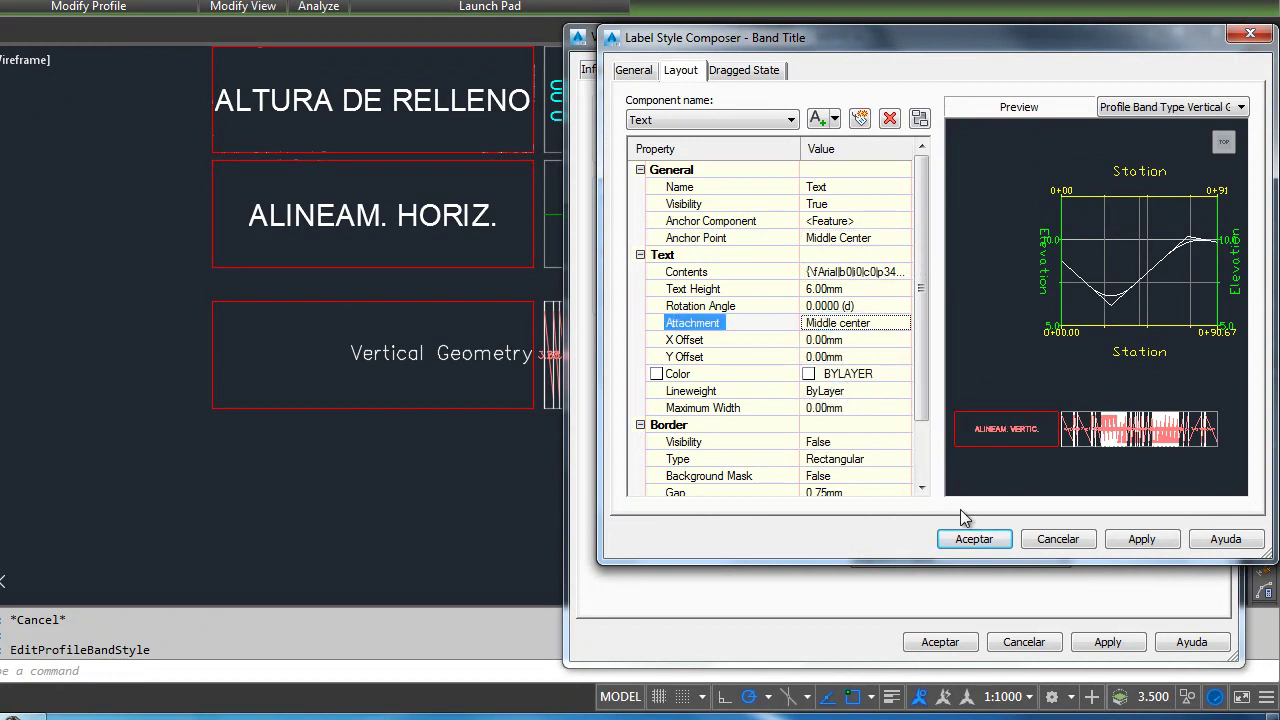
click(974, 539)
click(938, 638)
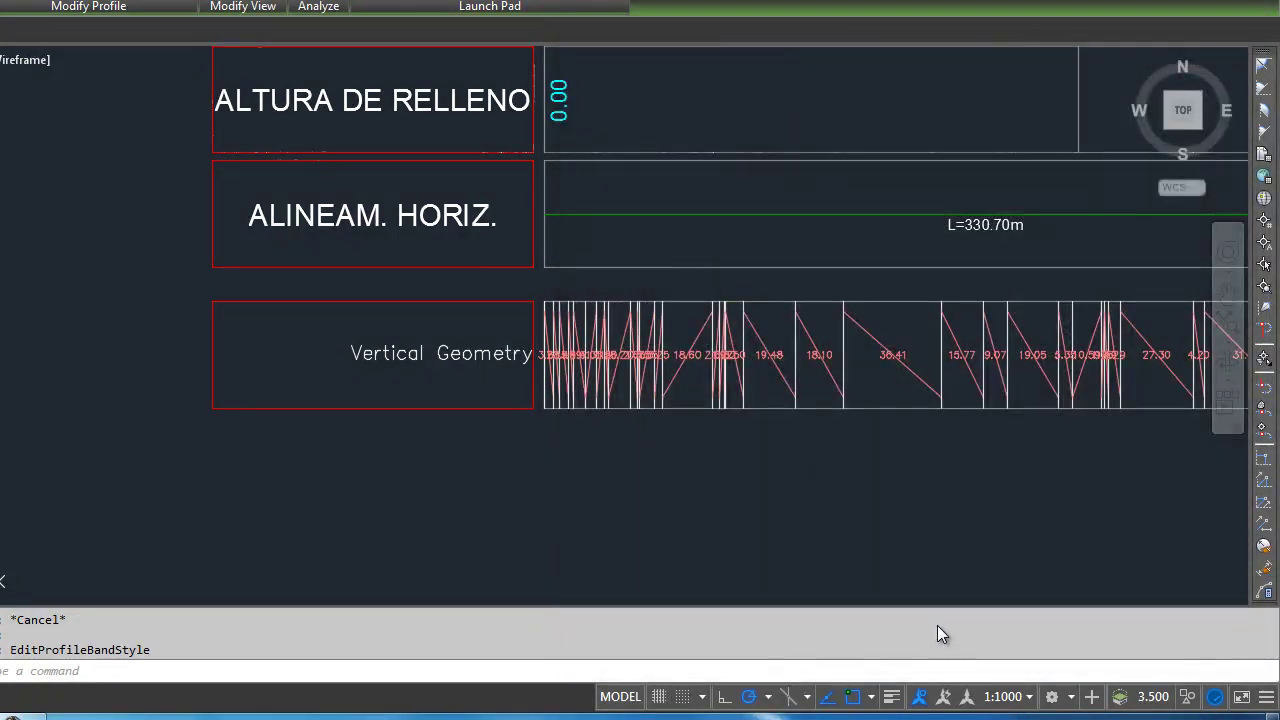
scroll(423, 250, up, 2)
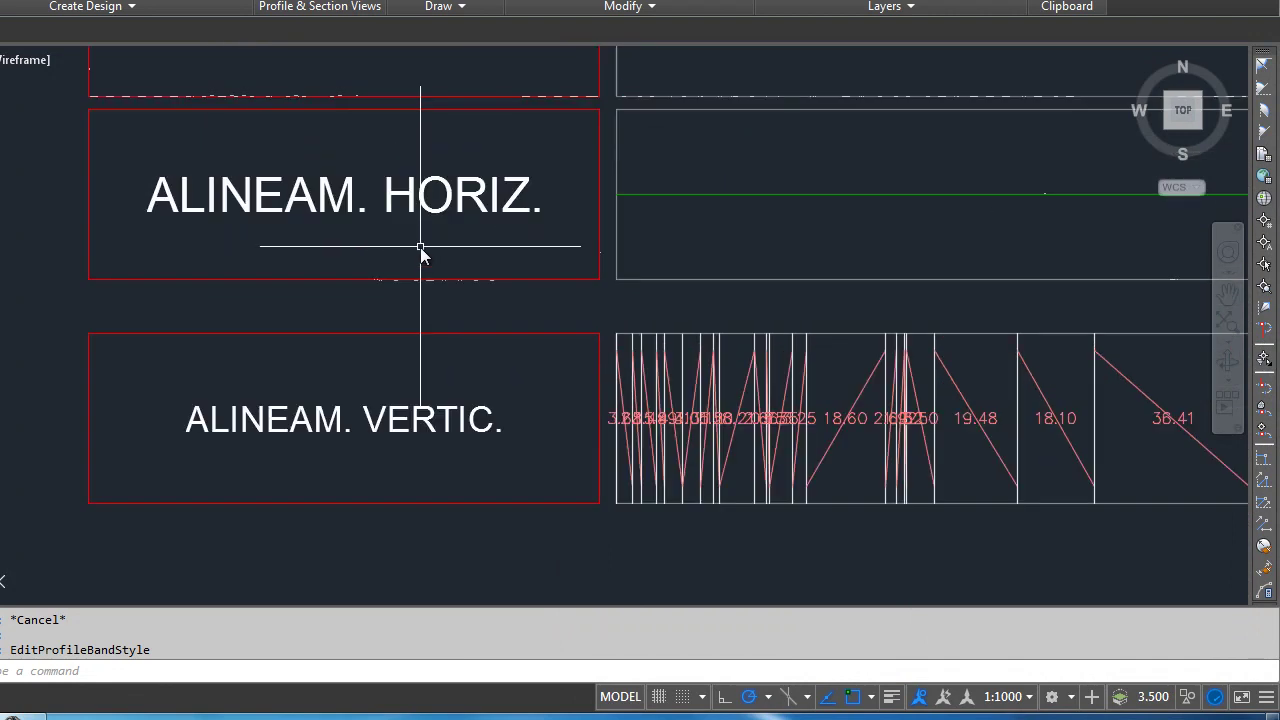
scroll(643, 253, down, 3)
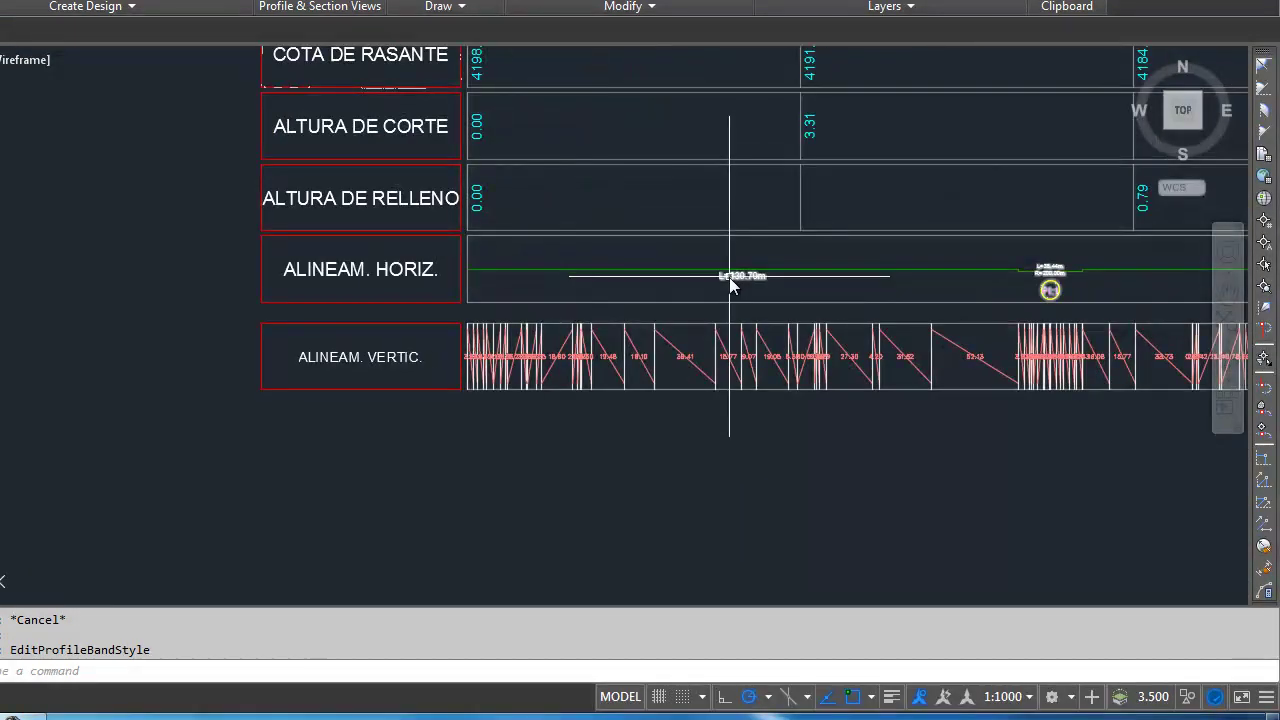
click(753, 288)
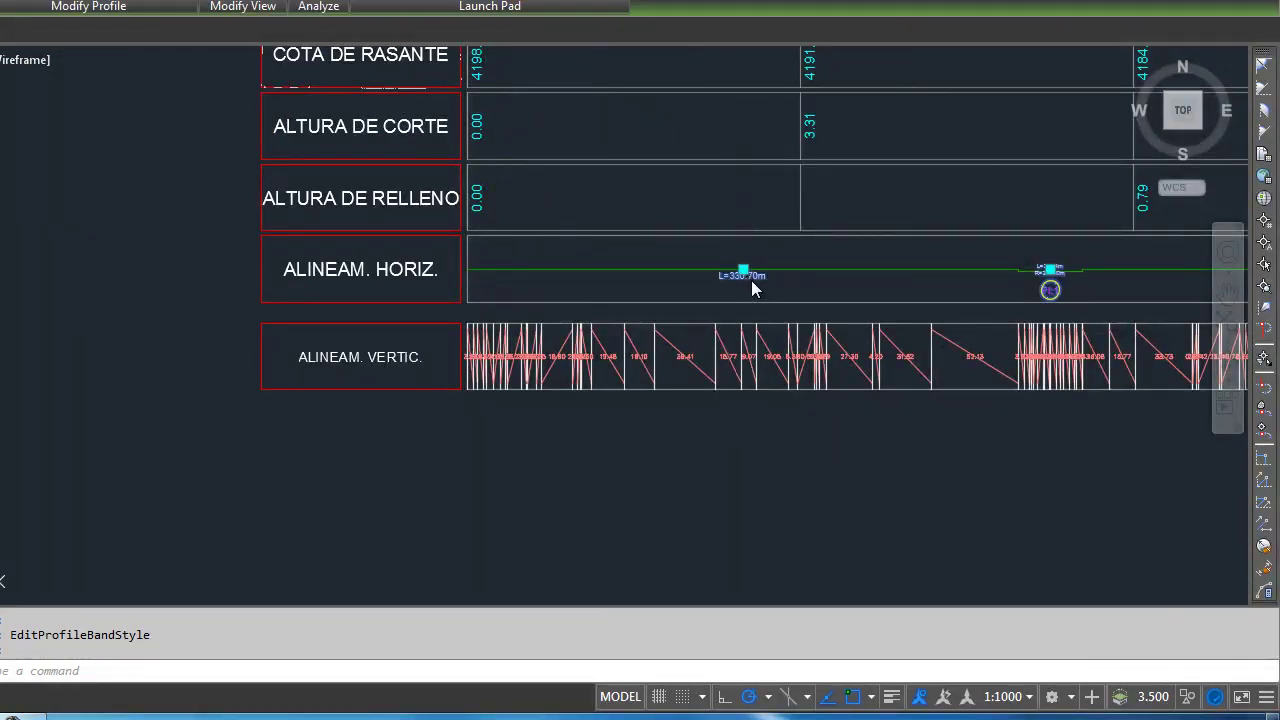
right_click(751, 286)
click(829, 545)
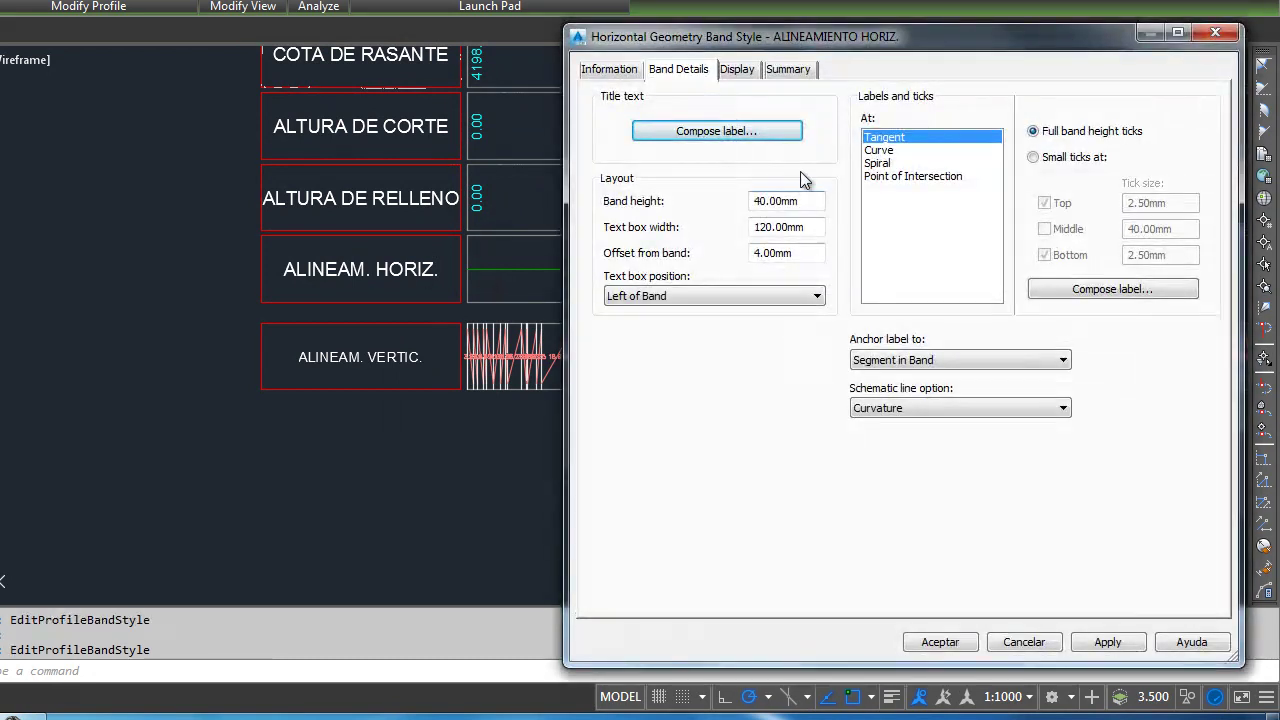
click(882, 137)
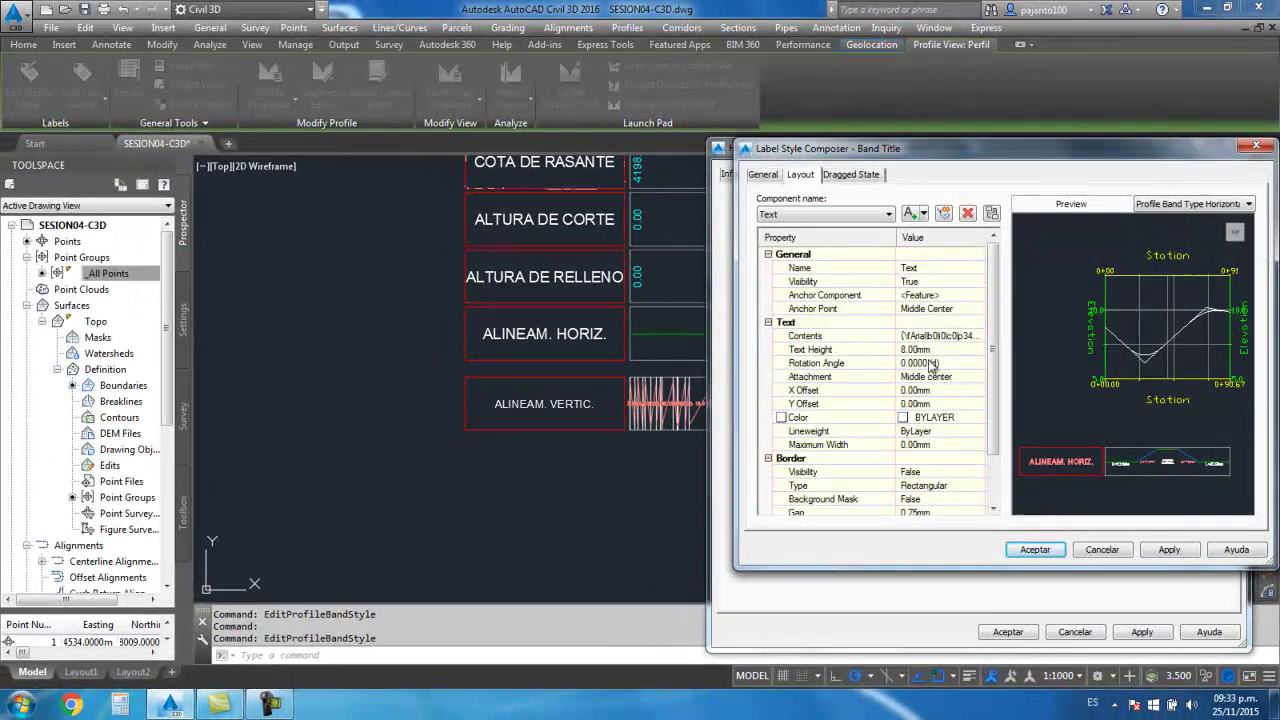
click(1256, 148)
click(1228, 146)
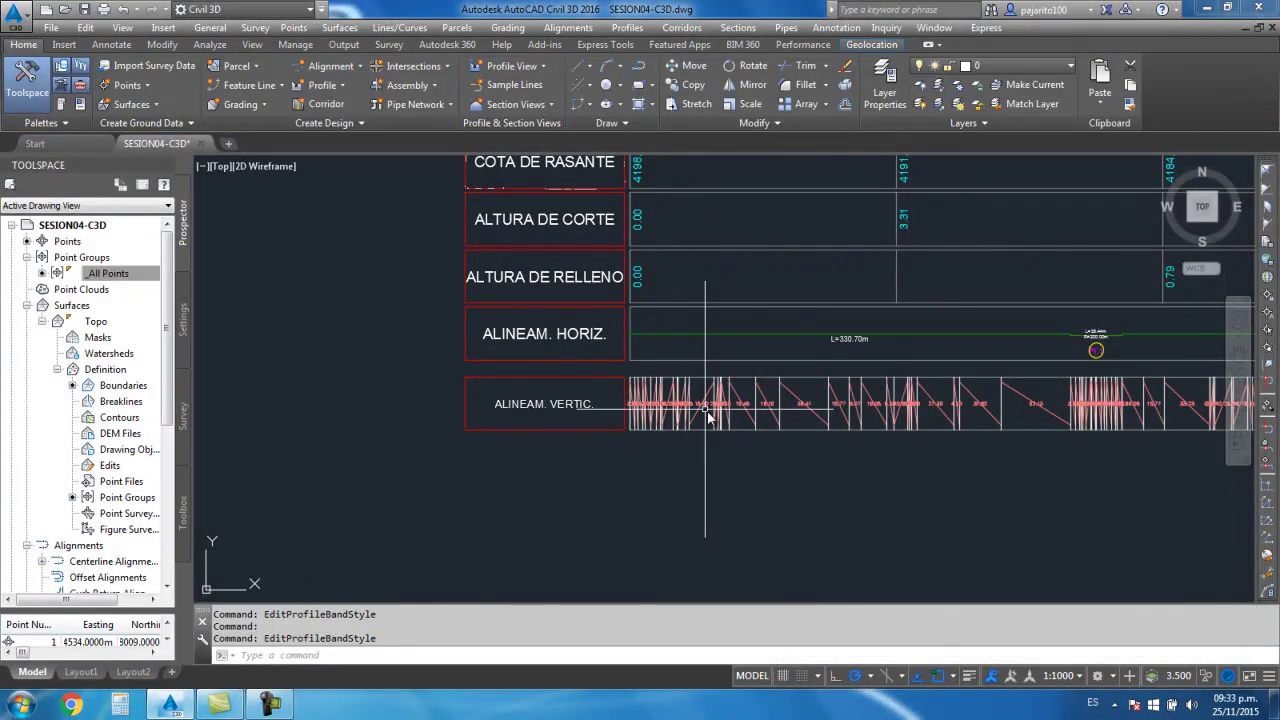
scroll(700, 400, up, 3)
click(700, 400)
right_click(700, 400)
Set the ALINEAM. VERTIC. title text height to 8 and close the band style
click(770, 606)
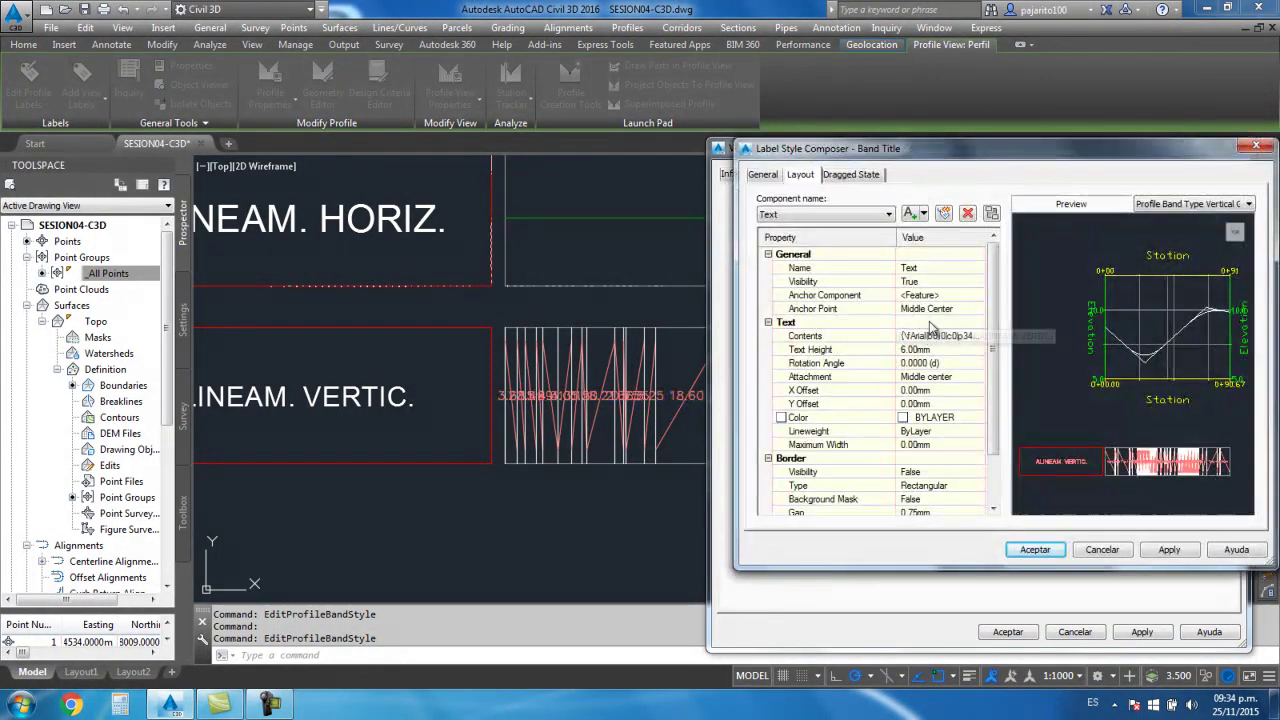
text(8)
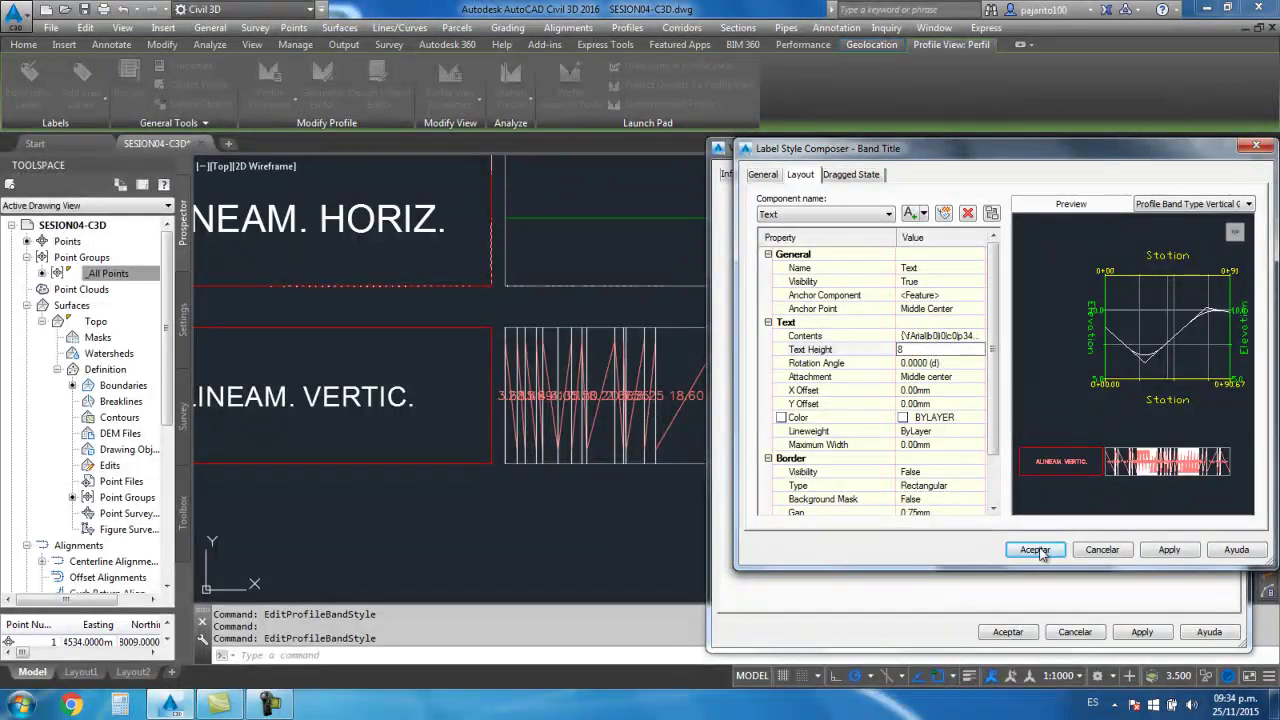
click(1038, 551)
click(1007, 631)
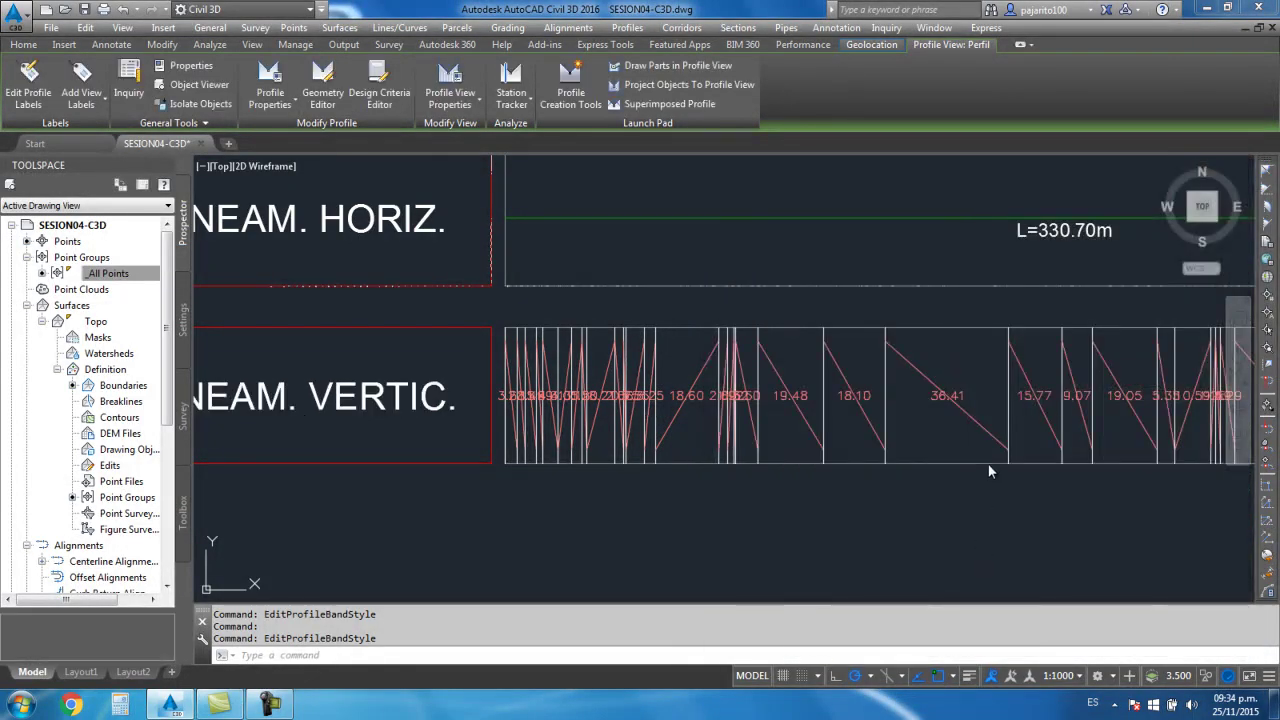
Zoom and pan along the vertical geometry band to review it, then select the profile view
scroll(977, 453, down, 2)
scroll(560, 347, down, 3)
scroll(586, 429, up, 3)
scroll(508, 457, down, 3)
scroll(509, 447, up, 2)
scroll(449, 420, up, 4)
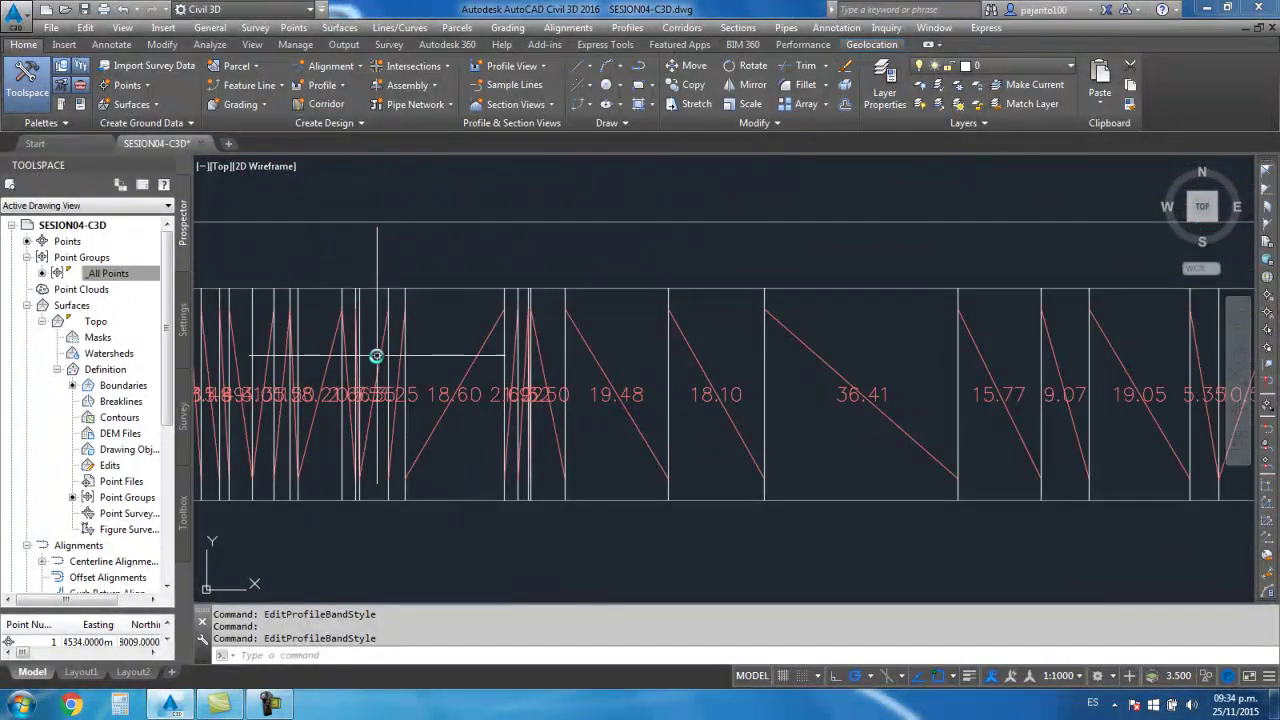
middle_drag(493, 360, 647, 357)
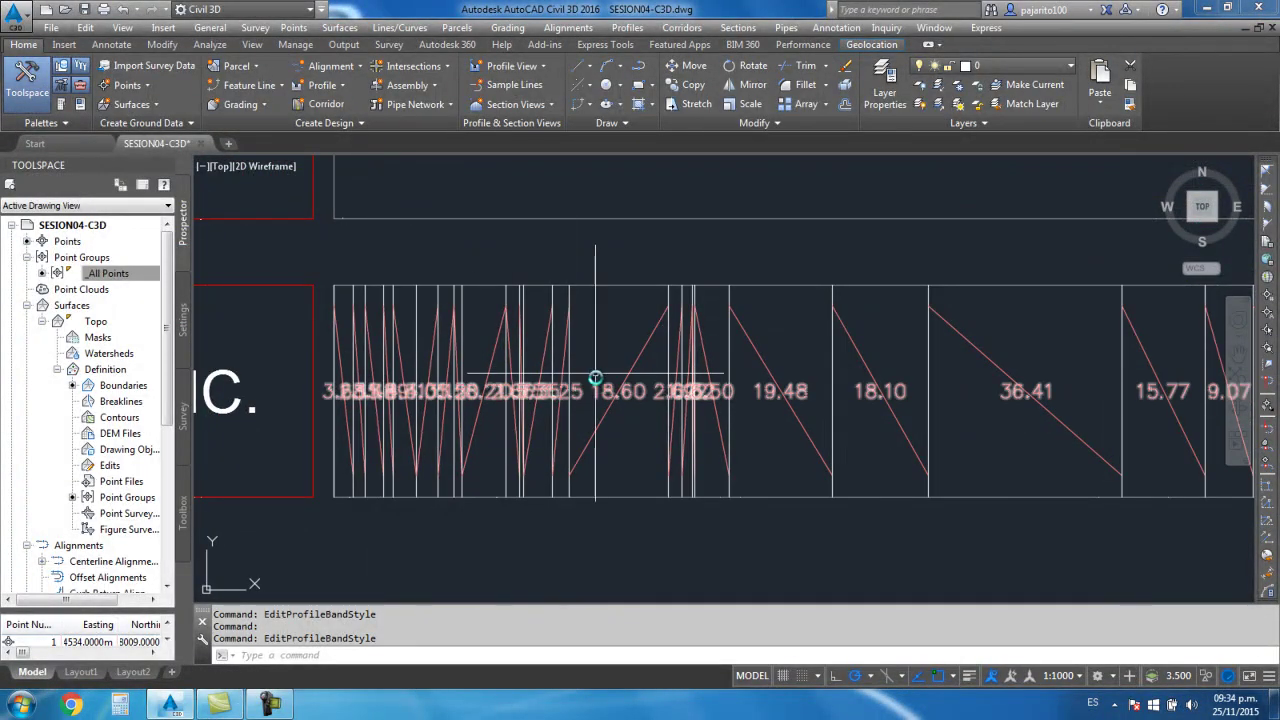
scroll(674, 386, down, 3)
scroll(651, 406, down, 1)
scroll(605, 412, down, 5)
scroll(623, 386, up, 2)
scroll(595, 235, up, 2)
scroll(630, 260, down, 3)
scroll(551, 297, up, 3)
scroll(571, 343, up, 2)
scroll(569, 330, up, 2)
scroll(569, 330, down, 1)
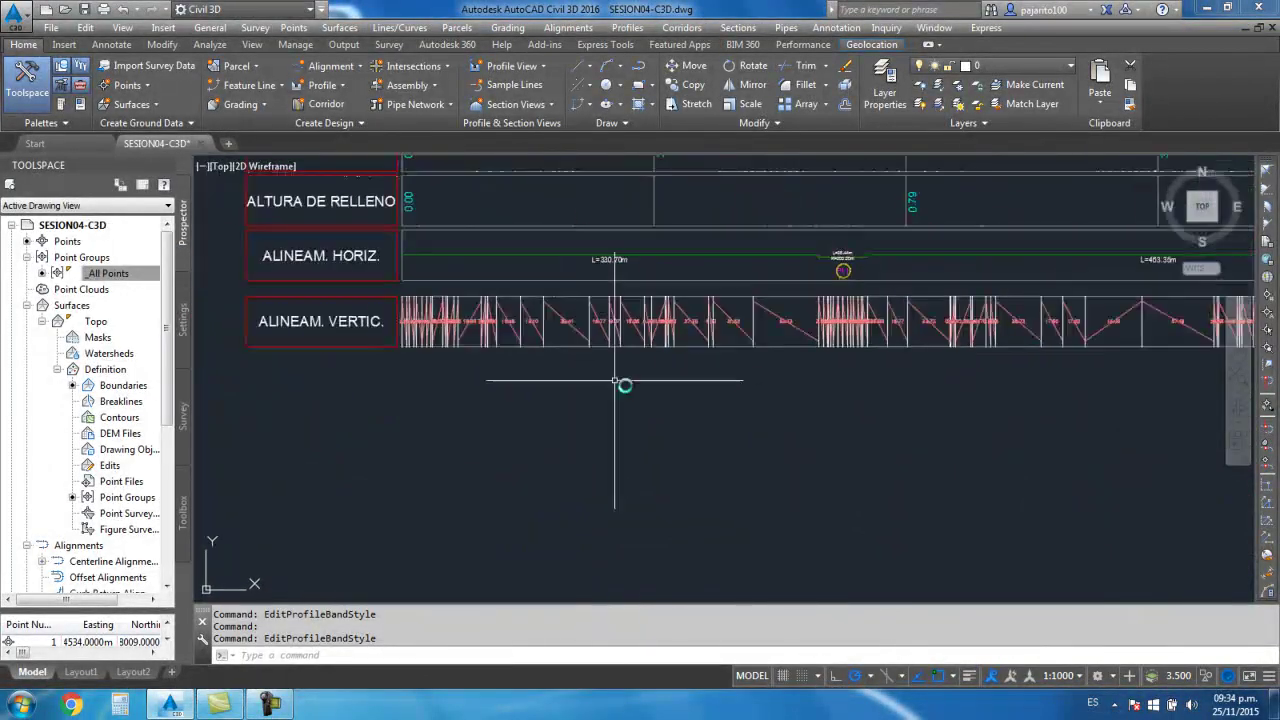
scroll(621, 385, down, 1)
click(618, 374)
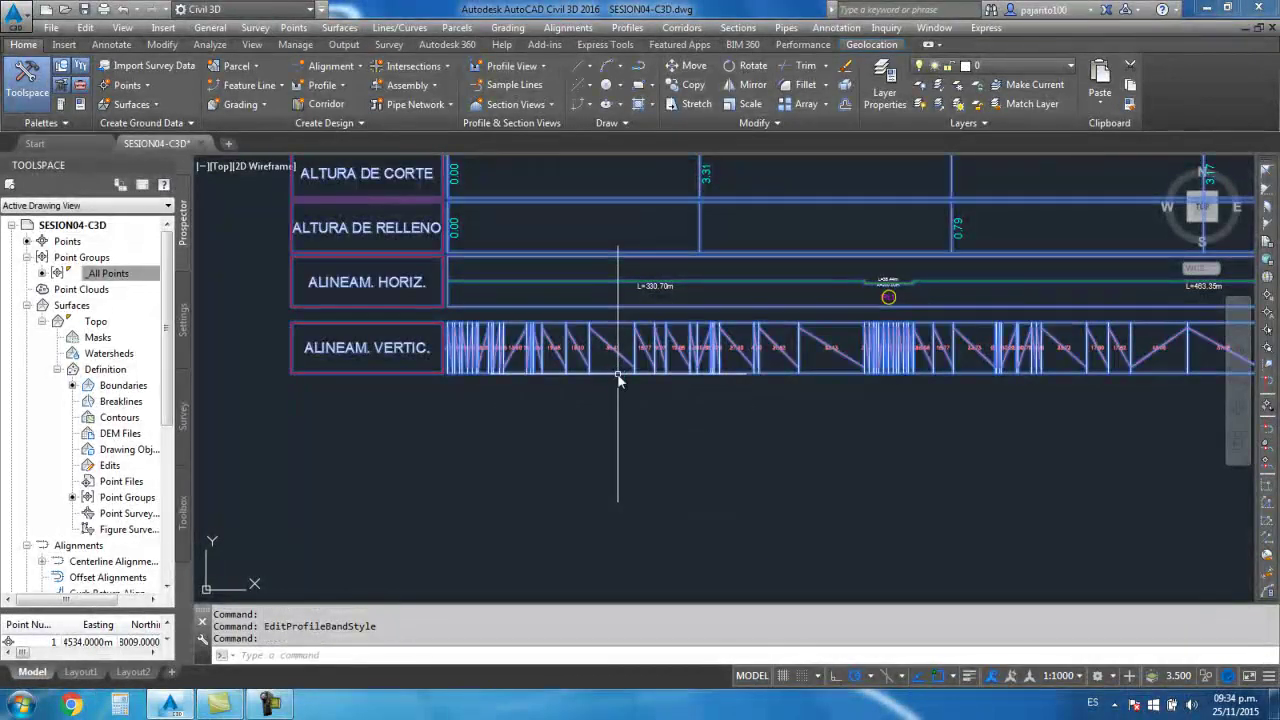
right_click(618, 374)
In Profile View Properties, set the vertical geometry band's Profile1 to RASANTE
click(700, 534)
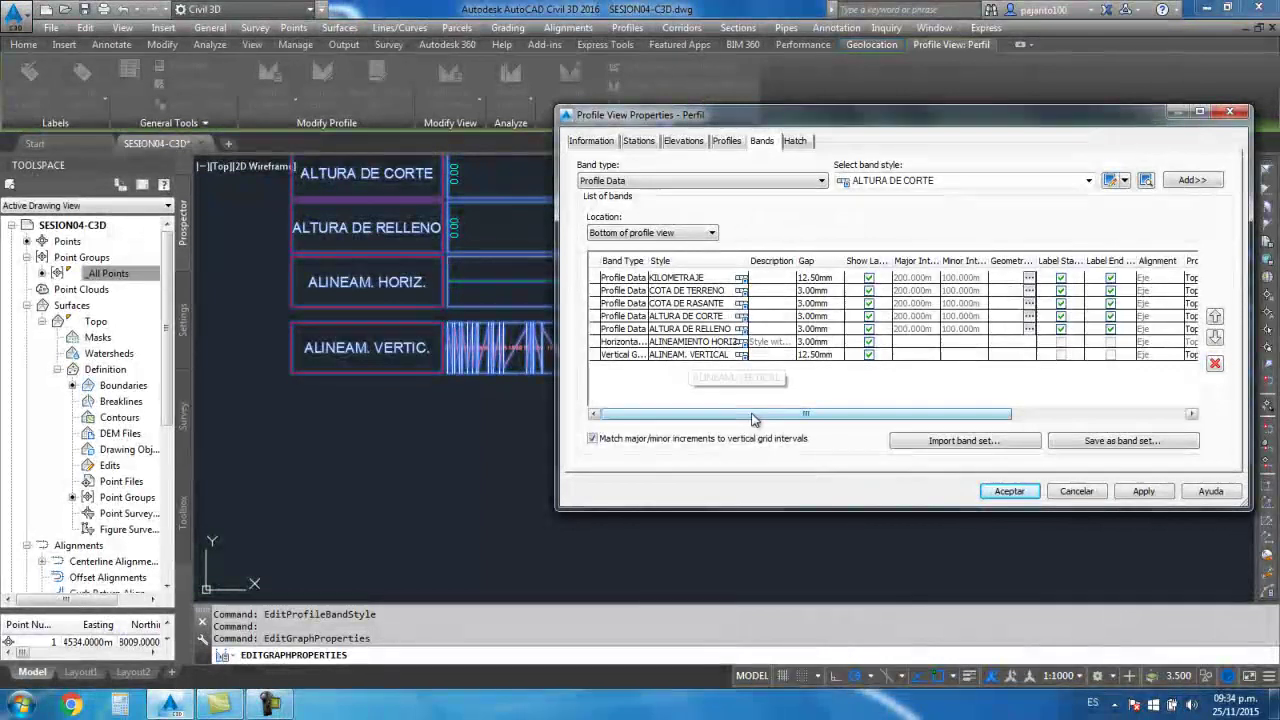
drag(805, 413, 978, 413)
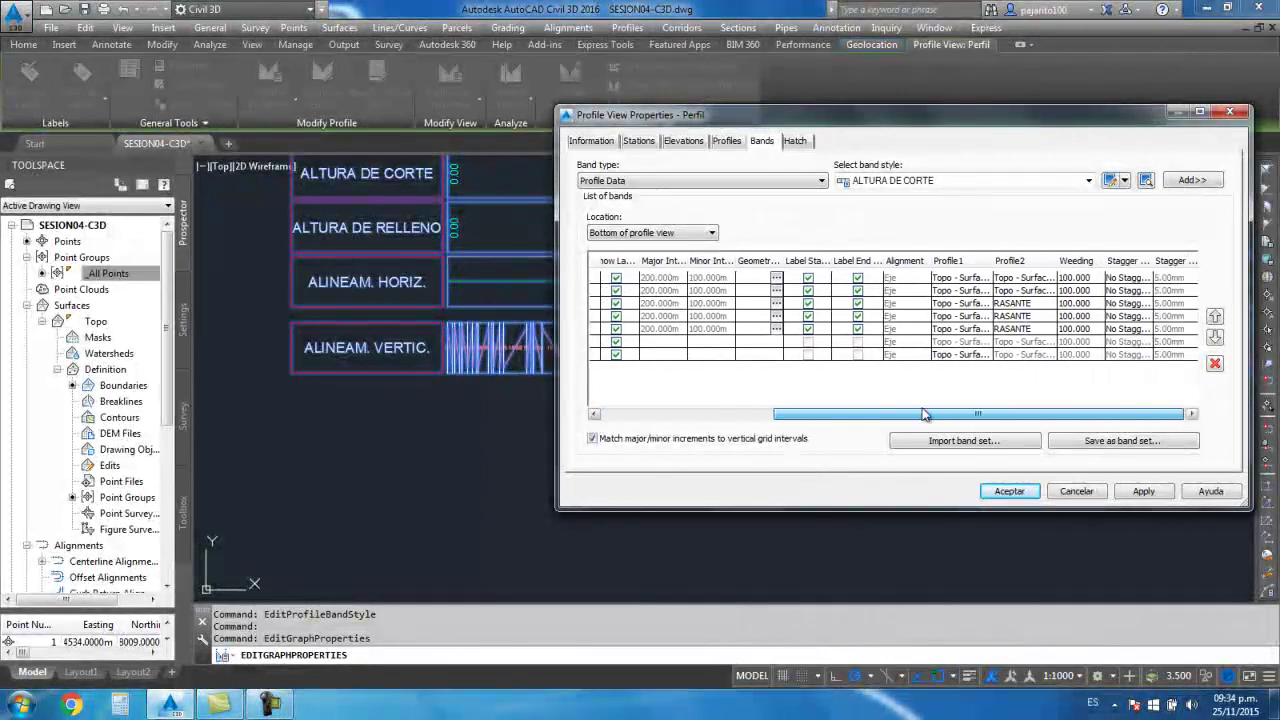
click(968, 357)
click(955, 382)
click(1009, 491)
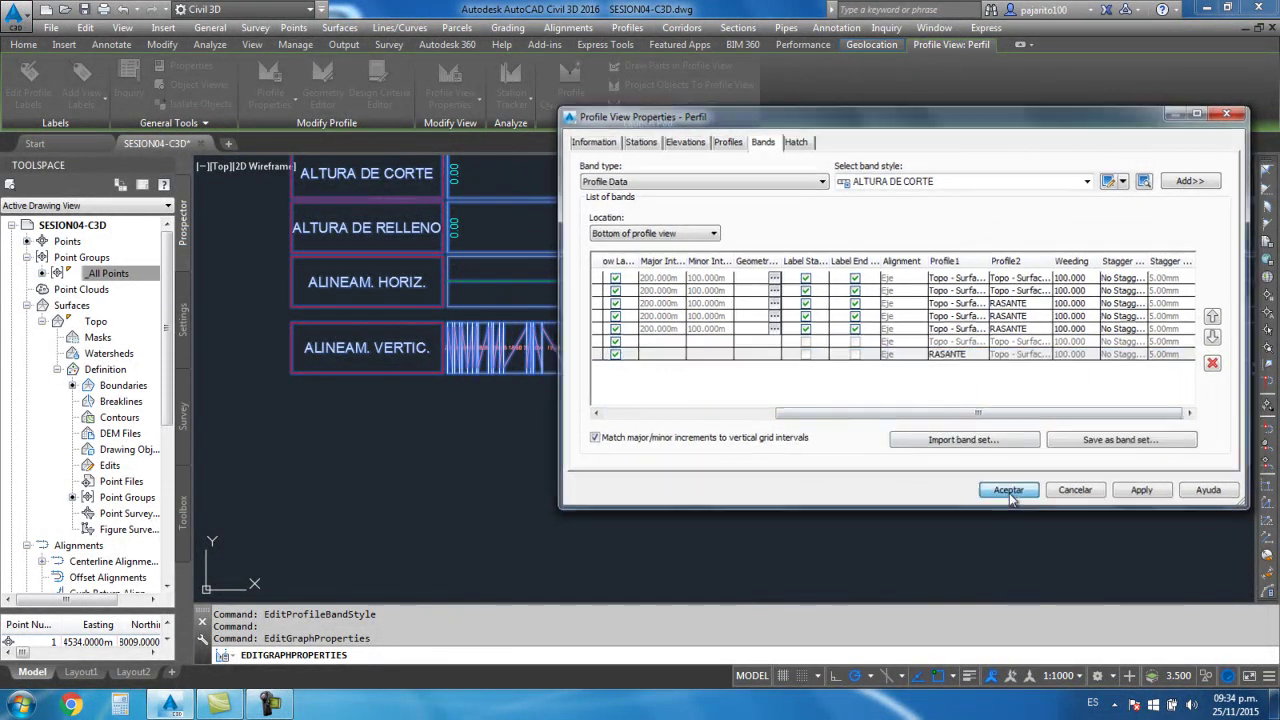
Reopen the profile view's bands list to check the vertical band's 12.50mm gap
scroll(600, 420, down, 3)
scroll(570, 437, up, 4)
scroll(546, 429, down, 3)
scroll(457, 429, down, 1)
scroll(500, 366, up, 3)
scroll(519, 371, up, 2)
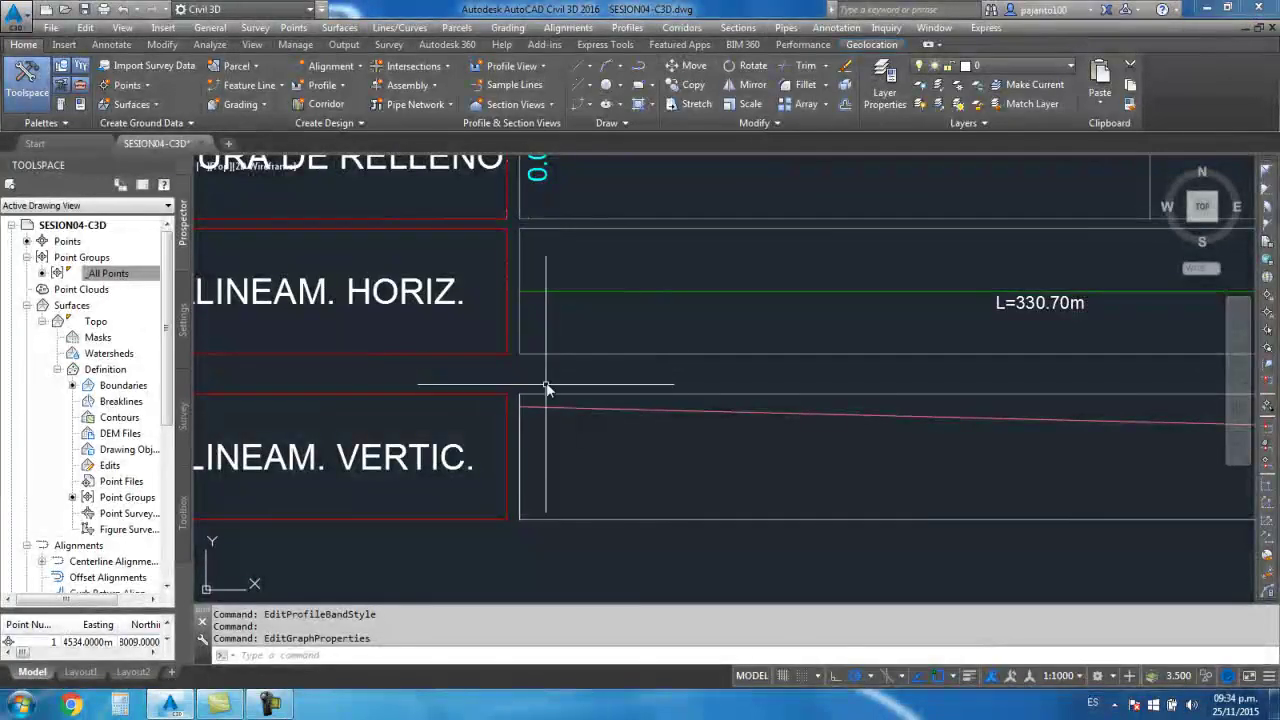
click(548, 355)
right_click(548, 355)
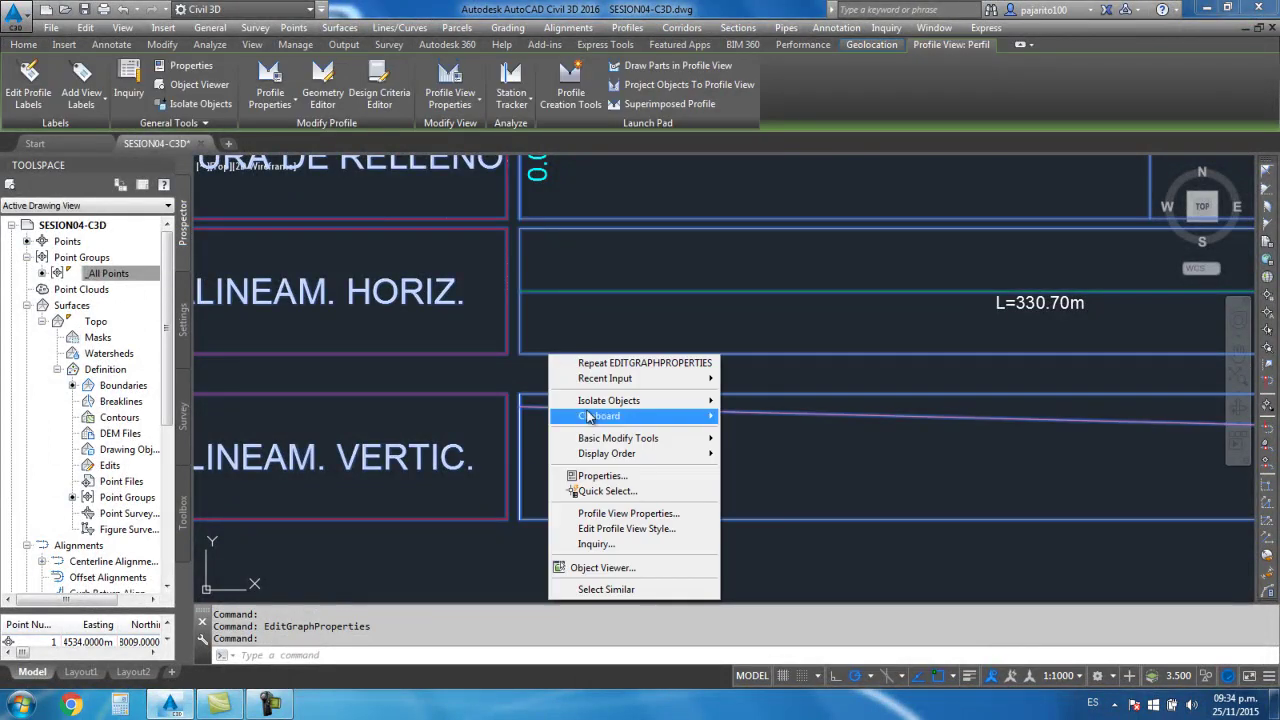
click(625, 513)
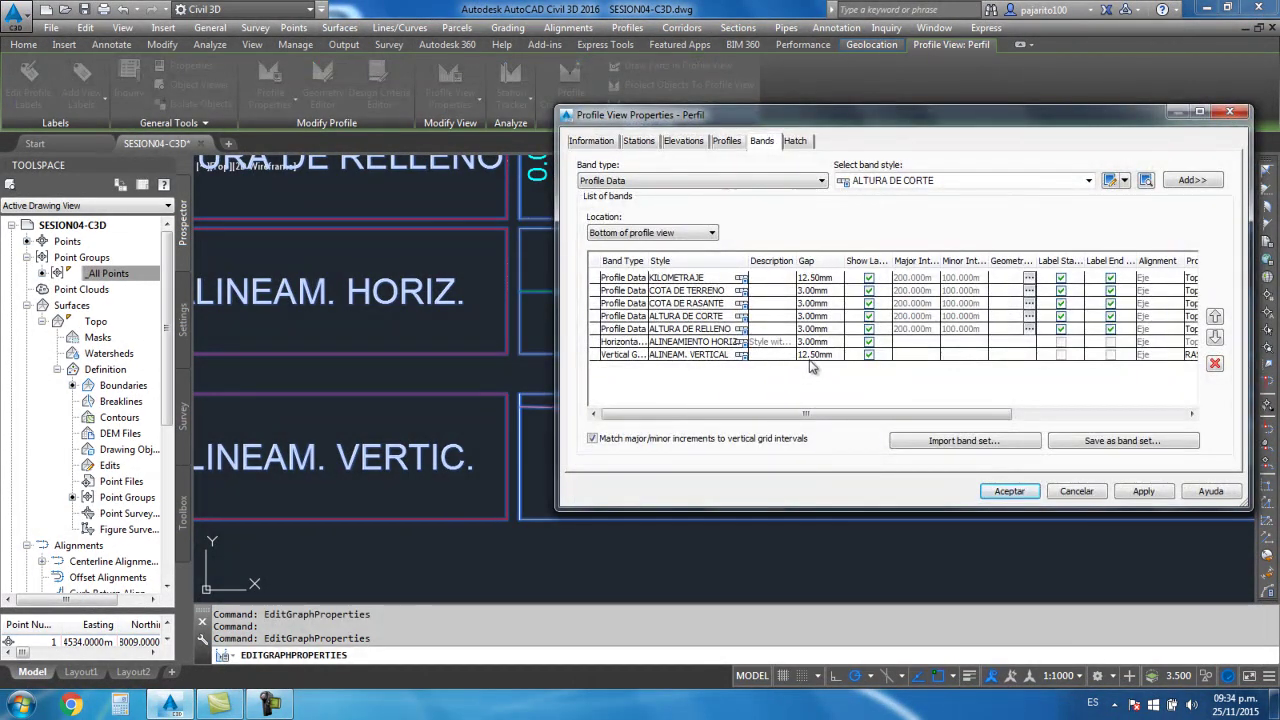
double_click(812, 355)
click(1009, 491)
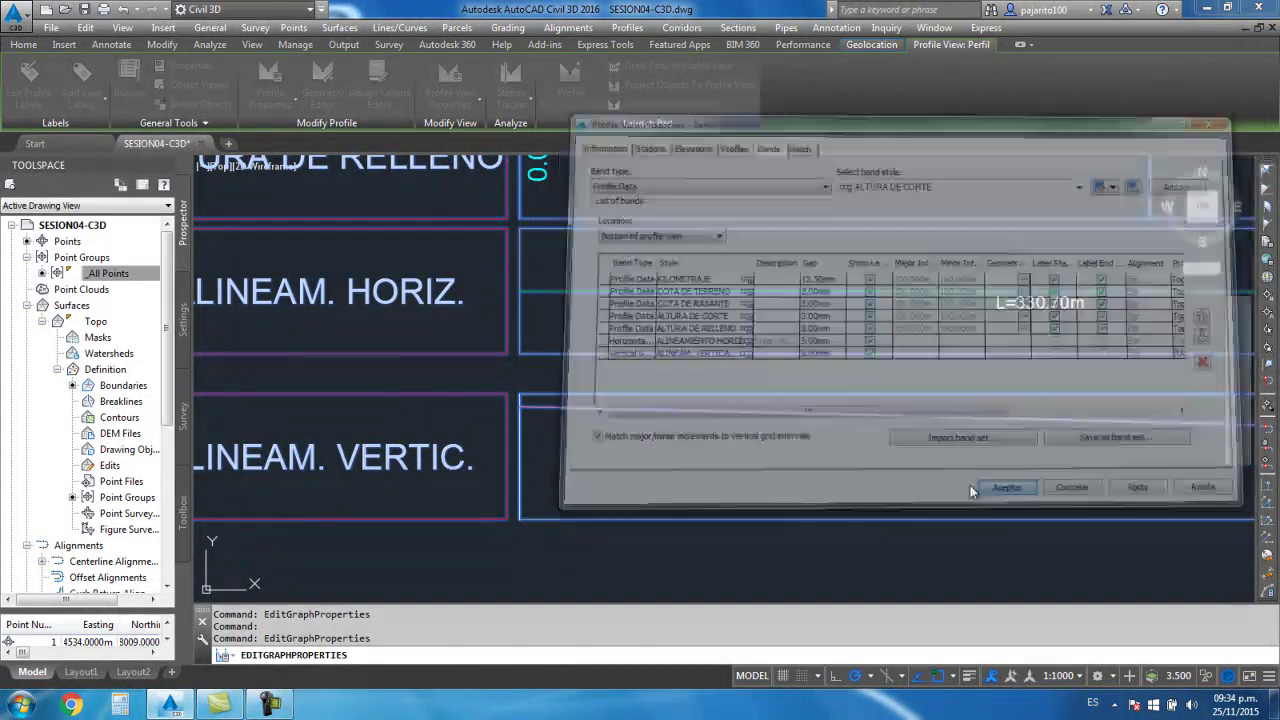
Zoom in and out over the profile view to inspect the bands
scroll(663, 423, down, 5)
scroll(513, 420, down, 2)
scroll(513, 420, up, 1)
scroll(470, 432, up, 1)
scroll(650, 420, up, 2)
scroll(706, 417, up, 3)
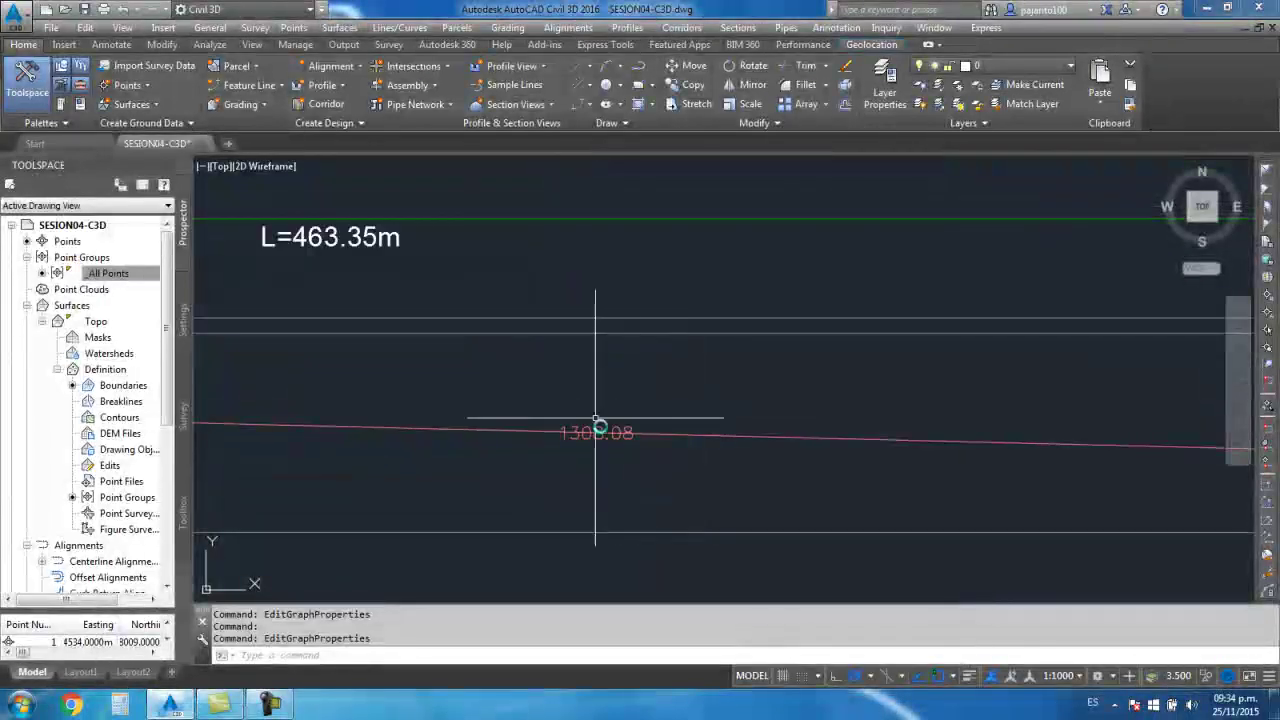
scroll(595, 410, down, 3)
scroll(629, 437, down, 1)
scroll(517, 443, up, 1)
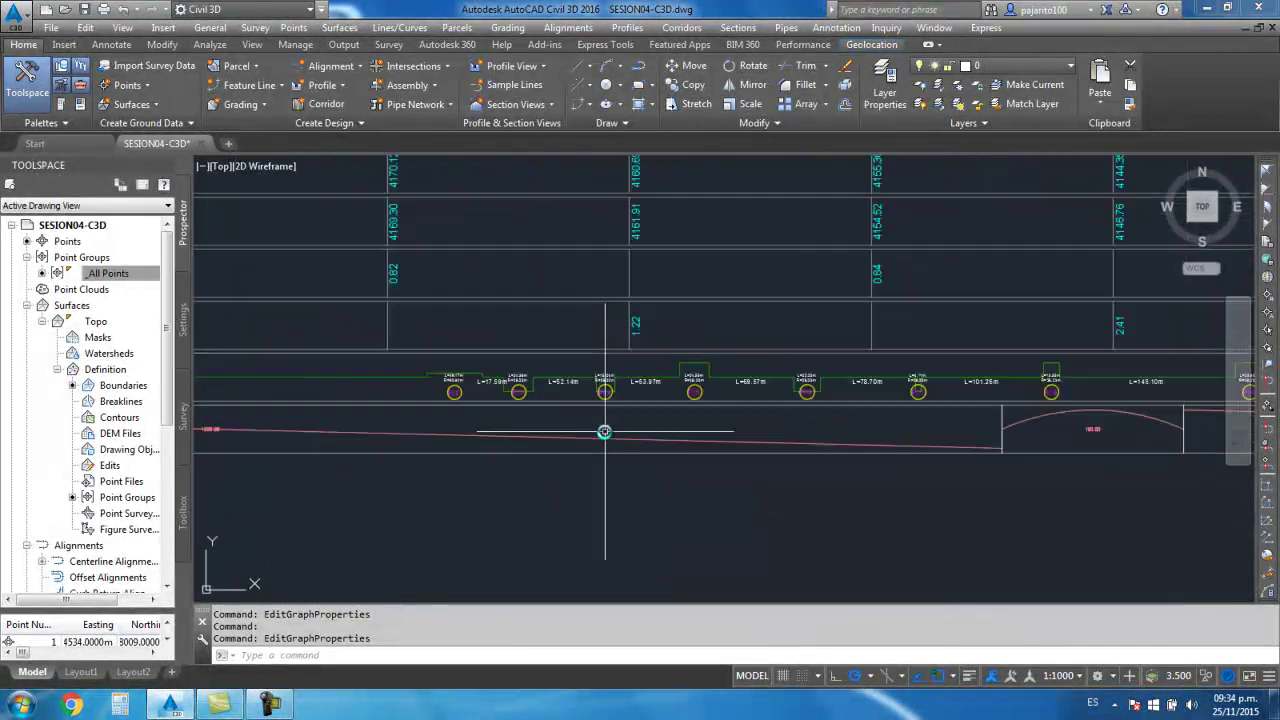
Center the profile arc and open the ALINEAM. VERTICAL band's Edit Band Style dialog
click(565, 445)
right_click(568, 440)
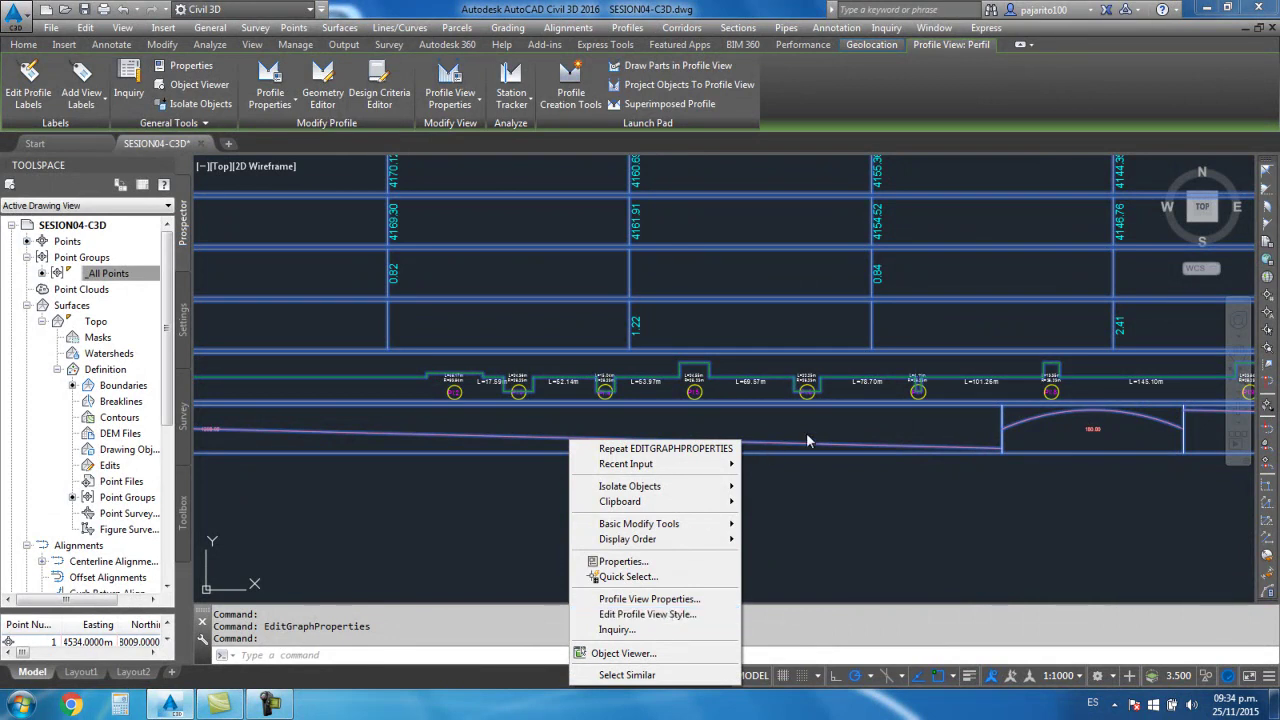
key(Escape)
middle_drag(866, 437, 643, 471)
scroll(645, 450, up, 3)
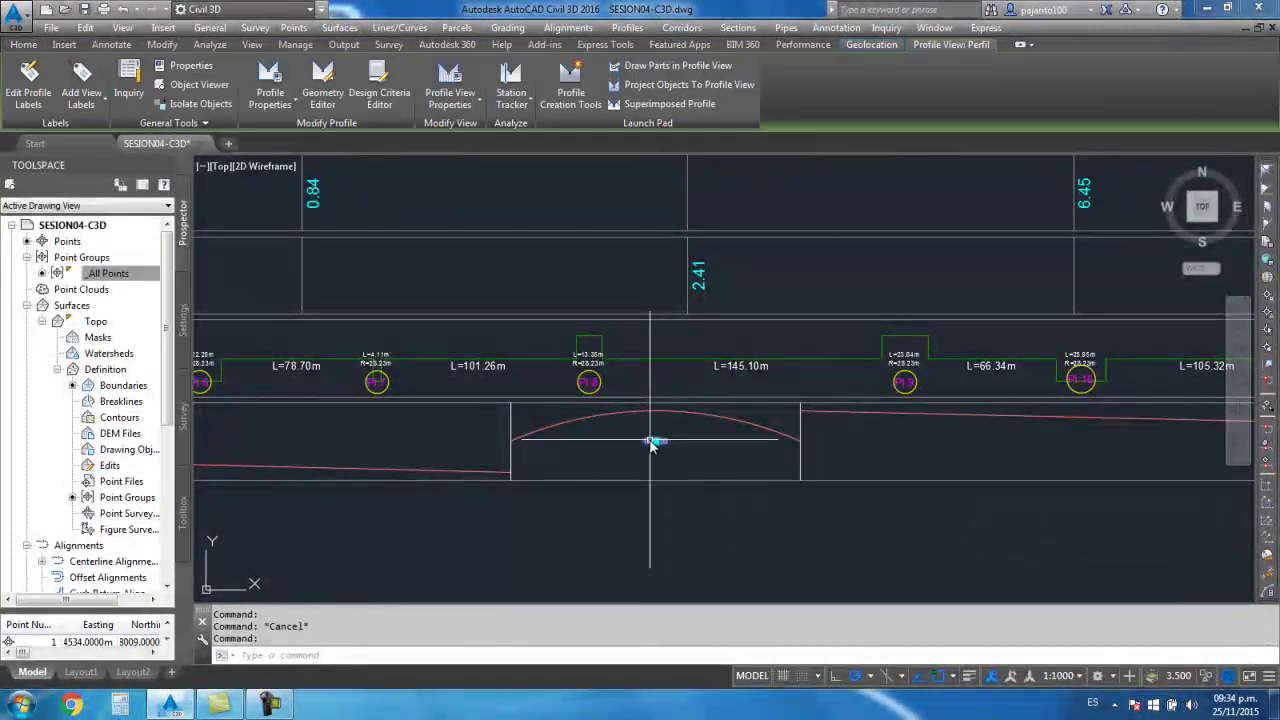
right_click(651, 444)
click(703, 387)
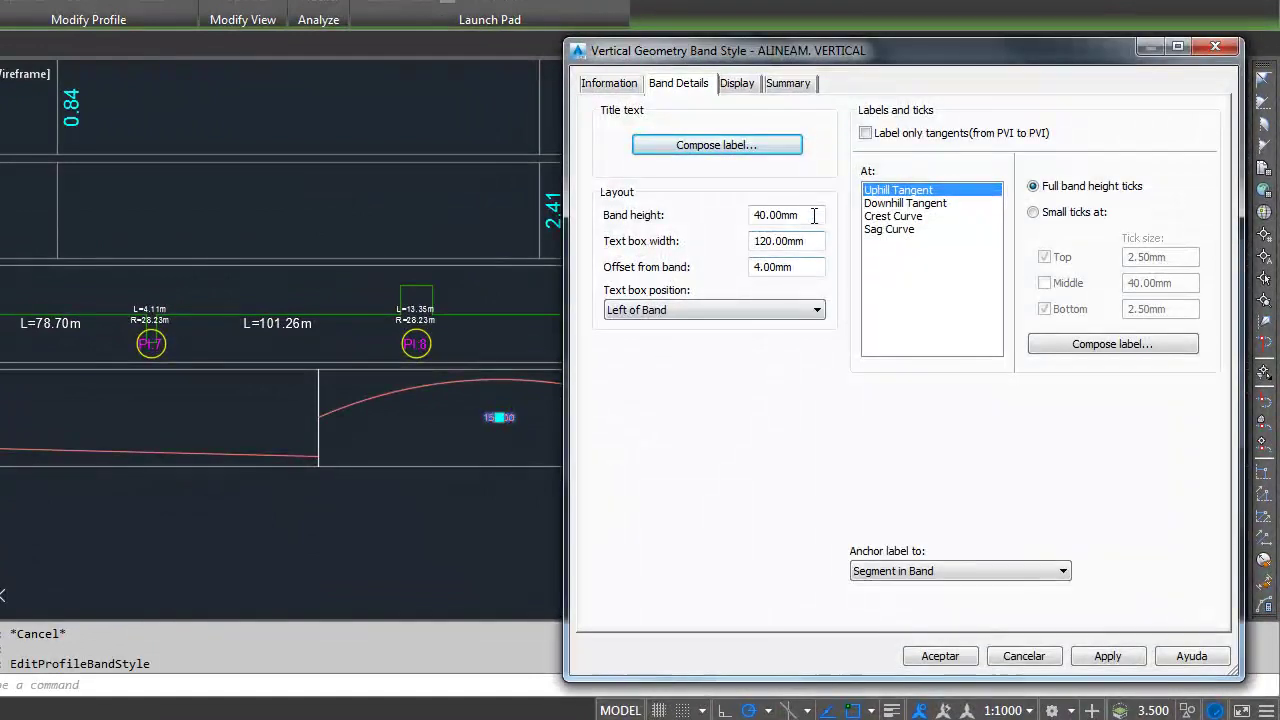
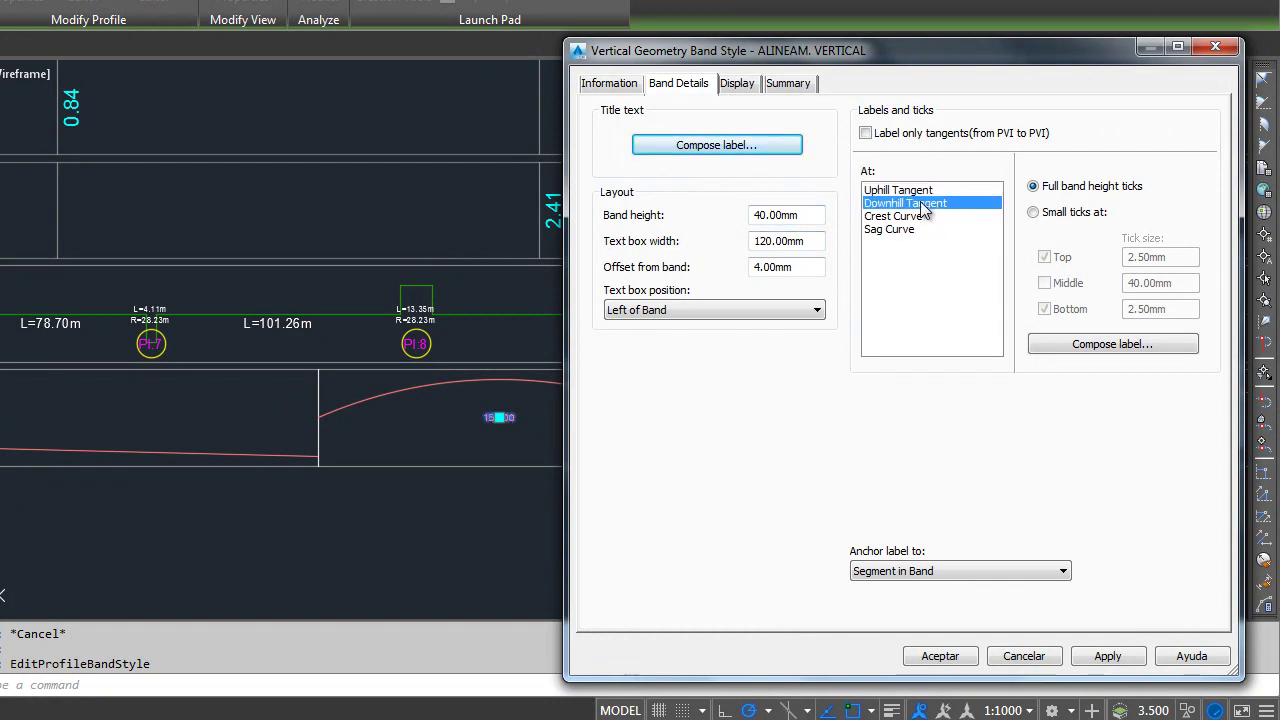
Open the Downhill Tangent label's text contents in the composer and select all the text
click(1045, 334)
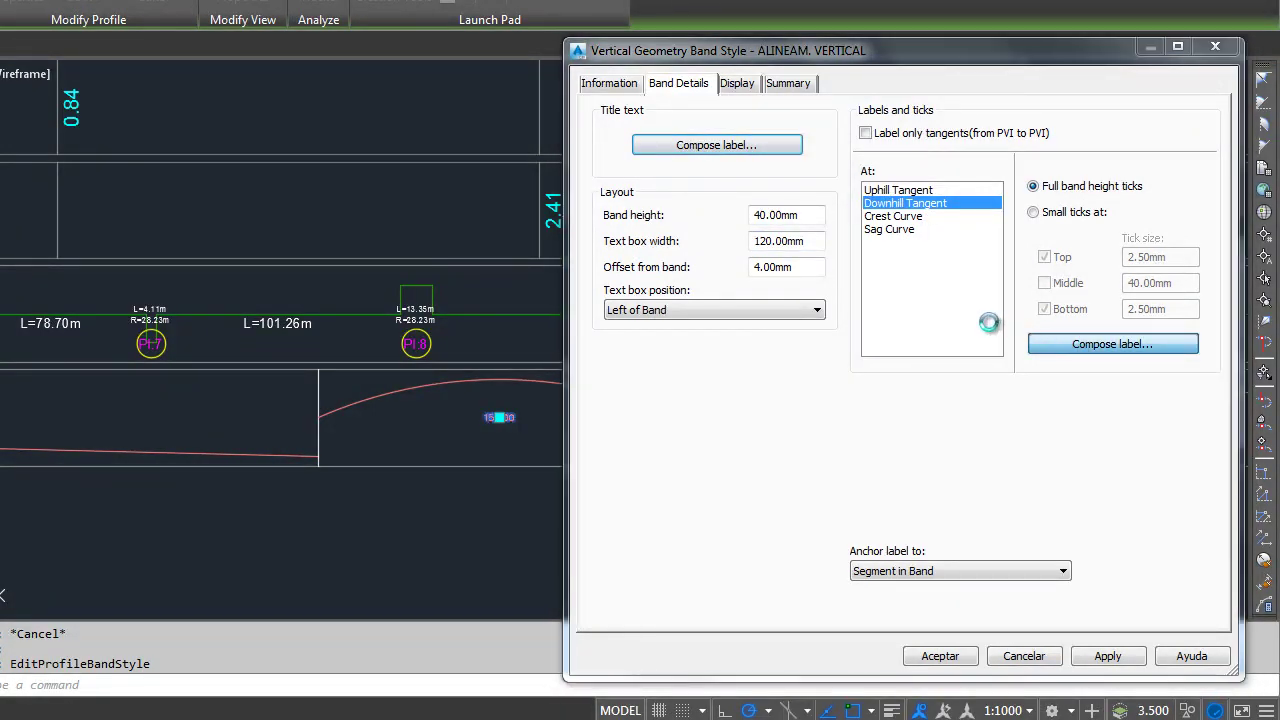
drag(1066, 55, 1093, 195)
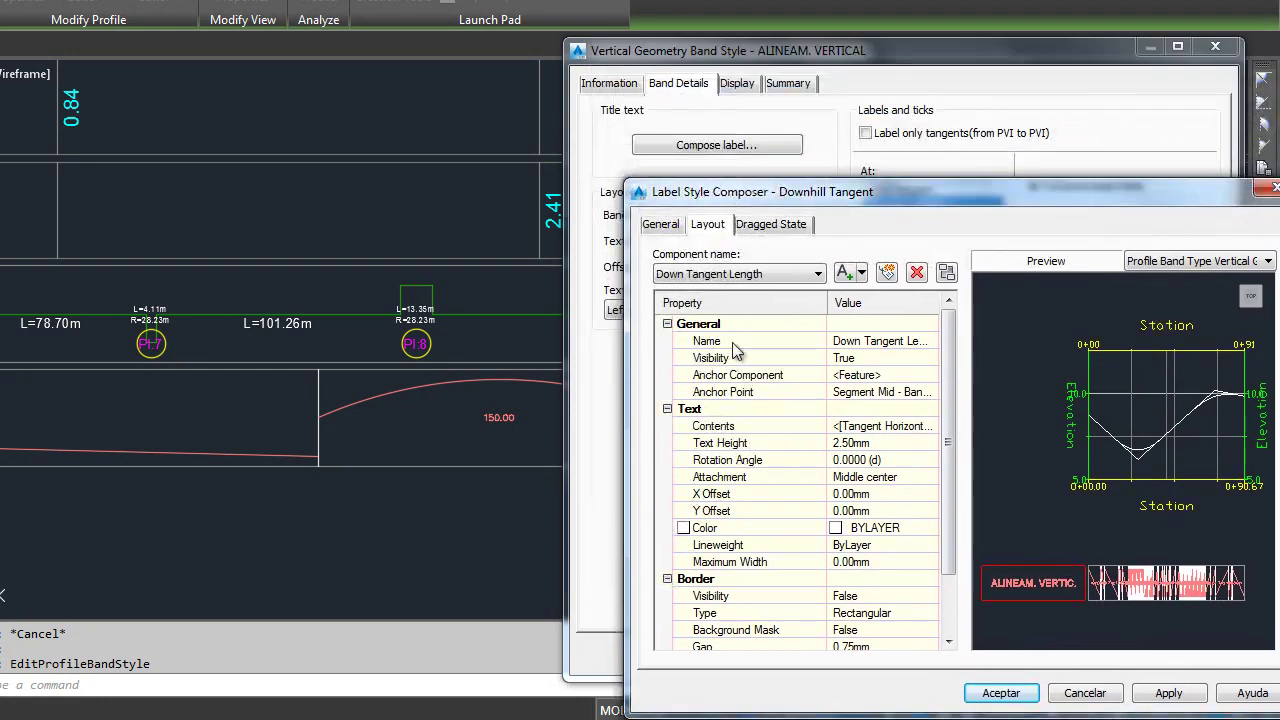
drag(792, 191, 621, 110)
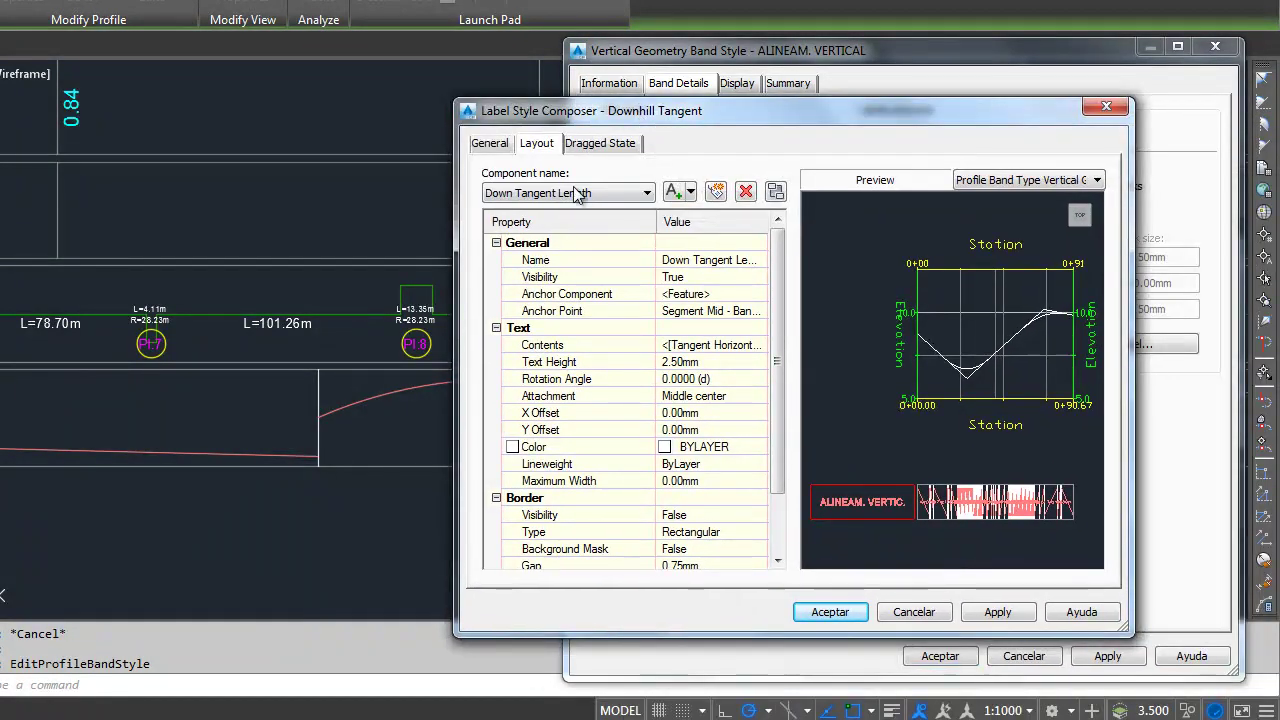
click(708, 344)
click(765, 345)
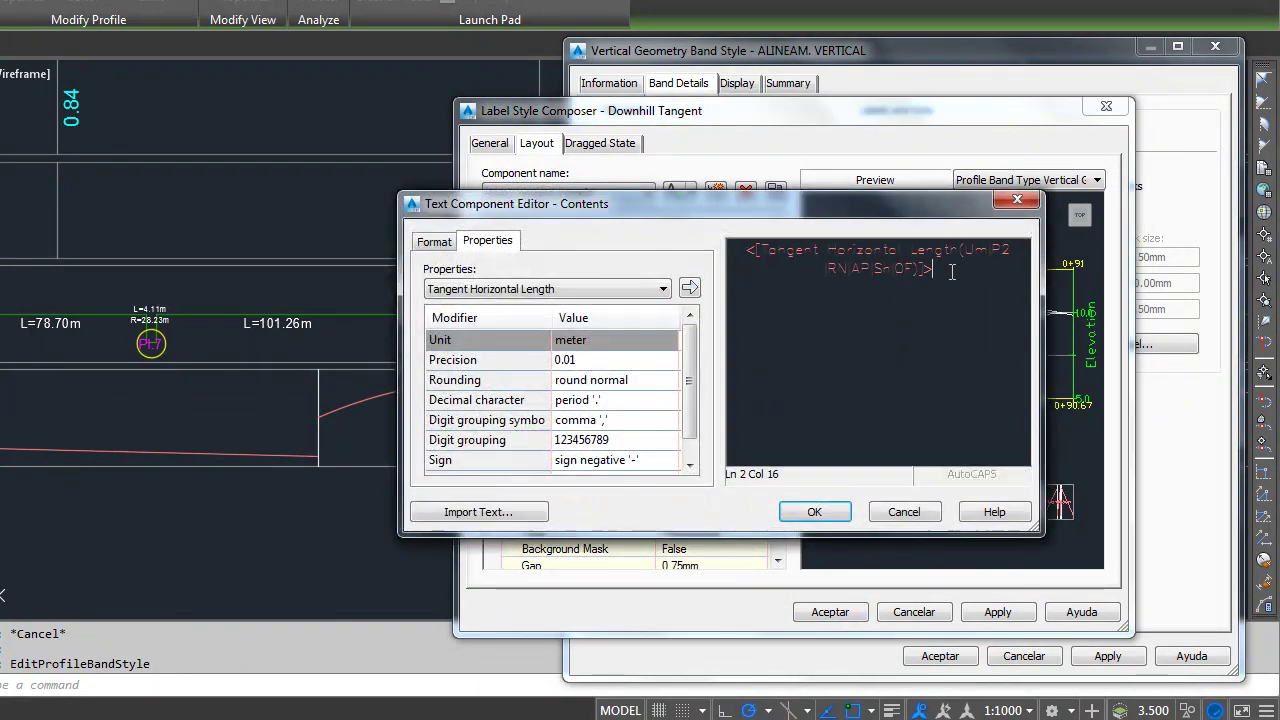
drag(952, 272, 708, 265)
drag(932, 270, 743, 252)
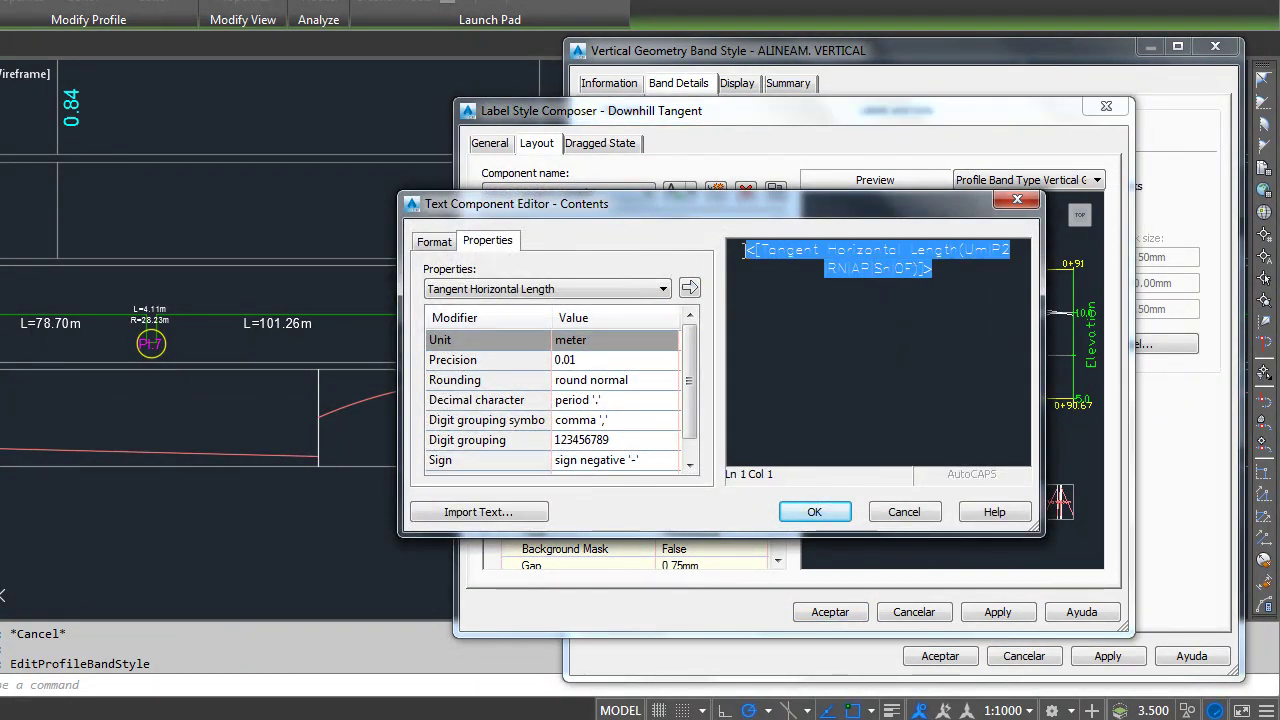
Format the Downhill Tangent label text as centred, bold Arial in colour 34
click(434, 241)
click(470, 326)
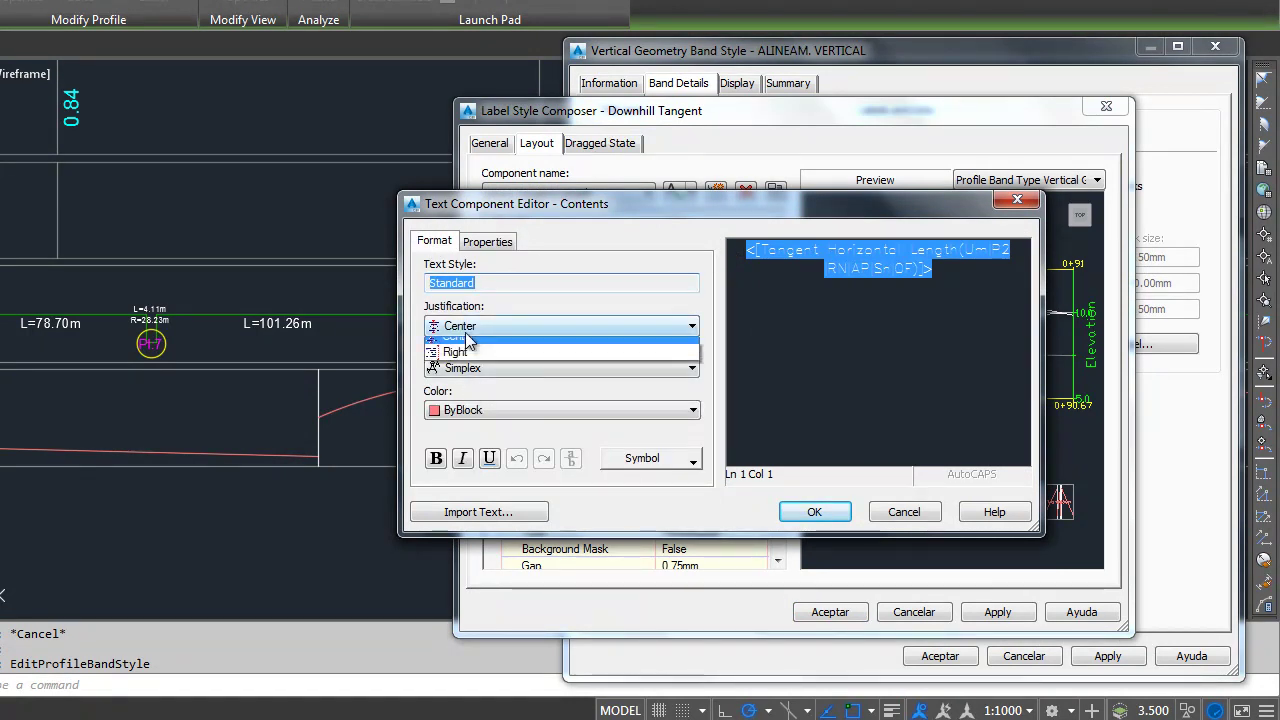
click(420, 378)
click(455, 370)
scroll(452, 372, up, 10)
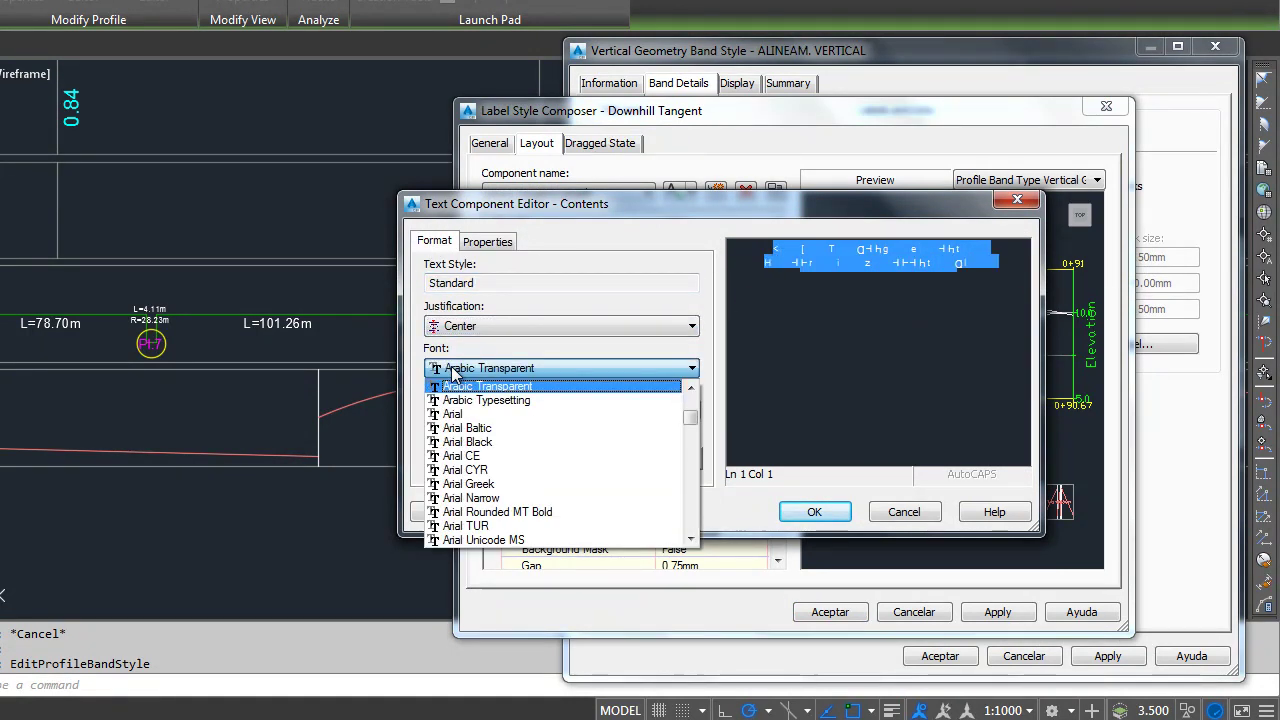
click(452, 414)
click(551, 410)
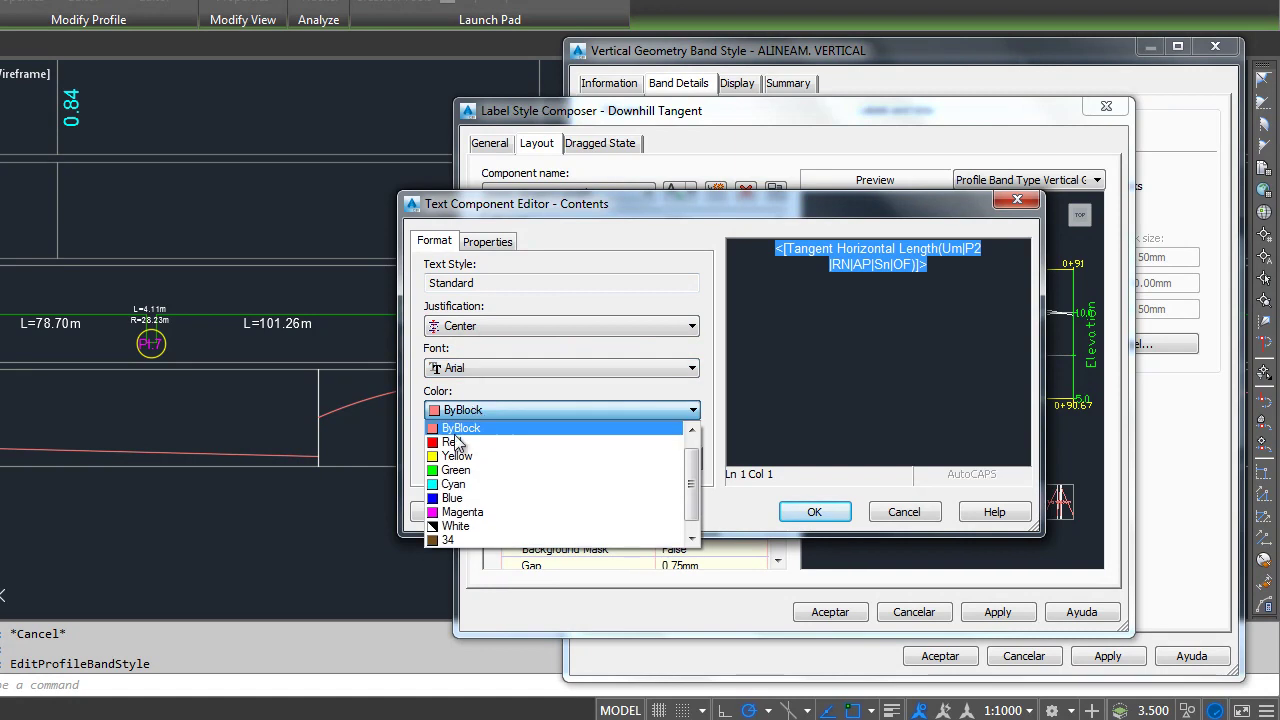
click(462, 539)
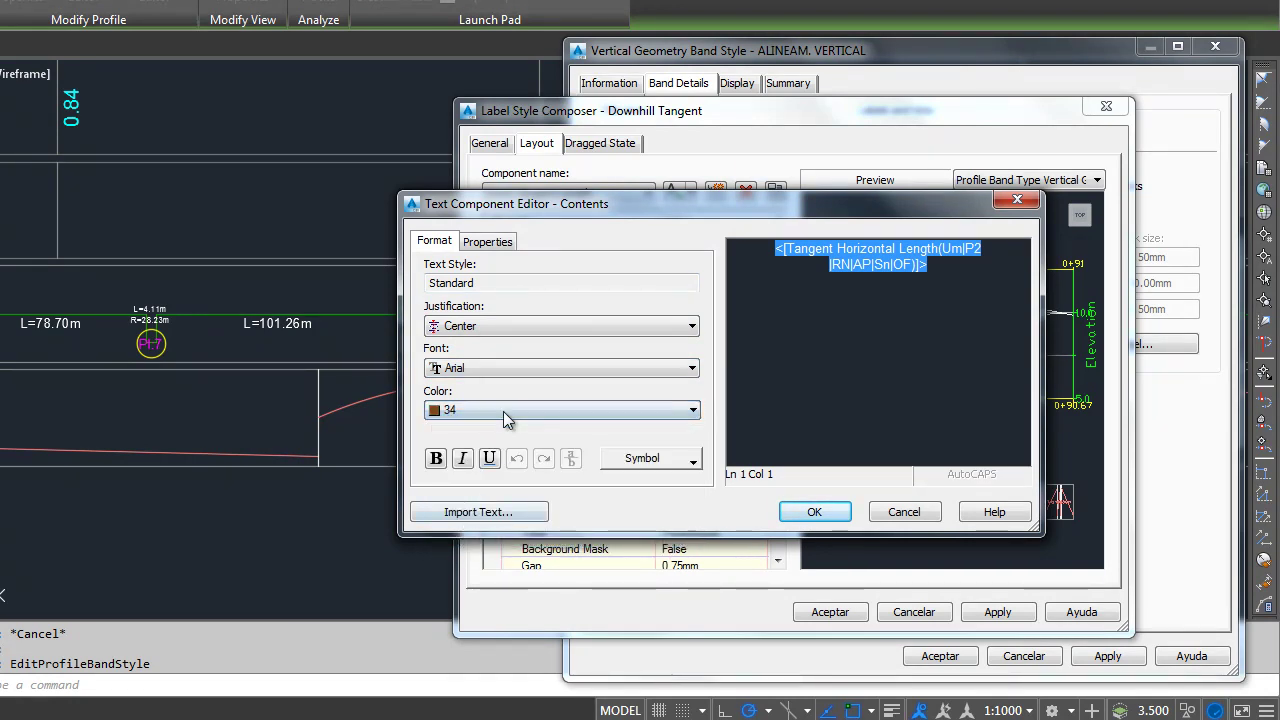
click(436, 458)
Add a second line 'S=' followed by the Tangent Grade property and confirm the label style
click(941, 263)
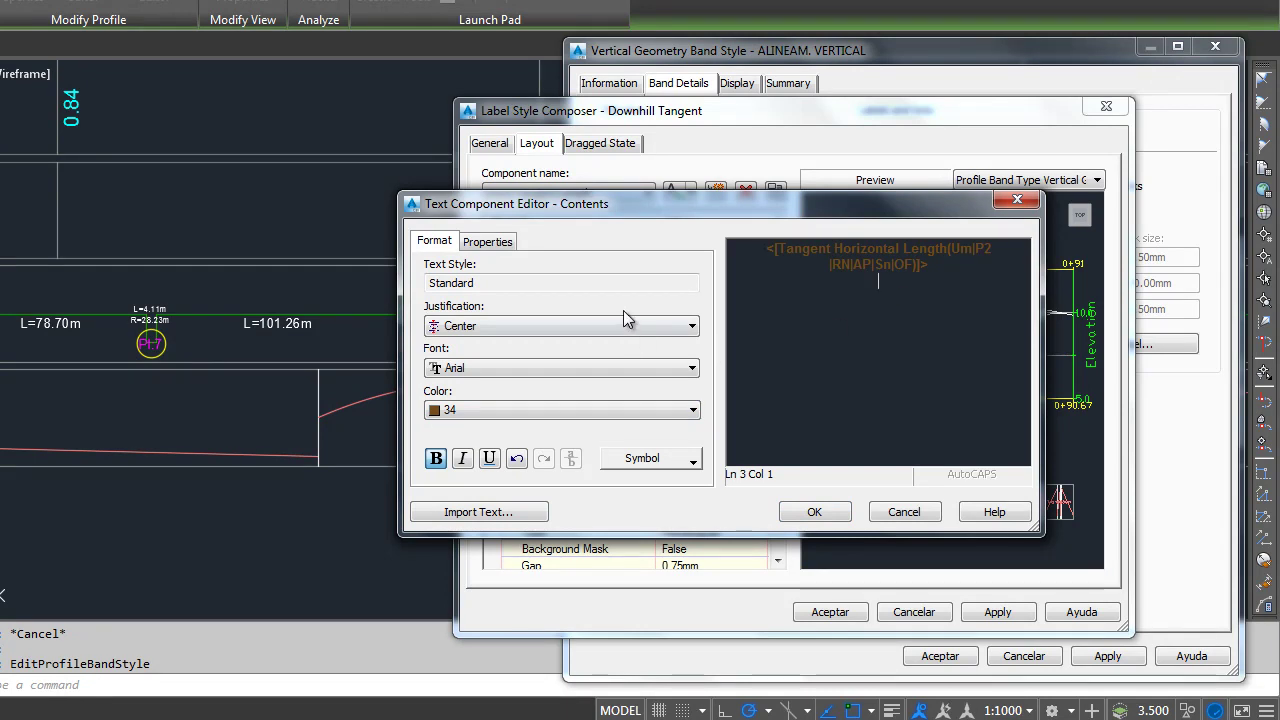
click(468, 246)
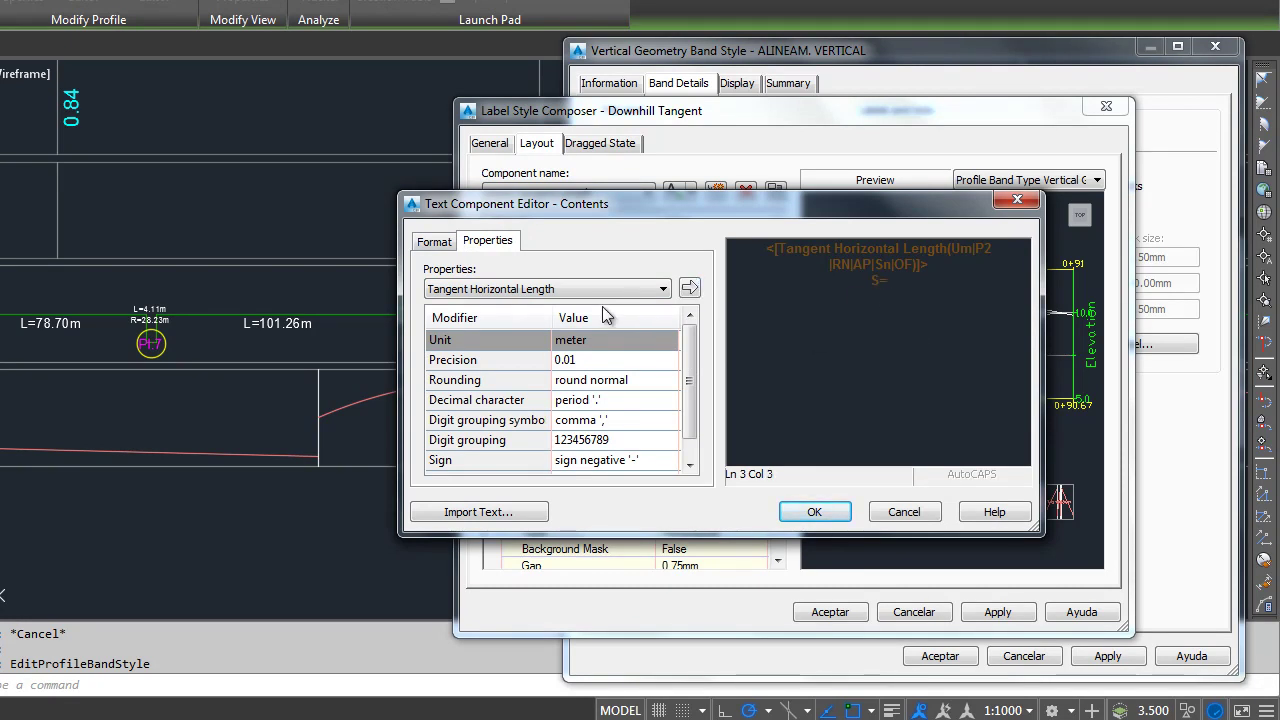
click(662, 289)
click(600, 315)
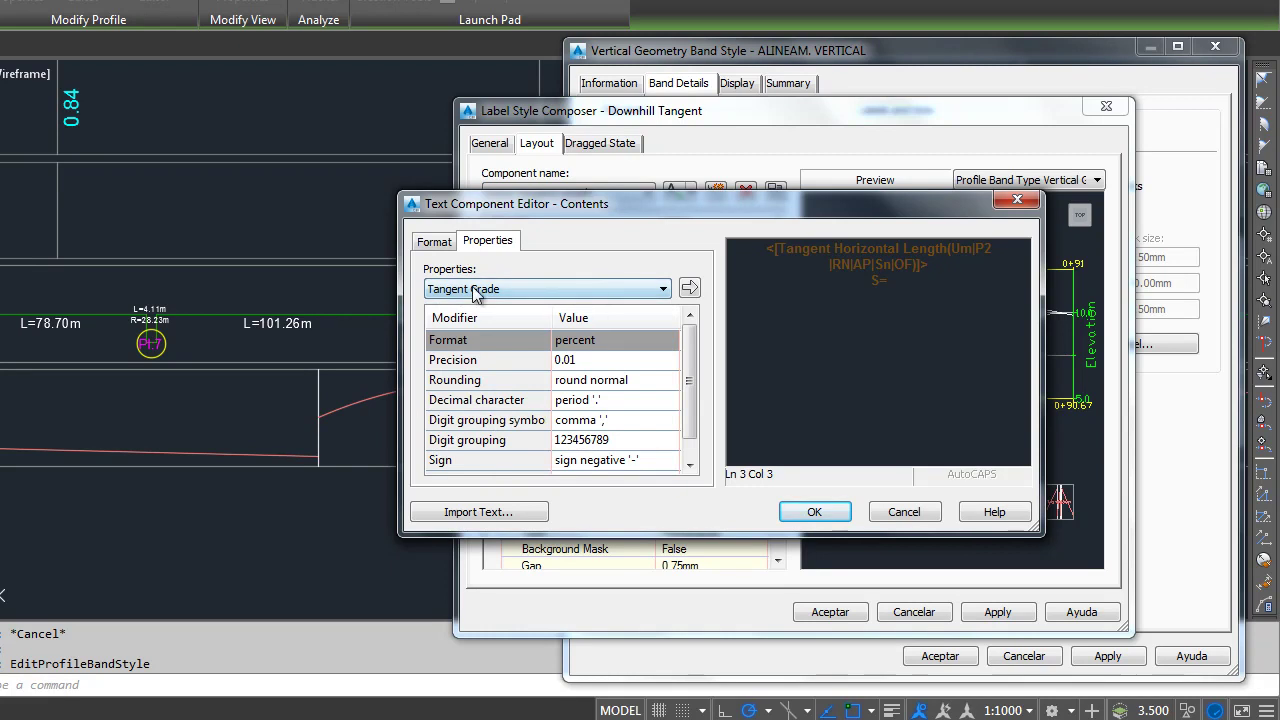
click(689, 289)
click(815, 512)
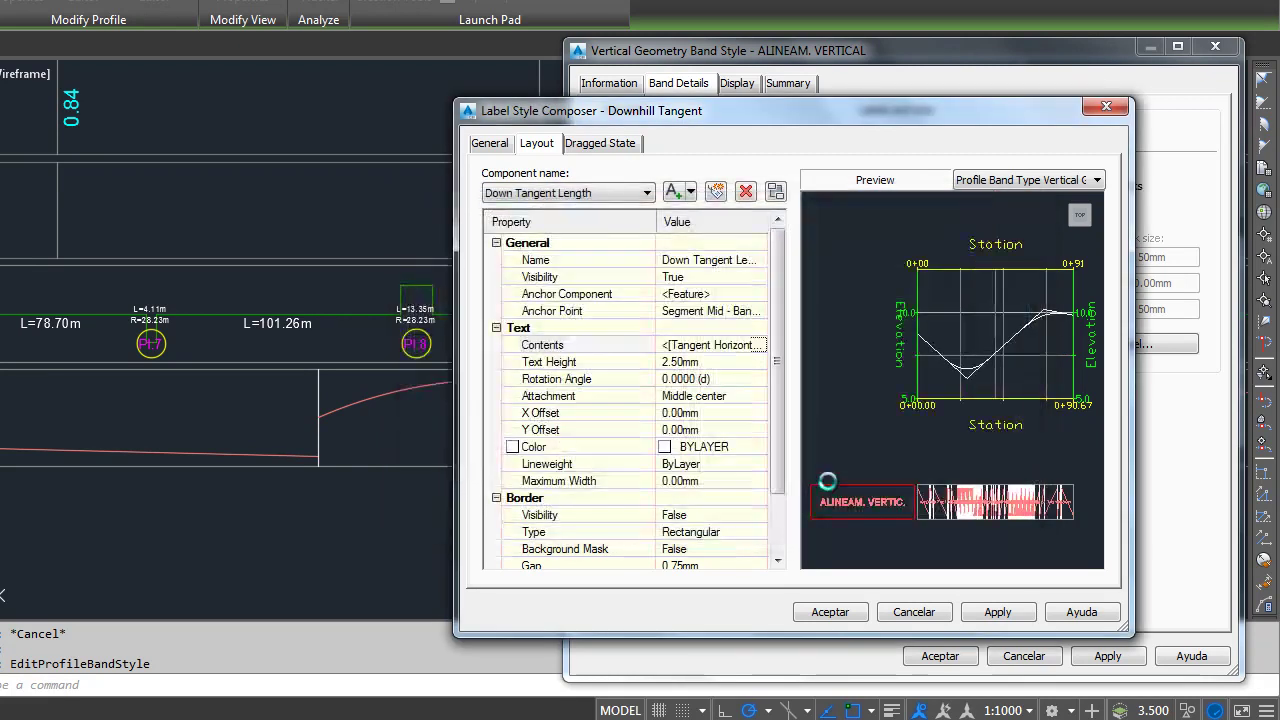
click(825, 612)
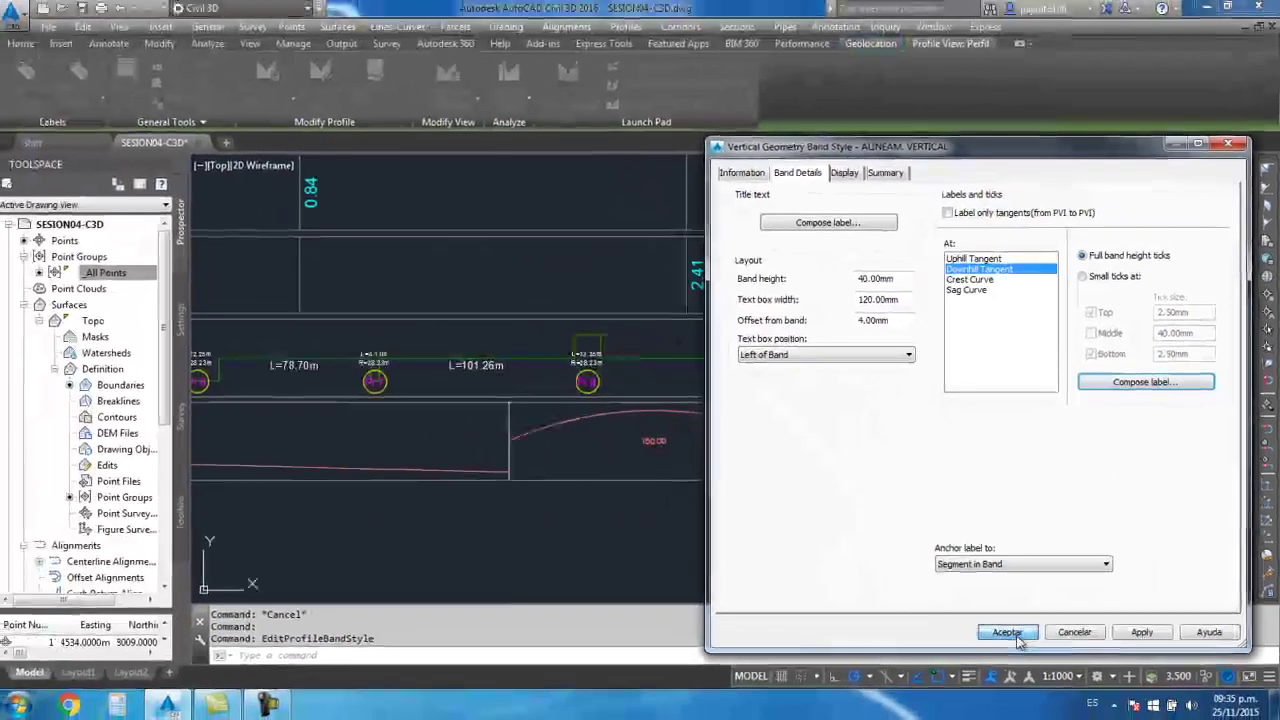
Apply the band style and zoom to the downhill tangent label in the profile bands
click(968, 645)
scroll(579, 449, up, 5)
scroll(403, 426, up, 3)
middle_drag(434, 389, 612, 368)
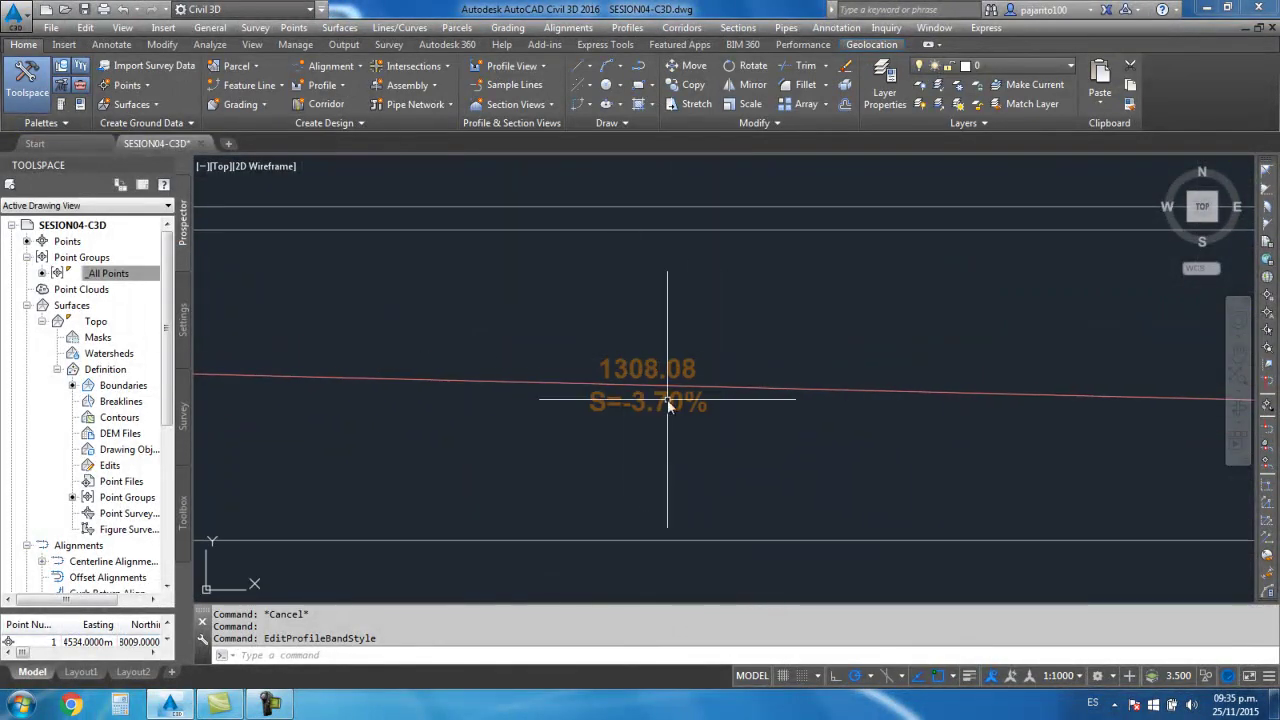
scroll(648, 423, down, 5)
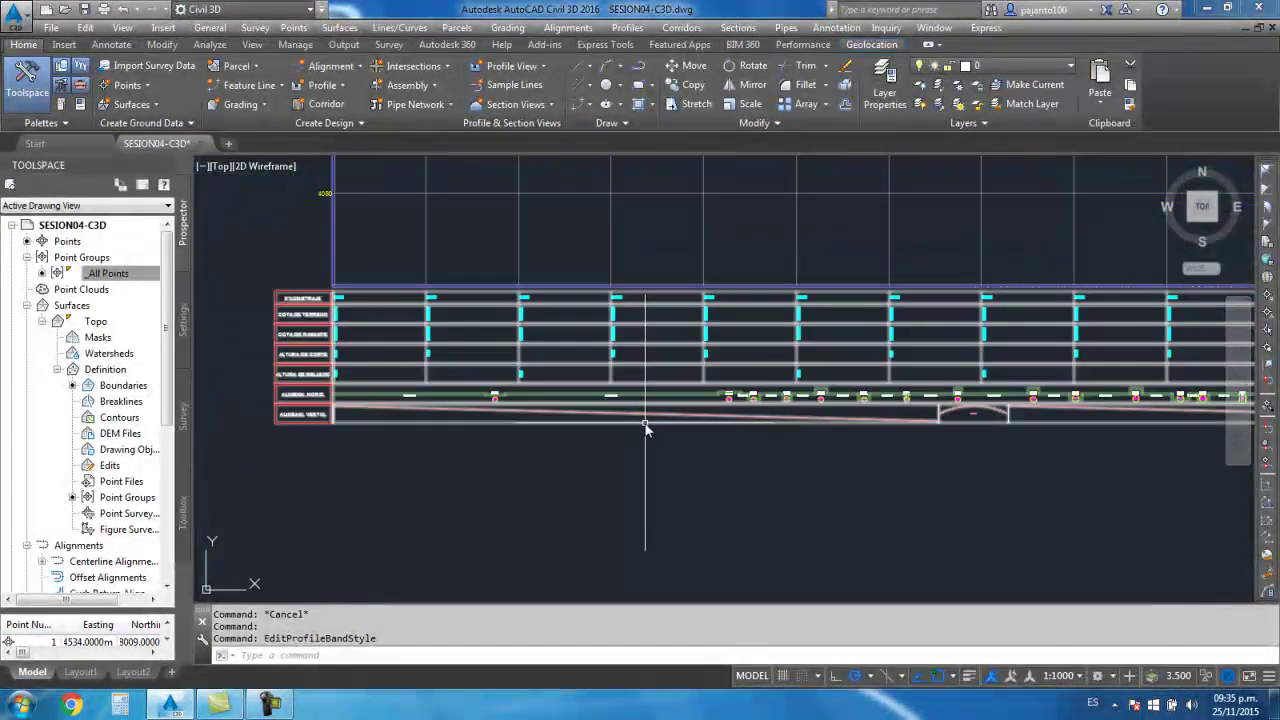
scroll(645, 424, up, 5)
scroll(591, 338, down, 5)
scroll(623, 380, up, 2)
mouse_move(631, 391)
middle_down()
mouse_move(643, 457)
mouse_move(686, 470)
middle_up()
Zoom and pan to confirm the tangent label reads 1308.08 S=-3.70%
scroll(594, 209, up, 2)
scroll(671, 206, up, 2)
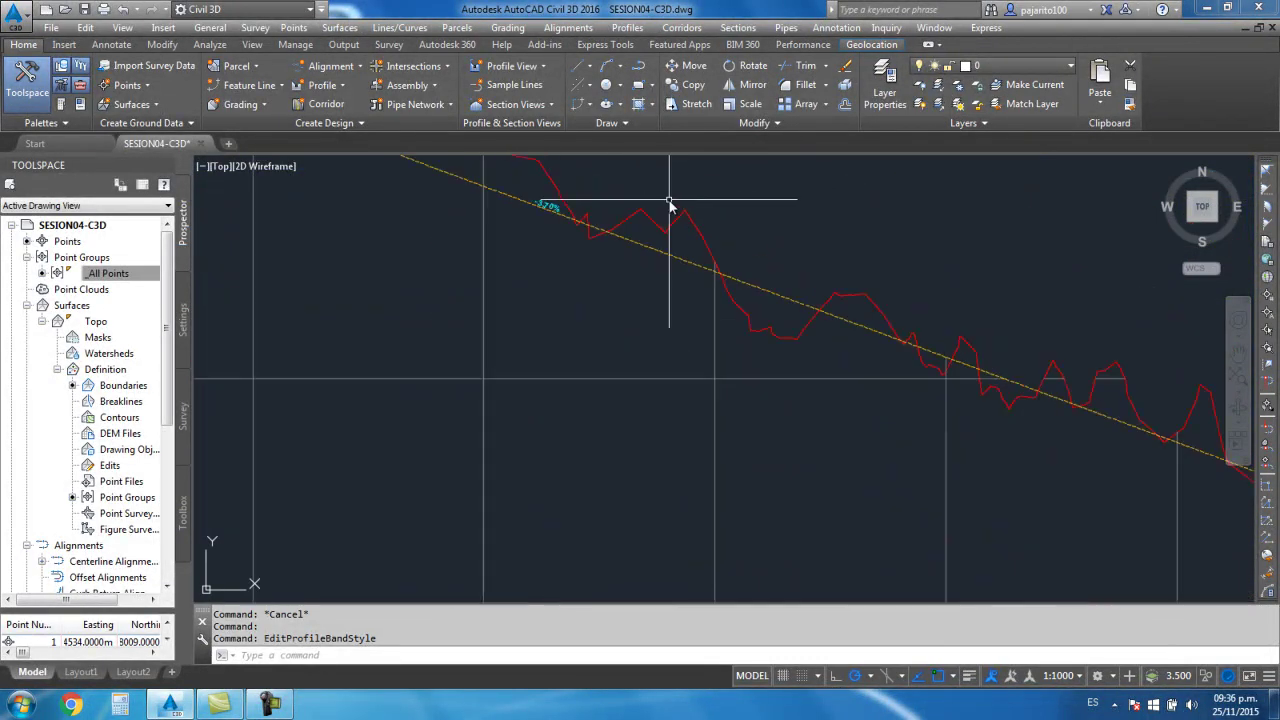
scroll(733, 373, down, 6)
scroll(651, 400, up, 2)
scroll(634, 477, up, 5)
scroll(646, 420, up, 4)
scroll(648, 416, up, 2)
scroll(491, 357, down, 3)
scroll(563, 423, down, 3)
scroll(837, 374, up, 3)
scroll(763, 449, down, 4)
scroll(769, 431, up, 4)
scroll(752, 416, down, 5)
scroll(752, 420, down, 5)
scroll(757, 405, up, 3)
scroll(771, 286, down, 2)
scroll(729, 503, up, 4)
scroll(700, 409, up, 2)
scroll(716, 388, down, 2)
scroll(870, 420, down, 1)
middle_drag(614, 434, 630, 421)
scroll(486, 391, up, 4)
scroll(528, 371, up, 2)
scroll(614, 423, down, 2)
scroll(560, 408, down, 1)
click(560, 408)
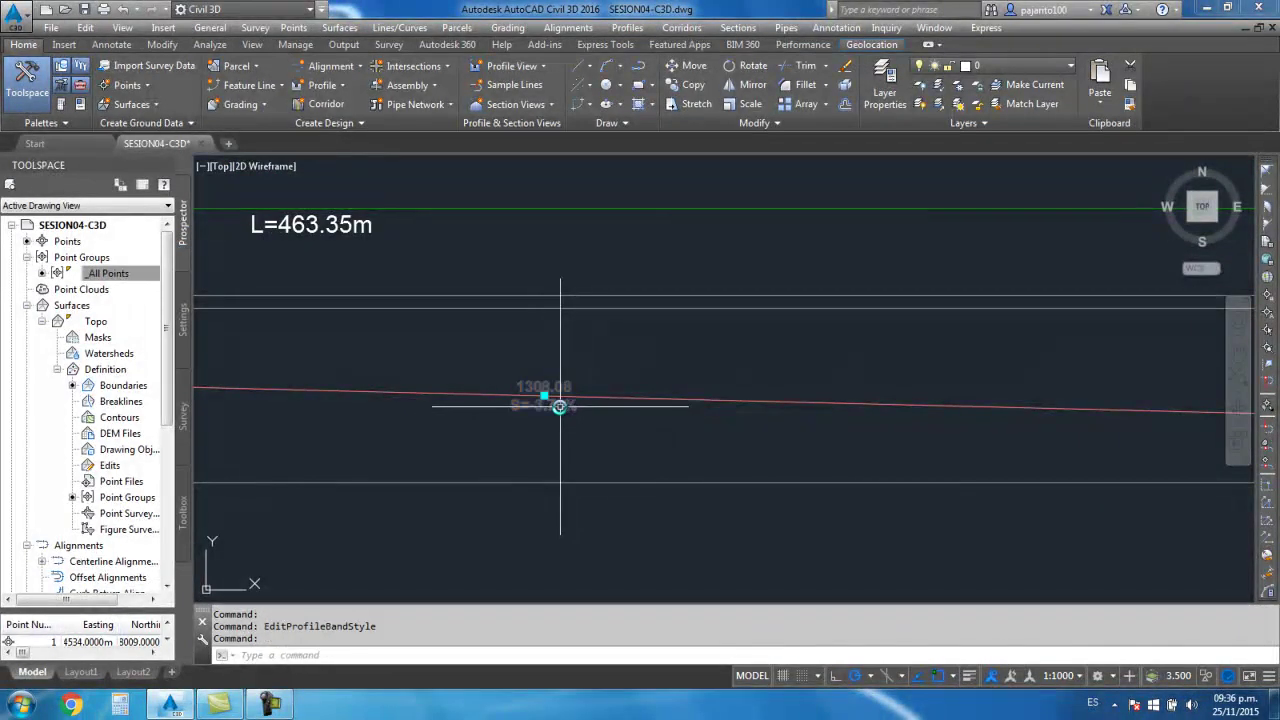
right_click(545, 409)
Append 'm' after the tangent length in the Downhill Tangent label and apply the band style
click(595, 617)
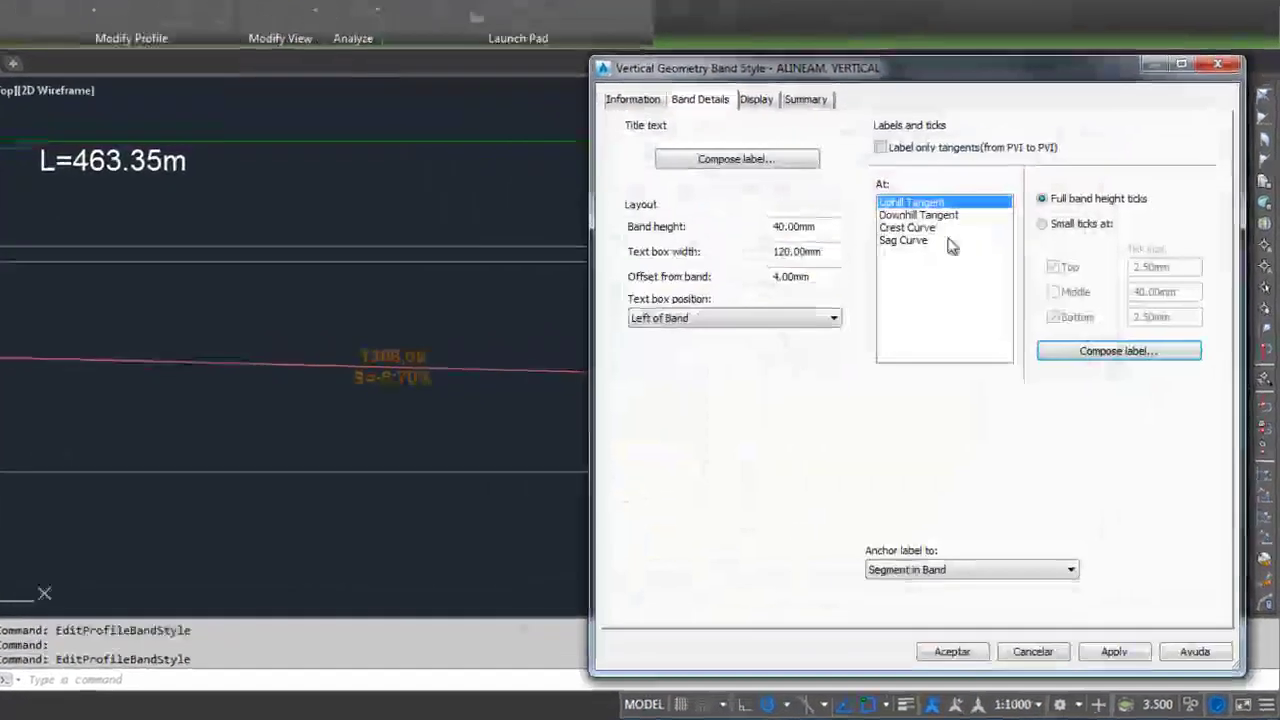
click(985, 269)
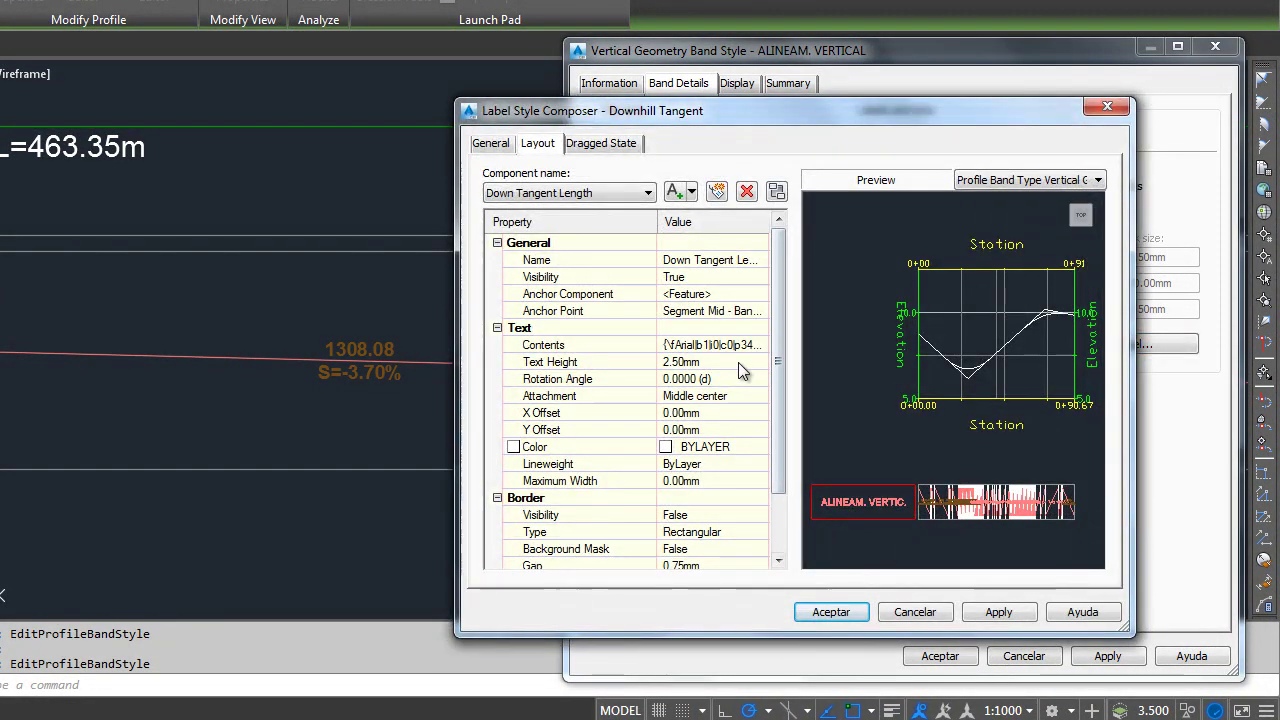
click(700, 344)
click(760, 344)
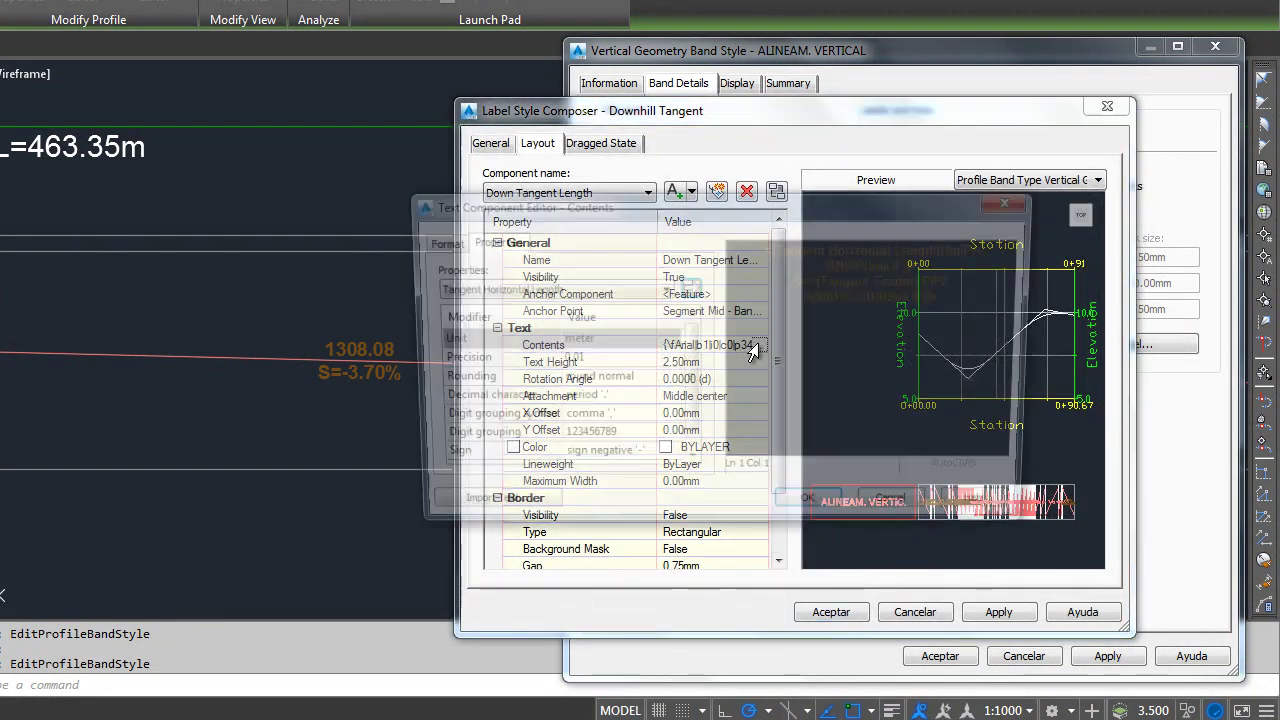
key(Caps_Lock)
text(m.)
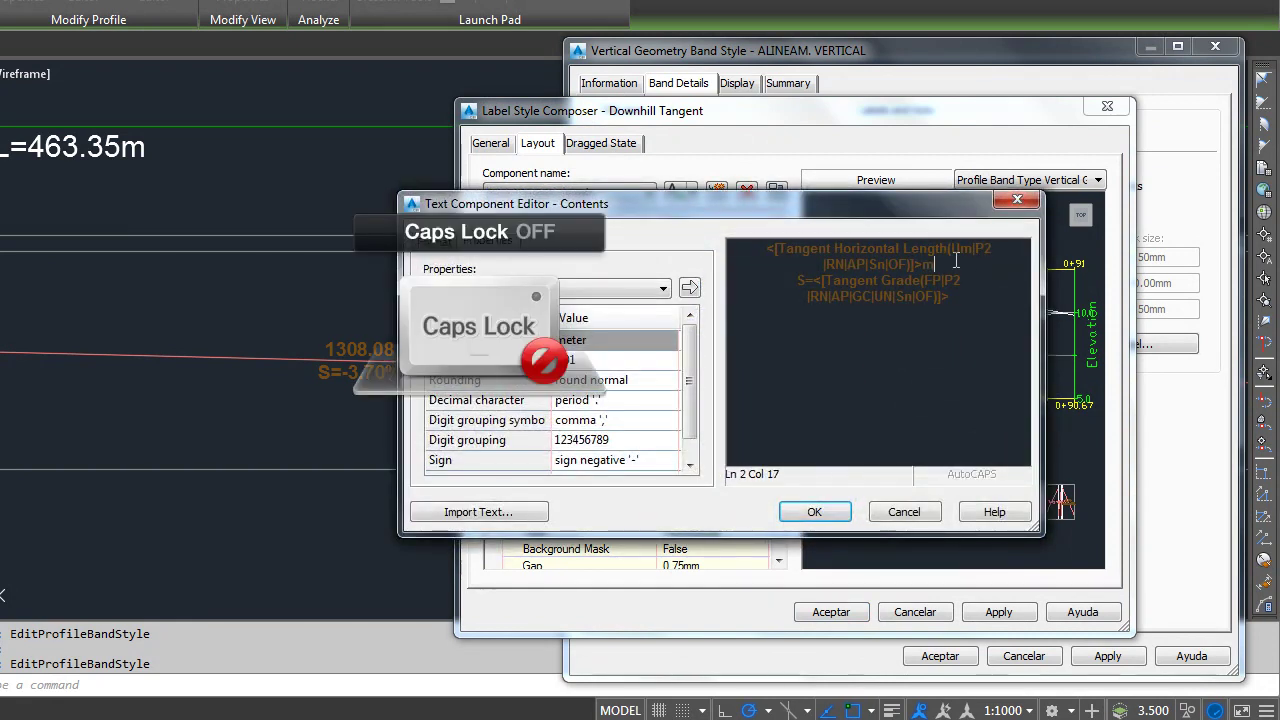
click(811, 514)
click(826, 612)
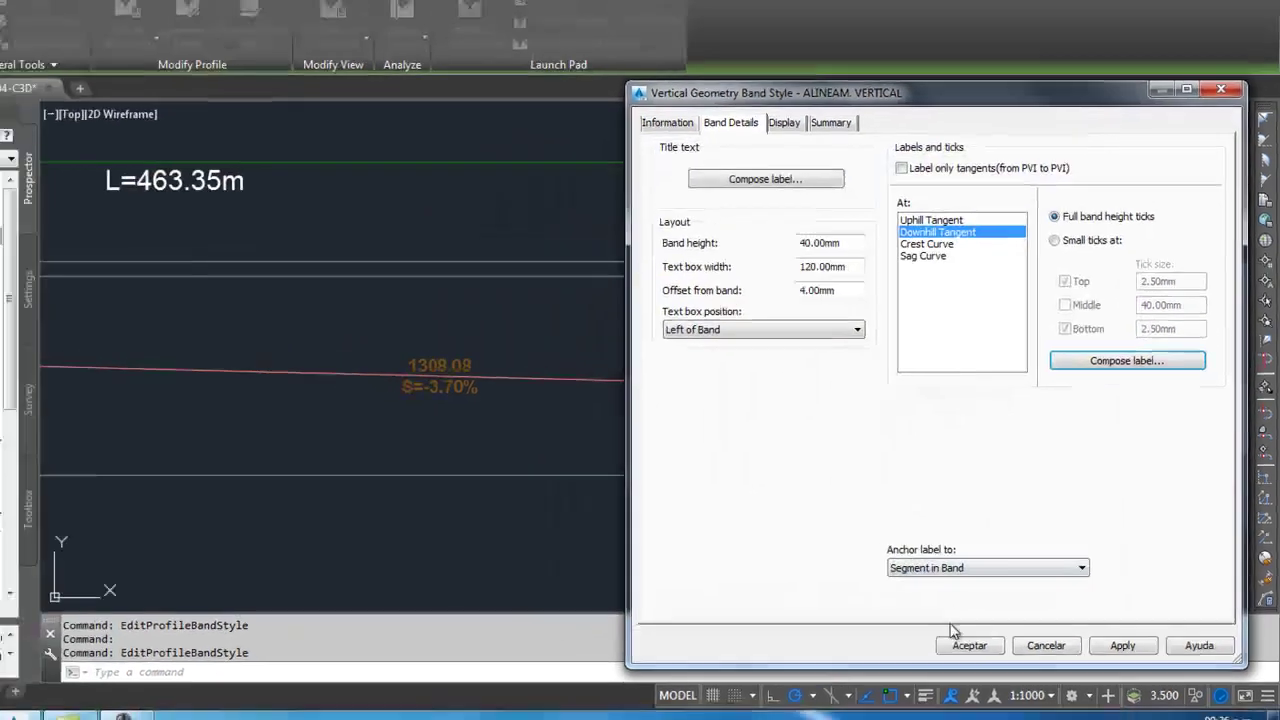
click(1006, 631)
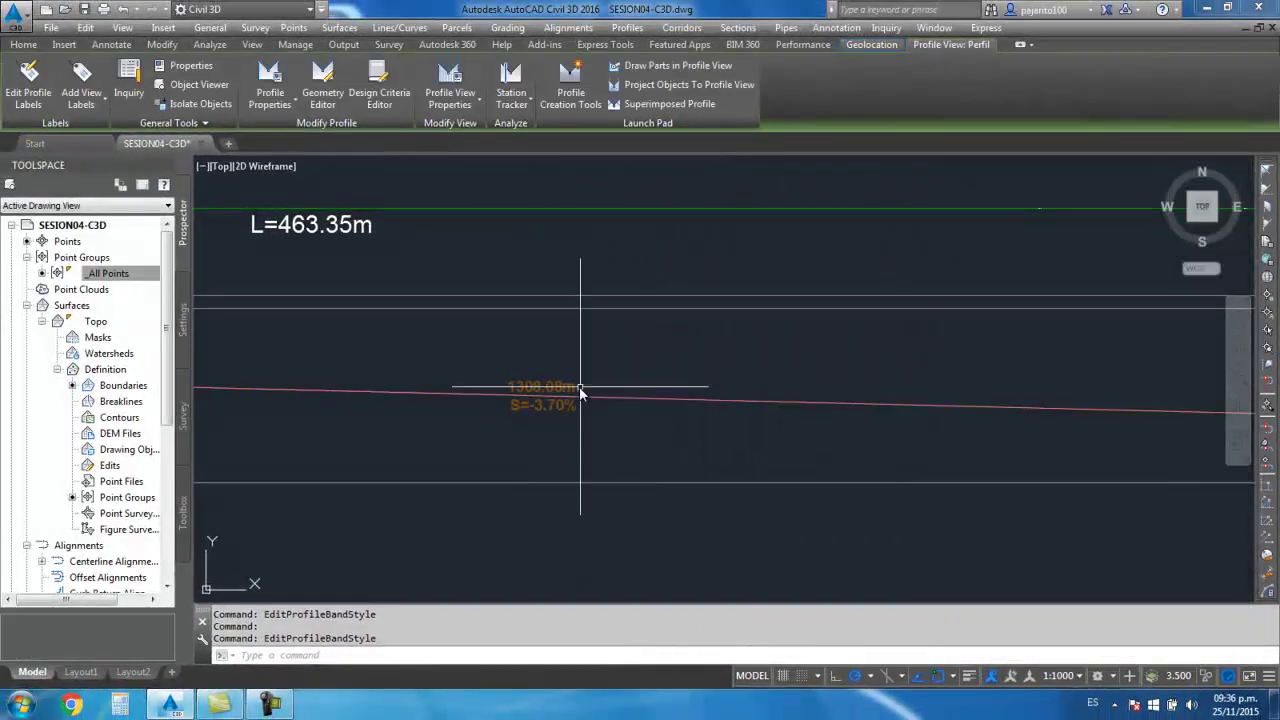
key(Escape)
Reopen the profile view's vertical geometry band style, leaving the tangent label unchanged
scroll(724, 450, down, 4)
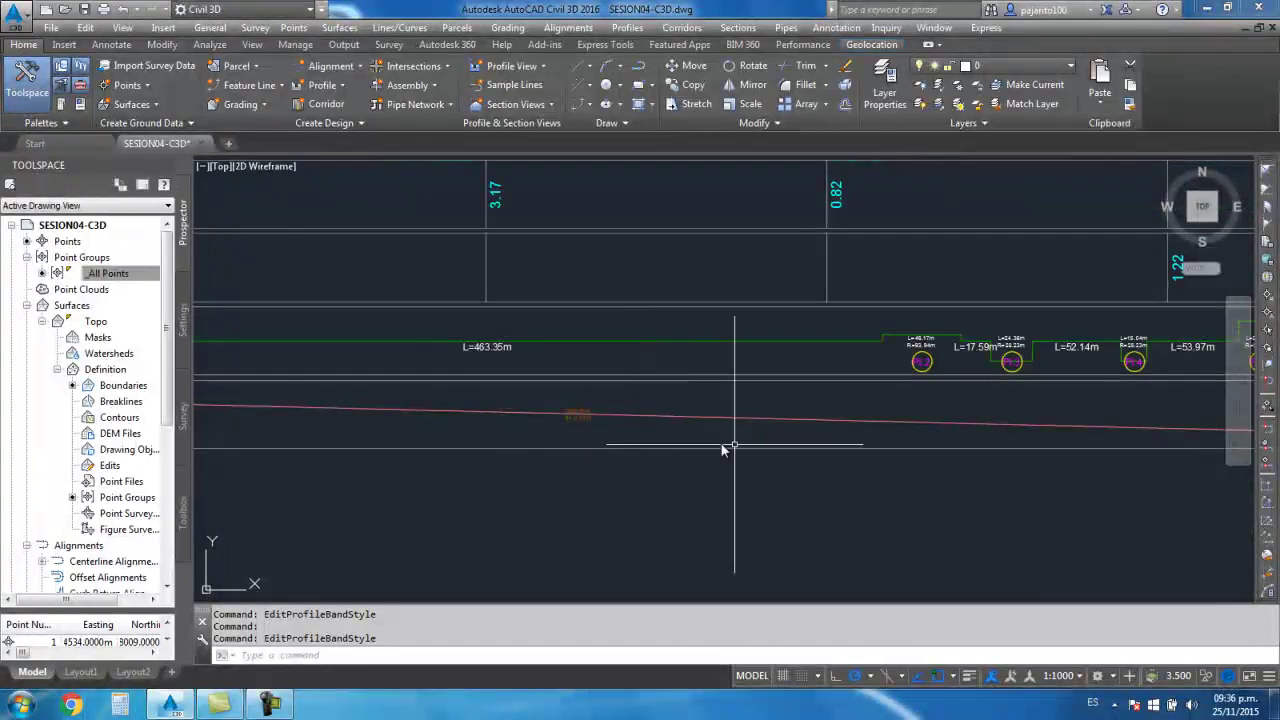
scroll(651, 431, up, 2)
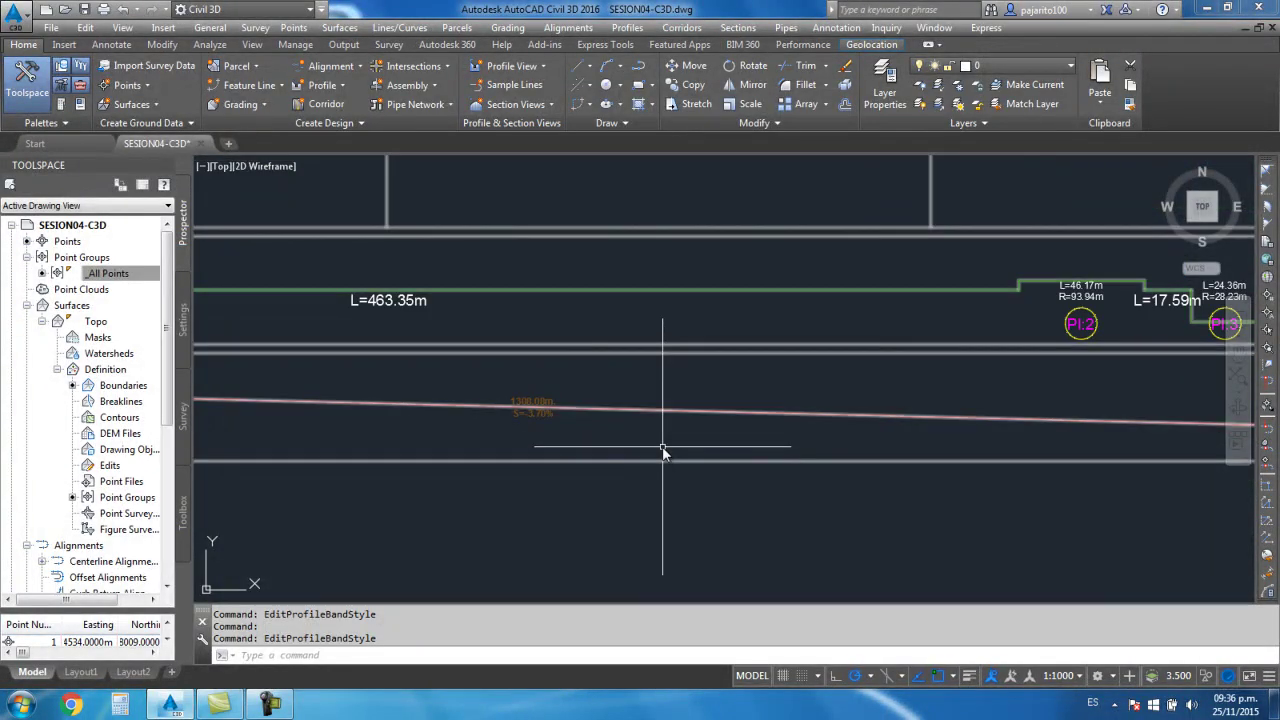
scroll(790, 460, down, 6)
scroll(800, 463, up, 1)
scroll(851, 443, up, 2)
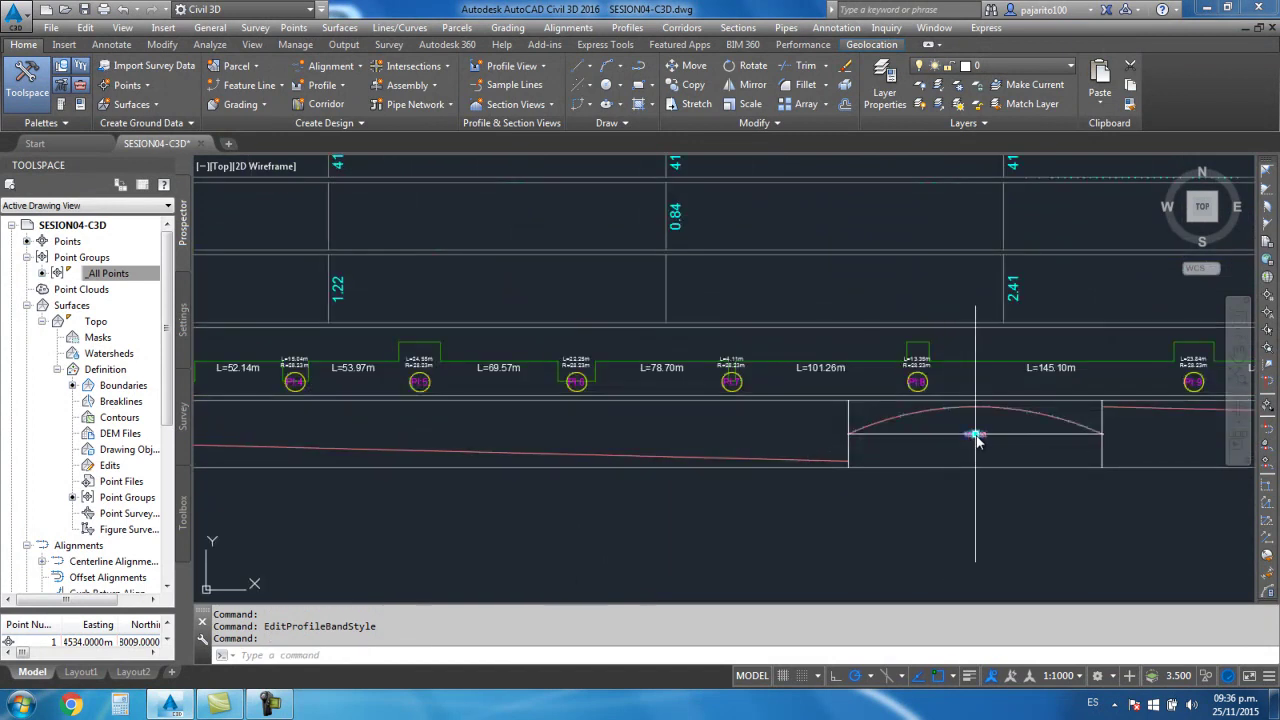
click(978, 440)
right_click(978, 440)
click(1010, 376)
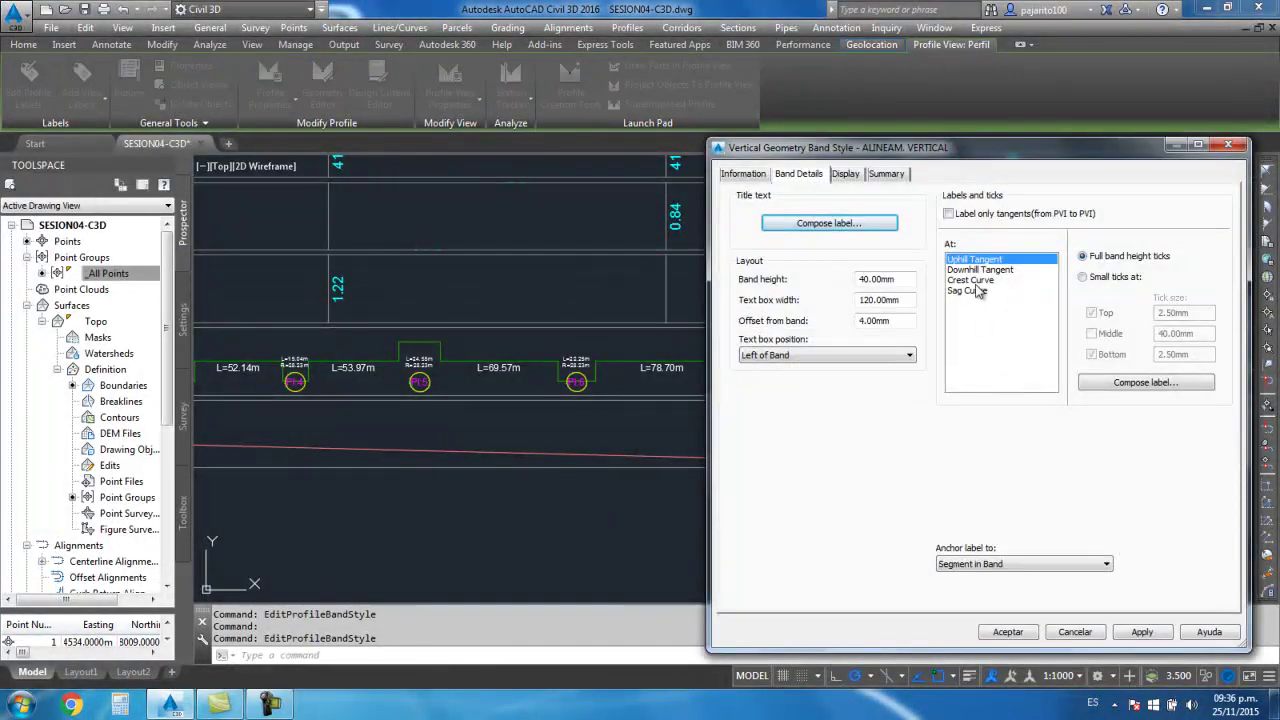
click(1103, 384)
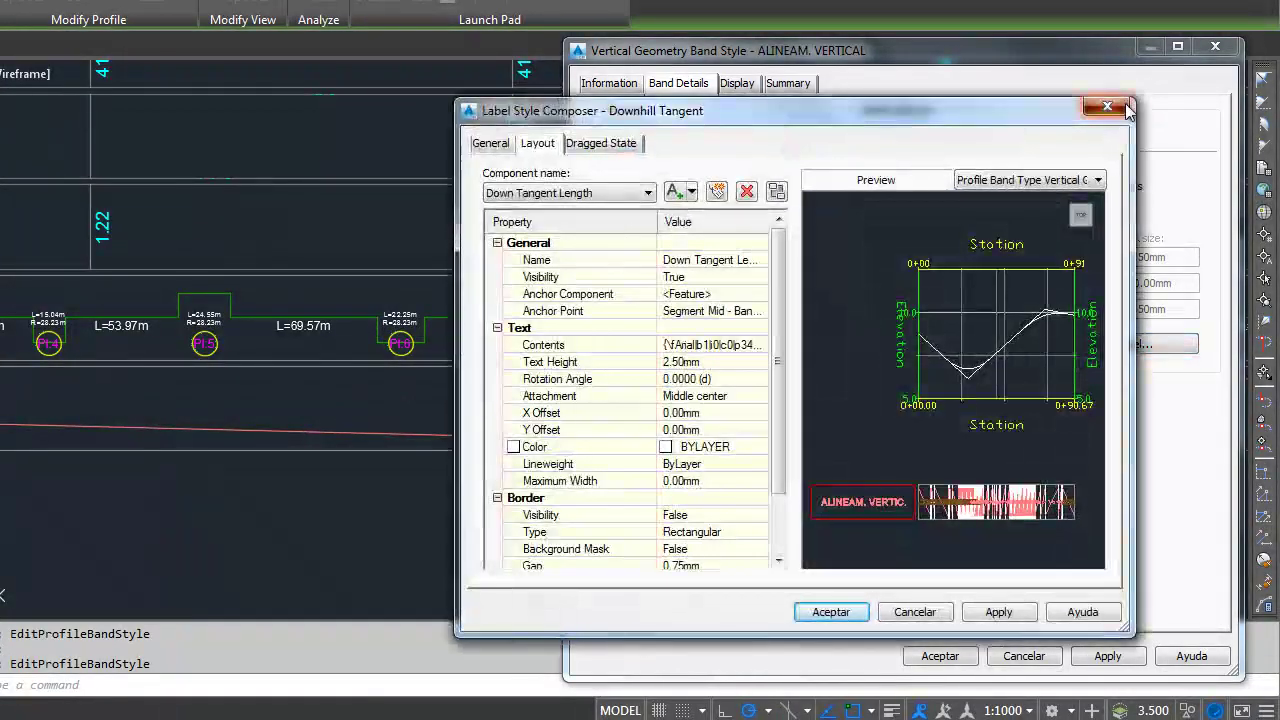
click(826, 531)
Set the geometry diagram tangents and curves to colour 150 and save the band style
click(742, 90)
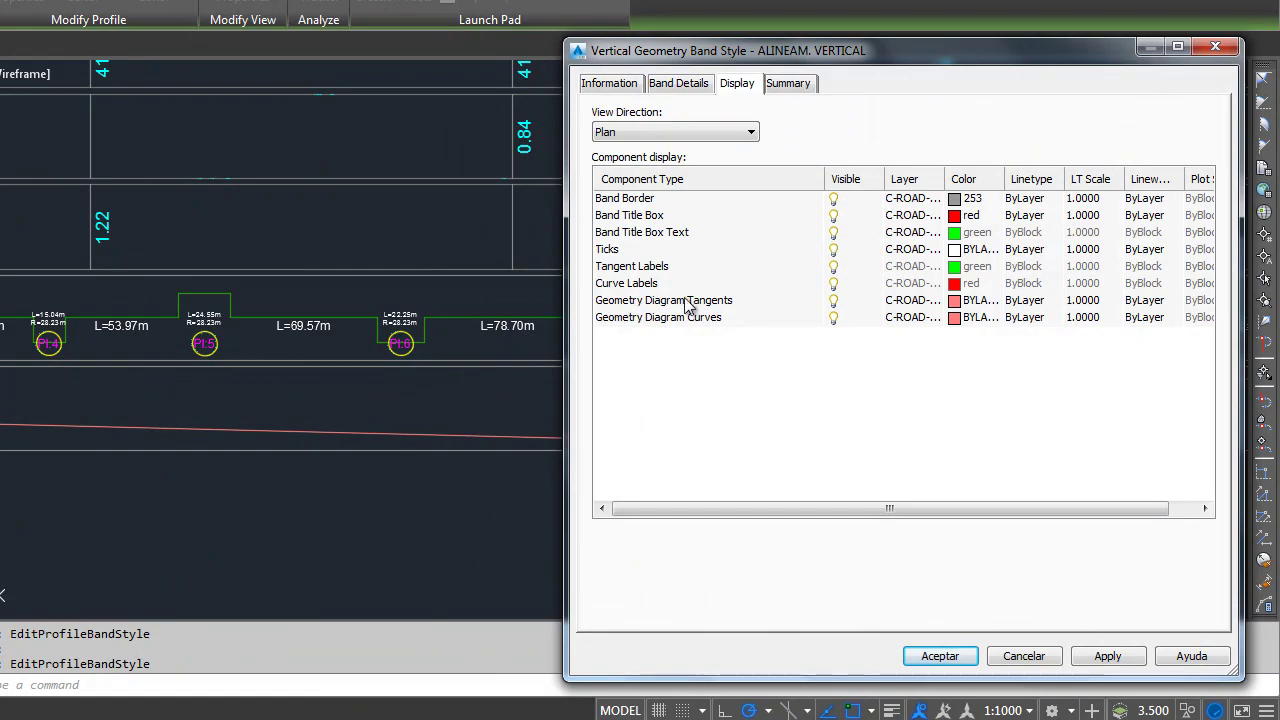
click(957, 301)
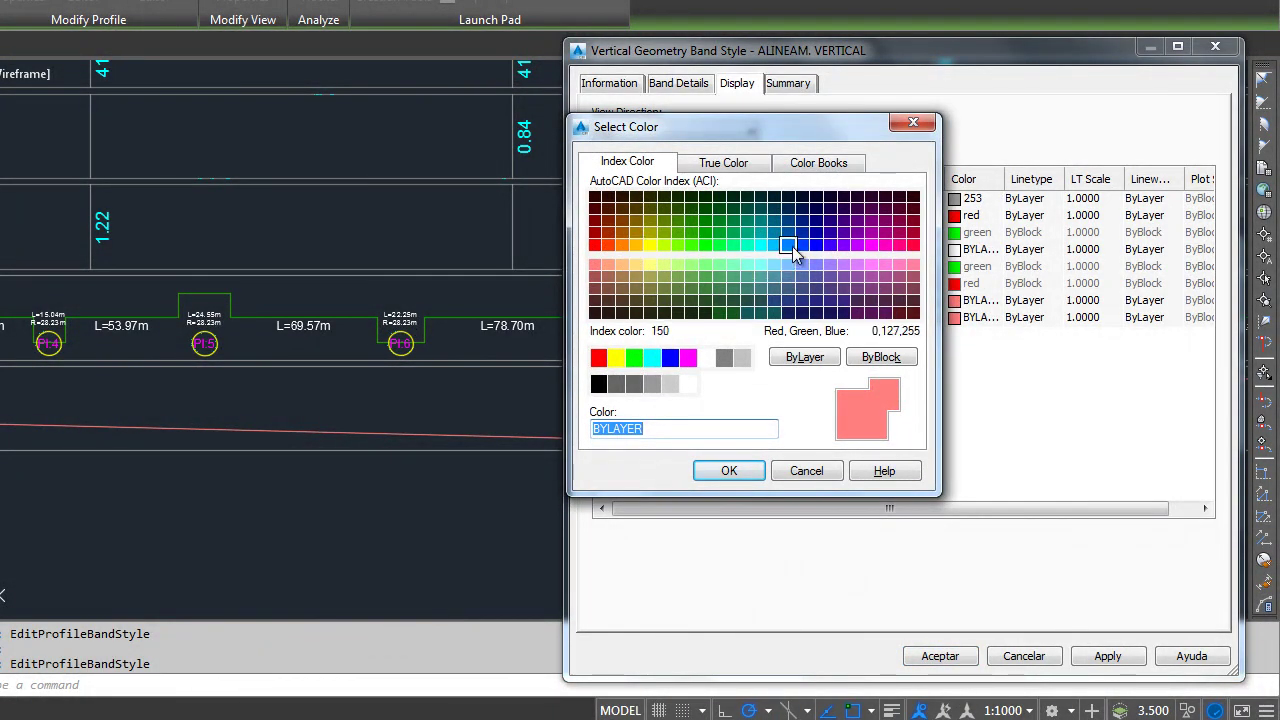
click(794, 246)
click(729, 470)
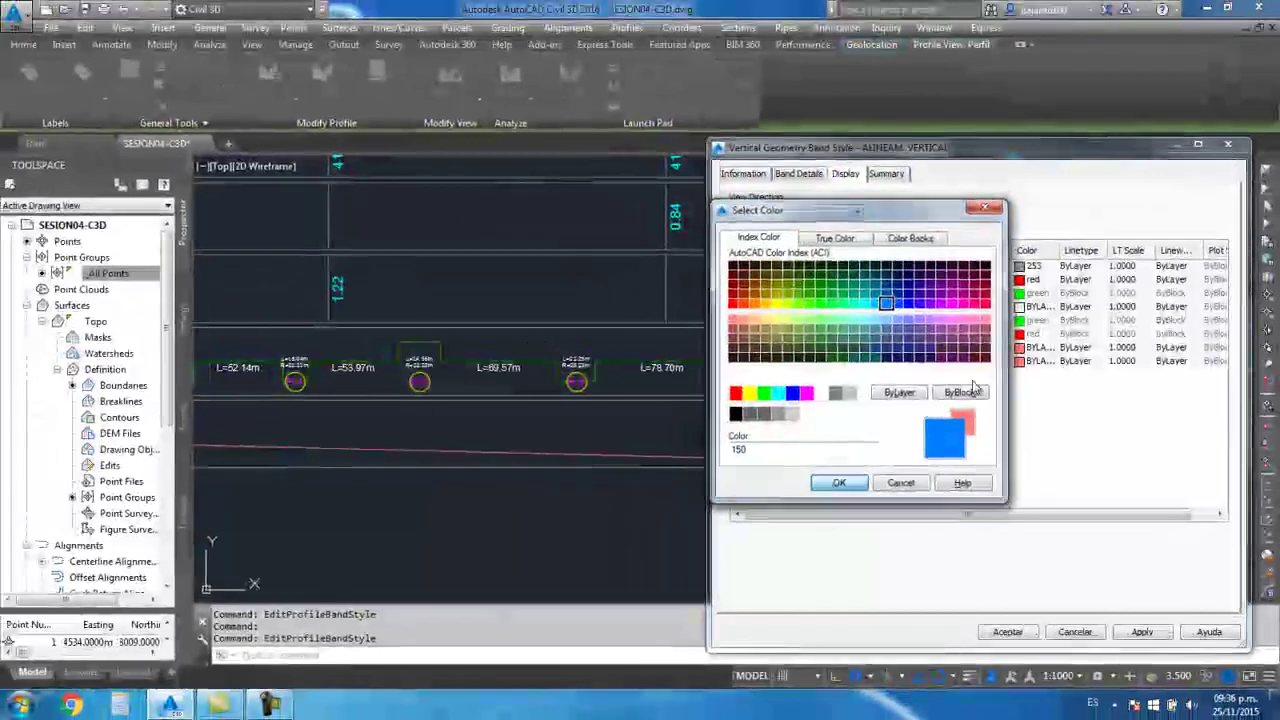
click(1020, 362)
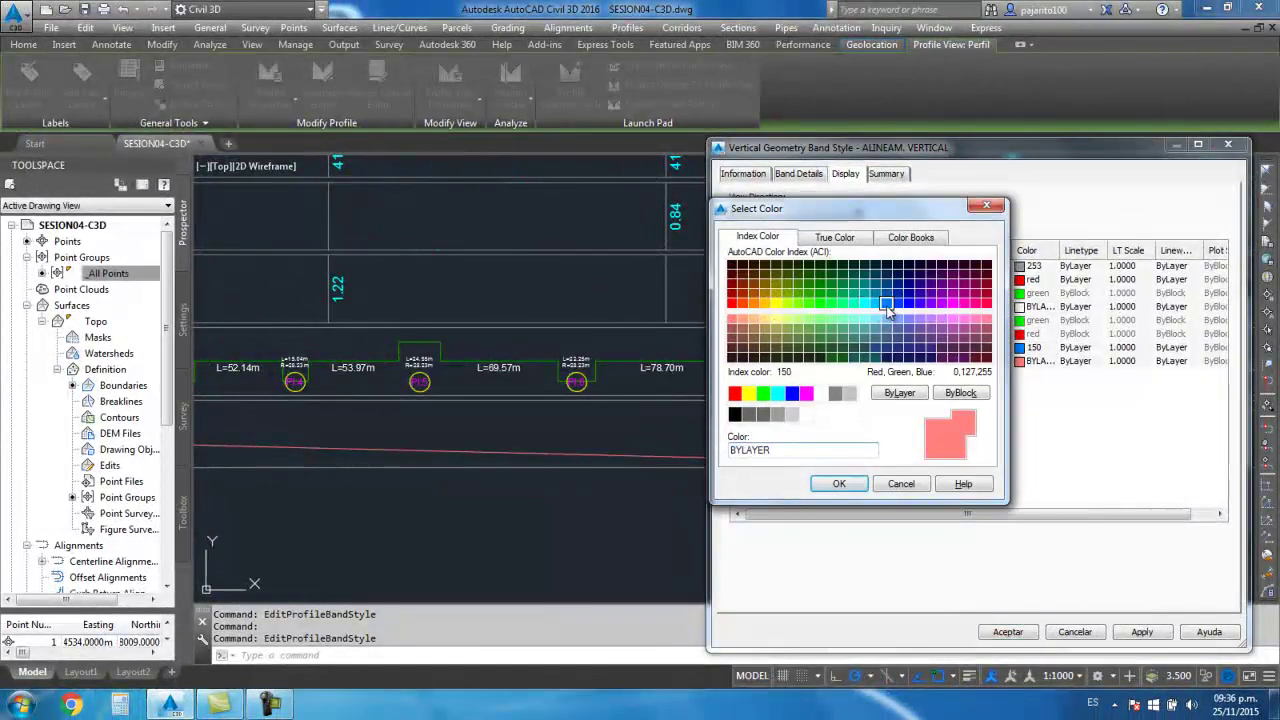
click(840, 484)
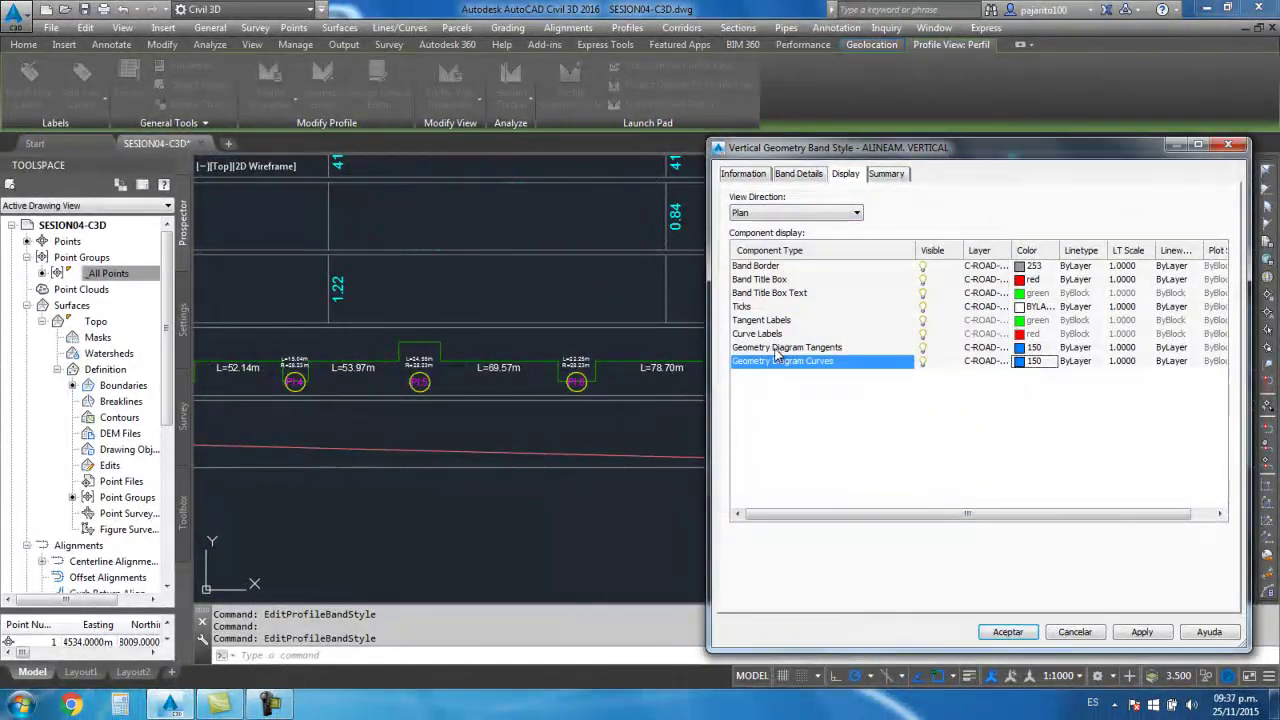
click(1008, 631)
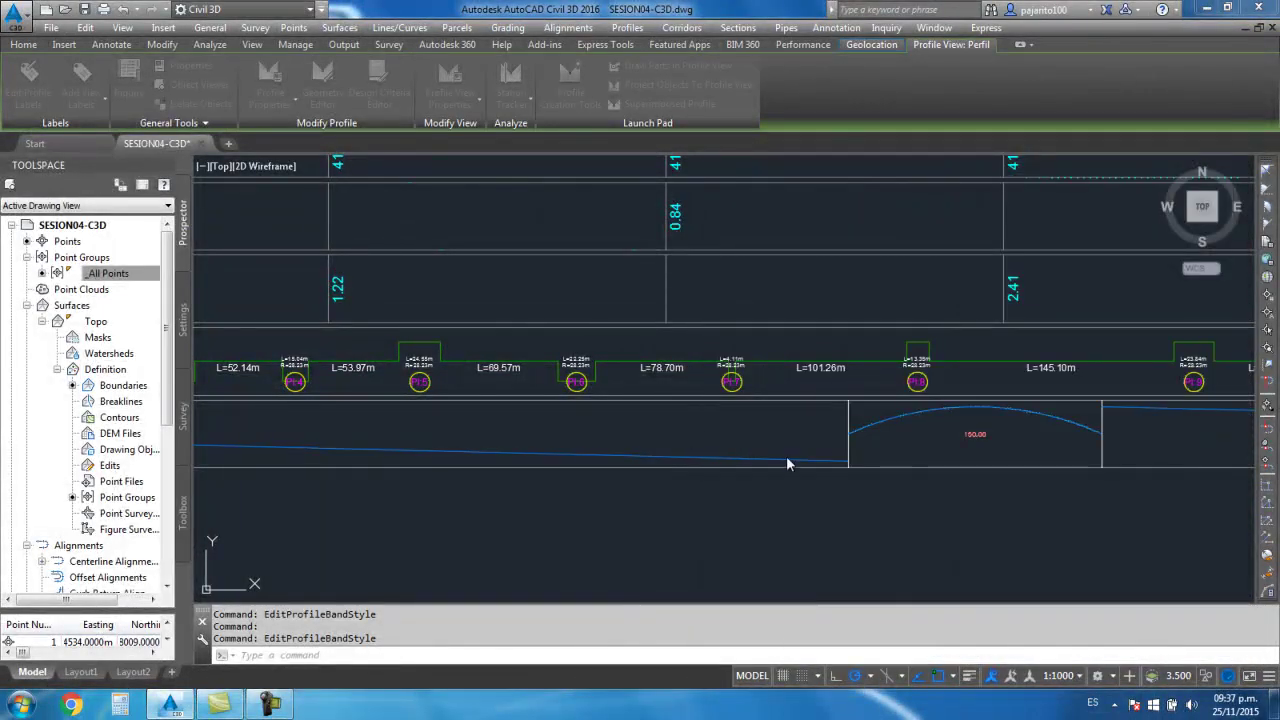
Clear the selection and zoom in on the profile's crest curve
key(Escape)
scroll(757, 400, down, 5)
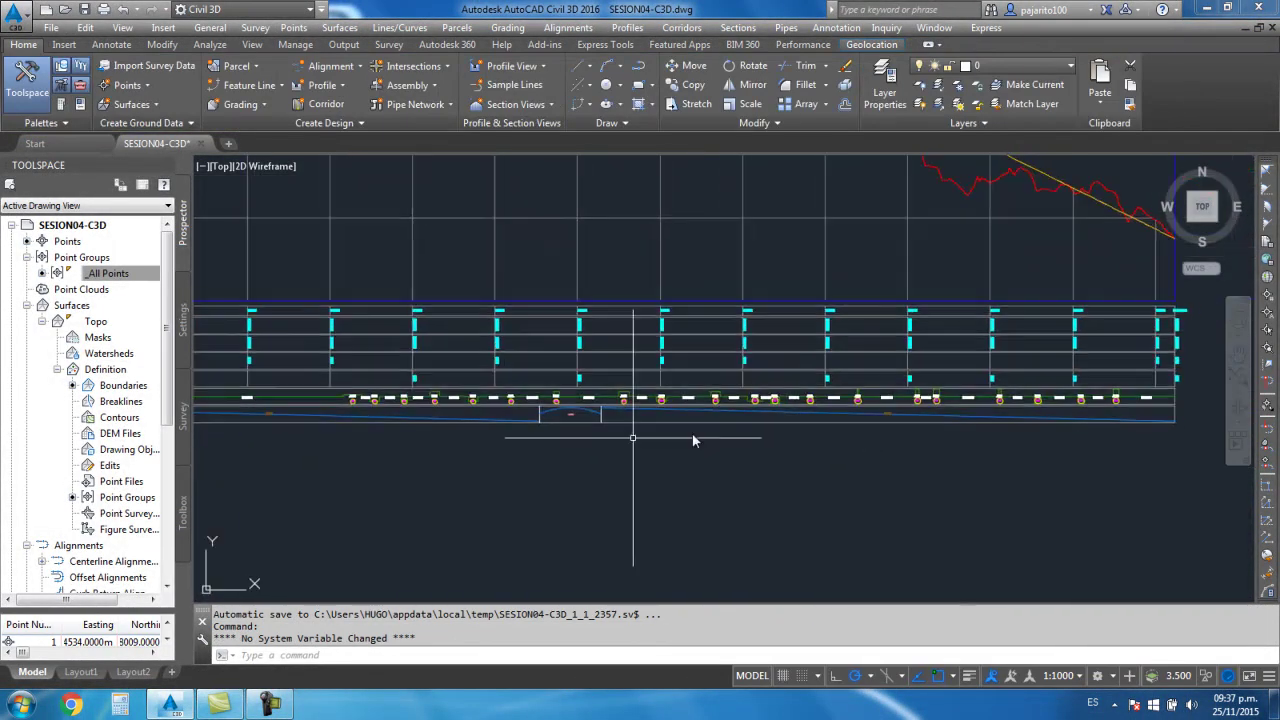
scroll(694, 440, up, 3)
scroll(714, 423, up, 2)
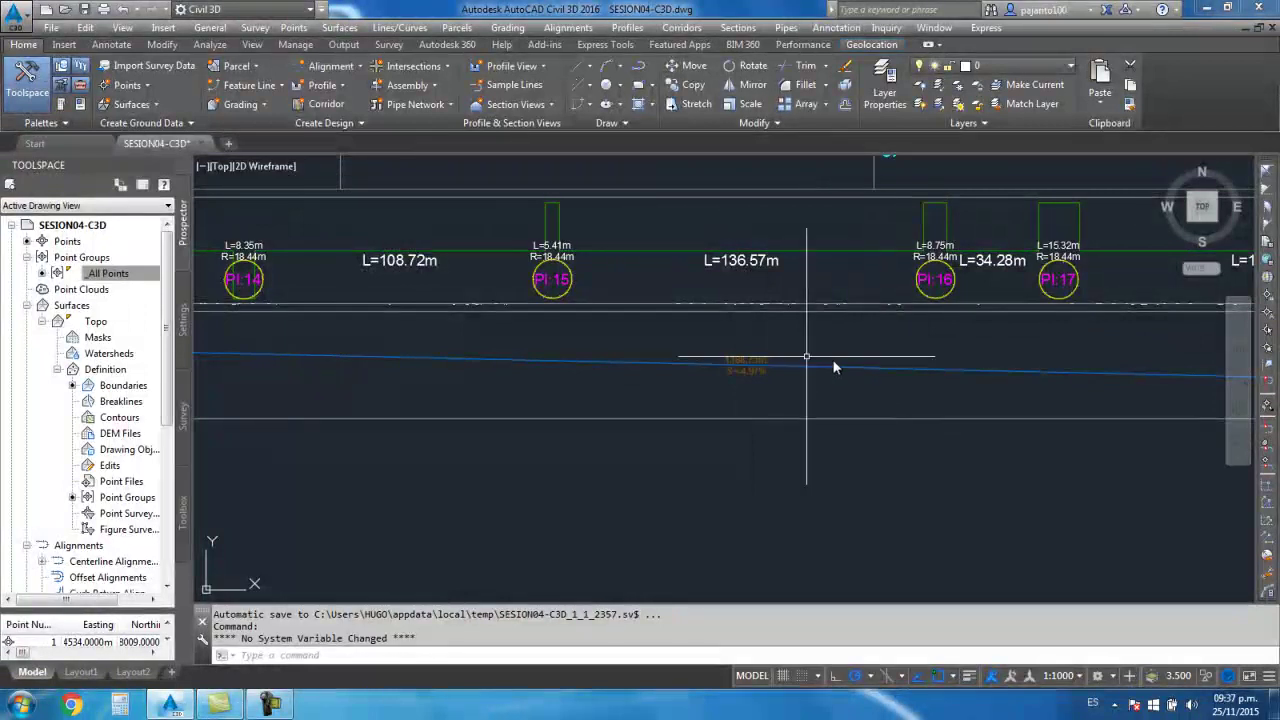
scroll(758, 380, up, 2)
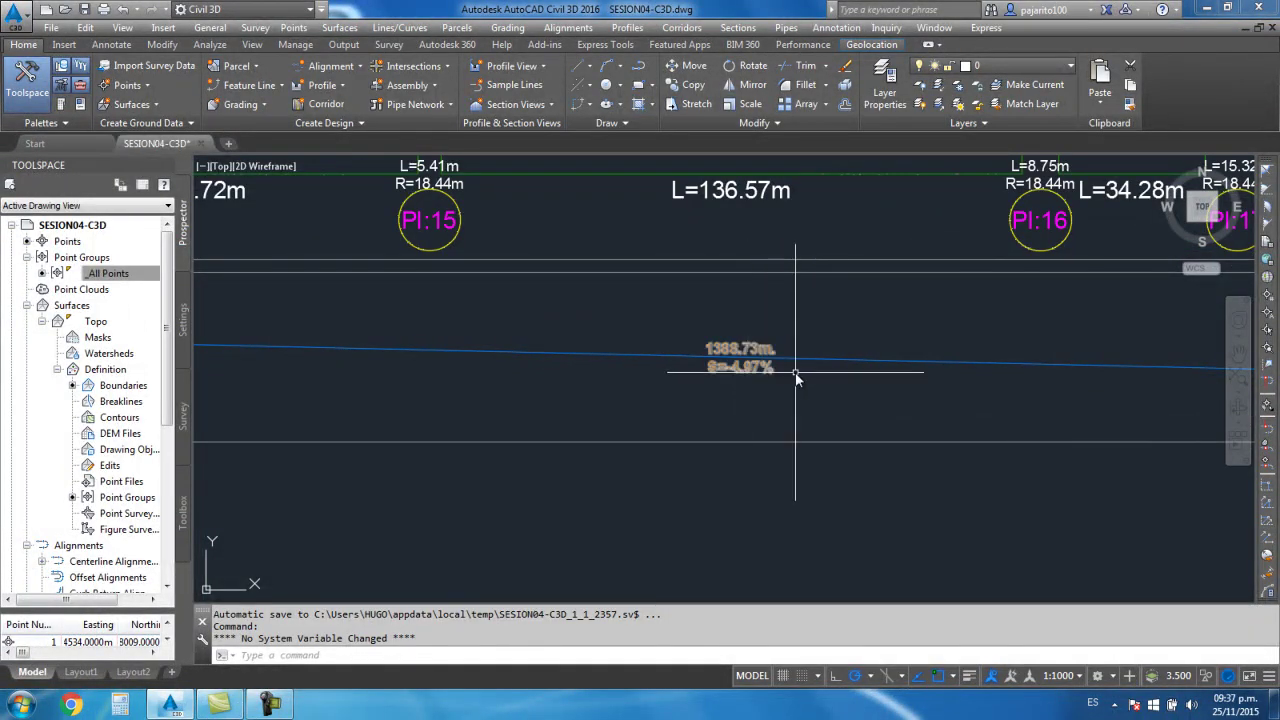
scroll(729, 365, down, 2)
scroll(643, 406, down, 3)
scroll(623, 363, up, 2)
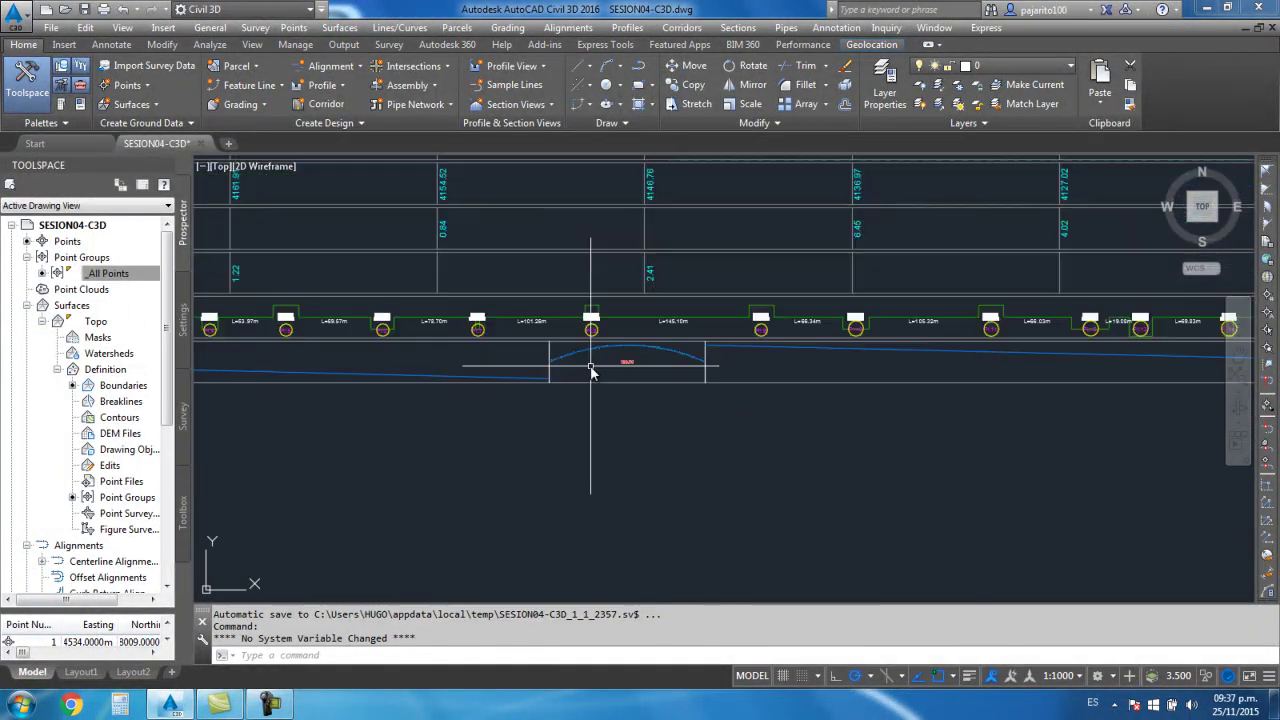
scroll(646, 372, up, 2)
Open the vertical geometry band style for the profile view at its Band Details tab
click(646, 345)
right_click(647, 342)
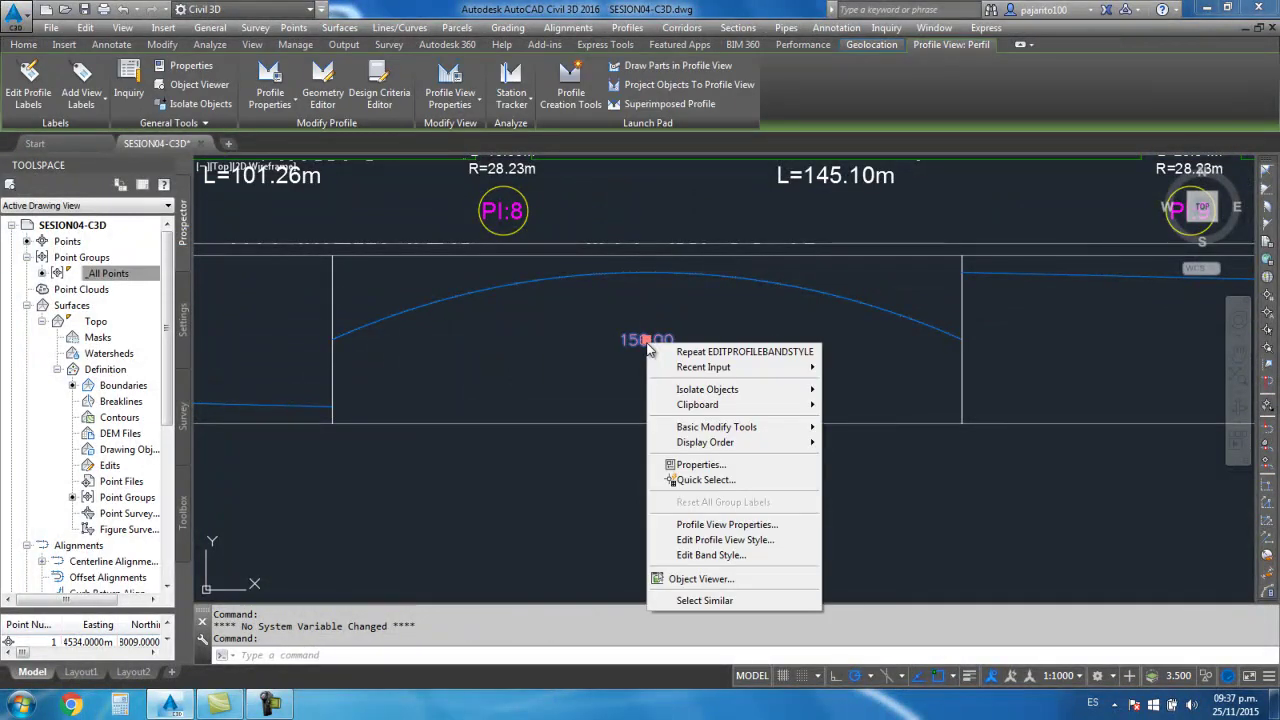
click(719, 557)
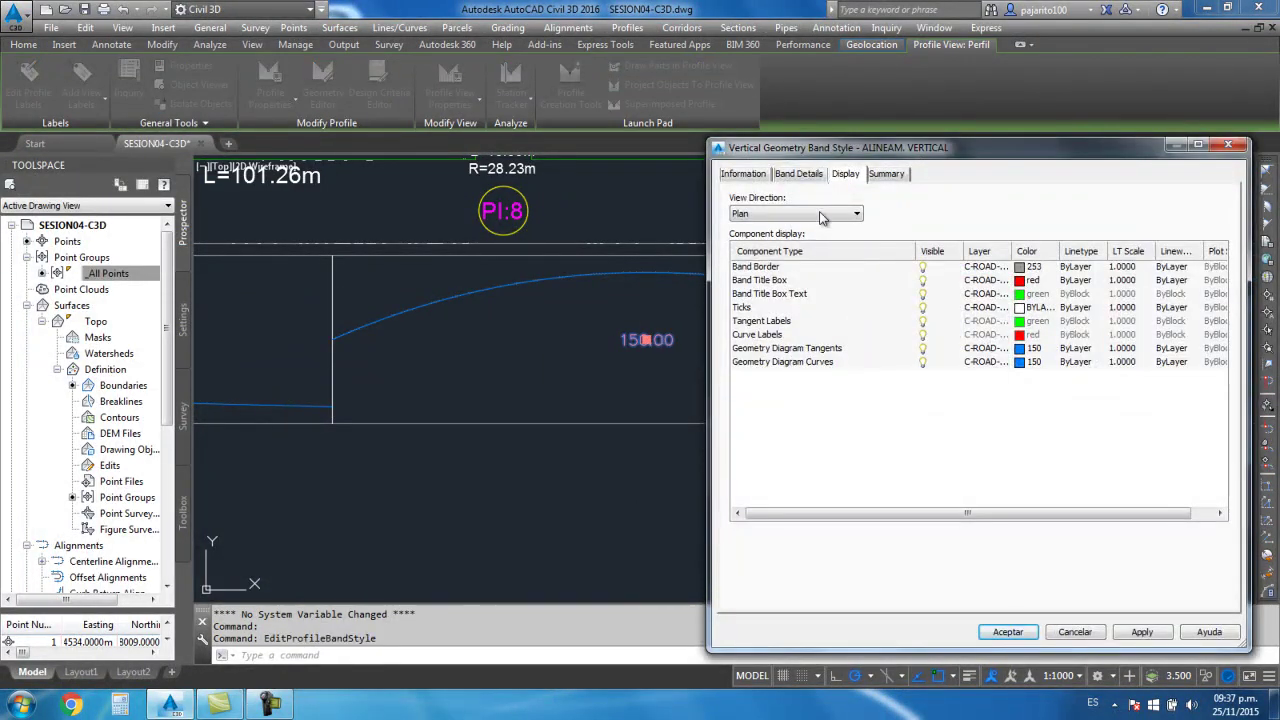
click(808, 177)
click(1107, 381)
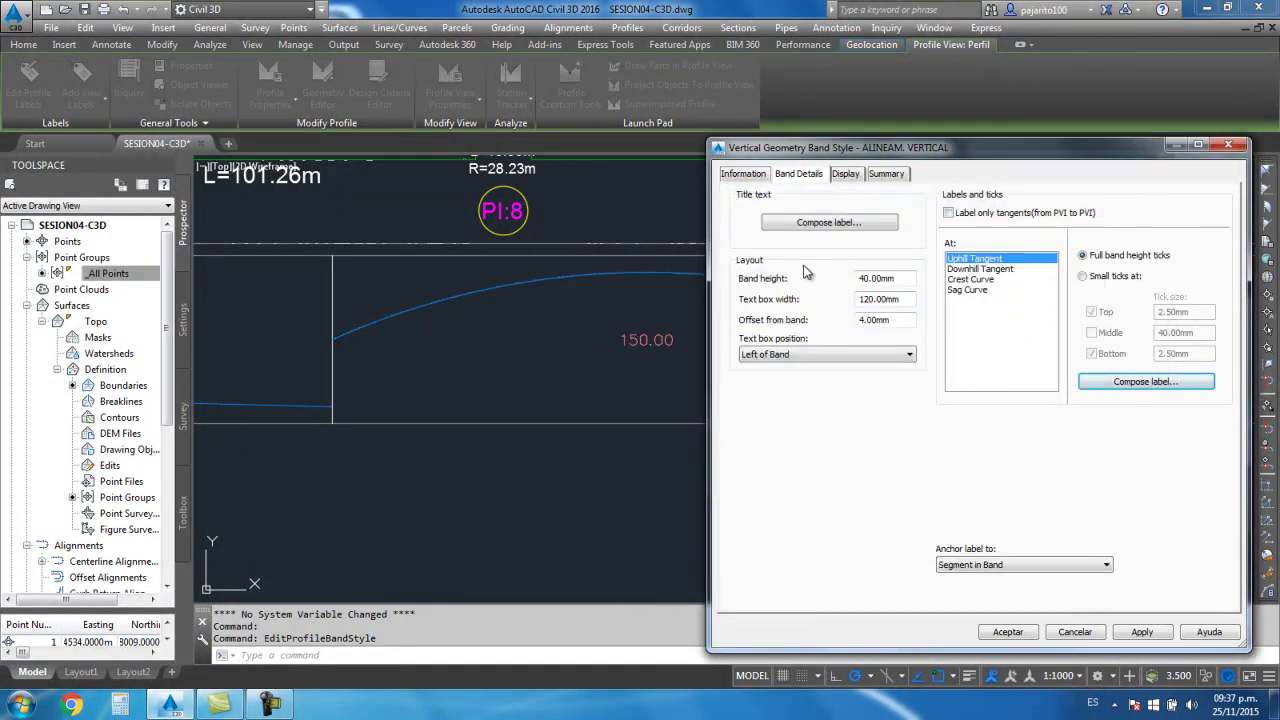
Prefix the Crest Curve label's length field with 'LCV:'
click(980, 290)
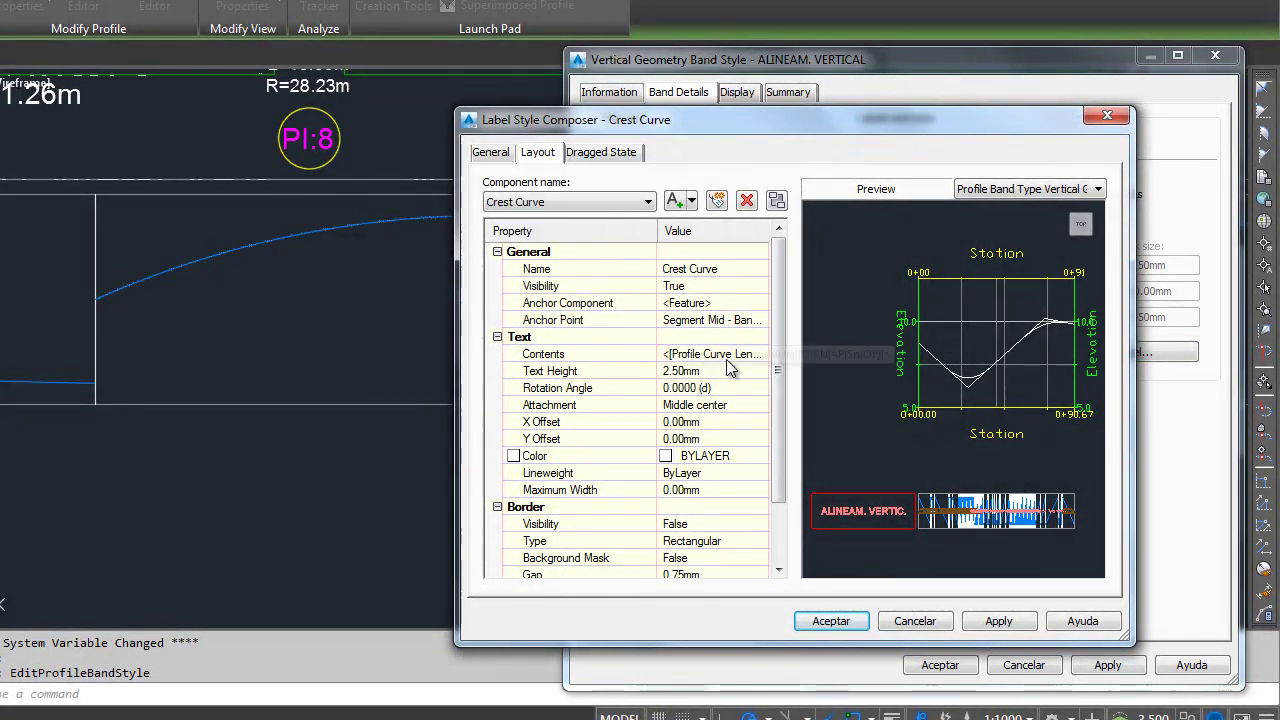
click(727, 357)
click(759, 355)
drag(734, 276, 688, 290)
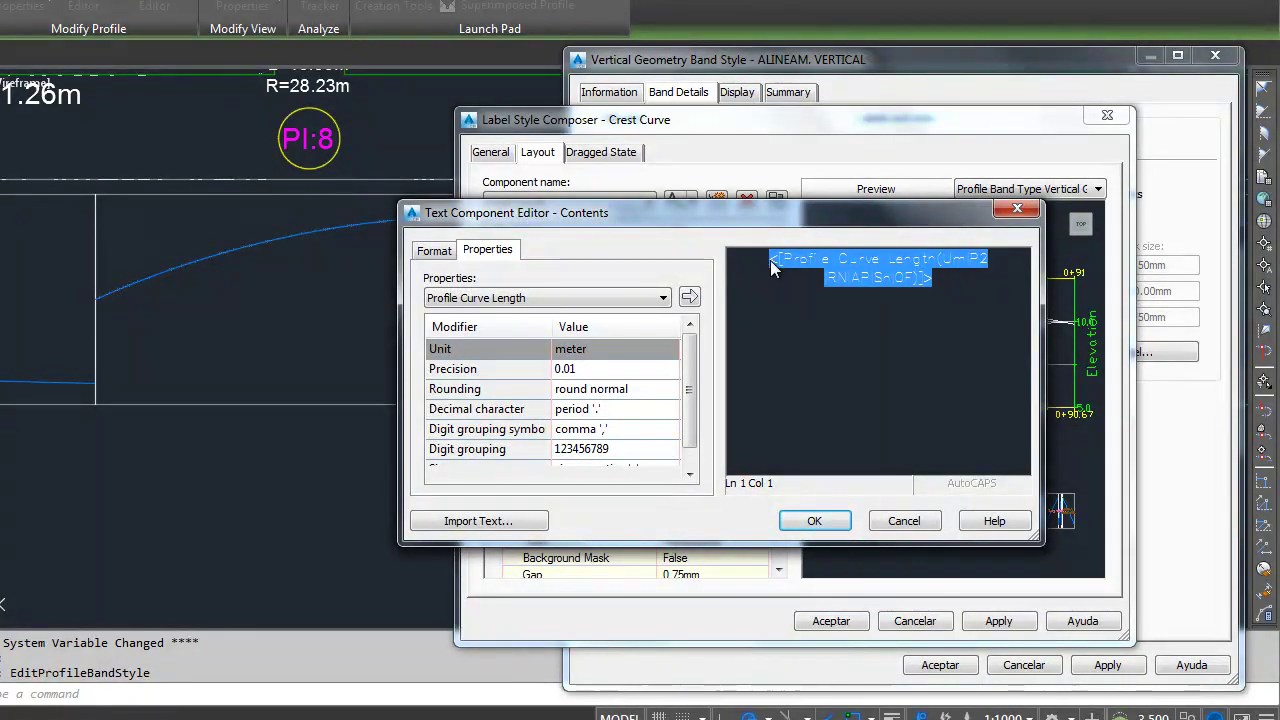
click(771, 264)
key(Caps_Lock)
text(LCV:)
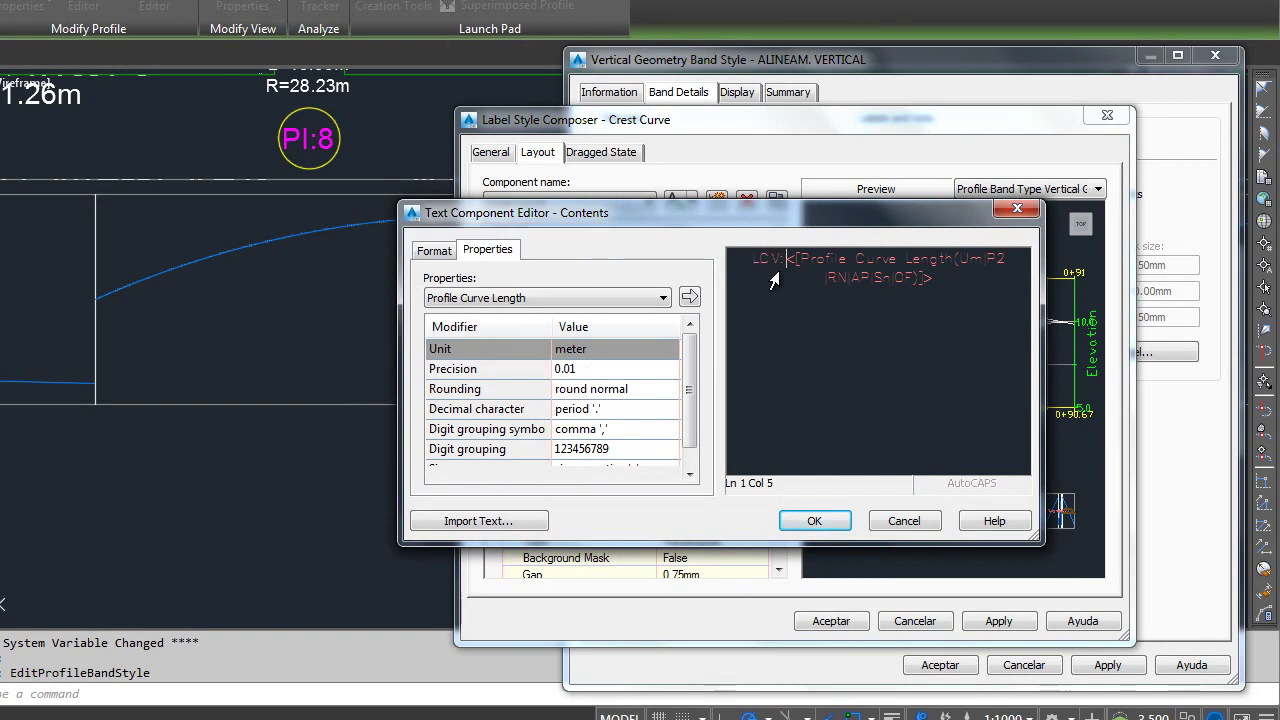
Set the crest curve label text to White Arial
drag(949, 281, 727, 264)
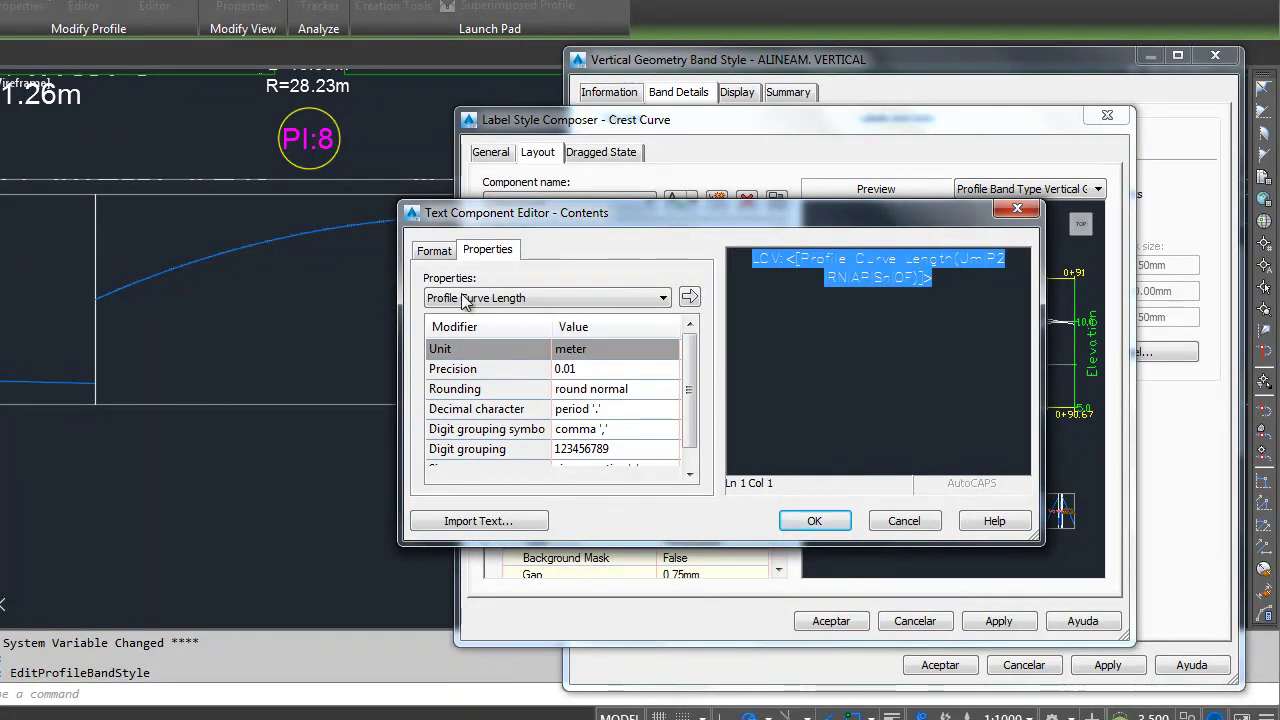
click(434, 250)
click(485, 378)
key(a)
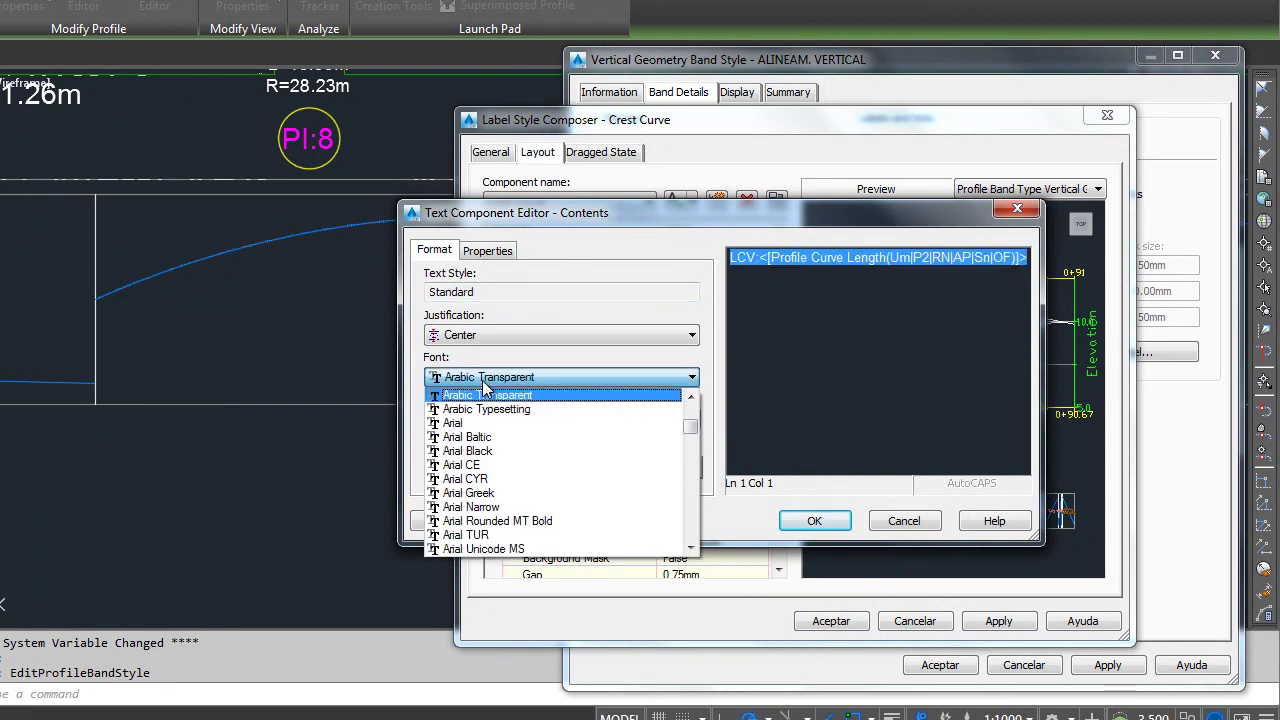
click(470, 423)
click(468, 420)
click(458, 535)
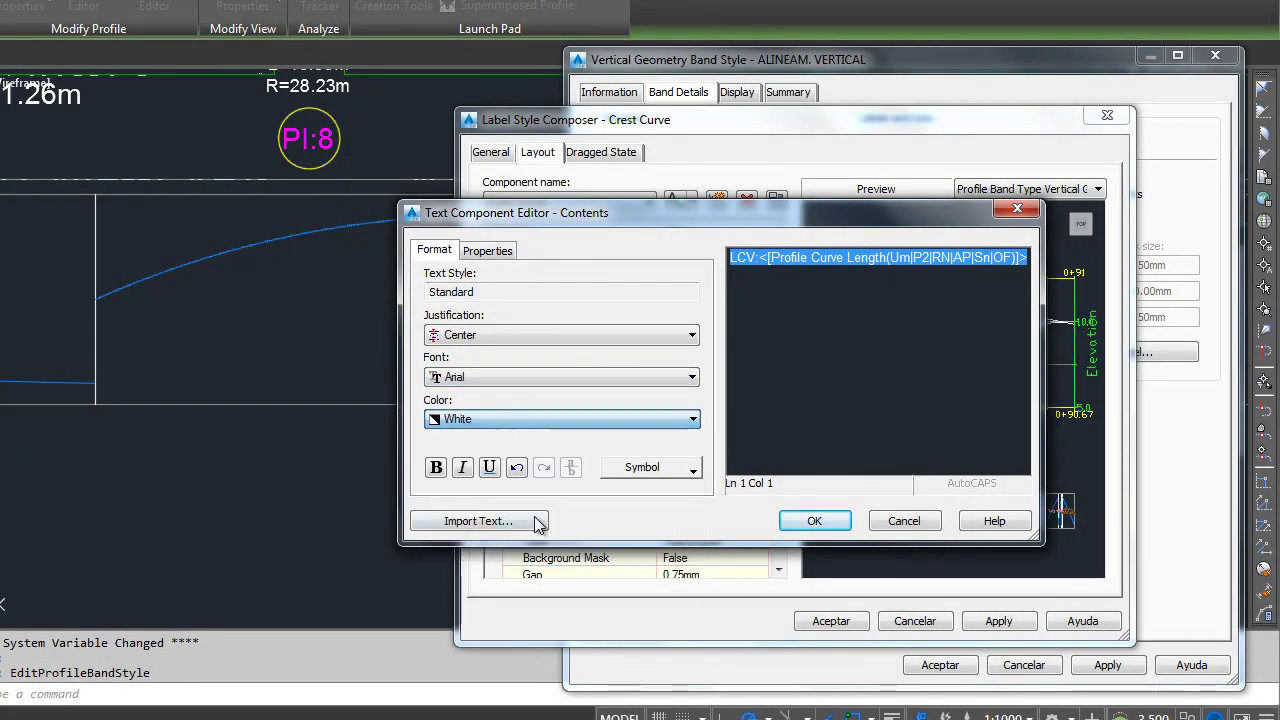
click(800, 528)
Set the crest curve label text height to 6 and save the band style
text(6)
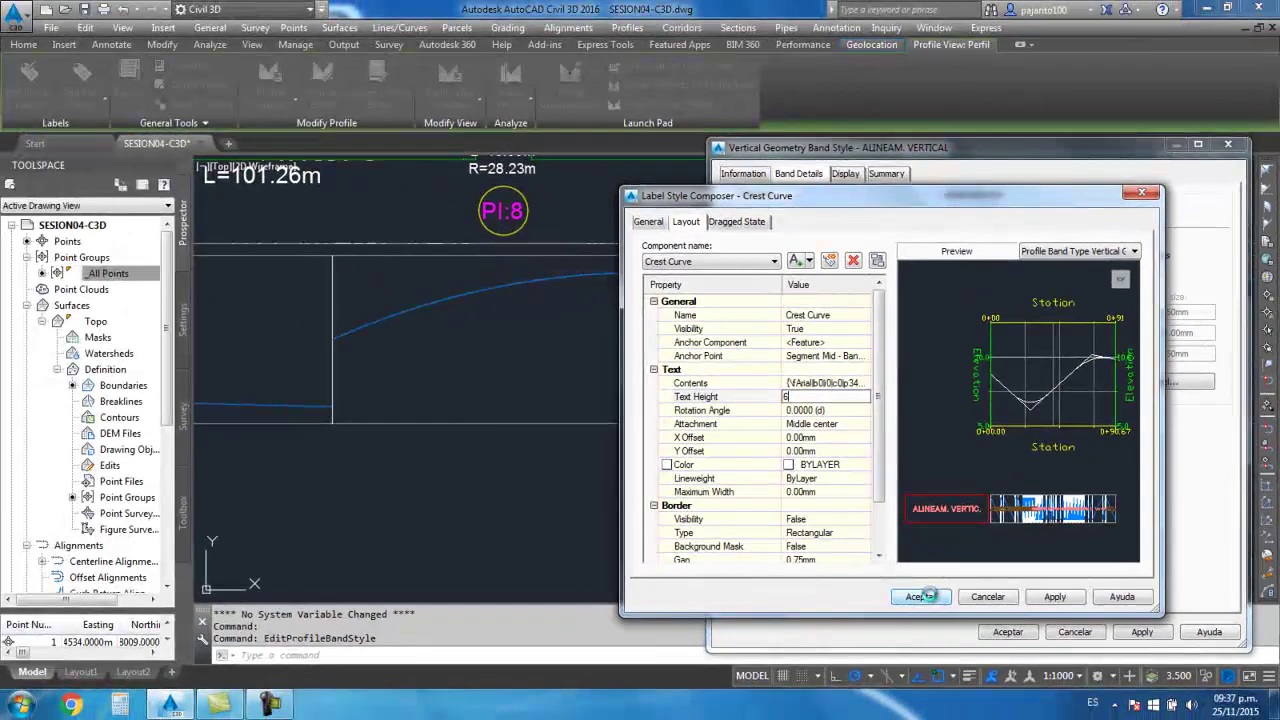
click(927, 596)
click(1008, 631)
scroll(706, 418, down, 5)
scroll(706, 418, up, 2)
scroll(671, 414, up, 2)
scroll(686, 420, up, 2)
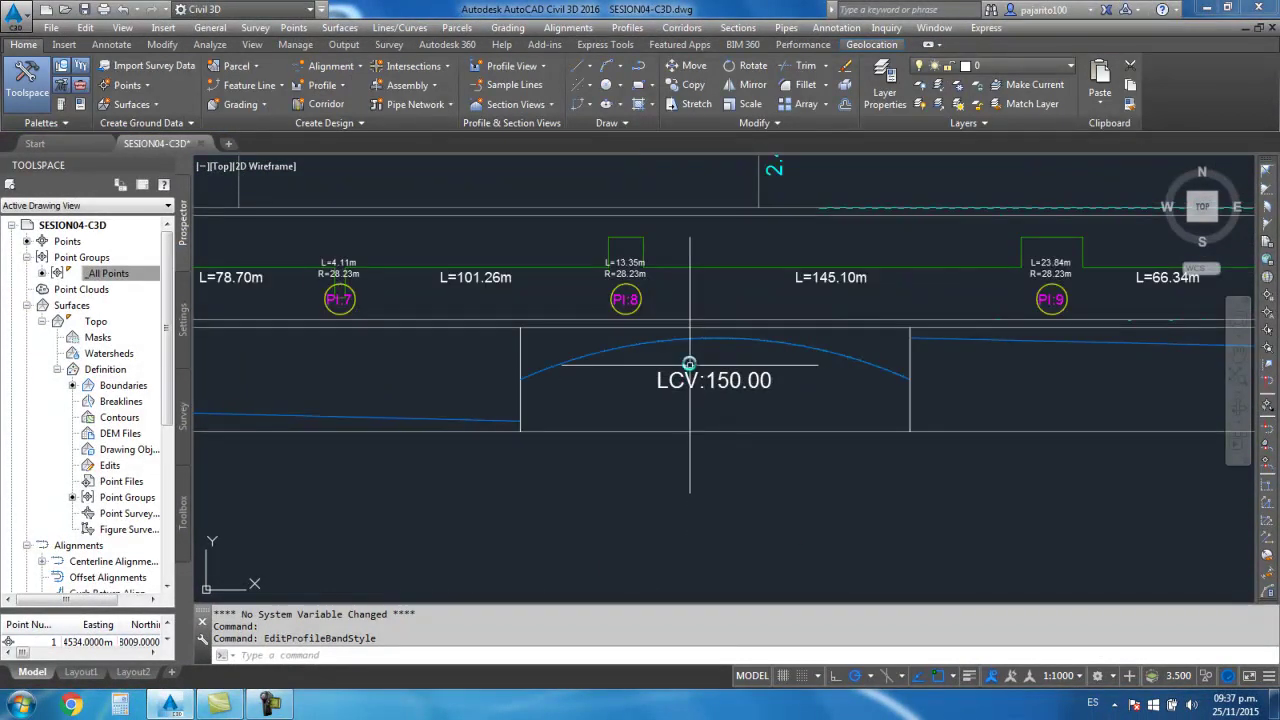
Set the Crest Curve label text height to 4 mm in the vertical geometry band style
click(700, 386)
right_click(700, 386)
click(785, 598)
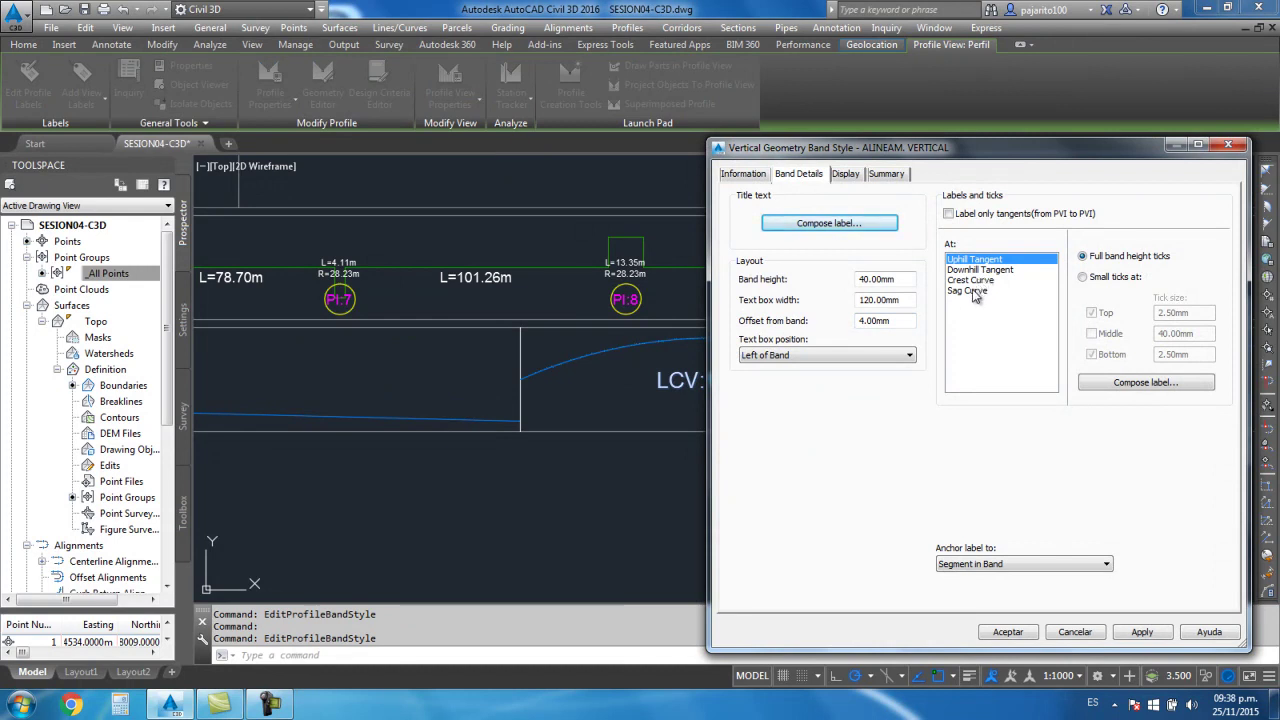
click(977, 286)
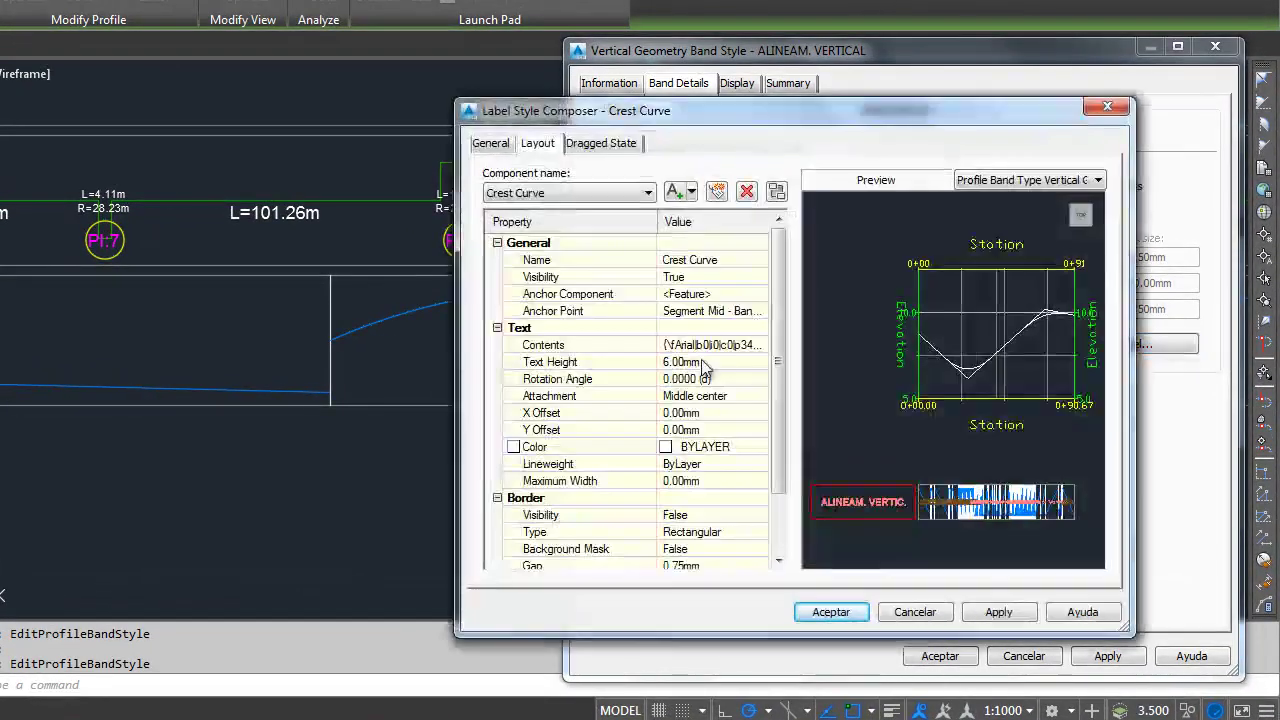
text(4)
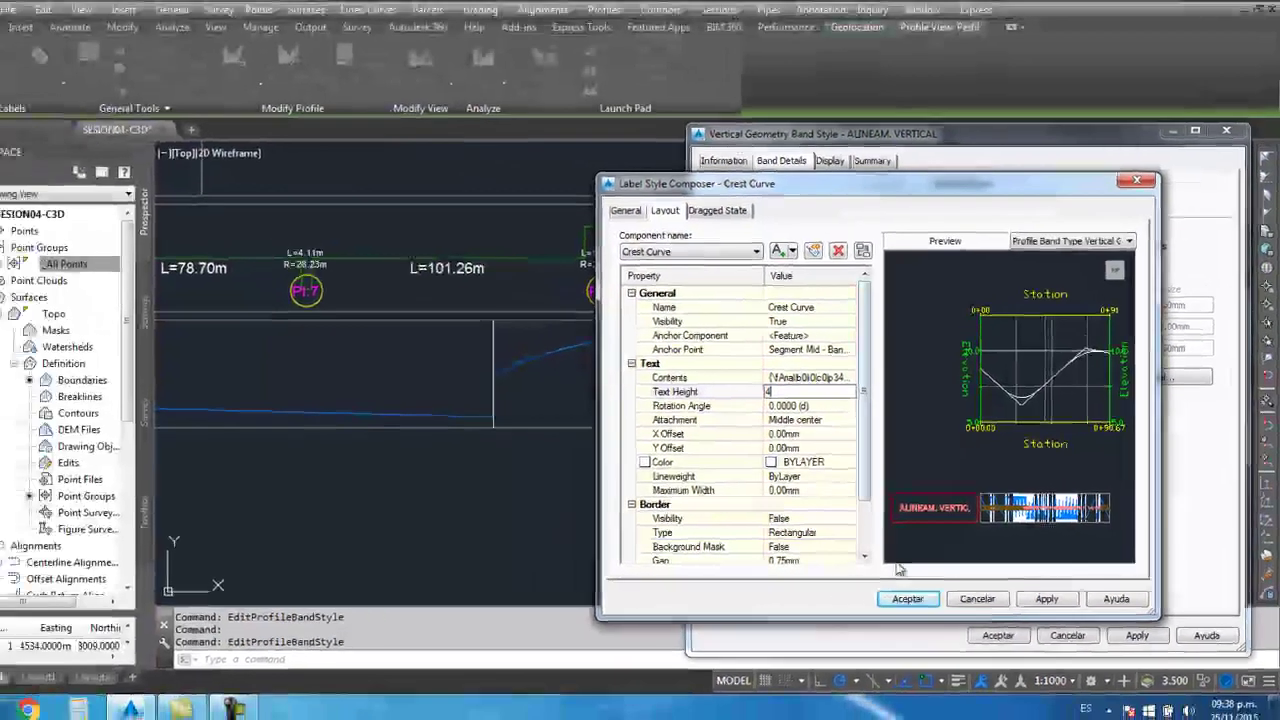
click(831, 612)
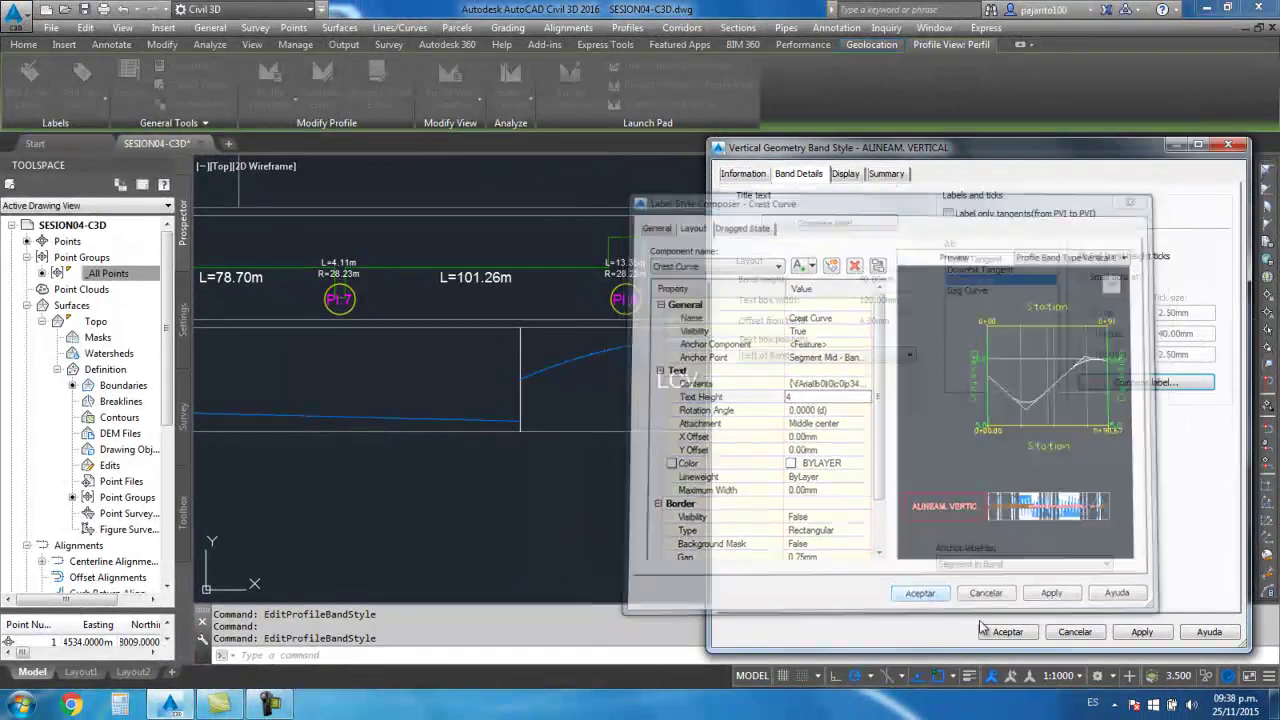
click(1005, 631)
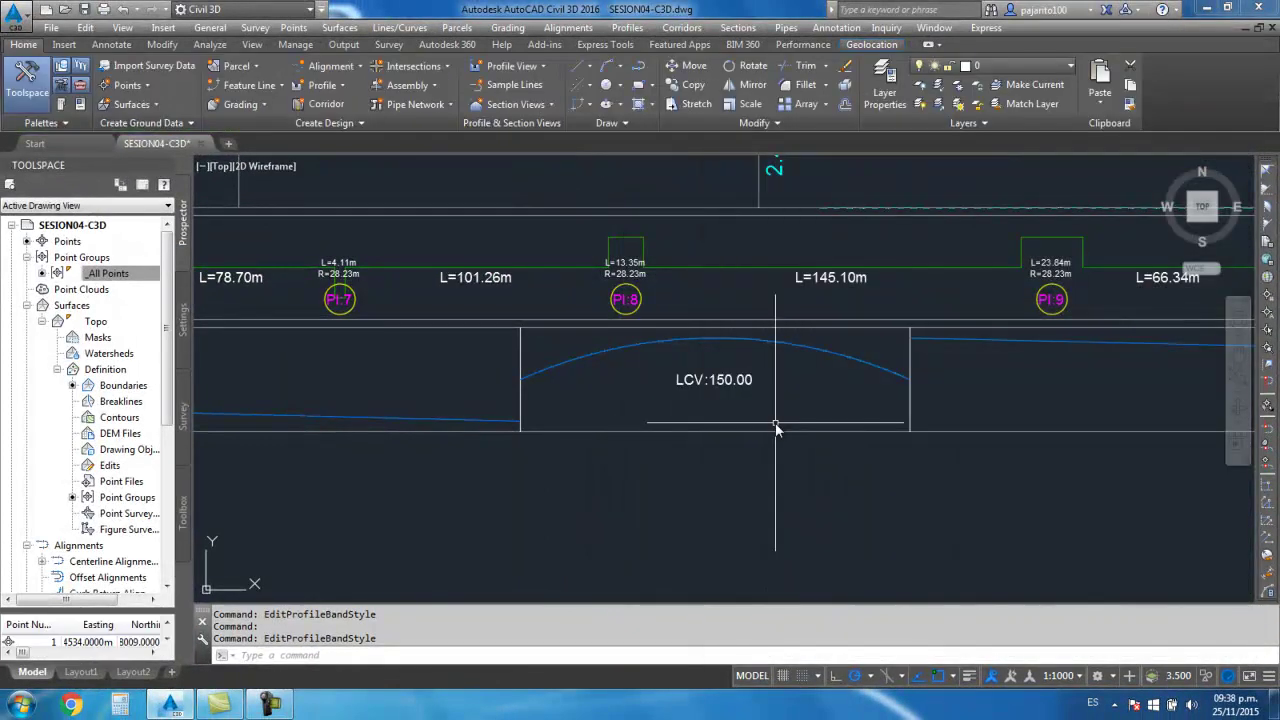
scroll(829, 423, down, 3)
scroll(535, 425, up, 2)
scroll(535, 425, up, 4)
scroll(583, 429, up, 2)
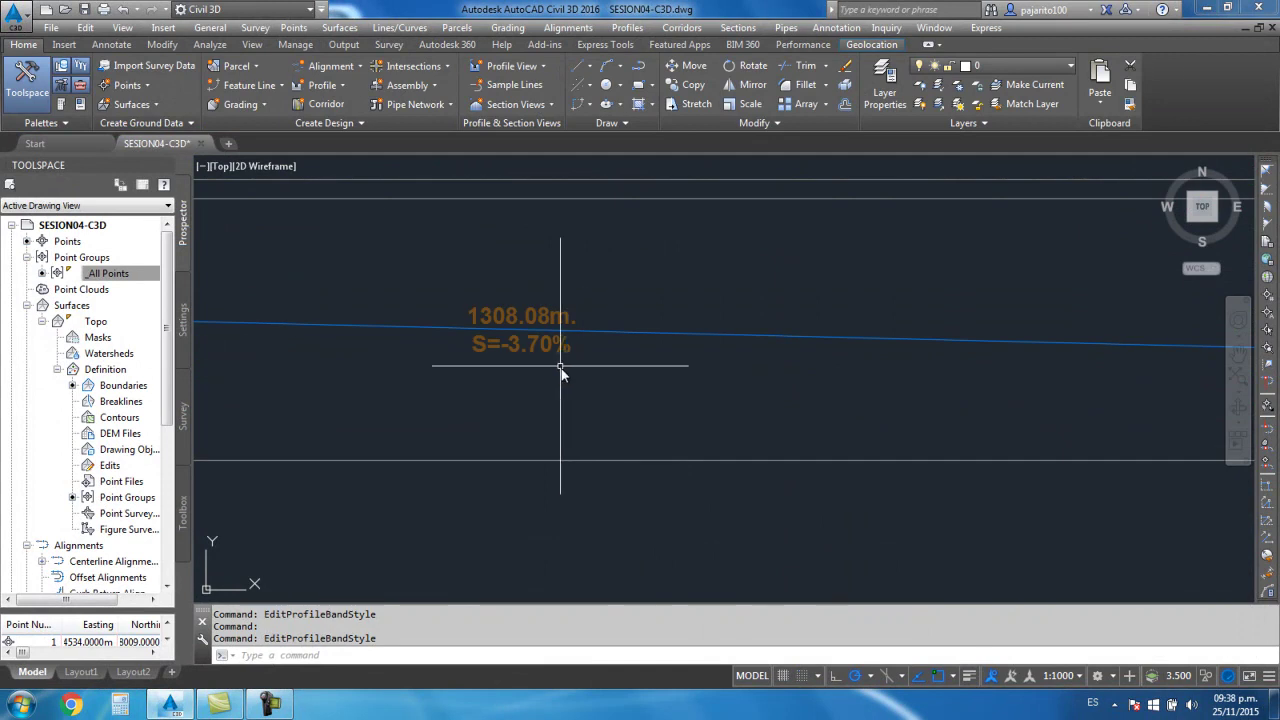
Set the Downhill Tangent label text height to 4 mm in the same band style
click(551, 349)
right_click(551, 349)
click(612, 563)
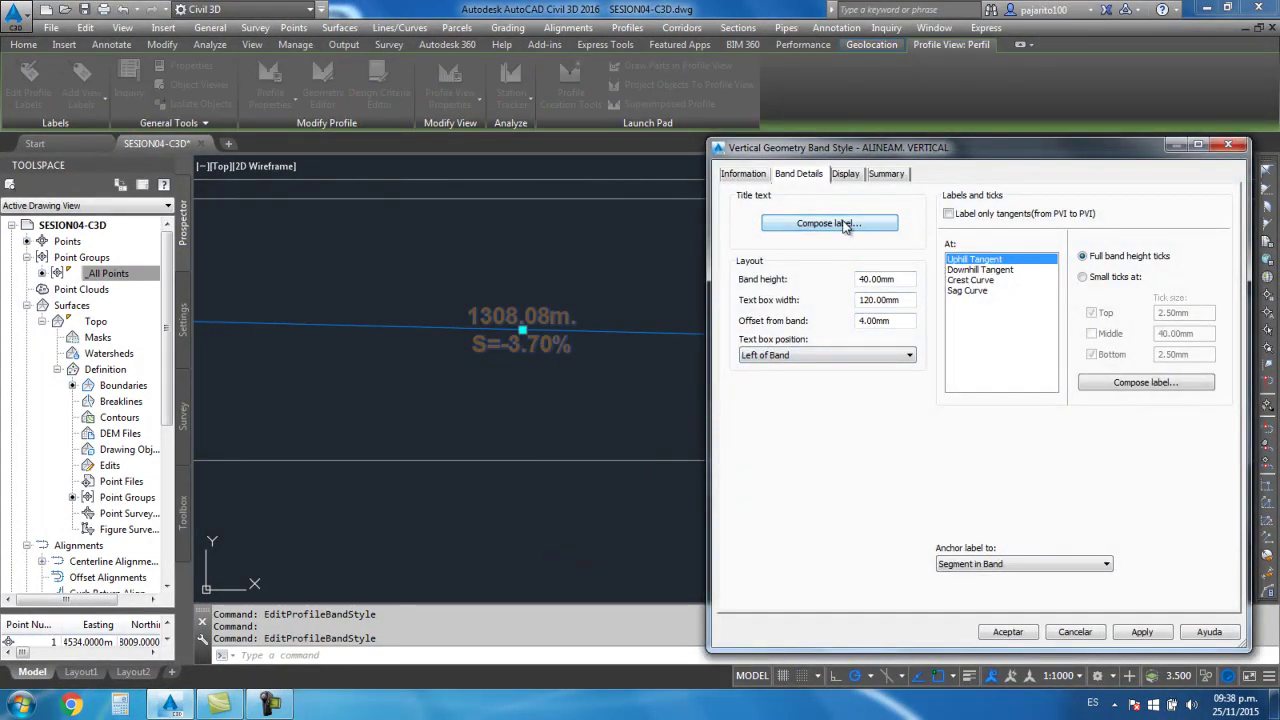
click(969, 270)
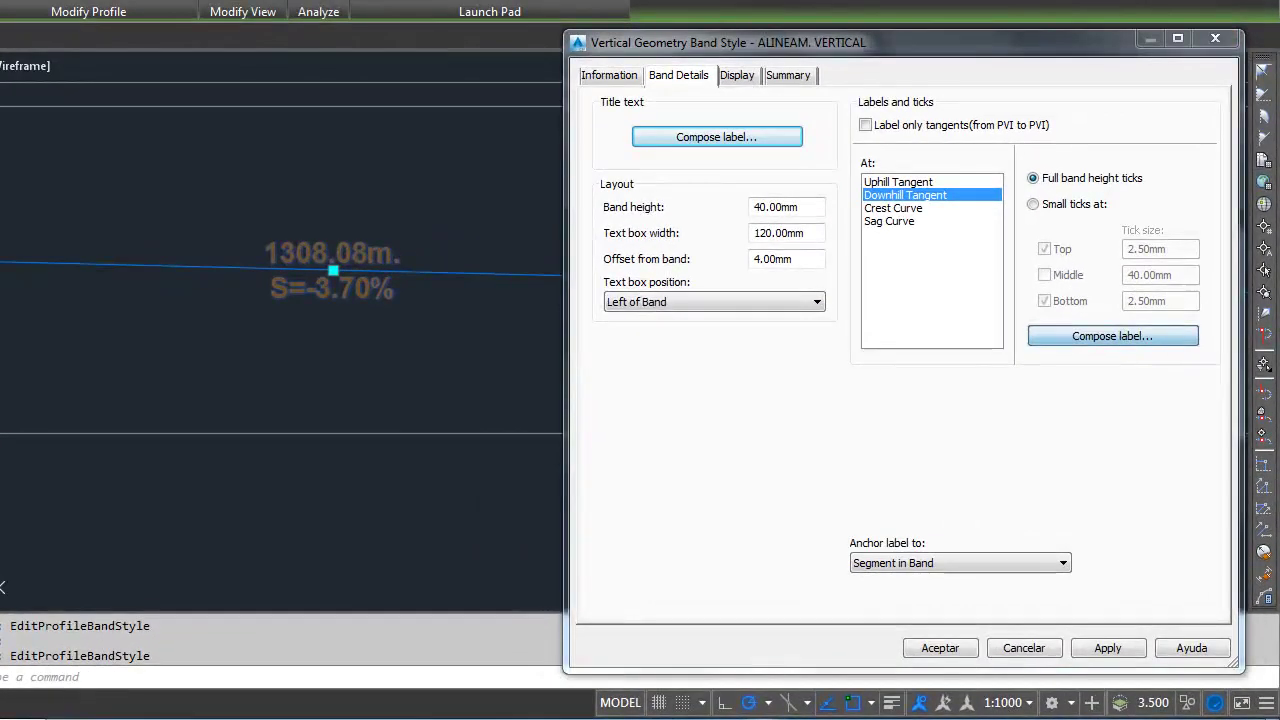
click(1113, 336)
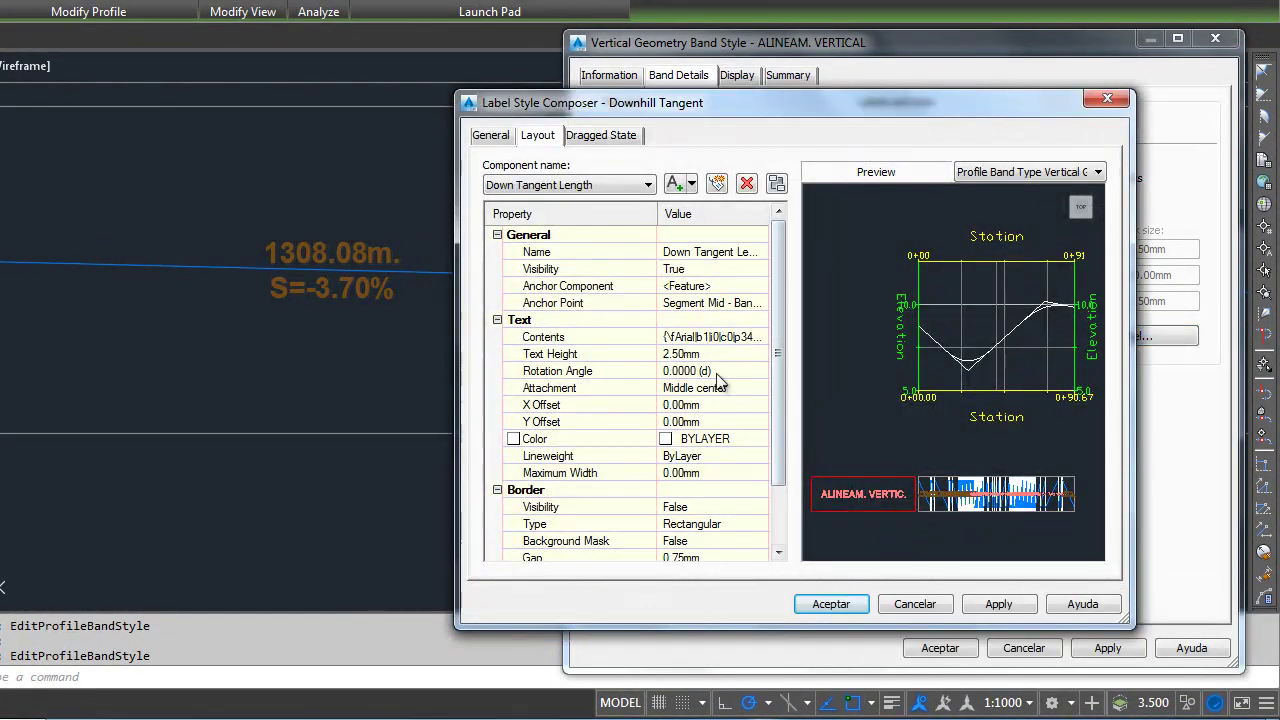
click(727, 353)
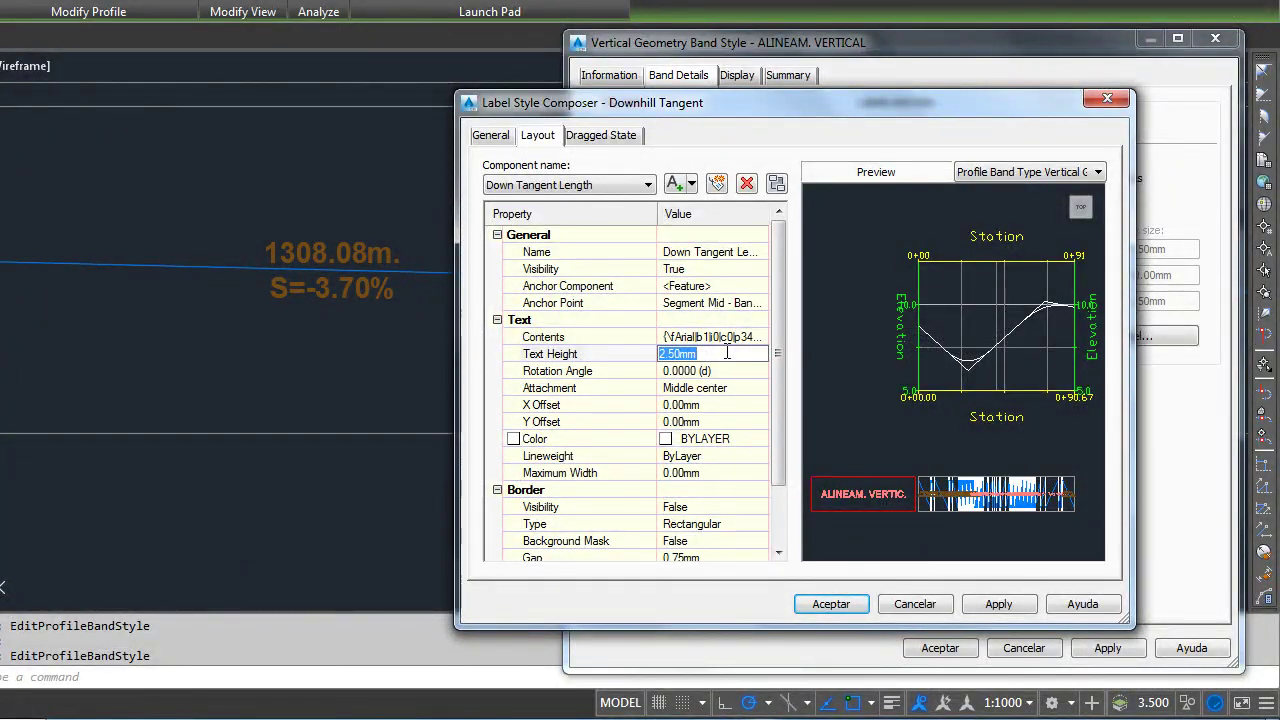
text(4)
click(828, 605)
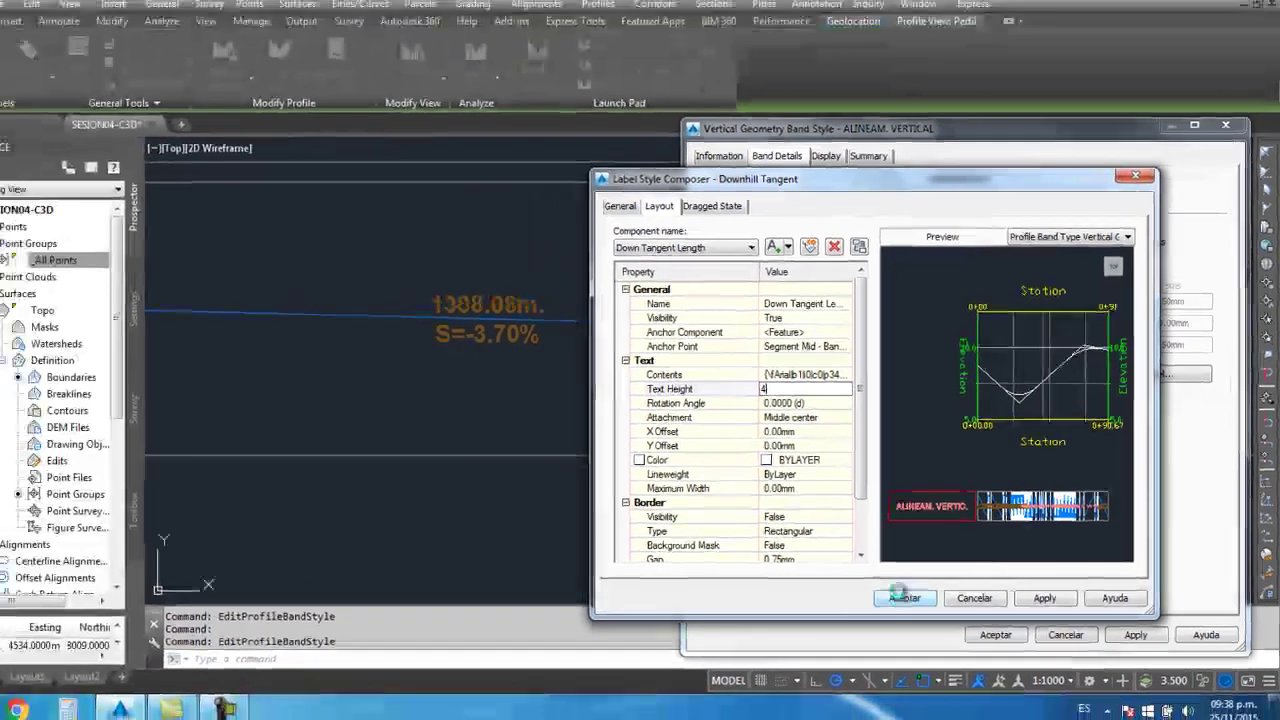
click(1005, 632)
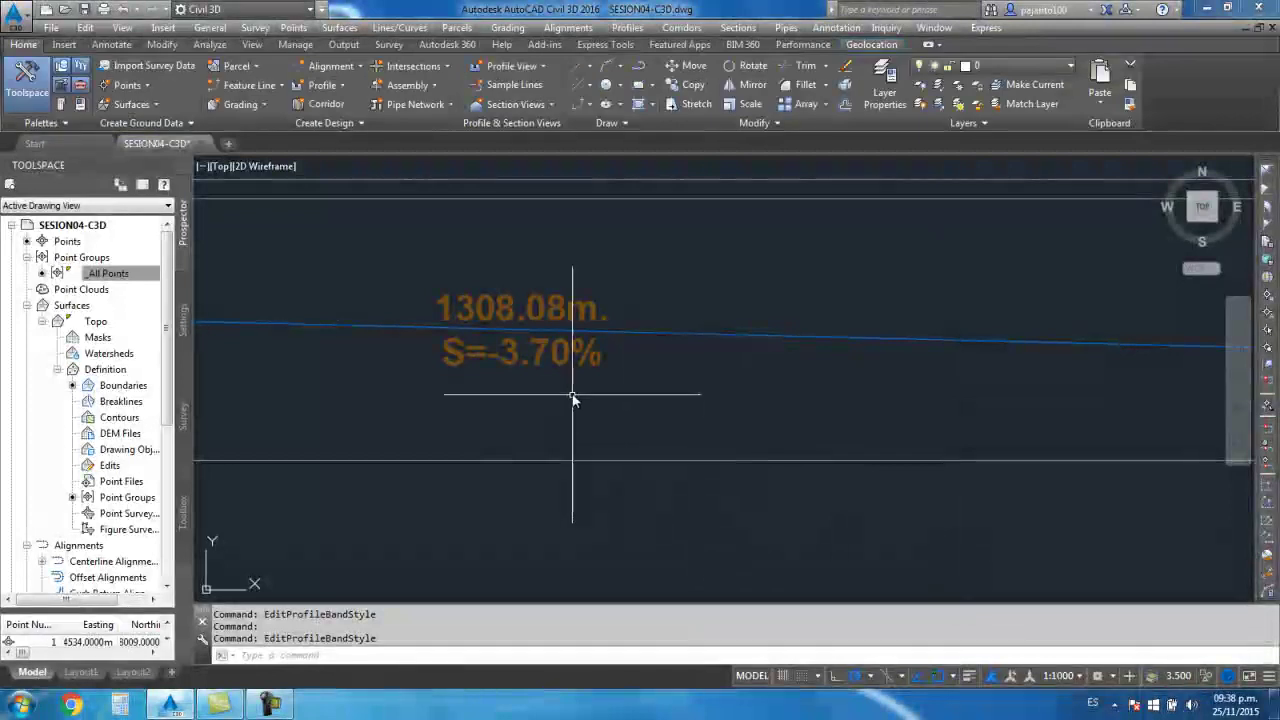
scroll(571, 400, down, 3)
middle_drag(618, 391, 733, 471)
scroll(423, 429, up, 3)
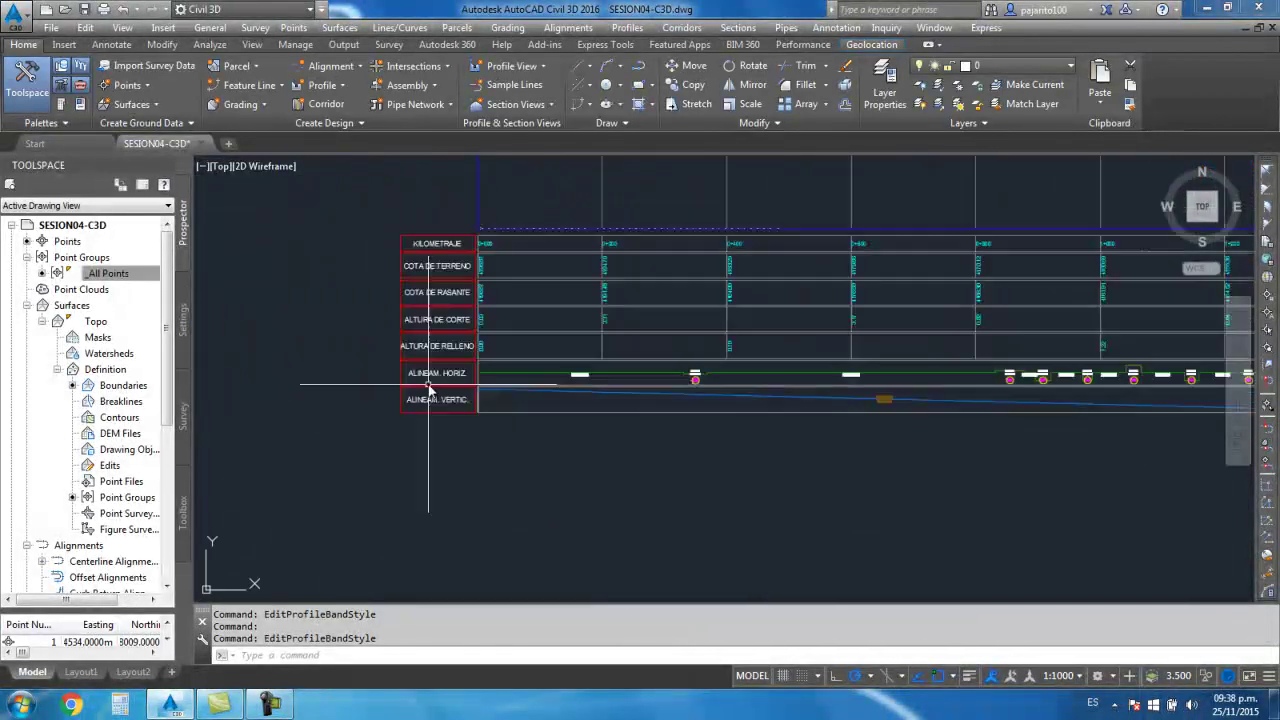
scroll(503, 405, up, 3)
middle_drag(606, 384, 543, 309)
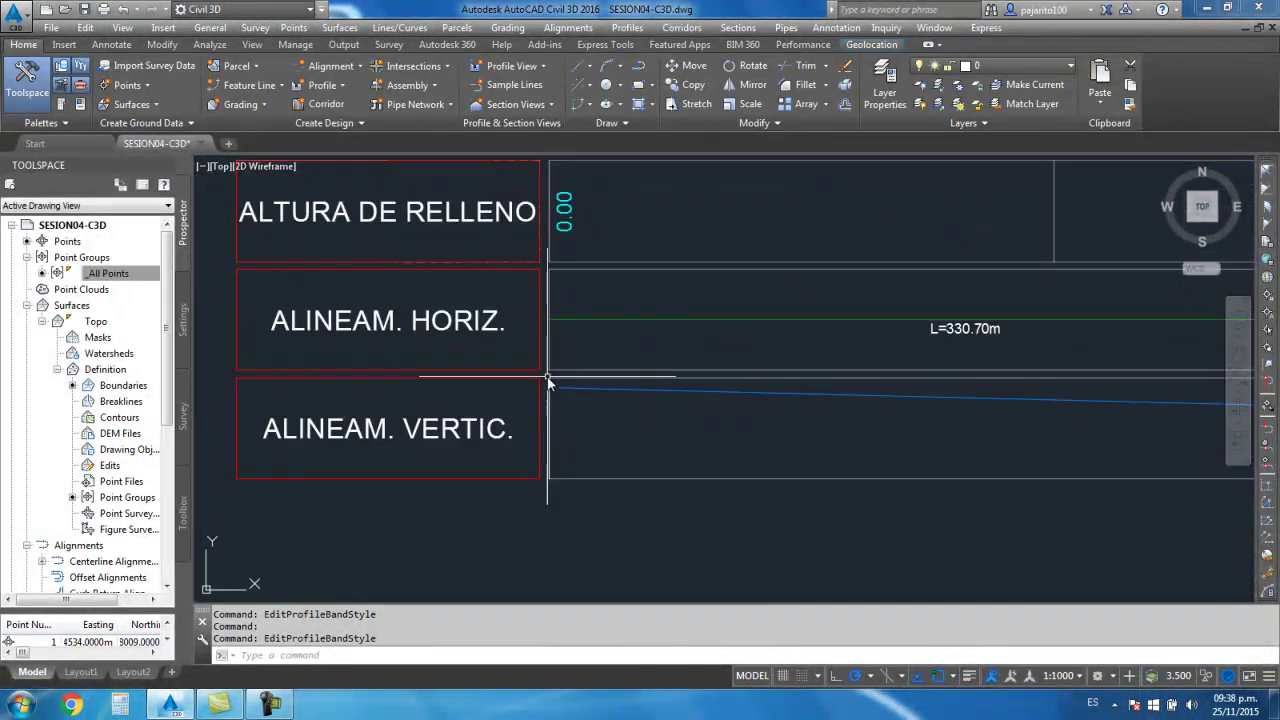
scroll(543, 309, down, 3)
scroll(631, 470, down, 2)
middle_drag(631, 477, 294, 457)
scroll(463, 423, up, 2)
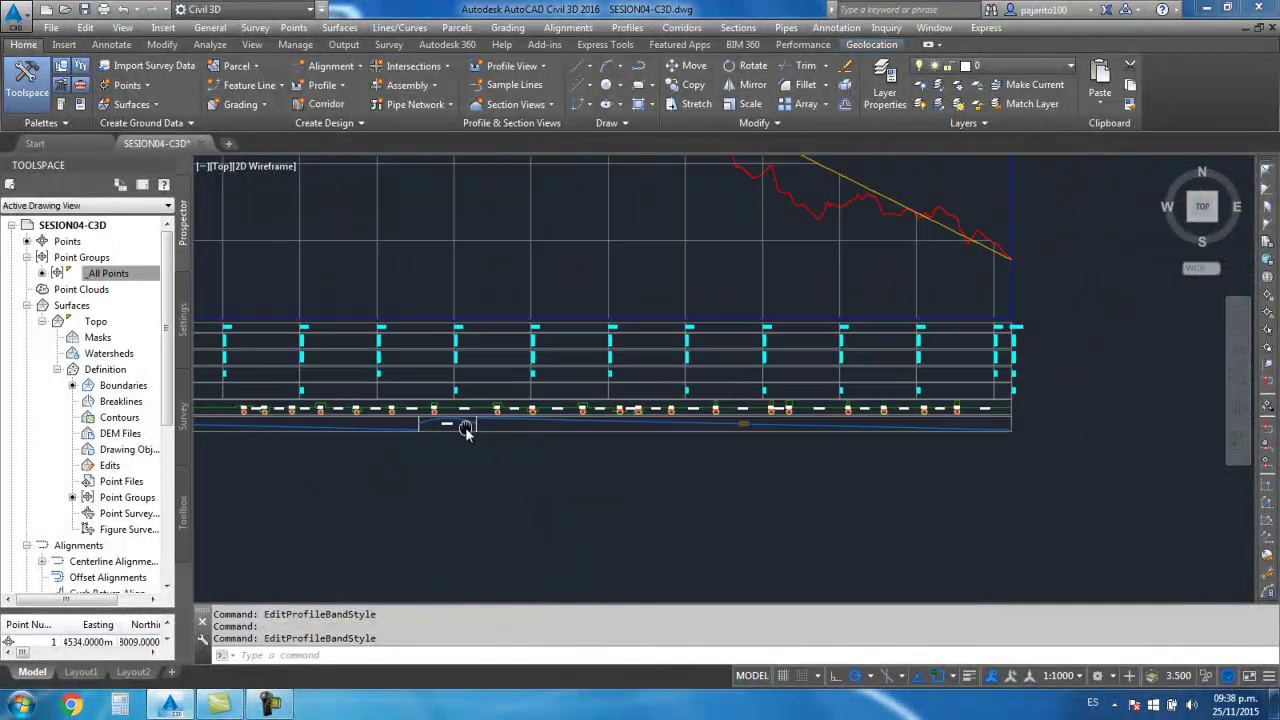
scroll(809, 337, up, 1)
scroll(809, 337, up, 2)
scroll(671, 314, down, 2)
scroll(886, 371, down, 3)
scroll(528, 400, up, 4)
scroll(528, 405, up, 4)
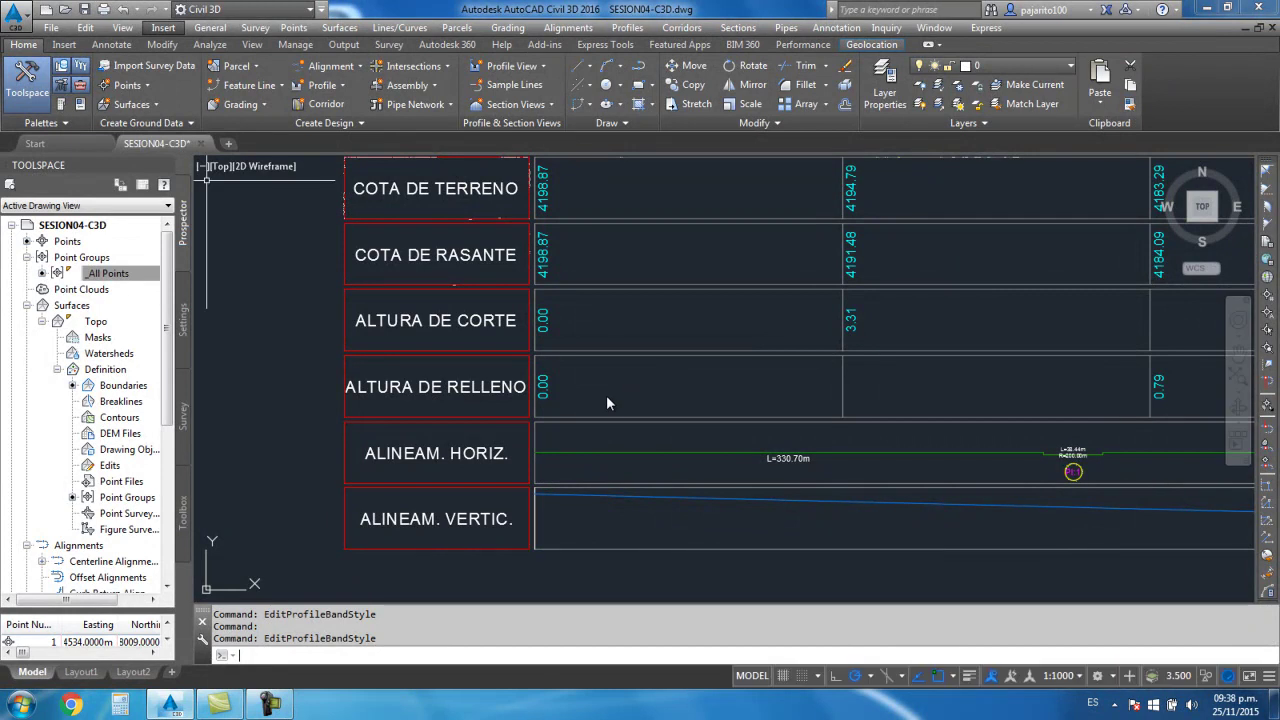
scroll(606, 395, down, 2)
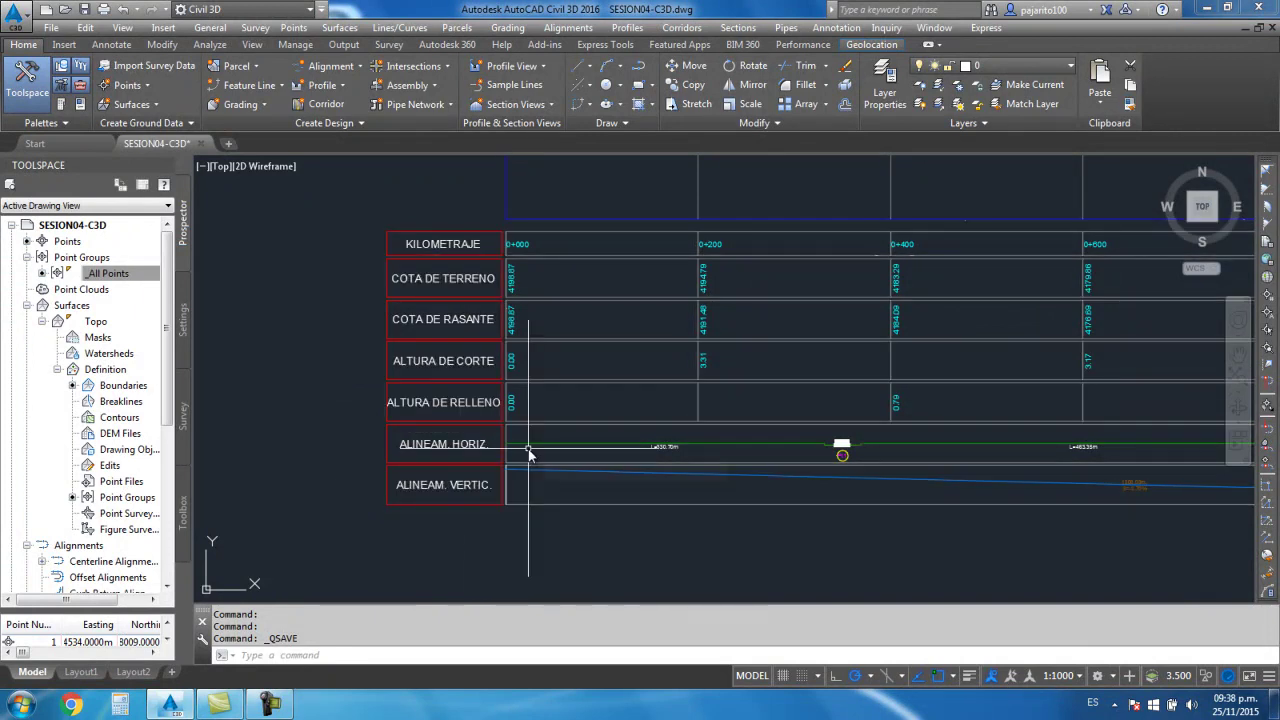
scroll(569, 397, down, 2)
scroll(1072, 441, down, 2)
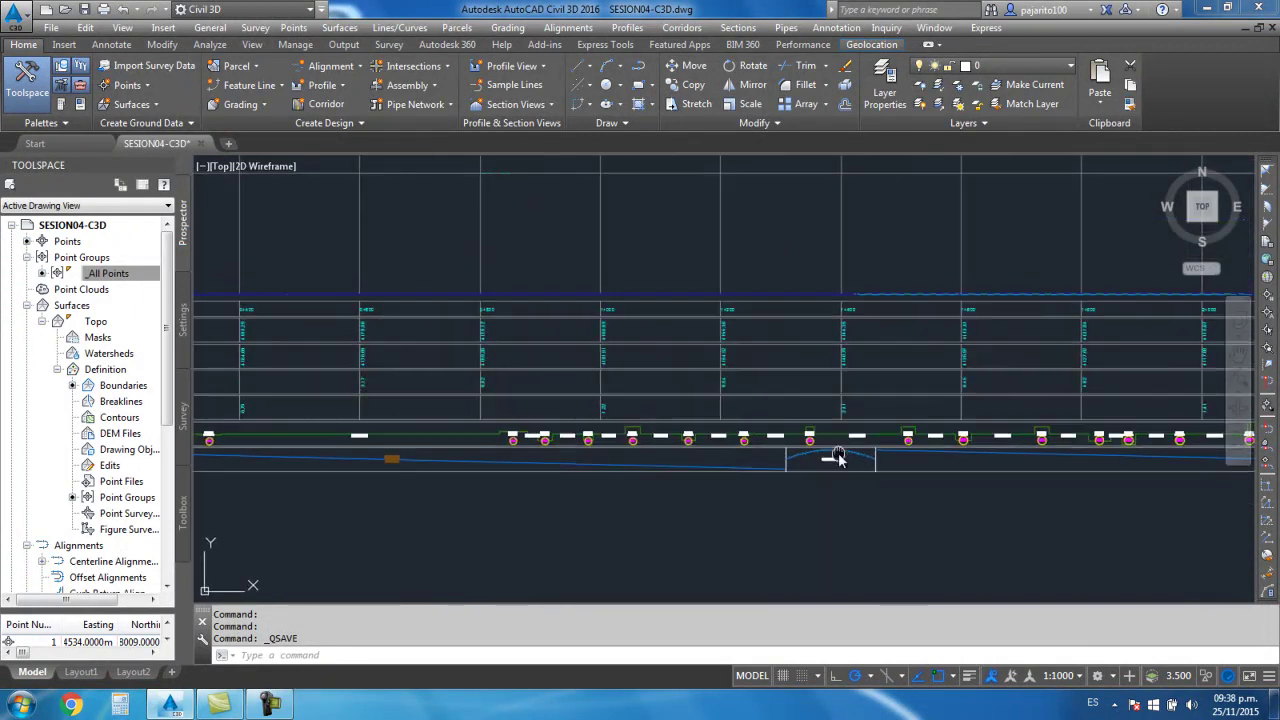
scroll(835, 465, down, 3)
scroll(835, 465, up, 4)
scroll(719, 426, down, 4)
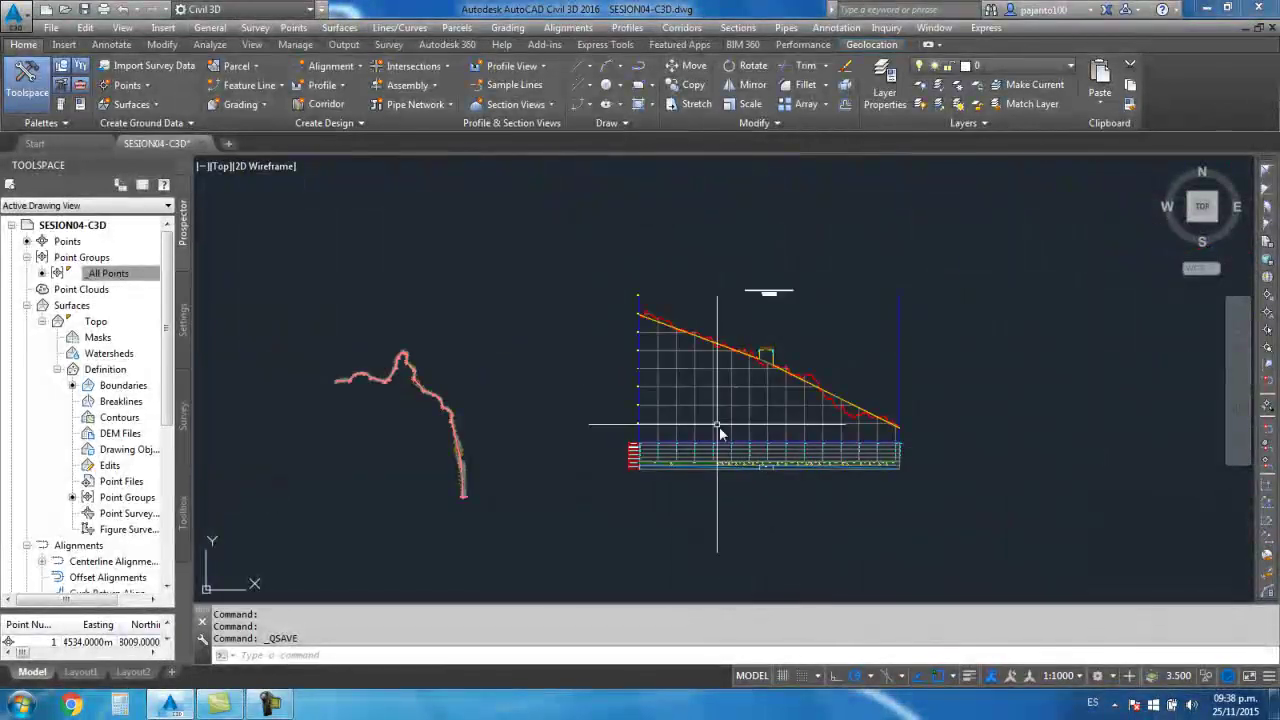
scroll(719, 426, up, 4)
middle_drag(736, 470, 736, 435)
scroll(759, 411, up, 2)
scroll(563, 427, up, 1)
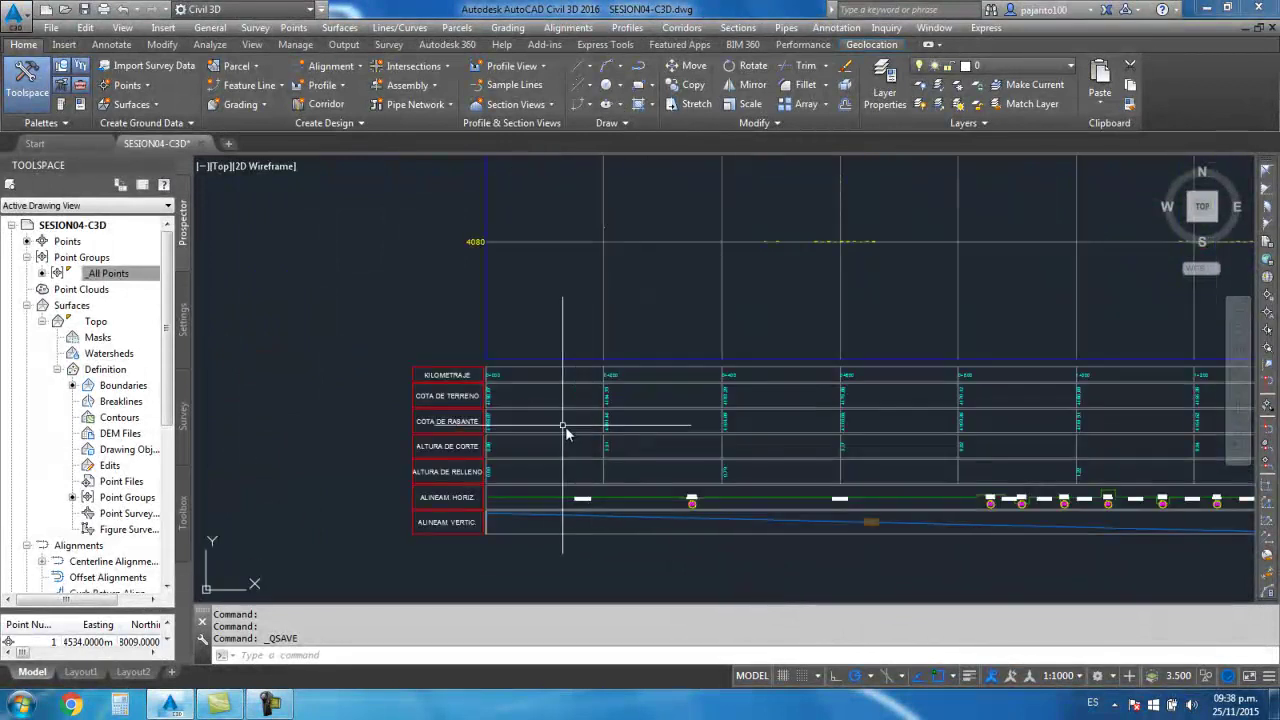
scroll(510, 423, down, 3)
scroll(650, 410, down, 2)
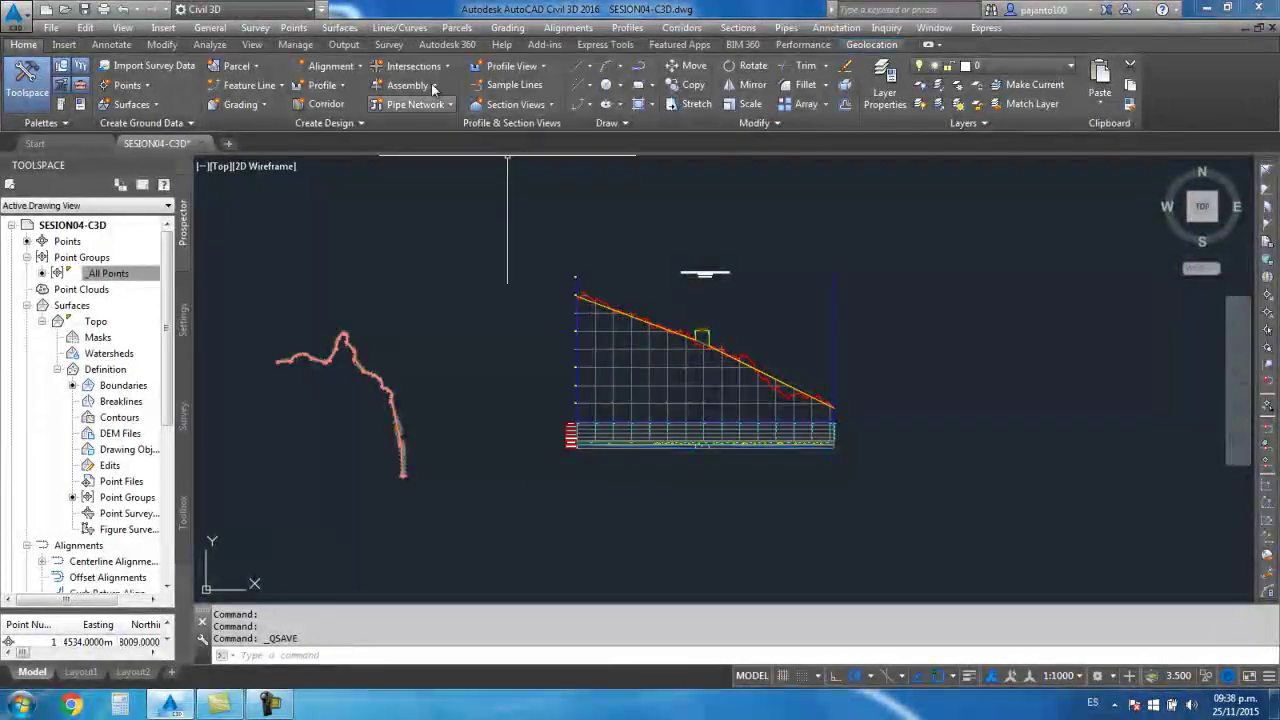
click(510, 66)
click(530, 126)
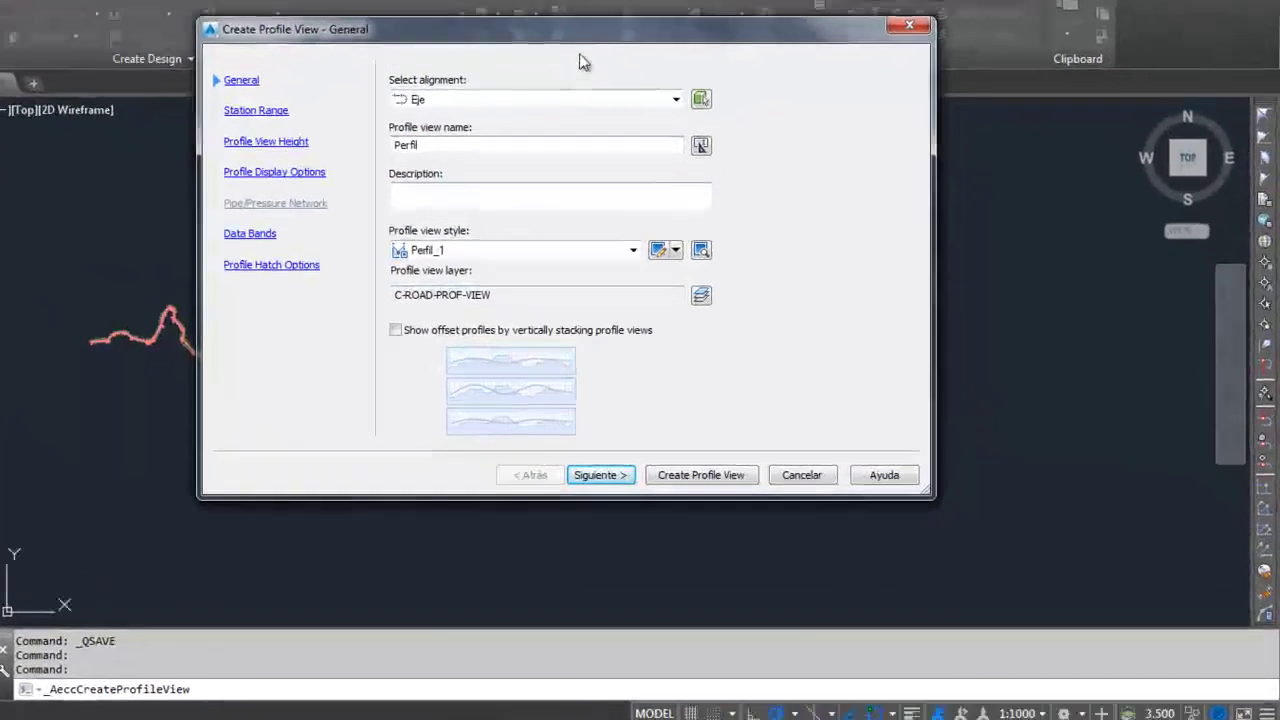
drag(670, 110, 952, 276)
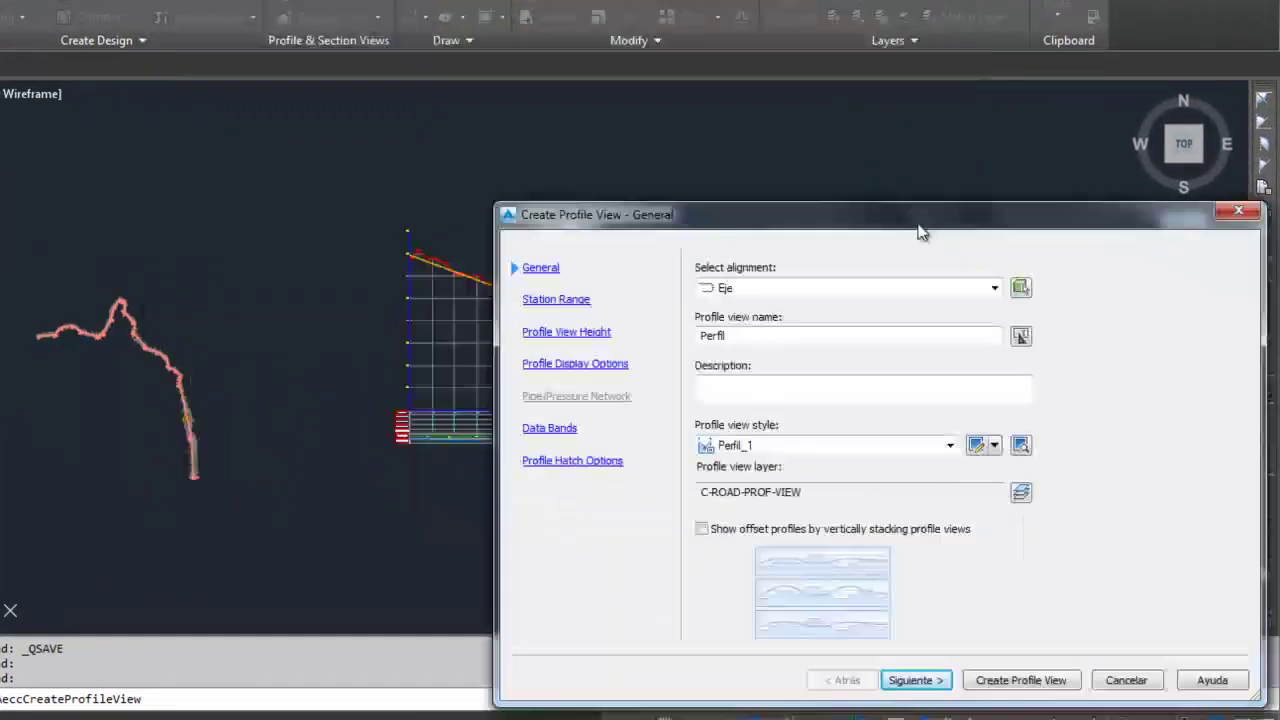
drag(921, 232, 963, 244)
drag(770, 234, 319, 71)
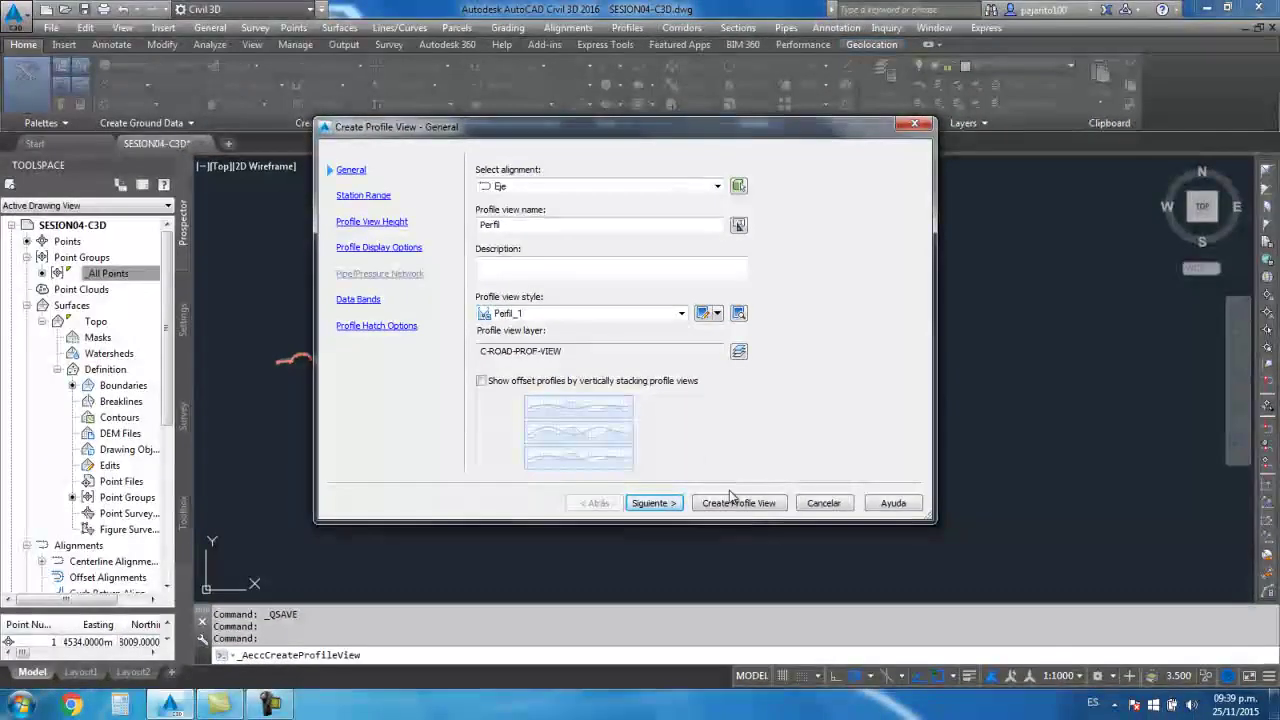
click(733, 502)
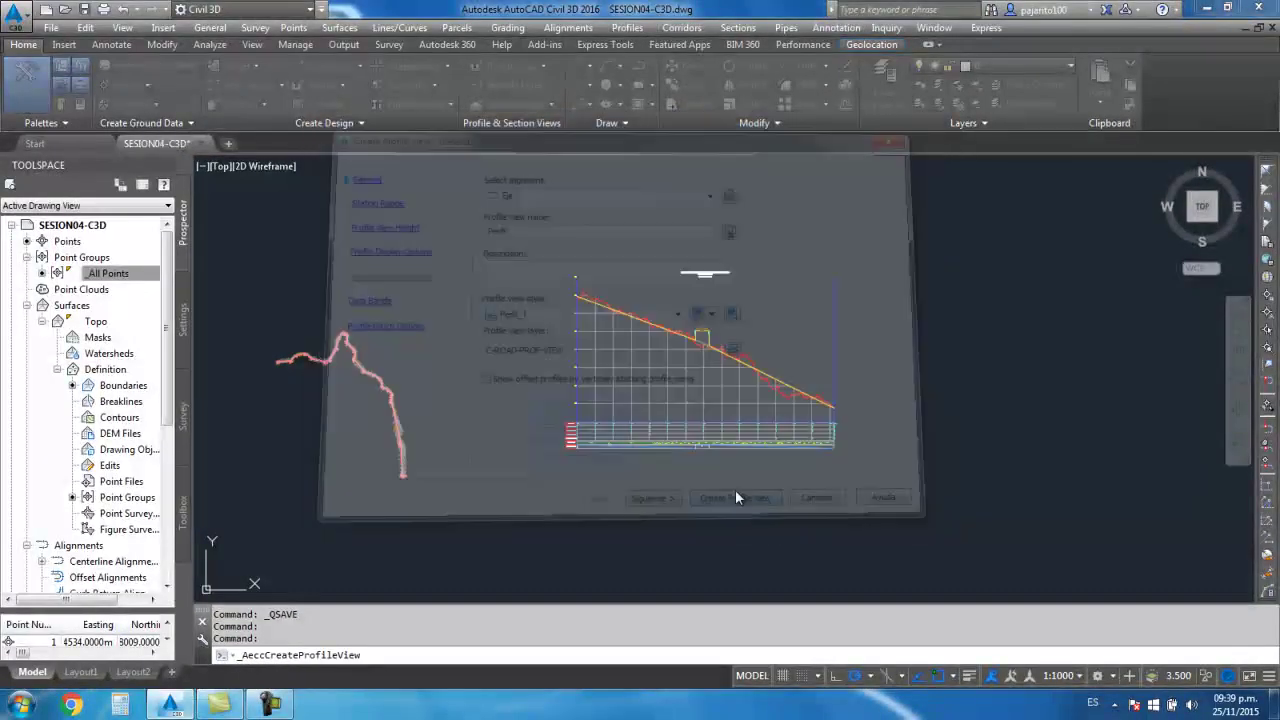
click(670, 304)
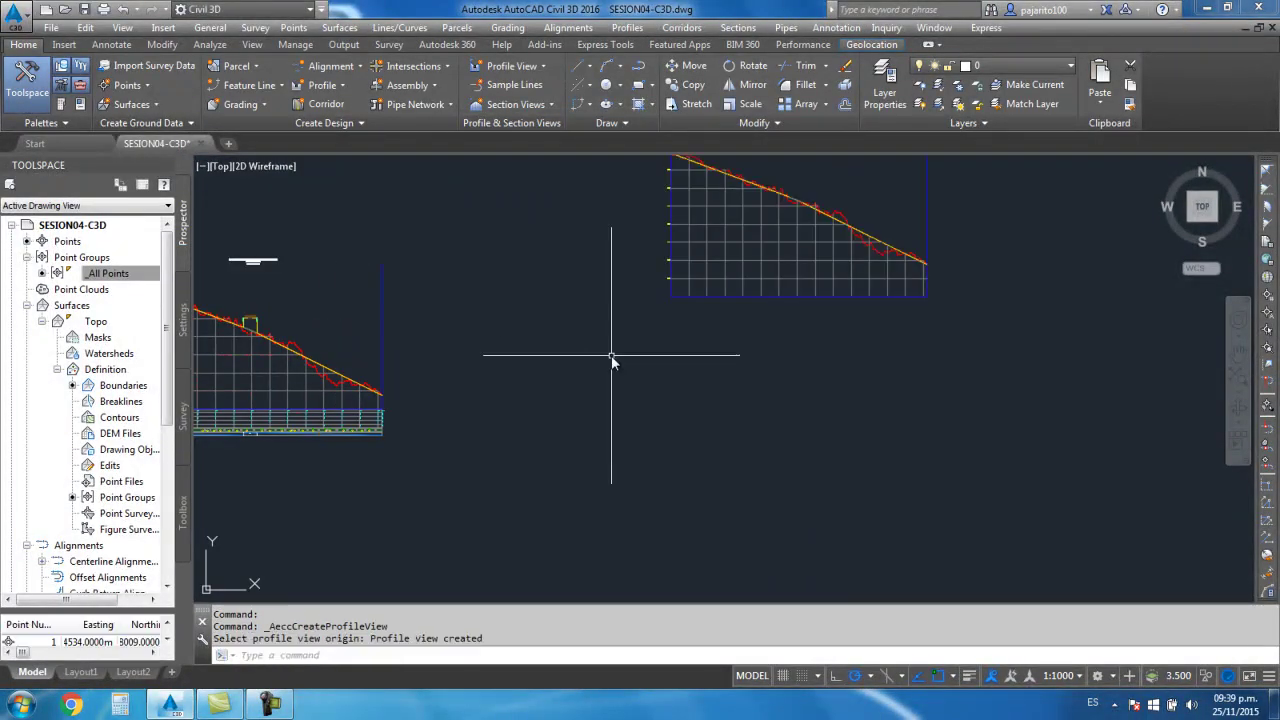
scroll(611, 357, down, 2)
scroll(634, 300, up, 4)
scroll(688, 305, down, 2)
scroll(660, 292, down, 4)
scroll(686, 280, up, 4)
scroll(650, 340, down, 4)
scroll(620, 360, up, 2)
middle_drag(627, 297, 443, 457)
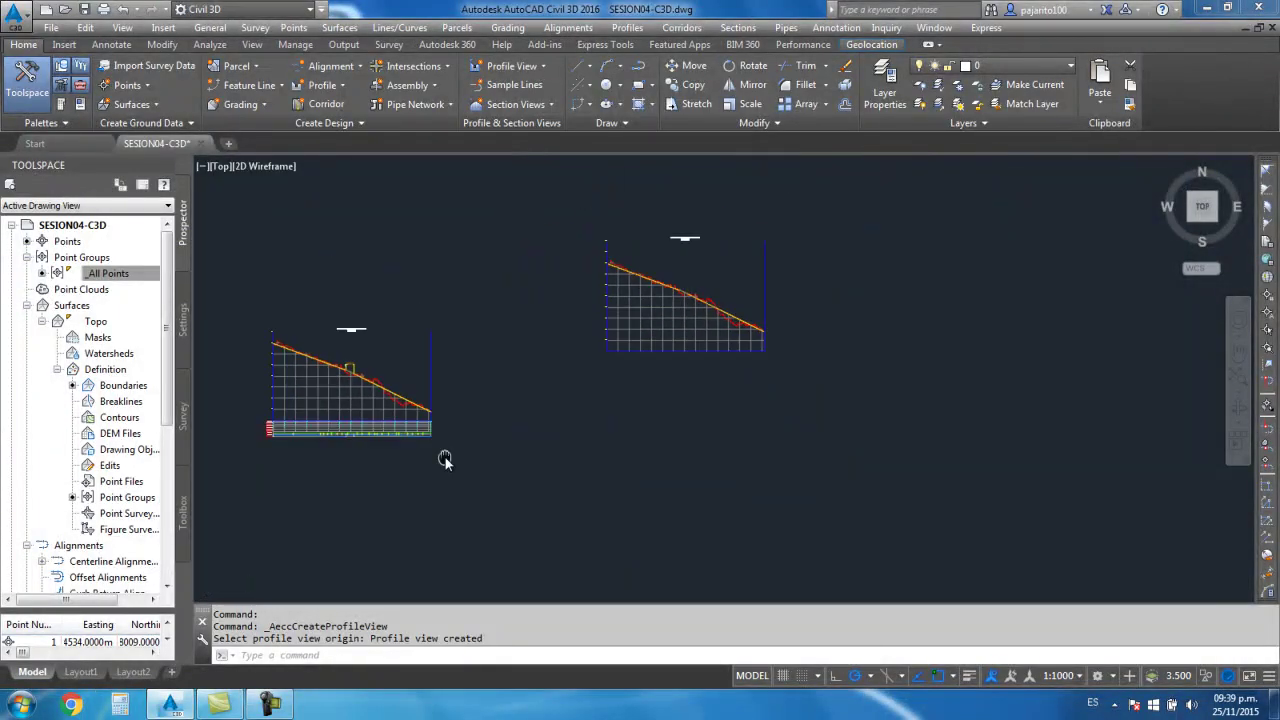
click(762, 355)
key(Delete)
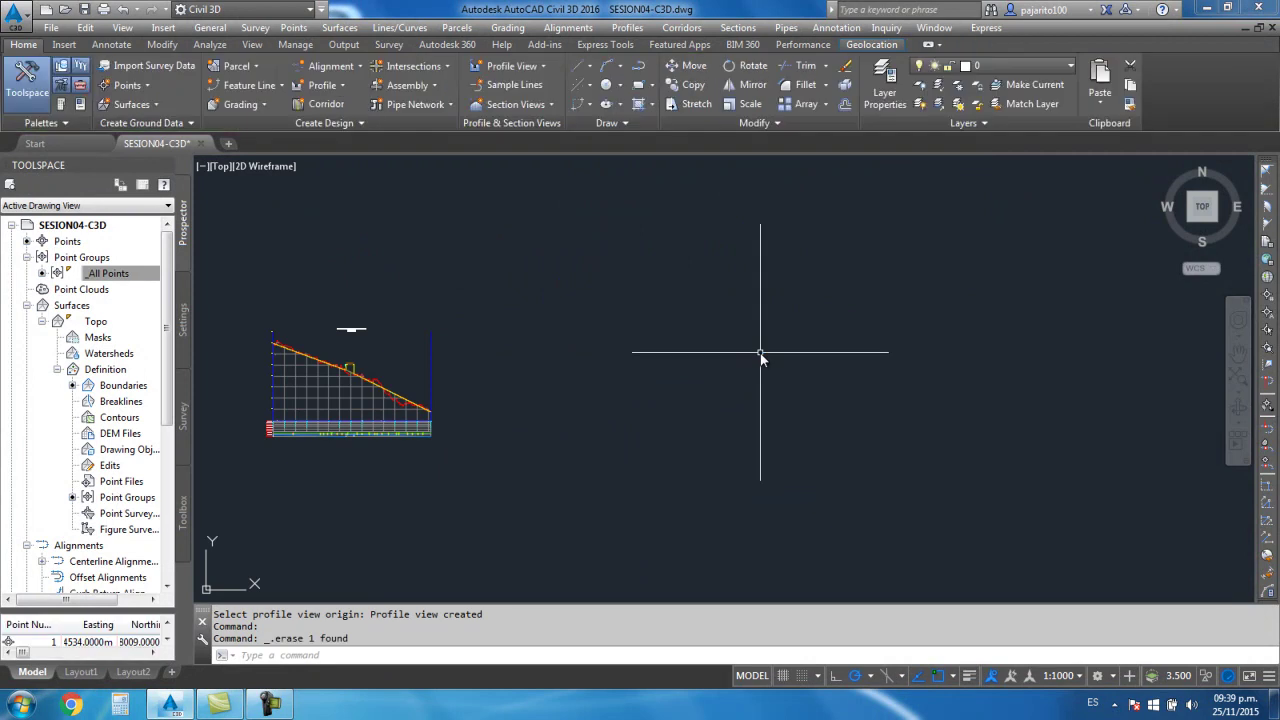
middle_drag(490, 380, 671, 320)
scroll(560, 380, up, 2)
scroll(535, 415, up, 2)
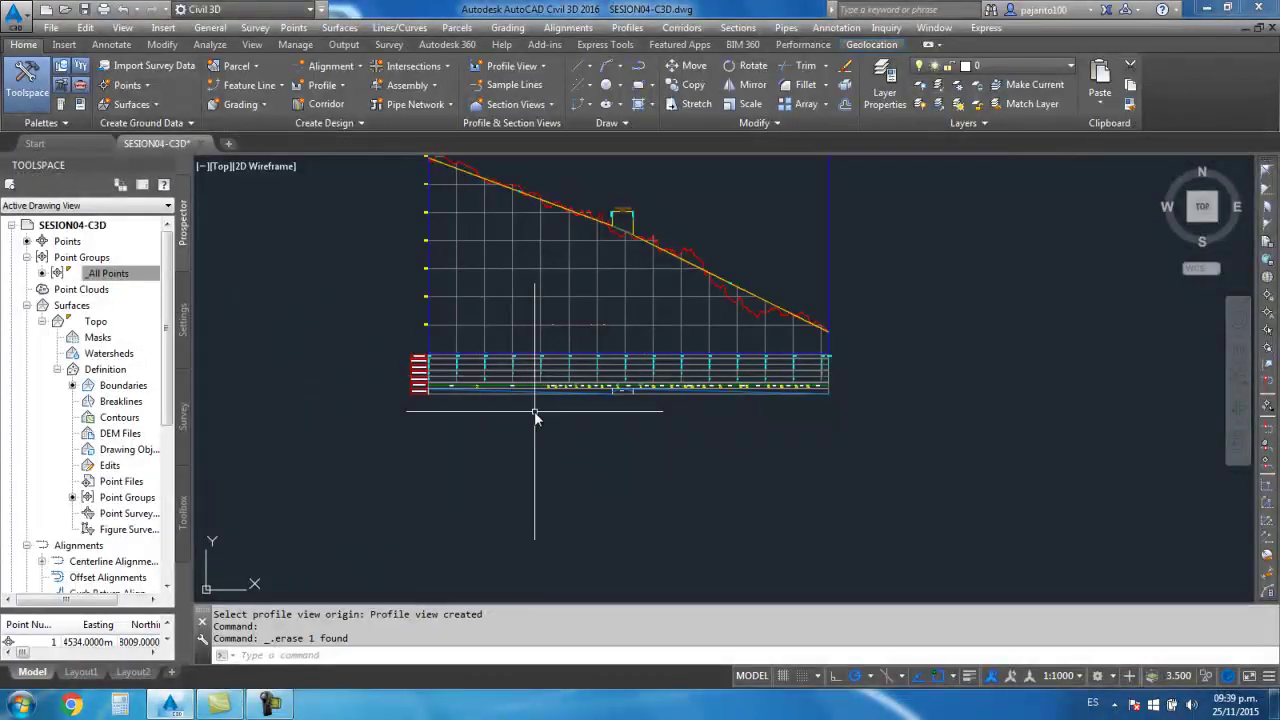
scroll(520, 360, down, 4)
scroll(500, 340, up, 2)
scroll(505, 310, up, 2)
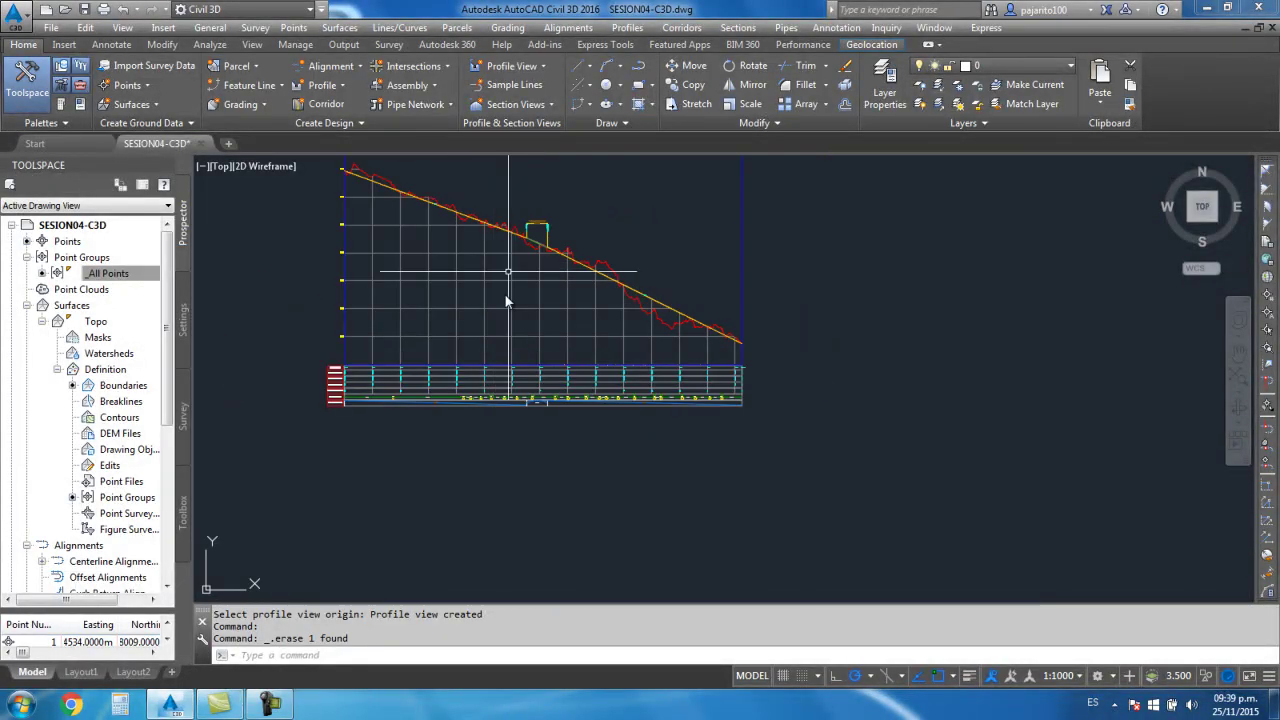
click(530, 68)
click(535, 92)
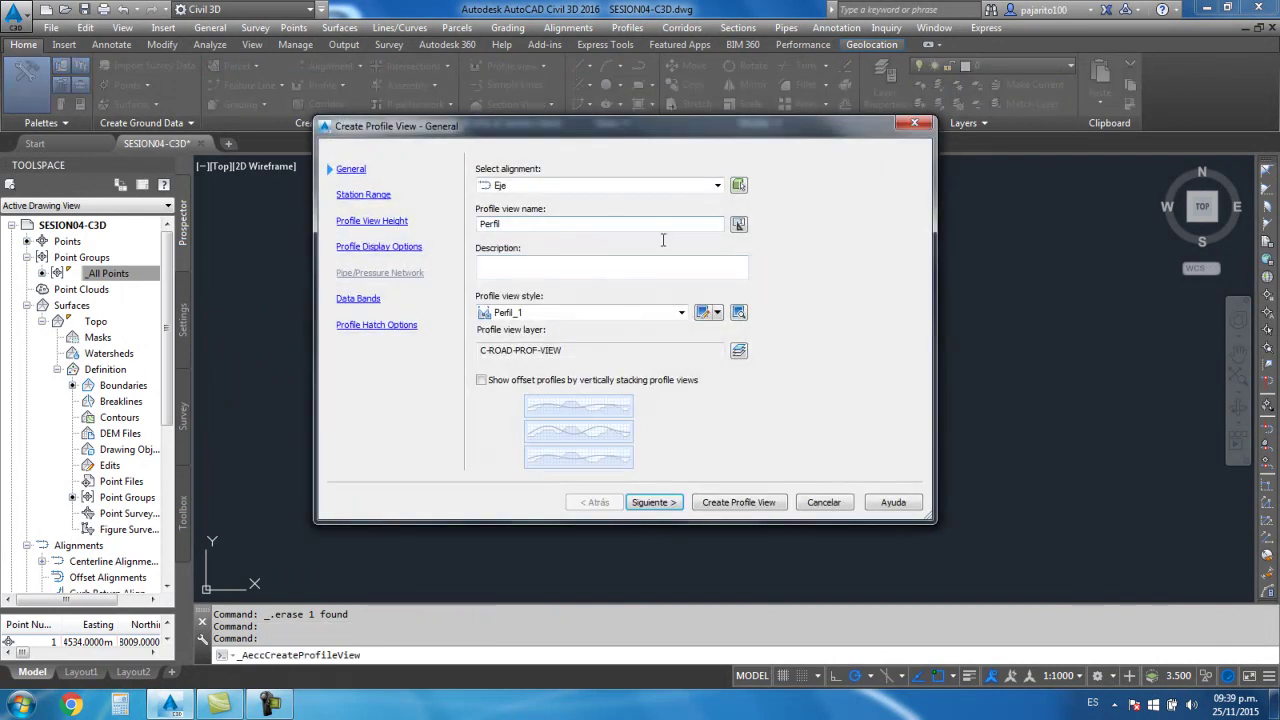
click(723, 502)
scroll(600, 400, down, 5)
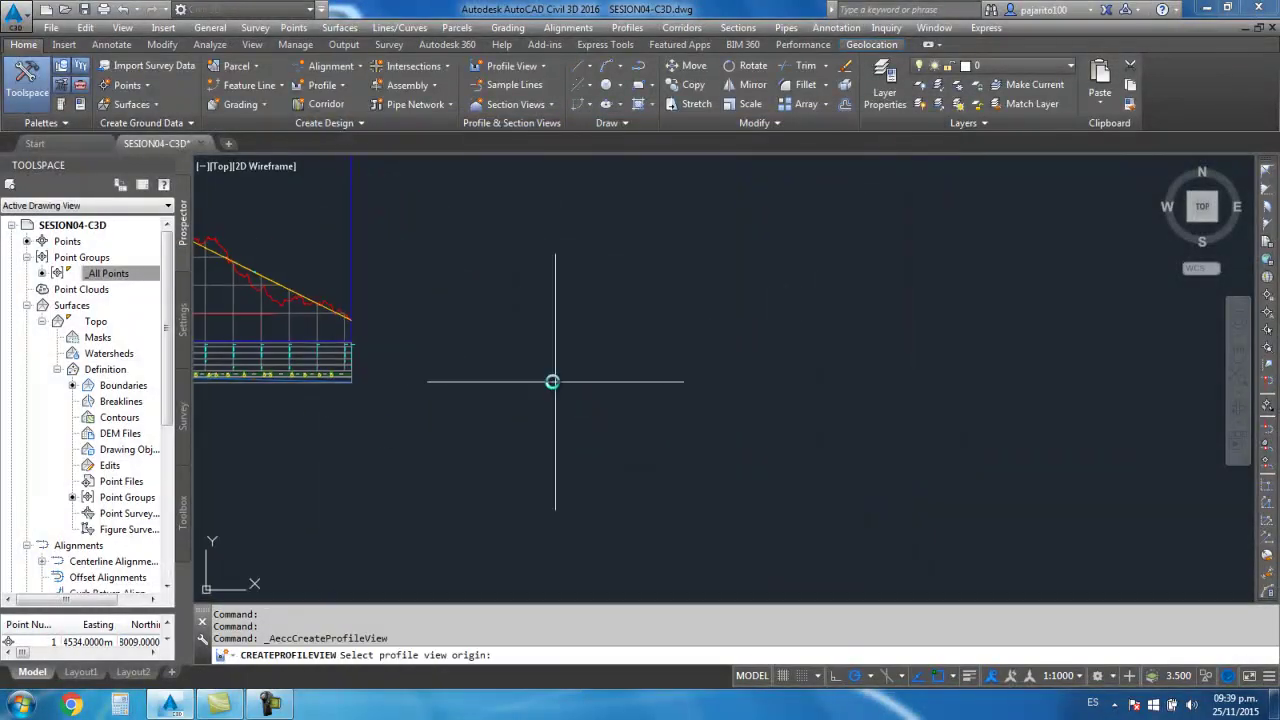
click(683, 326)
scroll(738, 253, up, 5)
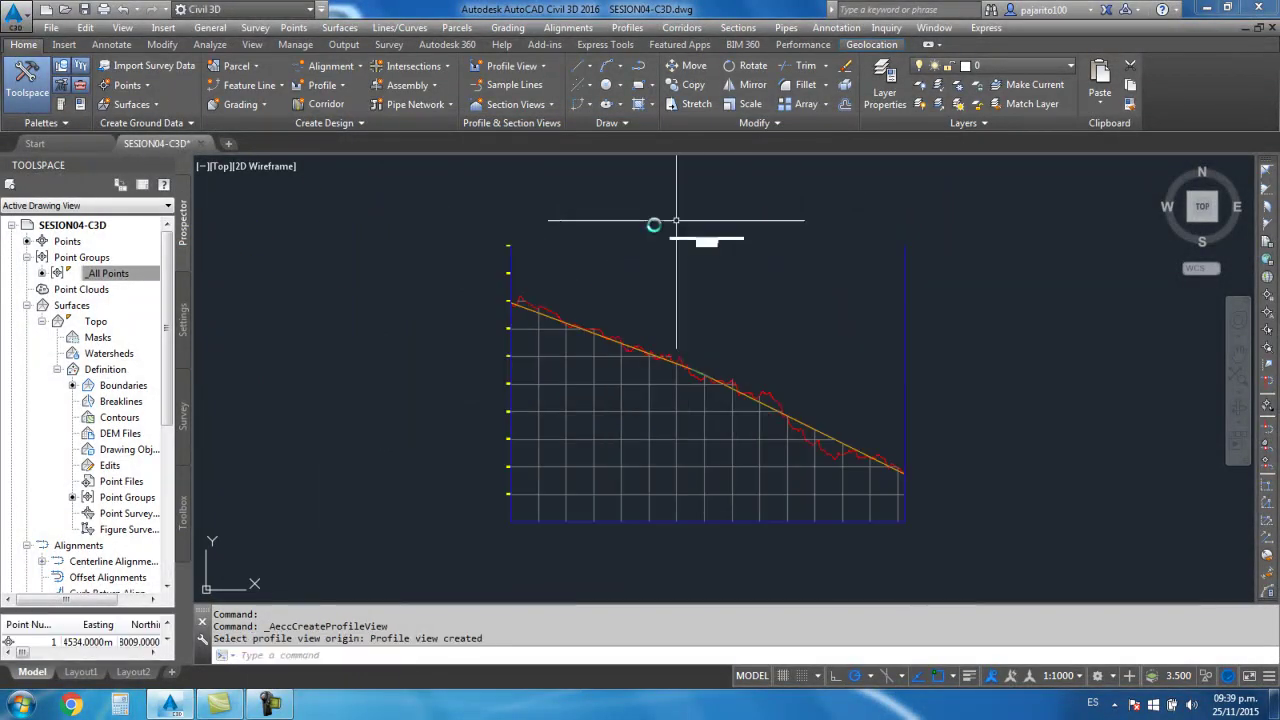
scroll(707, 285, up, 2)
scroll(708, 380, down, 5)
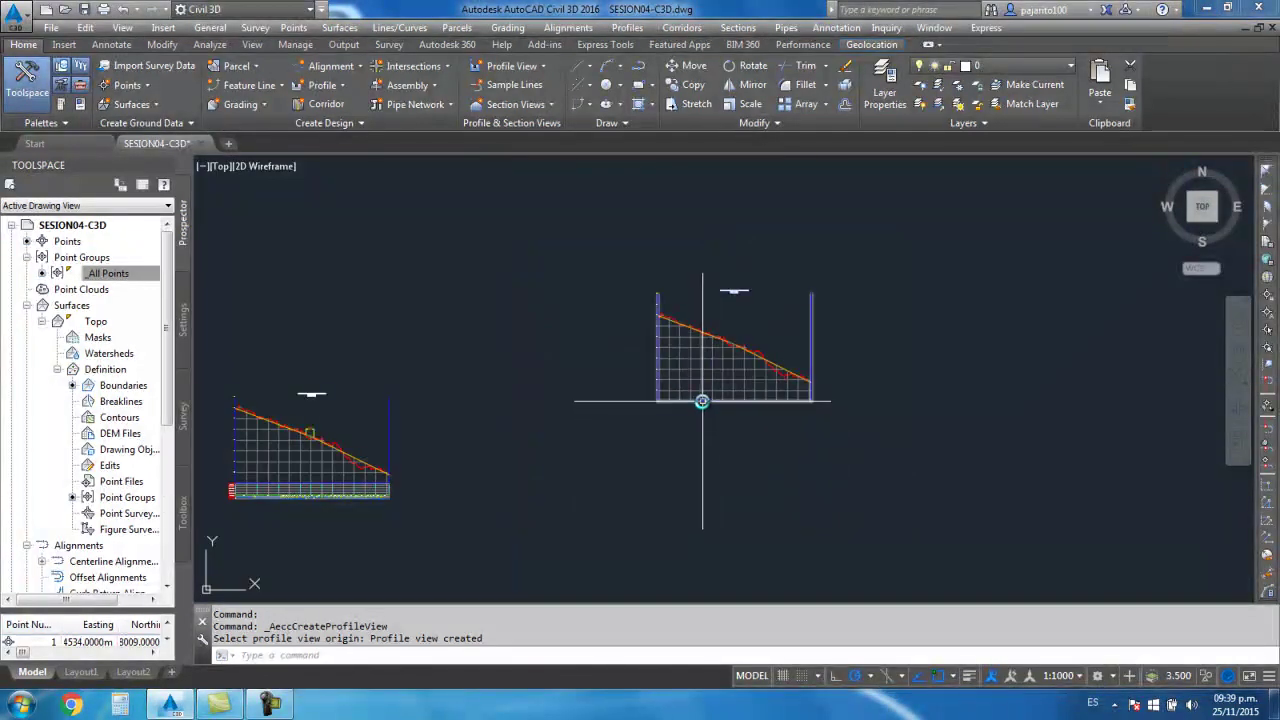
click(702, 401)
key(Delete)
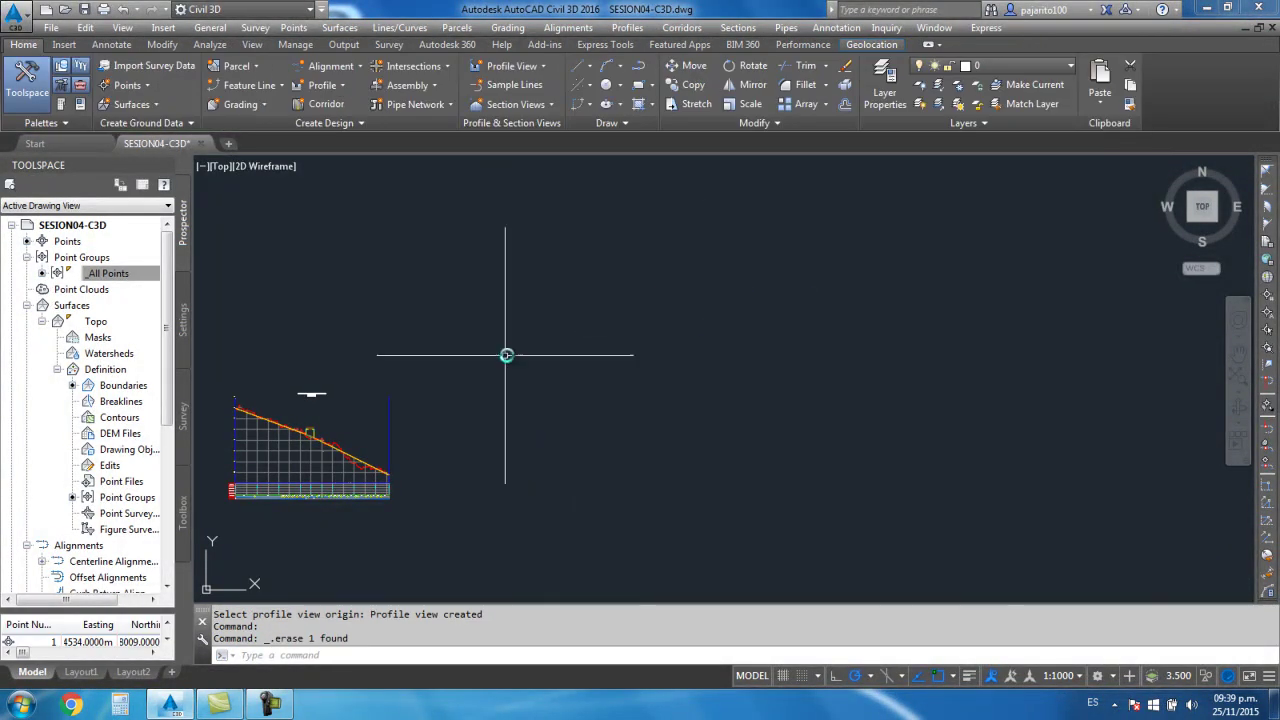
middle_drag(506, 355, 643, 309)
scroll(643, 309, up, 2)
scroll(645, 309, up, 2)
scroll(655, 273, down, 2)
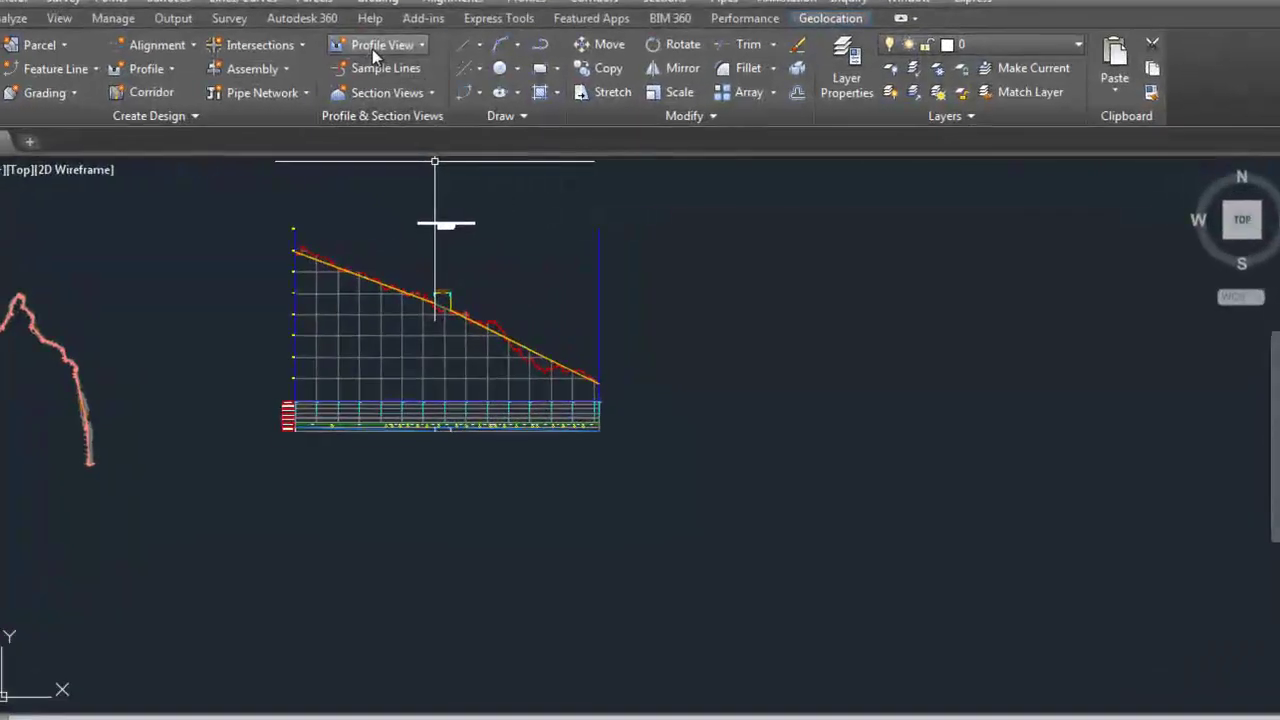
click(512, 65)
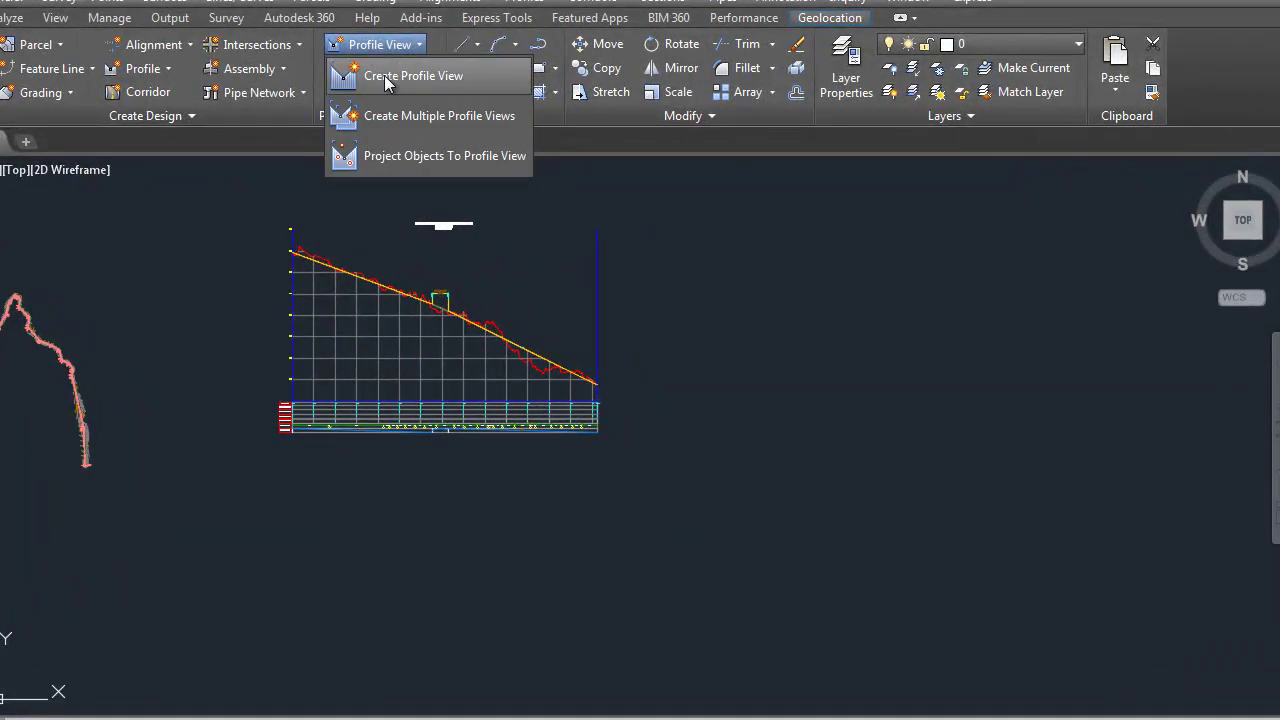
Edit the Mis_bandas band set from the Create Profile View data bands page
click(387, 80)
click(188, 338)
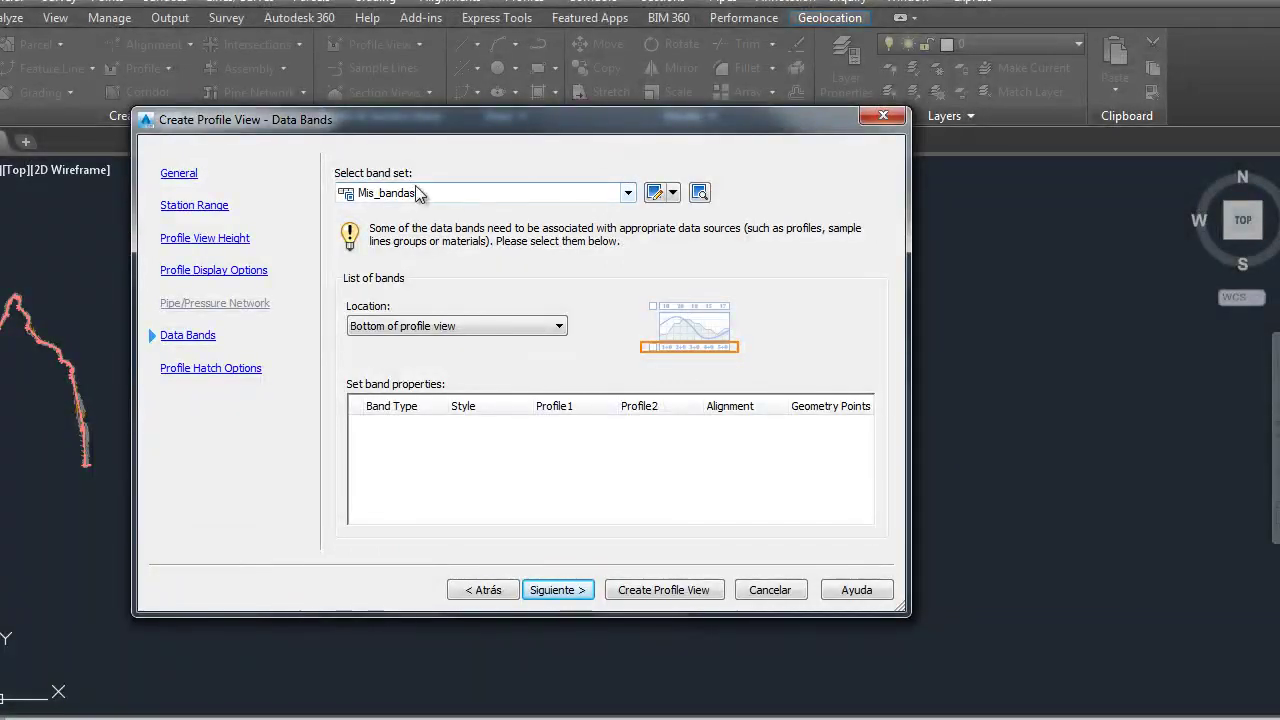
click(675, 196)
click(700, 258)
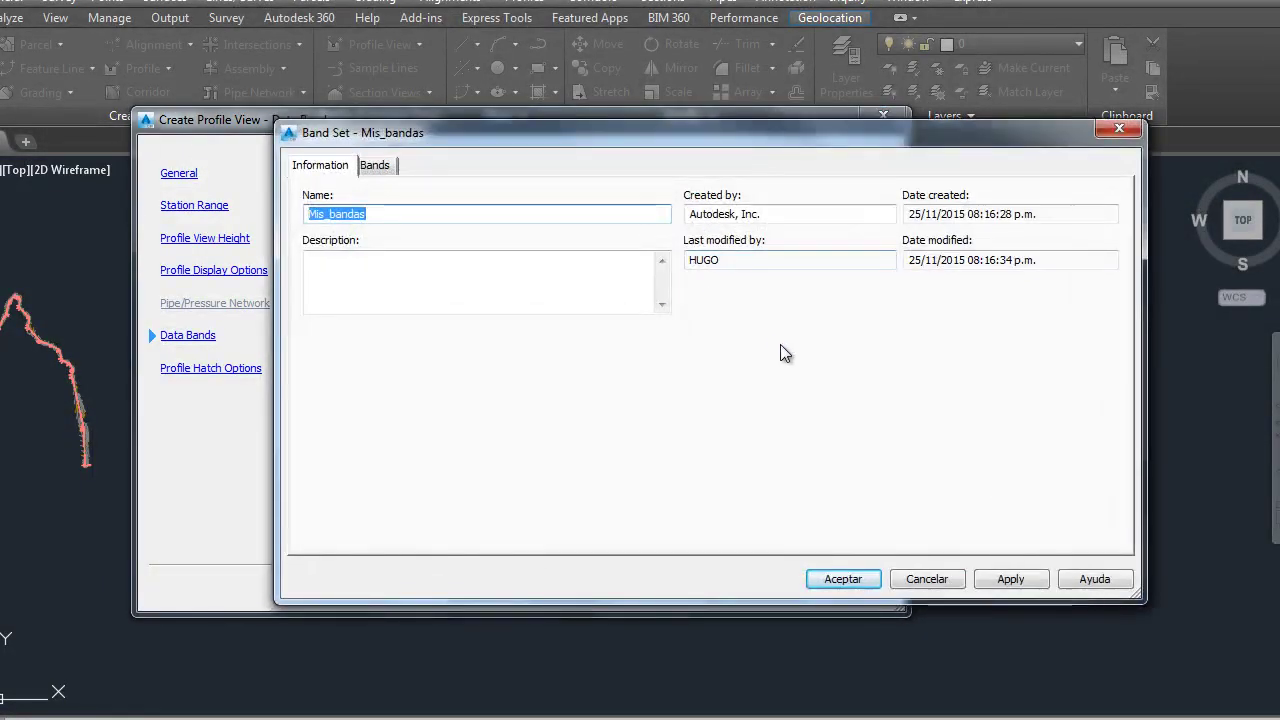
key(ctrl+Tab)
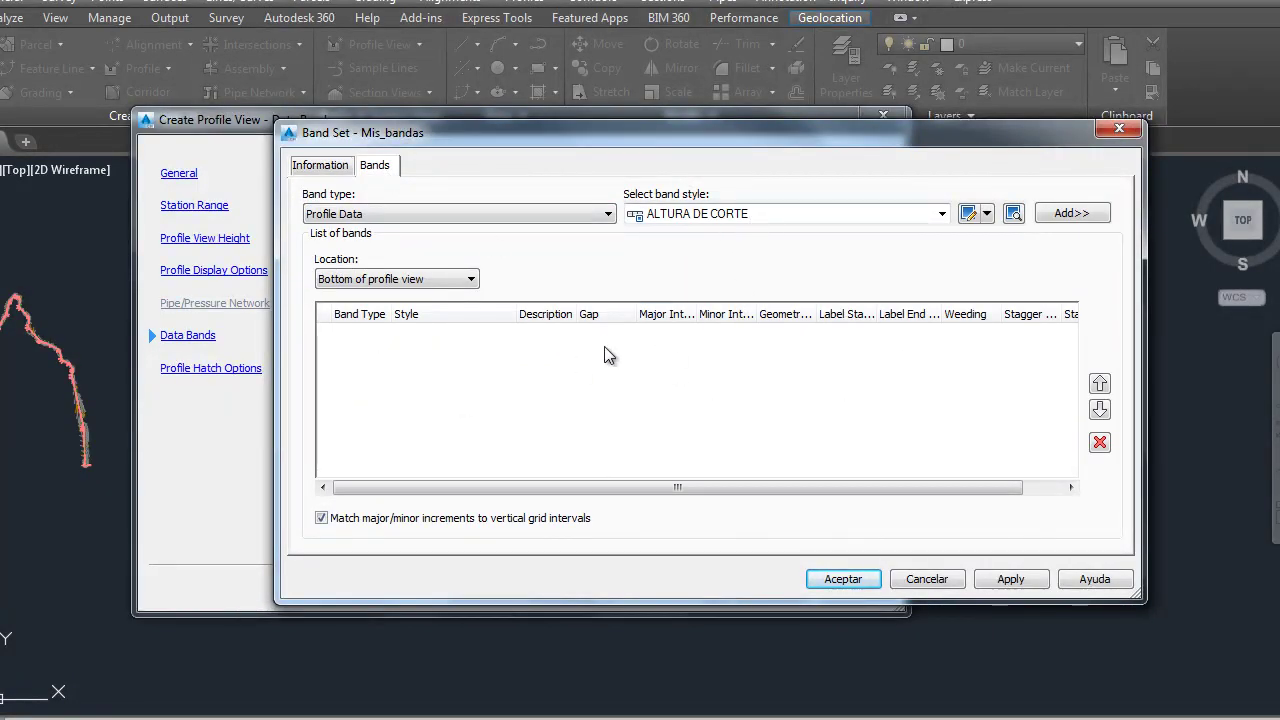
Add KILOMETRAJE and COTA DE TERRENO bands, giving COTA DE TERRENO a 3 mm gap
click(900, 215)
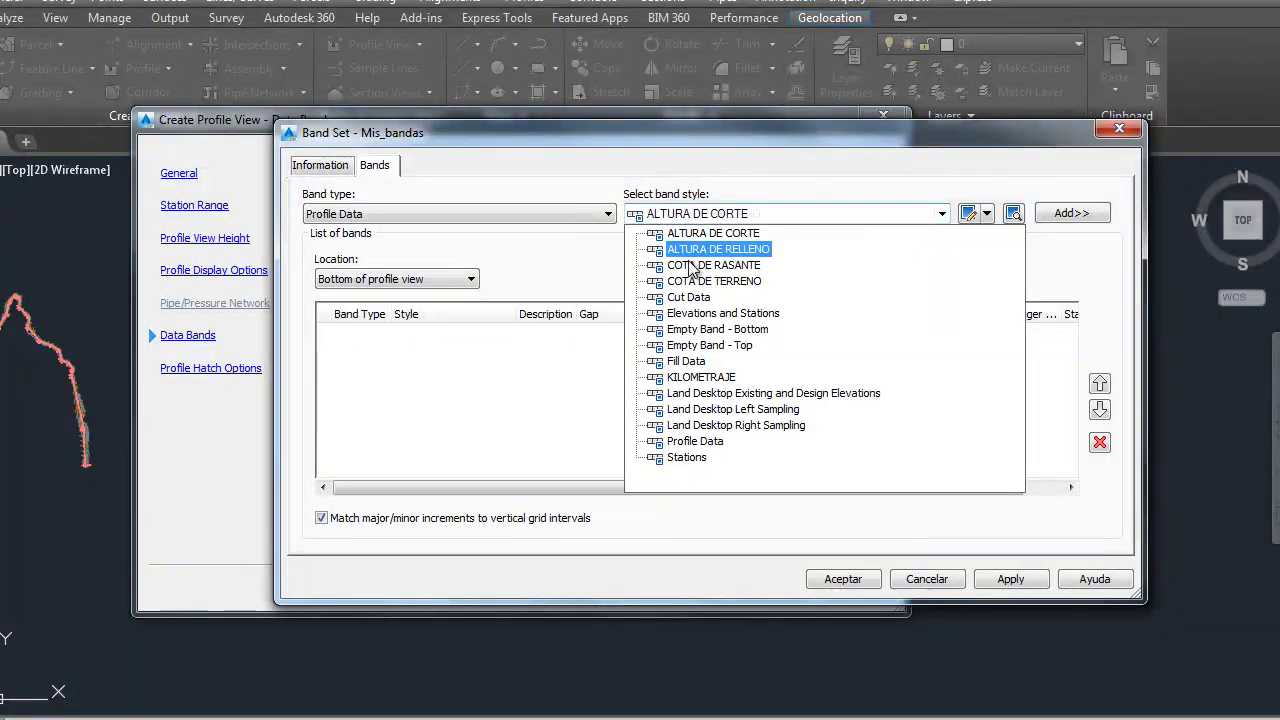
click(688, 379)
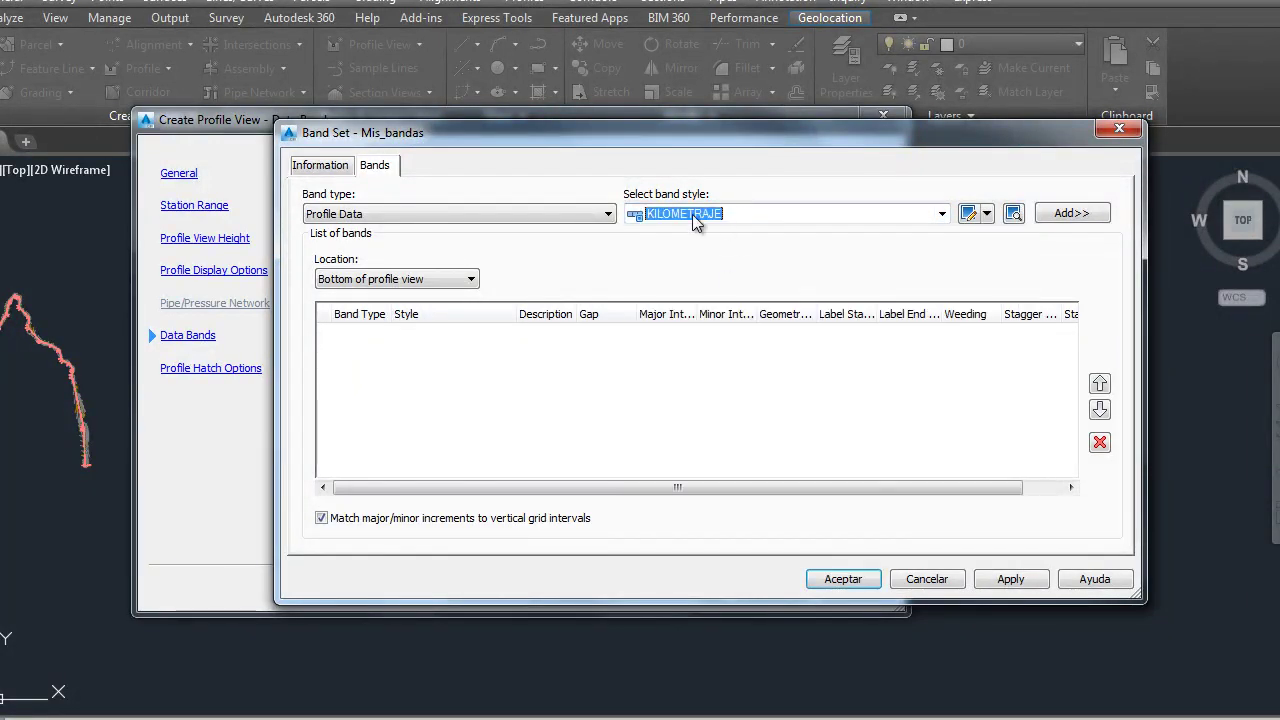
click(1057, 222)
click(469, 641)
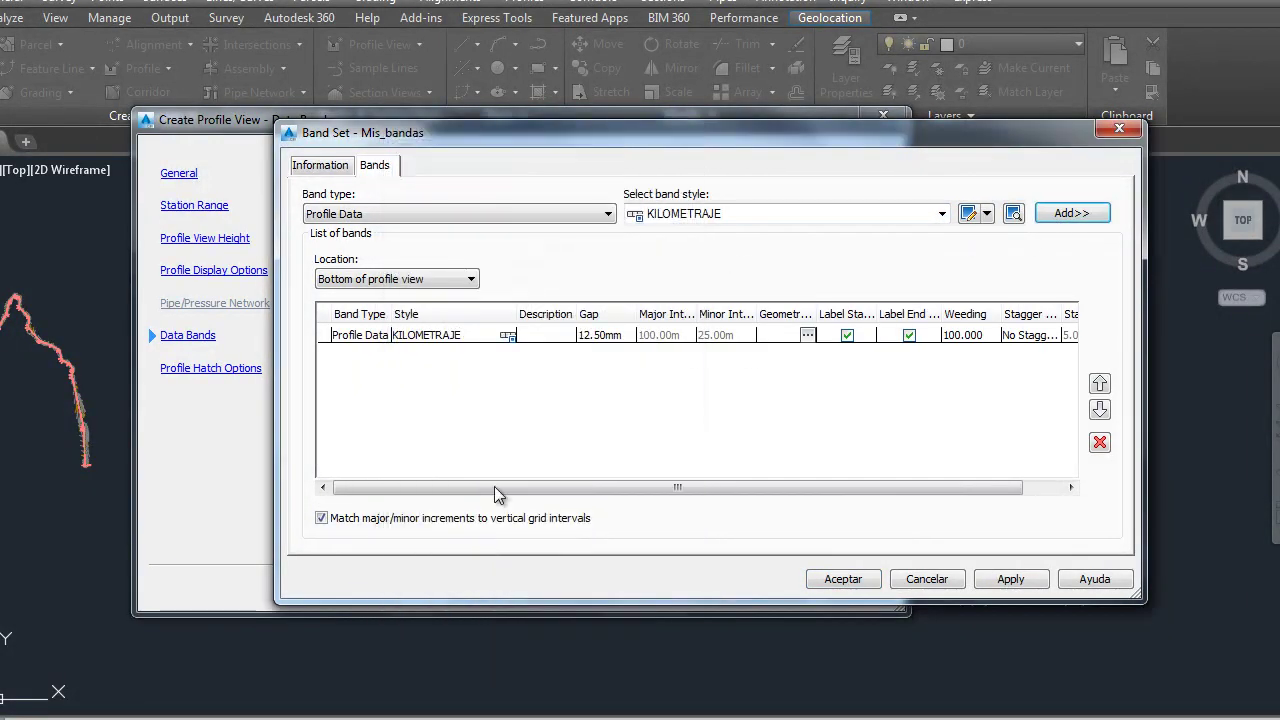
click(942, 214)
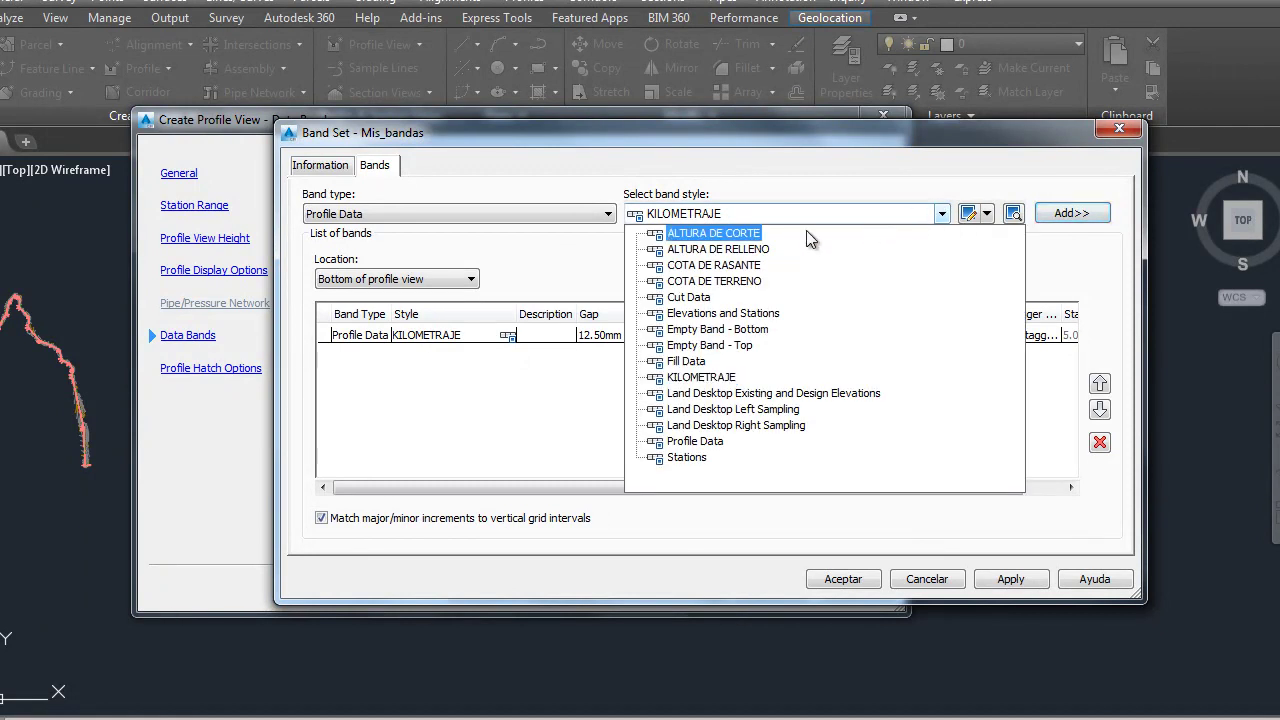
click(728, 286)
click(1076, 222)
click(459, 632)
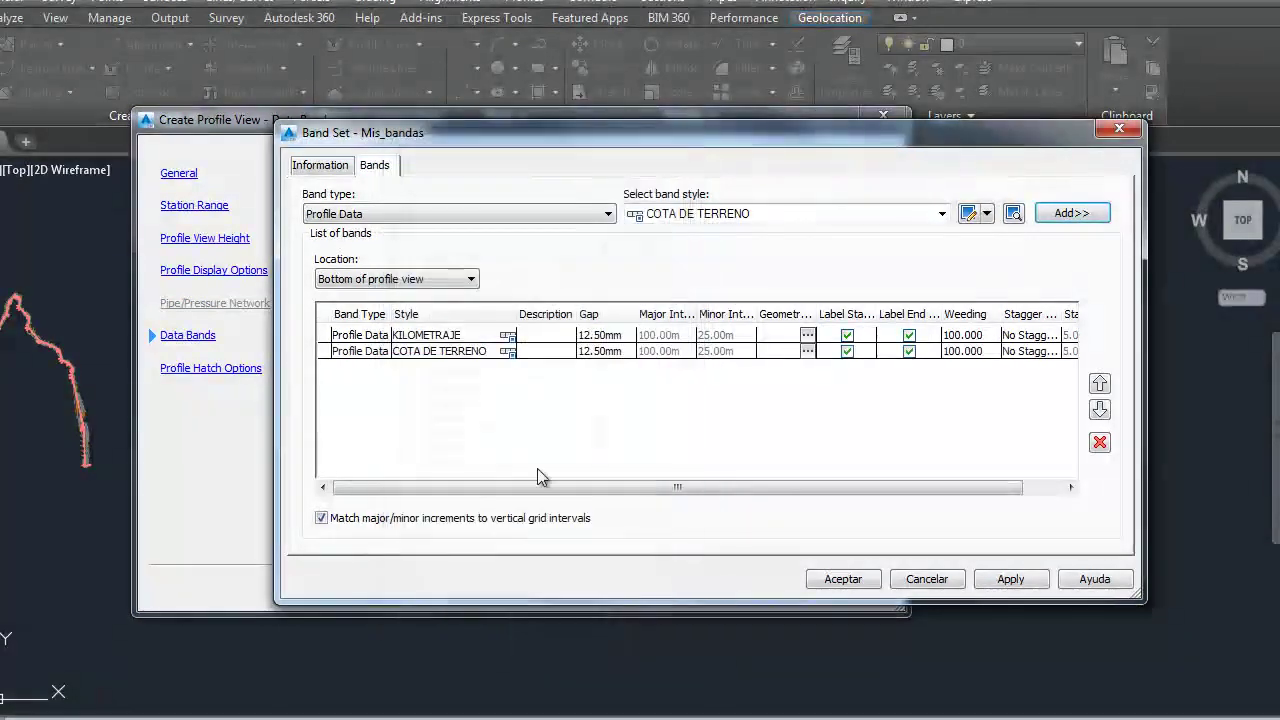
double_click(607, 358)
text(3)
key(Return)
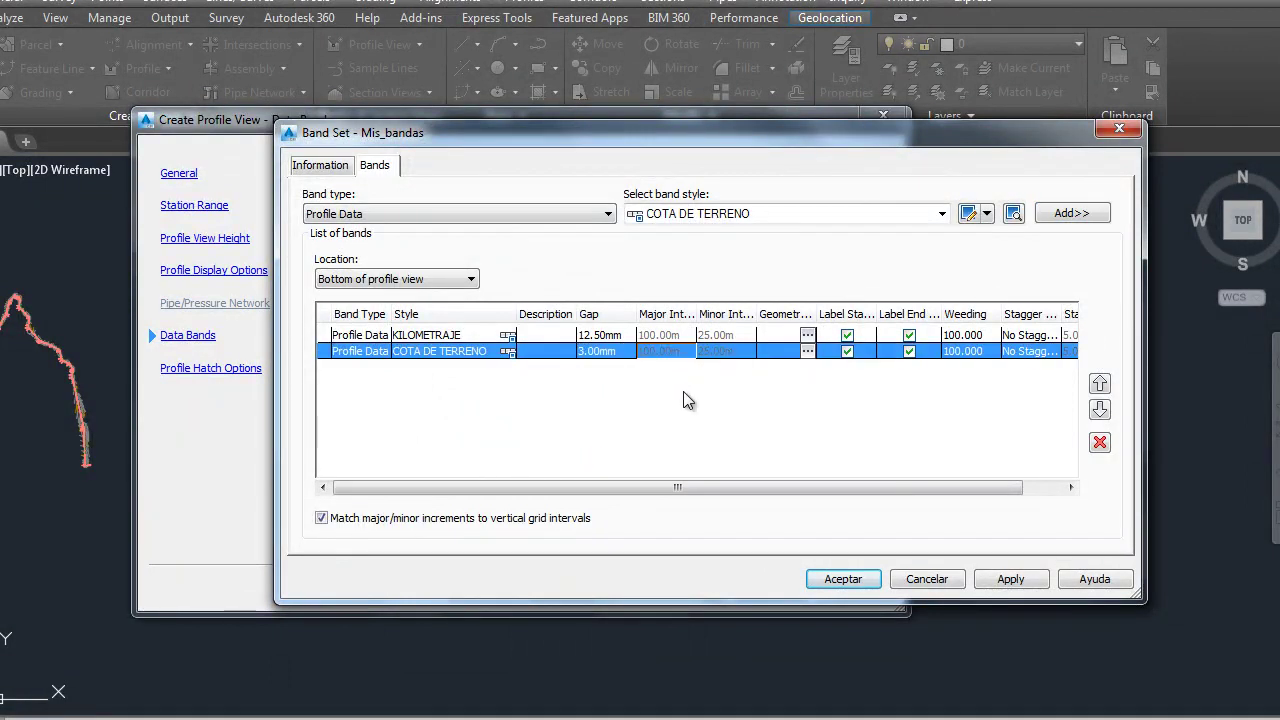
Add COTA DE RASANTE and ALTURA DE CORTE bands, each with a 3 mm gap
click(941, 214)
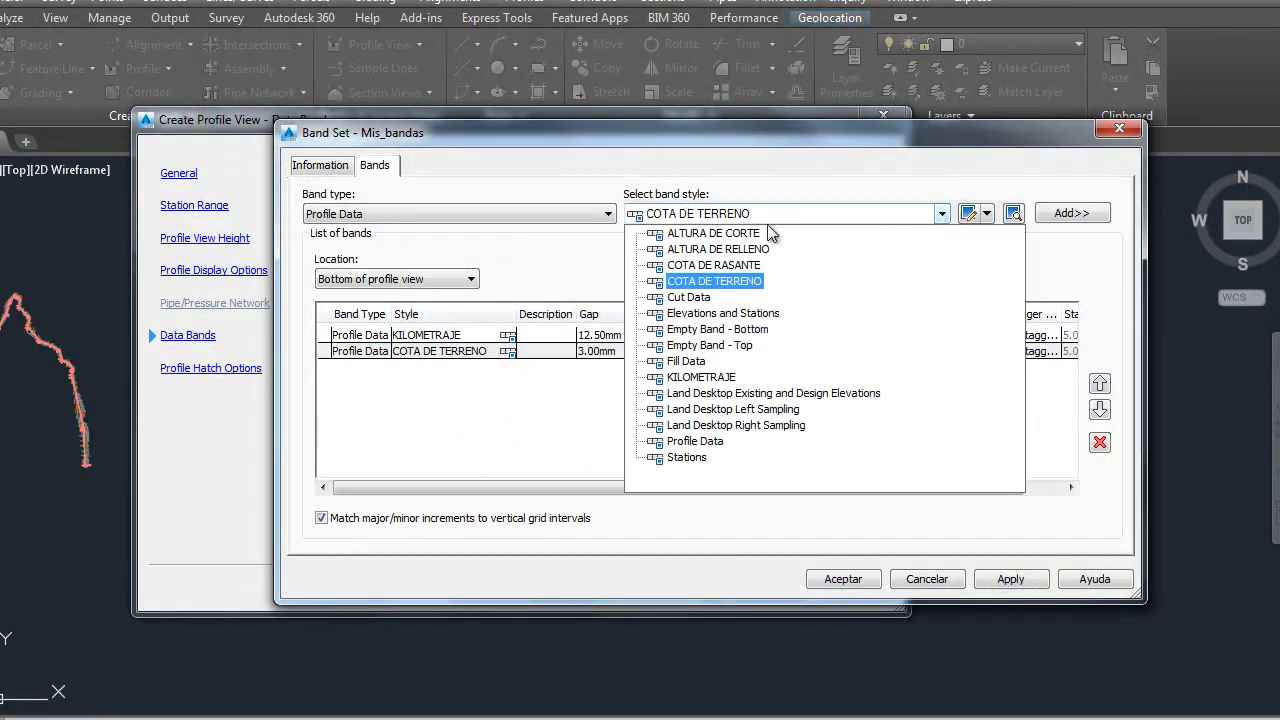
click(713, 265)
click(1071, 213)
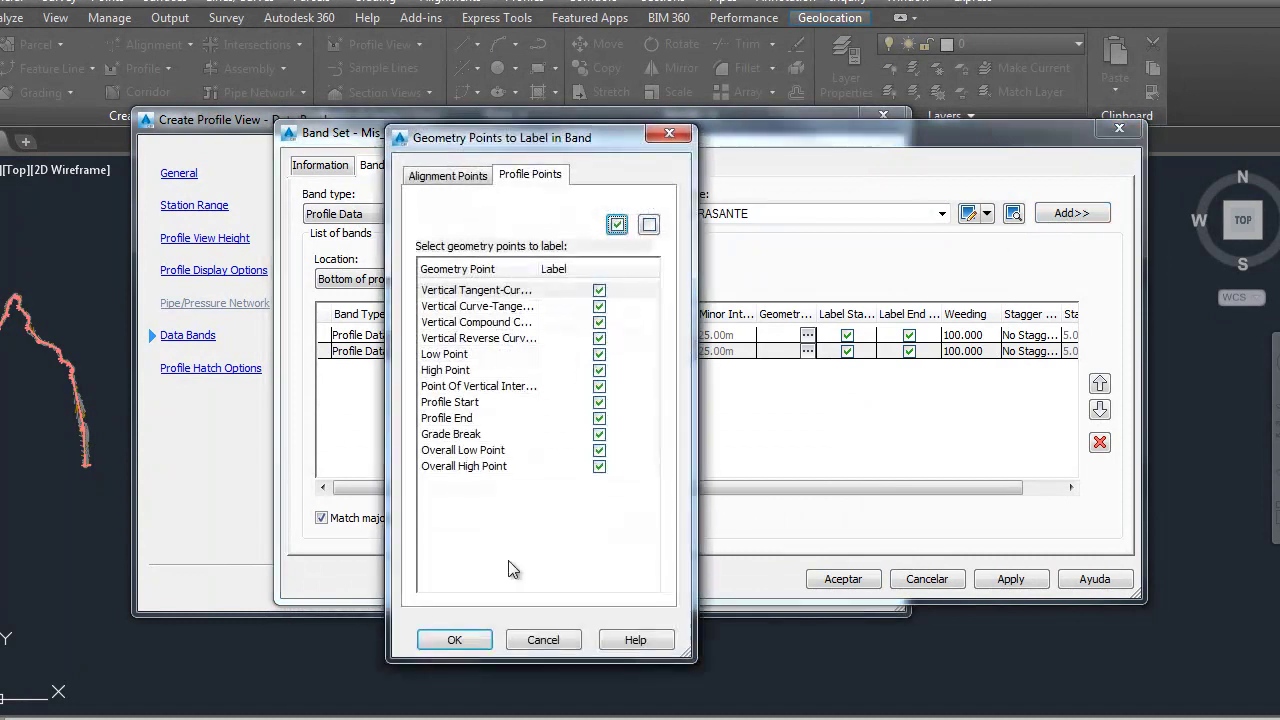
click(454, 640)
double_click(602, 368)
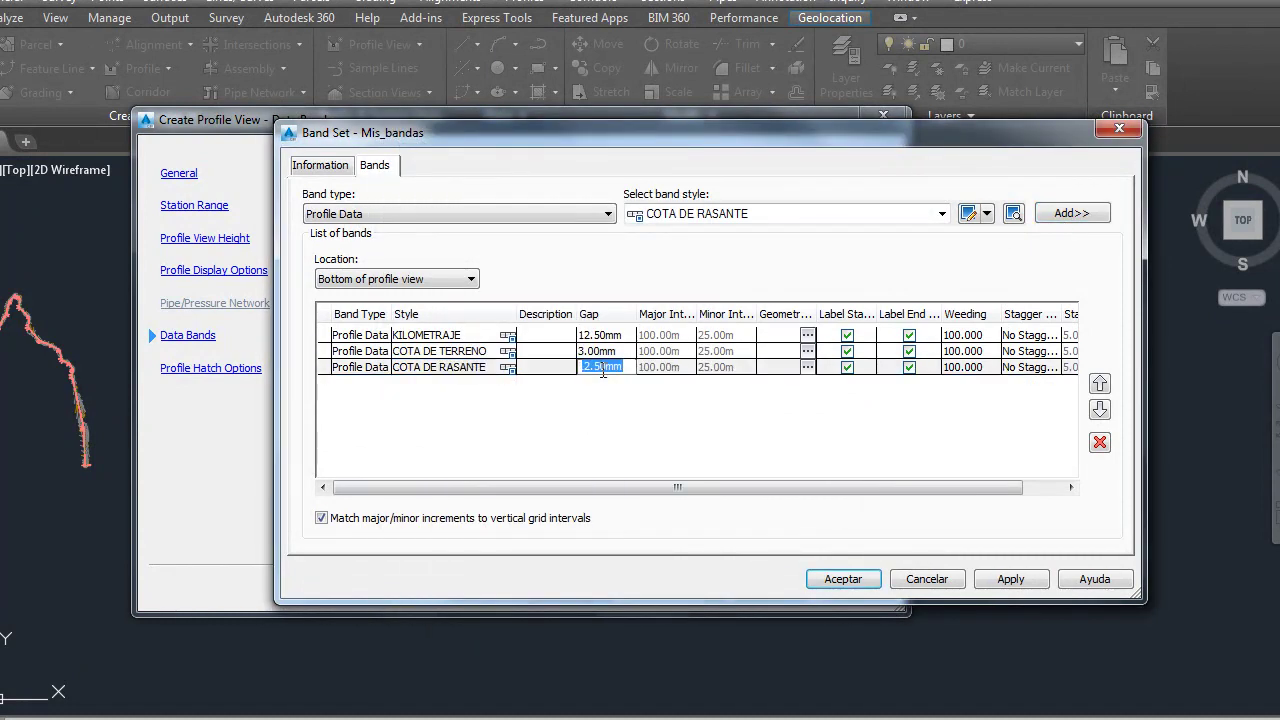
text(3)
key(Return)
click(885, 214)
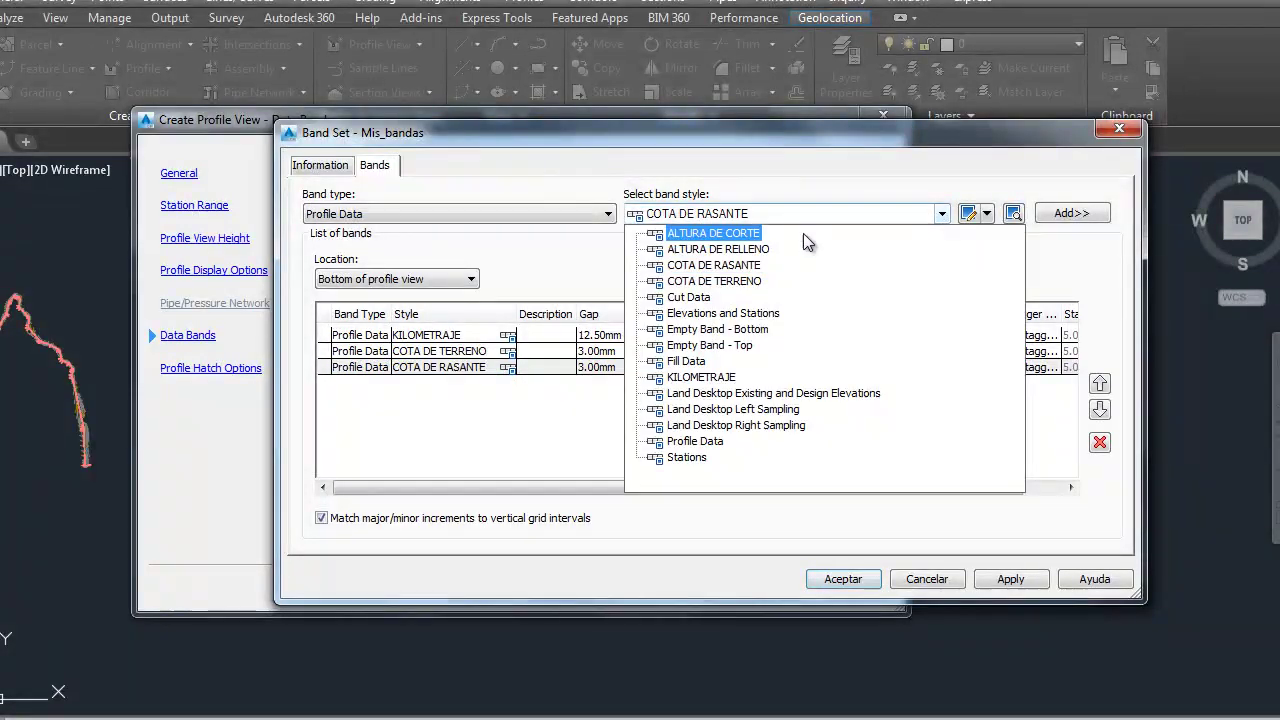
click(730, 236)
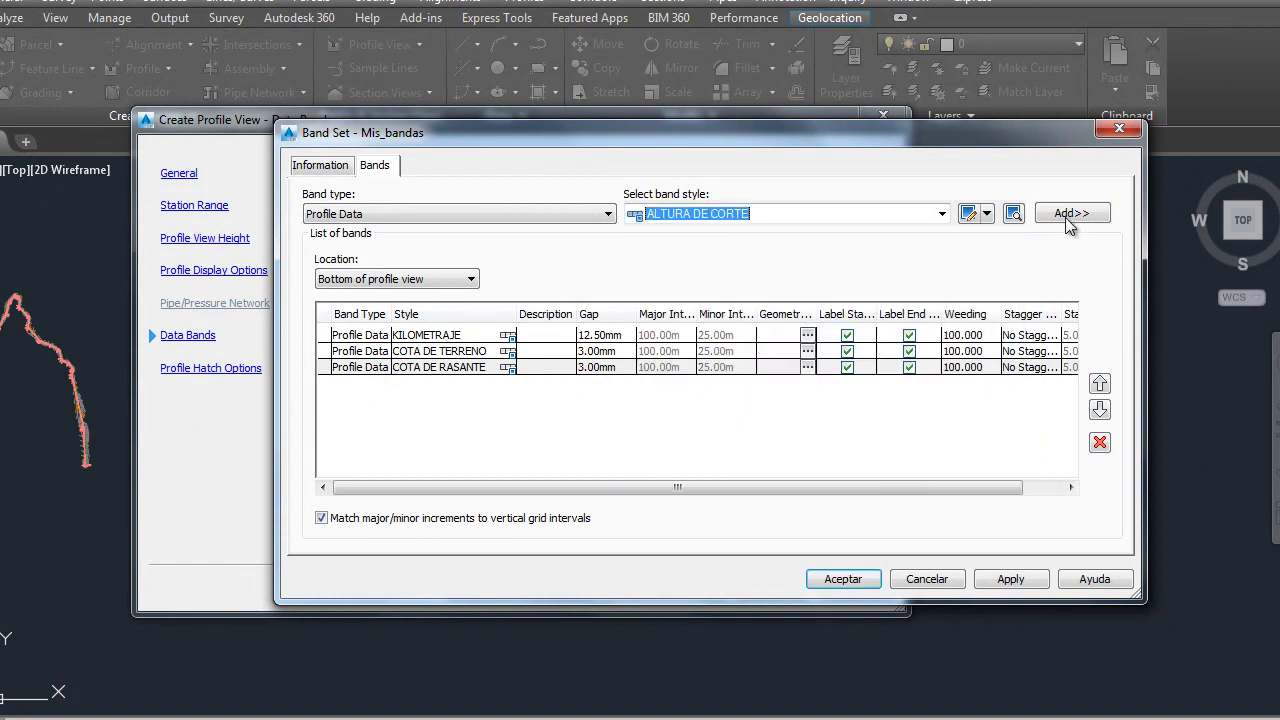
click(1071, 213)
click(454, 638)
click(600, 383)
text(3)
key(Return)
Add the ALTURA DE RELLENO band with a 3 mm gap
click(916, 220)
click(740, 236)
click(1069, 214)
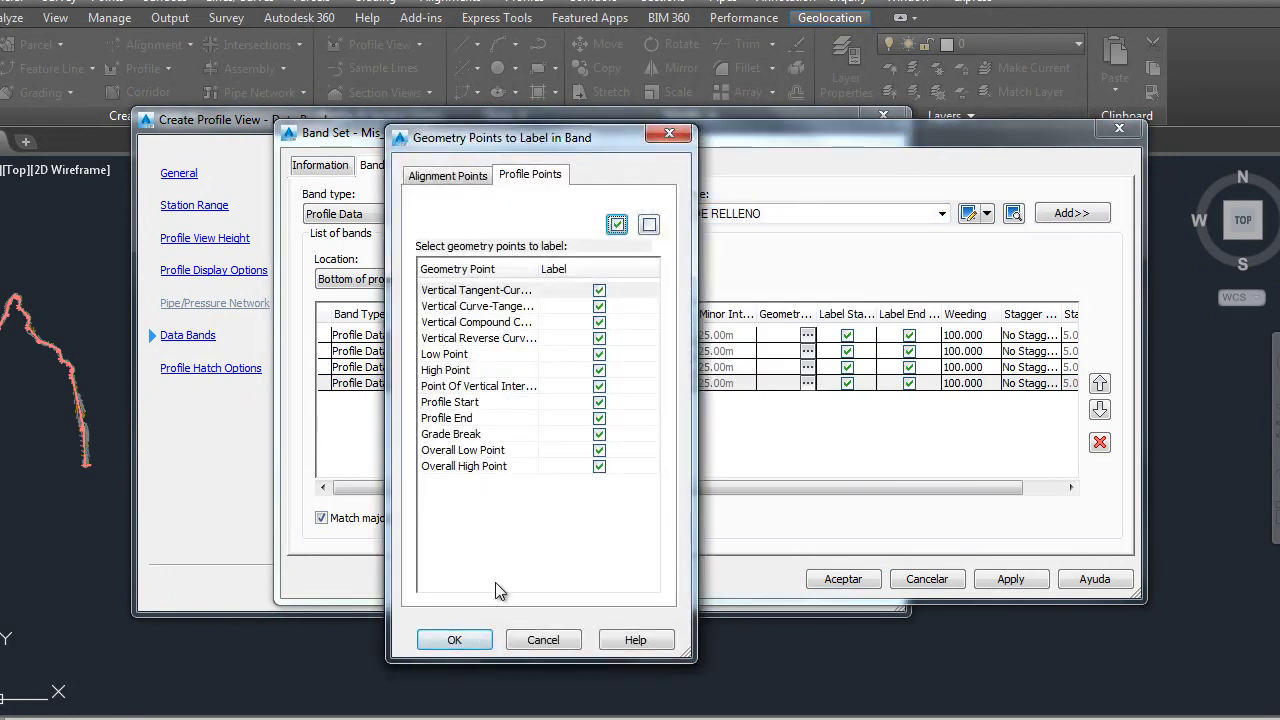
click(456, 640)
click(600, 399)
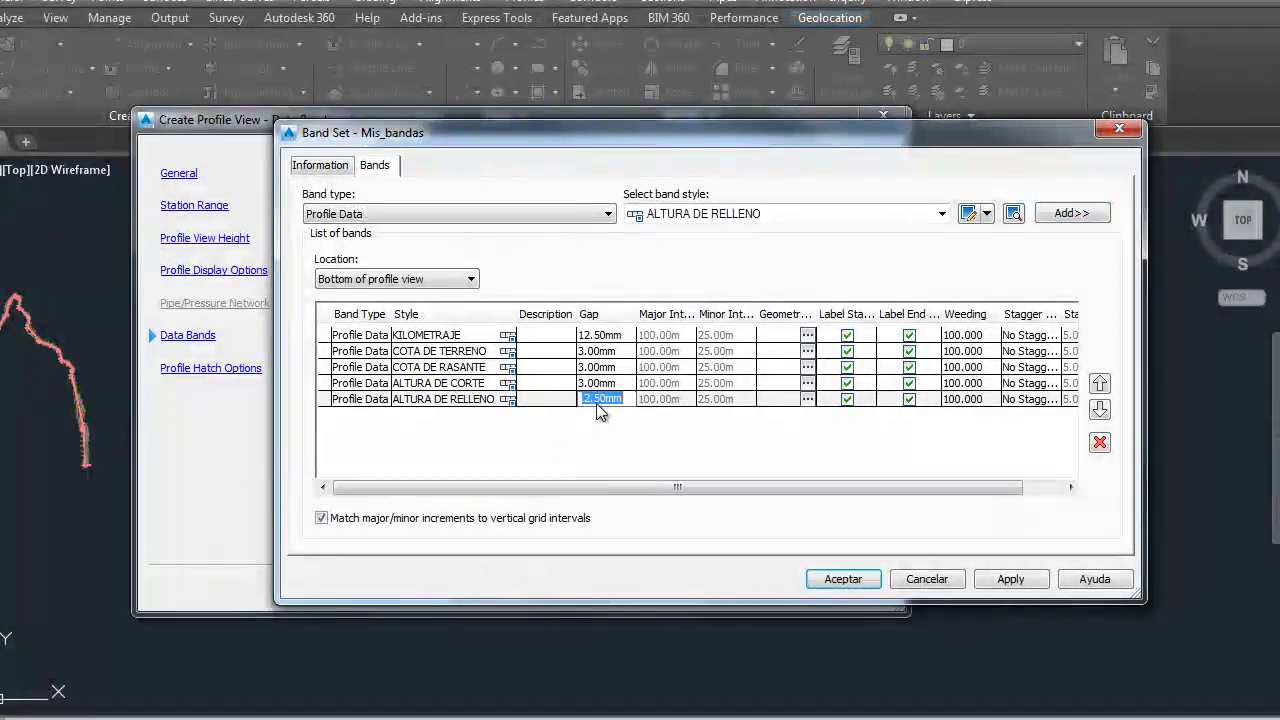
text(3)
key(Return)
Add a Horizontal Geometry band ALINEAMIENTO HORIZ. with a 3 mm gap
click(927, 220)
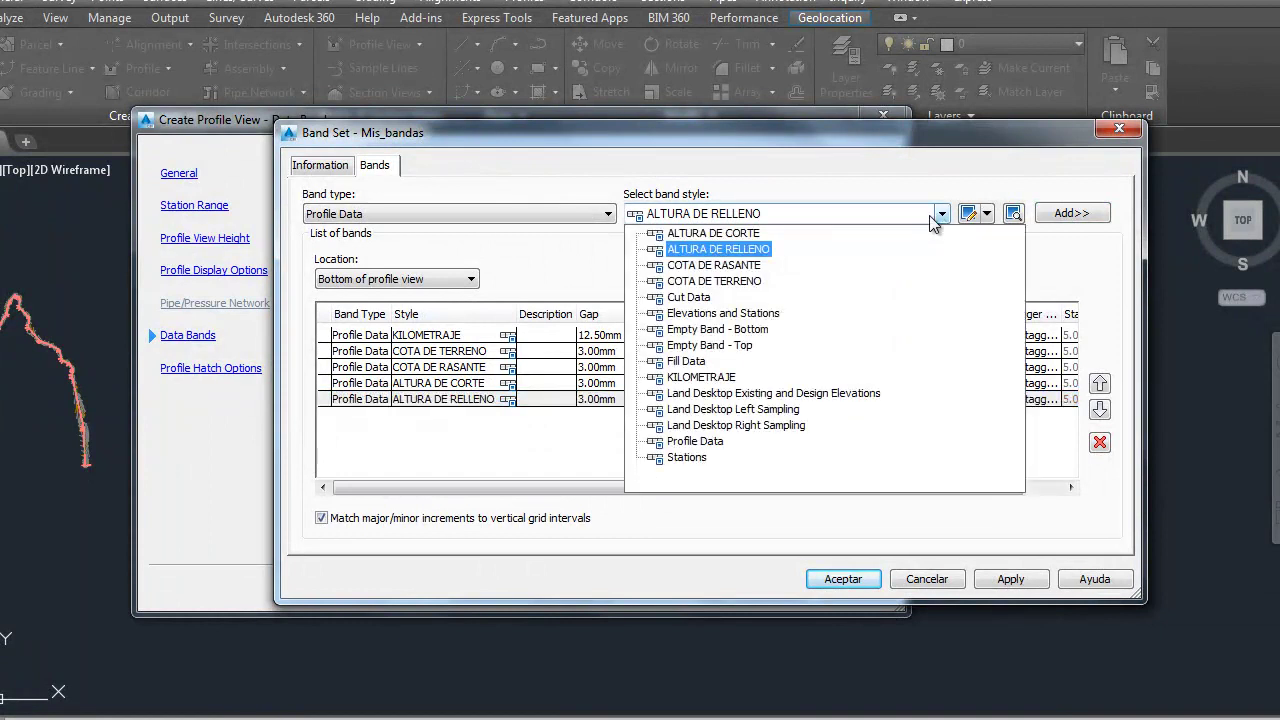
key(Down)
key(Down)
key(Down)
key(Down)
key(Down)
key(Down)
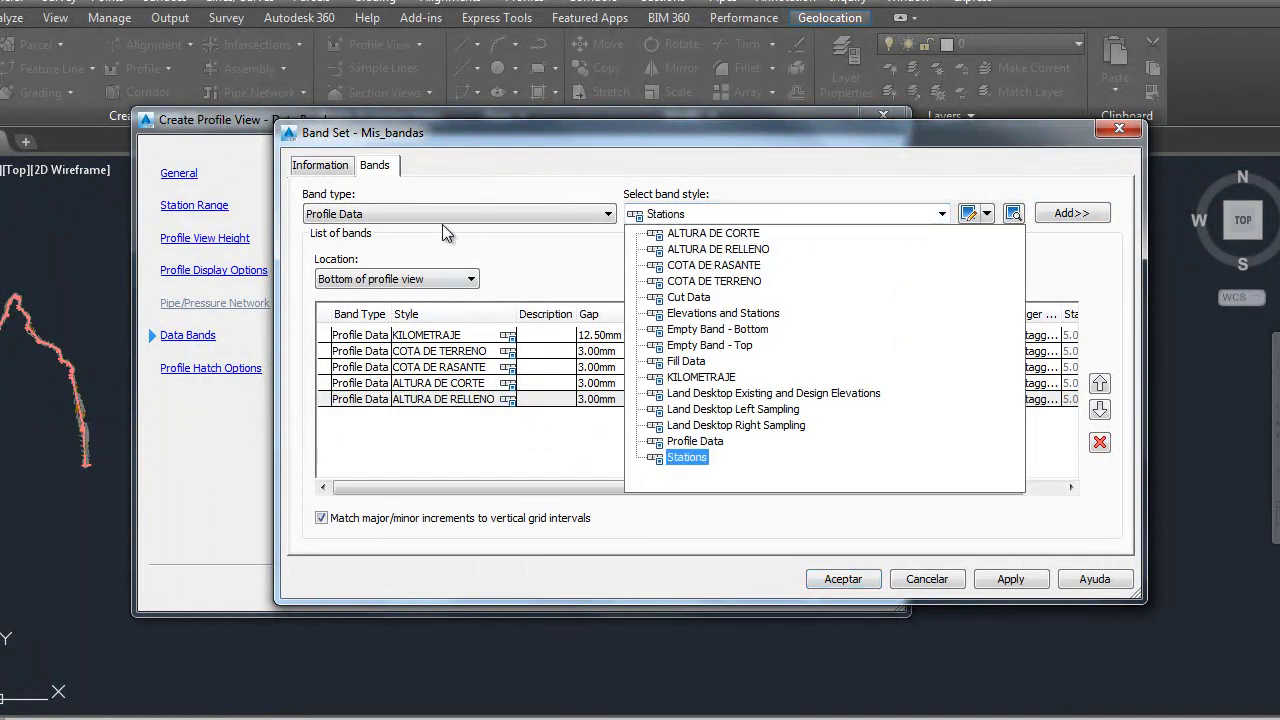
click(445, 214)
key(Down)
key(Down)
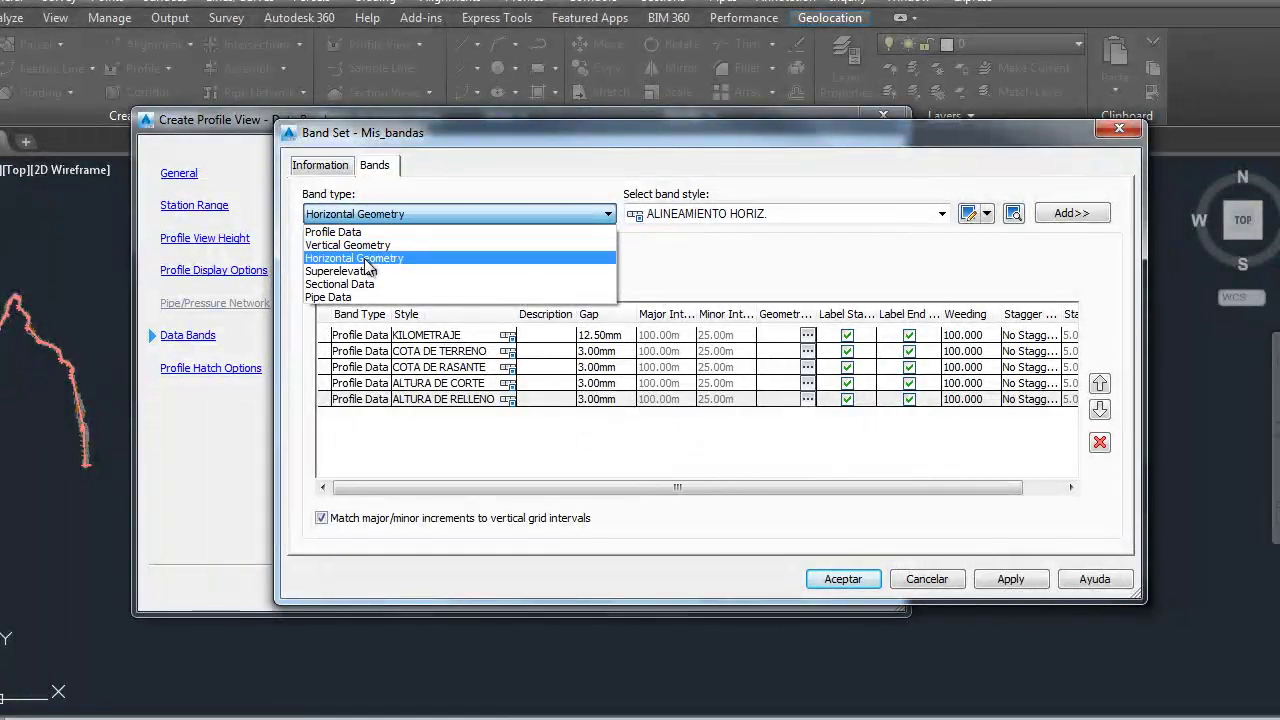
click(365, 260)
click(1070, 214)
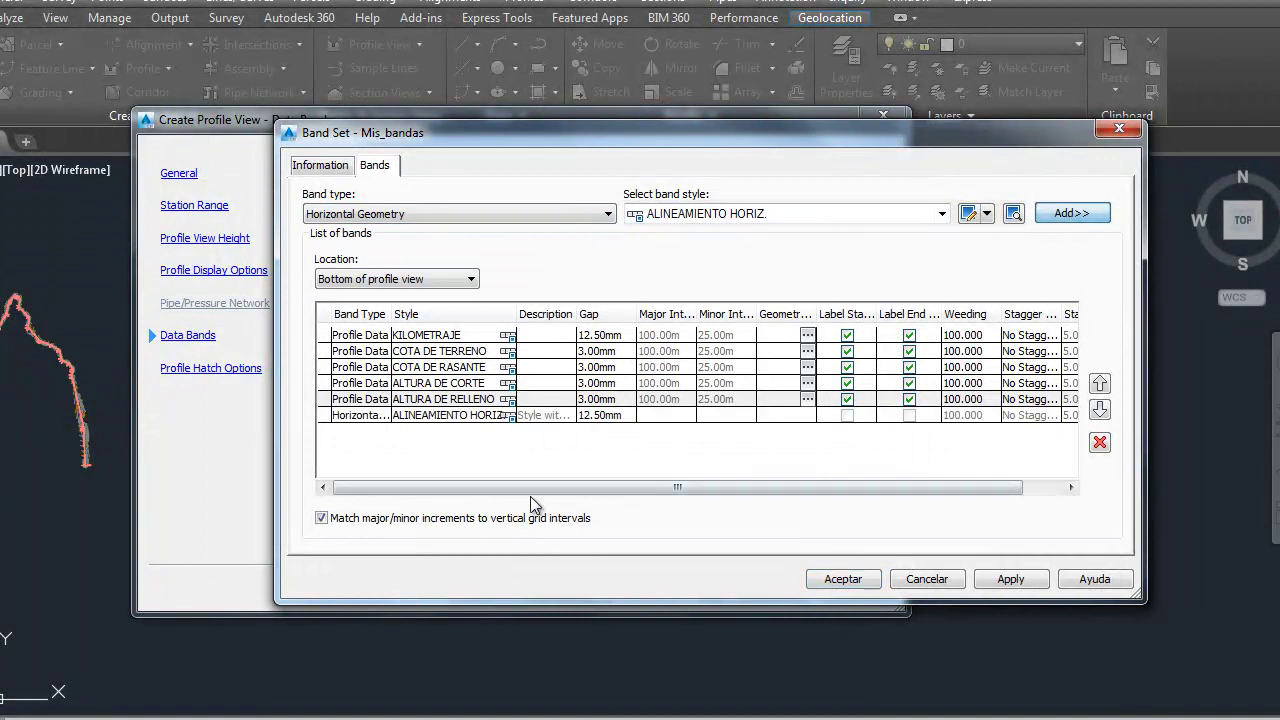
click(597, 416)
text(3)
Add a Vertical Geometry band ALINEAM. VERTICAL with a 3 mm gap
click(596, 454)
click(537, 214)
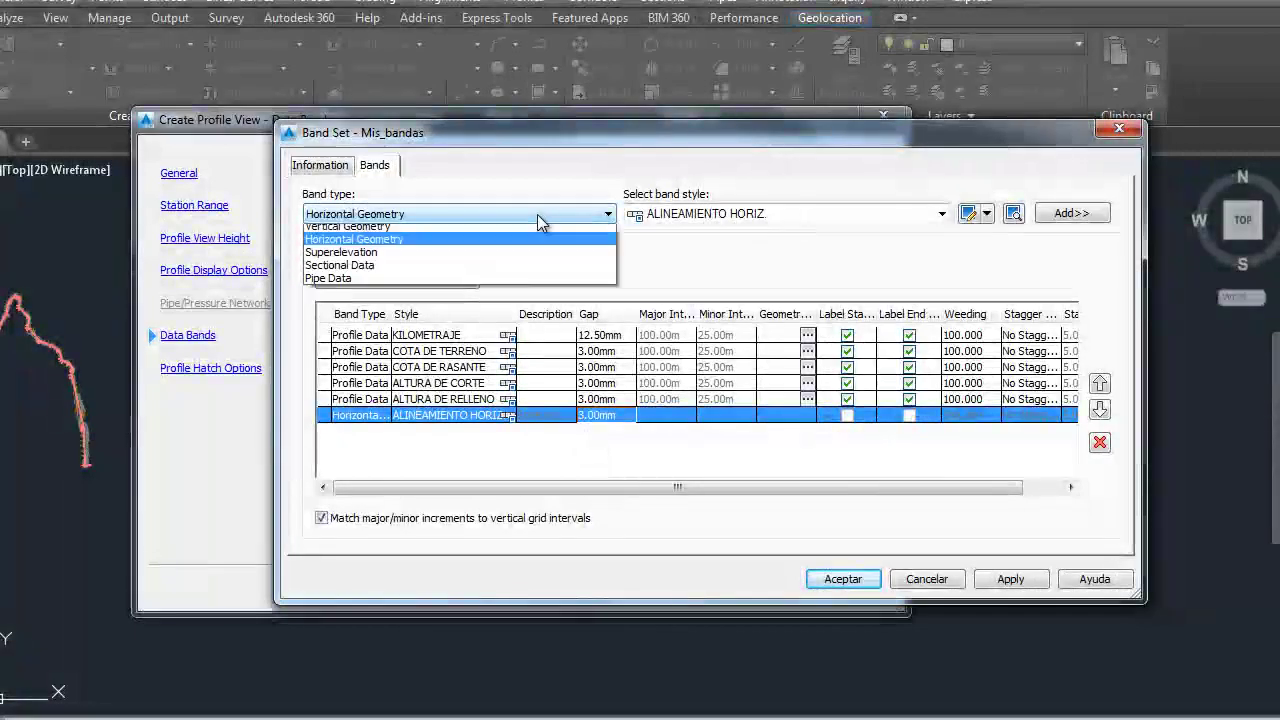
click(410, 245)
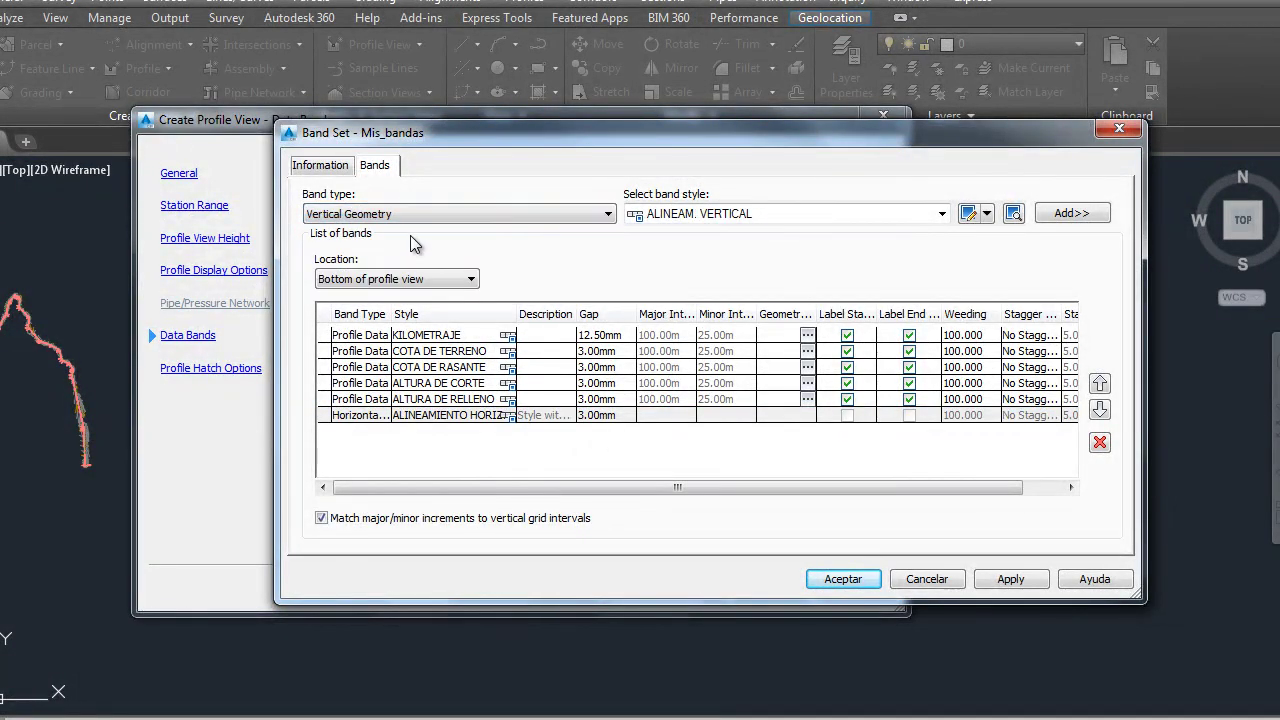
click(1062, 220)
click(592, 431)
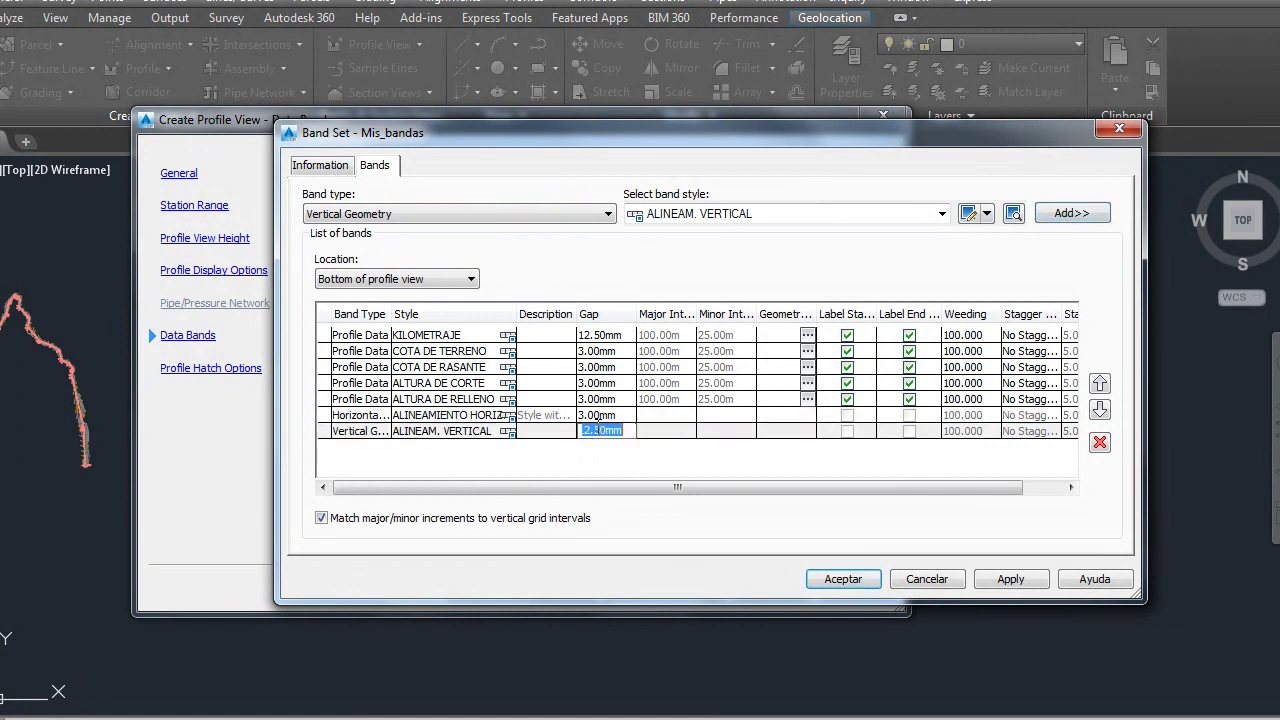
text(3)
drag(644, 488, 820, 488)
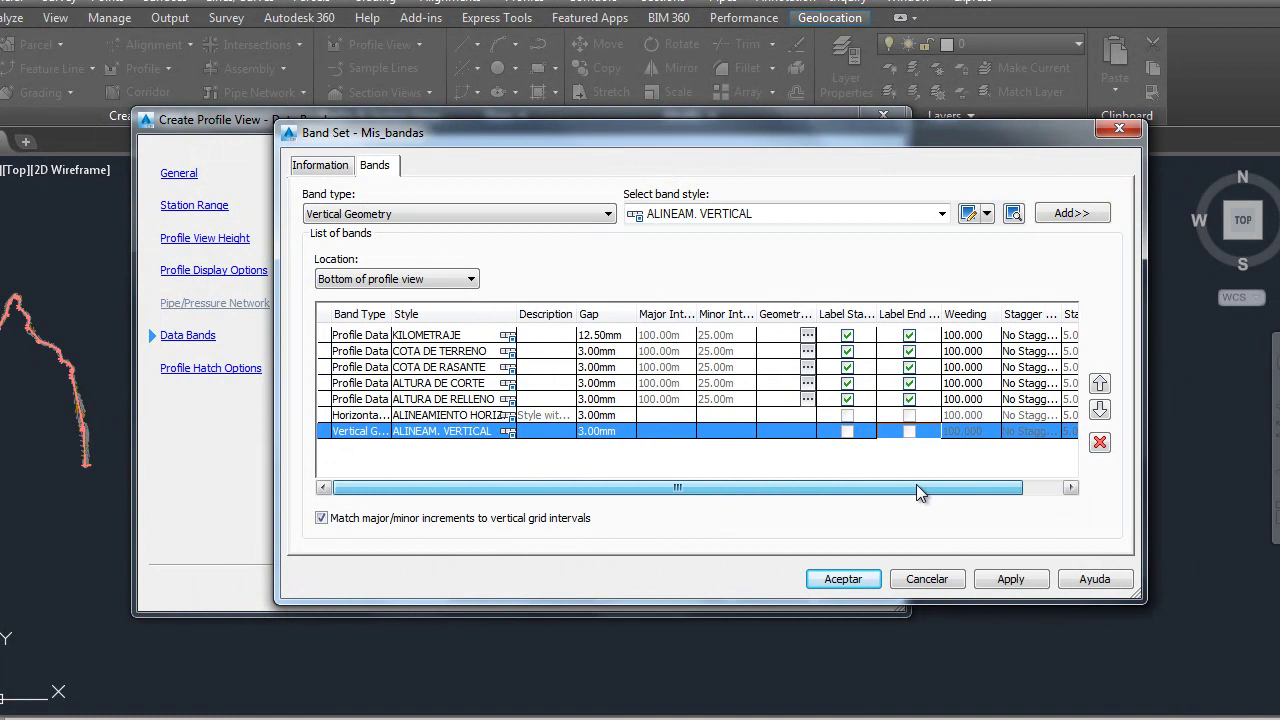
drag(916, 488, 960, 488)
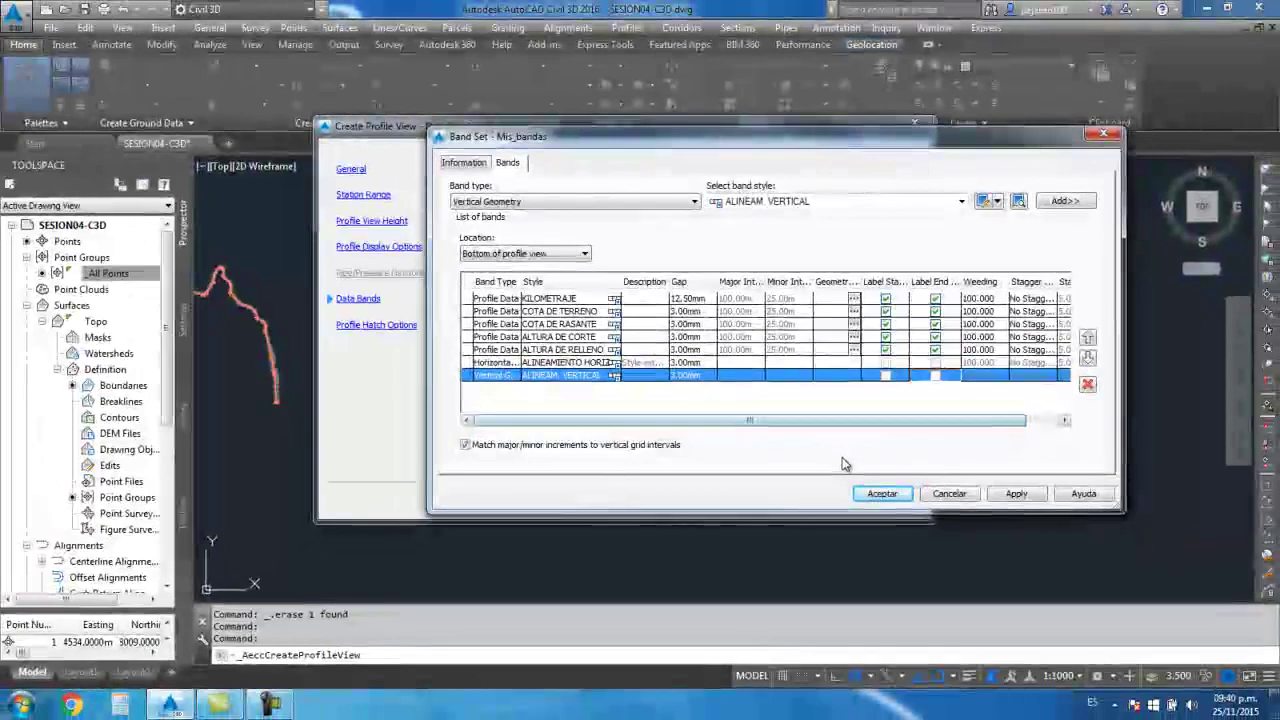
Accept Mis_bandas and place the new profile view beside the existing one, then inspect its bands
click(878, 502)
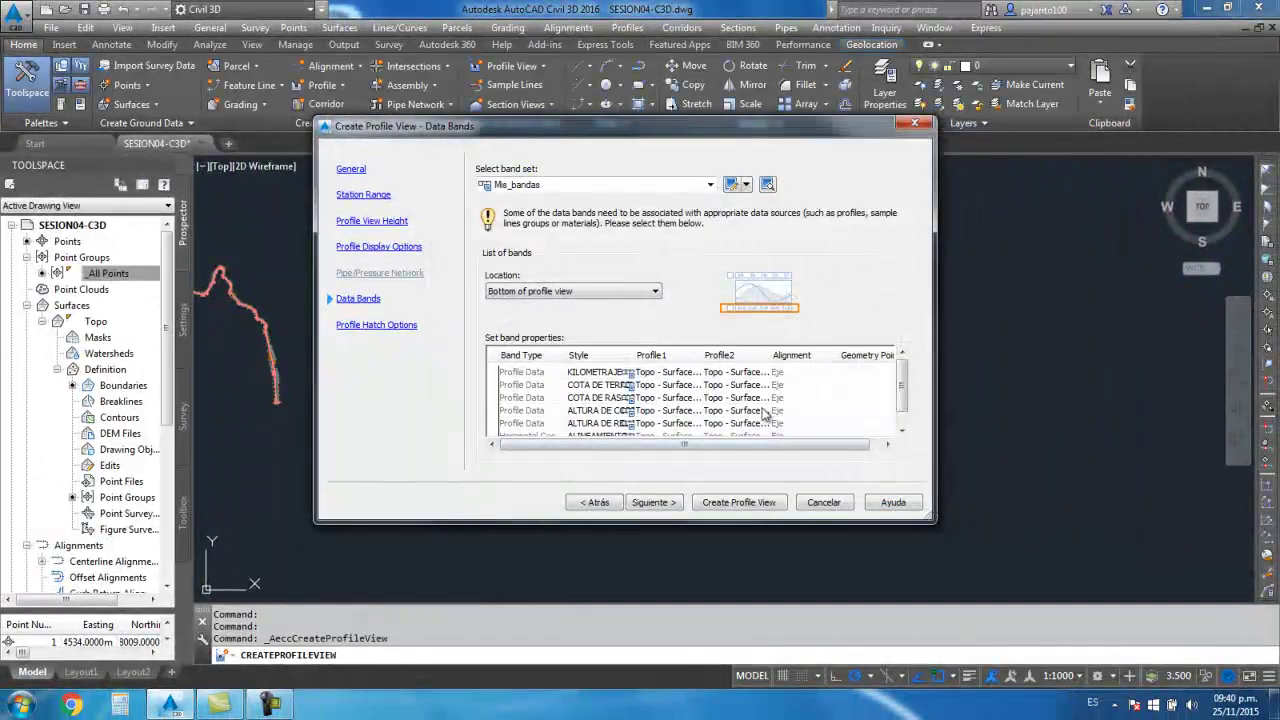
click(708, 505)
scroll(700, 470, down, 4)
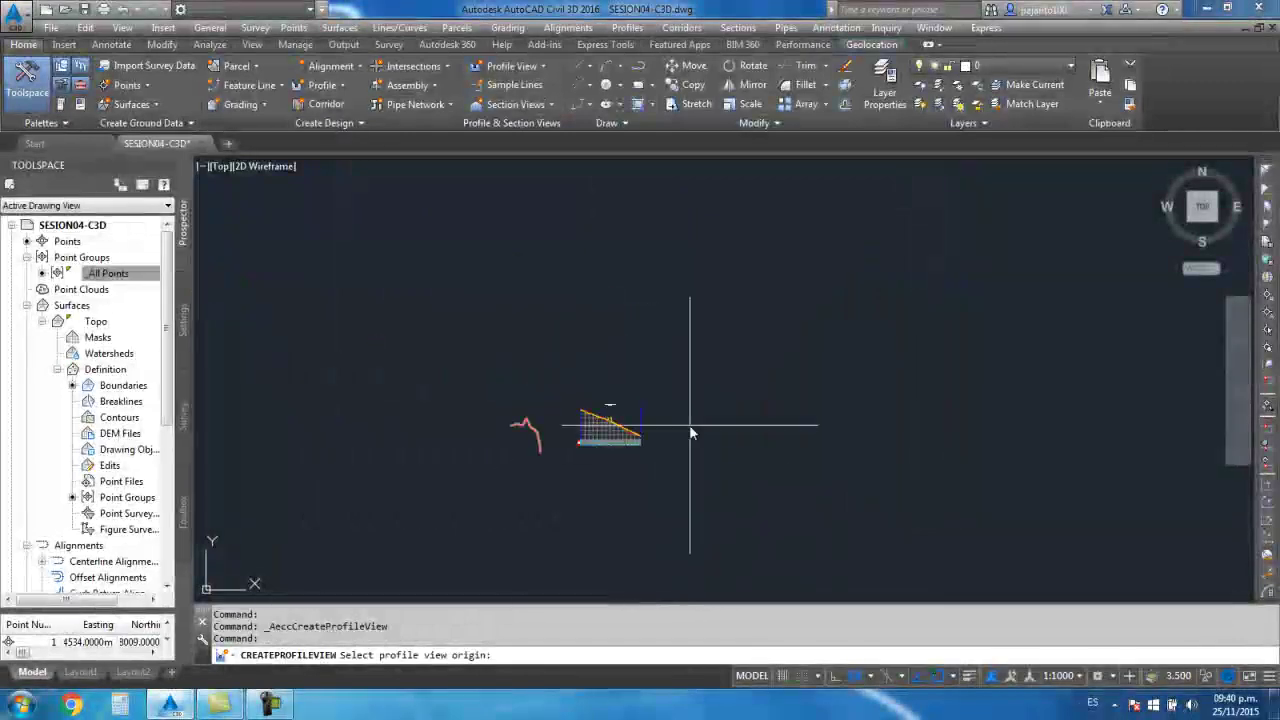
click(740, 388)
scroll(760, 400, up, 2)
scroll(720, 410, up, 2)
scroll(672, 385, up, 1)
scroll(523, 423, down, 2)
scroll(671, 380, up, 3)
scroll(711, 433, down, 2)
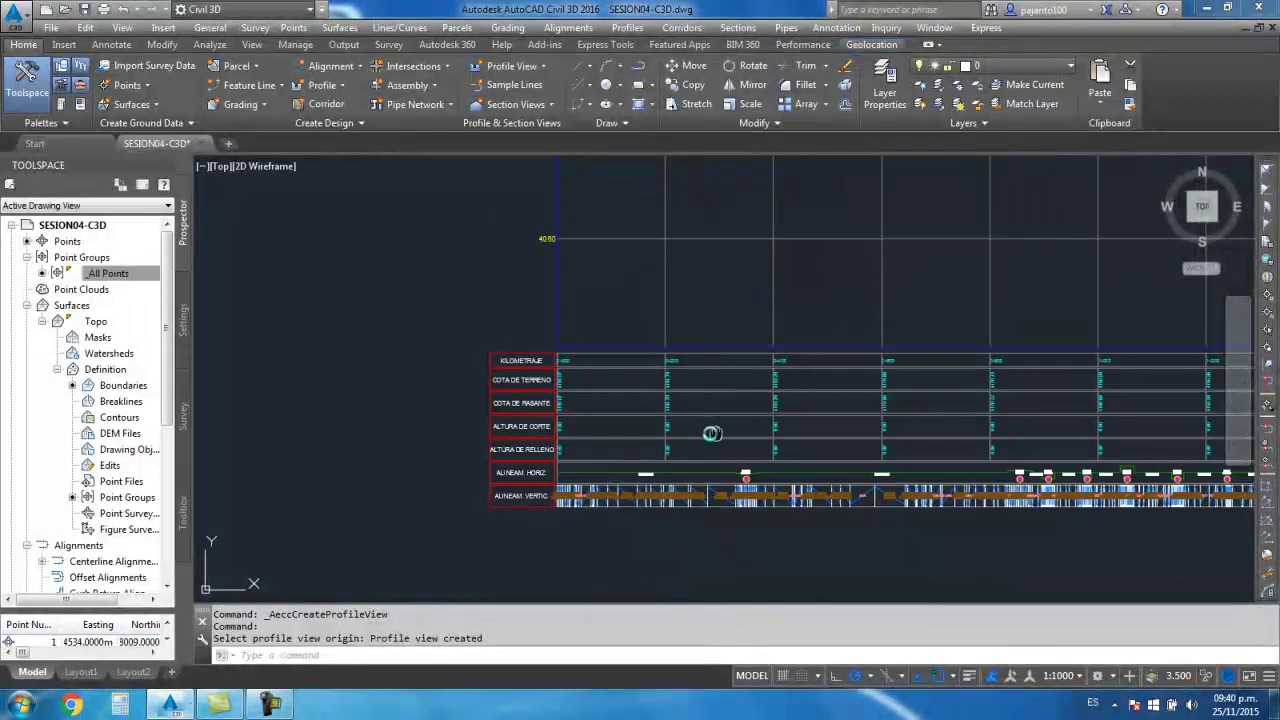
middle_drag(711, 433, 564, 355)
scroll(600, 380, down, 2)
scroll(424, 281, up, 4)
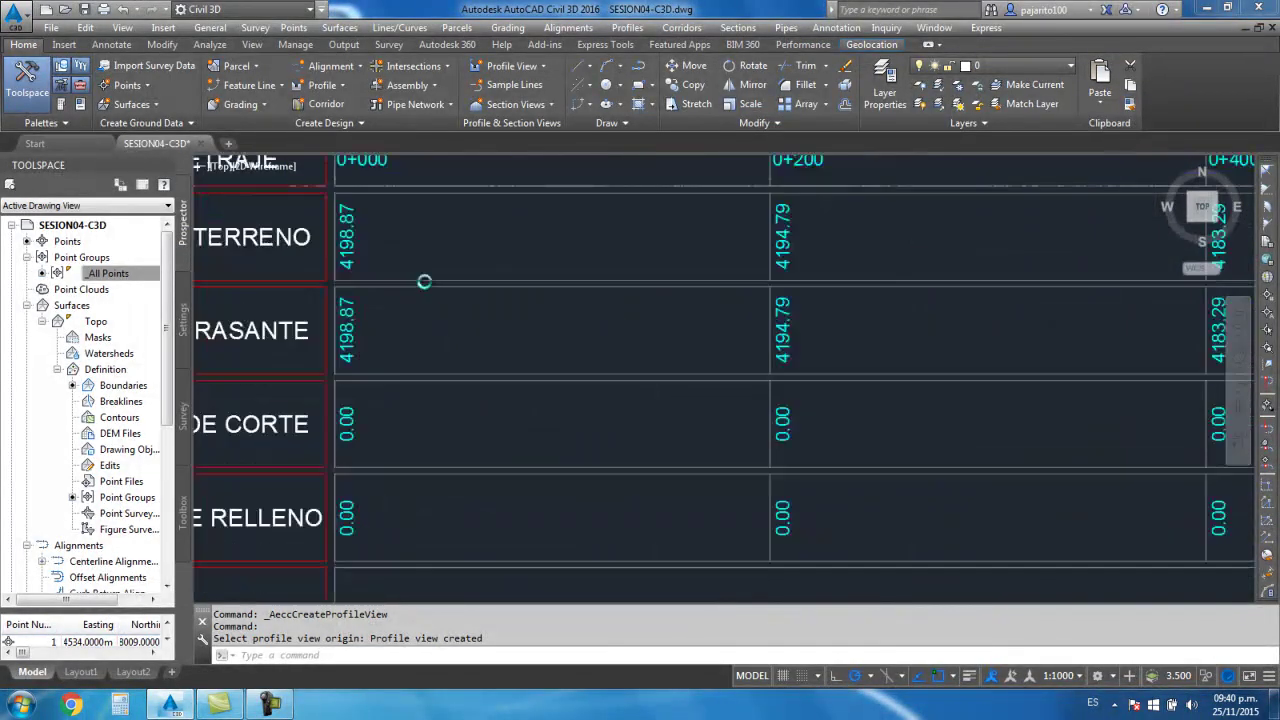
scroll(424, 281, up, 2)
scroll(424, 281, down, 3)
scroll(491, 329, down, 3)
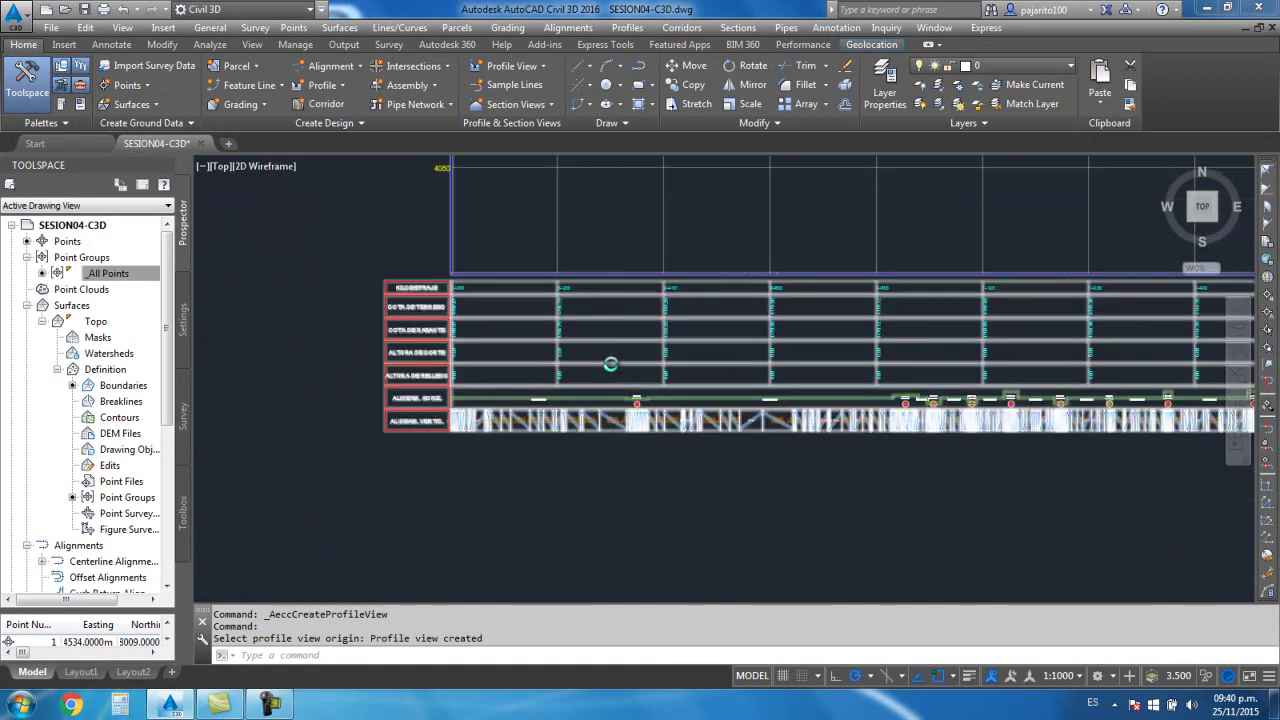
scroll(609, 366, down, 3)
scroll(698, 276, up, 2)
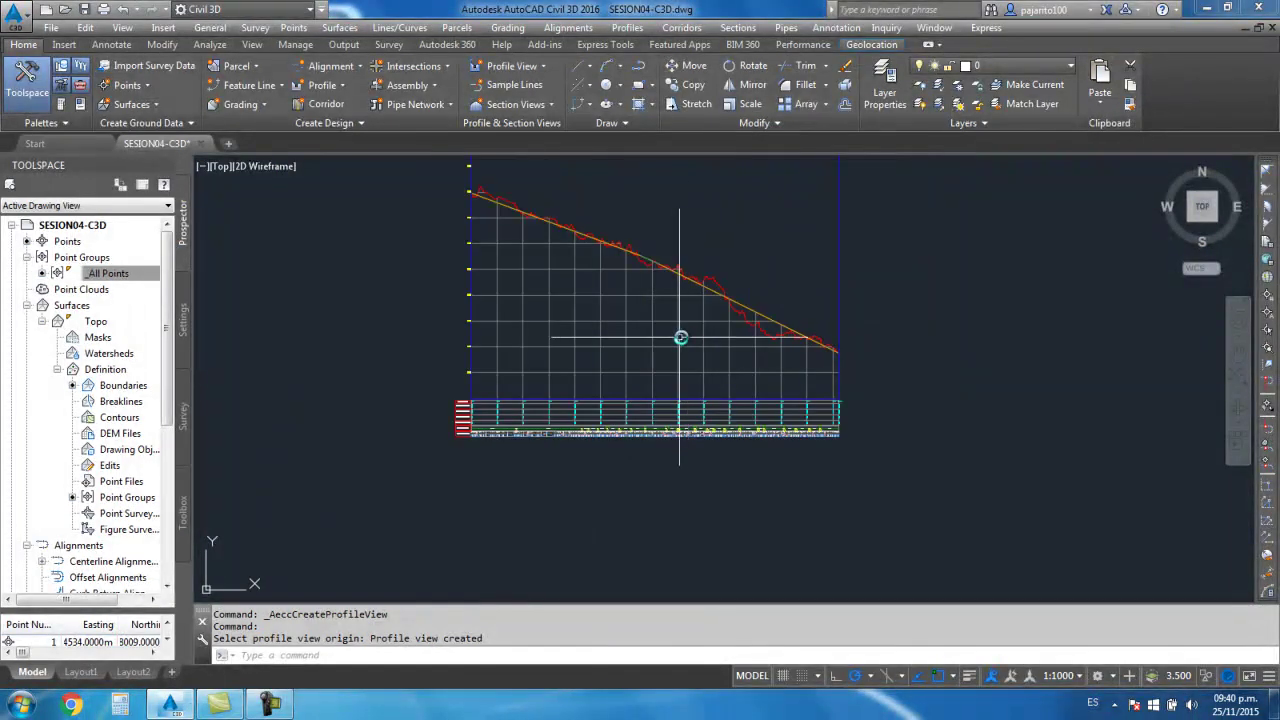
In the new view's properties, set Profile2 of the rasante and cut bands to RASANTE
click(631, 324)
right_click(638, 318)
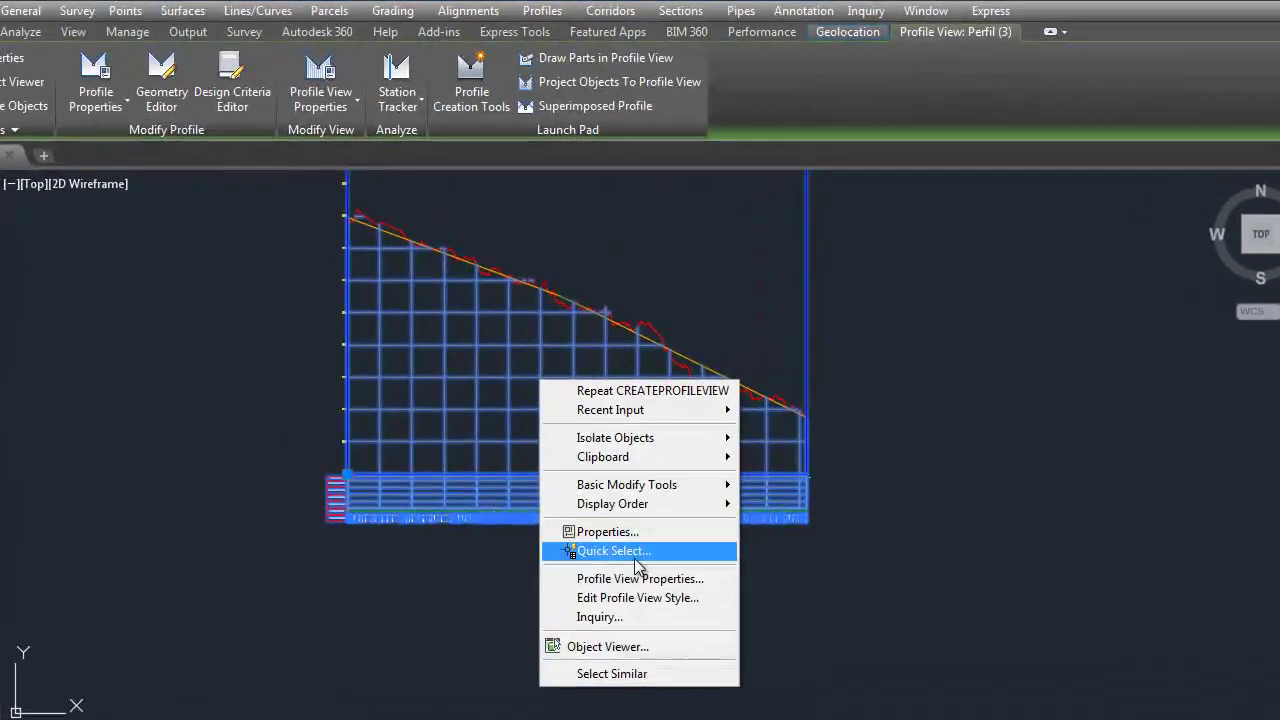
click(706, 483)
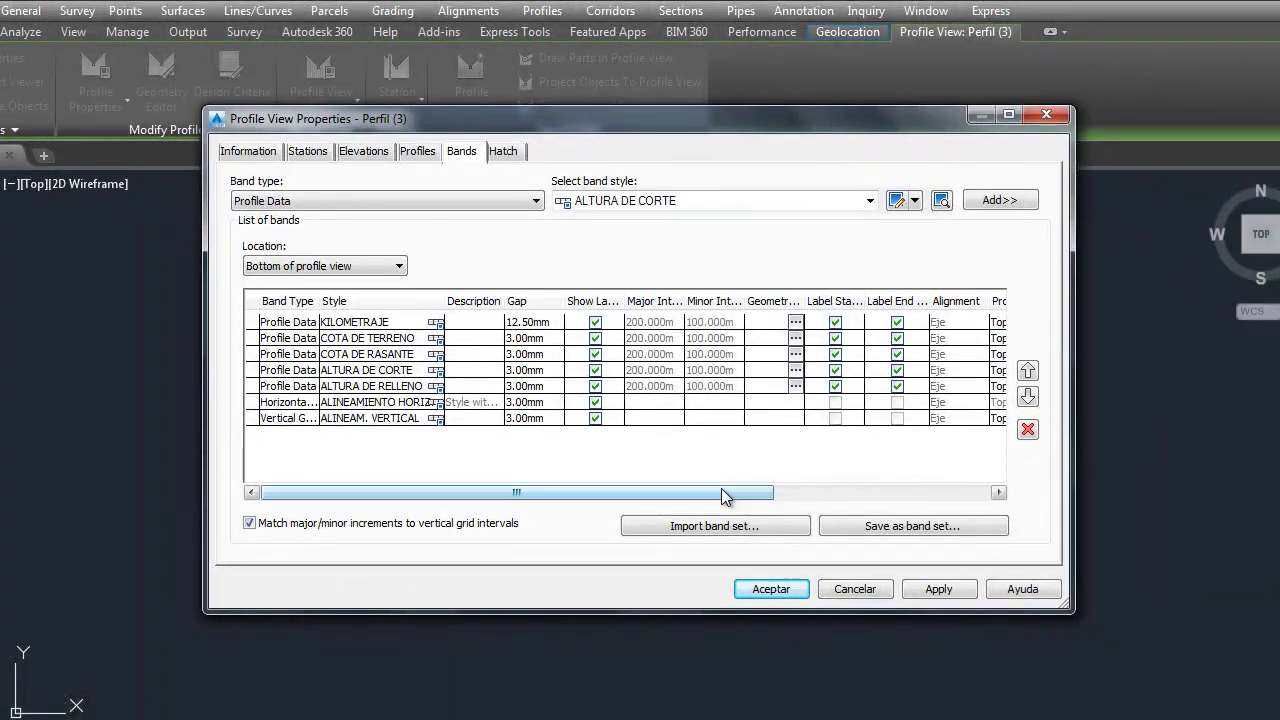
drag(725, 495, 941, 495)
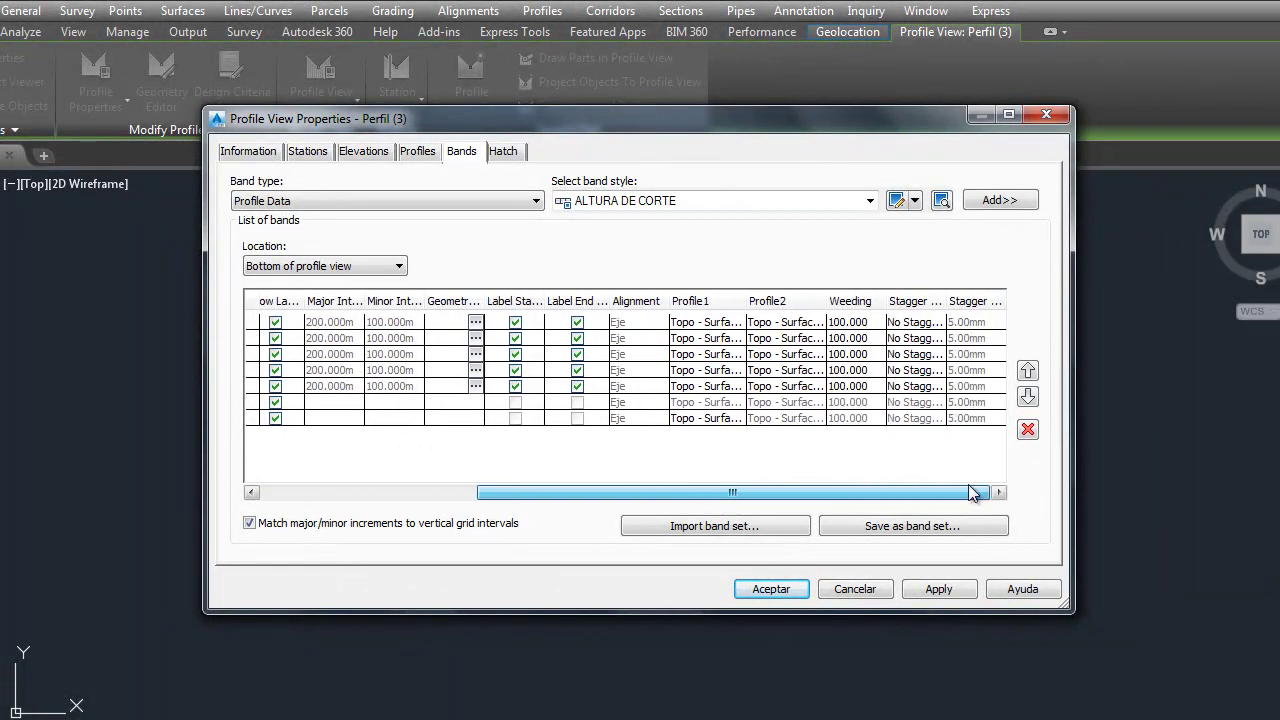
mouse_move(758, 493)
mouse_down()
mouse_move(540, 493)
mouse_move(950, 493)
mouse_up()
click(791, 356)
click(783, 389)
mouse_move(780, 494)
mouse_down()
mouse_move(586, 494)
mouse_move(780, 494)
mouse_up()
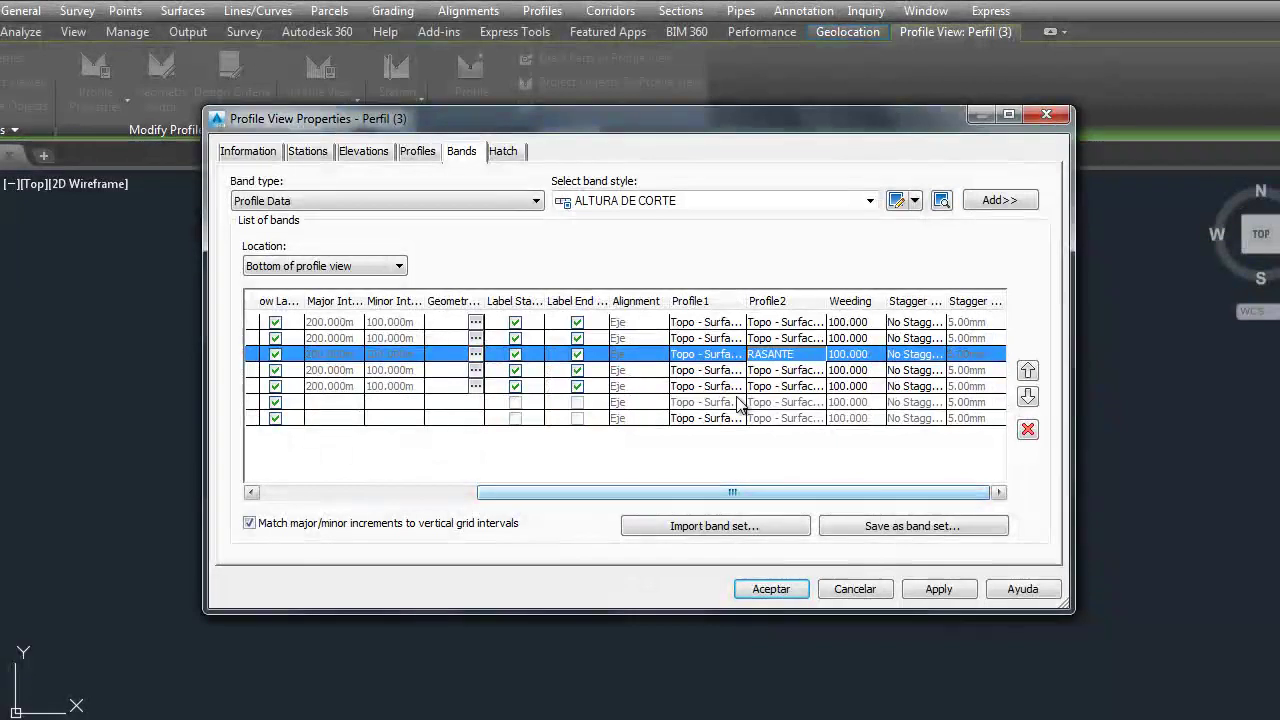
click(775, 372)
click(775, 392)
click(780, 388)
click(775, 400)
Set the vertical geometry band's Profile1 to RASANTE and apply the changes
click(725, 419)
click(713, 421)
click(712, 446)
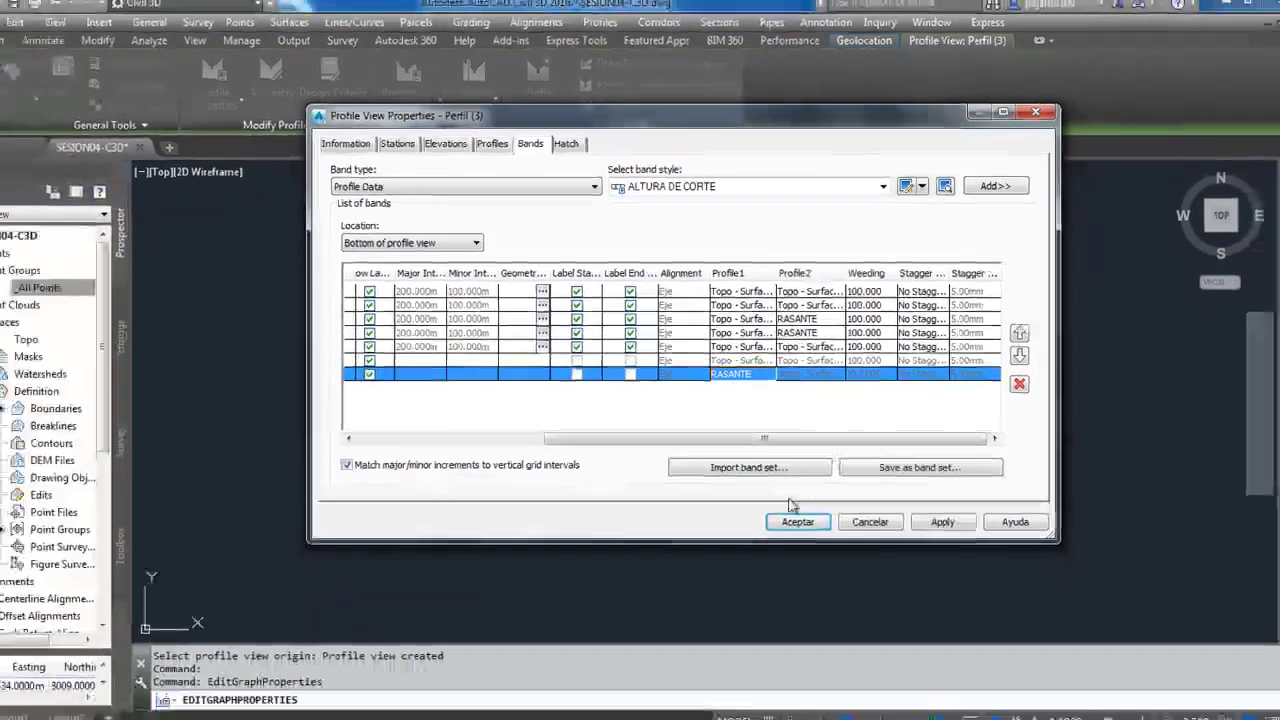
click(810, 482)
scroll(758, 508, up, 3)
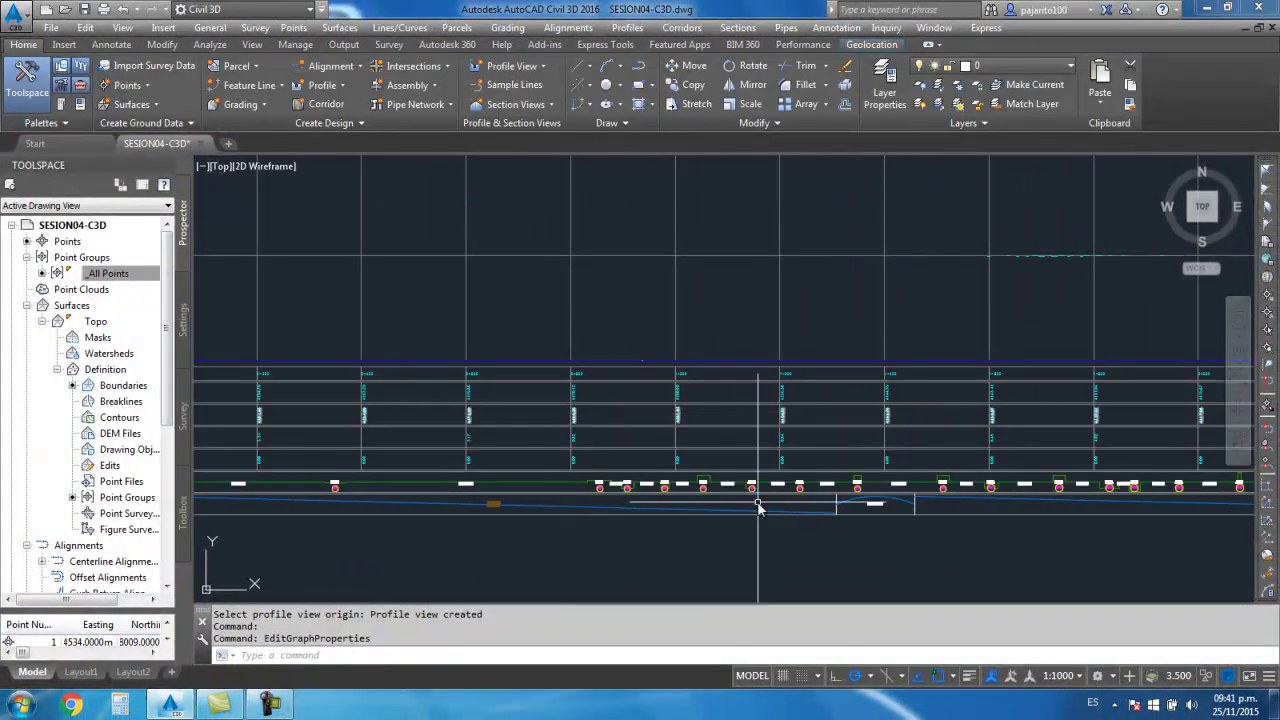
Select both profile views with a crossing window and erase them with their band tables
scroll(908, 401, down, 5)
scroll(814, 428, up, 4)
scroll(840, 406, down, 5)
middle_drag(840, 406, 871, 329)
middle_drag(800, 409, 937, 314)
scroll(814, 317, up, 4)
scroll(732, 197, up, 3)
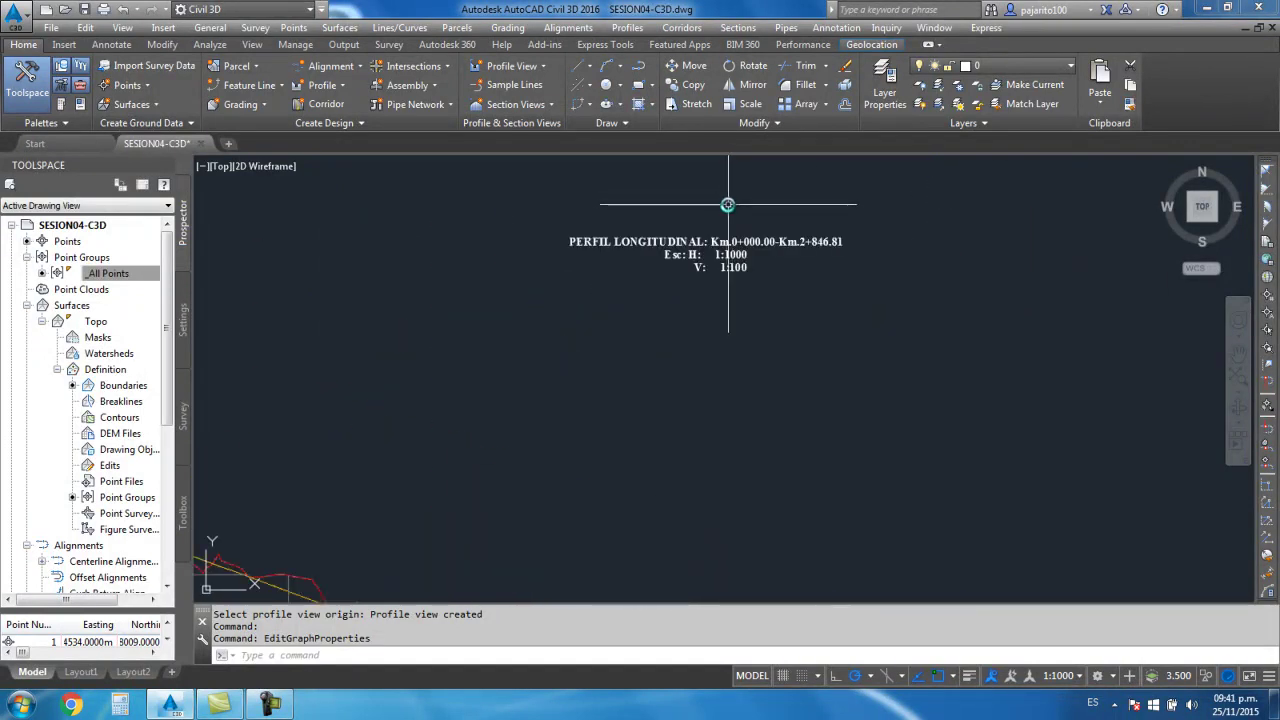
scroll(727, 204, down, 3)
scroll(750, 300, down, 2)
scroll(710, 325, up, 3)
mouse_move(740, 346)
middle_down()
mouse_move(786, 277)
mouse_move(608, 434)
middle_up()
scroll(959, 203, up, 5)
scroll(959, 203, down, 5)
scroll(821, 268, down, 3)
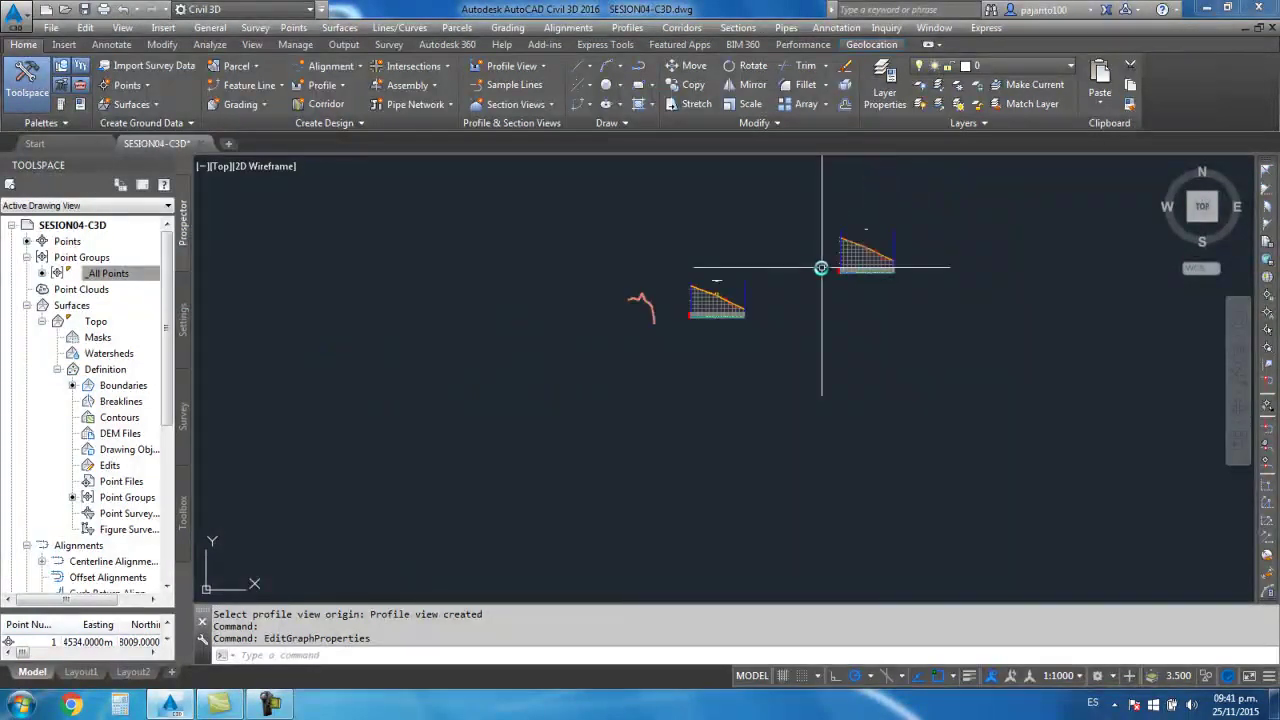
click(878, 256)
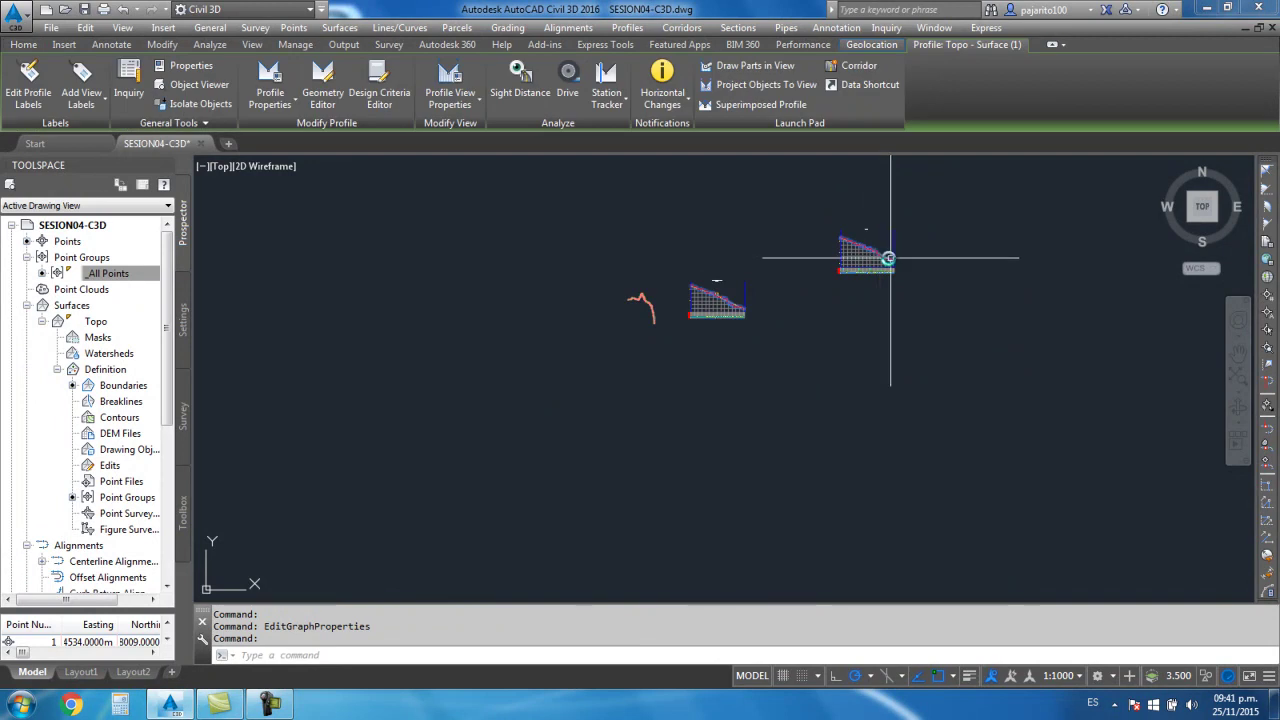
key(Escape)
drag(940, 222, 734, 346)
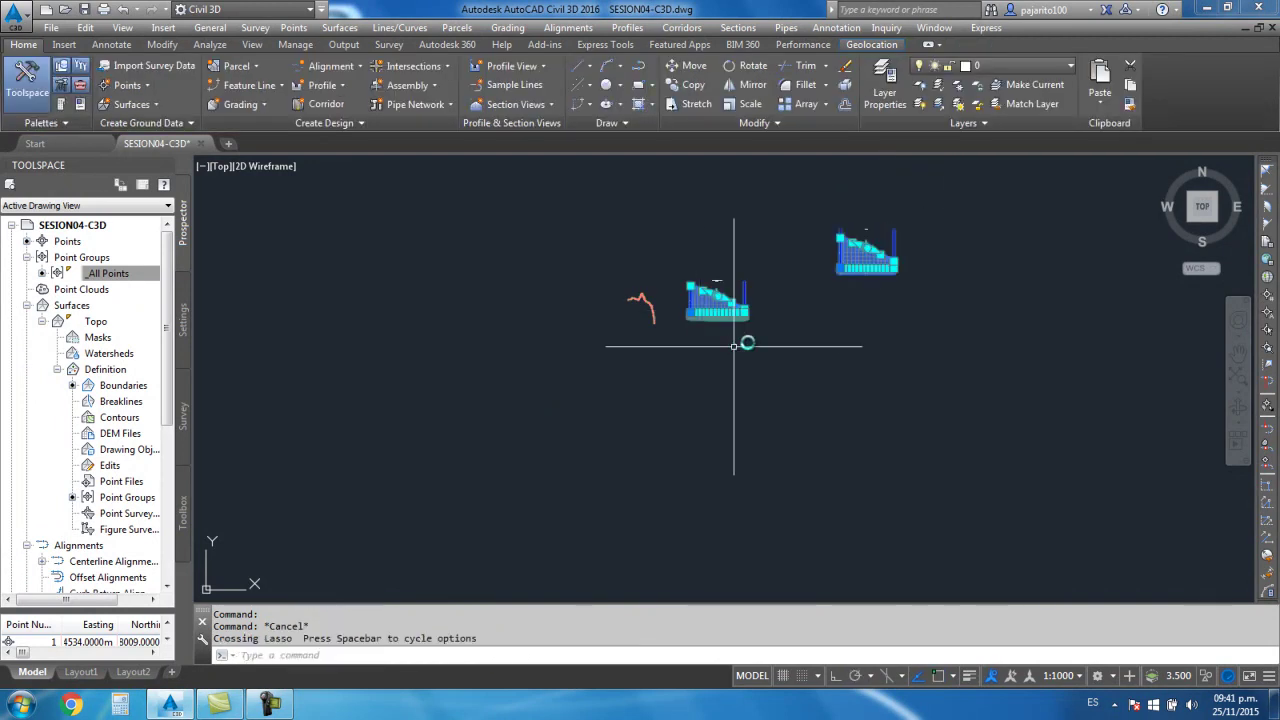
key(Delete)
Create a profile view of alignment Eje for stations 0+000.00m to 1000 beside the alignment
scroll(672, 311, up, 5)
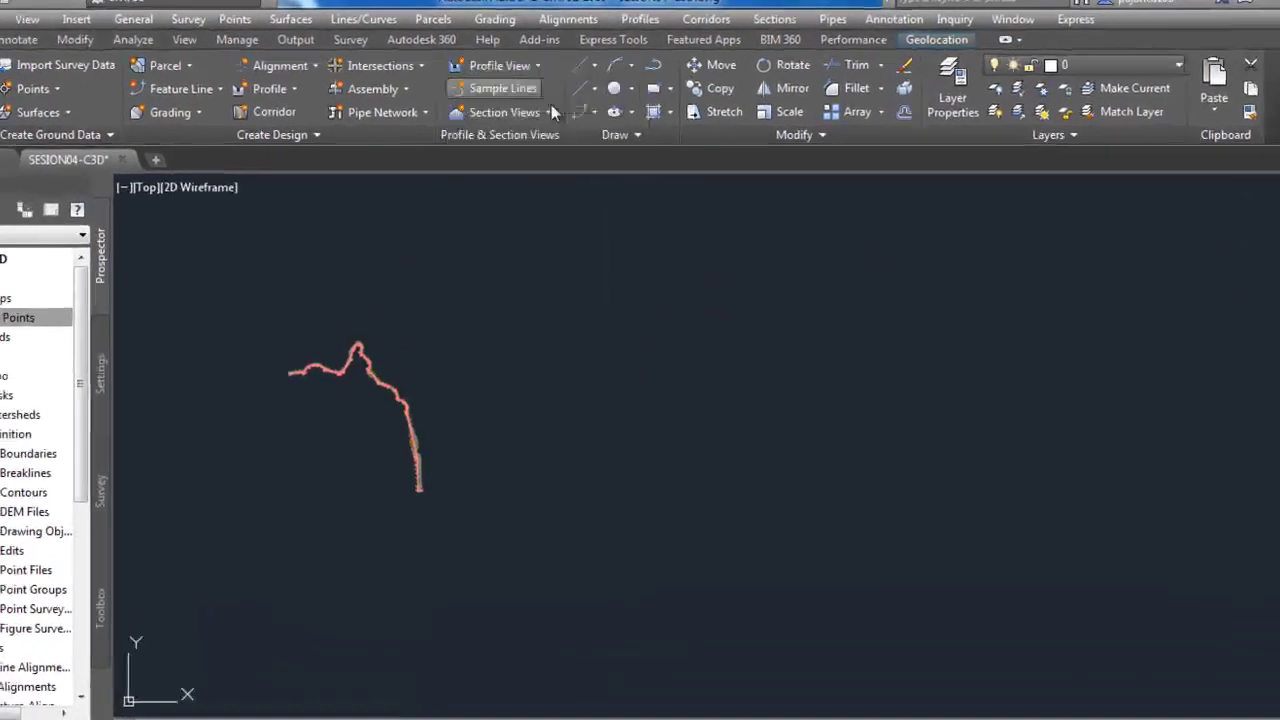
click(512, 65)
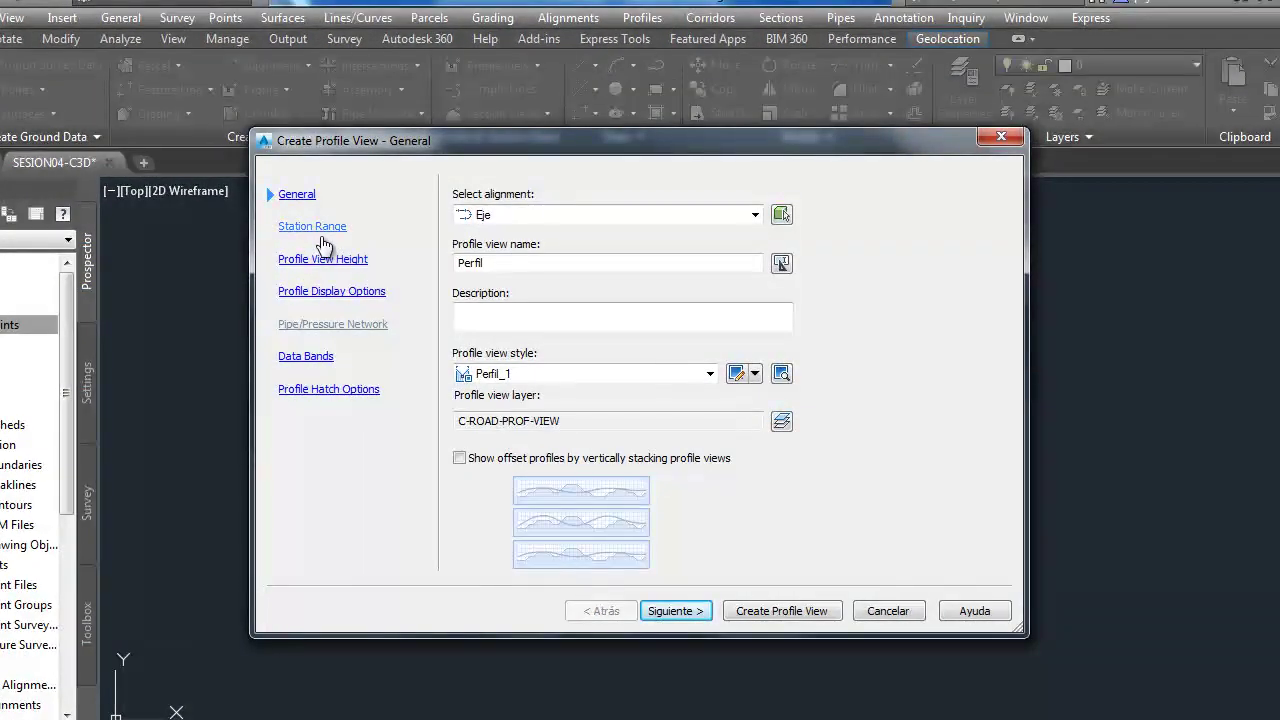
click(318, 229)
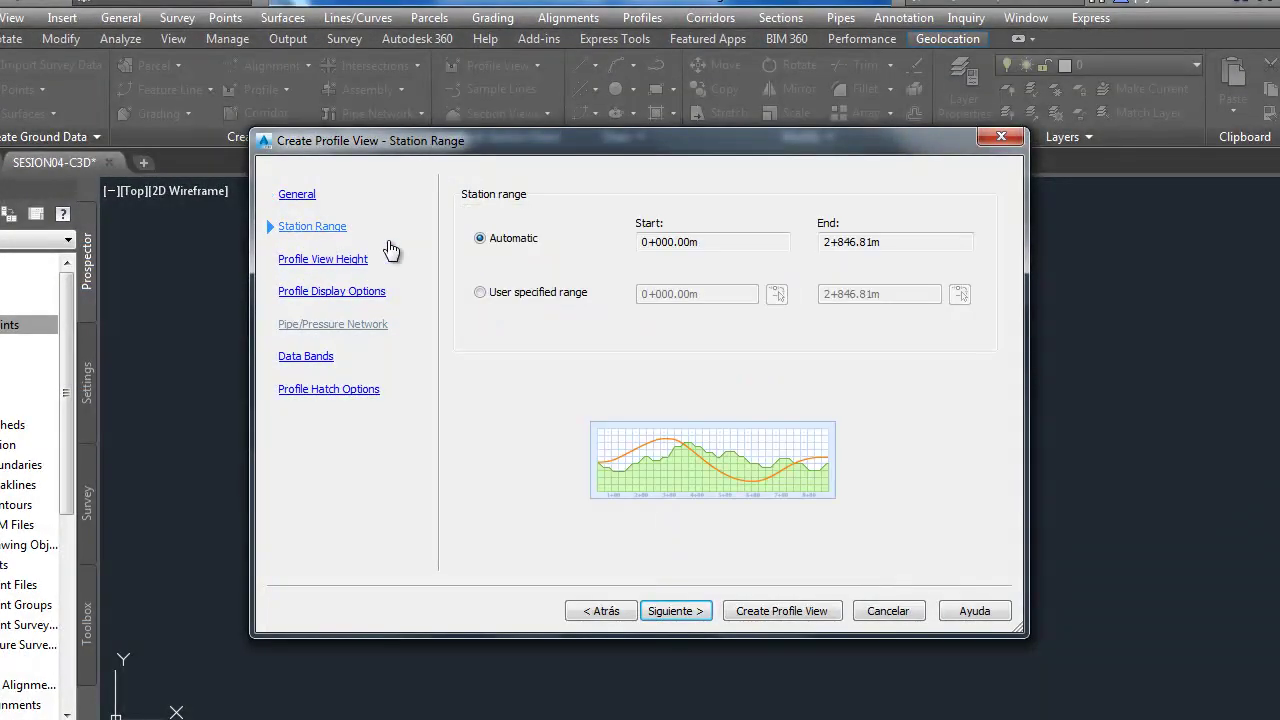
click(481, 293)
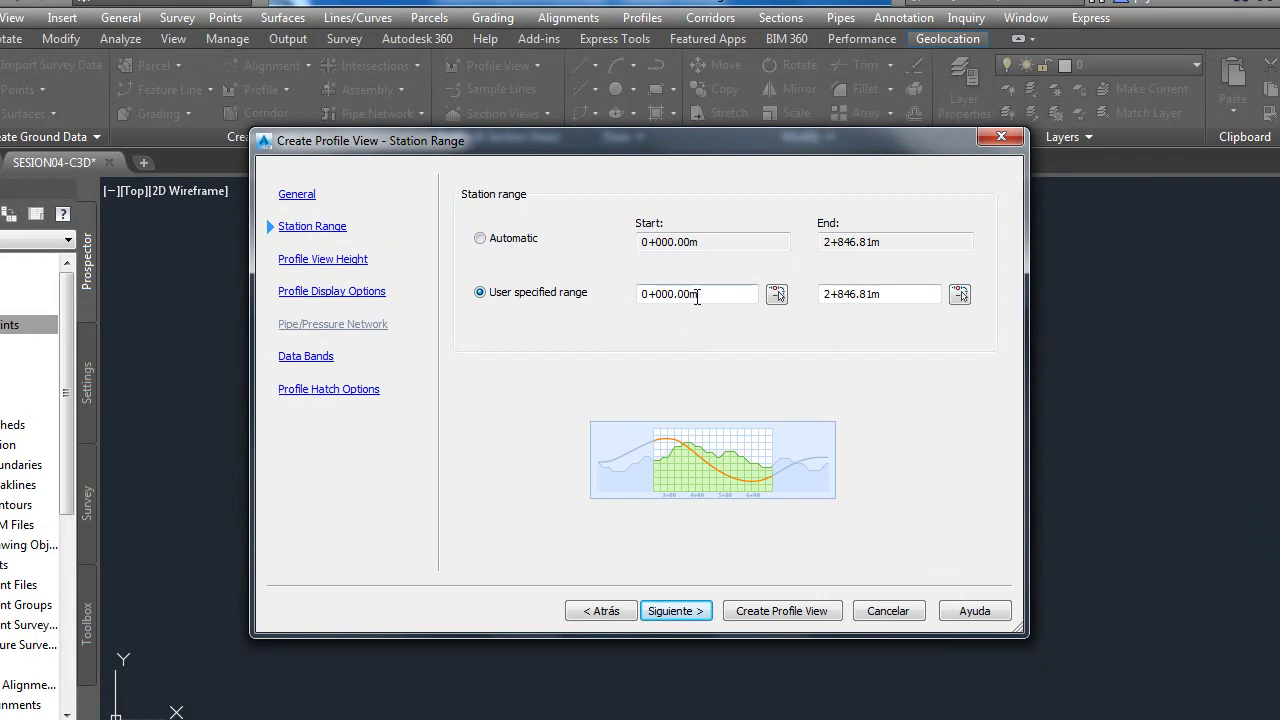
click(880, 294)
text(1000)
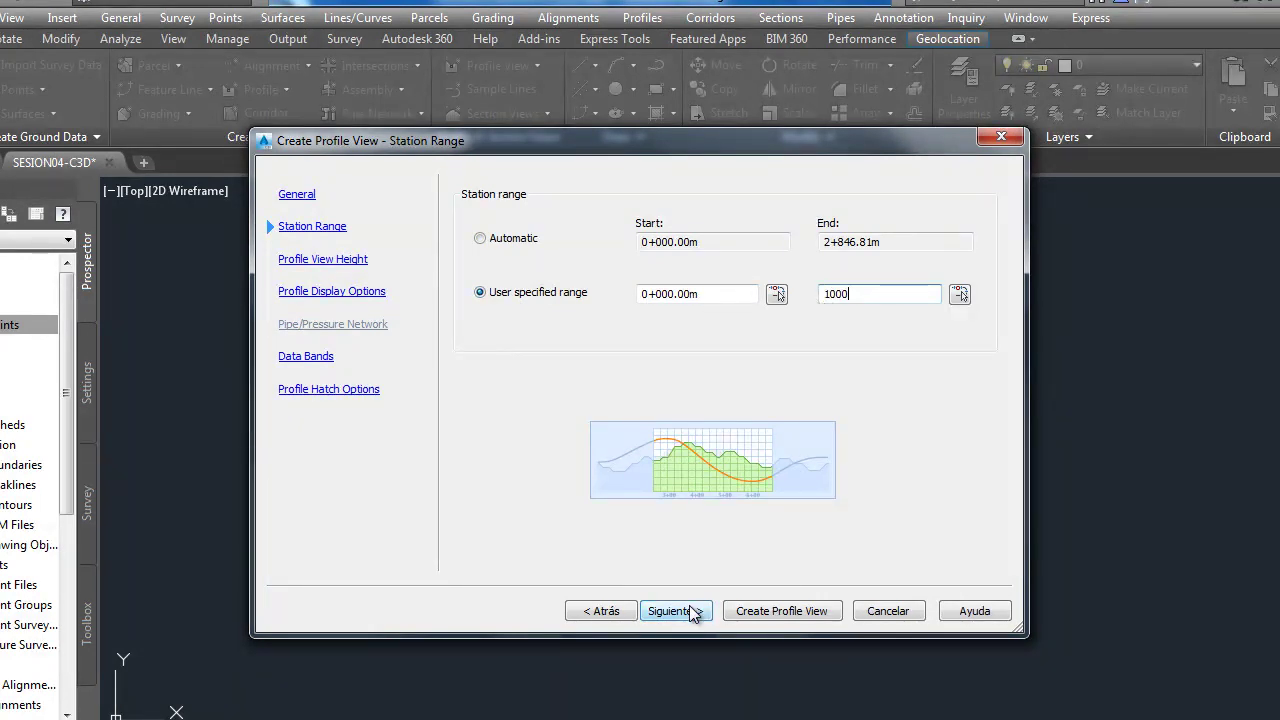
click(693, 613)
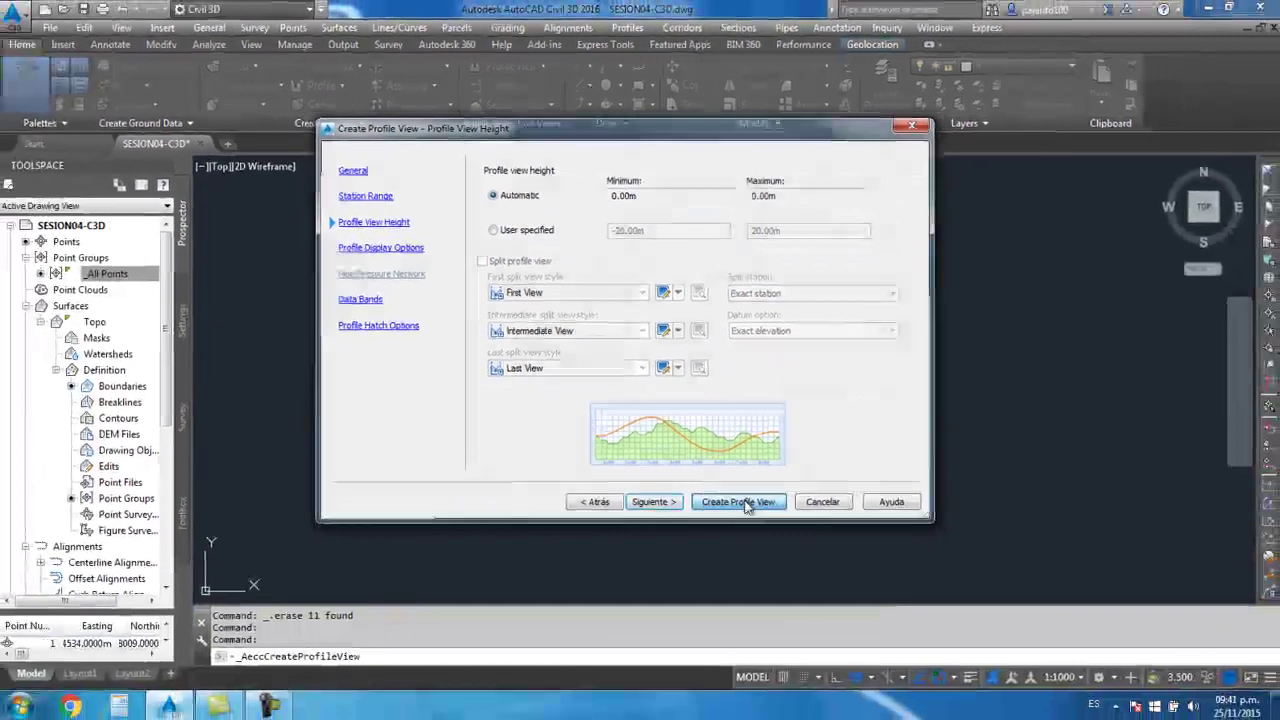
click(782, 611)
click(633, 327)
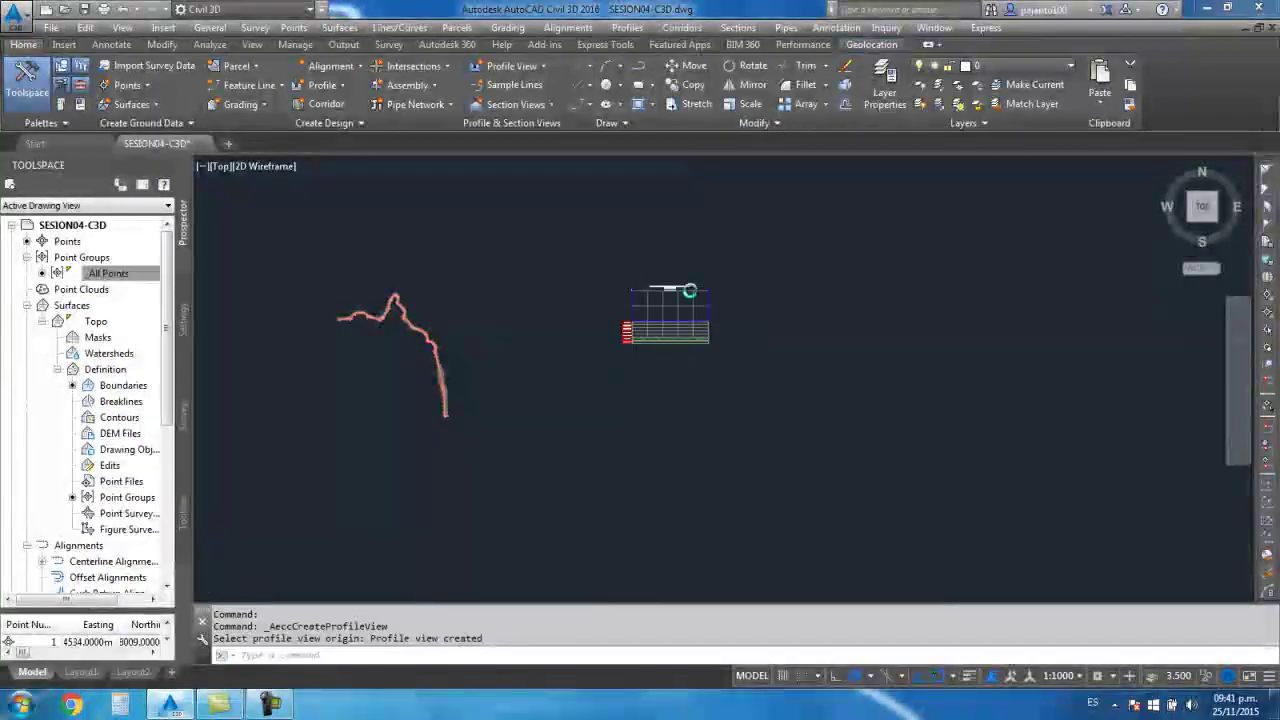
Zoom in and out to inspect the new profile view's title and bands
scroll(690, 270, up, 5)
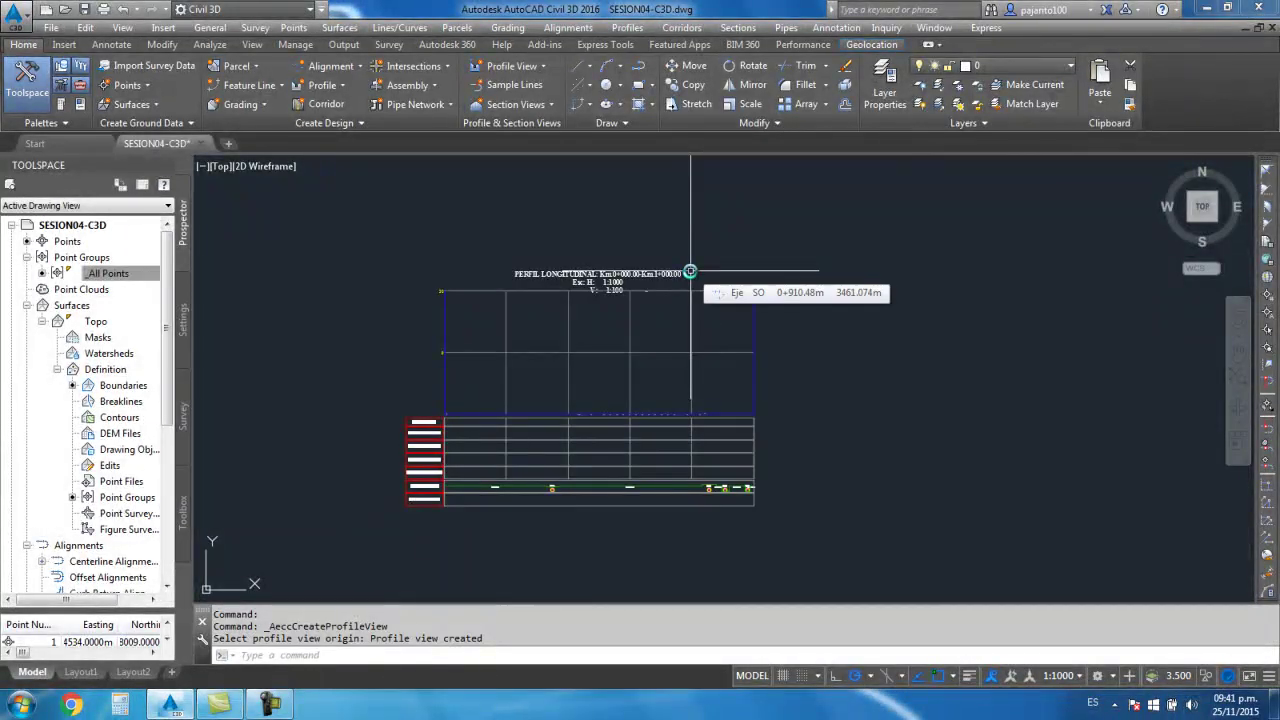
scroll(482, 481, up, 3)
scroll(548, 430, down, 2)
scroll(603, 443, down, 6)
scroll(603, 429, up, 4)
scroll(637, 380, up, 4)
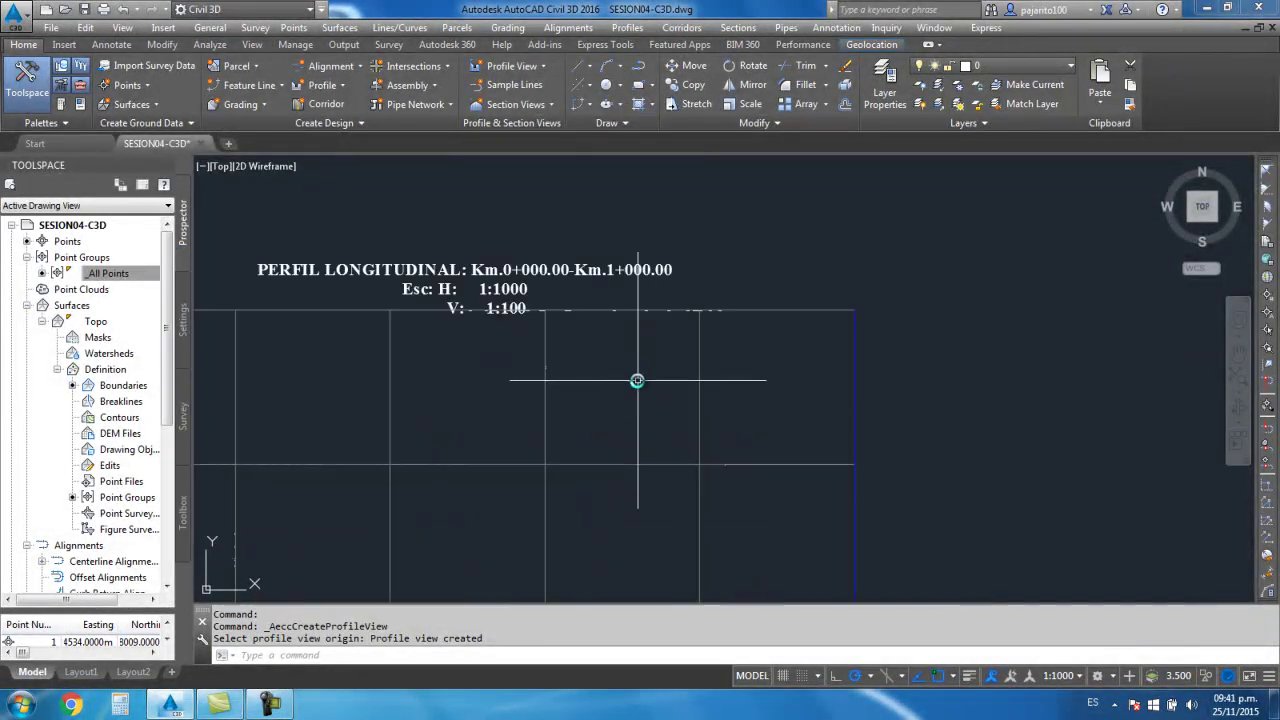
scroll(763, 299, down, 5)
scroll(630, 415, up, 3)
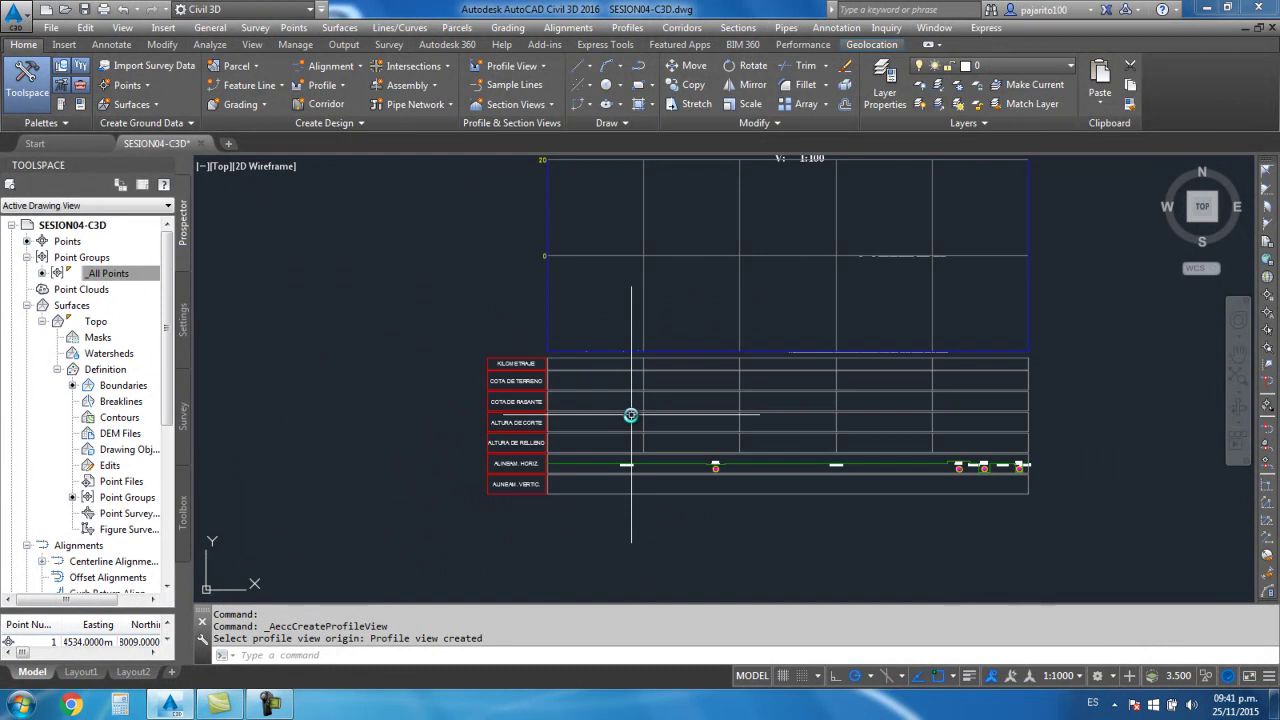
scroll(630, 415, down, 4)
Delete the Km.0+000.00–Km.1+000.00 profile view so only the alignment remains
click(682, 395)
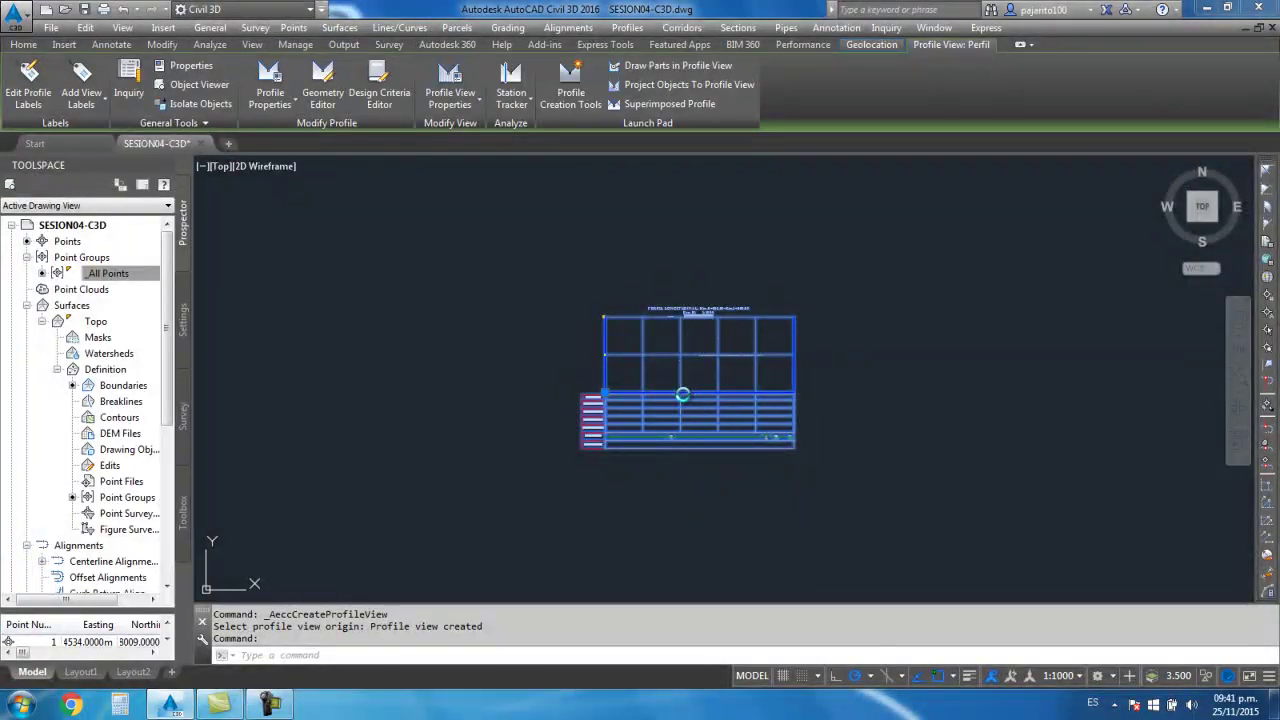
key(Delete)
scroll(571, 374, down, 3)
scroll(529, 374, up, 3)
scroll(396, 303, up, 2)
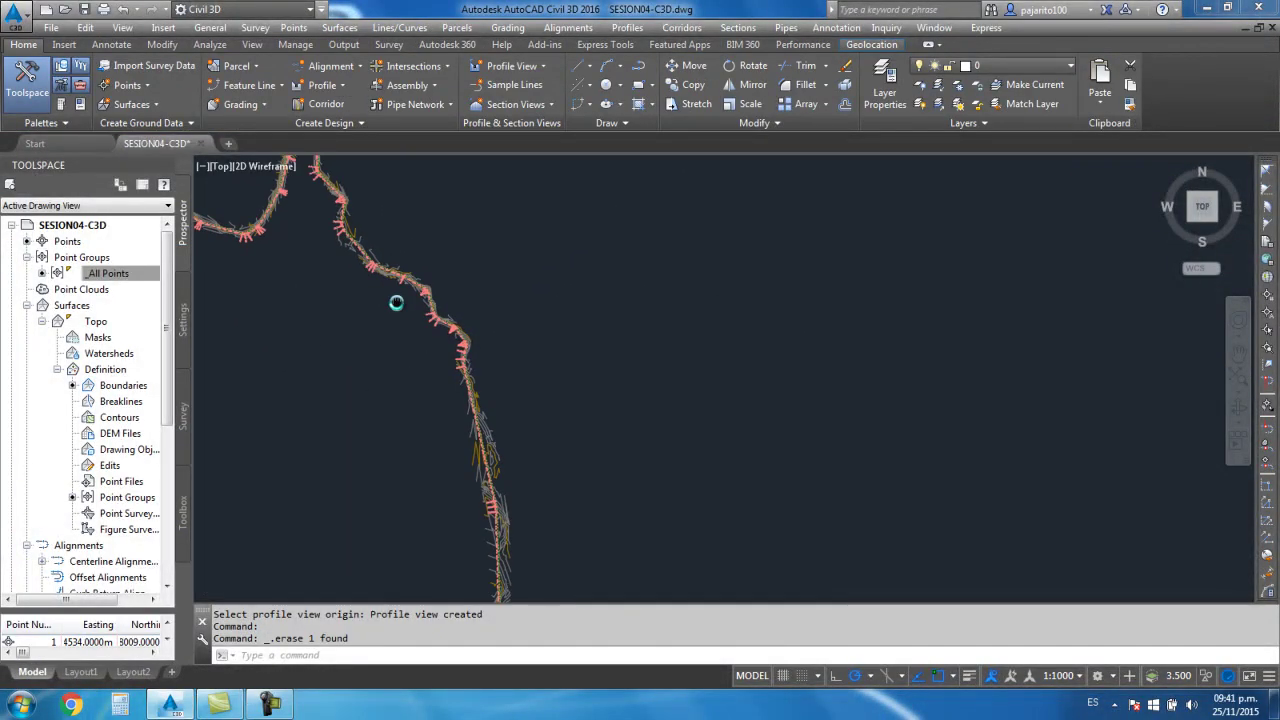
click(498, 67)
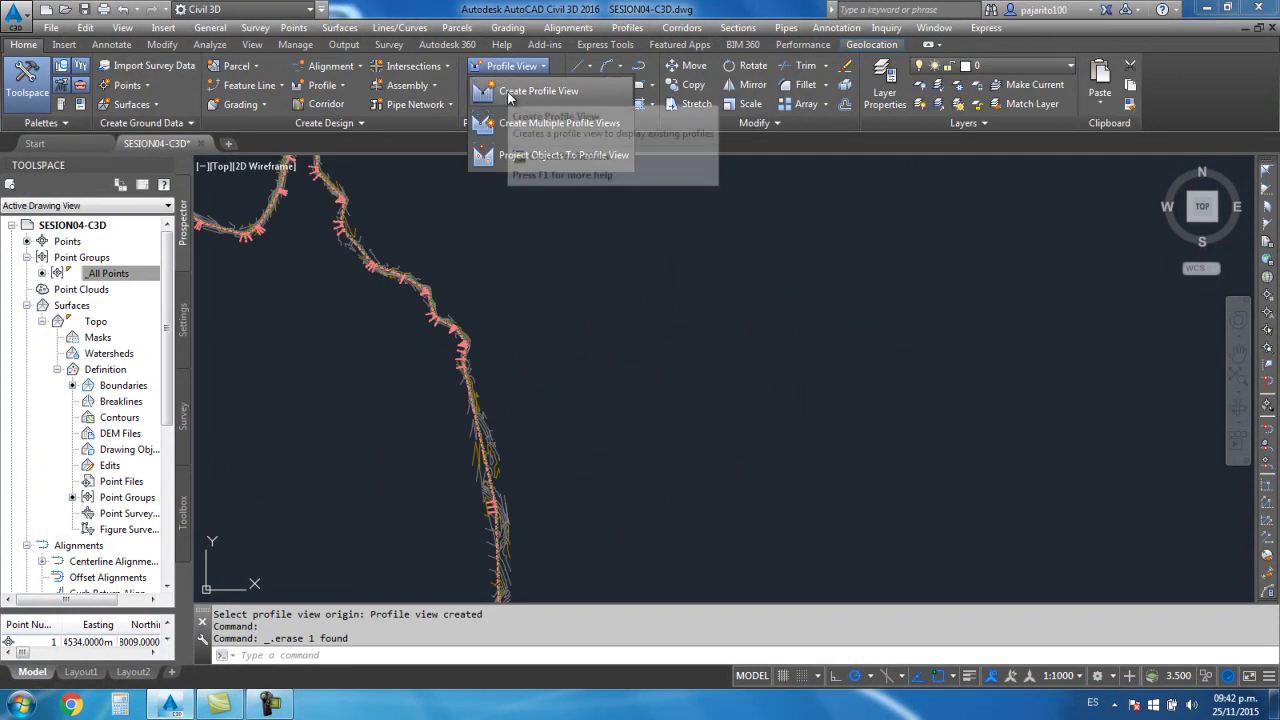
Cancel a started profile view and pan to bring the alignment's vertical stretch into view
click(530, 94)
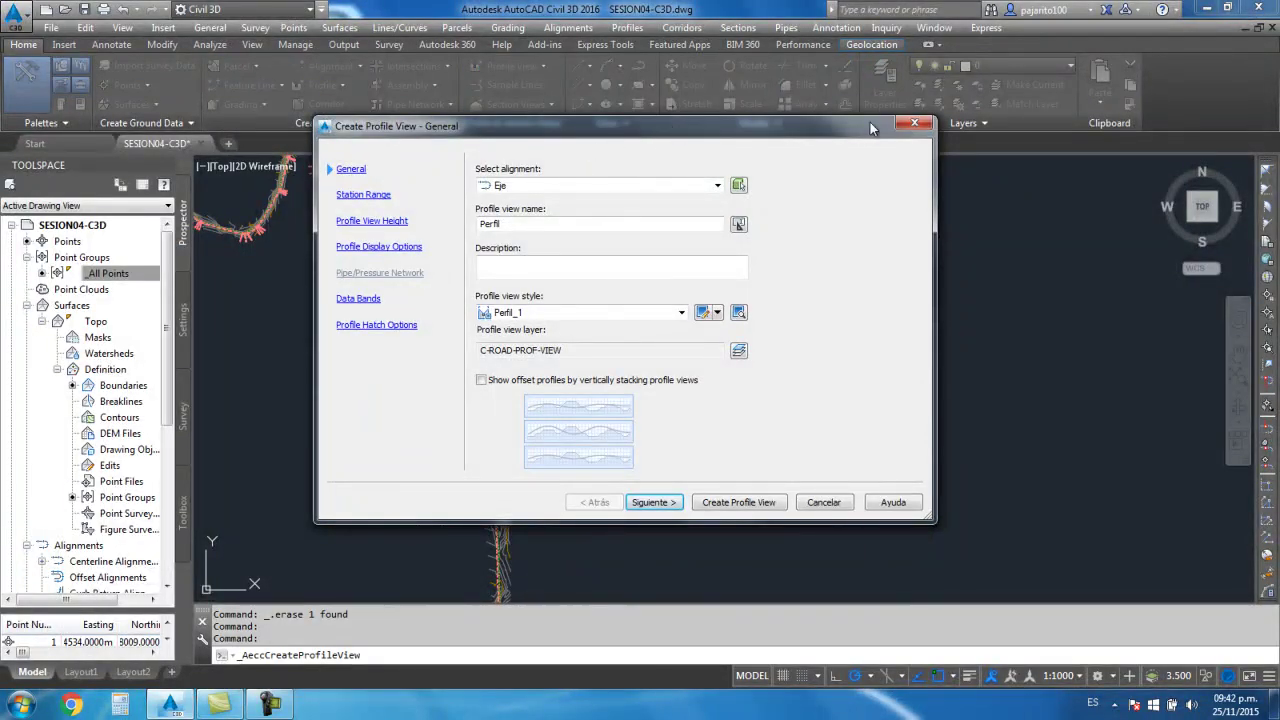
key(Escape)
scroll(293, 285, up, 4)
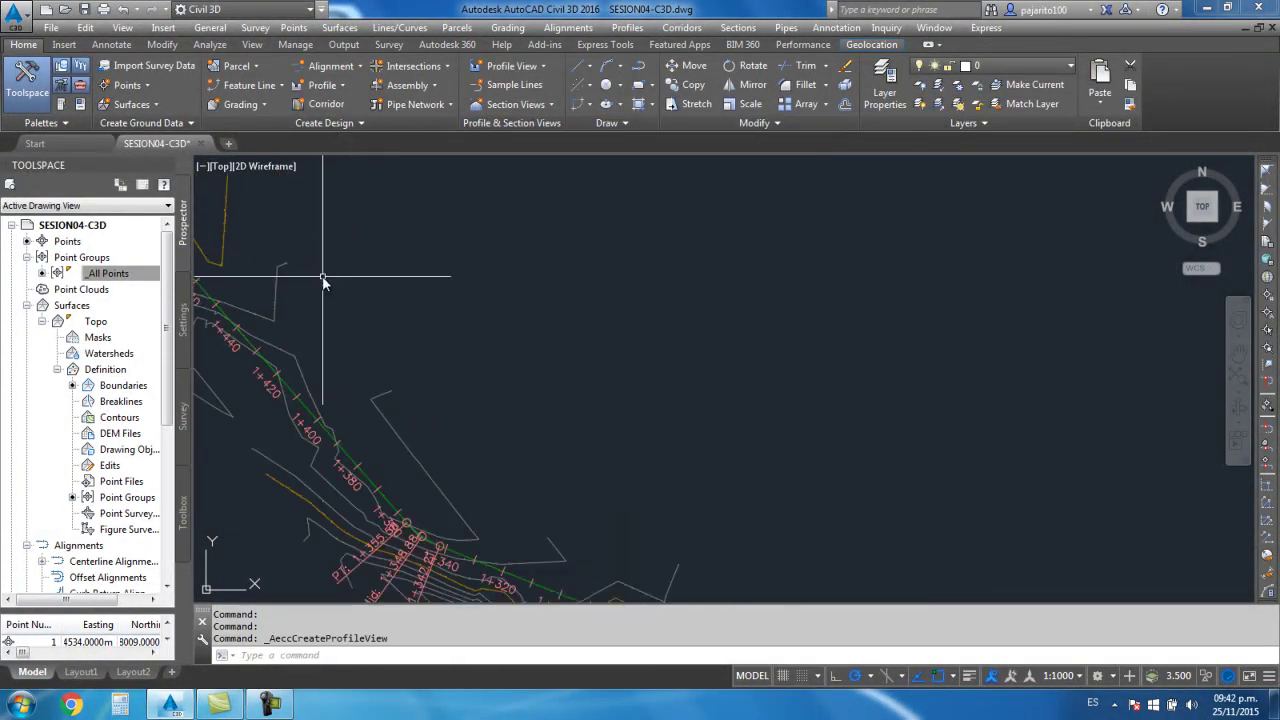
scroll(482, 236, down, 3)
middle_drag(486, 237, 531, 214)
scroll(581, 305, up, 4)
Sample the Topo surface profile along Eje and place its profile view right of the alignment
click(524, 64)
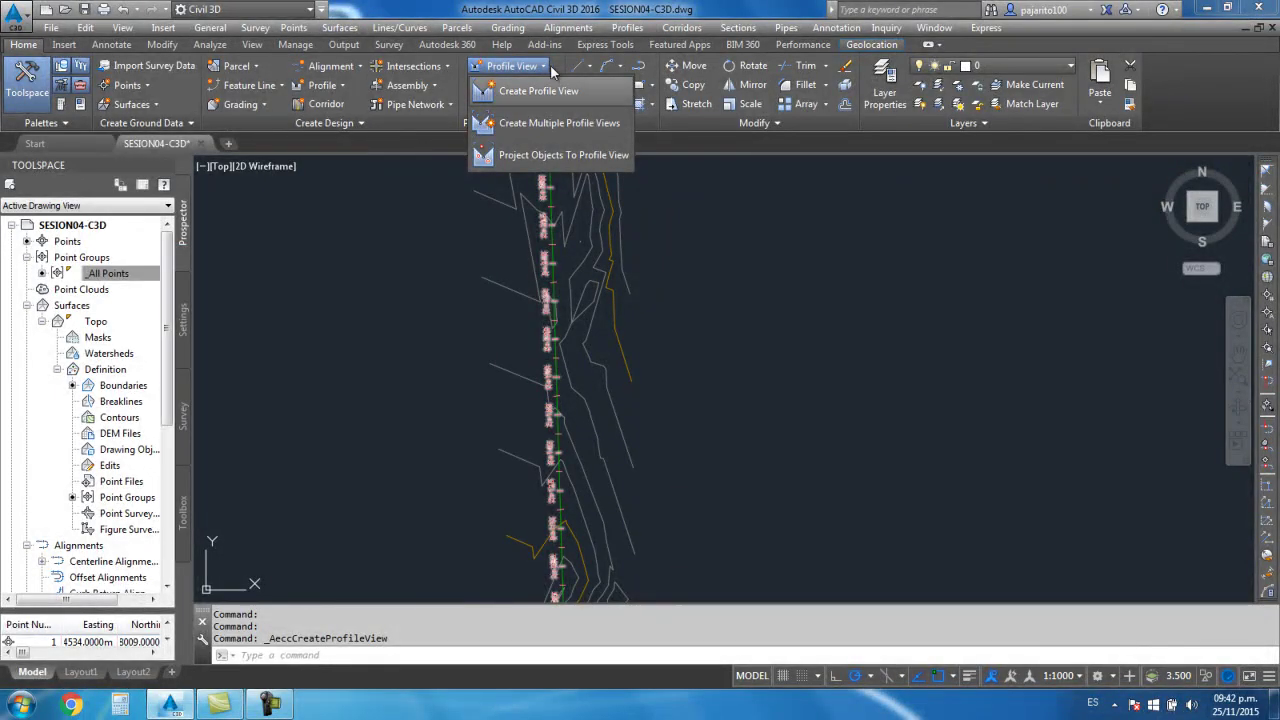
click(405, 124)
click(322, 85)
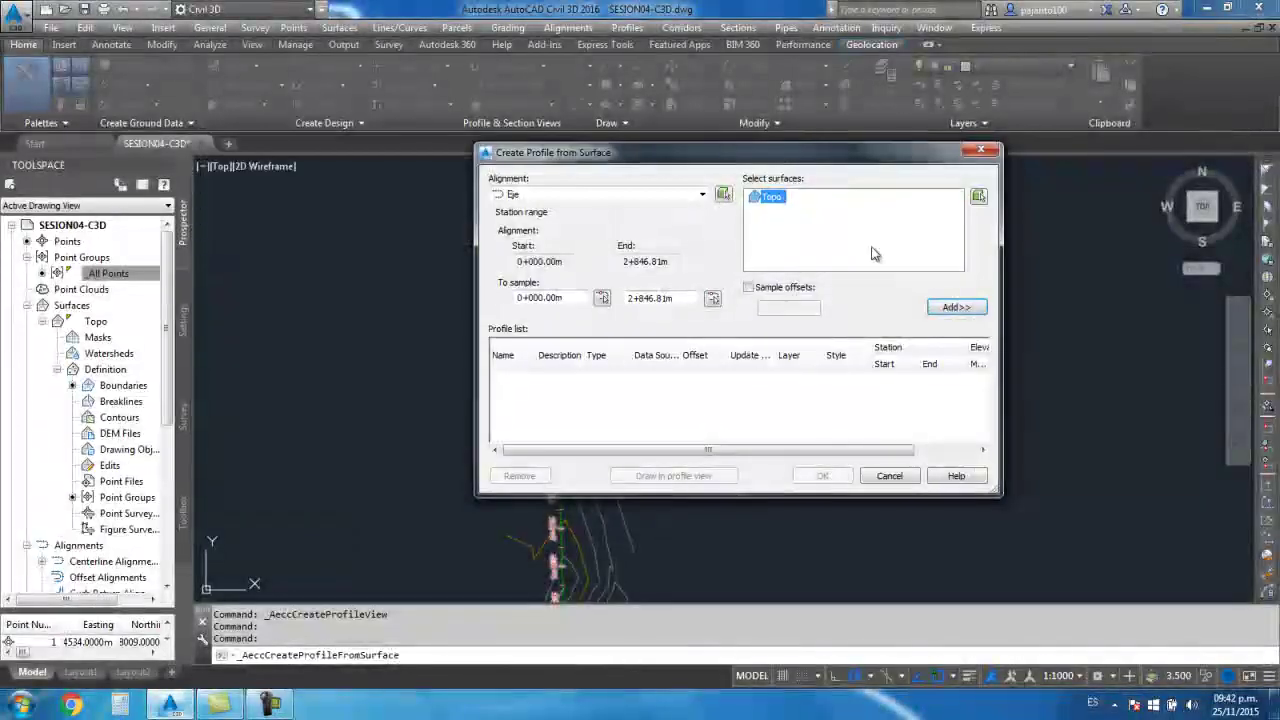
click(958, 307)
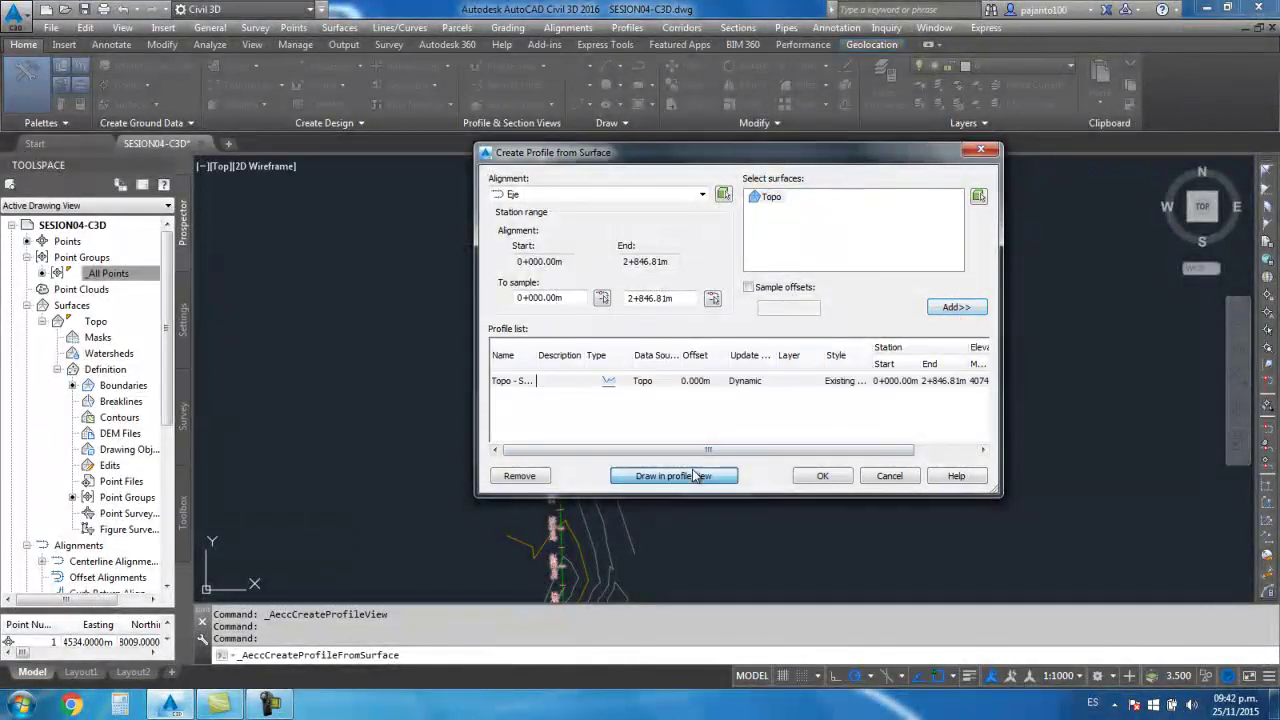
click(695, 477)
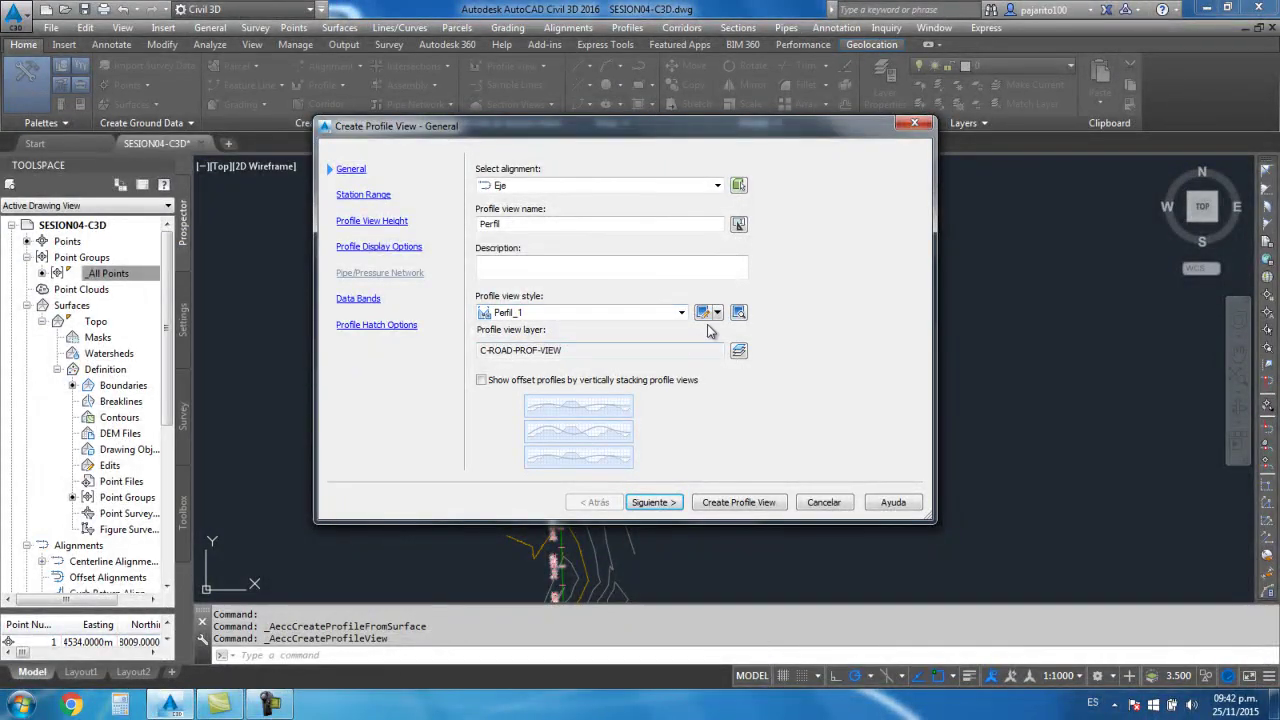
click(363, 303)
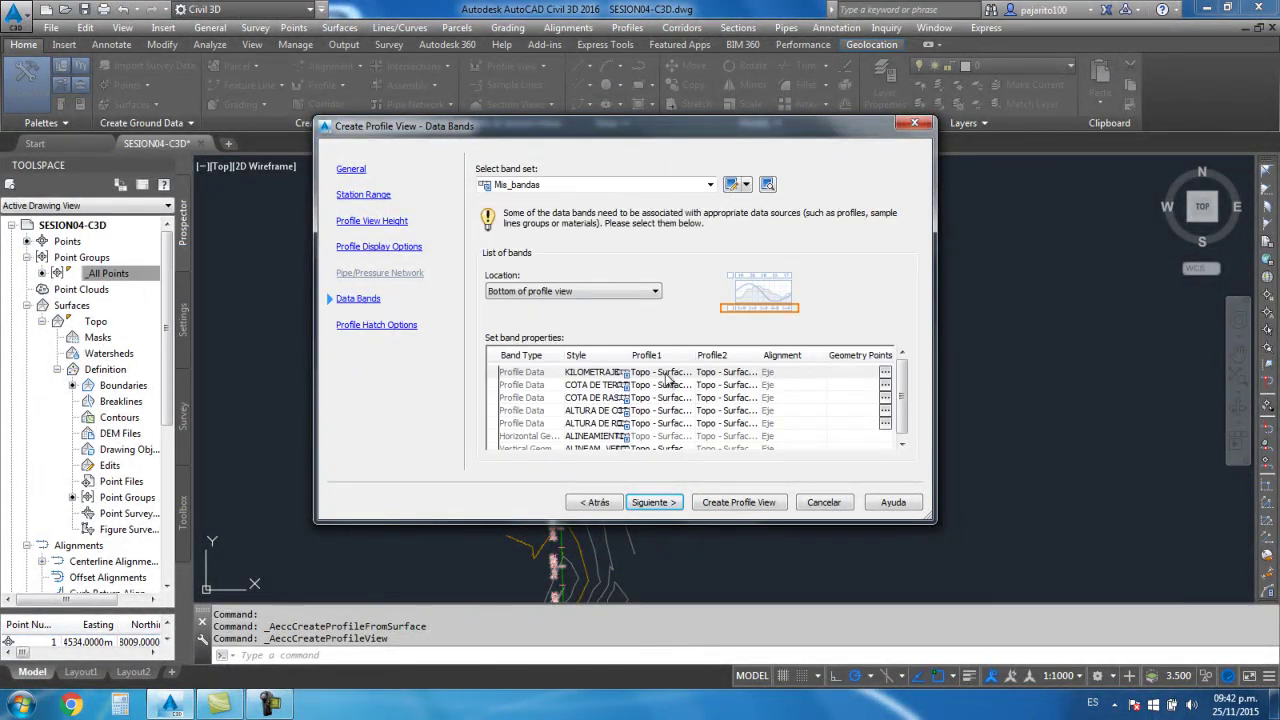
click(732, 503)
scroll(771, 449, down, 3)
scroll(791, 443, down, 2)
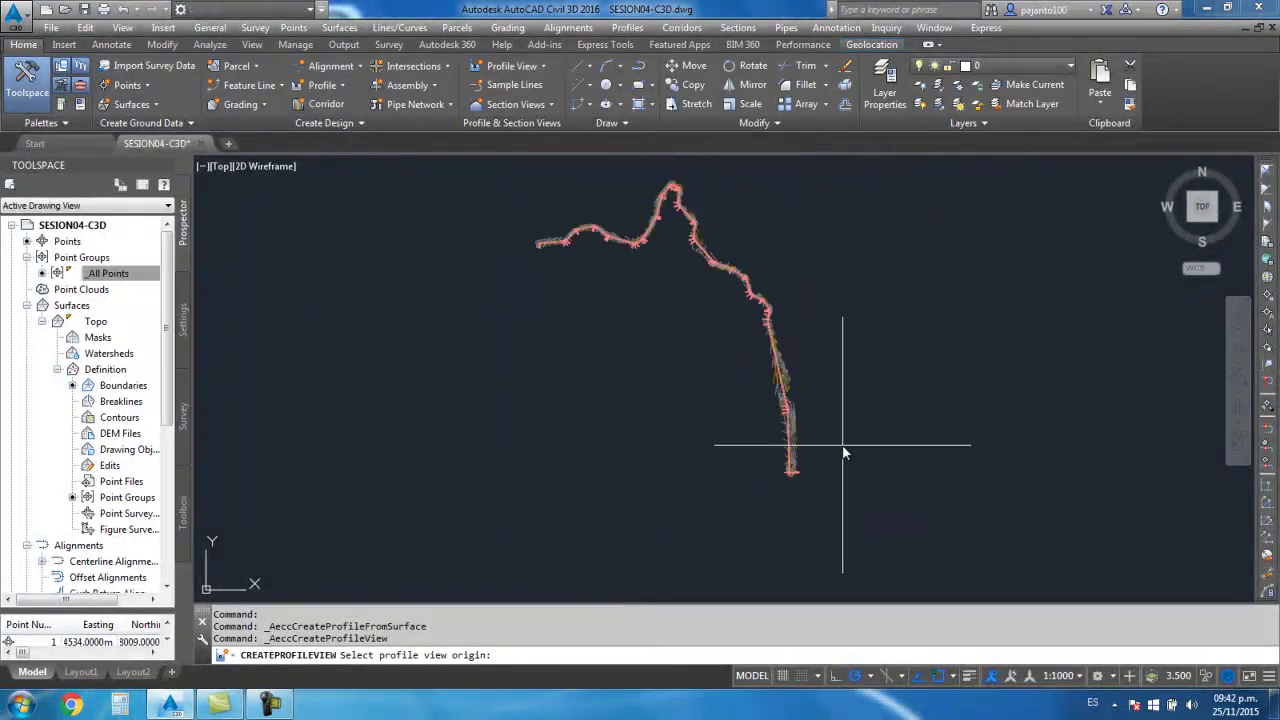
click(656, 341)
Delete the trial profile view just placed
scroll(751, 346, up, 5)
scroll(705, 396, down, 5)
scroll(697, 402, down, 4)
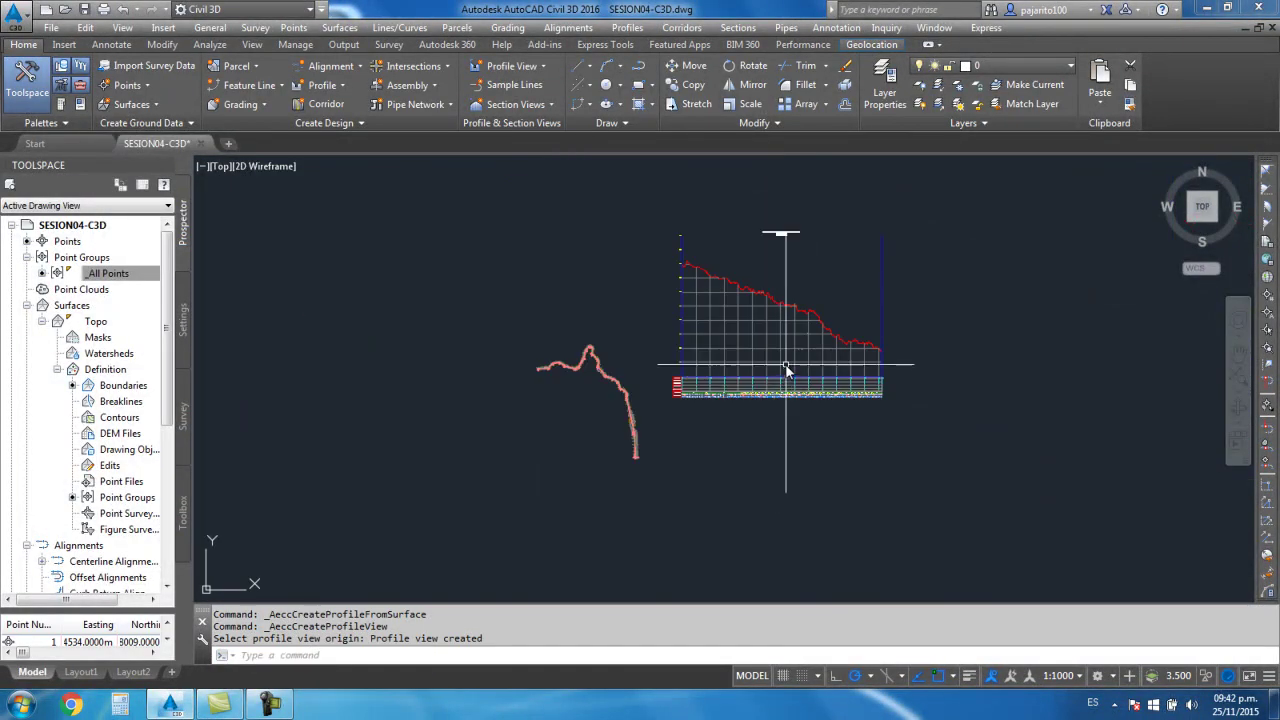
click(790, 327)
key(Delete)
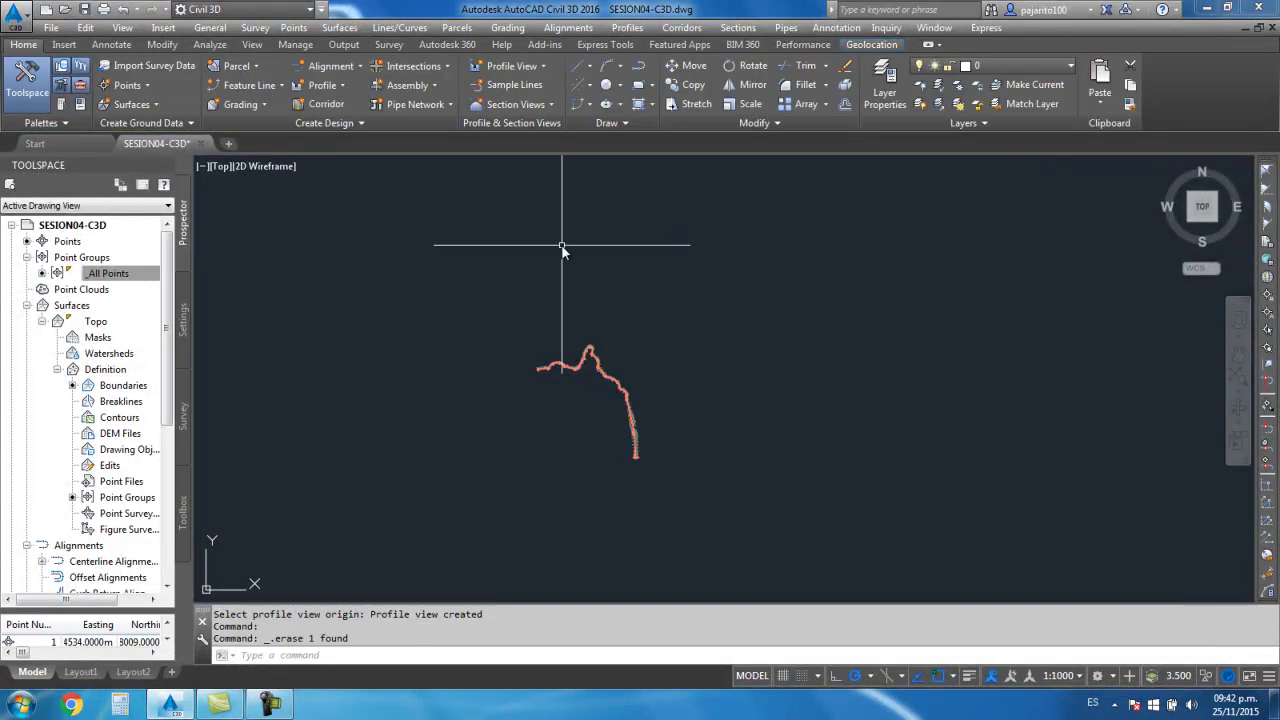
Create the surface profile again and place its Km.0+000.00-Km.1+000.00 profile view in the drawing
click(343, 86)
click(350, 106)
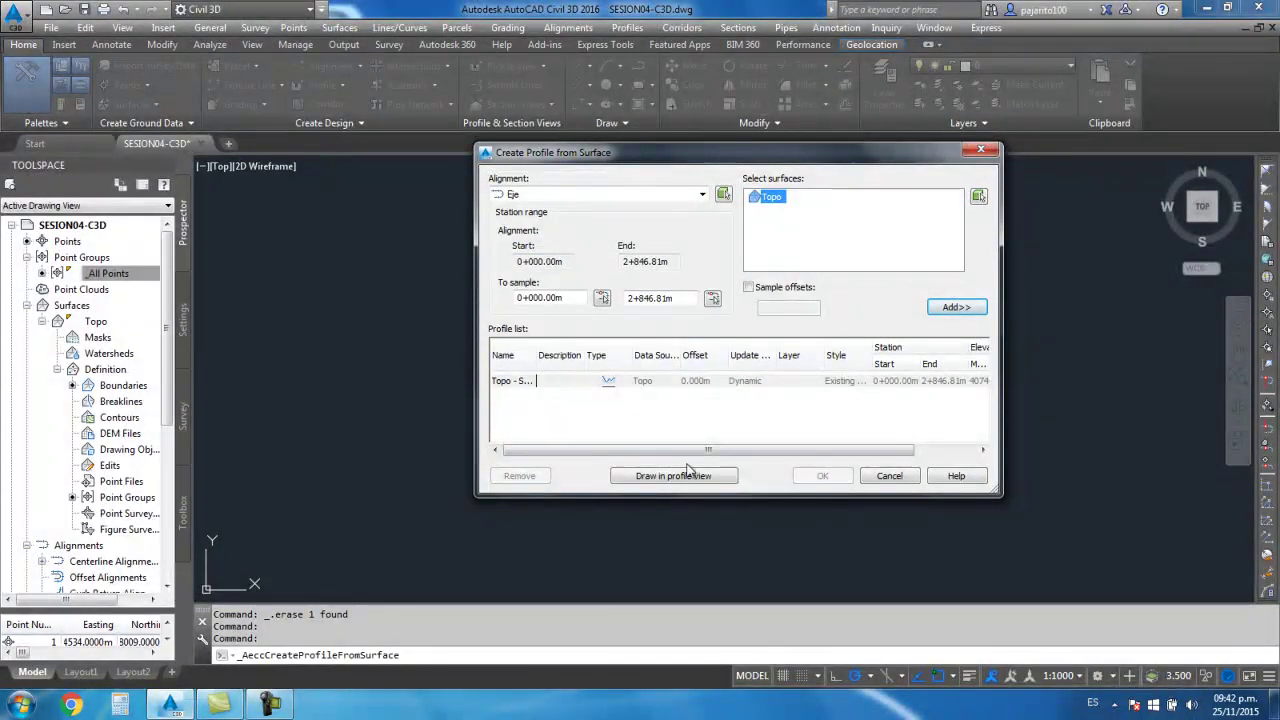
click(688, 477)
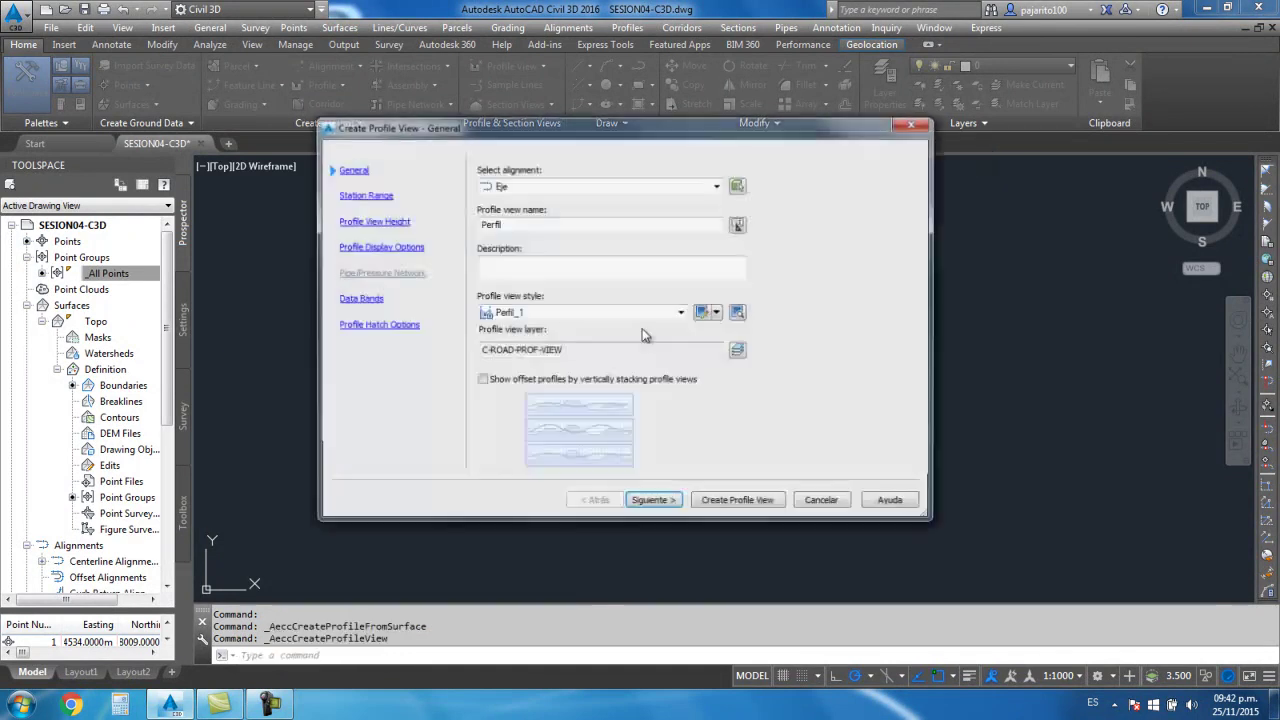
click(364, 199)
text(1+000.00m)
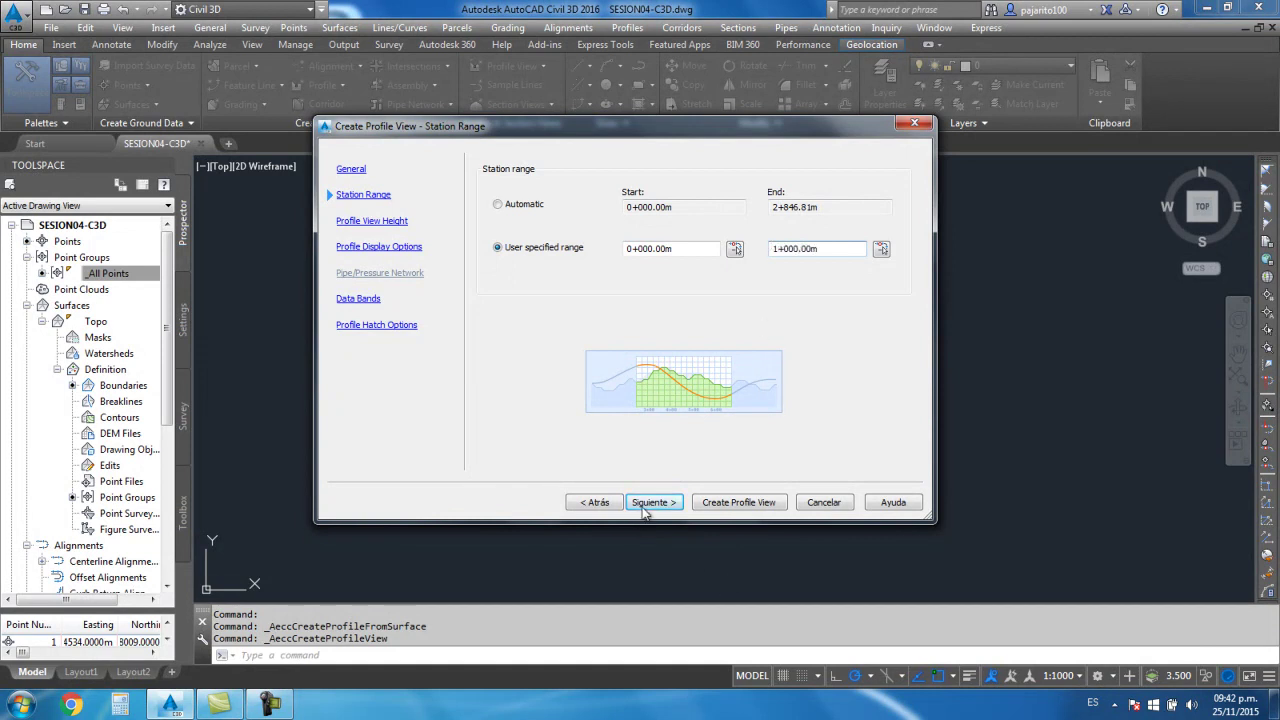
click(645, 502)
click(740, 503)
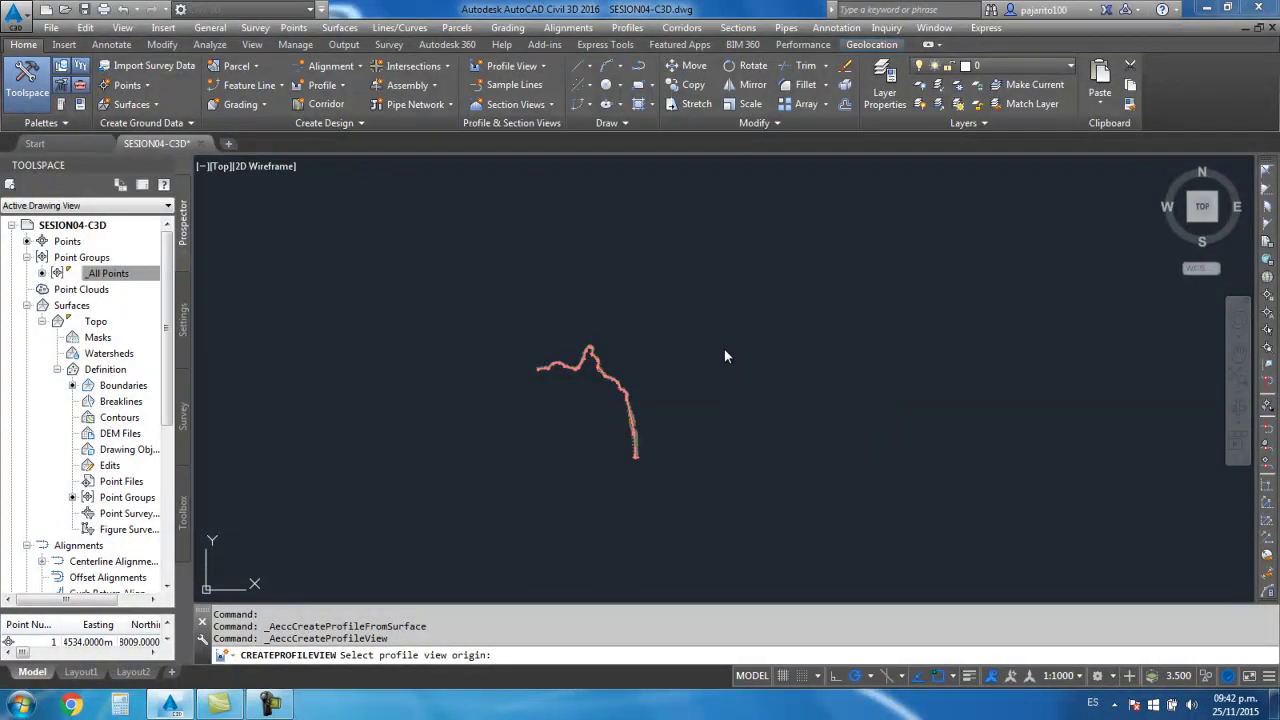
click(726, 350)
Pan and zoom to inspect the KILOMETRAJE to ALINEAM. VERTIC. band table below the grid
scroll(687, 233, up, 5)
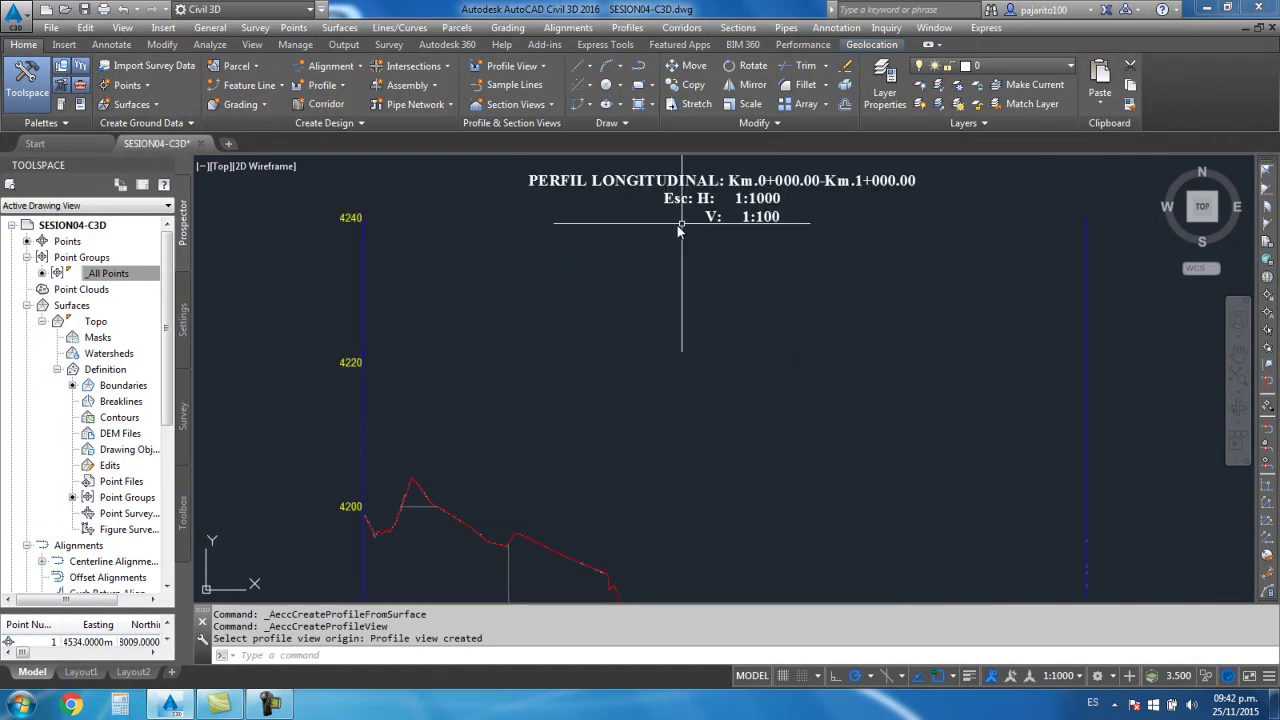
scroll(679, 231, up, 2)
scroll(735, 262, up, 3)
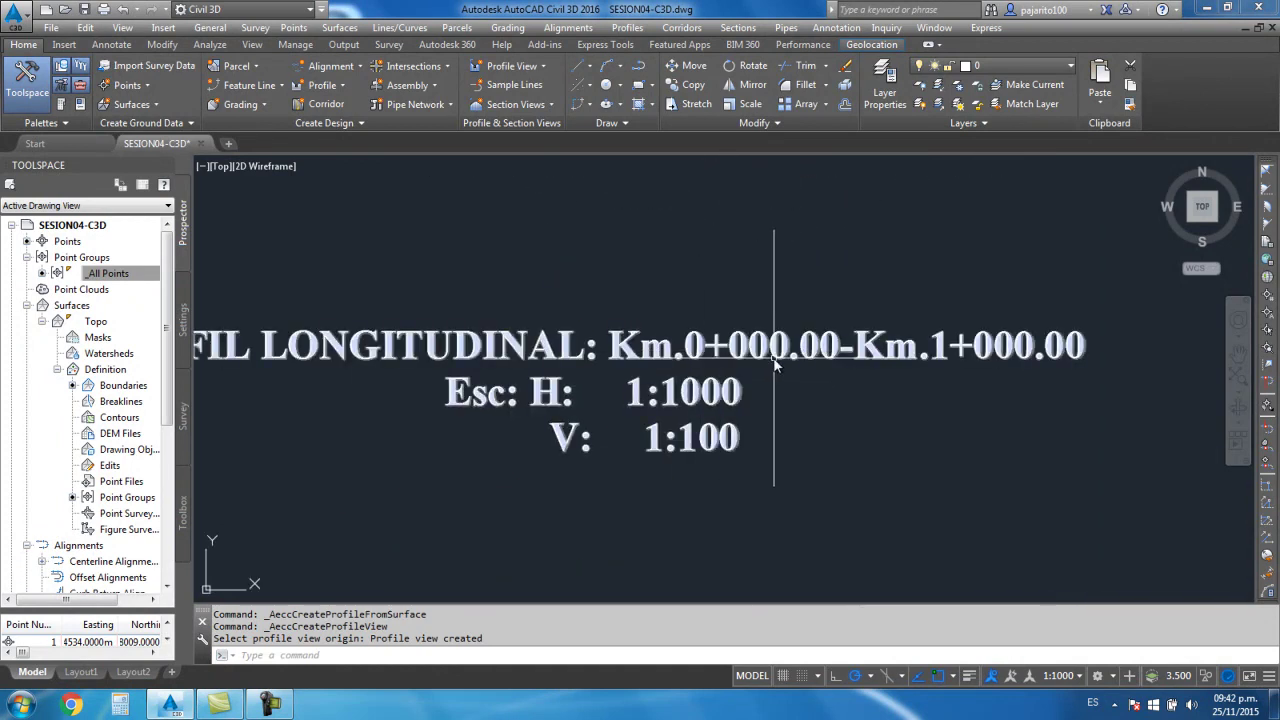
scroll(838, 221, down, 3)
scroll(690, 250, down, 3)
middle_drag(752, 395, 740, 277)
scroll(729, 343, down, 3)
middle_drag(729, 343, 600, 349)
scroll(600, 349, up, 2)
scroll(635, 340, up, 3)
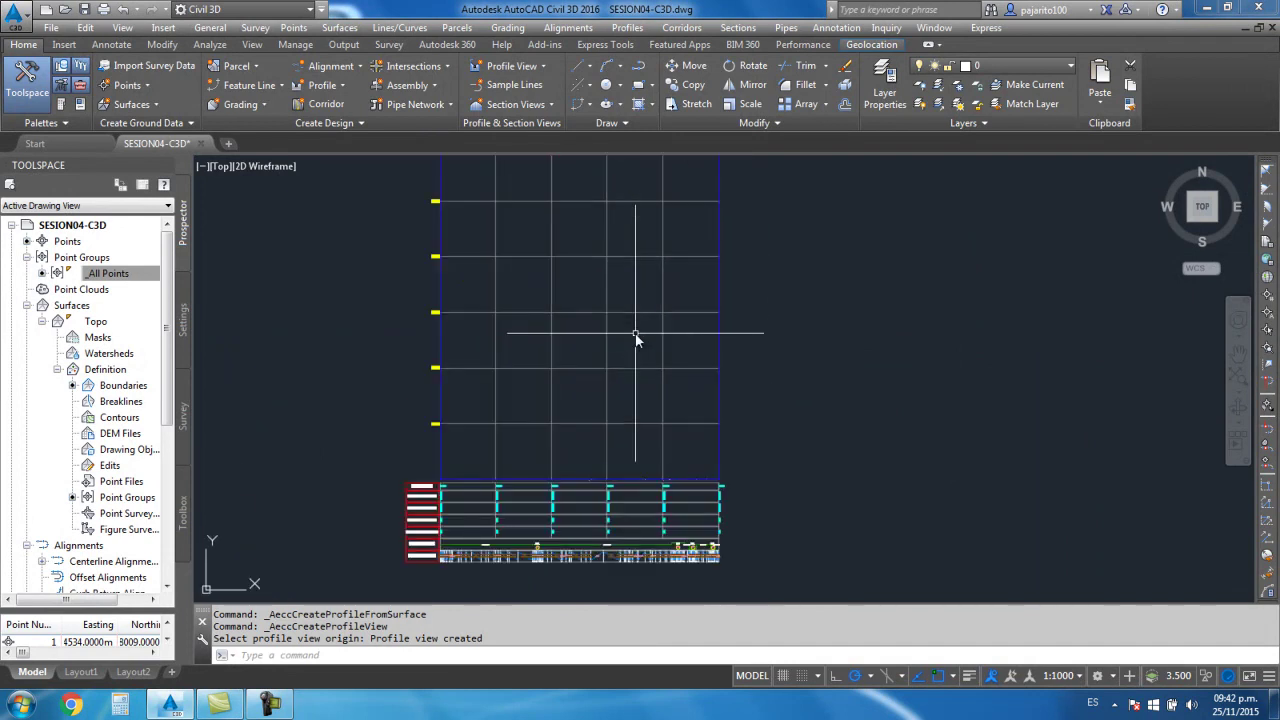
scroll(635, 340, down, 3)
scroll(571, 434, up, 5)
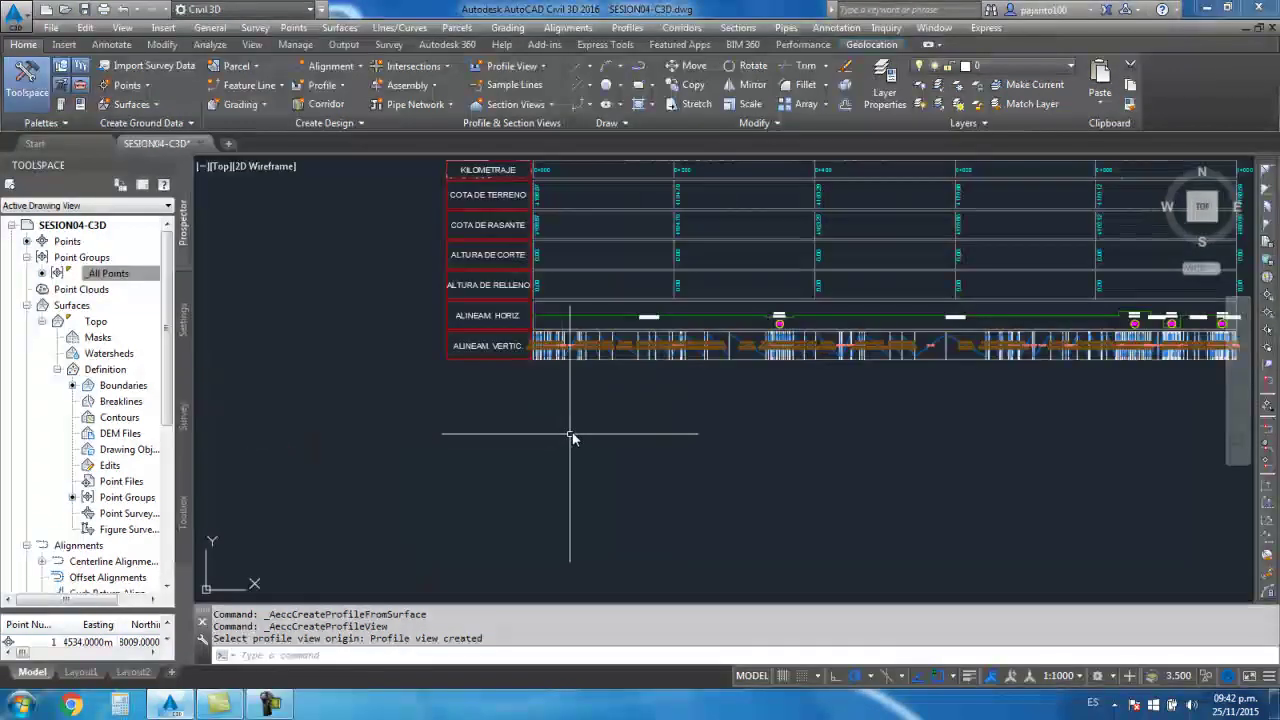
In Profile View Properties, keep Topo - Surface (2) as the third band's second profile and close
click(603, 366)
right_click(603, 366)
click(695, 515)
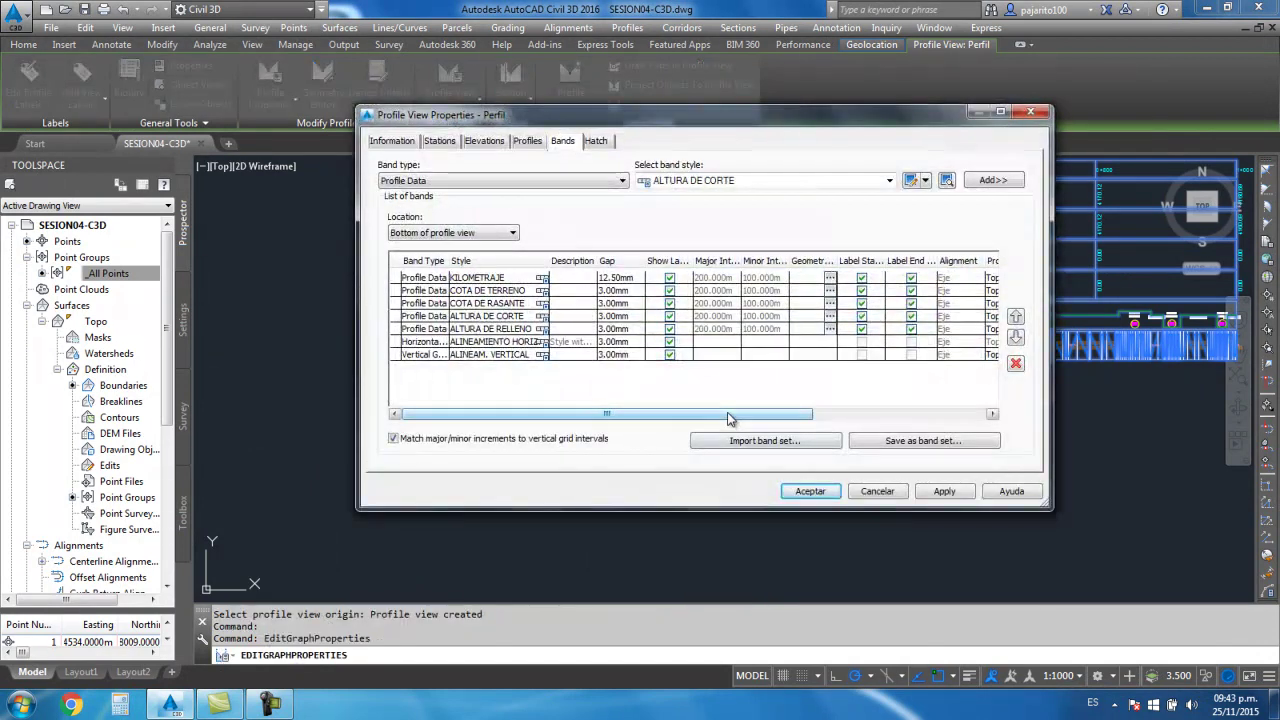
drag(720, 413, 933, 428)
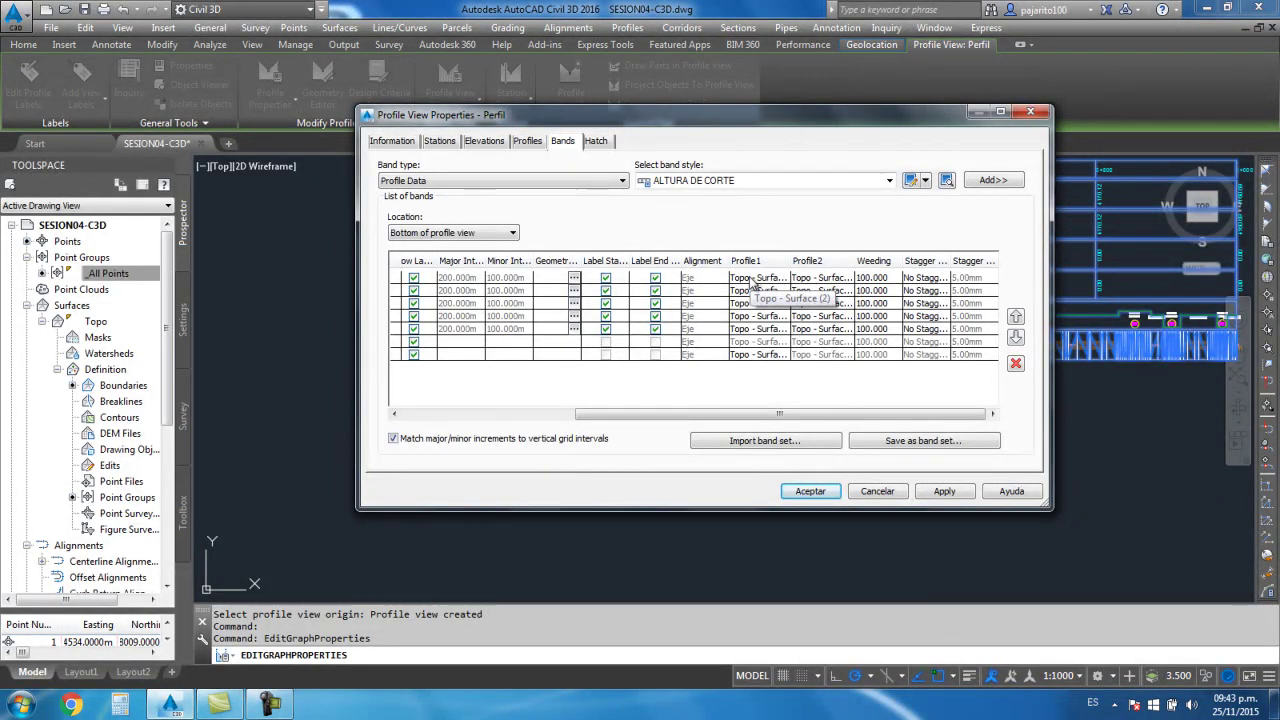
click(805, 303)
click(818, 305)
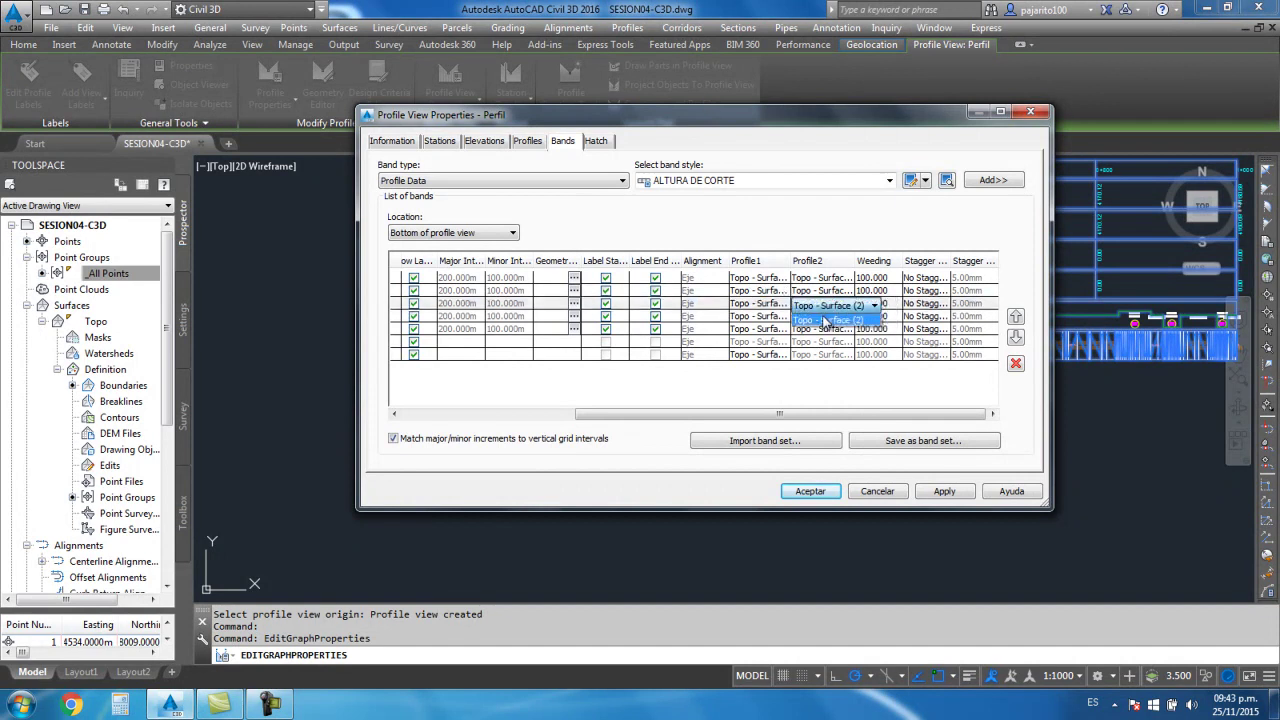
click(1025, 116)
click(1030, 111)
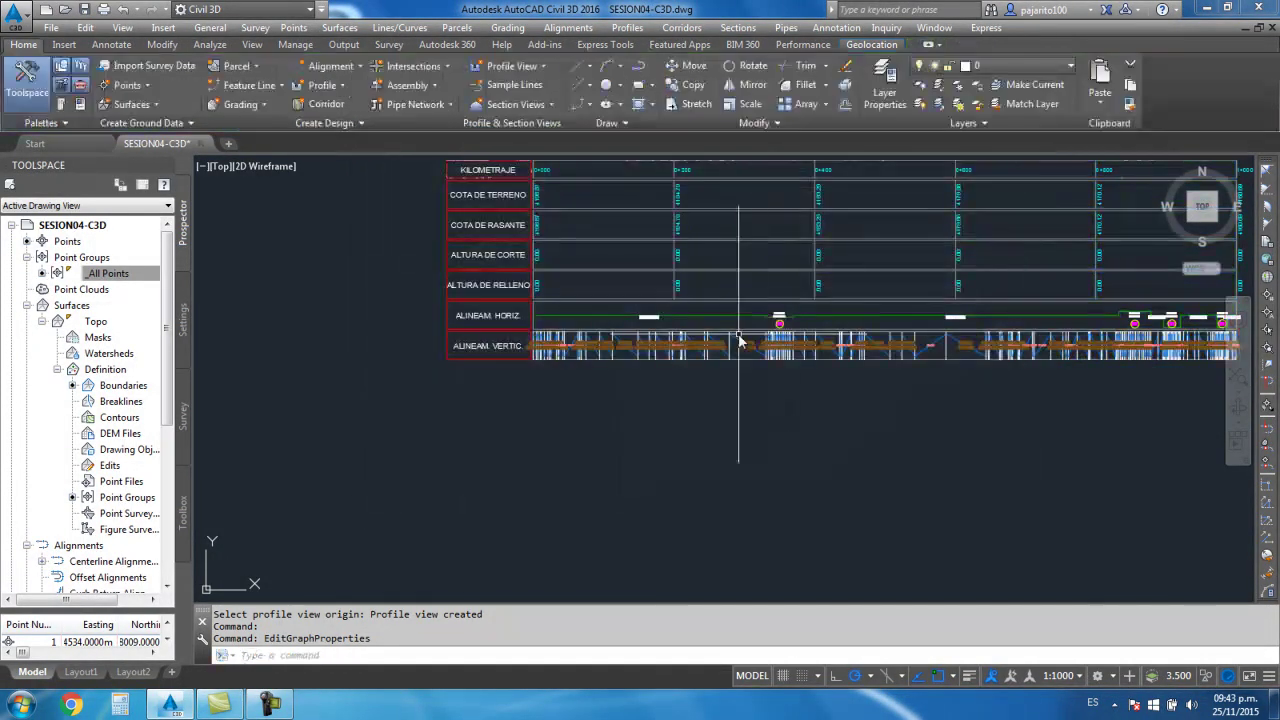
Reopen Profile View Properties for Perfil to review its seven data bands
scroll(638, 264, up, 3)
scroll(640, 263, down, 4)
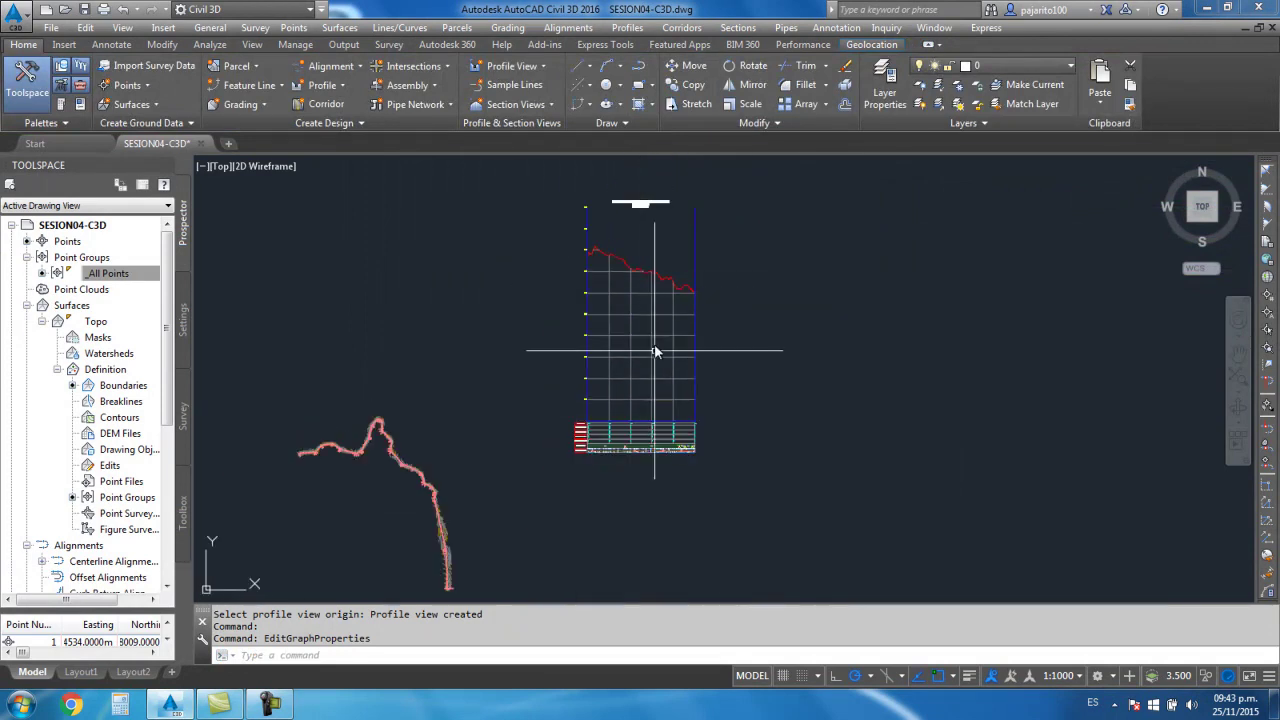
scroll(648, 300, up, 2)
scroll(653, 290, up, 2)
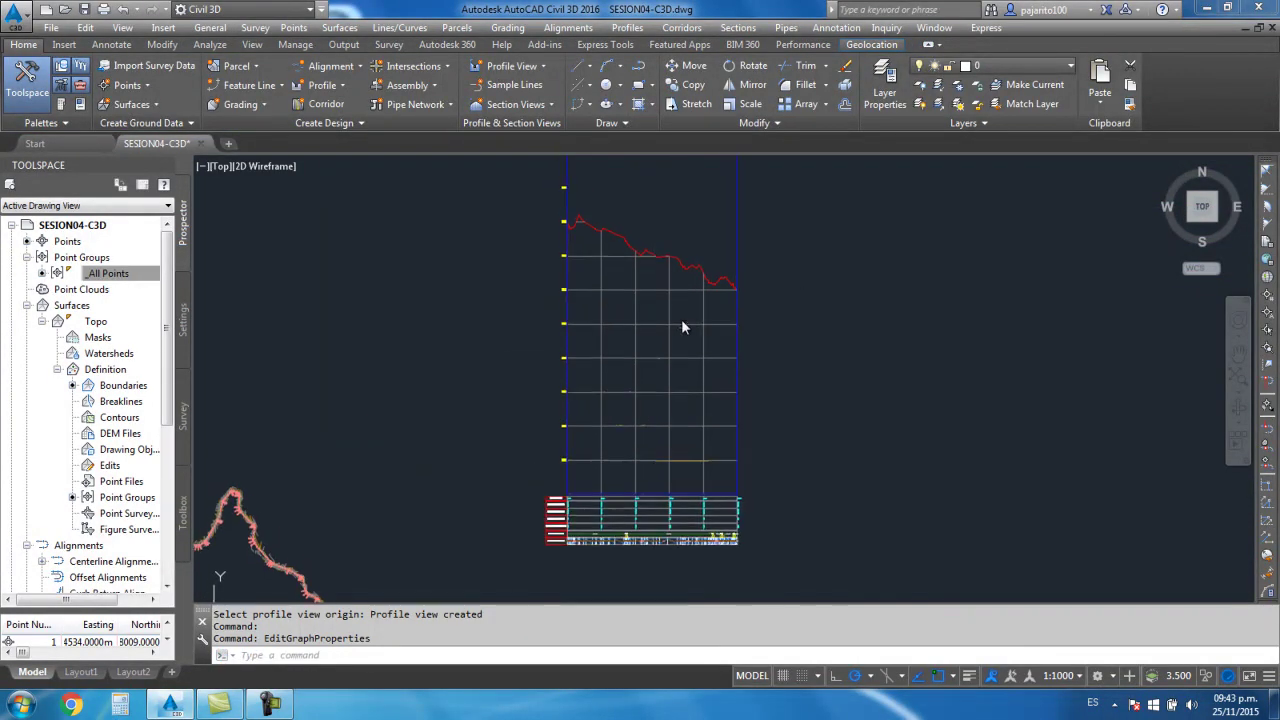
scroll(511, 336, up, 3)
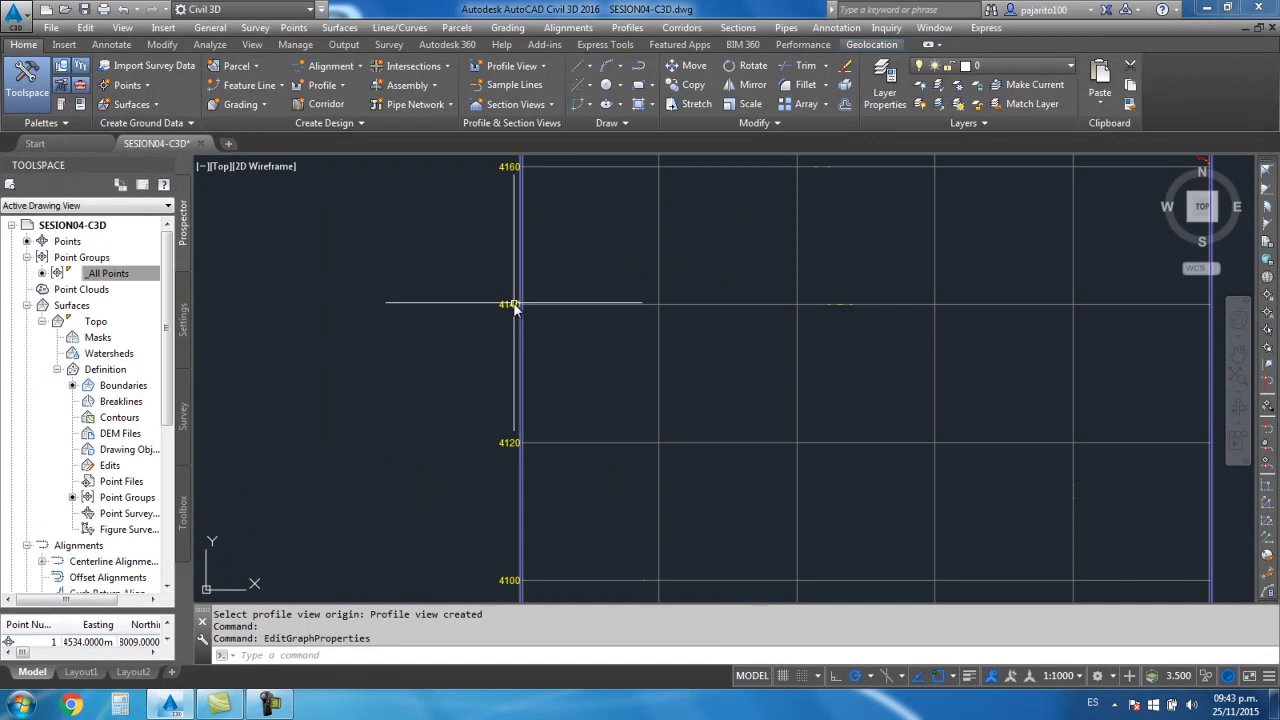
scroll(514, 308, down, 5)
scroll(586, 277, up, 2)
scroll(514, 334, up, 2)
scroll(505, 288, up, 2)
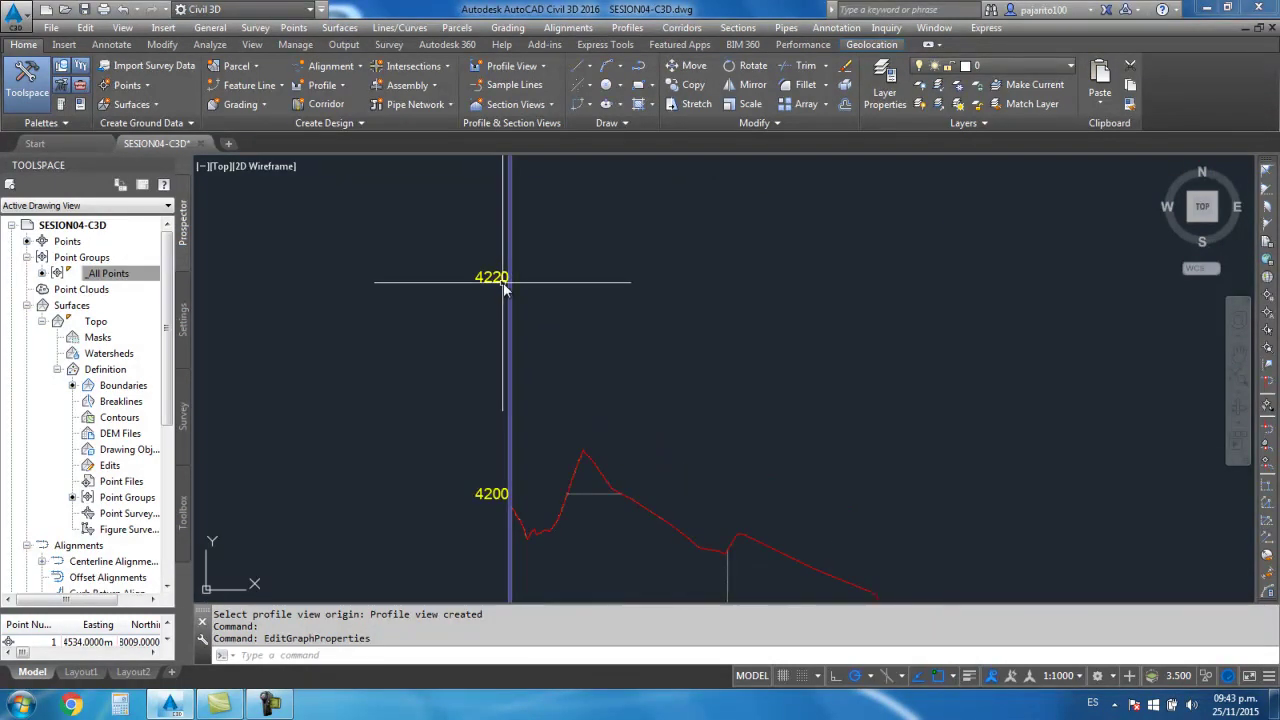
scroll(557, 282, down, 3)
scroll(577, 395, up, 4)
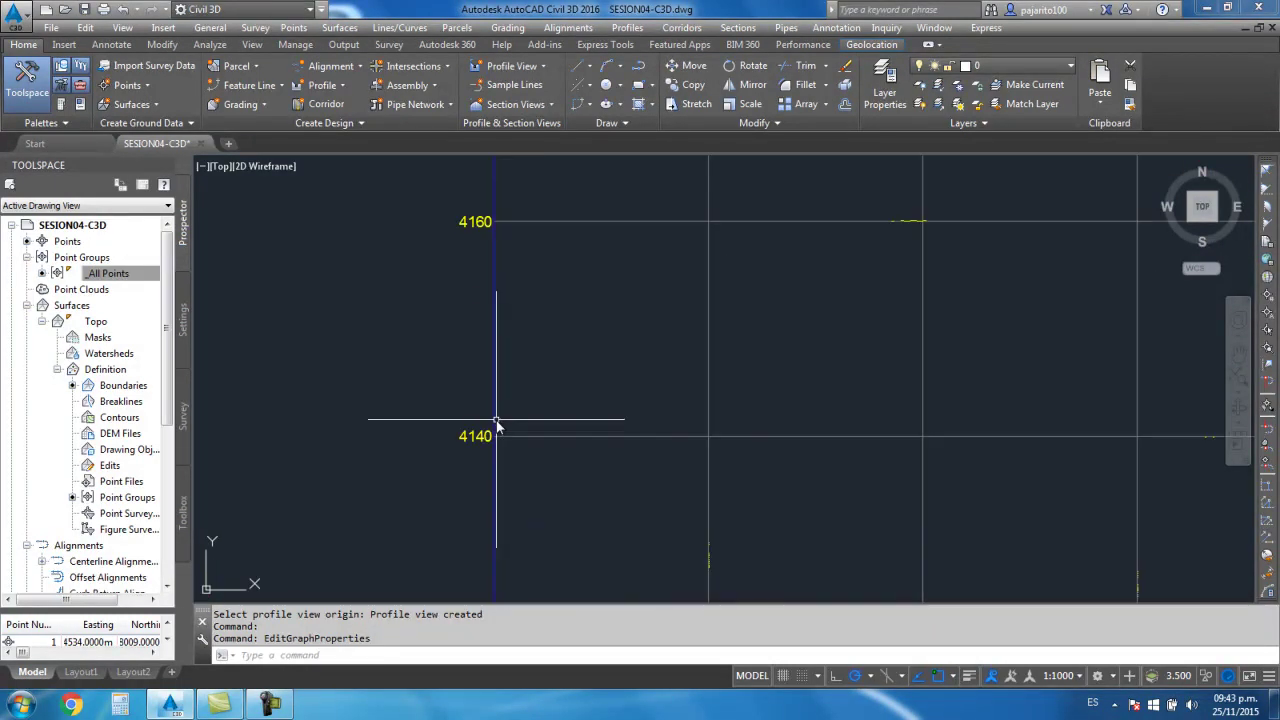
scroll(509, 428, down, 5)
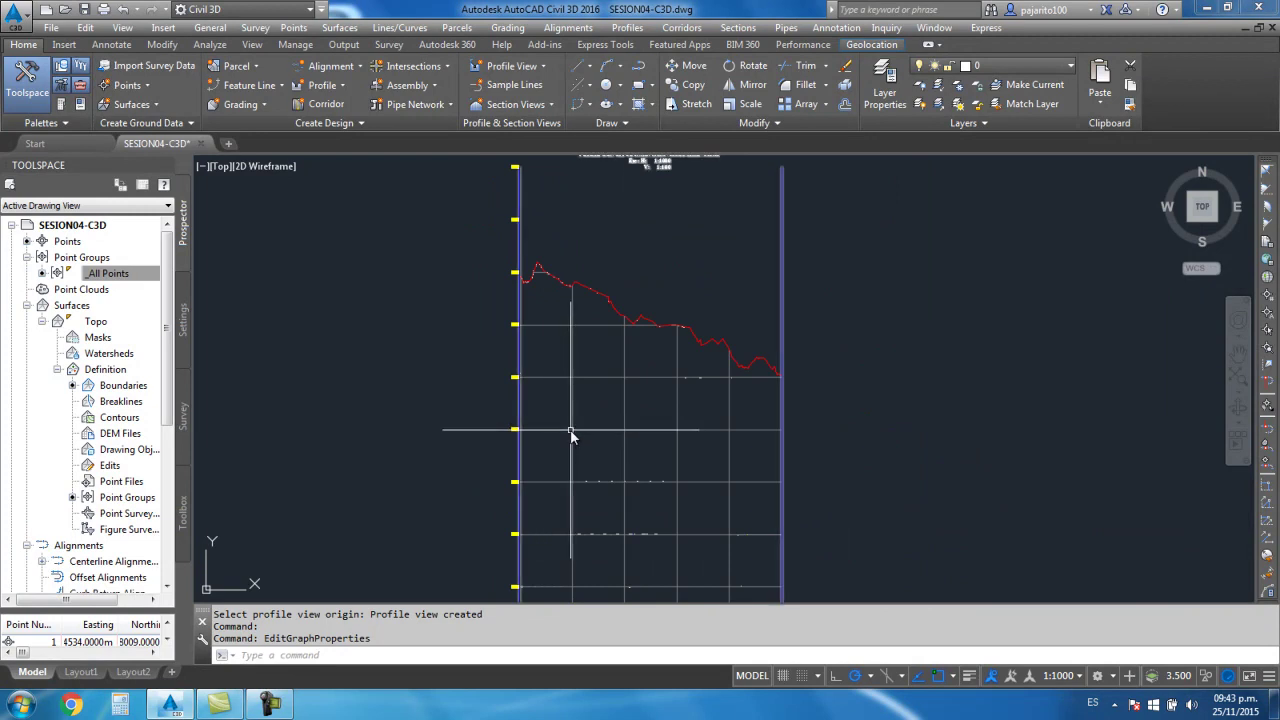
click(570, 432)
right_click(573, 437)
click(633, 590)
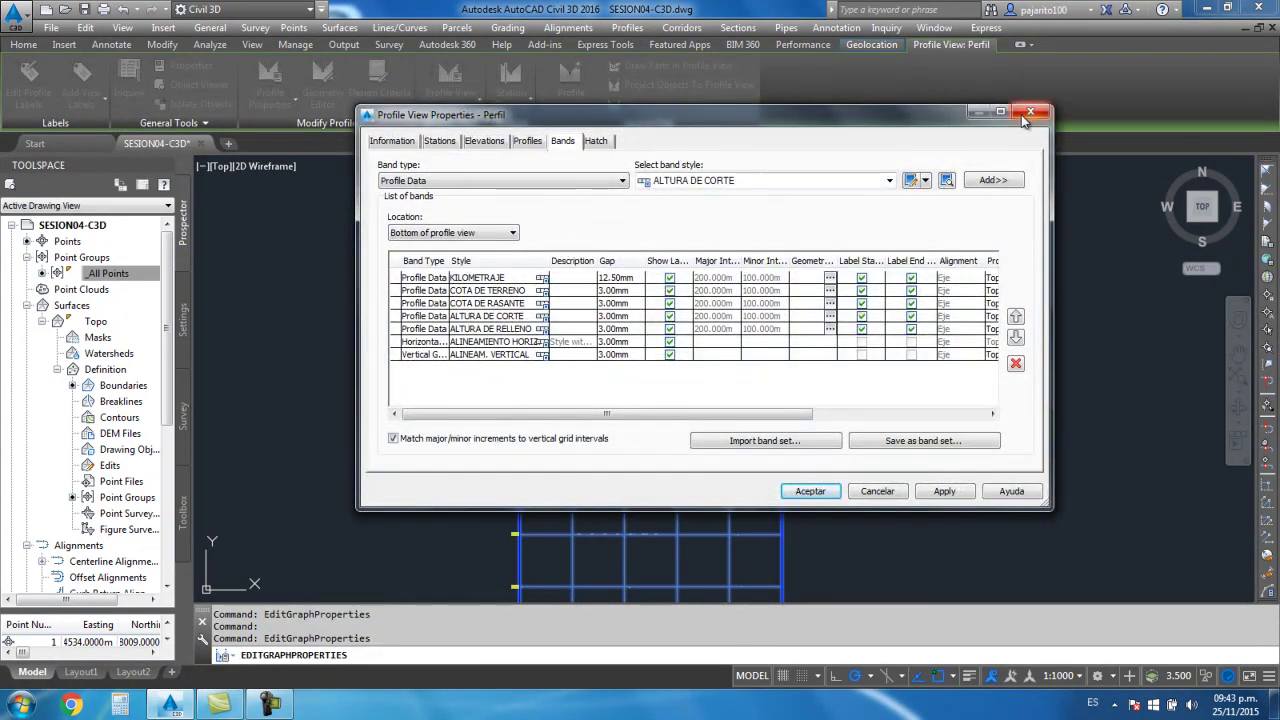
Close the band settings unchanged and reopen the profile view's properties
click(1031, 112)
right_click(613, 438)
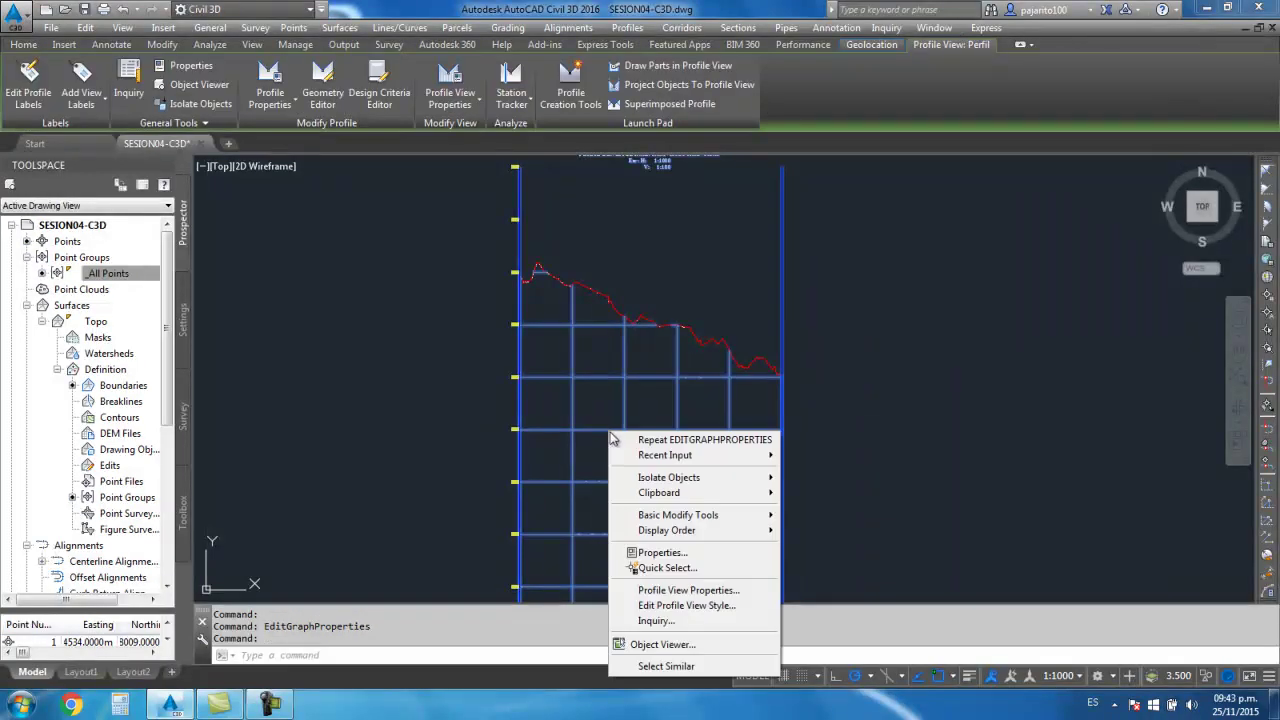
click(672, 605)
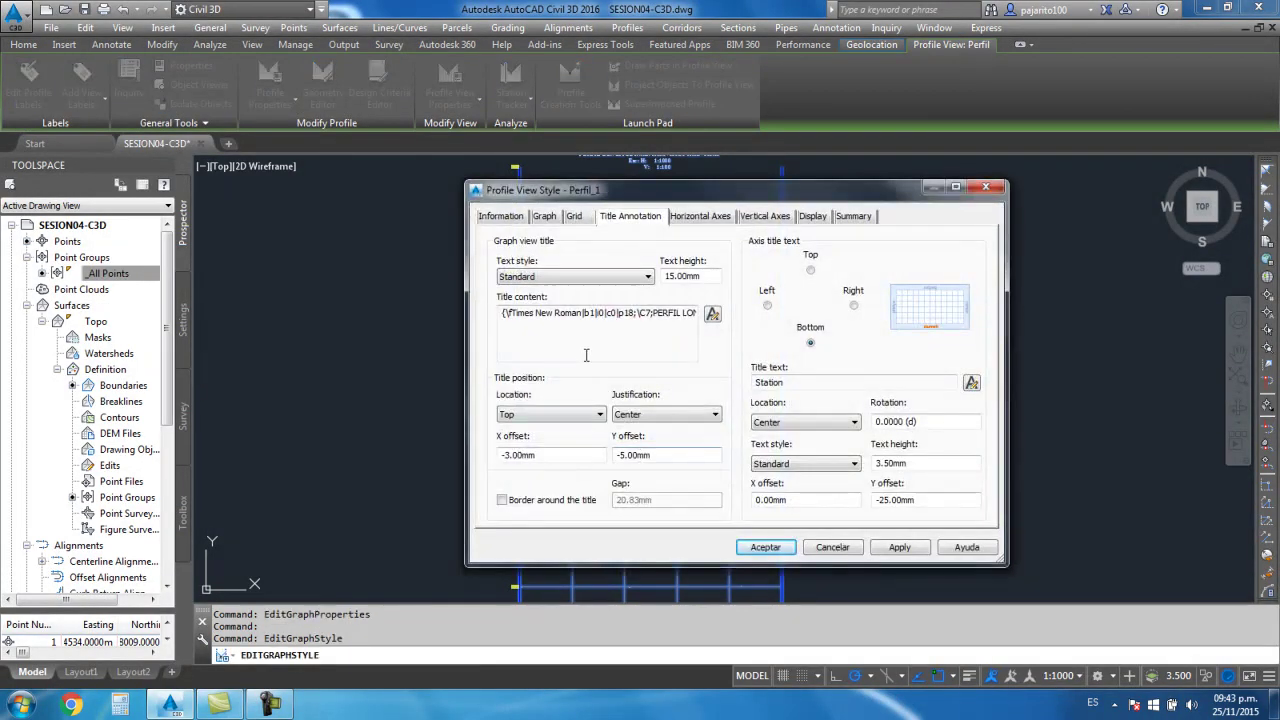
key(Escape)
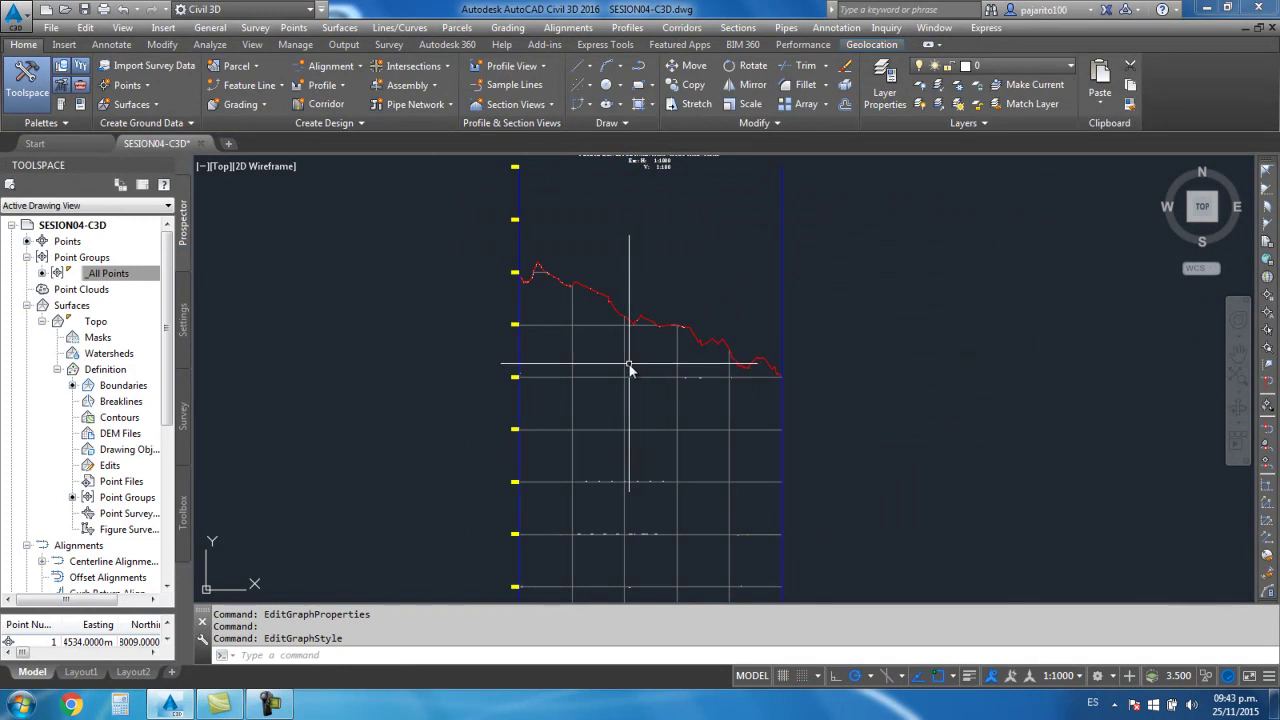
click(629, 368)
right_click(547, 422)
click(630, 626)
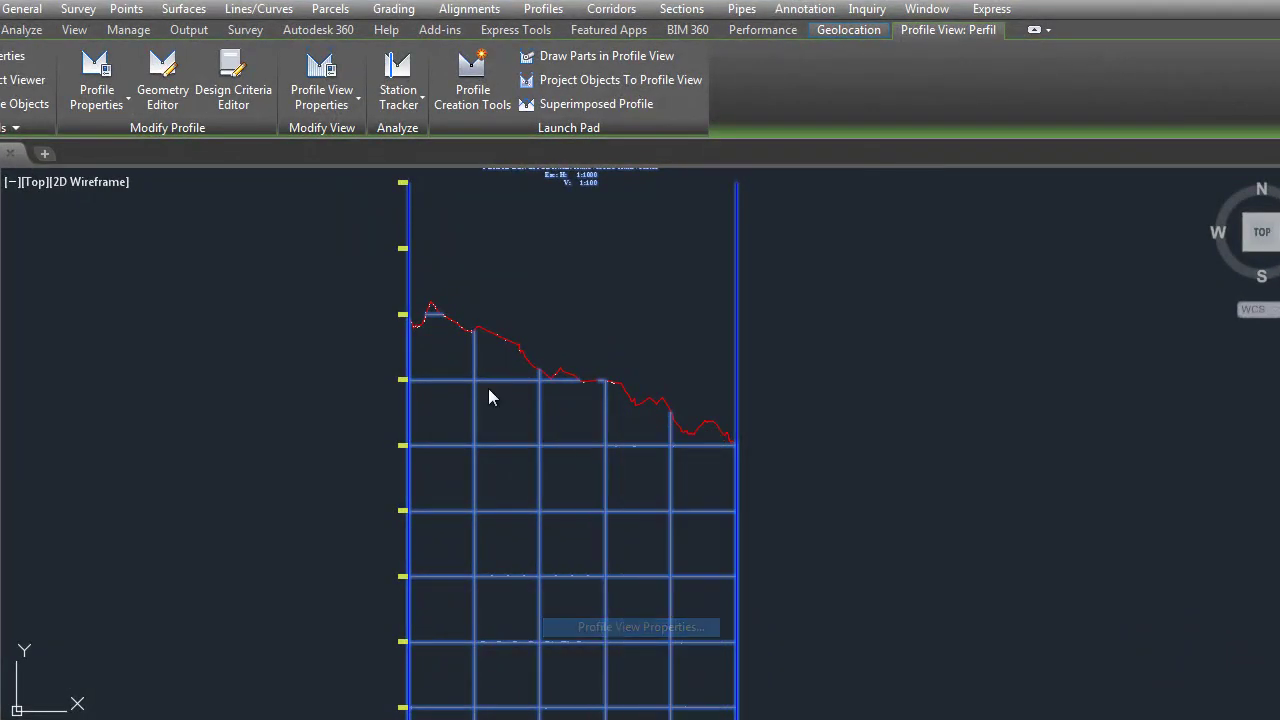
Set a user-specified elevation range of 4140 to 4220 m on the Elevations tab
click(363, 152)
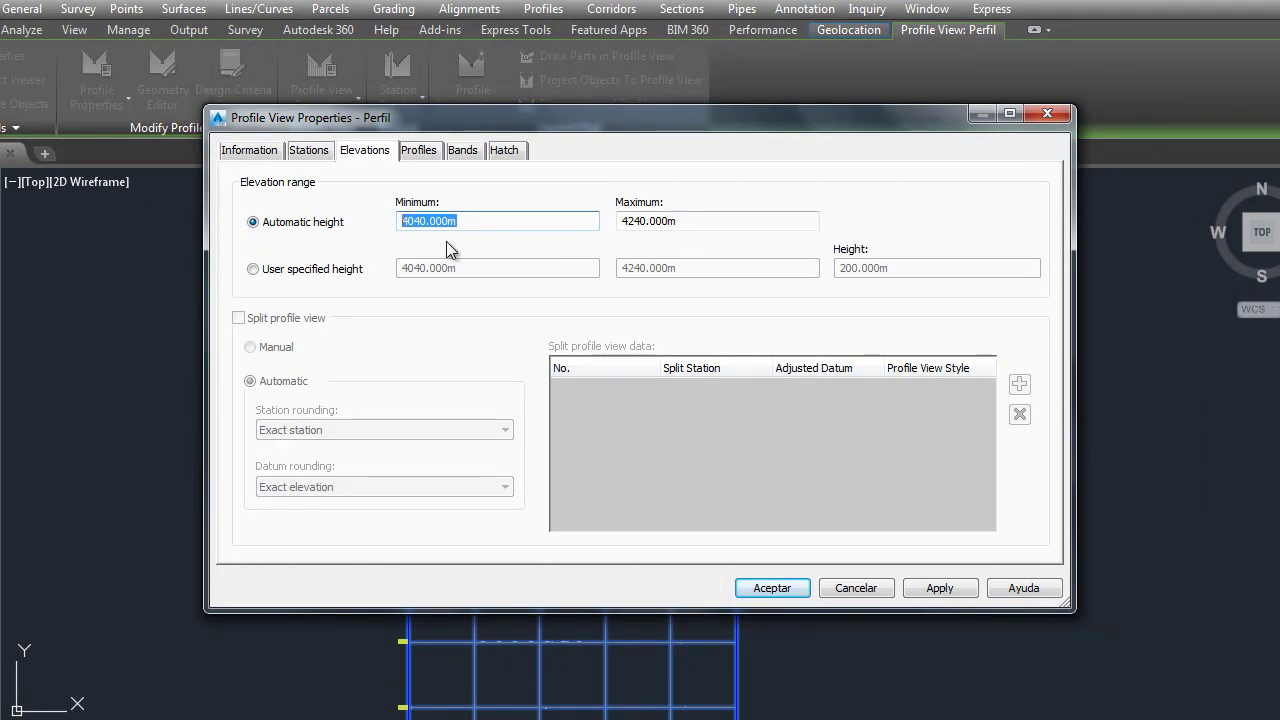
drag(580, 125, 885, 235)
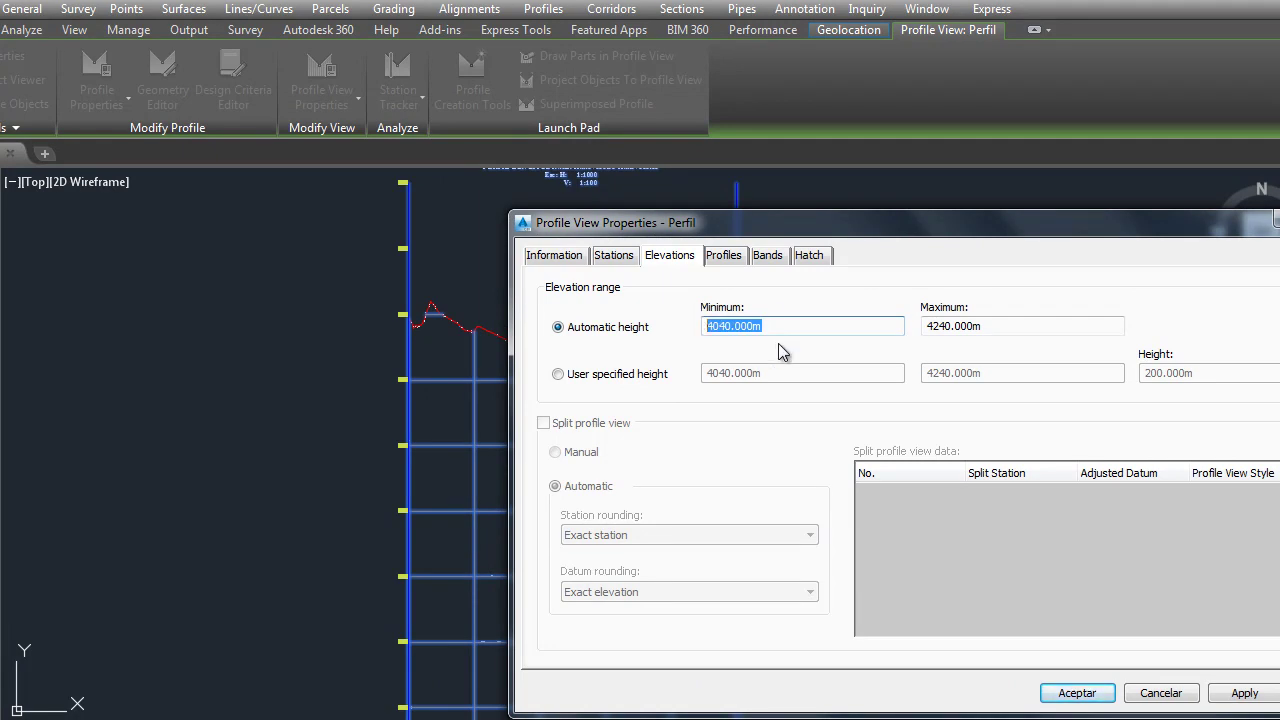
click(568, 375)
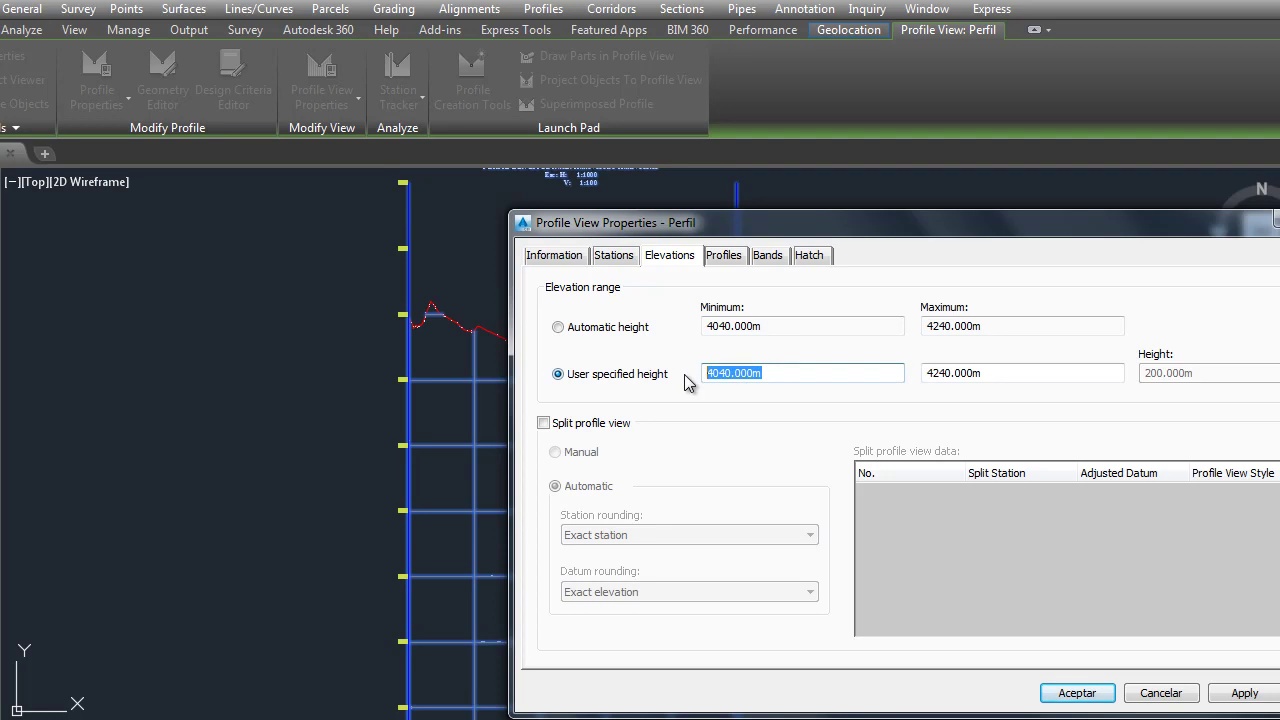
click(803, 373)
text(4140)
click(1060, 698)
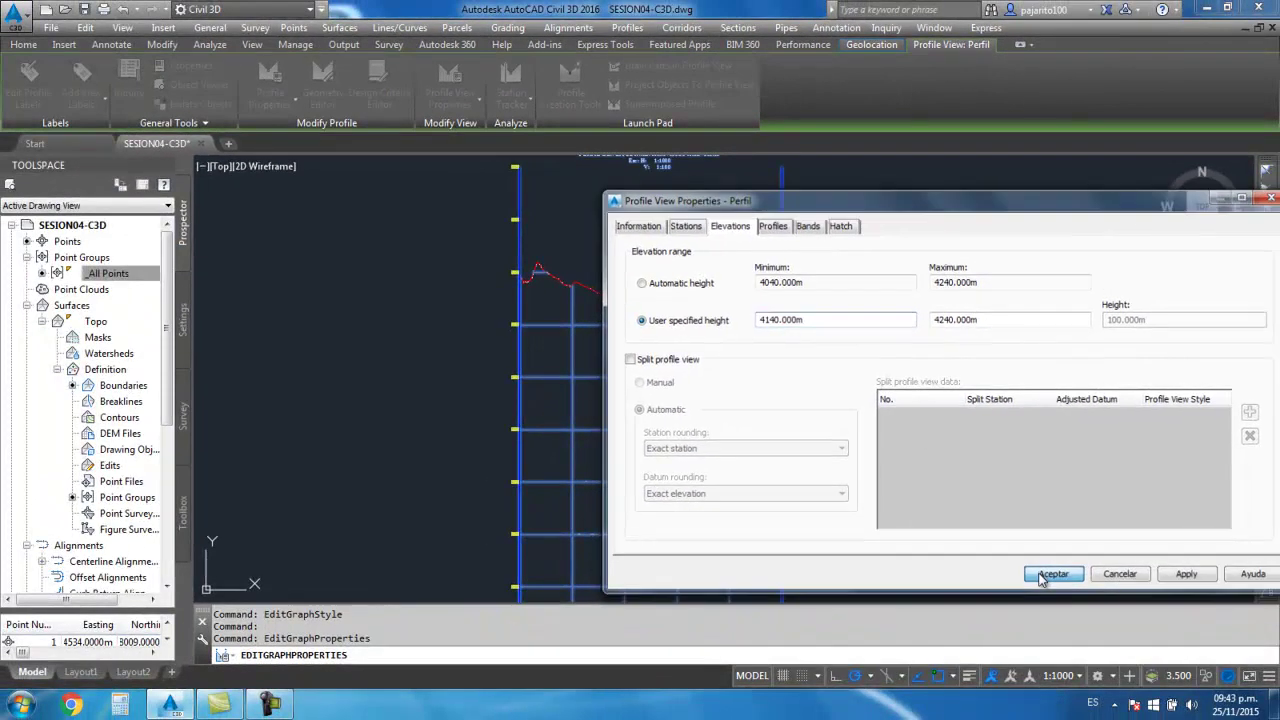
scroll(723, 332, down, 2)
scroll(697, 361, up, 1)
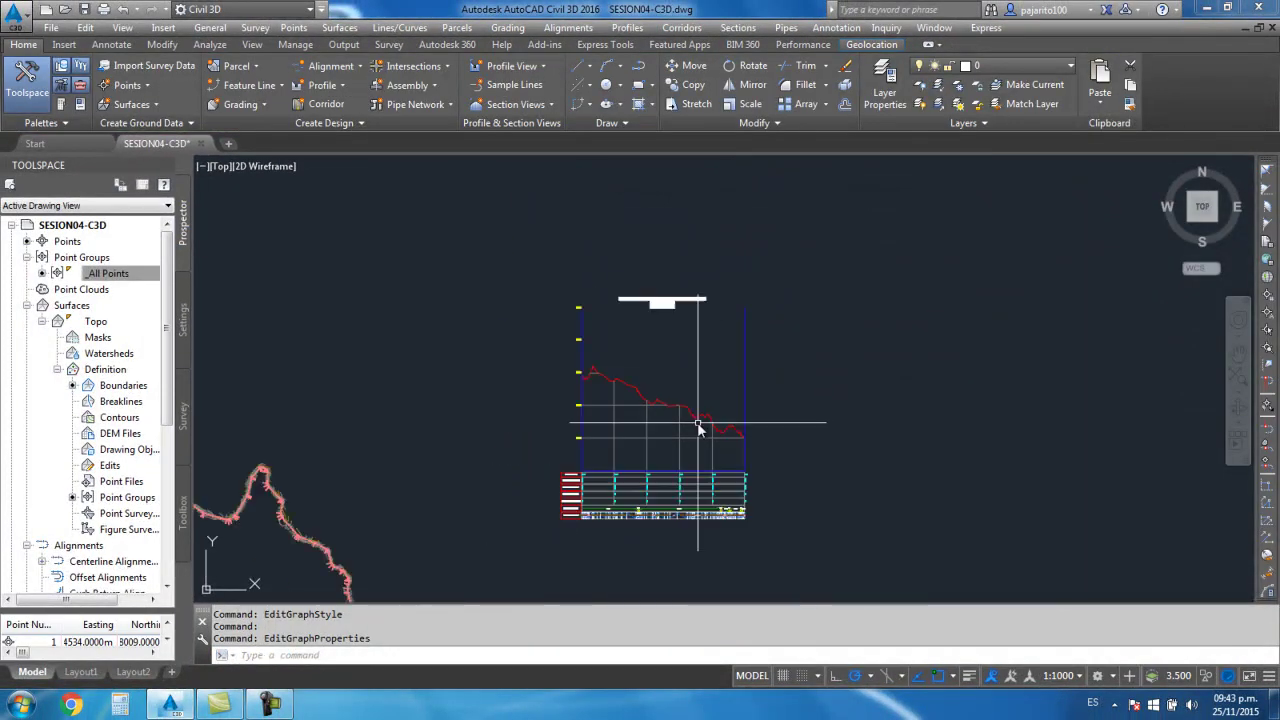
scroll(675, 447, up, 1)
scroll(503, 305, up, 6)
scroll(527, 265, down, 6)
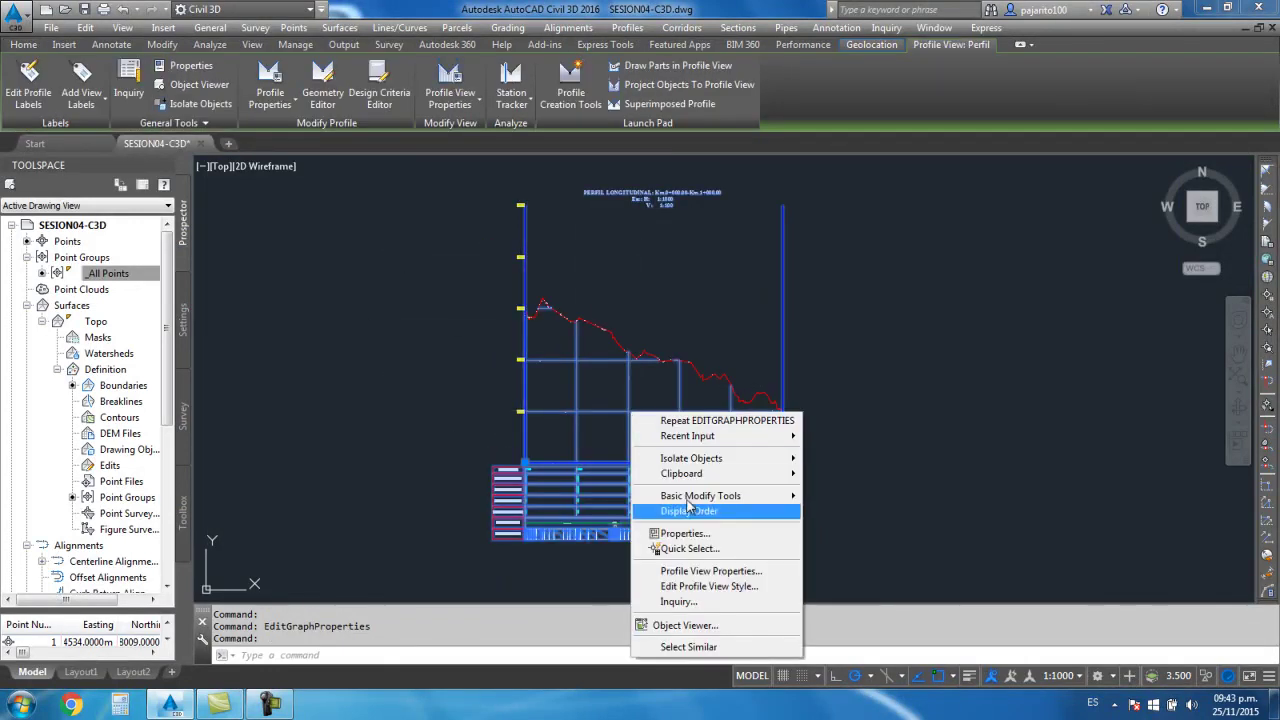
click(710, 570)
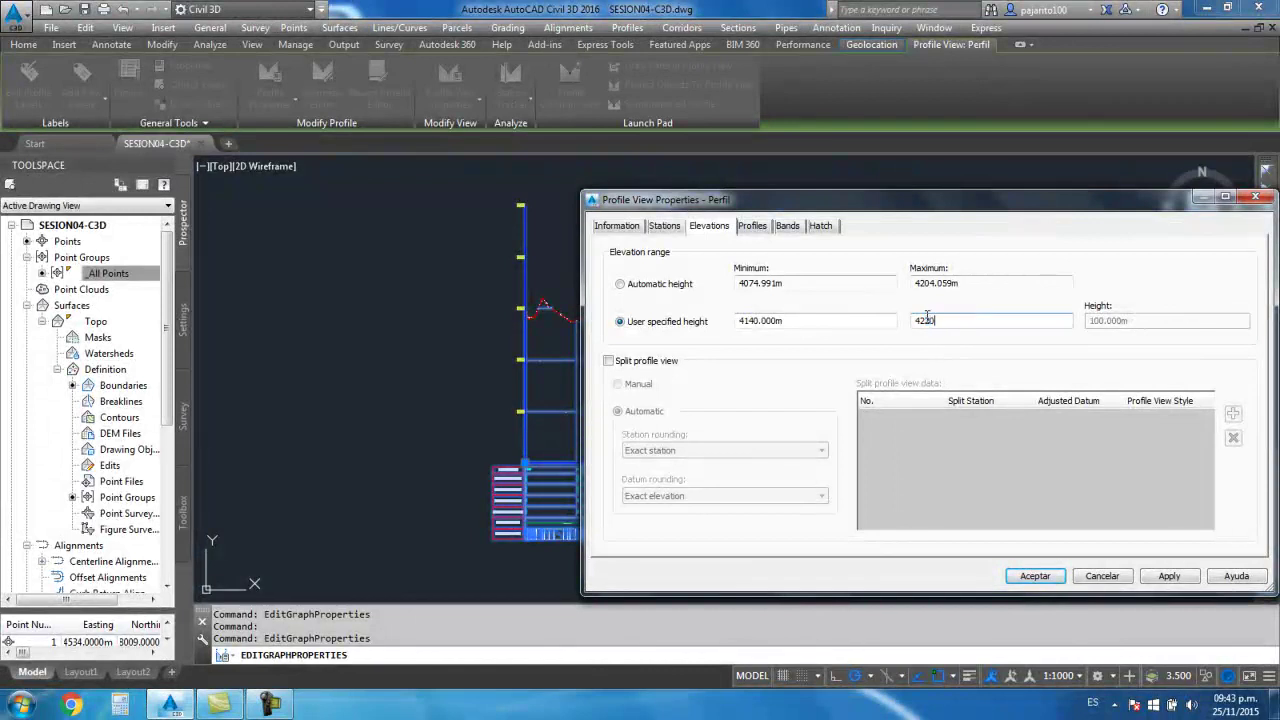
click(1033, 576)
Zoom around to check the shorter grid, then select the profile view
scroll(518, 234, up, 3)
scroll(518, 234, down, 4)
scroll(651, 291, up, 2)
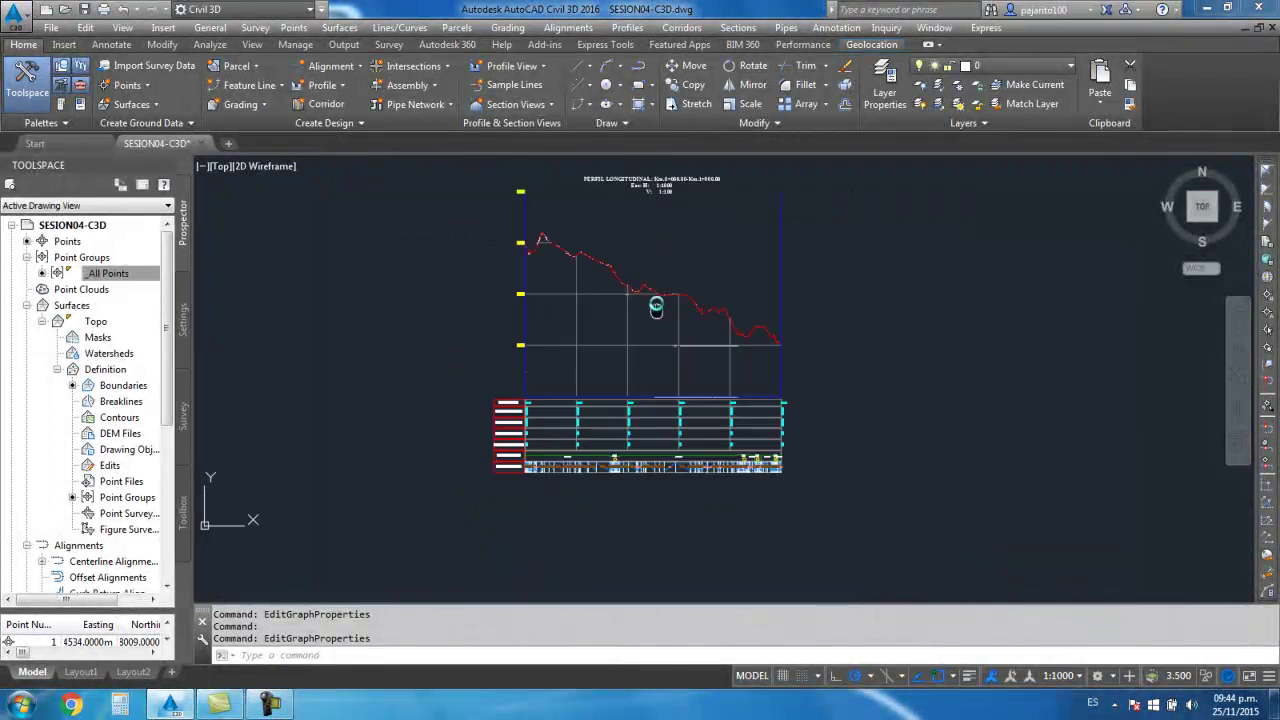
scroll(644, 363, down, 2)
scroll(657, 271, up, 3)
scroll(657, 271, up, 3)
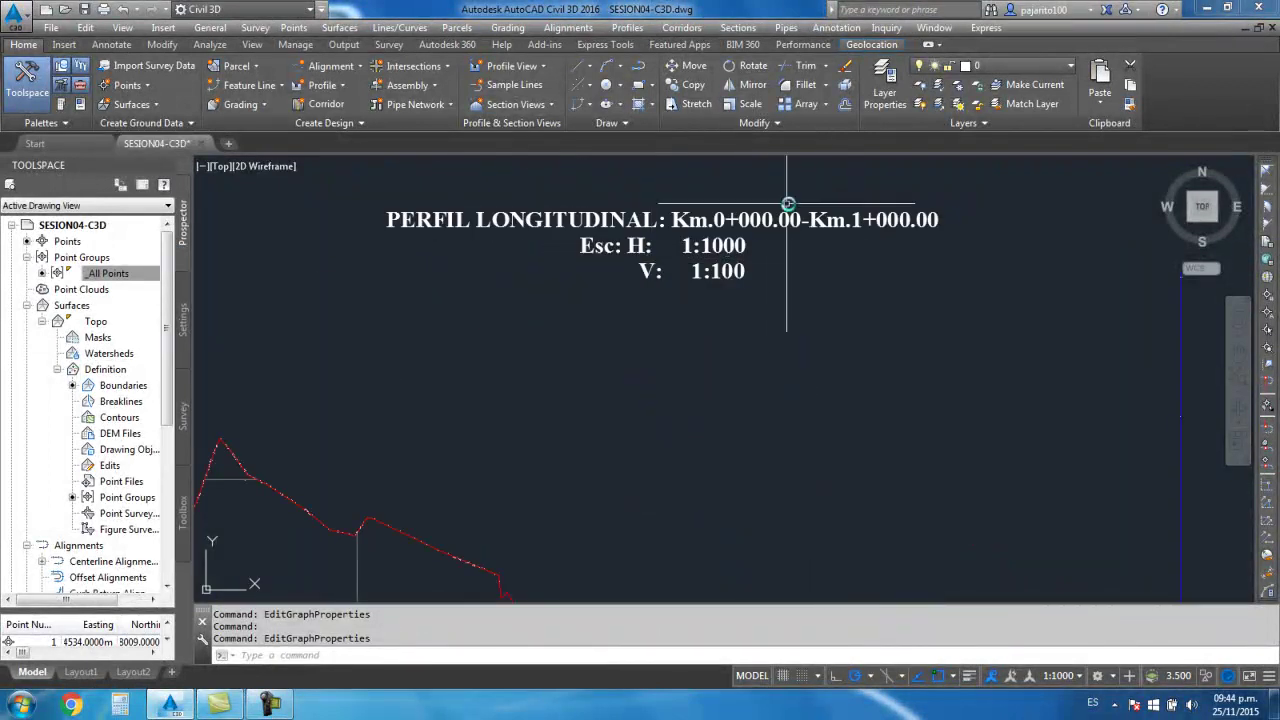
scroll(841, 267, down, 3)
scroll(689, 309, up, 2)
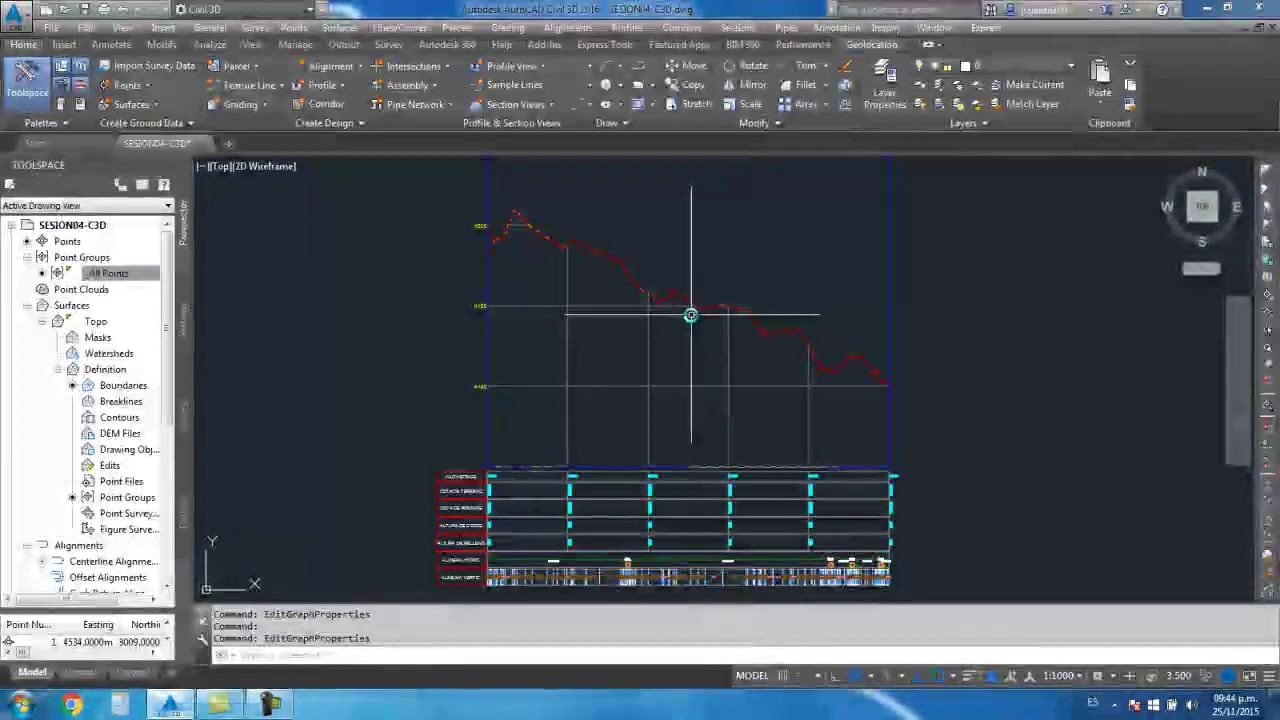
click(648, 350)
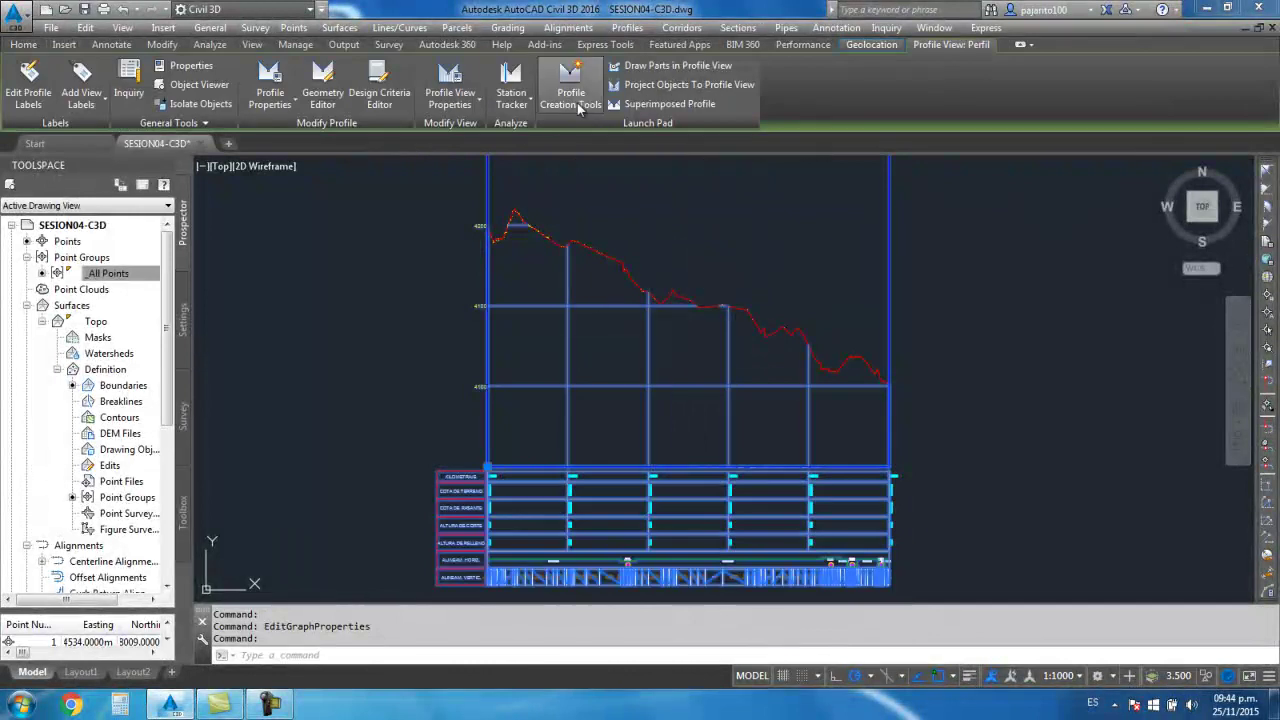
Create the RASANTE design profile with style Estilo_rasante and Complete Label Set, moving the layout toolbar aside
click(572, 100)
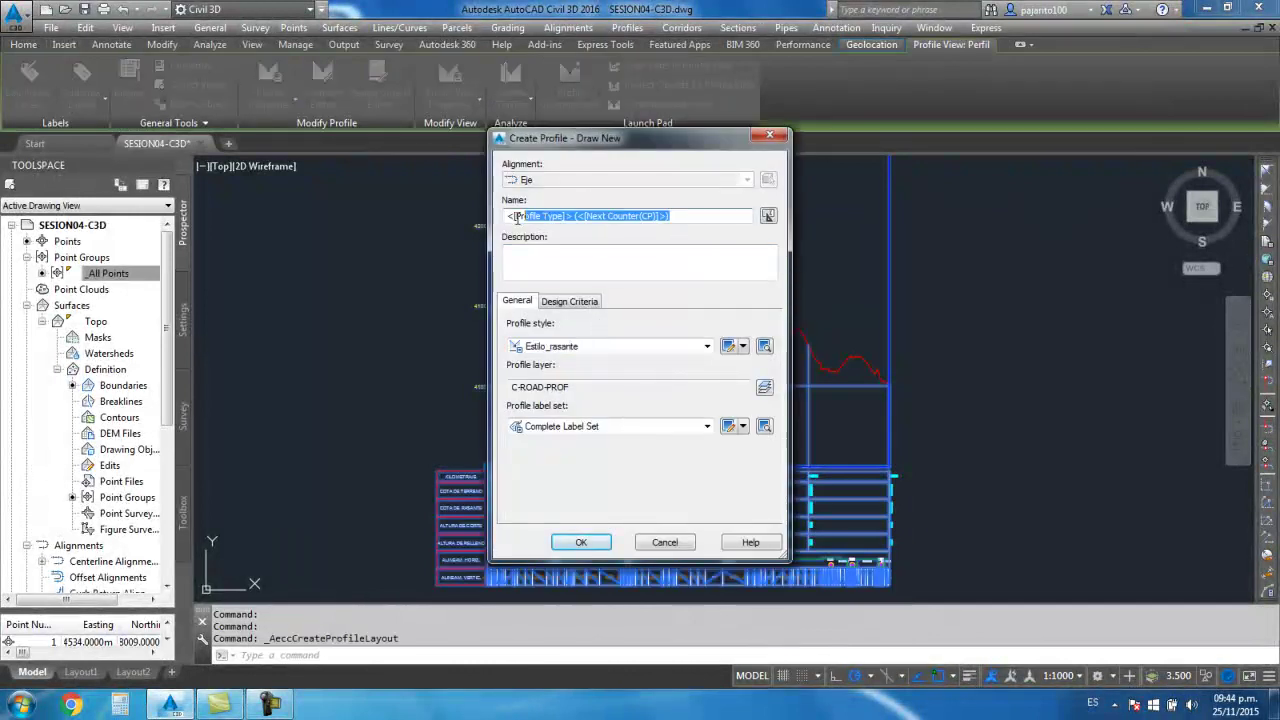
text(RASANTE)
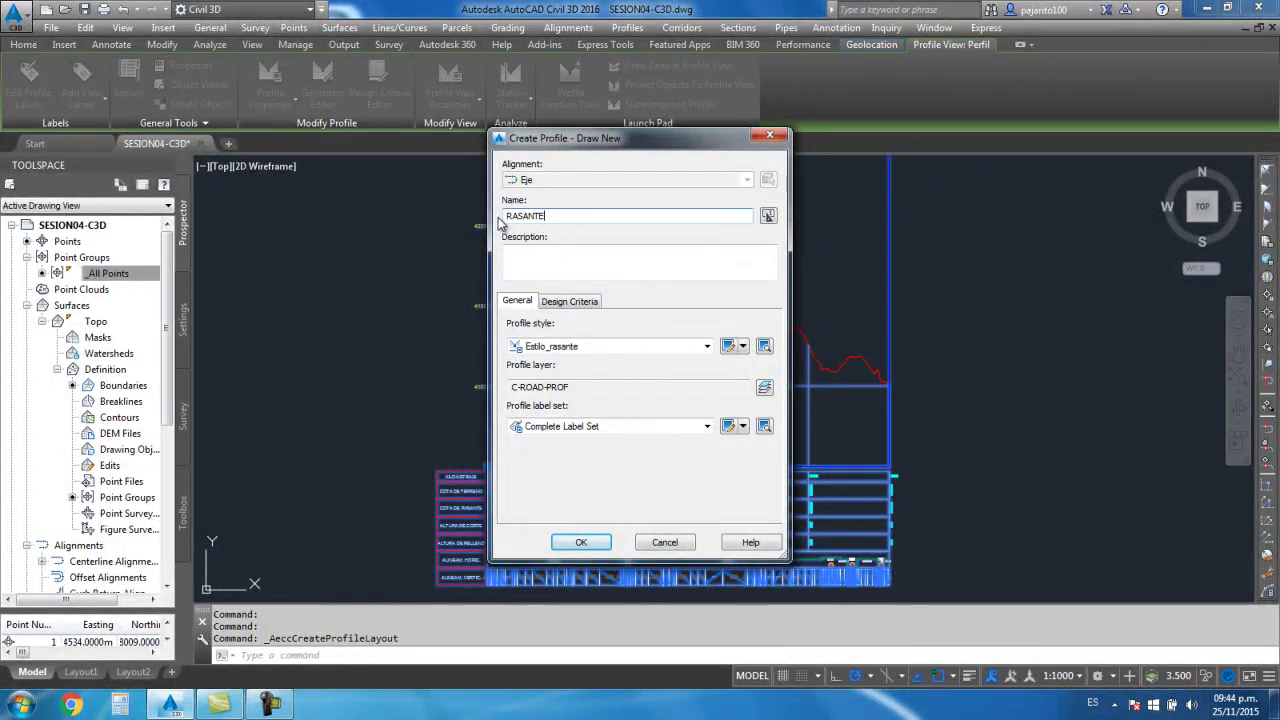
click(581, 543)
drag(440, 177, 129, 157)
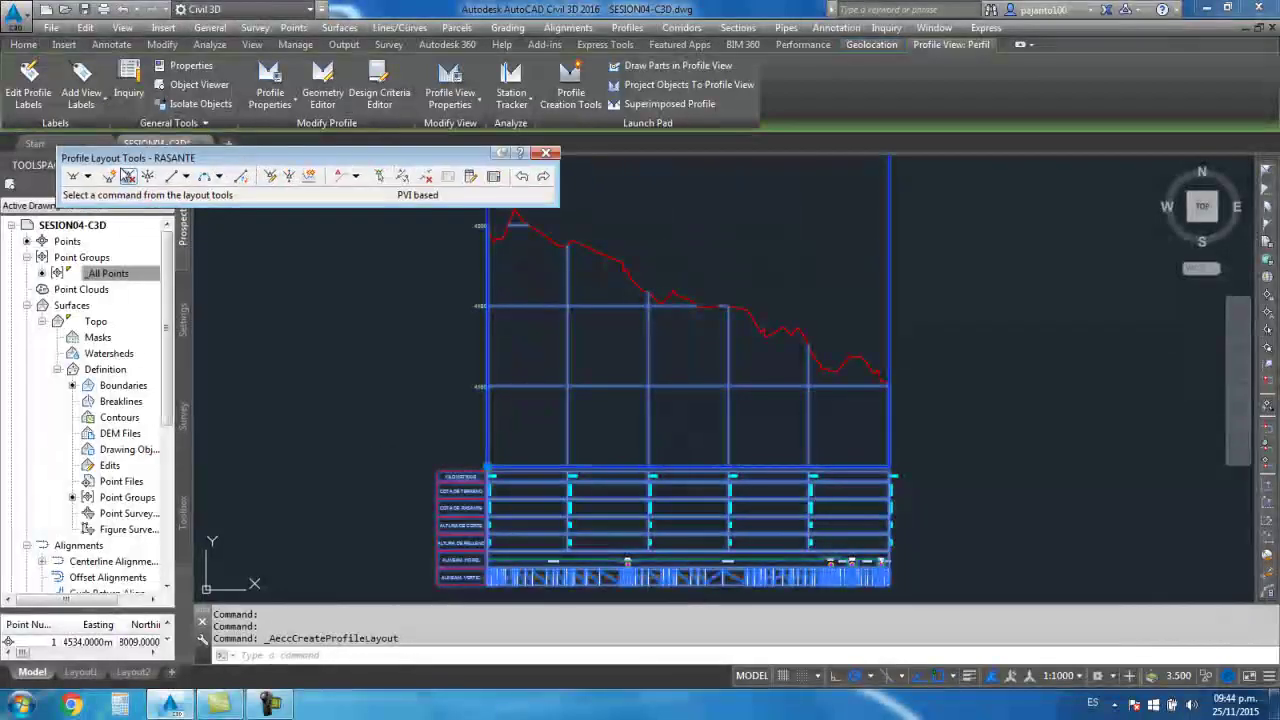
Set vertical curves to parabolic 150 m and choose Draw Tangents With Curves
click(89, 177)
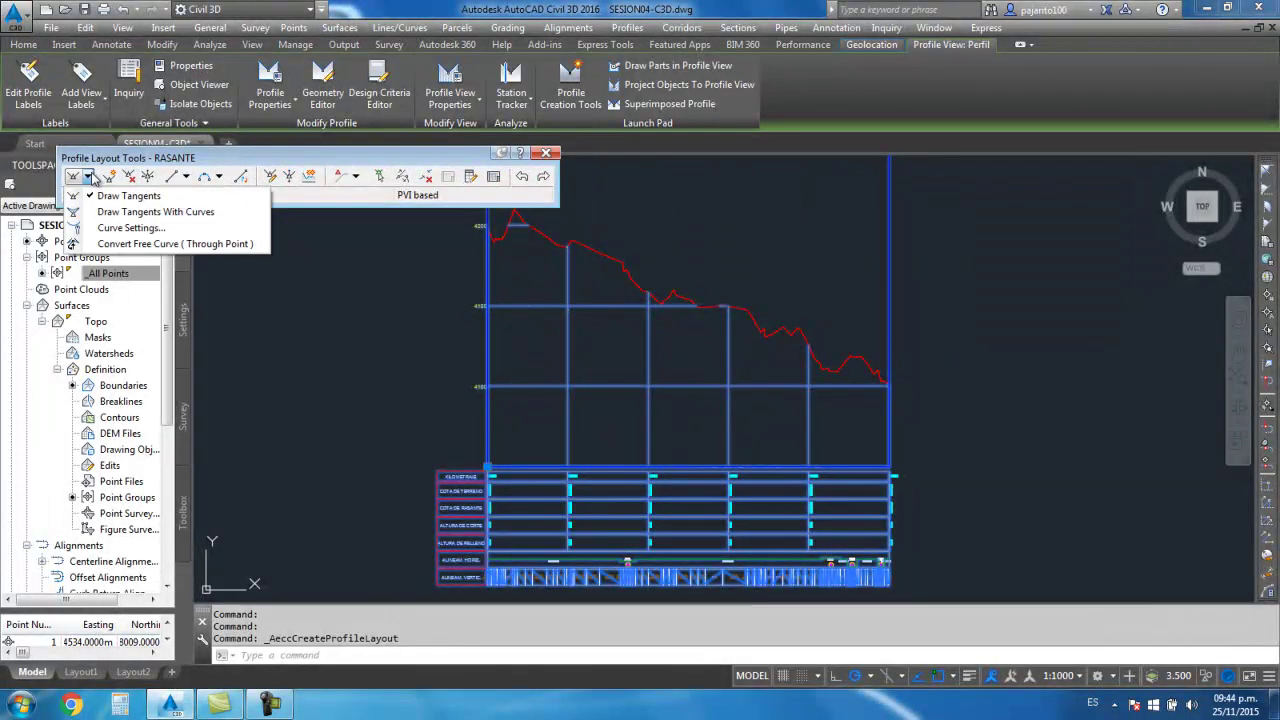
click(110, 231)
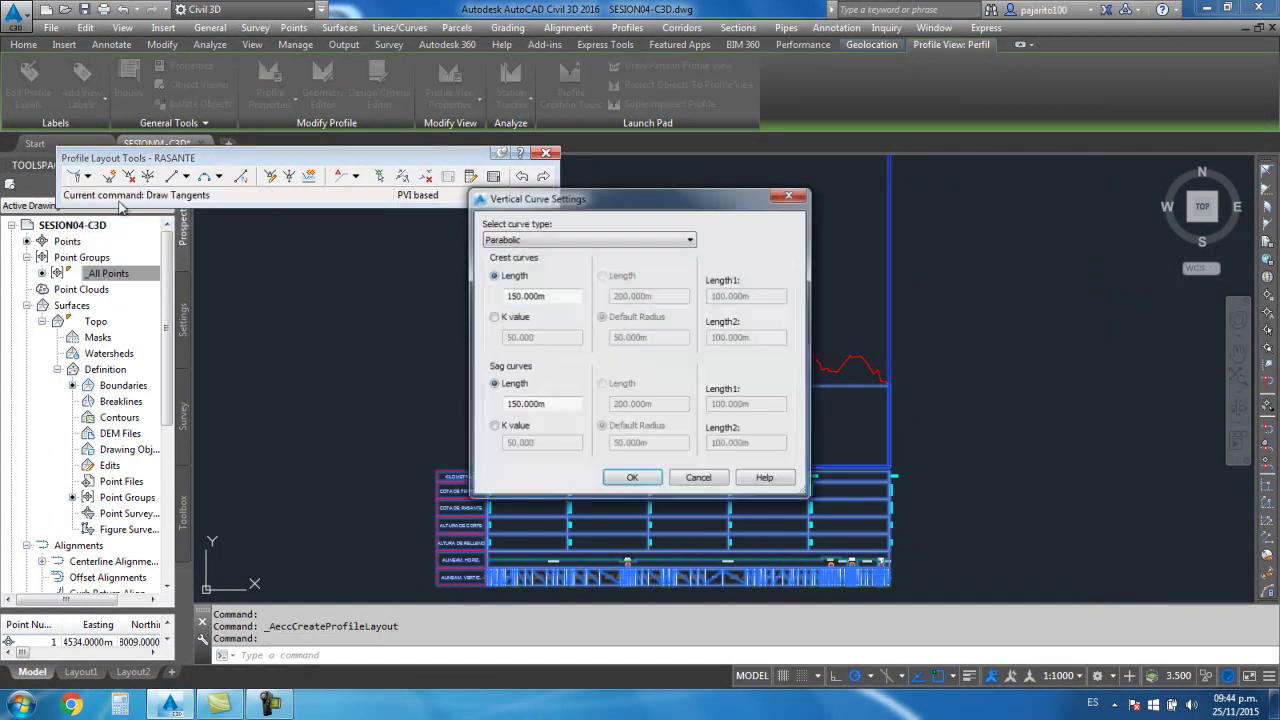
click(789, 195)
click(88, 177)
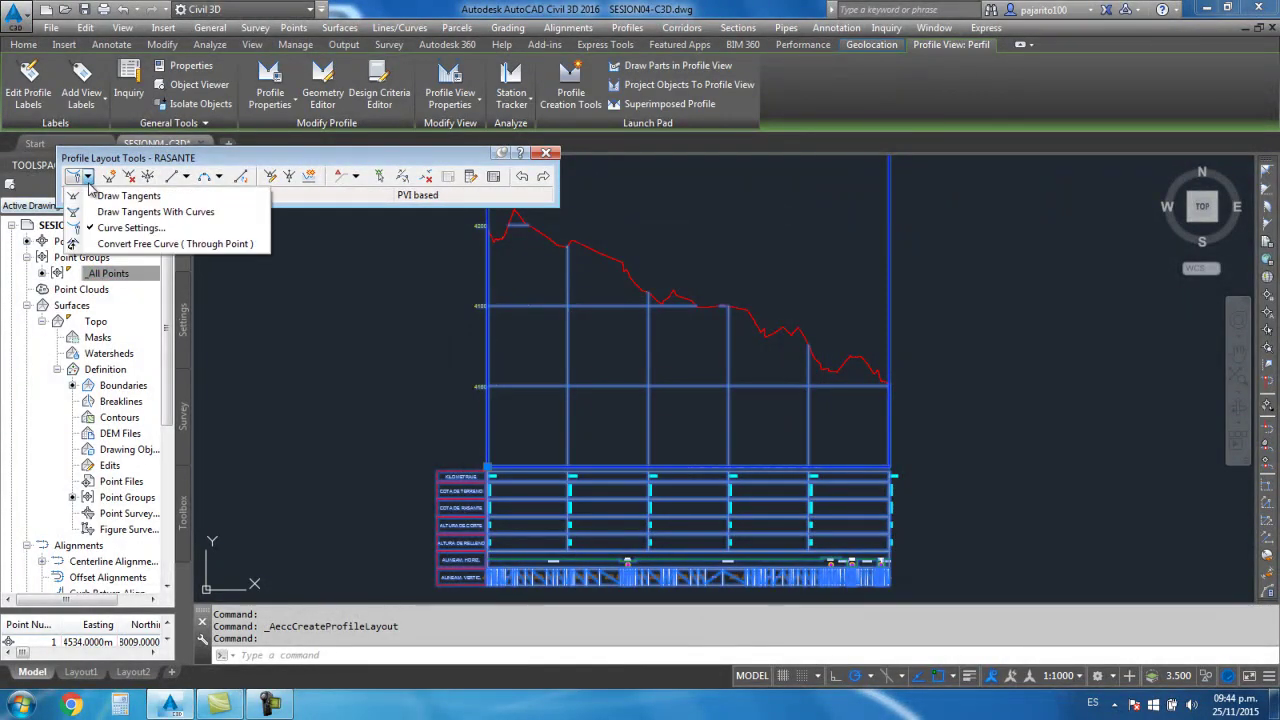
click(106, 213)
scroll(486, 241, up, 2)
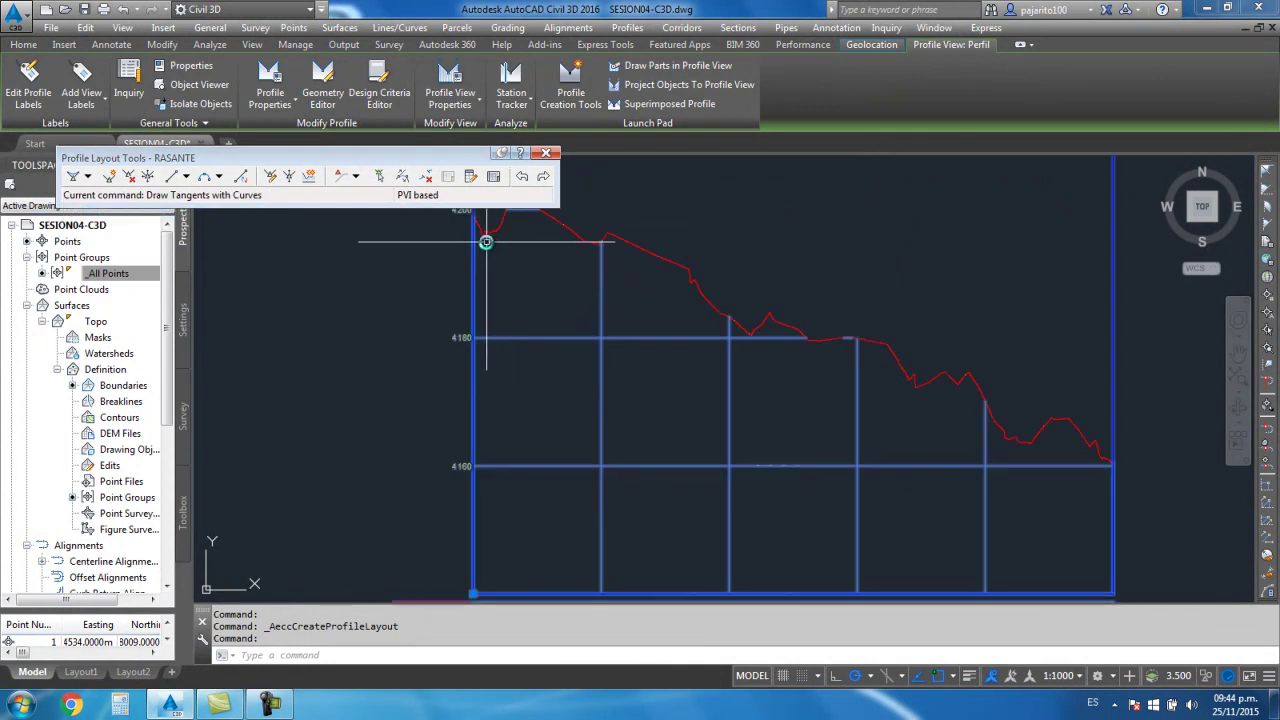
click(88, 177)
click(110, 212)
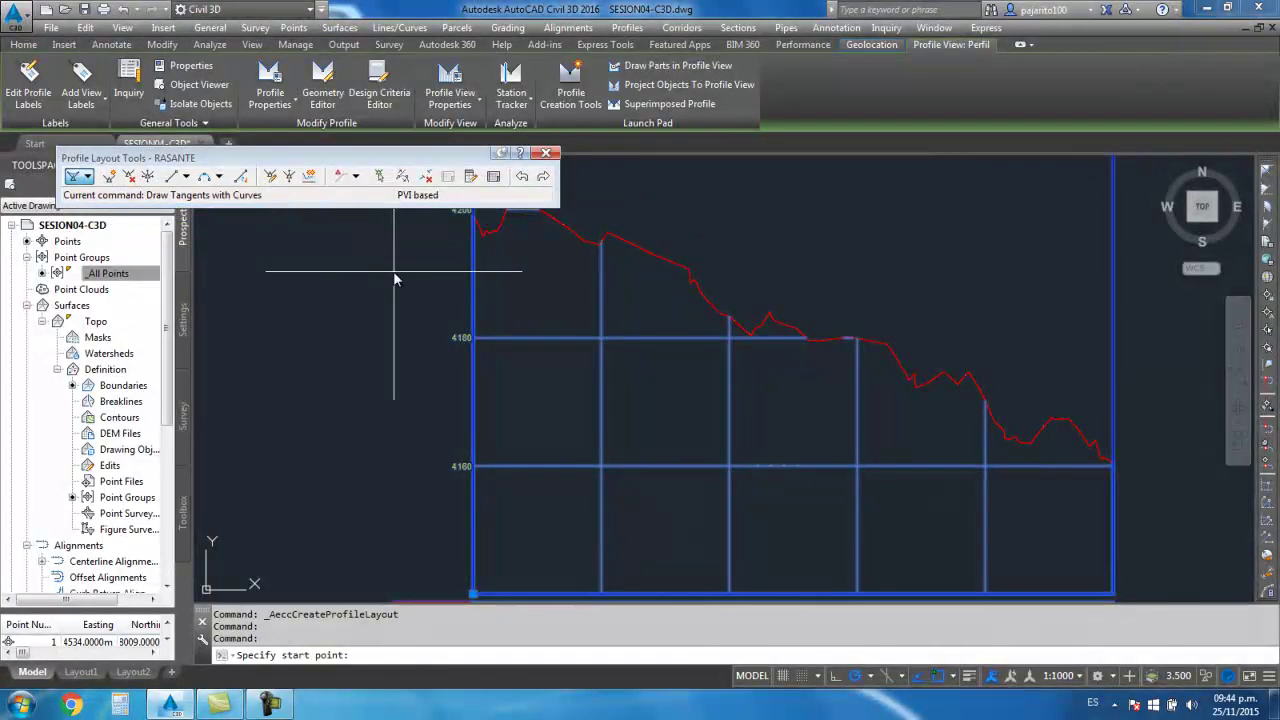
Draw the RASANTE tangents across the profile view, ending at its right edge
scroll(461, 287, down, 2)
scroll(461, 287, up, 3)
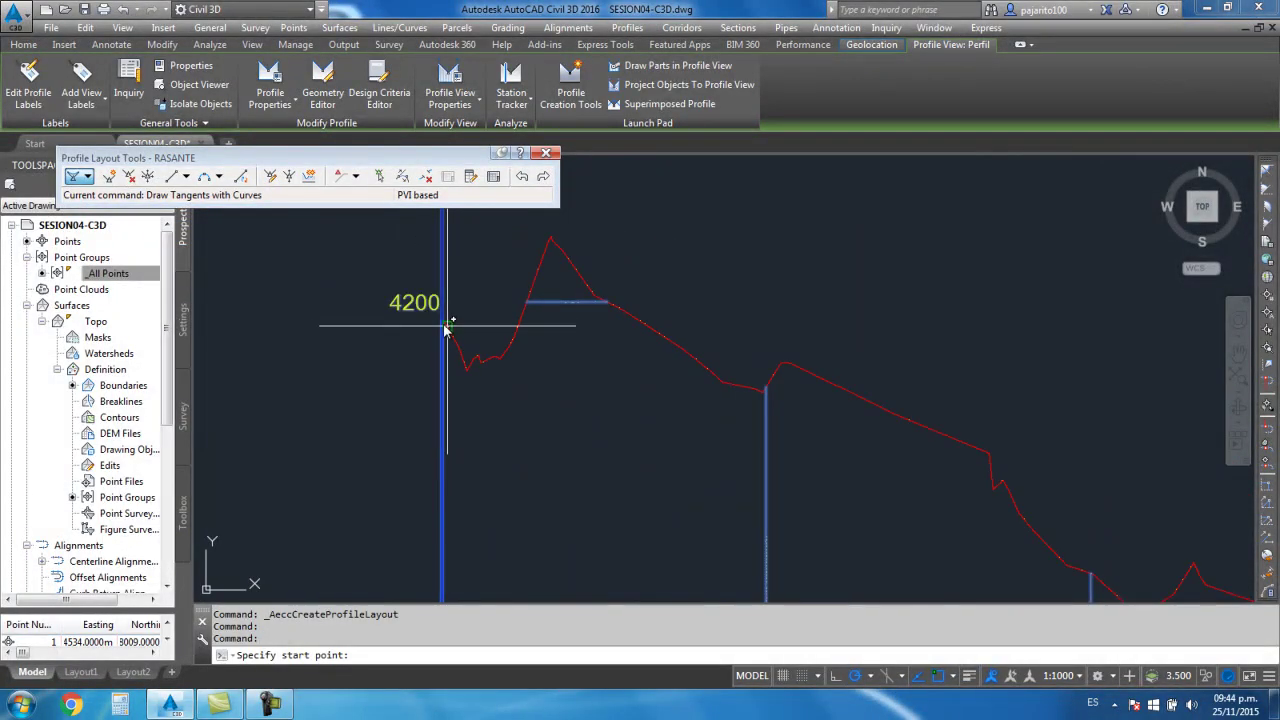
scroll(441, 327, down, 4)
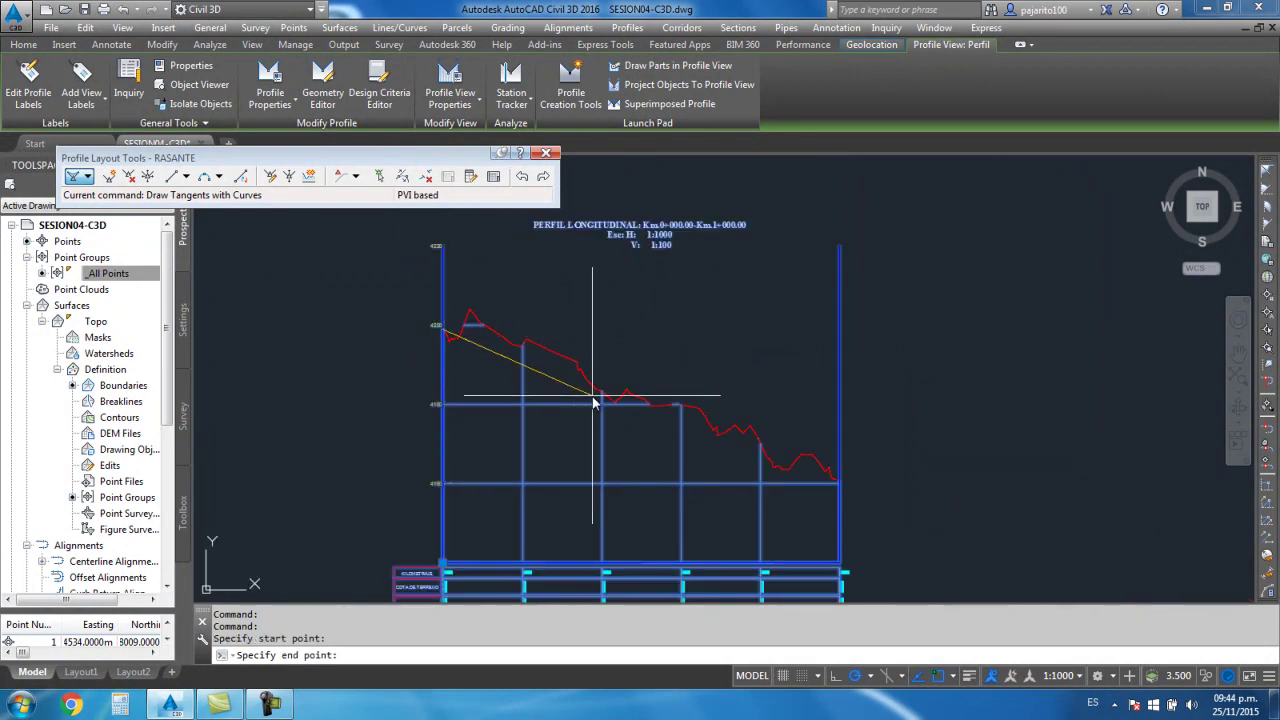
click(836, 482)
scroll(841, 497, up, 2)
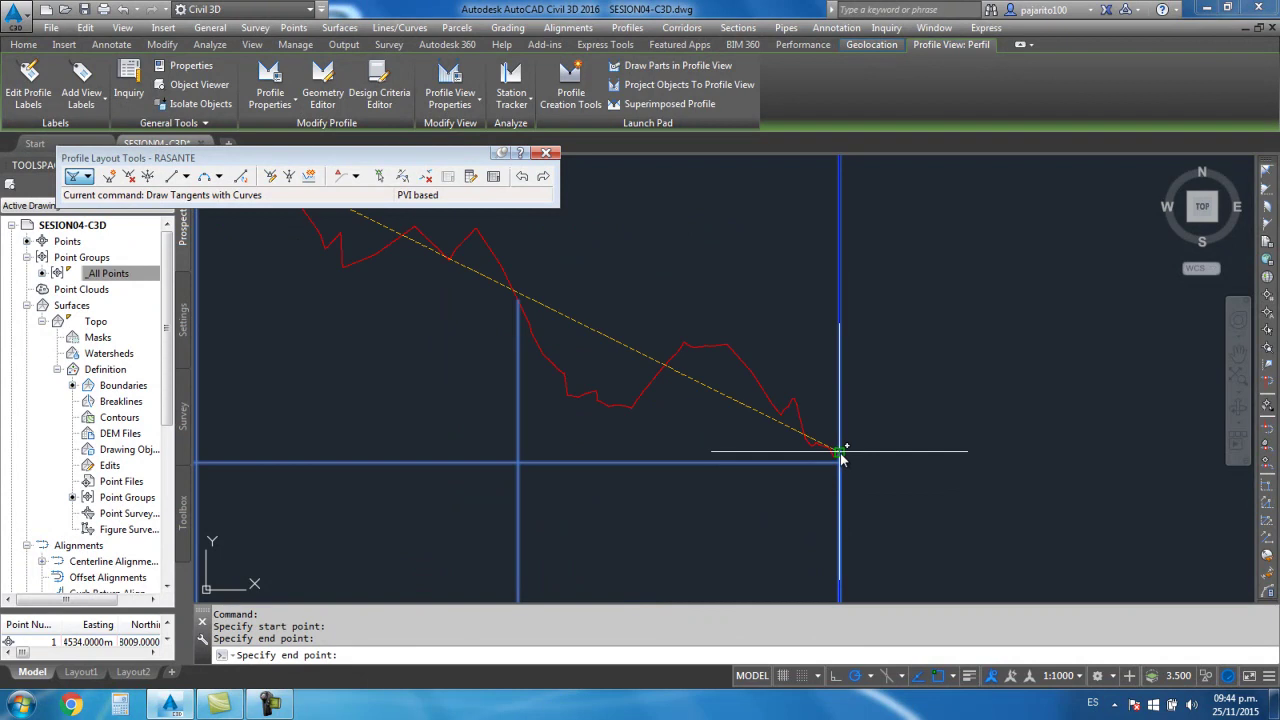
click(839, 451)
scroll(840, 449, down, 2)
key(Return)
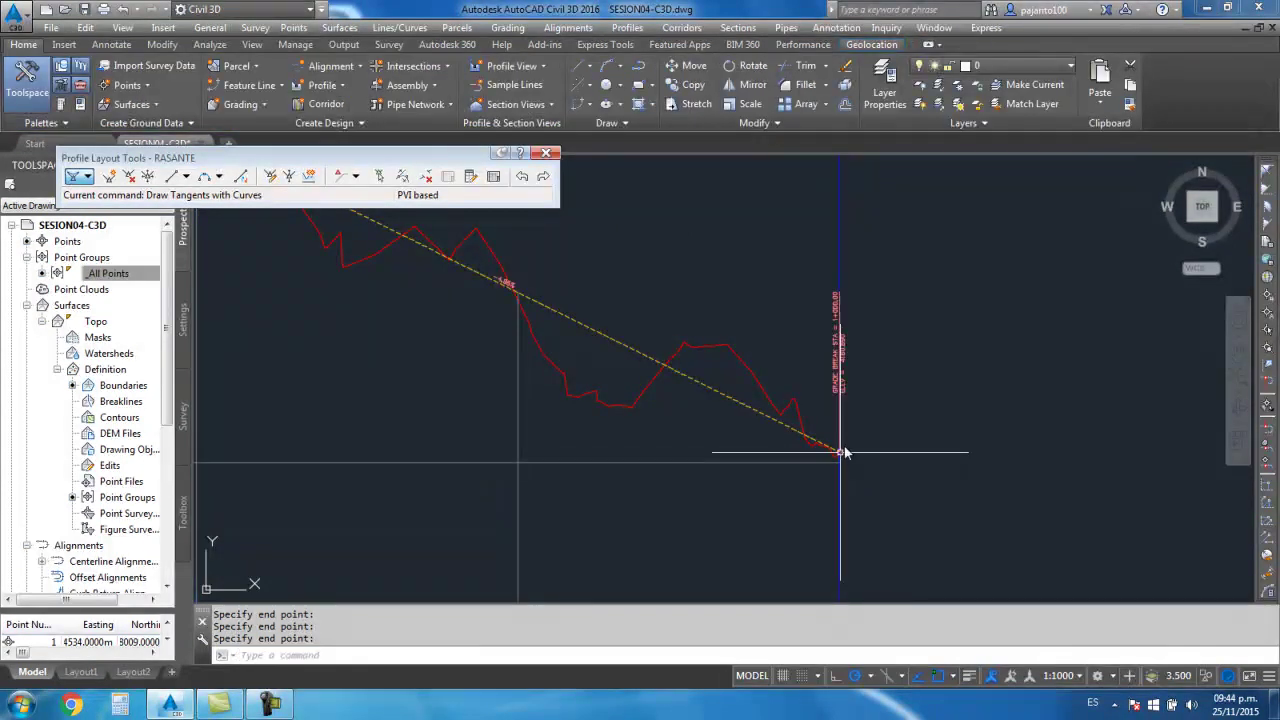
scroll(785, 406, down, 2)
Select the crest curve label and cancel the accidental grip stretch
click(668, 240)
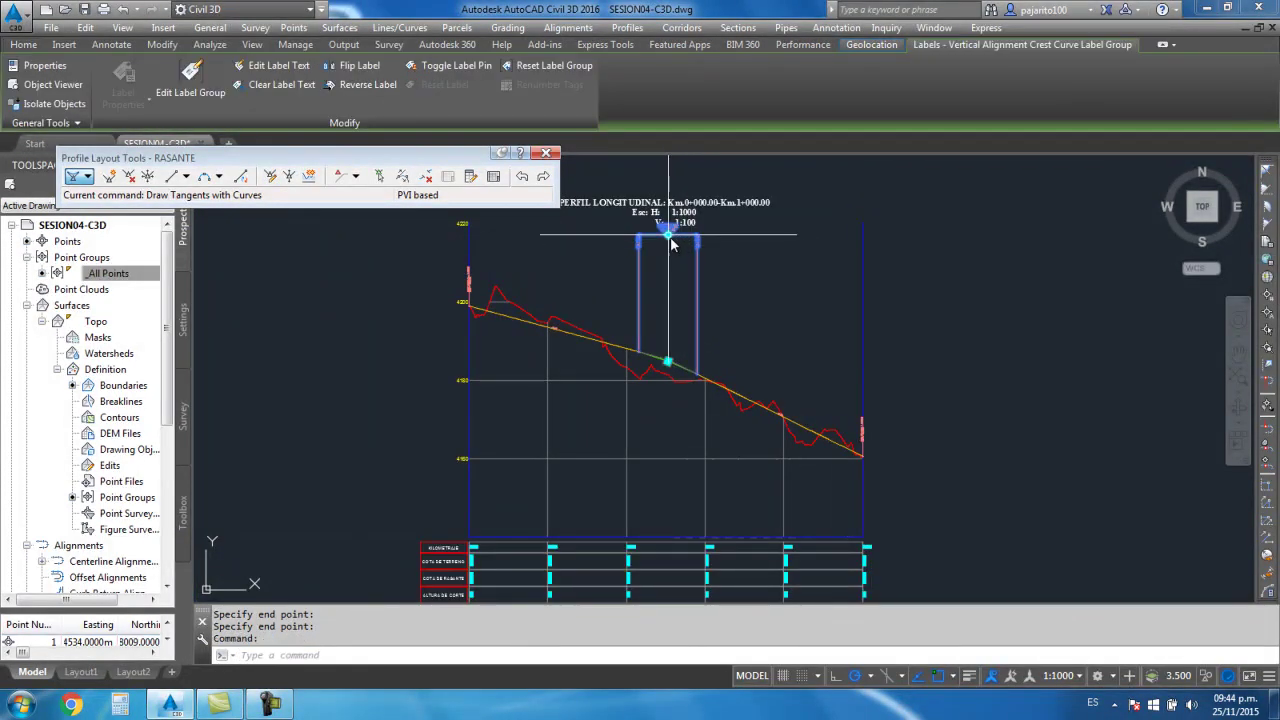
click(668, 230)
key(Escape)
scroll(720, 315, up, 2)
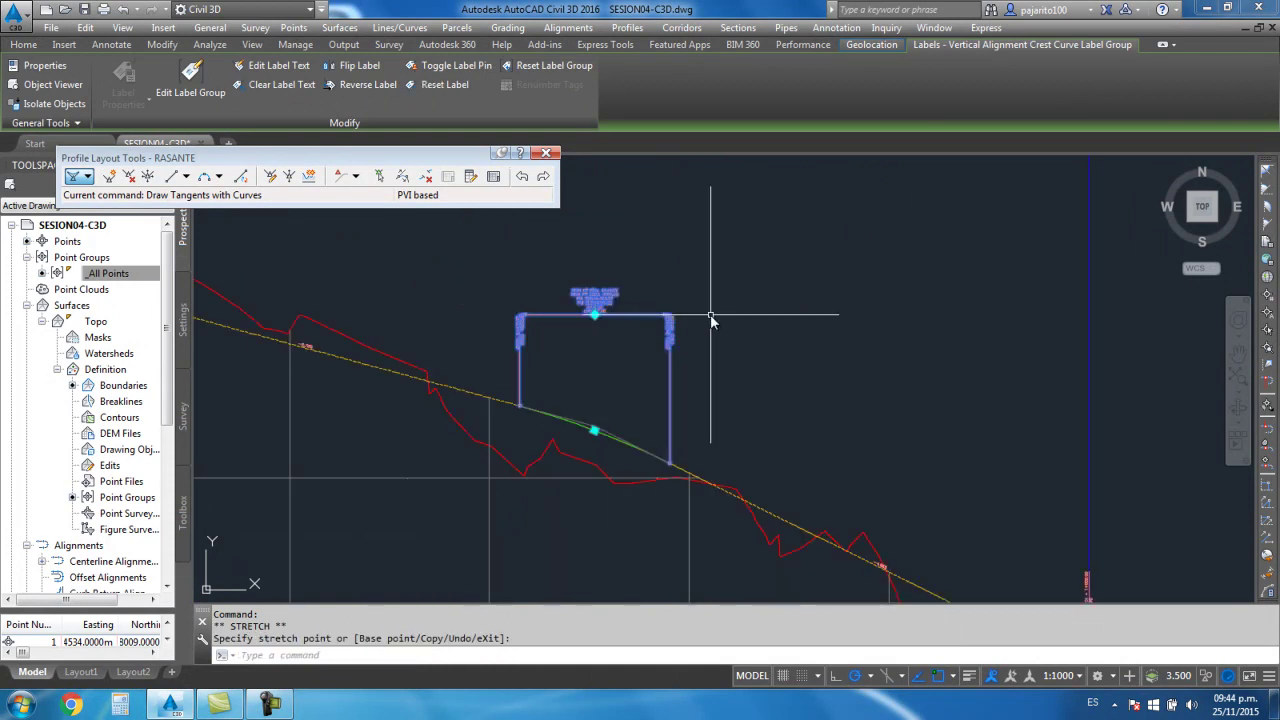
scroll(601, 282, up, 3)
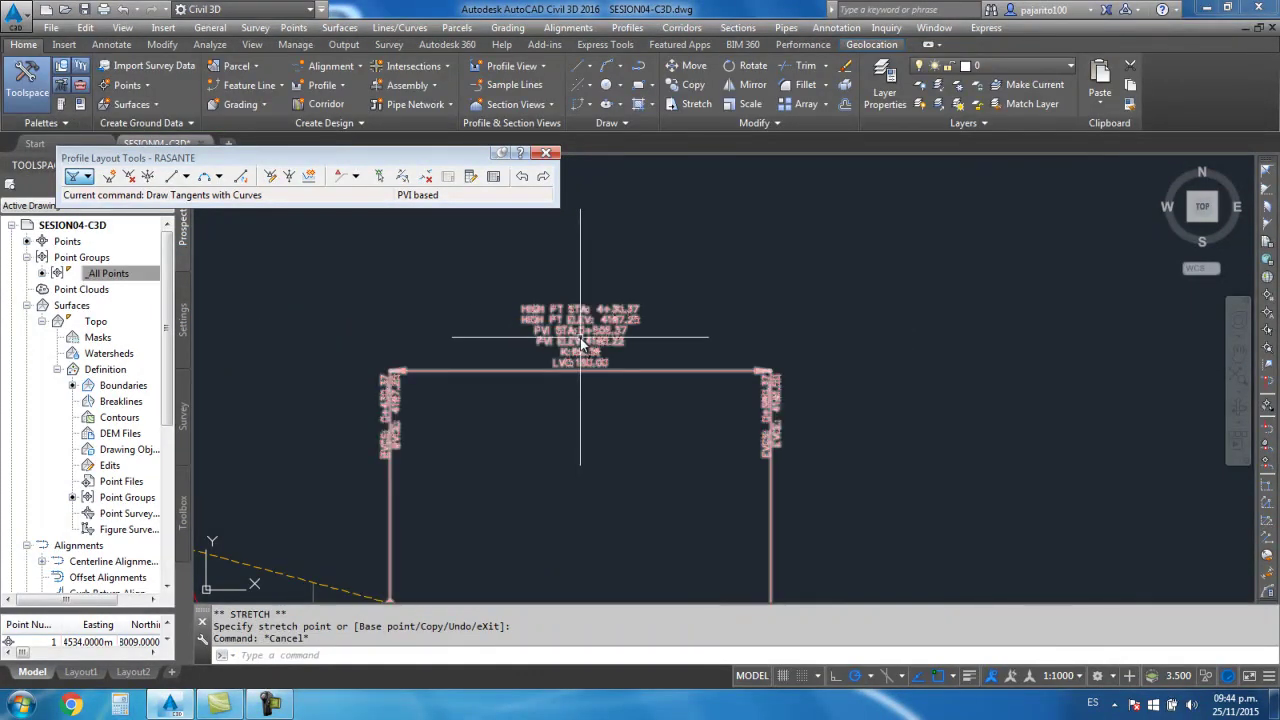
Set RASANTE's crest curve labels to the Curva Convexa style
click(596, 330)
right_click(581, 342)
click(788, 680)
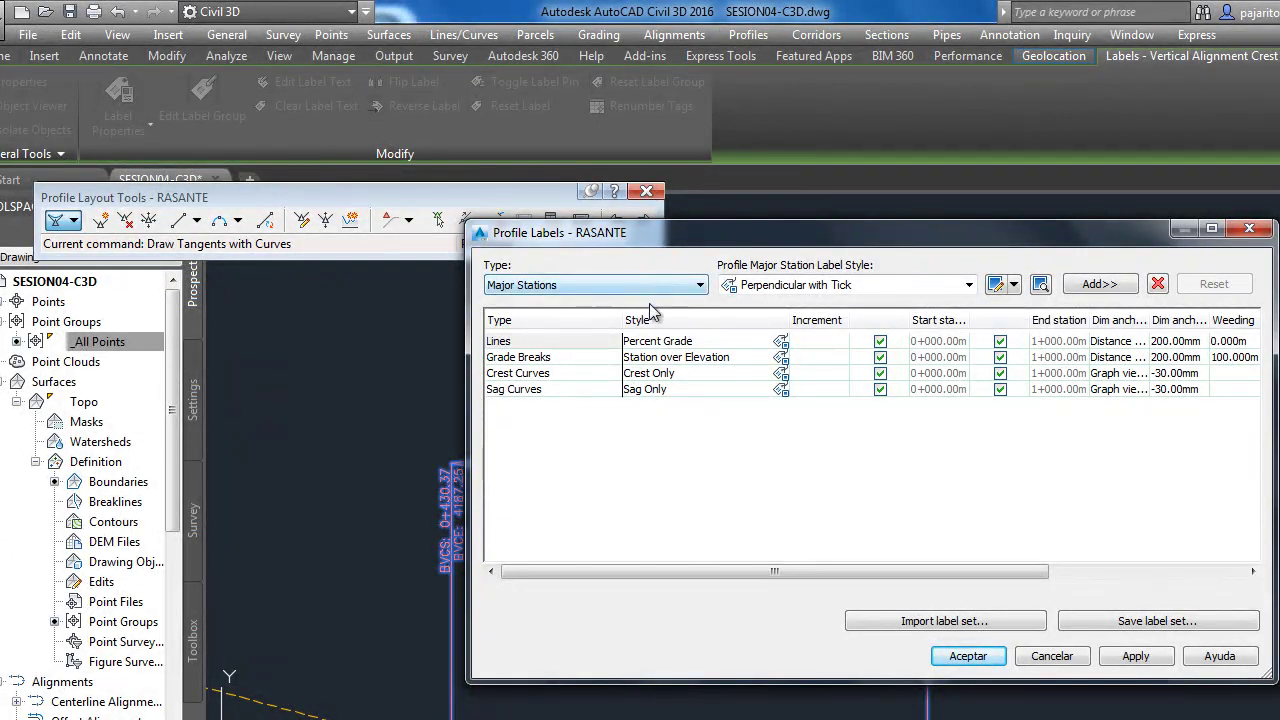
click(680, 376)
click(780, 376)
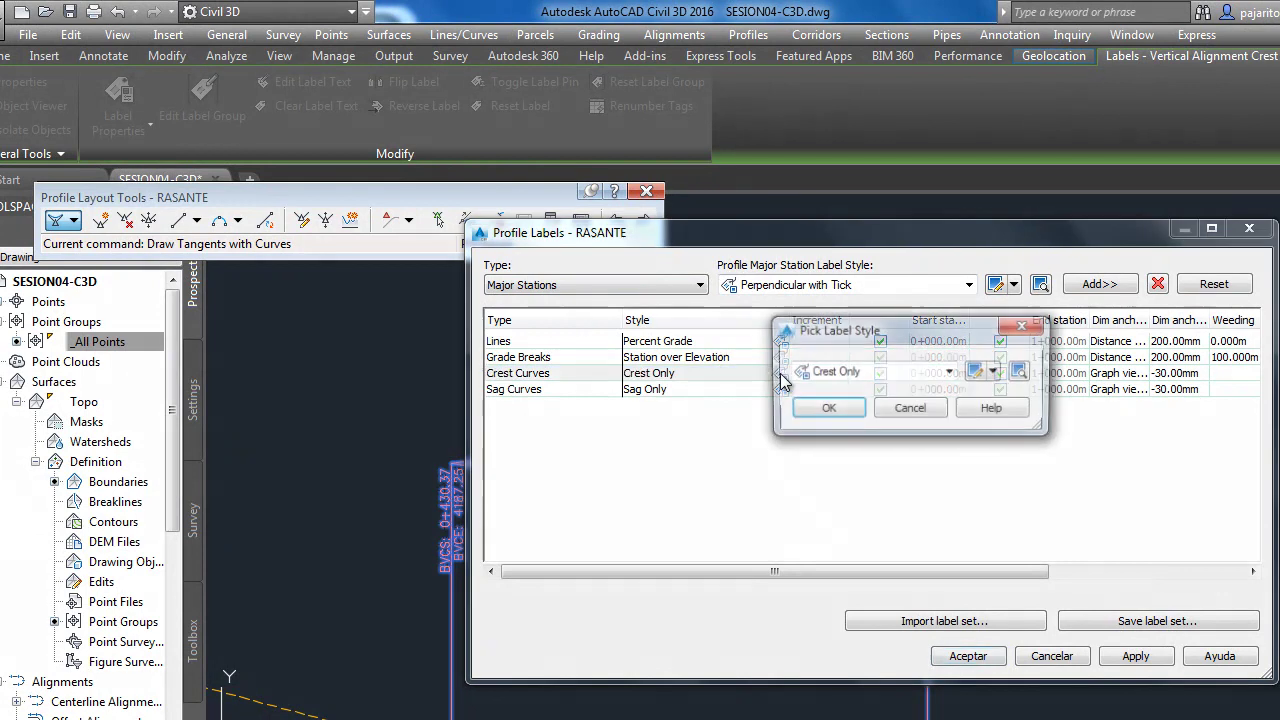
click(950, 372)
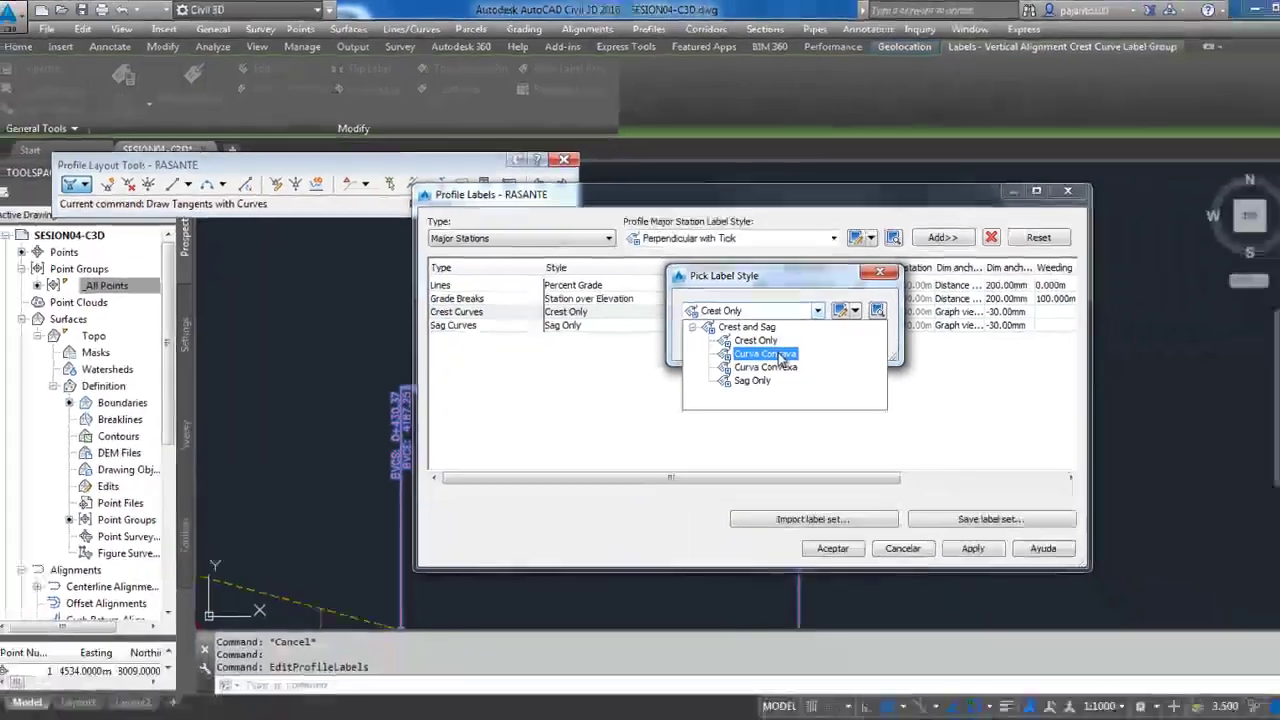
click(887, 439)
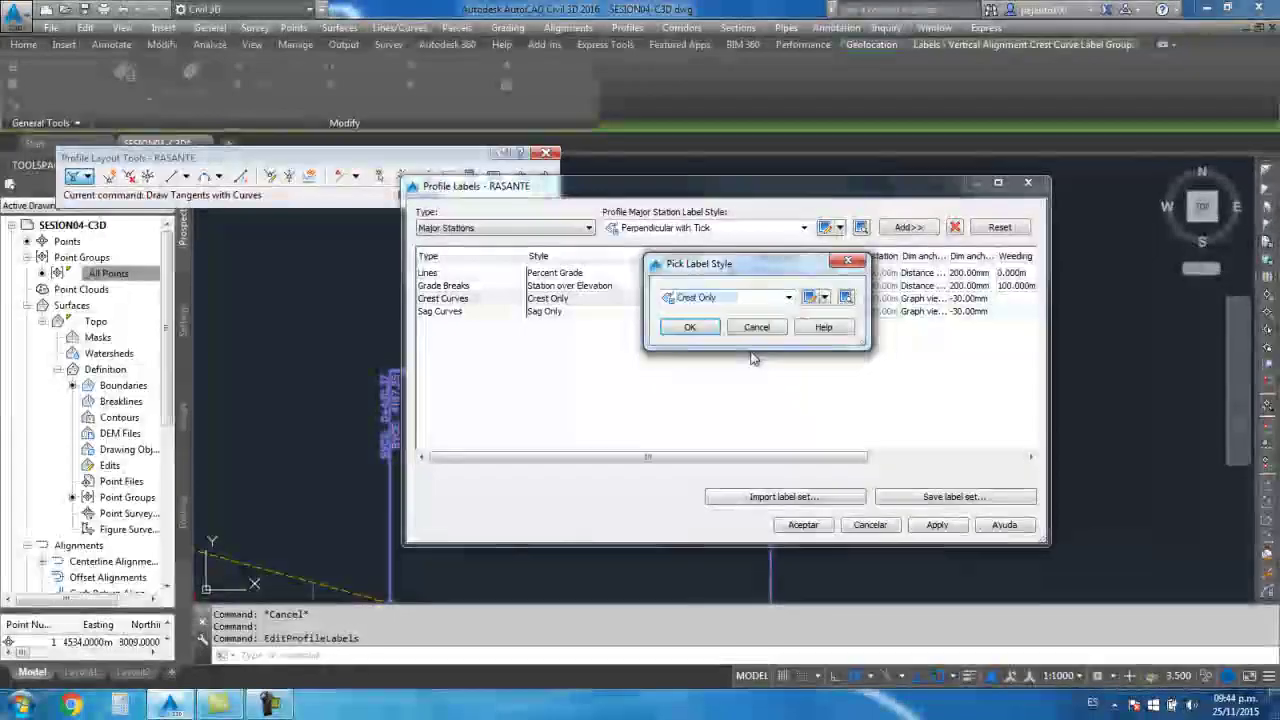
click(691, 330)
Set the sag curve labels to the Curva Concava style and apply the label changes
click(651, 311)
click(651, 311)
click(789, 299)
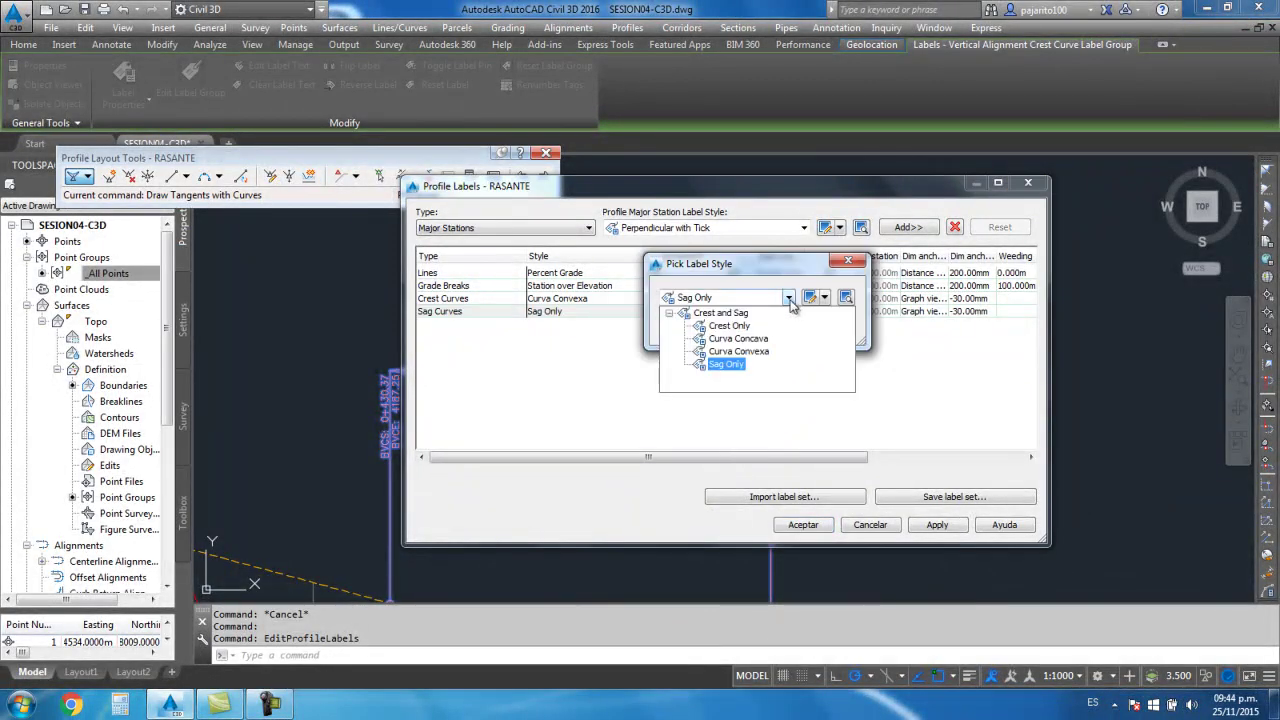
click(740, 339)
click(689, 330)
click(800, 522)
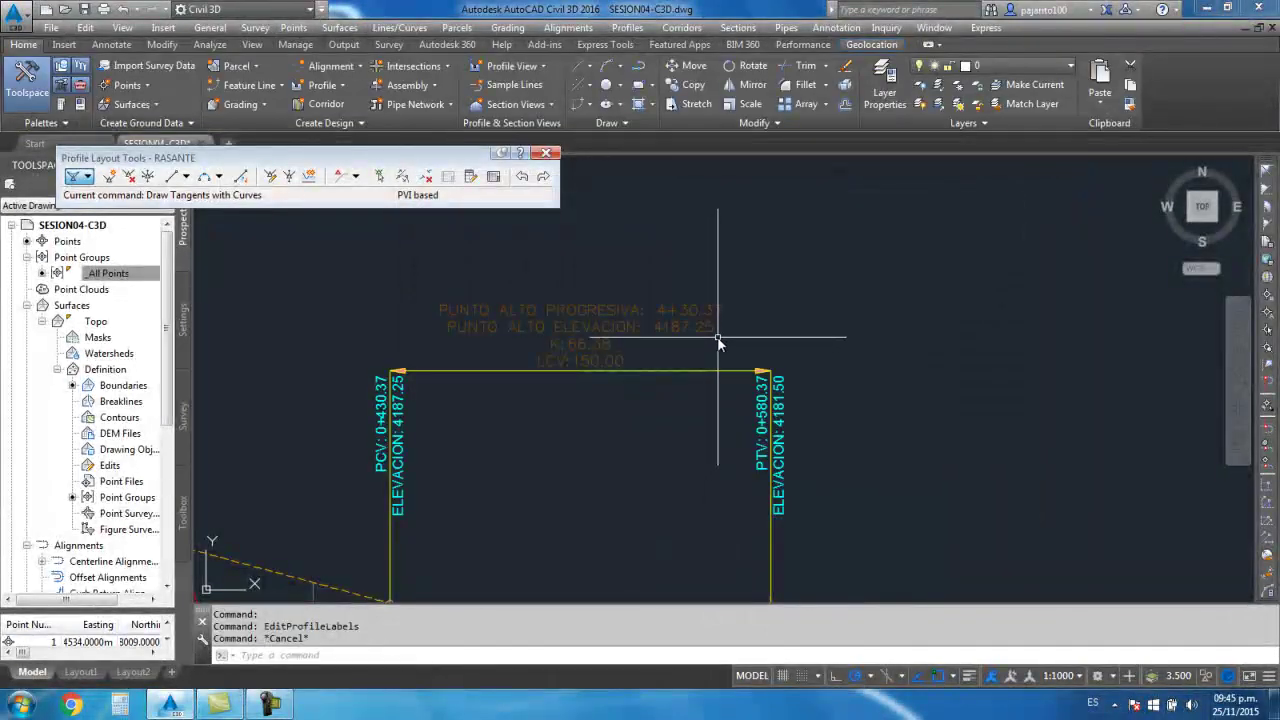
Close the profile layout tools and delete the stray label at the profile start
scroll(717, 340, down, 5)
scroll(711, 383, up, 2)
click(546, 152)
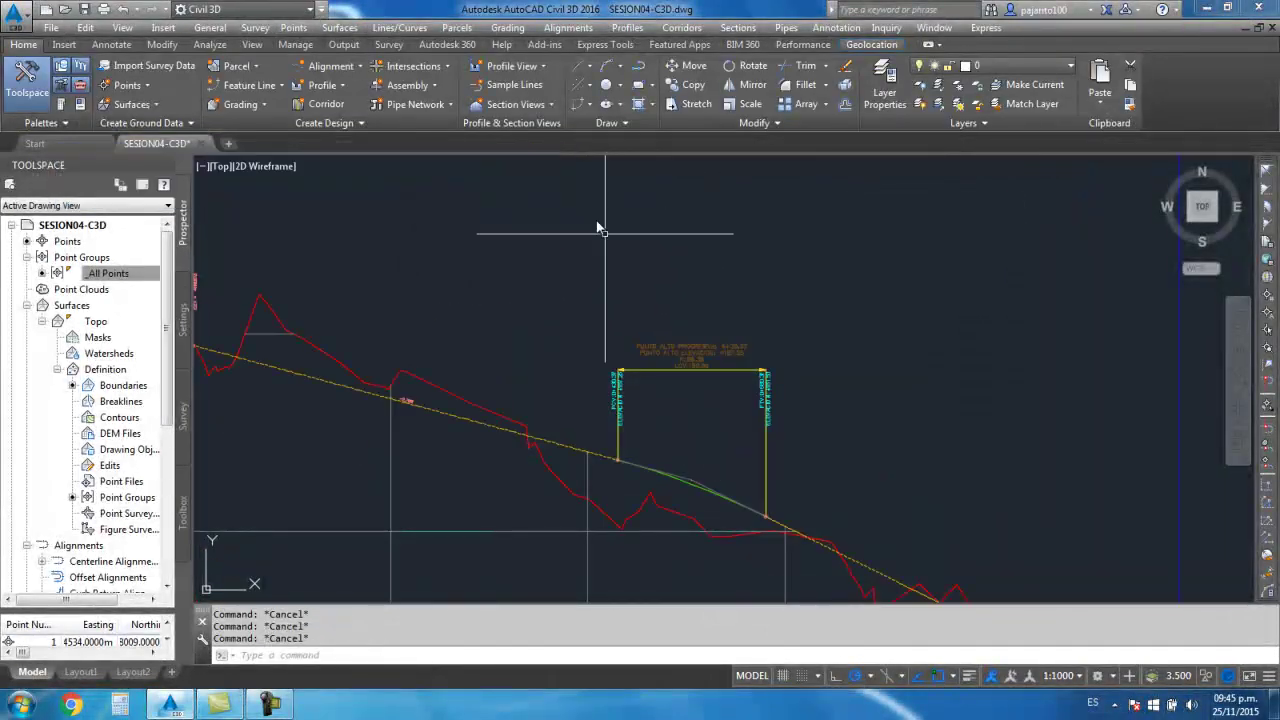
scroll(650, 263, down, 3)
scroll(650, 270, up, 4)
scroll(636, 287, down, 1)
scroll(636, 287, up, 2)
scroll(620, 282, down, 5)
scroll(560, 300, down, 1)
scroll(418, 308, up, 4)
click(416, 300)
key(Delete)
In the Perfil view's bands, set the third and fourth bands' second profile to RASANTE
scroll(436, 328, down, 3)
scroll(500, 510, up, 3)
scroll(500, 471, up, 2)
click(491, 443)
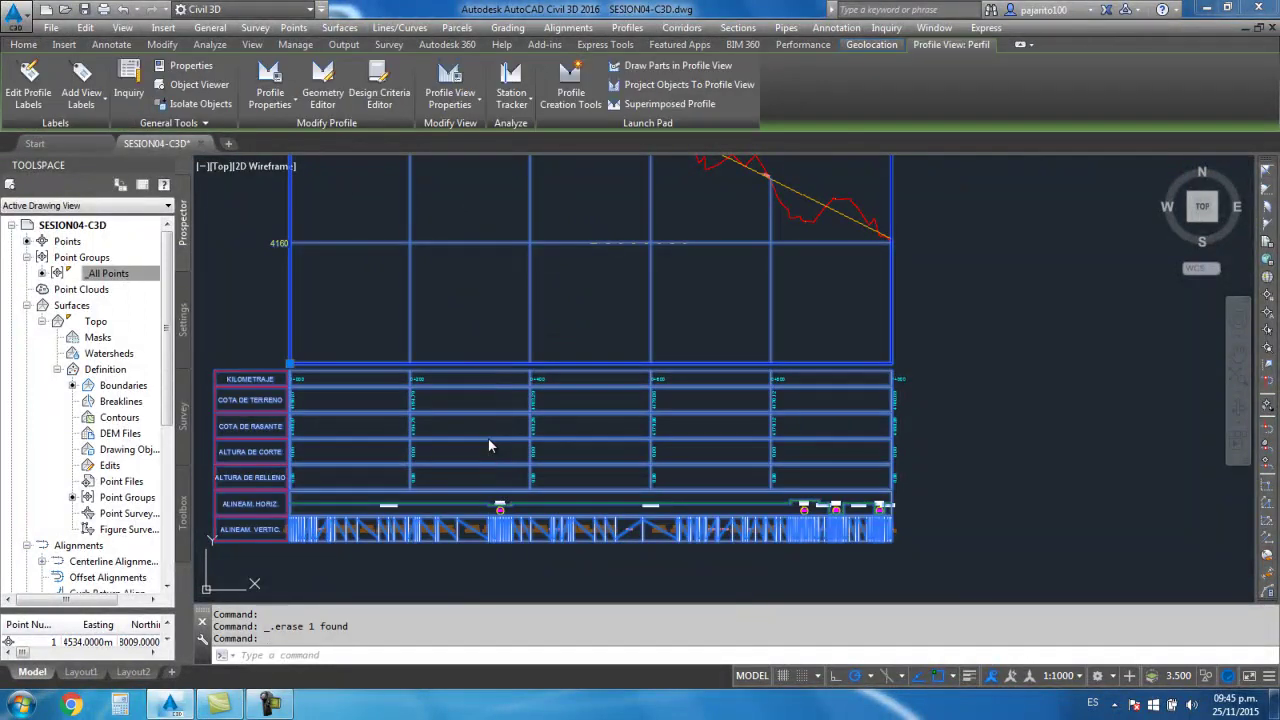
right_click(489, 445)
click(580, 606)
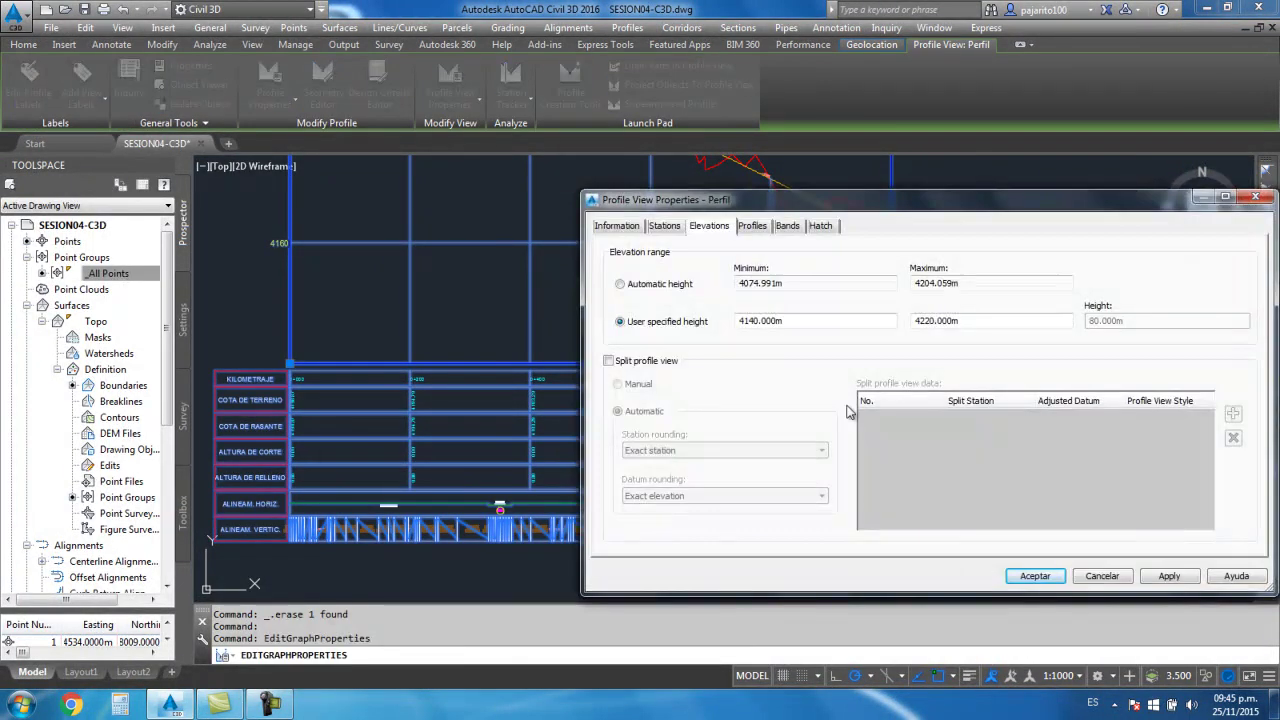
click(787, 226)
drag(790, 199, 494, 155)
drag(708, 455, 885, 446)
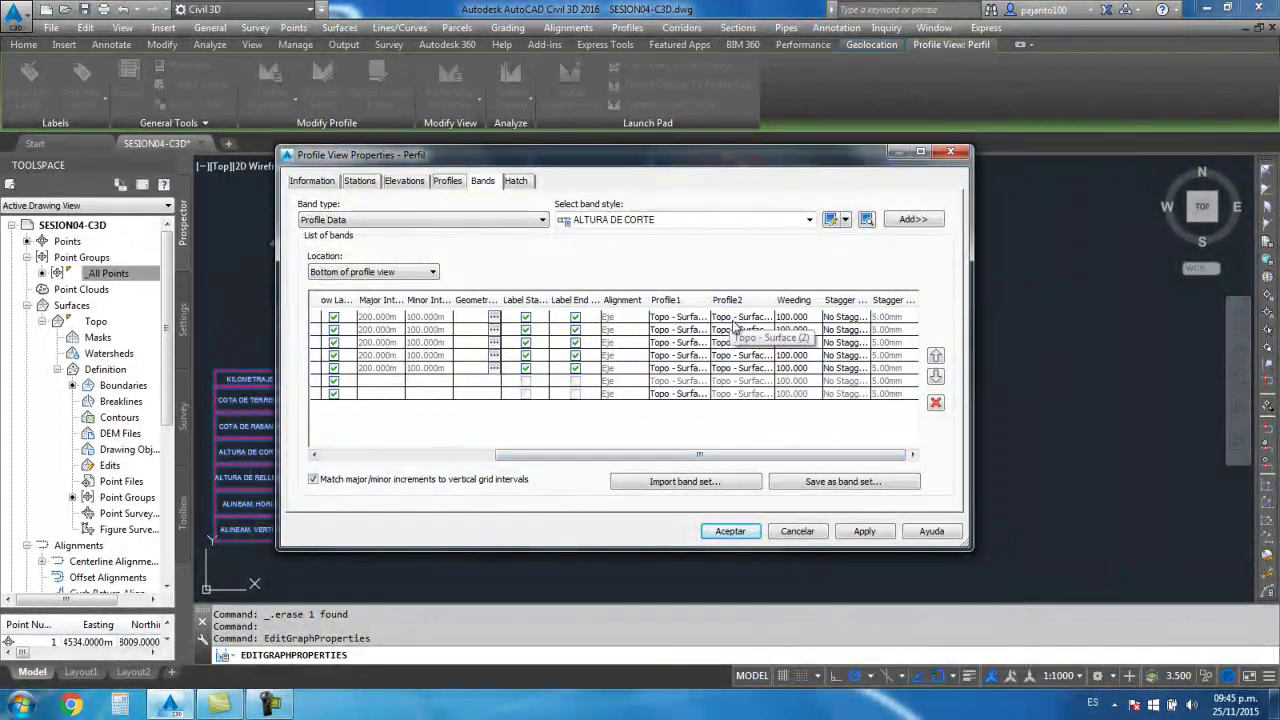
click(737, 342)
click(745, 358)
click(745, 358)
click(745, 381)
Set the fifth band's second profile and the vertical geometry band's profile to RASANTE, then apply
click(745, 368)
click(745, 370)
click(735, 395)
click(680, 394)
click(680, 394)
click(680, 412)
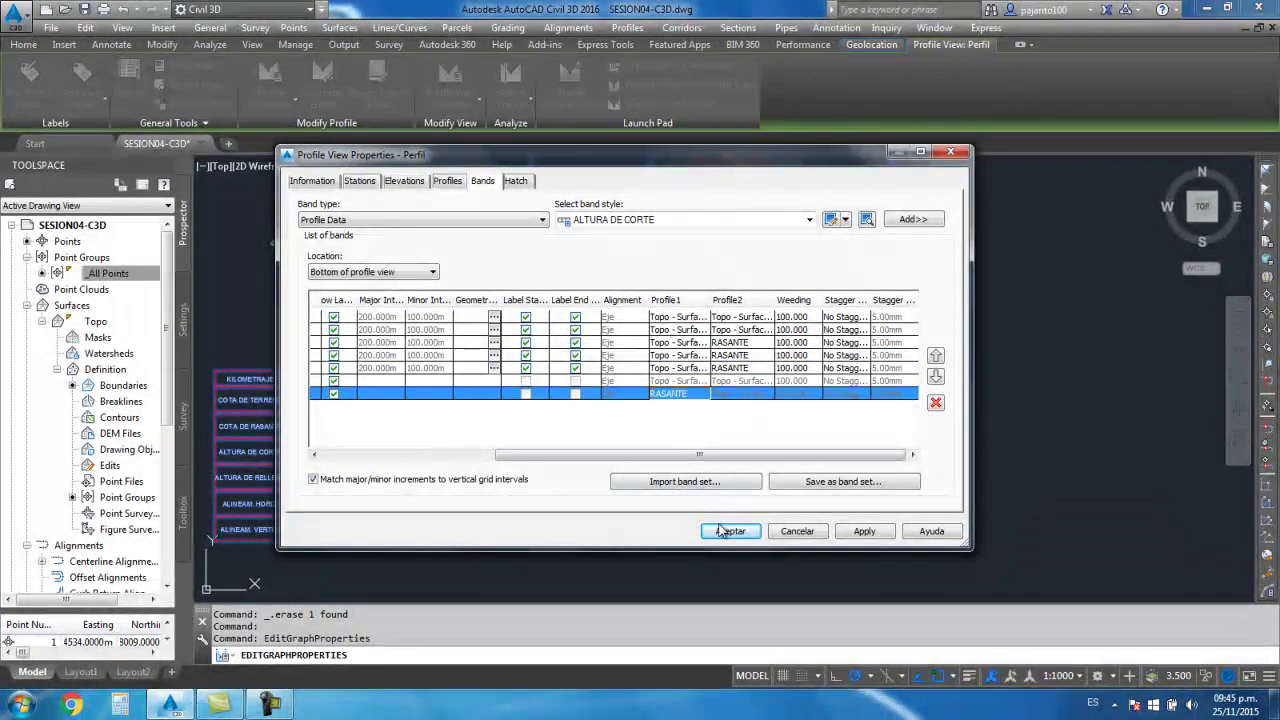
click(722, 531)
scroll(729, 366, down, 3)
scroll(701, 276, up, 2)
scroll(700, 276, down, 4)
scroll(740, 380, up, 4)
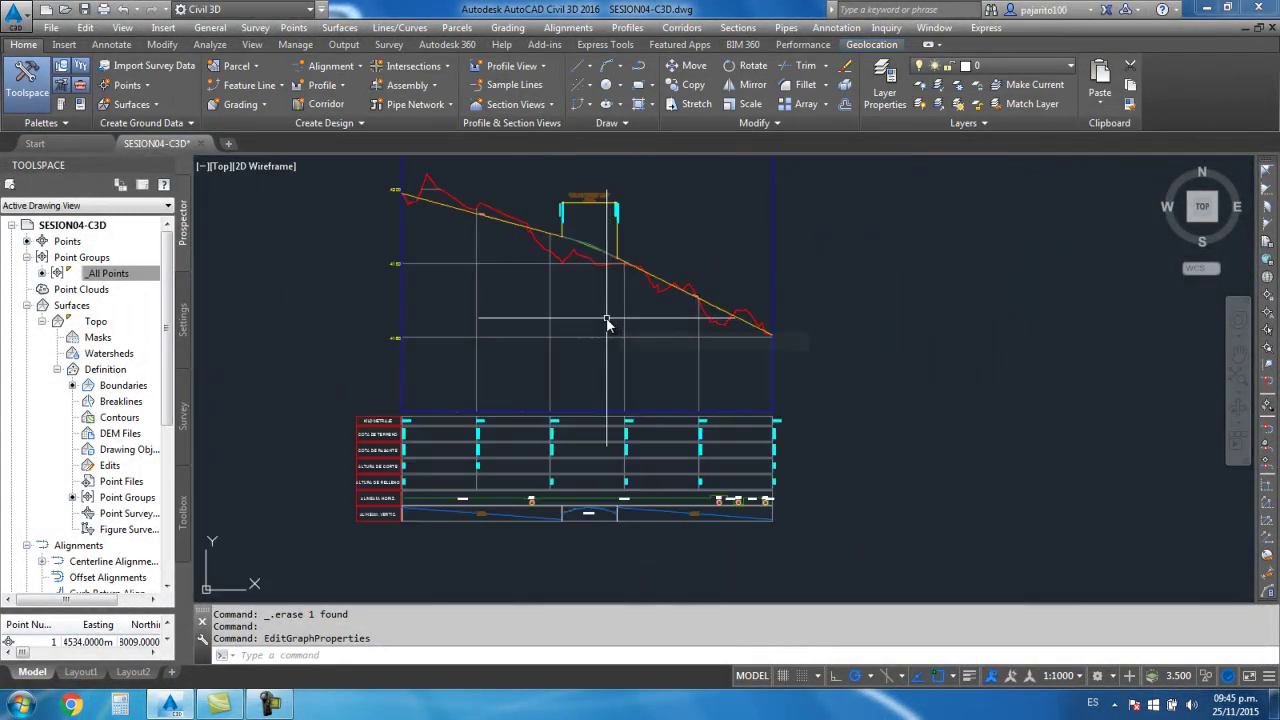
Create a profile view of Eje with default settings, then delete the oversized result
scroll(607, 322, down, 5)
scroll(640, 350, up, 5)
middle_drag(649, 366, 502, 377)
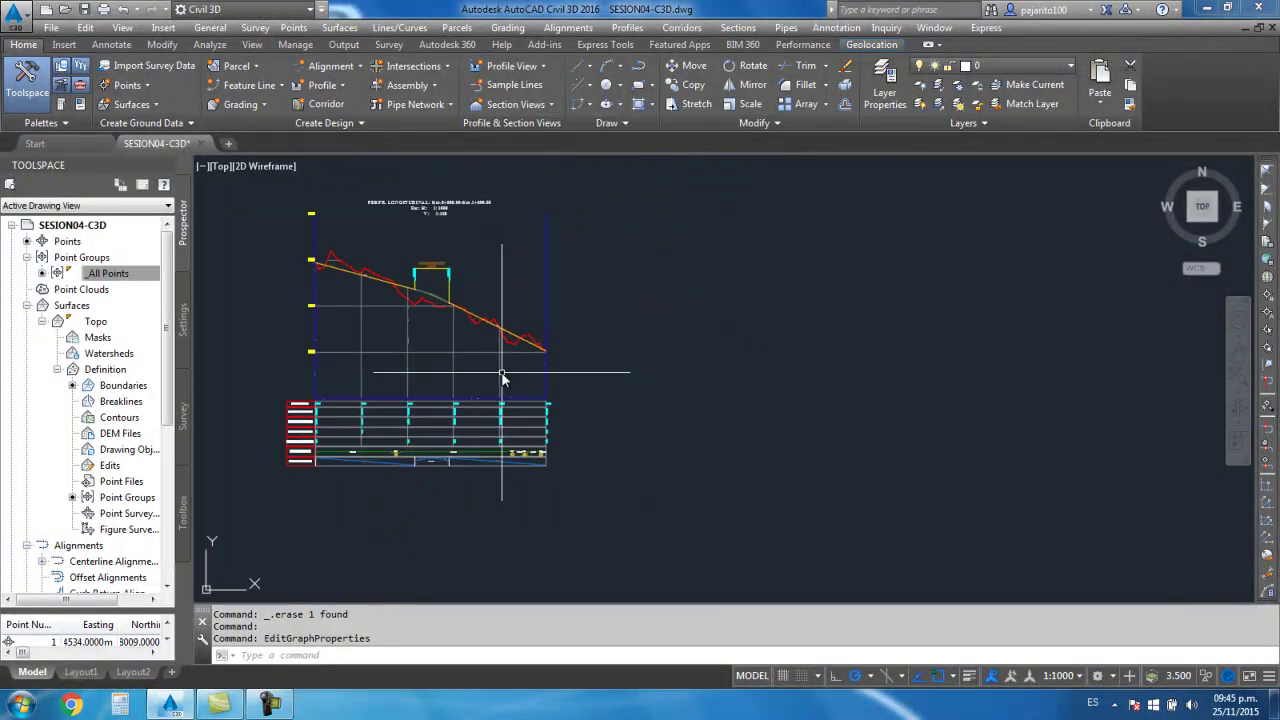
click(341, 86)
click(335, 105)
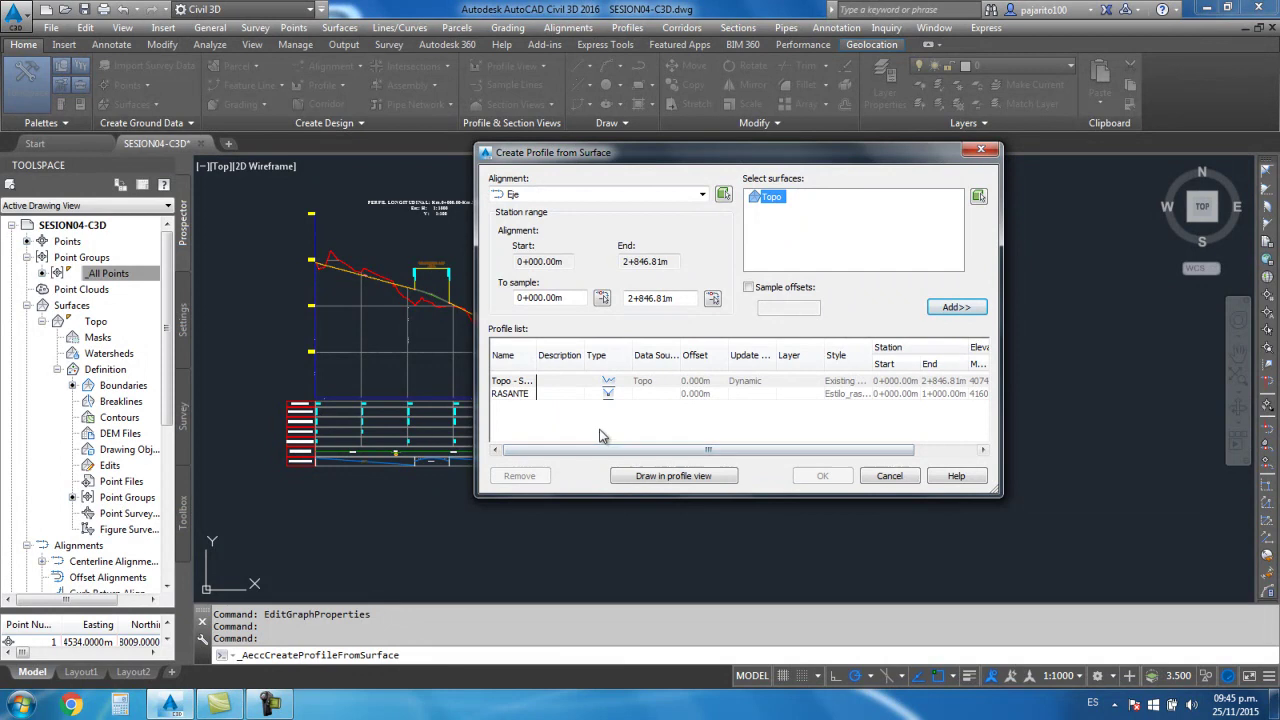
click(673, 476)
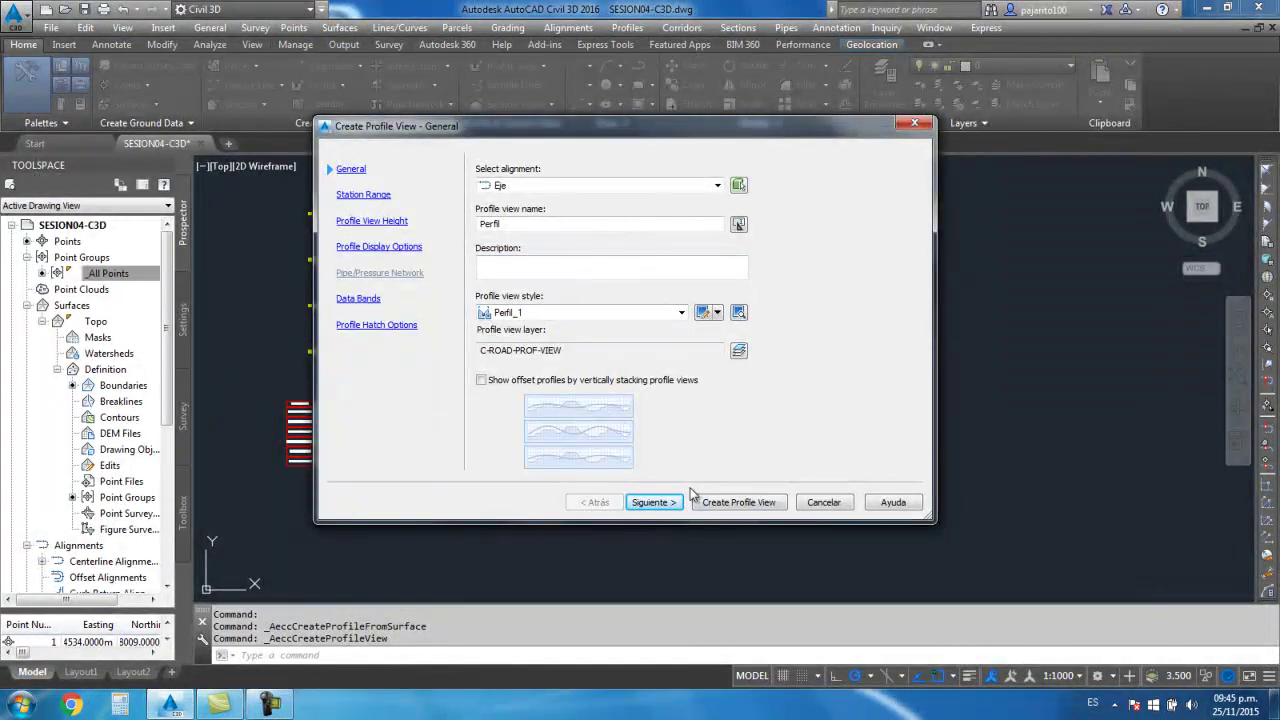
click(736, 502)
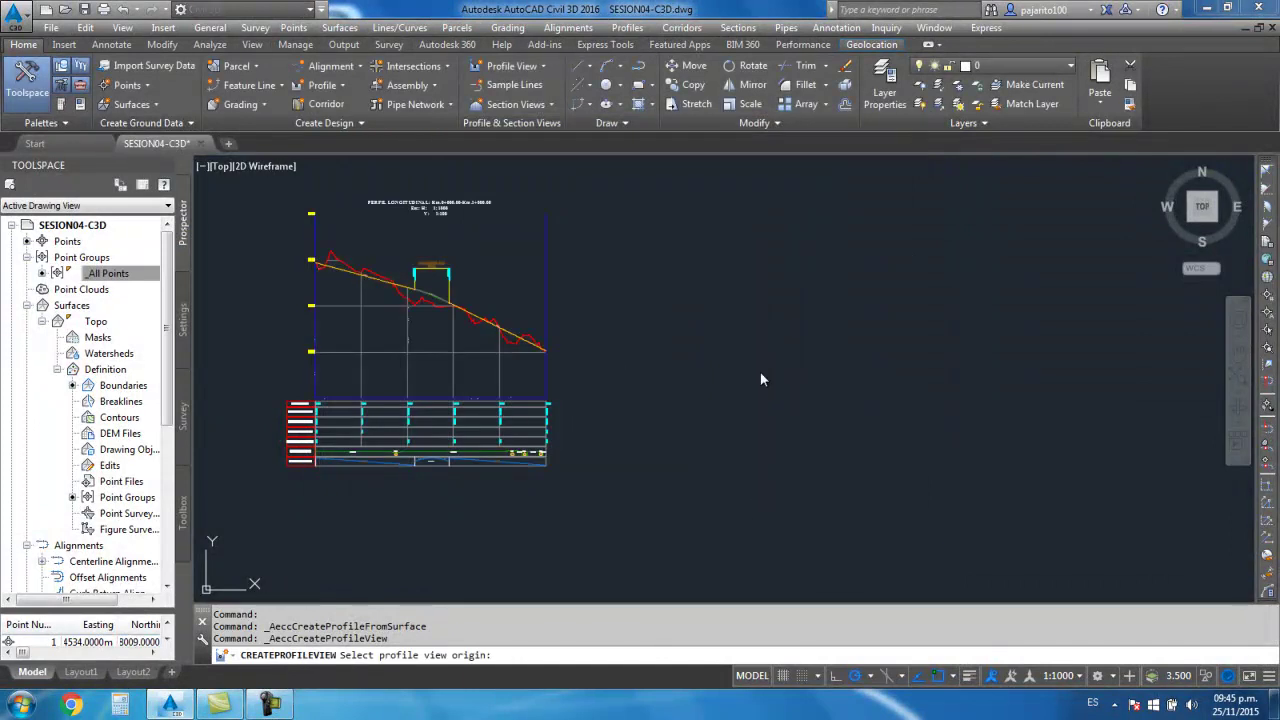
click(760, 378)
scroll(700, 400, down, 2)
scroll(660, 425, down, 2)
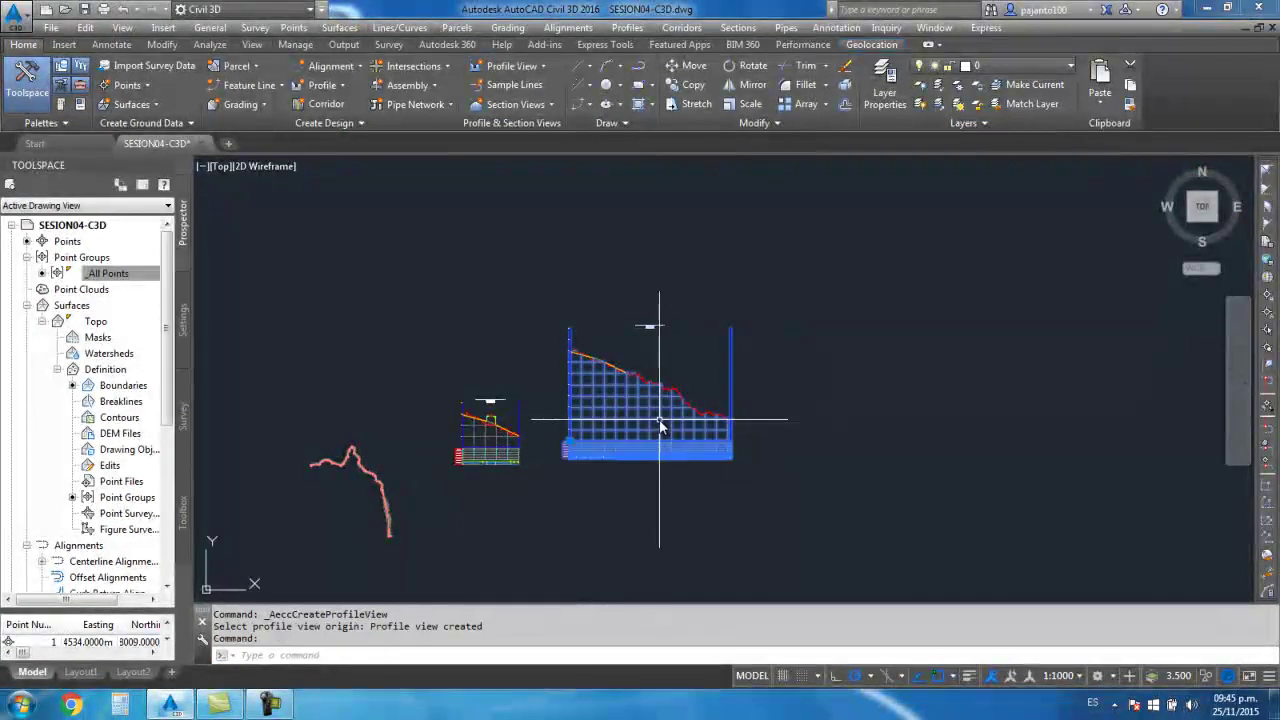
click(660, 425)
key(Delete)
Rerun the profile view wizard with a user-specified station range ending at 2000
scroll(500, 423, up, 5)
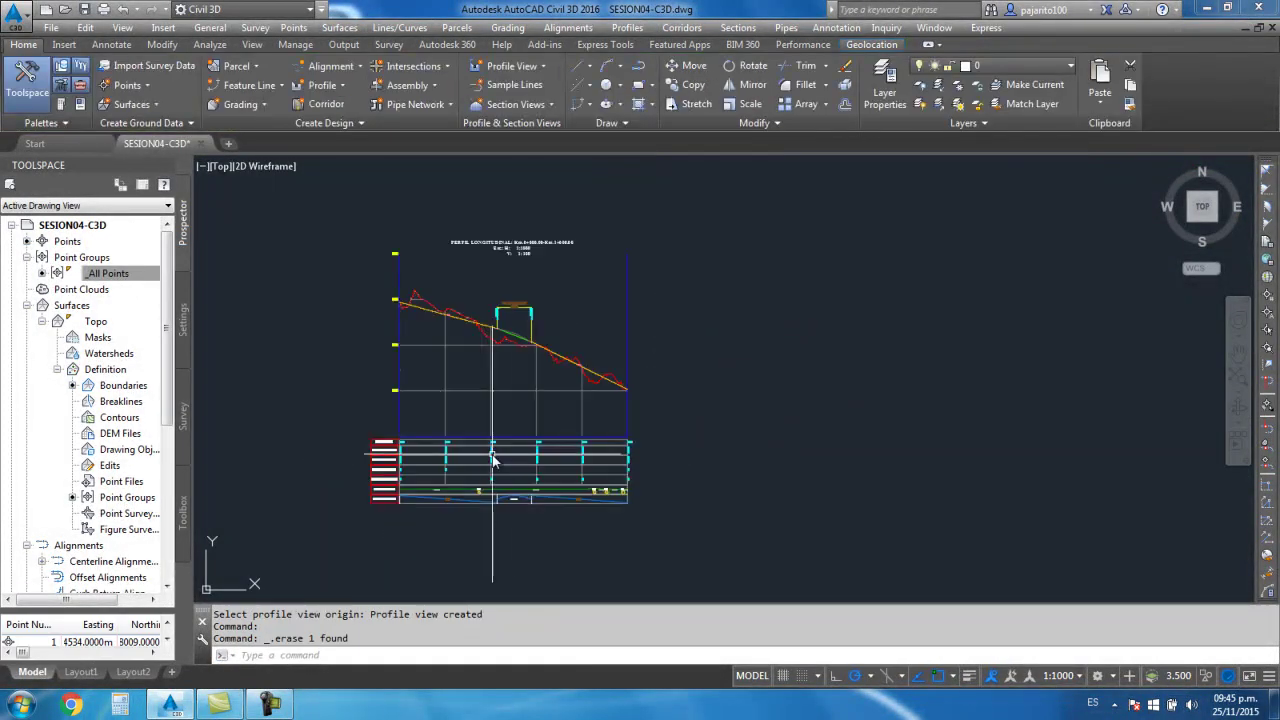
scroll(478, 352, up, 1)
click(322, 85)
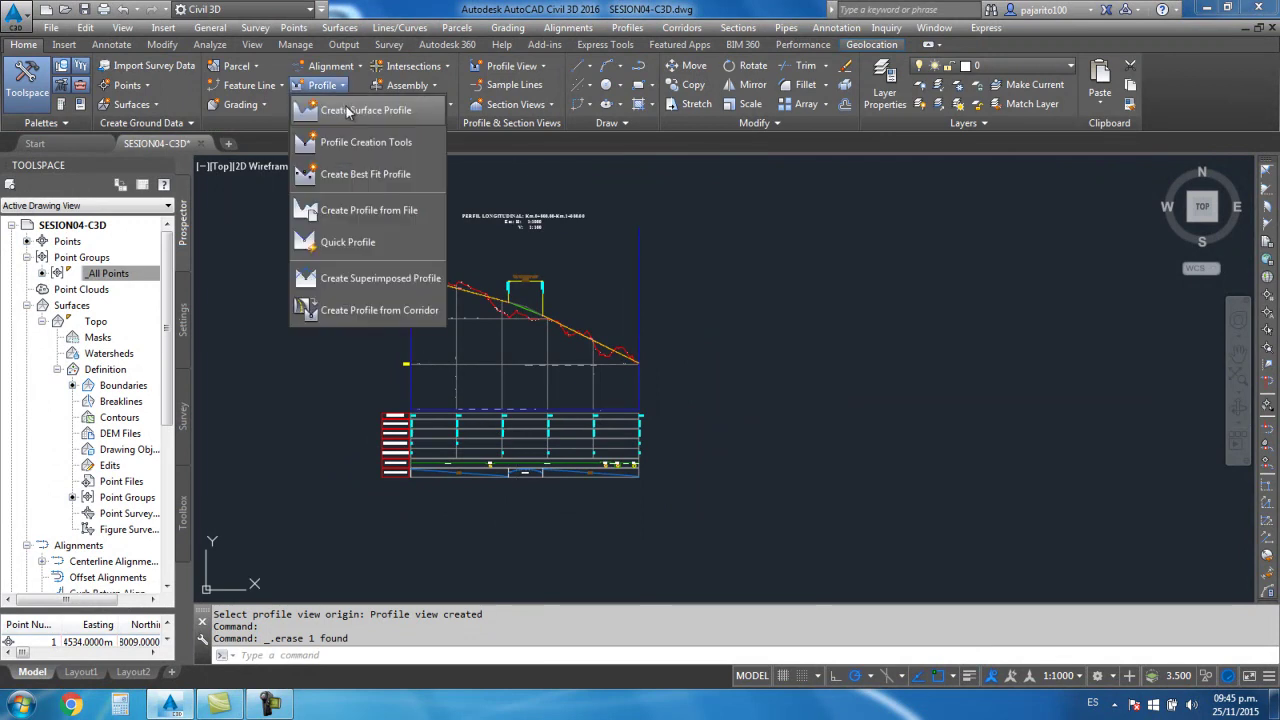
click(347, 112)
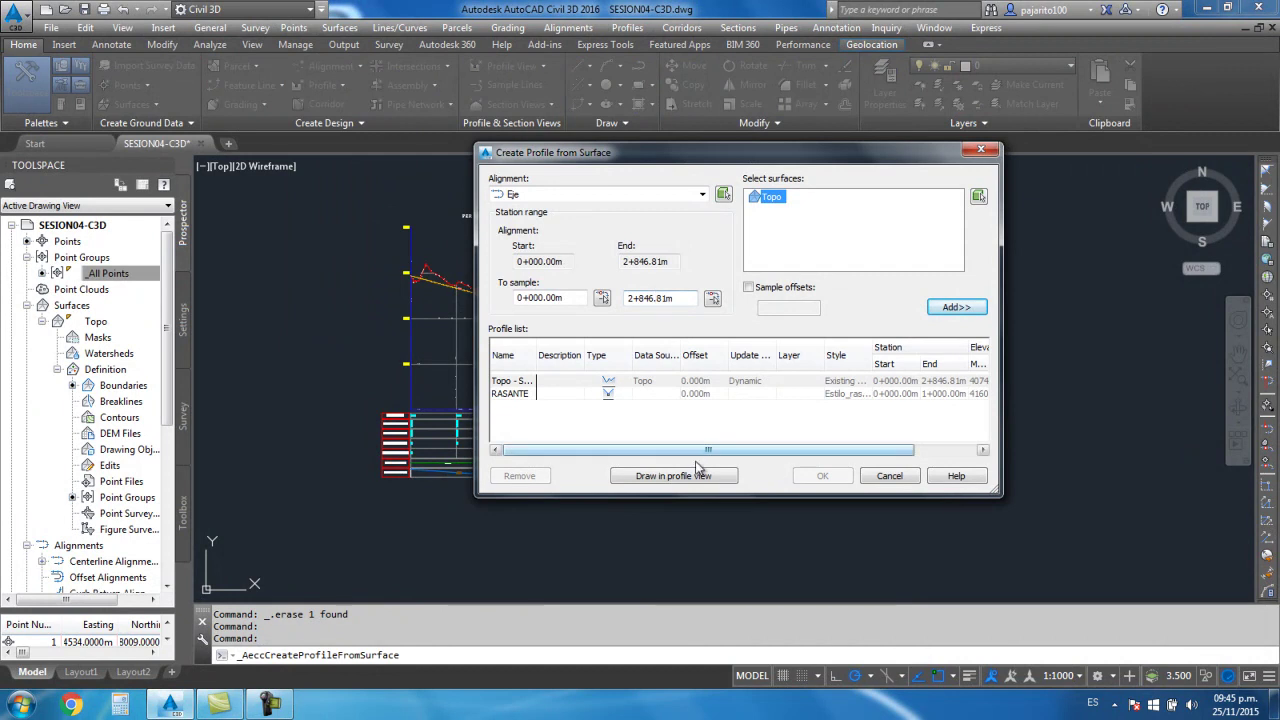
click(672, 476)
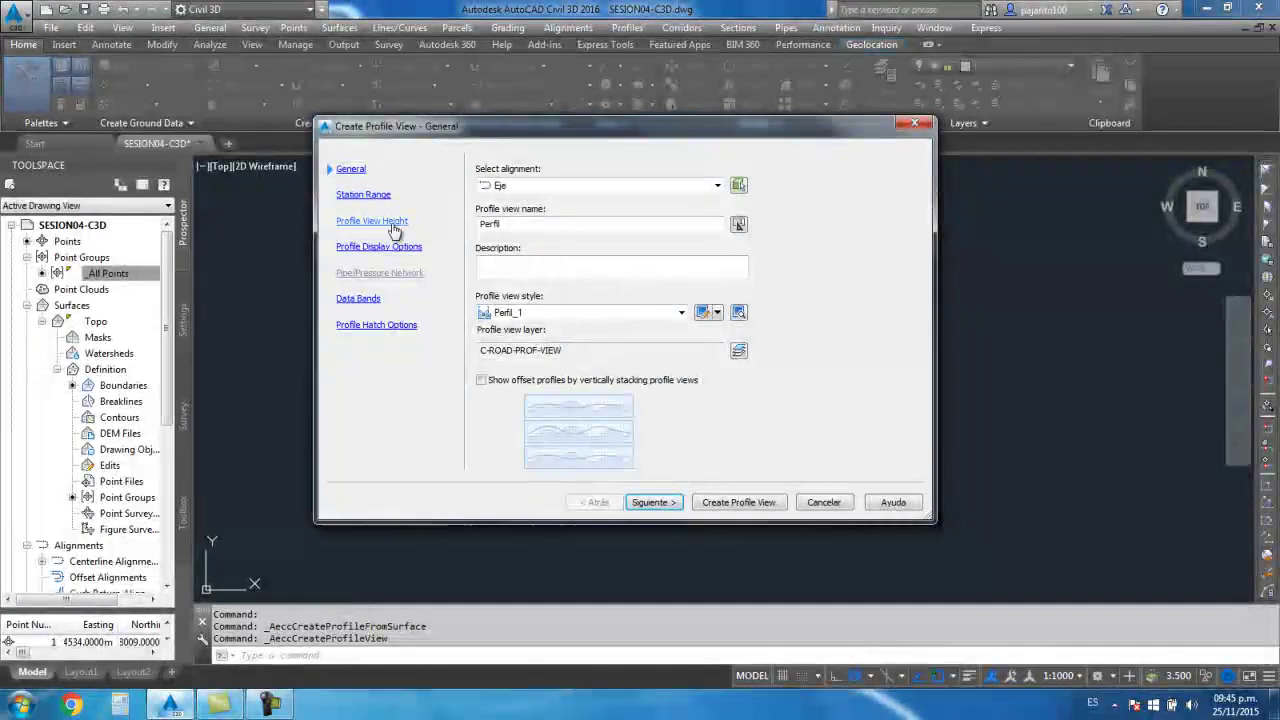
click(368, 199)
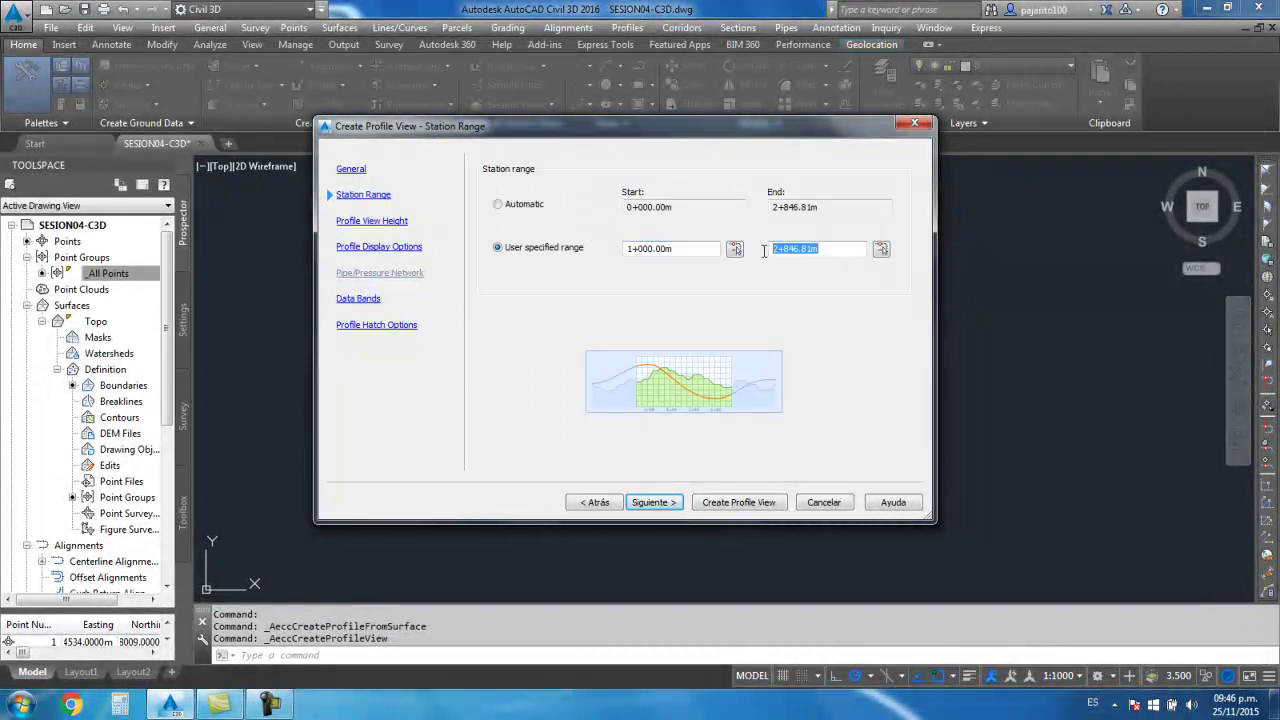
text(2000)
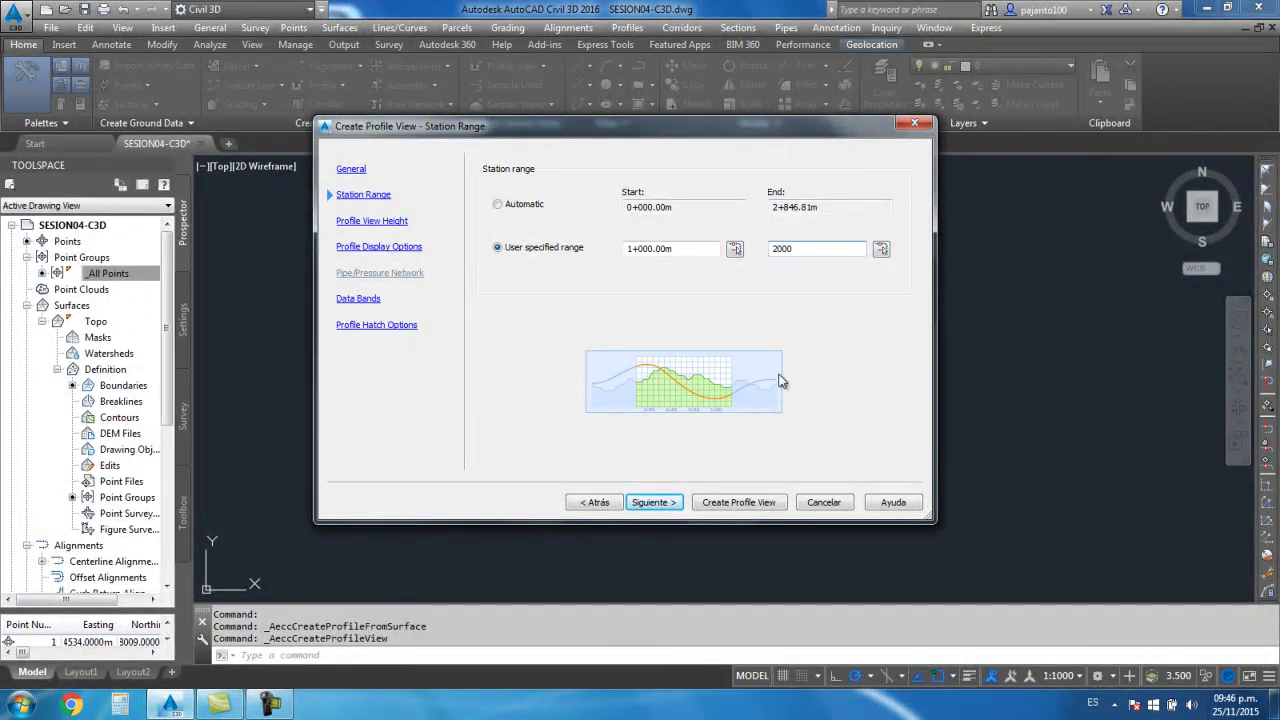
click(652, 502)
click(729, 504)
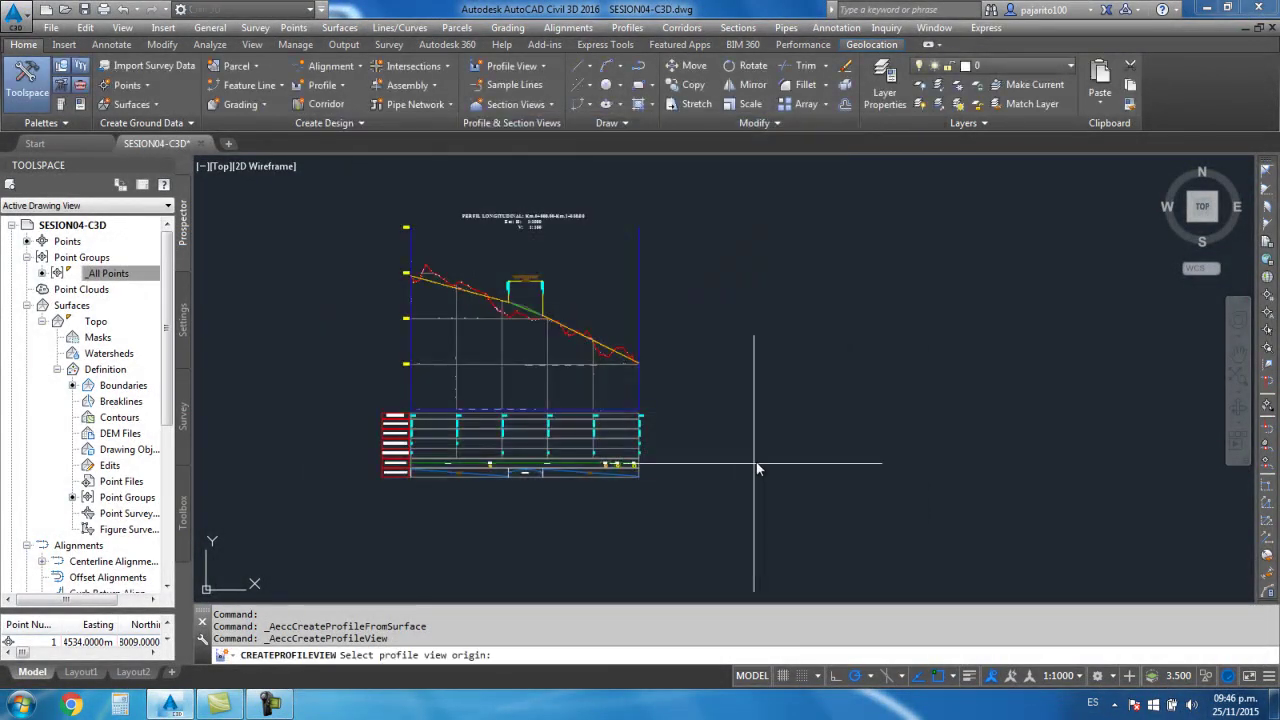
Place the new 1+000 to 2+000 profile view beside the first and select it
click(872, 421)
scroll(769, 469, down, 2)
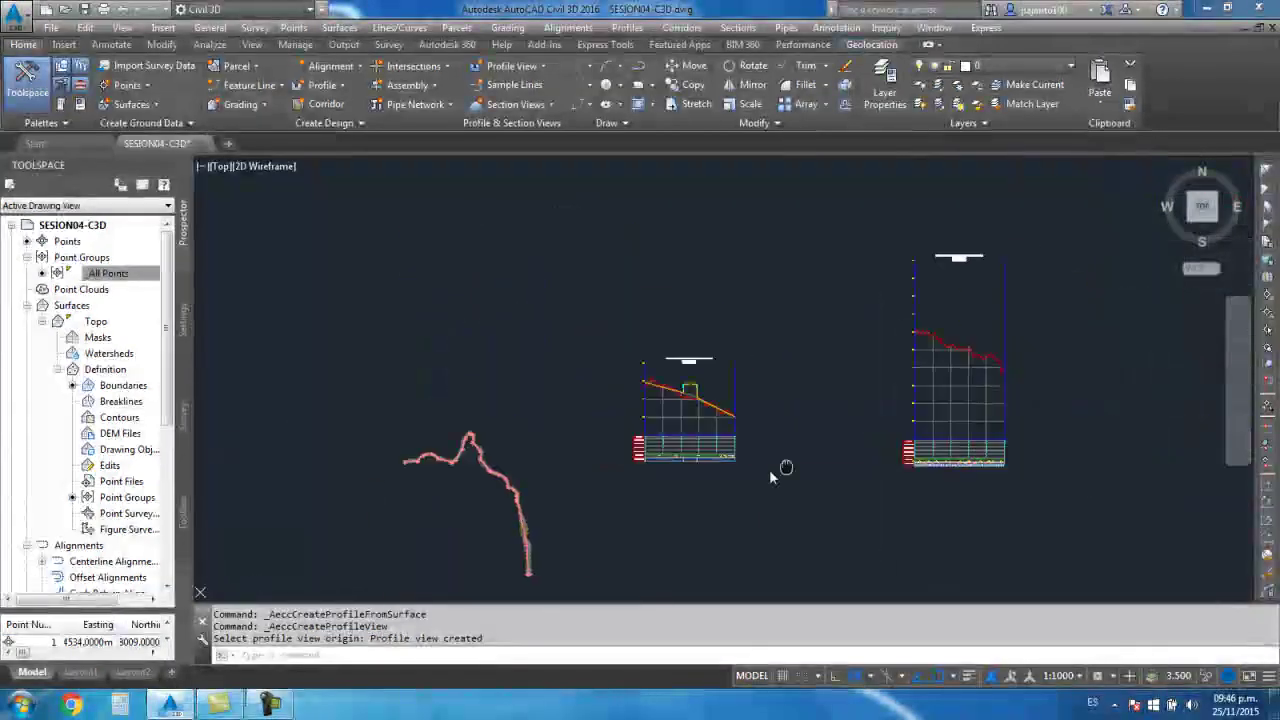
scroll(697, 399, up, 4)
scroll(697, 399, down, 2)
scroll(663, 343, up, 2)
scroll(600, 266, up, 2)
scroll(662, 364, up, 3)
scroll(620, 385, down, 2)
scroll(580, 370, down, 2)
scroll(586, 434, up, 2)
click(566, 464)
Switch the new profile view to a user-specified elevation range and check its band tables
right_click(567, 465)
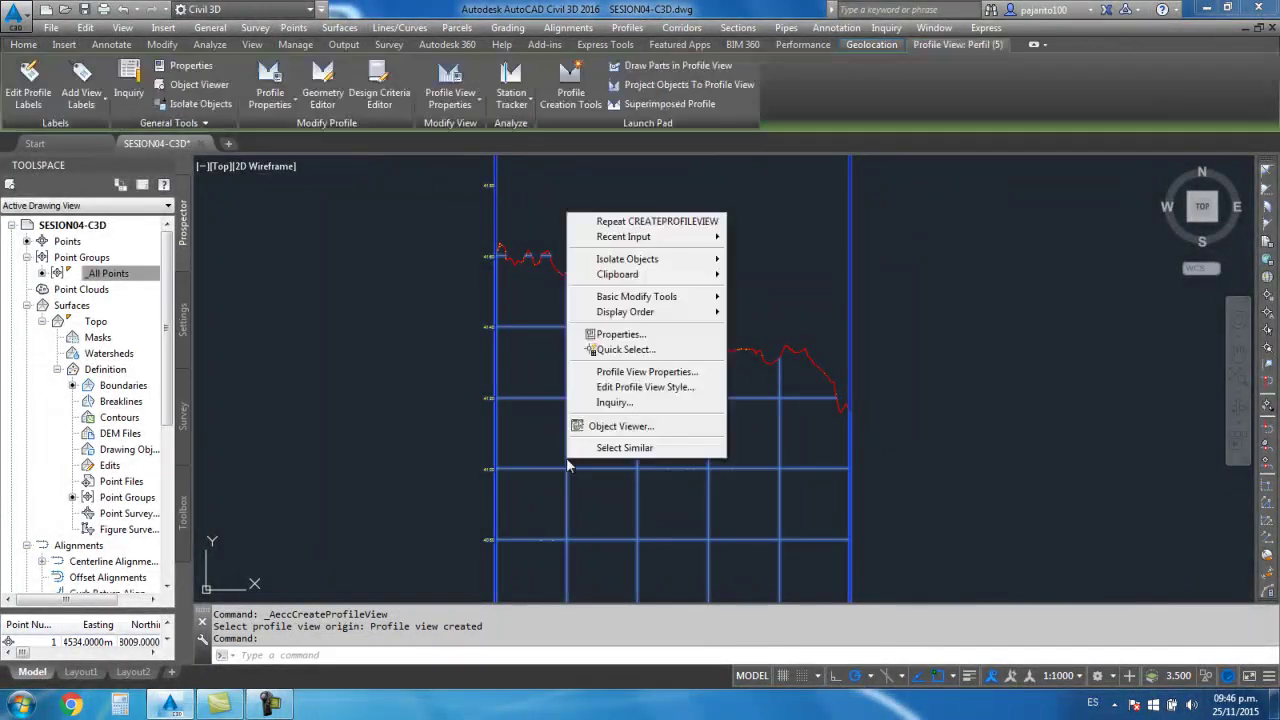
click(645, 371)
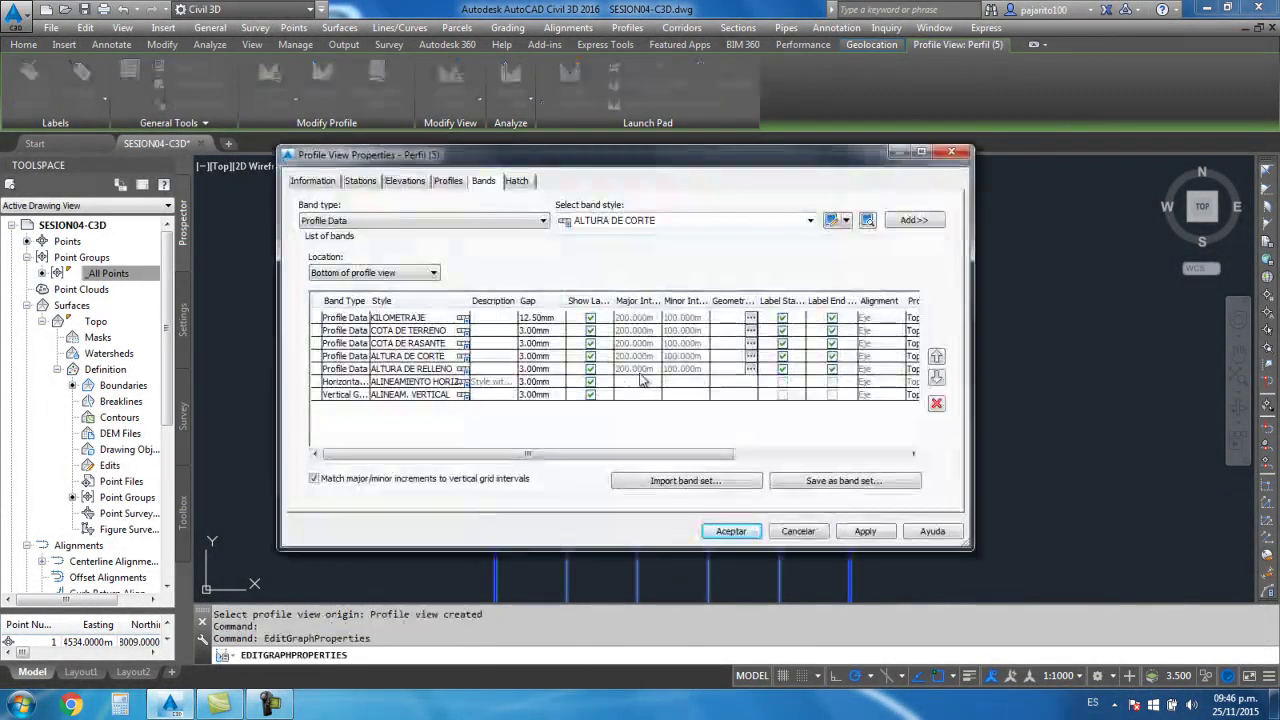
click(405, 181)
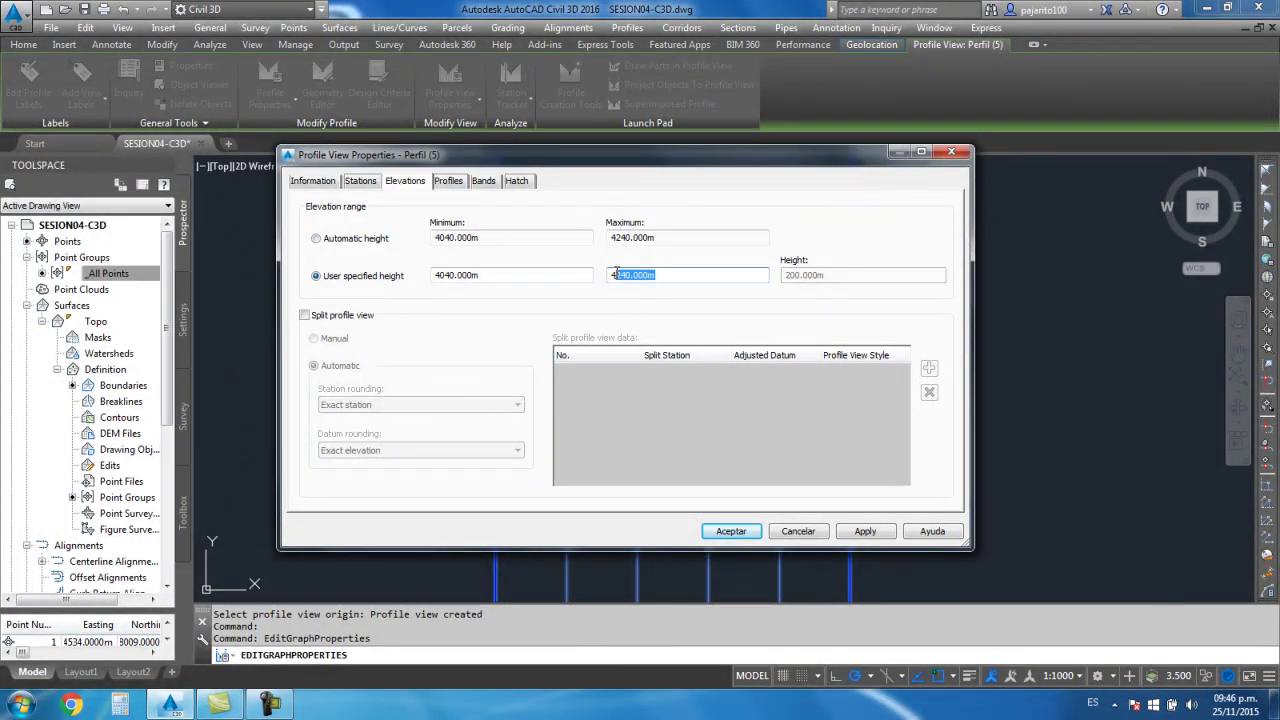
click(740, 531)
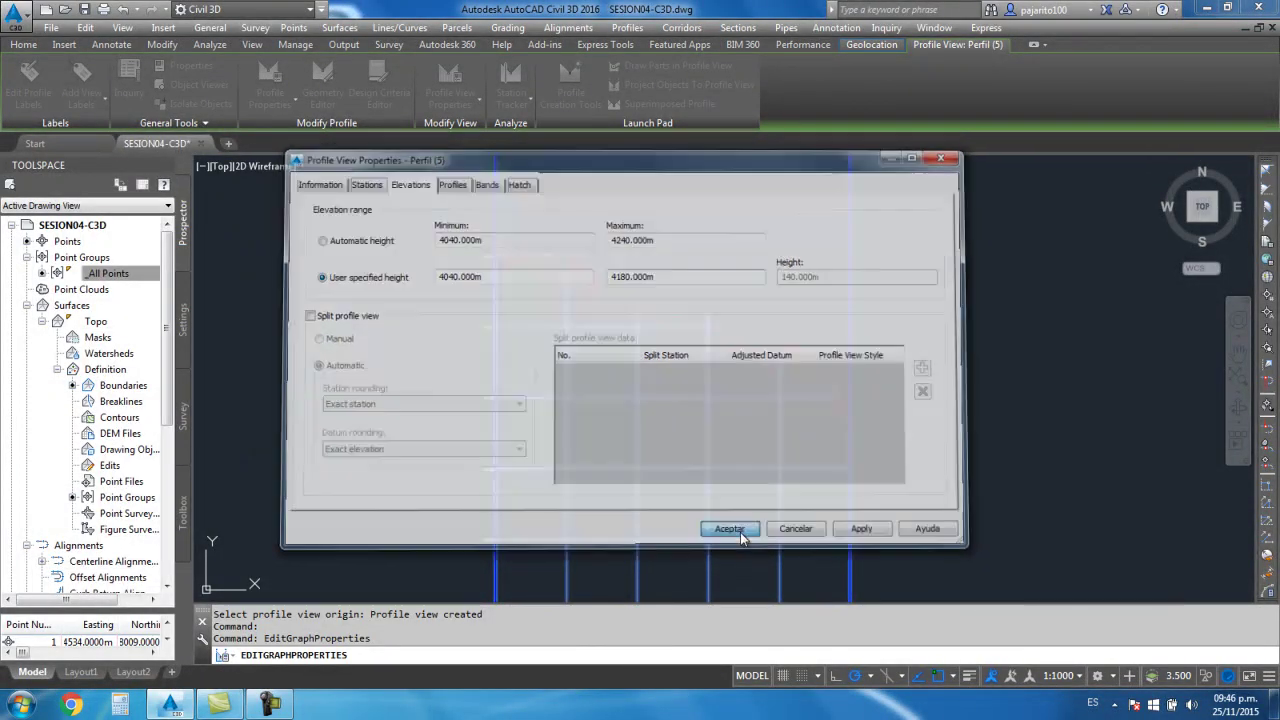
scroll(483, 506, up, 2)
scroll(483, 500, up, 2)
scroll(483, 500, down, 4)
middle_drag(571, 443, 549, 325)
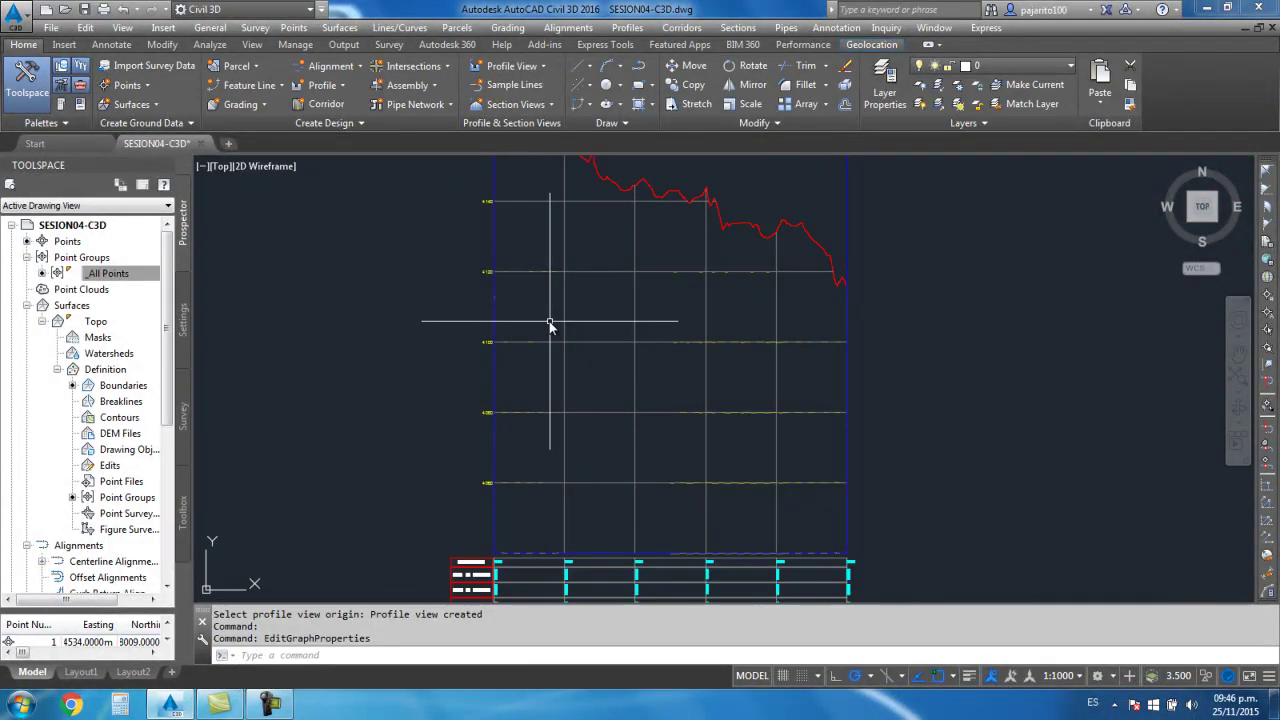
Set the profile view's elevation range to 4100 m minimum and 4180 m maximum
click(631, 376)
right_click(633, 378)
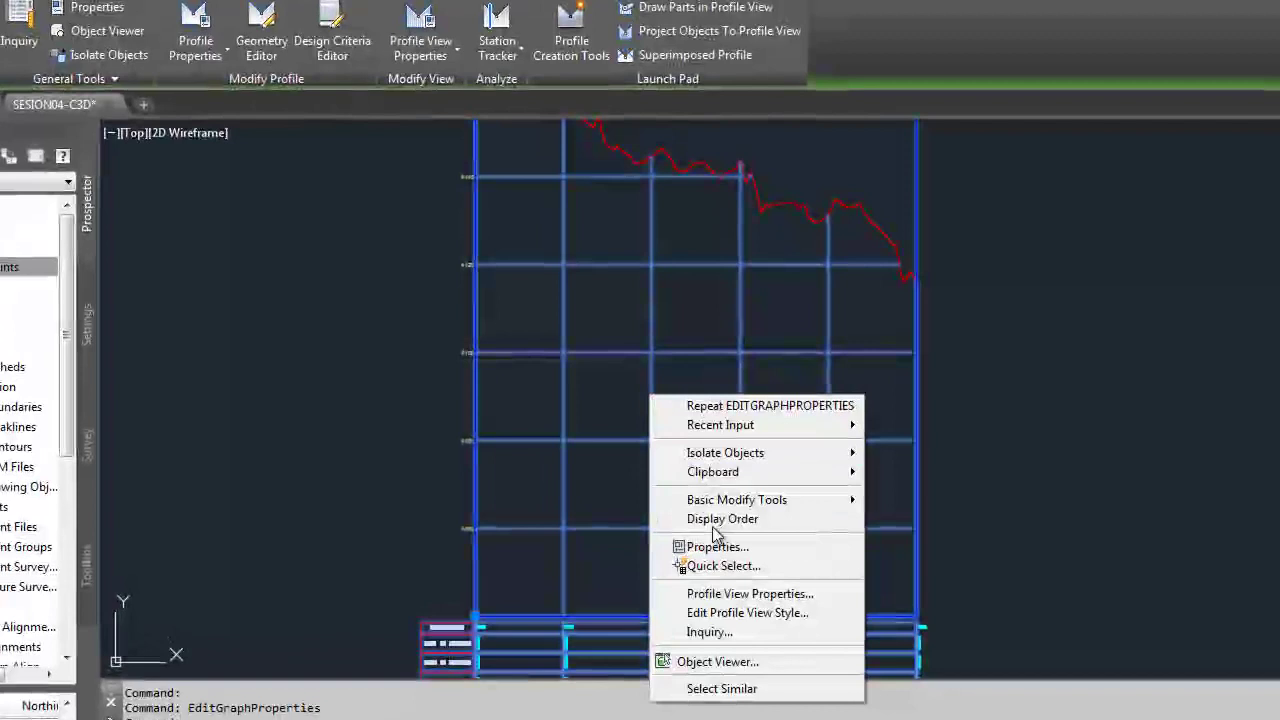
click(753, 597)
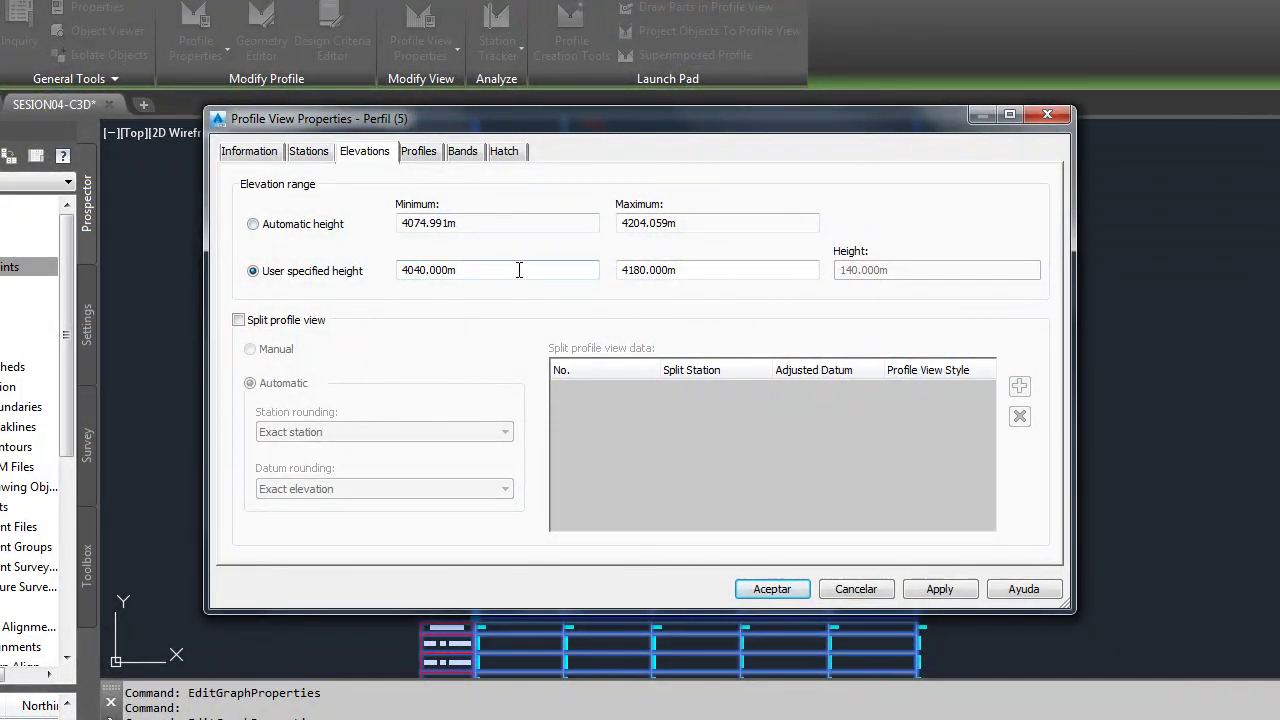
text(4100)
click(771, 589)
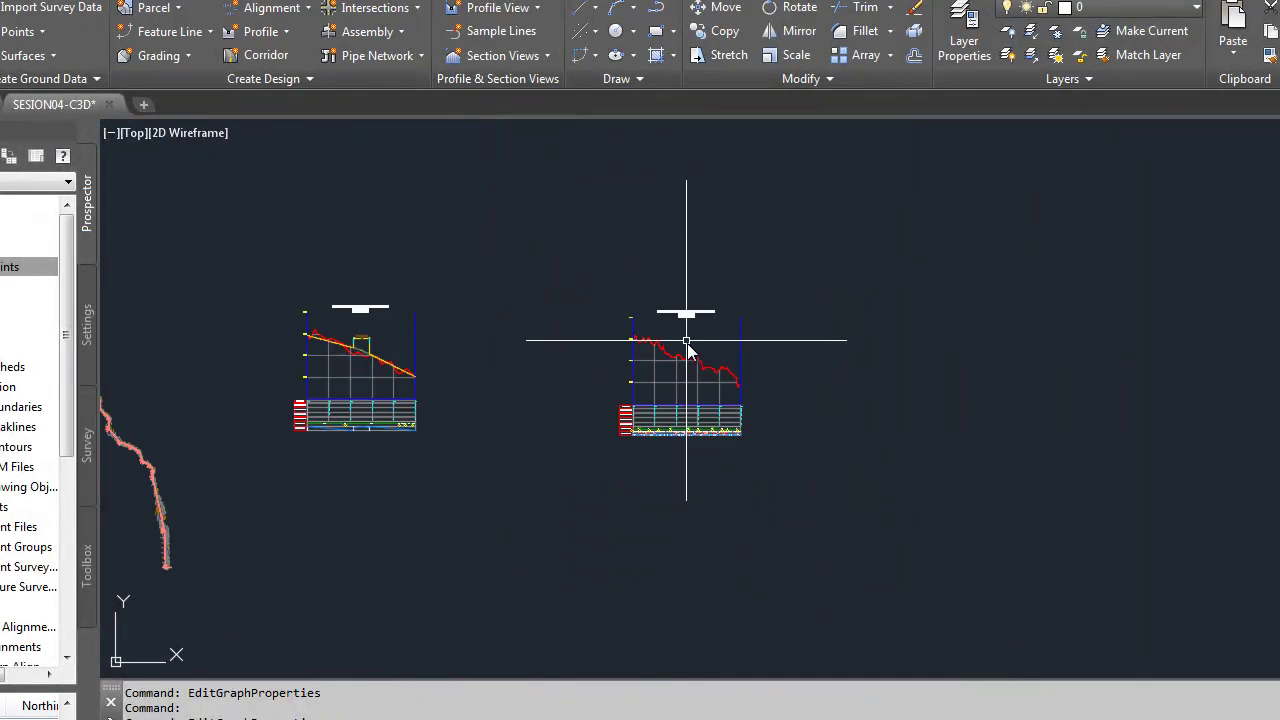
Start a new Eje design profile in the second profile view and name it RASANTE2
click(672, 358)
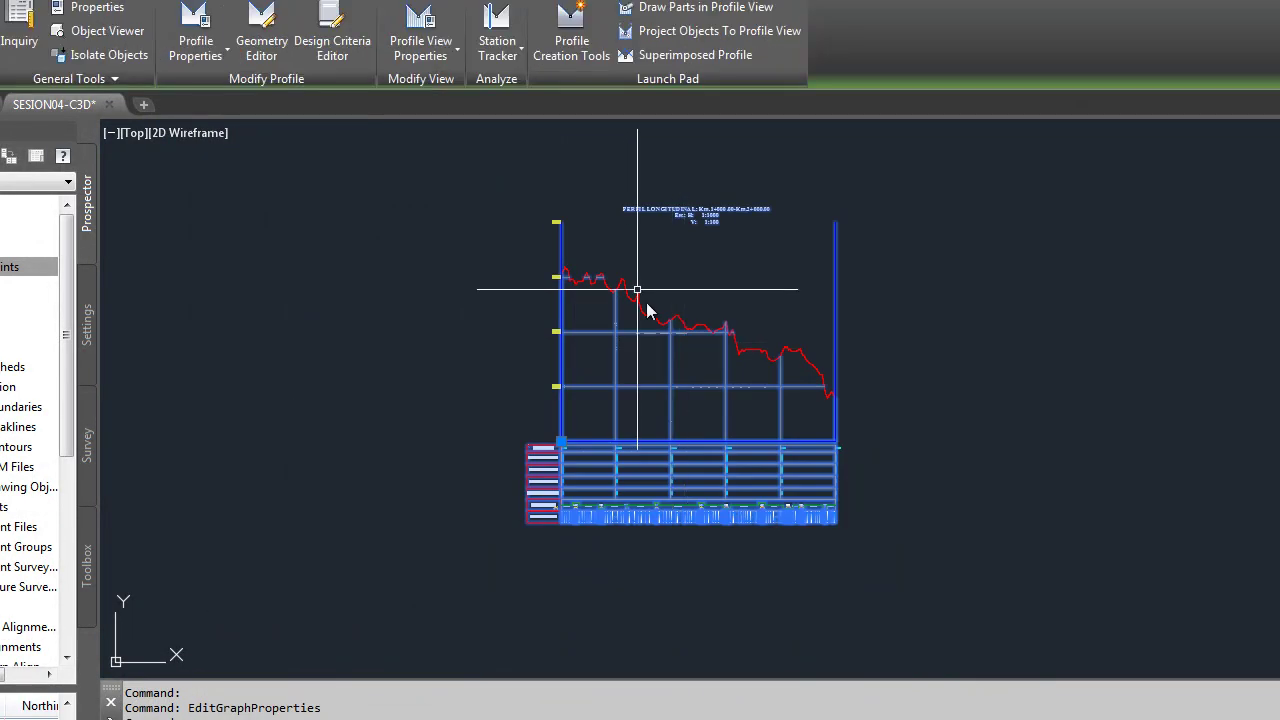
click(574, 30)
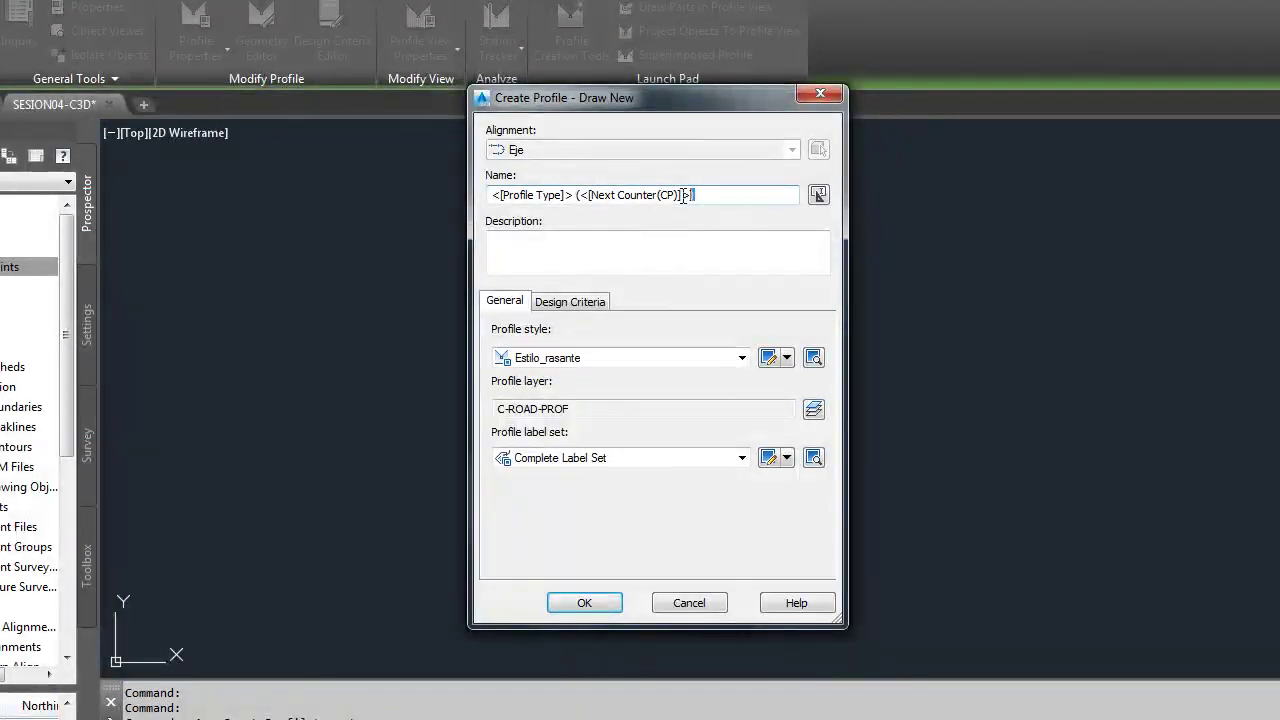
drag(683, 195, 466, 194)
text(RASANTE2)
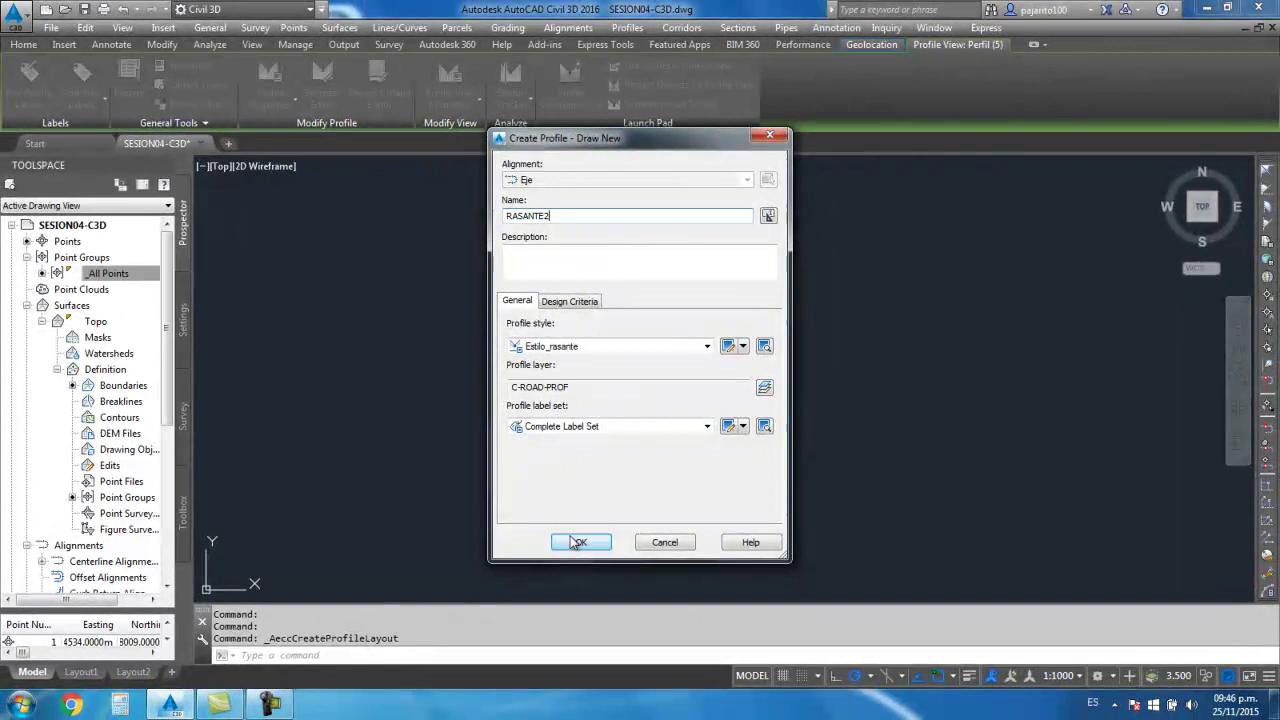
Accept the RASANTE2 settings and choose the Draw Tangents With Curves method
click(578, 542)
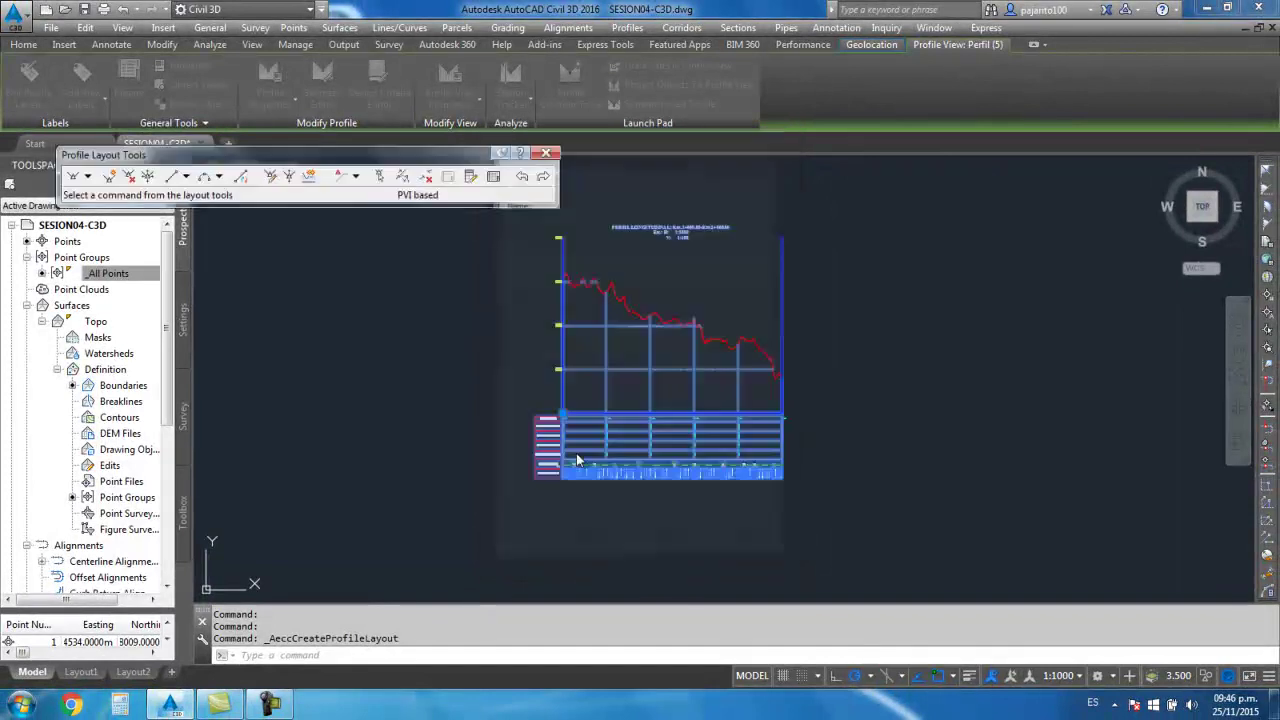
click(89, 178)
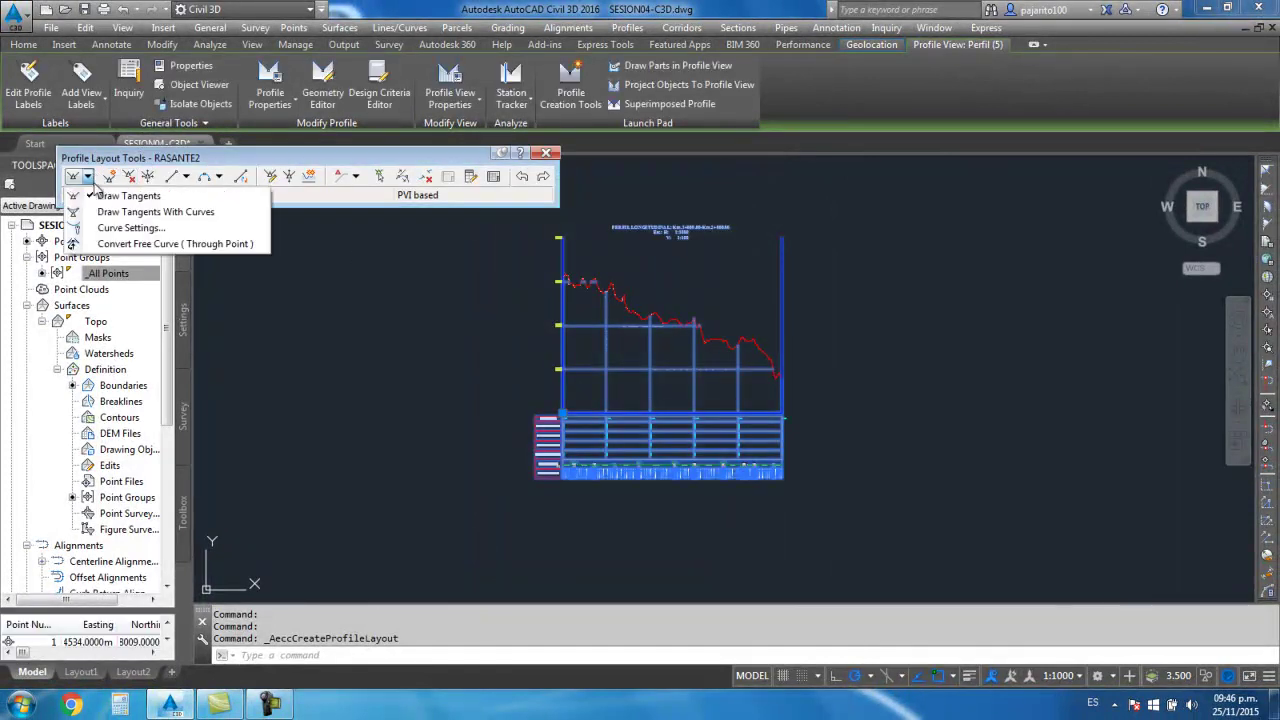
click(100, 196)
click(89, 178)
click(155, 212)
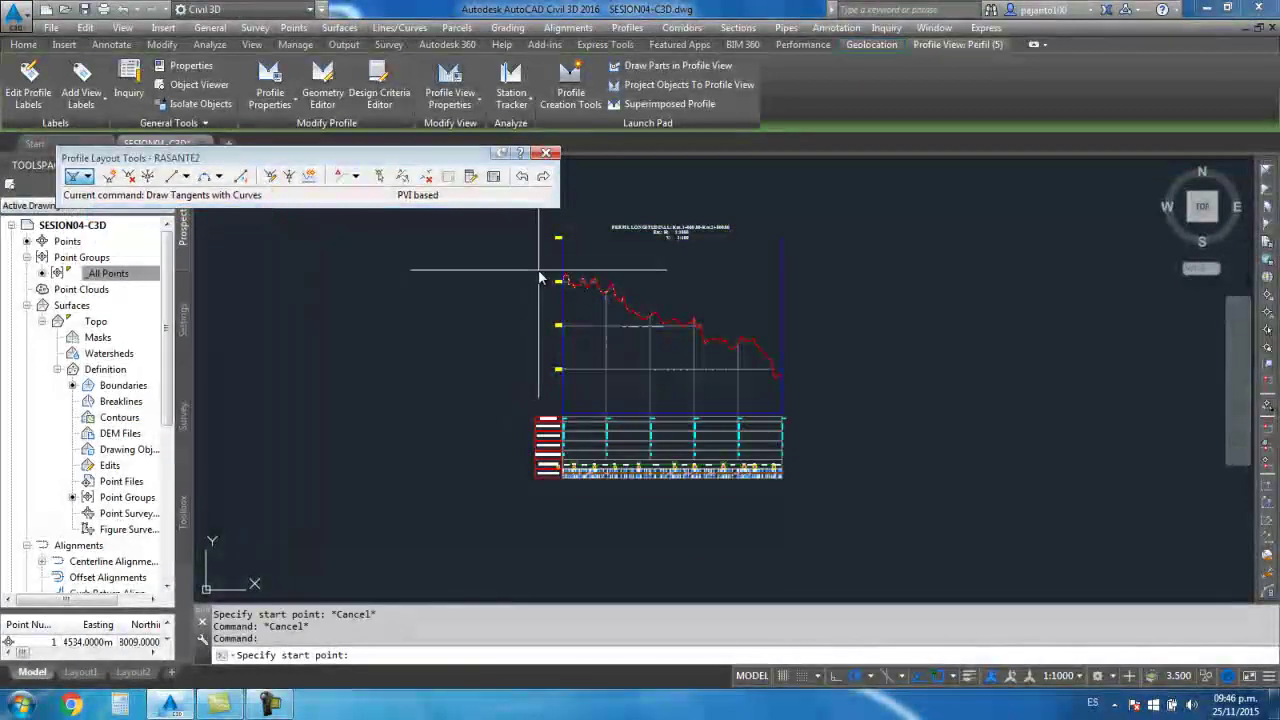
Draw the grade line from elevation 4160 through one PVI to the view's right edge
scroll(539, 279, up, 4)
scroll(522, 290, up, 5)
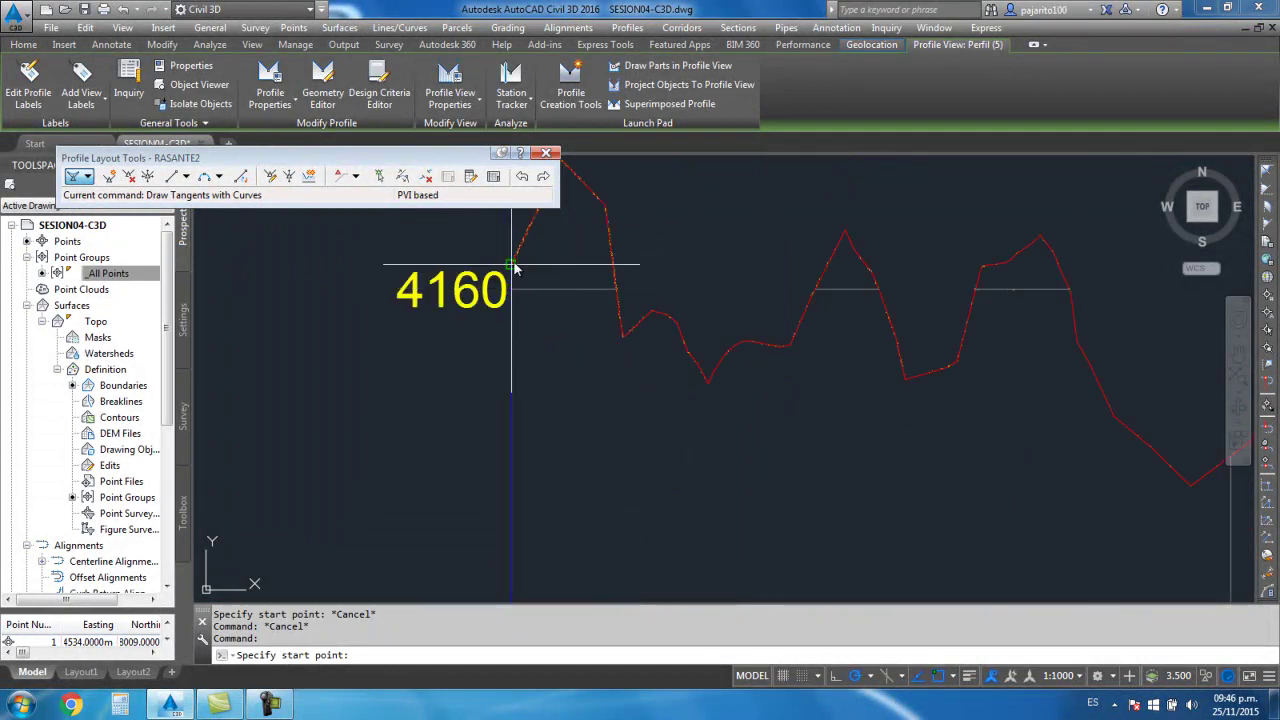
click(513, 267)
scroll(515, 280, down, 6)
scroll(560, 320, up, 1)
click(811, 430)
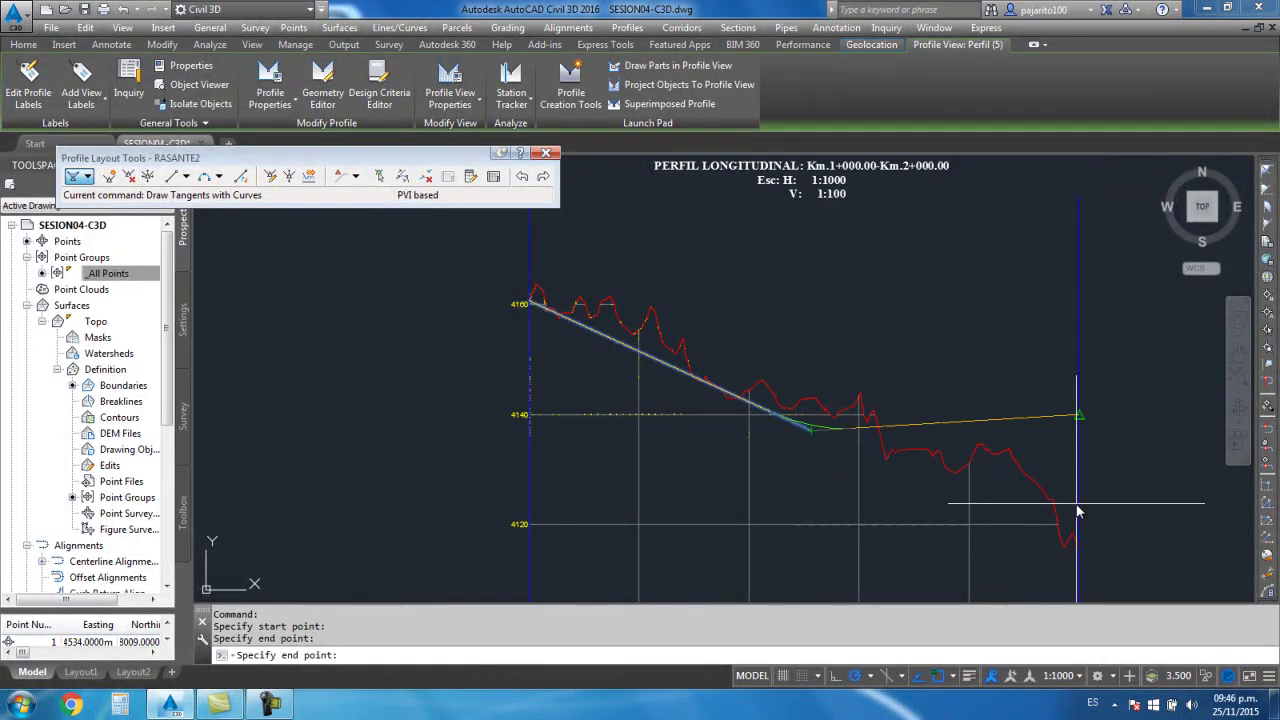
scroll(1051, 514, up, 1)
scroll(890, 457, up, 1)
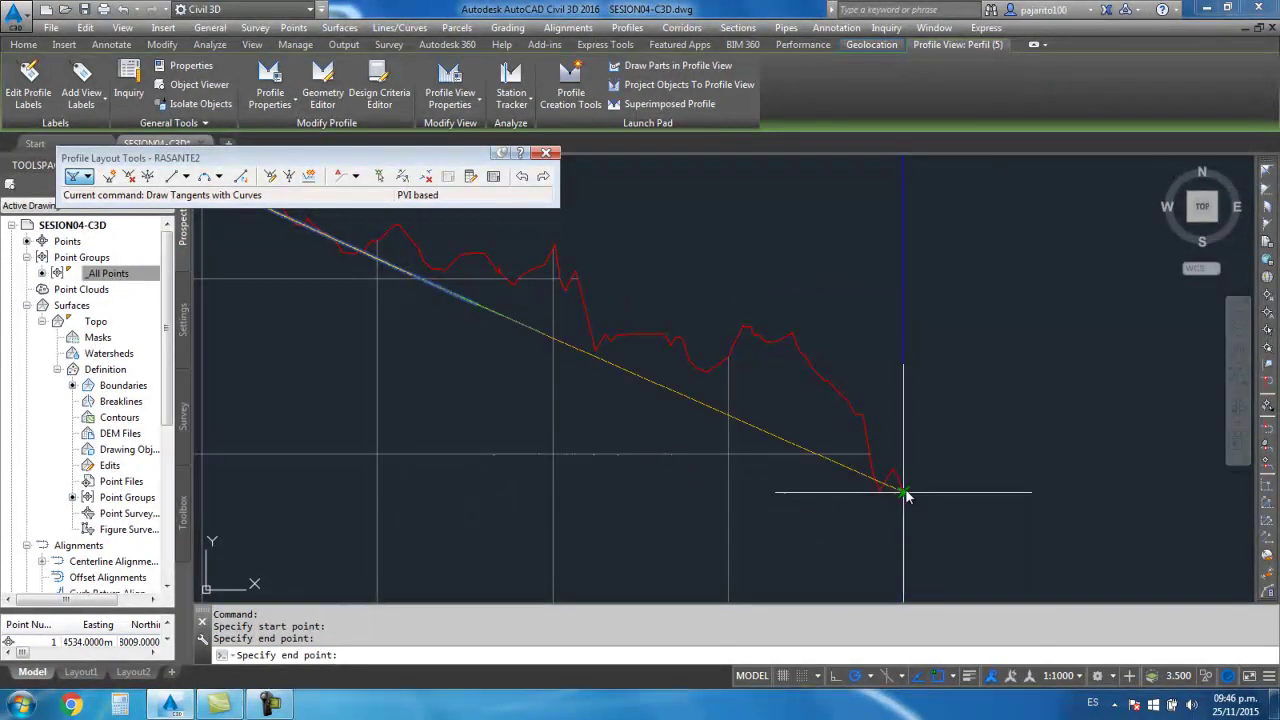
click(903, 426)
key(Return)
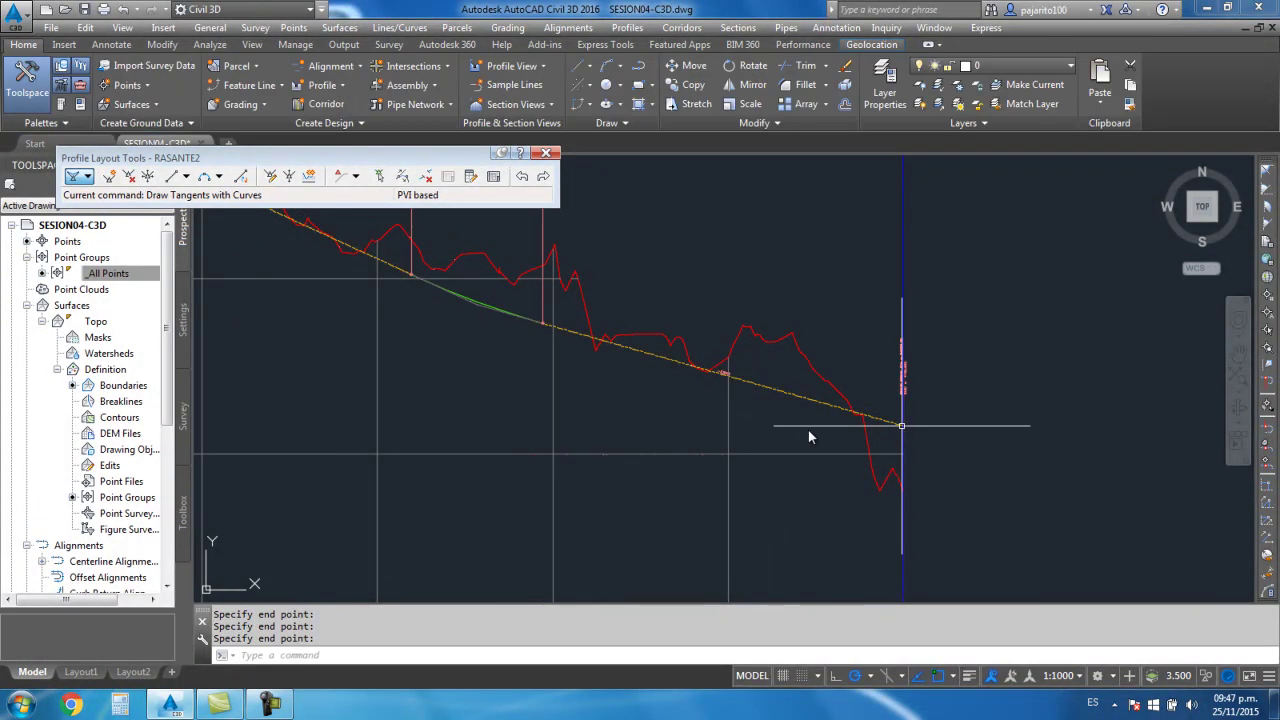
scroll(809, 434, down, 3)
Close the layout tools and select the sag curve label, cancelling an accidental move
click(546, 155)
scroll(622, 235, up, 2)
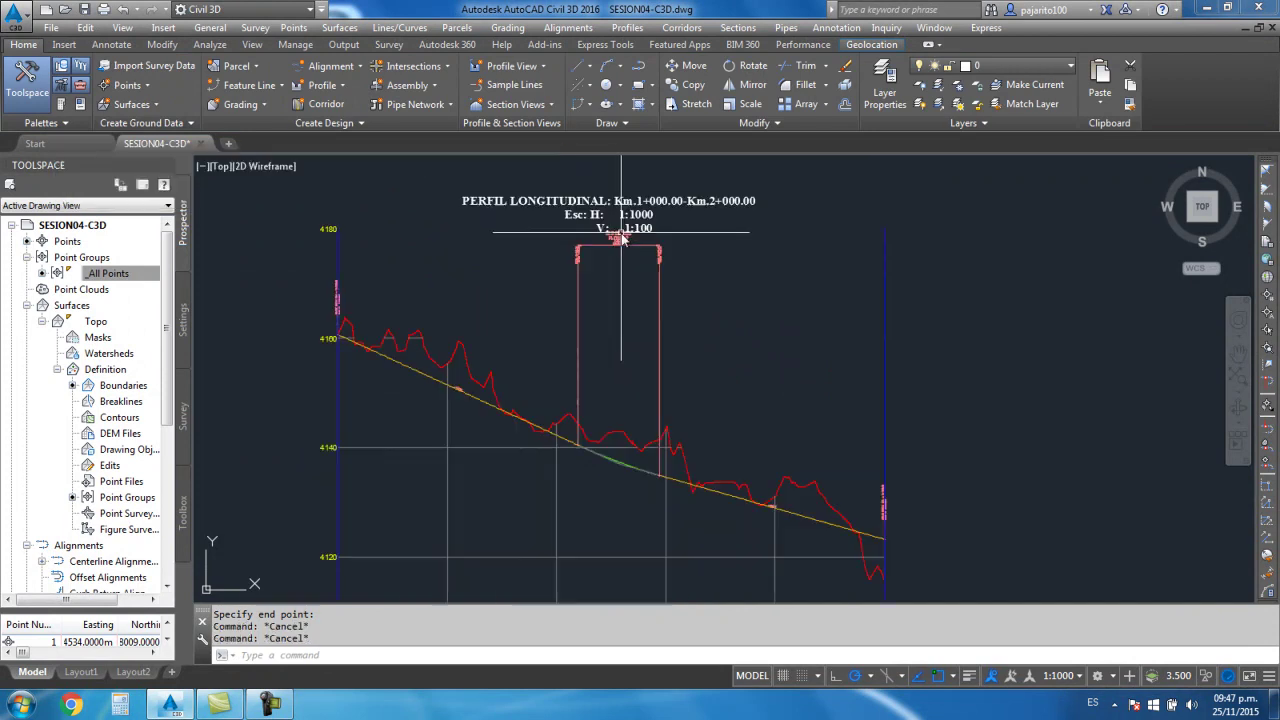
click(620, 255)
click(618, 244)
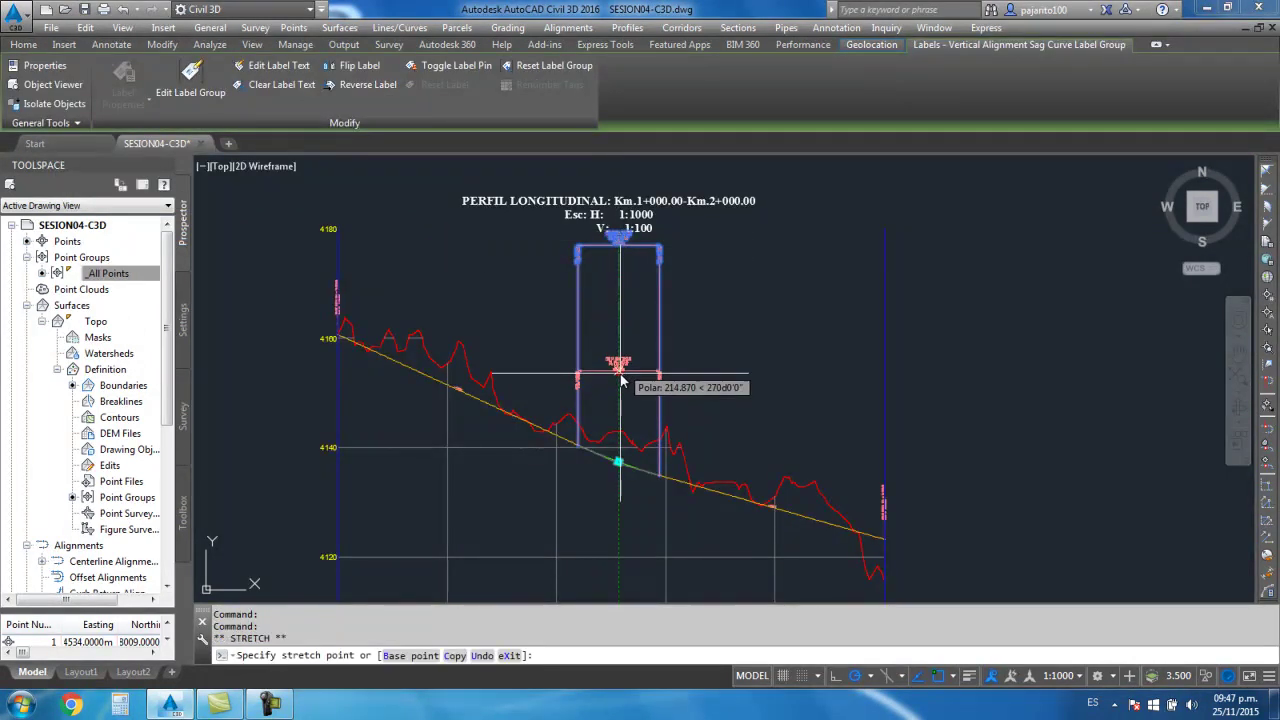
scroll(620, 350, up, 2)
scroll(601, 331, up, 2)
key(Escape)
Set RASANTE2's sag curve labels to the Curva Concava style
click(601, 331)
right_click(601, 331)
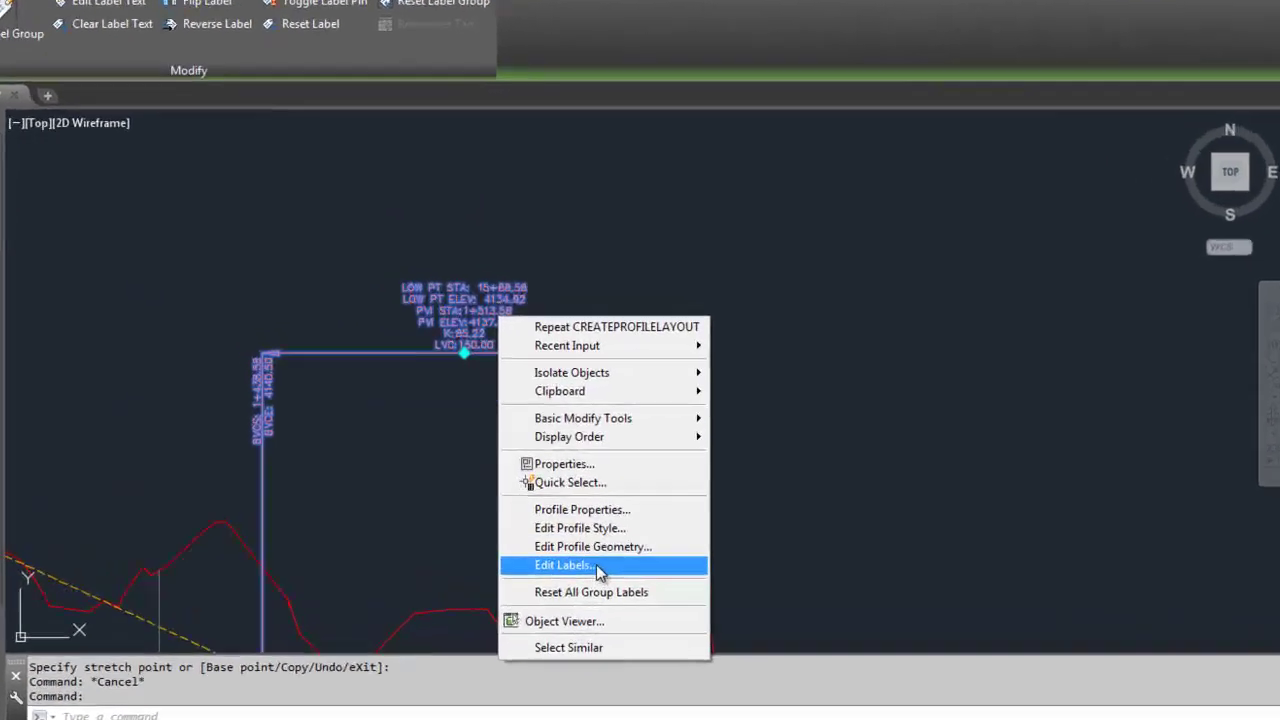
click(564, 565)
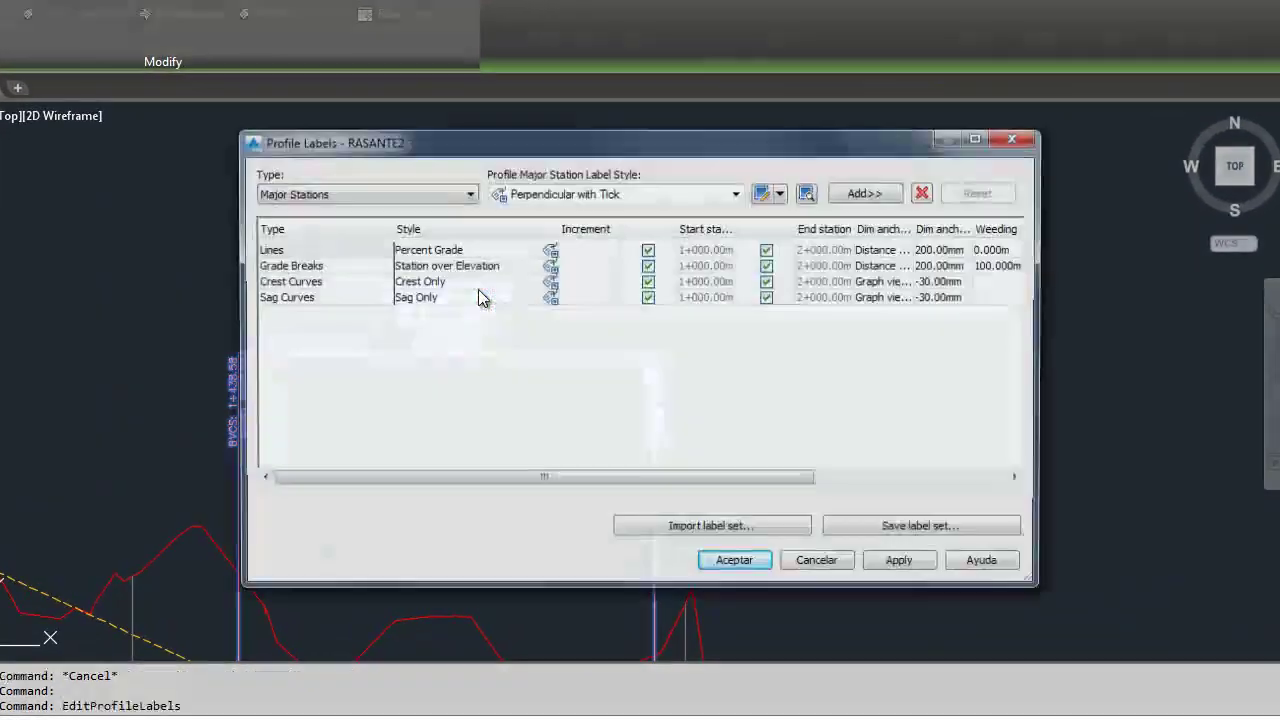
click(505, 285)
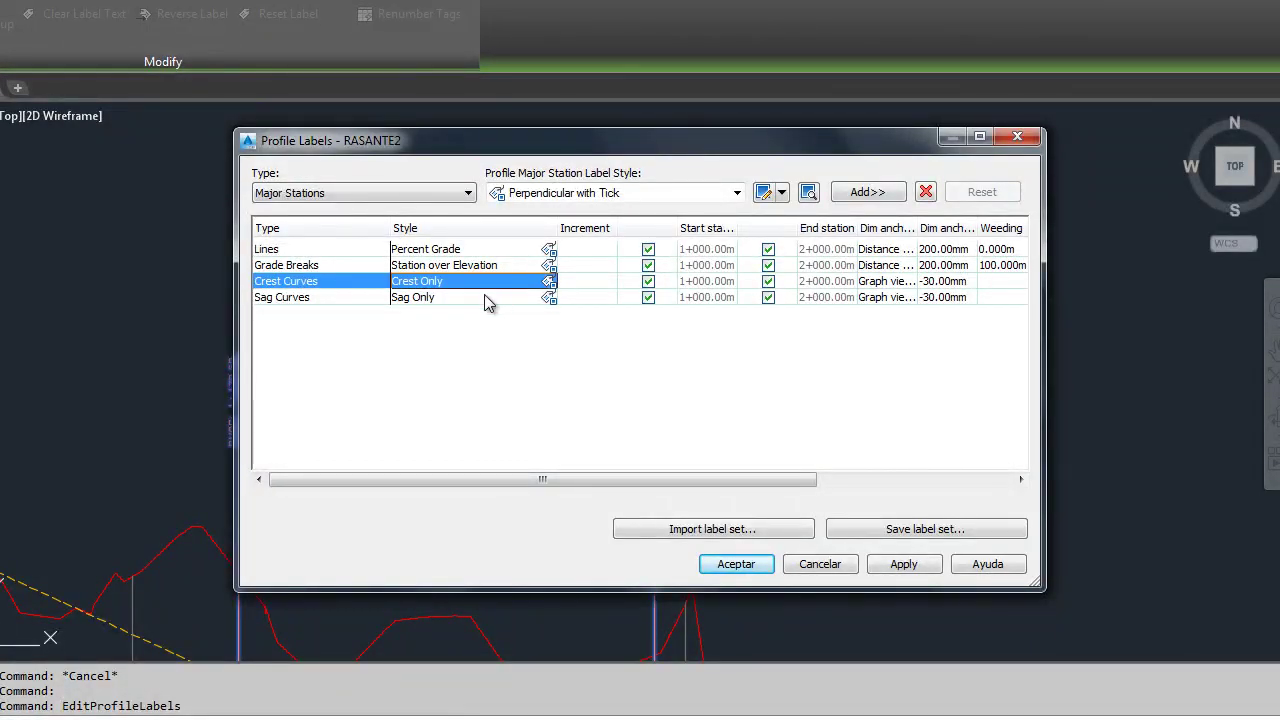
click(487, 300)
click(549, 298)
click(718, 281)
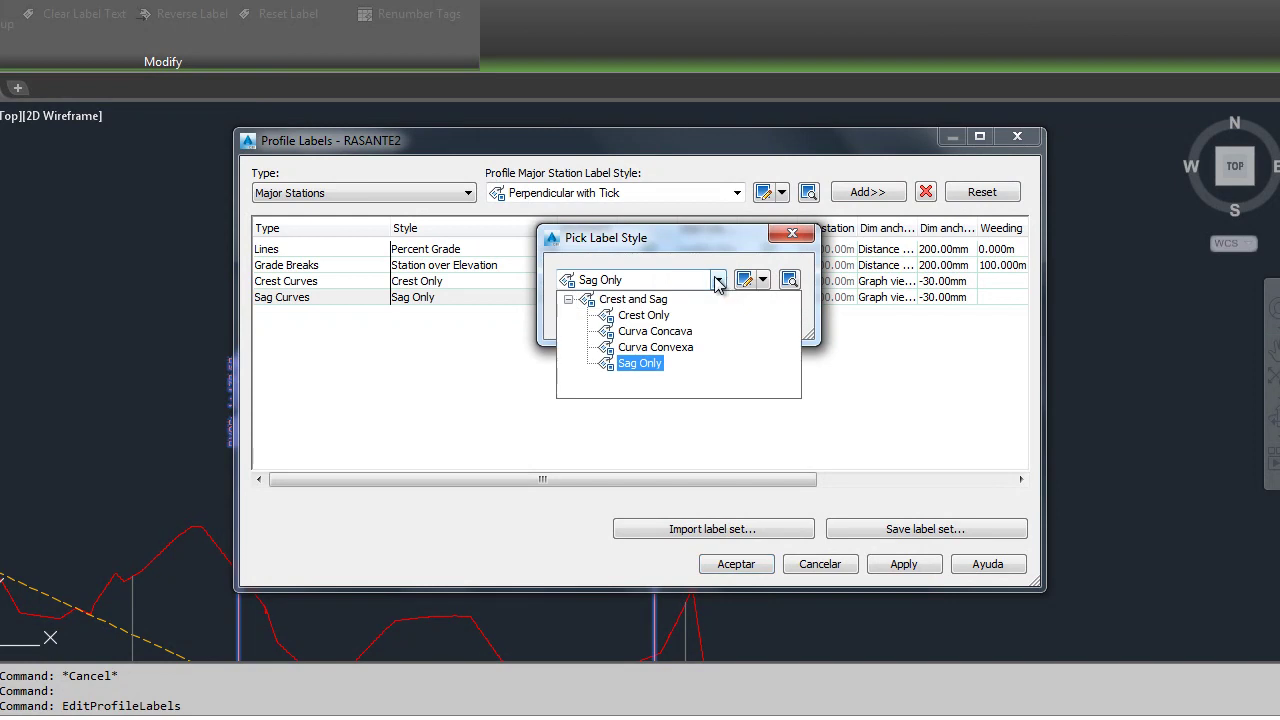
click(655, 331)
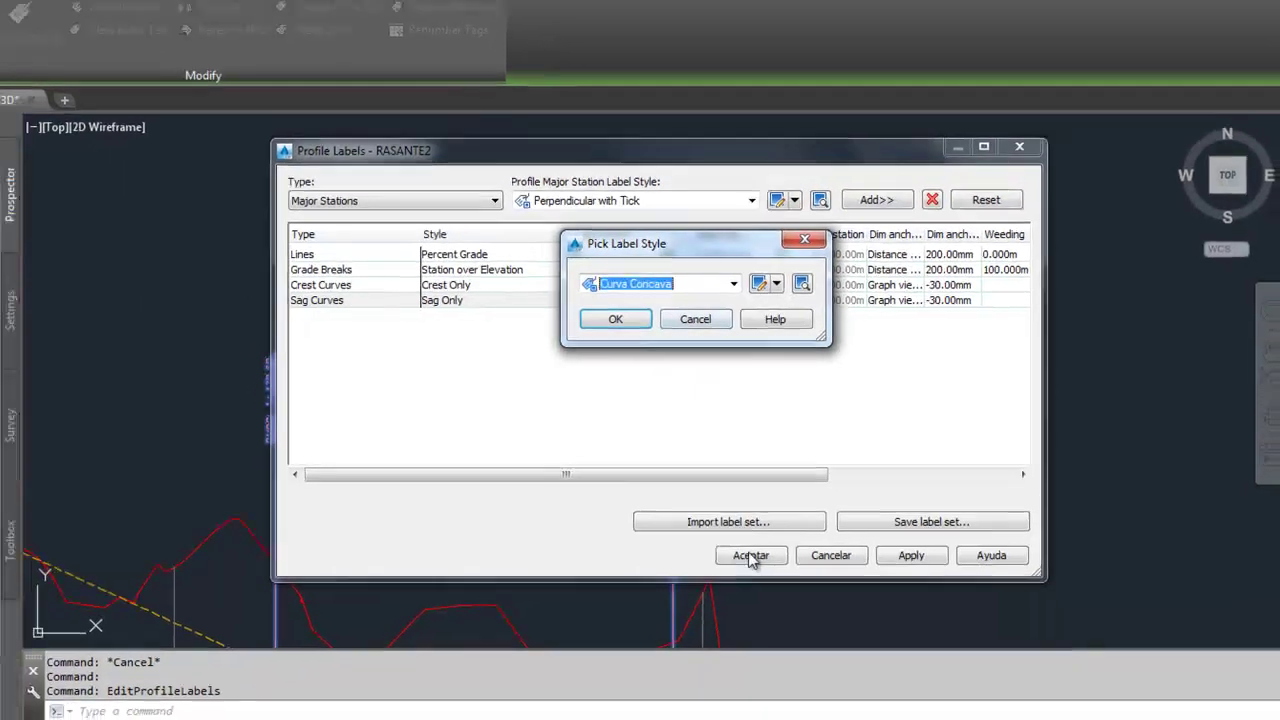
key(Return)
key(Return)
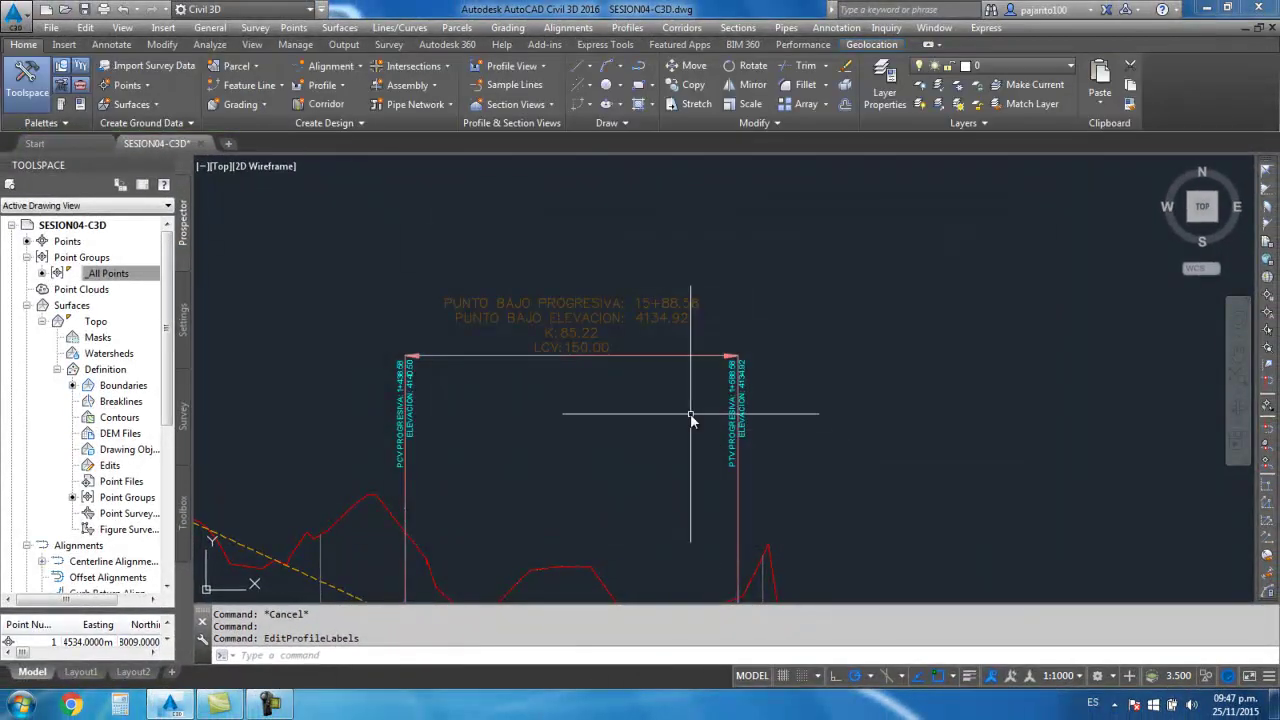
Erase the stray grade-break label at RASANTE2's start station 1+000.00
scroll(730, 320, down, 2)
scroll(663, 243, up, 2)
scroll(563, 206, up, 3)
mouse_move(517, 253)
middle_down()
mouse_move(480, 290)
mouse_move(472, 342)
middle_up()
scroll(472, 342, up, 4)
click(445, 322)
key(Delete)
Zoom and pan around the profile title toward the profile data bands
scroll(494, 331, down, 5)
scroll(662, 408, up, 3)
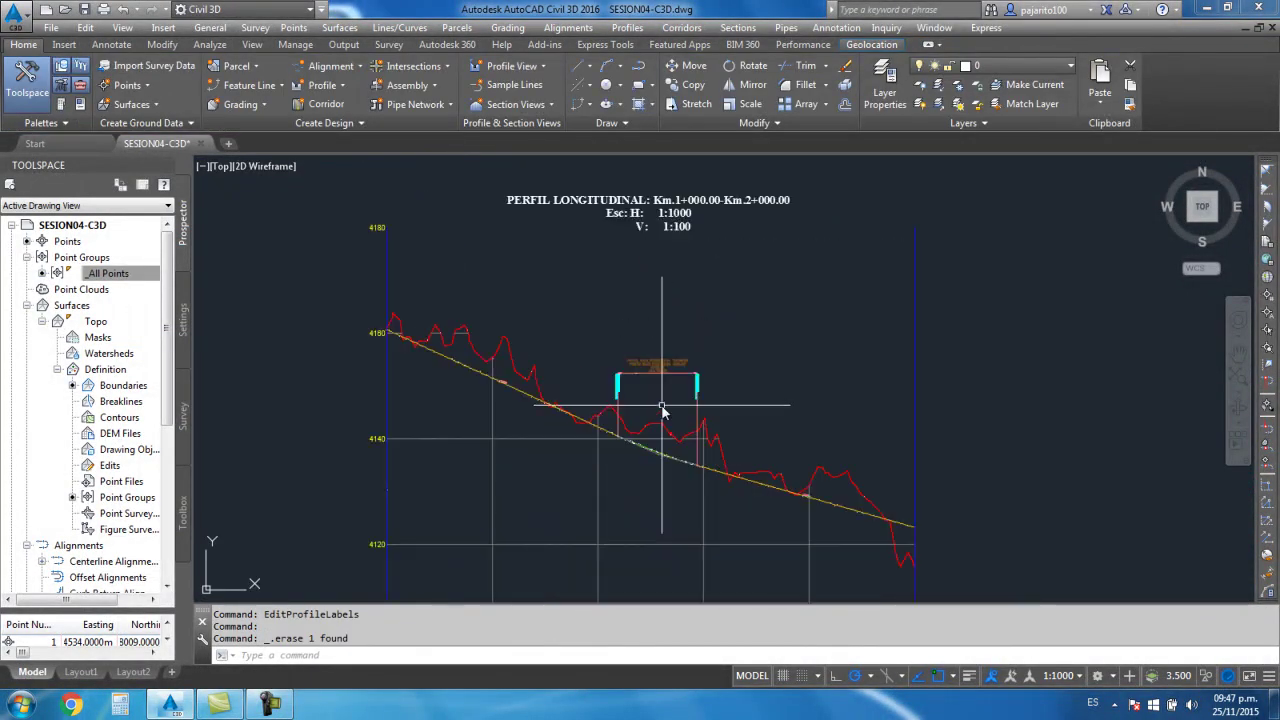
scroll(648, 222, up, 5)
middle_drag(640, 268, 603, 245)
scroll(834, 194, down, 5)
scroll(903, 400, up, 4)
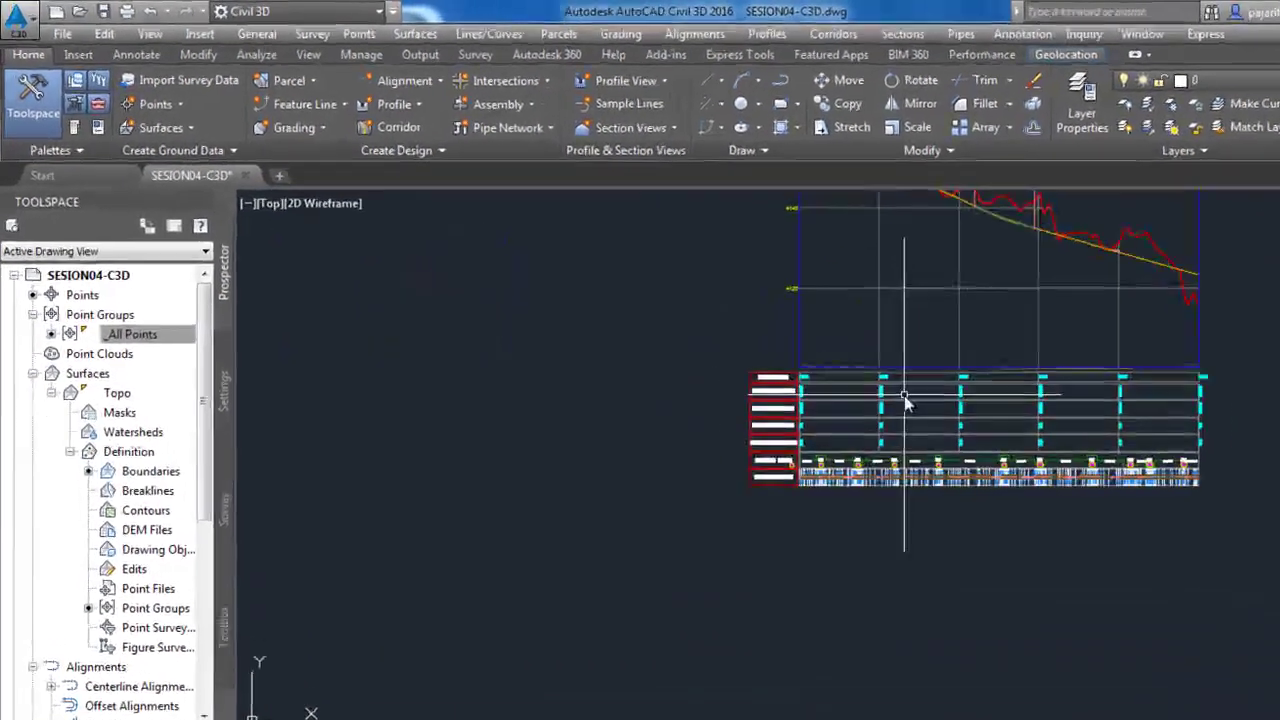
scroll(900, 363, up, 2)
In Profile View Properties' Bands, set Profile2 of the third and fourth bands to RASANTE2
right_click(902, 352)
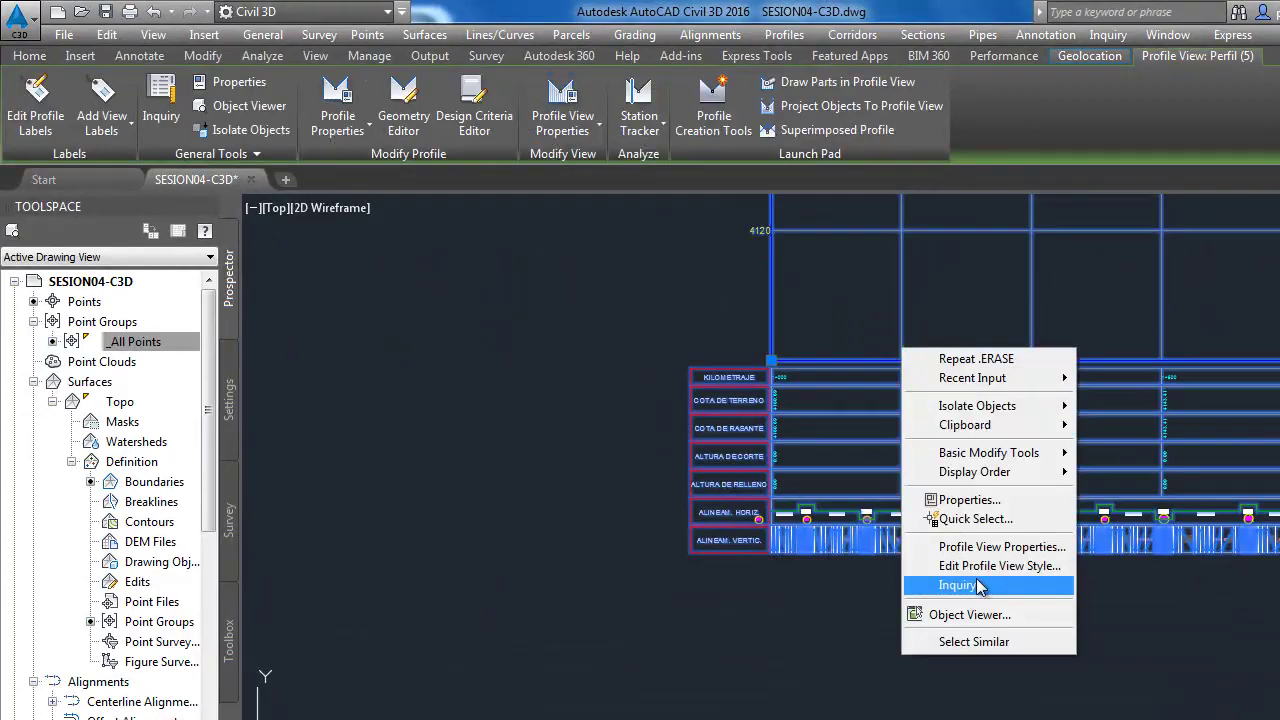
click(985, 547)
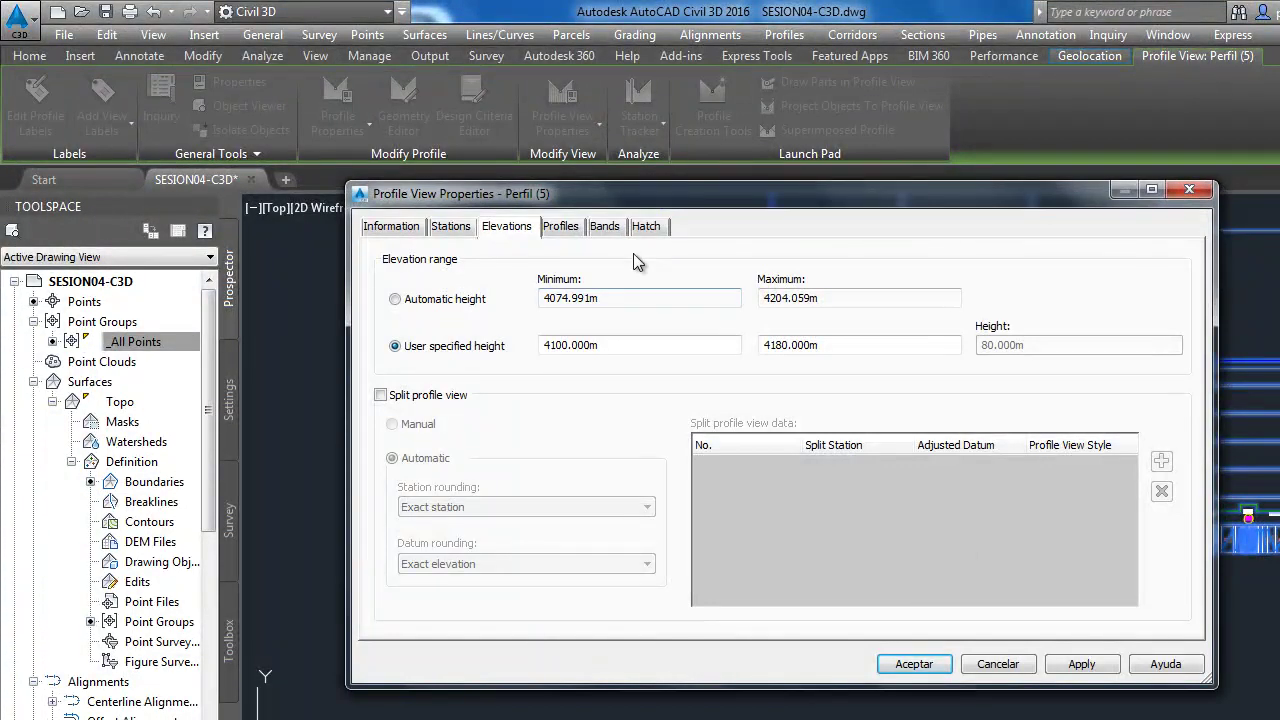
click(604, 226)
drag(810, 568, 1065, 566)
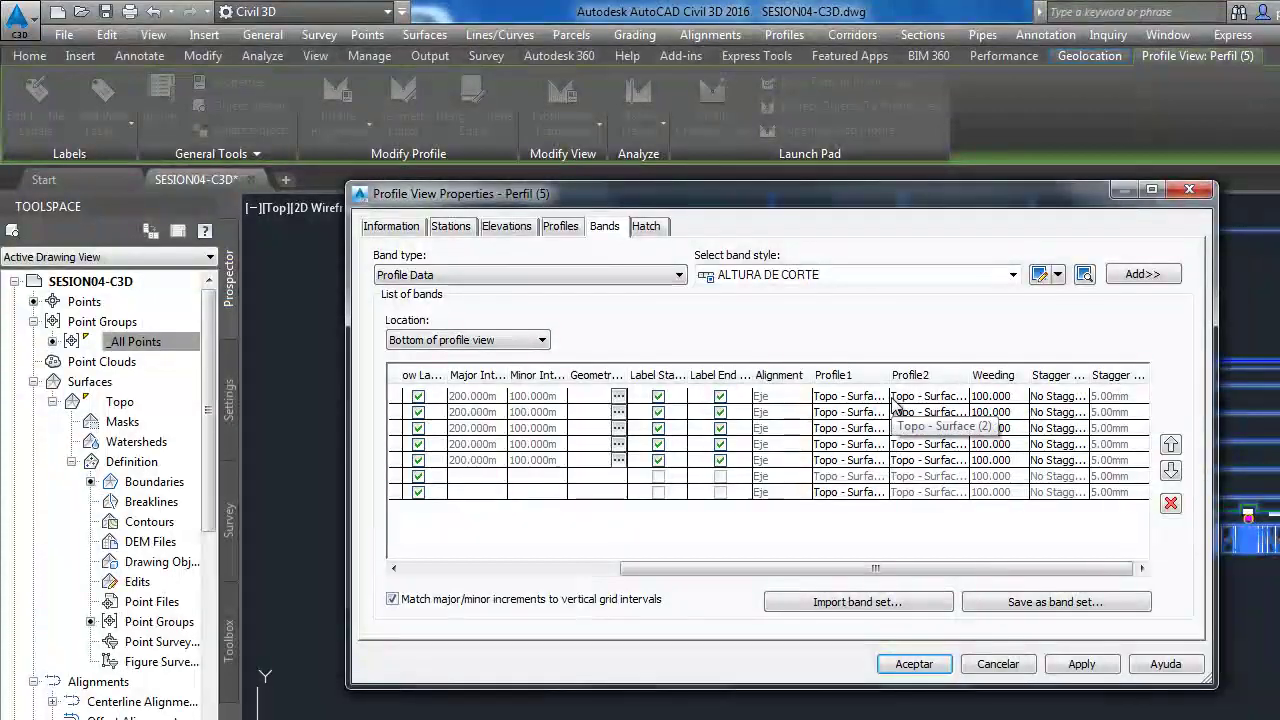
click(928, 430)
click(928, 479)
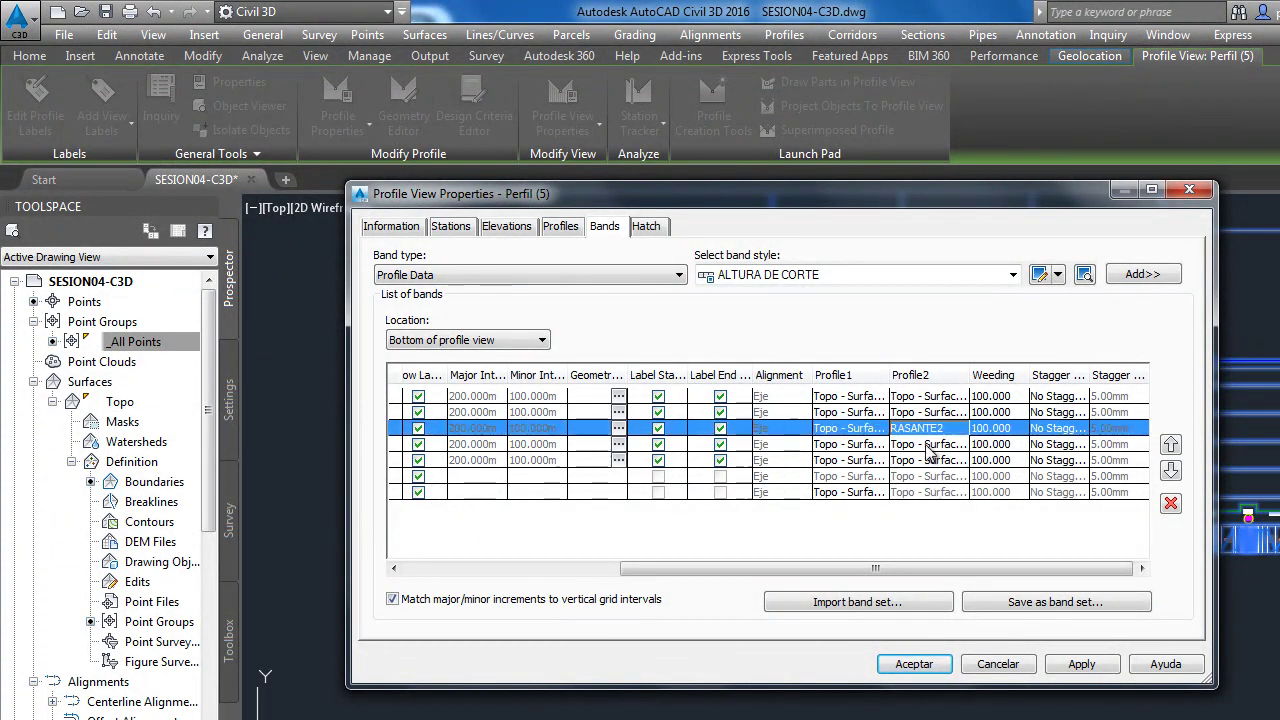
click(928, 444)
click(928, 444)
click(930, 495)
Set the fifth band's Profile2 and the seventh band's Profile1 to RASANTE2
click(926, 462)
click(926, 462)
click(926, 511)
click(865, 490)
click(865, 491)
click(850, 538)
Apply the band changes and zoom to review RASANTE2's grade line, sag curve and band table
click(730, 530)
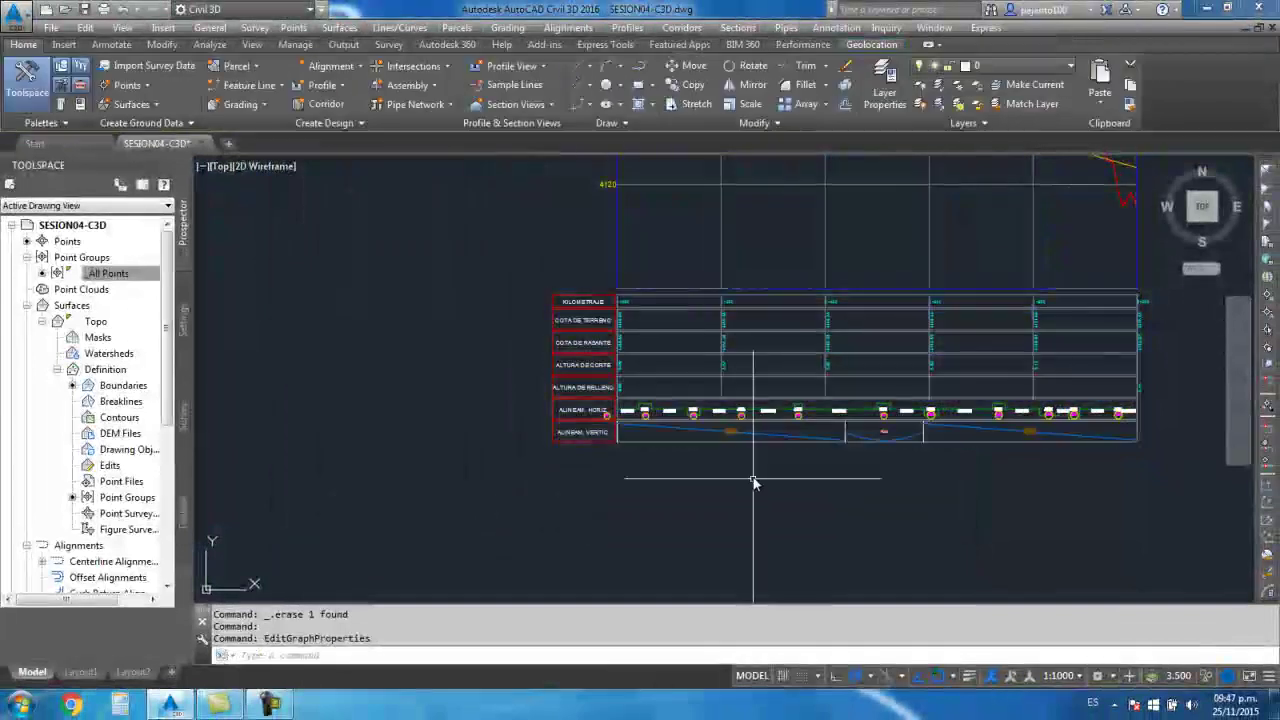
scroll(790, 420, down, 5)
scroll(816, 258, up, 4)
scroll(816, 258, up, 2)
scroll(794, 249, down, 4)
scroll(494, 329, up, 4)
scroll(443, 320, up, 2)
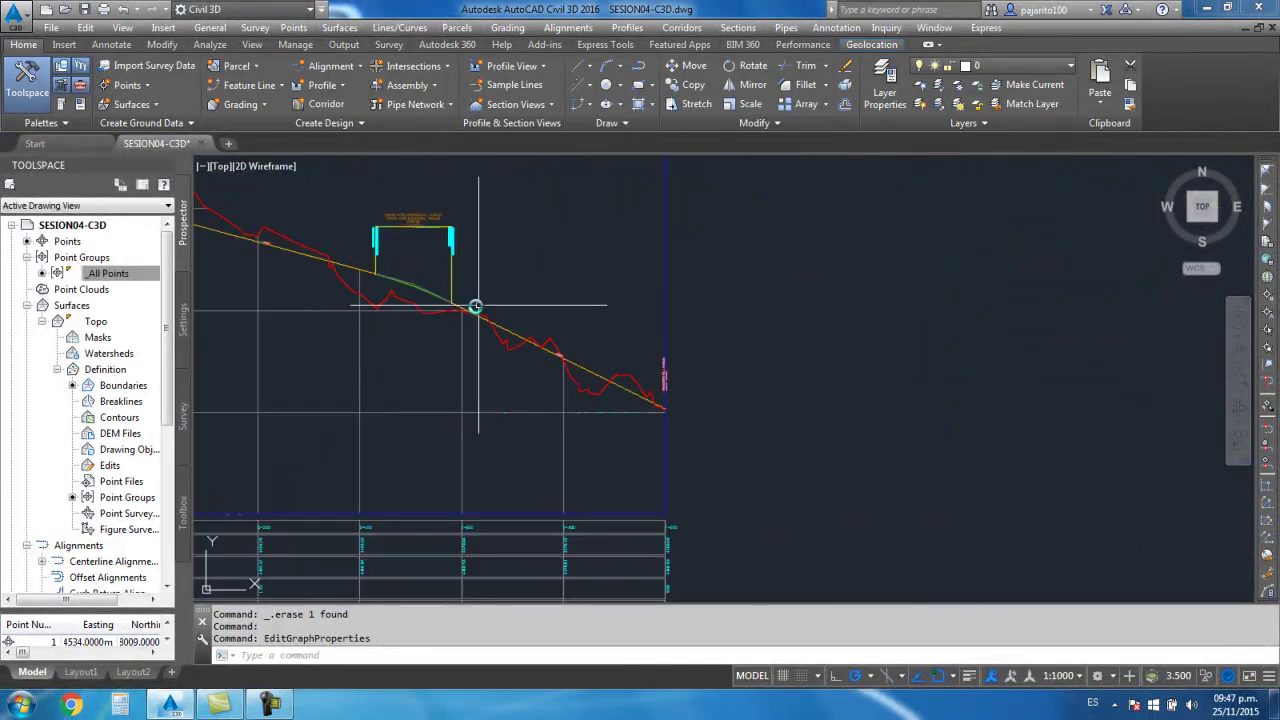
scroll(476, 305, down, 4)
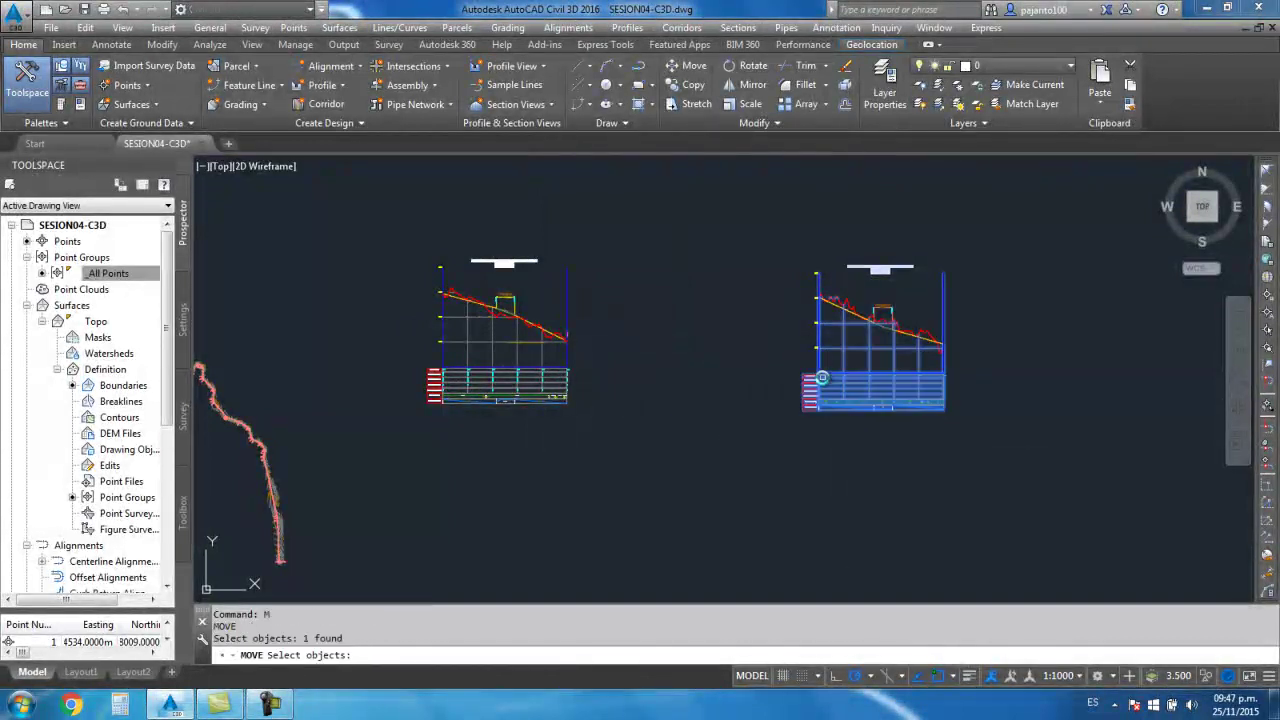
Move the right profile view so it sits aligned beside the left one
key(Return)
click(821, 378)
click(624, 370)
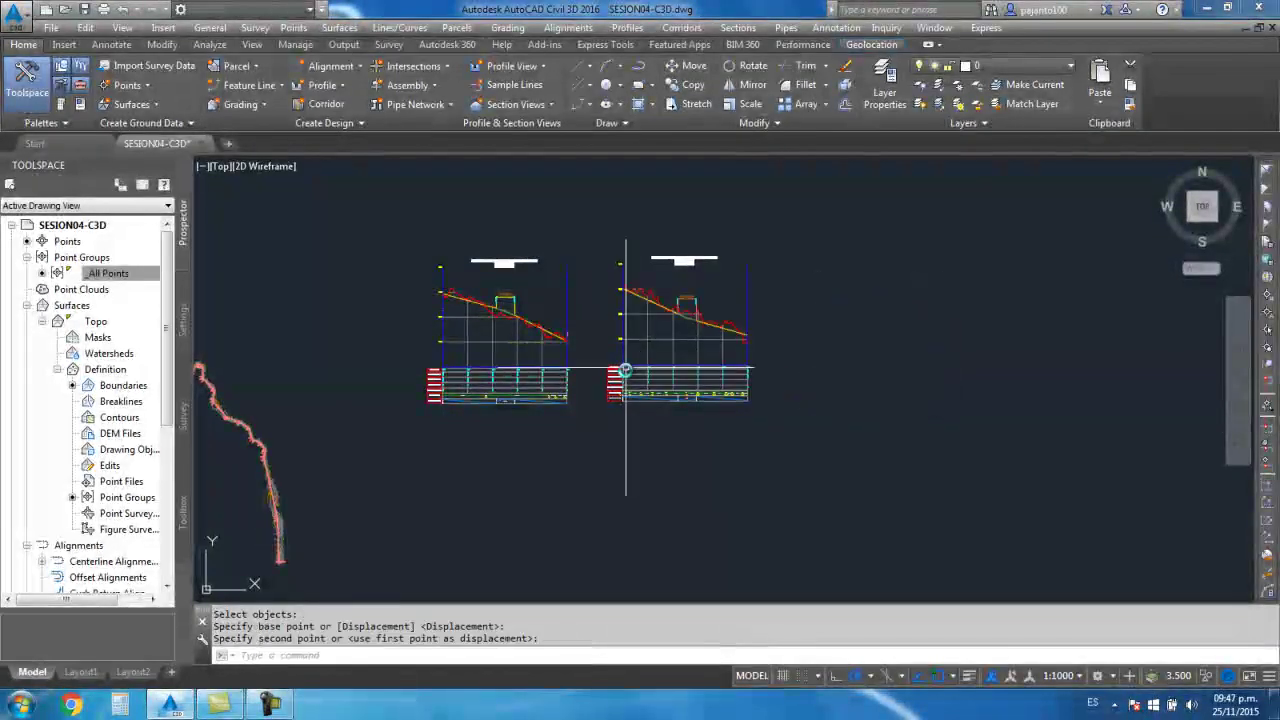
scroll(624, 370, up, 3)
scroll(600, 355, up, 2)
scroll(586, 346, down, 4)
scroll(755, 305, up, 4)
scroll(755, 305, down, 3)
scroll(820, 271, up, 3)
scroll(894, 271, up, 2)
scroll(751, 382, down, 5)
scroll(751, 382, up, 4)
scroll(694, 309, up, 2)
scroll(694, 309, down, 6)
scroll(617, 281, up, 3)
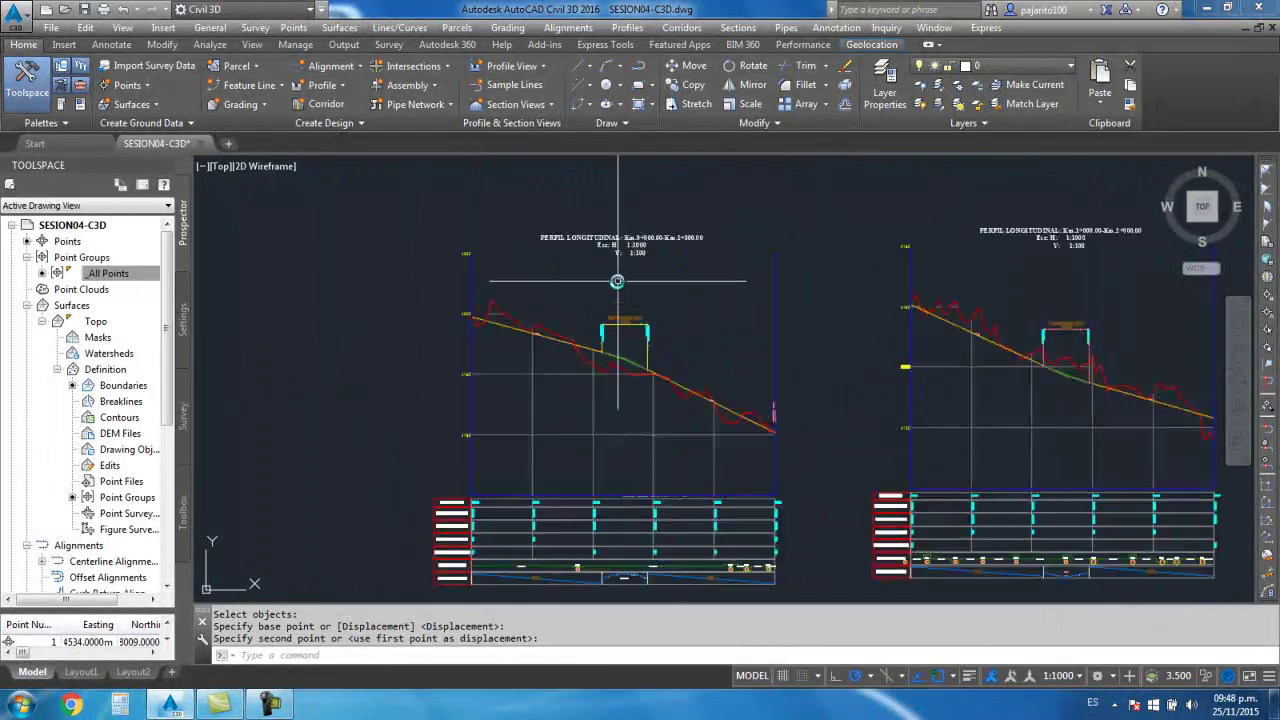
Remove the stray grade-break label at the left profile's end
middle_drag(735, 352, 614, 331)
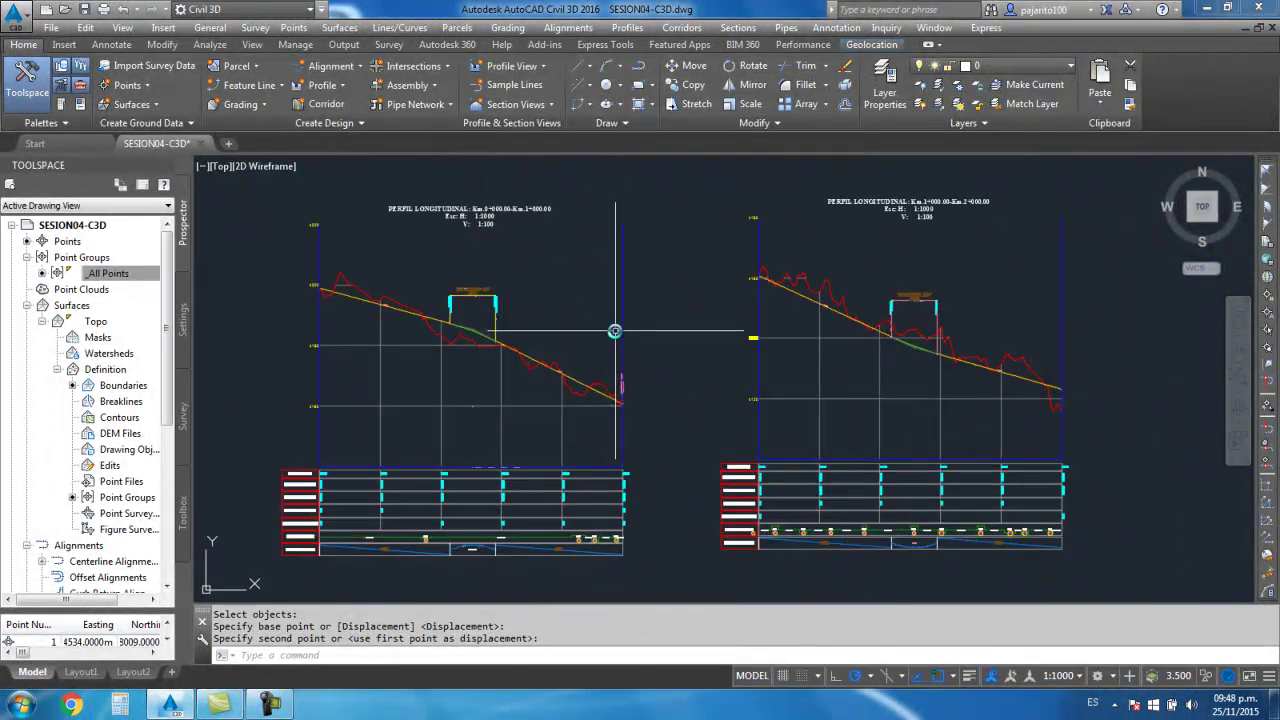
scroll(620, 326, up, 5)
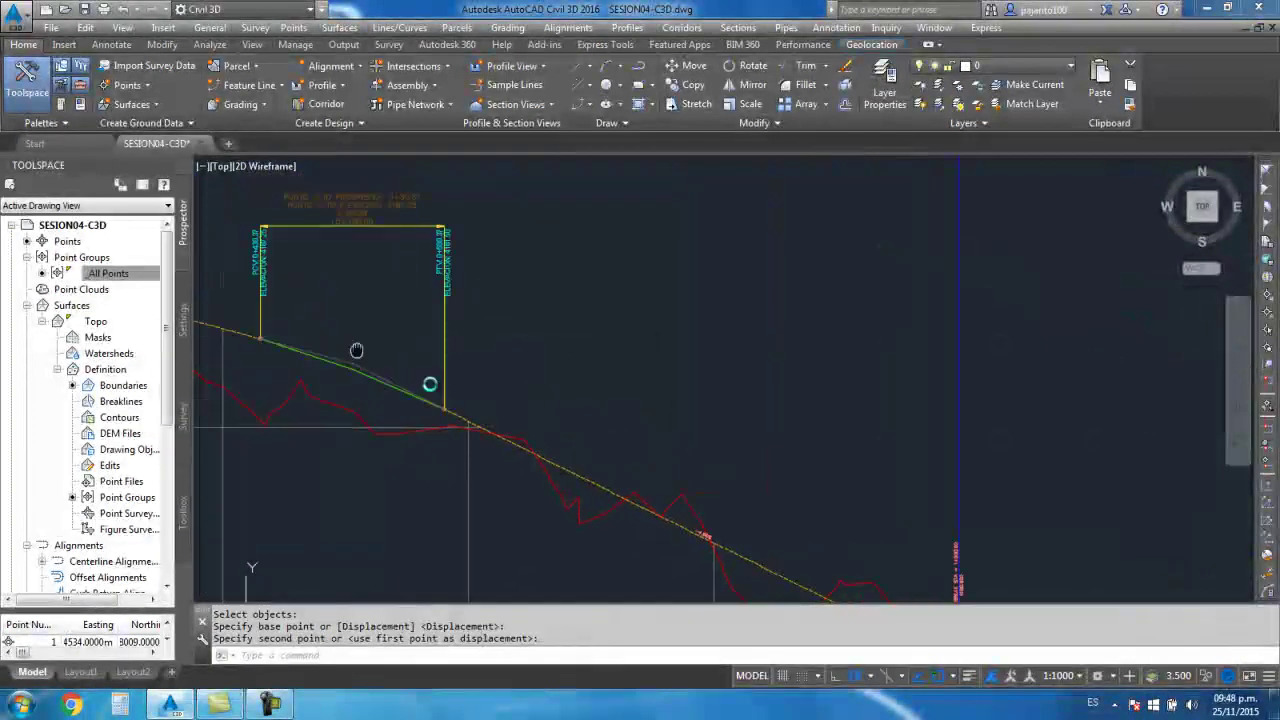
scroll(743, 409, down, 5)
scroll(777, 277, up, 4)
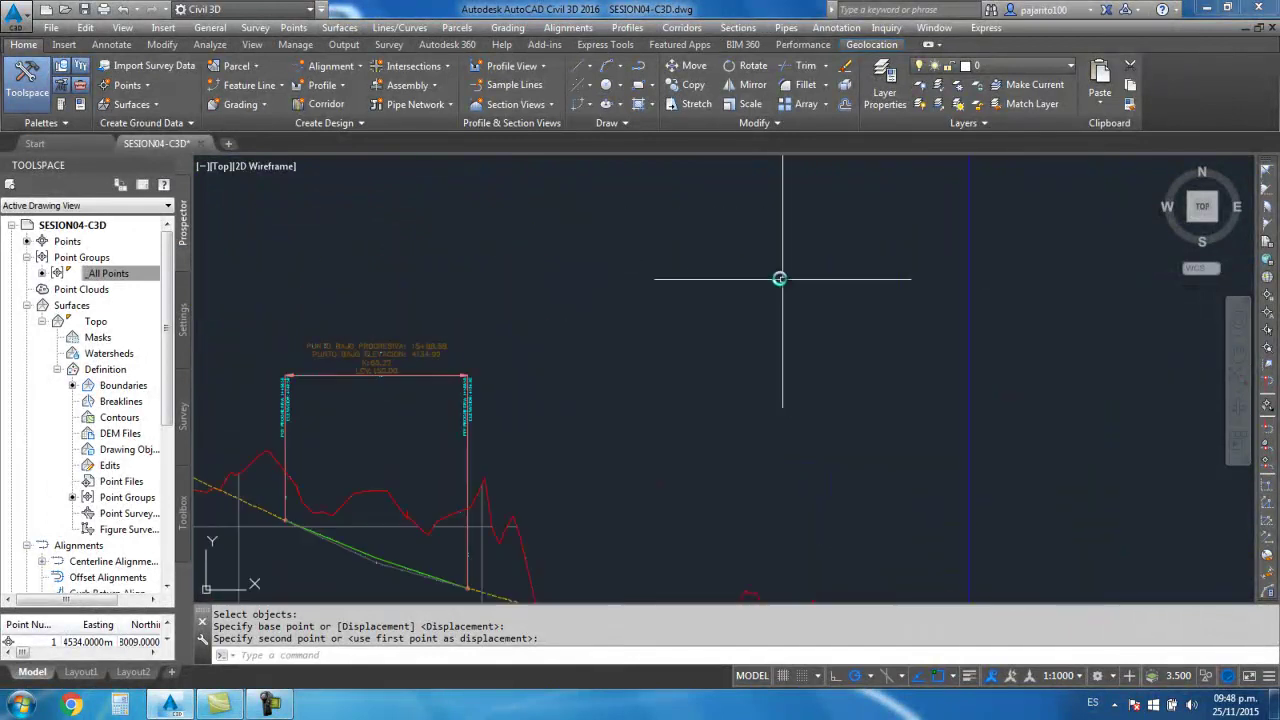
scroll(664, 313, up, 2)
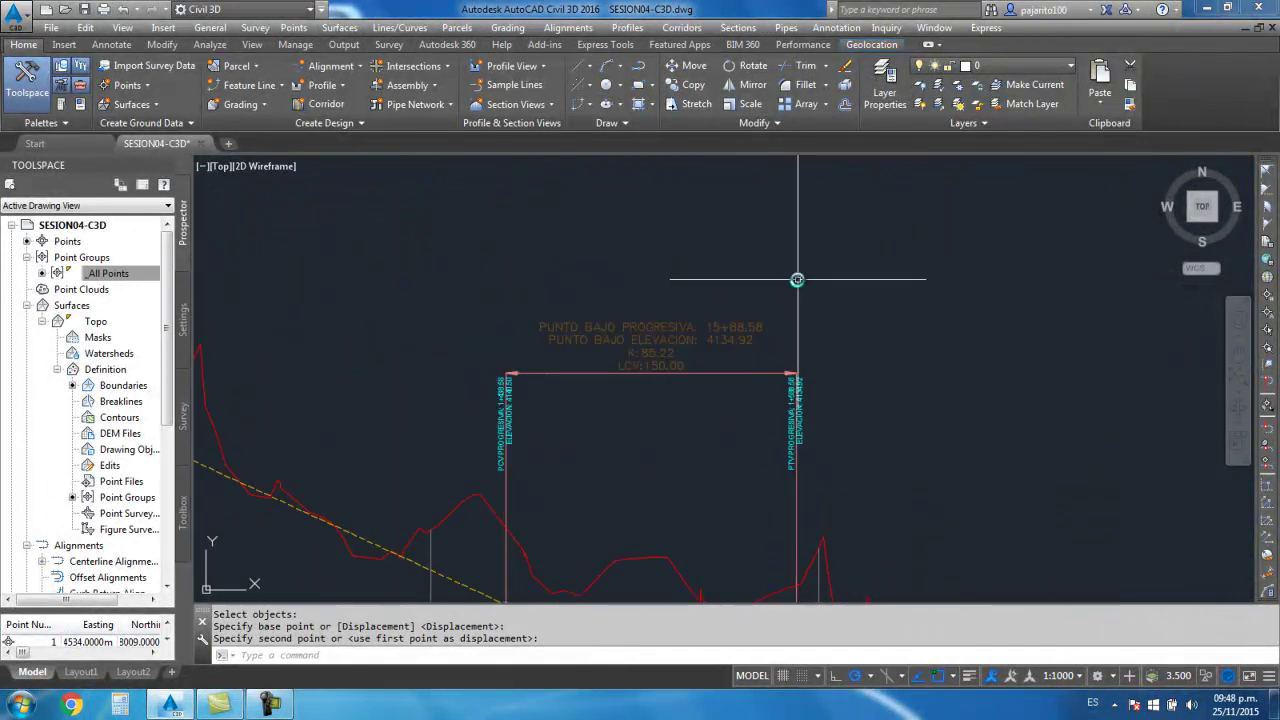
scroll(797, 280, down, 3)
scroll(837, 394, down, 2)
scroll(820, 405, up, 5)
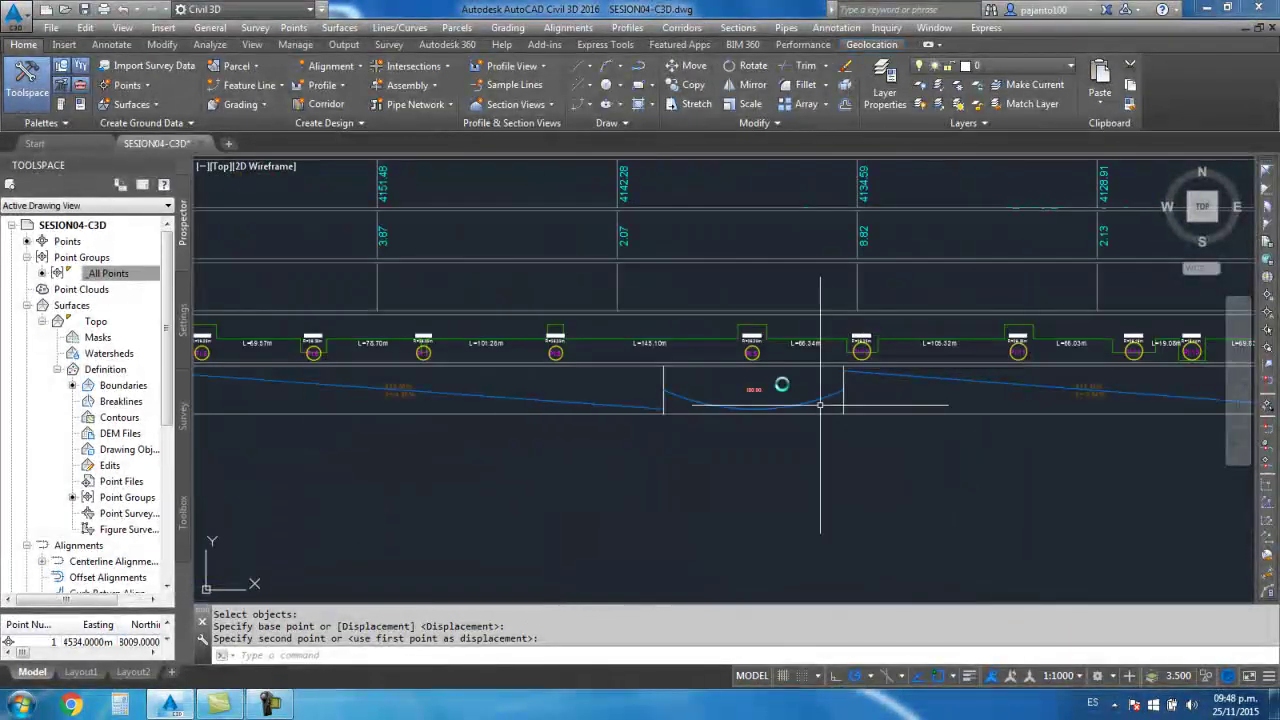
scroll(790, 389, down, 4)
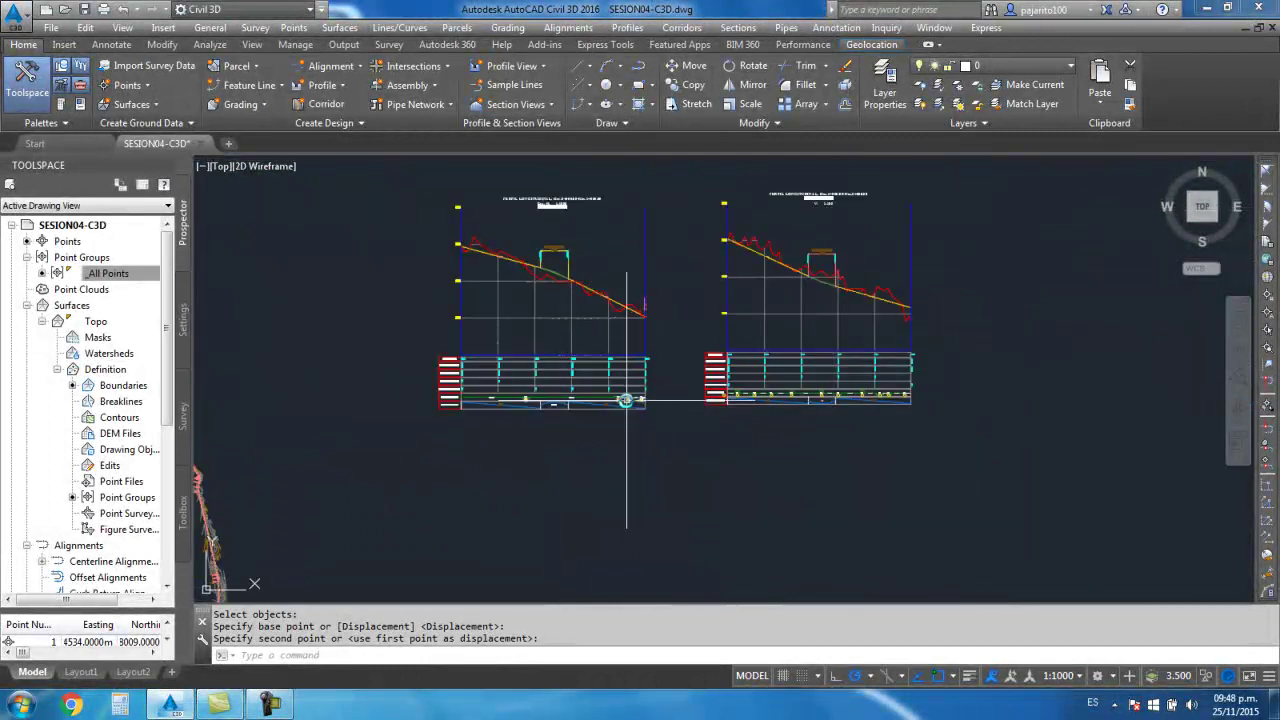
scroll(800, 340, down, 3)
scroll(797, 343, up, 3)
scroll(763, 333, up, 2)
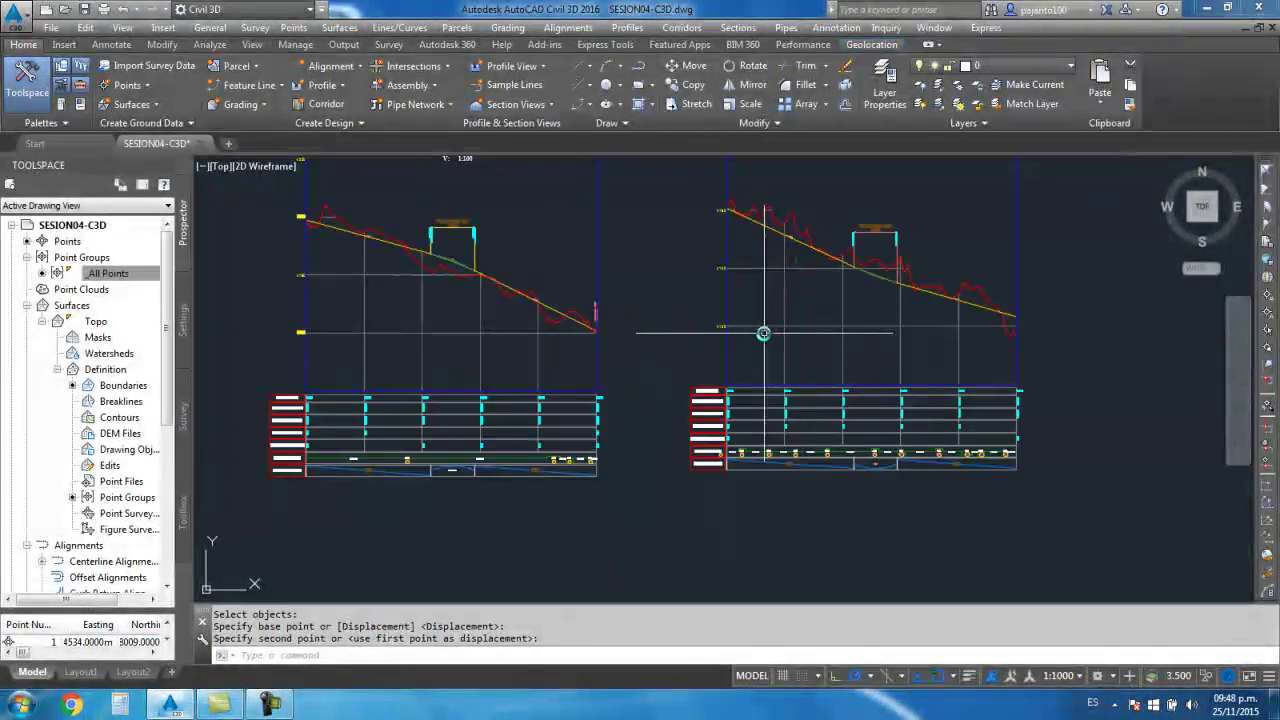
middle_drag(763, 333, 785, 385)
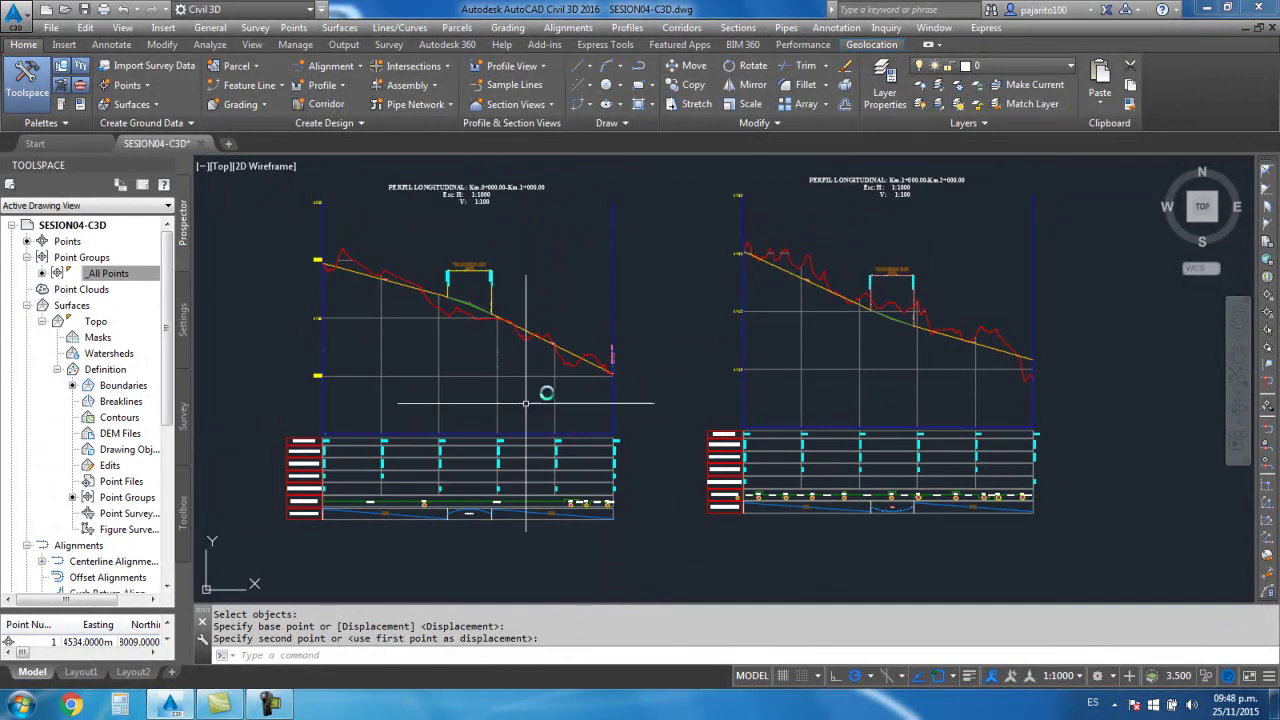
scroll(526, 403, up, 4)
scroll(537, 331, up, 3)
scroll(623, 360, down, 8)
scroll(728, 357, up, 1)
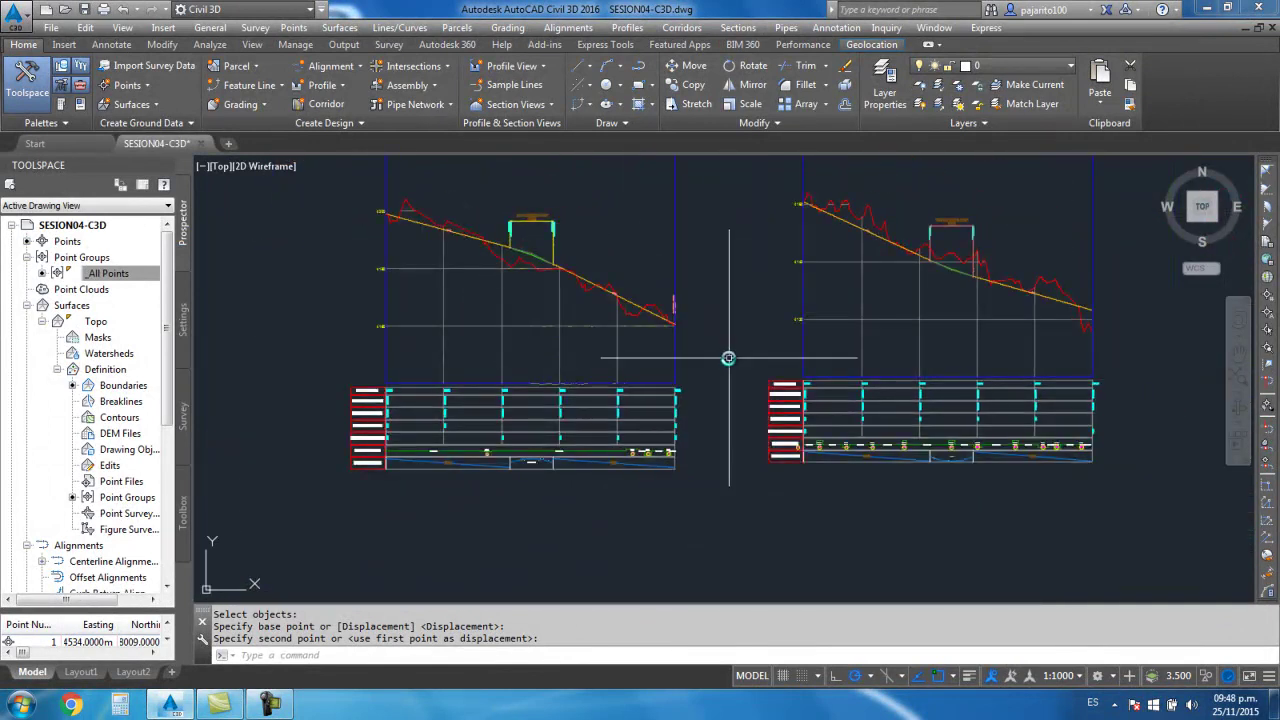
middle_drag(728, 357, 706, 429)
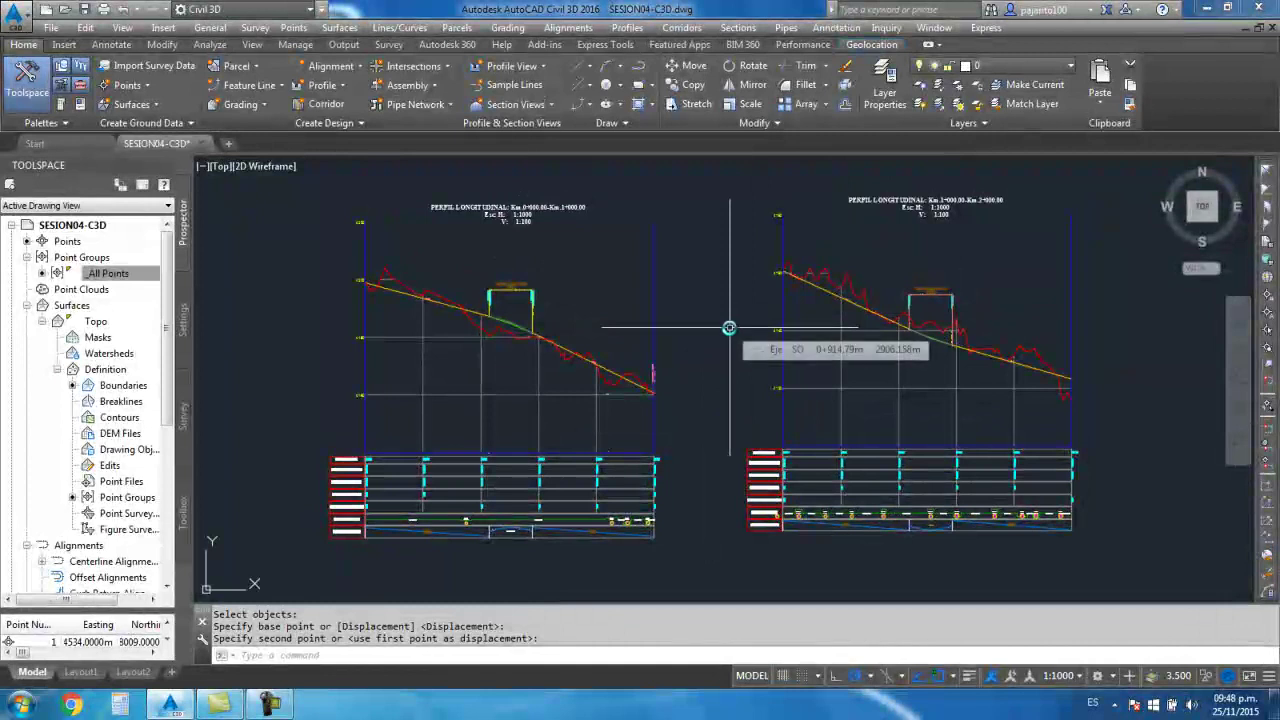
scroll(659, 368, up, 1)
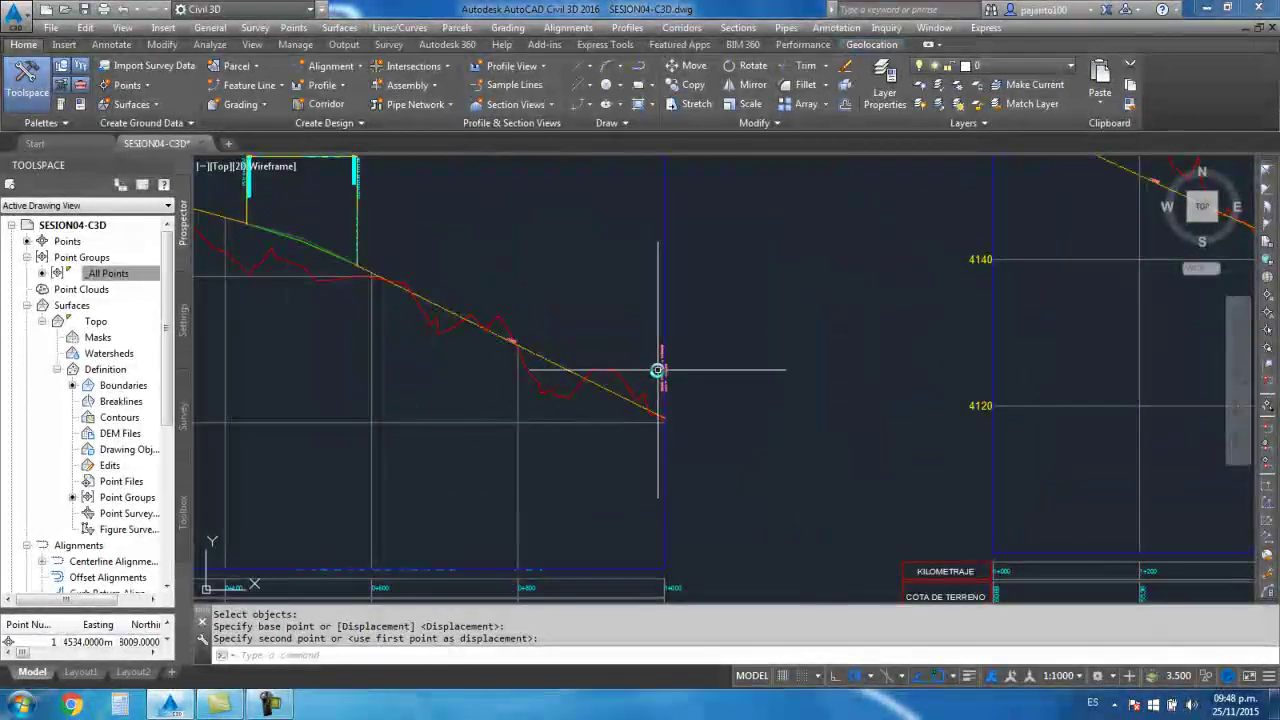
click(661, 368)
key(Escape)
scroll(661, 368, down, 5)
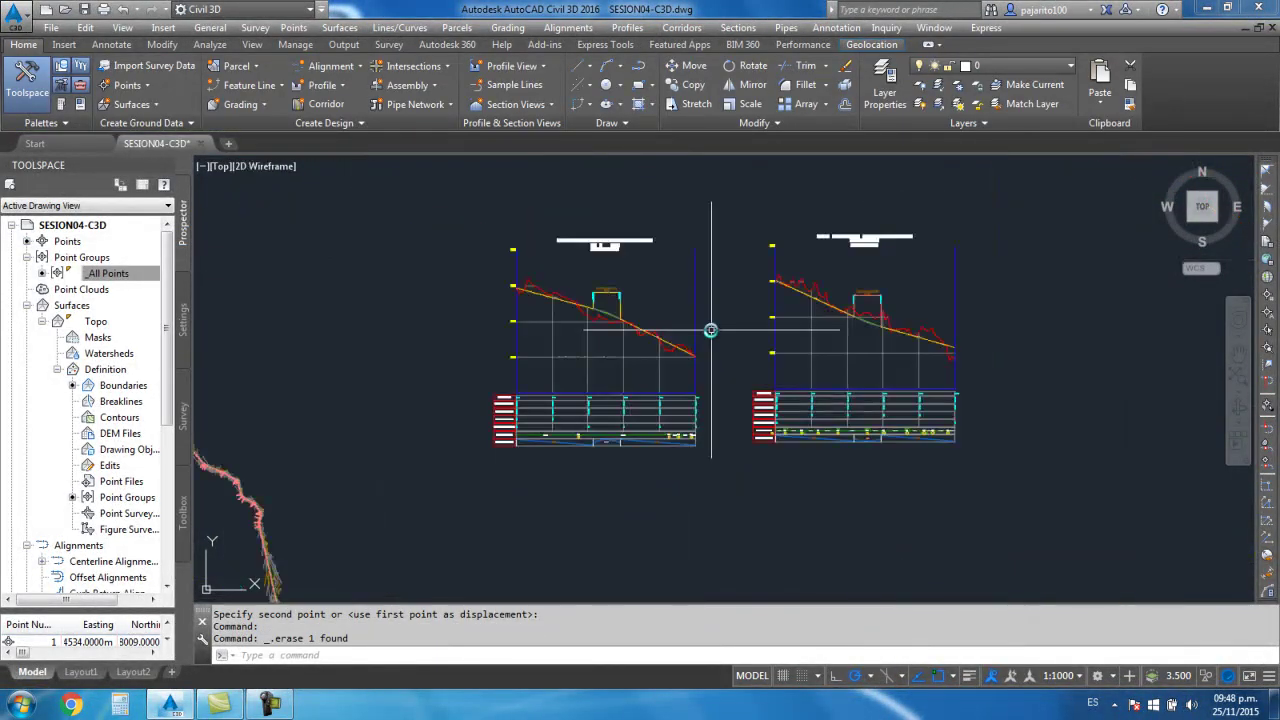